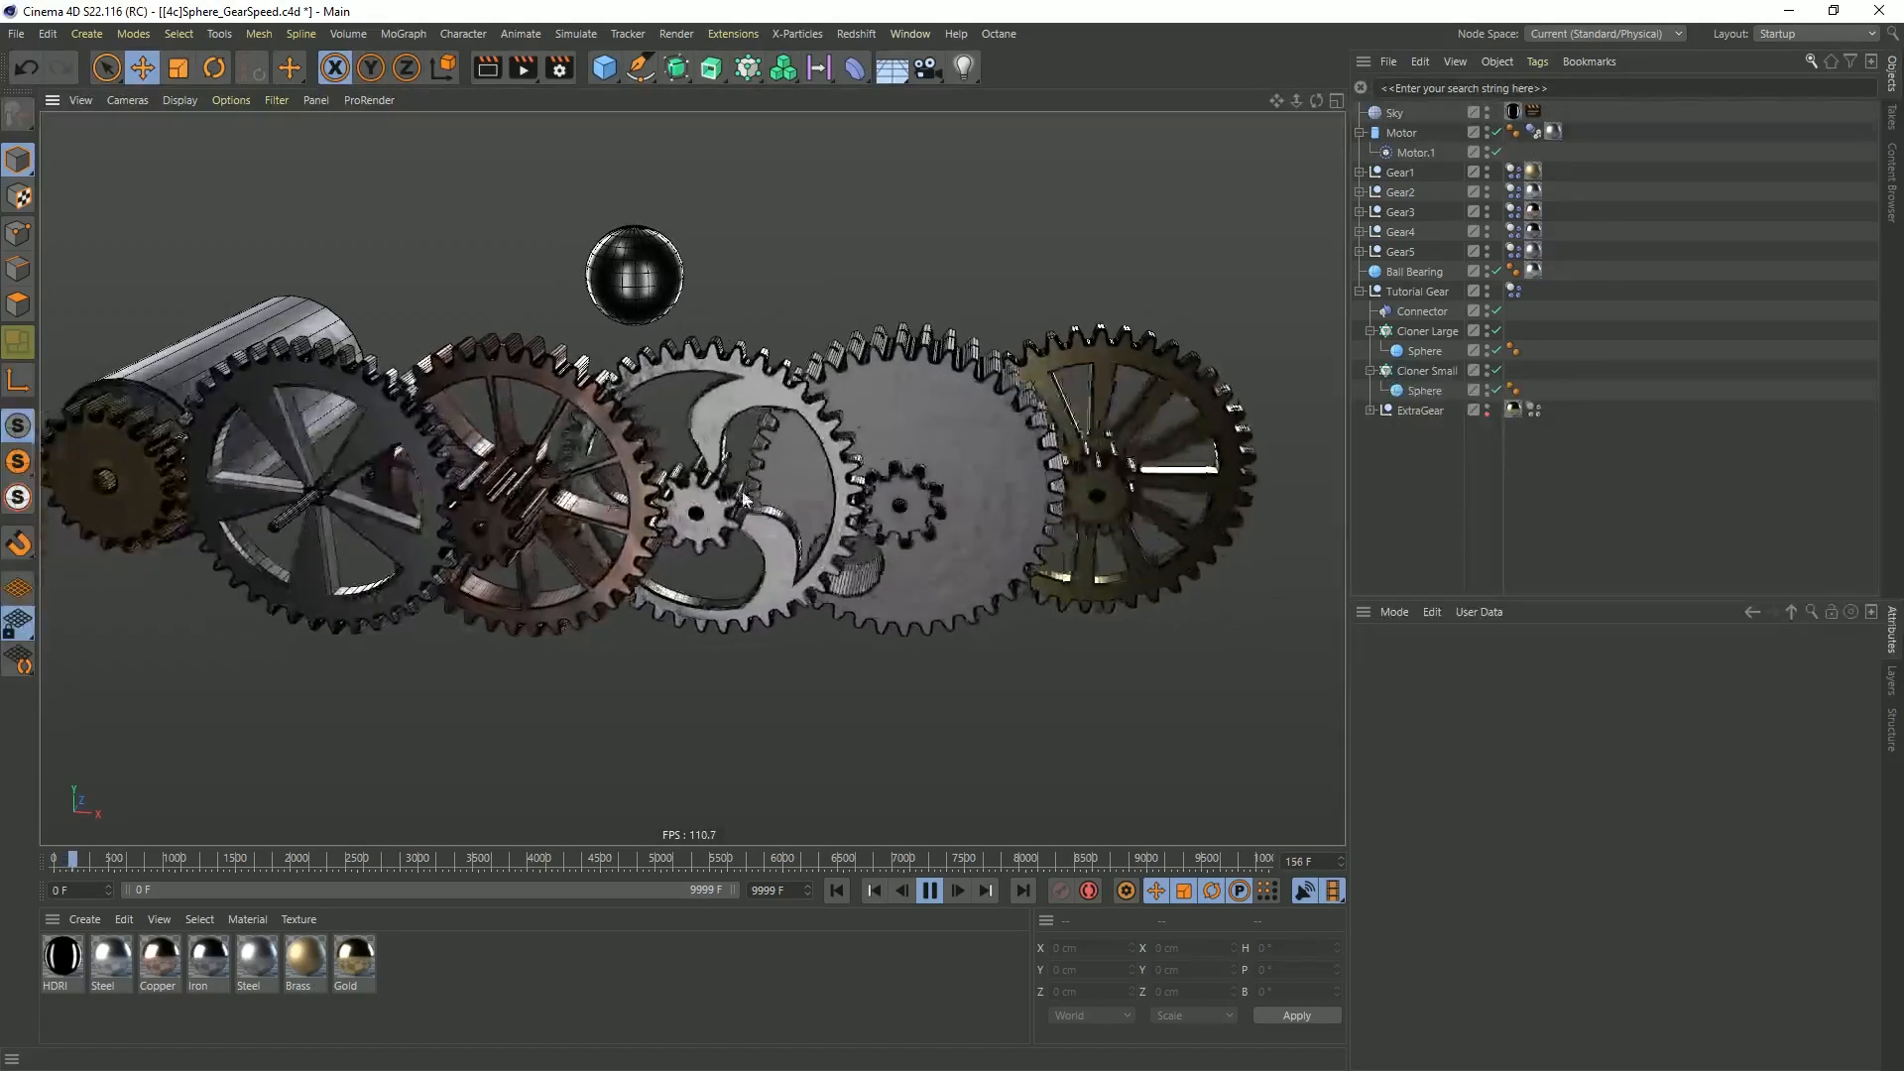
Examine the running gear simulation and the project's expert dynamics settings, ending with playback stopped at frame 0
{"action": "scroll", "coordinate": [716, 494], "scroll_direction": "down", "scroll_amount": 2}
{"action": "middle_click_drag", "start_coordinate": [718, 493], "coordinate": [740, 498], "text": "alt"}
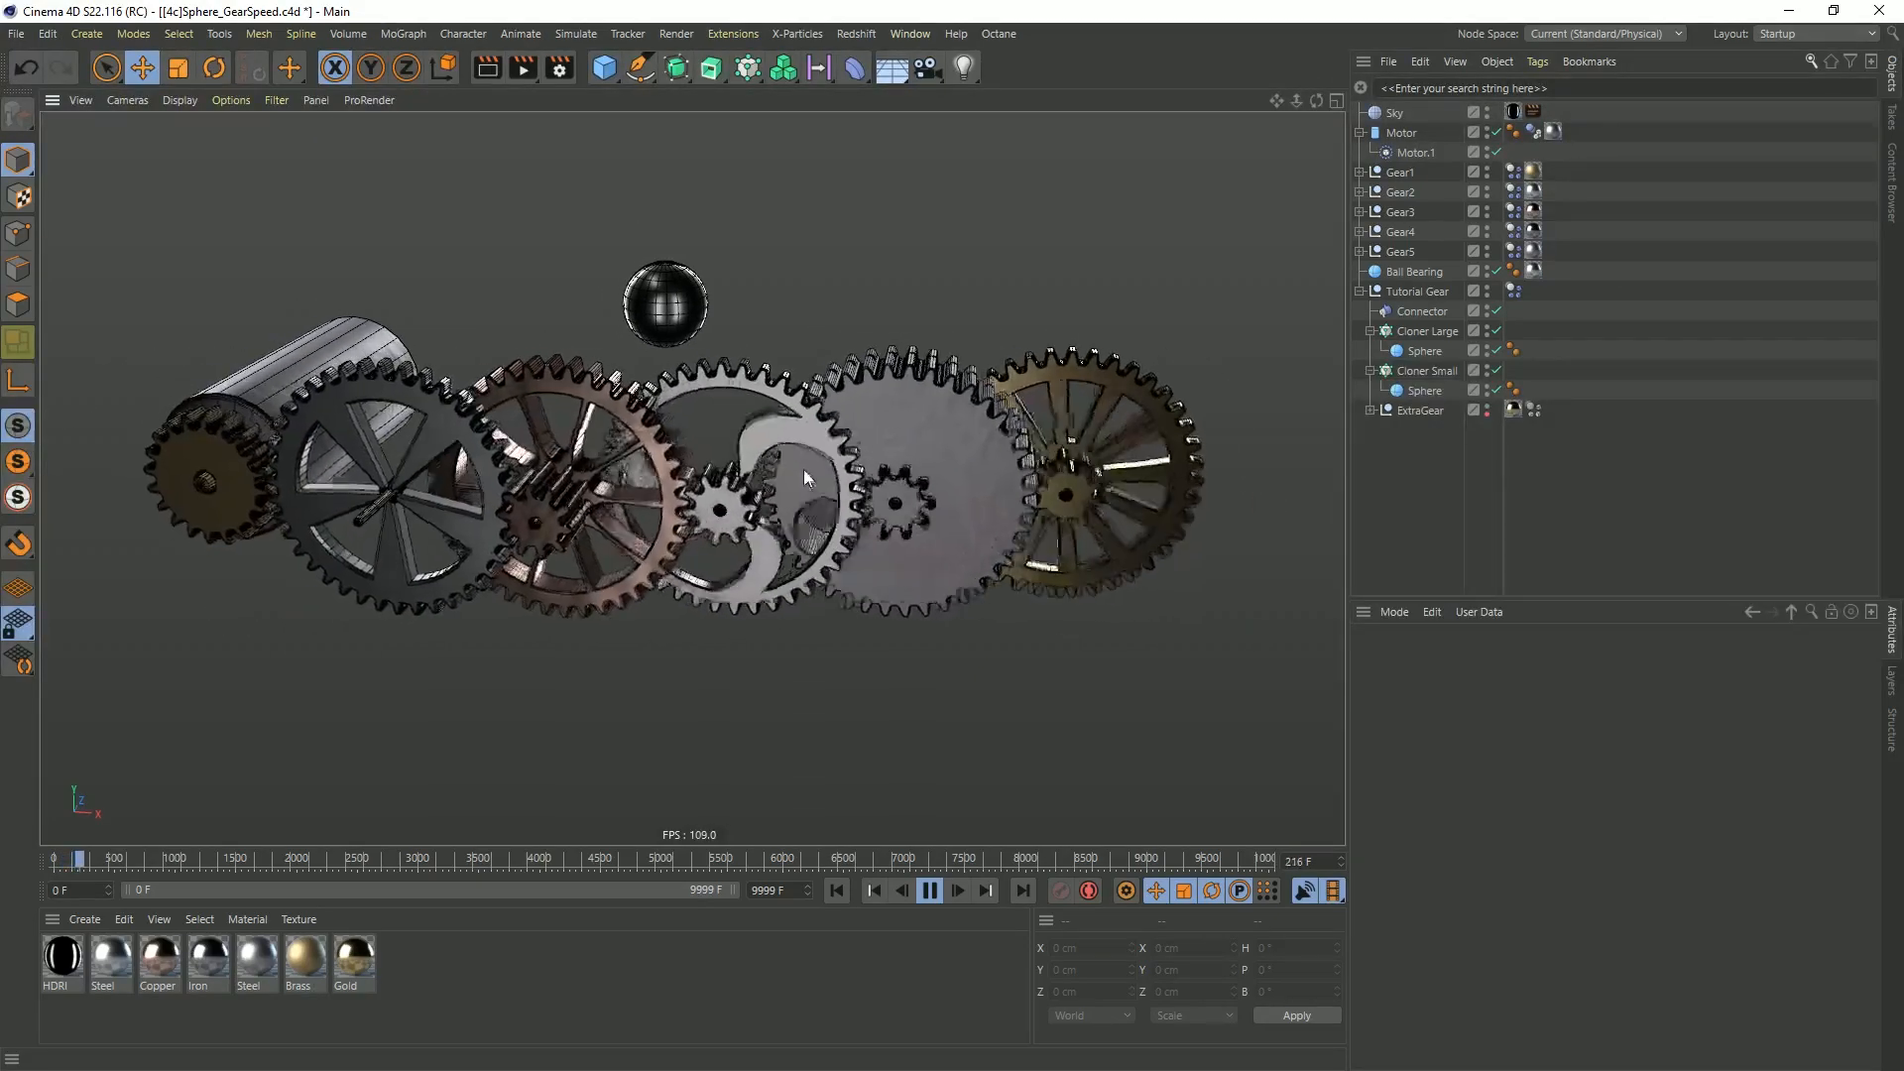
{"action": "scroll", "coordinate": [749, 476], "scroll_direction": "up", "scroll_amount": 3}
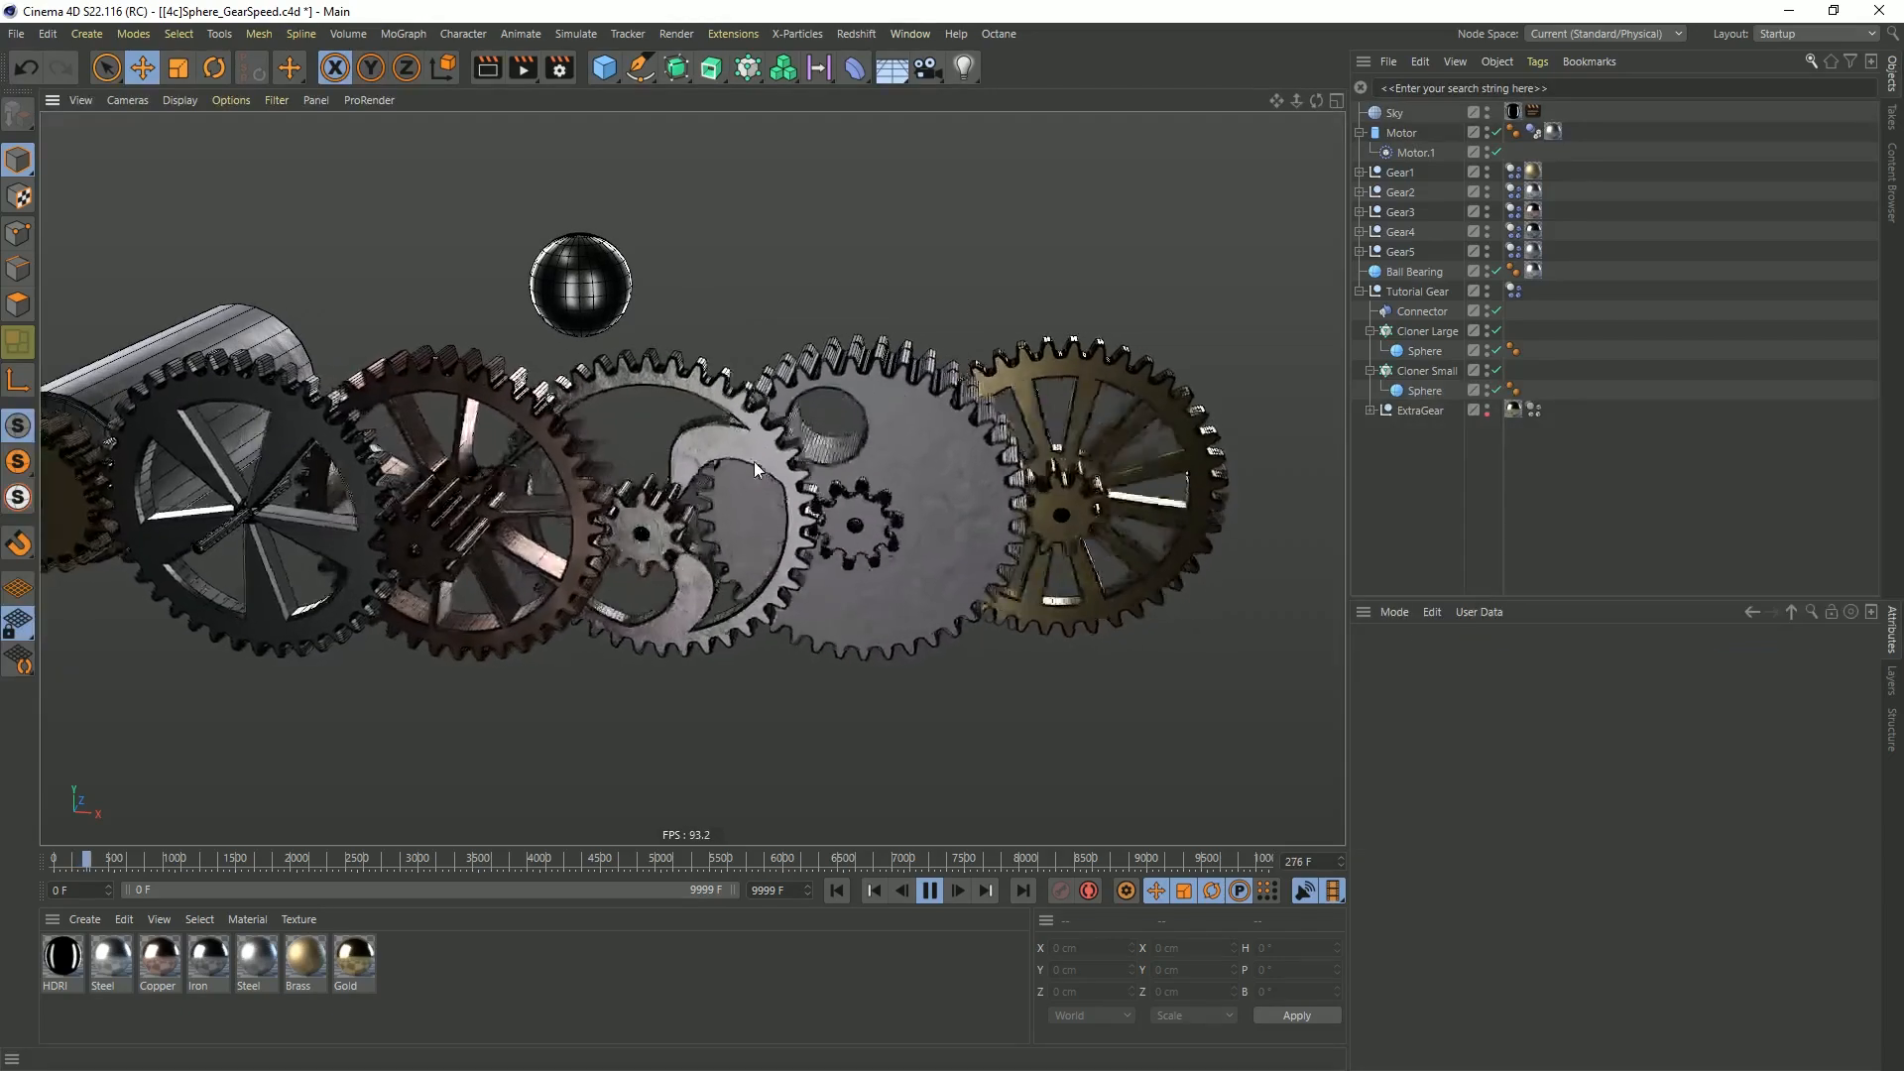
{"action": "key", "text": "ctrl+d"}
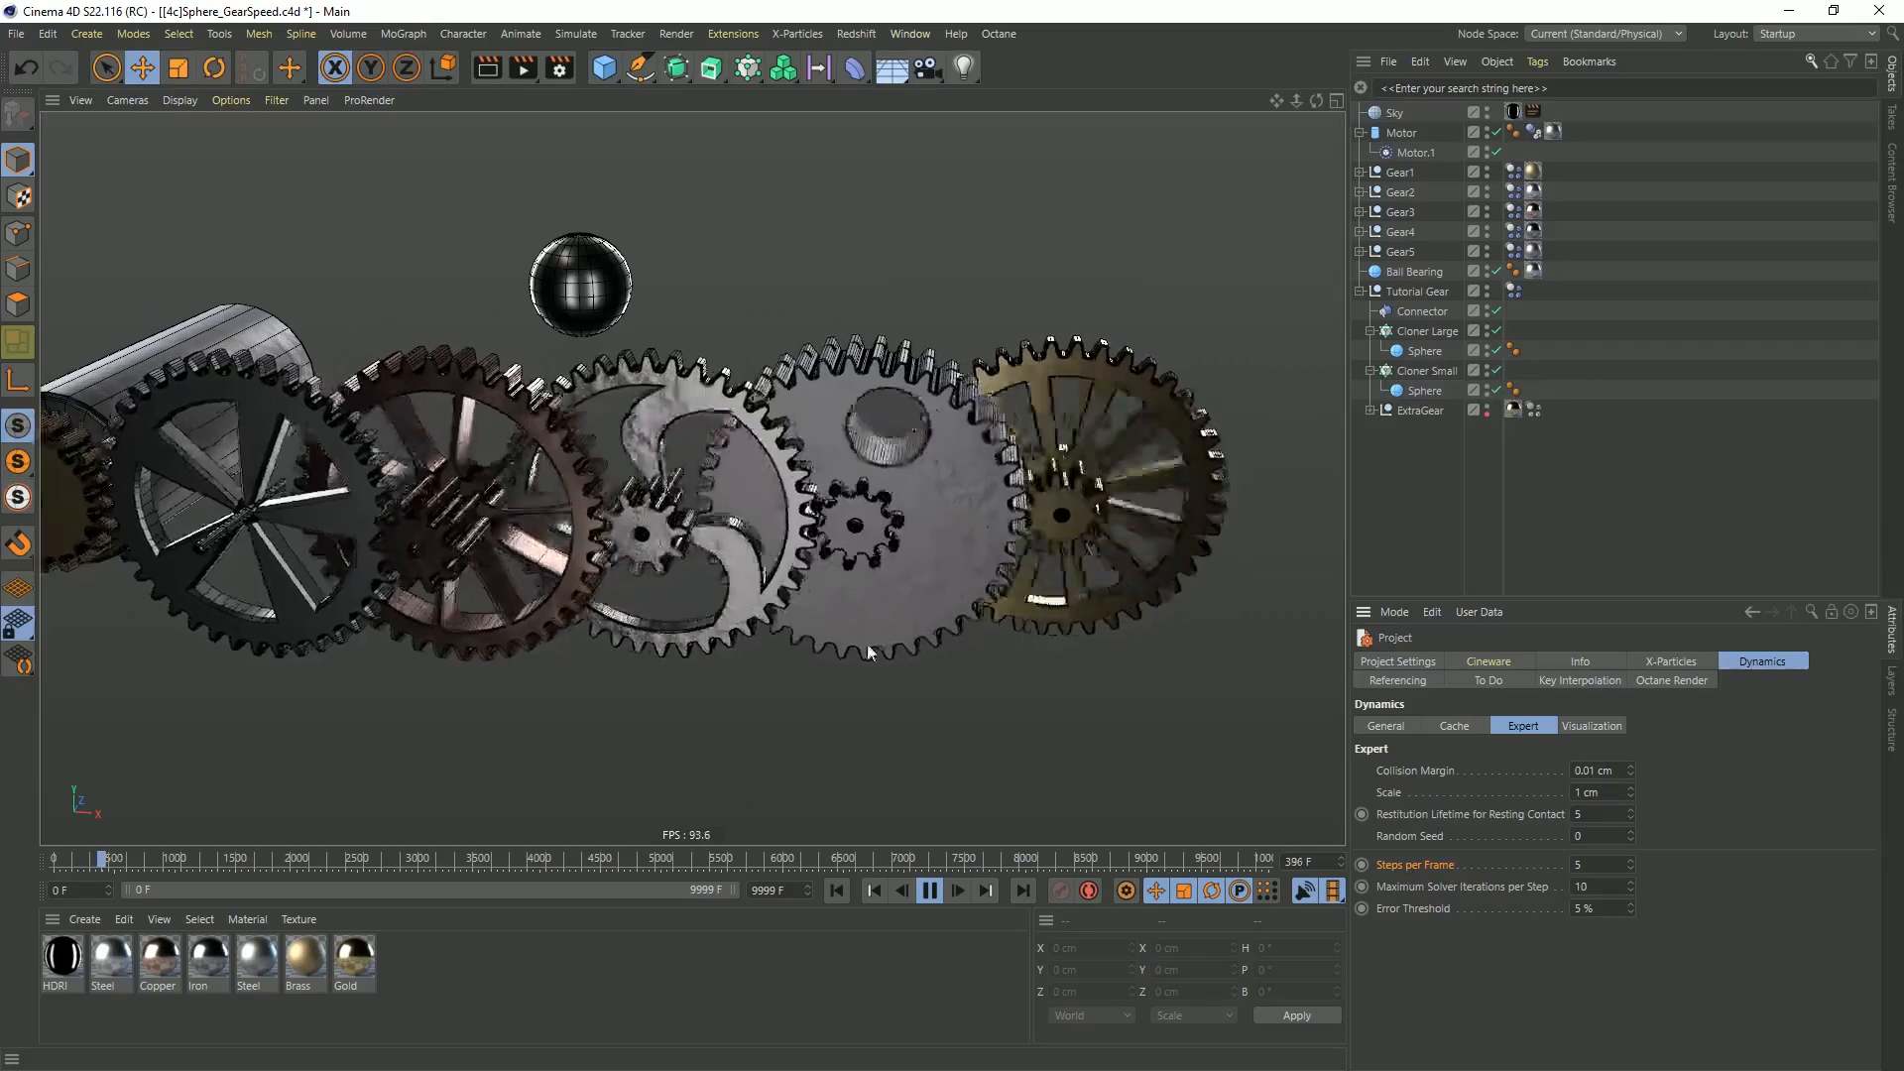
{"action": "middle_click_drag", "start_coordinate": [705, 514], "coordinate": [767, 502], "text": "alt"}
{"action": "scroll", "coordinate": [766, 502], "scroll_direction": "down", "scroll_amount": 1}
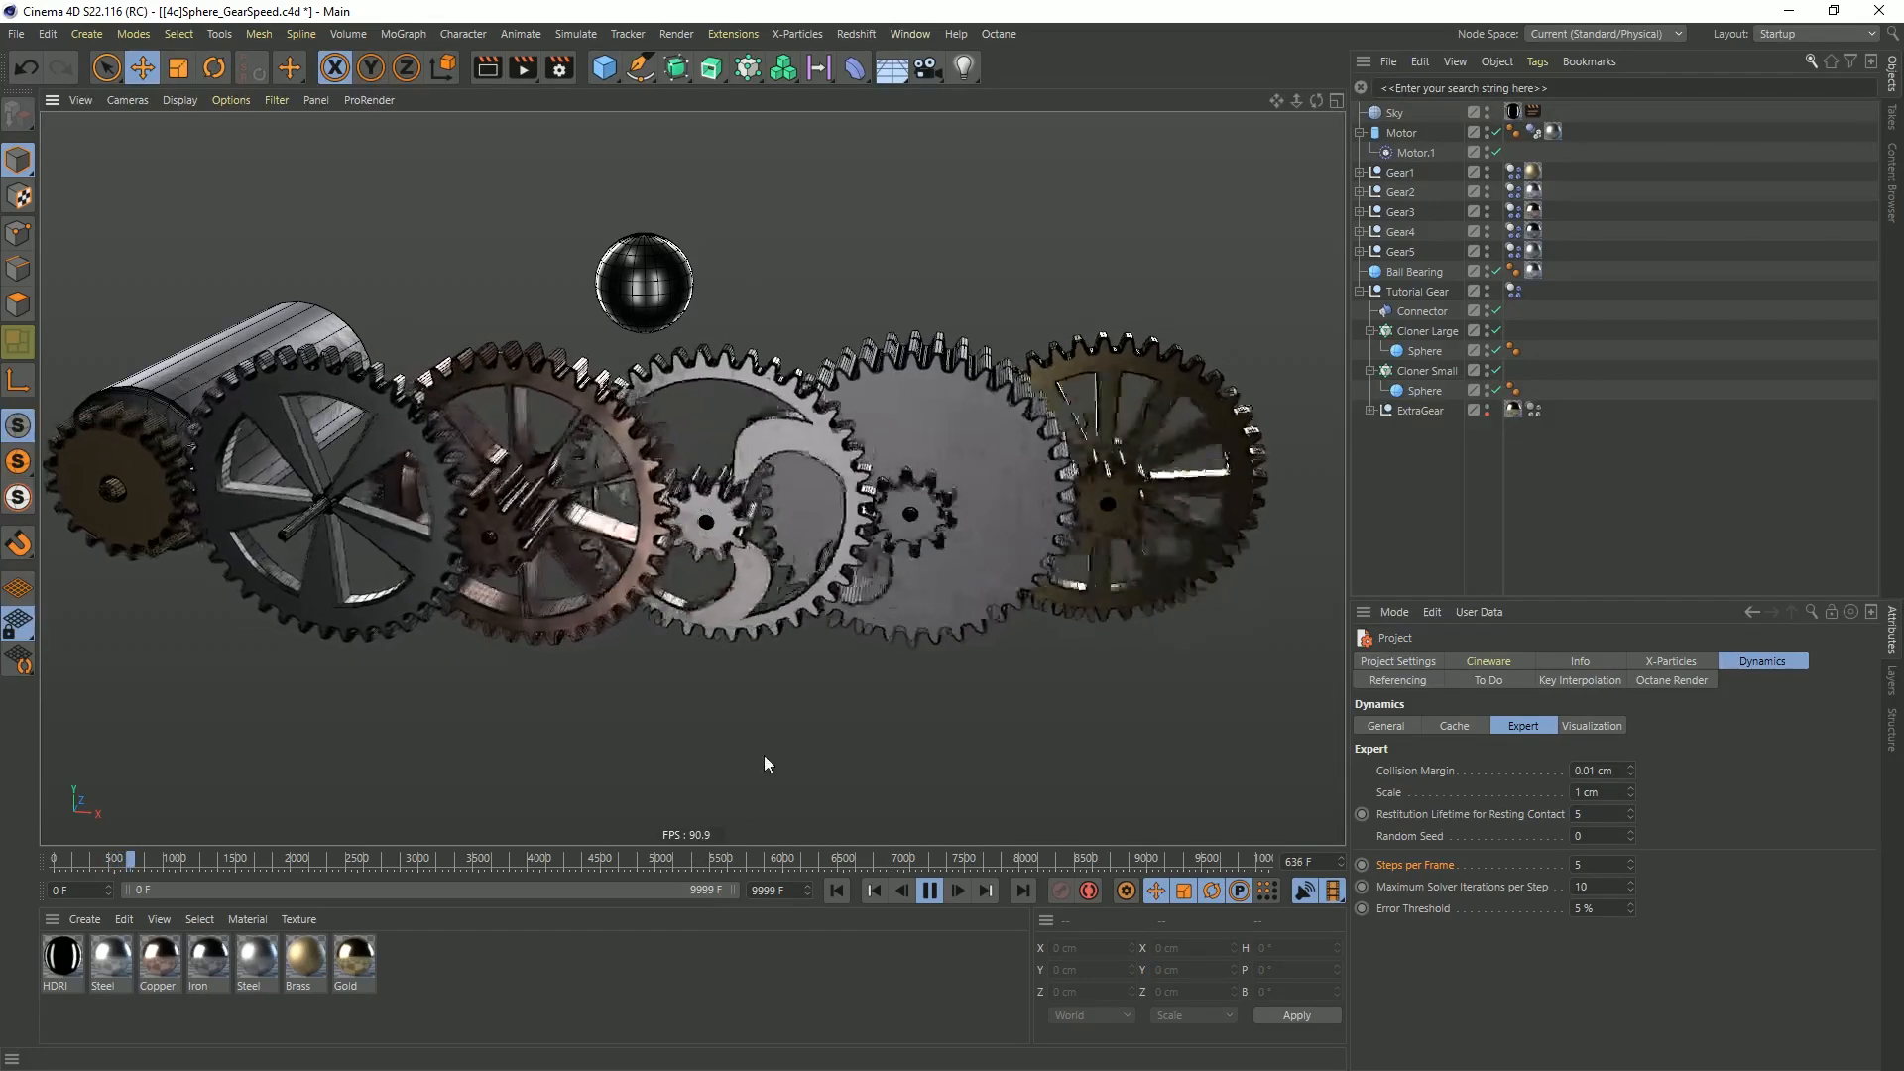
{"action": "left_click", "coordinate": [929, 890]}
{"action": "left_click", "coordinate": [838, 891]}
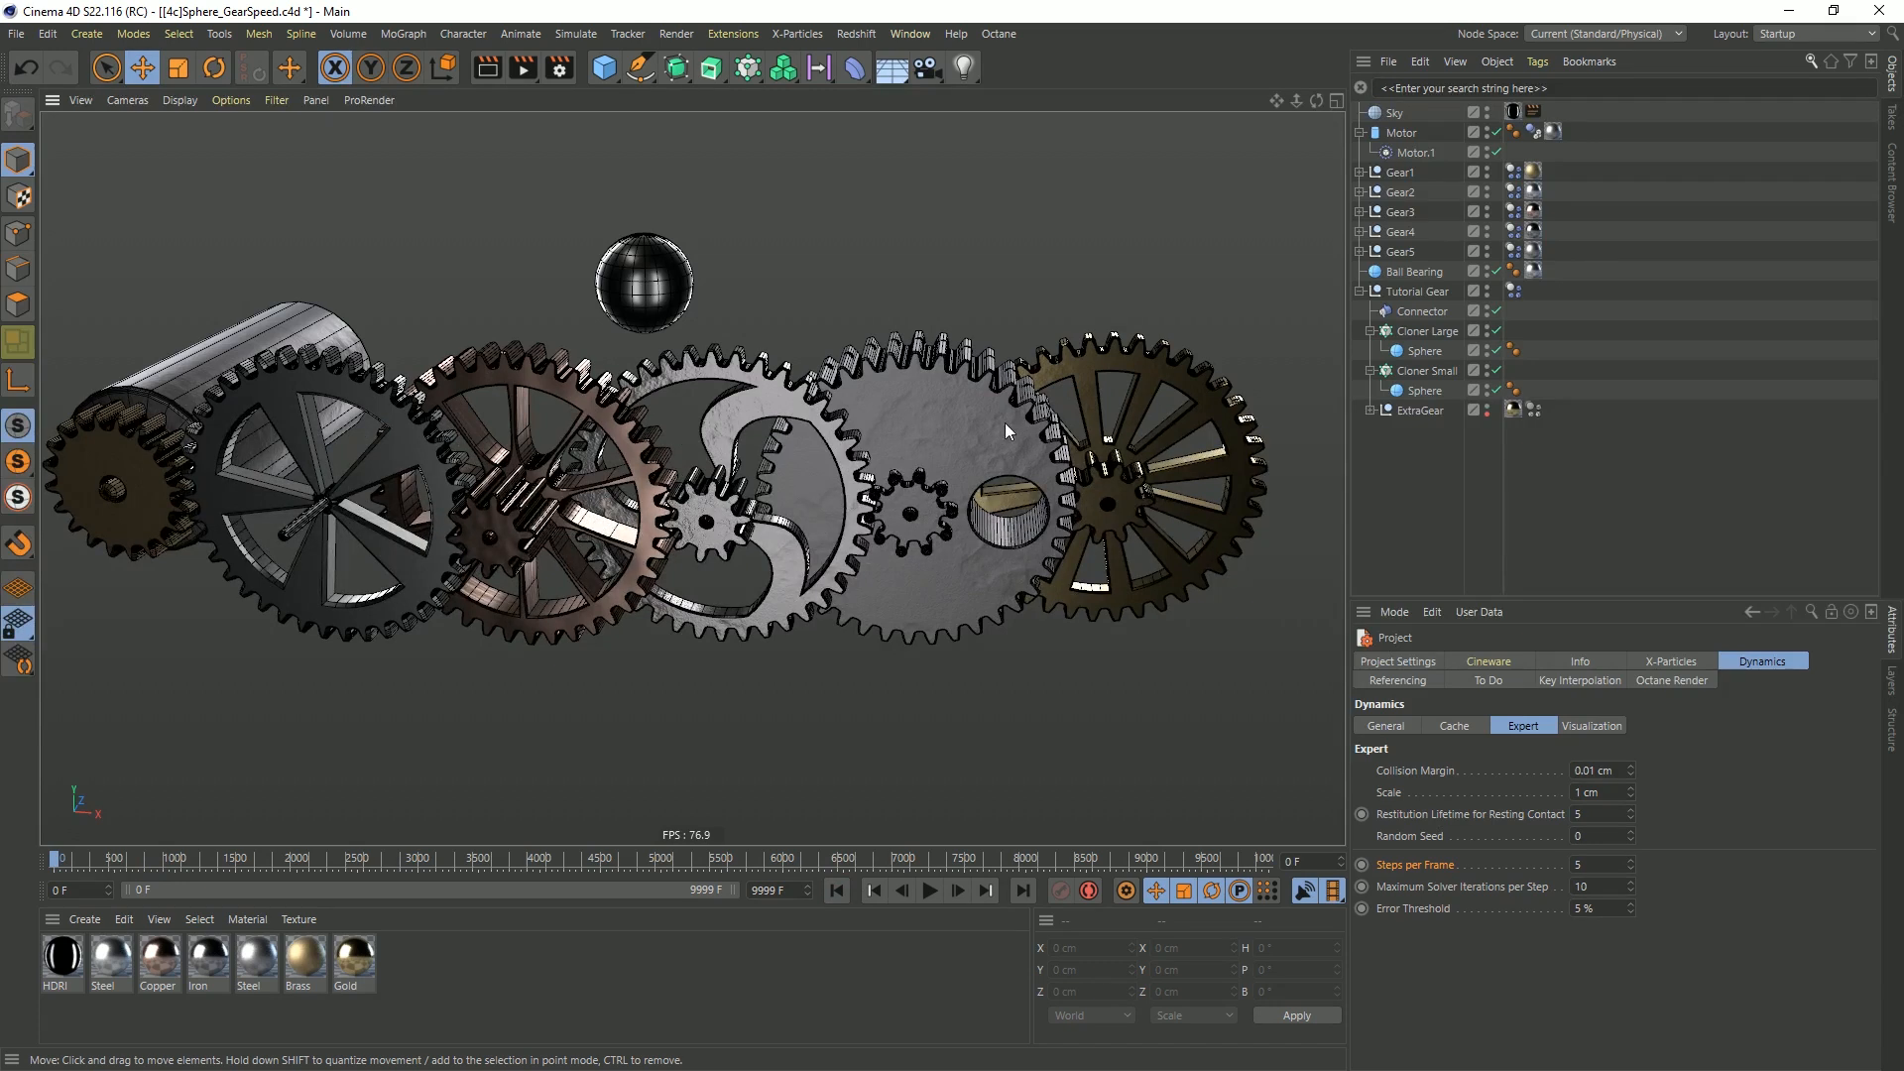
Copy the Ball Bearing sphere into a new project and reset its position to the origin
{"action": "left_click", "coordinate": [675, 297]}
{"action": "key", "text": "ctrl+c"}
{"action": "key", "text": "ctrl+n"}
{"action": "key", "text": "ctrl+v"}
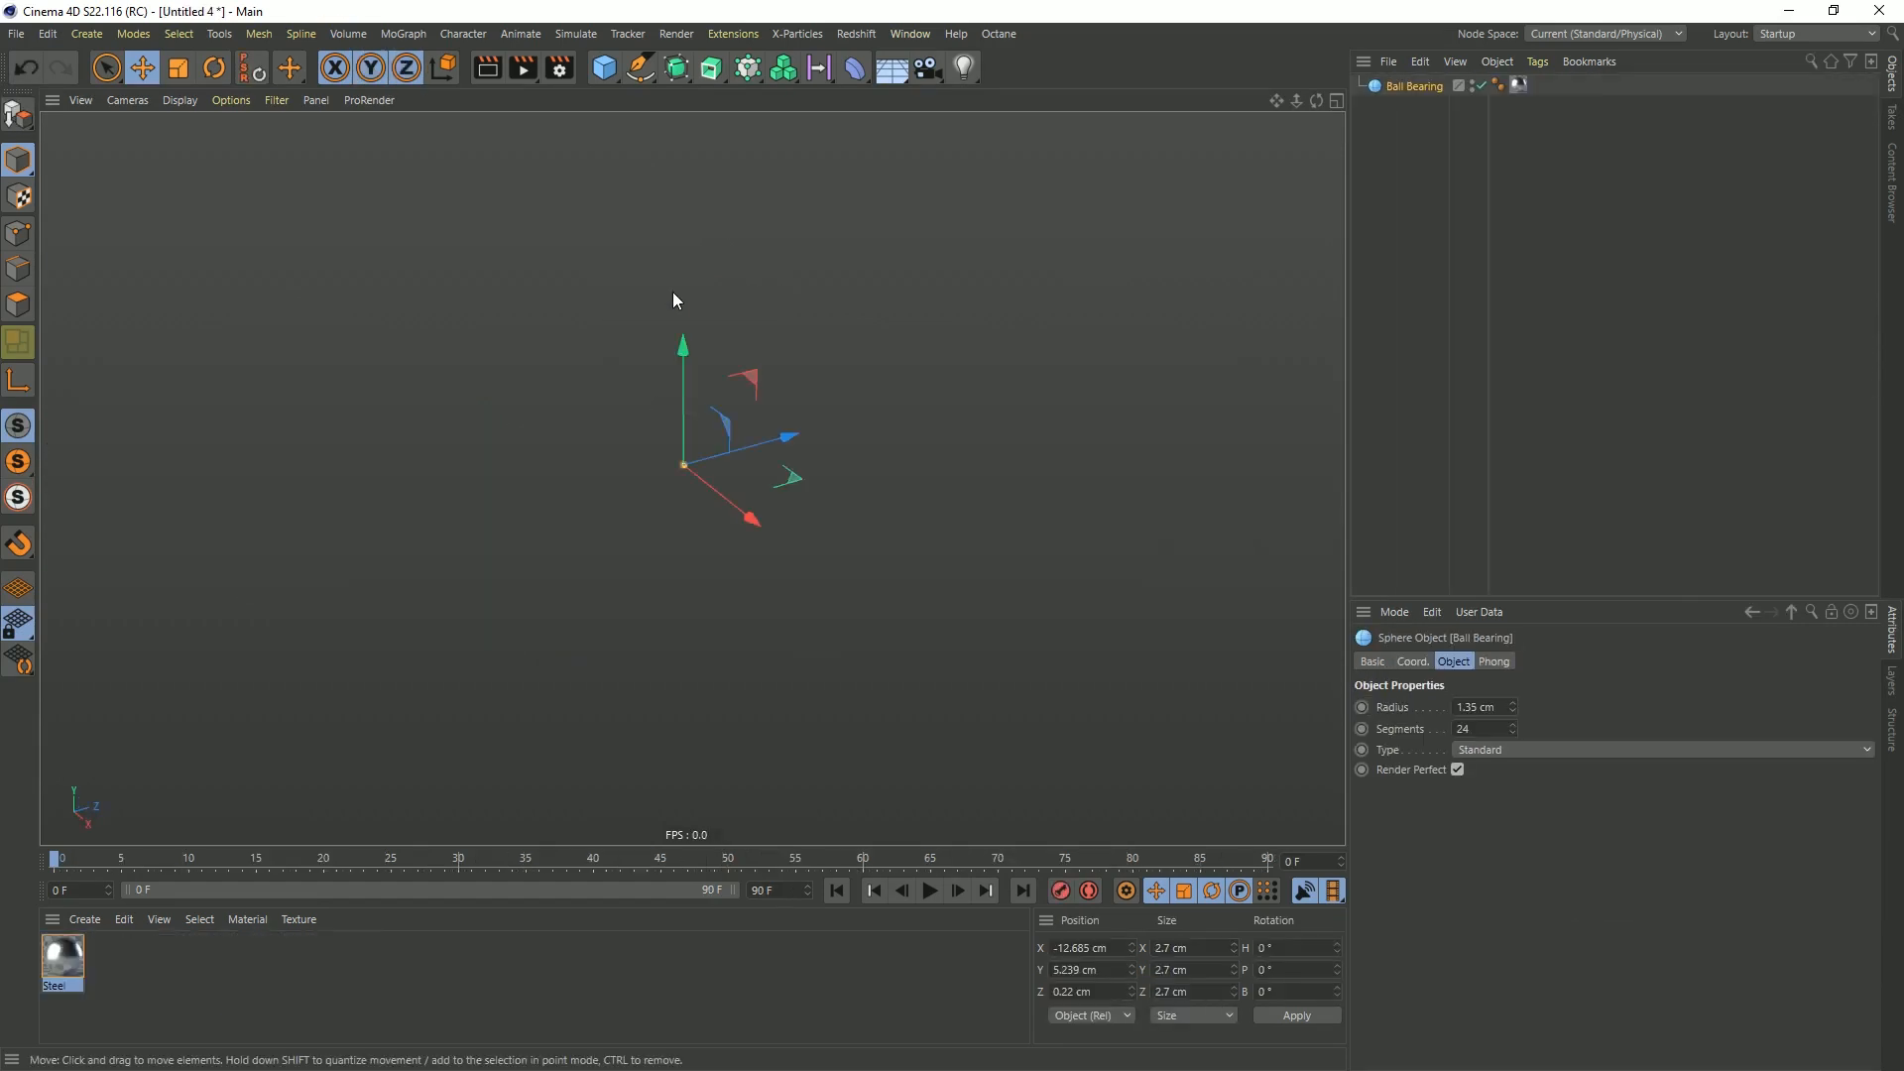
{"action": "left_click", "coordinate": [266, 78]}
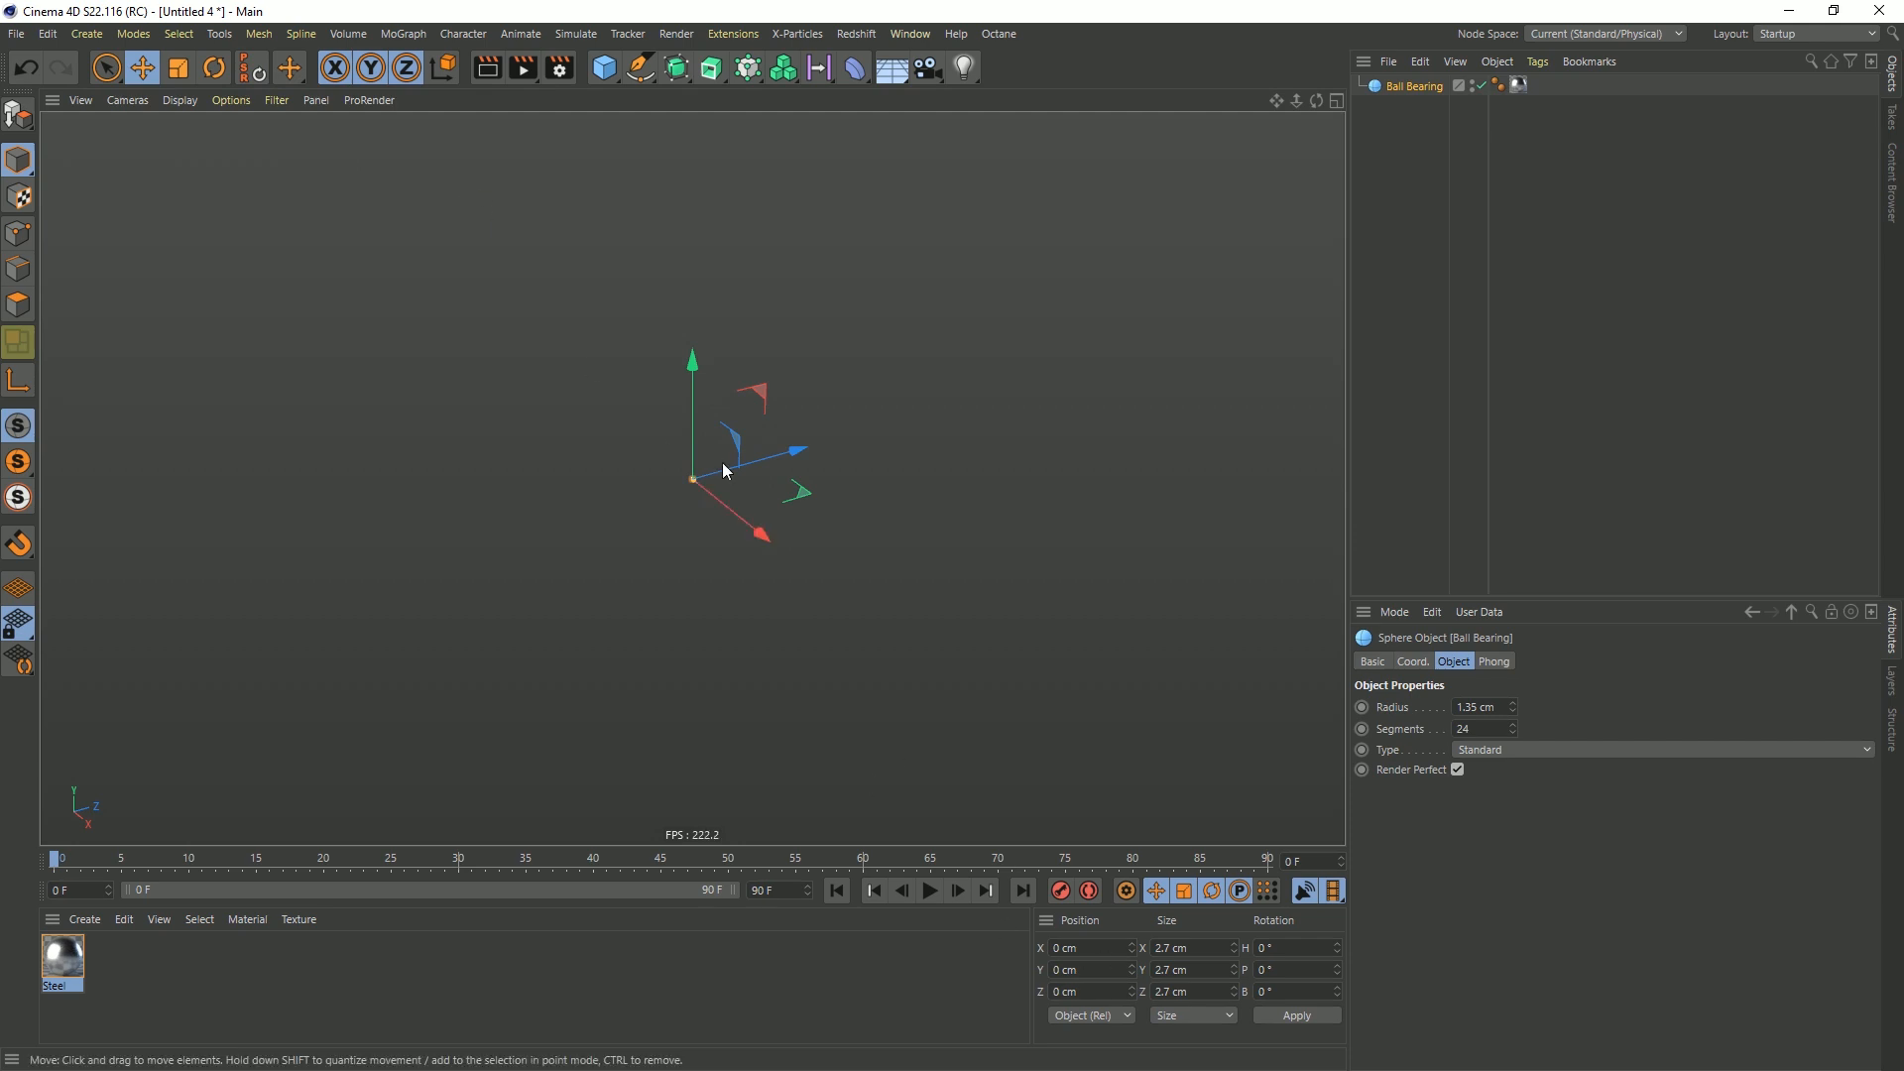
{"action": "key", "text": "s"}
{"action": "scroll", "coordinate": [818, 496], "scroll_direction": "down", "scroll_amount": 5}
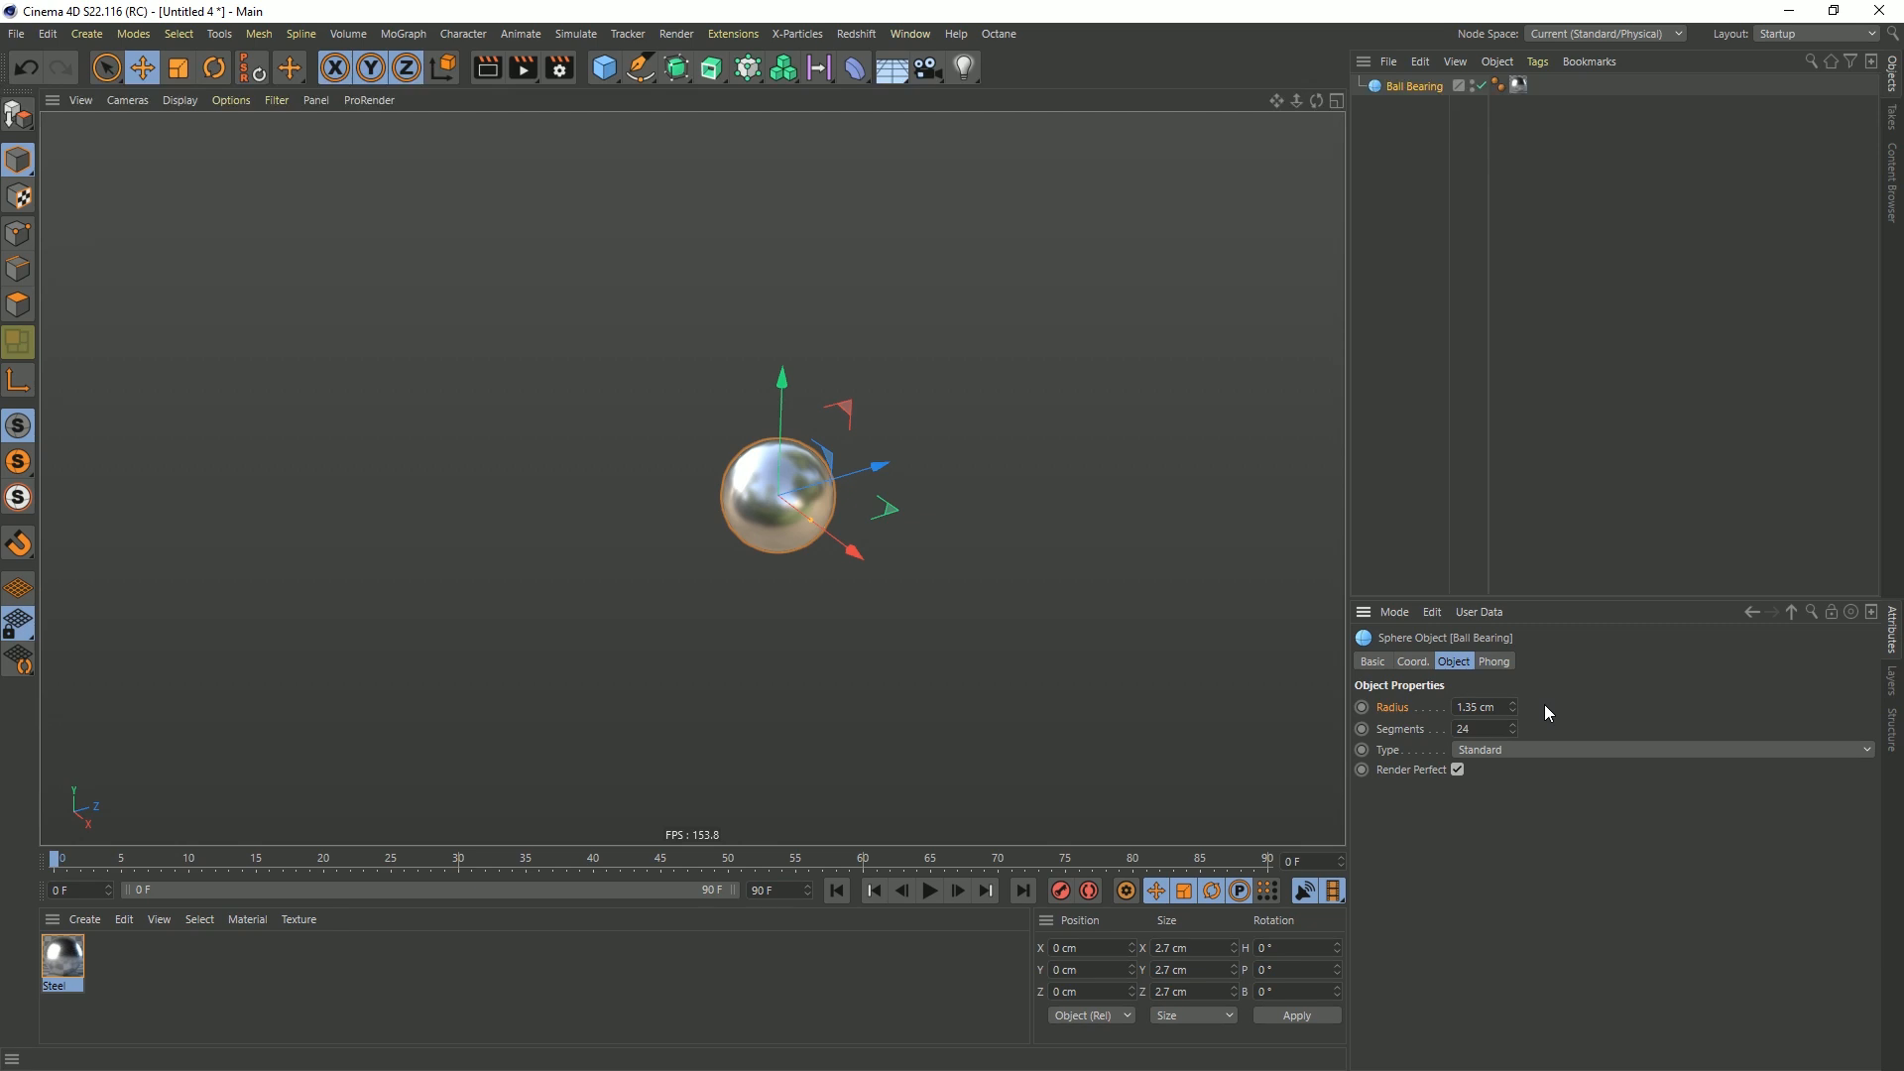
{"action": "mouse_move", "coordinate": [770, 504]}
{"action": "left_mouse_down", "text": "alt"}
{"action": "mouse_move", "coordinate": [895, 475]}
{"action": "mouse_move", "coordinate": [585, 503]}
{"action": "mouse_move", "coordinate": [216, 462]}
{"action": "mouse_move", "coordinate": [221, 516]}
{"action": "mouse_move", "coordinate": [276, 490]}
{"action": "left_mouse_up", "text": "alt"}
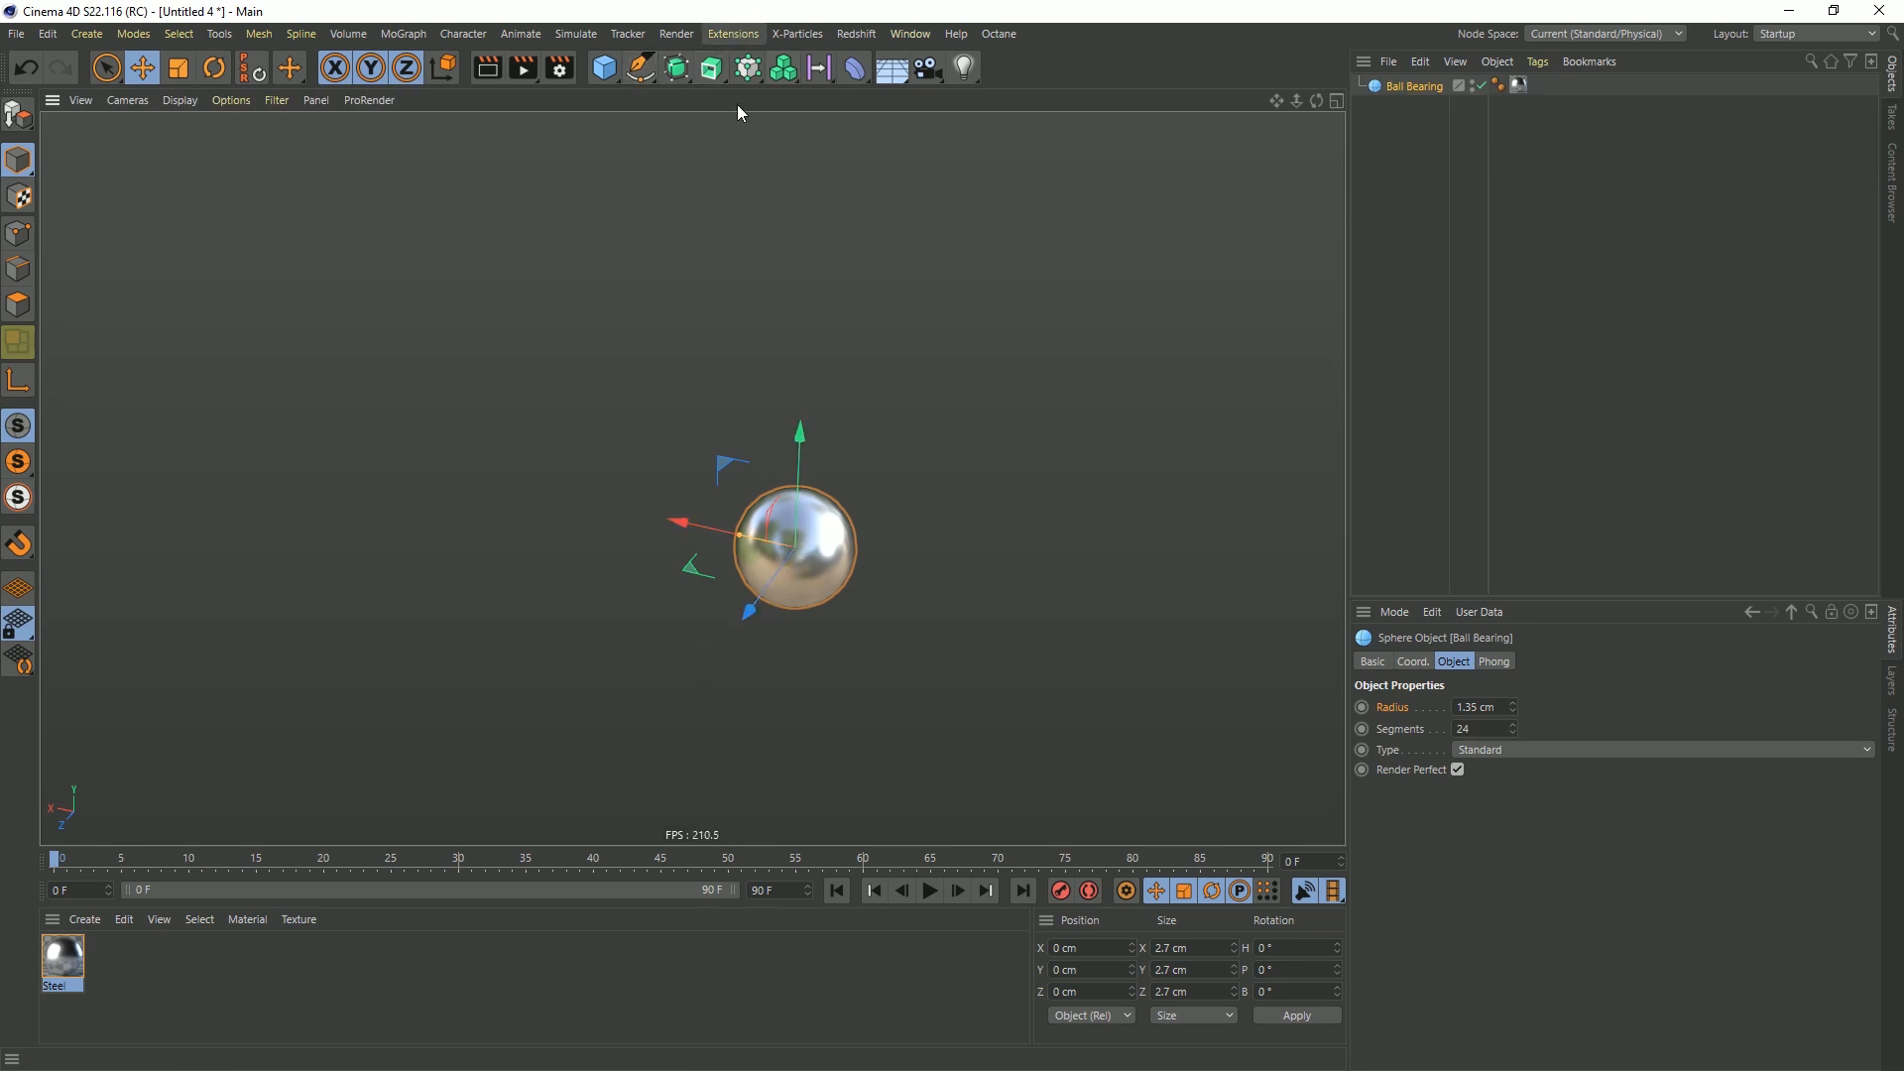
Compare the ball bearing's size with a default 100 cm radius sphere and remove the added sphere
{"action": "left_click", "coordinate": [609, 69]}
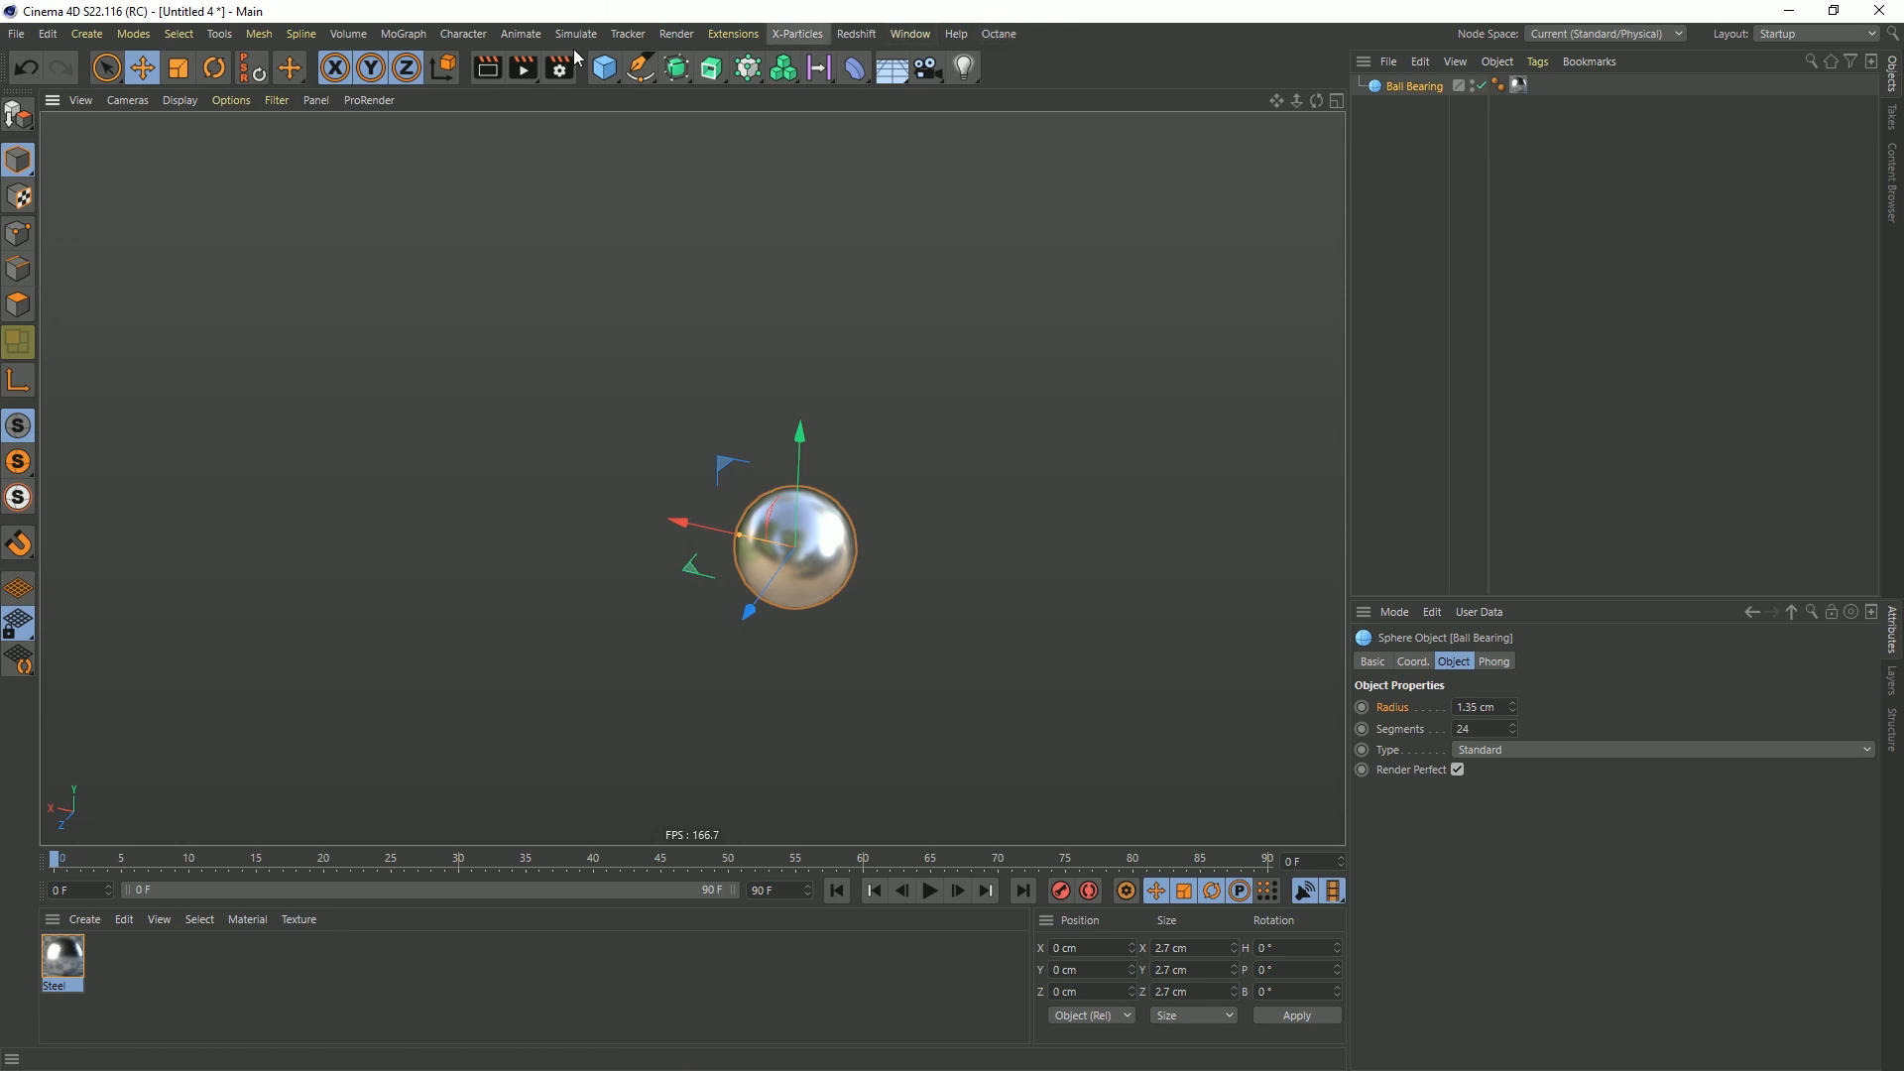
{"action": "left_click", "coordinate": [611, 80]}
{"action": "left_click", "coordinate": [966, 133]}
{"action": "right_click_drag", "start_coordinate": [833, 541], "coordinate": [419, 667], "text": "alt"}
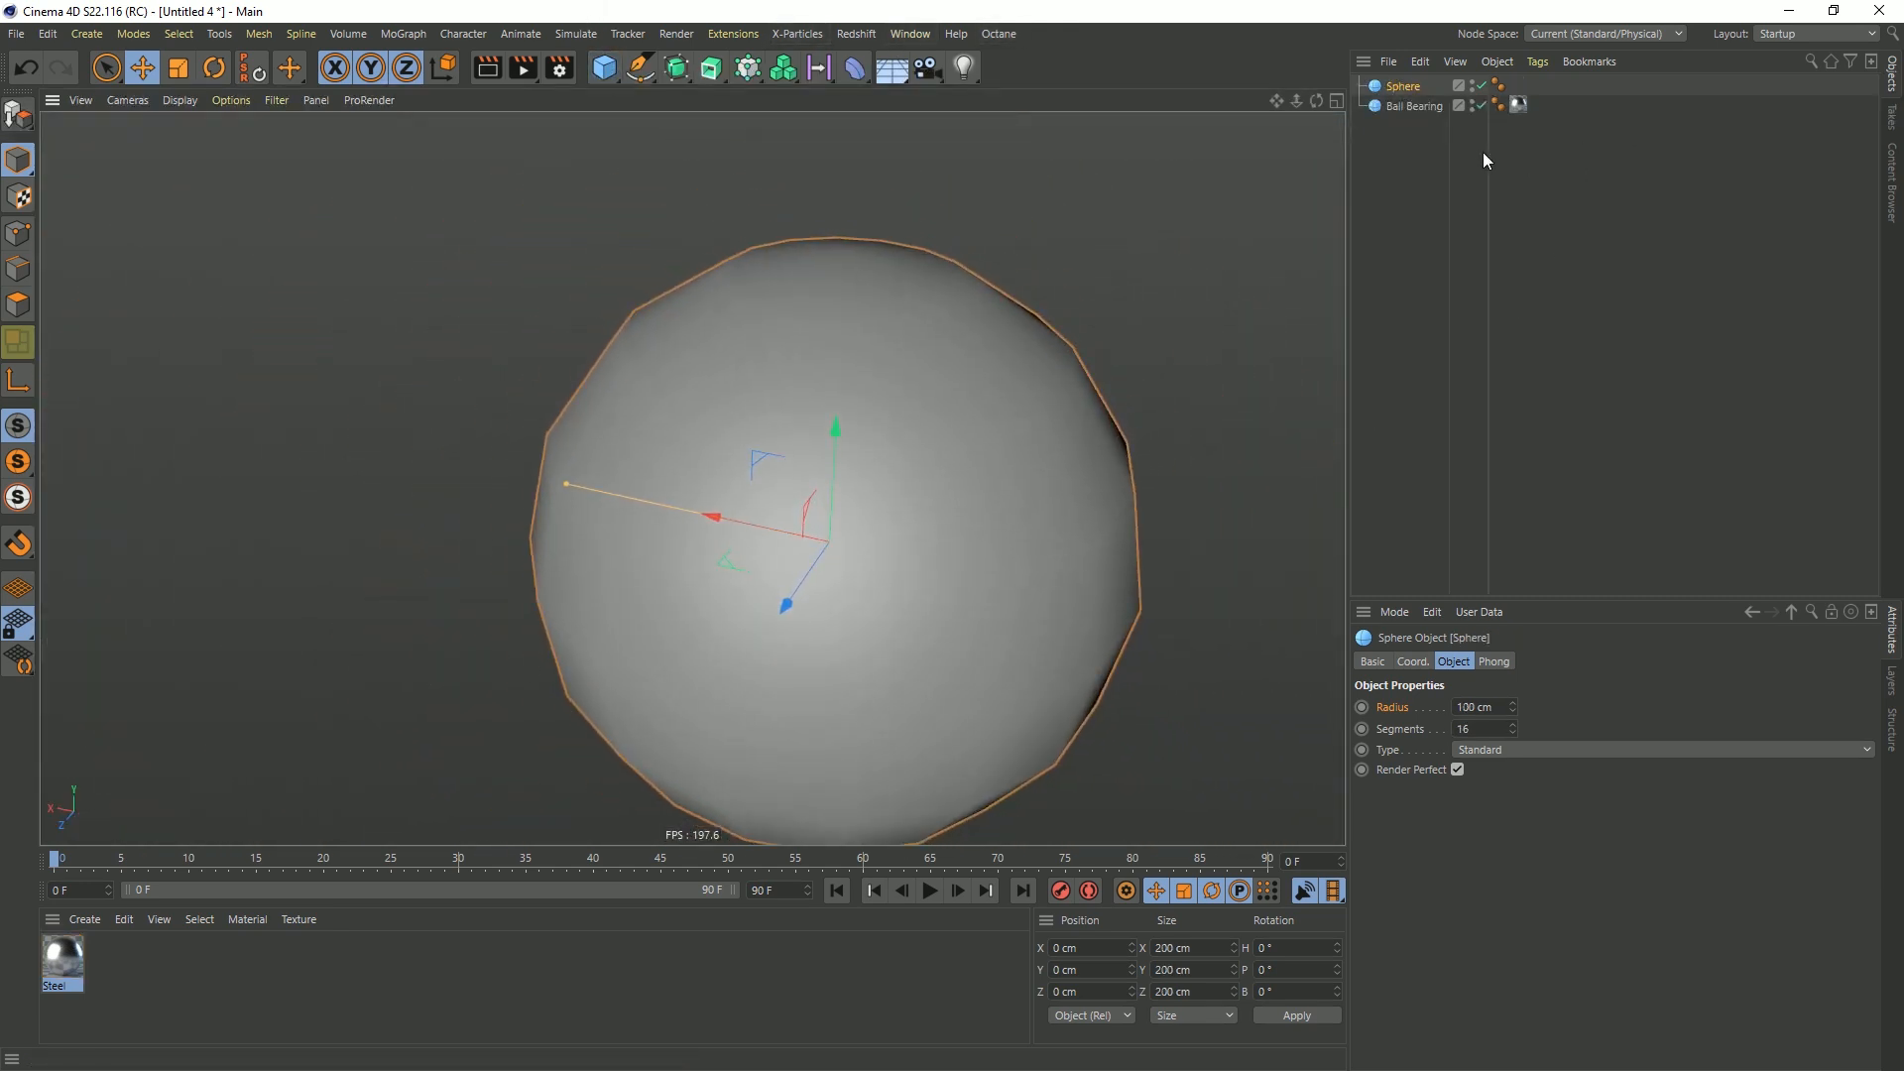
{"action": "left_click_drag", "start_coordinate": [729, 518], "coordinate": [472, 480]}
{"action": "right_click_drag", "start_coordinate": [802, 544], "coordinate": [710, 415], "text": "alt"}
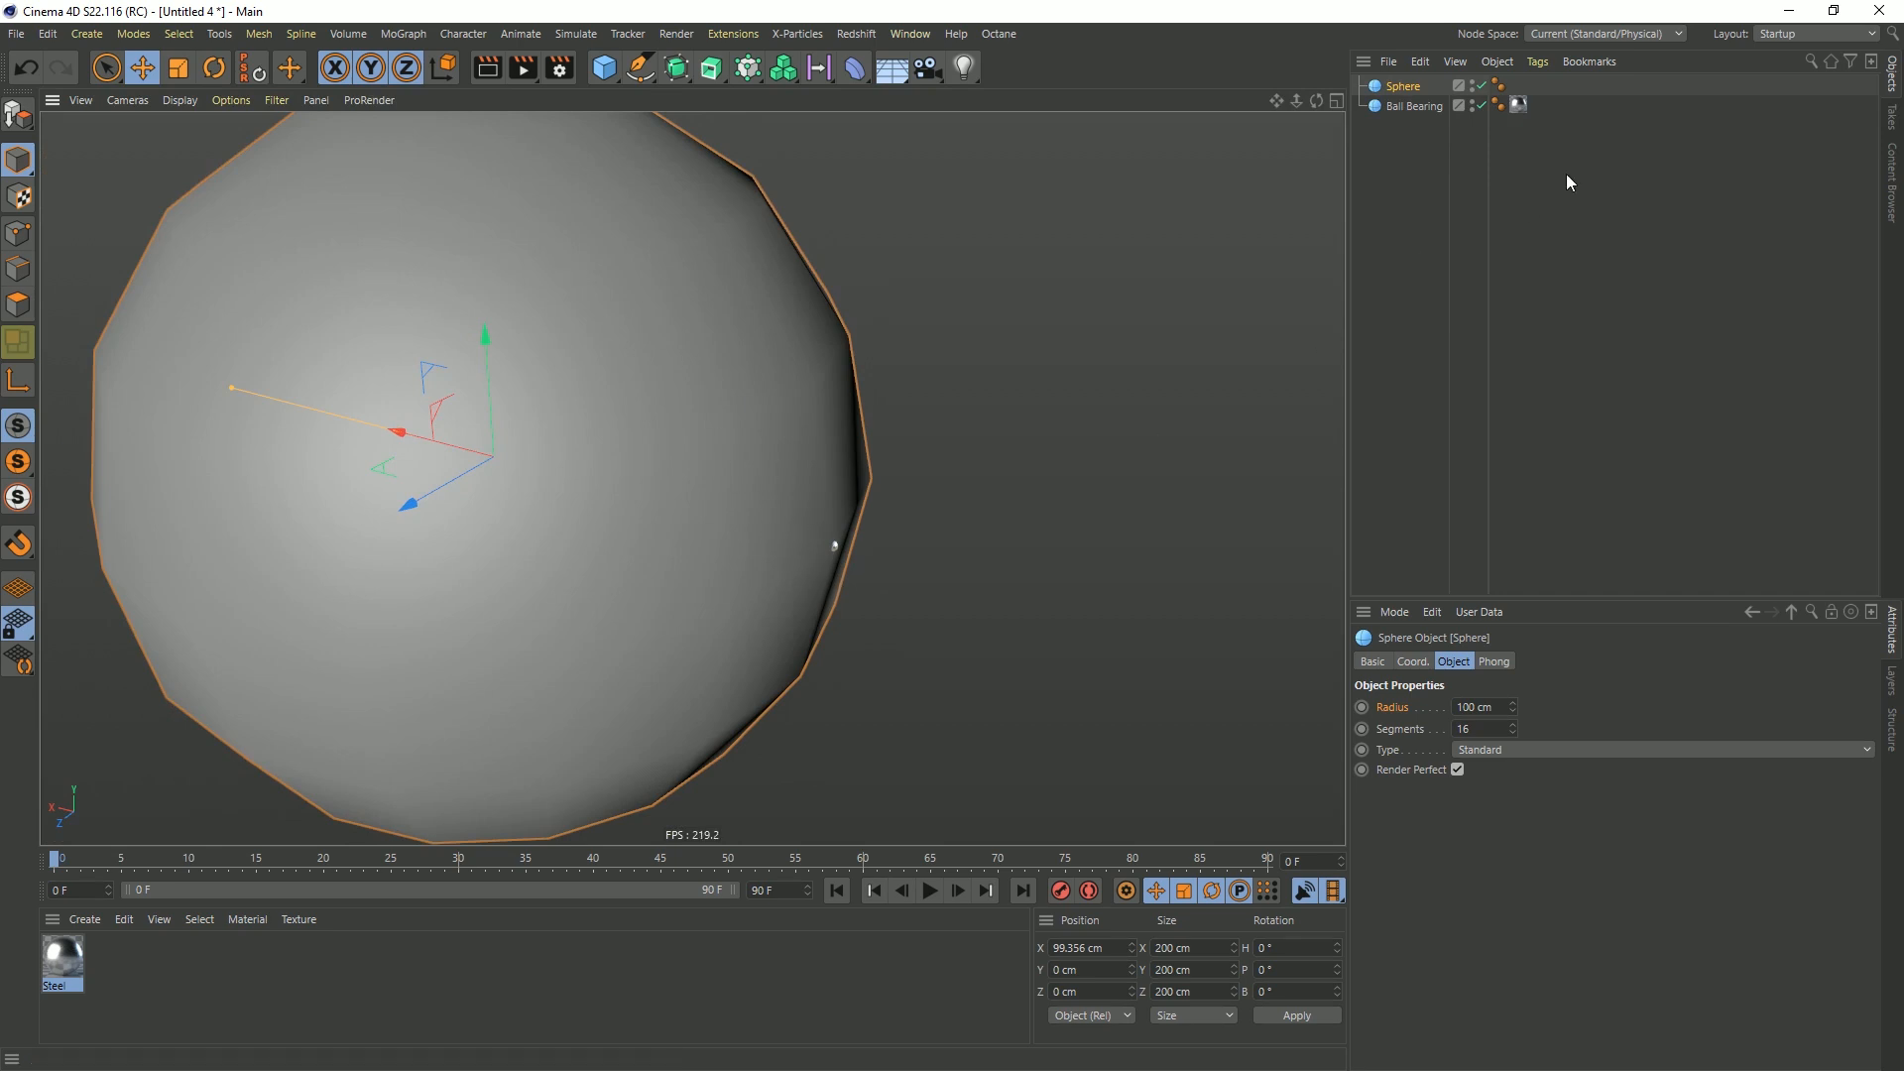
{"action": "key", "text": "Delete"}
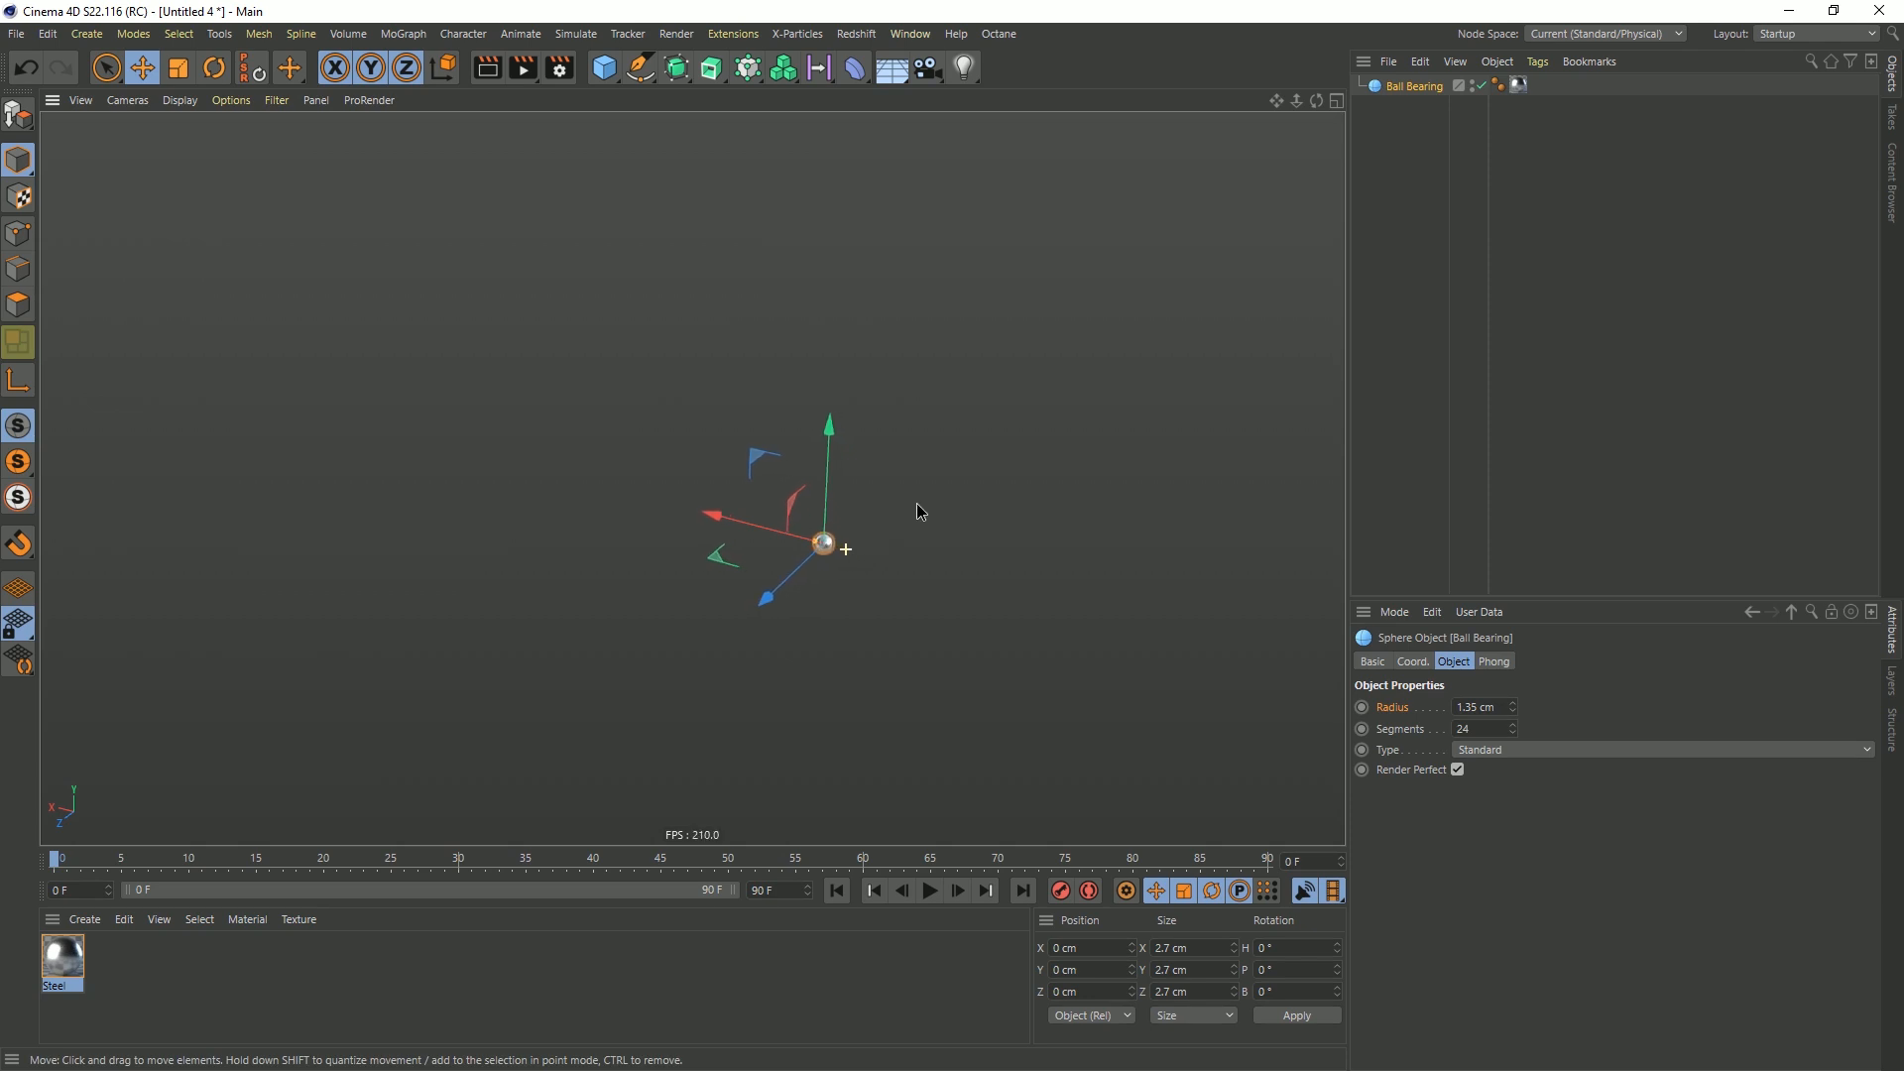
{"action": "left_click_drag", "start_coordinate": [604, 68], "coordinate": [984, 128]}
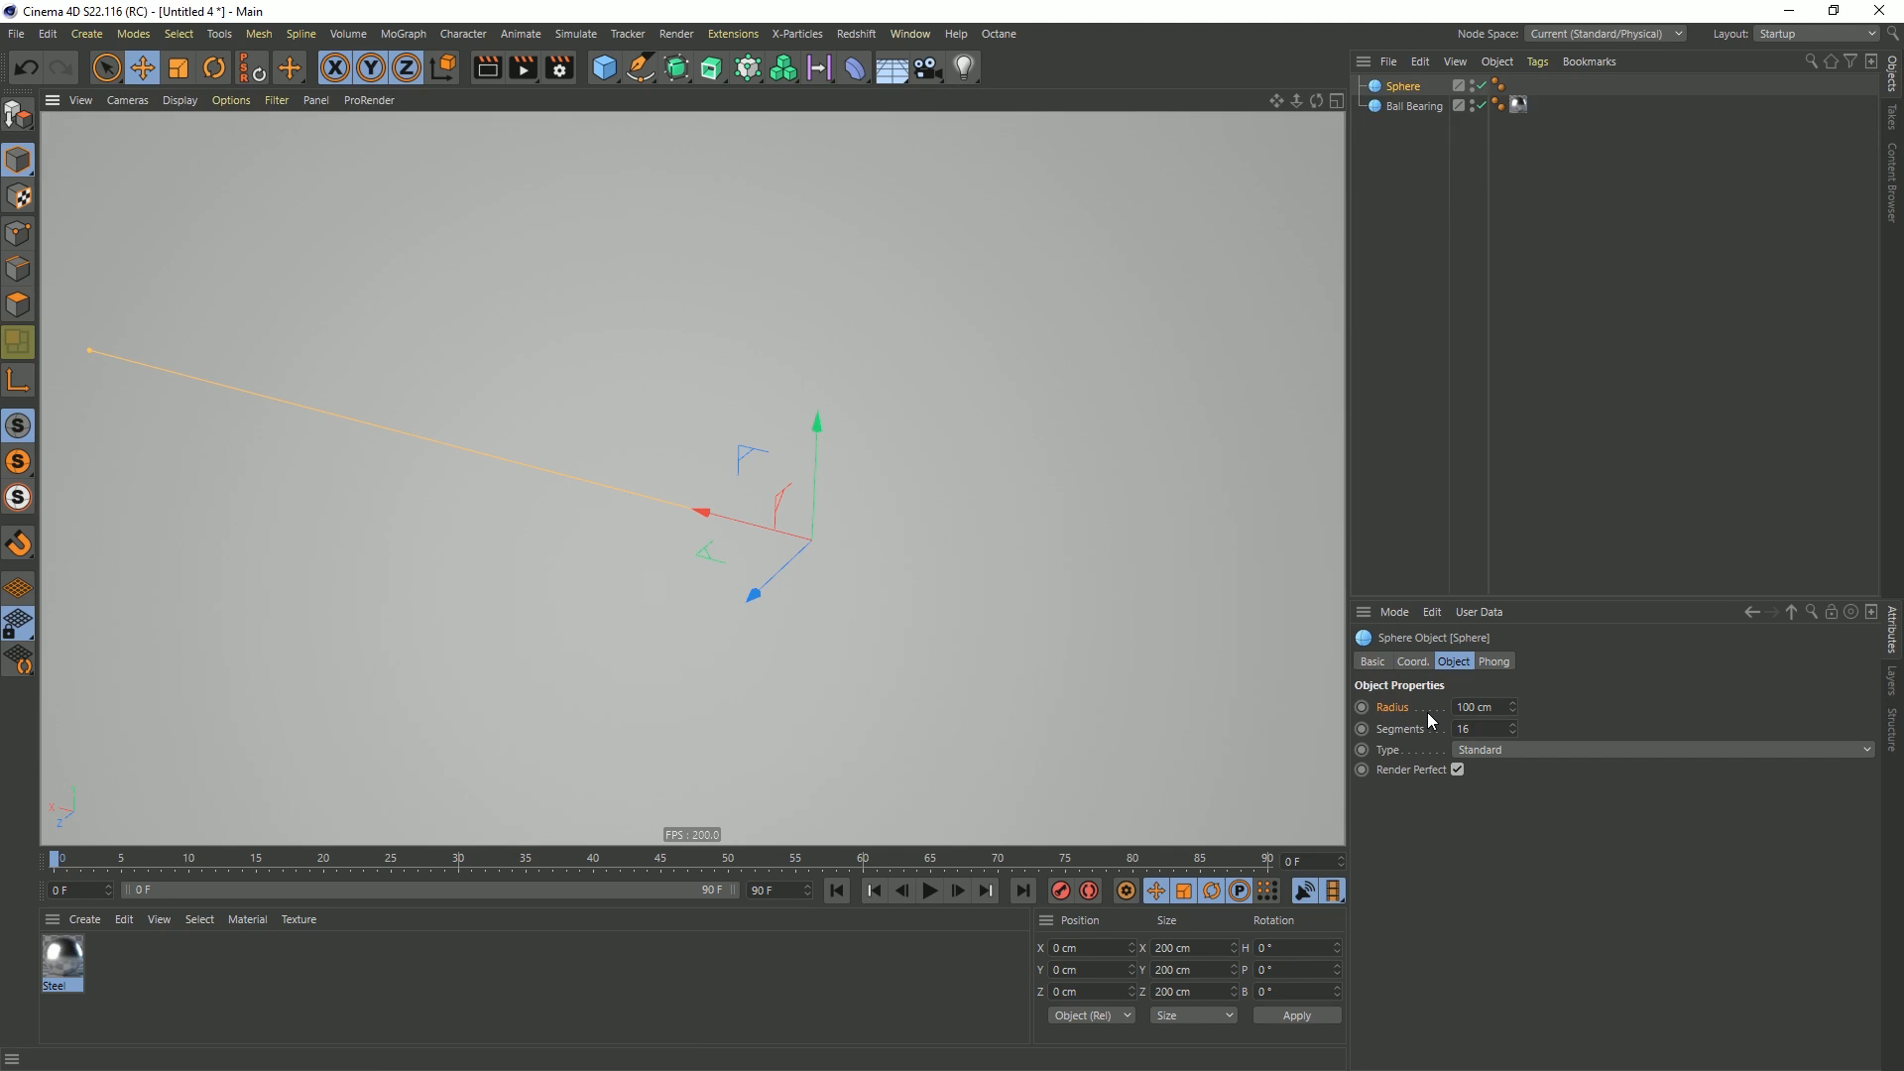
{"action": "key", "text": "ctrl+z"}
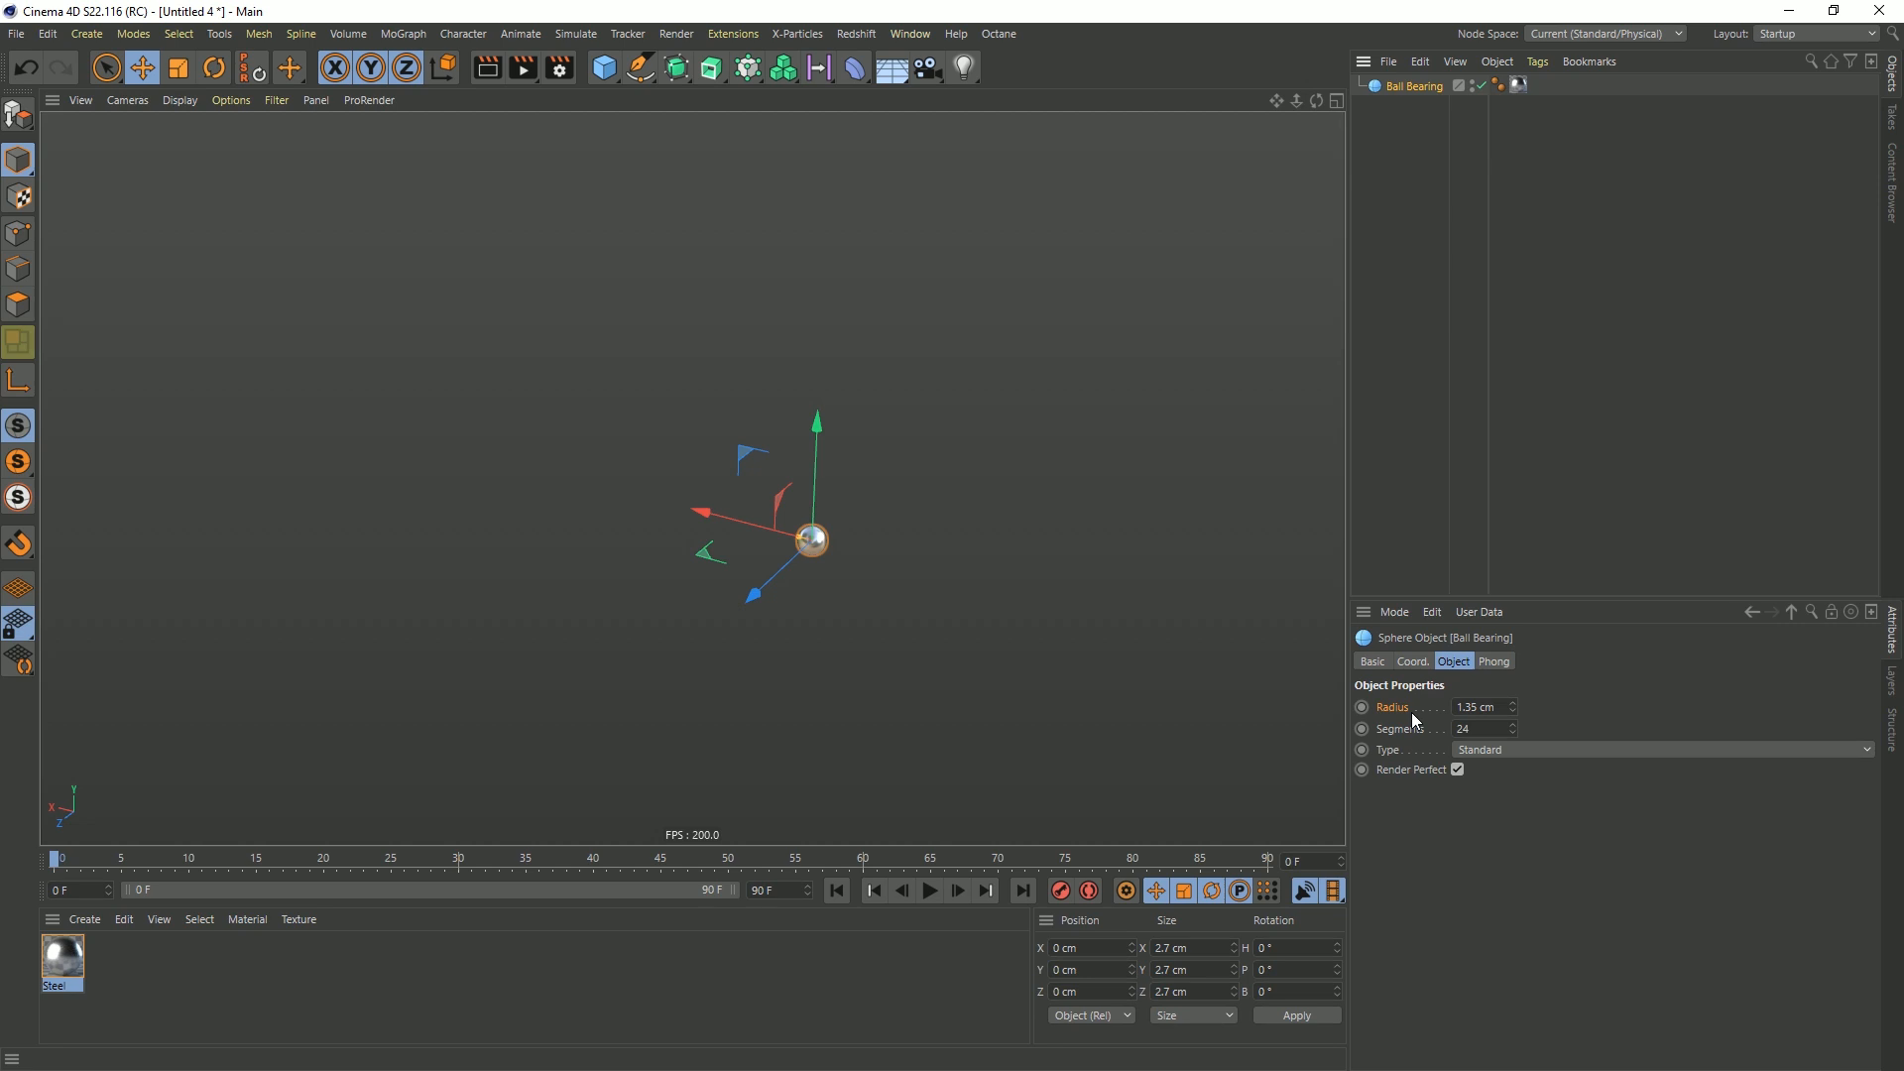
Set the dynamics scale to 1 cm in the project's expert dynamics settings
{"action": "key", "text": "ctrl+d"}
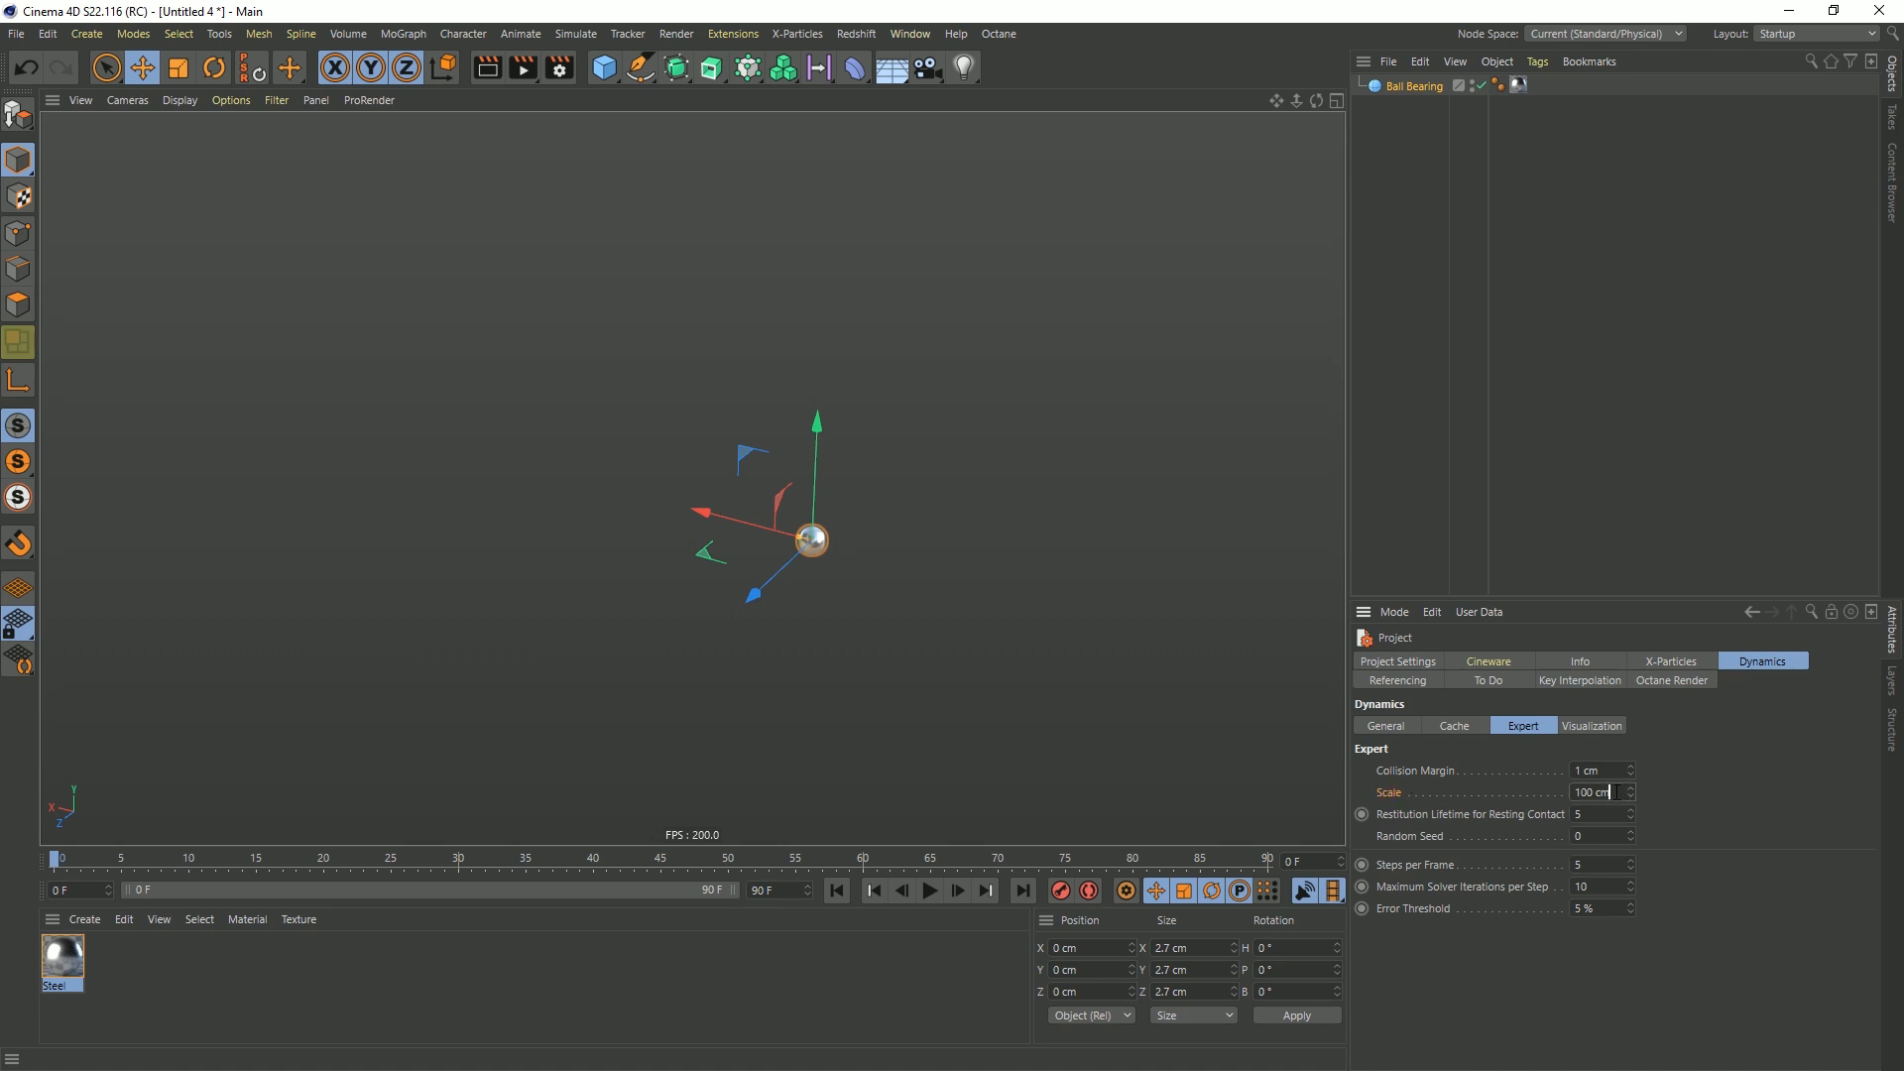
{"action": "type", "text": "/100"}
{"action": "key", "text": "Return"}
Set the project's dynamics collision margin to 0.01 cm
{"action": "right_click_drag", "start_coordinate": [804, 531], "coordinate": [974, 511], "text": "alt"}
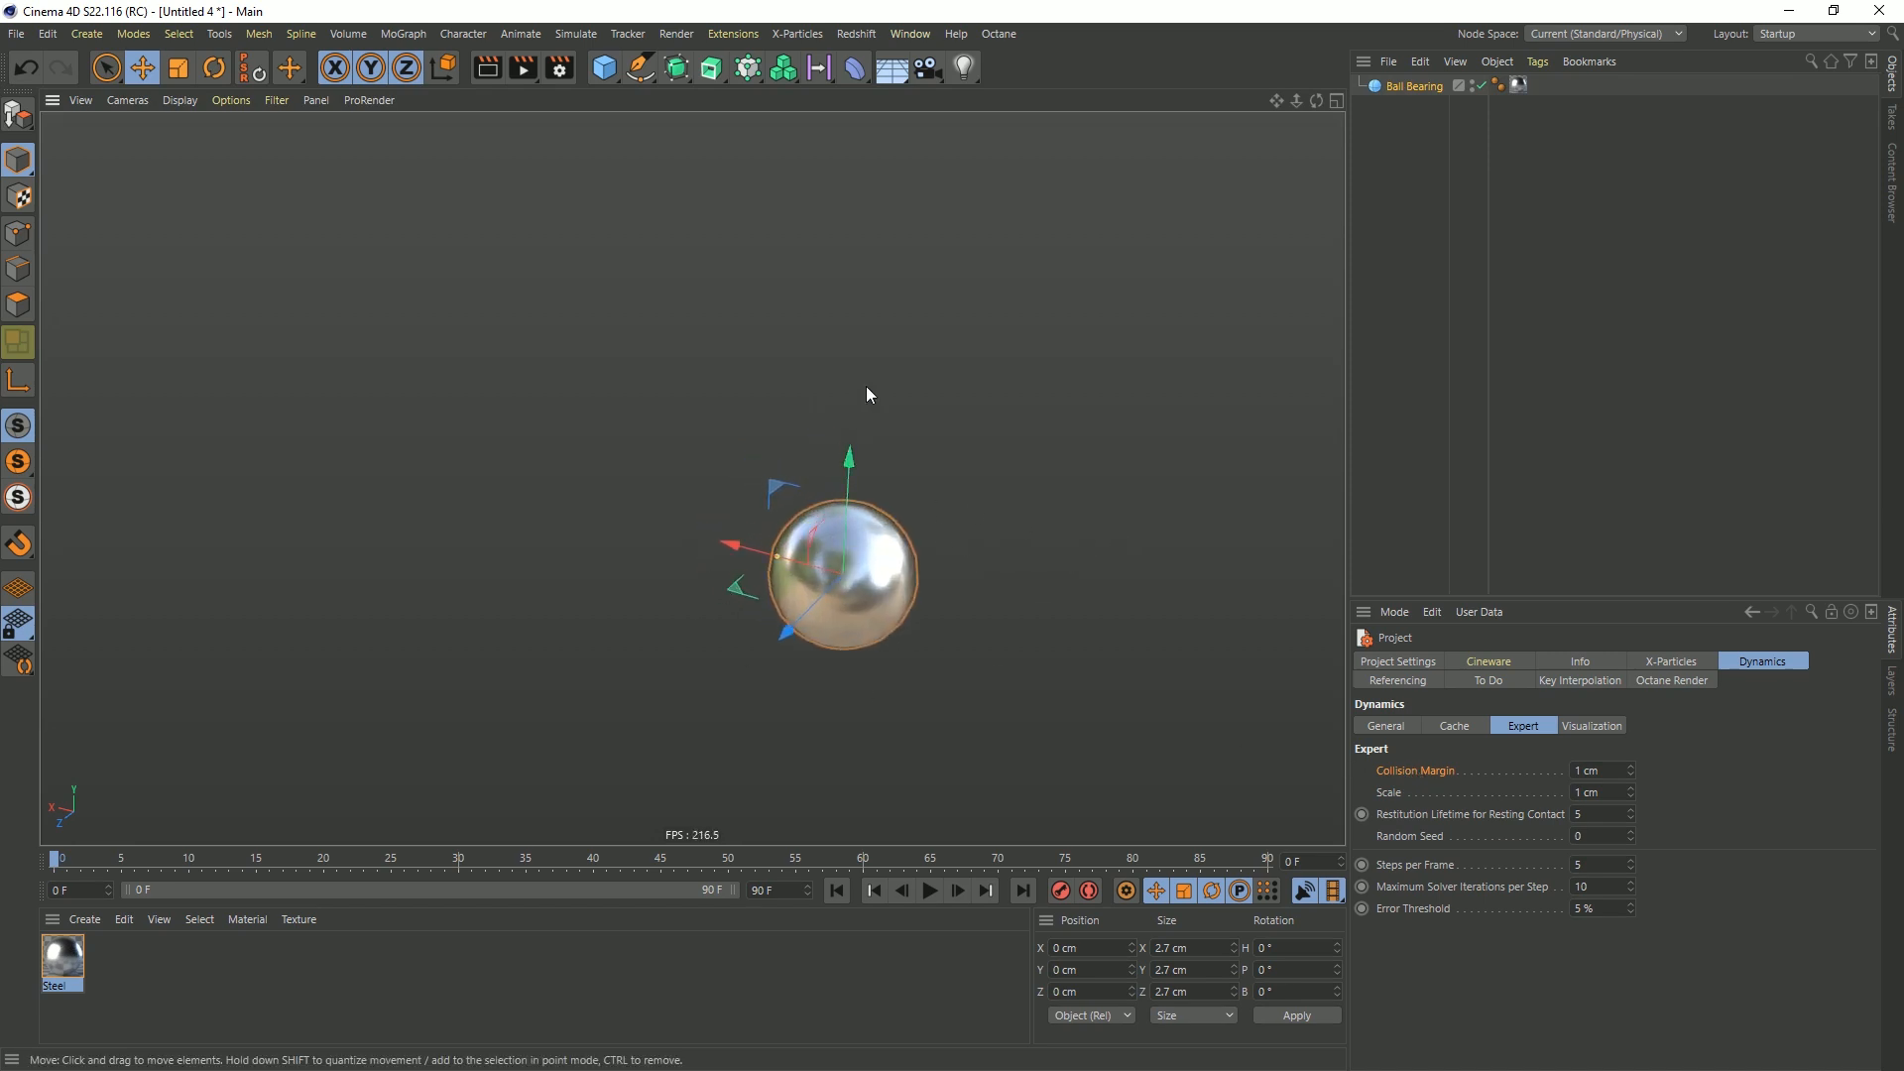
{"action": "left_click", "coordinate": [1615, 776]}
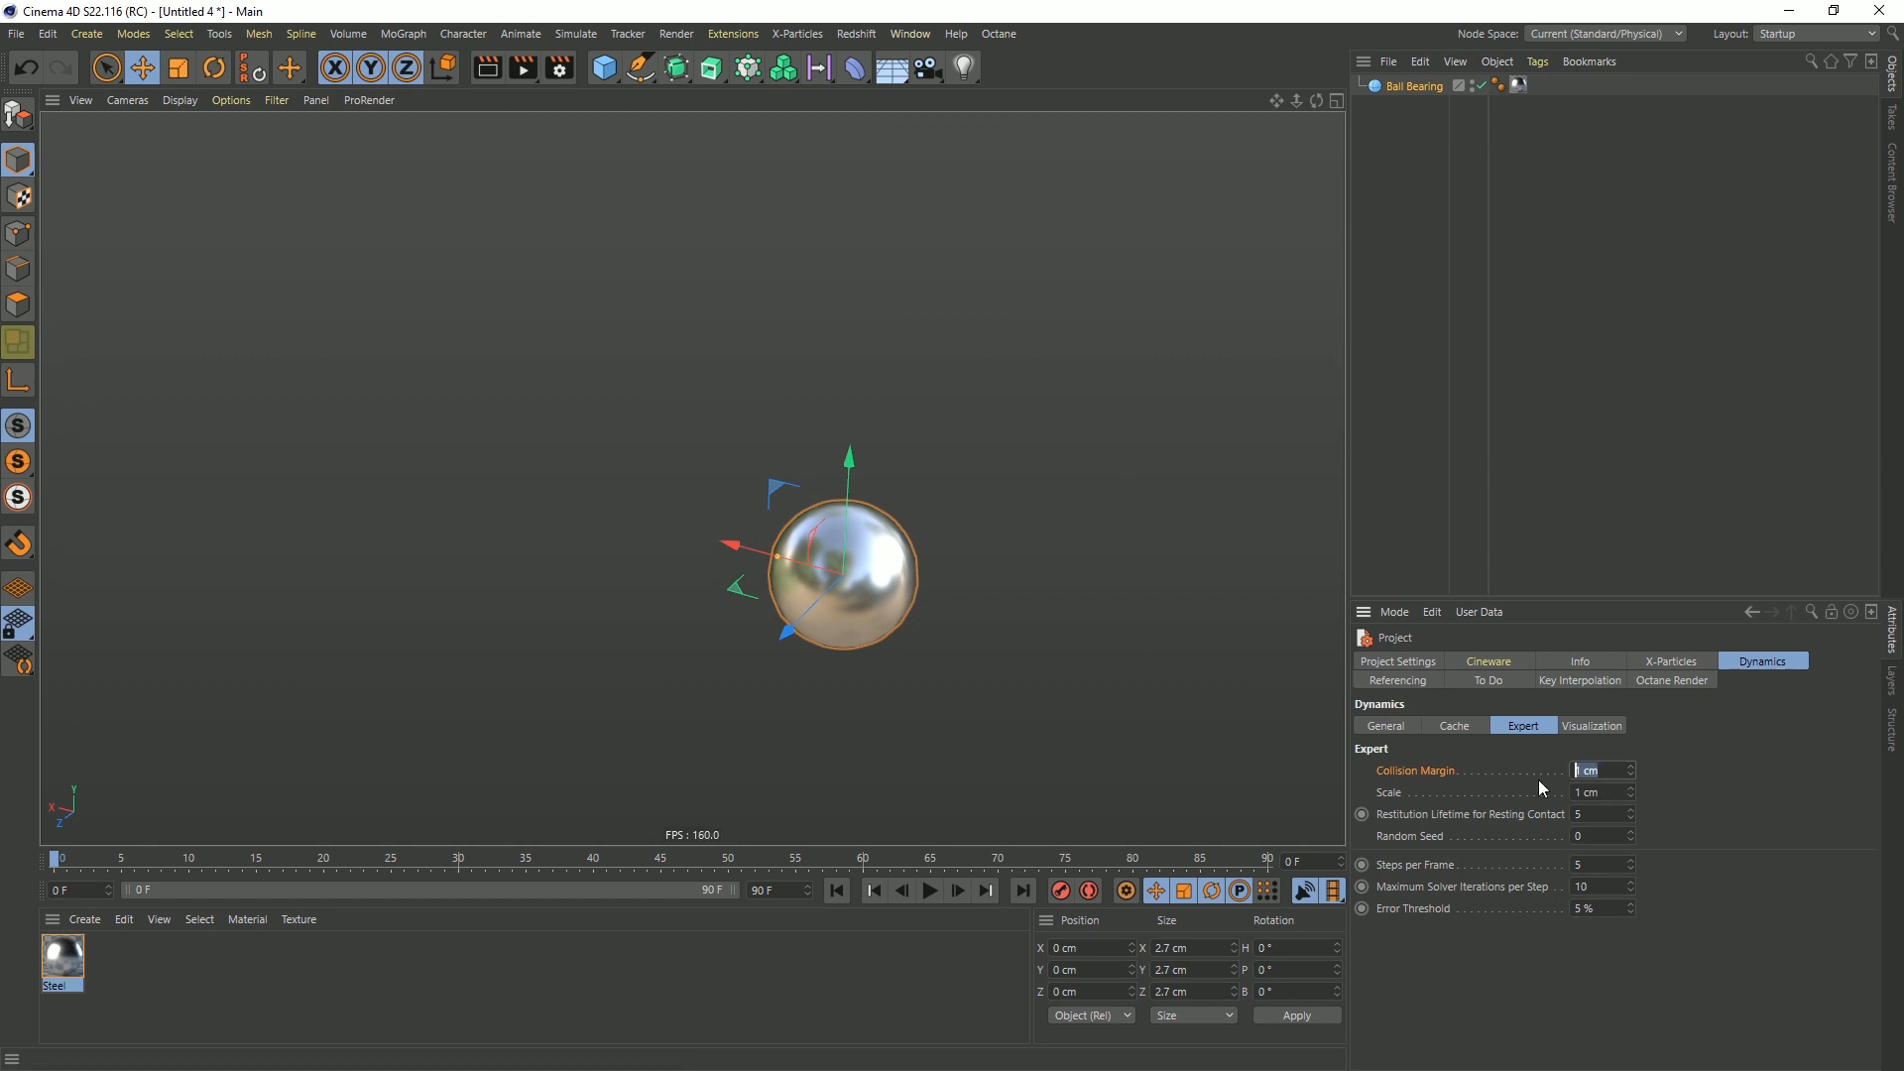
{"action": "left_click", "coordinate": [1615, 776]}
{"action": "type", "text": "/100"}
{"action": "key", "text": "Return"}
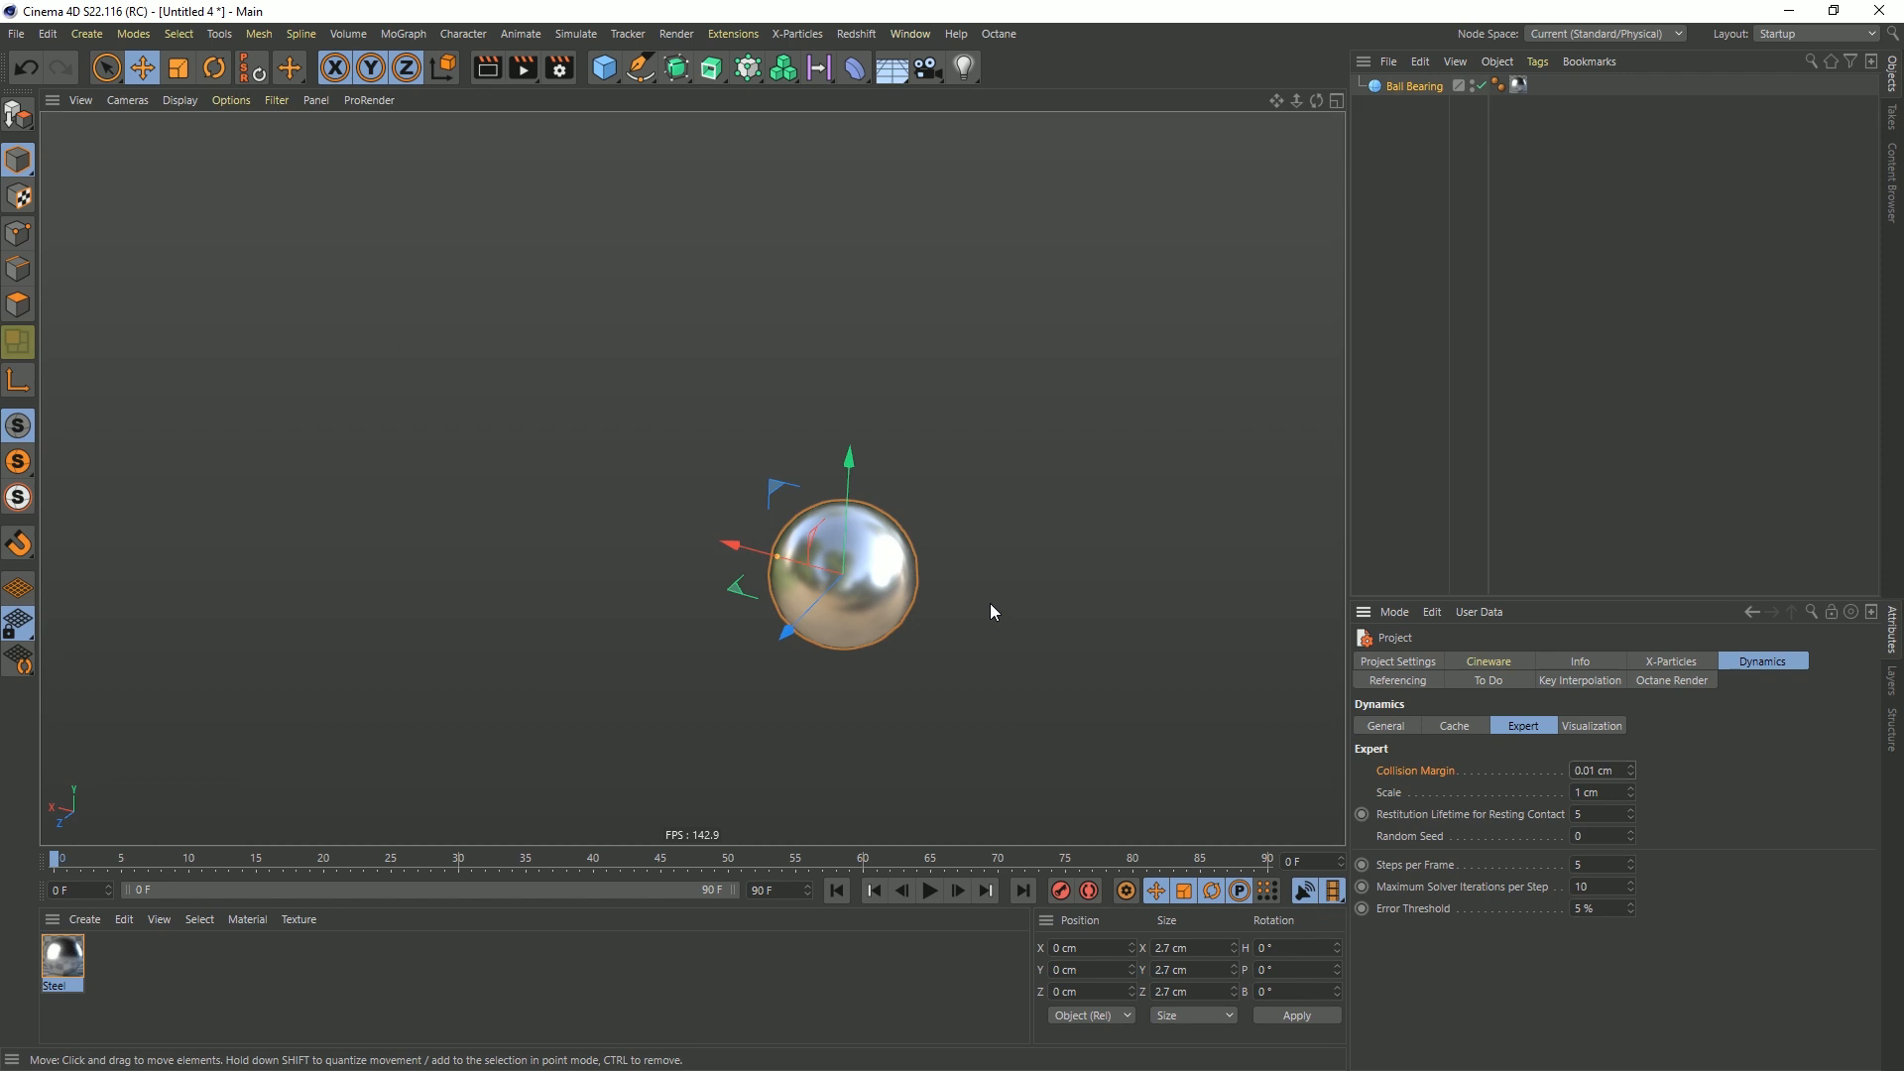
{"action": "right_click_drag", "start_coordinate": [1027, 570], "coordinate": [888, 595], "text": "alt"}
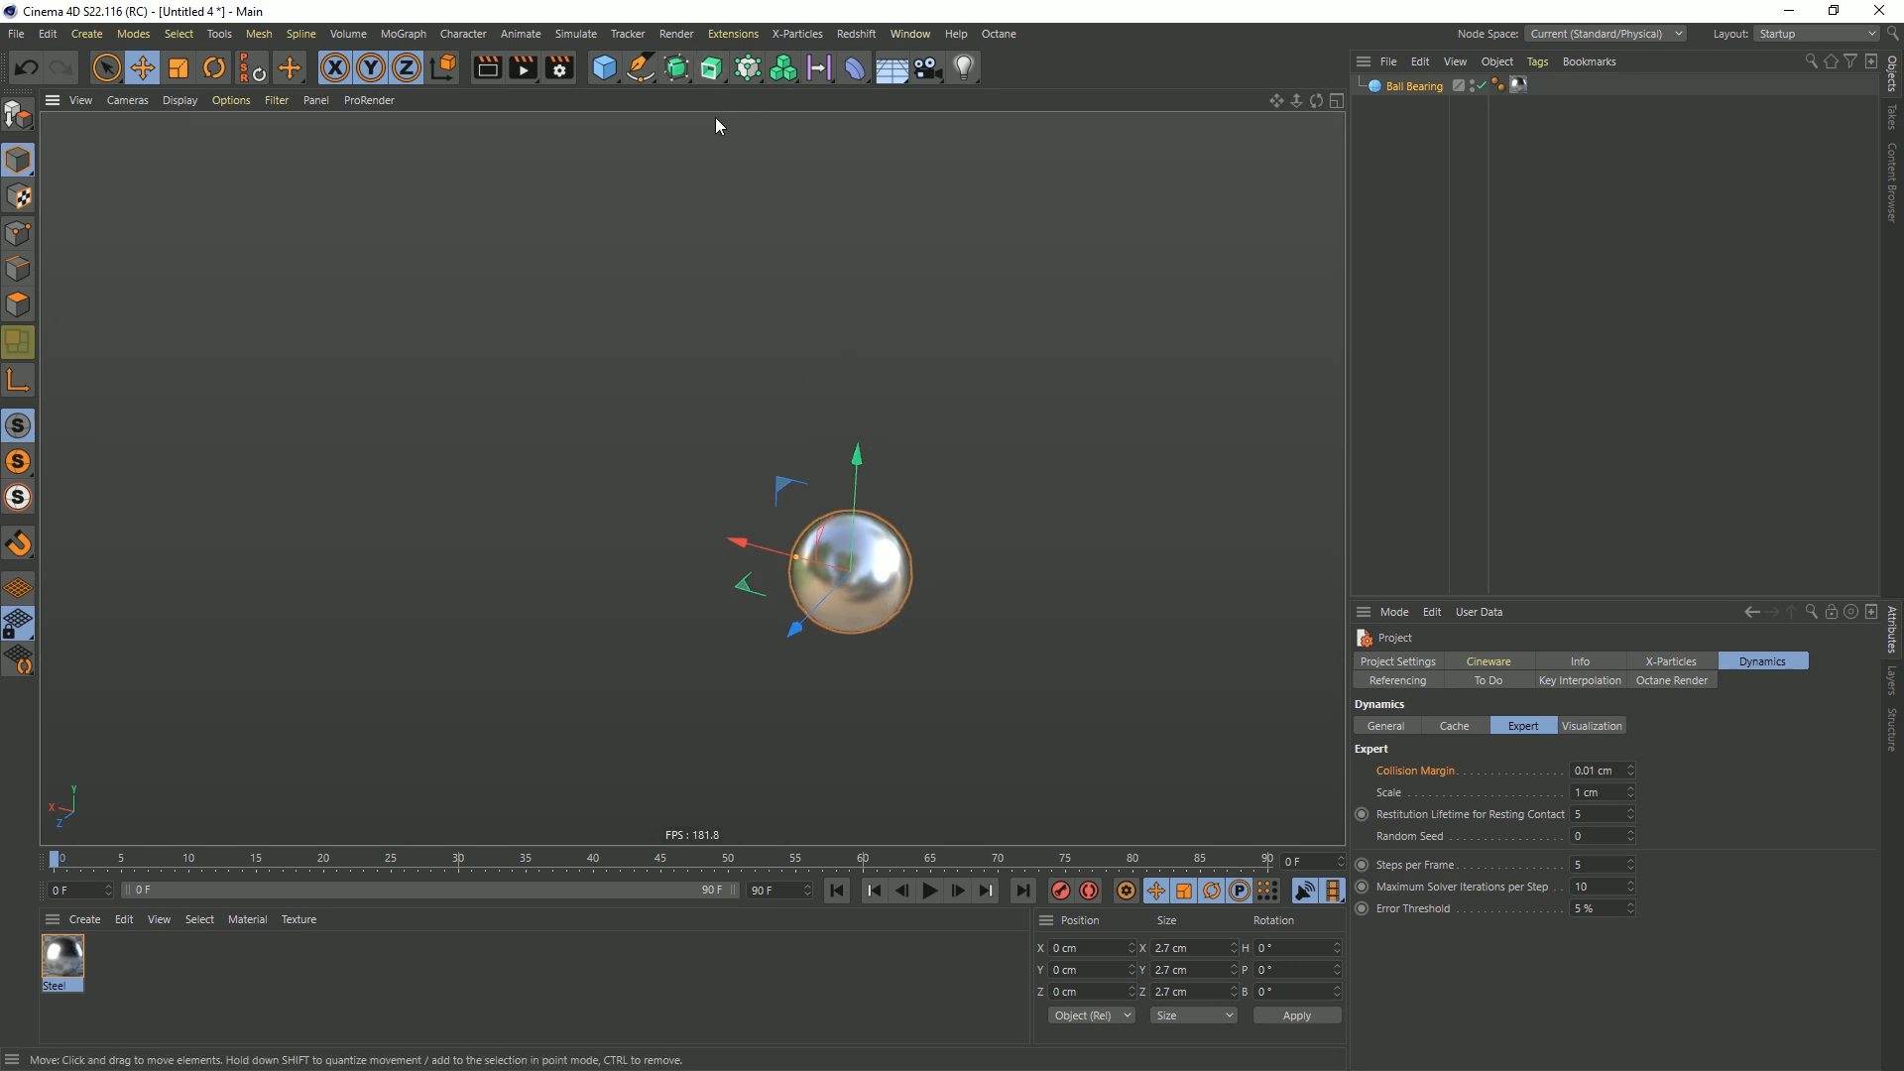
Add a cylinder with a 1 cm radius and 1 cm height, oriented along +Z
{"action": "left_click", "coordinate": [612, 83]}
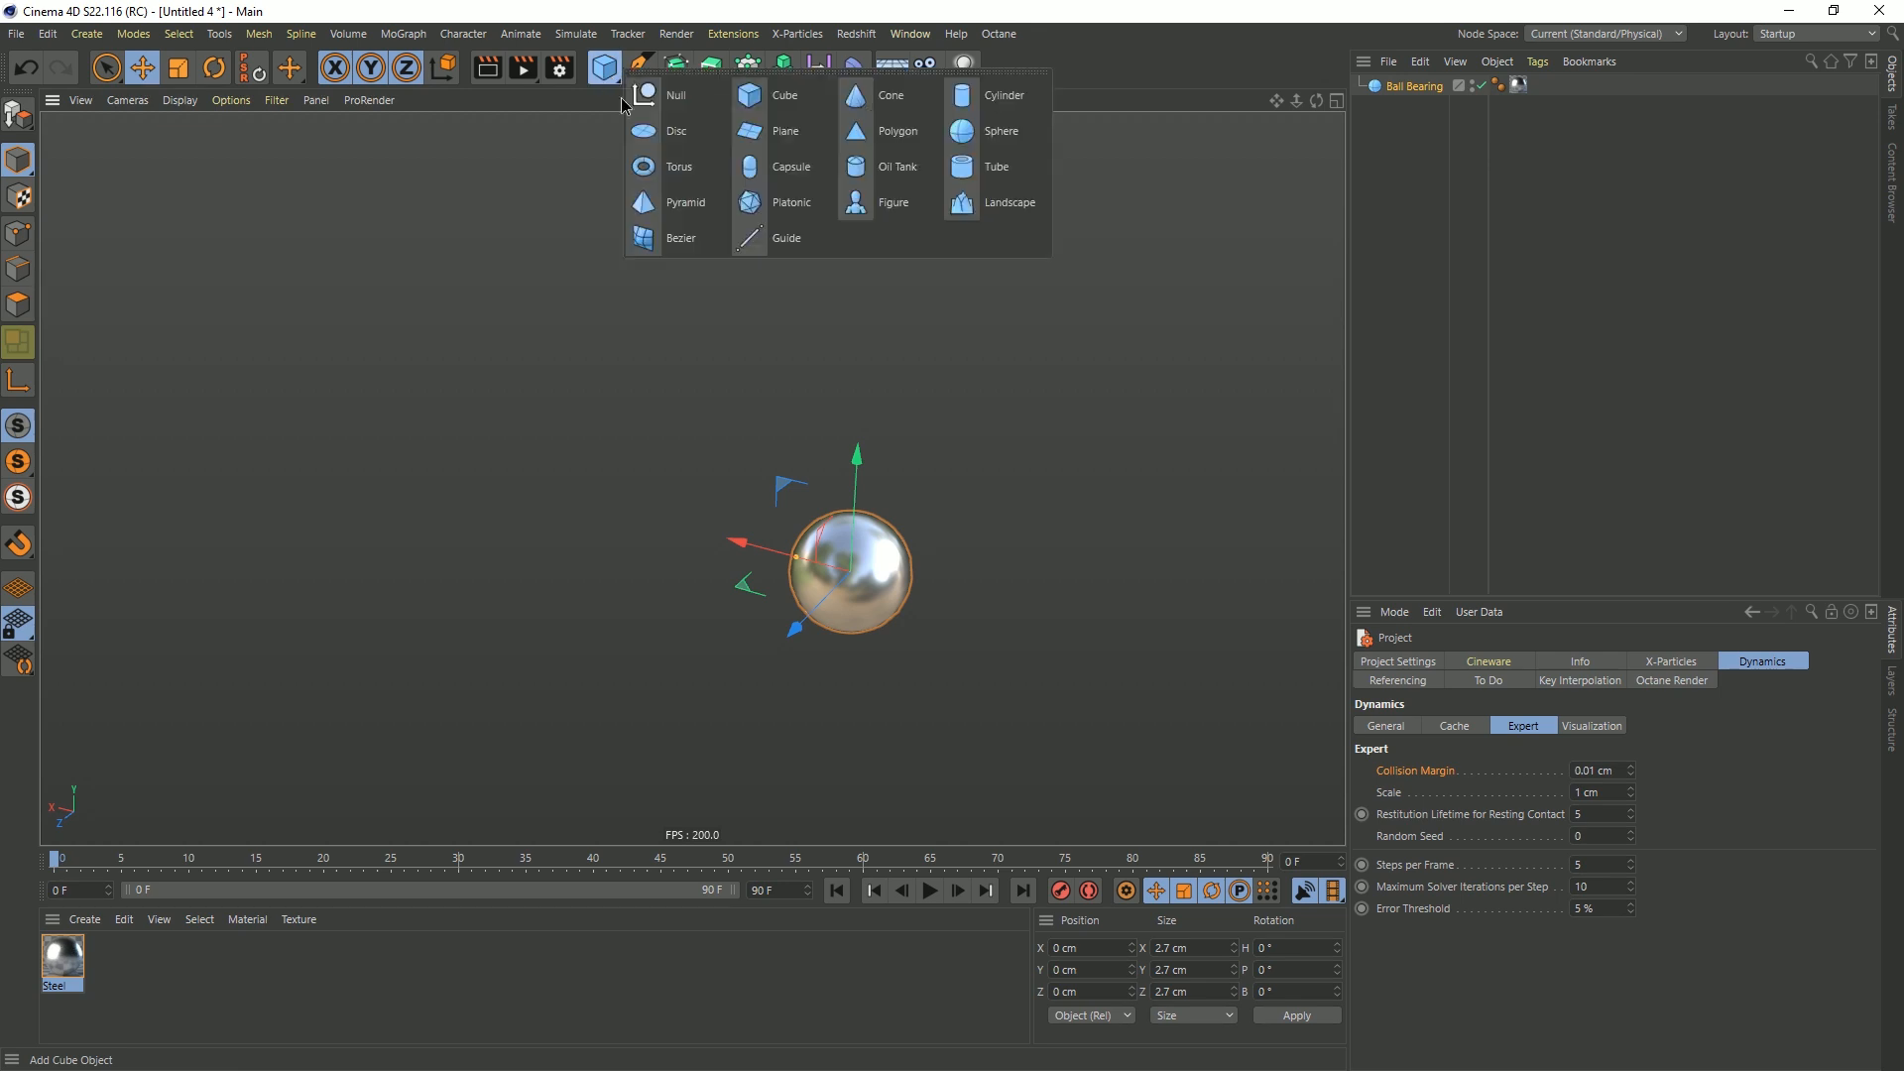
{"action": "left_click", "coordinate": [1002, 96]}
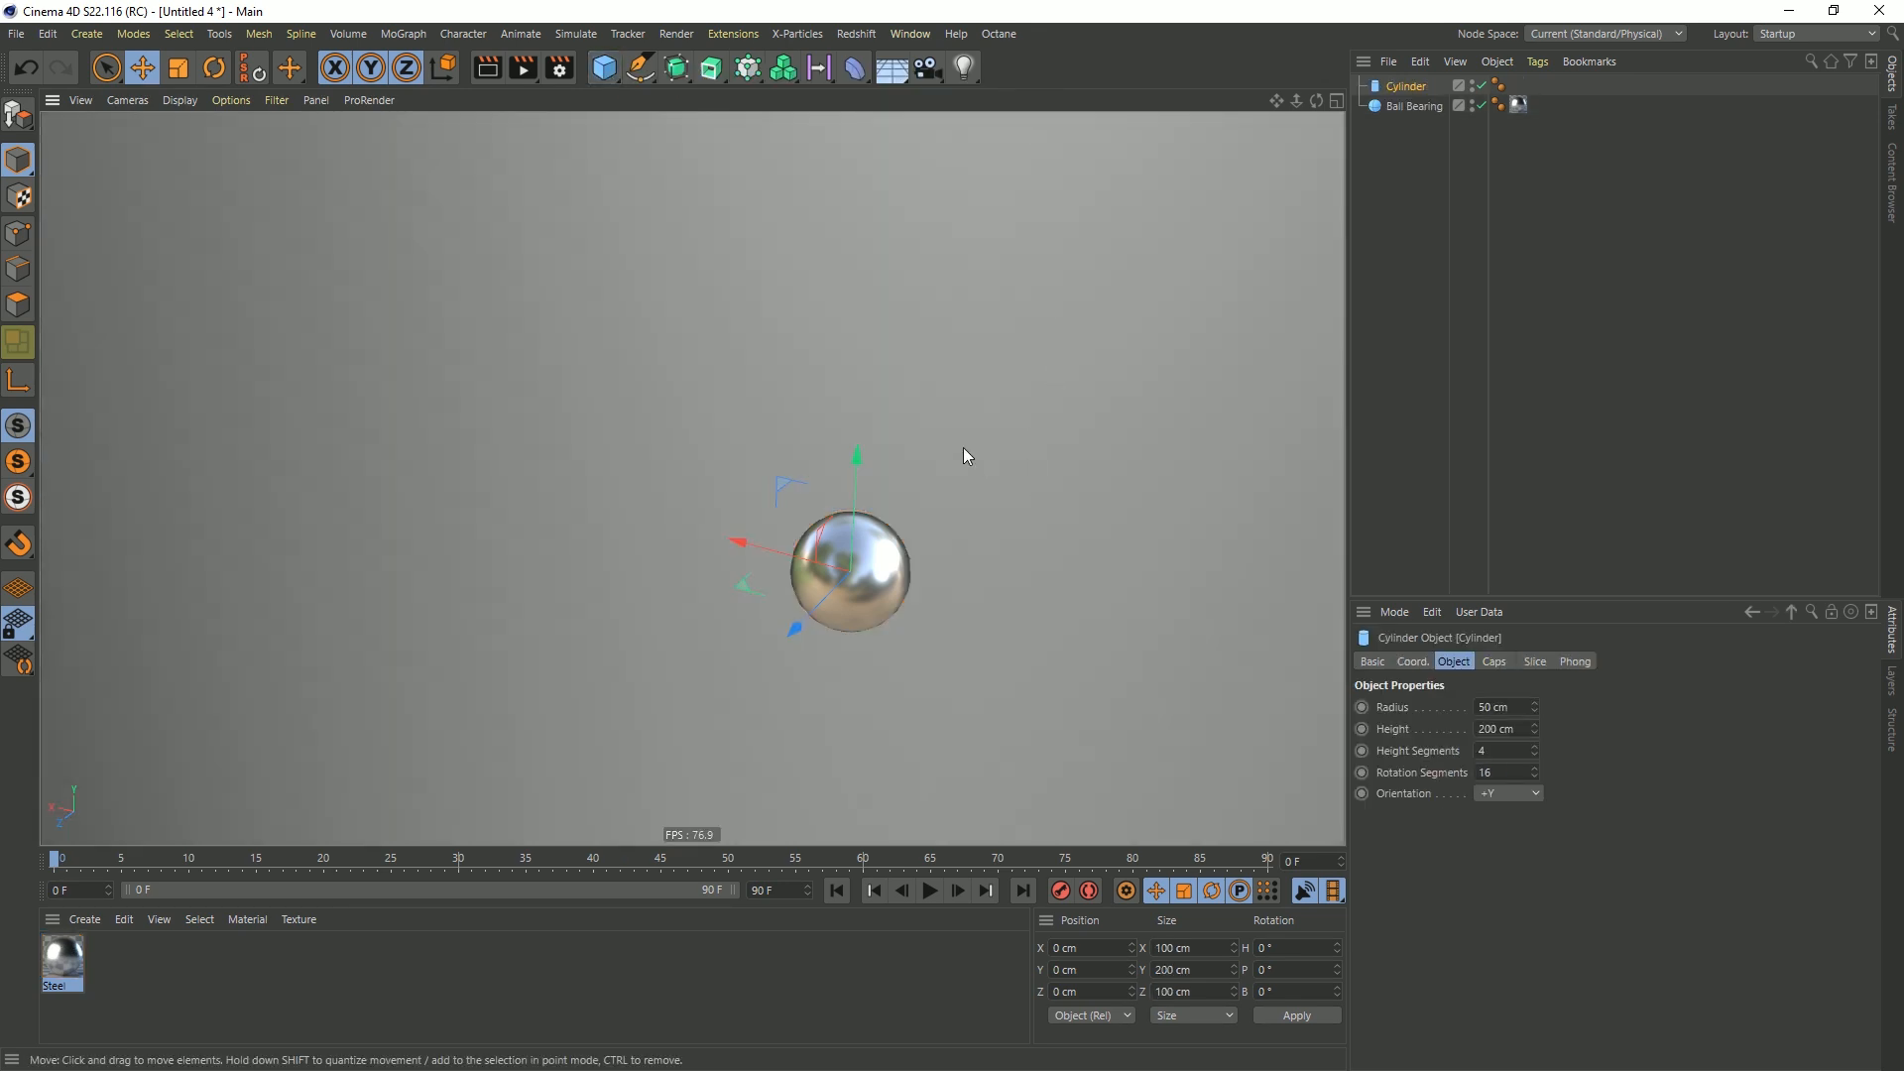
{"action": "left_click", "coordinate": [1512, 708]}
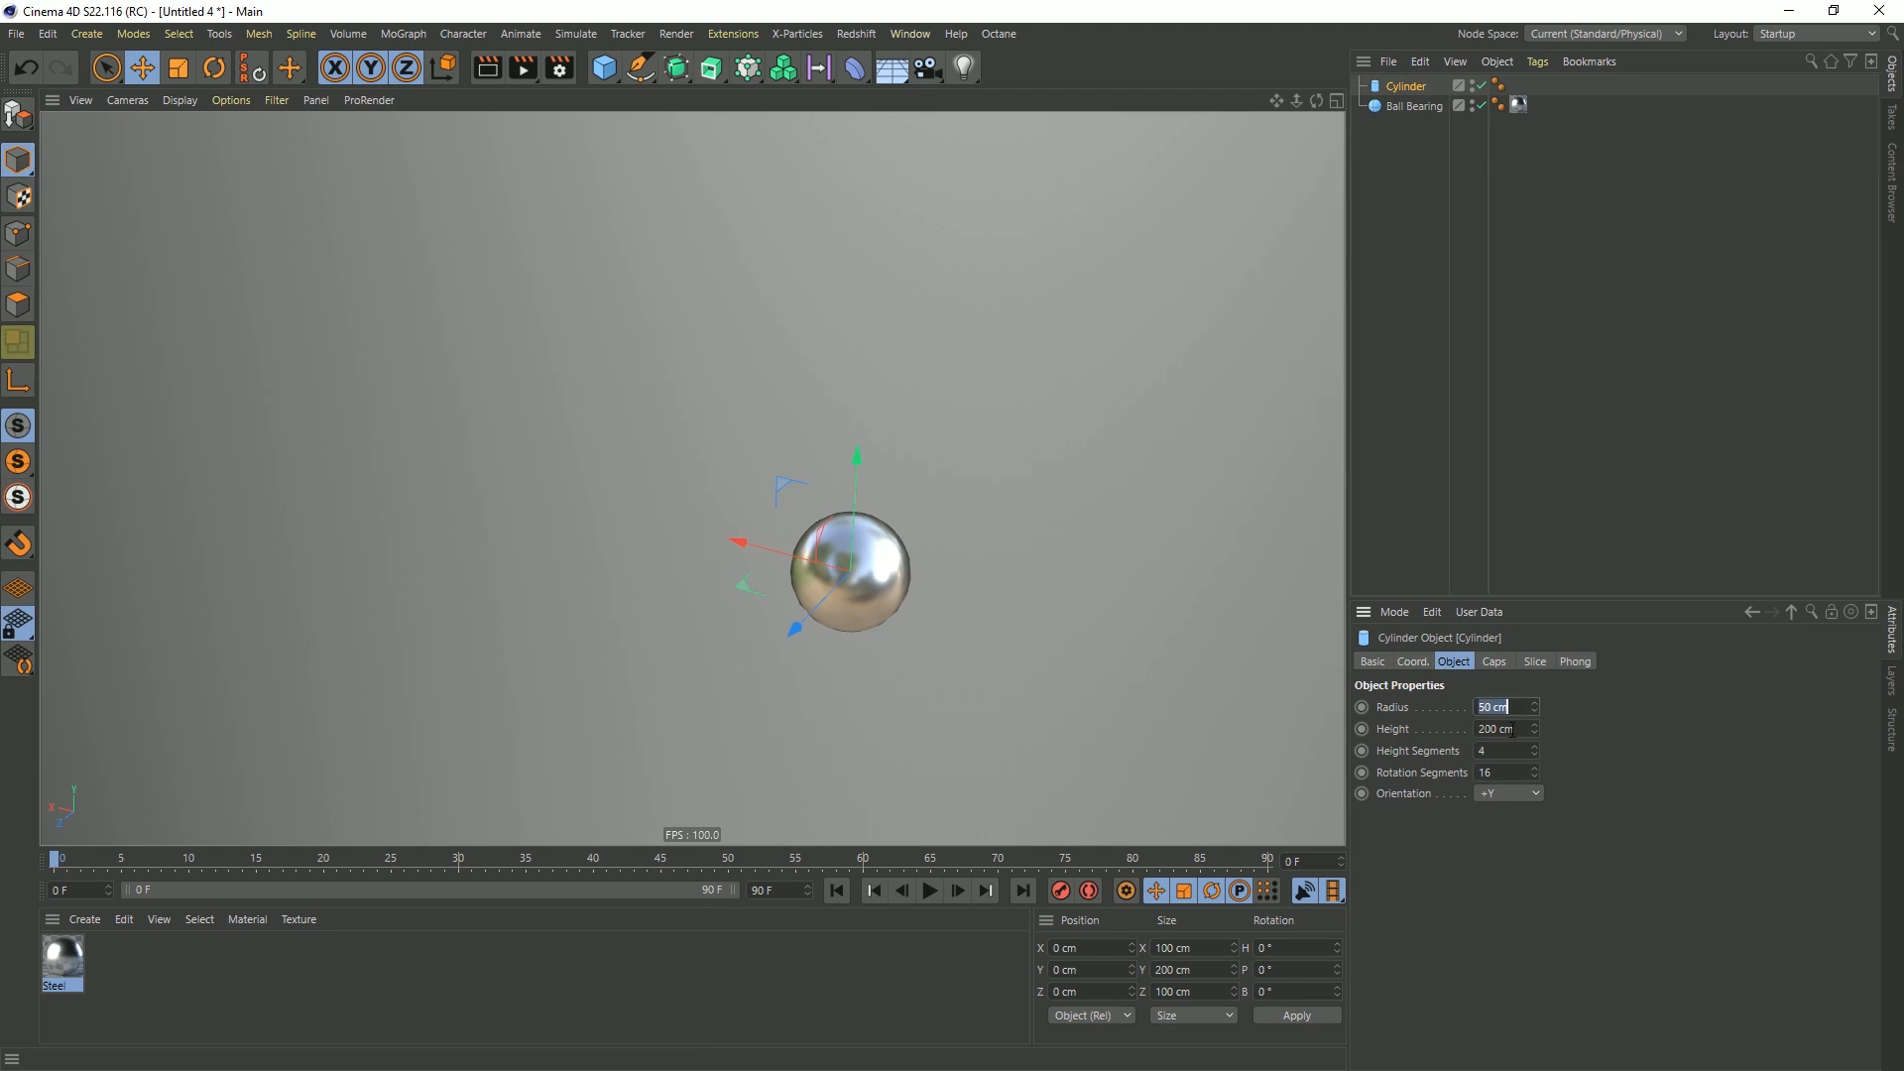
{"action": "type", "text": "1"}
{"action": "key", "text": "Tab"}
{"action": "type", "text": "1"}
{"action": "key", "text": "Return"}
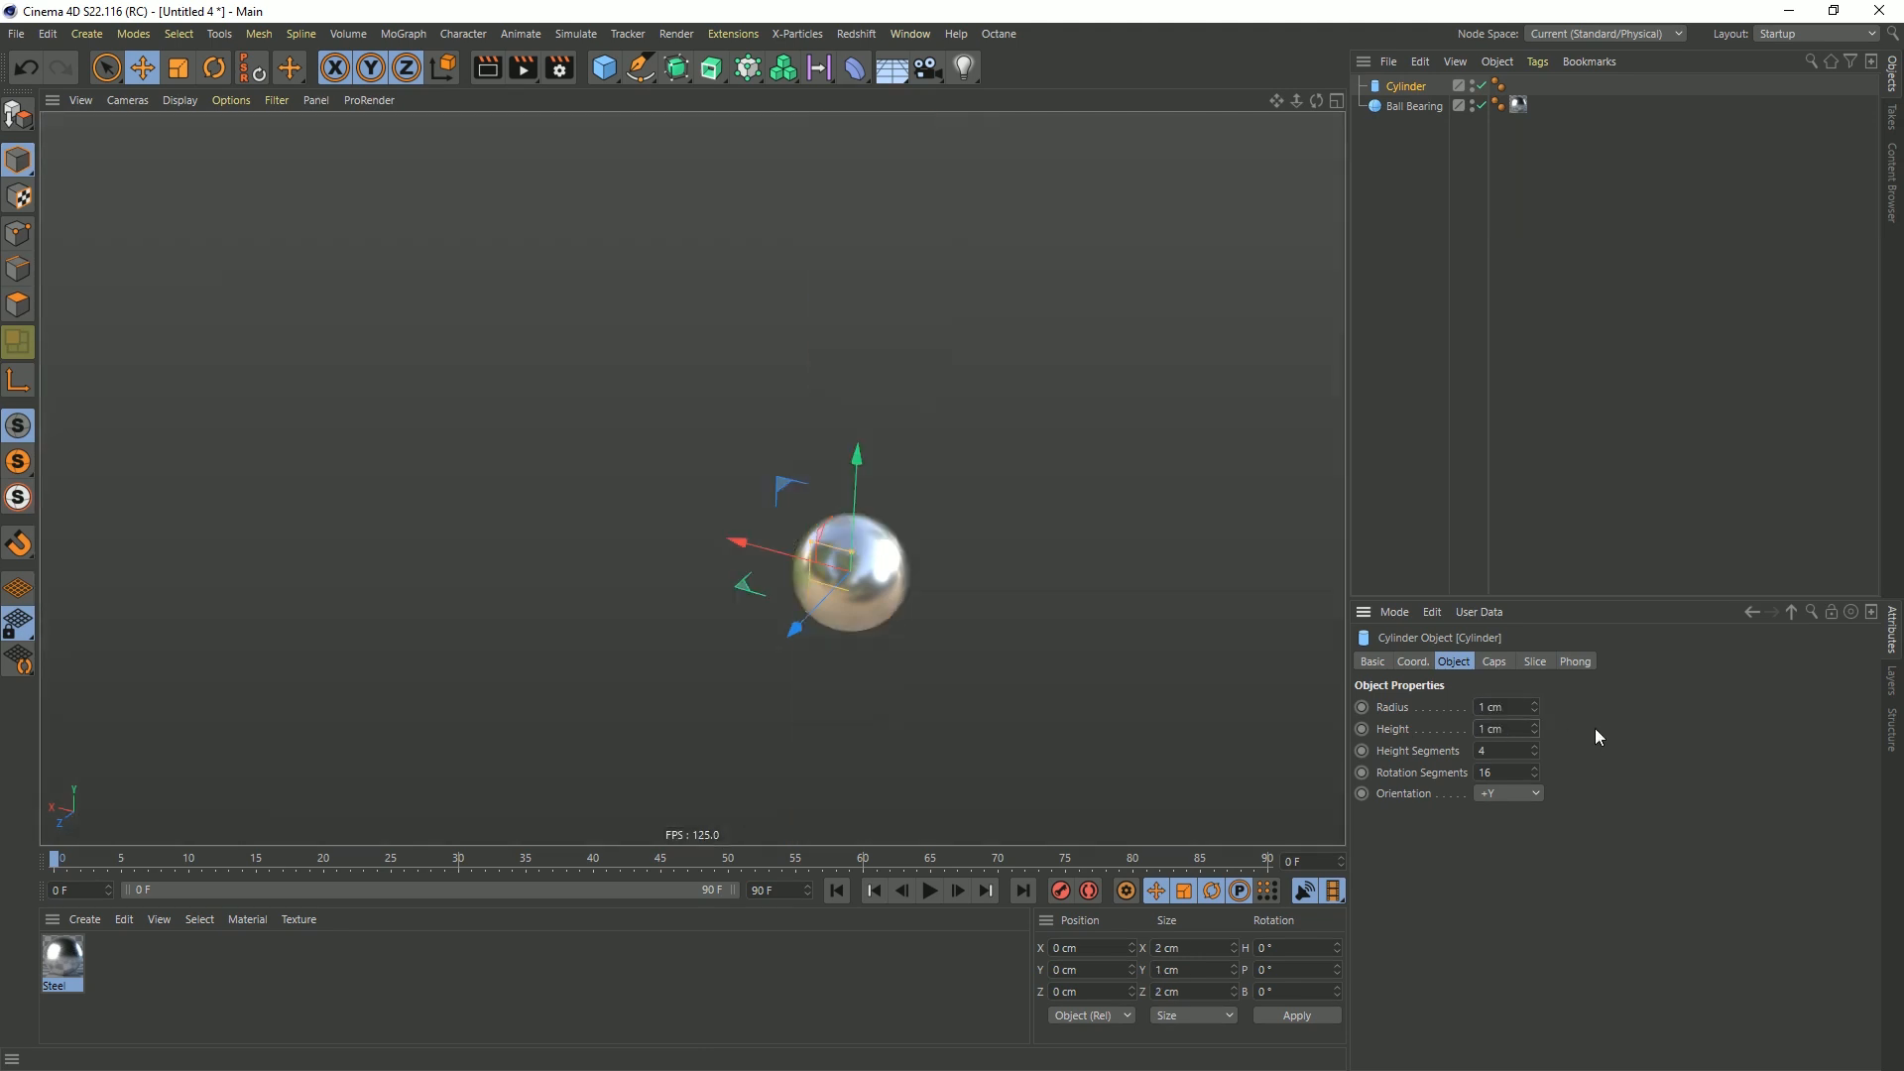
{"action": "left_click", "coordinate": [1503, 793]}
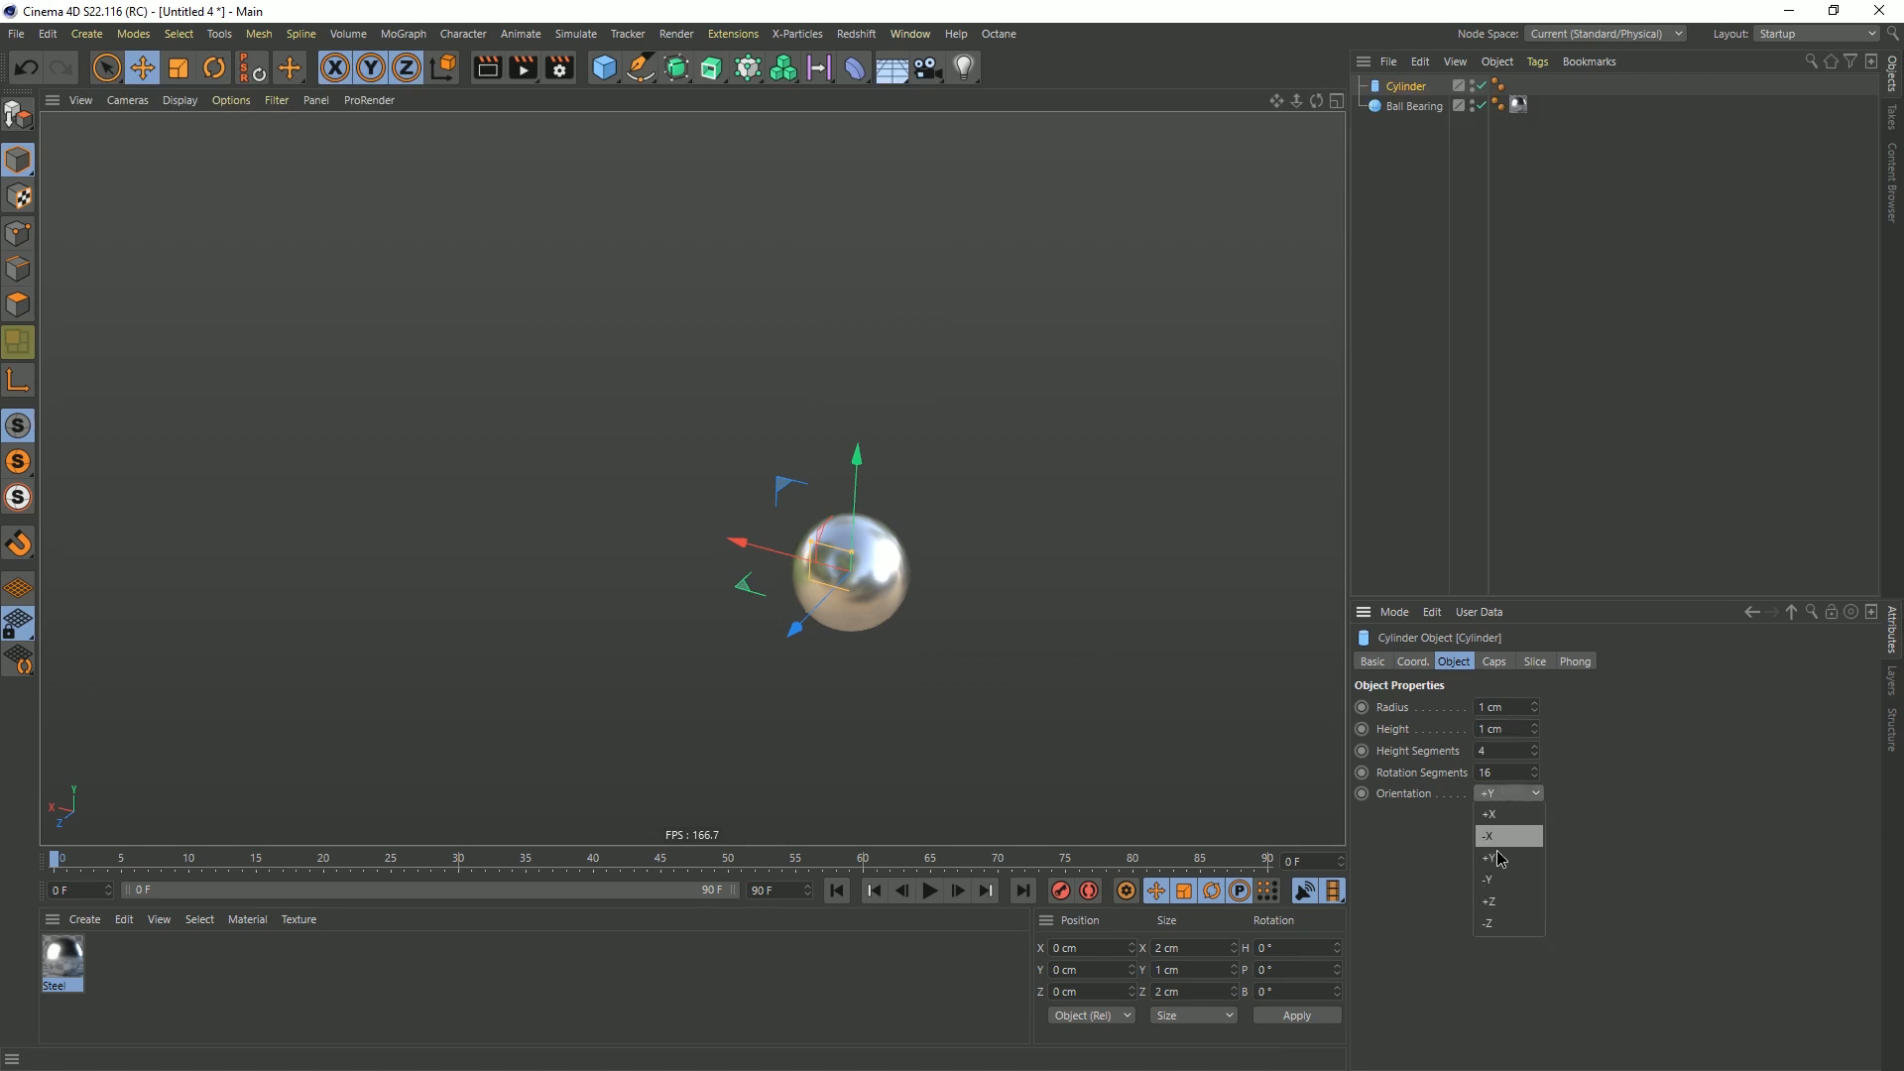
{"action": "left_click", "coordinate": [1508, 905]}
Lengthen and widen the cylinder by eye, and move the ball bearing away from it to about X 8.7 cm, Y 7.3 cm
{"action": "left_click_drag", "start_coordinate": [841, 582], "coordinate": [704, 619]}
{"action": "left_click_drag", "start_coordinate": [830, 599], "coordinate": [873, 579]}
{"action": "left_click", "coordinate": [873, 583]}
{"action": "left_click_drag", "start_coordinate": [803, 493], "coordinate": [460, 136]}
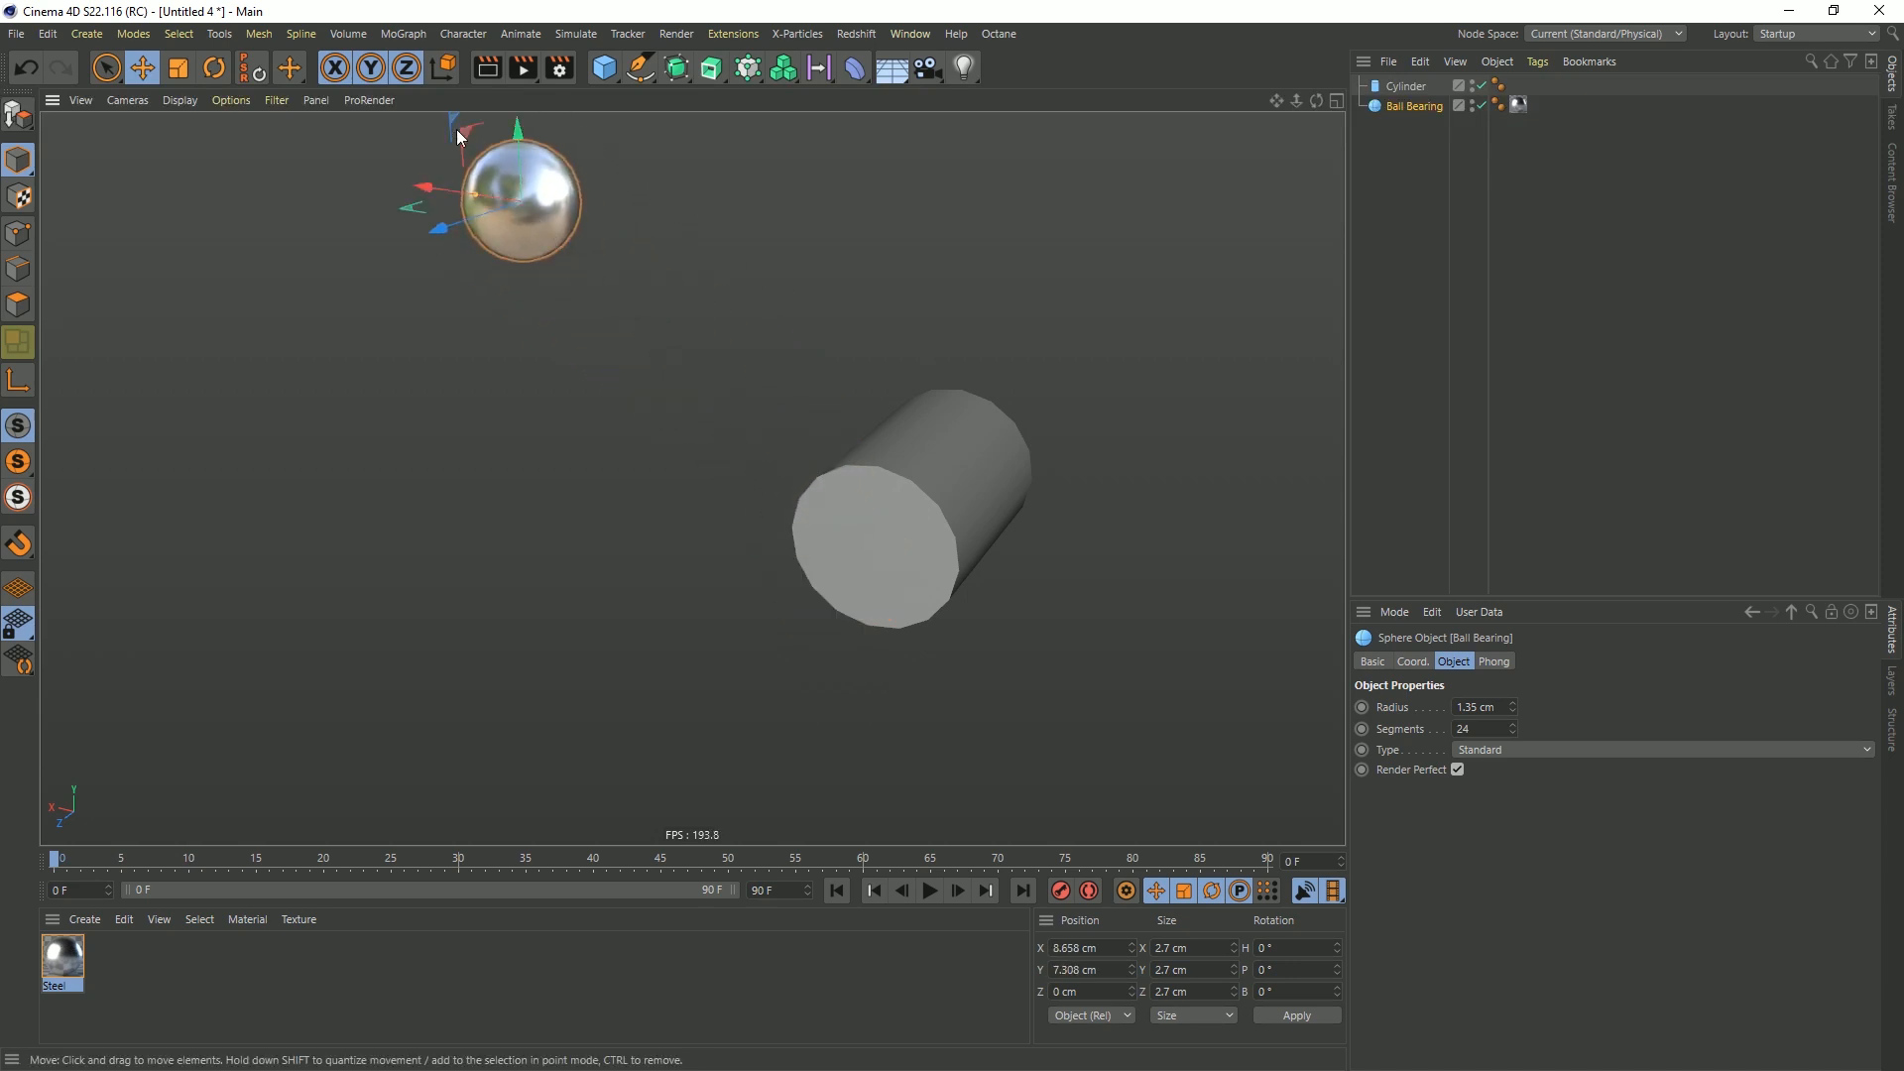
Add a Cogwheel spline at the cylinder's centre and scale it down to about 4.4 cm across
{"action": "left_click", "coordinate": [646, 79]}
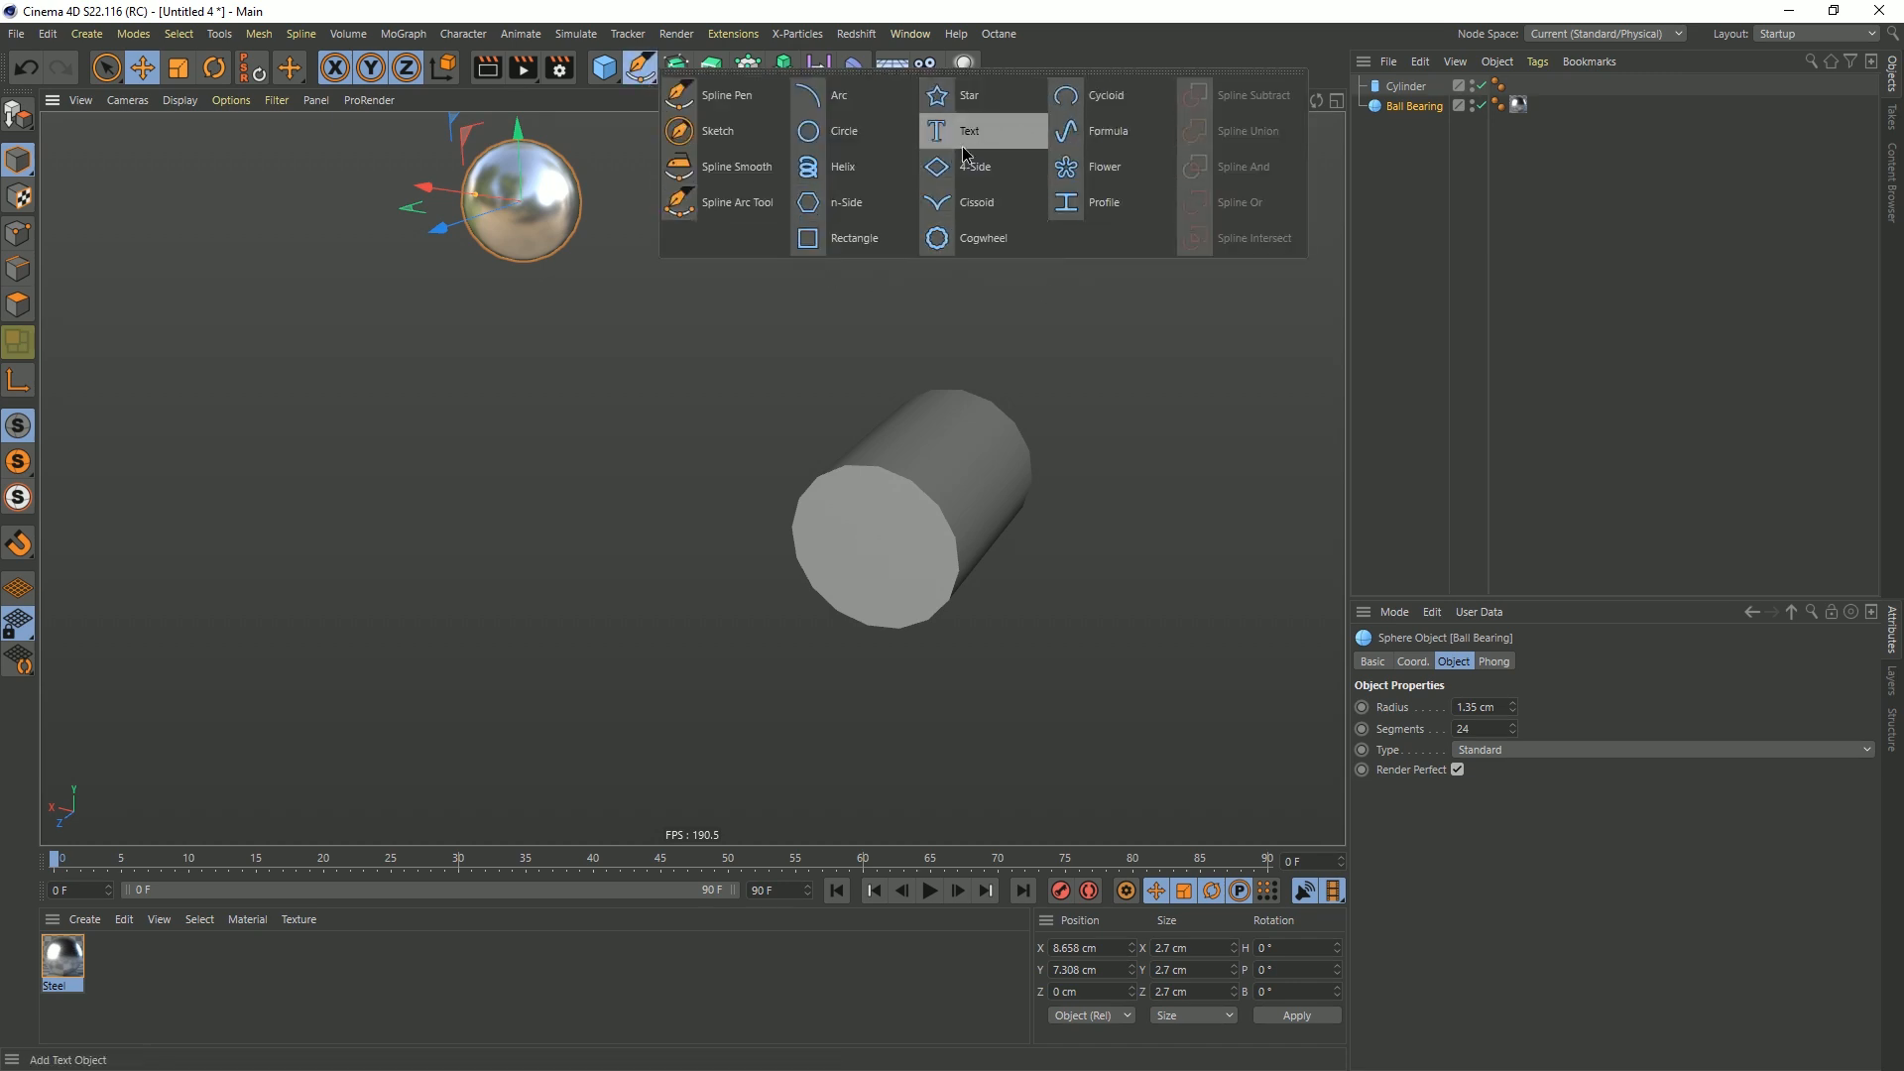
{"action": "left_click", "coordinate": [977, 248]}
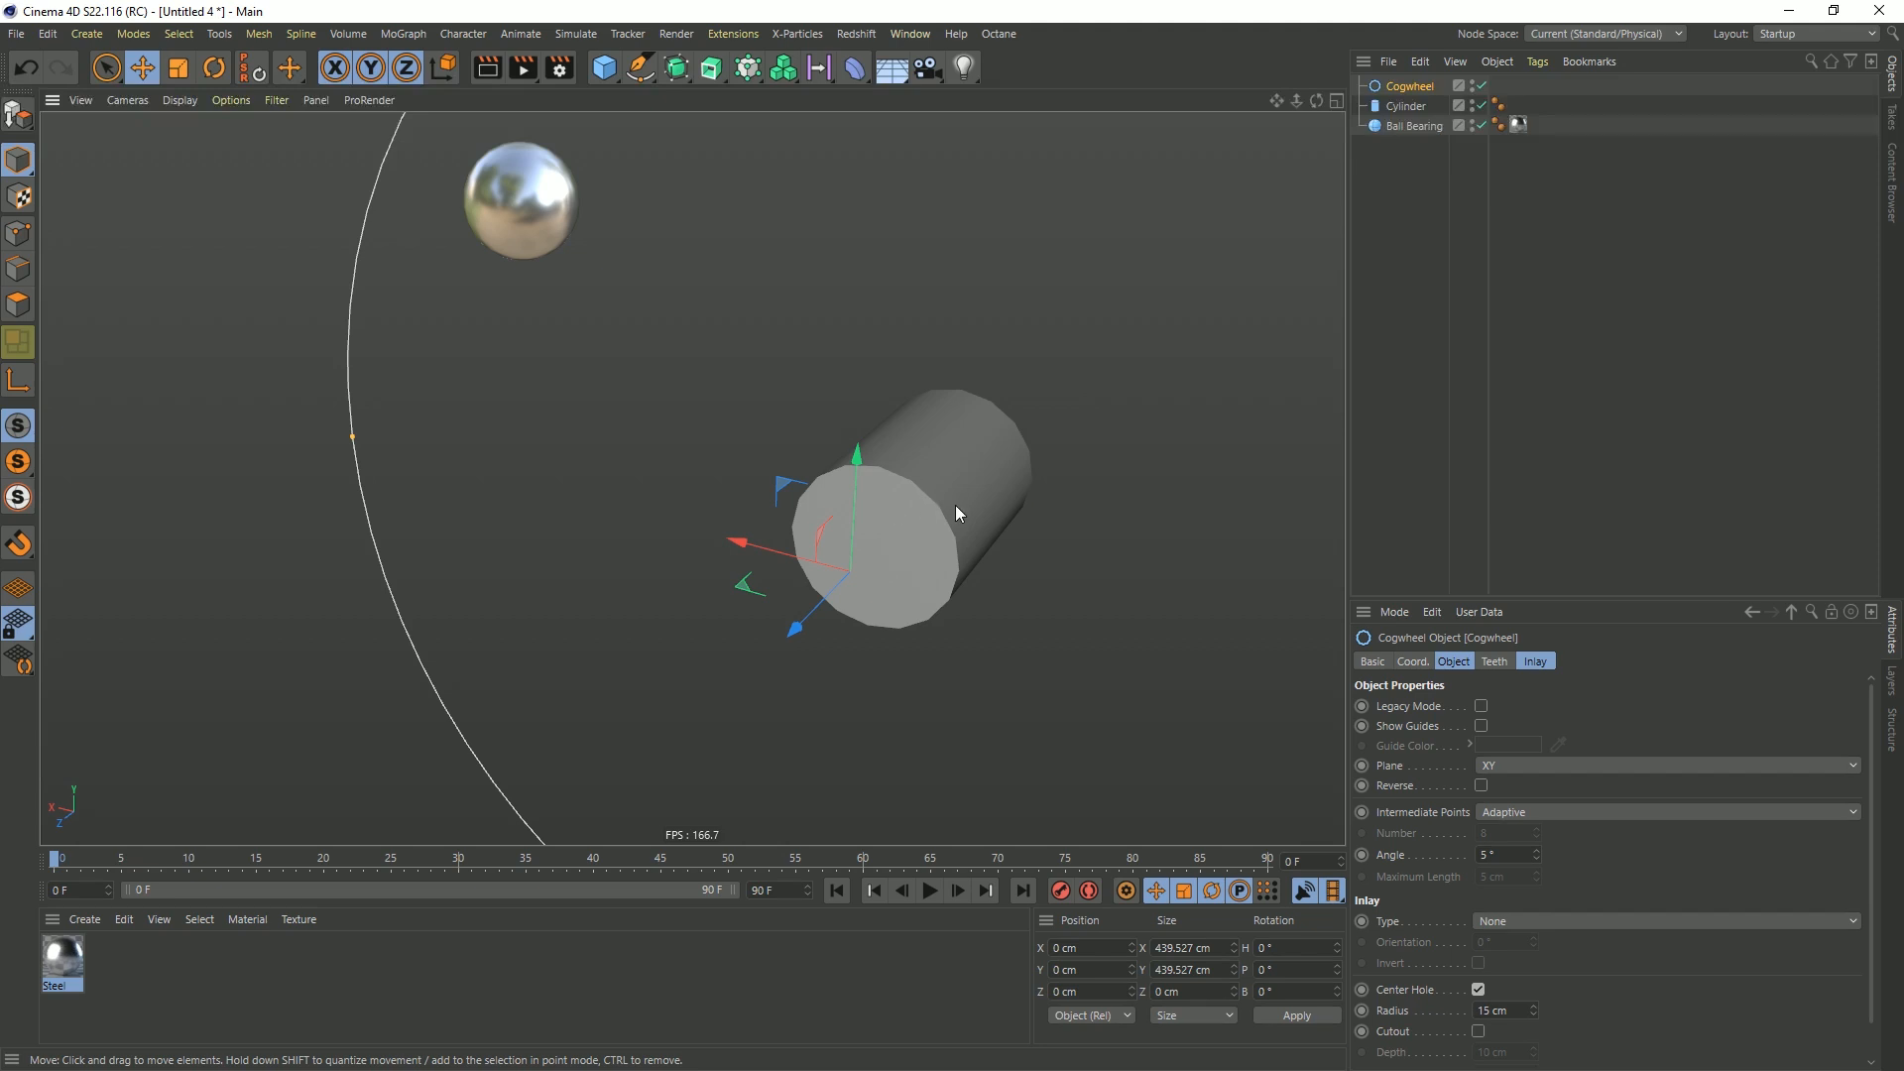
{"action": "scroll", "coordinate": [955, 504], "scroll_direction": "down", "scroll_amount": 5}
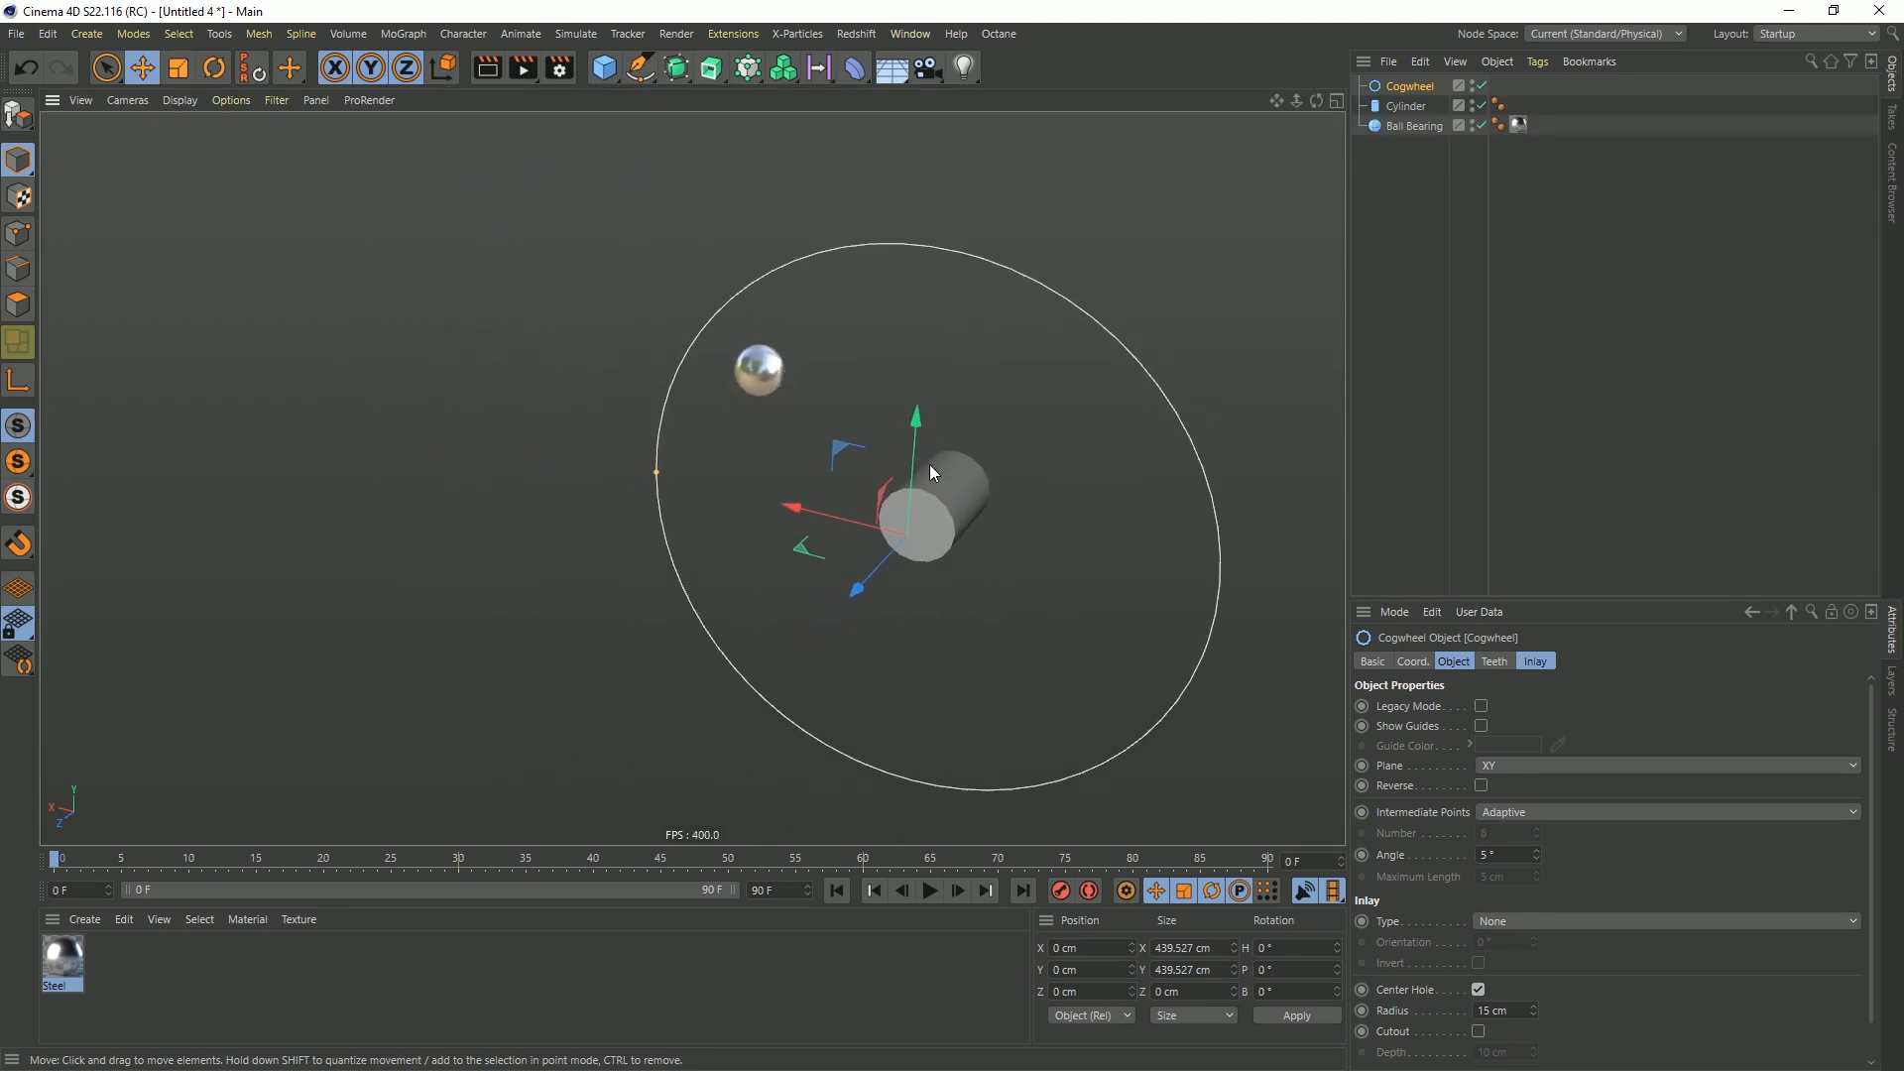
{"action": "right_click_drag", "start_coordinate": [955, 499], "coordinate": [798, 557], "text": "alt"}
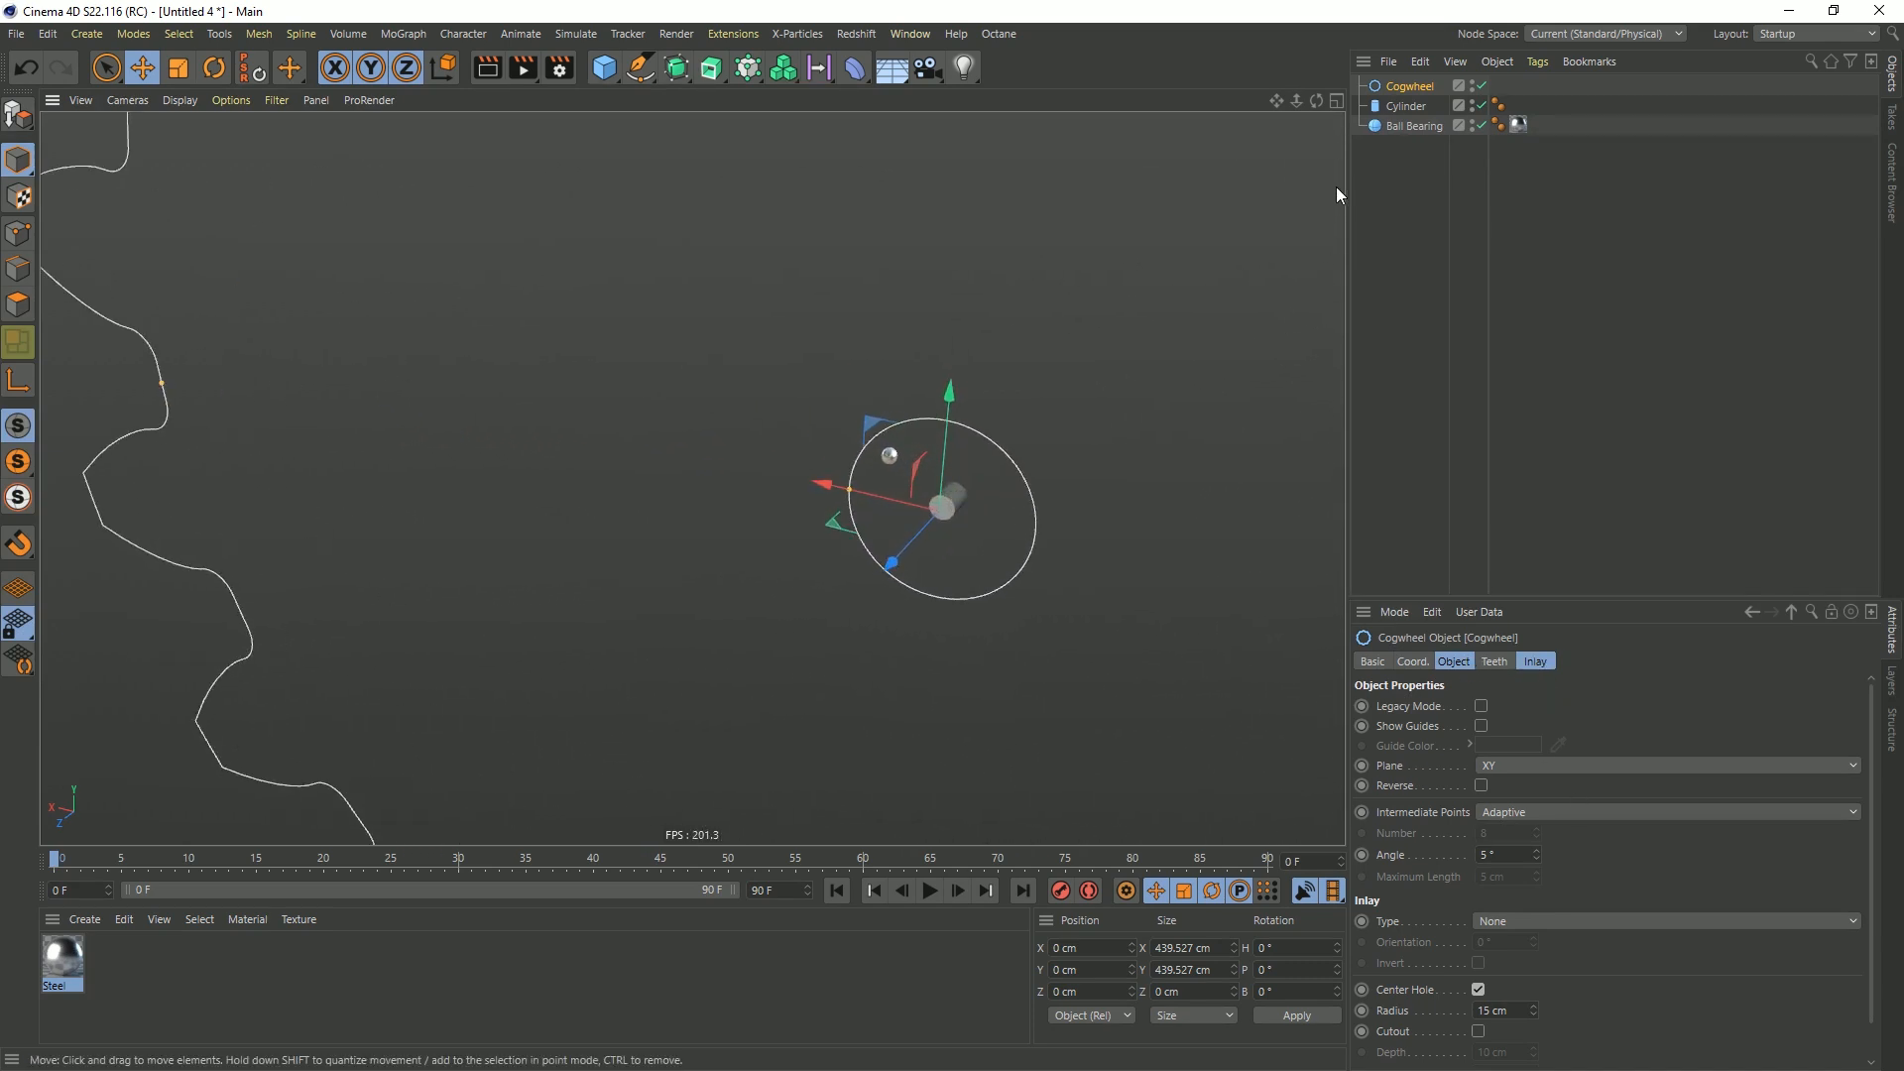
{"action": "key", "text": "t"}
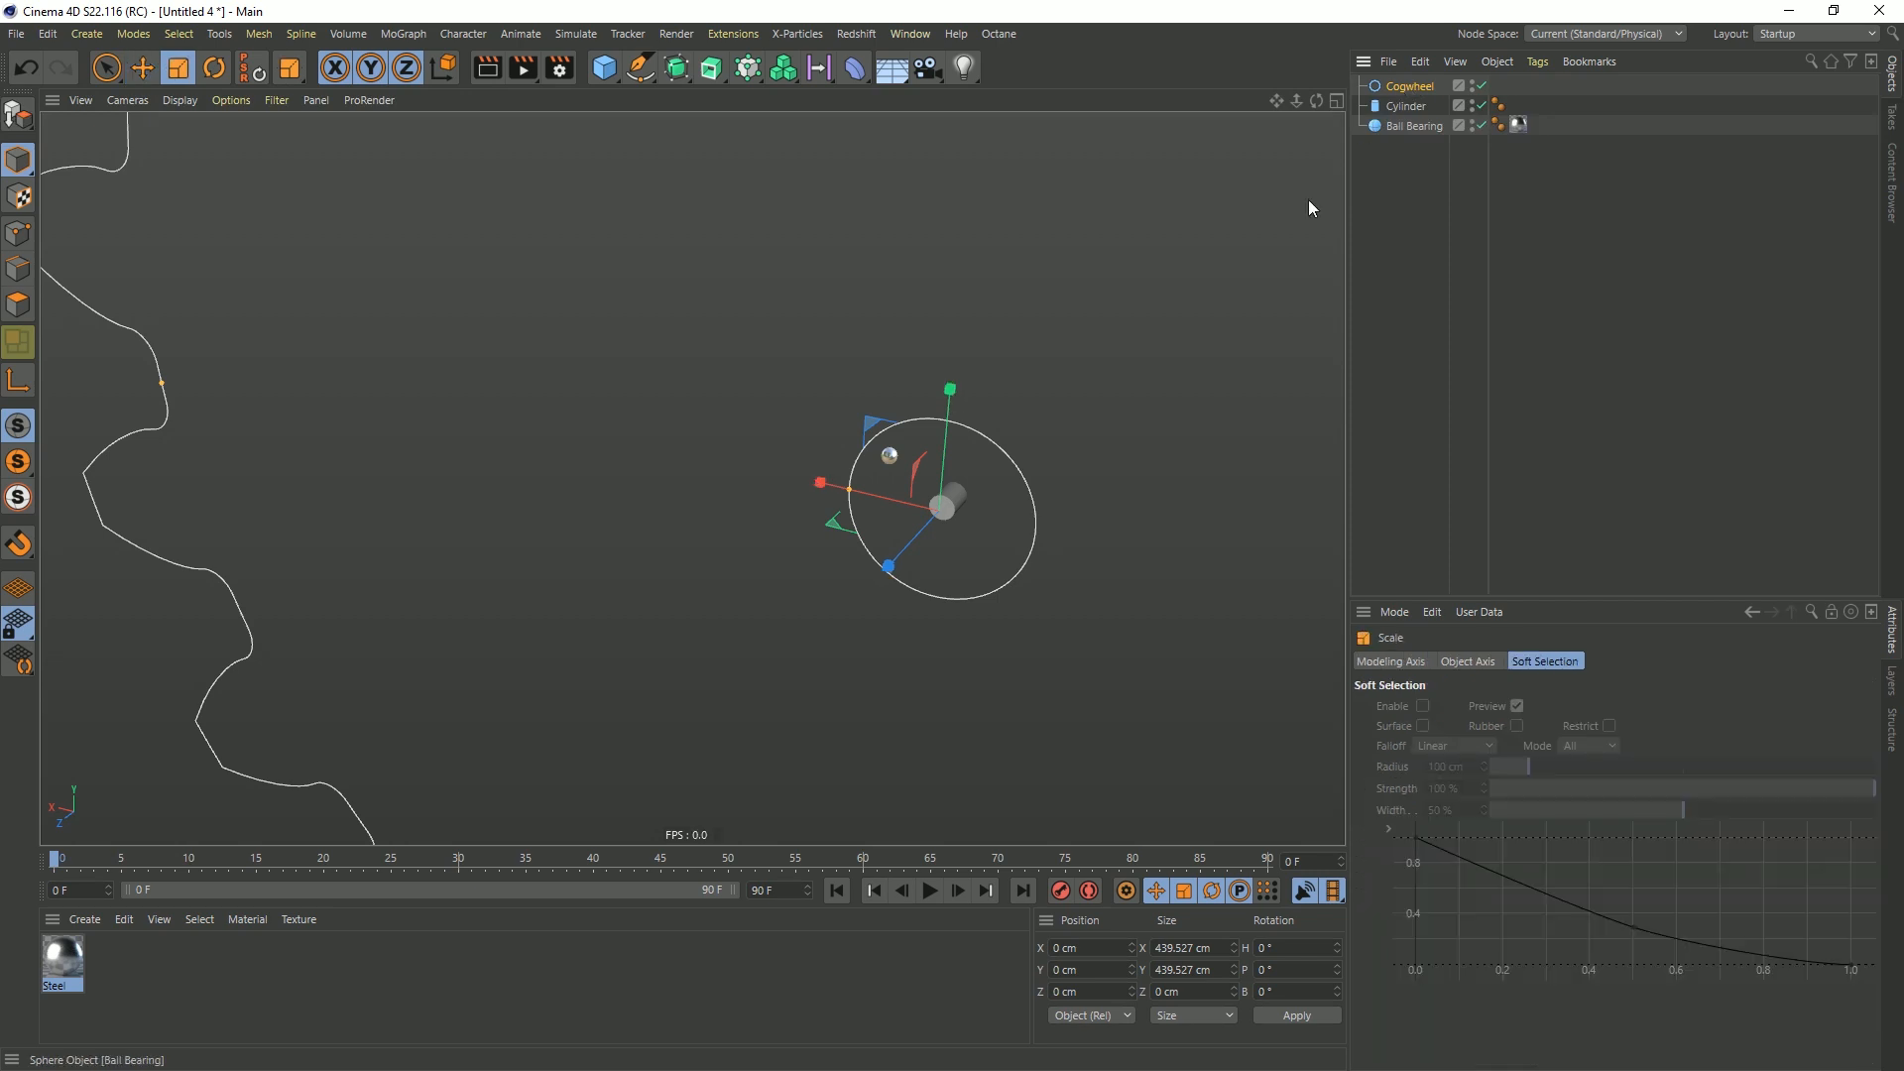
{"action": "right_click_drag", "start_coordinate": [960, 514], "coordinate": [1162, 380], "text": "alt"}
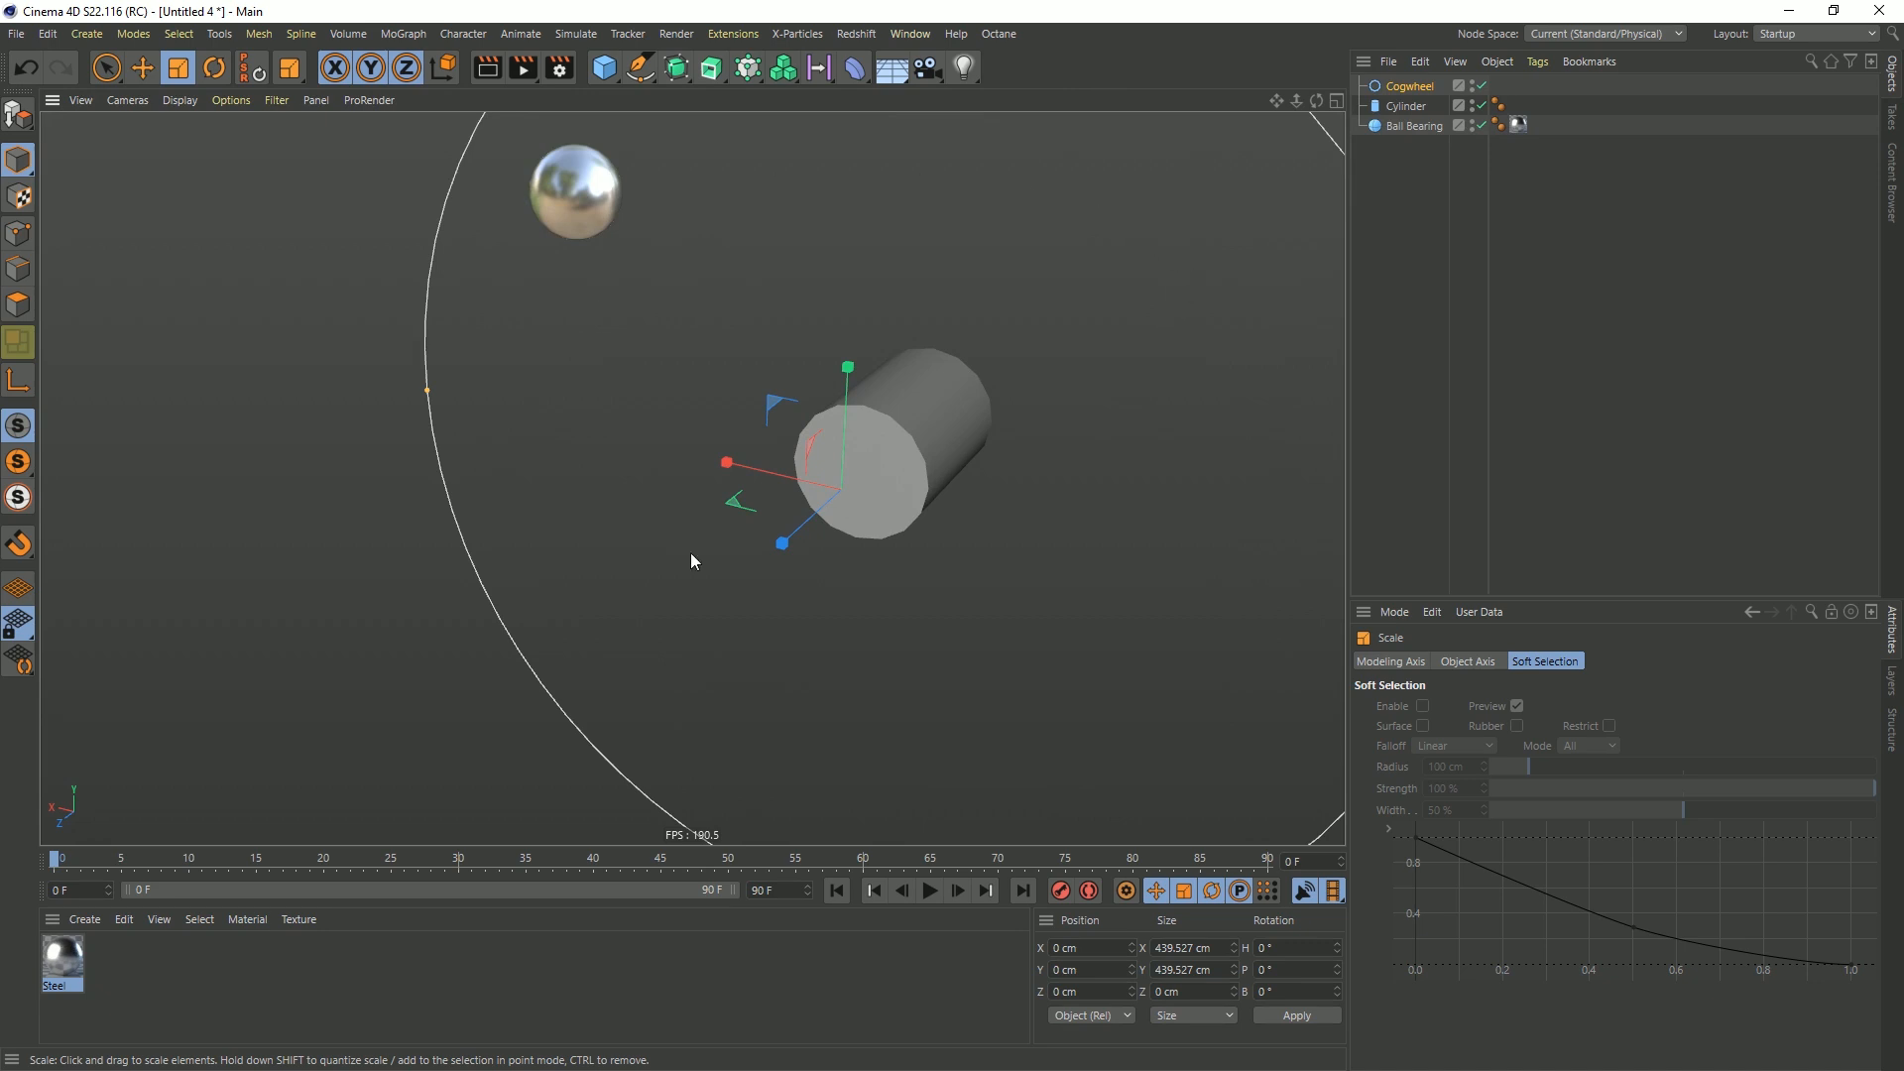
{"action": "left_click_drag", "start_coordinate": [1113, 269], "coordinate": [642, 676]}
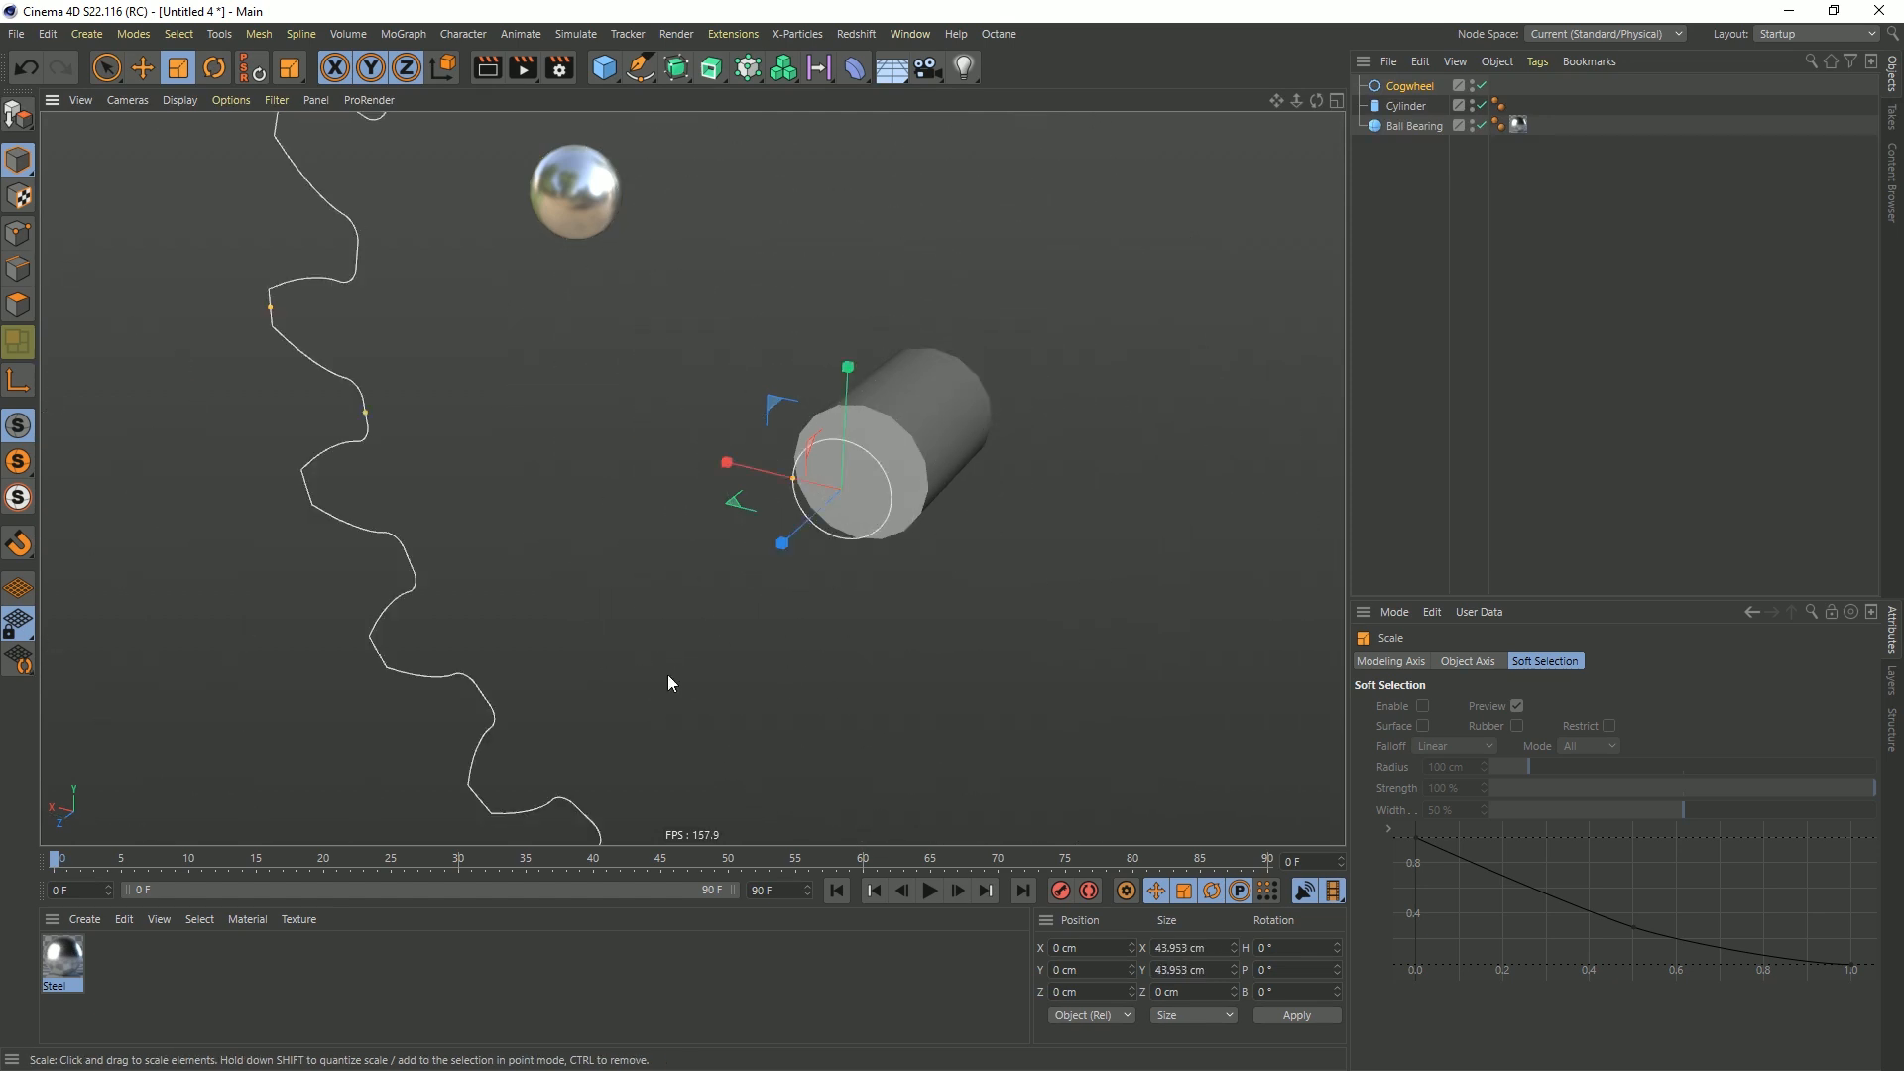
{"action": "left_click_drag", "start_coordinate": [1157, 281], "coordinate": [681, 655]}
{"action": "mouse_move", "coordinate": [882, 477]}
{"action": "left_mouse_down", "text": "alt"}
{"action": "mouse_move", "coordinate": [693, 462]}
{"action": "mouse_move", "coordinate": [831, 479]}
{"action": "mouse_move", "coordinate": [899, 452]}
{"action": "left_mouse_up", "text": "alt"}
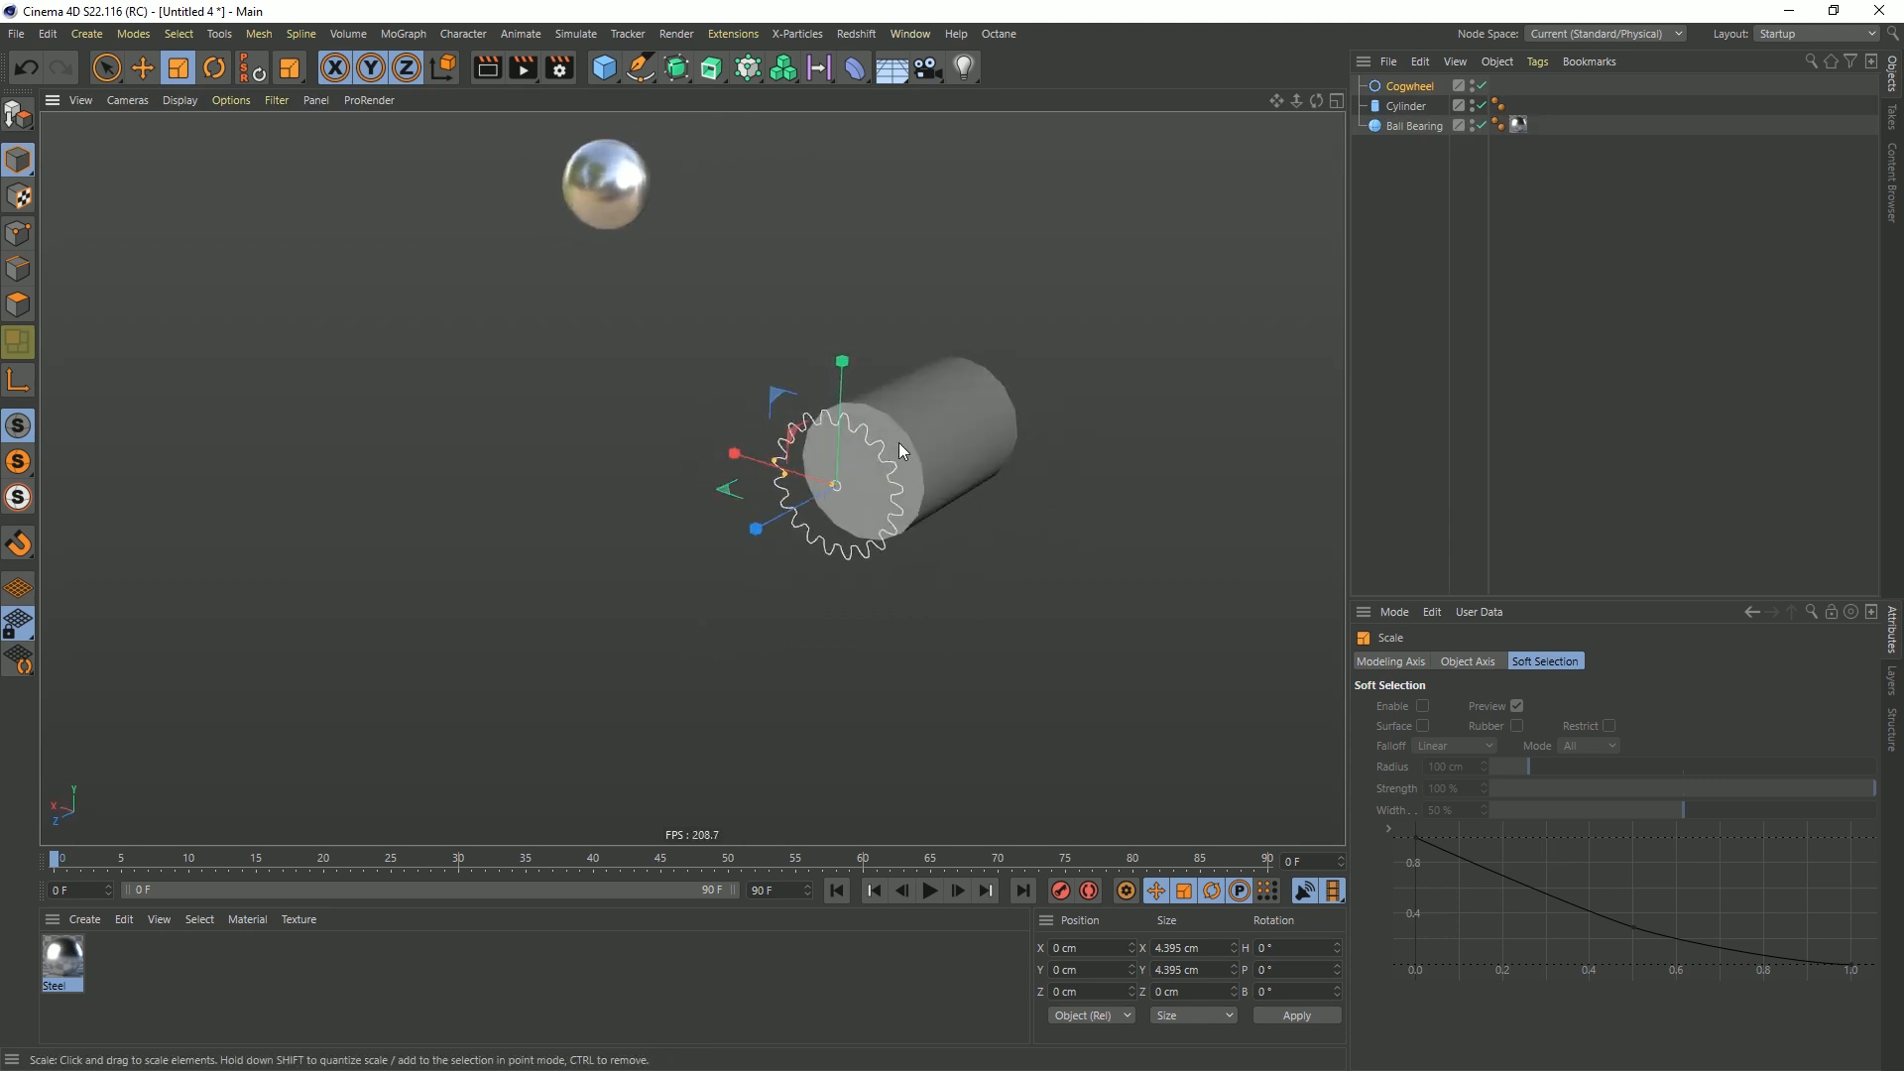
Extrude the Cogwheel spline along the Z direction with an offset of 1 cm
{"action": "left_click", "coordinate": [708, 81], "text": "alt"}
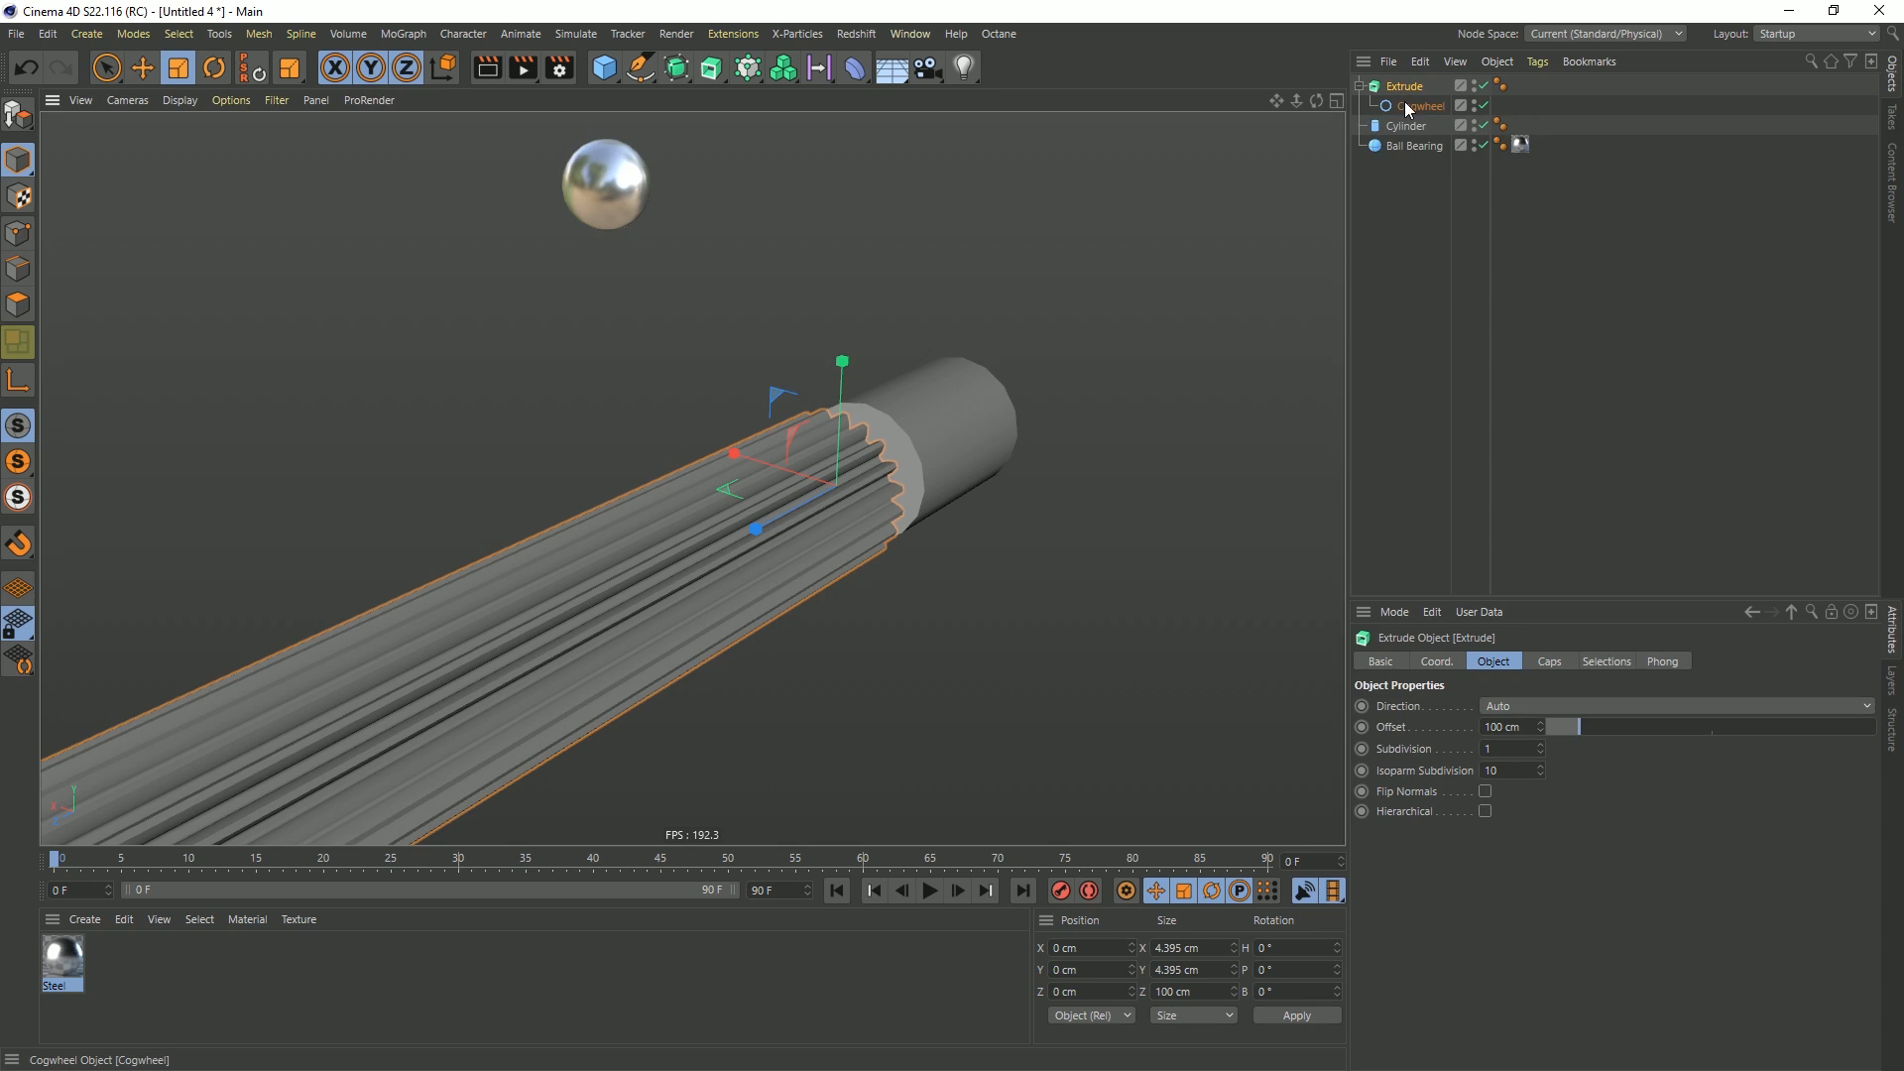
{"action": "left_click", "coordinate": [1524, 708]}
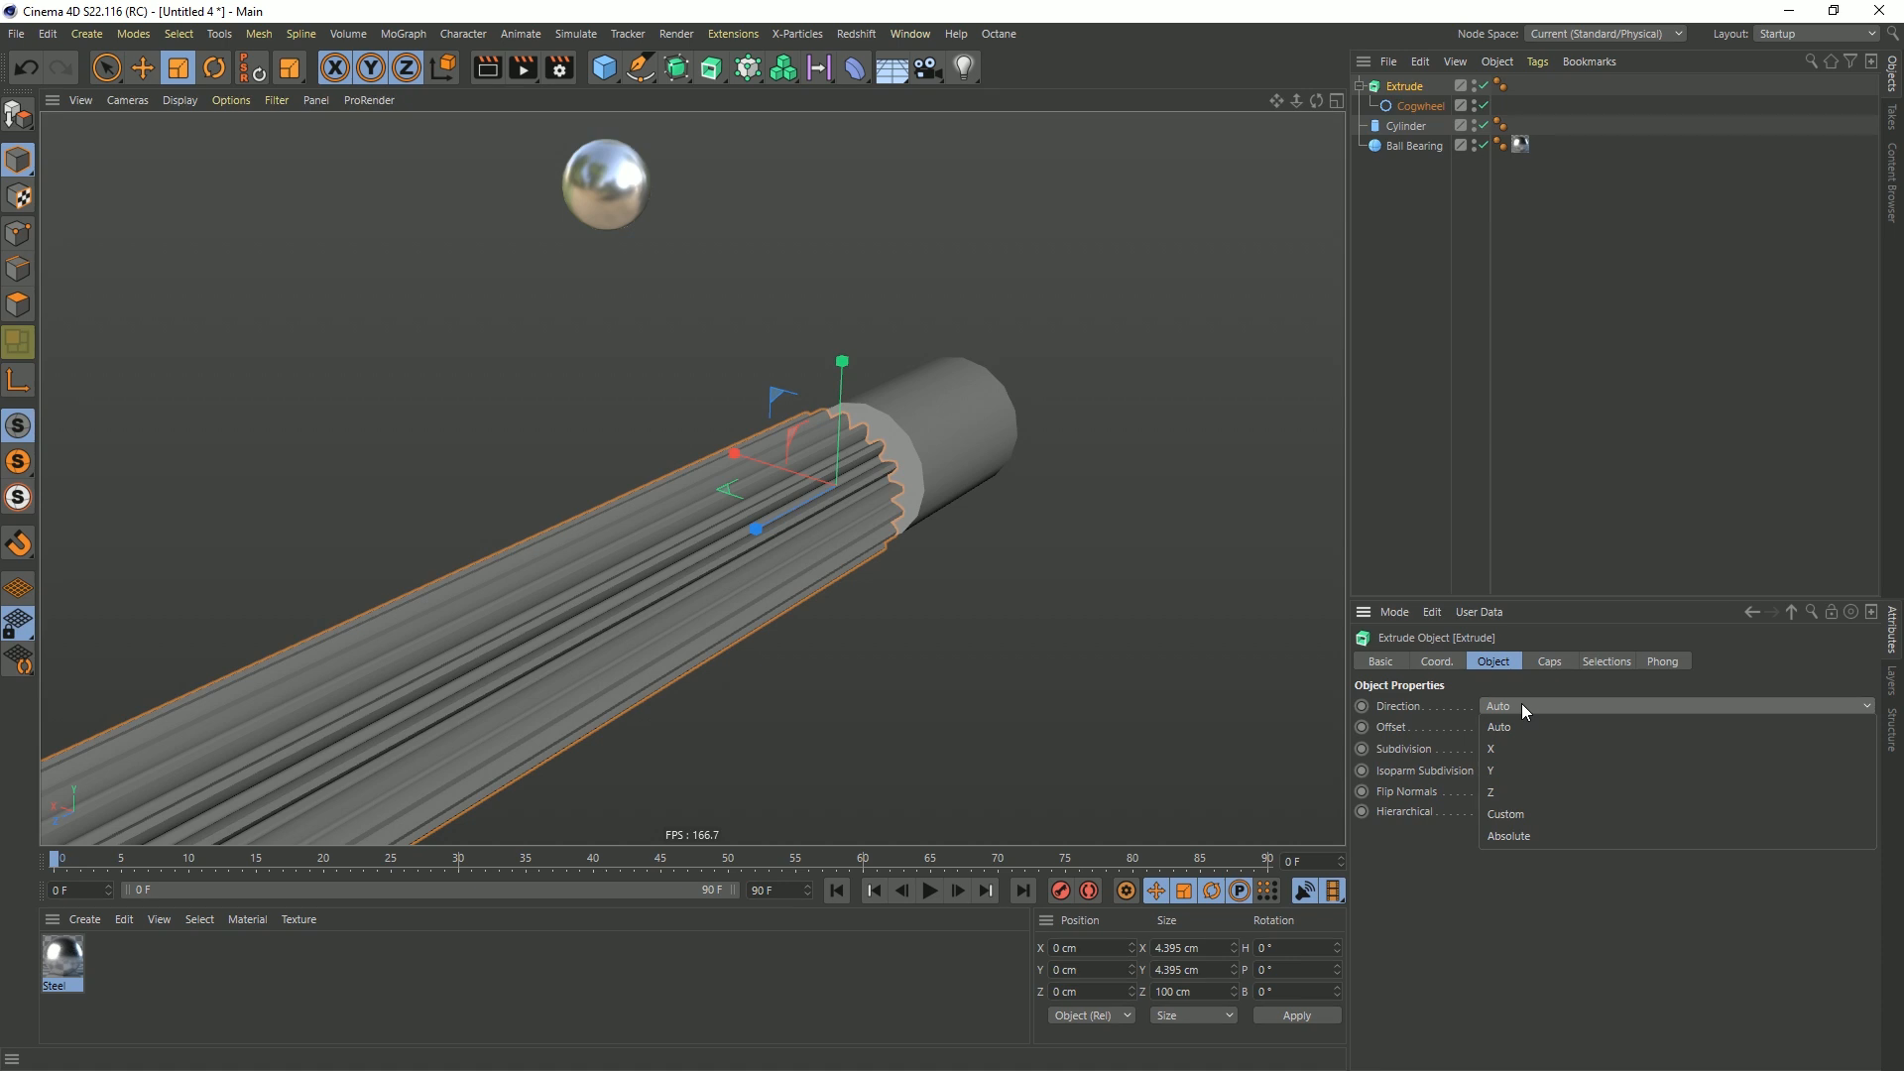
{"action": "left_click", "coordinate": [1503, 793]}
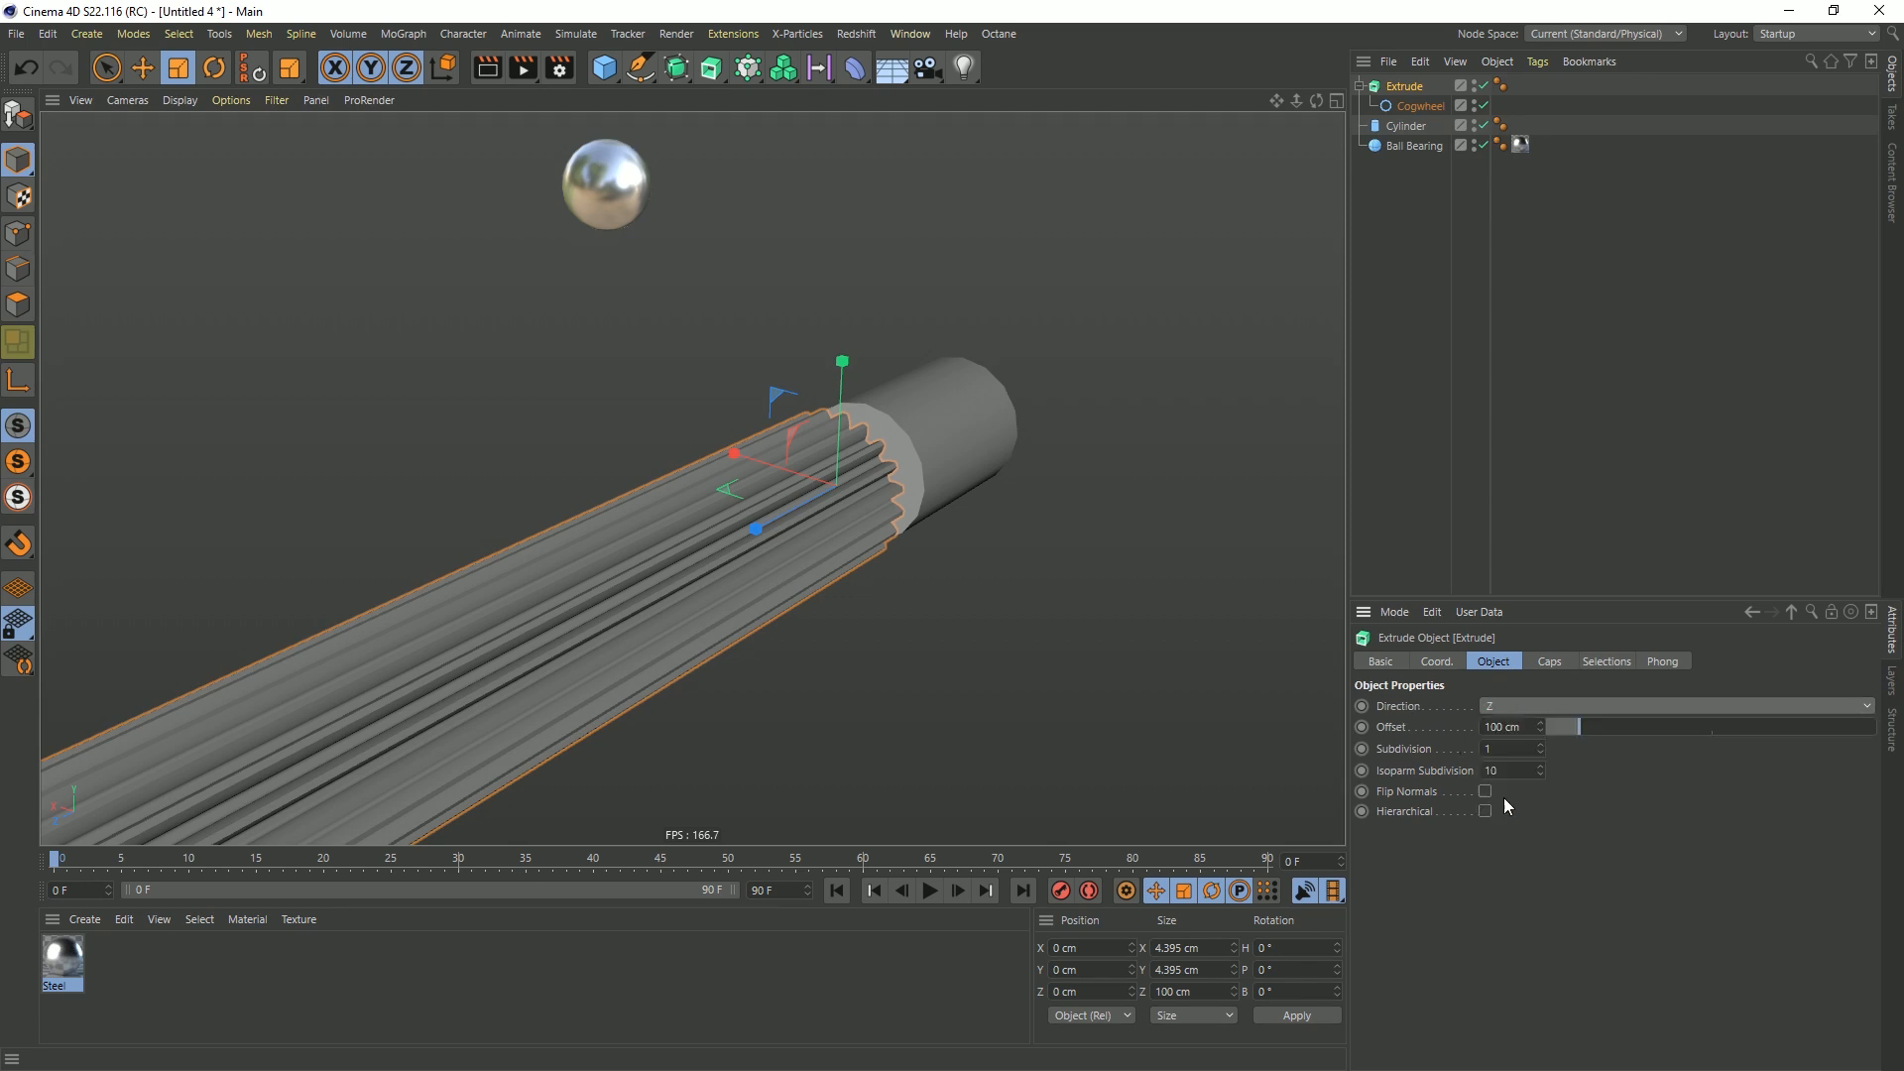
{"action": "double_click", "coordinate": [1508, 727]}
{"action": "type", "text": "1"}
{"action": "key", "text": "Return"}
{"action": "left_click_drag", "start_coordinate": [1108, 633], "coordinate": [825, 521], "text": "alt"}
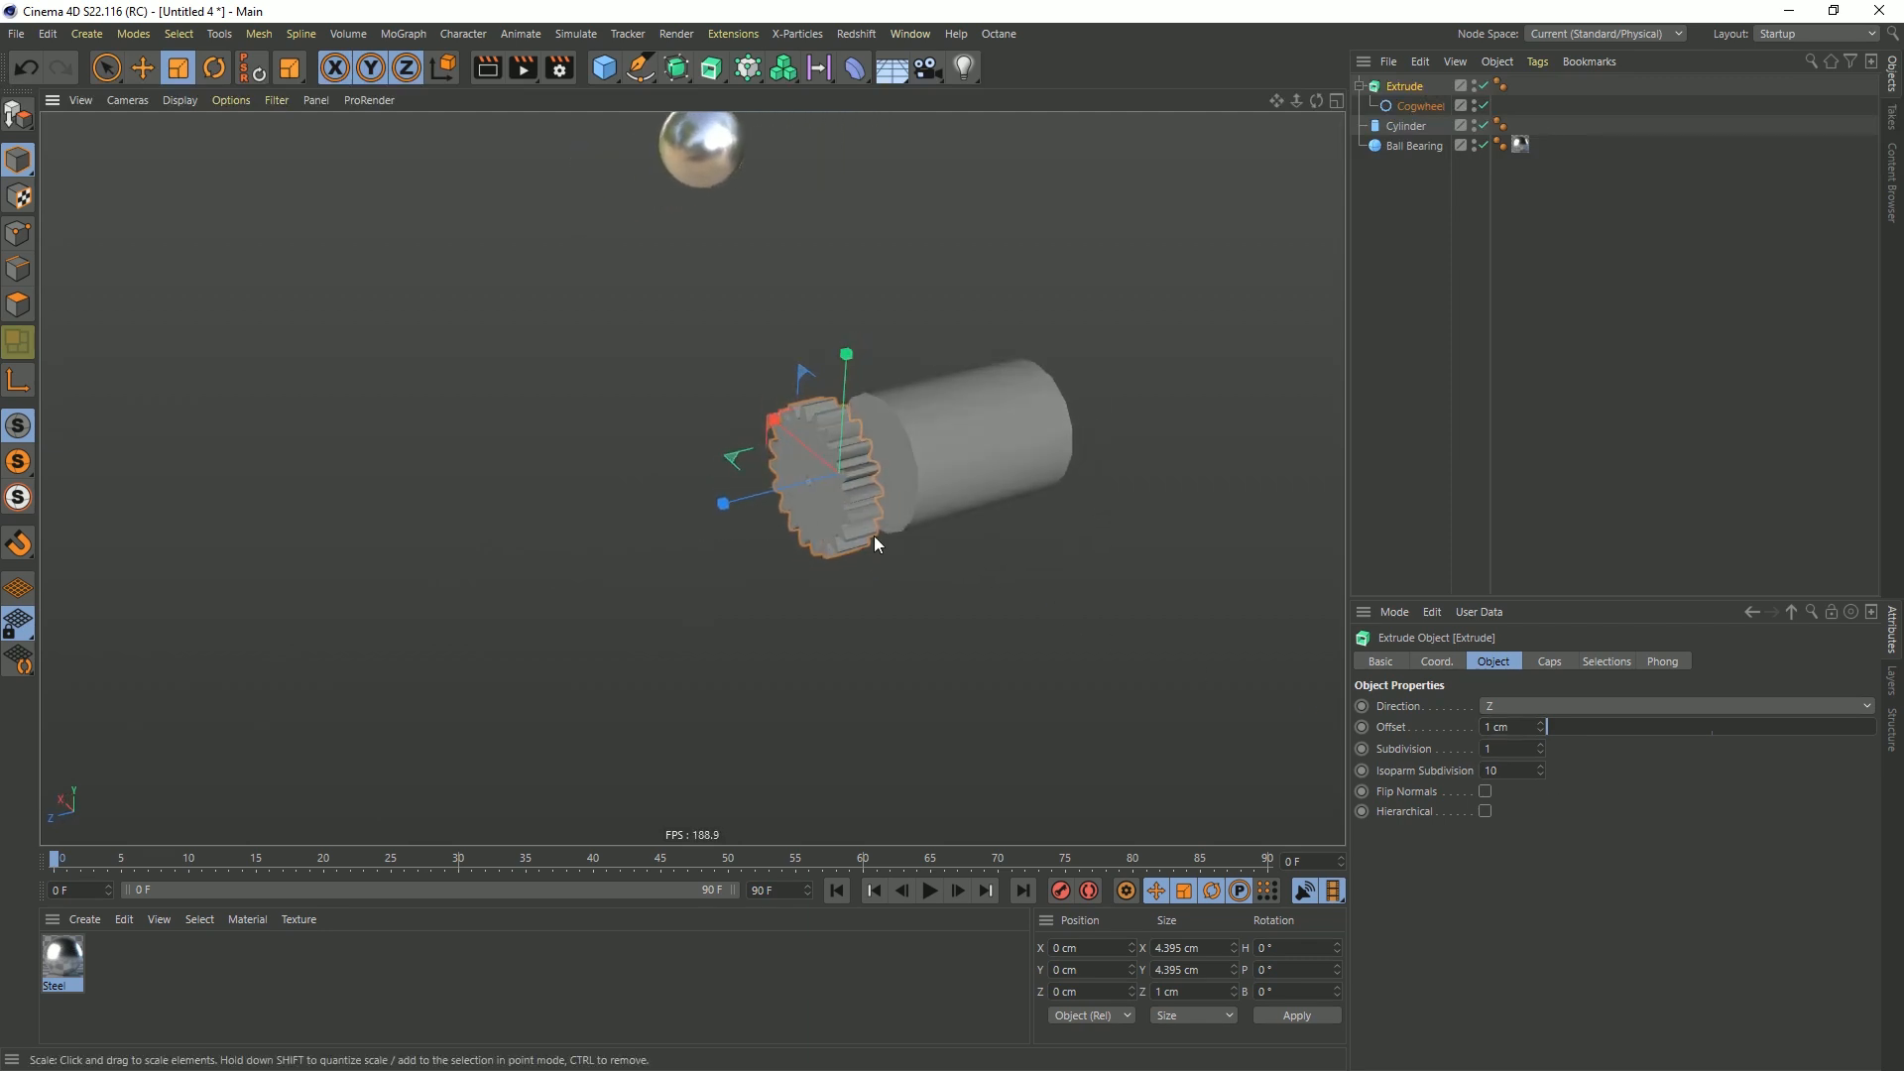
Enlarge the cylinder behind the gear by eye to a radius of about 2.6 cm and a height of about 7.1 cm
{"action": "left_click", "coordinate": [936, 454]}
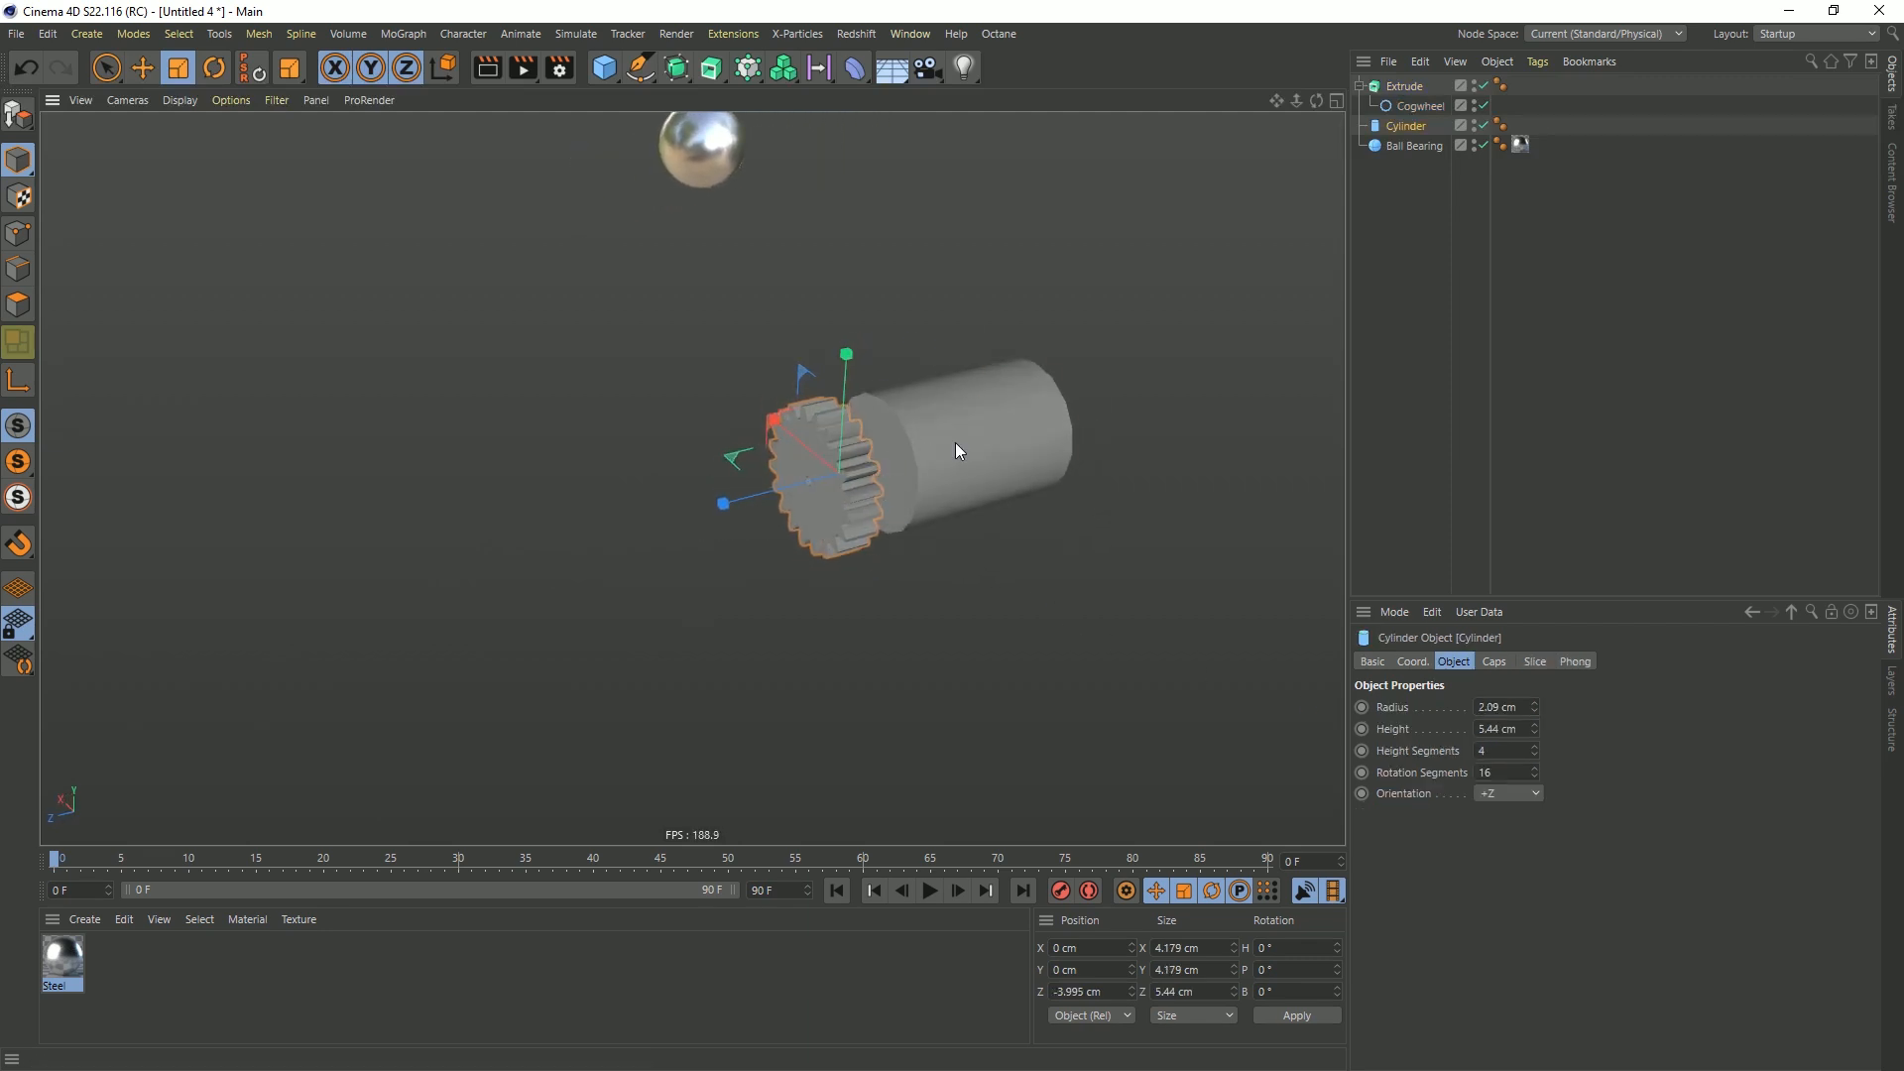
{"action": "left_click_drag", "start_coordinate": [877, 463], "coordinate": [805, 435]}
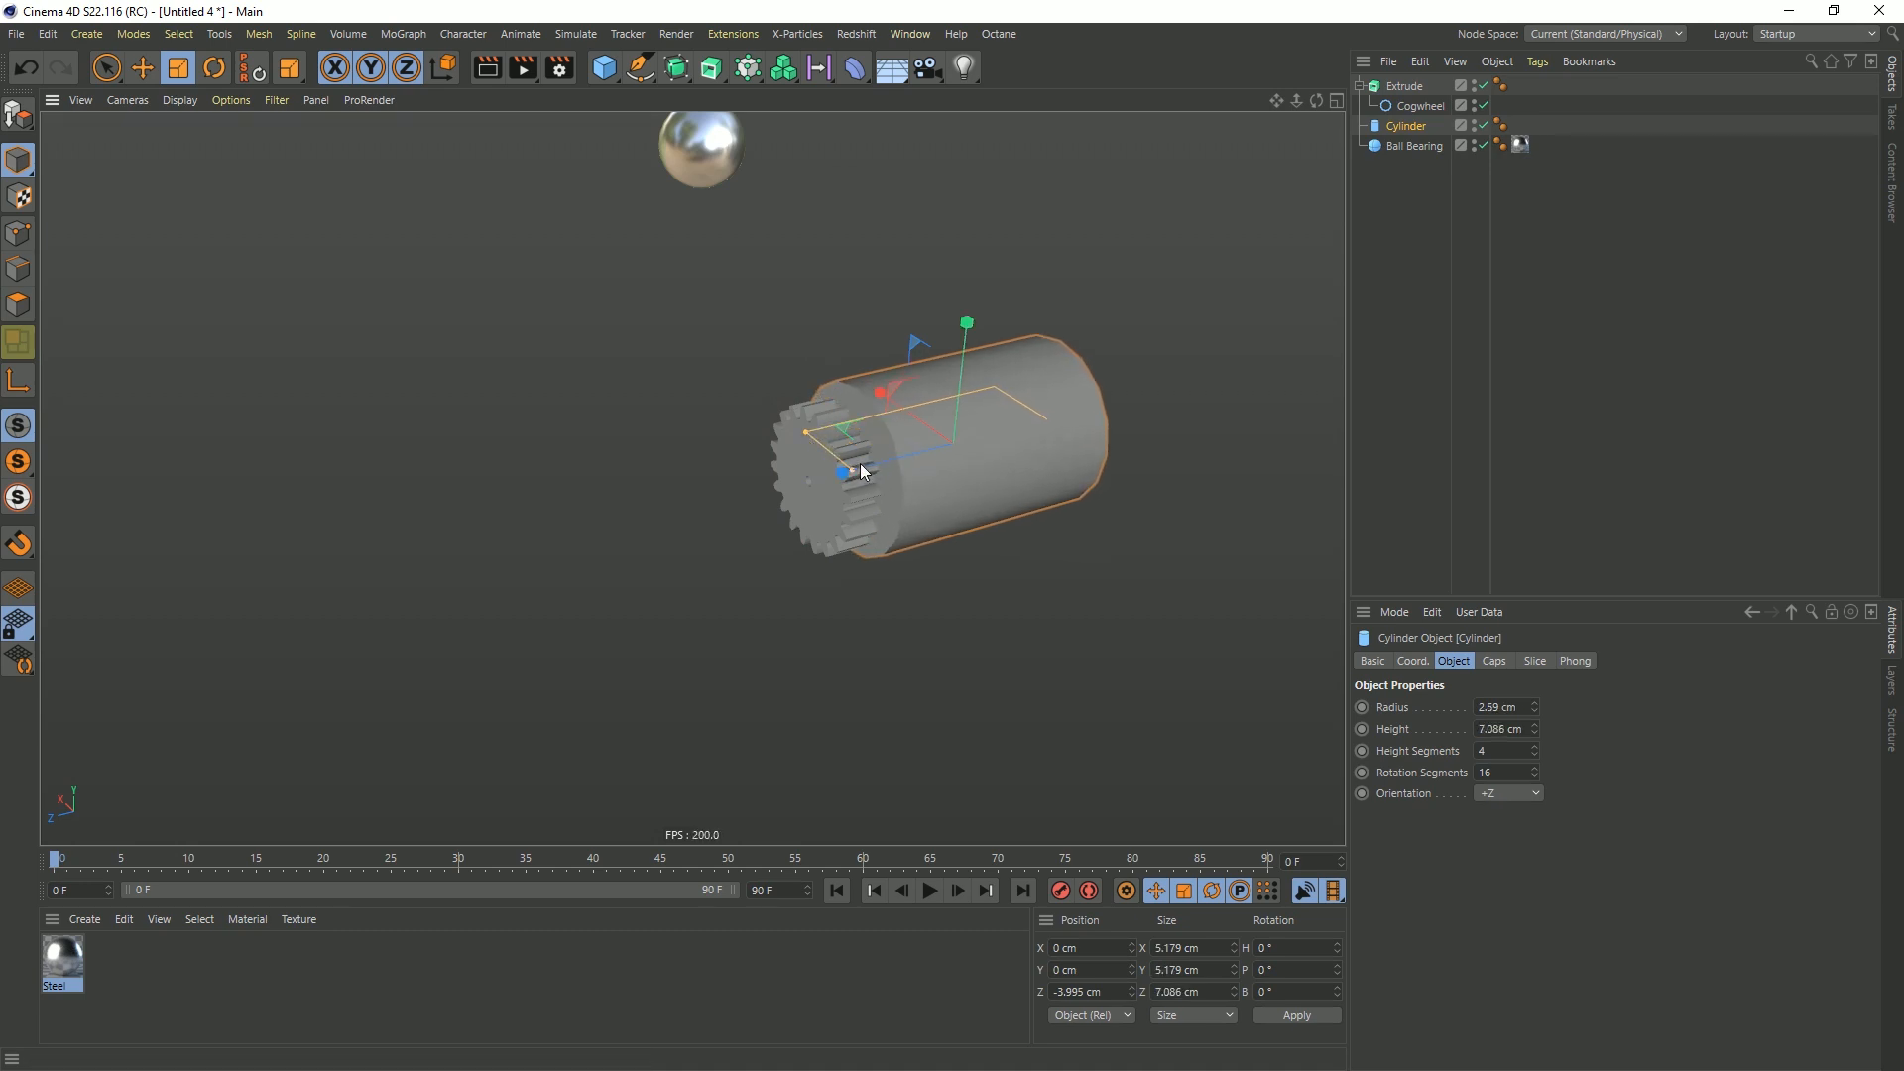
{"action": "mouse_move", "coordinate": [969, 446]}
{"action": "left_mouse_down", "text": "alt"}
{"action": "mouse_move", "coordinate": [863, 406]}
{"action": "mouse_move", "coordinate": [952, 438]}
{"action": "left_mouse_up", "text": "alt"}
{"action": "left_click_drag", "start_coordinate": [871, 492], "coordinate": [914, 445], "text": "alt"}
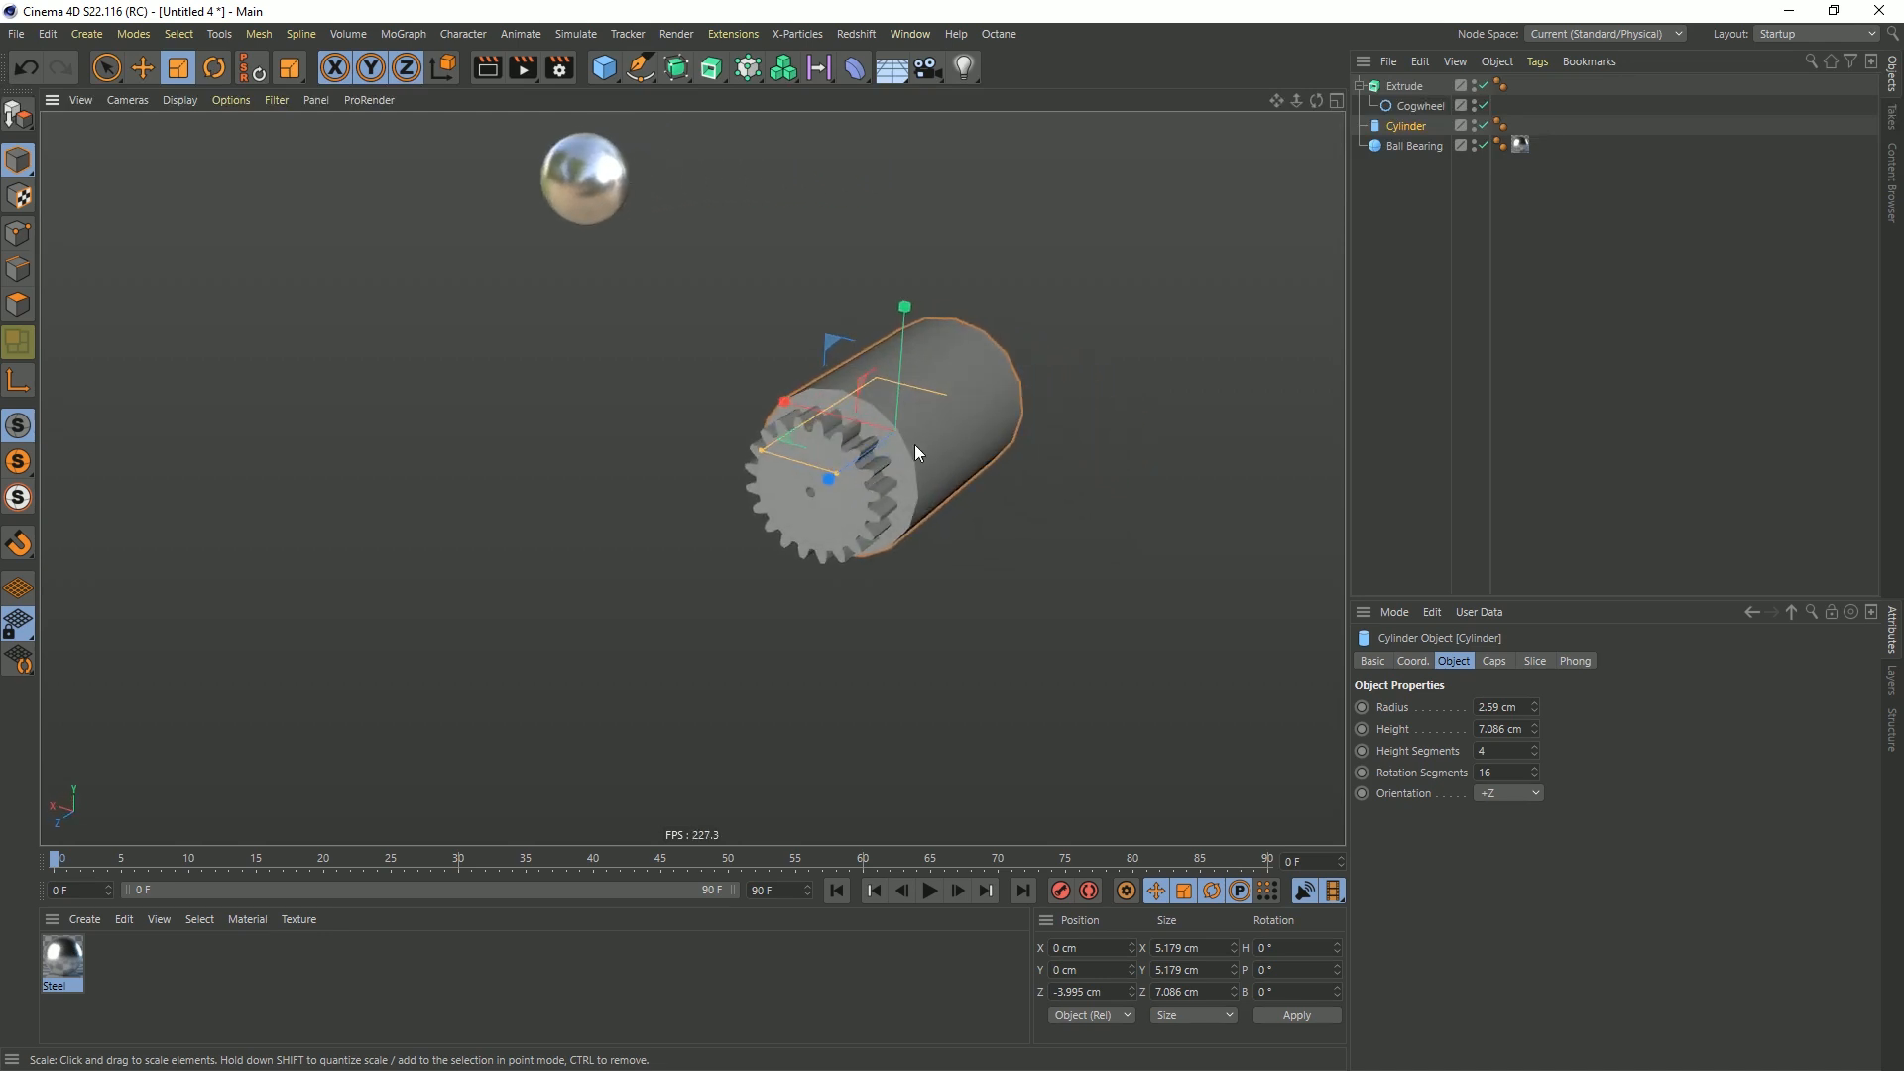
Rename the cylinder as Motor and the extruded cogwheel as Gear1
{"action": "double_click", "coordinate": [1409, 129]}
{"action": "type", "text": "Motor"}
{"action": "key", "text": "Return"}
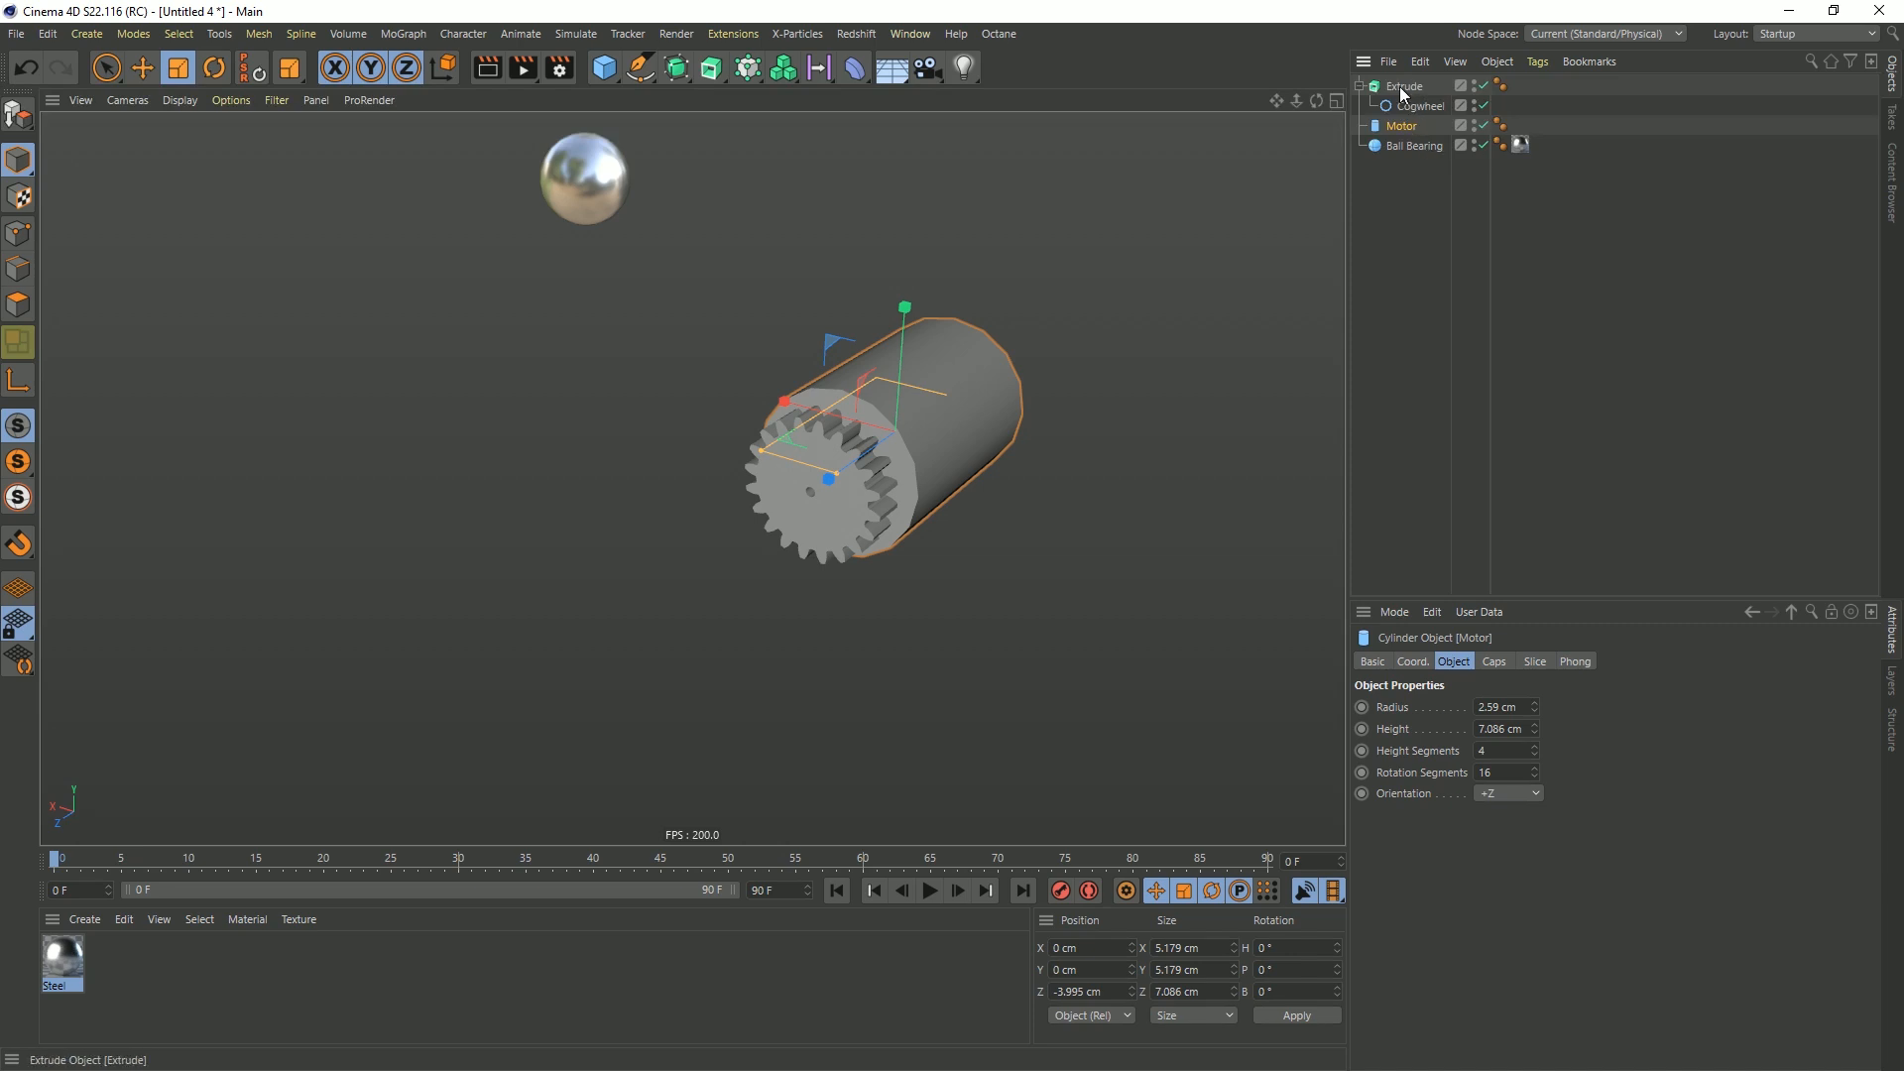
{"action": "double_click", "coordinate": [1403, 87]}
{"action": "type", "text": "Gear1"}
{"action": "key", "text": "Return"}
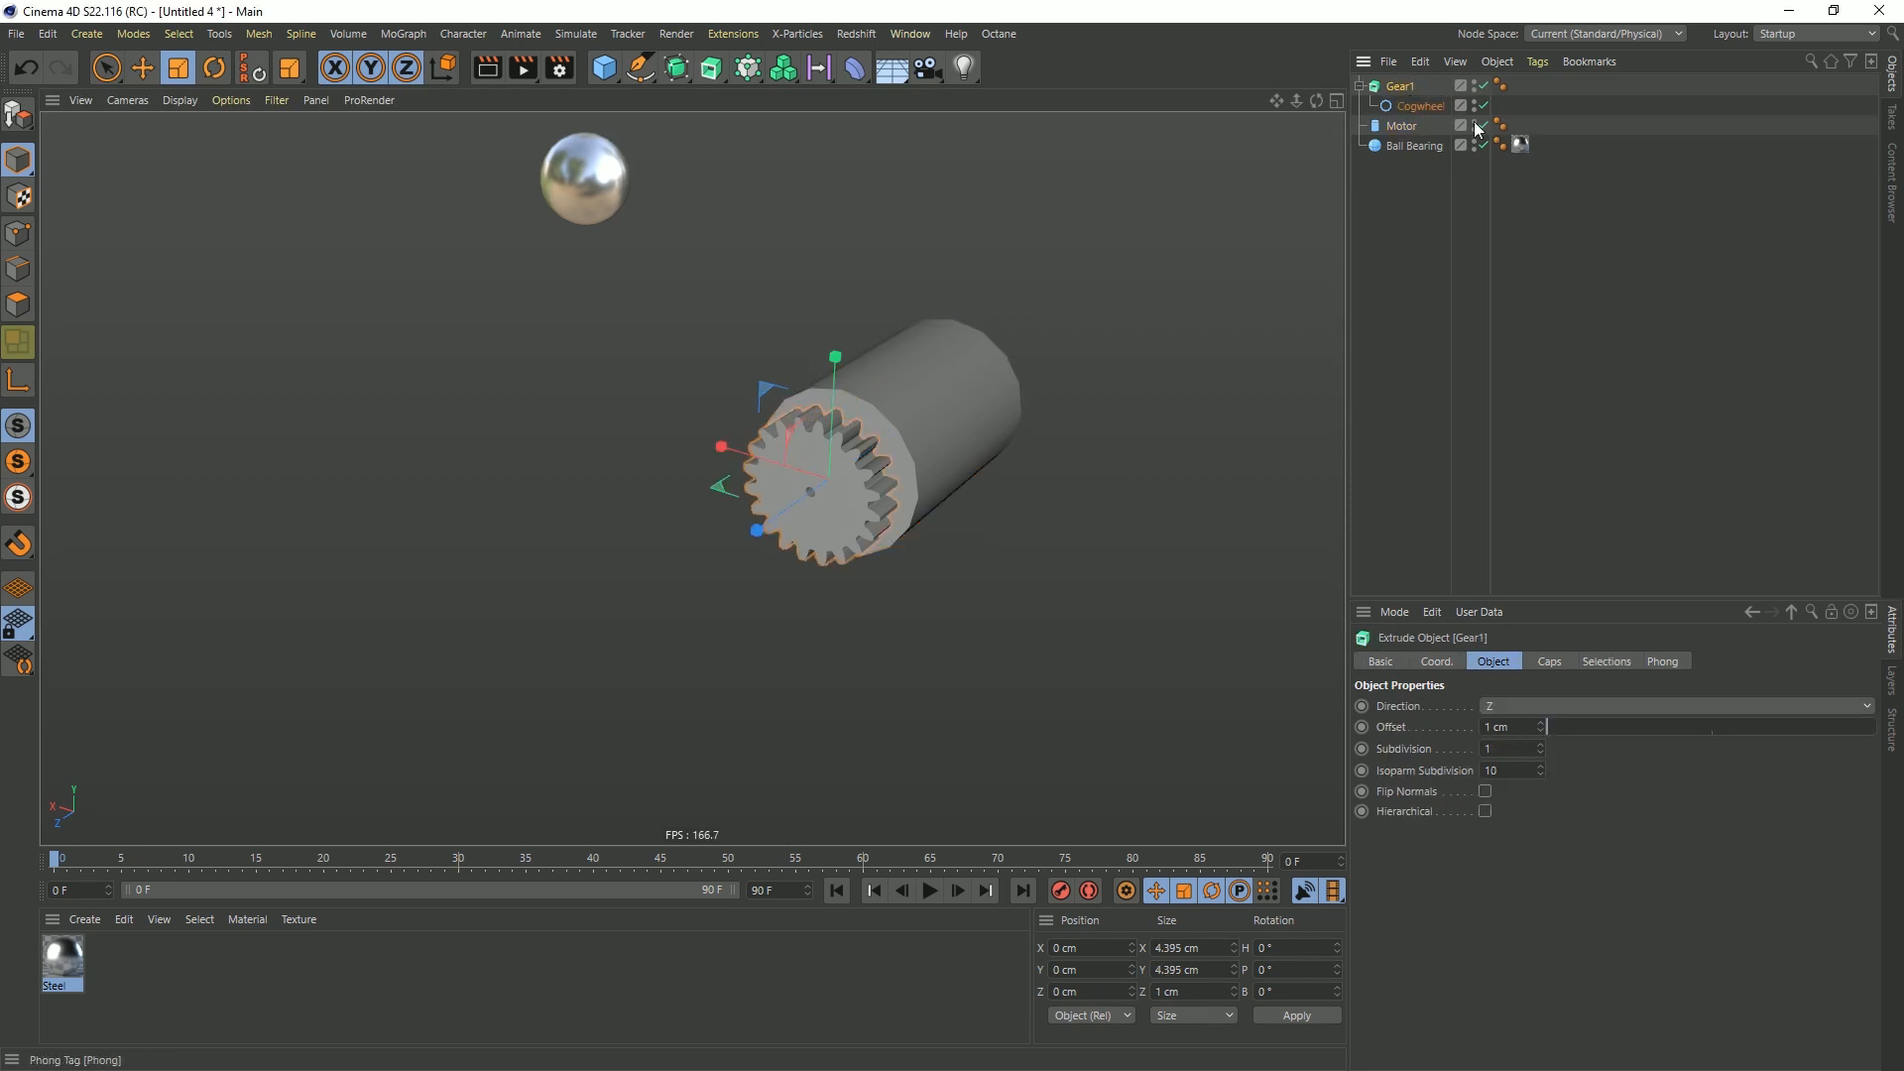
Add a Collider Body simulation tag to the Motor object
{"action": "left_click", "coordinate": [1401, 131]}
{"action": "right_click", "coordinate": [1402, 131]}
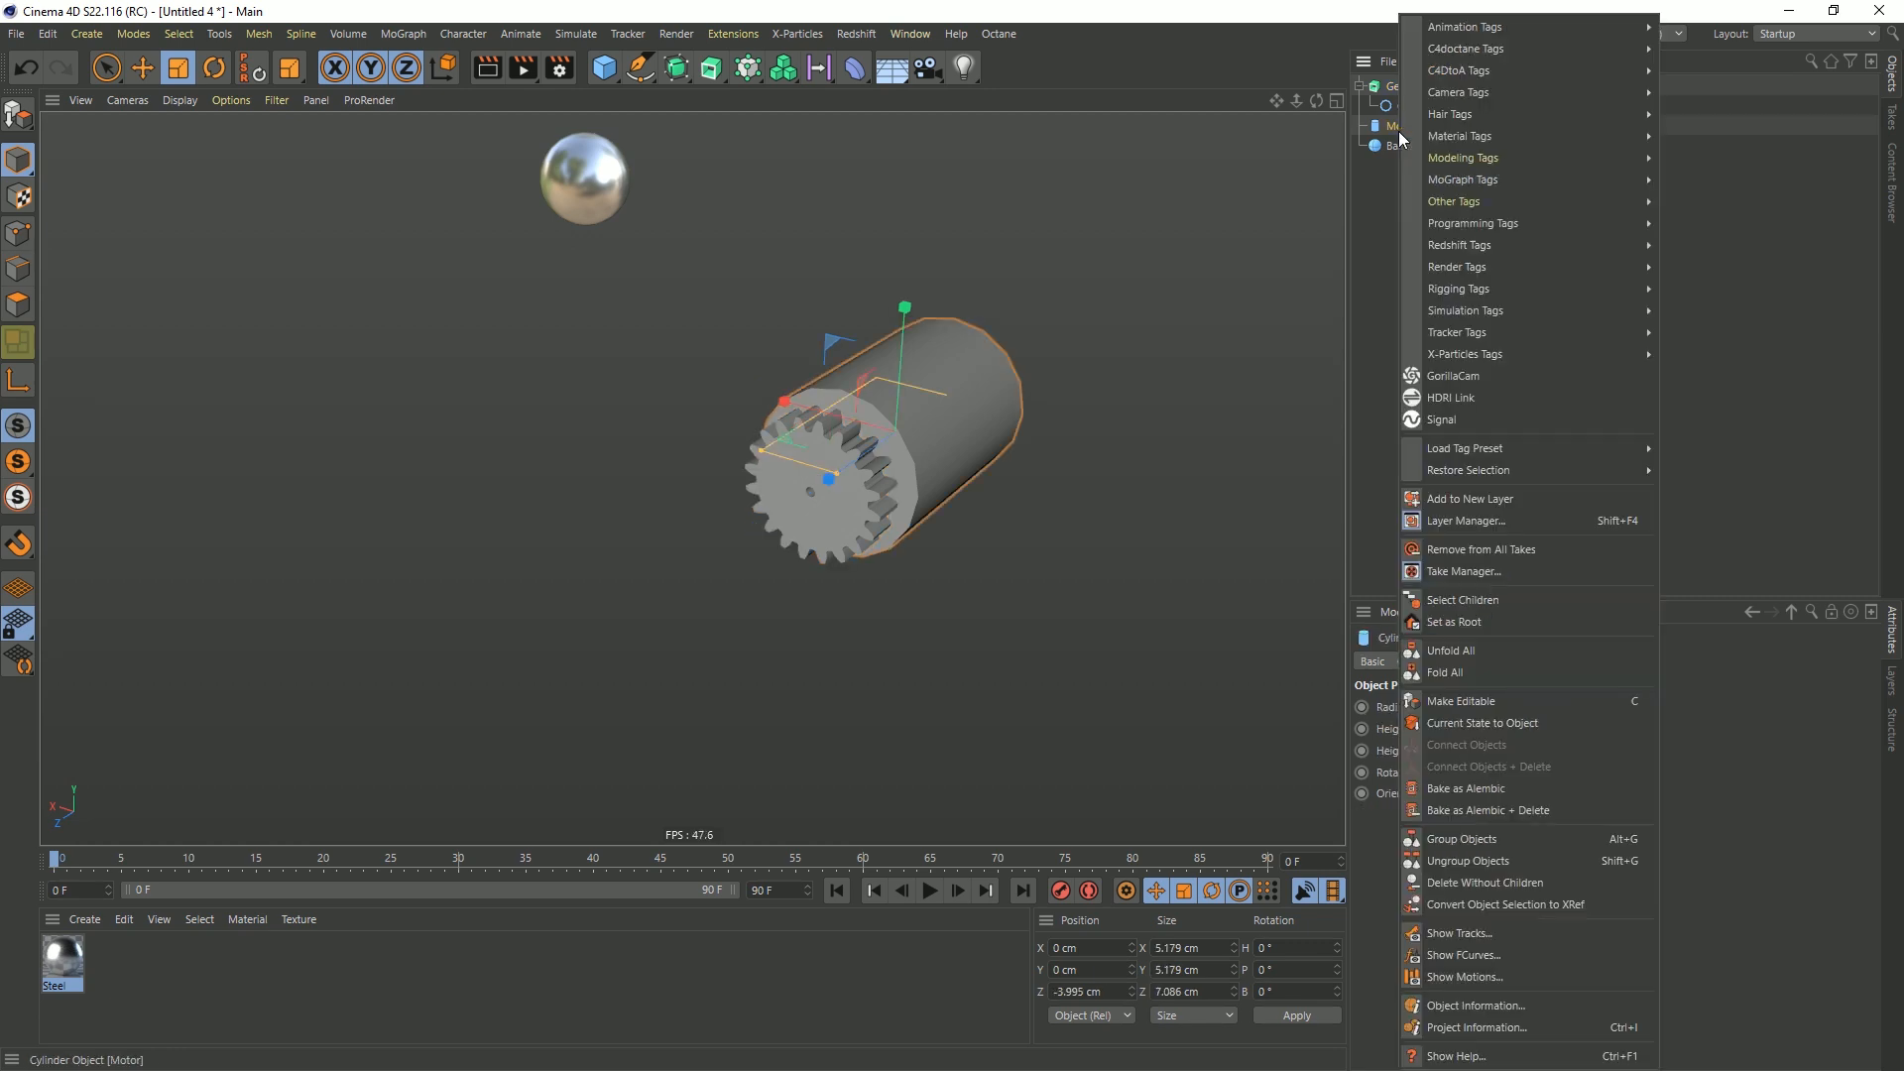
{"action": "mouse_move", "coordinate": [1489, 311]}
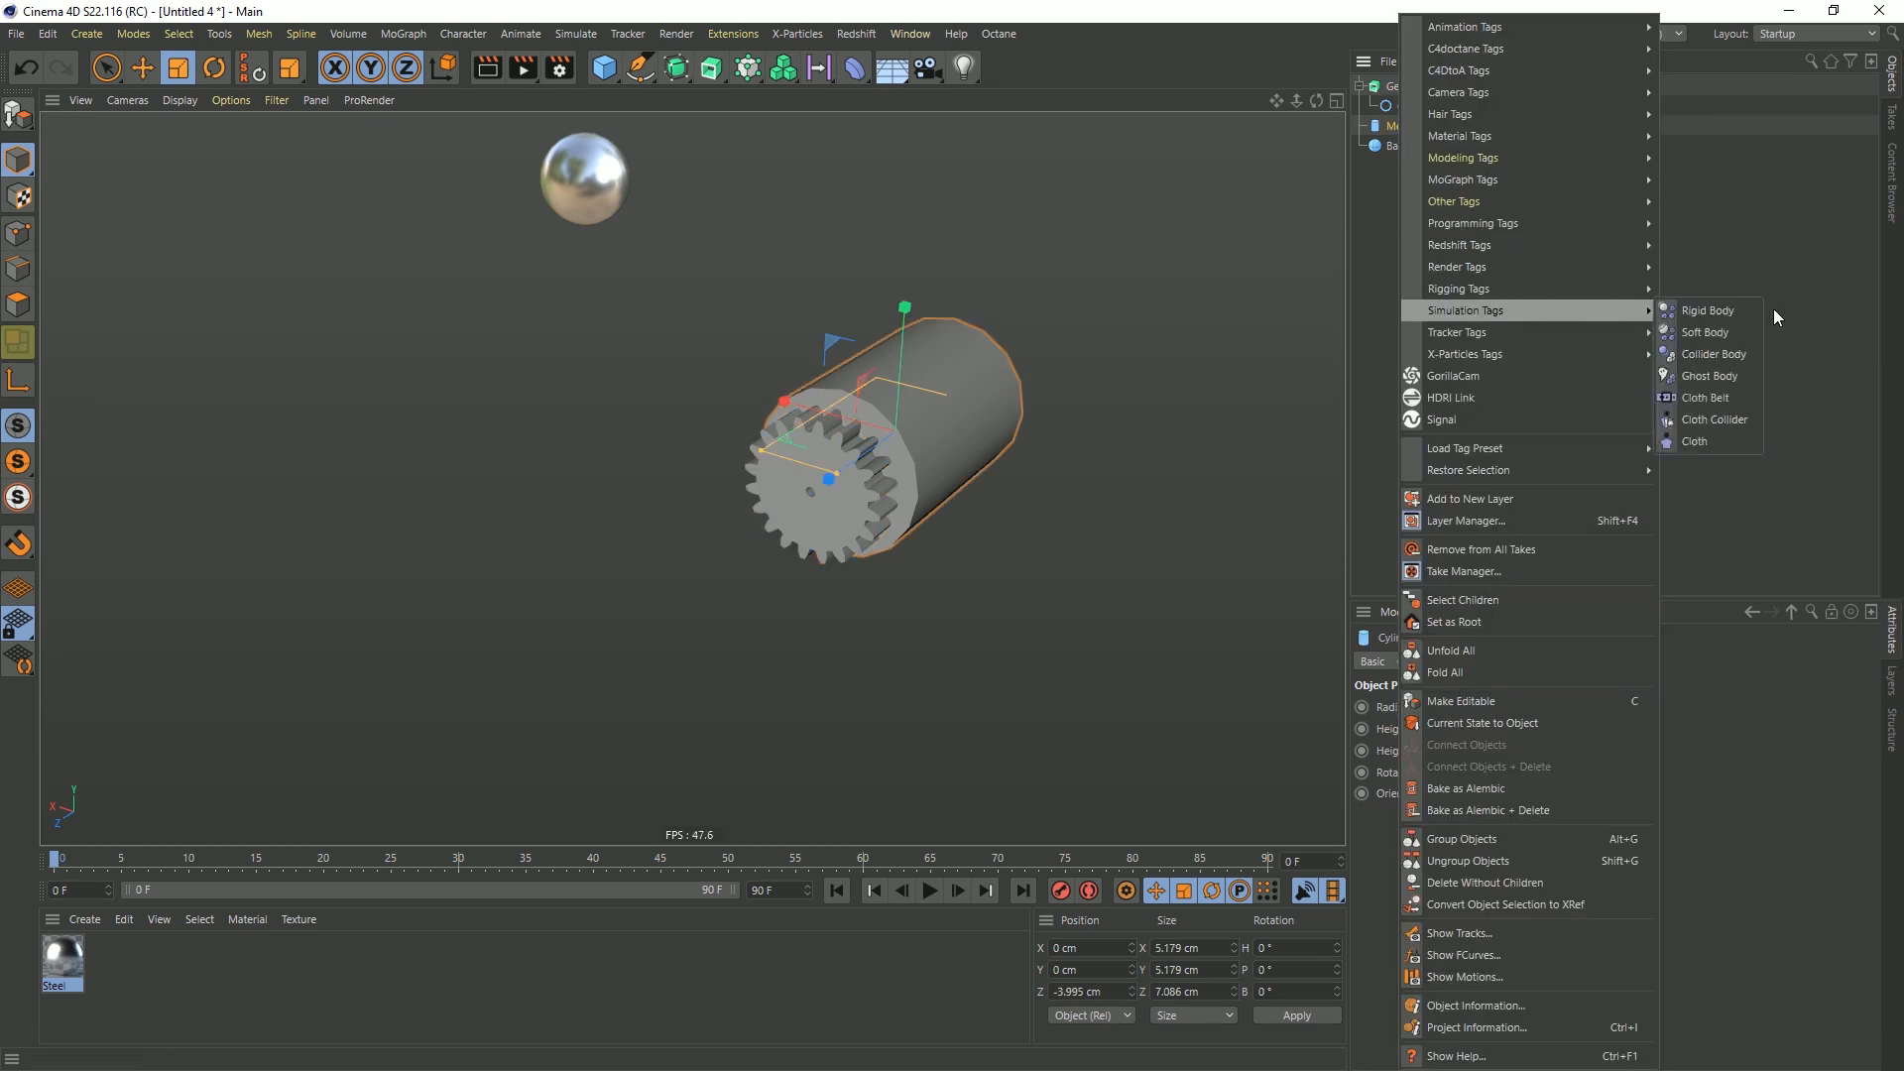
{"action": "left_click", "coordinate": [1728, 353]}
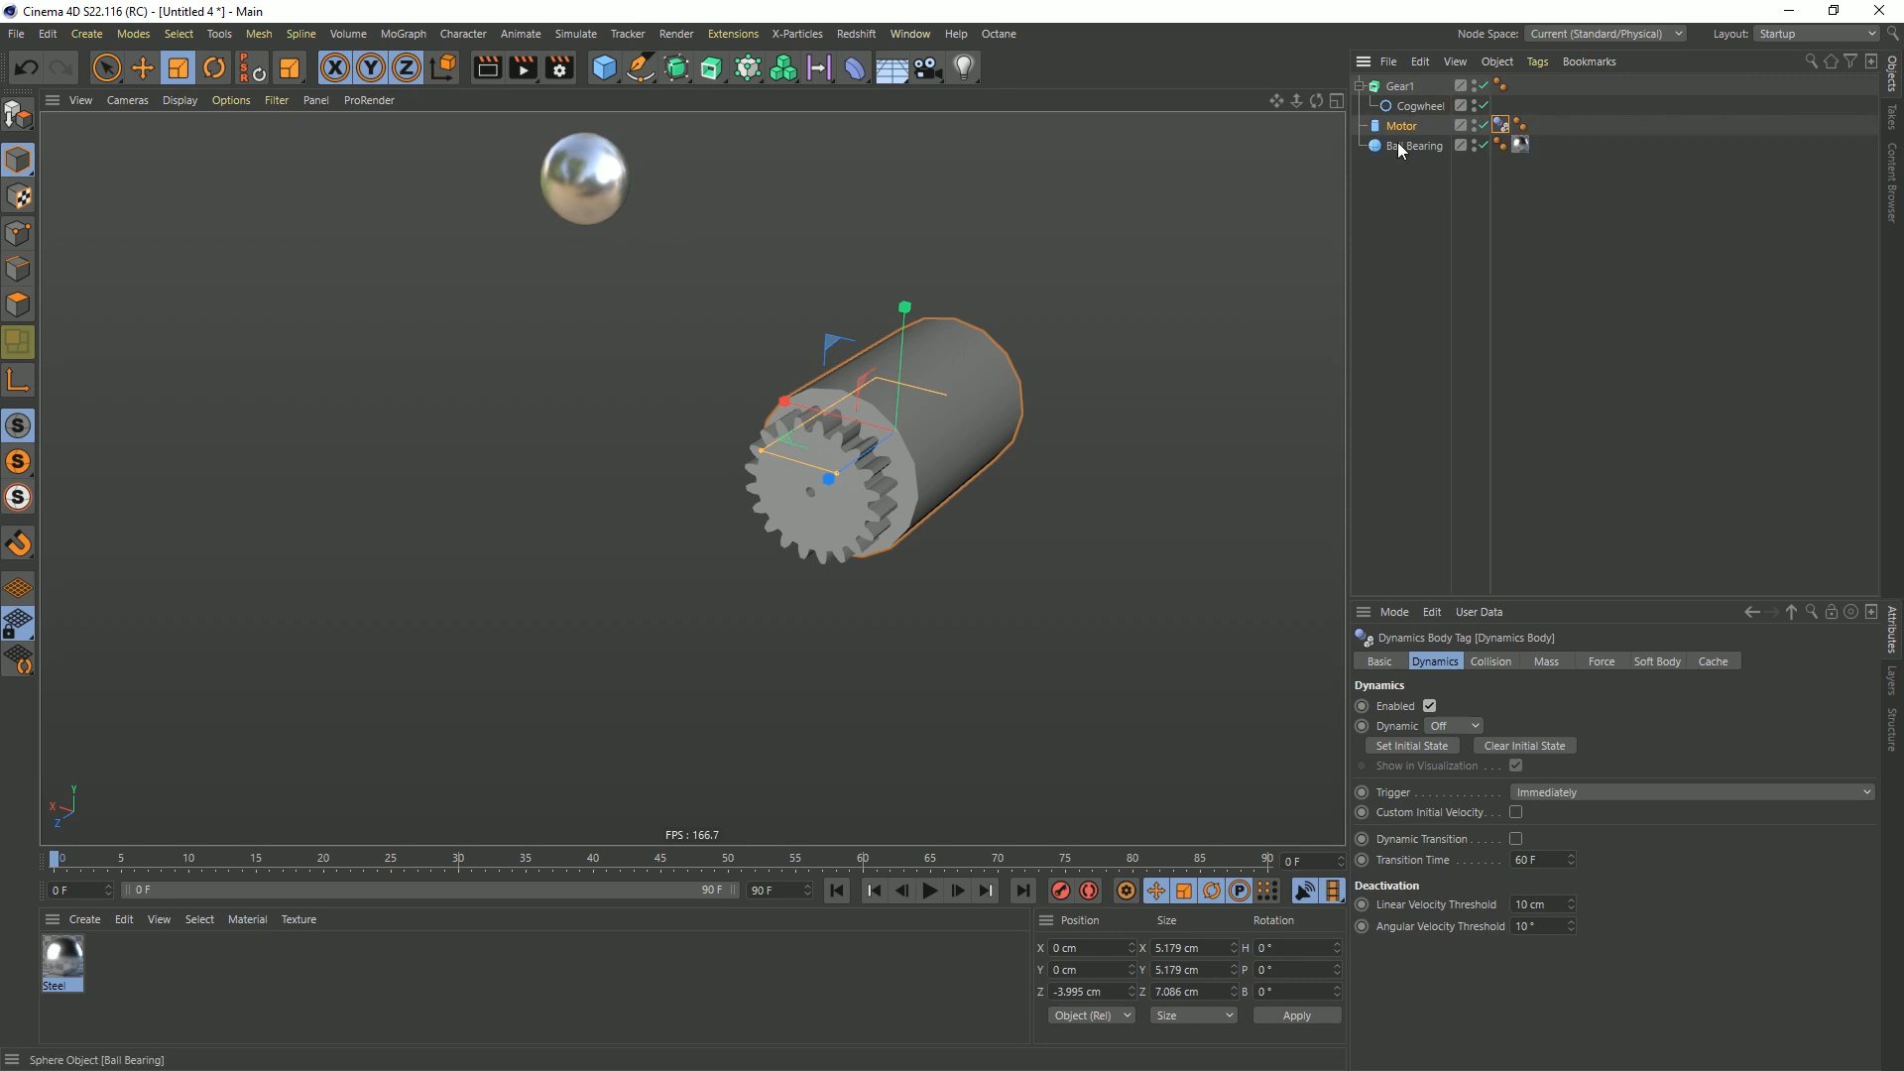
Add a Rigid Body simulation tag to Gear1 and play the simulation to test the gear's motion
{"action": "left_click", "coordinate": [1401, 86]}
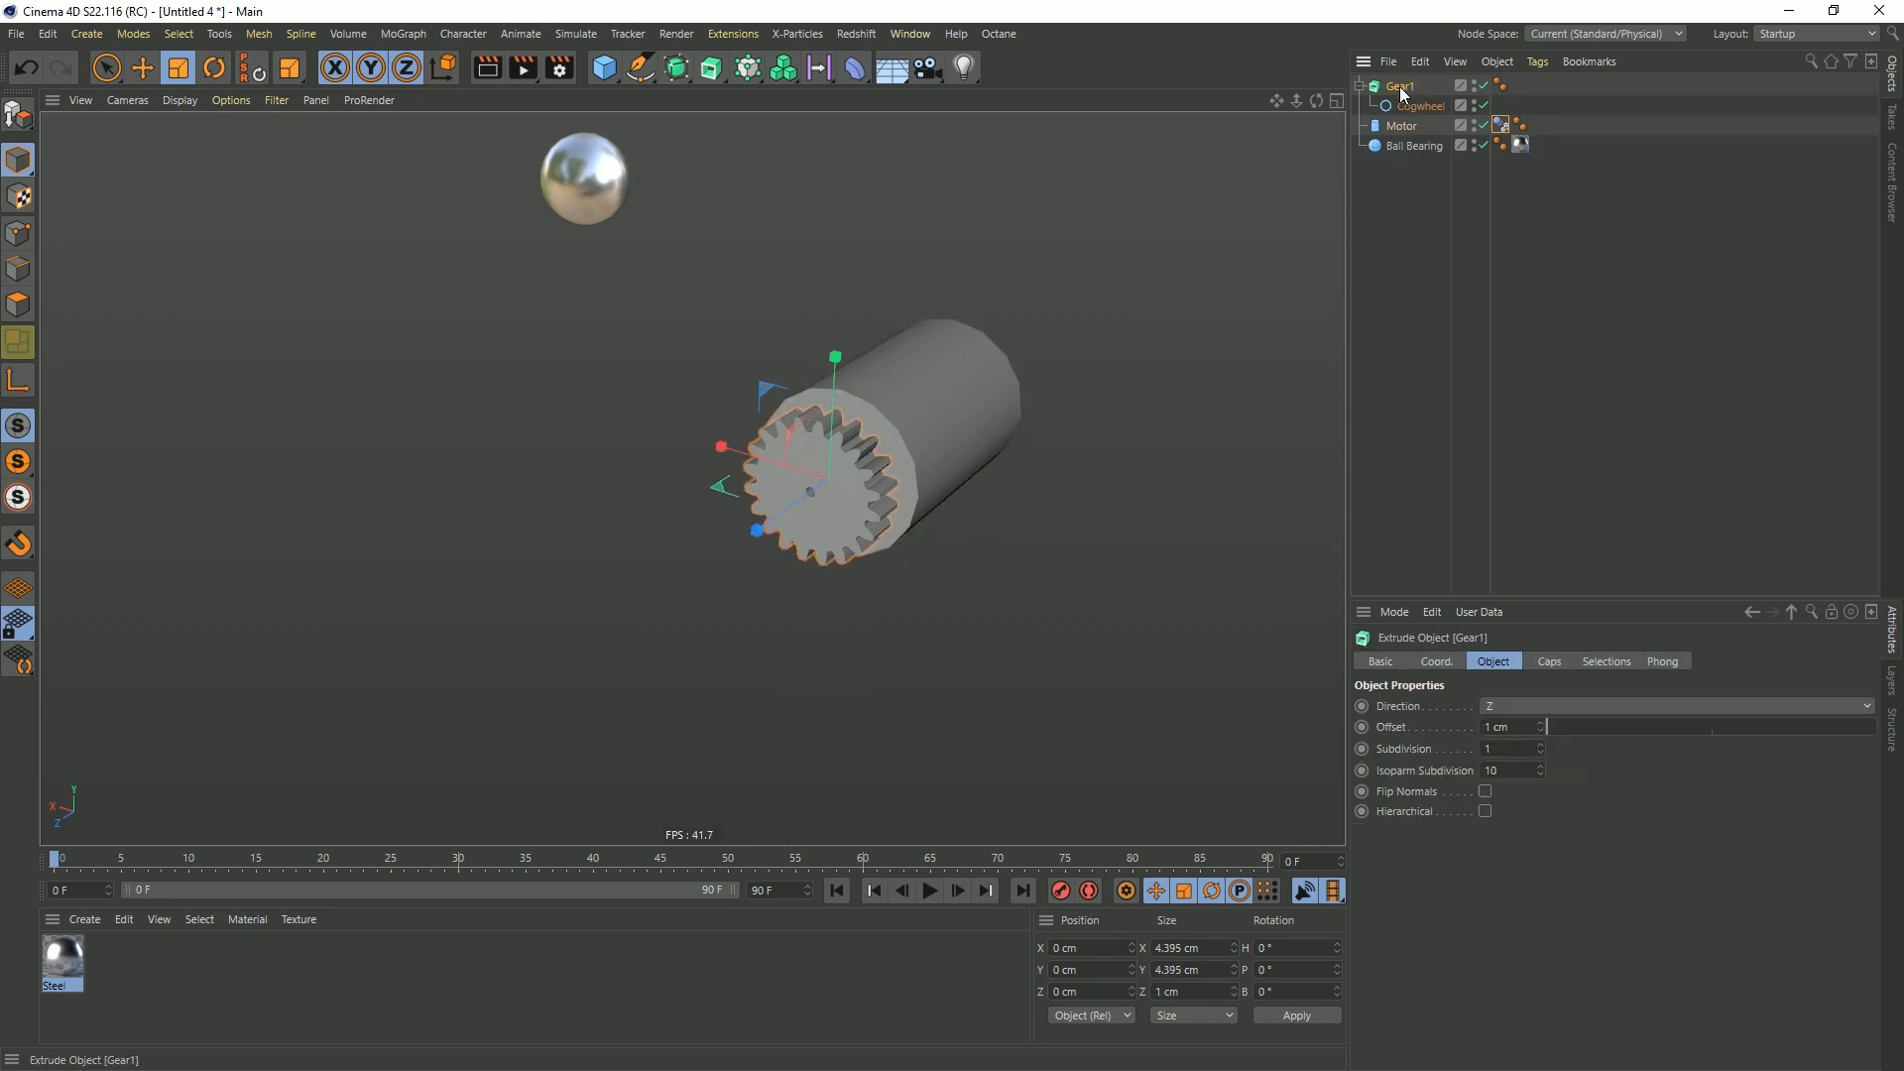
{"action": "right_click", "coordinate": [1401, 87]}
{"action": "mouse_move", "coordinate": [1484, 312]}
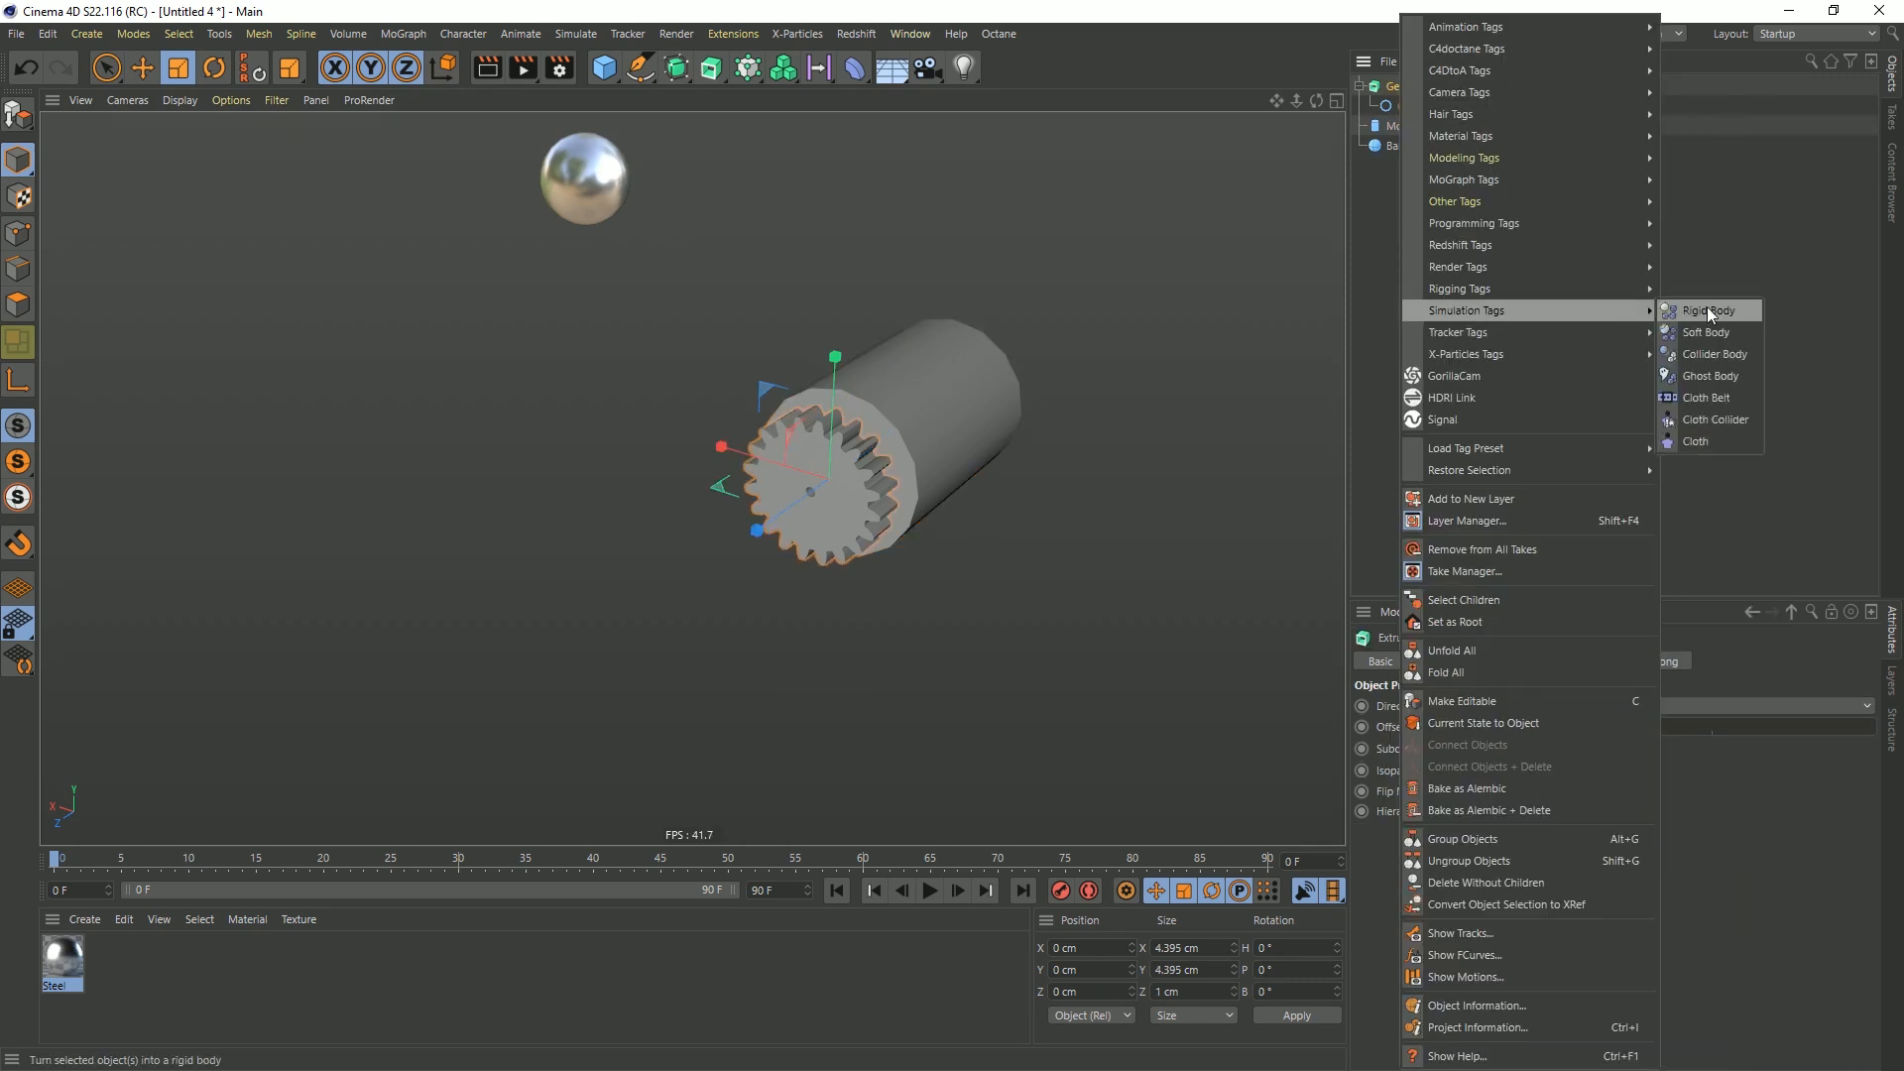
{"action": "left_click", "coordinate": [1725, 309]}
{"action": "left_click", "coordinate": [1359, 86]}
{"action": "left_click", "coordinate": [929, 886]}
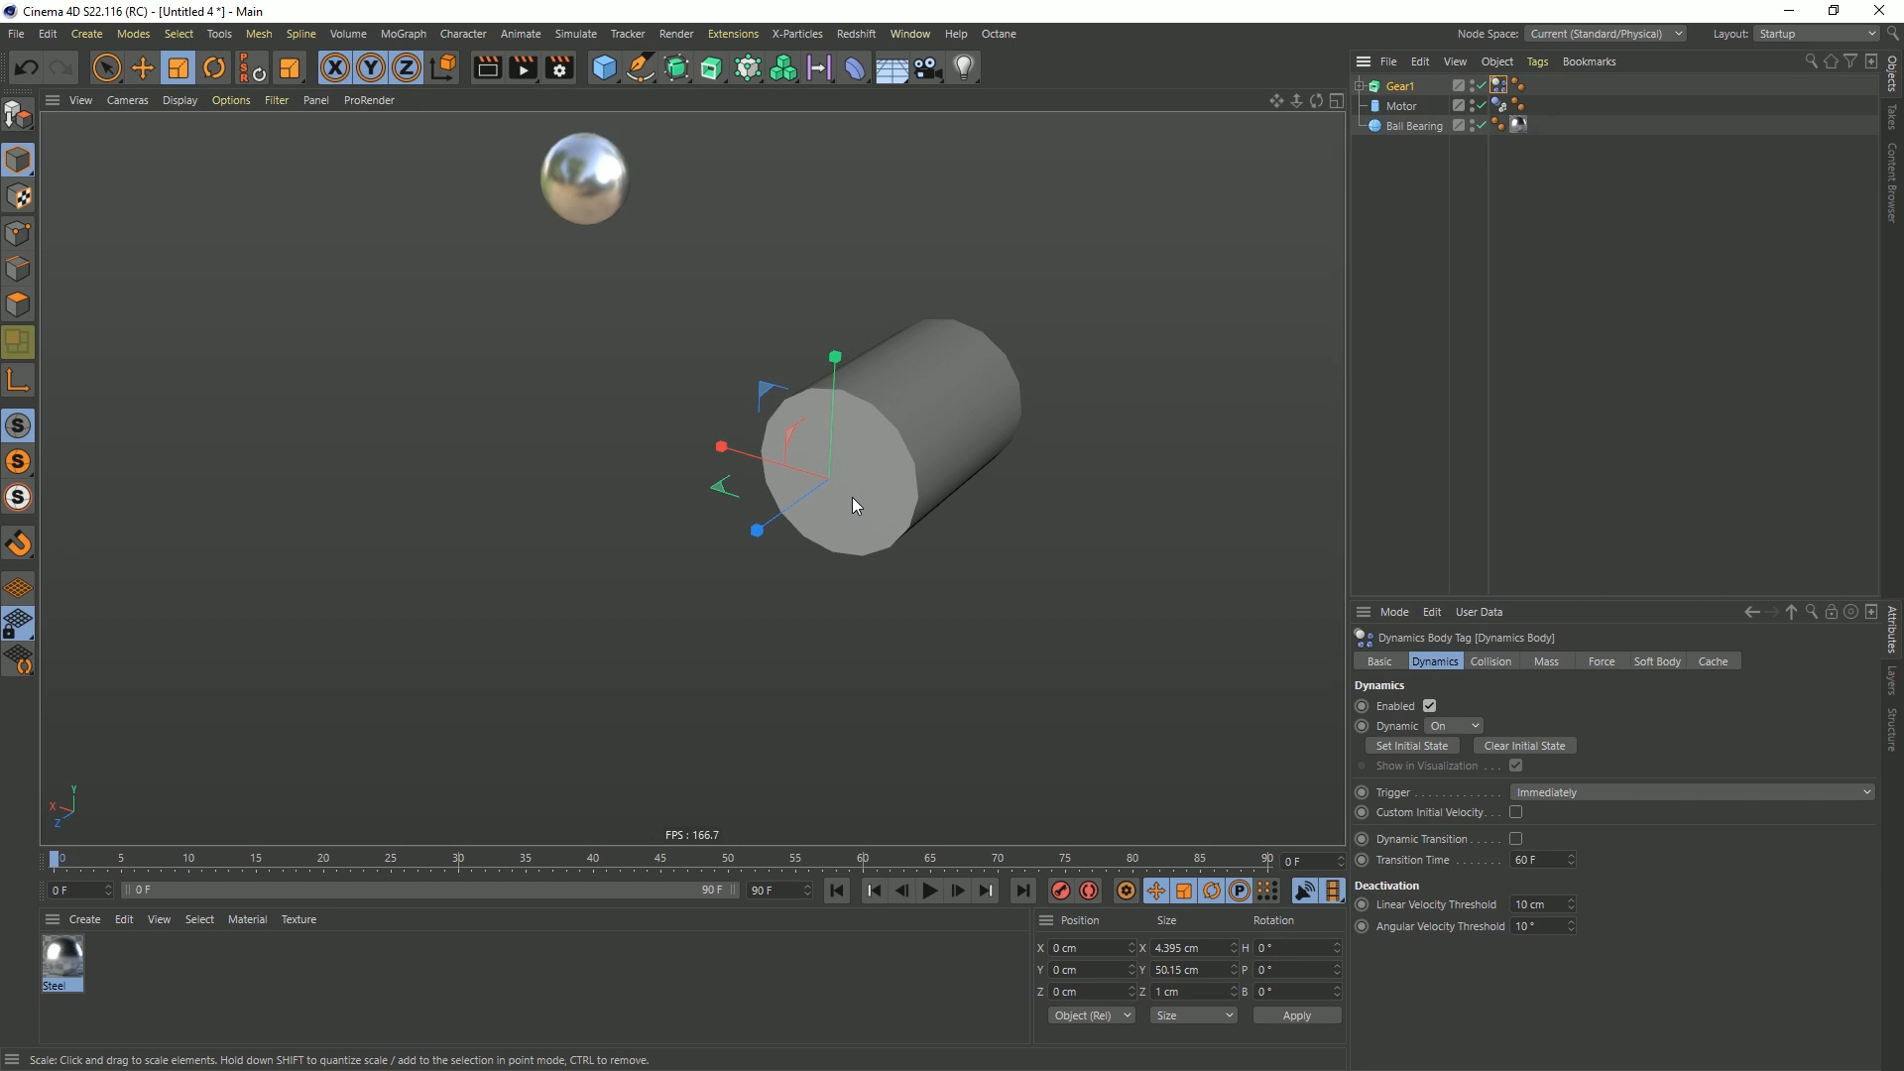
{"action": "left_click", "coordinate": [972, 661]}
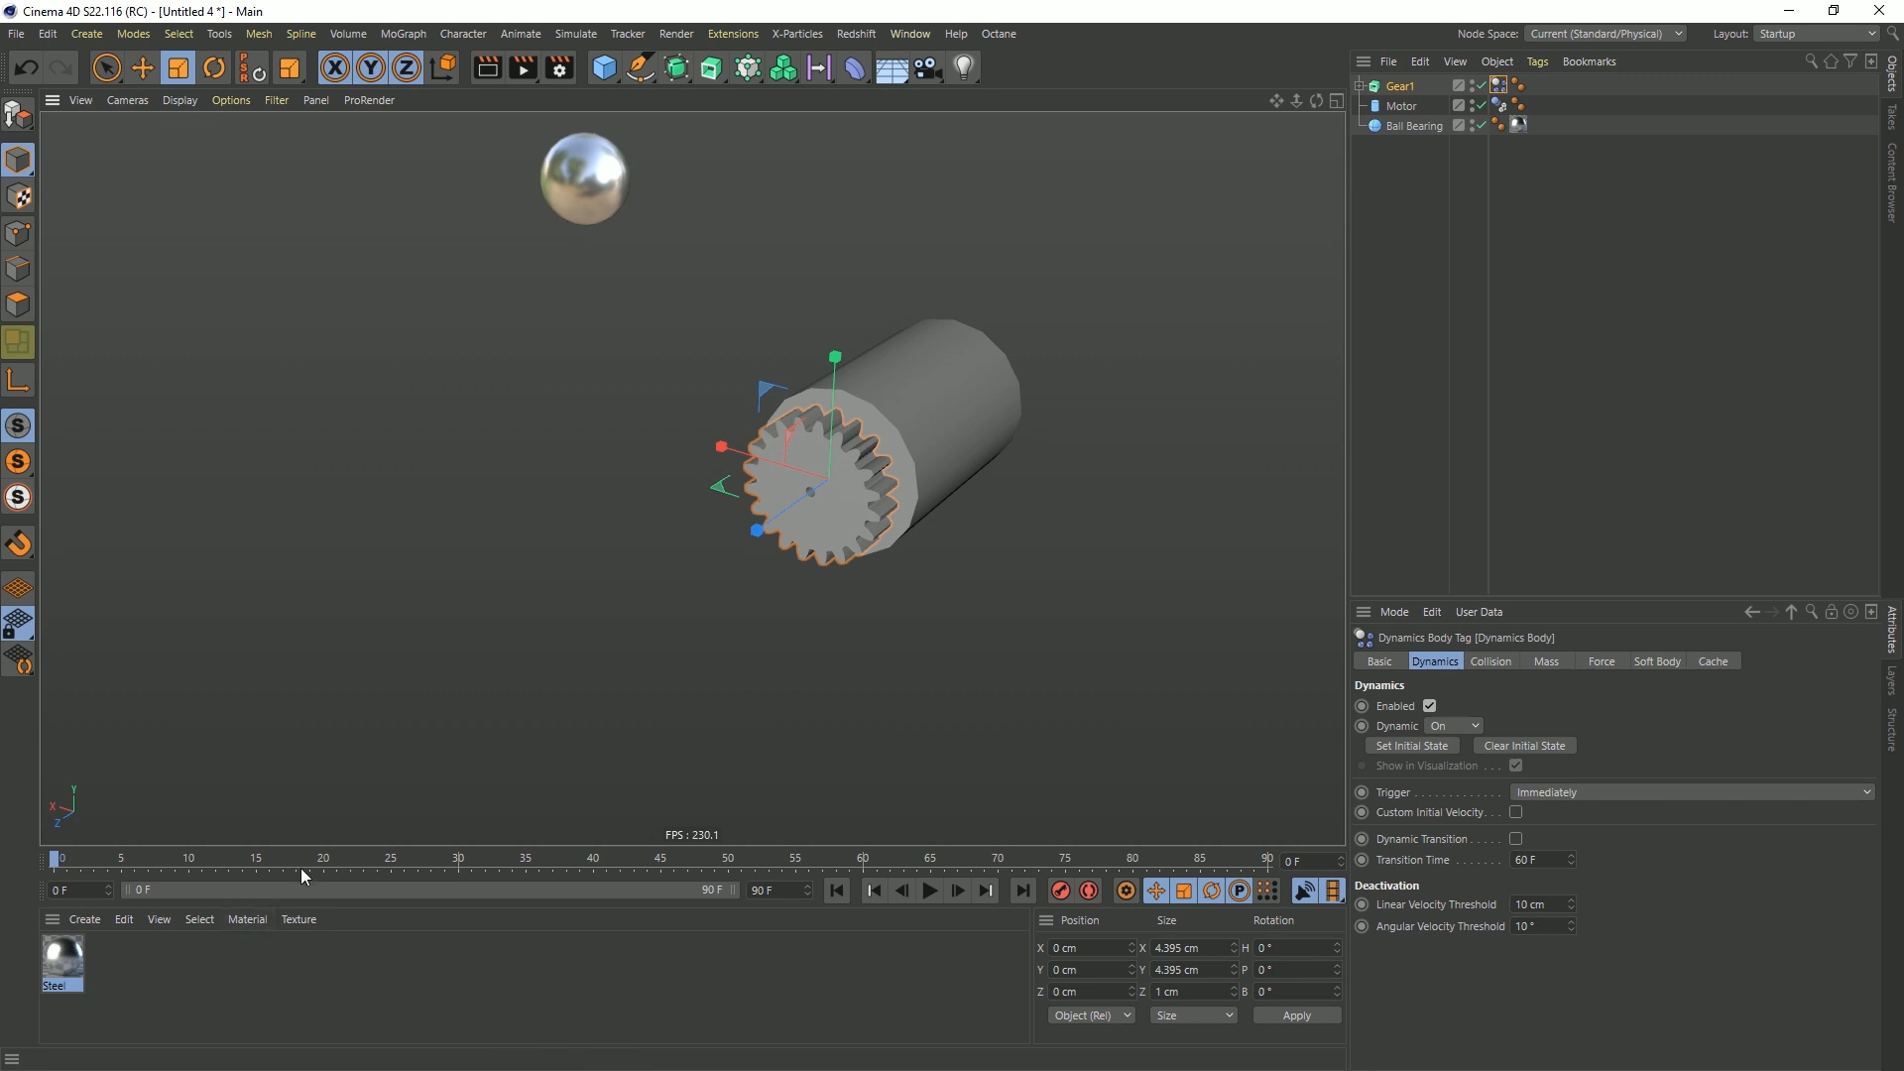
Add a dynamics Connector at the gear's centre and set its draw size to 2 cm
{"action": "key", "text": "e"}
{"action": "left_click", "coordinate": [782, 513]}
{"action": "left_click_drag", "start_coordinate": [784, 517], "coordinate": [850, 600], "text": "alt"}
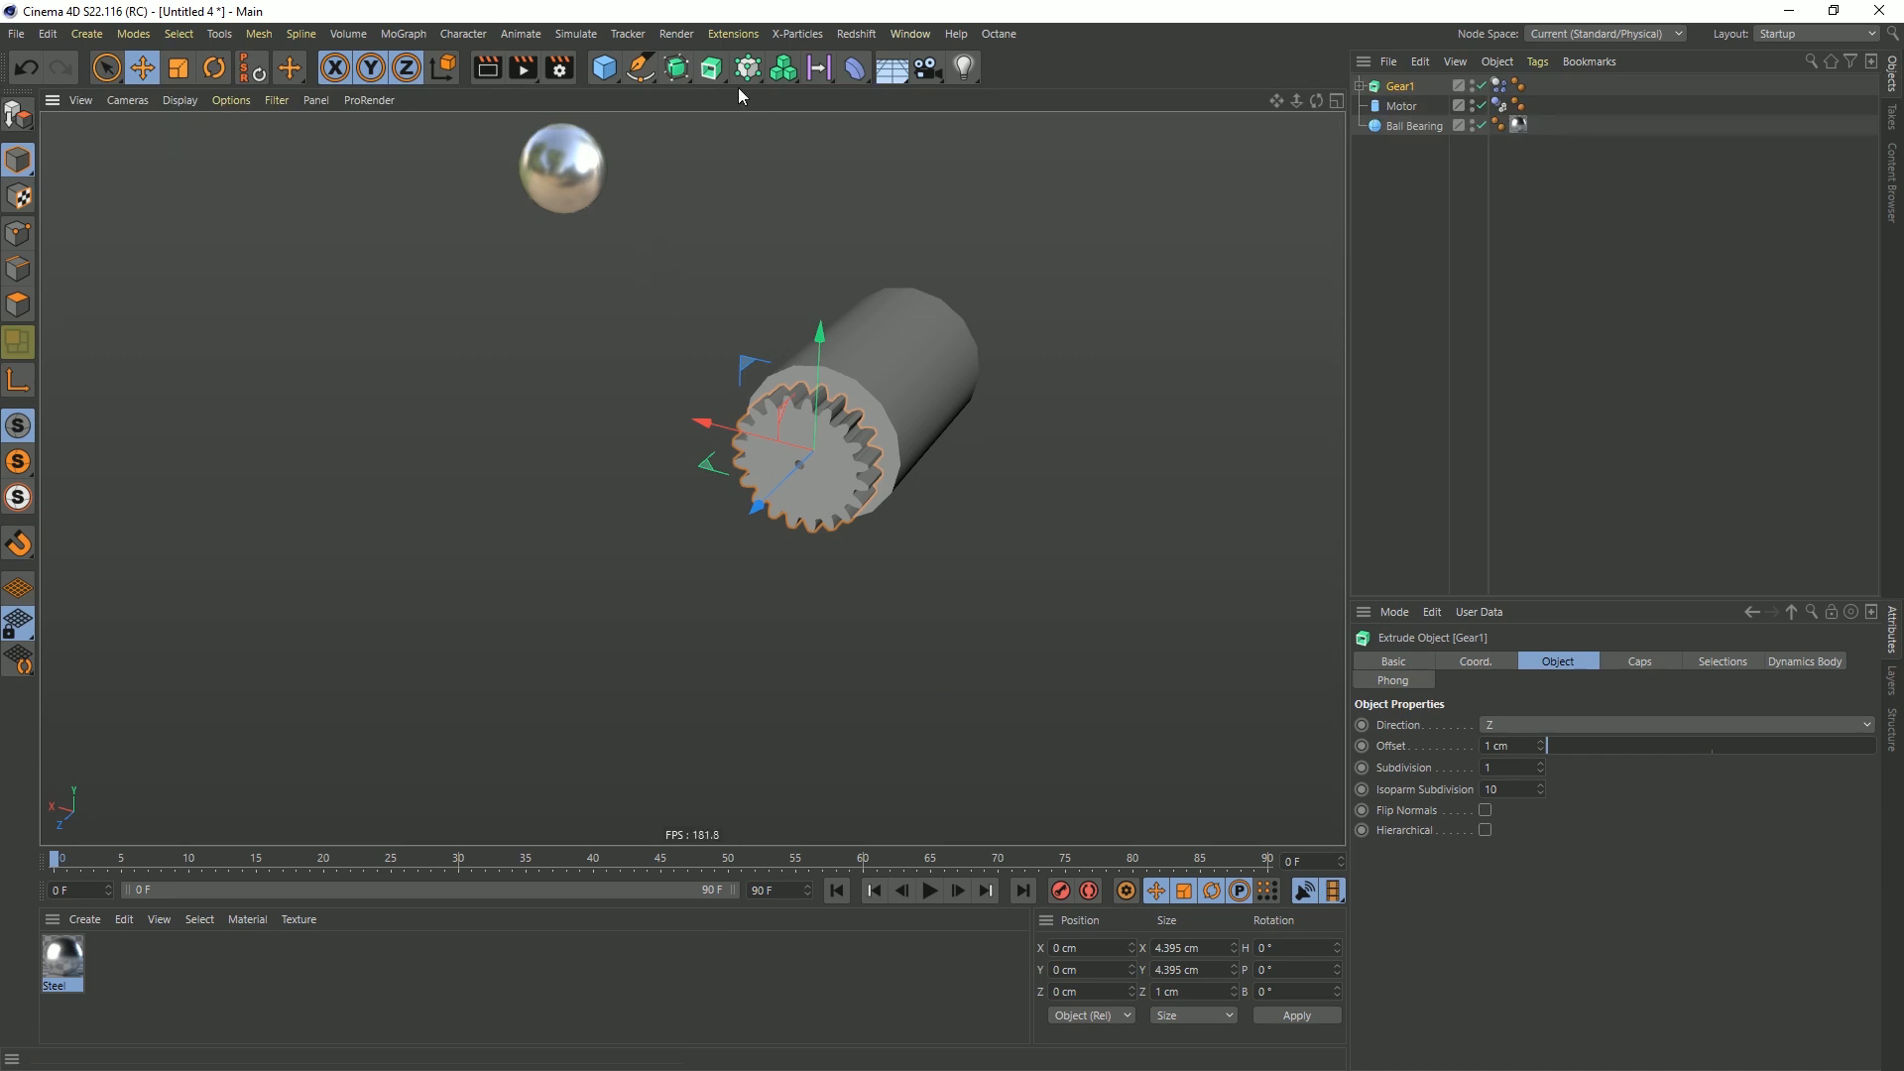
{"action": "left_click", "coordinate": [574, 38]}
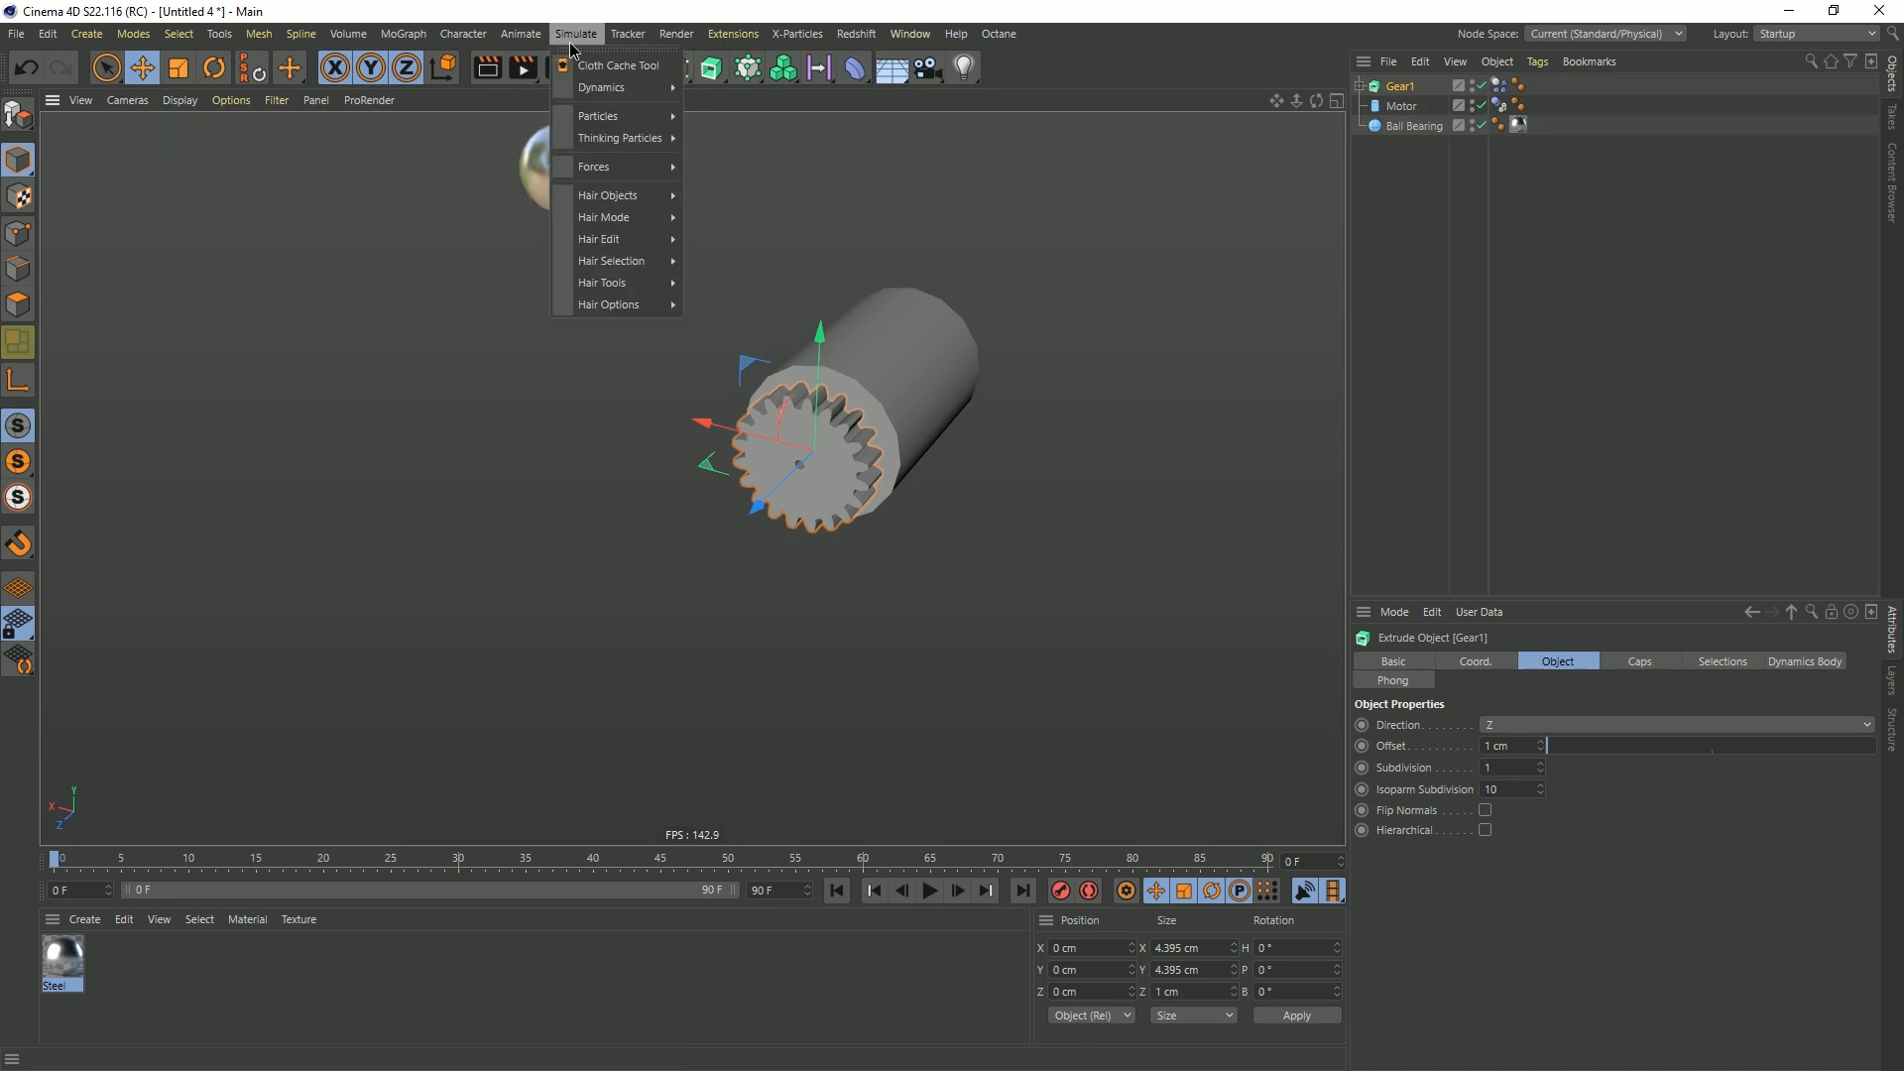
{"action": "left_click", "coordinate": [716, 89]}
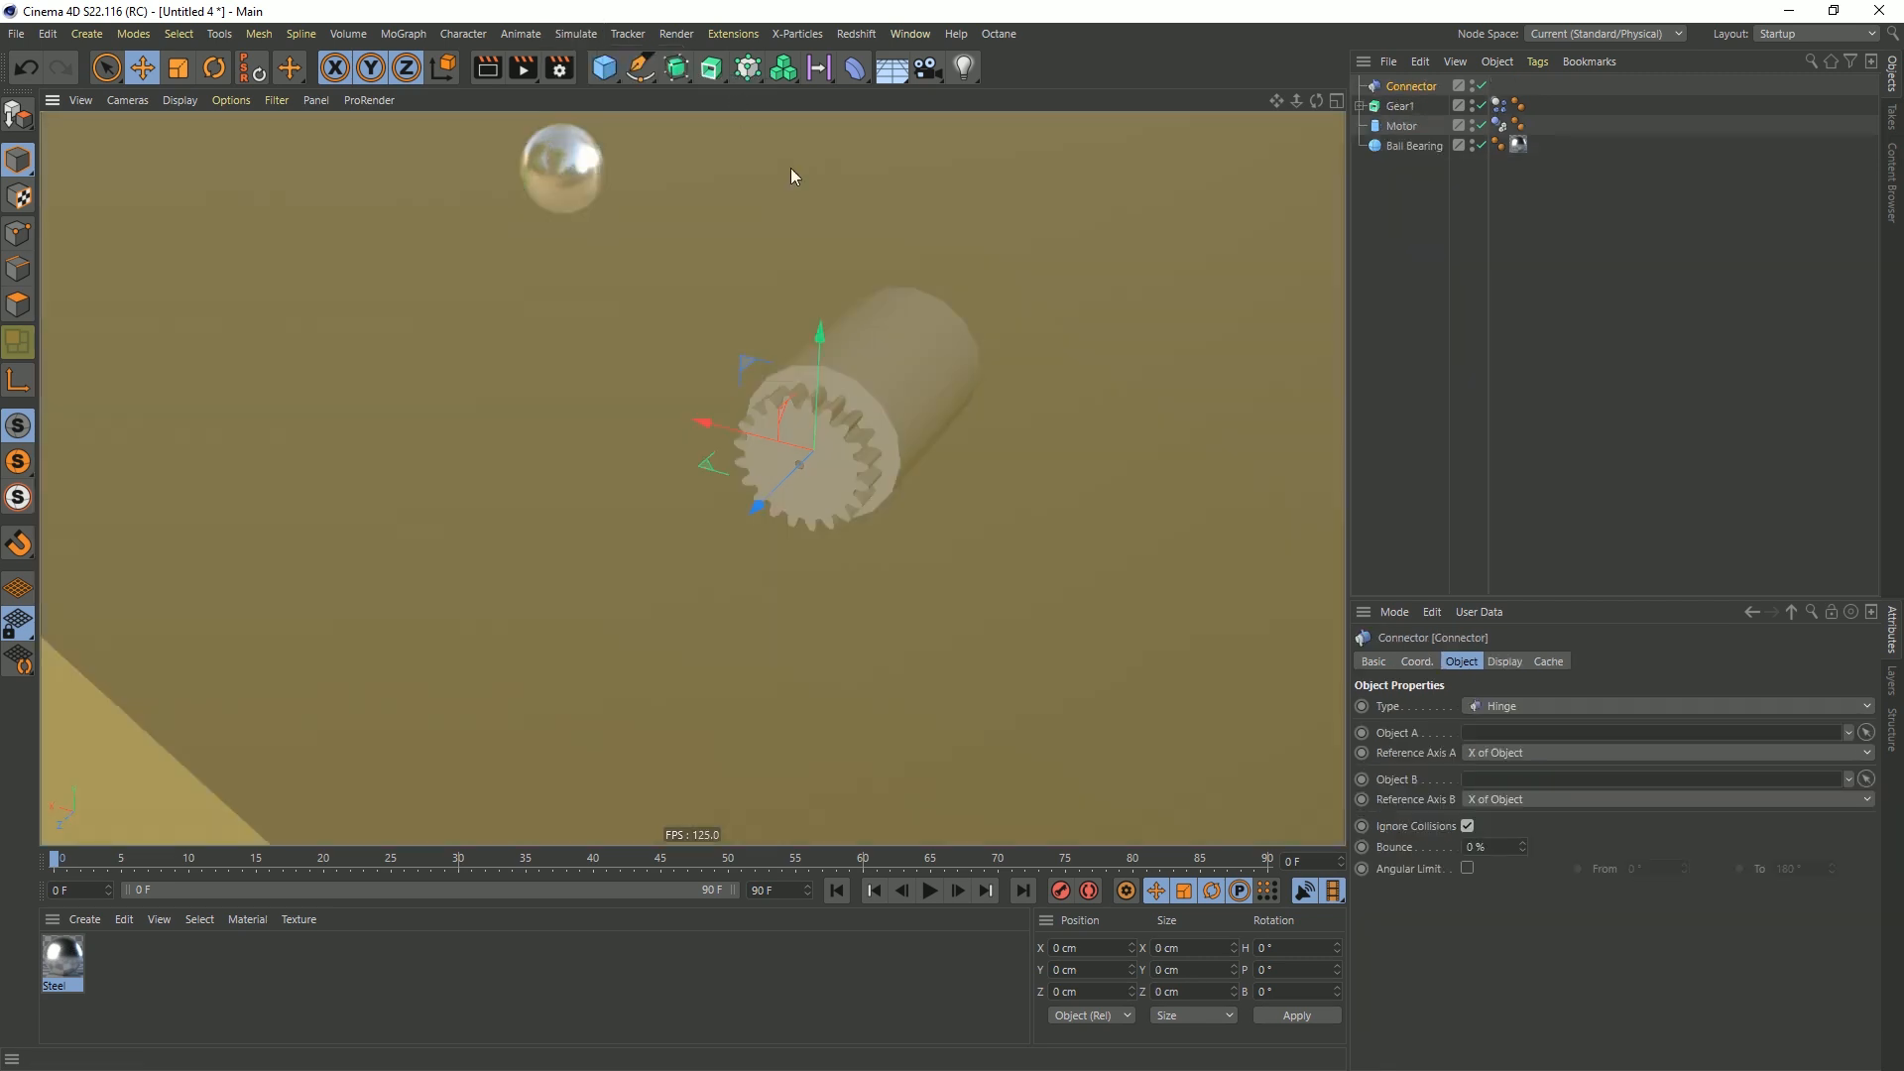
{"action": "left_click", "coordinate": [1503, 661]}
{"action": "double_click", "coordinate": [1478, 727]}
{"action": "type", "text": "2"}
{"action": "key", "text": "Return"}
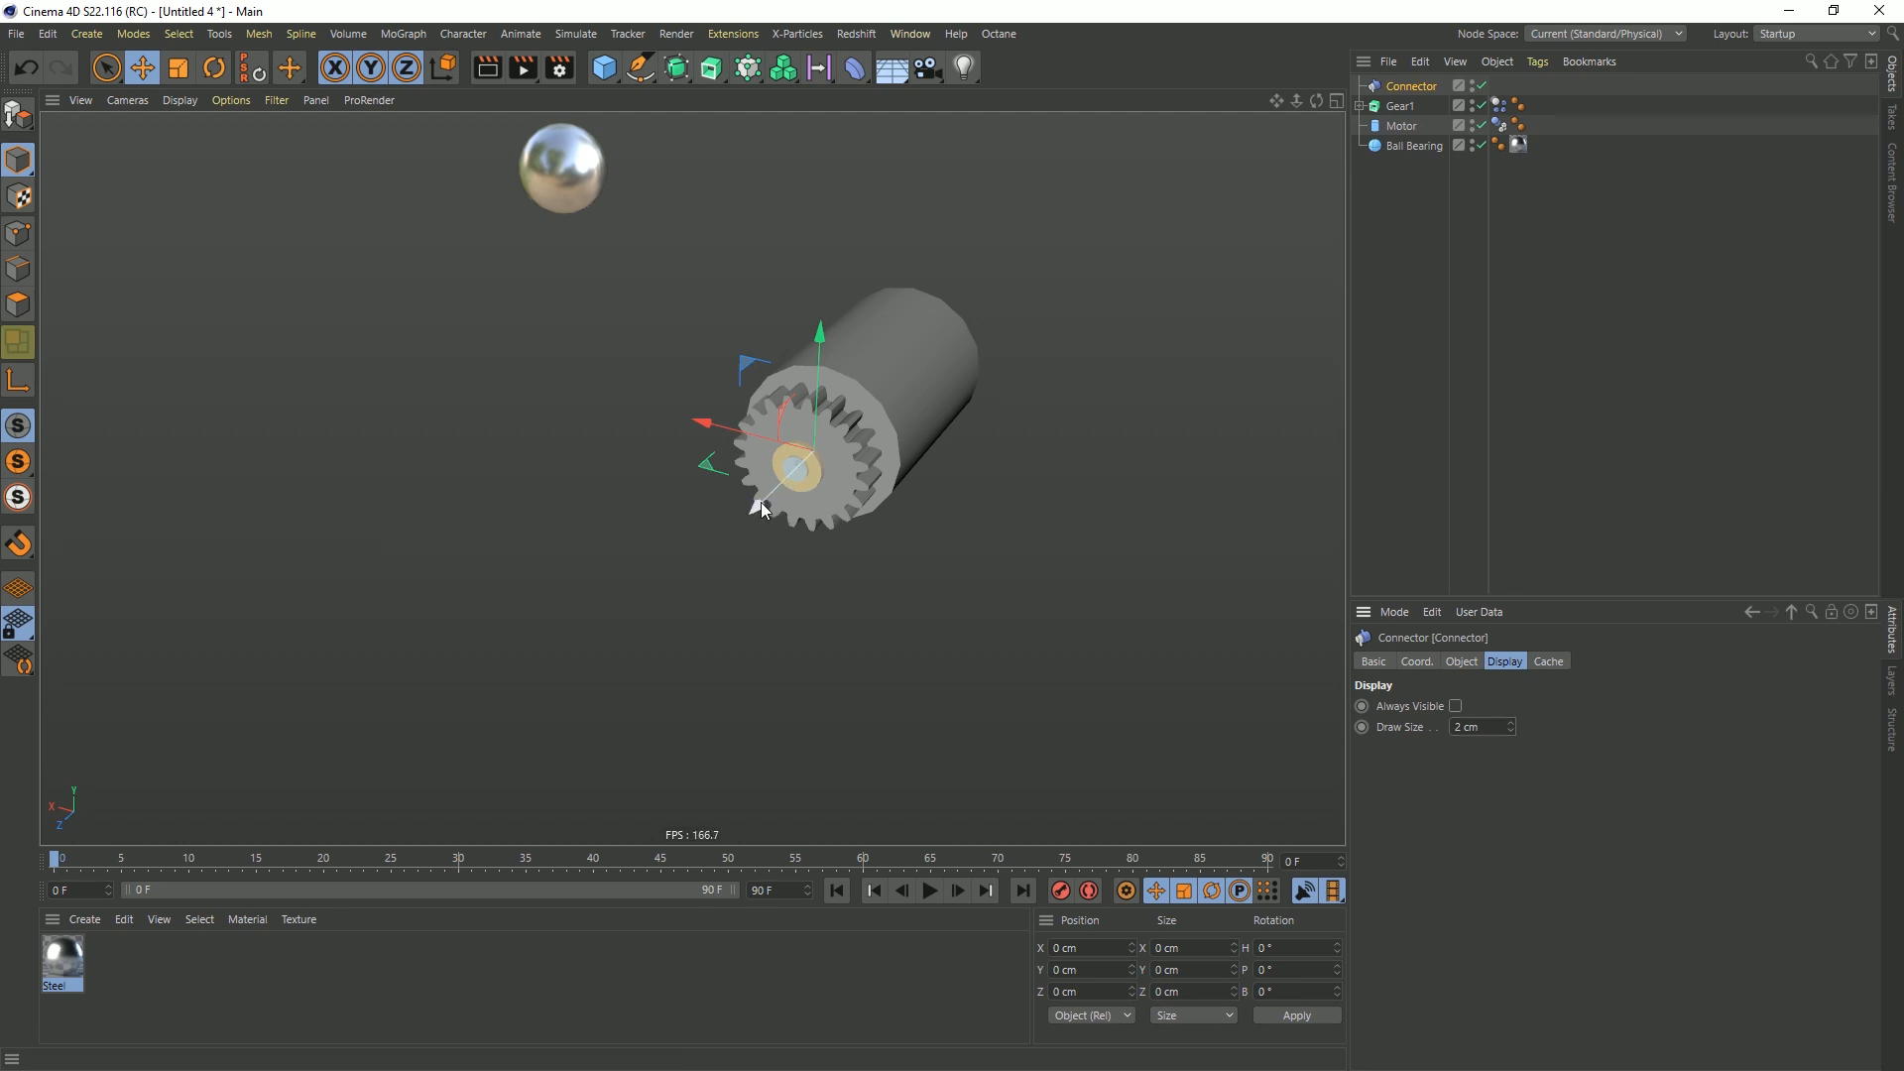
Pull the connector out along Z to about 3.9 cm to inspect its hinge orientation, and reset its Z position to 0 cm
{"action": "left_click_drag", "start_coordinate": [760, 503], "coordinate": [698, 565]}
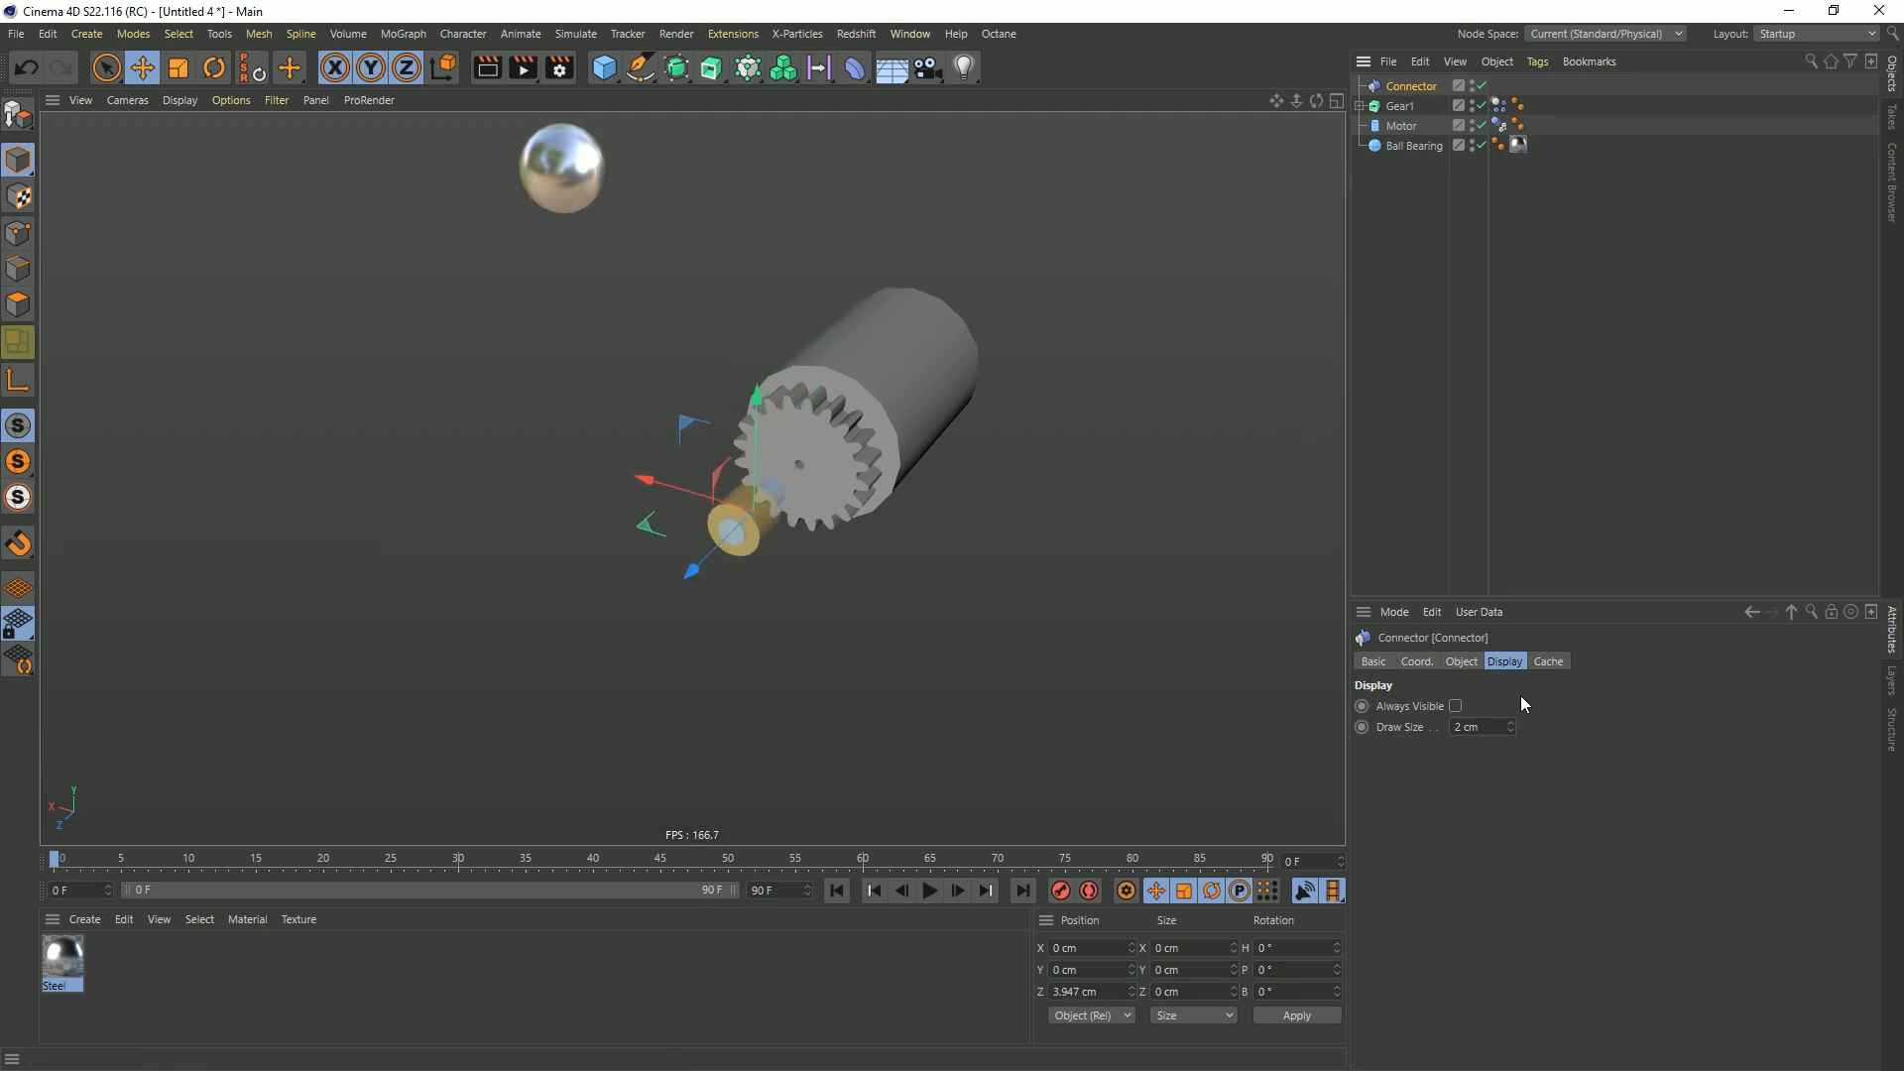
{"action": "left_click", "coordinate": [1473, 663]}
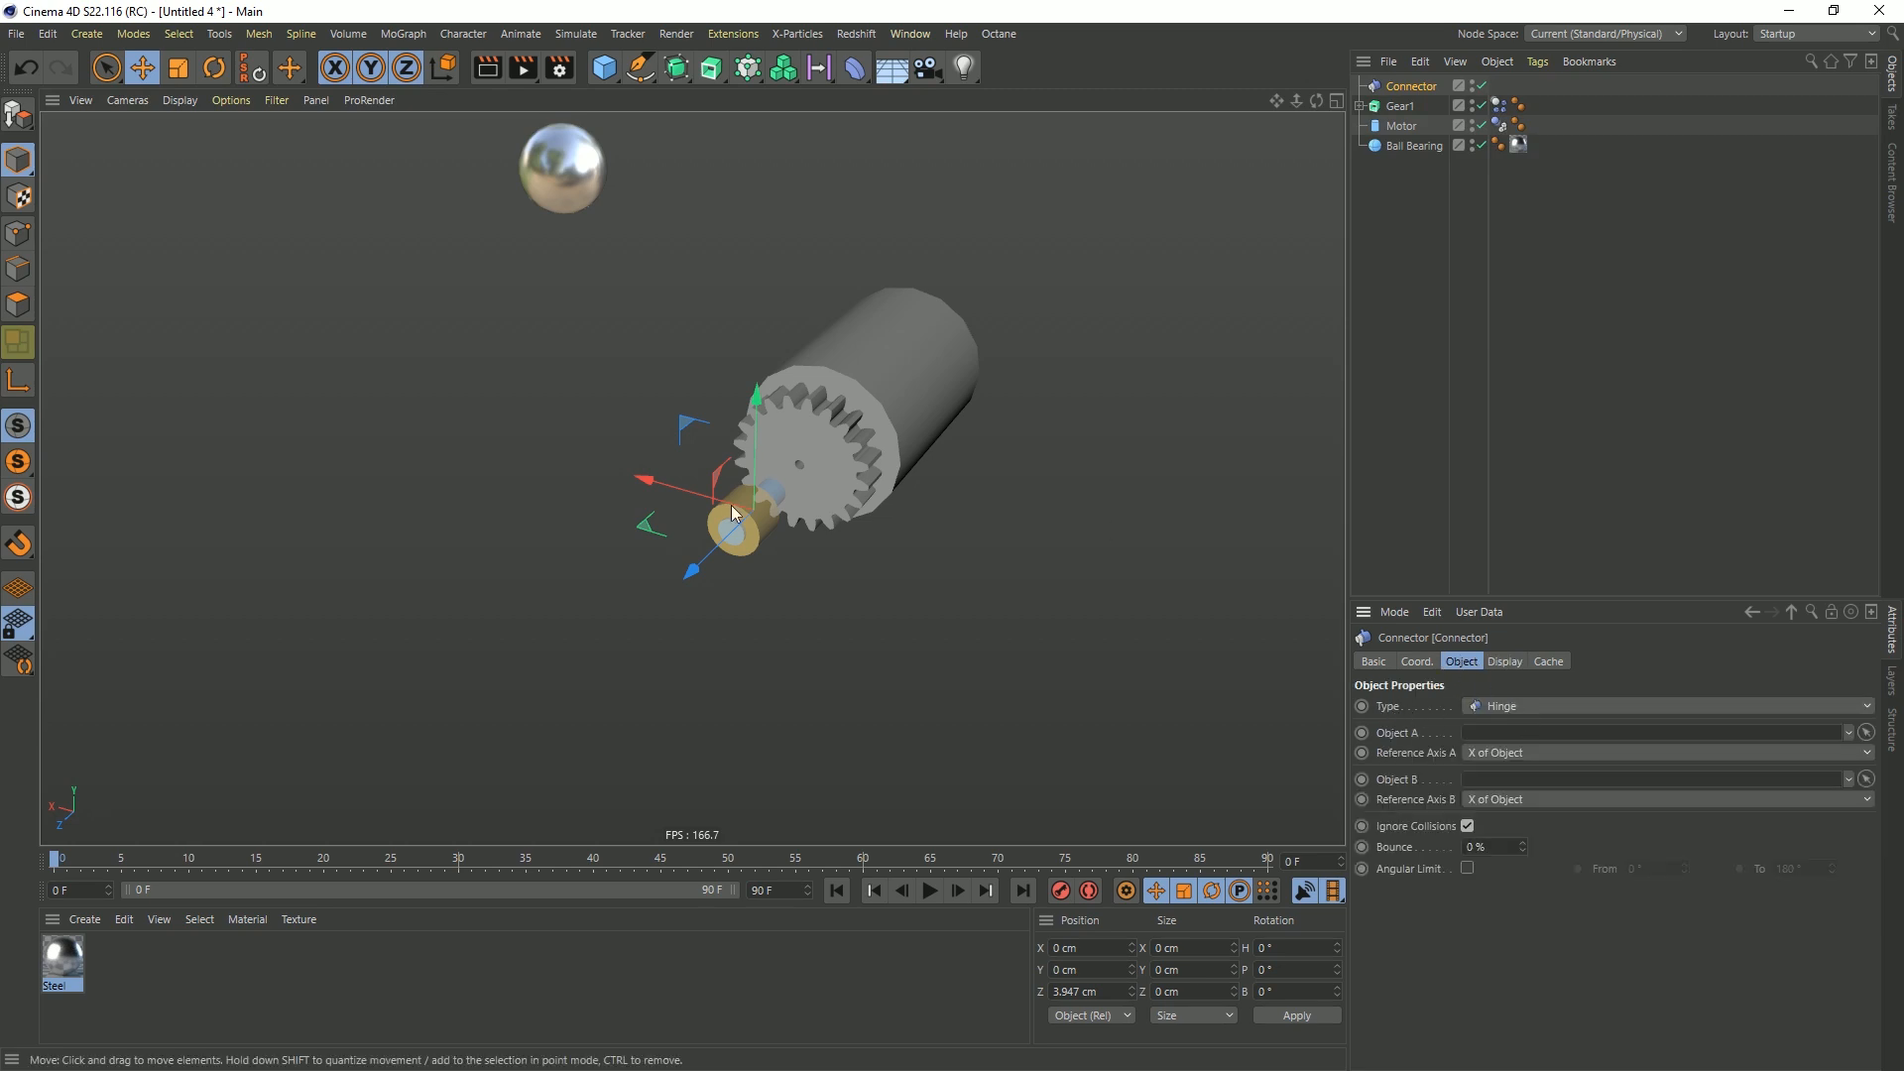
{"action": "left_click_drag", "start_coordinate": [794, 574], "coordinate": [675, 500], "text": "alt"}
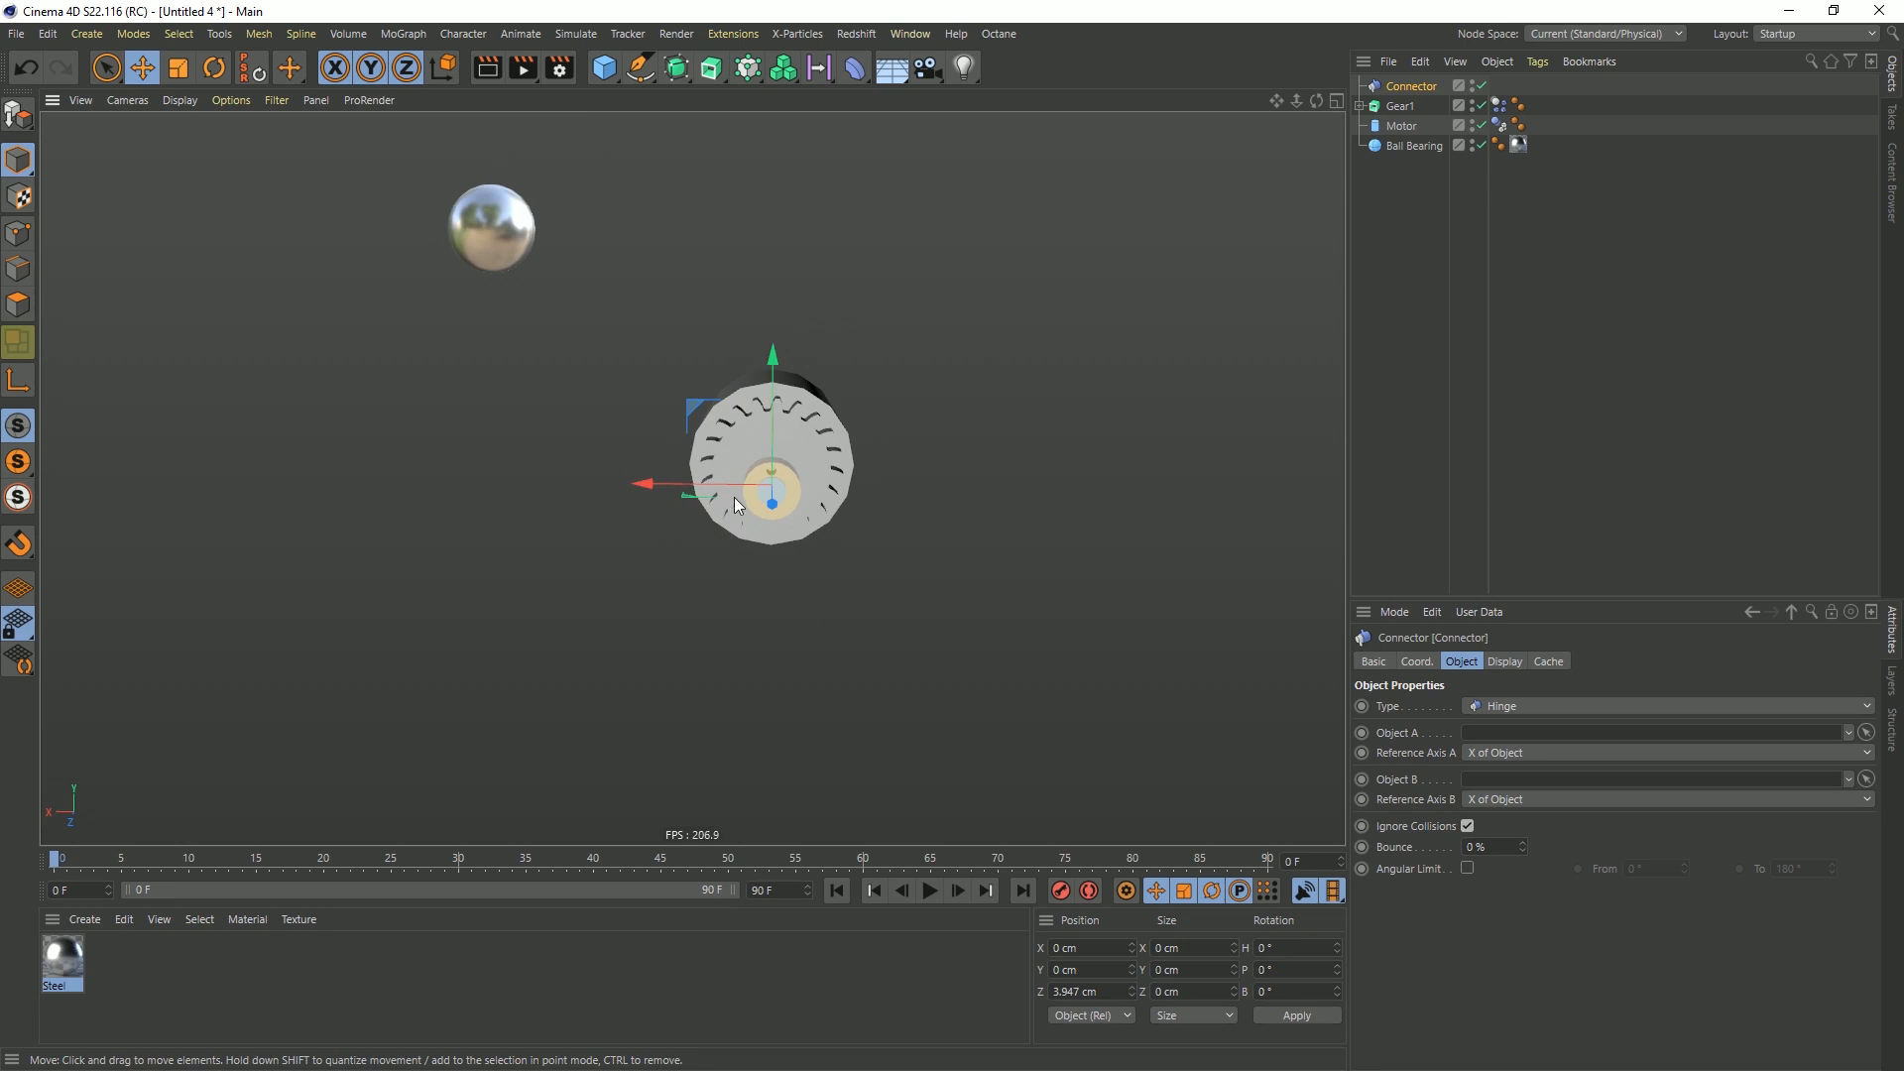
{"action": "left_click_drag", "start_coordinate": [792, 522], "coordinate": [720, 587], "text": "alt"}
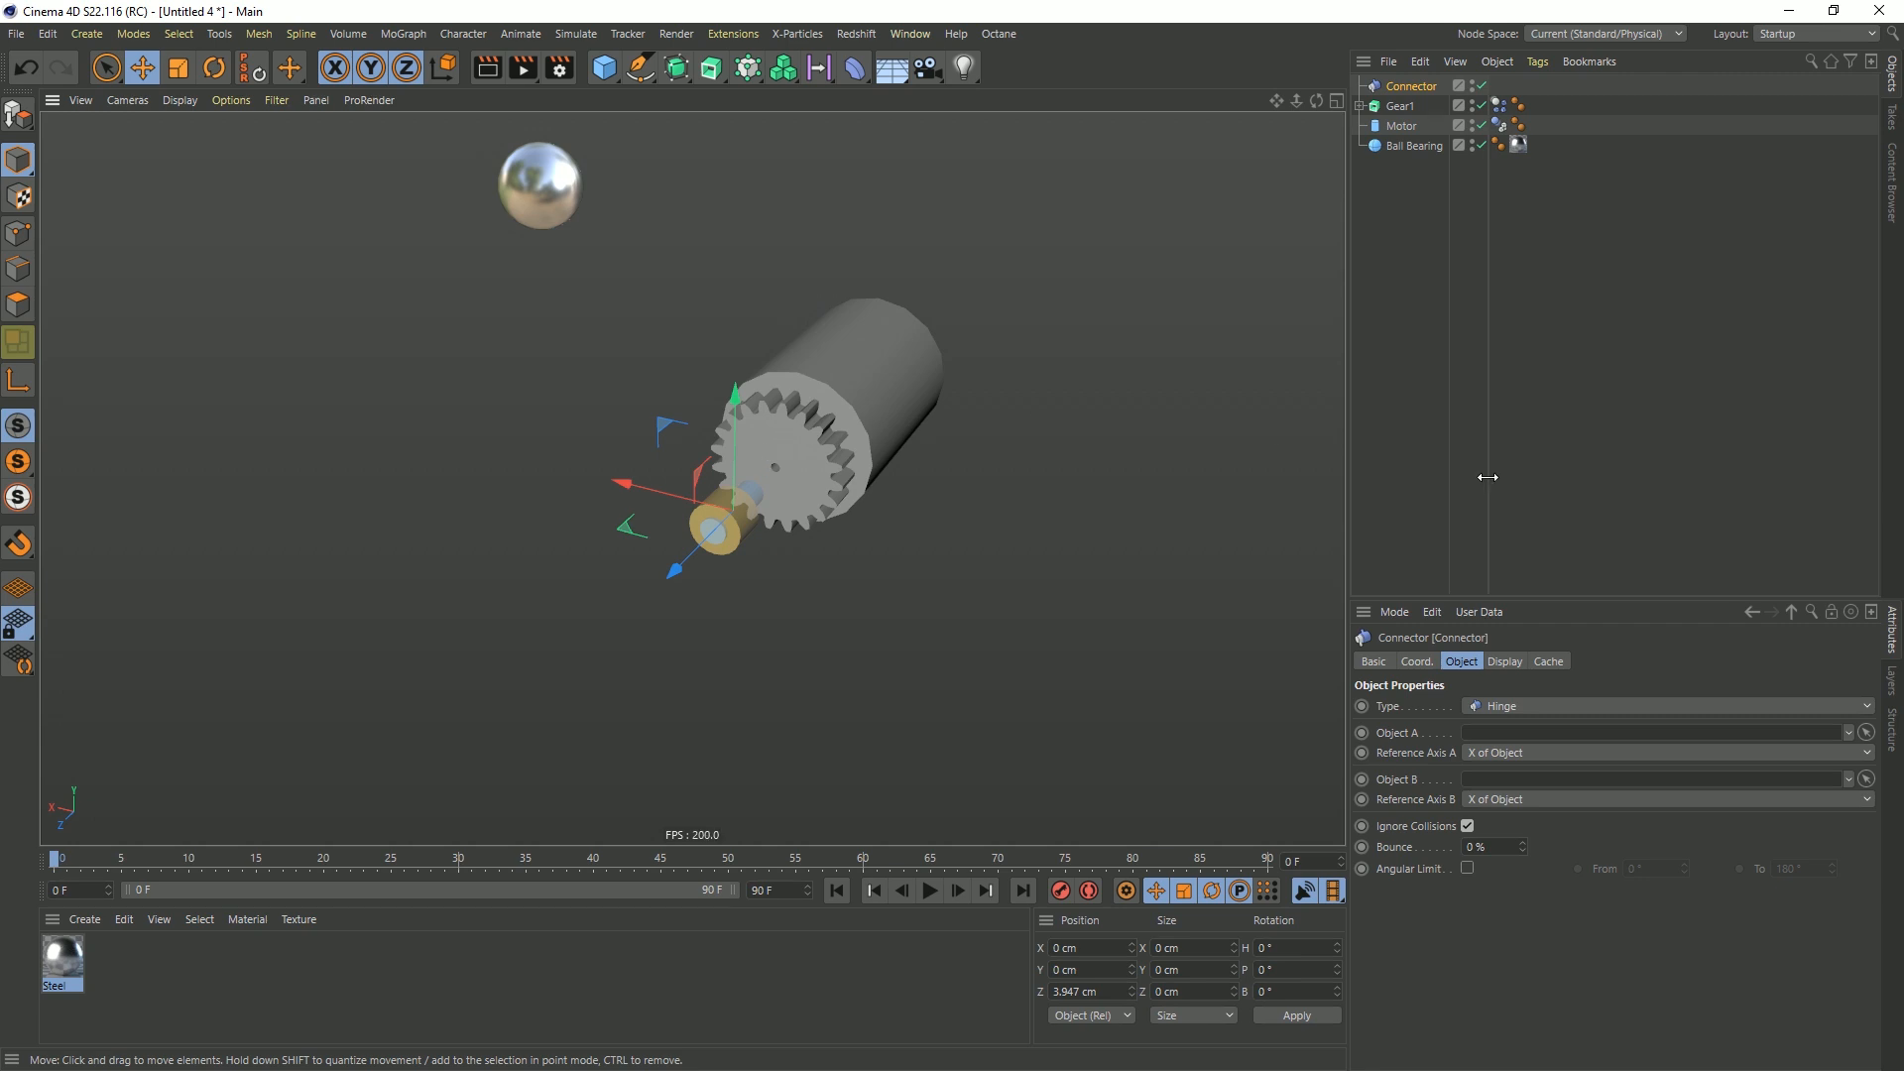
{"action": "left_click", "coordinate": [1076, 990]}
{"action": "type", "text": "0"}
{"action": "key", "text": "Return"}
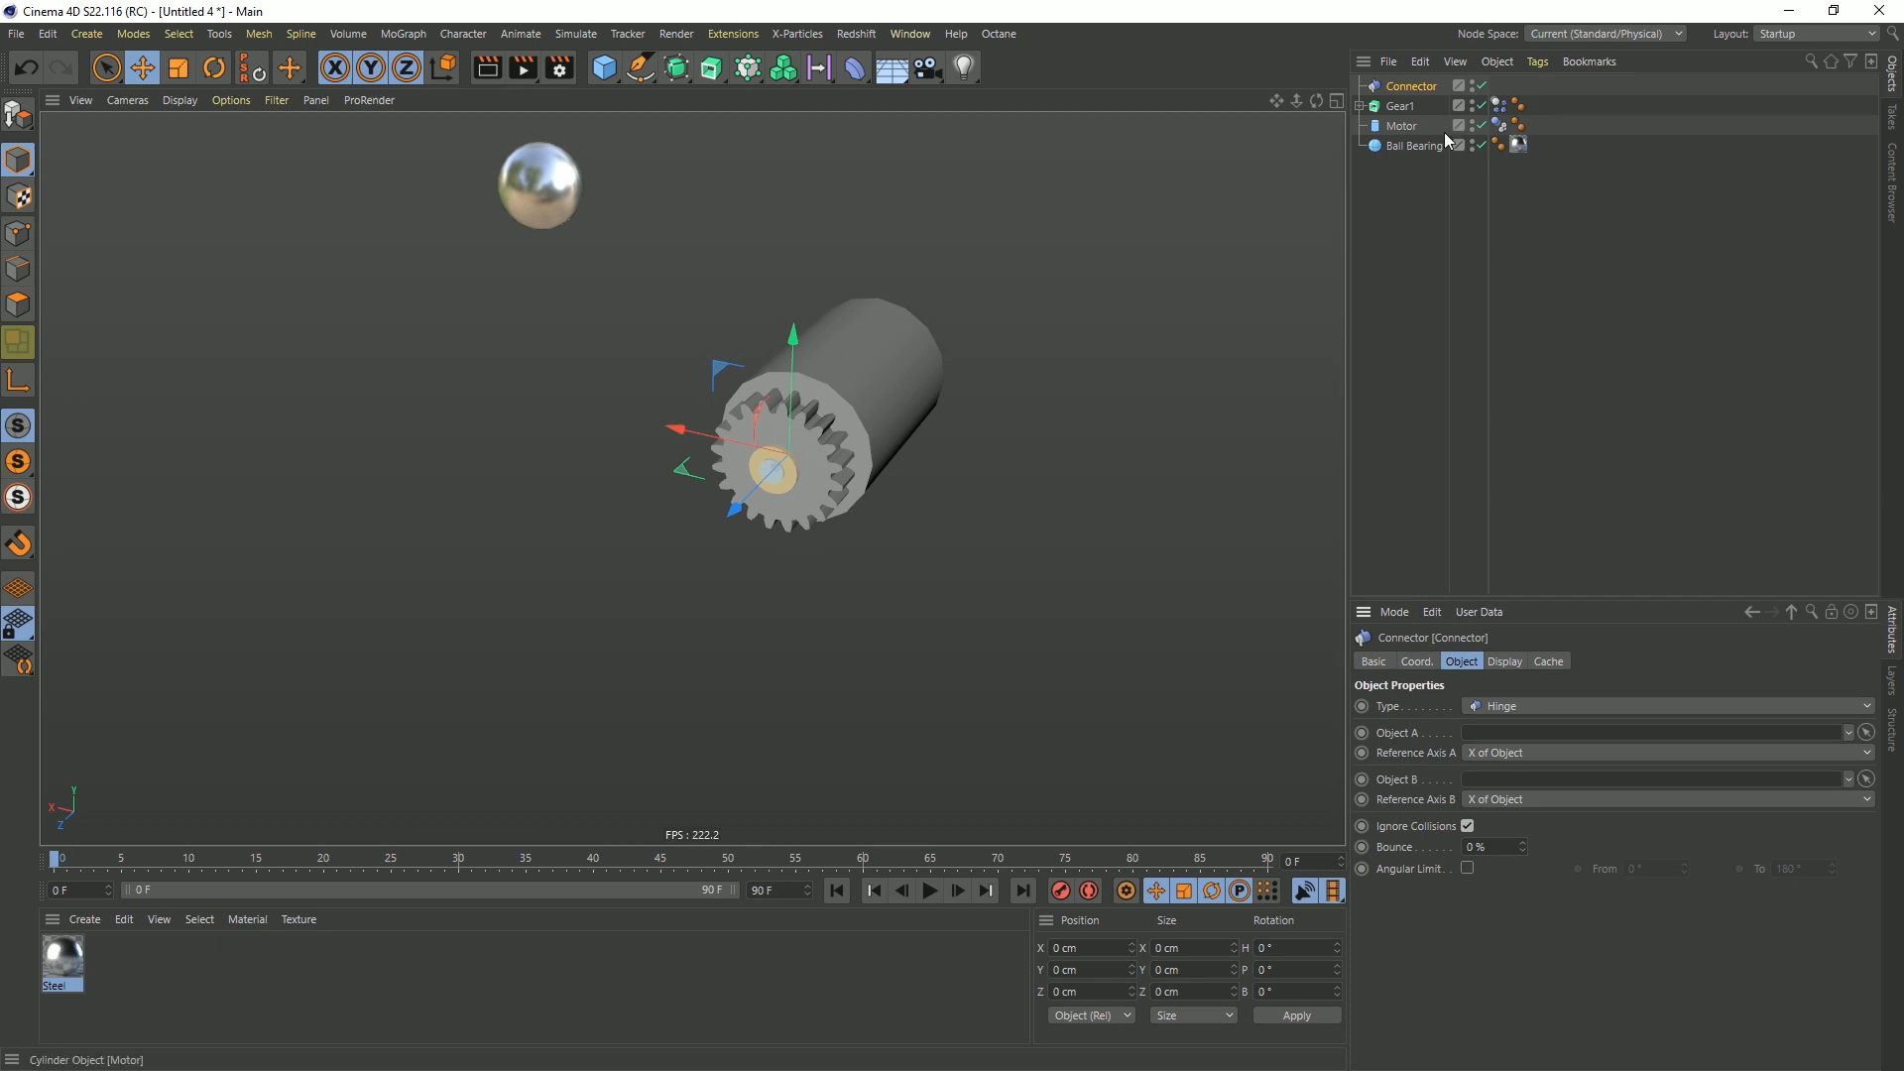
Assign Gear1 as the hinge connector's Object A, and test the simulation before rewinding to the first frame
{"action": "left_click_drag", "start_coordinate": [1399, 106], "coordinate": [1491, 736]}
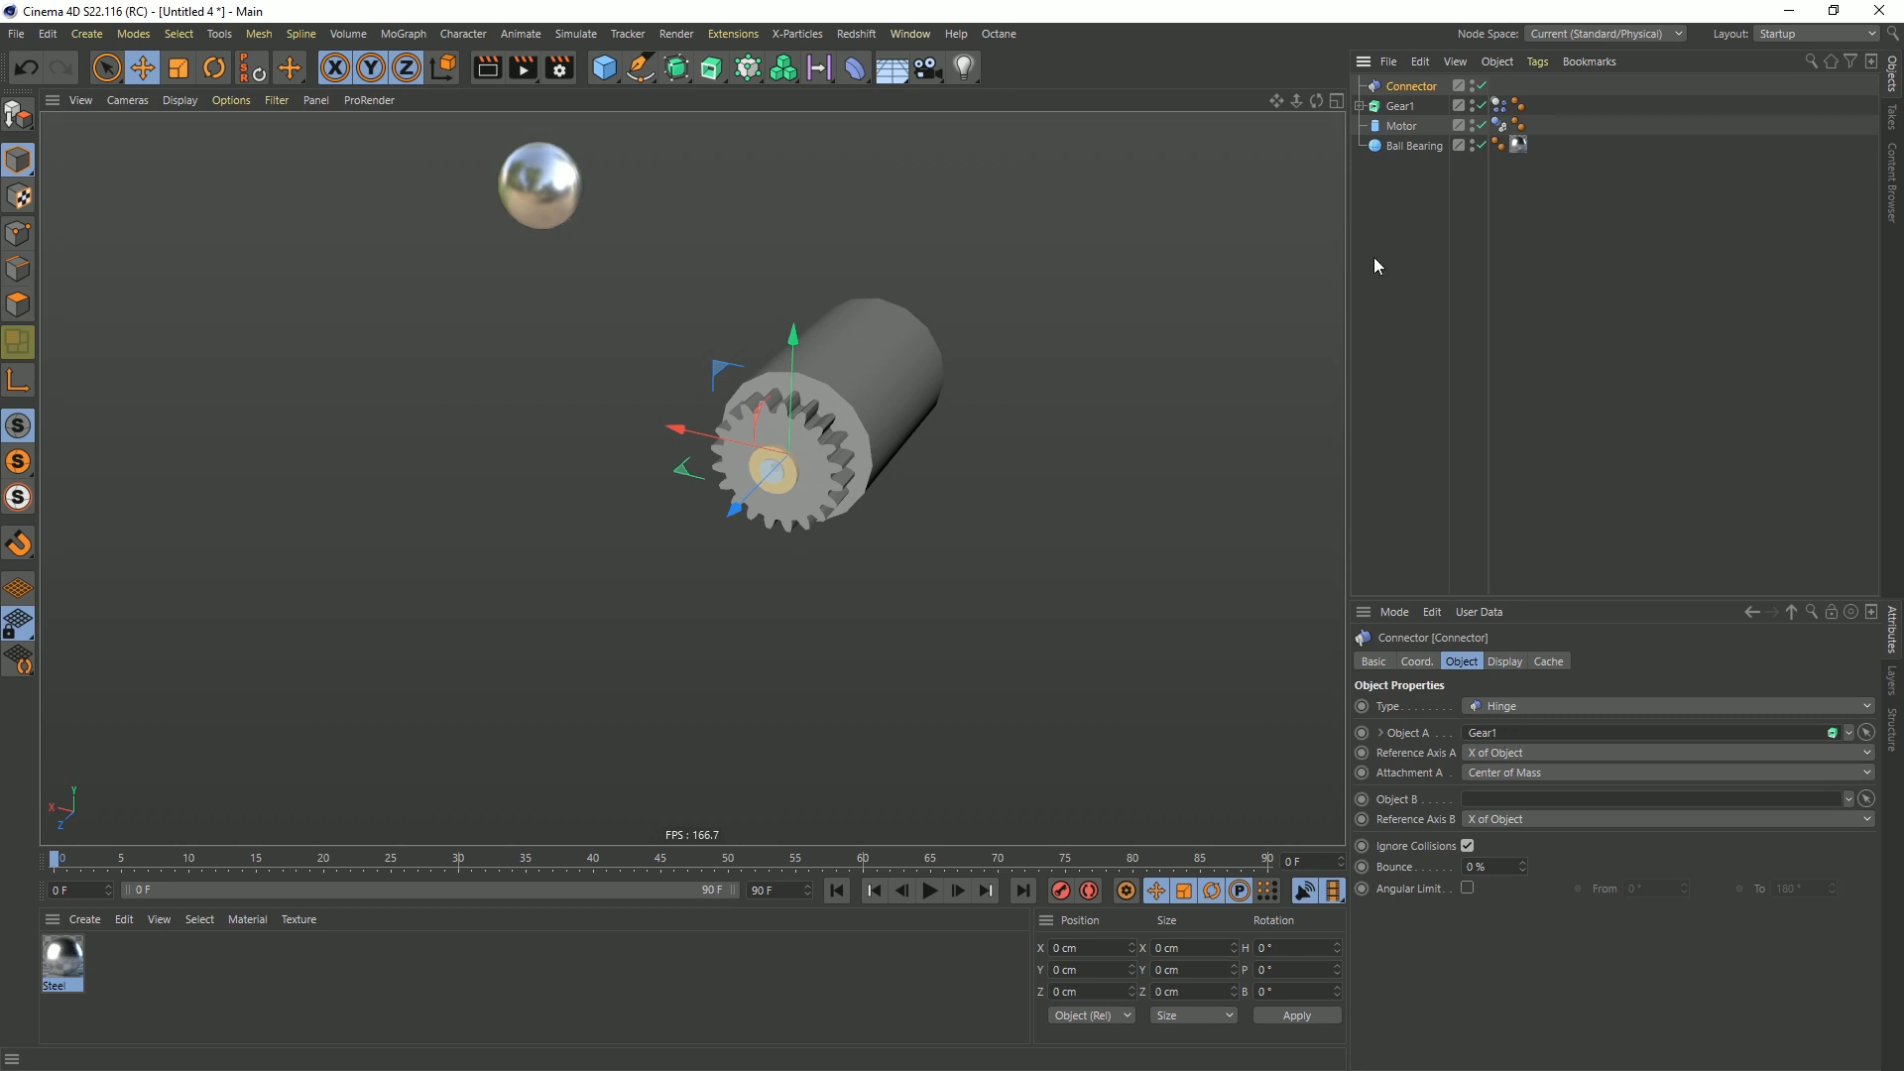
{"action": "left_click", "coordinate": [1360, 105]}
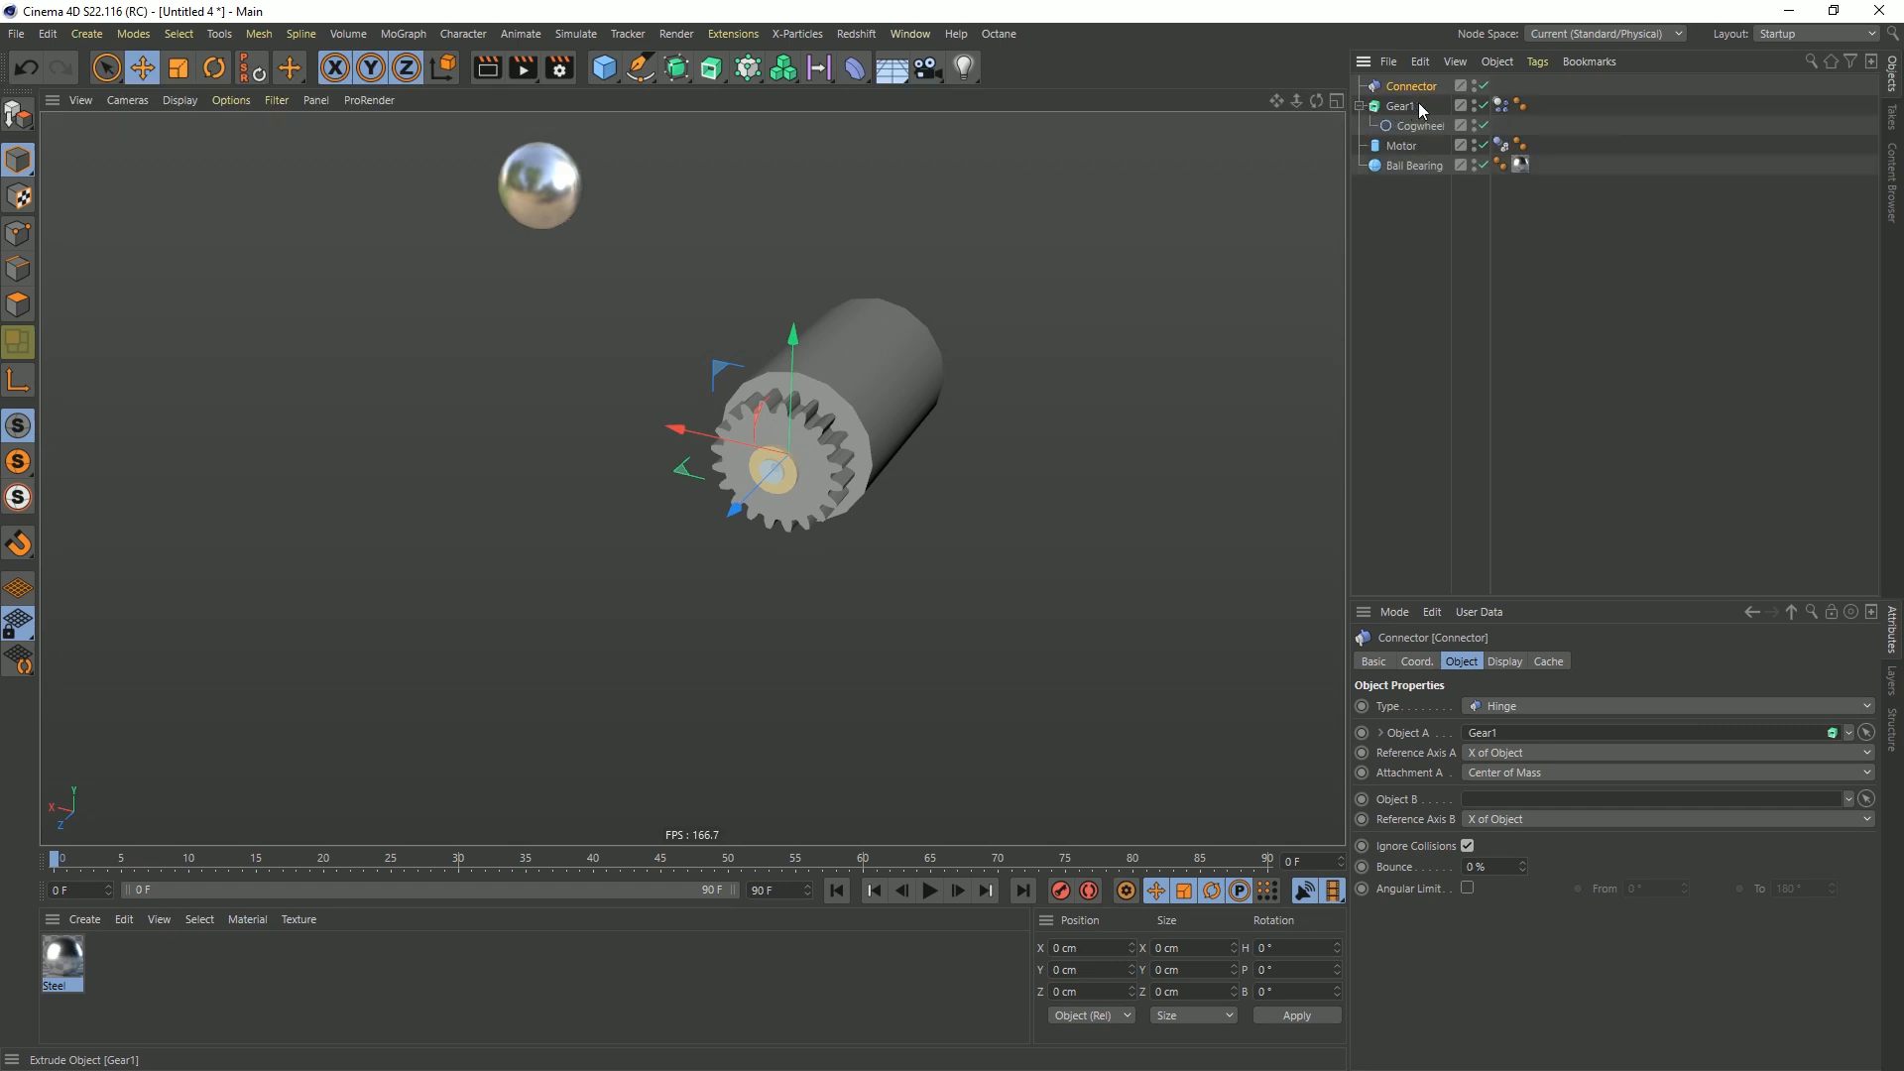
{"action": "left_click", "coordinate": [931, 890]}
{"action": "left_click", "coordinate": [931, 891]}
{"action": "left_click", "coordinate": [838, 890]}
Set Inherit Tag in Gear1's dynamics collision settings to Compound Collision Shape, and replay the simulation to check the hinge
{"action": "left_click", "coordinate": [1502, 104]}
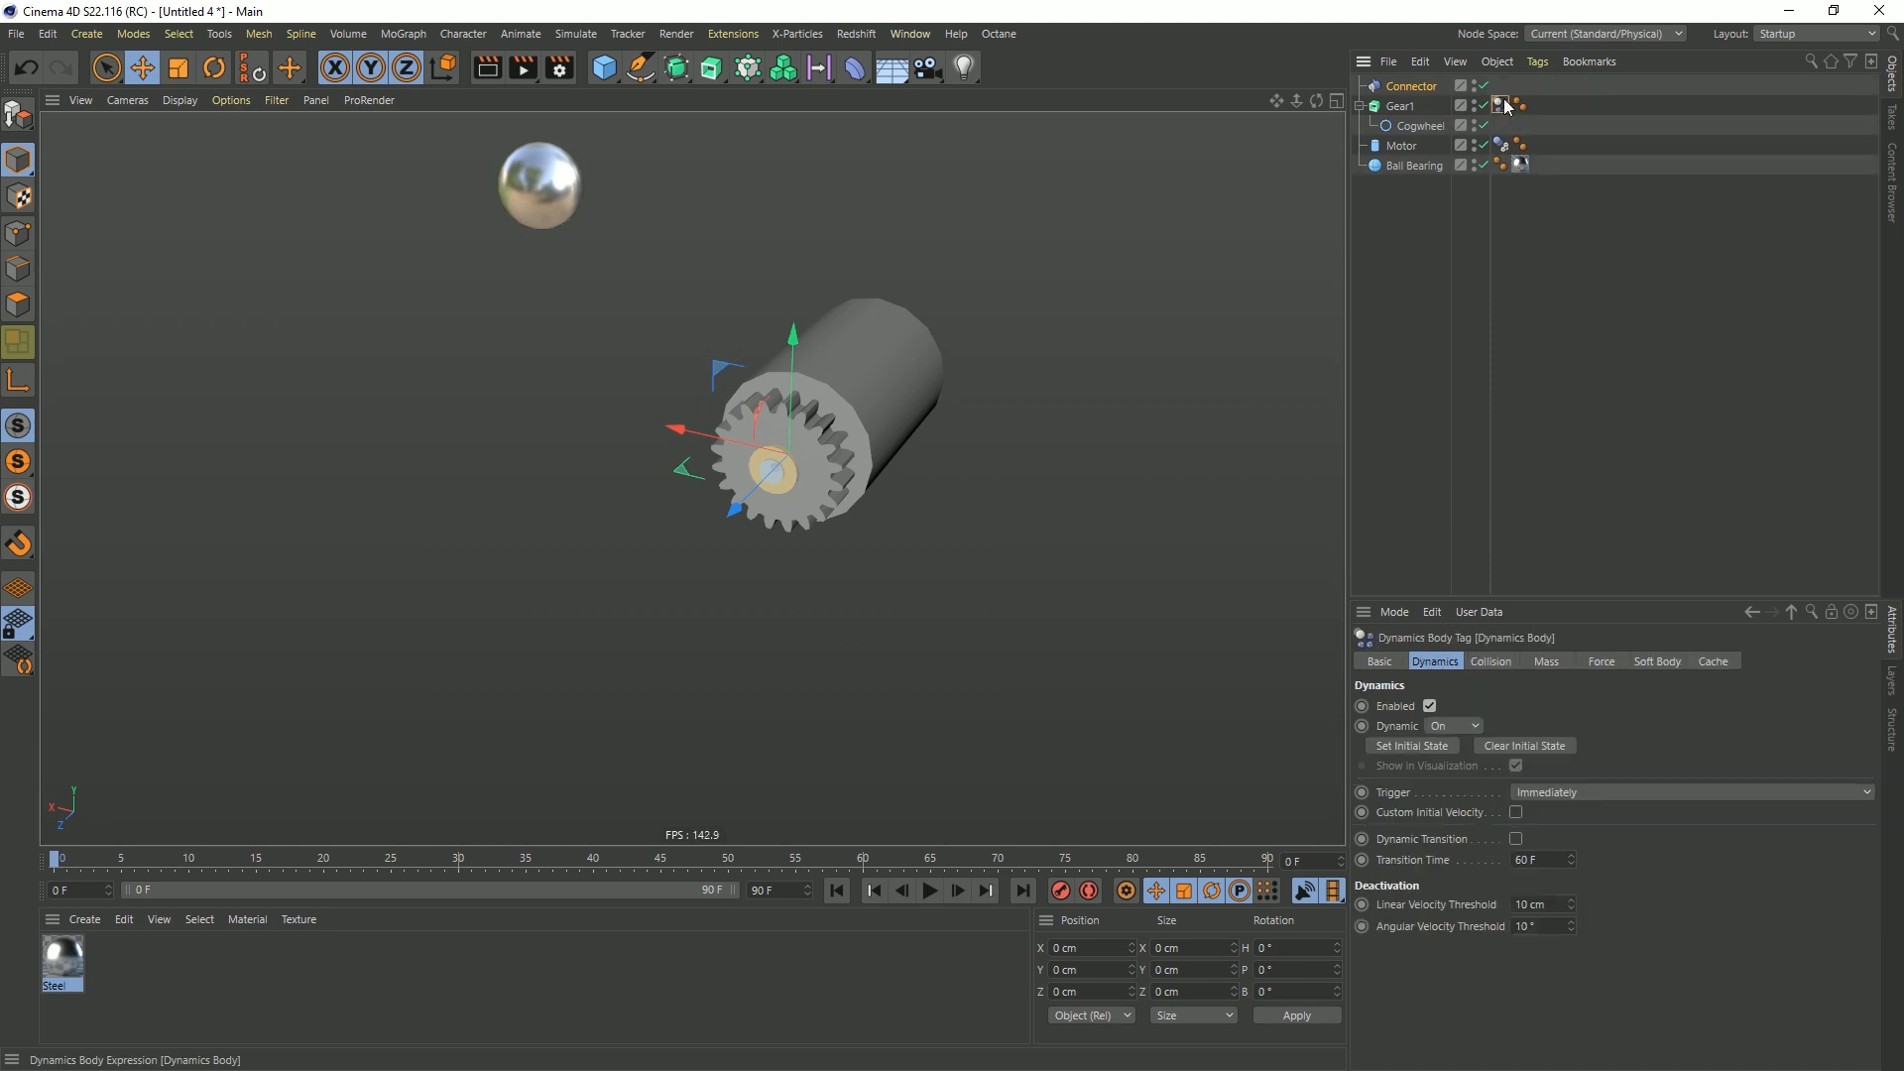
{"action": "left_click", "coordinate": [1491, 661]}
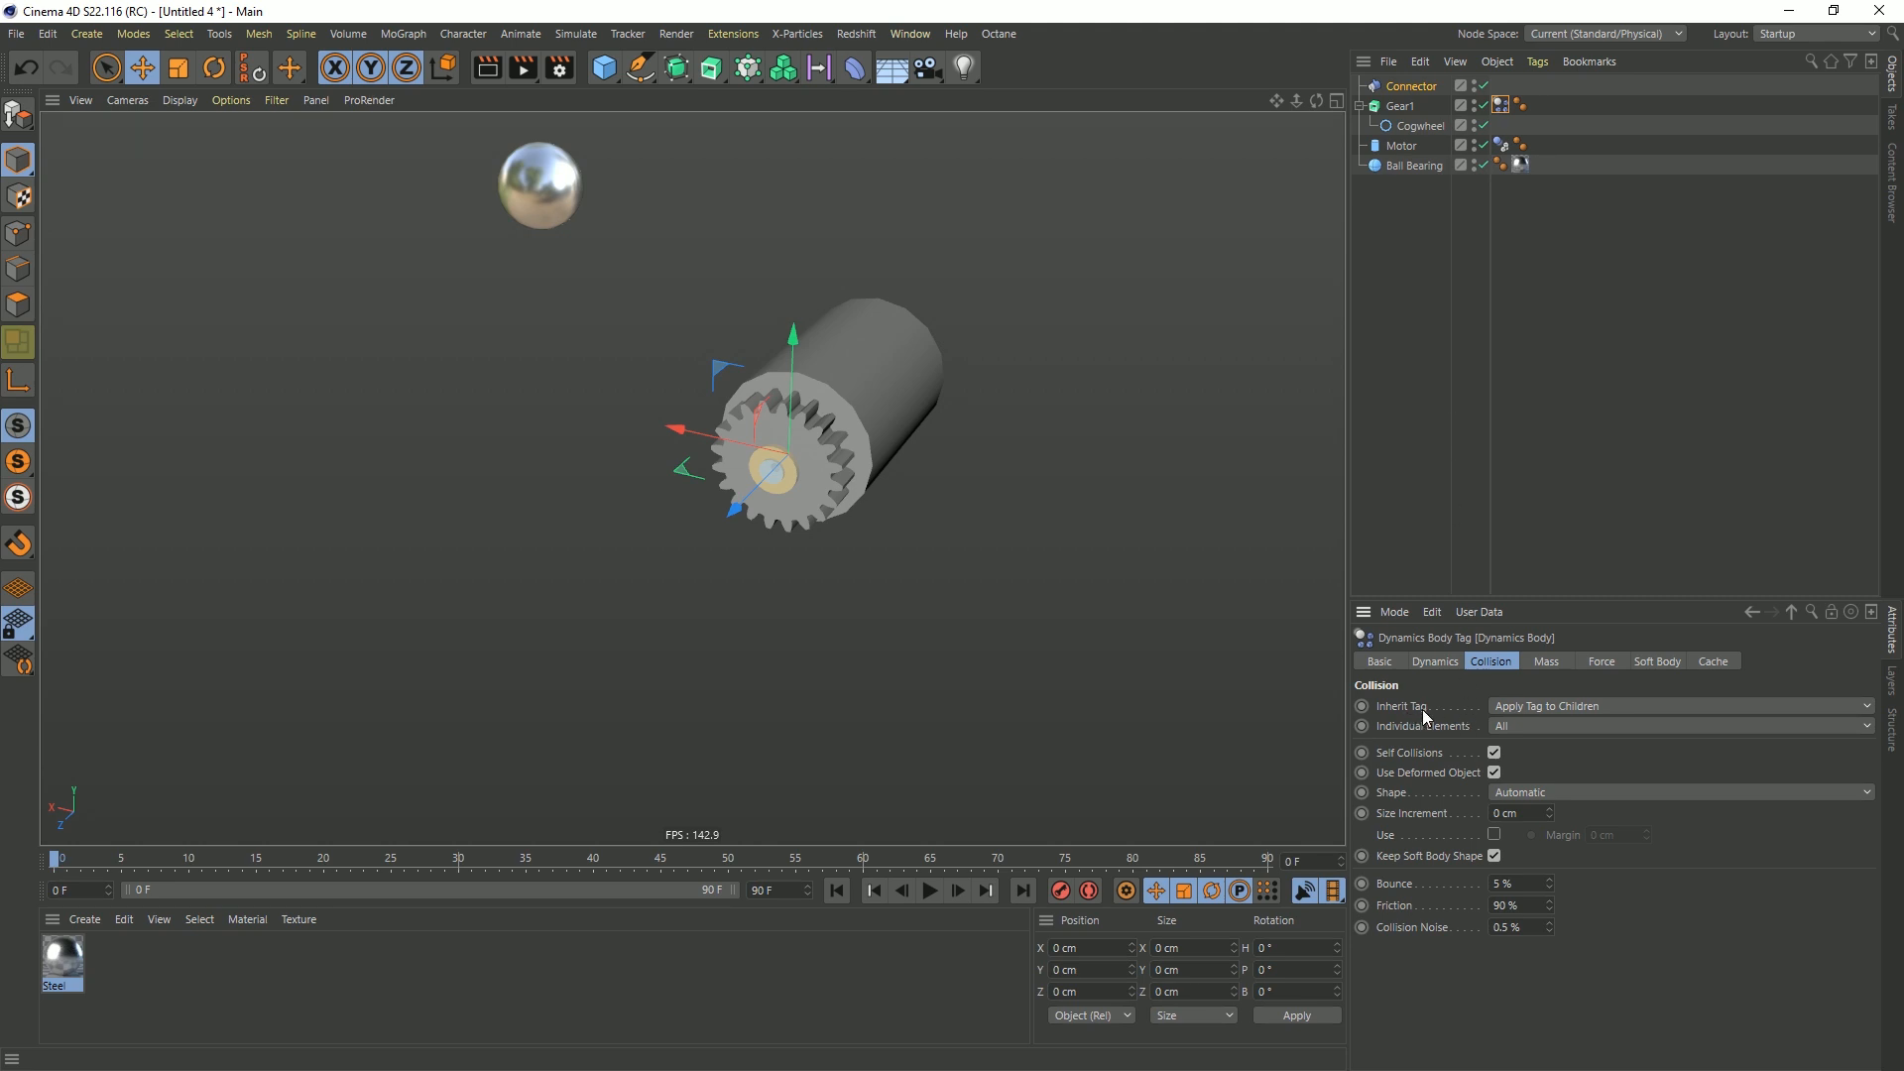
{"action": "left_click", "coordinate": [1527, 708]}
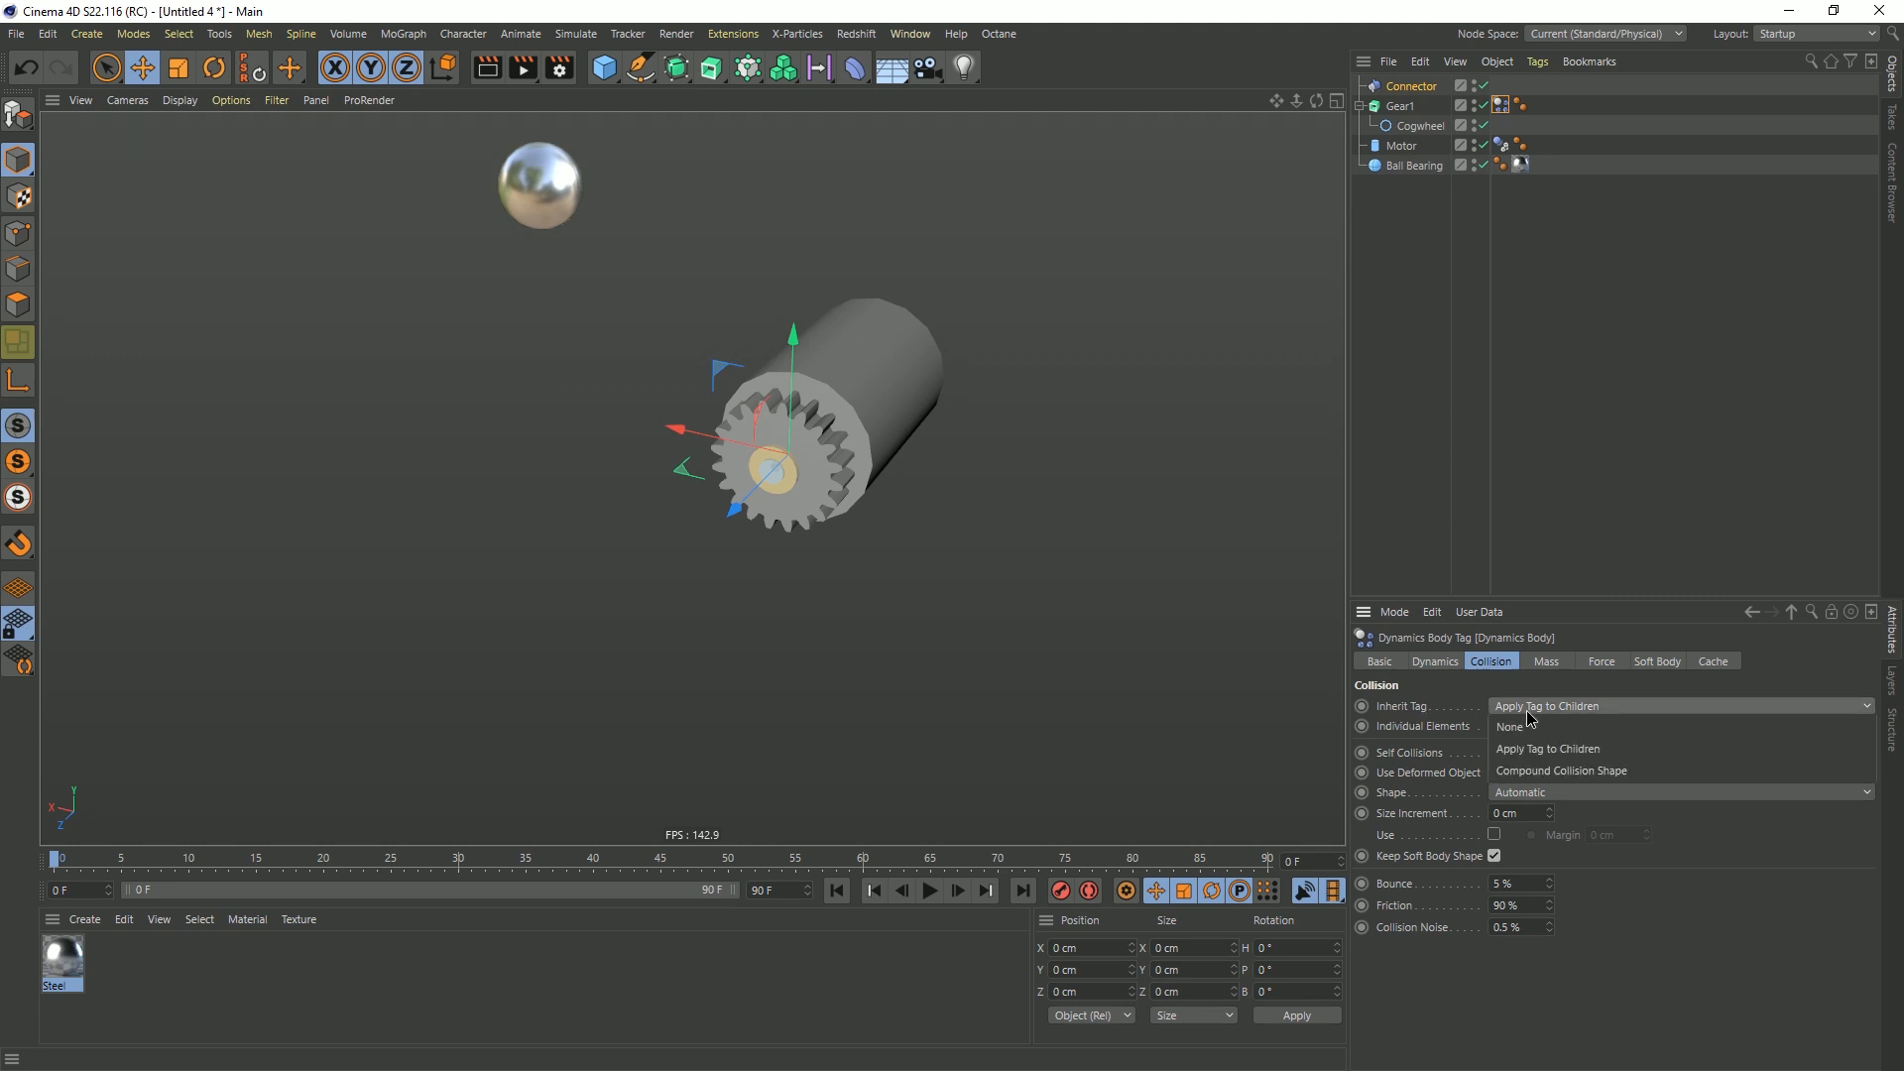
{"action": "left_click", "coordinate": [1554, 773]}
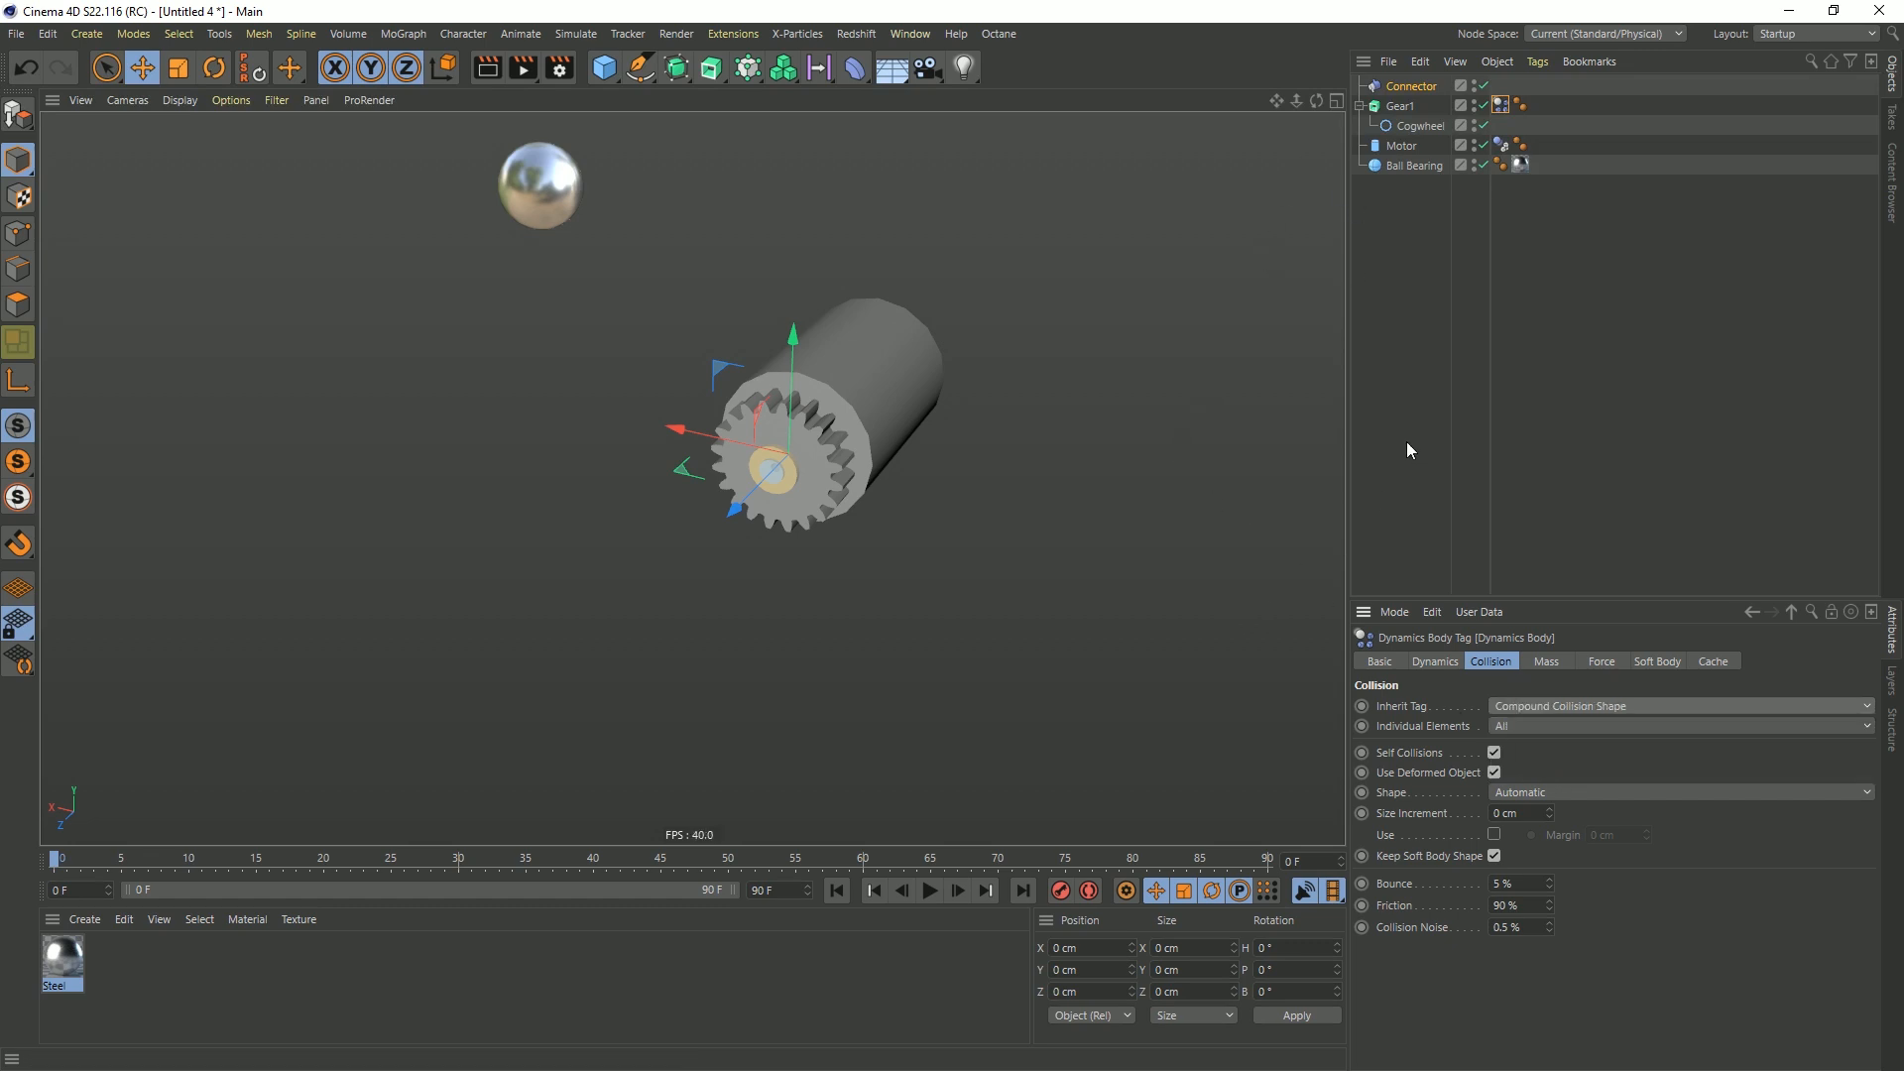
{"action": "left_click", "coordinate": [1417, 86]}
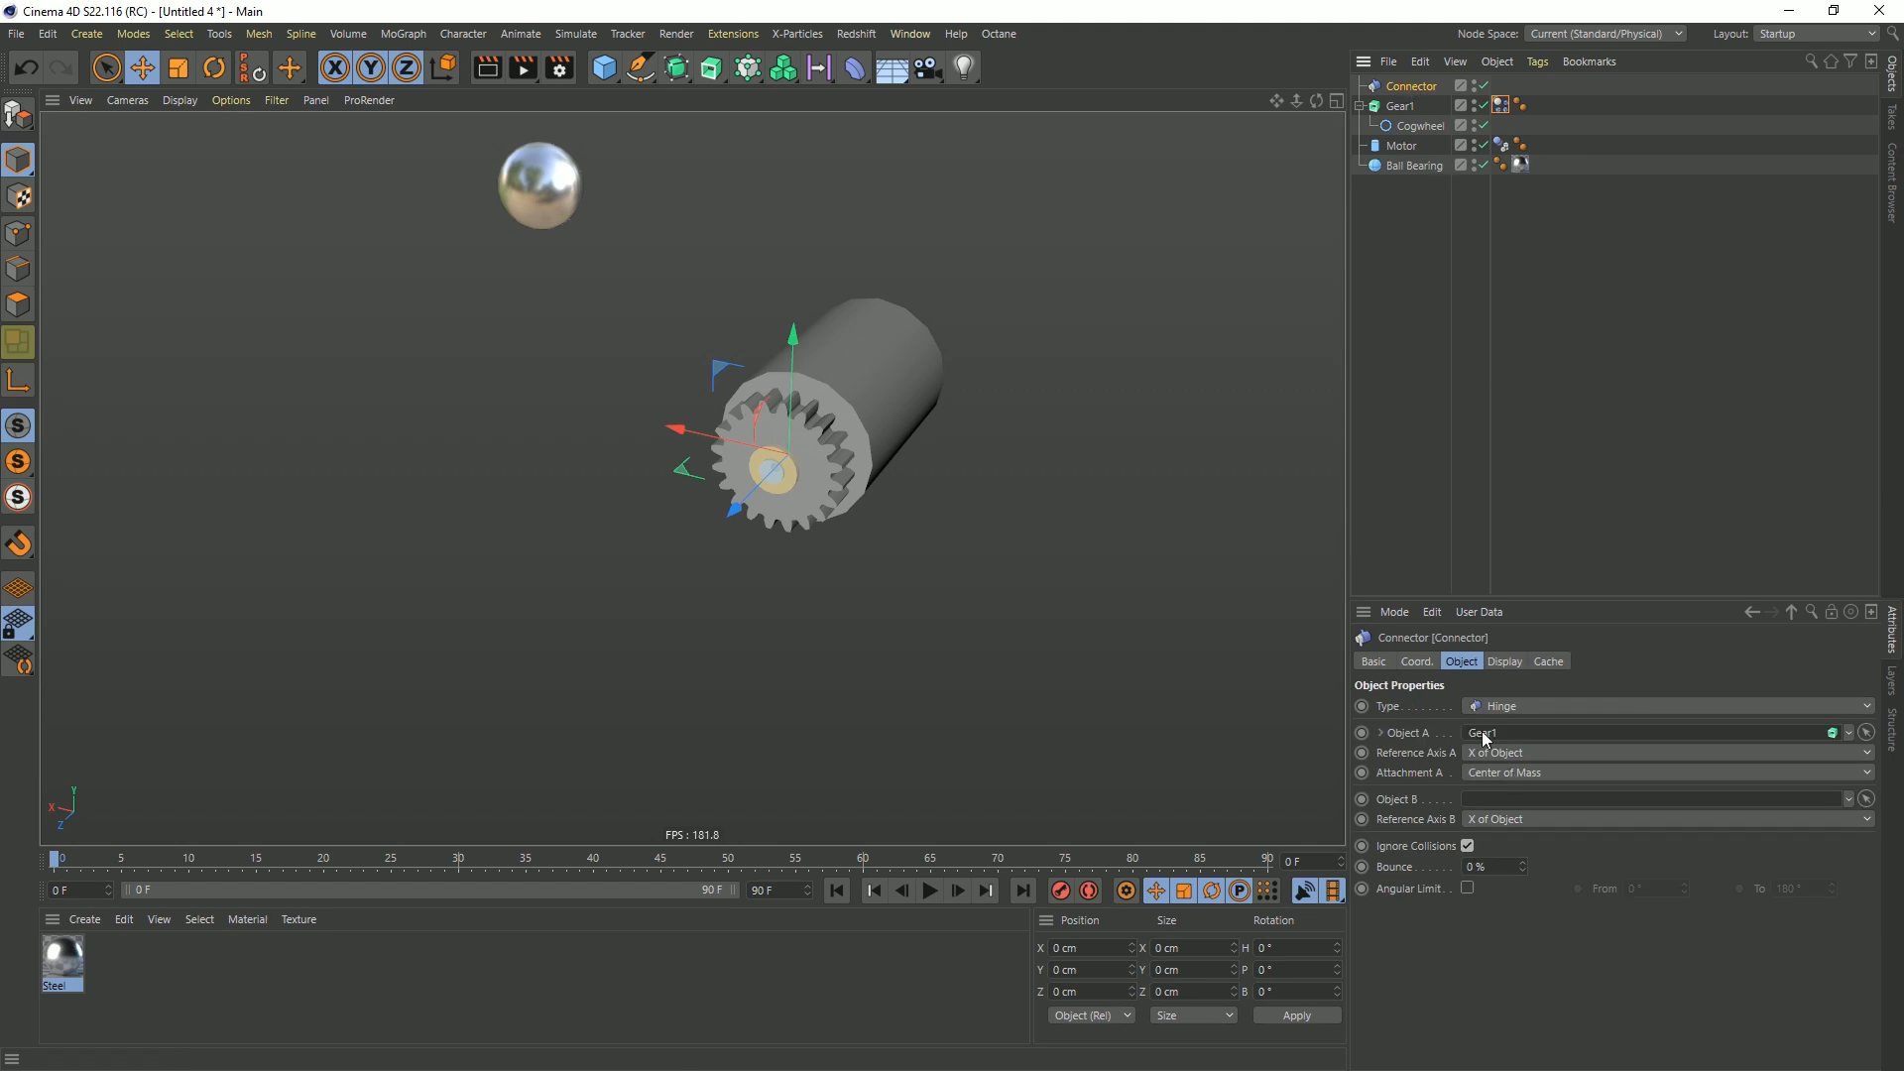
{"action": "left_click", "coordinate": [929, 889]}
{"action": "left_click", "coordinate": [930, 891]}
{"action": "left_click", "coordinate": [836, 890]}
Assign Motor as the connector's Object B, and test the simulation before rewinding to the first frame
{"action": "left_click_drag", "start_coordinate": [1402, 146], "coordinate": [1478, 799]}
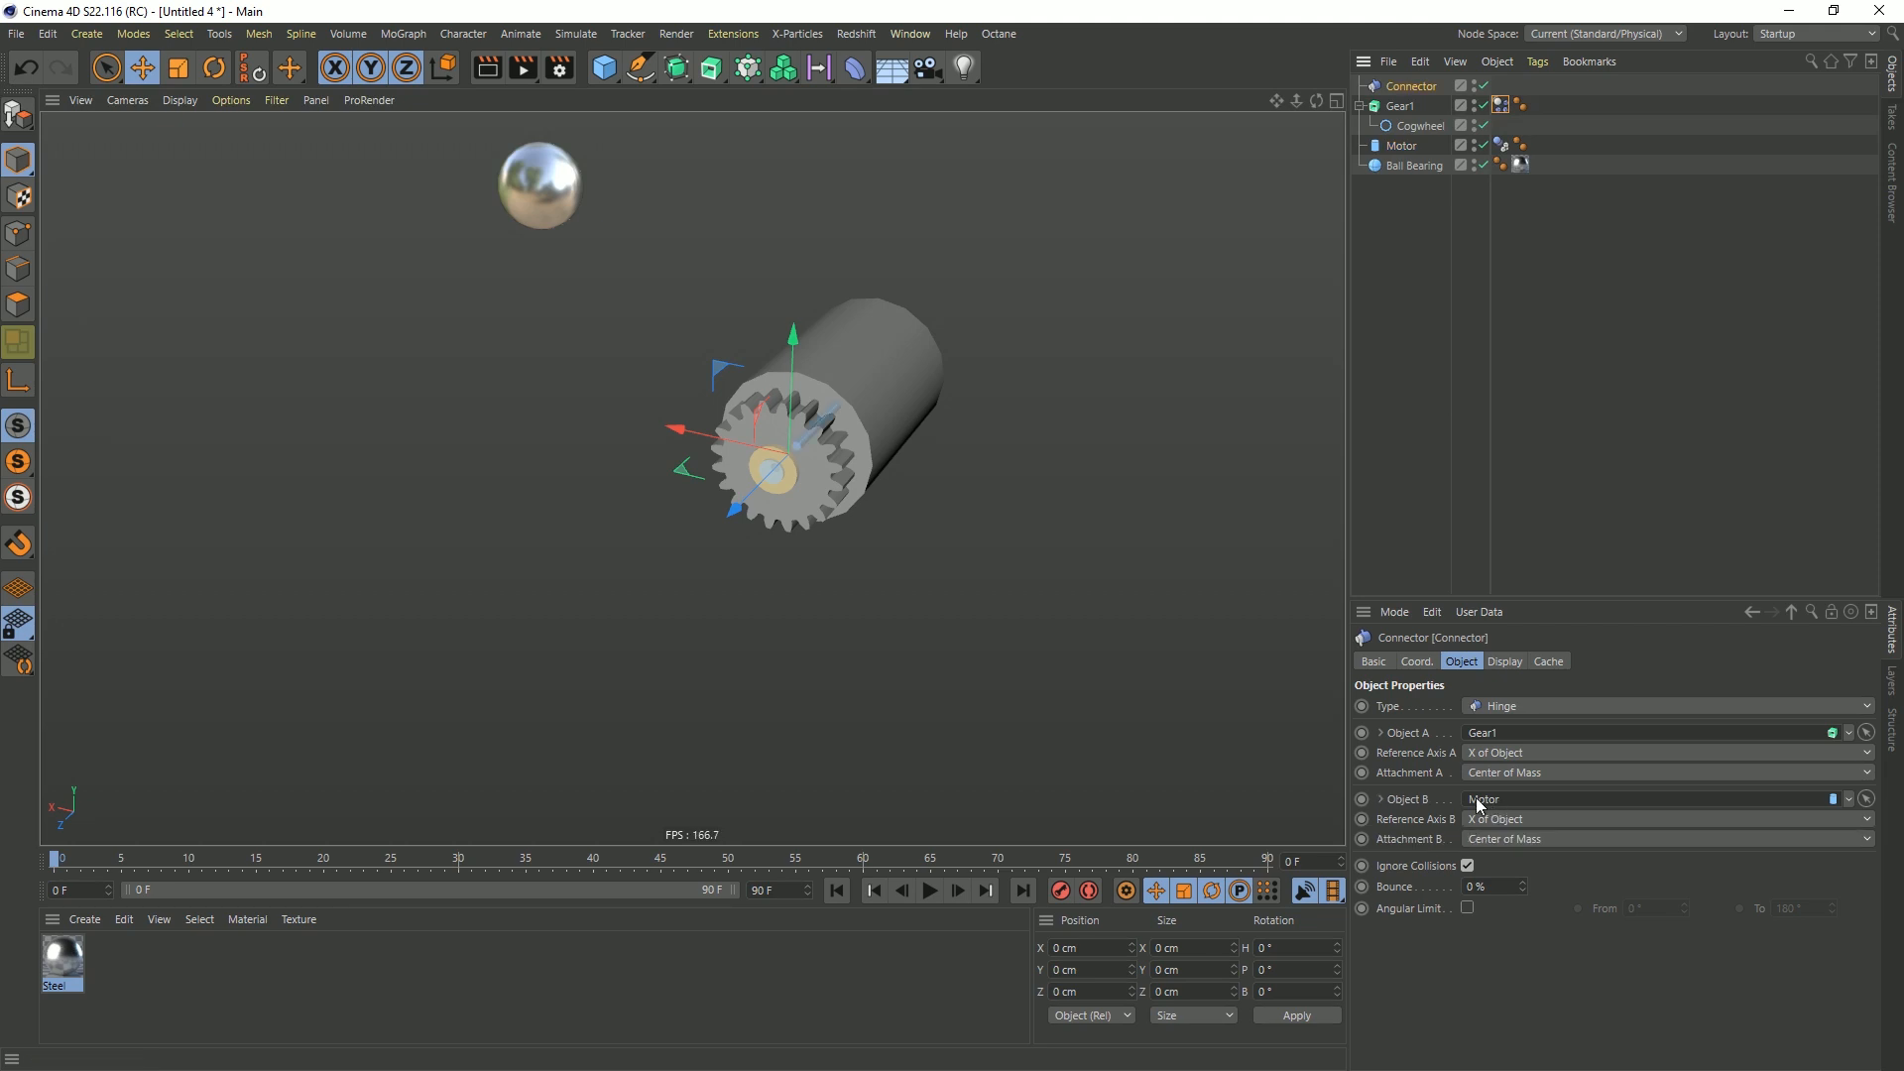
{"action": "left_click", "coordinate": [932, 891]}
{"action": "left_click", "coordinate": [929, 891]}
{"action": "left_click", "coordinate": [837, 890]}
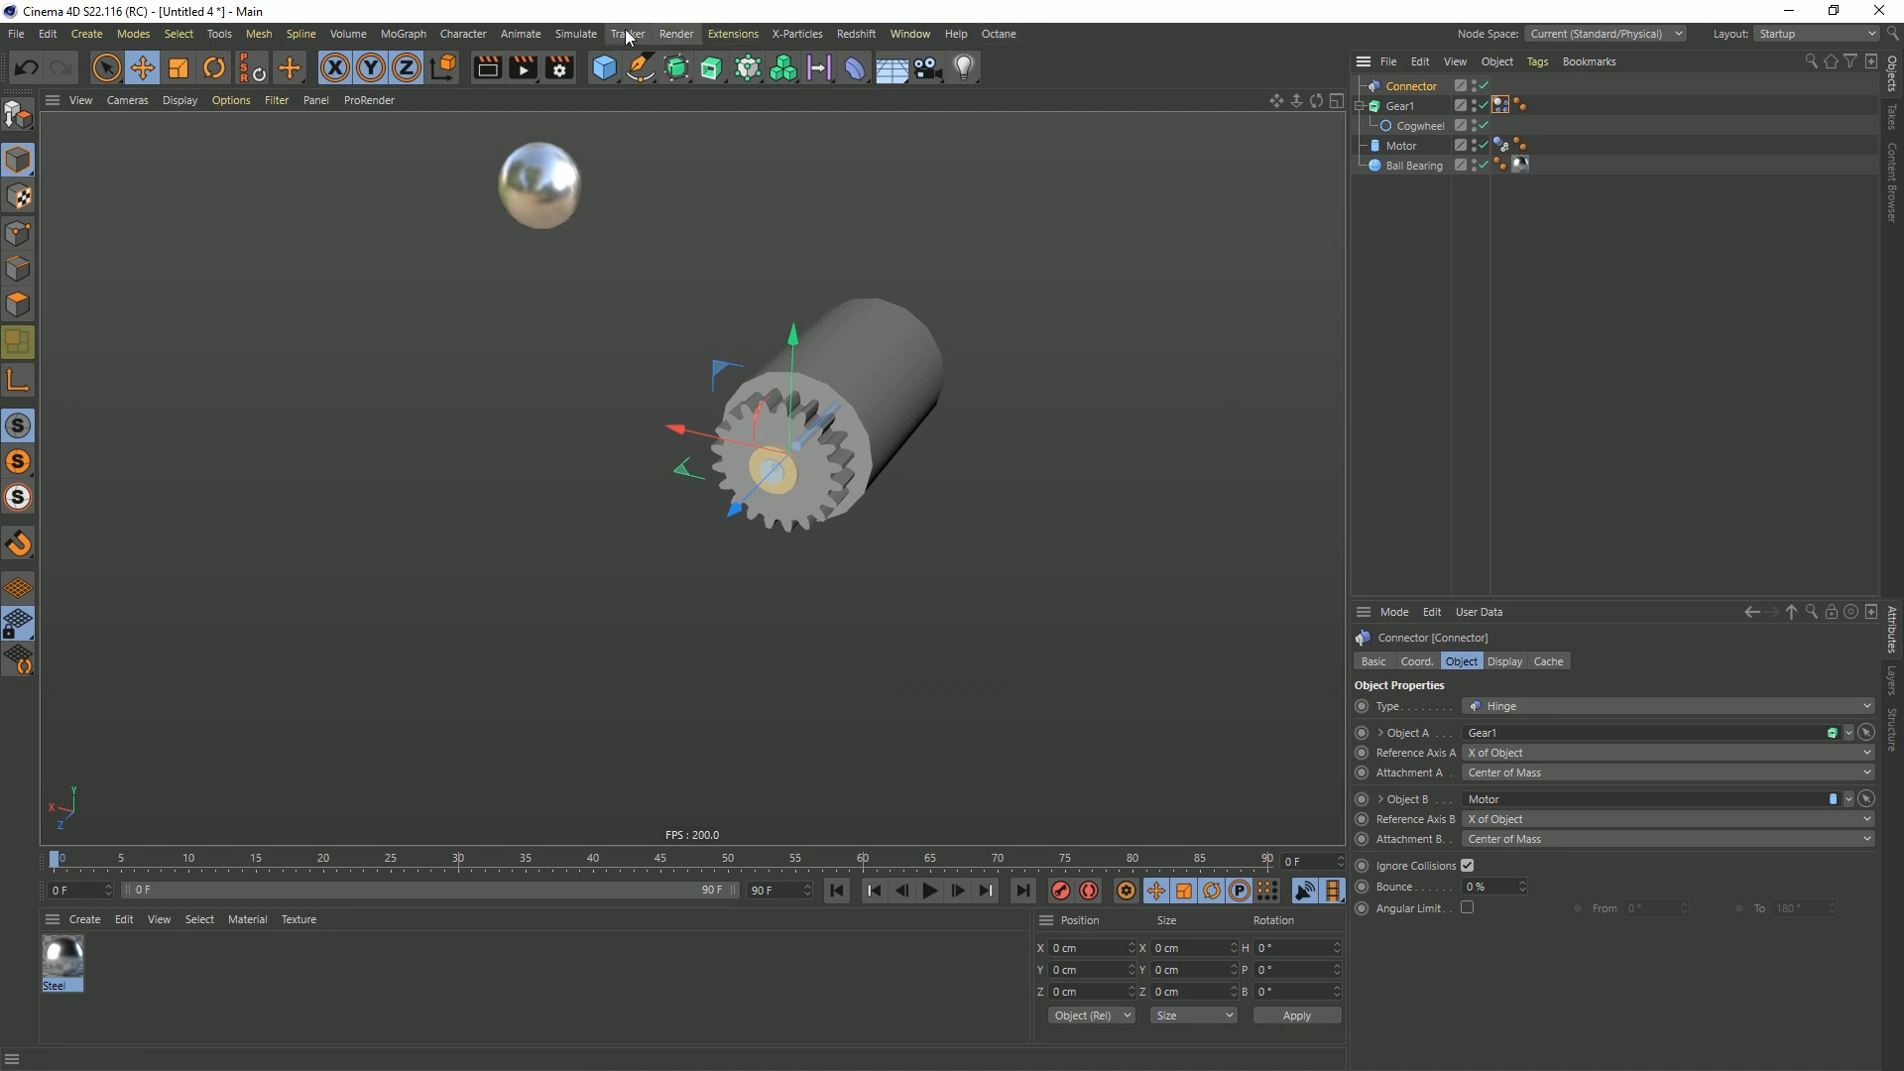
Add a dynamics Motor object to the scene and set its draw size to 2 cm
{"action": "left_click", "coordinate": [575, 34]}
{"action": "mouse_move", "coordinate": [605, 88]}
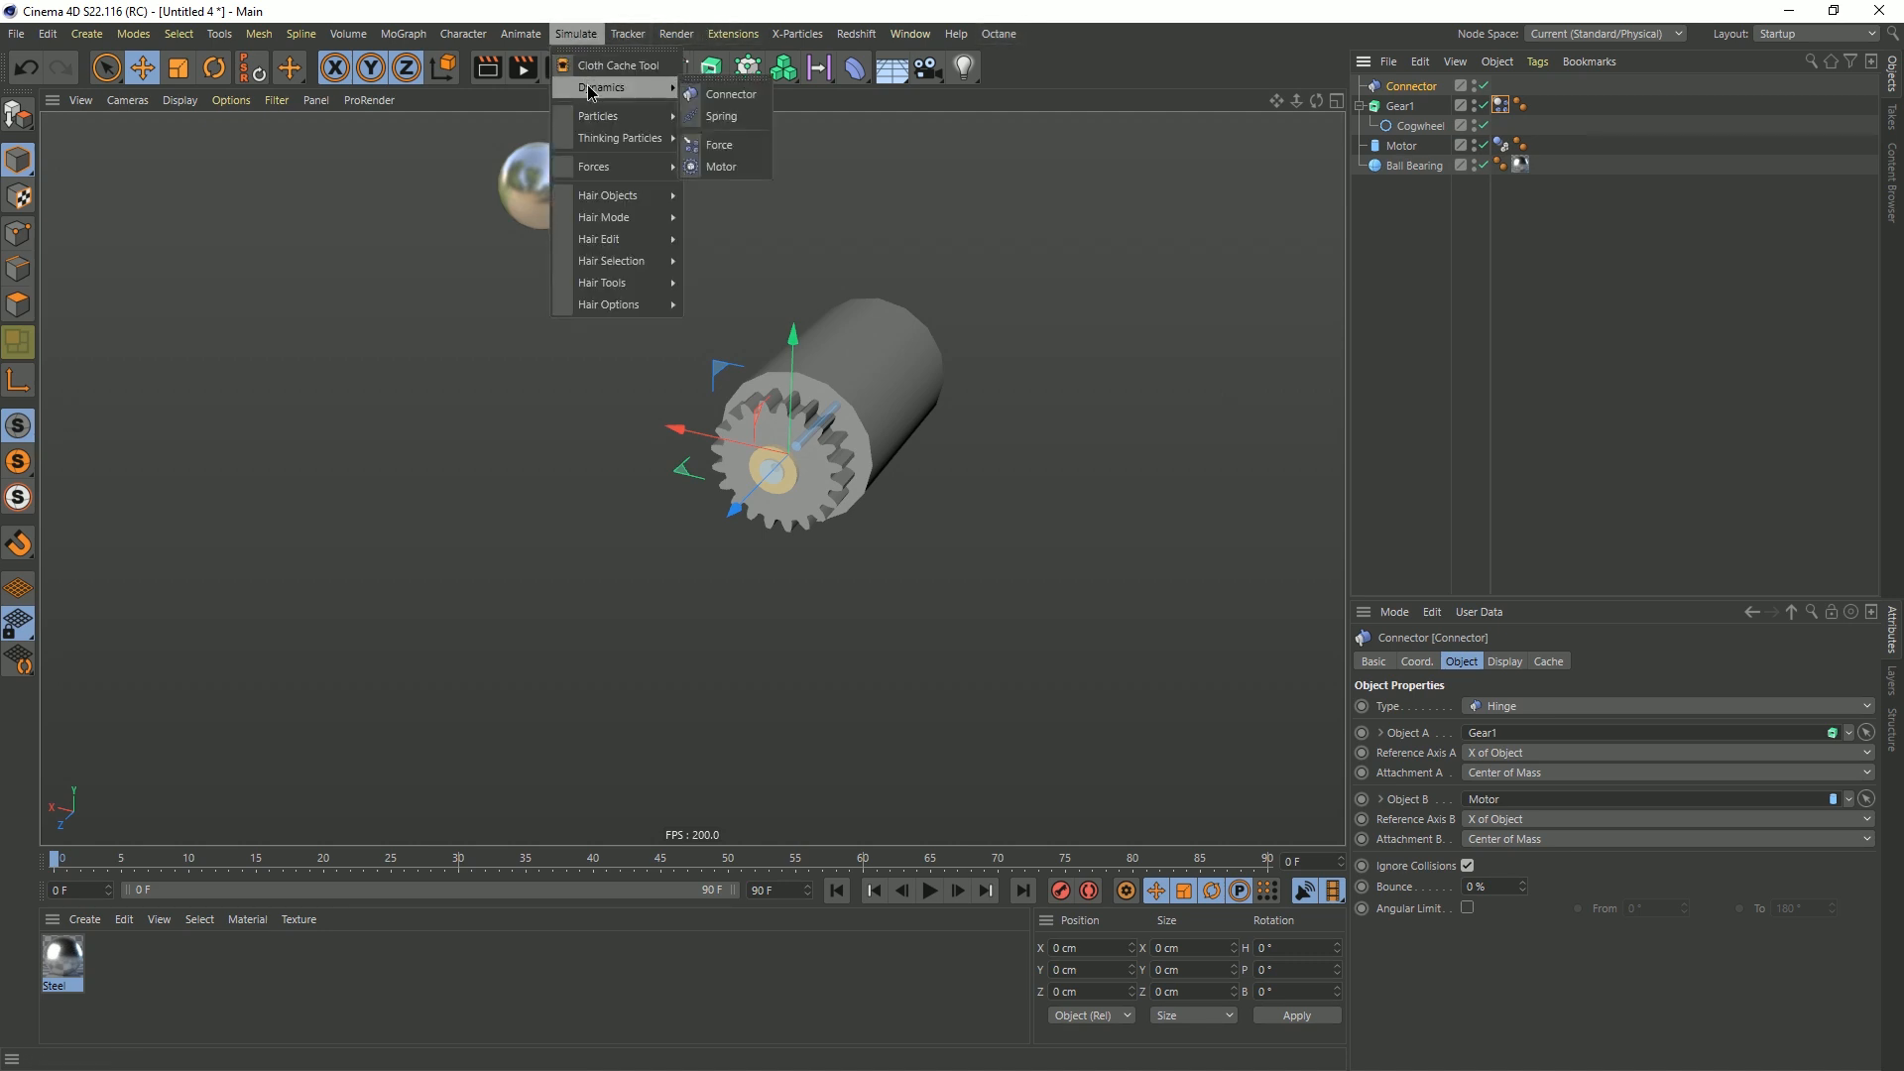
{"action": "left_click", "coordinate": [722, 159]}
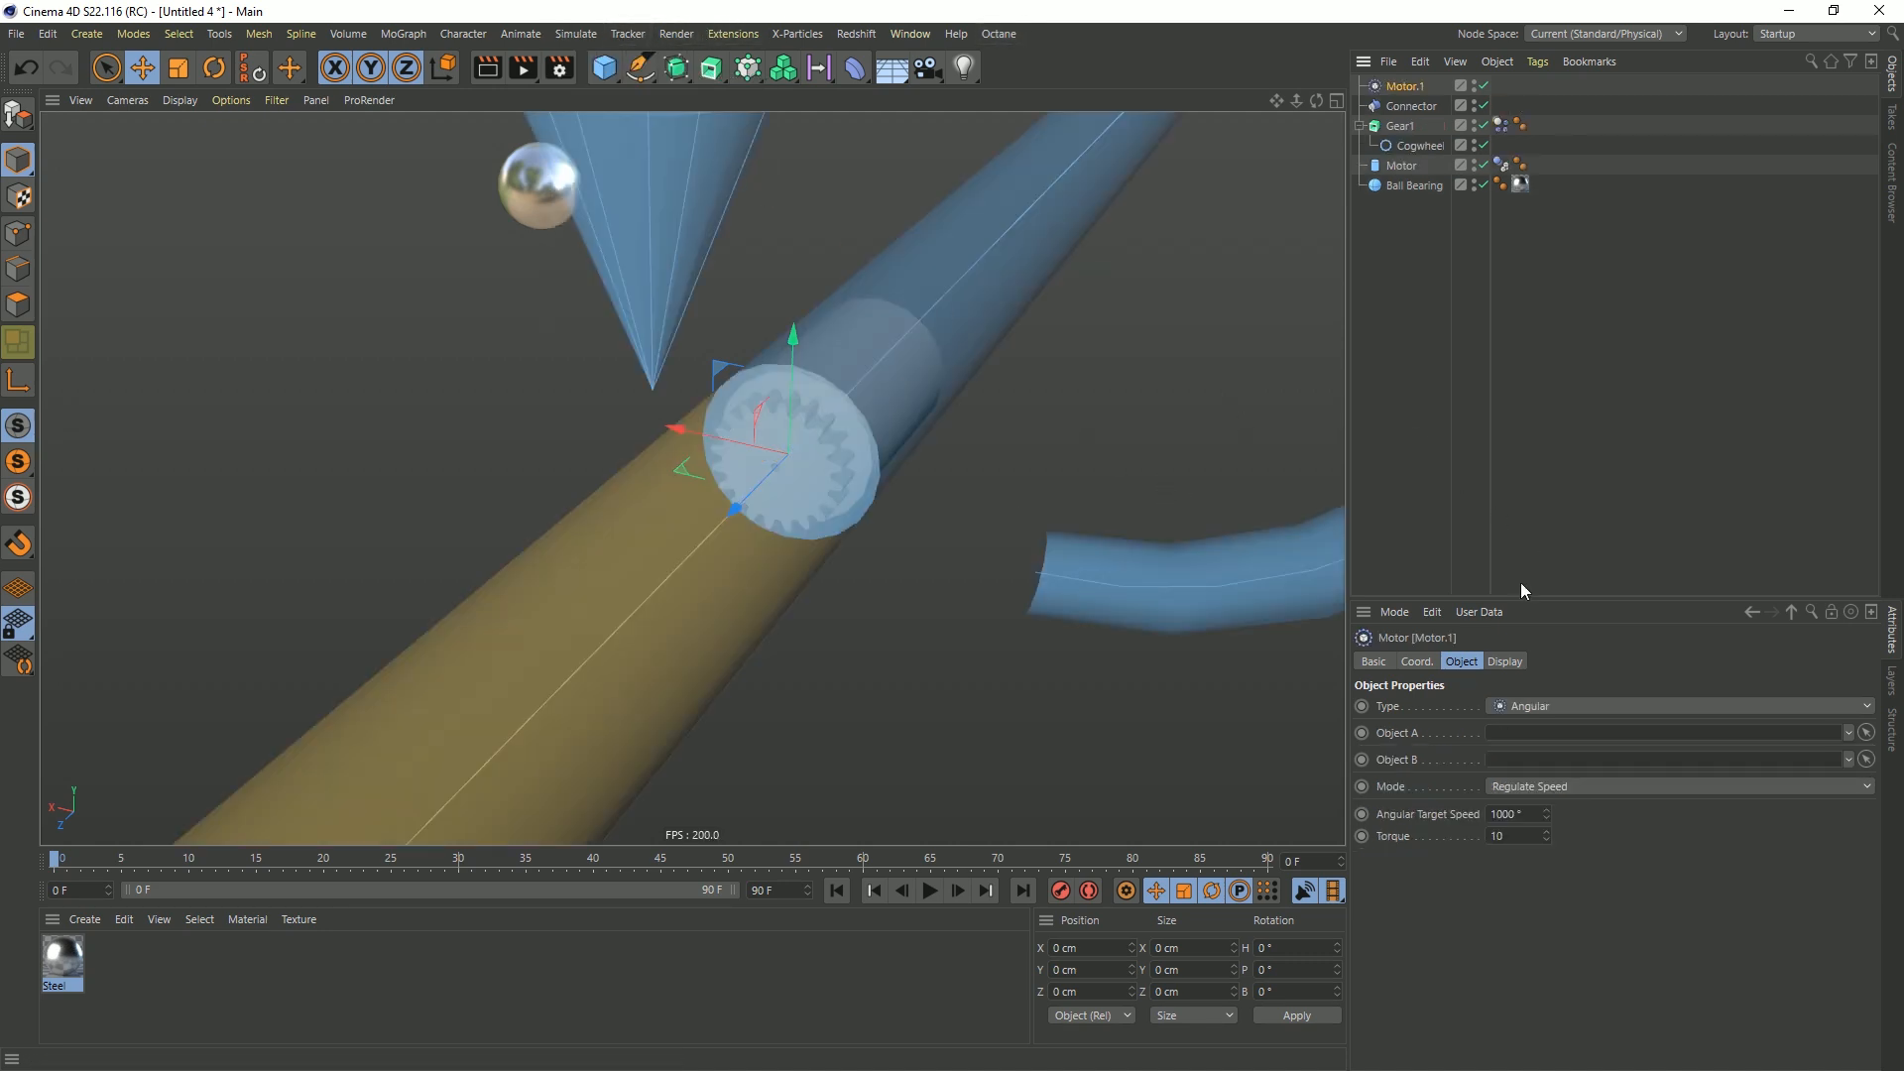
{"action": "left_click", "coordinate": [1506, 661]}
{"action": "type", "text": "2"}
{"action": "key", "text": "Return"}
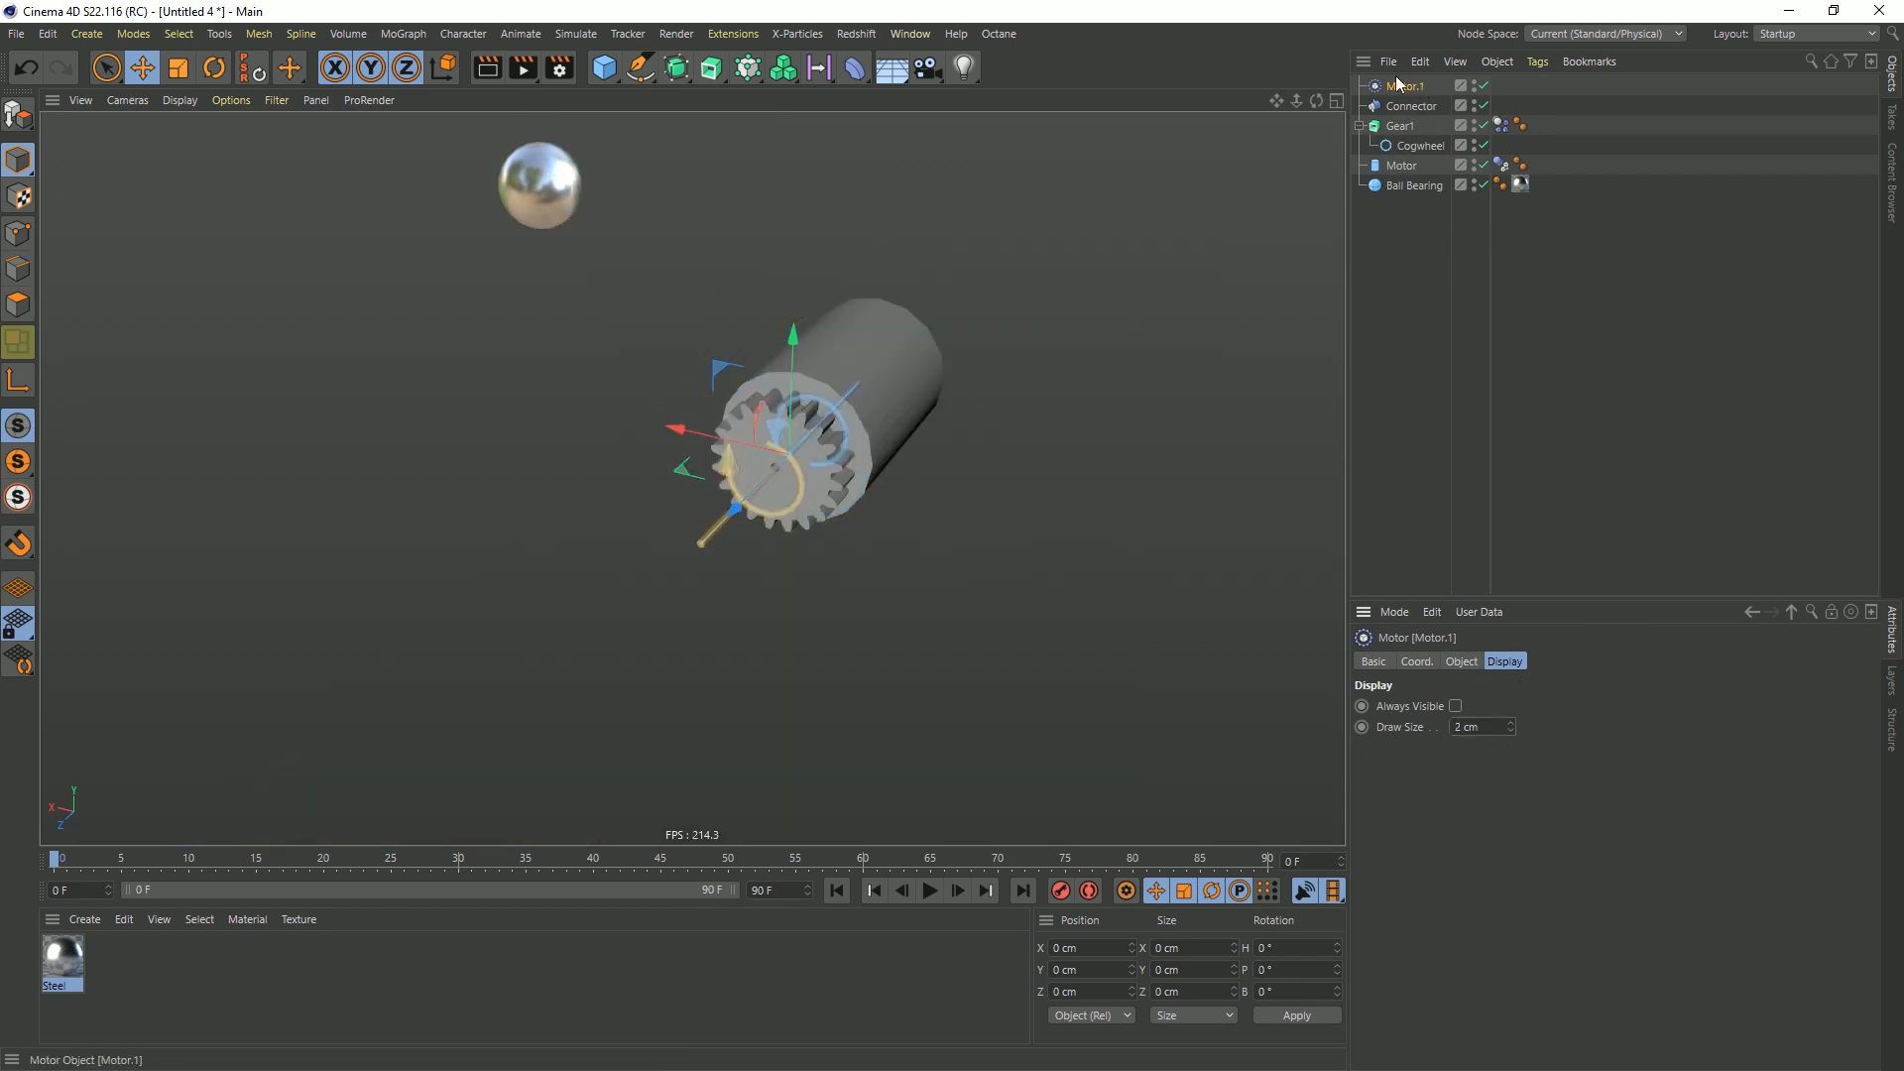
Nest the dynamics motor under the Motor cylinder, and assign Gear1 as its Object A and Motor as its Object B
{"action": "left_click_drag", "start_coordinate": [1406, 89], "coordinate": [1405, 166]}
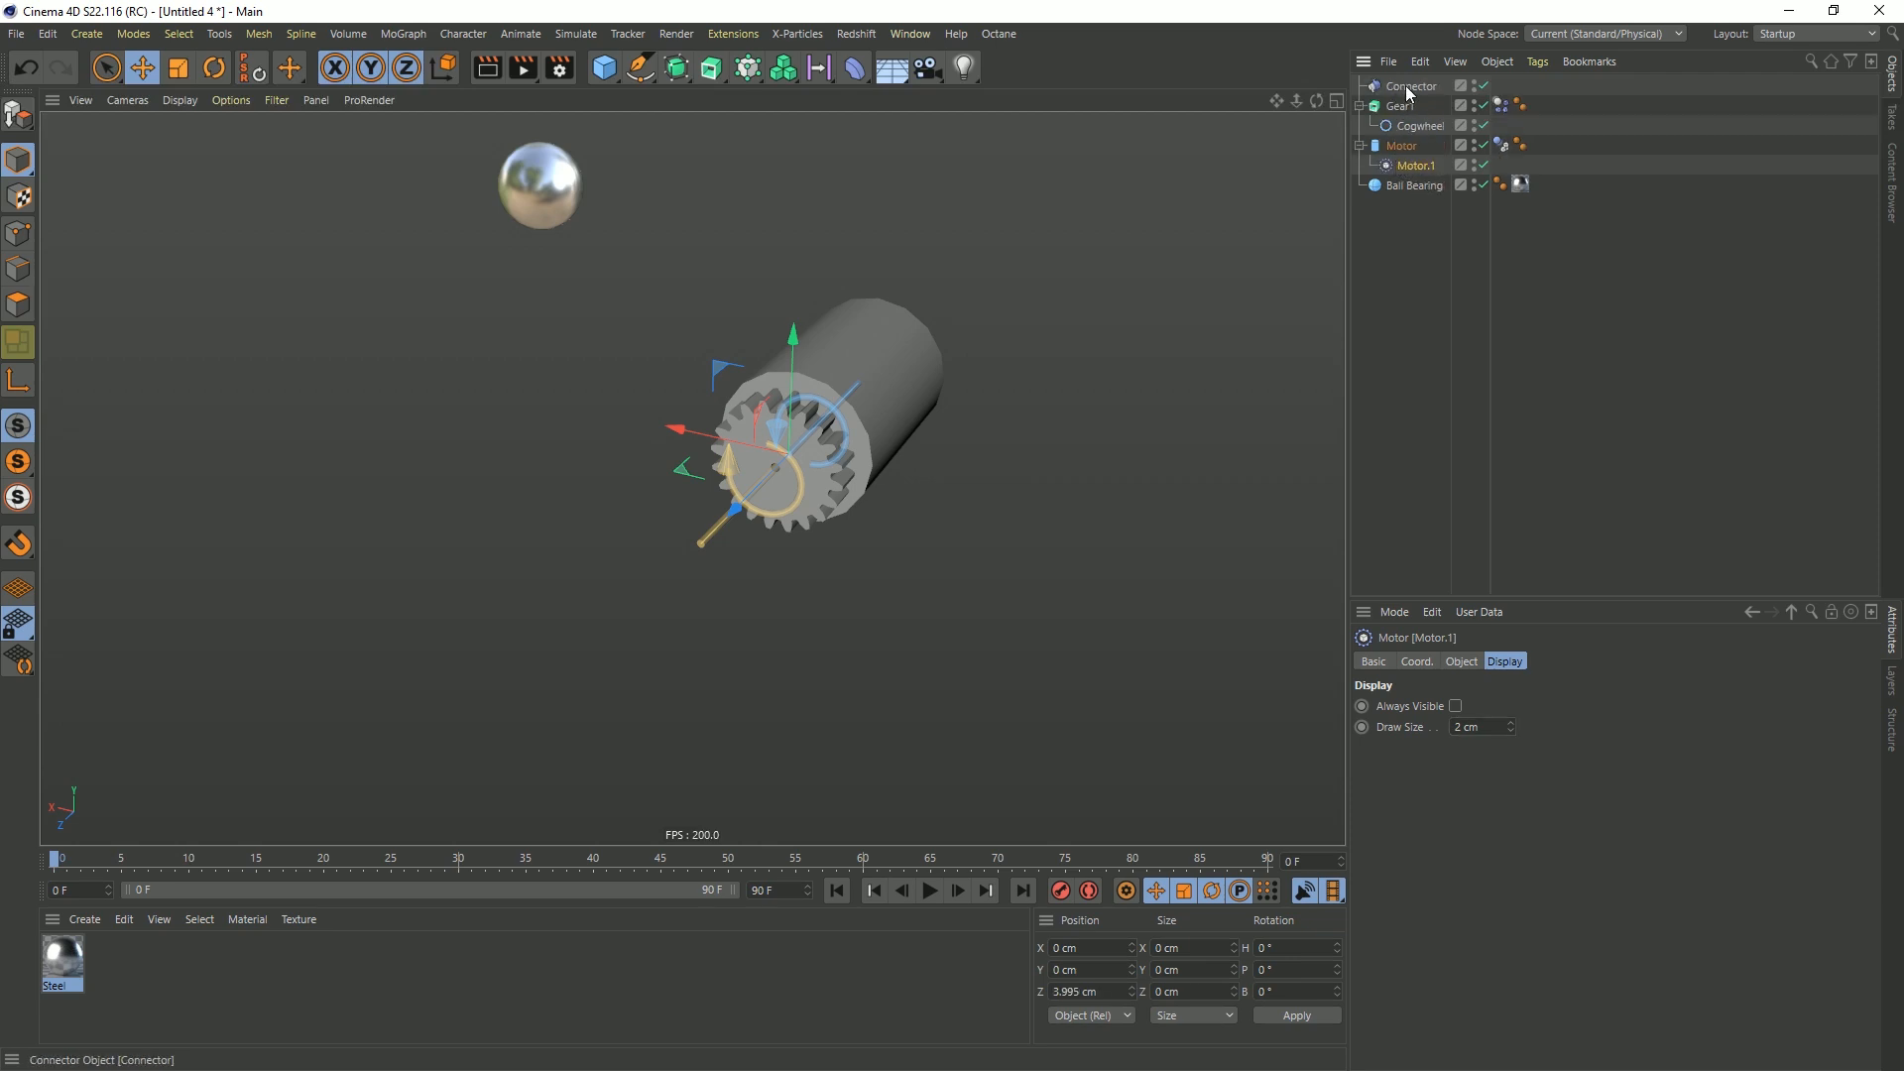
{"action": "left_click", "coordinate": [1471, 664]}
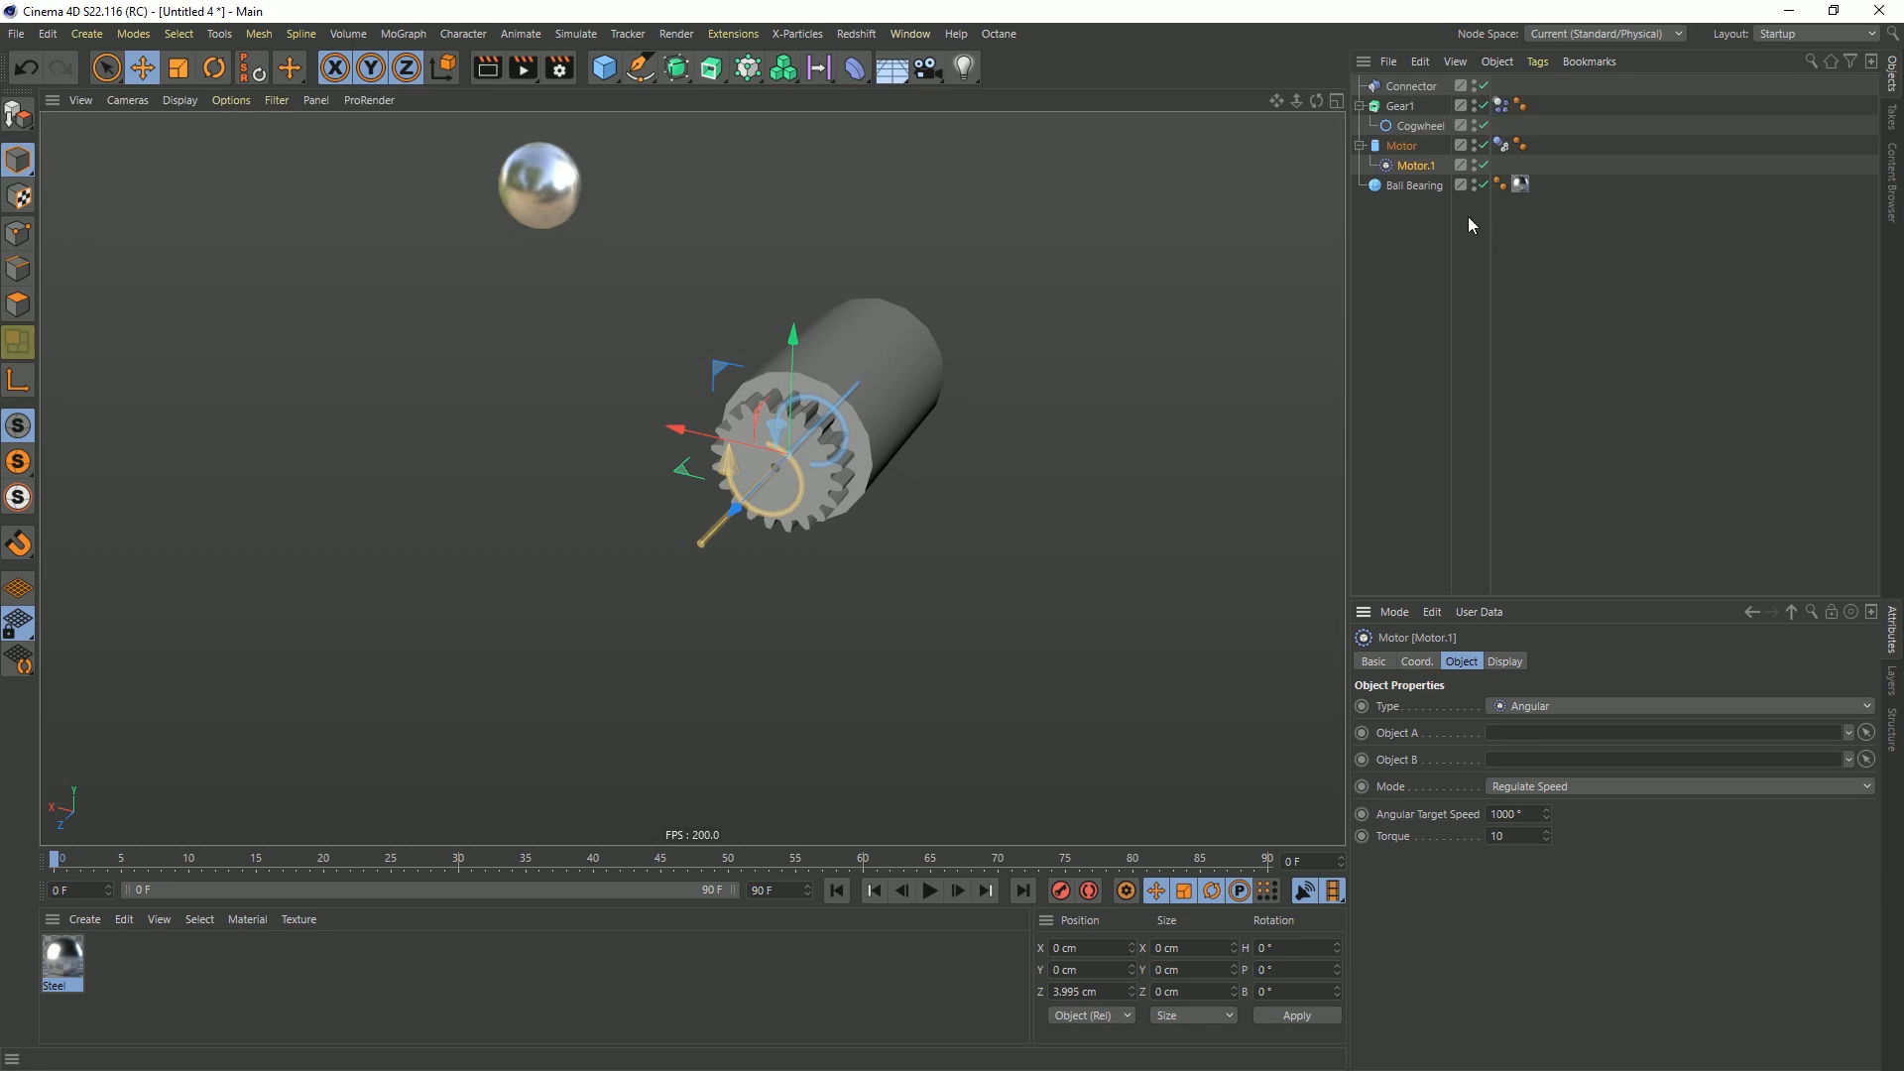
{"action": "left_click_drag", "start_coordinate": [1401, 106], "coordinate": [1507, 734]}
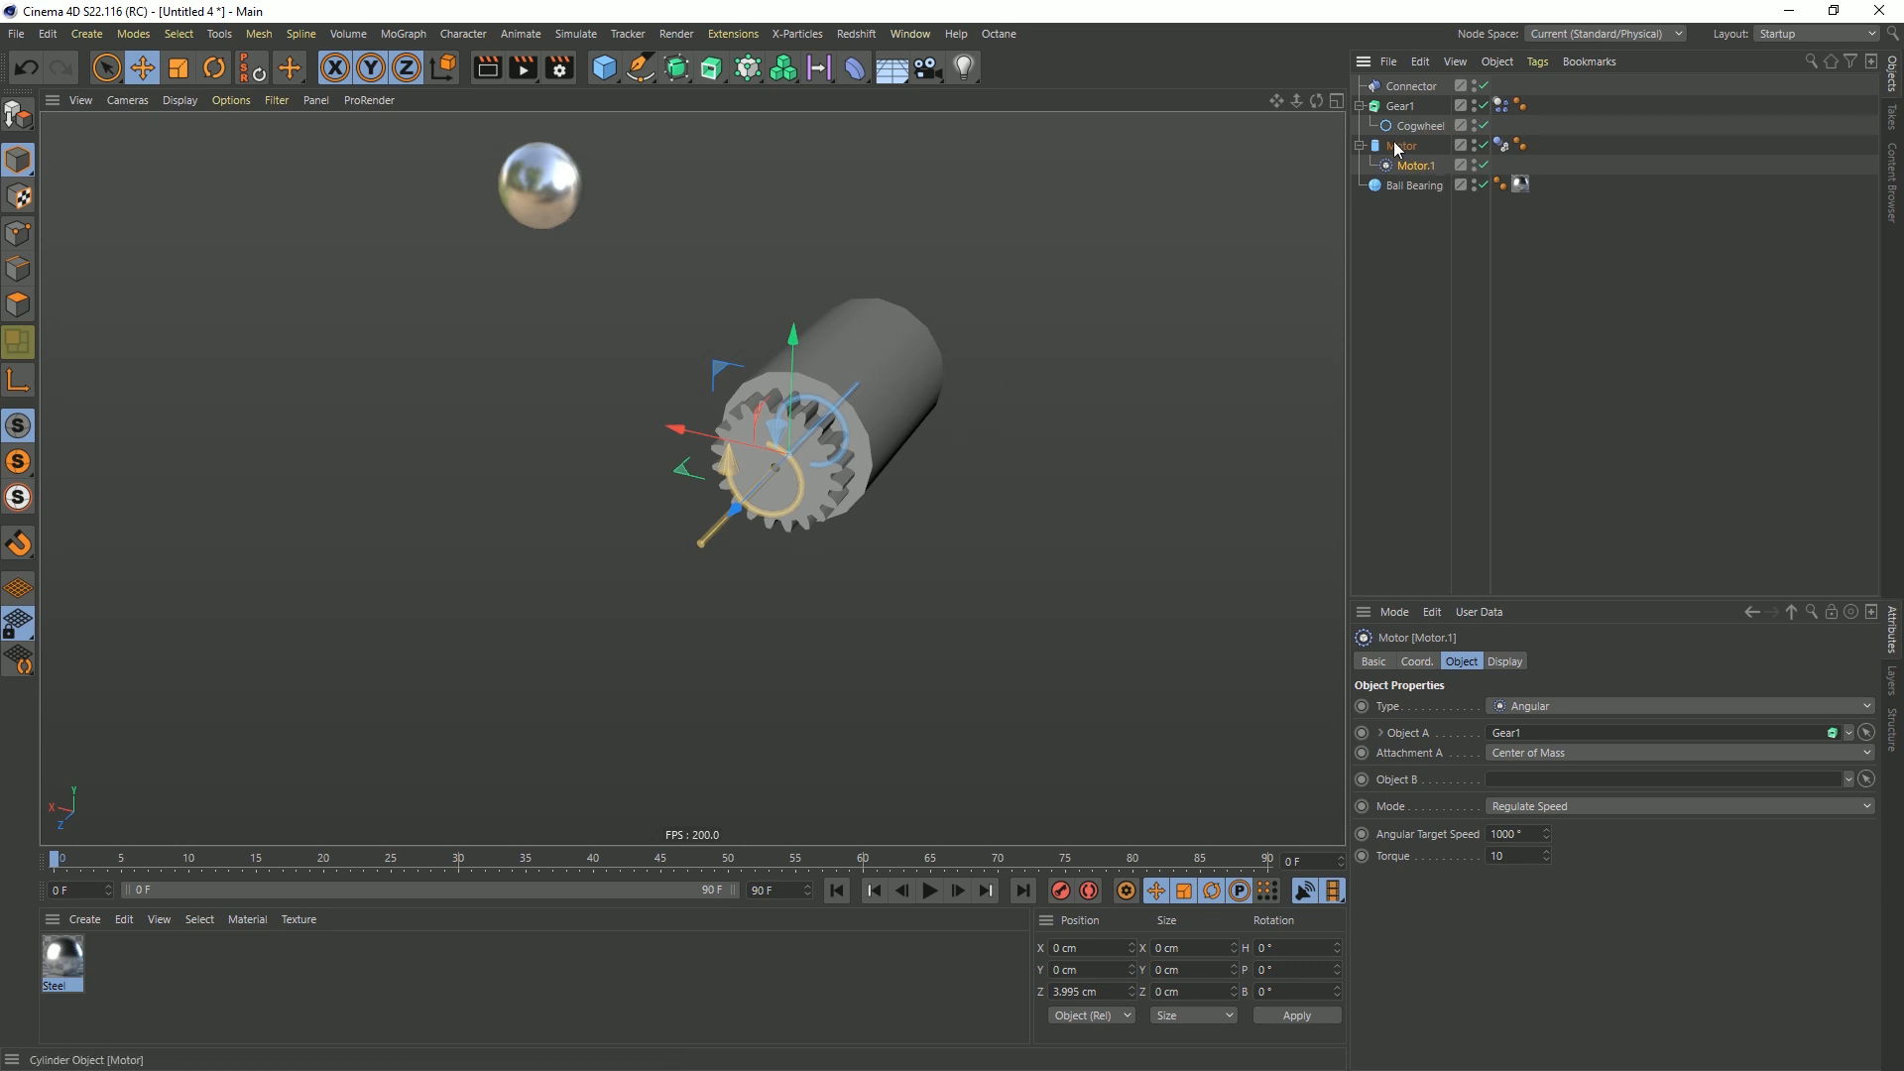
{"action": "left_click_drag", "start_coordinate": [1396, 149], "coordinate": [1507, 784]}
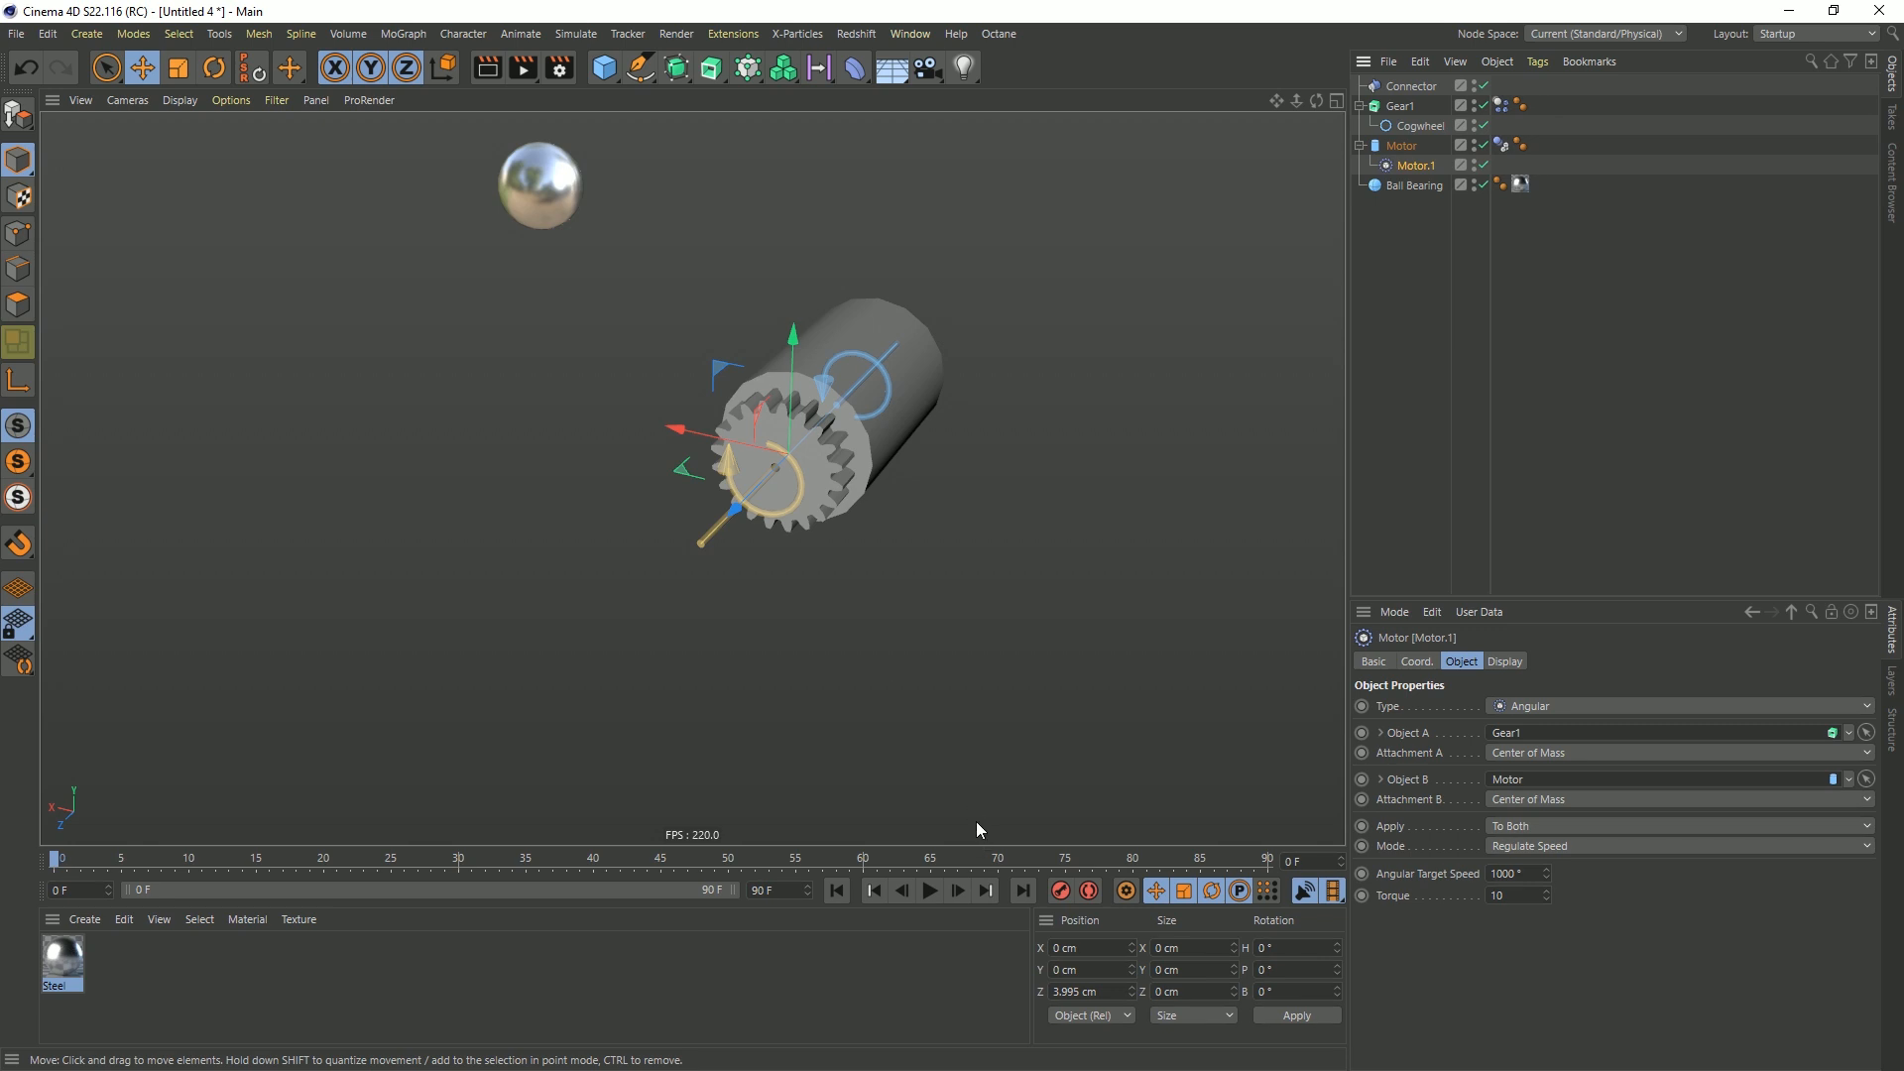
Play the simulation to check how the connector and the dynamics motor drive the gear, and rewind to the first frame
{"action": "left_click", "coordinate": [930, 890]}
{"action": "scroll", "coordinate": [791, 454], "scroll_direction": "up", "scroll_amount": 5}
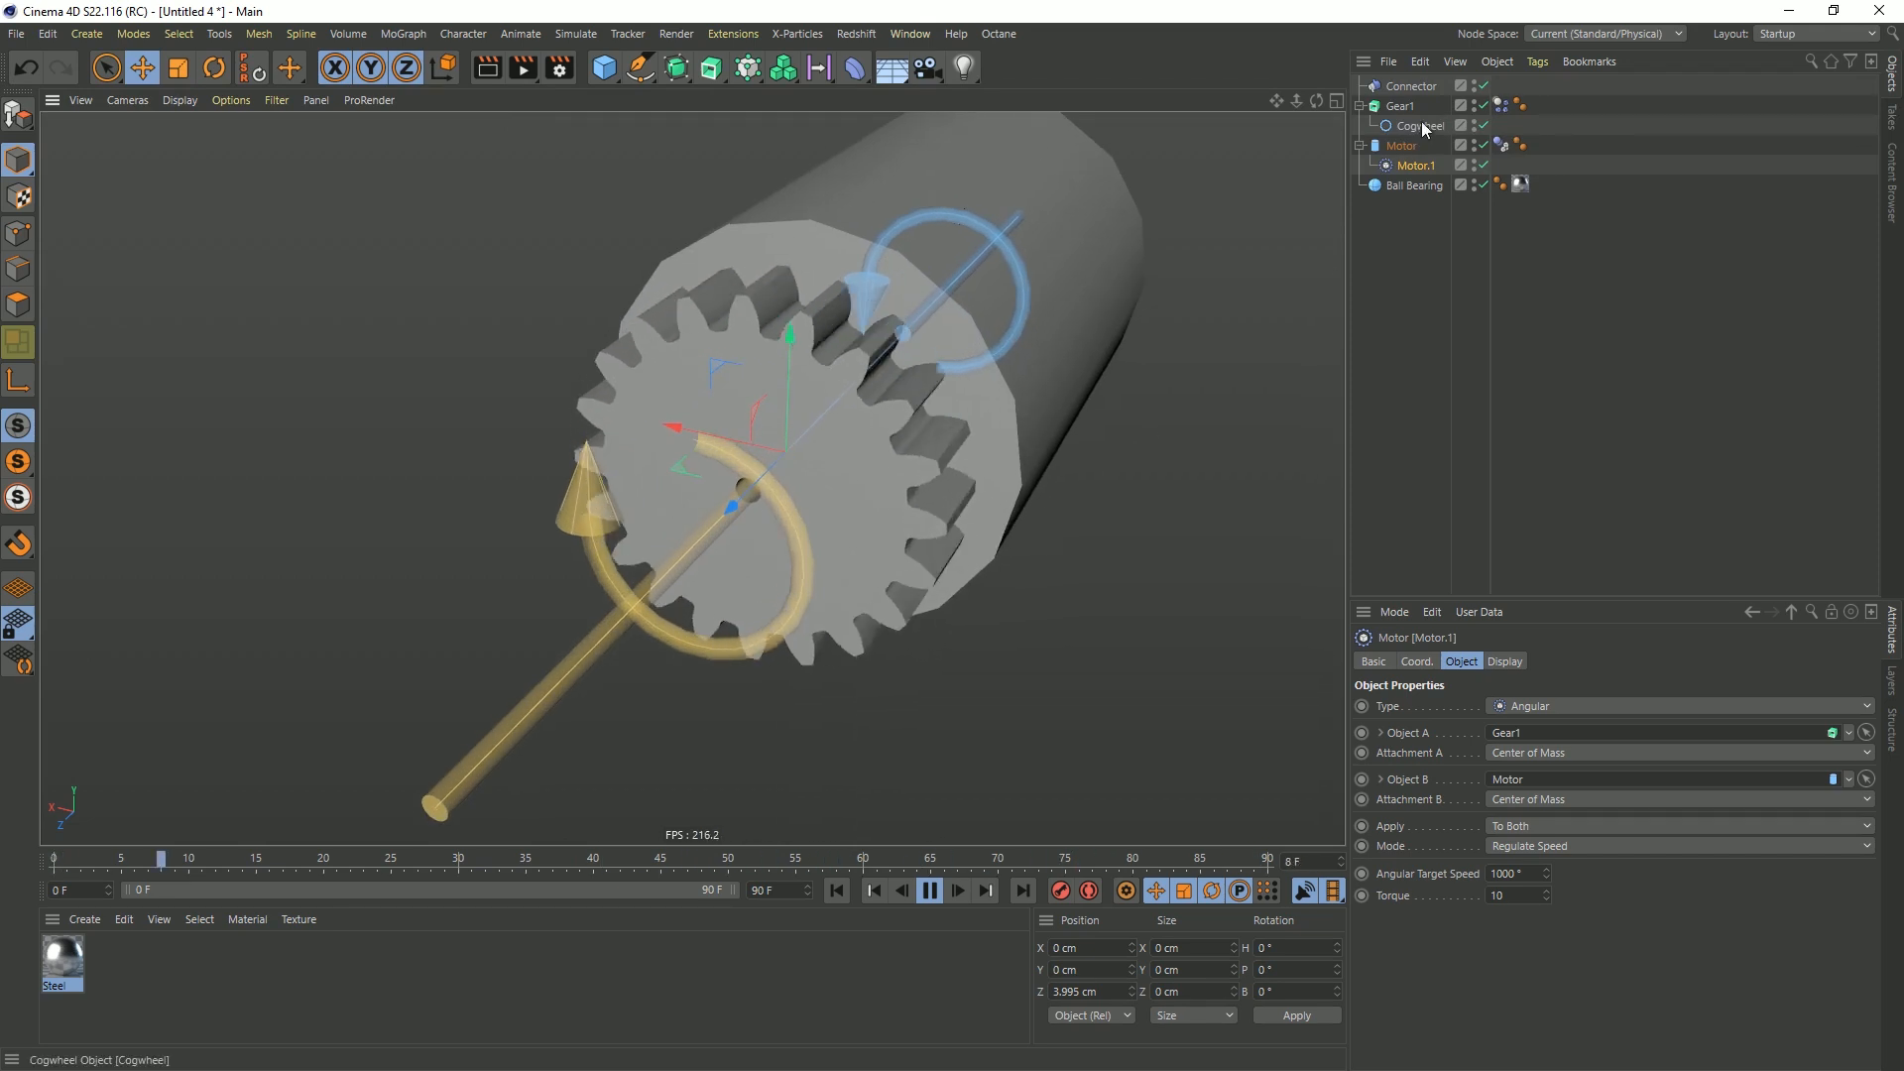
{"action": "left_click", "coordinate": [1403, 88]}
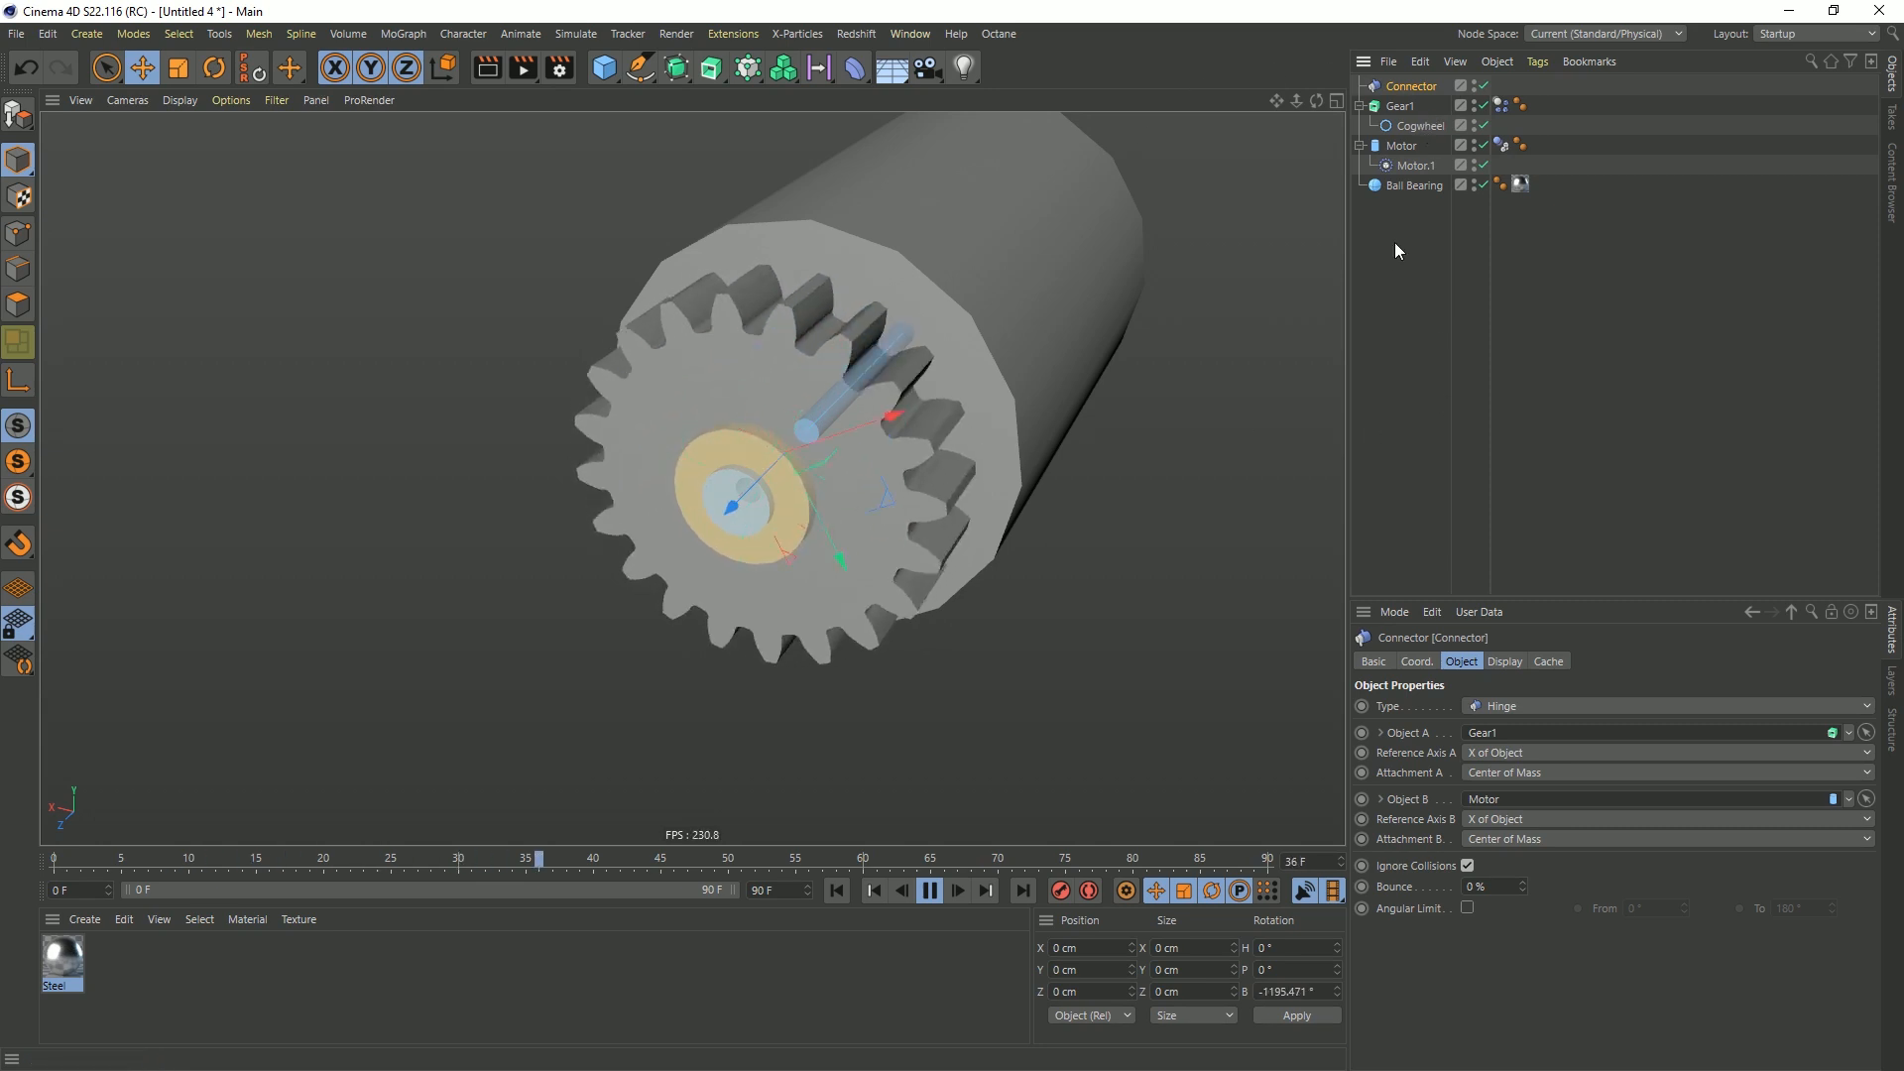
{"action": "left_click", "coordinate": [1410, 166]}
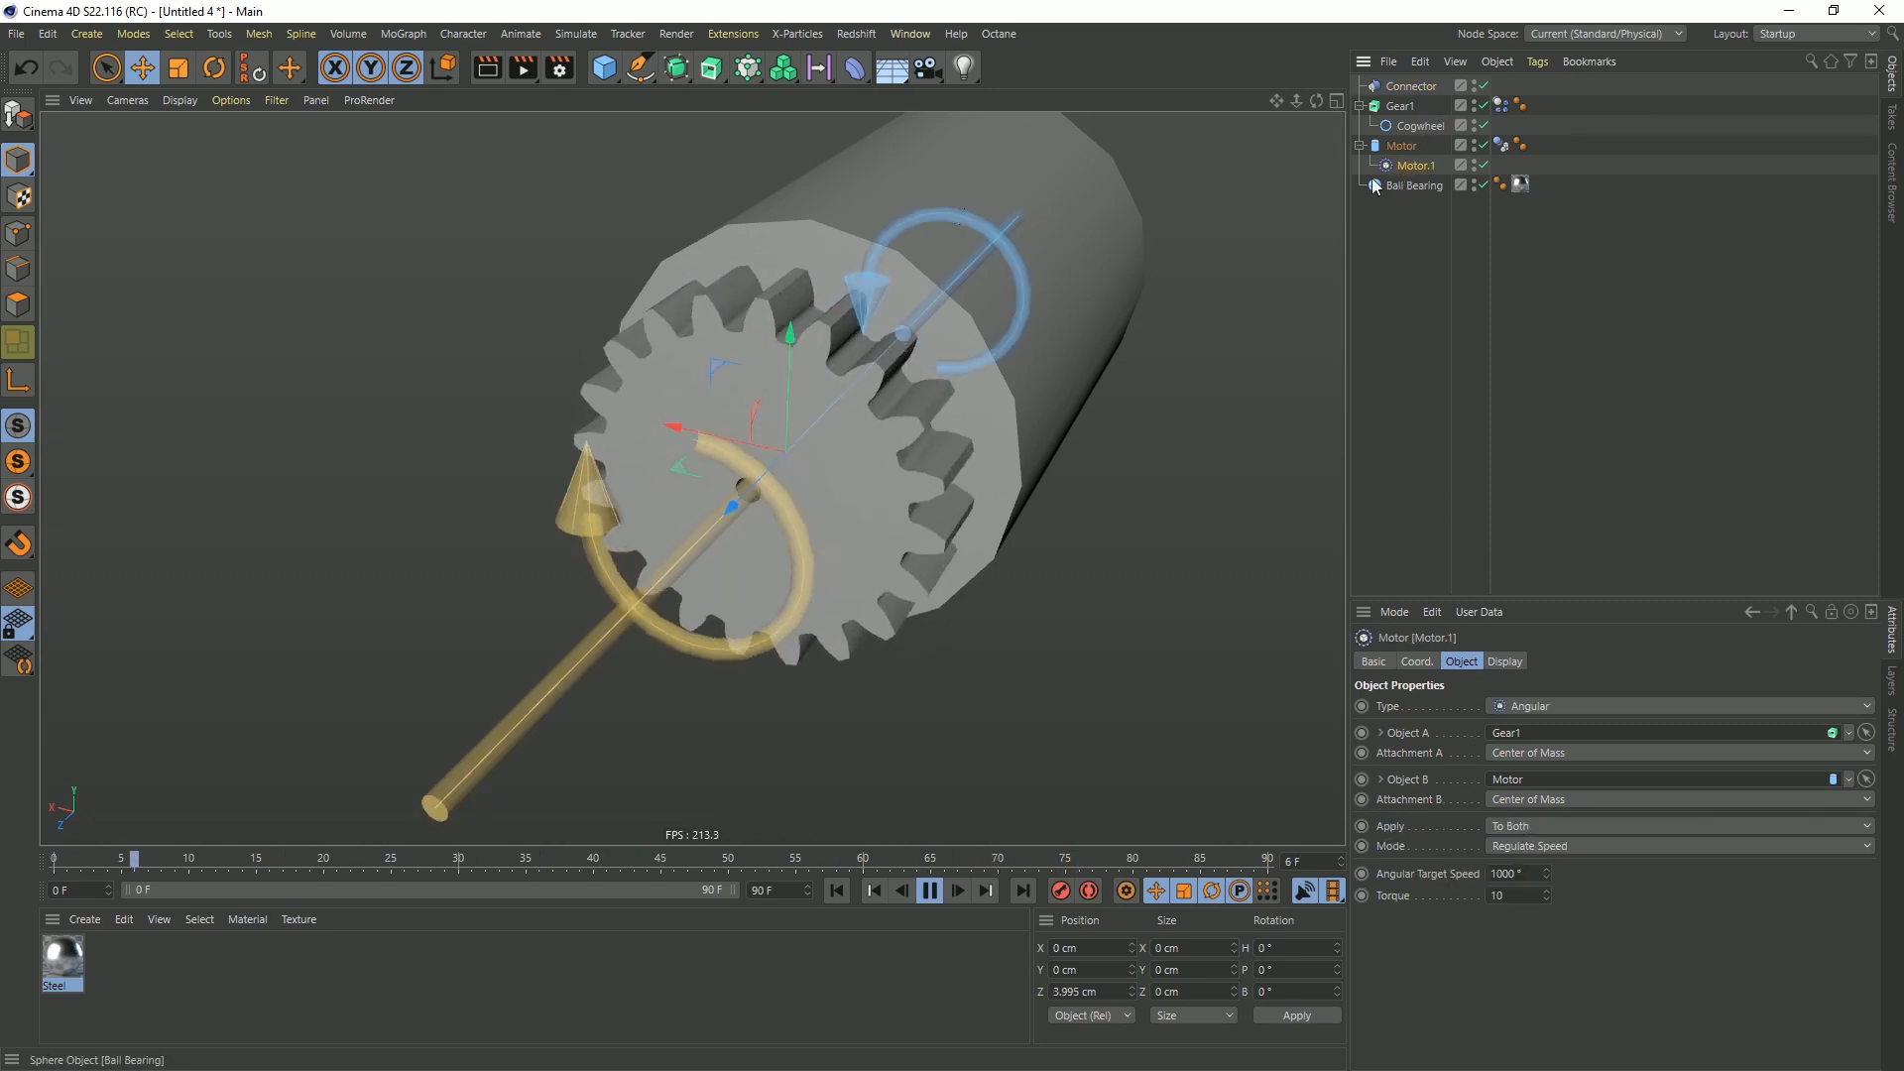
{"action": "left_click", "coordinate": [932, 895]}
{"action": "left_click", "coordinate": [836, 889]}
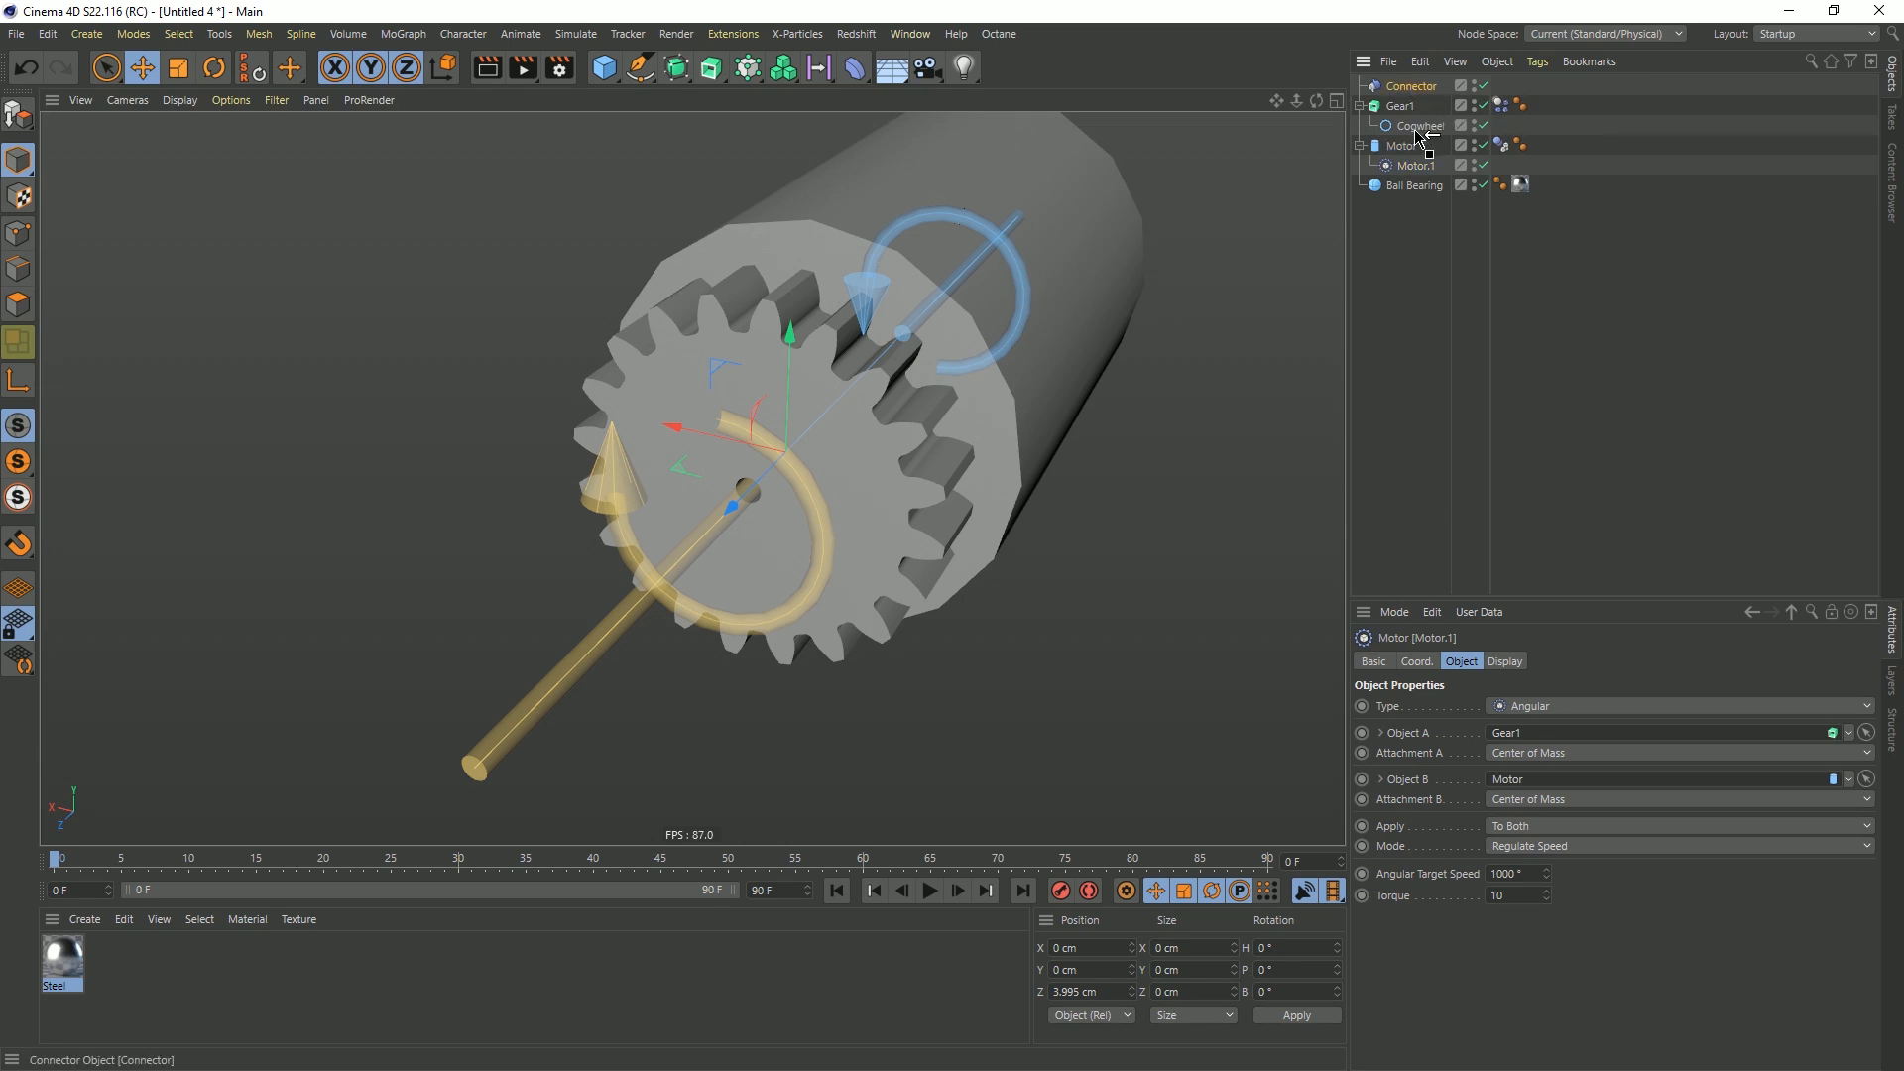
Nest the Connector under Gear1 and place the Cogwheel spline above it as the first child
{"action": "left_click_drag", "start_coordinate": [1420, 134], "coordinate": [1406, 96]}
{"action": "left_click", "coordinate": [1420, 90]}
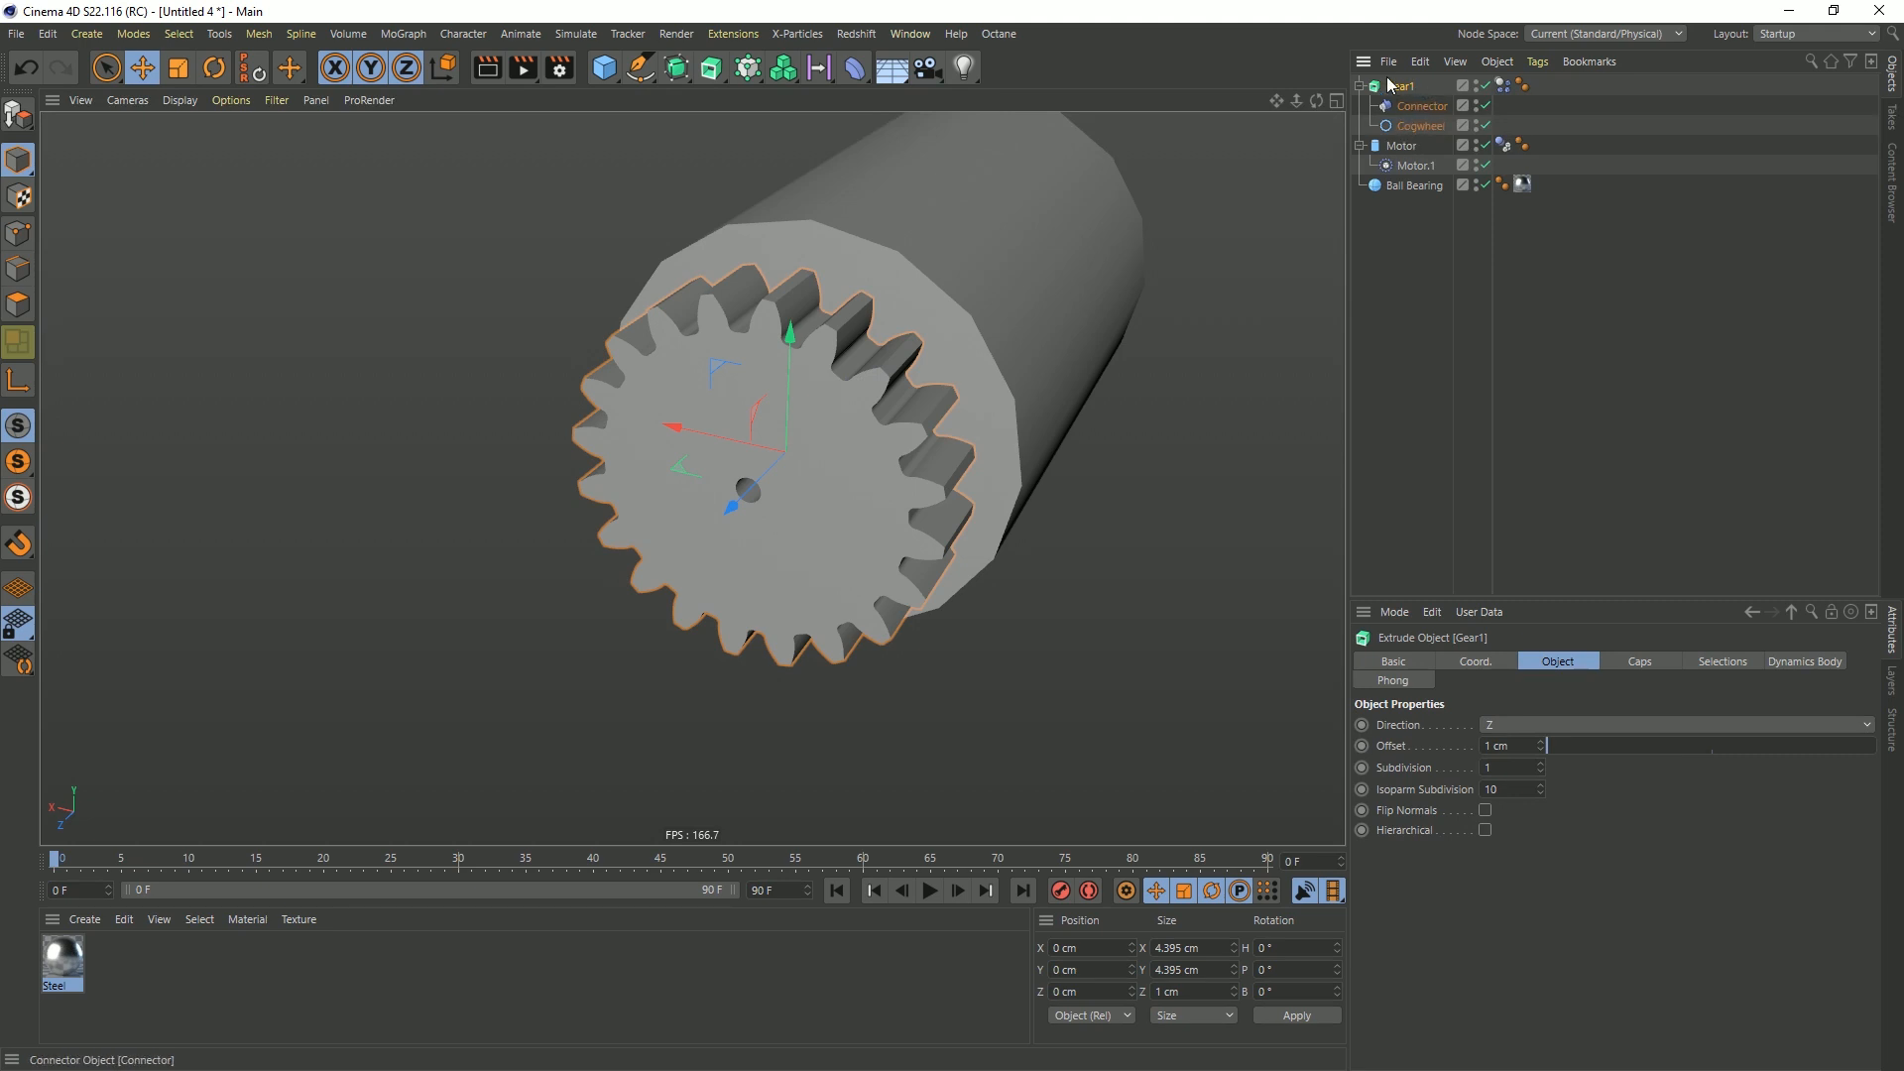
{"action": "left_click_drag", "start_coordinate": [1416, 137], "coordinate": [1411, 100]}
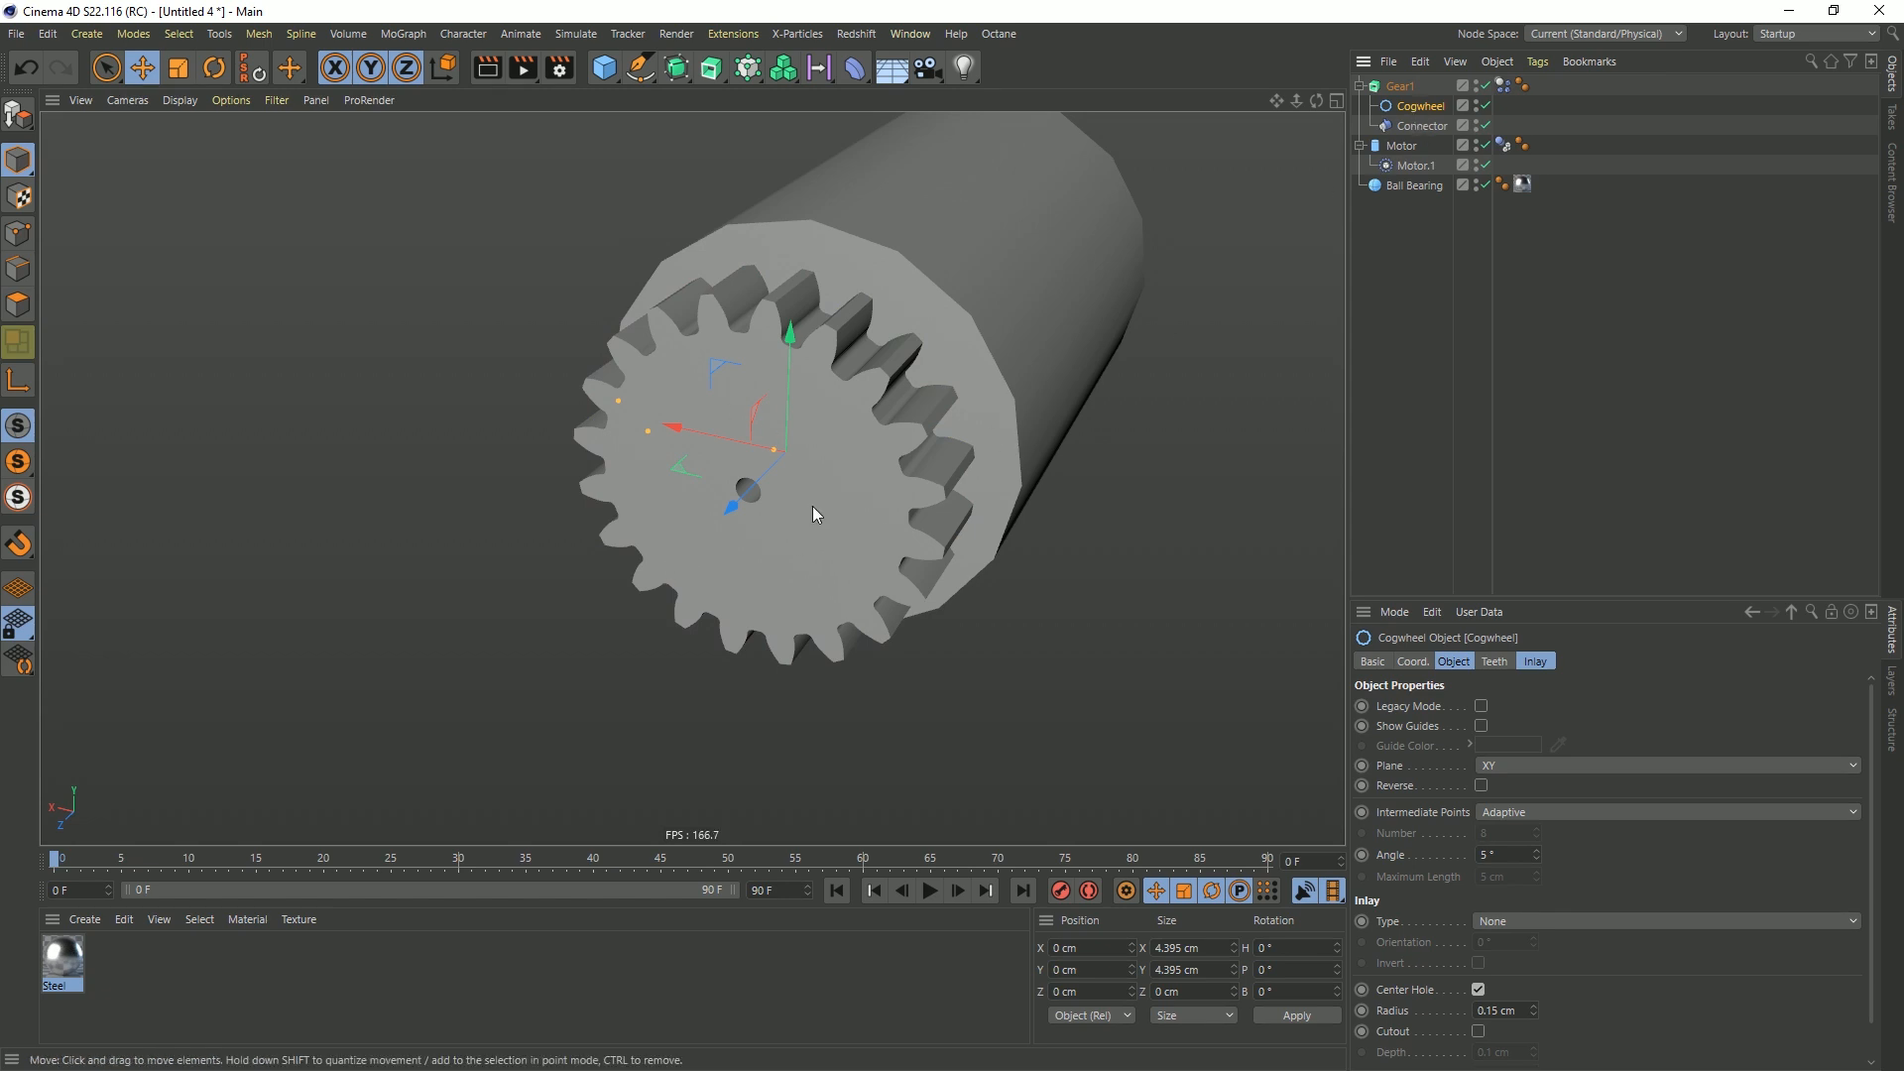
Replay the simulation with the regrouped hierarchy to watch the gear's rotation, and rewind to the first frame
{"action": "left_click", "coordinate": [939, 892]}
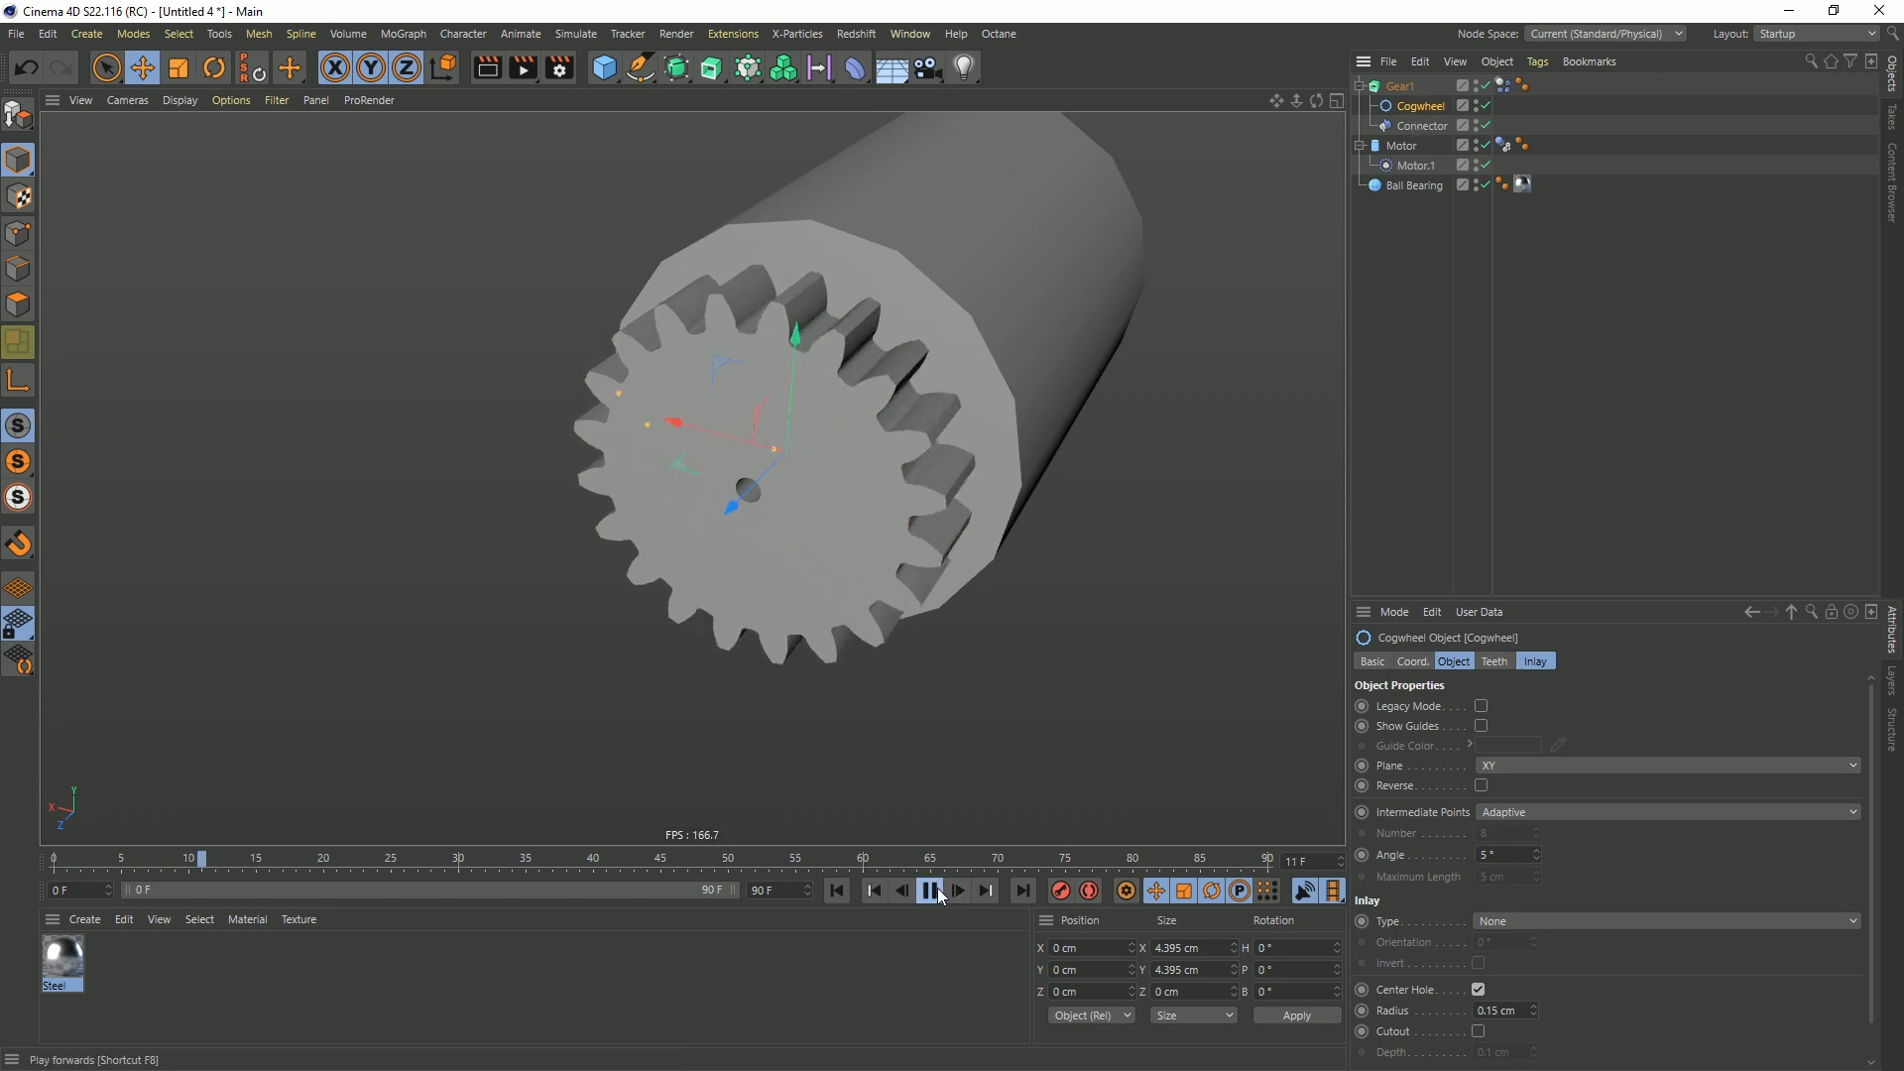
{"action": "left_click", "coordinate": [930, 891]}
{"action": "left_click", "coordinate": [836, 890]}
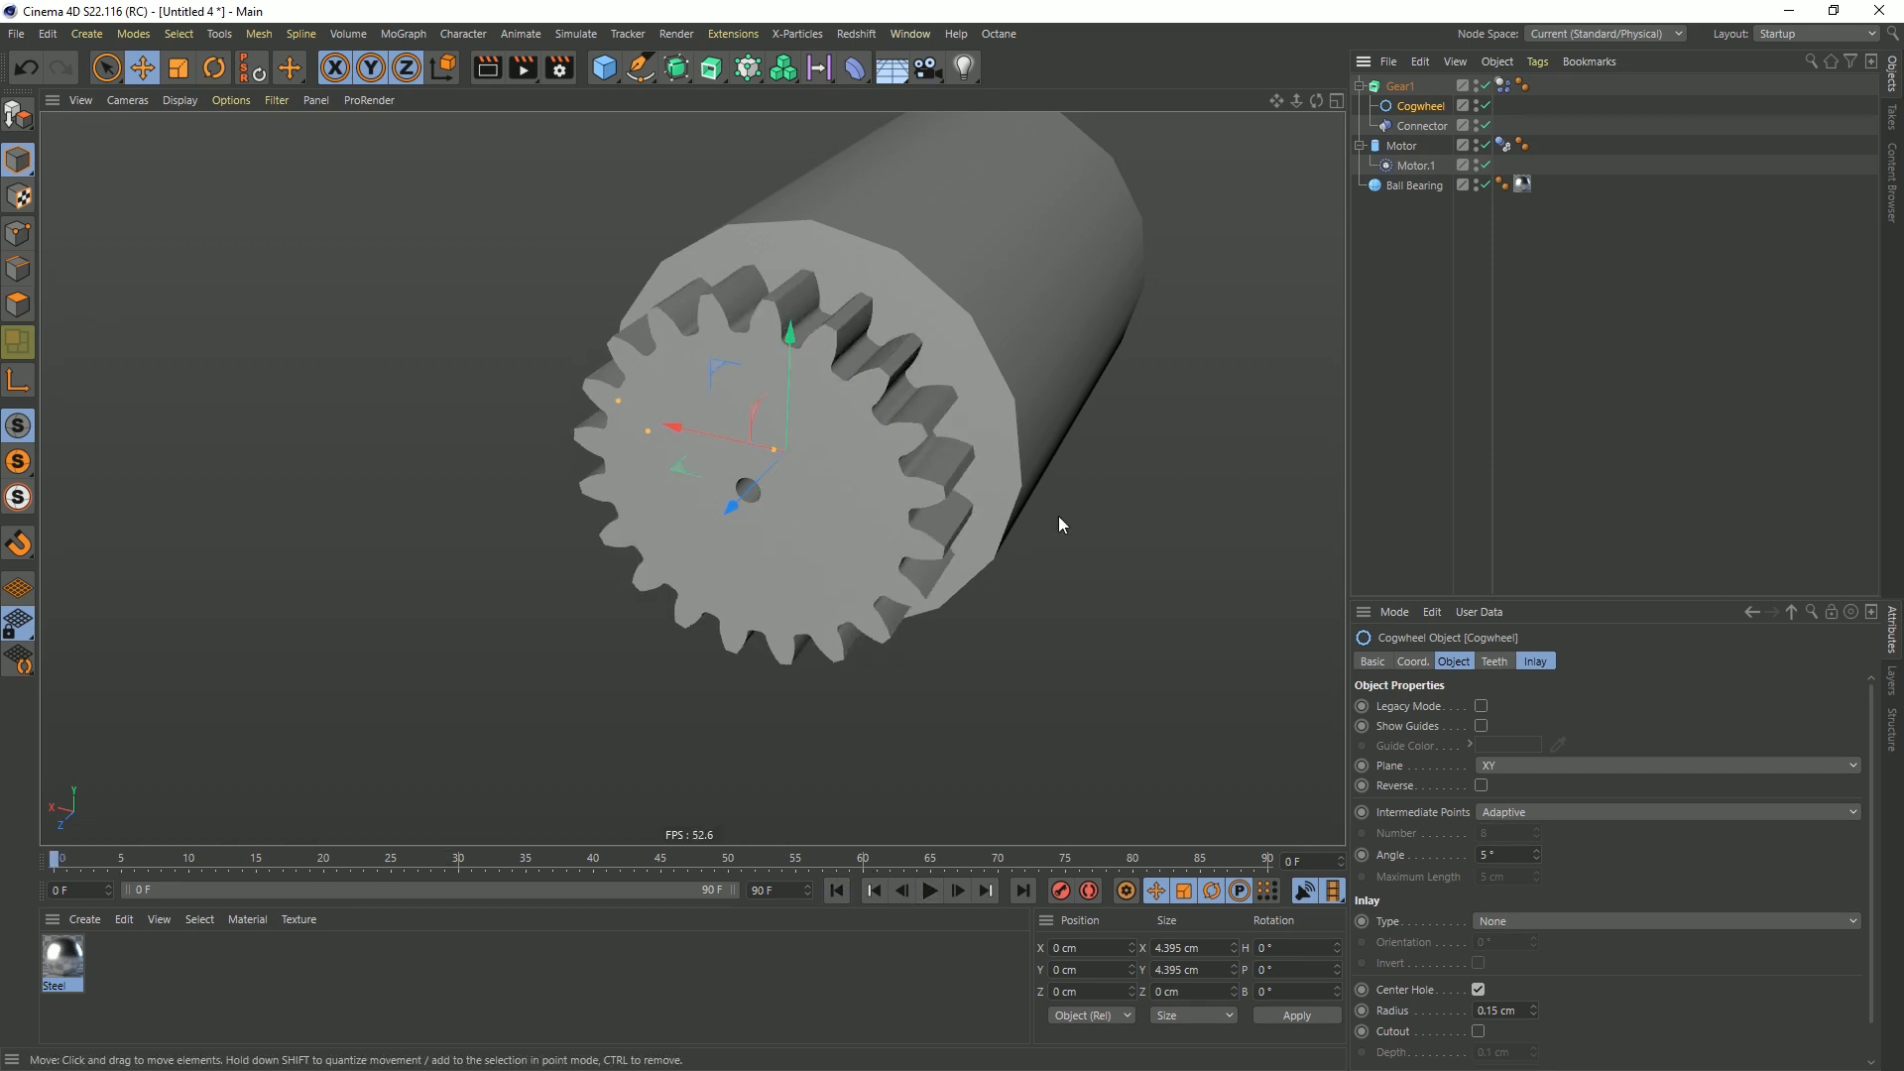
{"action": "left_click", "coordinate": [929, 890]}
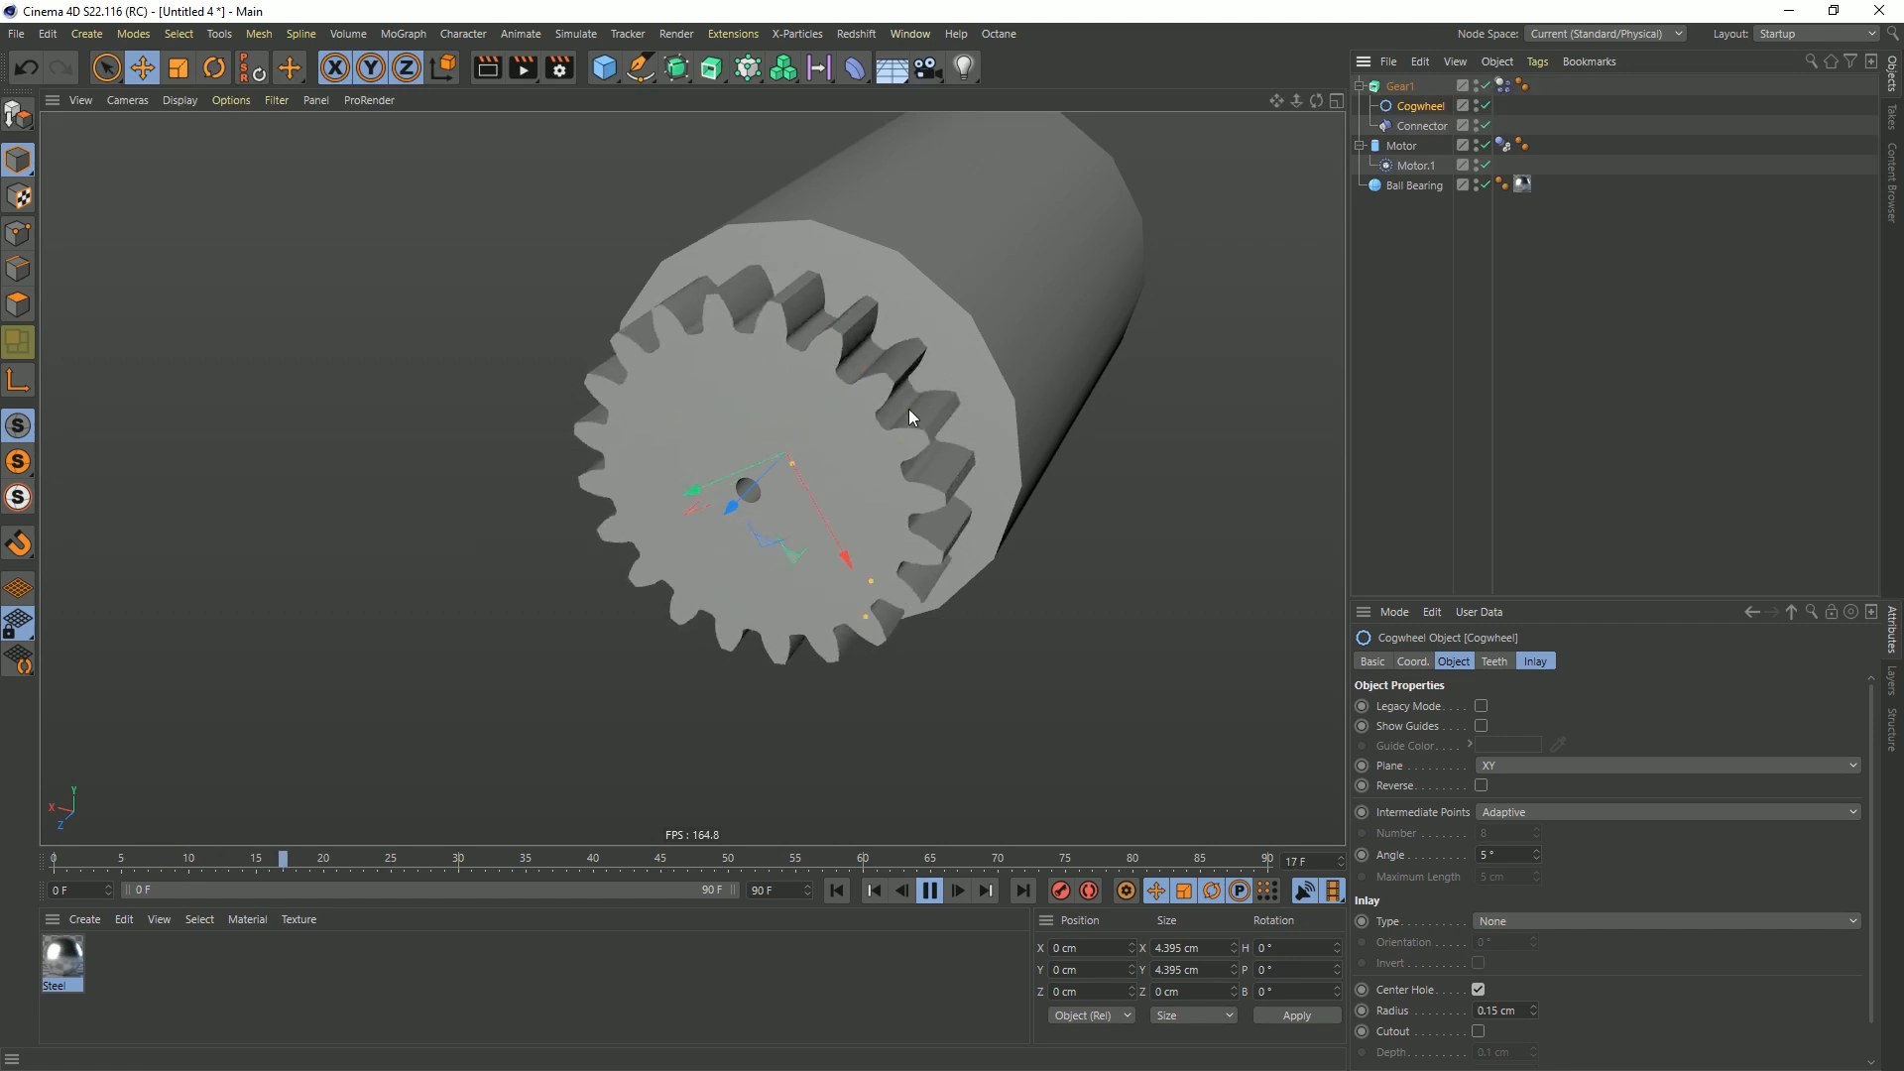
{"action": "left_click", "coordinate": [1445, 289]}
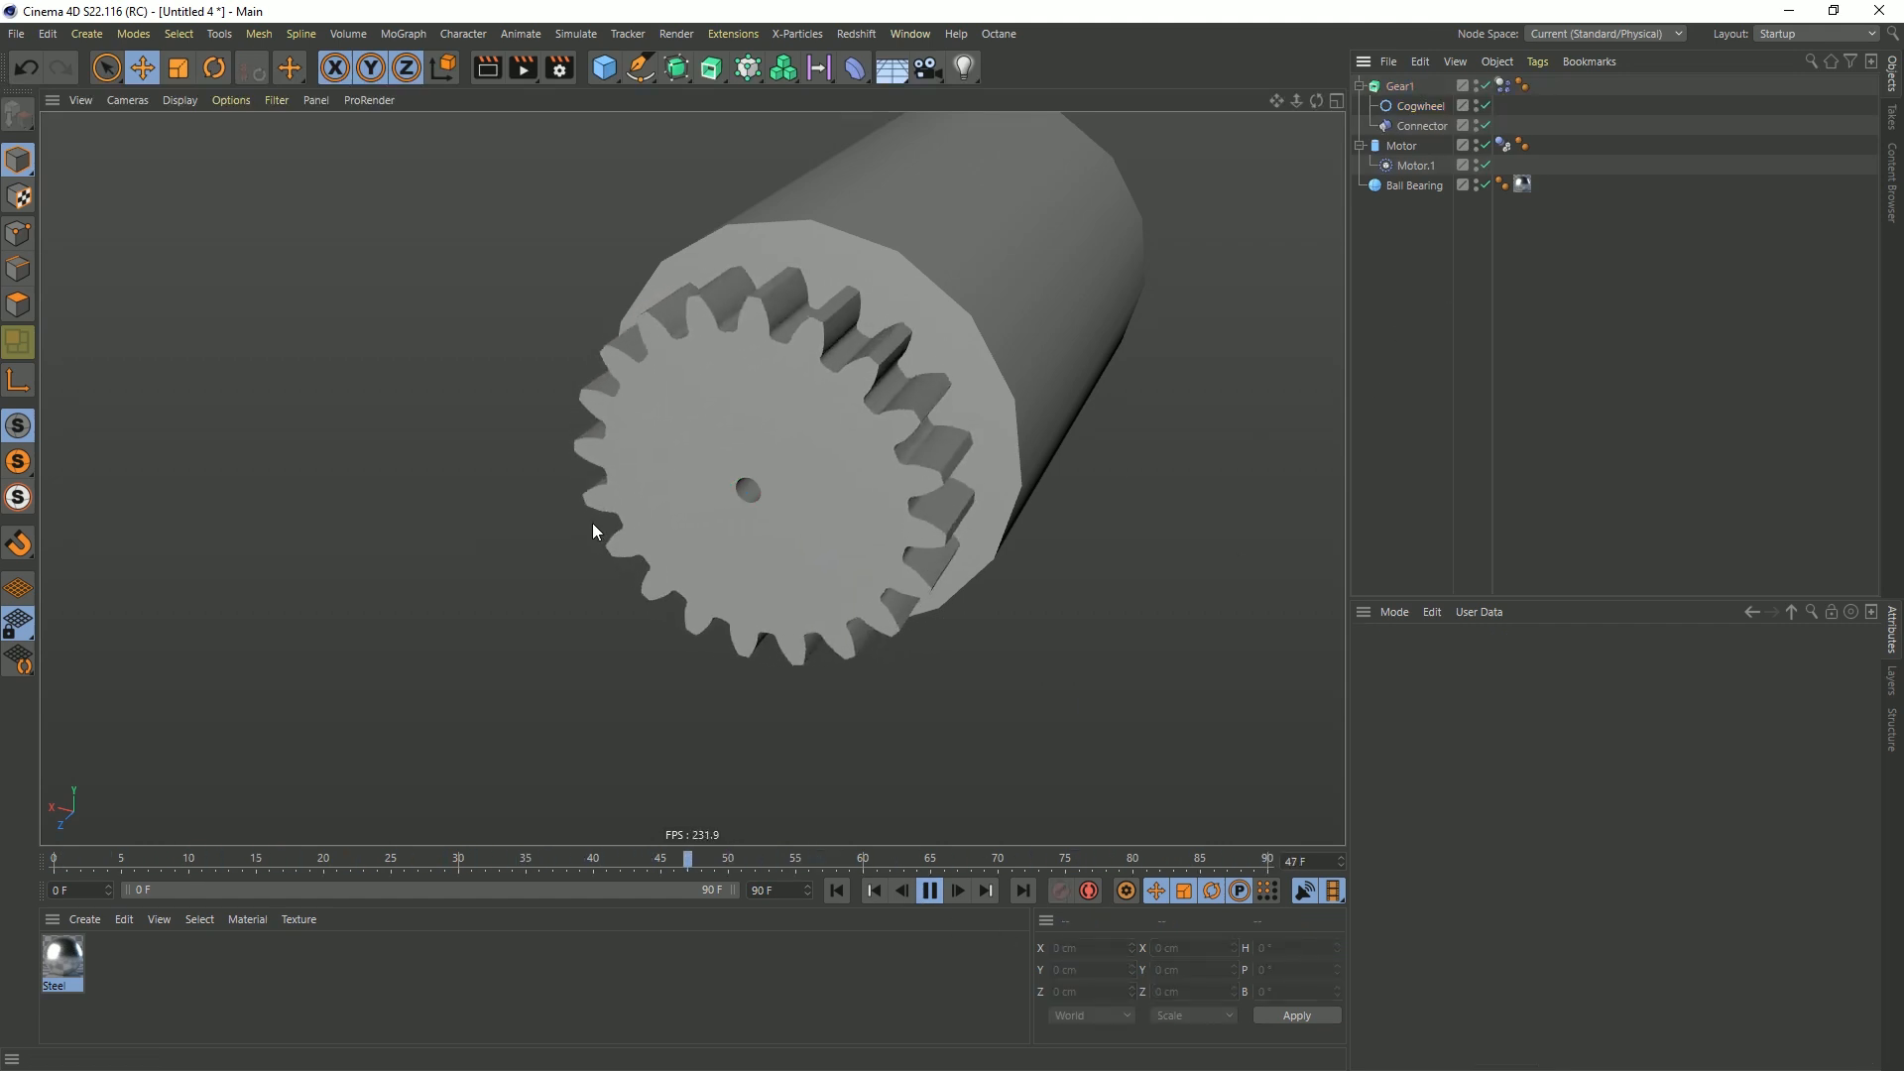
{"action": "left_click", "coordinate": [1399, 87]}
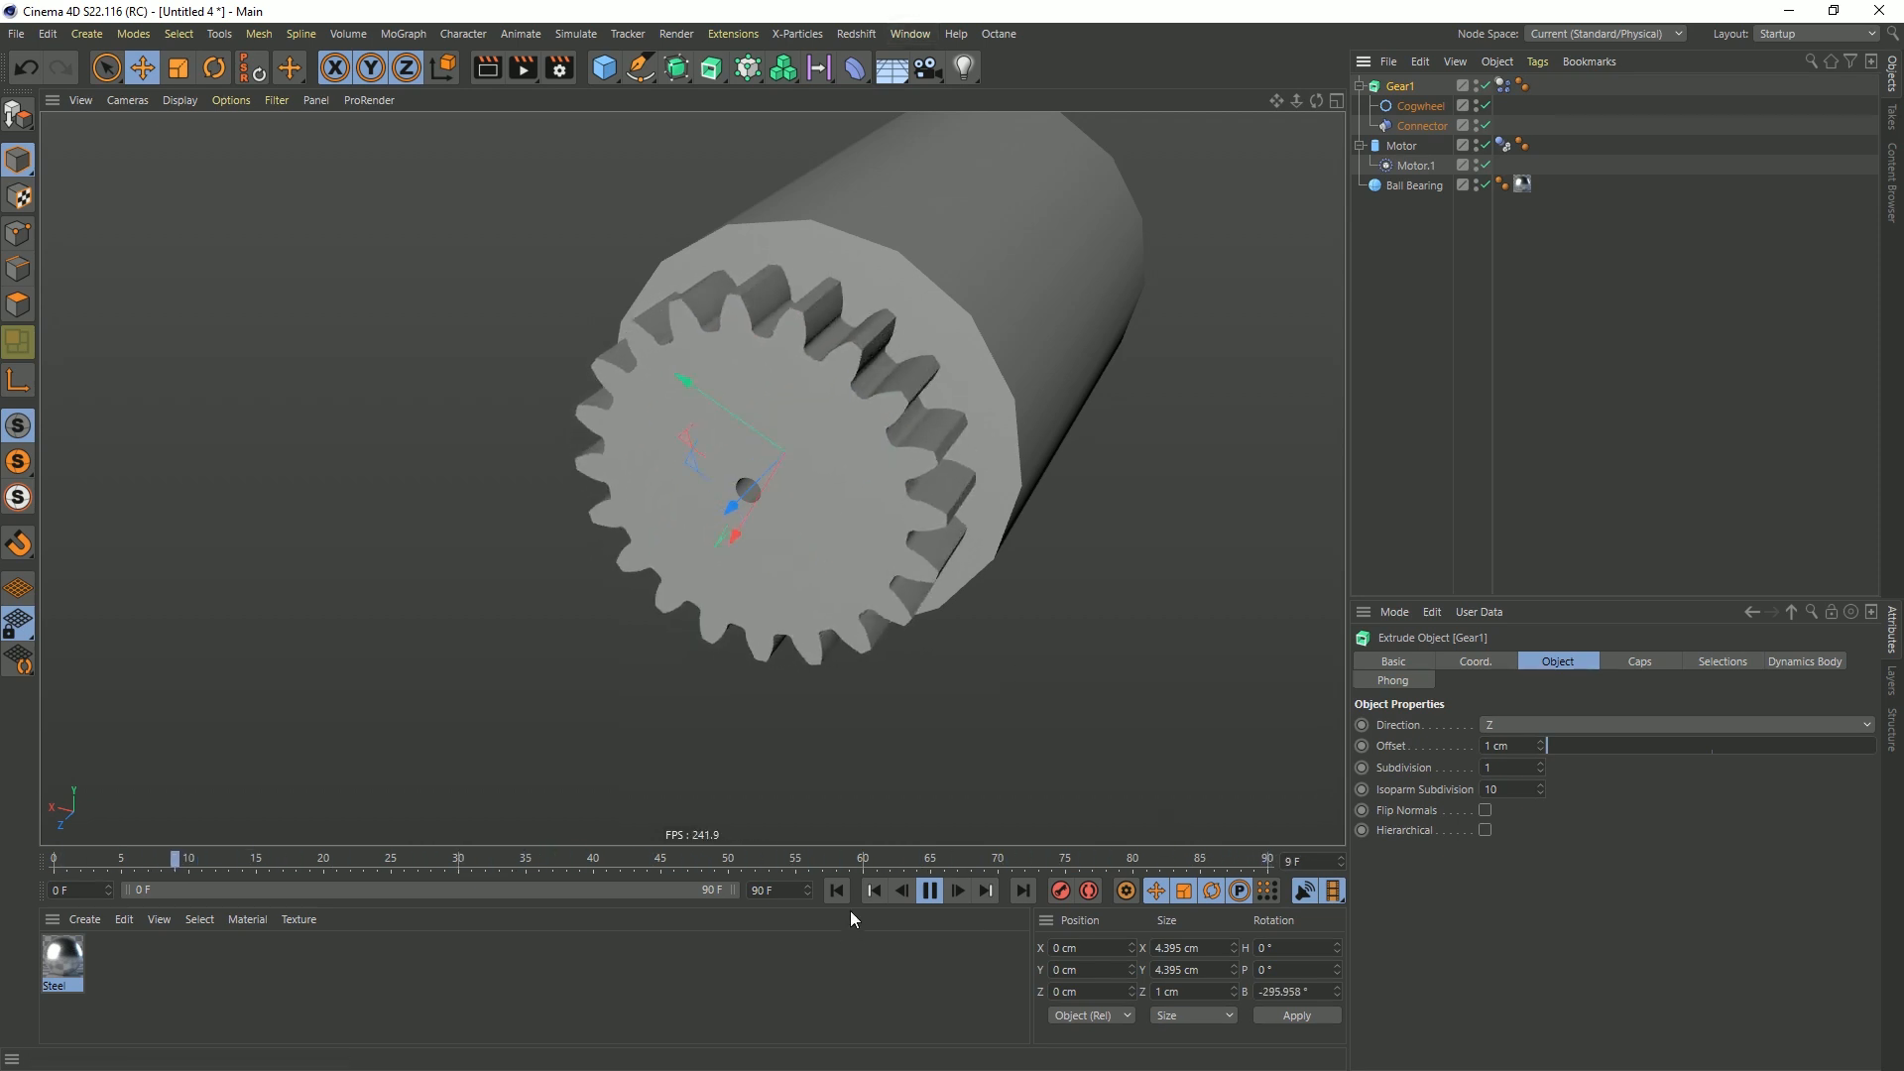
{"action": "left_click", "coordinate": [929, 889]}
{"action": "left_click", "coordinate": [836, 890]}
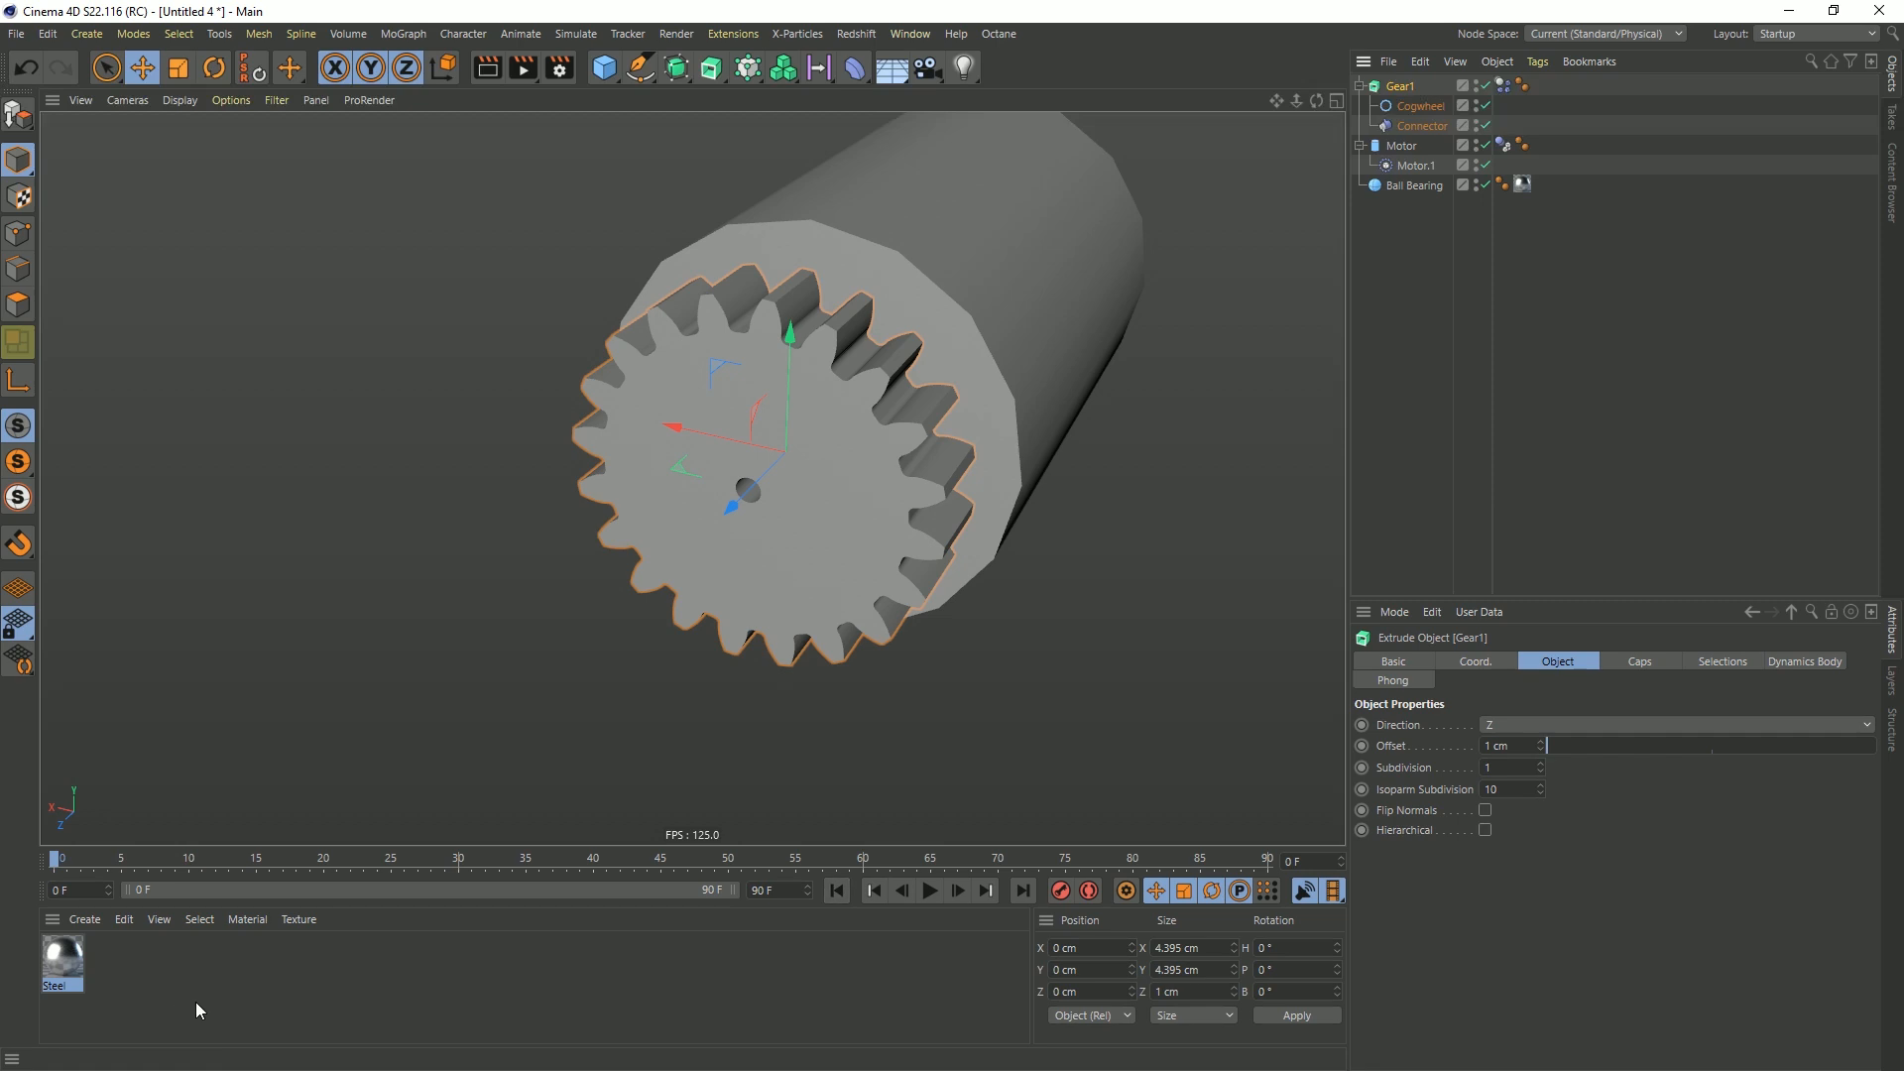
Create a new material, open it for editing, and disable its Reflectance channel
{"action": "left_click", "coordinate": [195, 1003]}
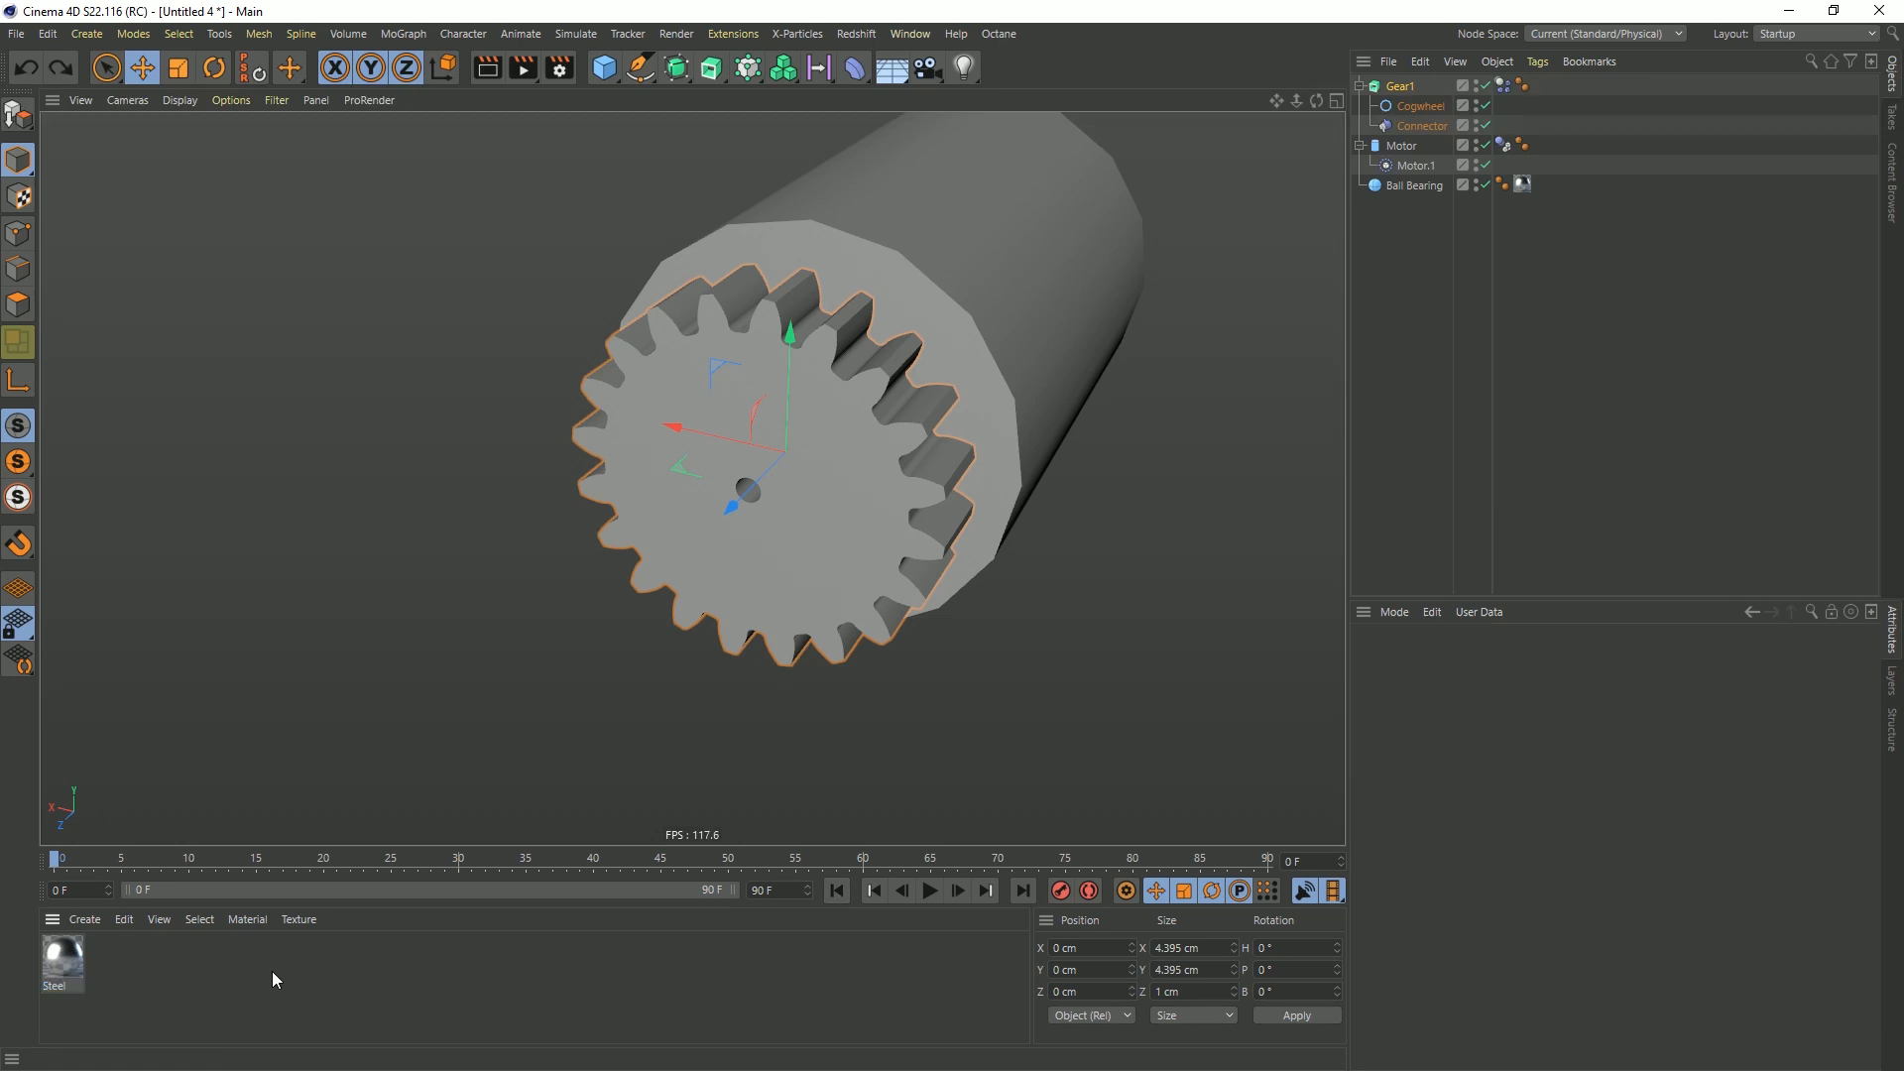
{"action": "double_click", "coordinate": [179, 966]}
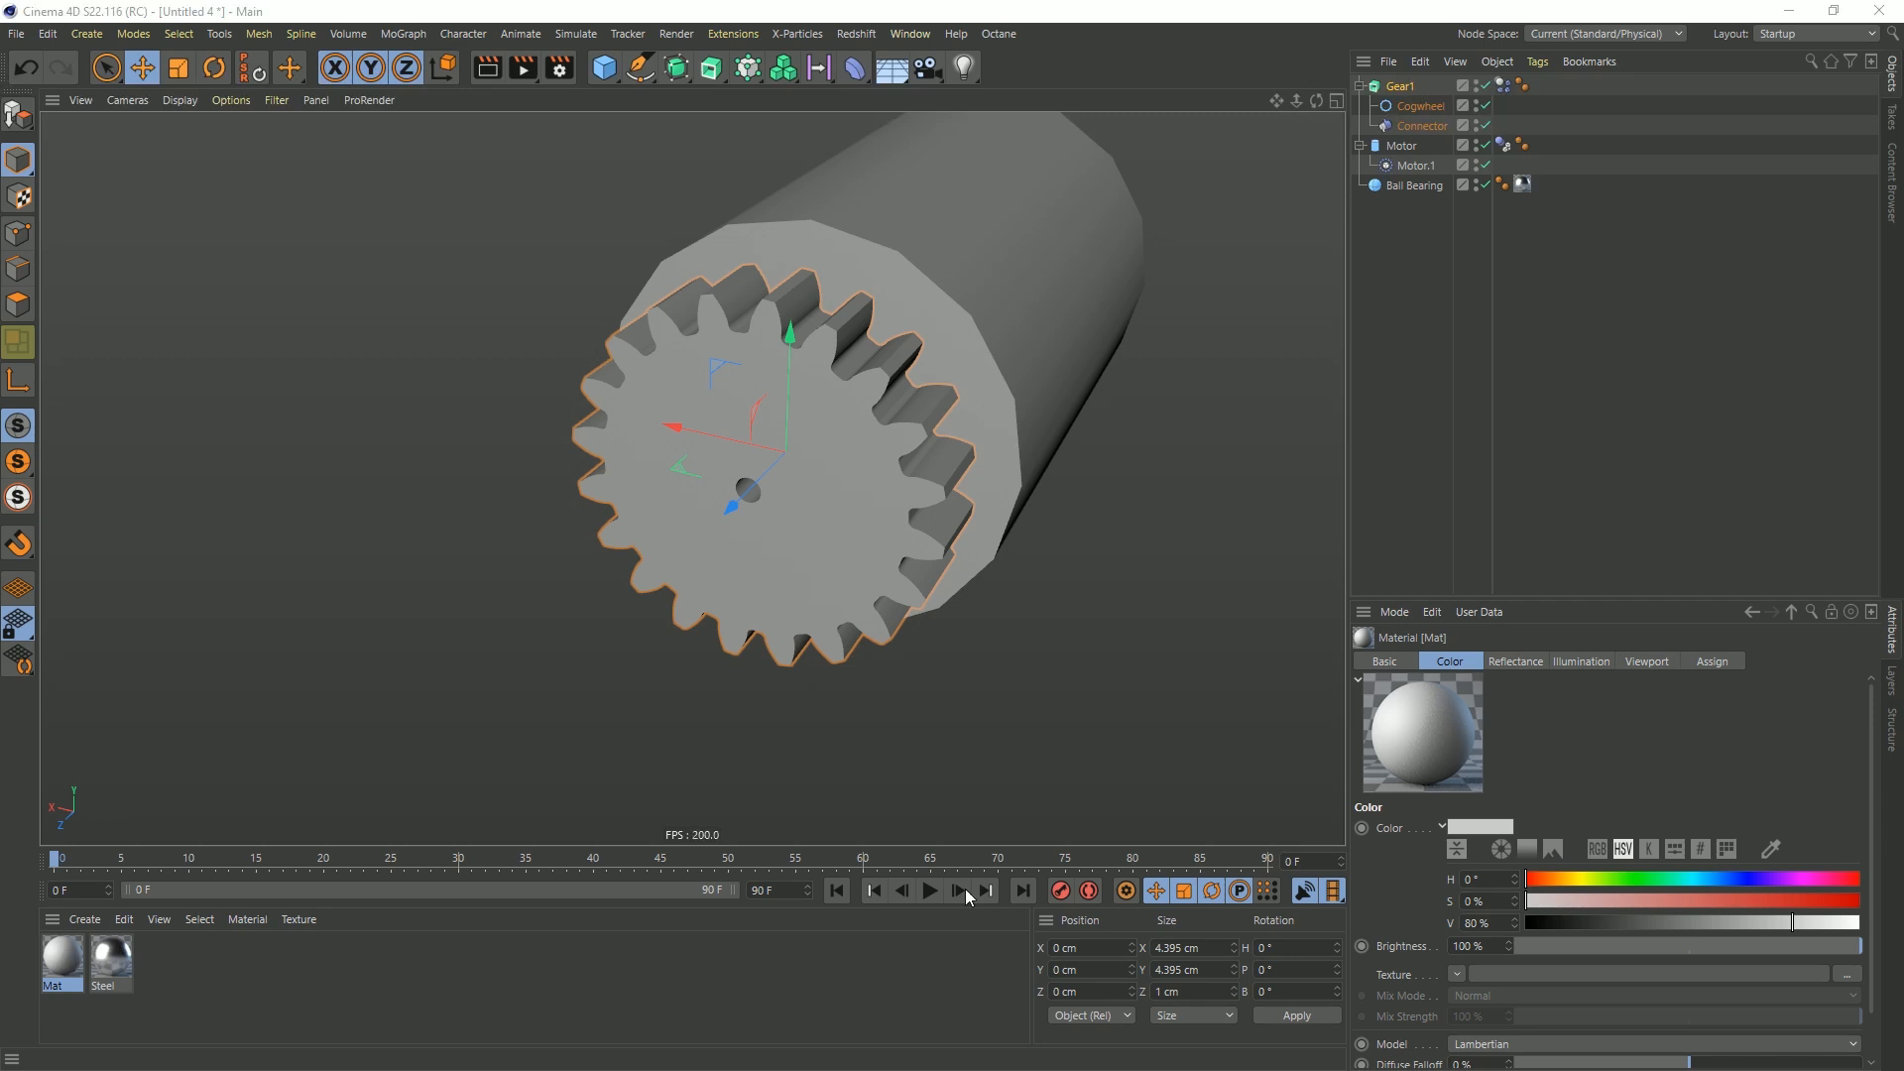
{"action": "double_click", "coordinate": [62, 958]}
{"action": "left_click_drag", "start_coordinate": [879, 341], "coordinate": [644, 164]}
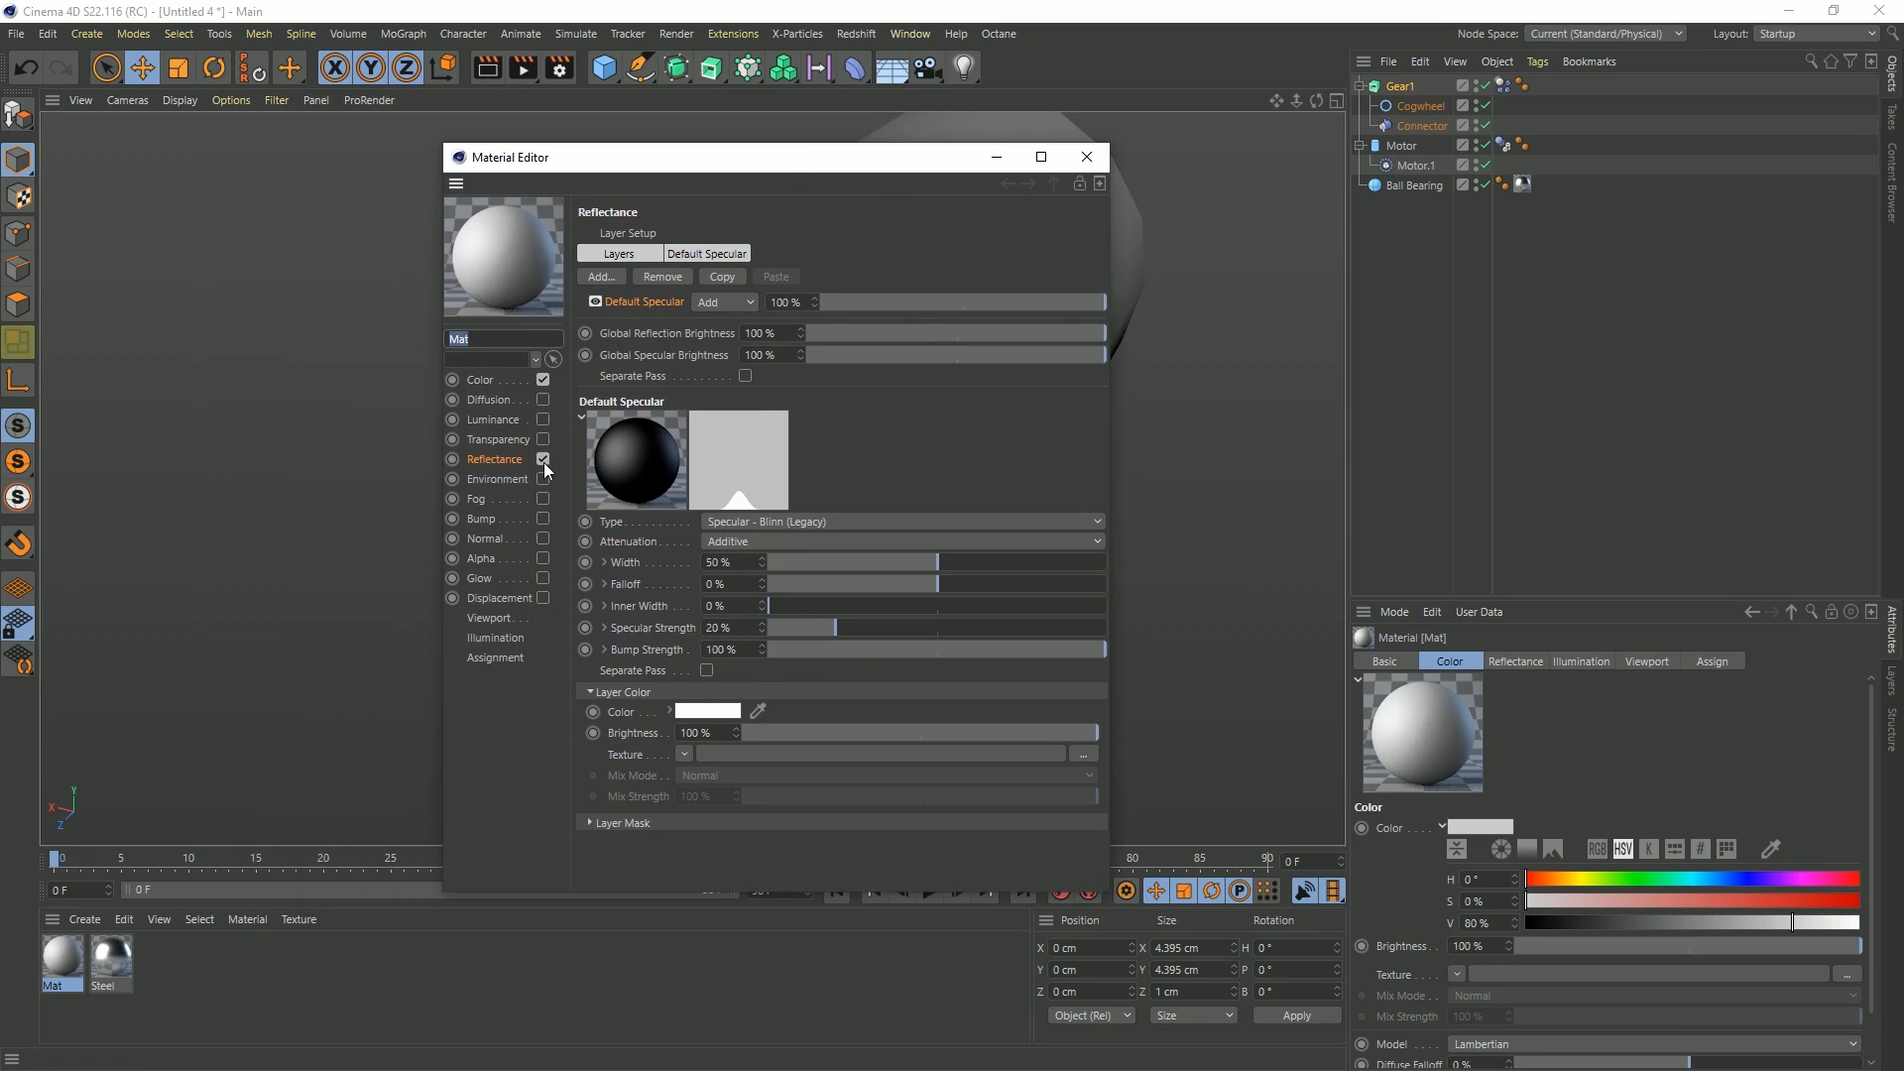
{"action": "left_click", "coordinate": [543, 460]}
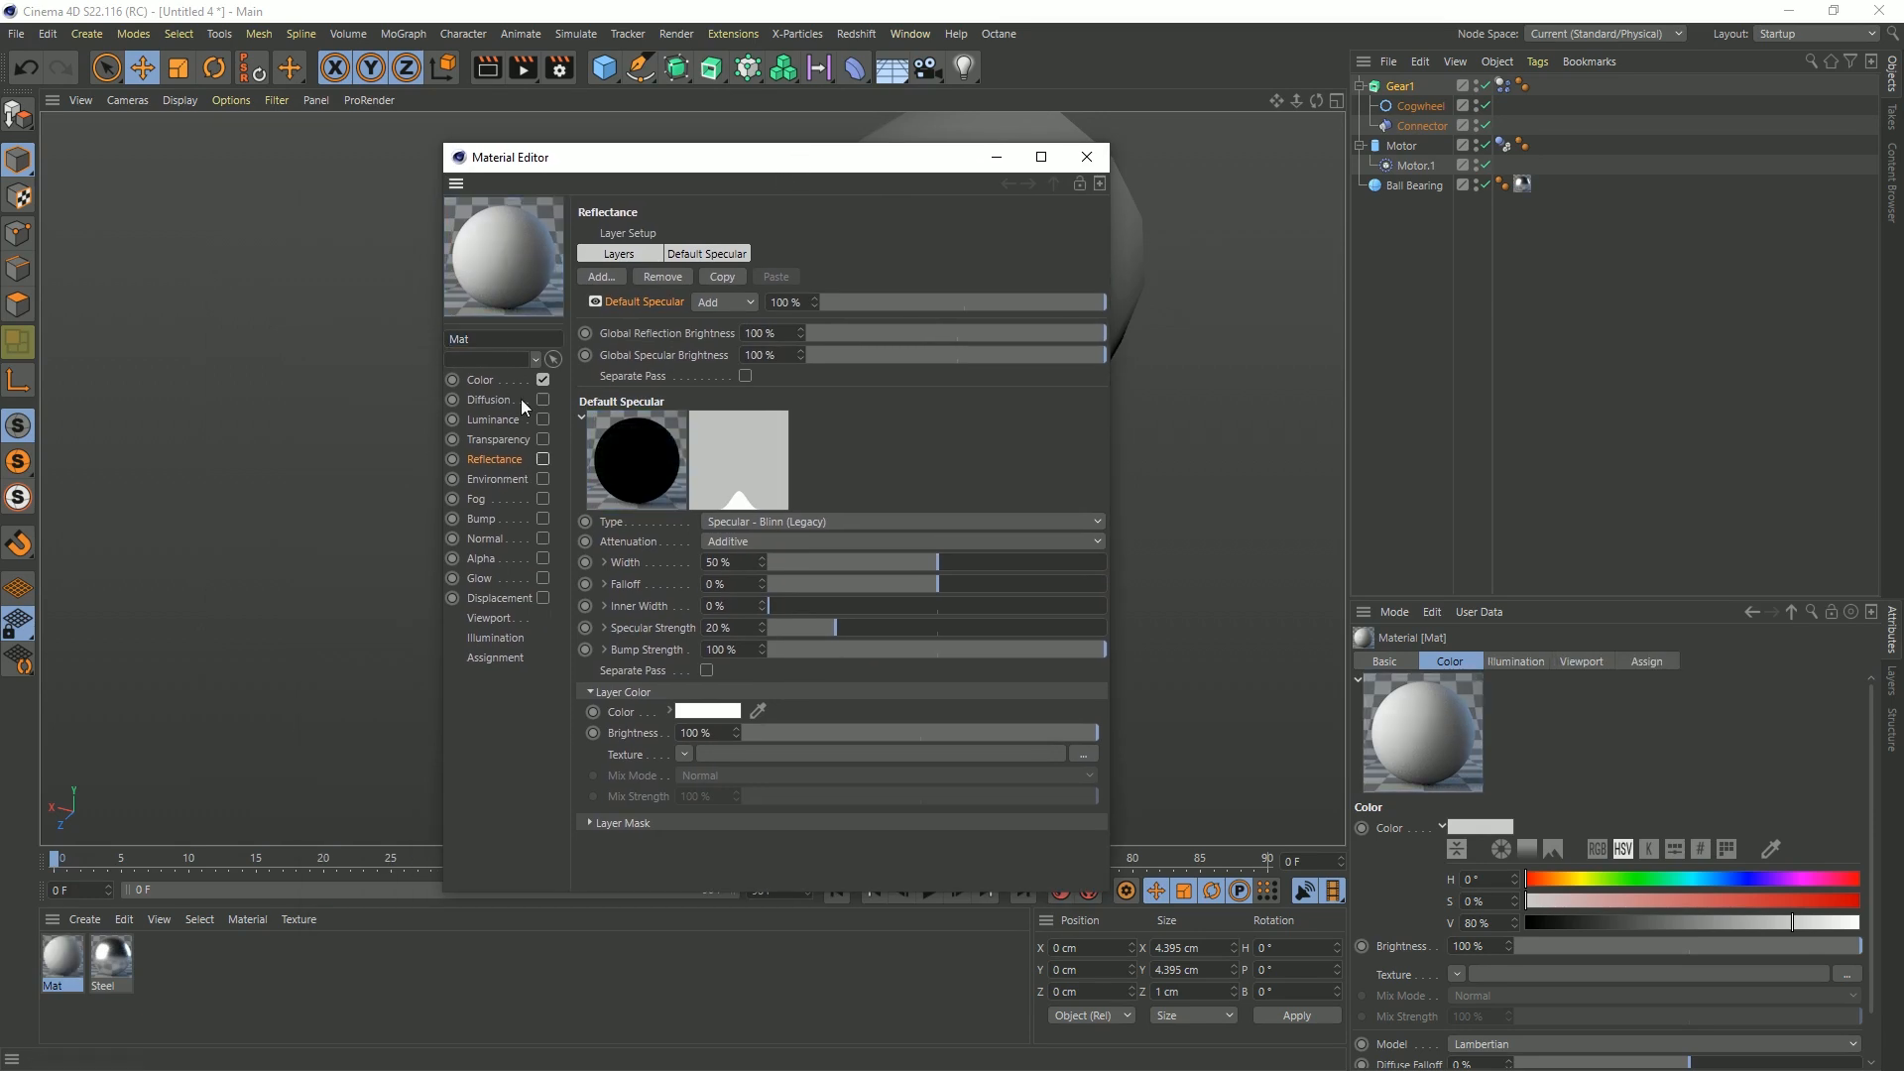
Load a Gradient shader into the new material's Color texture and set its type to 2D - Radial
{"action": "left_click", "coordinate": [486, 380]}
{"action": "left_click", "coordinate": [680, 379]}
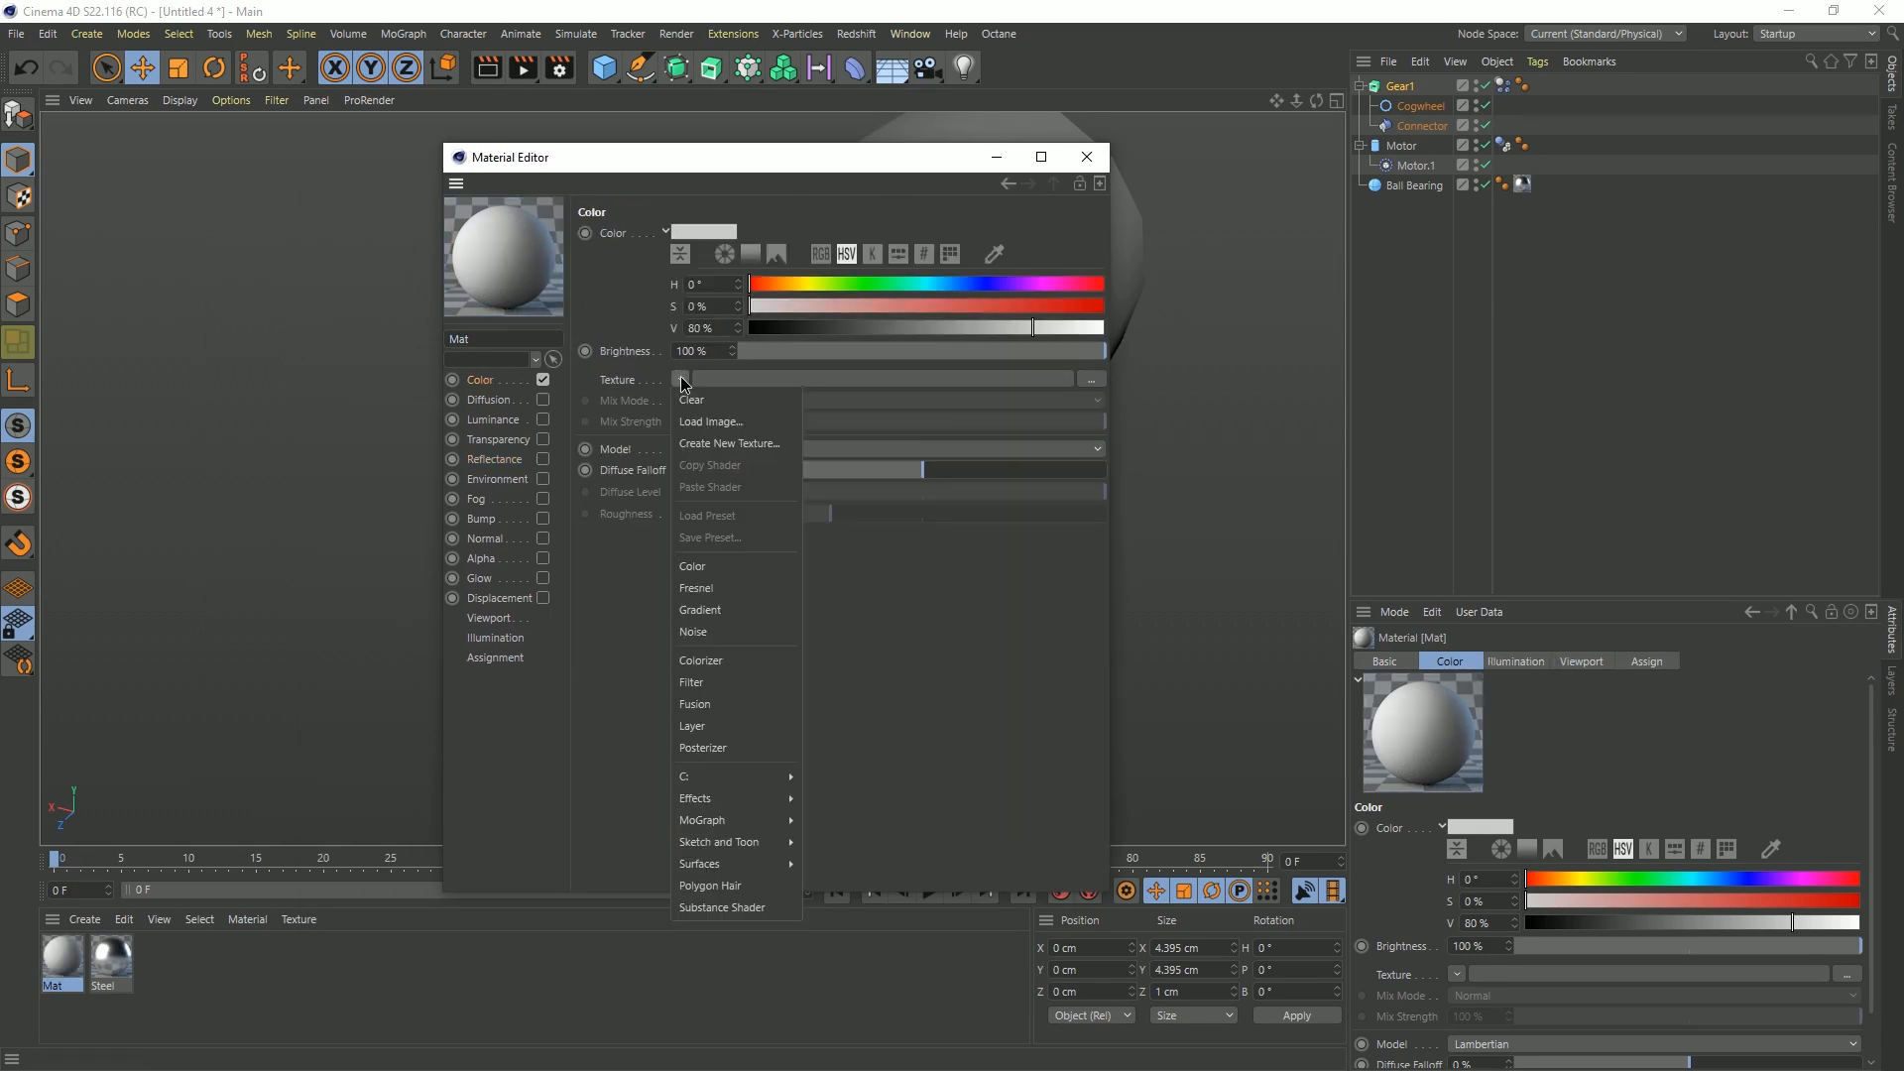
{"action": "left_click", "coordinate": [759, 603]}
{"action": "left_click", "coordinate": [700, 421]}
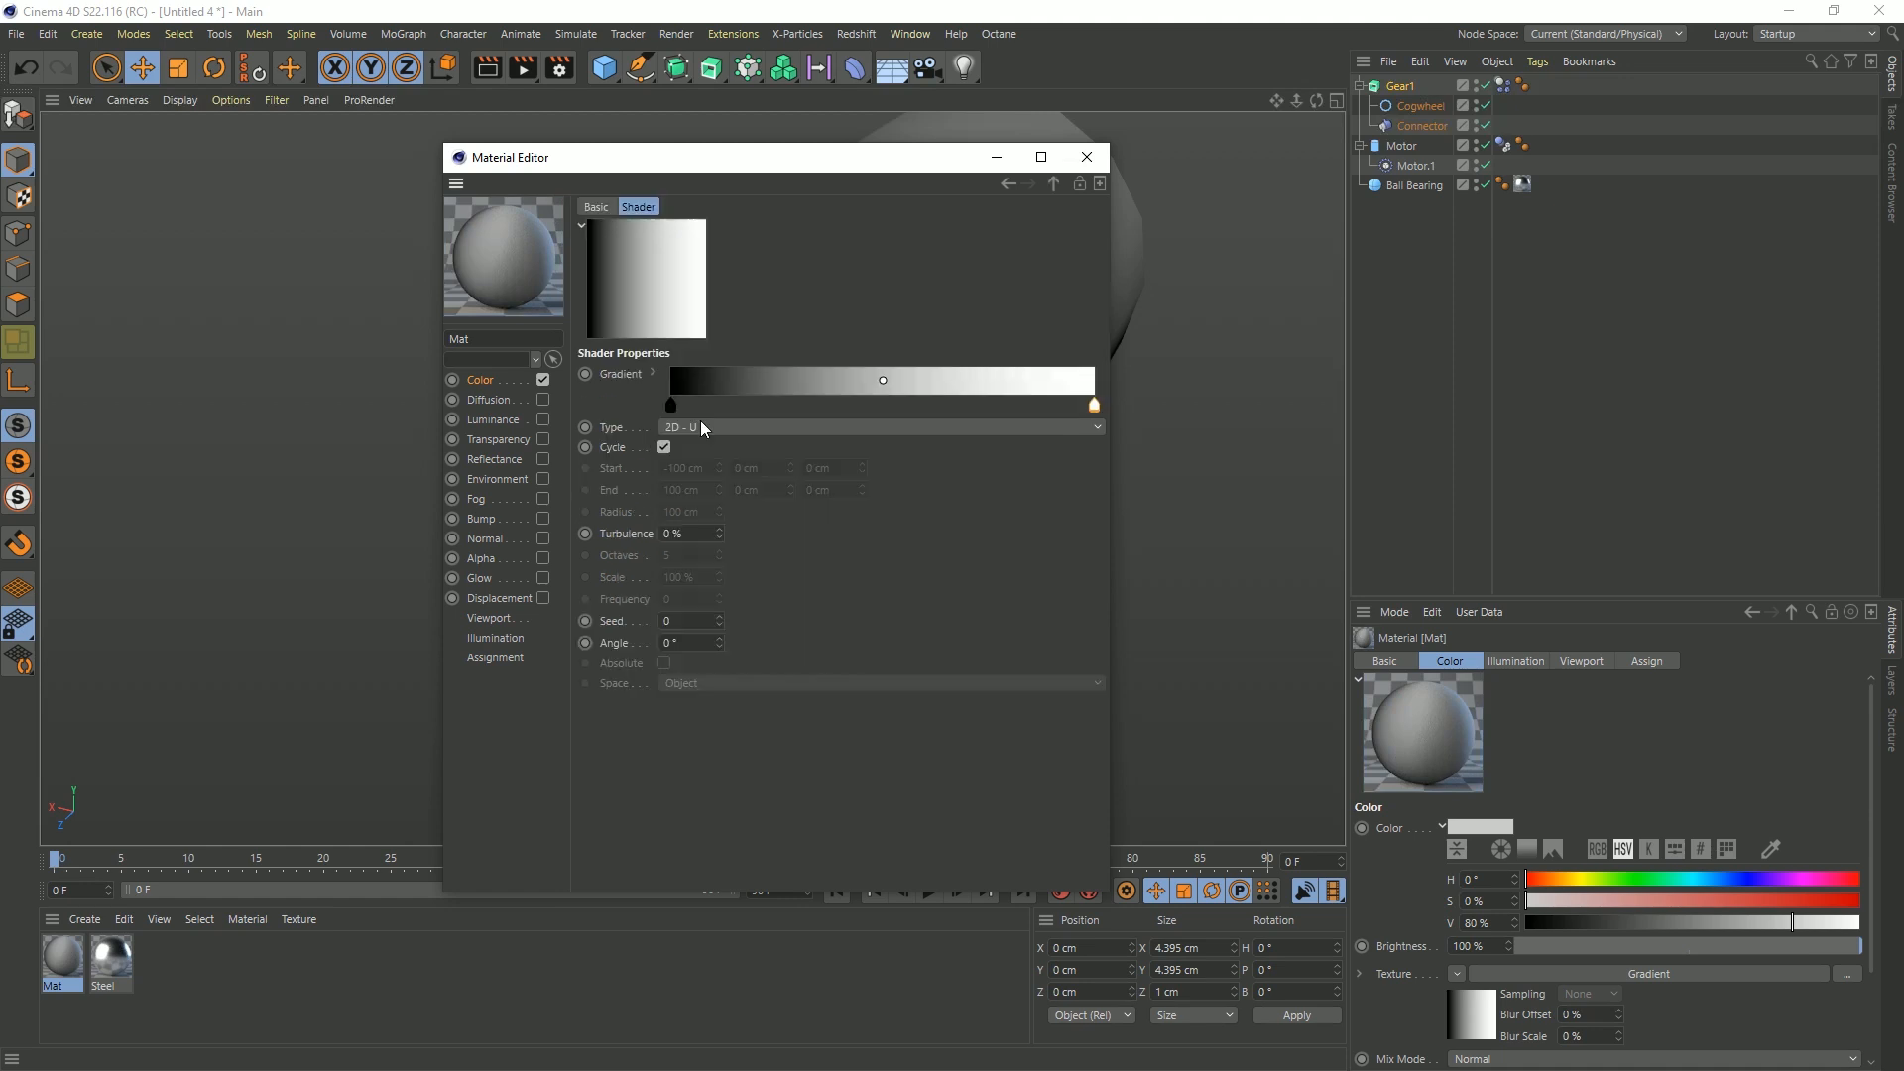
{"action": "left_click", "coordinate": [737, 426]}
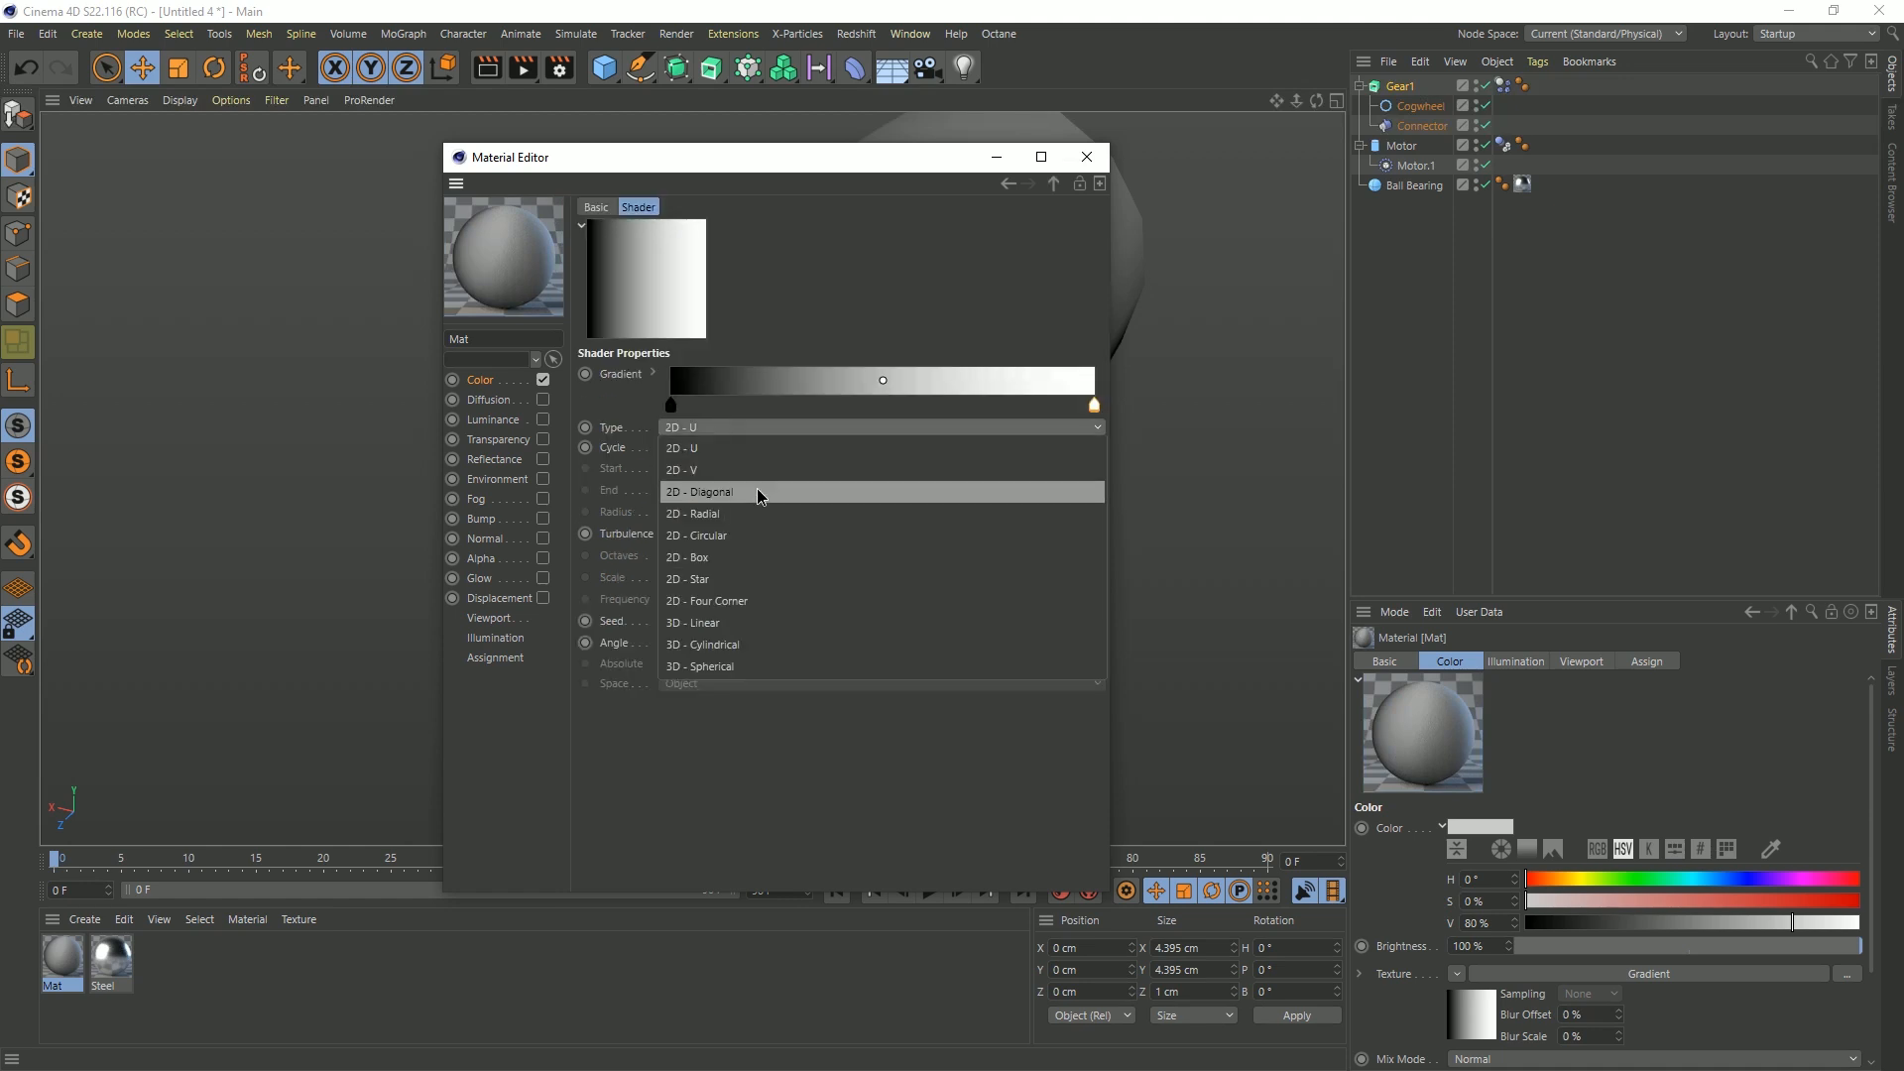
{"action": "left_click", "coordinate": [738, 515]}
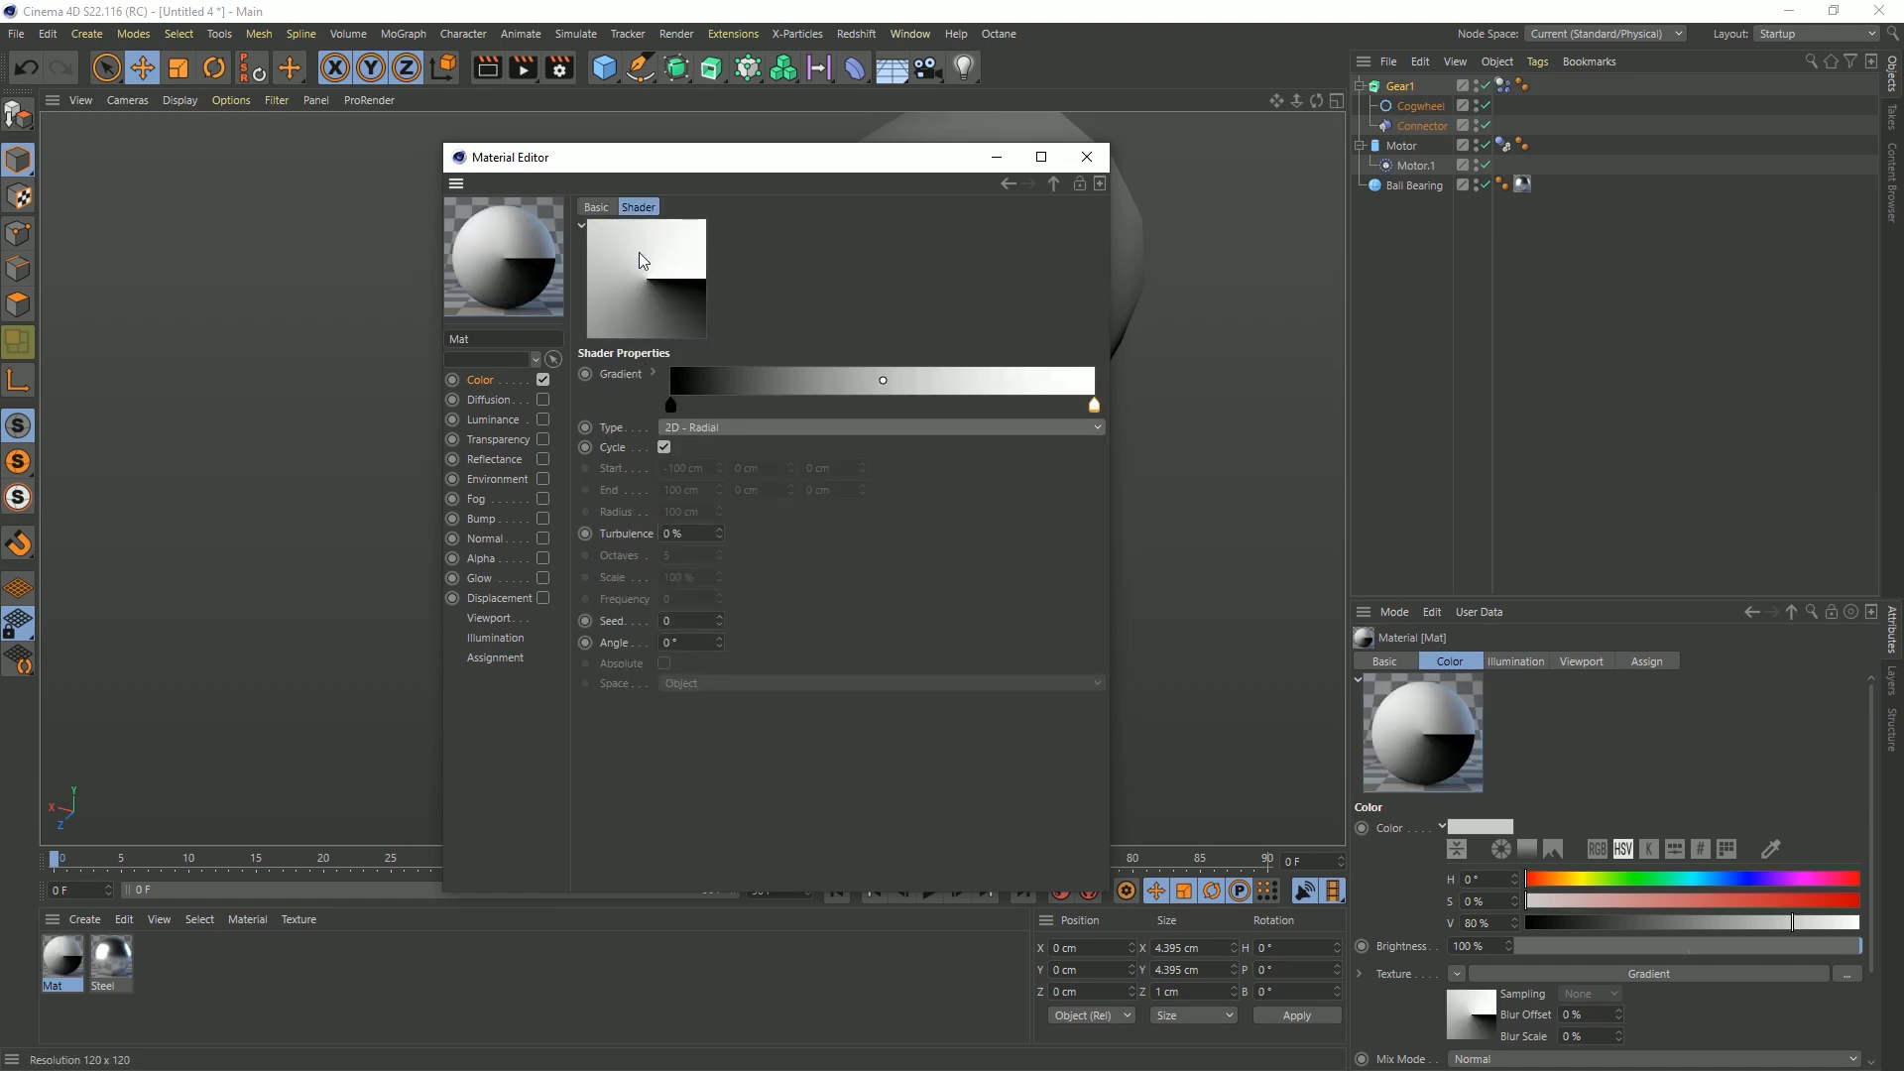
Set the interpolation of the gradient's knots to Step
{"action": "left_click", "coordinate": [671, 407]}
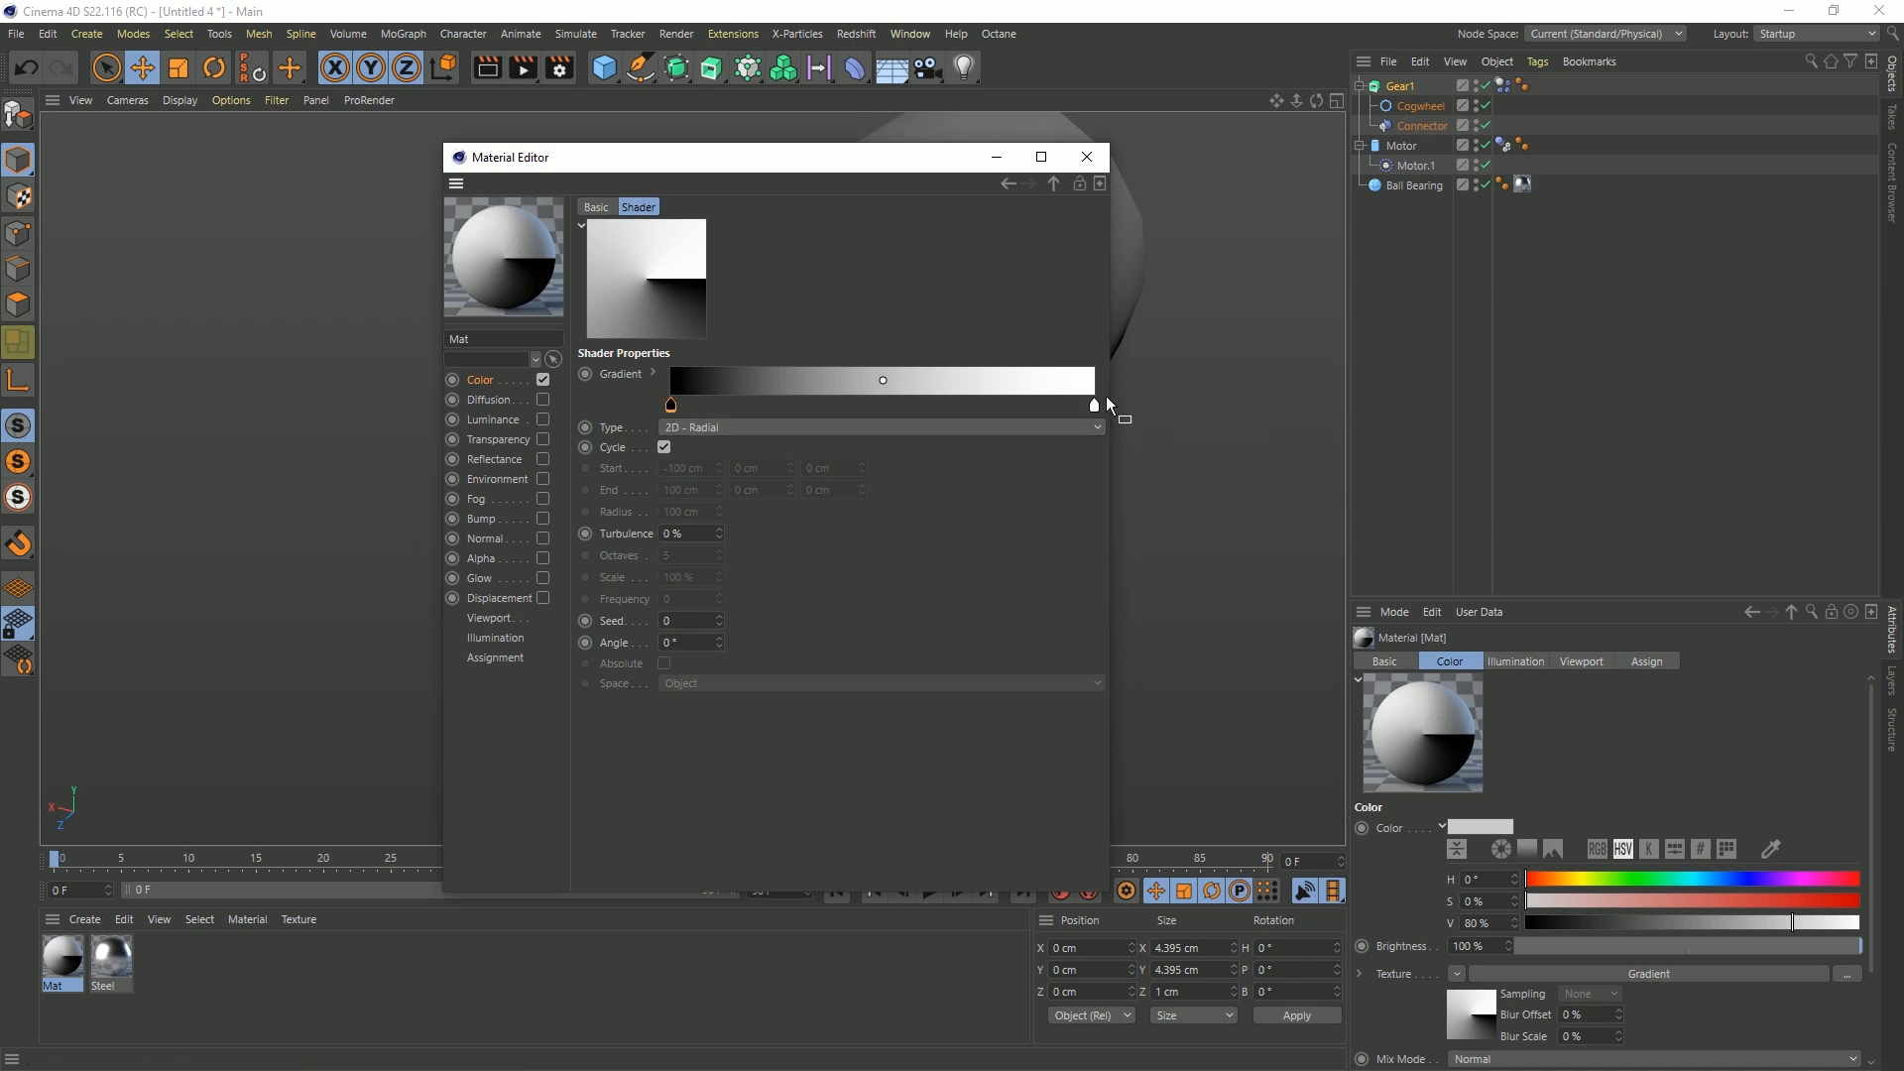
{"action": "left_click", "coordinate": [1094, 408], "text": "shift"}
{"action": "left_click", "coordinate": [653, 376]}
{"action": "left_click", "coordinate": [775, 428]}
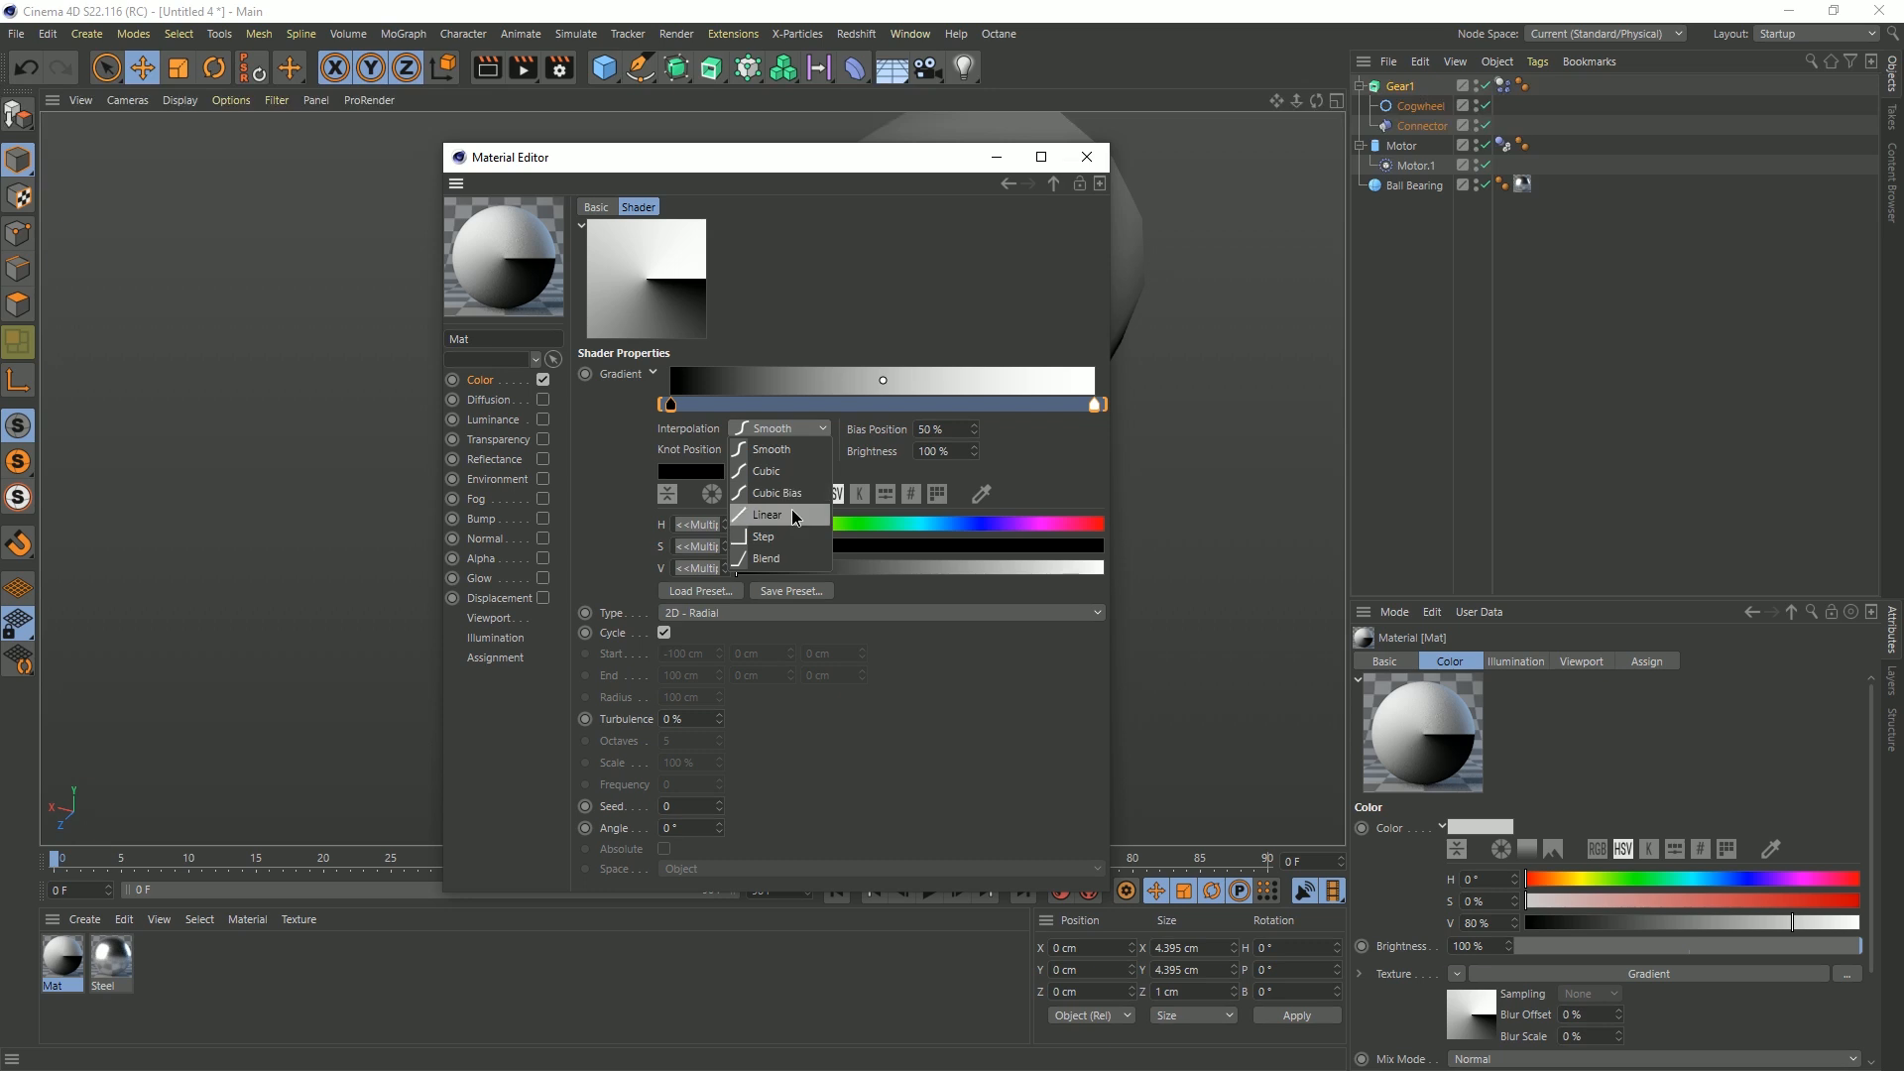
{"action": "left_click", "coordinate": [784, 537]}
Shift the white gradient knot close to the black start and add a black knot at 97.424 %, forming a narrow black wedge
{"action": "left_click_drag", "start_coordinate": [1097, 408], "coordinate": [692, 406]}
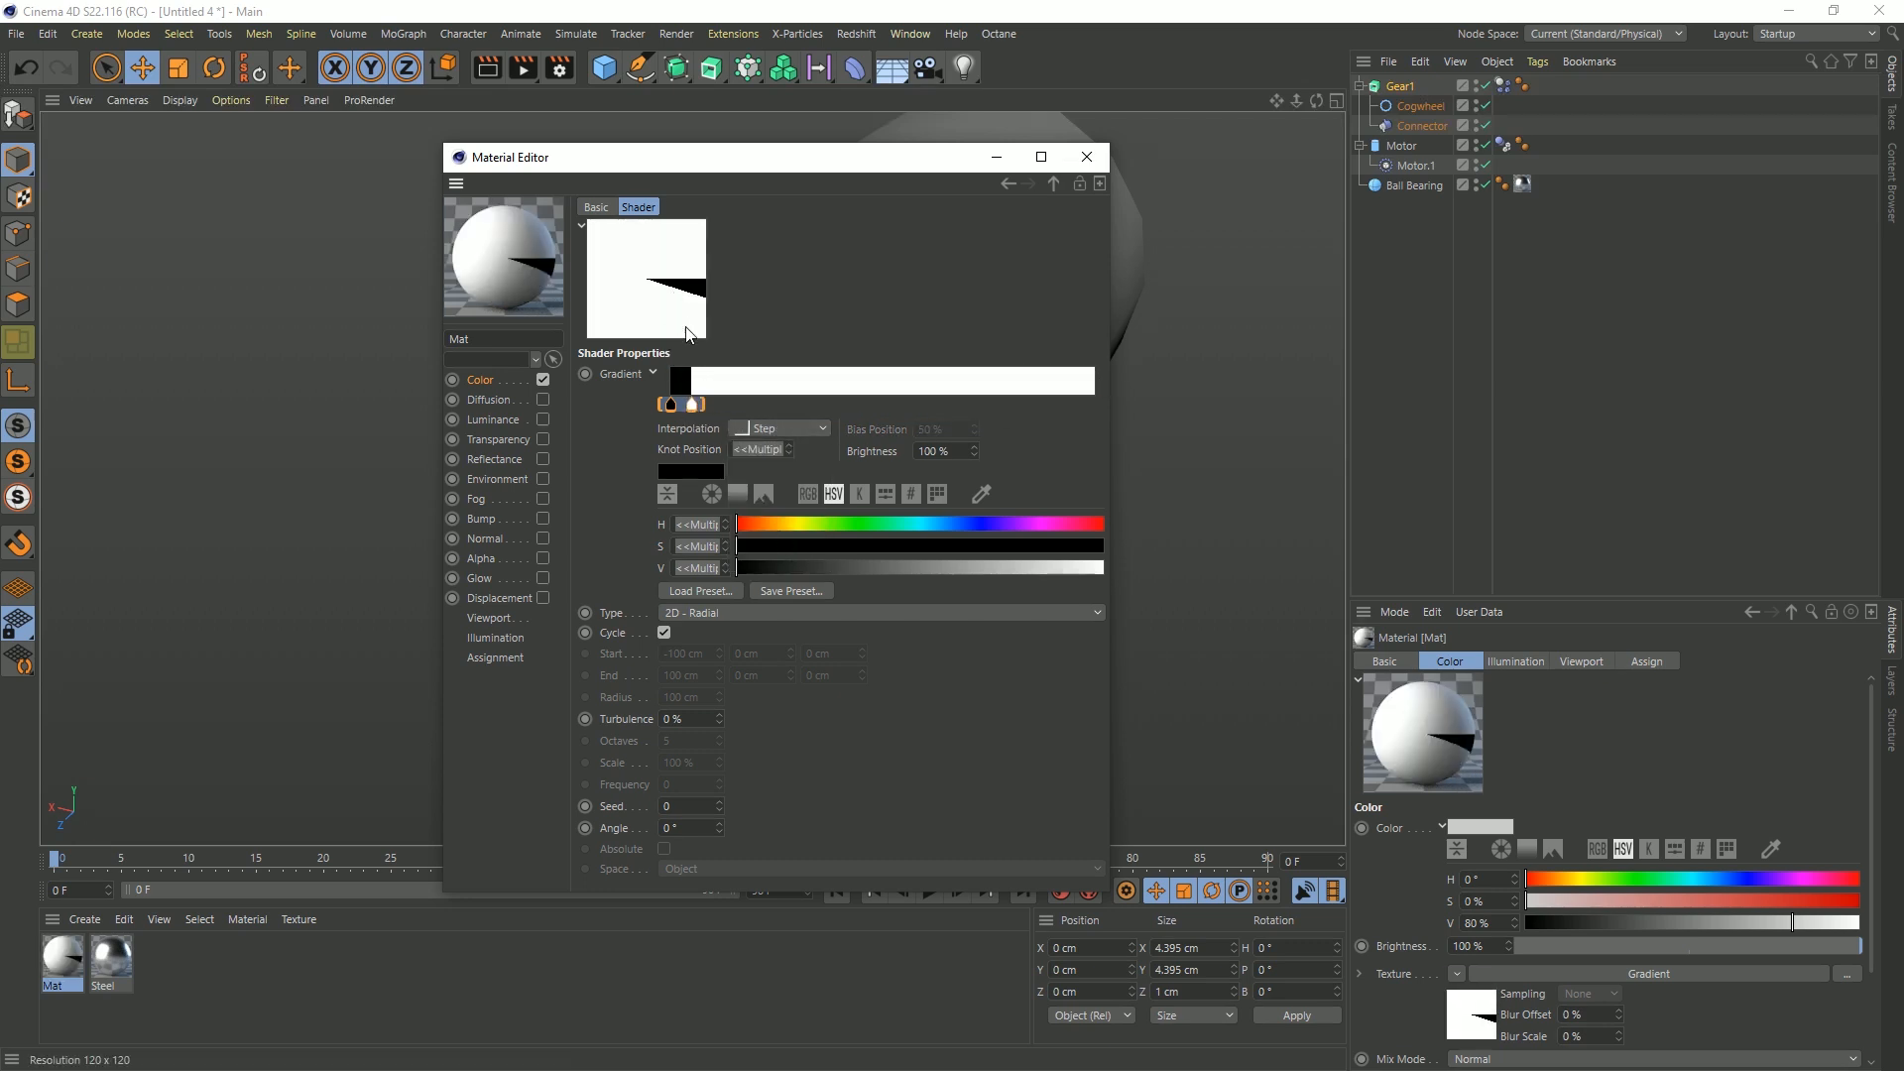
{"action": "left_click_drag", "start_coordinate": [672, 402], "coordinate": [1086, 405]}
{"action": "left_click", "coordinate": [676, 404]}
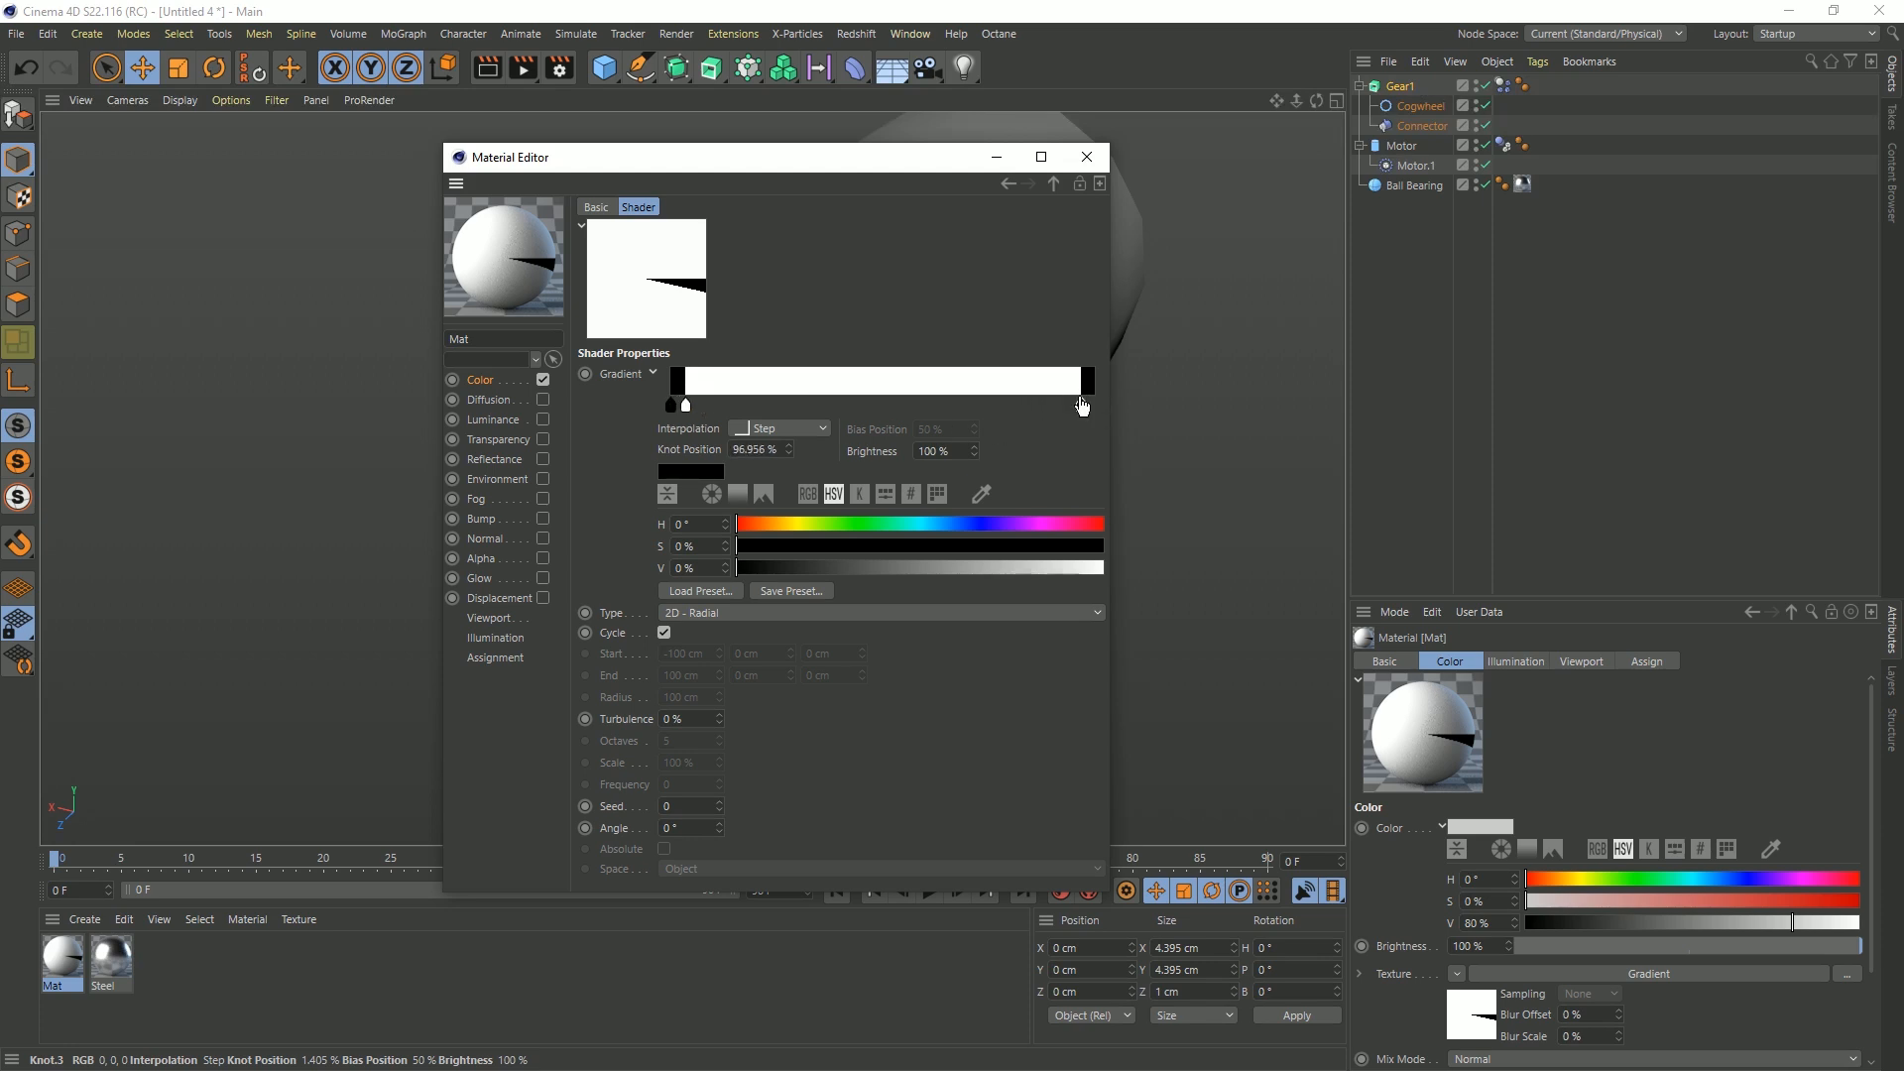
{"action": "left_click_drag", "start_coordinate": [1083, 410], "coordinate": [1085, 415]}
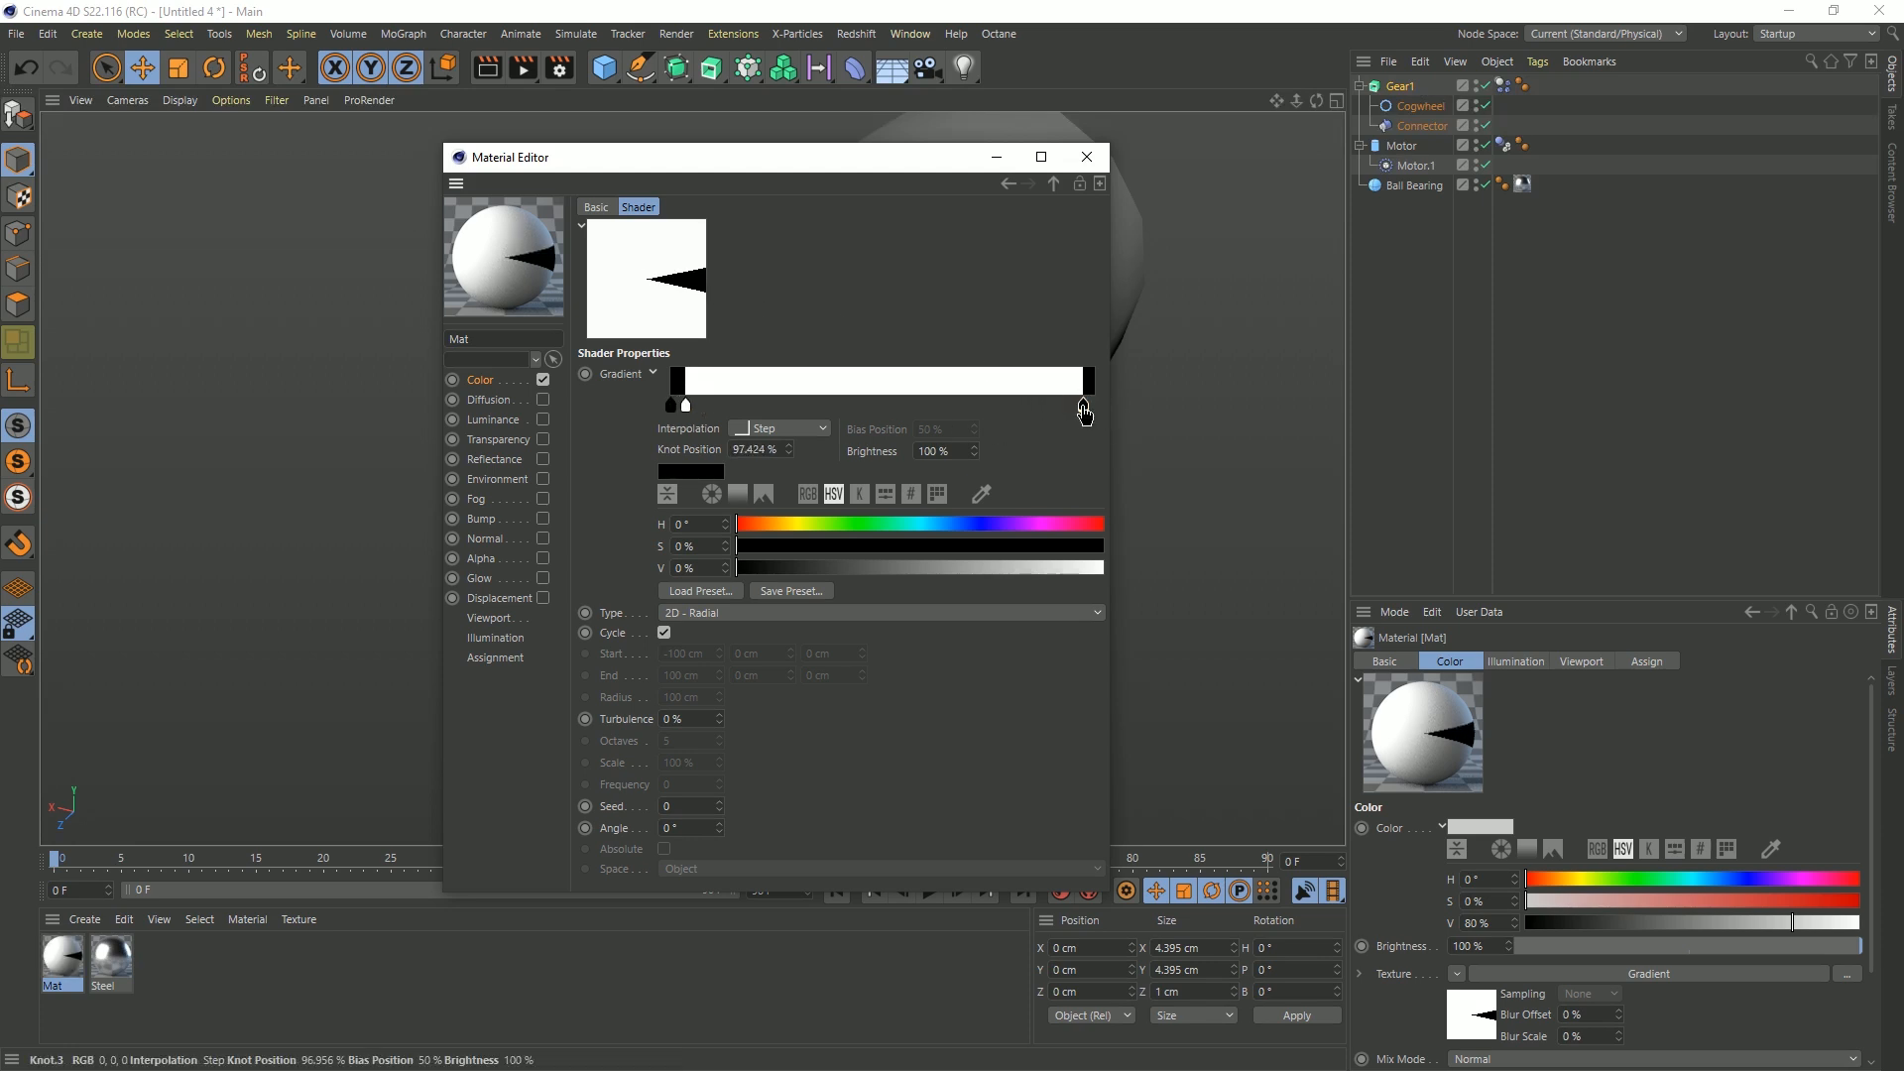
{"action": "left_click", "coordinate": [1087, 156]}
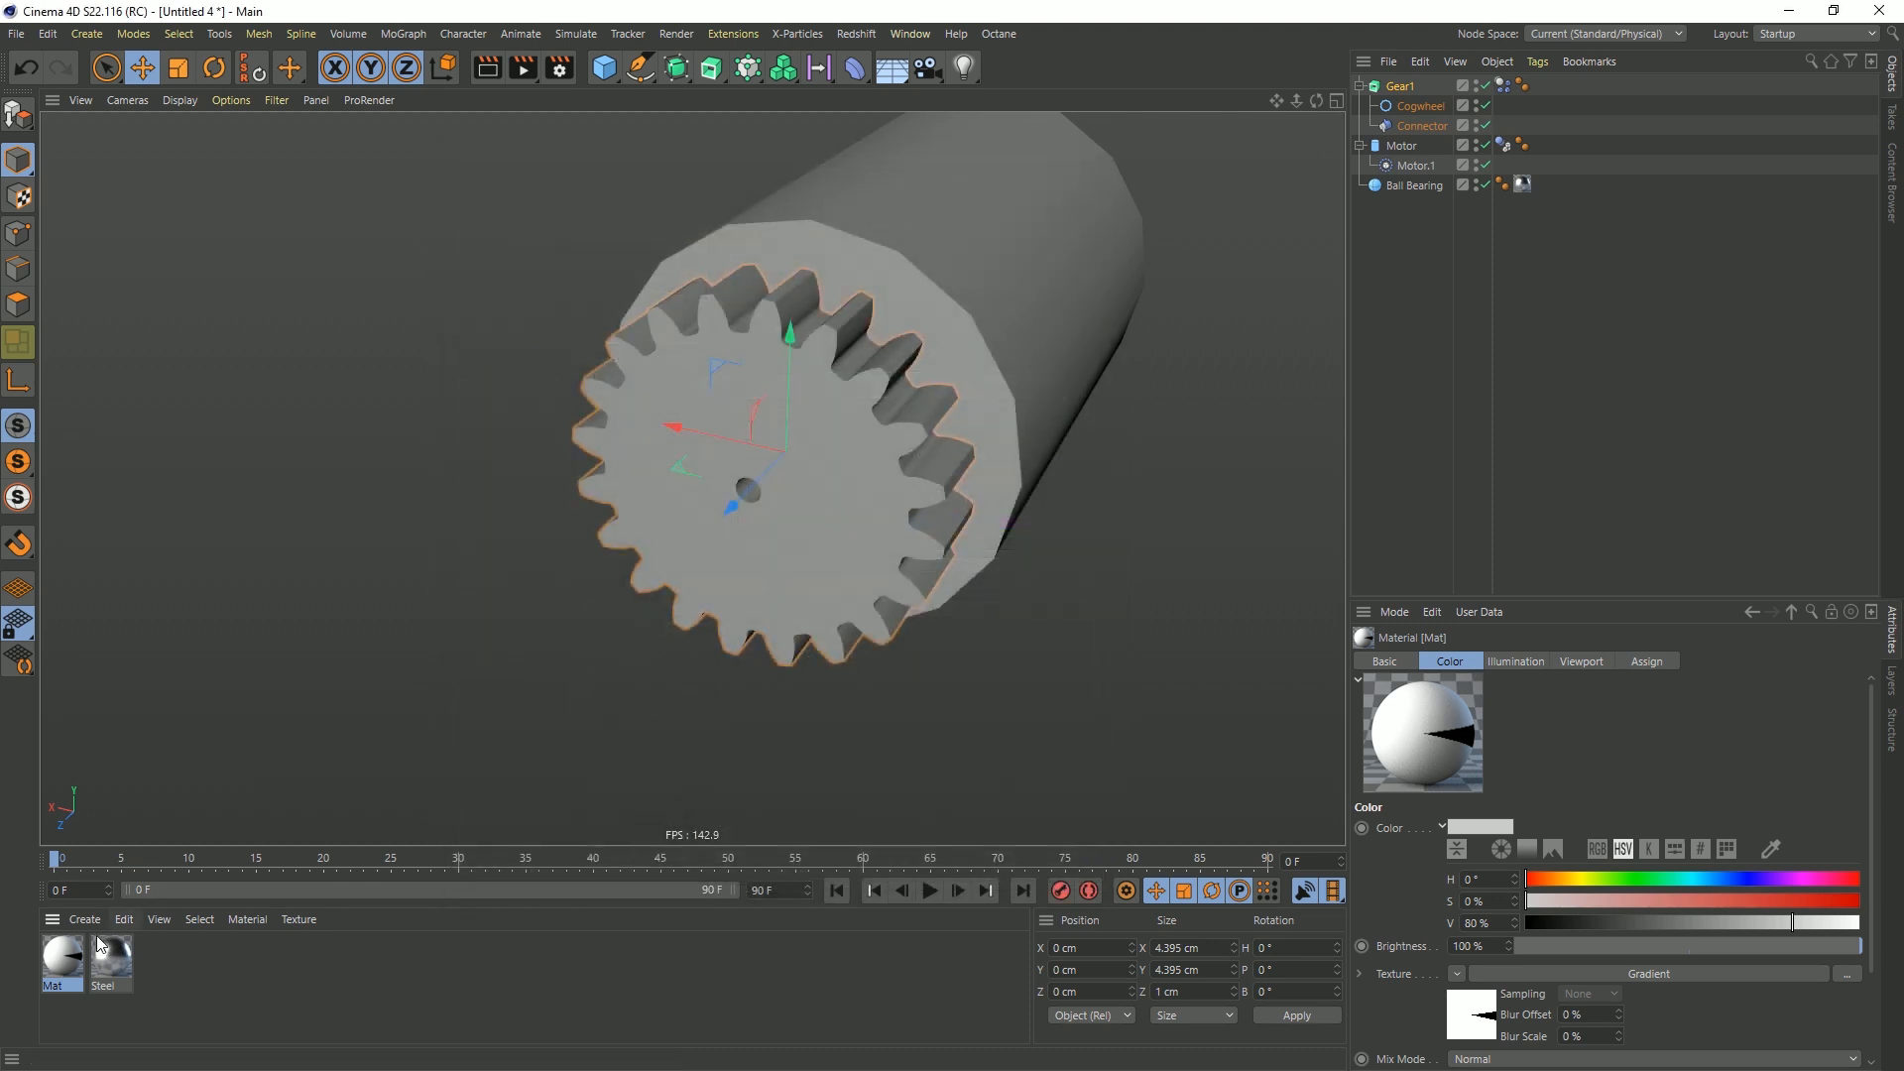
Apply the wedge material to Gear1 and play the simulation to see the gear's rotation
{"action": "left_click_drag", "start_coordinate": [63, 958], "coordinate": [695, 362]}
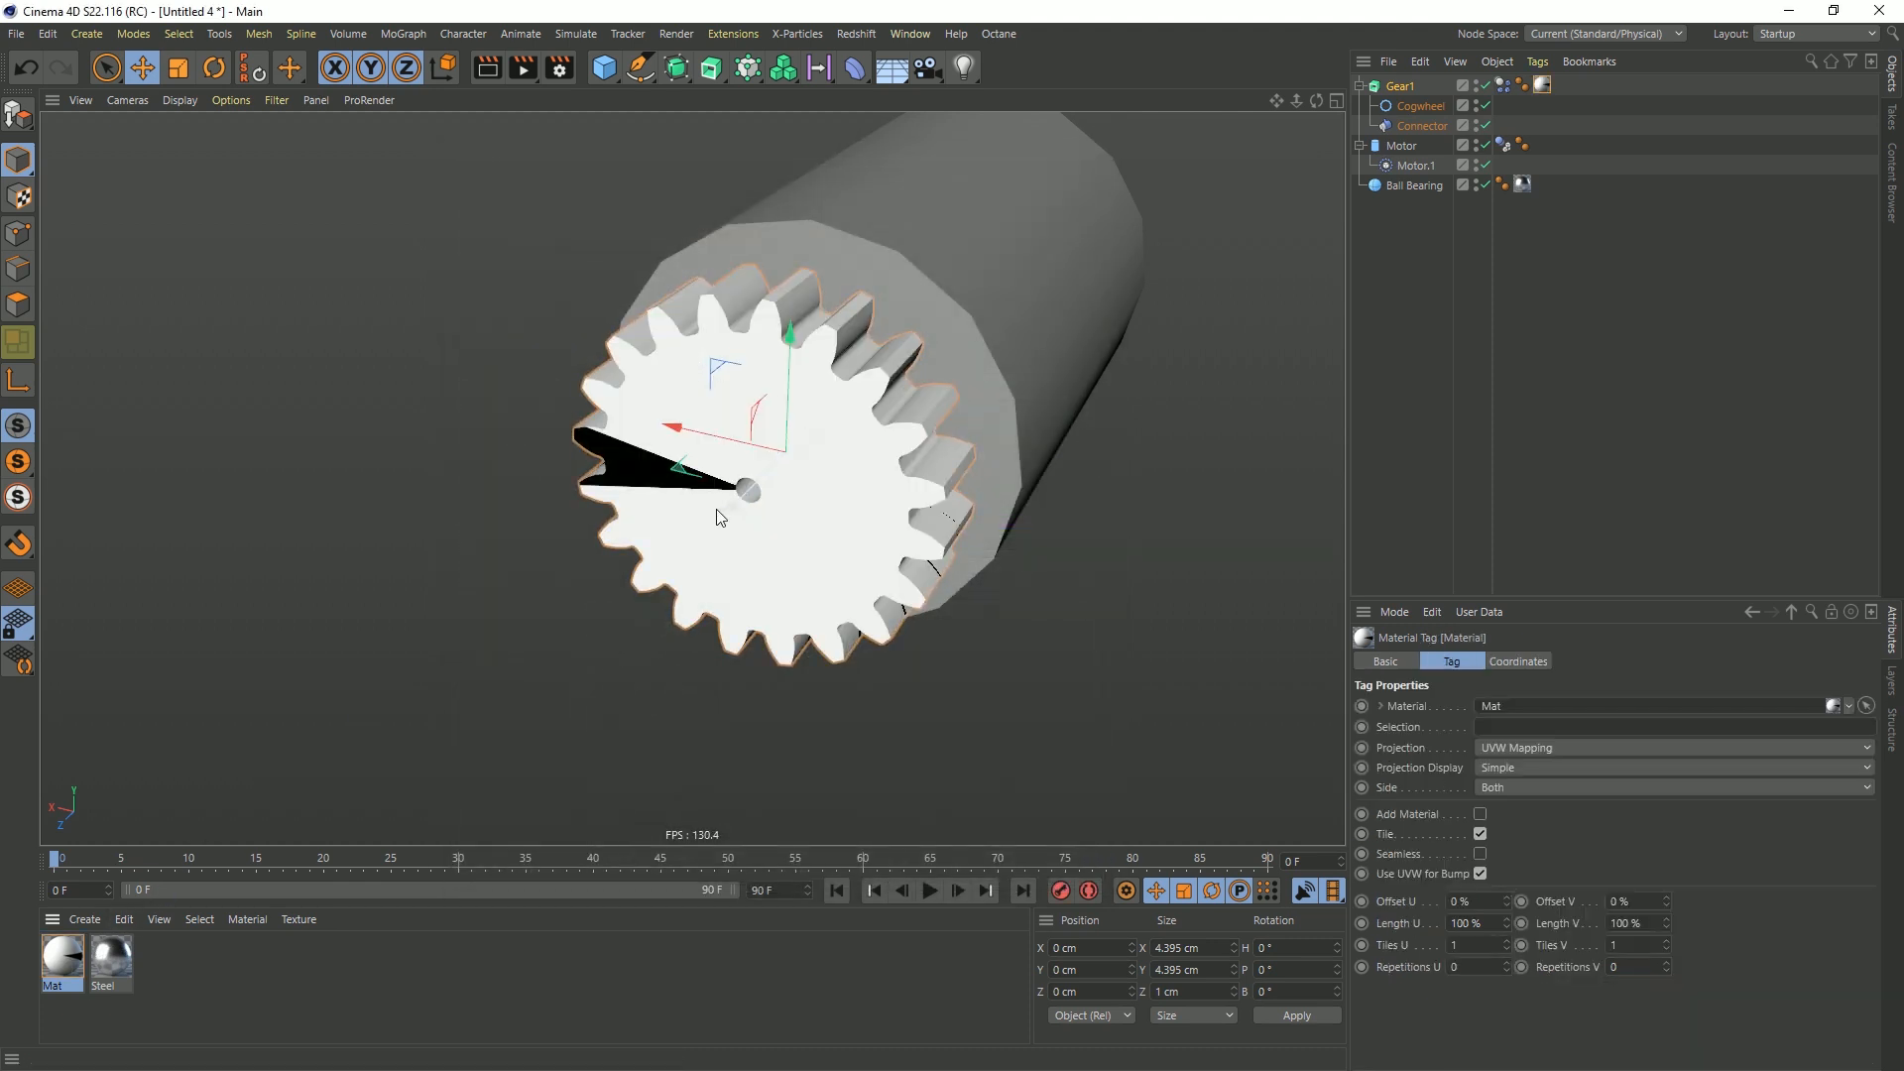
{"action": "left_click", "coordinate": [929, 890]}
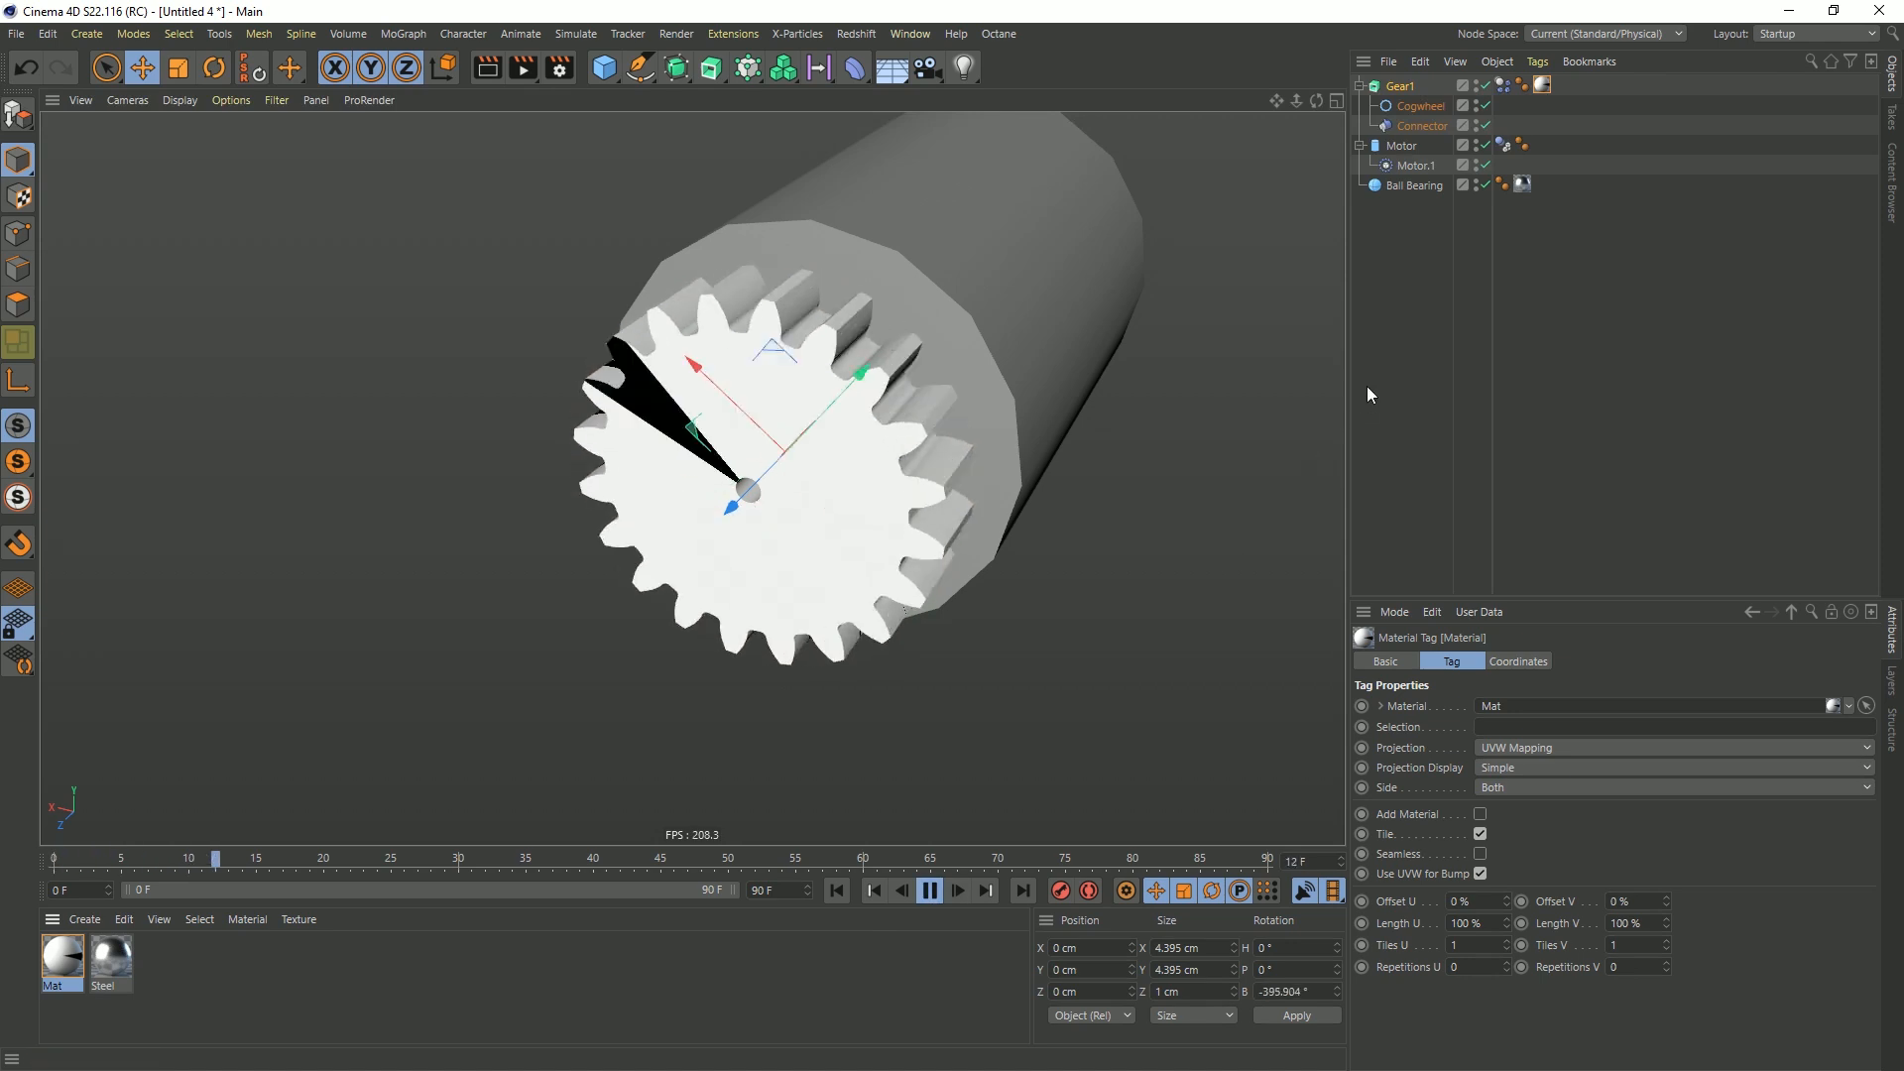
Rewind the simulation to the first frame and save the scene as [5a]Gears_Spheres.c4d
{"action": "left_click", "coordinate": [1369, 394]}
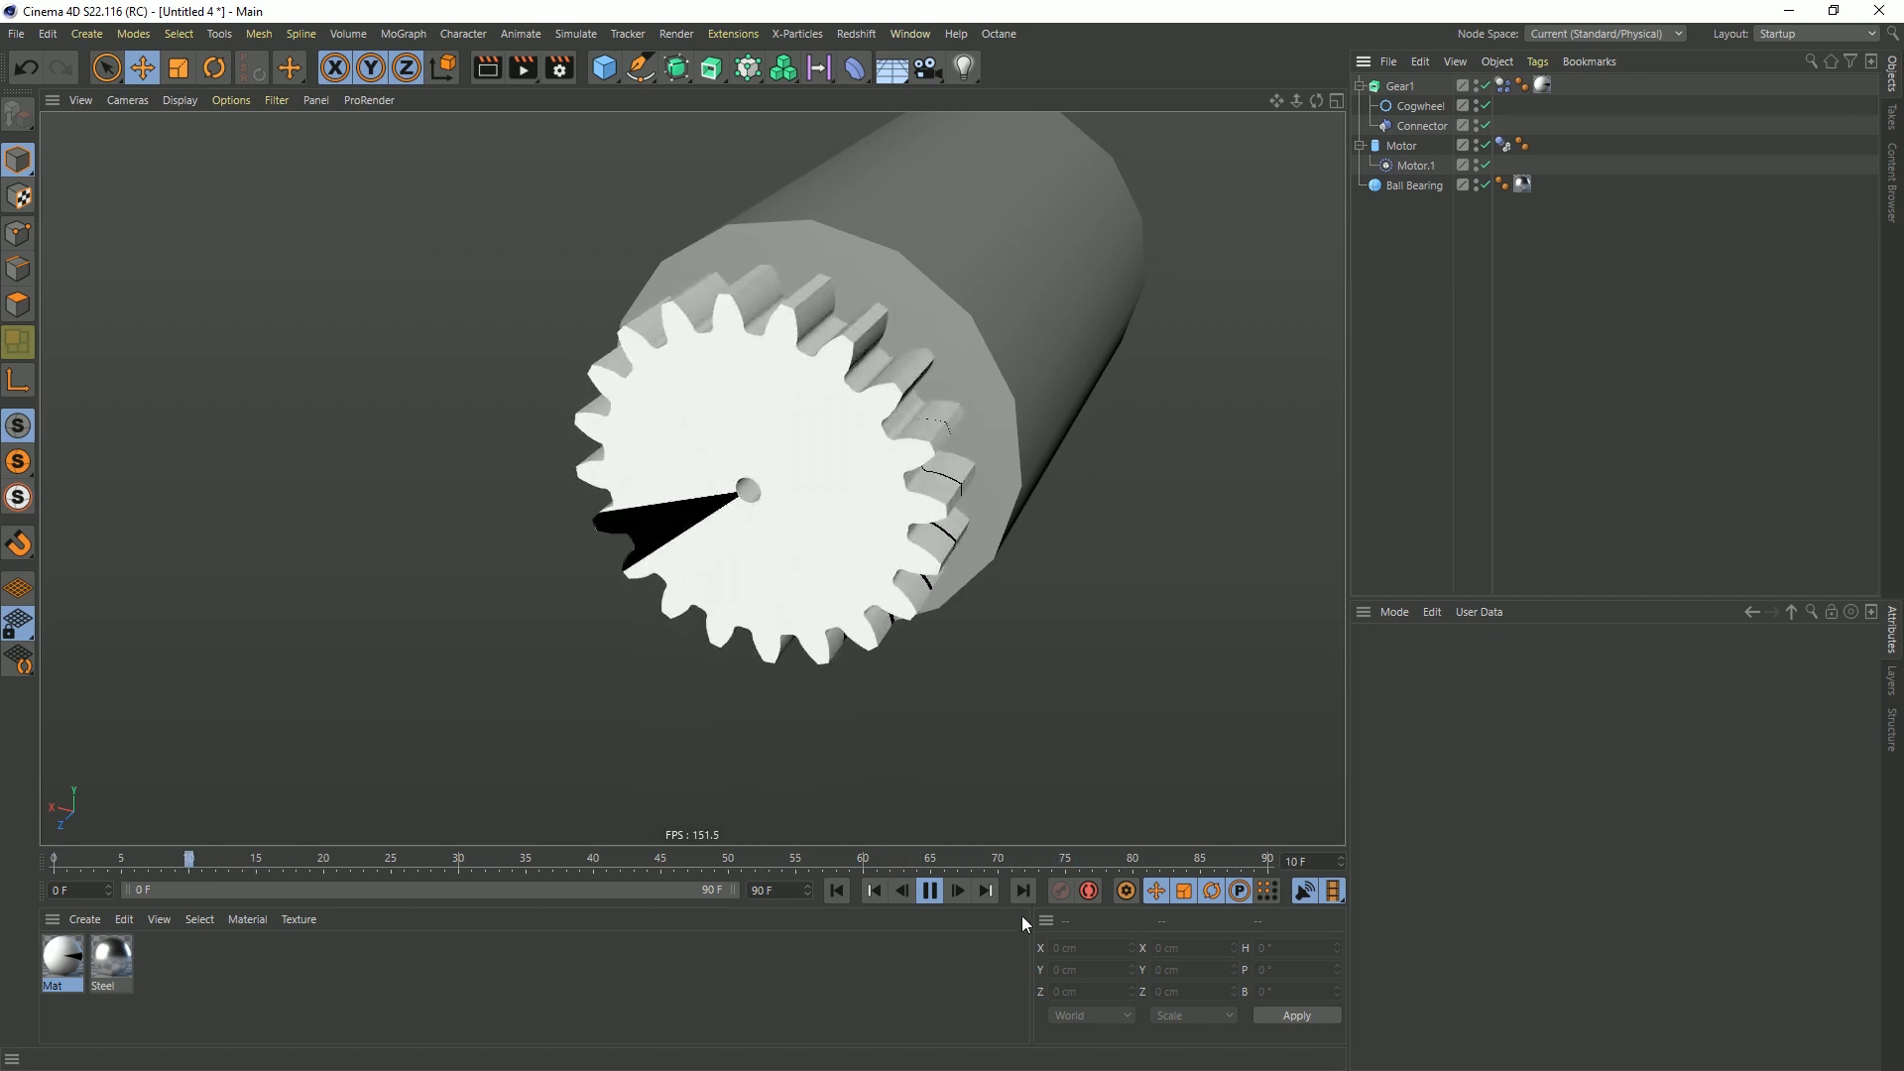
{"action": "left_click", "coordinate": [843, 887]}
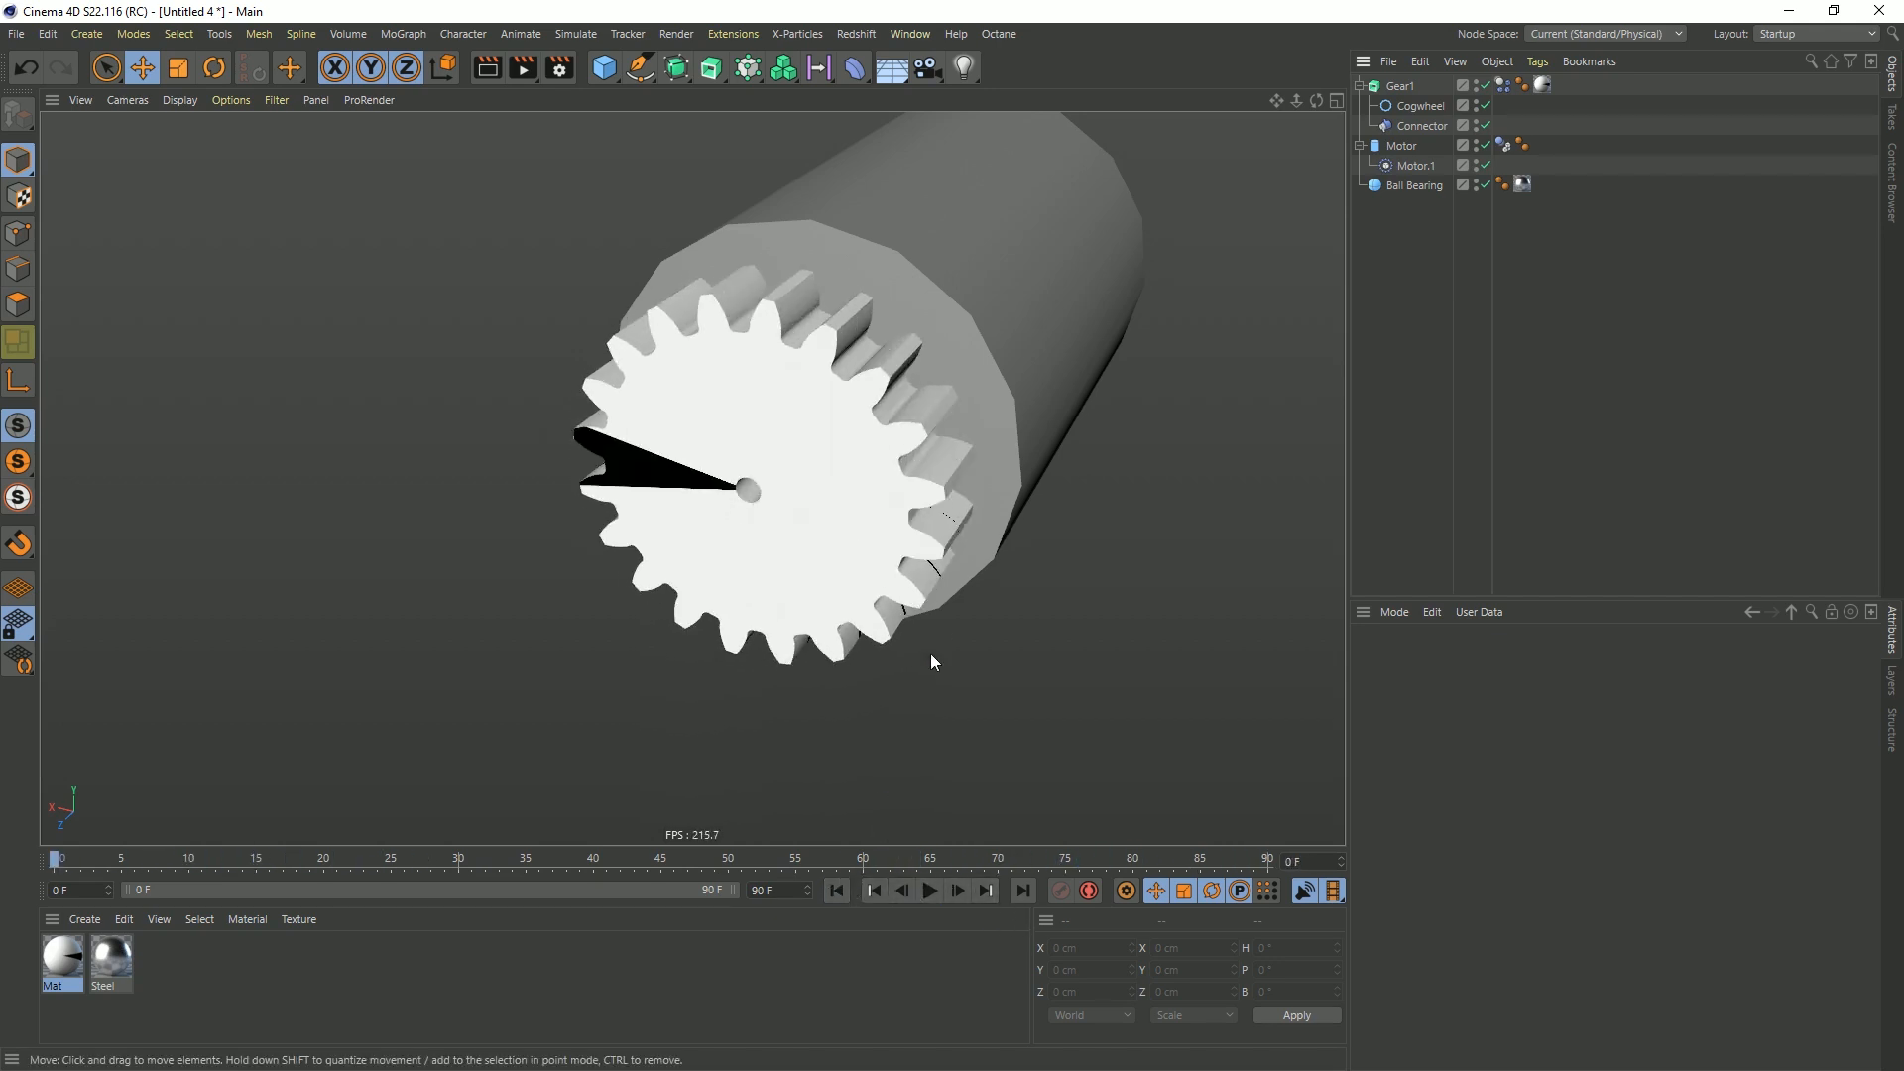
{"action": "key", "text": "ctrl+s"}
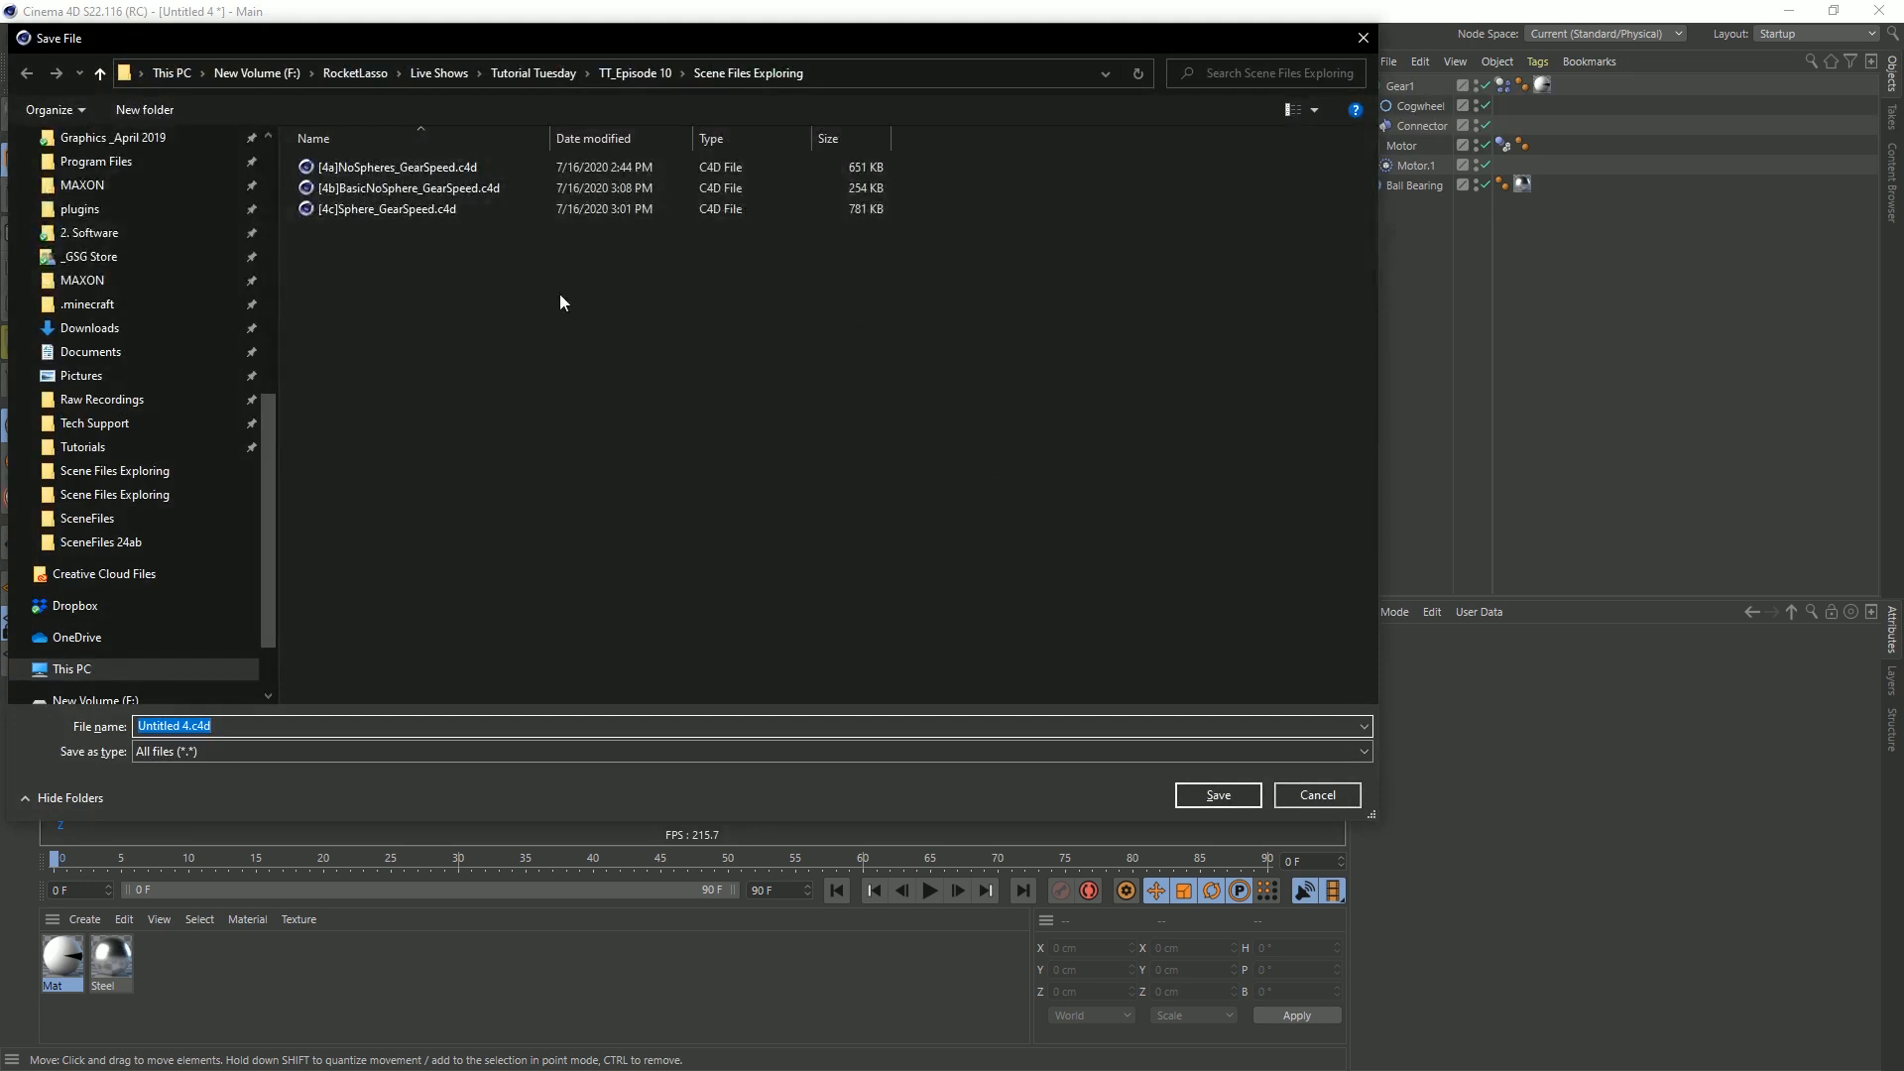
{"action": "left_click", "coordinate": [156, 725]}
{"action": "left_click_drag", "start_coordinate": [189, 727], "coordinate": [54, 712]}
{"action": "type", "text": "[5a]"}
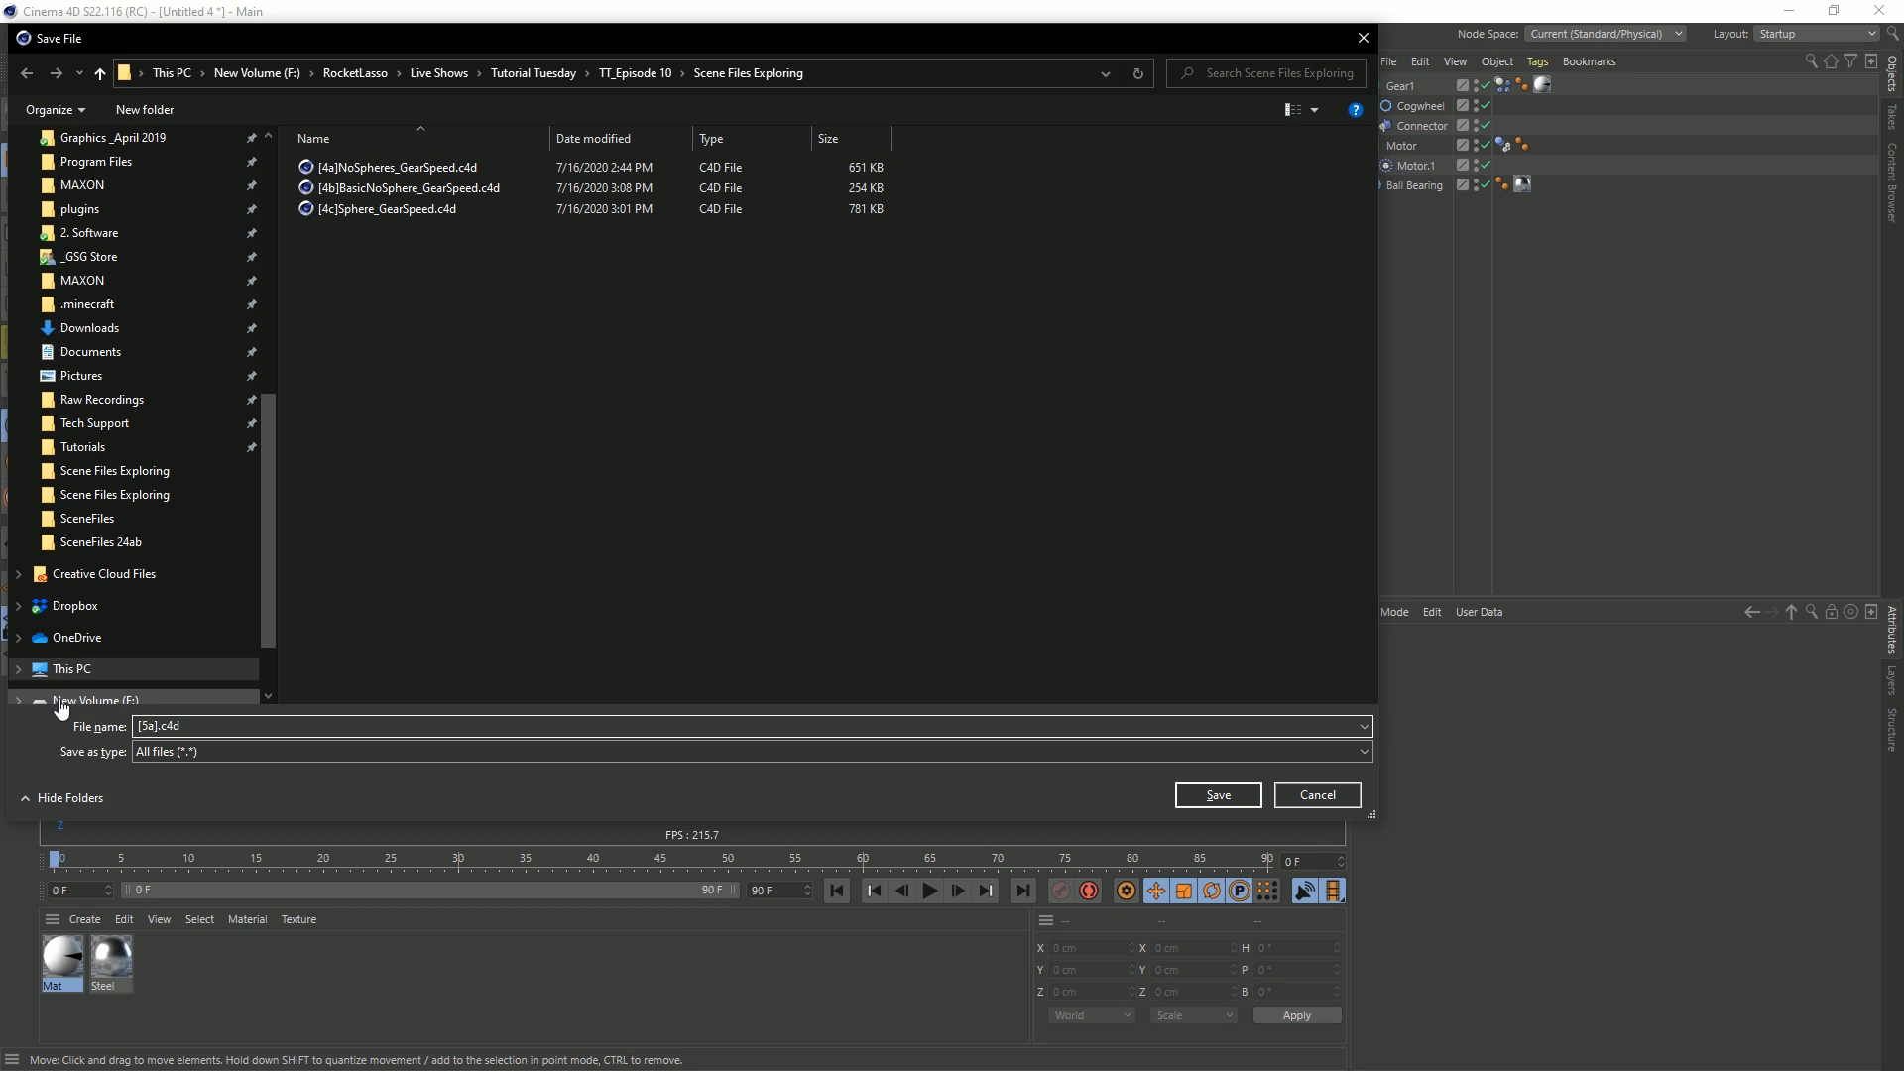
{"action": "type", "text": "Gears_Spheres"}
{"action": "key", "text": "Return"}
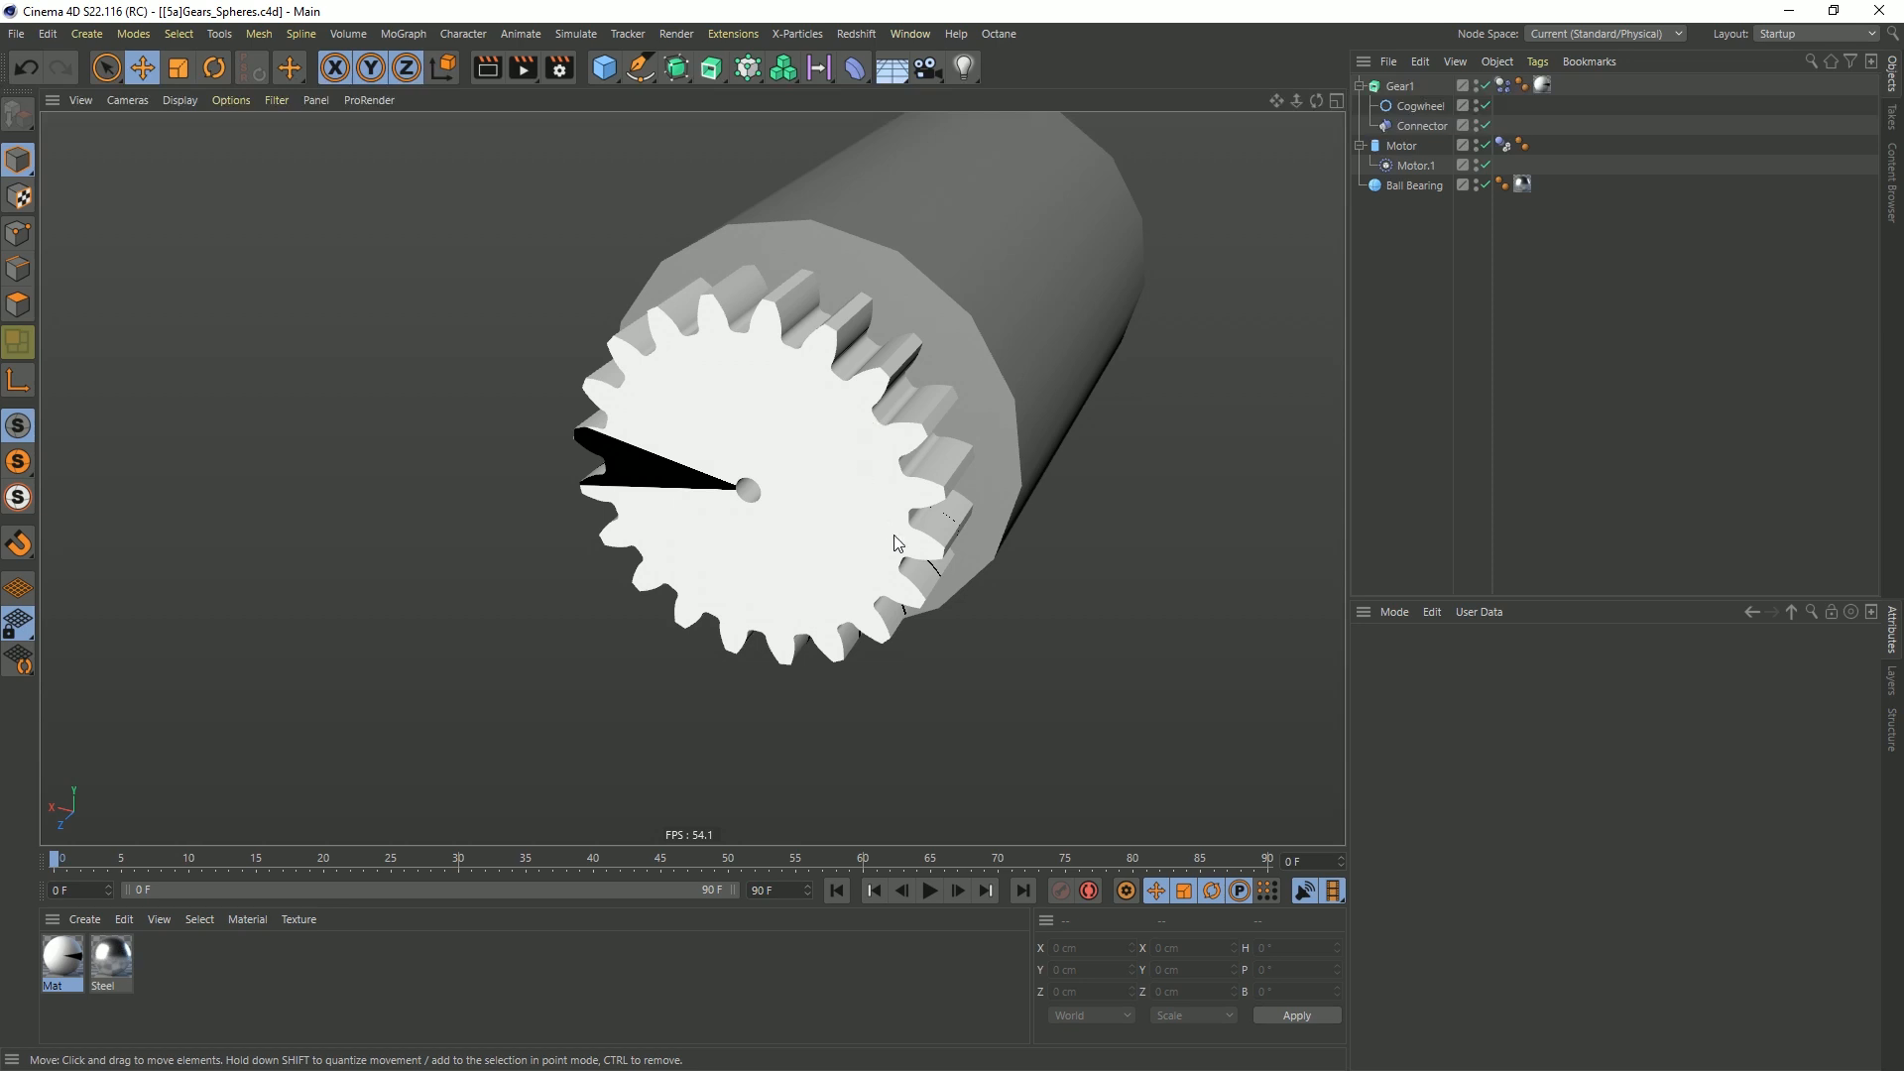
Set Motor.1's angular target speed to 10° and its torque to 1000, and play the simulation
{"action": "mouse_move", "coordinate": [881, 453]}
{"action": "left_mouse_down", "text": "alt"}
{"action": "mouse_move", "coordinate": [824, 391]}
{"action": "mouse_move", "coordinate": [787, 469]}
{"action": "left_mouse_up", "text": "alt"}
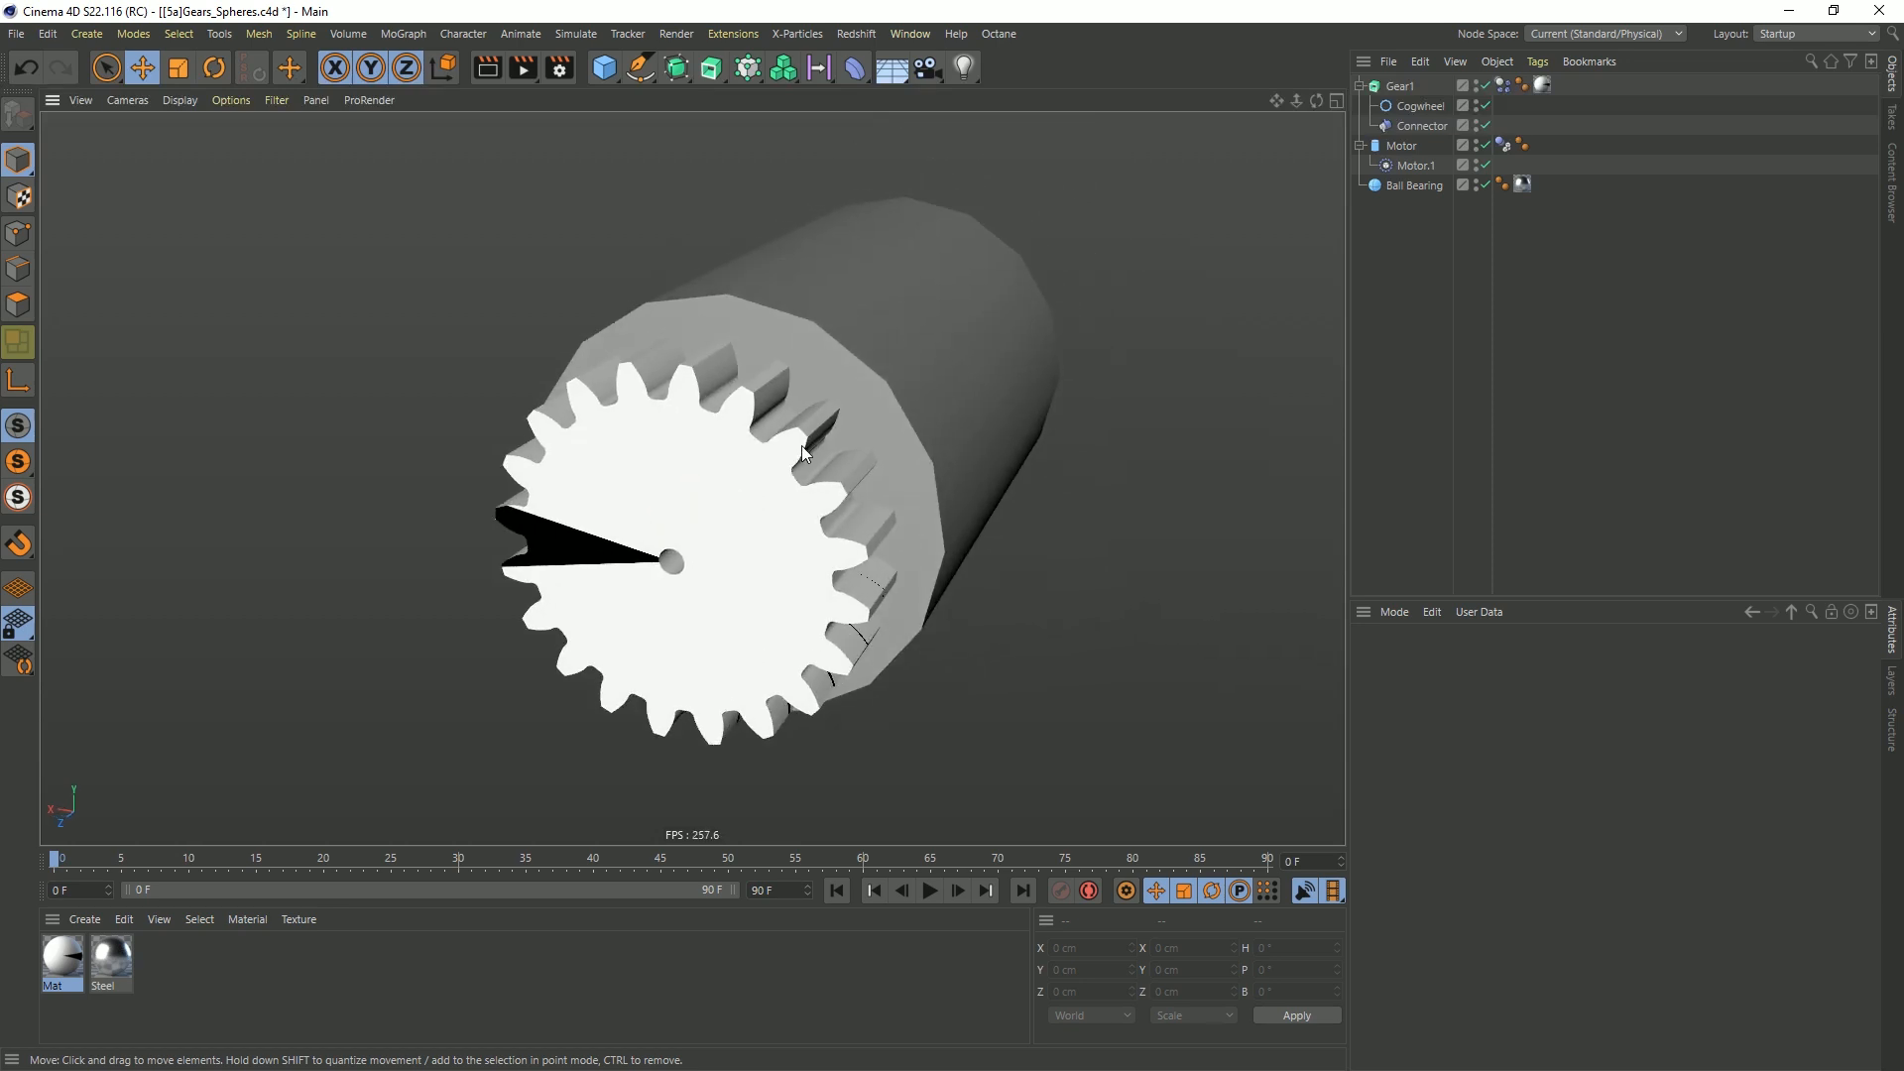
{"action": "left_click", "coordinate": [1413, 168]}
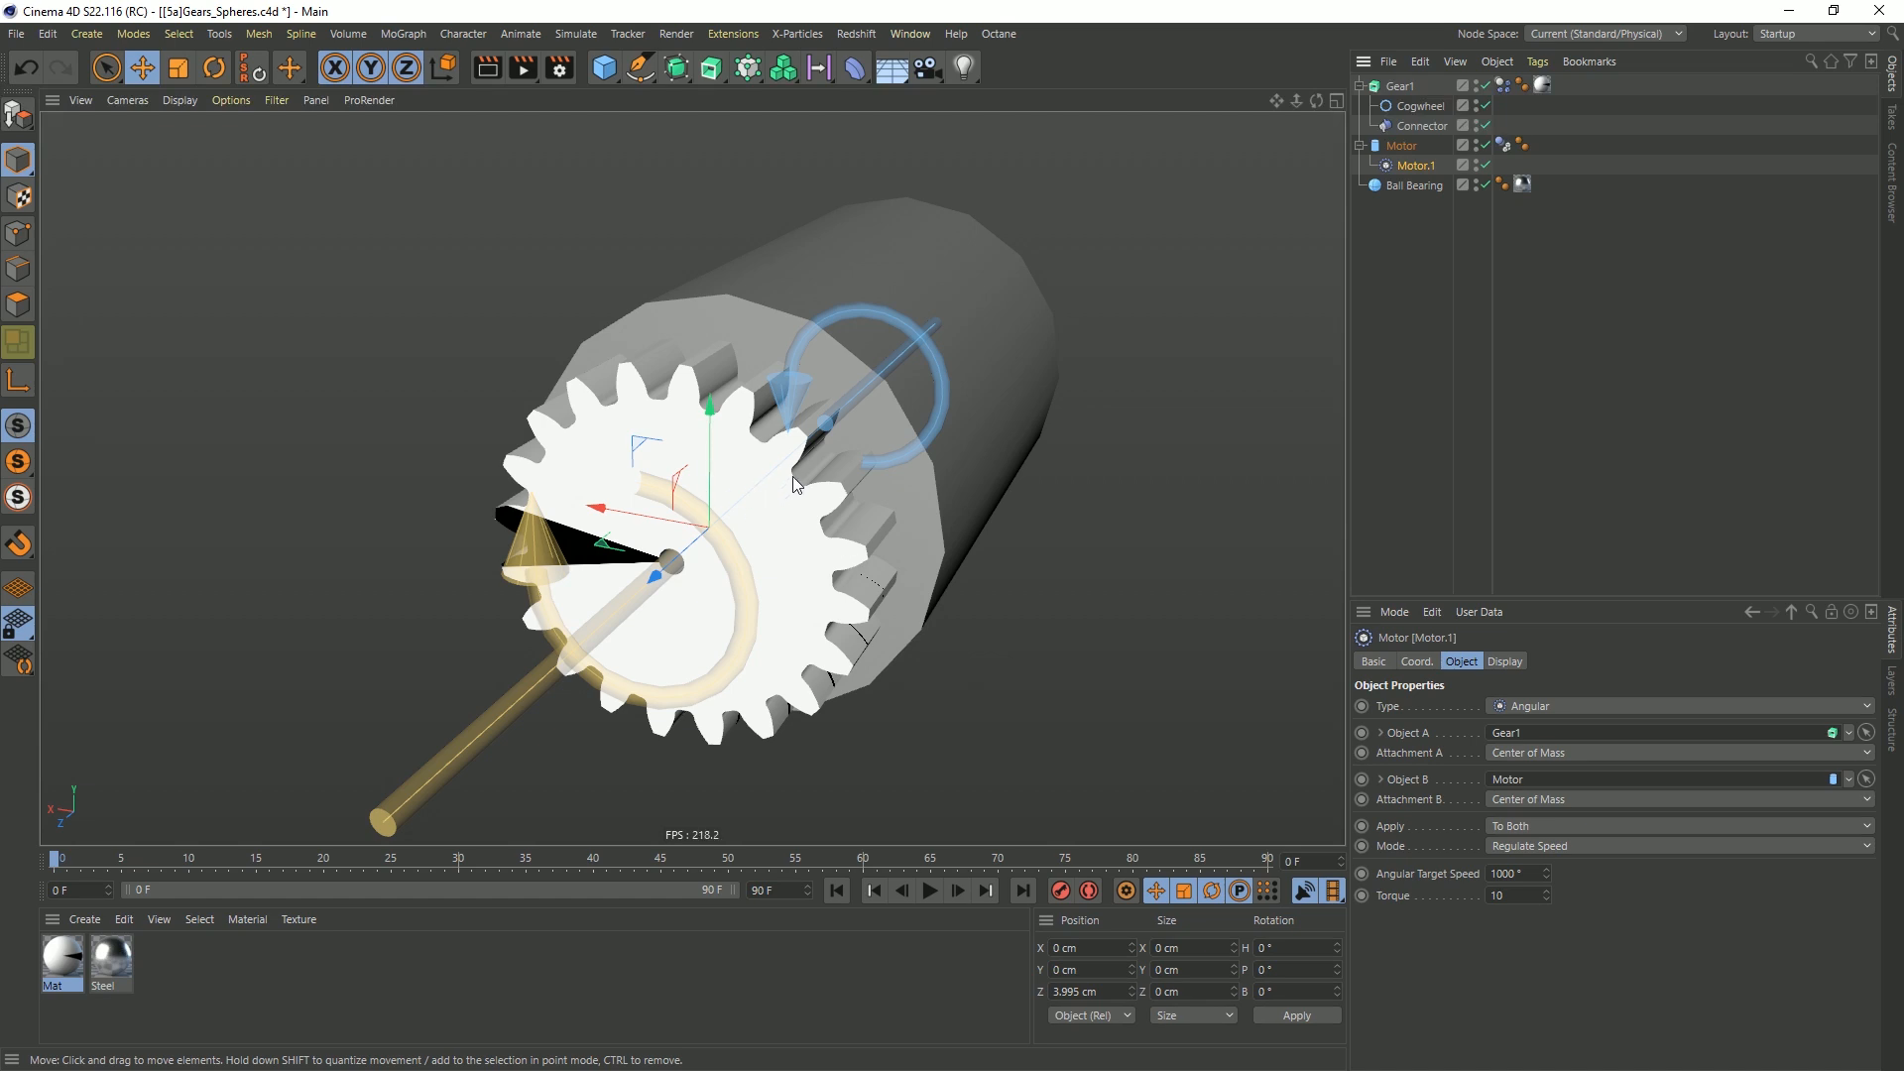
{"action": "left_click", "coordinate": [1535, 879]}
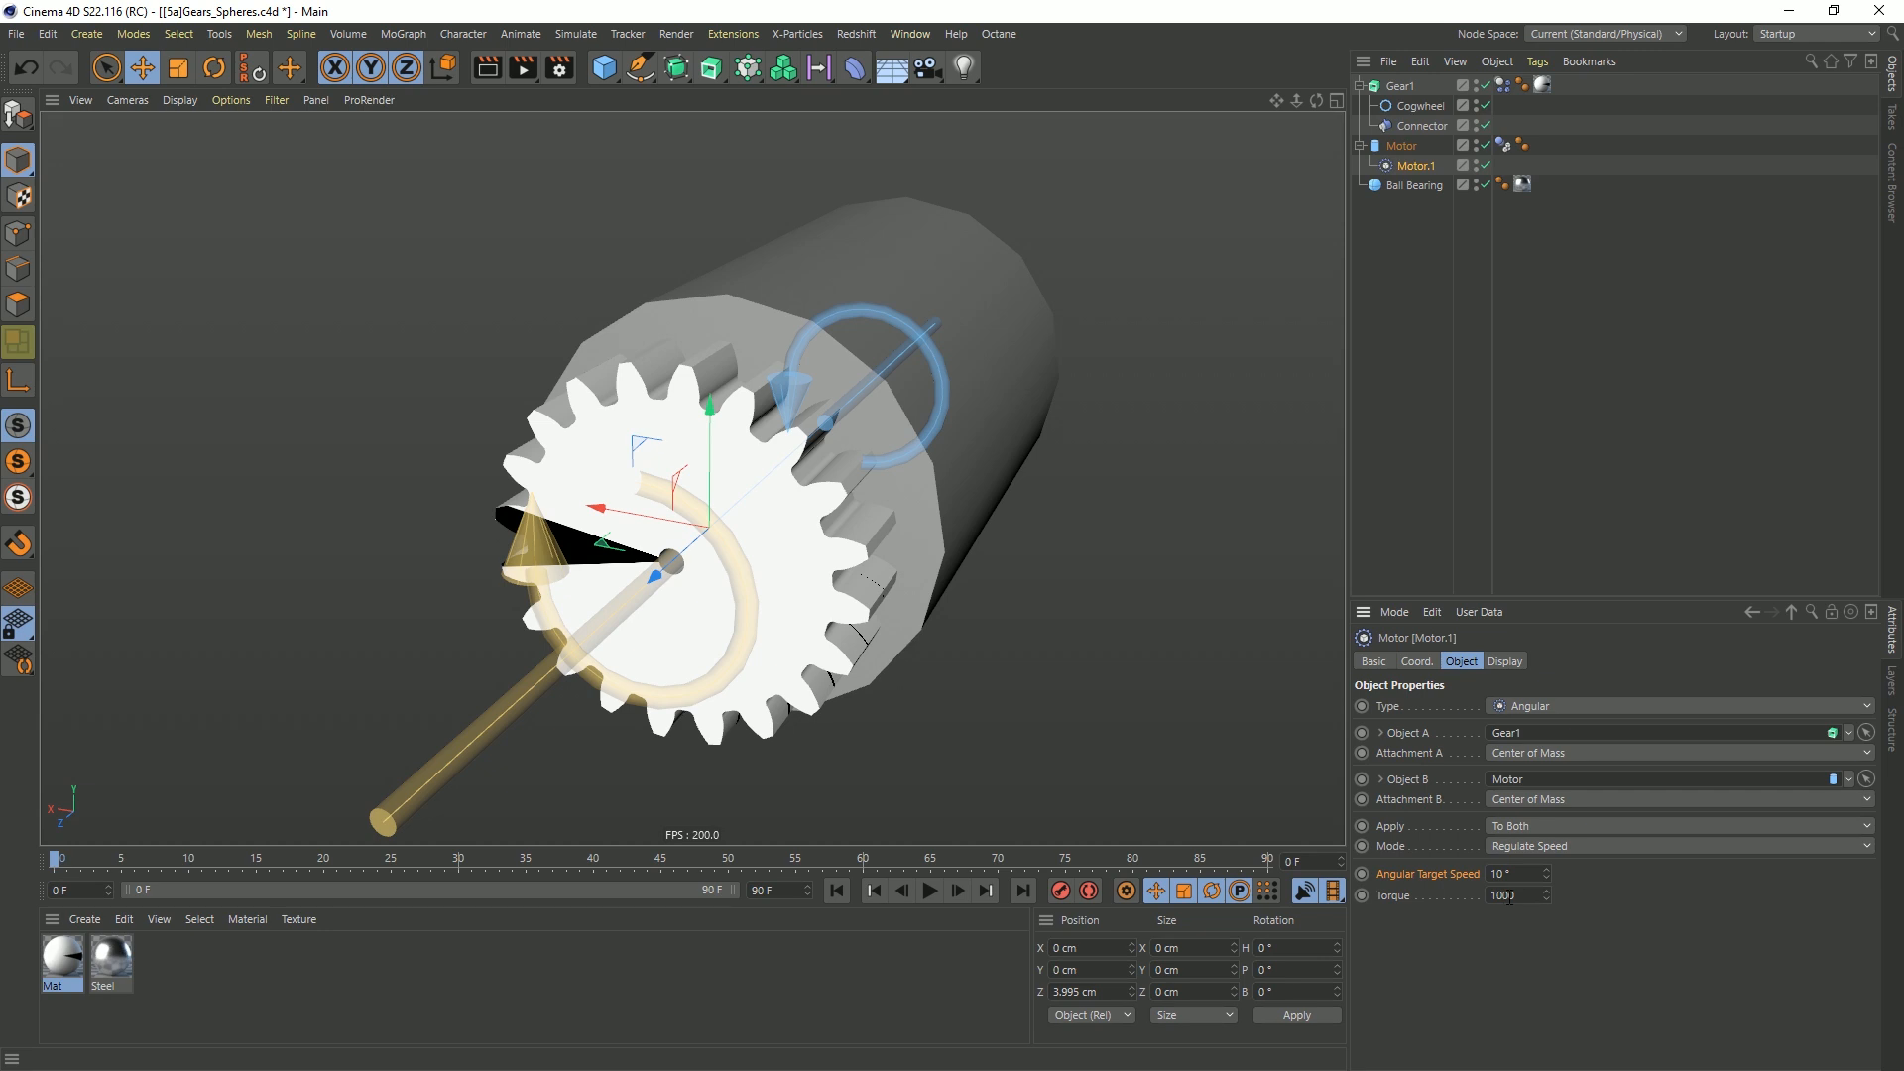
{"action": "left_click", "coordinate": [929, 890]}
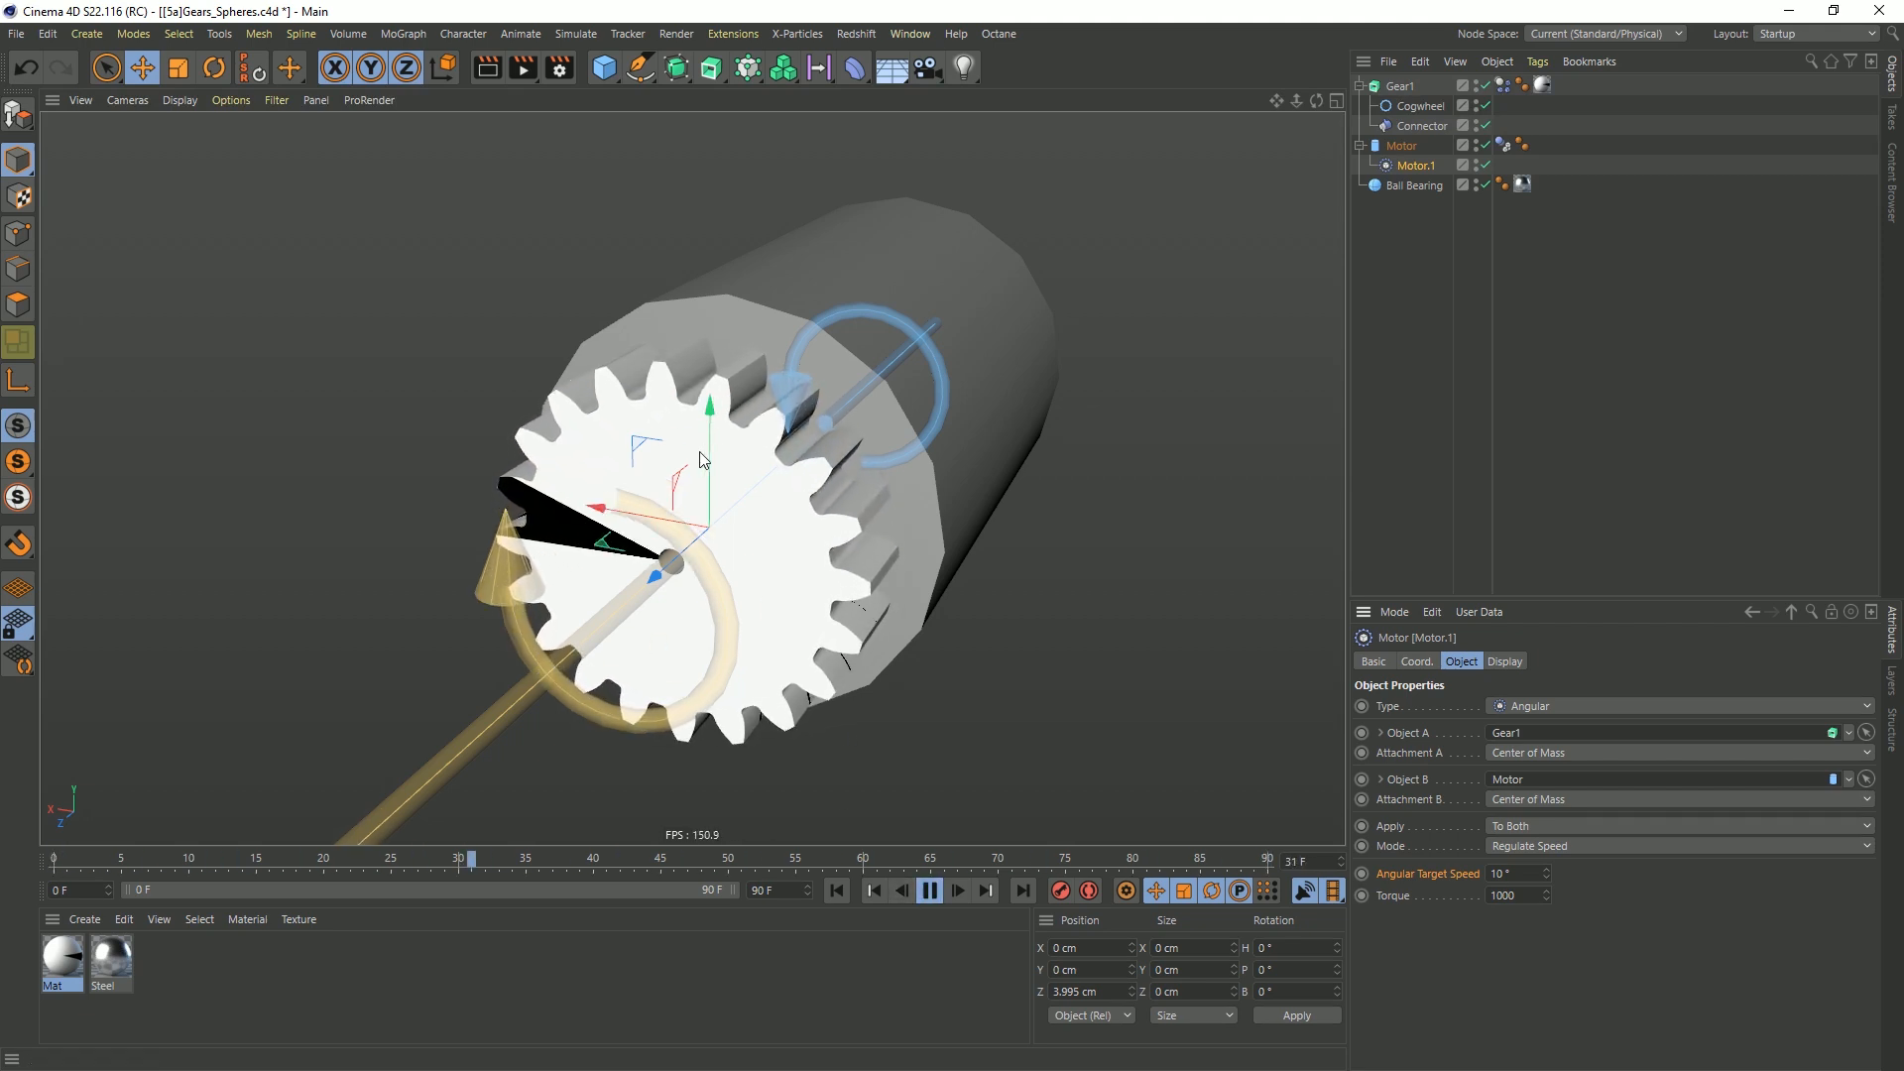
Set Motor.1's angular target speed to 55° while the simulation plays
{"action": "double_click", "coordinate": [1500, 874]}
{"action": "type", "text": "55"}
{"action": "key", "text": "Return"}
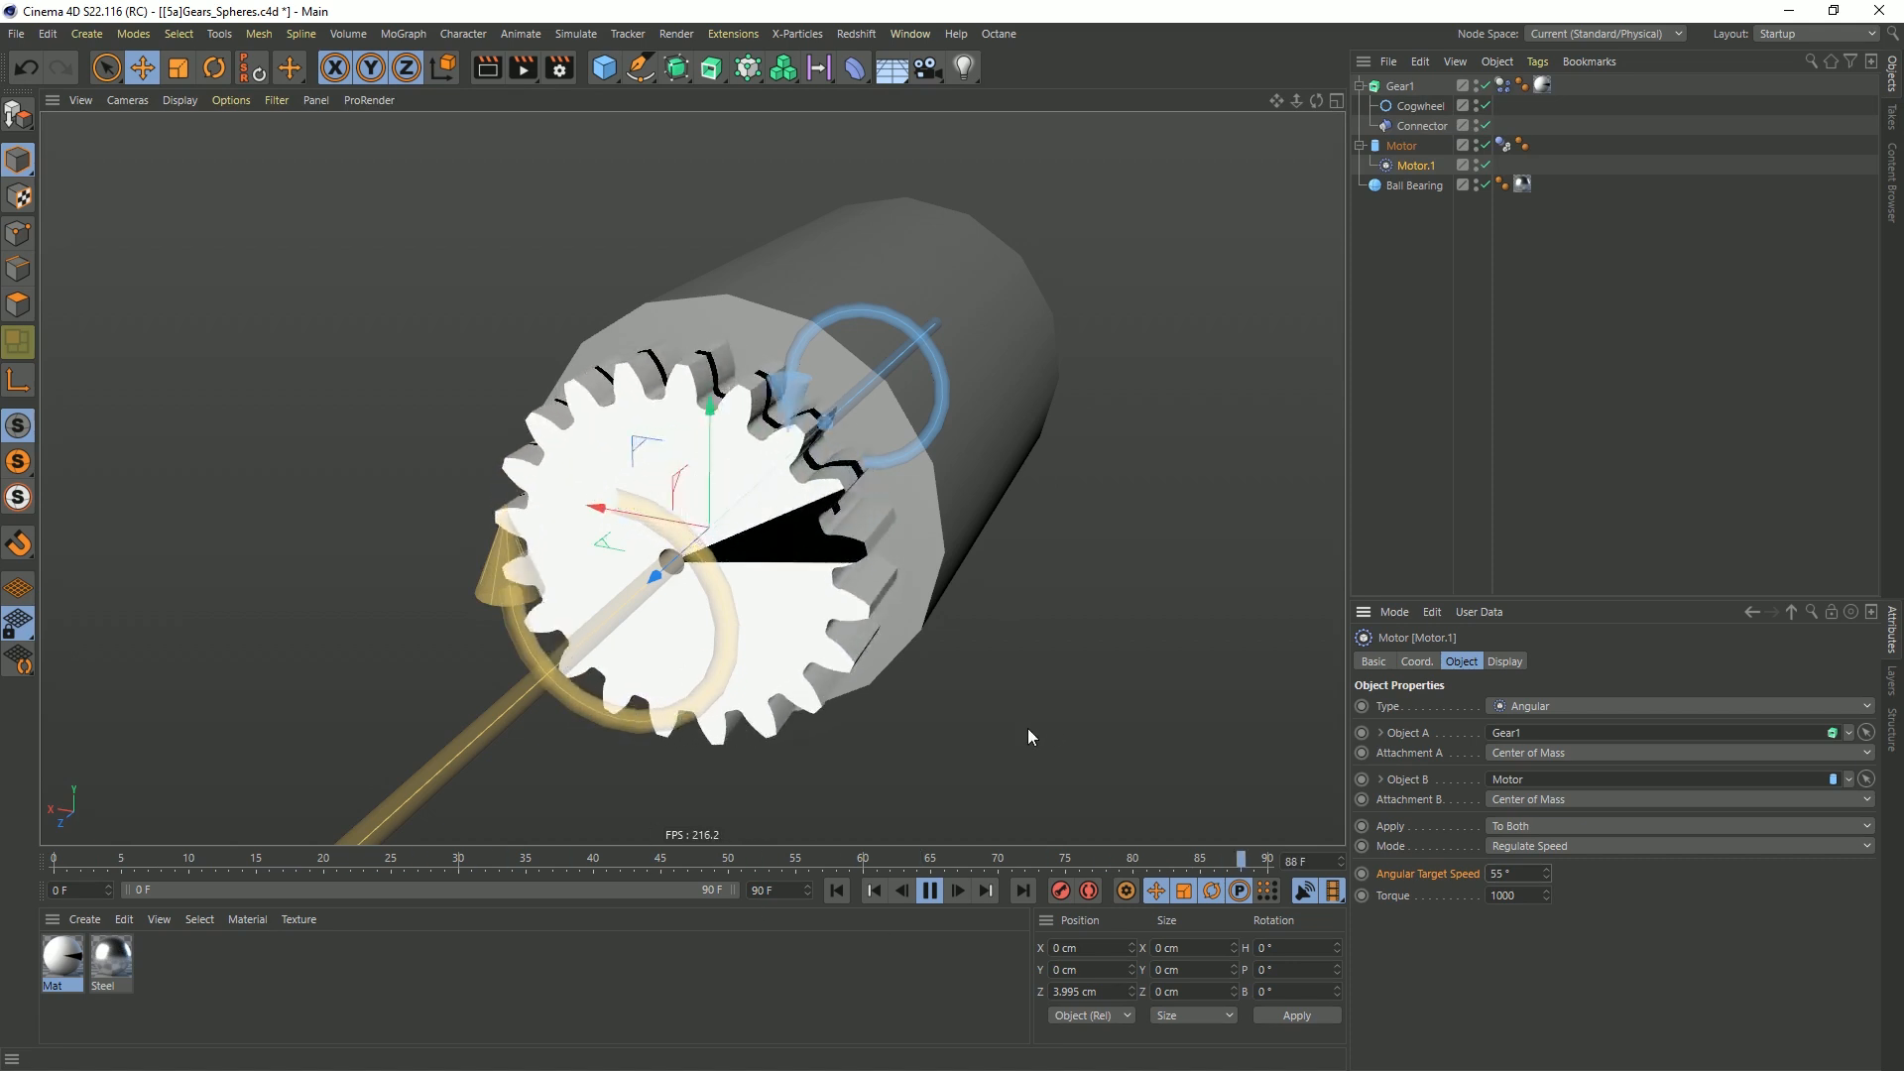
Extend the project length and the visible timeline range to 999 frames, and rewind the playback to the start
{"action": "left_click", "coordinate": [764, 889]}
{"action": "type", "text": "999"}
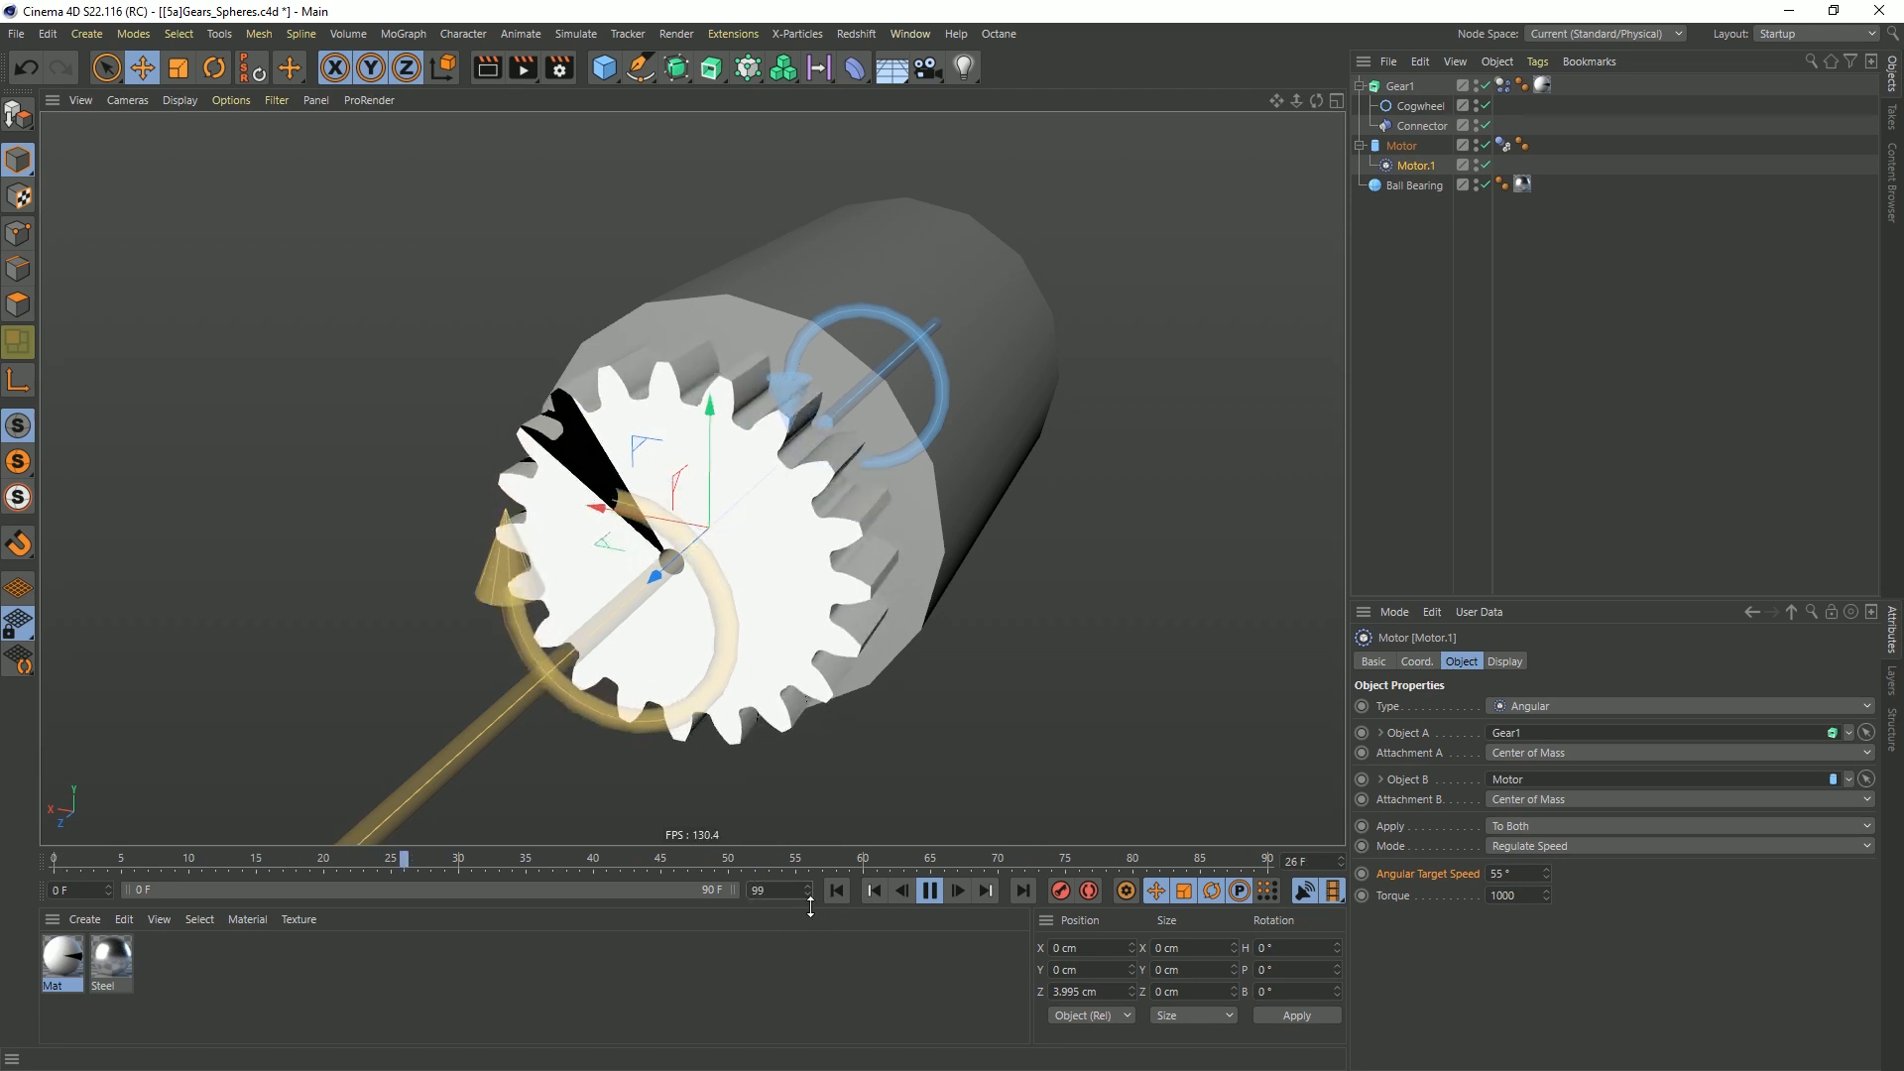
{"action": "key", "text": "Return"}
{"action": "left_click_drag", "start_coordinate": [202, 888], "coordinate": [737, 888]}
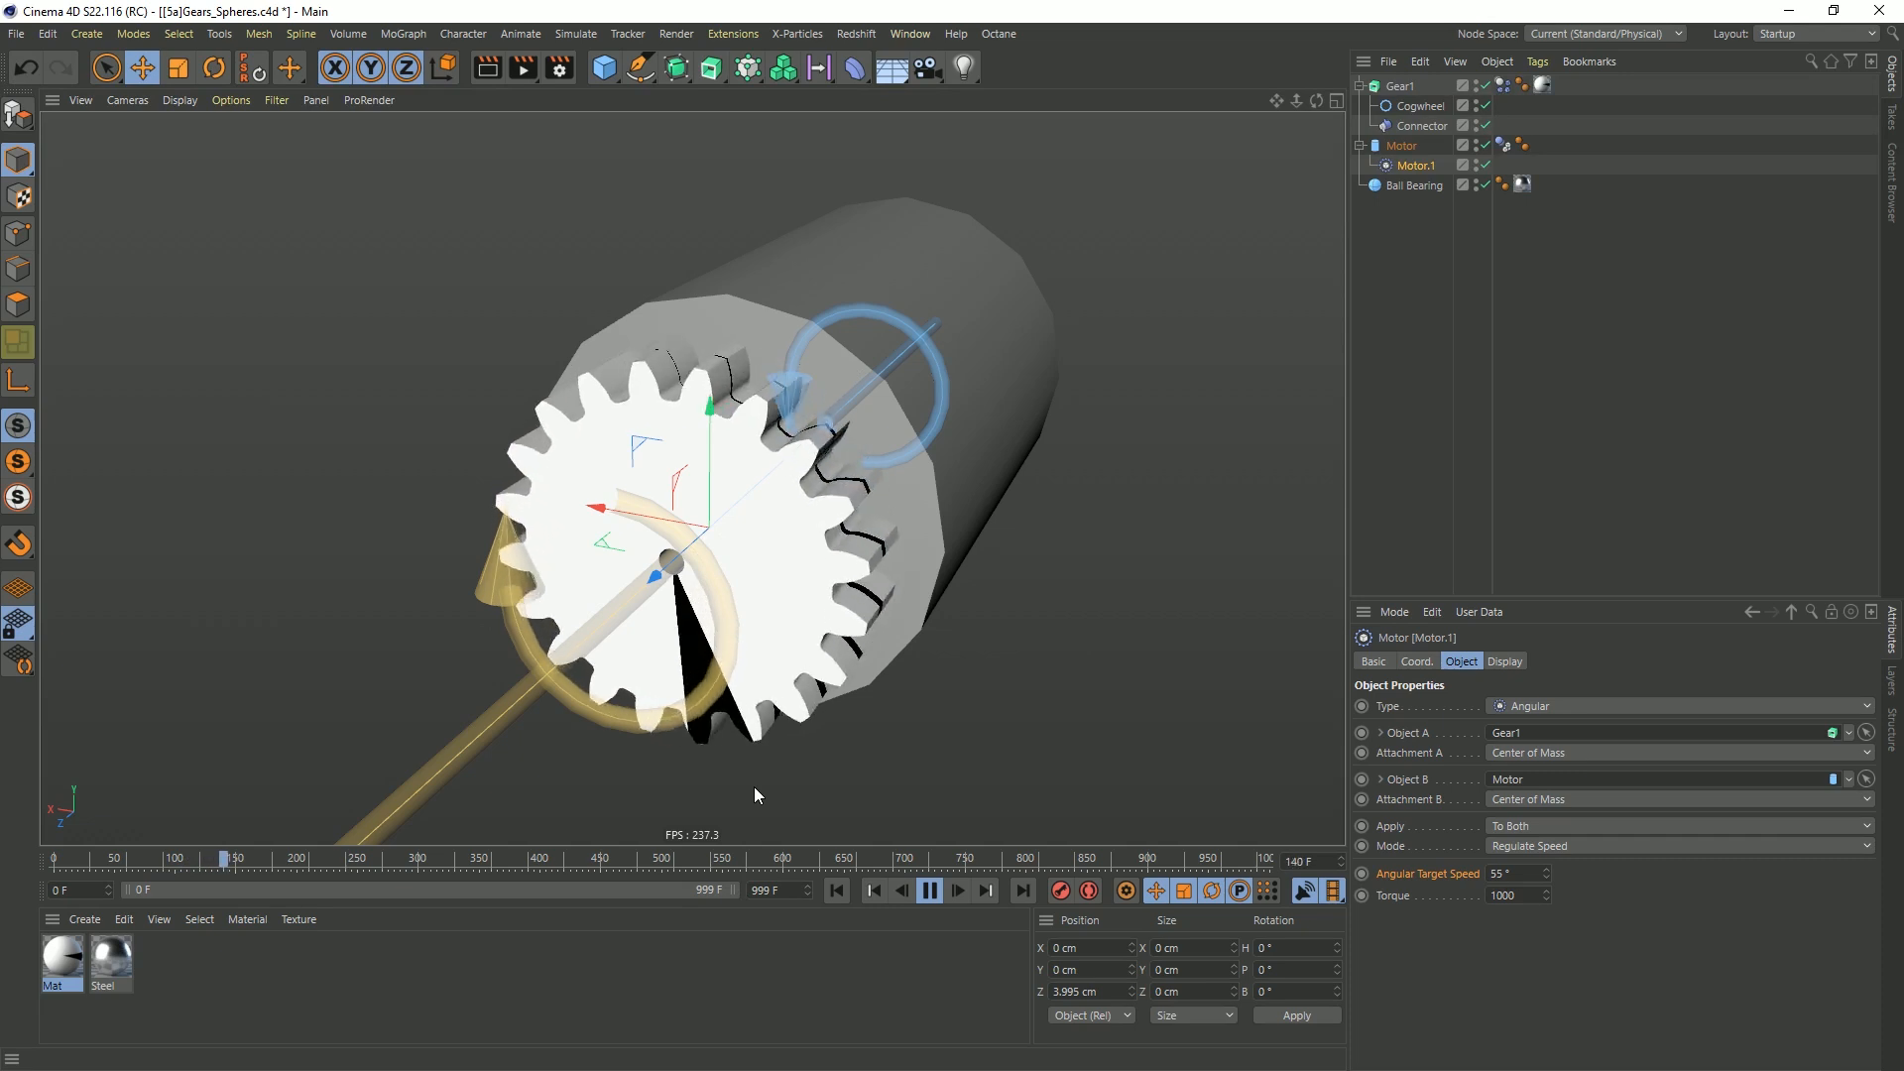
{"action": "left_click", "coordinate": [929, 890]}
{"action": "left_click", "coordinate": [874, 890]}
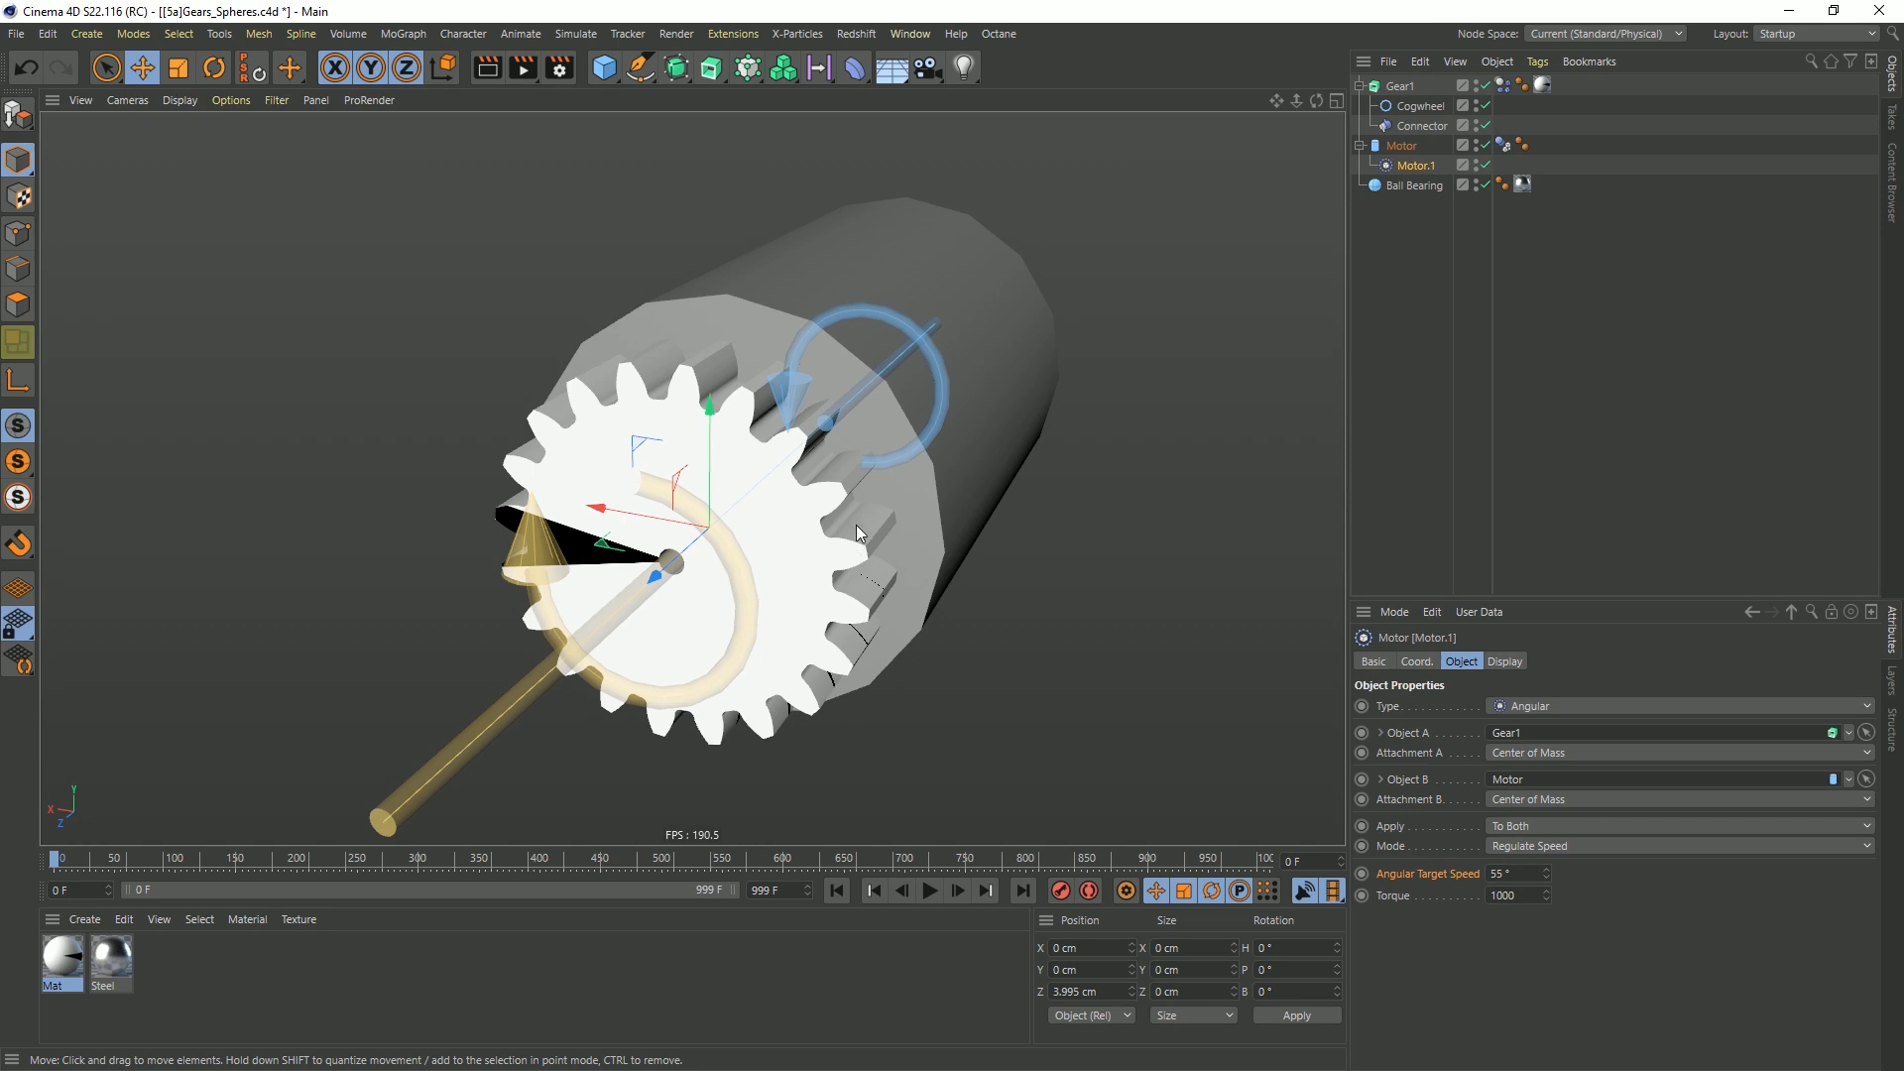
Duplicate Gear1 with its children directly below the original and rename the copy Gear2
{"action": "scroll", "coordinate": [866, 504], "scroll_direction": "down", "scroll_amount": 4}
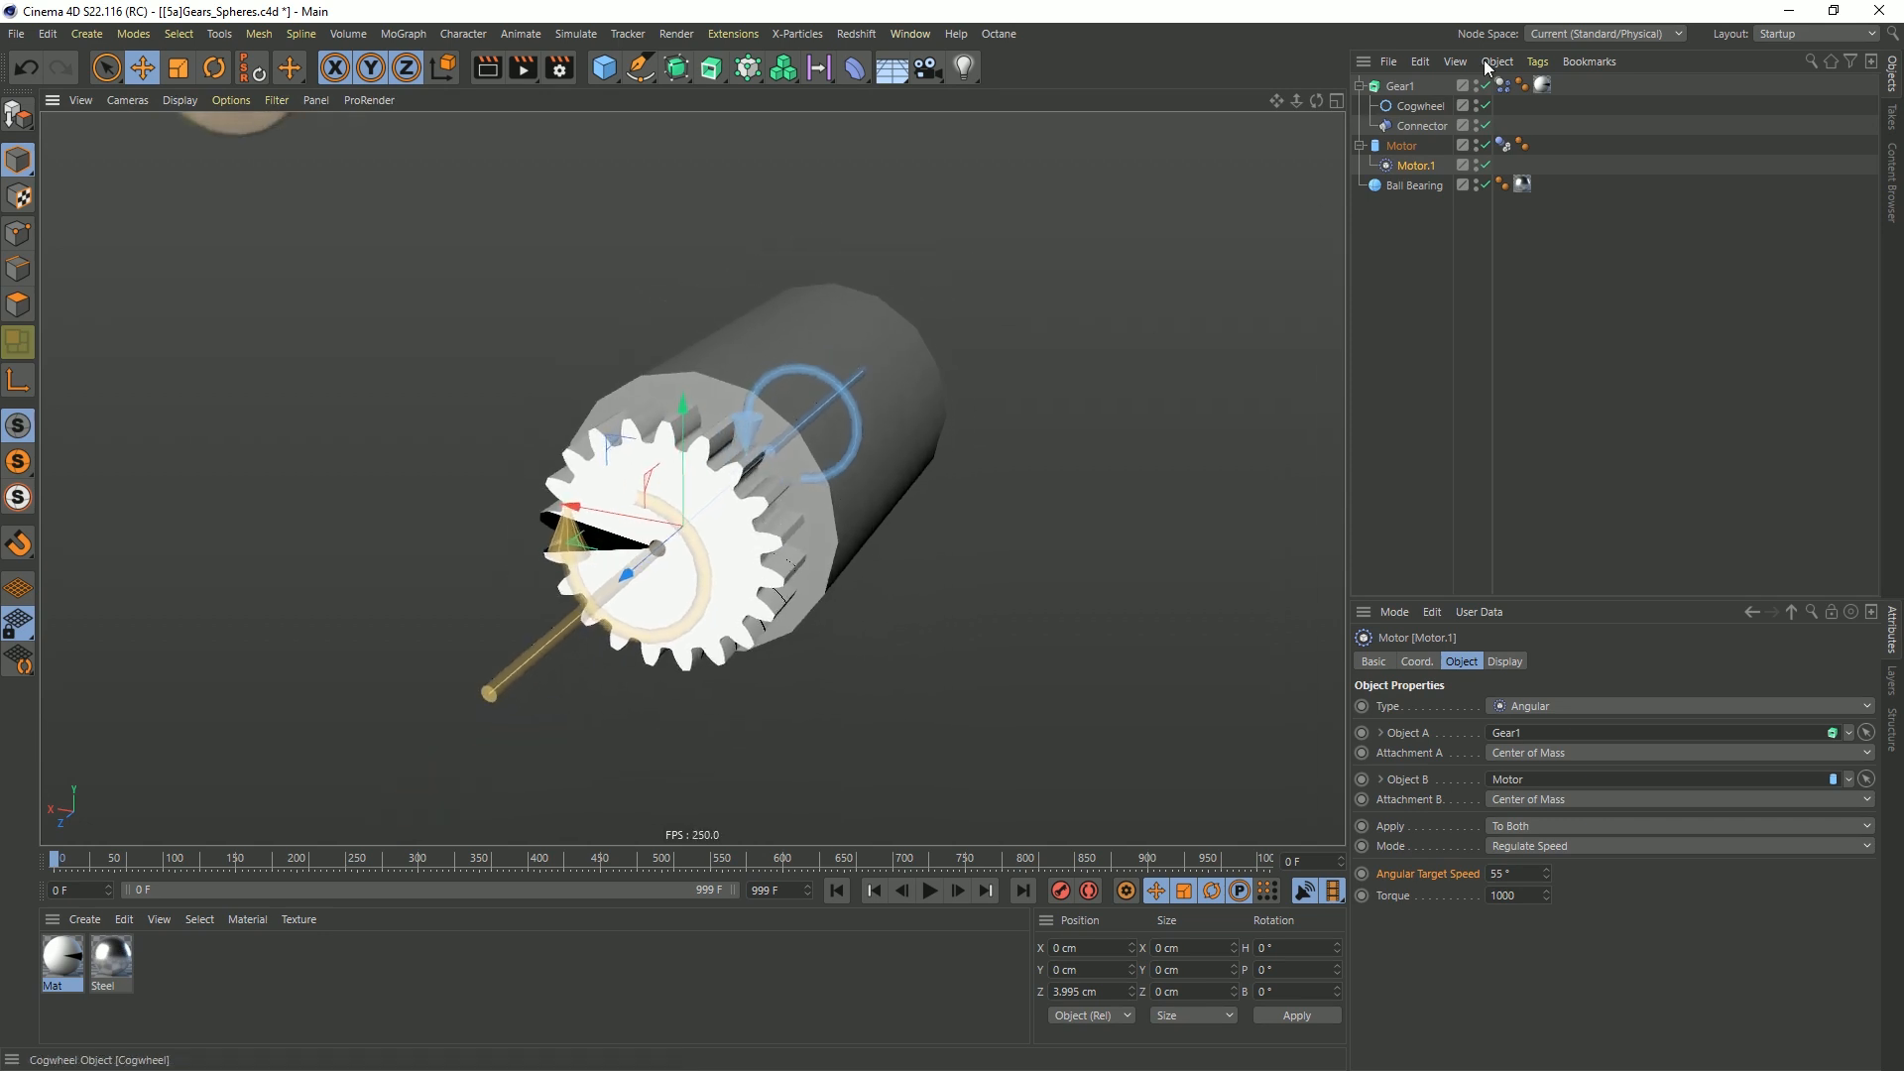
{"action": "left_click", "coordinate": [1408, 89]}
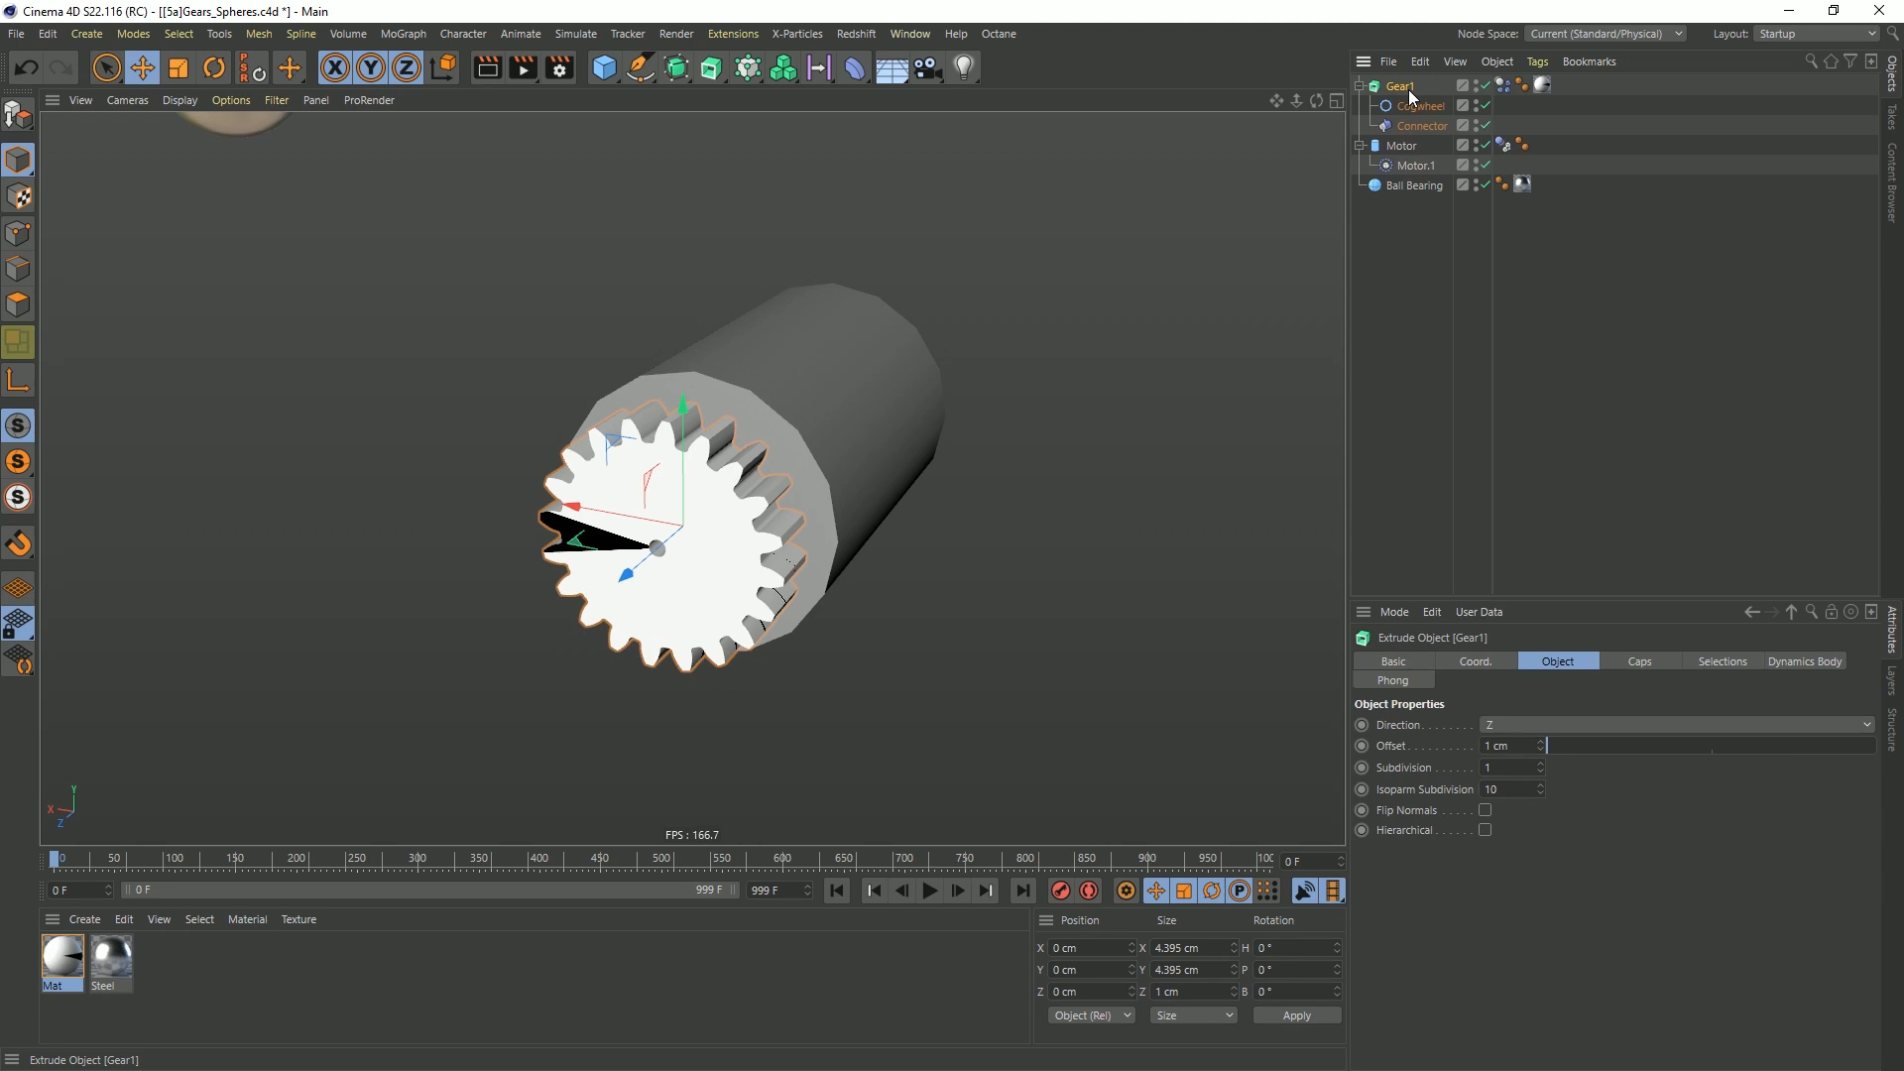
{"action": "left_click", "coordinate": [1360, 87]}
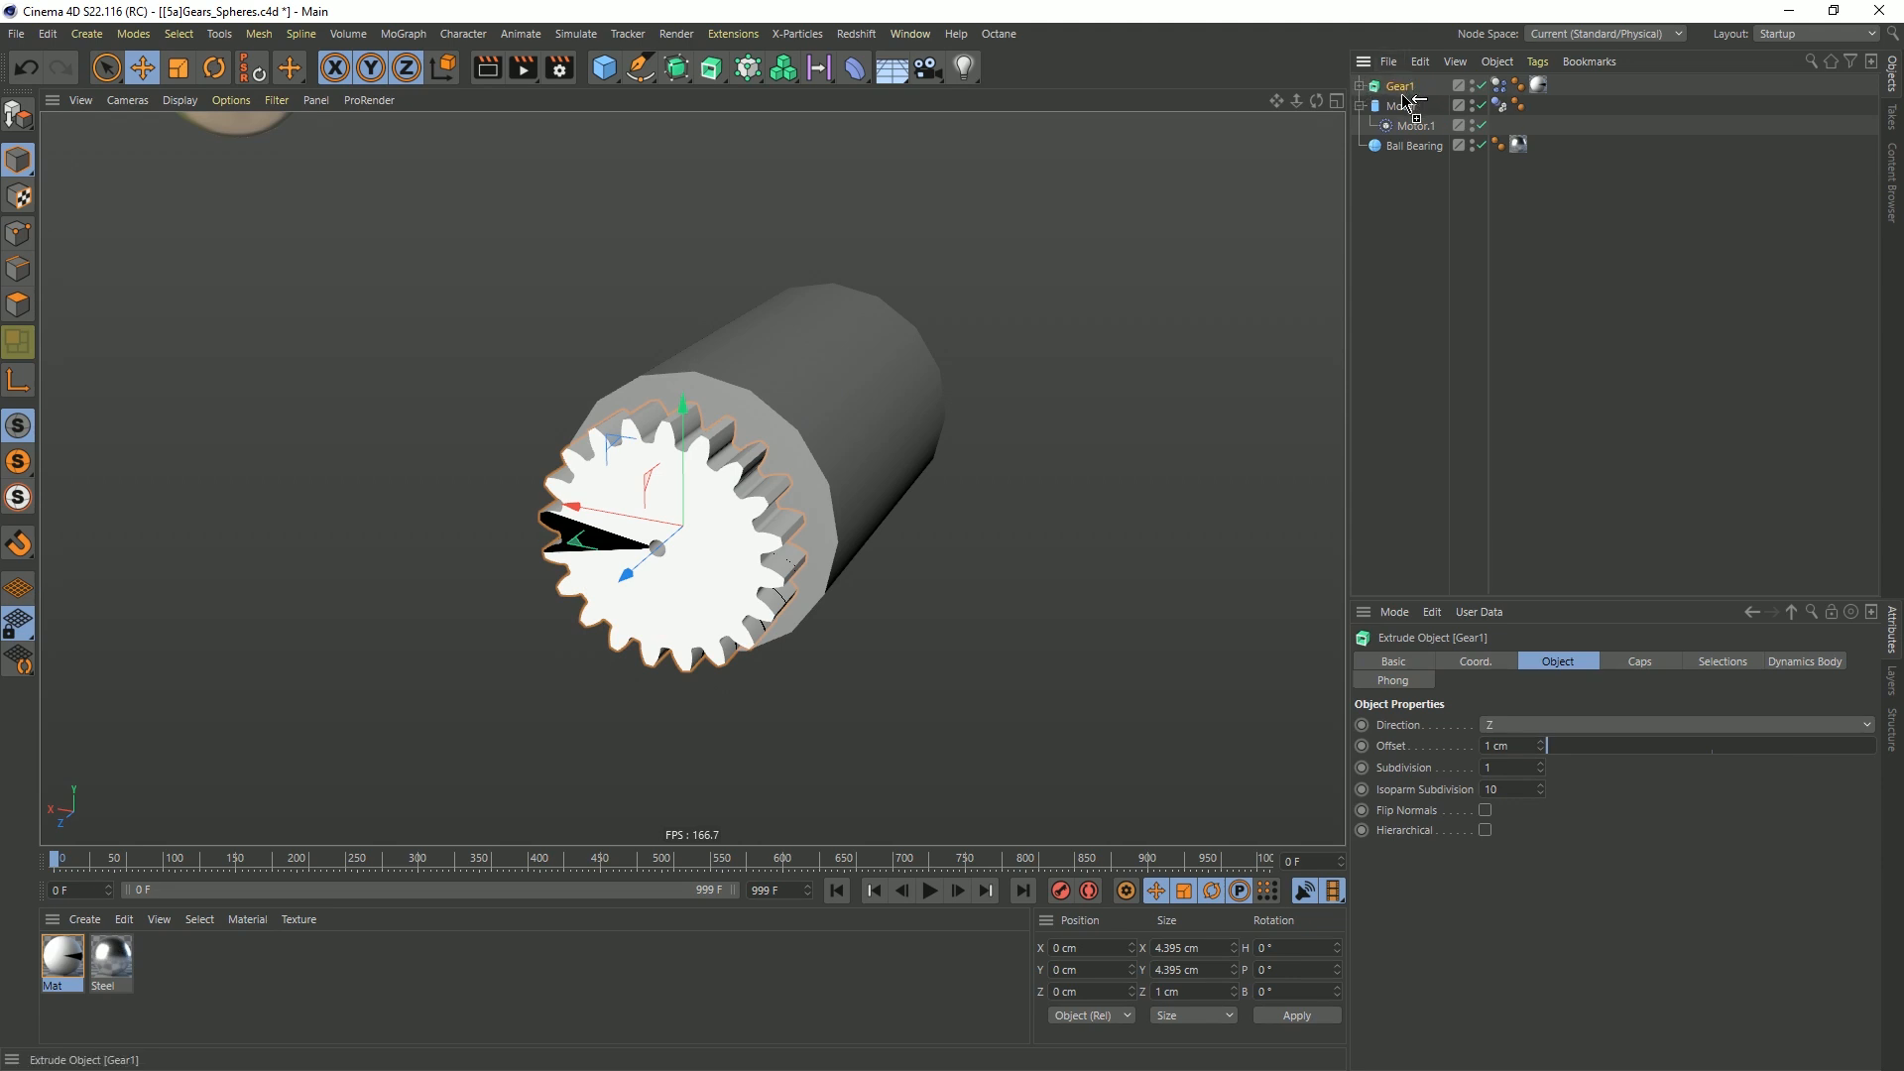
{"action": "left_click_drag", "start_coordinate": [1401, 95], "coordinate": [1407, 99], "text": "ctrl"}
{"action": "double_click", "coordinate": [1409, 107]}
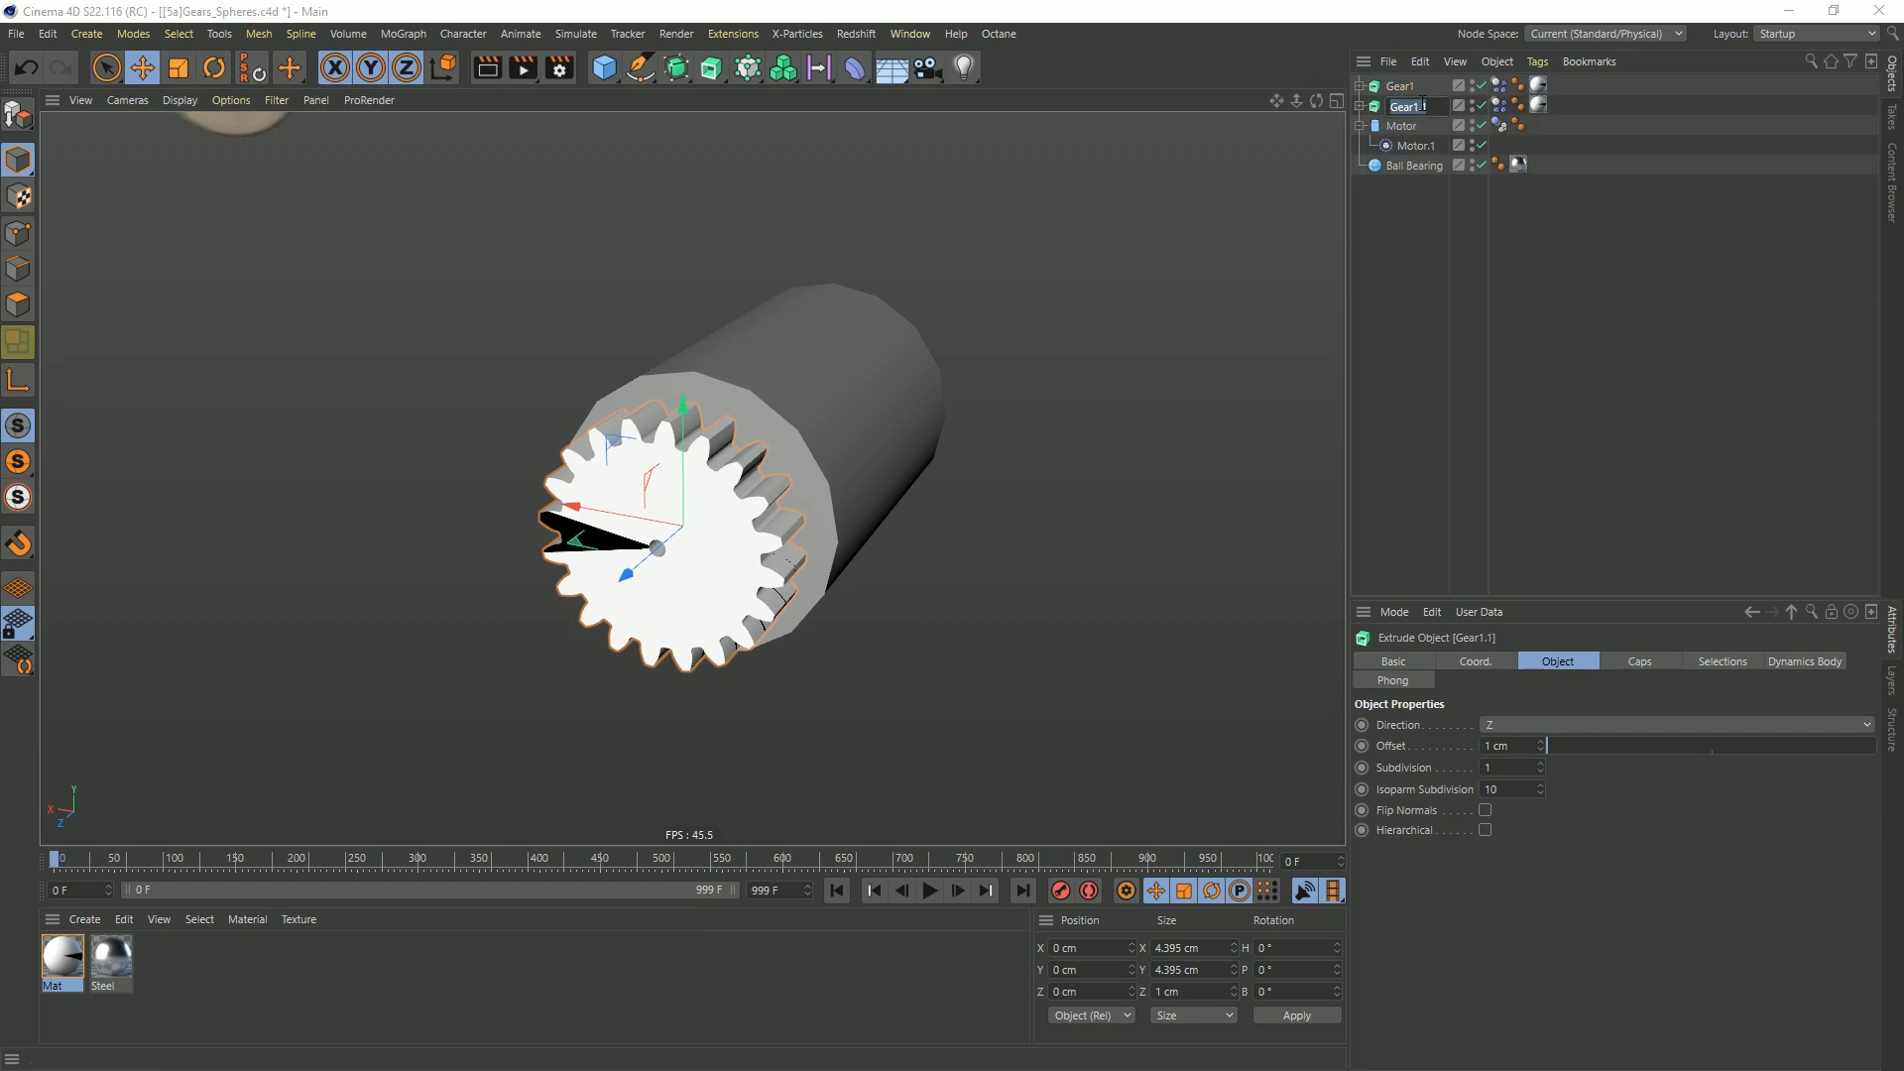
{"action": "type", "text": "Gear2"}
{"action": "key", "text": "Return"}
Move Gear2 along the X axis, clear of Gear1, to about -6.7 cm
{"action": "left_click", "coordinate": [1393, 94]}
{"action": "left_click", "coordinate": [1397, 105]}
{"action": "left_click_drag", "start_coordinate": [587, 521], "coordinate": [1006, 581]}
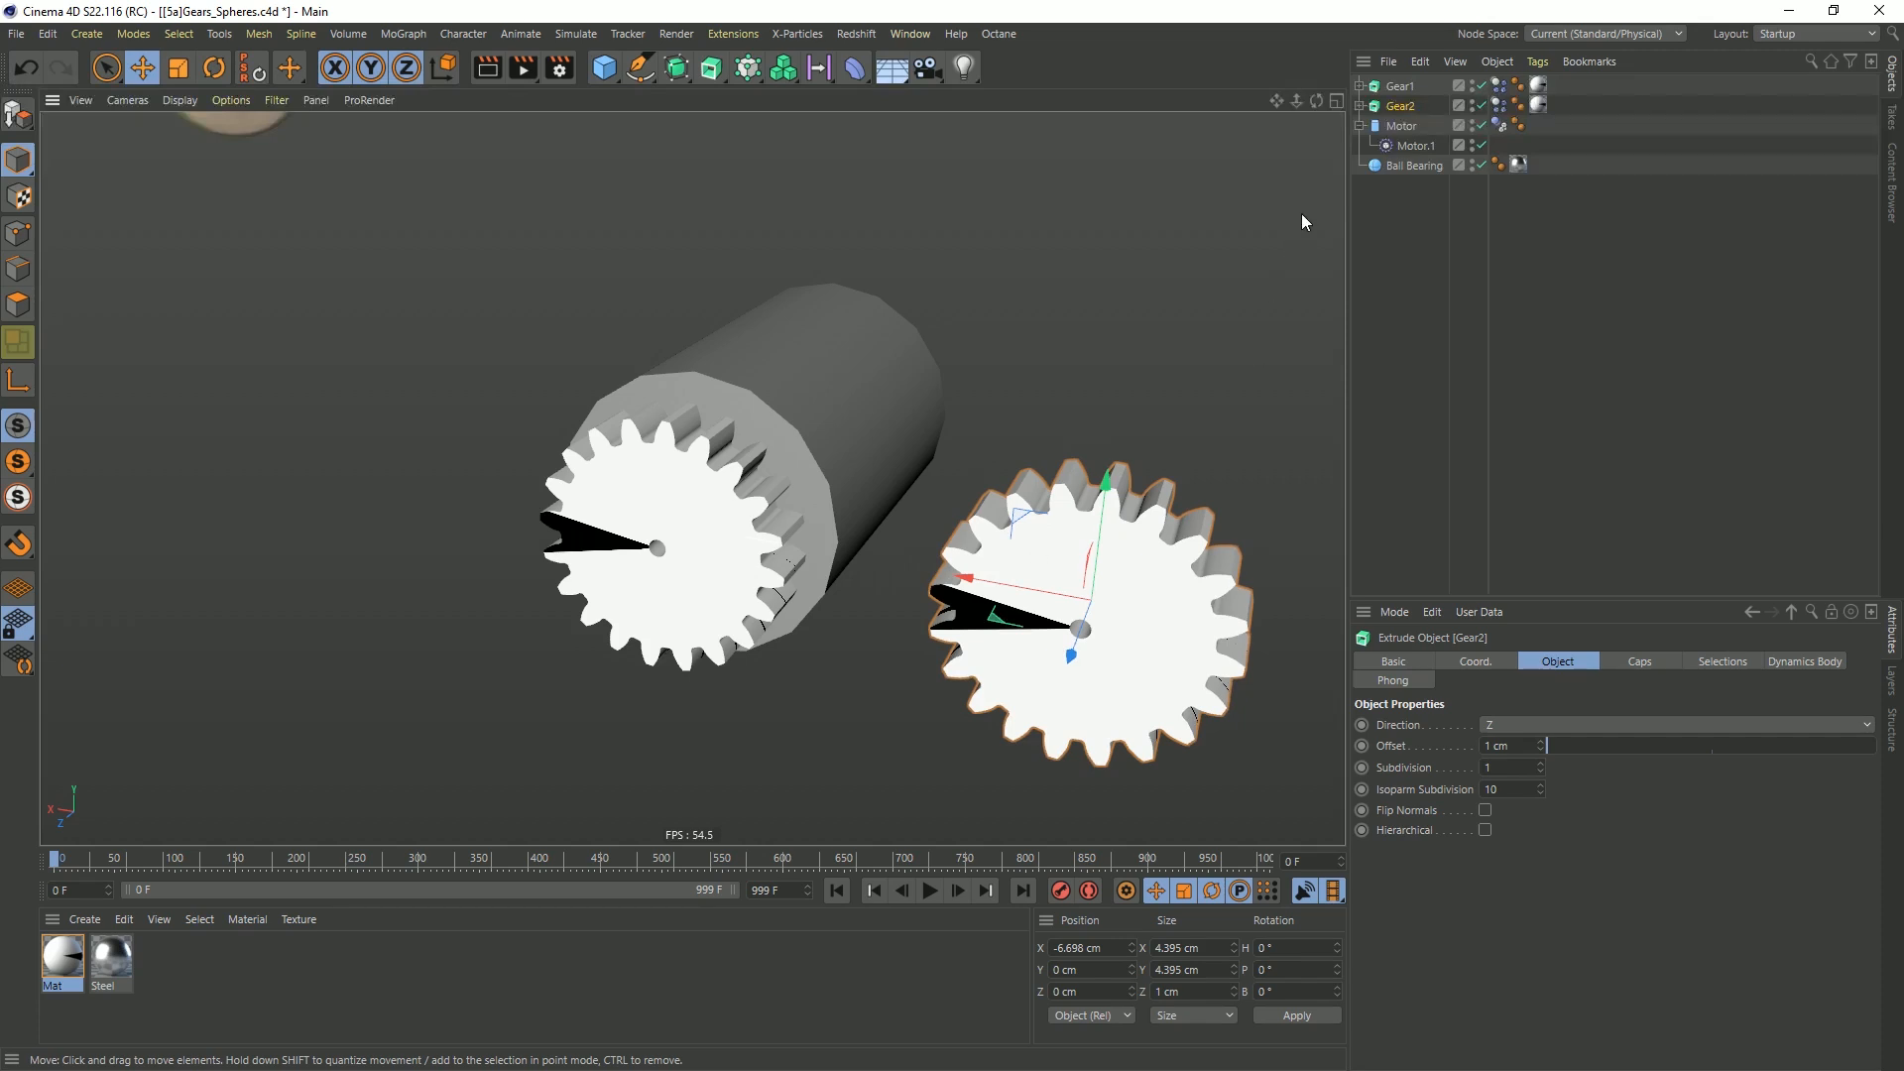
Set the number of teeth on Gear2's Cogwheel spline to 40
{"action": "left_click", "coordinate": [1360, 105]}
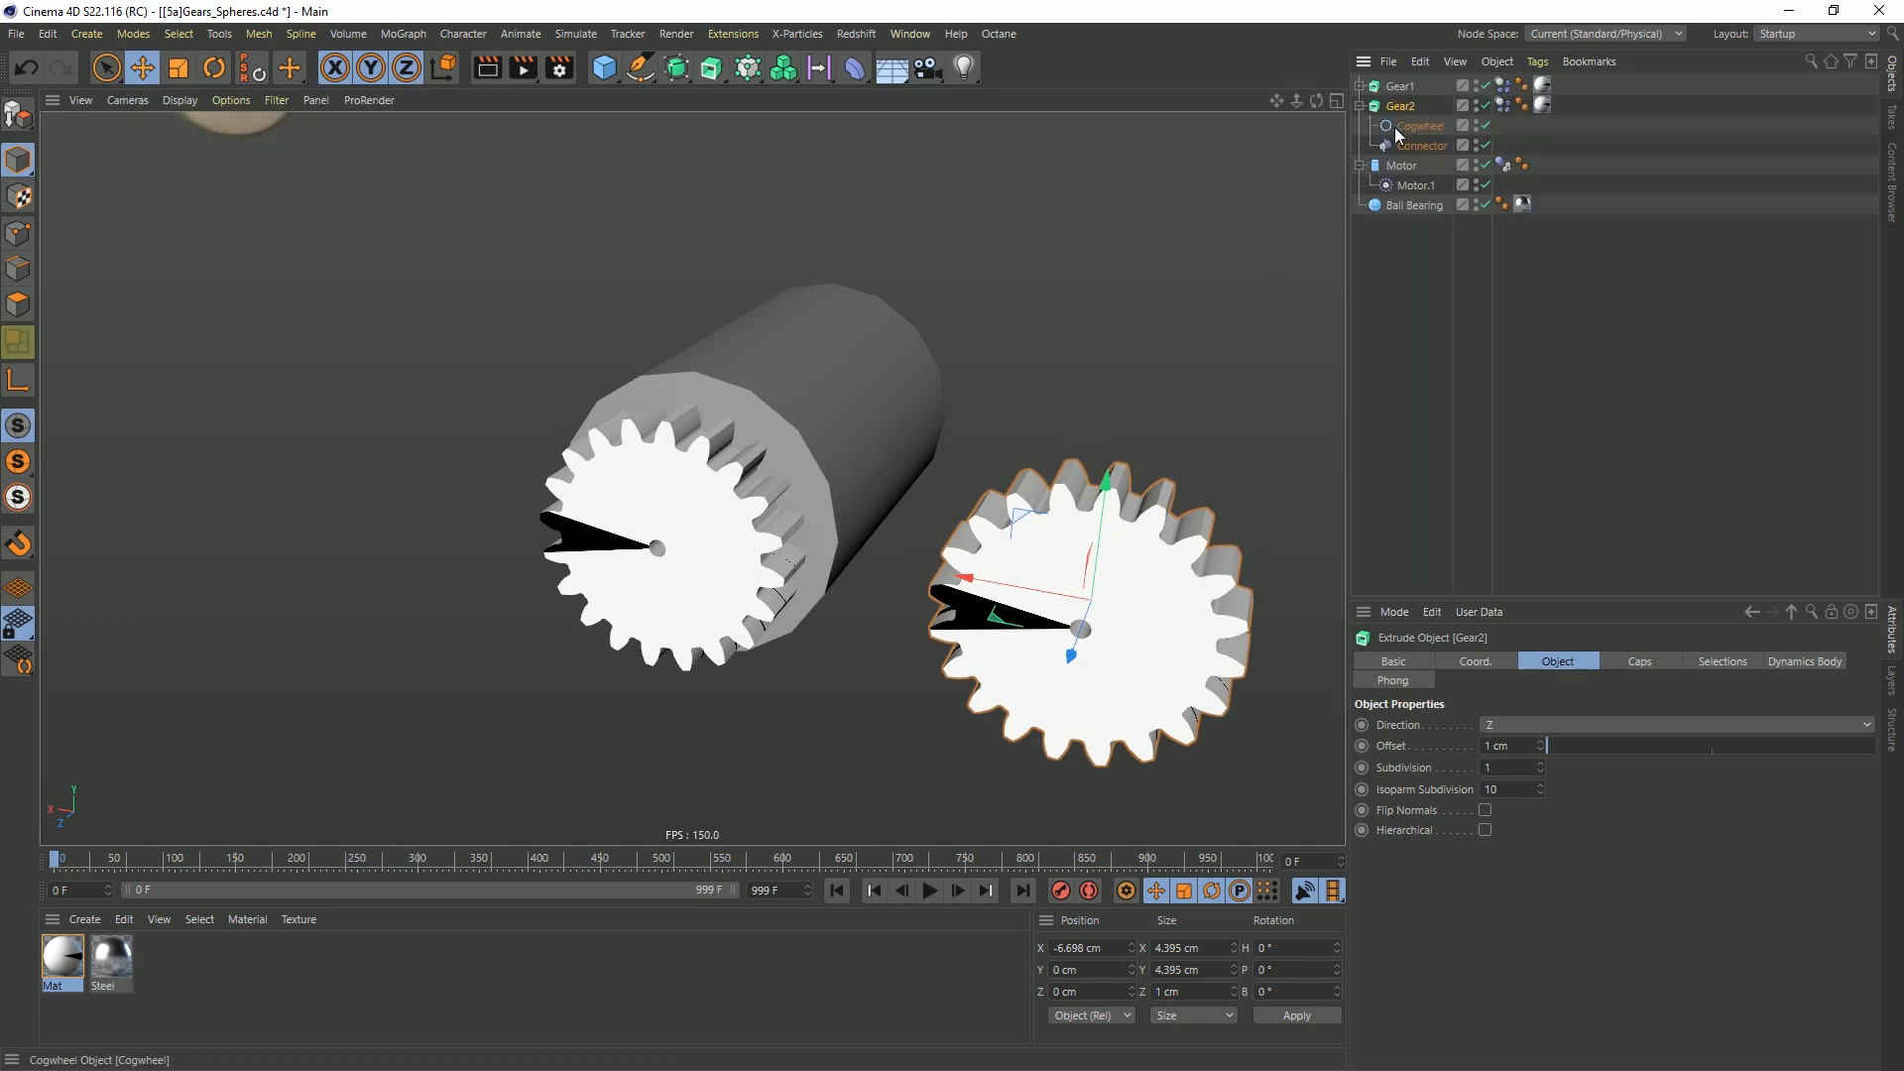
{"action": "left_click", "coordinate": [1398, 127]}
{"action": "left_click", "coordinate": [1494, 662]}
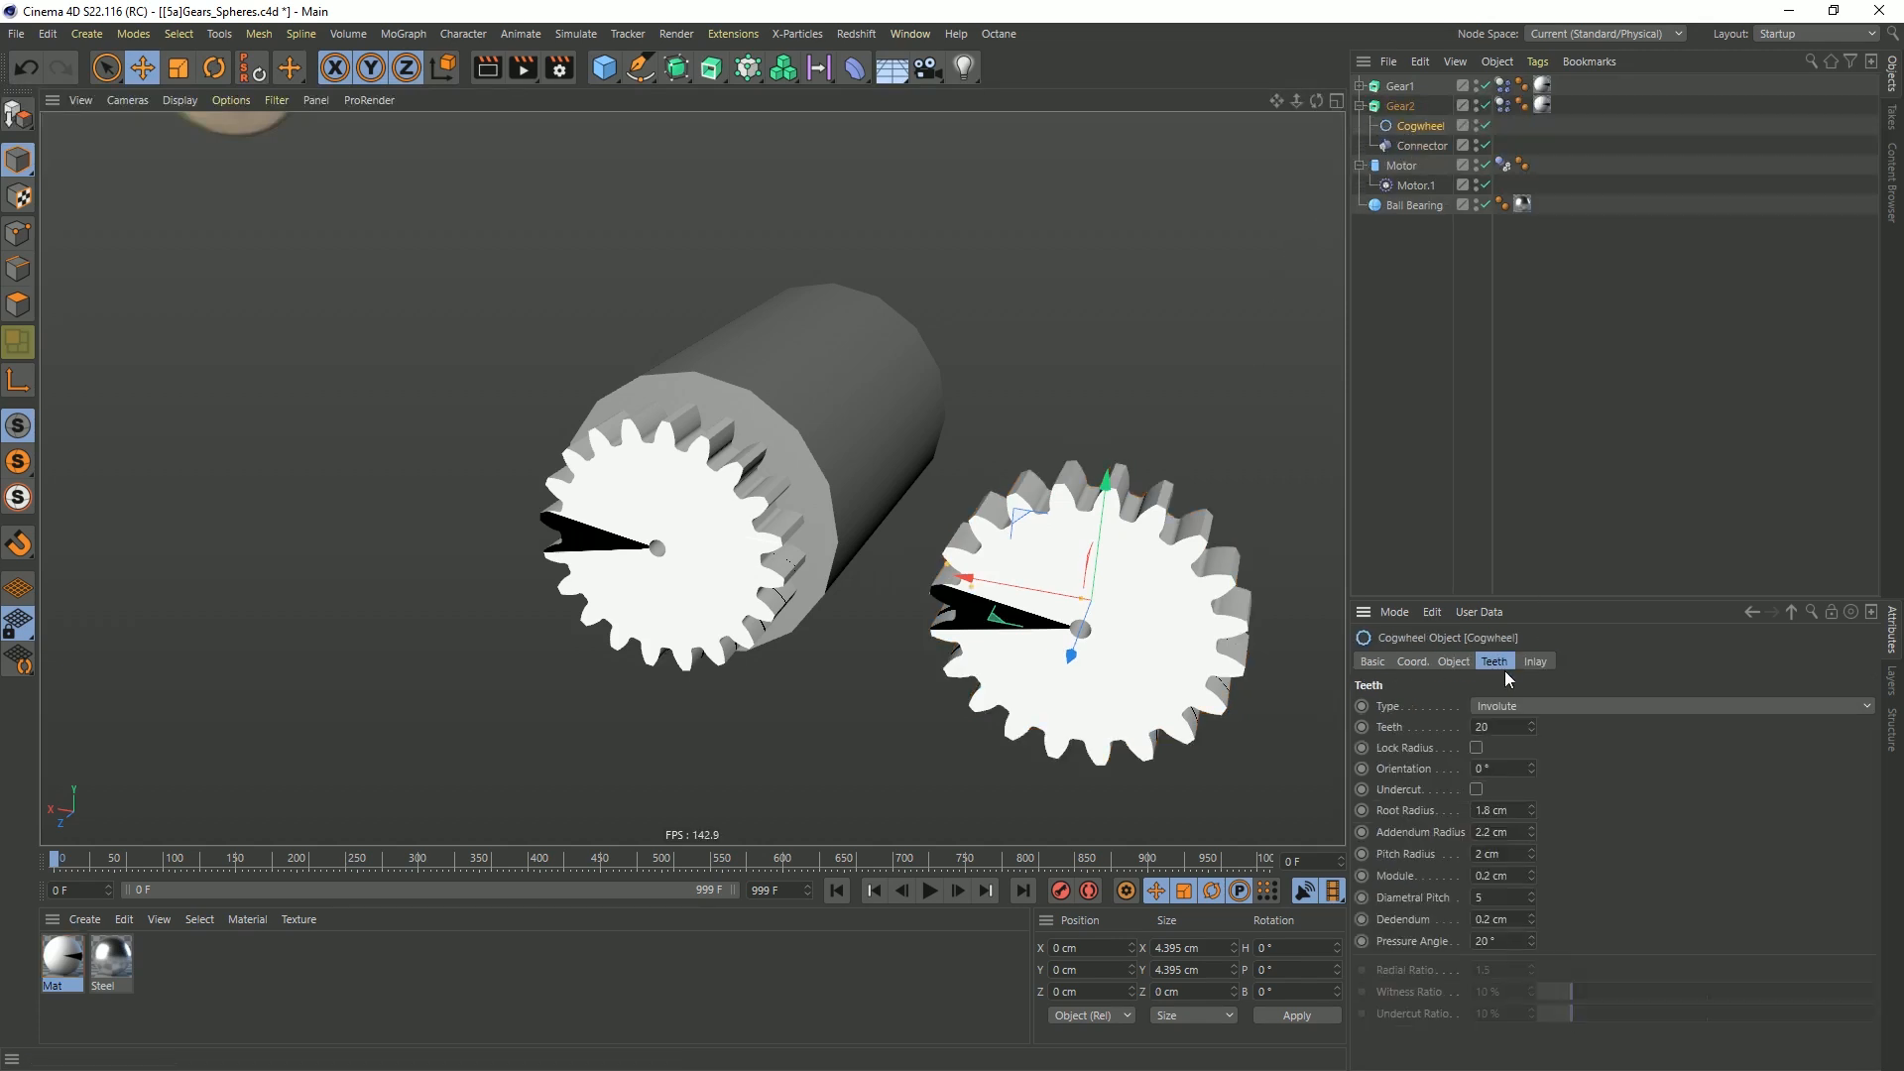
{"action": "left_click_drag", "start_coordinate": [1527, 599], "coordinate": [1527, 400]}
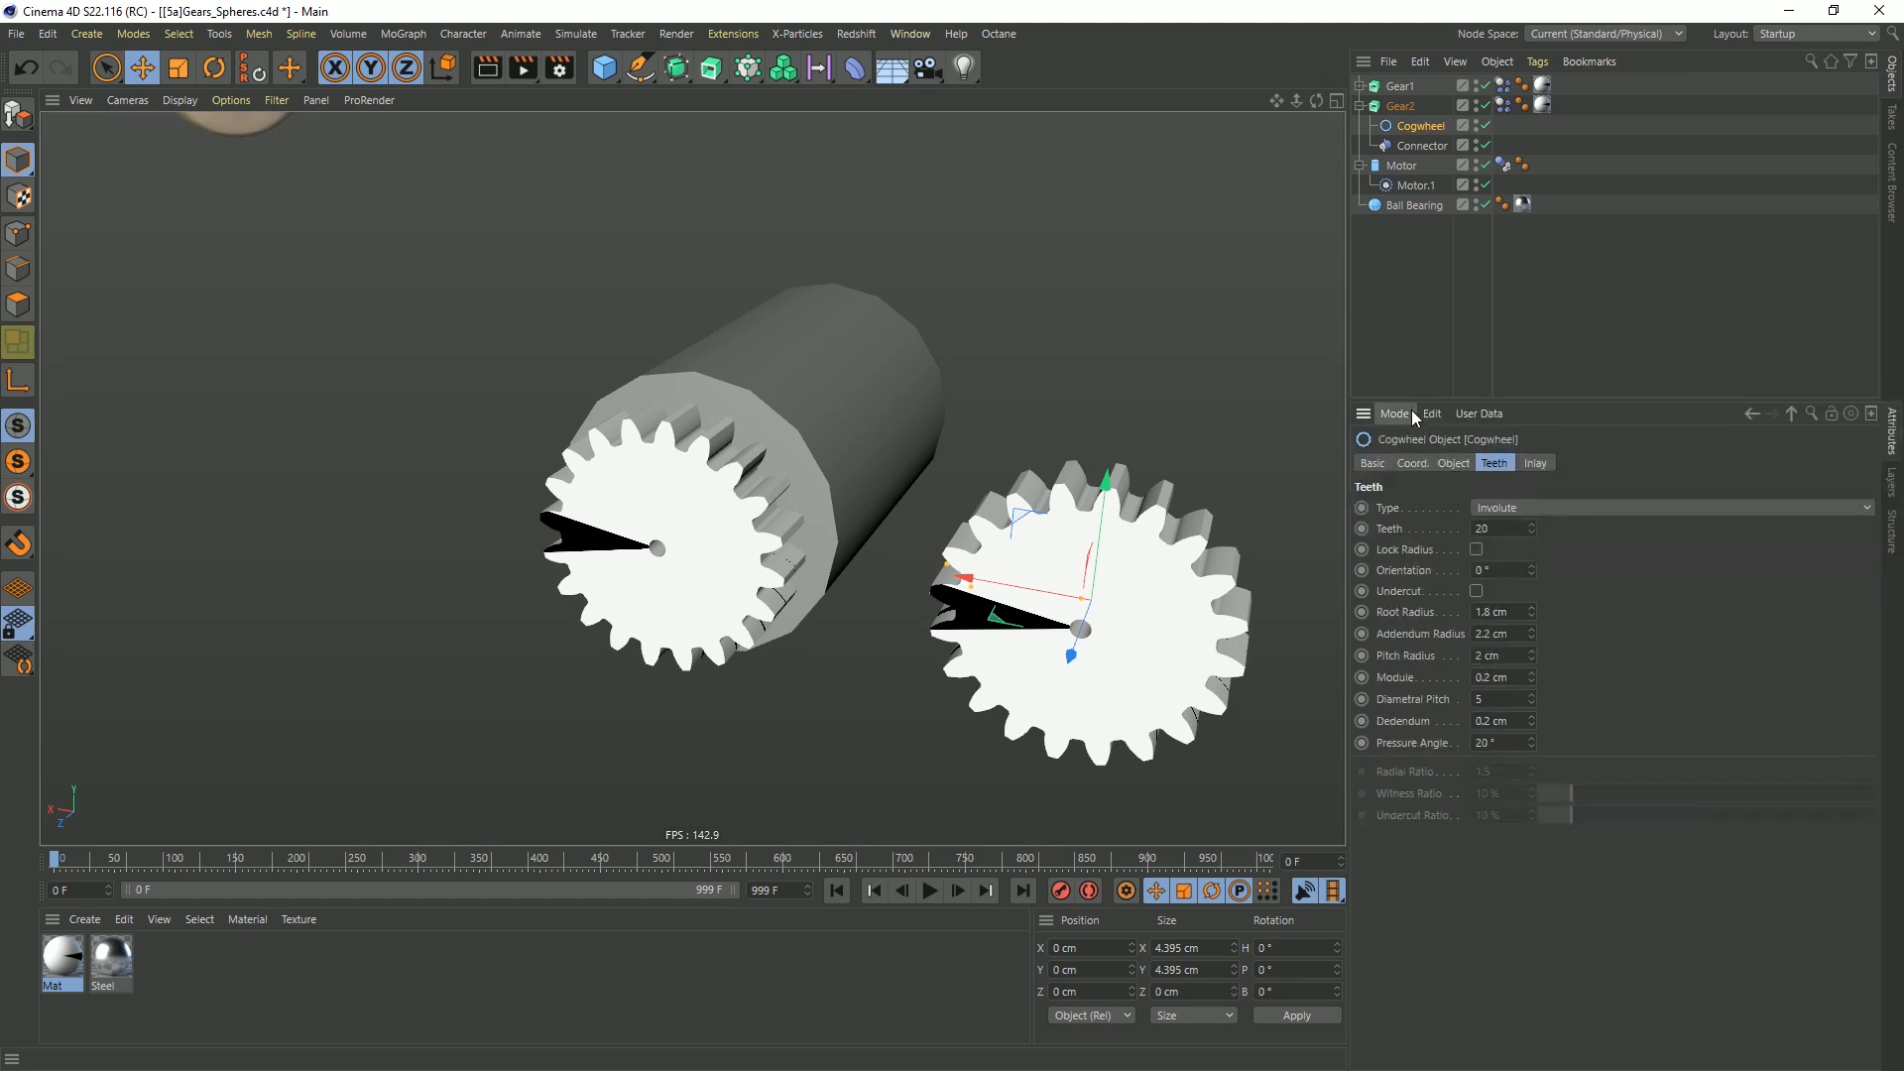
{"action": "left_click", "coordinate": [1480, 528]}
{"action": "type", "text": "40"}
{"action": "key", "text": "Return"}
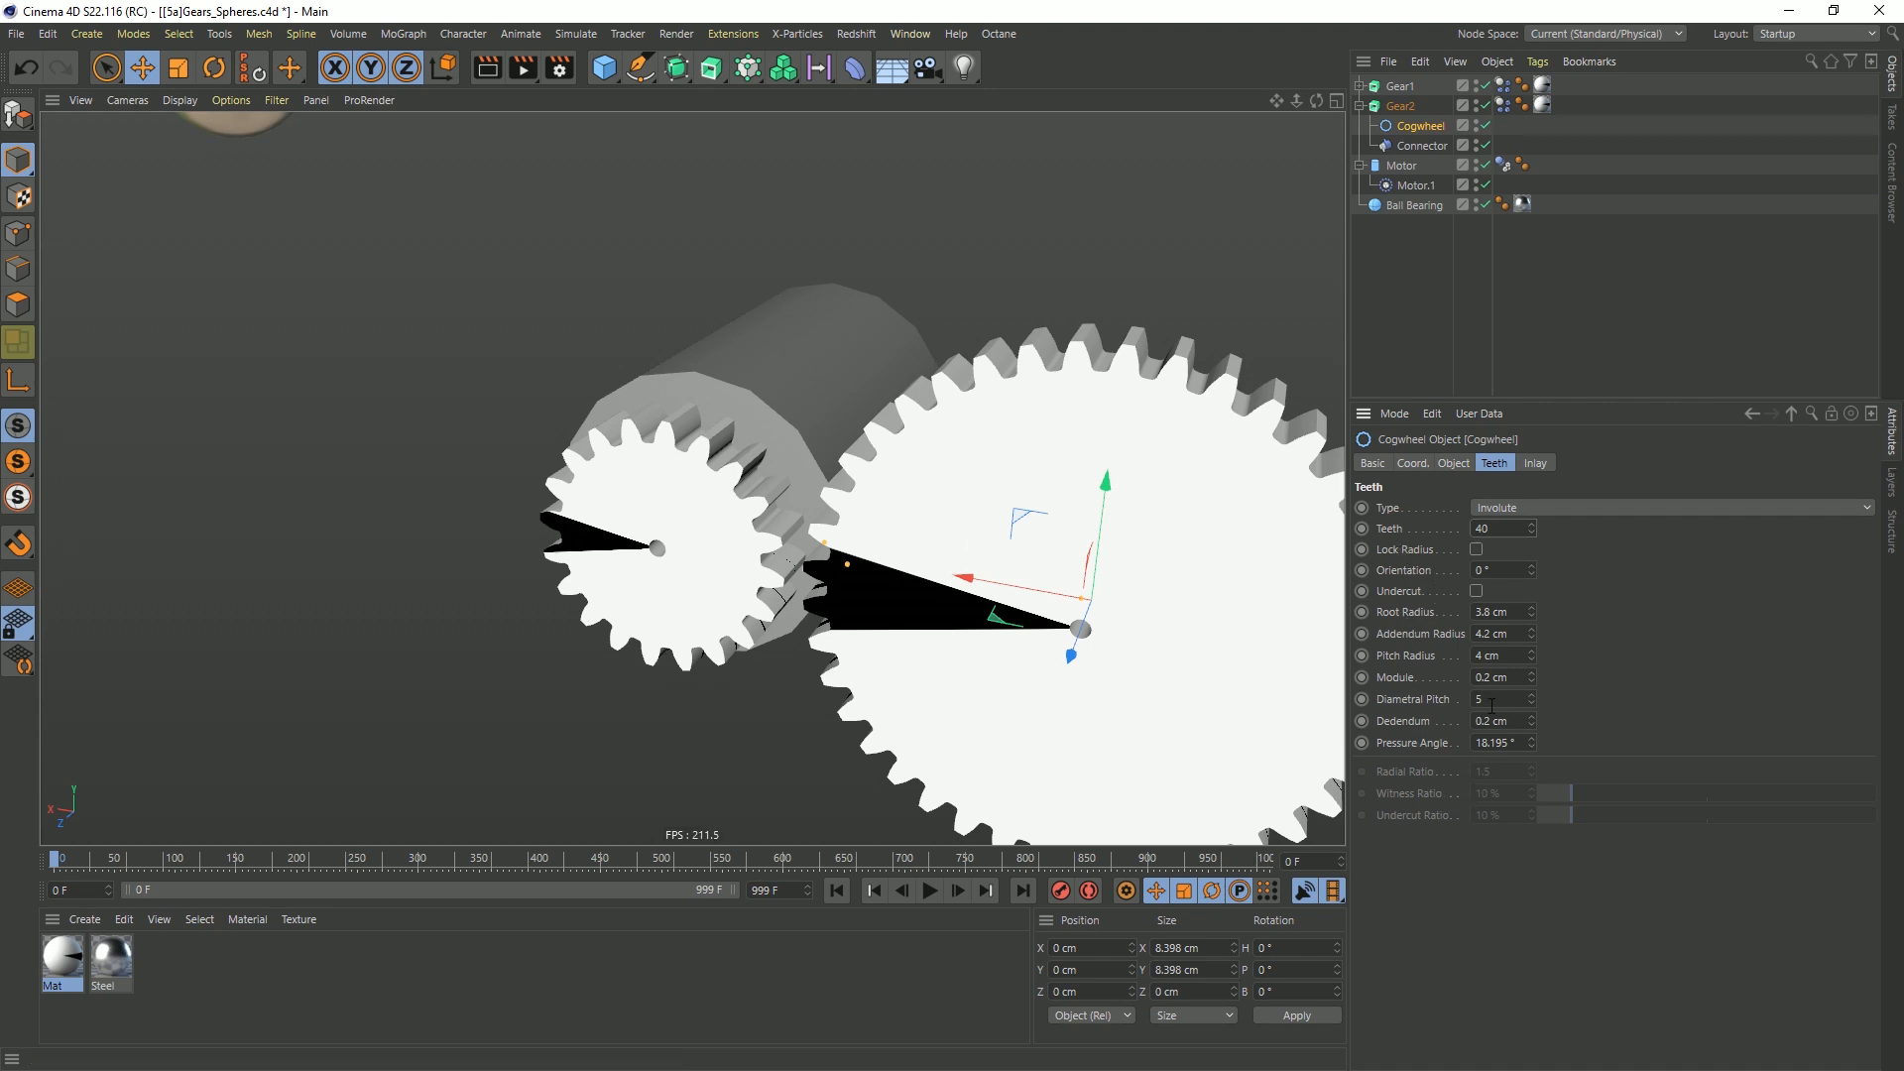
Move Gear2 along the X axis to about -6.09 cm so its teeth mesh with Gear1's
{"action": "left_click_drag", "start_coordinate": [783, 552], "coordinate": [828, 535], "text": "alt"}
{"action": "right_click_drag", "start_coordinate": [828, 536], "coordinate": [942, 484], "text": "alt"}
{"action": "left_click_drag", "start_coordinate": [940, 478], "coordinate": [915, 505], "text": "alt"}
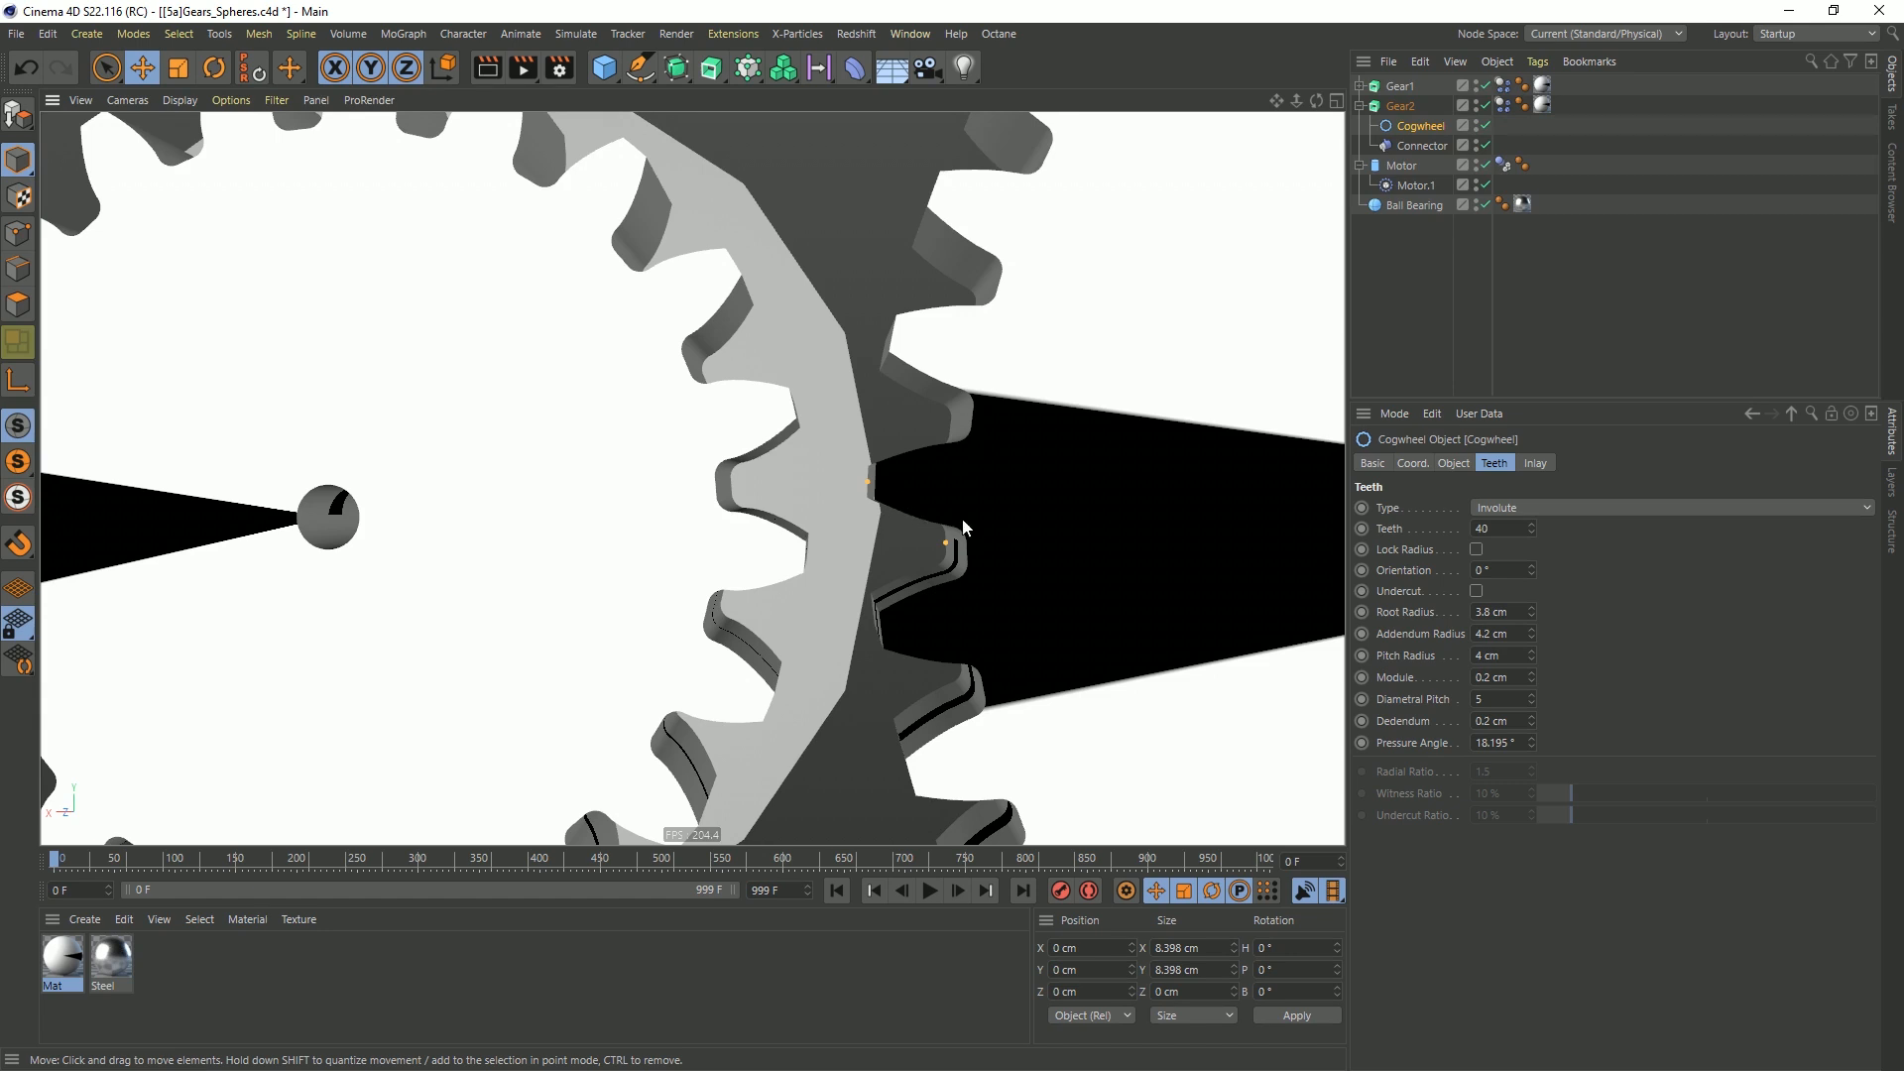
{"action": "right_click_drag", "start_coordinate": [1033, 455], "coordinate": [932, 487], "text": "alt"}
{"action": "middle_click_drag", "start_coordinate": [1125, 505], "coordinate": [934, 539], "text": "alt"}
{"action": "left_click_drag", "start_coordinate": [941, 557], "coordinate": [898, 583], "text": "alt"}
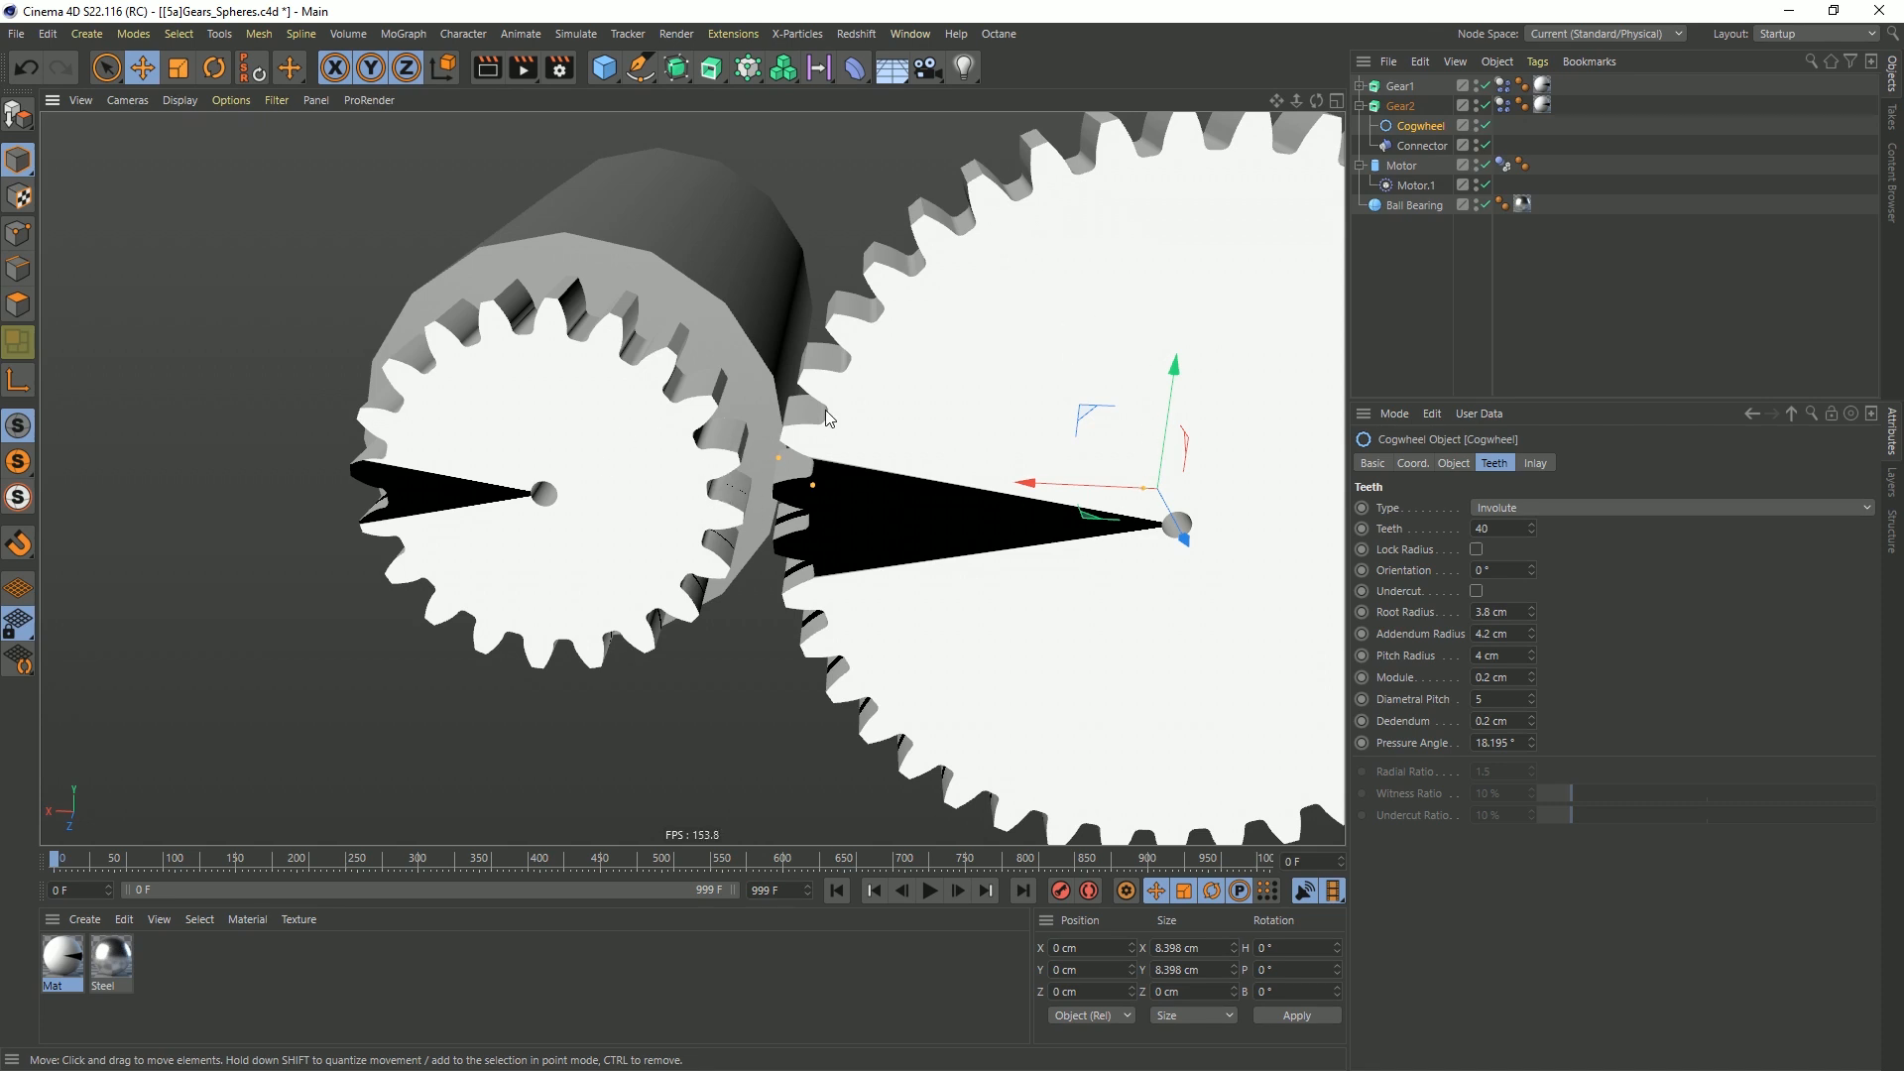
{"action": "left_click", "coordinate": [1393, 107]}
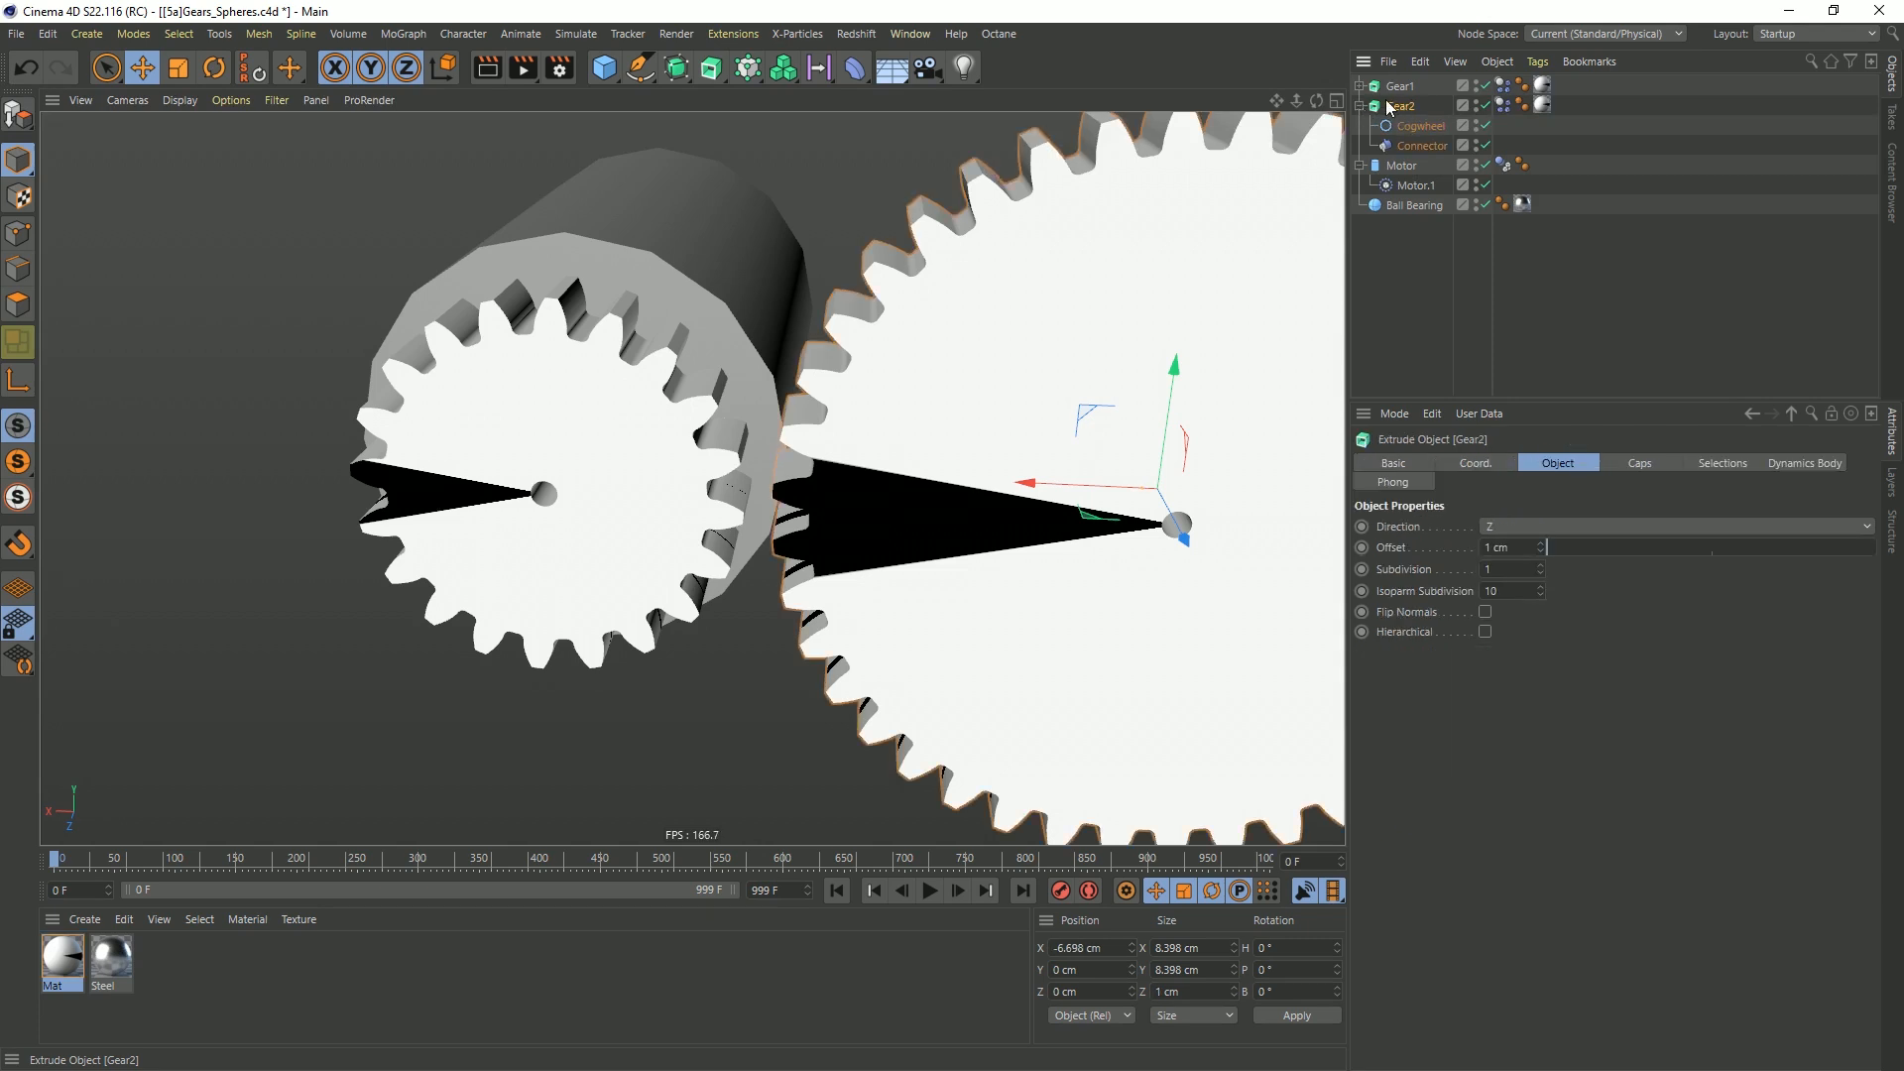
{"action": "left_click_drag", "start_coordinate": [1037, 491], "coordinate": [983, 502]}
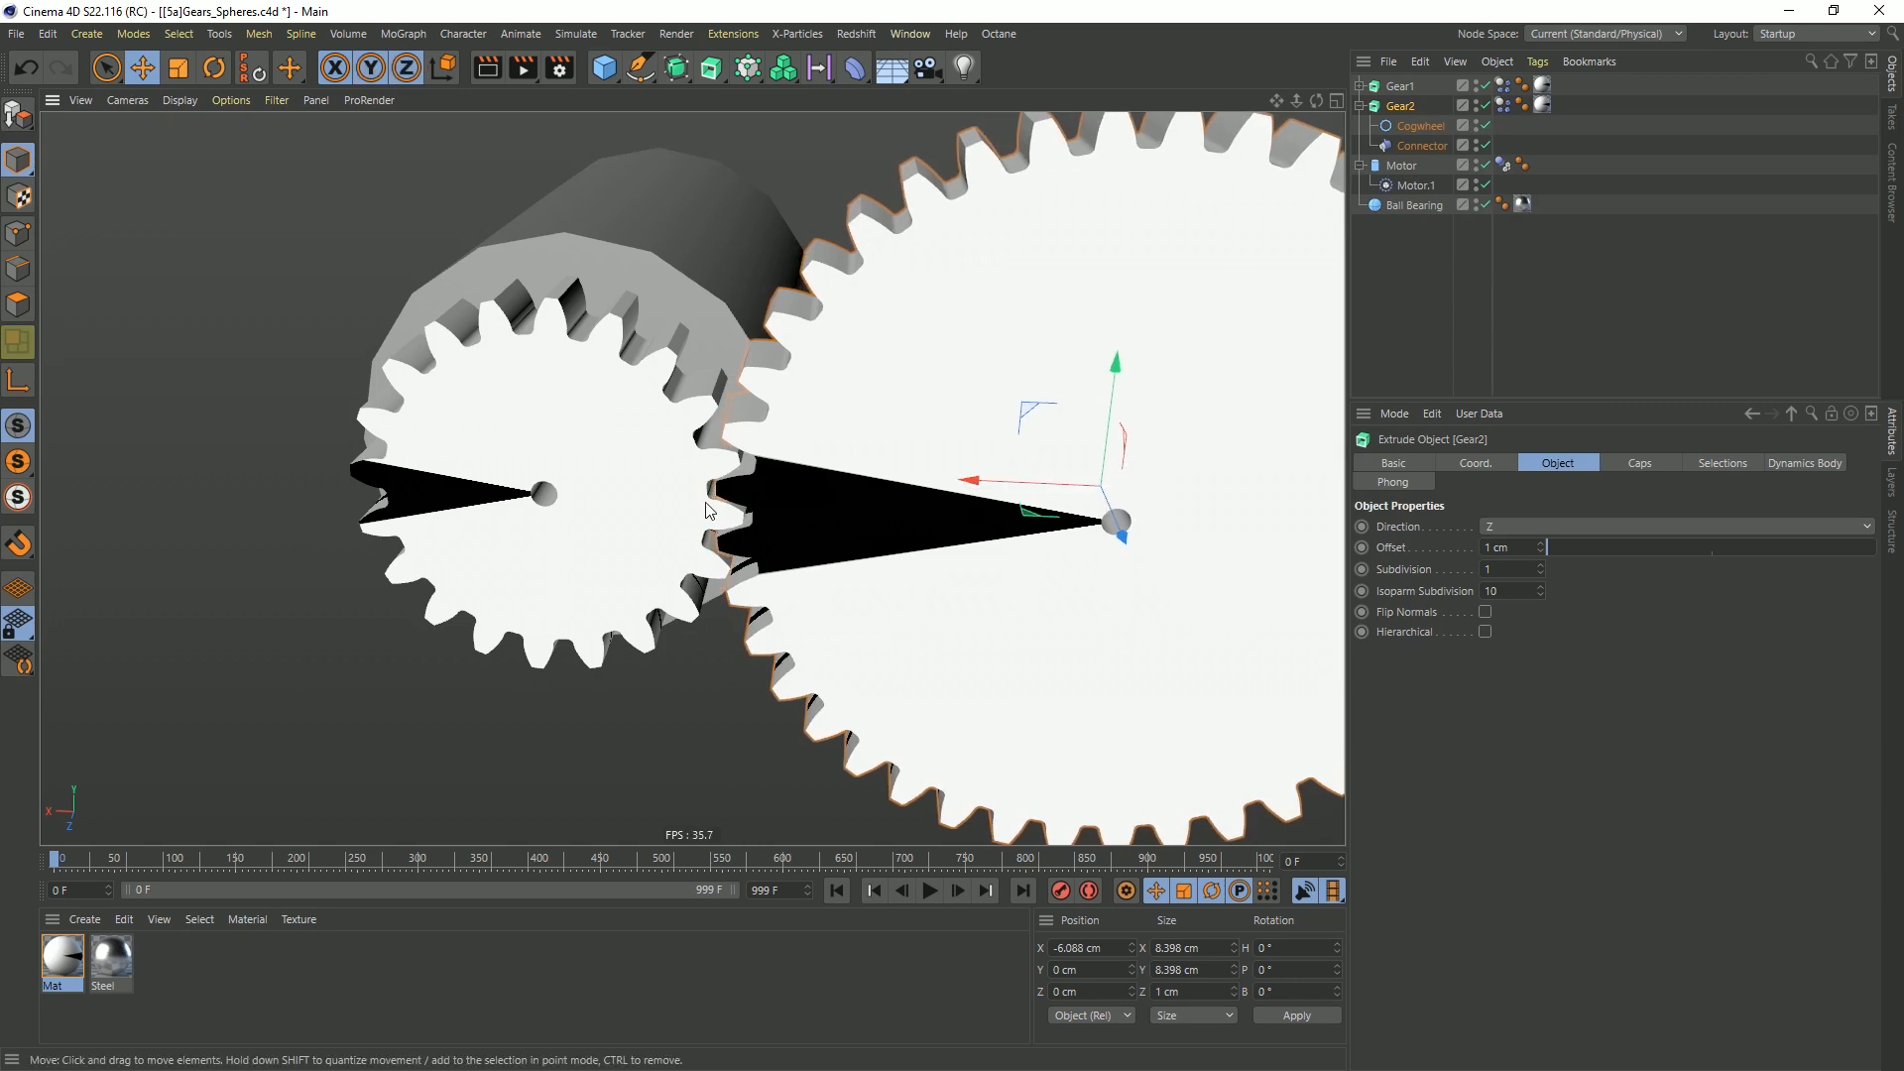
{"action": "scroll", "coordinate": [702, 485], "scroll_direction": "up", "scroll_amount": 5}
{"action": "scroll", "coordinate": [703, 486], "scroll_direction": "down", "scroll_amount": 8}
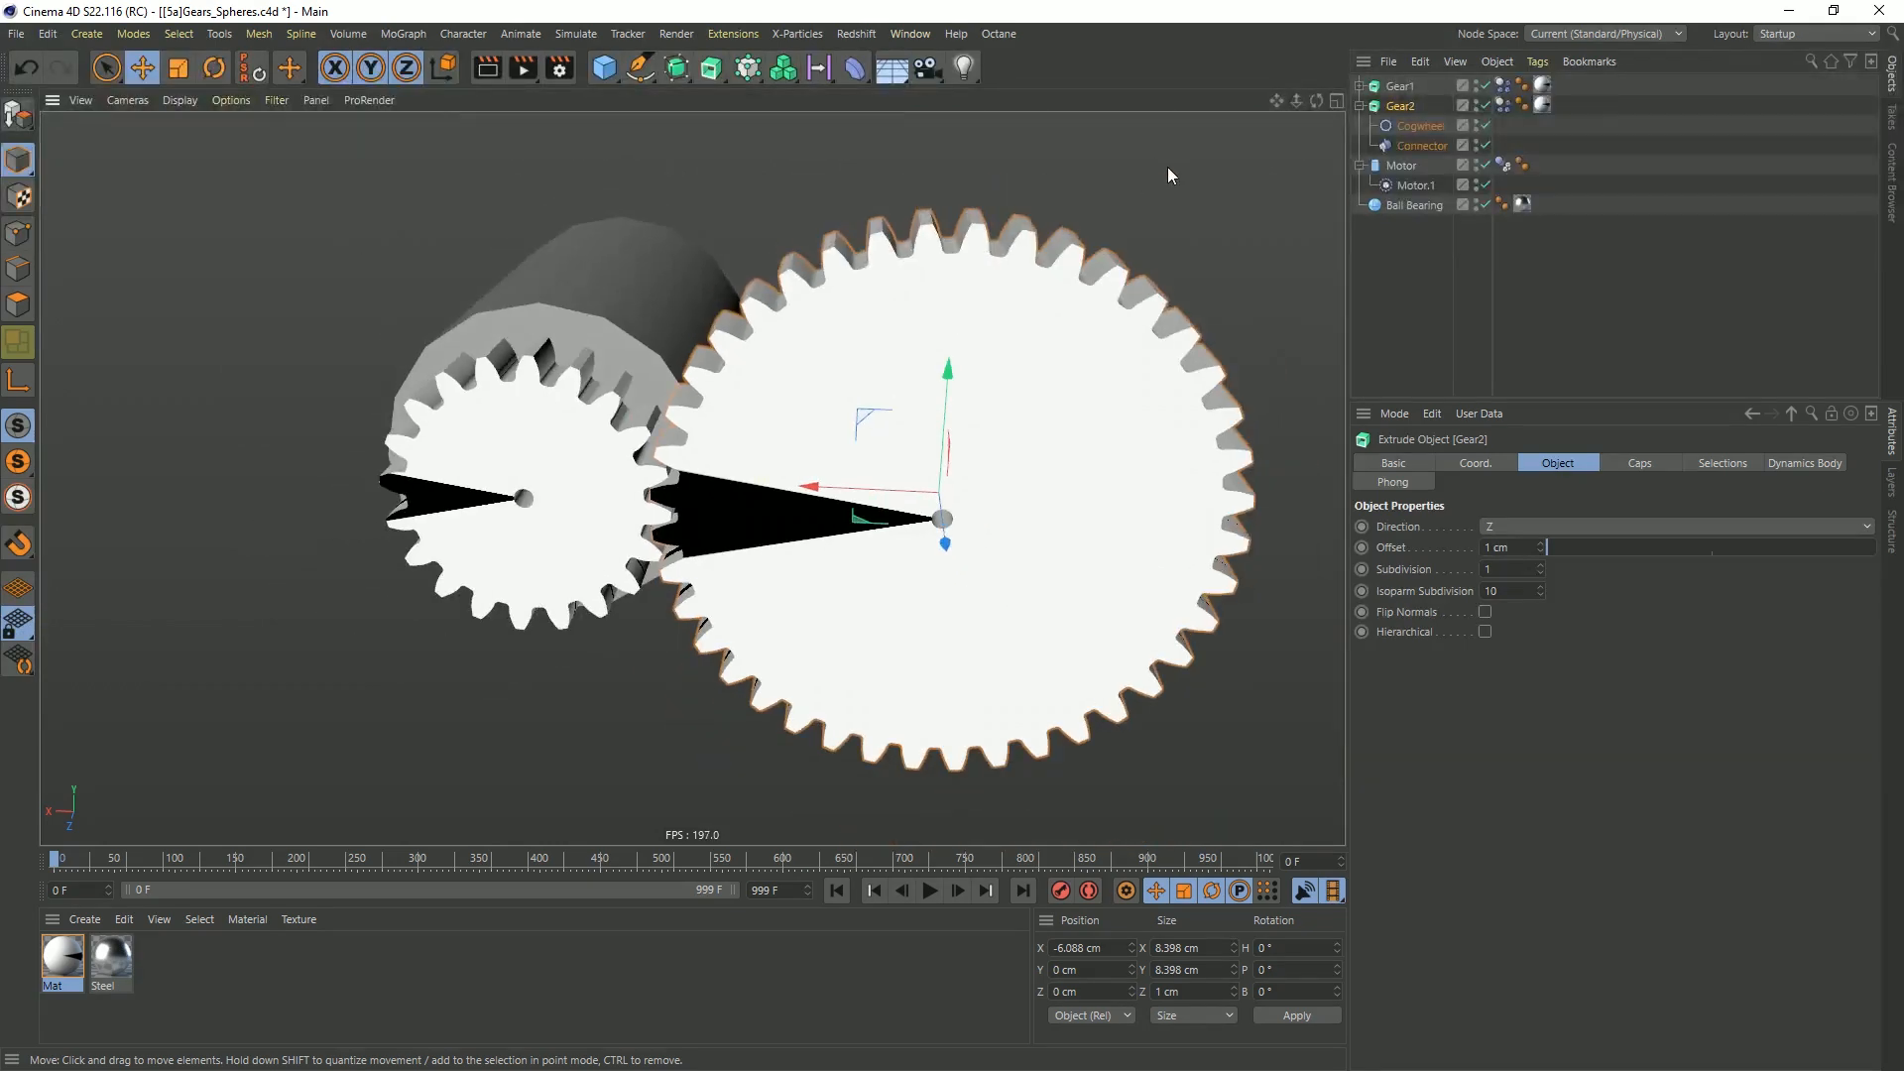
Clear the Motor from Object B of Gear2's hinge Connector and deselect everything
{"action": "left_click", "coordinate": [1430, 146]}
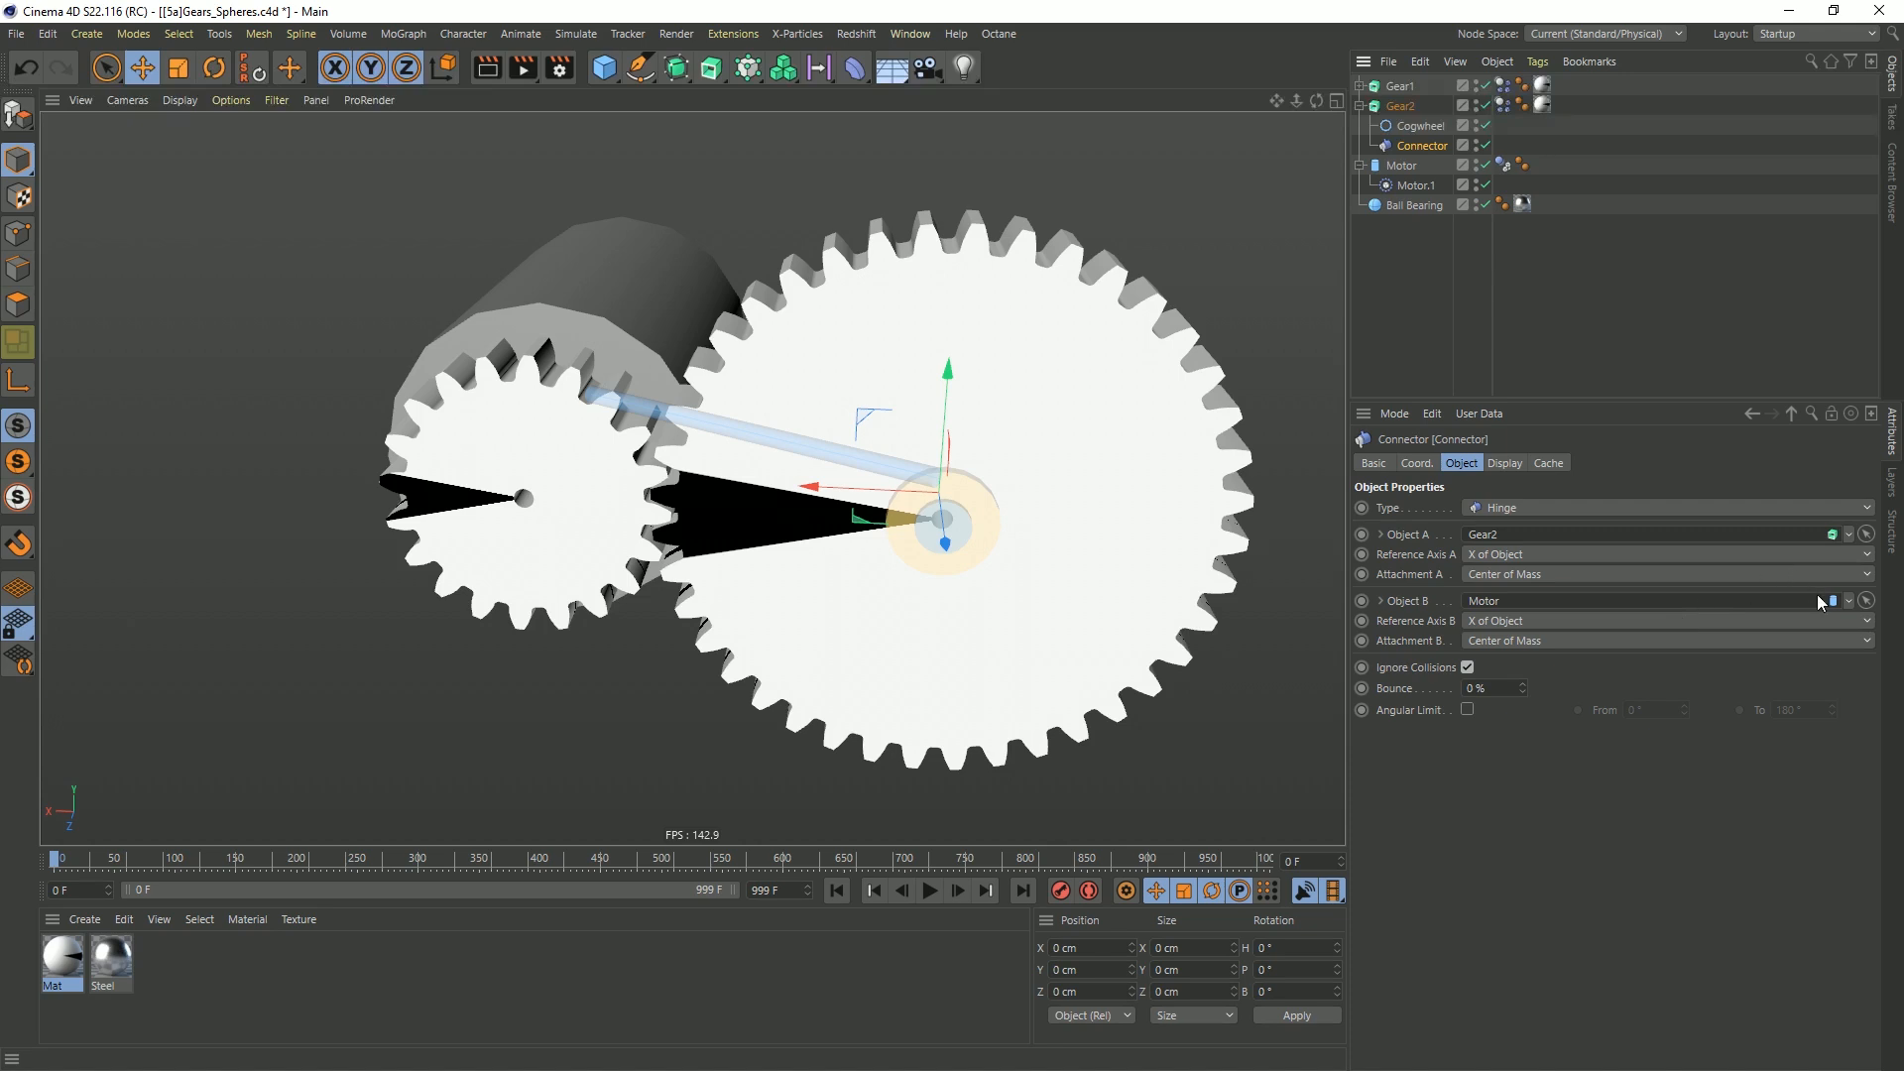
{"action": "left_click", "coordinate": [1848, 601]}
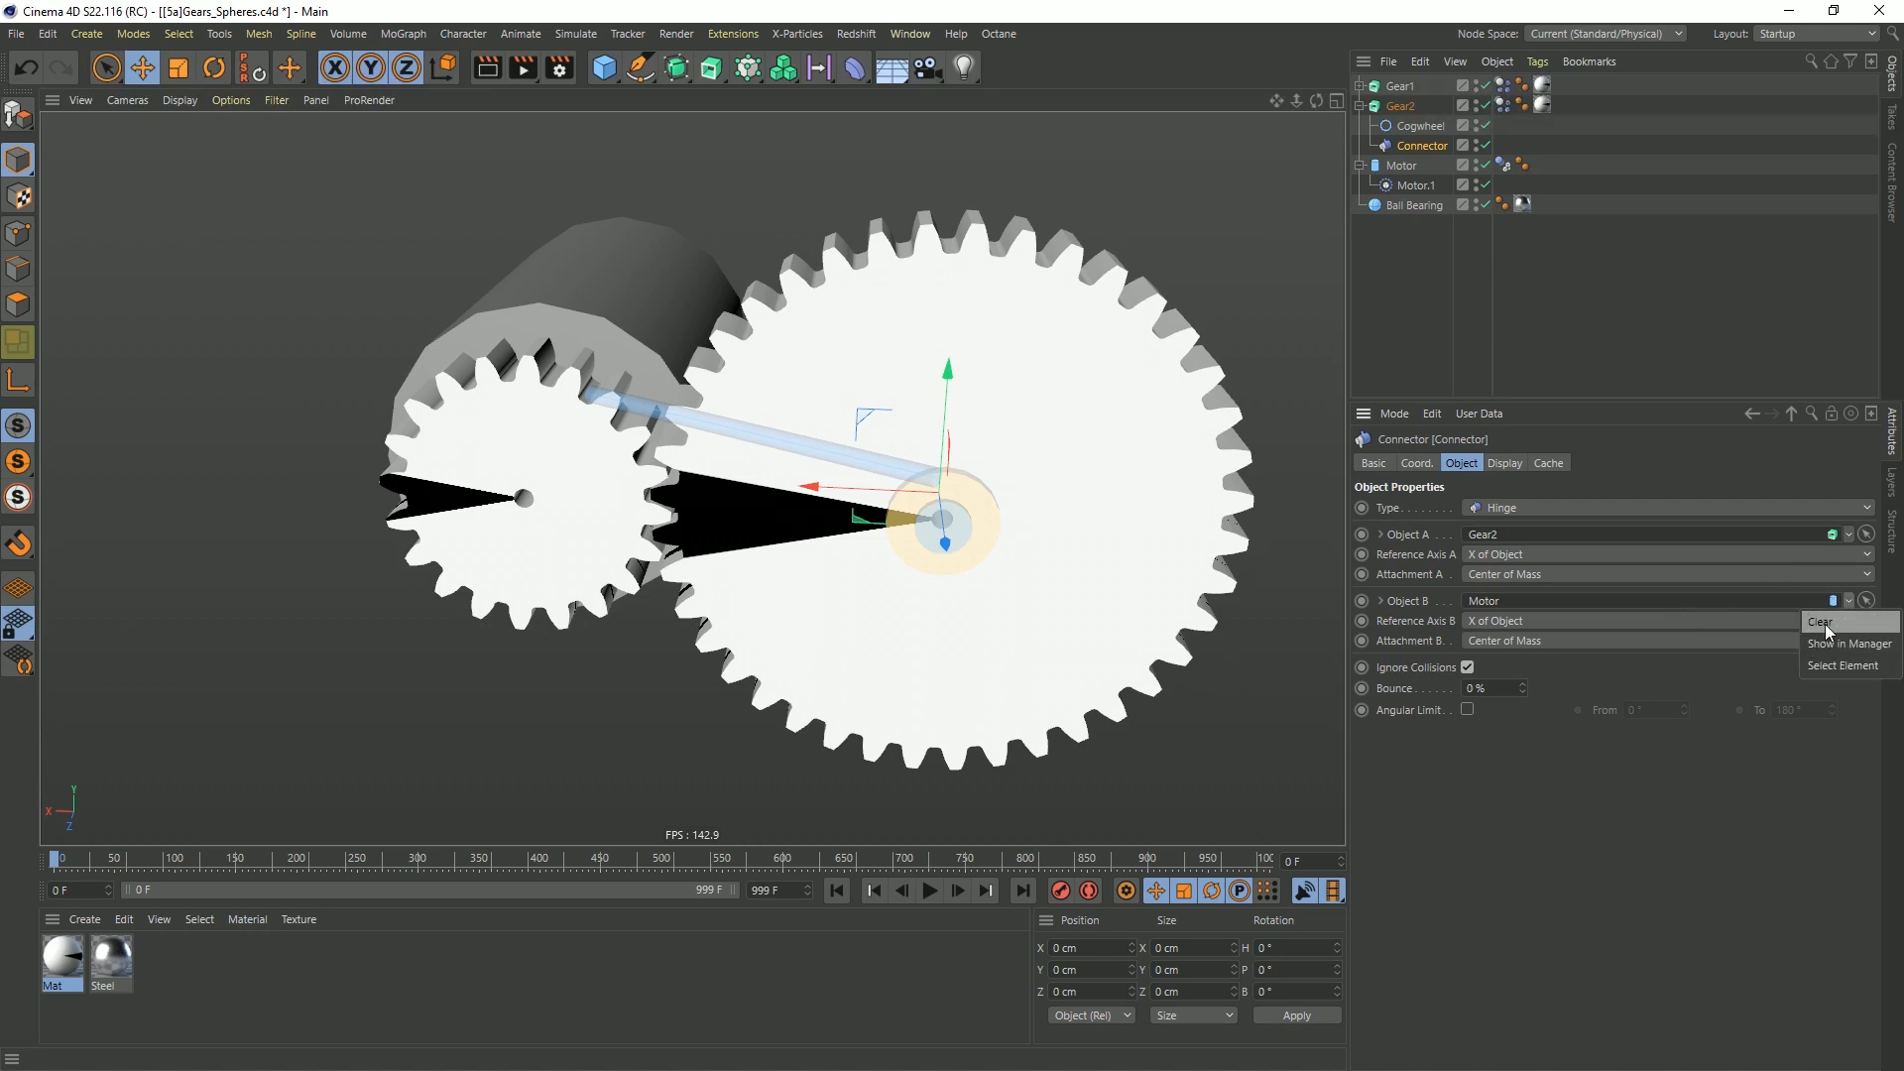
{"action": "left_click", "coordinate": [1828, 624]}
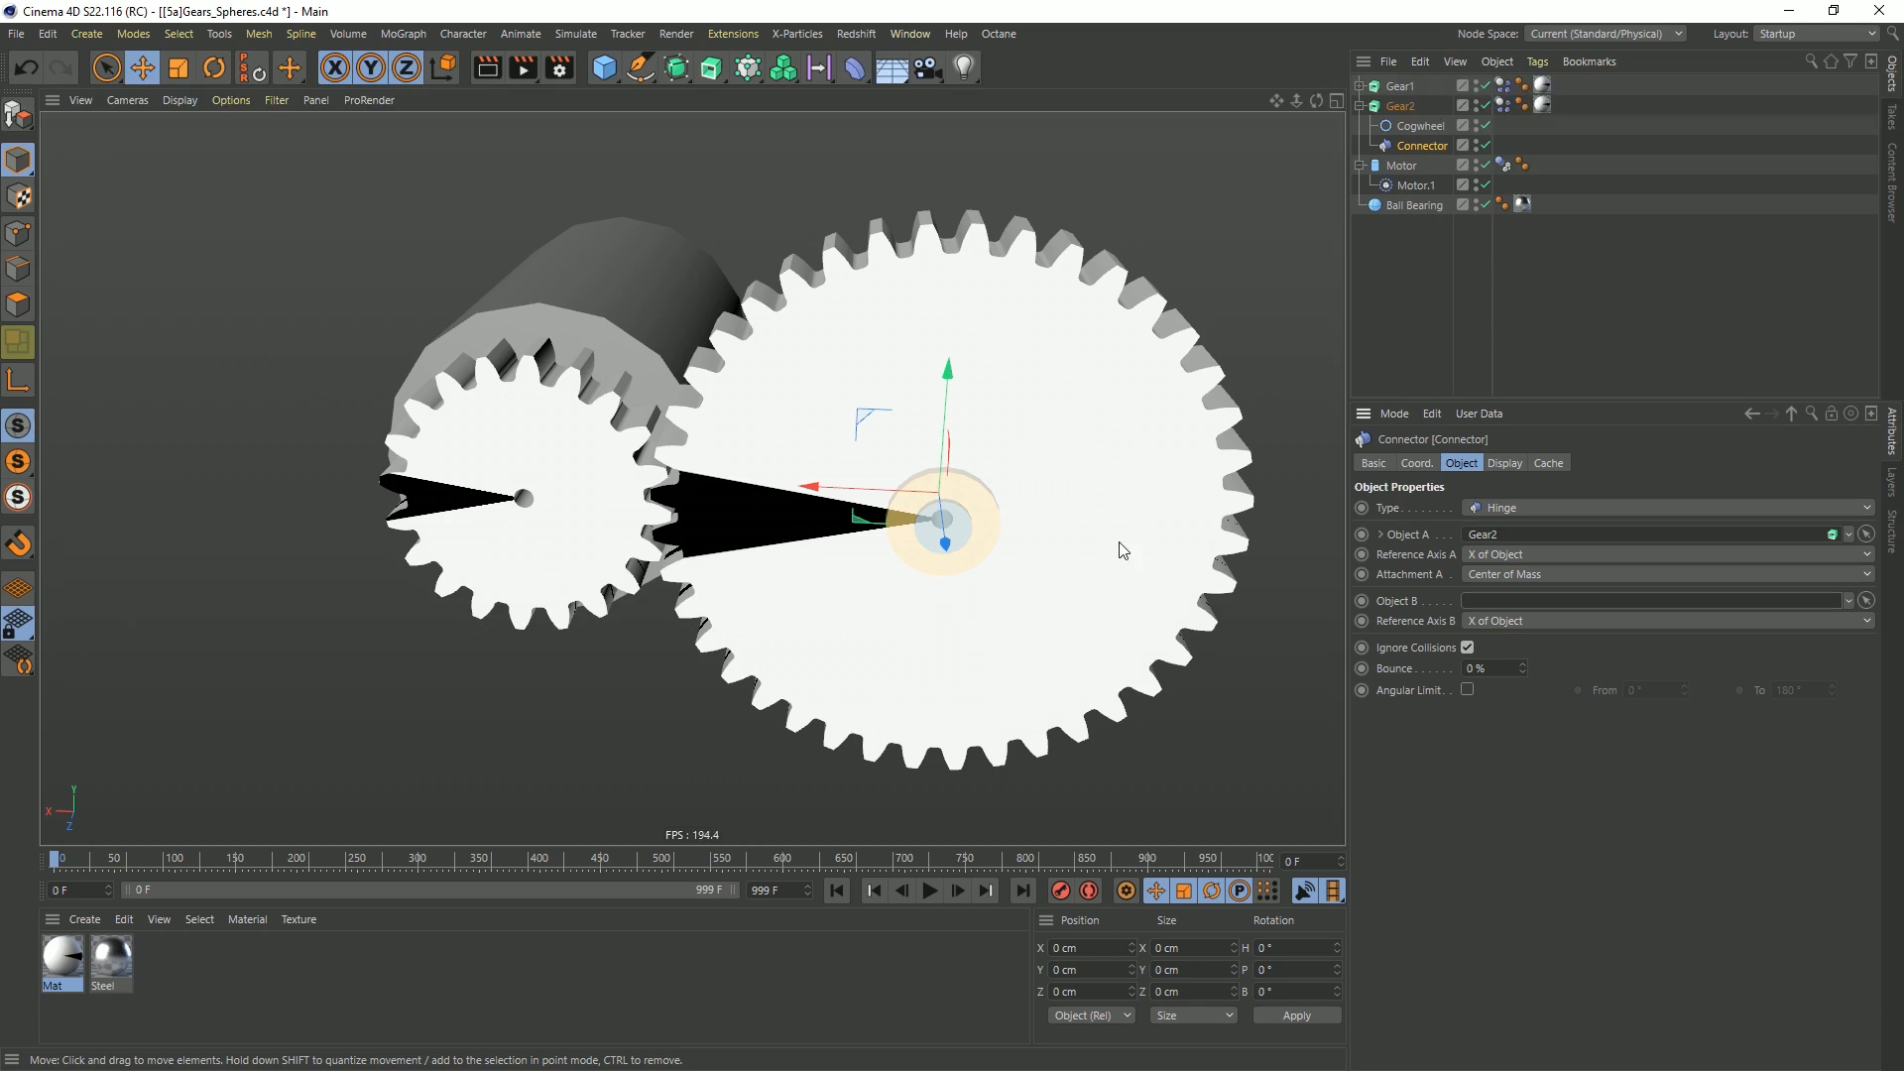
{"action": "left_click", "coordinate": [1426, 333]}
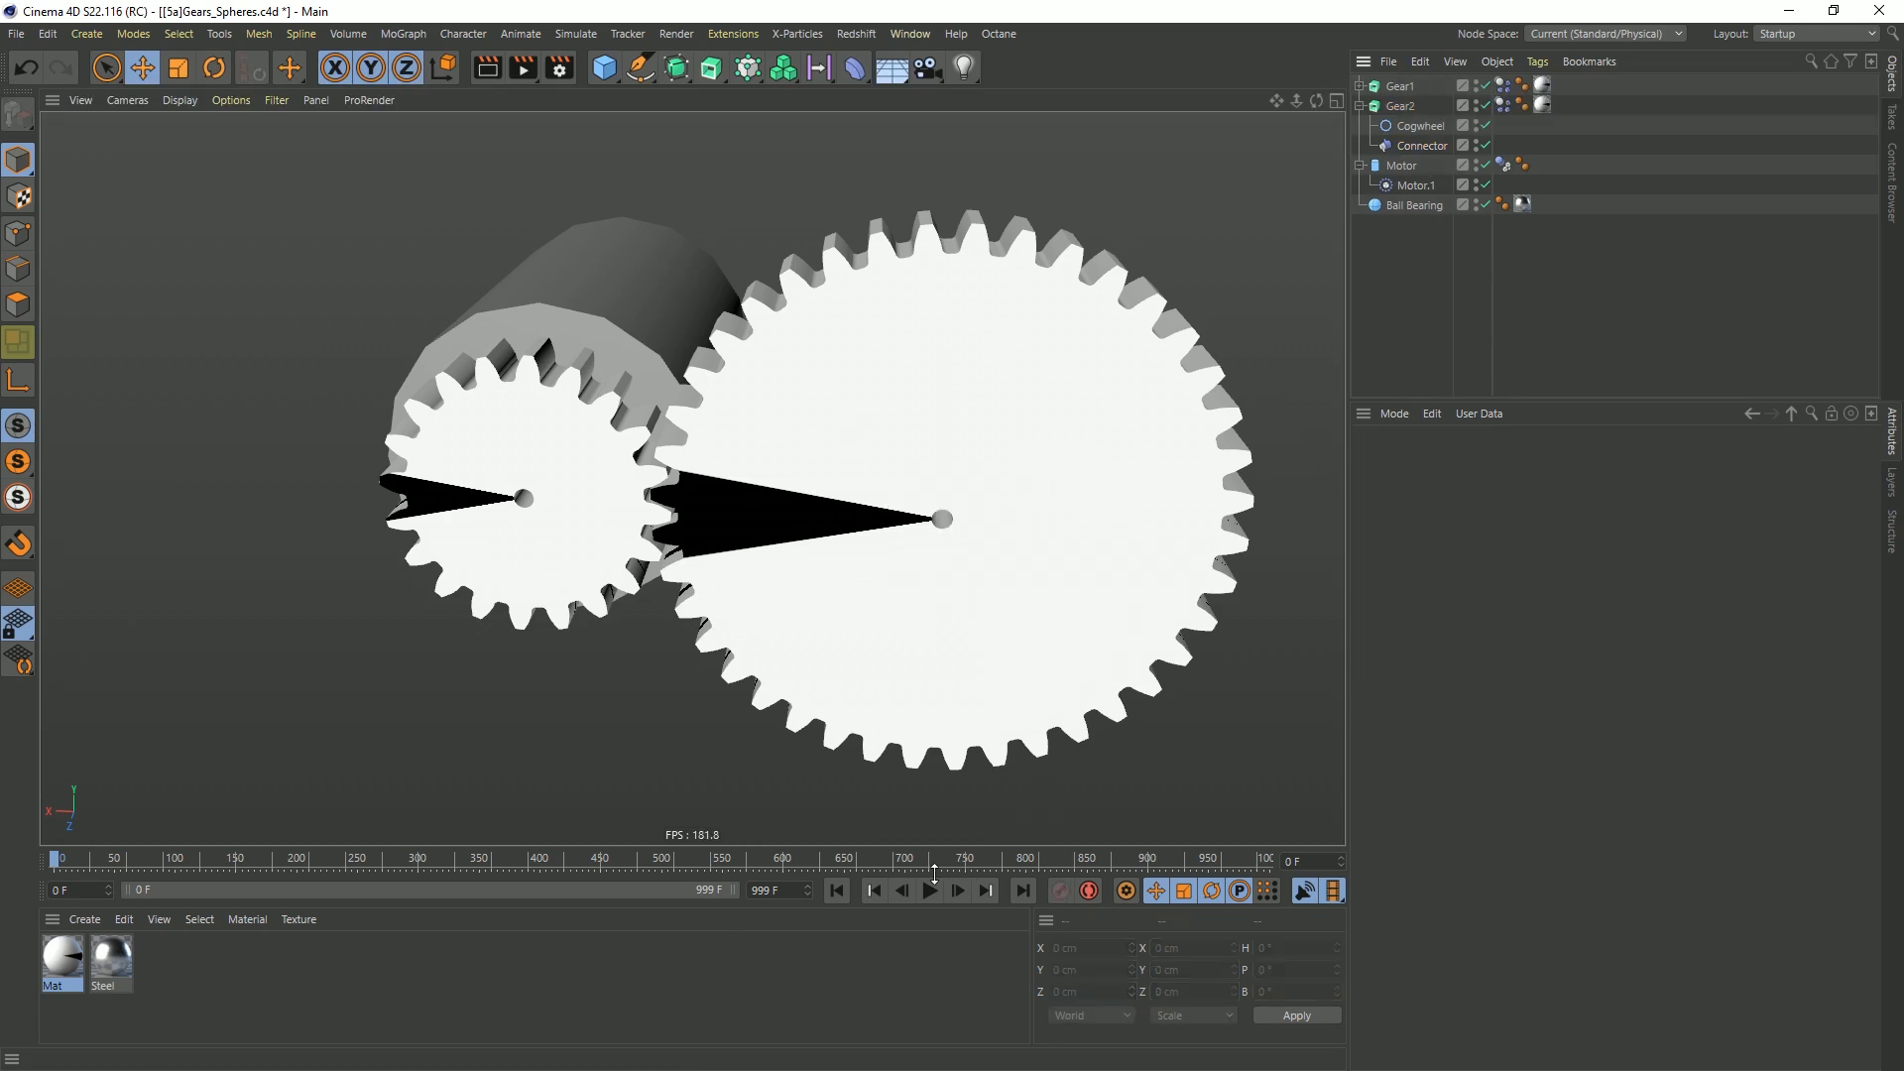
Play the simulation to check how Gear1 drives Gear2, and rewind to the first frame
{"action": "left_click", "coordinate": [929, 890]}
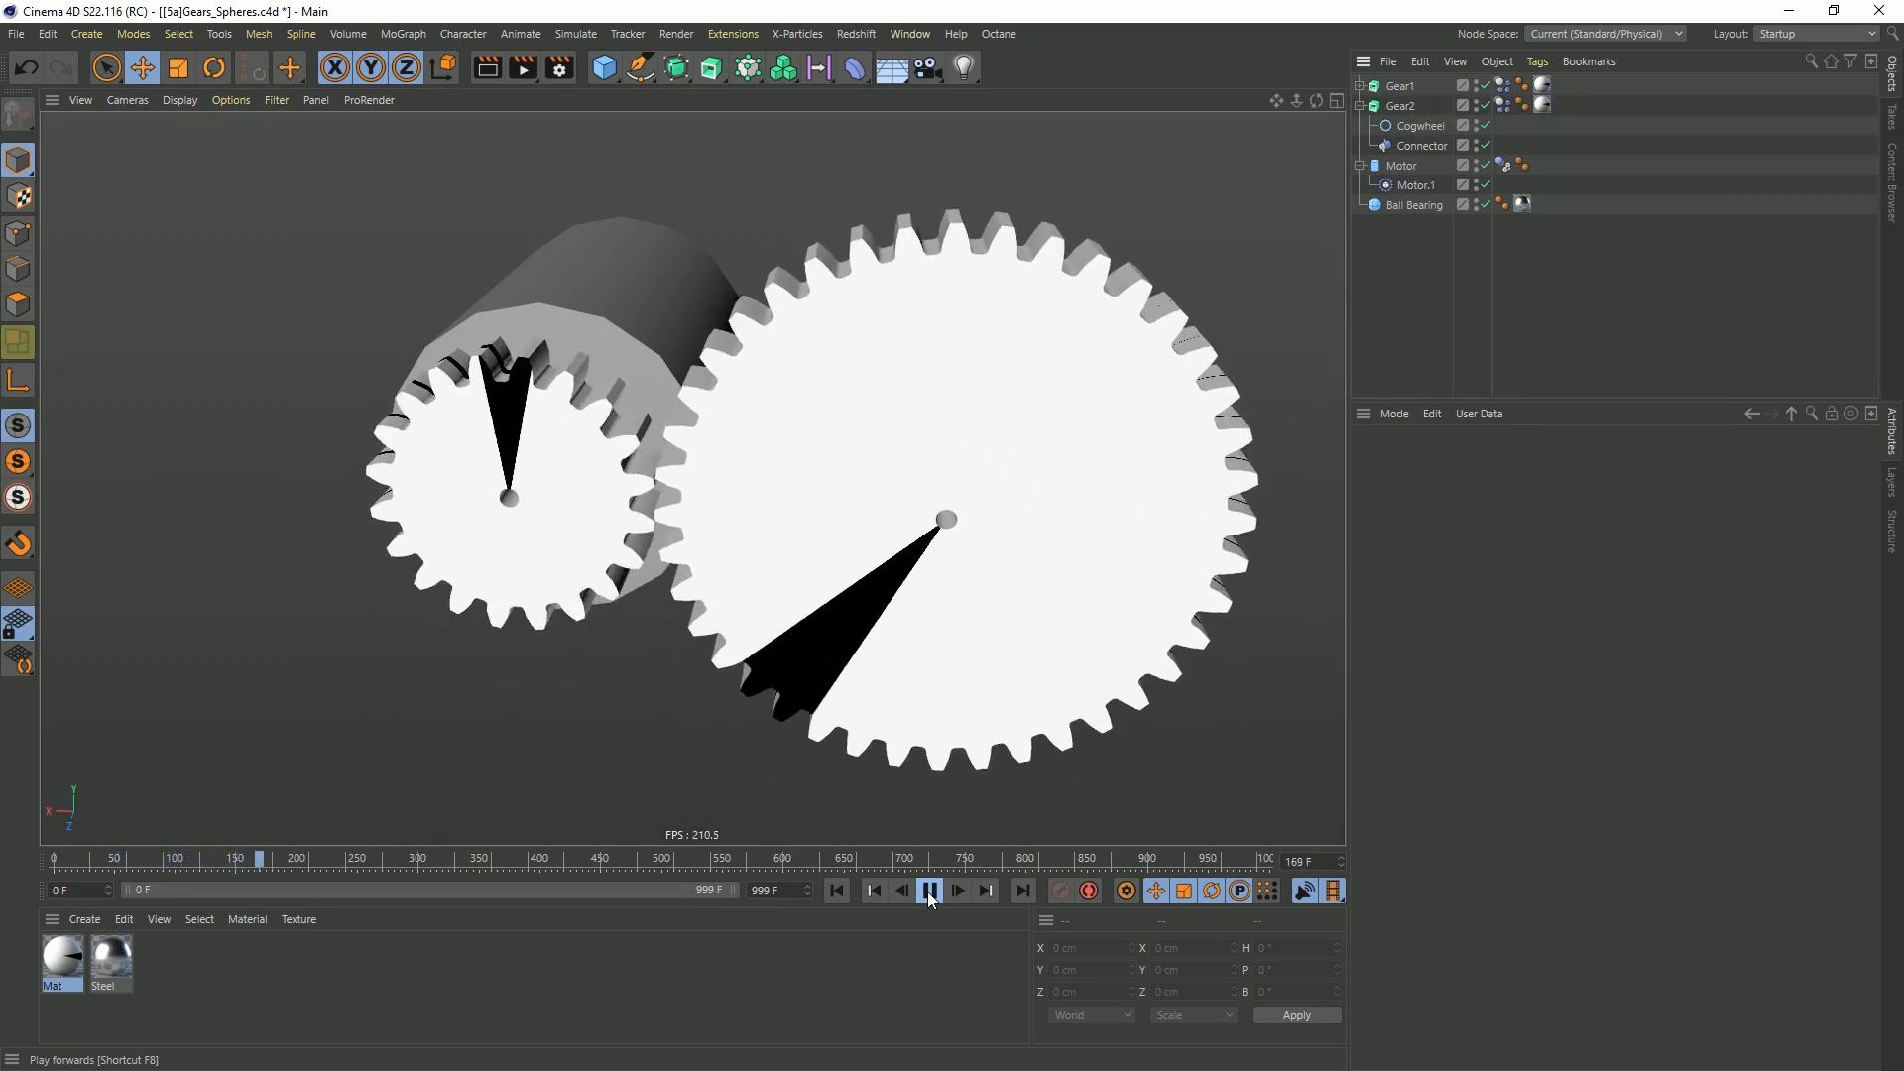
{"action": "left_click", "coordinate": [928, 891]}
{"action": "left_click", "coordinate": [838, 890]}
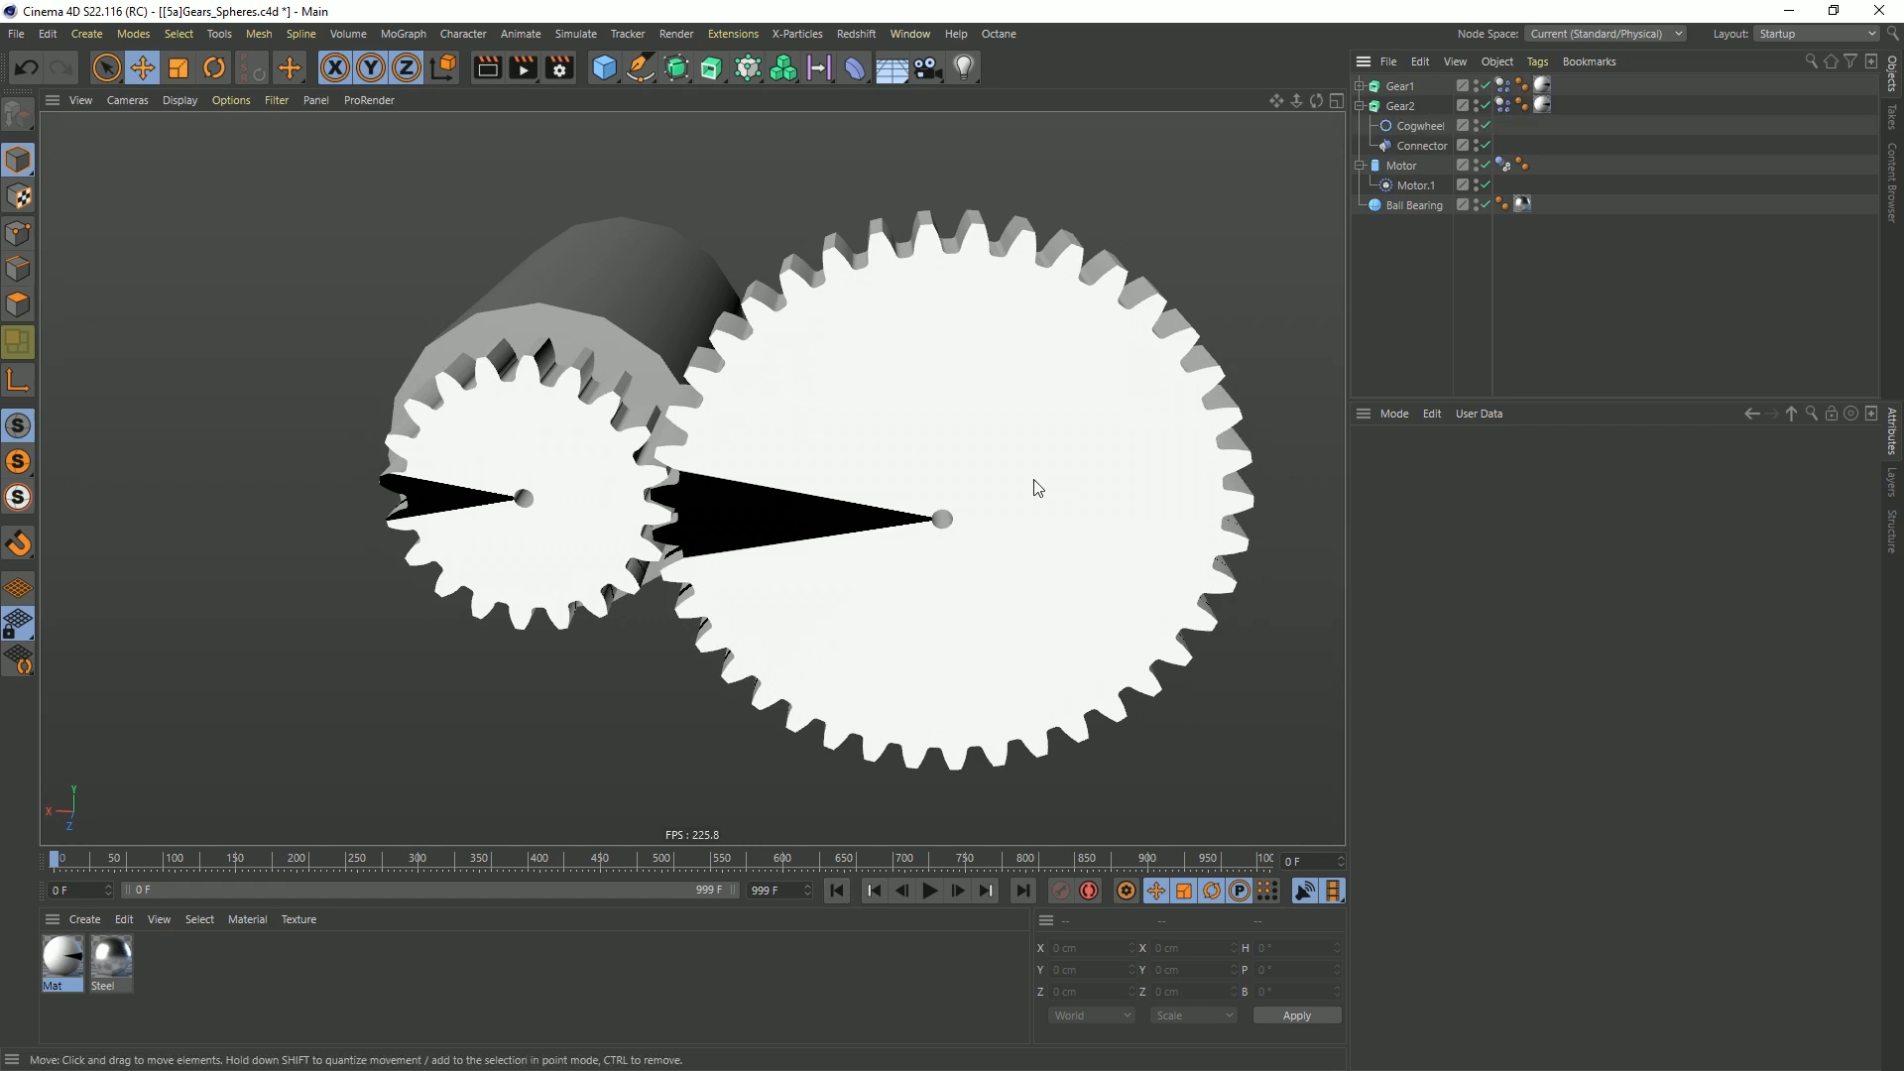
Check the collision settings of both gears' Dynamics Body tags and enable the dynamics Visualization in the project settings
{"action": "left_click", "coordinate": [1503, 85]}
{"action": "left_click", "coordinate": [1501, 105], "text": "ctrl"}
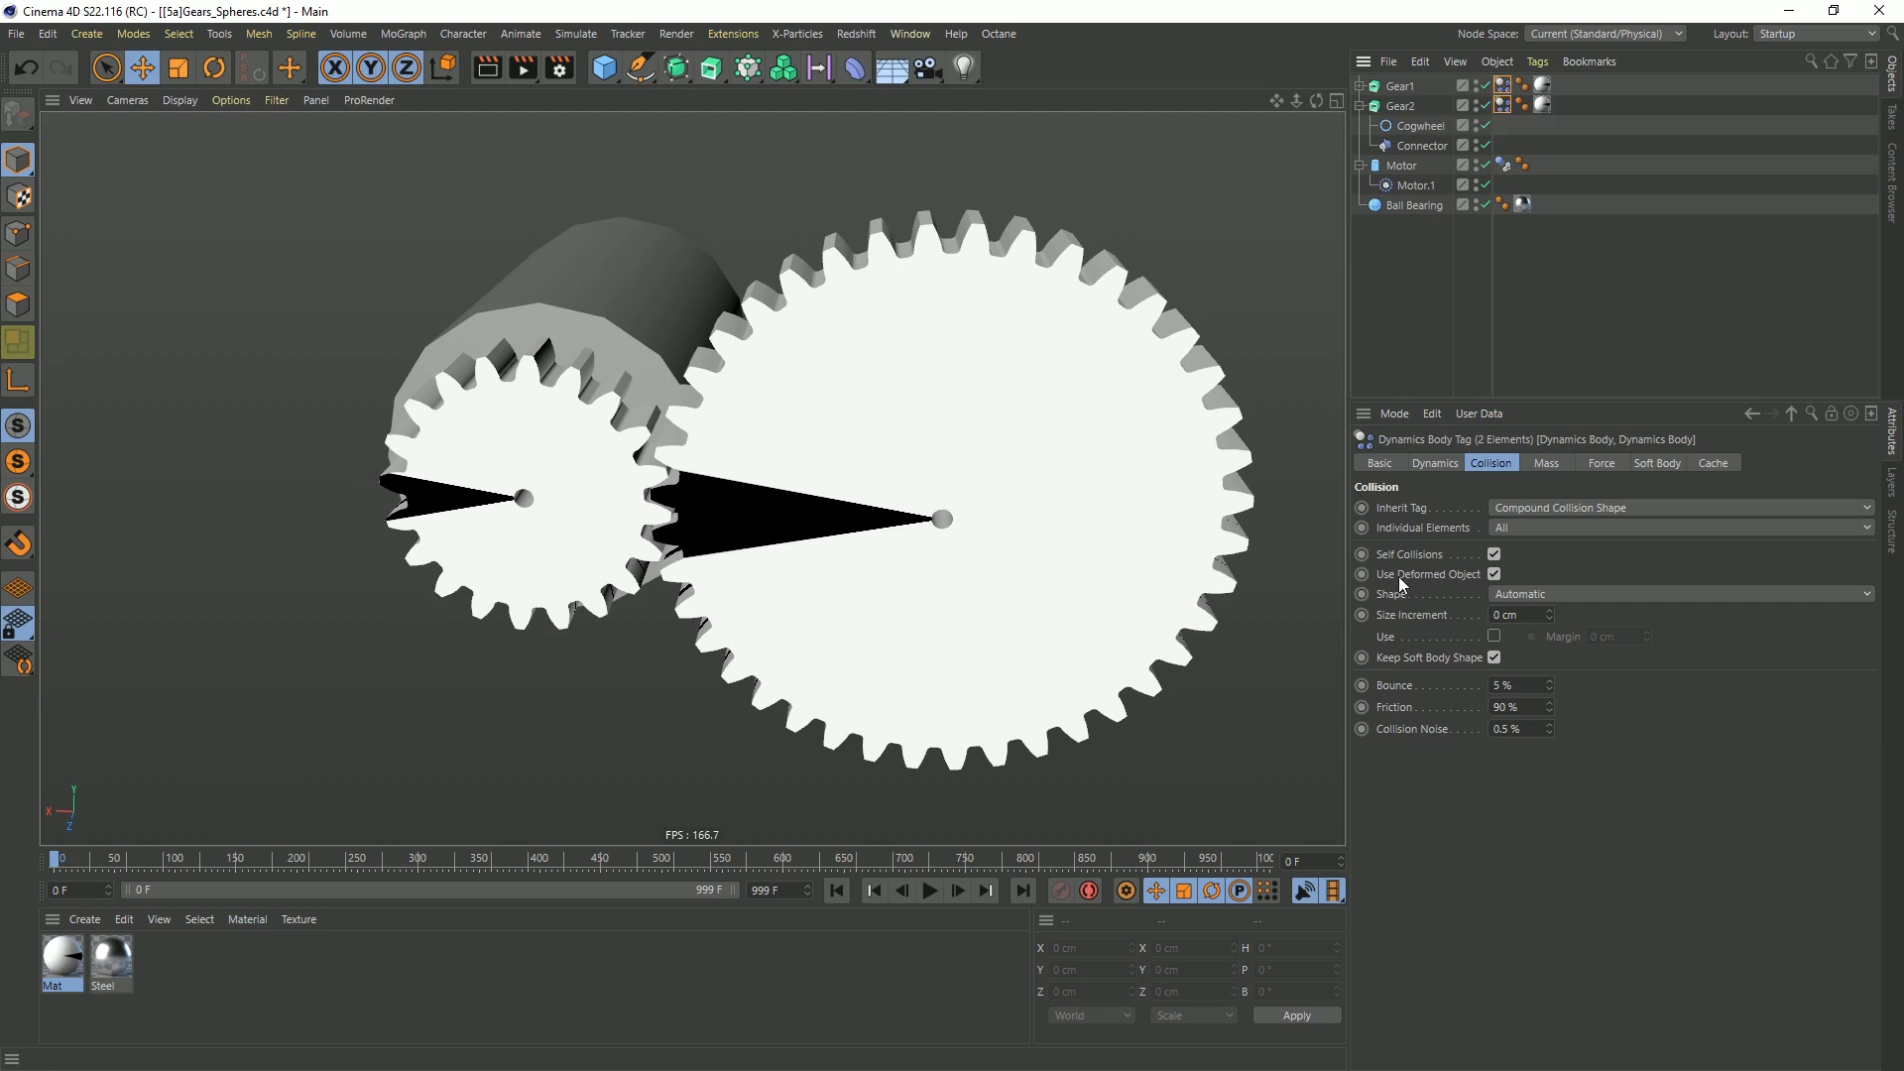
{"action": "key", "text": "ctrl+d"}
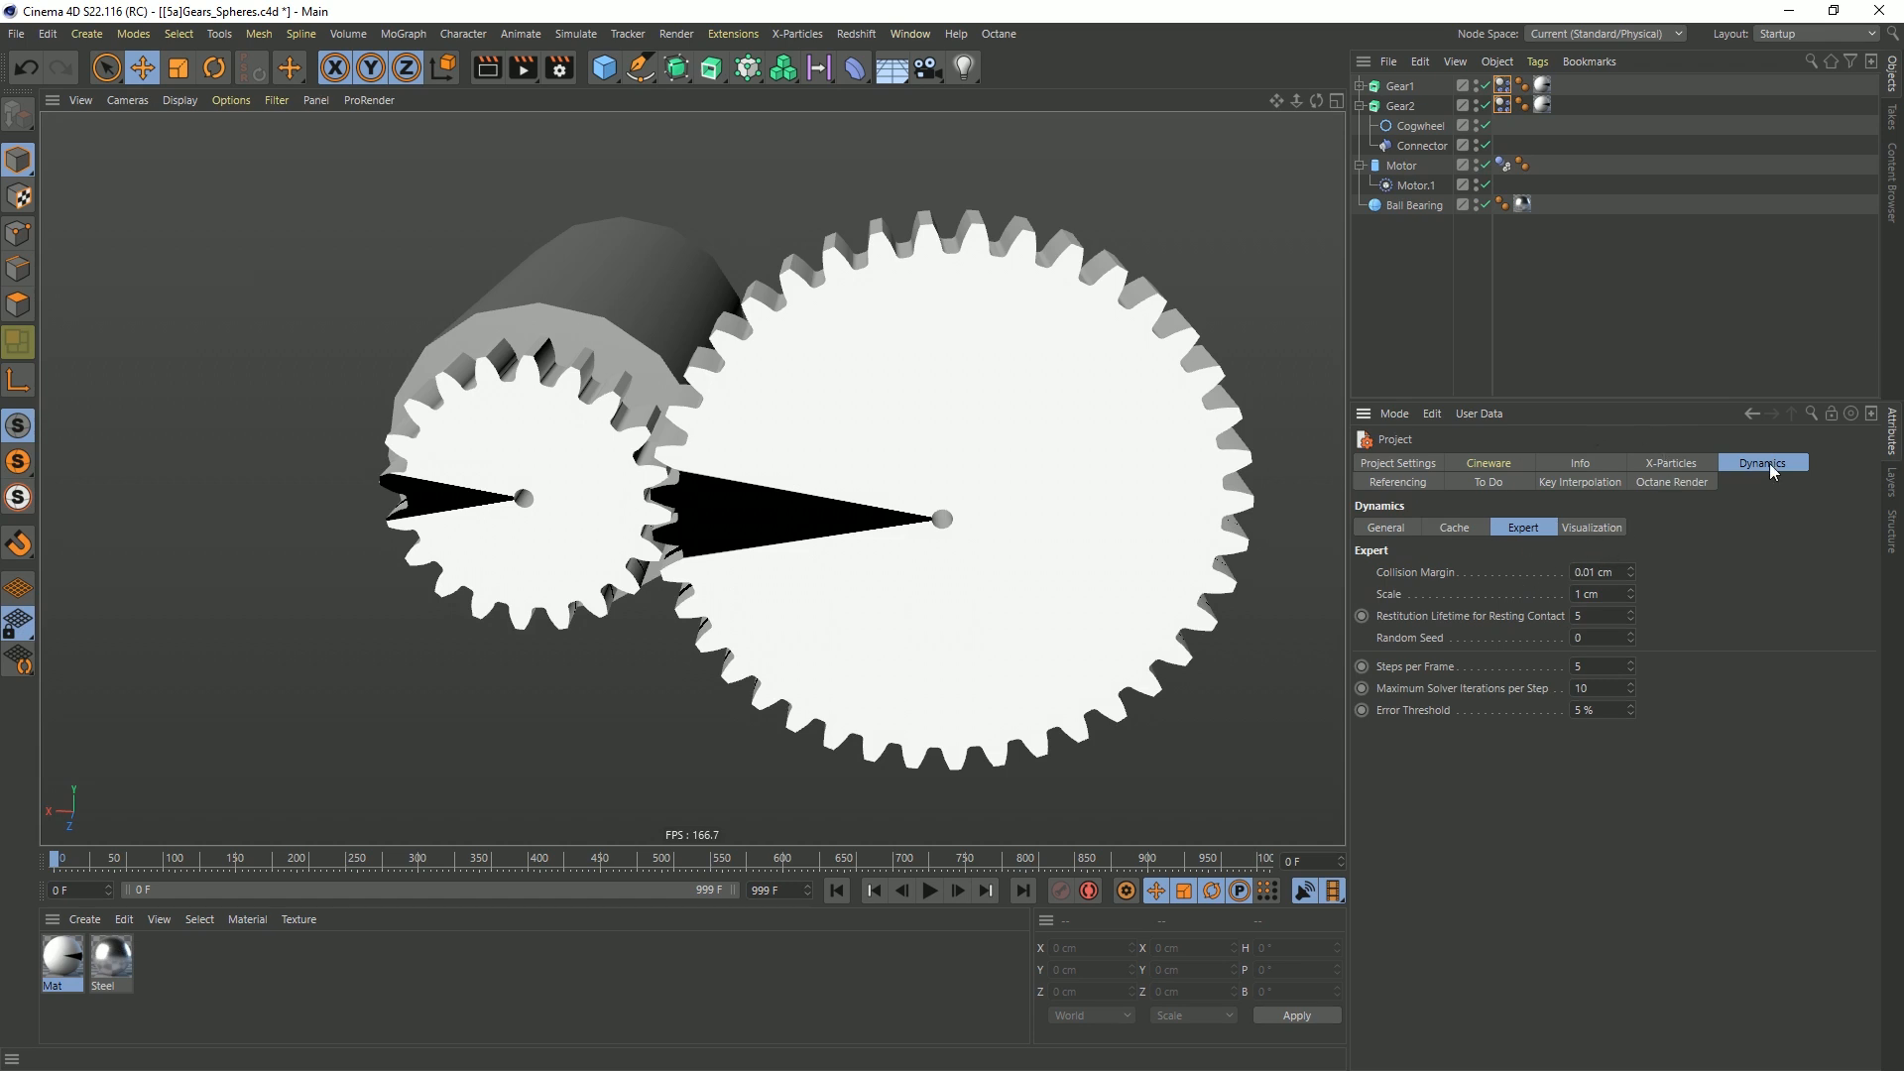
{"action": "left_click", "coordinate": [1592, 529]}
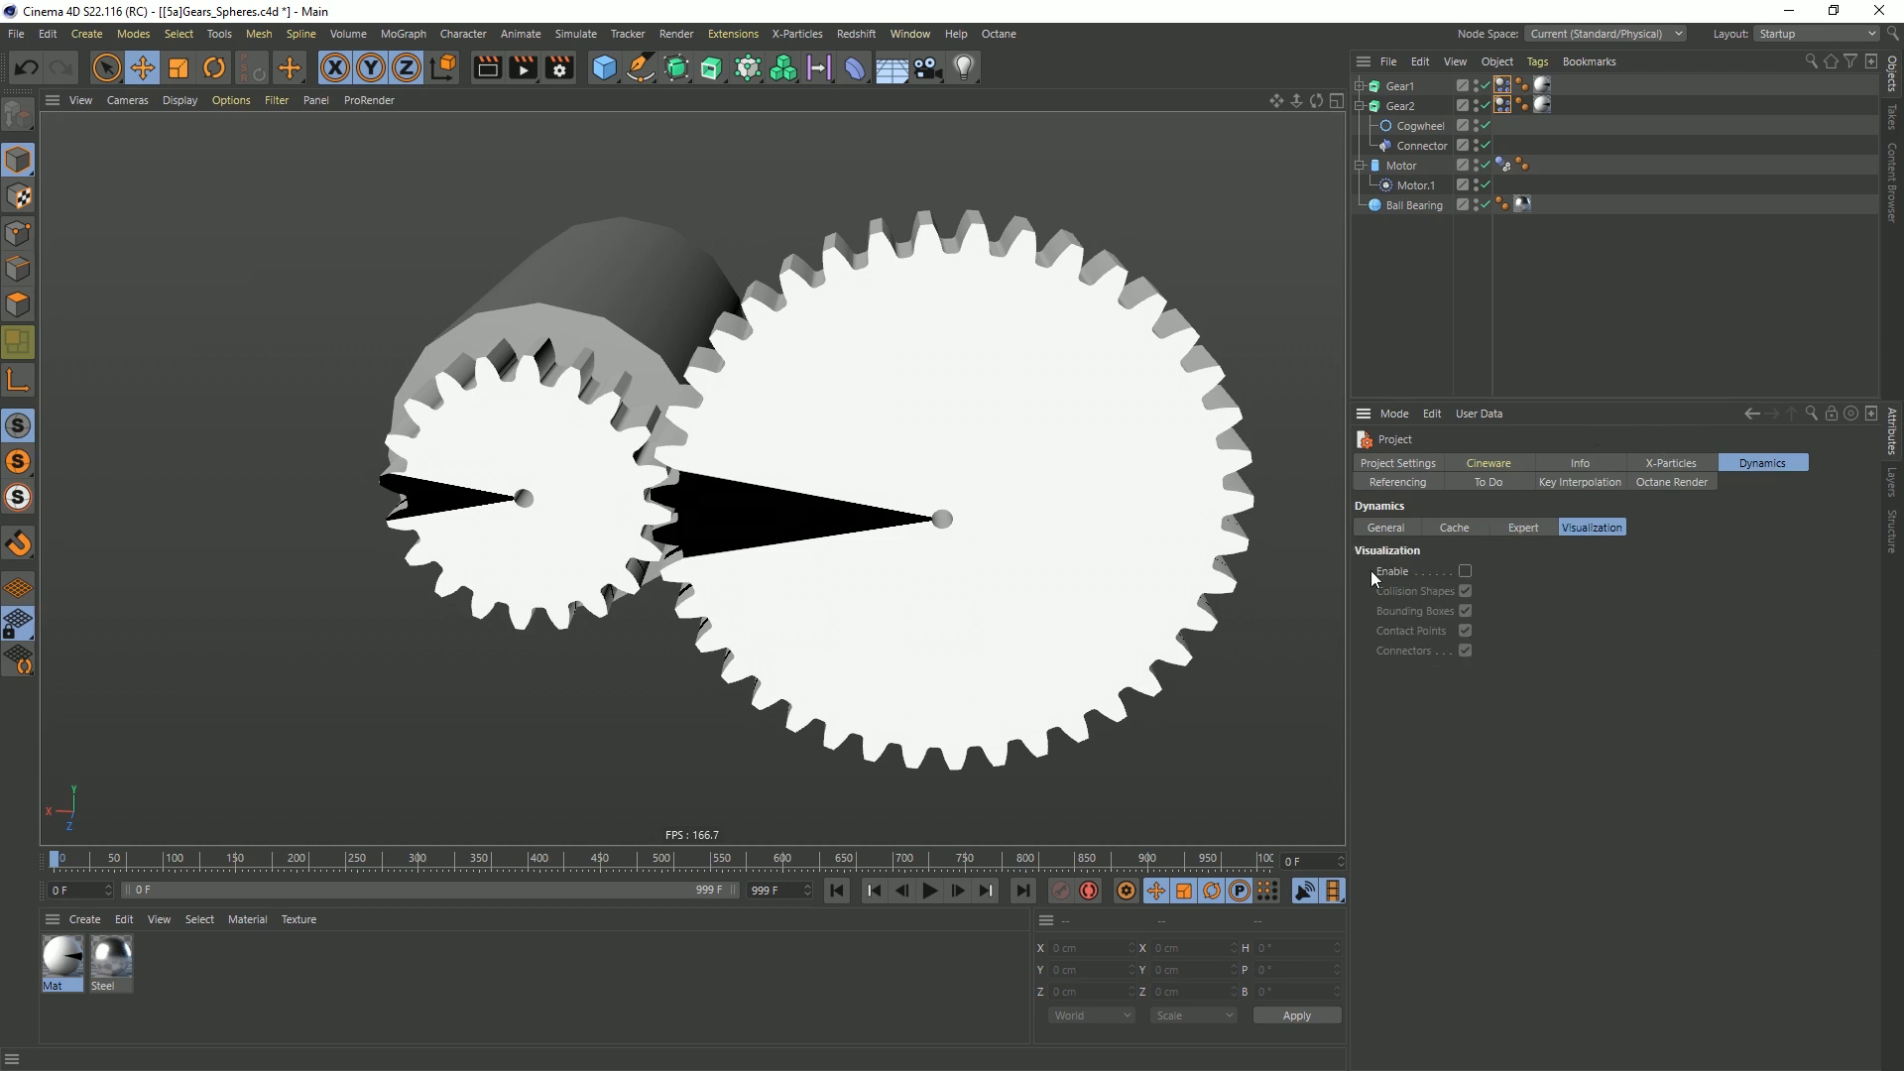
{"action": "left_click", "coordinate": [1466, 571]}
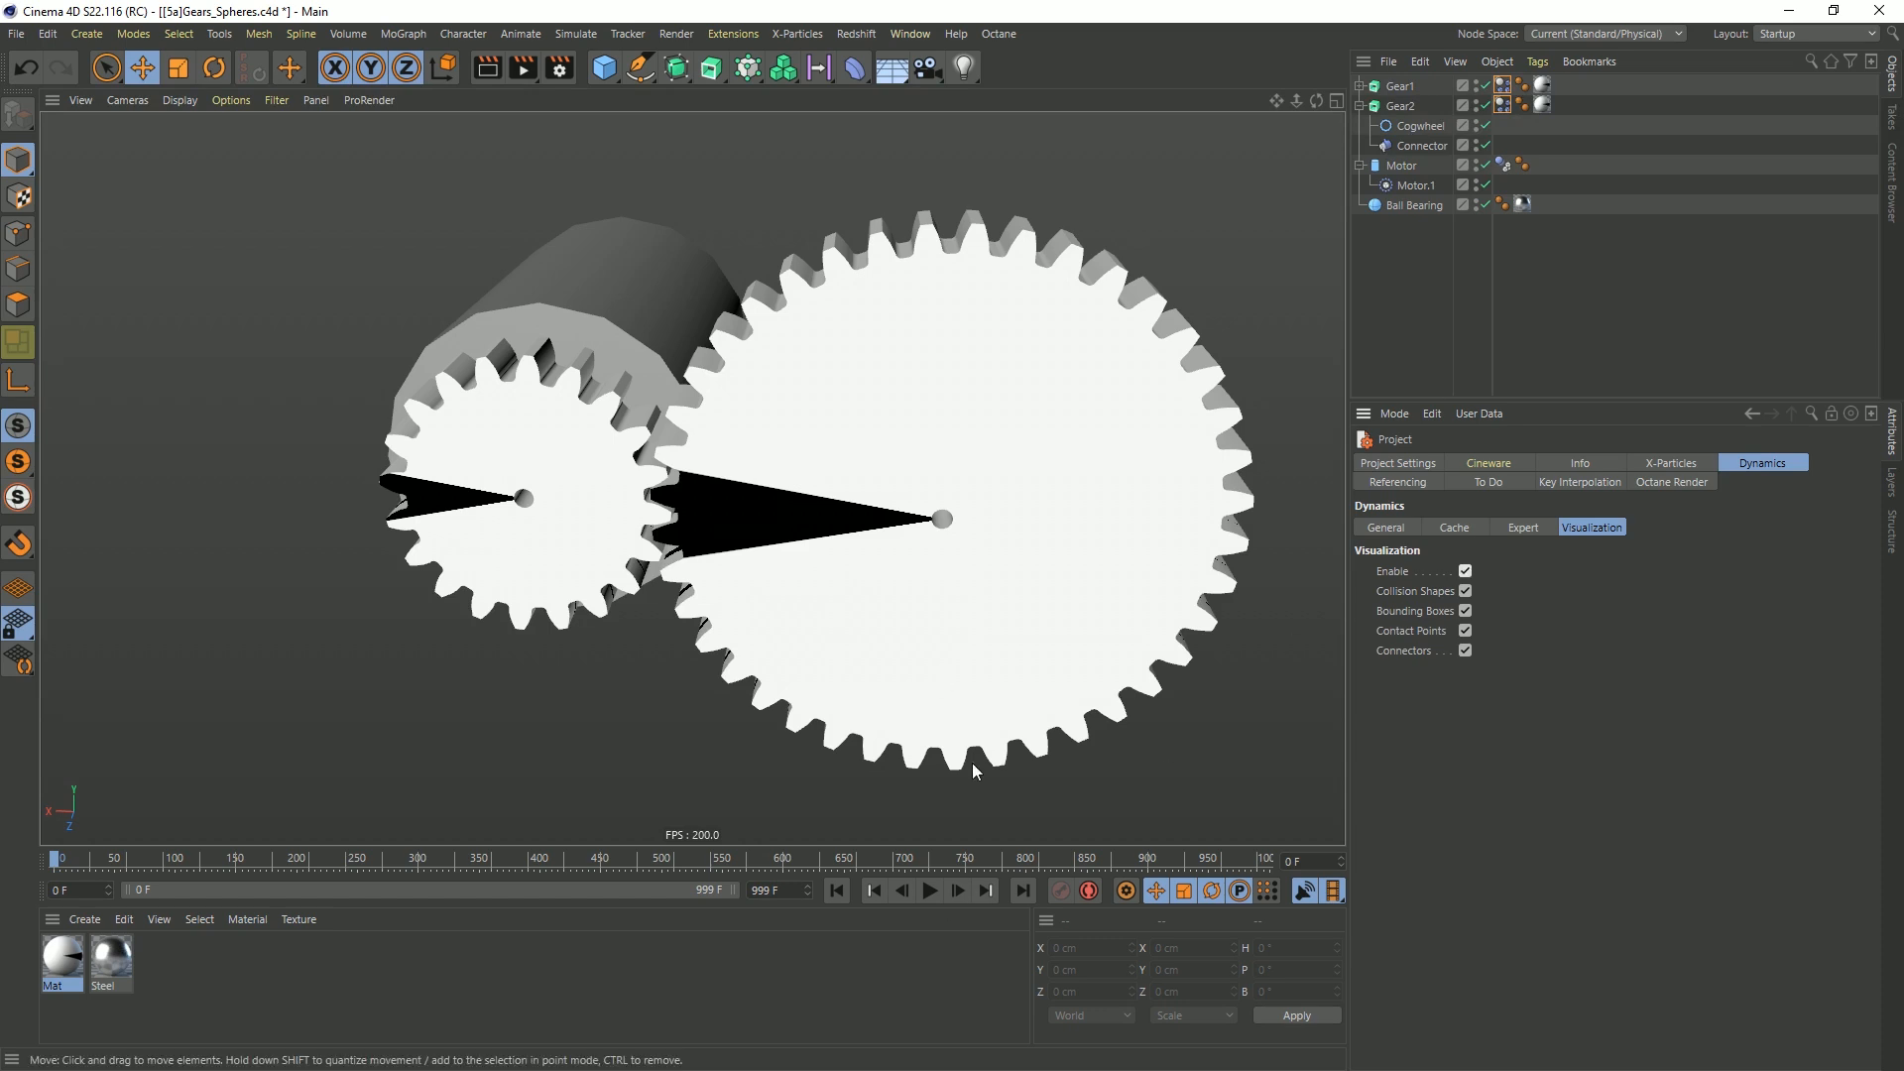
Play the simulation briefly to inspect the collision shapes around both gears from several angles, and rewind to the first frame
{"action": "left_click", "coordinate": [930, 891]}
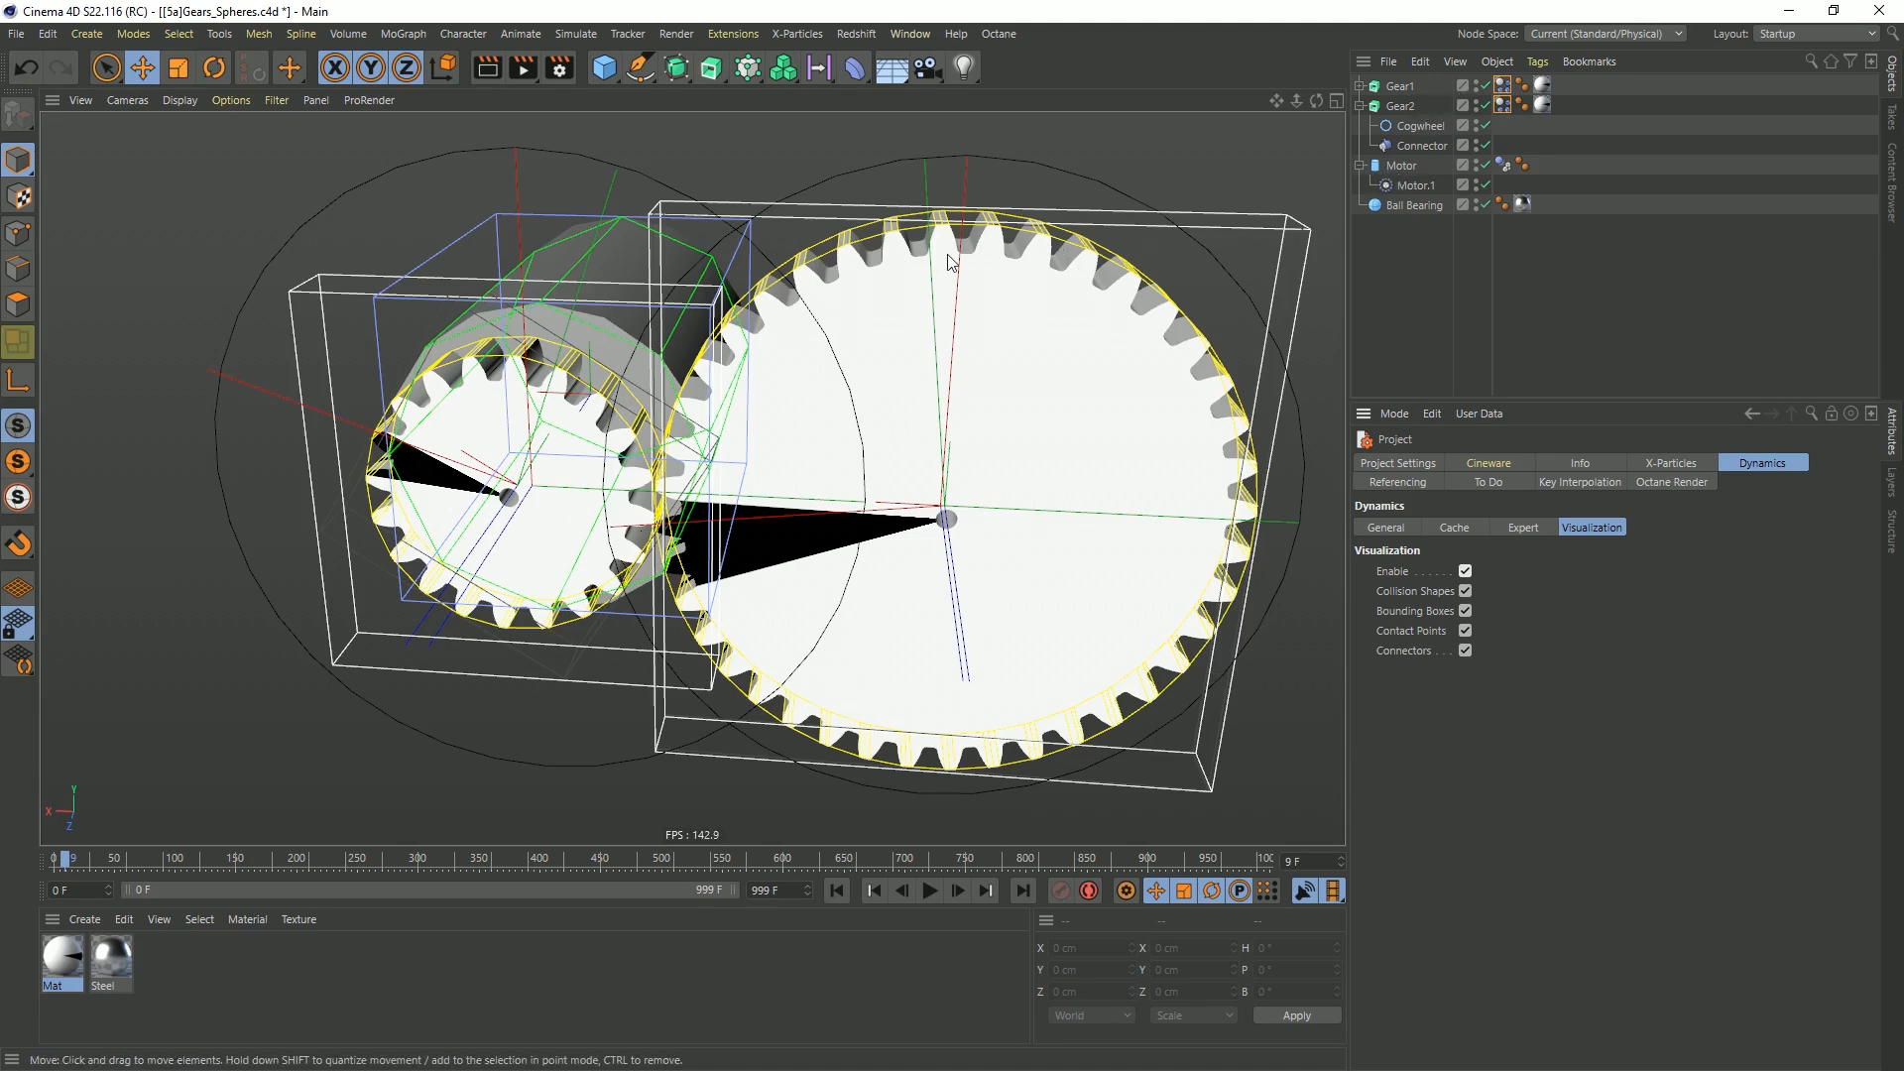
{"action": "left_click_drag", "start_coordinate": [784, 283], "coordinate": [826, 252], "text": "alt"}
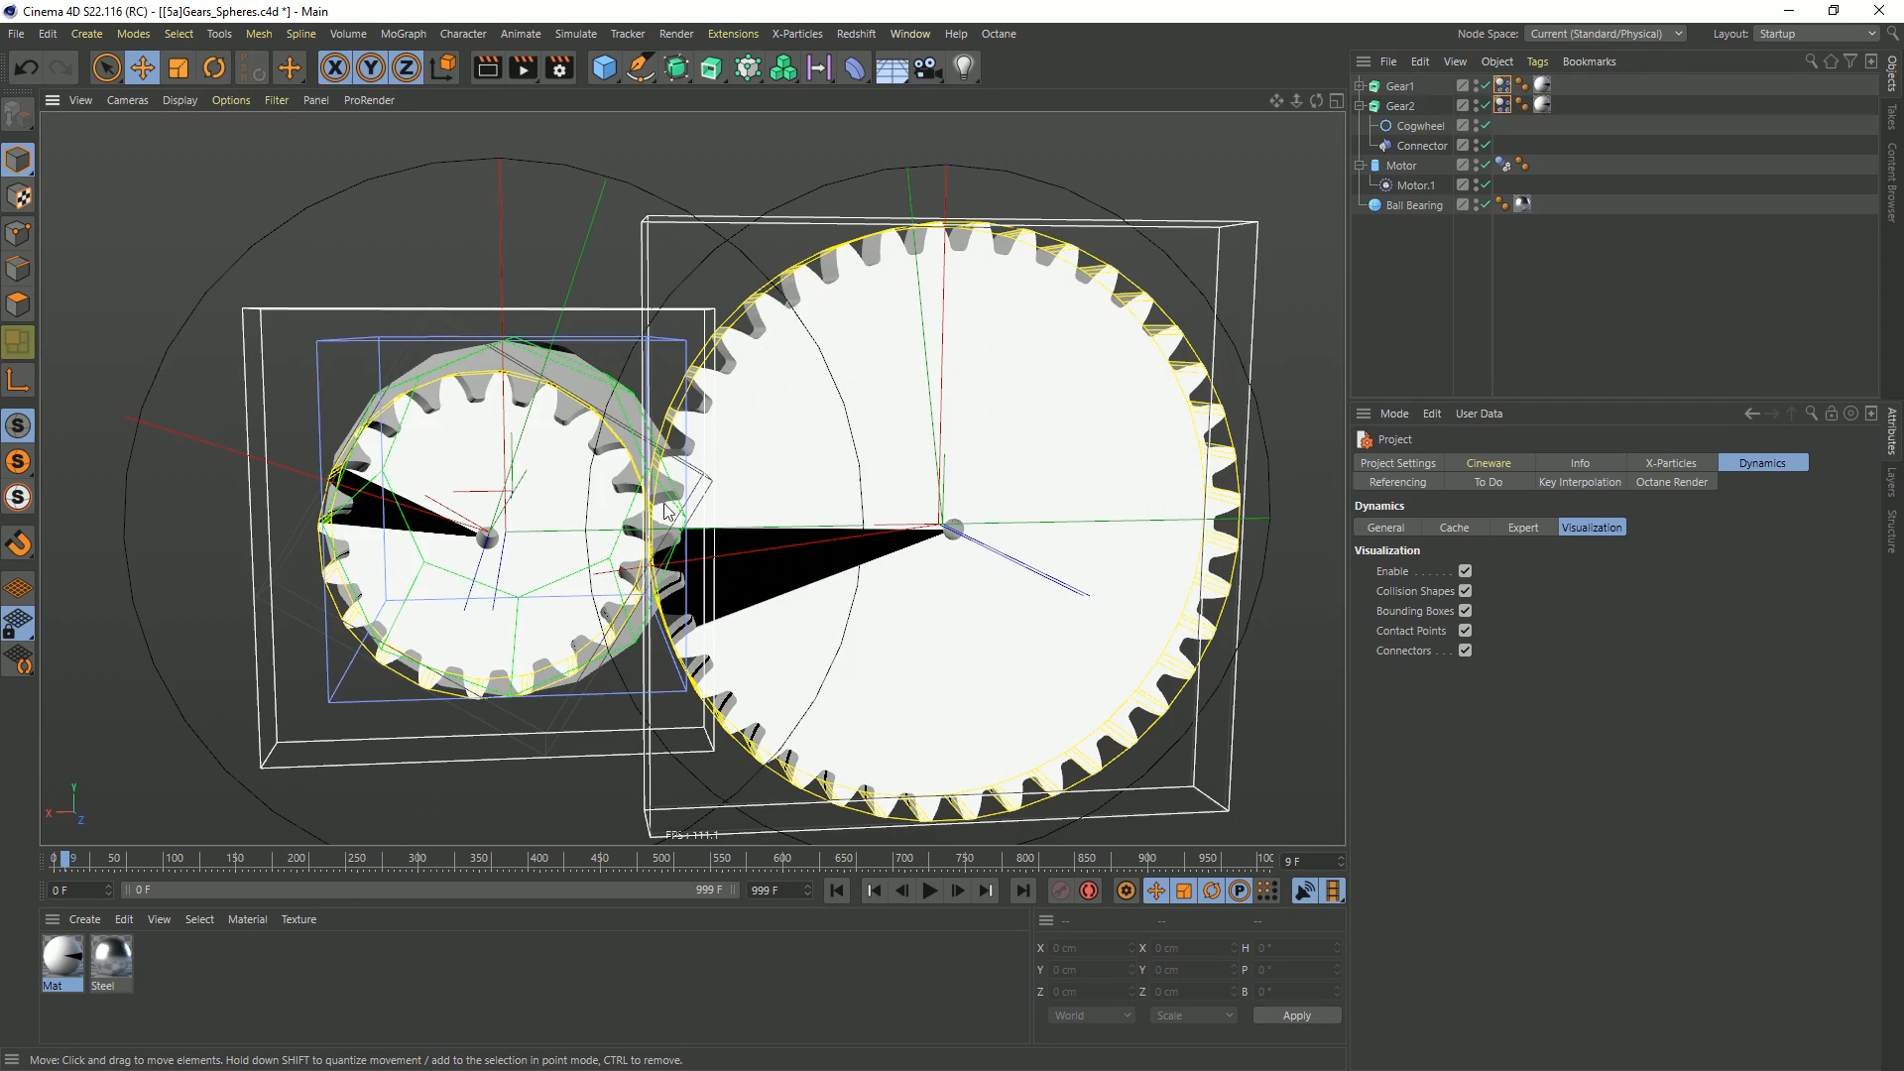
{"action": "left_click_drag", "start_coordinate": [664, 501], "coordinate": [638, 531], "text": "alt"}
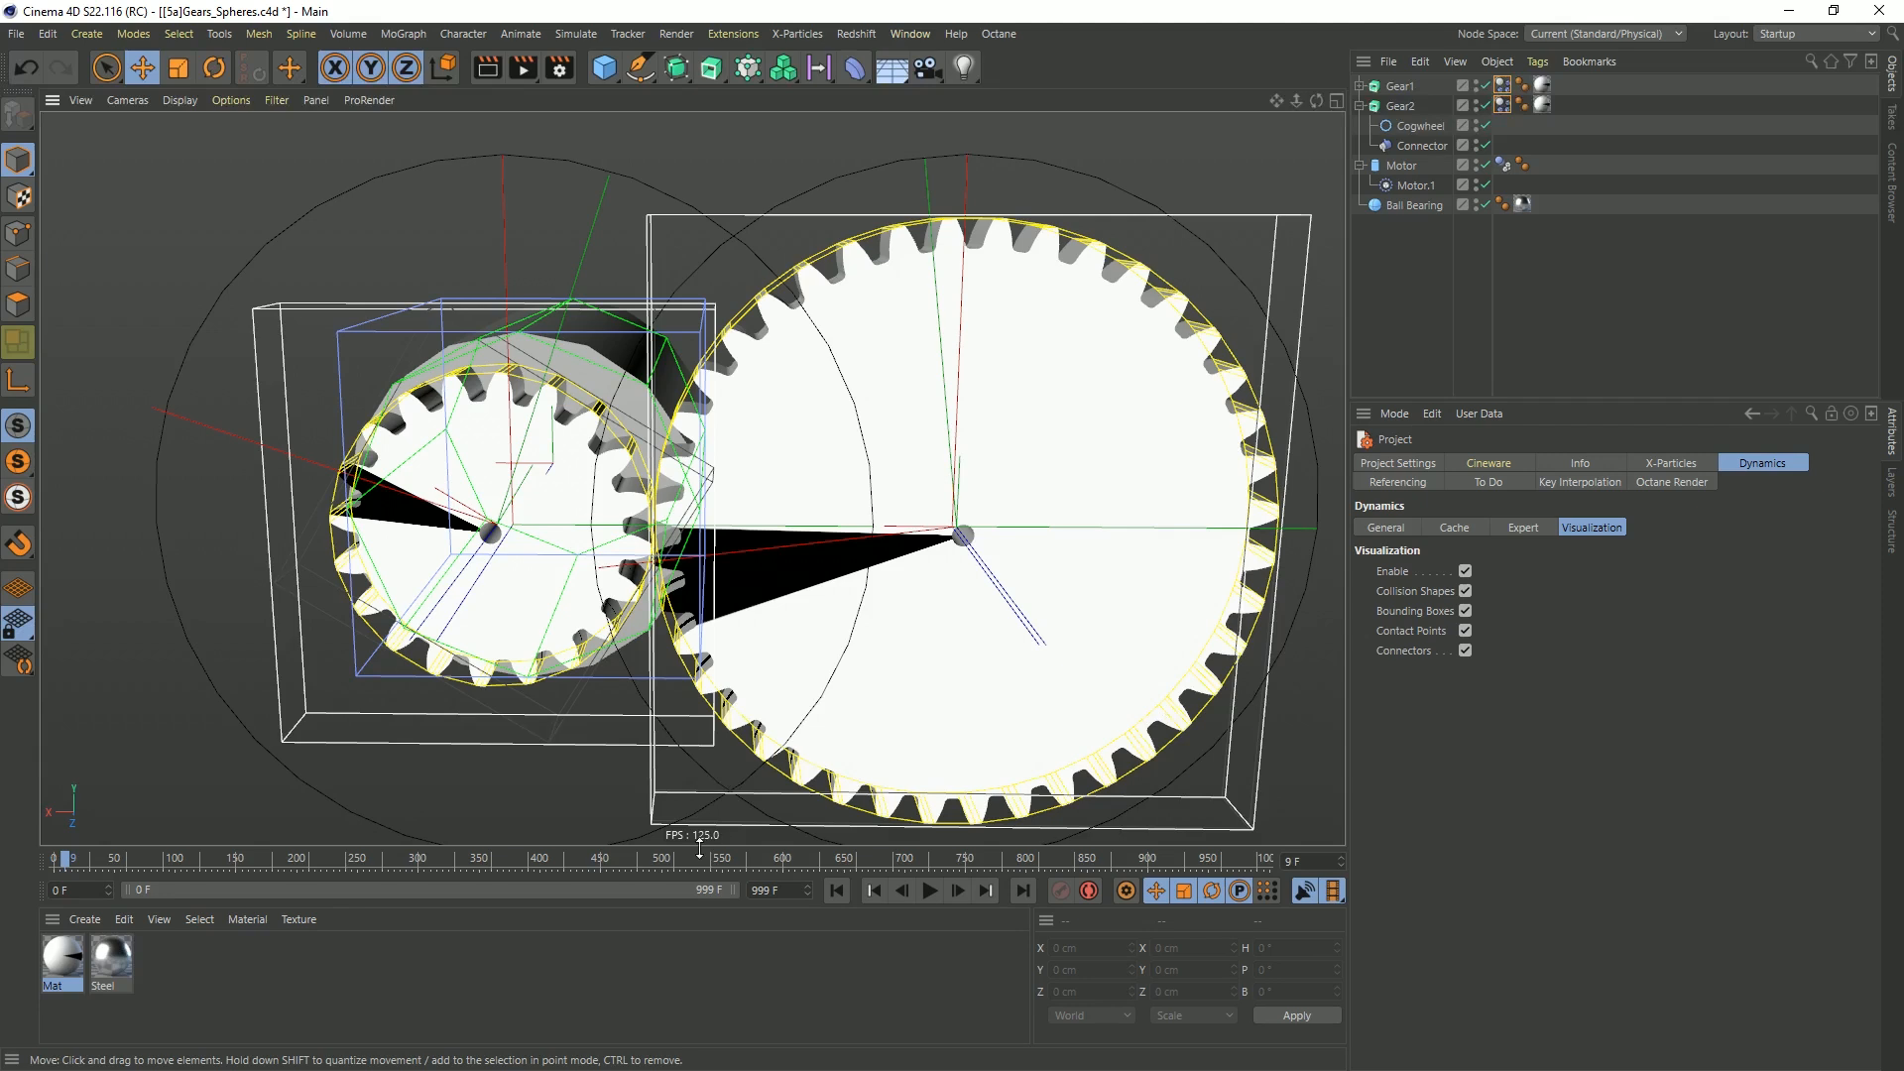
{"action": "left_click", "coordinate": [831, 890]}
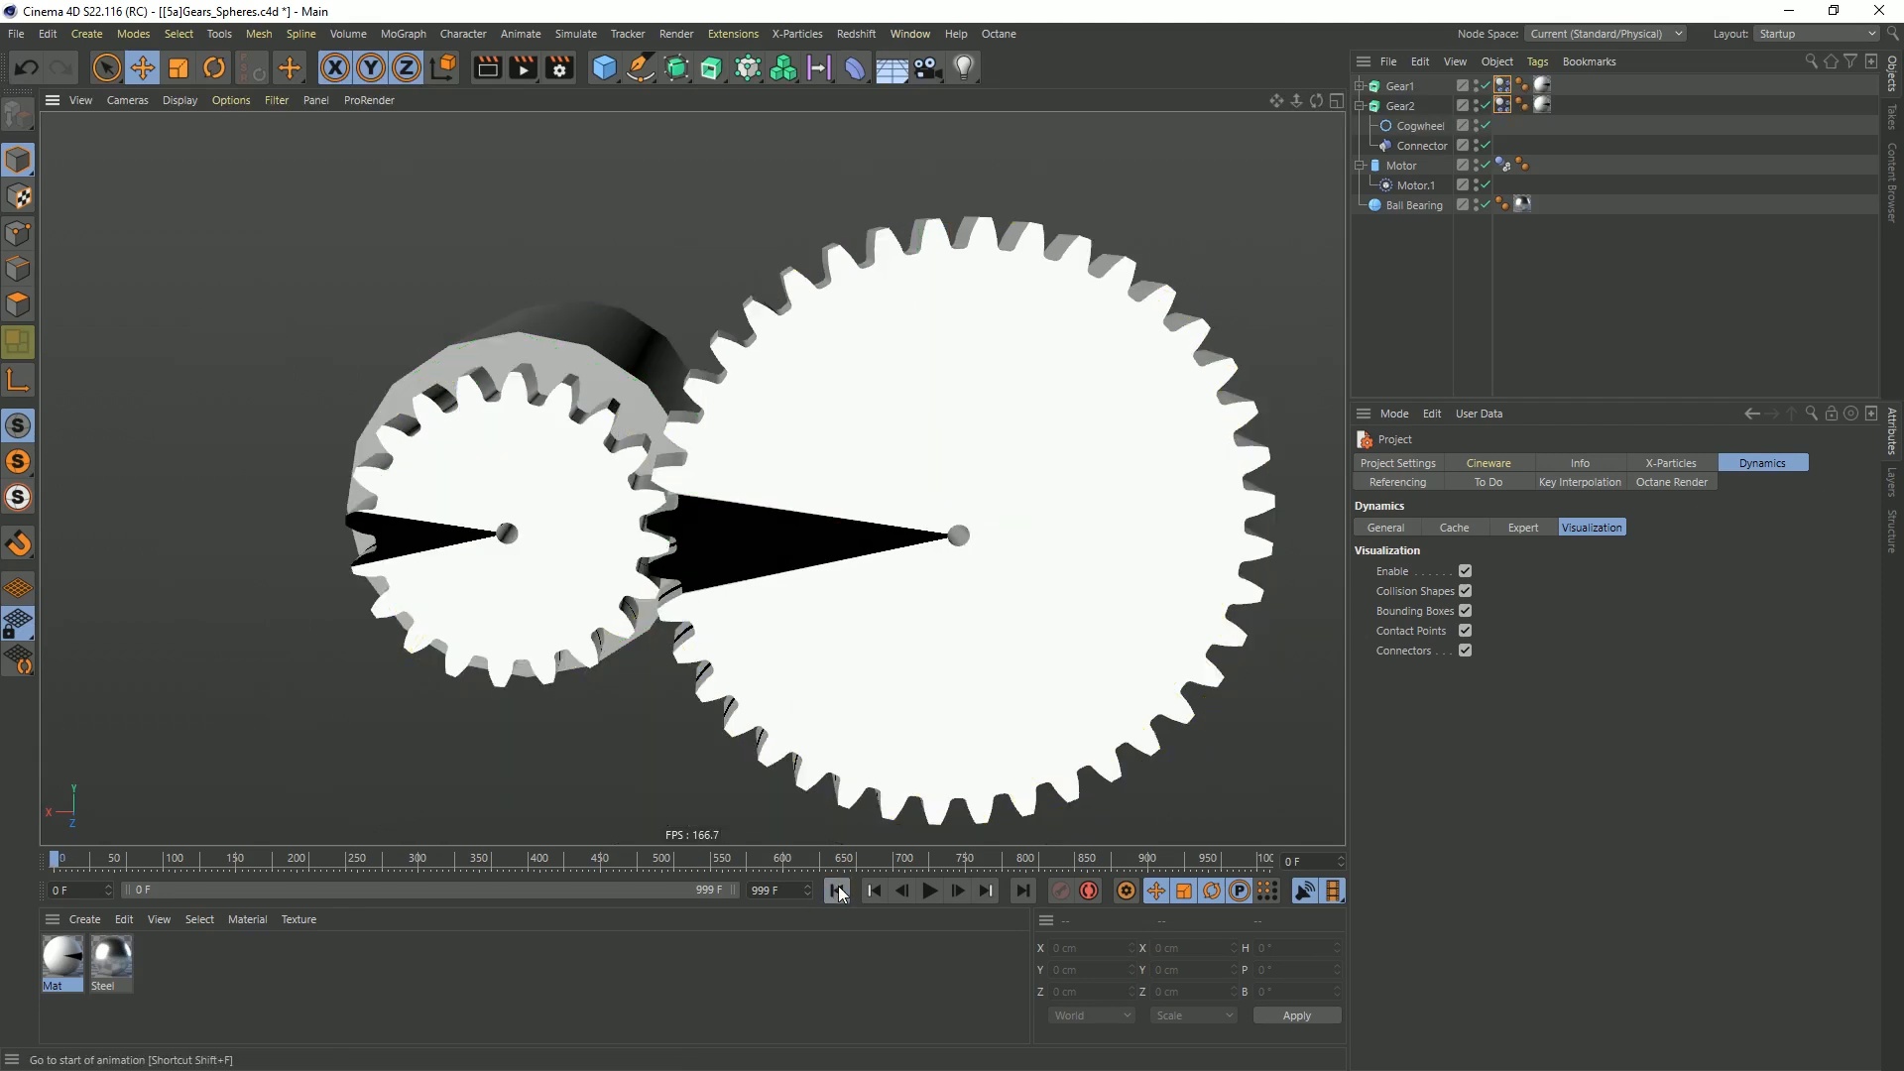
Set the collision Shape of both Gear1's and Gear2's Dynamics Body tags to Moving Mesh
{"action": "left_click", "coordinate": [1503, 85]}
{"action": "left_click", "coordinate": [1503, 105], "text": "ctrl"}
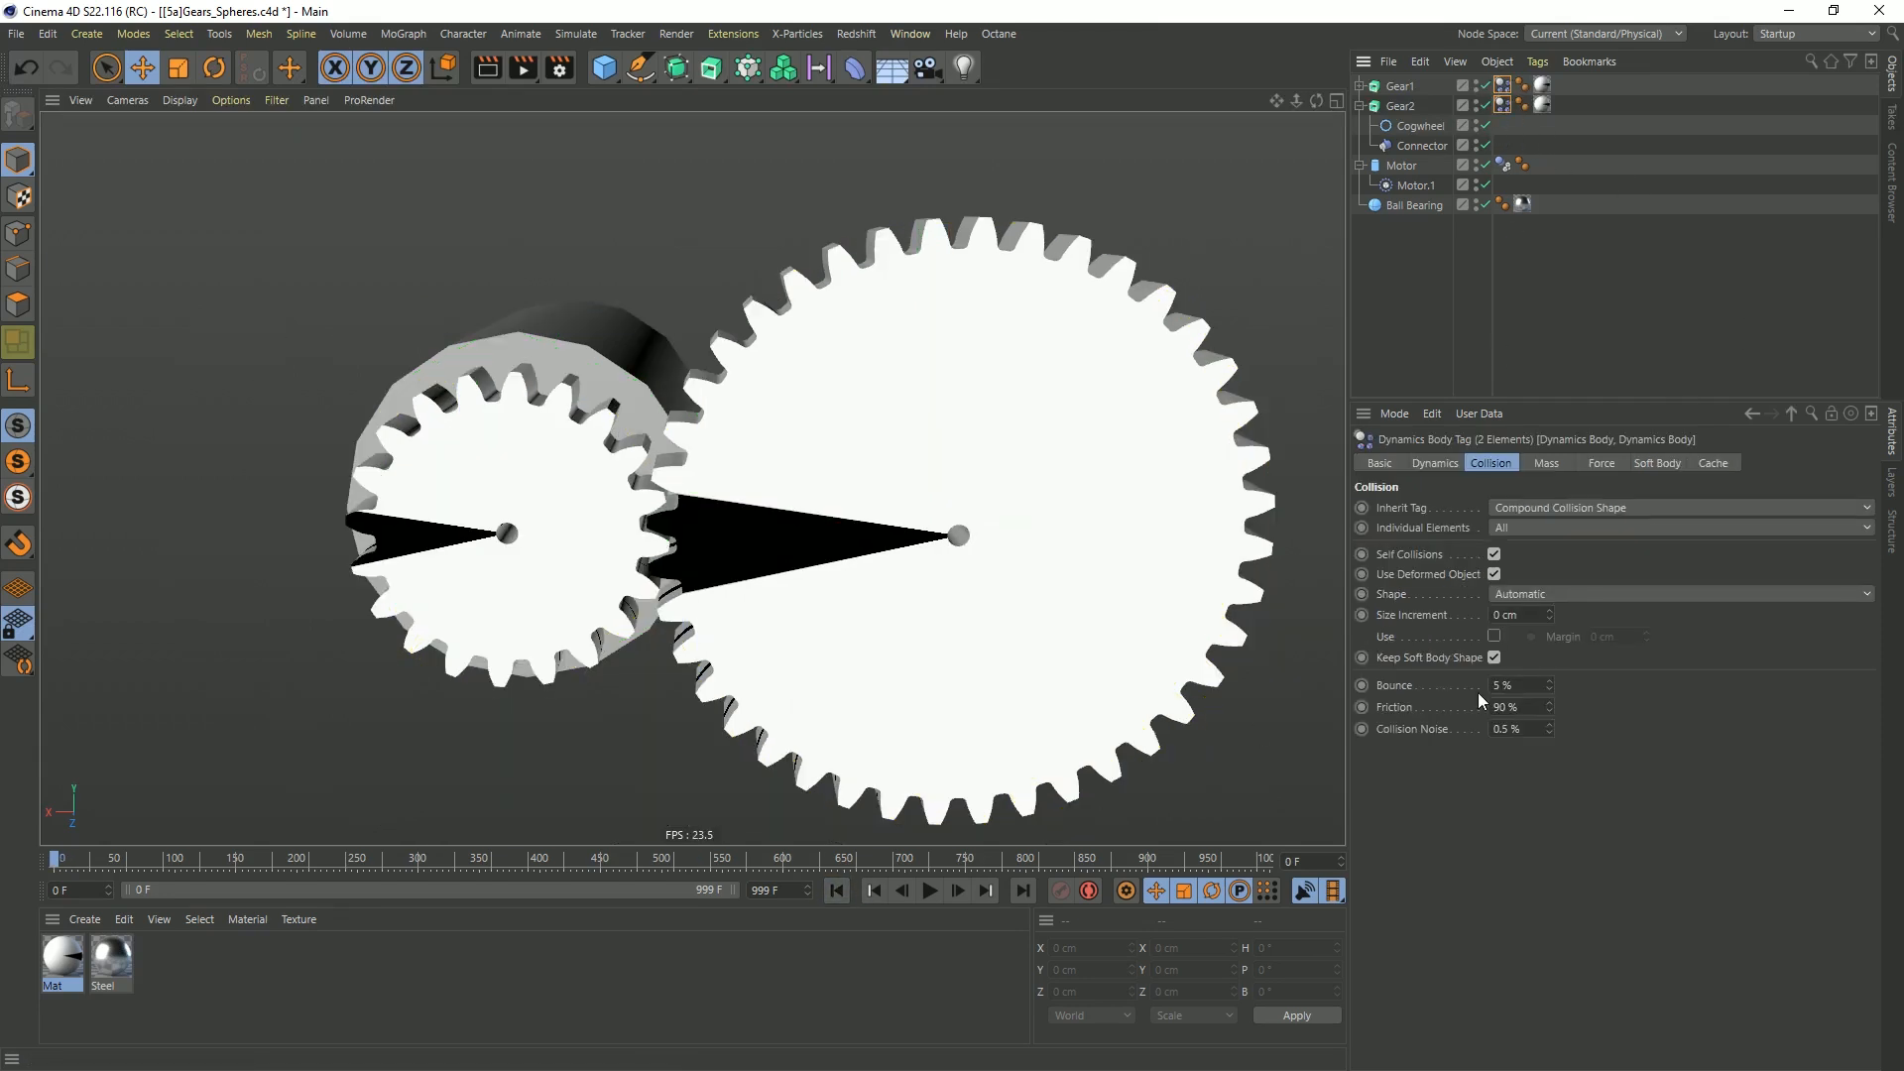
{"action": "left_click", "coordinate": [1550, 595]}
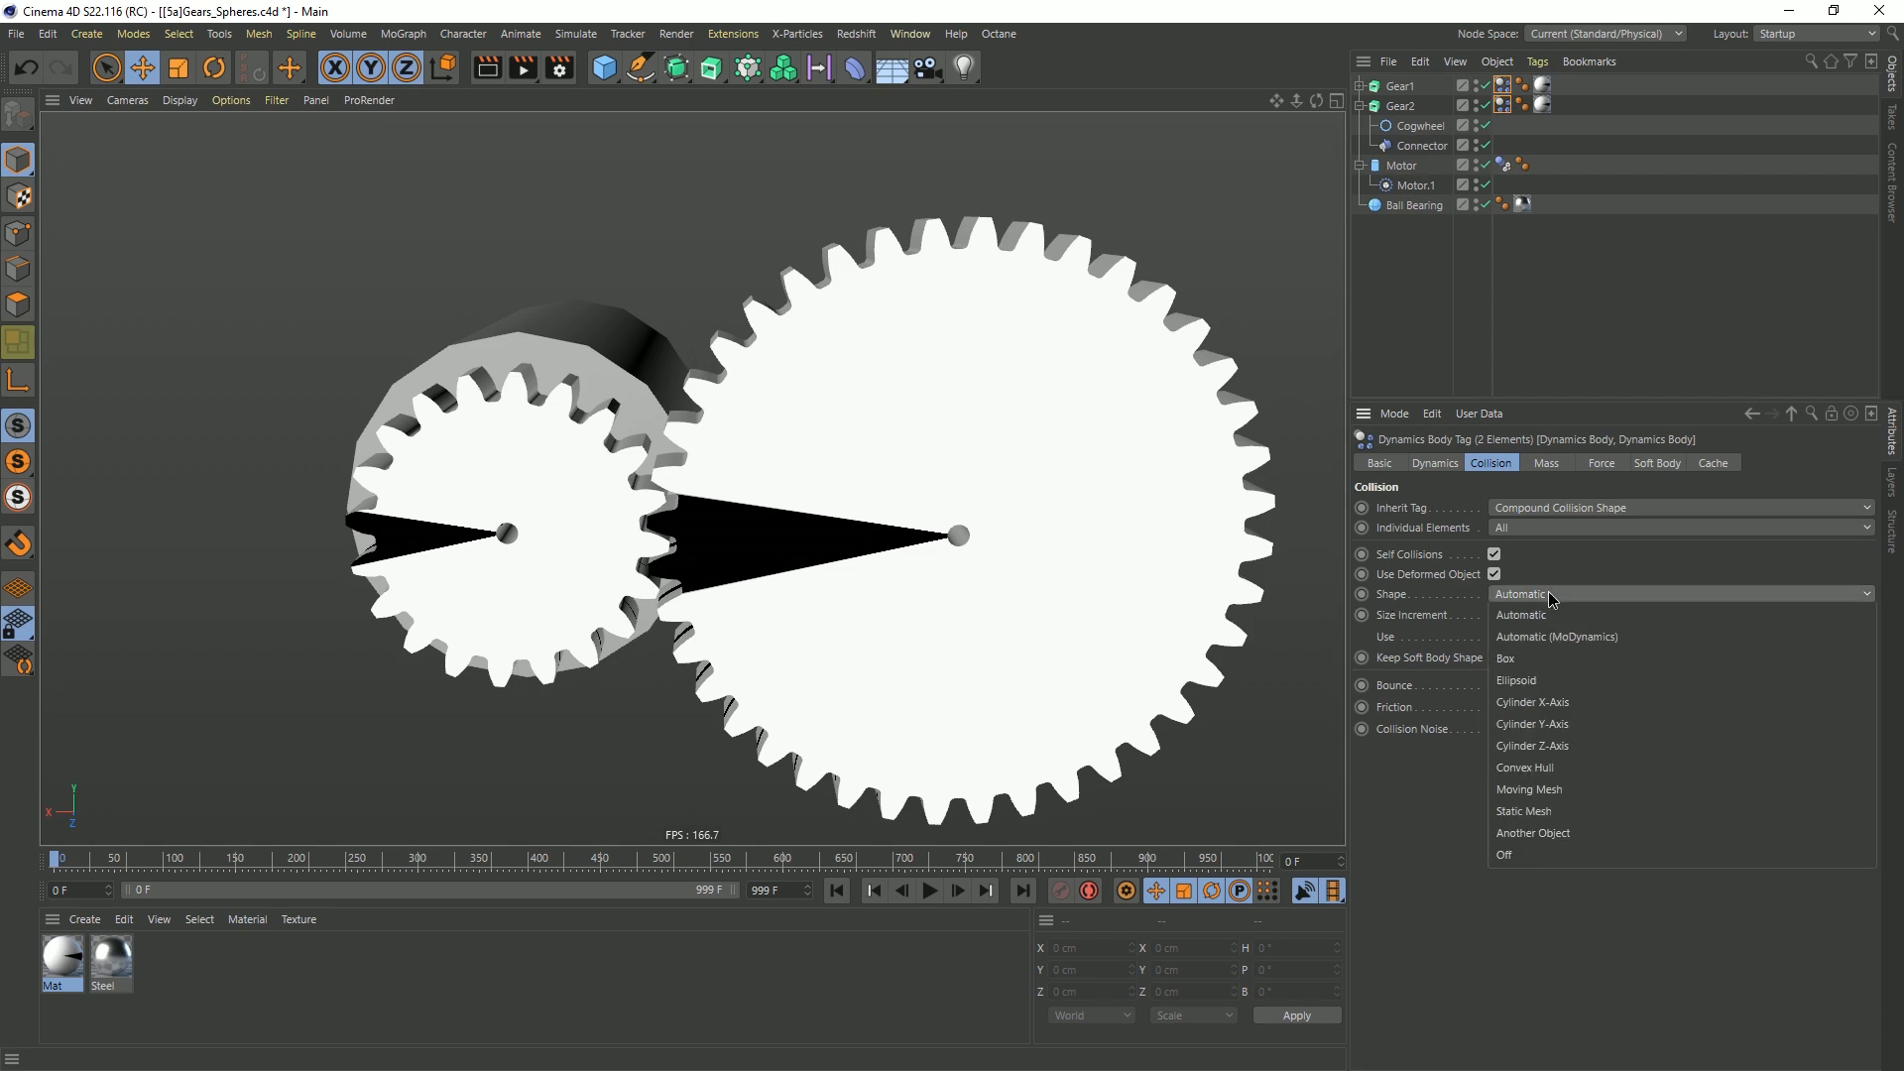
{"action": "left_click", "coordinate": [1561, 789]}
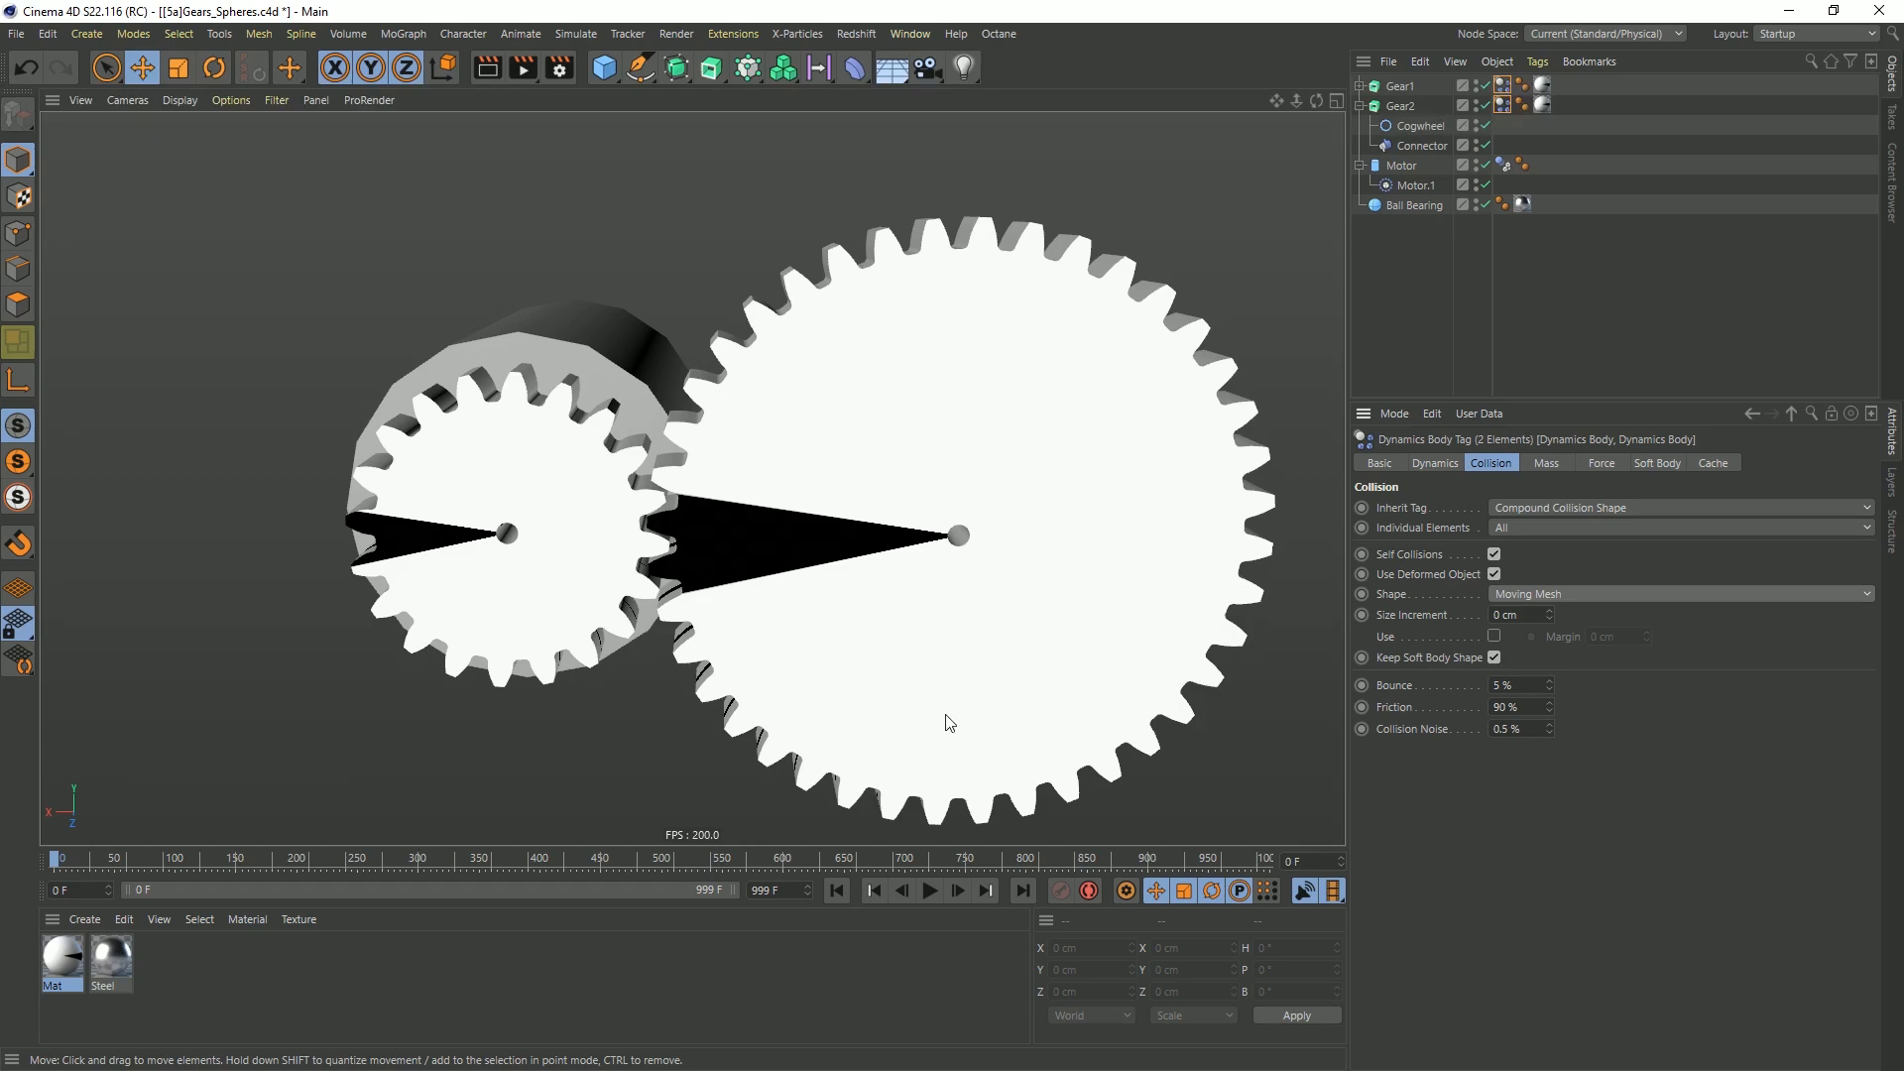
Run the simulation and examine the Moving Mesh collision shapes closely where the teeth of the two gears meet
{"action": "left_click", "coordinate": [930, 891]}
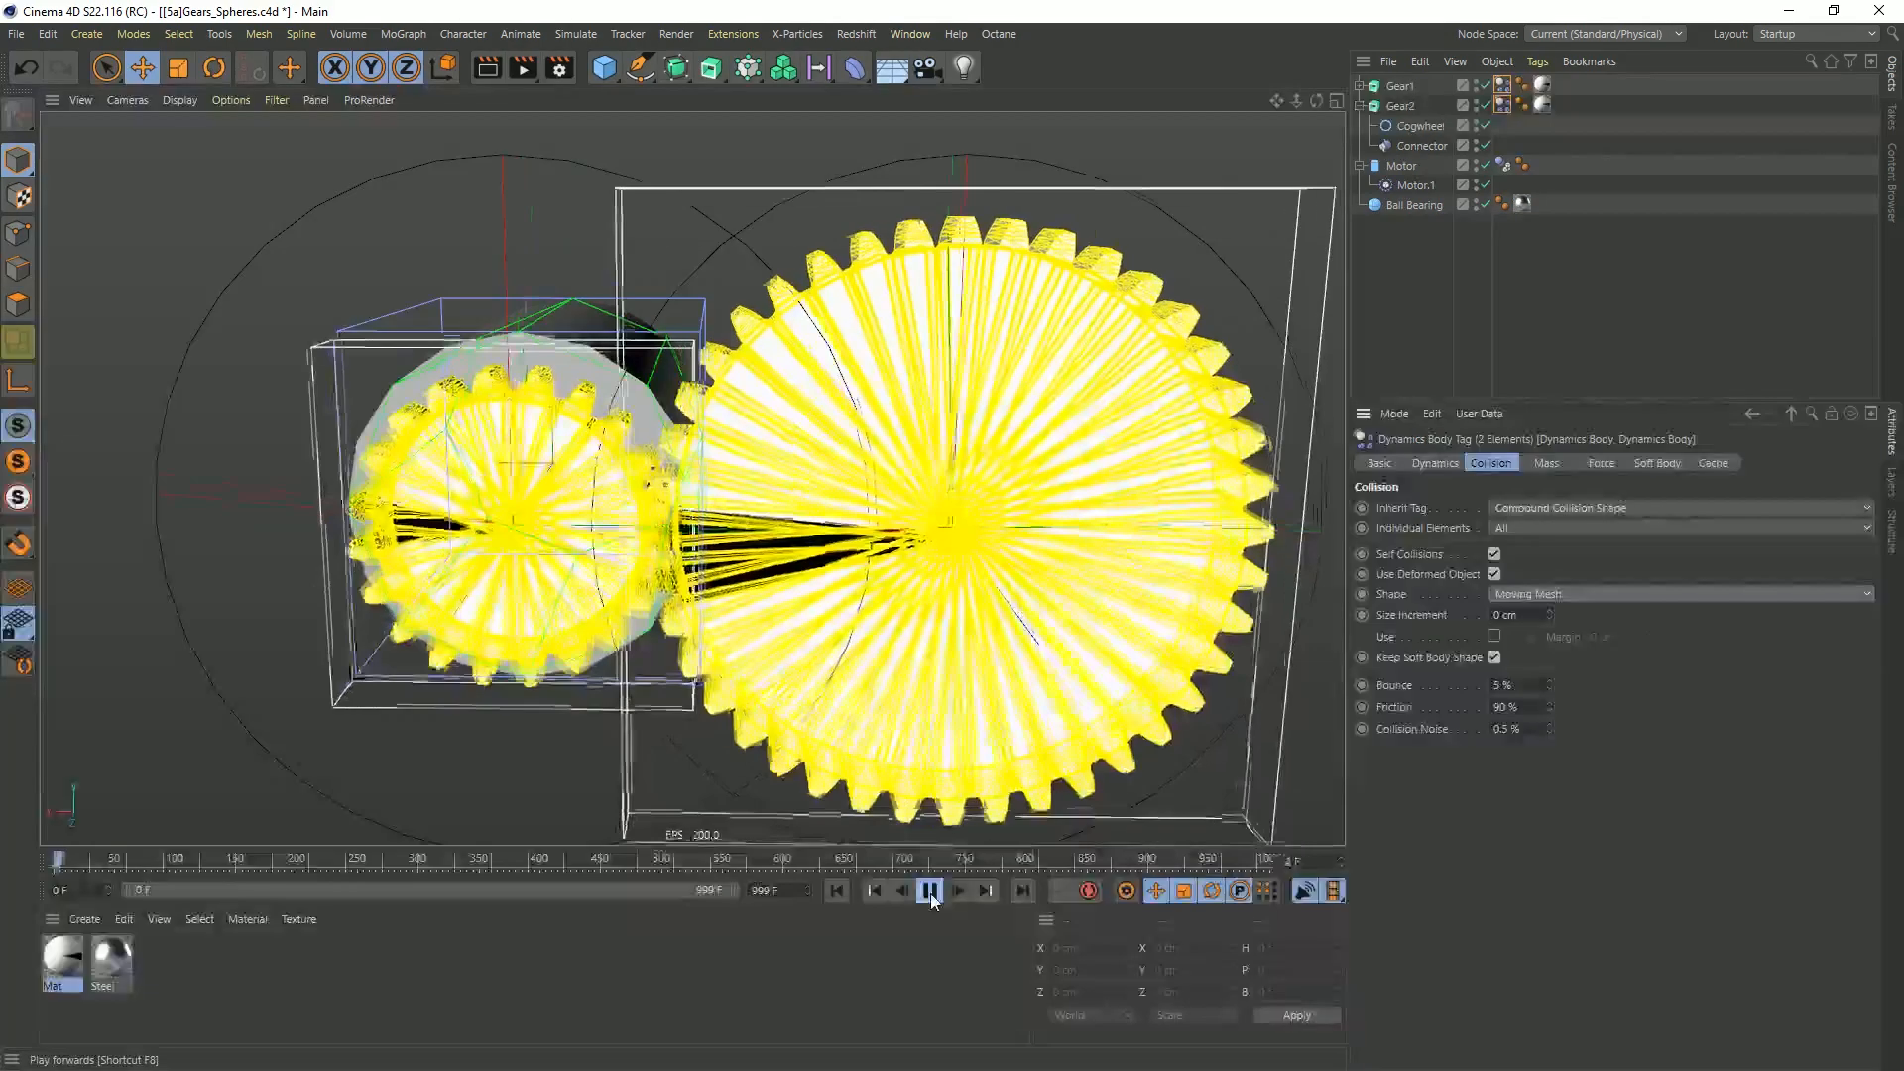
{"action": "left_click", "coordinate": [930, 892]}
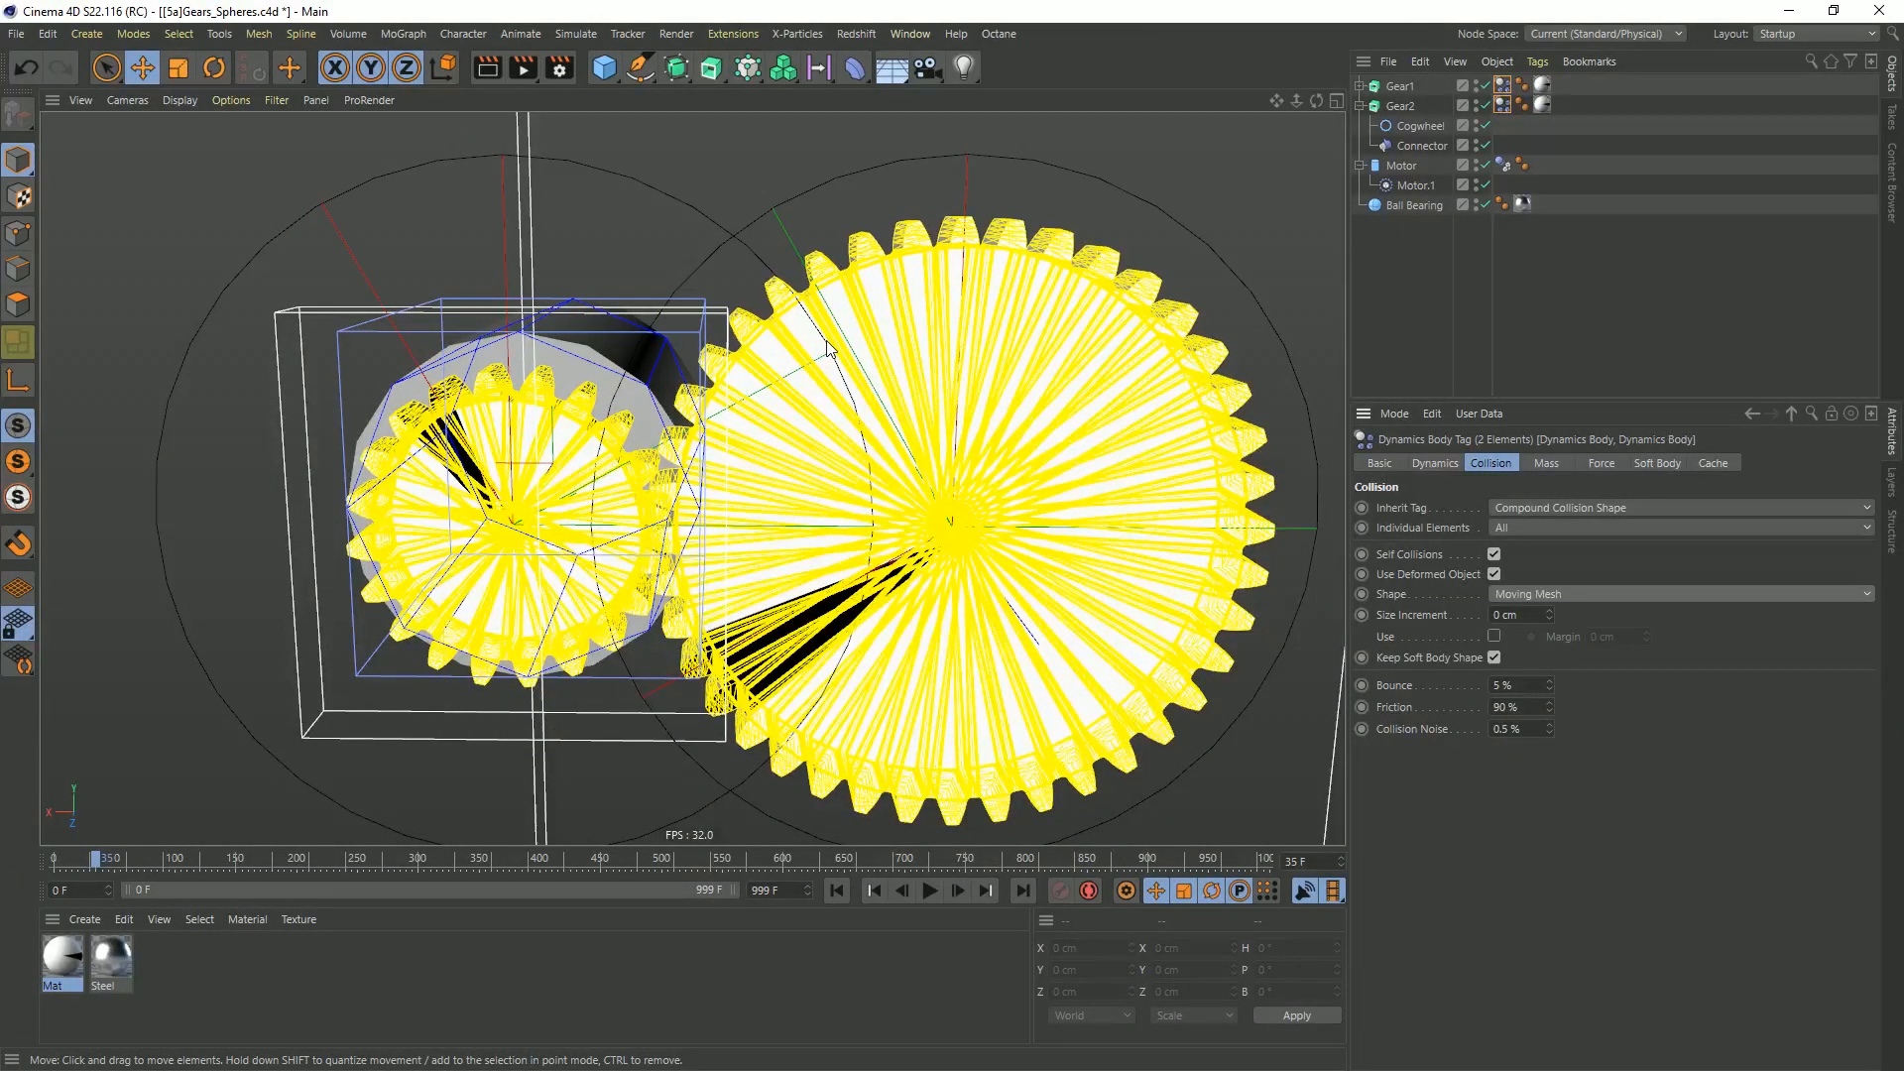
{"action": "left_click_drag", "start_coordinate": [821, 298], "coordinate": [888, 387], "text": "alt"}
{"action": "right_click_drag", "start_coordinate": [888, 387], "coordinate": [670, 134], "text": "alt"}
{"action": "left_click_drag", "start_coordinate": [693, 248], "coordinate": [605, 309], "text": "alt"}
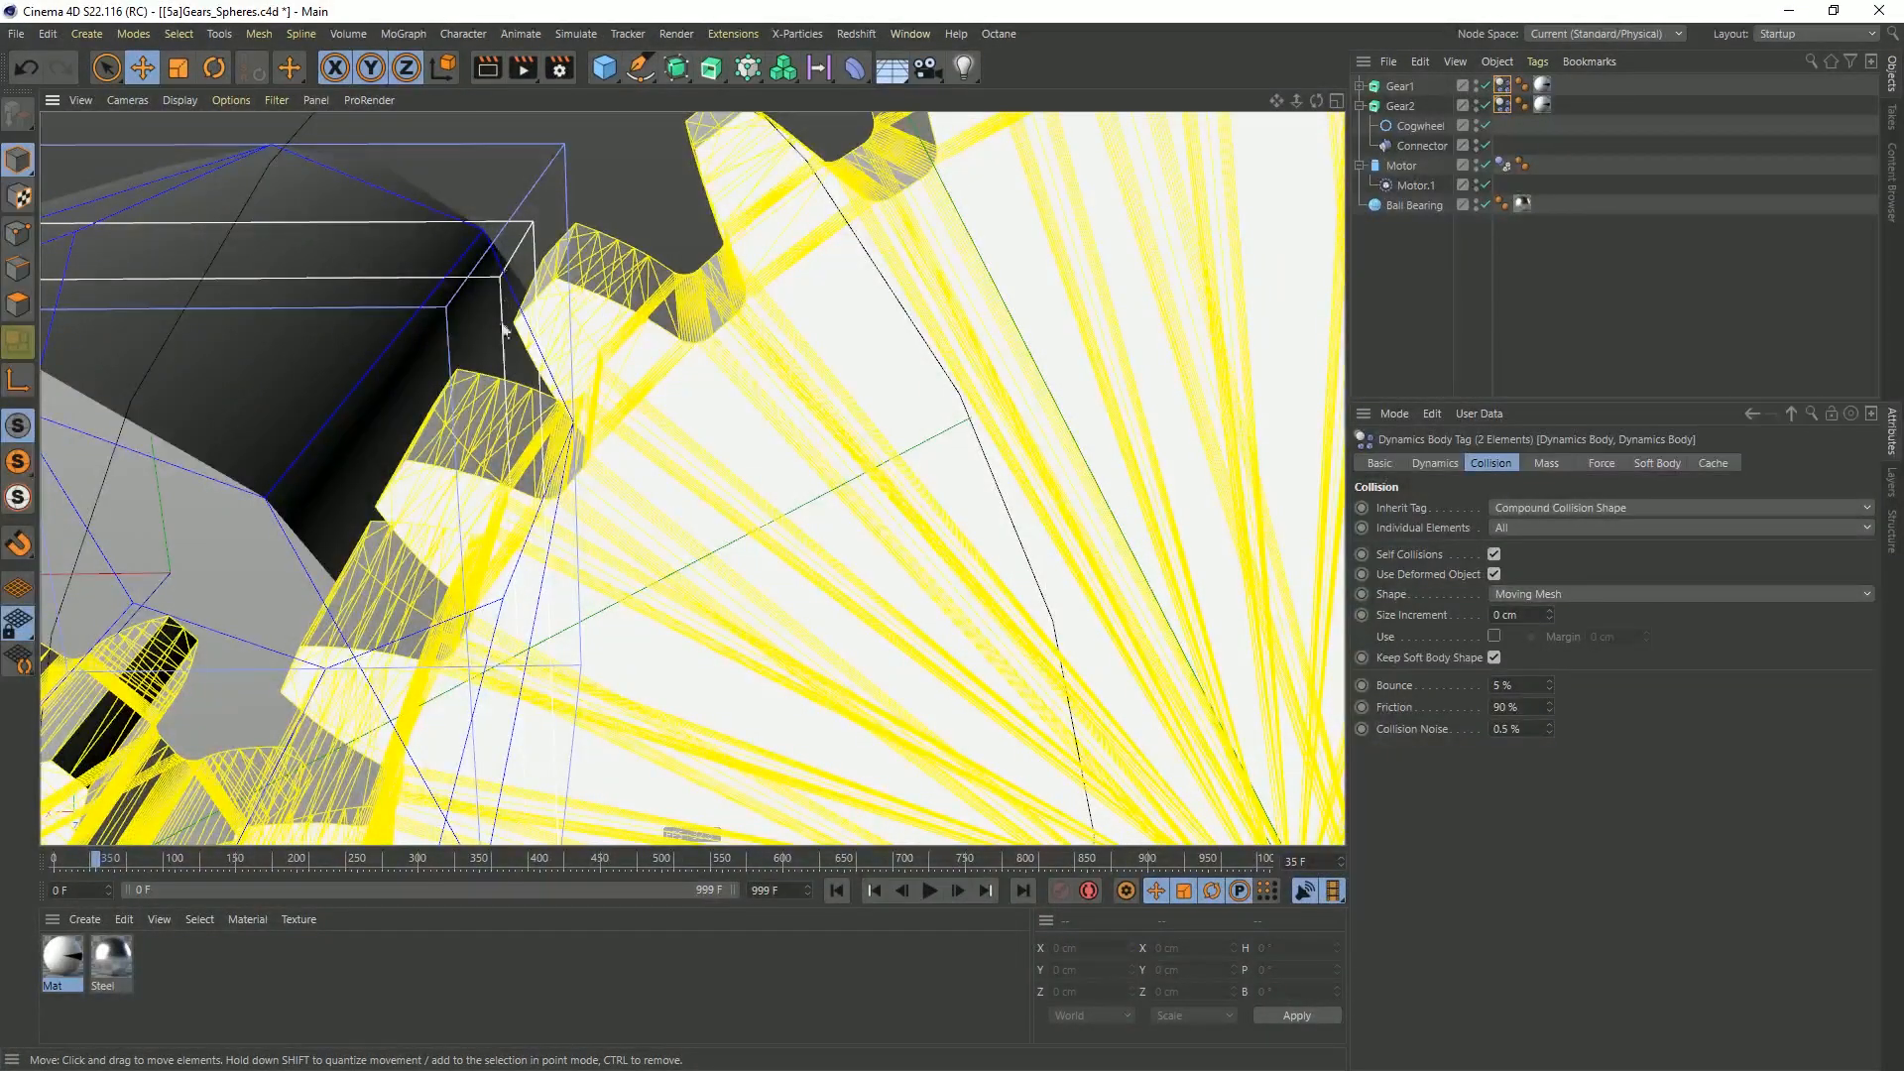
{"action": "scroll", "coordinate": [434, 453], "scroll_direction": "up", "scroll_amount": 8}
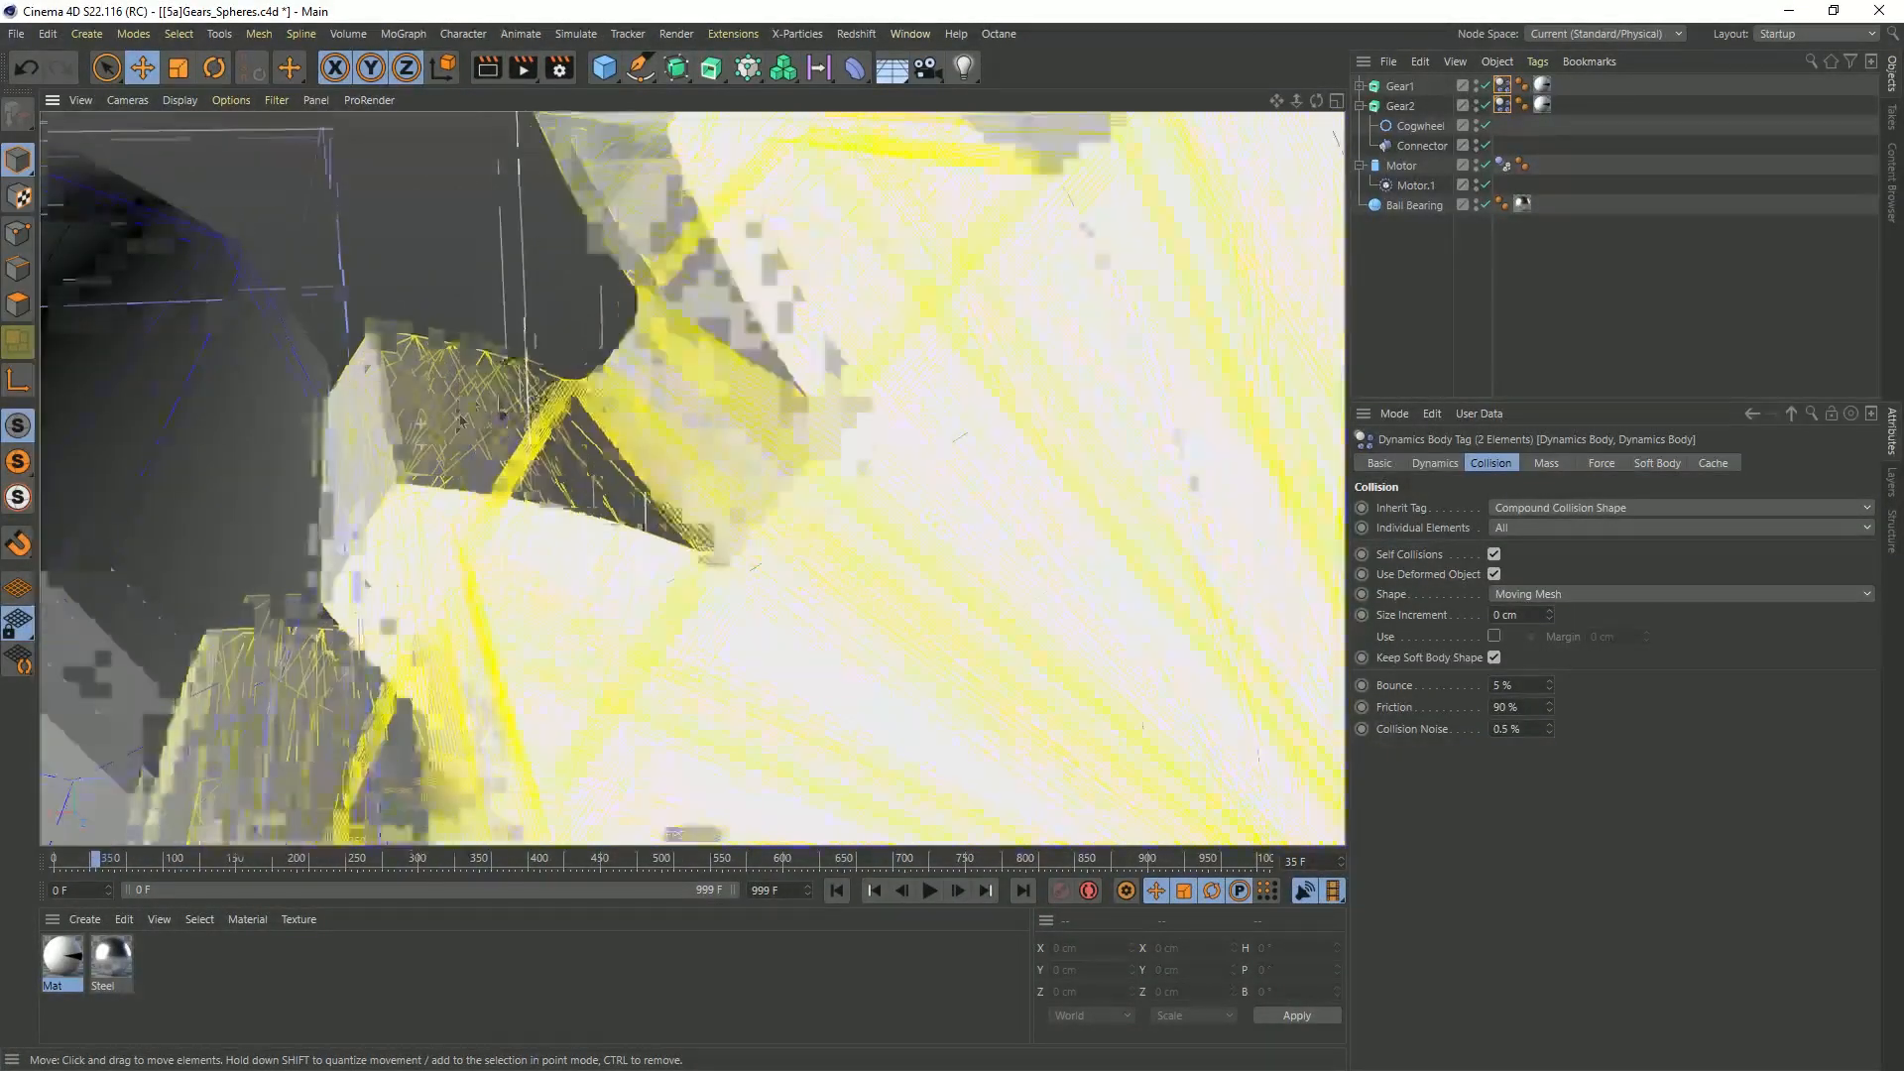
{"action": "scroll", "coordinate": [417, 425], "scroll_direction": "up", "scroll_amount": 2}
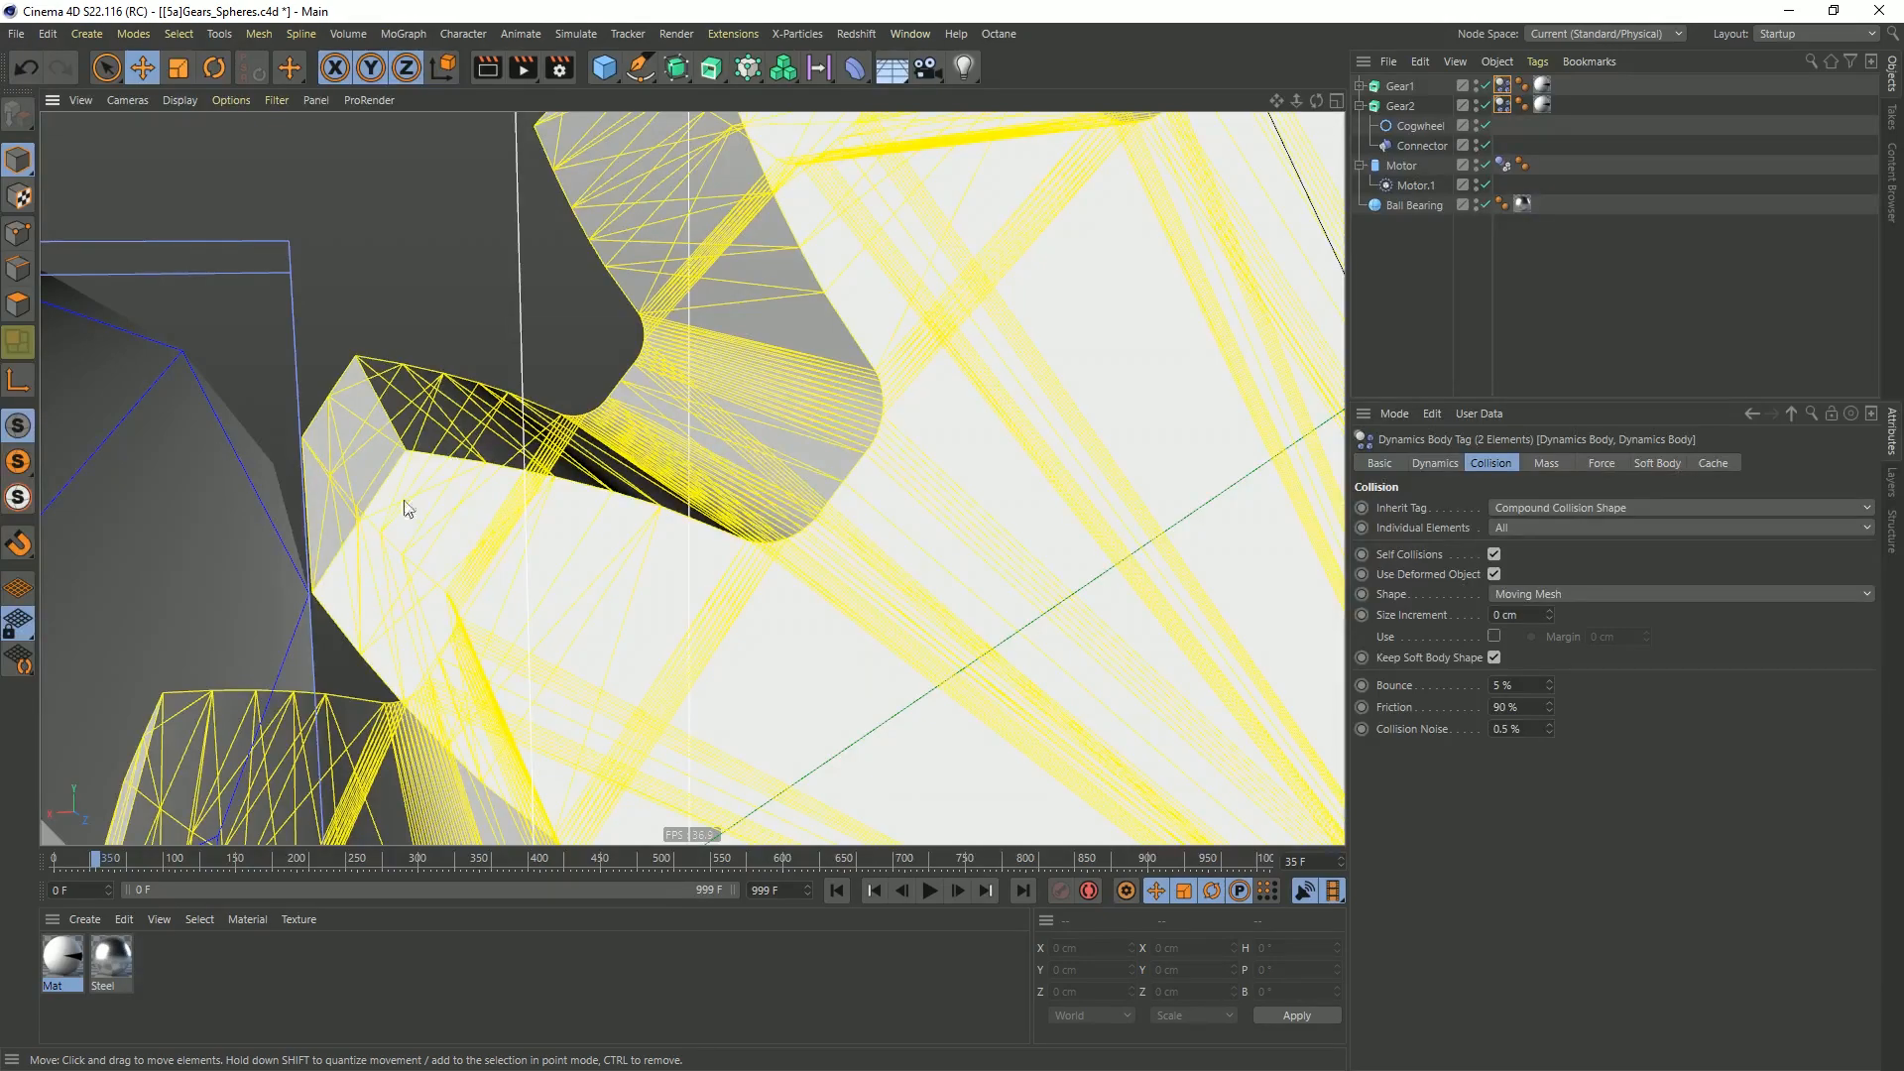
{"action": "scroll", "coordinate": [389, 504], "scroll_direction": "down", "scroll_amount": 10}
{"action": "scroll", "coordinate": [694, 514], "scroll_direction": "down", "scroll_amount": 6}
{"action": "left_click_drag", "start_coordinate": [740, 374], "coordinate": [783, 369], "text": "alt"}
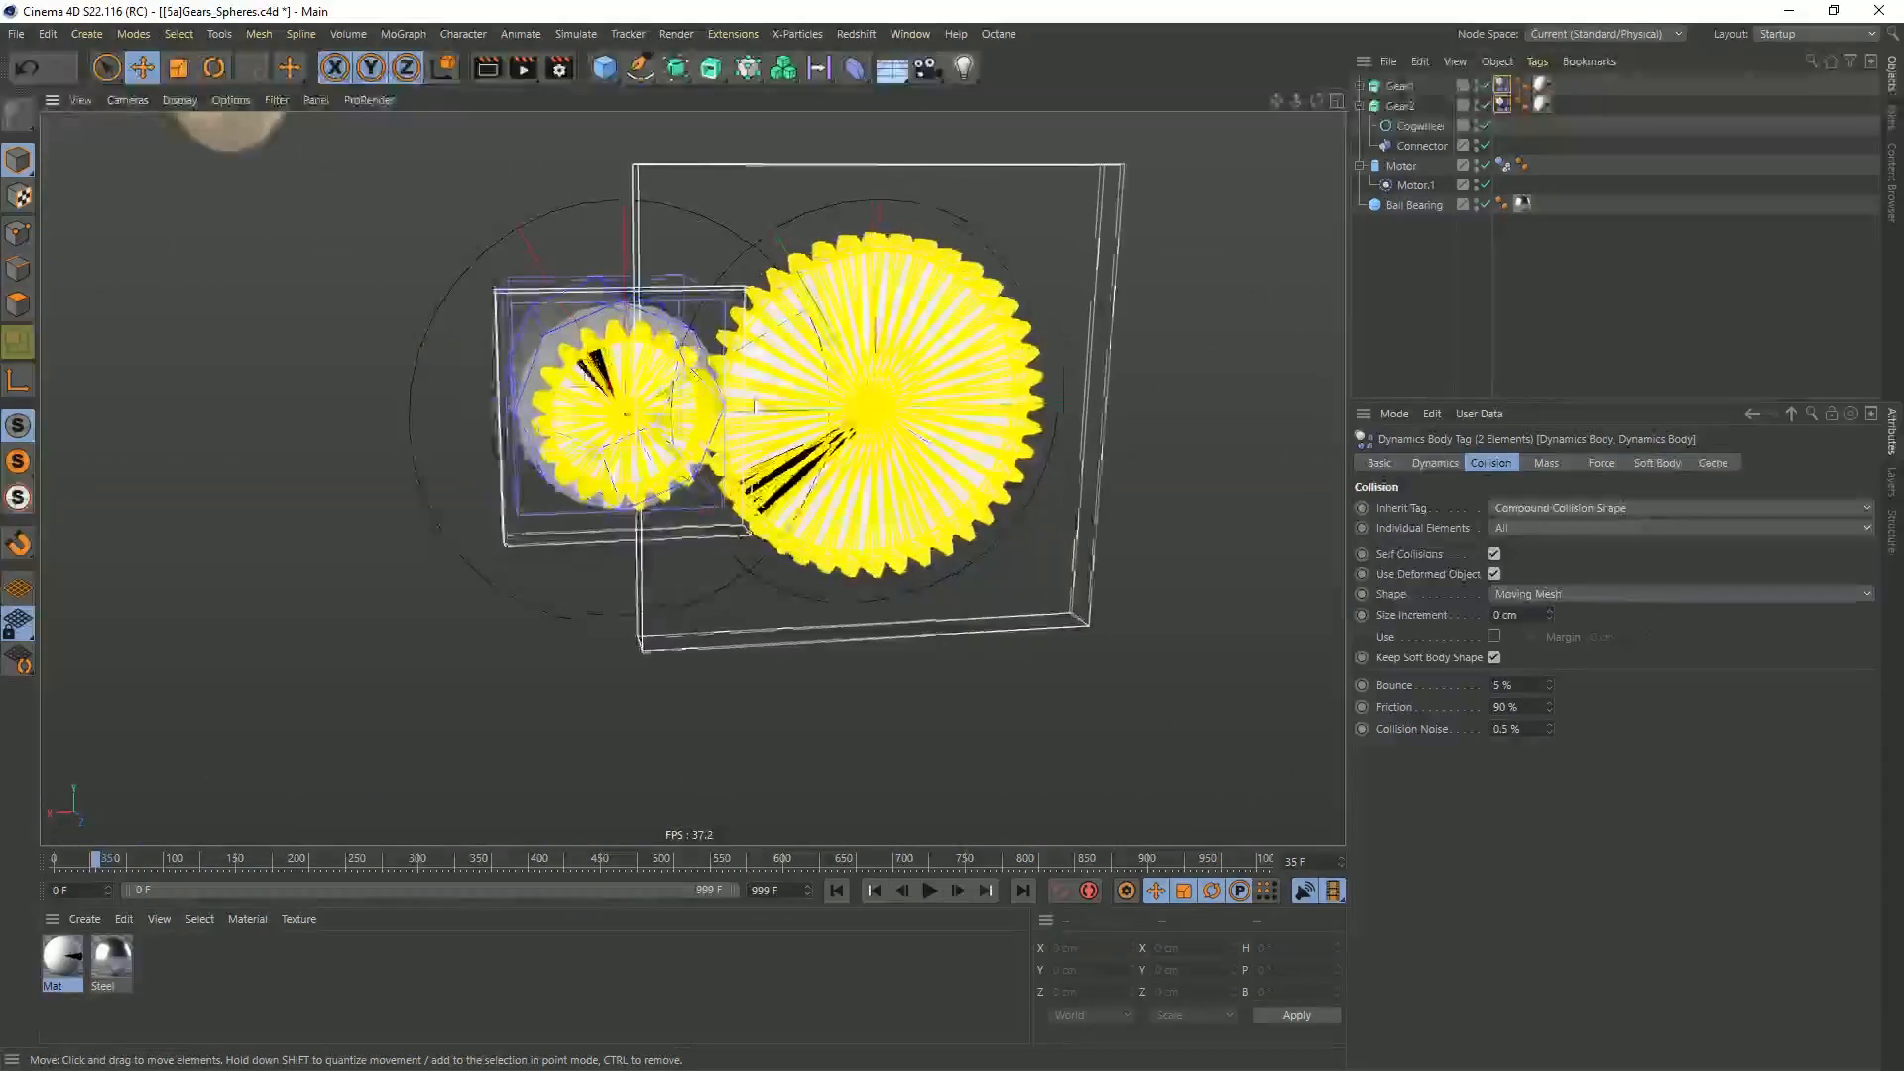
{"action": "scroll", "coordinate": [785, 366], "scroll_direction": "up", "scroll_amount": 3}
{"action": "middle_click_drag", "start_coordinate": [737, 297], "coordinate": [725, 393], "text": "alt"}
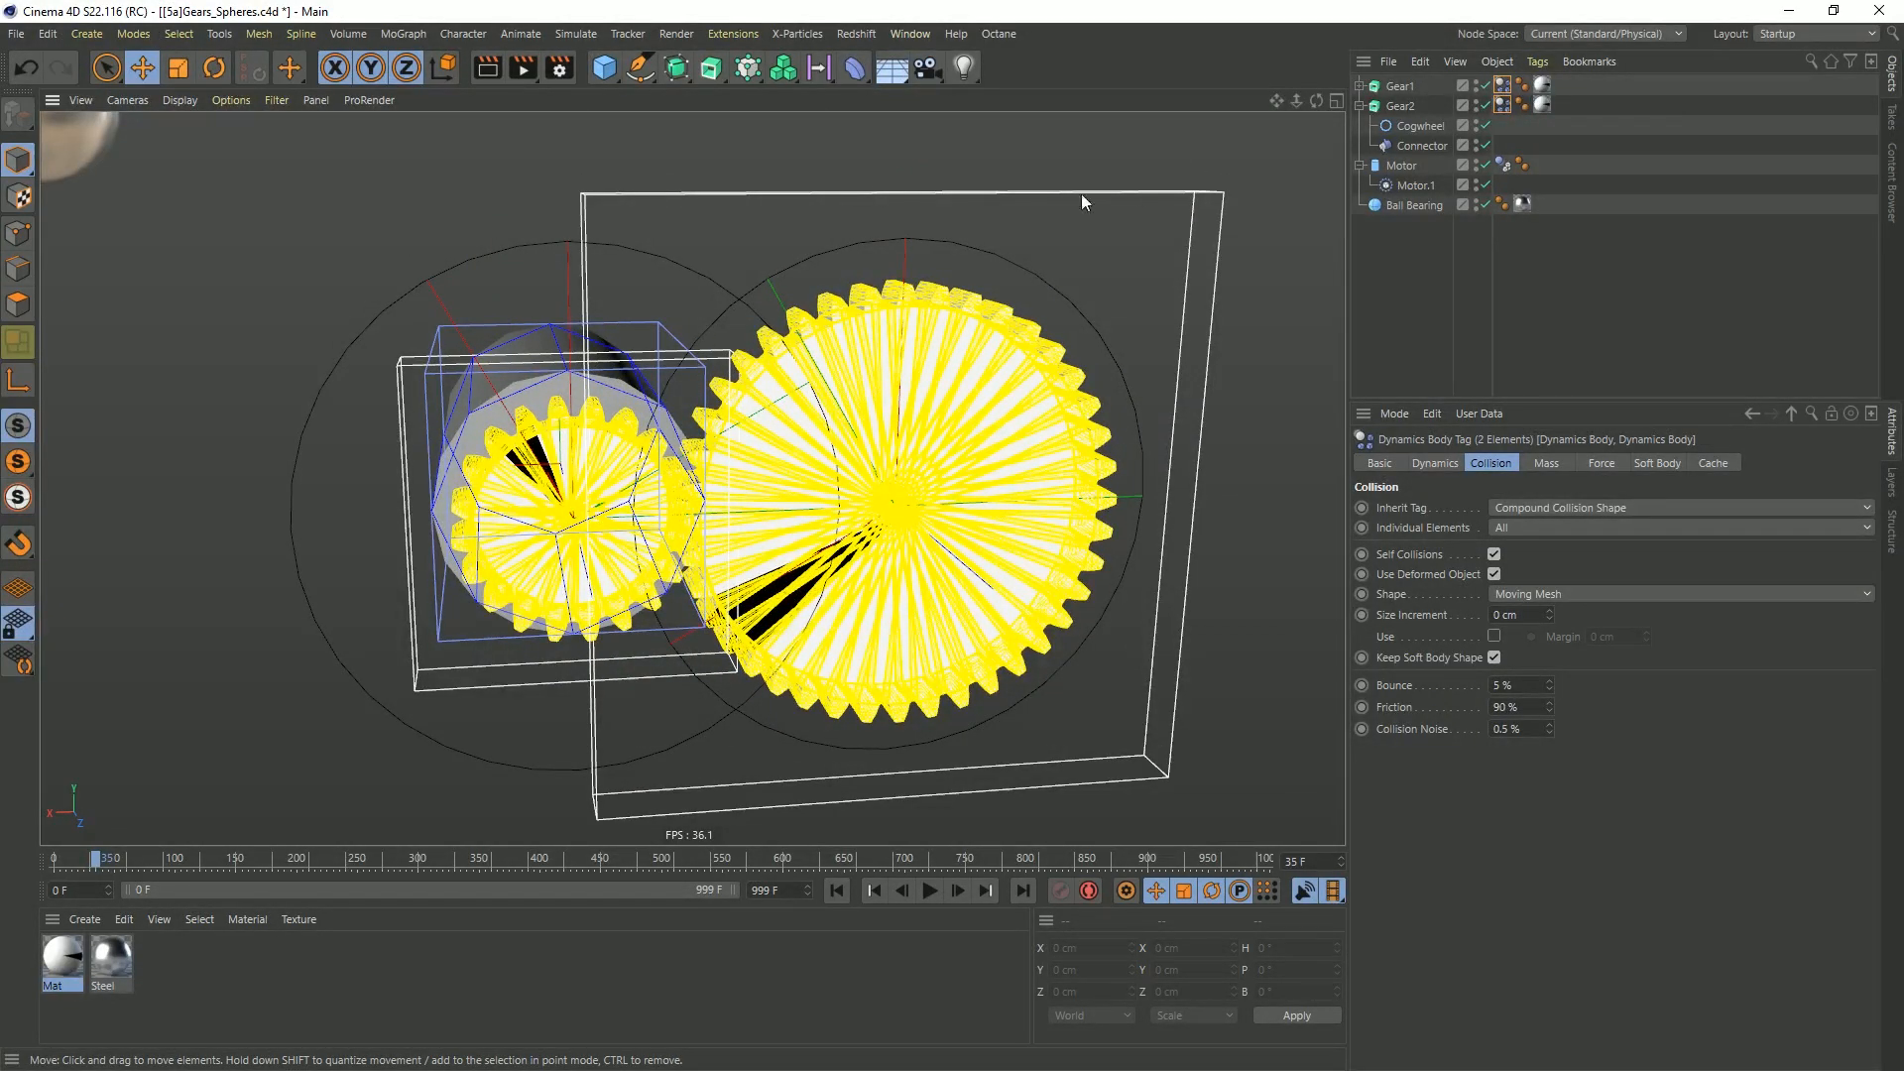
{"action": "left_click_drag", "start_coordinate": [649, 484], "coordinate": [831, 286], "text": "alt"}
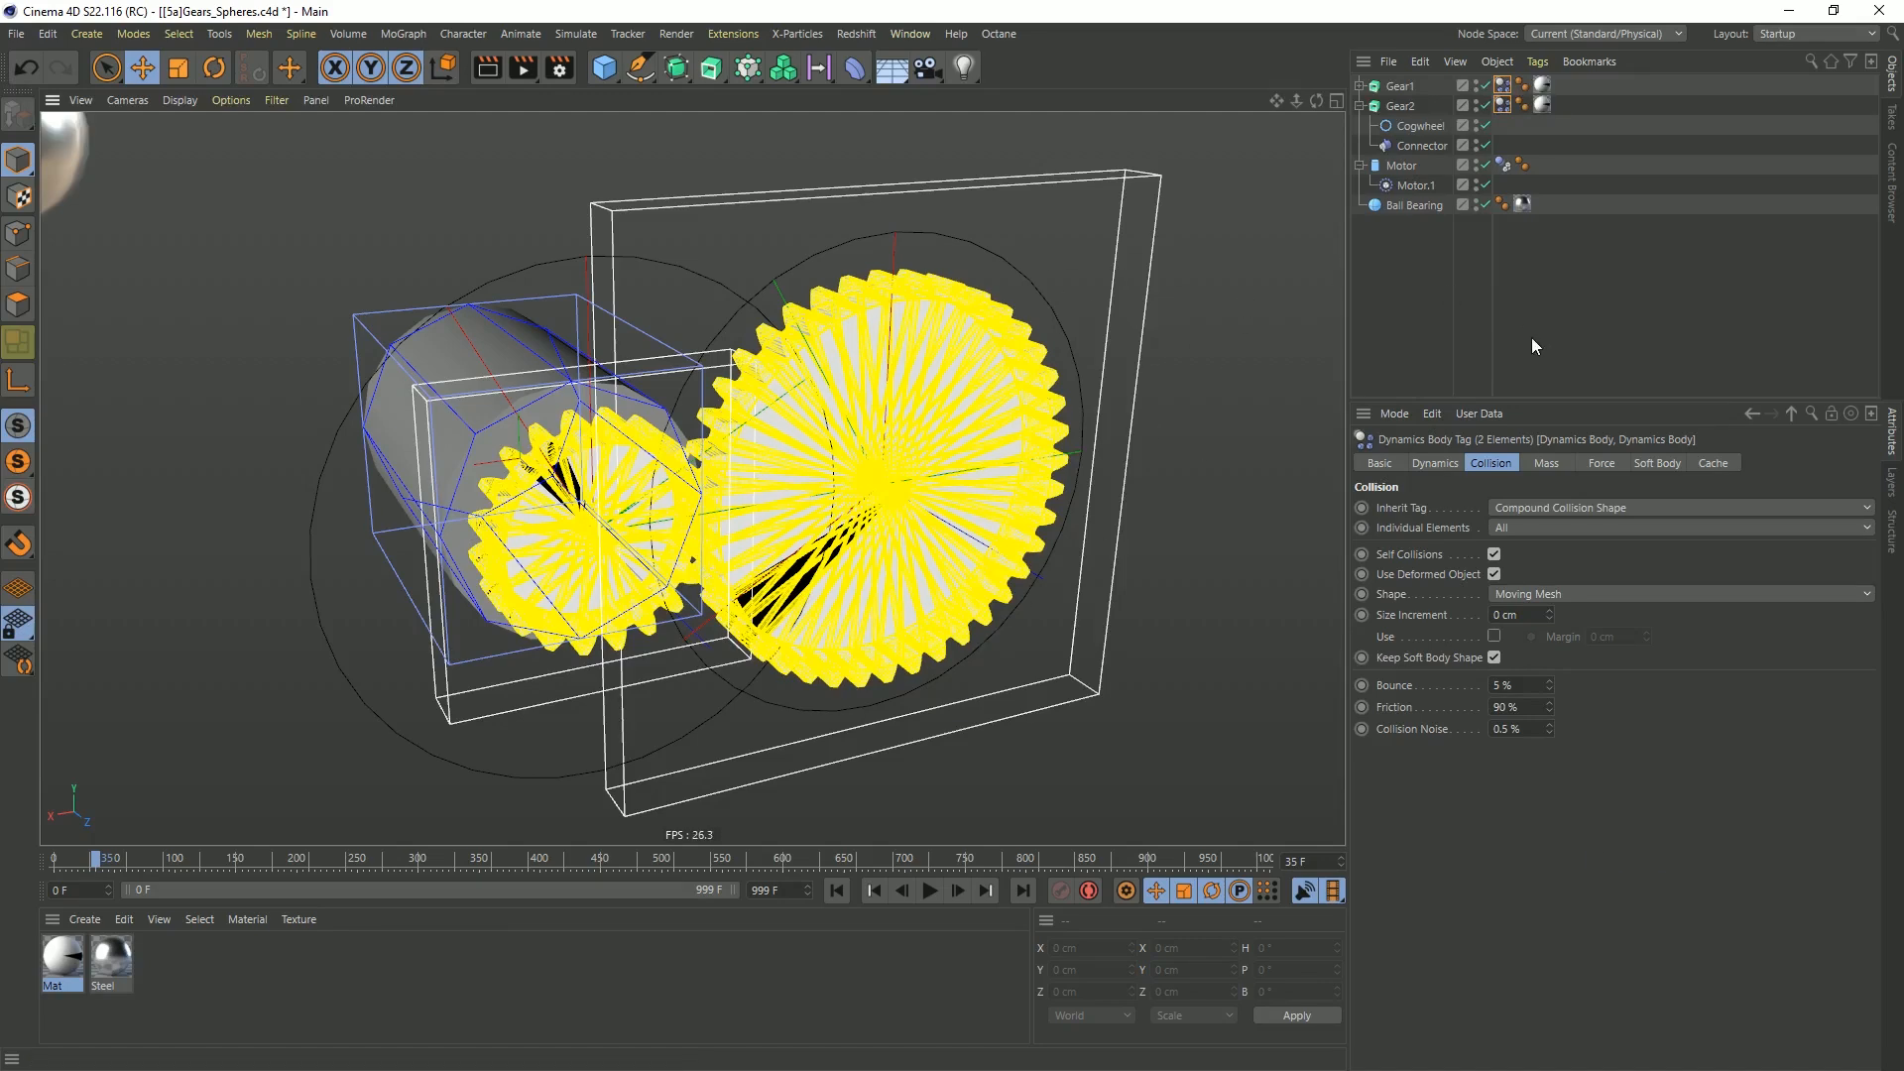
Deselect everything, restart the simulation from the first frame and disable the project's dynamics Visualization
{"action": "left_click", "coordinate": [1429, 310]}
{"action": "left_click", "coordinate": [931, 891]}
{"action": "left_click", "coordinate": [836, 891]}
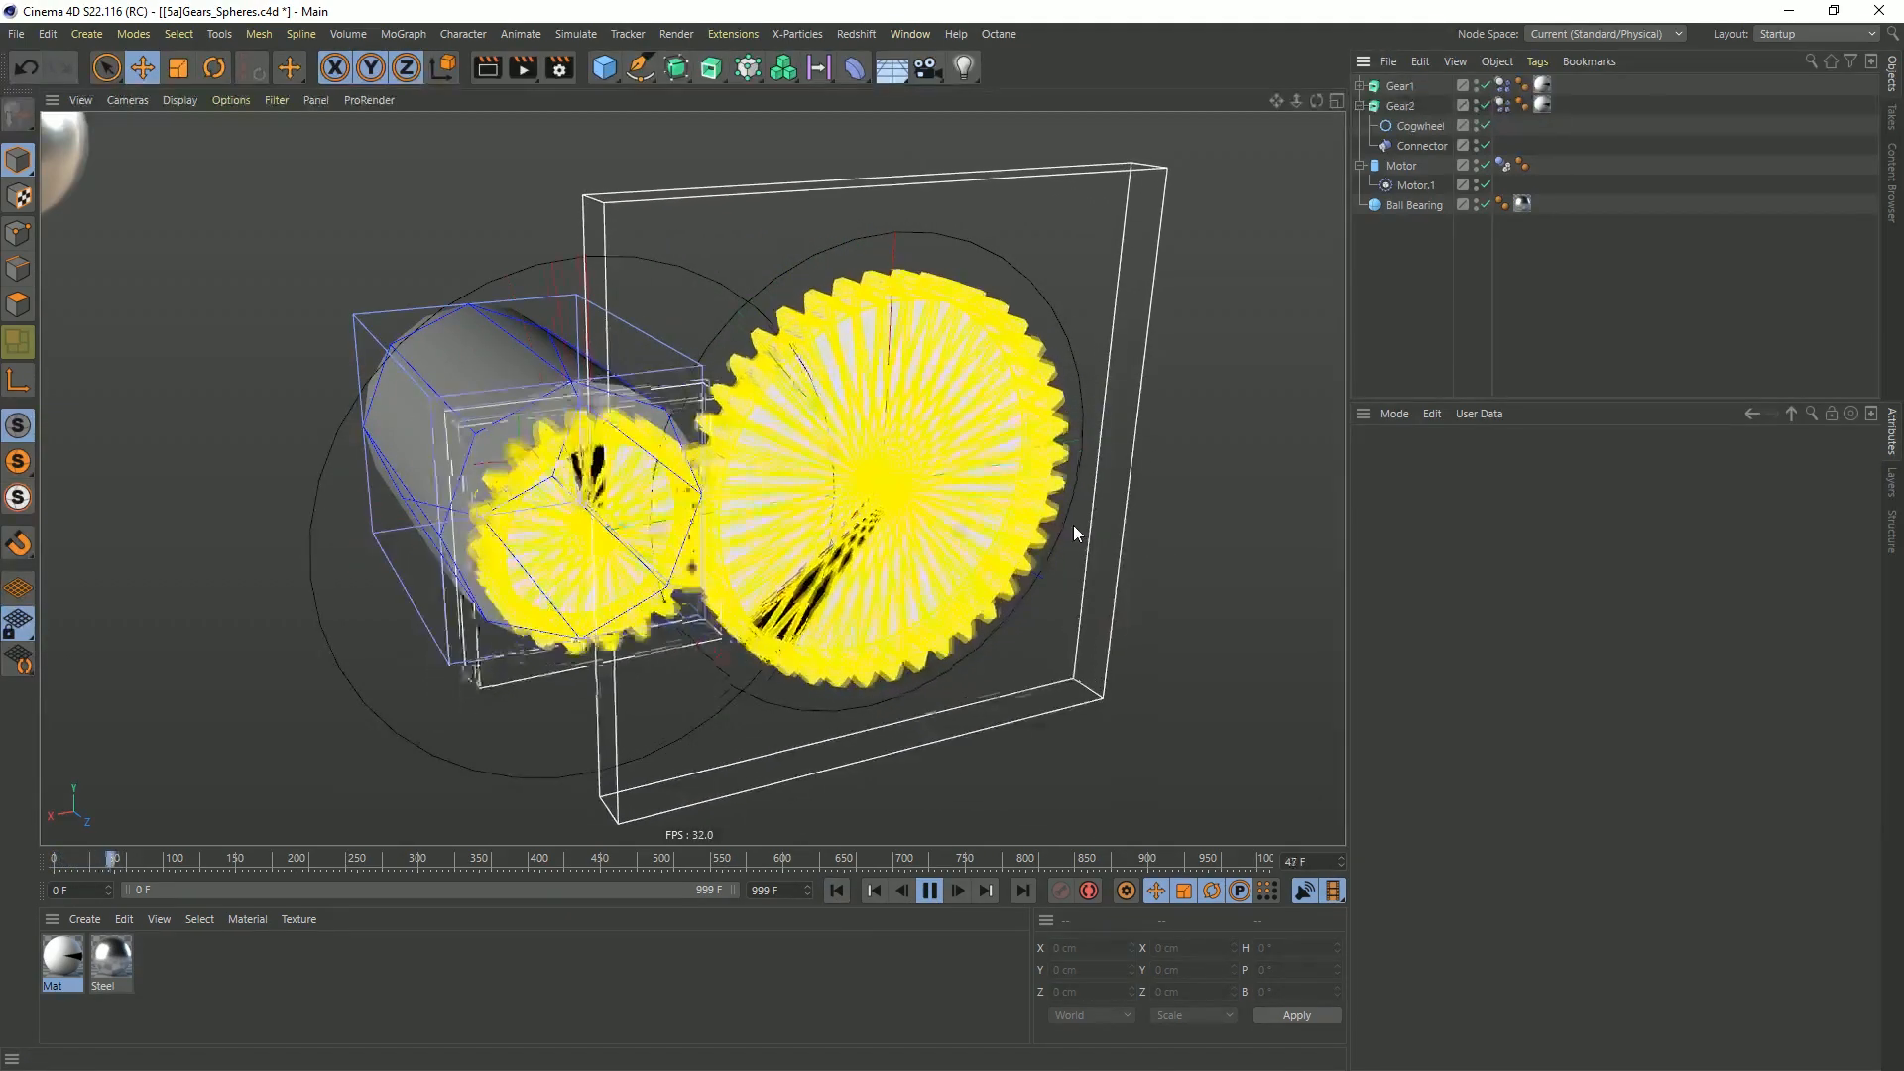
{"action": "key", "text": "ctrl+d"}
{"action": "left_click", "coordinate": [1465, 571]}
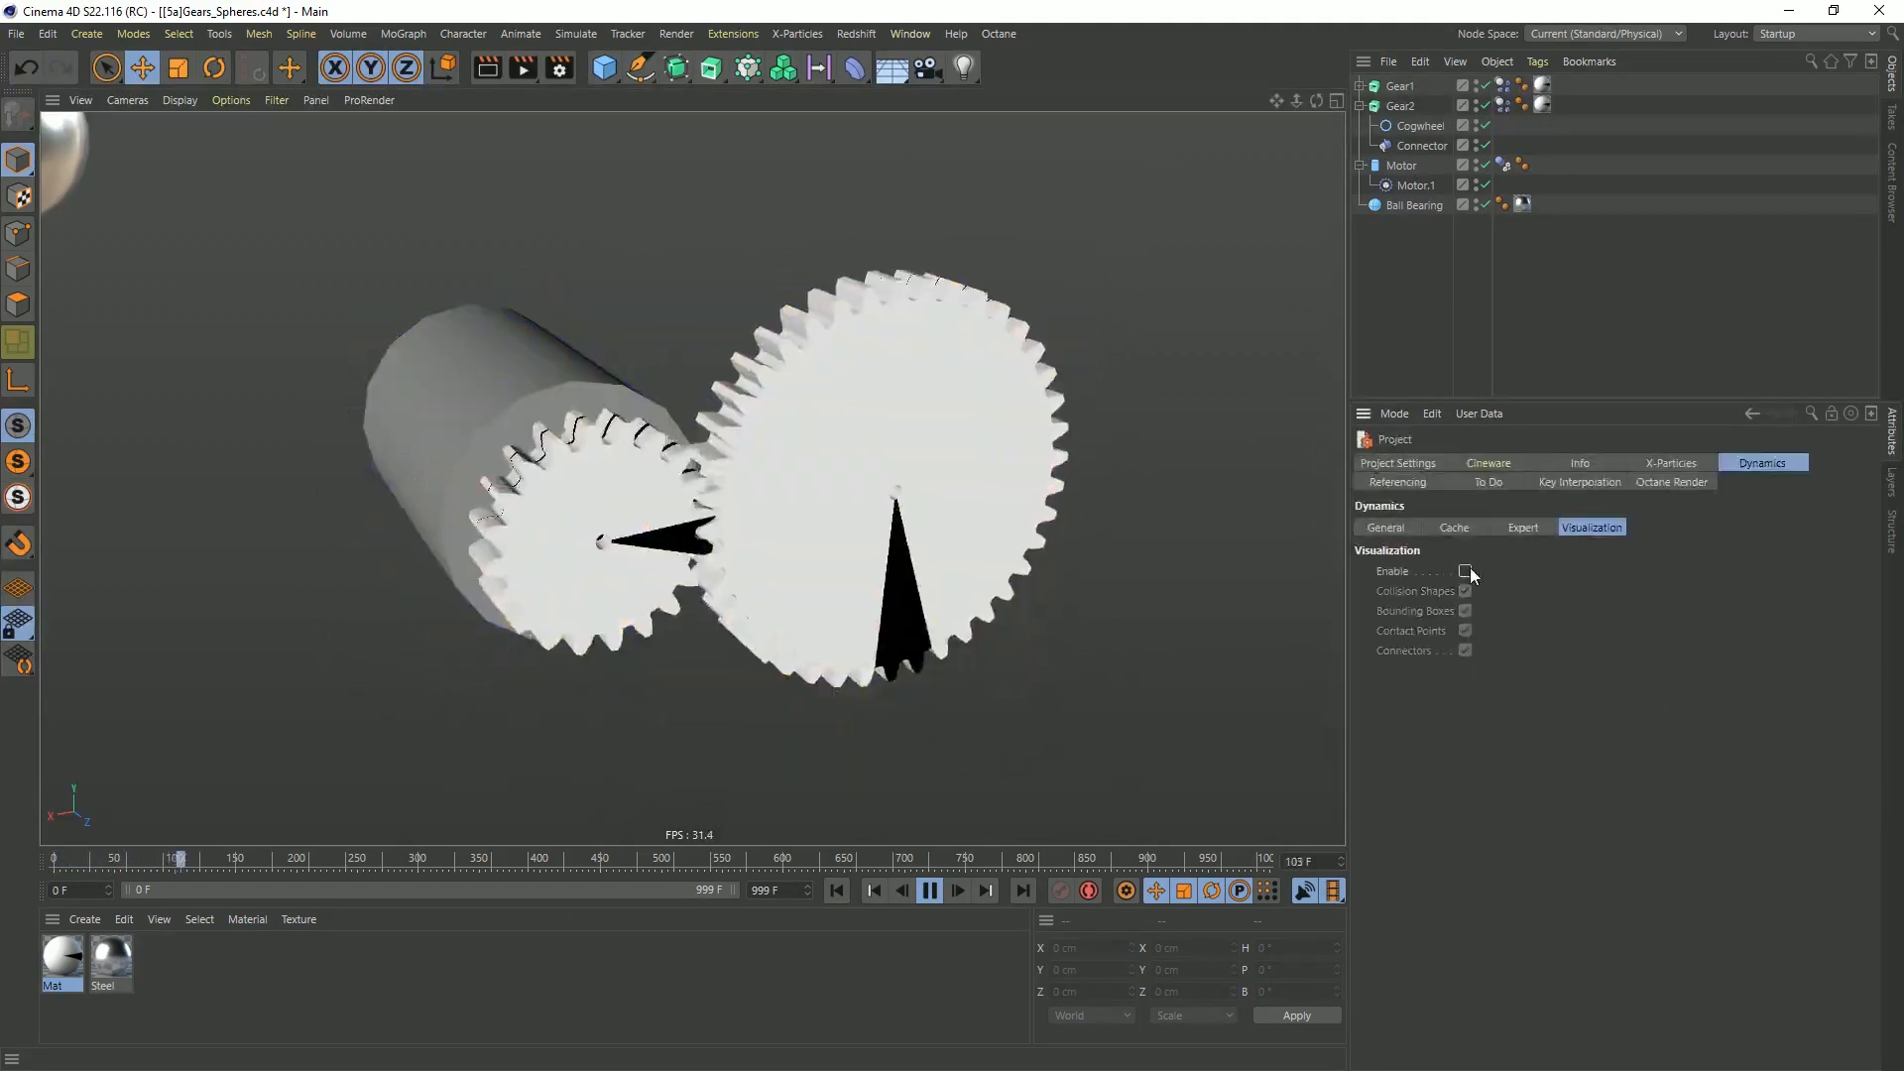
Watch Gear1 drive Gear2 from the front, rewind the simulation to the first frame and save the project
{"action": "left_click_drag", "start_coordinate": [836, 486], "coordinate": [516, 536], "text": "alt"}
{"action": "scroll", "coordinate": [836, 486], "scroll_direction": "down", "scroll_amount": 2}
{"action": "middle_click_drag", "start_coordinate": [836, 486], "coordinate": [754, 491], "text": "alt"}
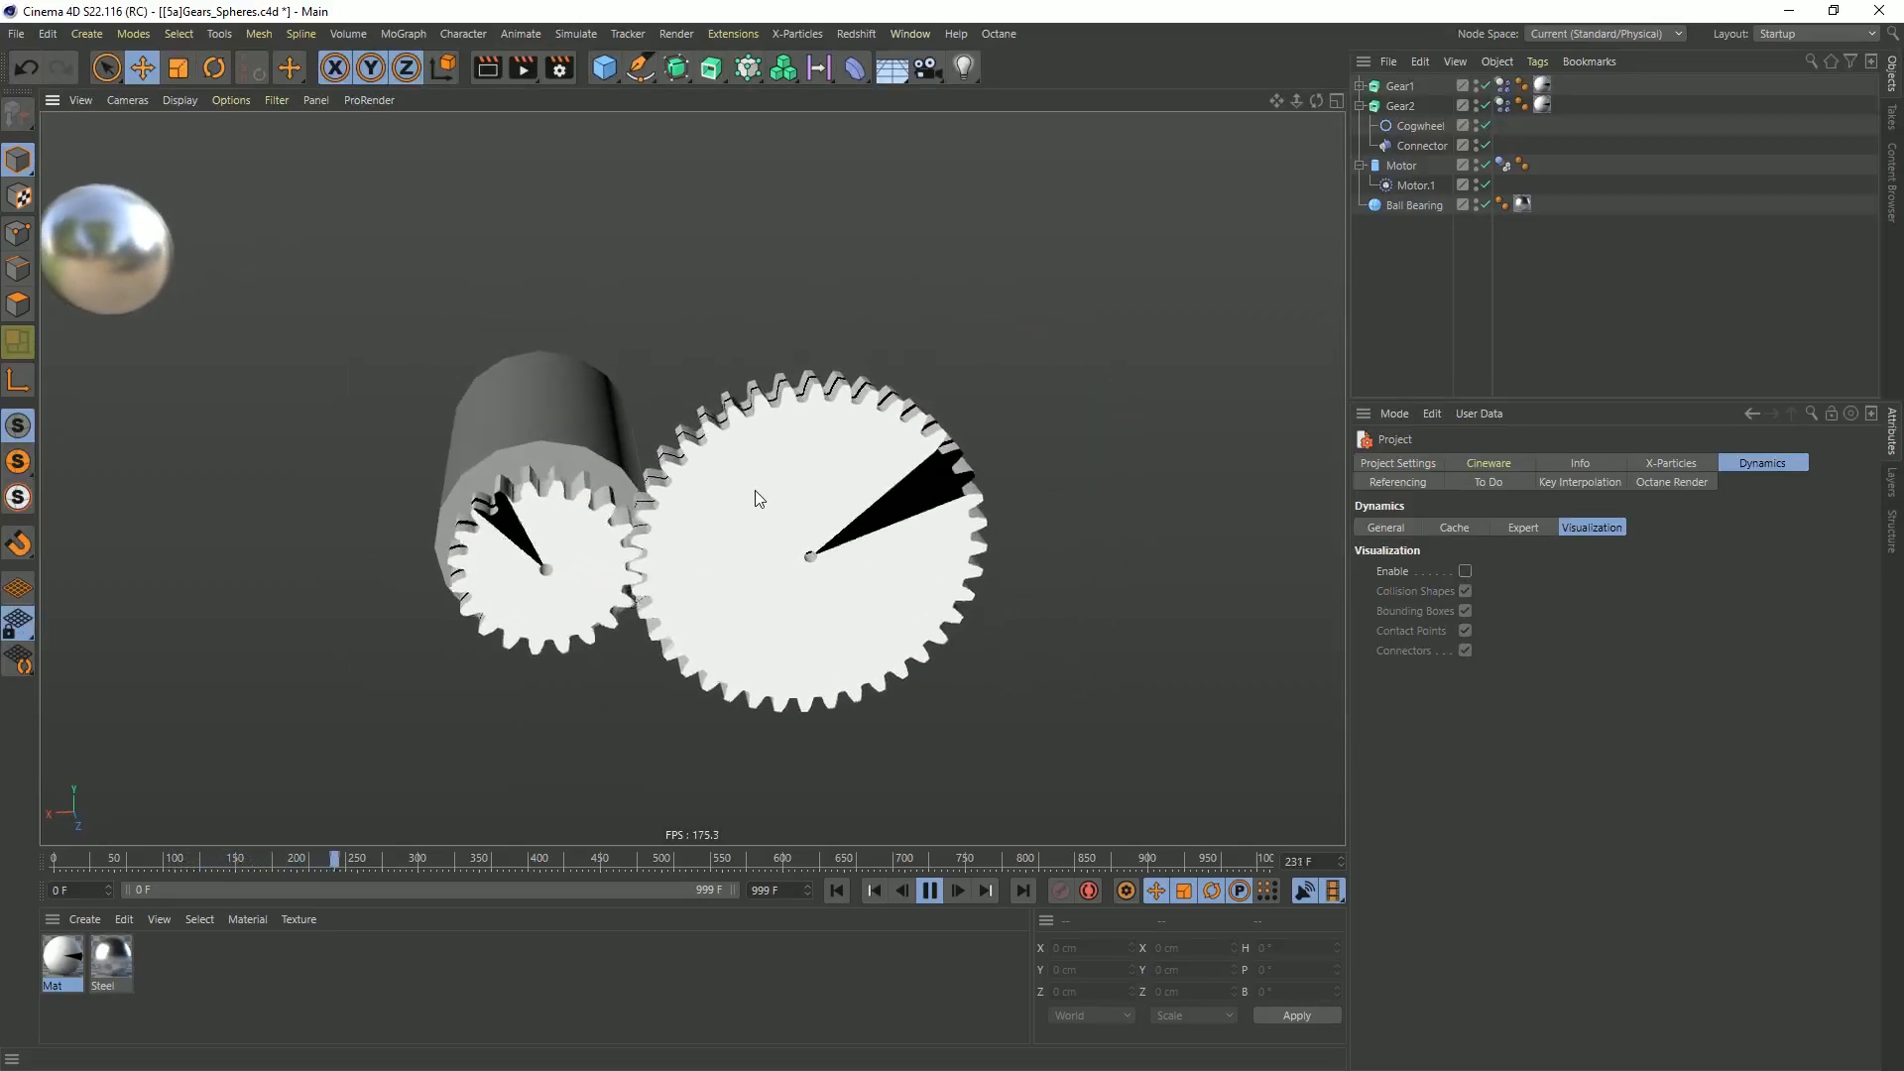
{"action": "left_click", "coordinate": [929, 891]}
{"action": "left_click", "coordinate": [835, 891]}
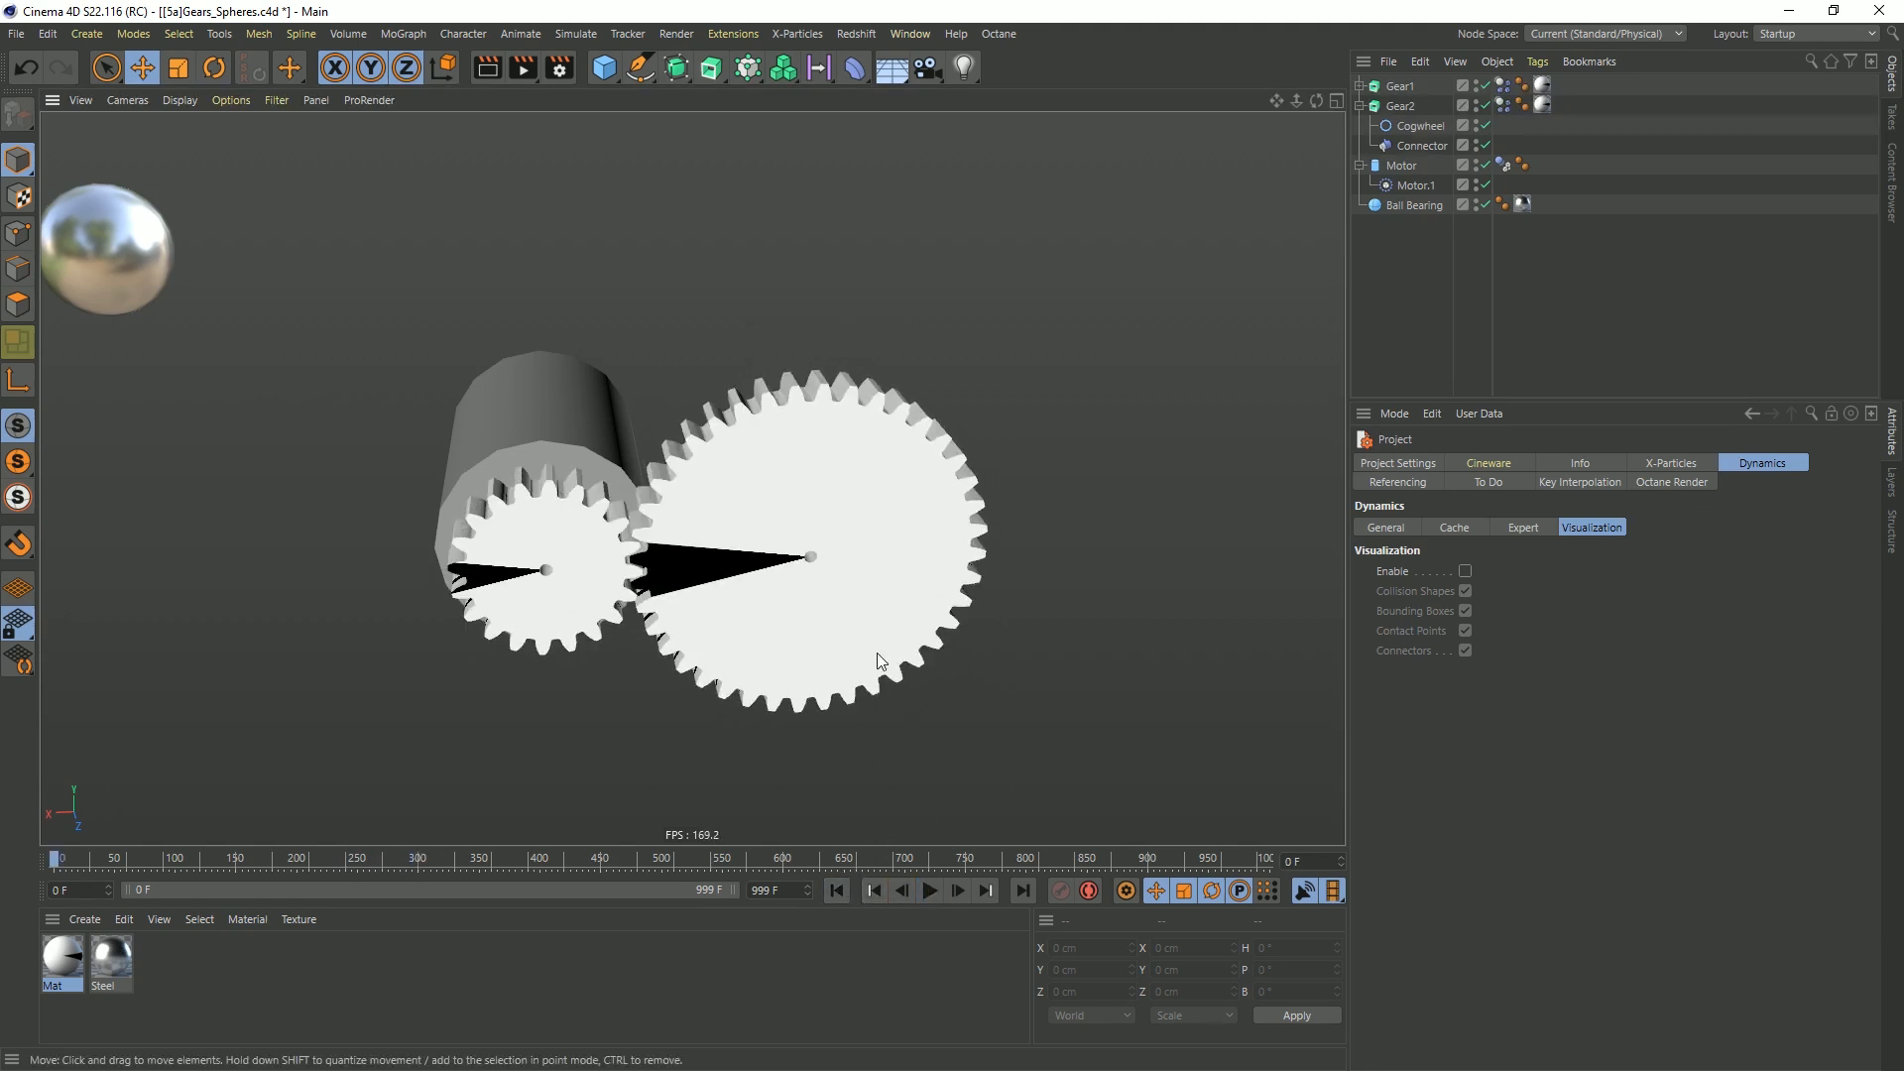
{"action": "key", "text": "ctrl+s"}
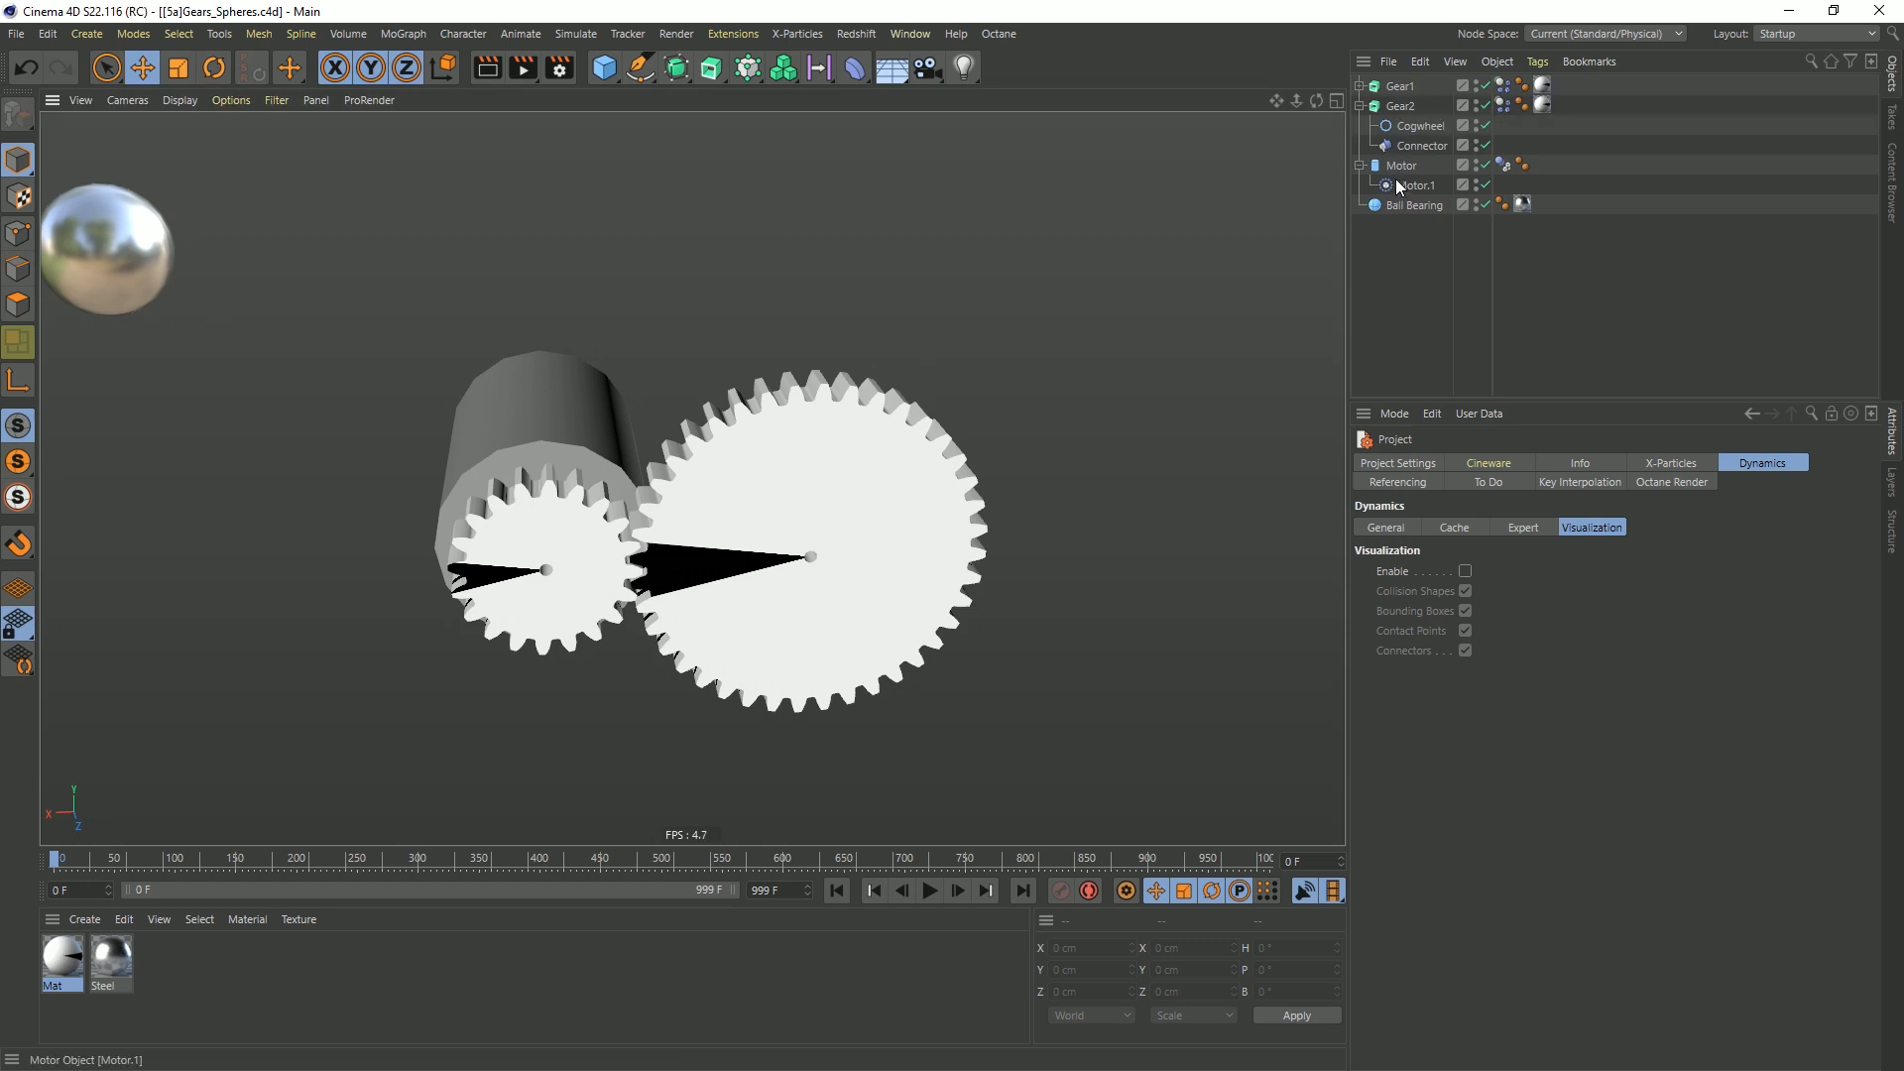
Duplicate Gear2 and move the copy along the X axis to about -11.58 cm
{"action": "left_click", "coordinate": [1360, 106]}
{"action": "left_click_drag", "start_coordinate": [1400, 106], "coordinate": [1403, 123], "text": "ctrl"}
{"action": "left_click_drag", "start_coordinate": [678, 544], "coordinate": [904, 533]}
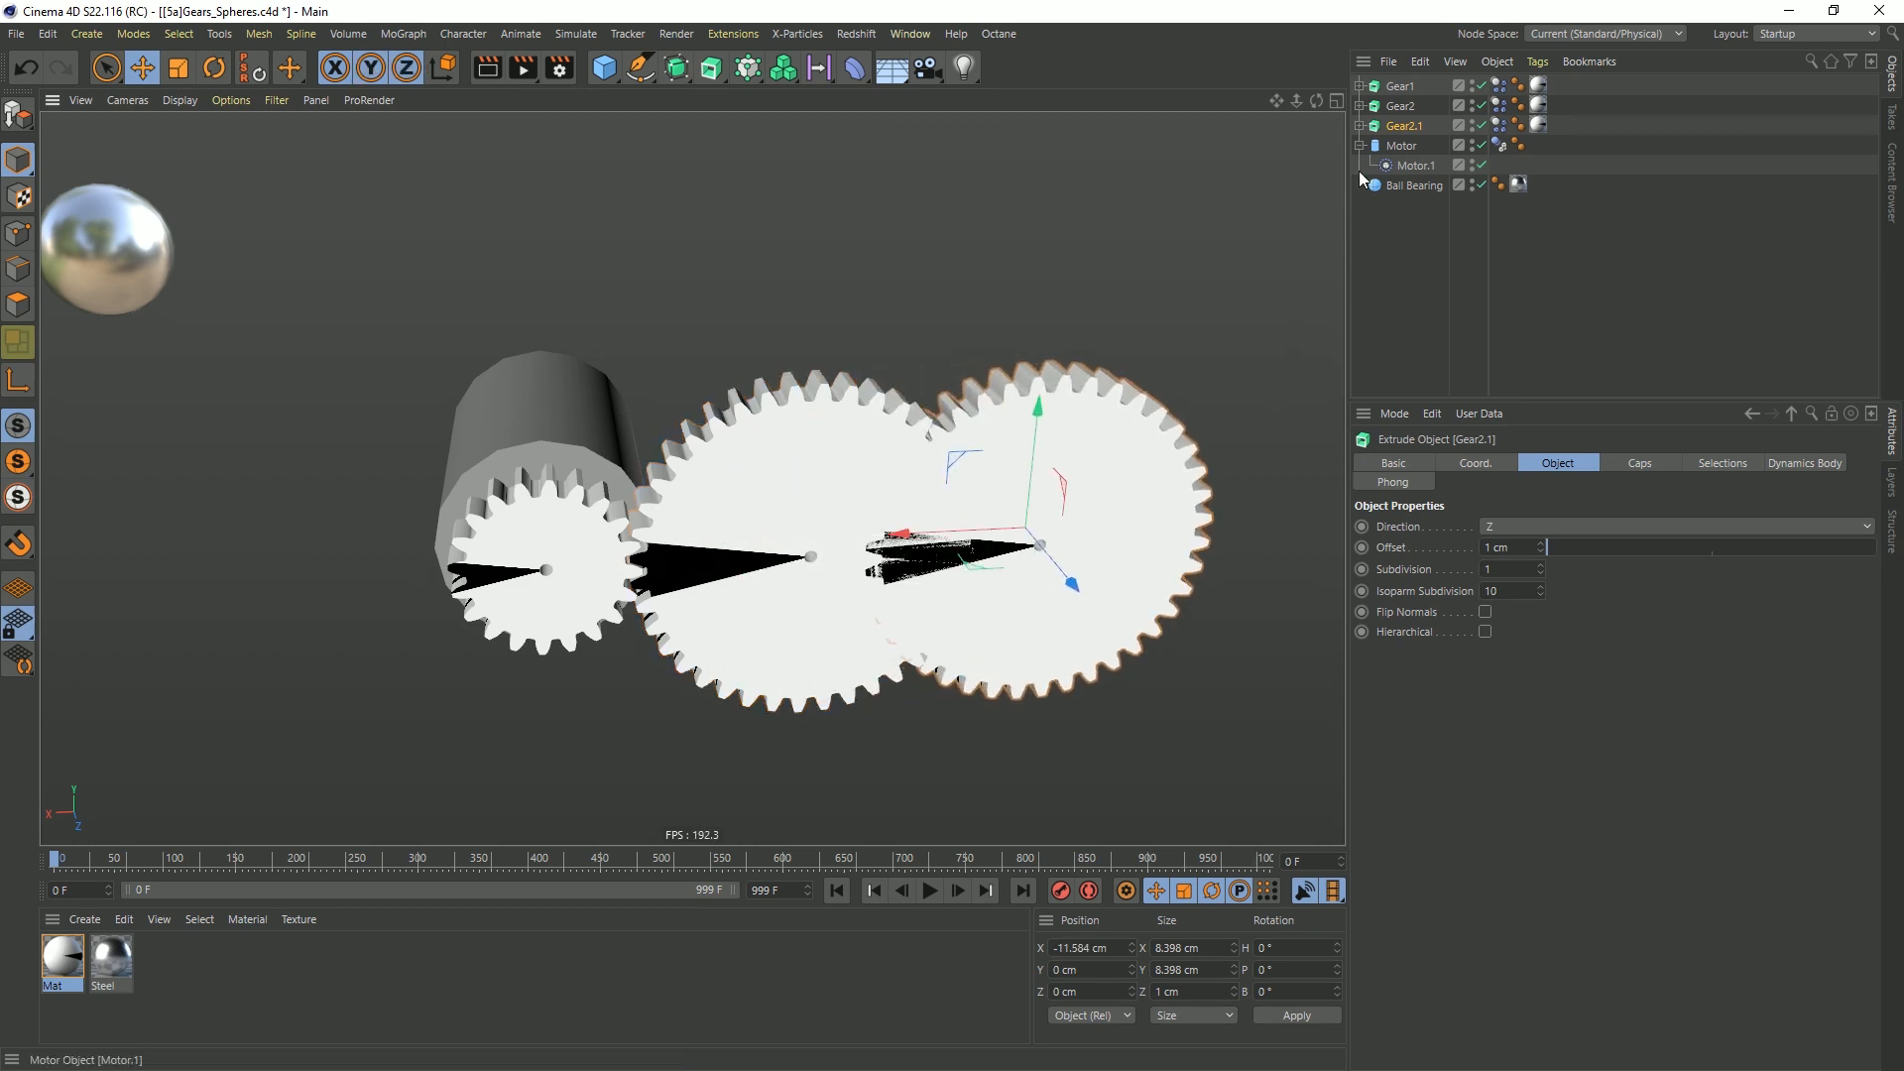
Rename the duplicated gear to Gear3 and group it under a null
{"action": "double_click", "coordinate": [1413, 125]}
{"action": "type", "text": "3"}
{"action": "key", "text": "Return"}
{"action": "key", "text": "alt+g"}
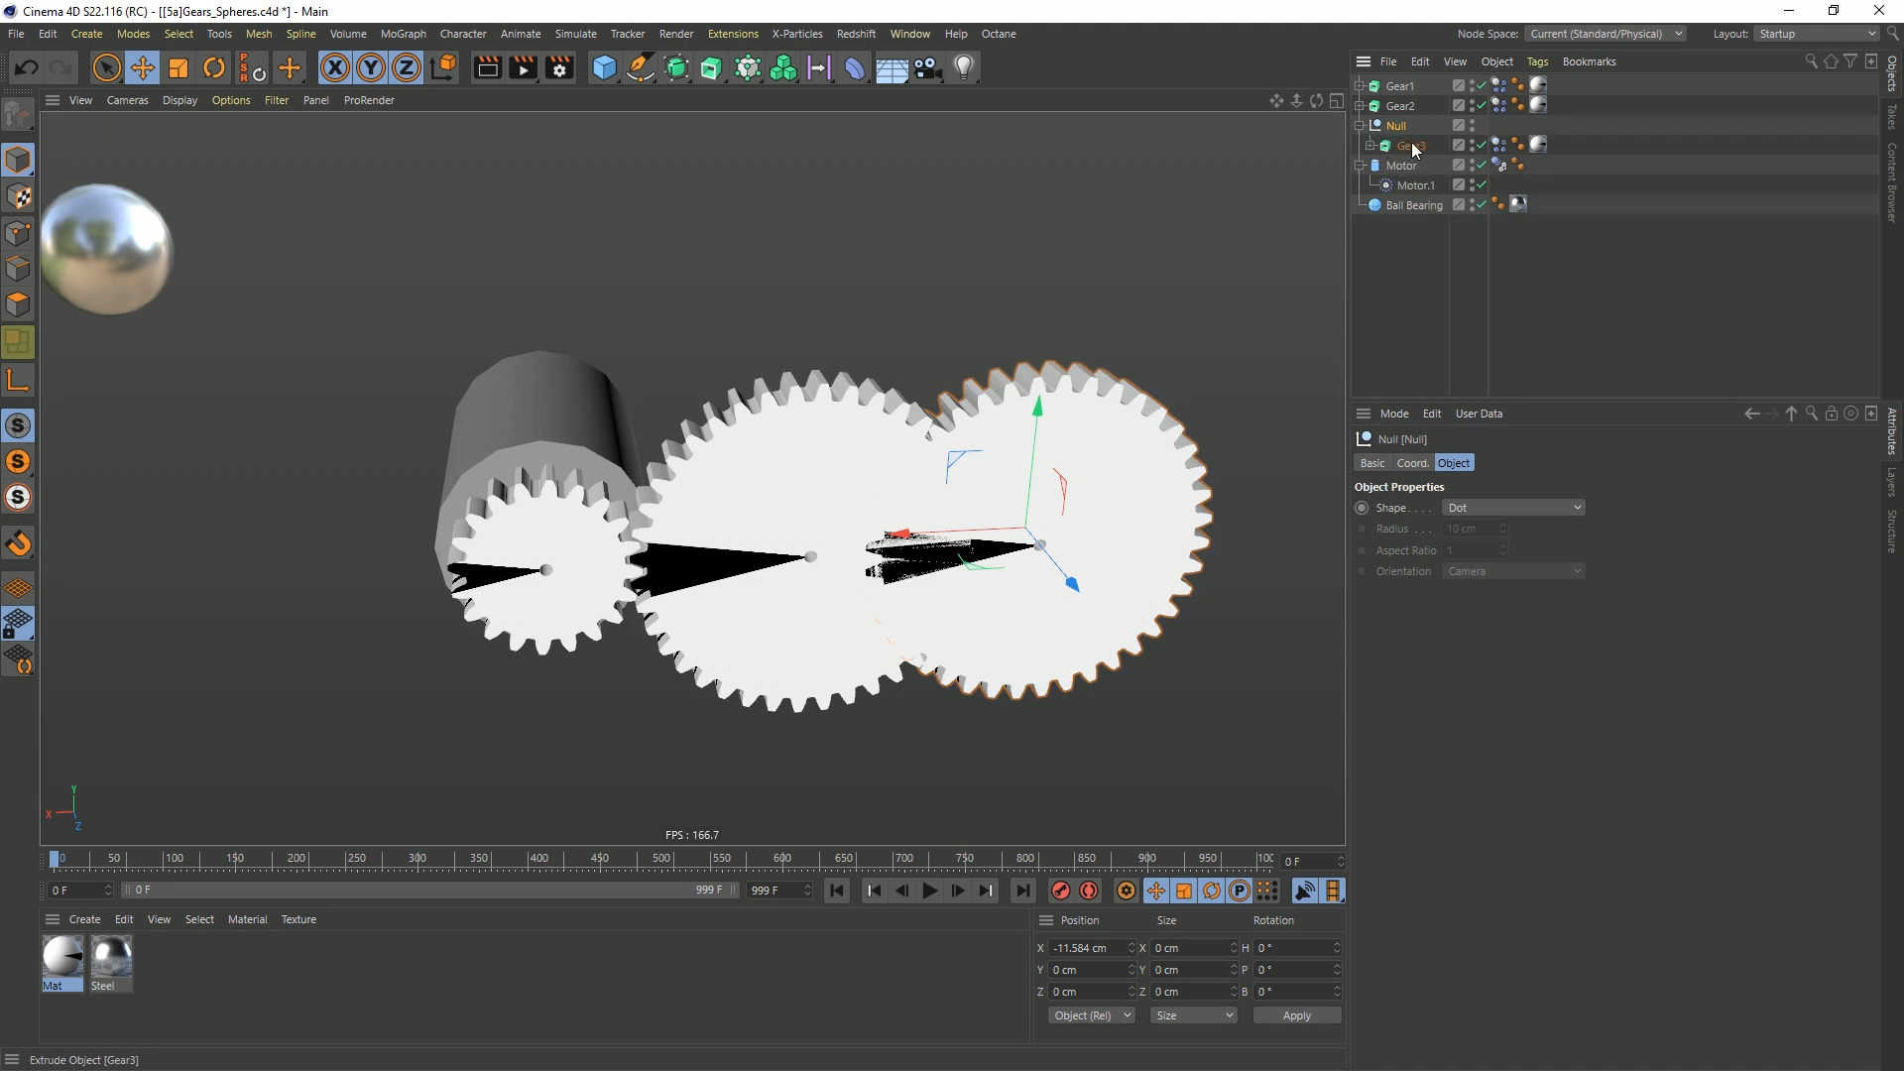
Duplicate Gear3 inside the null and move the copy along the Z axis to about 1.12 cm
{"action": "left_click_drag", "start_coordinate": [1415, 149], "coordinate": [1412, 170], "text": "ctrl"}
{"action": "left_click_drag", "start_coordinate": [1076, 546], "coordinate": [1037, 552], "text": "alt"}
{"action": "right_click_drag", "start_coordinate": [1038, 552], "coordinate": [1033, 555], "text": "alt"}
{"action": "left_click_drag", "start_coordinate": [1032, 556], "coordinate": [873, 525], "text": "alt"}
{"action": "left_click_drag", "start_coordinate": [770, 595], "coordinate": [788, 575]}
{"action": "left_click_drag", "start_coordinate": [890, 488], "coordinate": [998, 426], "text": "alt"}
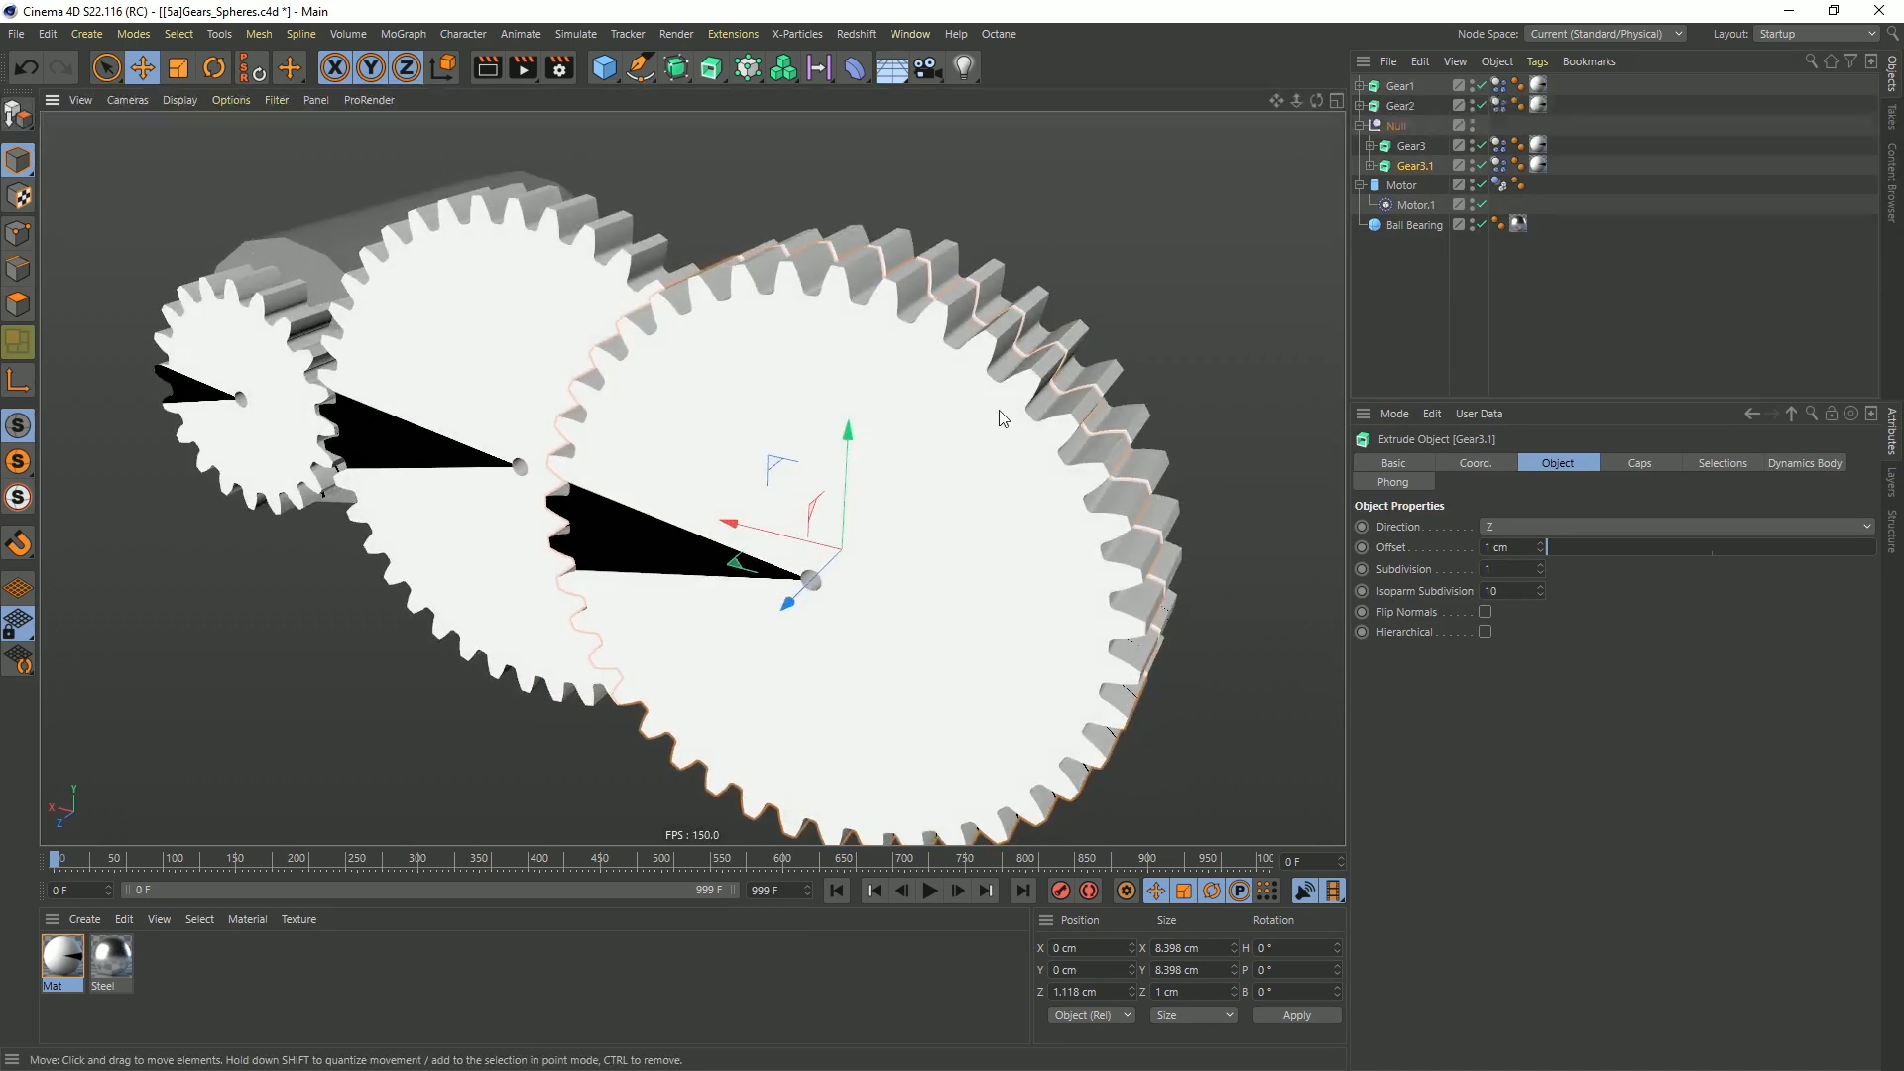
Set the number of teeth on Gear3.1's Cogwheel spline to 10 and collapse its hierarchy
{"action": "left_click", "coordinate": [1371, 165]}
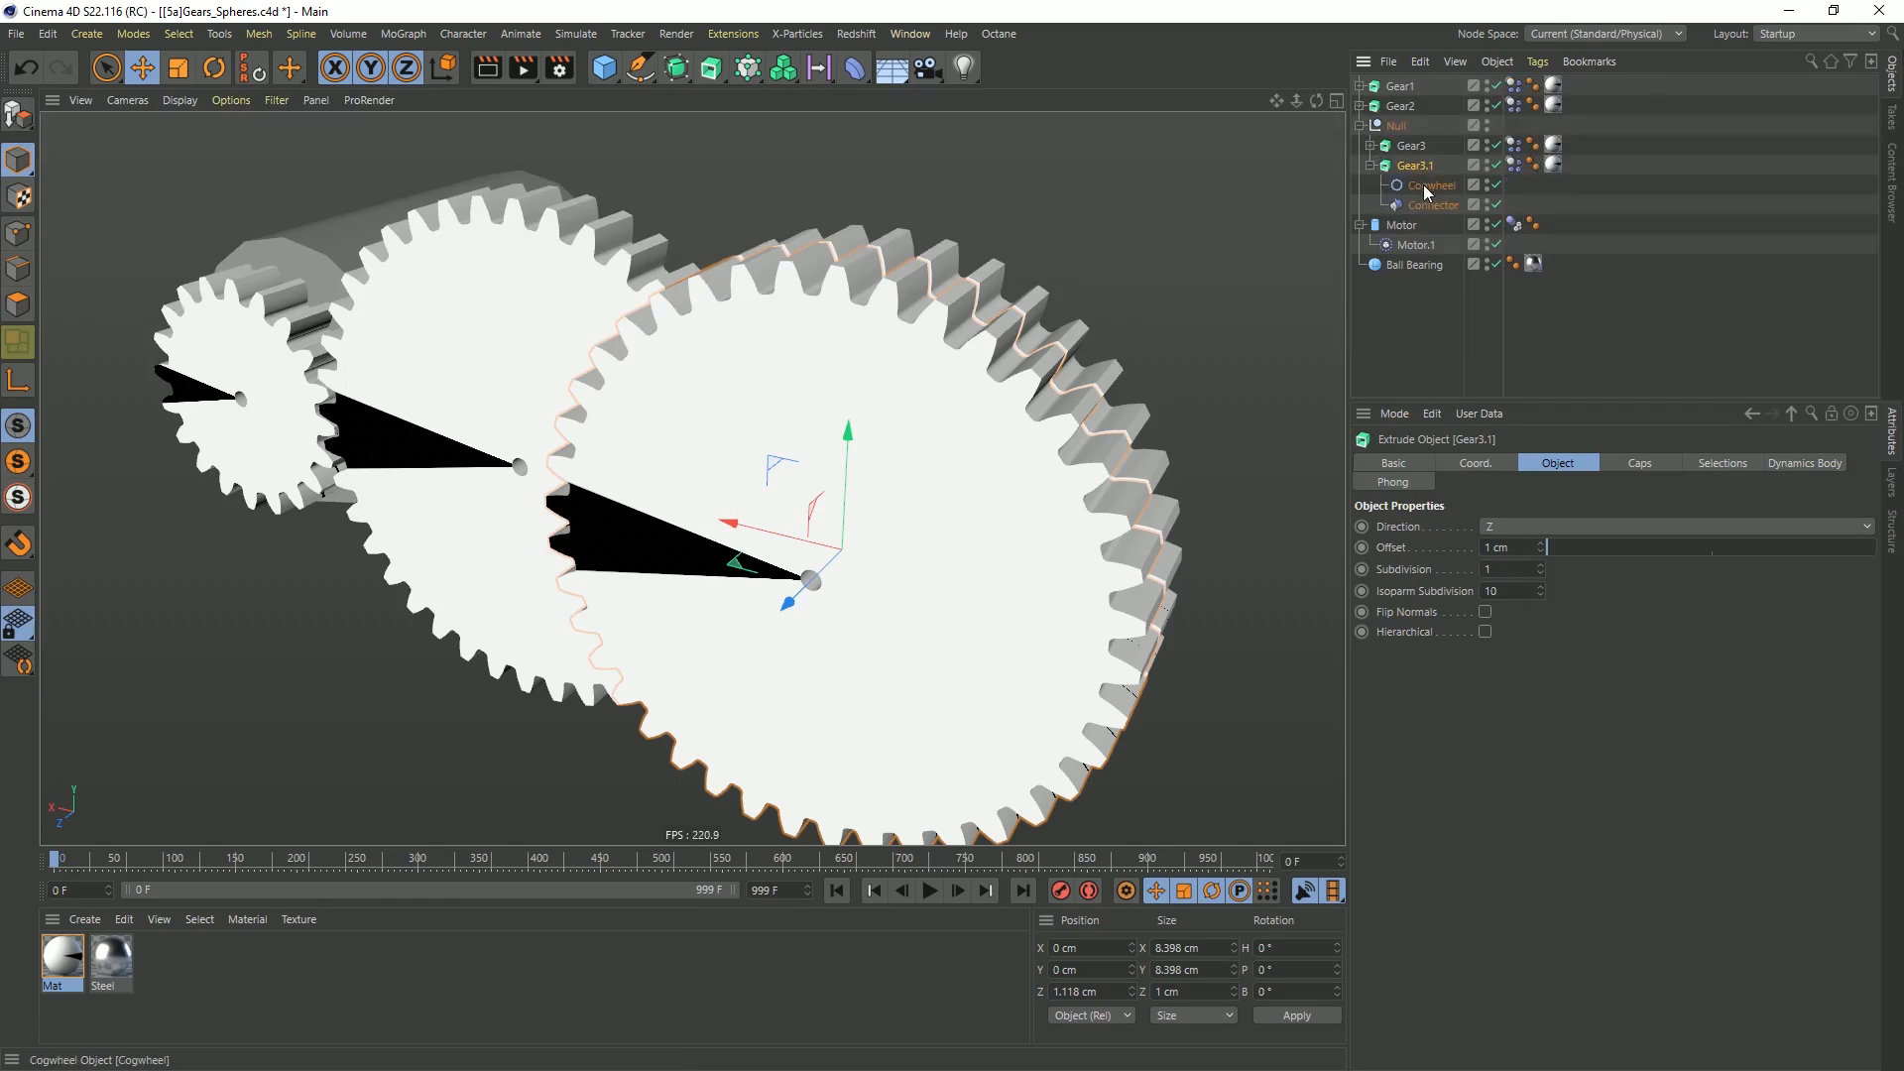
{"action": "left_click", "coordinate": [1430, 185]}
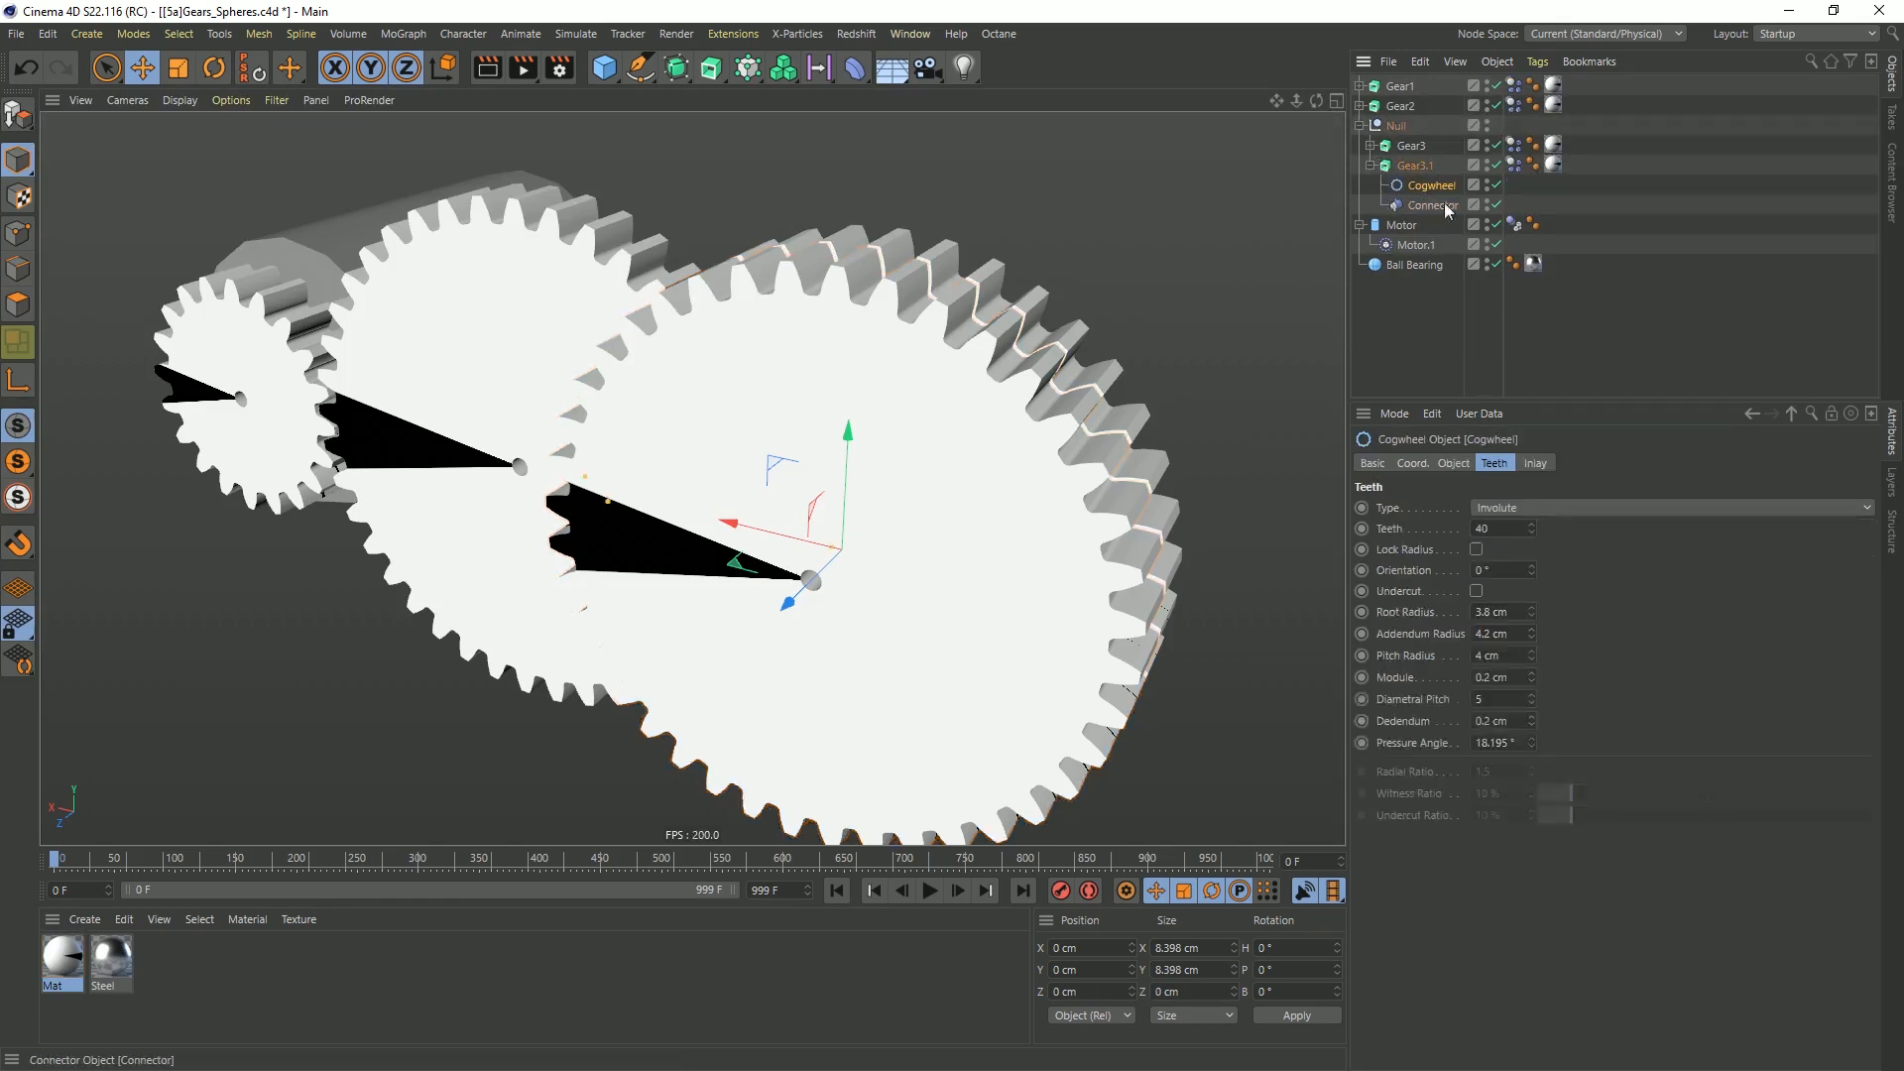
{"action": "left_click", "coordinate": [1485, 528]}
{"action": "key", "text": "Return"}
{"action": "scroll", "coordinate": [896, 514], "scroll_direction": "up", "scroll_amount": 4}
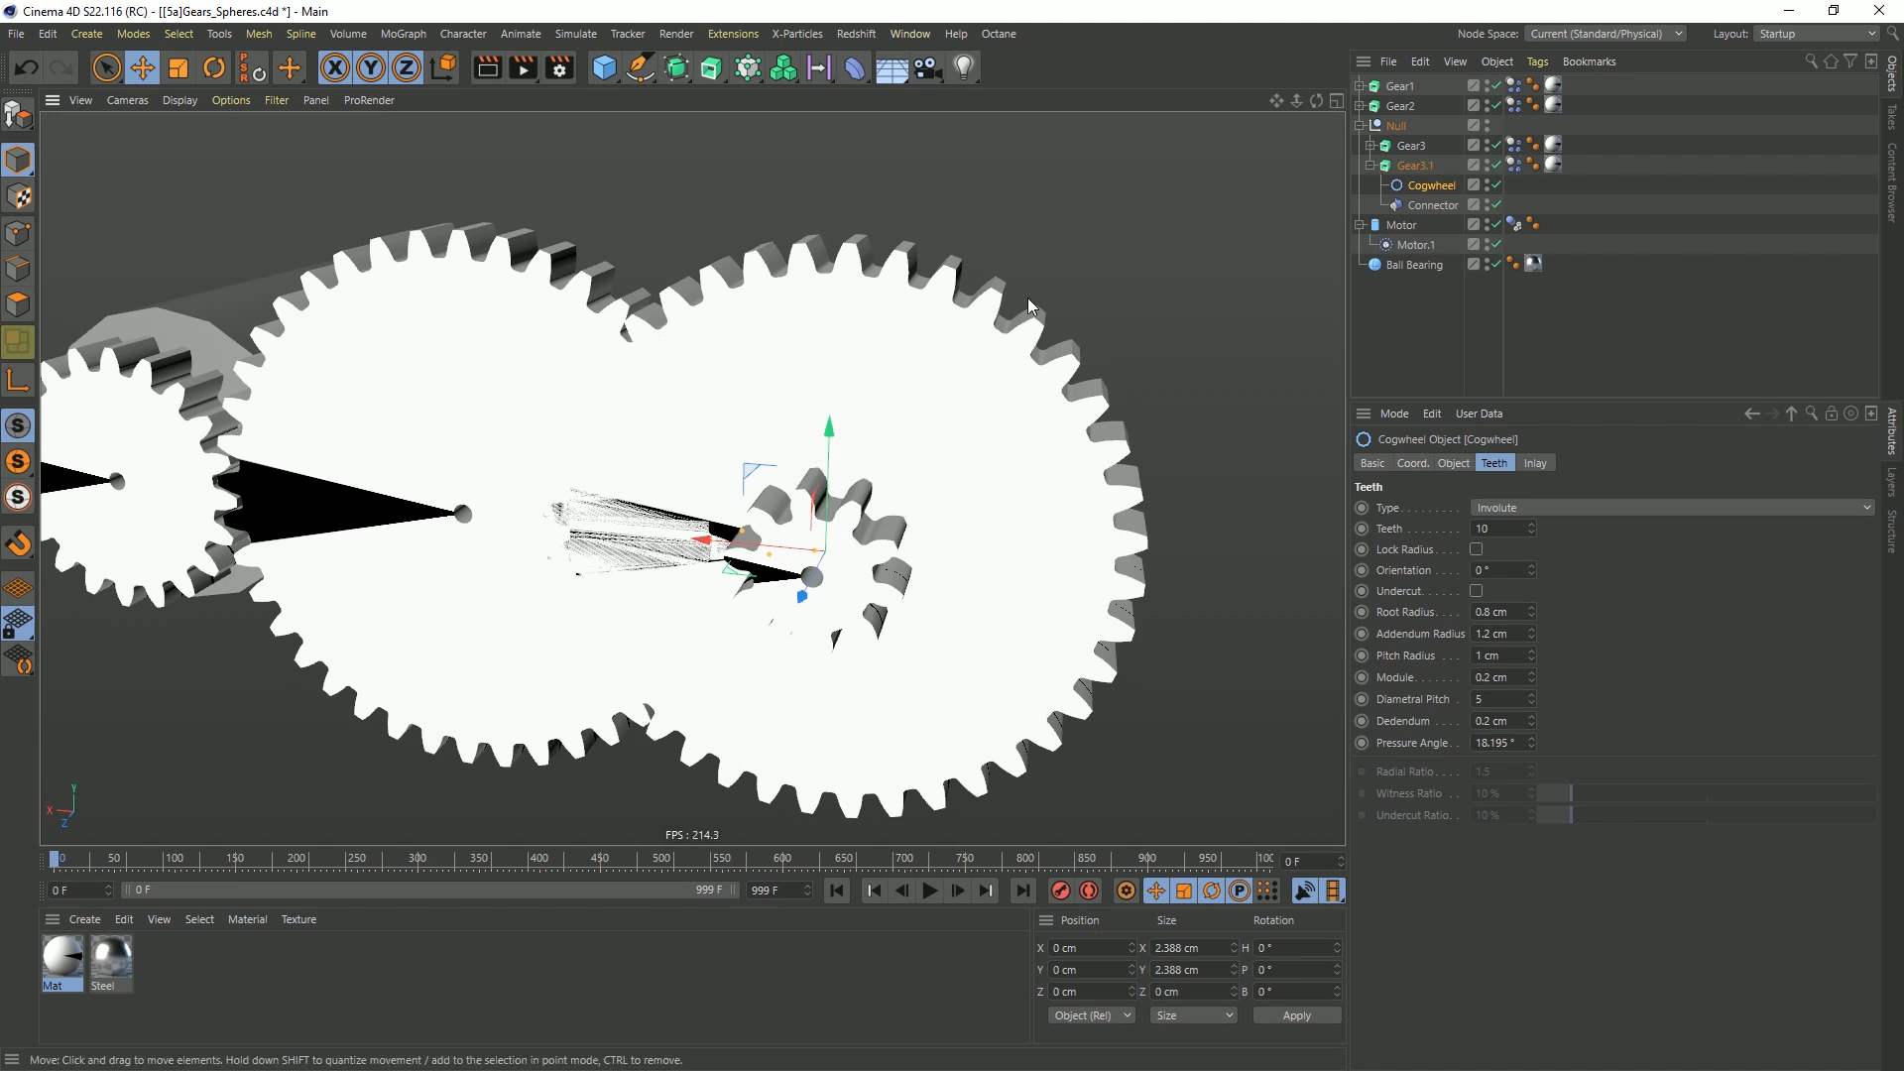
{"action": "left_click", "coordinate": [1370, 166]}
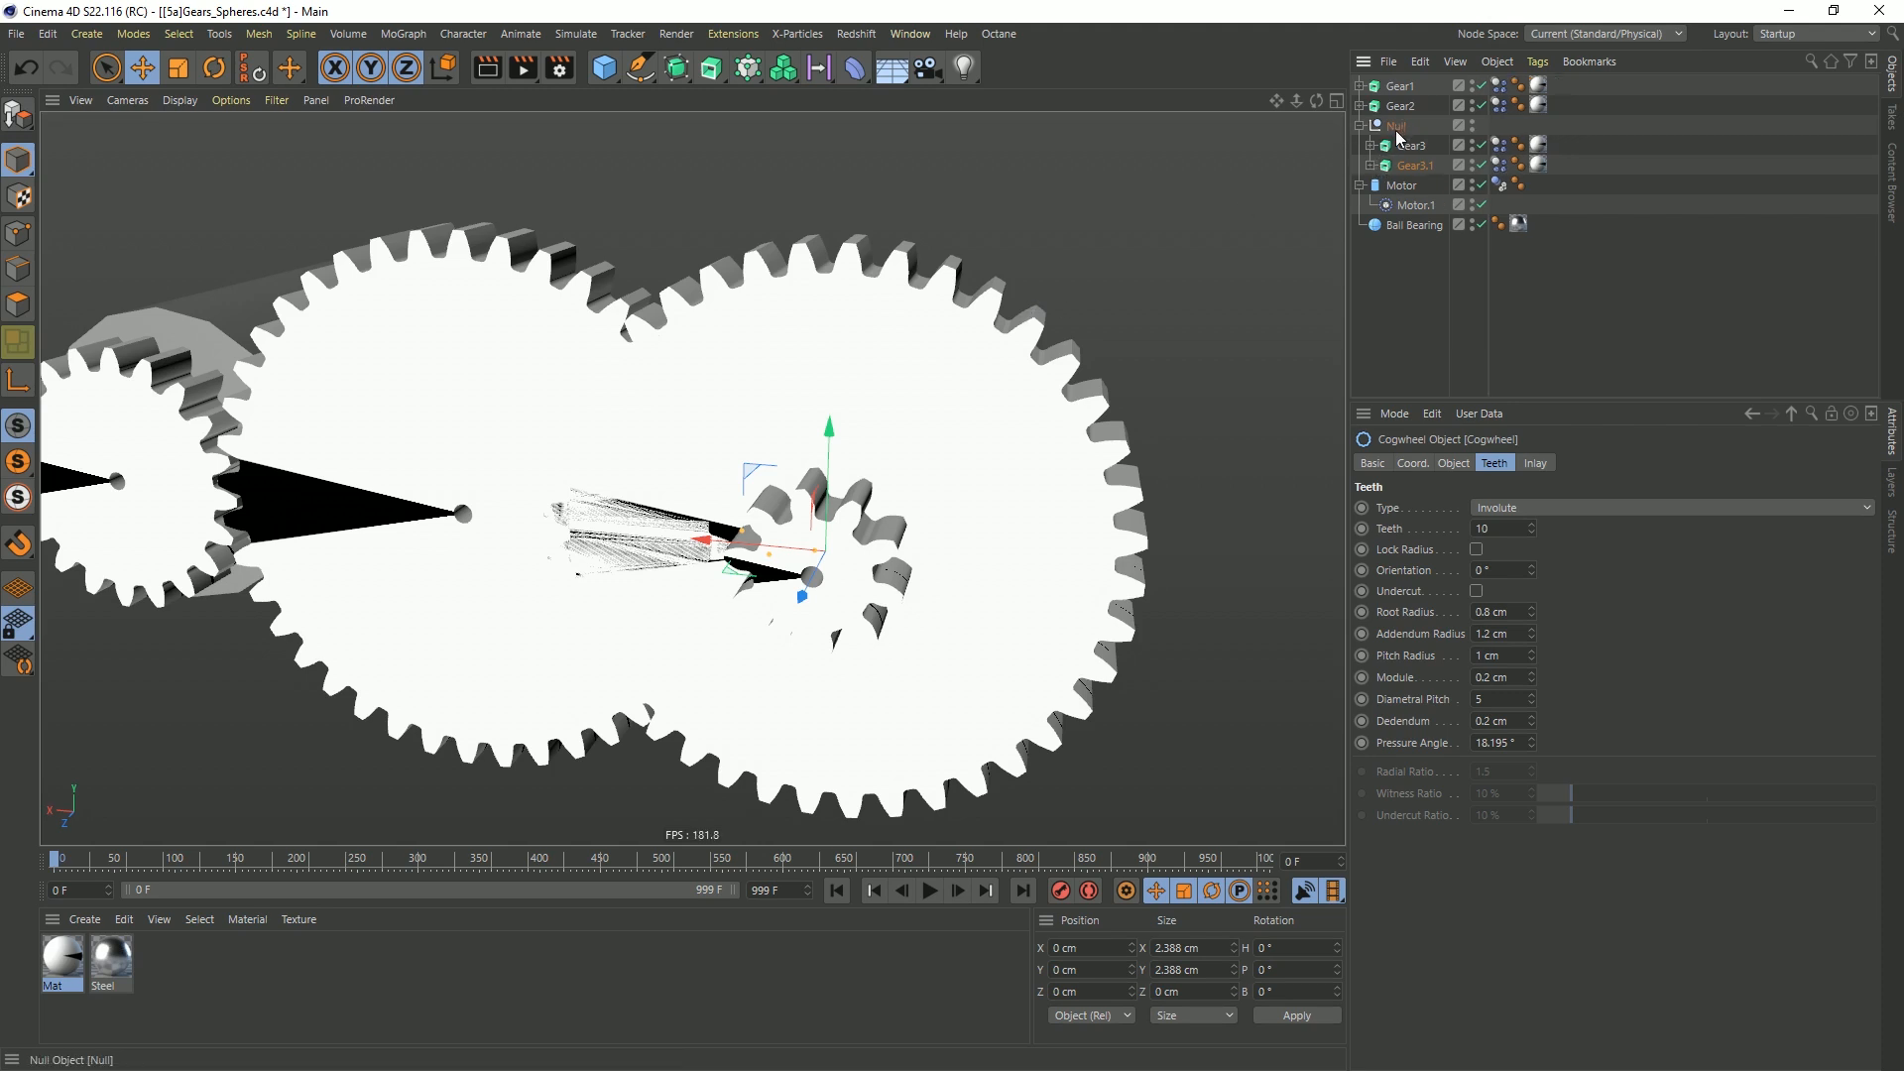
Rename the null that groups the two stacked gears to Gear3
{"action": "left_click", "coordinate": [1397, 126]}
{"action": "double_click", "coordinate": [1398, 127]}
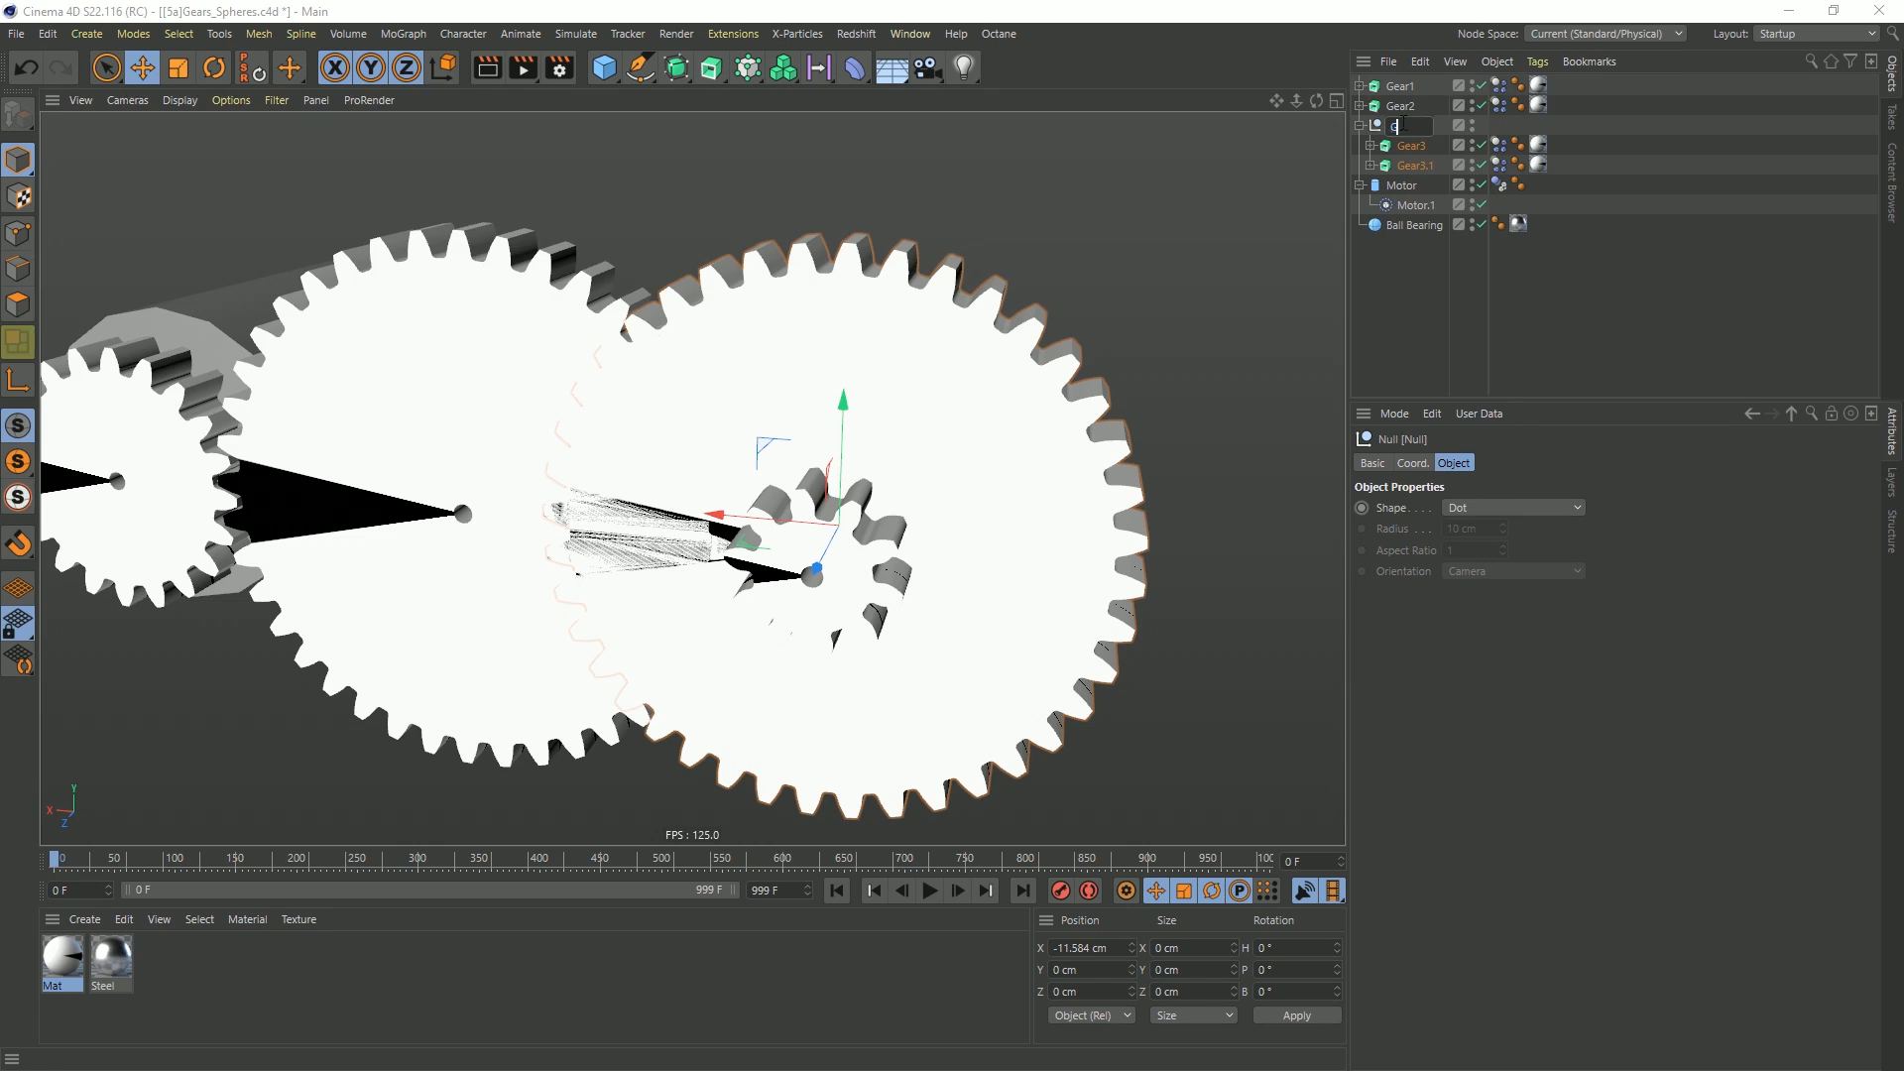
{"action": "type", "text": "Gear3"}
{"action": "key", "text": "Return"}
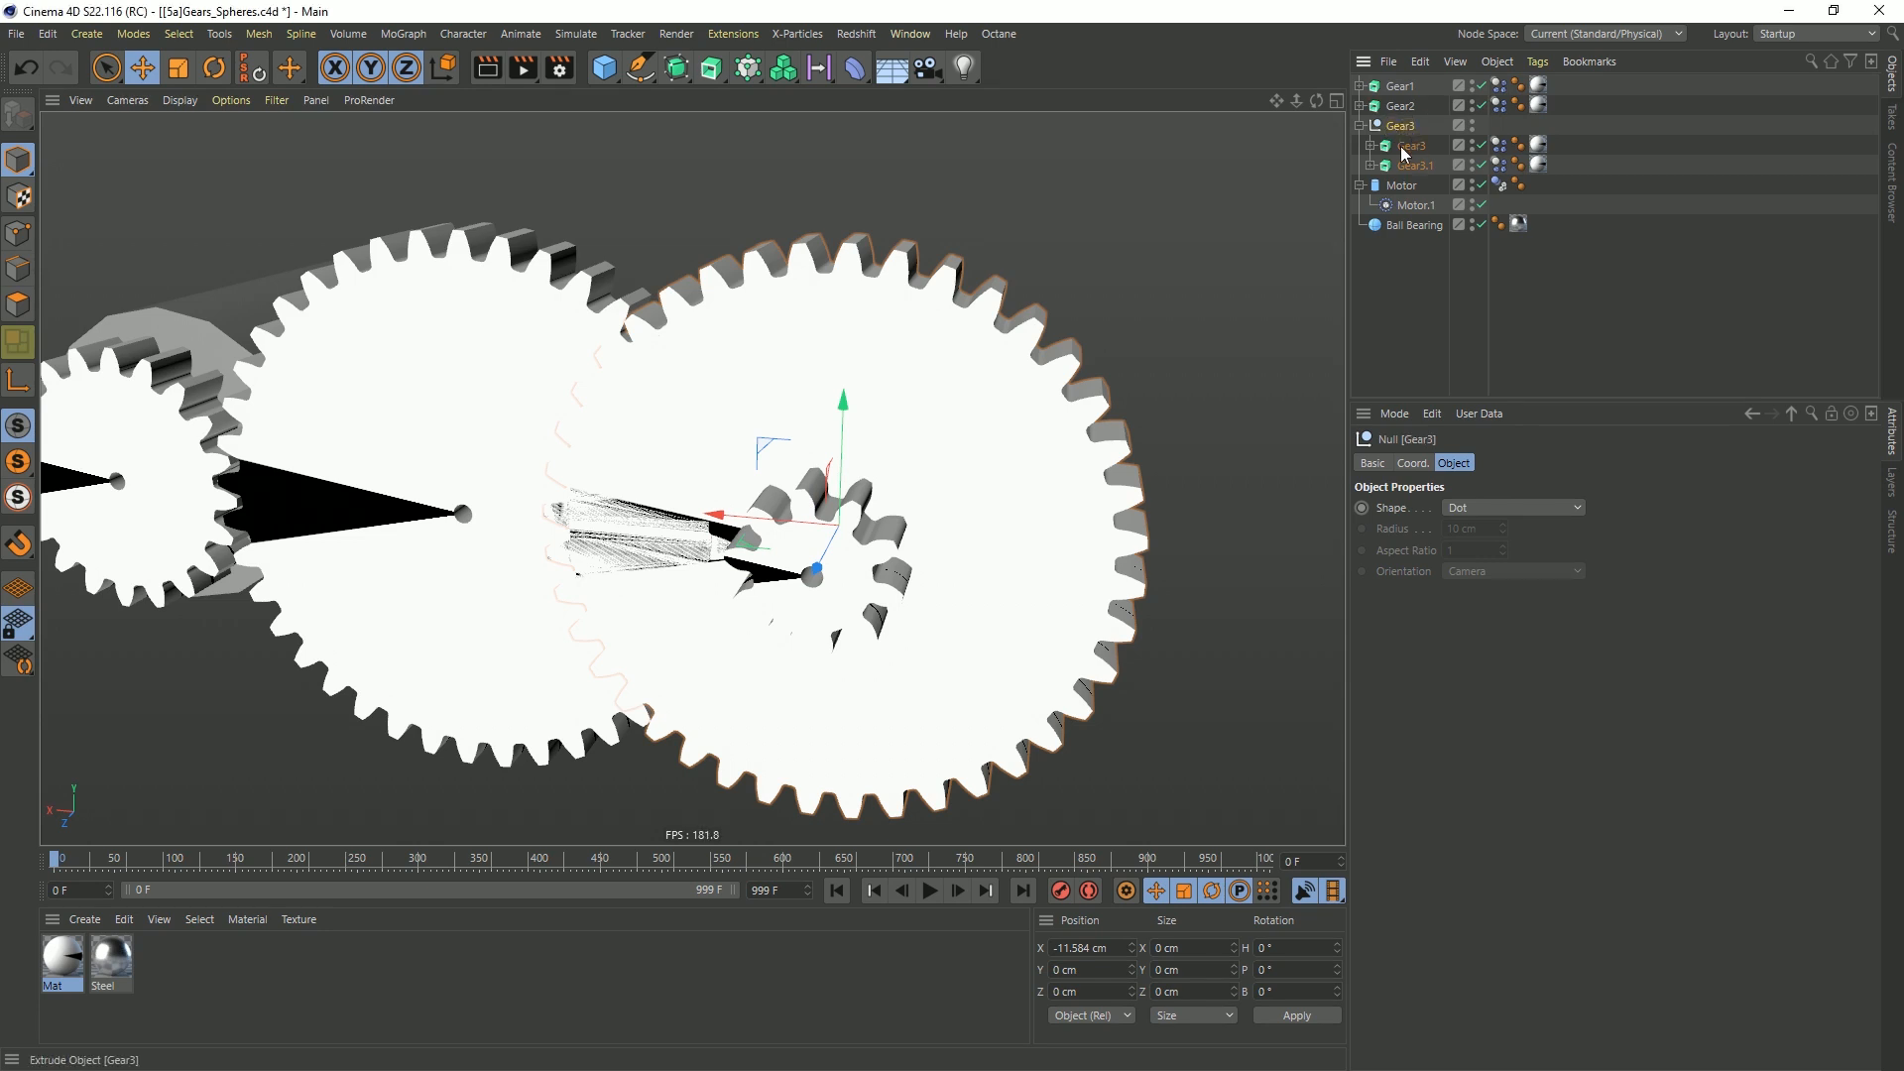
Reset the names of the two gears inside the Gear3 null to their default
{"action": "left_click", "coordinate": [1403, 146]}
{"action": "left_click", "coordinate": [1404, 166], "text": "shift"}
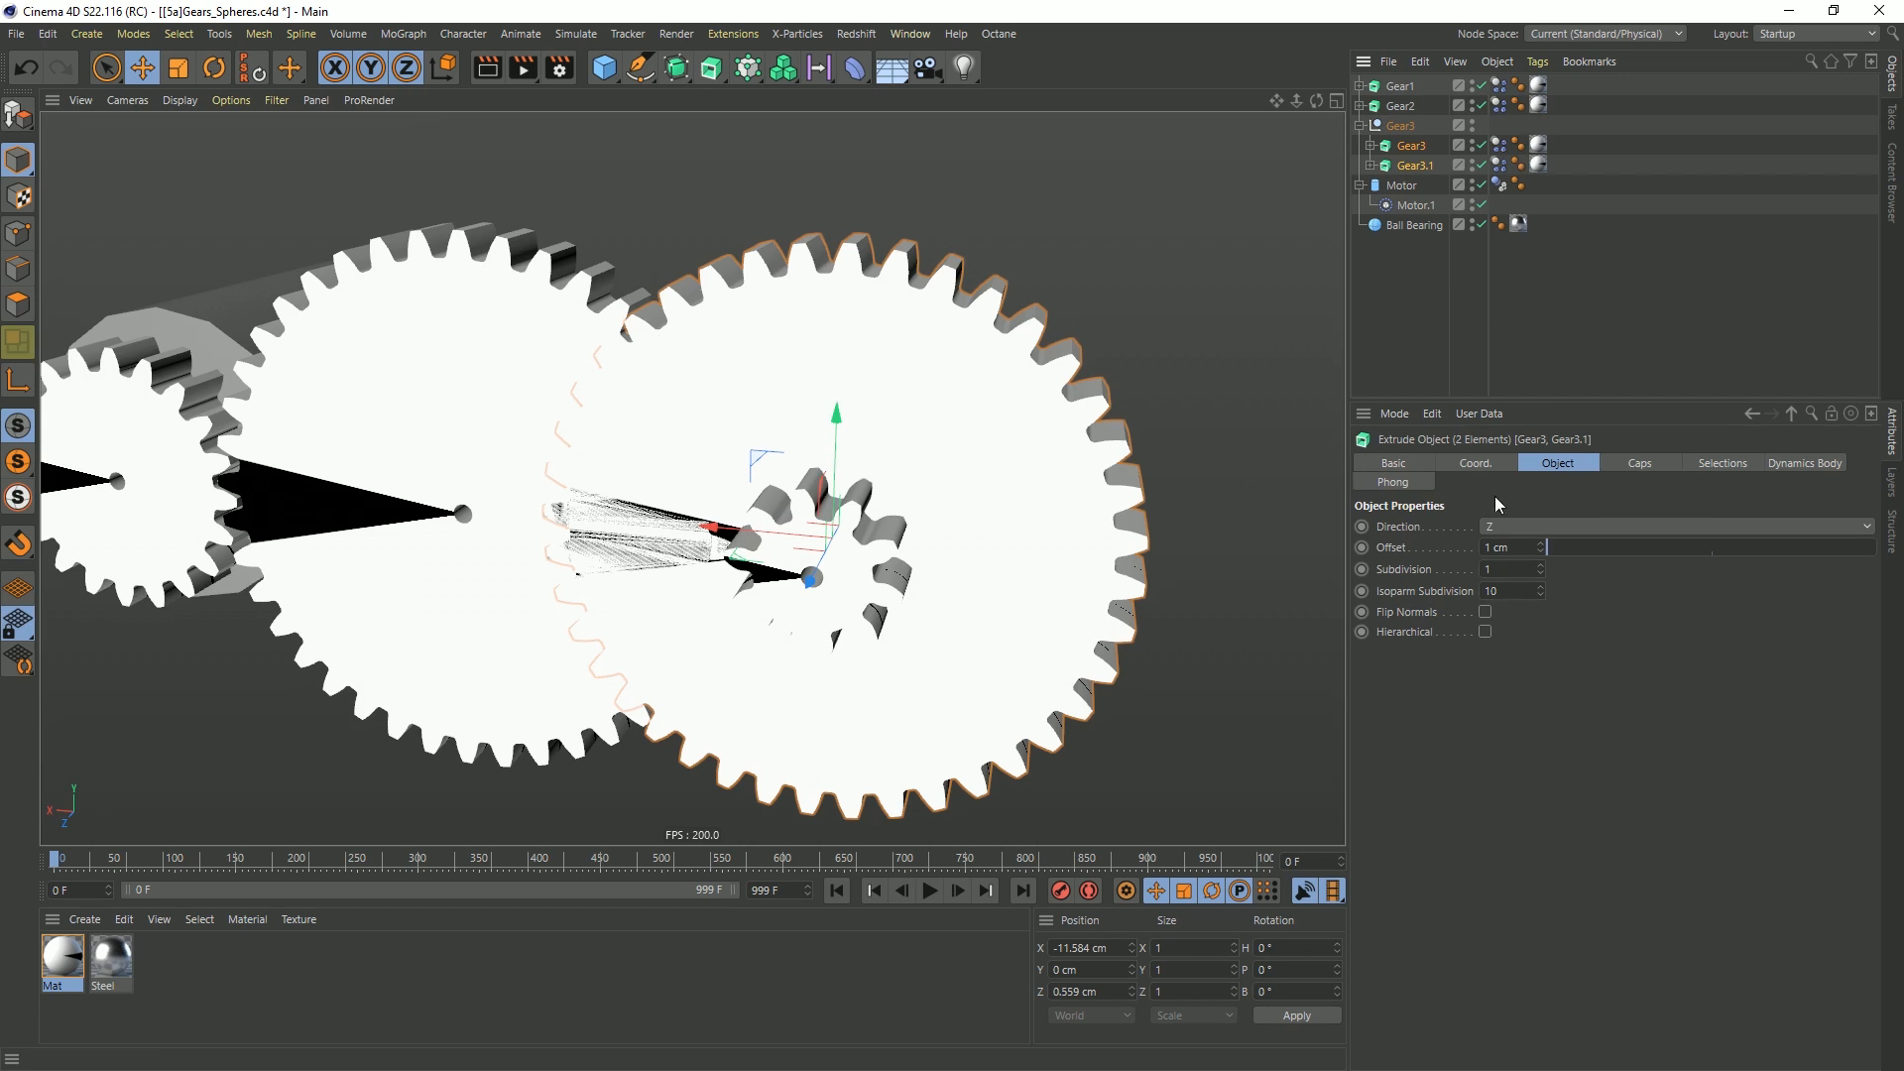
{"action": "left_click", "coordinate": [1420, 464]}
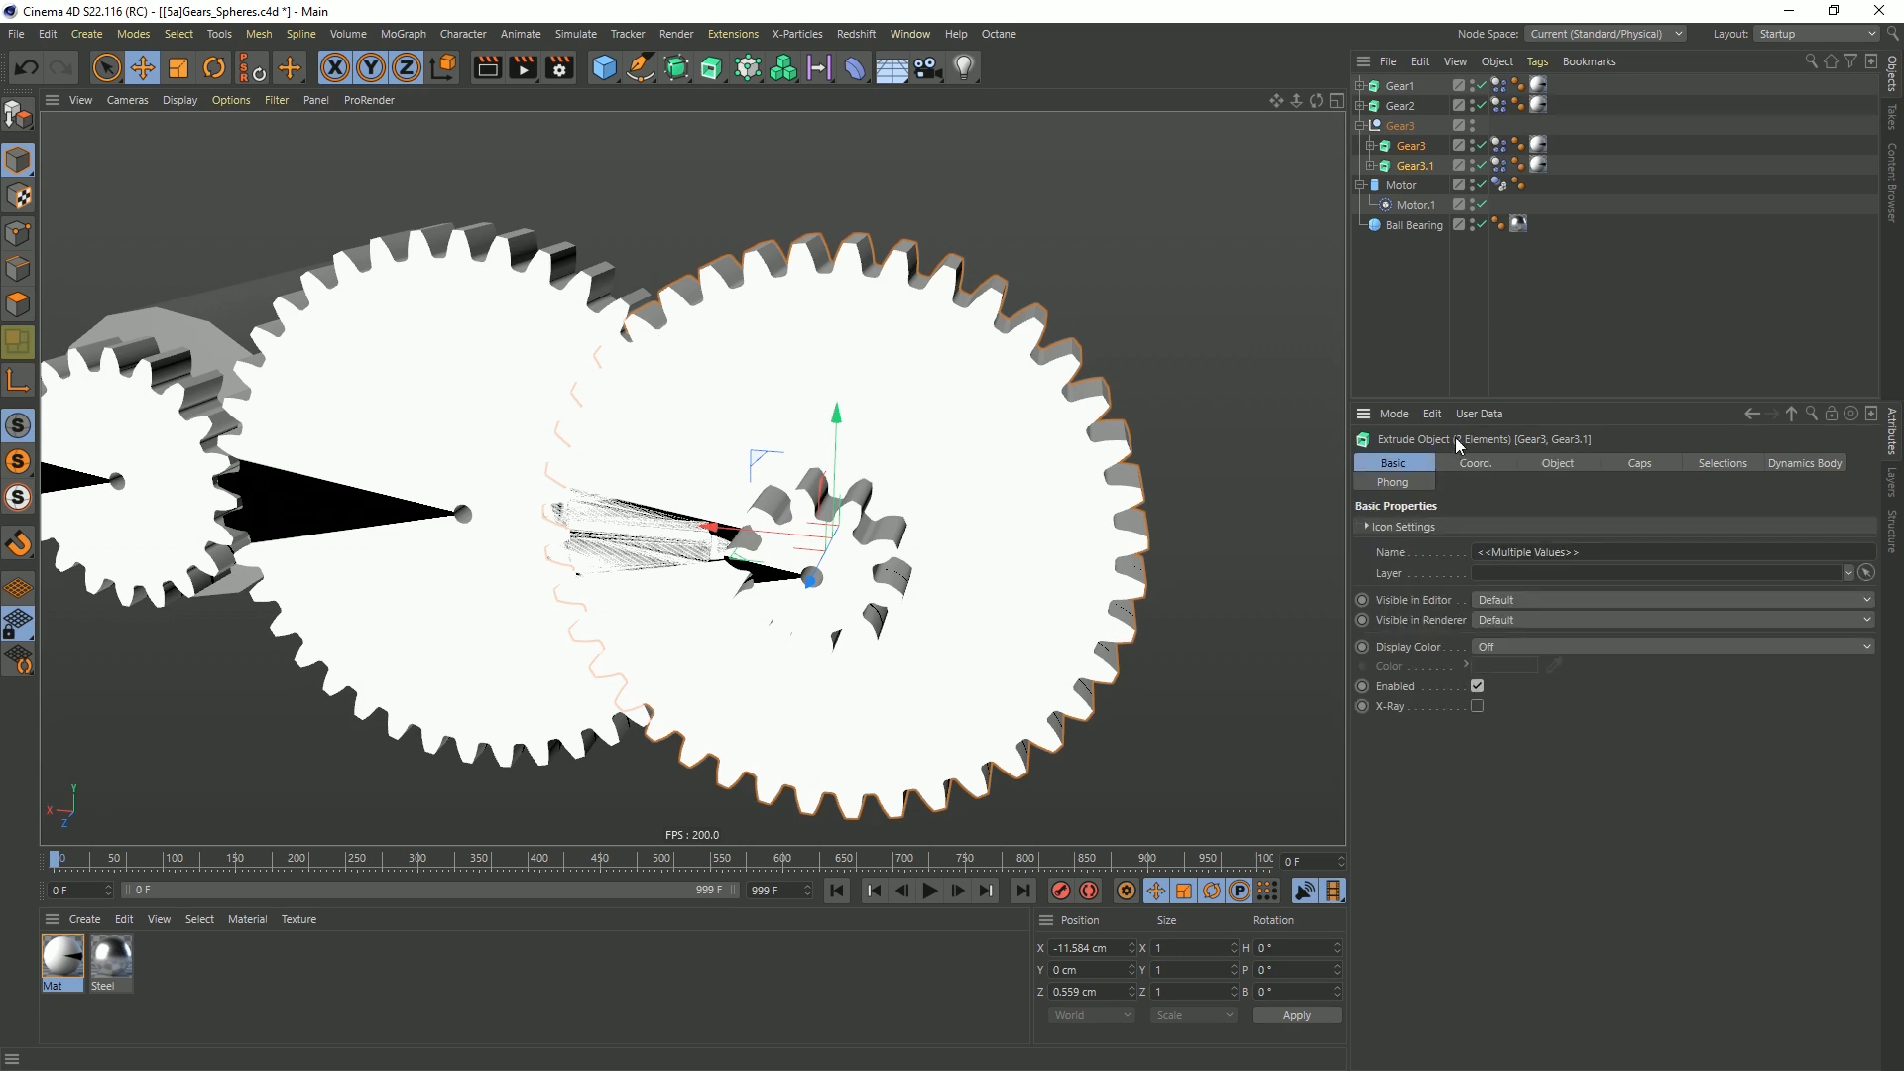
{"action": "right_click", "coordinate": [1400, 558]}
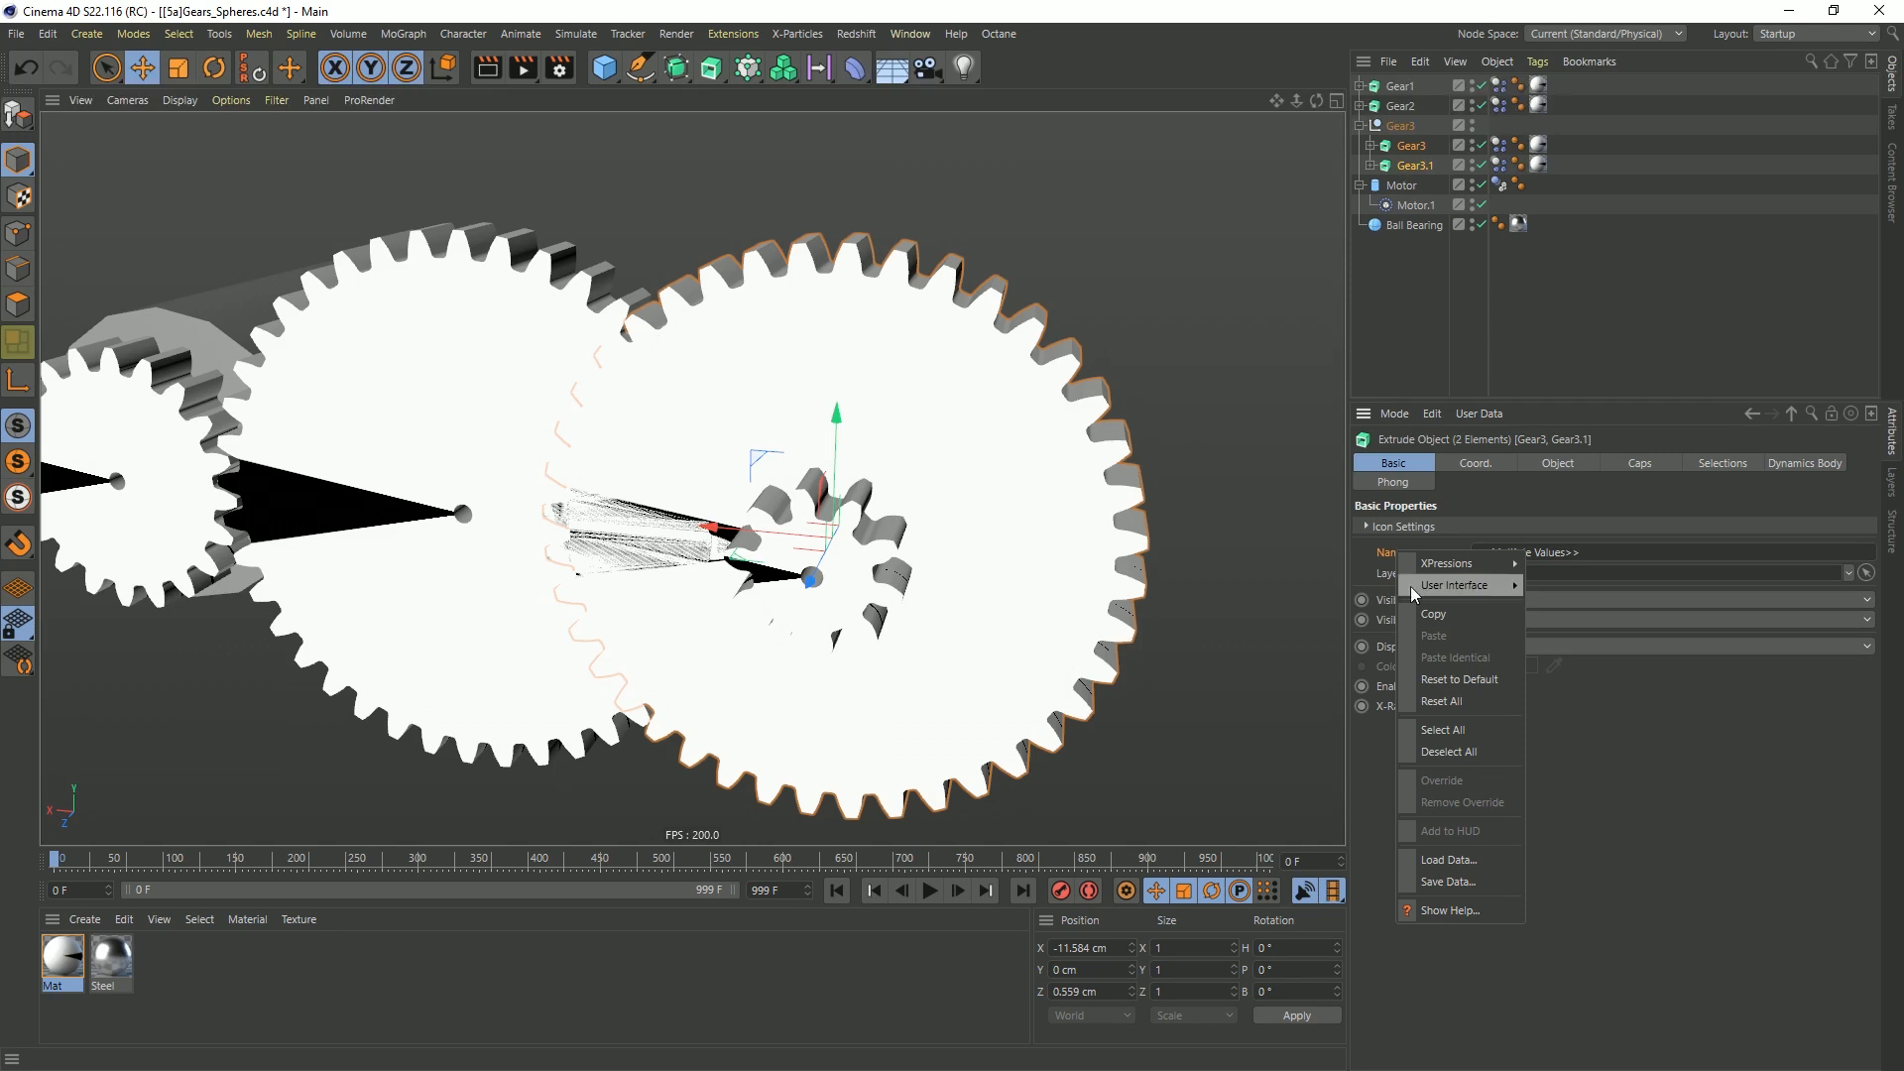
{"action": "left_click", "coordinate": [1464, 680]}
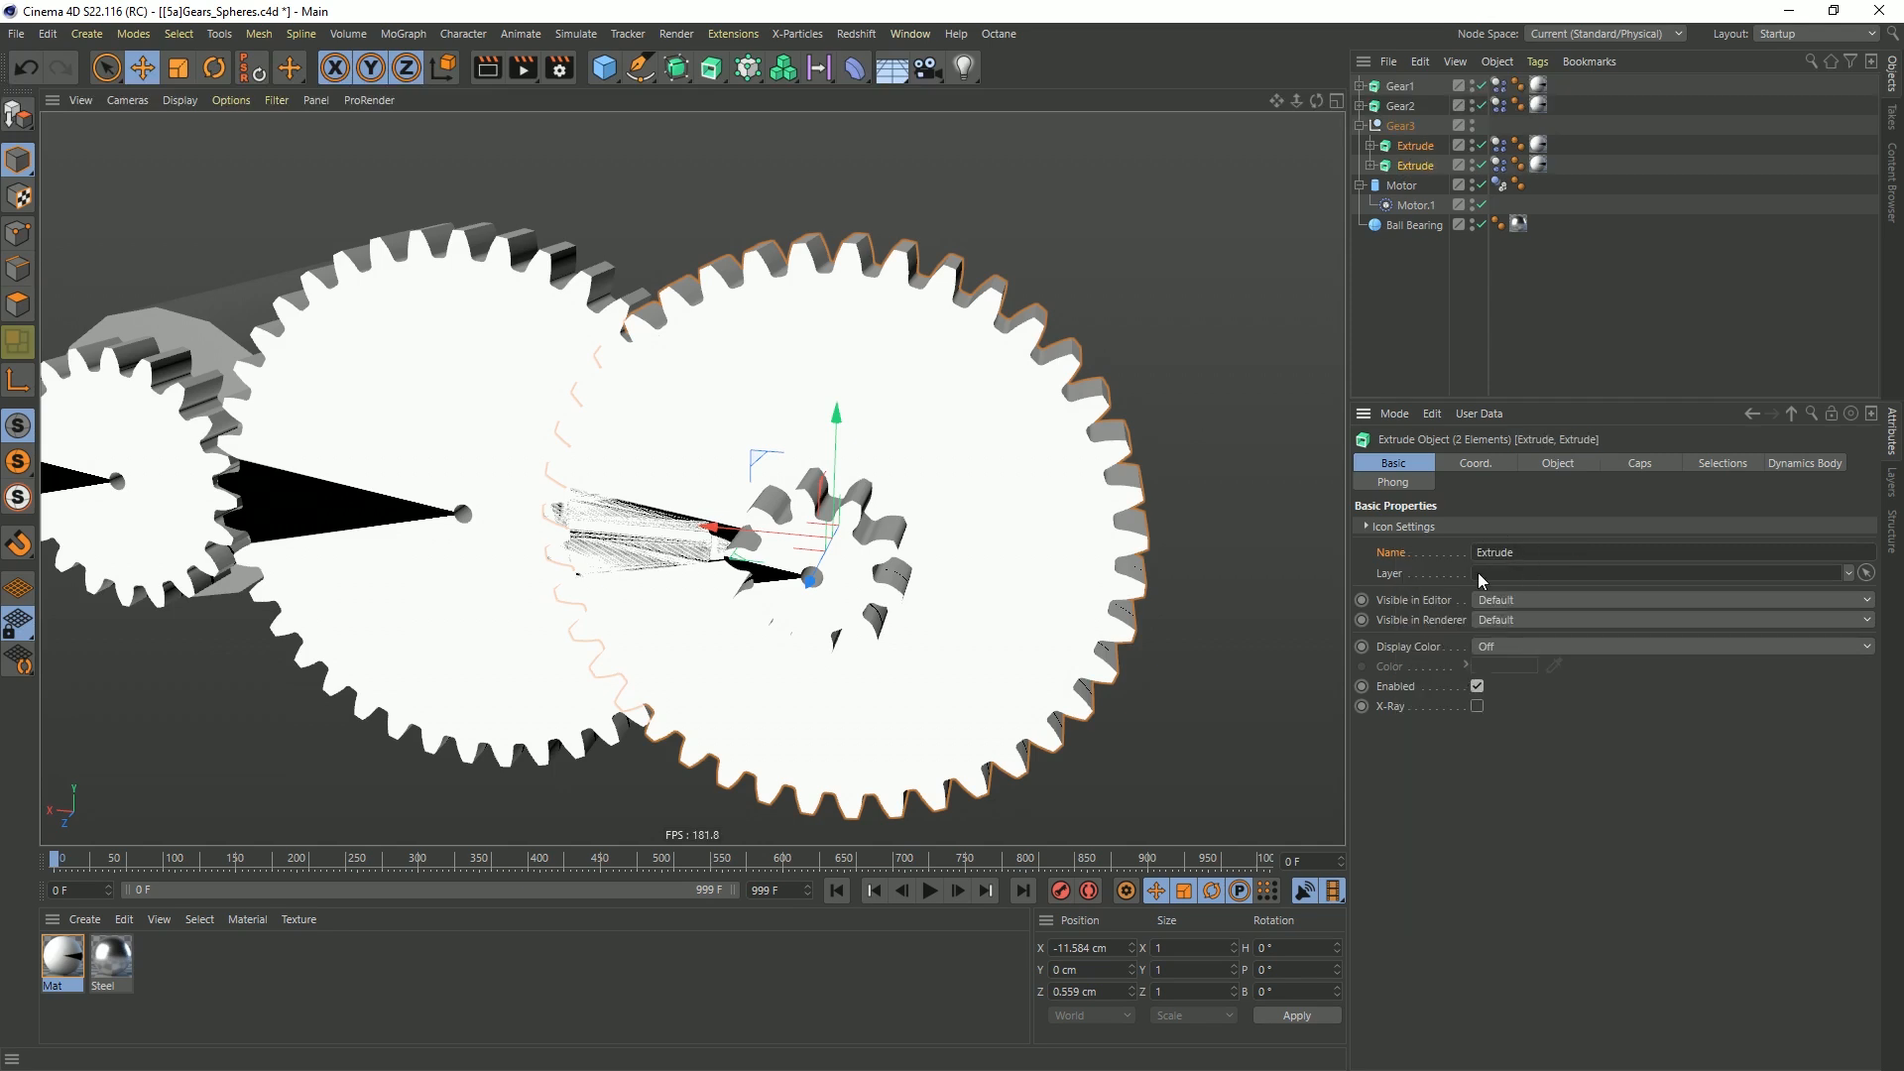
Move the Gear3 null to about -11.178 cm in X and -1.005 cm in Z so its small gear meshes with Gear2
{"action": "left_click", "coordinate": [1403, 127]}
{"action": "left_click_drag", "start_coordinate": [891, 561], "coordinate": [769, 619], "text": "alt"}
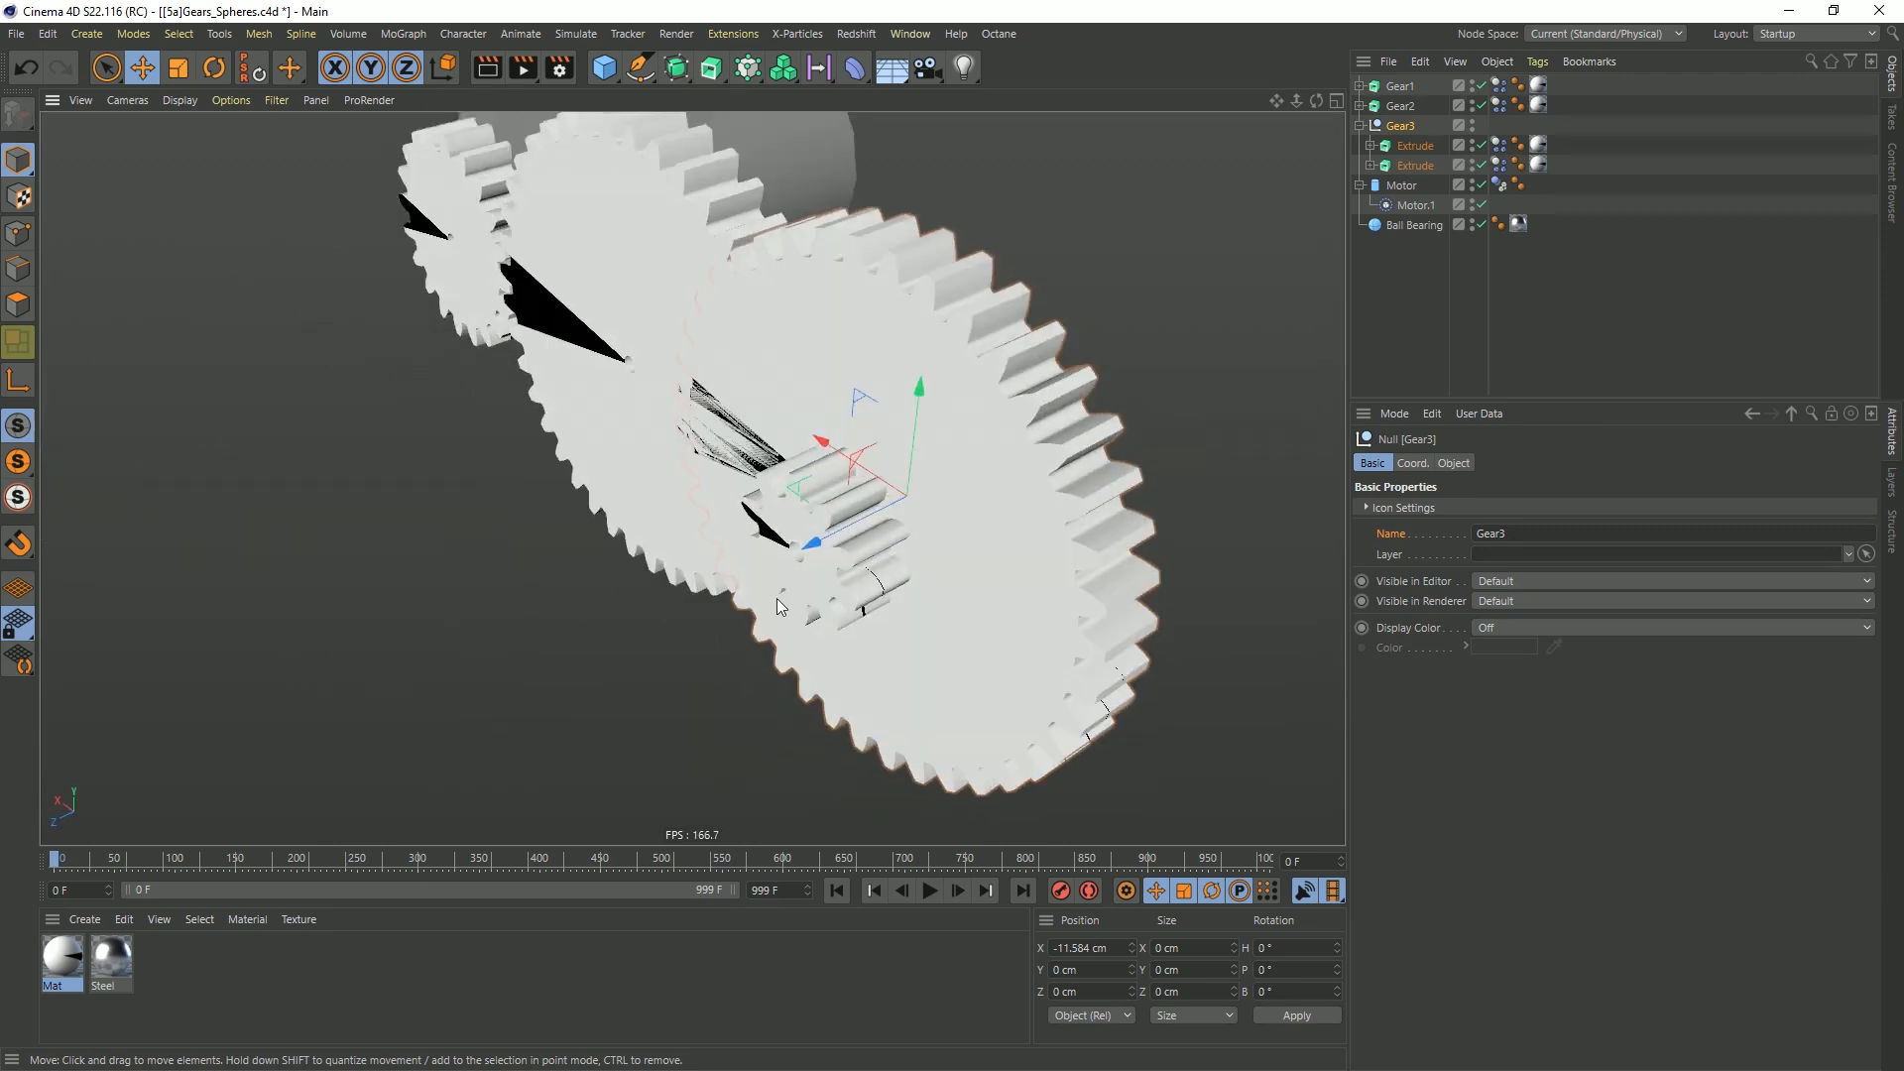
{"action": "left_click_drag", "start_coordinate": [807, 551], "coordinate": [707, 496]}
{"action": "scroll", "coordinate": [708, 496], "scroll_direction": "up", "scroll_amount": 6}
{"action": "scroll", "coordinate": [708, 495], "scroll_direction": "down", "scroll_amount": 10}
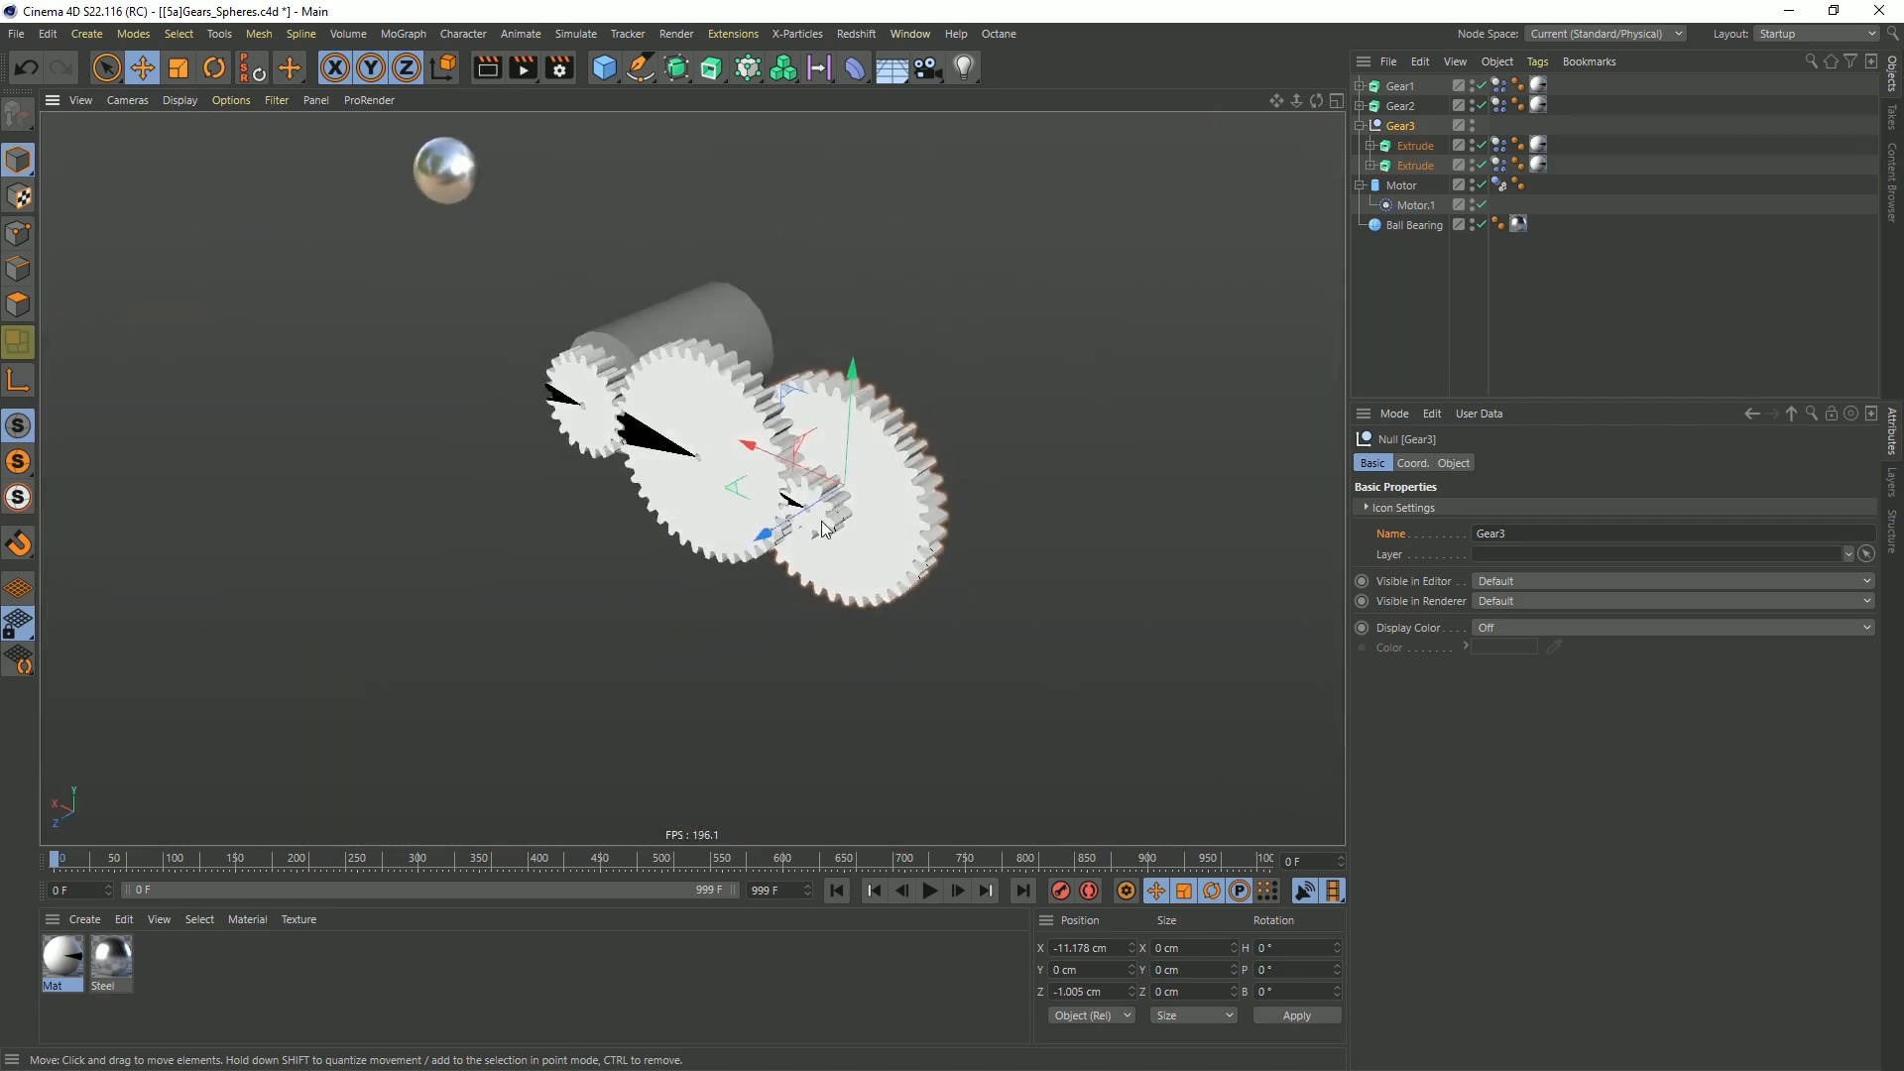
{"action": "left_click_drag", "start_coordinate": [821, 522], "coordinate": [773, 503], "text": "alt"}
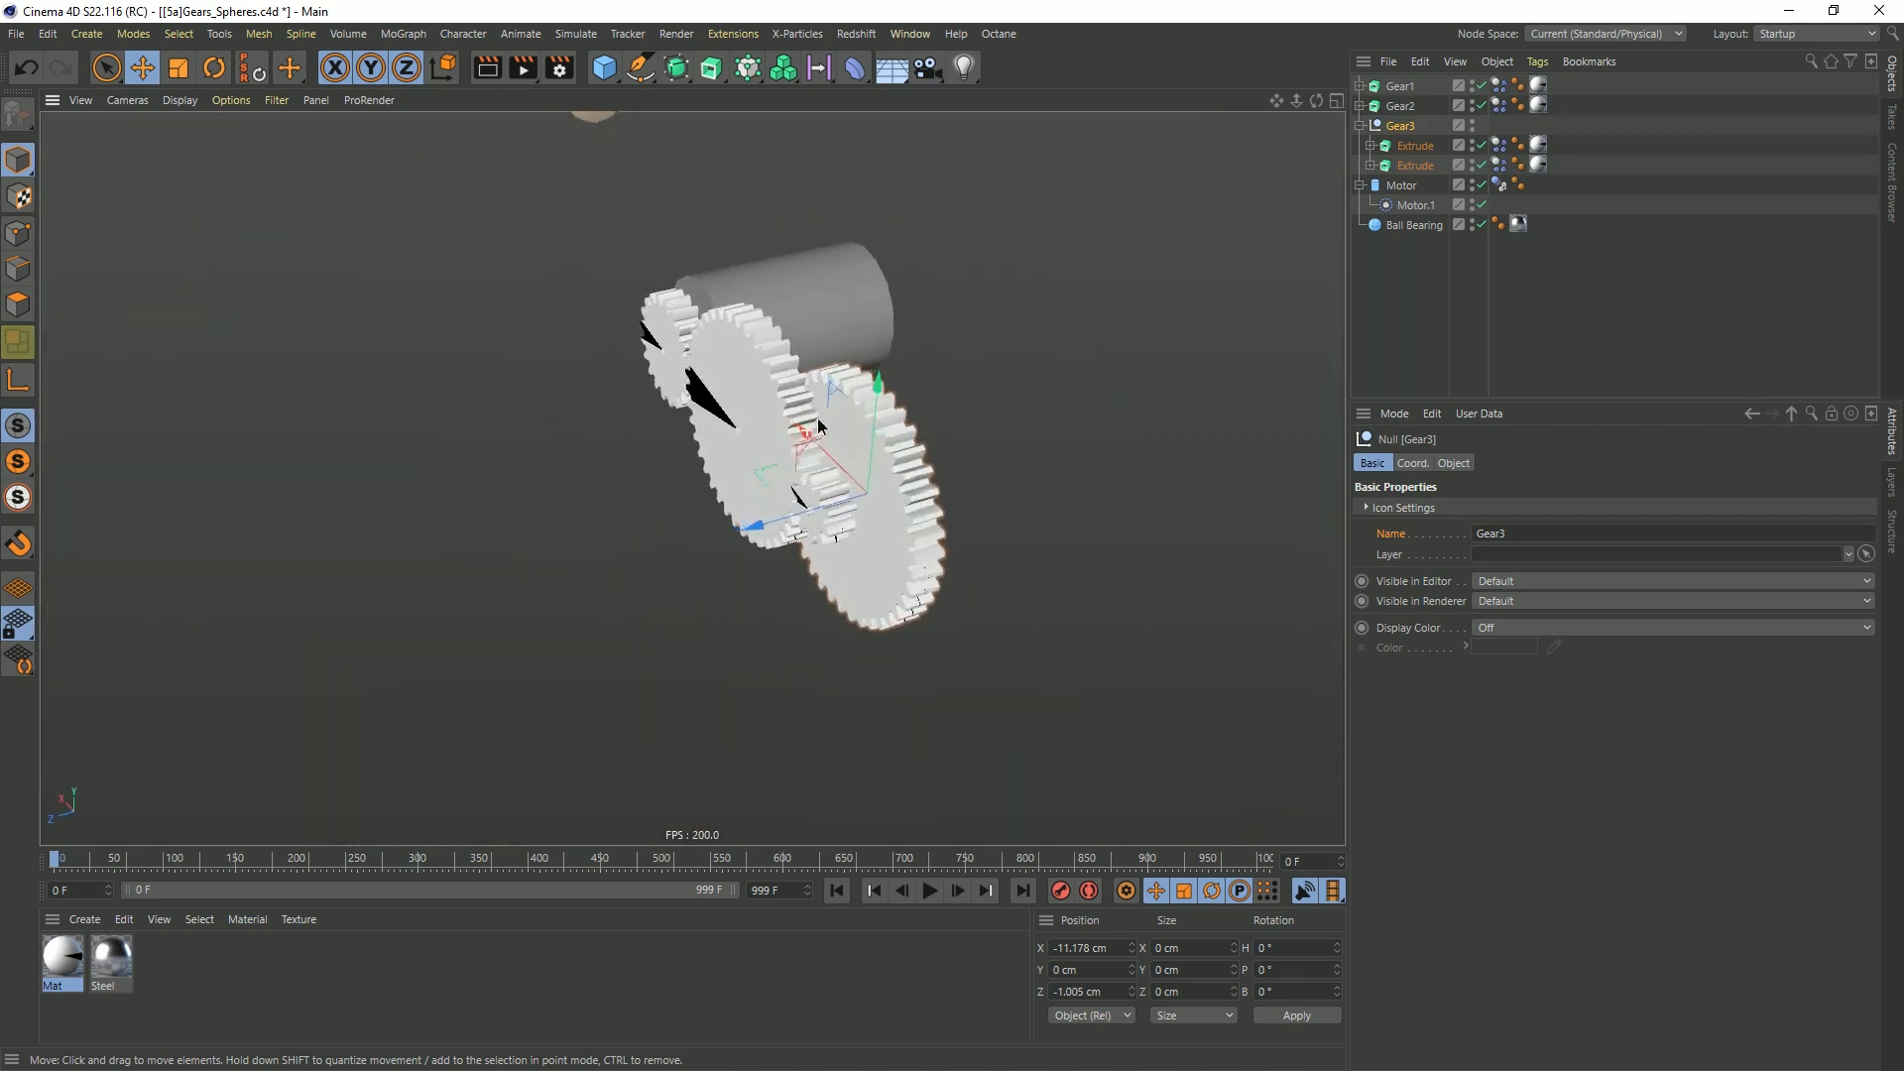
Nudge the Gear3 null along Z to about -1.065 cm to leave clearance between its large gear and Gear2
{"action": "scroll", "coordinate": [806, 441], "scroll_direction": "up", "scroll_amount": 5}
{"action": "middle_click_drag", "start_coordinate": [832, 463], "coordinate": [716, 484], "text": "alt"}
{"action": "left_click_drag", "start_coordinate": [716, 484], "coordinate": [598, 491], "text": "alt"}
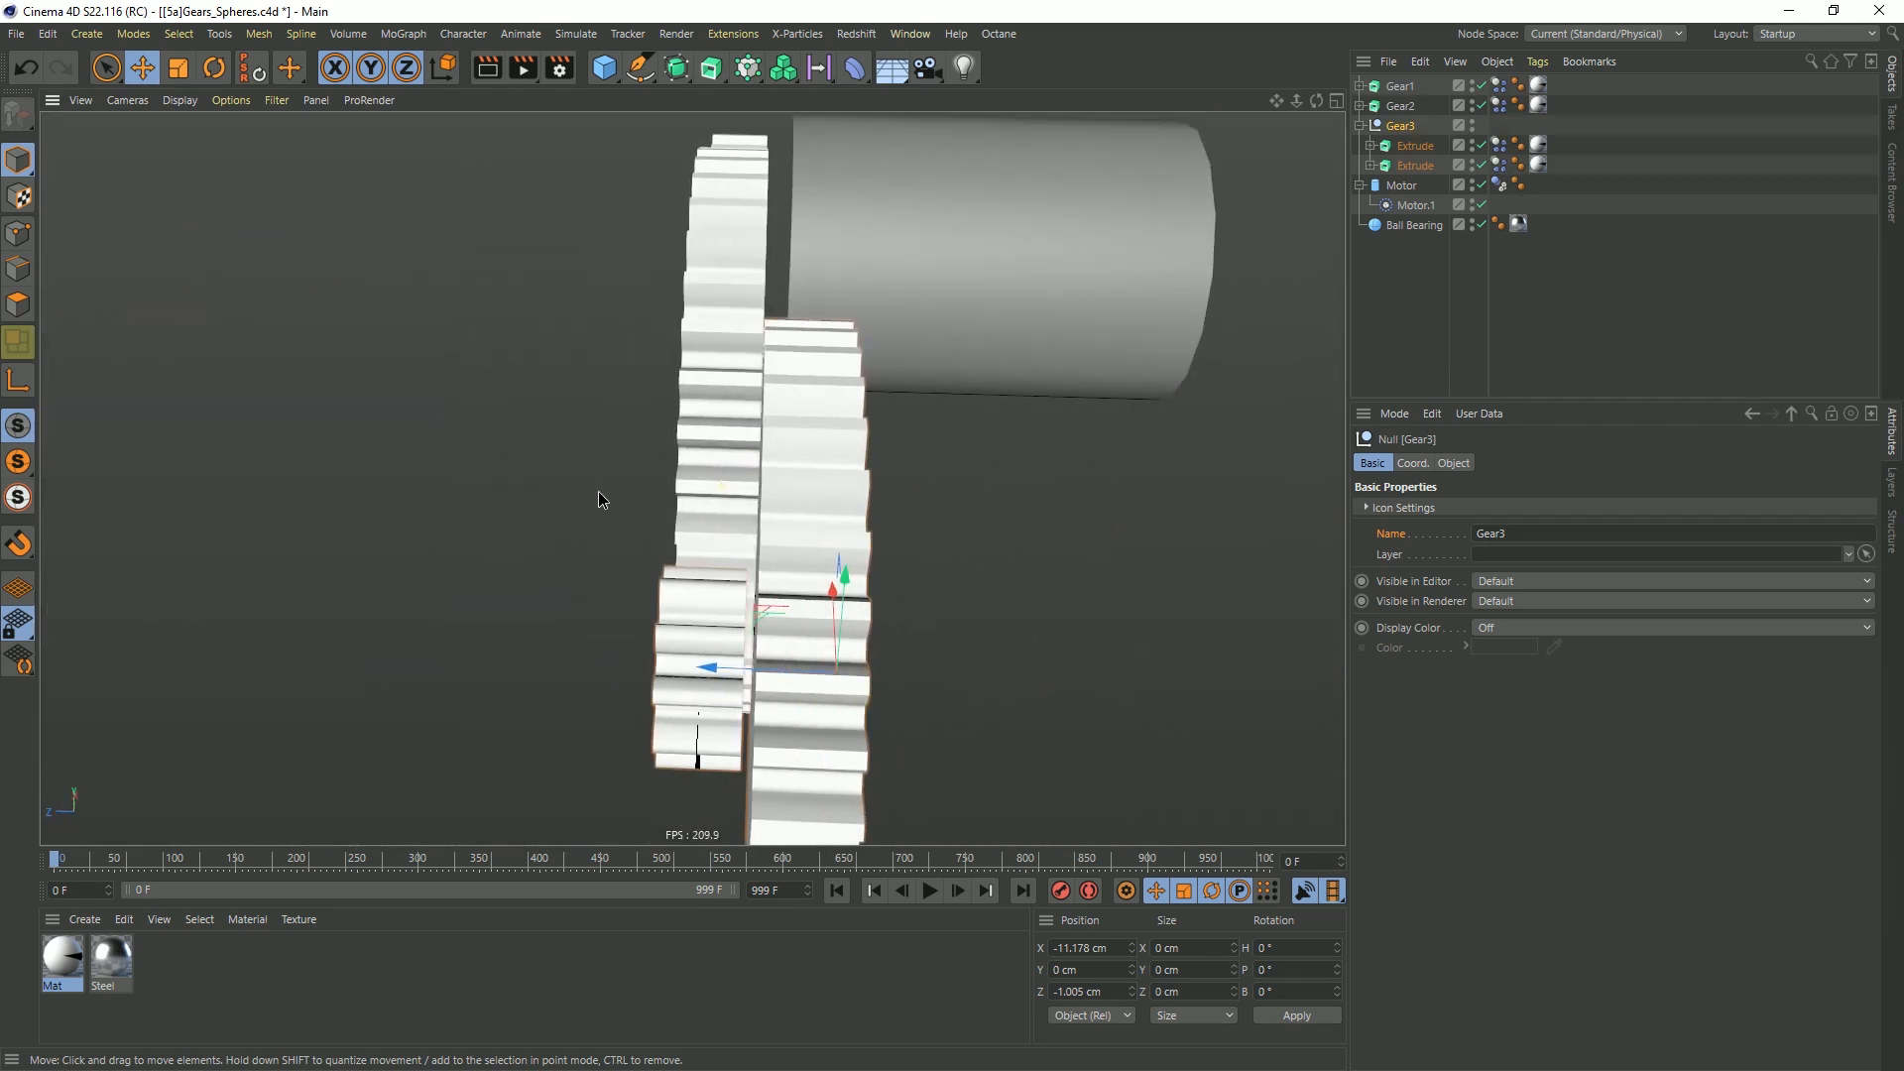
{"action": "left_click_drag", "start_coordinate": [708, 671], "coordinate": [716, 675]}
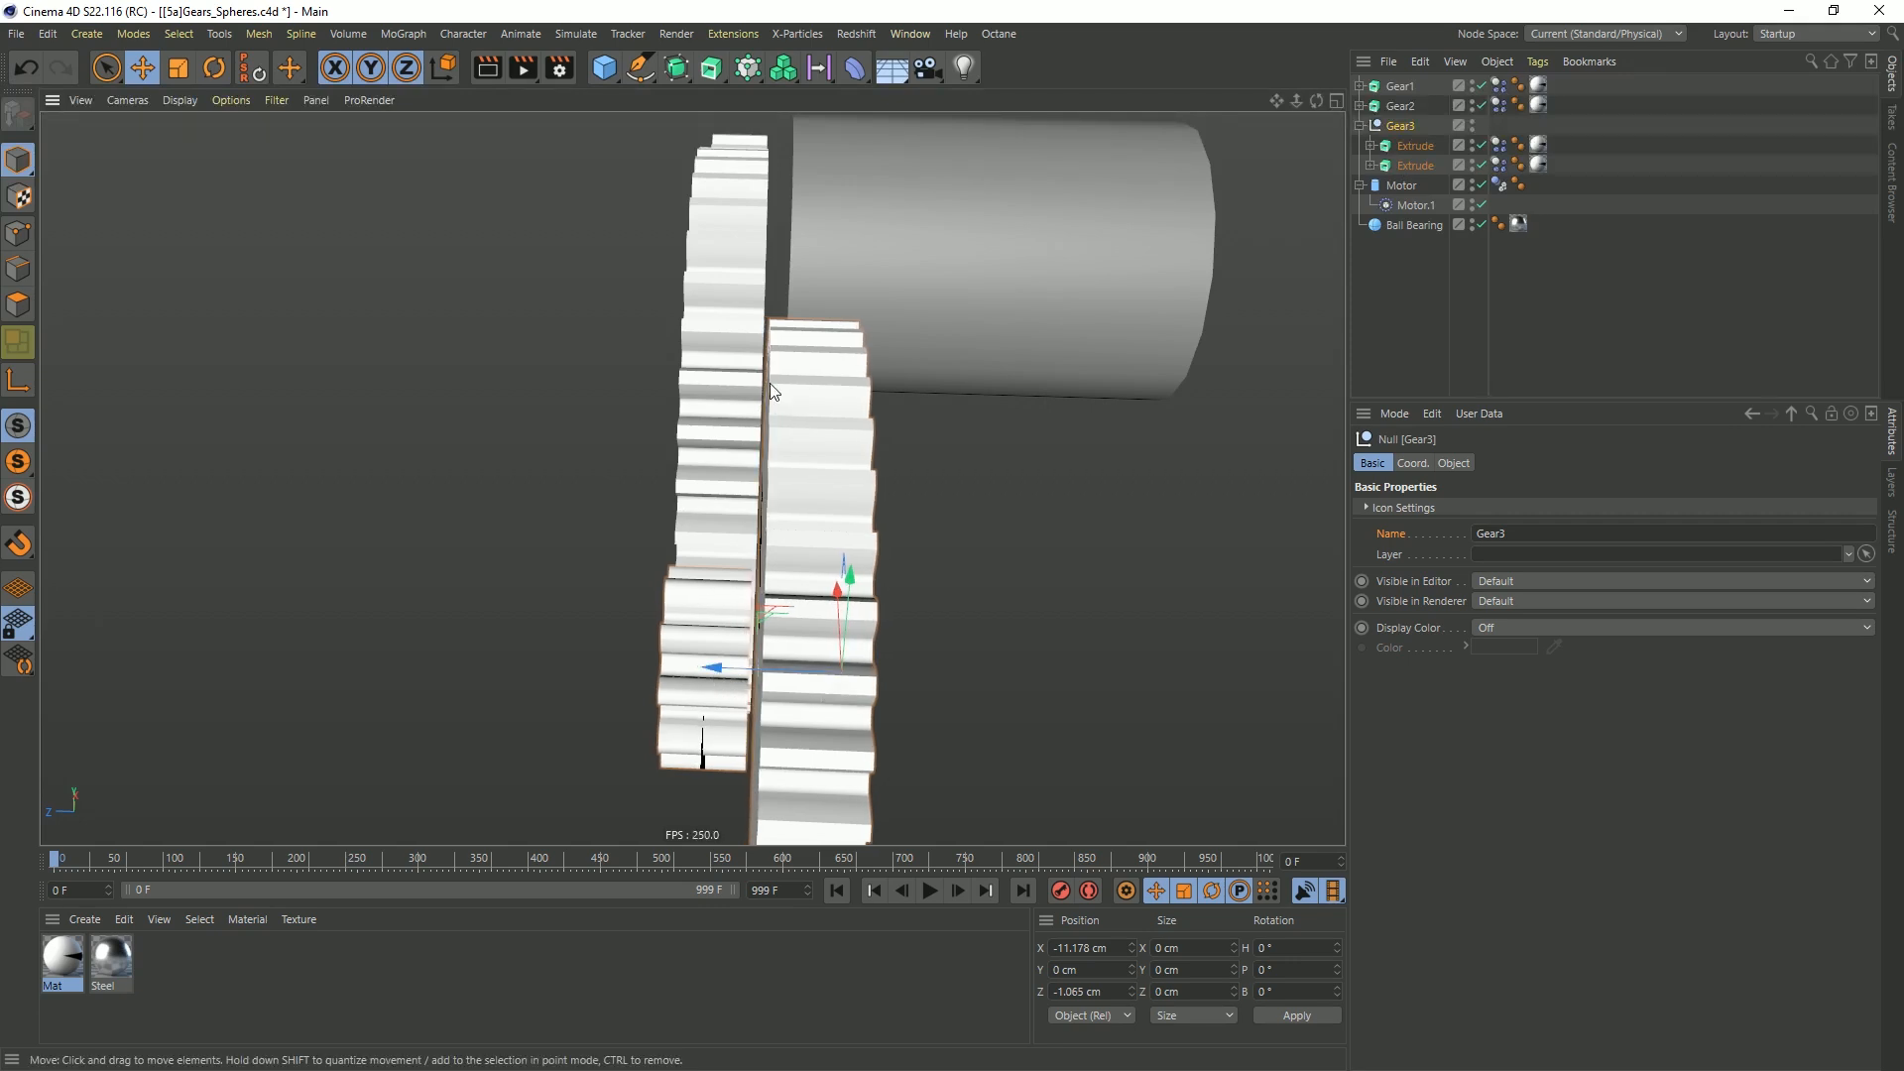
{"action": "left_click_drag", "start_coordinate": [764, 391], "coordinate": [955, 477], "text": "alt"}
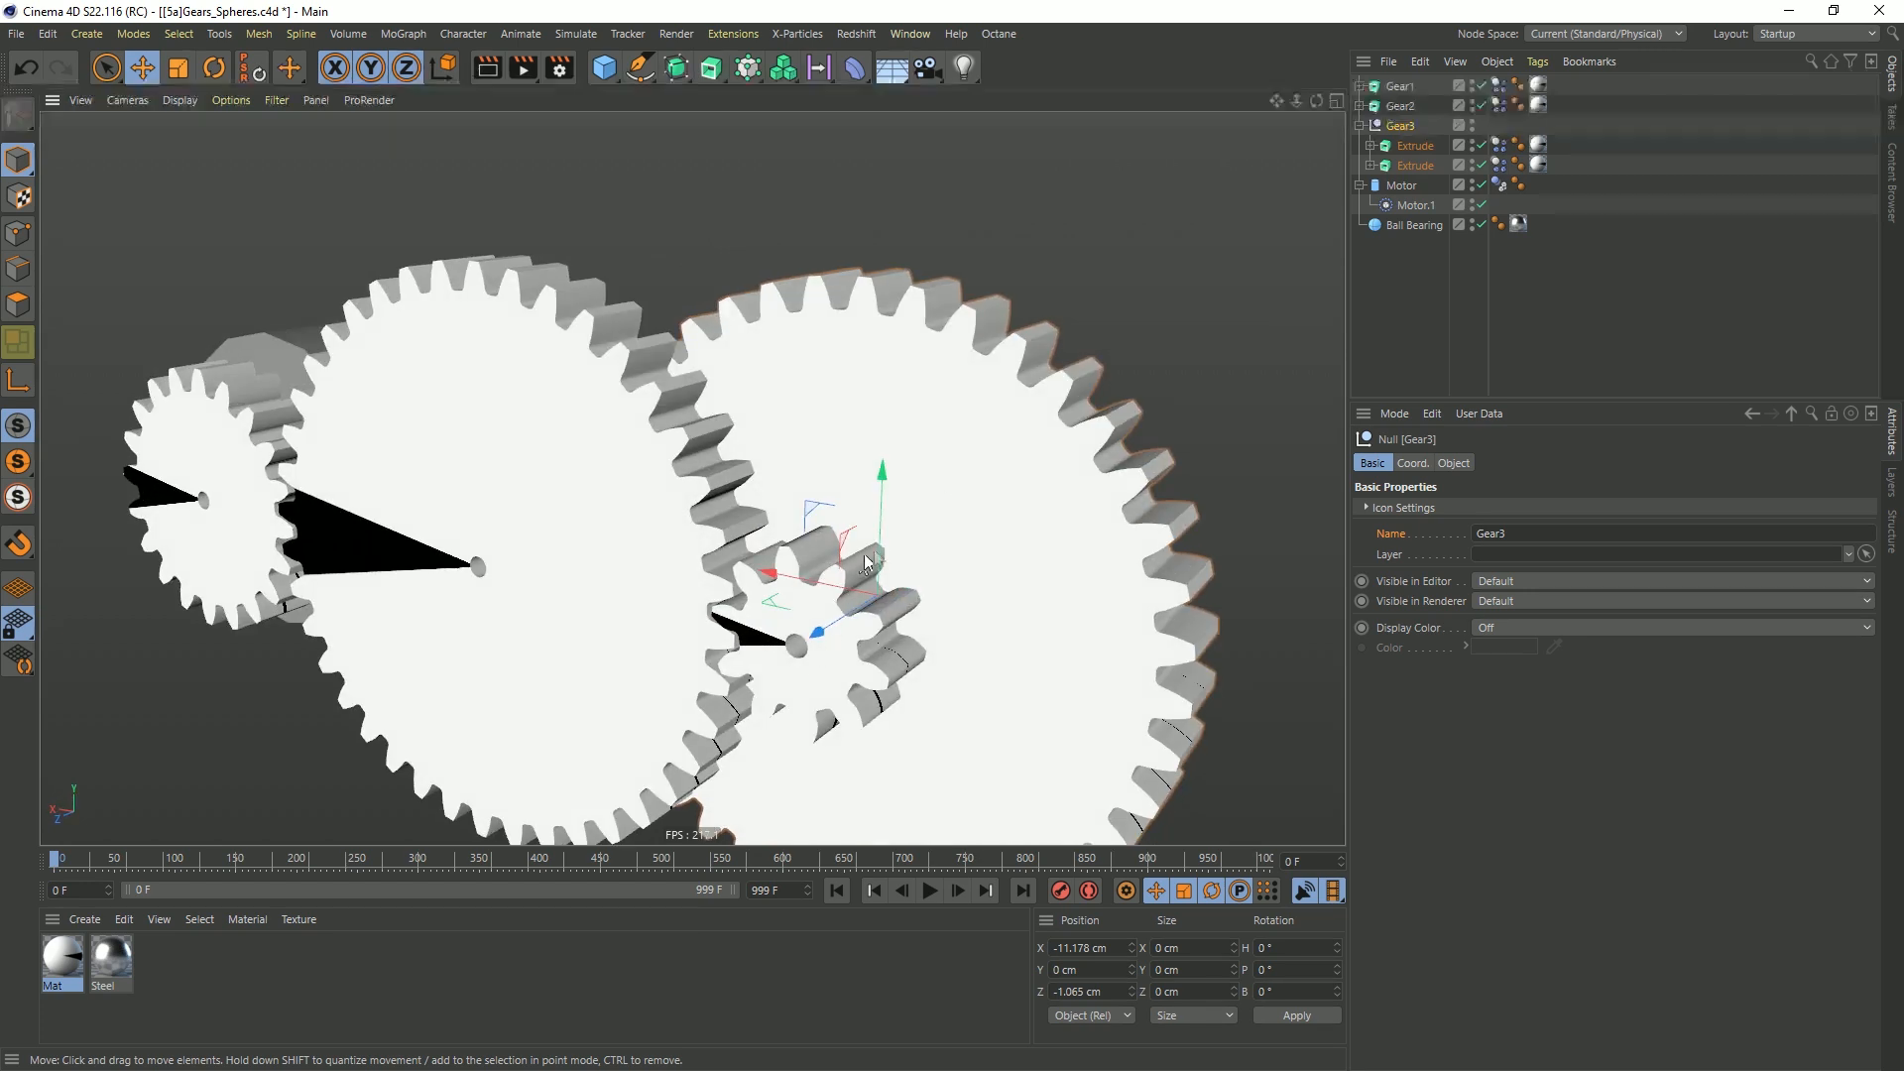
{"action": "scroll", "coordinate": [859, 557], "scroll_direction": "down", "scroll_amount": 3}
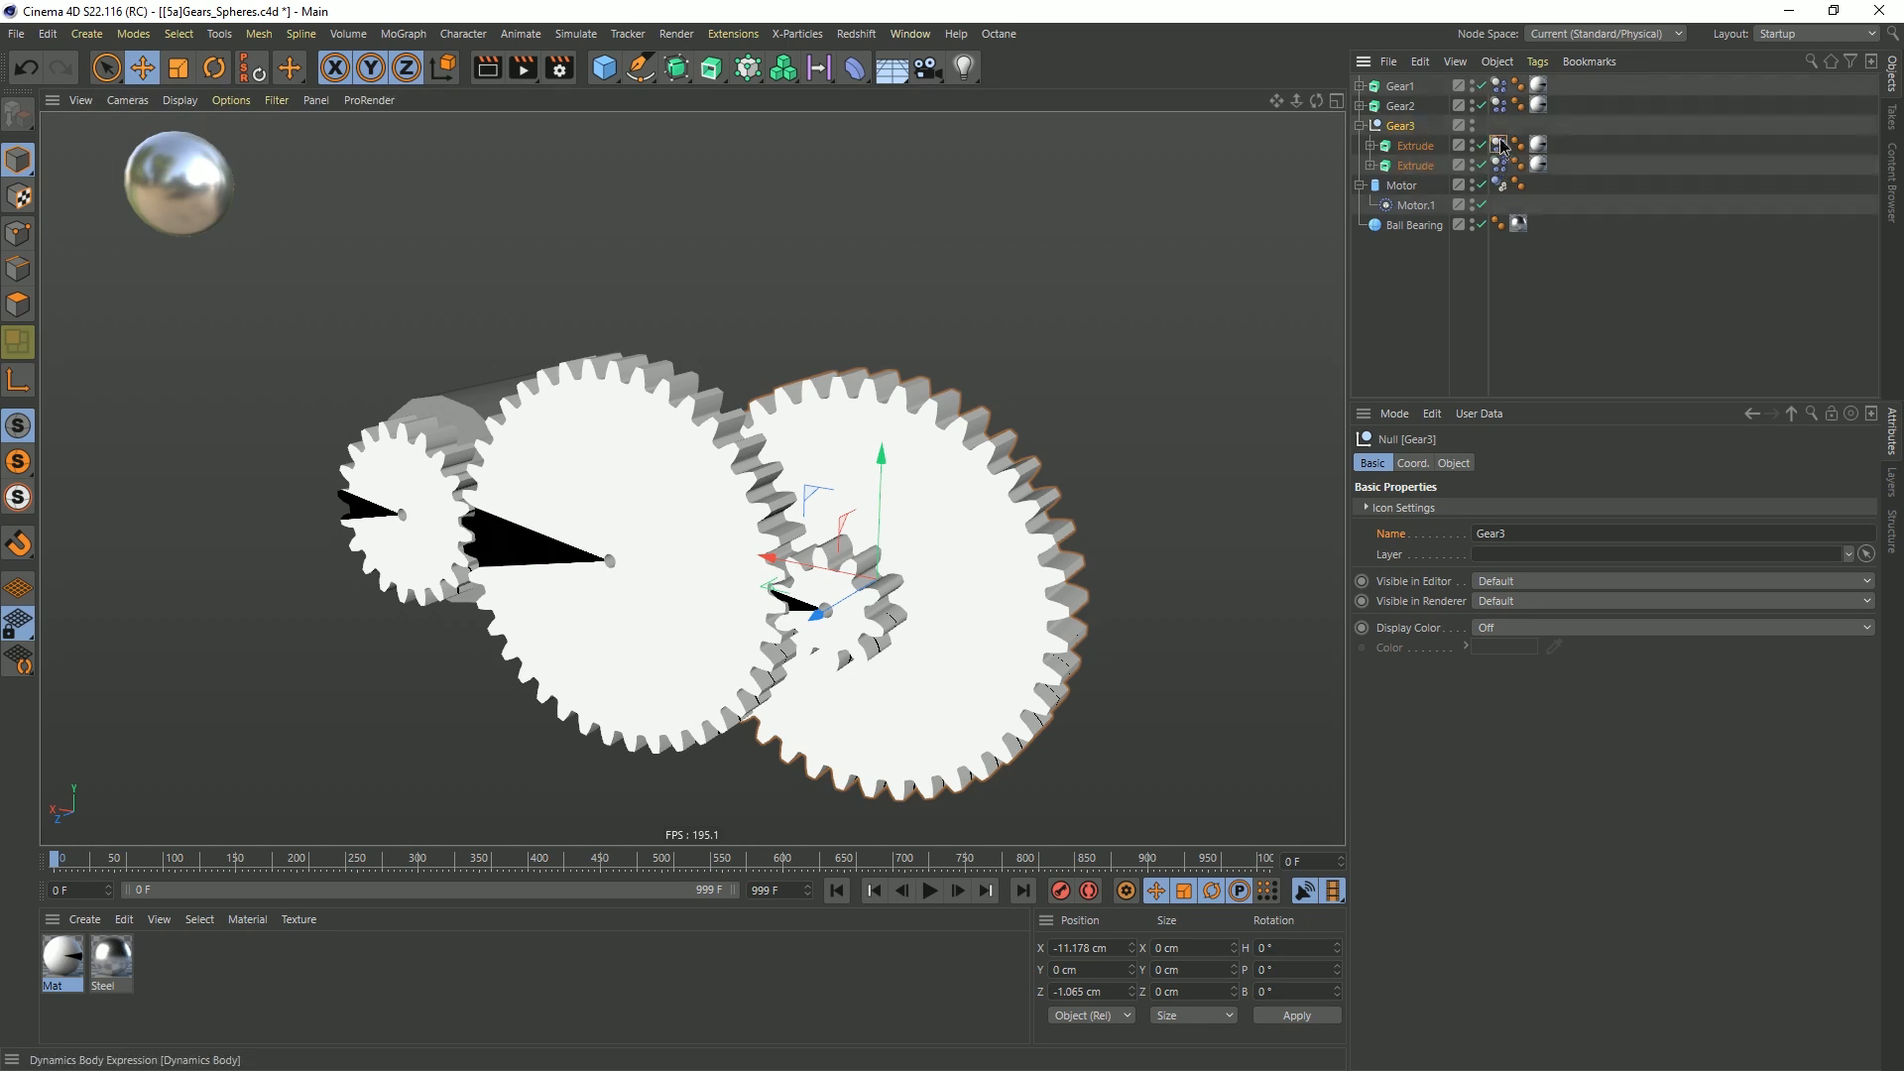
Transfer the first Extrude's Dynamics Body tag to the Gear3 null and delete the second Extrude's Dynamics Body tag
{"action": "left_click_drag", "start_coordinate": [1500, 129], "coordinate": [1497, 125]}
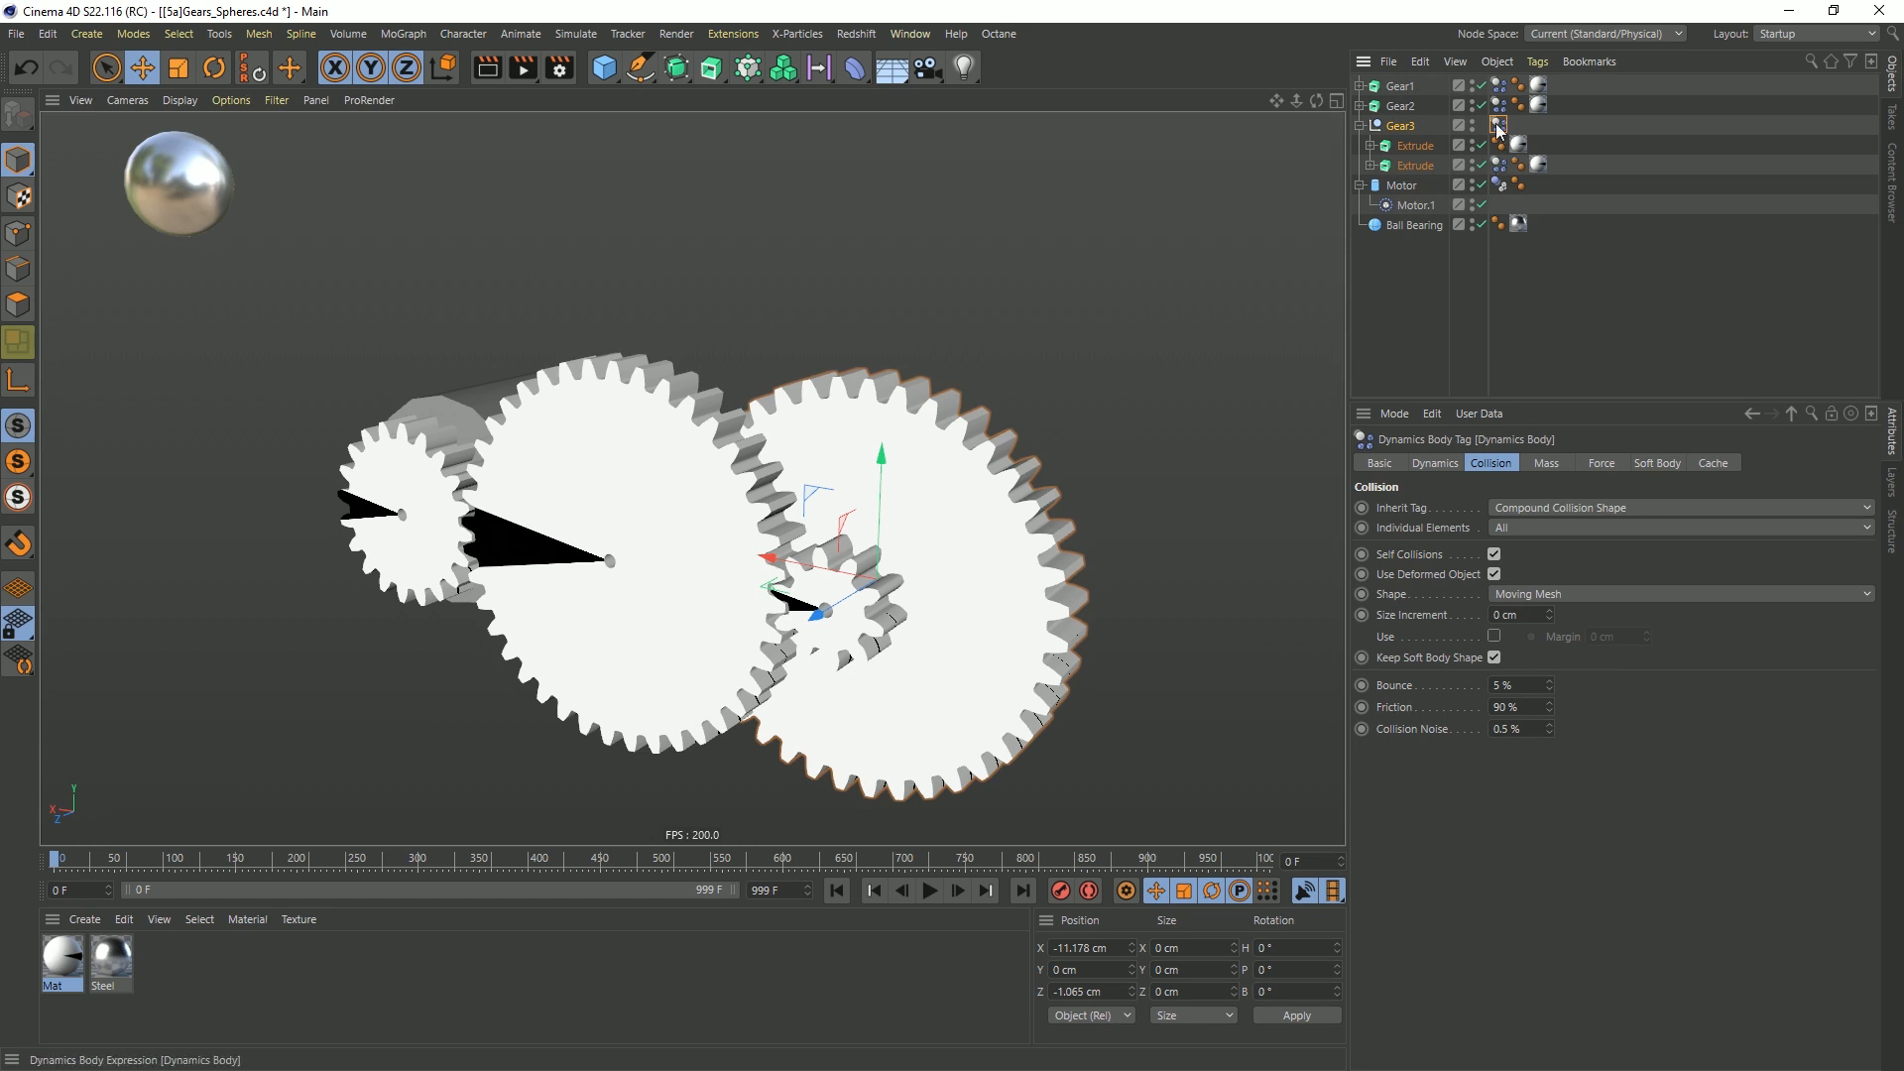
{"action": "left_click", "coordinate": [1499, 166]}
{"action": "key", "text": "Delete"}
{"action": "left_click", "coordinate": [1500, 127]}
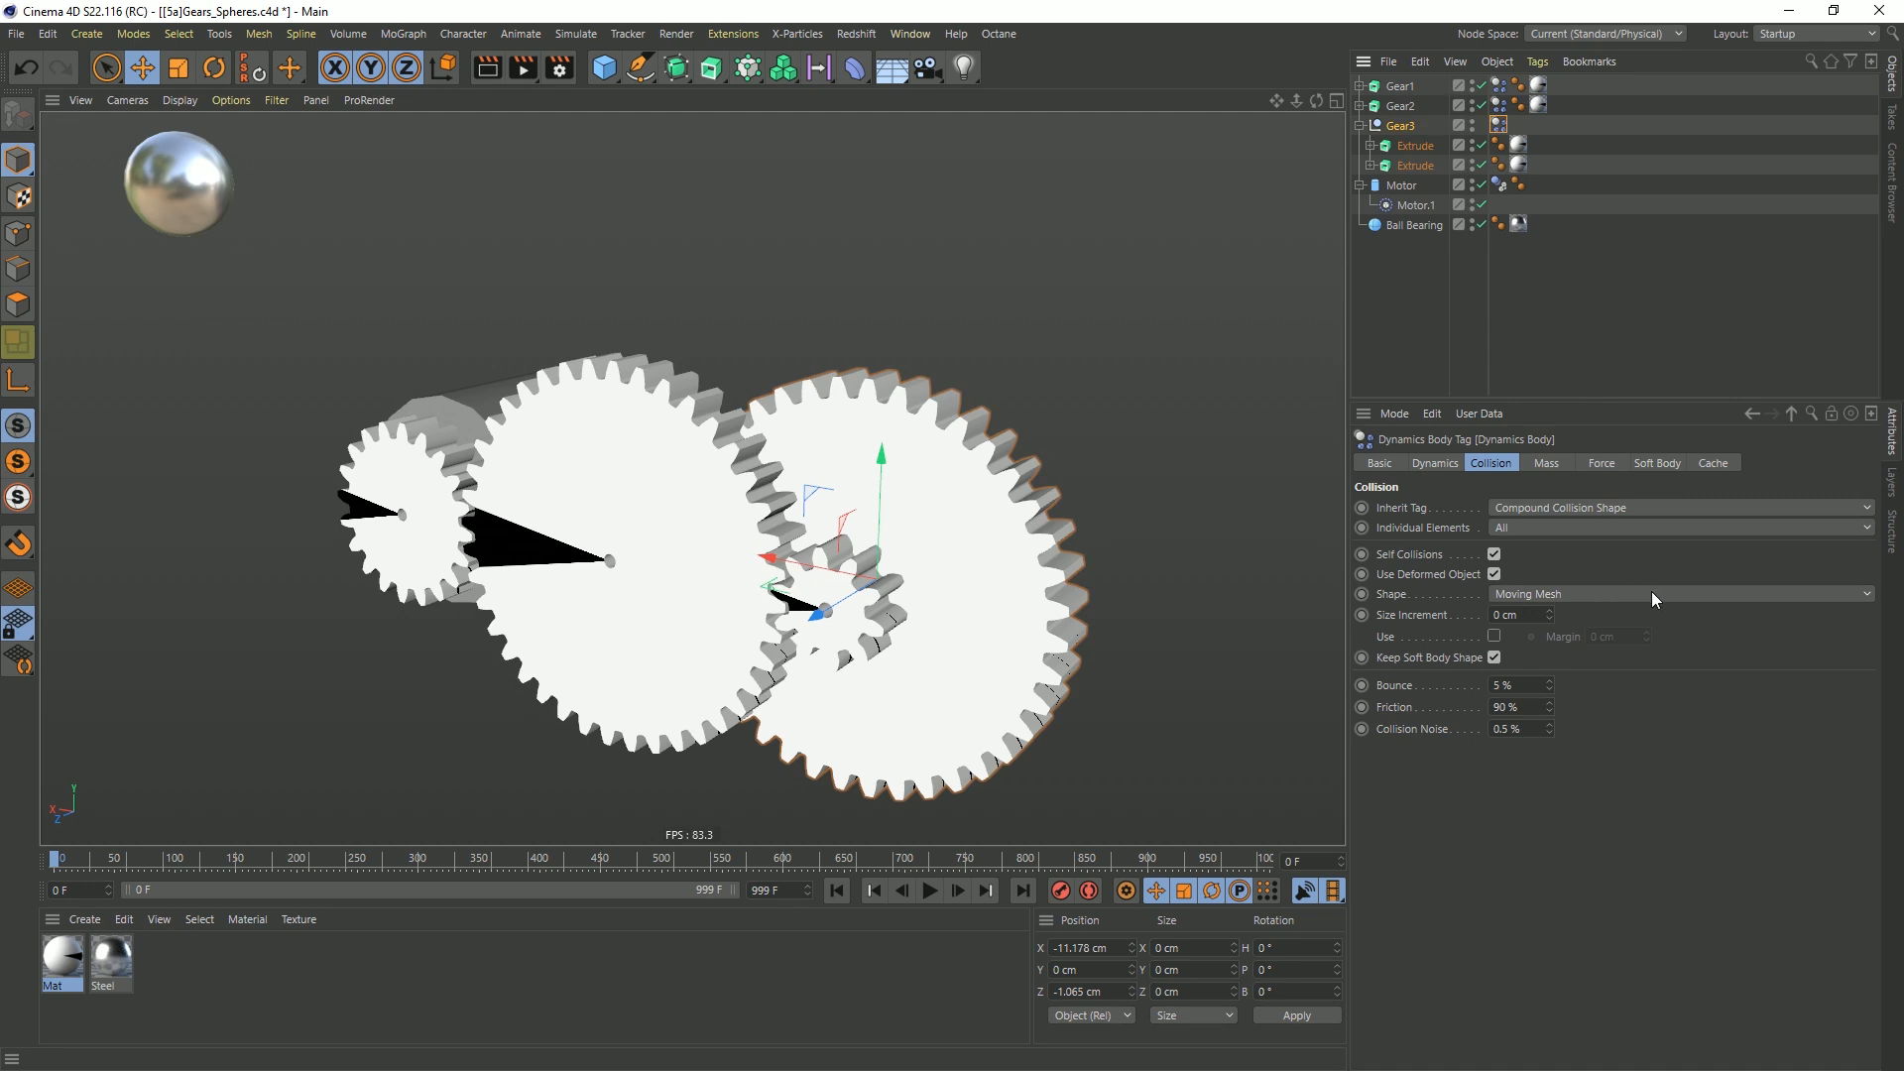
Delete the second Extrude's Connector and place the remaining Connector directly under the Gear3 null
{"action": "left_click", "coordinate": [1372, 146]}
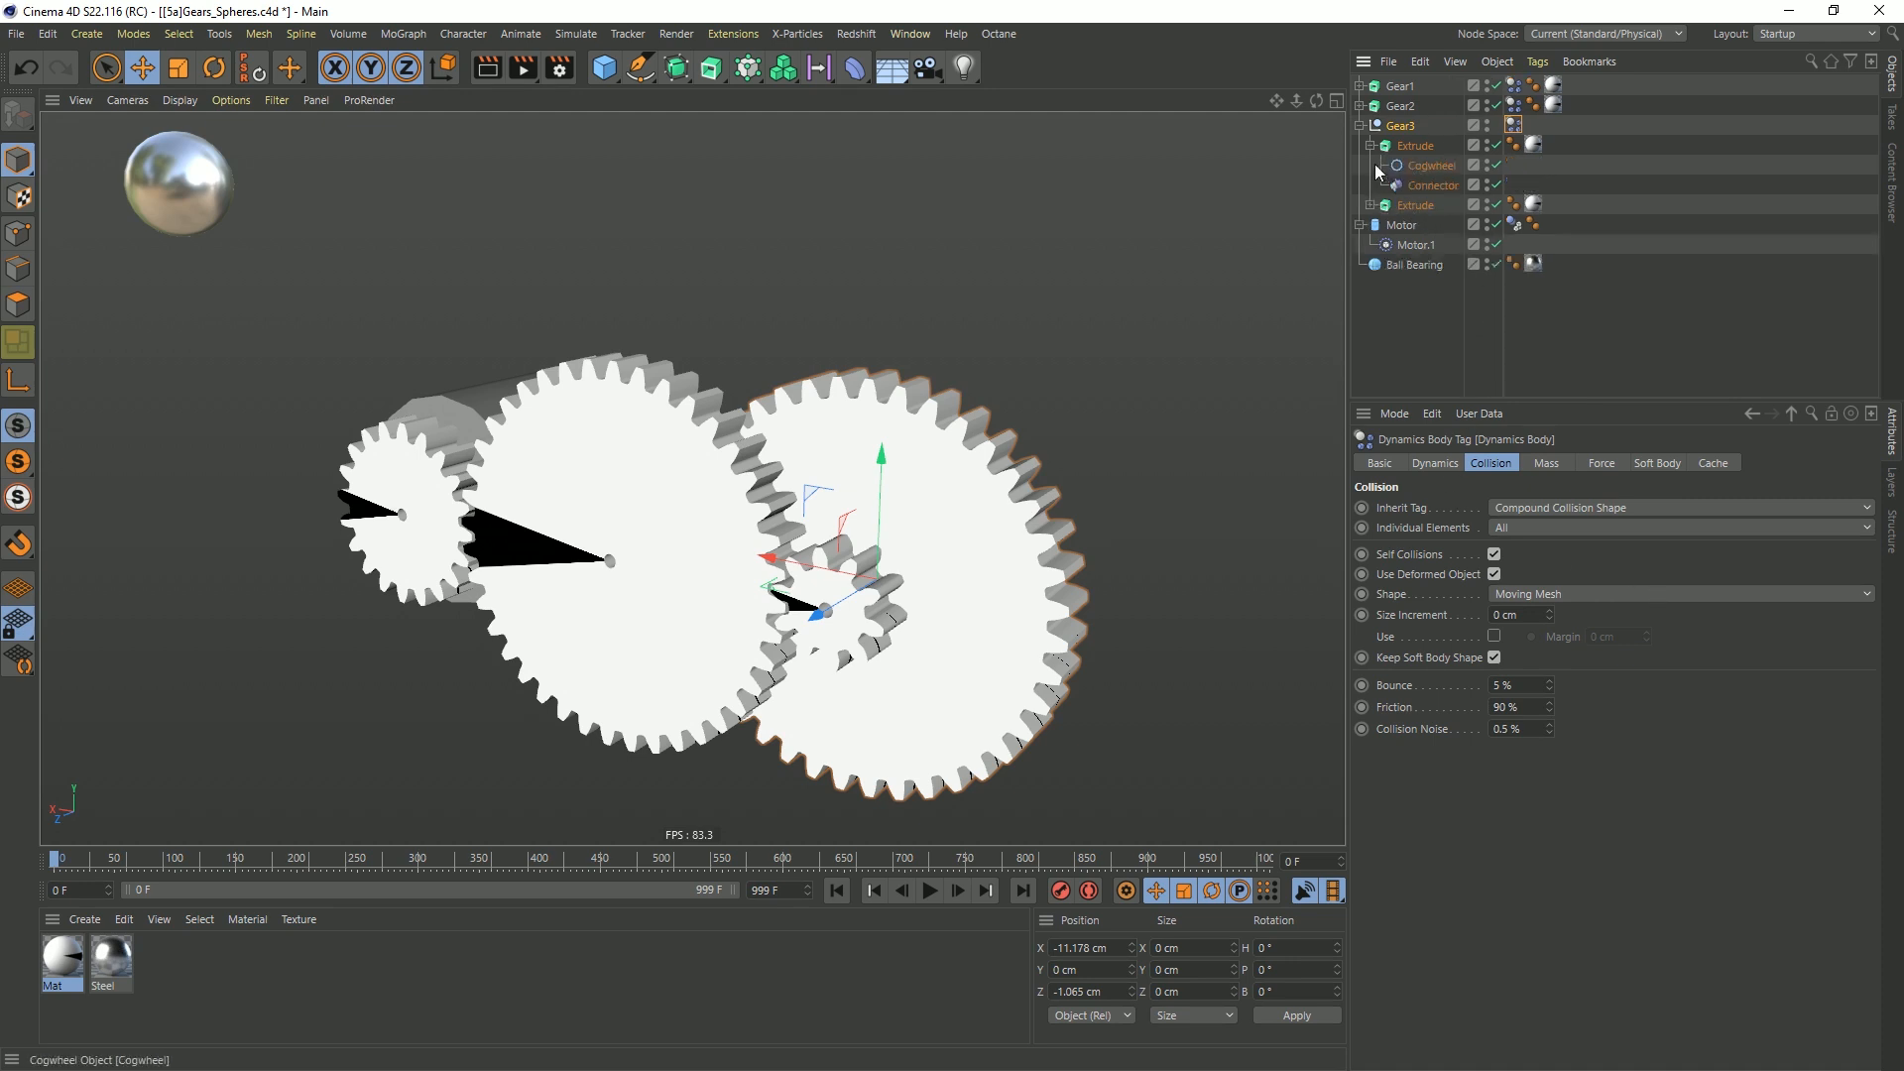
{"action": "left_click", "coordinate": [1371, 205]}
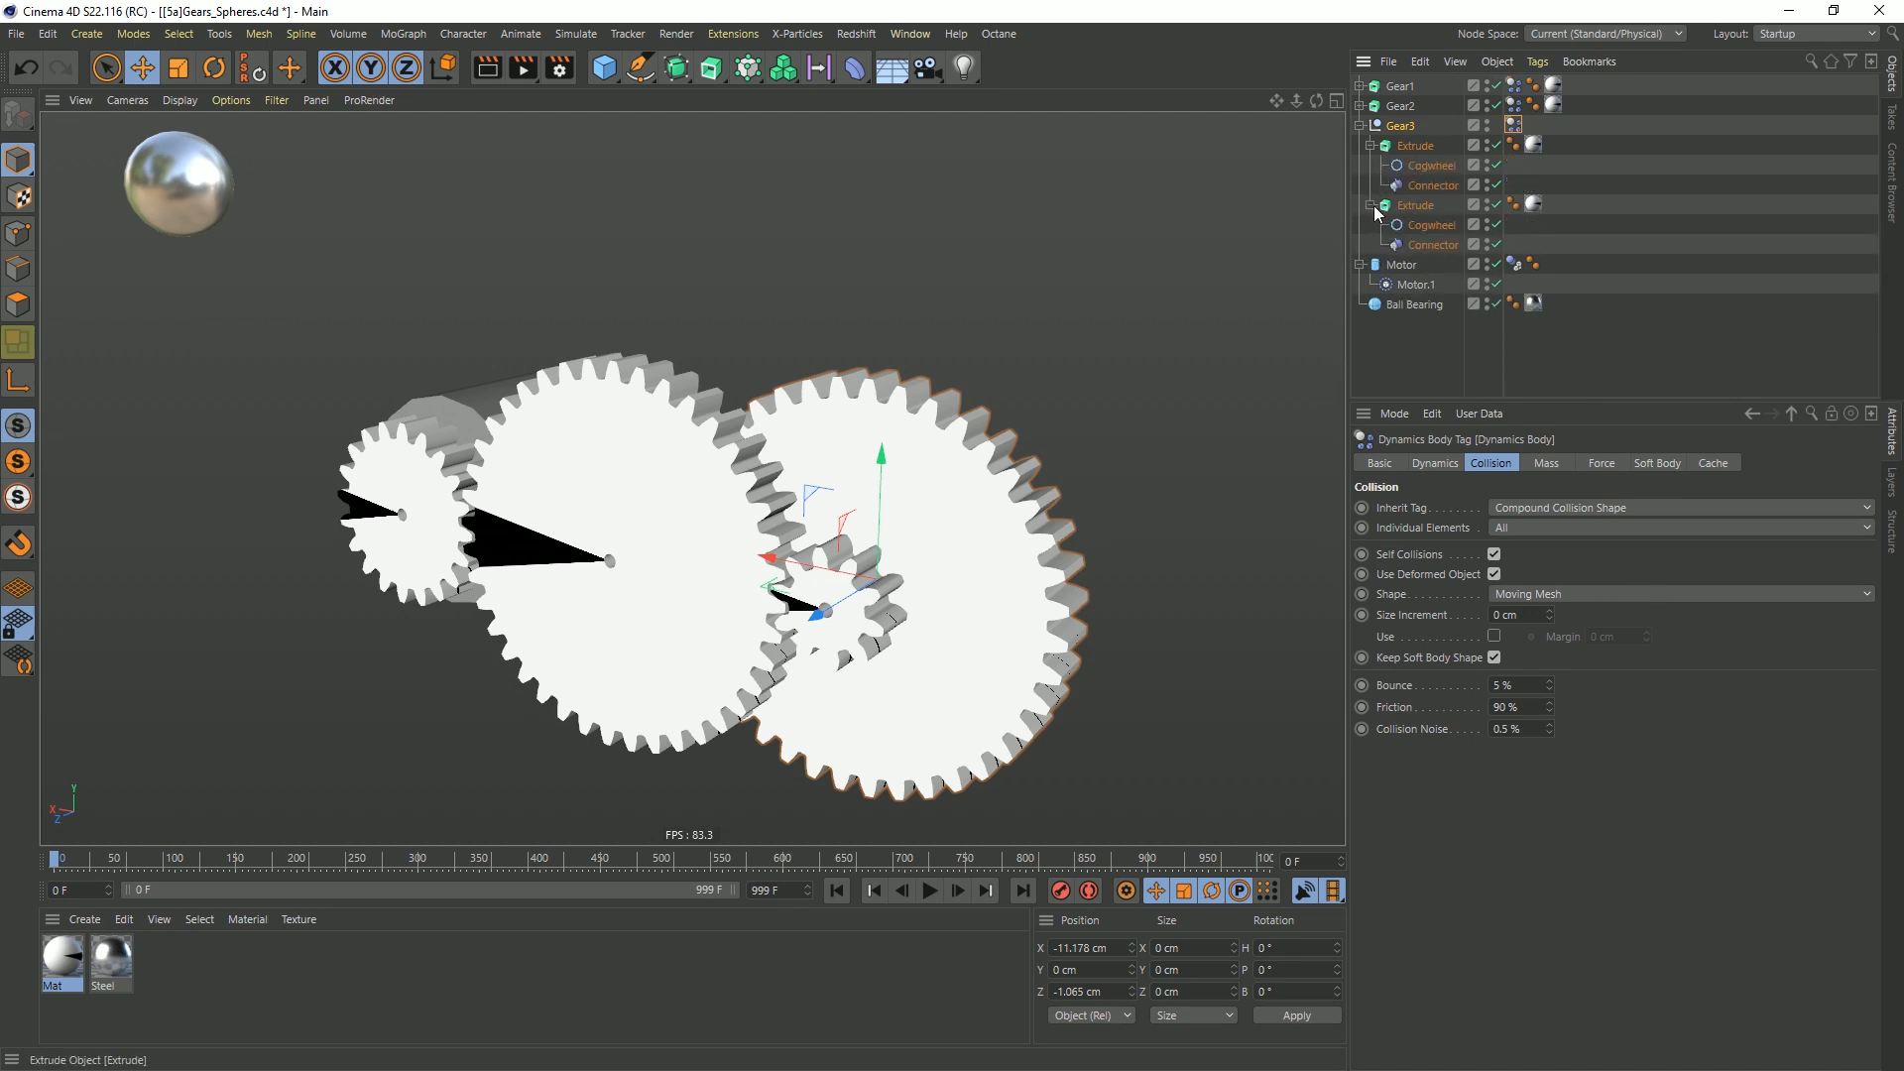
{"action": "left_click", "coordinate": [1433, 245]}
{"action": "key", "text": "Delete"}
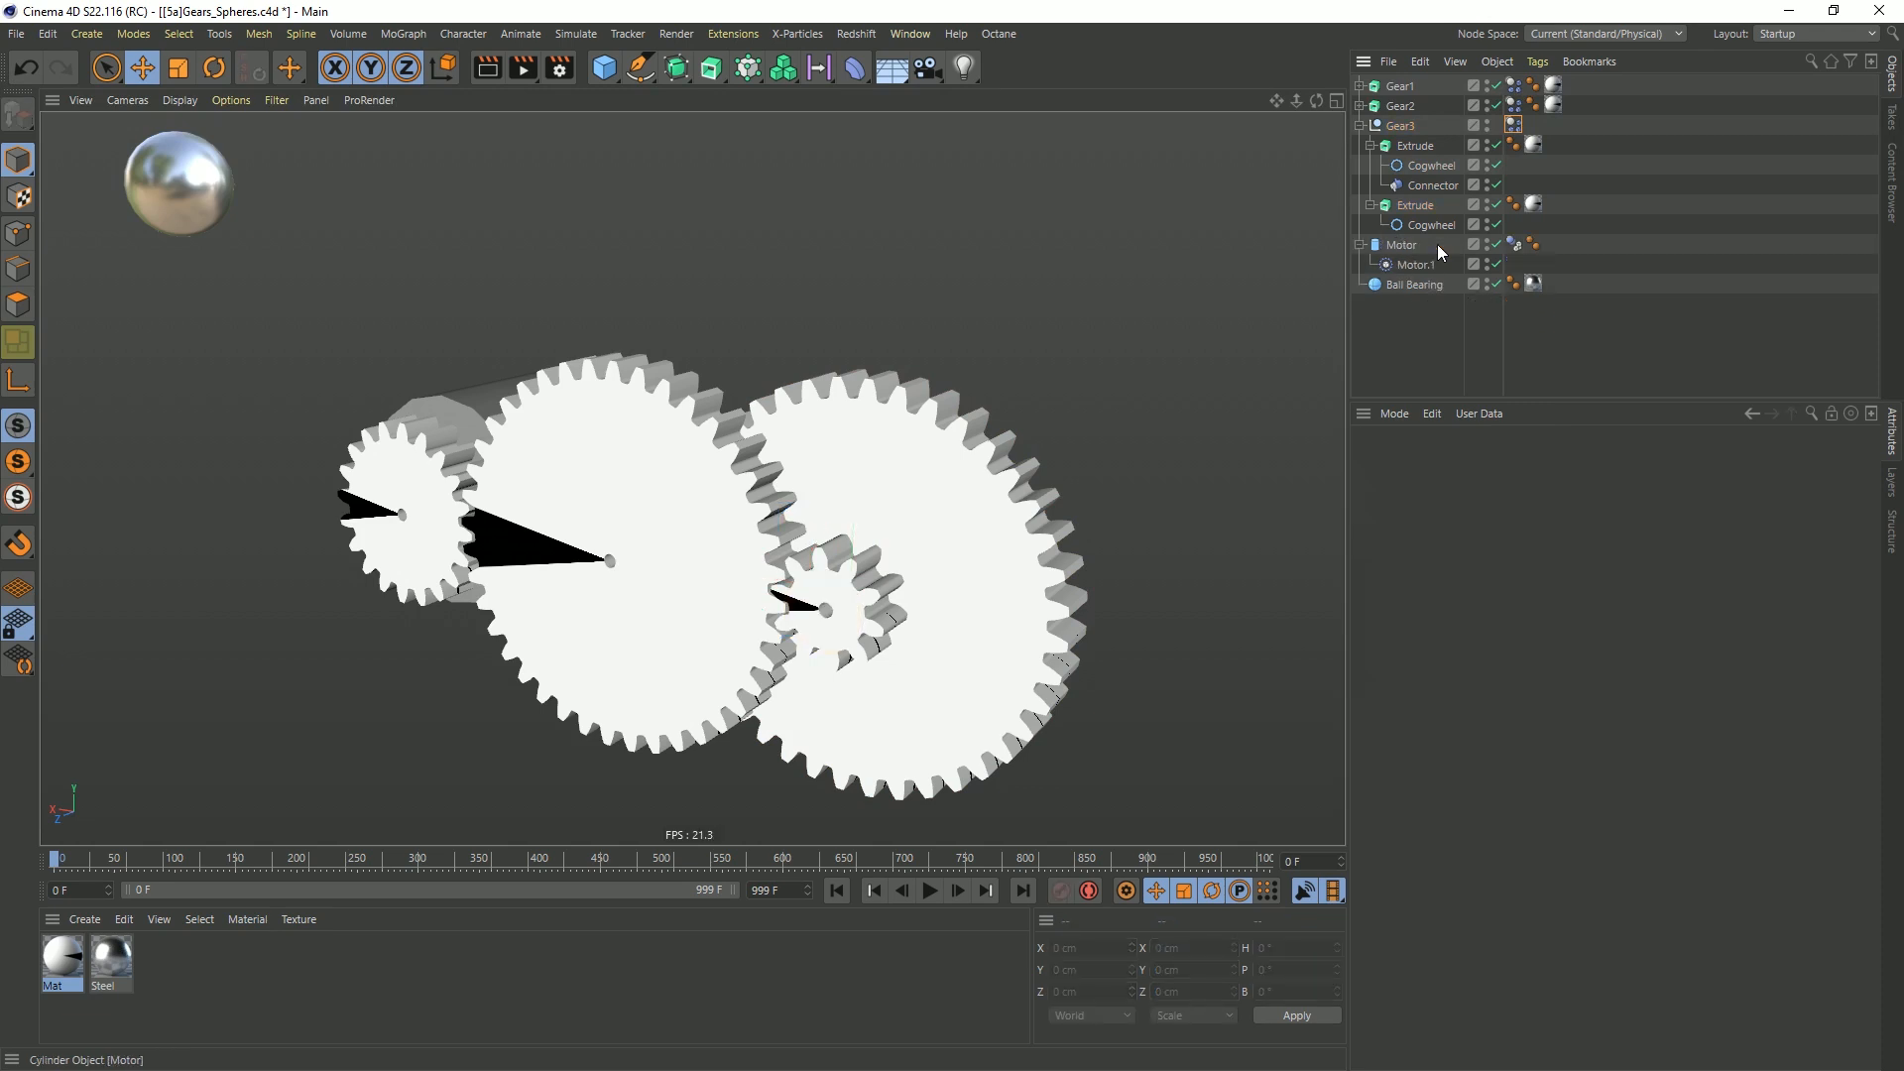
{"action": "left_click_drag", "start_coordinate": [1435, 144], "coordinate": [1404, 131]}
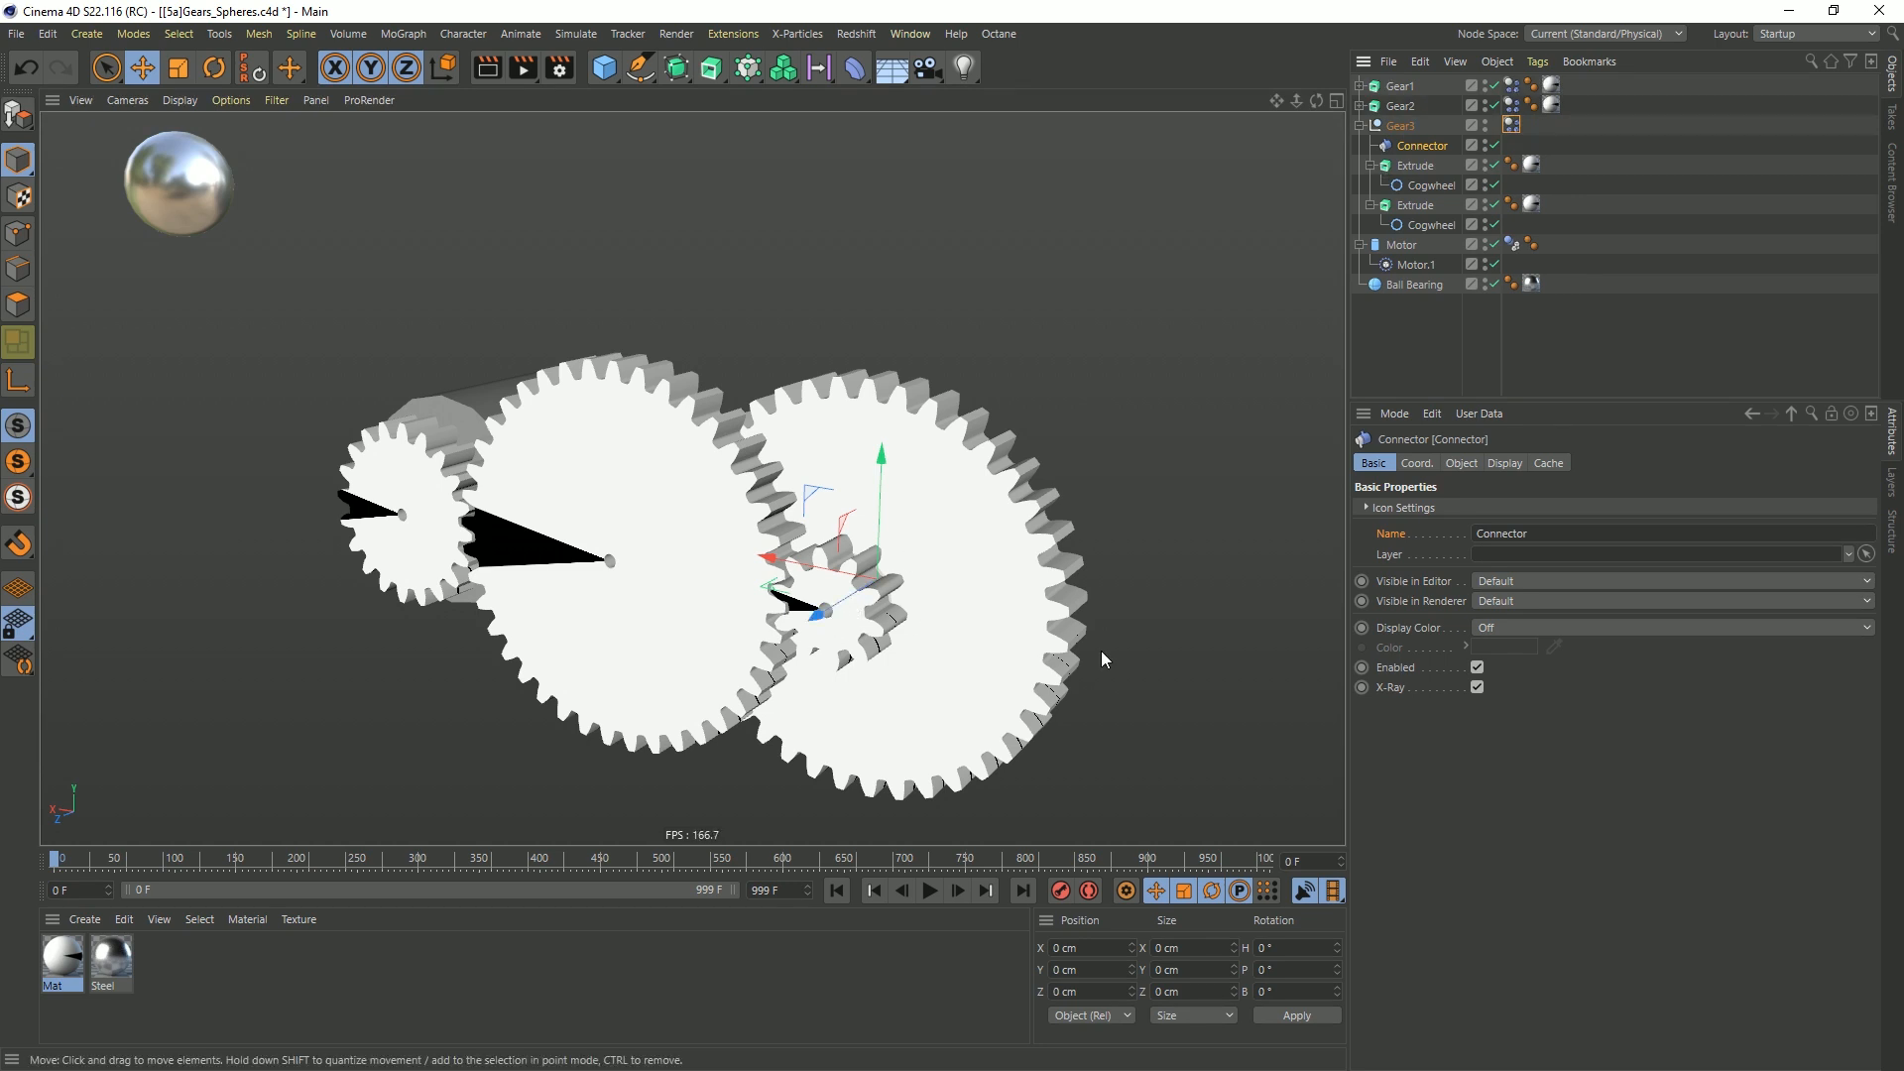
{"action": "mouse_move", "coordinate": [825, 622]}
{"action": "left_mouse_down"}
{"action": "mouse_move", "coordinate": [768, 657]}
{"action": "mouse_move", "coordinate": [831, 618]}
{"action": "left_mouse_up"}
{"action": "key", "text": "ctrl+z"}
Assign the Gear3 null as Object A of its hinge Connector
{"action": "left_click", "coordinate": [1431, 147]}
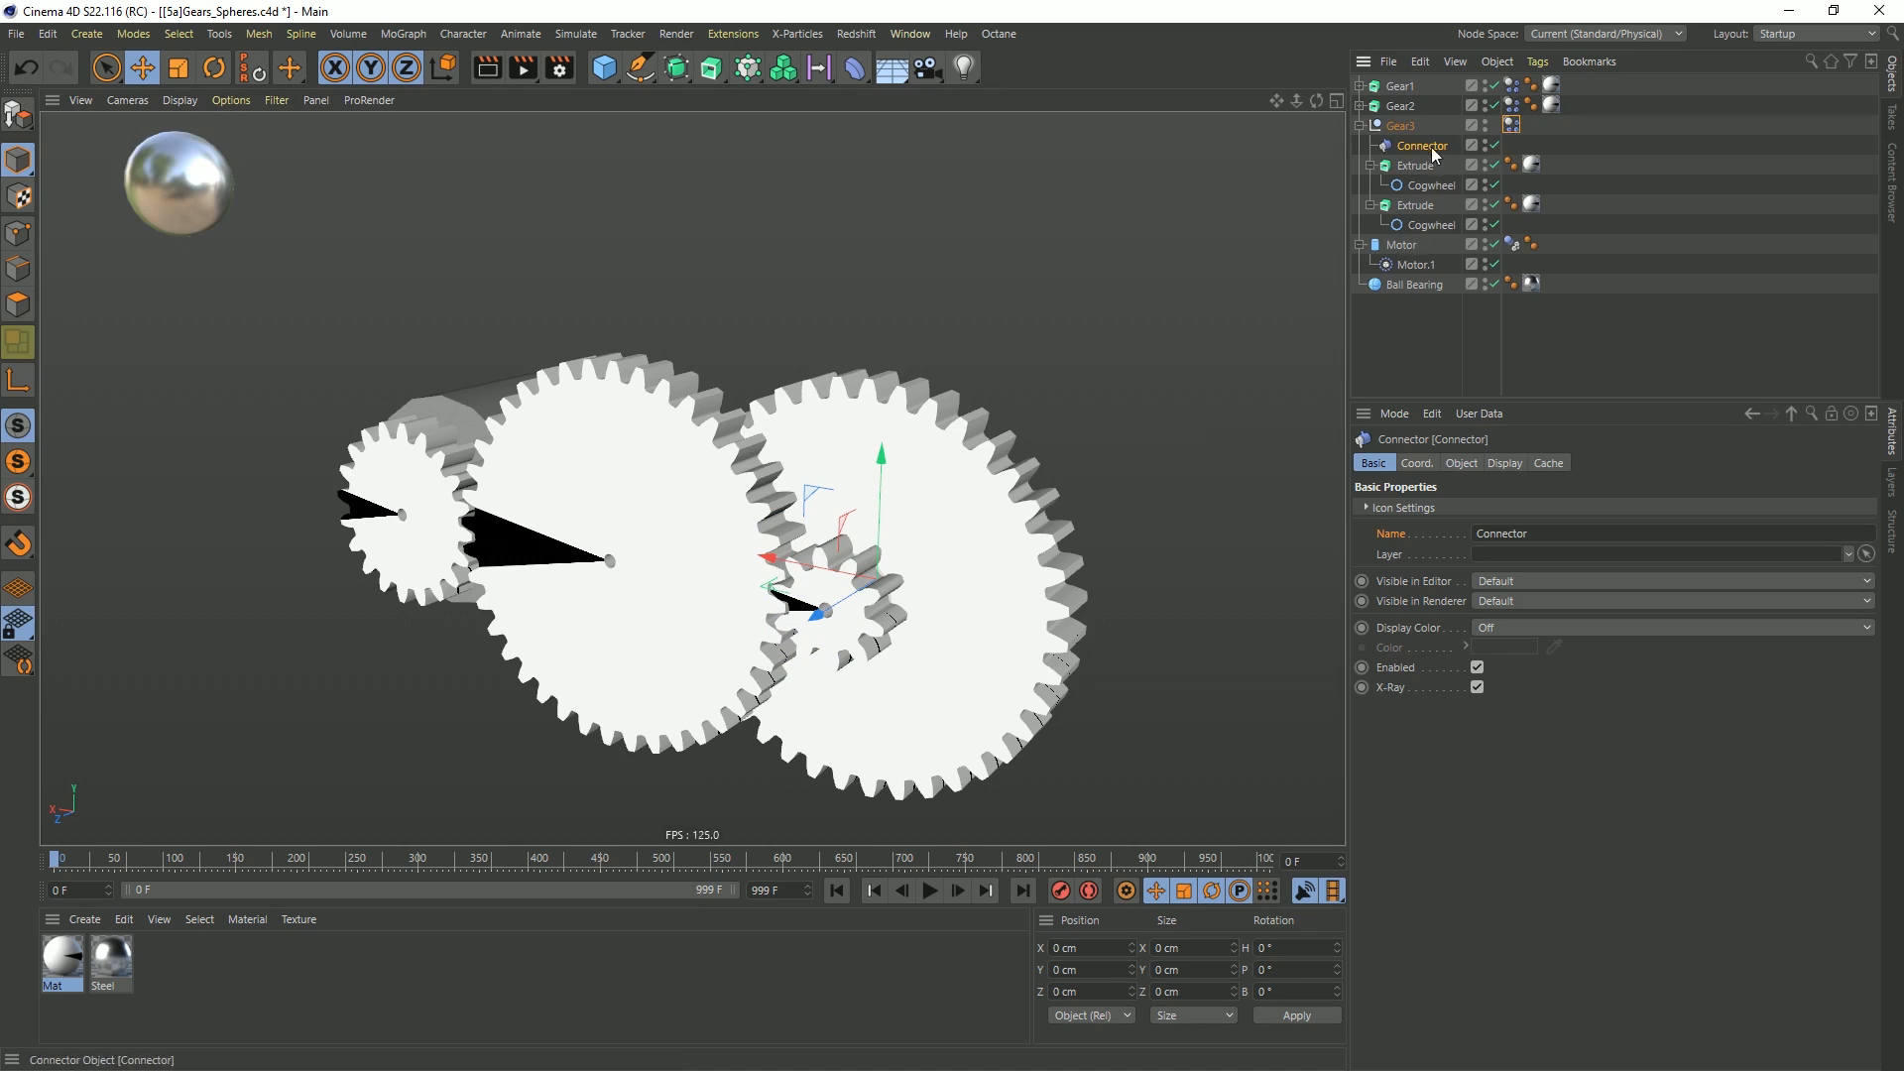
{"action": "left_click", "coordinate": [1460, 463]}
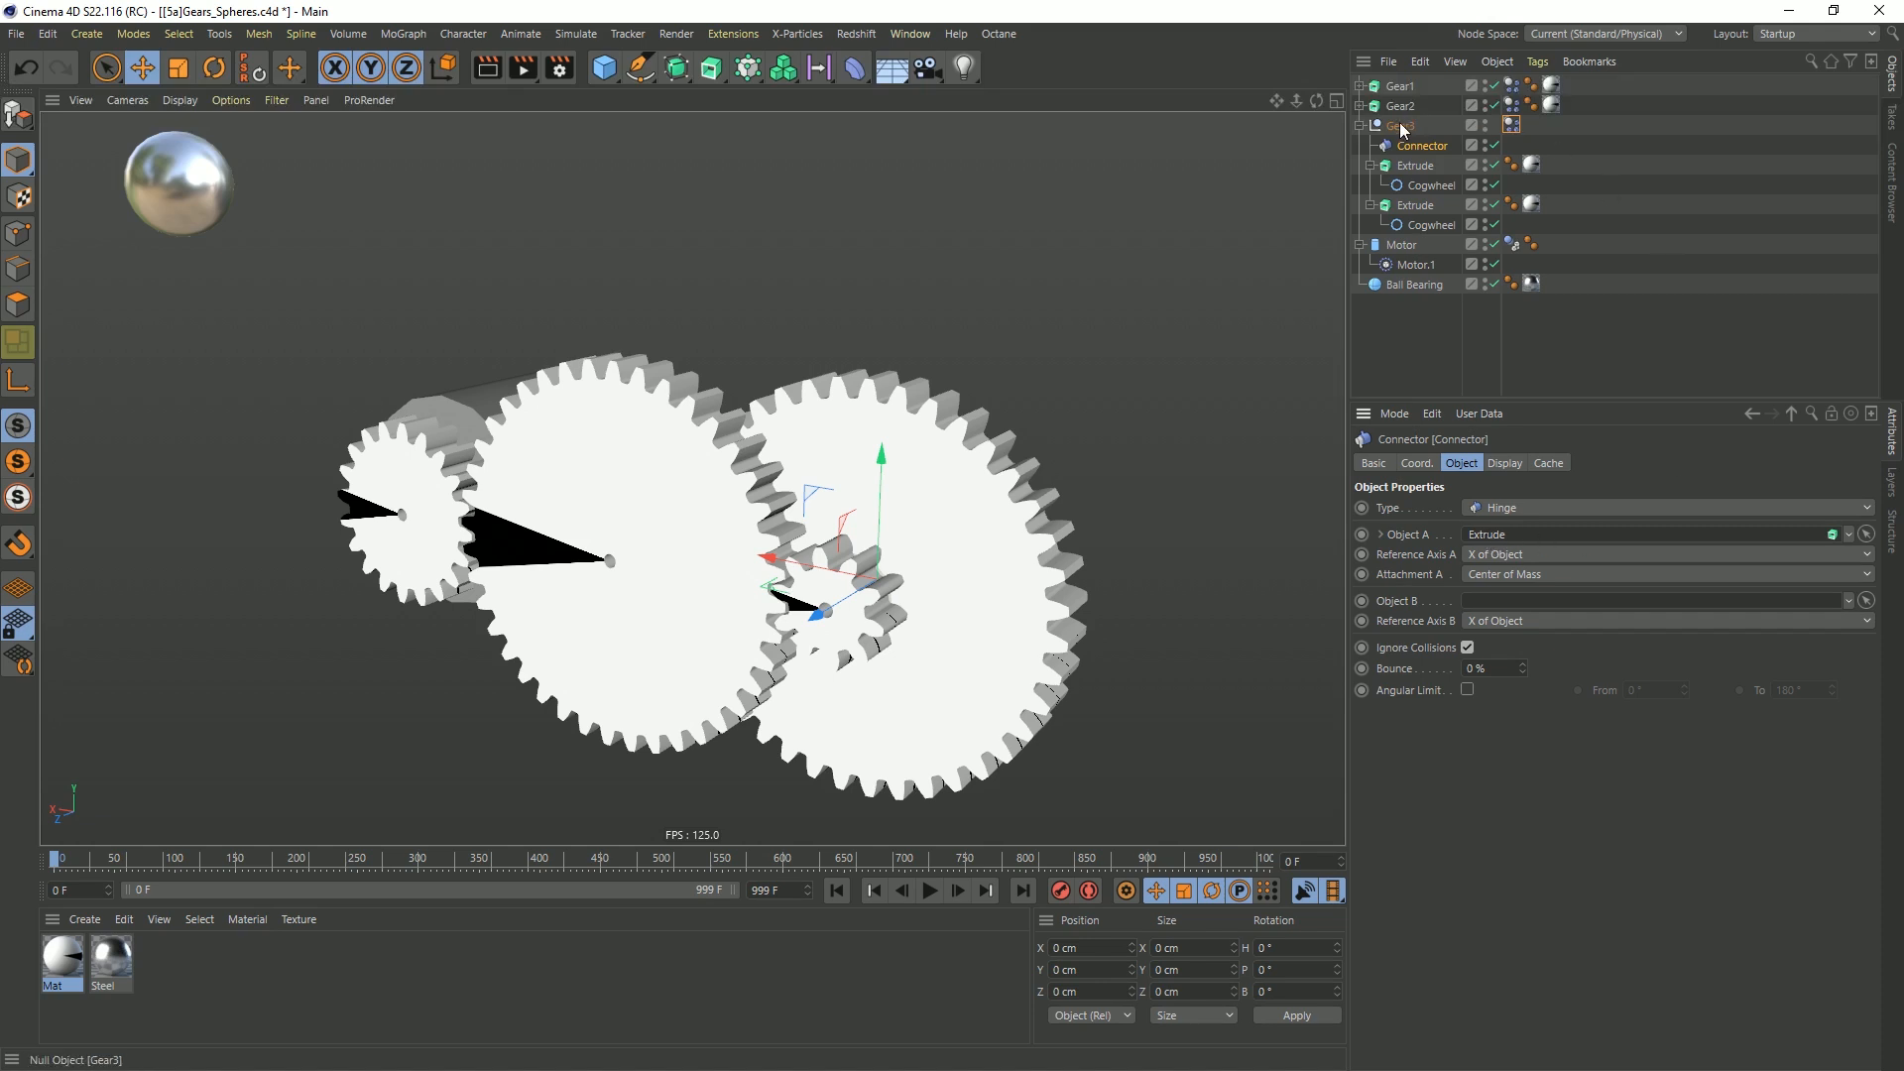
{"action": "left_click_drag", "start_coordinate": [1469, 248], "coordinate": [1517, 536]}
Play the simulation to check how the compound Gear3 turns, and return to frame 0
{"action": "left_click_drag", "start_coordinate": [832, 602], "coordinate": [912, 587], "text": "alt"}
{"action": "scroll", "coordinate": [843, 600], "scroll_direction": "down", "scroll_amount": 3}
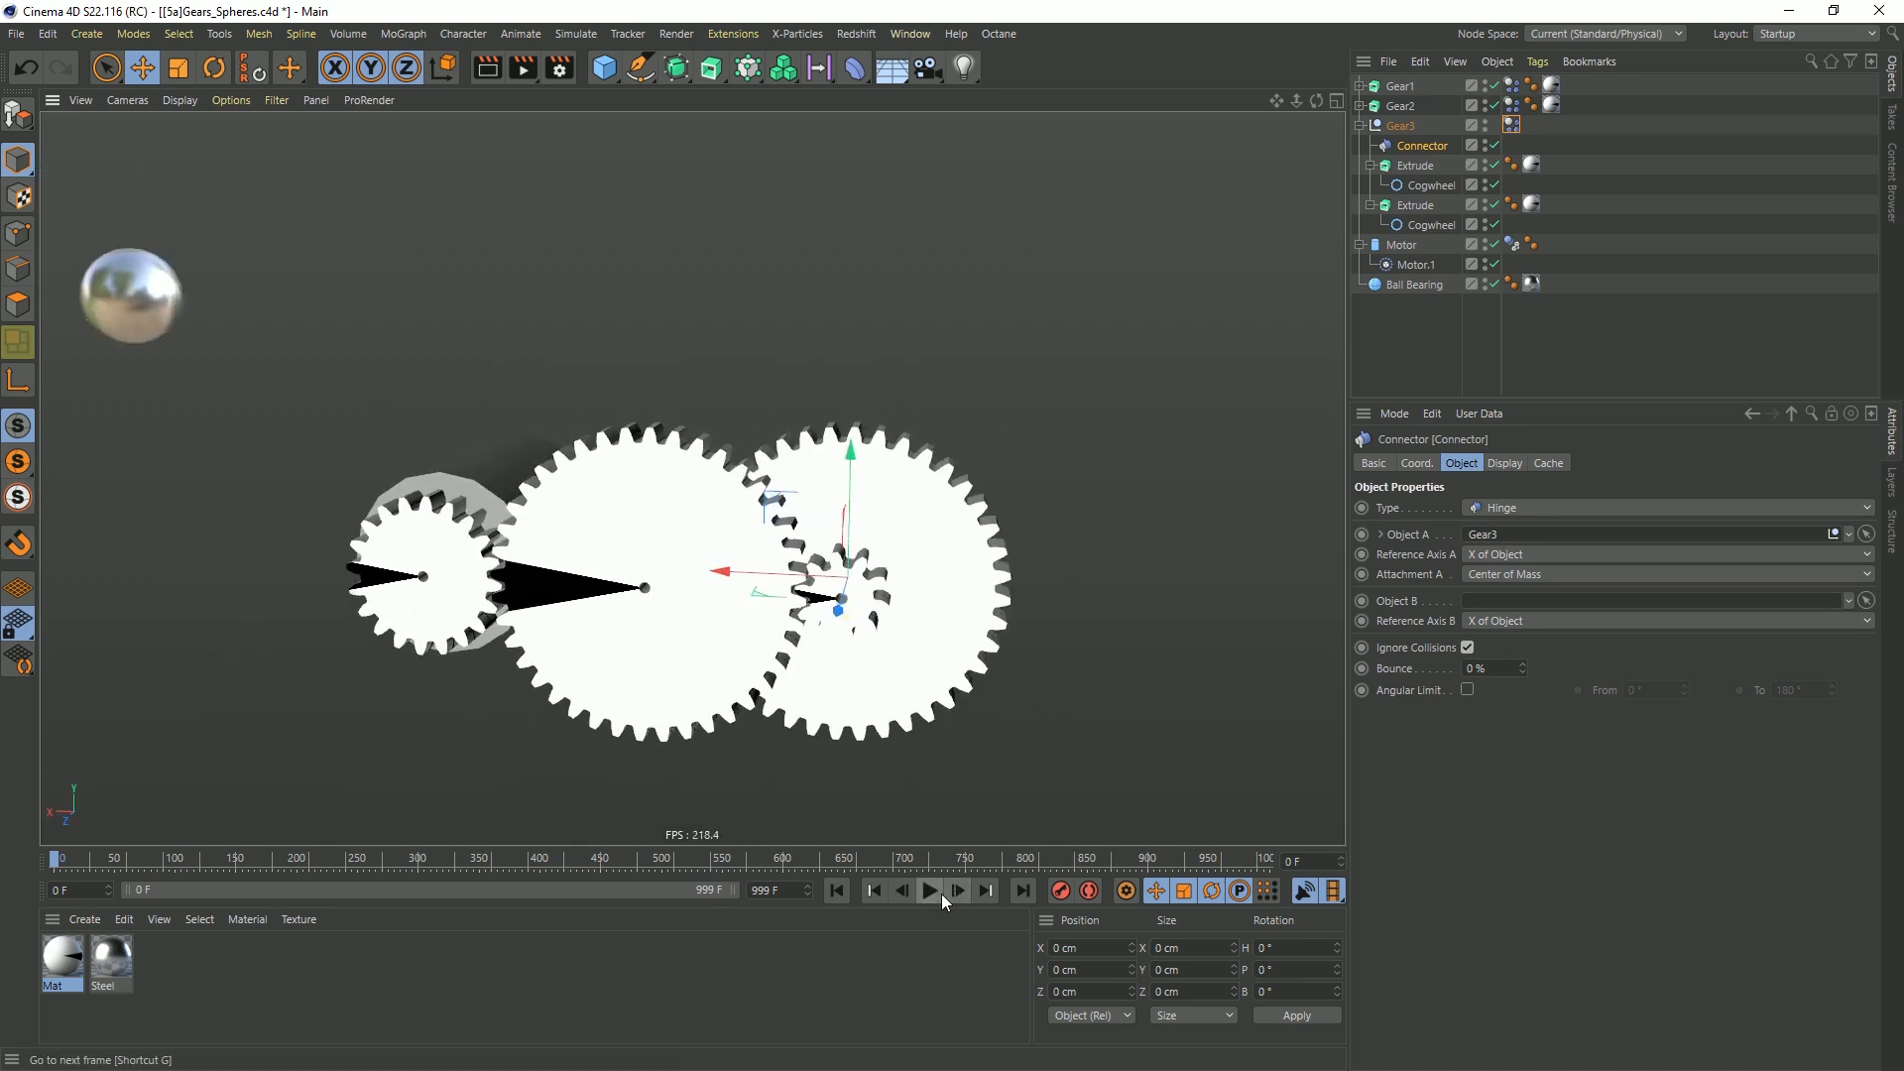
{"action": "left_click", "coordinate": [938, 894]}
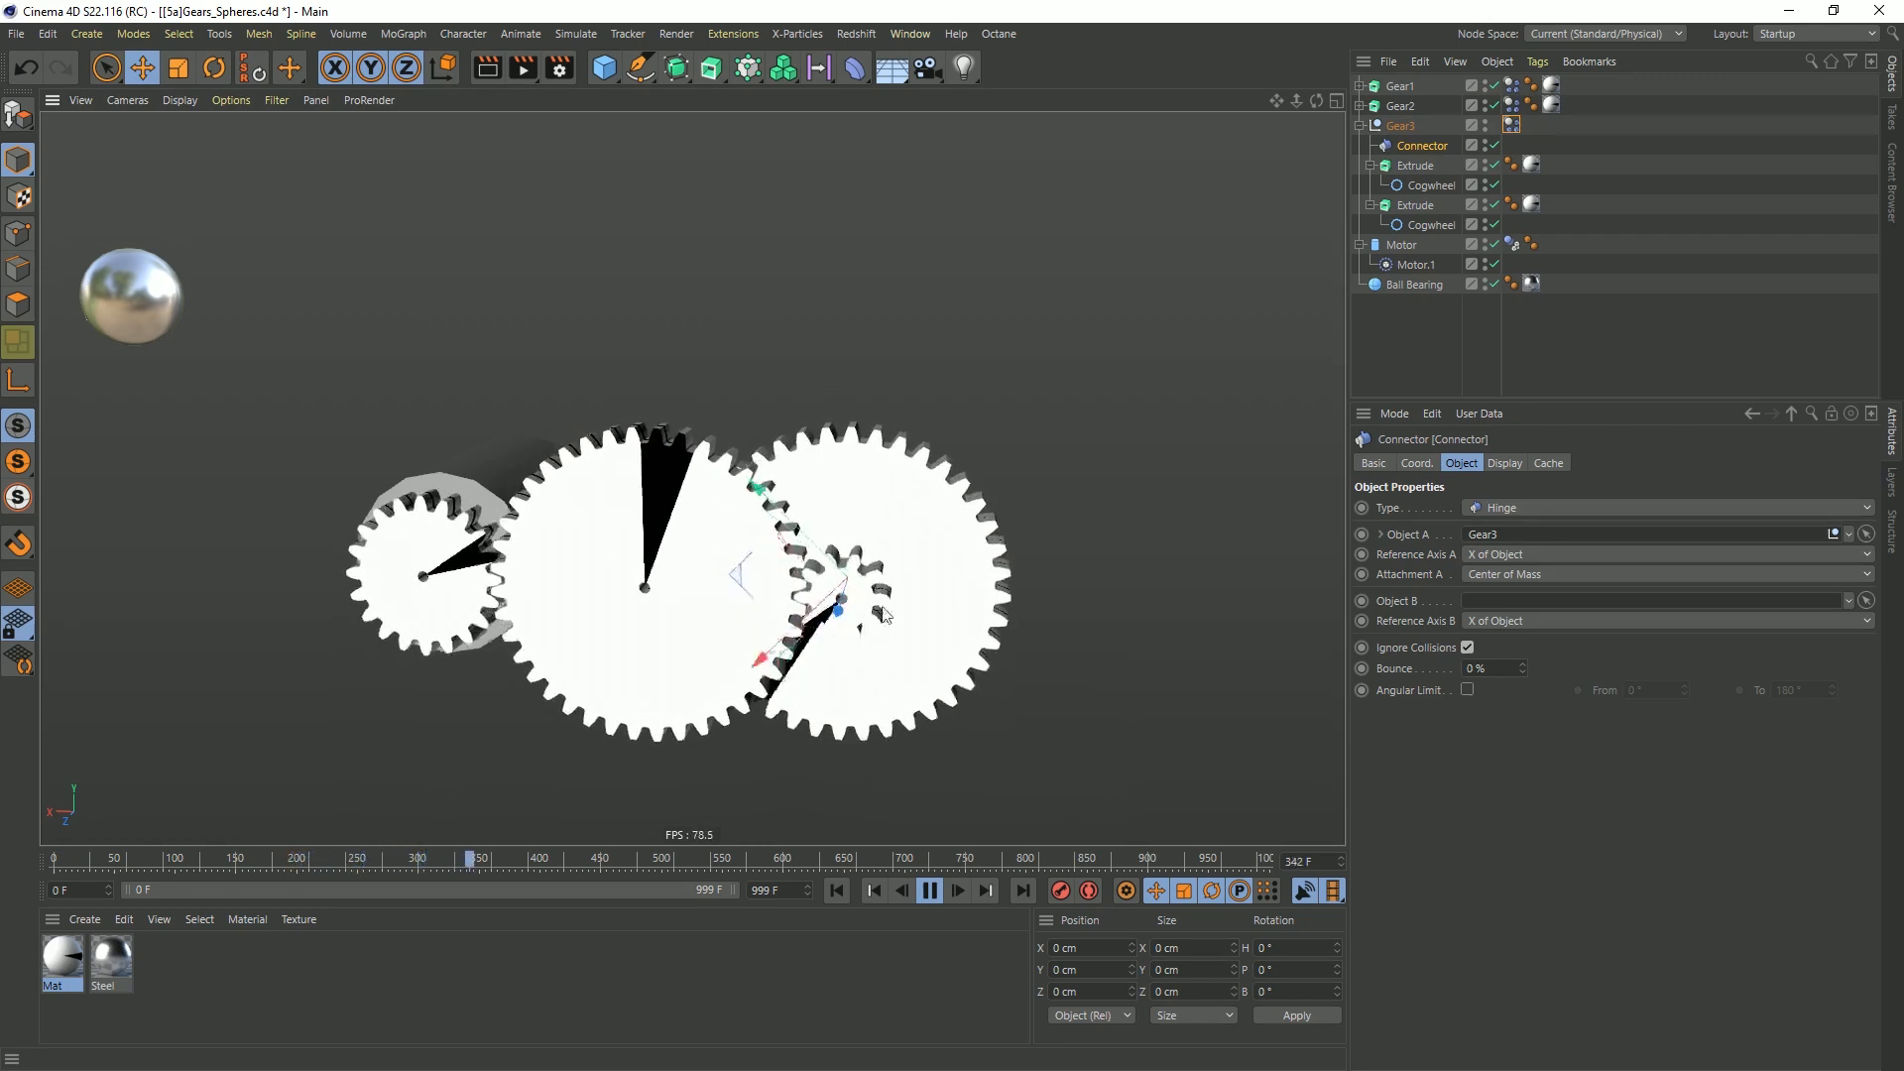
{"action": "scroll", "coordinate": [908, 590], "scroll_direction": "up", "scroll_amount": 3}
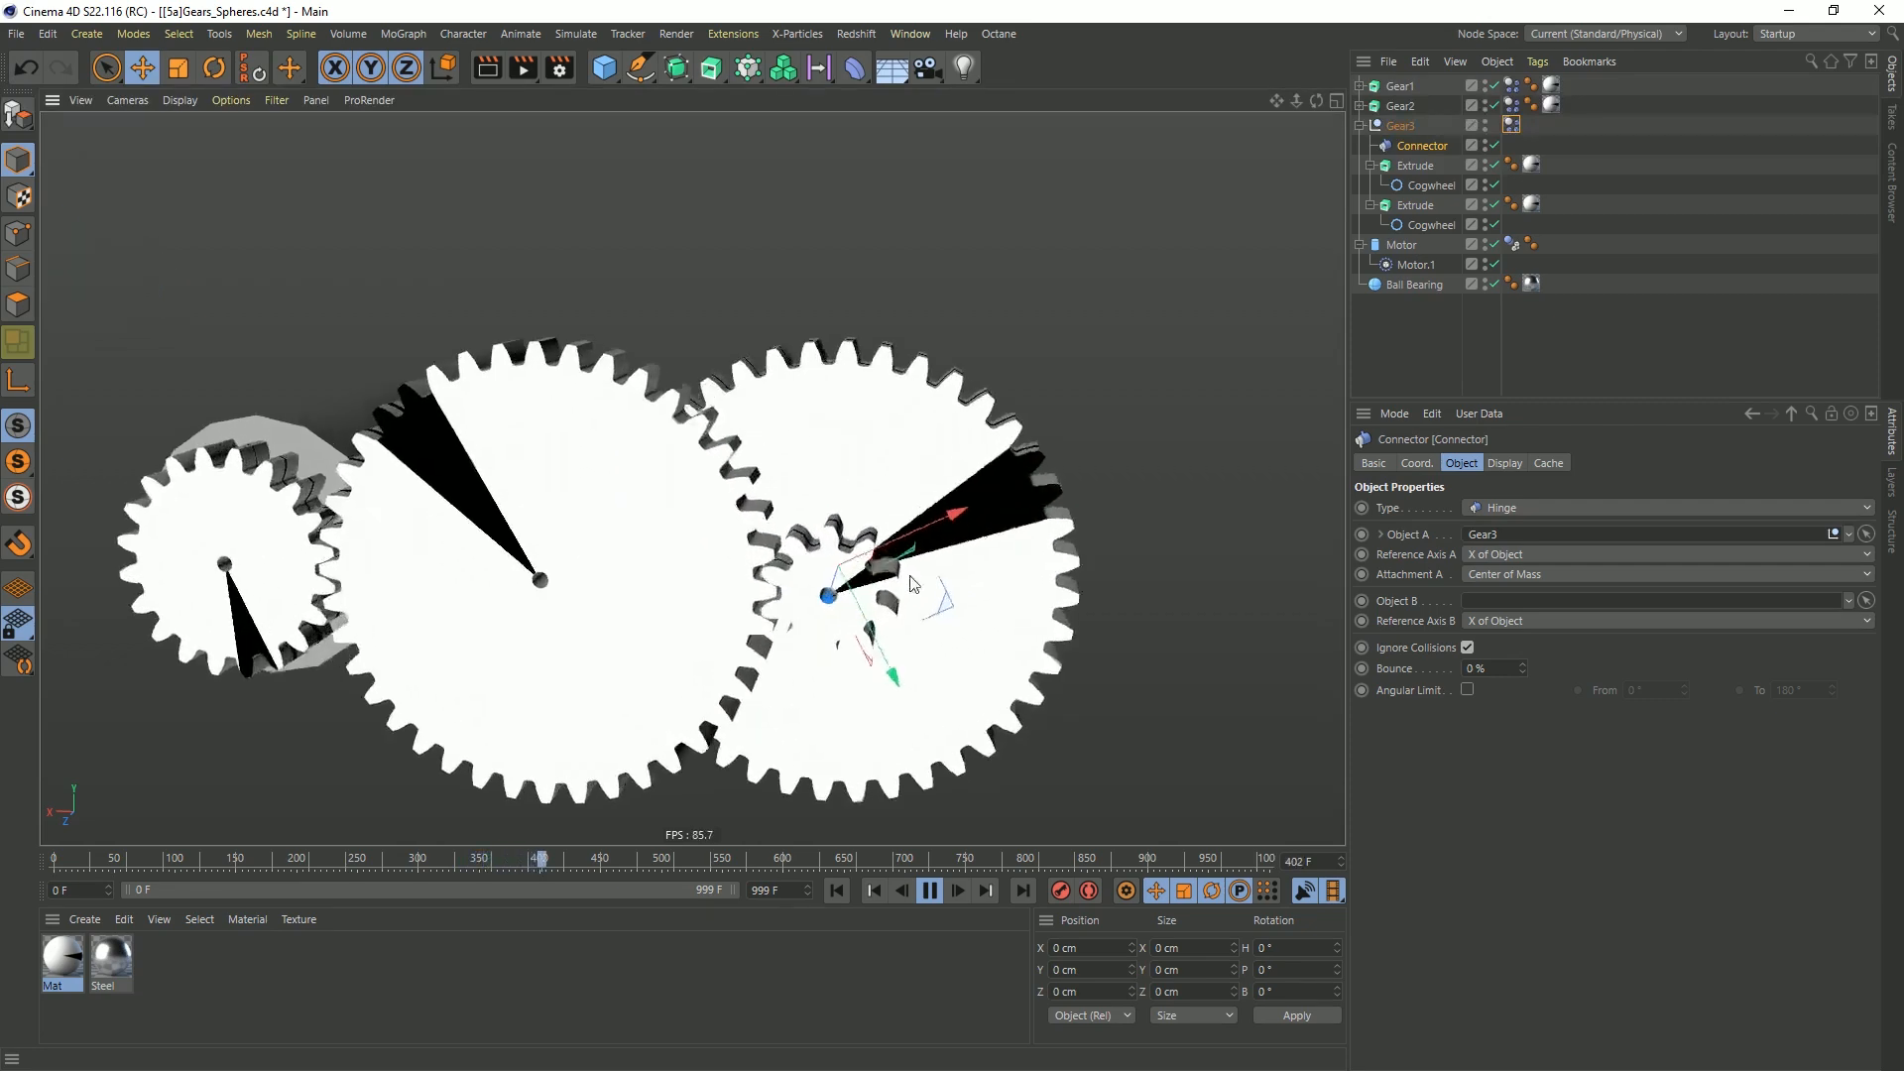
{"action": "scroll", "coordinate": [907, 587], "scroll_direction": "up", "scroll_amount": 4}
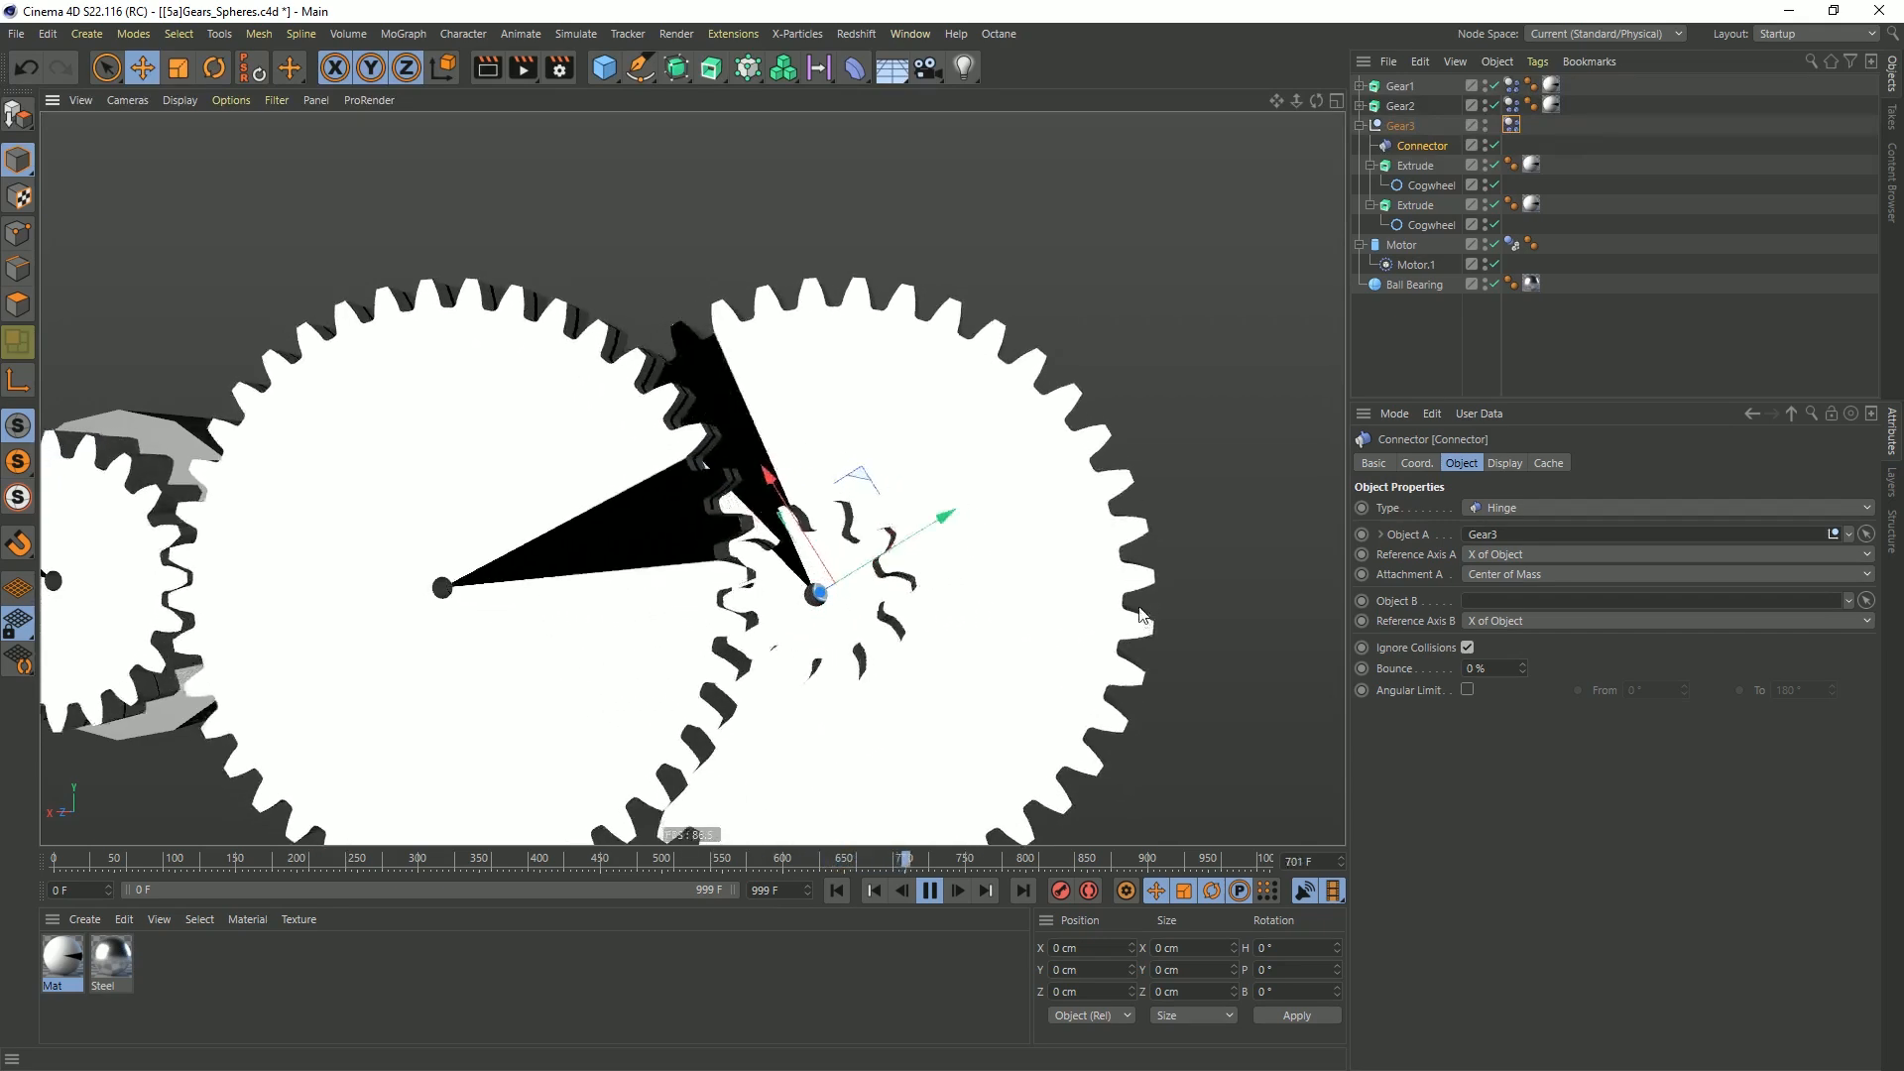
{"action": "left_click", "coordinate": [933, 895]}
{"action": "left_click", "coordinate": [838, 891]}
Duplicate the collapsed Gear3 null and rename the copy Gear4
{"action": "left_click_drag", "start_coordinate": [715, 596], "coordinate": [651, 623], "text": "alt"}
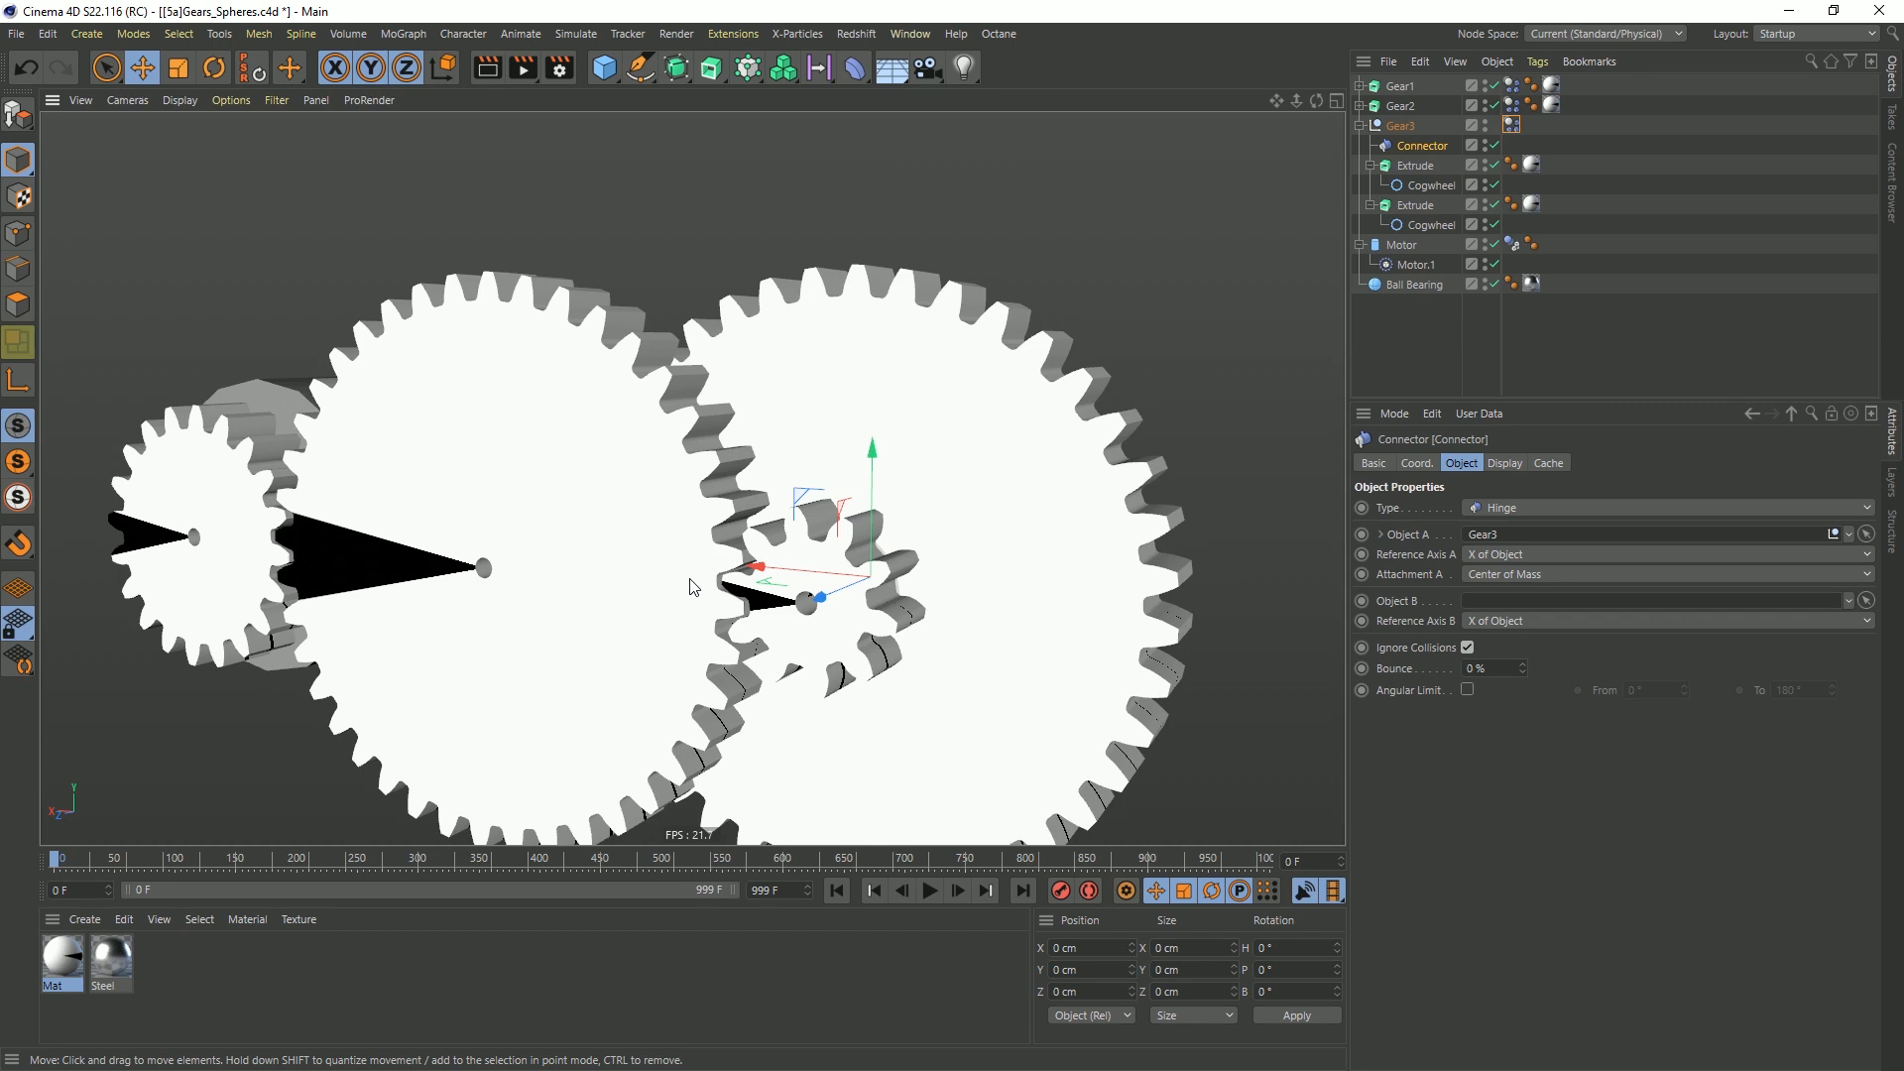
{"action": "scroll", "coordinate": [812, 513], "scroll_direction": "down", "scroll_amount": 5}
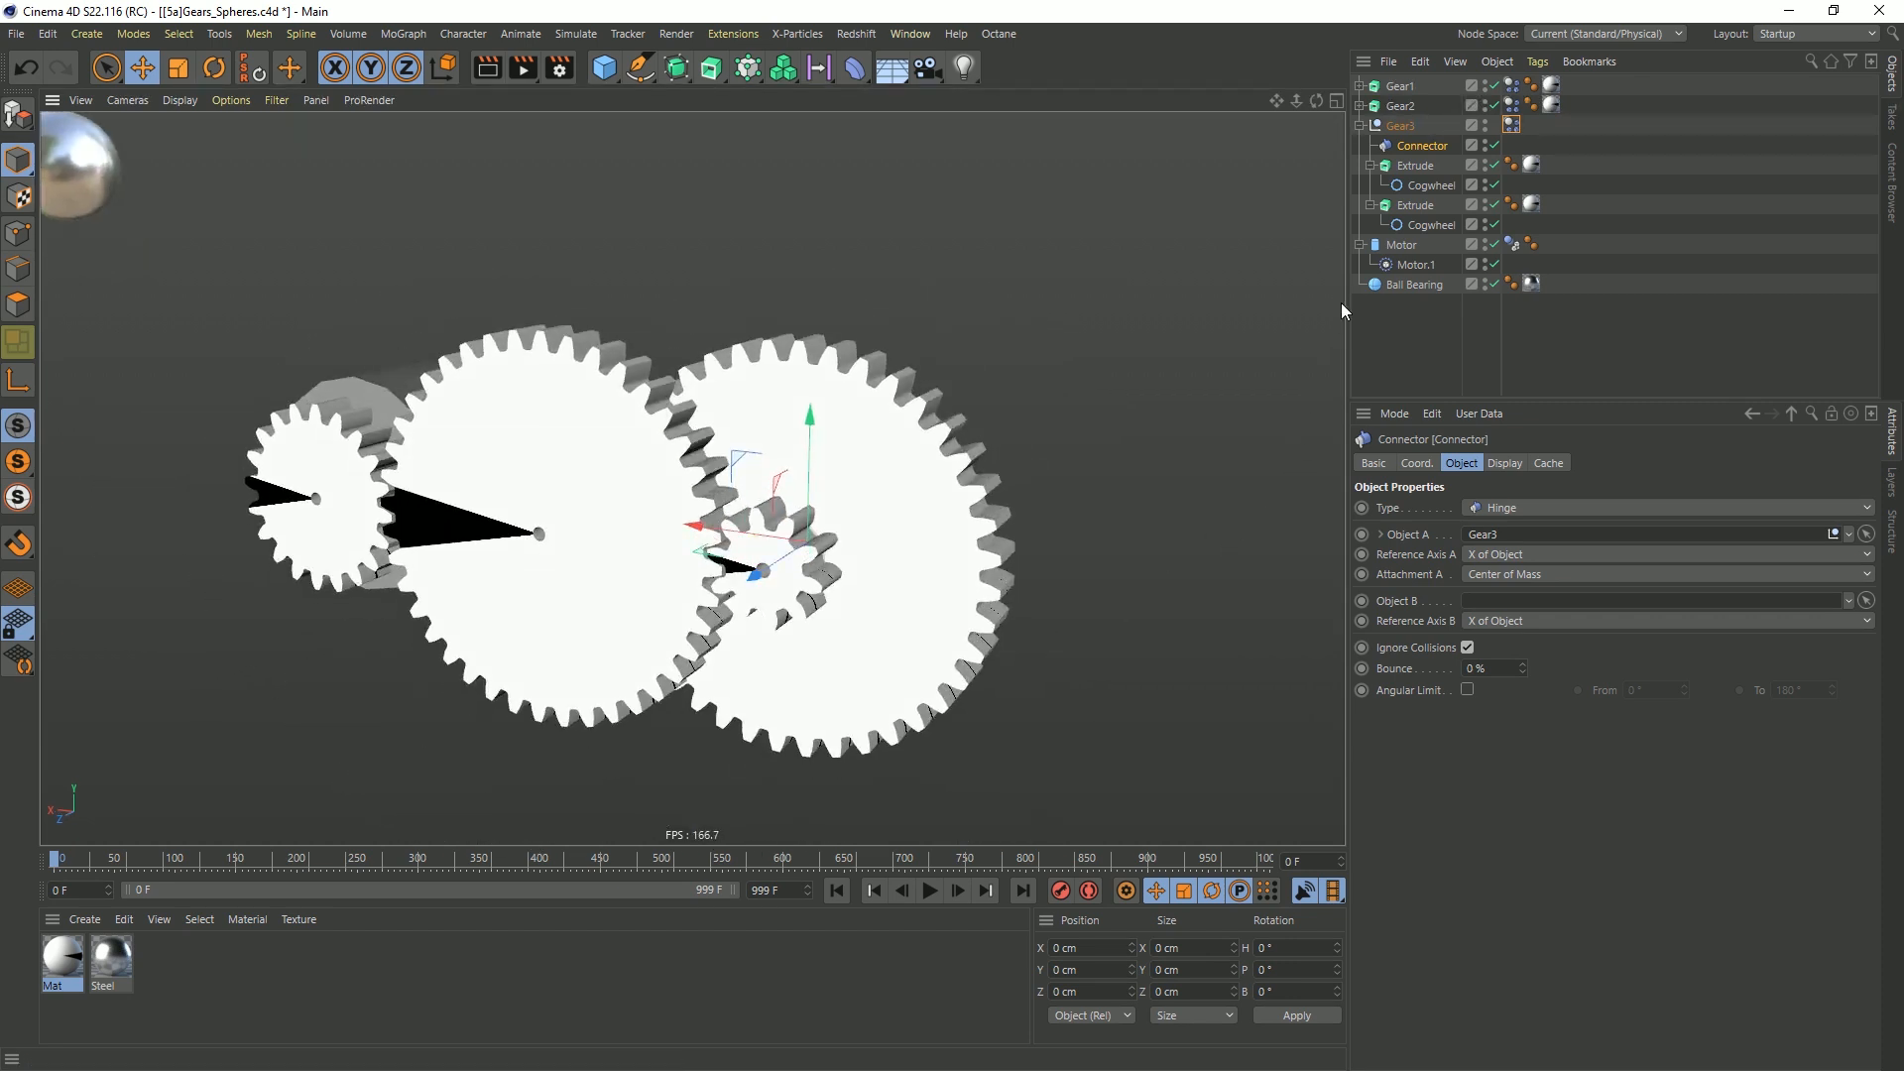
{"action": "left_click", "coordinate": [1361, 125]}
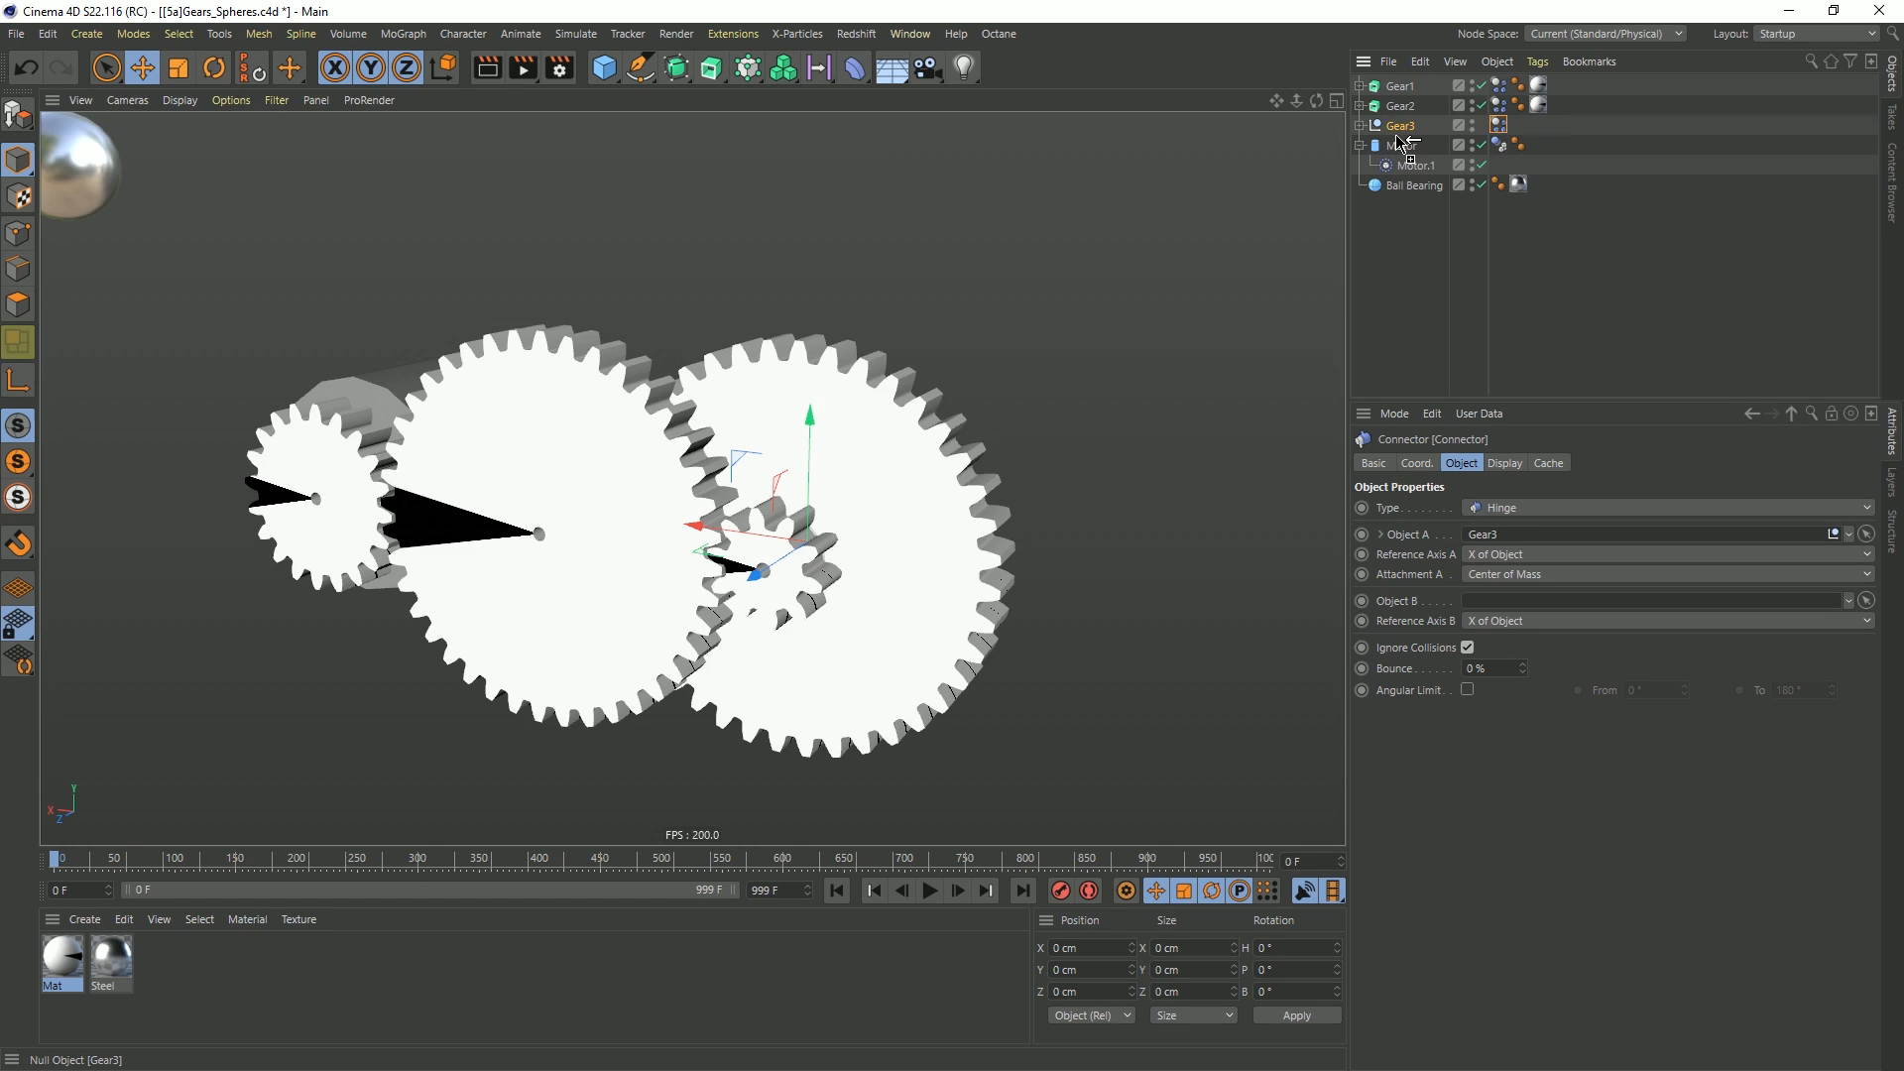
{"action": "left_click_drag", "start_coordinate": [1399, 141], "coordinate": [1402, 139], "text": "ctrl"}
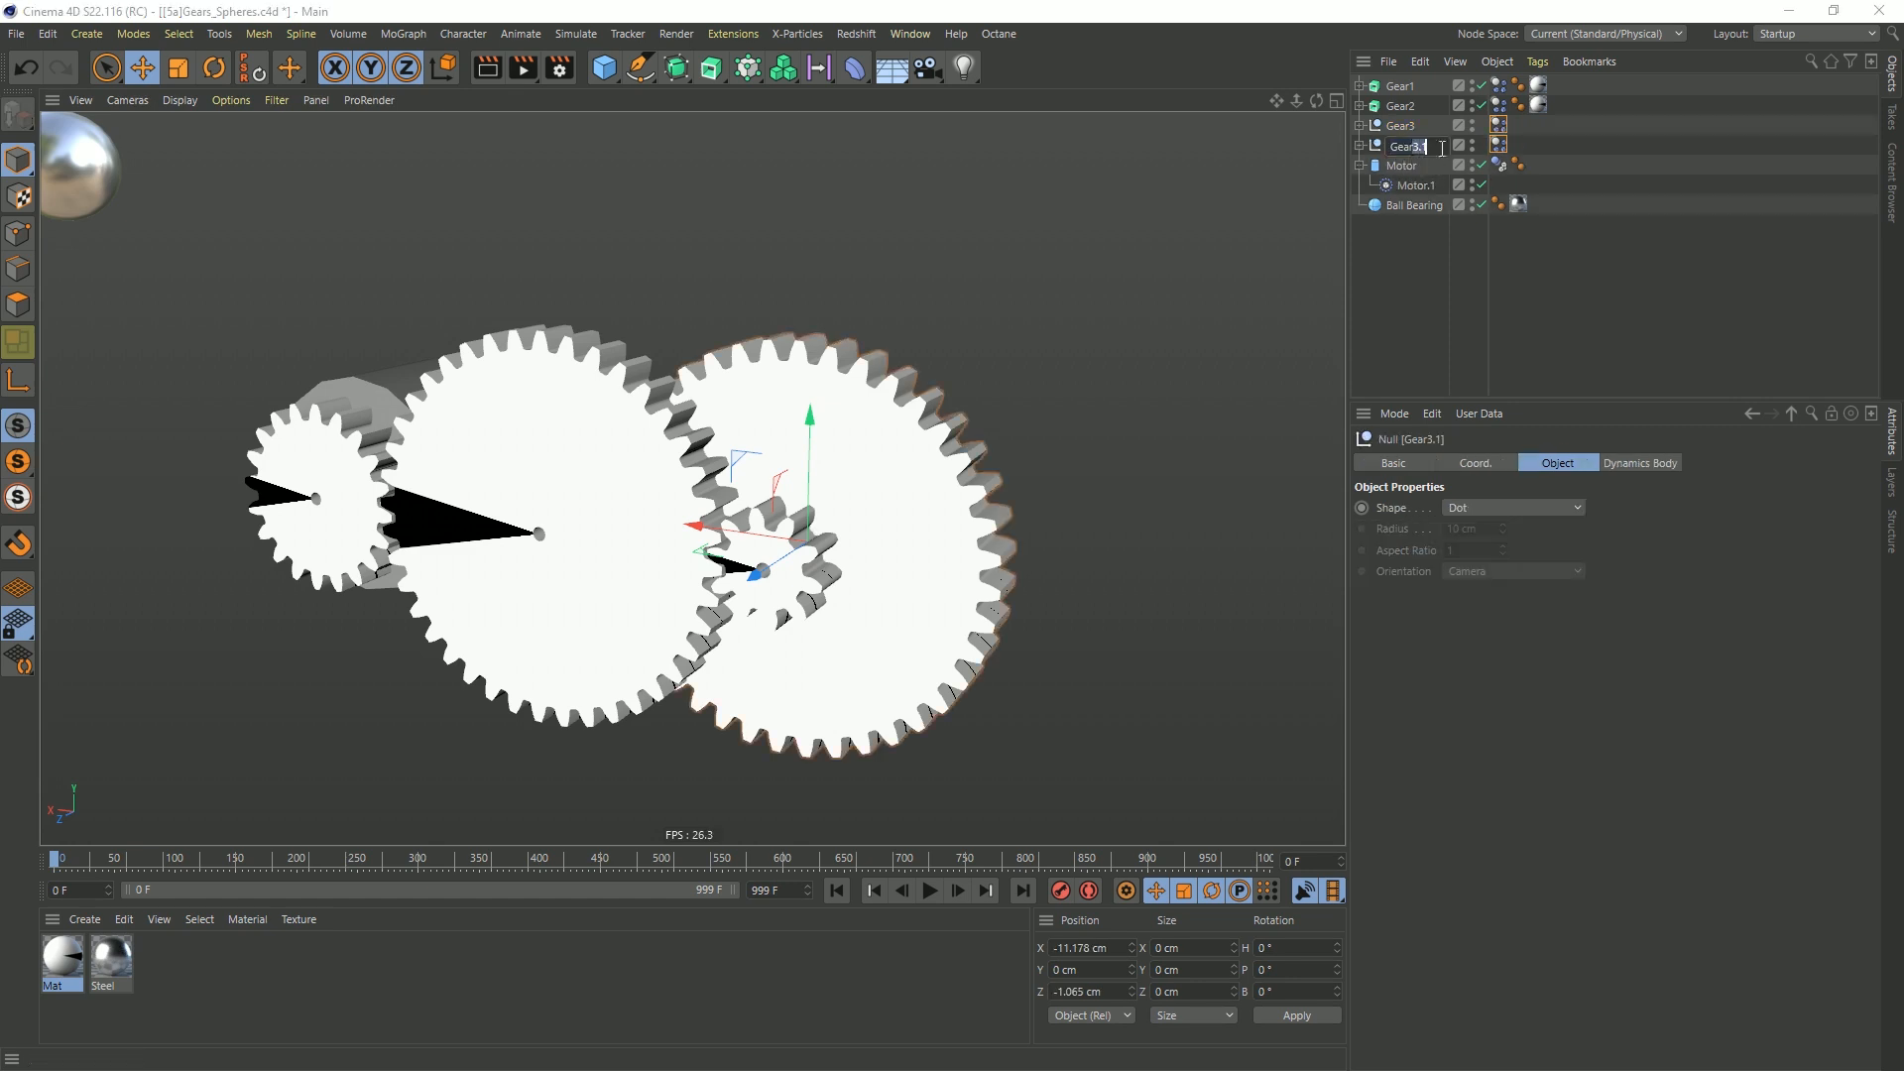
{"action": "type", "text": "4"}
{"action": "key", "text": "Return"}
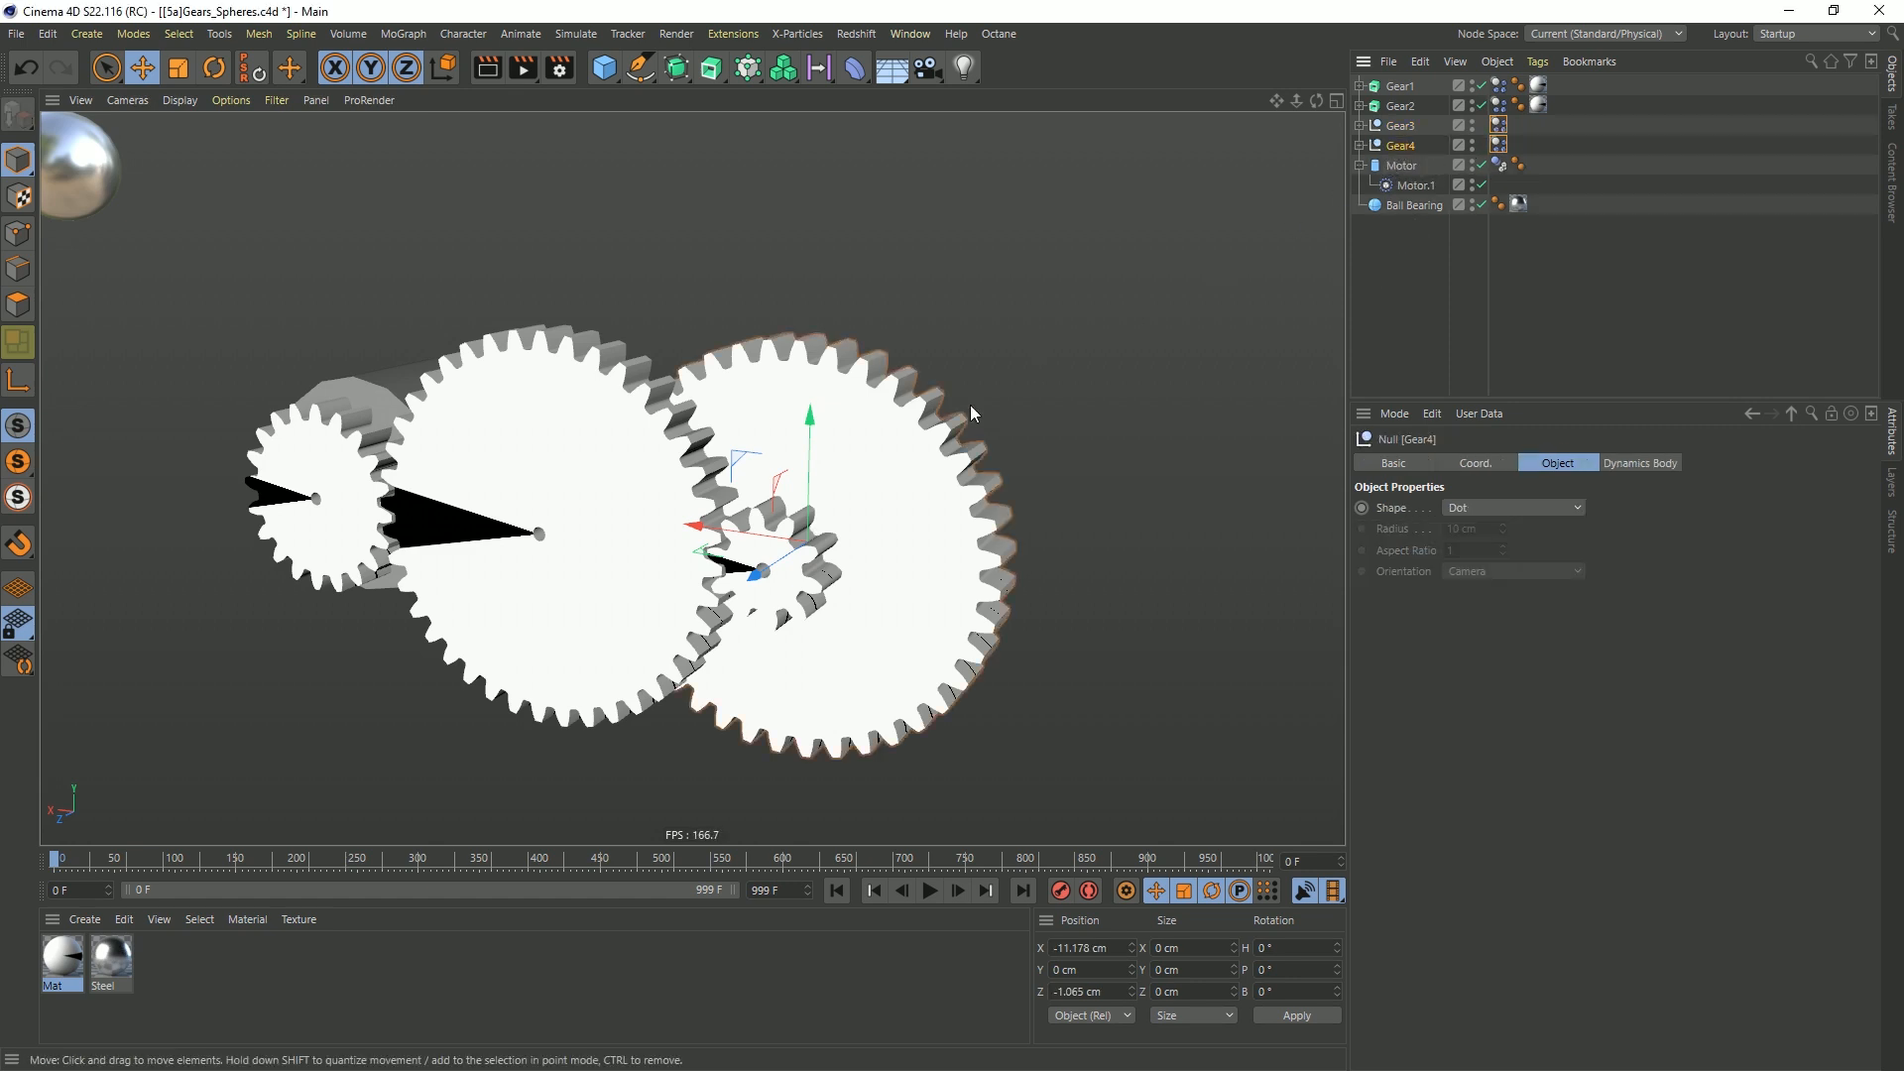
Move Gear4 to about -16.19 cm in X and -2.159 cm in Z so its small gear meshes with Gear3's large gear
{"action": "left_click_drag", "start_coordinate": [739, 553], "coordinate": [989, 595]}
{"action": "right_click_drag", "start_coordinate": [990, 595], "coordinate": [1101, 615], "text": "alt"}
{"action": "left_click_drag", "start_coordinate": [1102, 616], "coordinate": [1091, 627], "text": "alt"}
{"action": "right_click_drag", "start_coordinate": [1092, 627], "coordinate": [1066, 621], "text": "alt"}
{"action": "middle_click_drag", "start_coordinate": [1066, 621], "coordinate": [996, 583], "text": "alt"}
{"action": "left_click_drag", "start_coordinate": [989, 557], "coordinate": [927, 581], "text": "alt"}
{"action": "left_click_drag", "start_coordinate": [1064, 541], "coordinate": [1080, 536]}
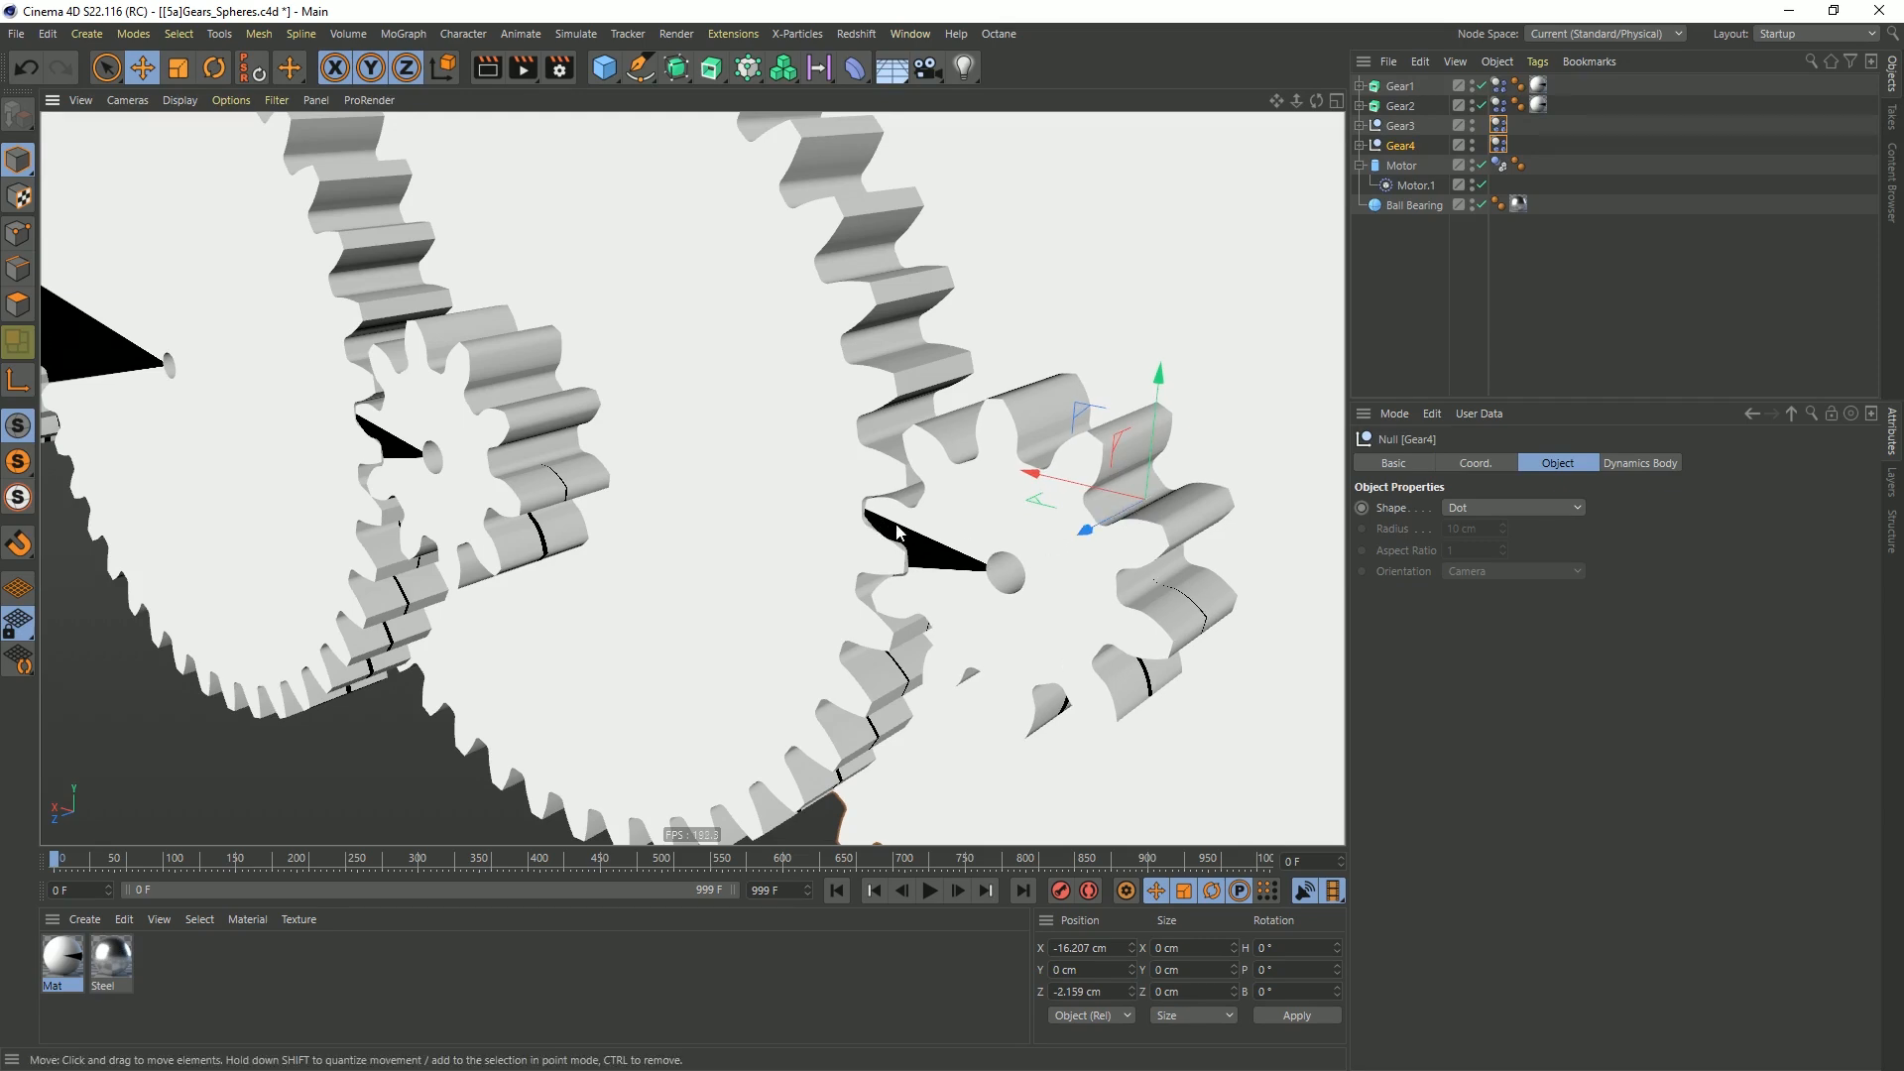
{"action": "left_click_drag", "start_coordinate": [819, 516], "coordinate": [896, 508], "text": "alt"}
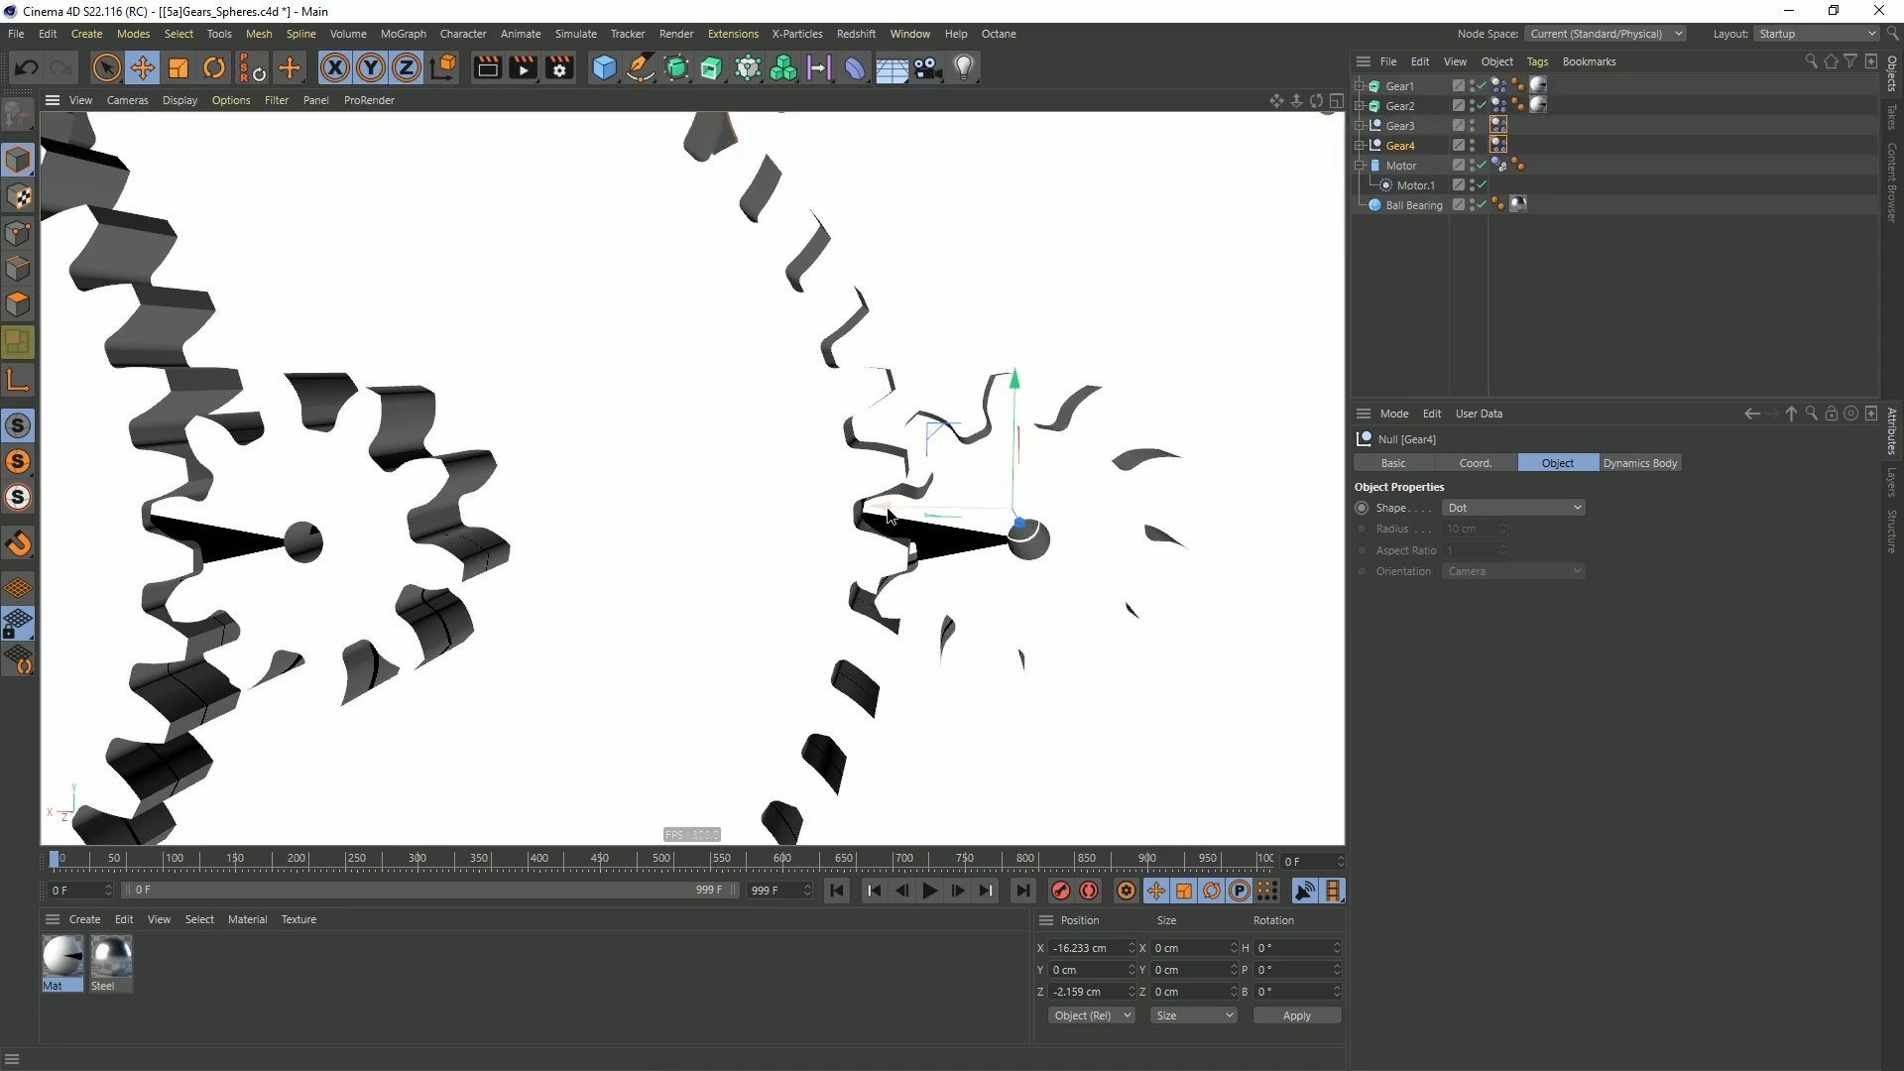
{"action": "left_click_drag", "start_coordinate": [890, 514], "coordinate": [884, 514]}
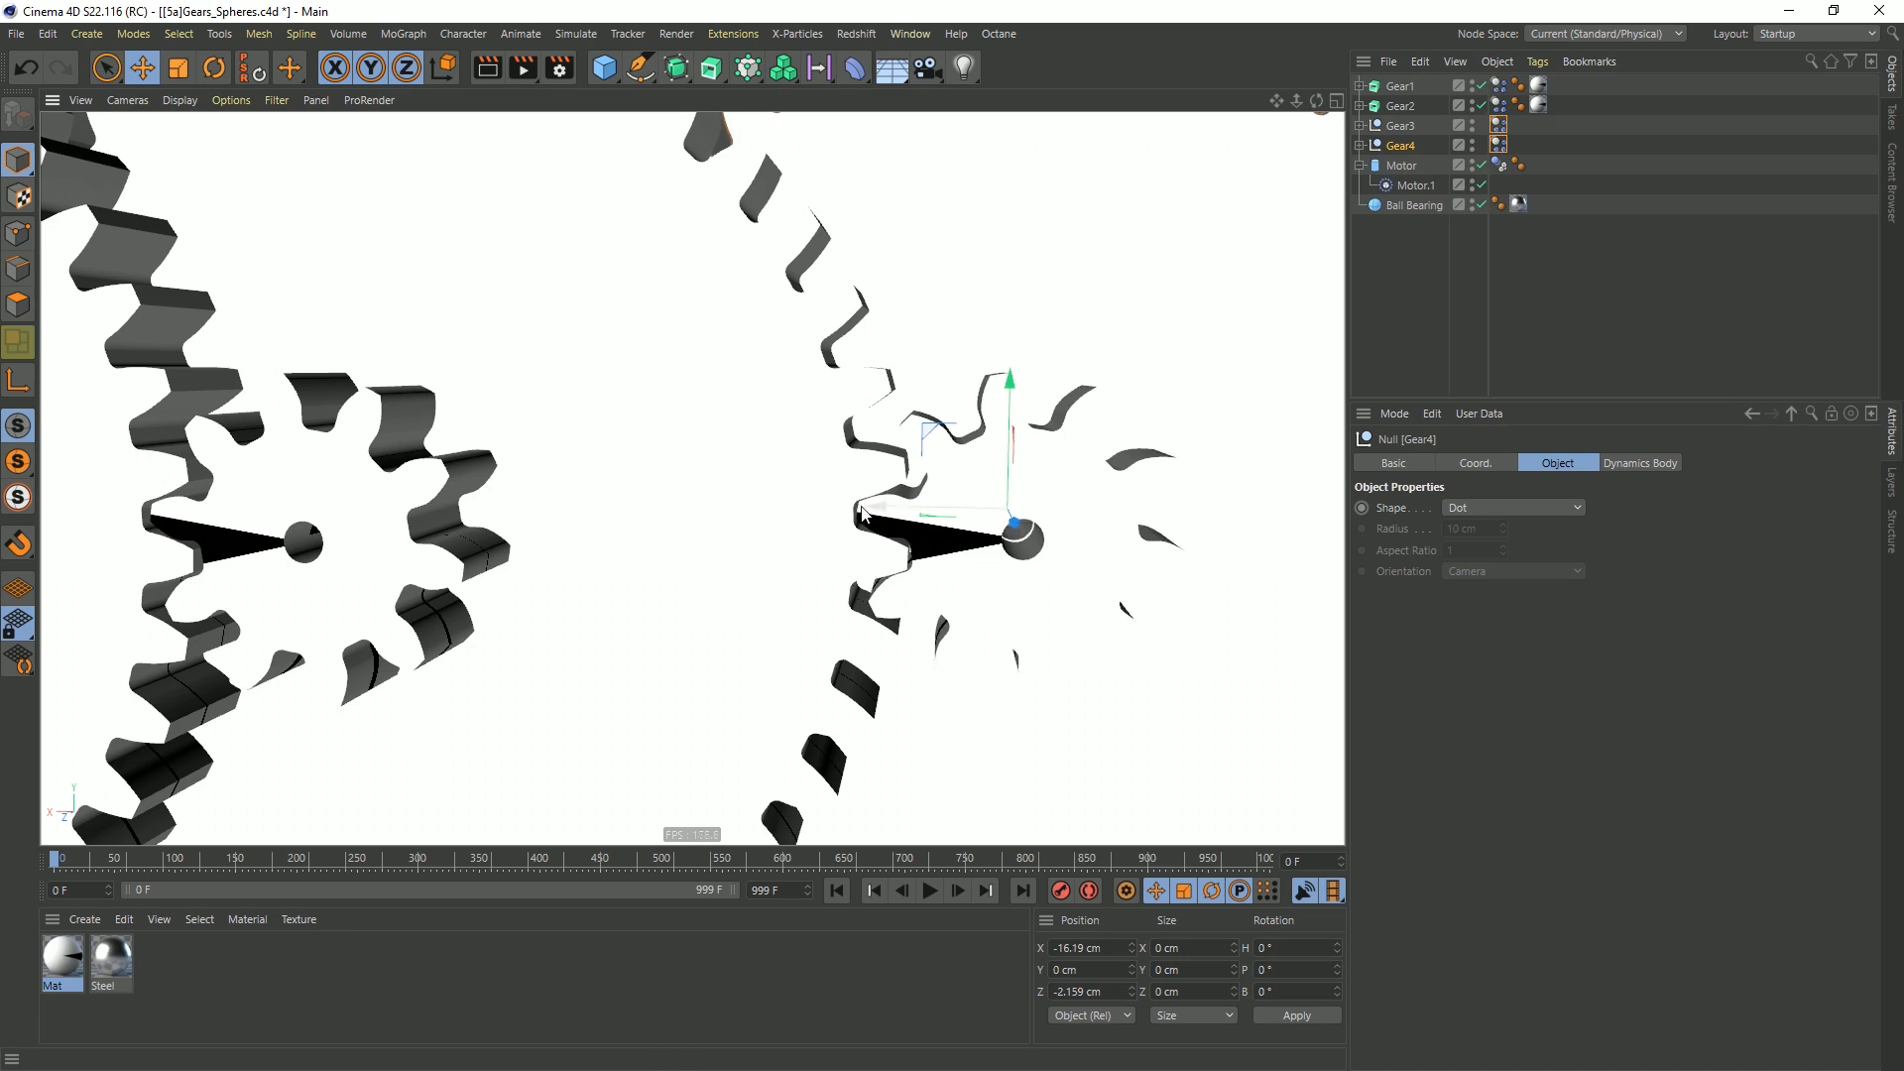
Test the four-gear train by playing the simulation briefly, and rewind to frame 0
{"action": "scroll", "coordinate": [888, 515], "scroll_direction": "down", "scroll_amount": 10}
{"action": "left_click", "coordinate": [929, 889]}
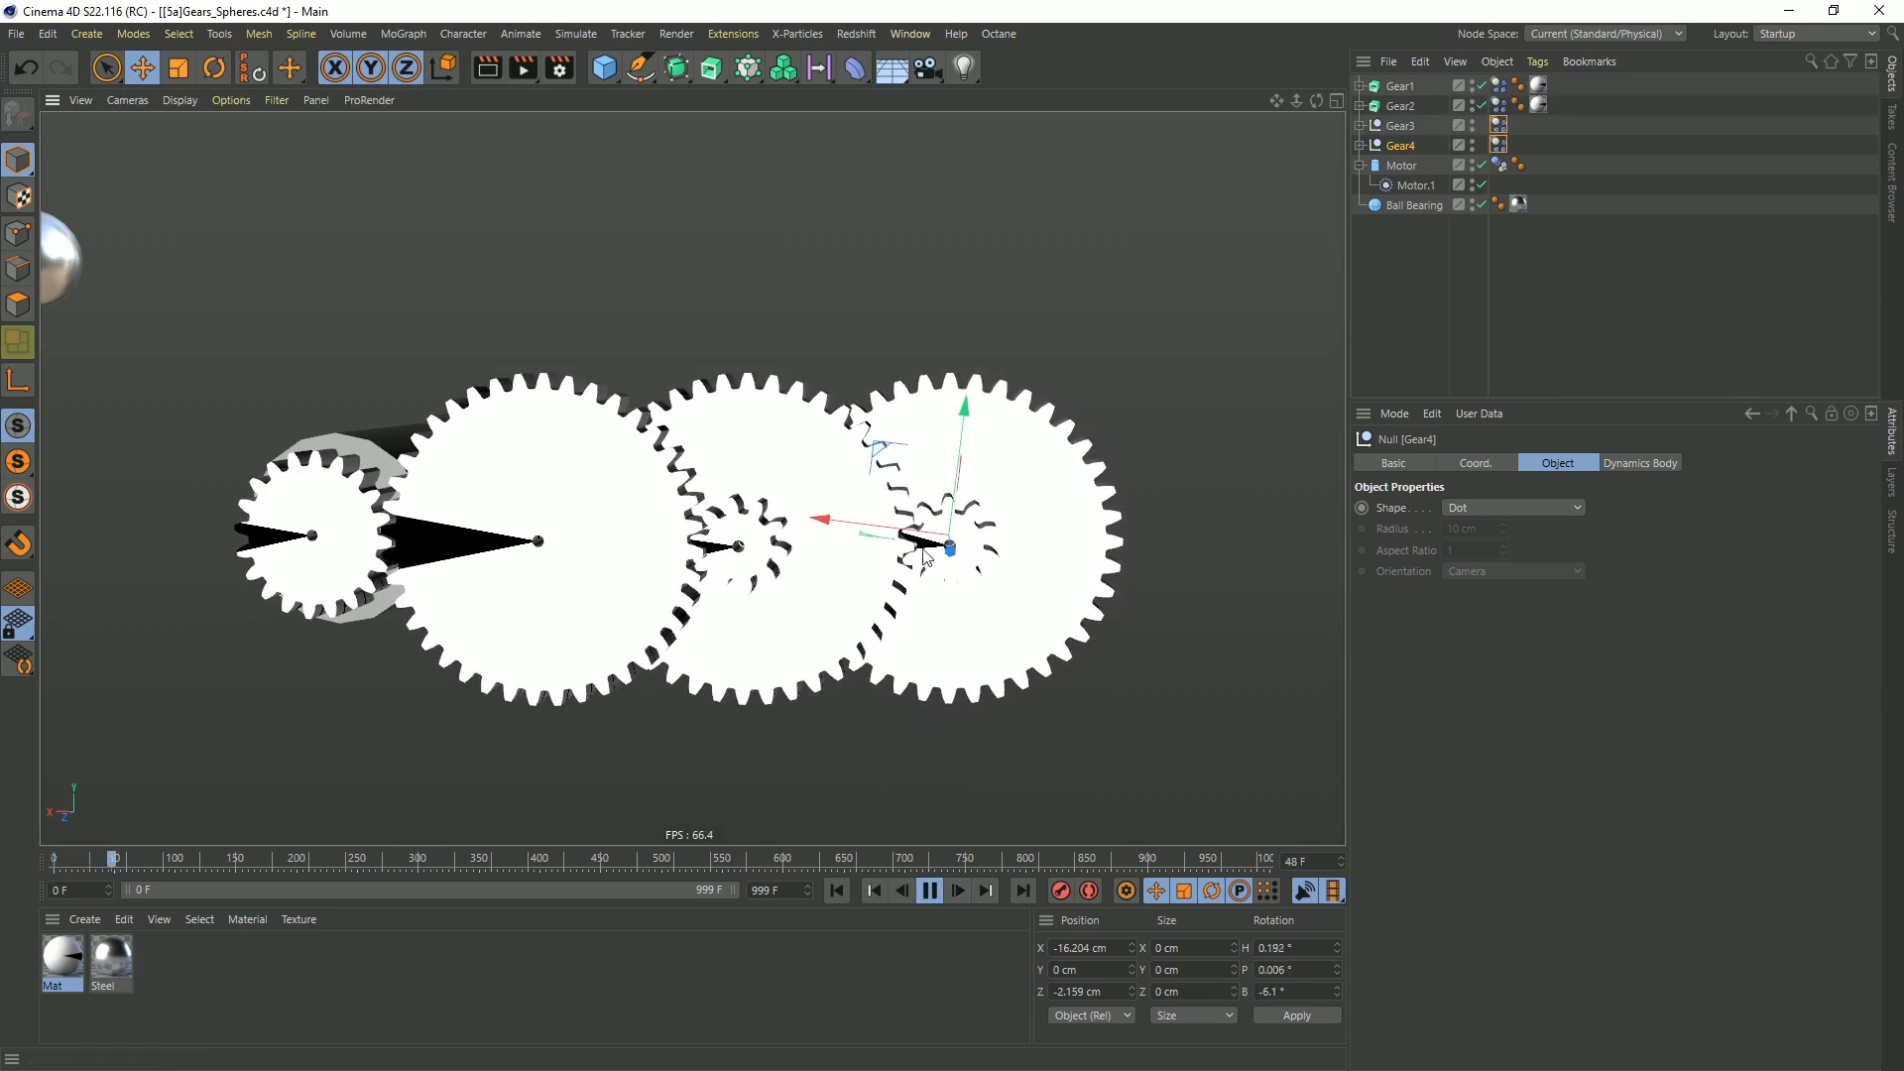
{"action": "left_click", "coordinate": [929, 889]}
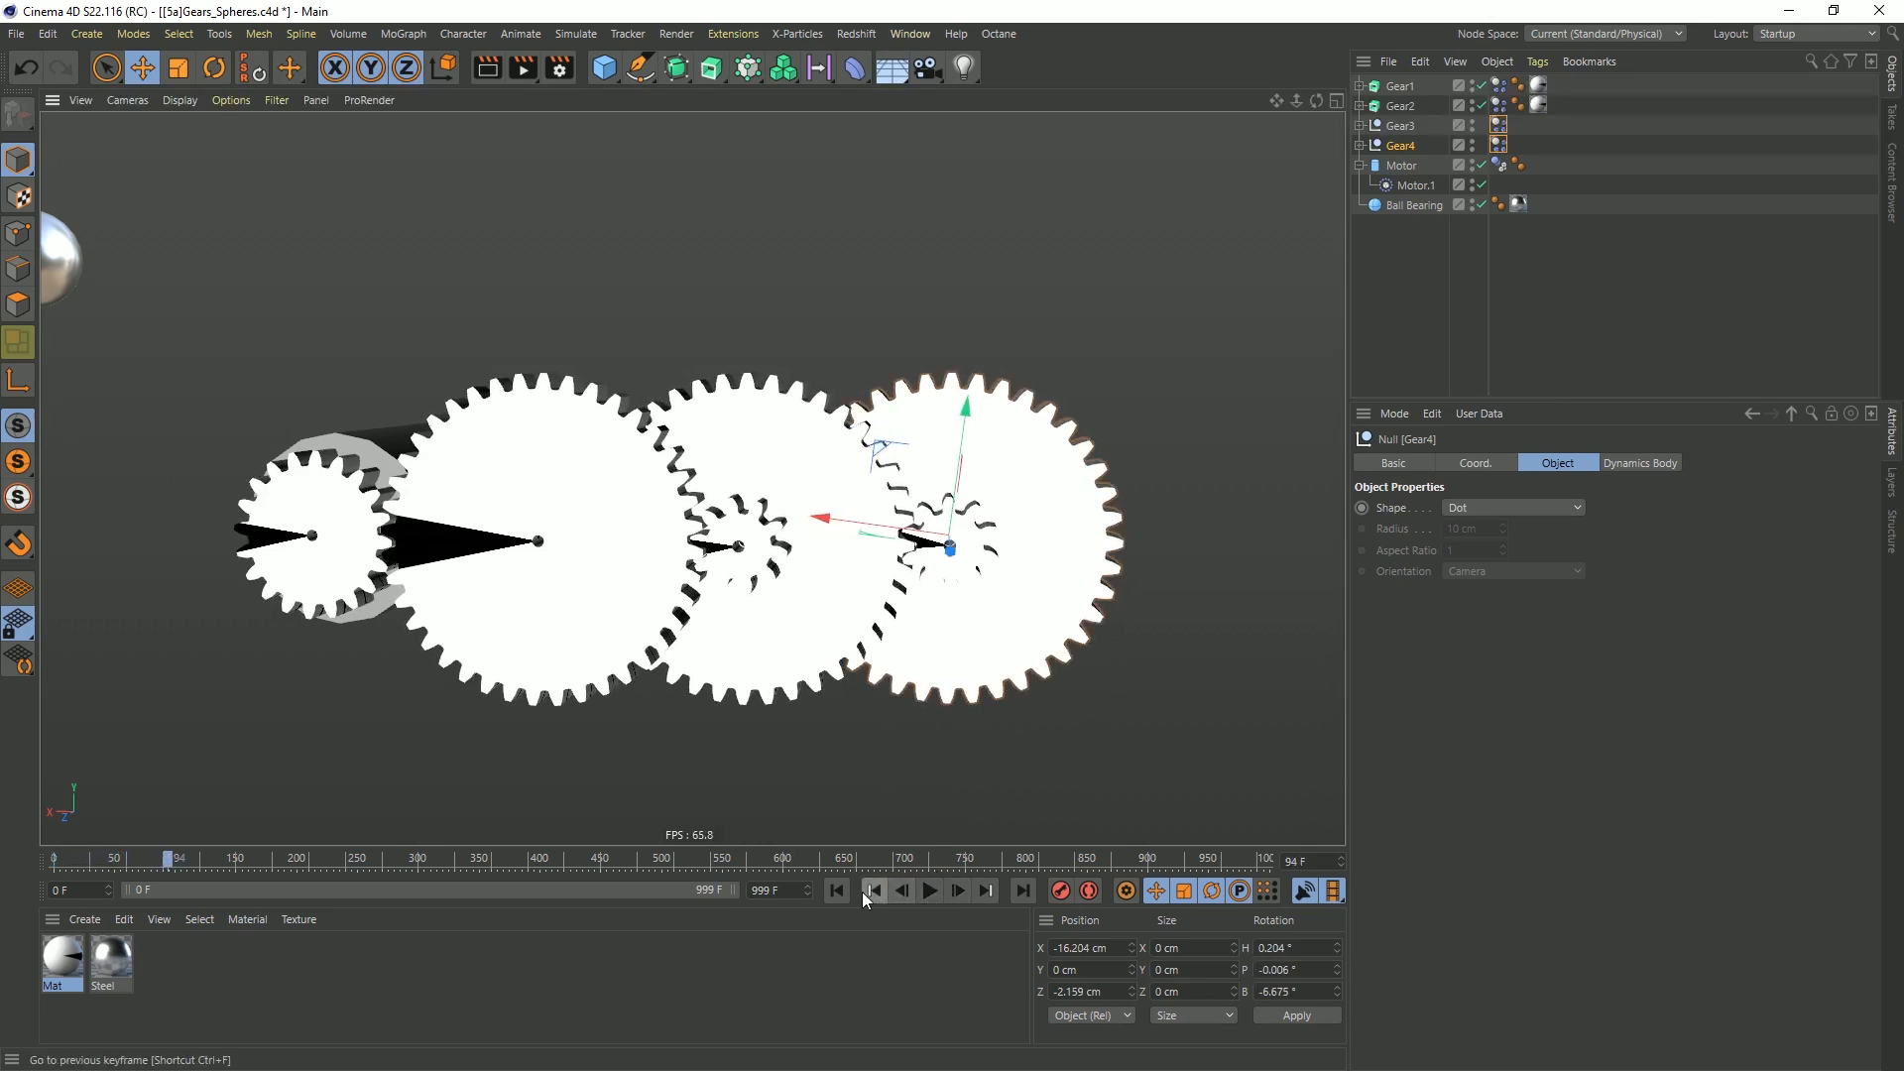
{"action": "left_click", "coordinate": [840, 890]}
Shift Gear4 along X to about -16.243 cm and replay the simulation
{"action": "scroll", "coordinate": [1079, 490], "scroll_direction": "up", "scroll_amount": 10}
{"action": "left_click_drag", "start_coordinate": [928, 498], "coordinate": [902, 512]}
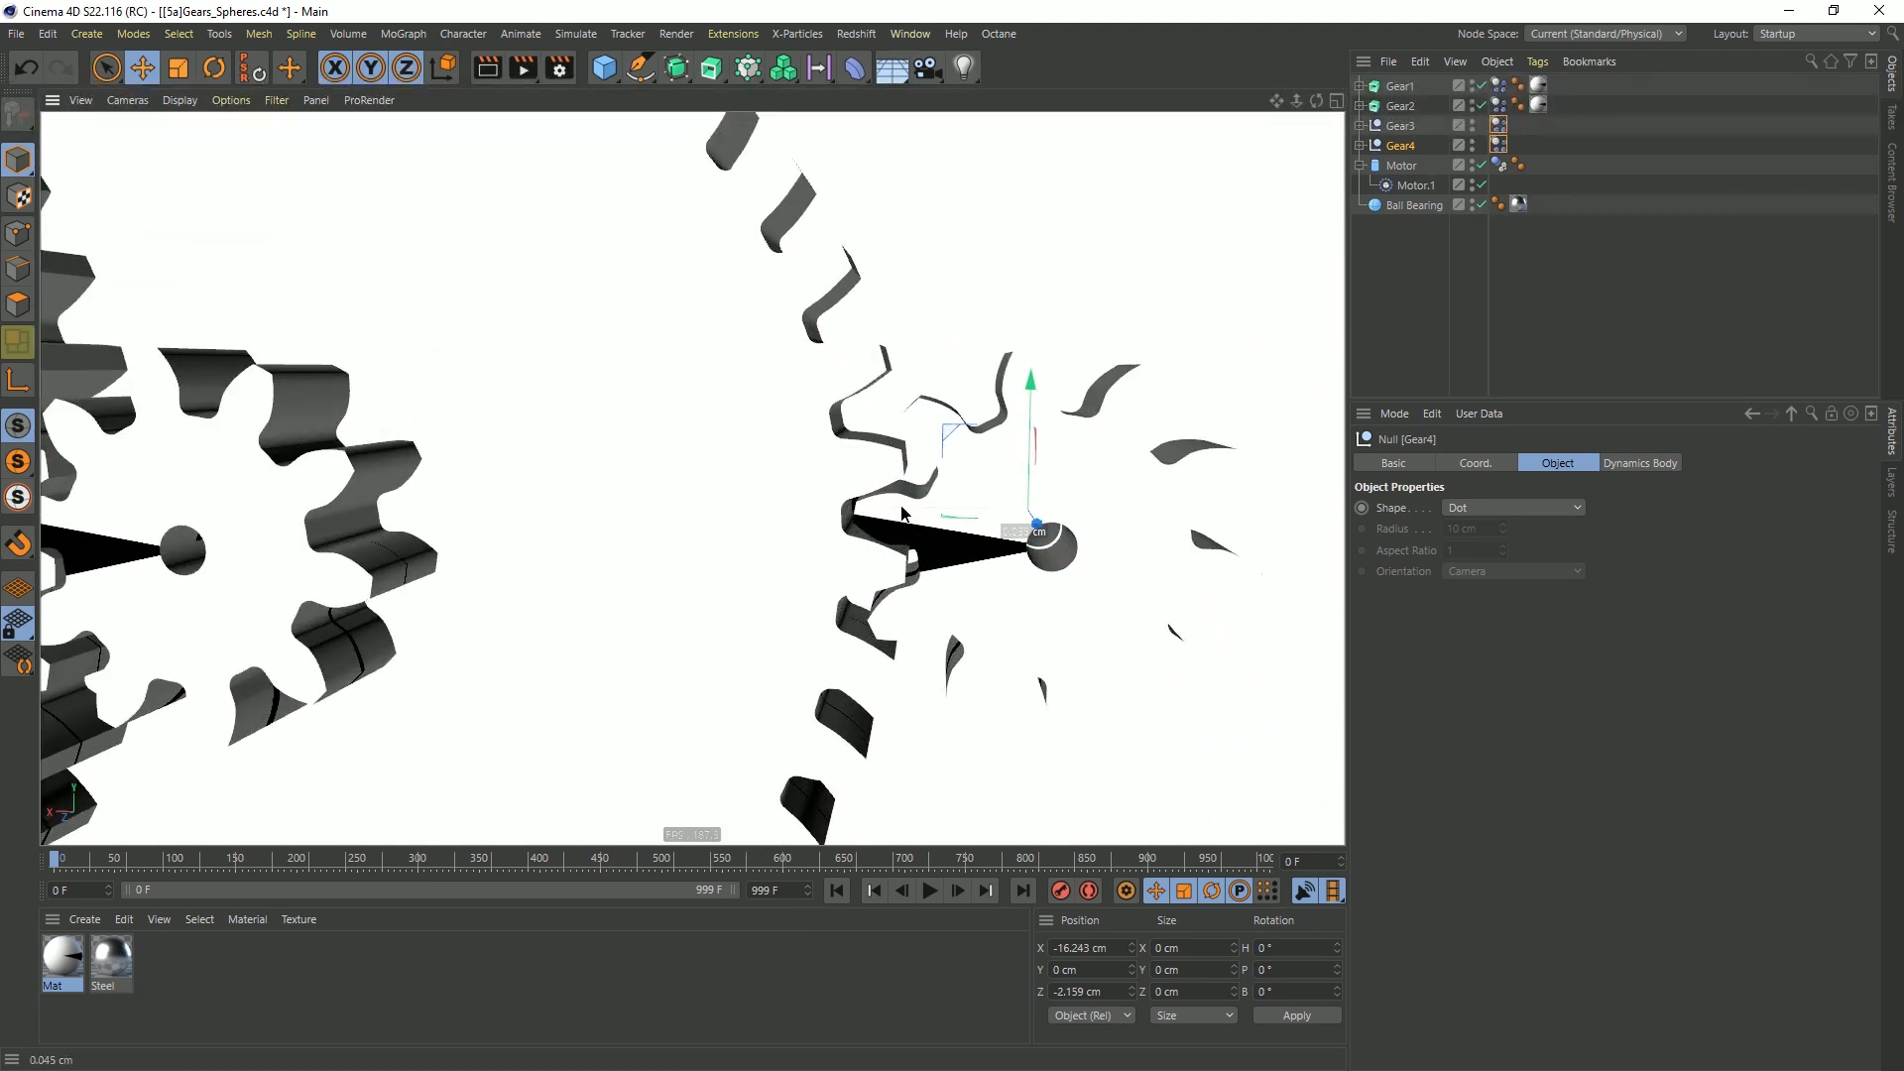
{"action": "scroll", "coordinate": [902, 513], "scroll_direction": "down", "scroll_amount": 10}
{"action": "left_click", "coordinate": [929, 889]}
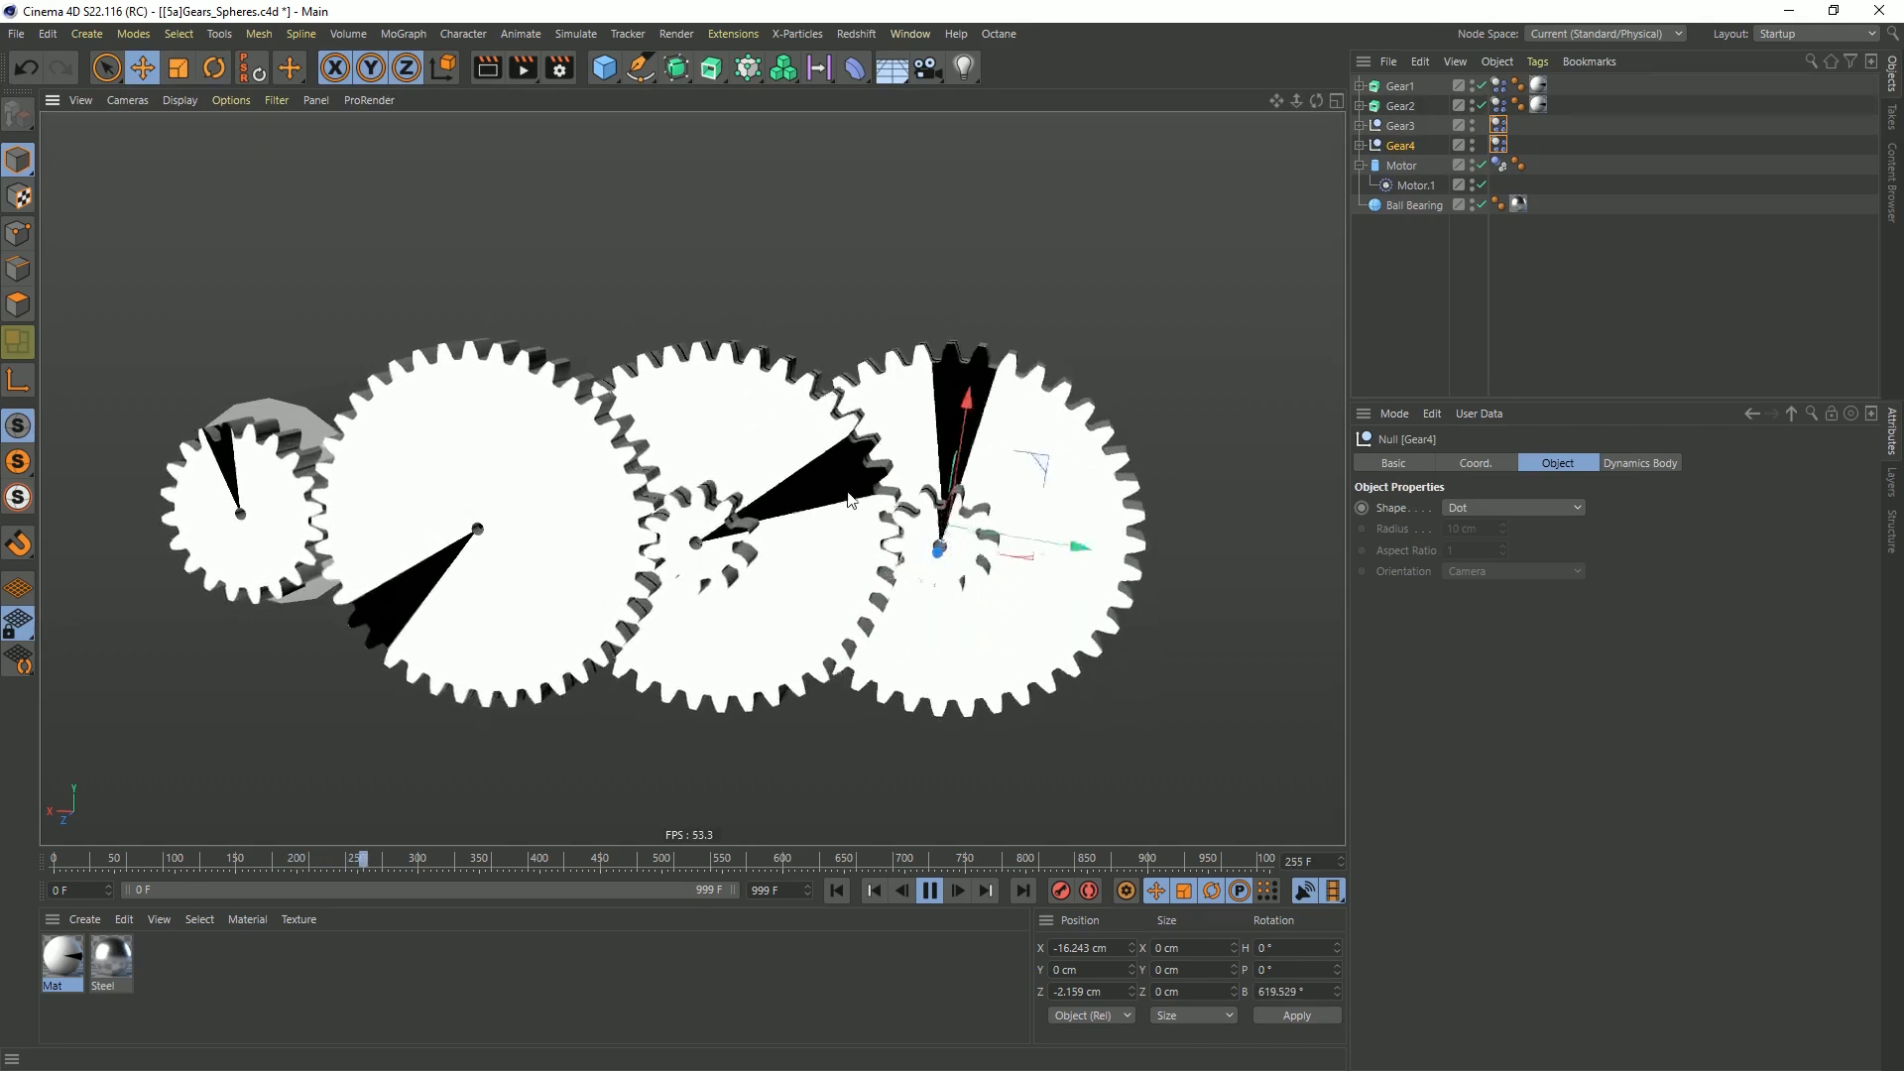
Rewind to frame 0, test the simulation with Gear4 shifted to about -17.013 cm in X, and undo the shift
{"action": "left_click", "coordinate": [929, 891]}
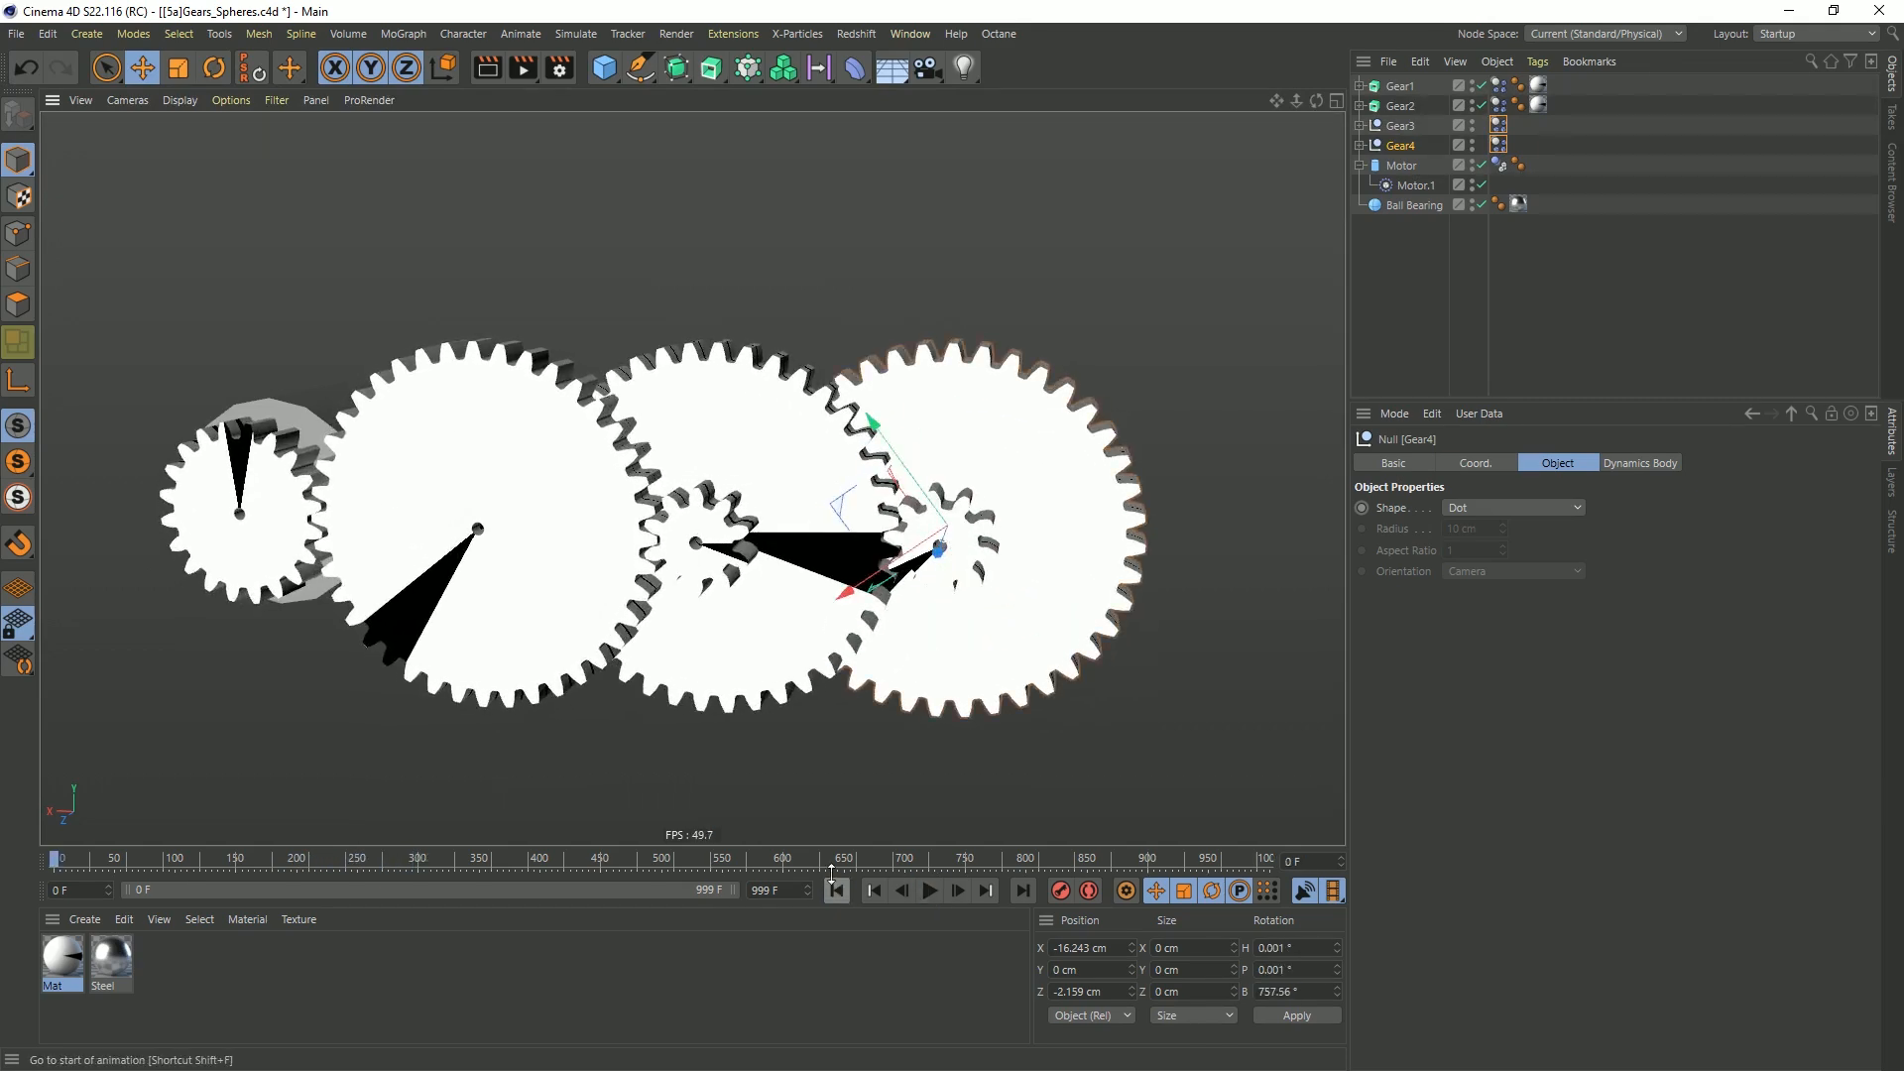
{"action": "left_click", "coordinate": [836, 891]}
{"action": "left_click_drag", "start_coordinate": [820, 531], "coordinate": [859, 526]}
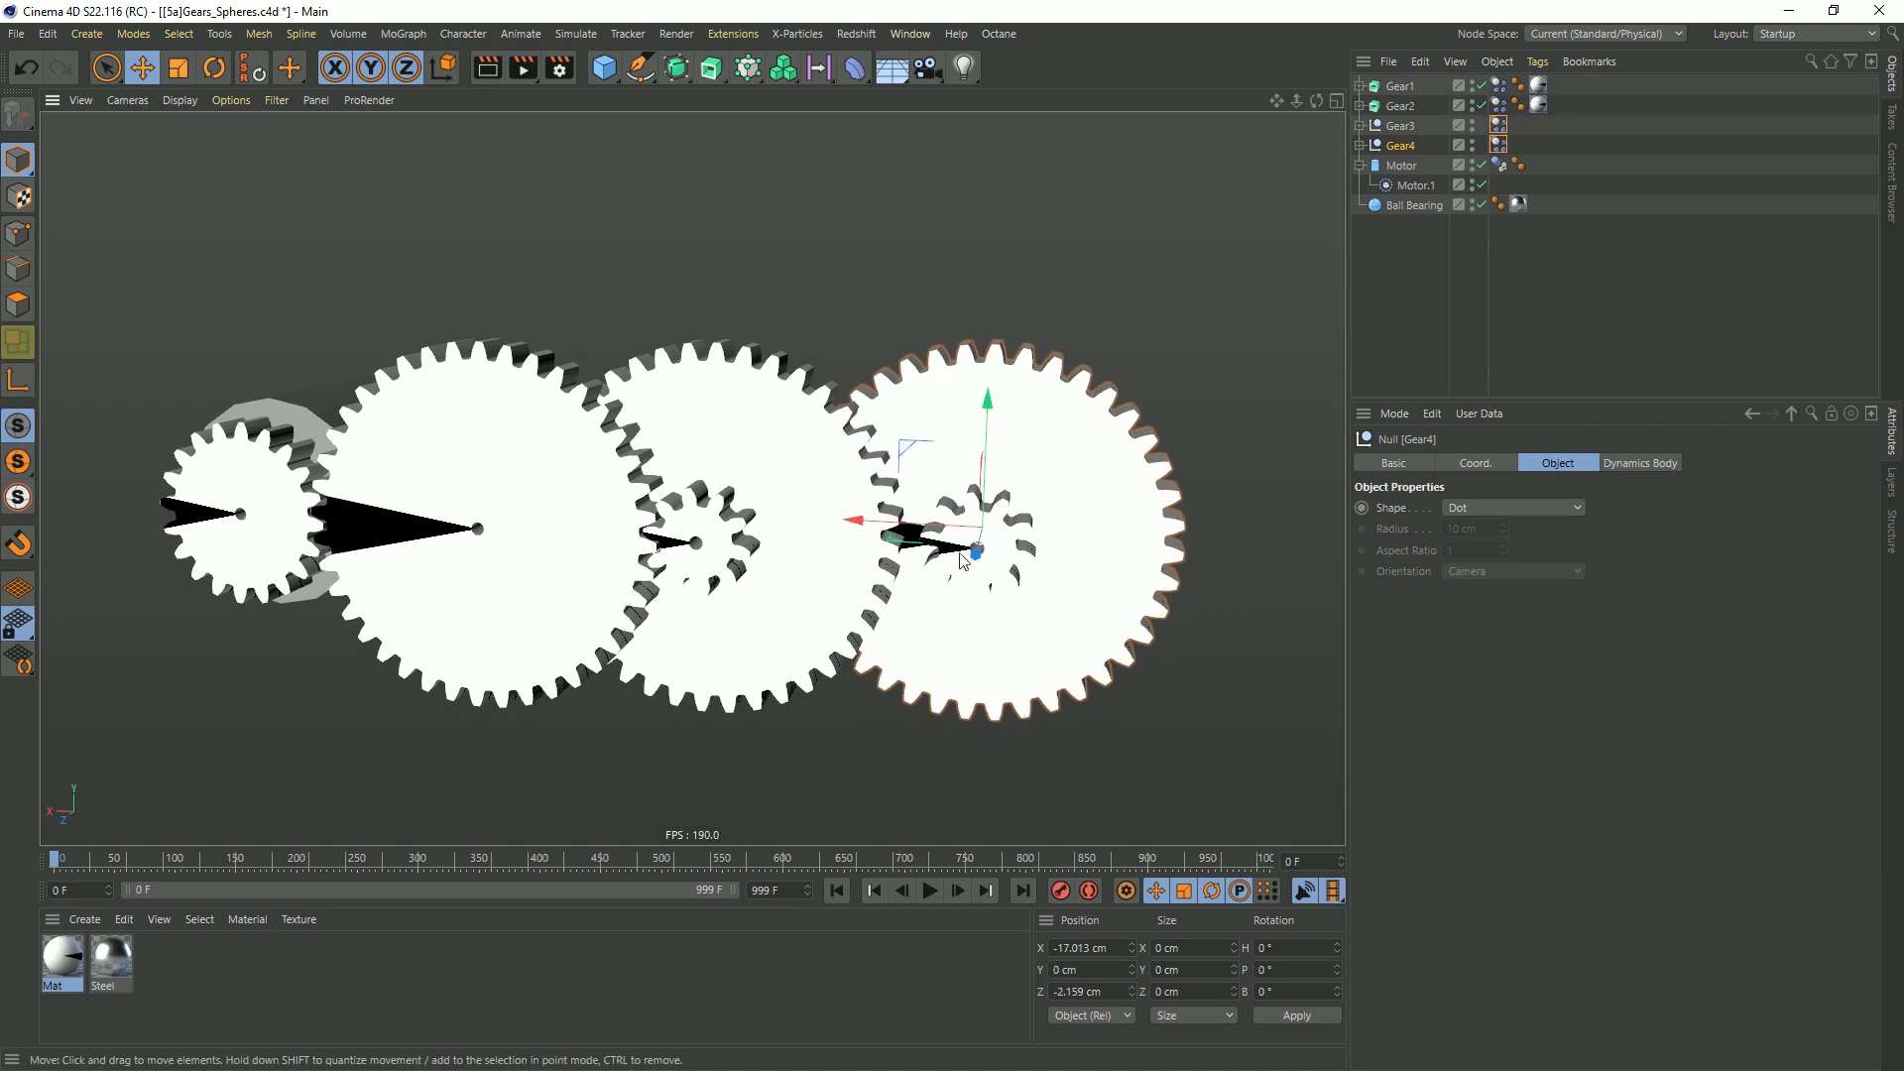
{"action": "left_click", "coordinate": [930, 891]}
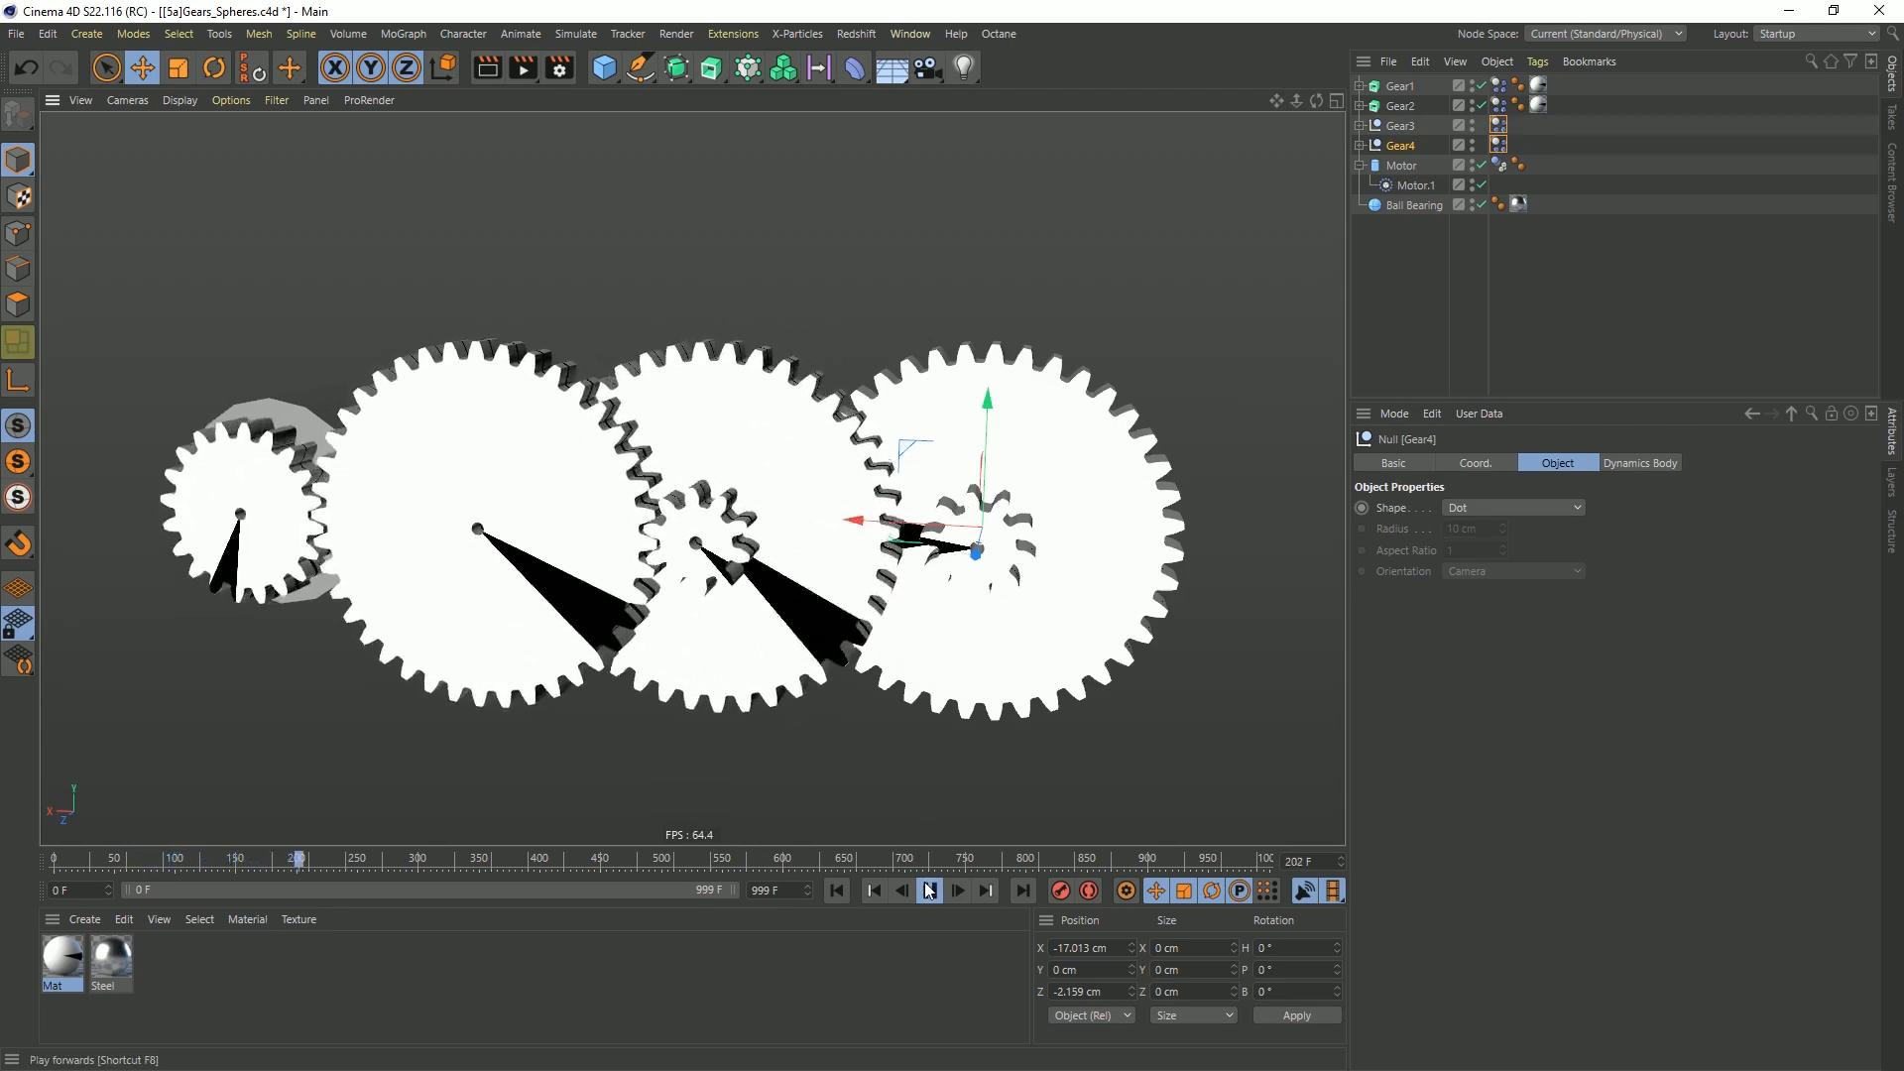
{"action": "left_click", "coordinate": [930, 891]}
{"action": "left_click", "coordinate": [838, 891]}
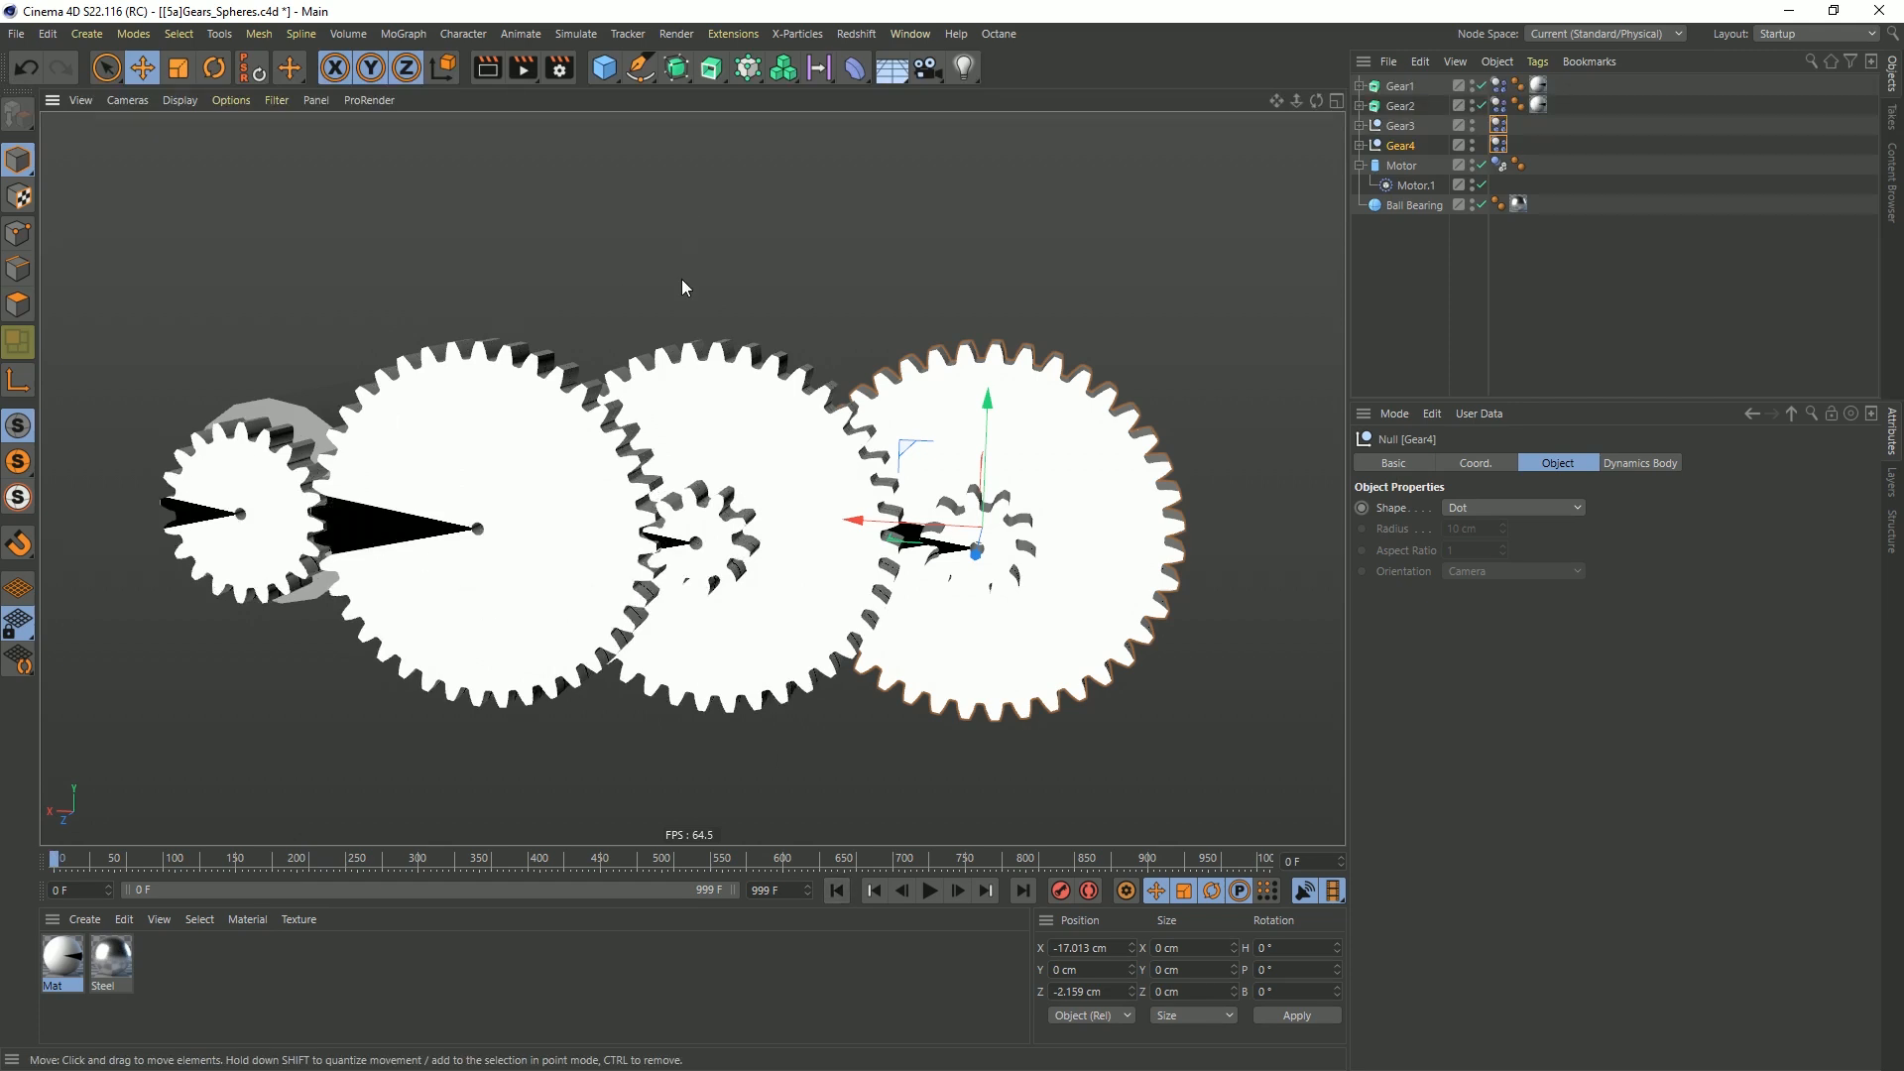
{"action": "key", "text": "ctrl+z"}
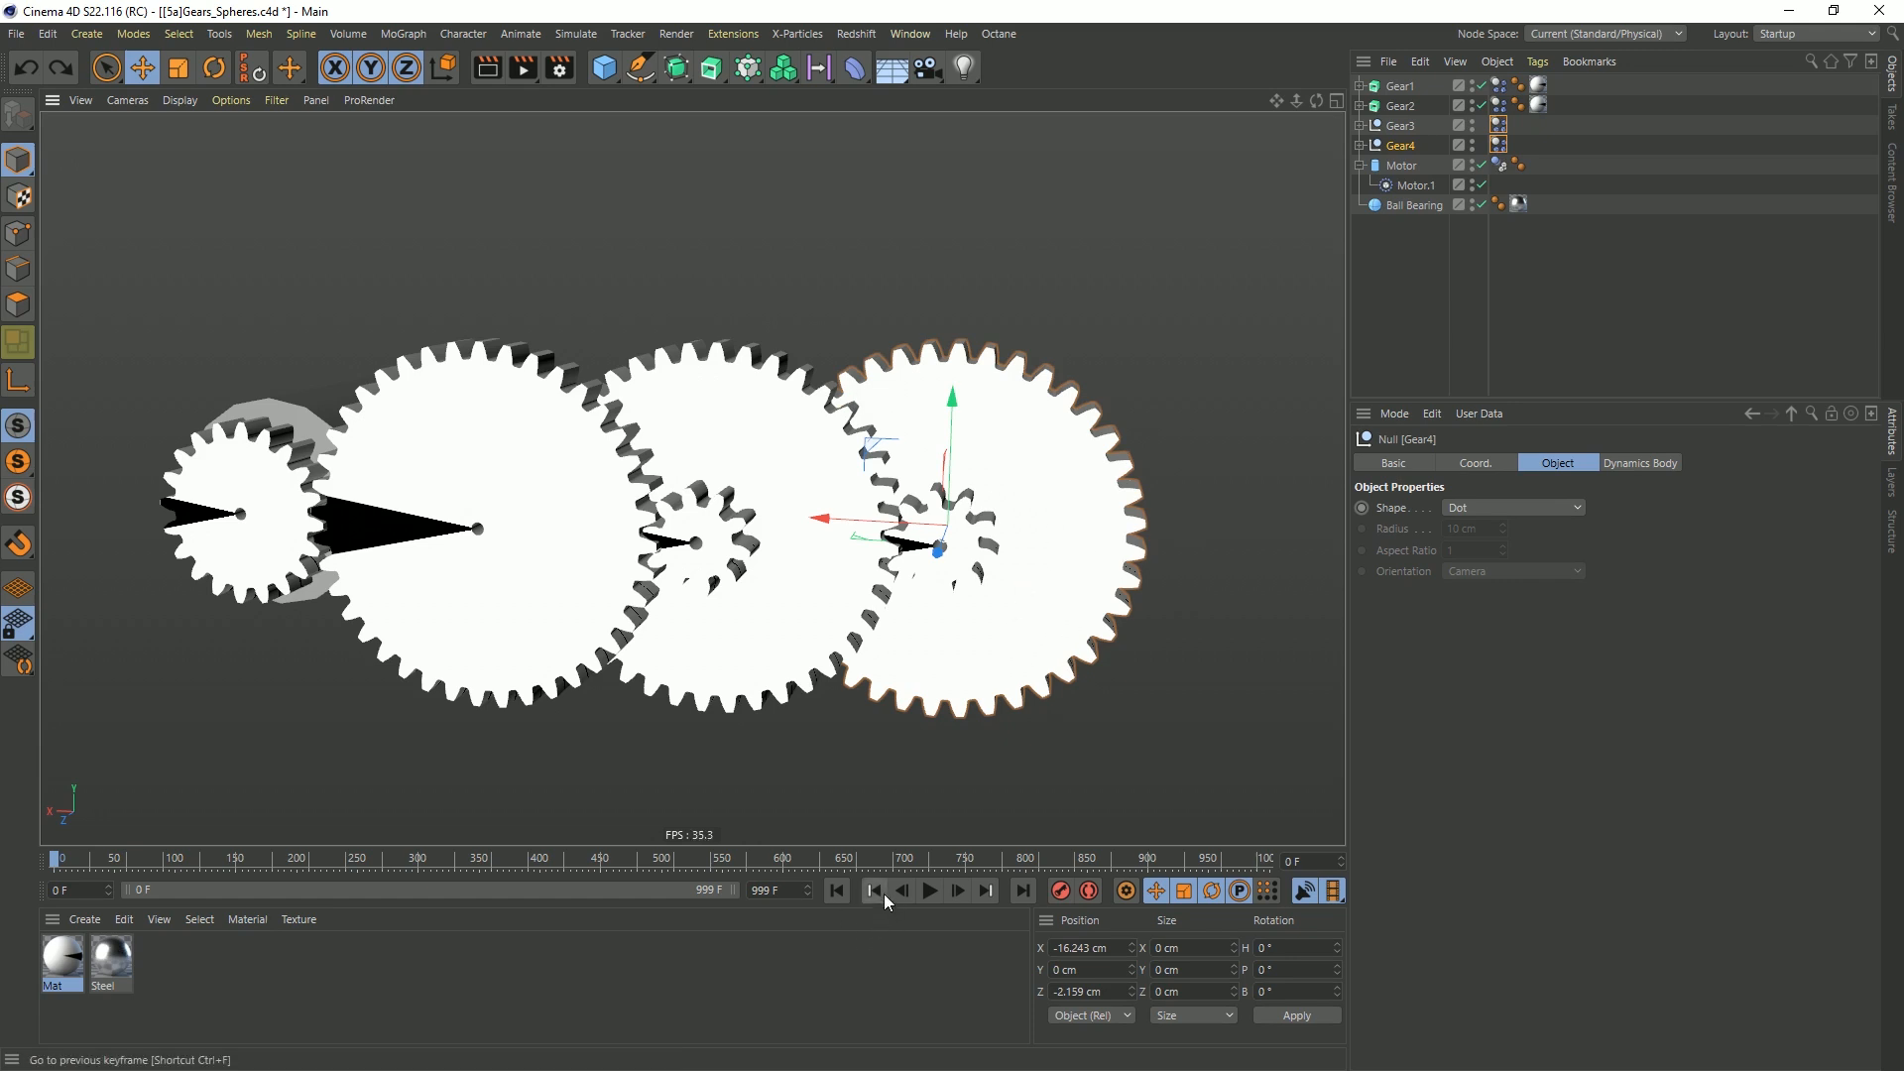
Save the scene as a new version named [5b]Gears_Spheres.c4d in the same folder
{"action": "key", "text": "ctrl+shift+s"}
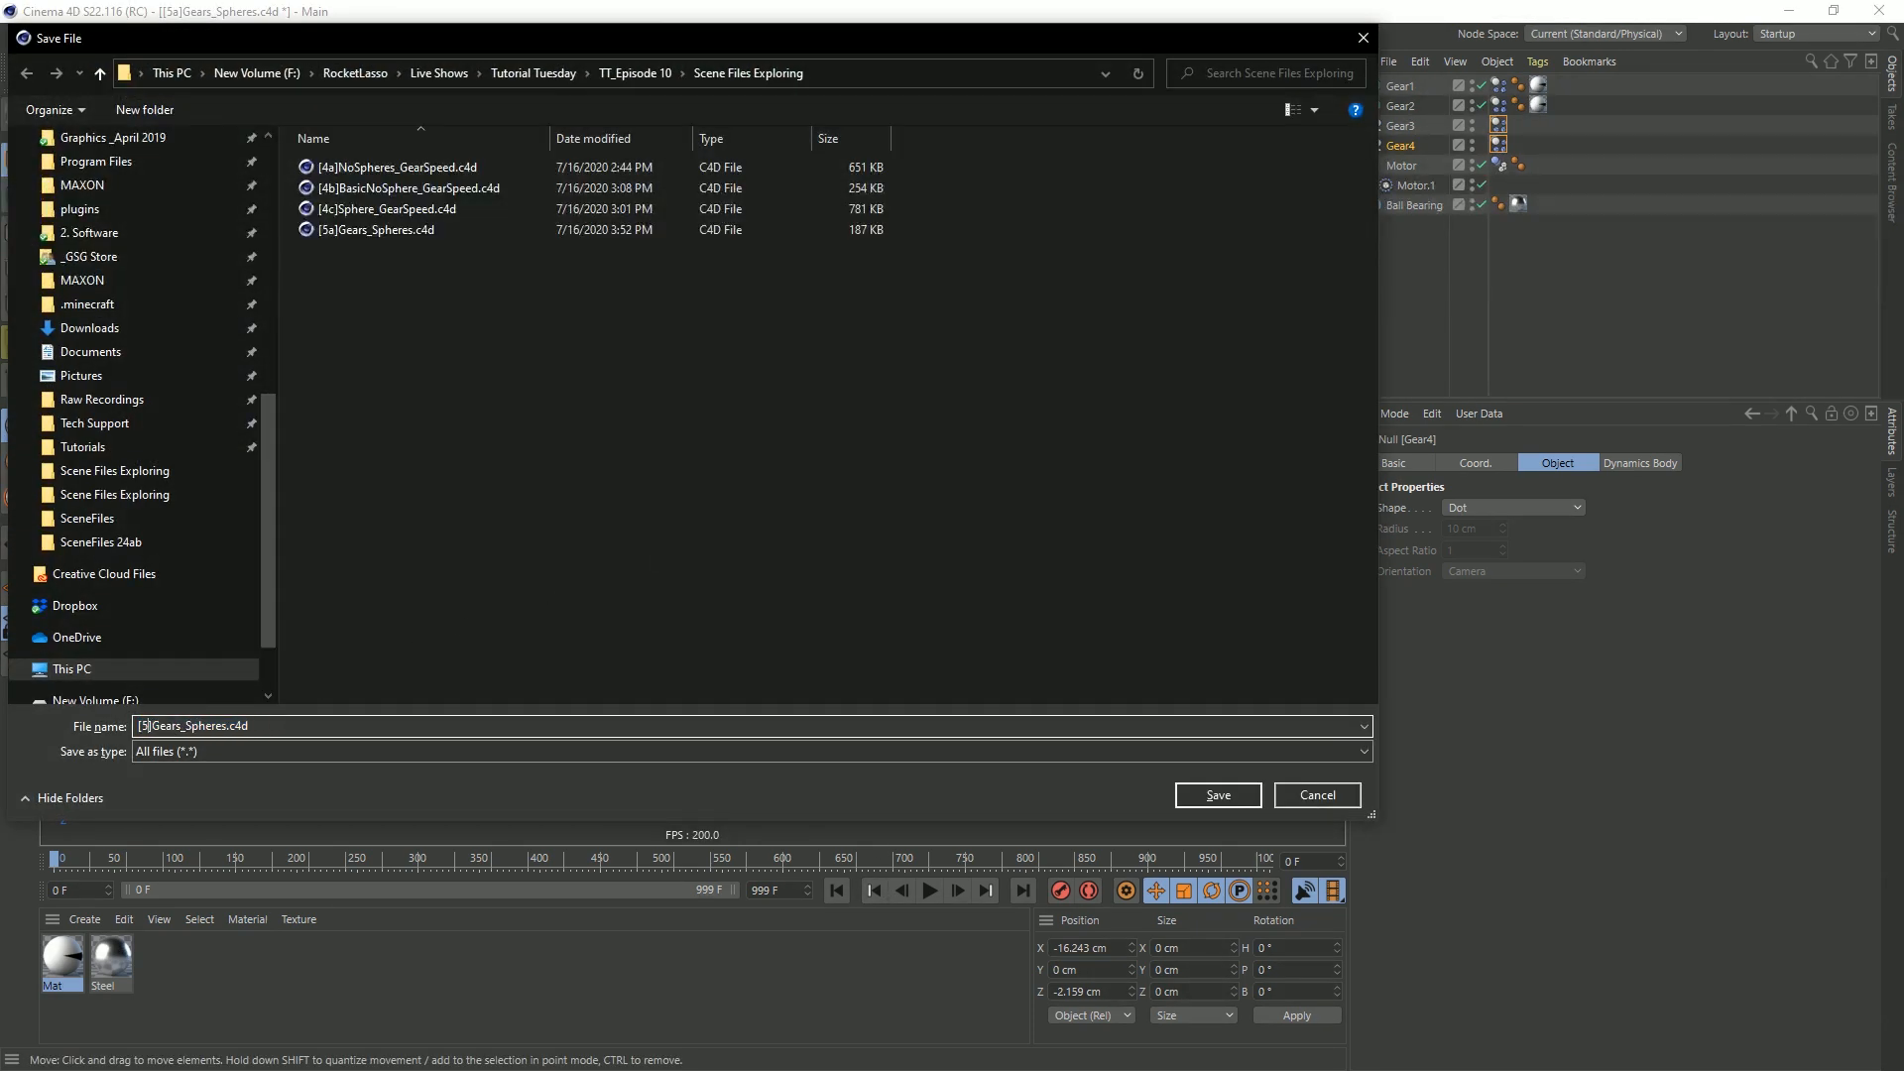
{"action": "key", "text": "Return"}
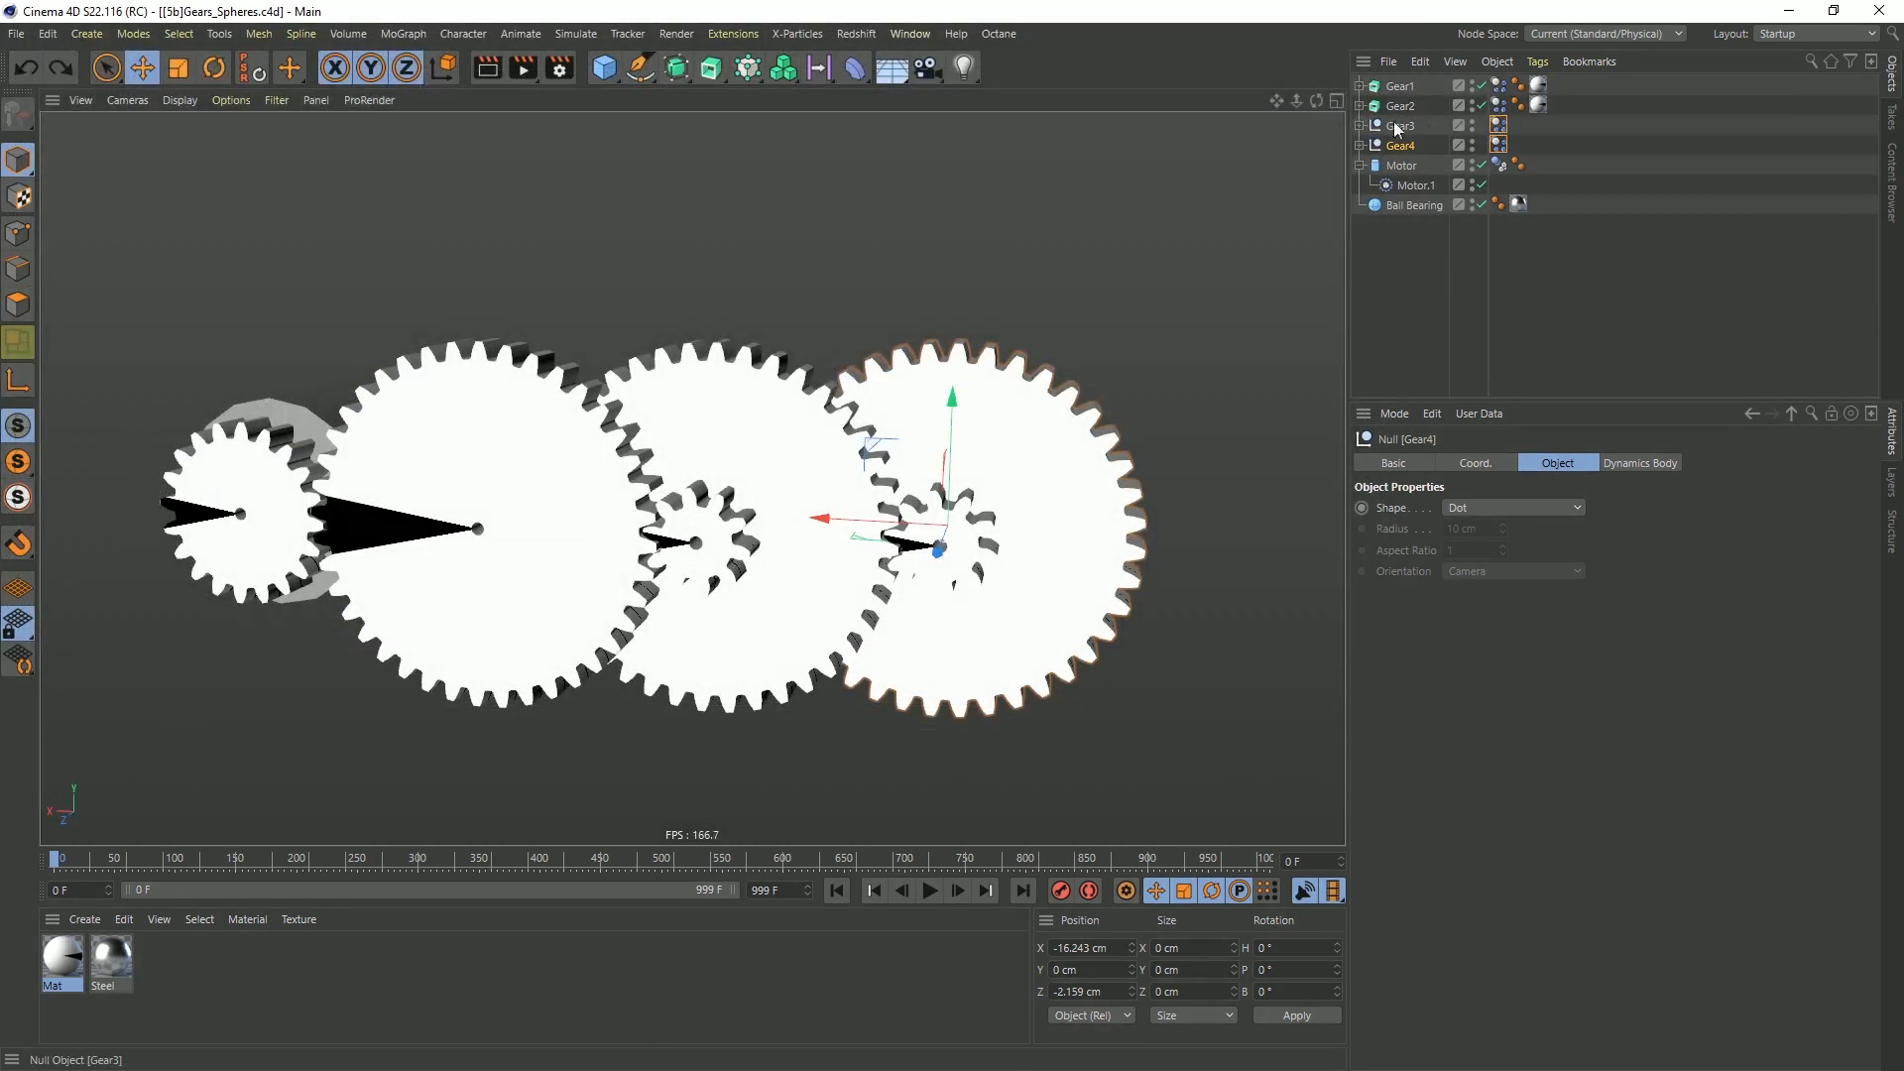
Duplicate the Gear4 null and rename the copy Gear5
{"action": "left_click_drag", "start_coordinate": [1410, 144], "coordinate": [1472, 174], "text": "ctrl"}
{"action": "double_click", "coordinate": [1415, 164]}
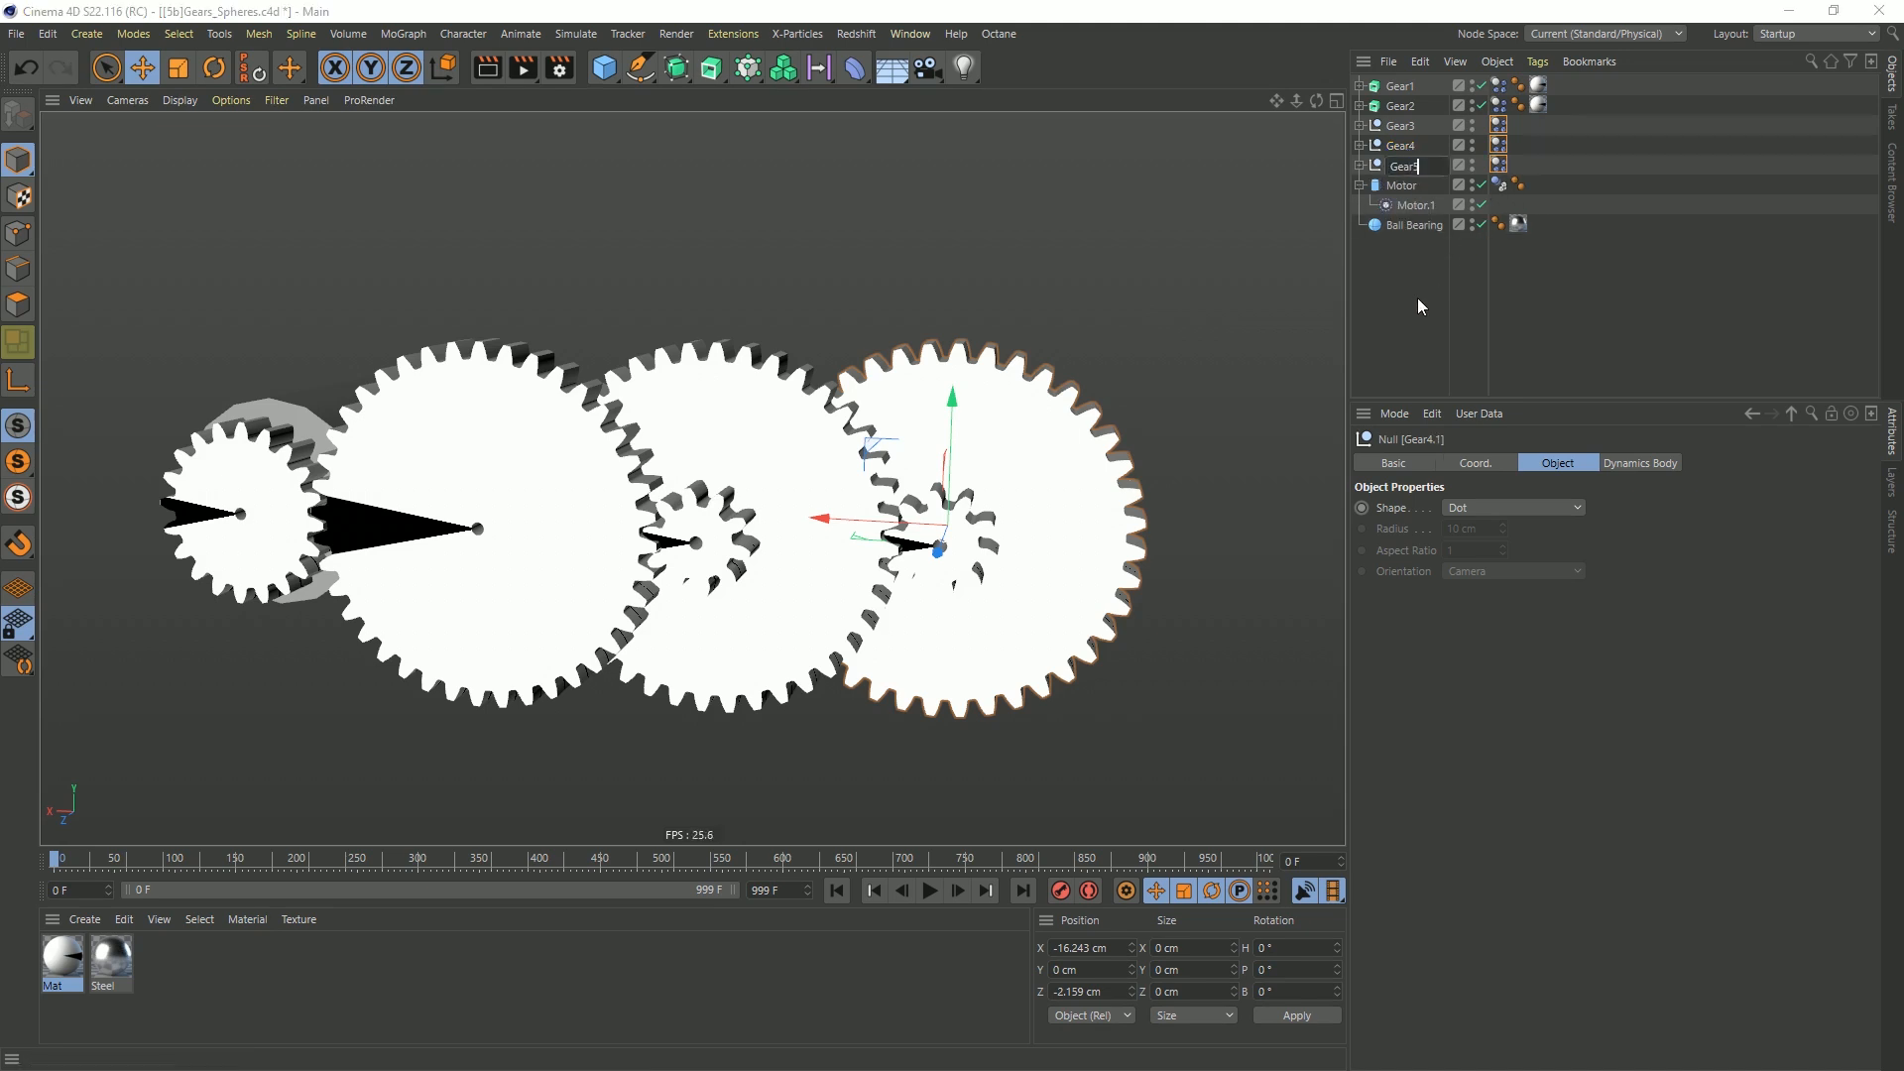
Move Gear5 to about -21.298 cm in X and -3.233 cm in Z so its small gear meshes with Gear4's large gear
{"action": "left_click_drag", "start_coordinate": [857, 522], "coordinate": [1068, 530]}
{"action": "middle_click_drag", "start_coordinate": [1096, 544], "coordinate": [865, 513], "text": "alt"}
{"action": "scroll", "coordinate": [865, 512], "scroll_direction": "up", "scroll_amount": 1}
{"action": "scroll", "coordinate": [865, 513], "scroll_direction": "up", "scroll_amount": 6}
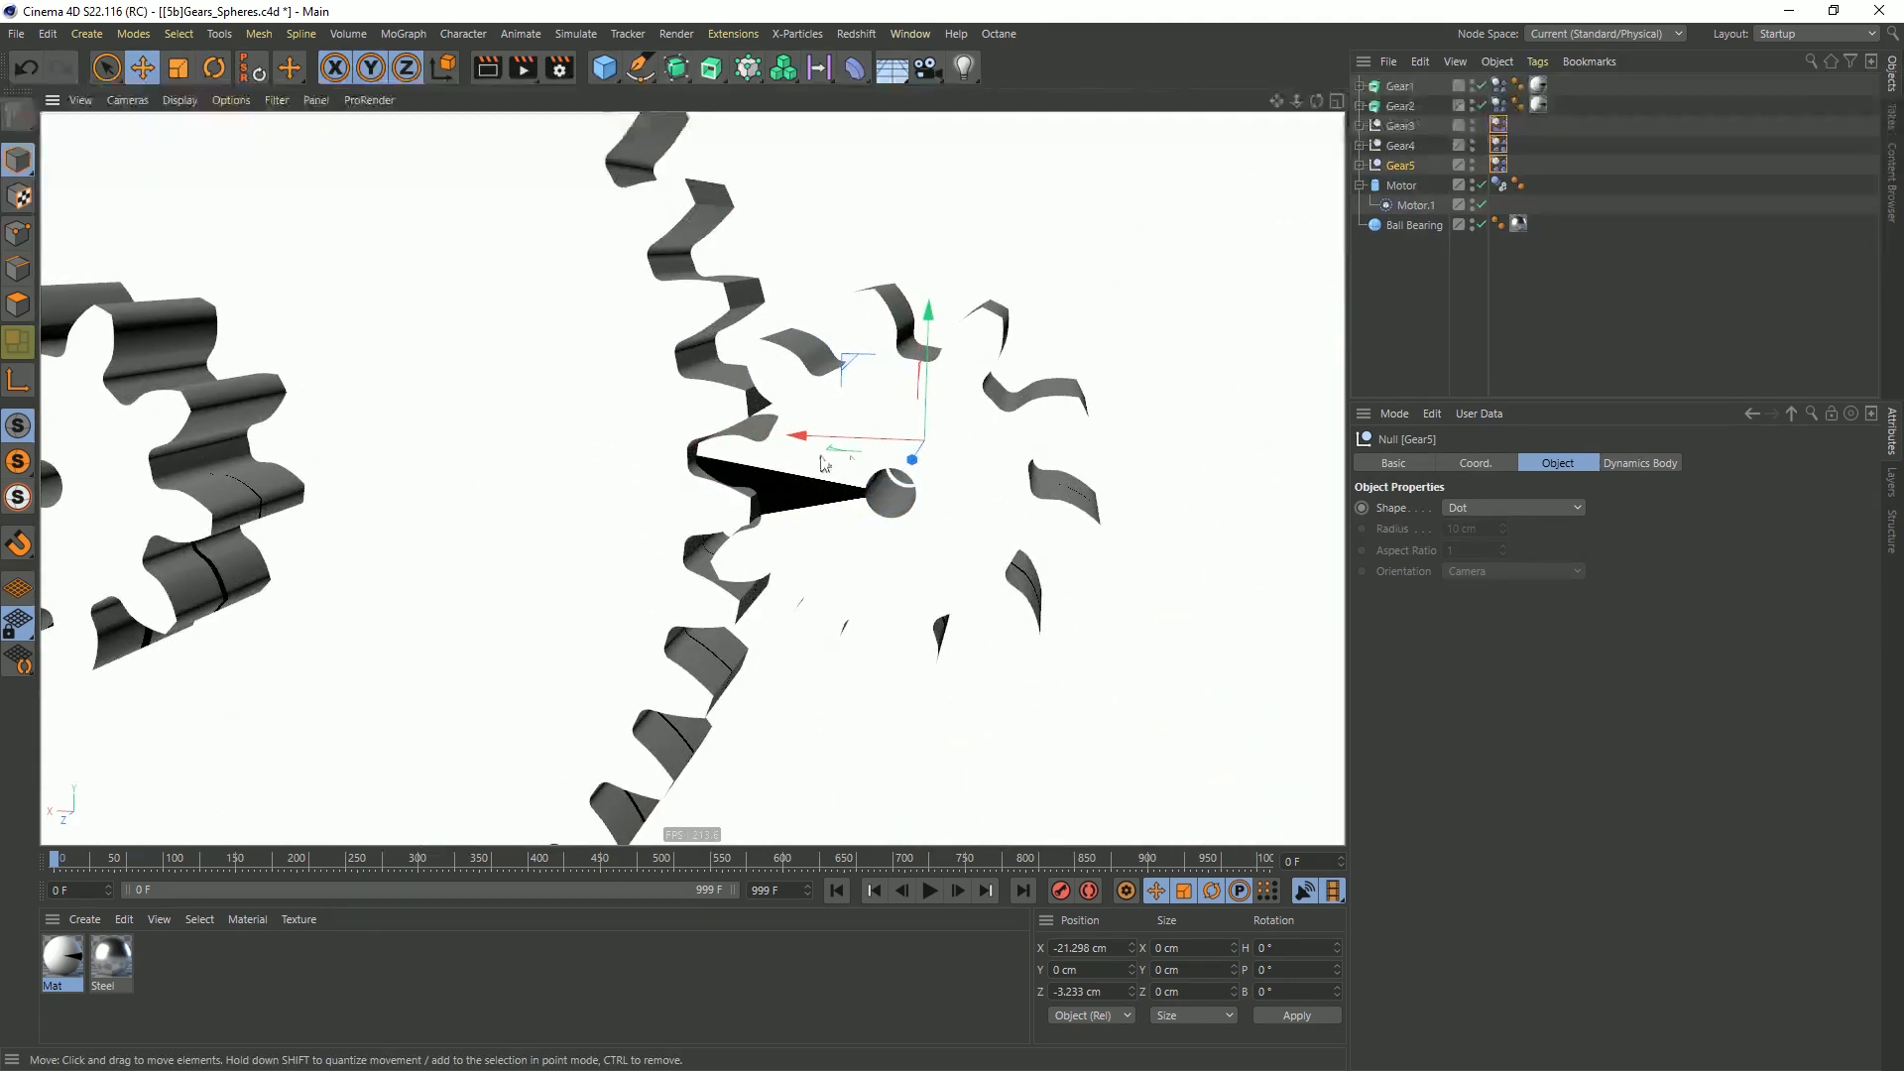
{"action": "left_click_drag", "start_coordinate": [762, 451], "coordinate": [763, 453]}
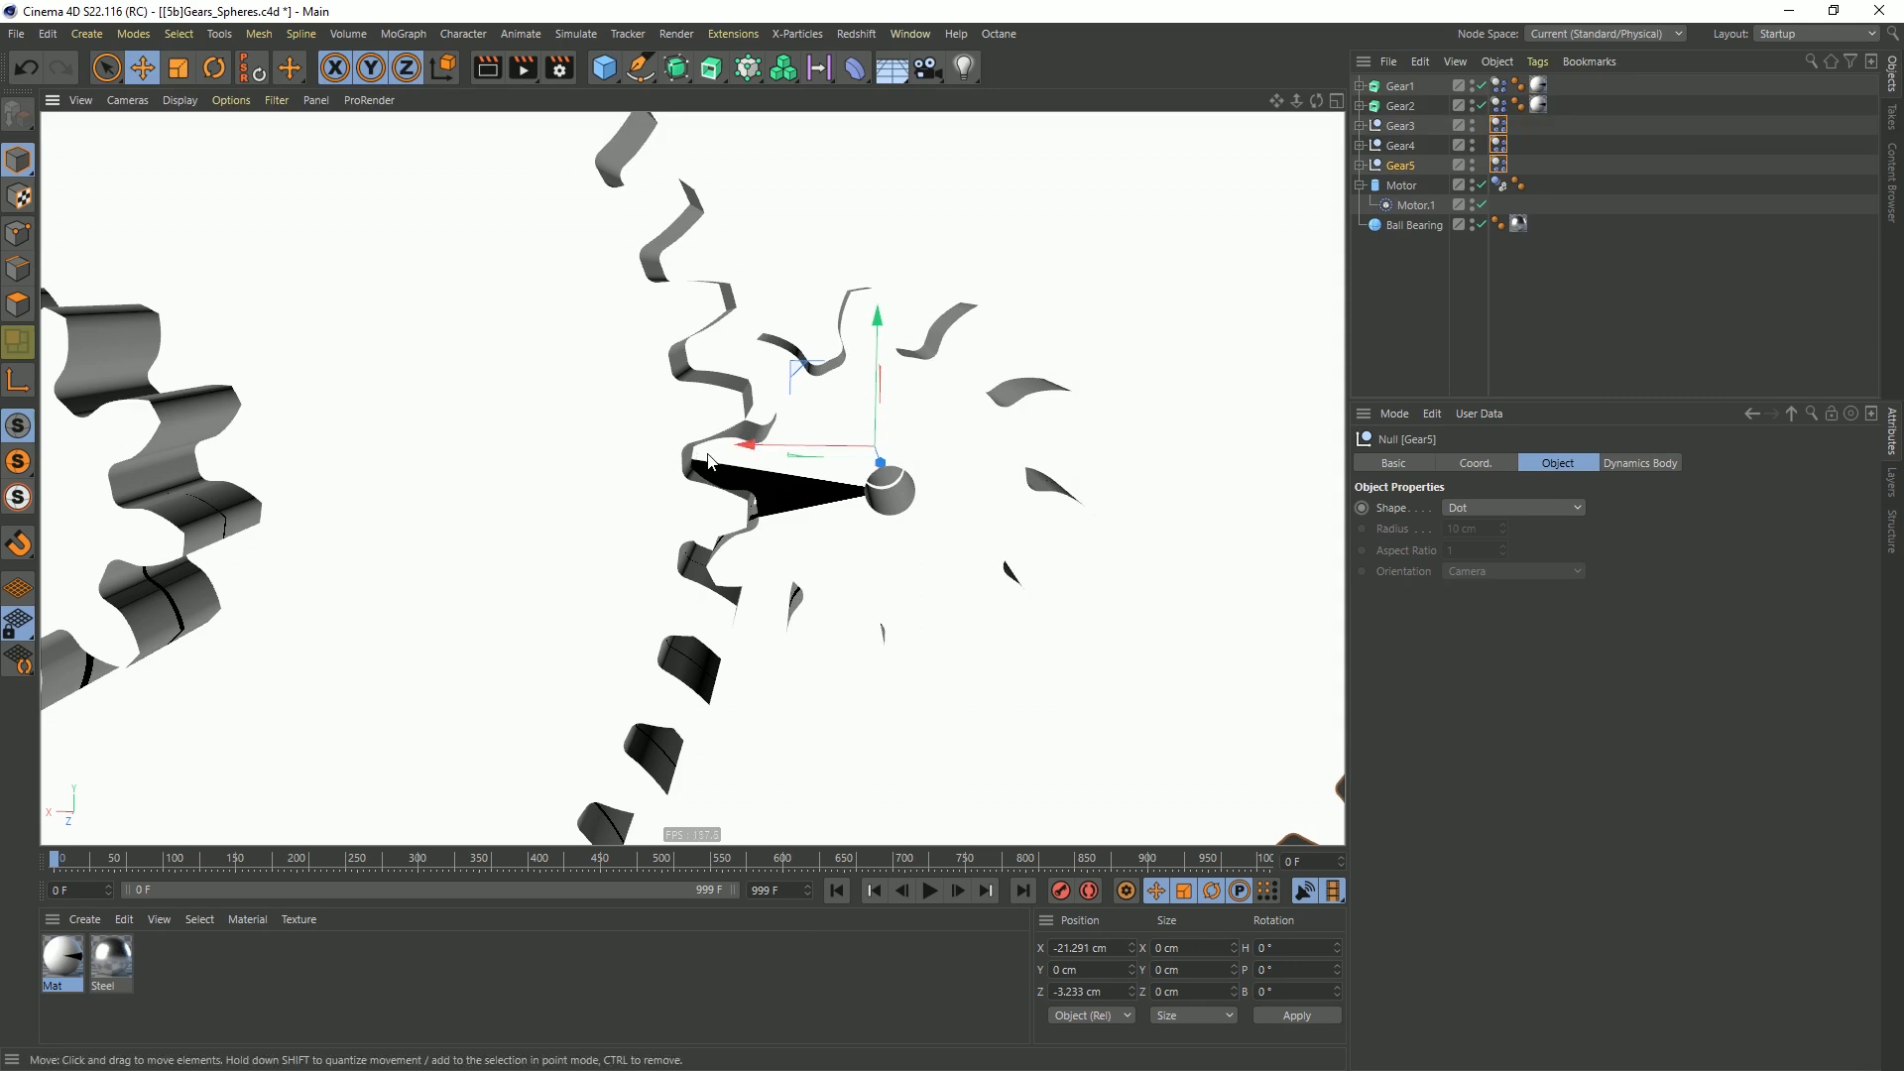
{"action": "scroll", "coordinate": [752, 456], "scroll_direction": "down", "scroll_amount": 8}
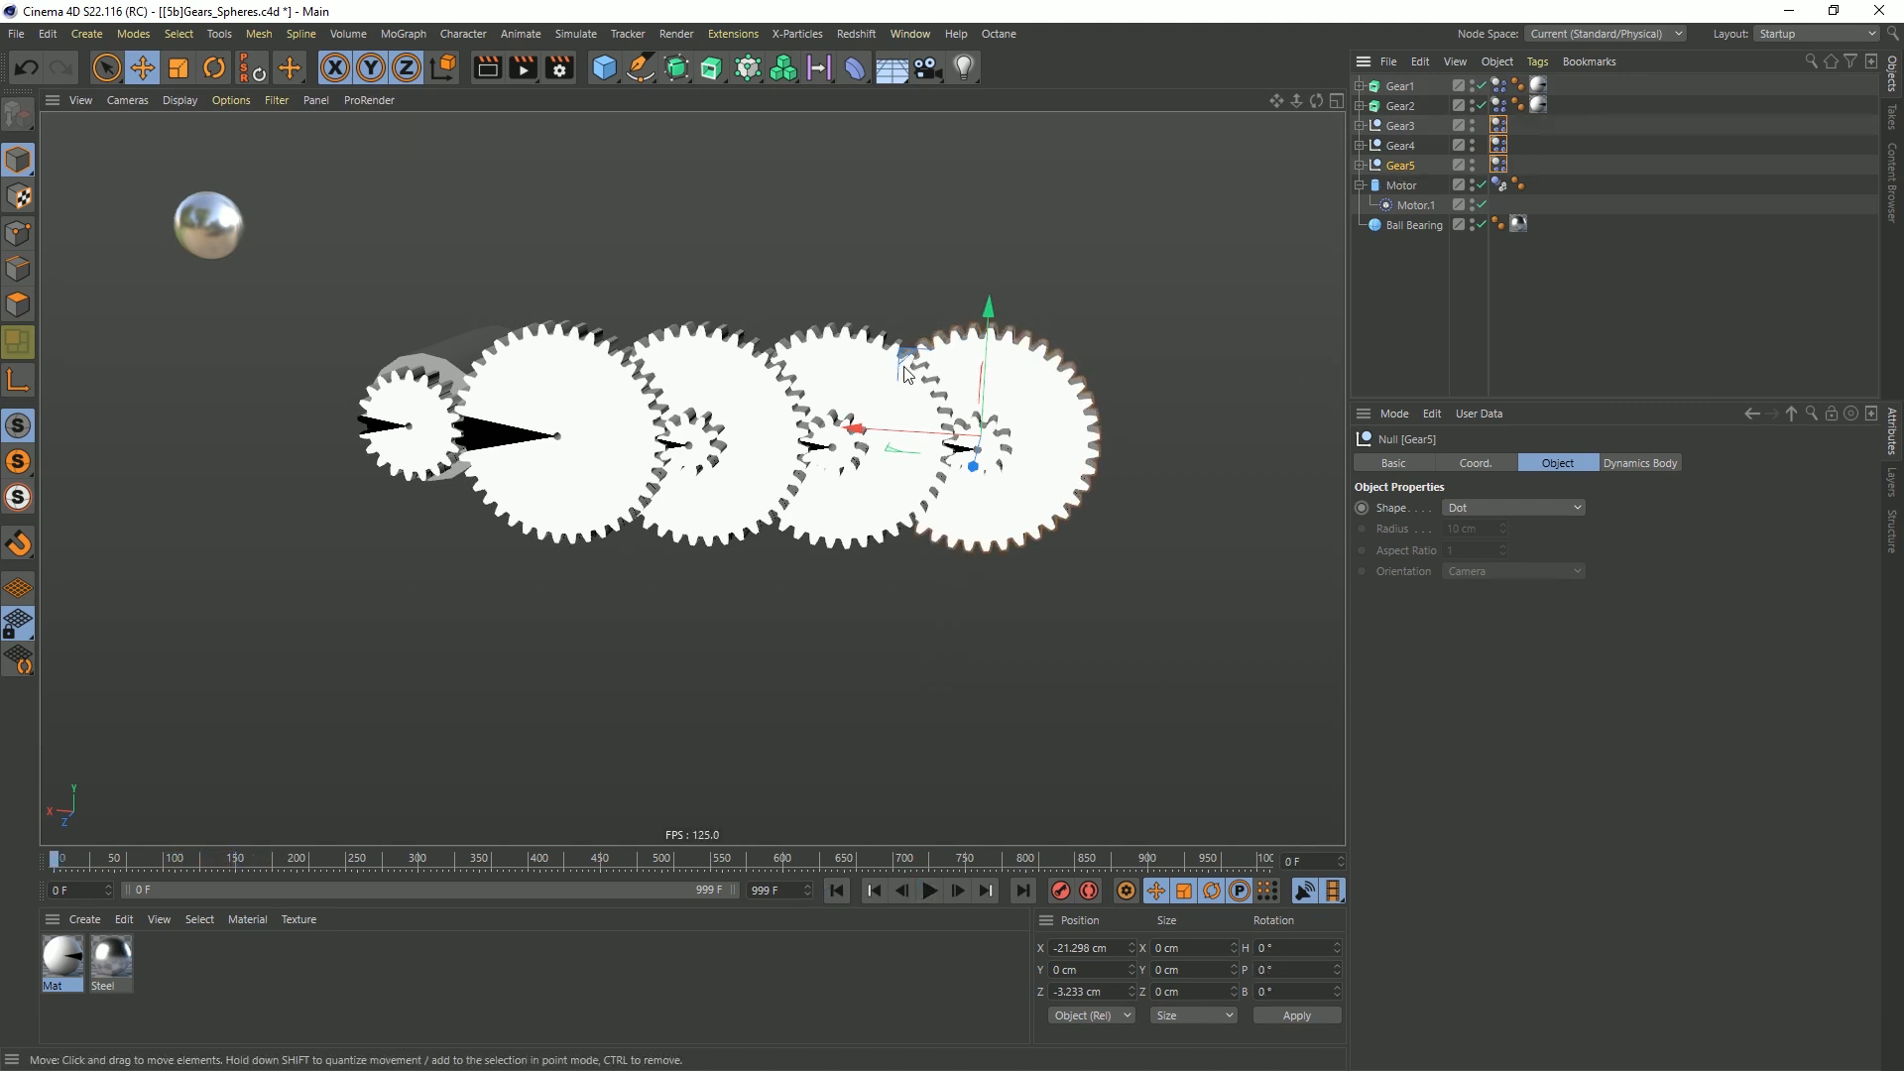
Try Gear5 at about -22.256 cm in X, play the simulation briefly, and rewind to frame 0
{"action": "scroll", "coordinate": [905, 363], "scroll_direction": "up", "scroll_amount": 10}
{"action": "left_click_drag", "start_coordinate": [944, 363], "coordinate": [1022, 373]}
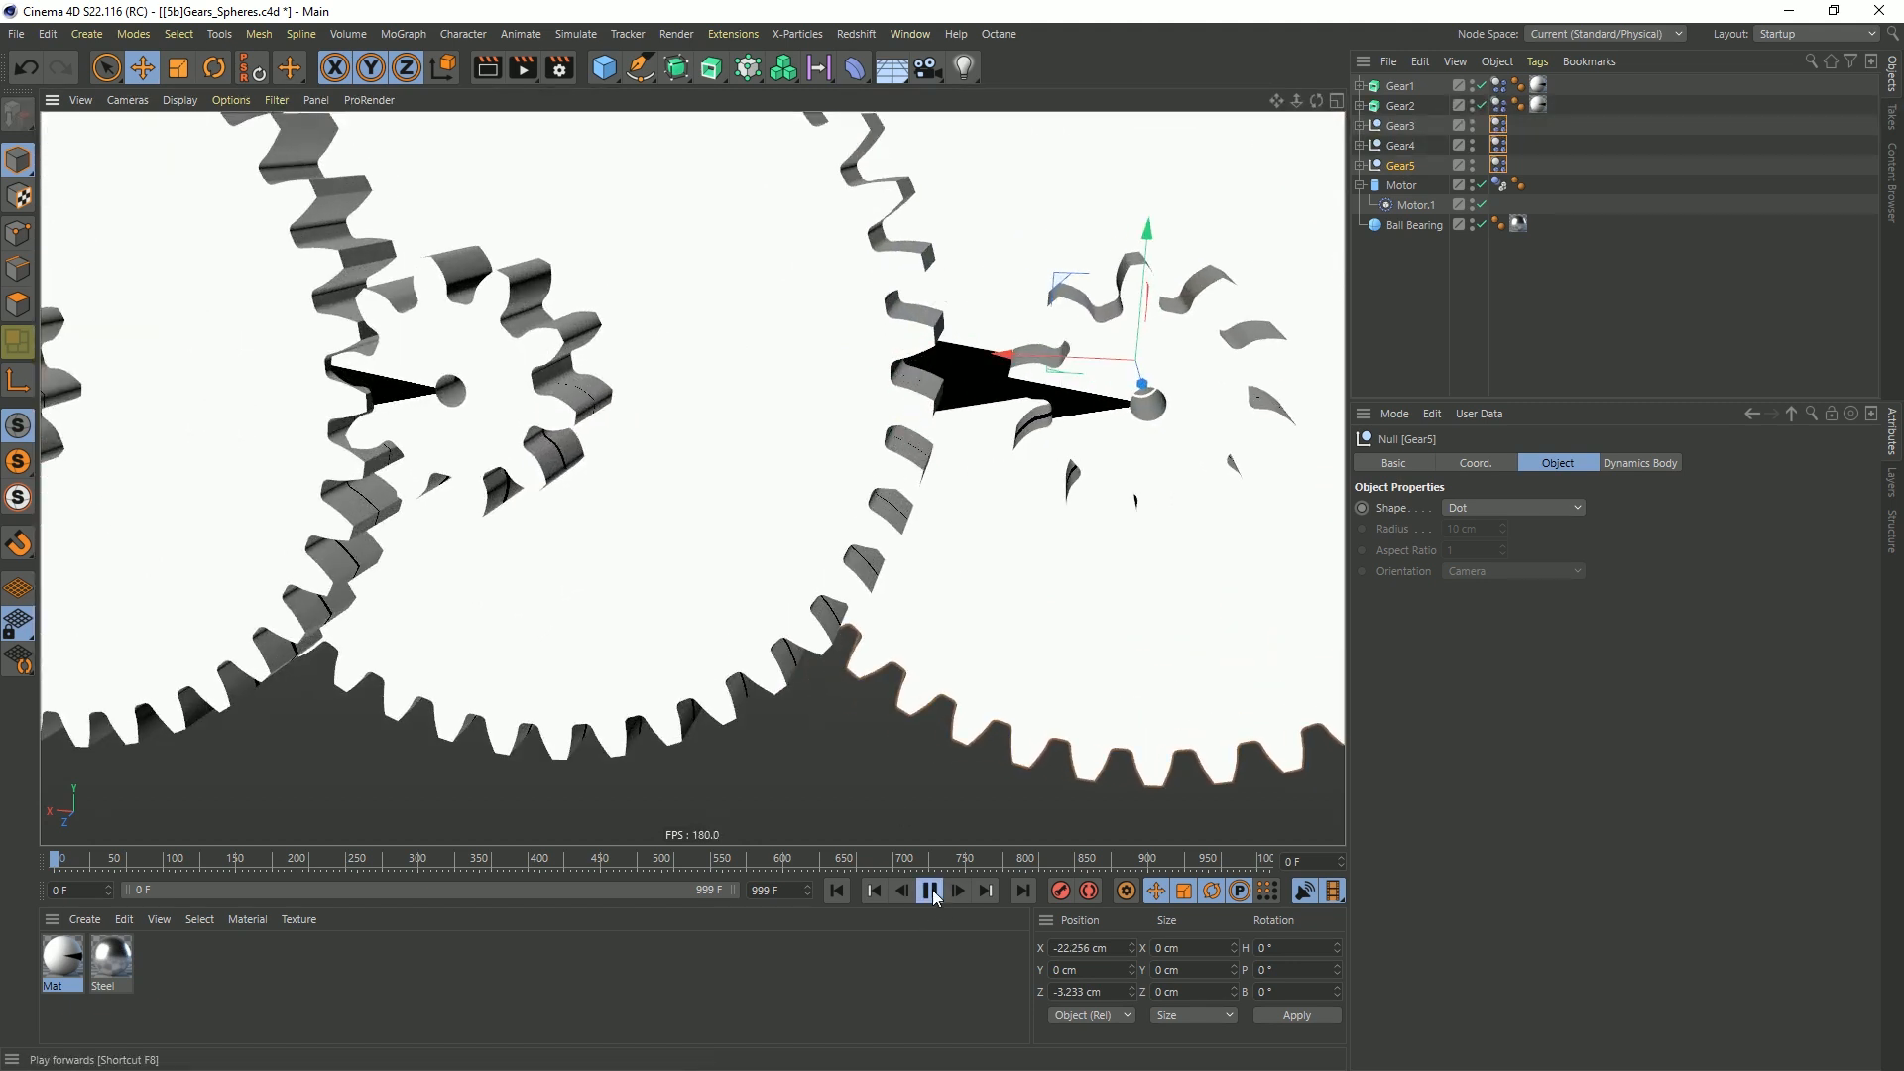
{"action": "left_click", "coordinate": [935, 898]}
{"action": "left_click", "coordinate": [842, 896]}
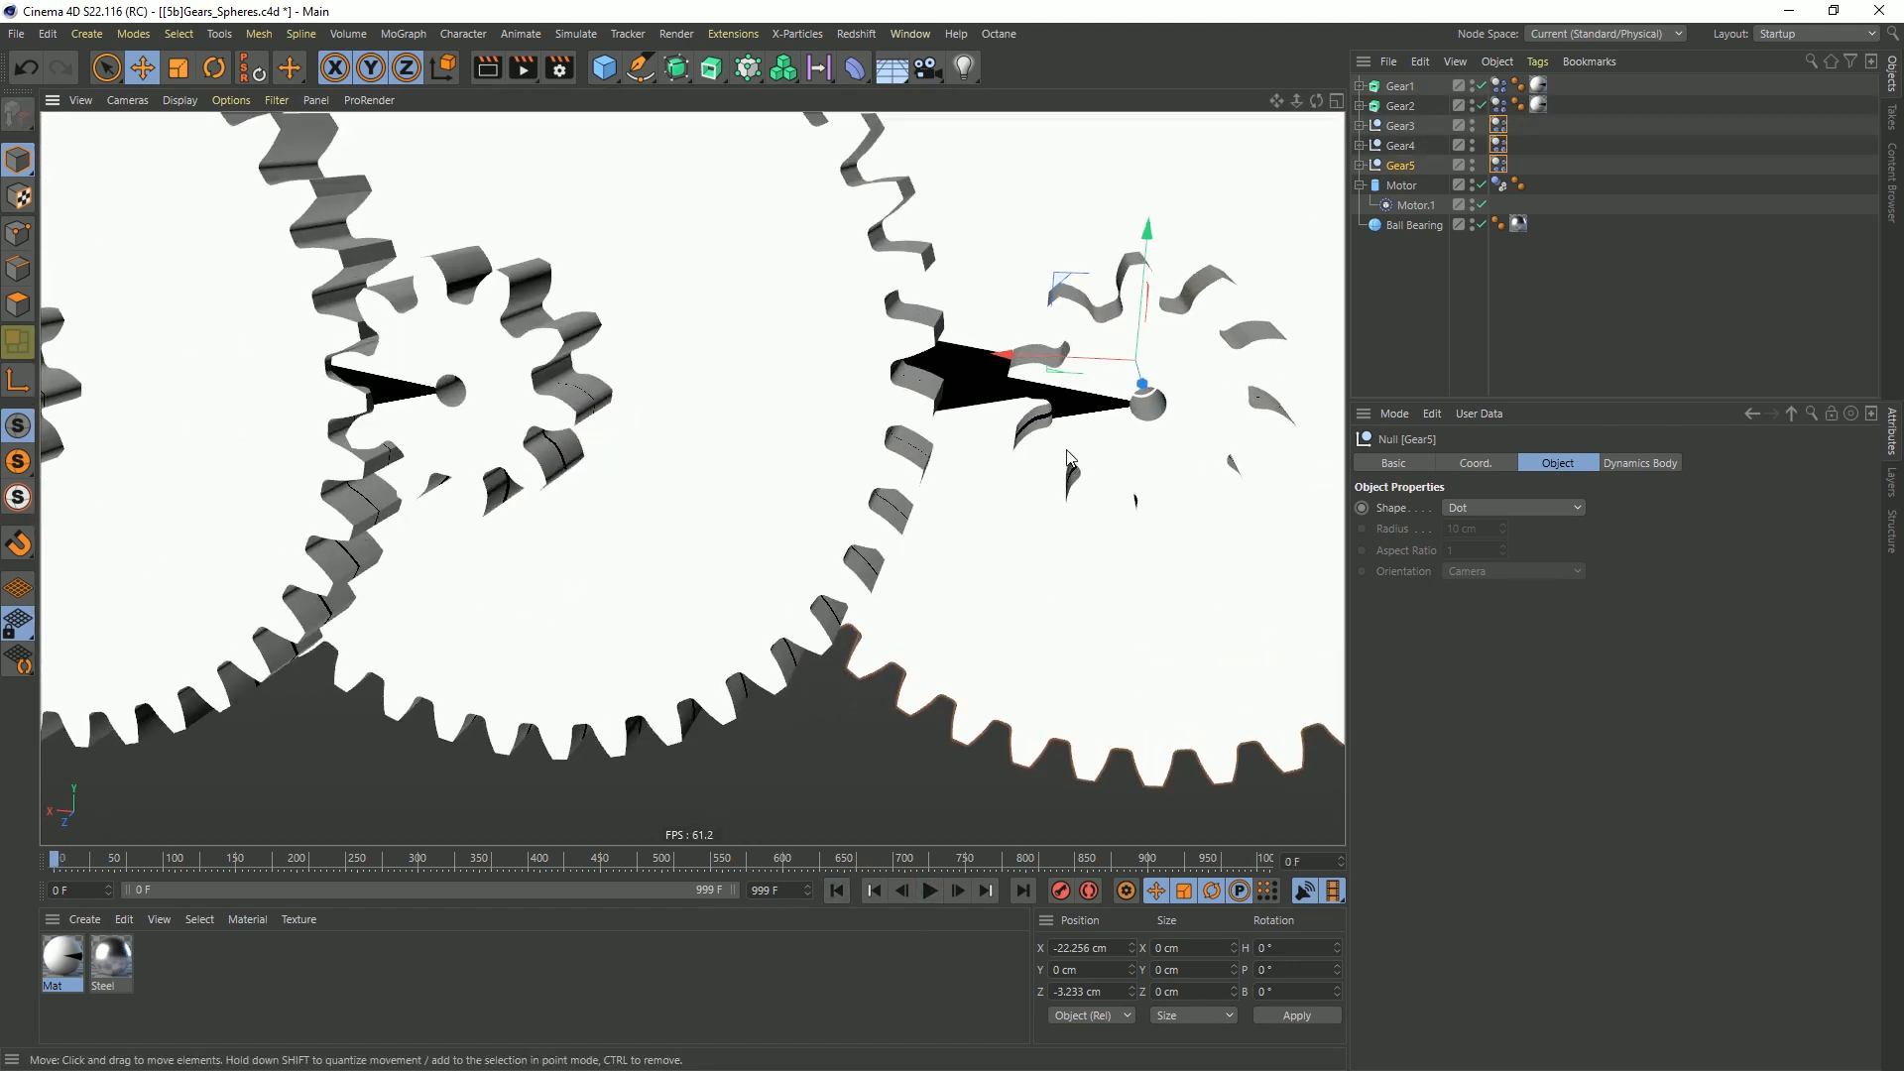
Move Gear5 back to about -21.341 cm in X, play the simulation to check the five-gear train, and rewind to frame 0
{"action": "left_click_drag", "start_coordinate": [1028, 375], "coordinate": [917, 377]}
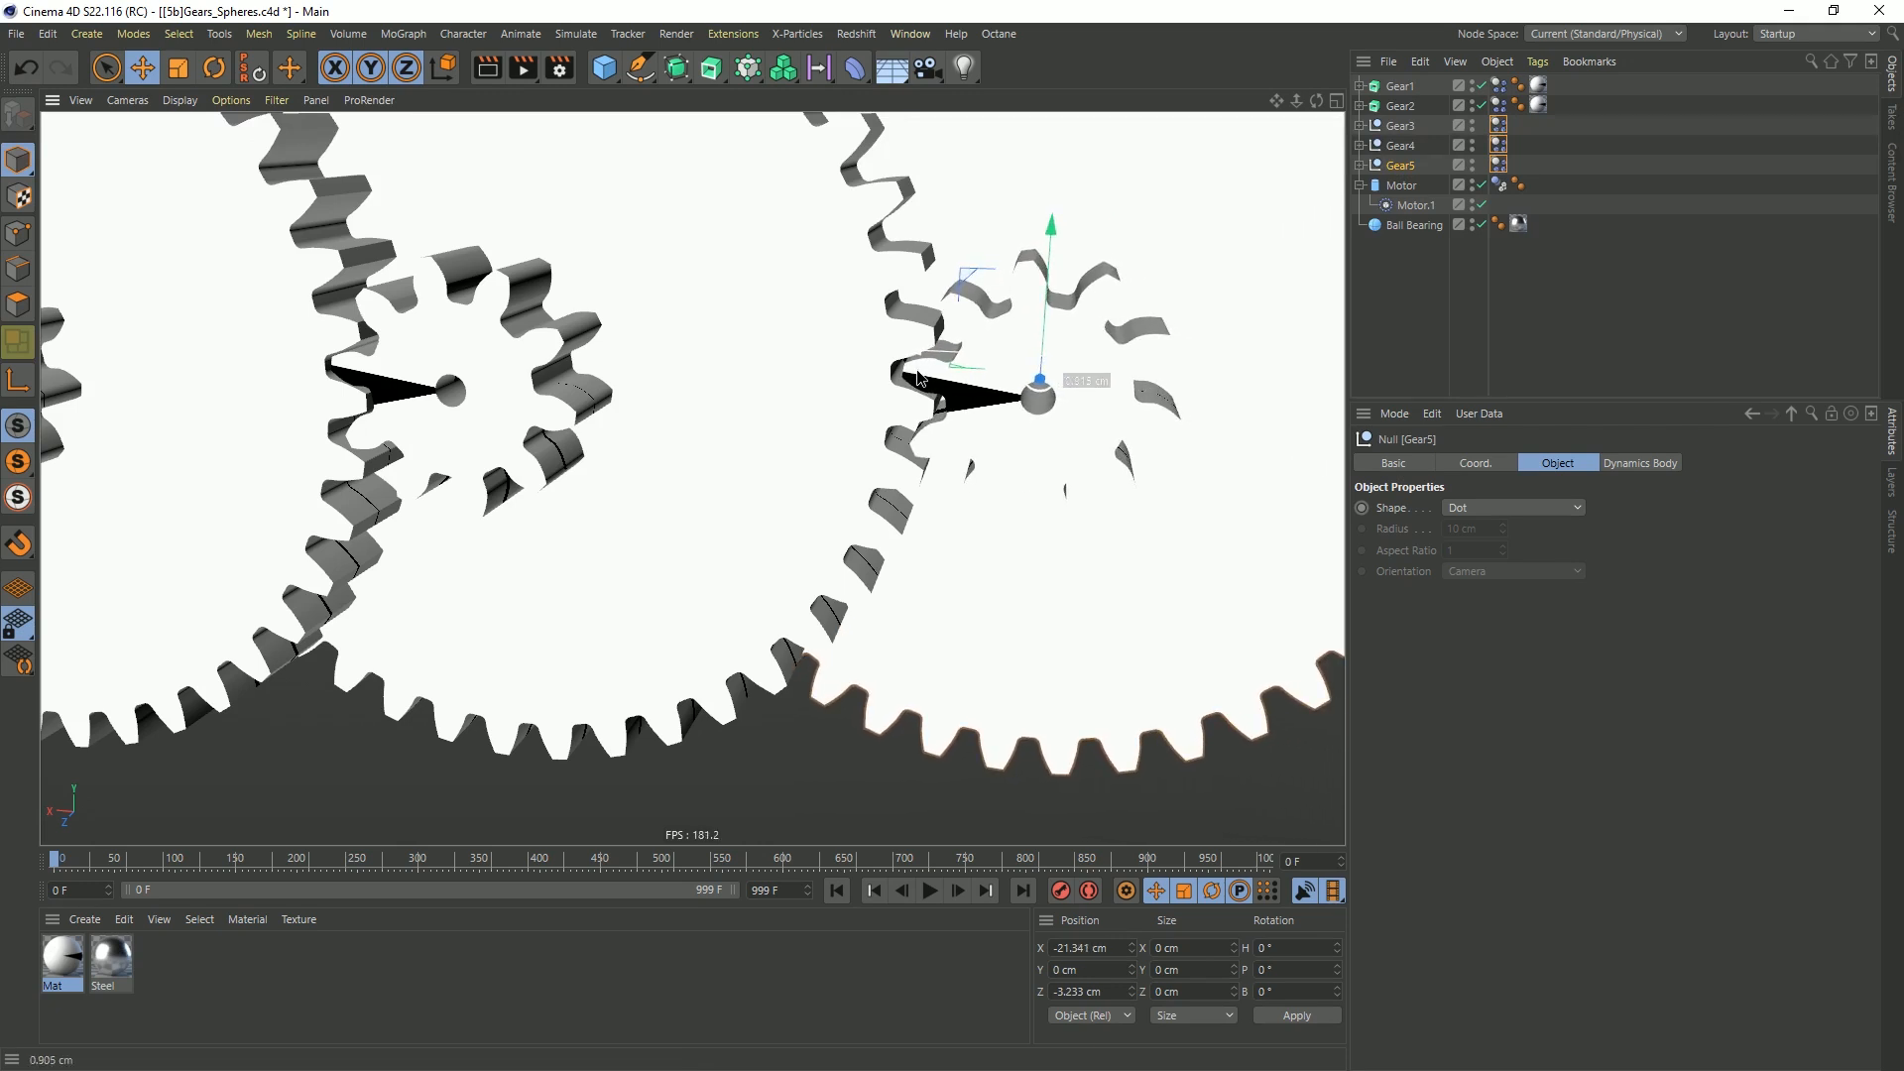
{"action": "left_click", "coordinate": [929, 890]}
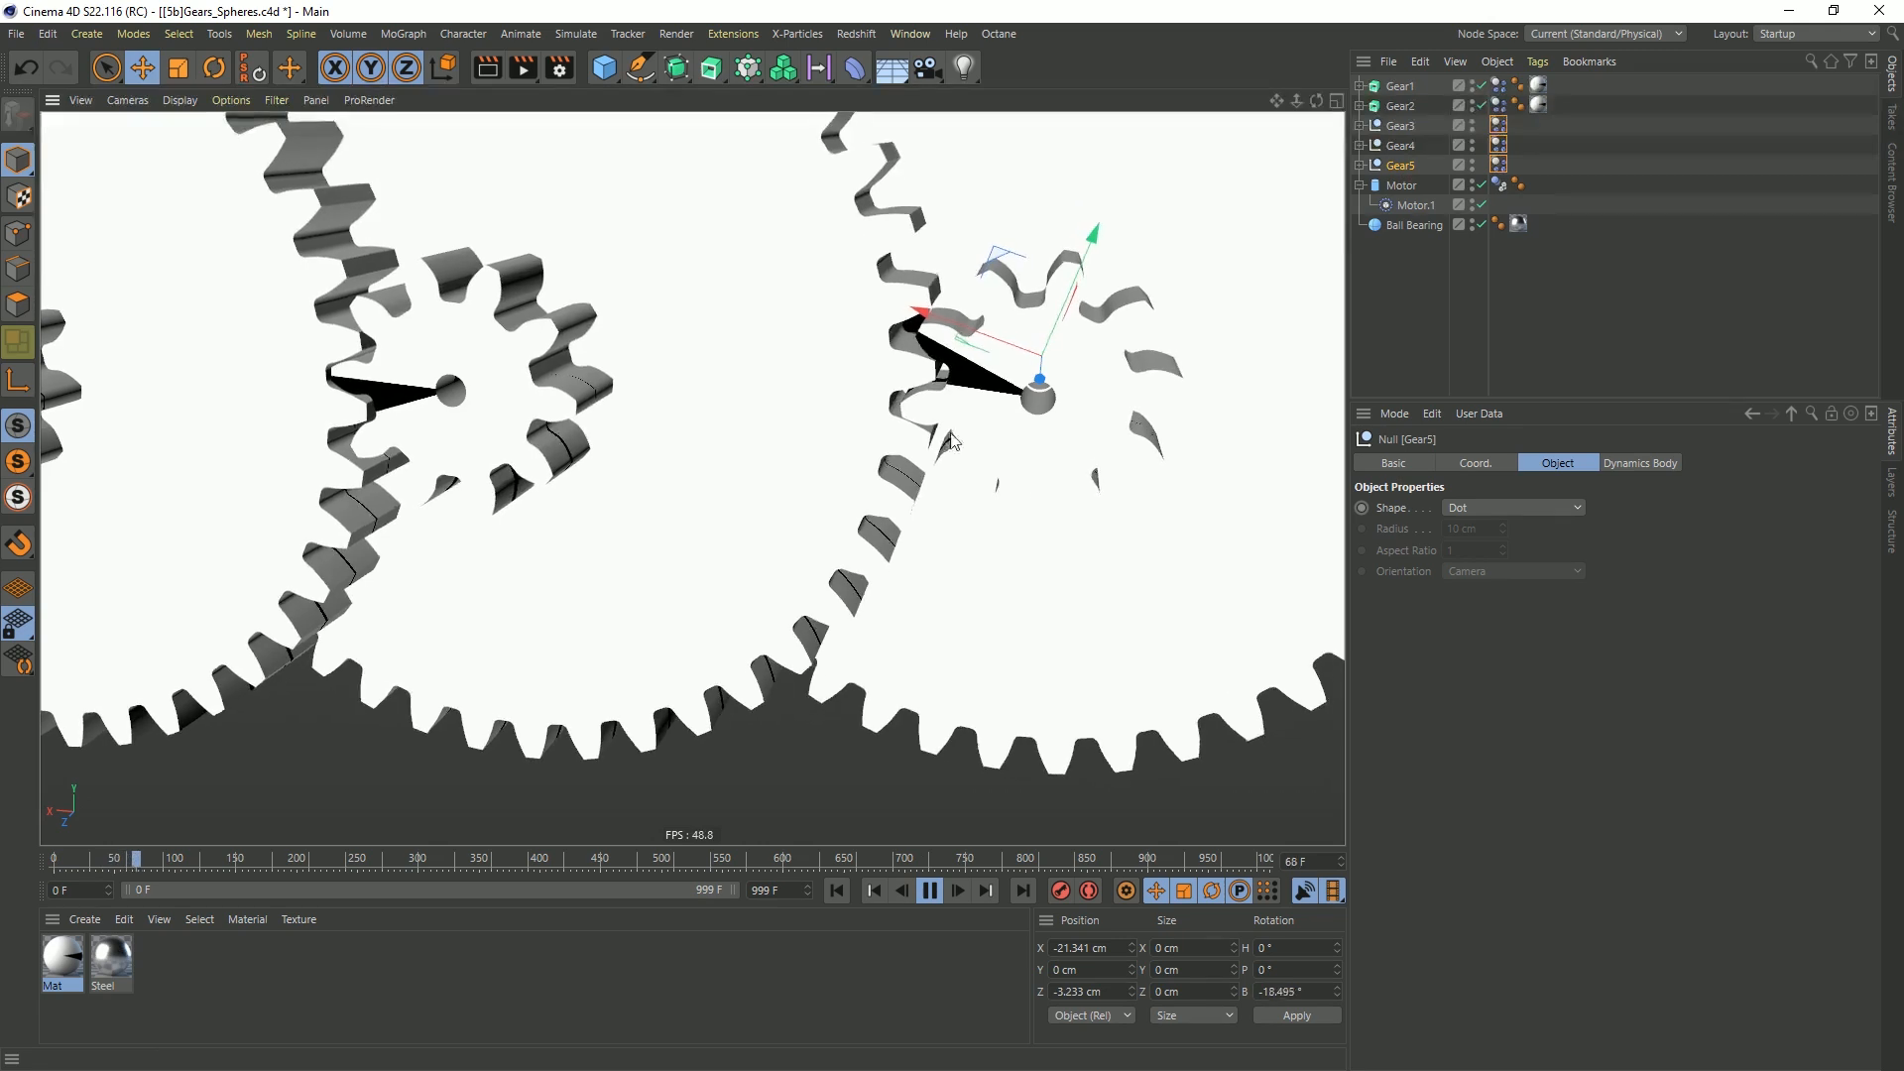
{"action": "scroll", "coordinate": [873, 397], "scroll_direction": "down", "scroll_amount": 10}
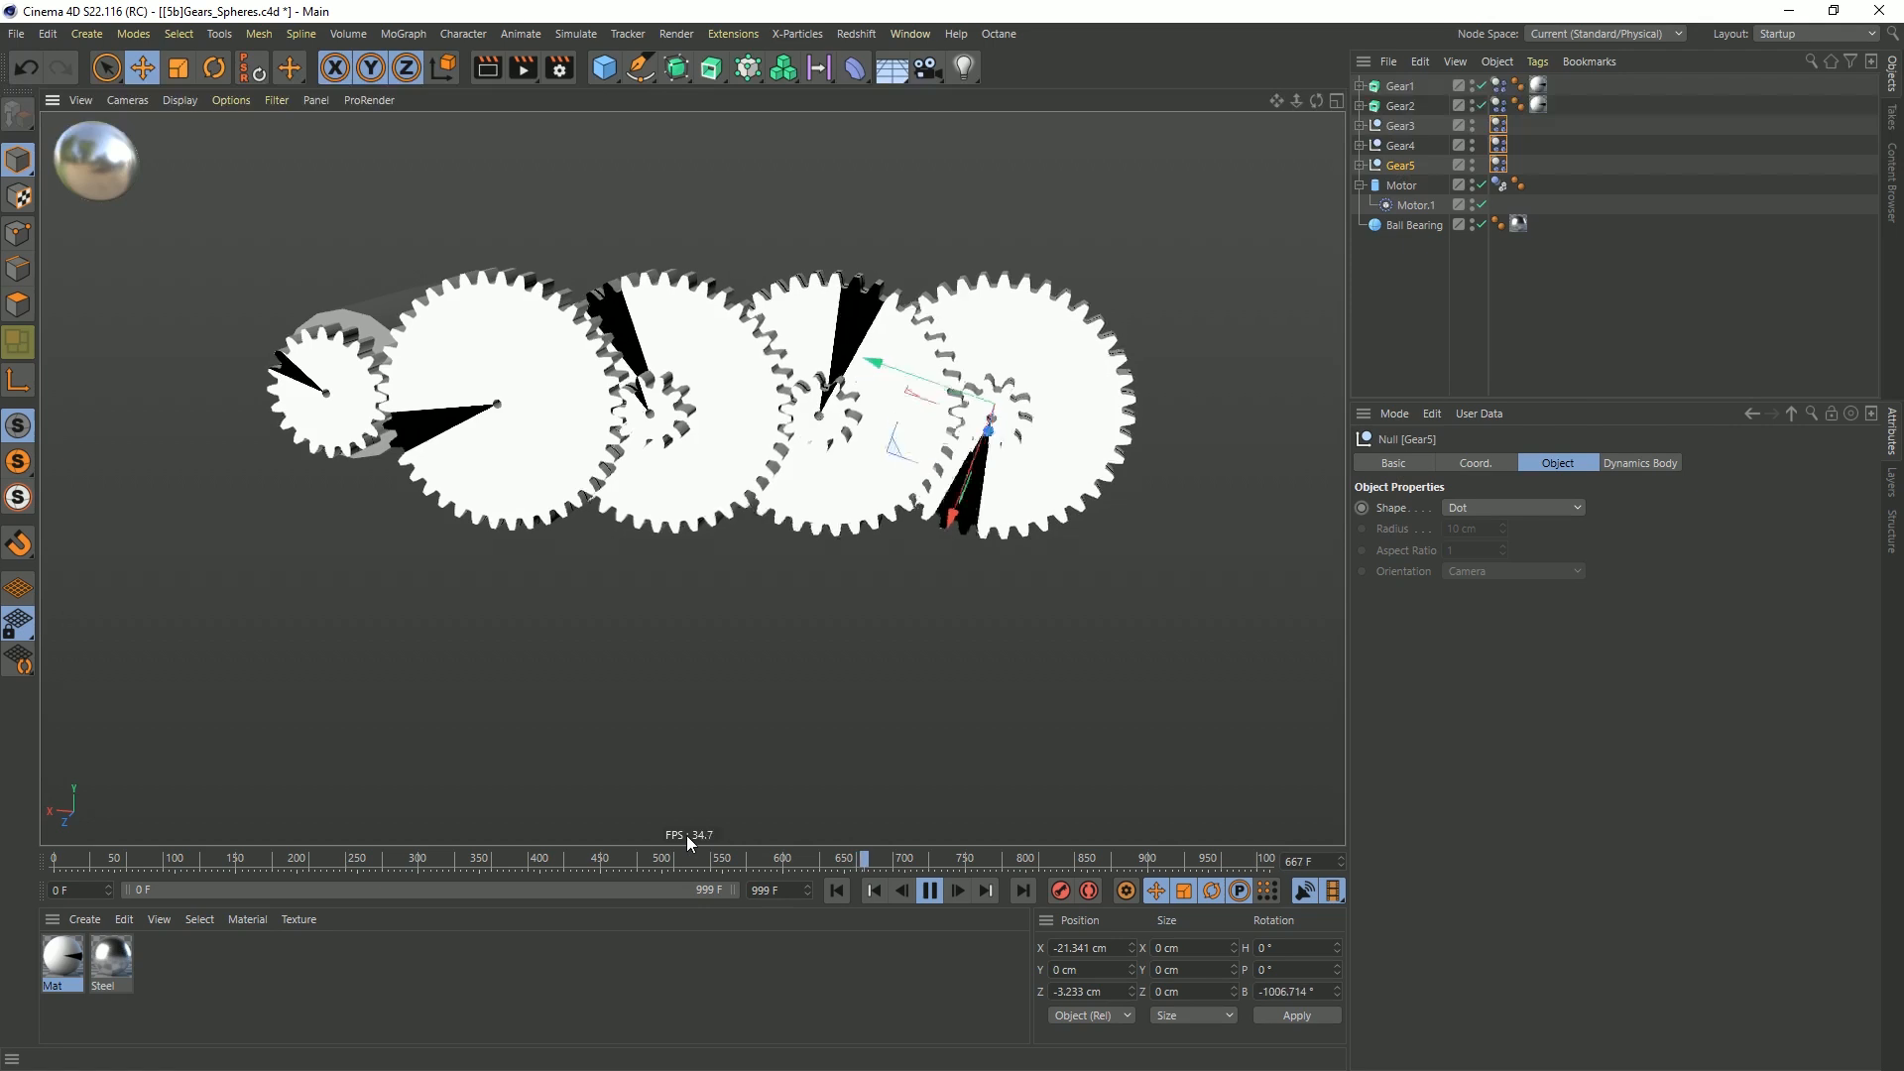
{"action": "left_click", "coordinate": [927, 893]}
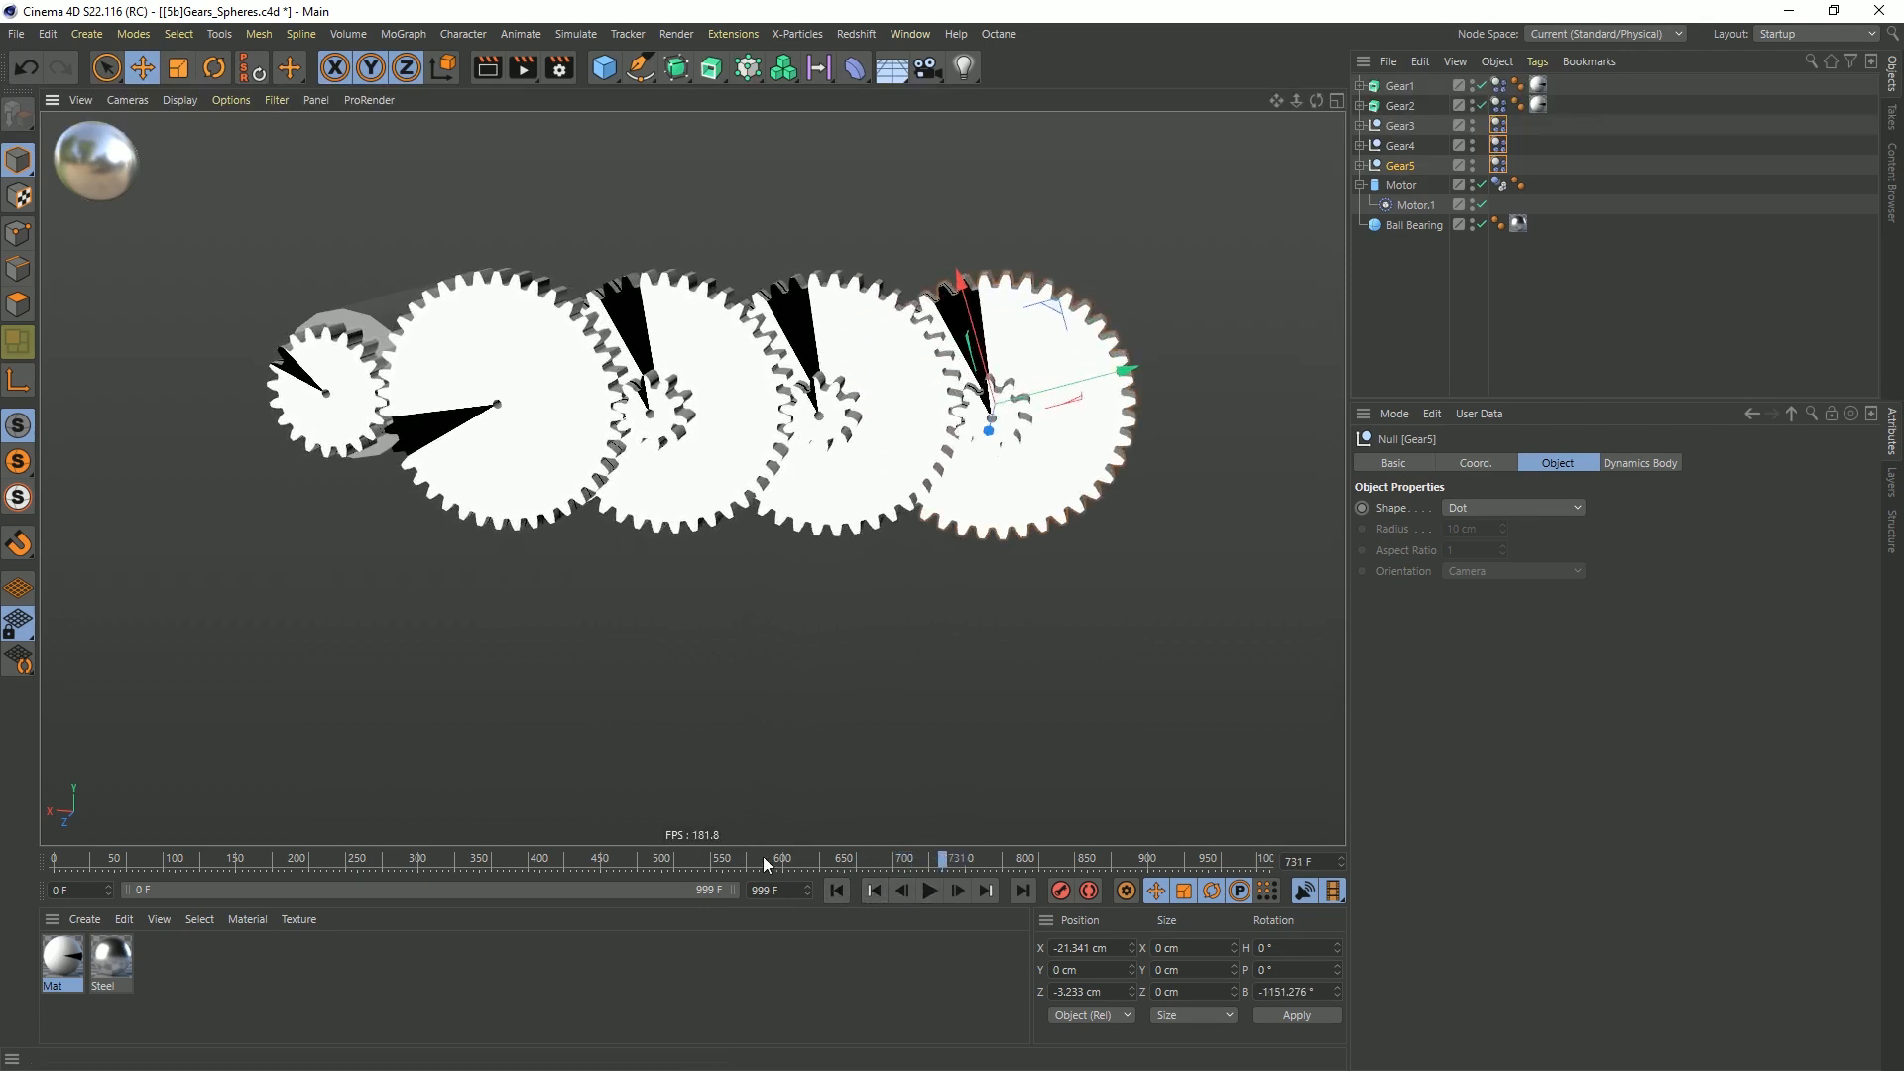
{"action": "left_click", "coordinate": [838, 891]}
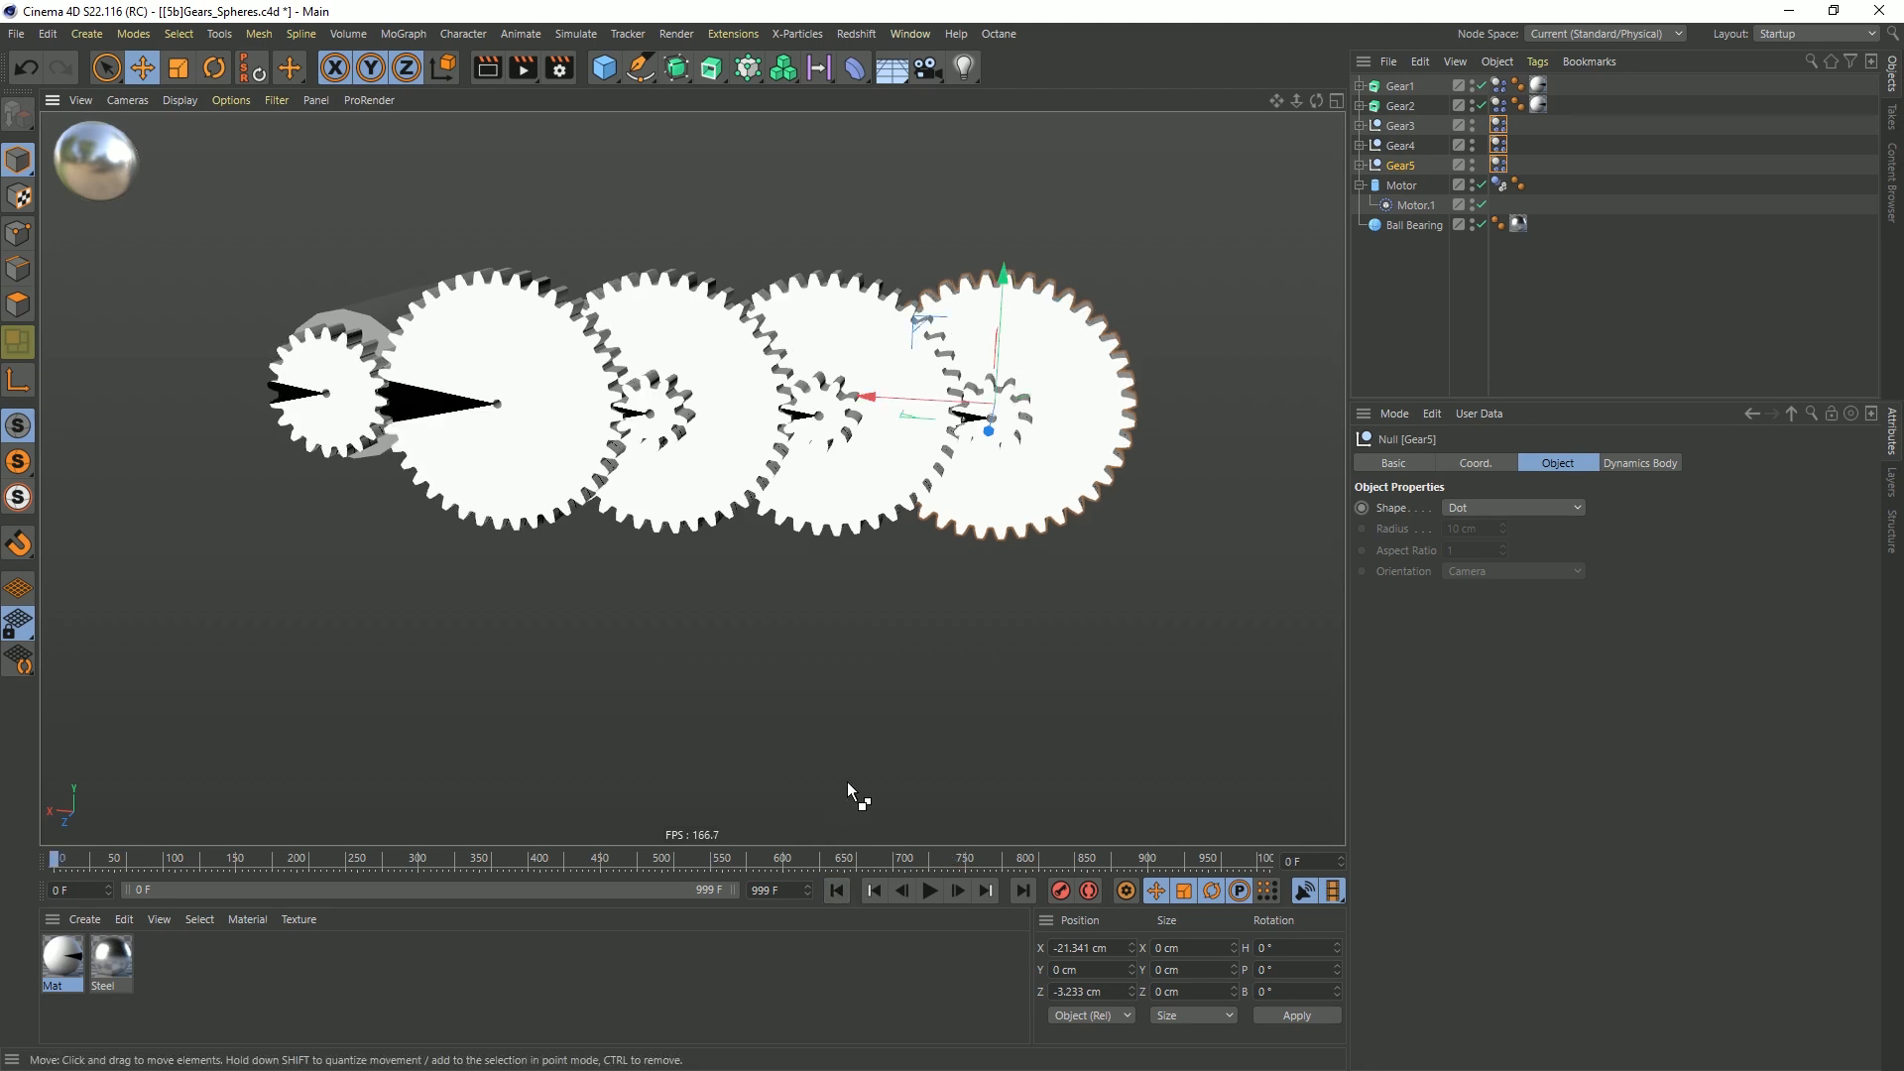
Open the perspective viewport's HUD settings to examine the Frames per Second option, and deselect all objects
{"action": "key", "text": "shift+v"}
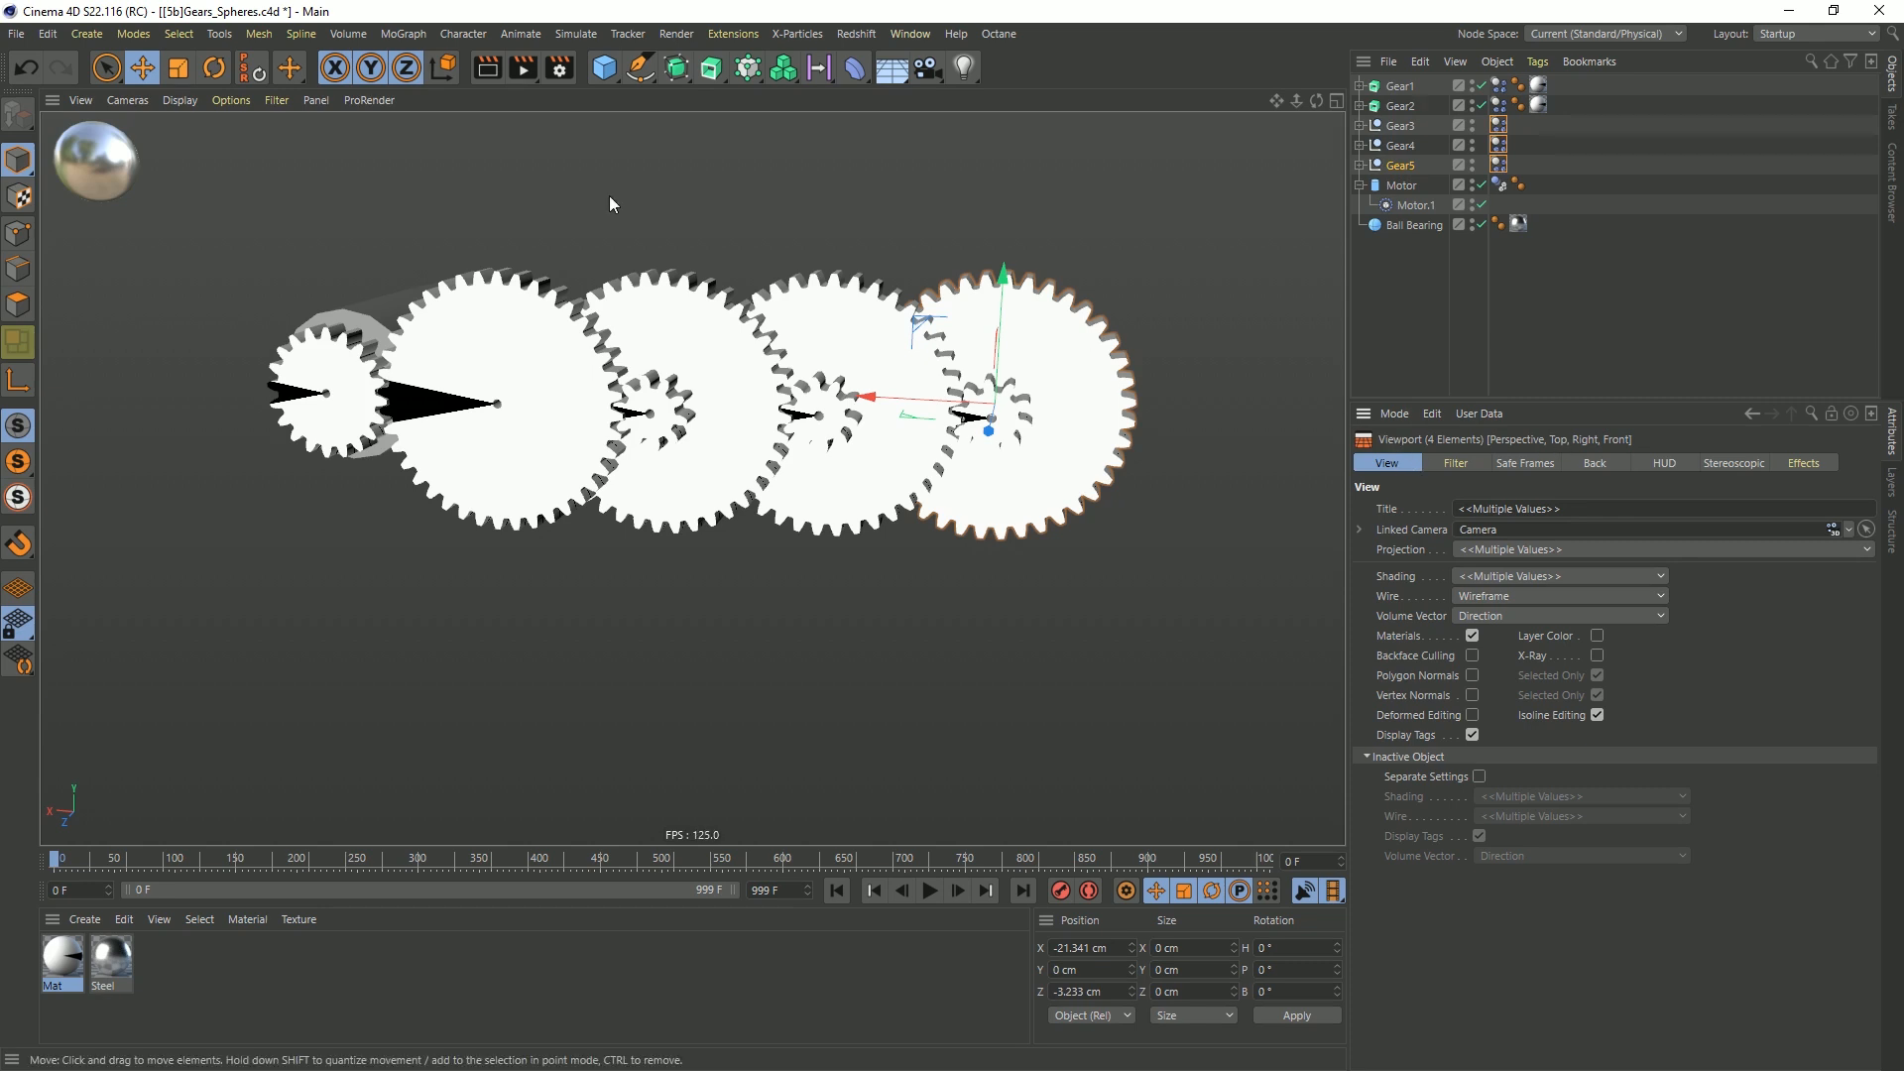
{"action": "left_click", "coordinate": [81, 100]}
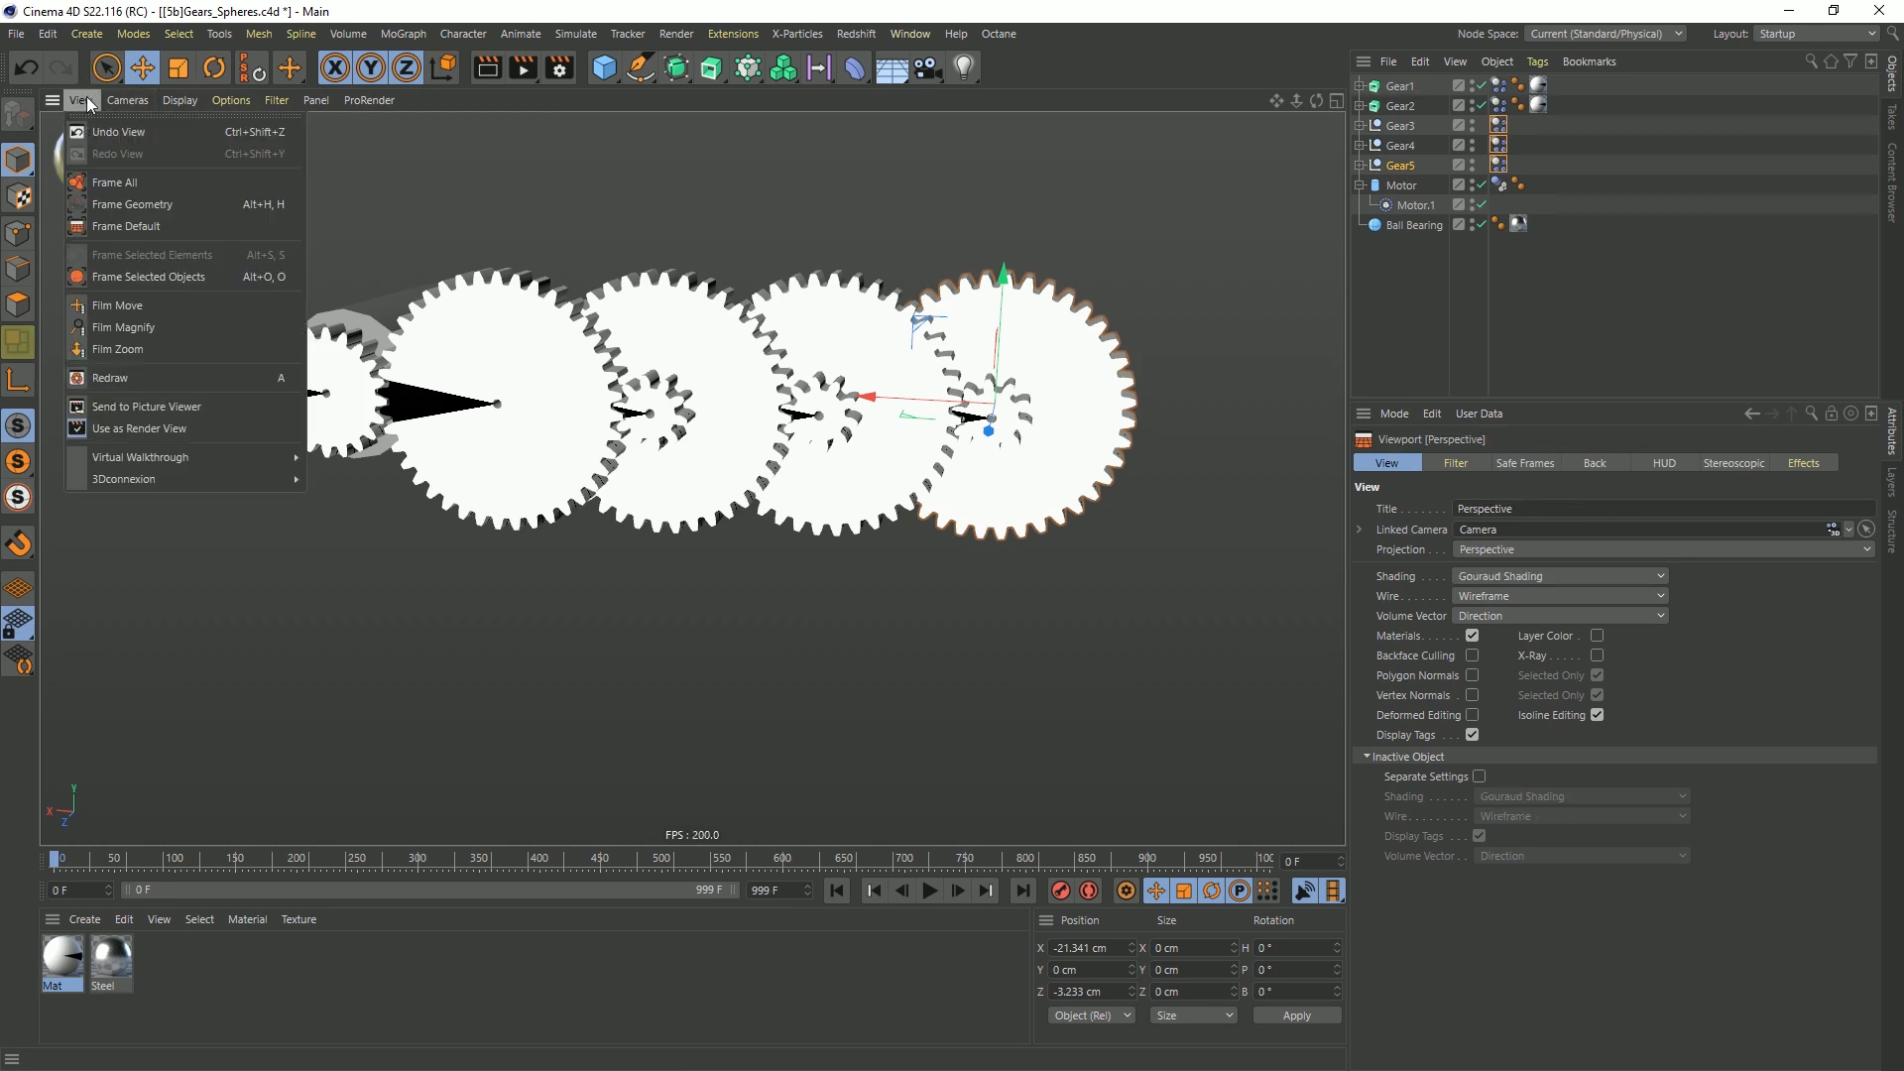
{"action": "mouse_move", "coordinate": [191, 99]}
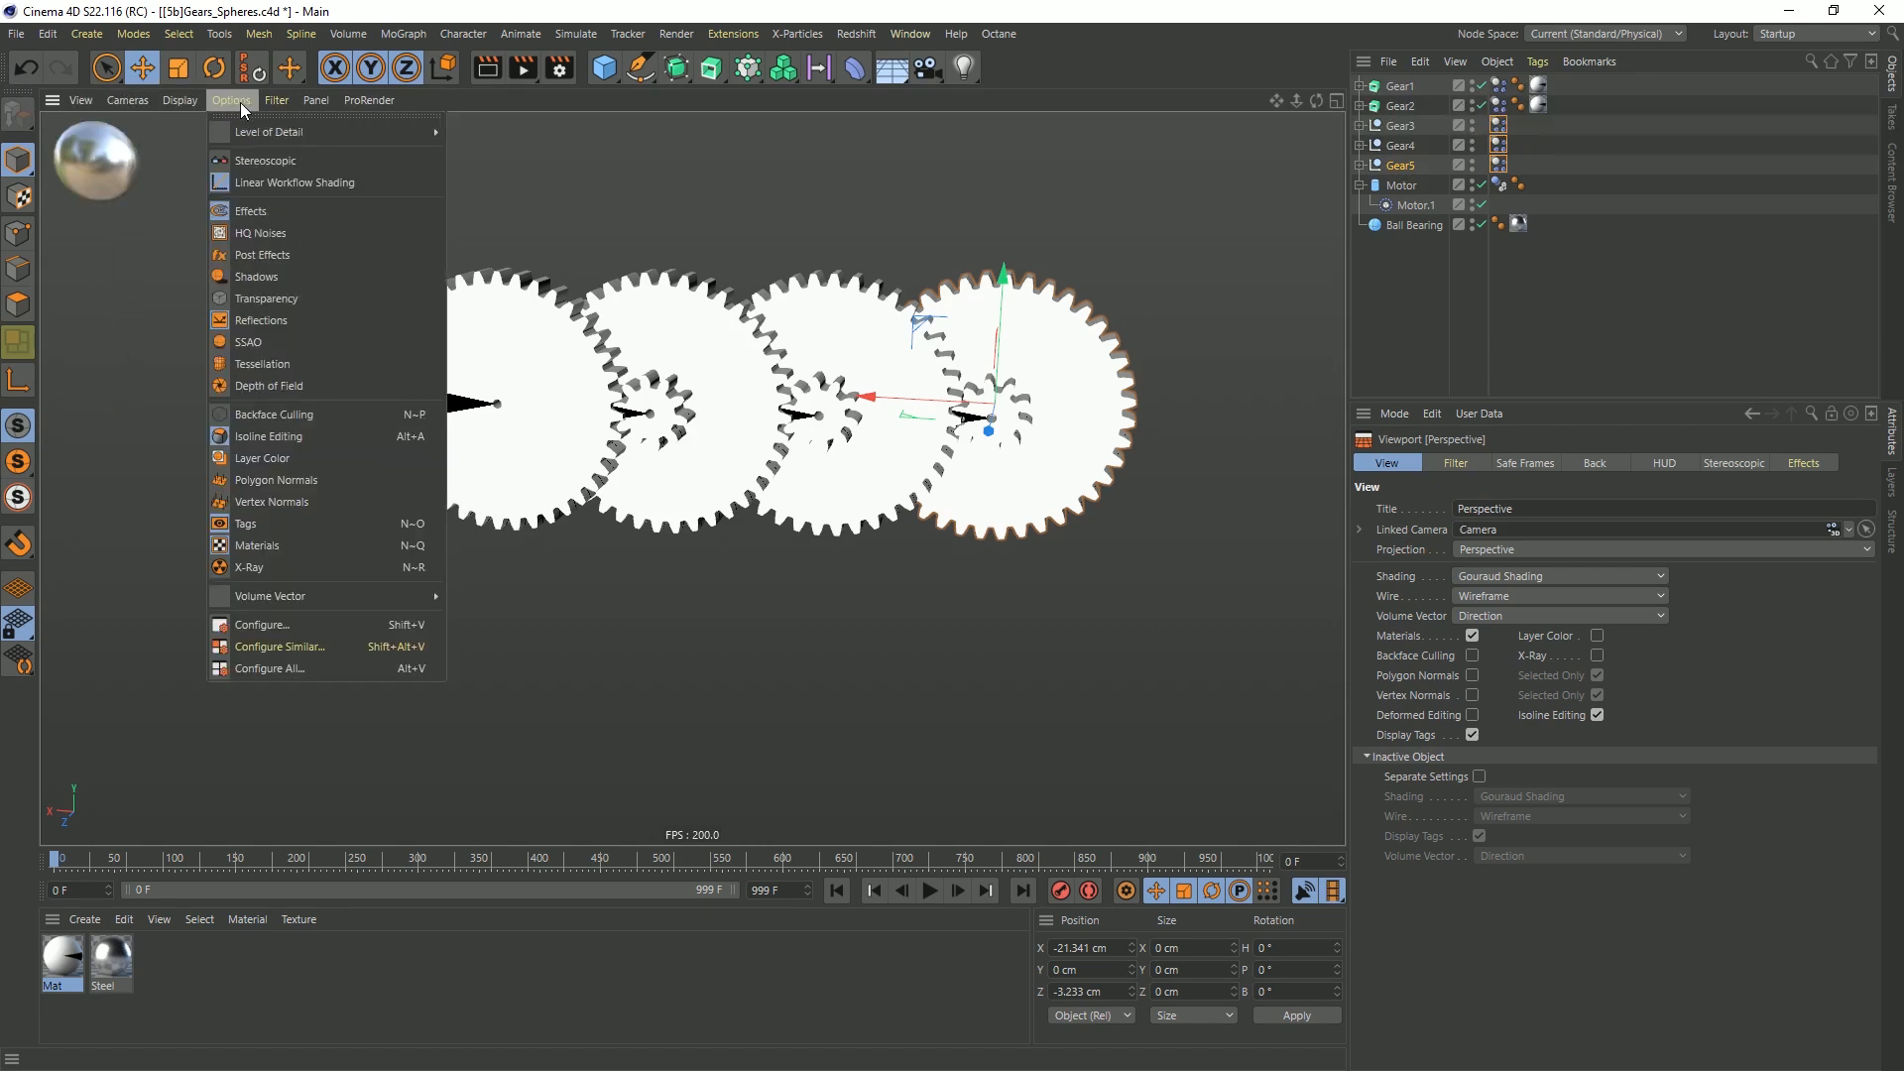
{"action": "left_click", "coordinate": [280, 623]}
{"action": "left_click", "coordinate": [1667, 463]}
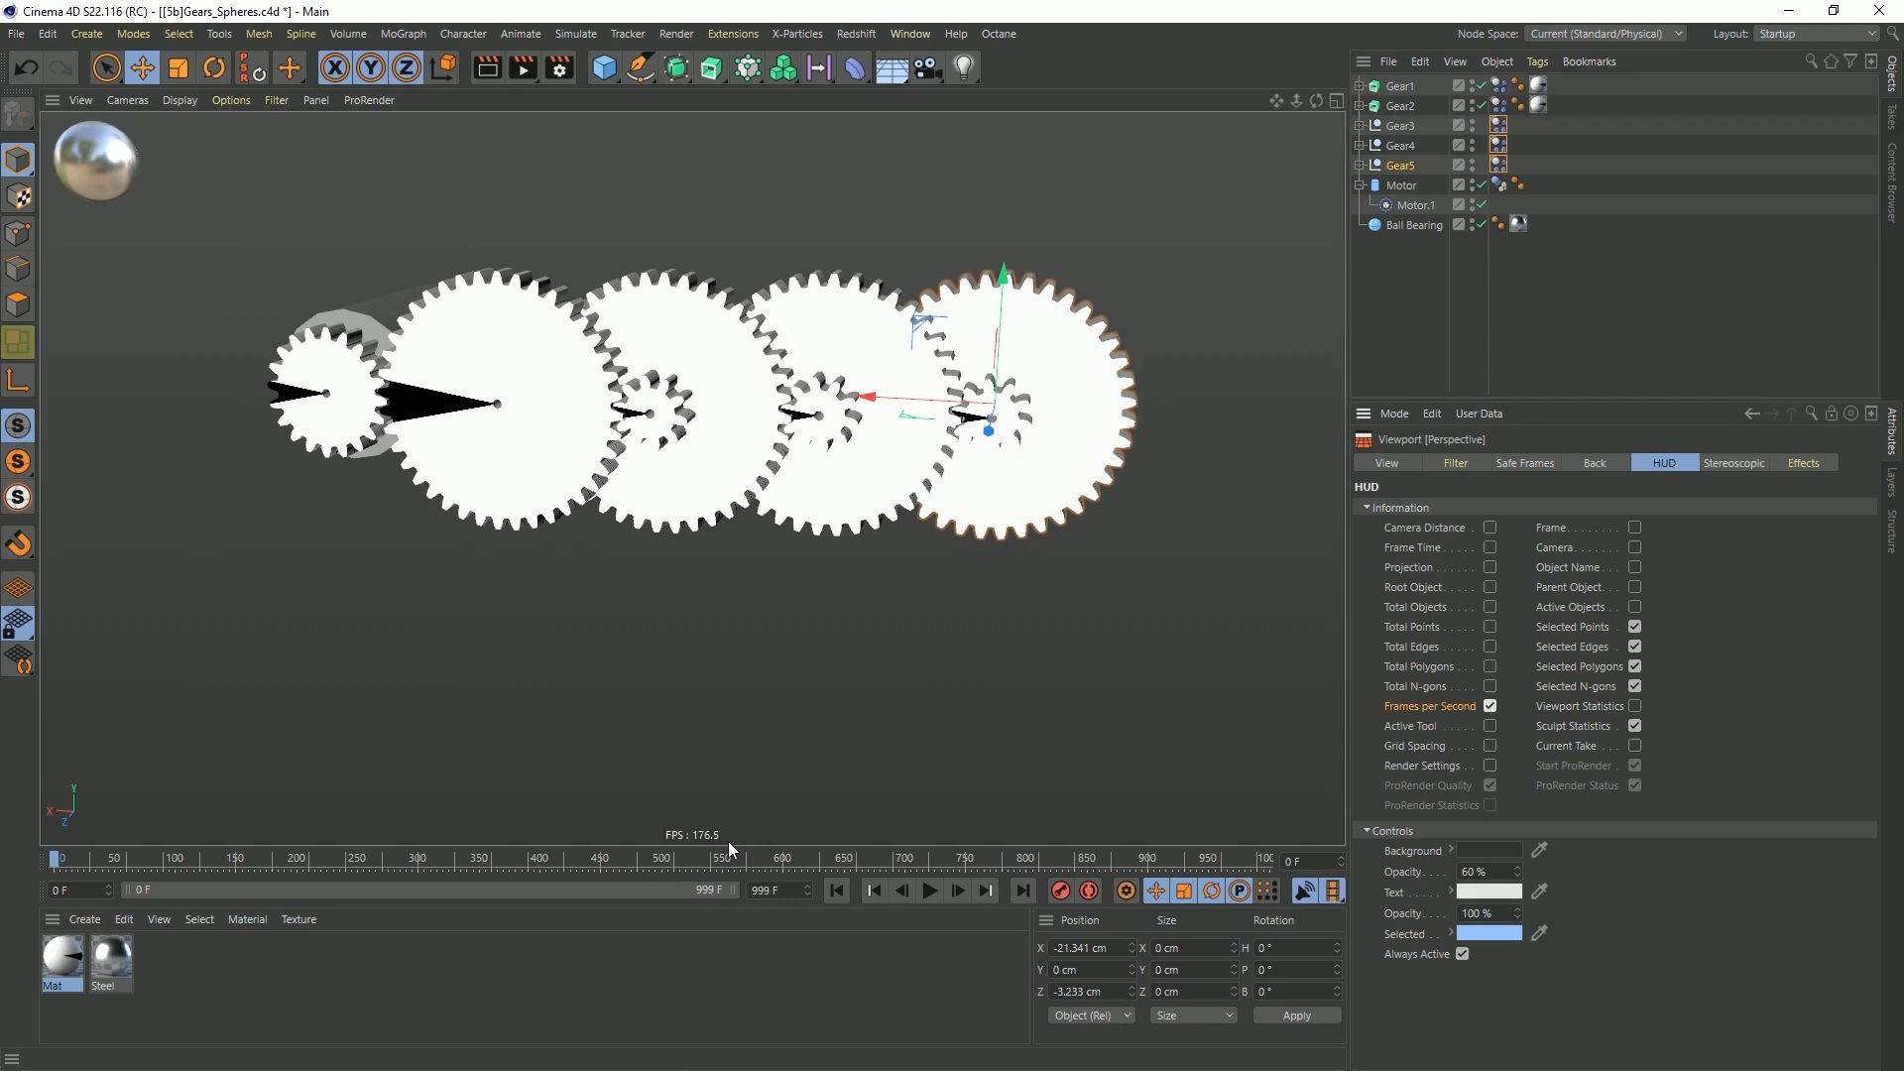
{"action": "left_click", "coordinate": [1463, 383]}
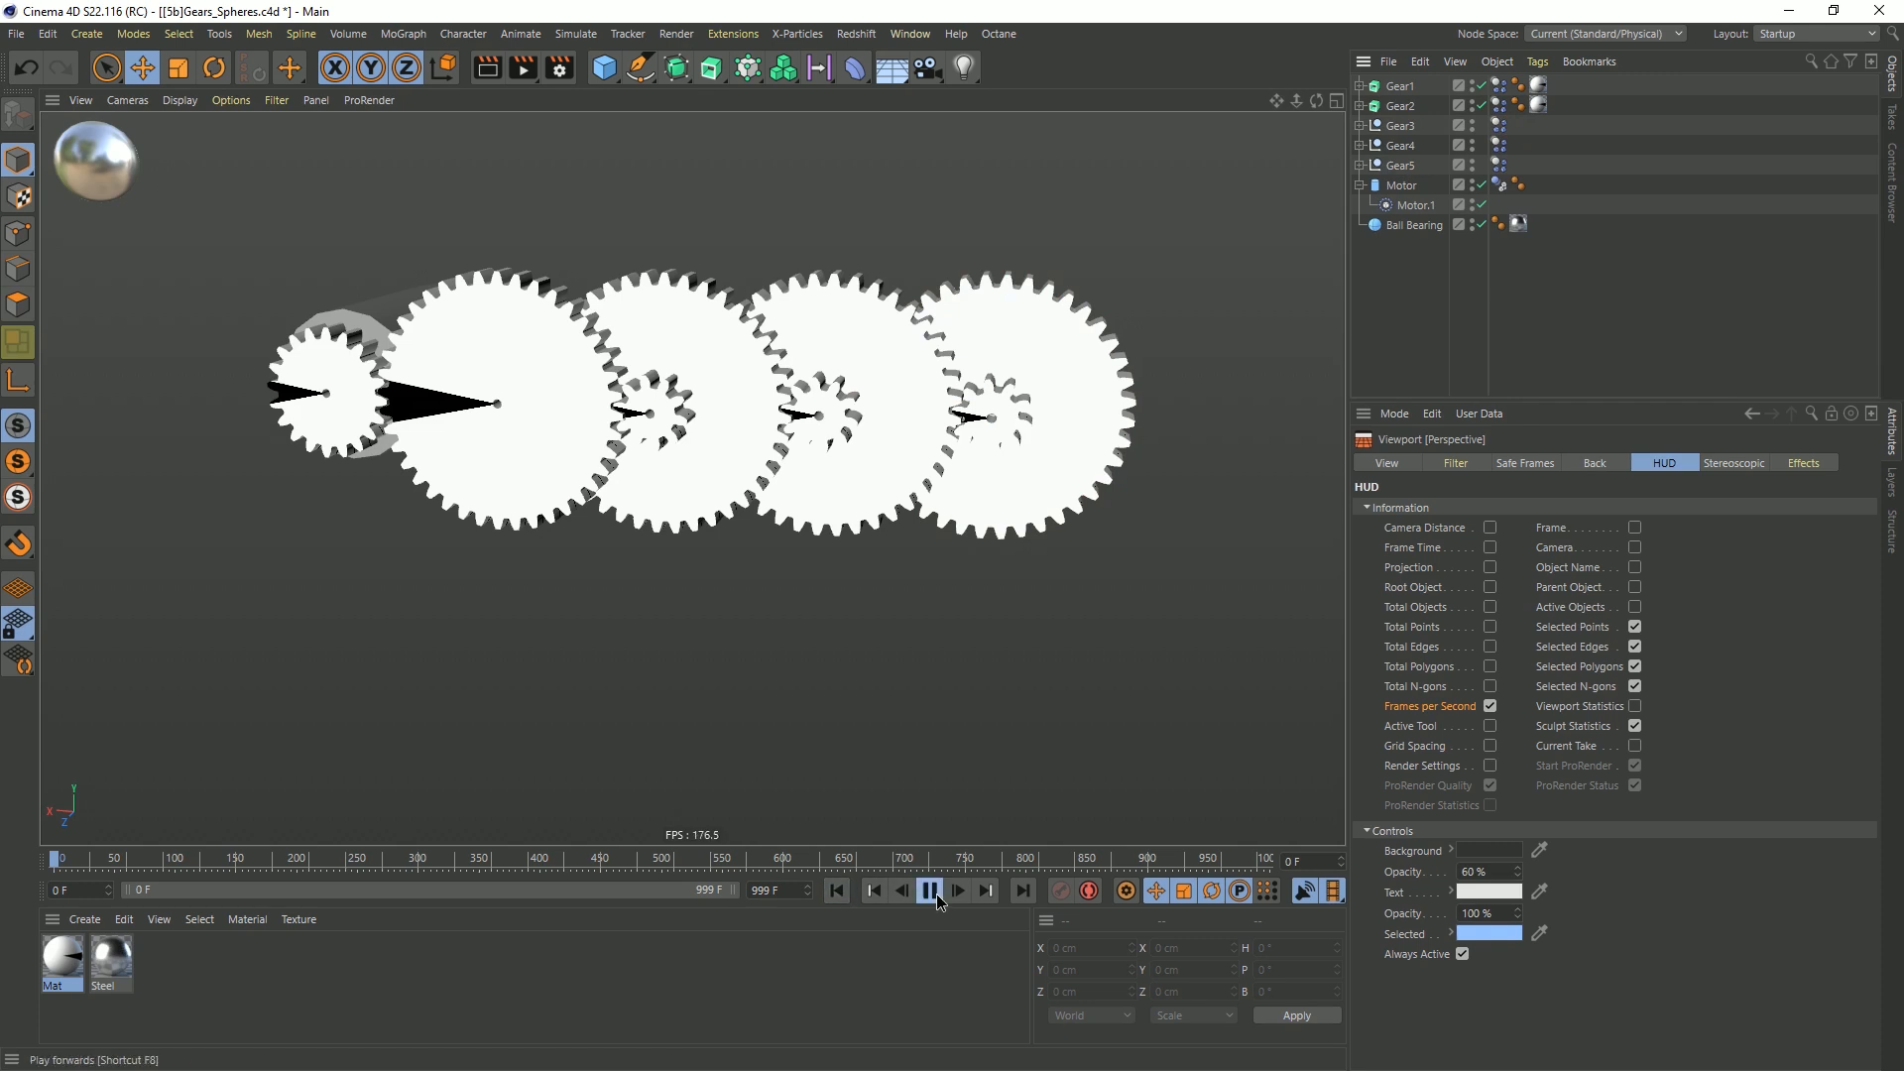
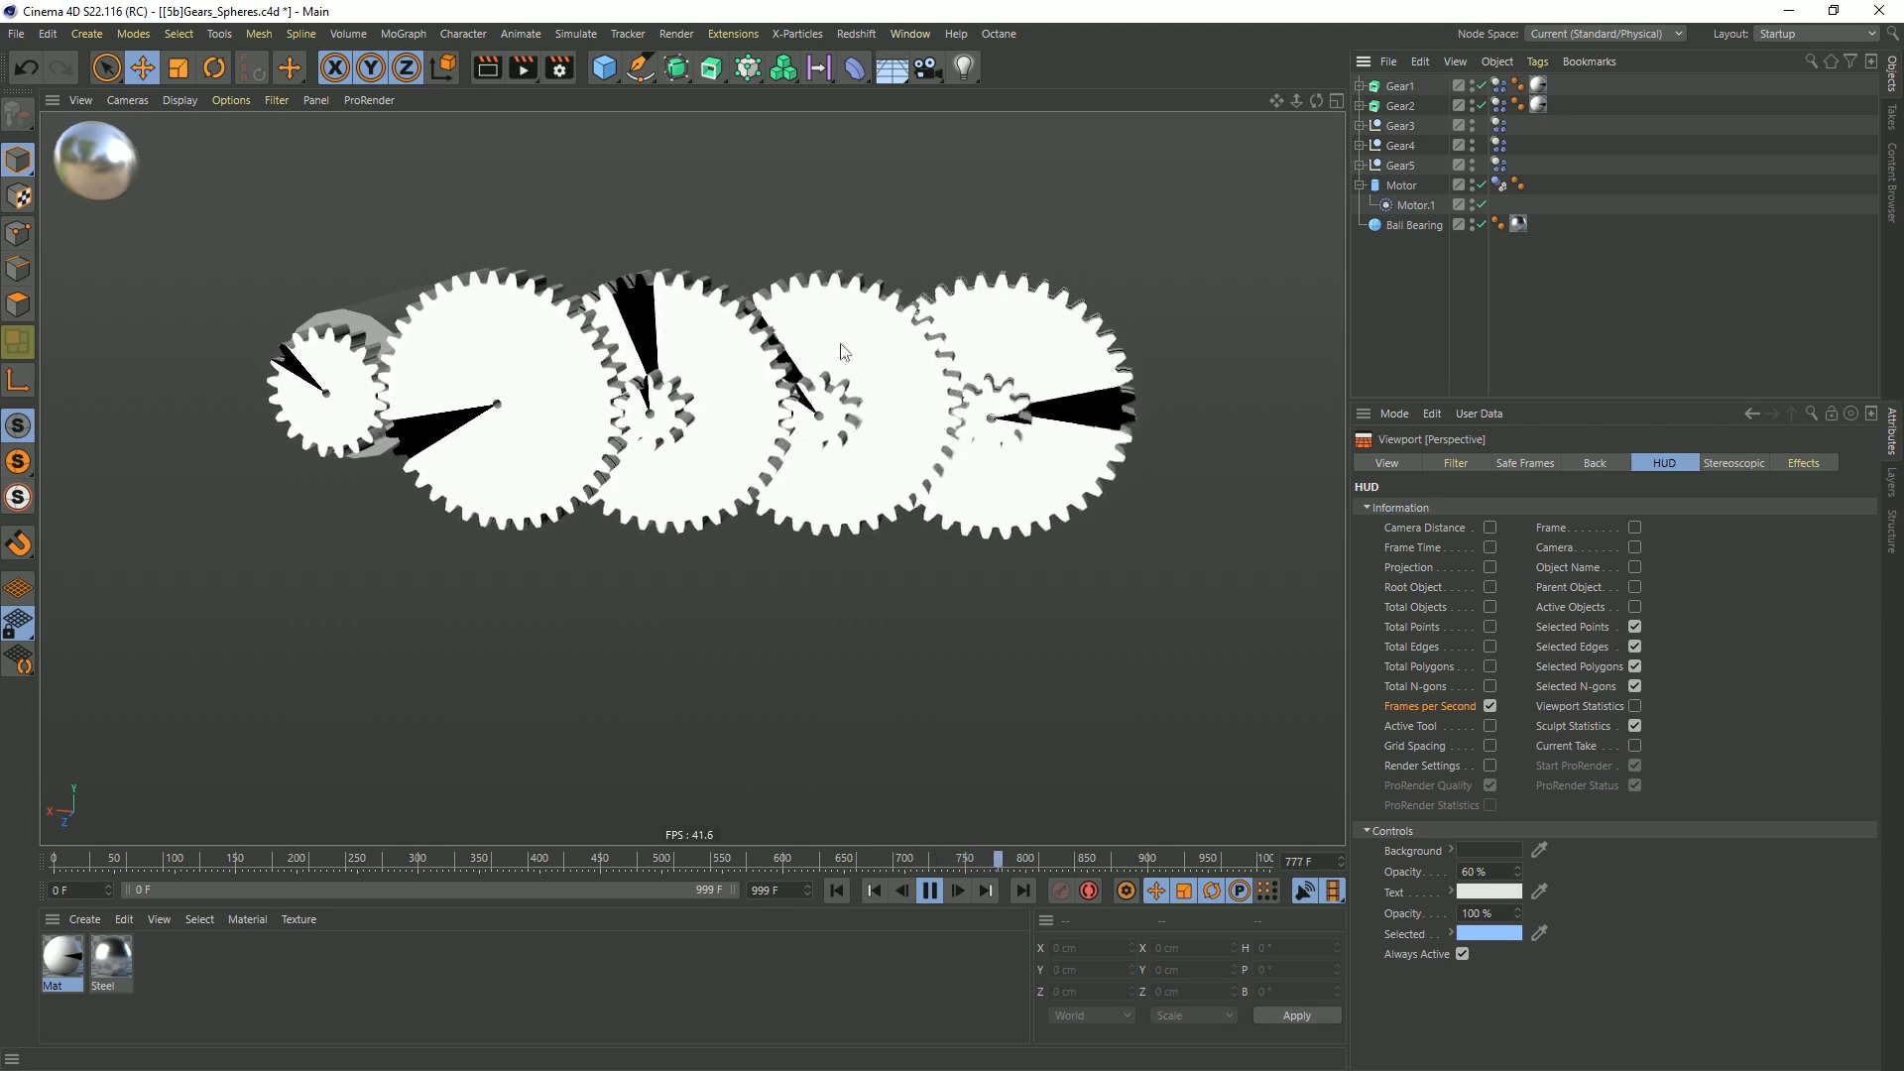
Rewind to frame 0 and save the scene, replaying the five-gear simulation once from the start
{"action": "left_click", "coordinate": [929, 889]}
{"action": "left_click", "coordinate": [838, 890]}
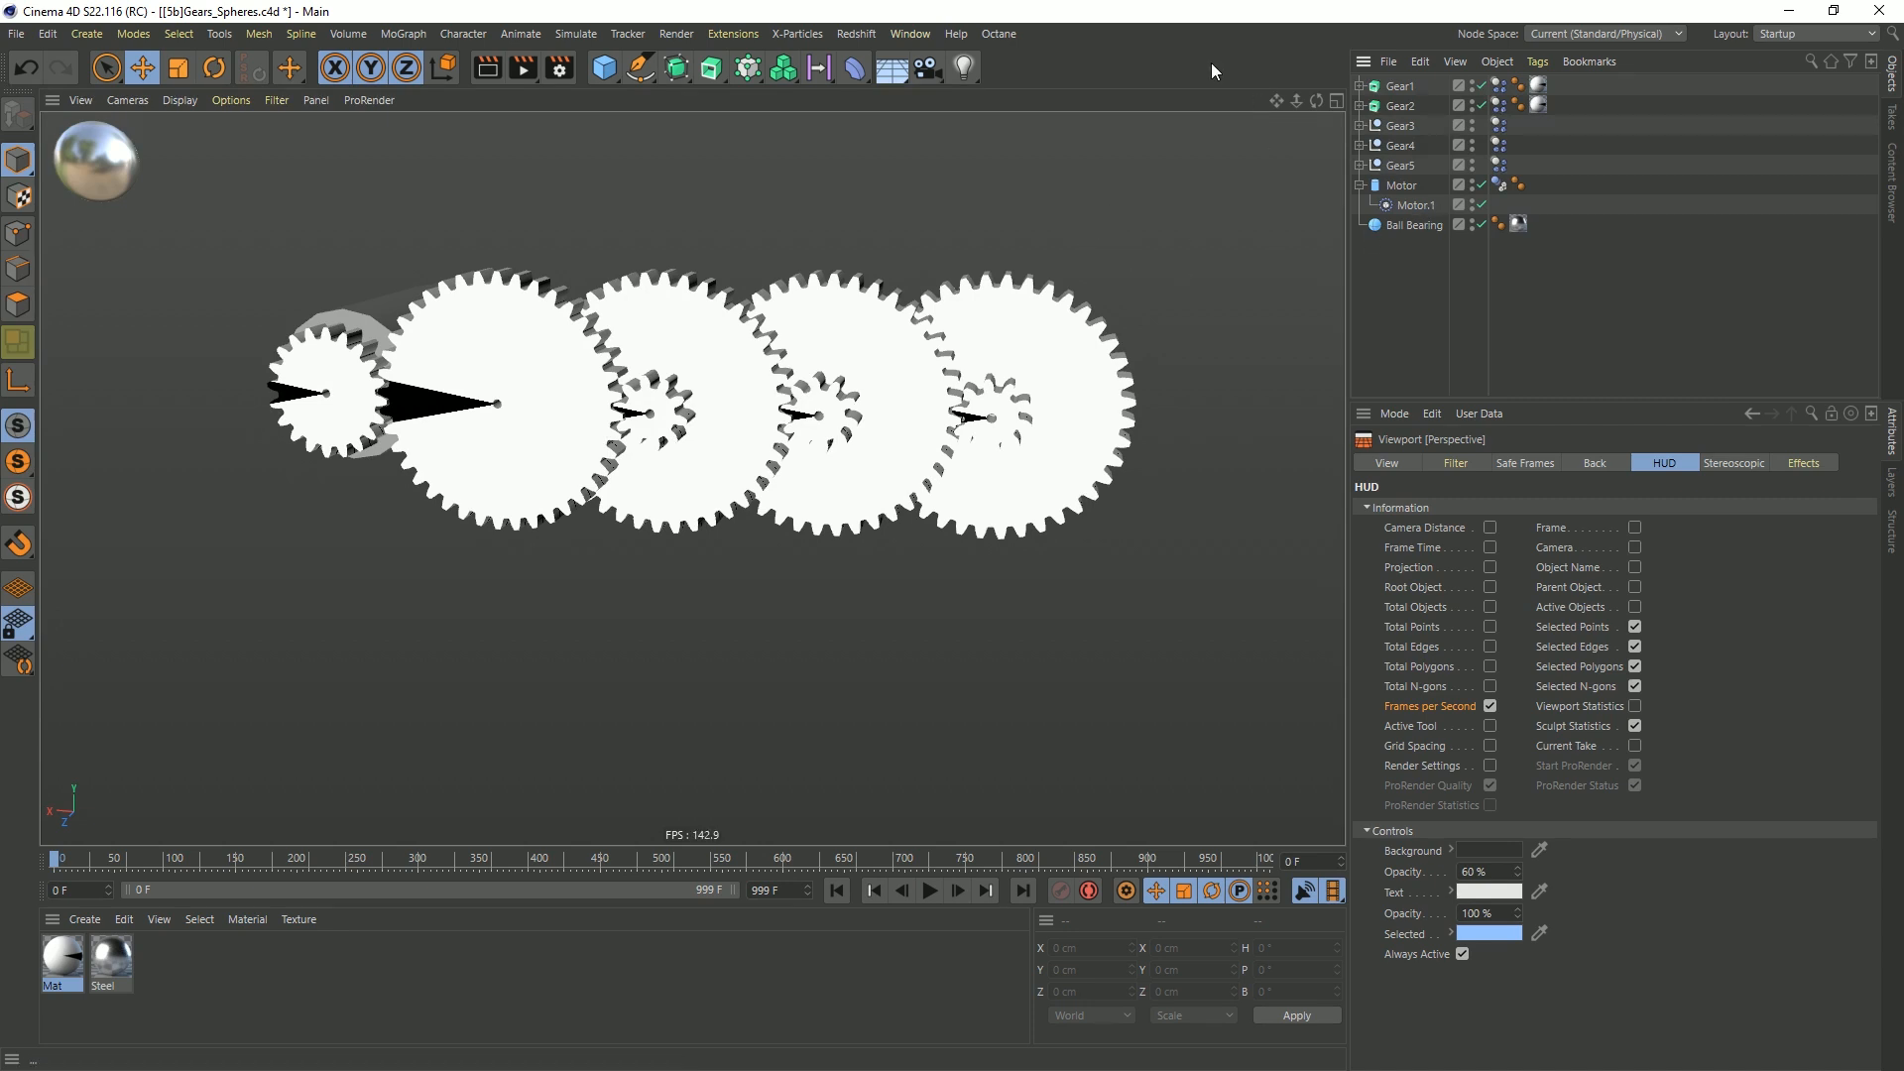
{"action": "key", "text": "ctrl+s"}
{"action": "left_click", "coordinate": [932, 889]}
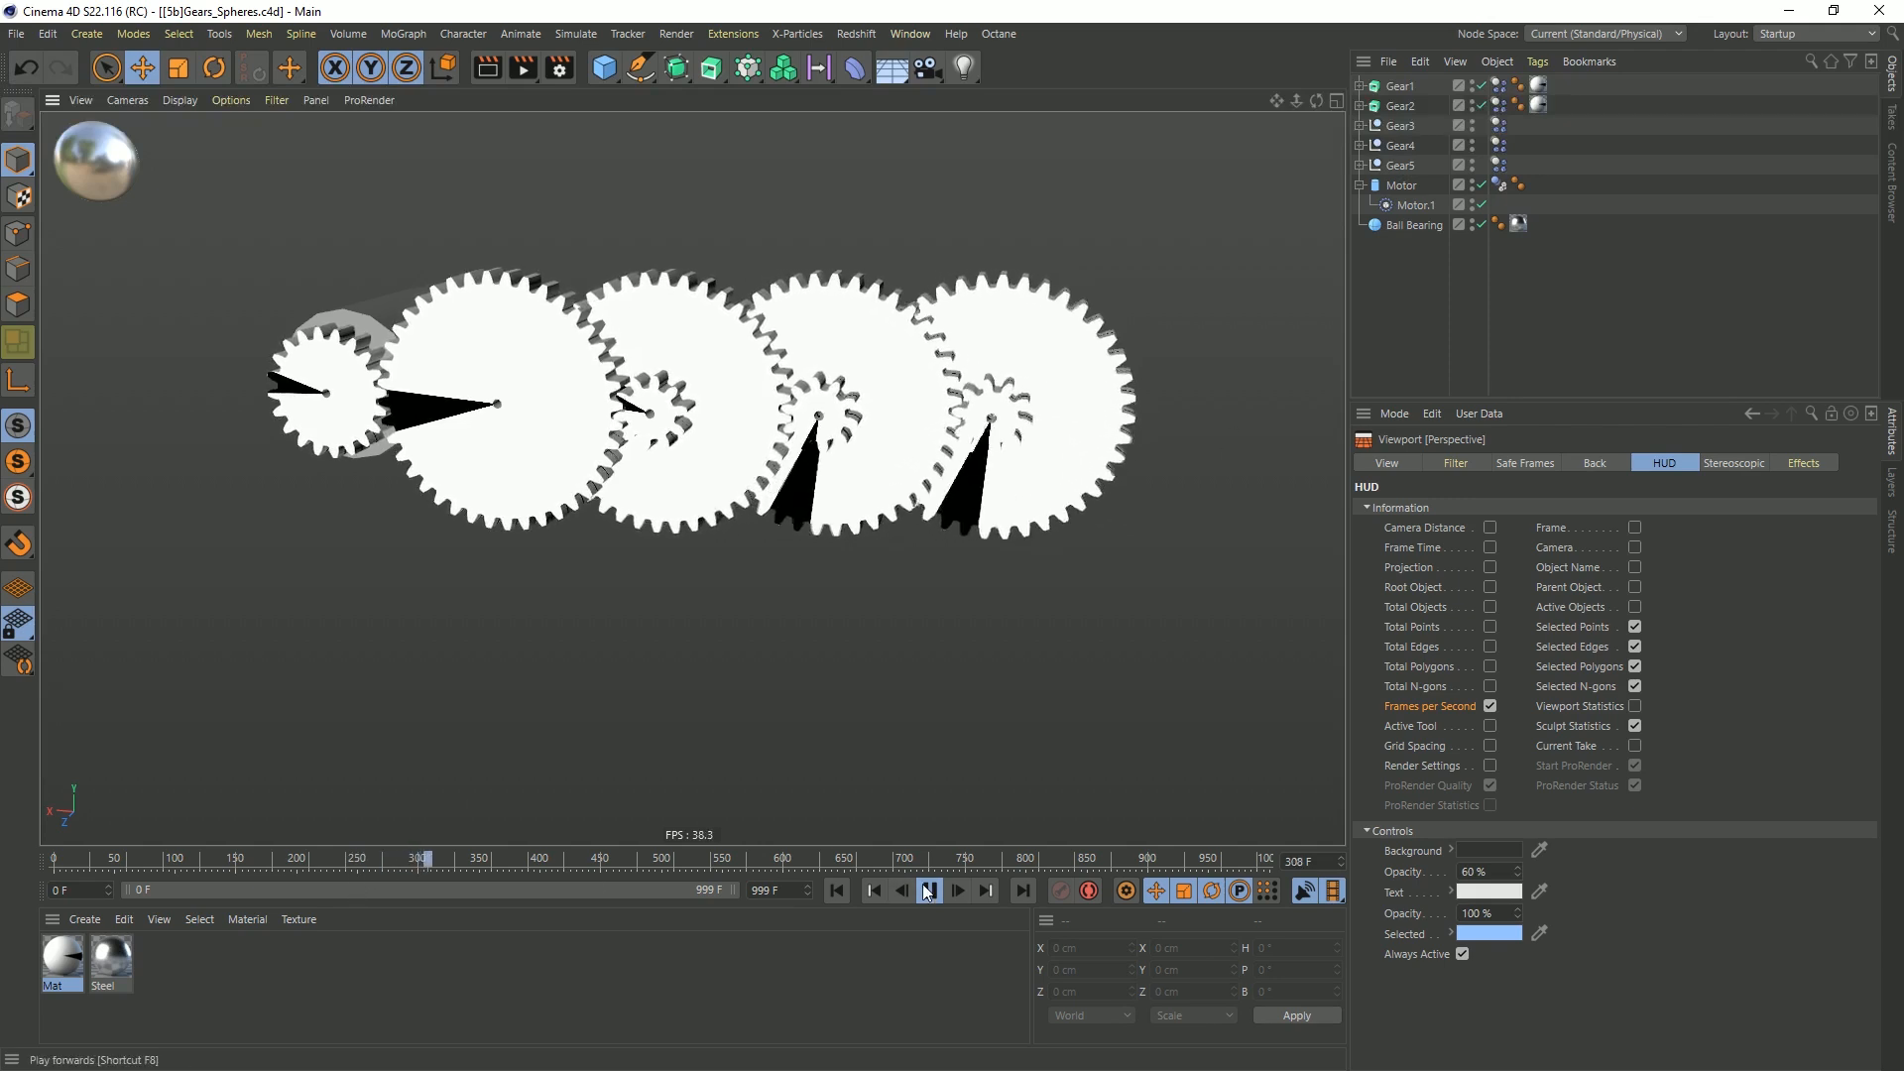
{"action": "left_click", "coordinate": [837, 890]}
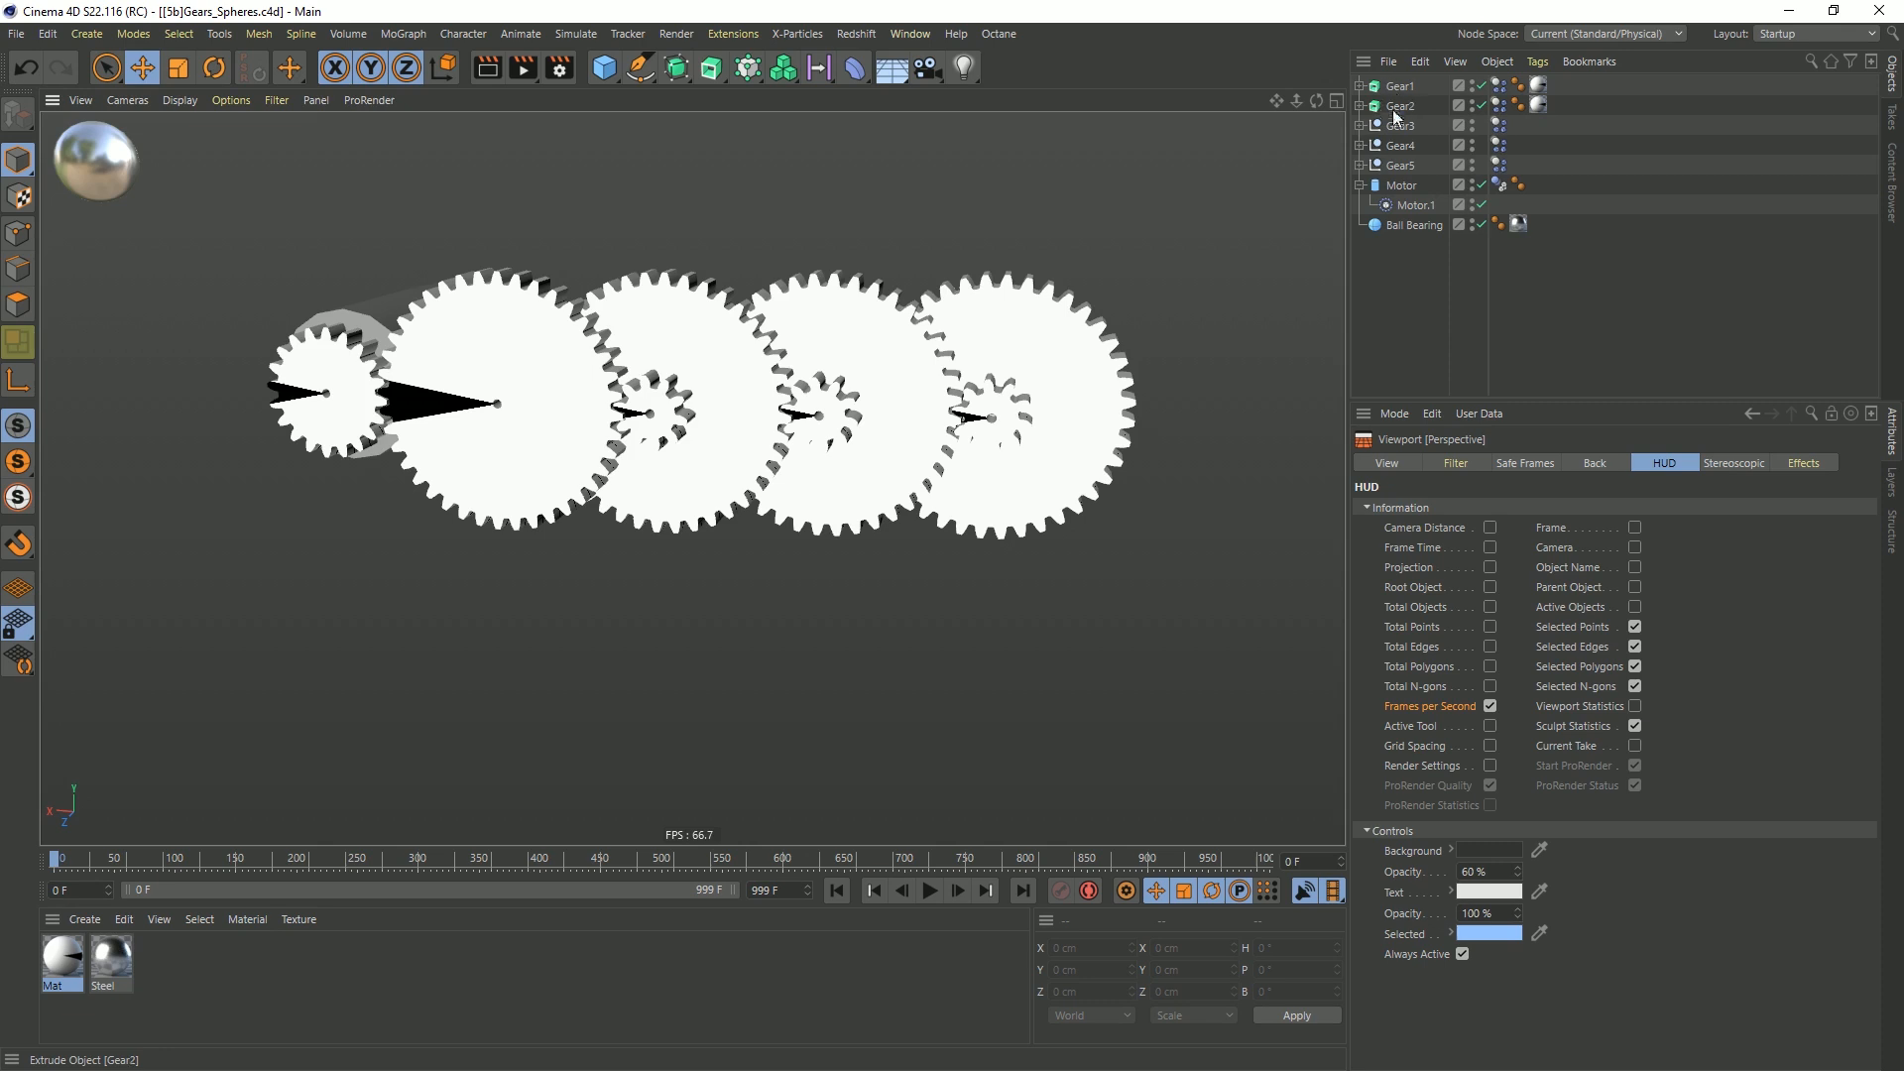
Move the Motor object to the top of the object hierarchy and set Motor.1's torque to 10000
{"action": "left_click_drag", "start_coordinate": [1401, 187], "coordinate": [1393, 79]}
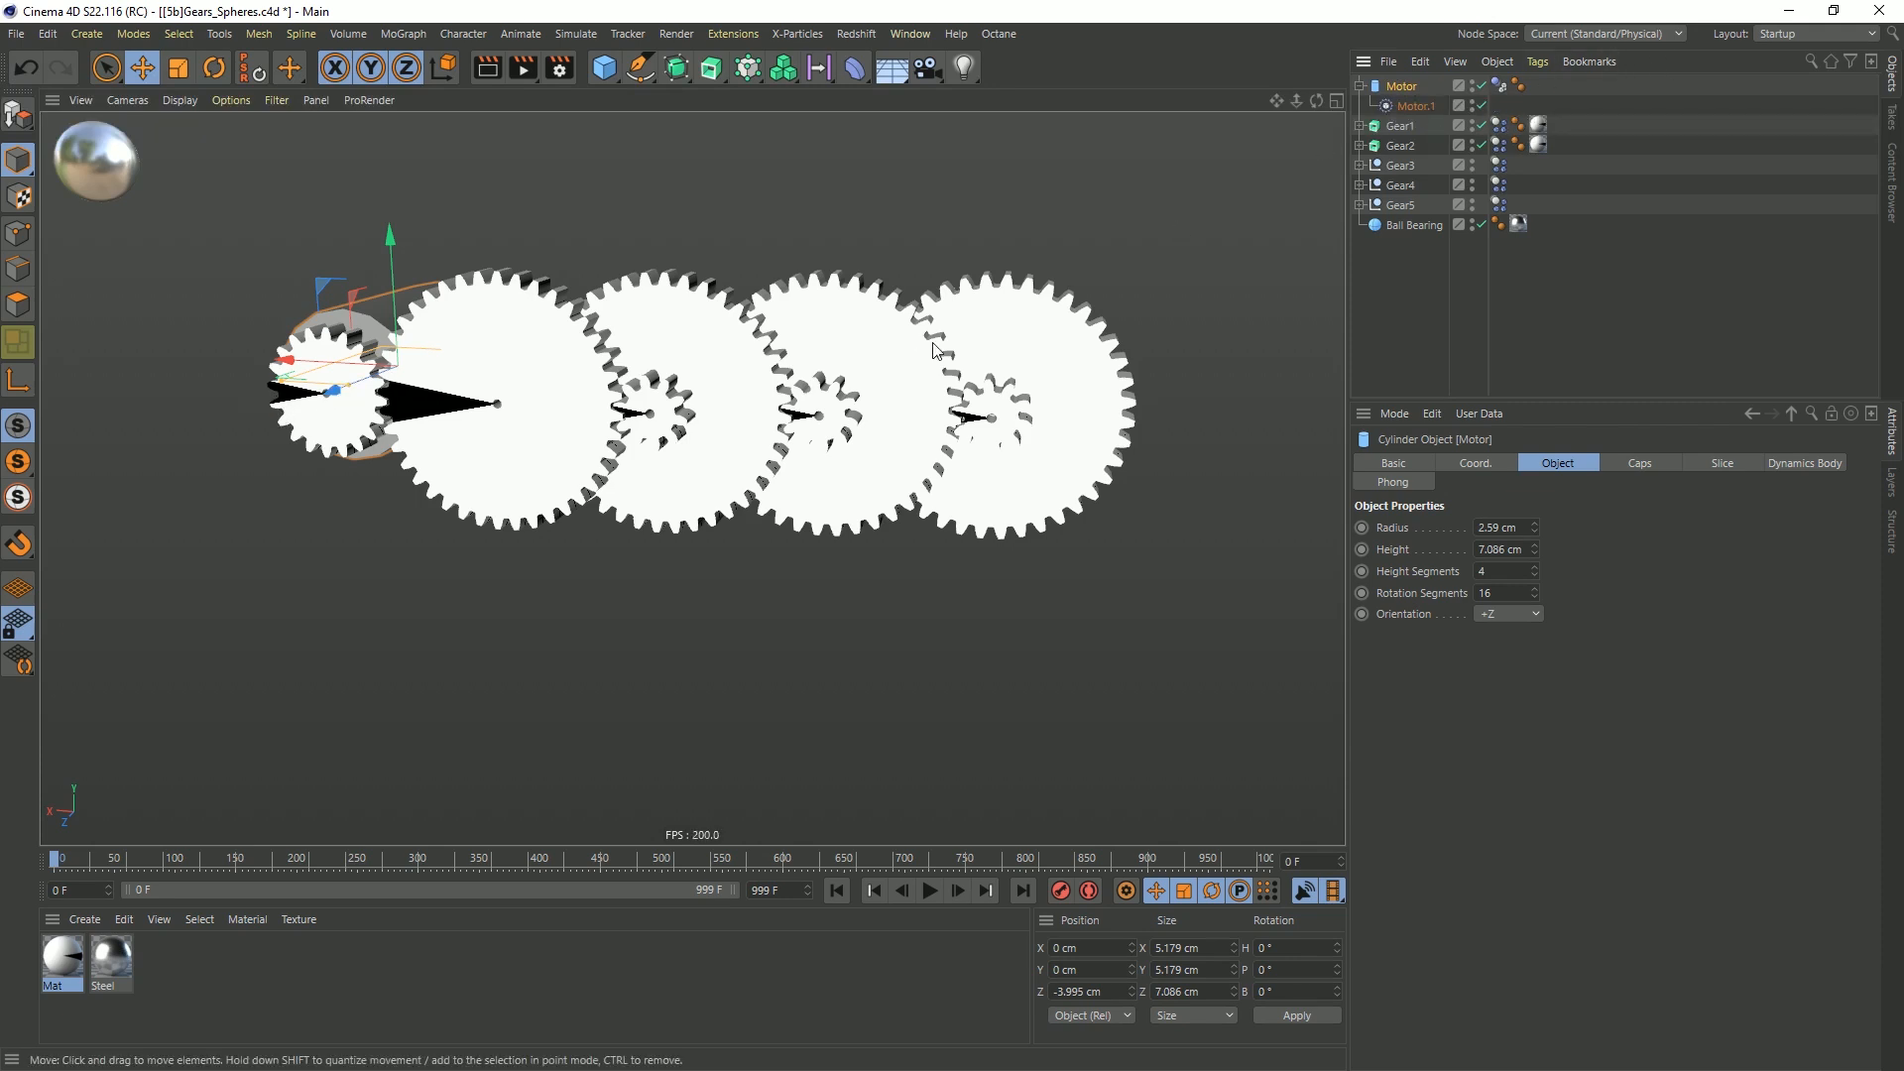
{"action": "left_click", "coordinate": [1422, 105]}
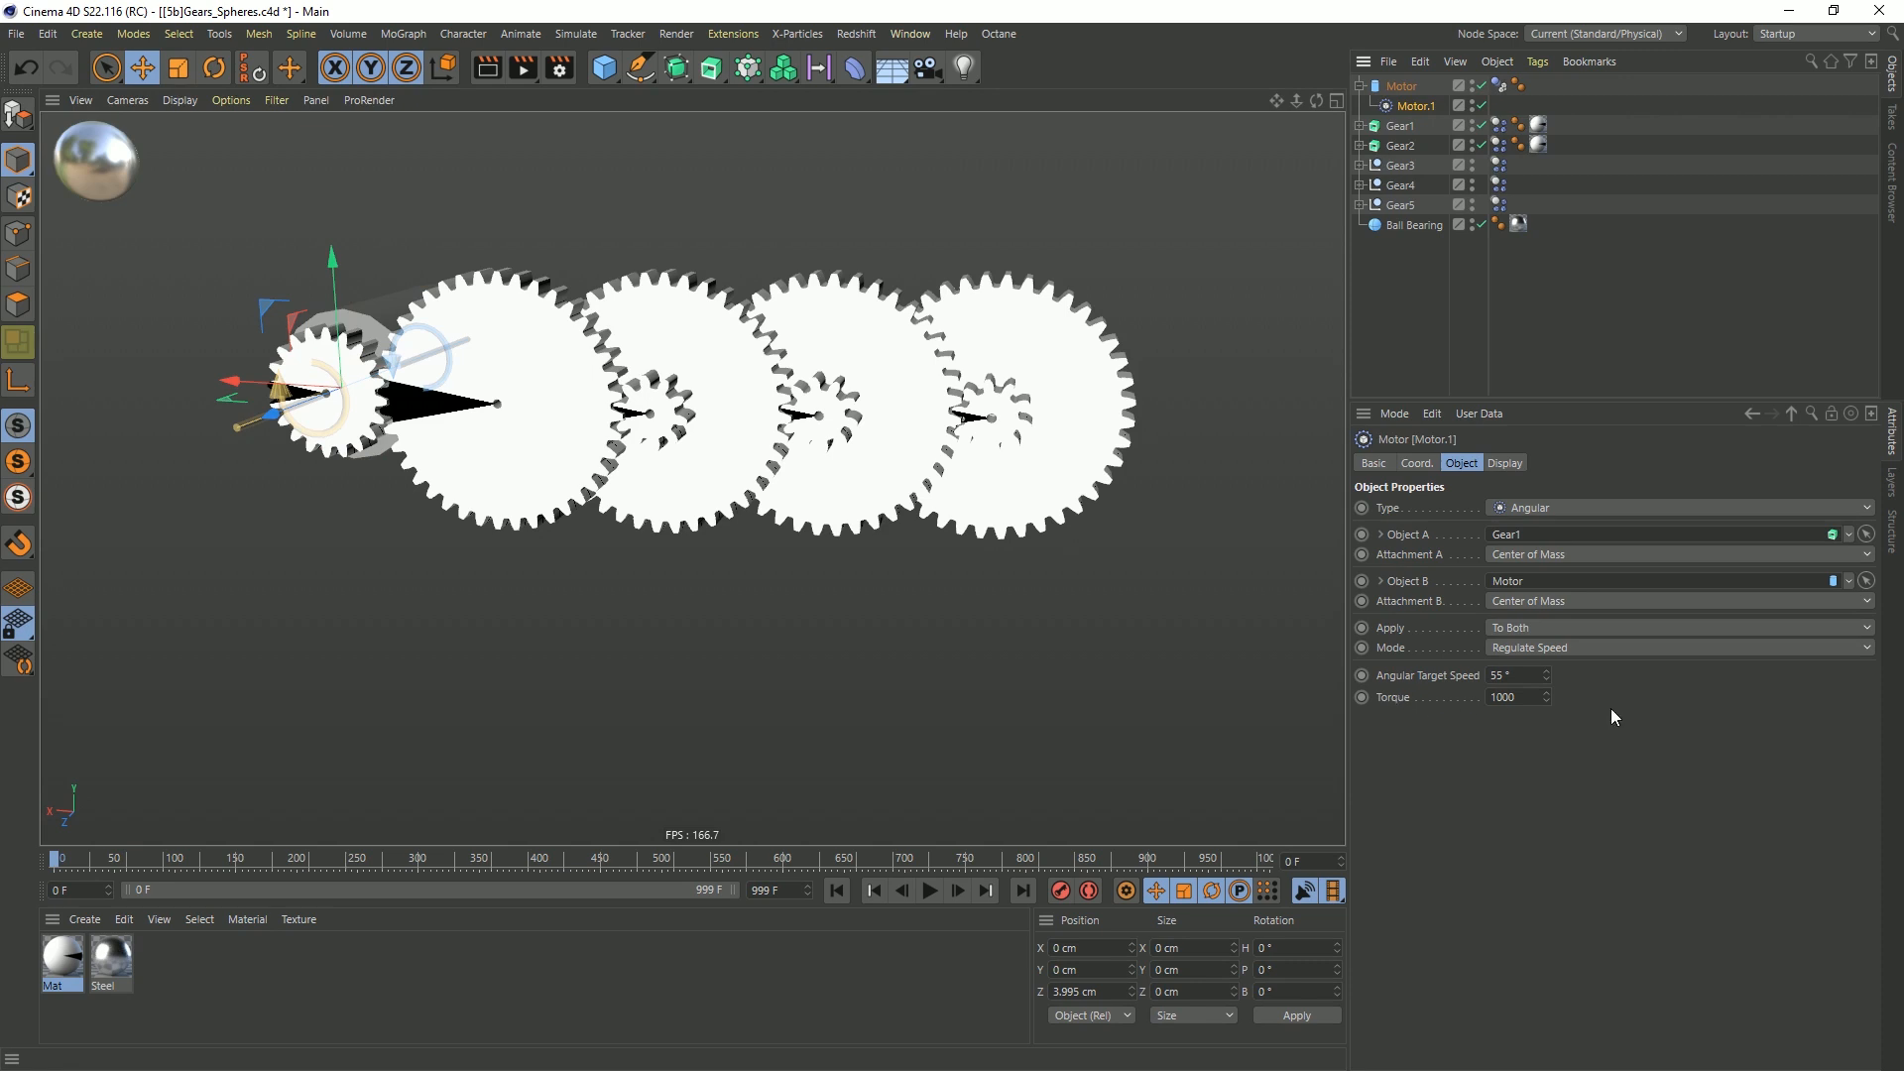
{"action": "left_click", "coordinate": [1514, 697]}
Play the simulation to check how the gear train runs with the stronger motor, and rewind to frame 0
{"action": "left_click", "coordinate": [930, 891]}
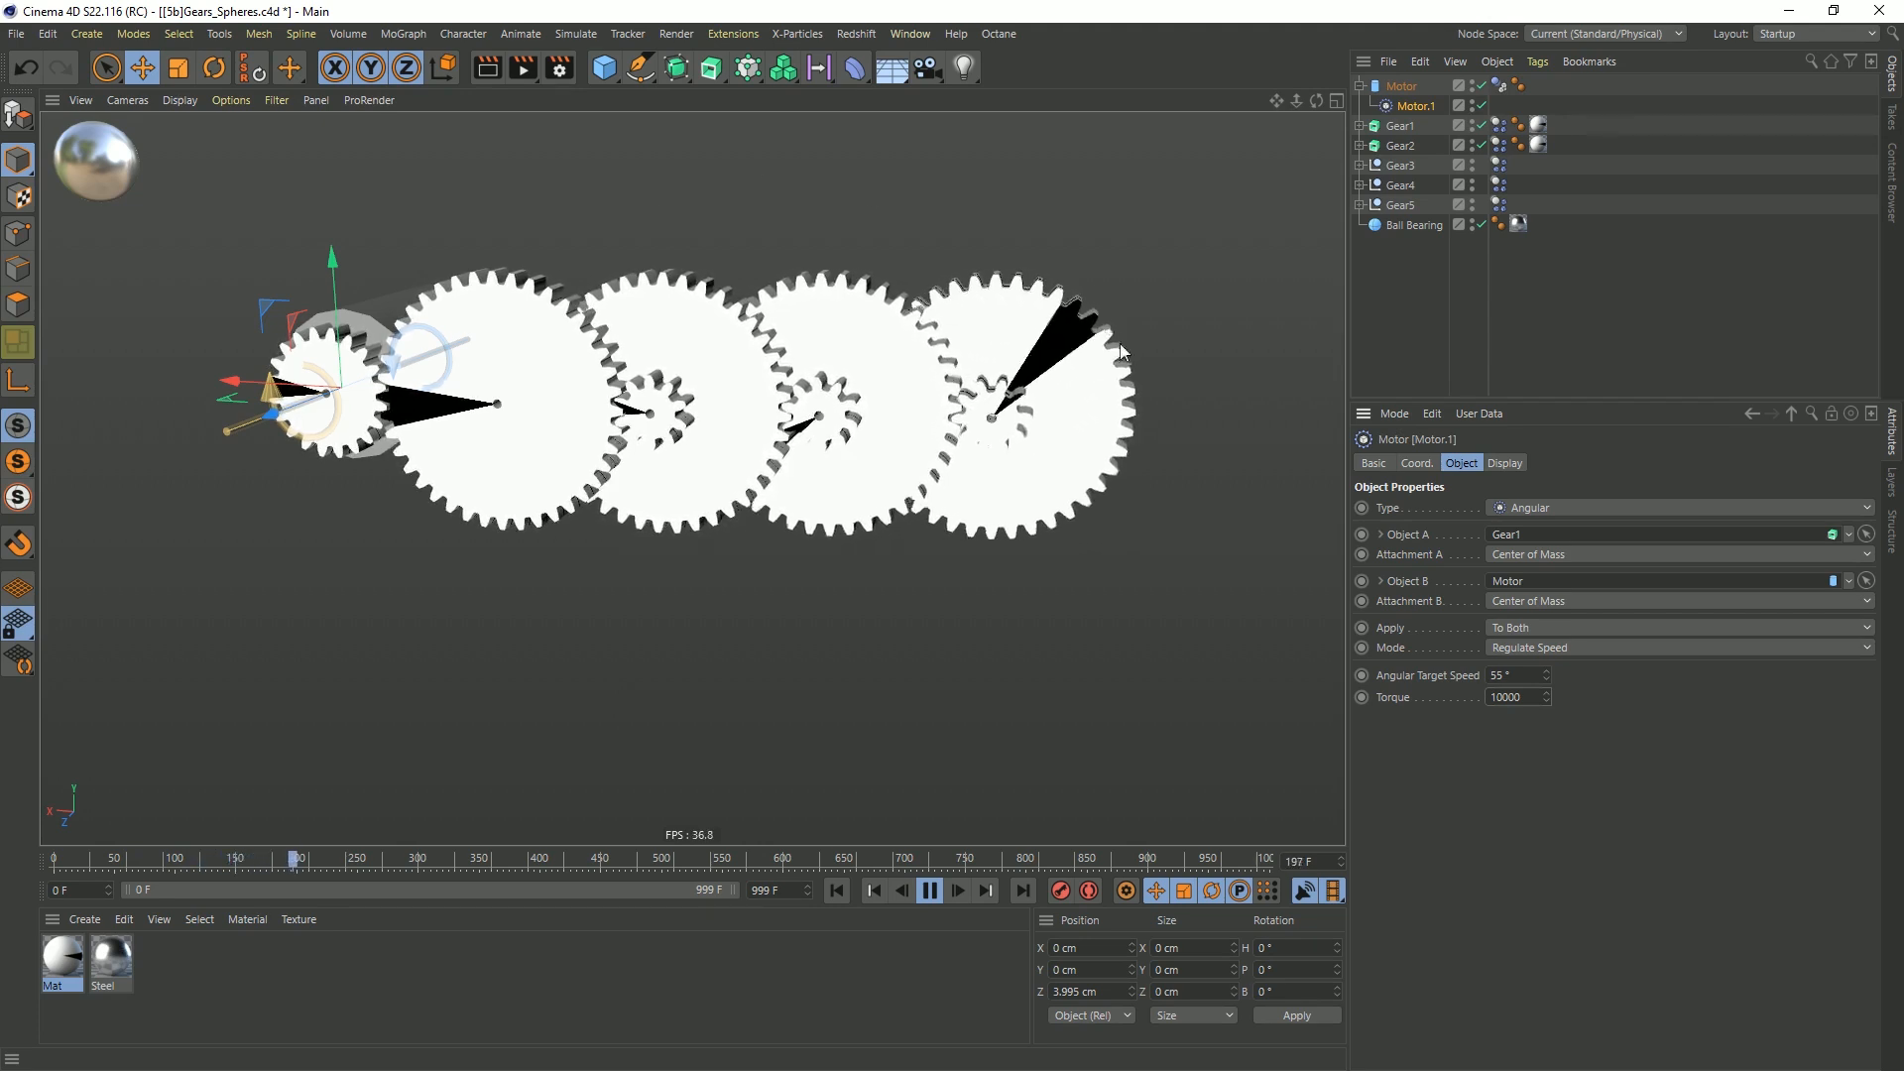
{"action": "left_click", "coordinate": [1122, 431]}
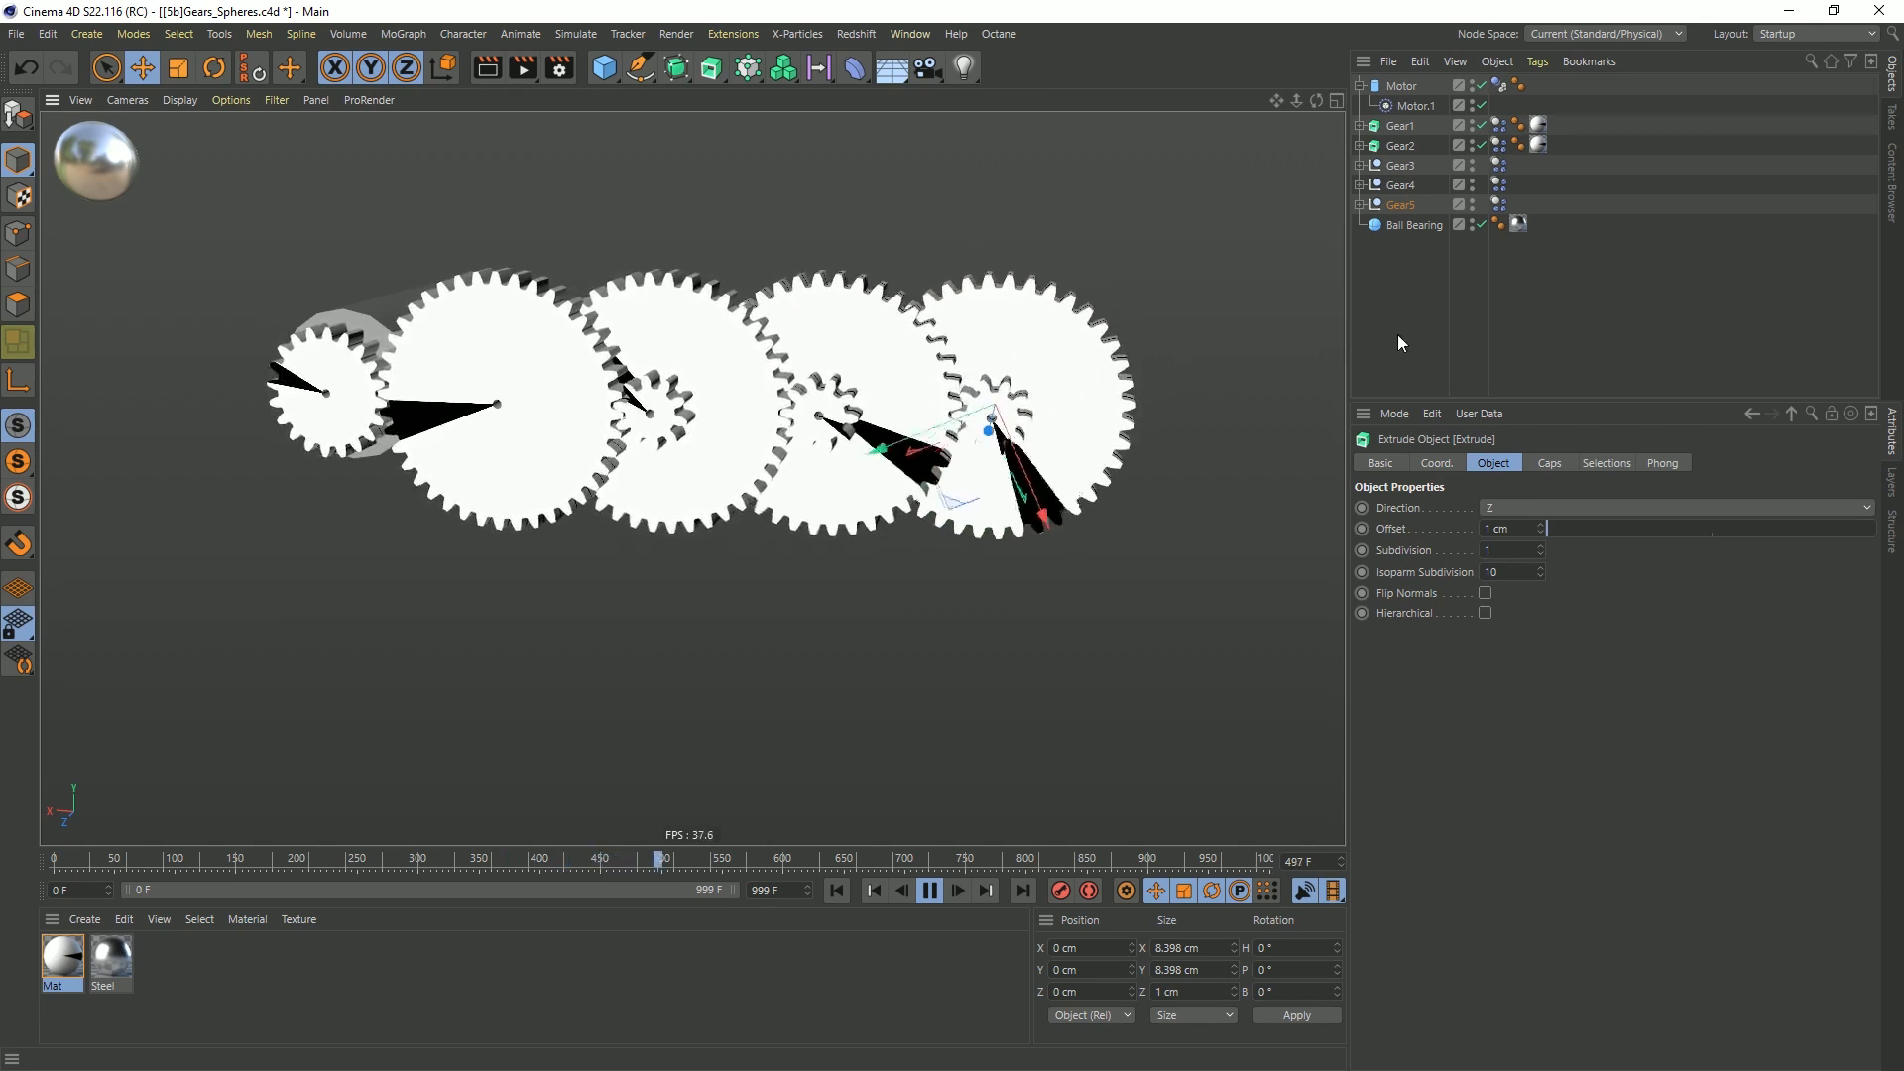
{"action": "left_click", "coordinate": [924, 892]}
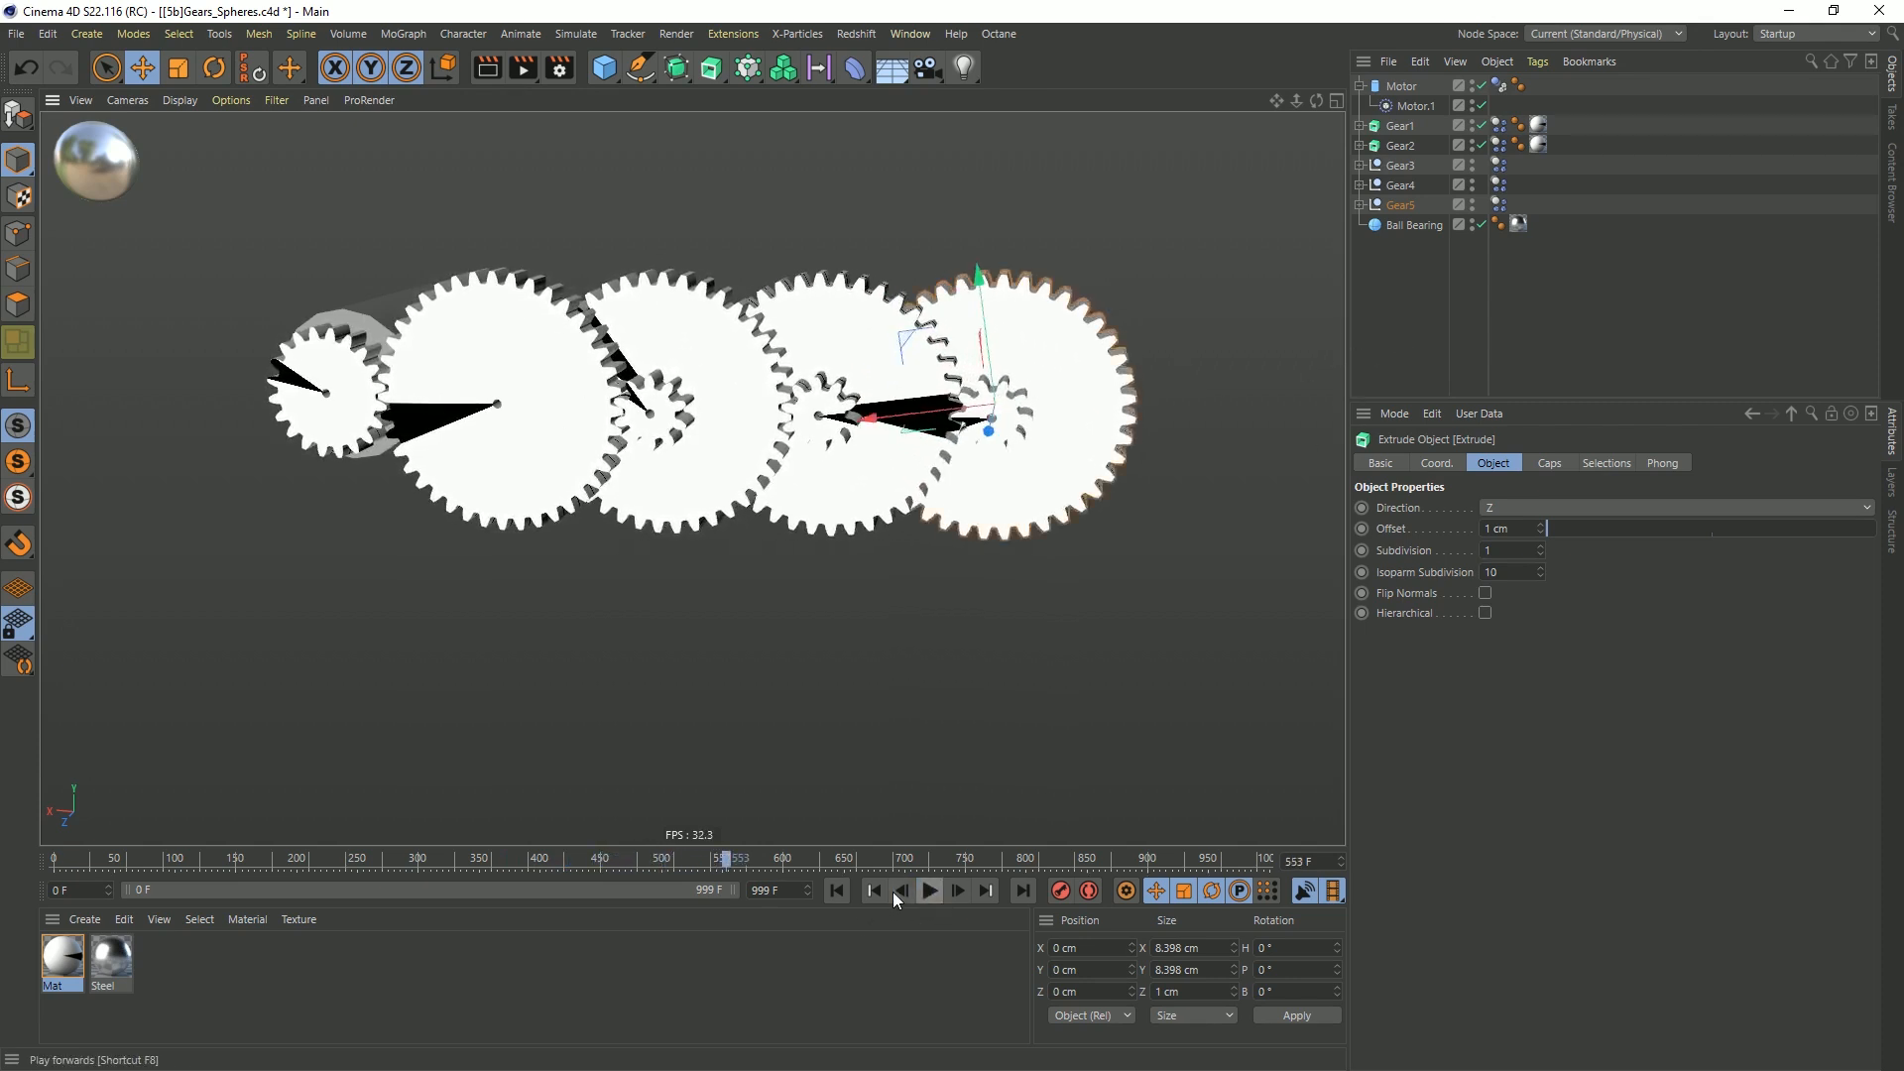
{"action": "left_click", "coordinate": [839, 891]}
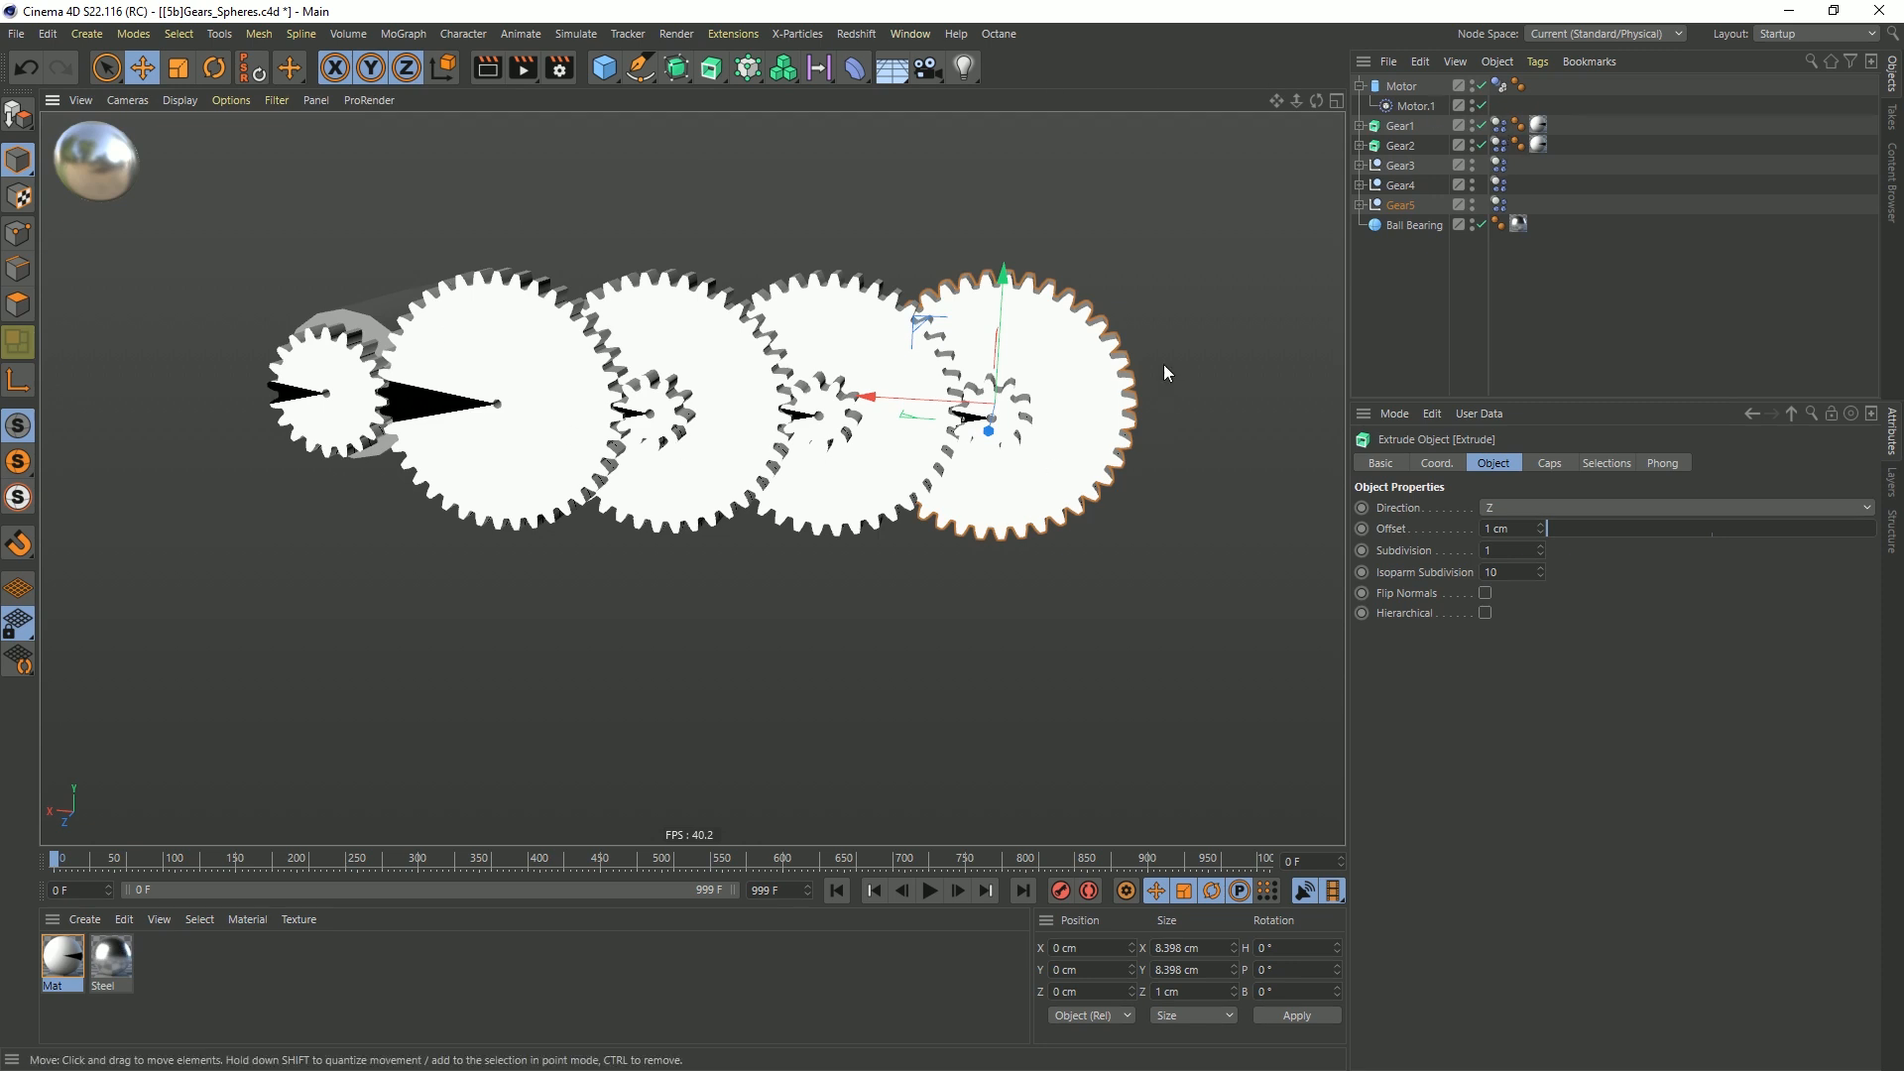
Examine the mass settings of Gear1's Dynamics Body tag, and select Gear1
{"action": "left_click", "coordinate": [1501, 129]}
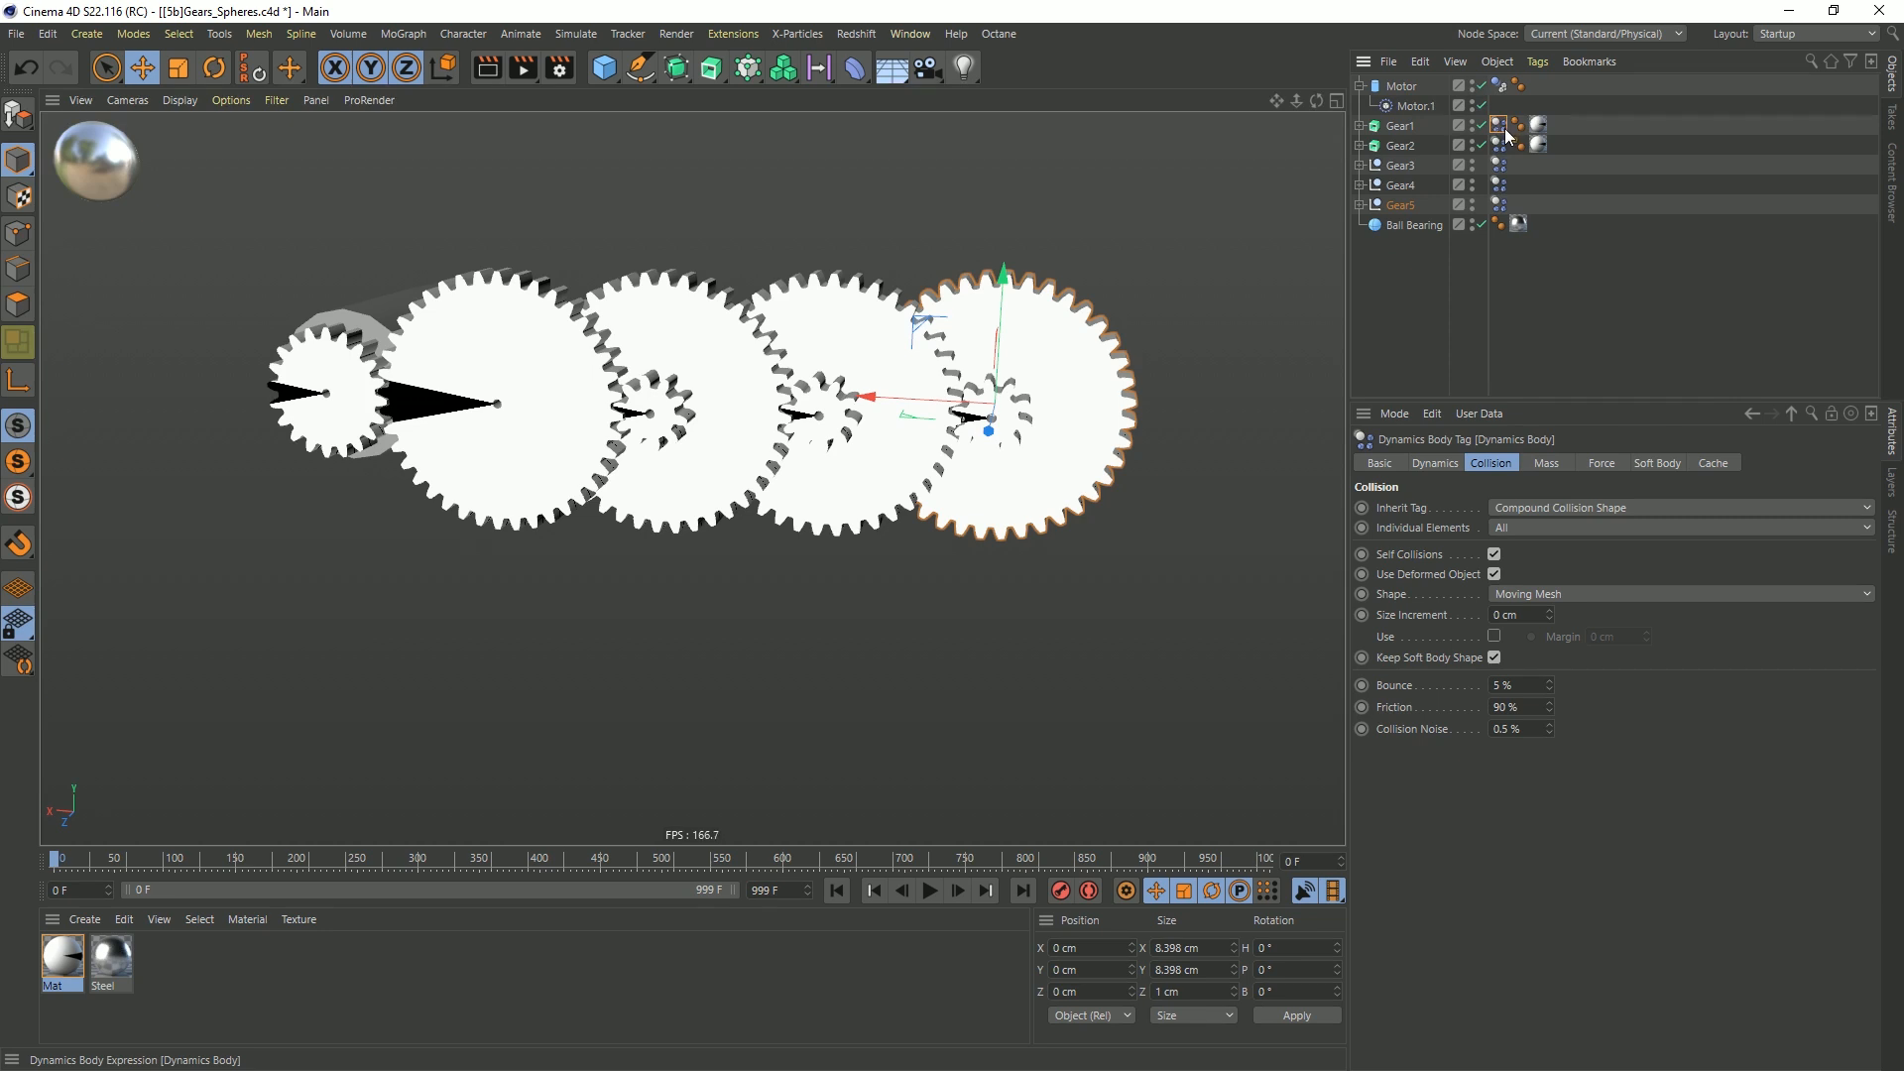
{"action": "left_click", "coordinate": [1544, 466]}
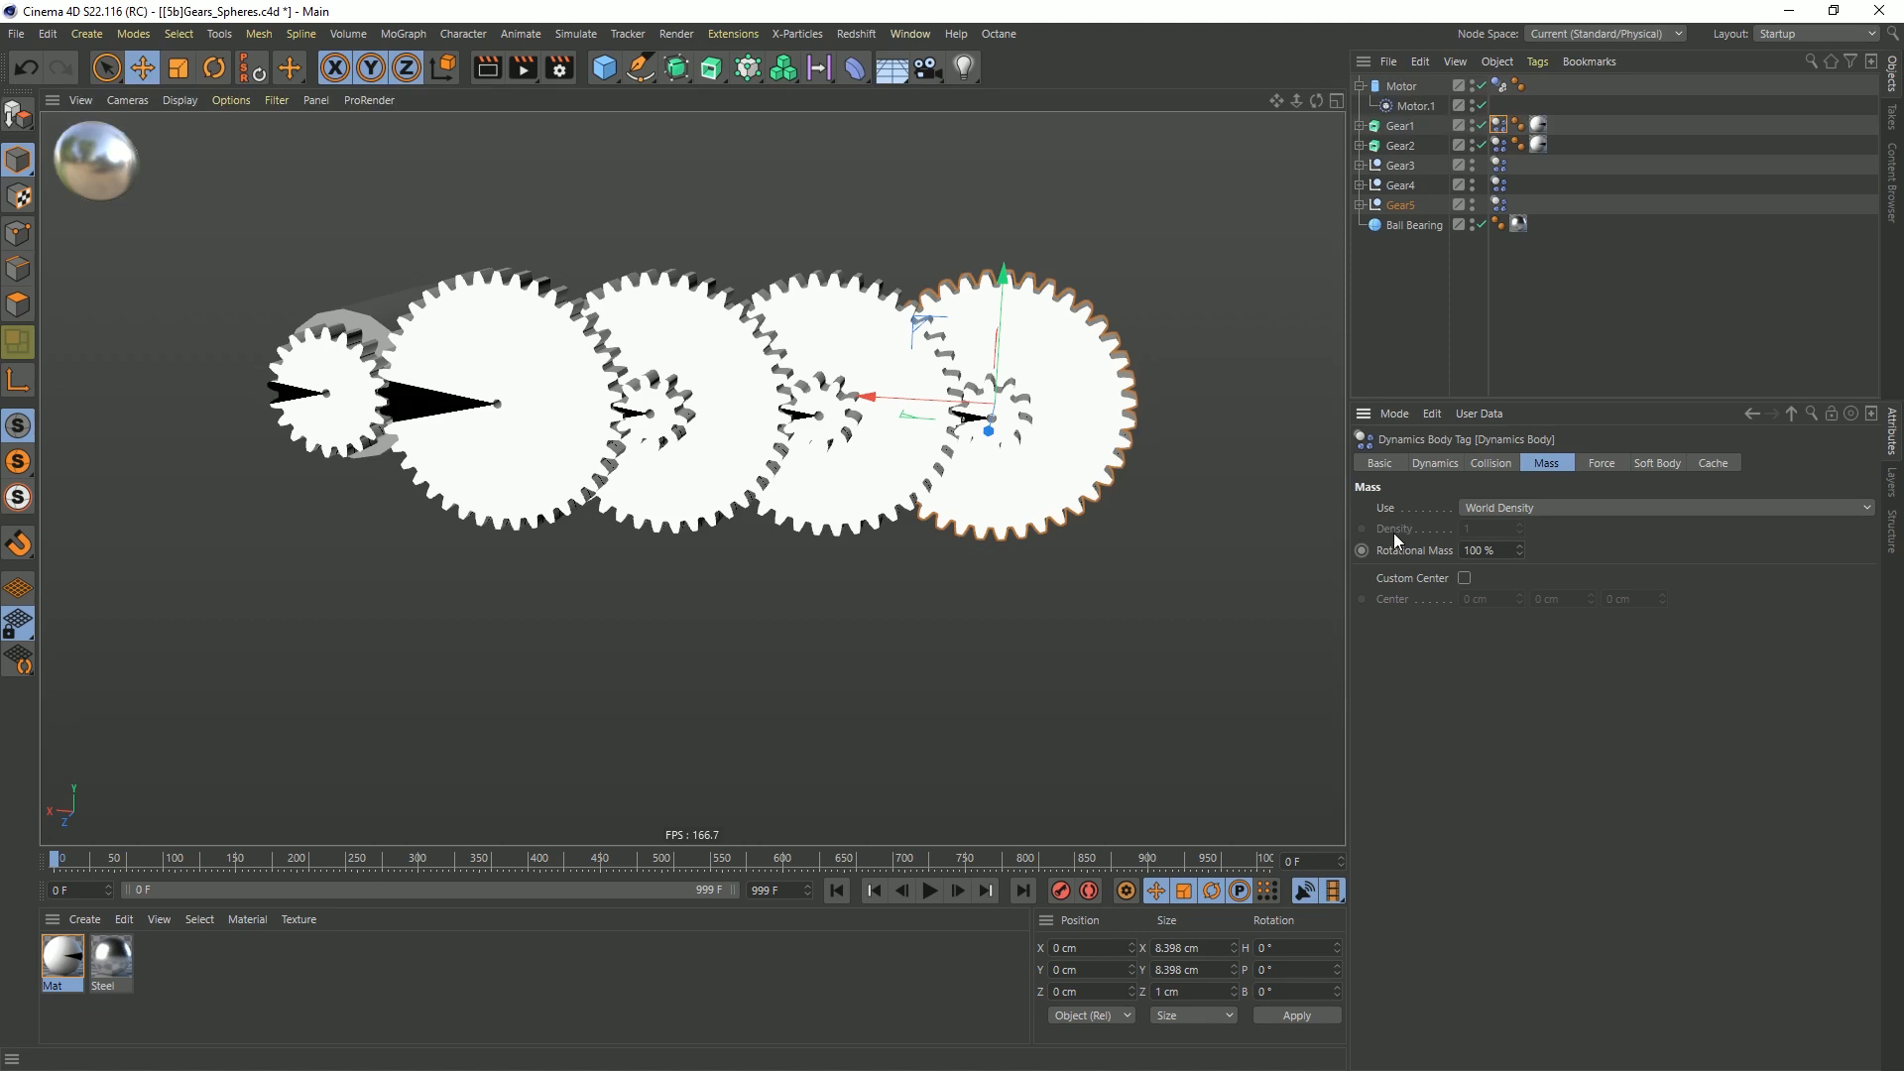
{"action": "left_click", "coordinate": [387, 397]}
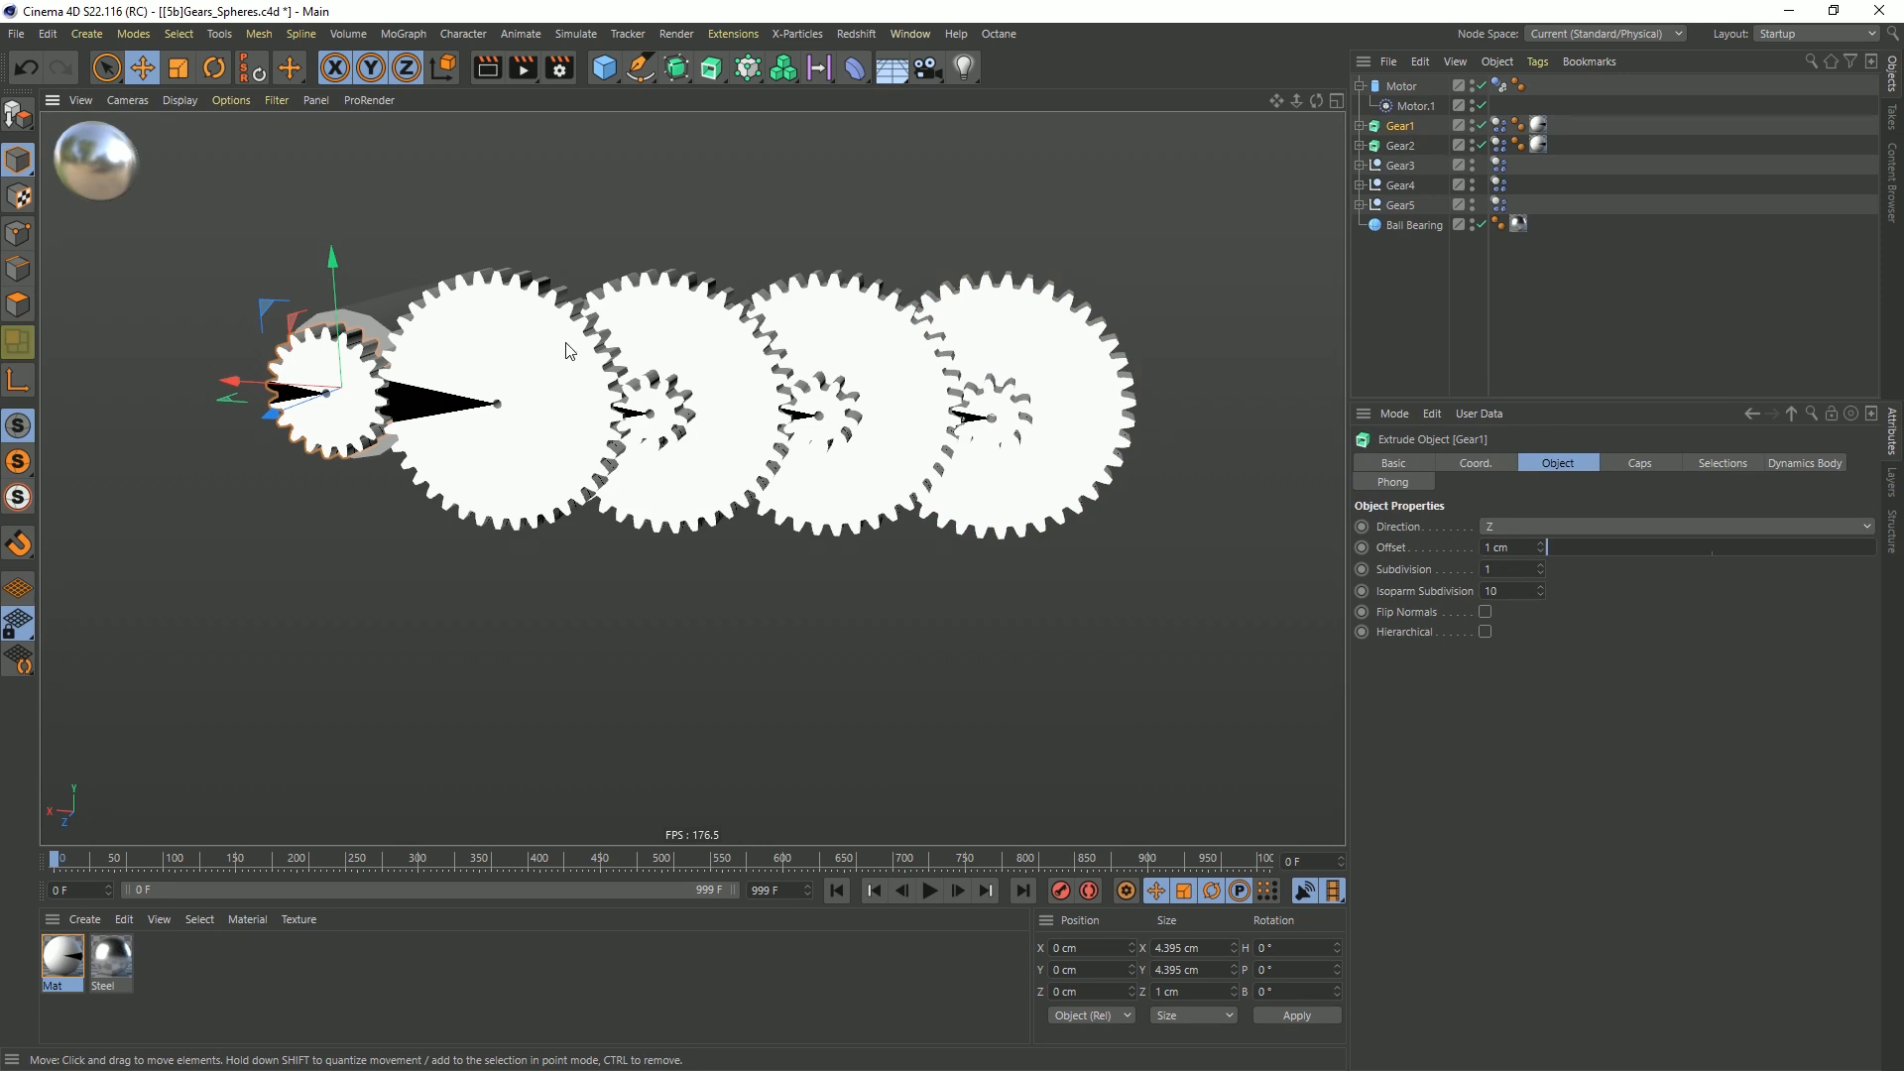
{"action": "left_click", "coordinate": [604, 67]}
{"action": "right_click_drag", "start_coordinate": [761, 358], "coordinate": [819, 389], "text": "alt"}
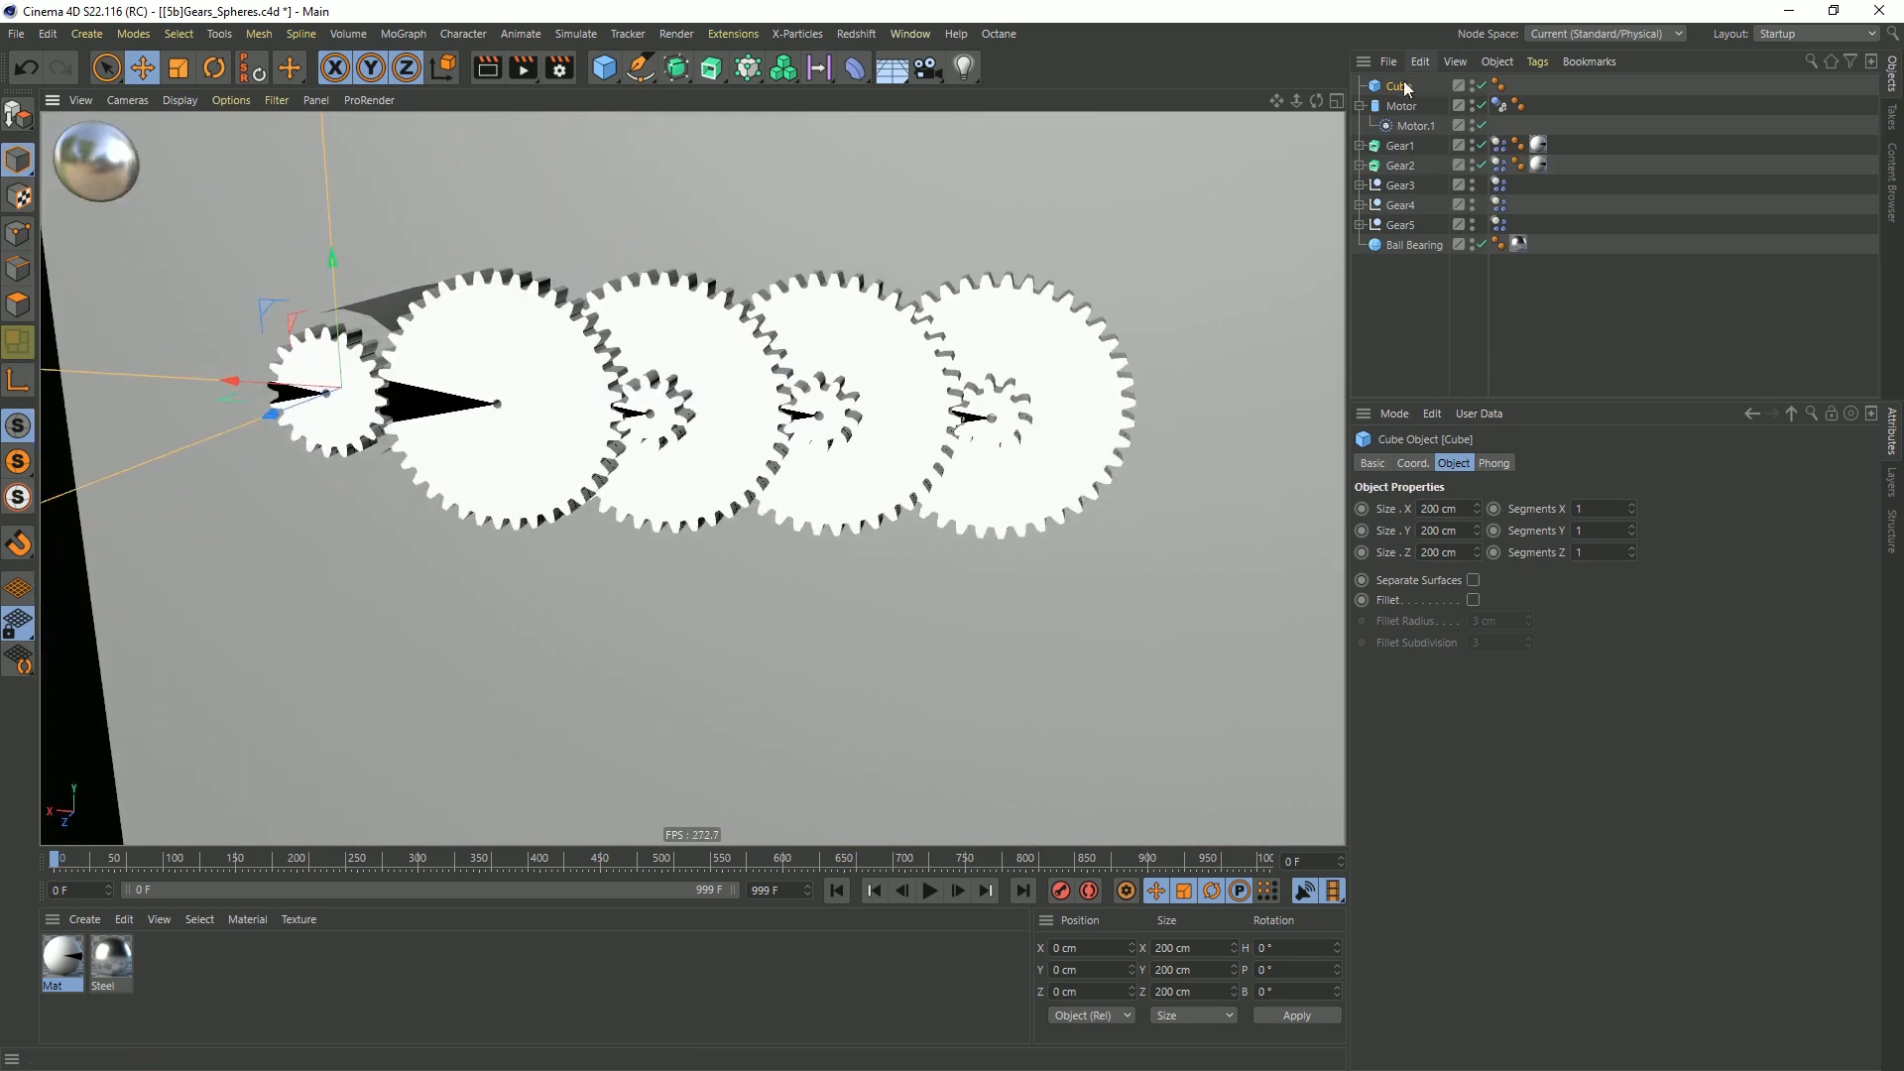
{"action": "key", "text": "Delete"}
Switch the Dynamics Body tags of Gear1 through Gear5 to Custom Mass with a mass of 1
{"action": "left_click", "coordinate": [364, 409]}
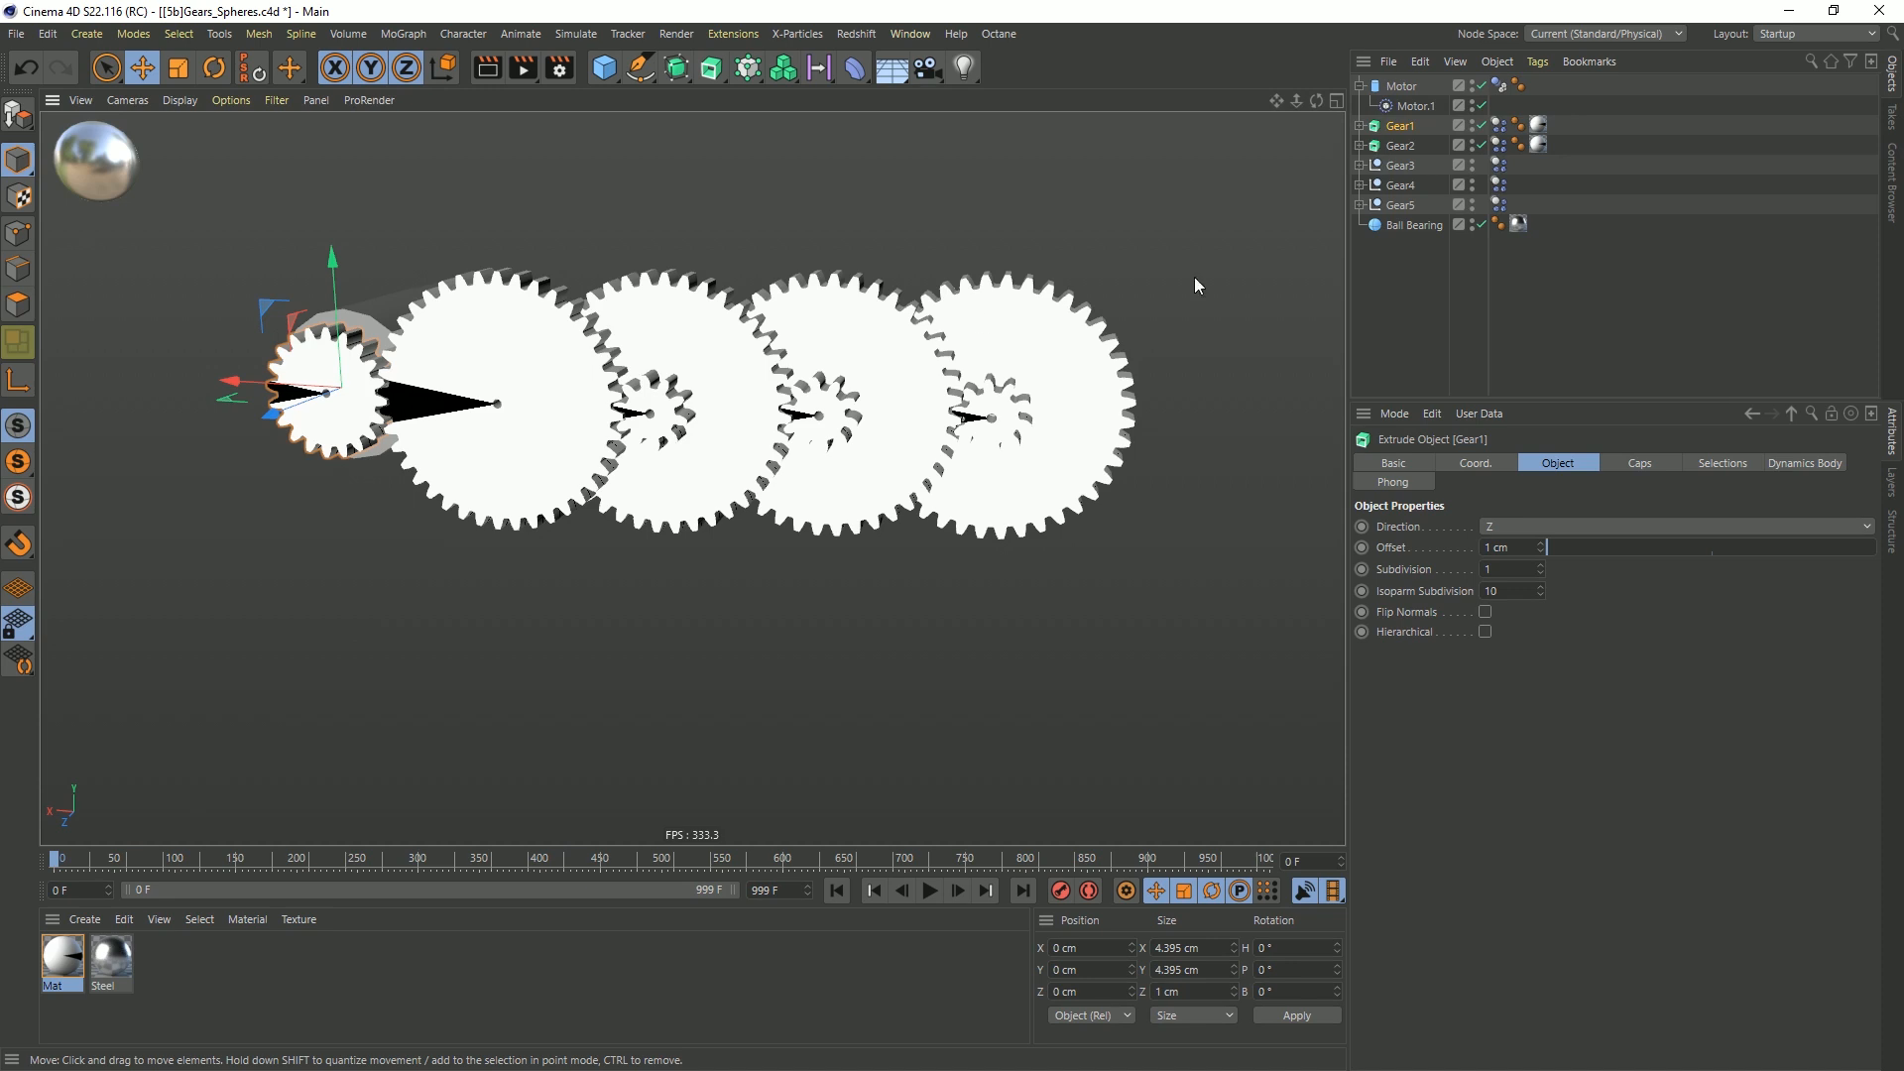
{"action": "left_click", "coordinate": [1498, 125]}
{"action": "left_click", "coordinate": [1498, 203], "text": "shift"}
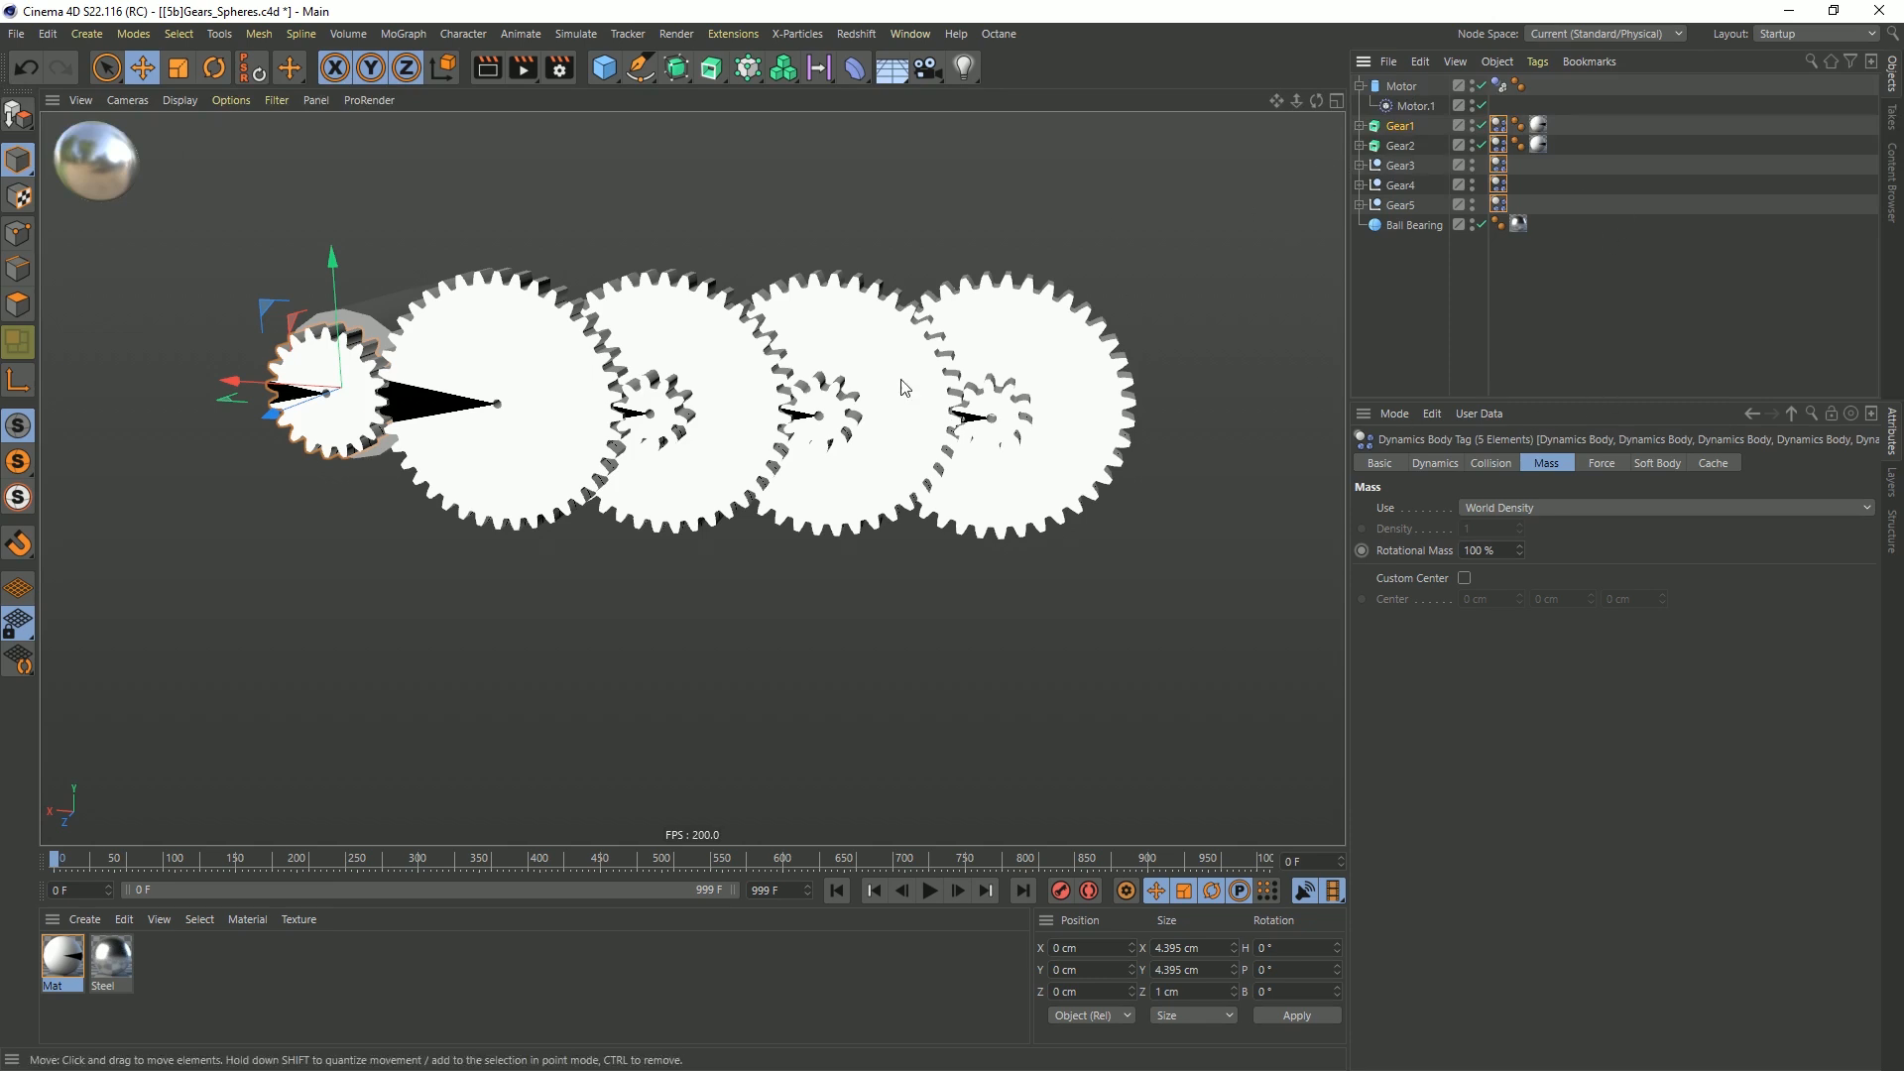
{"action": "left_click_drag", "start_coordinate": [754, 378], "coordinate": [750, 395], "text": "alt"}
{"action": "middle_click_drag", "start_coordinate": [756, 377], "coordinate": [755, 440], "text": "alt"}
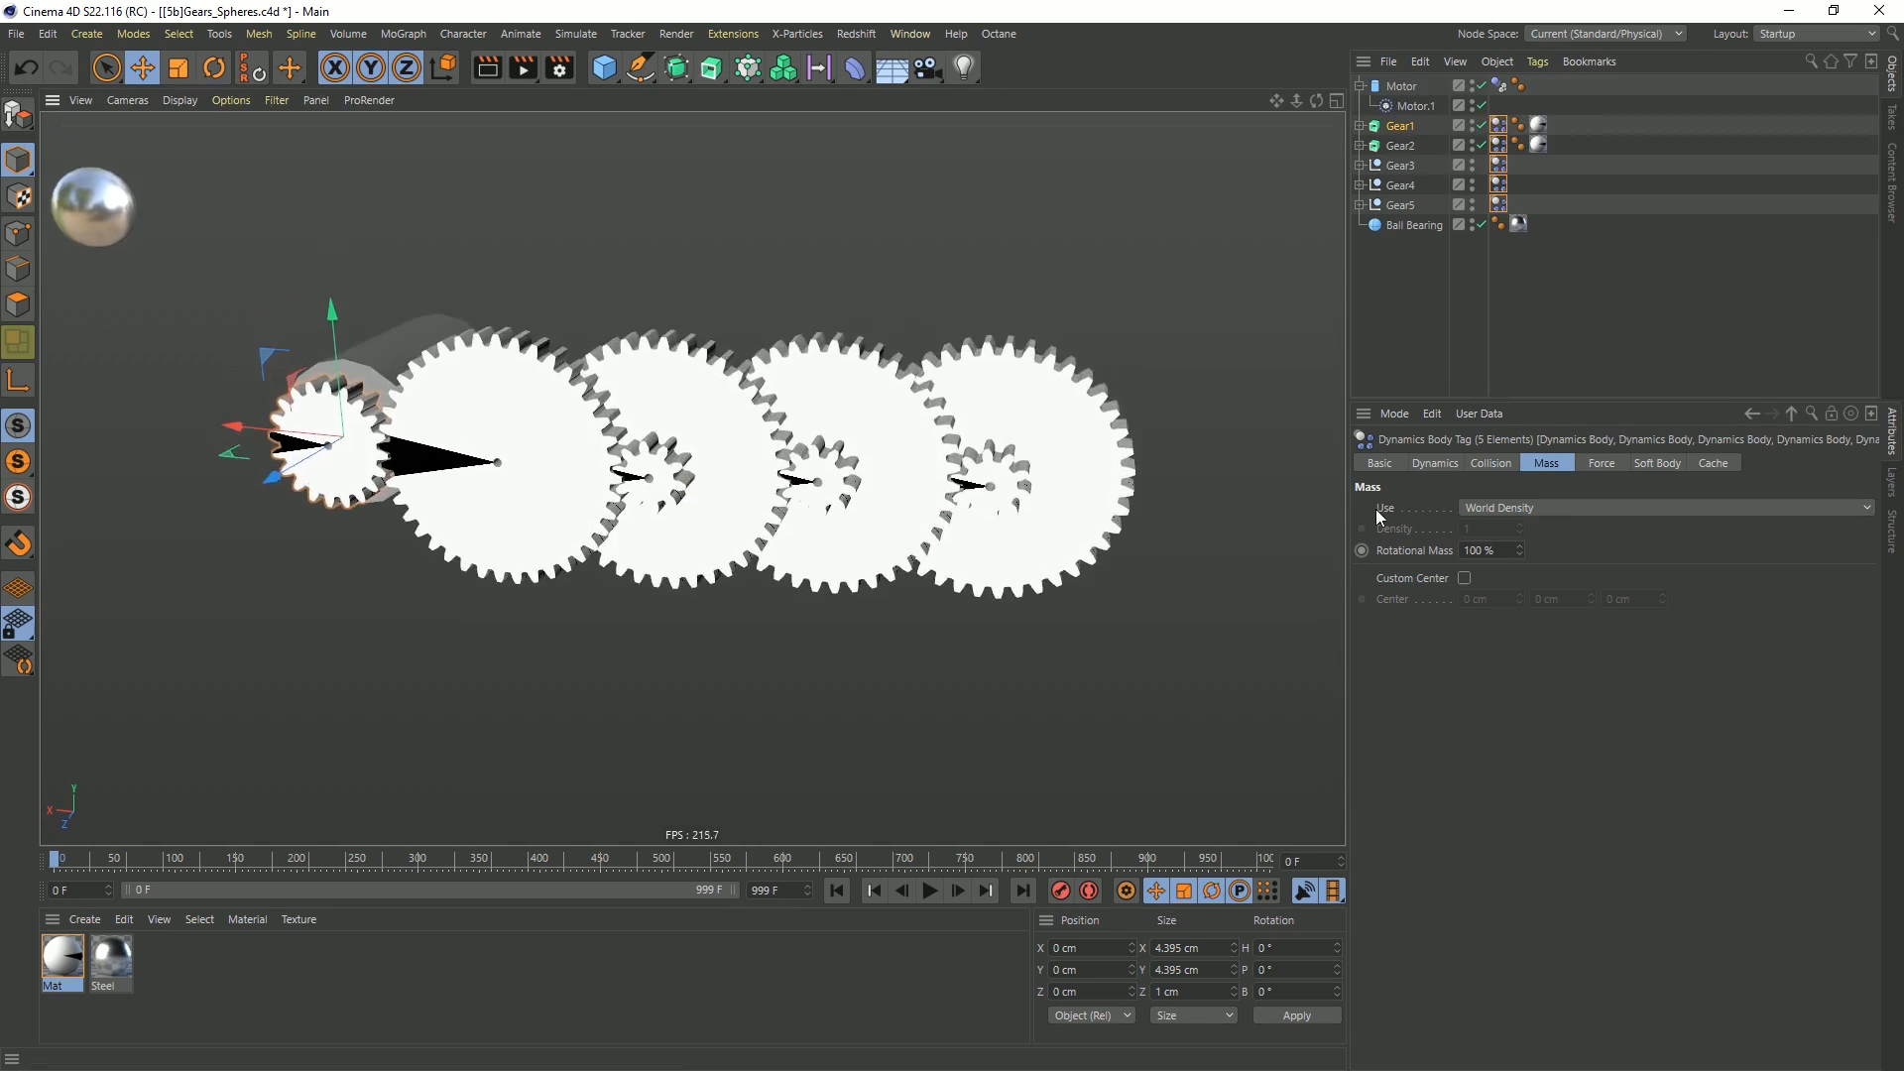
{"action": "left_click", "coordinate": [1487, 507]}
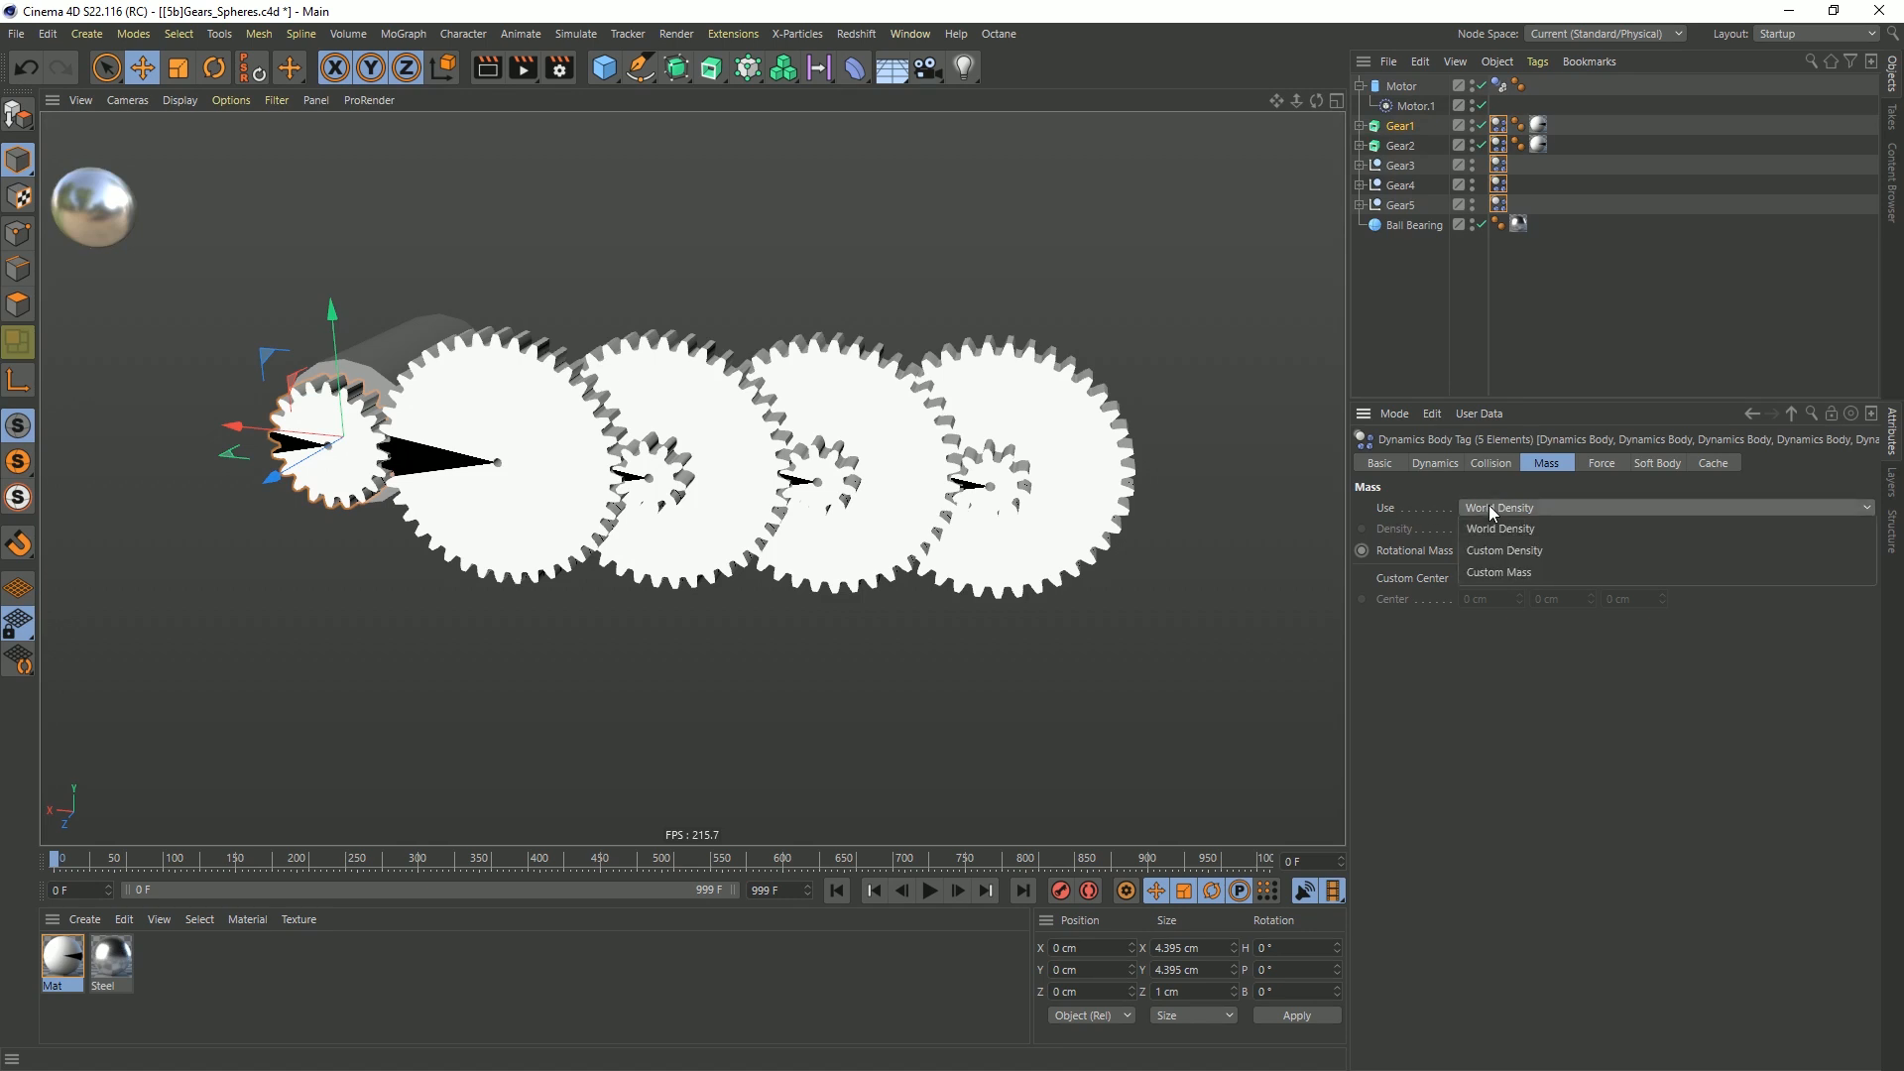
{"action": "left_click", "coordinate": [1494, 569]}
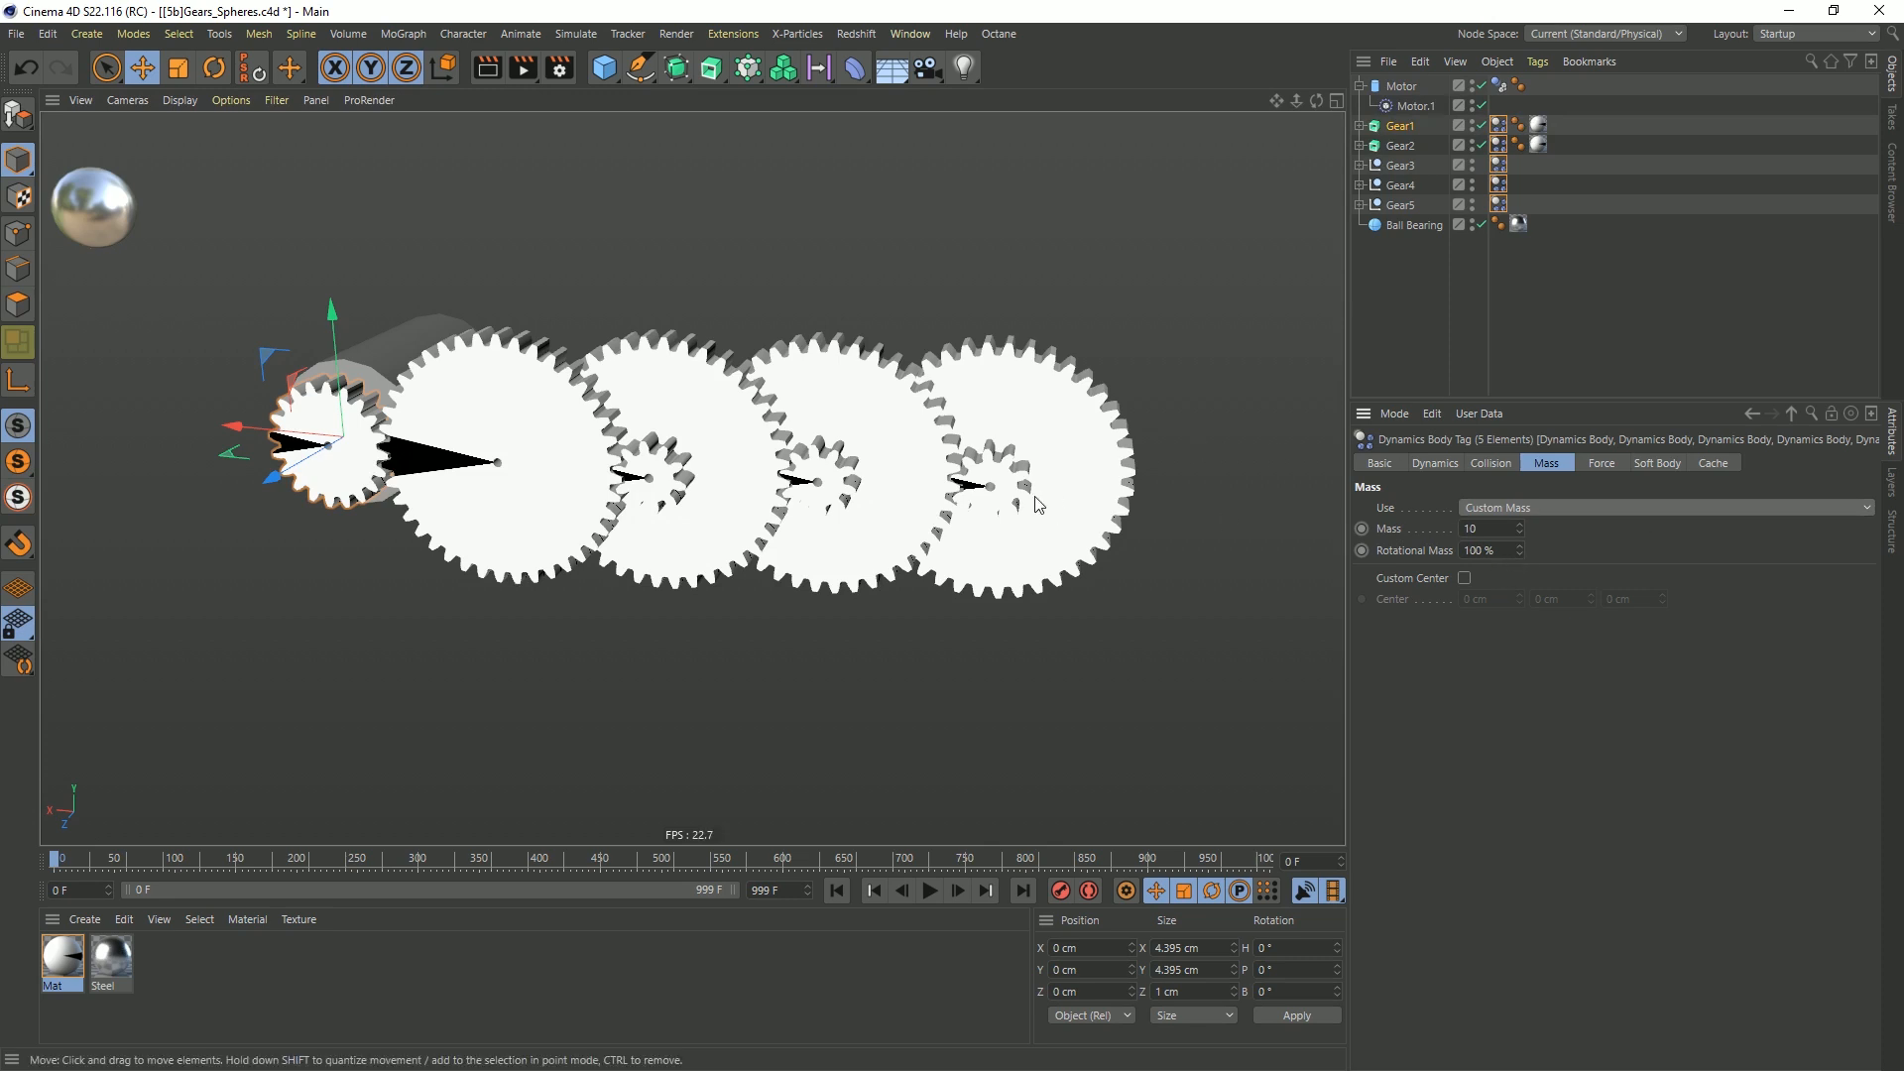
{"action": "left_click_drag", "start_coordinate": [1498, 531], "coordinate": [1426, 631]}
{"action": "type", "text": "1"}
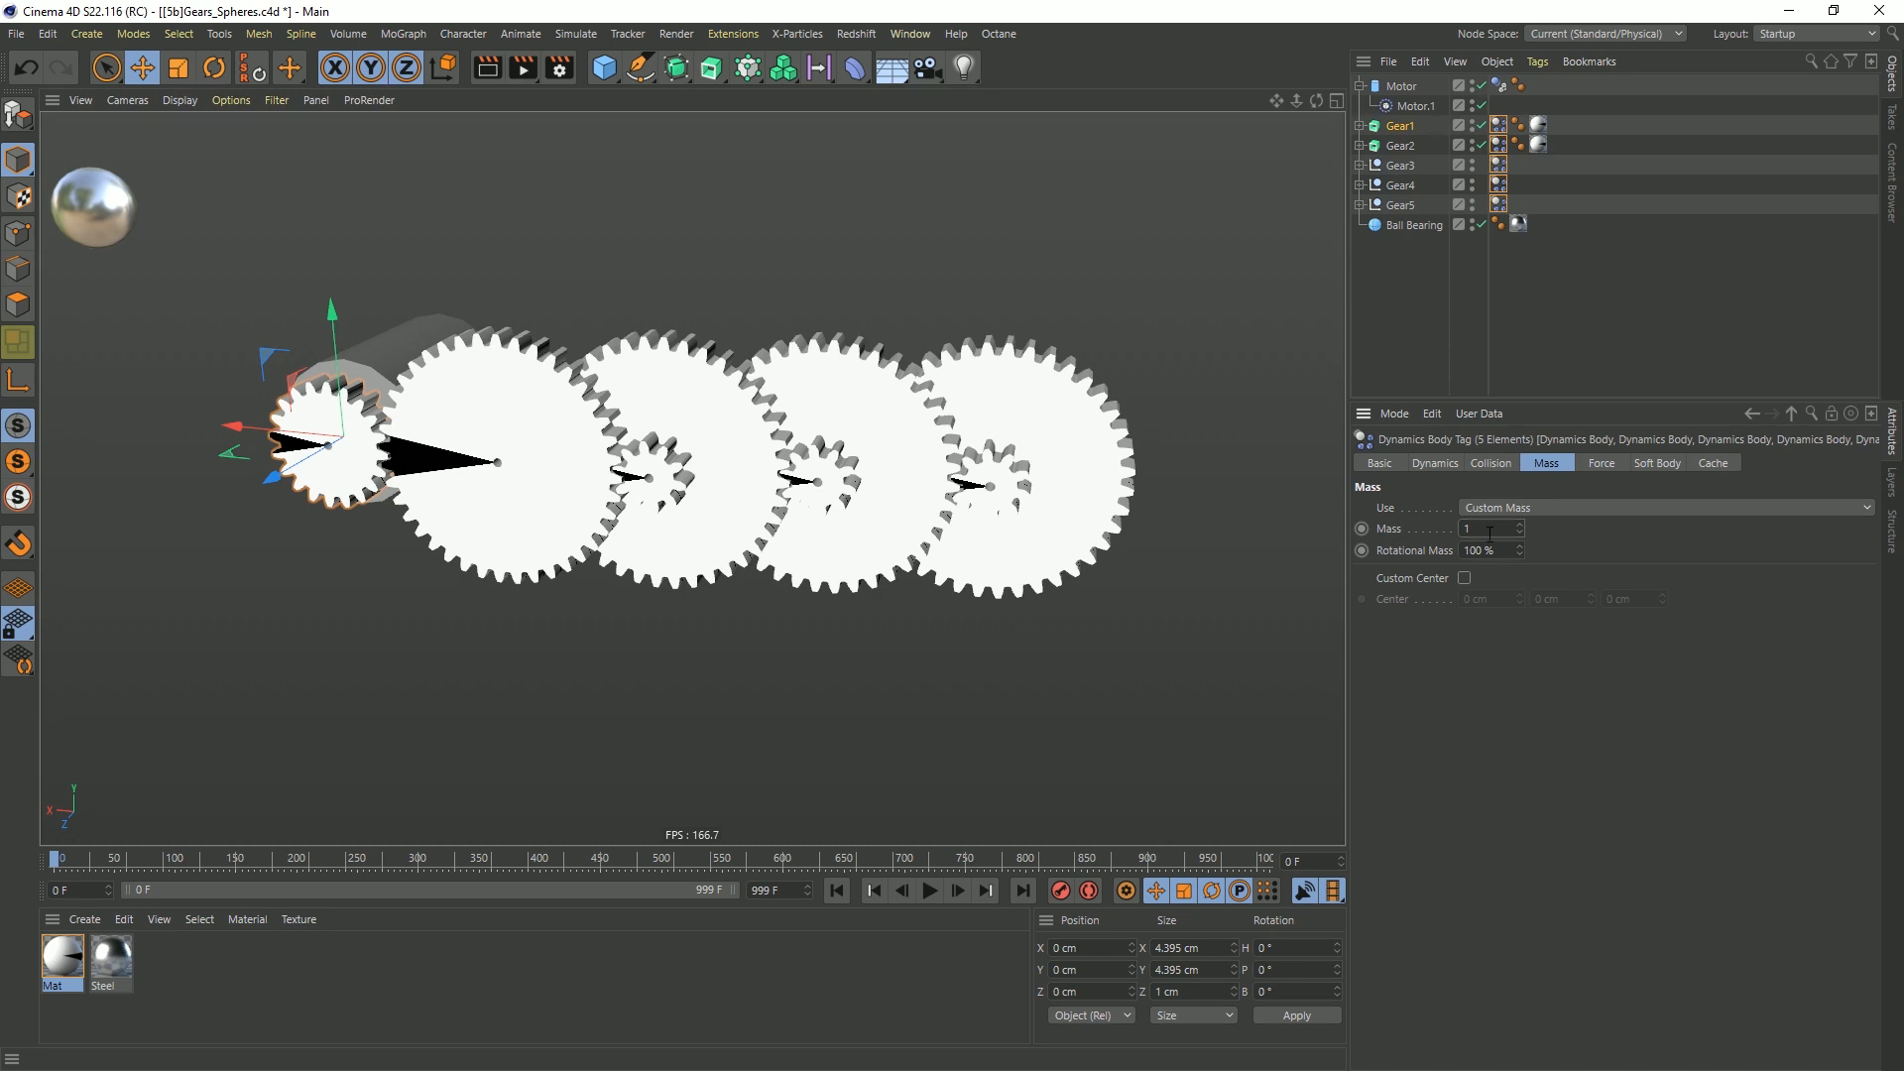
Reselect the five gears' Dynamics Body tags, play the simulation to check the custom mass, and rewind to frame 0
{"action": "left_click", "coordinate": [1047, 386]}
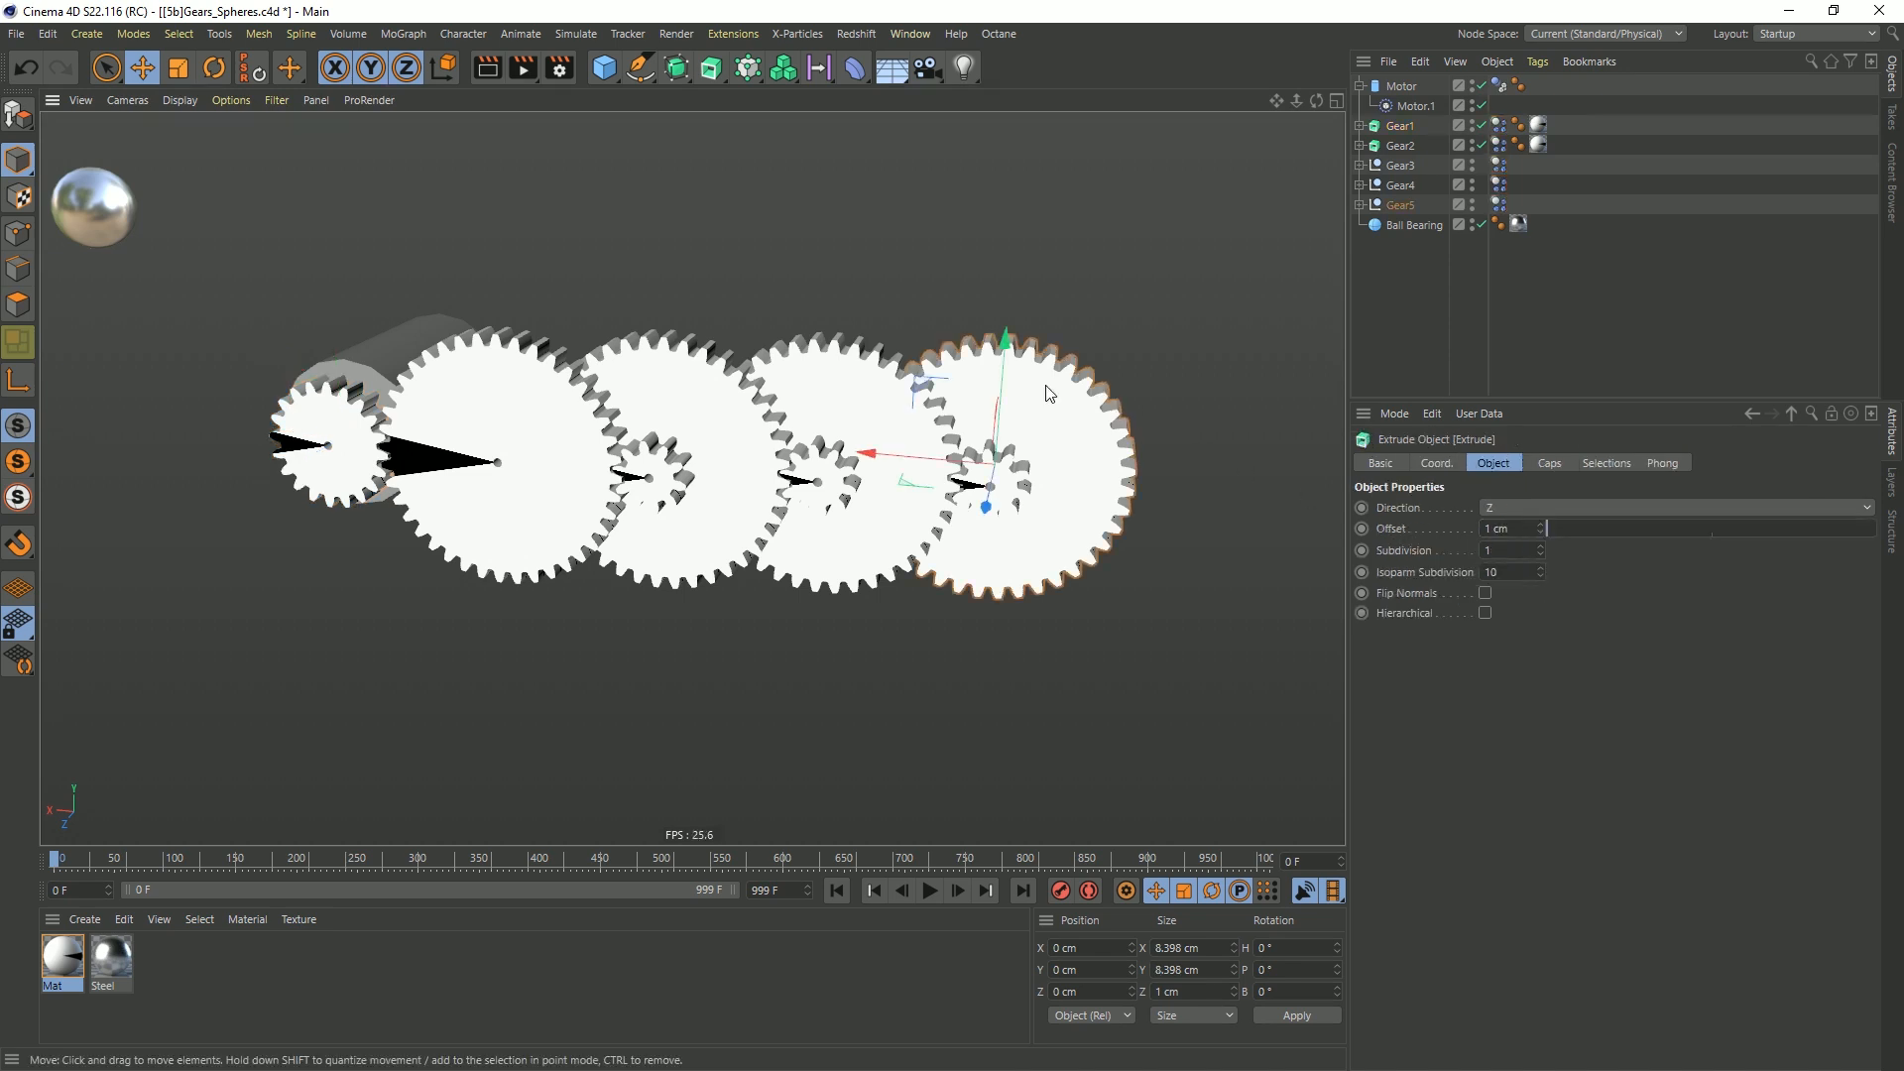
{"action": "left_click", "coordinate": [330, 442]}
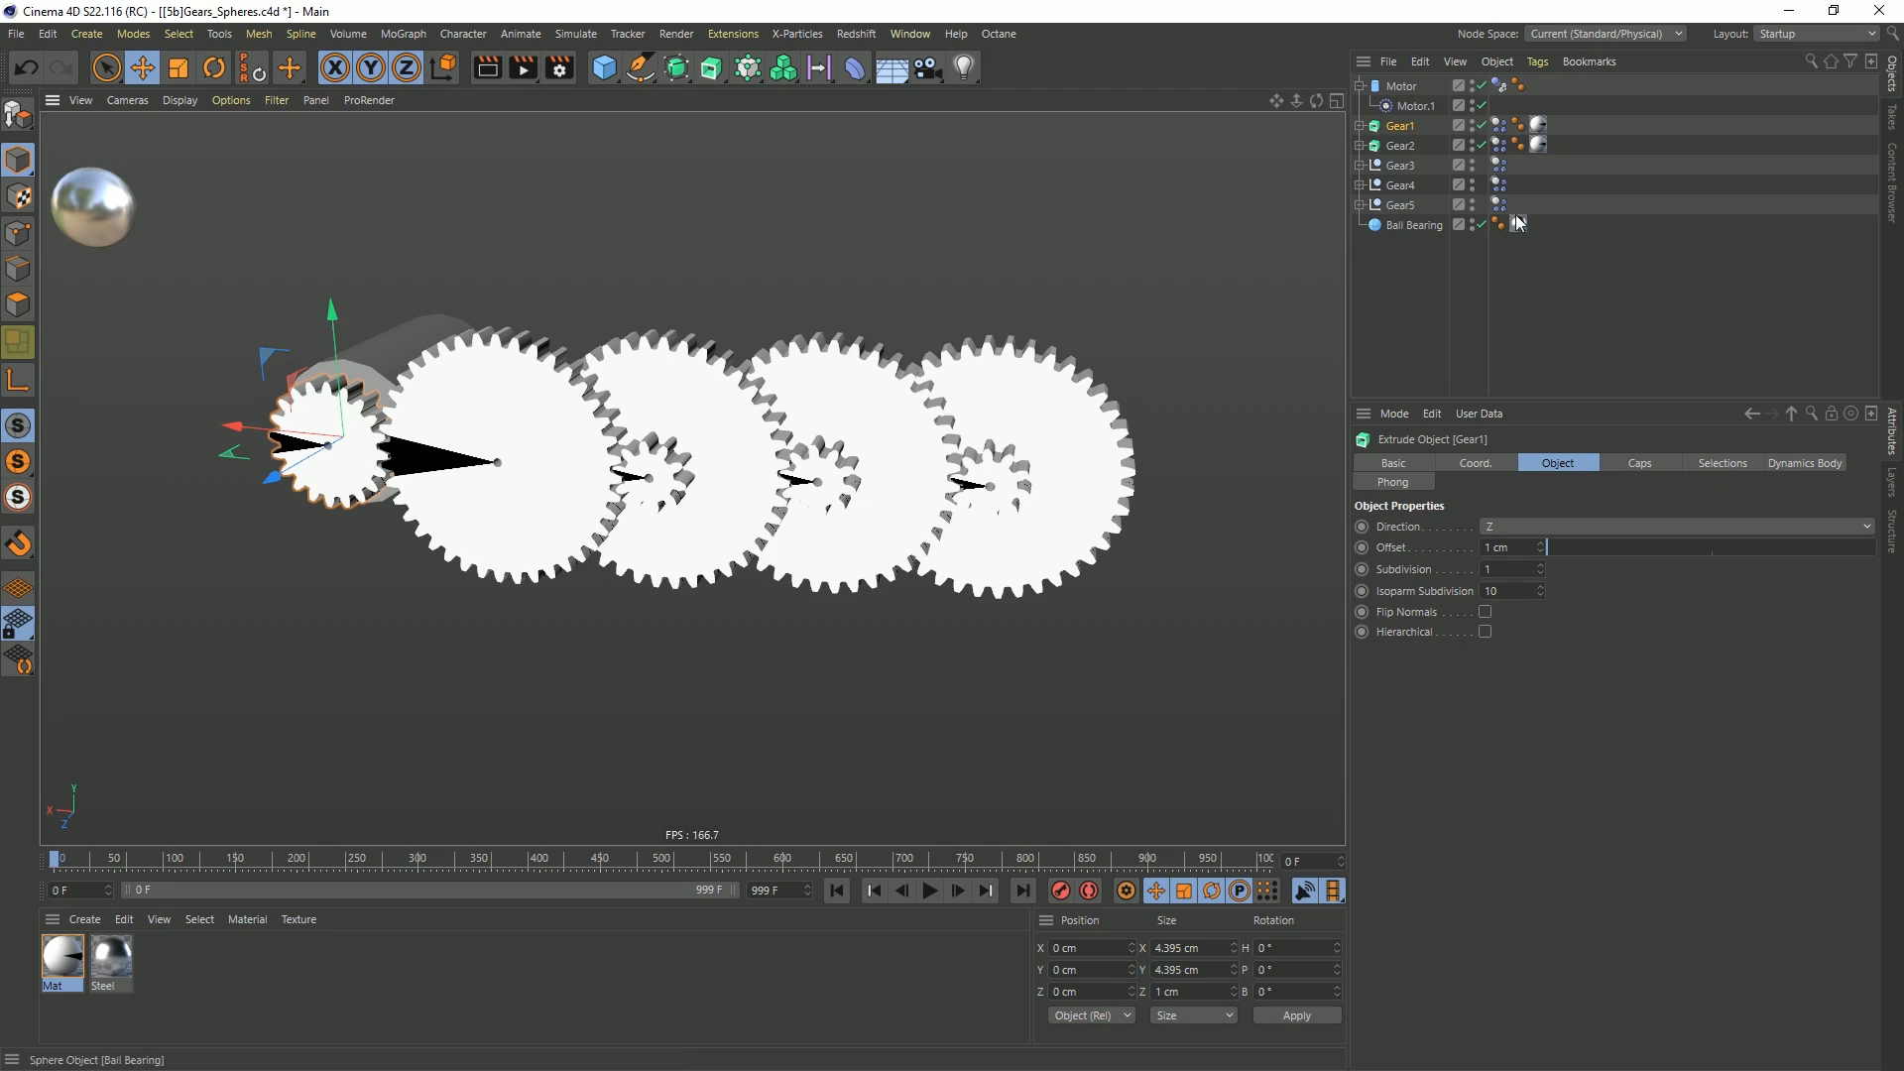
{"action": "left_click", "coordinate": [1498, 126]}
{"action": "left_click", "coordinate": [1499, 204], "text": "shift"}
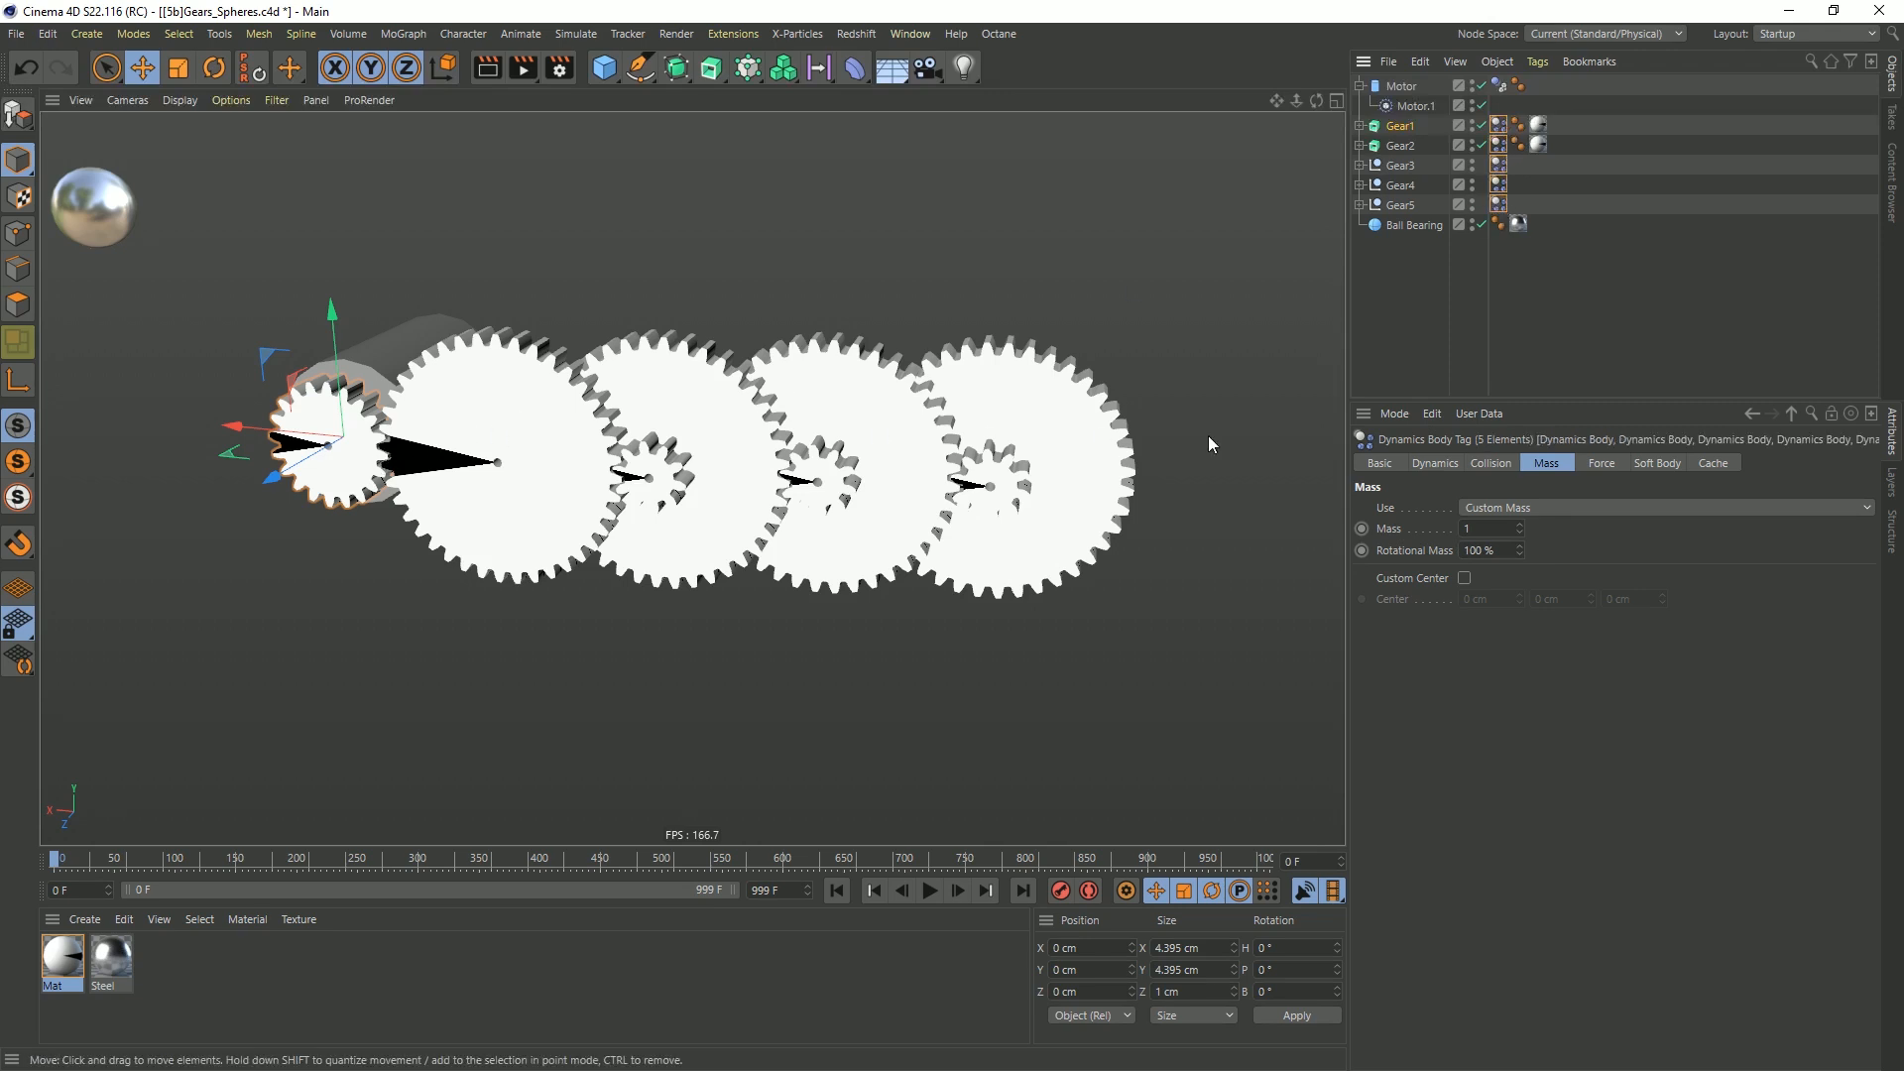
{"action": "left_click", "coordinate": [930, 890]}
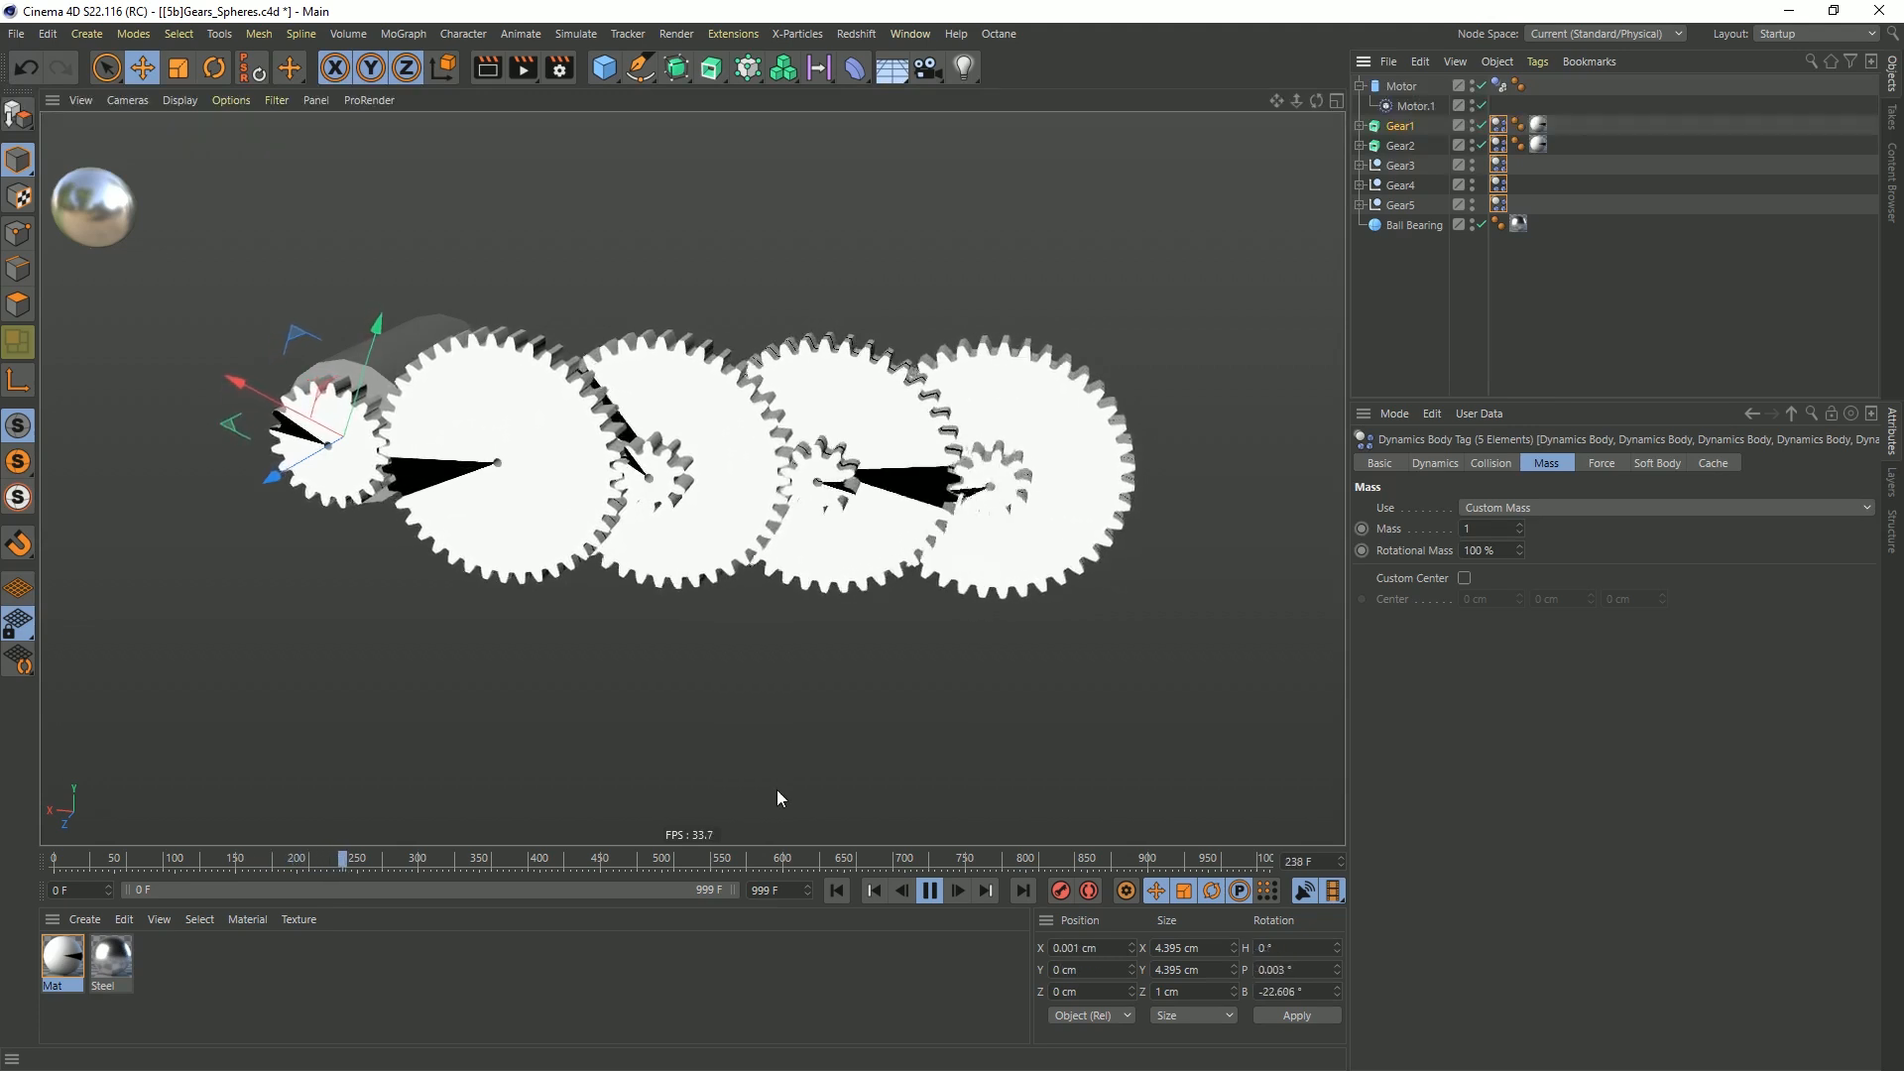
{"action": "left_click", "coordinate": [838, 889]}
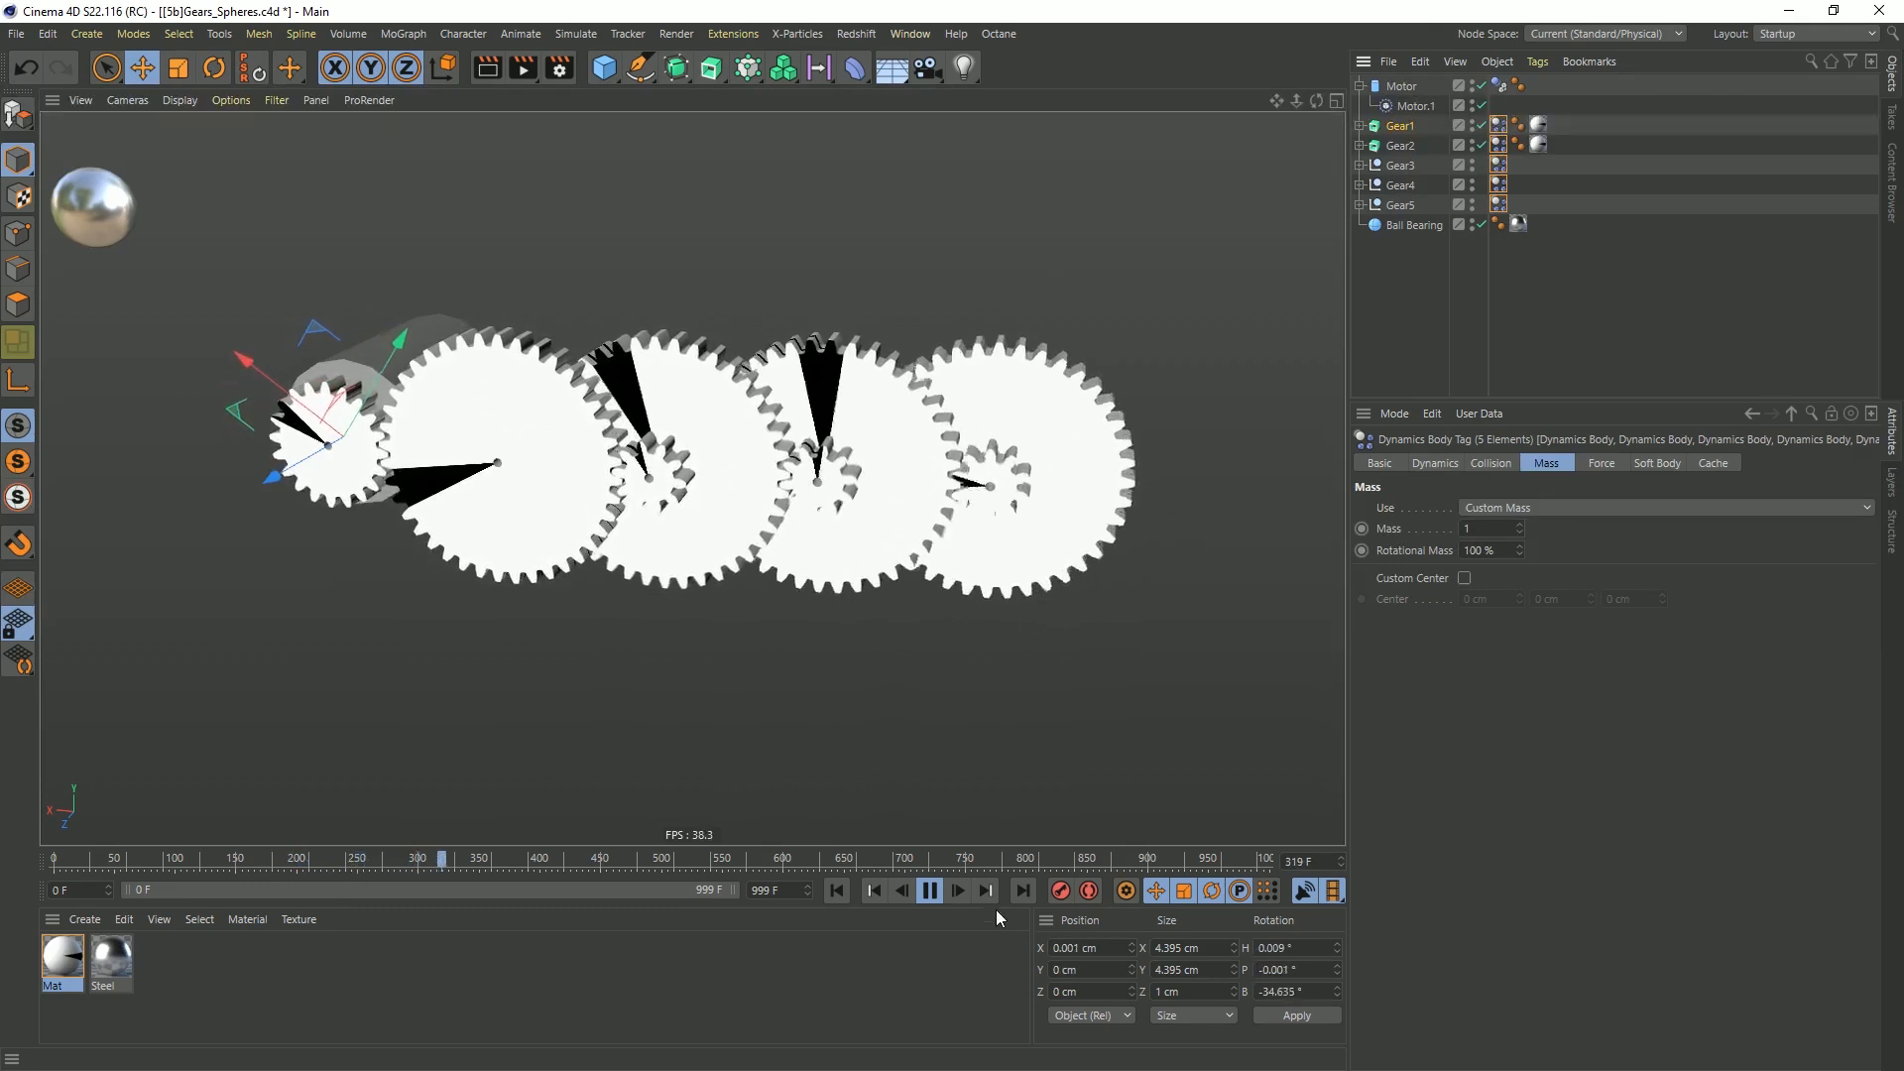
{"action": "left_click", "coordinate": [934, 897]}
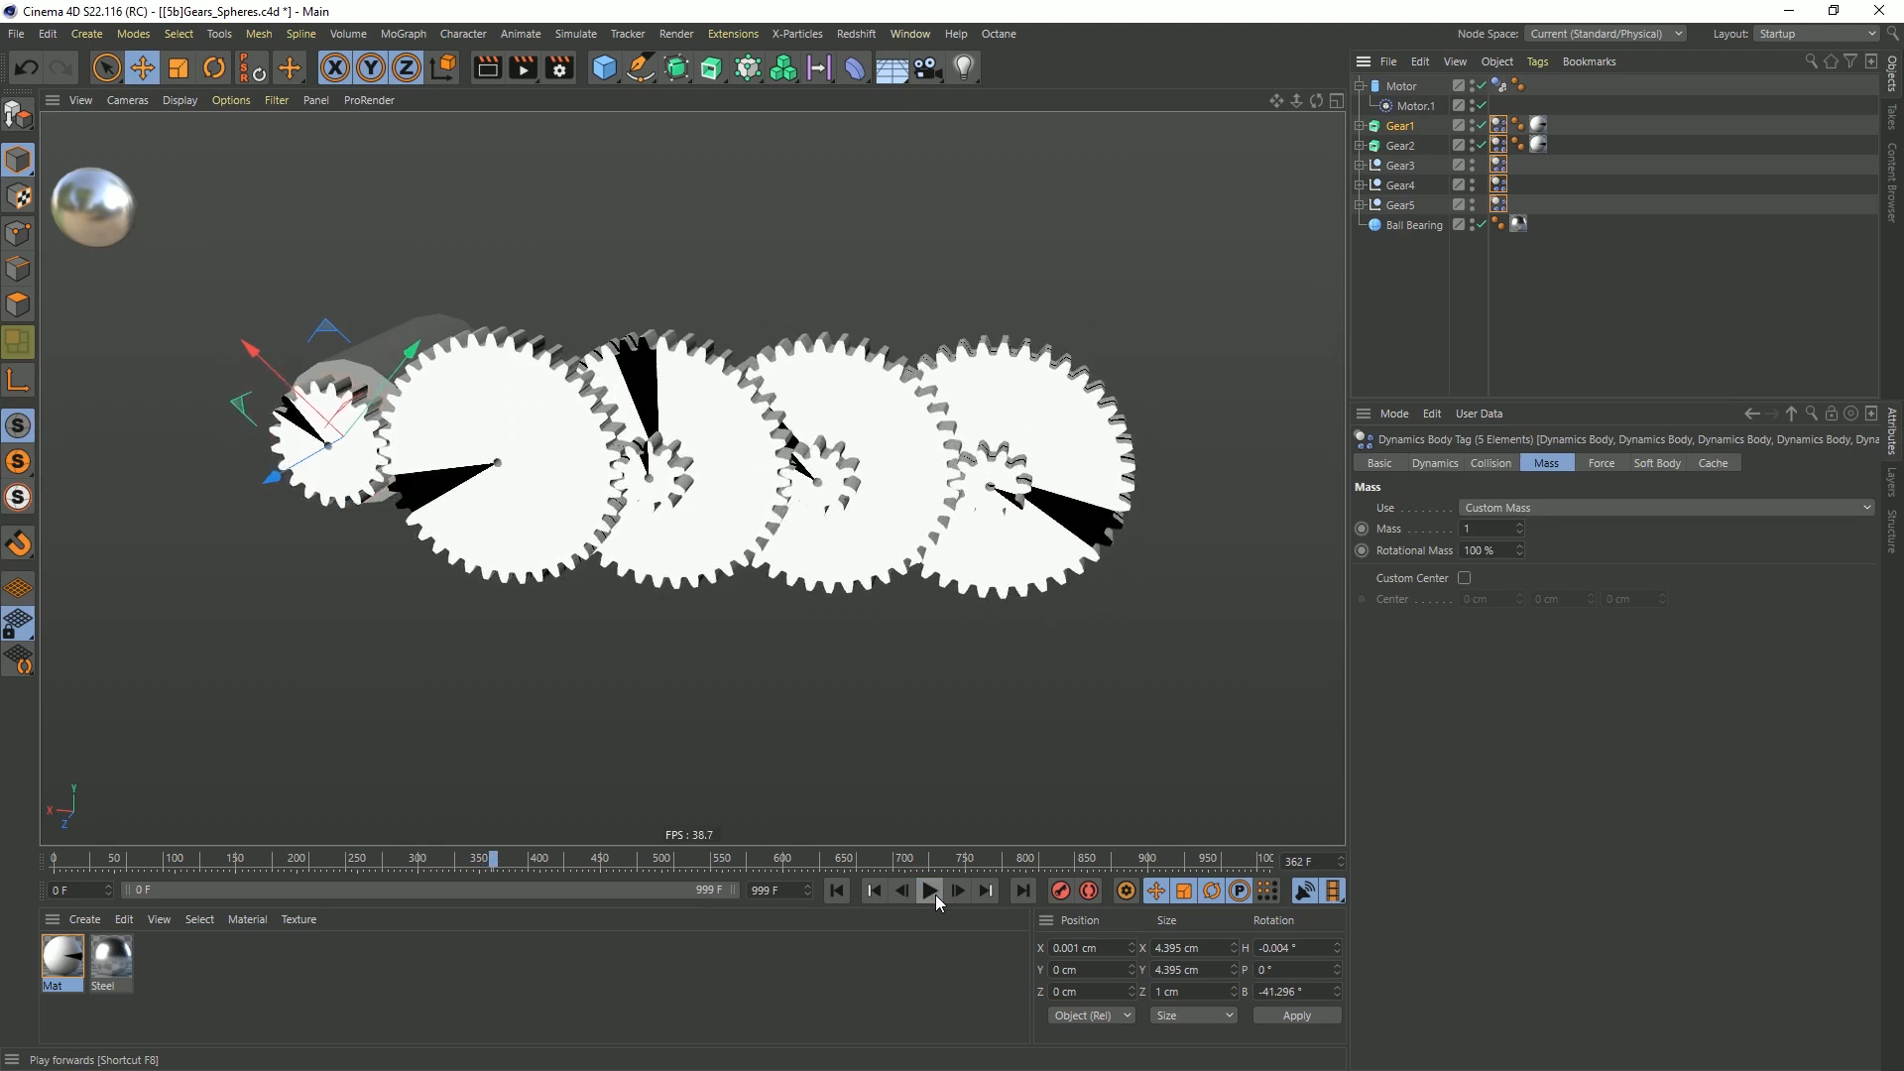
{"action": "left_click", "coordinate": [837, 891]}
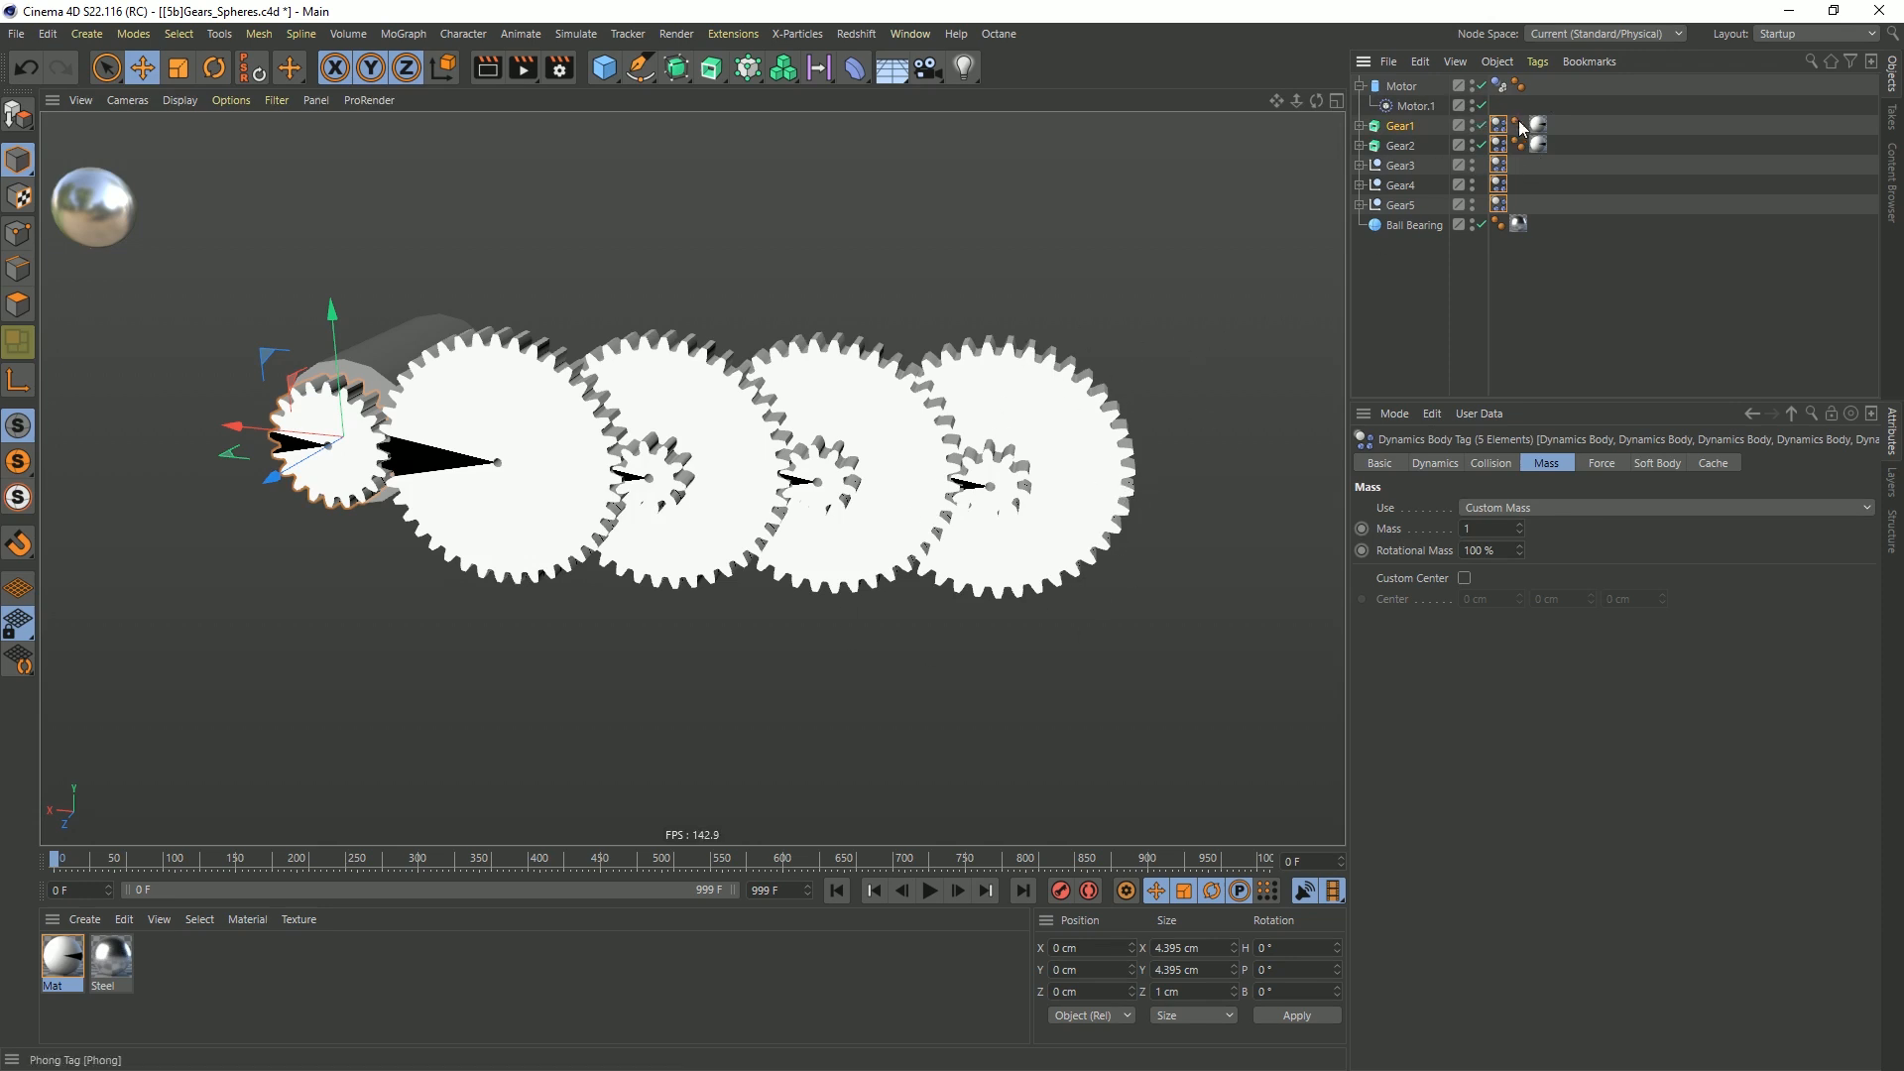
Set the custom mass of Gear1's Dynamics Body tag to 10 and play the simulation to check it
{"action": "left_click", "coordinate": [1451, 129]}
{"action": "left_click", "coordinate": [1501, 128]}
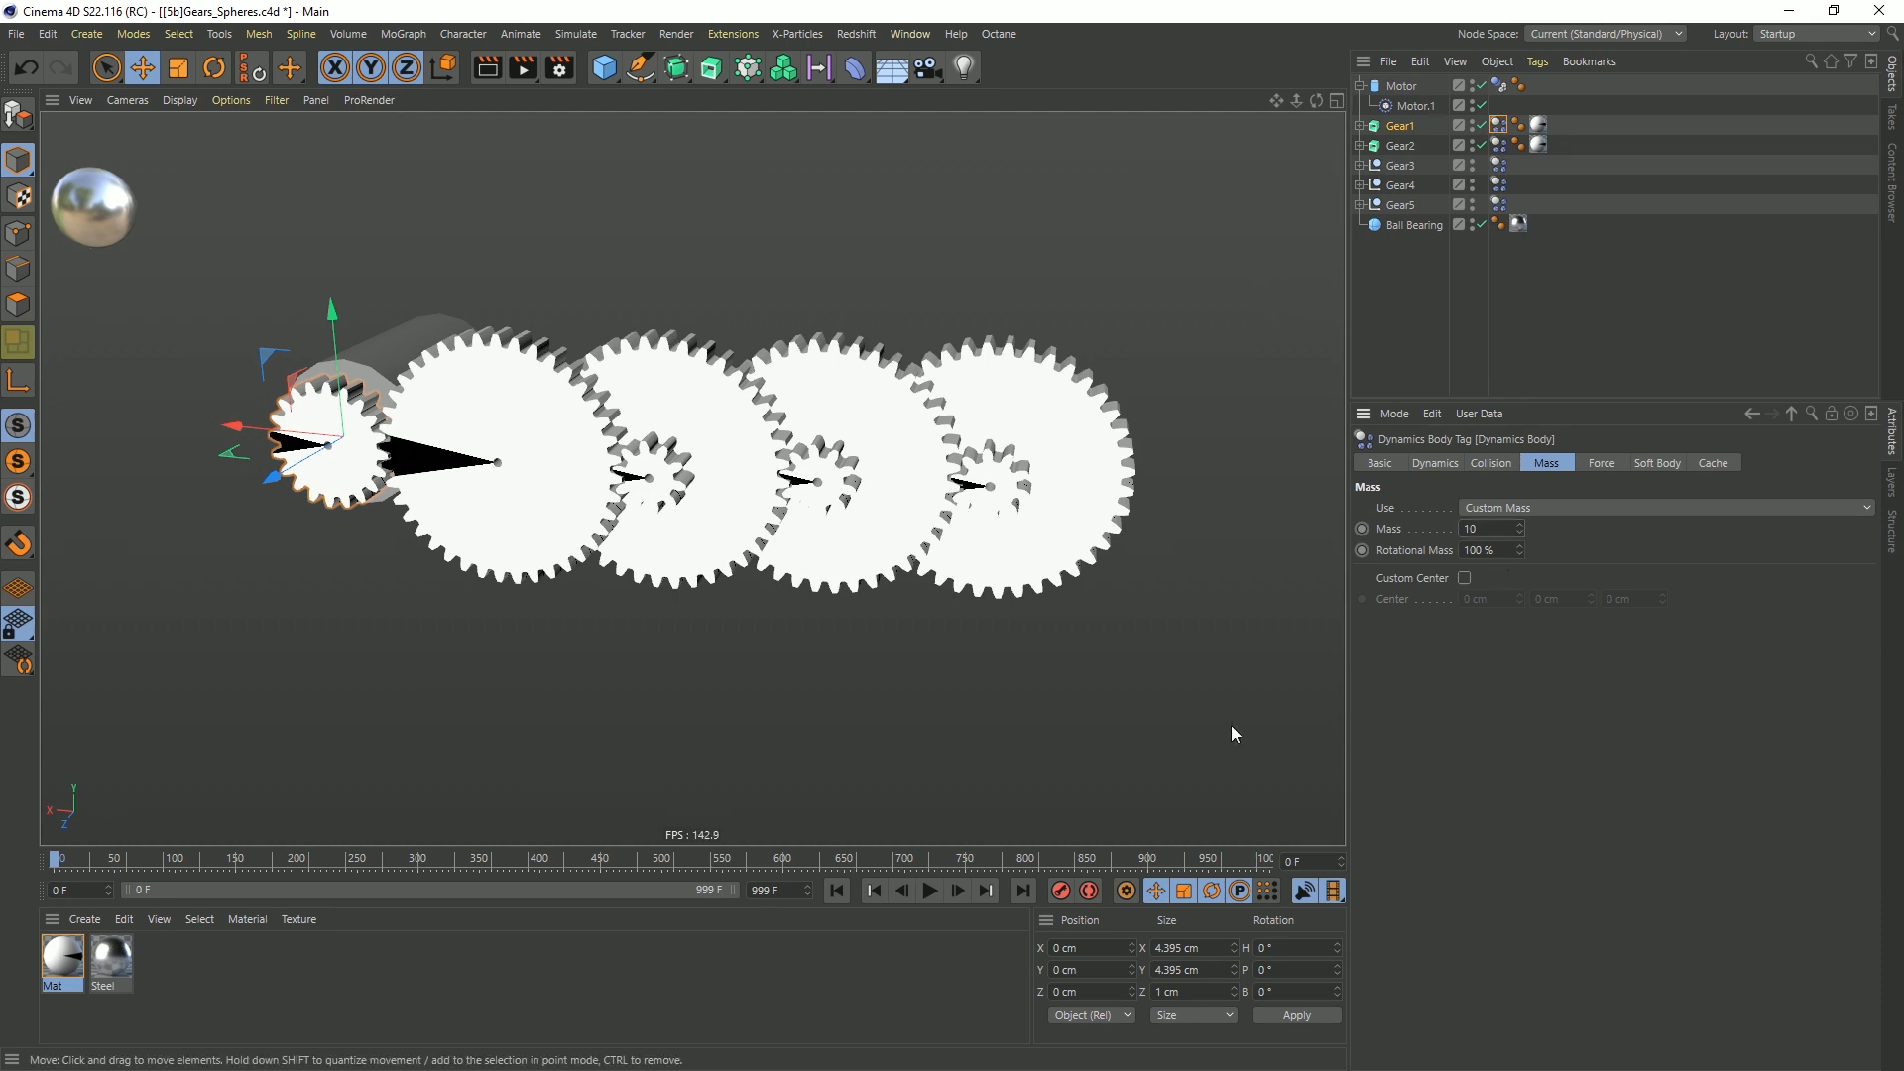
{"action": "left_click", "coordinate": [929, 891]}
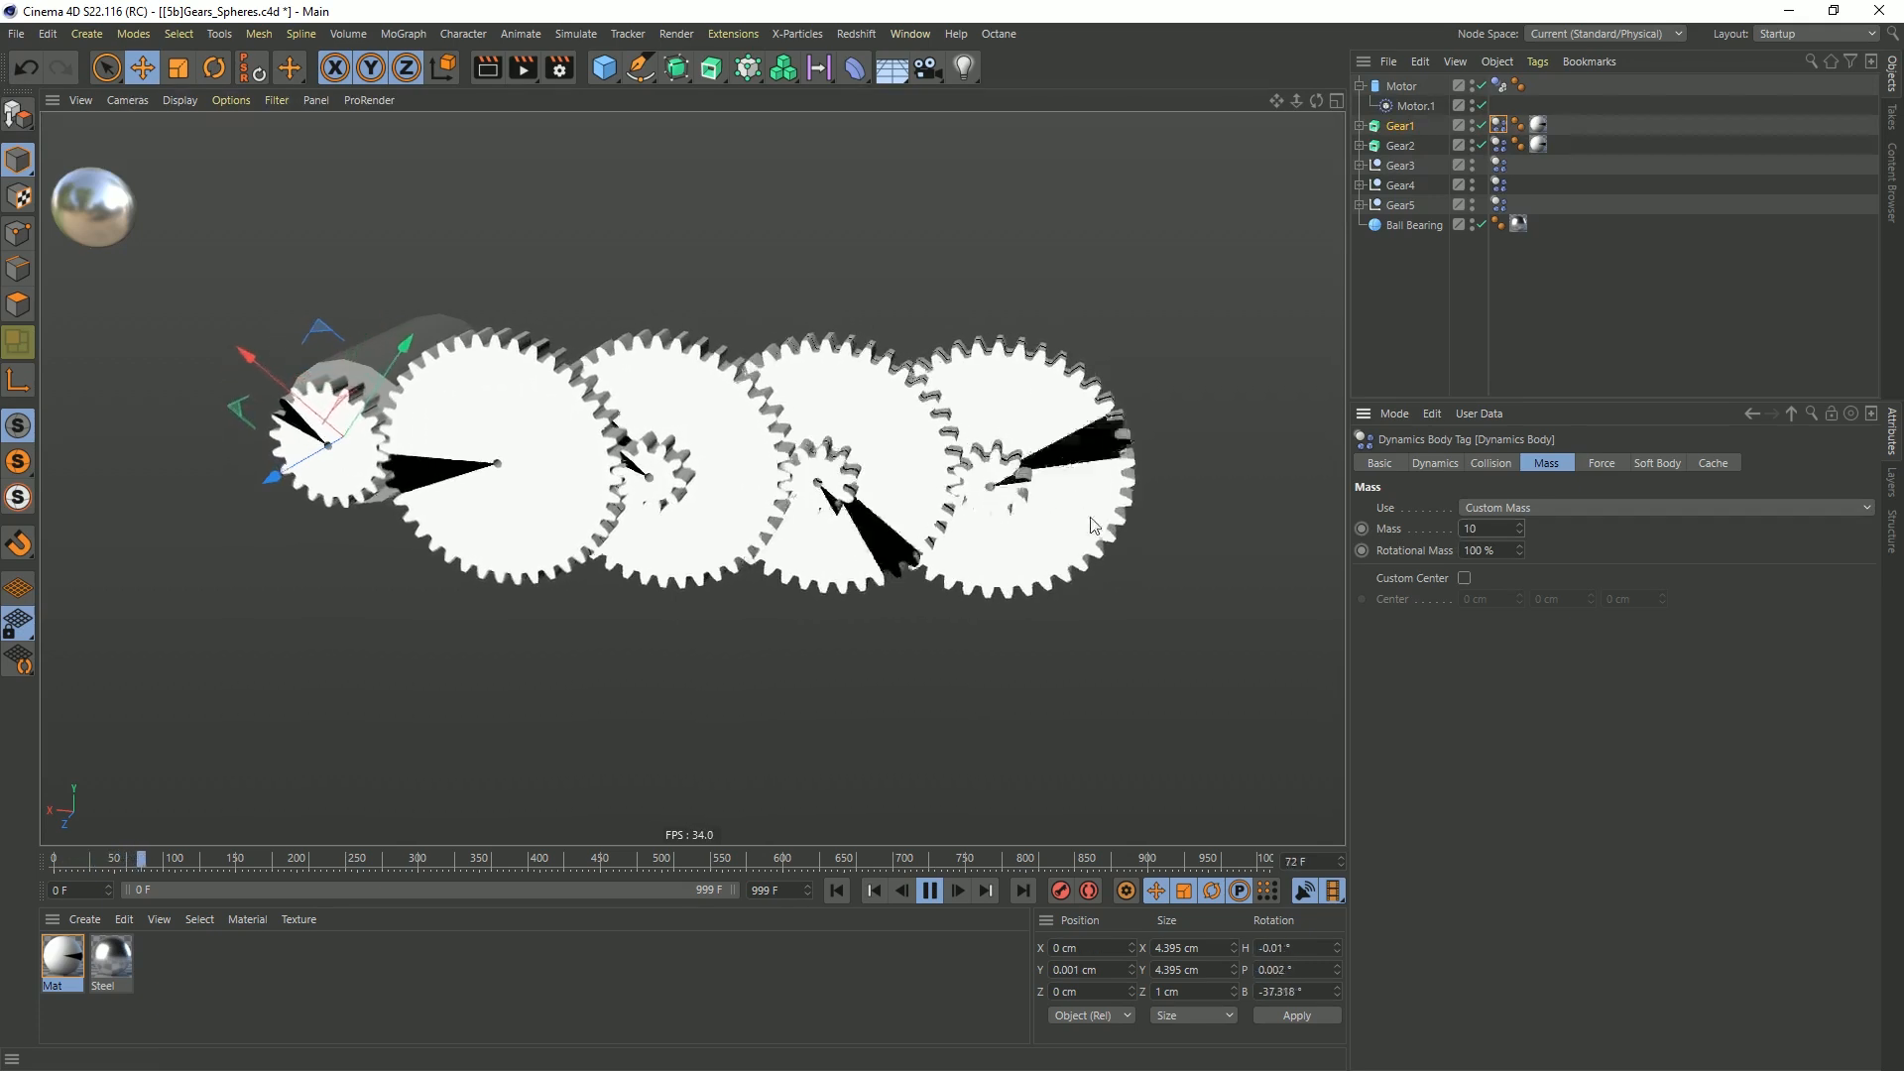
{"action": "left_click", "coordinate": [837, 891]}
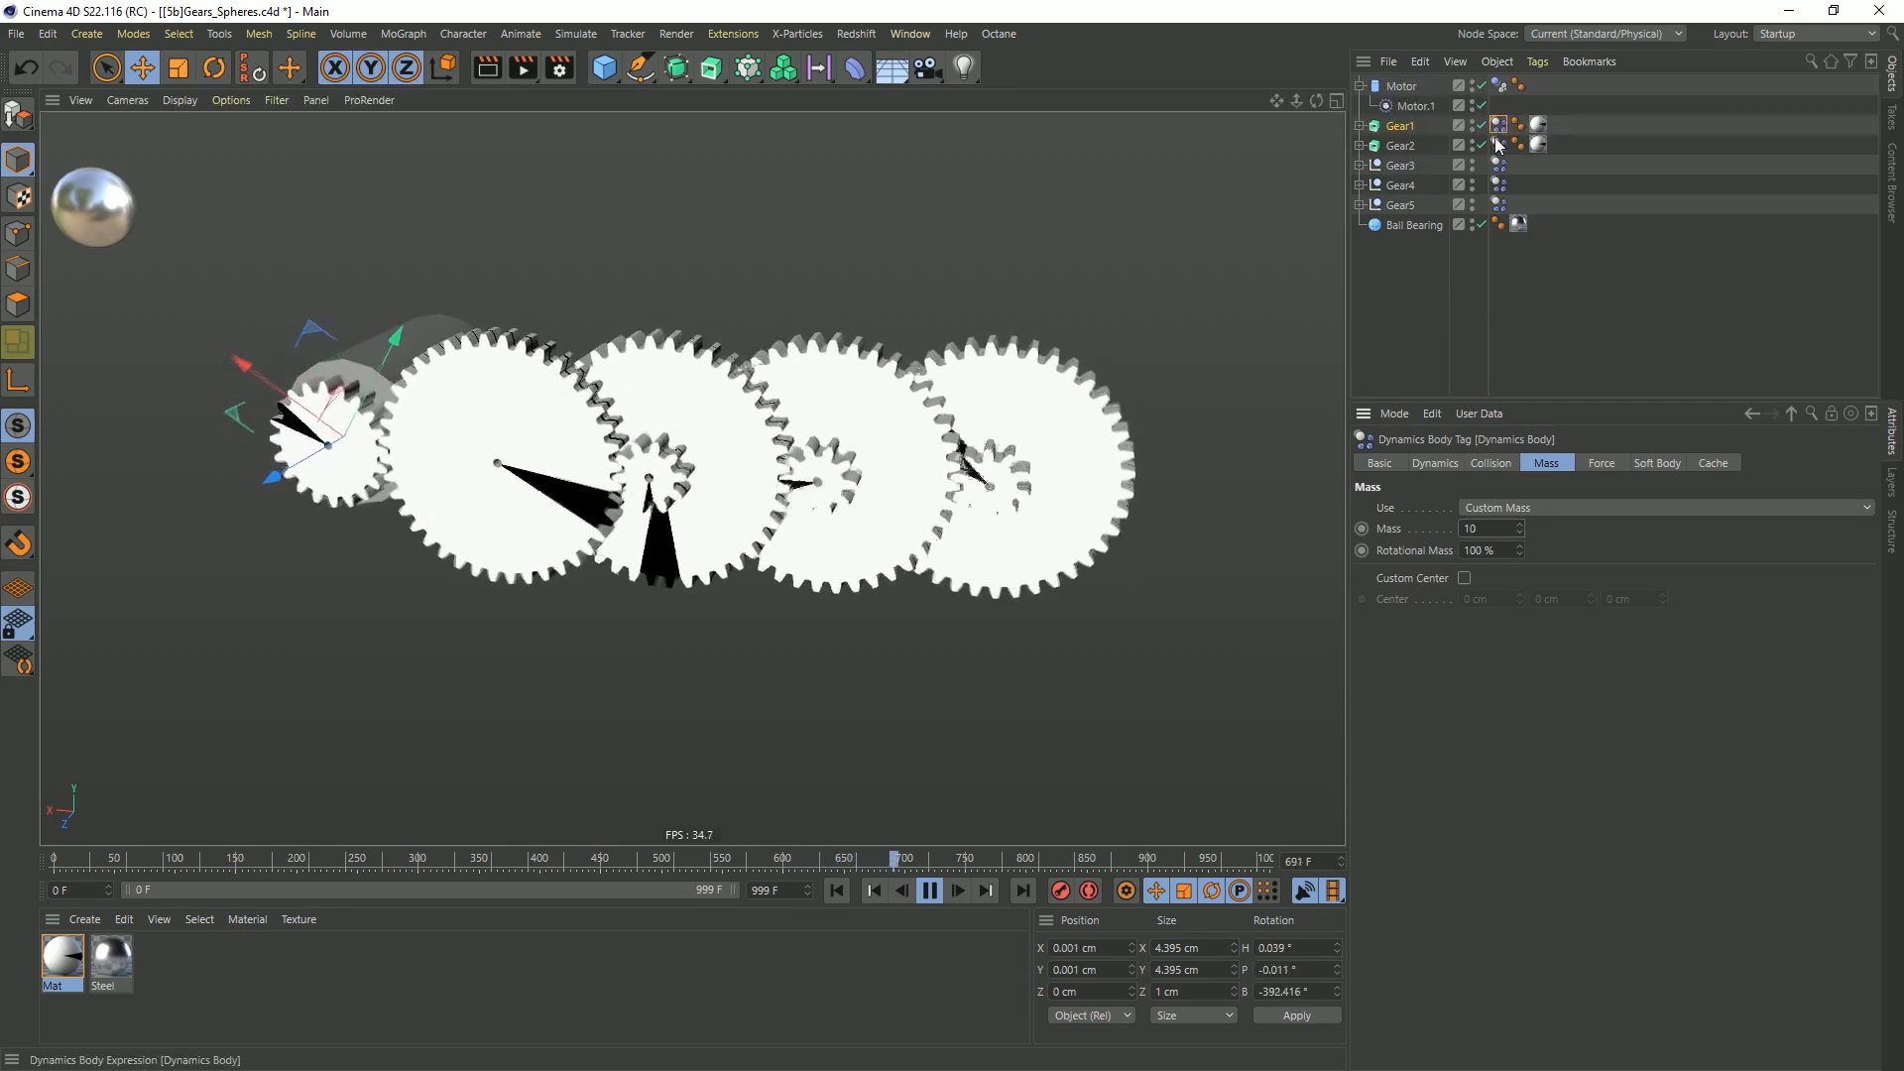
Set the custom mass of Gear5's Dynamics Body tag to 0.1 and stop the playback
{"action": "left_click", "coordinate": [1499, 204]}
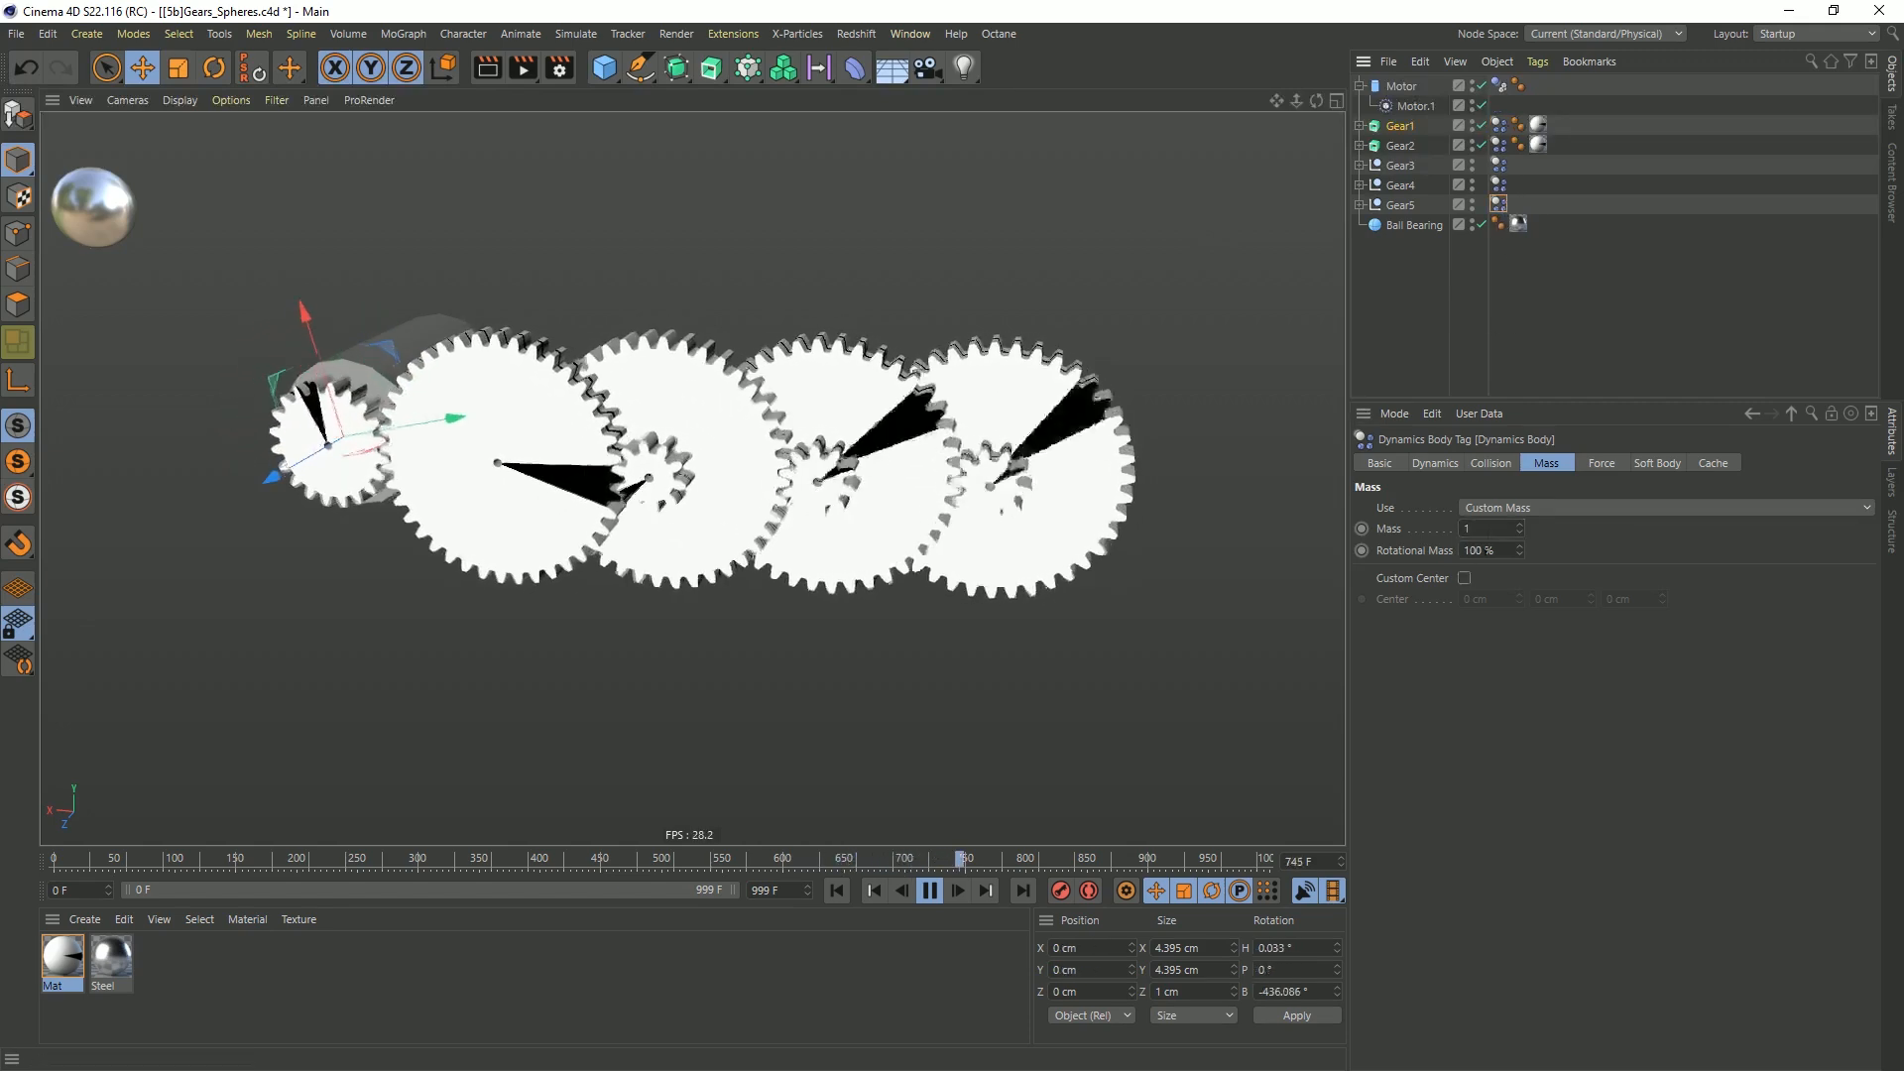
{"action": "left_click", "coordinate": [1496, 528]}
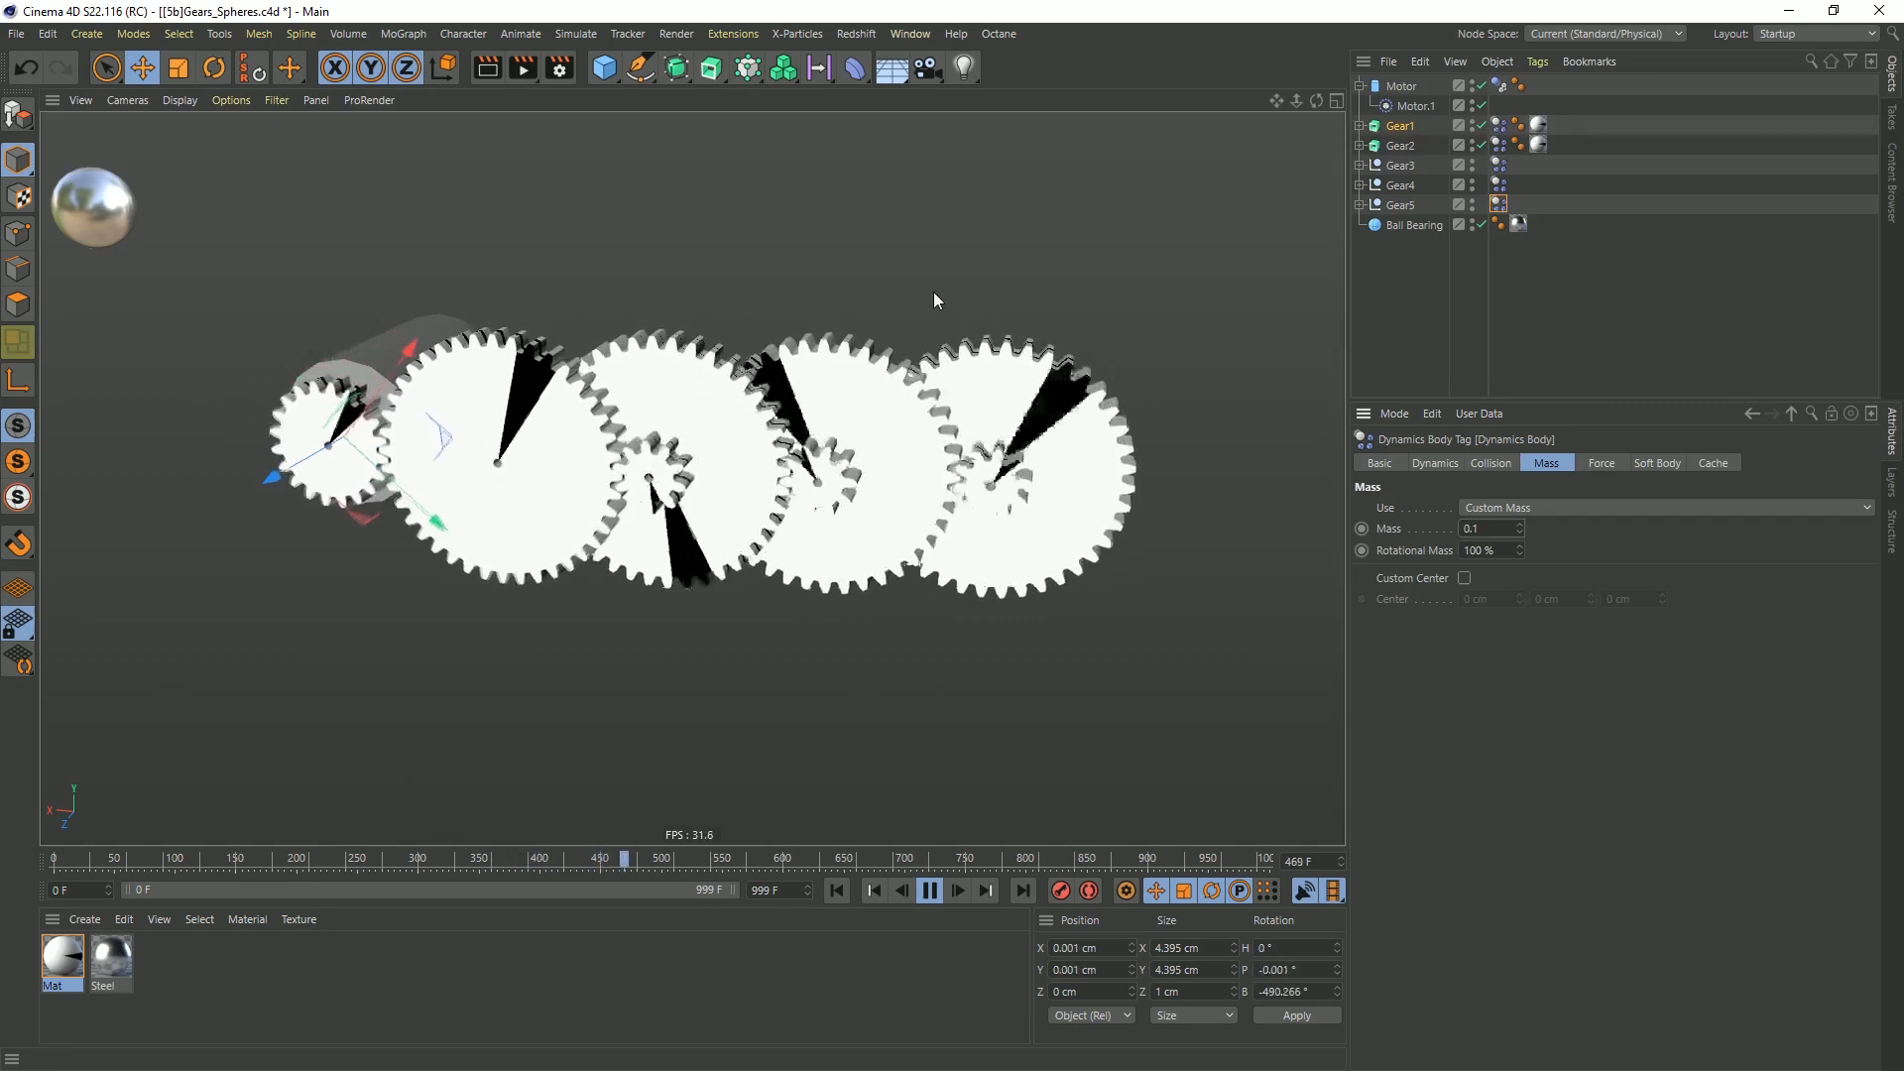
{"action": "left_click", "coordinate": [930, 889]}
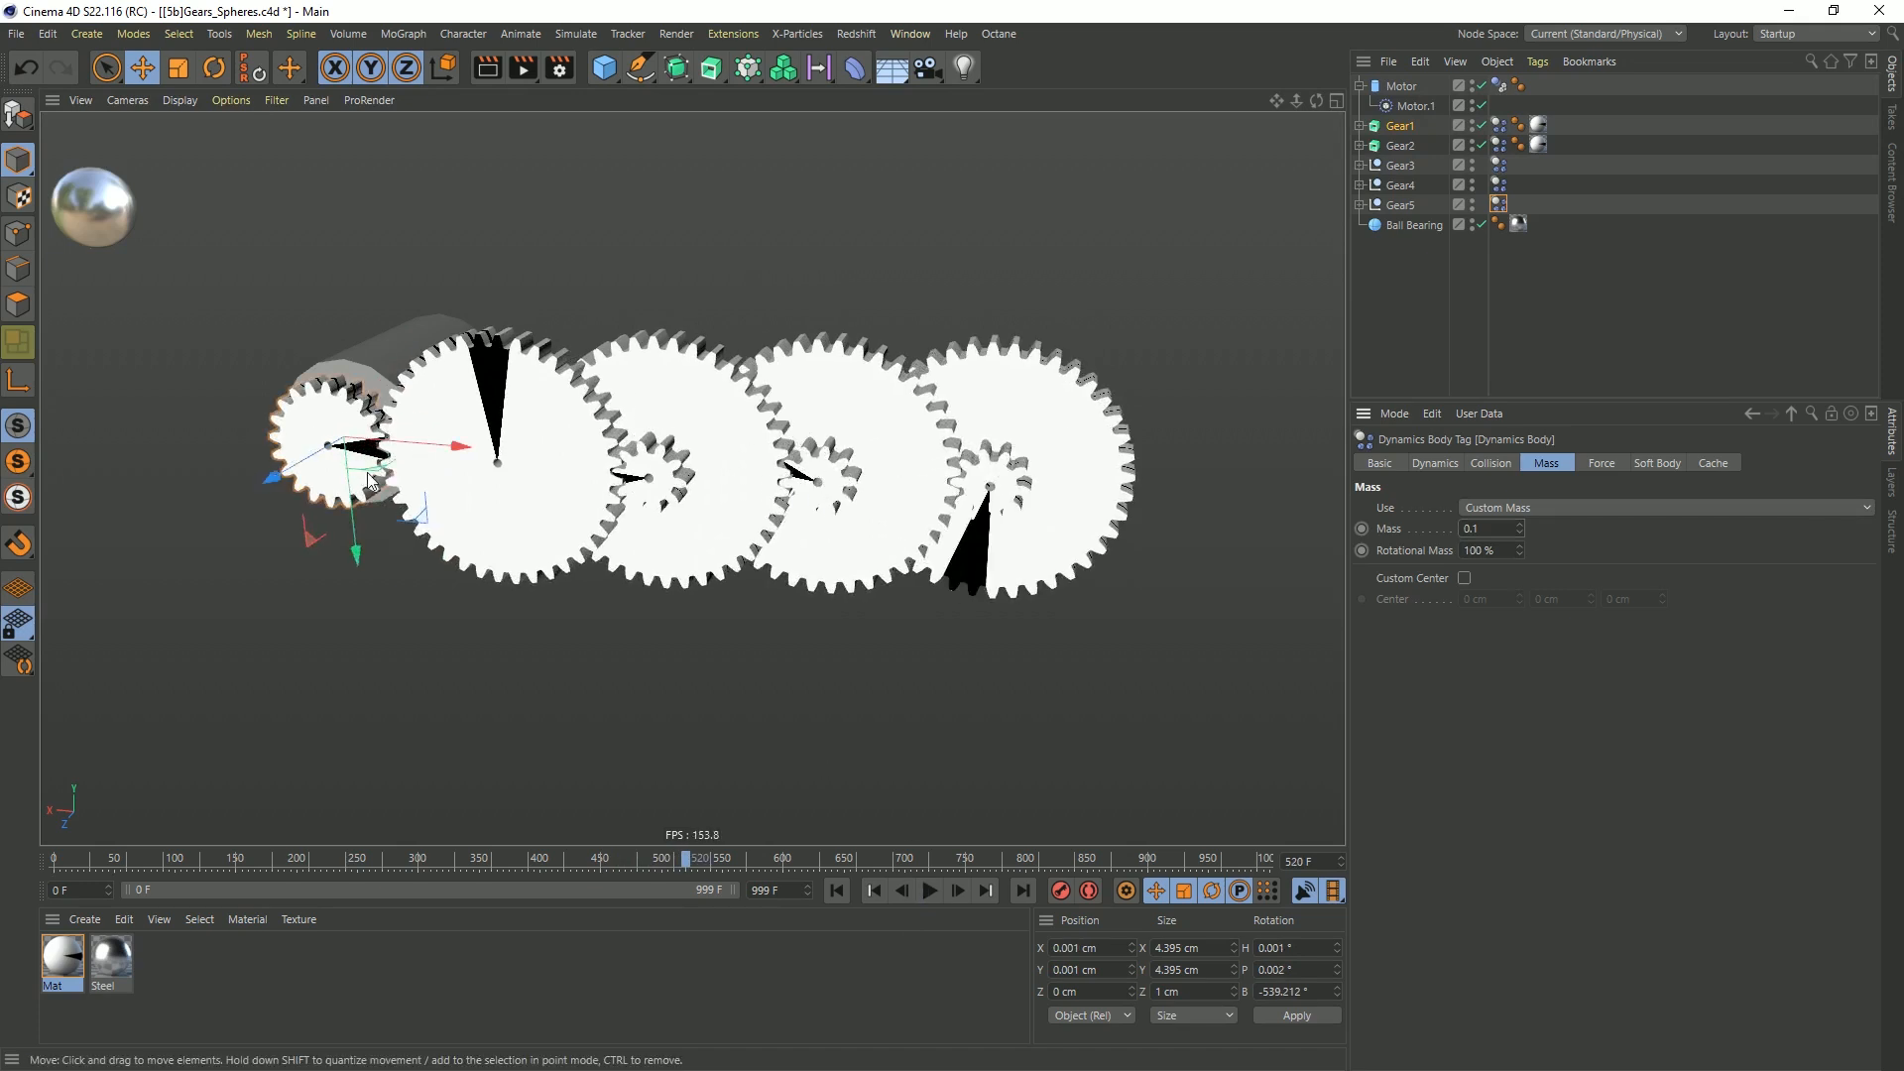
Replay the simulation and examine the meshing teeth between Gear1 and Gear2 up close
{"action": "left_click", "coordinate": [932, 890]}
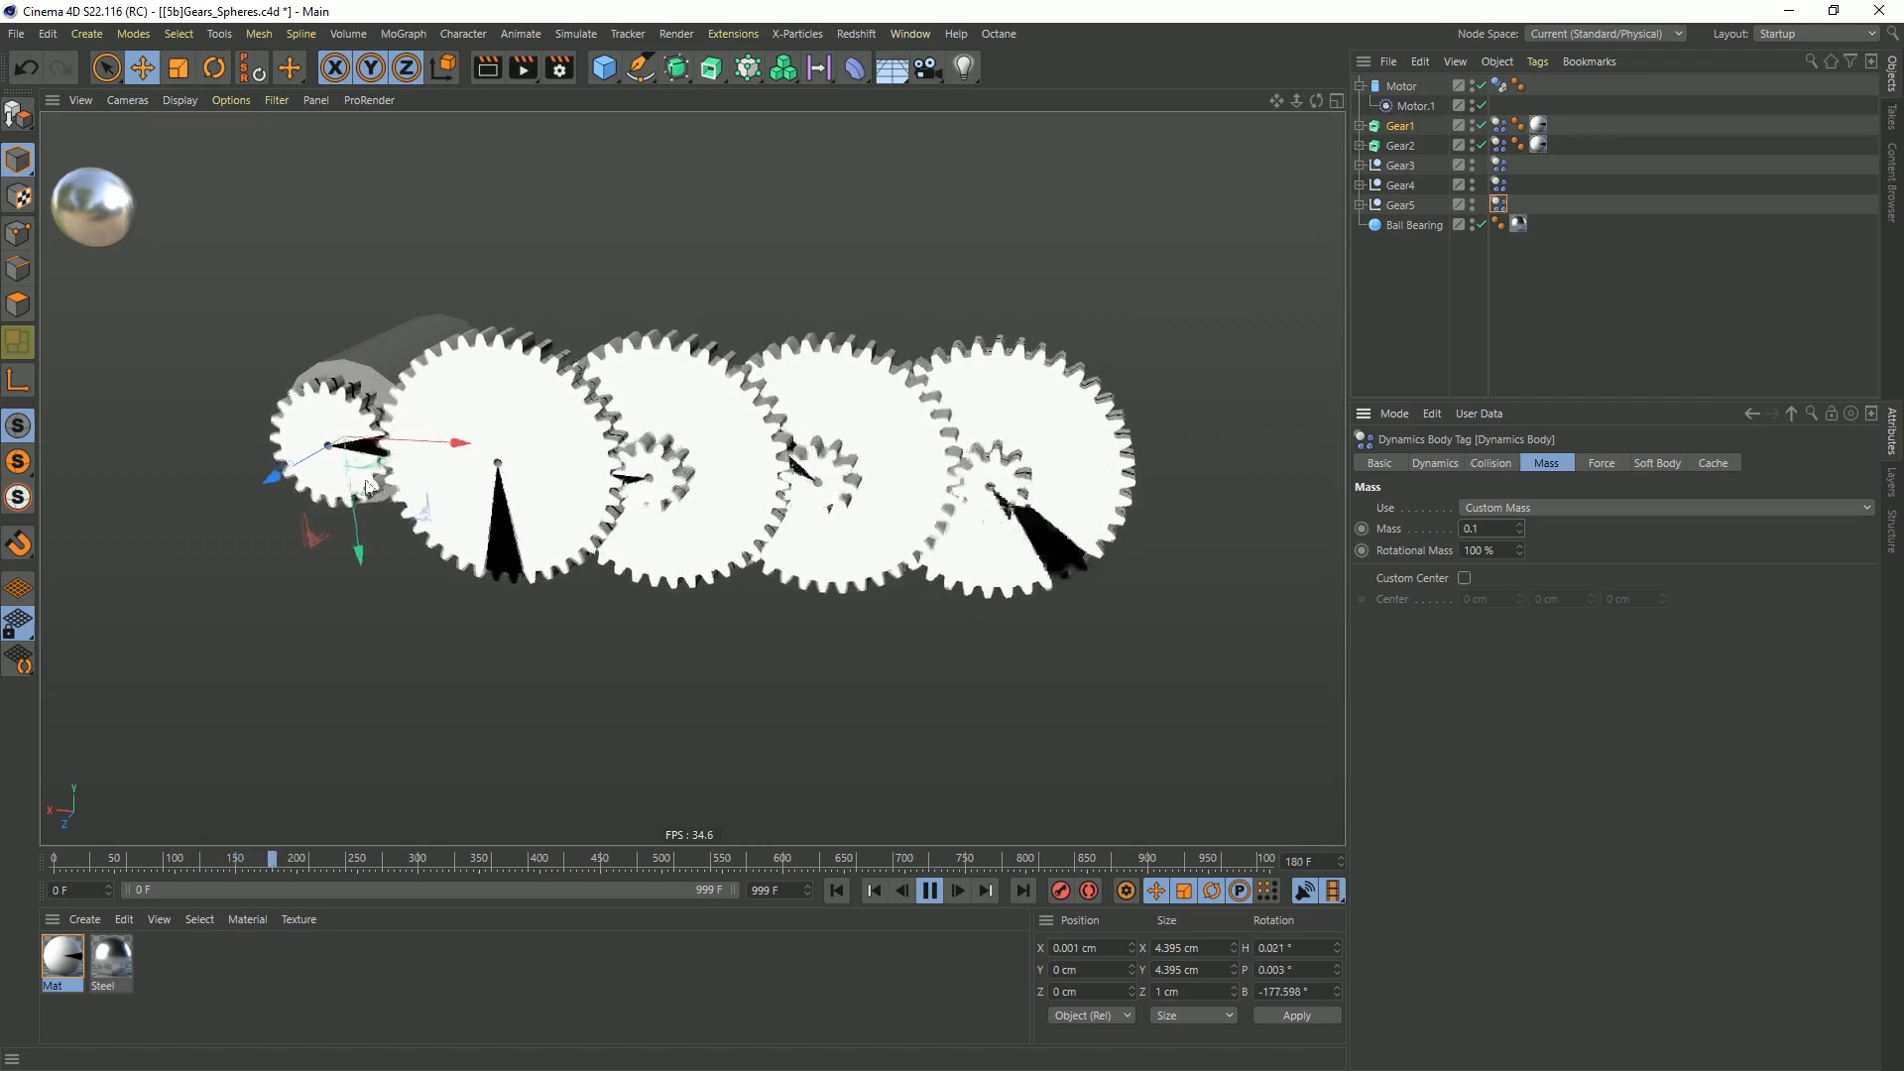
{"action": "scroll", "coordinate": [431, 436], "scroll_direction": "up", "scroll_amount": 4}
{"action": "scroll", "coordinate": [550, 401], "scroll_direction": "up", "scroll_amount": 5}
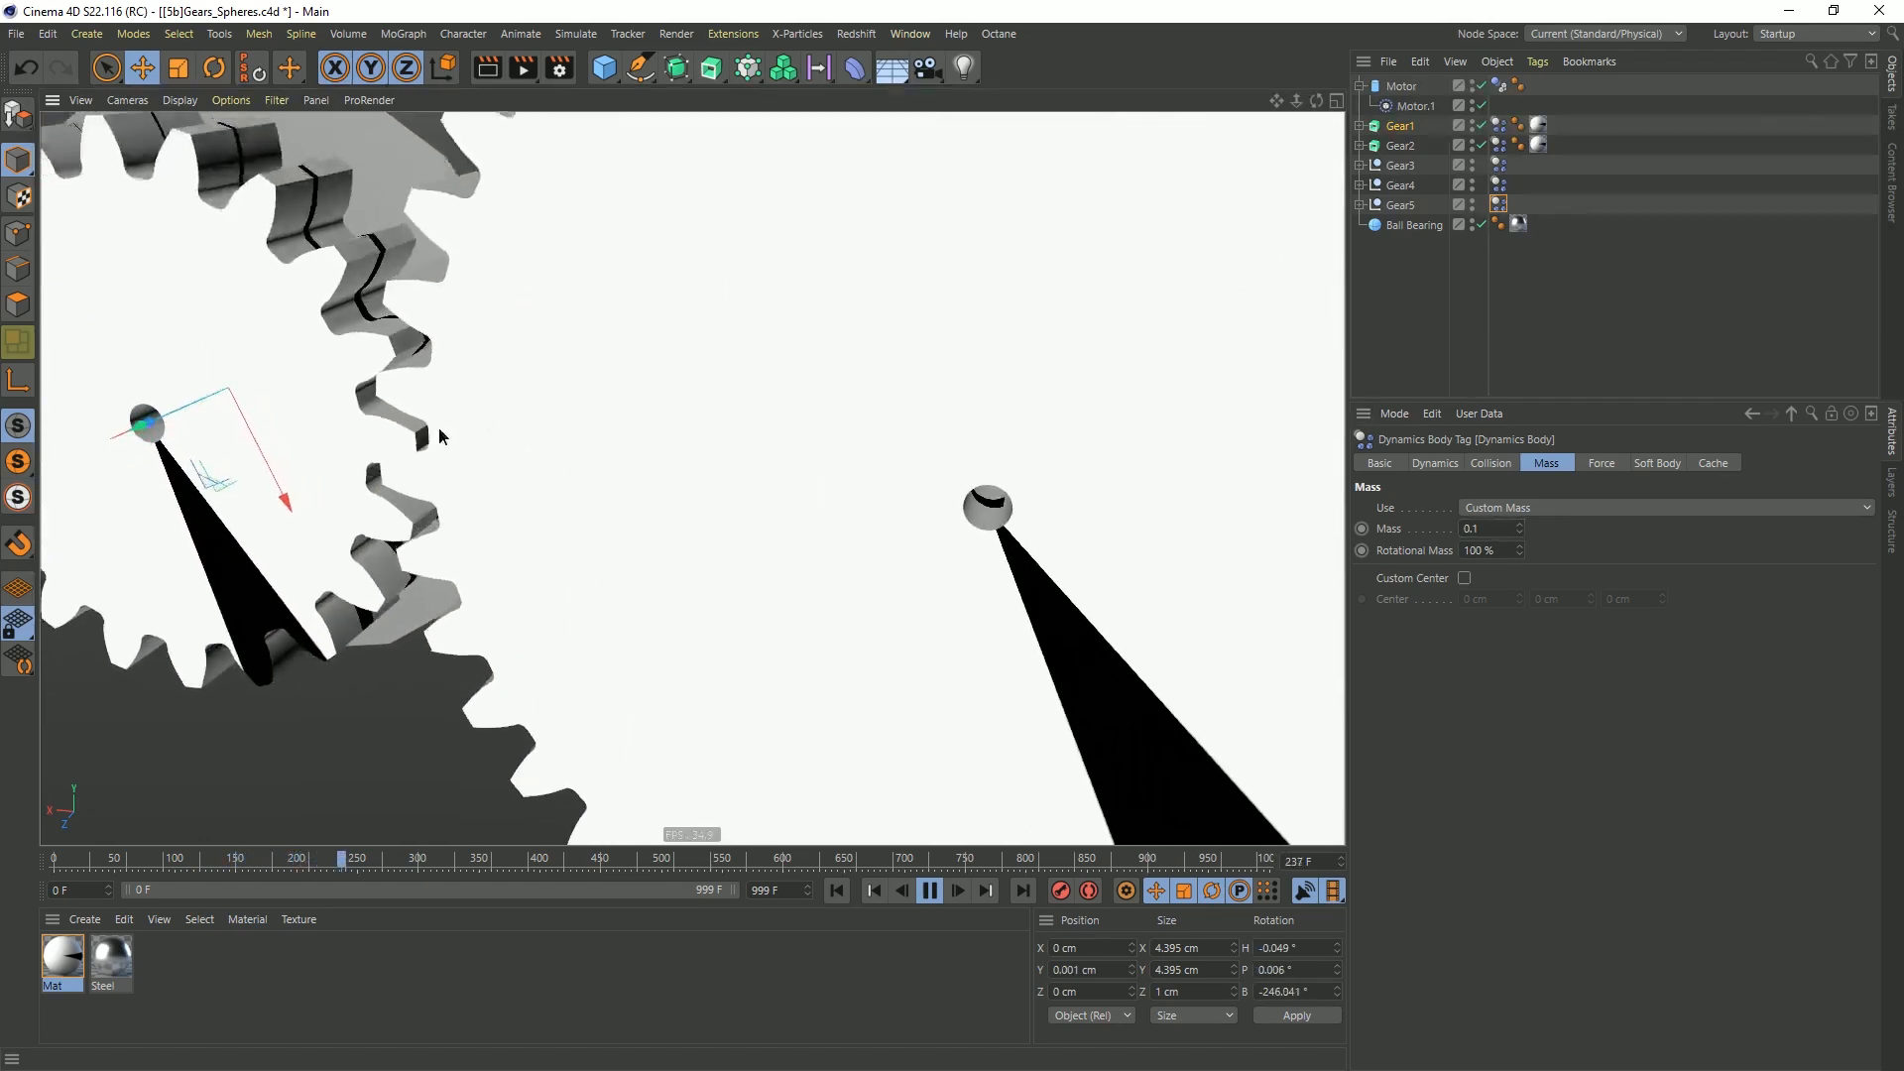
{"action": "scroll", "coordinate": [575, 372], "scroll_direction": "up", "scroll_amount": 2}
{"action": "scroll", "coordinate": [531, 394], "scroll_direction": "down", "scroll_amount": 6}
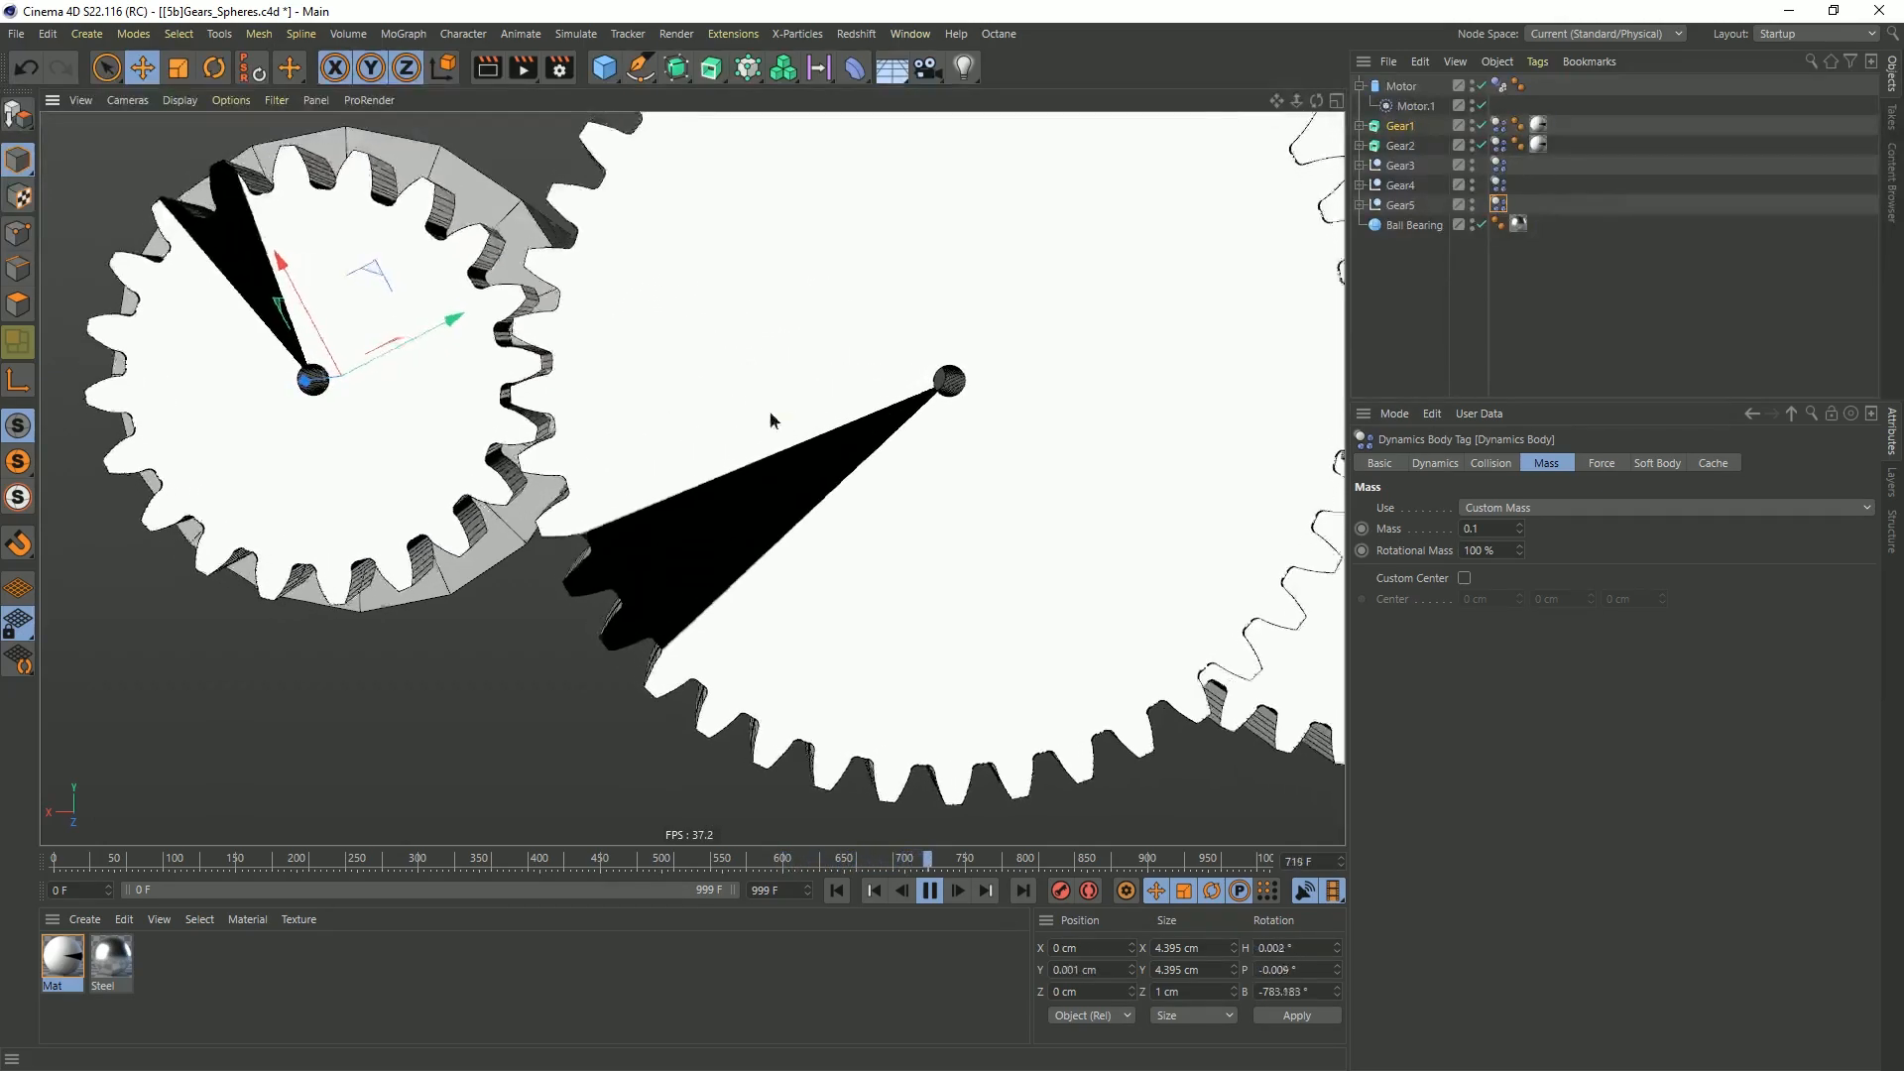
Check the whole gear train in motion, stop the playback and rewind to frame 0
{"action": "scroll", "coordinate": [784, 412], "scroll_direction": "down", "scroll_amount": 8}
{"action": "middle_click_drag", "start_coordinate": [1100, 278], "coordinate": [926, 325], "text": "alt"}
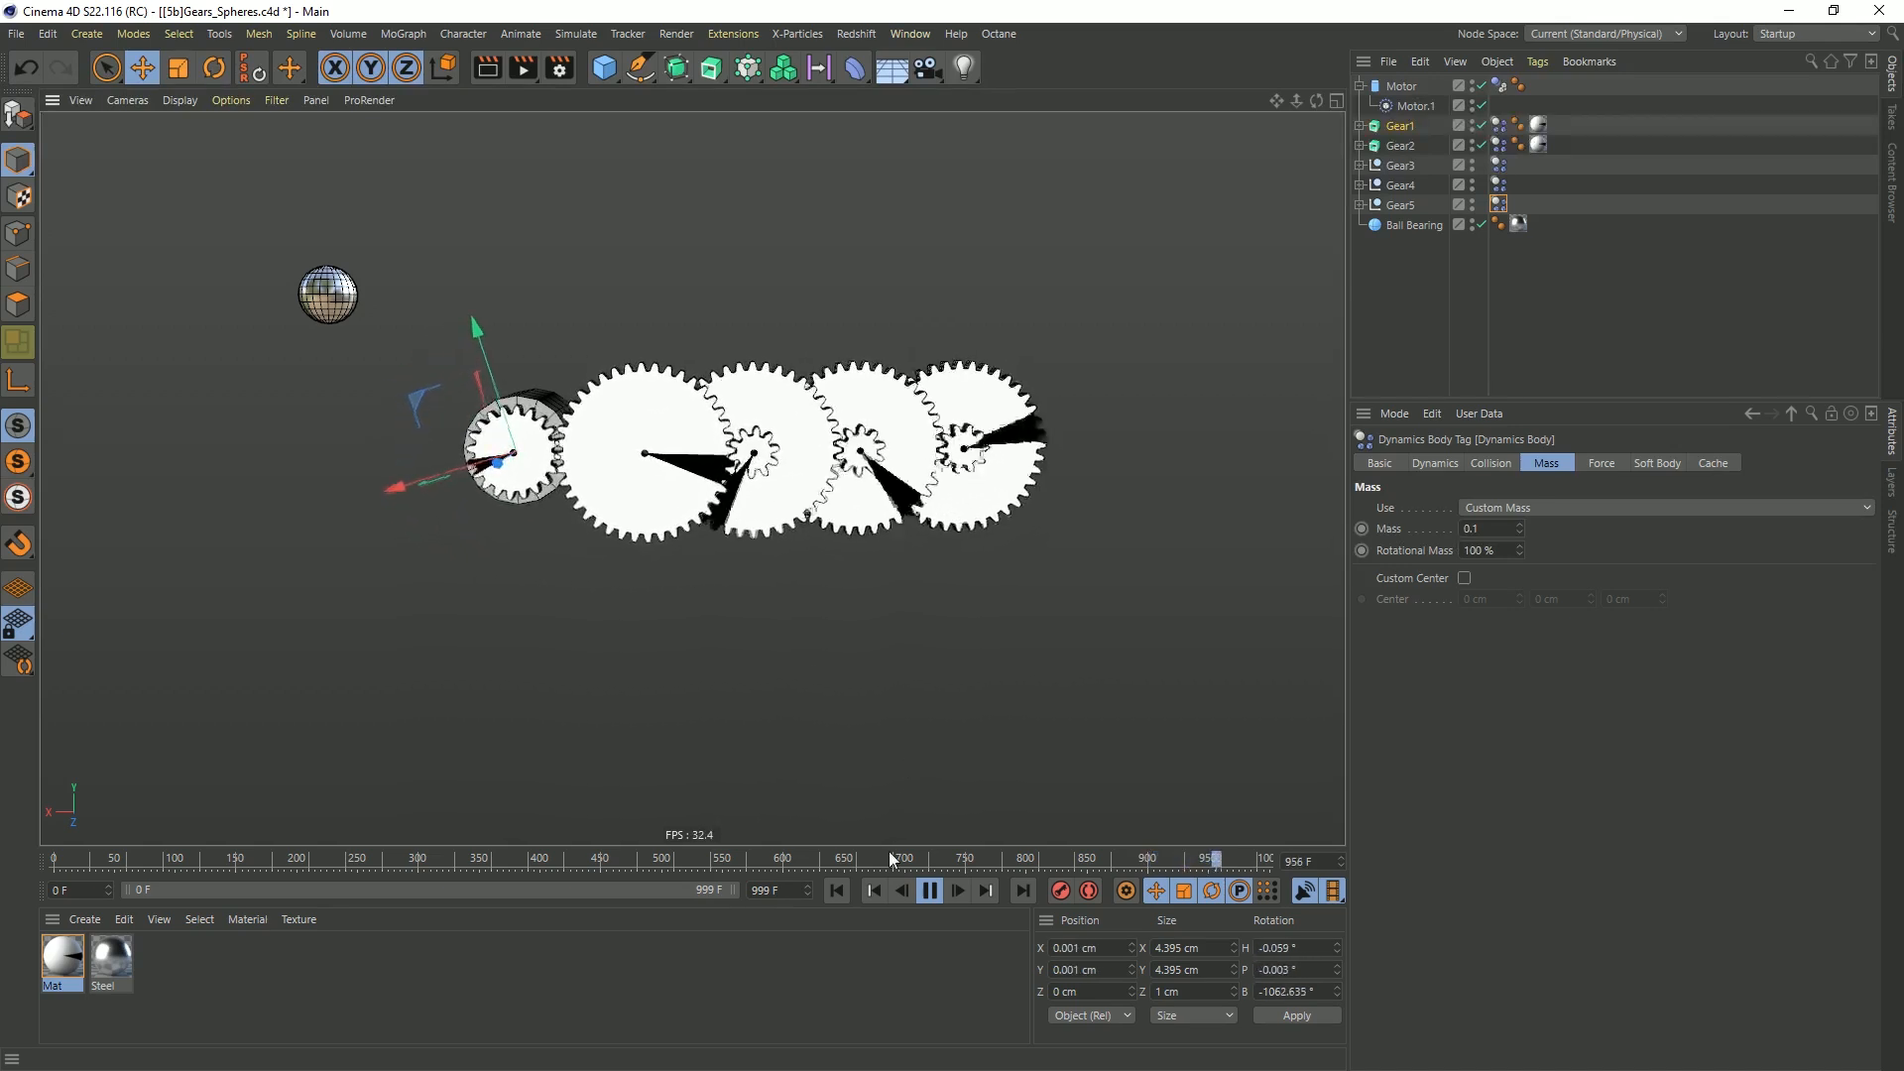
{"action": "left_click", "coordinate": [927, 891]}
{"action": "left_click", "coordinate": [836, 890]}
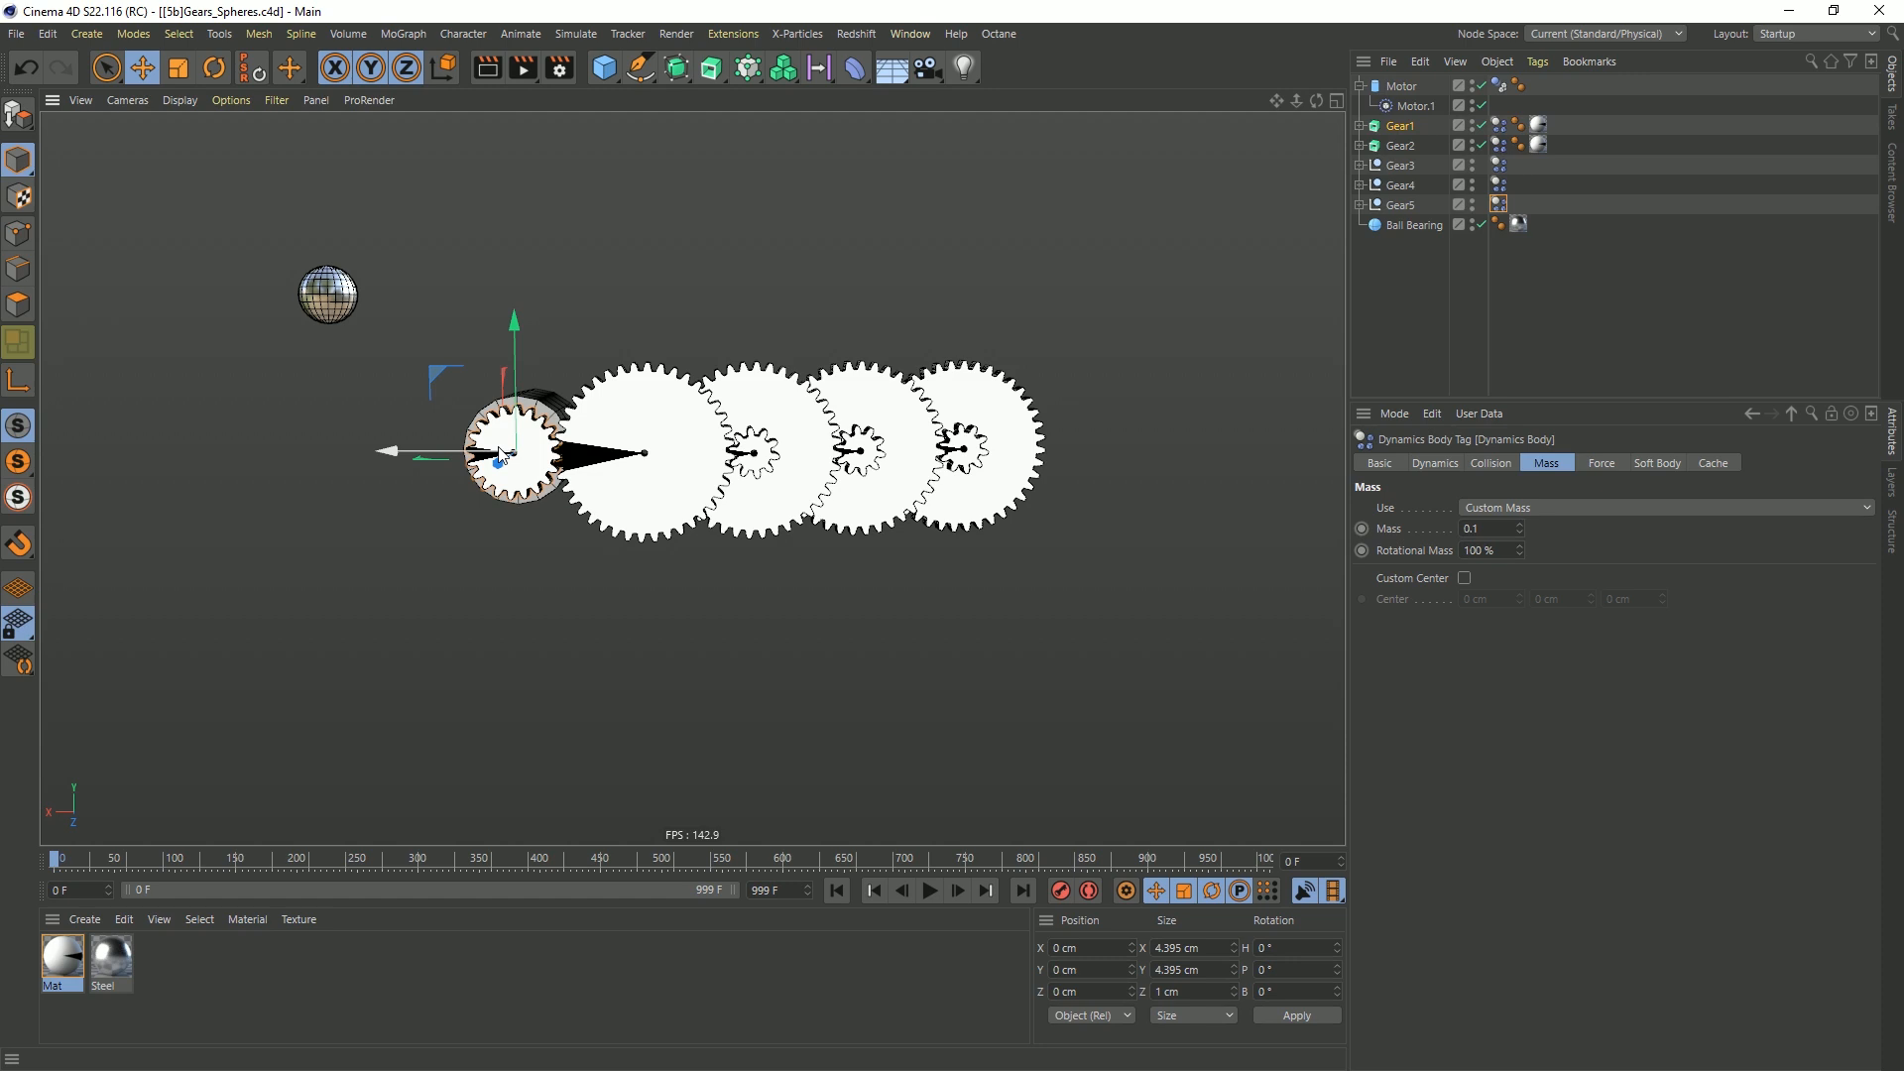
Disable the Gear1 extrusion and select its Cogwheel spline to show the outline against the motor
{"action": "scroll", "coordinate": [499, 471], "scroll_direction": "up", "scroll_amount": 10}
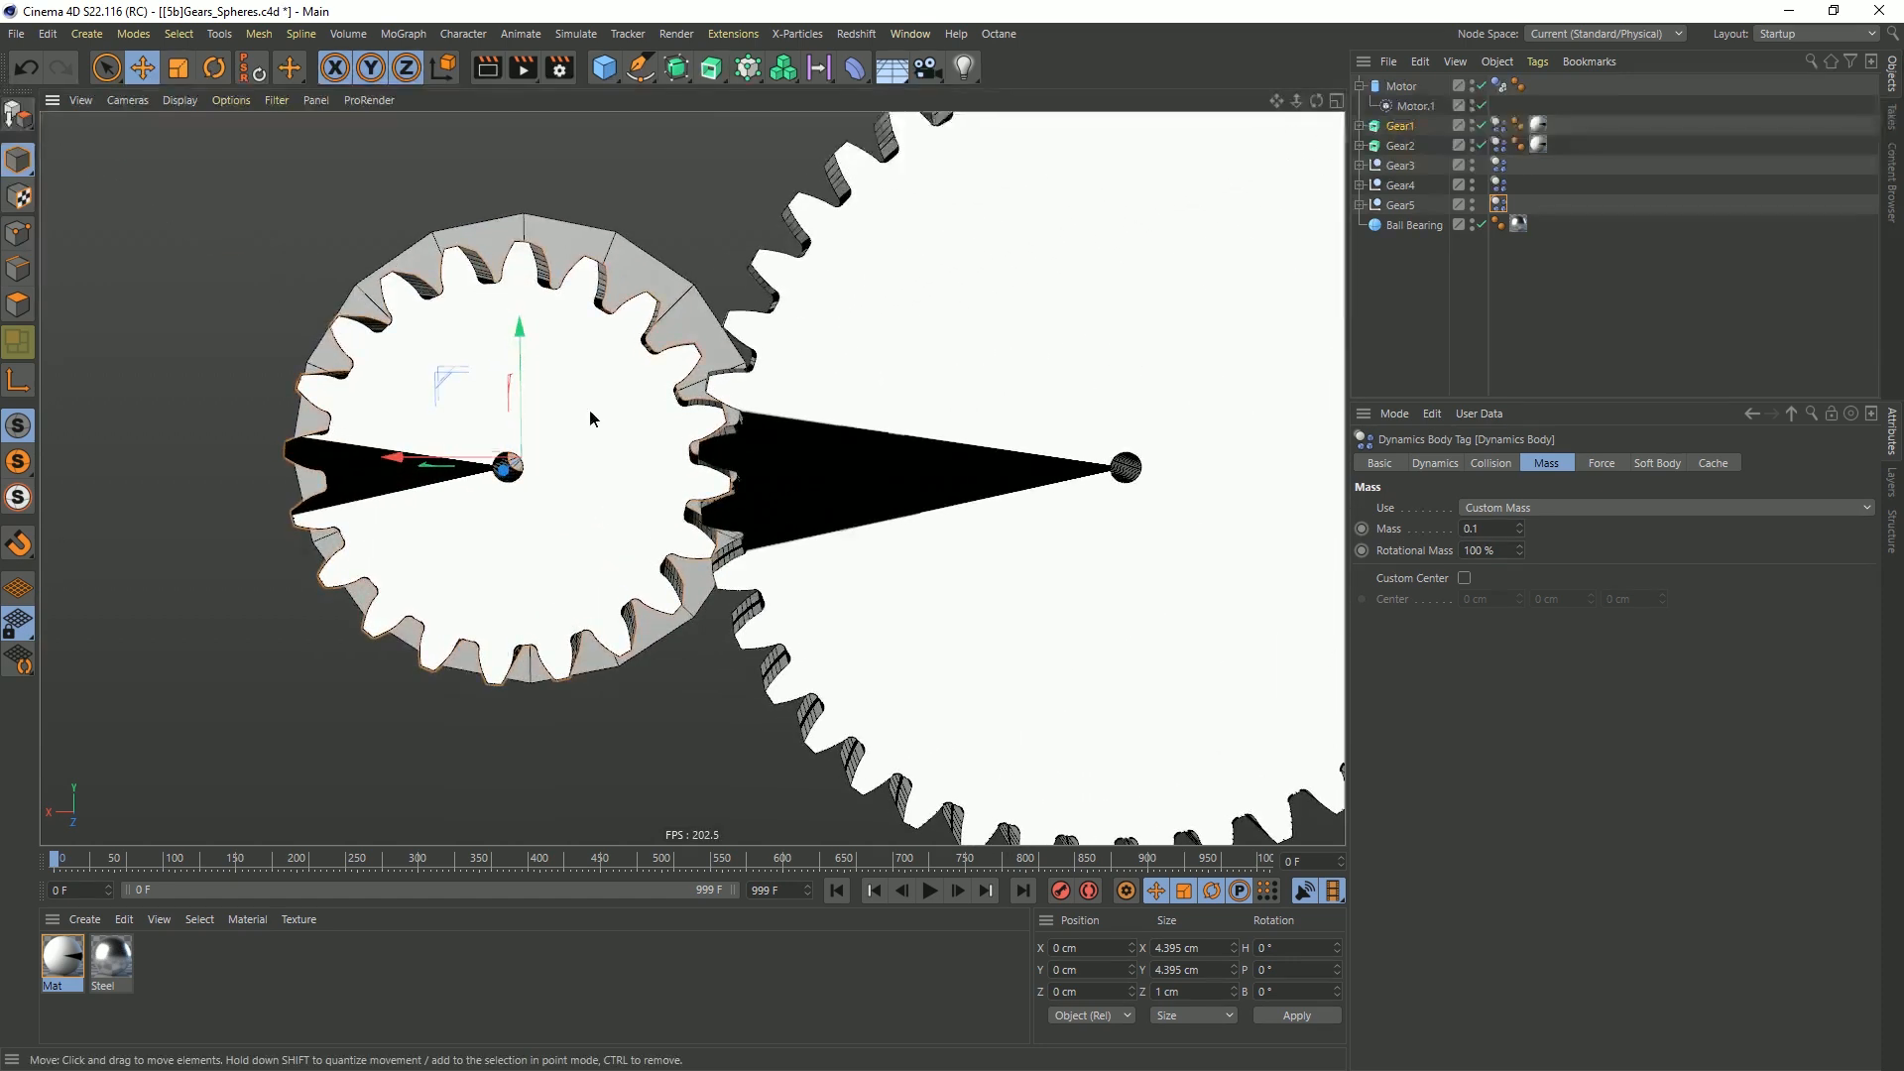
{"action": "left_click", "coordinate": [1361, 126]}
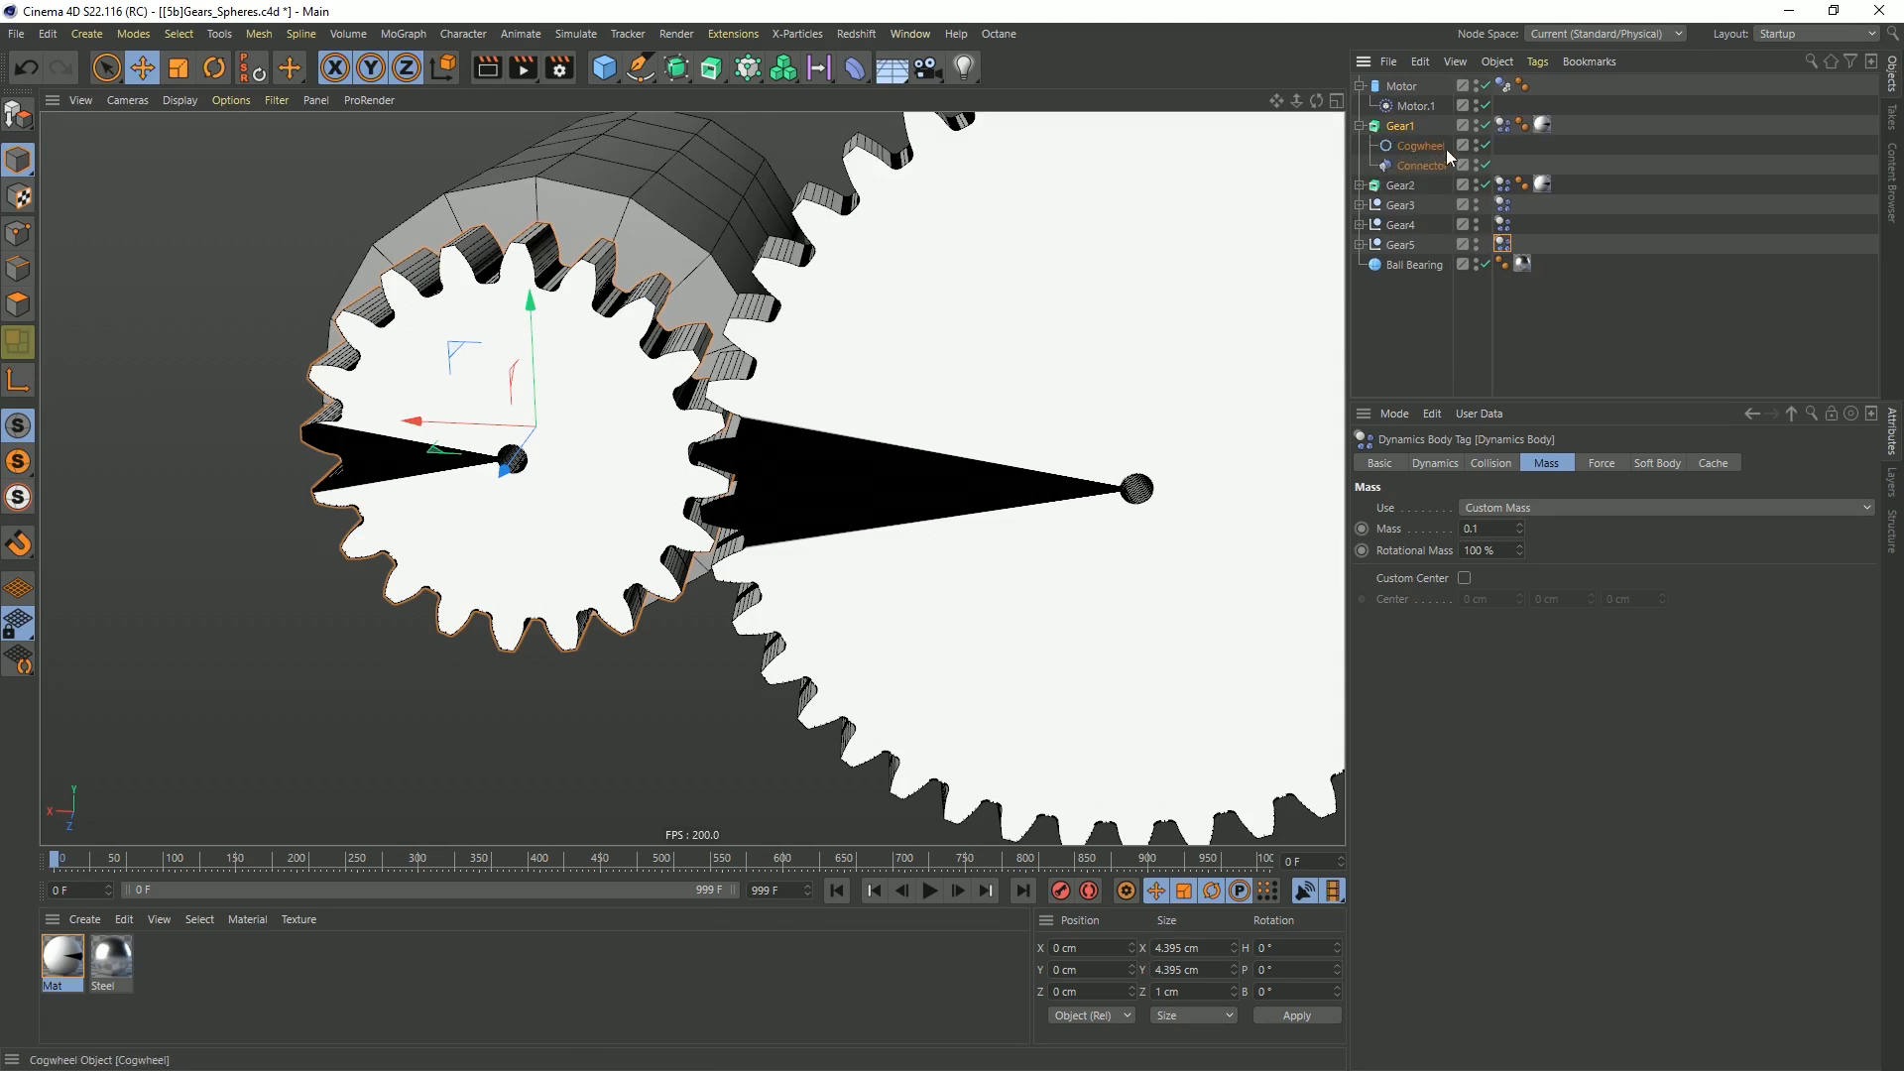
{"action": "left_click", "coordinate": [1485, 126]}
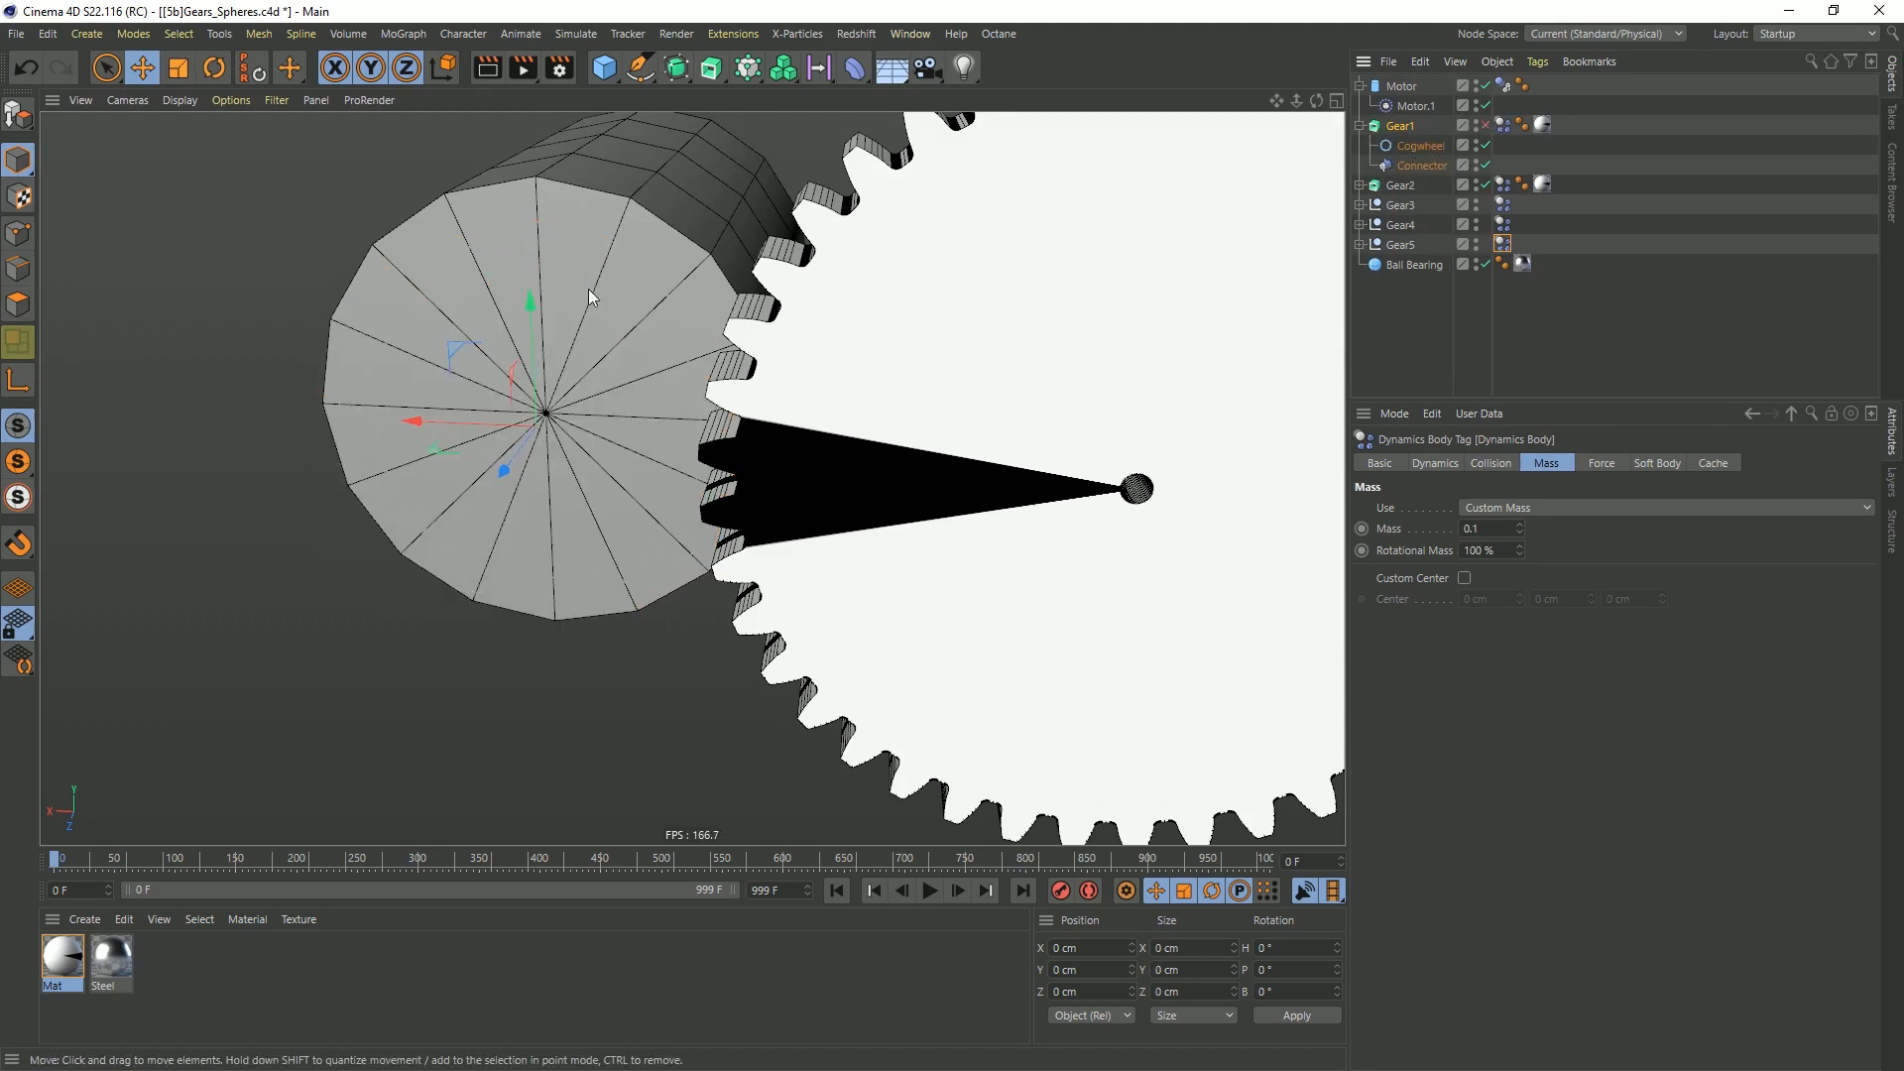
{"action": "left_click", "coordinate": [1422, 146]}
{"action": "left_click_drag", "start_coordinate": [581, 367], "coordinate": [679, 477], "text": "alt"}
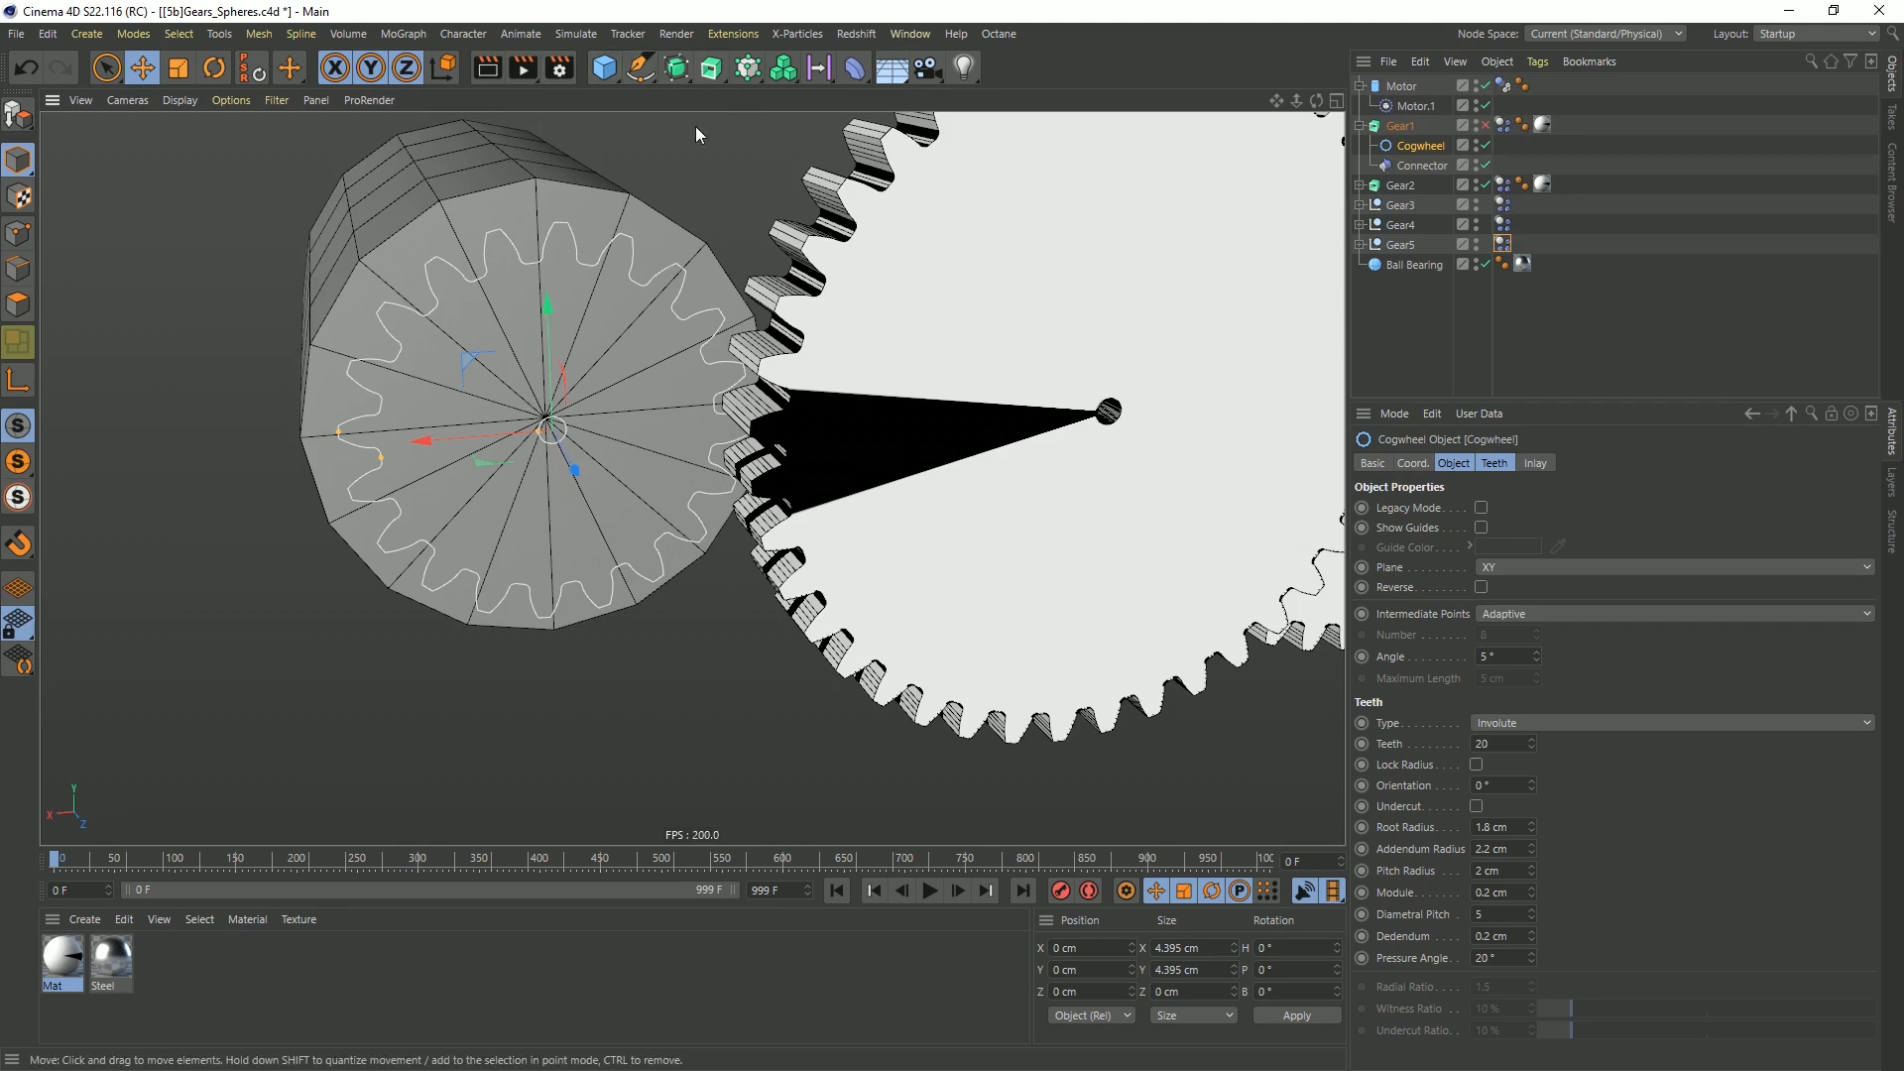
Add a sphere at the centre of the motor and scale it down to about 0.63 cm
{"action": "left_click", "coordinate": [609, 77]}
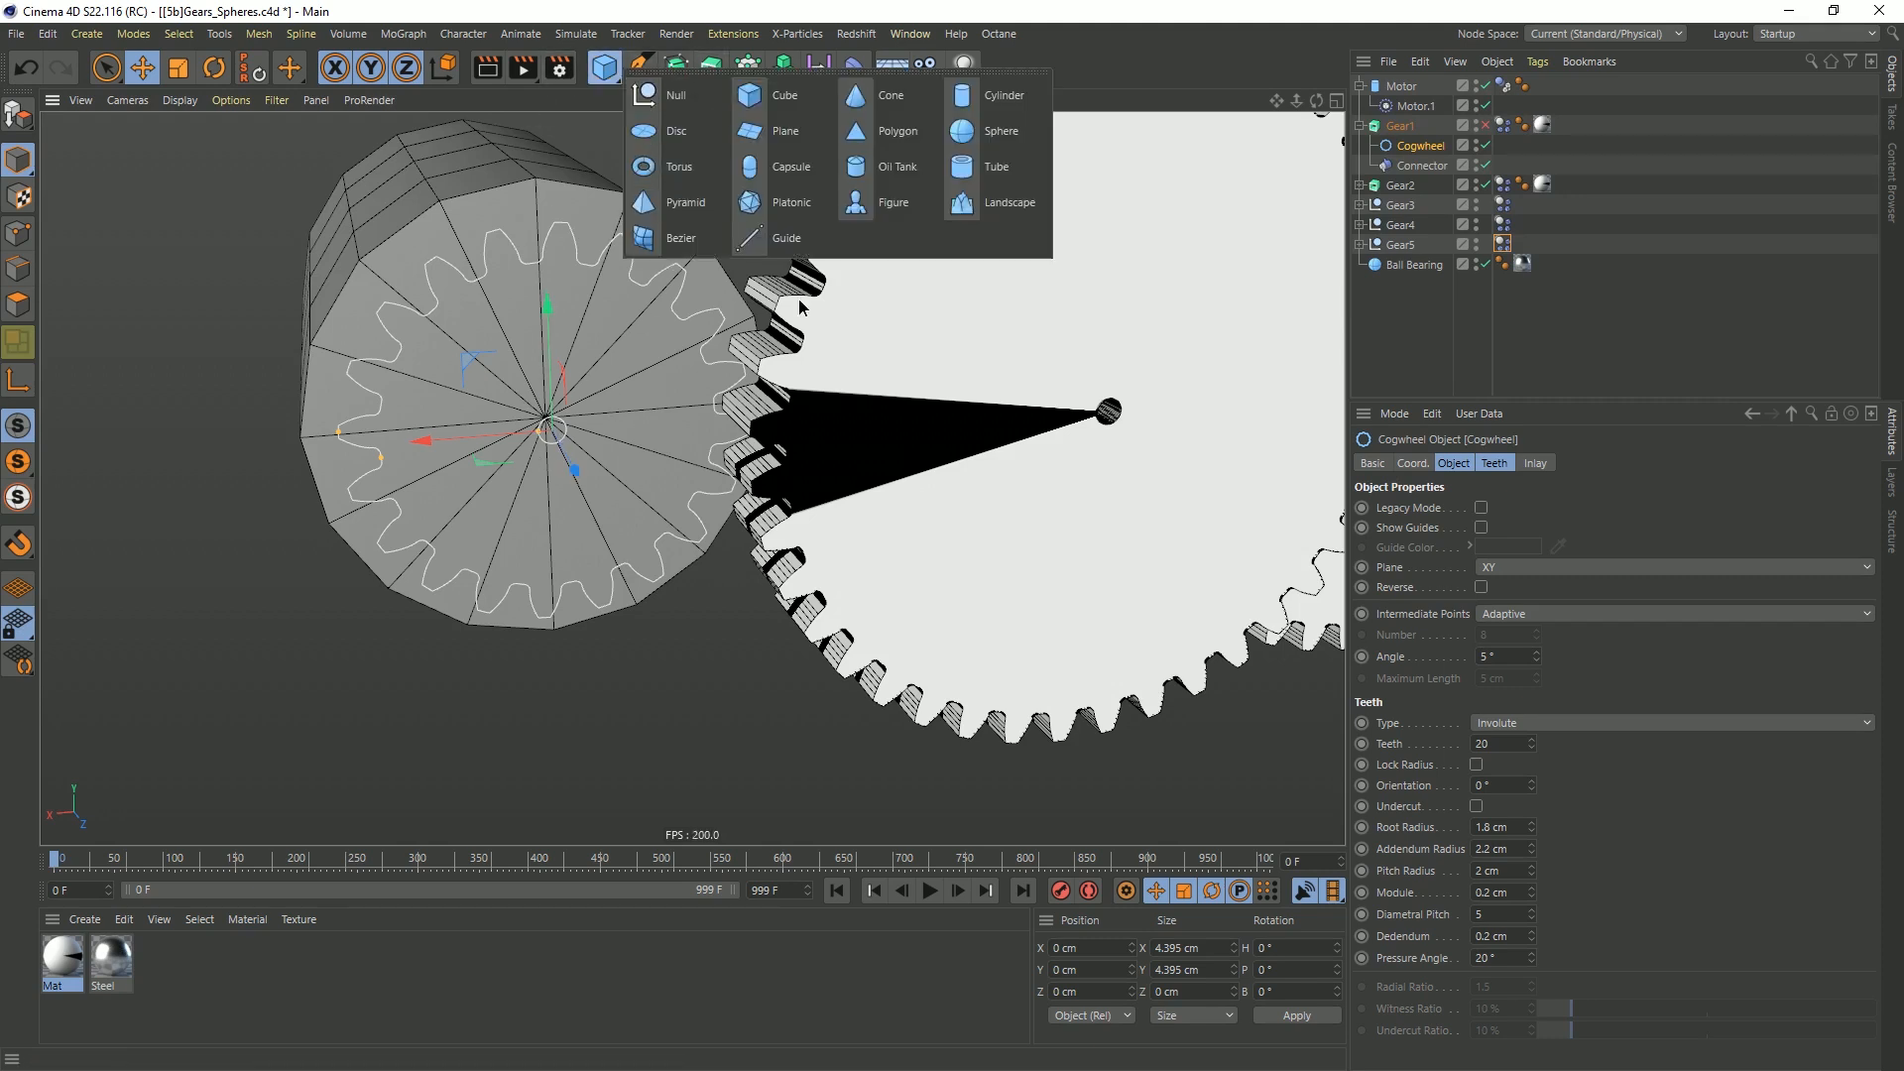
{"action": "left_click", "coordinate": [964, 132]}
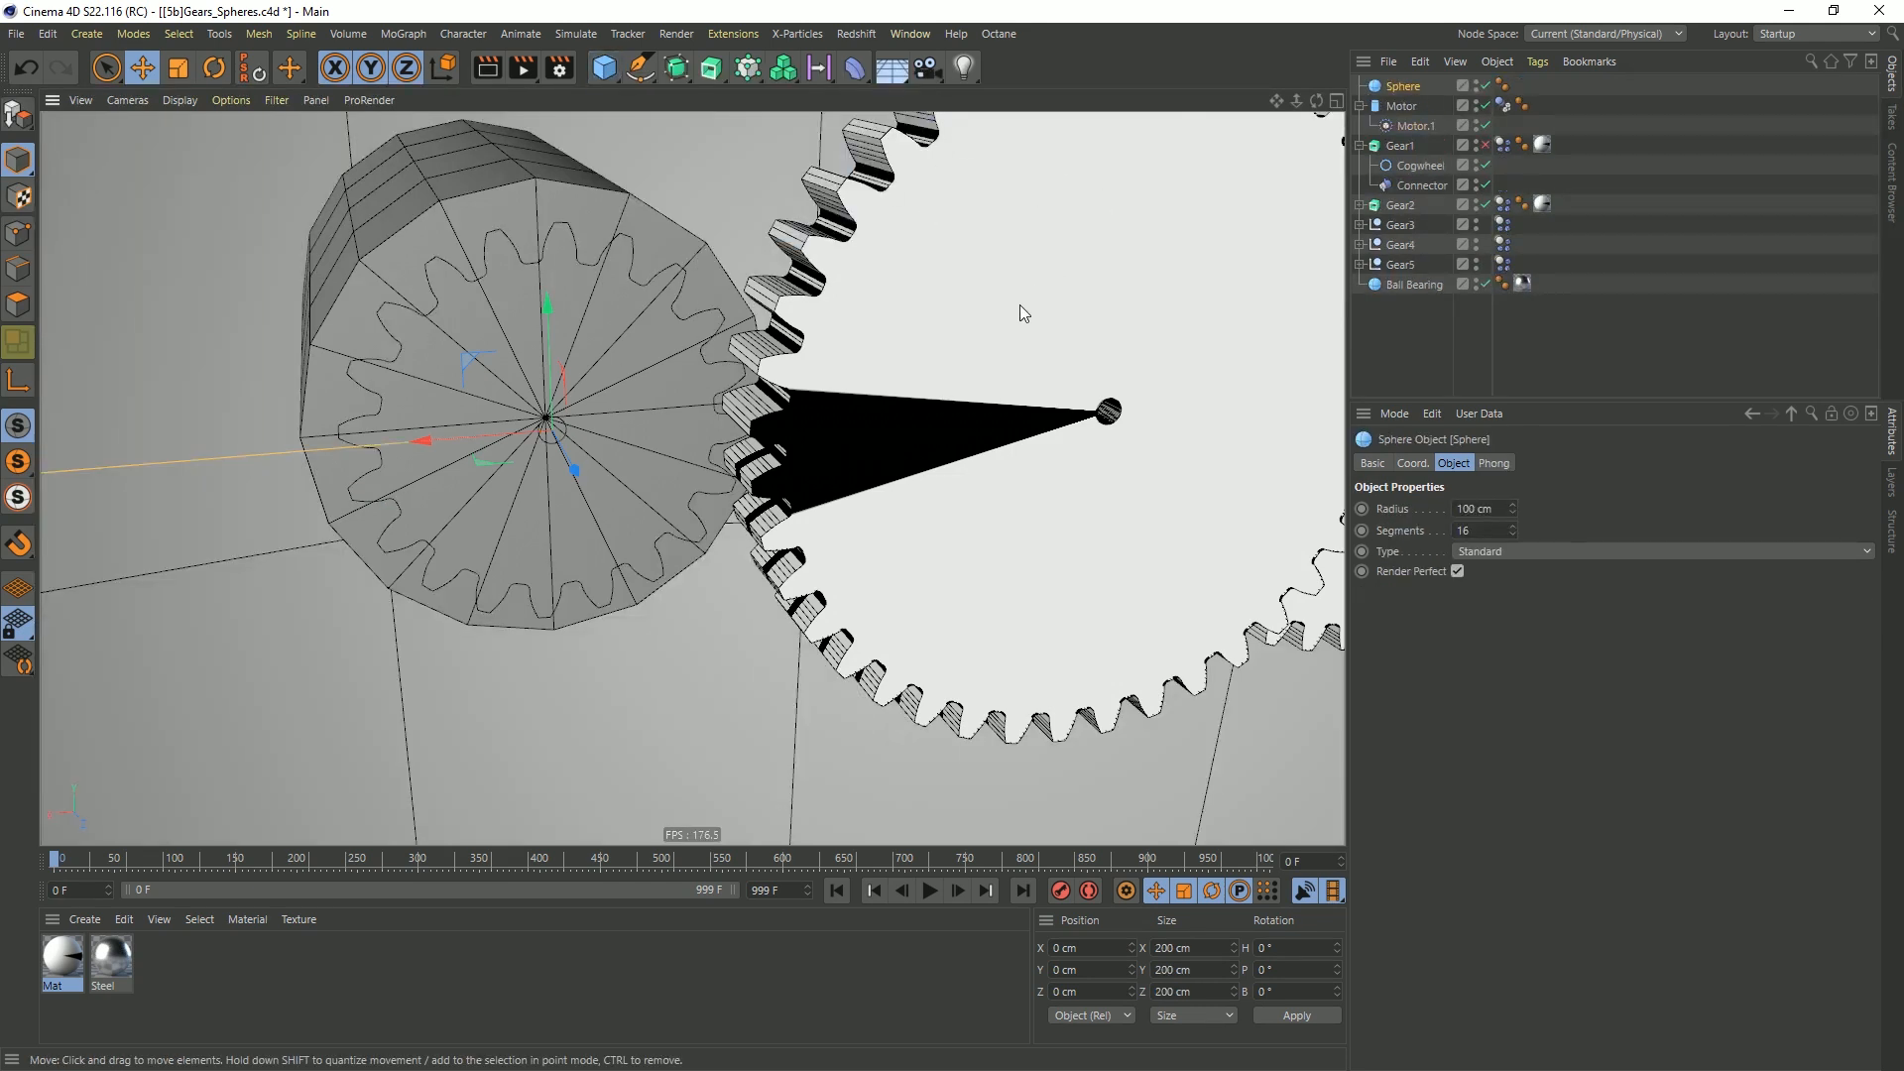
{"action": "key", "text": "t"}
{"action": "left_click_drag", "start_coordinate": [823, 310], "coordinate": [340, 615]}
{"action": "left_click_drag", "start_coordinate": [891, 261], "coordinate": [314, 585]}
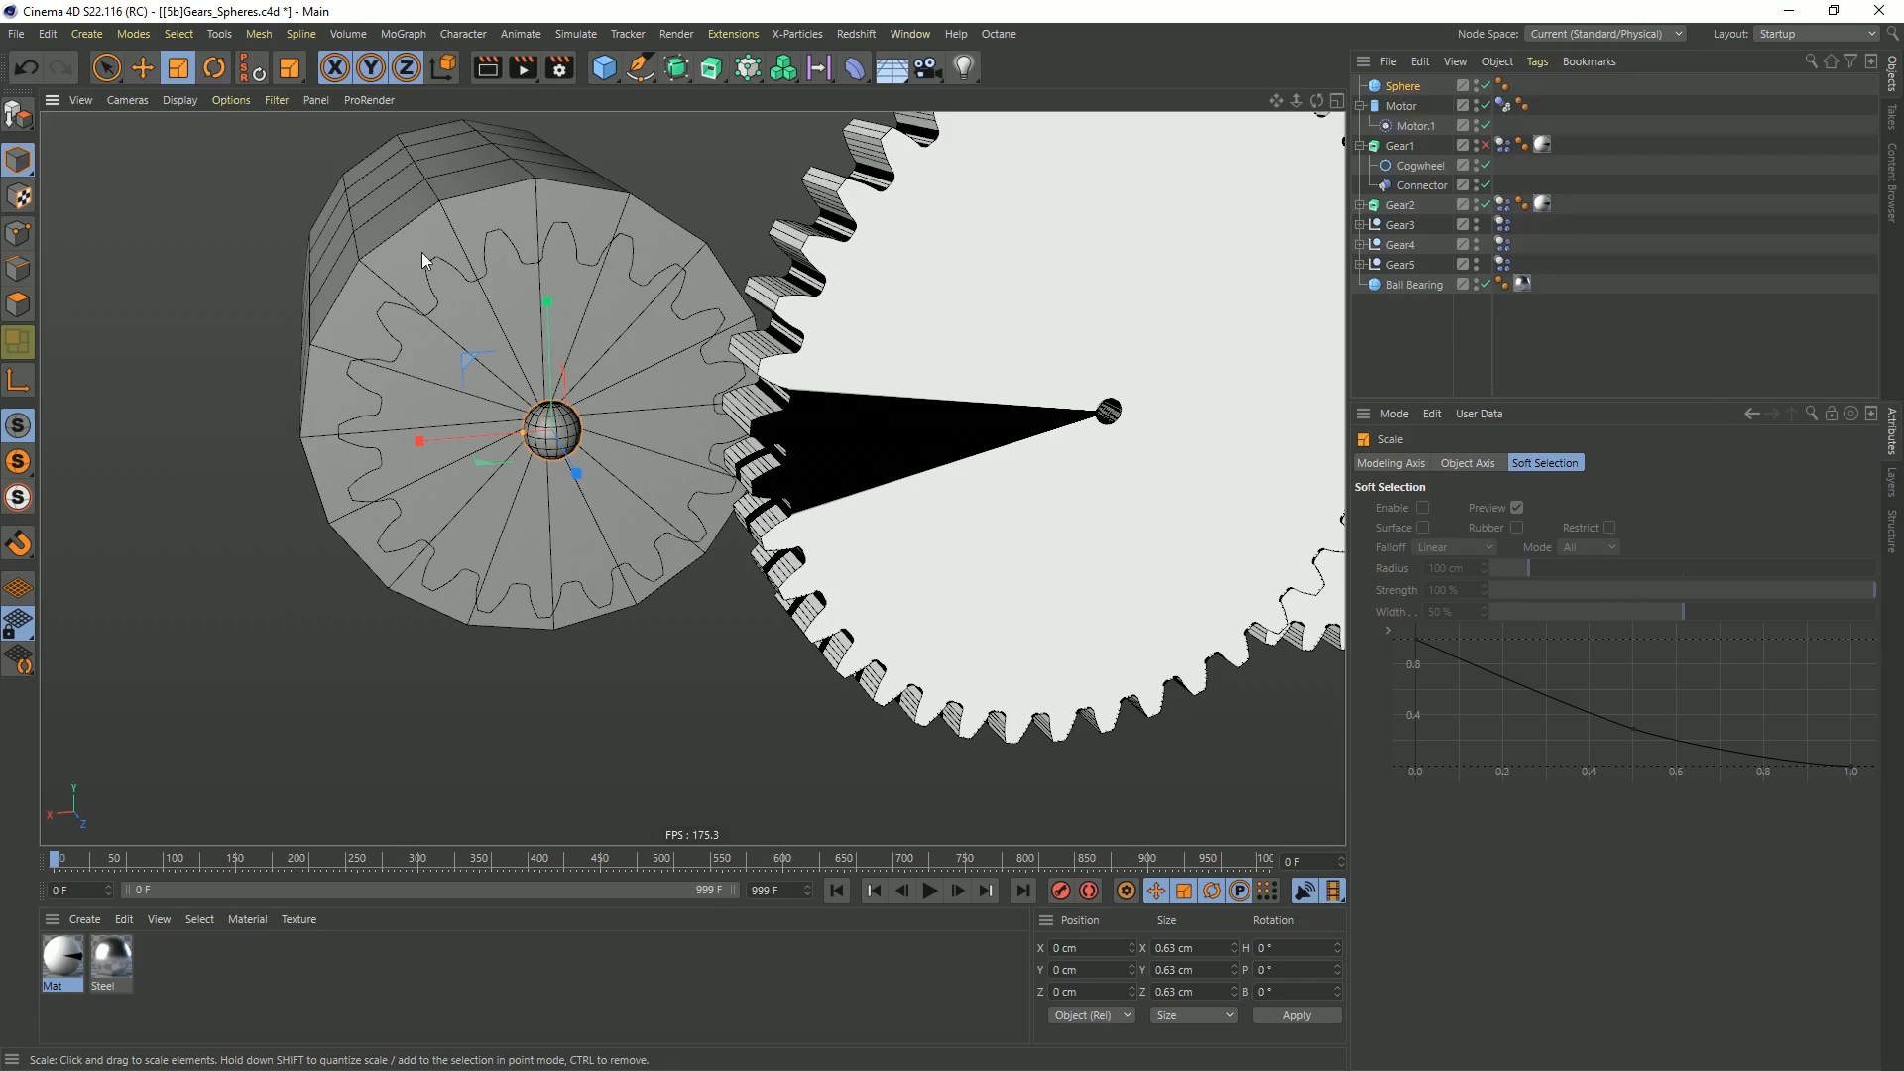
Show a single orthographic view of the gears and set its camera to Back
{"action": "middle_click", "coordinate": [569, 323]}
{"action": "middle_click", "coordinate": [980, 662]}
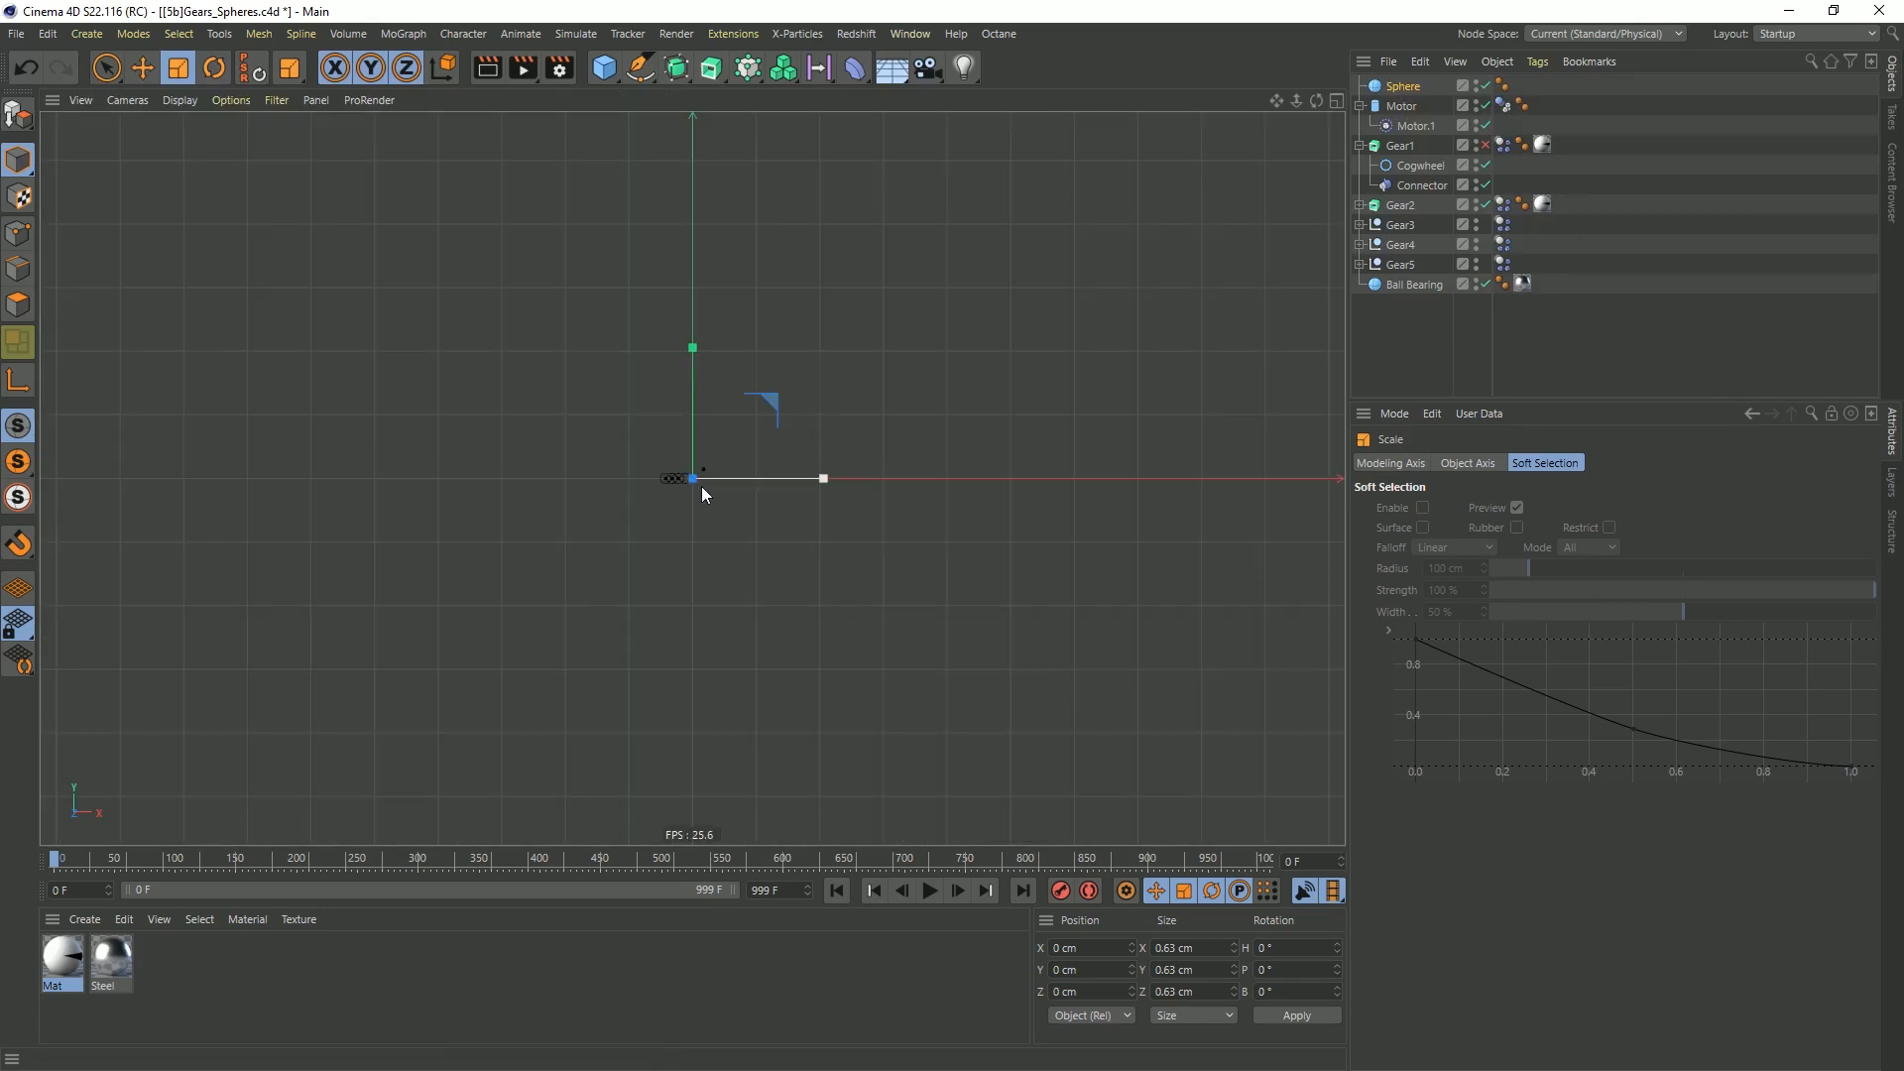
{"action": "right_click_drag", "start_coordinate": [824, 430], "coordinate": [919, 437], "text": "alt"}
{"action": "left_click", "coordinate": [226, 102]}
{"action": "mouse_move", "coordinate": [184, 103]}
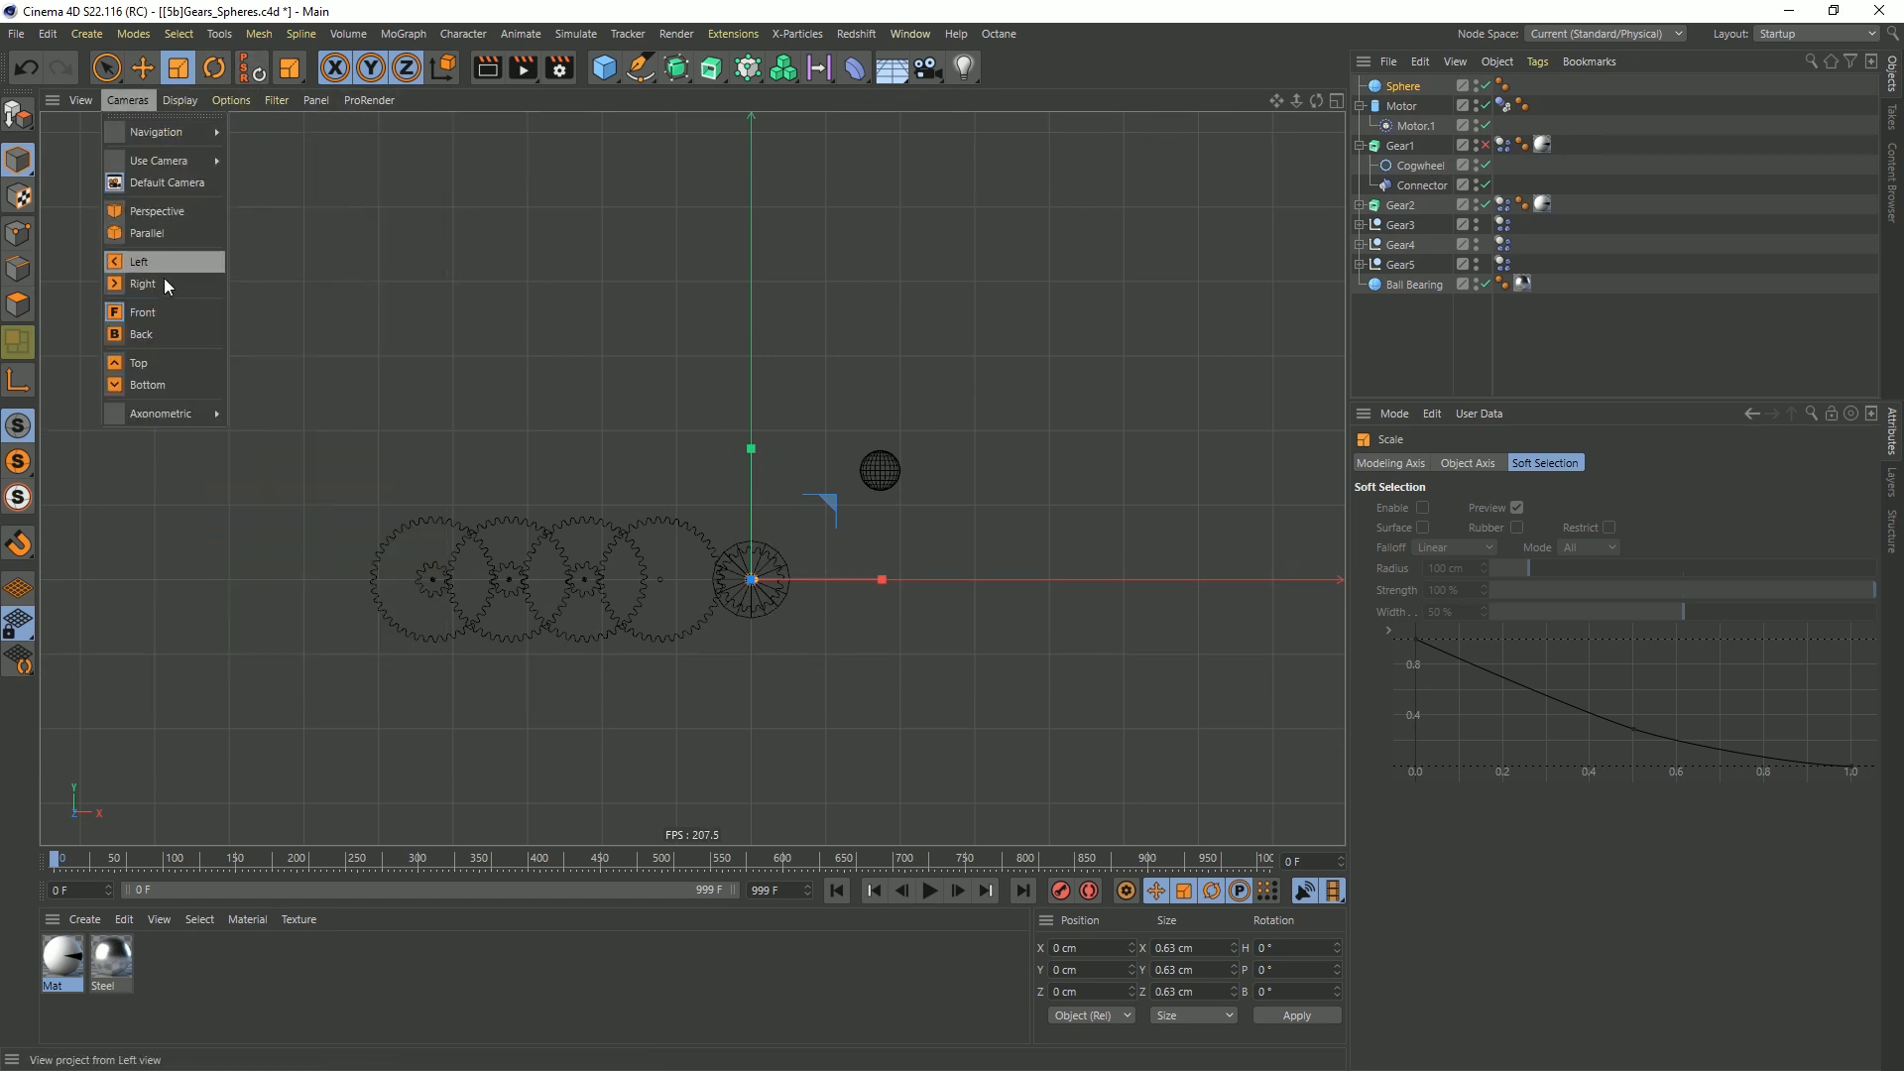
{"action": "left_click", "coordinate": [179, 335]}
{"action": "scroll", "coordinate": [861, 437], "scroll_direction": "up", "scroll_amount": 10}
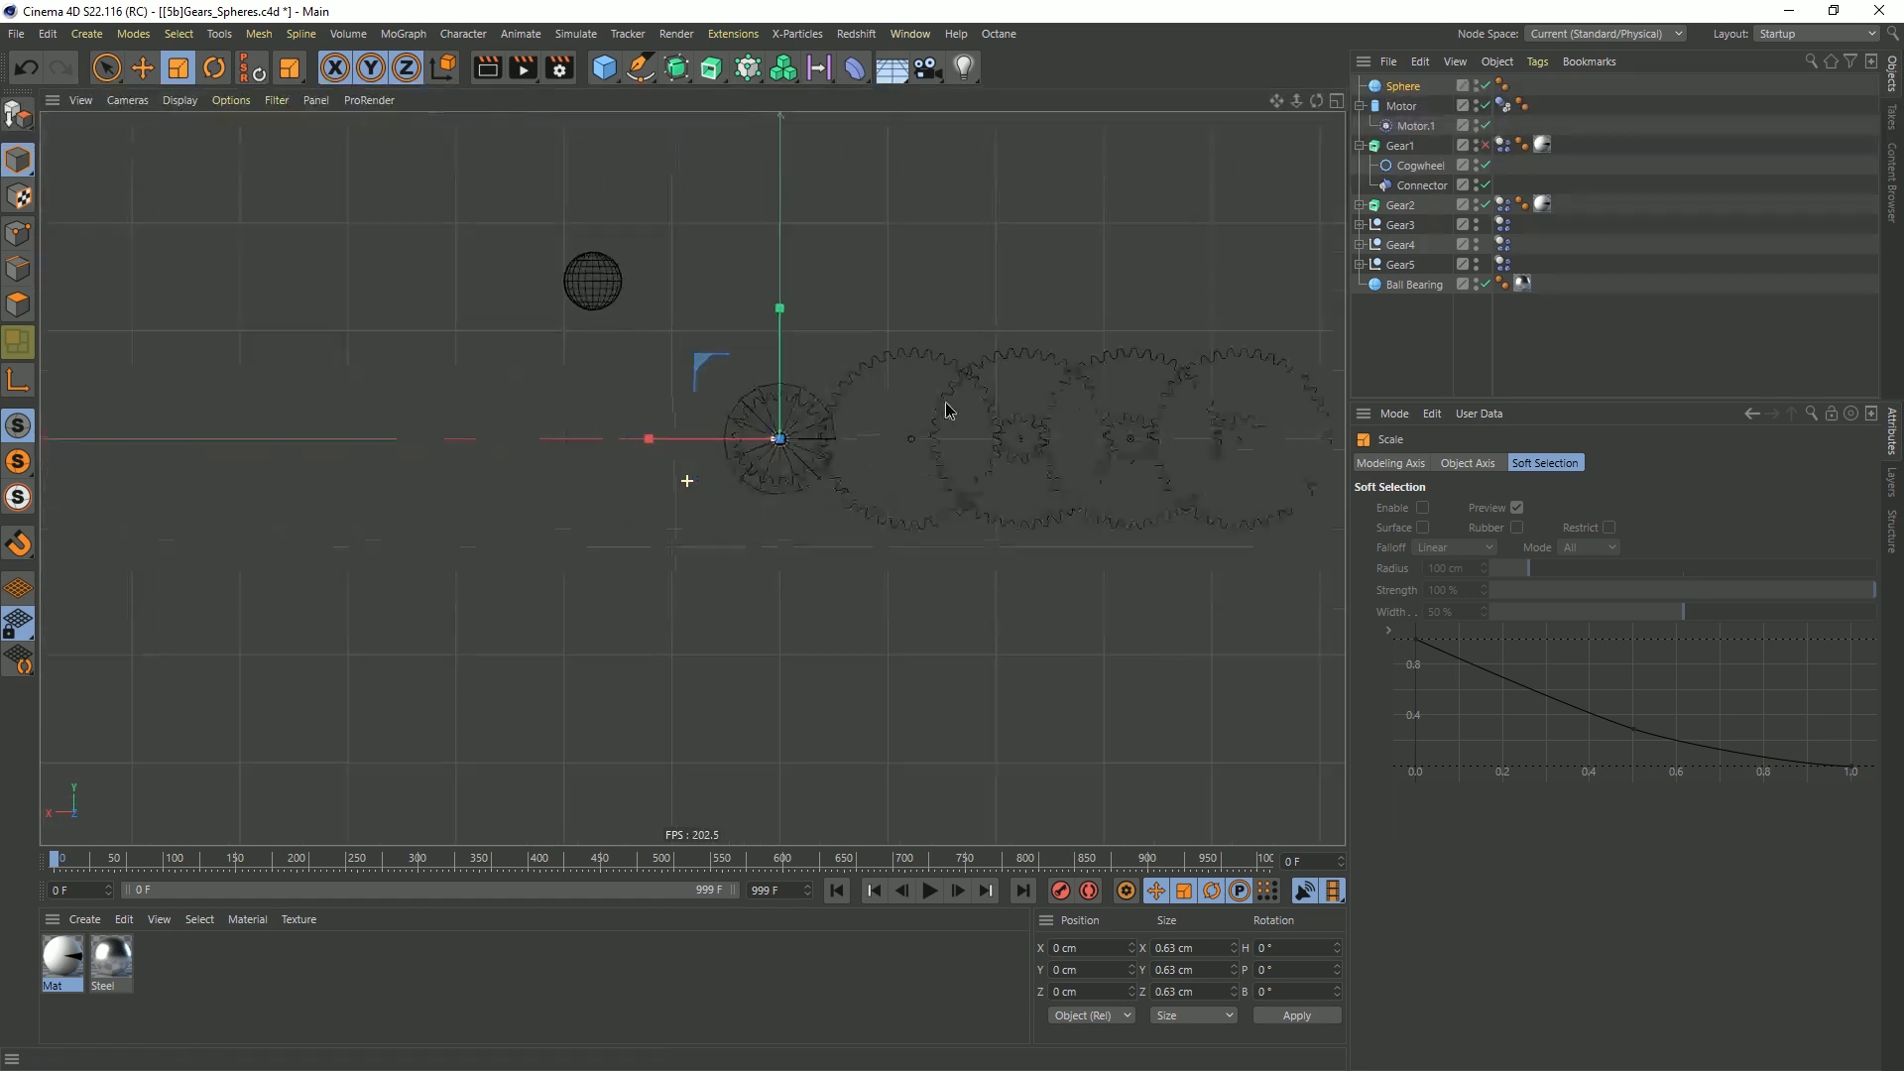
Move the sphere onto the uppermost tooth of the Gear1 outline and scale it down to about 0.32 cm
{"action": "scroll", "coordinate": [714, 440], "scroll_direction": "up", "scroll_amount": 1}
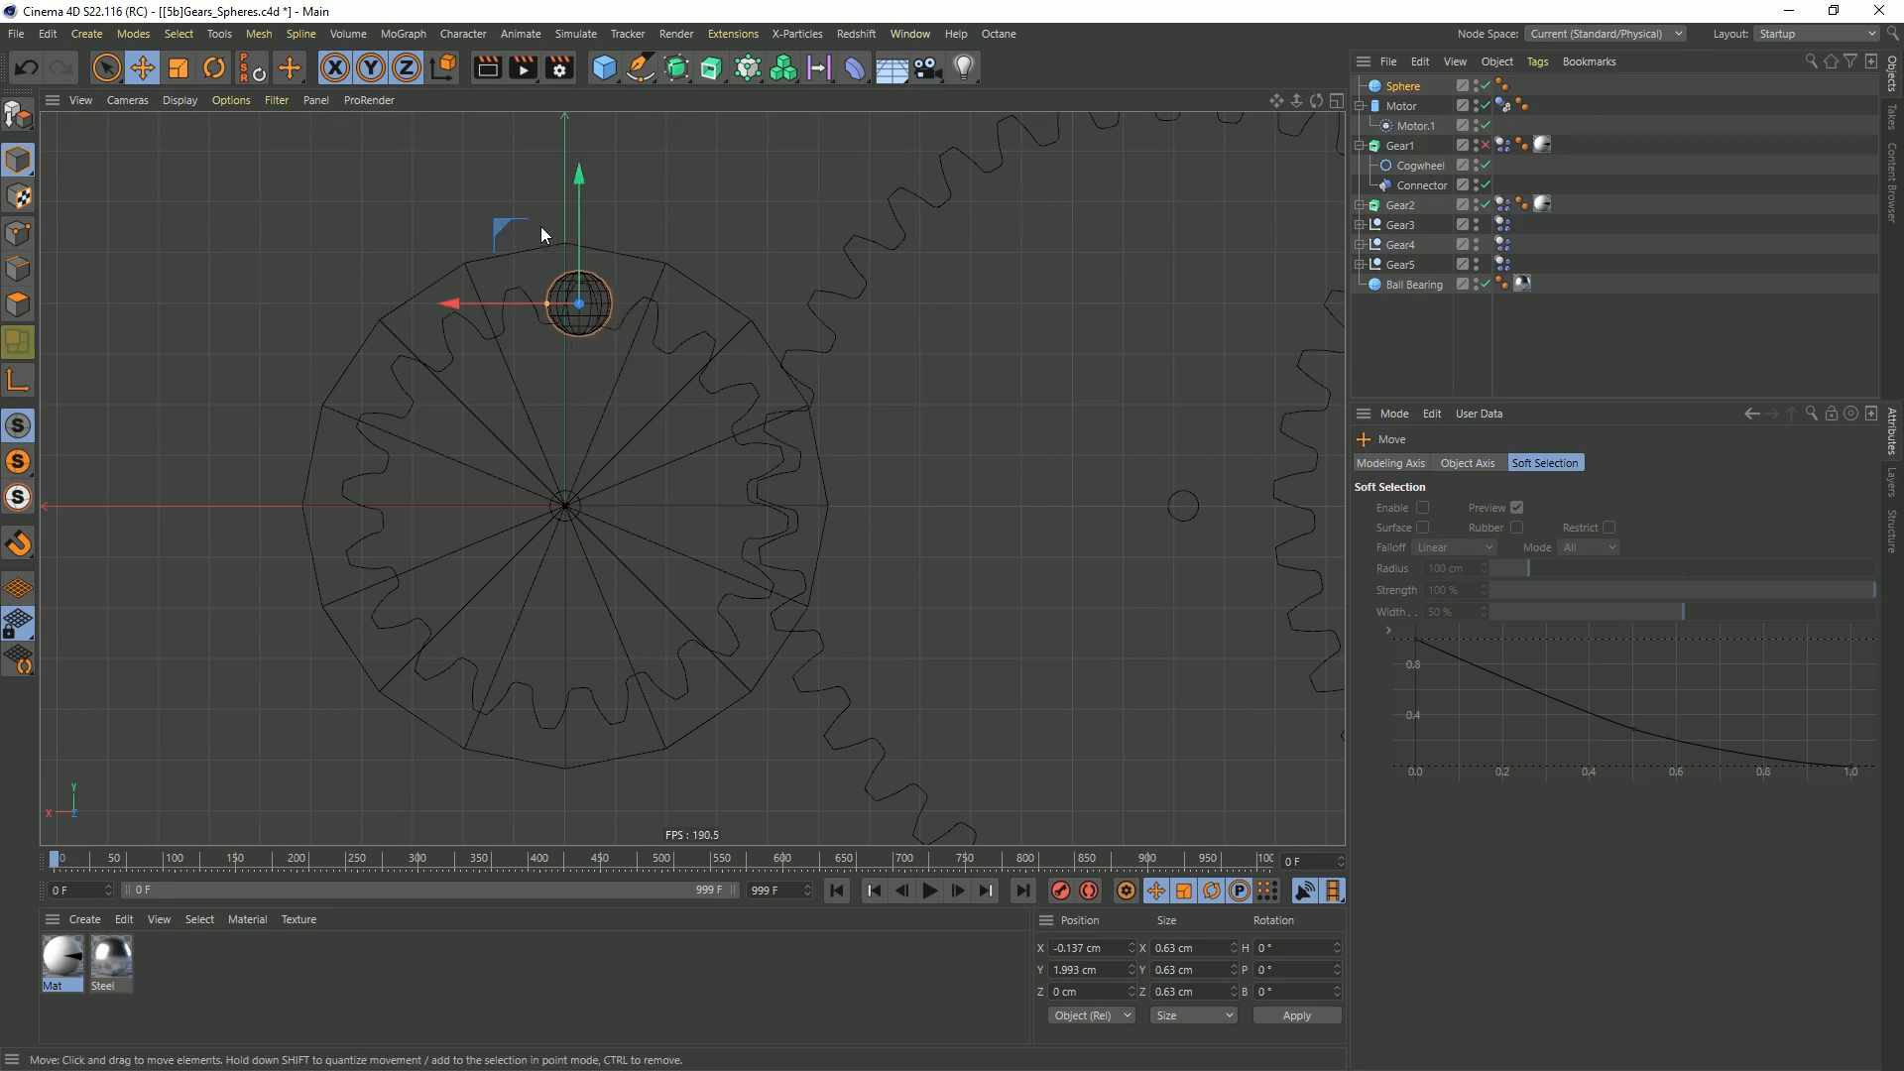
{"action": "scroll", "coordinate": [617, 310], "scroll_direction": "up", "scroll_amount": 3}
{"action": "left_click_drag", "start_coordinate": [470, 239], "coordinate": [476, 237]}
{"action": "left_click_drag", "start_coordinate": [621, 293], "coordinate": [336, 436]}
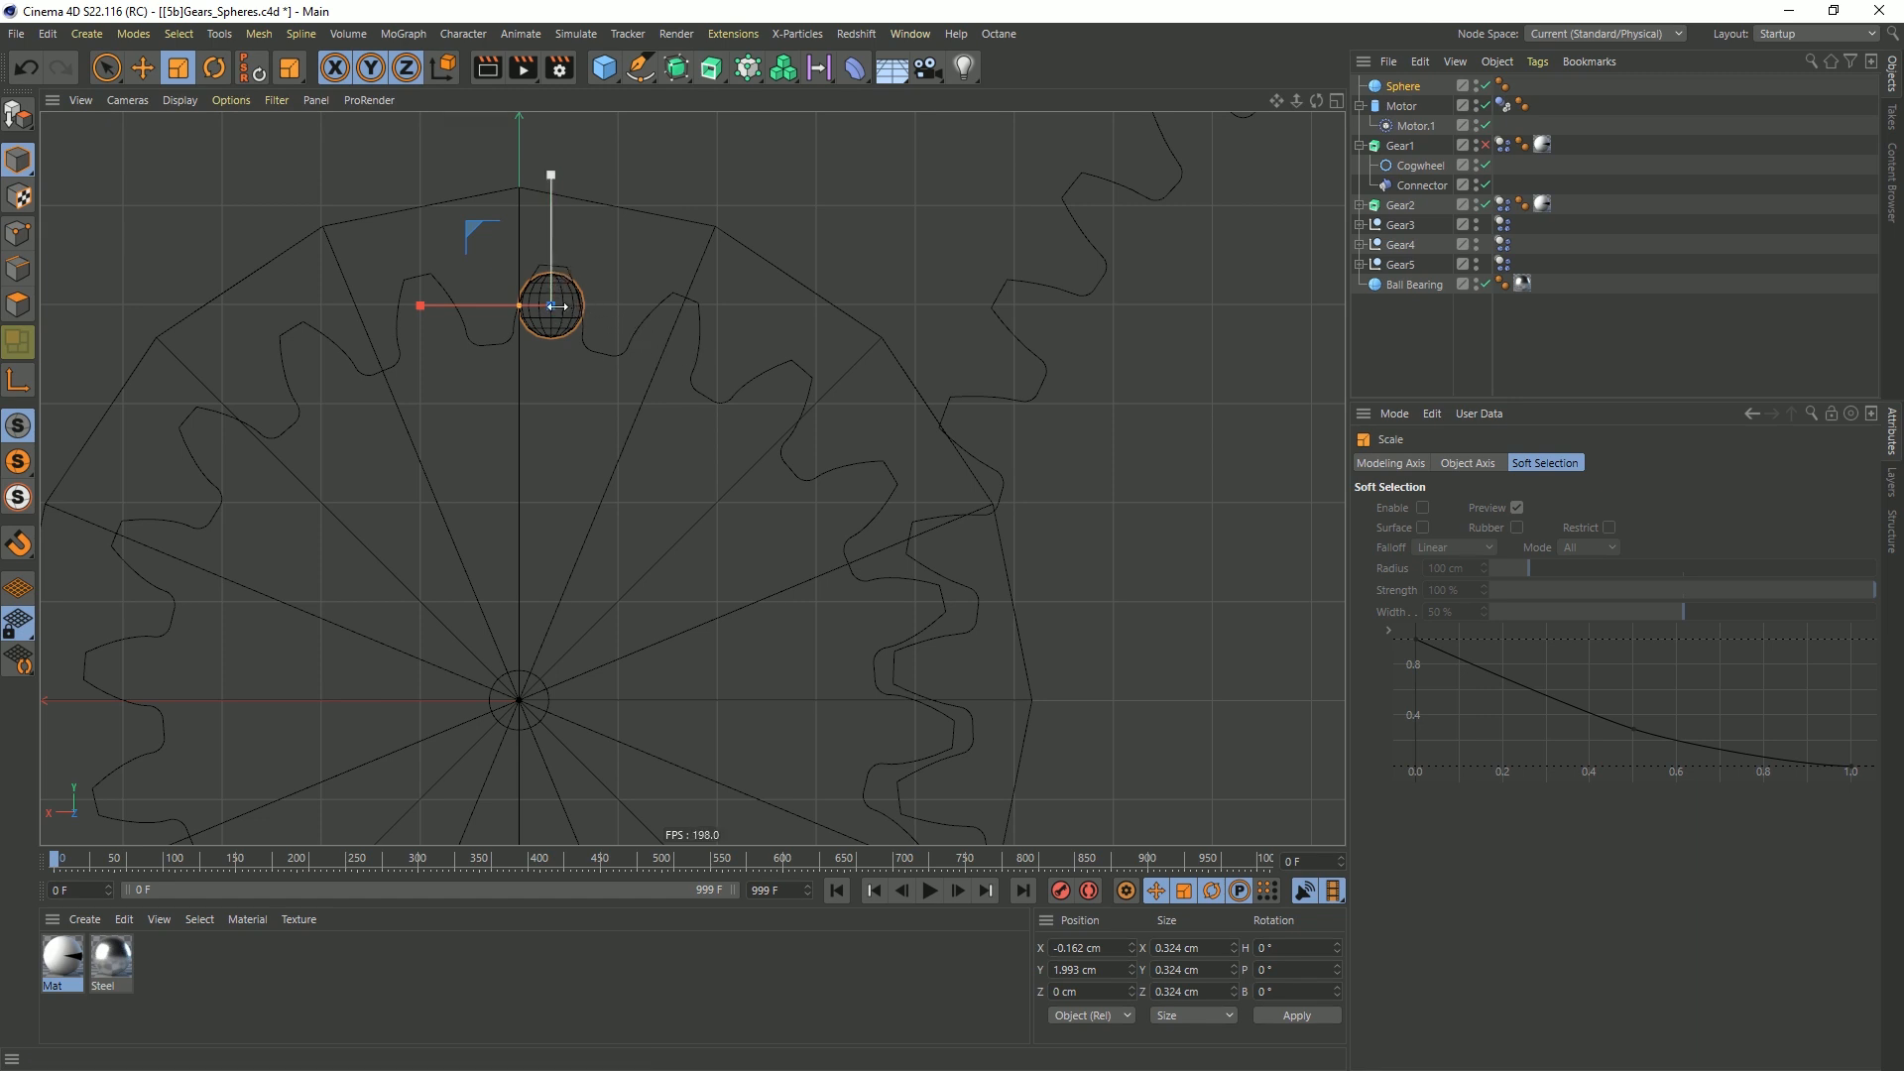
{"action": "scroll", "coordinate": [601, 583], "scroll_direction": "down", "scroll_amount": 5}
{"action": "scroll", "coordinate": [545, 604], "scroll_direction": "up", "scroll_amount": 3}
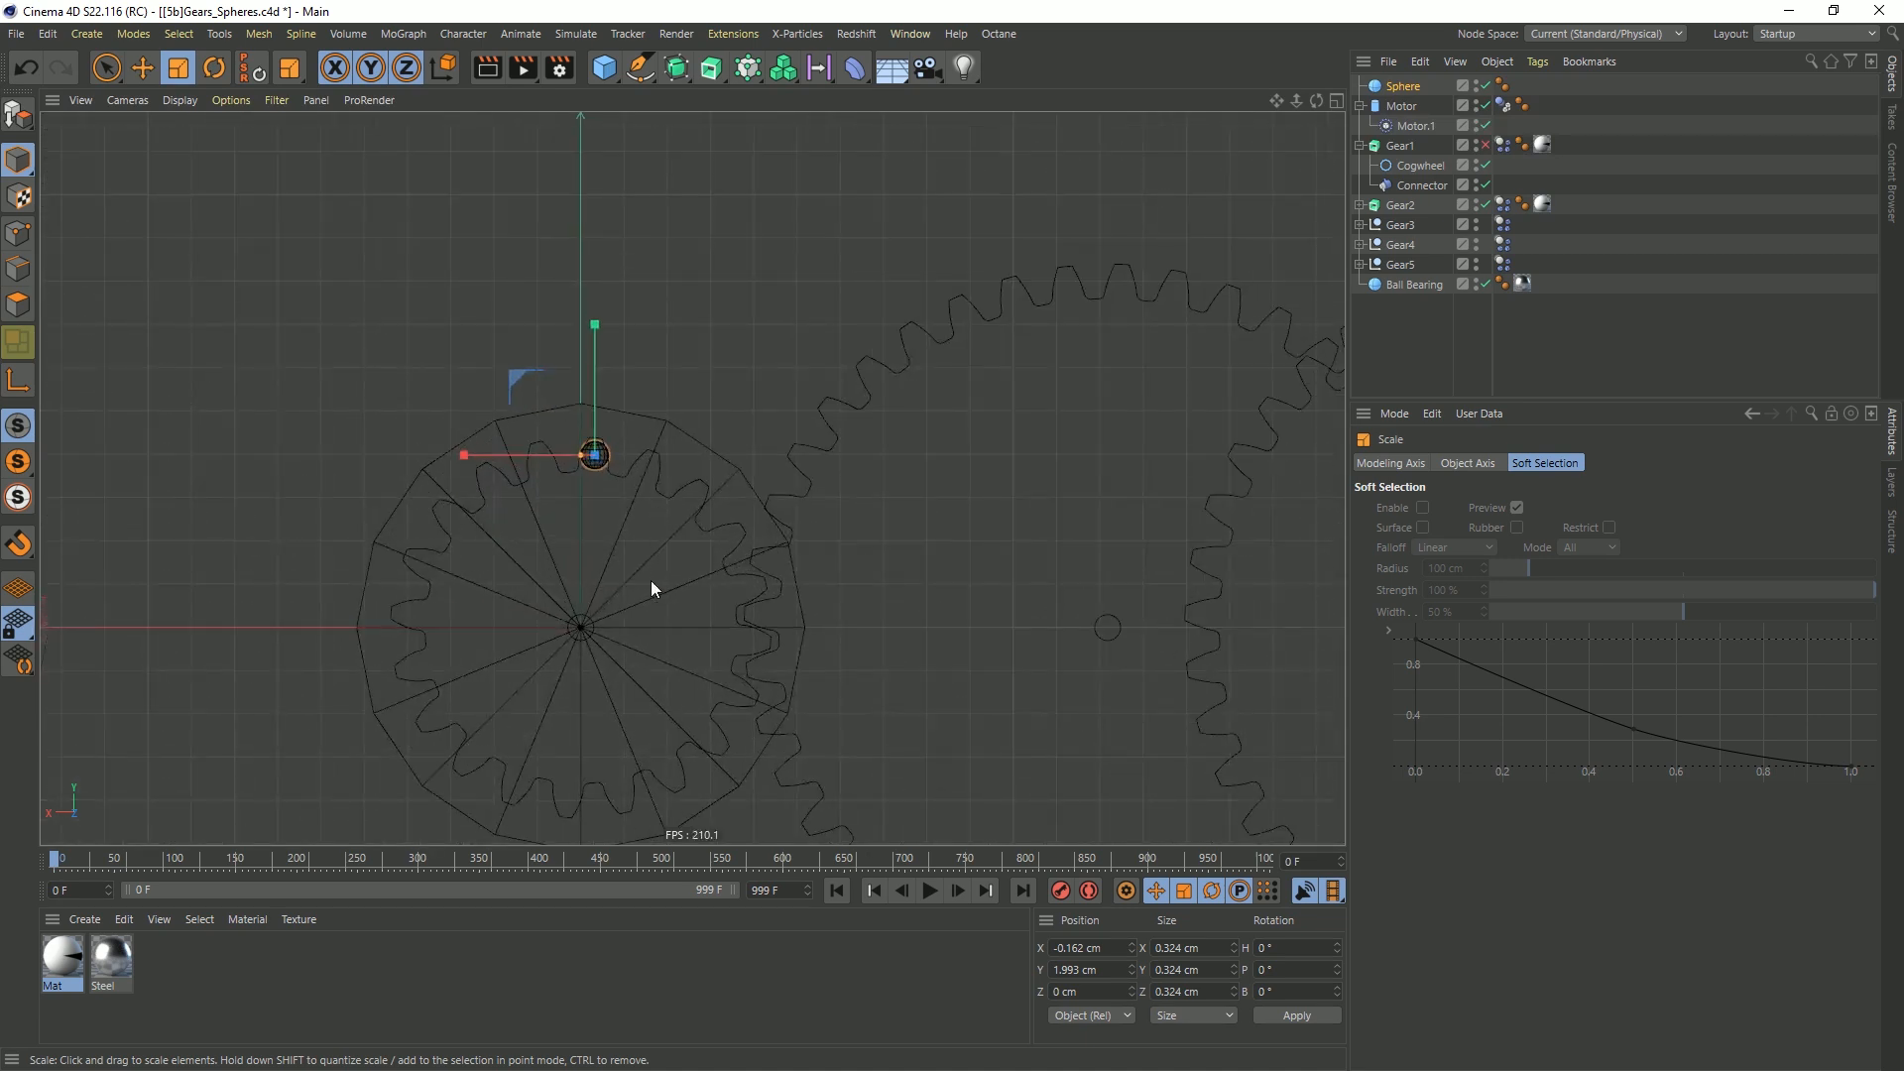
Put the sphere in a Cloner and set the cloner to Radial mode in the XY plane
{"action": "middle_click_drag", "start_coordinate": [652, 588], "coordinate": [751, 160], "text": "alt"}
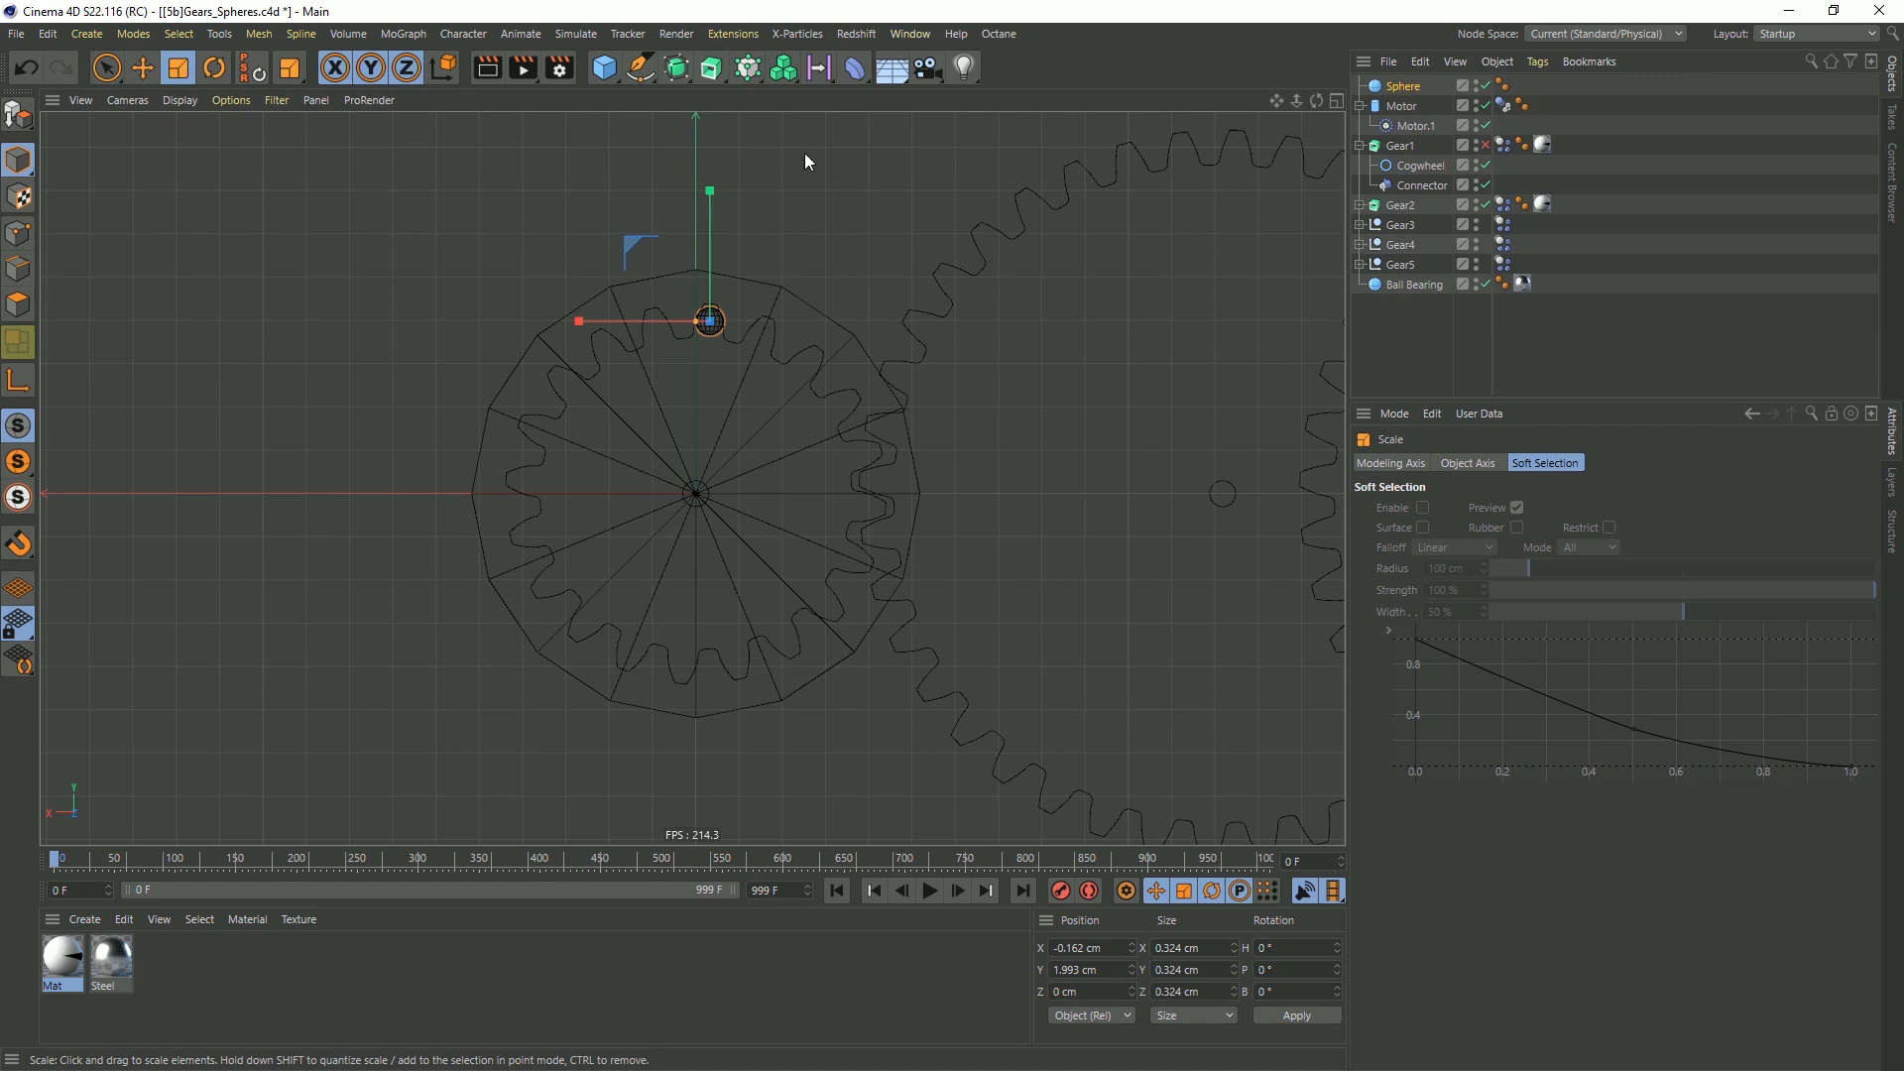
{"action": "left_click", "coordinate": [748, 69], "text": "alt"}
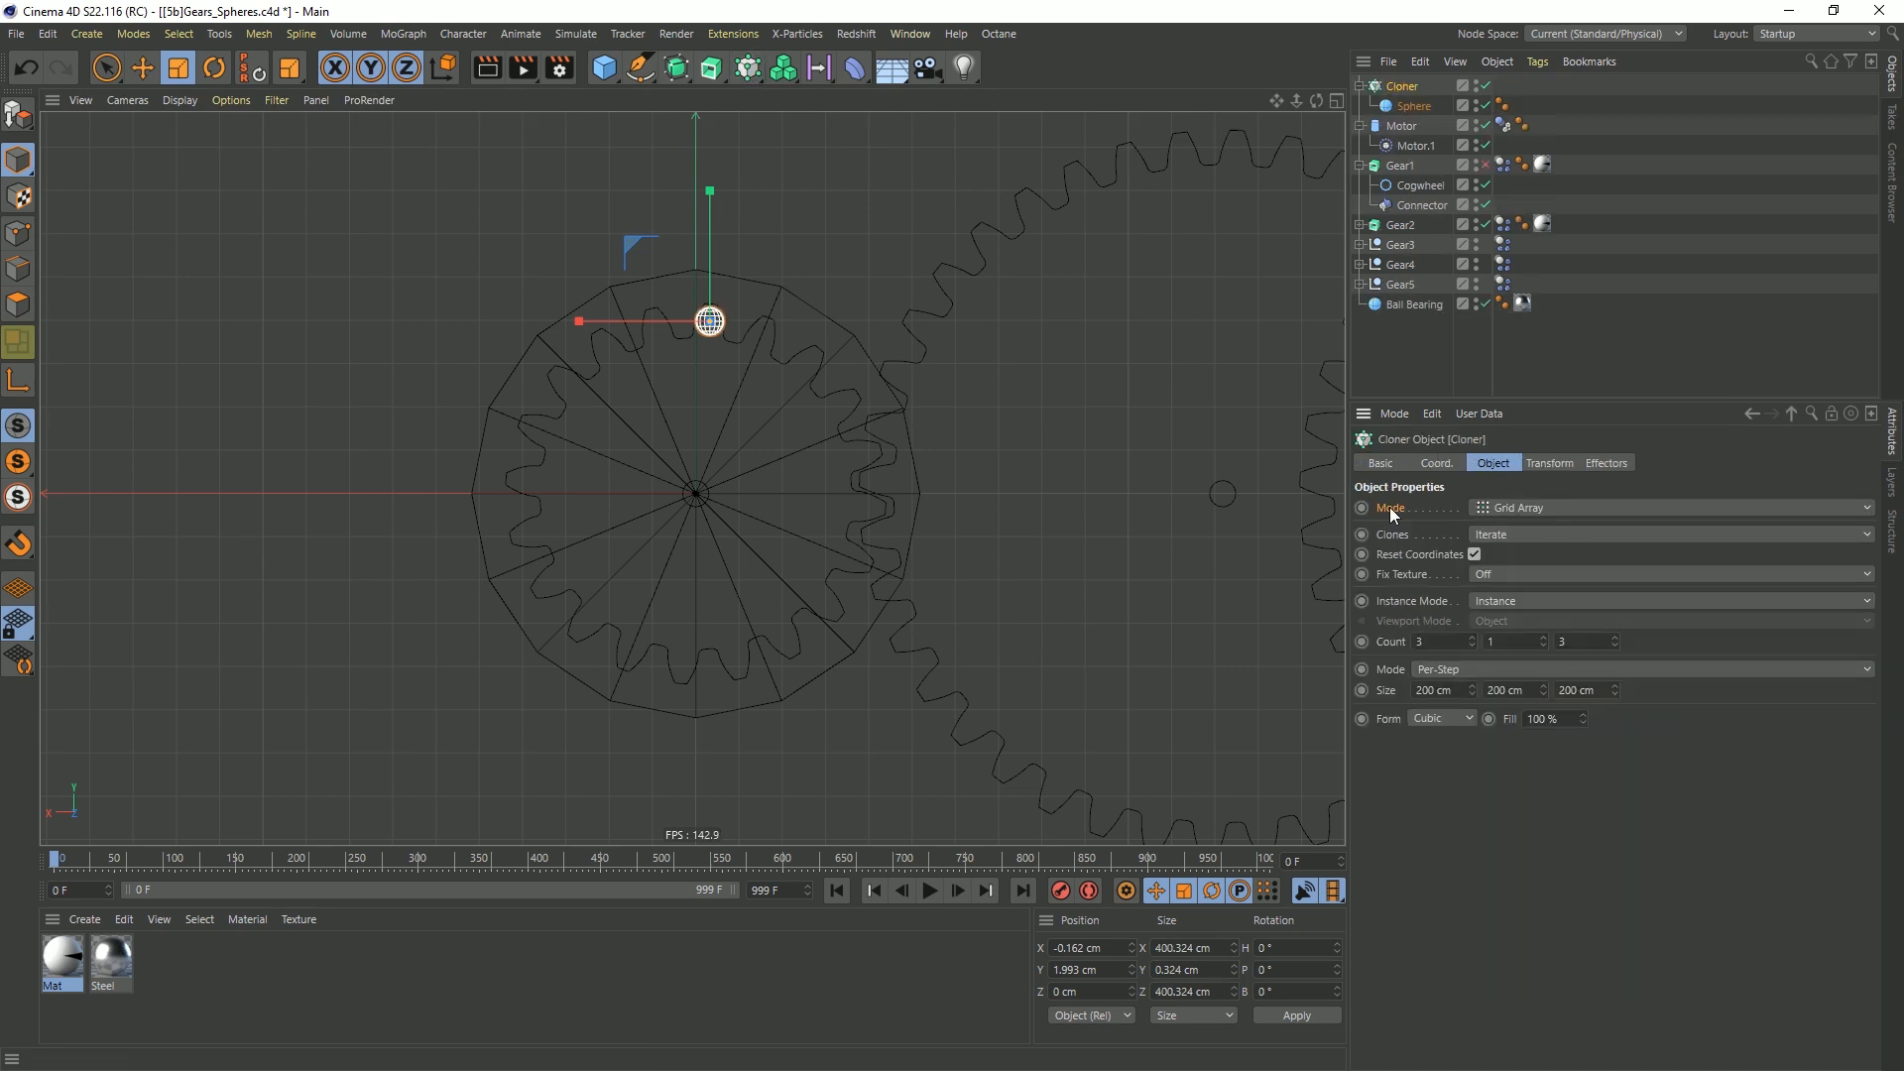
{"action": "left_click", "coordinate": [1532, 505]}
{"action": "left_click", "coordinate": [1542, 573]}
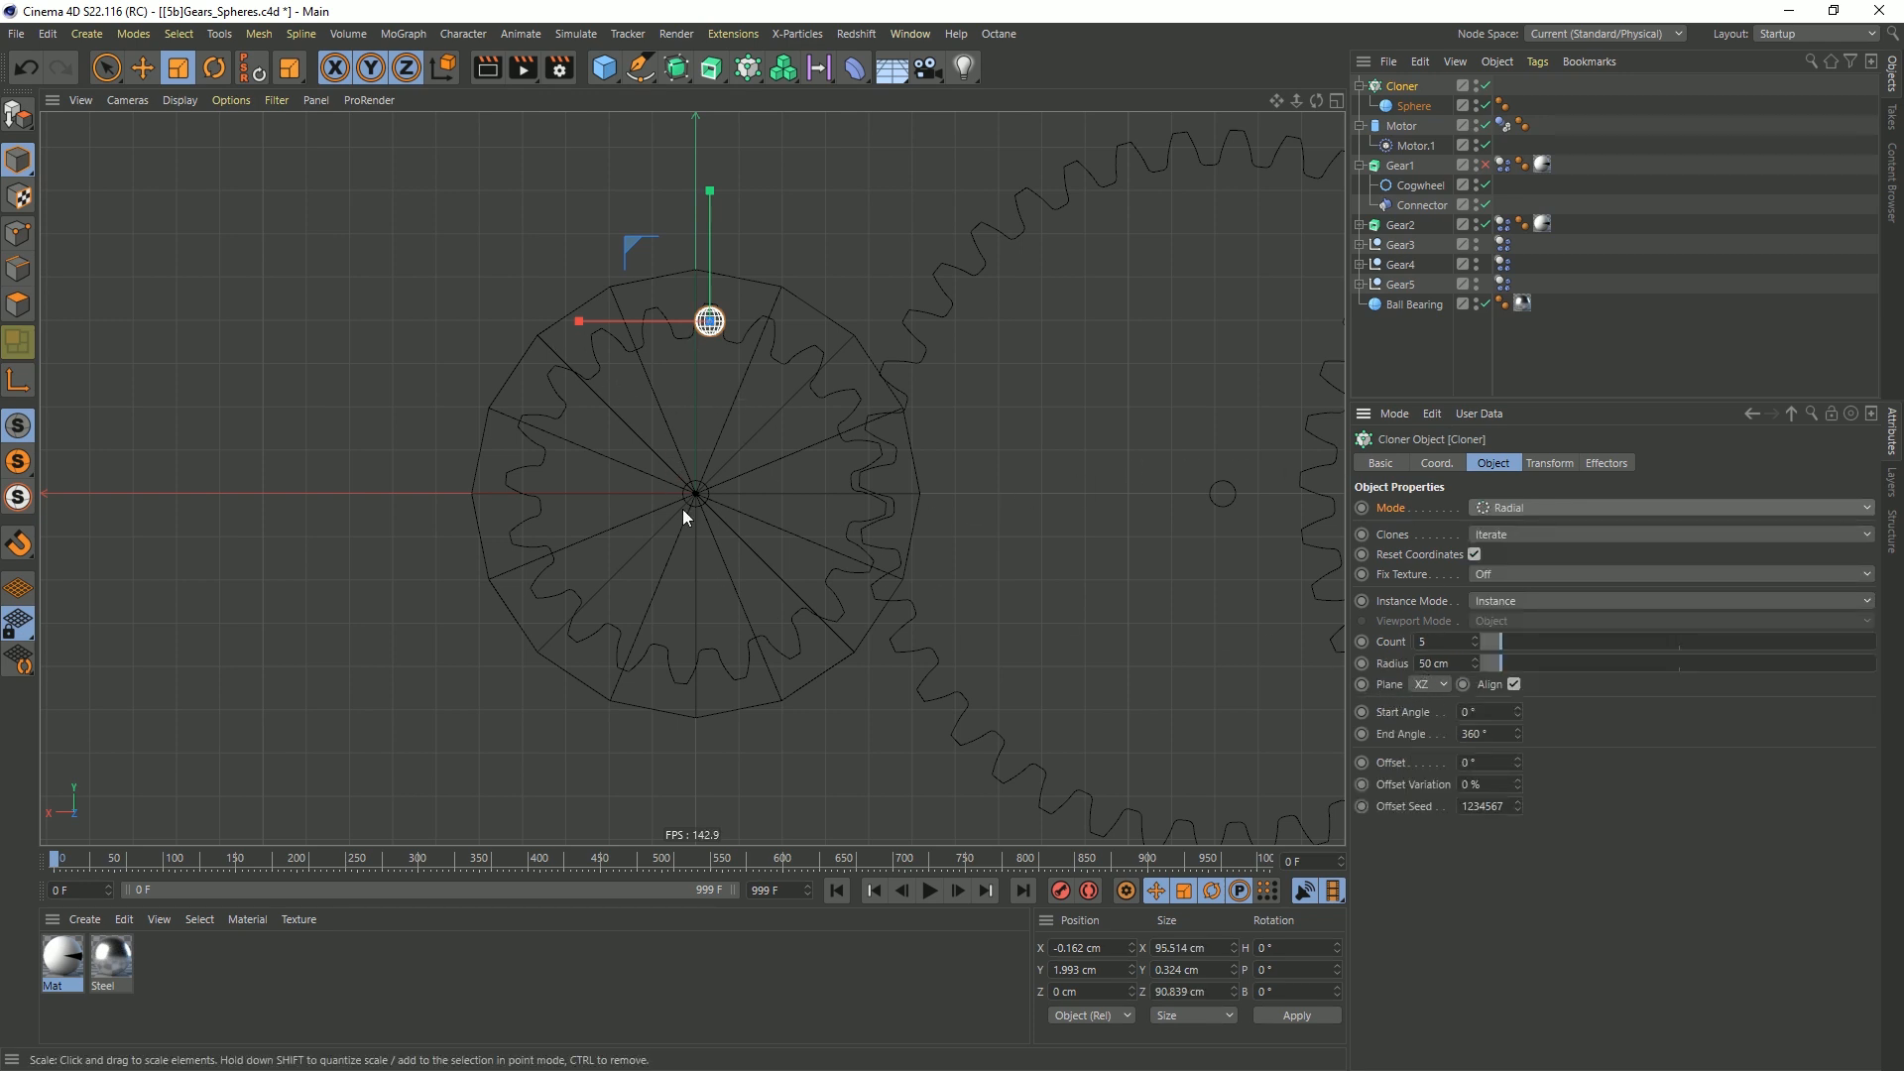
{"action": "left_click", "coordinate": [1436, 688]}
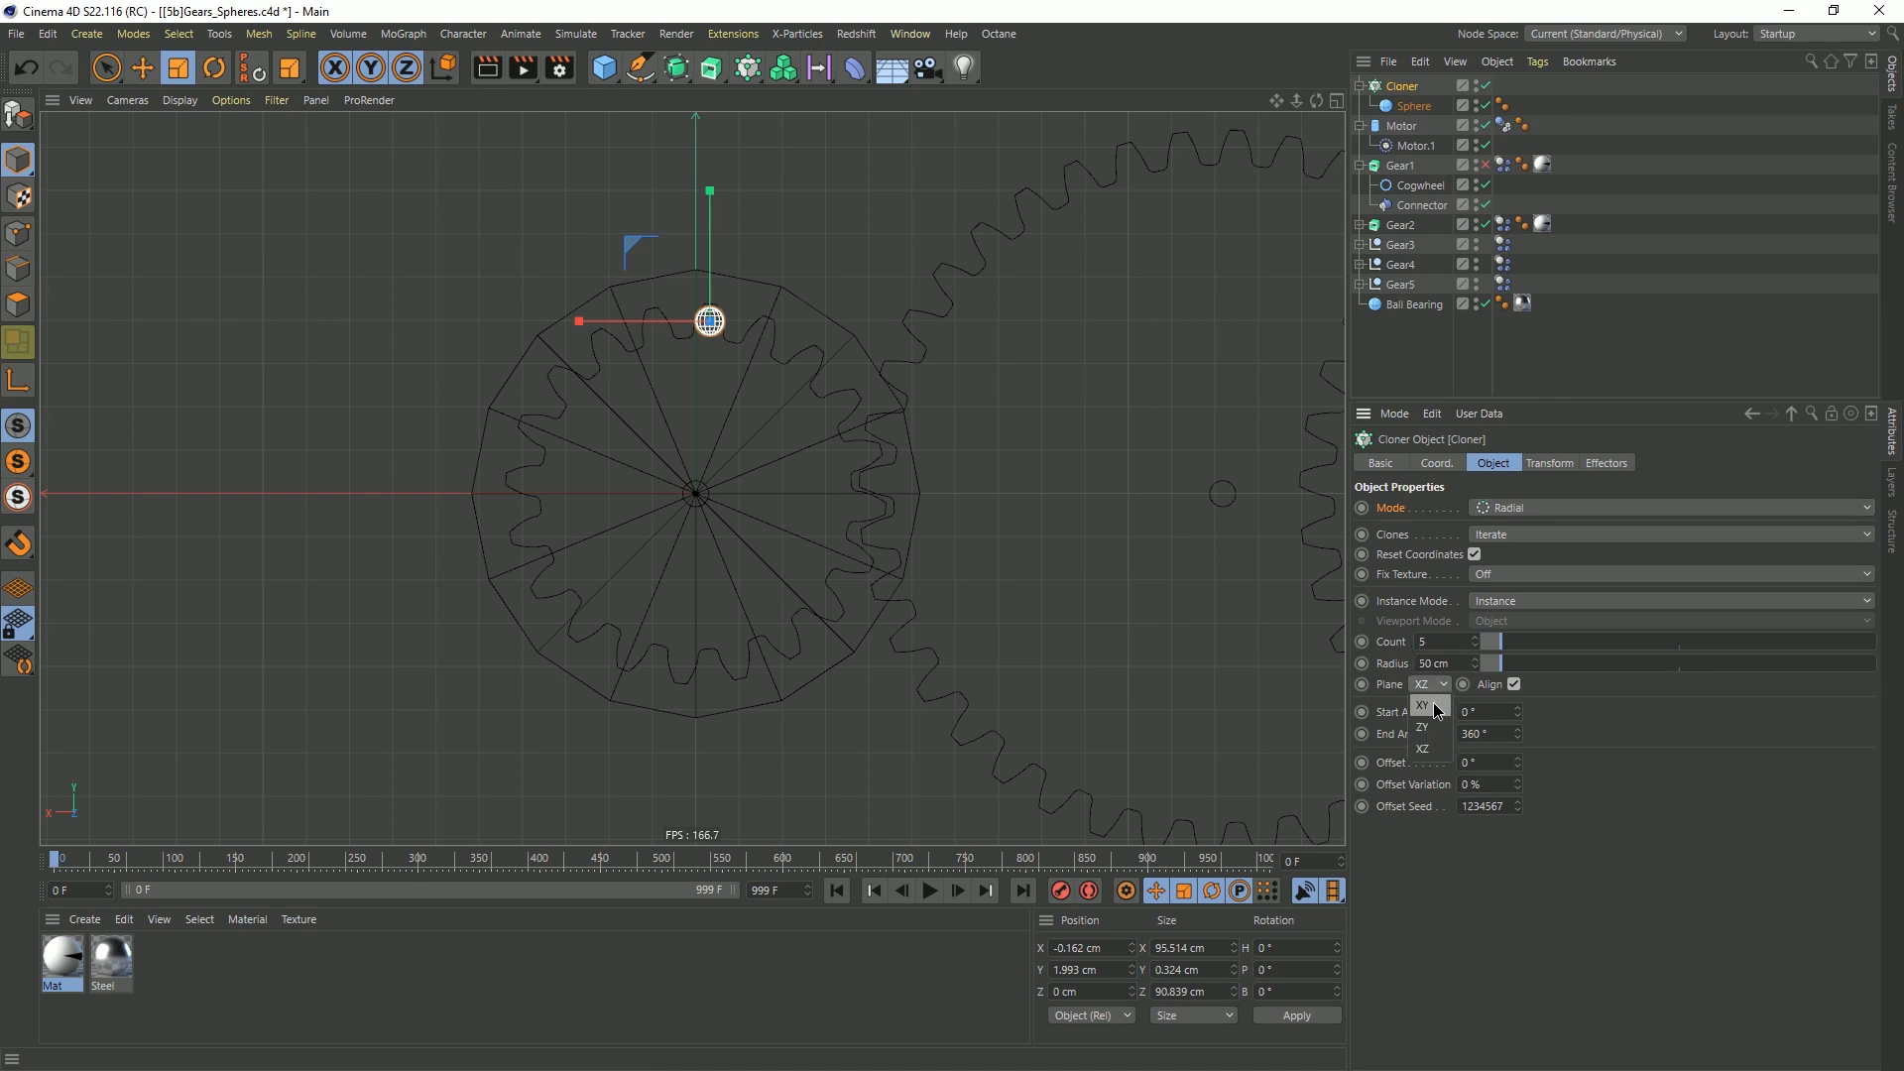
{"action": "left_click", "coordinate": [1435, 705]}
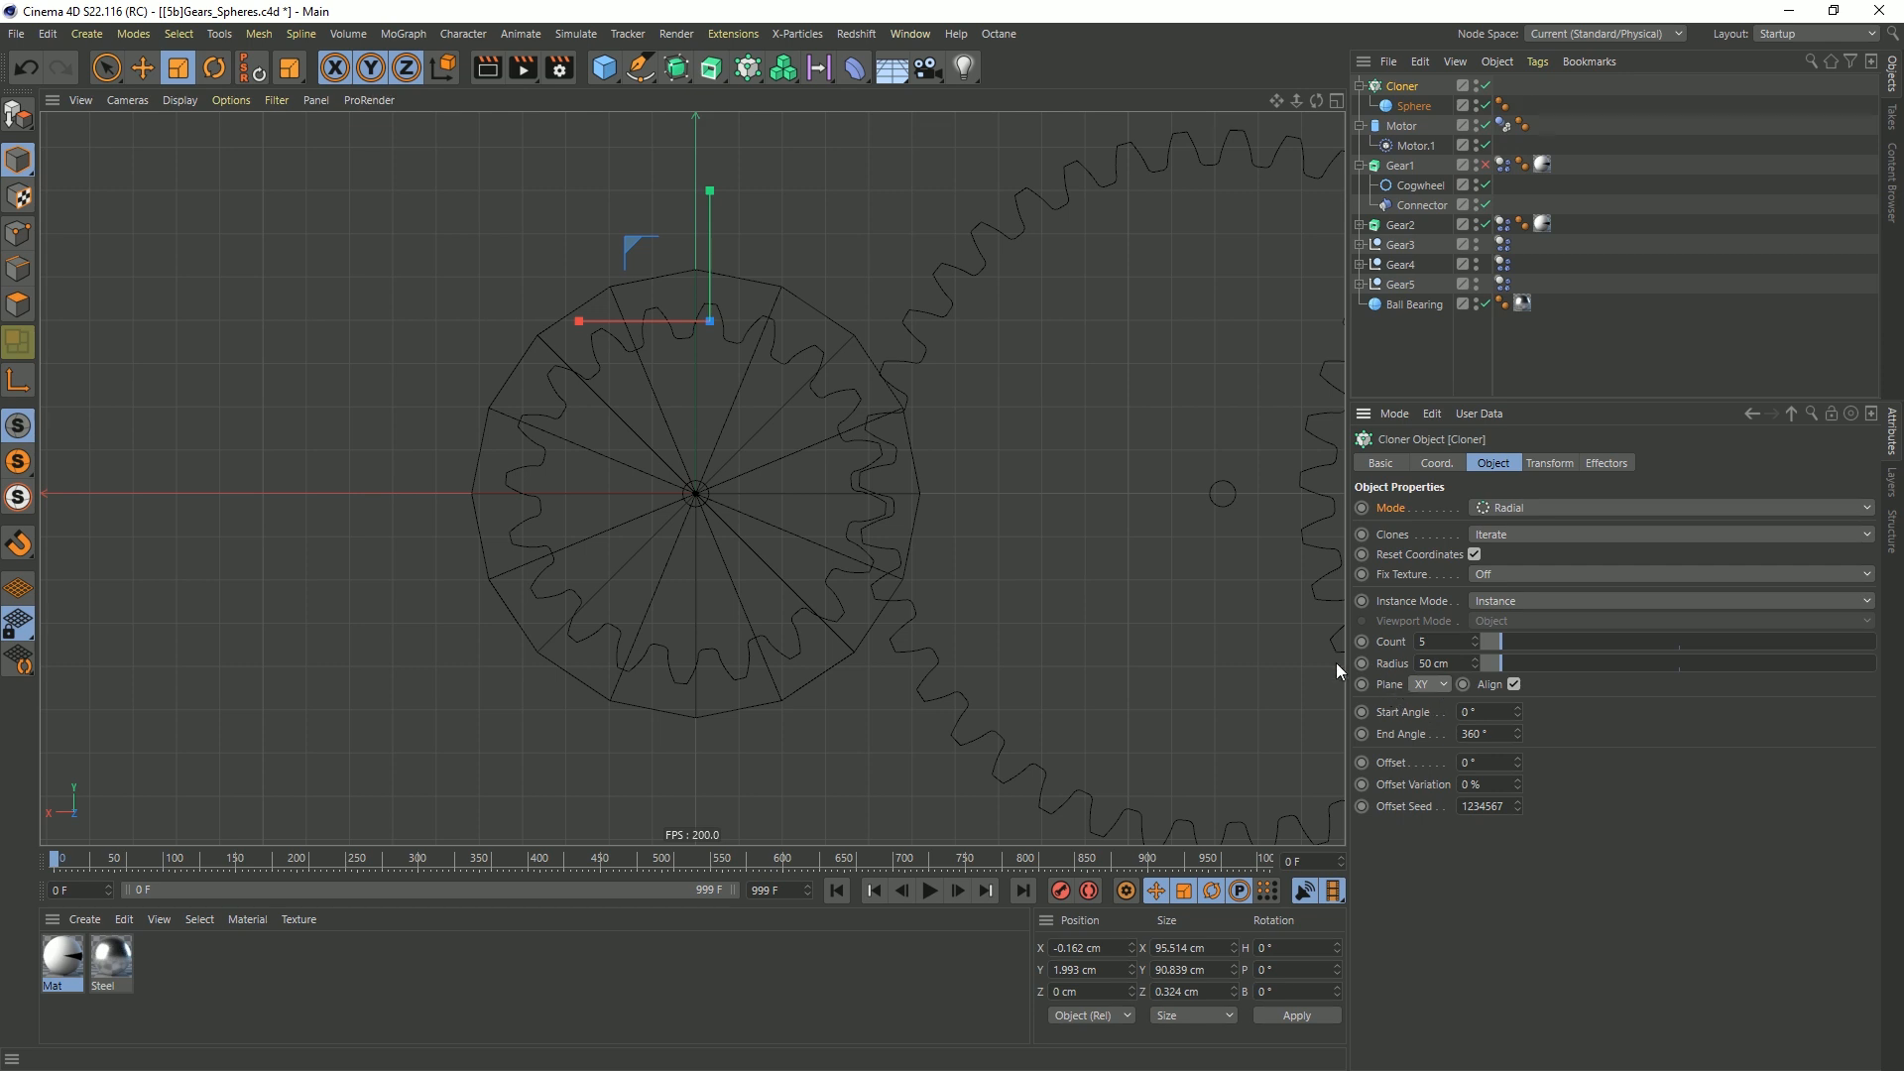
Reset the cloner's transform to centre it on Gear1 and set its radius to 2 cm
{"action": "left_click", "coordinate": [1446, 663]}
{"action": "type", "text": "1"}
{"action": "key", "text": "Return"}
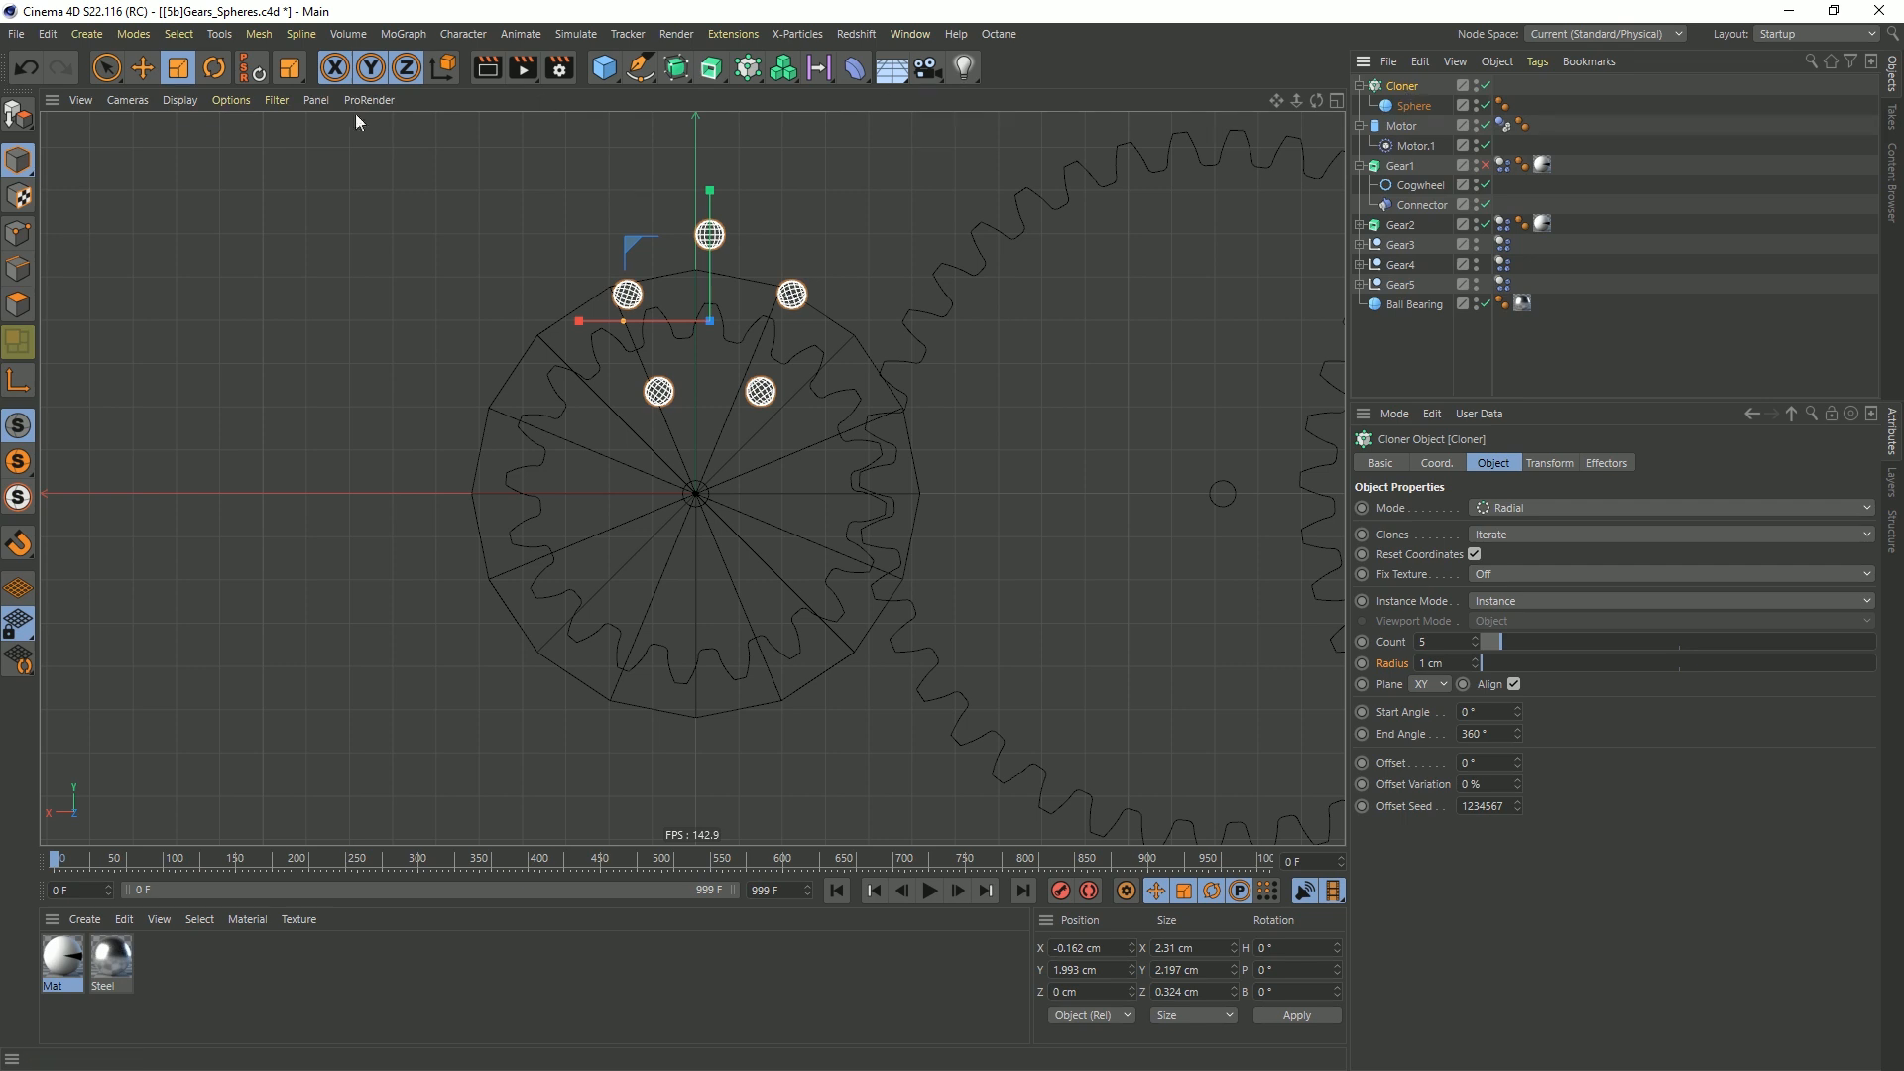
{"action": "left_click", "coordinate": [253, 72]}
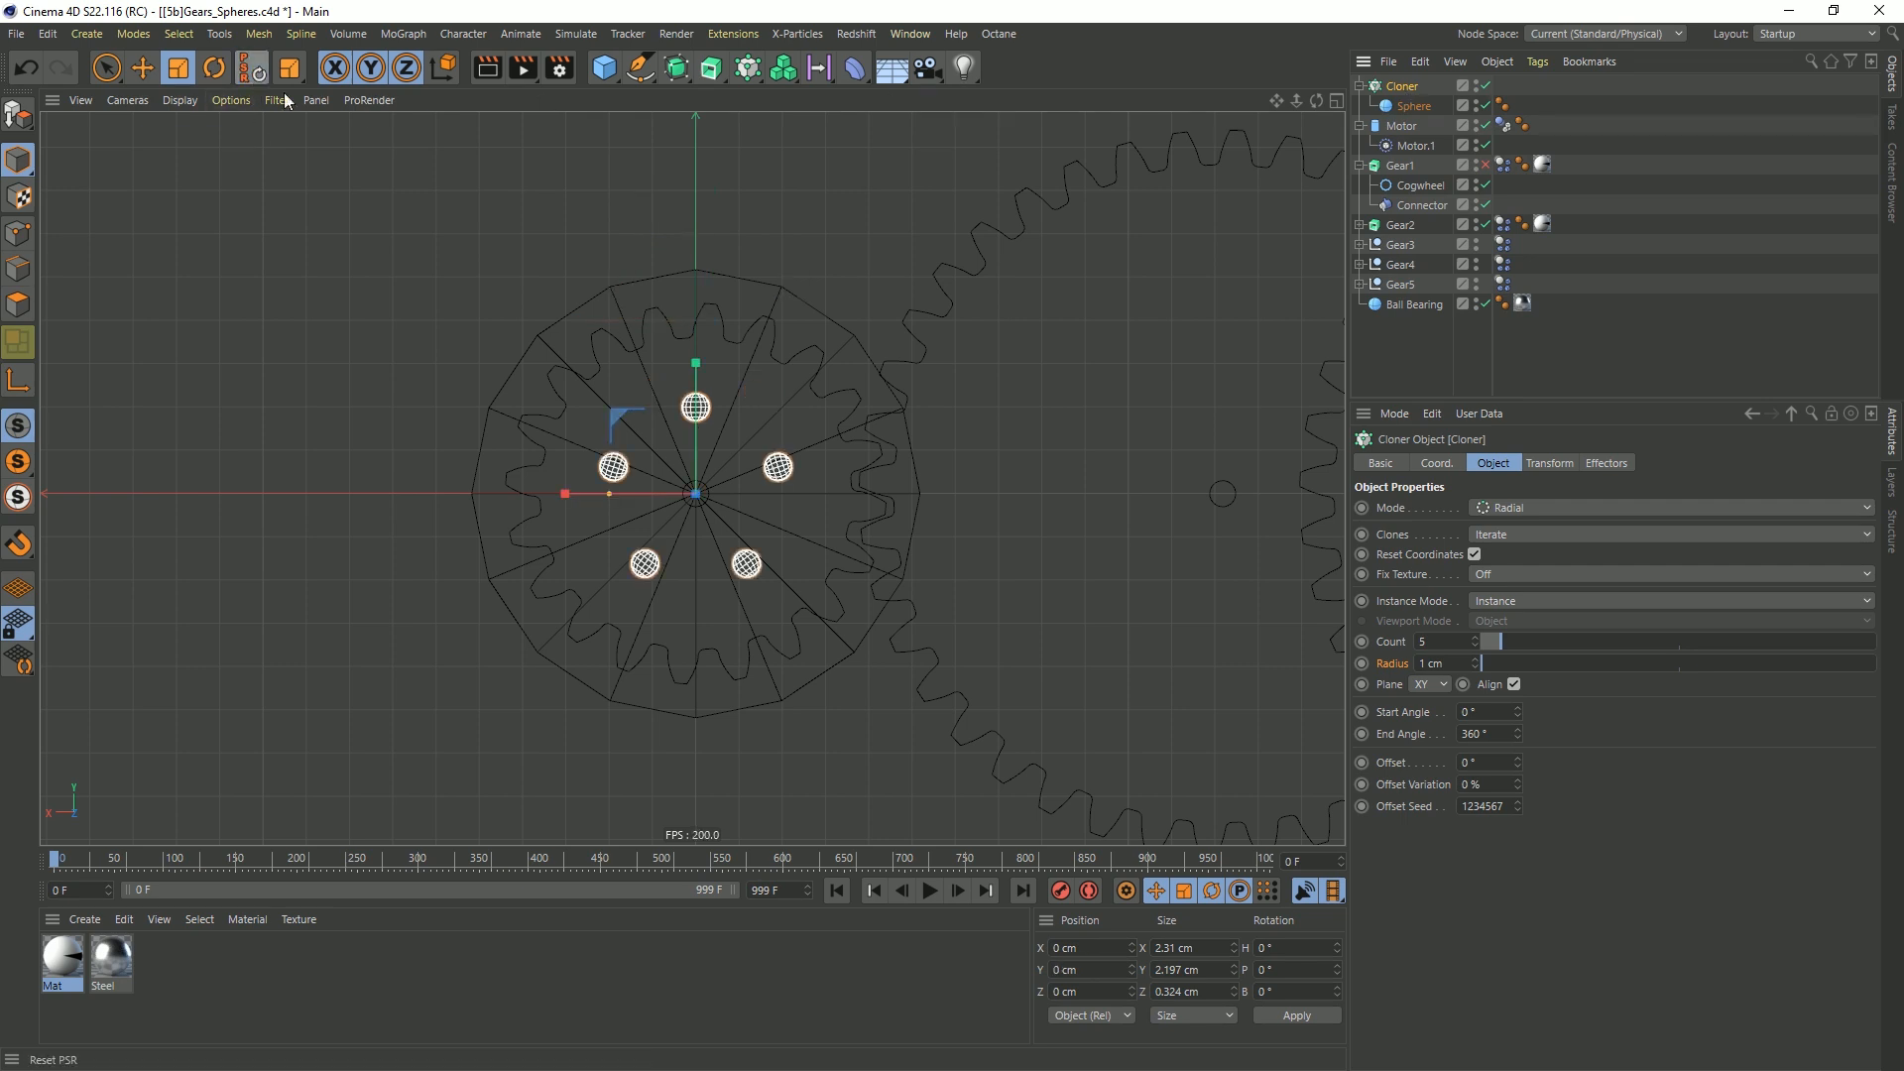
{"action": "left_click", "coordinate": [1454, 665]}
{"action": "type", "text": "2"}
{"action": "key", "text": "Return"}
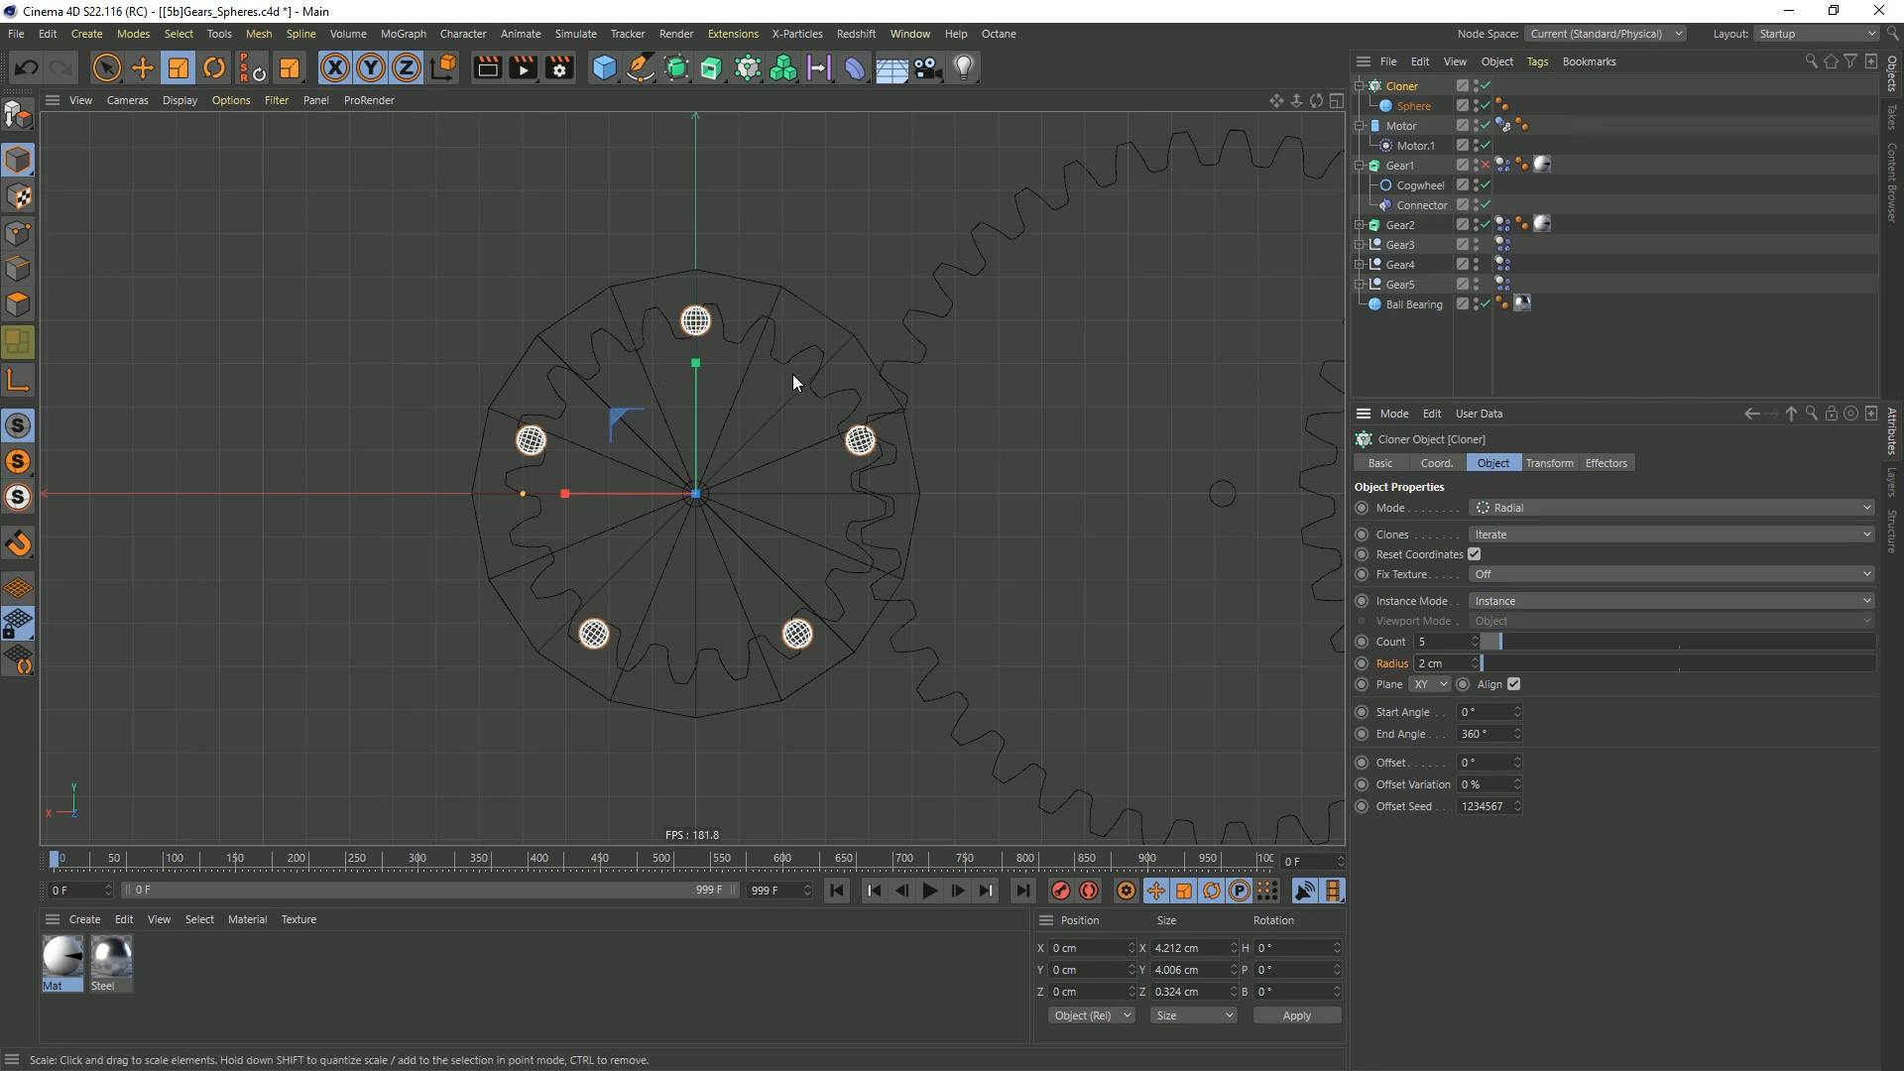
Check Gear1's Cogwheel tooth count and set the cloner's count to 20 to match
{"action": "left_click", "coordinate": [1414, 186]}
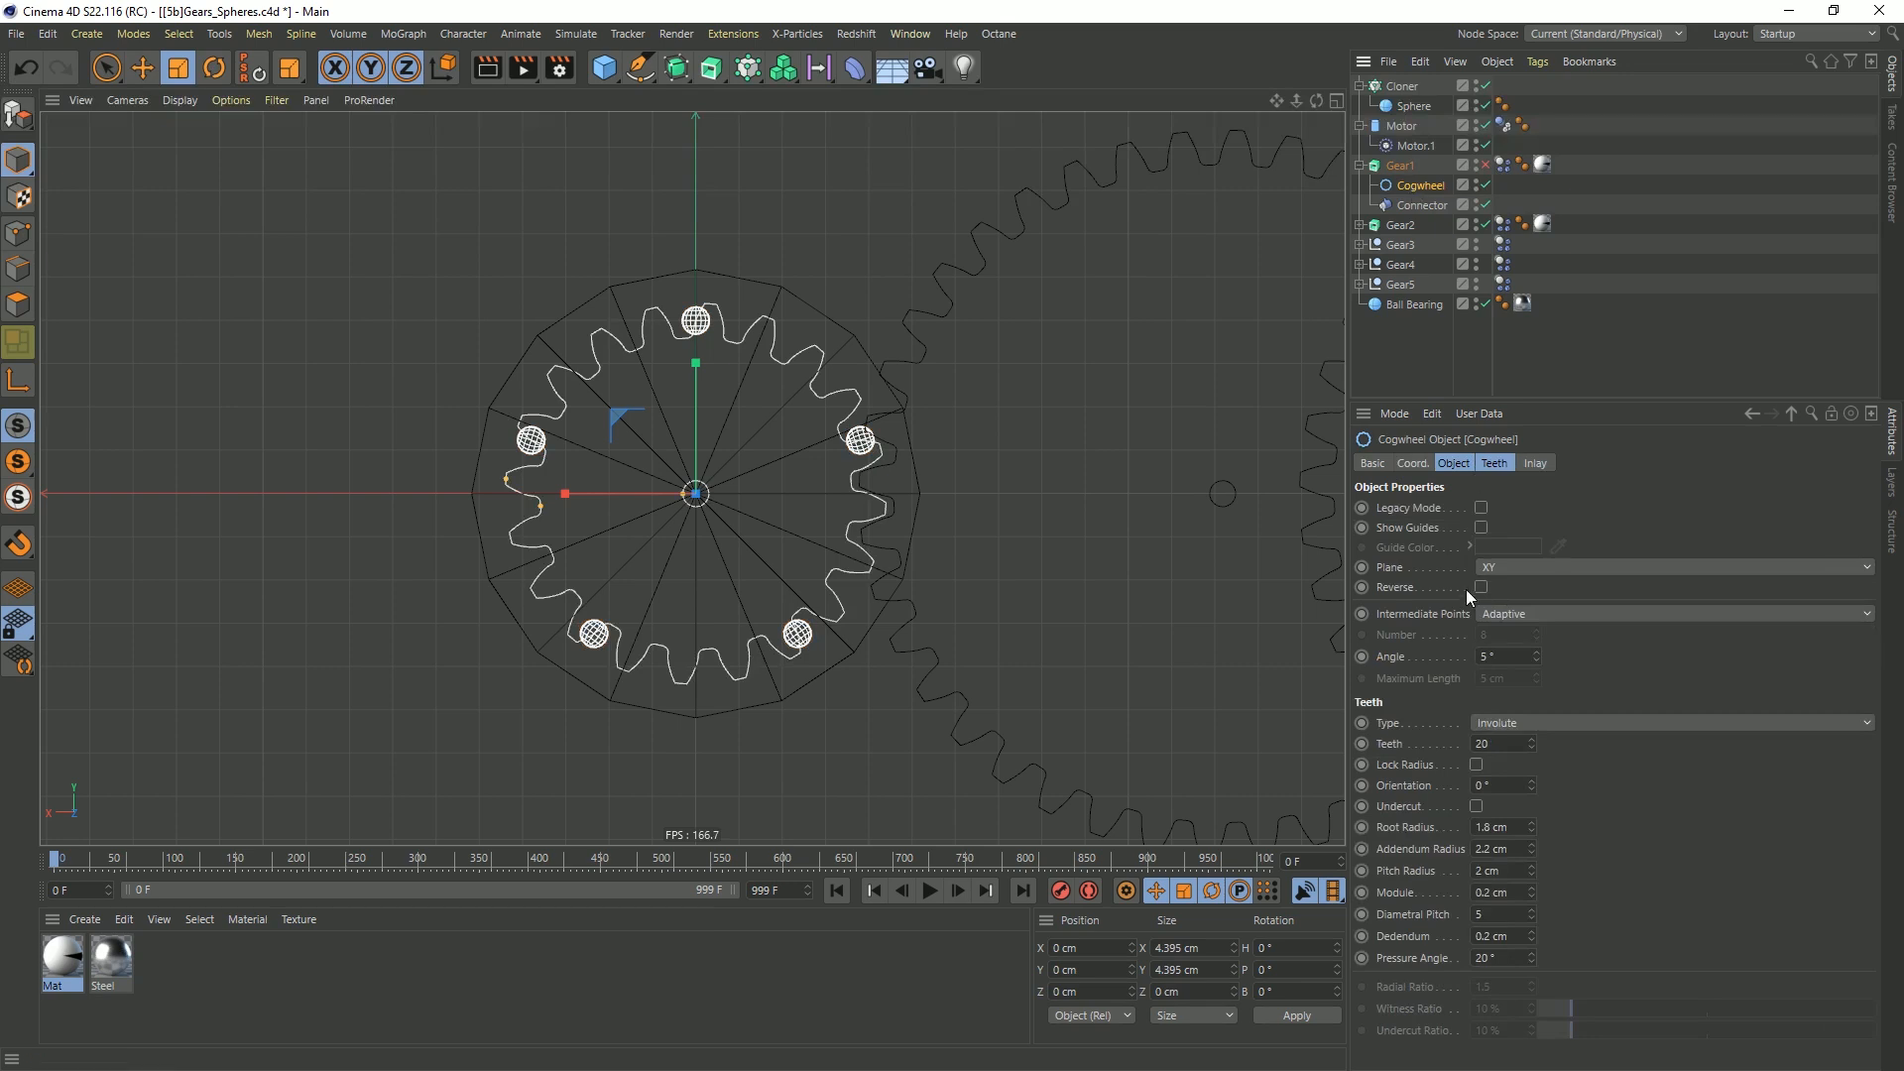
{"action": "left_click", "coordinate": [1402, 86]}
{"action": "double_click", "coordinate": [1456, 639]}
{"action": "type", "text": "20"}
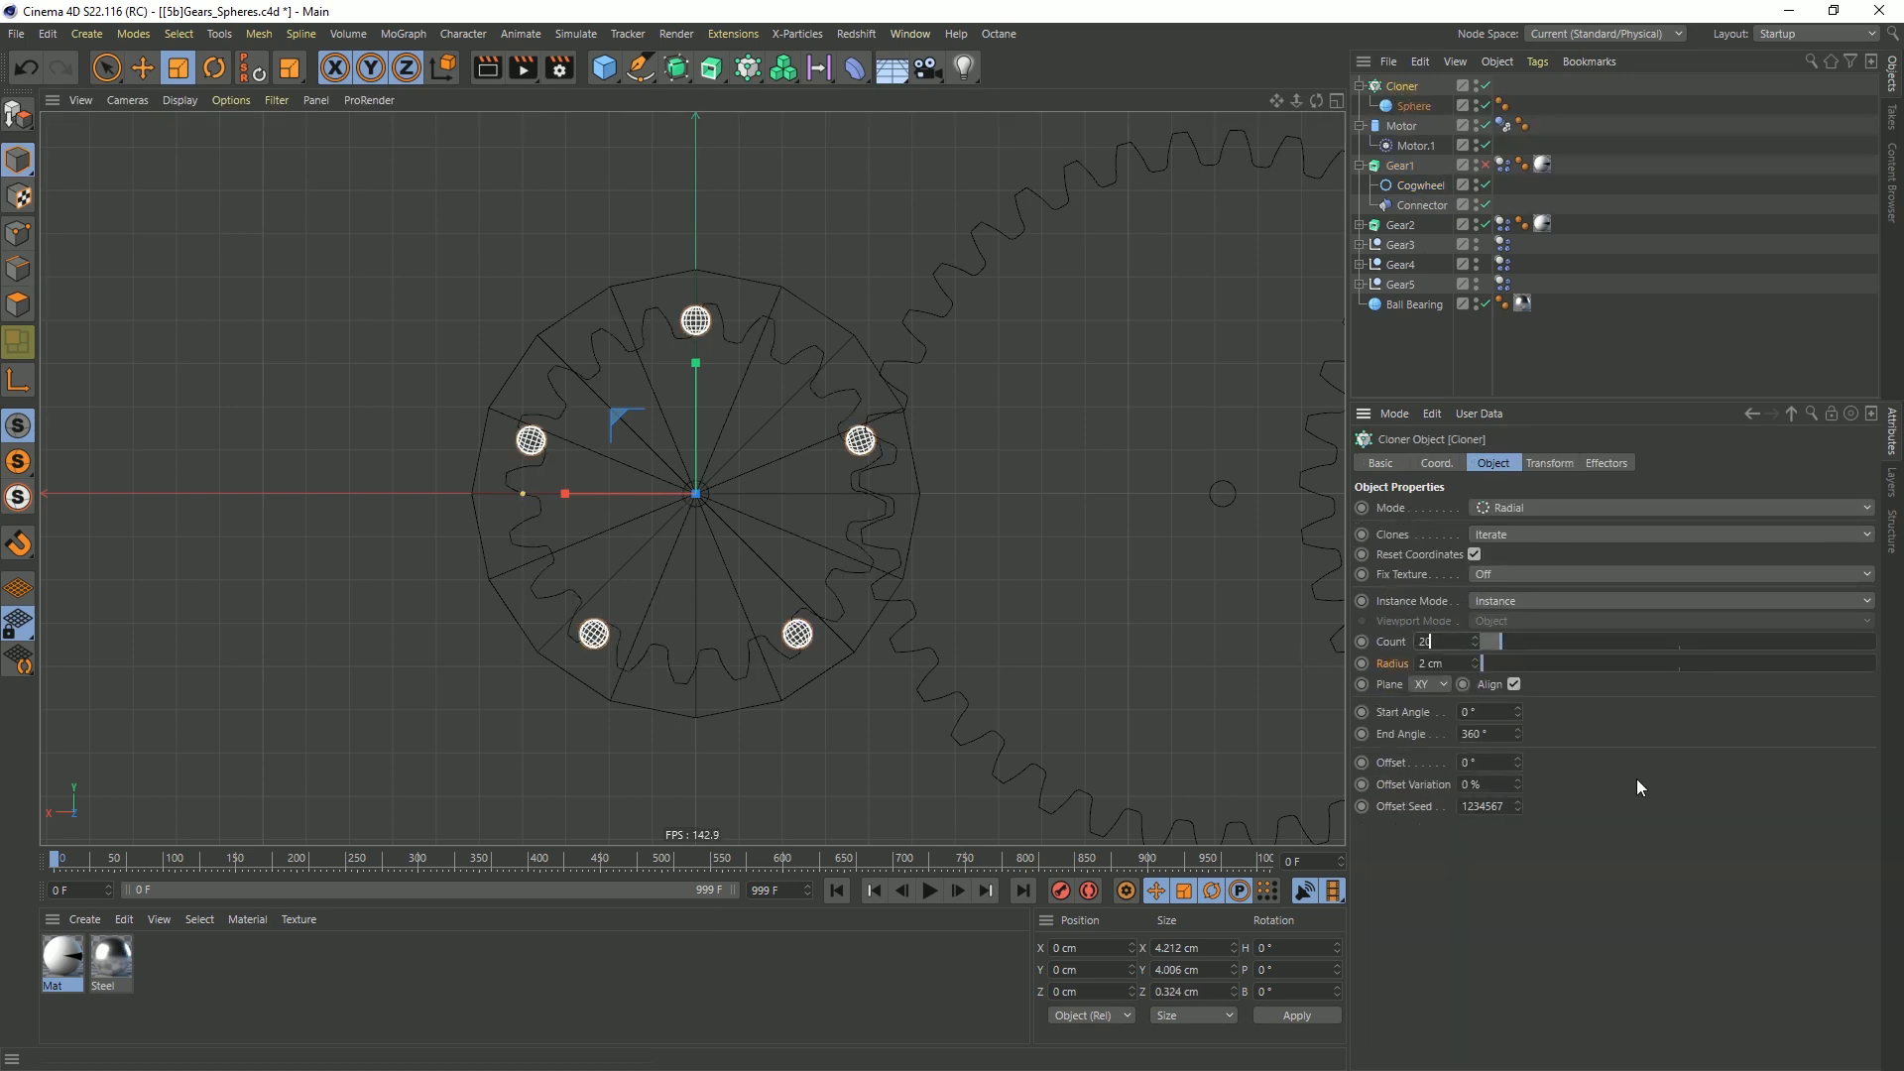
{"action": "key", "text": "Return"}
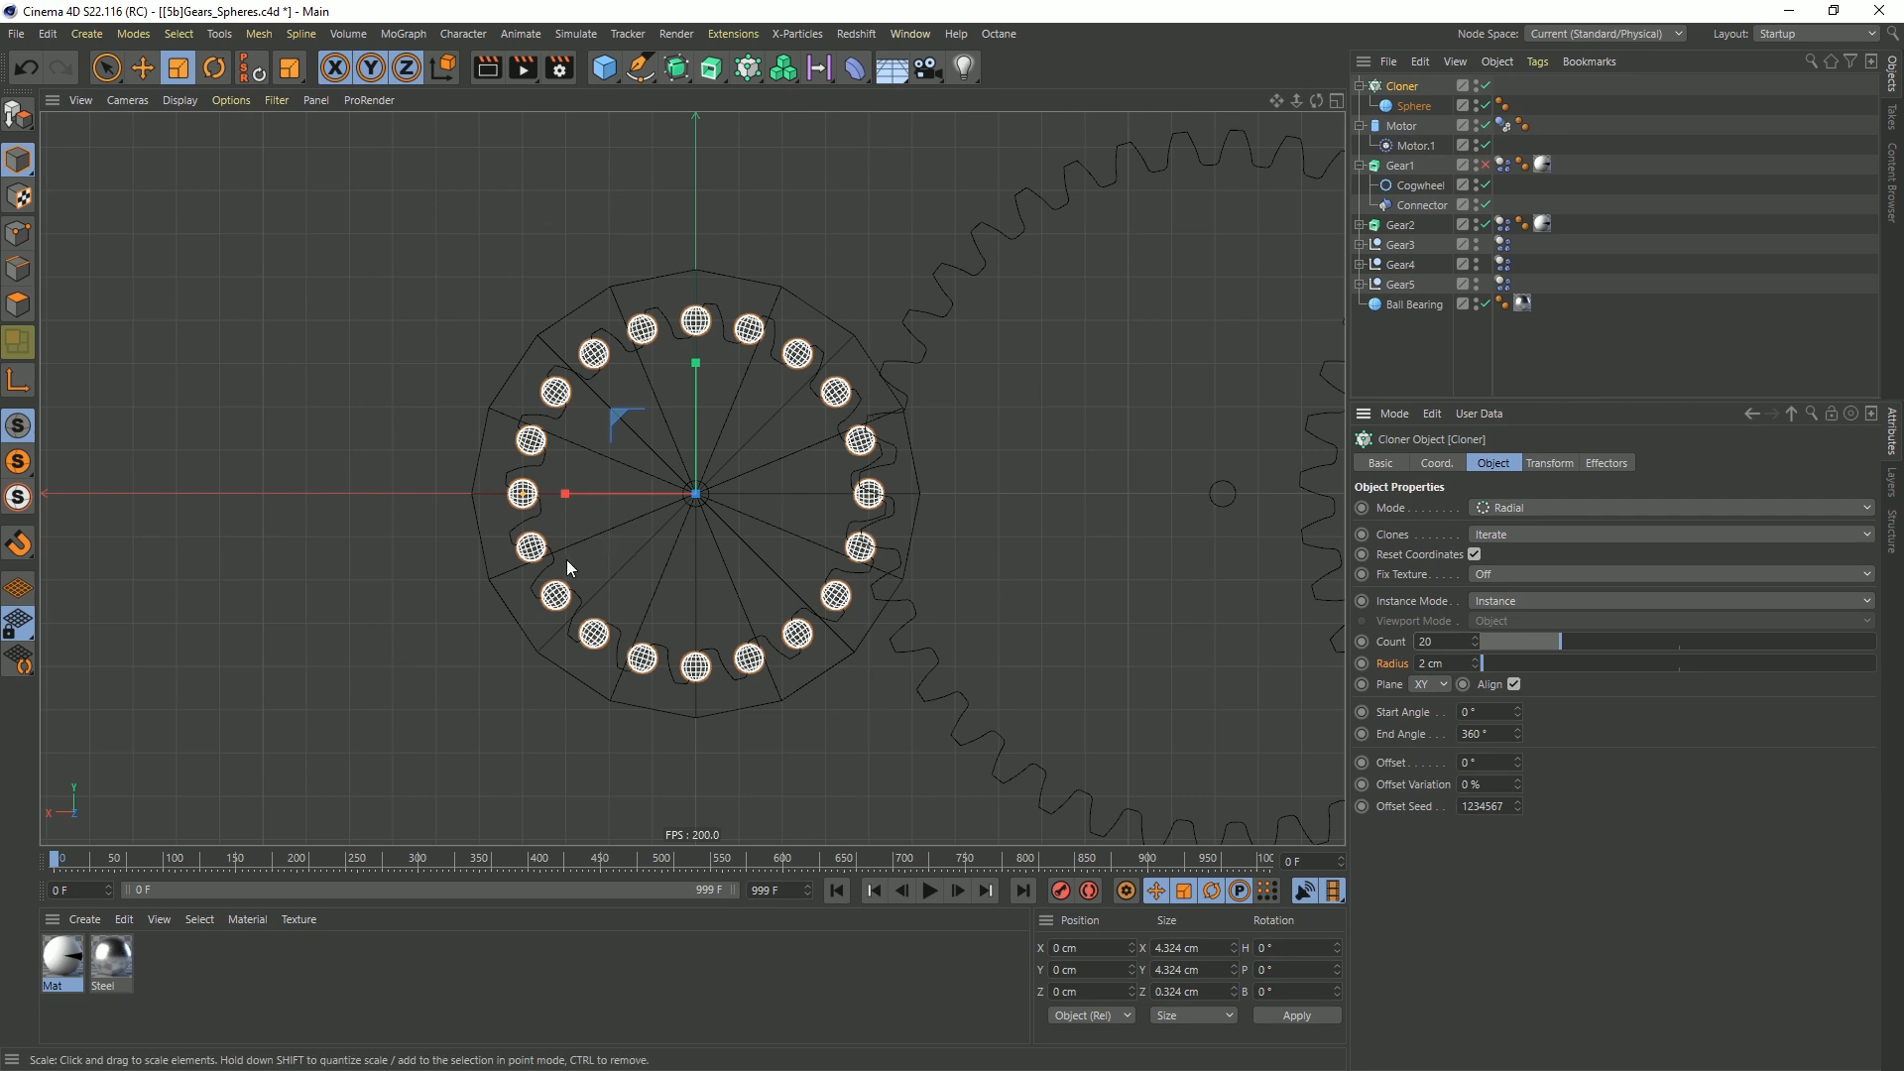
Adjust the cloner's offset to 32° to line the spheres up with the gear teeth
{"action": "scroll", "coordinate": [687, 341], "scroll_direction": "up", "scroll_amount": 4}
{"action": "scroll", "coordinate": [849, 285], "scroll_direction": "down", "scroll_amount": 1}
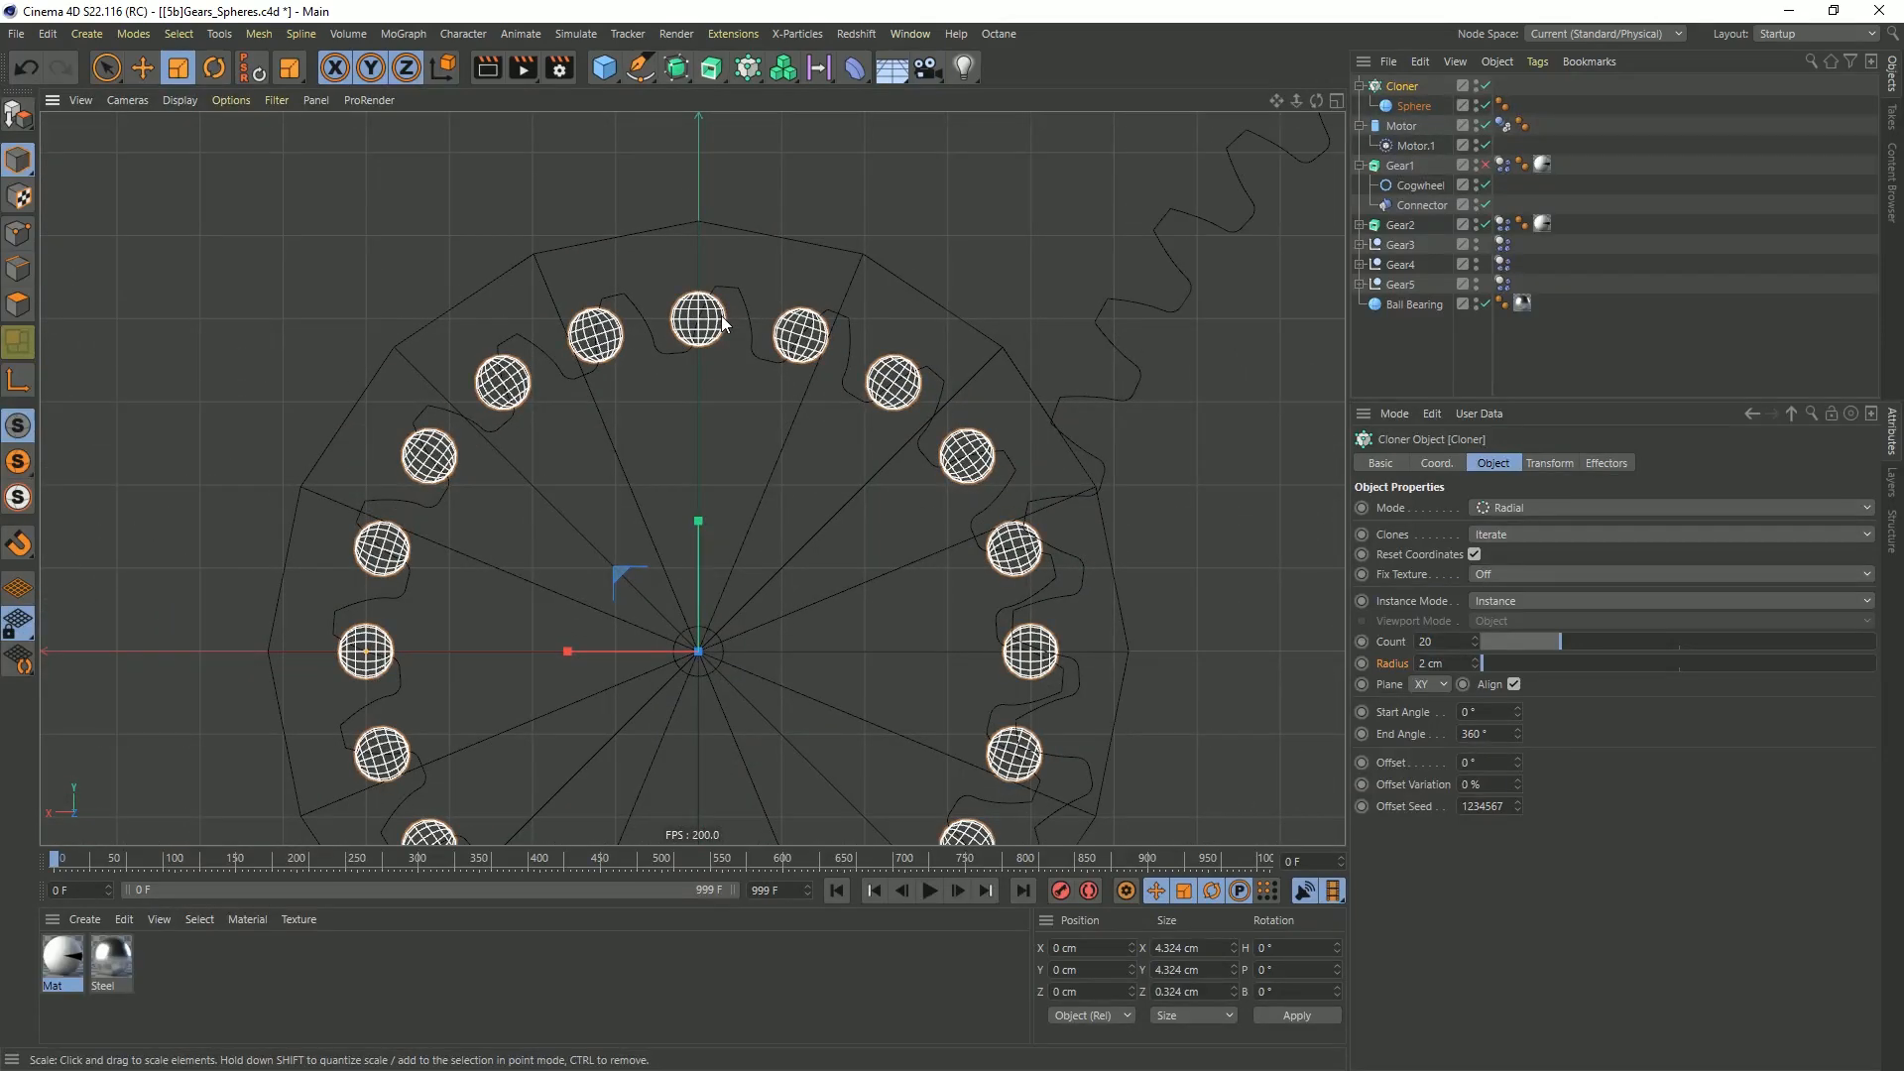
{"action": "scroll", "coordinate": [738, 328], "scroll_direction": "up", "scroll_amount": 2}
{"action": "scroll", "coordinate": [738, 322], "scroll_direction": "up", "scroll_amount": 1}
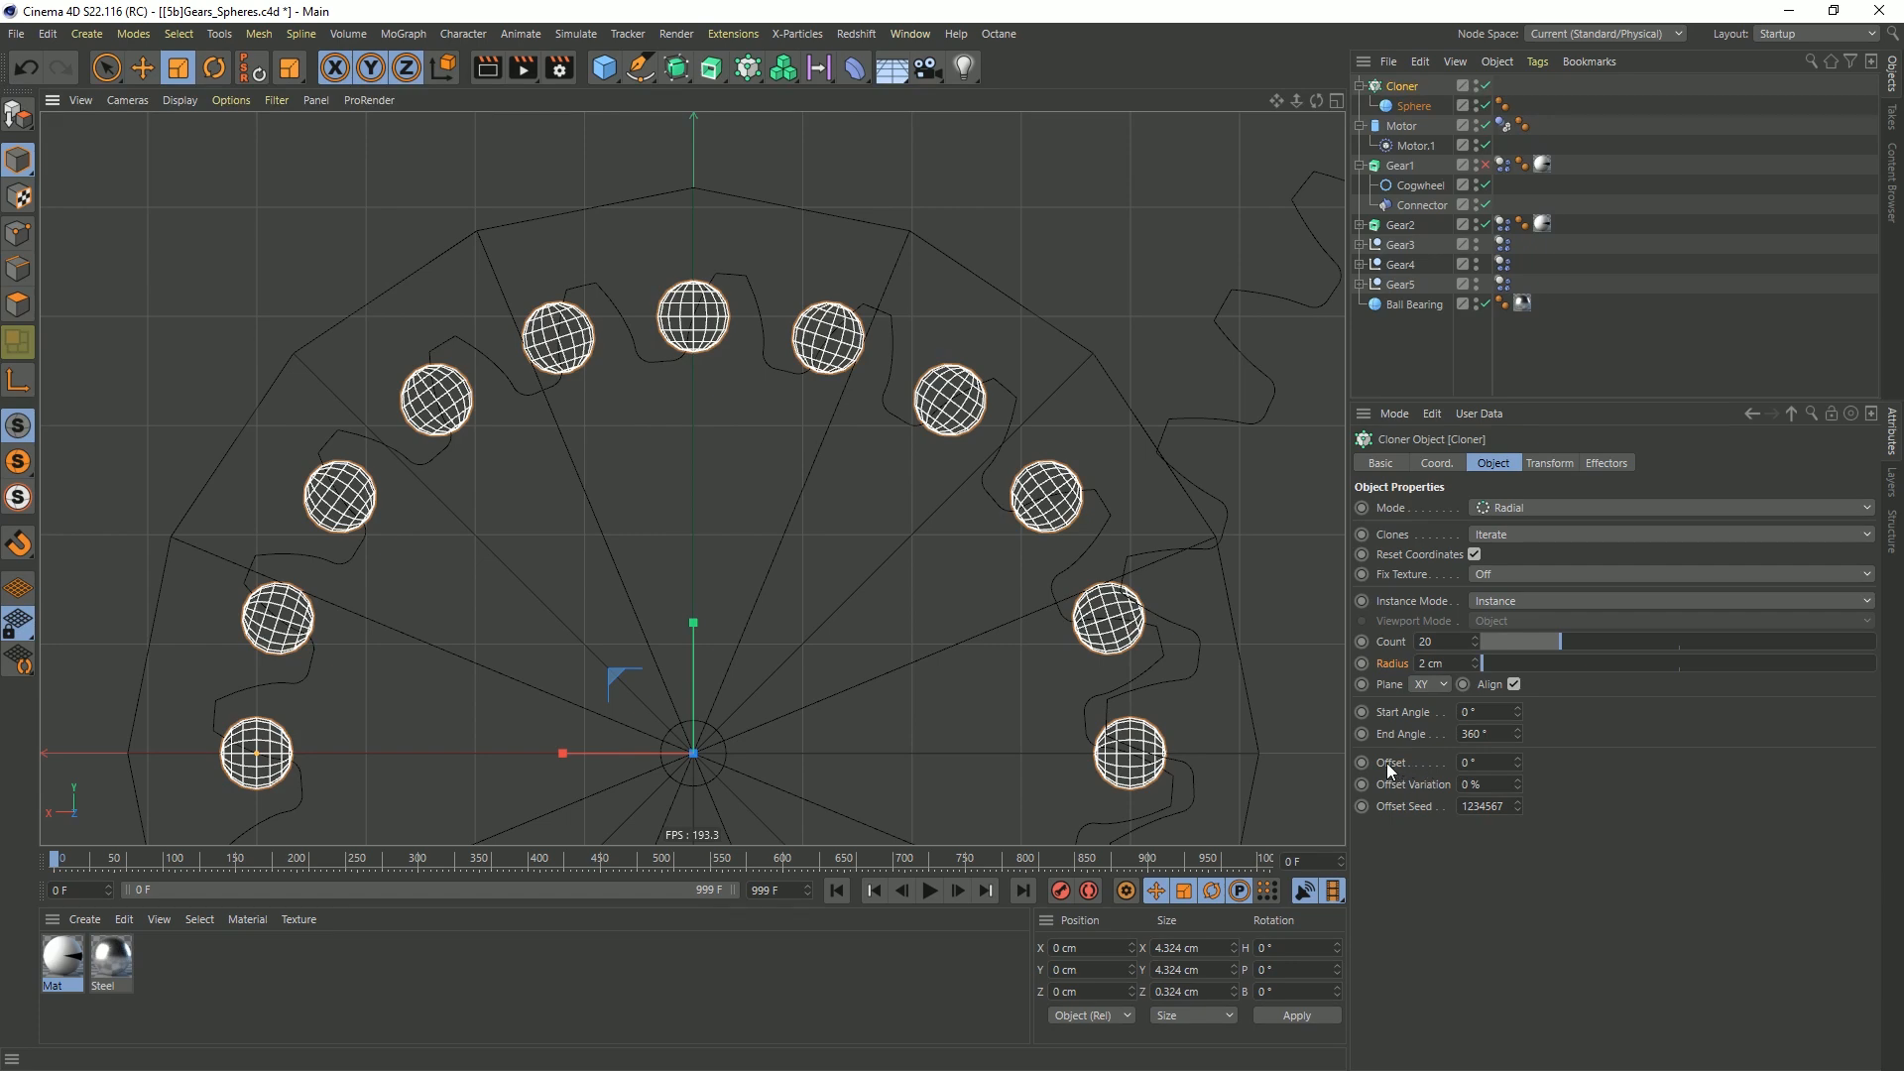
{"action": "left_click_drag", "start_coordinate": [1520, 760], "coordinate": [1520, 766]}
{"action": "left_click", "coordinate": [1519, 767]}
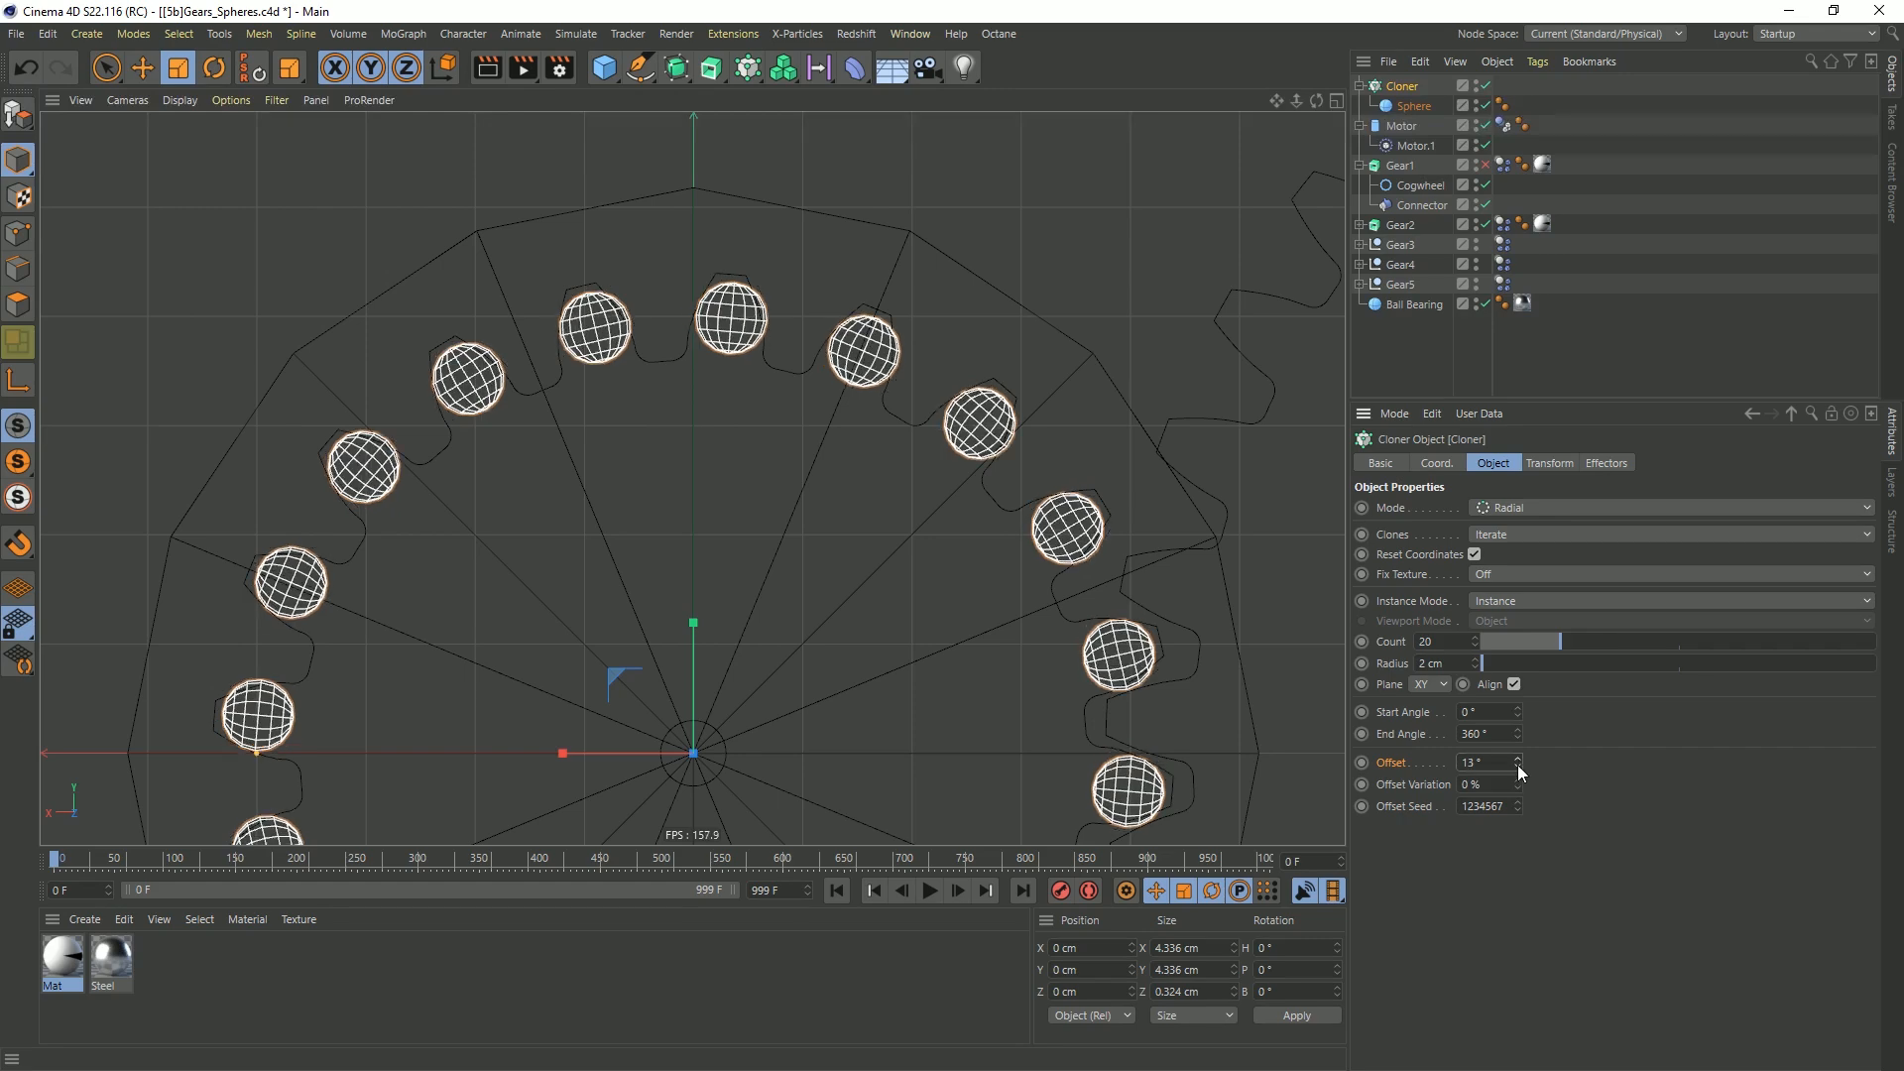
{"action": "left_click_drag", "start_coordinate": [1520, 767], "coordinate": [1517, 765]}
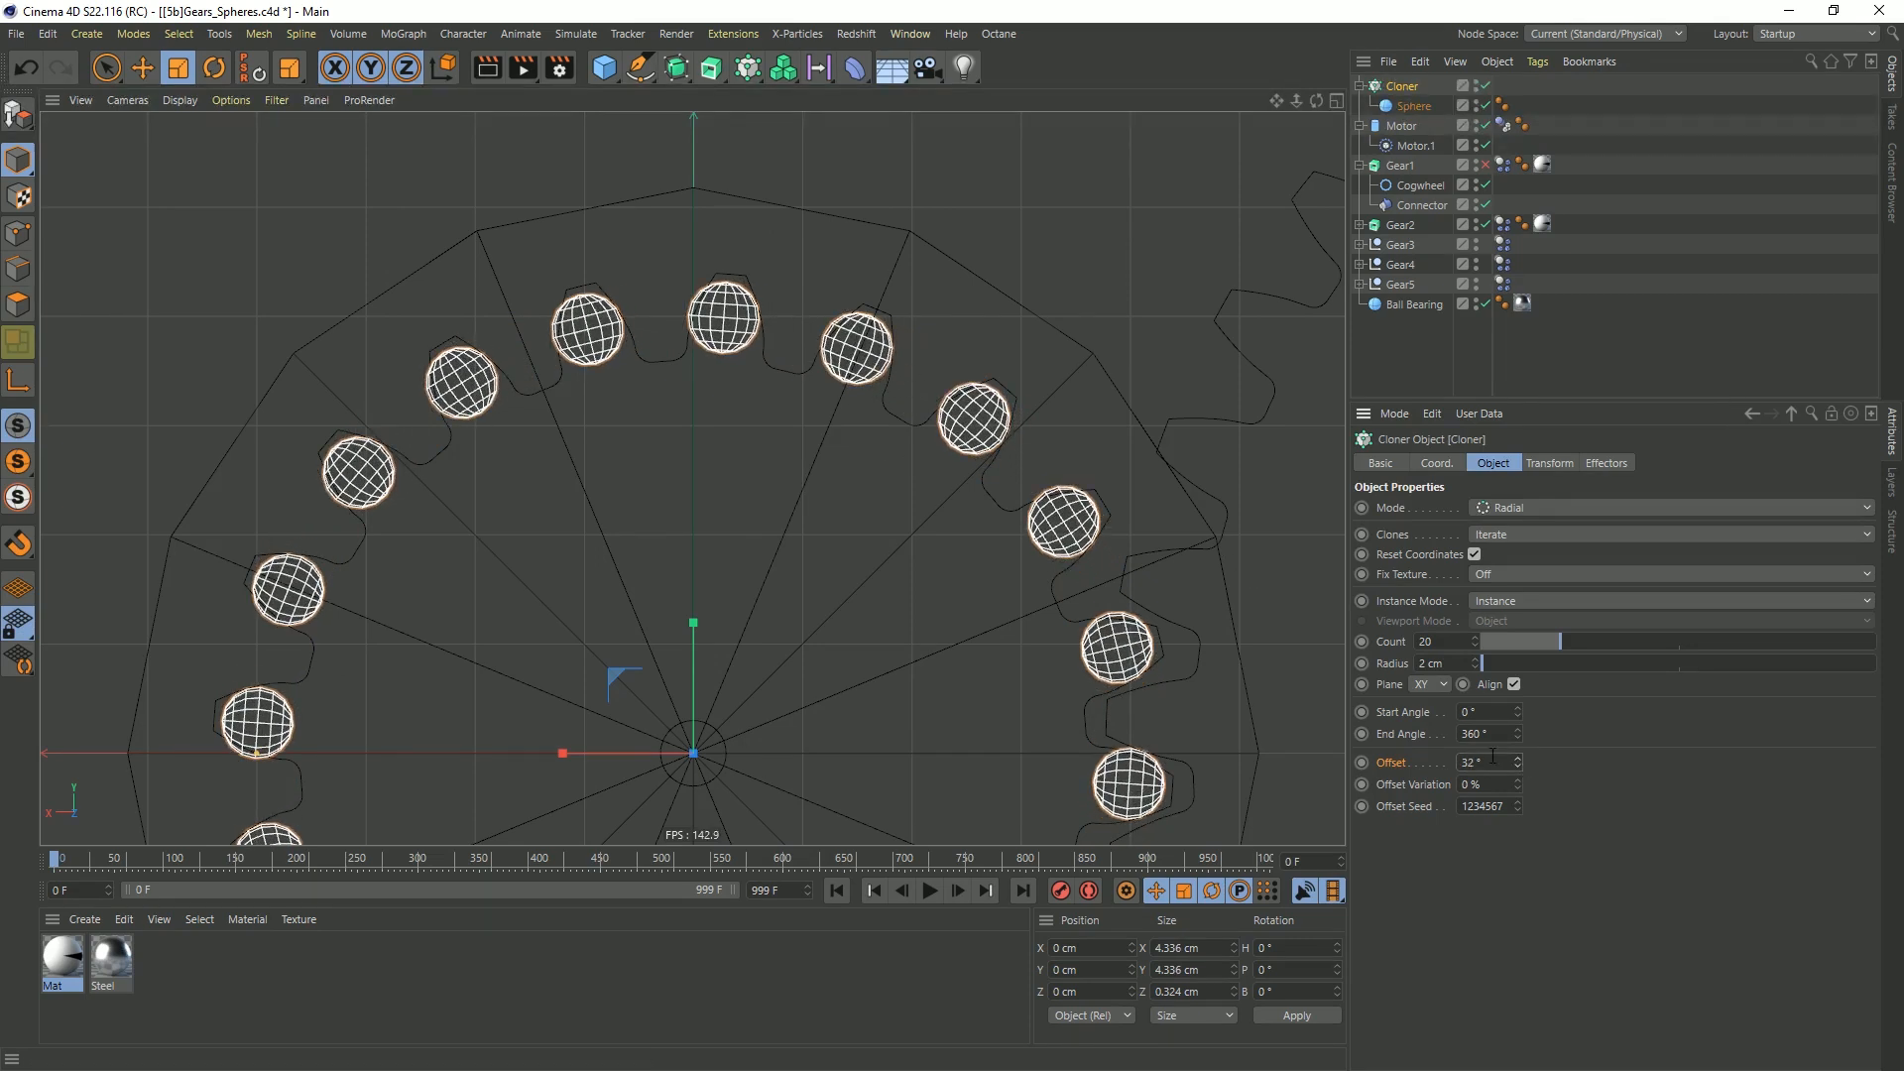
Set the cloner's offset to 31.5° to centre the spheres in the teeth
{"action": "left_click", "coordinate": [1497, 761]}
{"action": "type", "text": "1.5"}
{"action": "key", "text": "Return"}
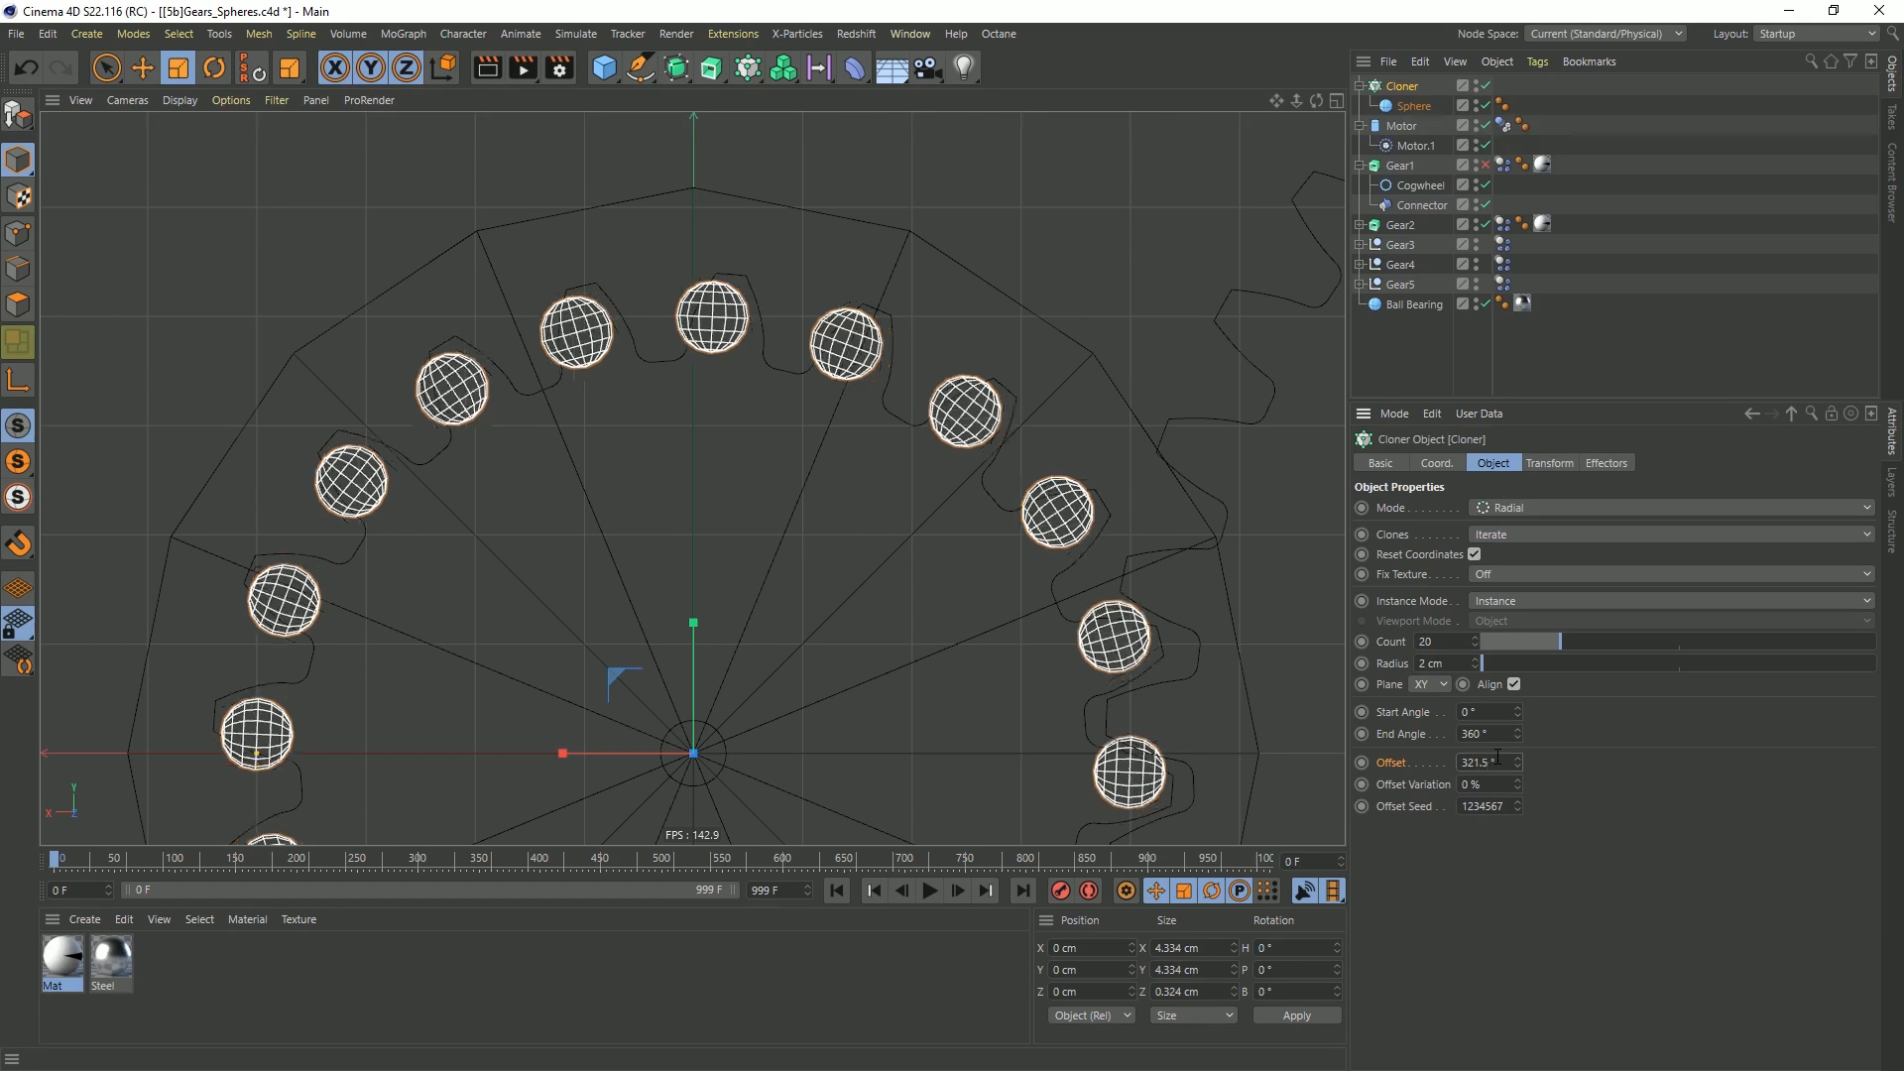
{"action": "left_click_drag", "start_coordinate": [1507, 762], "coordinate": [1424, 765]}
{"action": "type", "text": "1.5"}
{"action": "key", "text": "Return"}
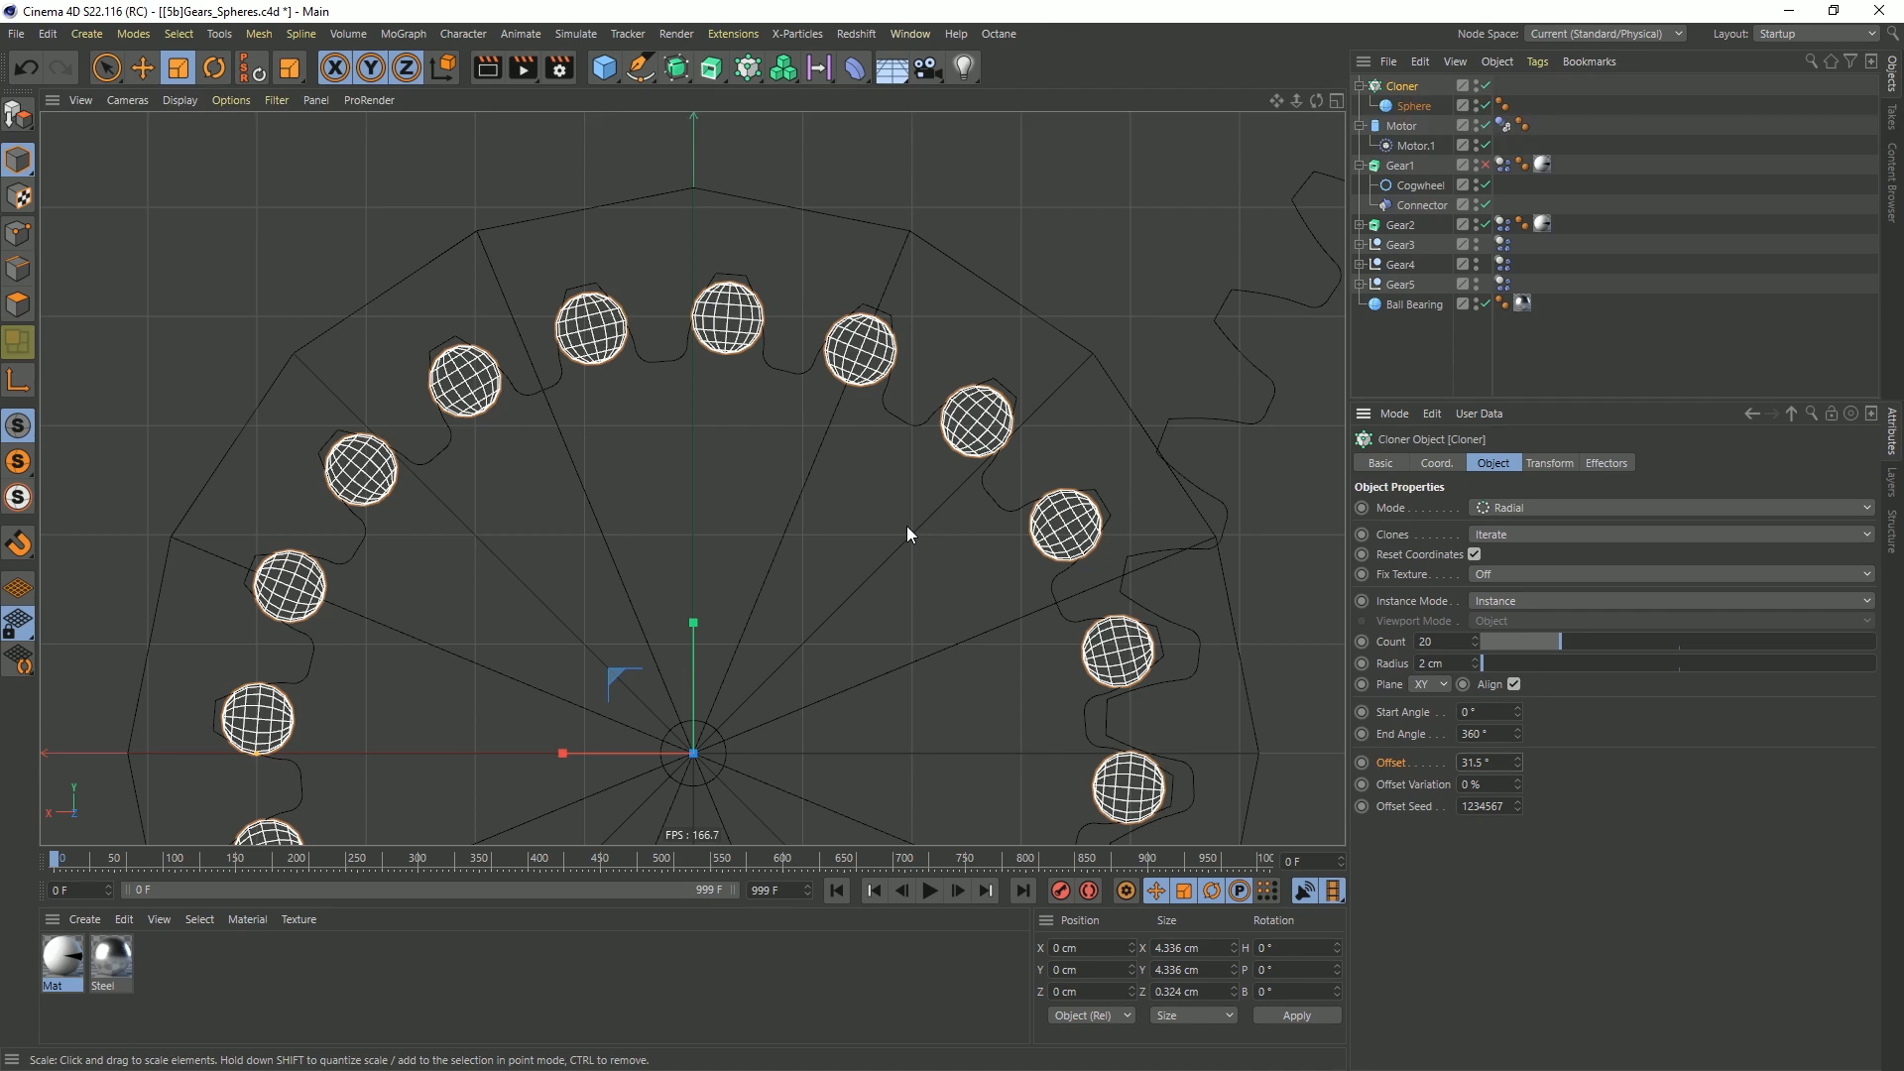
Return to the perspective view and examine how the ring of spheres meets the teeth of Gear2
{"action": "middle_click", "coordinate": [913, 454]}
{"action": "middle_click", "coordinate": [511, 375]}
{"action": "mouse_move", "coordinate": [509, 371]}
{"action": "left_mouse_down", "text": "alt"}
{"action": "mouse_move", "coordinate": [655, 375]}
{"action": "mouse_move", "coordinate": [523, 389]}
{"action": "mouse_move", "coordinate": [627, 414]}
{"action": "left_mouse_up", "text": "alt"}
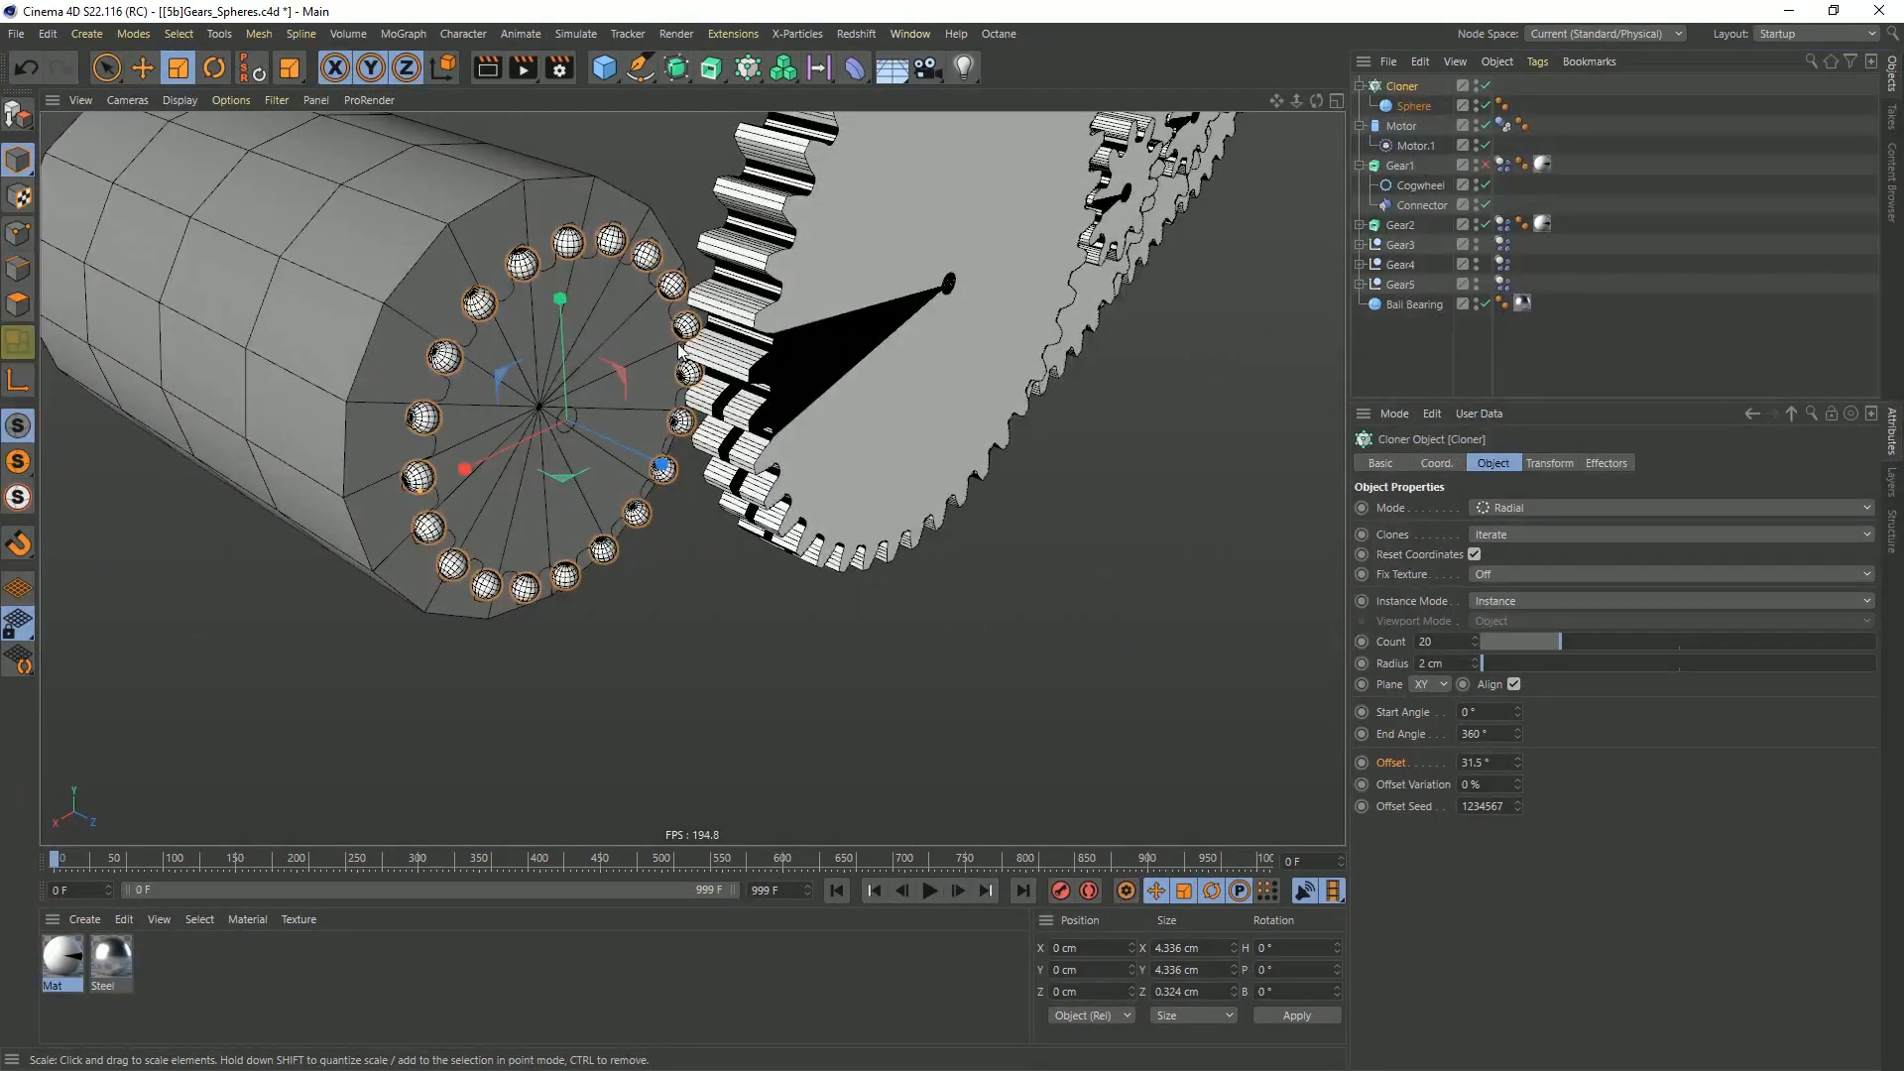
{"action": "scroll", "coordinate": [727, 341], "scroll_direction": "up", "scroll_amount": 6}
{"action": "left_click_drag", "start_coordinate": [702, 315], "coordinate": [815, 318], "text": "alt"}
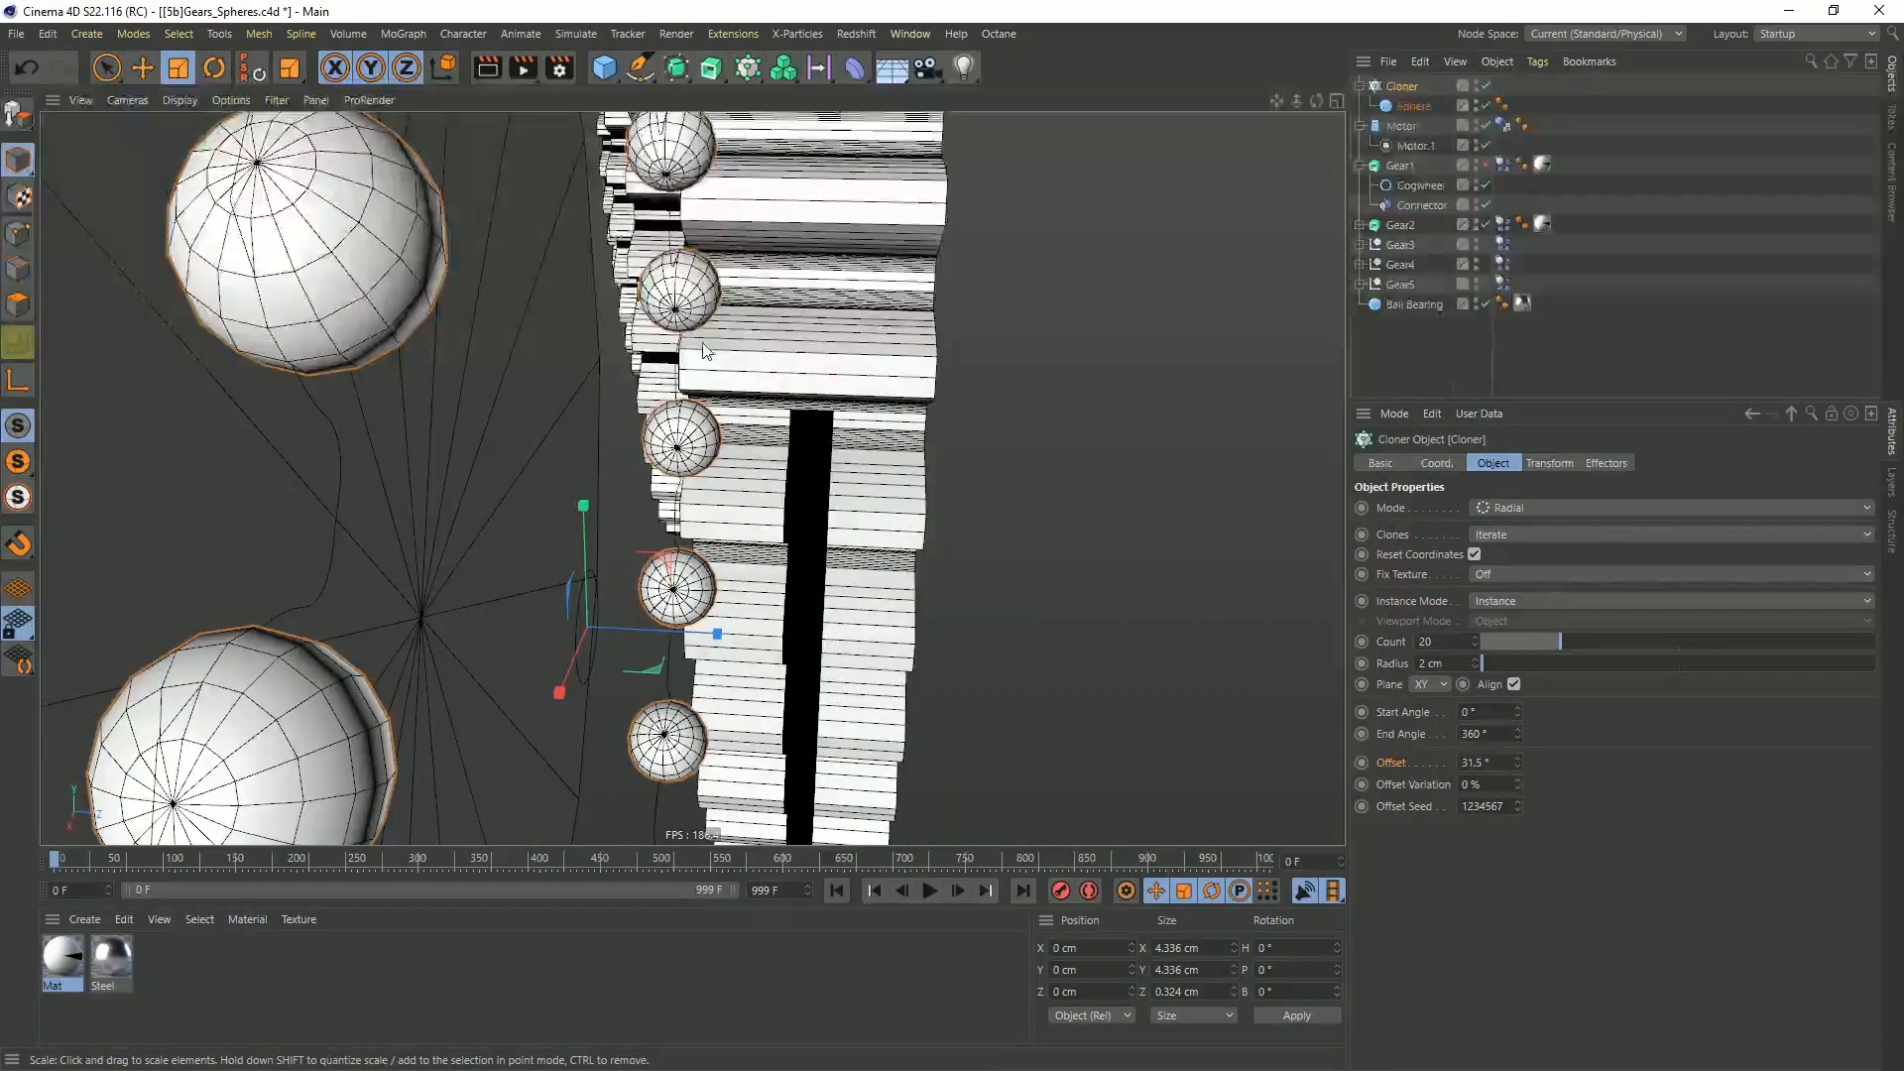
{"action": "left_click_drag", "start_coordinate": [693, 339], "coordinate": [561, 395], "text": "alt"}
{"action": "scroll", "coordinate": [650, 396], "scroll_direction": "down", "scroll_amount": 6}
{"action": "middle_click_drag", "start_coordinate": [651, 420], "coordinate": [744, 506], "text": "alt"}
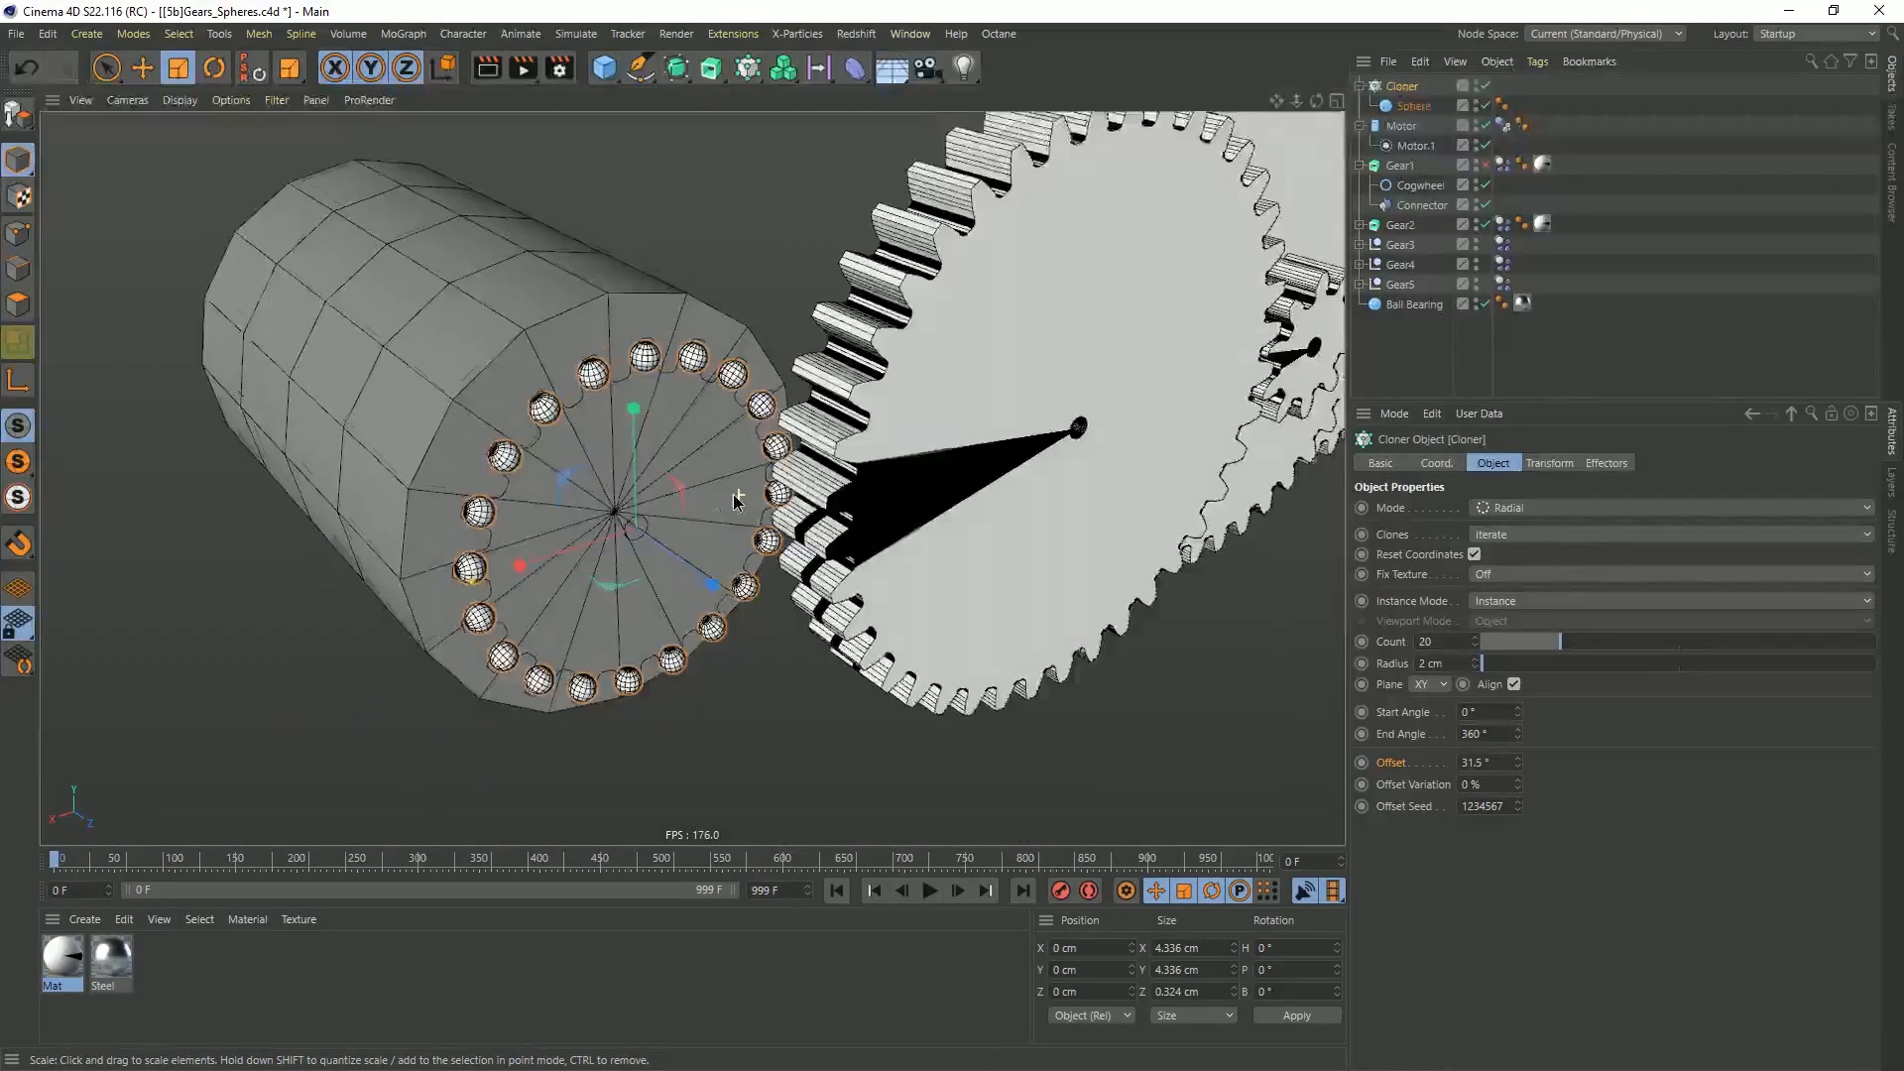
{"action": "left_click_drag", "start_coordinate": [744, 506], "coordinate": [661, 515], "text": "alt"}
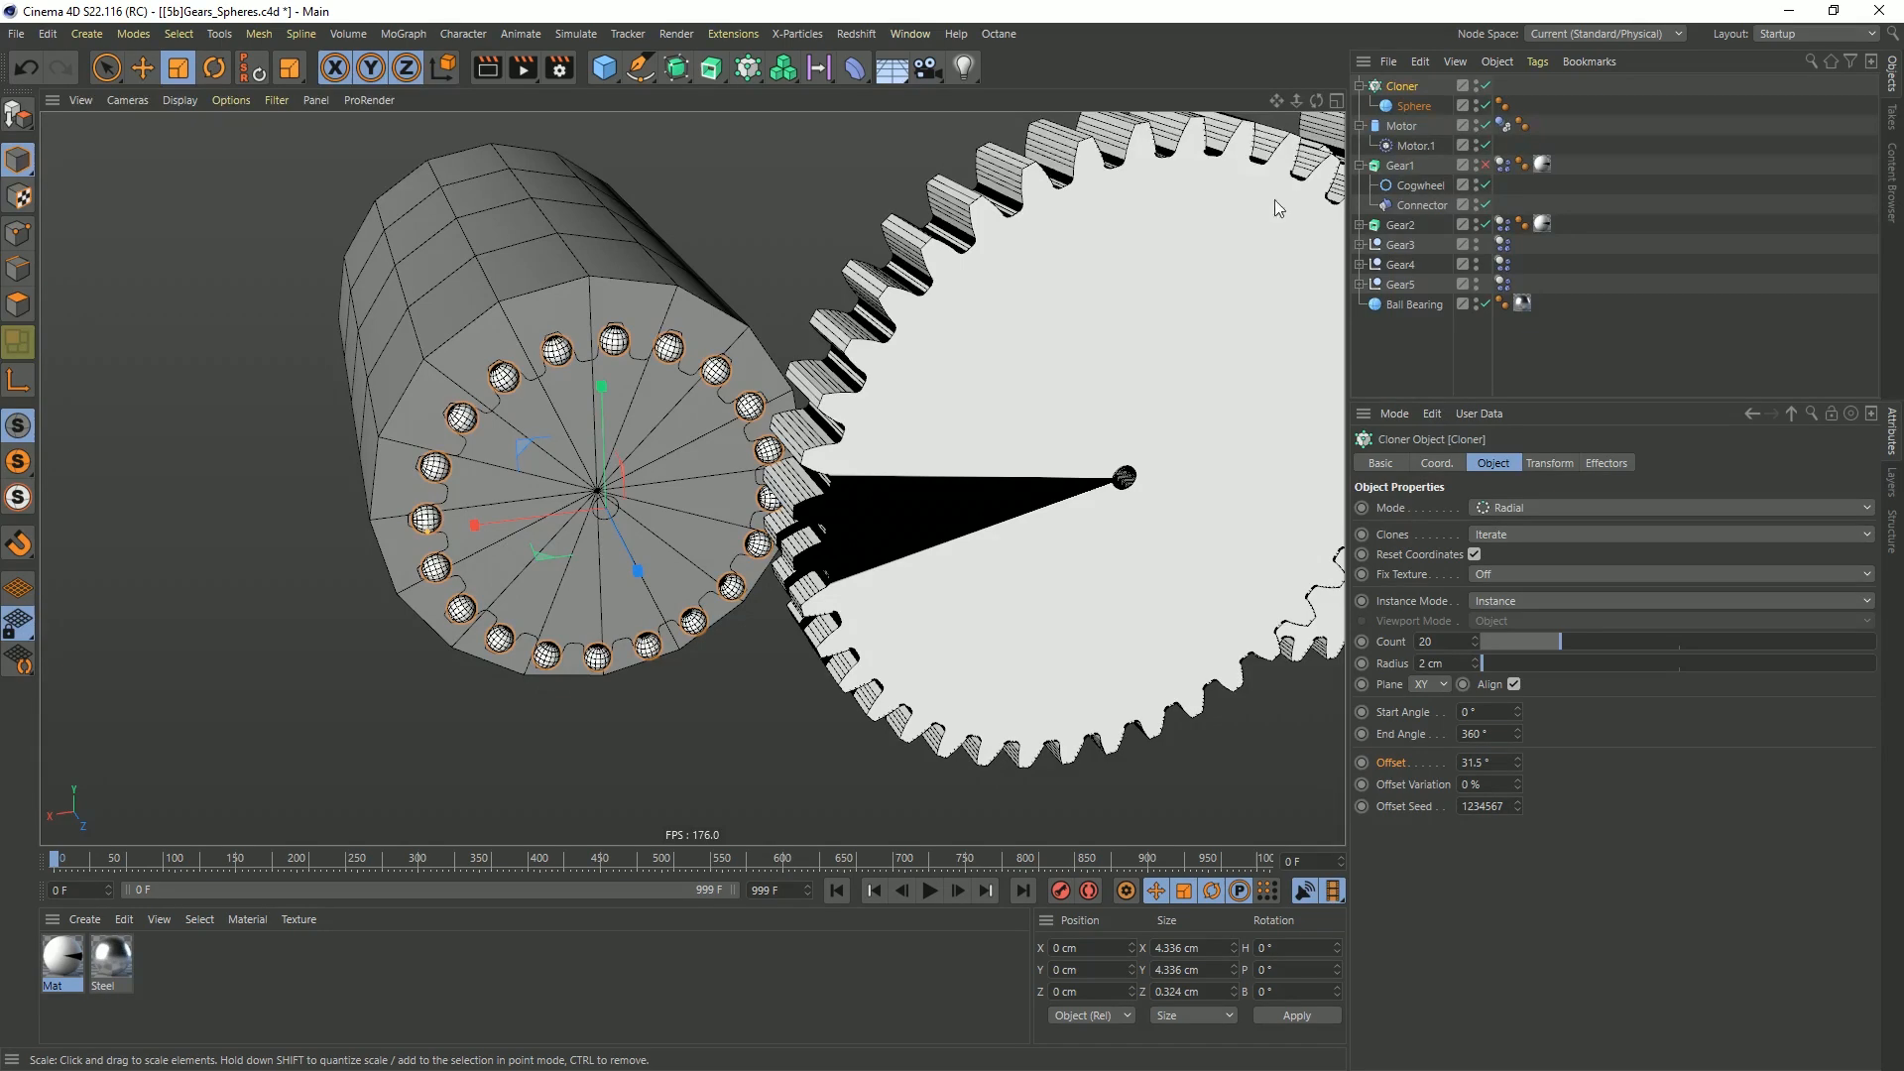
Transfer Gear1's dynamics body tag to the Cloner and parent Gear1's Connector under the Cloner
{"action": "left_click_drag", "start_coordinate": [653, 439], "coordinate": [691, 424], "text": "alt"}
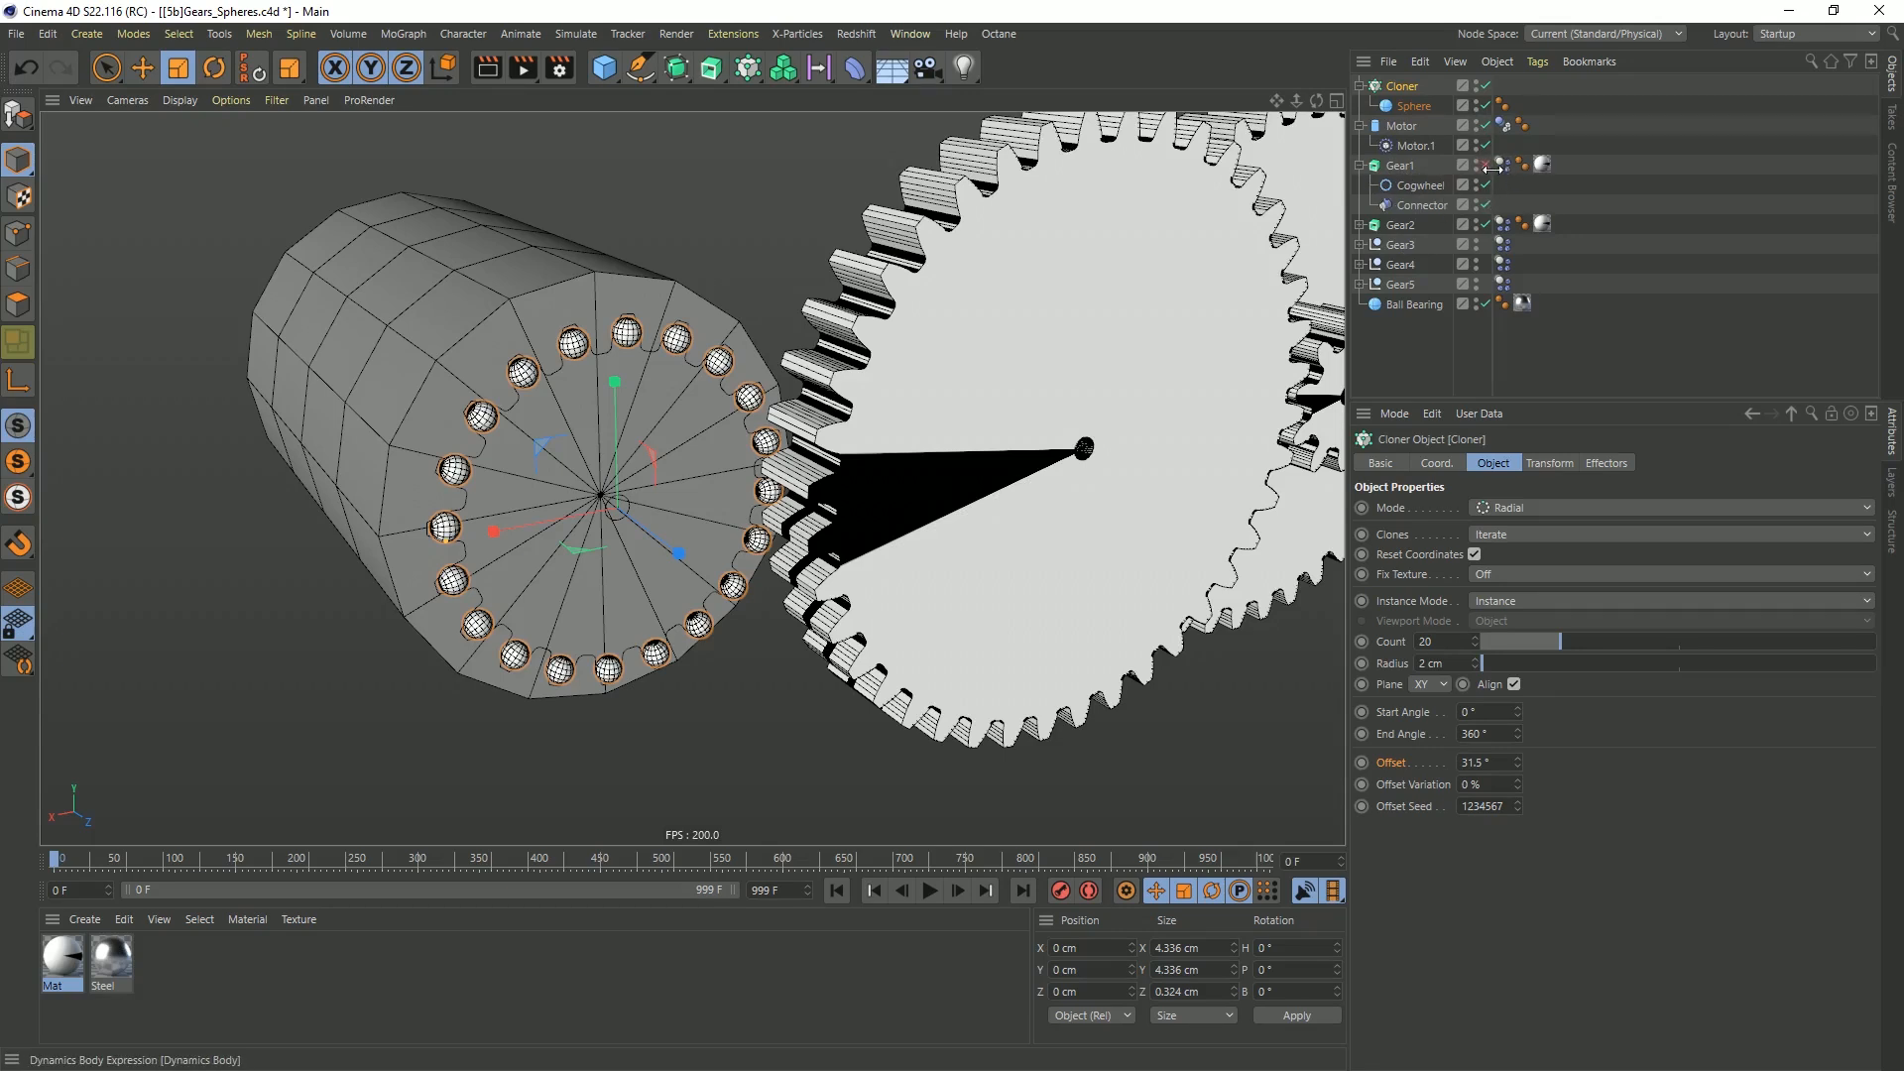
{"action": "left_click_drag", "start_coordinate": [1502, 164], "coordinate": [1500, 91]}
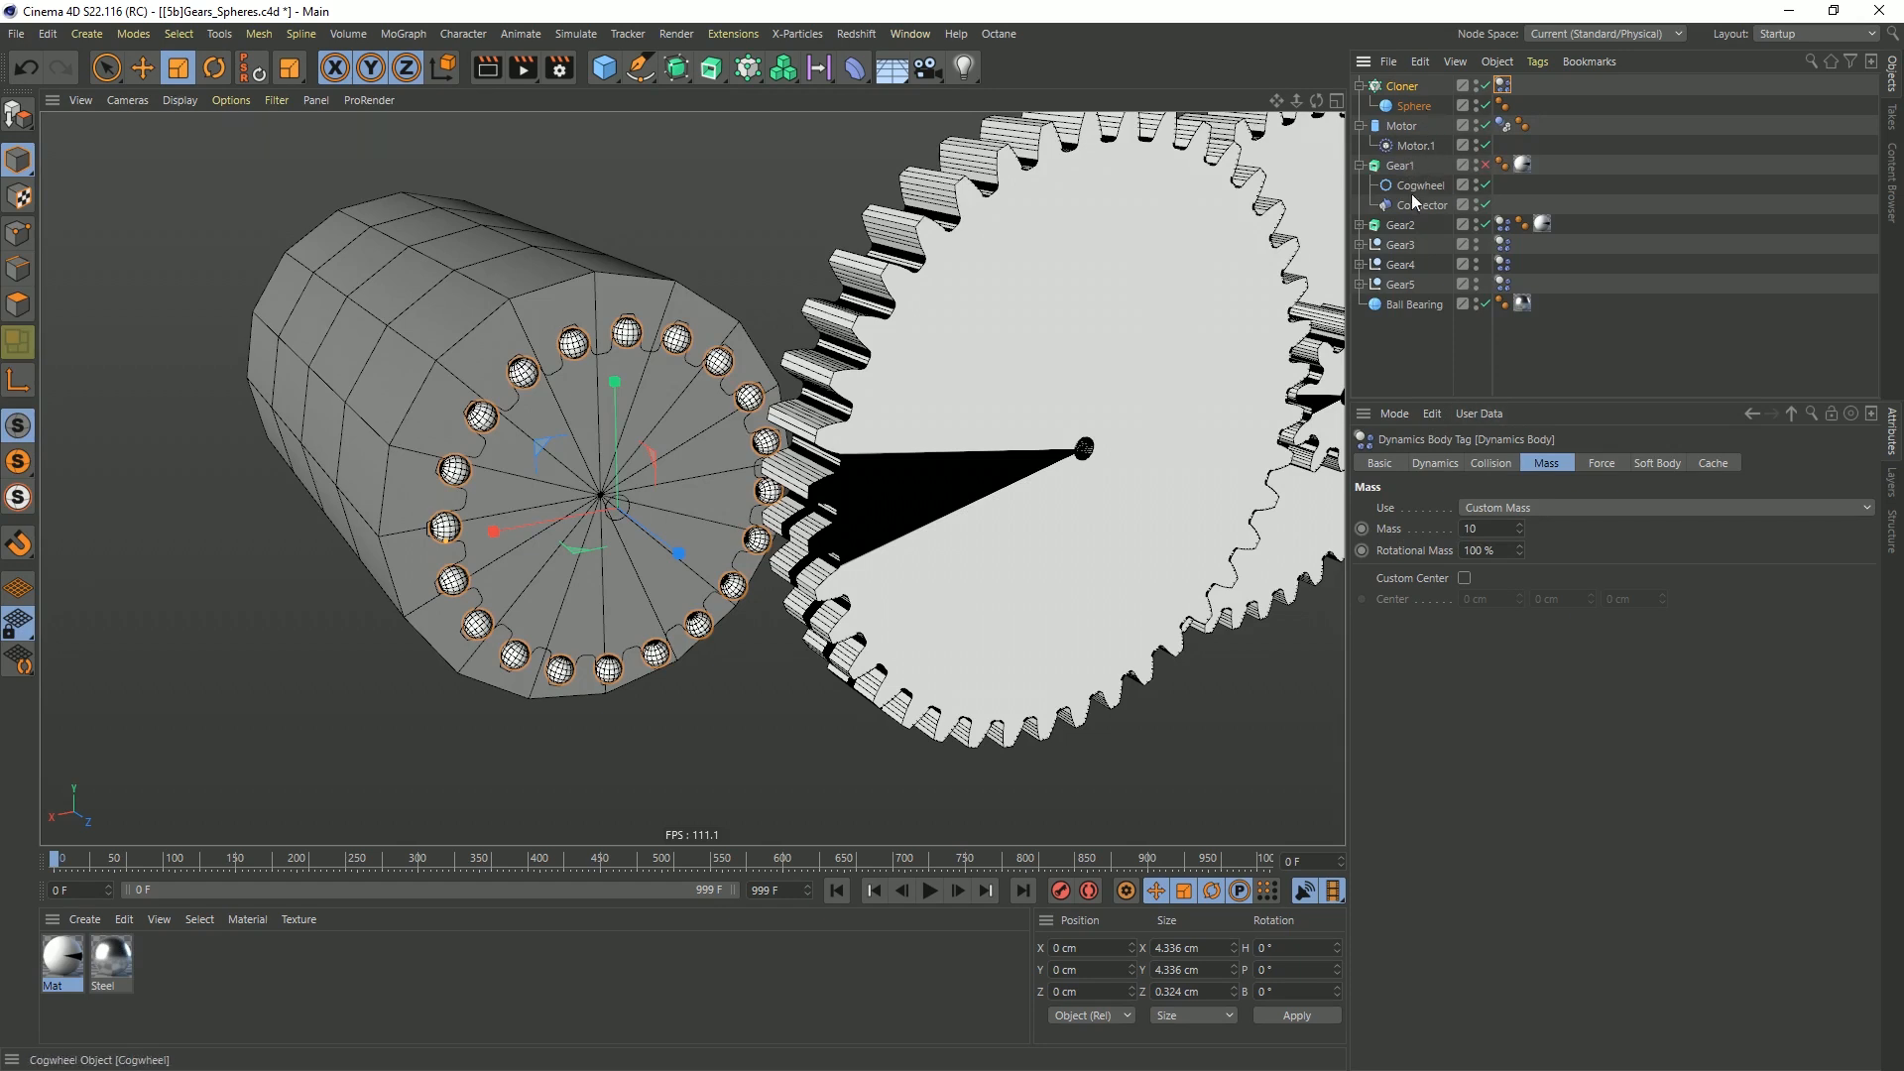
{"action": "left_click_drag", "start_coordinate": [1418, 206], "coordinate": [1417, 119]}
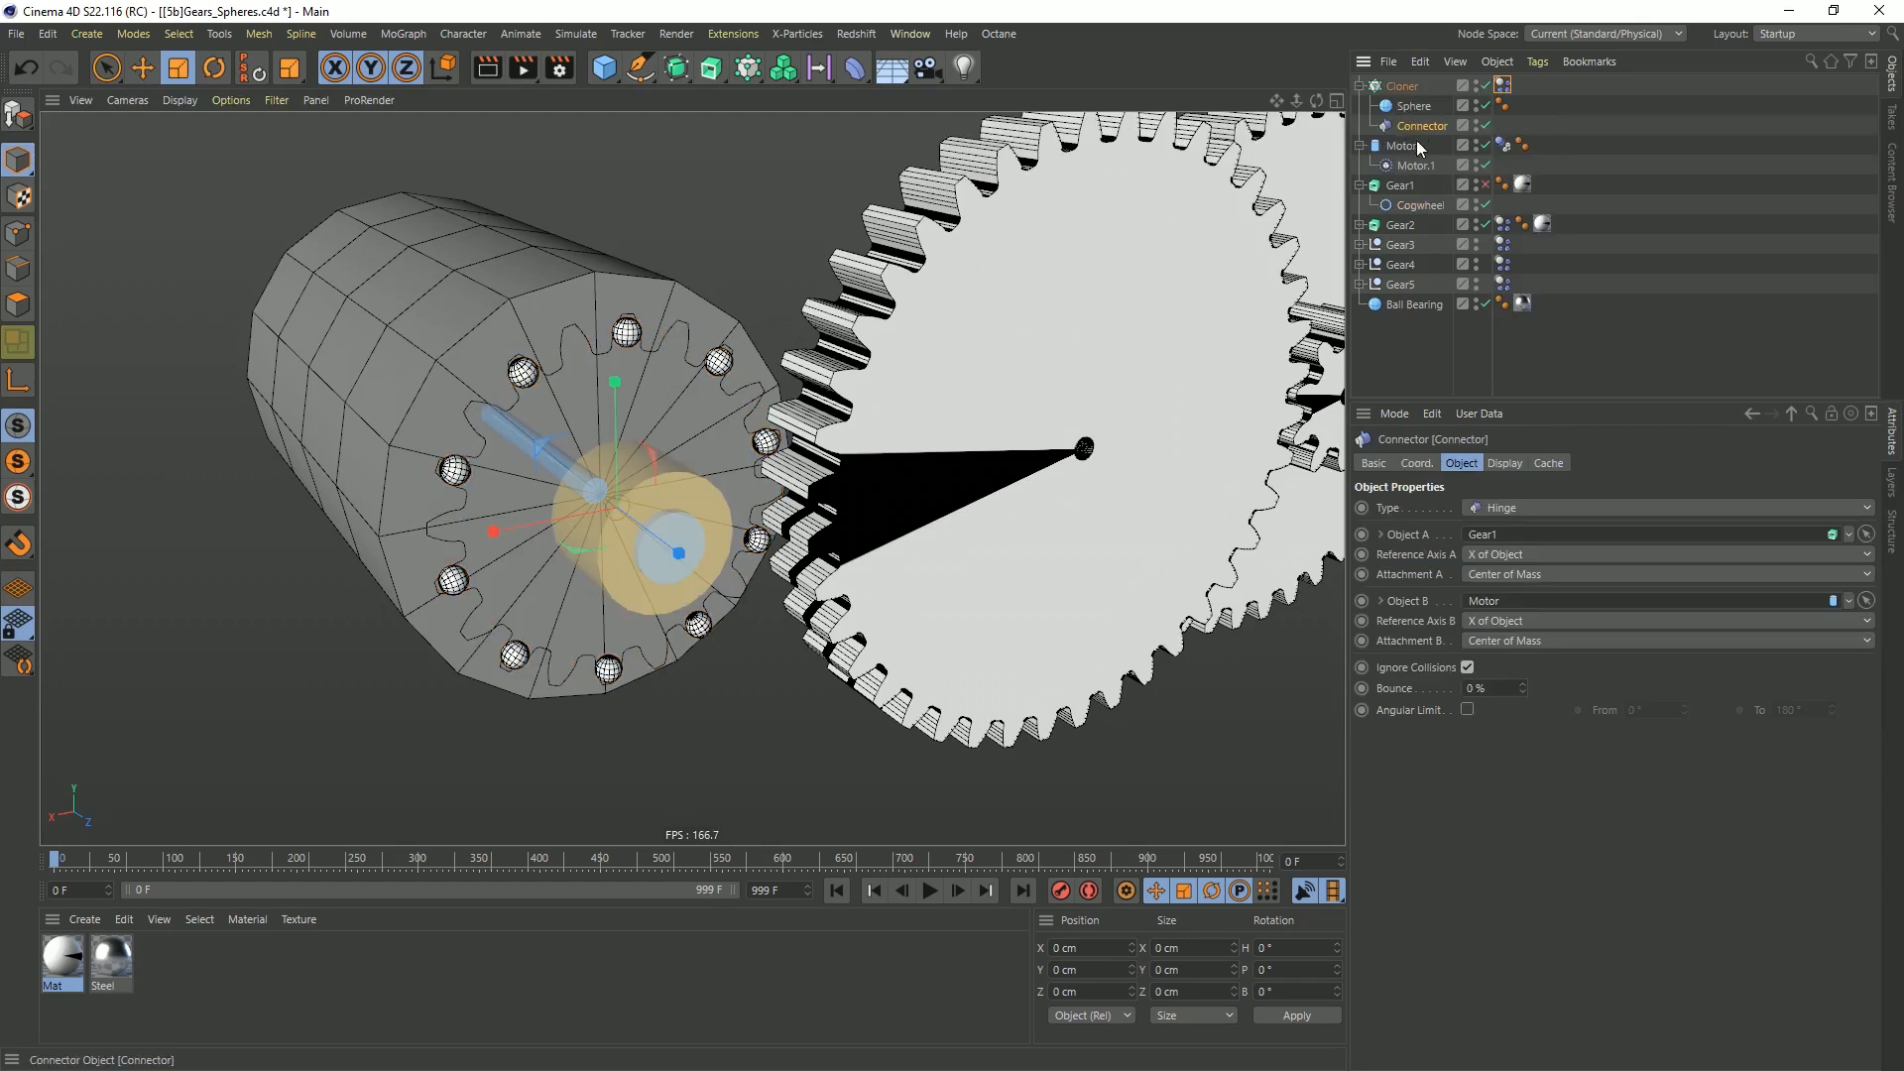
Group the Cloner under a null and move its Connector and dynamics body tag from the Cloner to that null
{"action": "left_click", "coordinate": [1396, 89]}
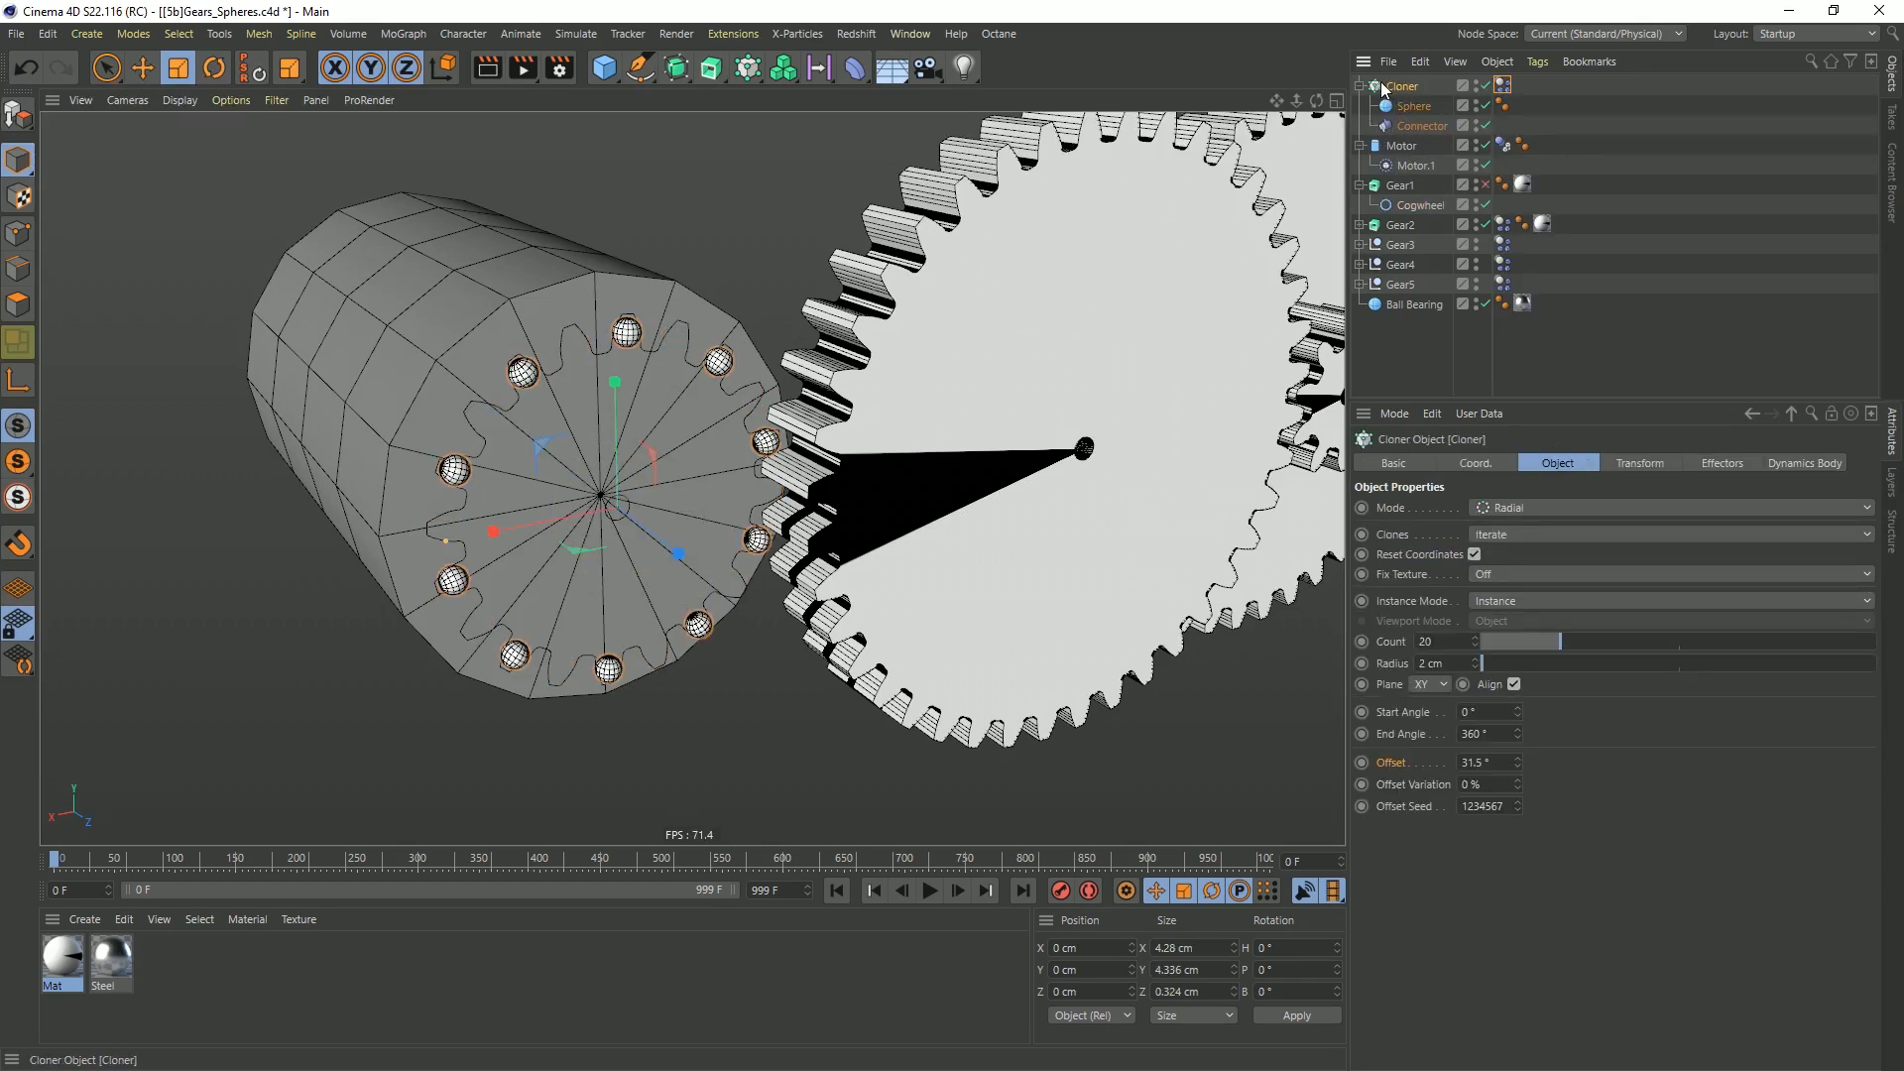
{"action": "key", "text": "alt+g"}
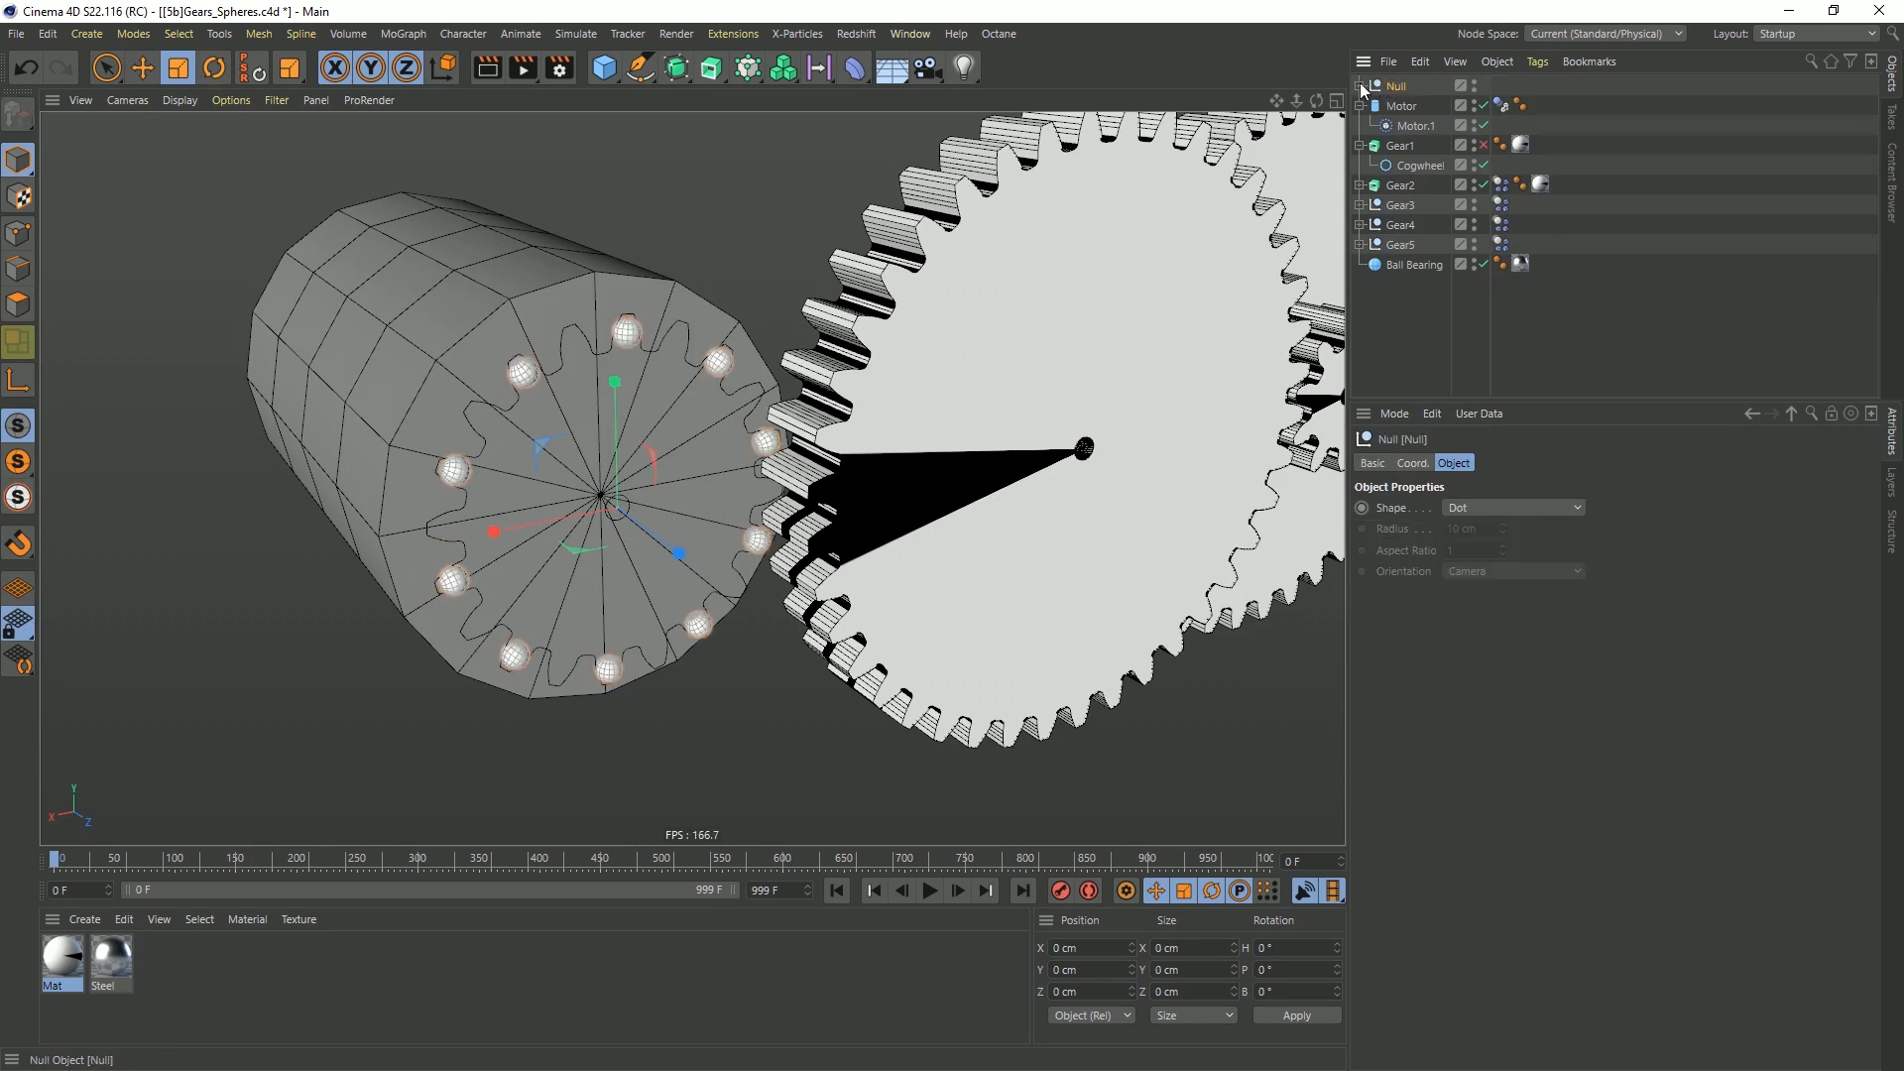
{"action": "left_click", "coordinate": [1360, 86]}
{"action": "left_click_drag", "start_coordinate": [1448, 92], "coordinate": [1414, 103]}
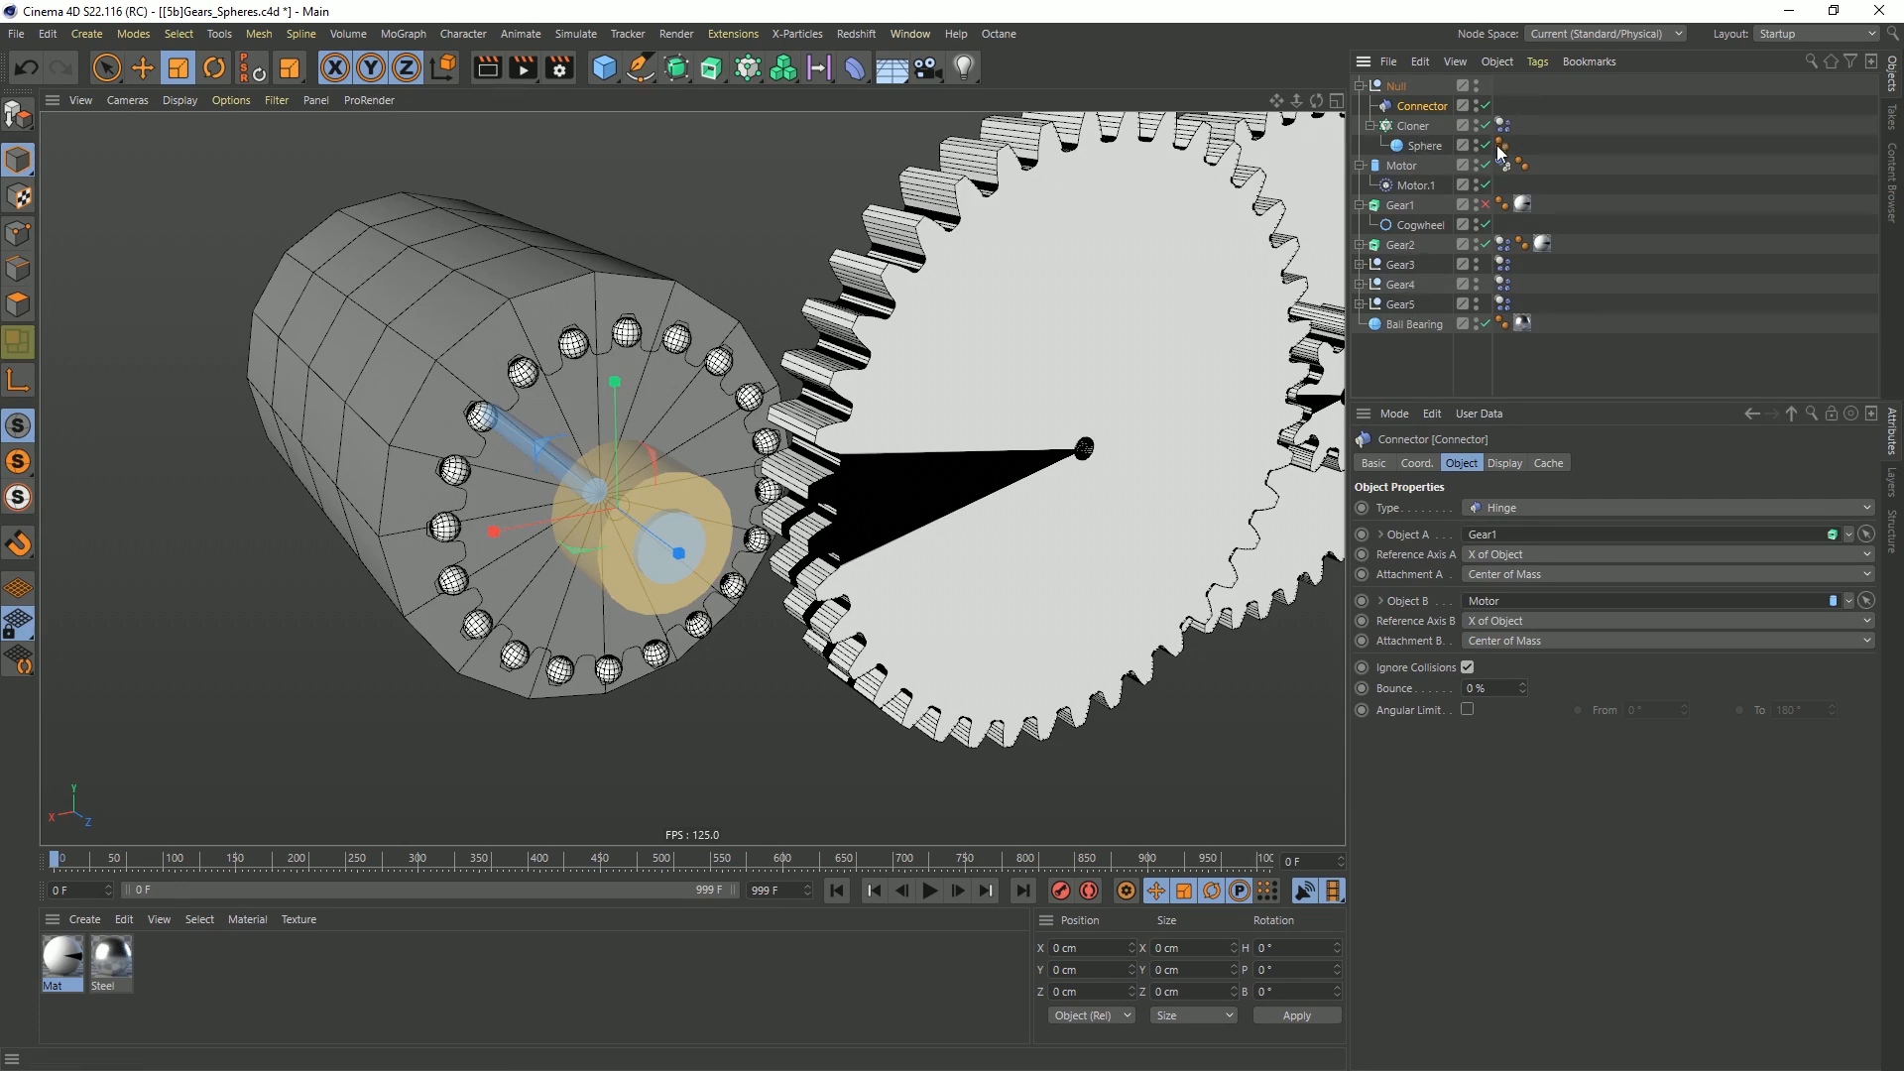
{"action": "left_click_drag", "start_coordinate": [1503, 125], "coordinate": [1503, 84]}
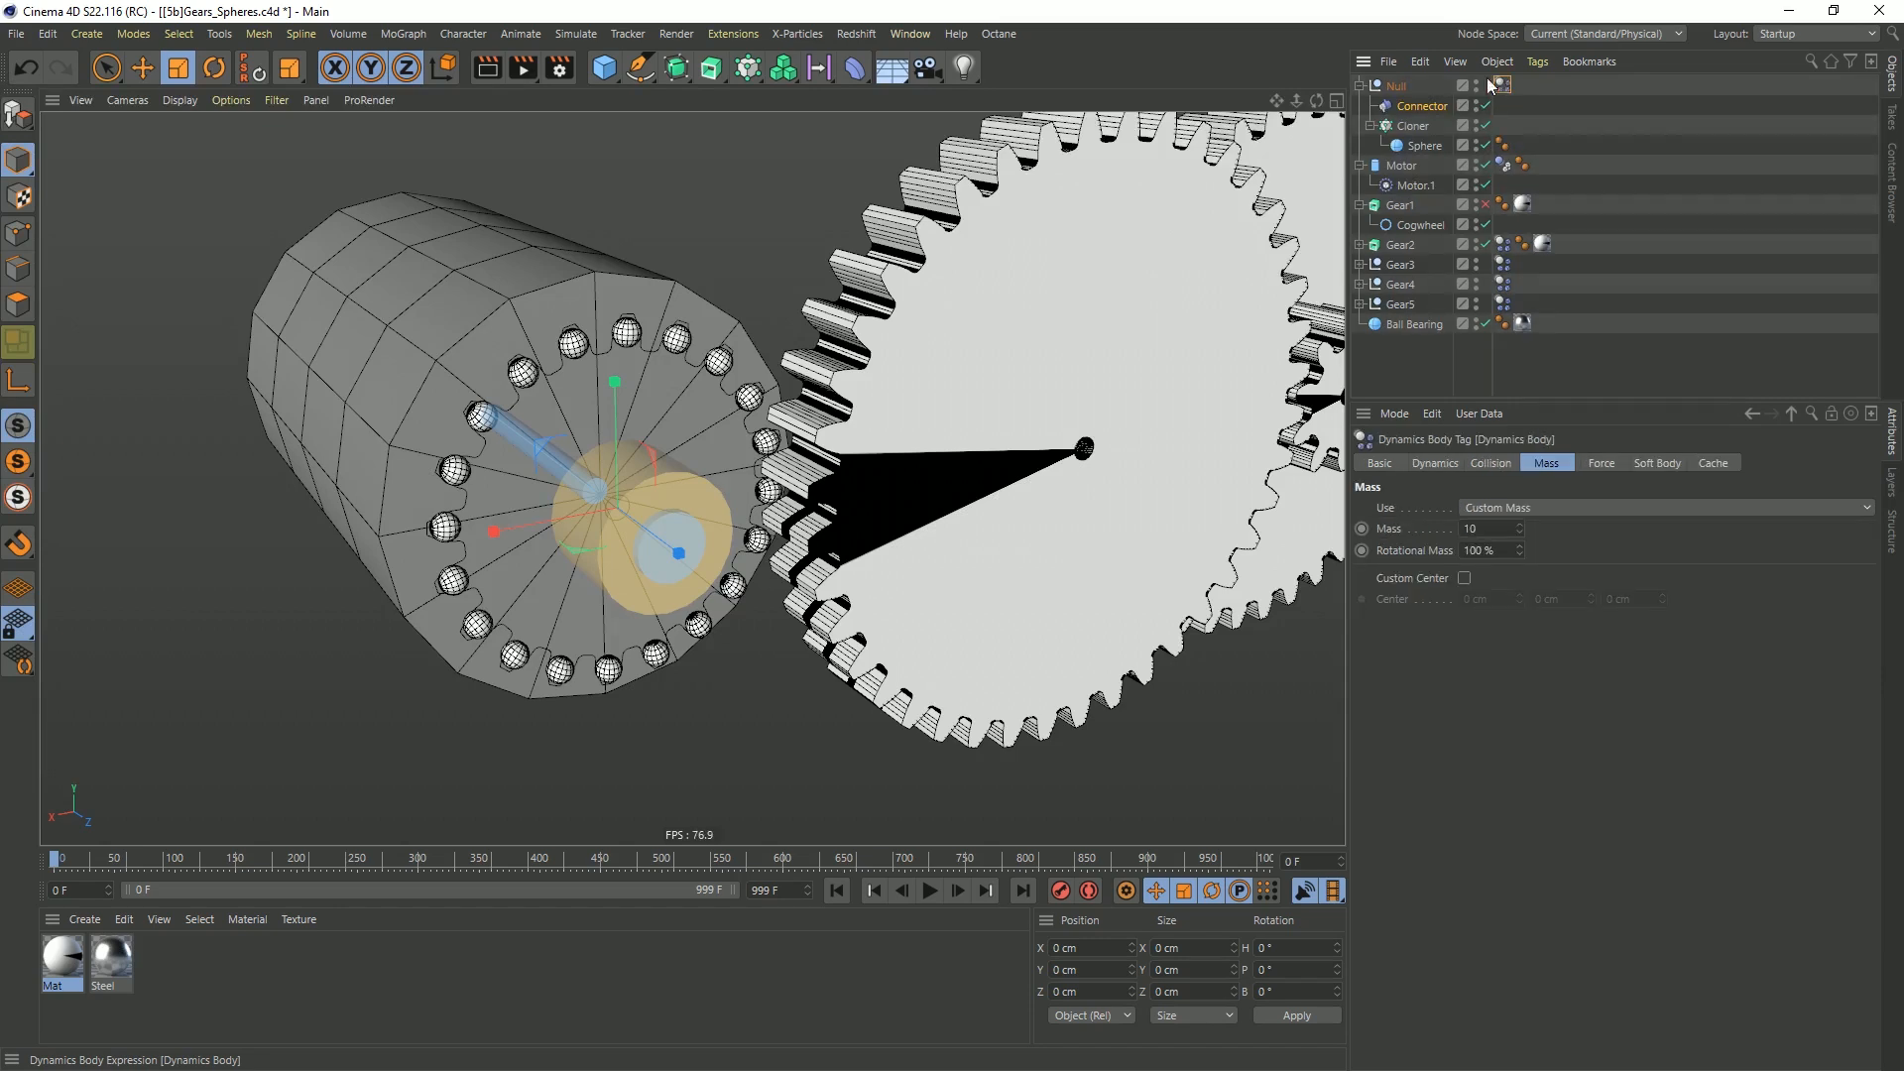
Rename the null that holds the Cloner and Connector as GearA
{"action": "double_click", "coordinate": [1402, 87]}
{"action": "type", "text": "Ge"}
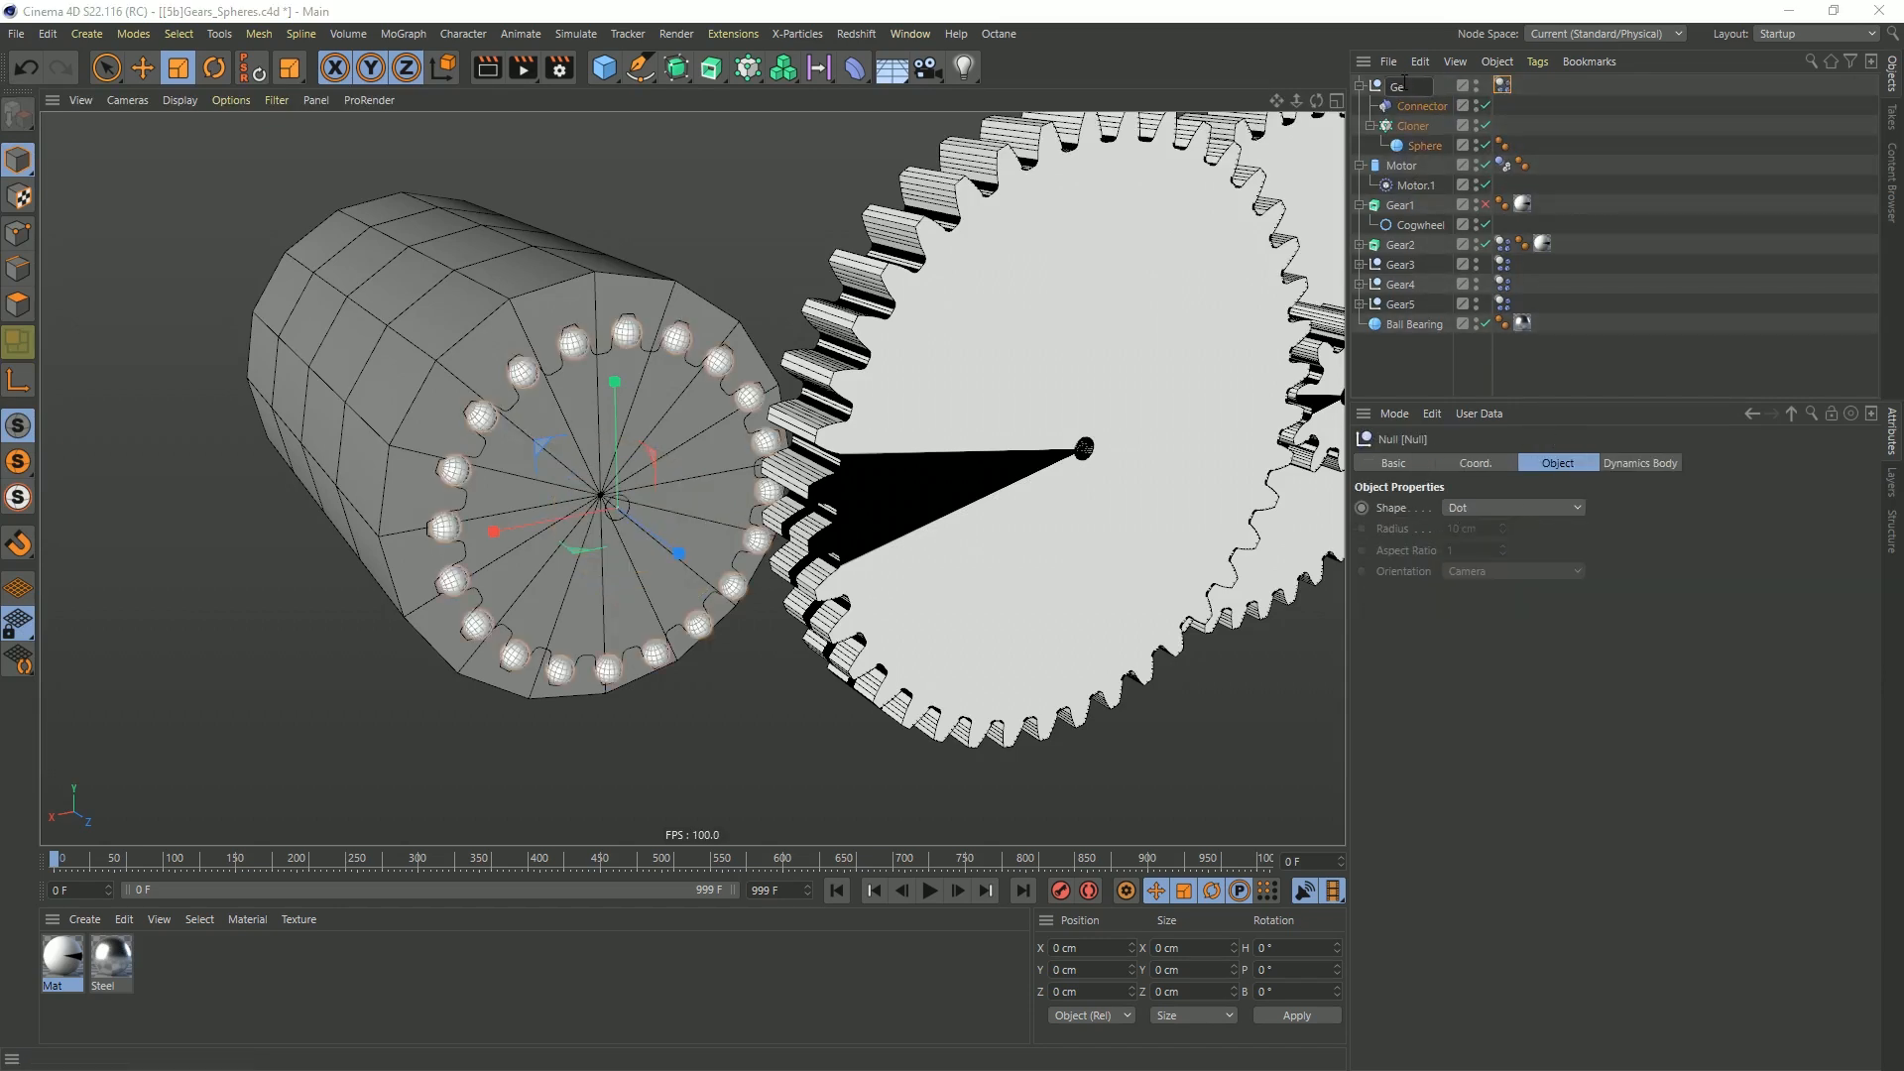
{"action": "type", "text": "arA"}
{"action": "key", "text": "Return"}
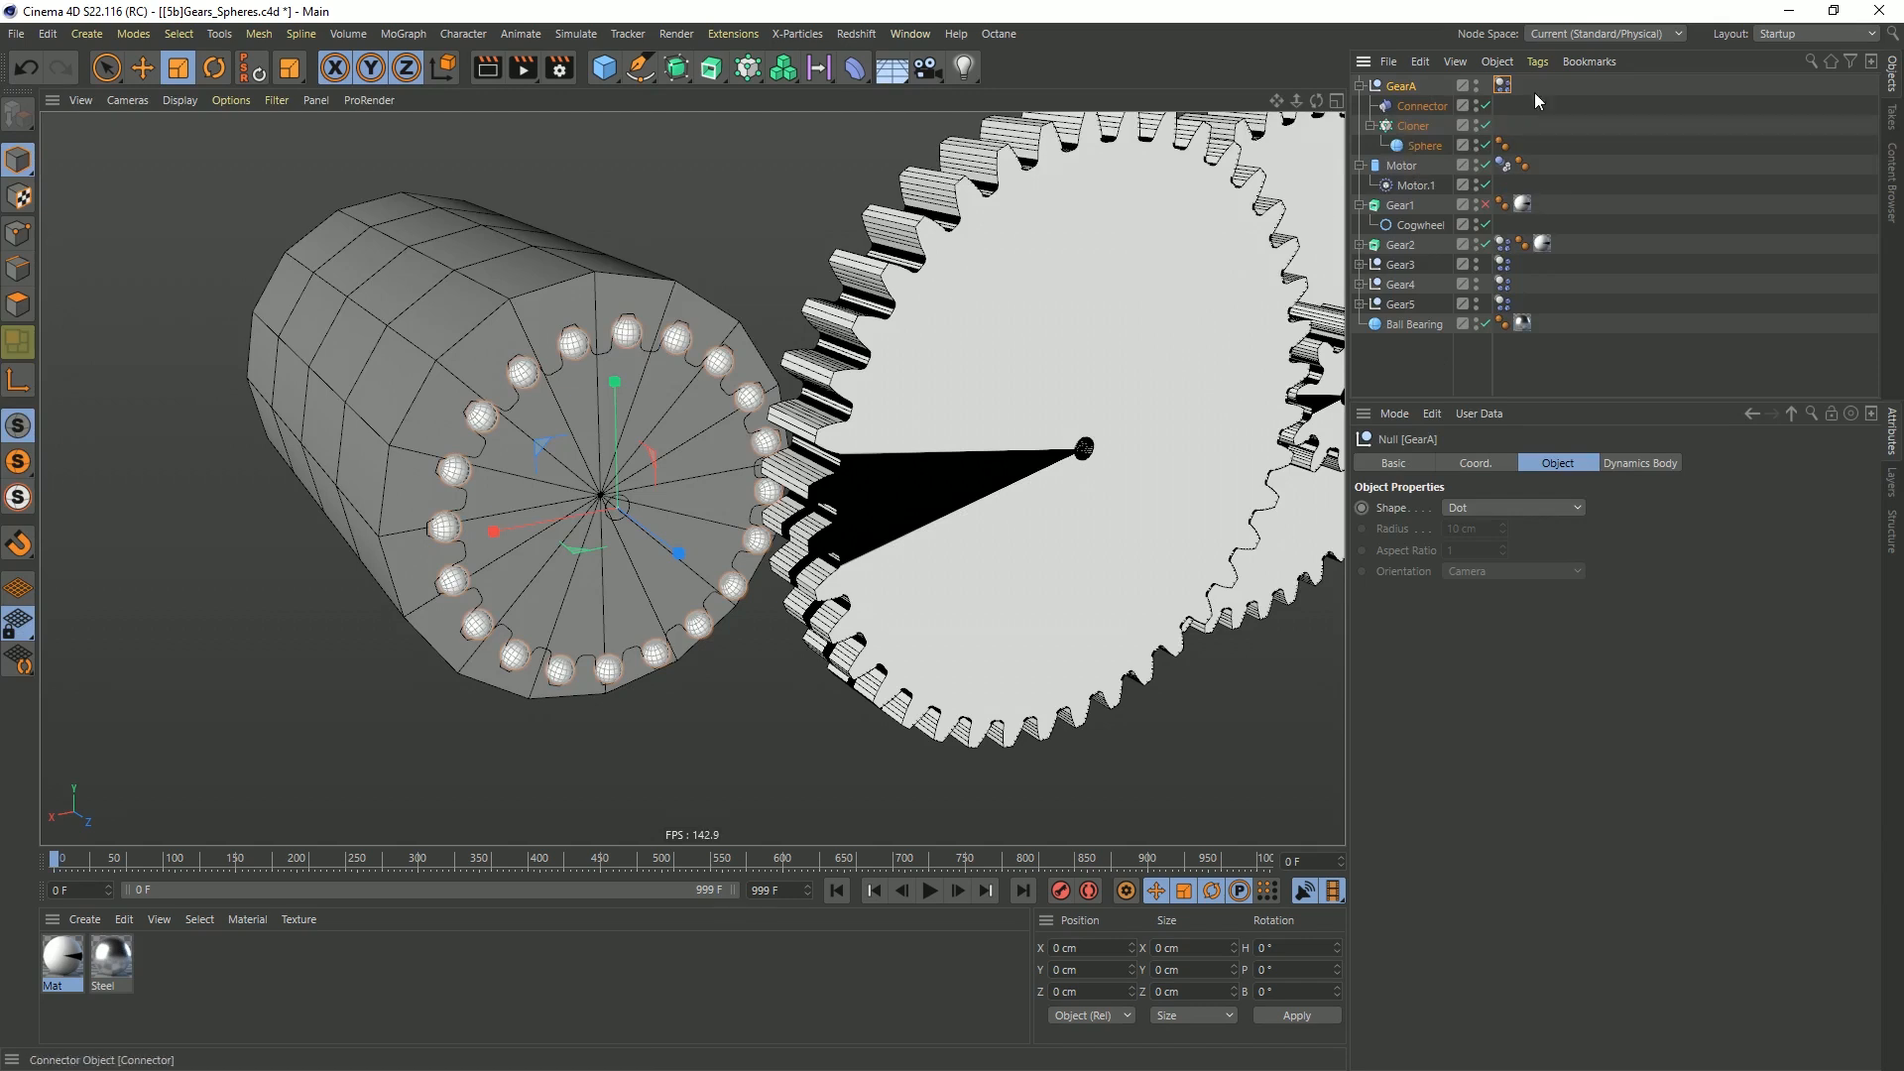
Assign GearA as Object A of the hinge Connector in place of Gear1
{"action": "left_click", "coordinate": [1503, 86]}
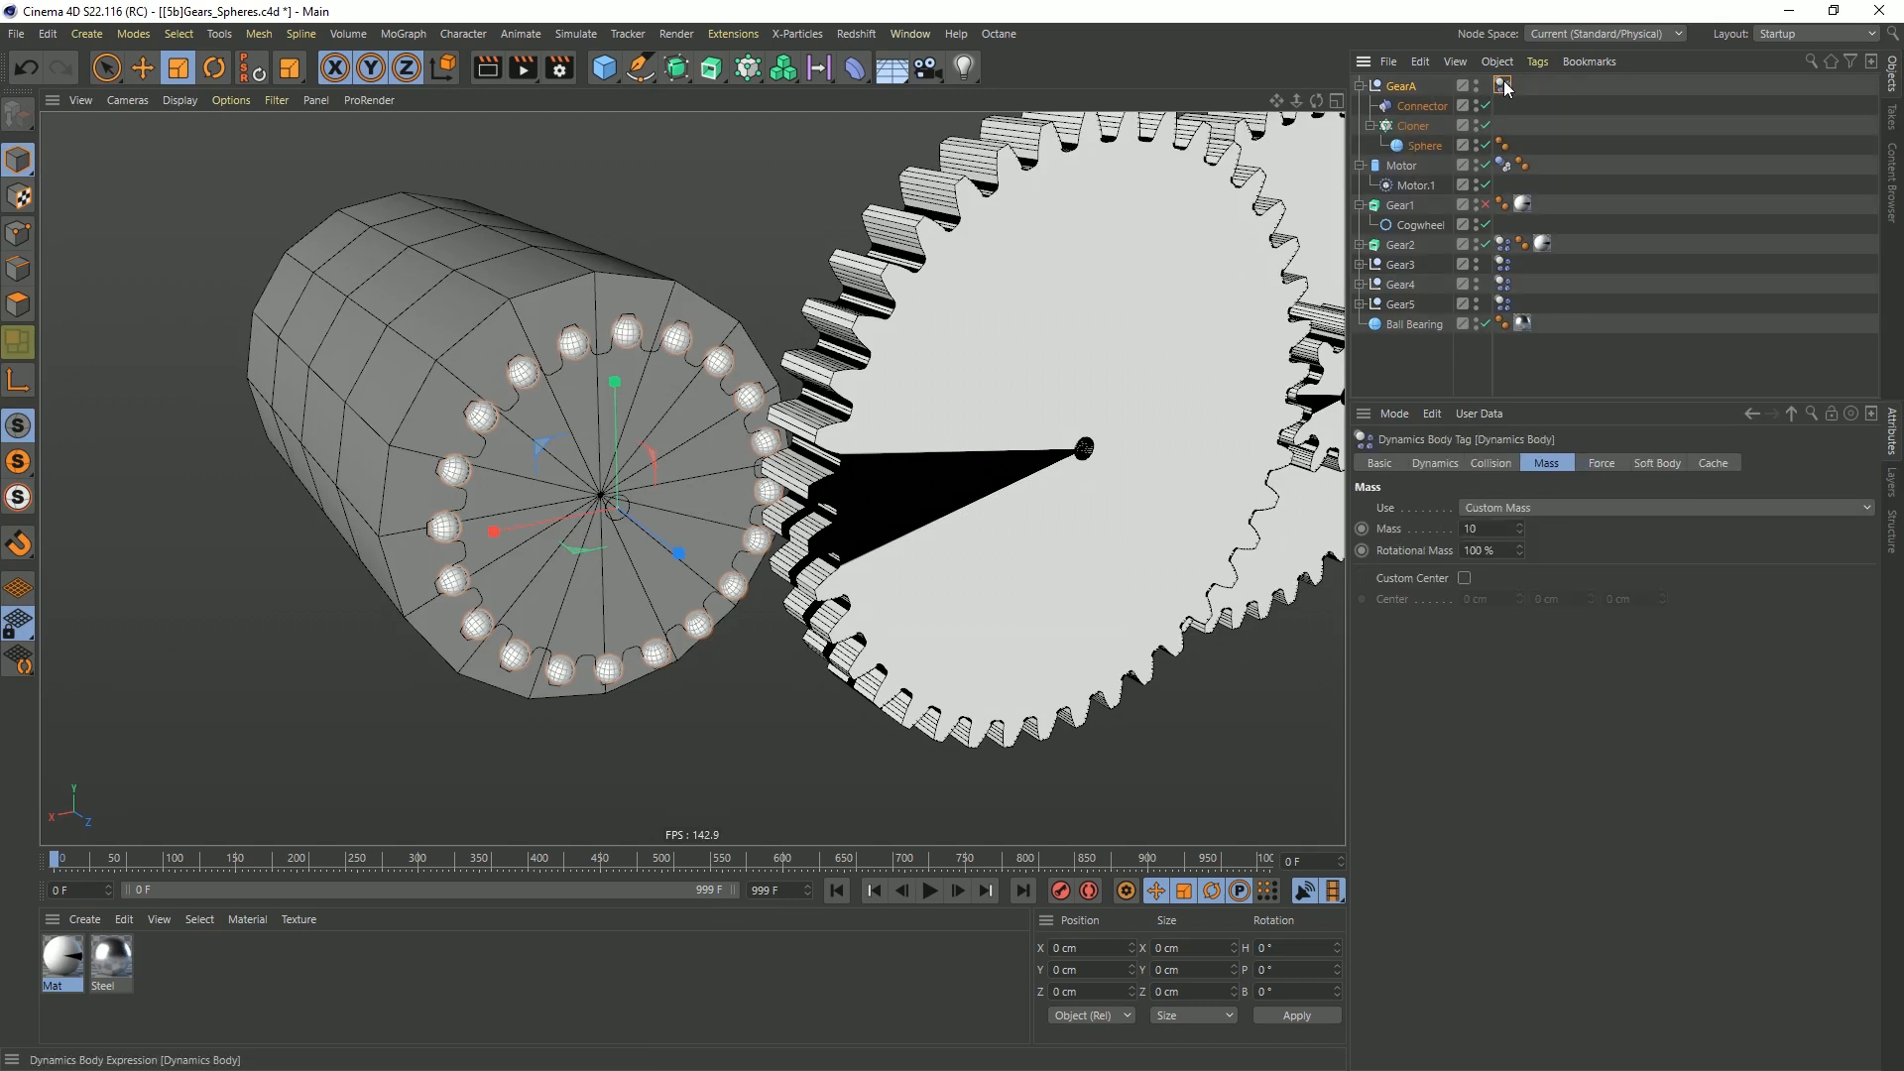
{"action": "left_click", "coordinate": [1420, 105]}
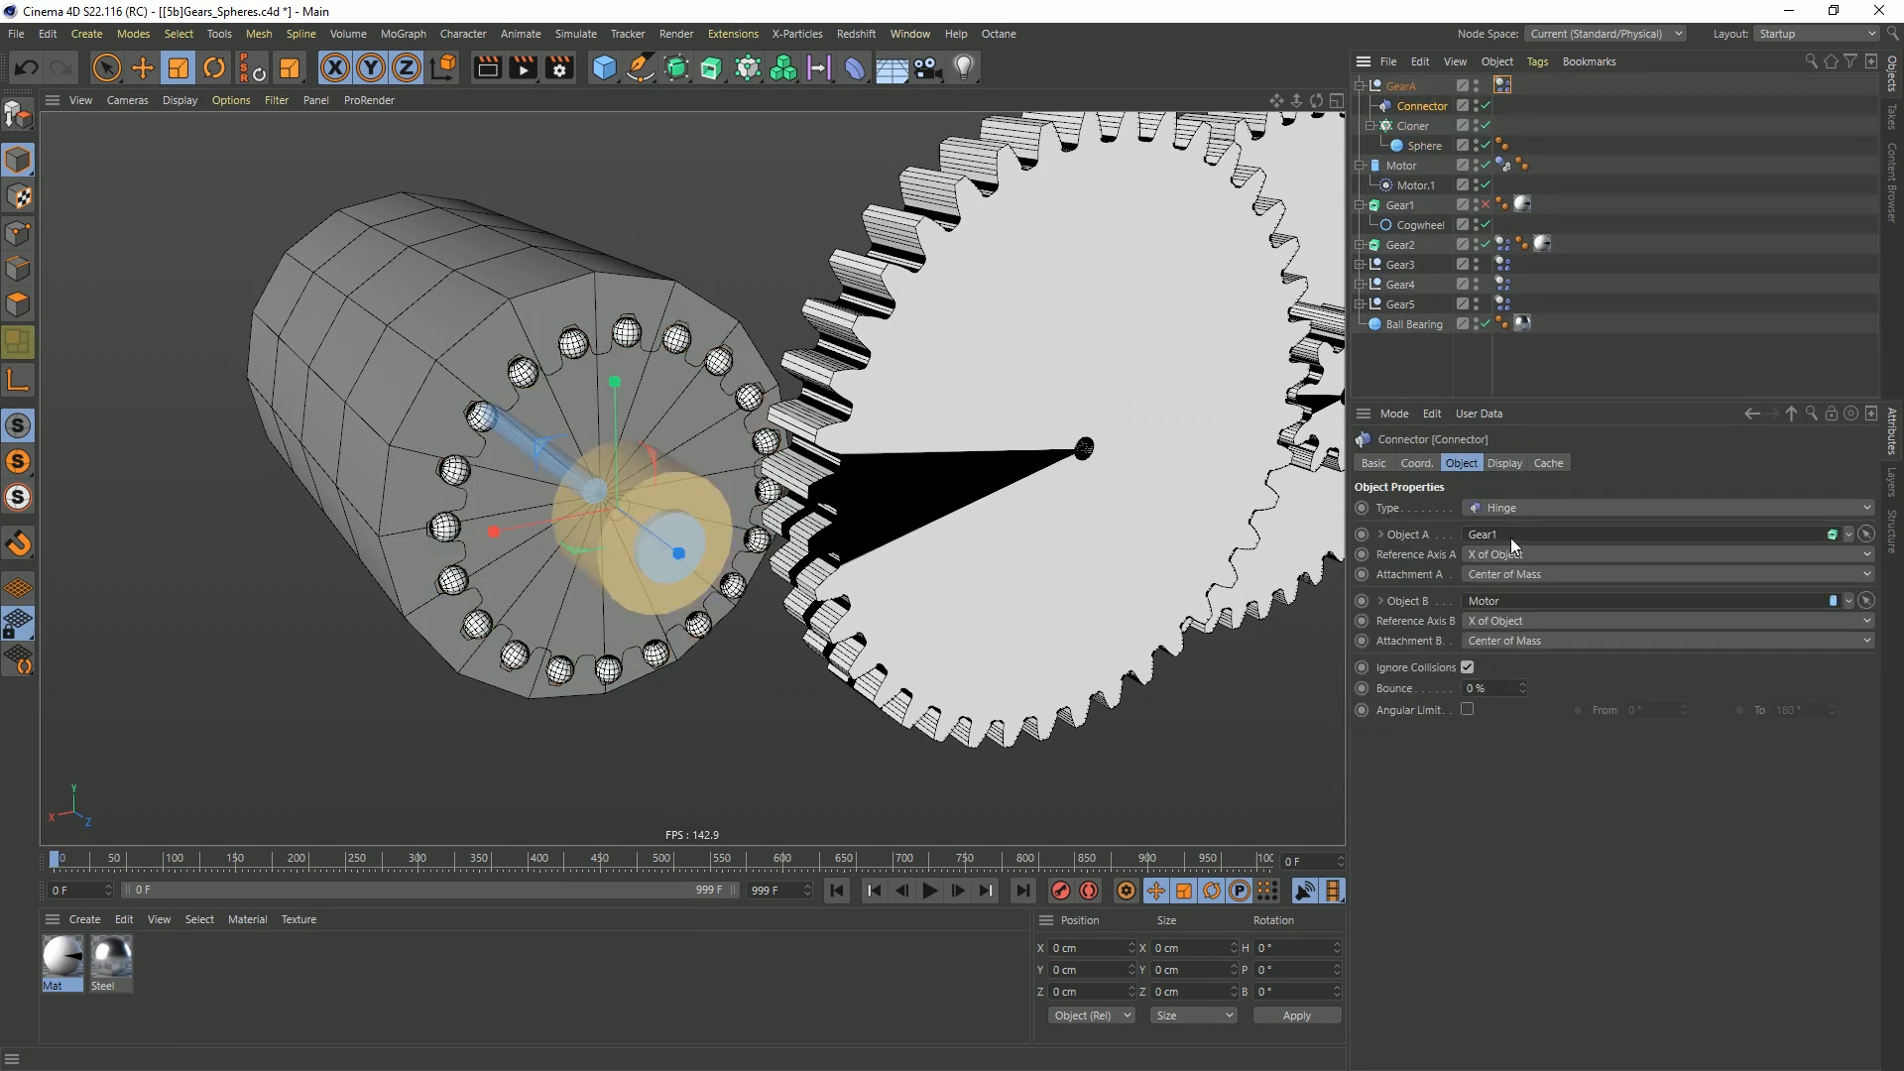
{"action": "left_click_drag", "start_coordinate": [1398, 87], "coordinate": [1493, 546]}
Set the collision shape of GearA's dynamics body to Ellipsoid, then briefly play the simulation and rewind
{"action": "left_click", "coordinate": [1502, 86]}
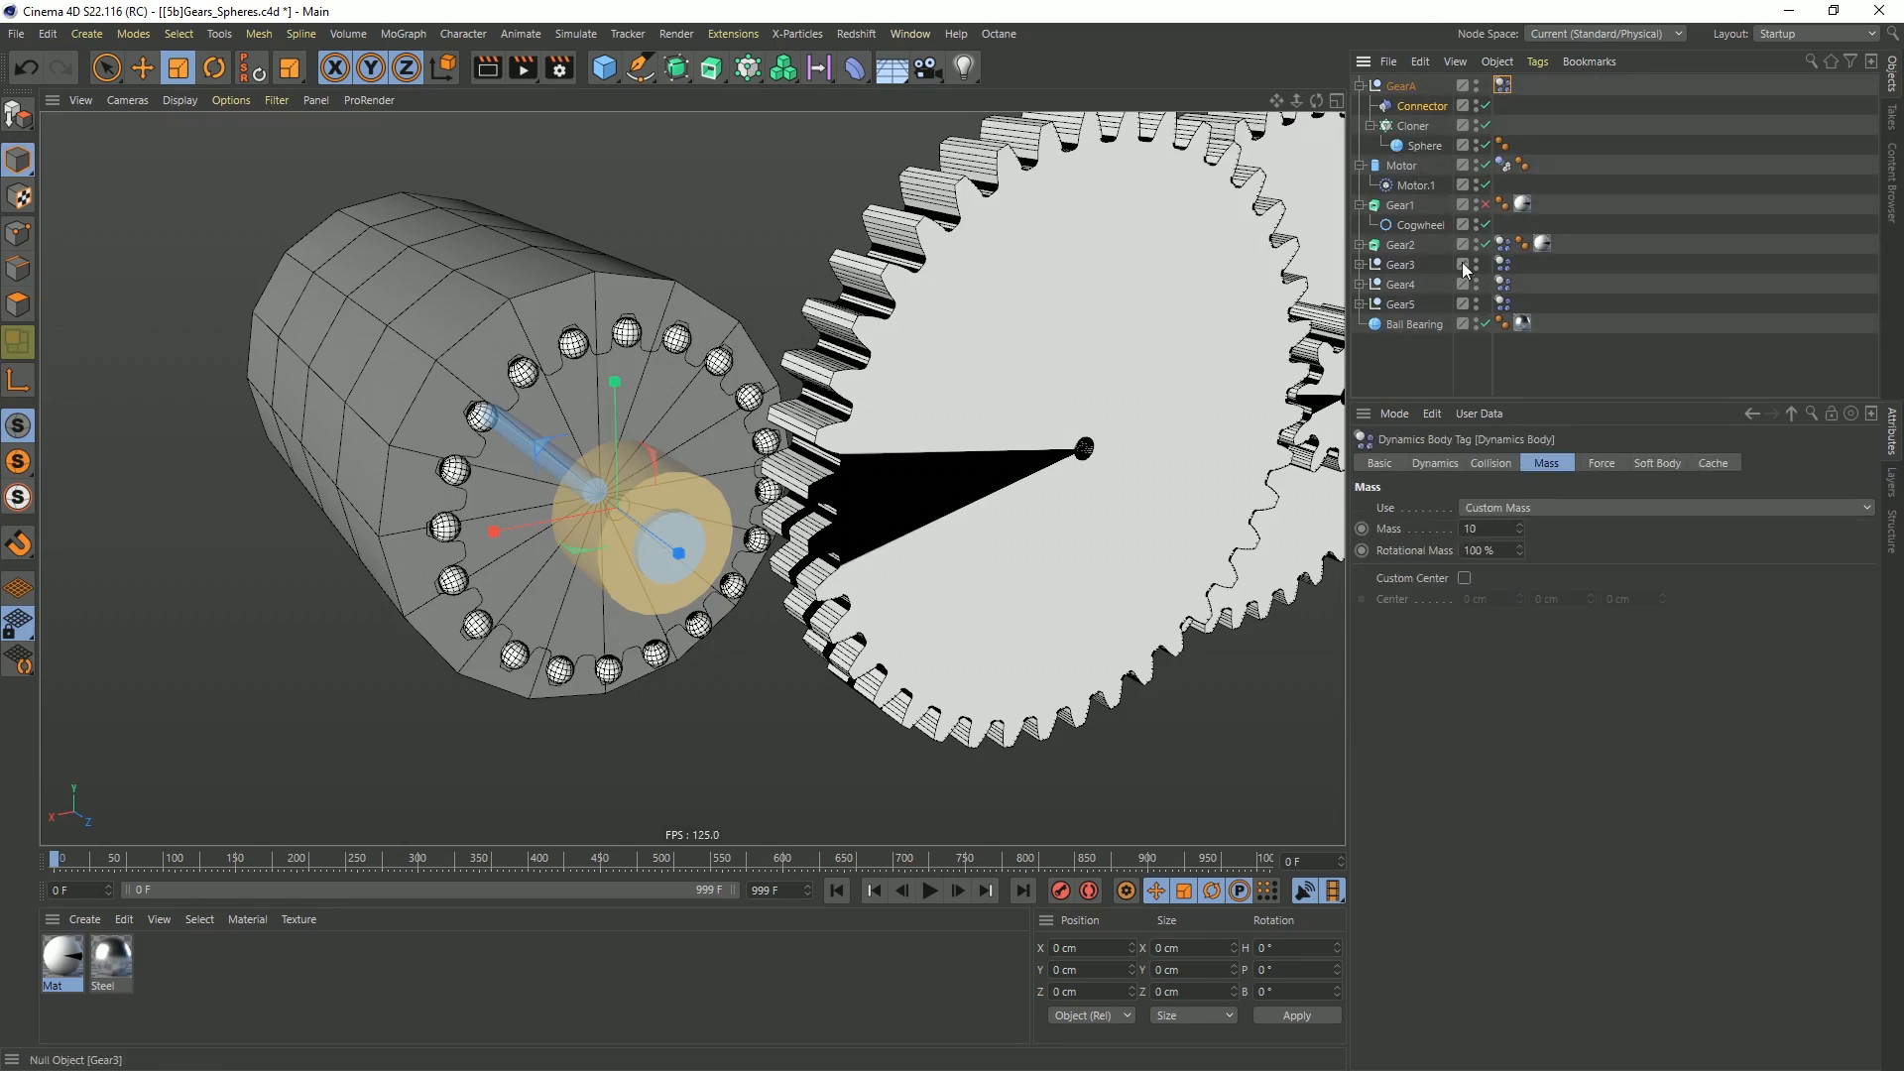
{"action": "left_click", "coordinate": [1492, 464]}
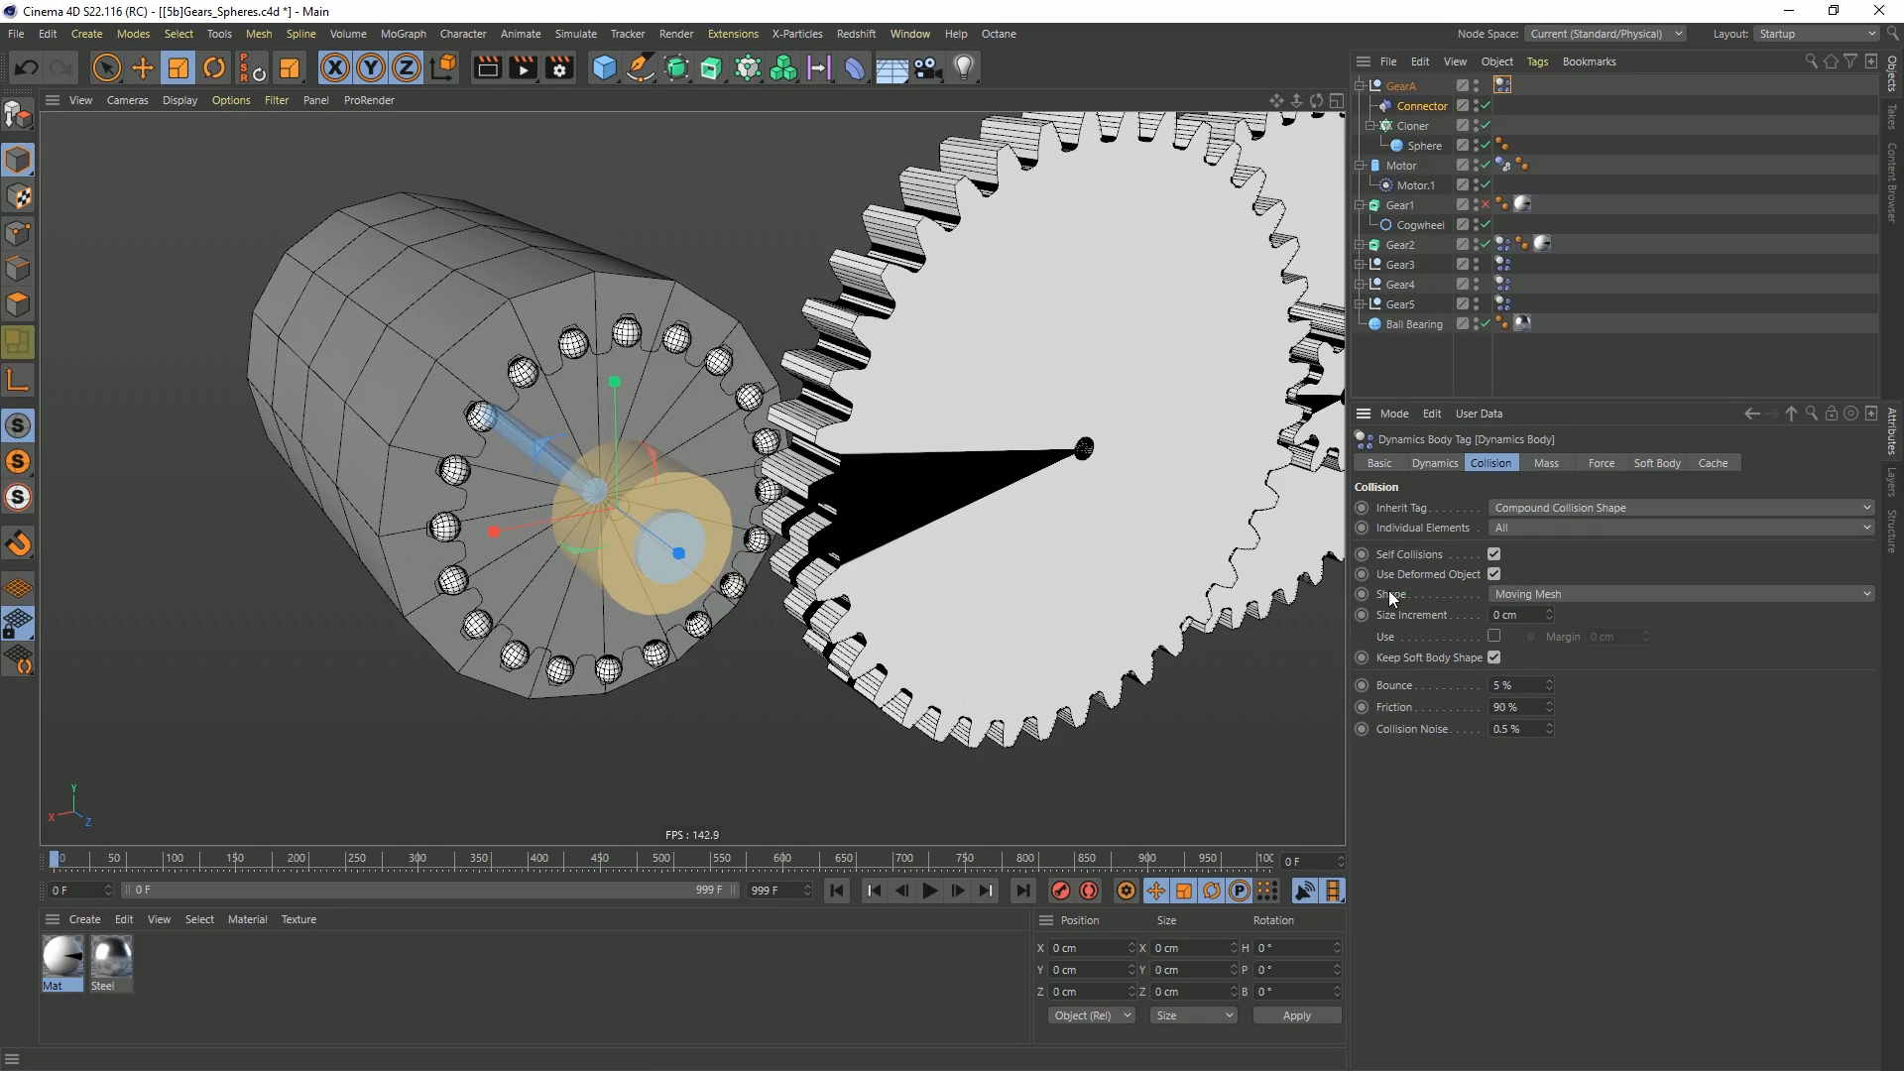
{"action": "left_click", "coordinate": [1516, 596]}
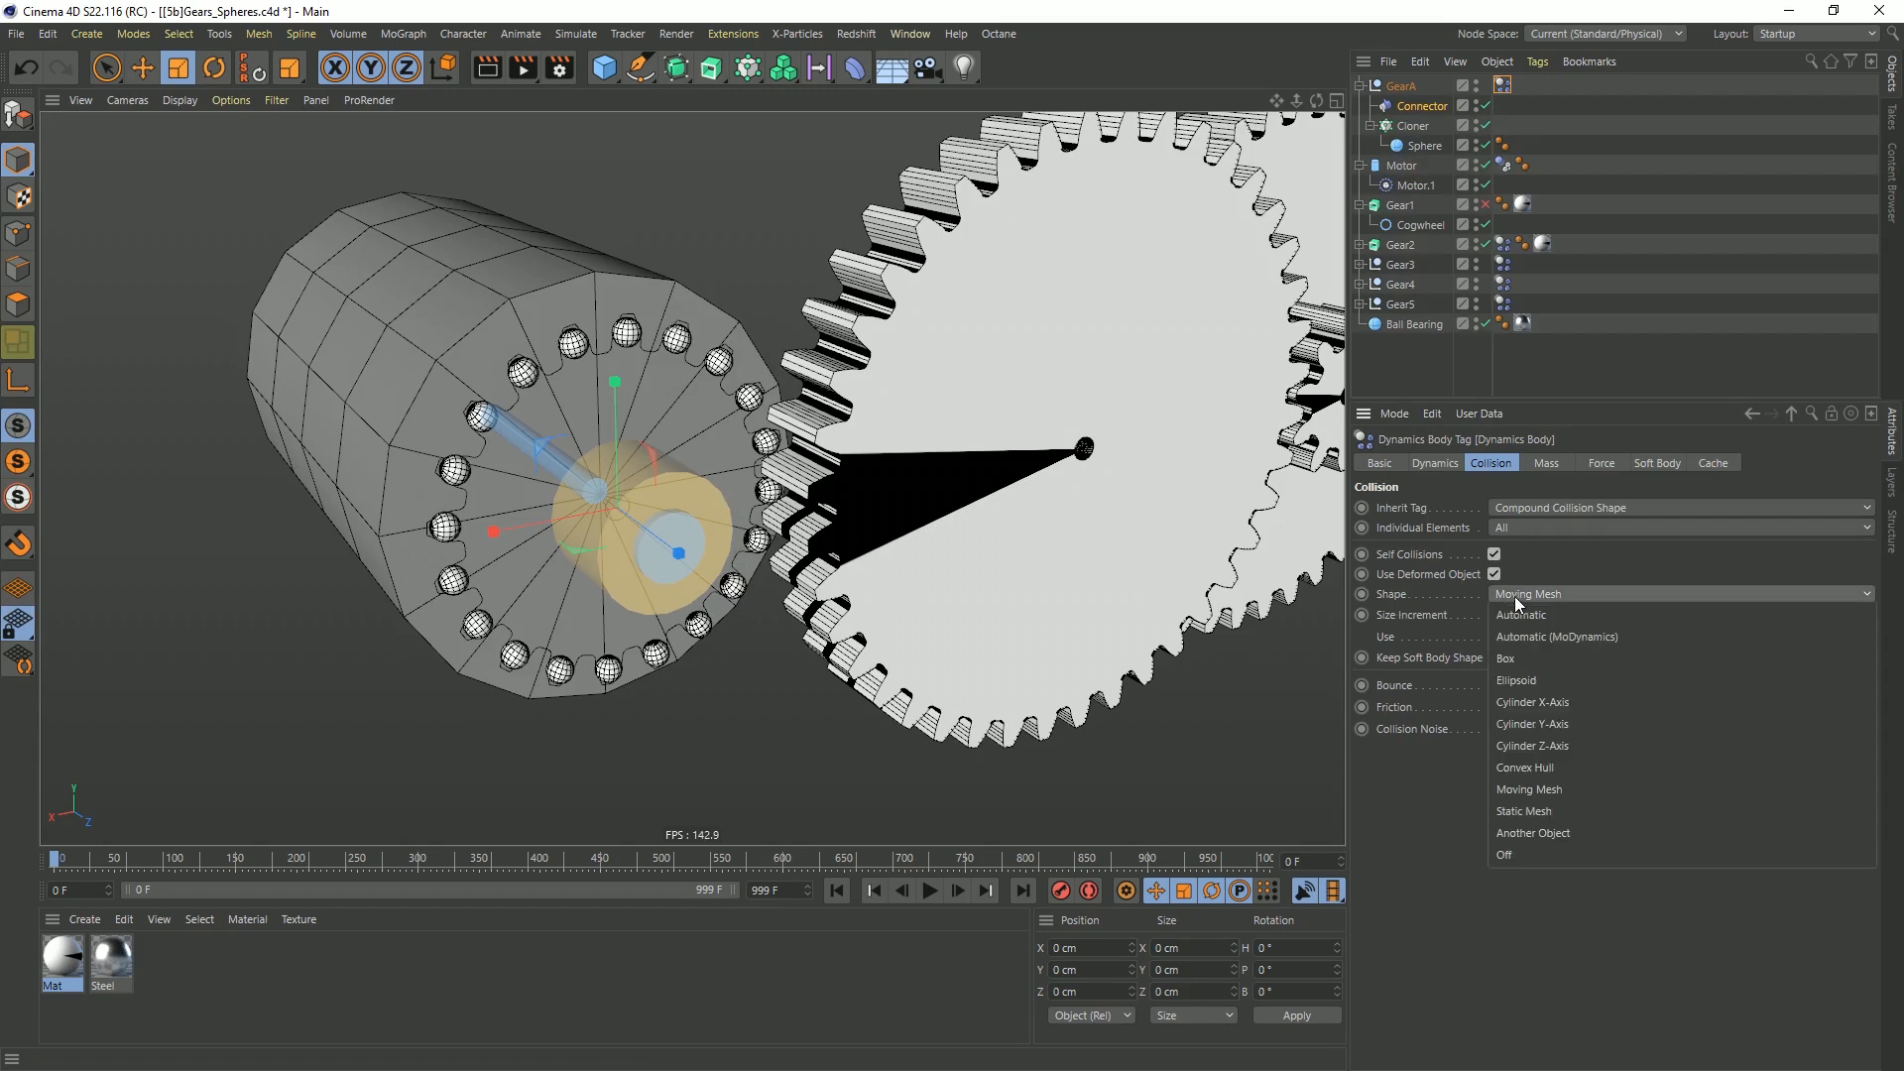
{"action": "left_click", "coordinate": [1539, 682]}
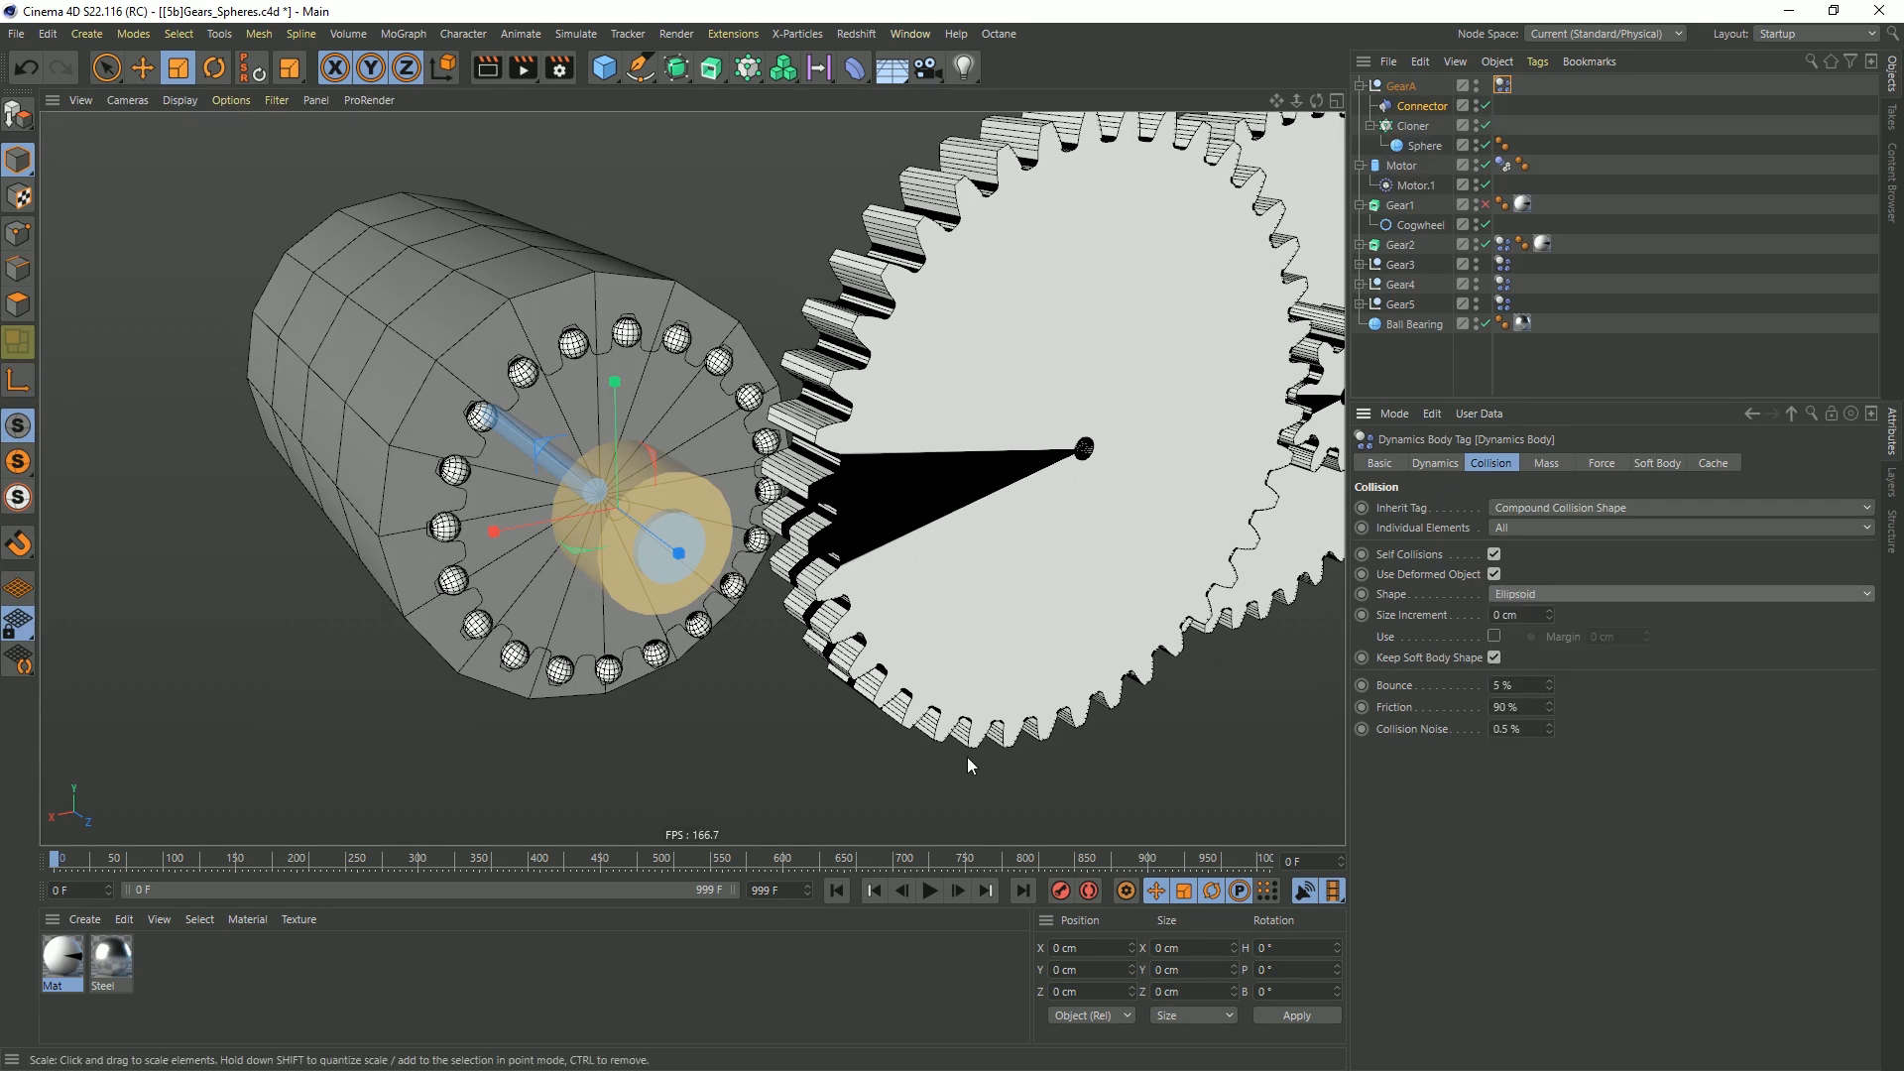
{"action": "left_click", "coordinate": [929, 891]}
{"action": "left_click", "coordinate": [929, 891]}
{"action": "left_click", "coordinate": [837, 890]}
Assign GearA as Object A of Motor.1, then test the simulation and return to the first frame
{"action": "left_click", "coordinate": [1425, 185]}
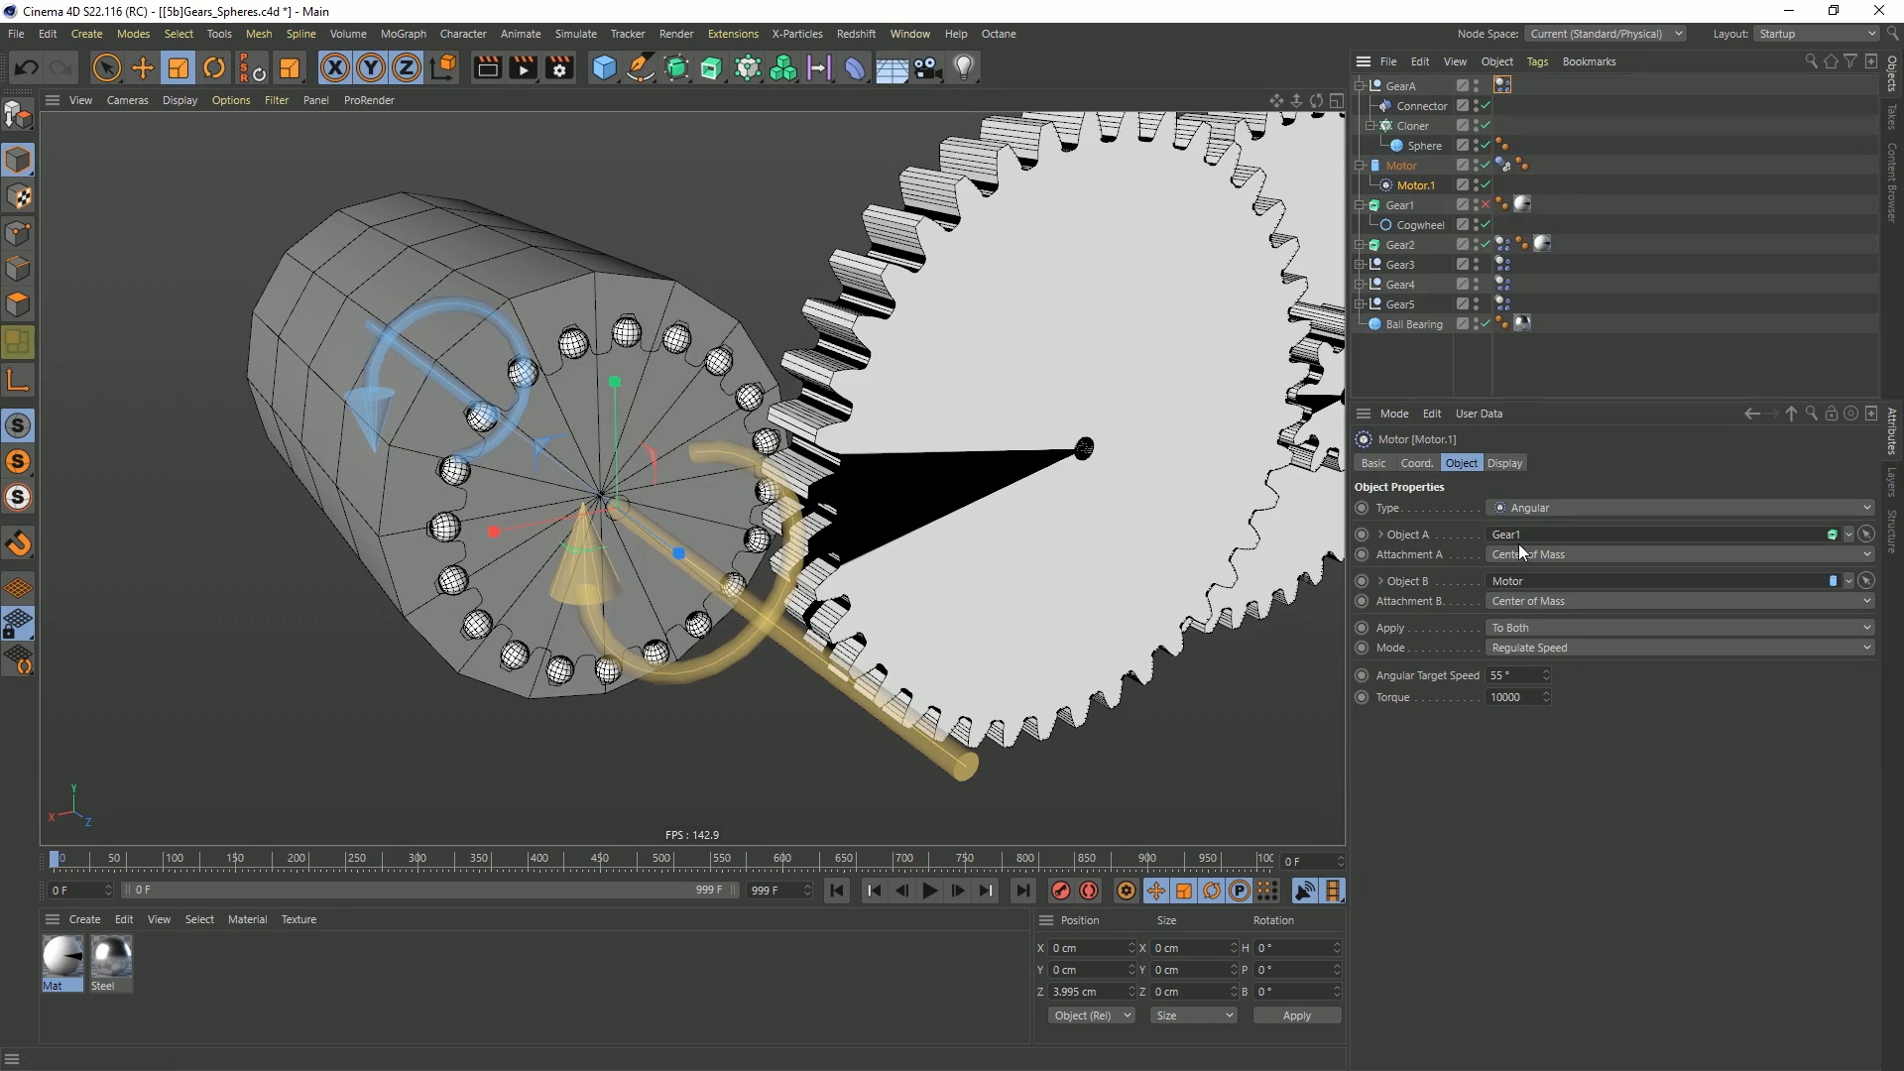
{"action": "left_click_drag", "start_coordinate": [1401, 86], "coordinate": [1503, 540]}
{"action": "left_click", "coordinate": [932, 891]}
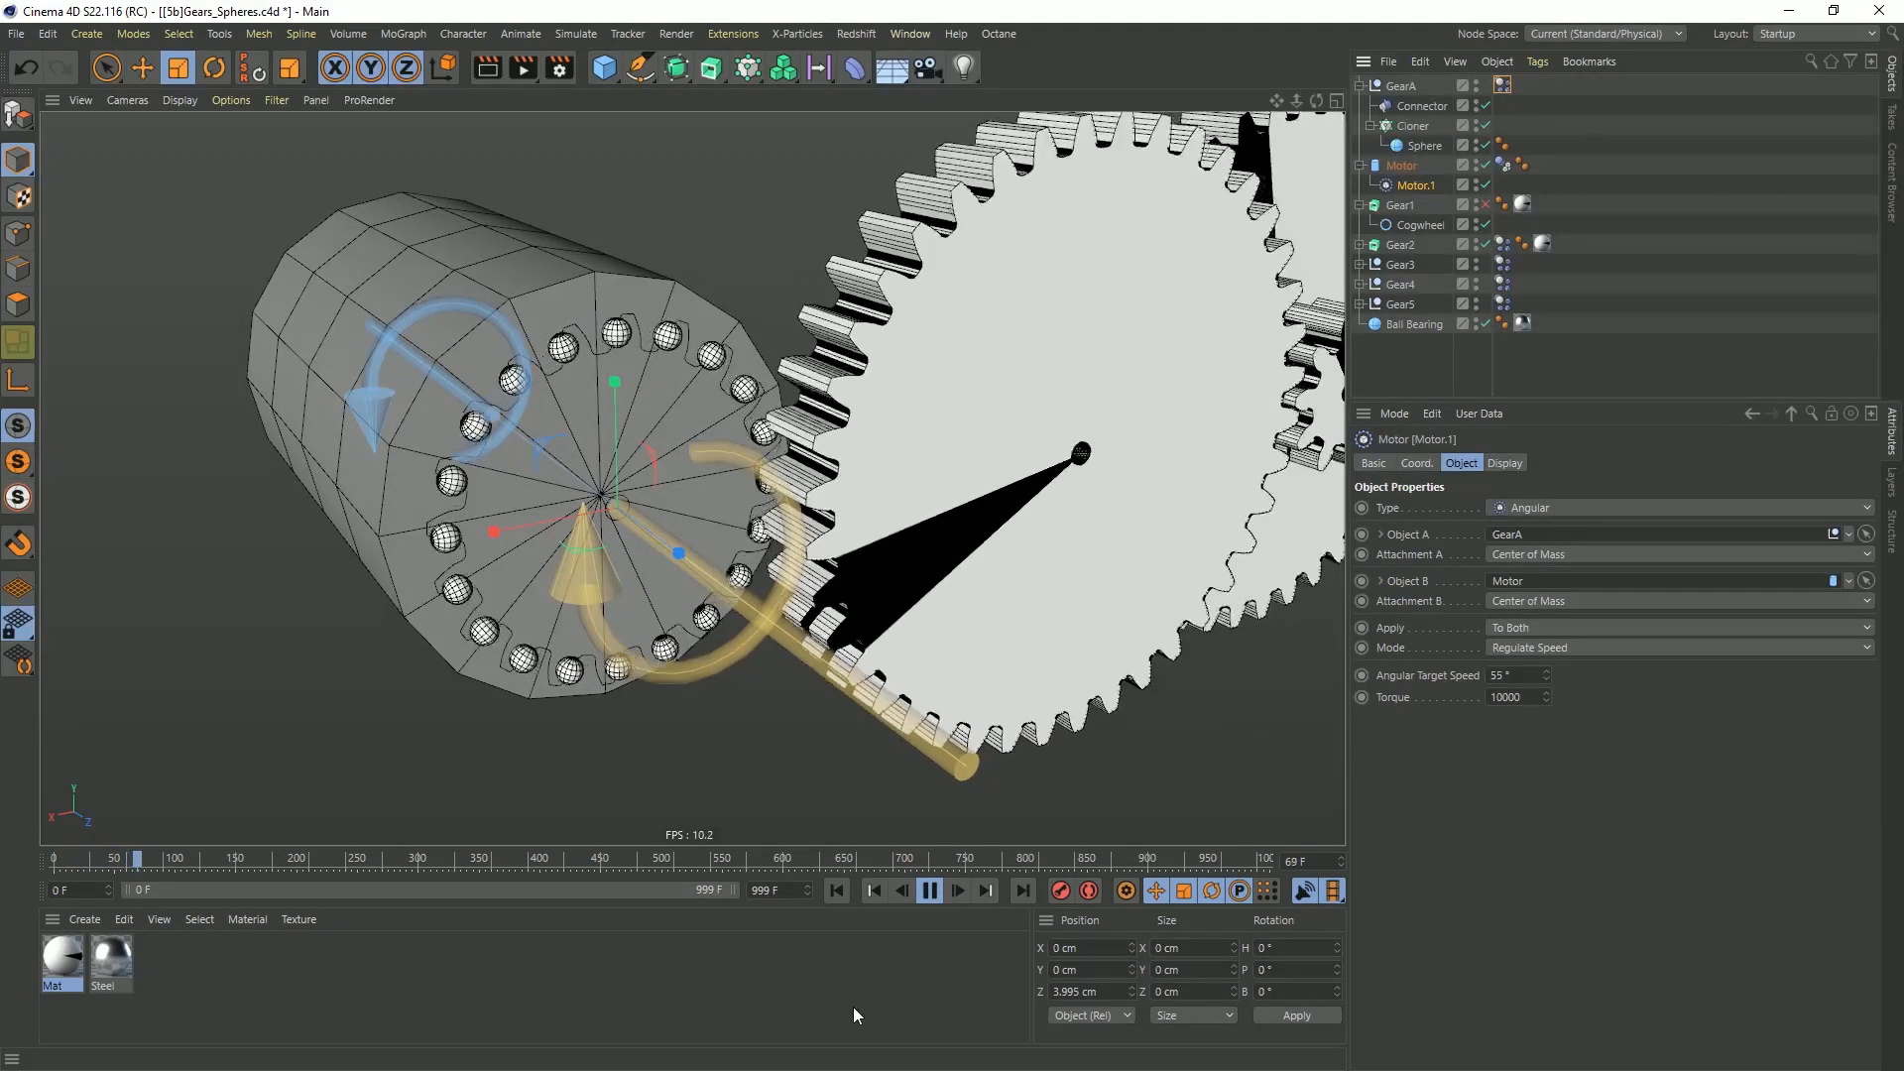
{"action": "left_click", "coordinate": [938, 894]}
{"action": "left_click", "coordinate": [845, 890]}
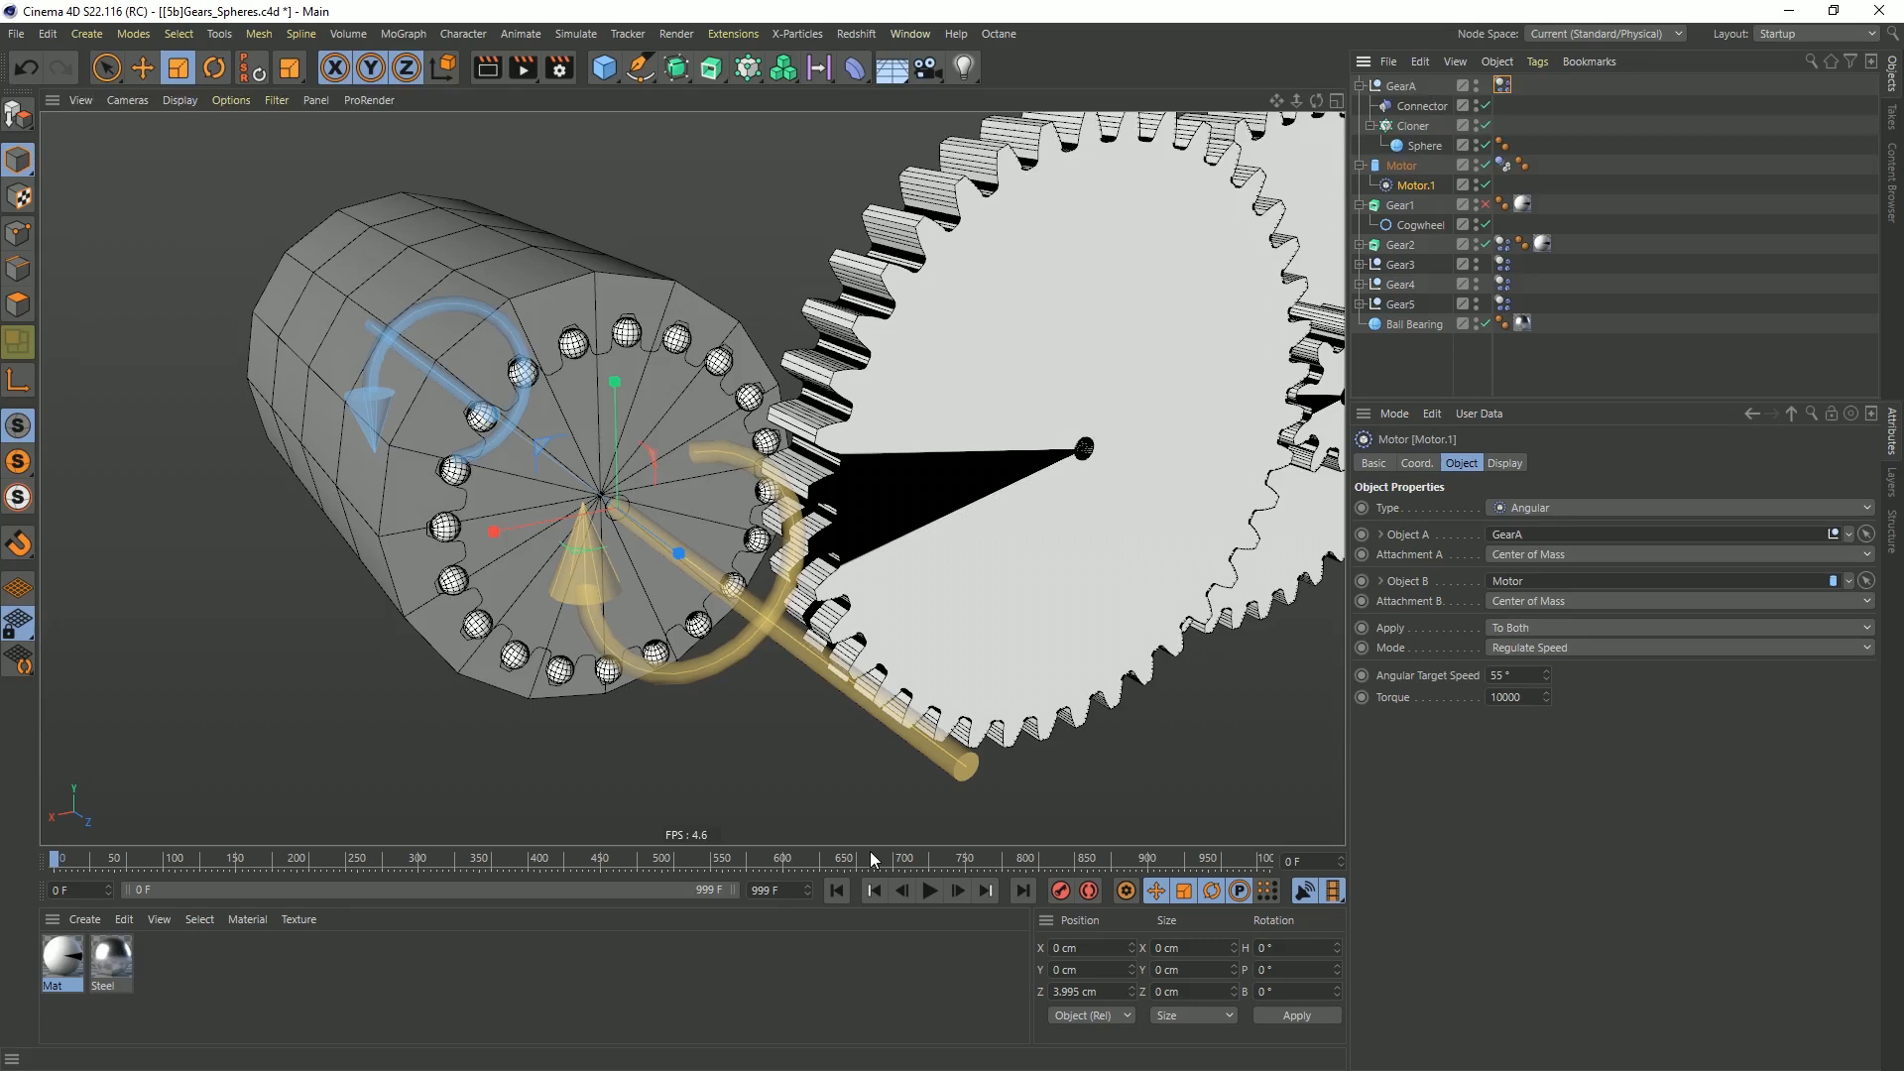
Enable the dynamics visualization in the project settings and play the first few frames
{"action": "key", "text": "ctrl+d"}
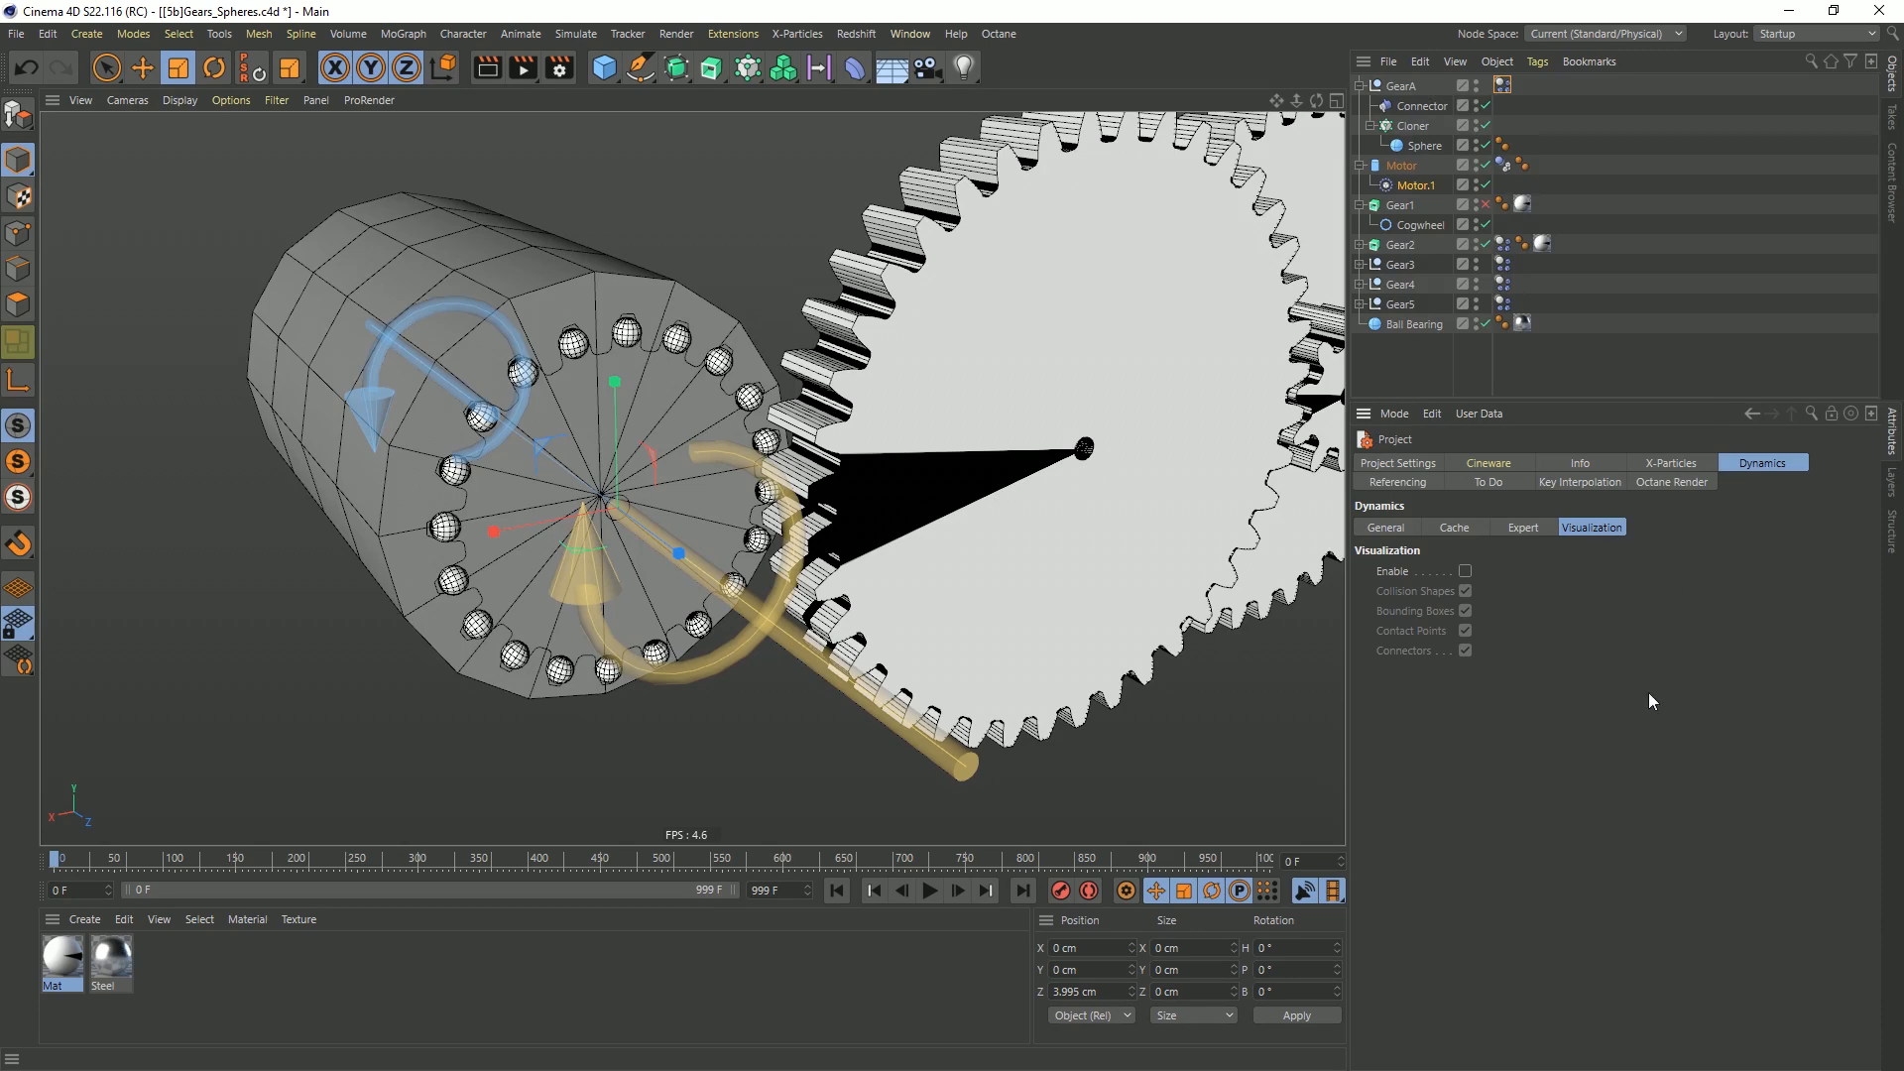
{"action": "left_click", "coordinate": [1465, 572]}
{"action": "left_click", "coordinate": [930, 890]}
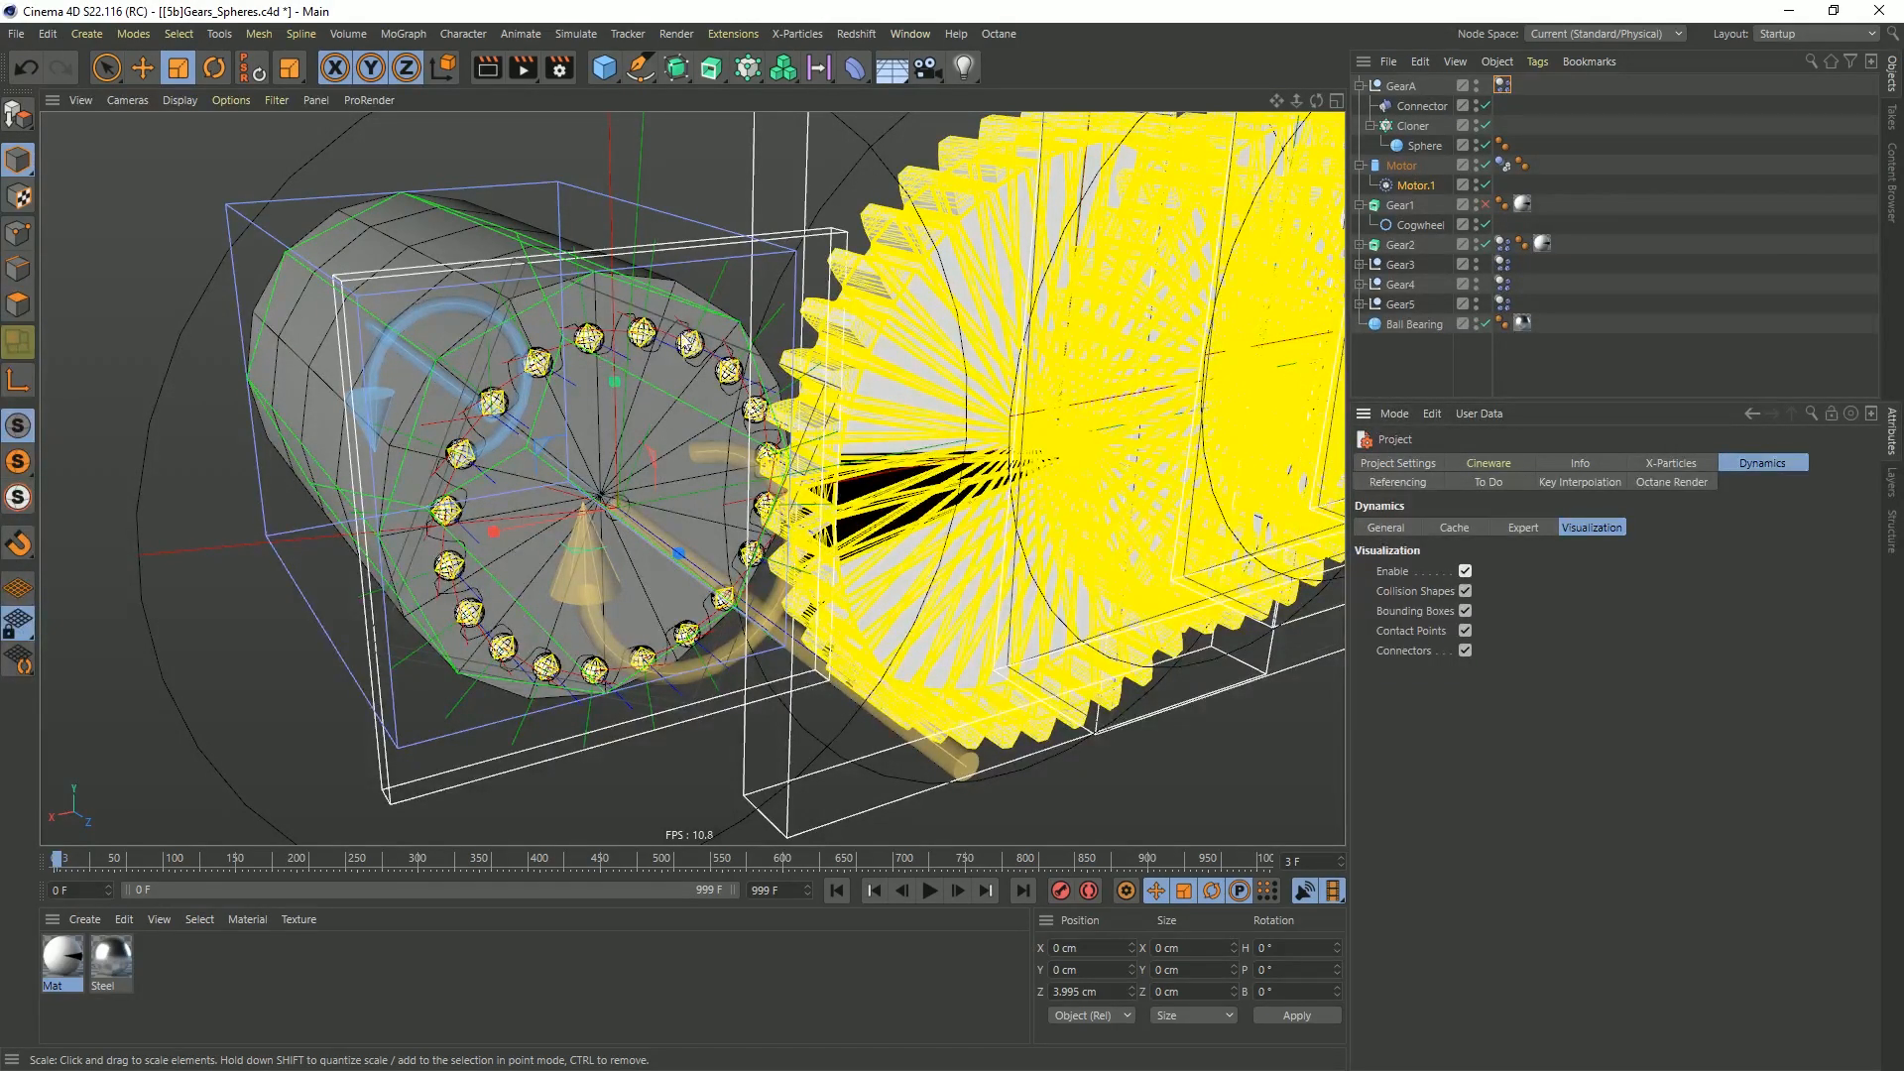
Examine the spheres' collision shapes up close where they meet Gear2's teeth, then disable the dynamics visualization
{"action": "scroll", "coordinate": [644, 349], "scroll_direction": "up", "scroll_amount": 10}
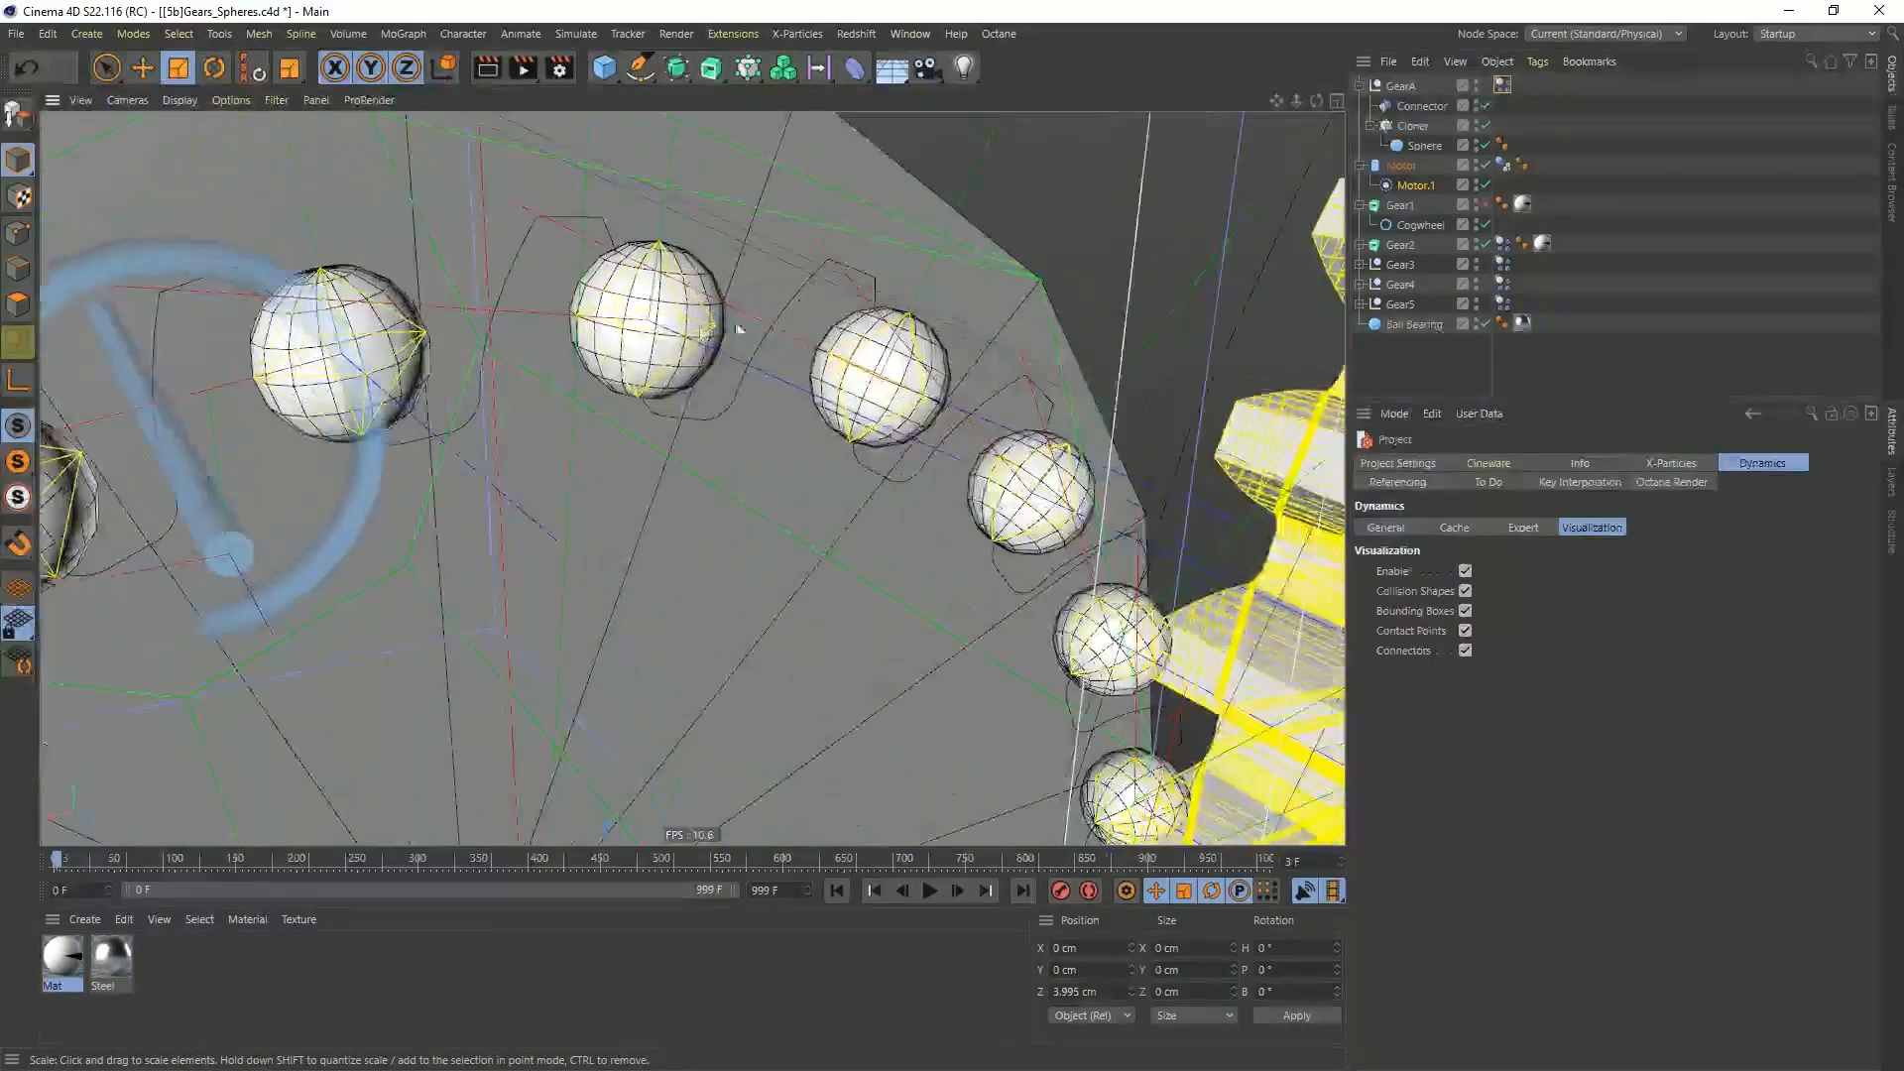
{"action": "left_click_drag", "start_coordinate": [636, 318], "coordinate": [752, 379], "text": "alt"}
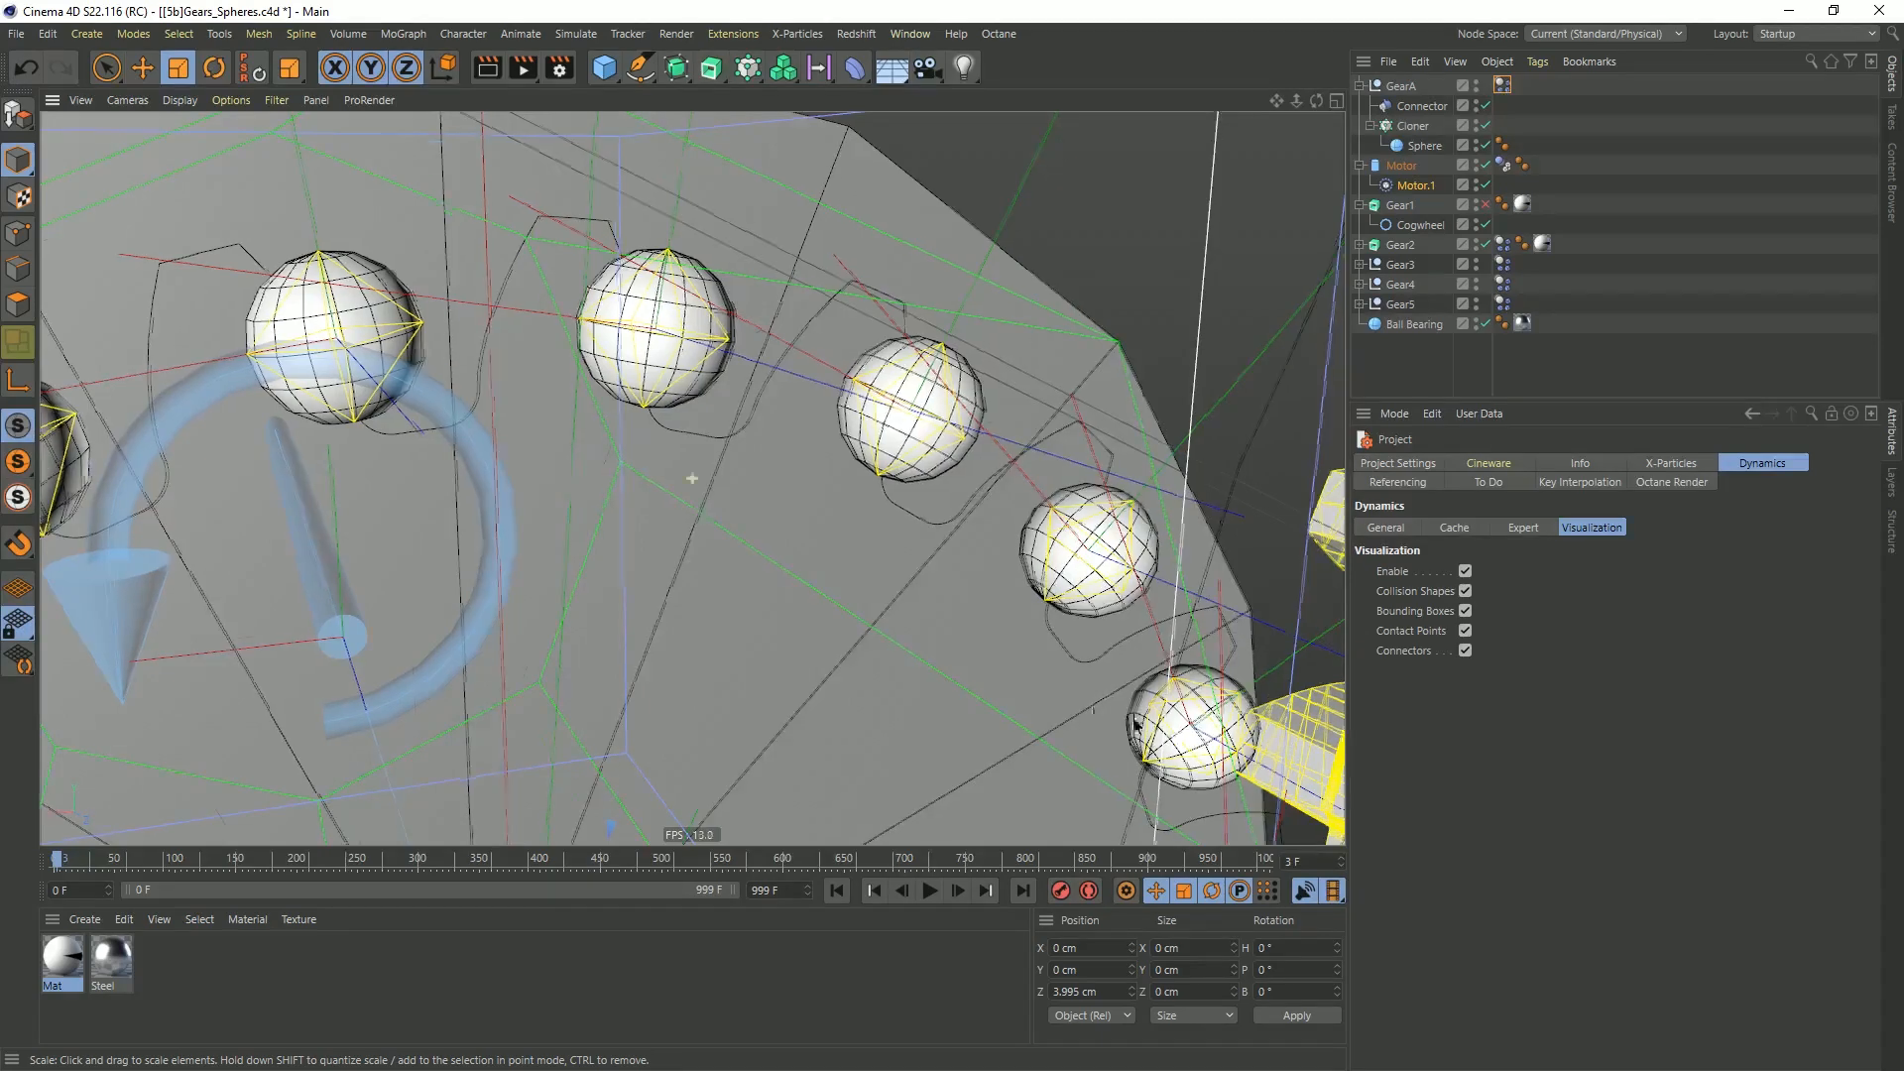
{"action": "middle_click_drag", "start_coordinate": [1173, 732], "coordinate": [886, 680], "text": "alt"}
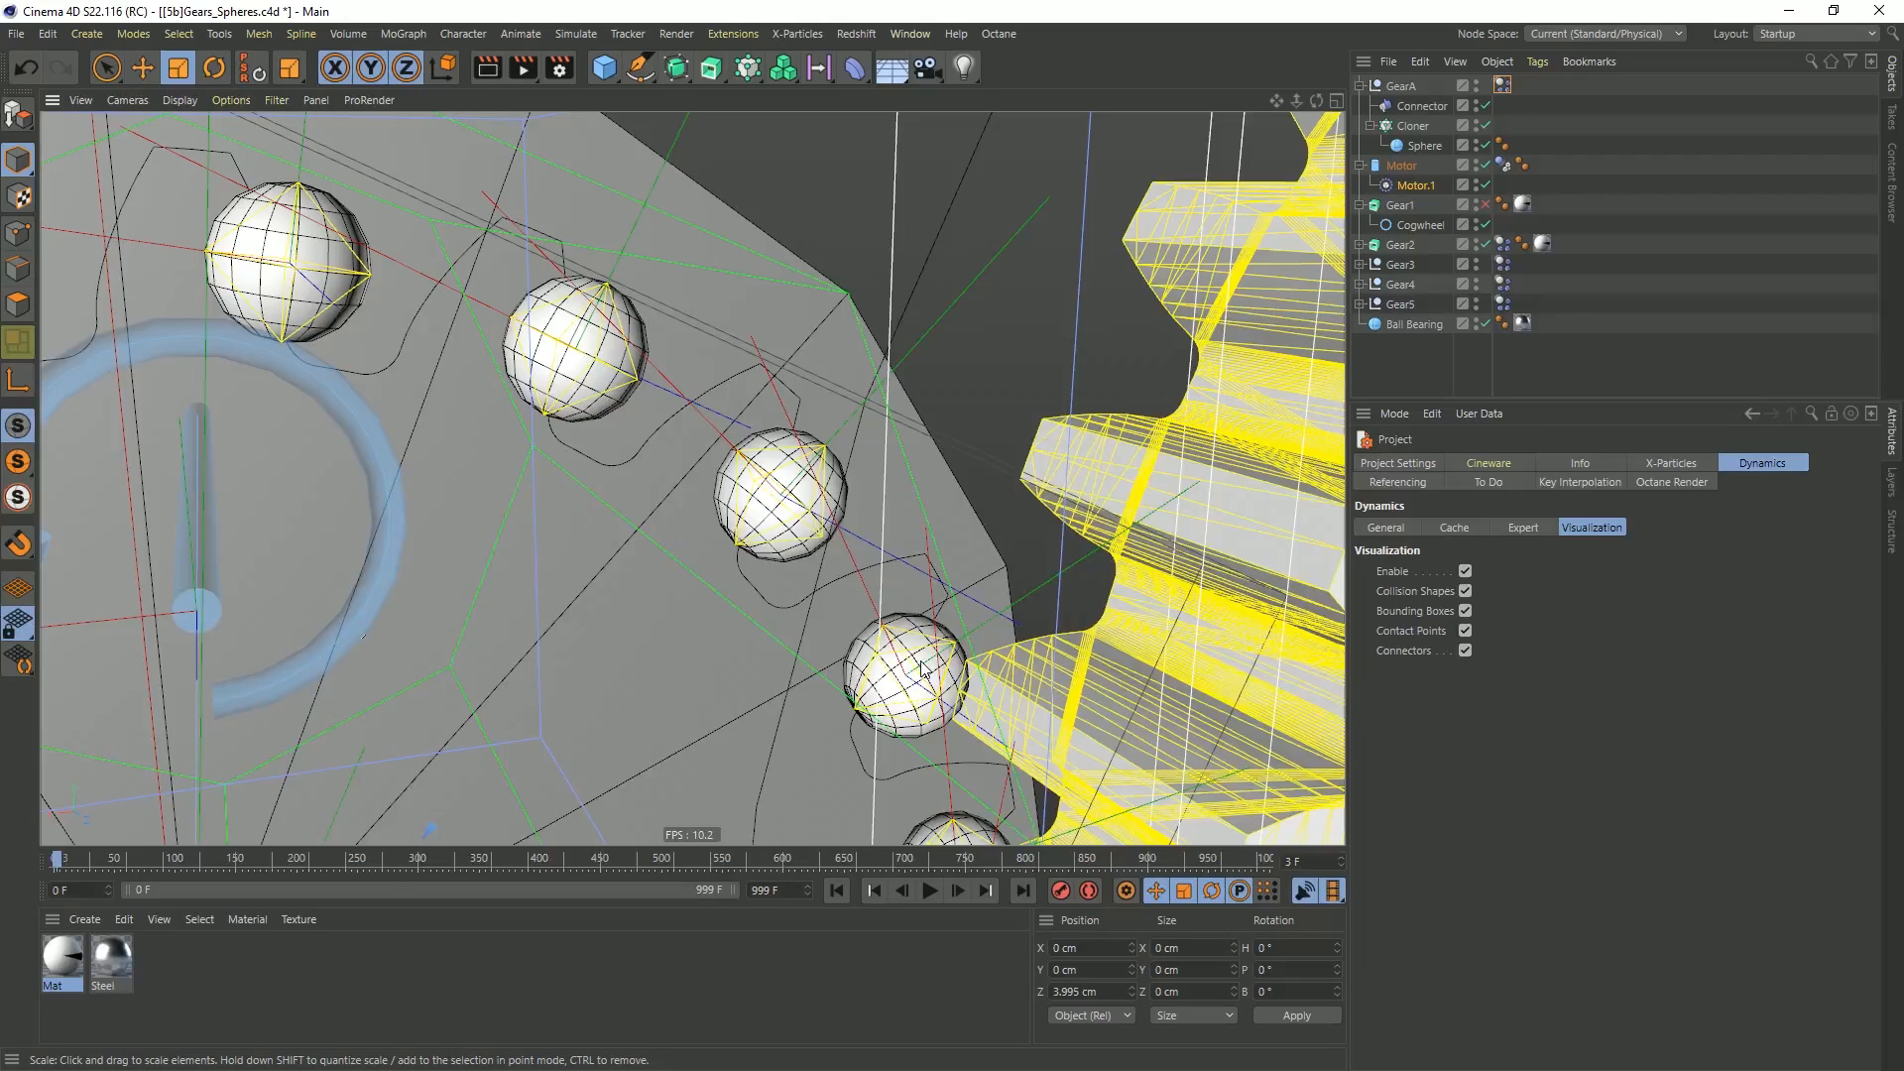
{"action": "right_click_drag", "start_coordinate": [867, 516], "coordinate": [805, 552], "text": "alt"}
{"action": "middle_click_drag", "start_coordinate": [894, 549], "coordinate": [807, 487], "text": "alt"}
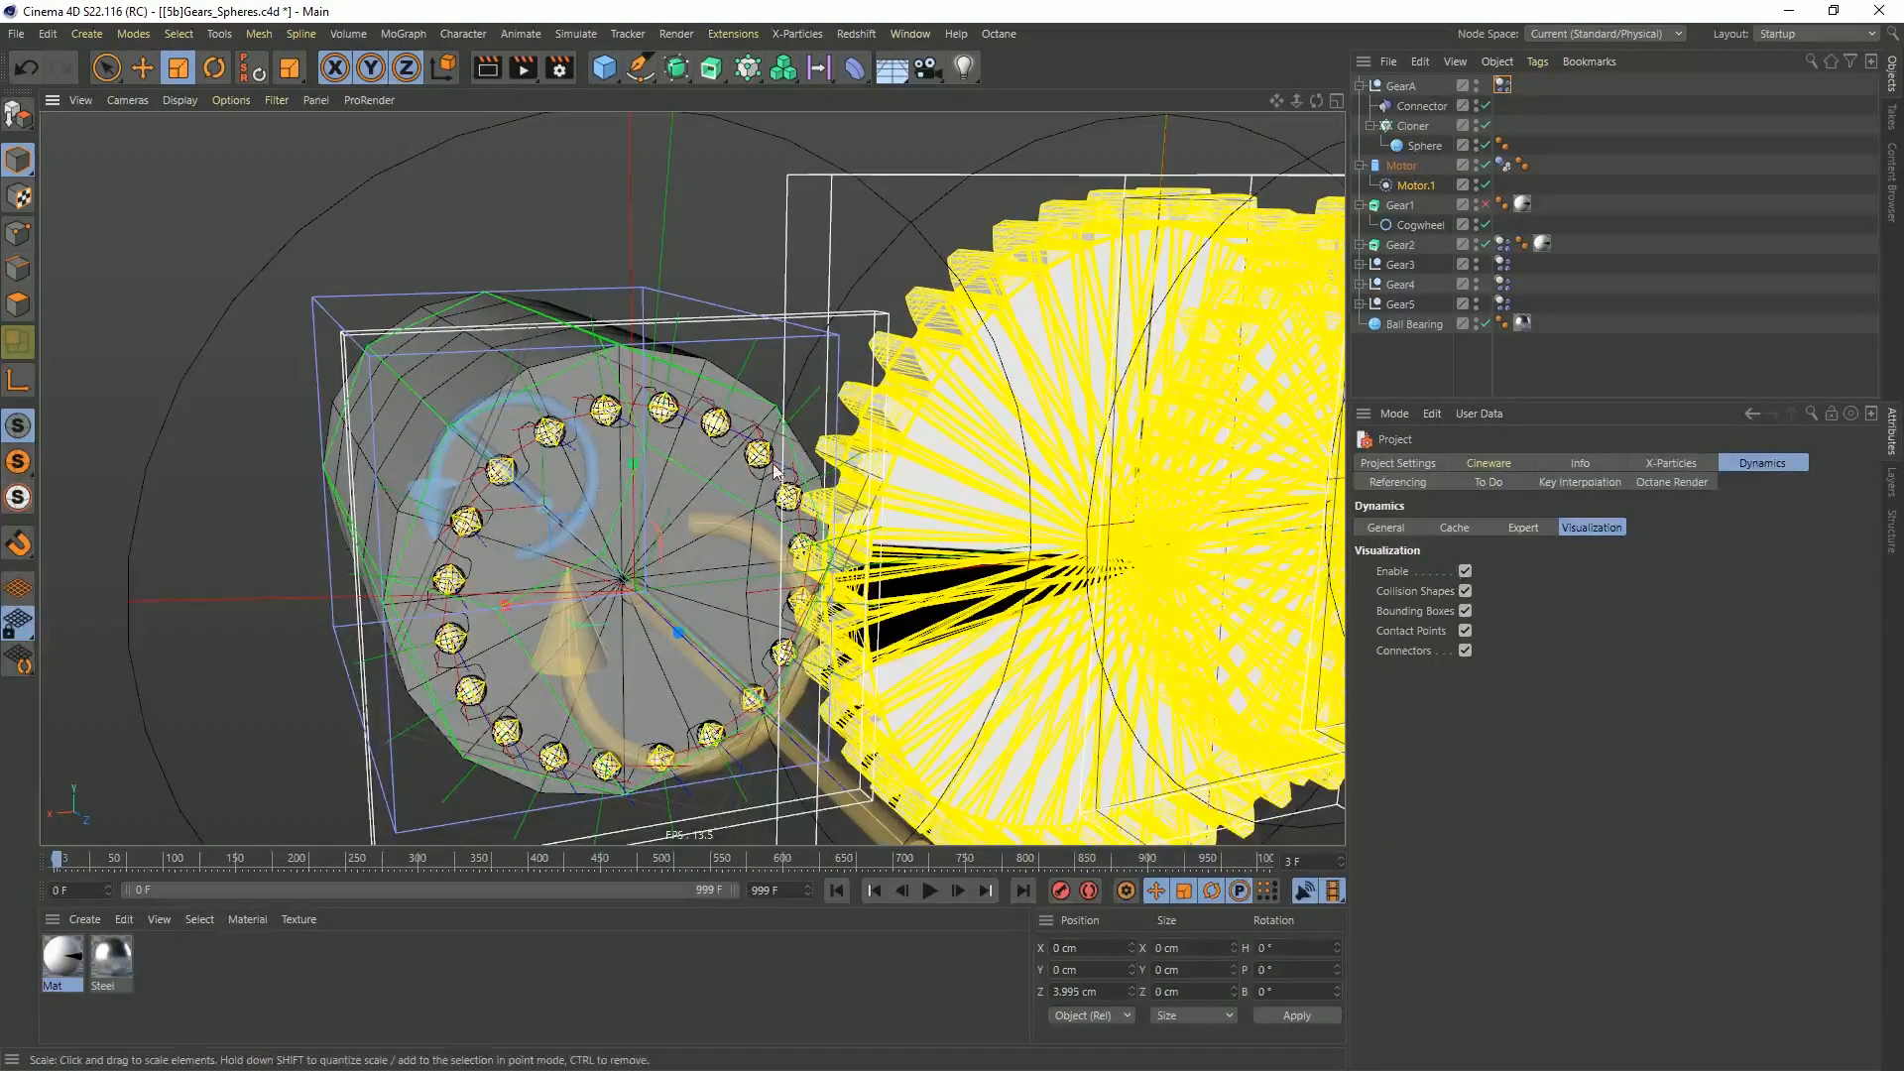
{"action": "left_click", "coordinate": [1465, 572]}
Play the simulation to check how the spheres drive Gear2, then rewind to frame 0
{"action": "middle_click_drag", "start_coordinate": [940, 530], "coordinate": [753, 496], "text": "alt"}
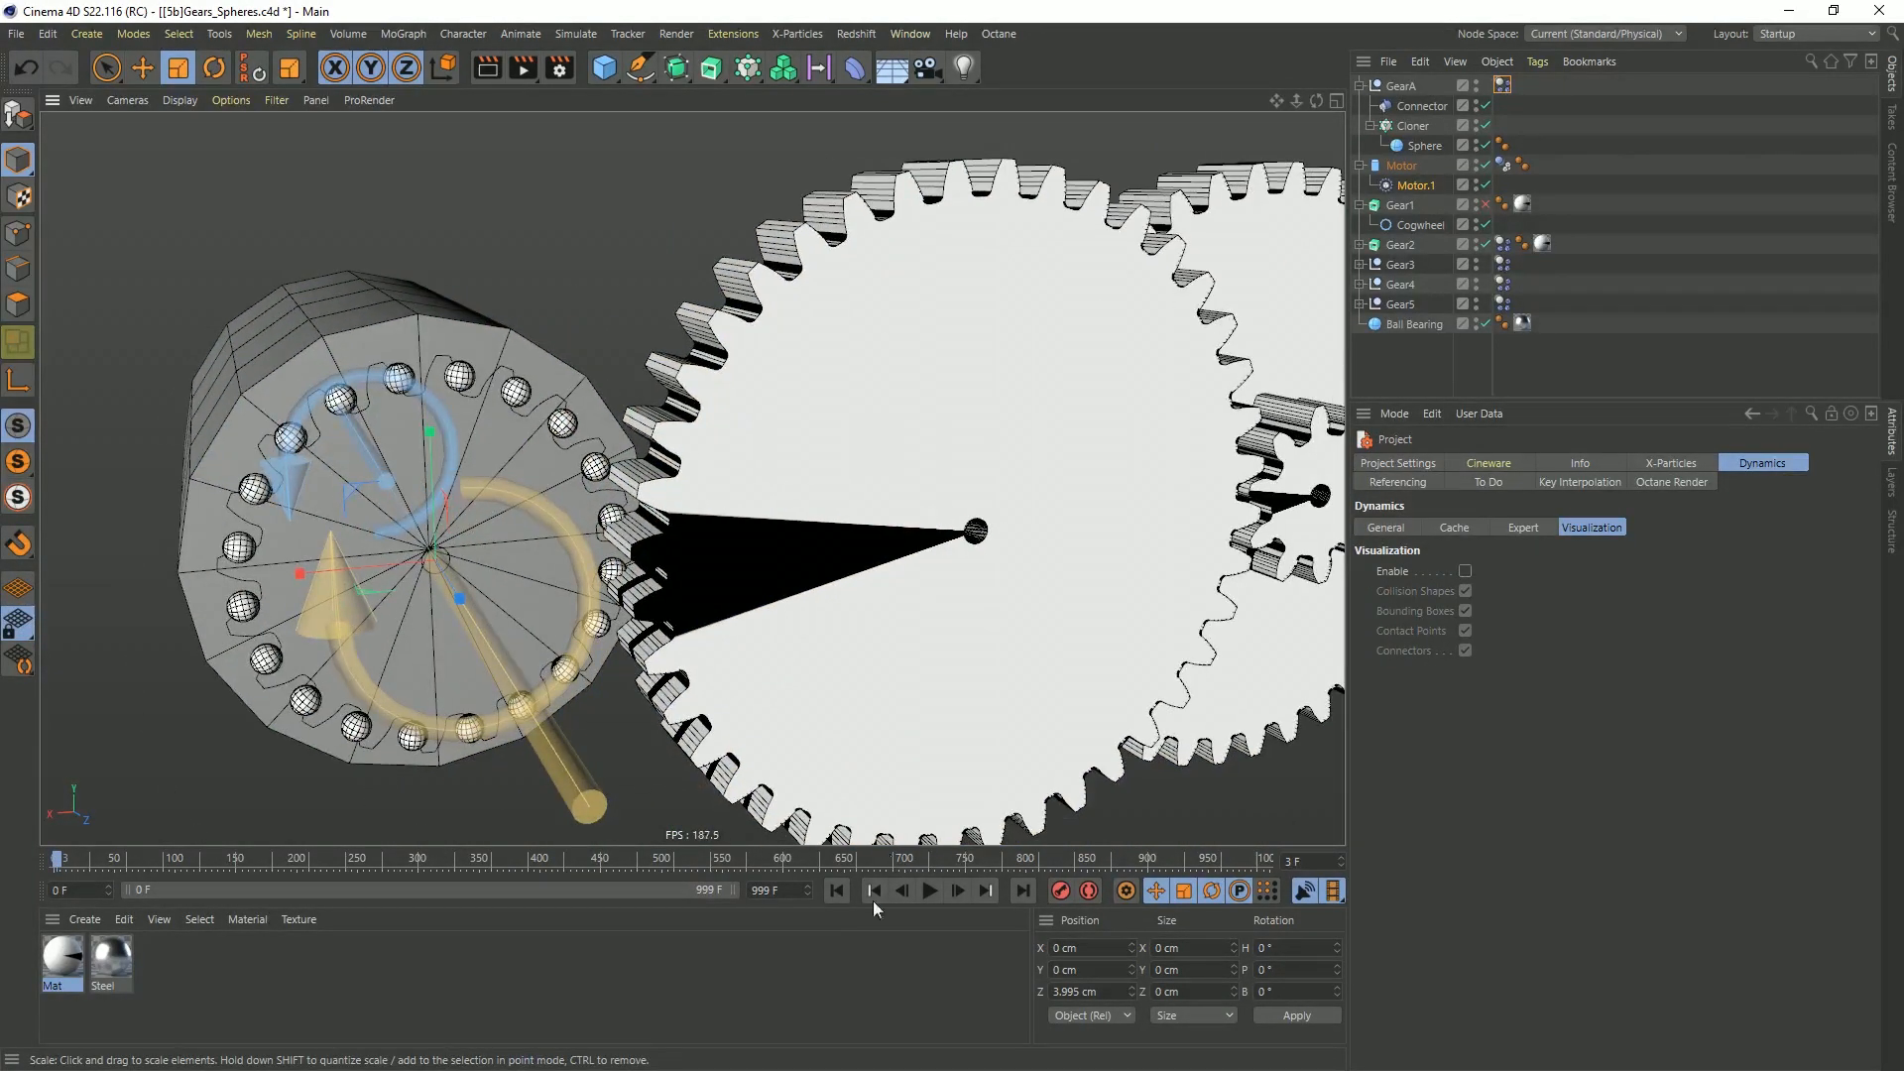
{"action": "left_click", "coordinate": [930, 890]}
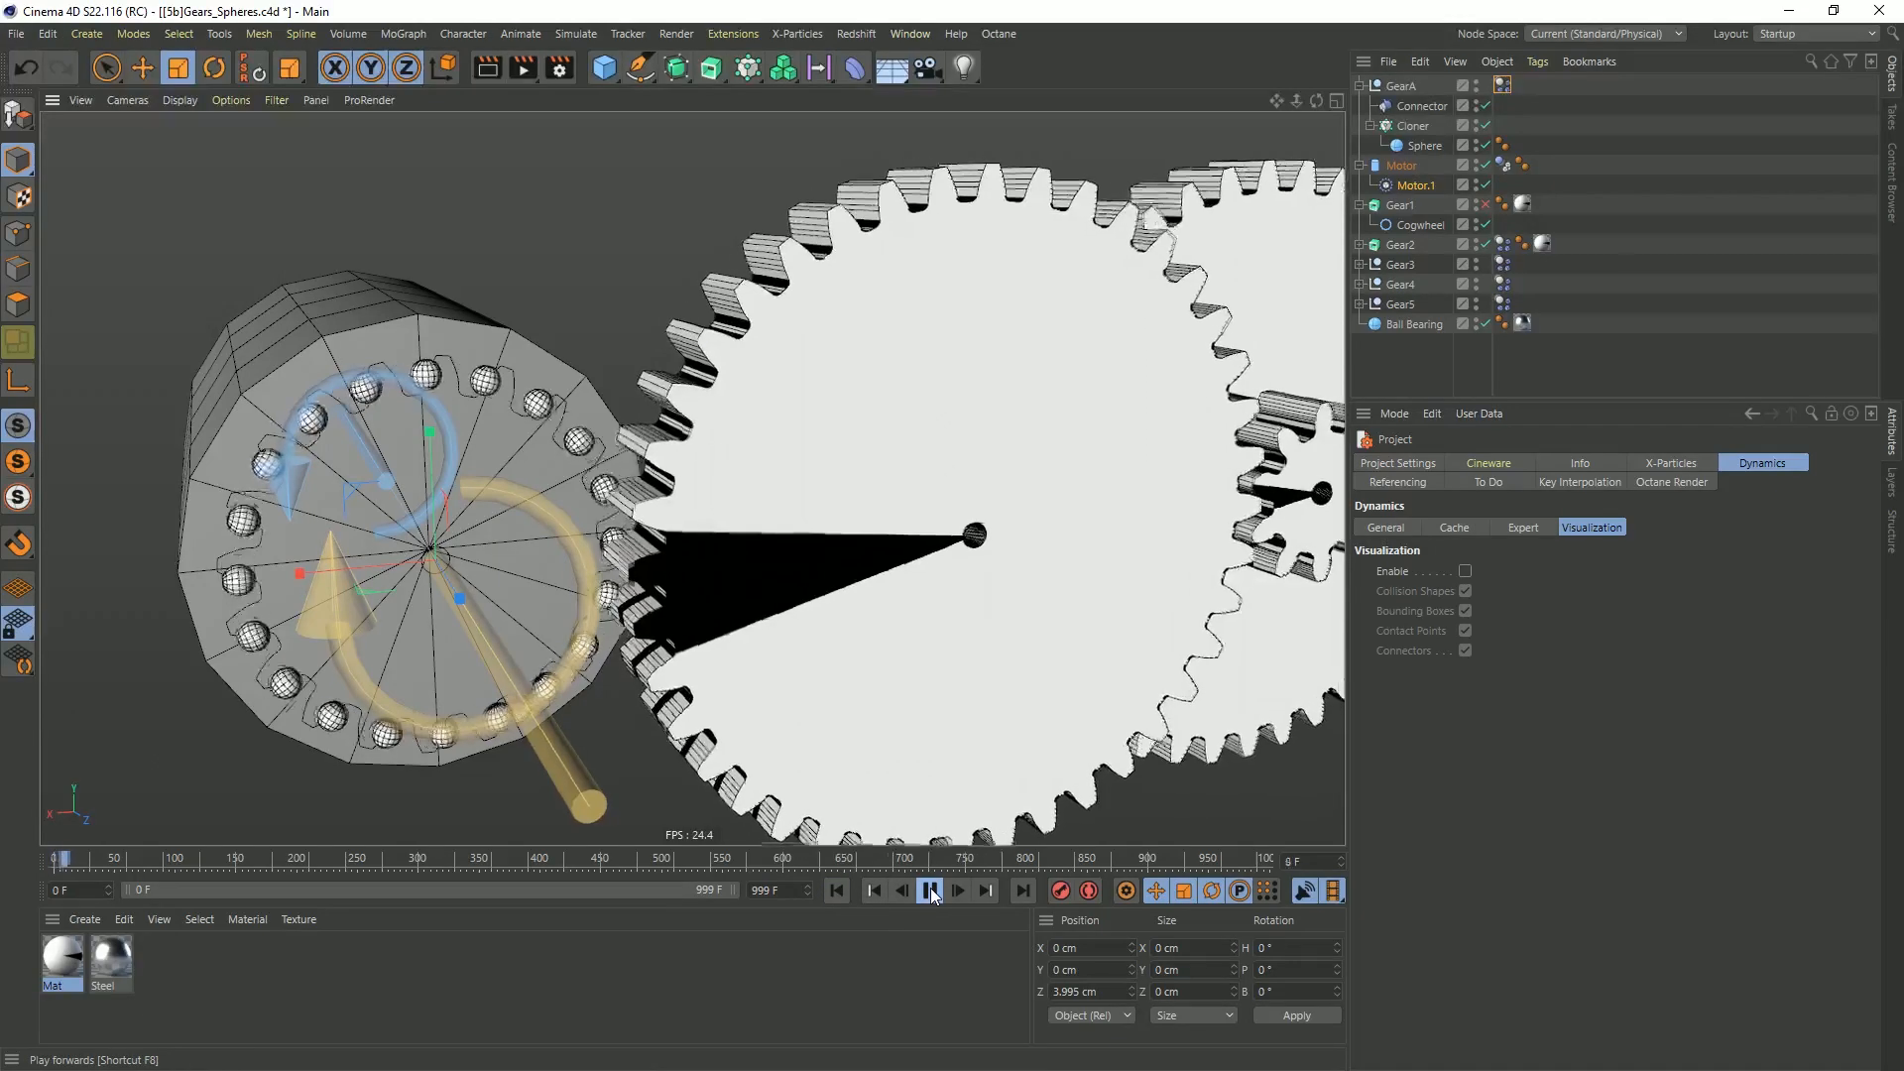
{"action": "left_click", "coordinate": [931, 890]}
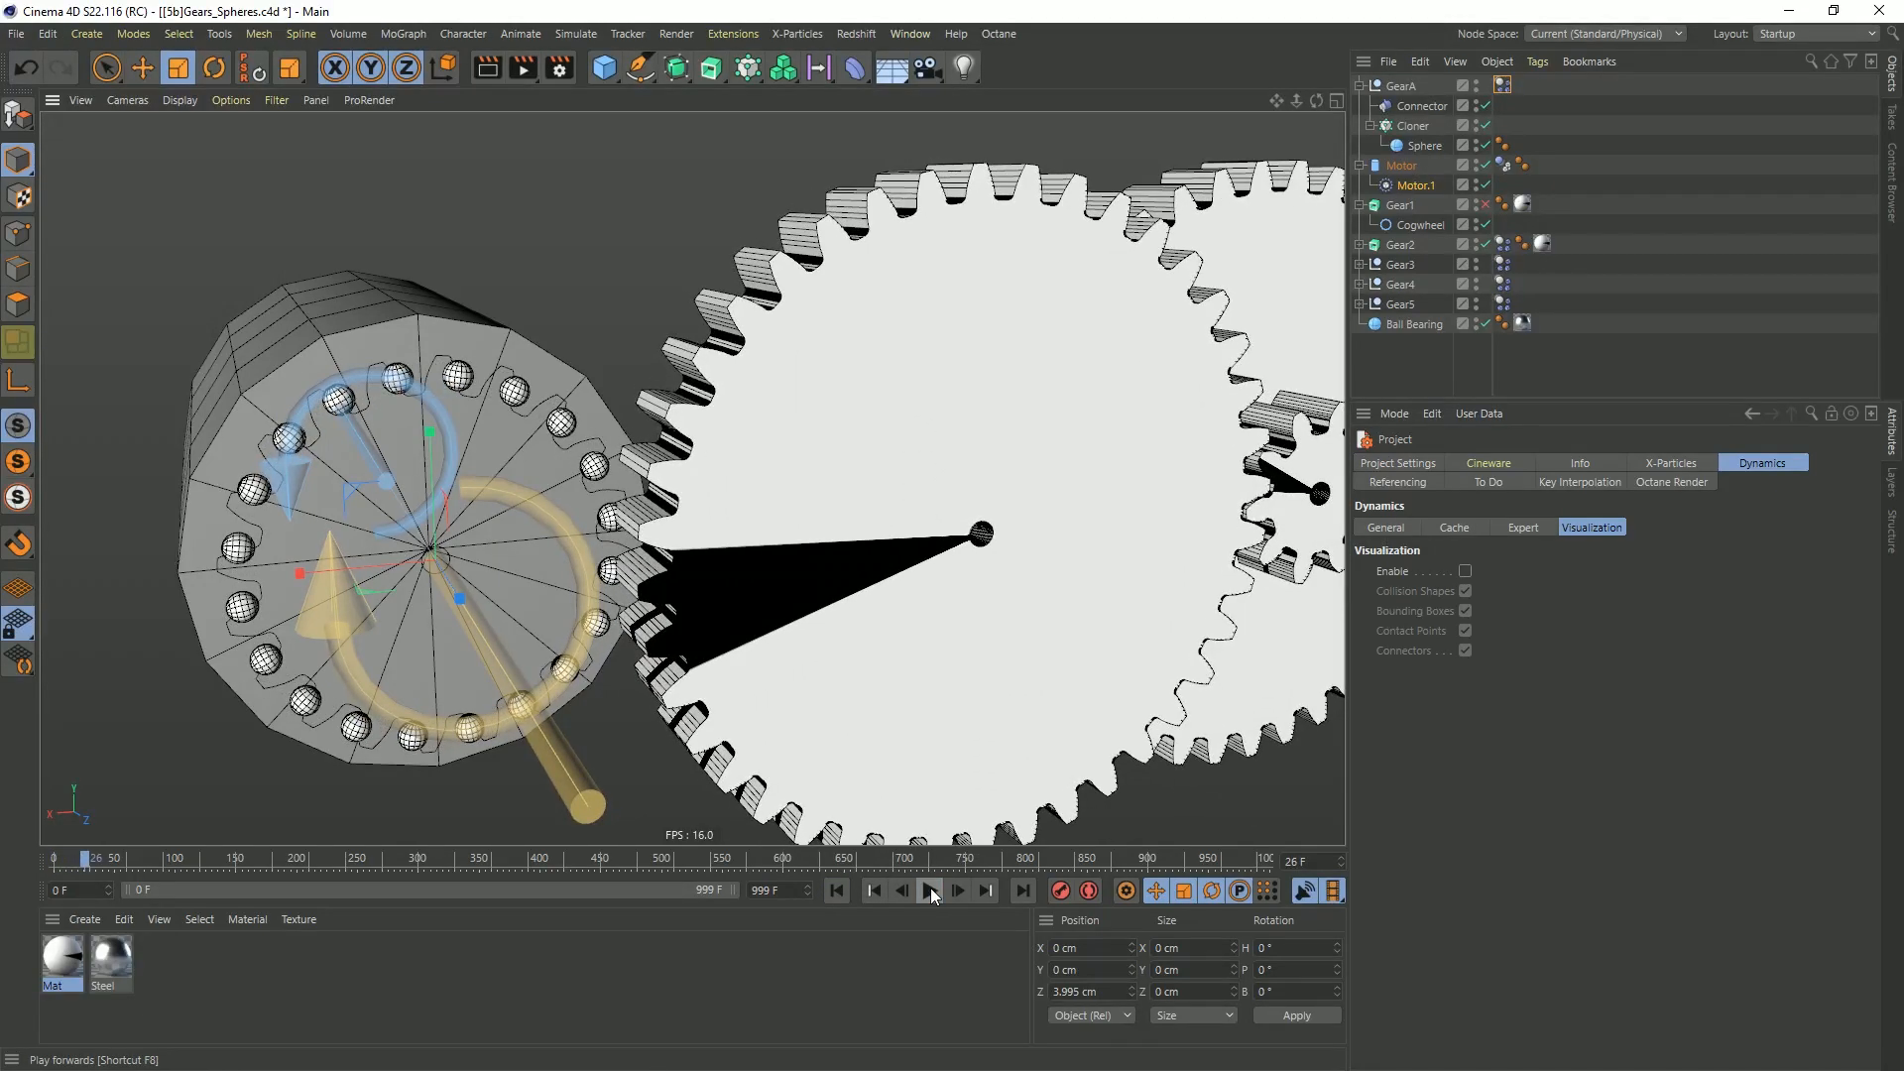
{"action": "left_click", "coordinate": [837, 890]}
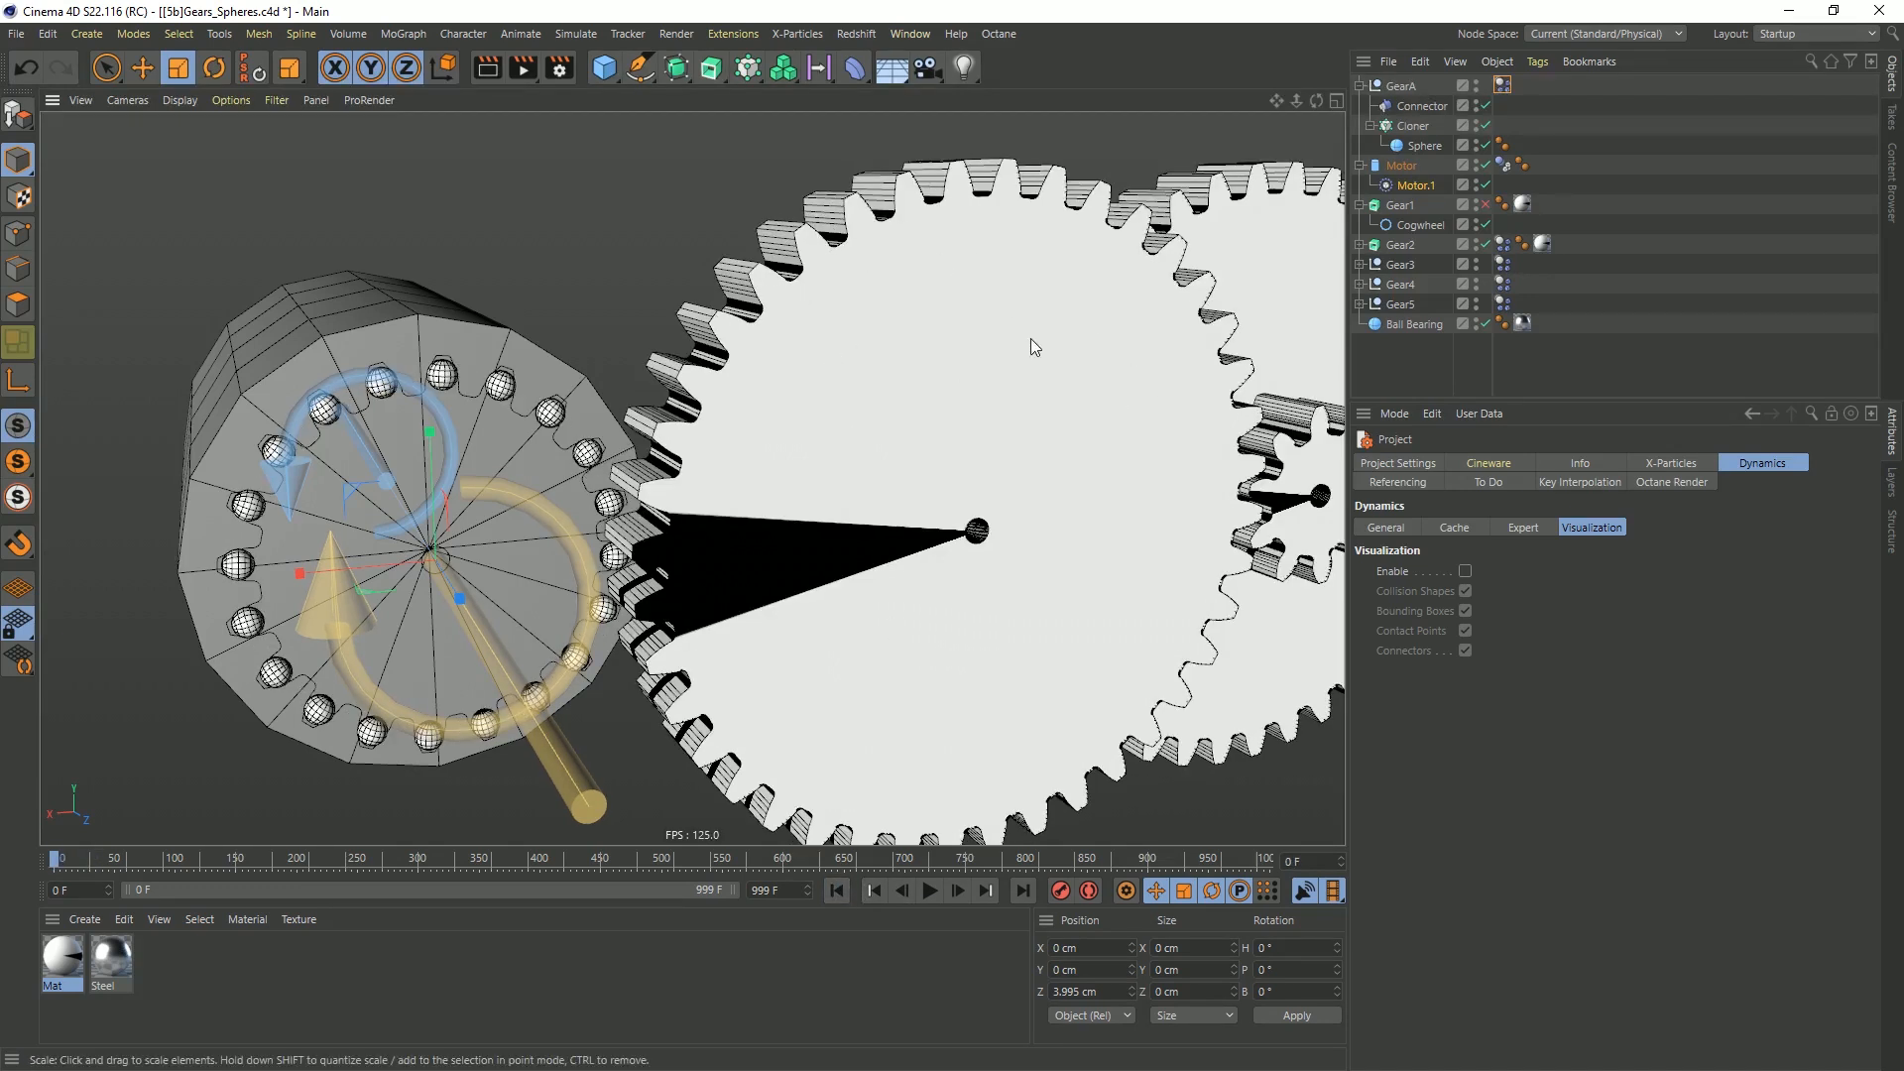
Group Gear2 under a null and transfer its dynamics body tag to that null
{"action": "left_click", "coordinate": [857, 232]}
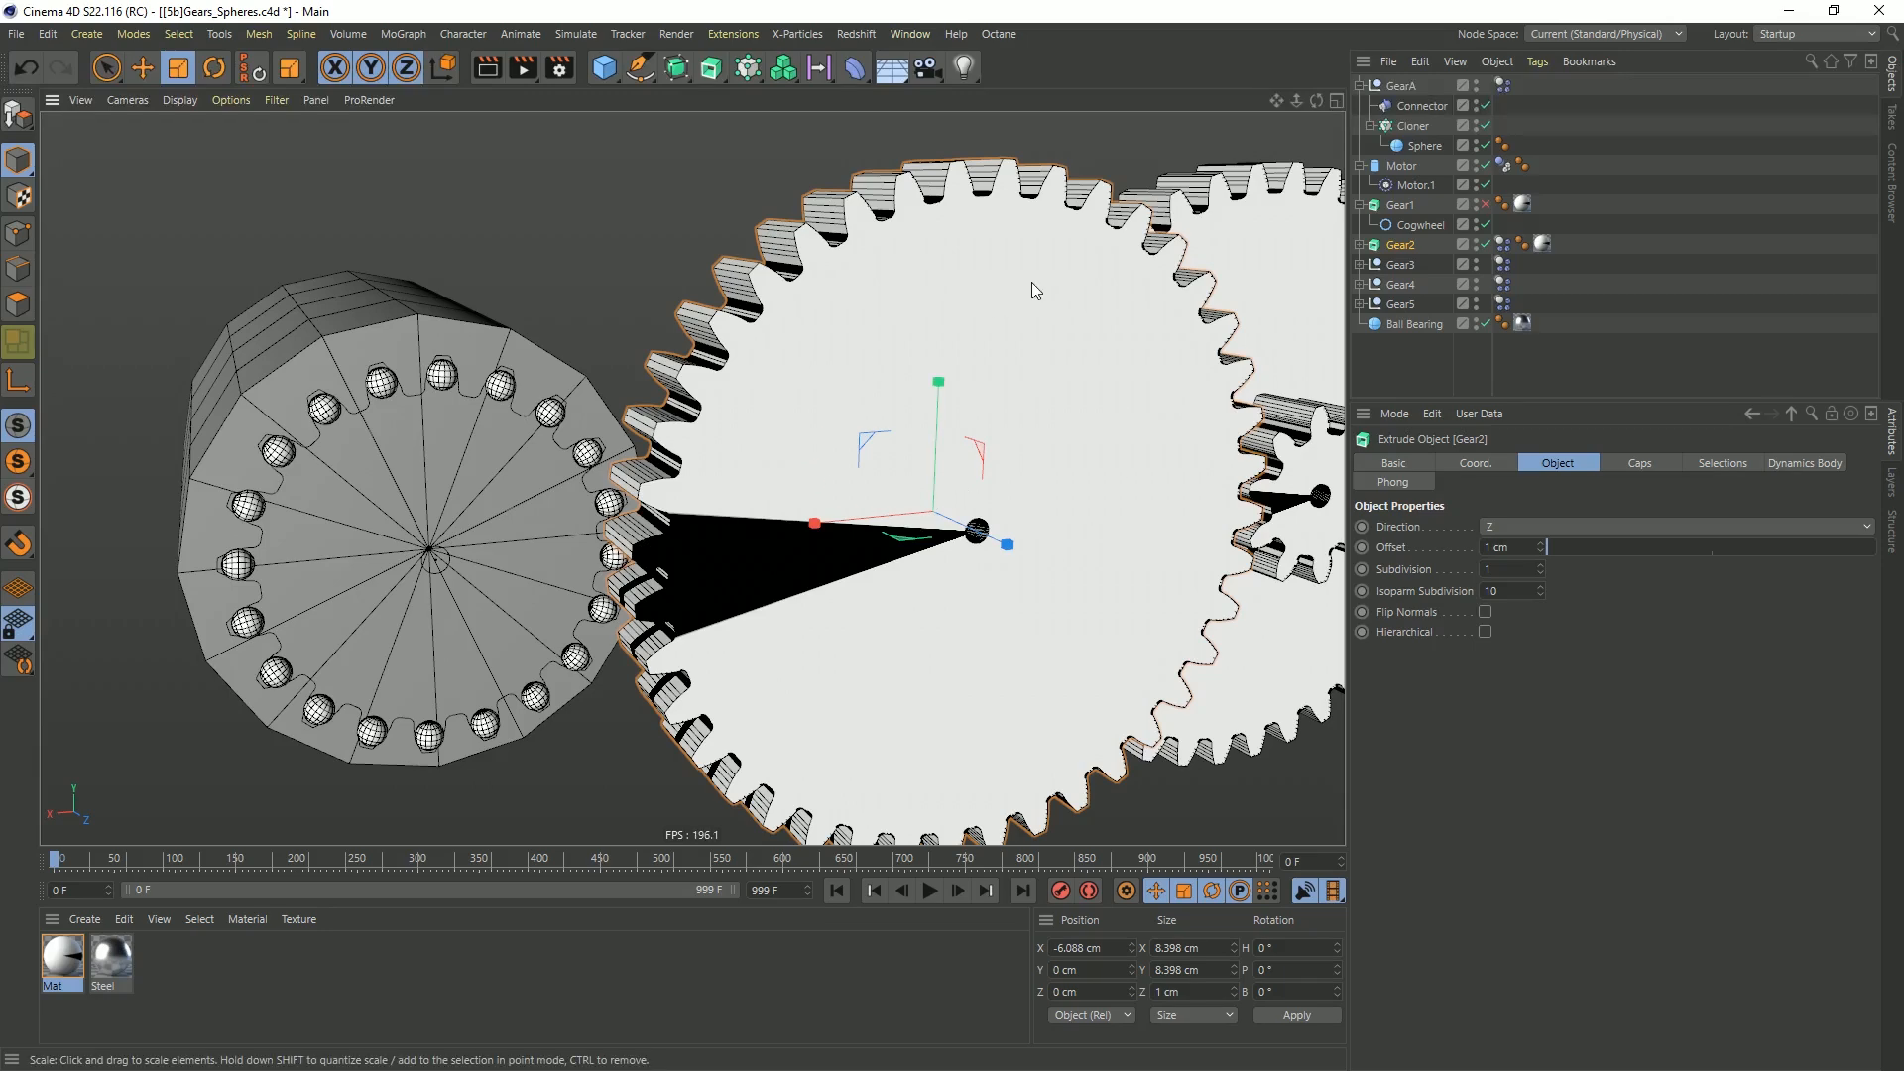
{"action": "left_click_drag", "start_coordinate": [873, 480], "coordinate": [624, 516], "text": "alt"}
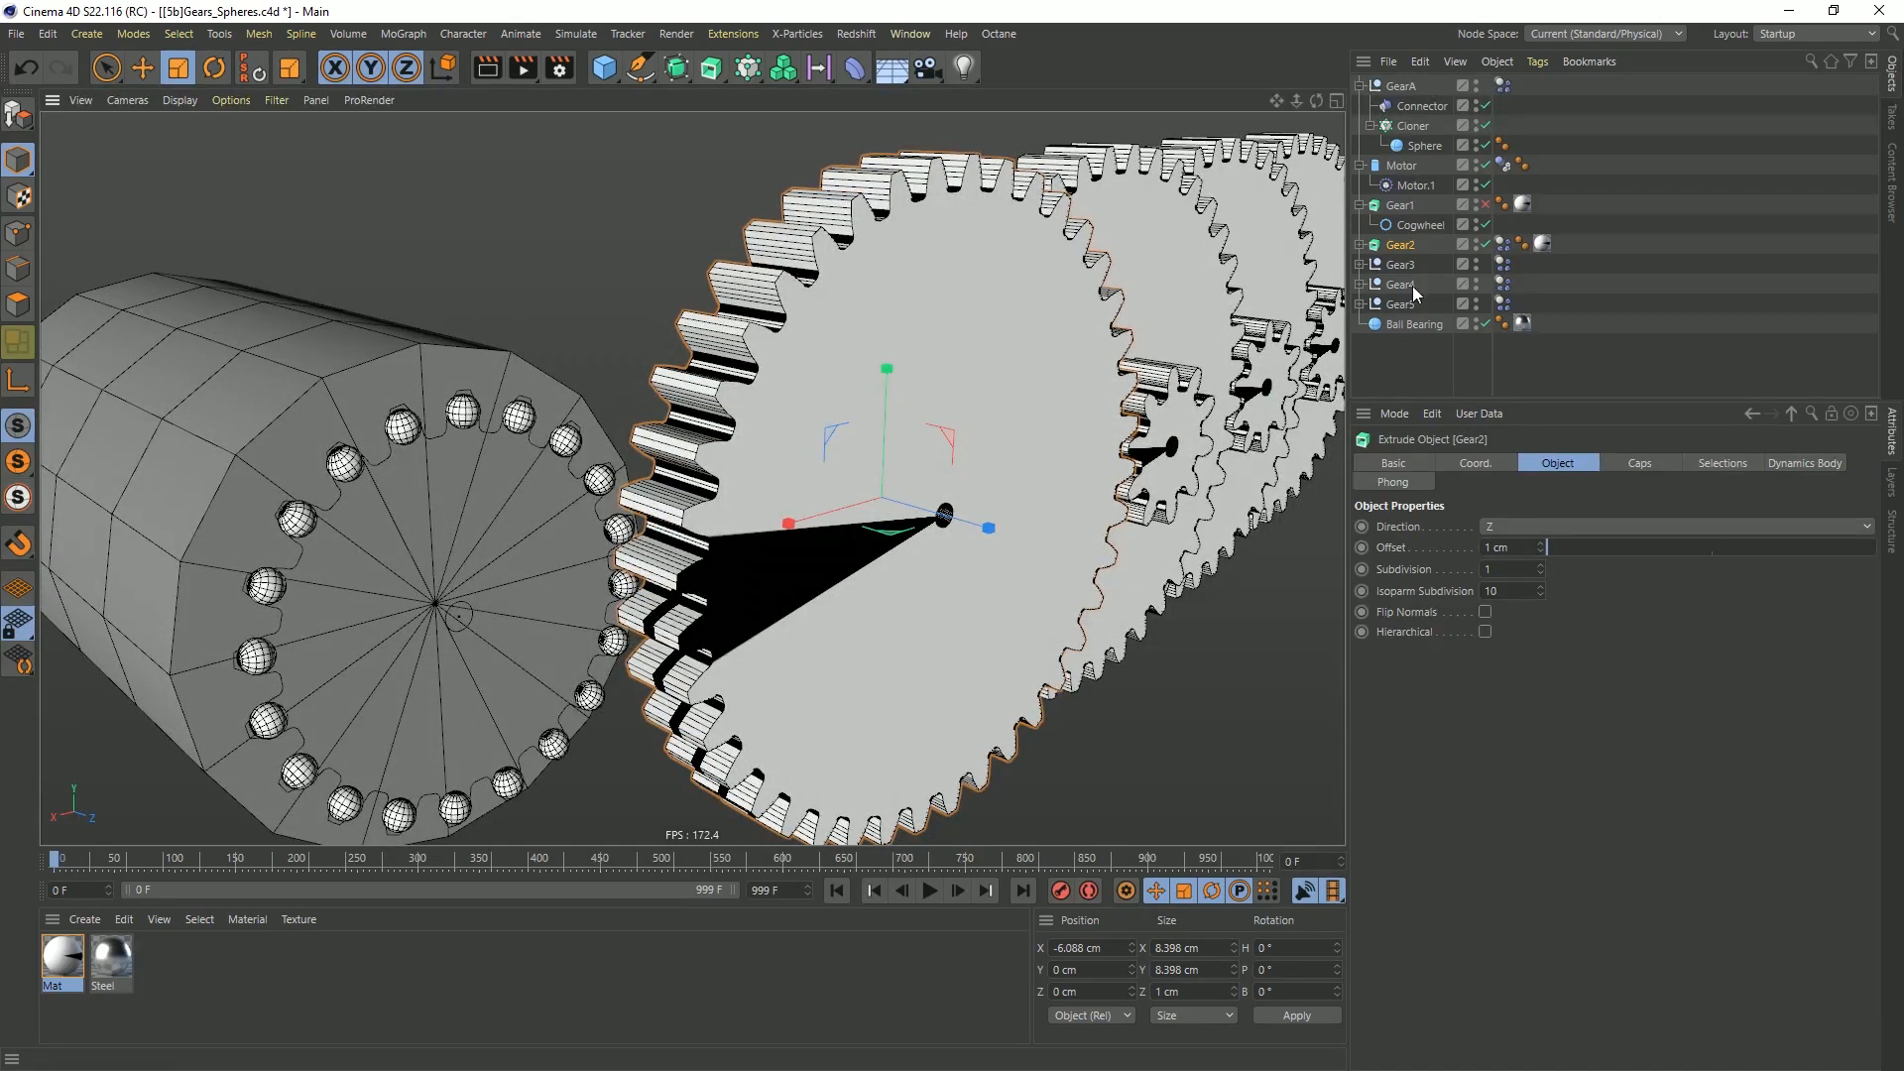
{"action": "left_click", "coordinate": [1361, 206]}
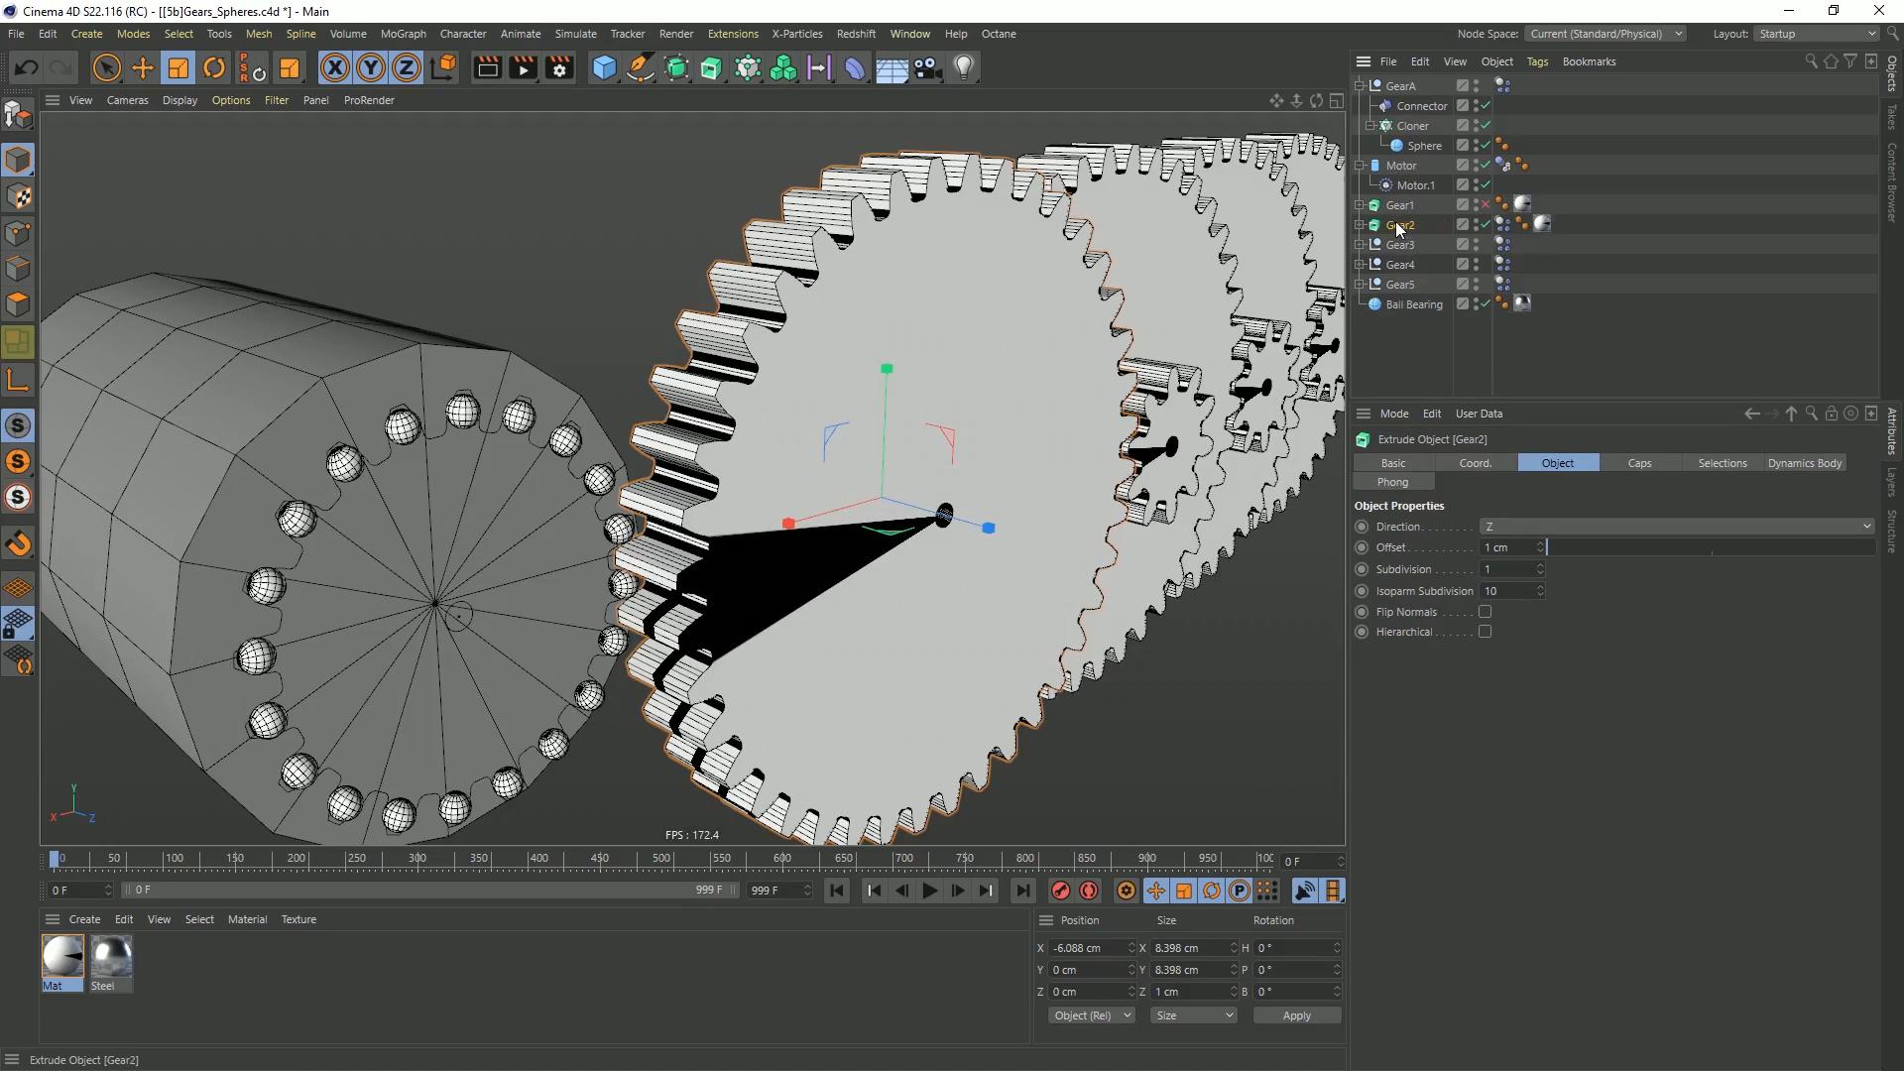
{"action": "key", "text": "alt+g"}
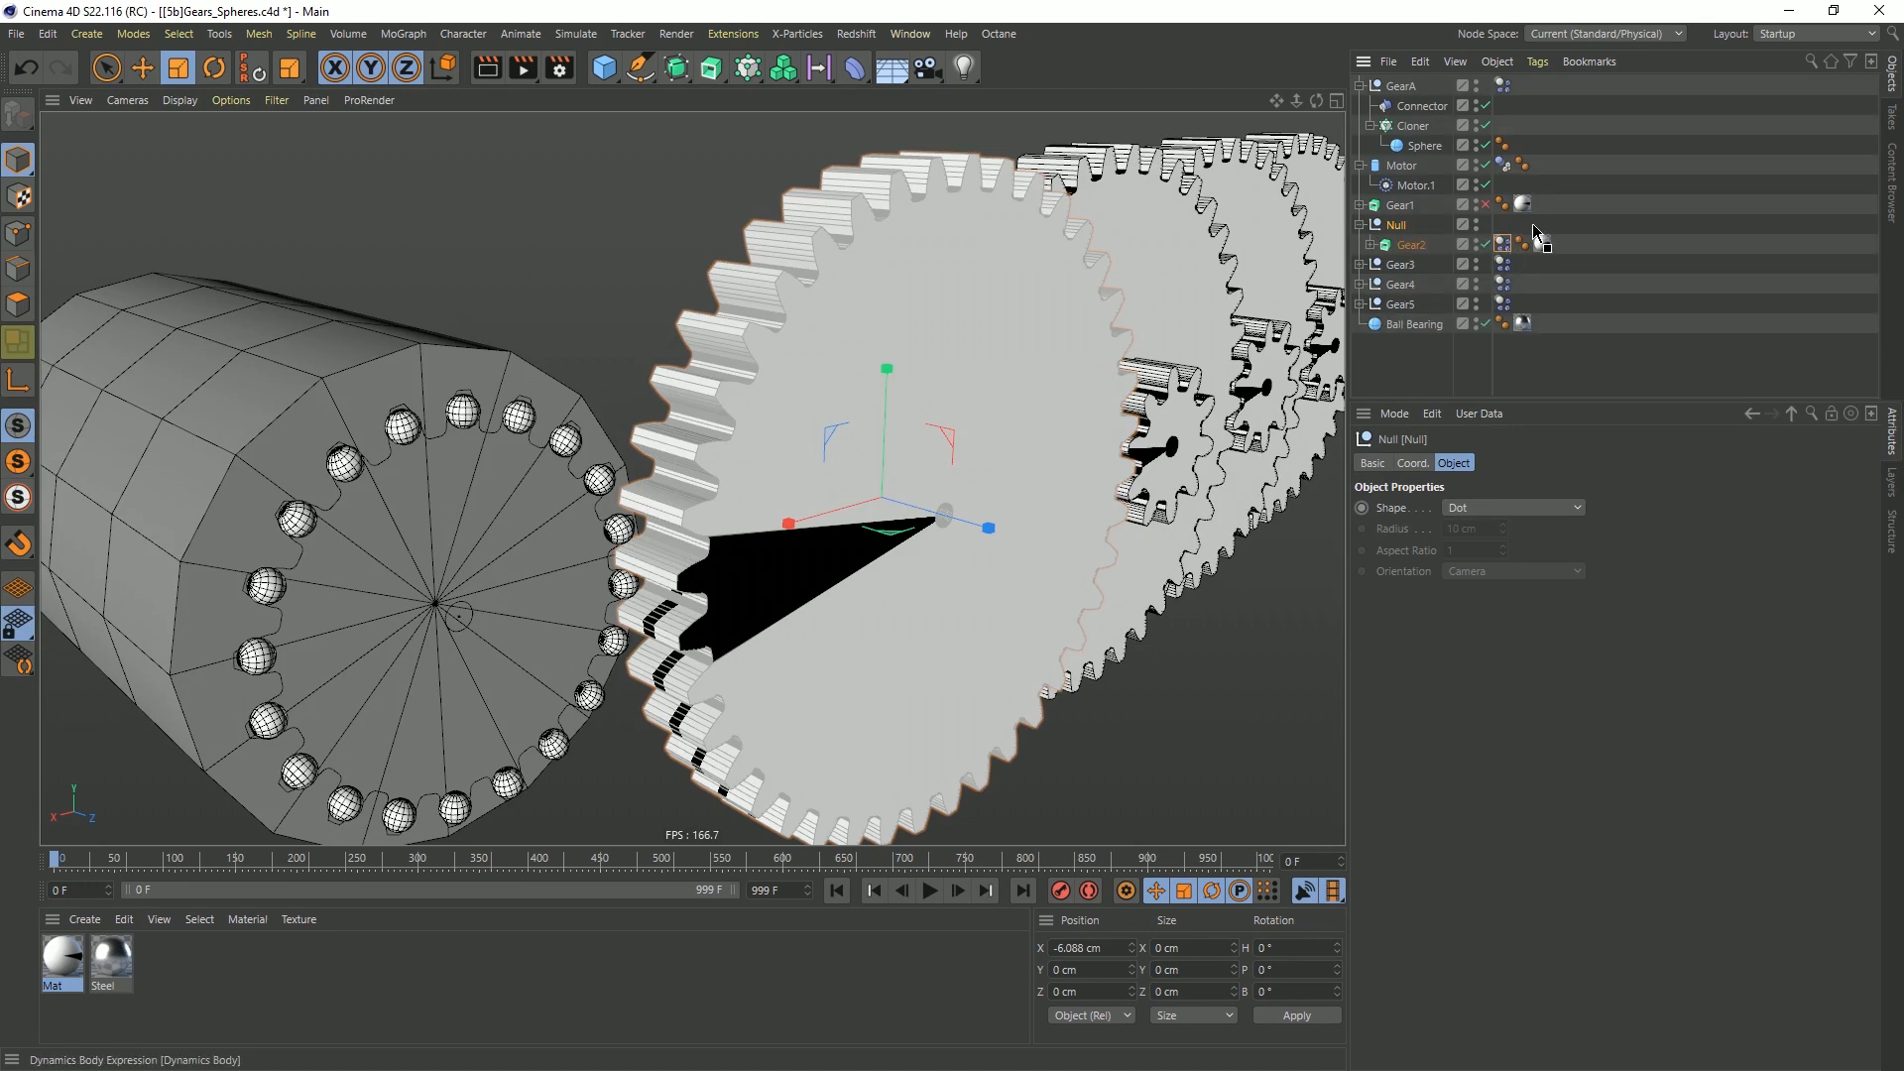
{"action": "left_click_drag", "start_coordinate": [1504, 230], "coordinate": [1503, 224]}
Rename the null above the Gear2 extrude as Gear2
{"action": "double_click", "coordinate": [1398, 224]}
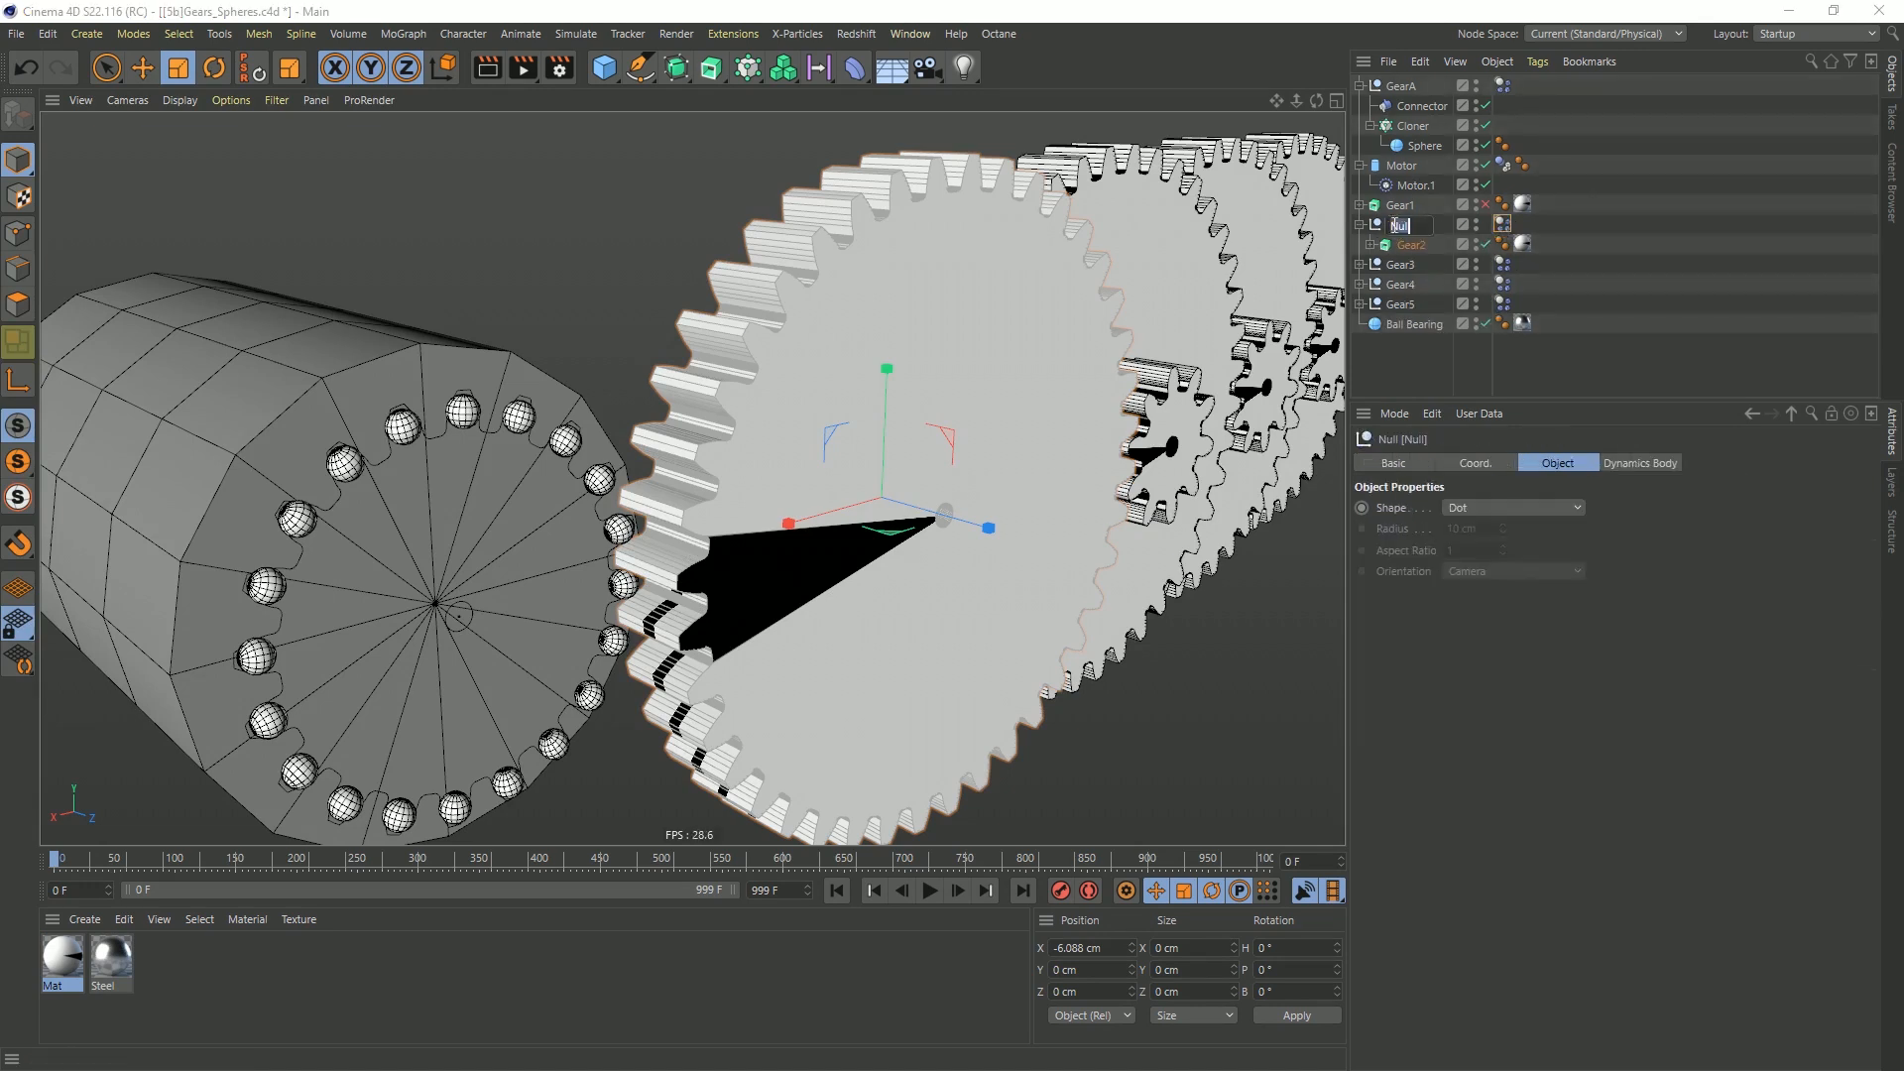
{"action": "type", "text": "Gear2"}
{"action": "key", "text": "Return"}
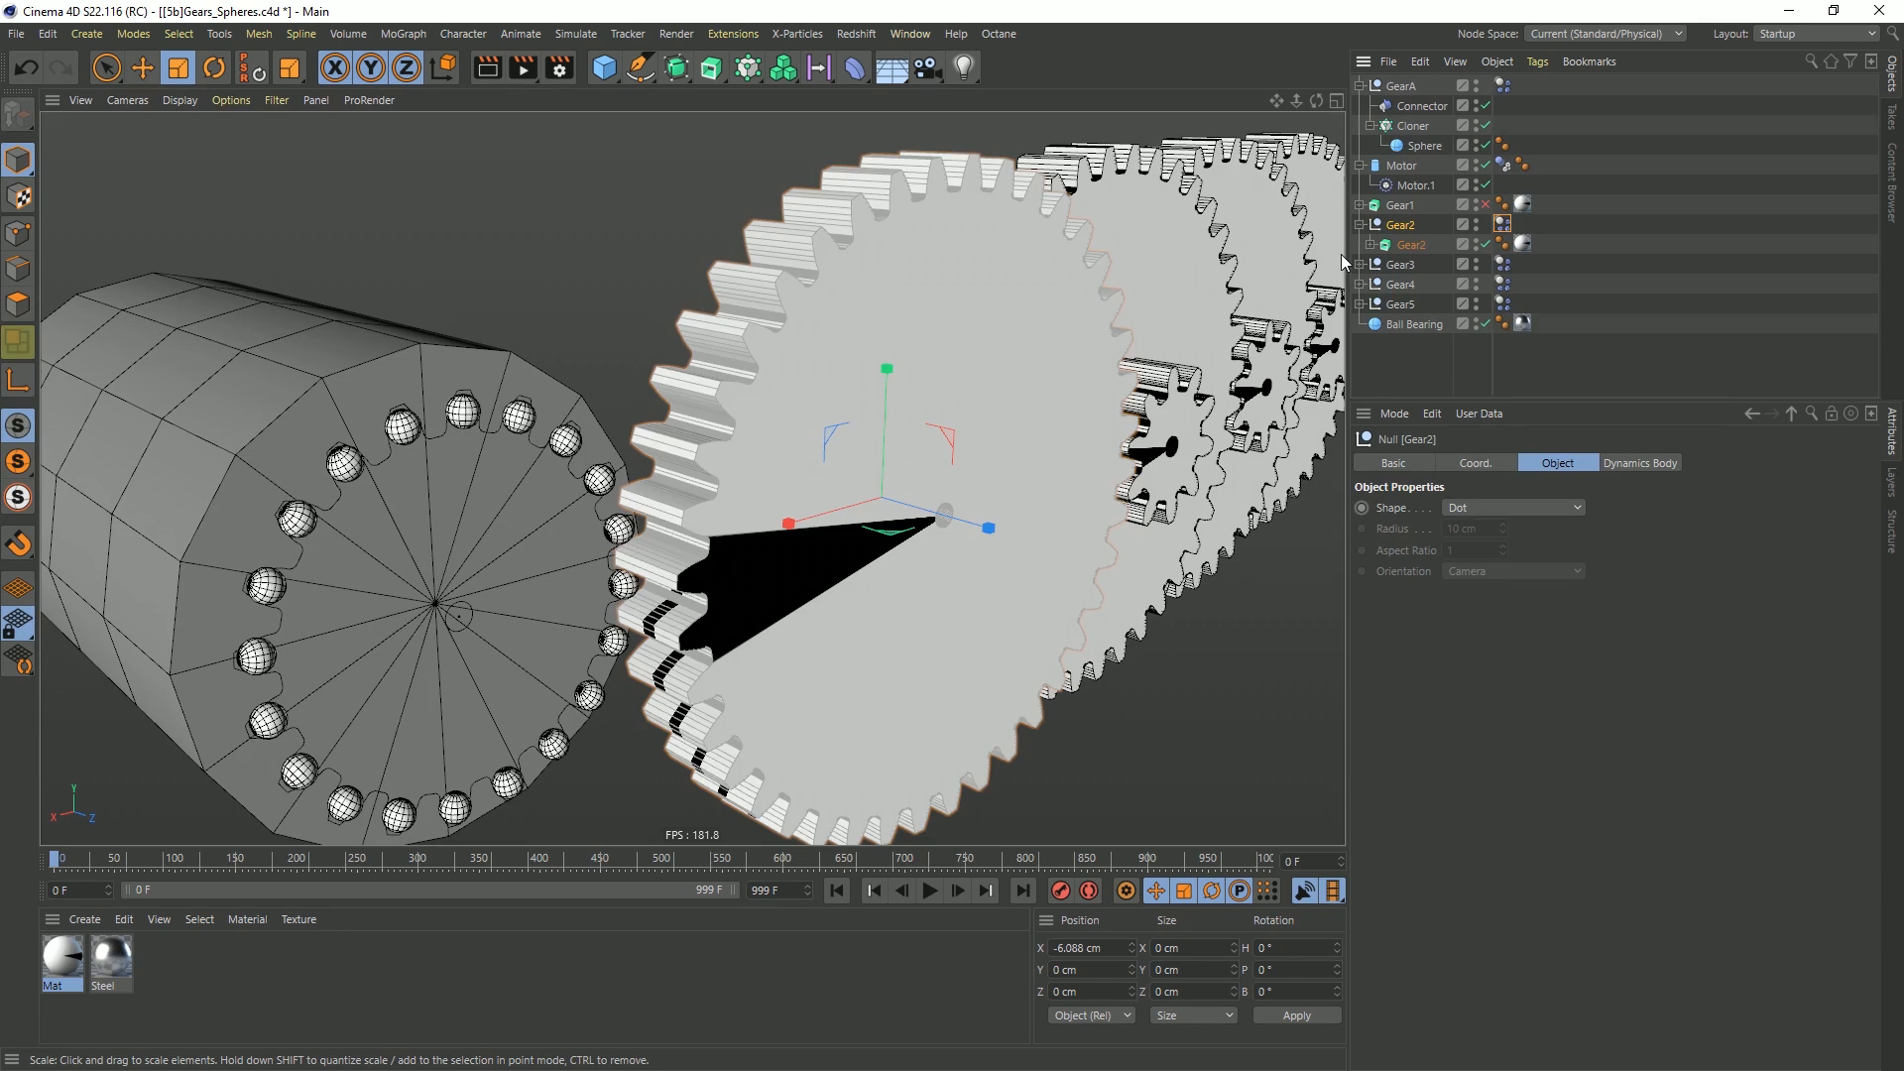
Add a cube under the Gear2 null, scale it to 0.73 cm, and move it to Z 1.504 cm in front of the gear
{"action": "left_click", "coordinate": [606, 70]}
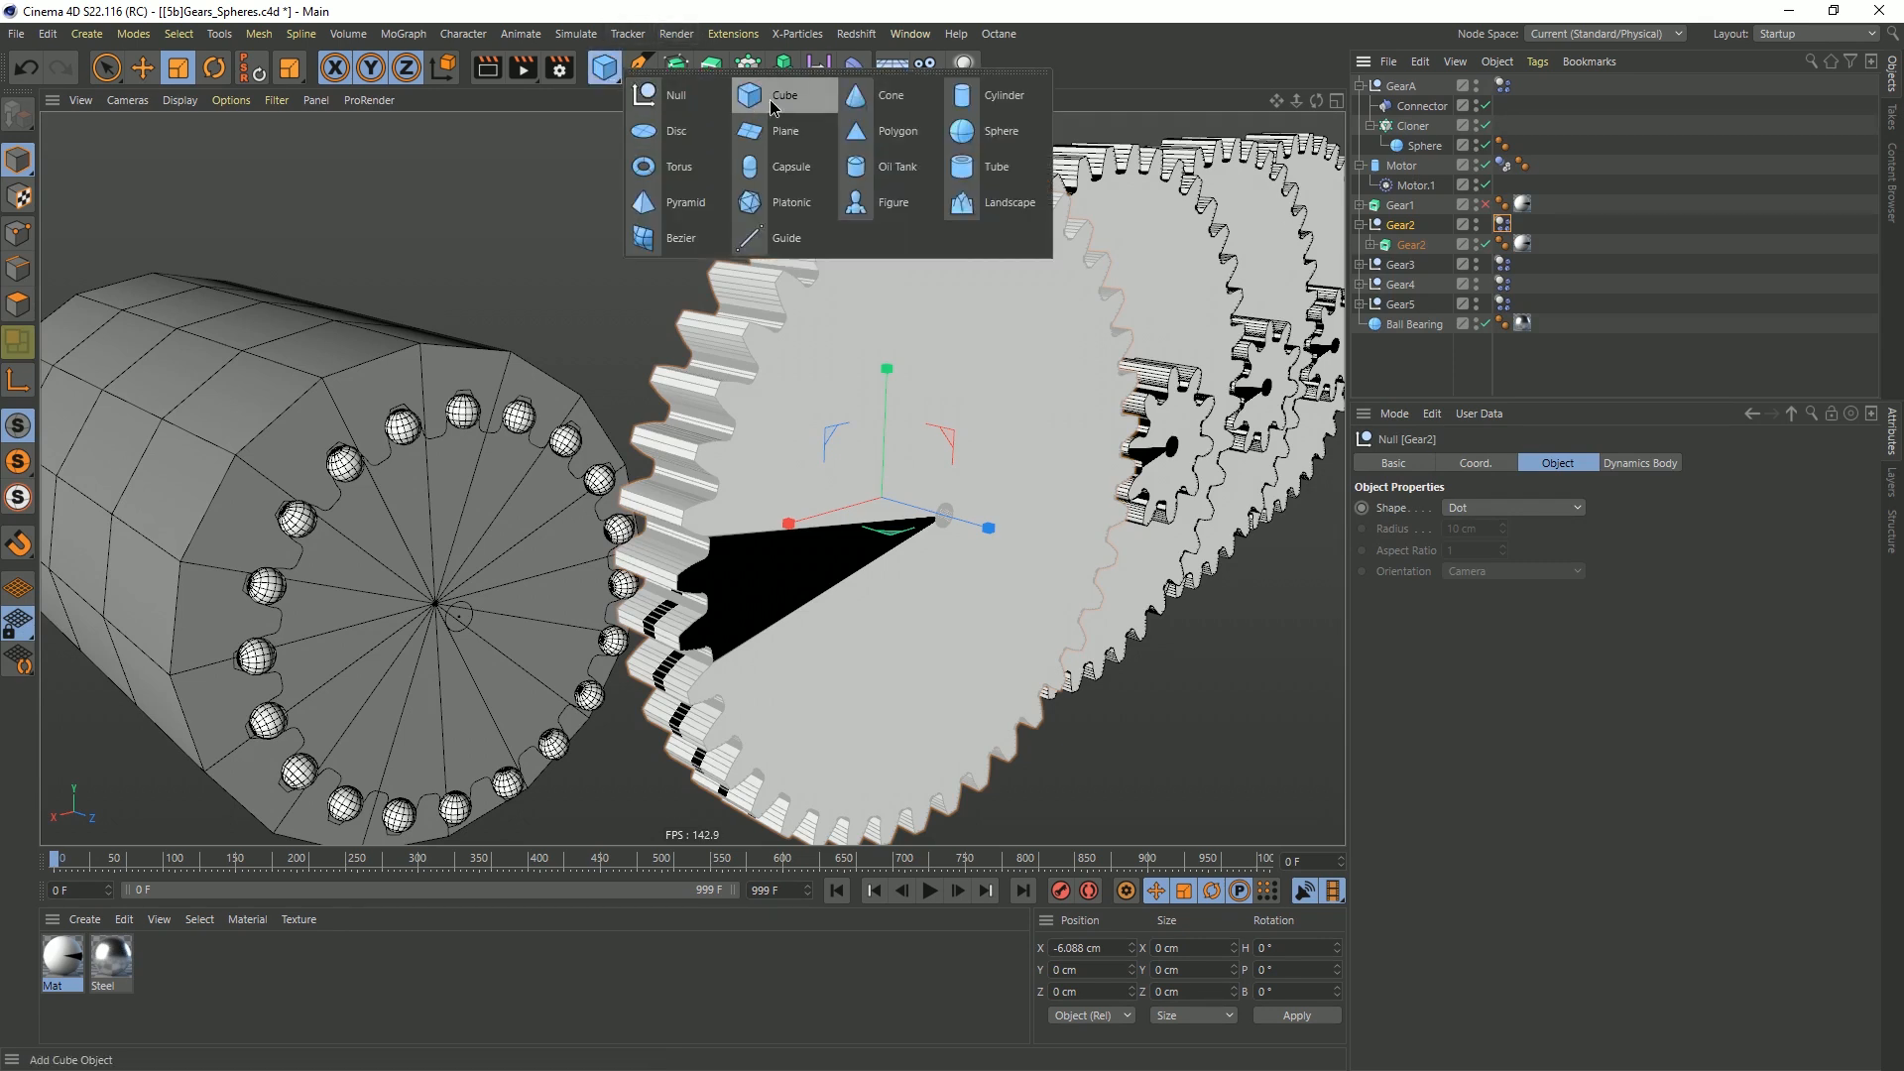
{"action": "left_click", "coordinate": [774, 99]}
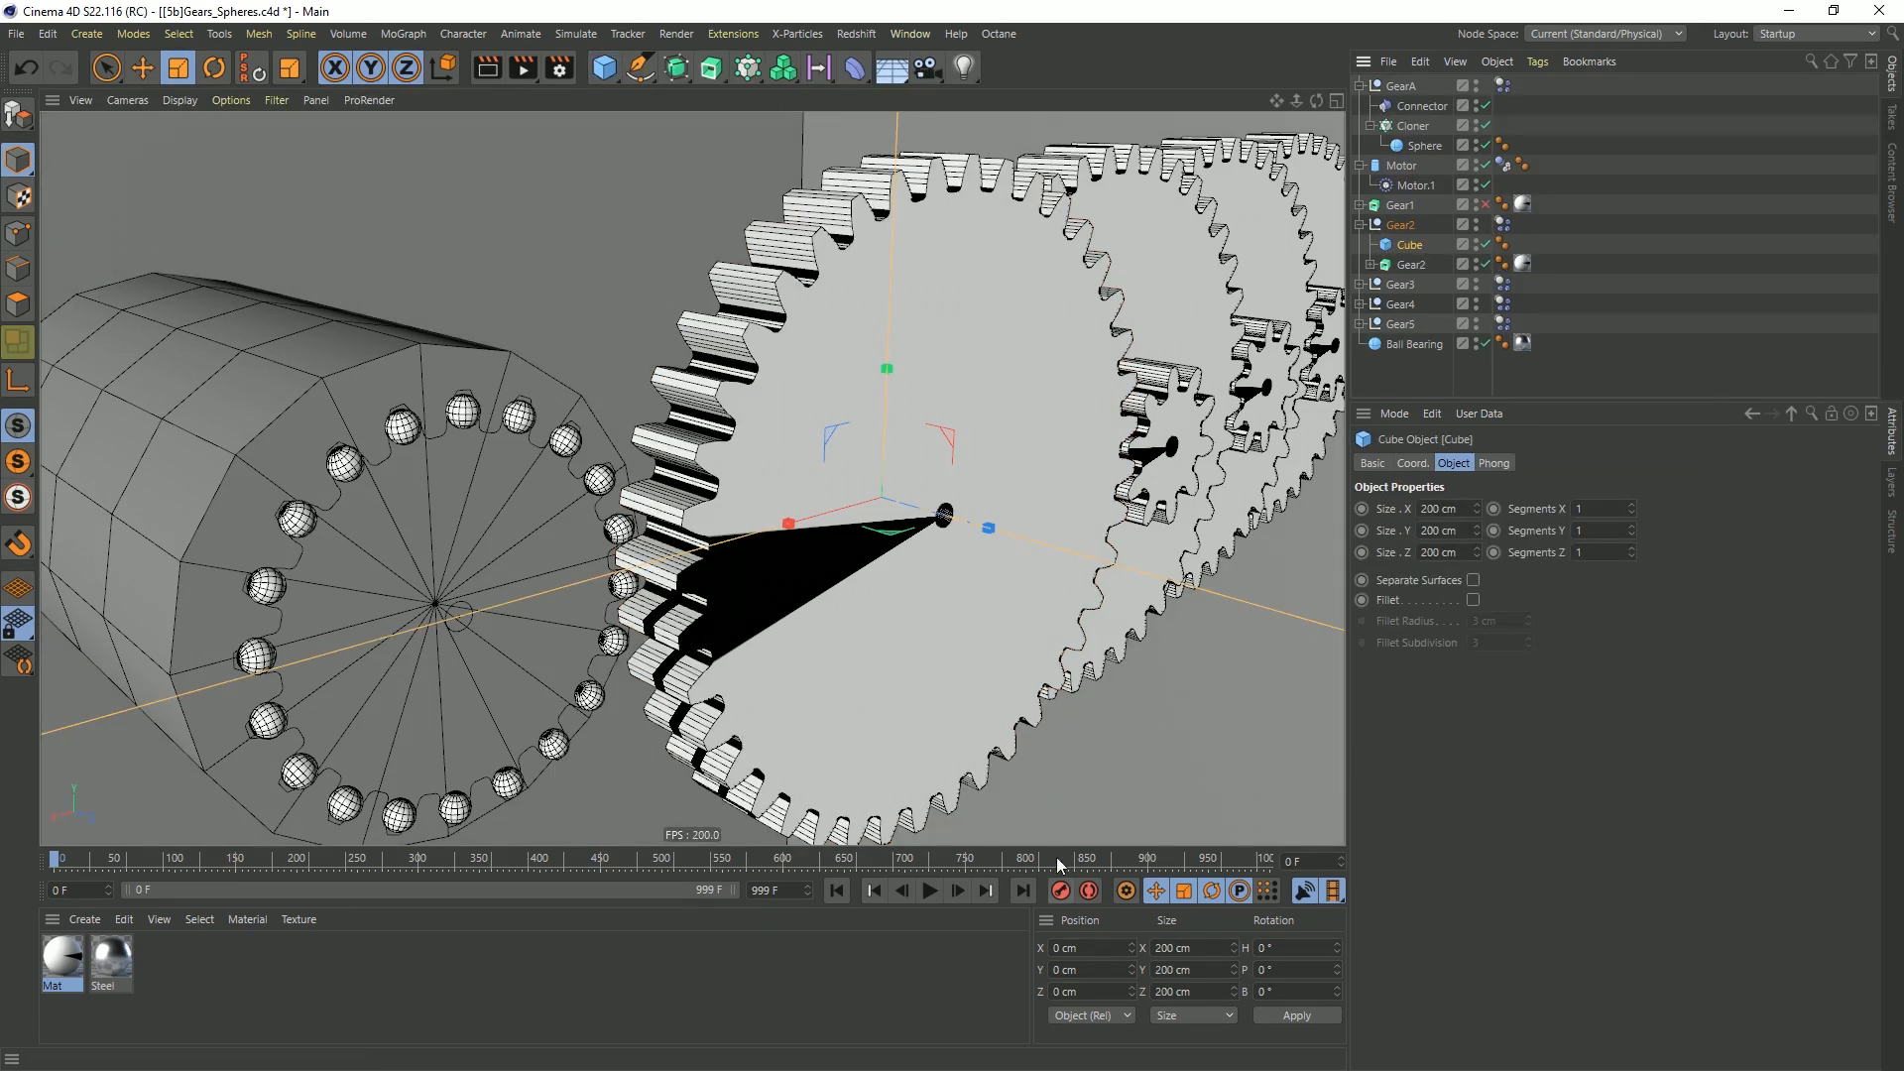
{"action": "key", "text": "t"}
{"action": "left_click_drag", "start_coordinate": [937, 392], "coordinate": [825, 661]}
{"action": "key", "text": "e"}
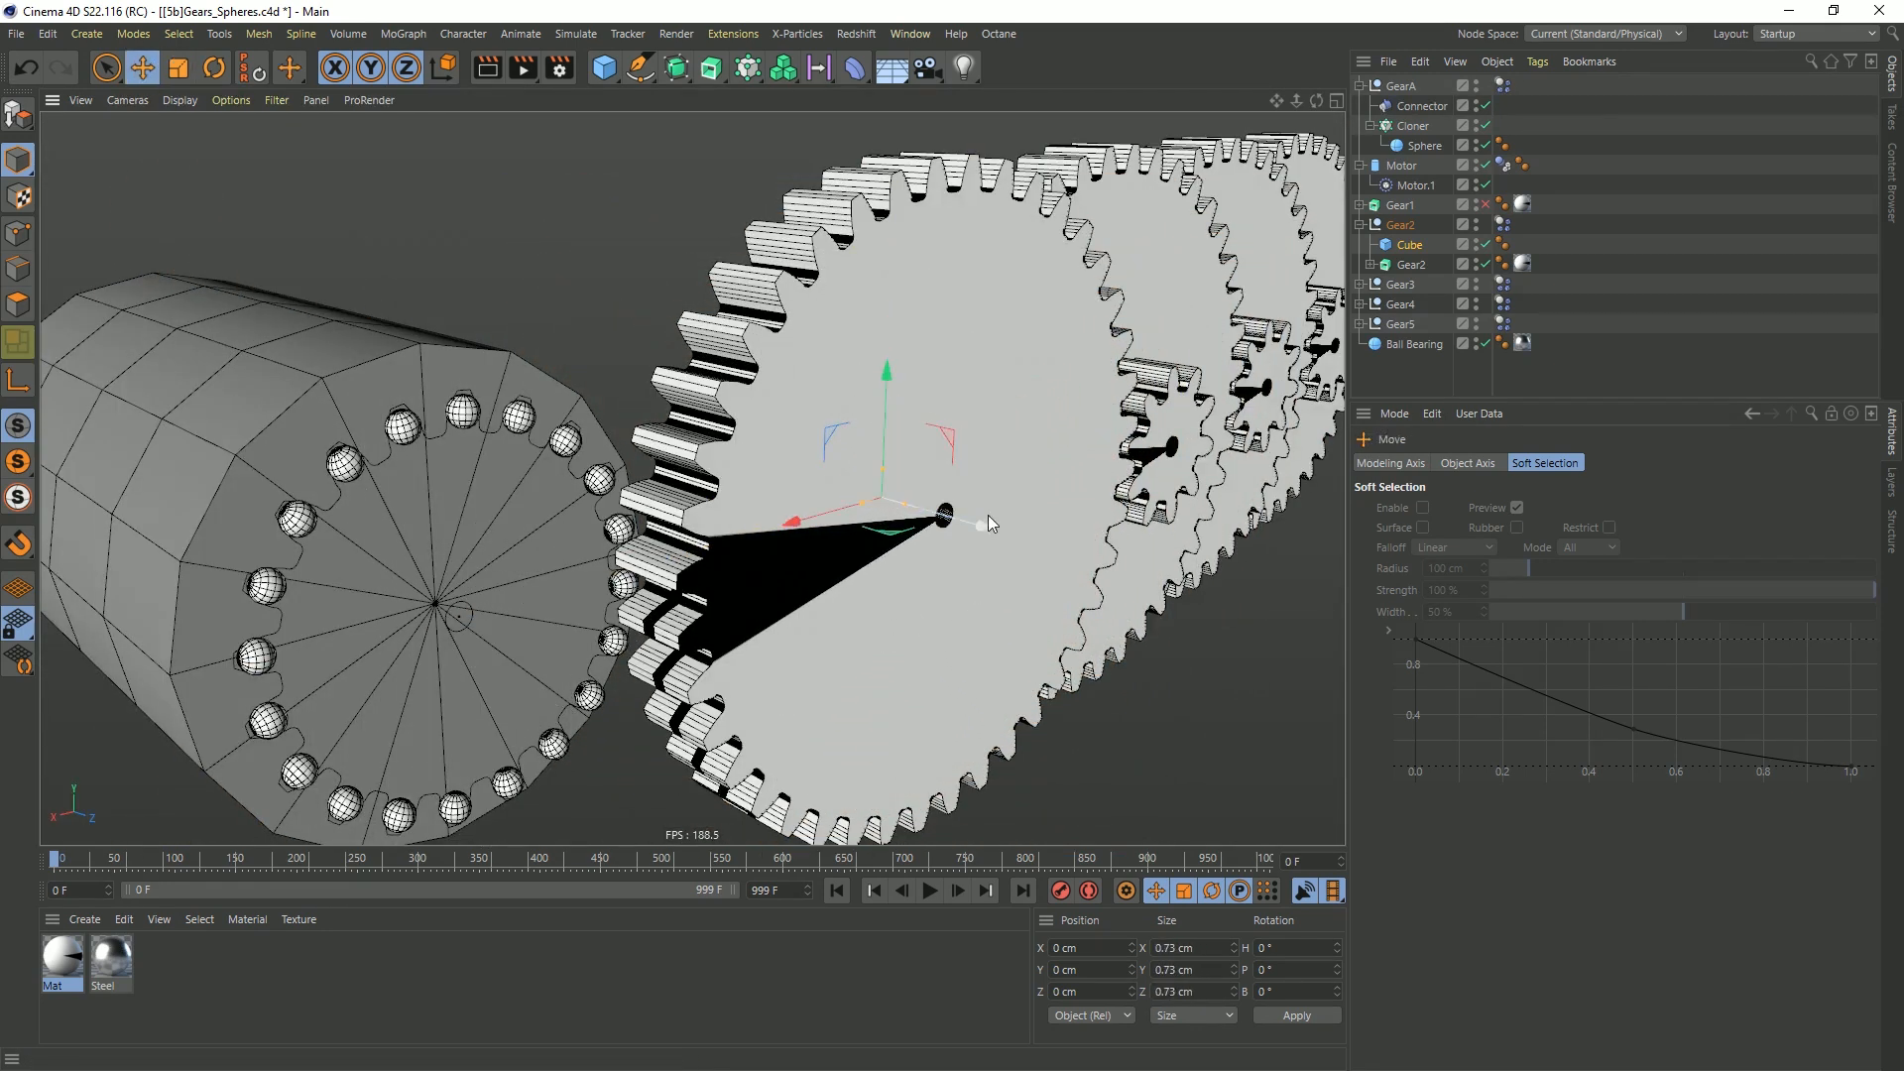
{"action": "left_click_drag", "start_coordinate": [989, 522], "coordinate": [1085, 569]}
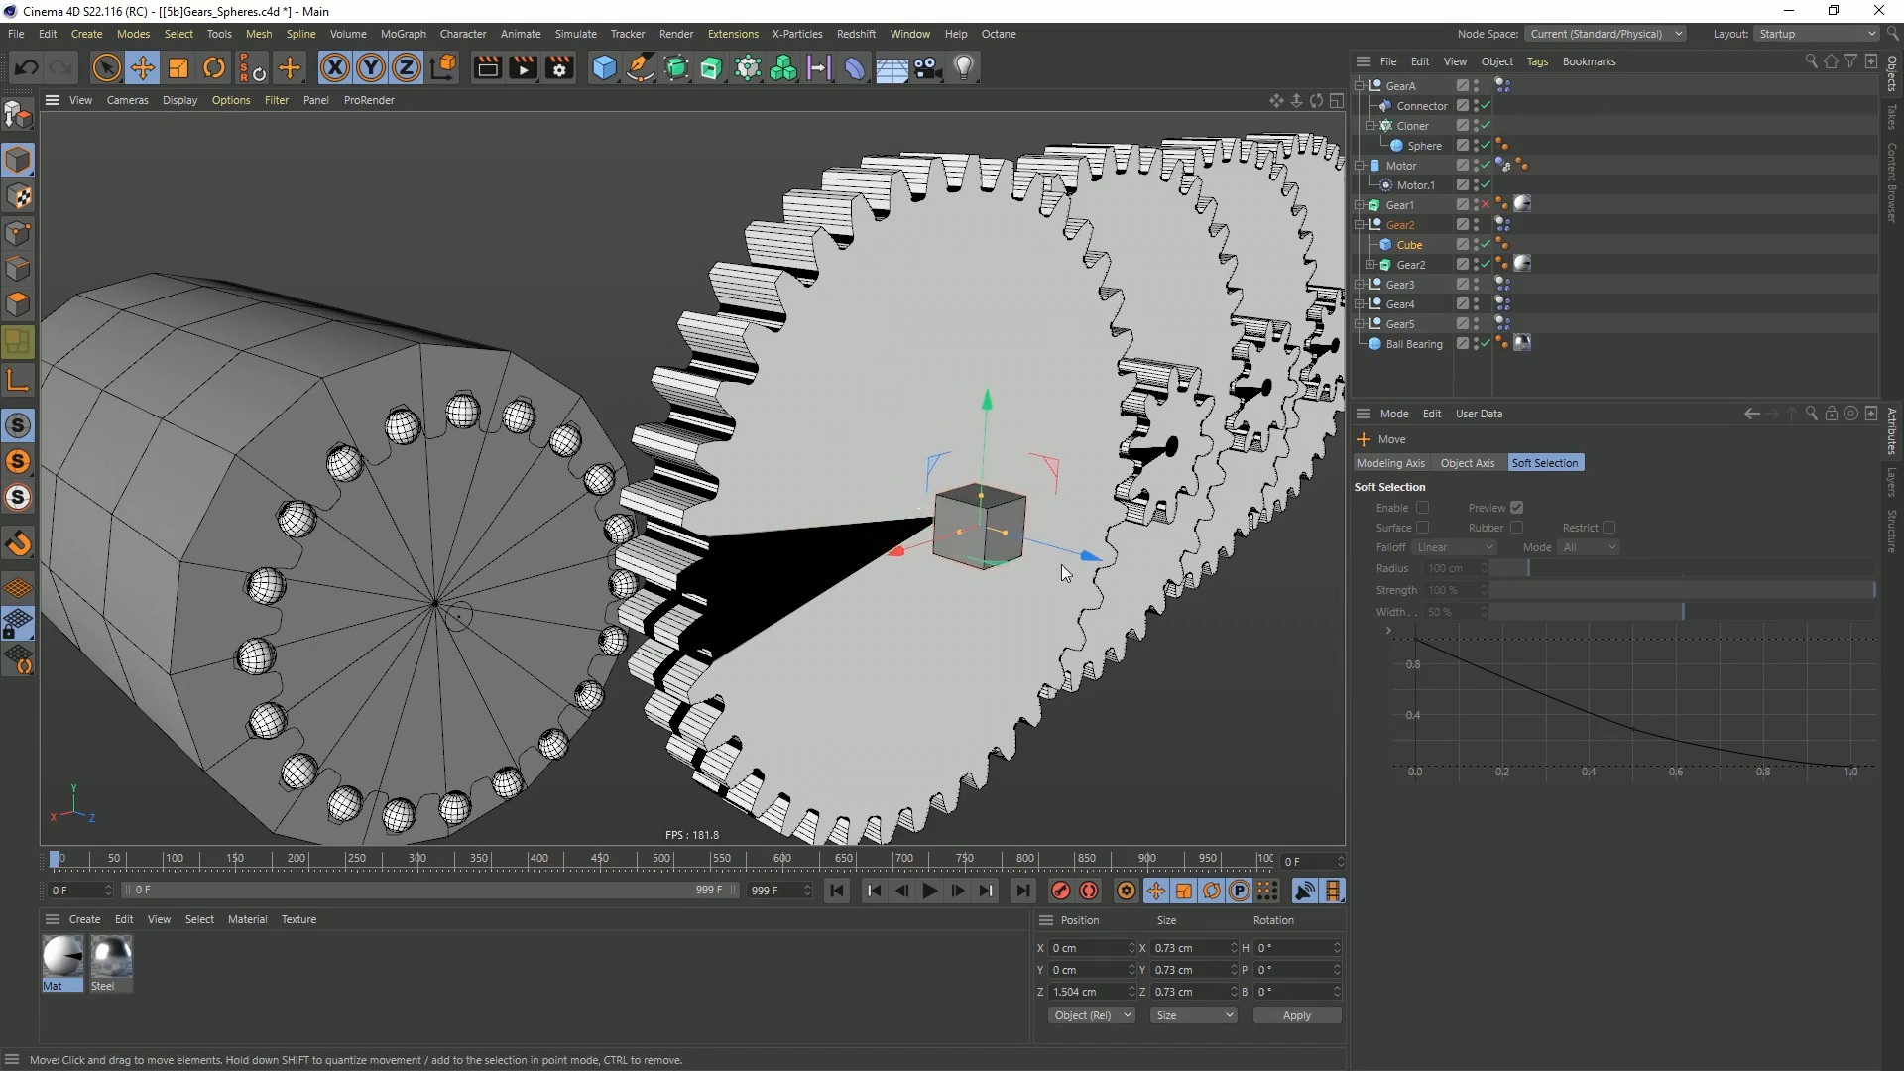
Check the collision settings of the Gear2 null's dynamics body tag, play the simulation with the added cube, and rewind to frame 0
{"action": "left_click", "coordinate": [1503, 225]}
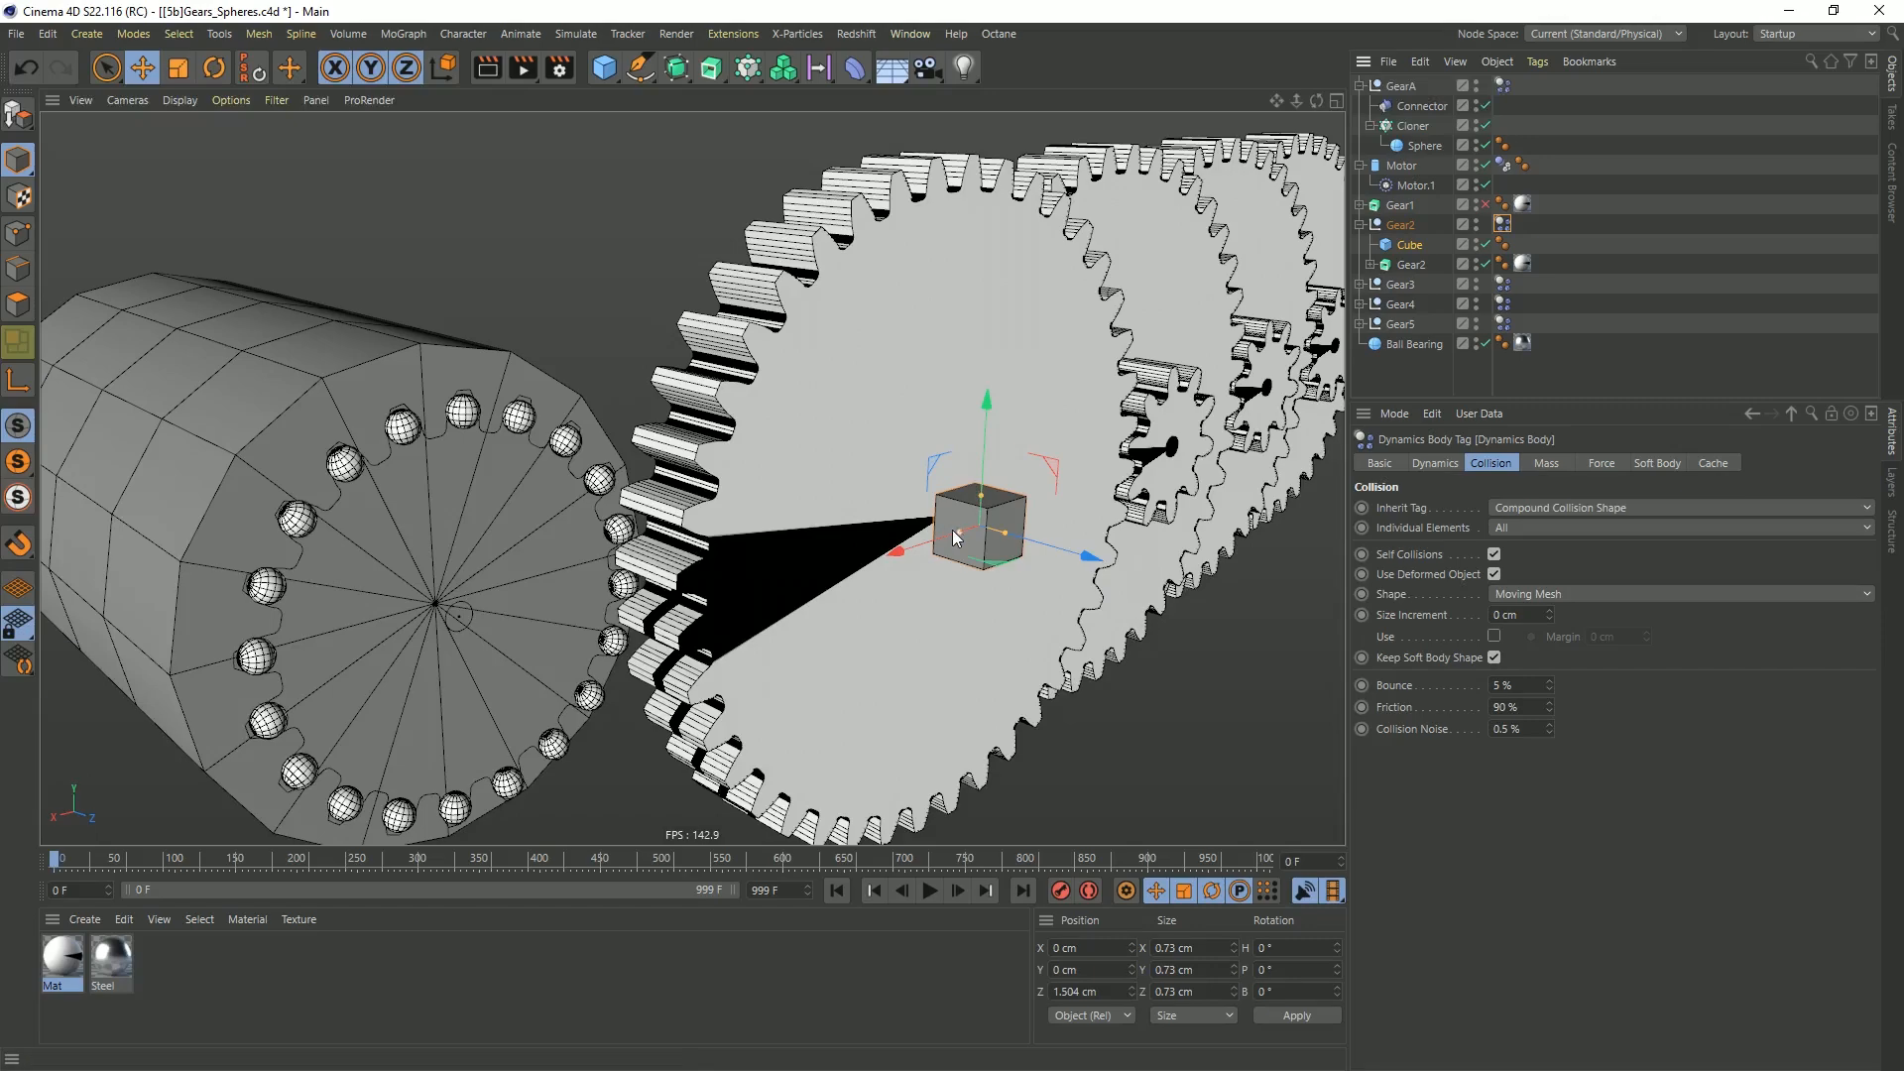
{"action": "left_click_drag", "start_coordinate": [952, 527], "coordinate": [909, 536], "text": "alt"}
{"action": "left_click", "coordinate": [932, 891]}
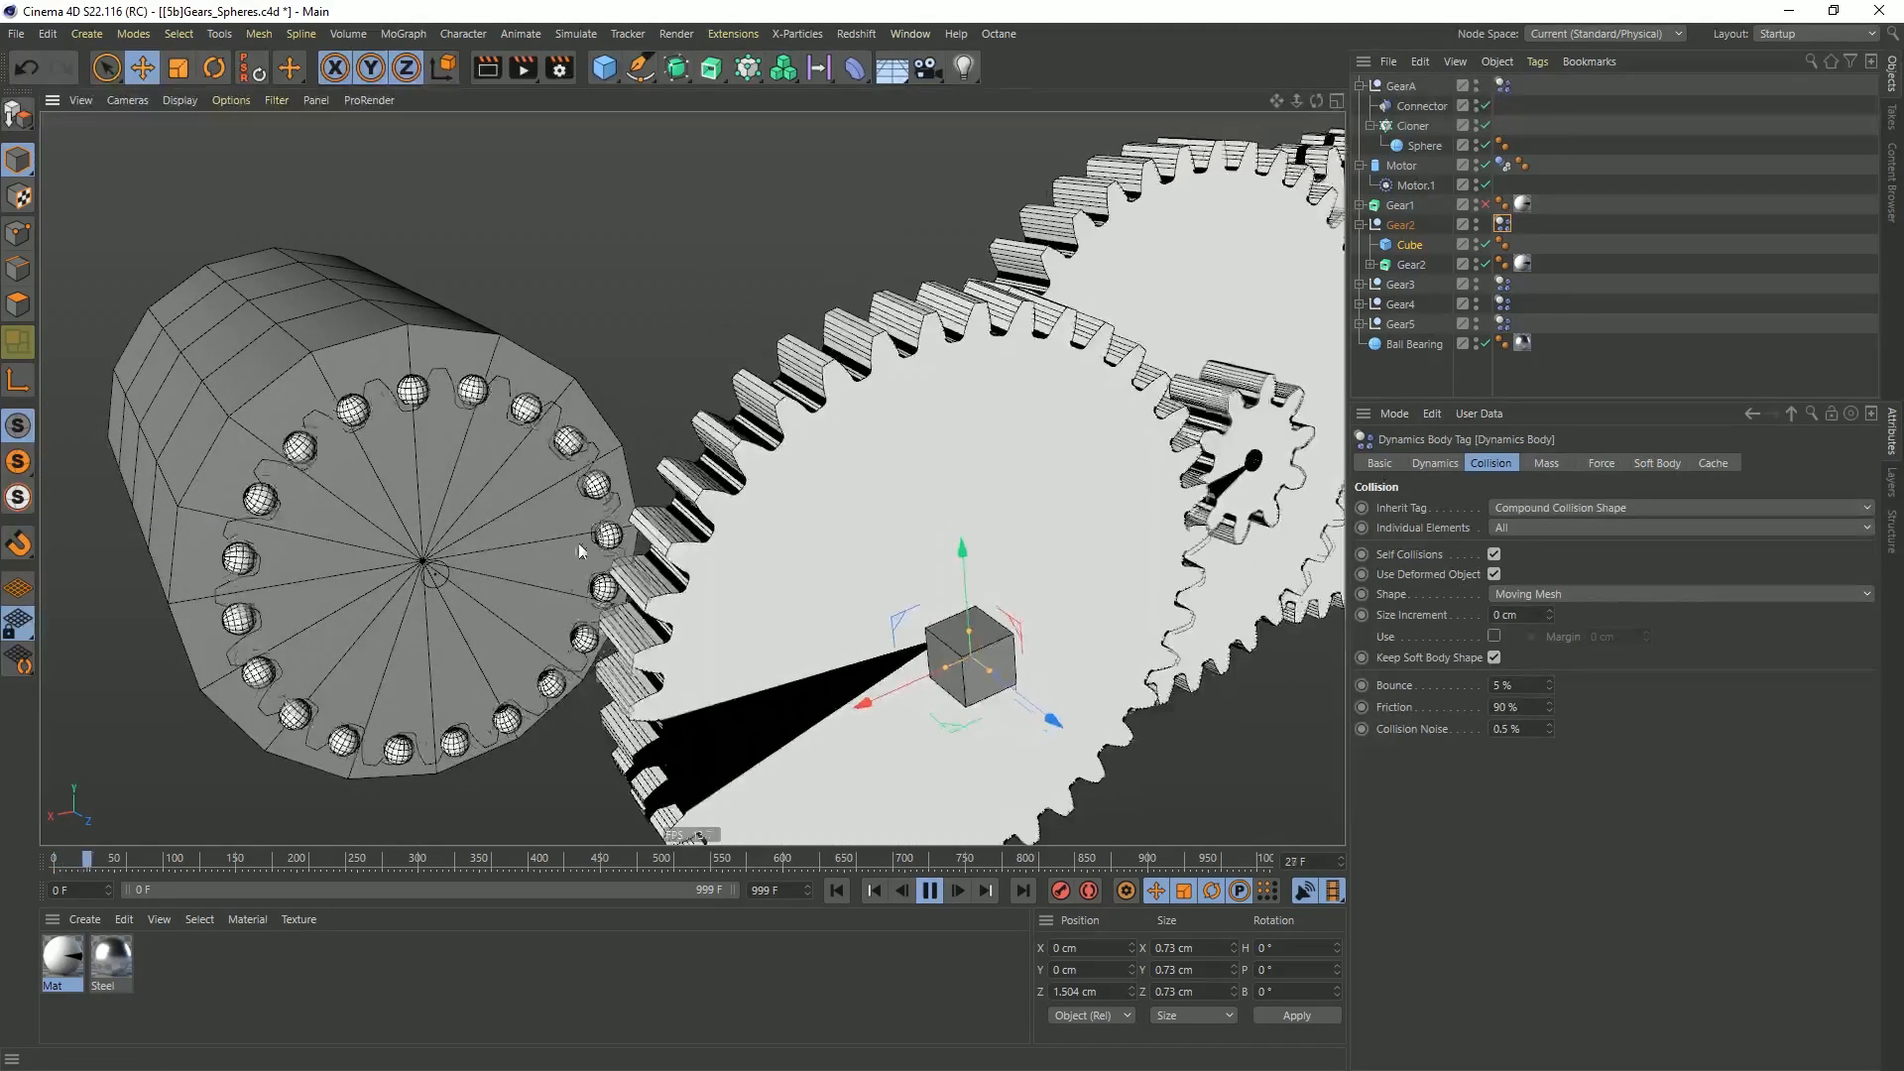
{"action": "left_click", "coordinate": [922, 890]}
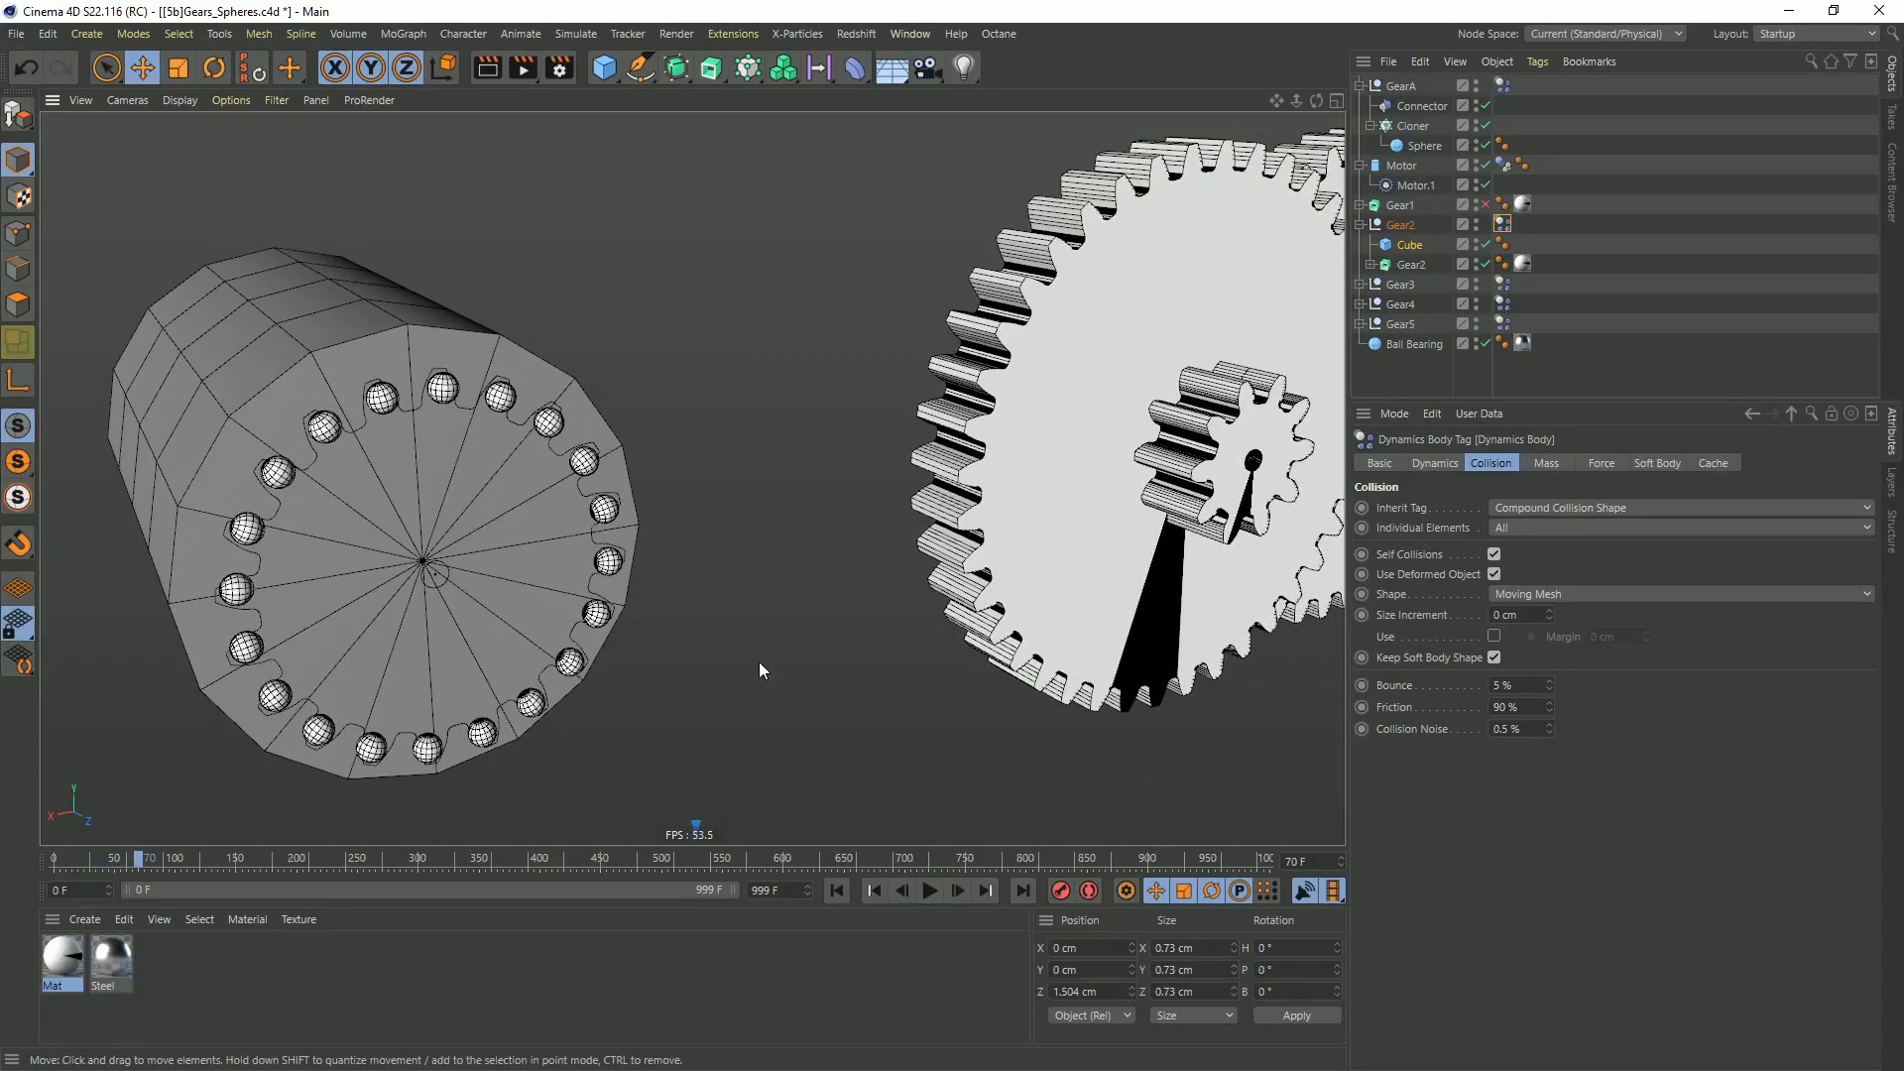
{"action": "left_click", "coordinate": [837, 890]}
Move the Connector out of the Gear2 extrude to directly under the Gear2 null and assign that null as its Object A
{"action": "left_click", "coordinate": [1371, 266]}
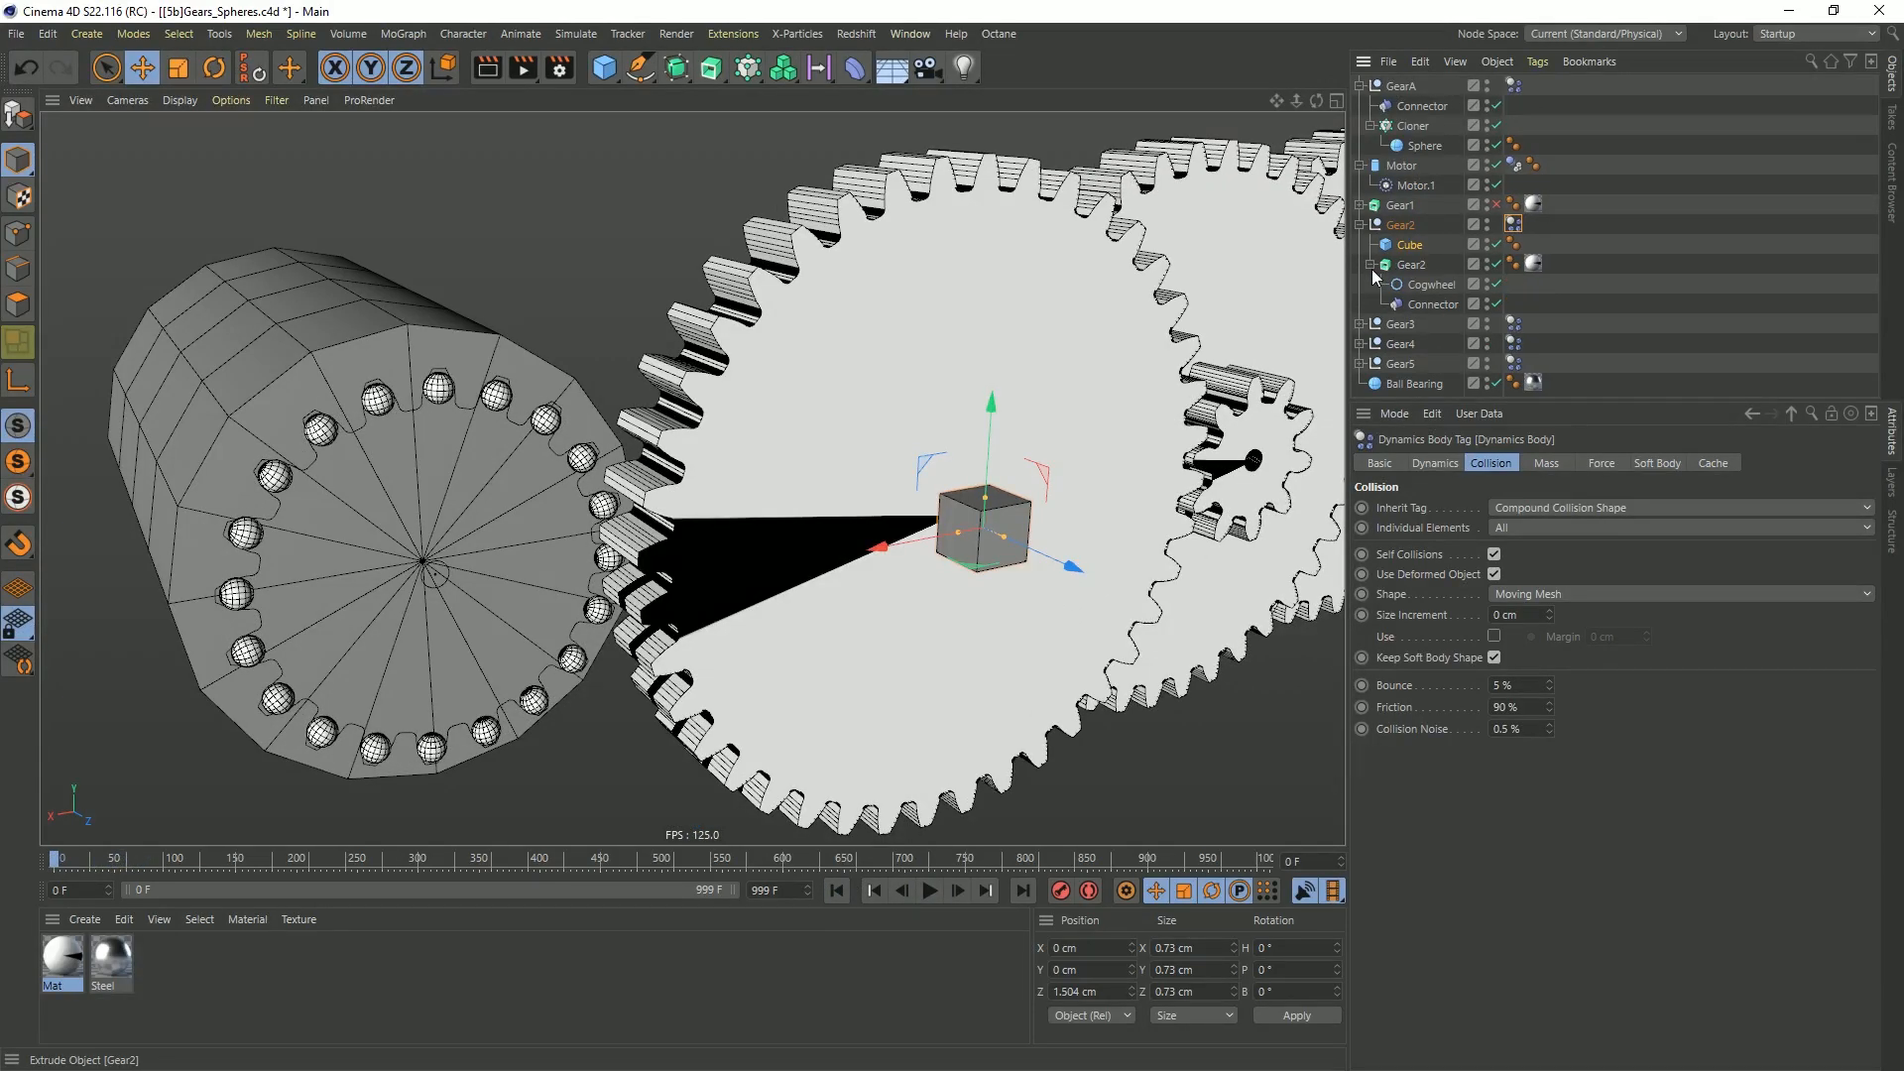
{"action": "left_click_drag", "start_coordinate": [1432, 304], "coordinate": [1402, 232]}
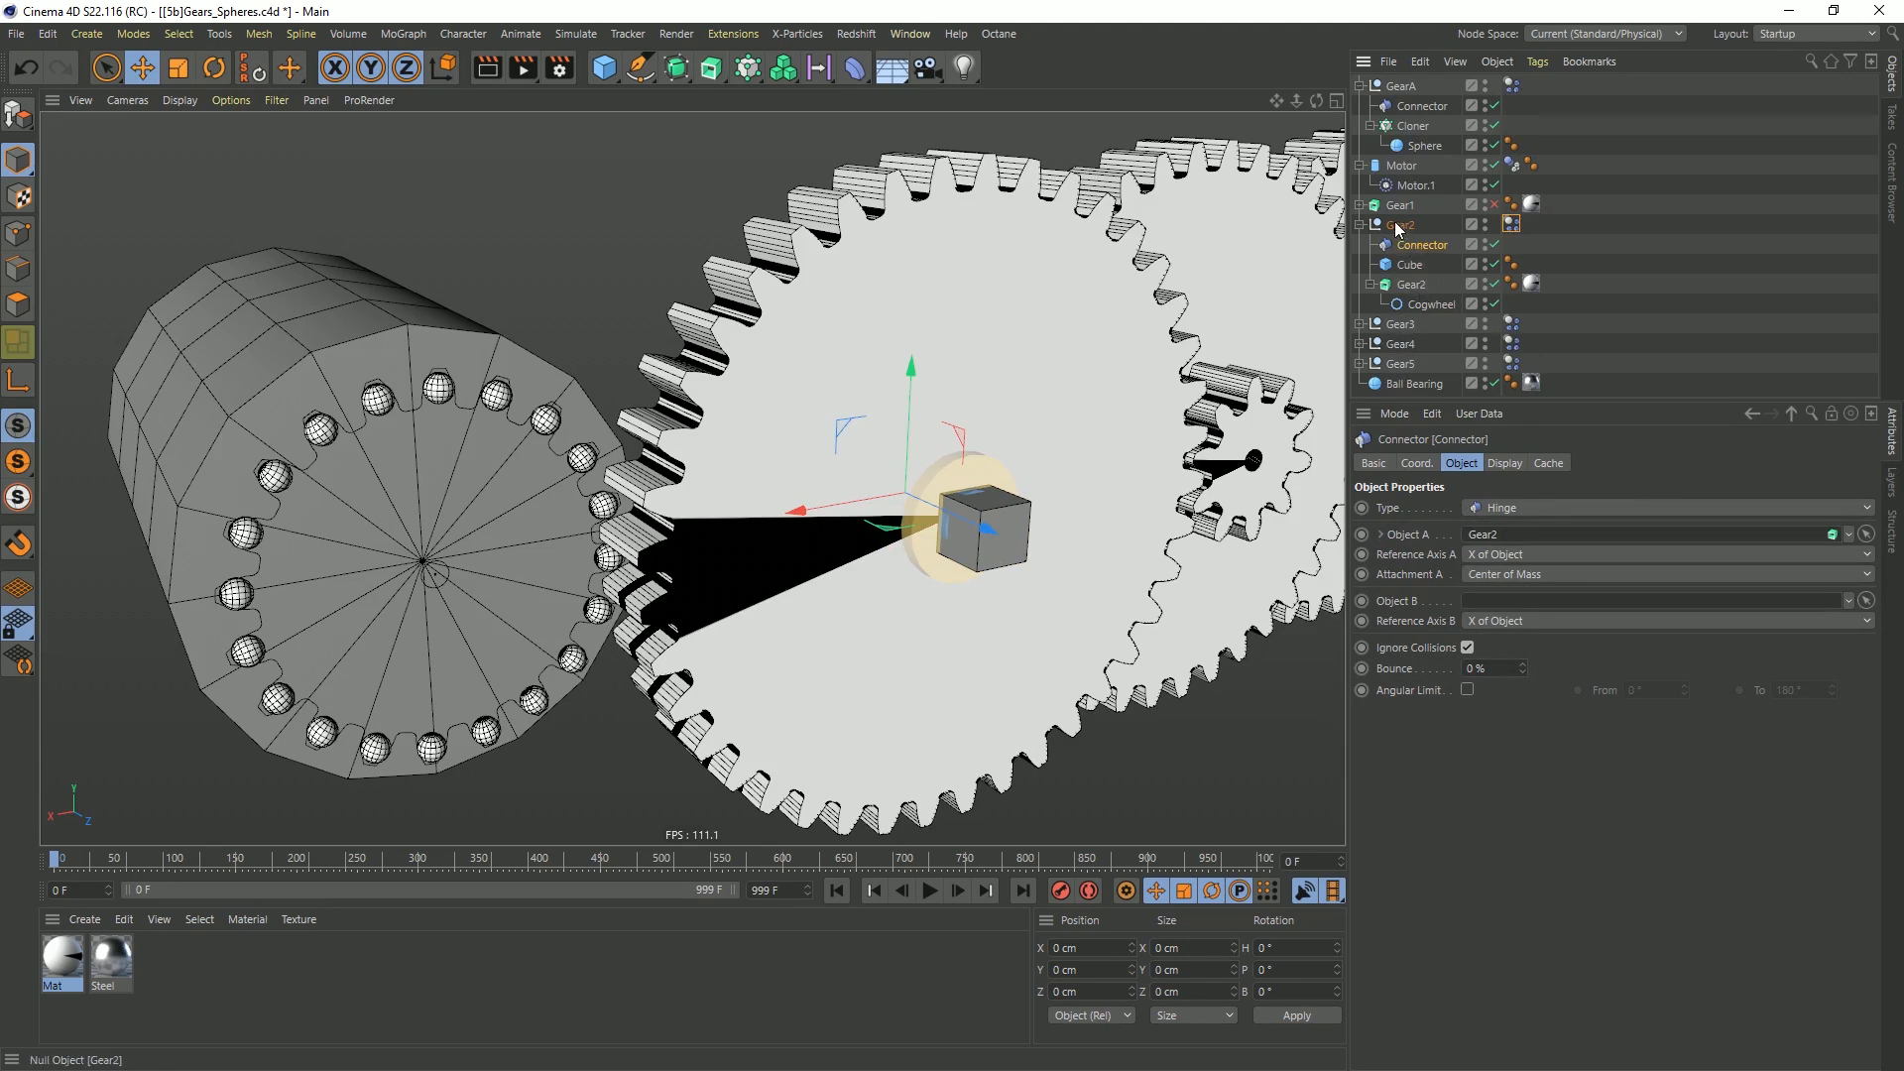
{"action": "left_click_drag", "start_coordinate": [1396, 230], "coordinate": [1502, 538]}
Rename the extrude under the Gear2 null as Extrude and check the Connector's Object A link
{"action": "double_click", "coordinate": [1411, 285]}
{"action": "type", "text": "Extrude"}
{"action": "key", "text": "Return"}
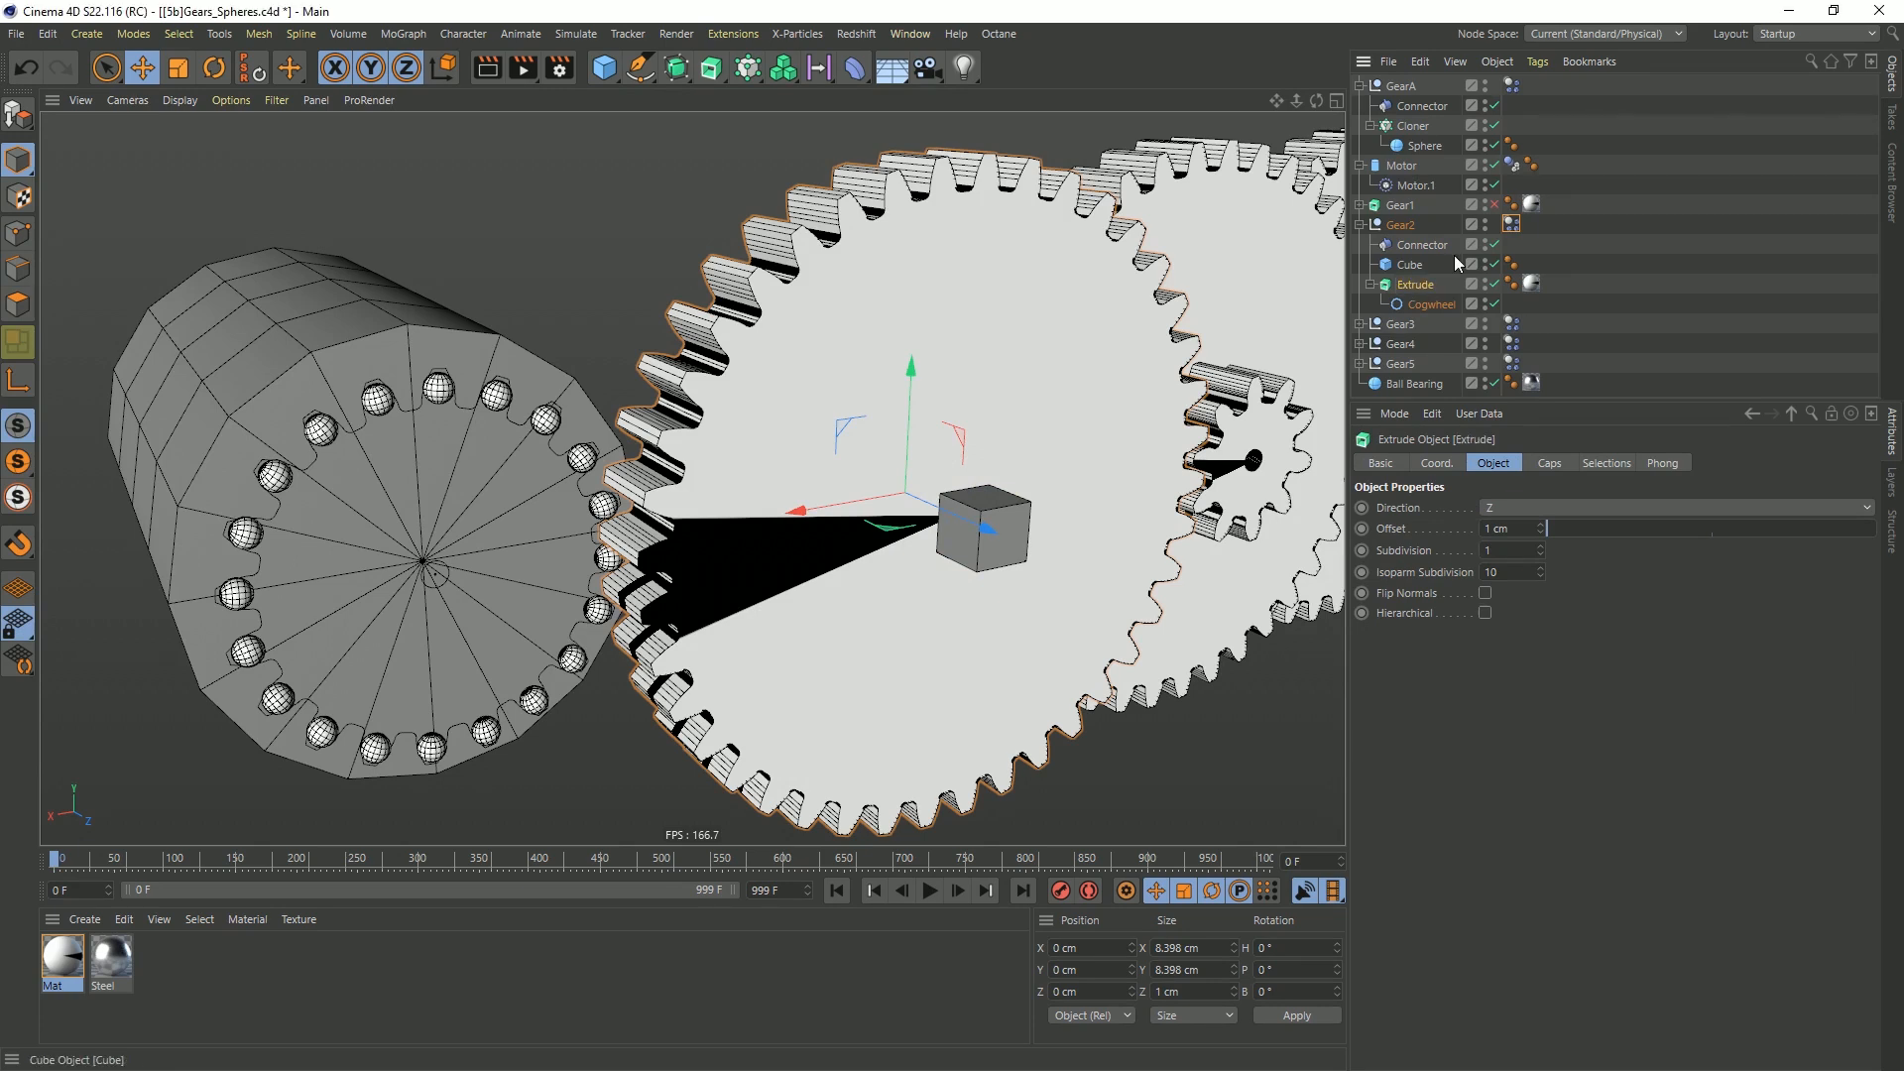
{"action": "left_click", "coordinate": [1425, 251]}
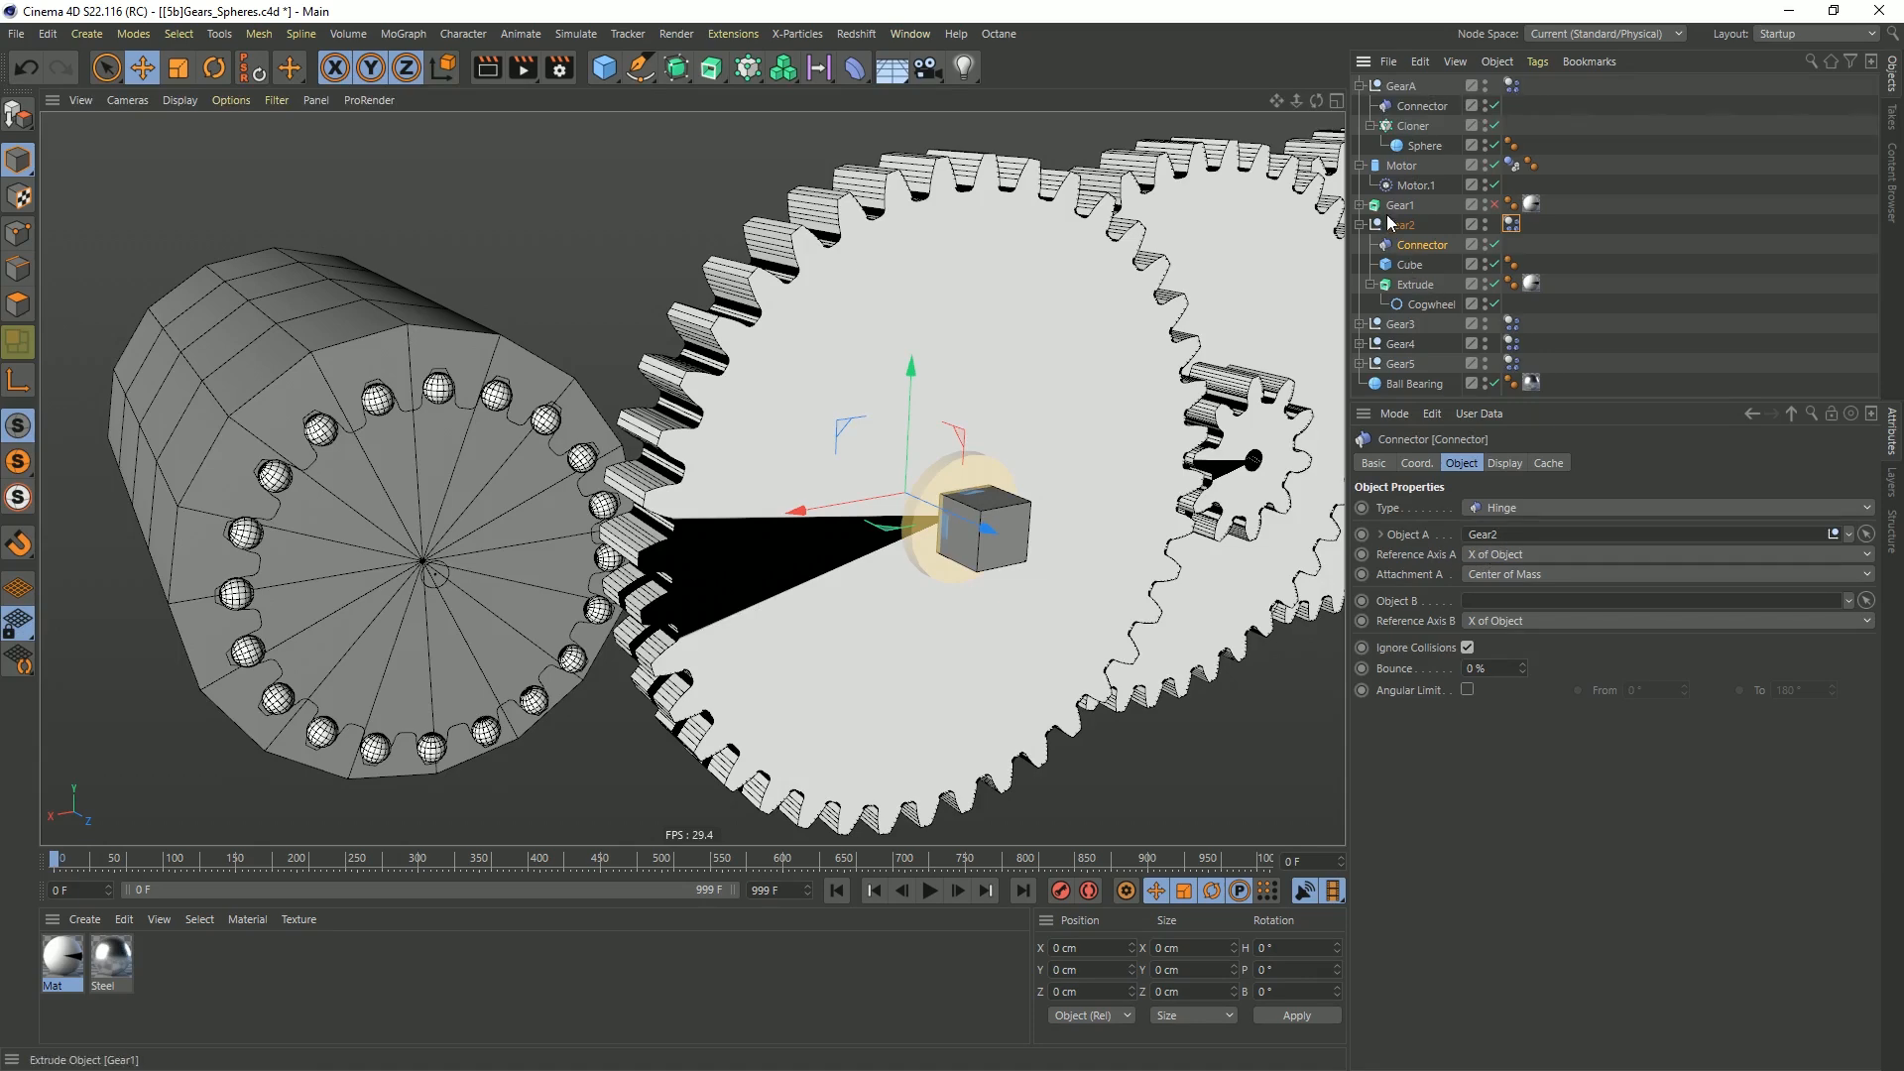
Play the simulation while switching the Cube off and on to check Gear2's rotation, then rewind to frame 0
{"action": "left_click", "coordinate": [926, 891]}
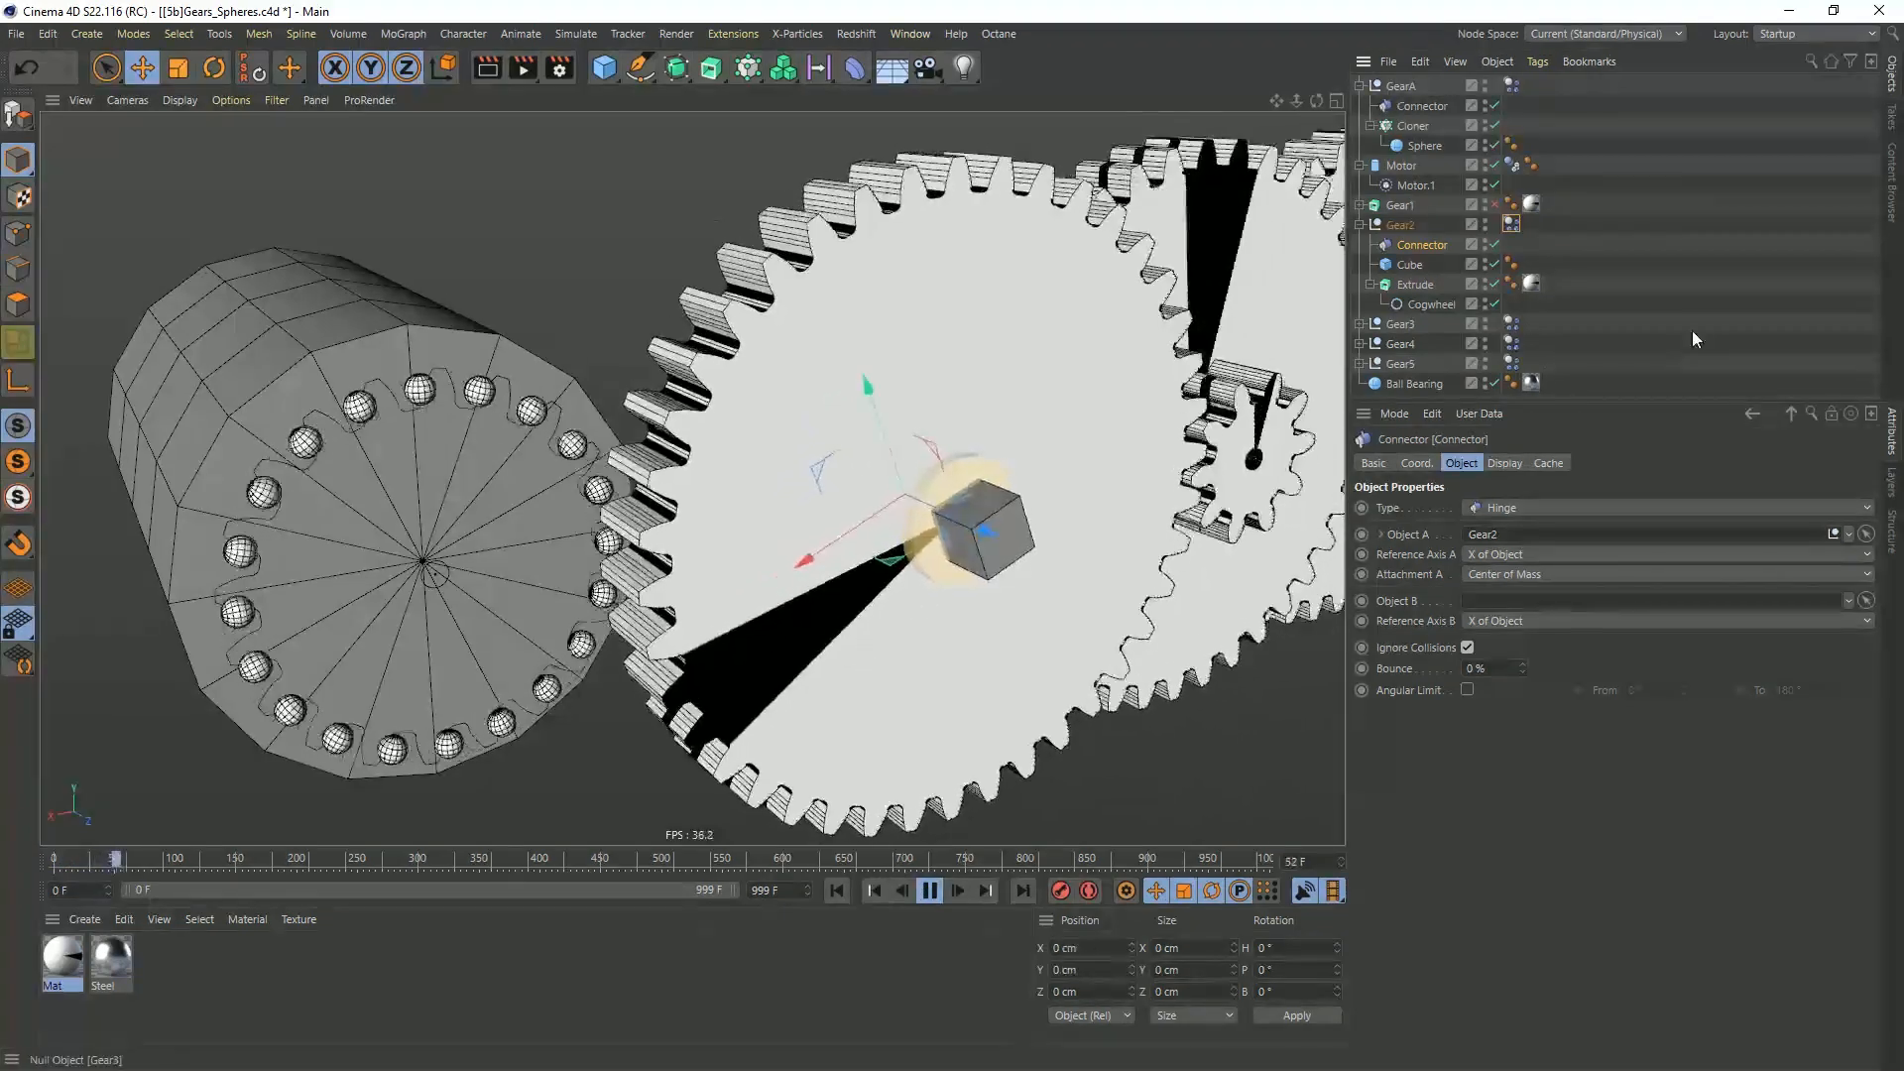
{"action": "left_click", "coordinate": [1692, 340]}
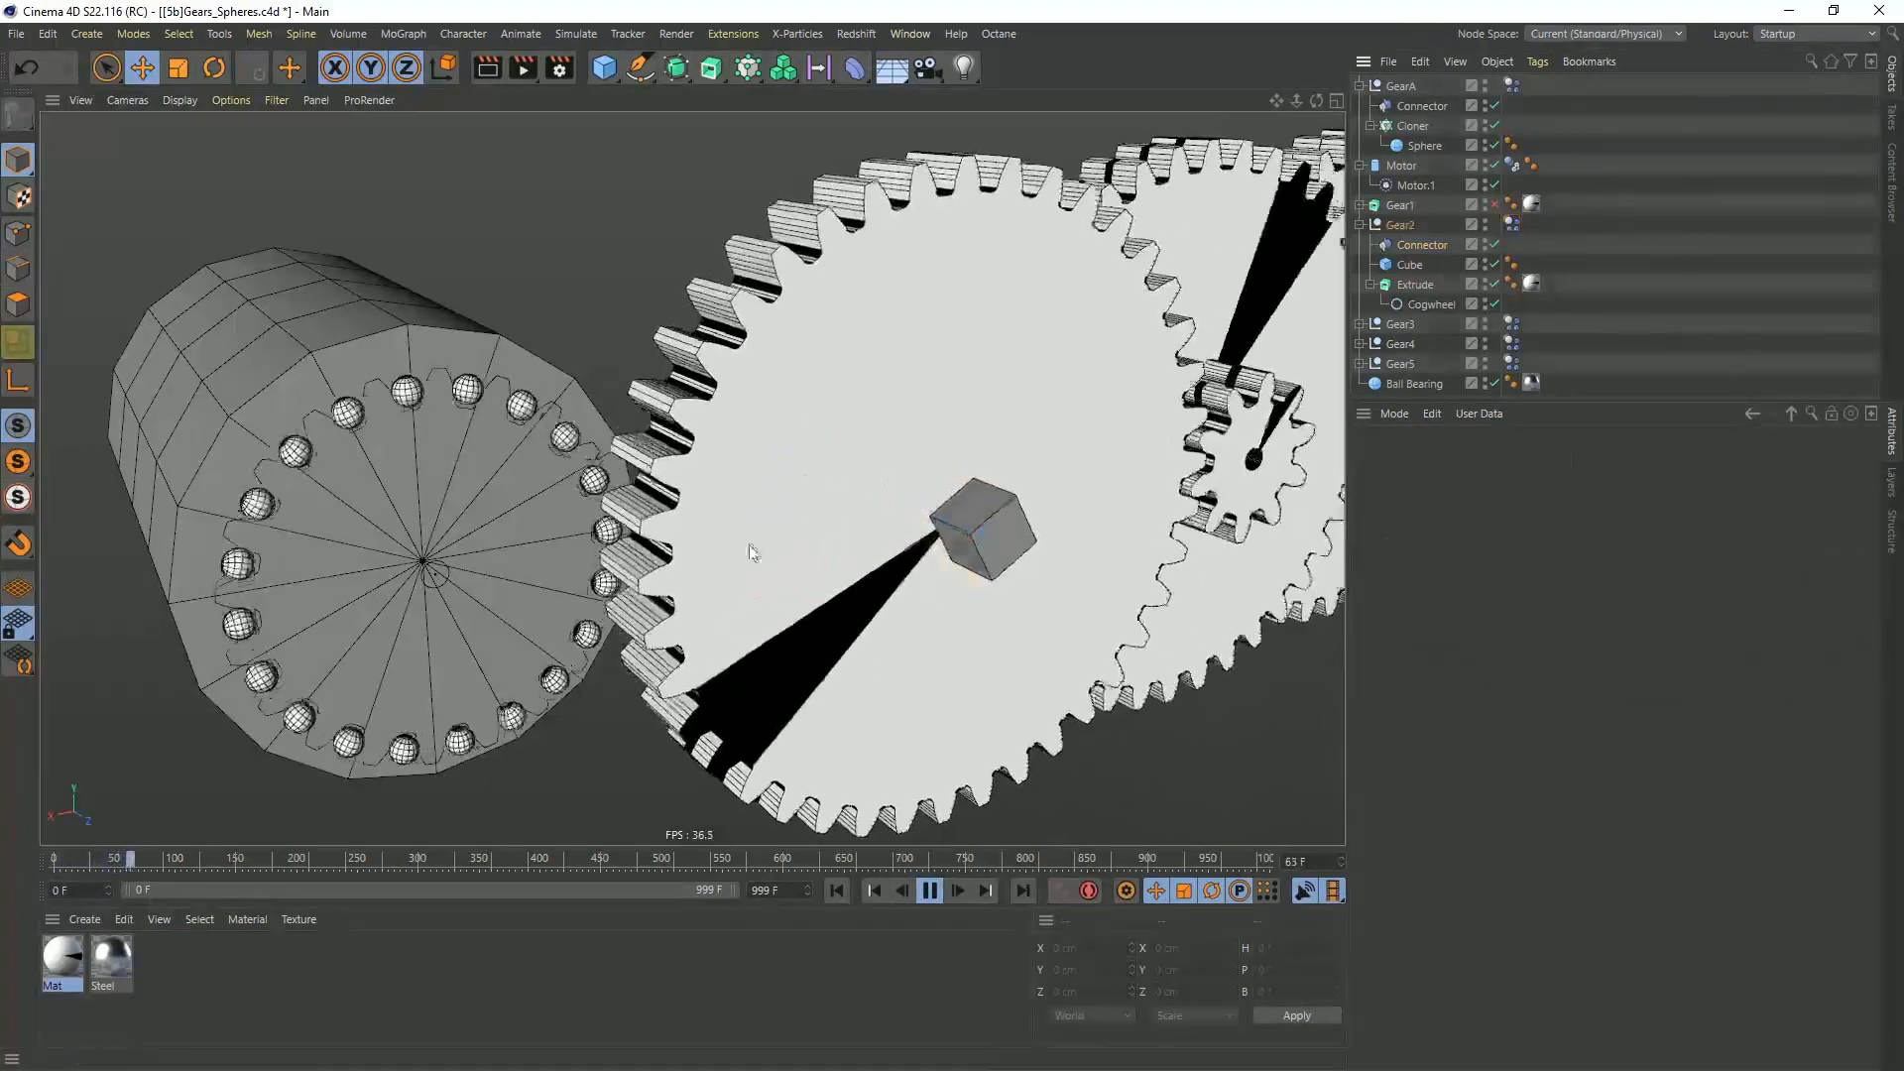
{"action": "left_click", "coordinate": [1421, 266]}
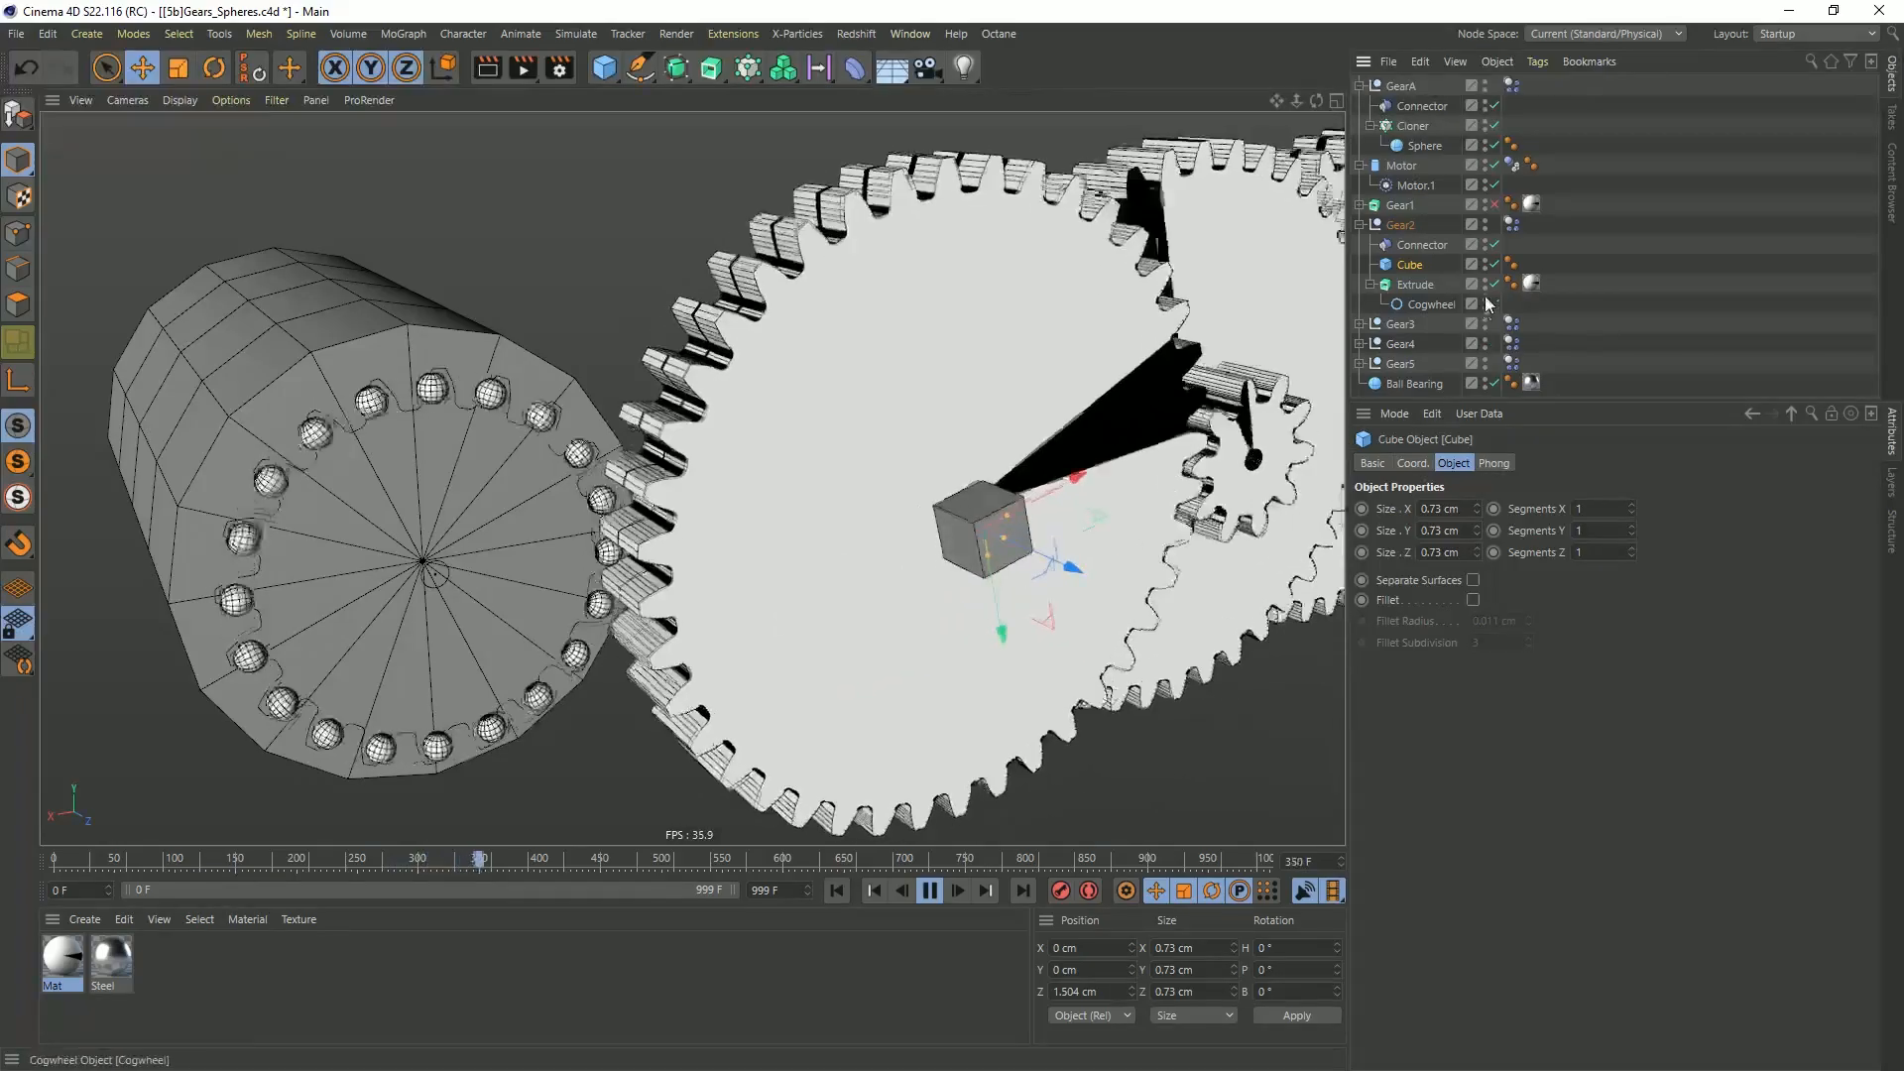
{"action": "left_click", "coordinate": [1495, 264]}
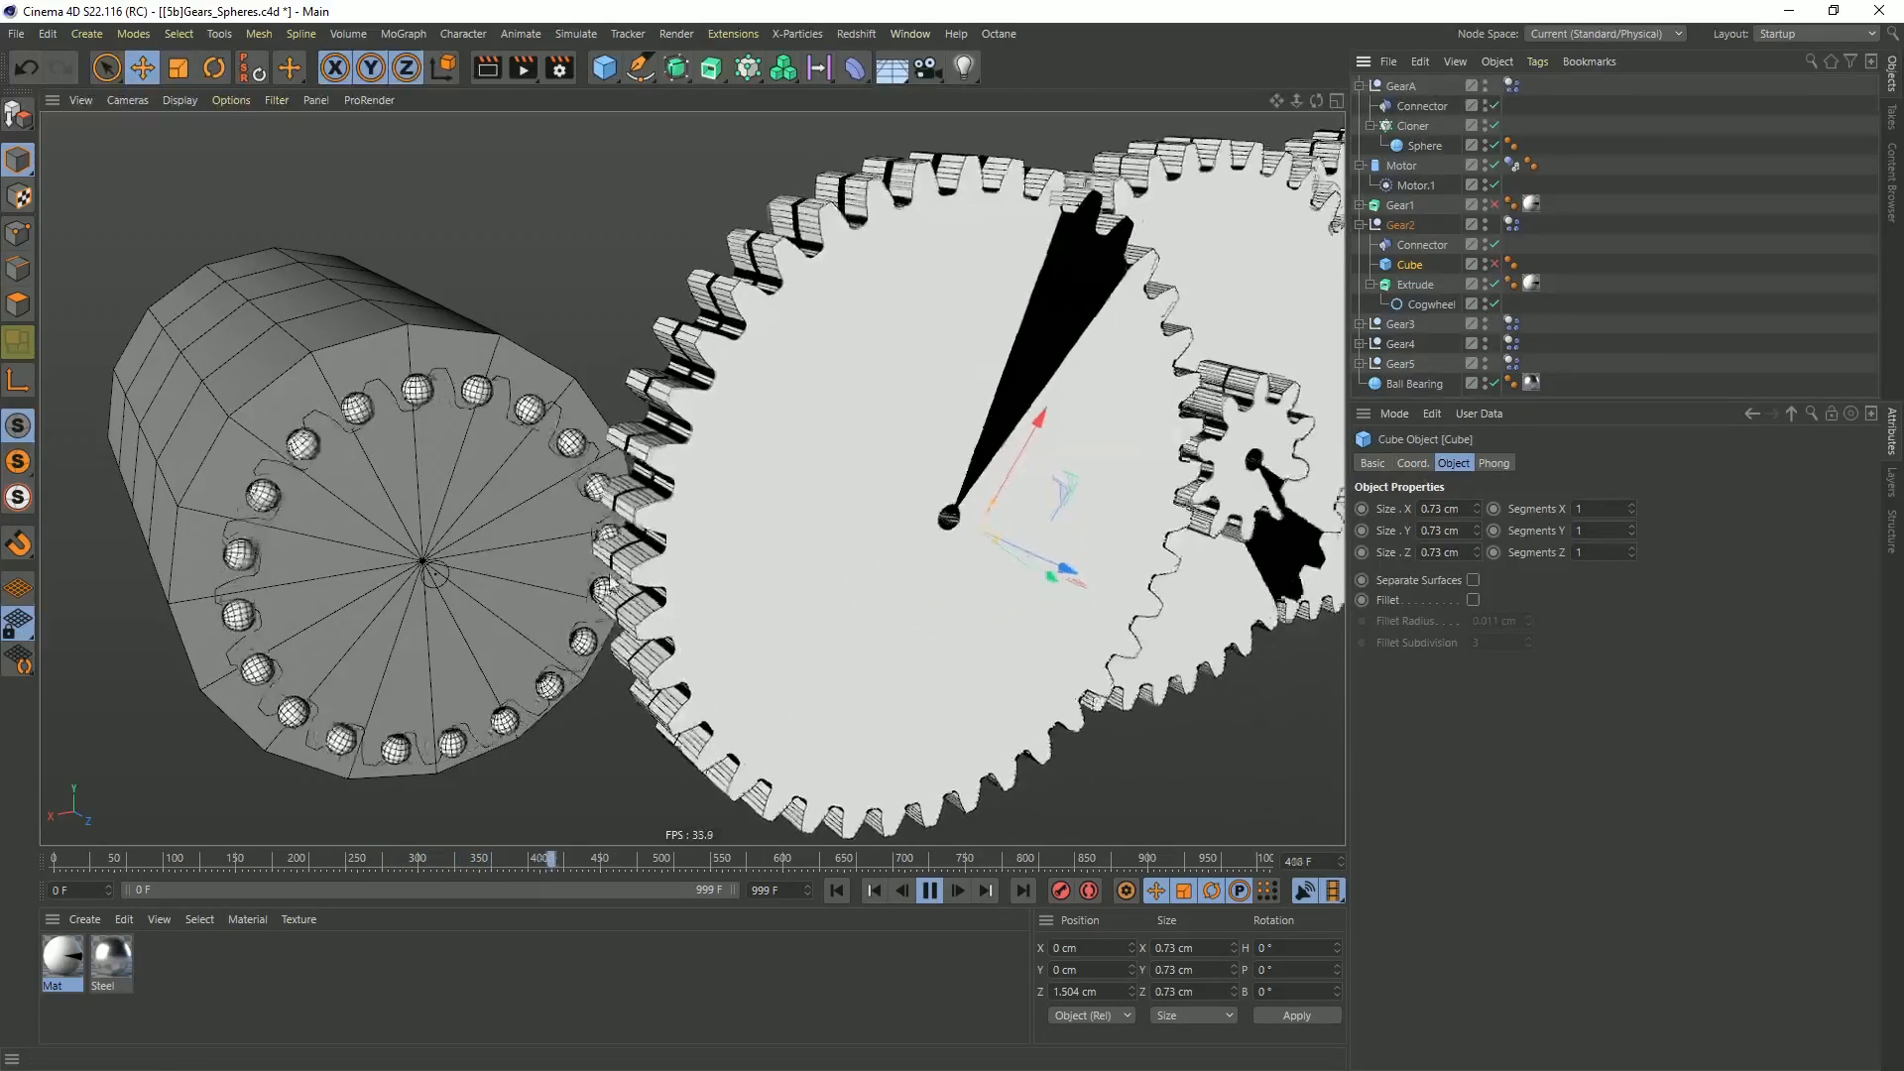
{"action": "left_click", "coordinate": [1494, 264]}
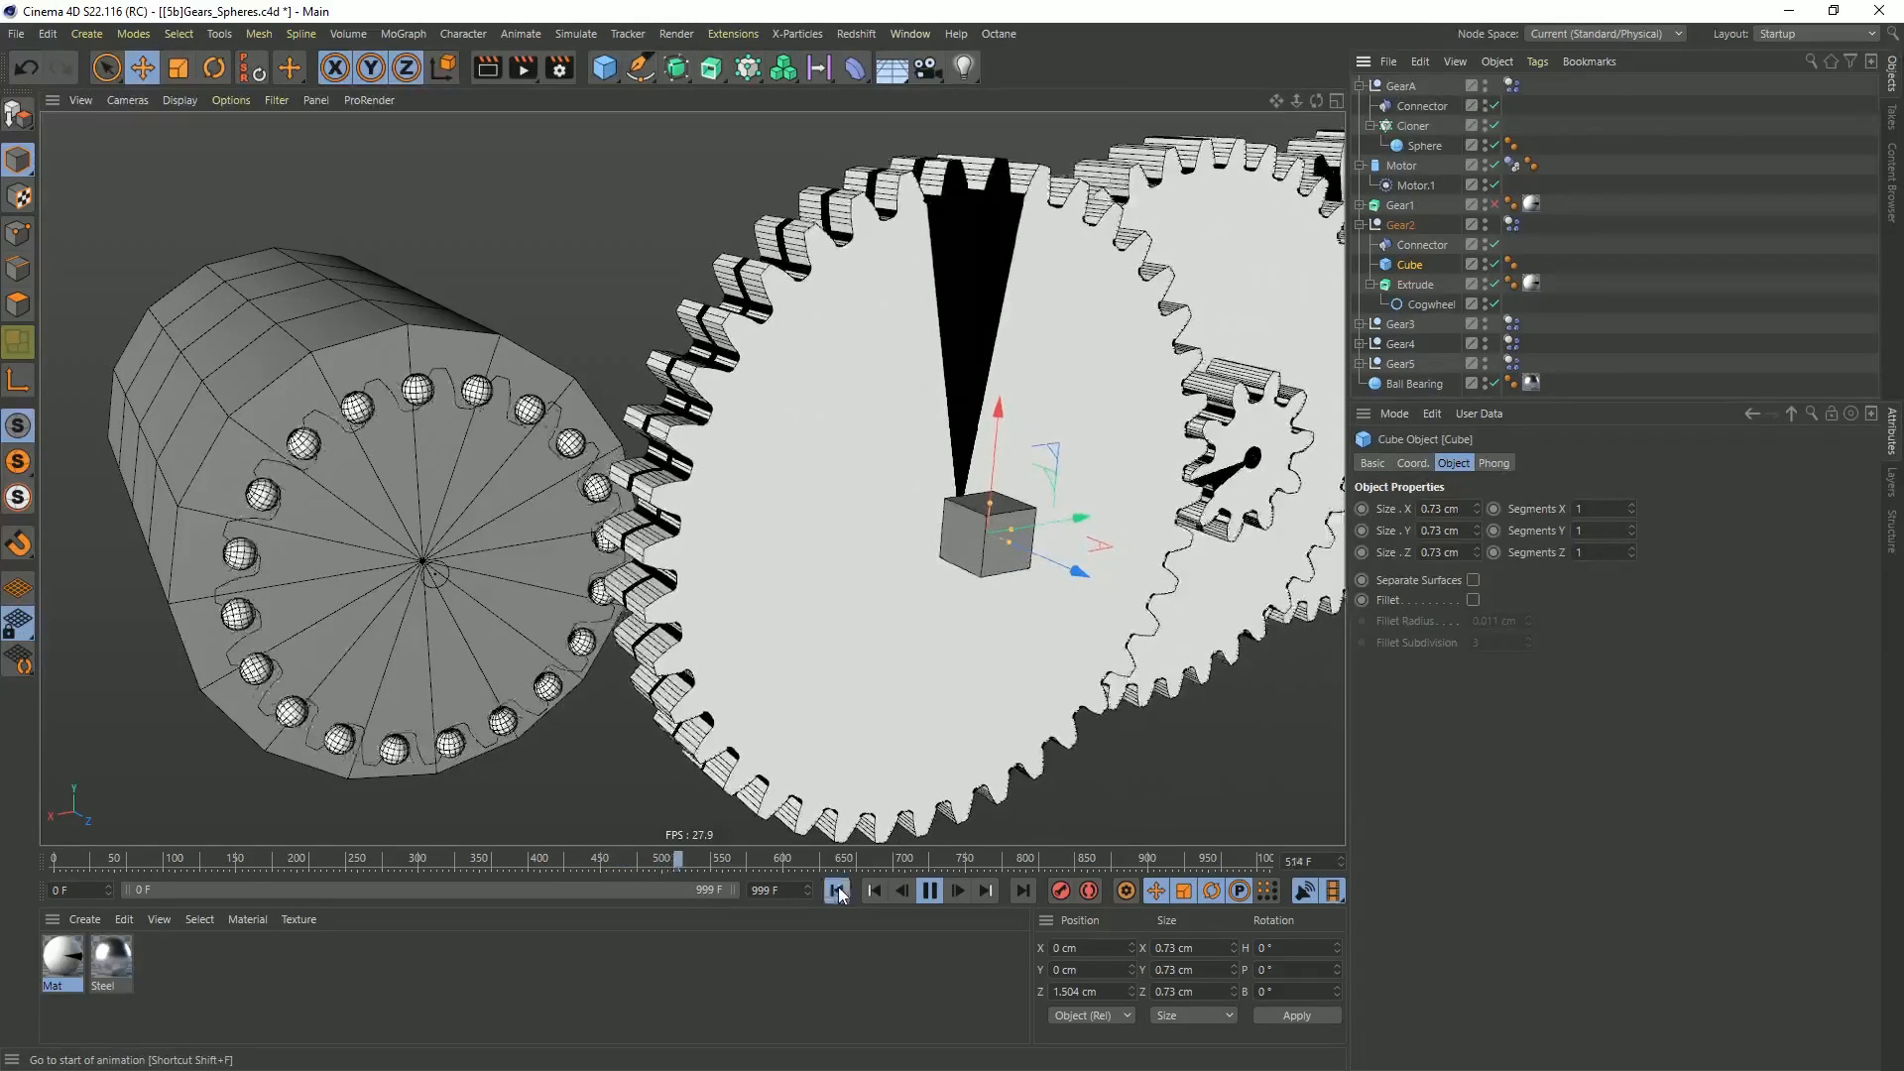
{"action": "left_click", "coordinate": [873, 890]}
{"action": "left_click", "coordinate": [925, 893]}
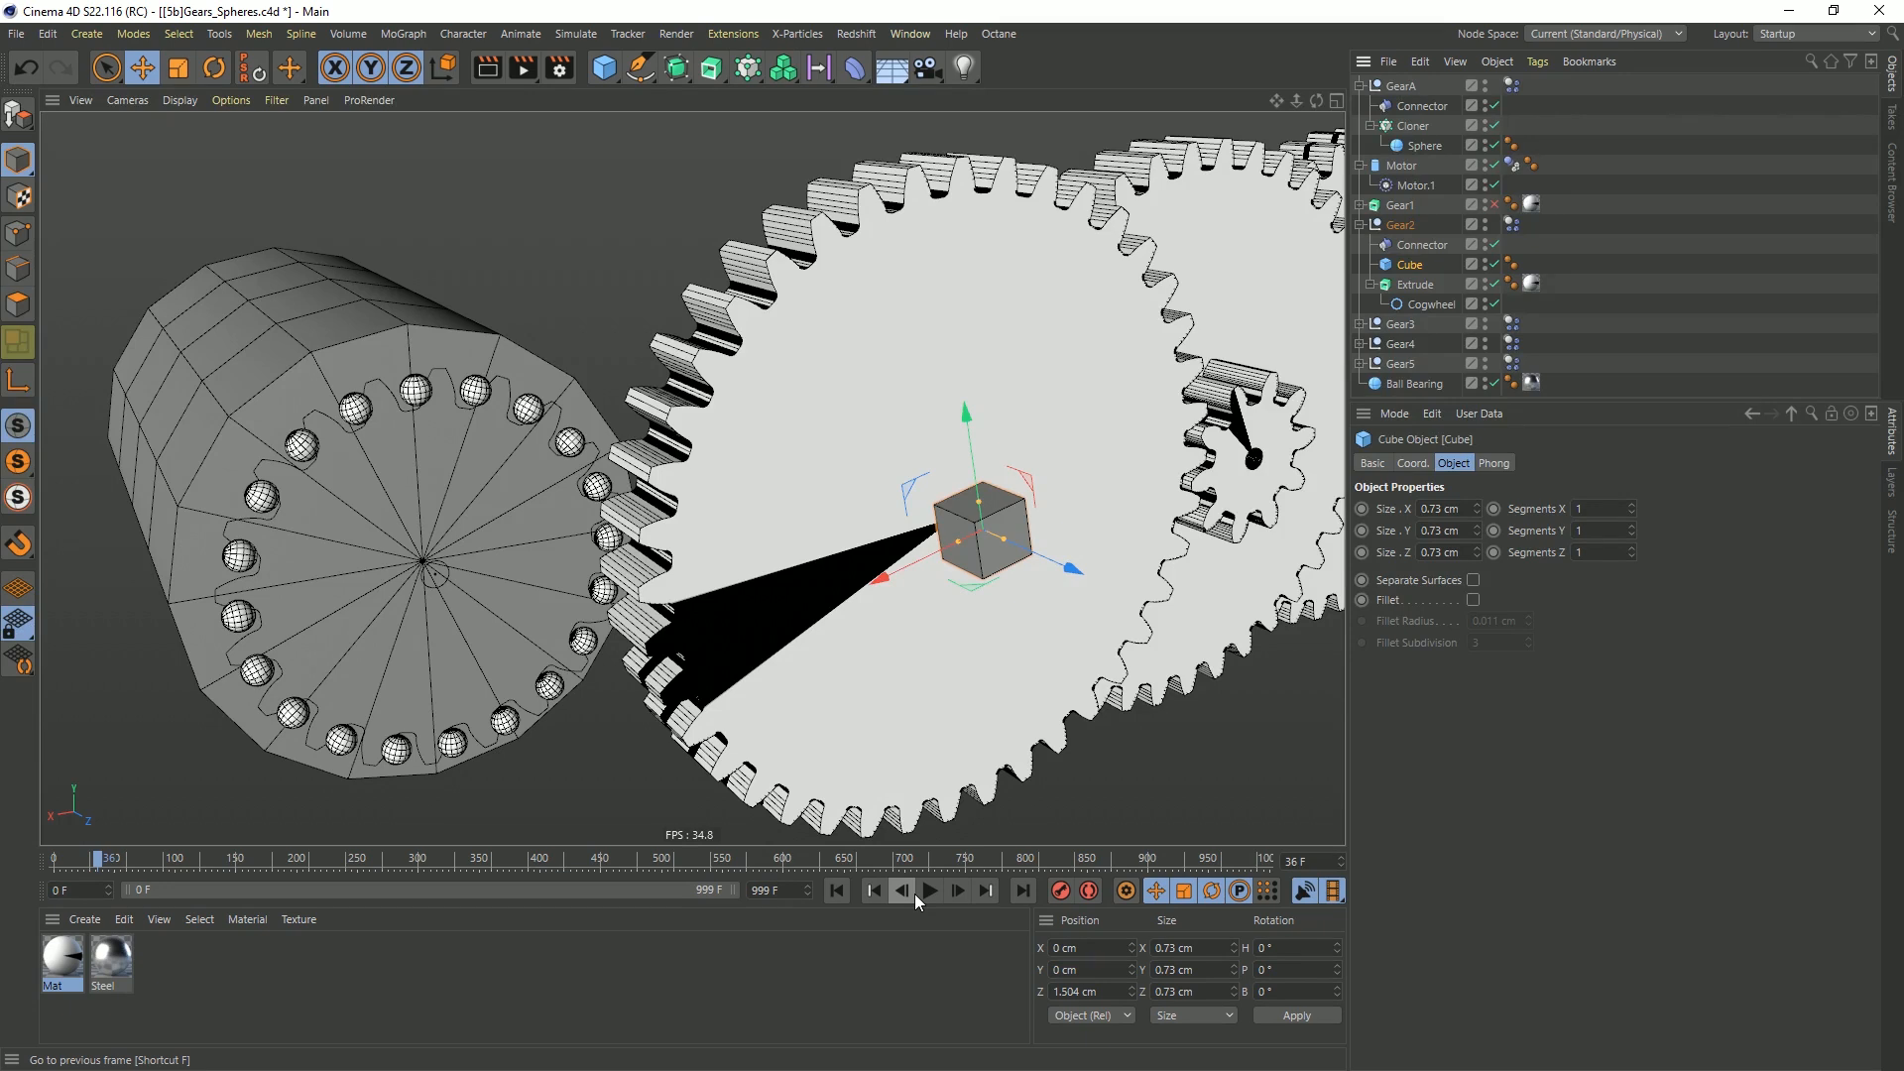
{"action": "left_click", "coordinate": [837, 890]}
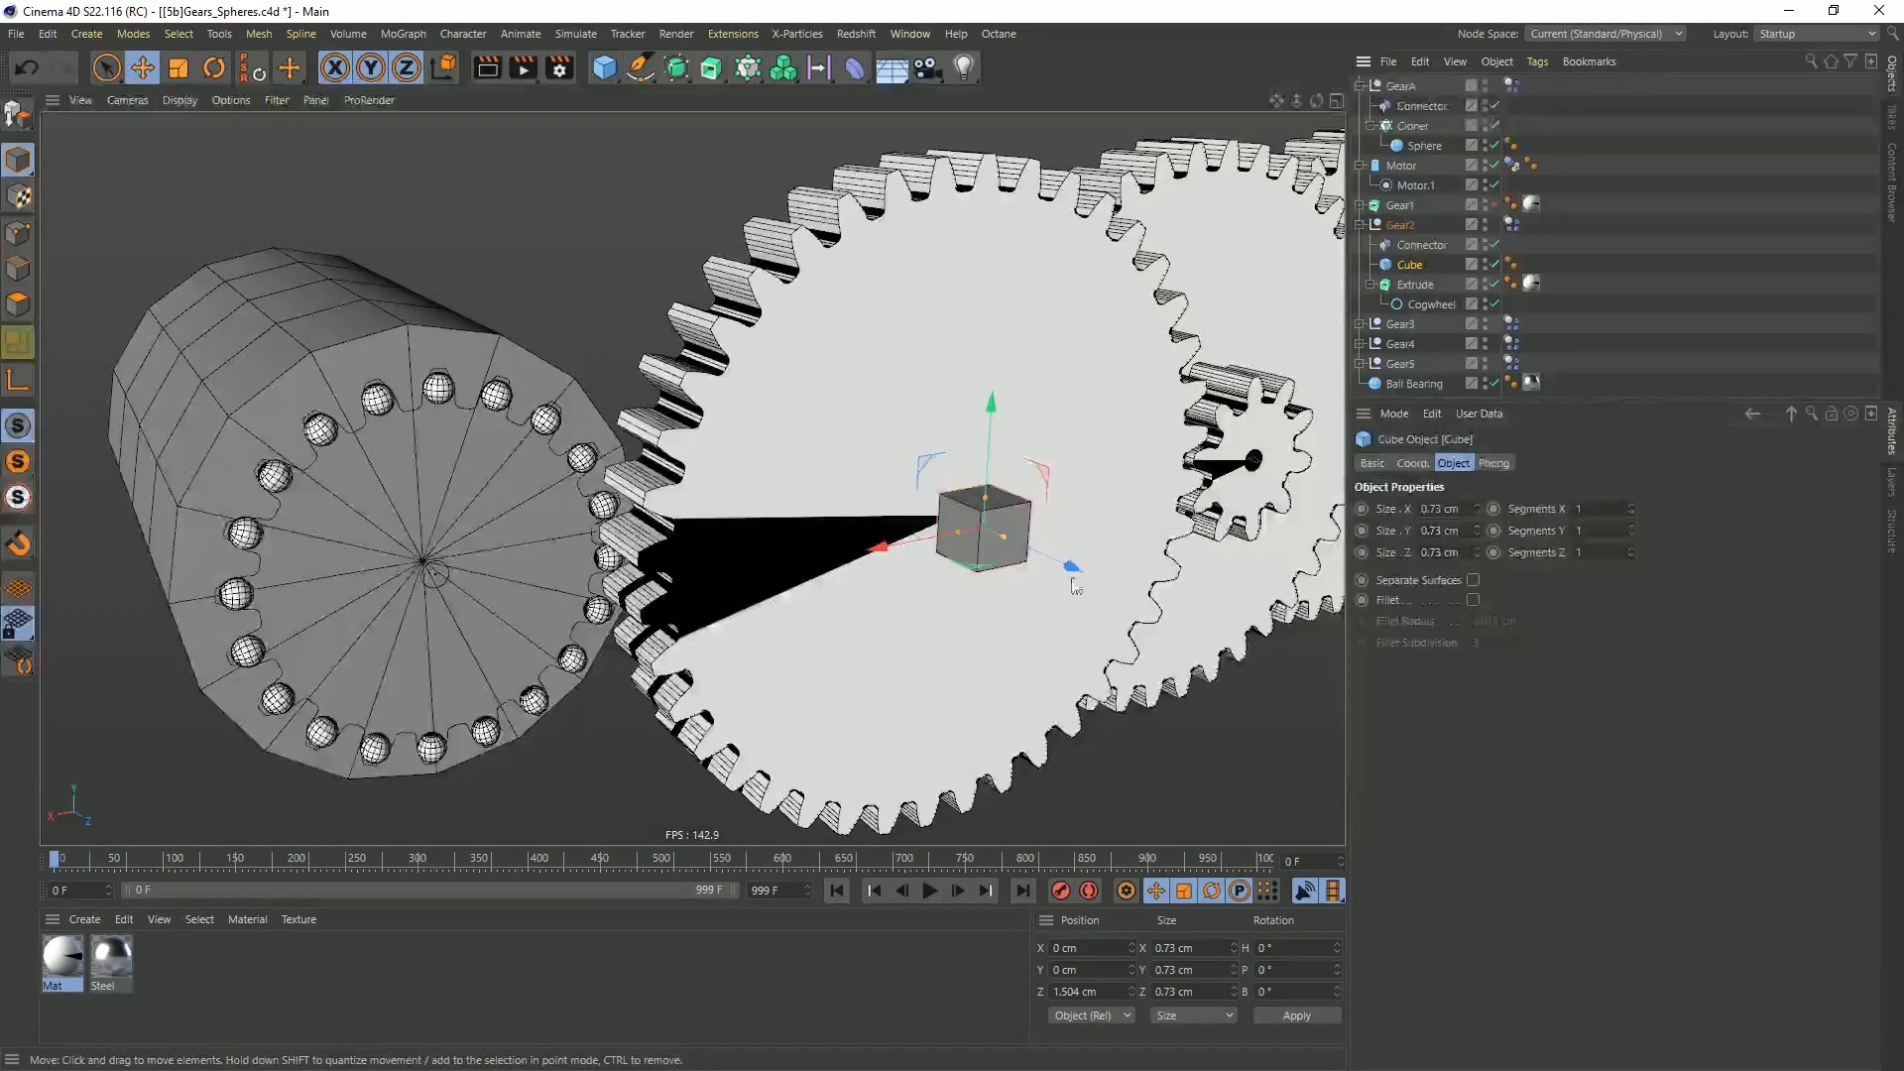
Scale the Cube down to 0.316 cm and raise it to Y 3.202 cm near Gear2's upper teeth
{"action": "key", "text": "t"}
{"action": "left_click_drag", "start_coordinate": [1091, 438], "coordinate": [801, 585]}
{"action": "key", "text": "e"}
{"action": "left_click_drag", "start_coordinate": [989, 457], "coordinate": [1009, 179]}
Play the simulation to examine how the off-centre cube moves with Gear2 from several angles, then rewind to frame 0
{"action": "left_click", "coordinate": [930, 889]}
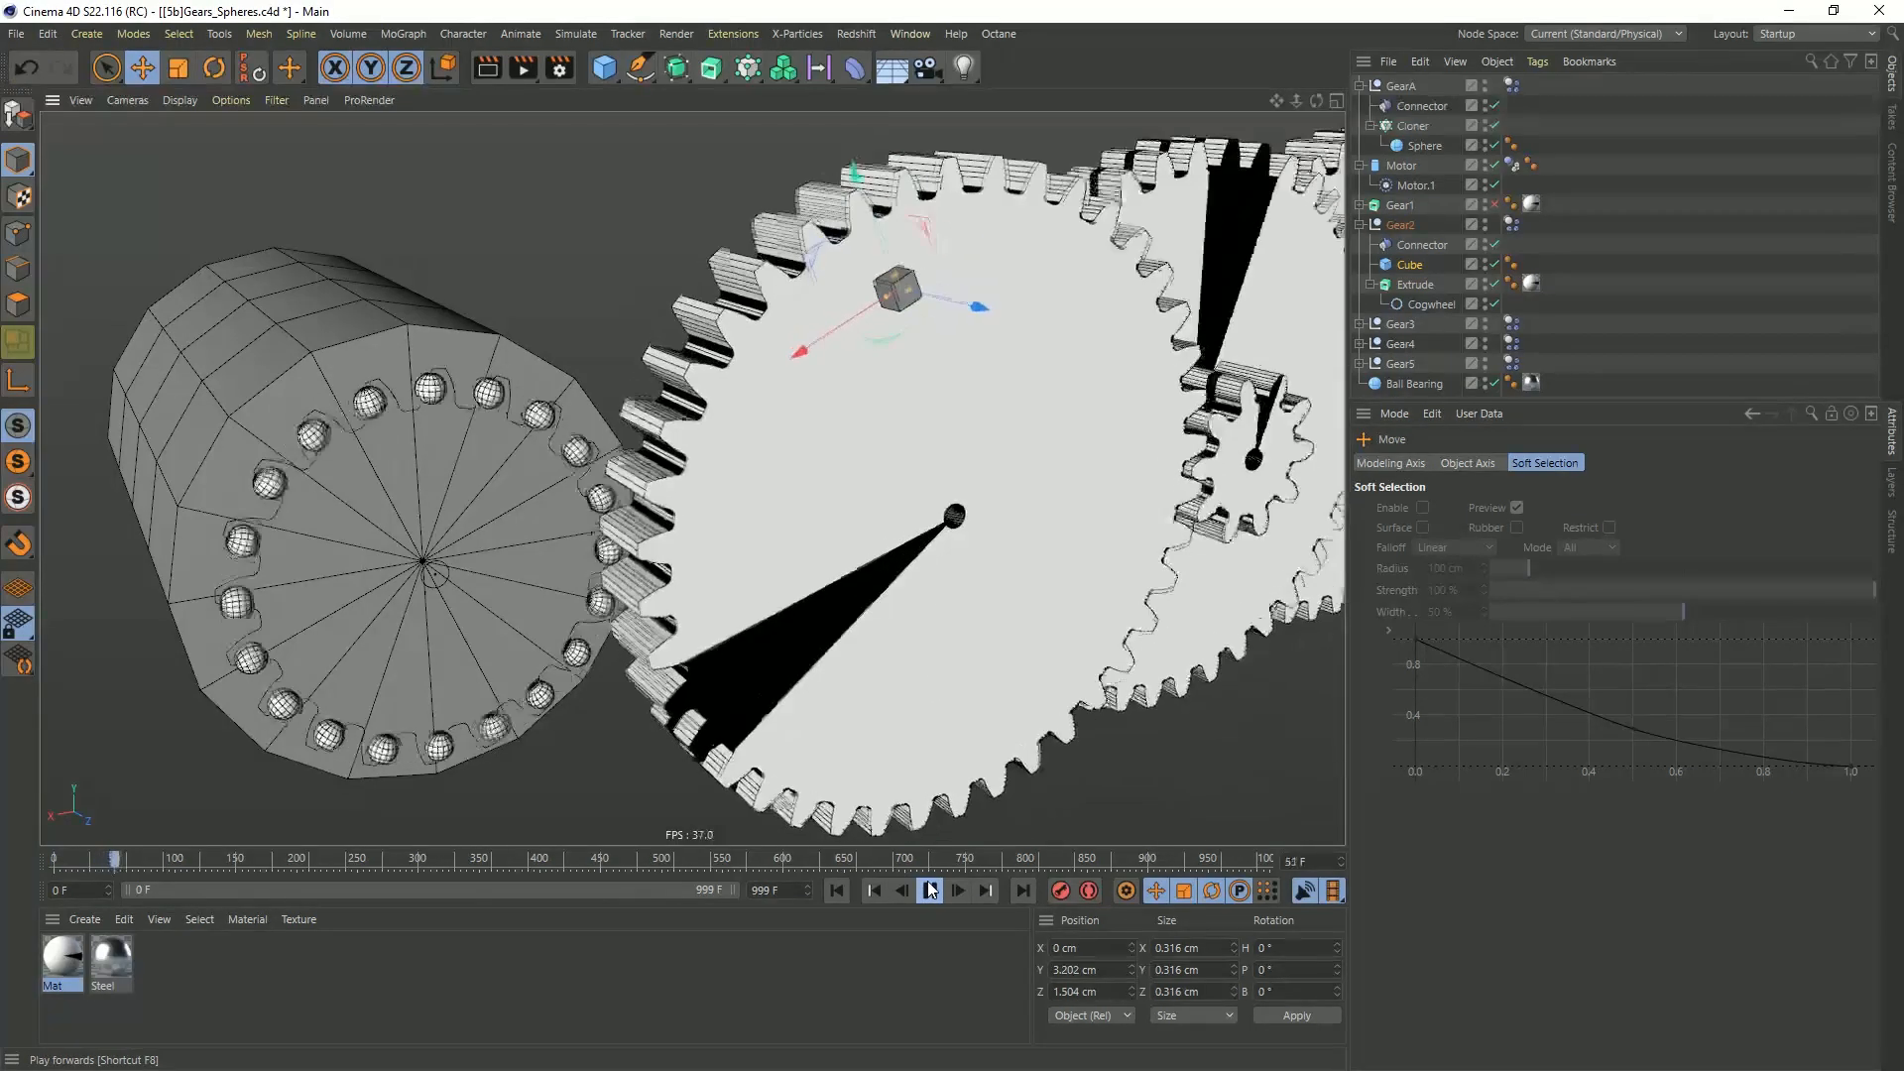
{"action": "left_click", "coordinate": [930, 890]}
{"action": "left_click", "coordinate": [836, 892]}
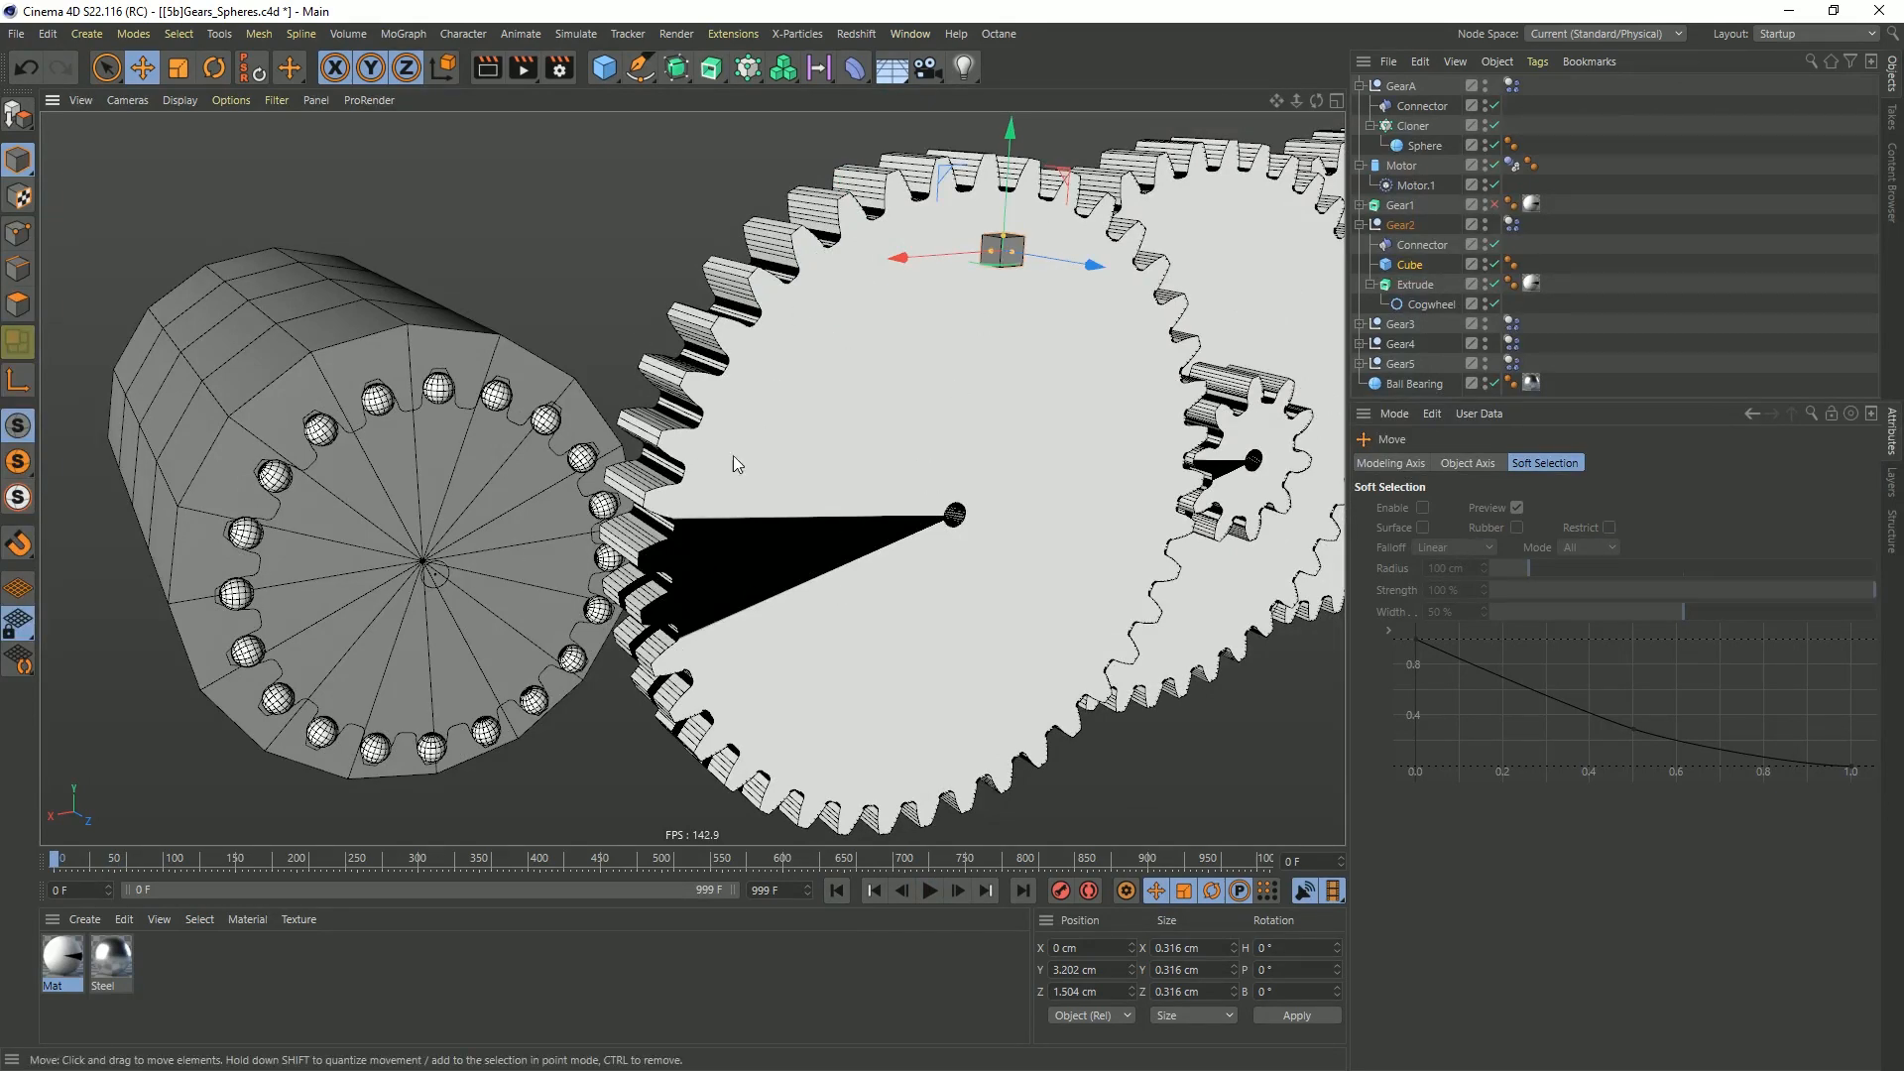
{"action": "left_click_drag", "start_coordinate": [877, 560], "coordinate": [718, 527], "text": "alt"}
{"action": "middle_click_drag", "start_coordinate": [718, 527], "coordinate": [892, 565], "text": "alt"}
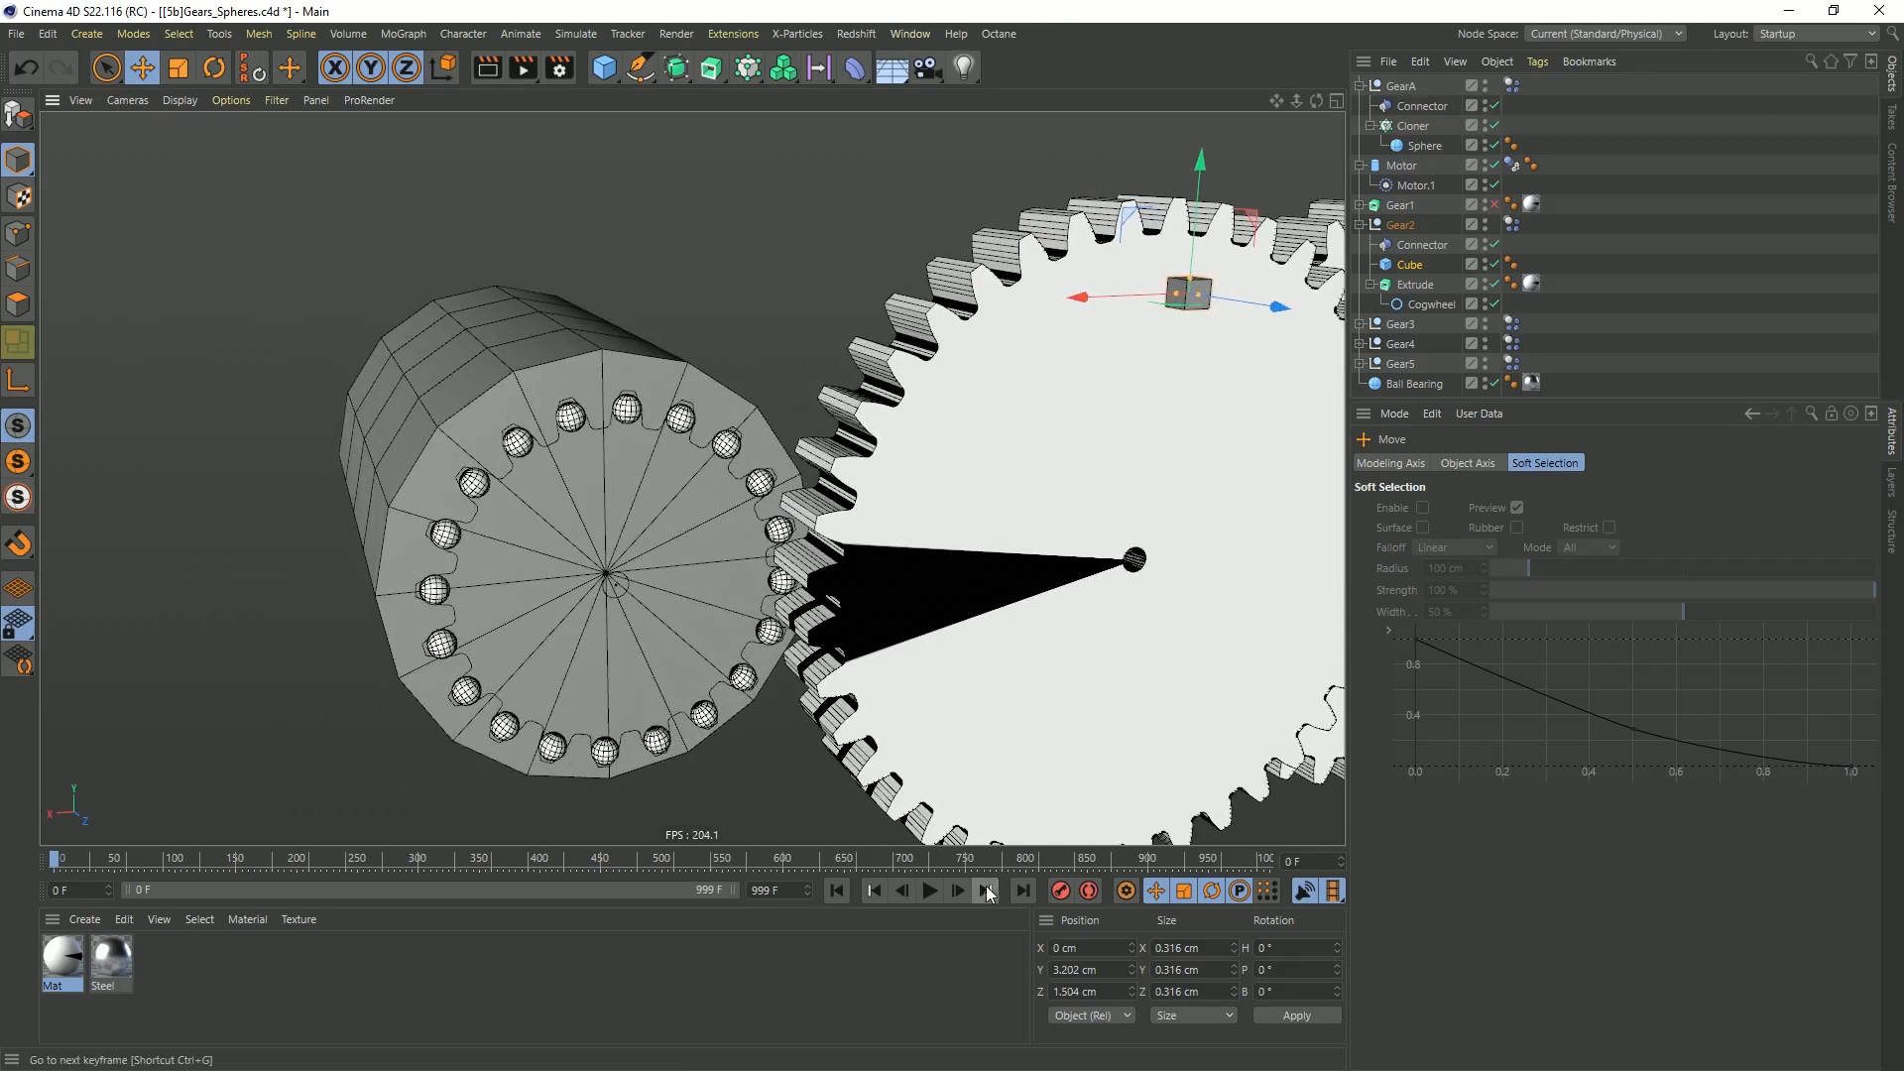
{"action": "left_click", "coordinate": [930, 891]}
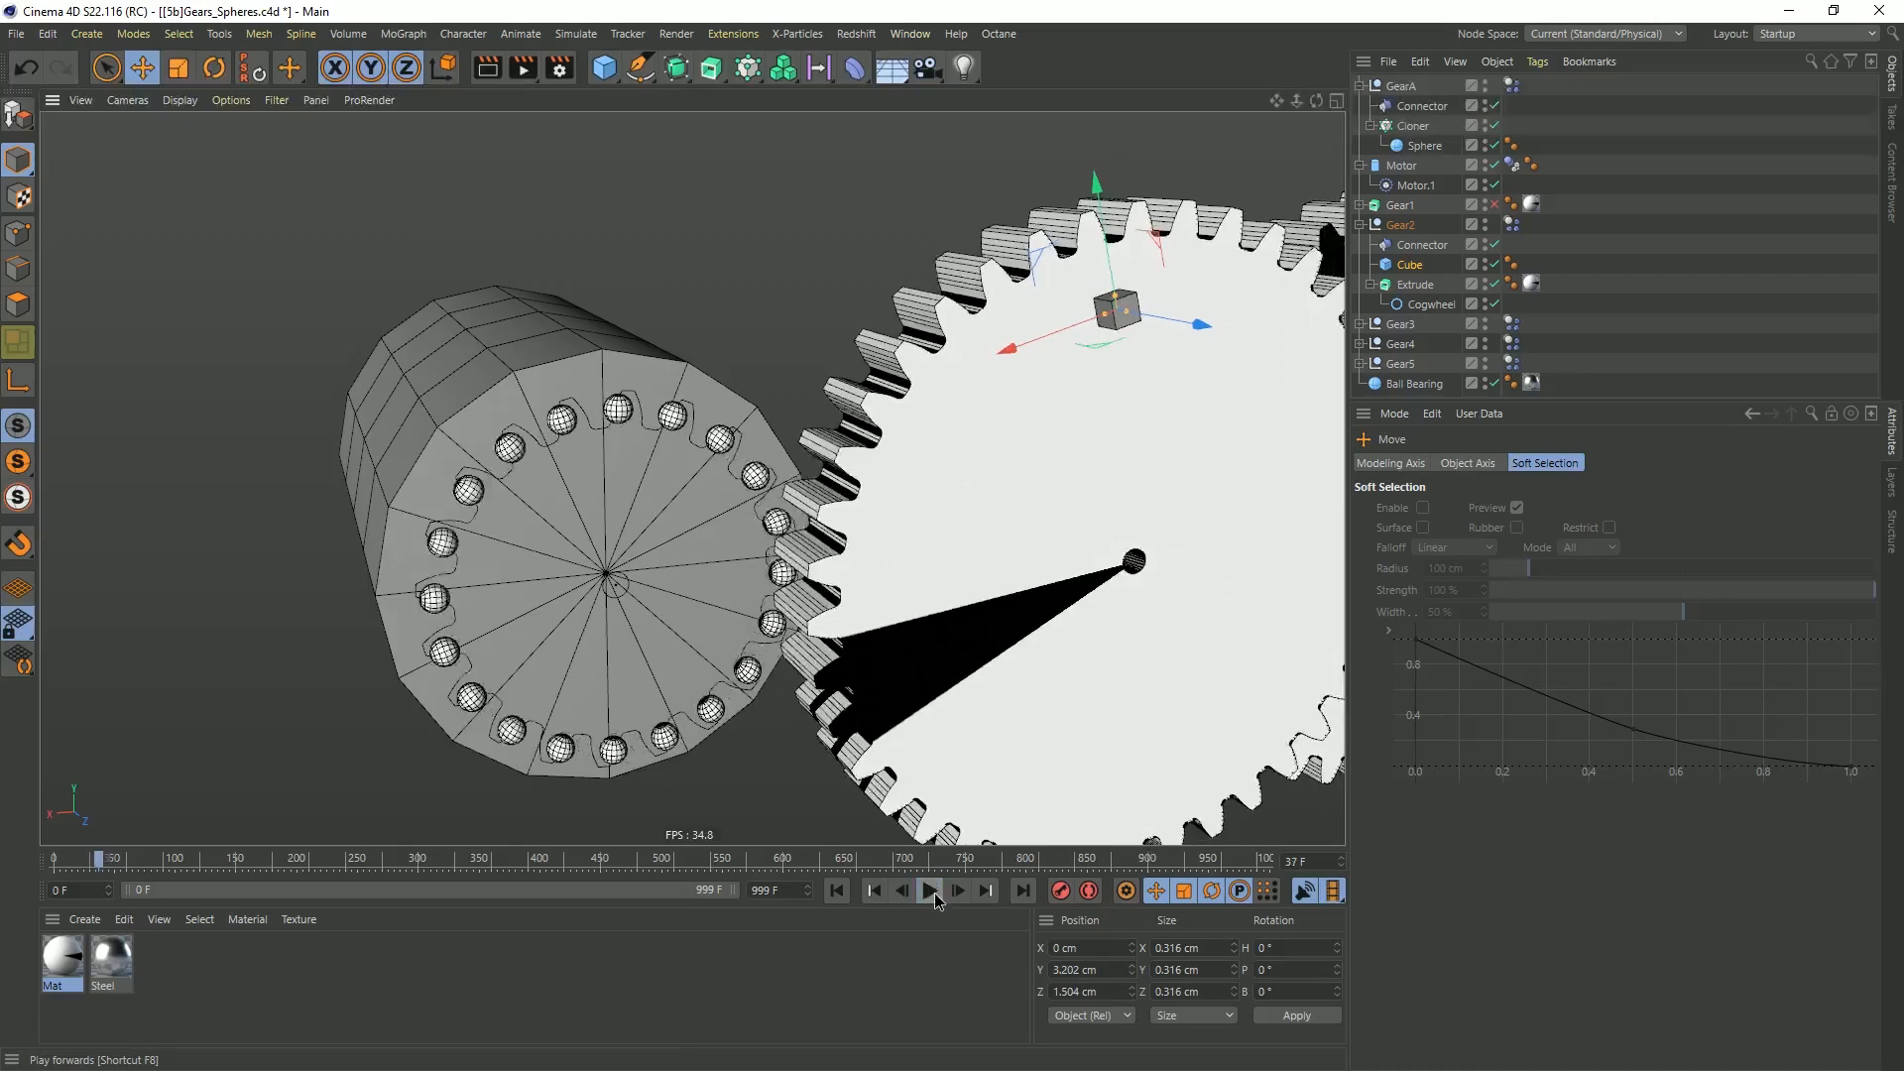
{"action": "left_click_drag", "start_coordinate": [865, 551], "coordinate": [746, 522], "text": "alt"}
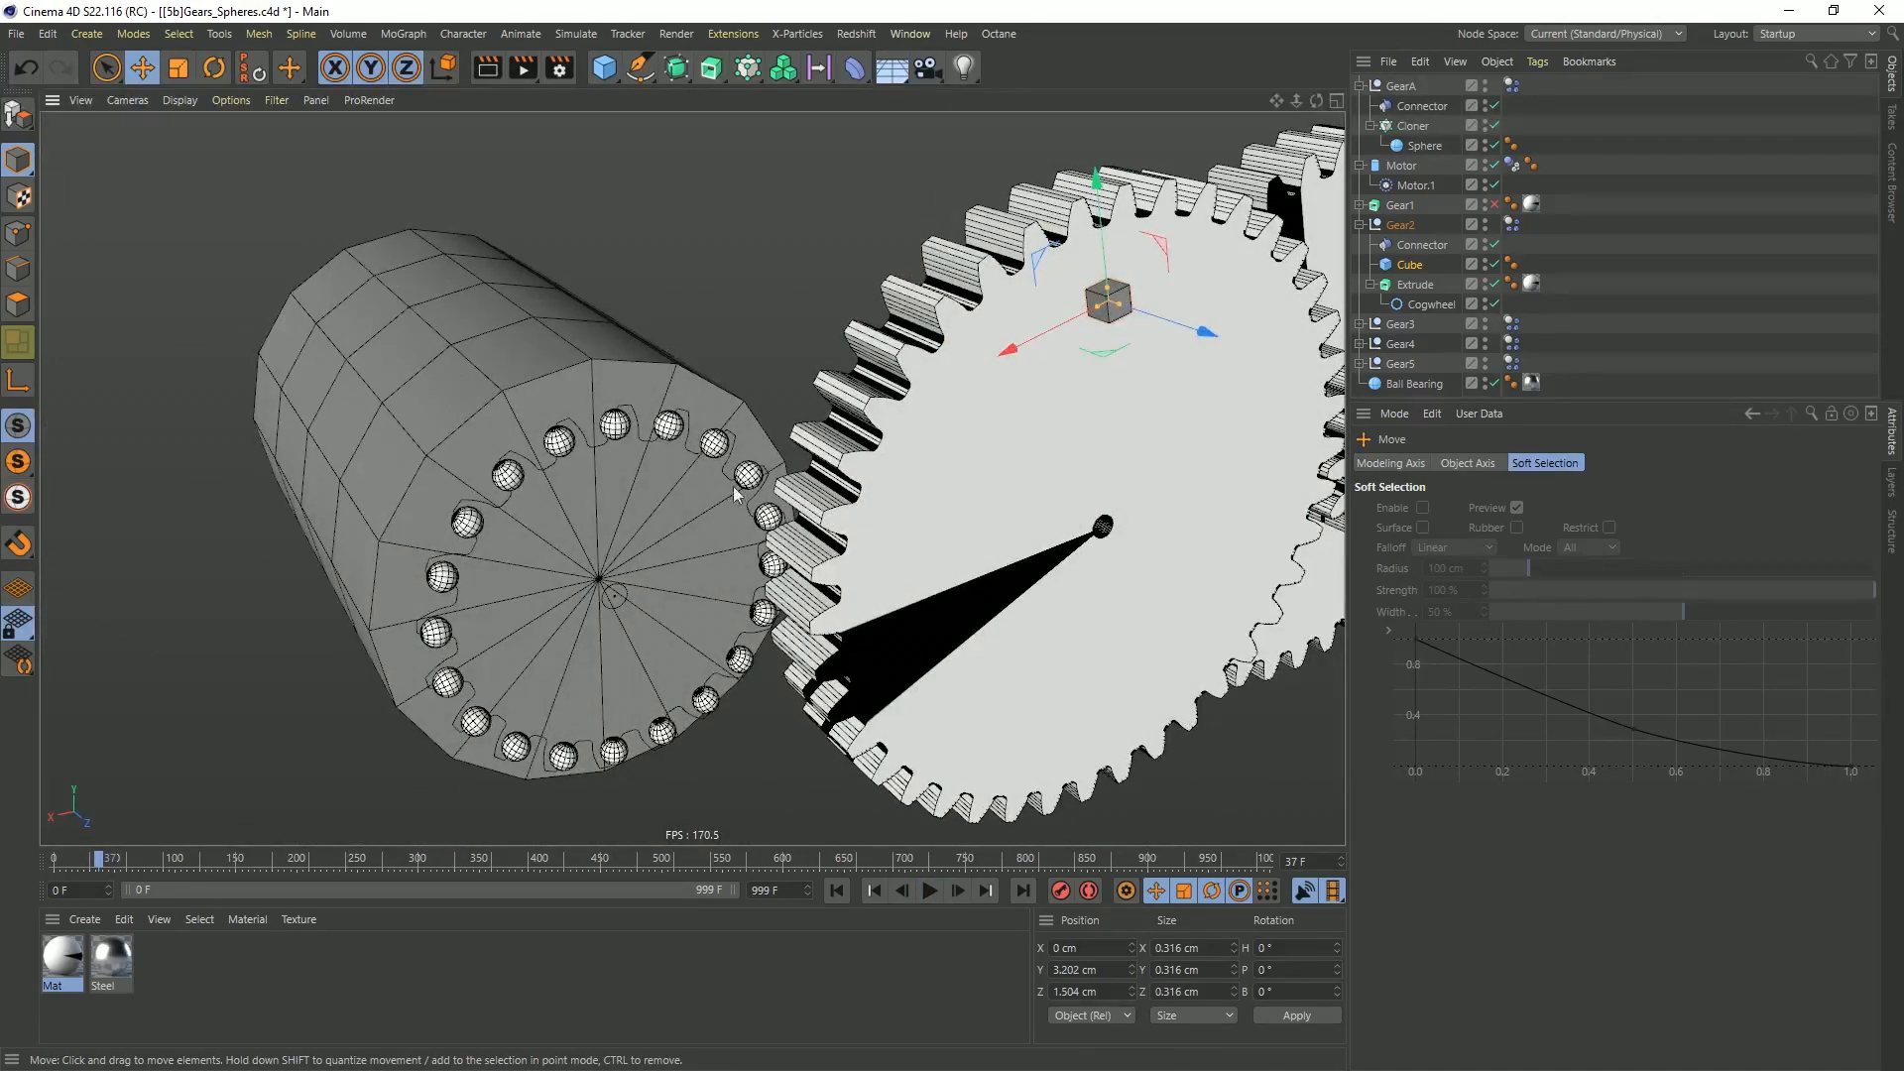
{"action": "left_click_drag", "start_coordinate": [995, 438], "coordinate": [865, 497], "text": "alt"}
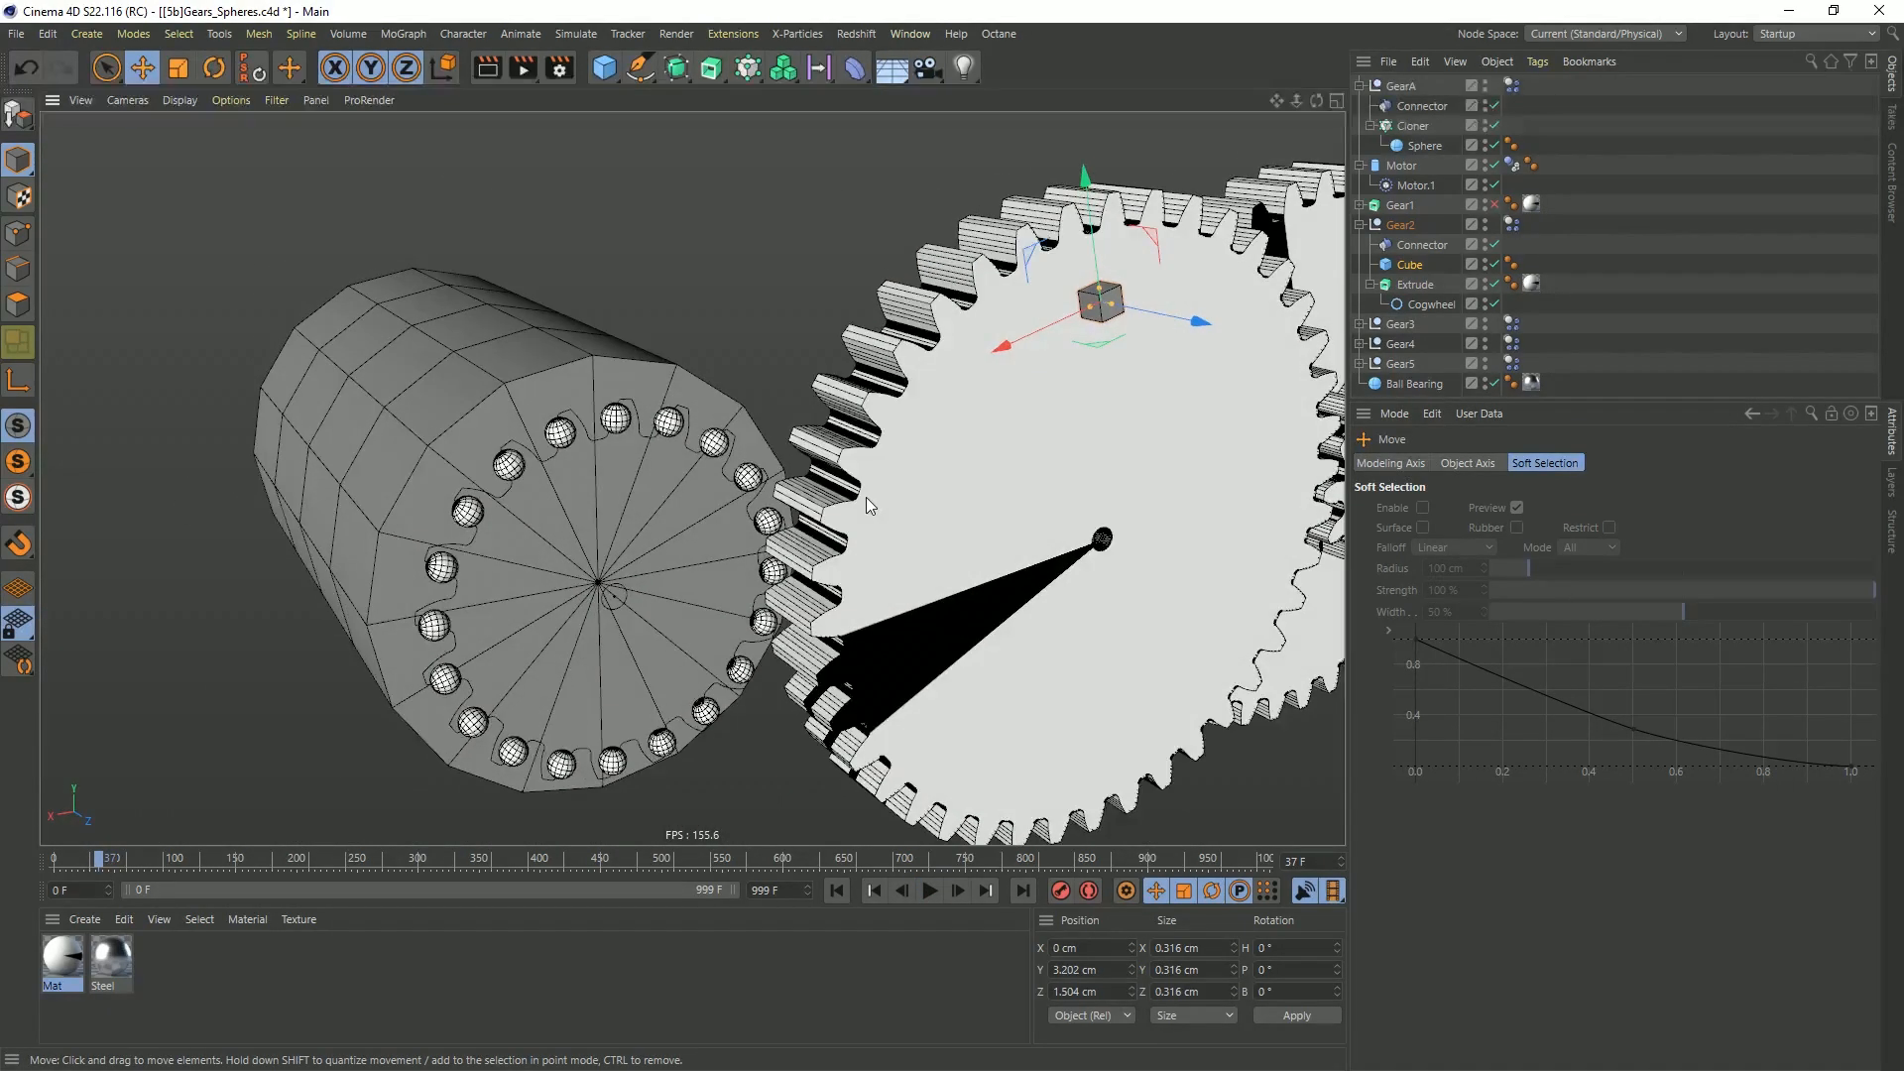
{"action": "left_click", "coordinate": [838, 891]}
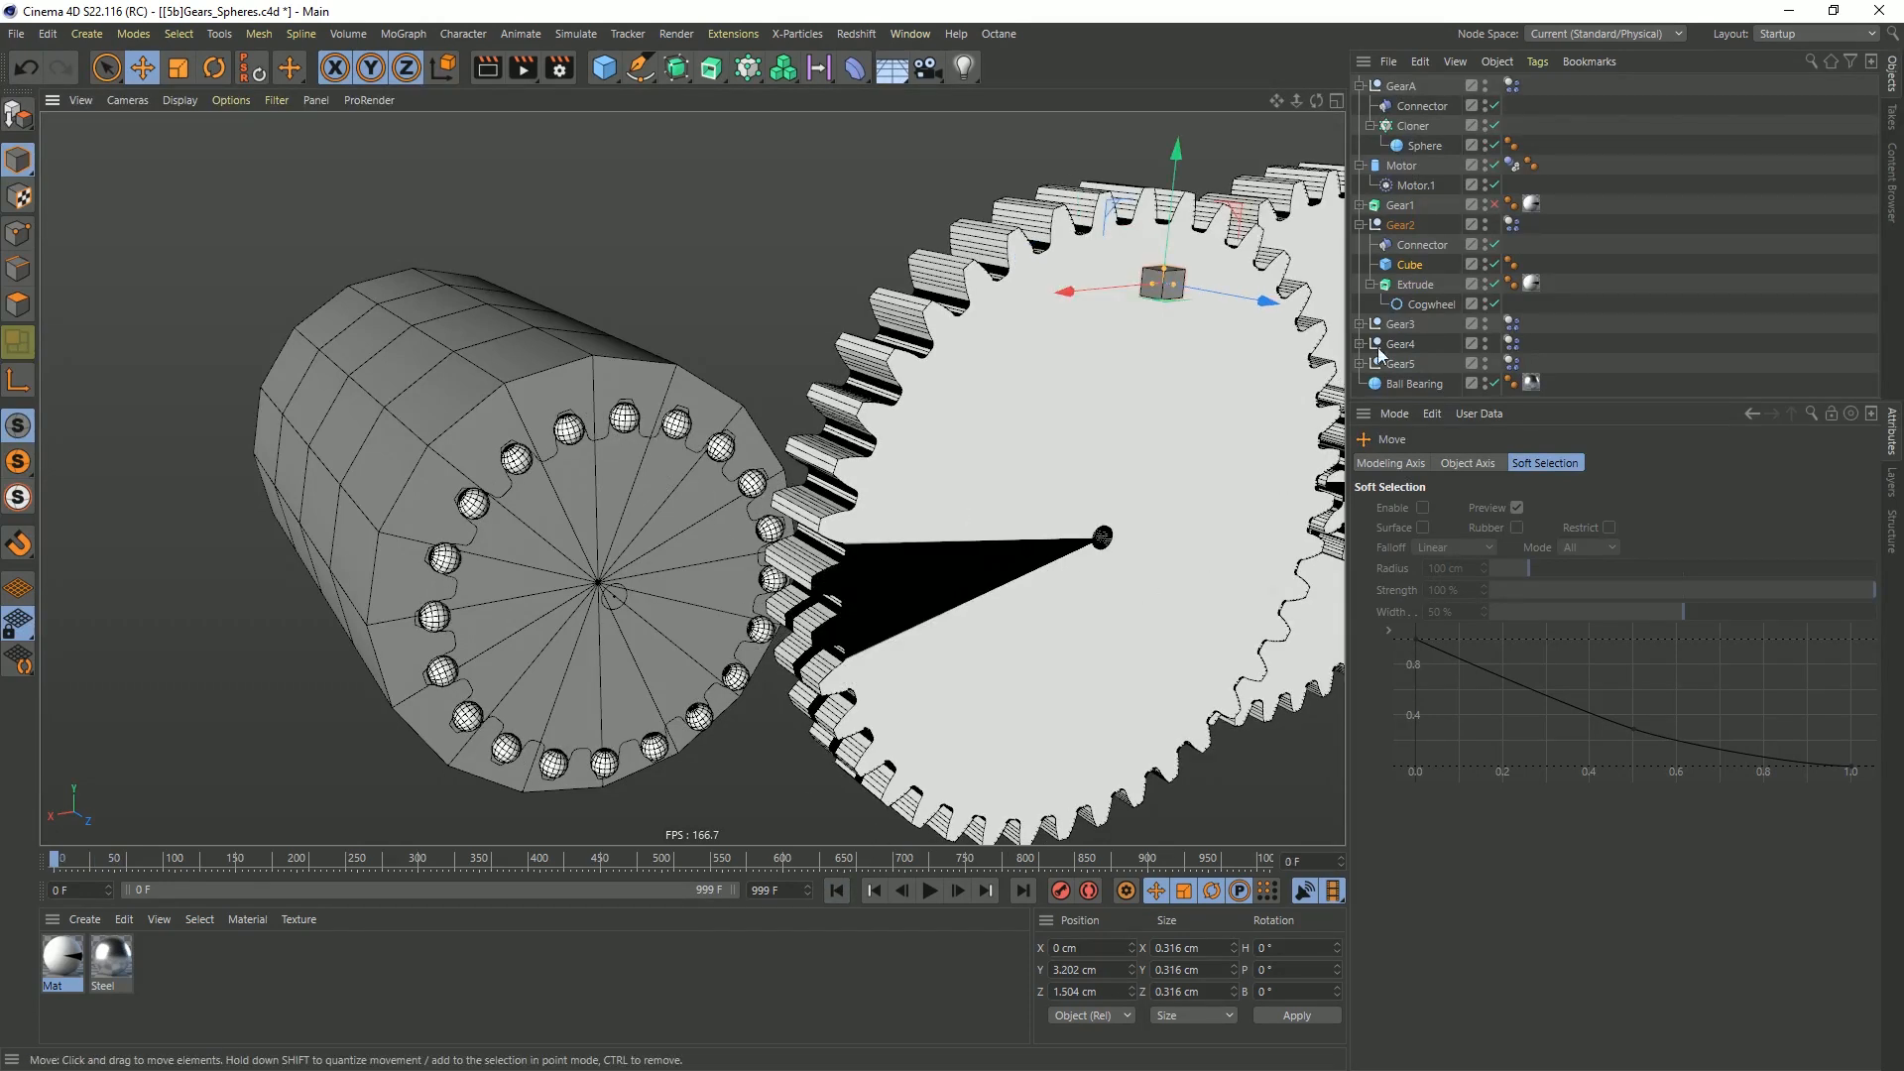
Rename GearA's Cloner as Cloner Proxie, hide it, and collapse its hierarchy
{"action": "left_click", "coordinate": [1416, 86]}
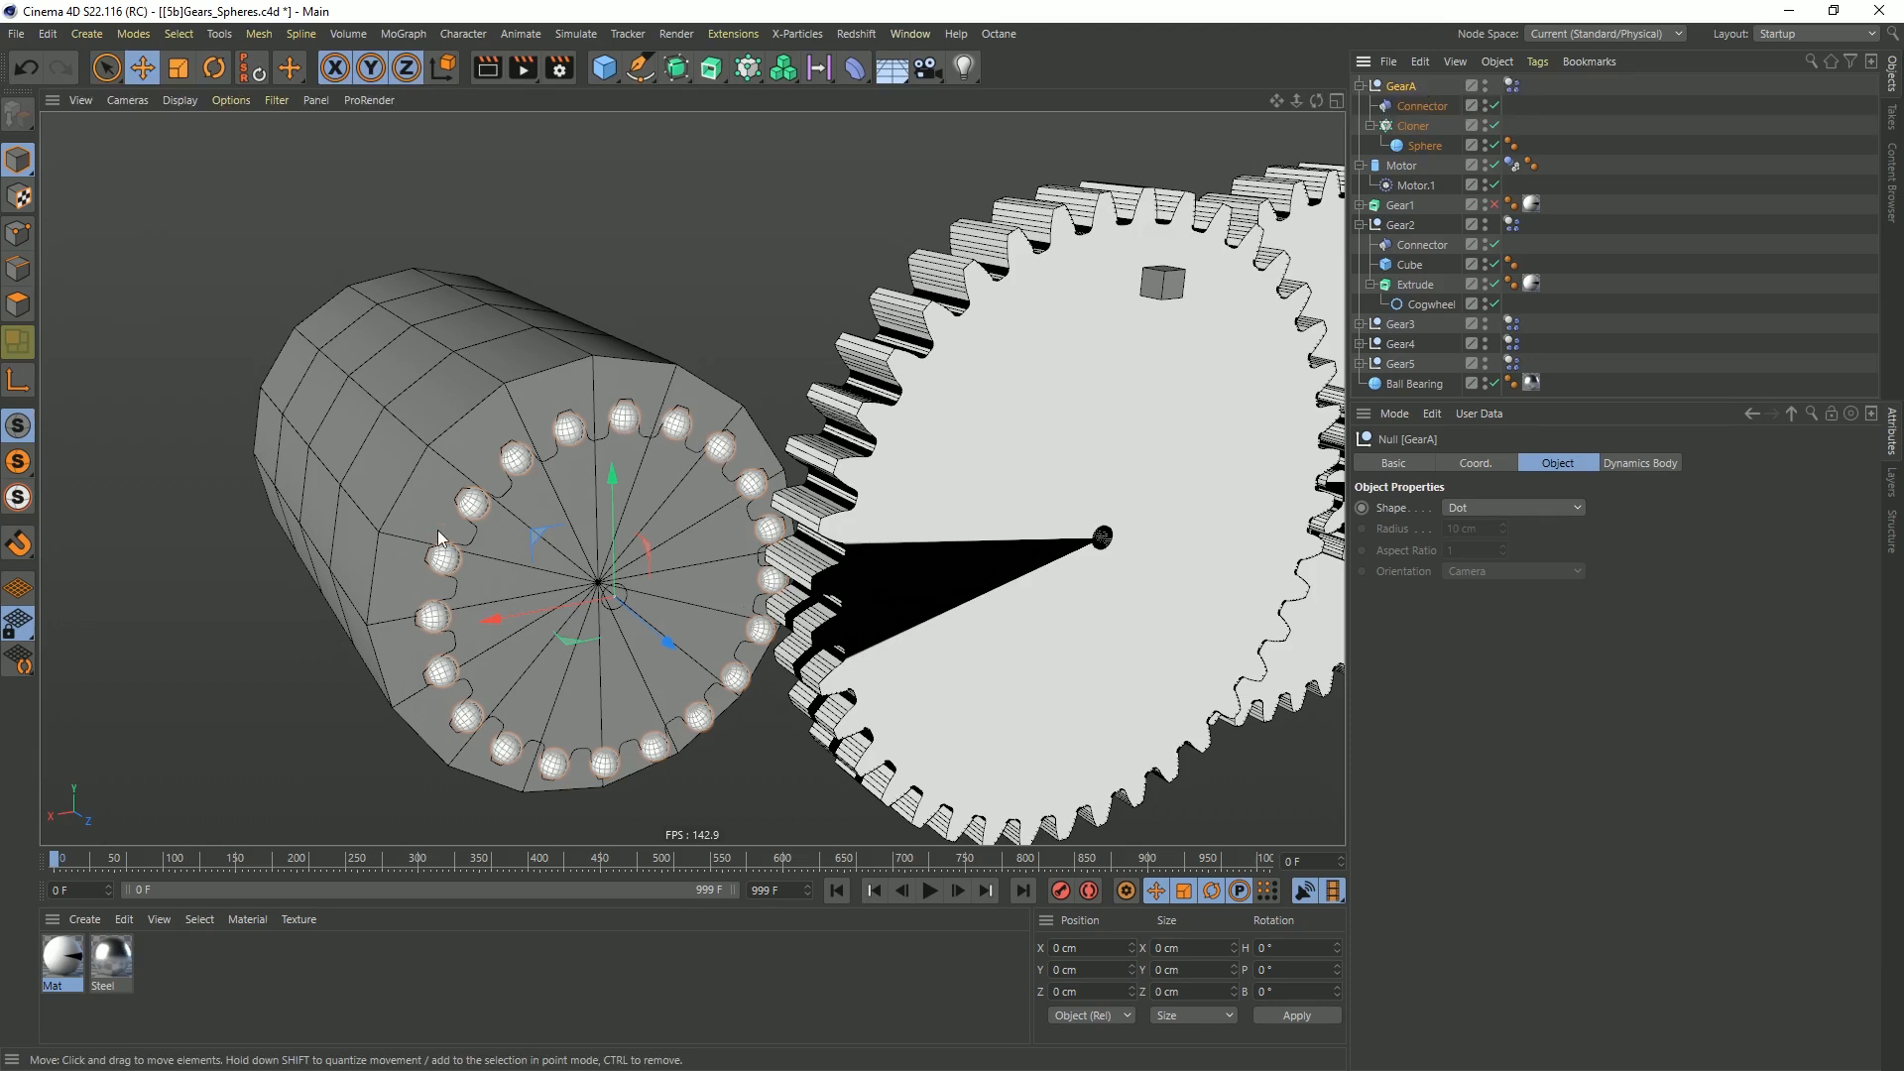
{"action": "left_click", "coordinate": [1425, 123]}
{"action": "double_click", "coordinate": [1445, 127]}
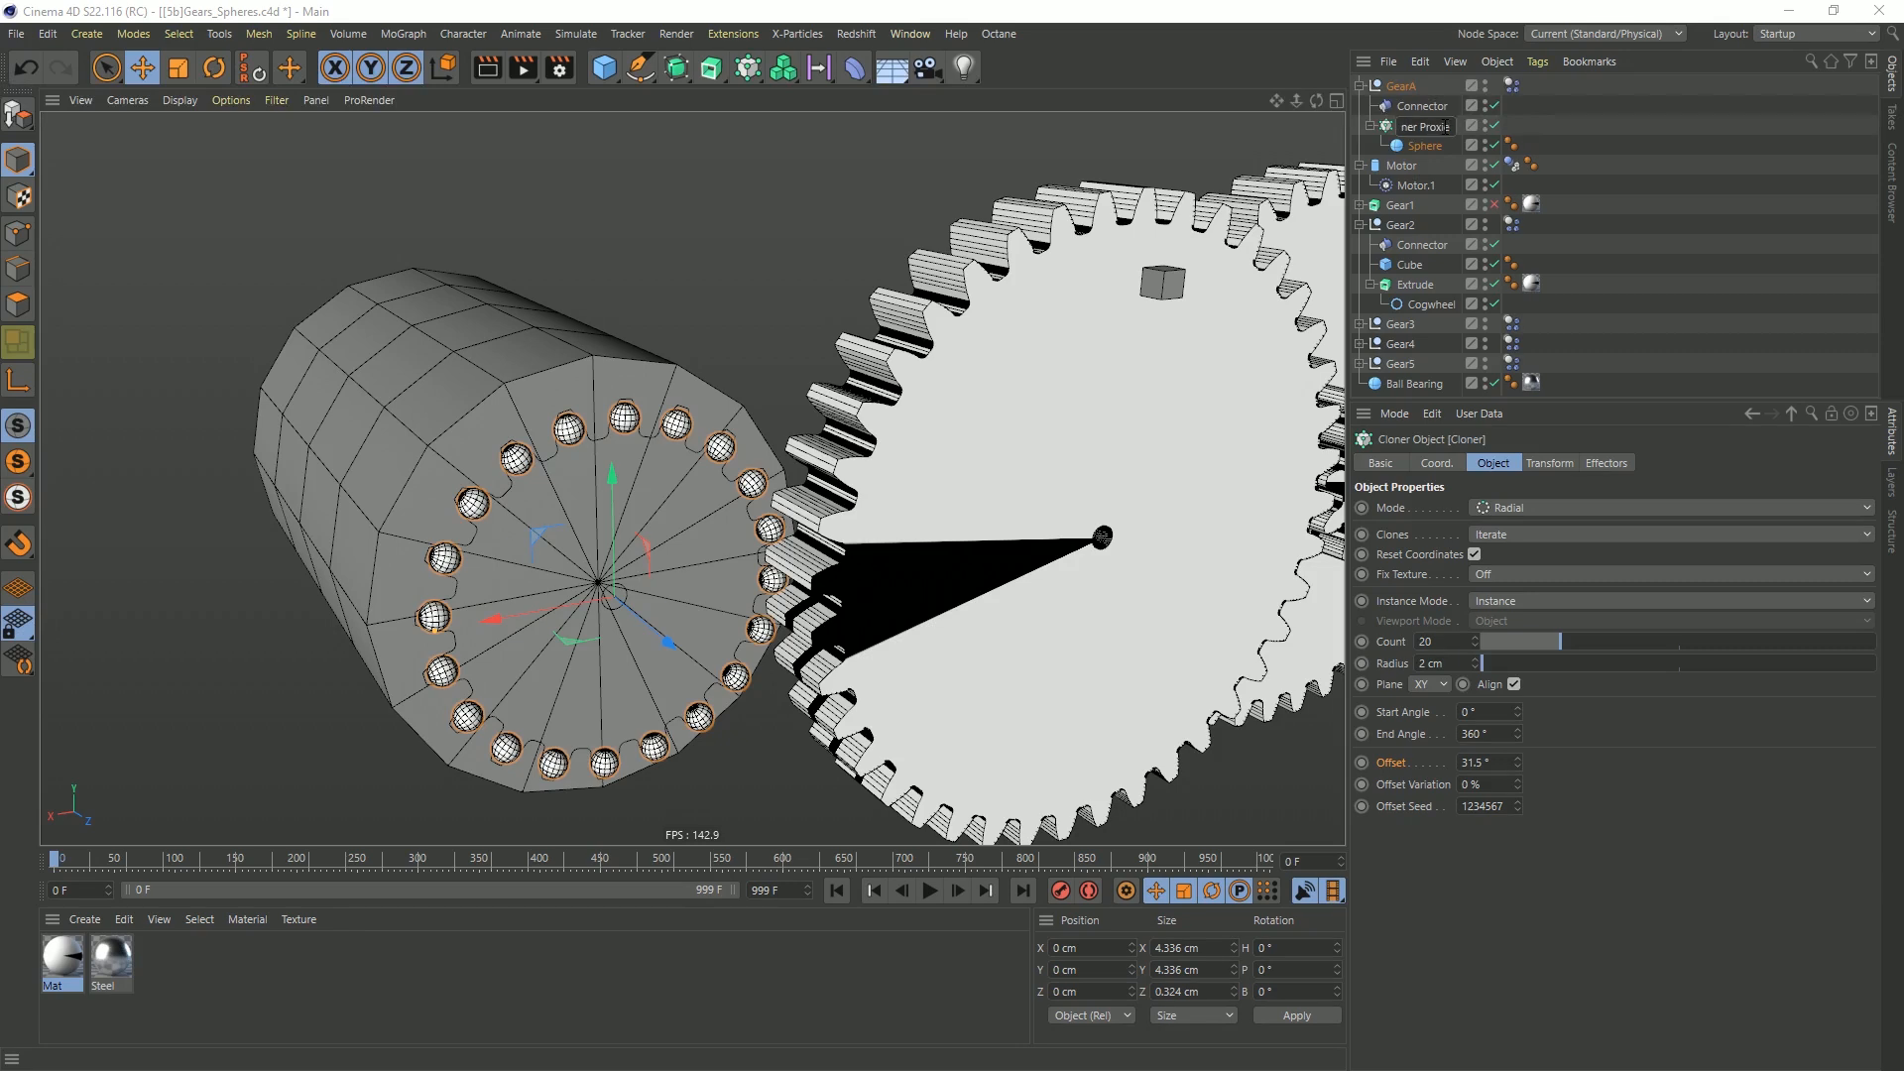
{"action": "key", "text": "Return"}
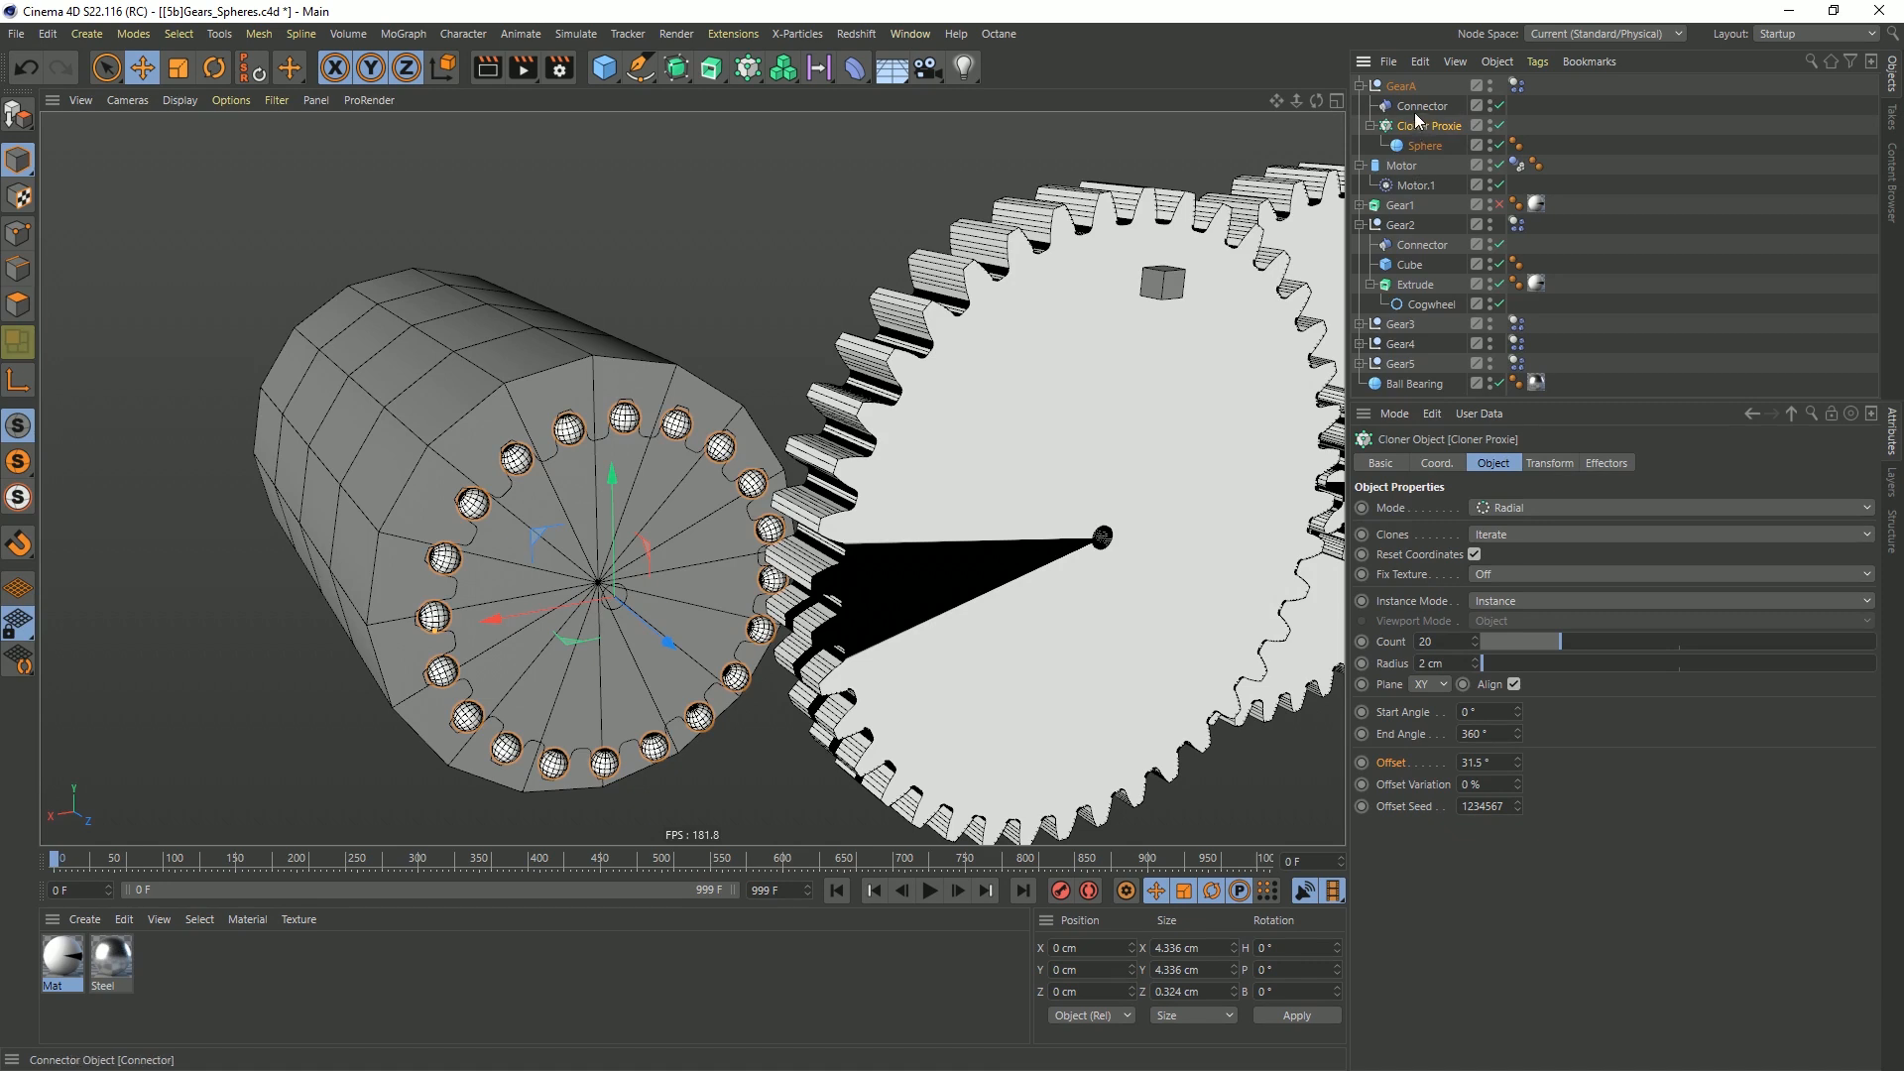
{"action": "left_click", "coordinate": [1491, 122]}
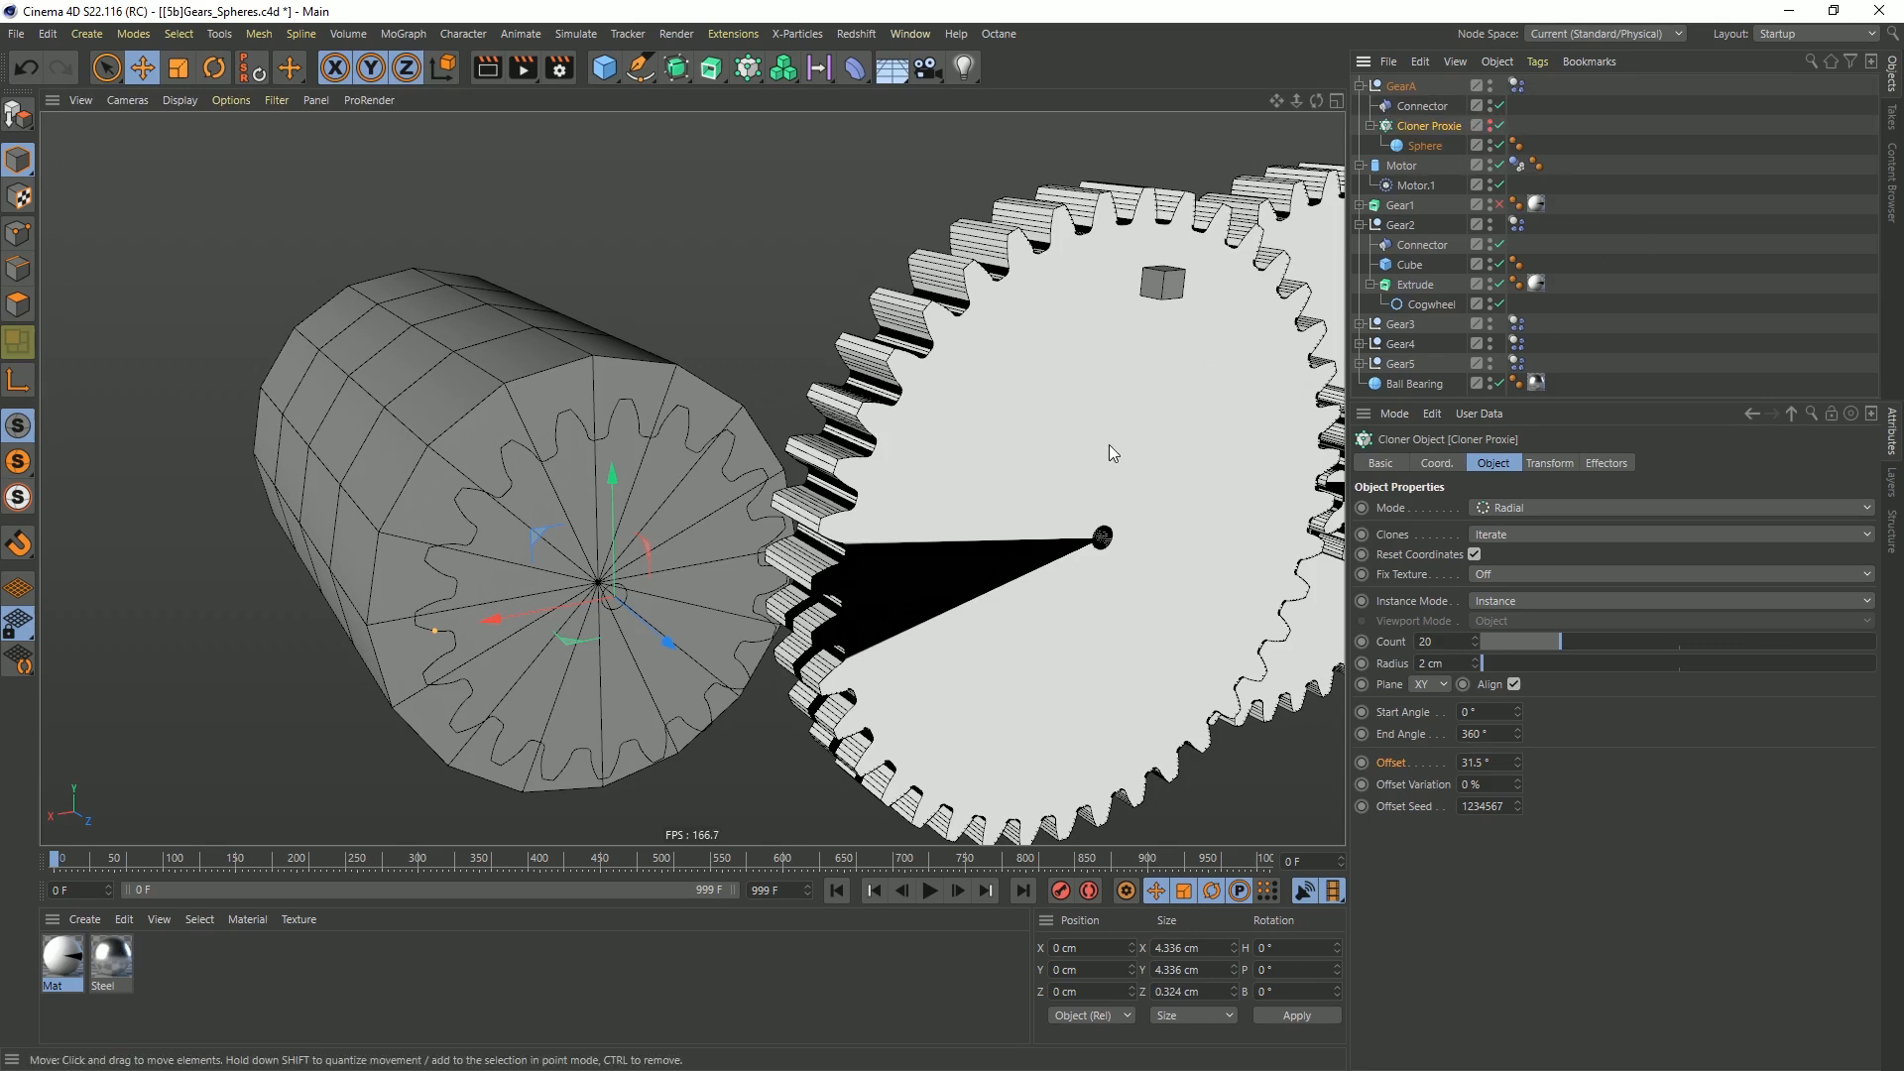
{"action": "left_click", "coordinate": [1369, 126]}
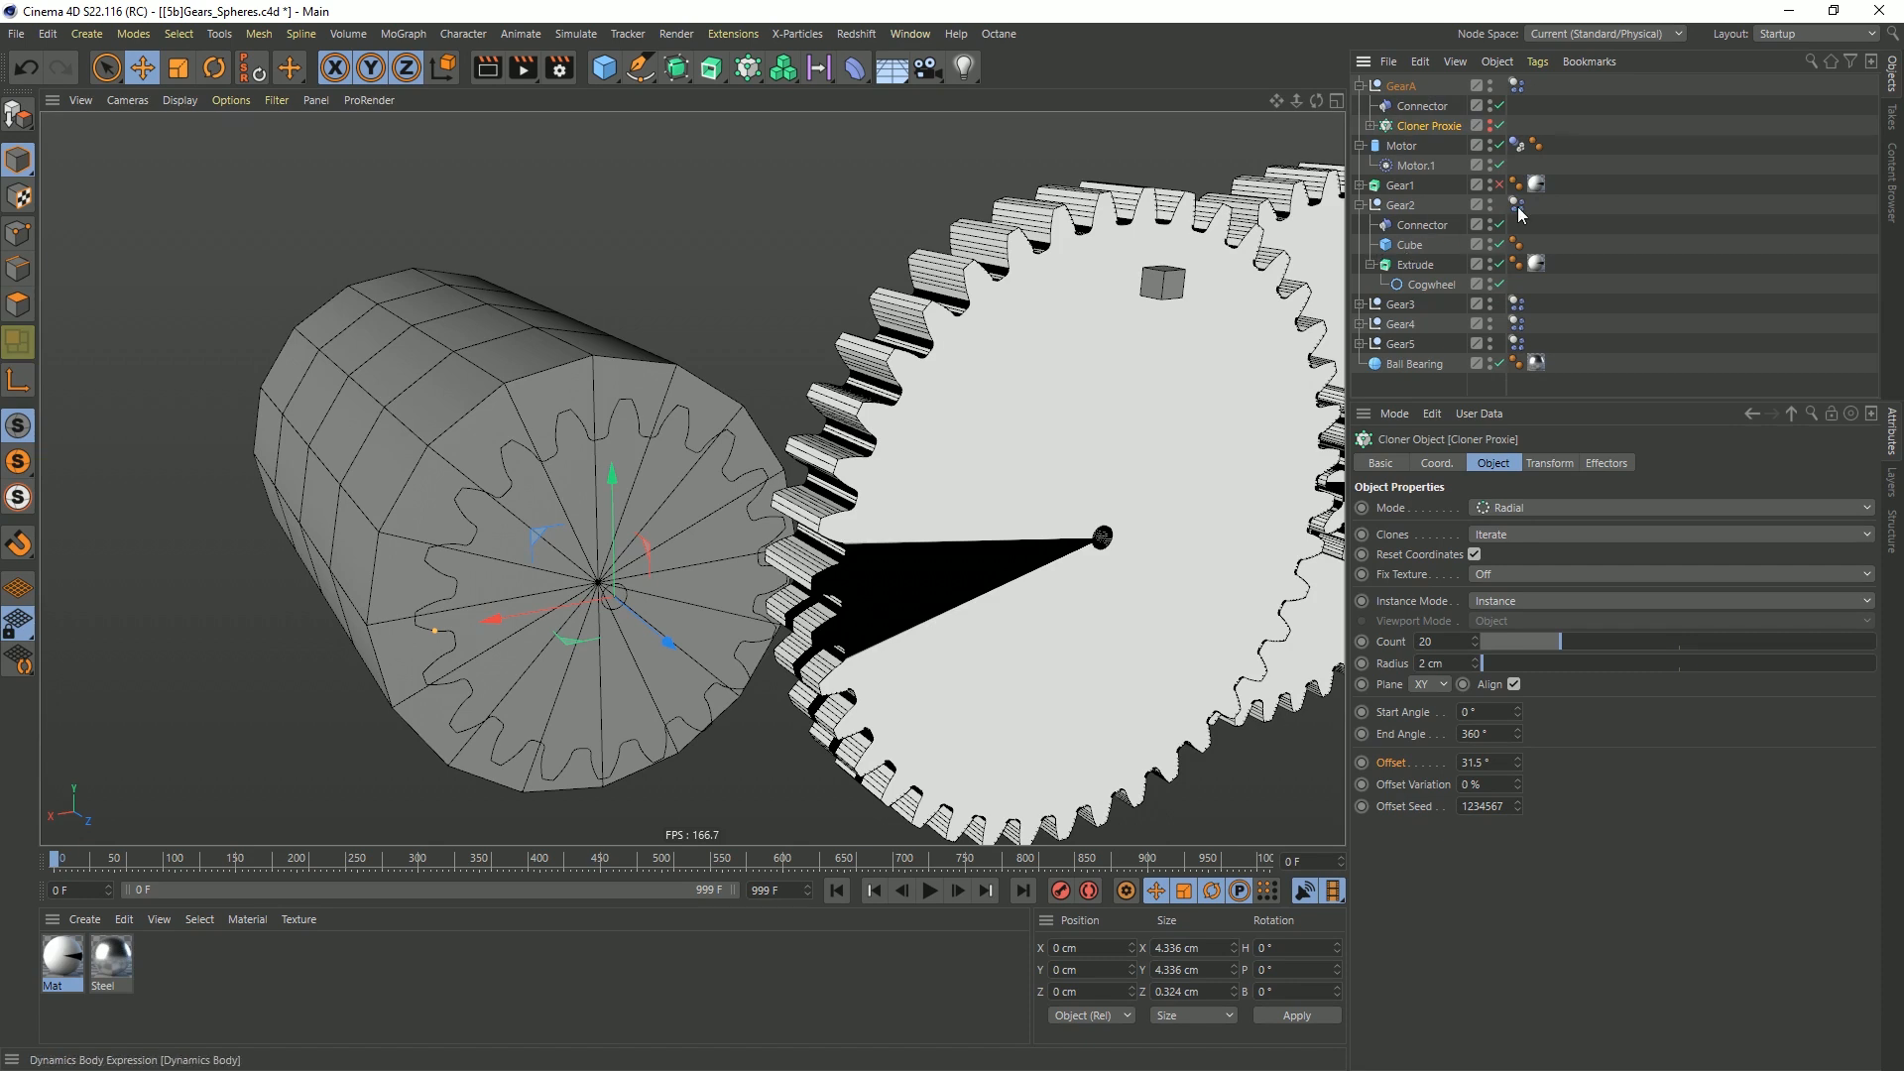
Enable the Gear1 extrude and place it inside the GearA null below Cloner Proxie
{"action": "left_click", "coordinate": [1410, 87]}
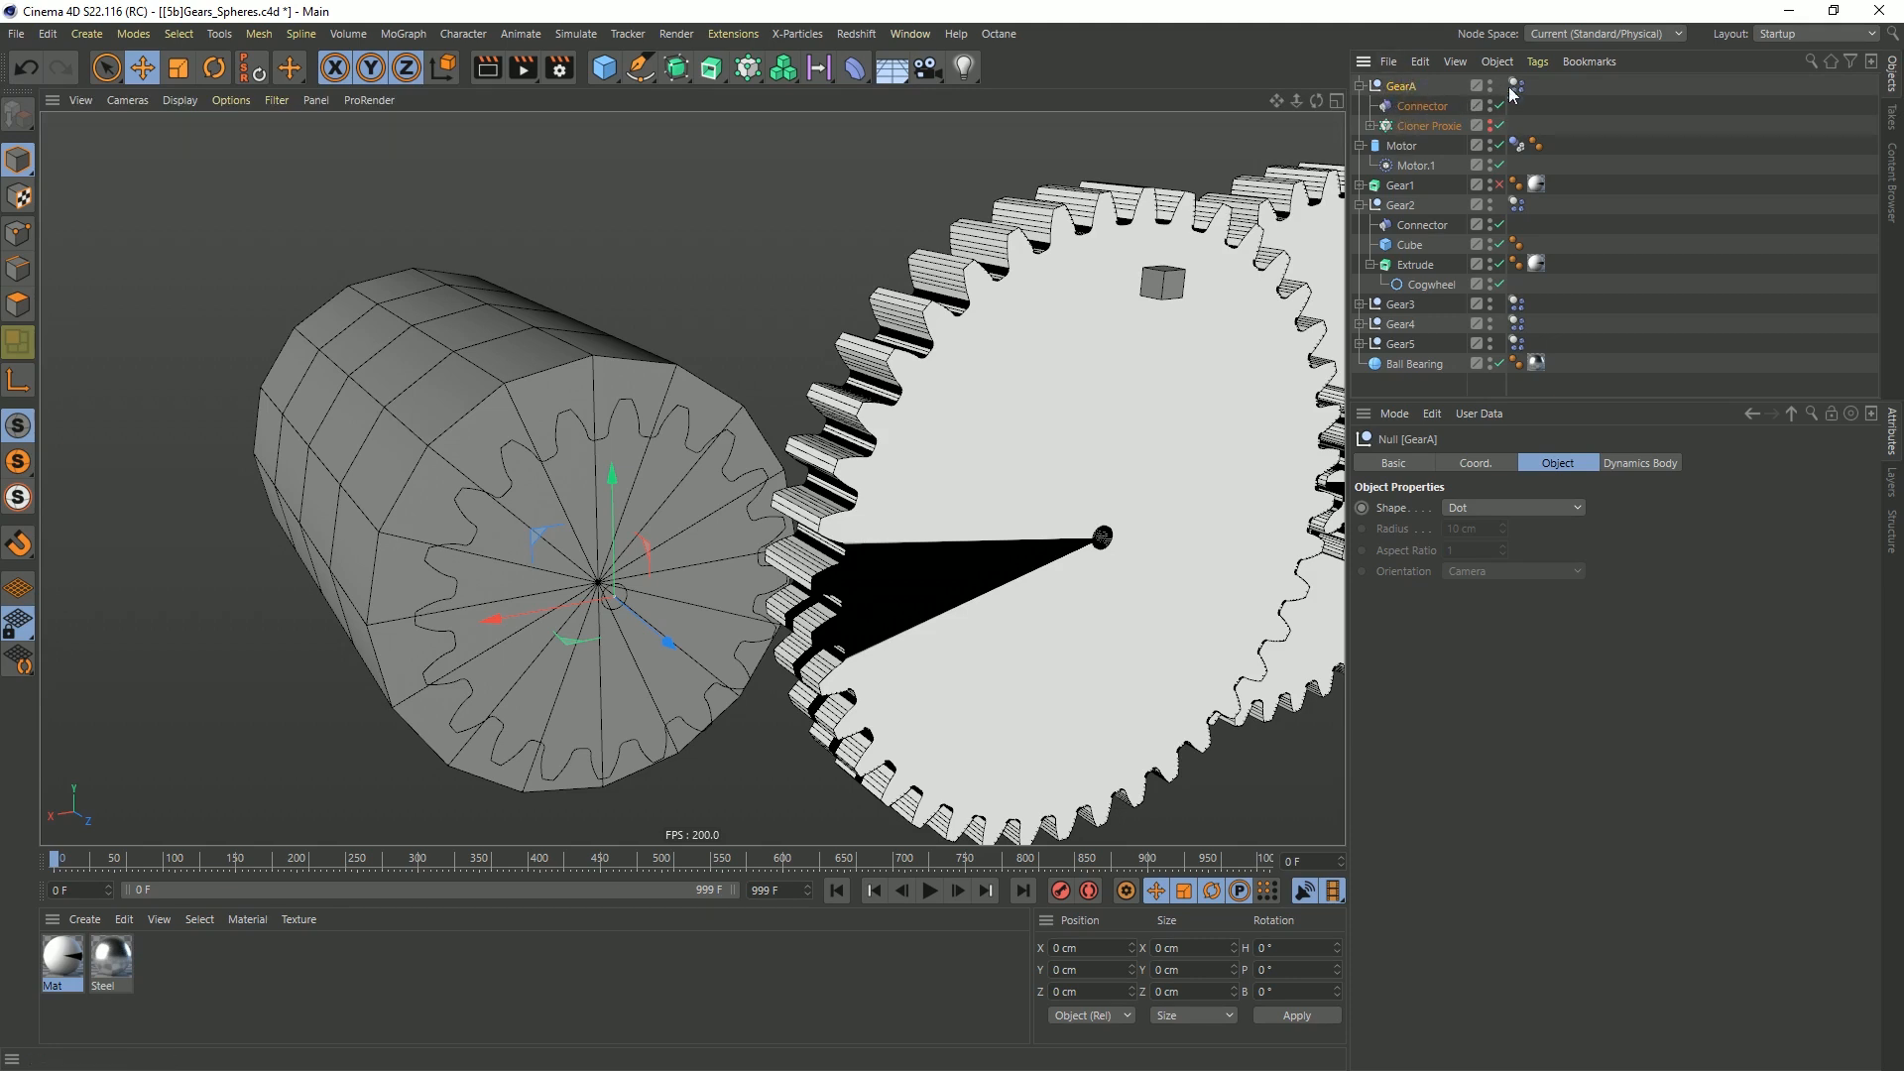
{"action": "left_click", "coordinate": [1499, 184]}
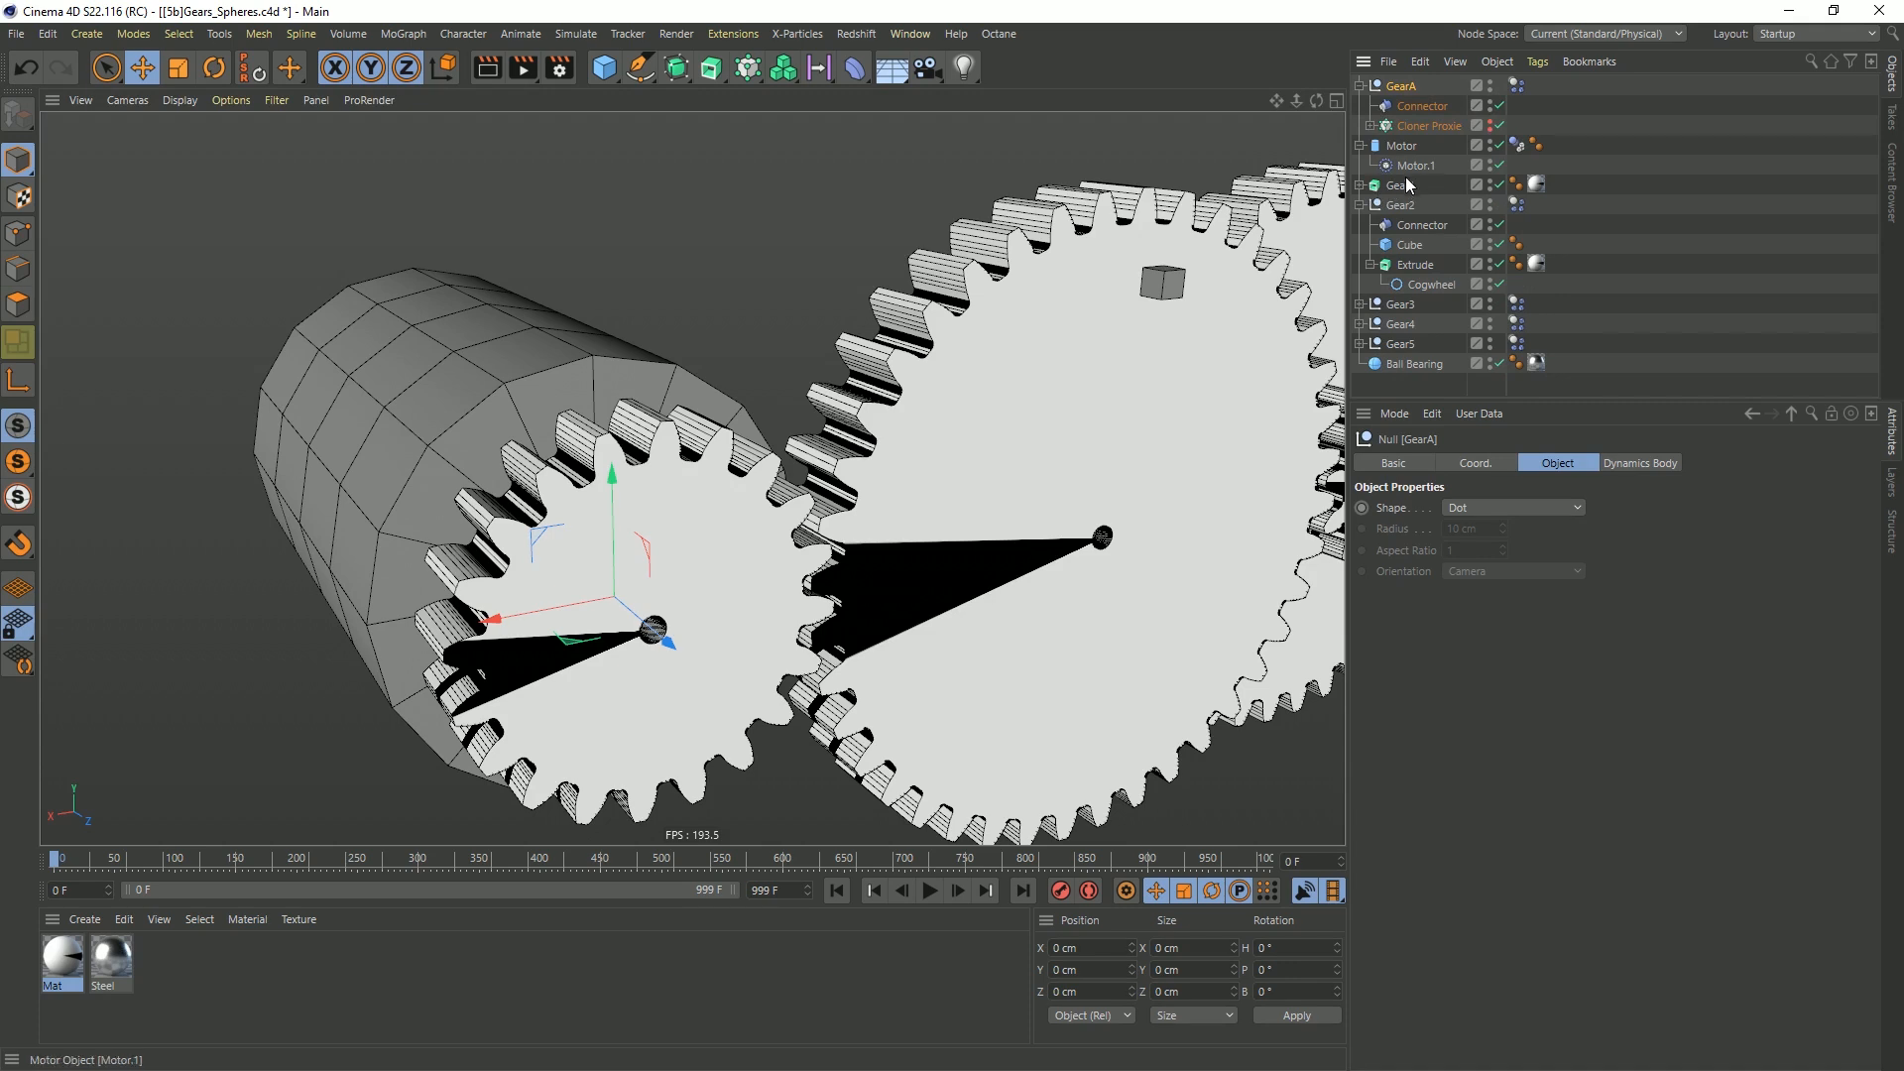
{"action": "left_click_drag", "start_coordinate": [1405, 190], "coordinate": [1421, 135]}
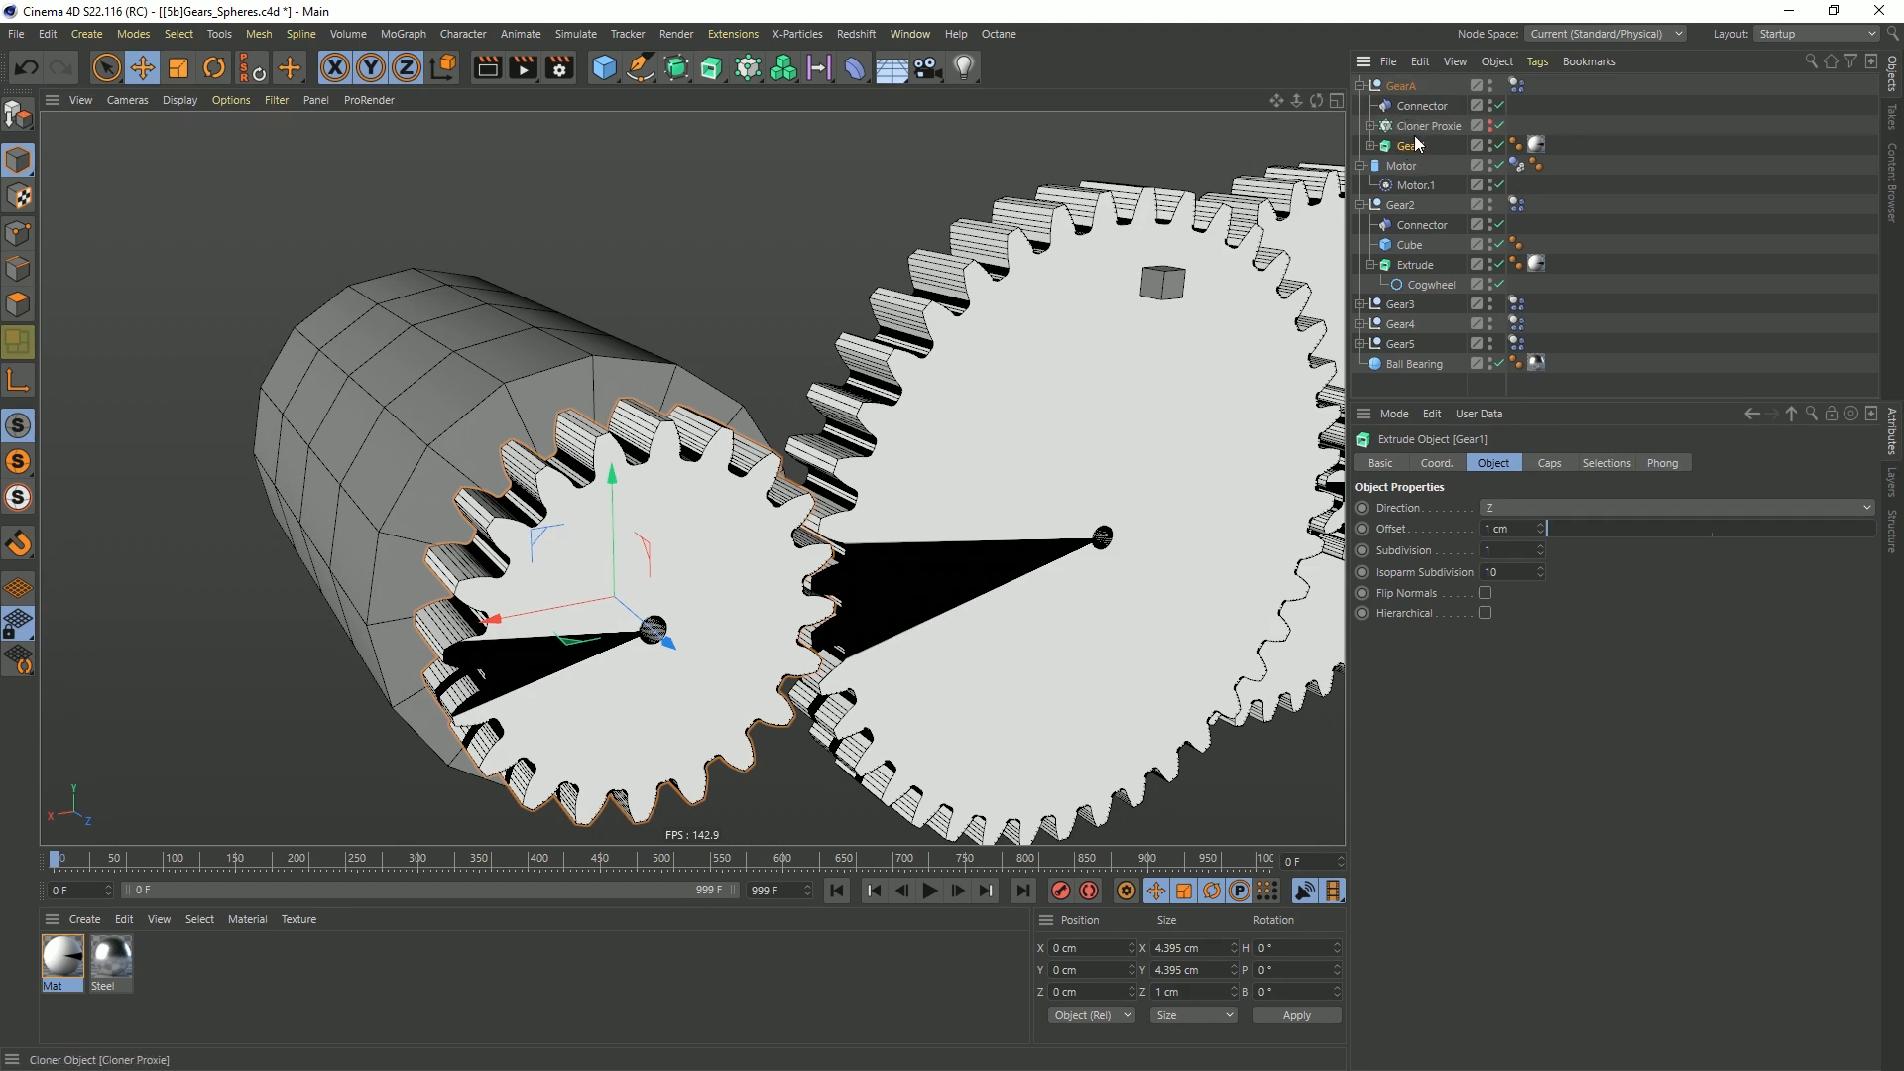
Check GearA's collision settings, enable the dynamics visualization, and run the simulation briefly to examine Gear1's collision shapes
{"action": "left_click", "coordinate": [1516, 87]}
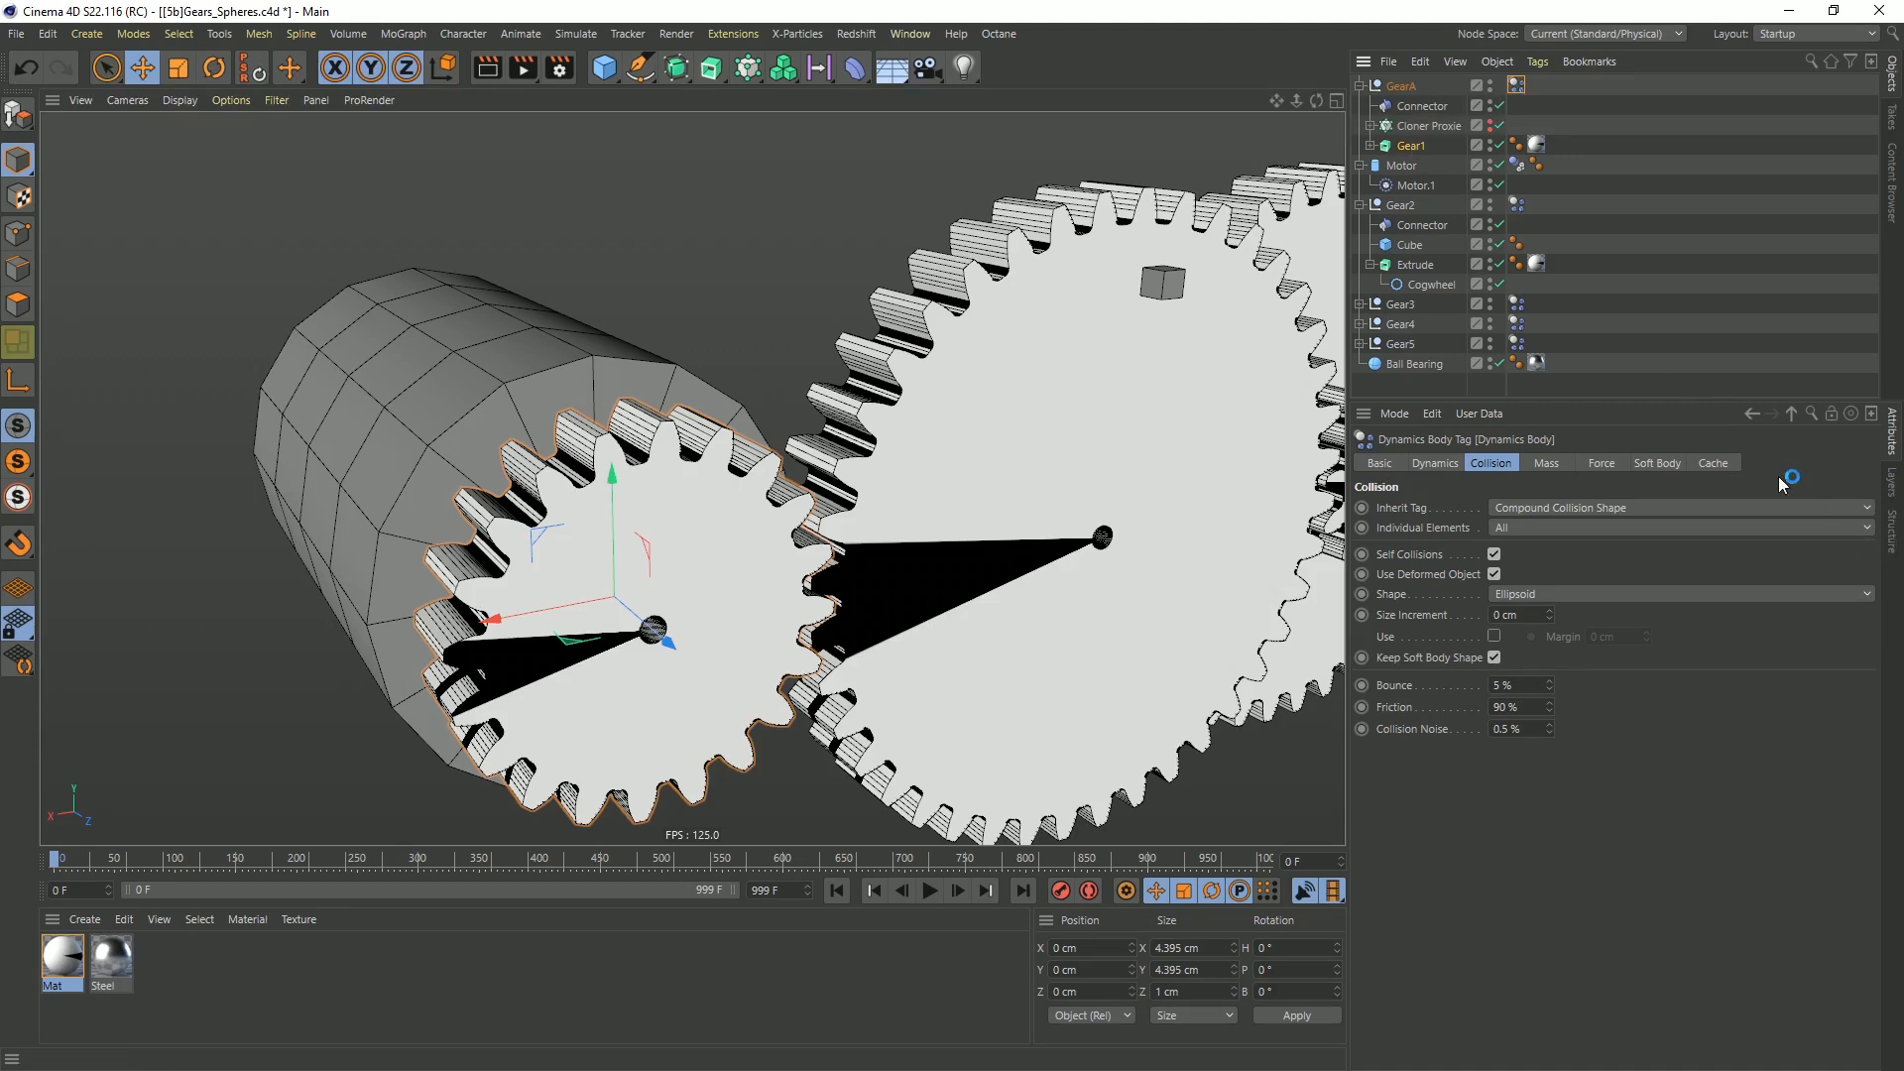
{"action": "key", "text": "ctrl+d"}
{"action": "left_click", "coordinate": [1465, 572]}
{"action": "left_click", "coordinate": [922, 895]}
{"action": "left_click", "coordinate": [923, 900]}
{"action": "left_click_drag", "start_coordinate": [587, 531], "coordinate": [539, 454], "text": "alt"}
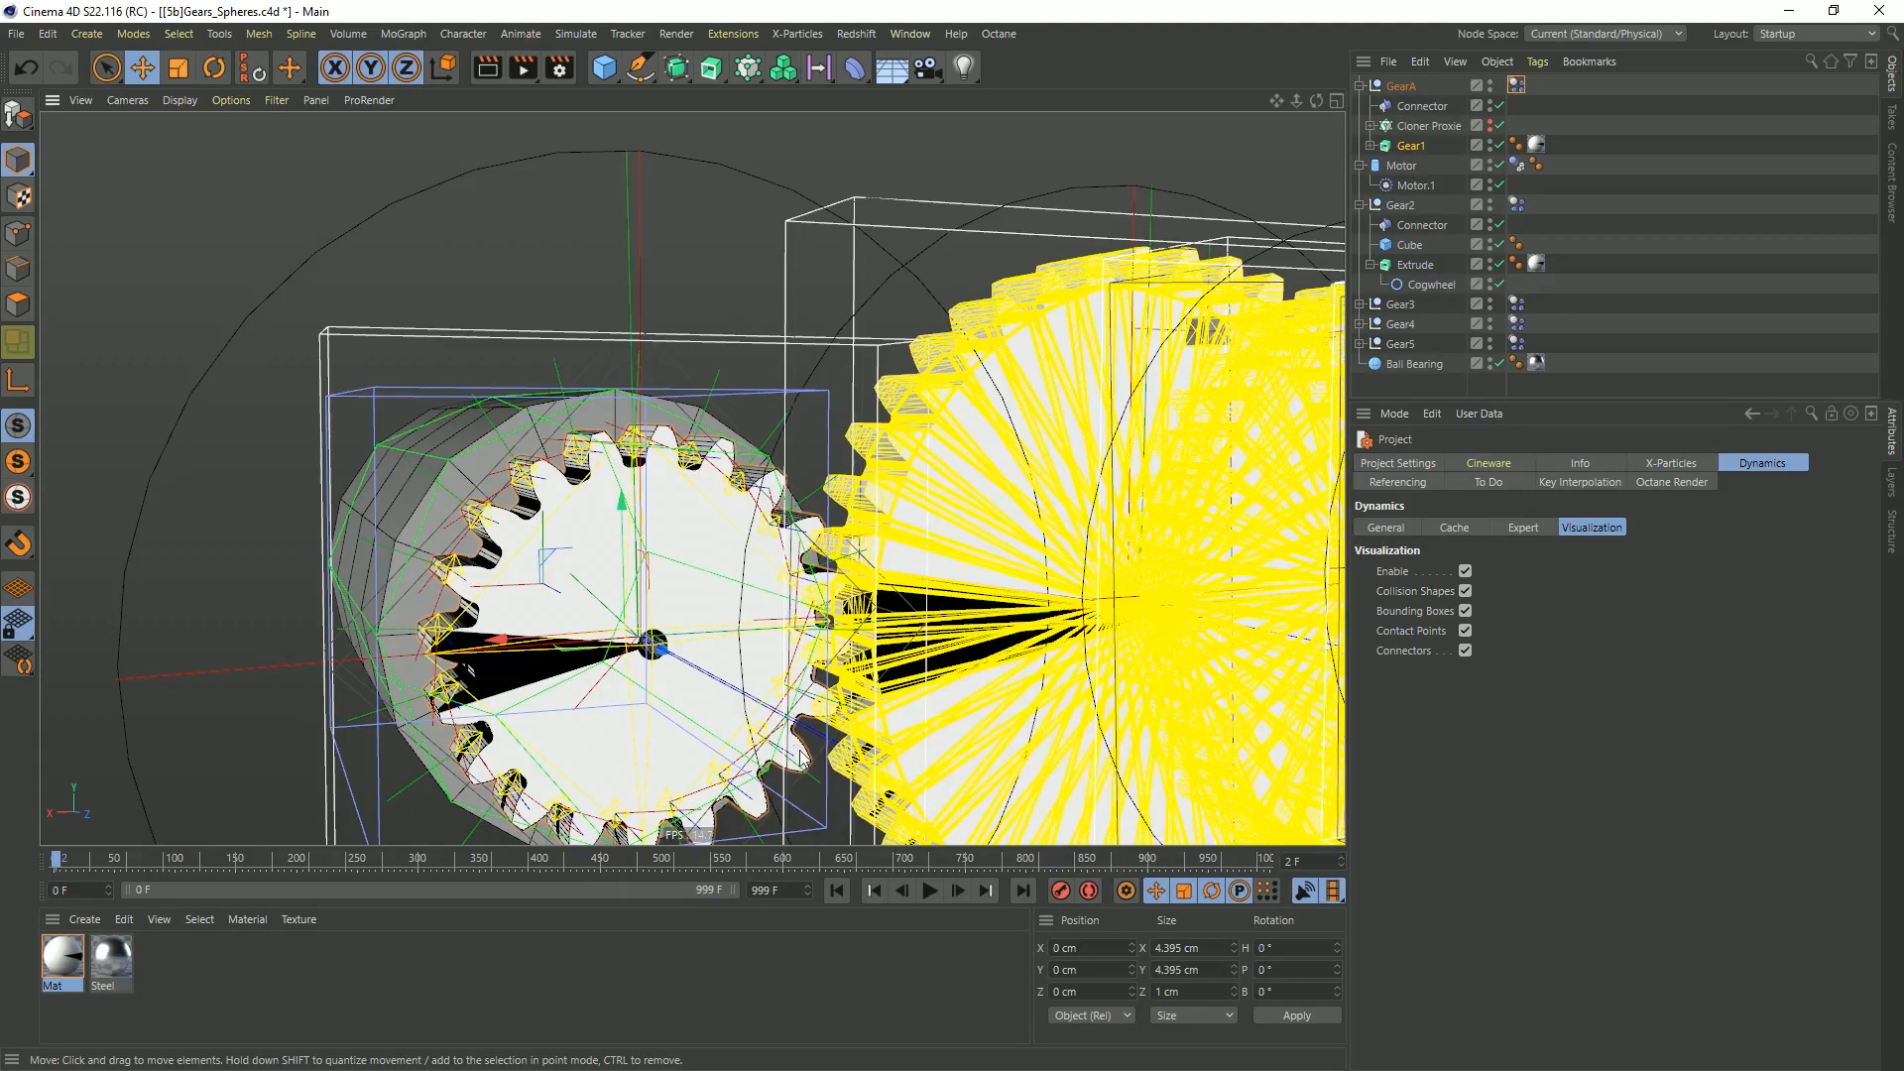
Rewind the simulation to frame 0 and turn off the dynamics visualization
{"action": "left_click", "coordinate": [836, 890]}
{"action": "left_click", "coordinate": [1465, 571]}
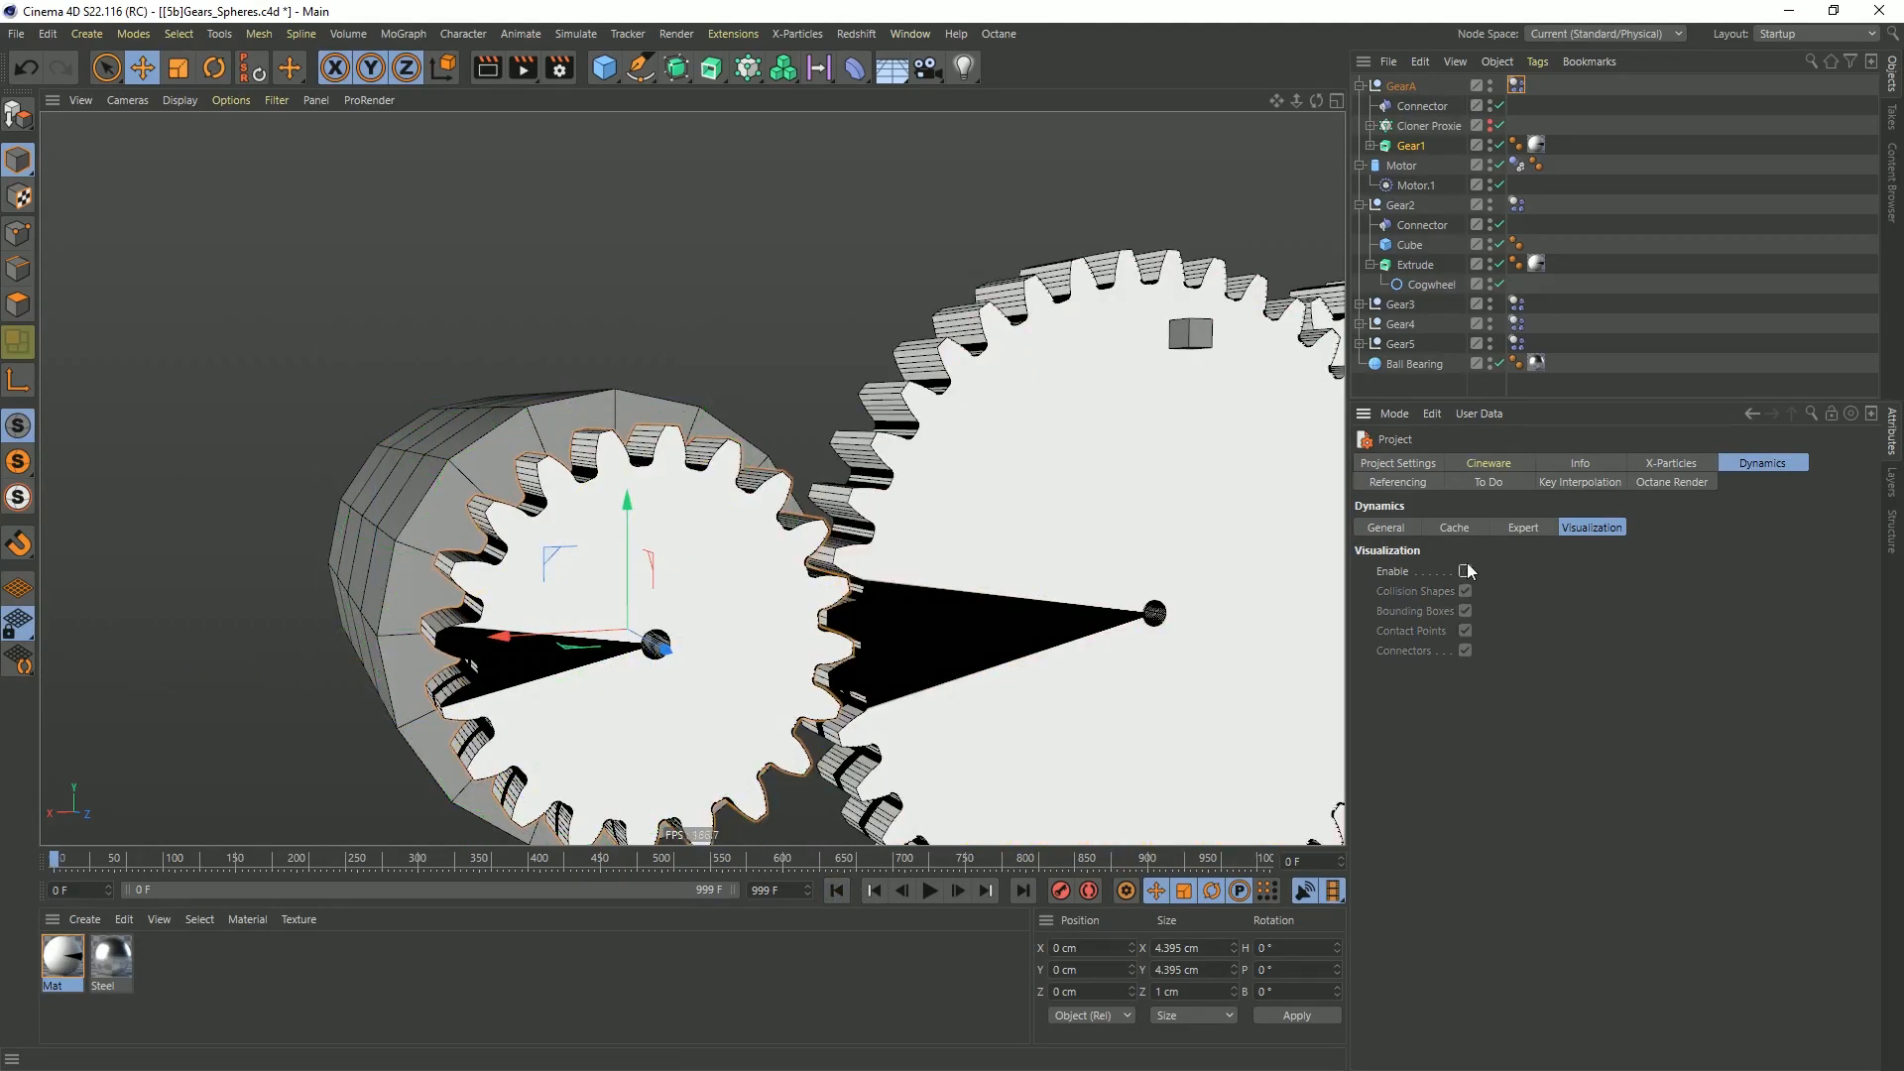
{"action": "left_click_drag", "start_coordinate": [932, 397], "coordinate": [992, 467], "text": "alt"}
{"action": "key", "text": "ctrl+shift+z"}
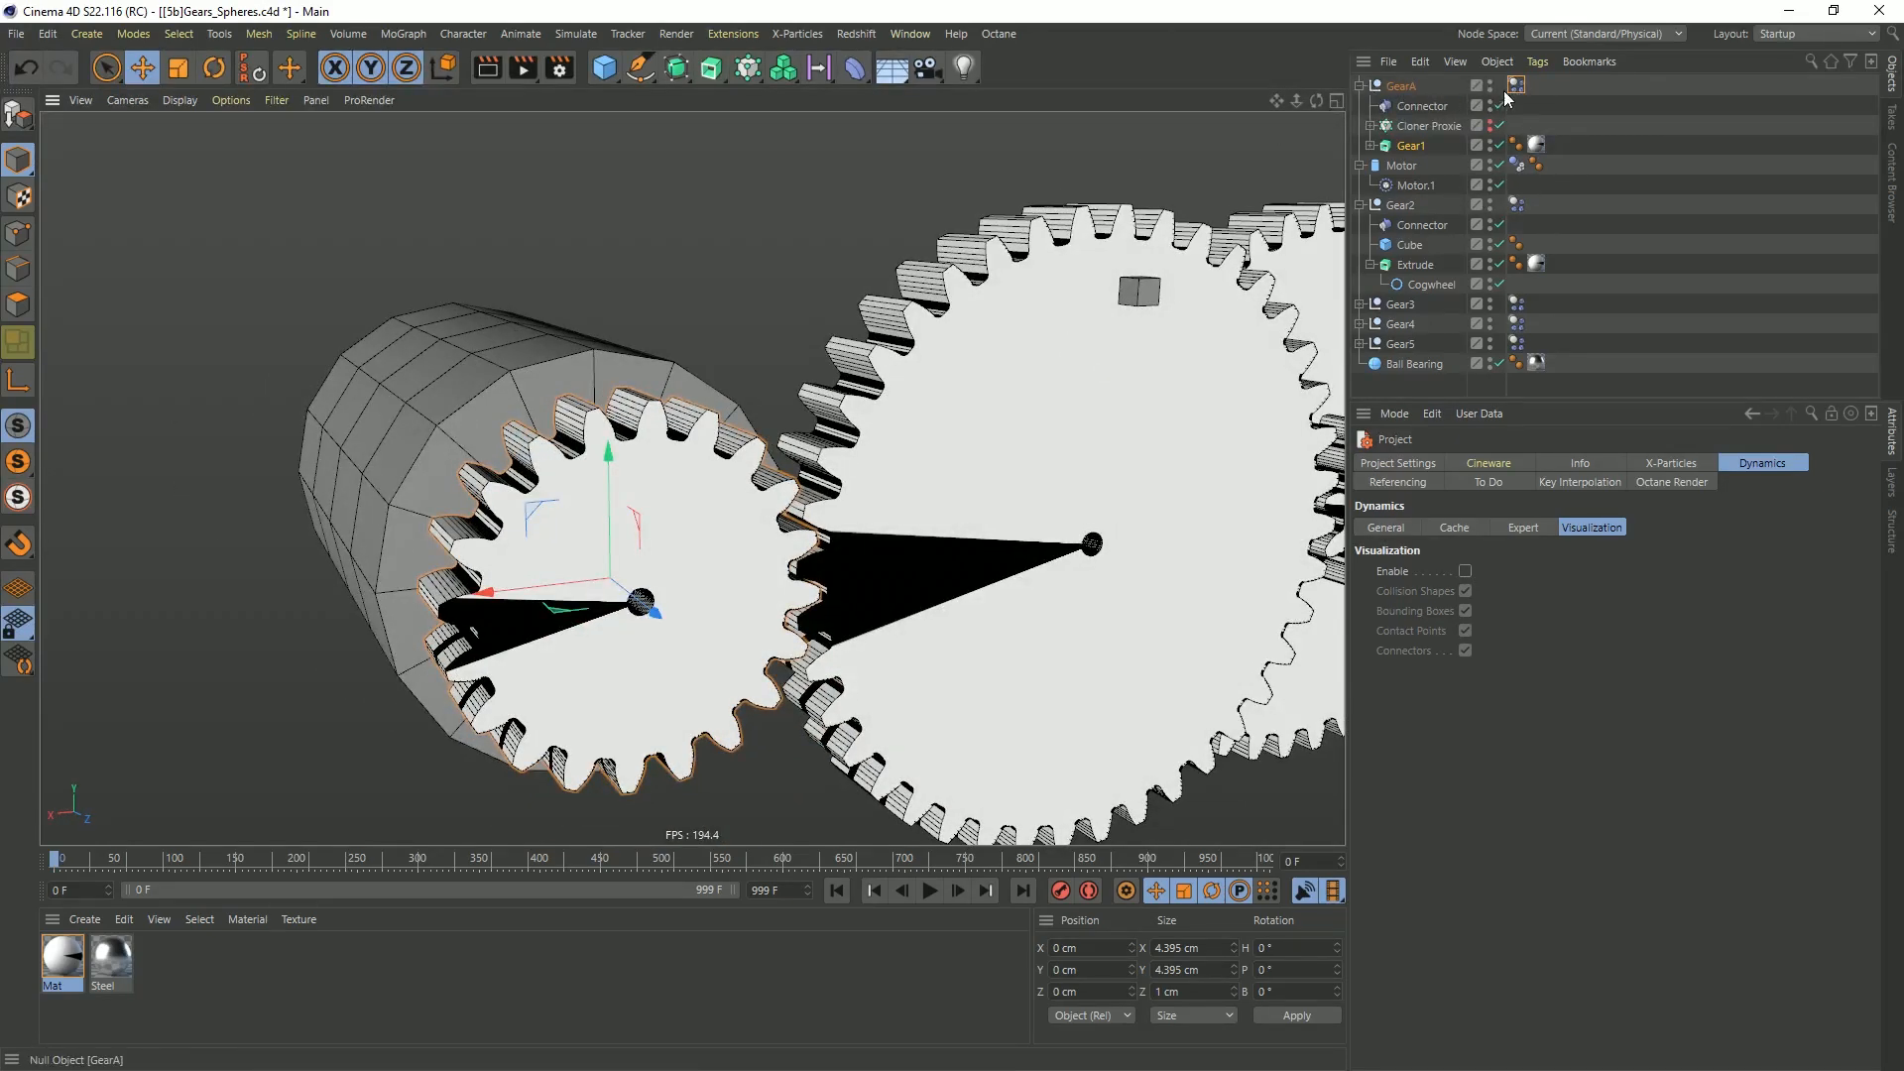
Copy GearA's Dynamics Body tag onto the Gear1 extrude and disable the copied tag
{"action": "left_click_drag", "start_coordinate": [1574, 136], "coordinate": [1571, 145], "text": "ctrl"}
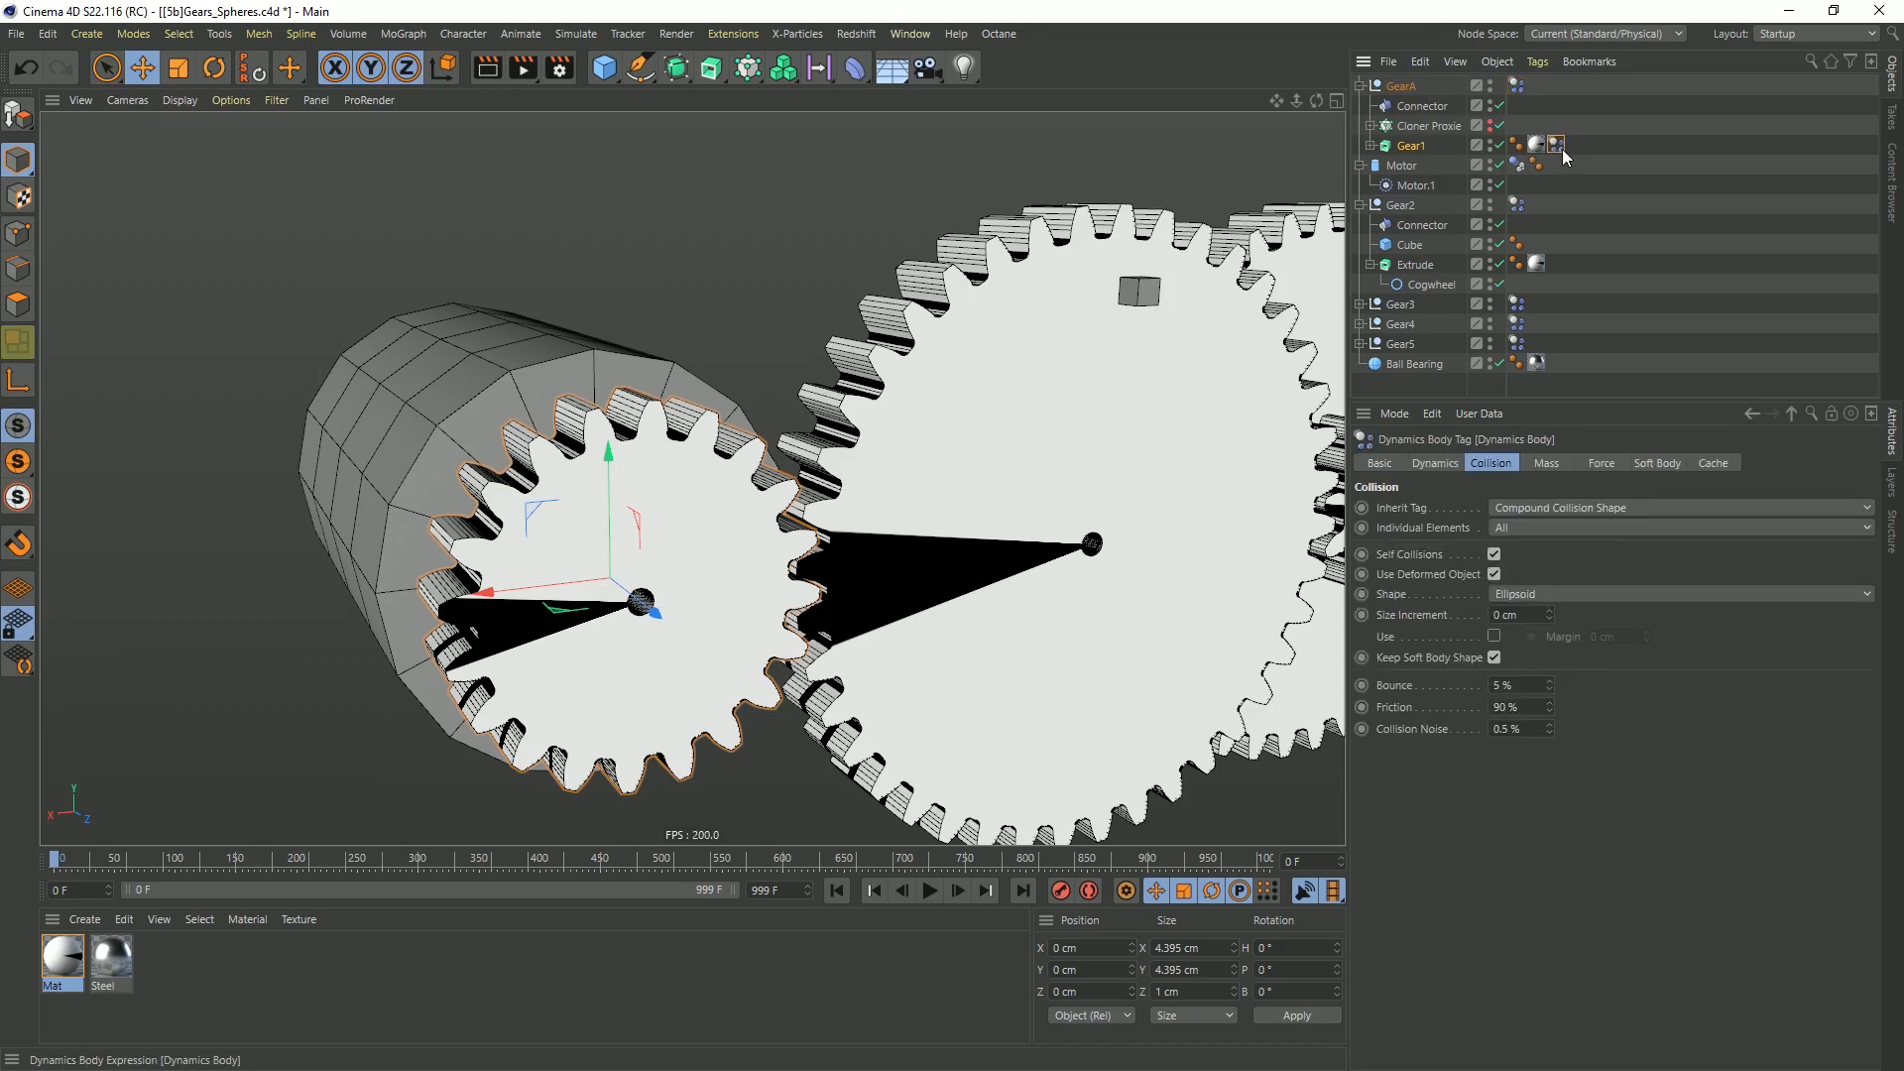
{"action": "left_click", "coordinate": [1430, 462]}
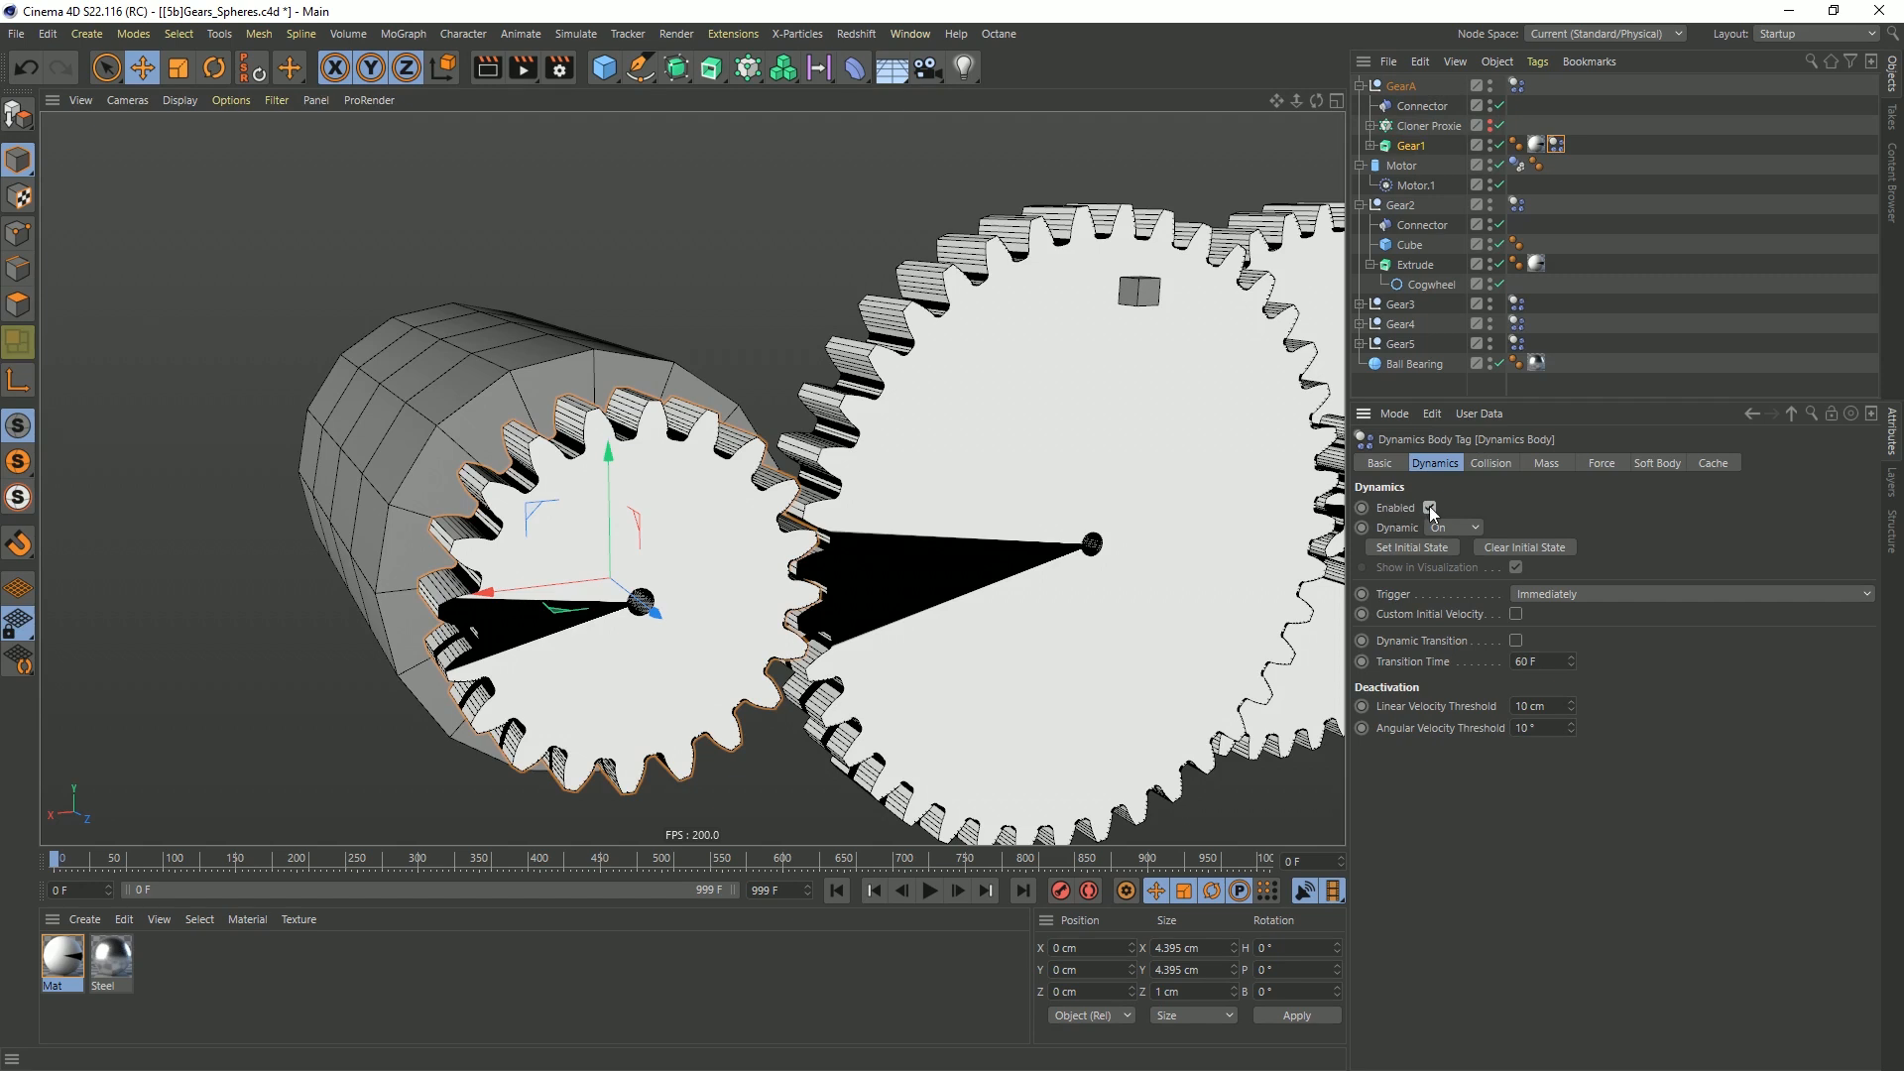
{"action": "left_click", "coordinate": [1430, 507]}
Play the simulation to examine how Gear1 and Gear2 turn together, then rewind to frame 0
{"action": "left_click", "coordinate": [930, 892]}
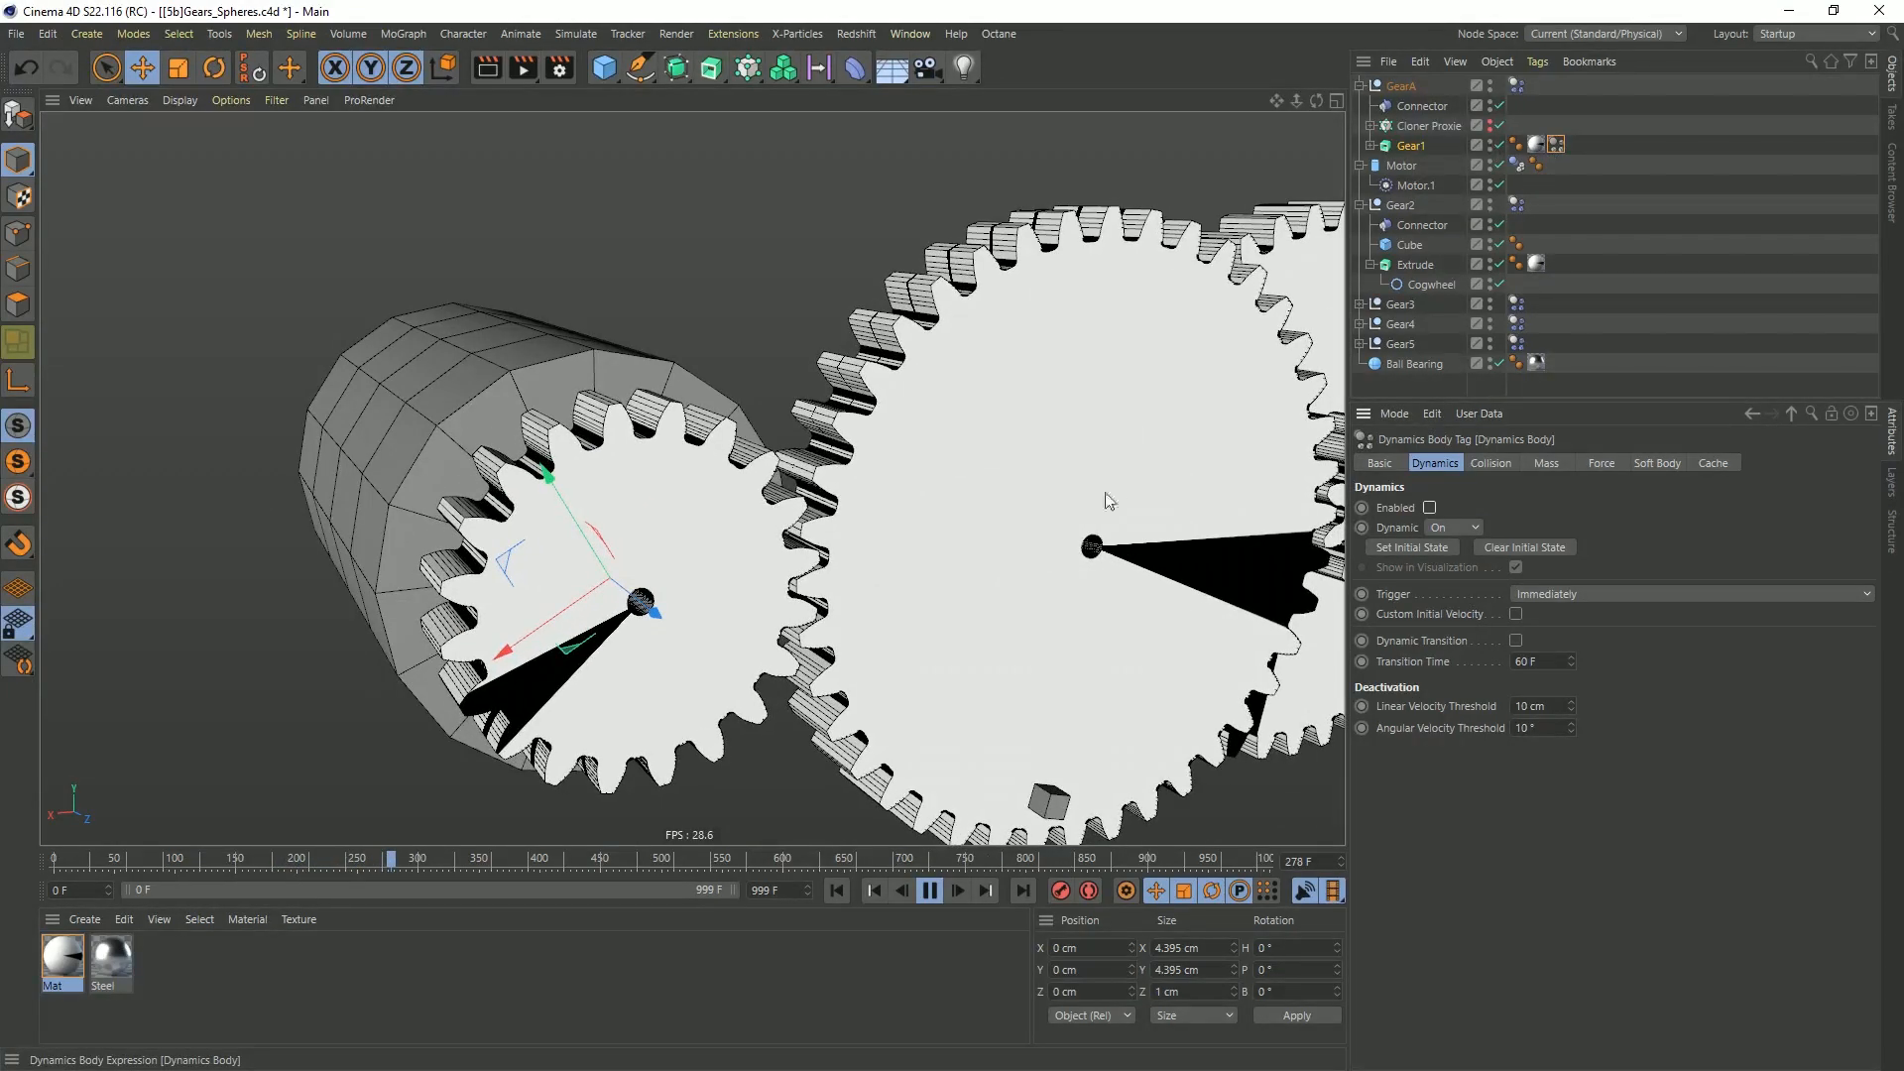
{"action": "left_click", "coordinate": [936, 894]}
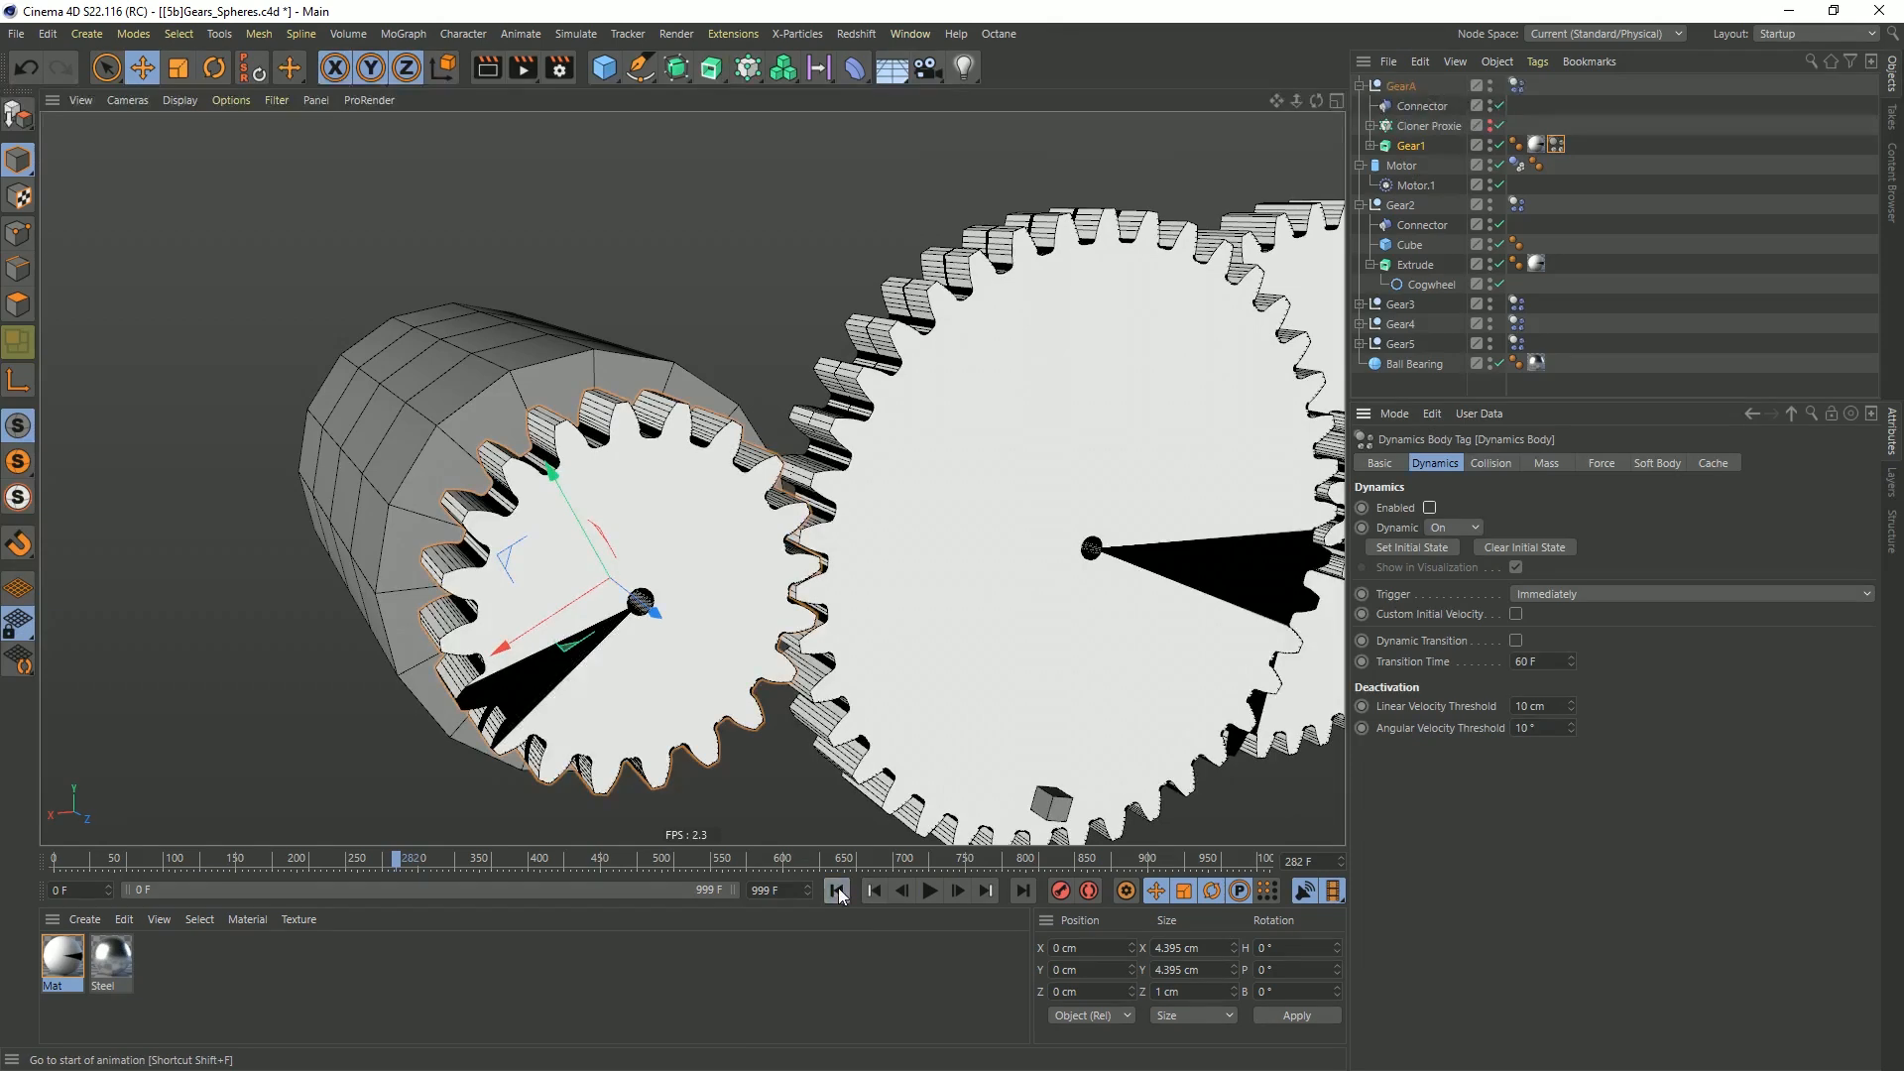
{"action": "left_click", "coordinate": [836, 889]}
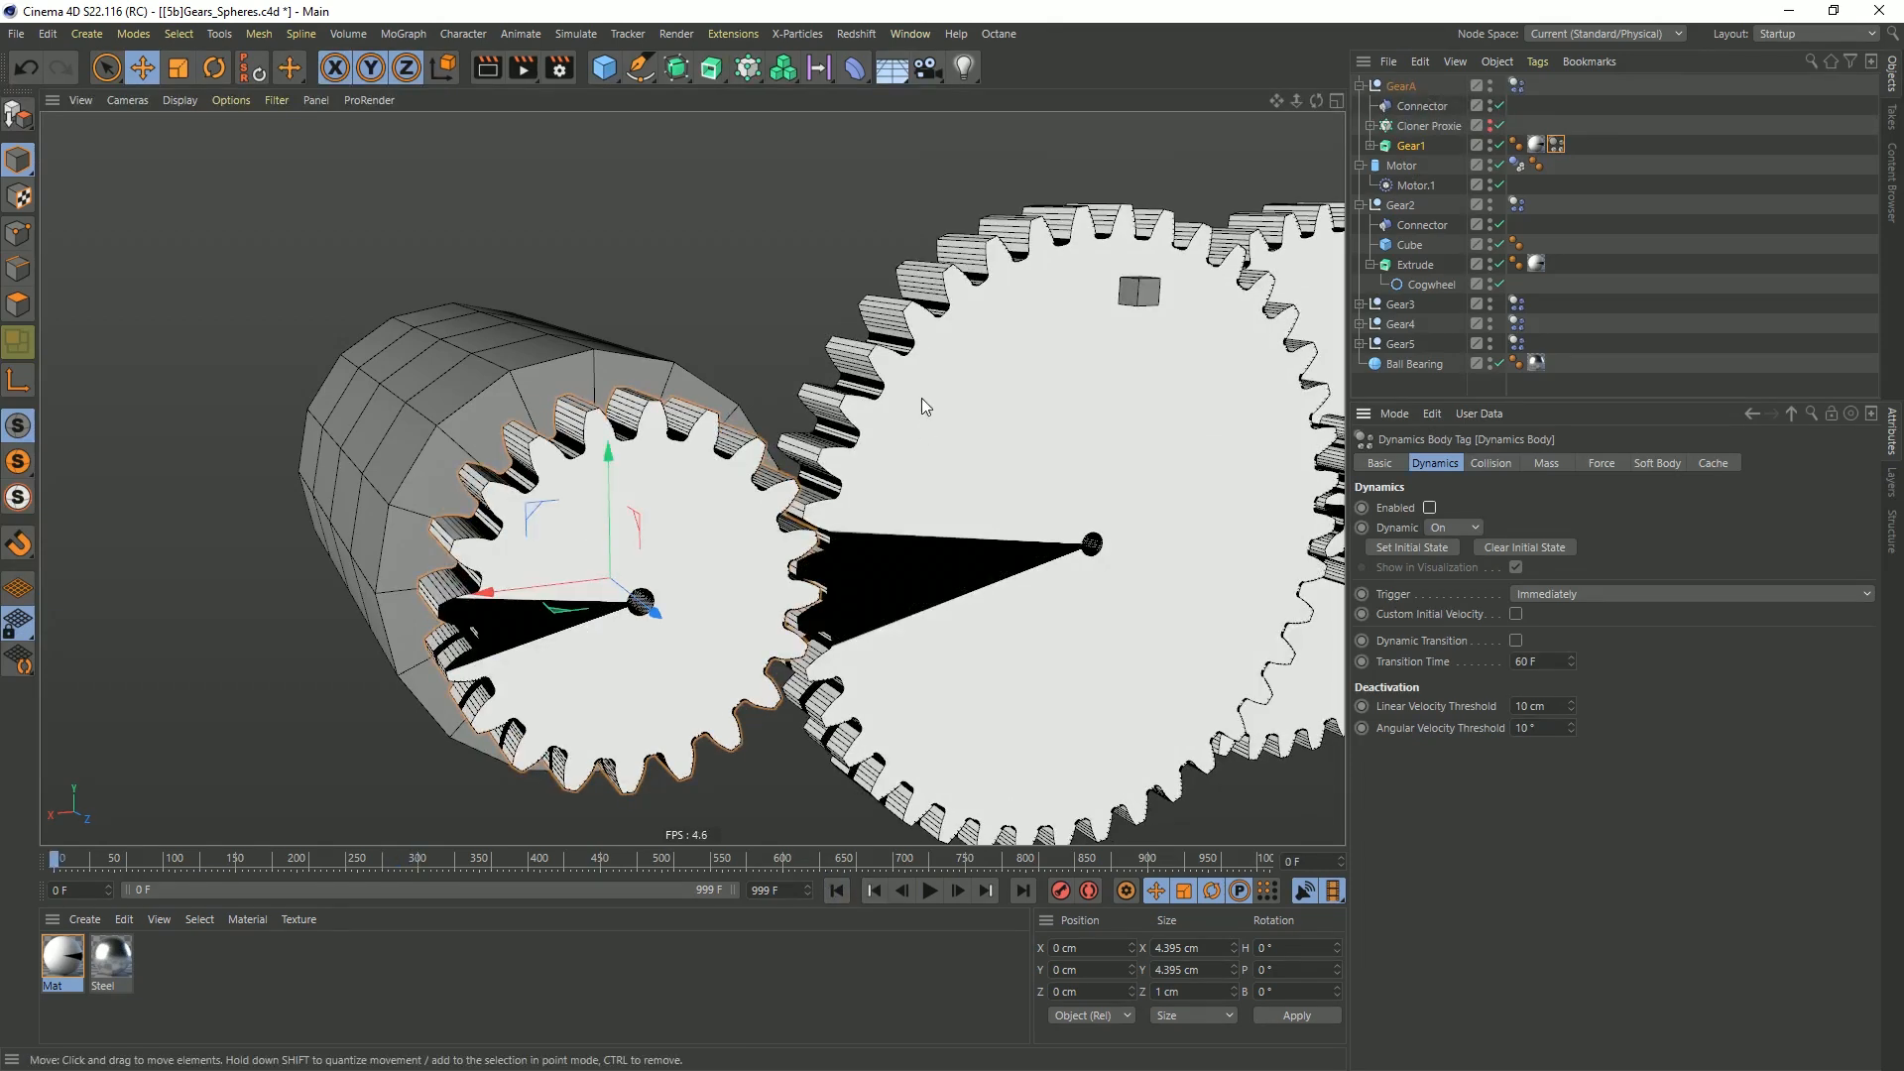
Delete the off-centre Cube from the Gear2 null and collapse the Extrude's hierarchy
{"action": "middle_click_drag", "start_coordinate": [1066, 551], "coordinate": [853, 533], "text": "alt"}
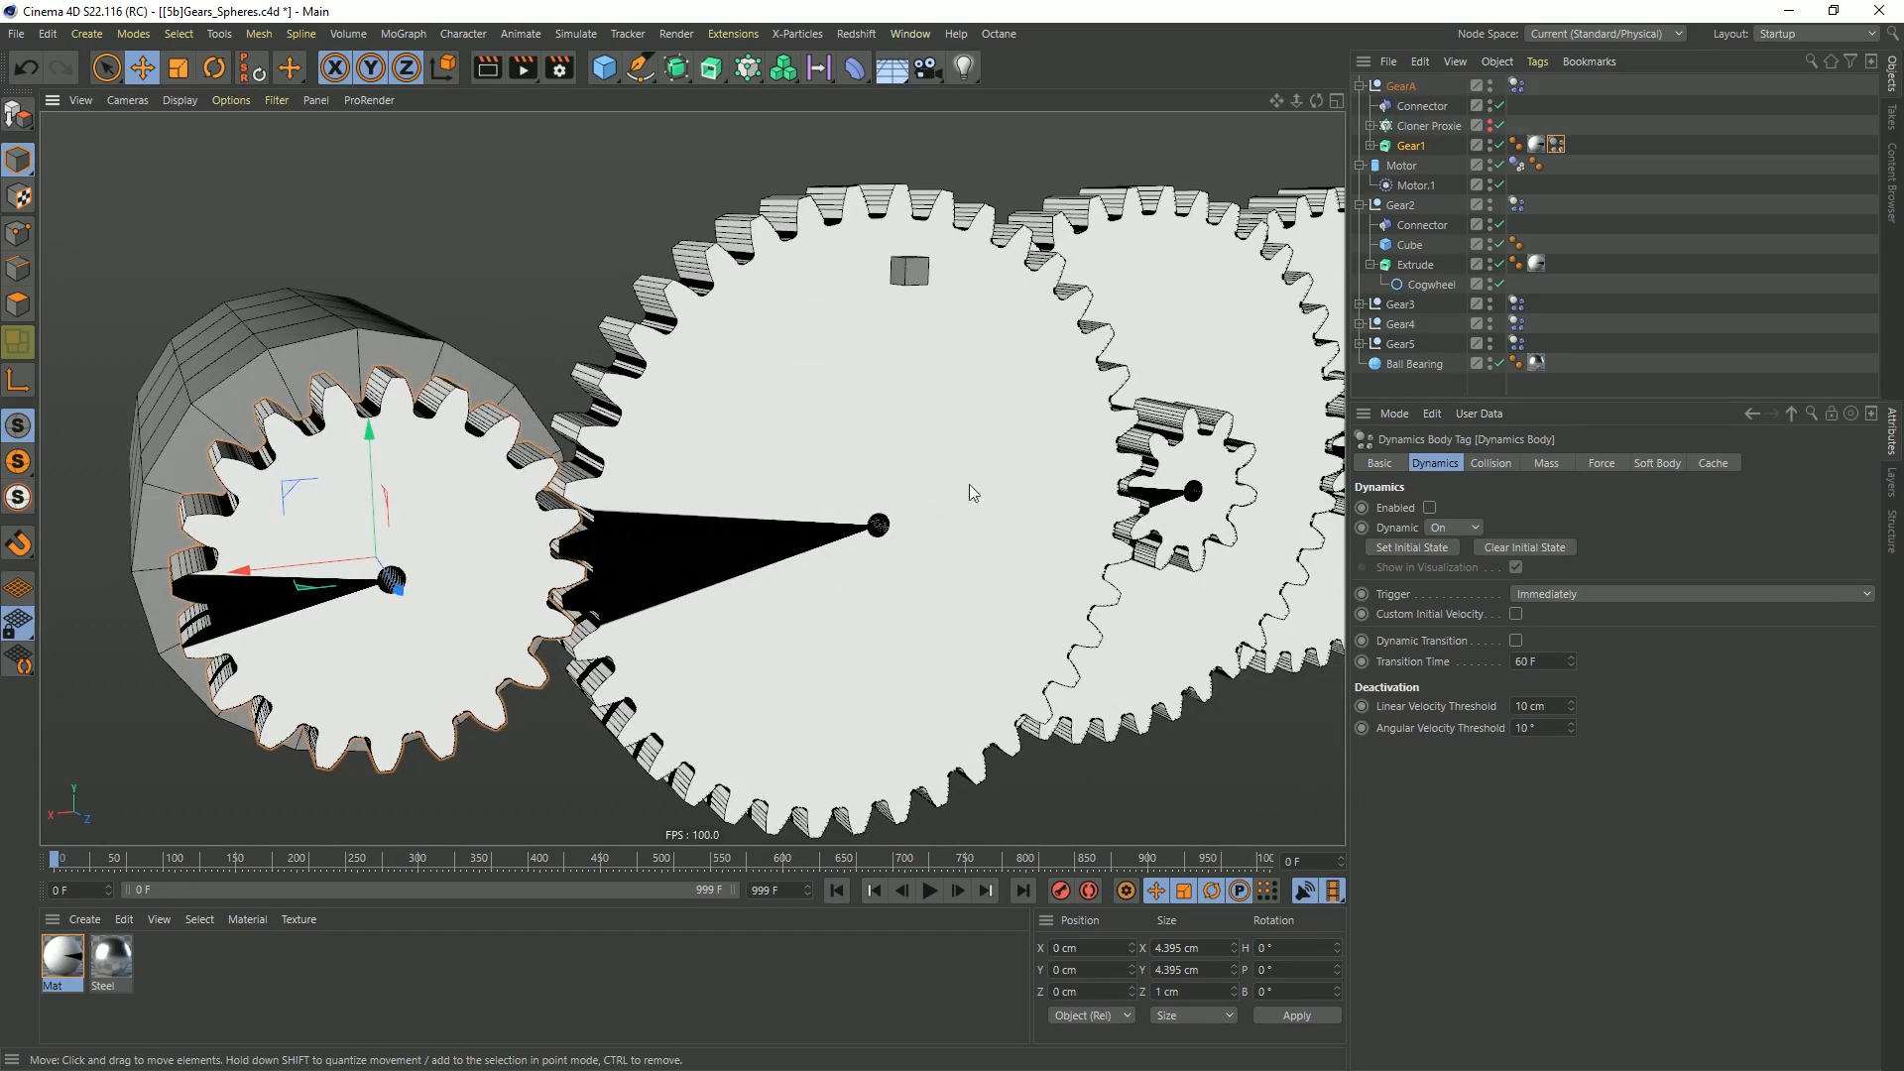
{"action": "left_click_drag", "start_coordinate": [1069, 456], "coordinate": [825, 504], "text": "alt"}
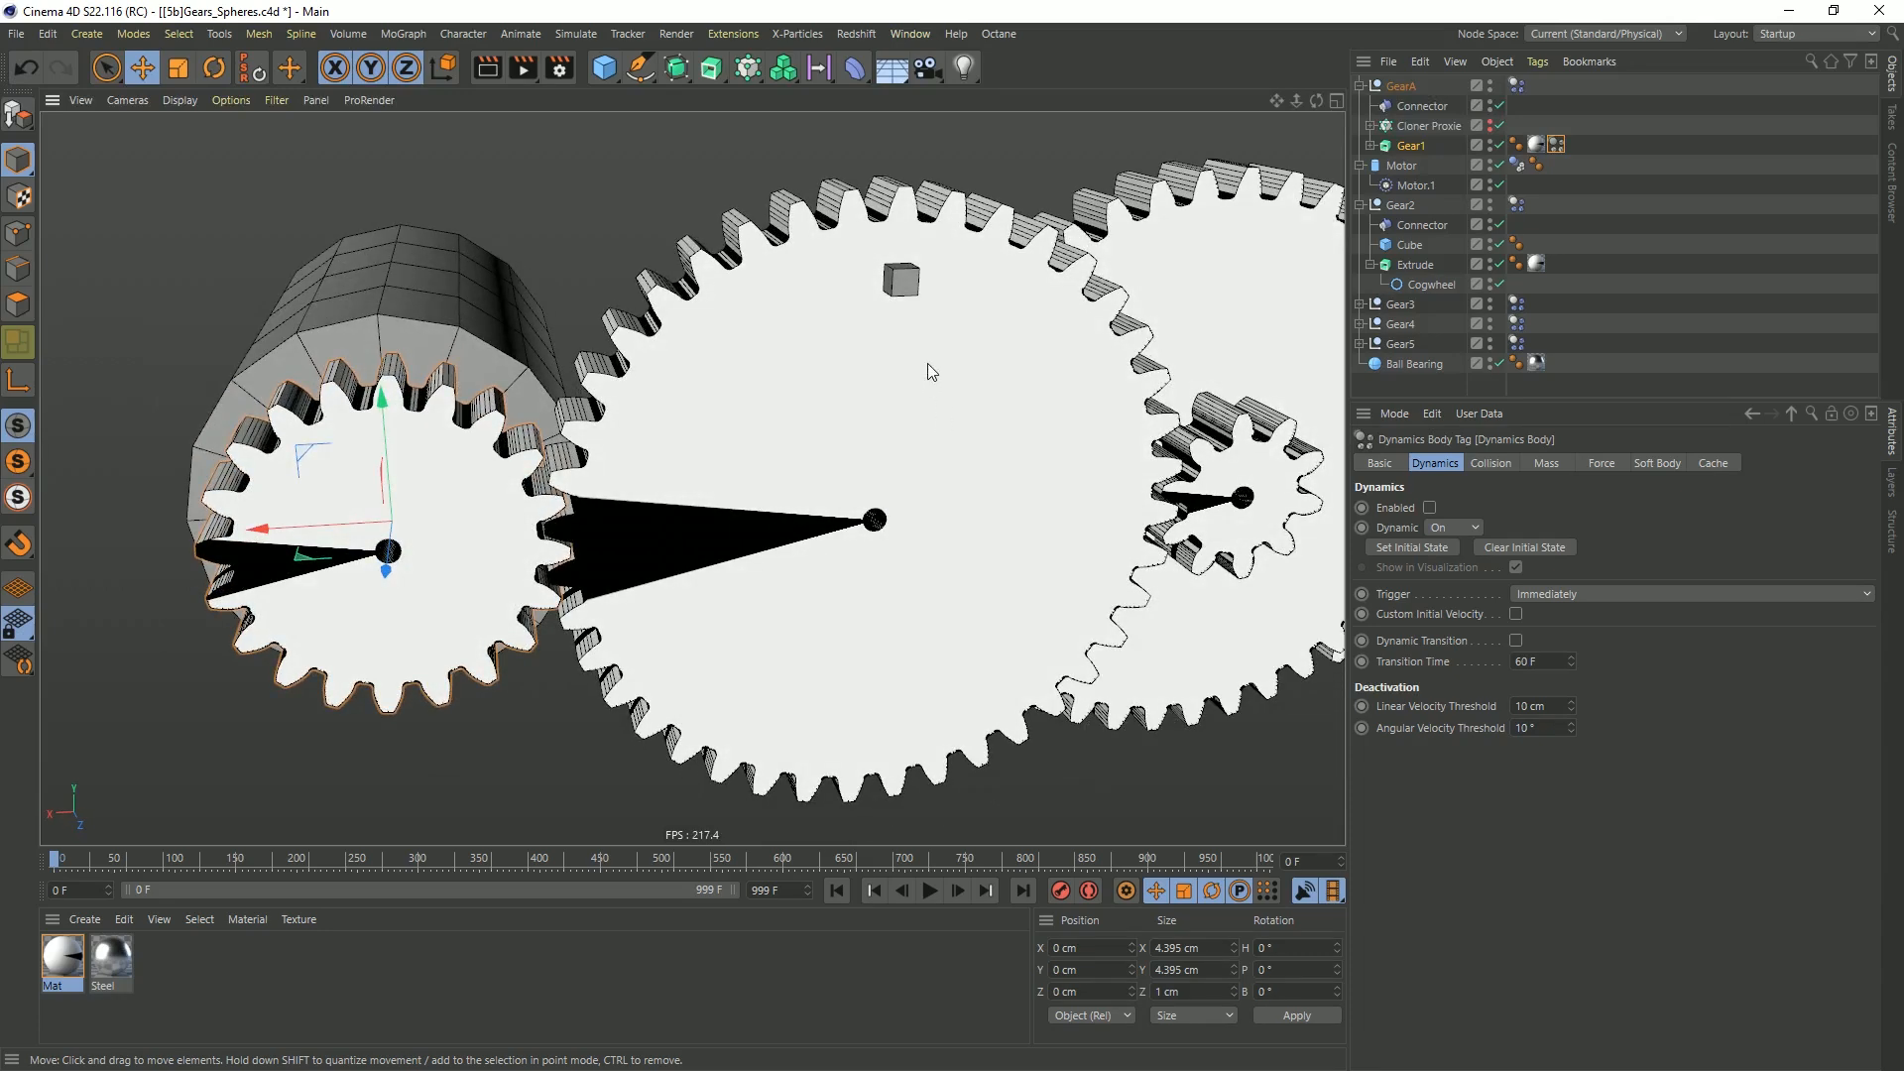
{"action": "left_click", "coordinate": [903, 345]}
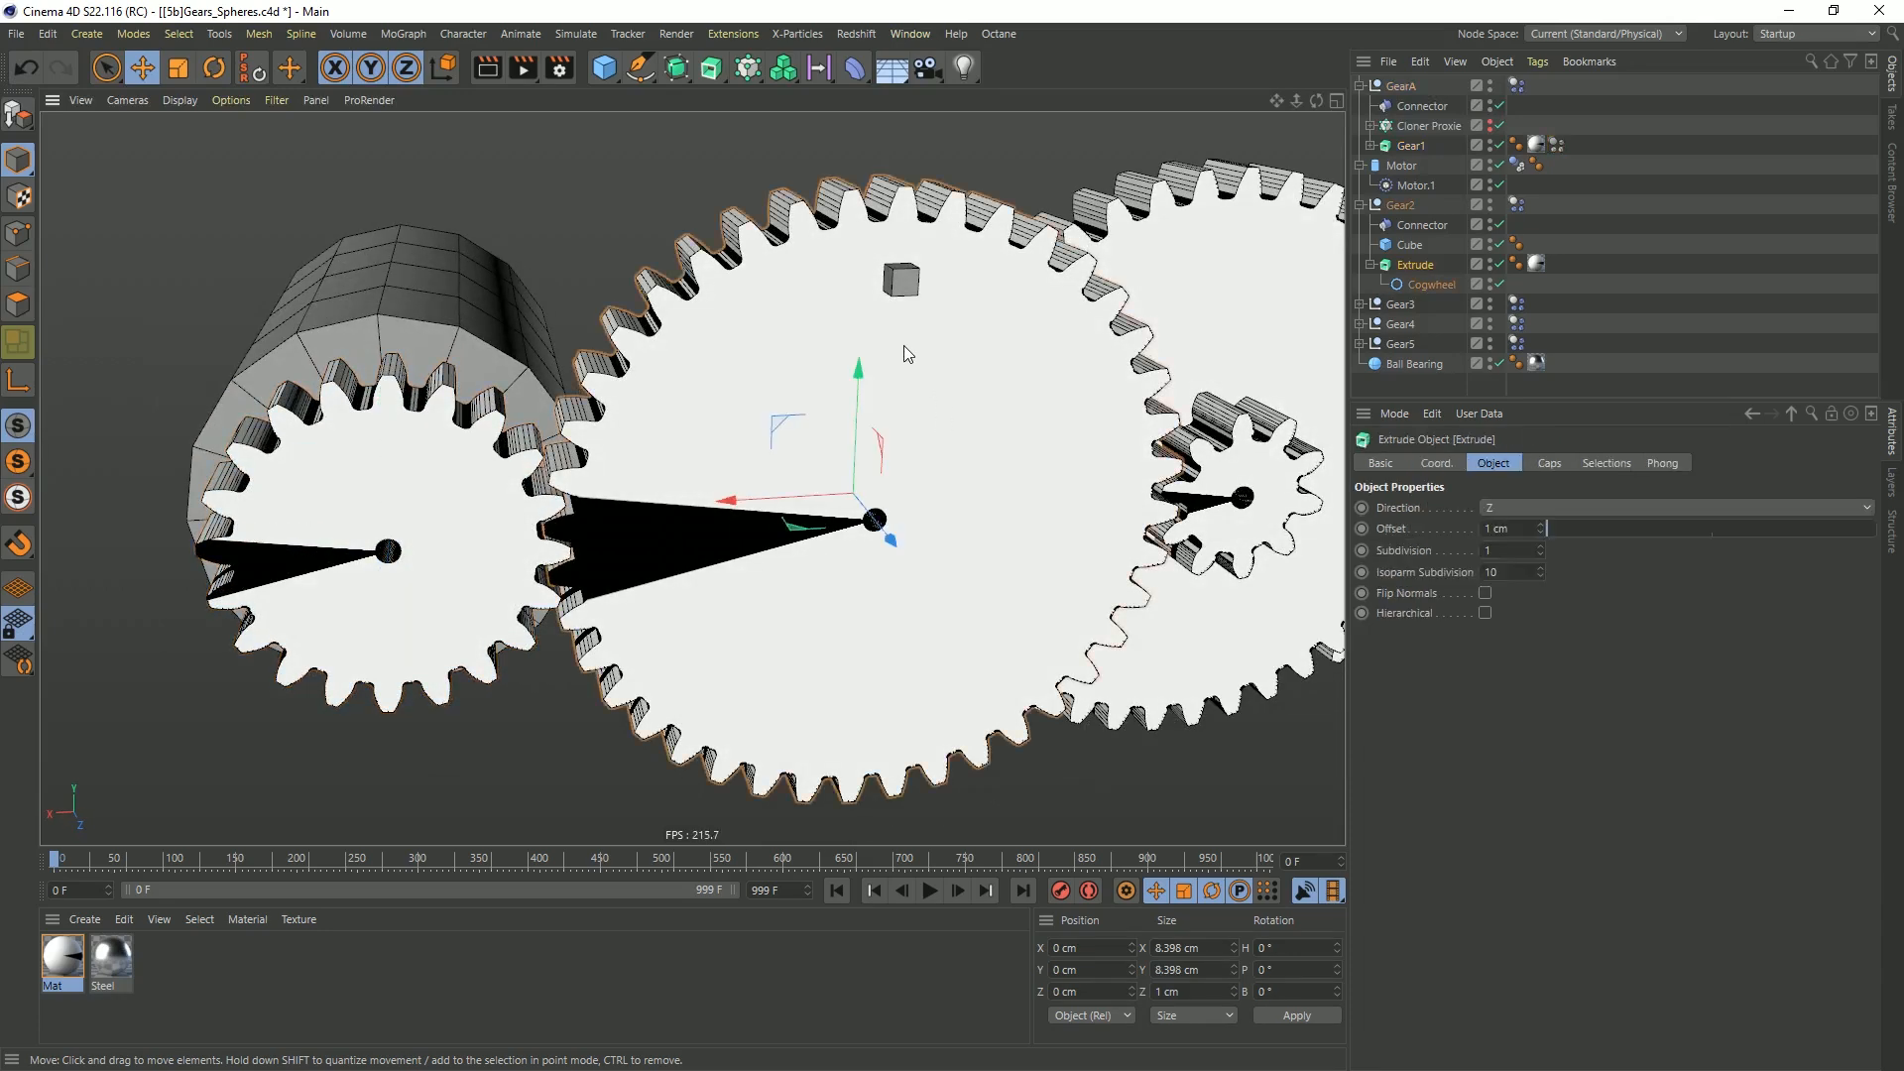
{"action": "left_click", "coordinate": [1411, 246]}
{"action": "key", "text": "Delete"}
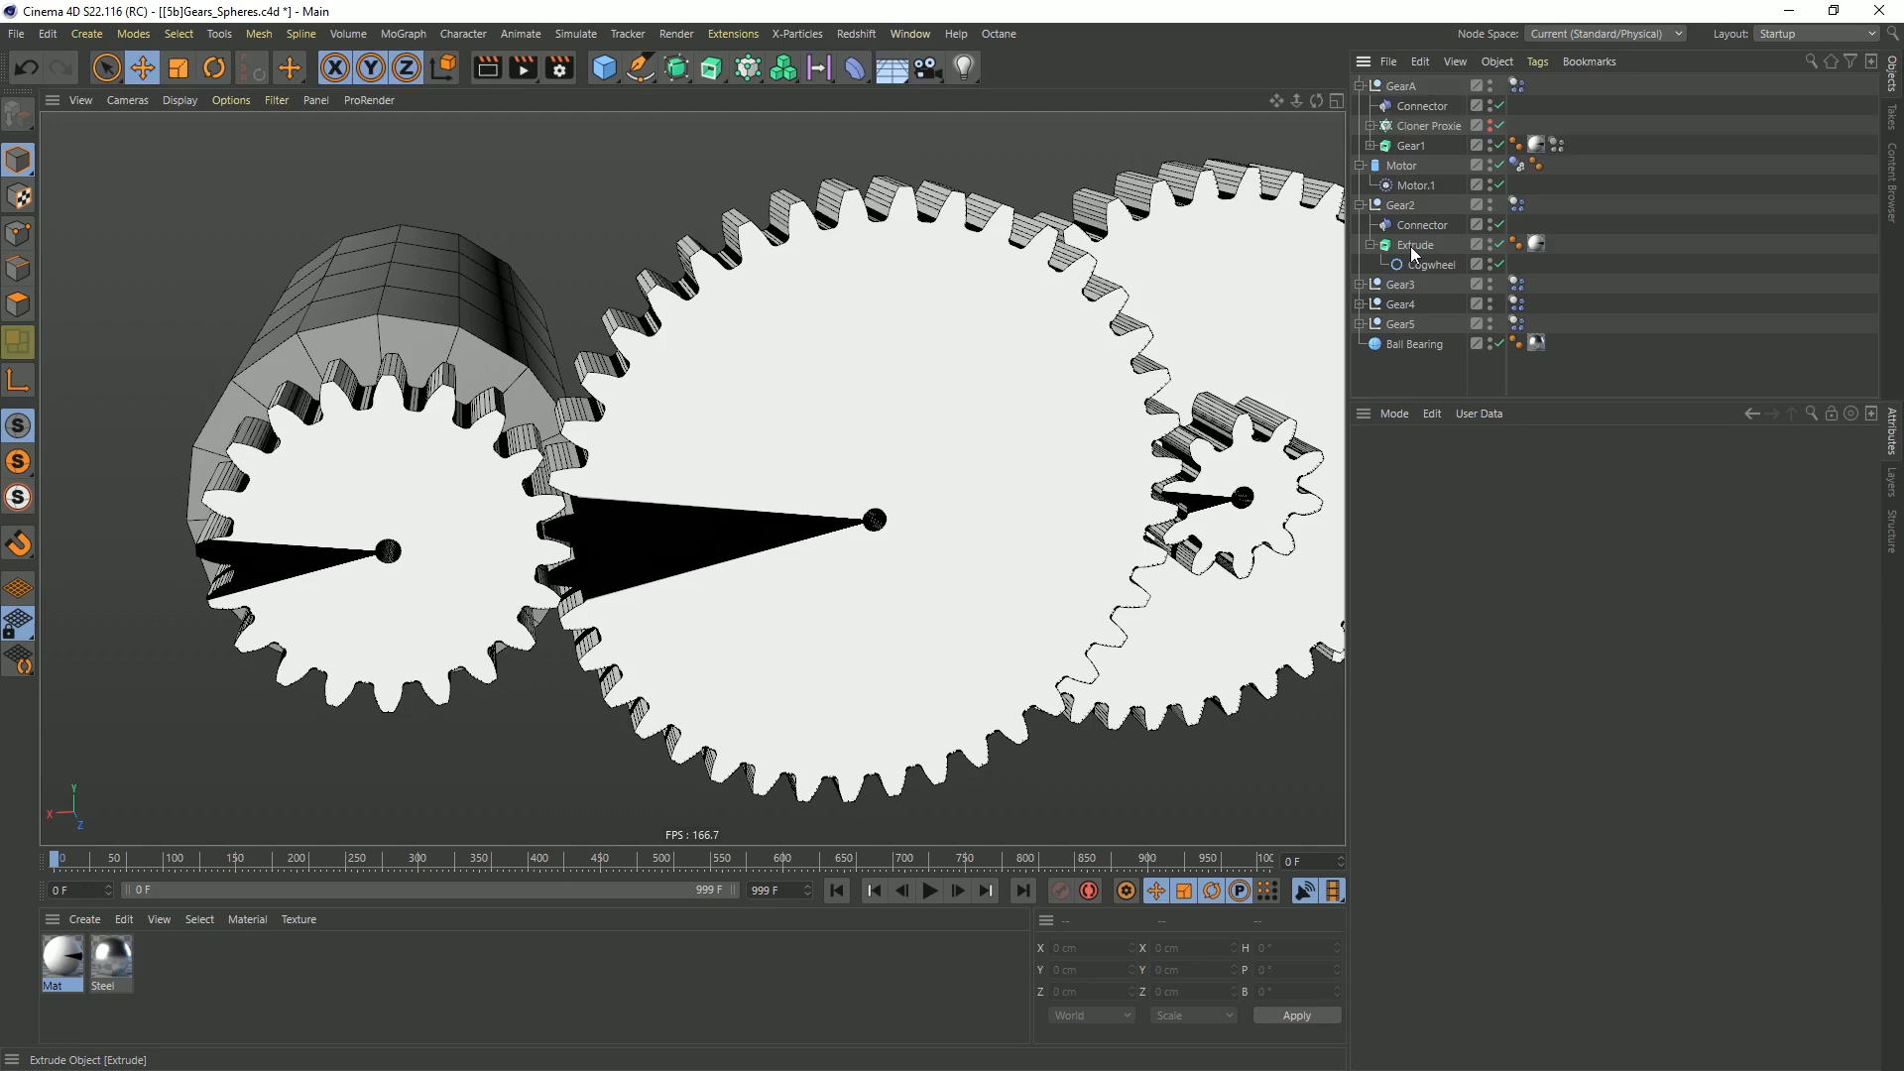
{"action": "left_click", "coordinate": [1413, 248]}
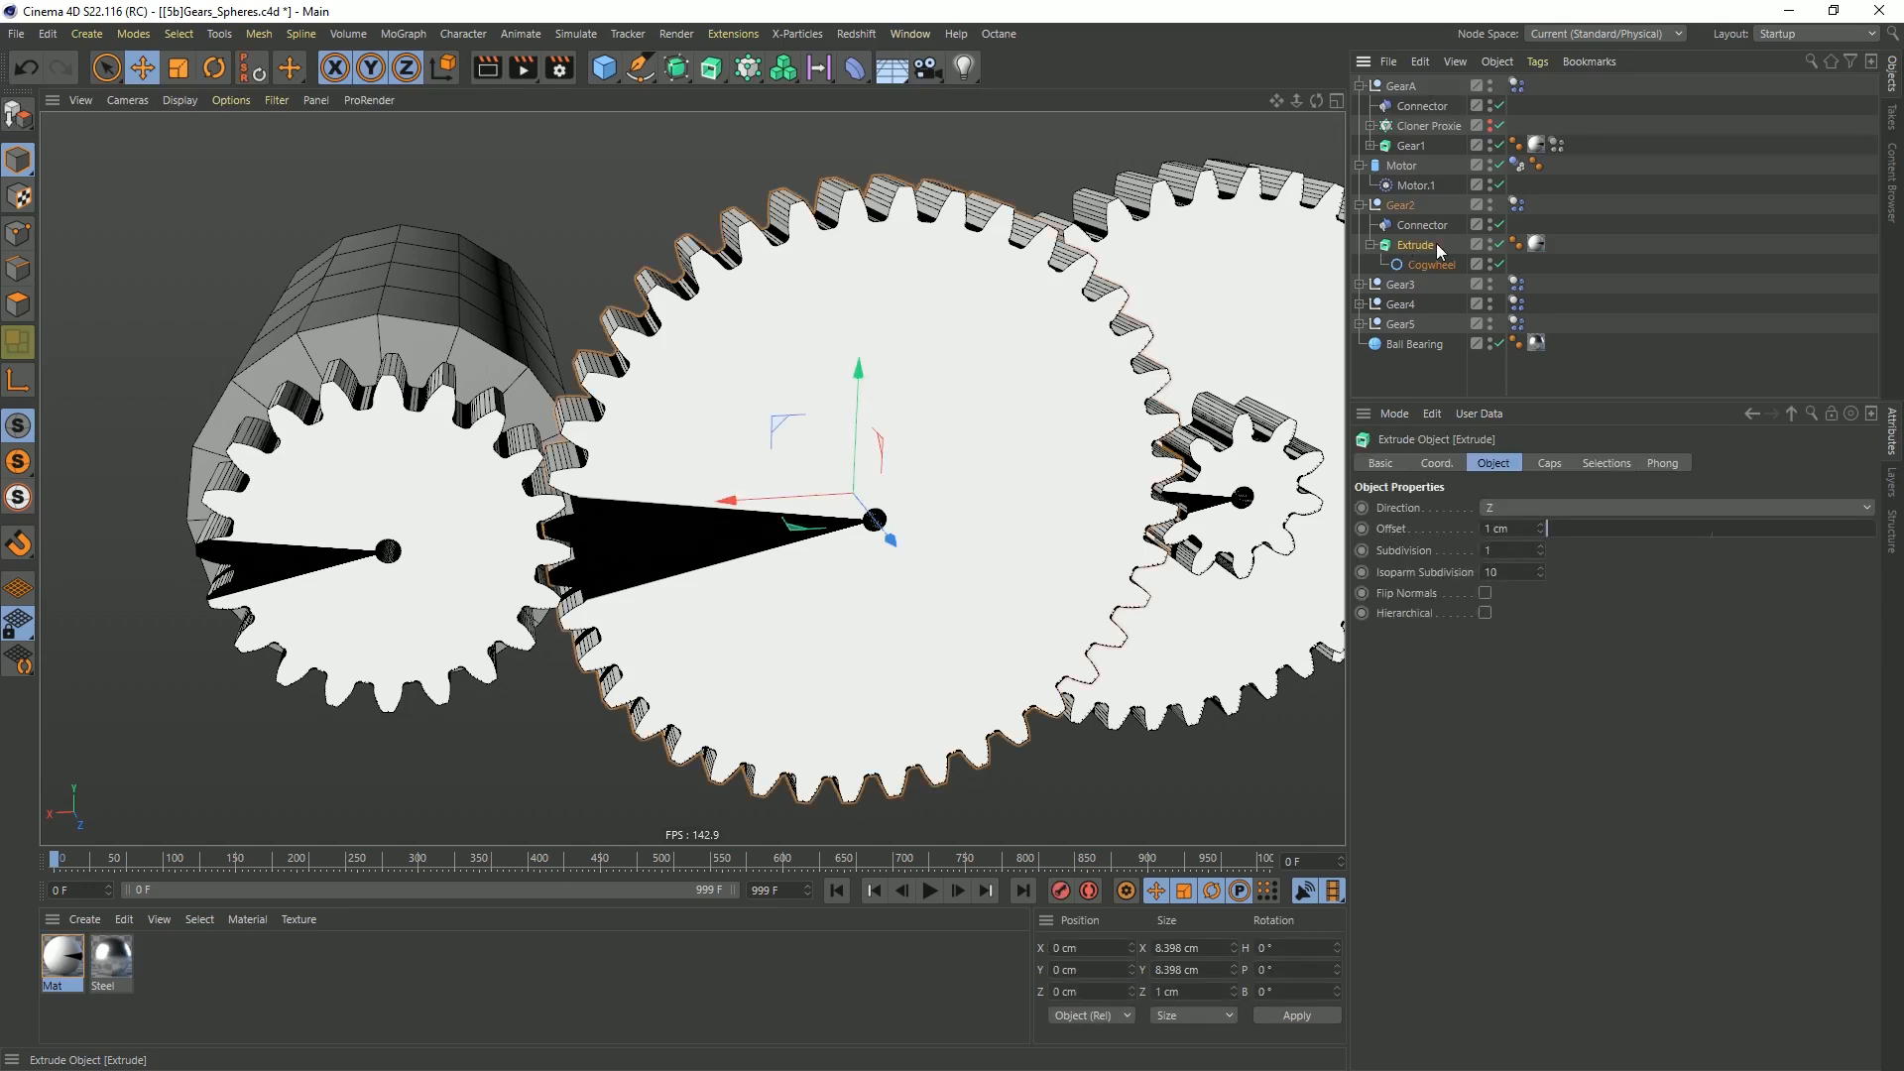
{"action": "left_click", "coordinate": [1370, 246]}
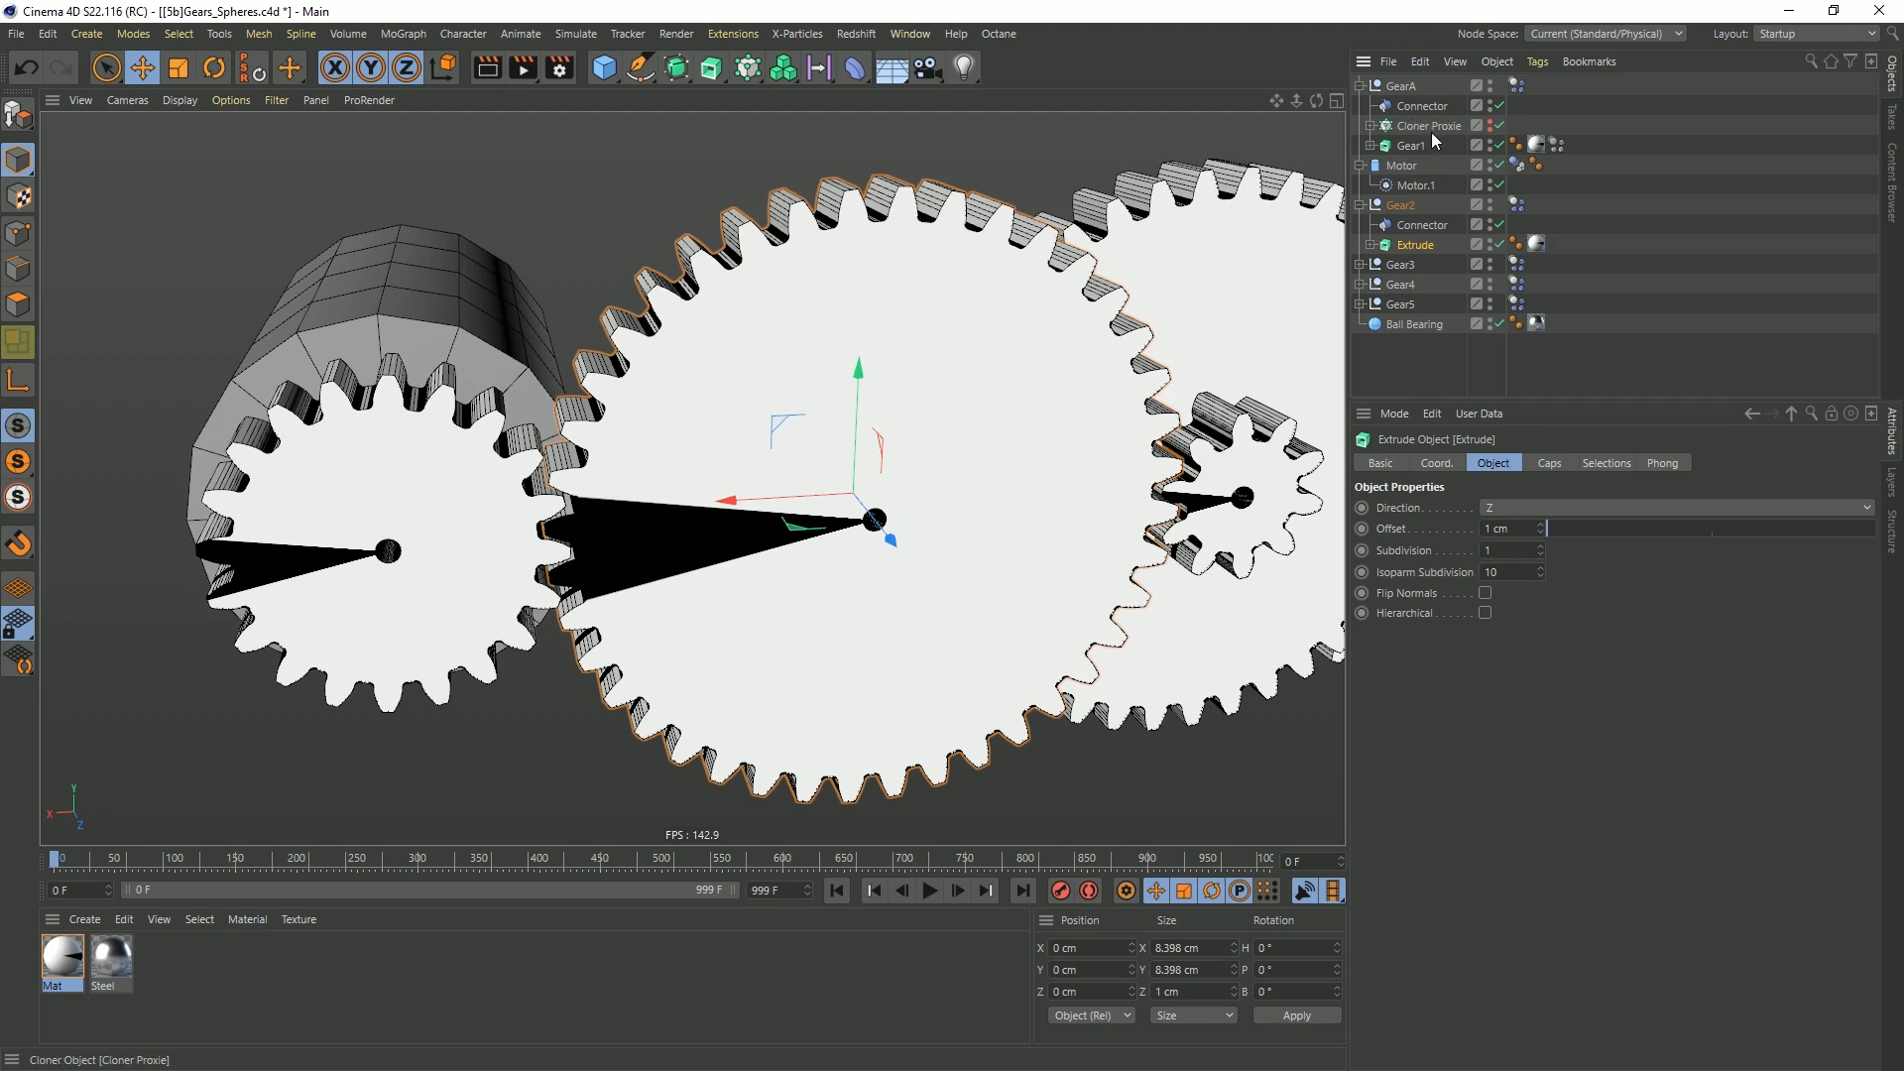
Replace the Gear2 null's Dynamics Body tag with a copy of GearA's and rename the null as GearB
{"action": "left_click", "coordinate": [1516, 204]}
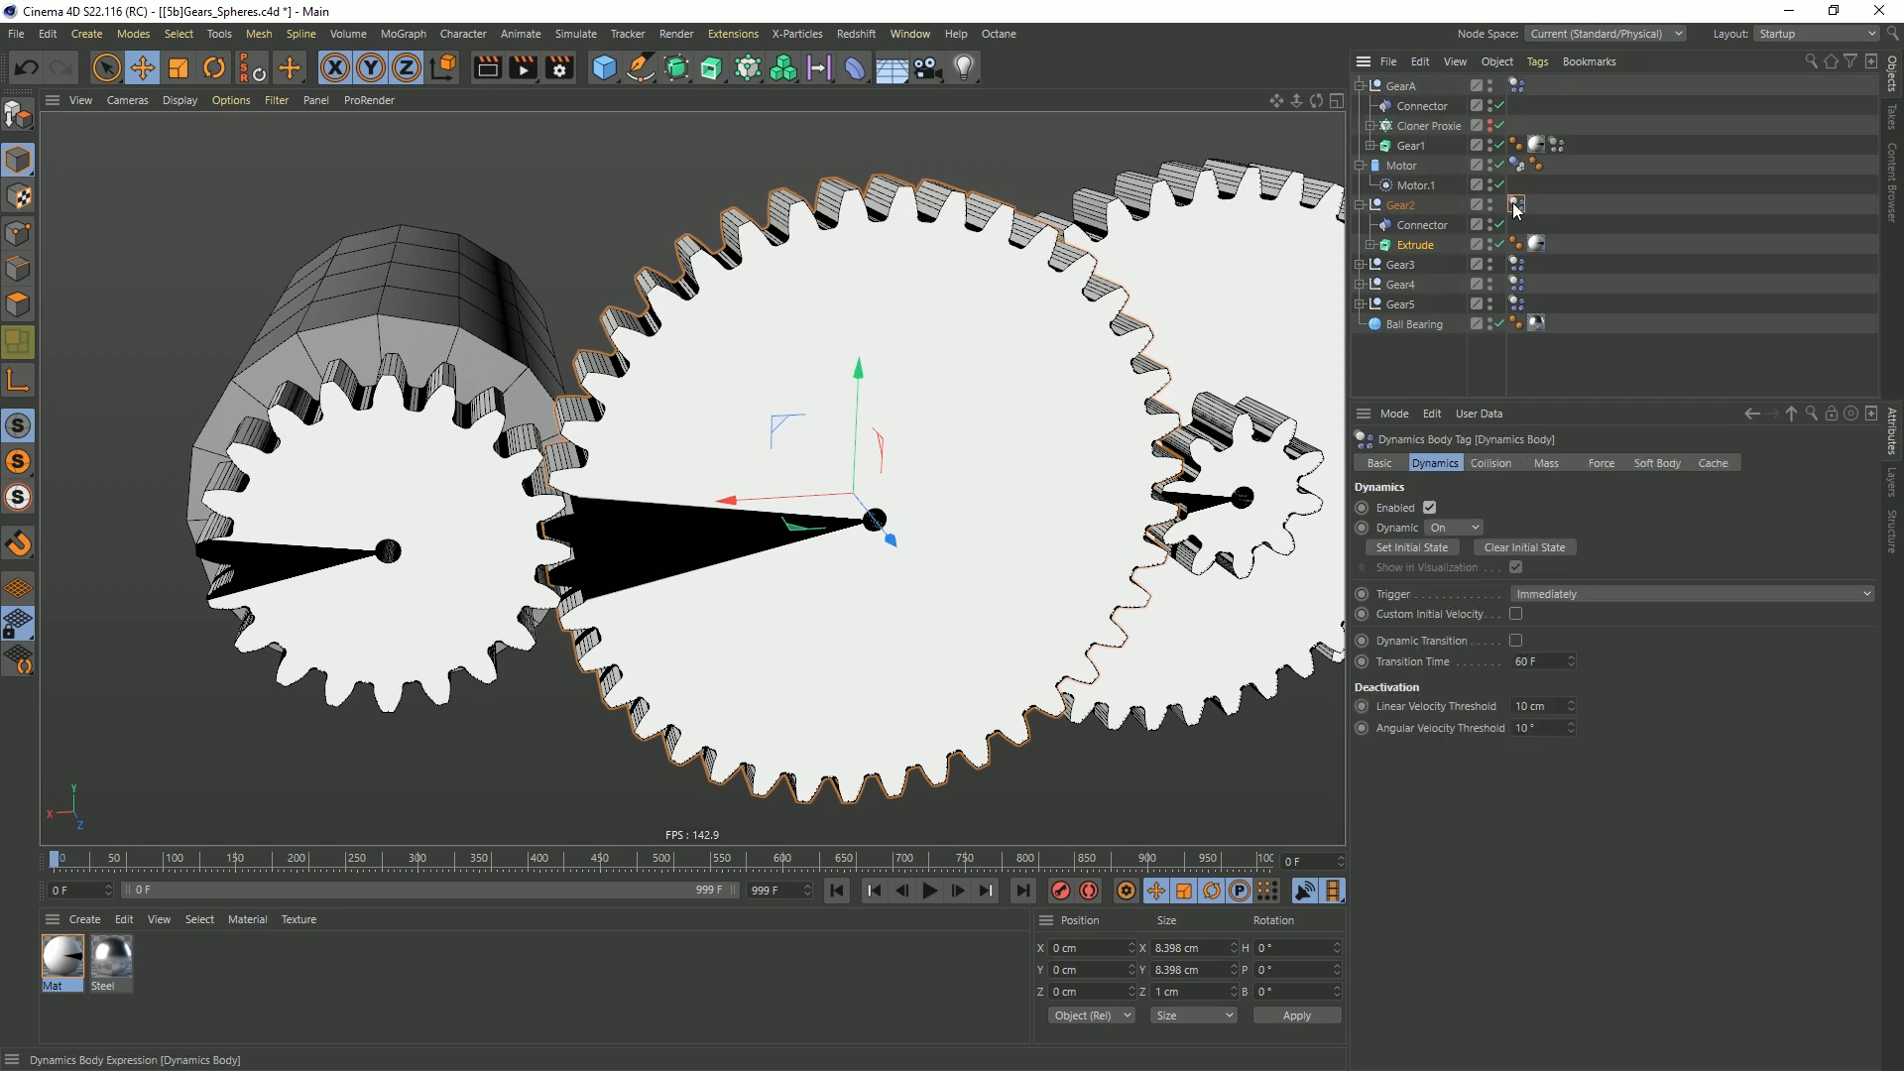
{"action": "key", "text": "Delete"}
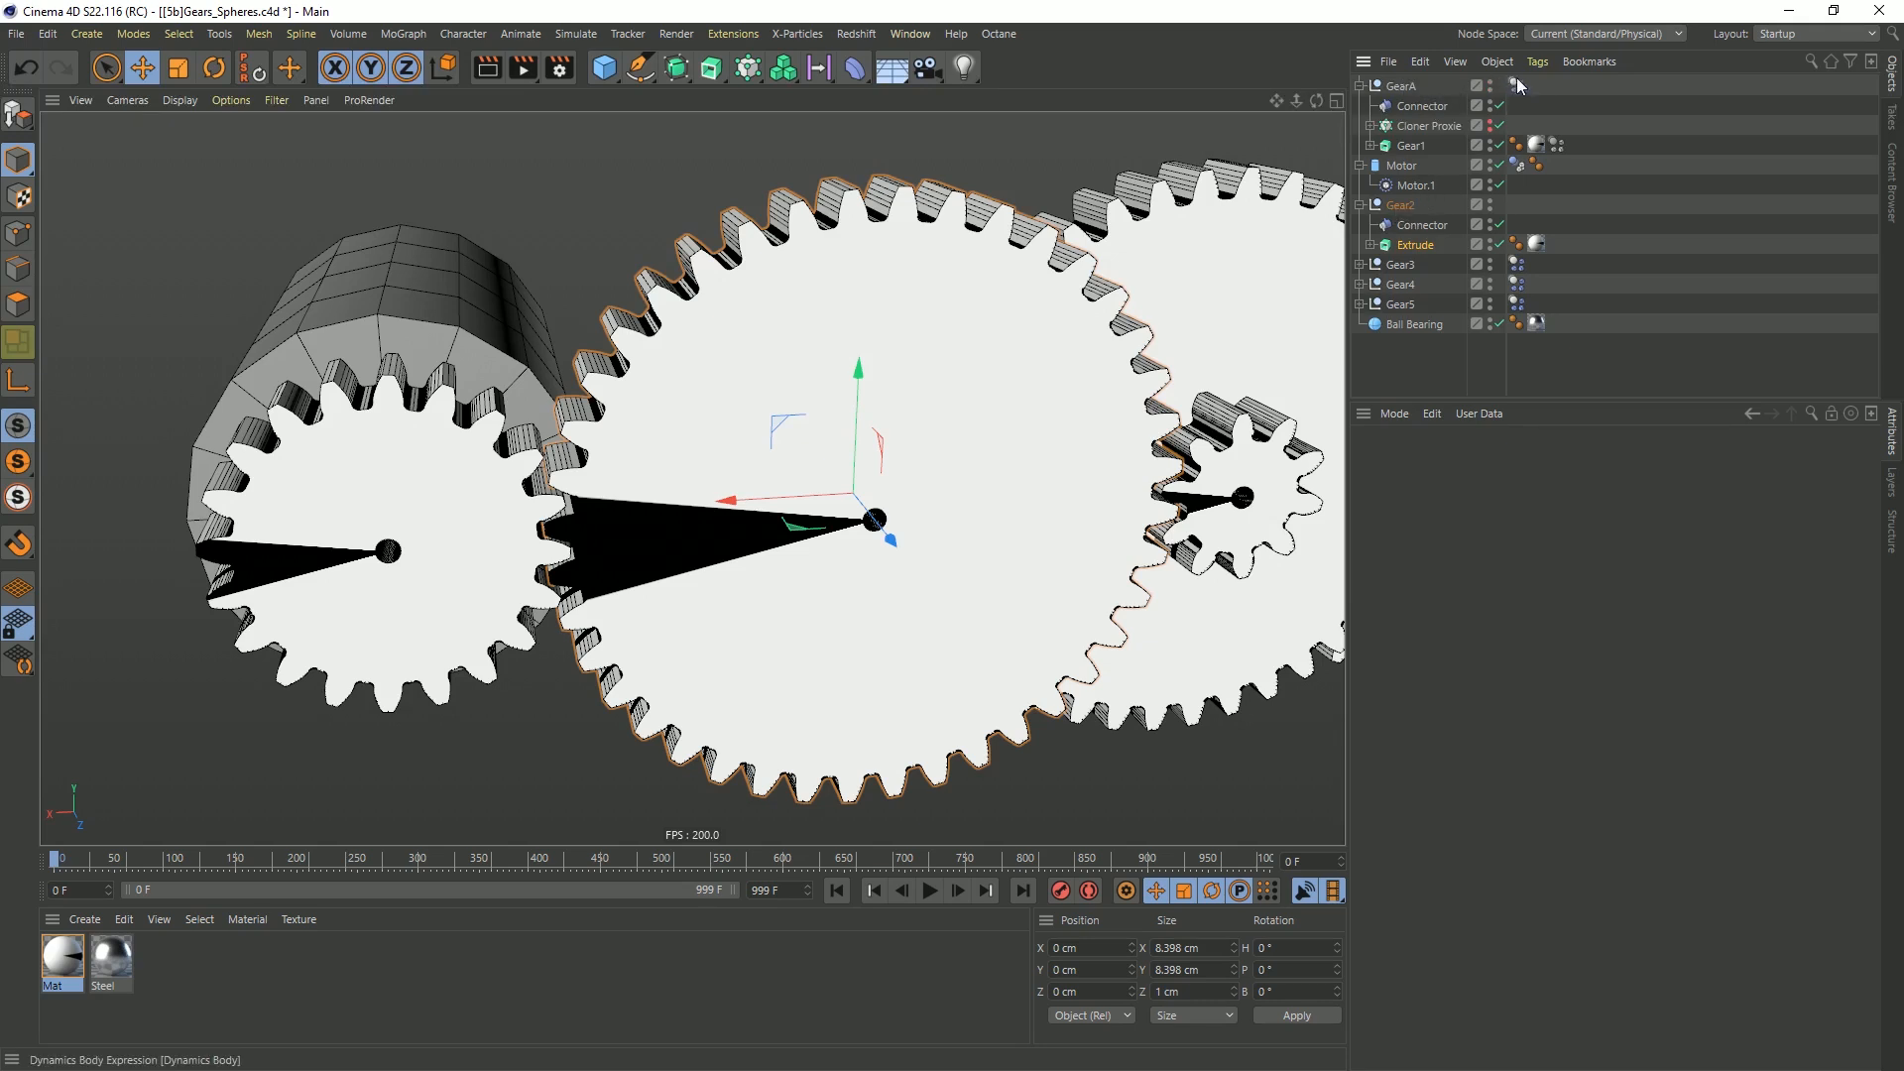
{"action": "left_click_drag", "start_coordinate": [1524, 189], "coordinate": [1524, 203], "text": "ctrl"}
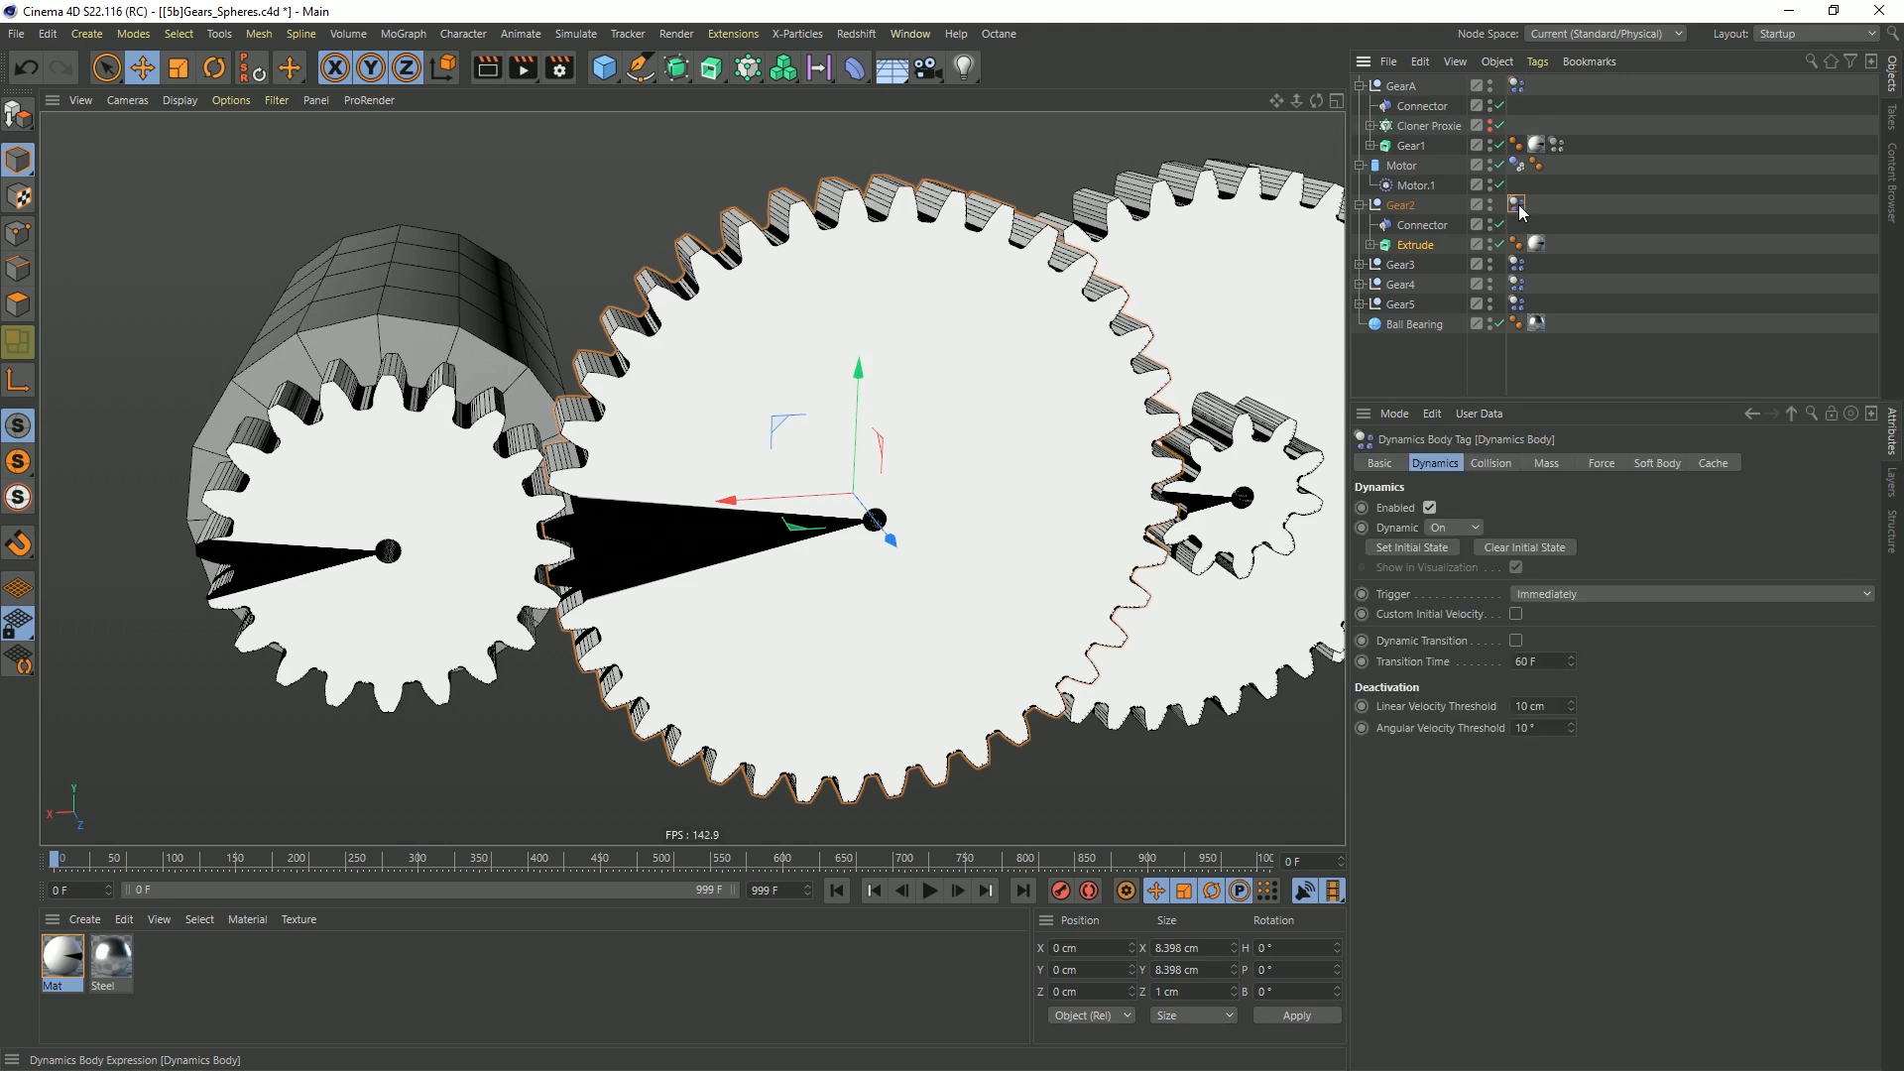
{"action": "left_click", "coordinate": [1411, 206]}
{"action": "double_click", "coordinate": [1410, 206]}
{"action": "type", "text": "Gear8"}
{"action": "key", "text": "Return"}
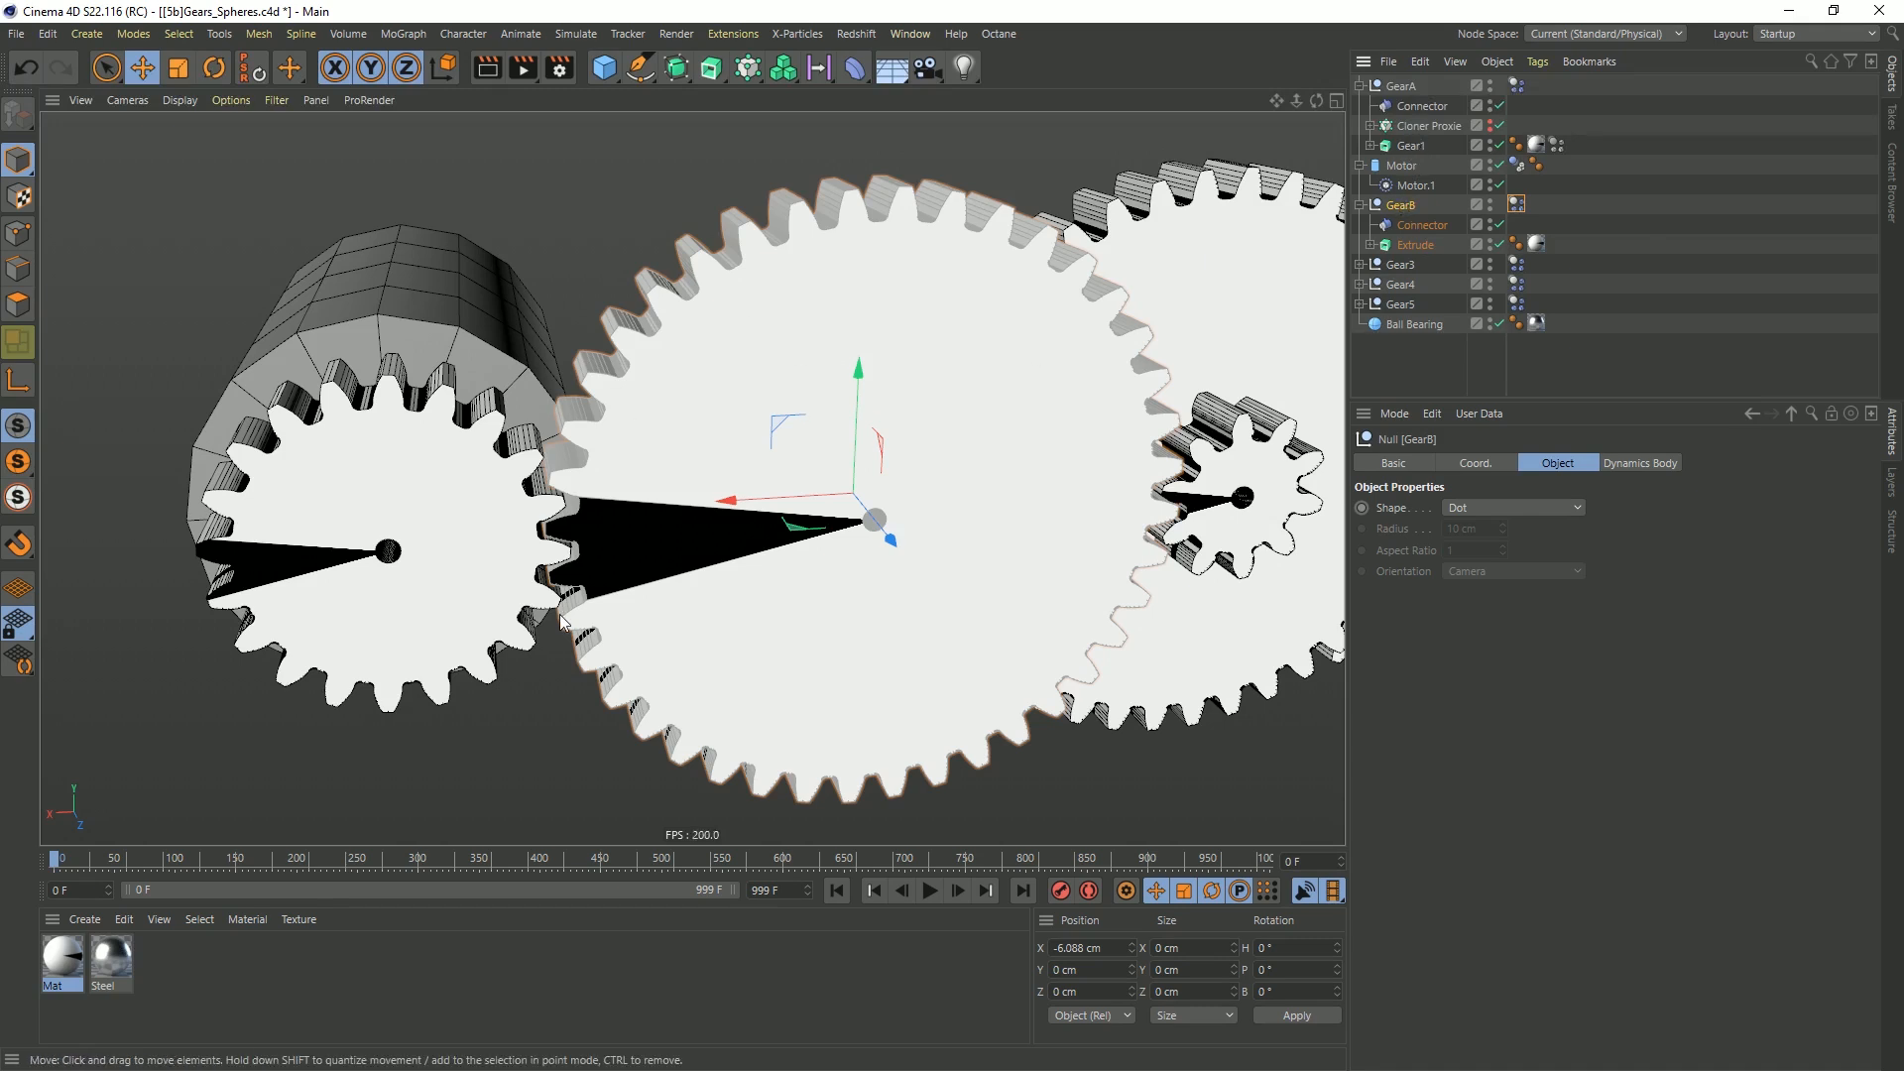
Copy GearA's Cloner Proxie into the GearB null, unhide the copy, and reset its position to GearB's centre
{"action": "left_click_drag", "start_coordinate": [1426, 122], "coordinate": [1419, 249], "text": "ctrl"}
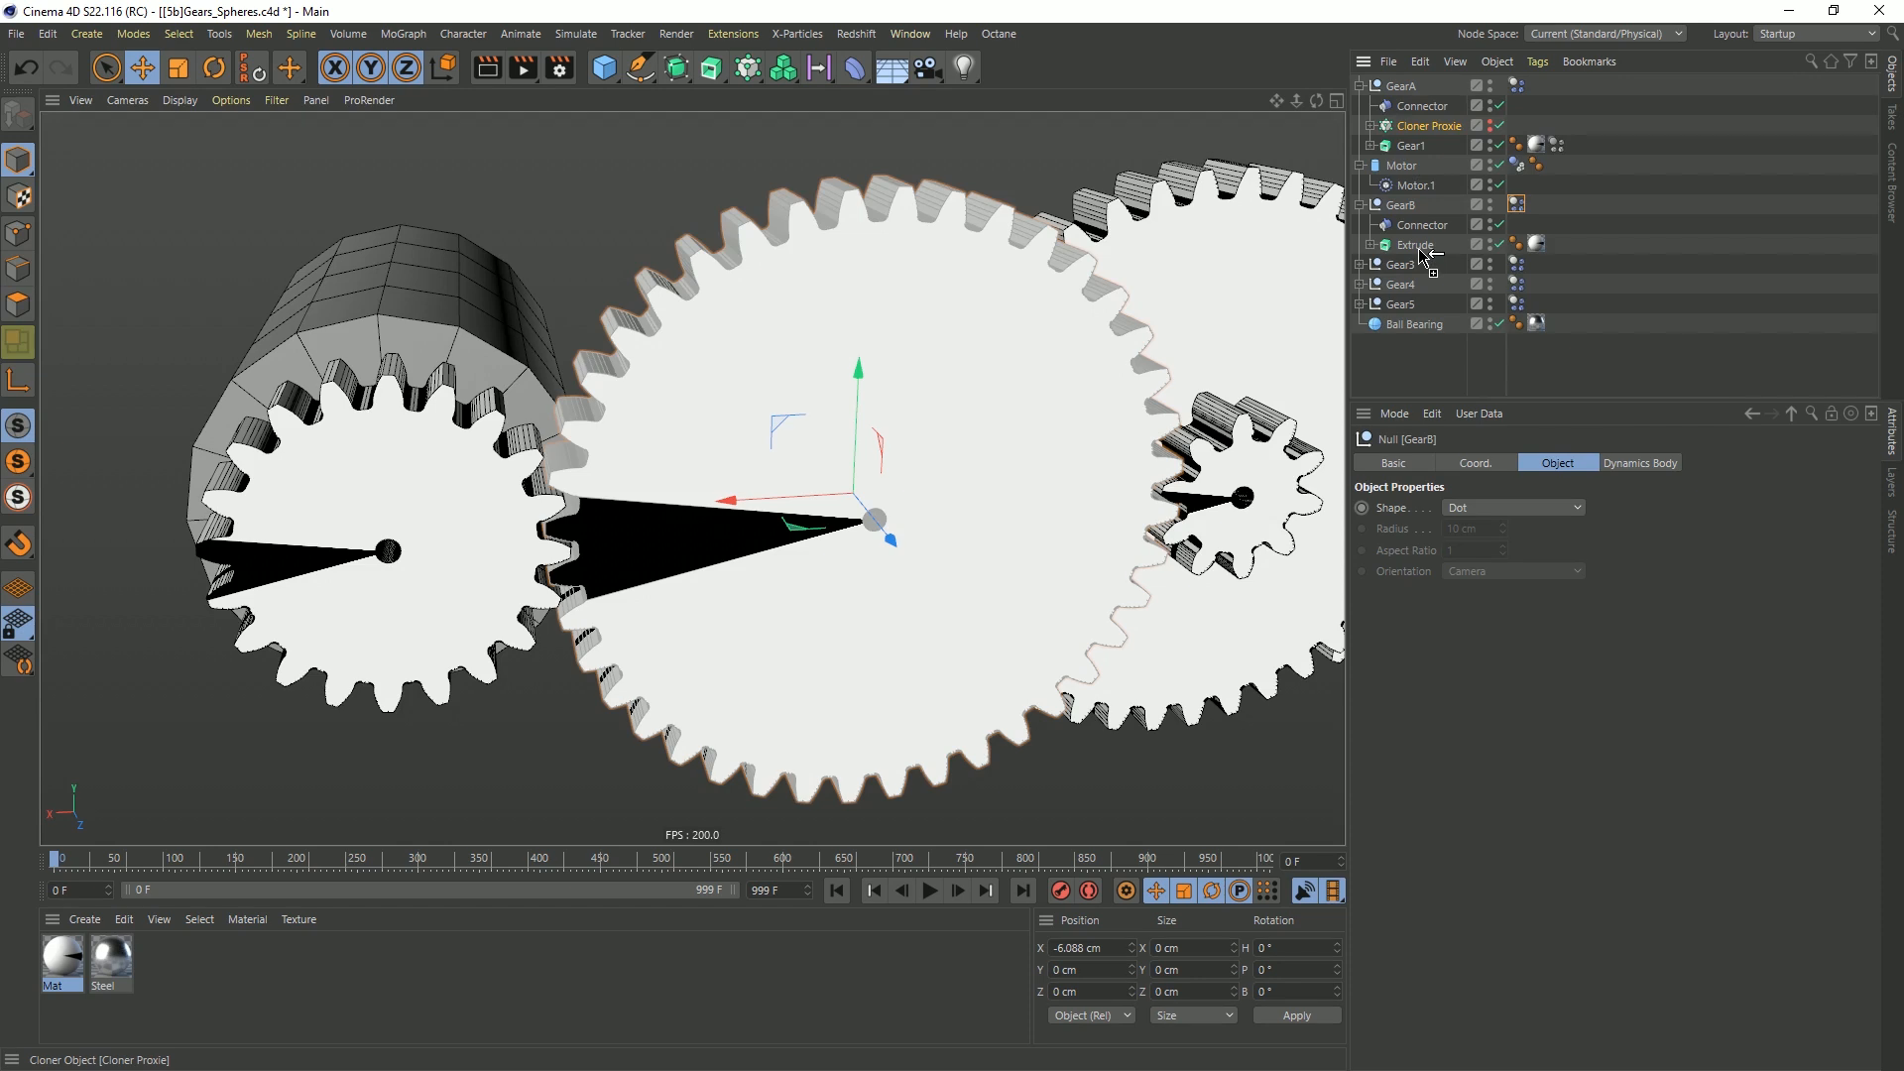
{"action": "left_click_drag", "start_coordinate": [1421, 251], "coordinate": [1422, 254], "text": "ctrl"}
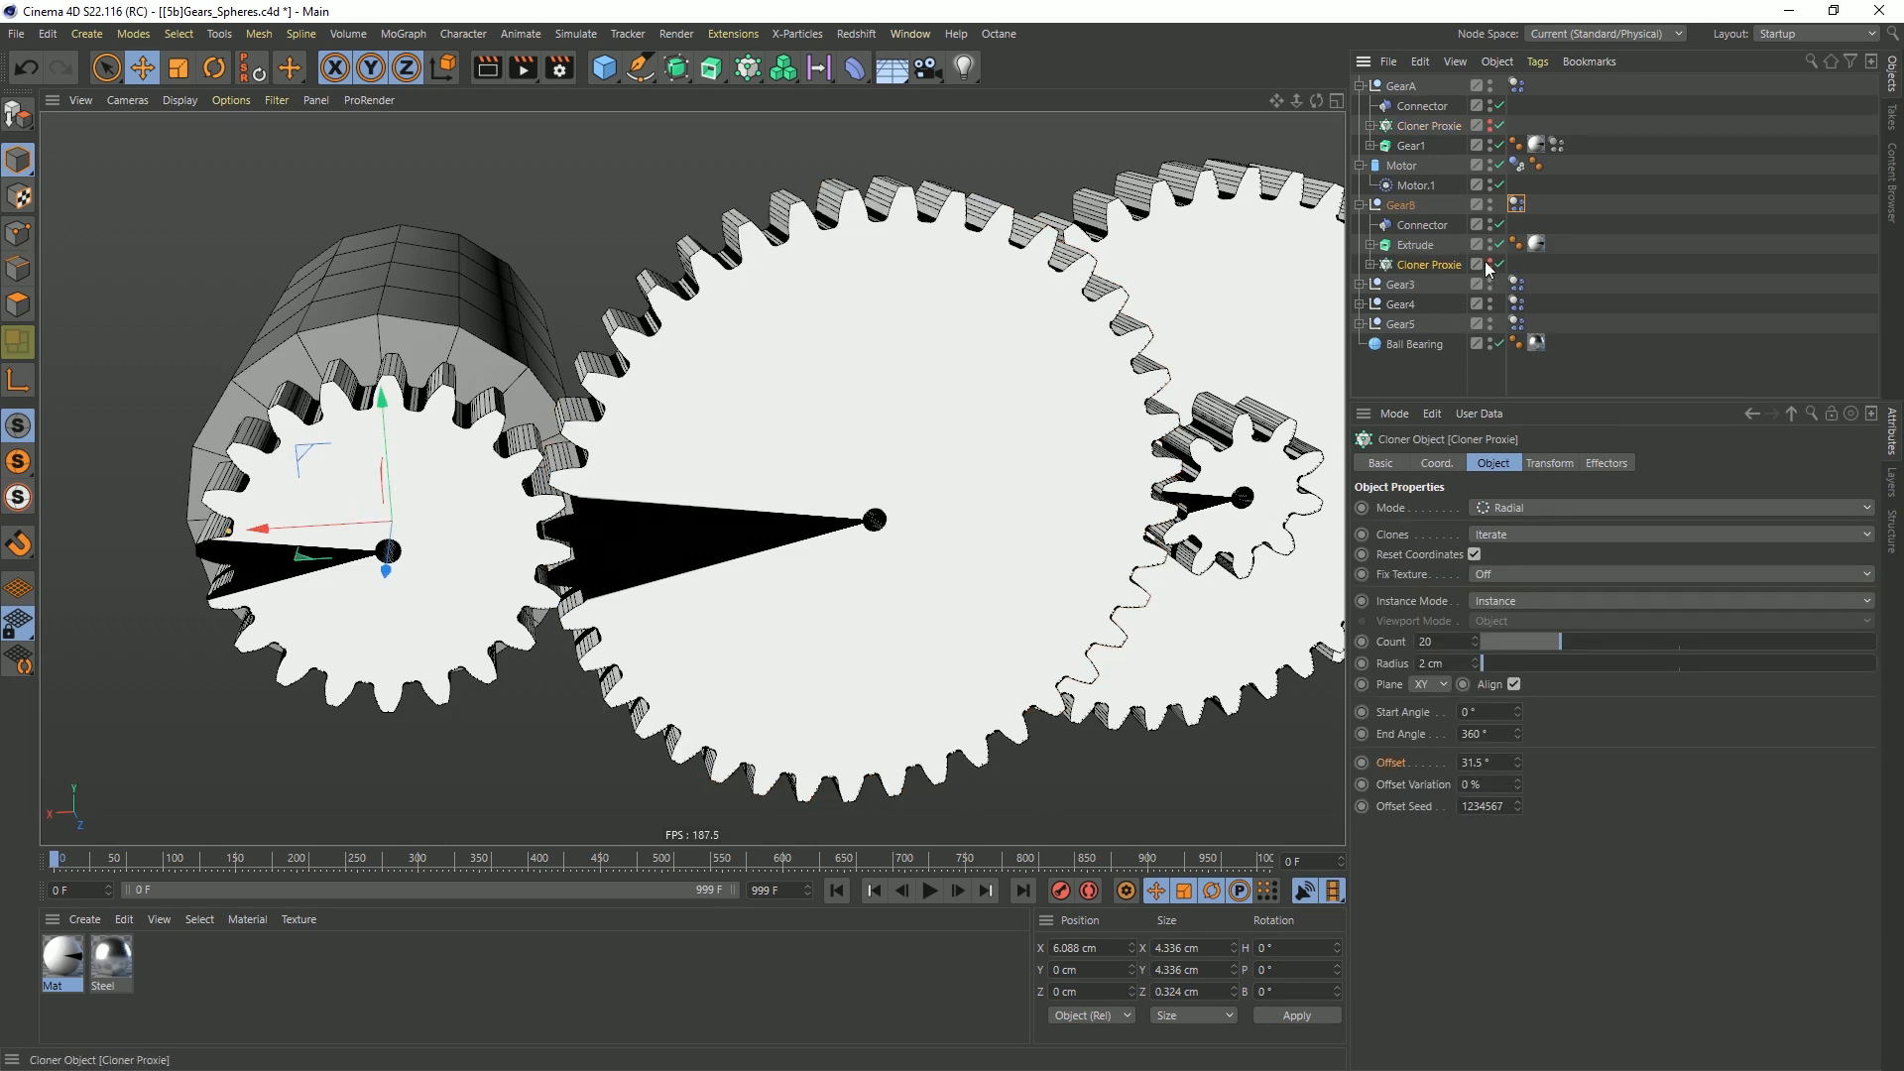
{"action": "middle_click", "coordinate": [1097, 437]}
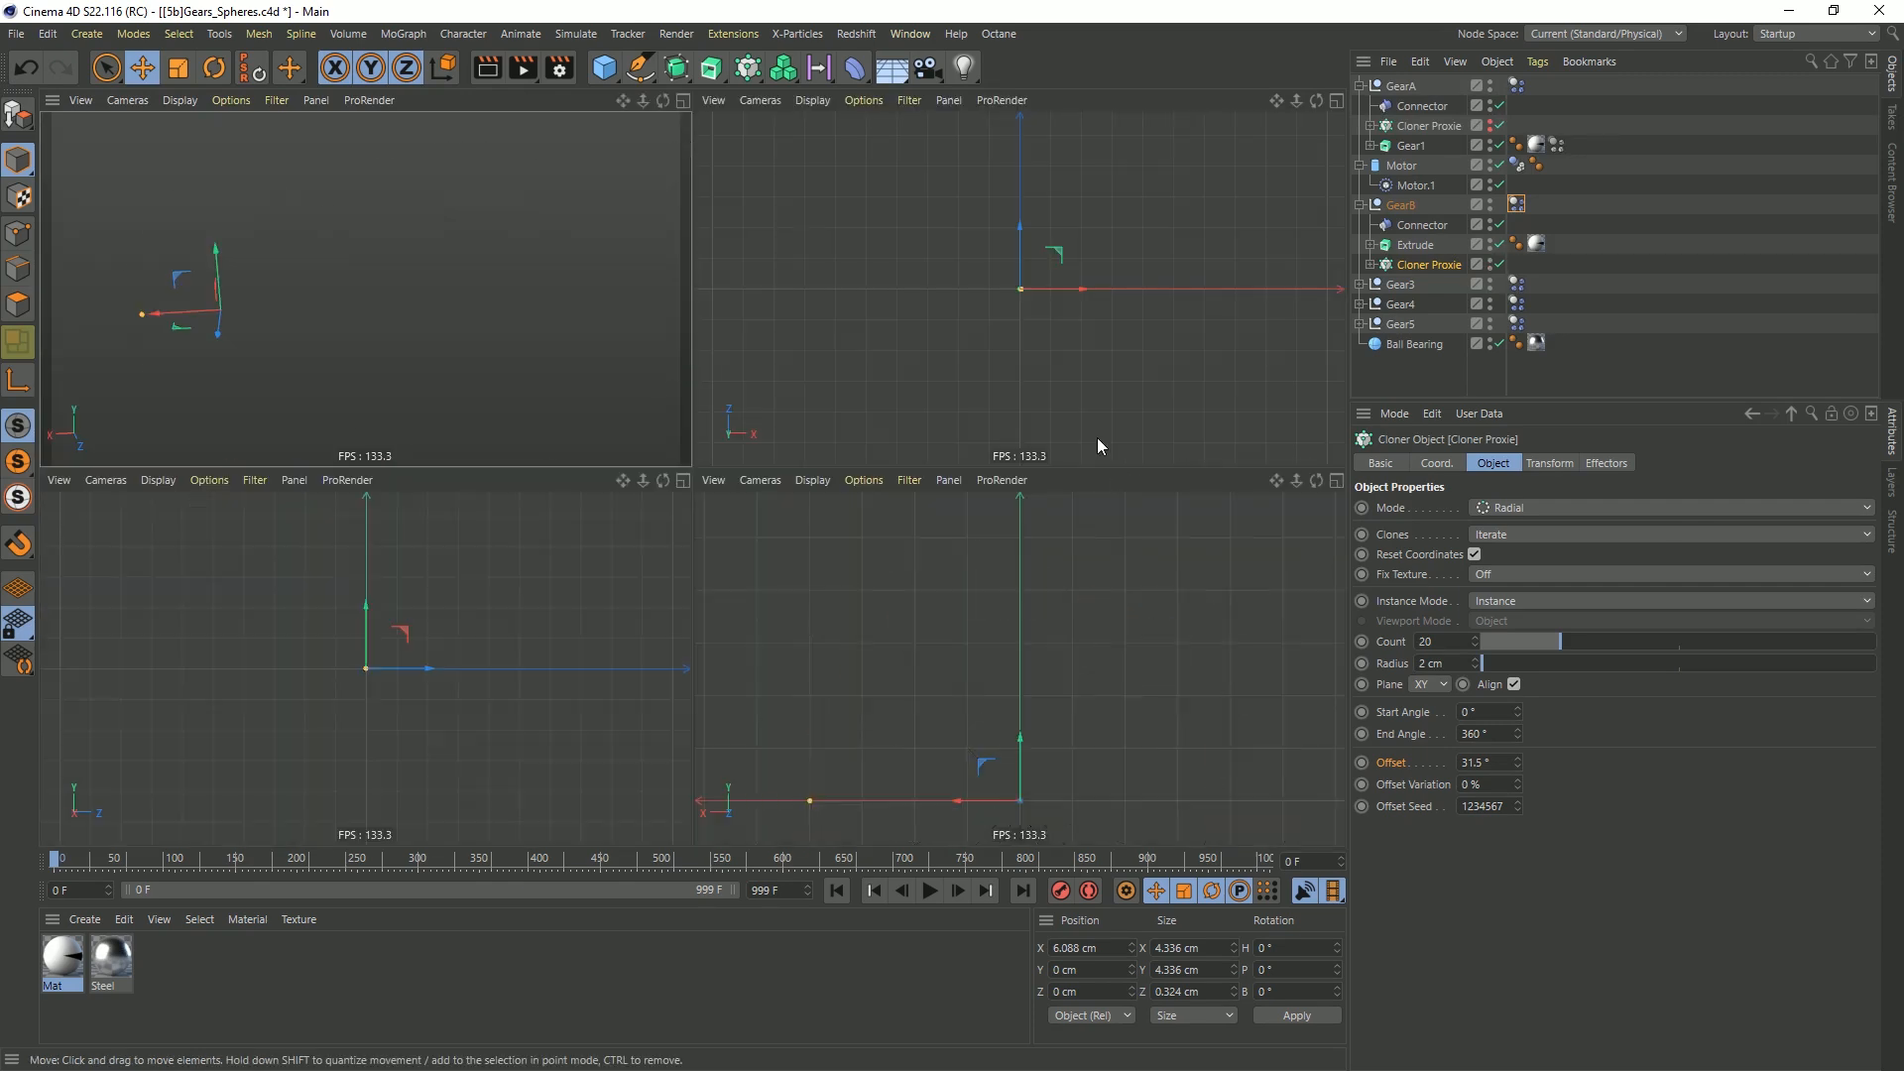
{"action": "middle_click", "coordinate": [1080, 645]}
{"action": "scroll", "coordinate": [1107, 427], "scroll_direction": "down", "scroll_amount": 10}
{"action": "middle_click_drag", "start_coordinate": [1107, 428], "coordinate": [573, 373], "text": "alt"}
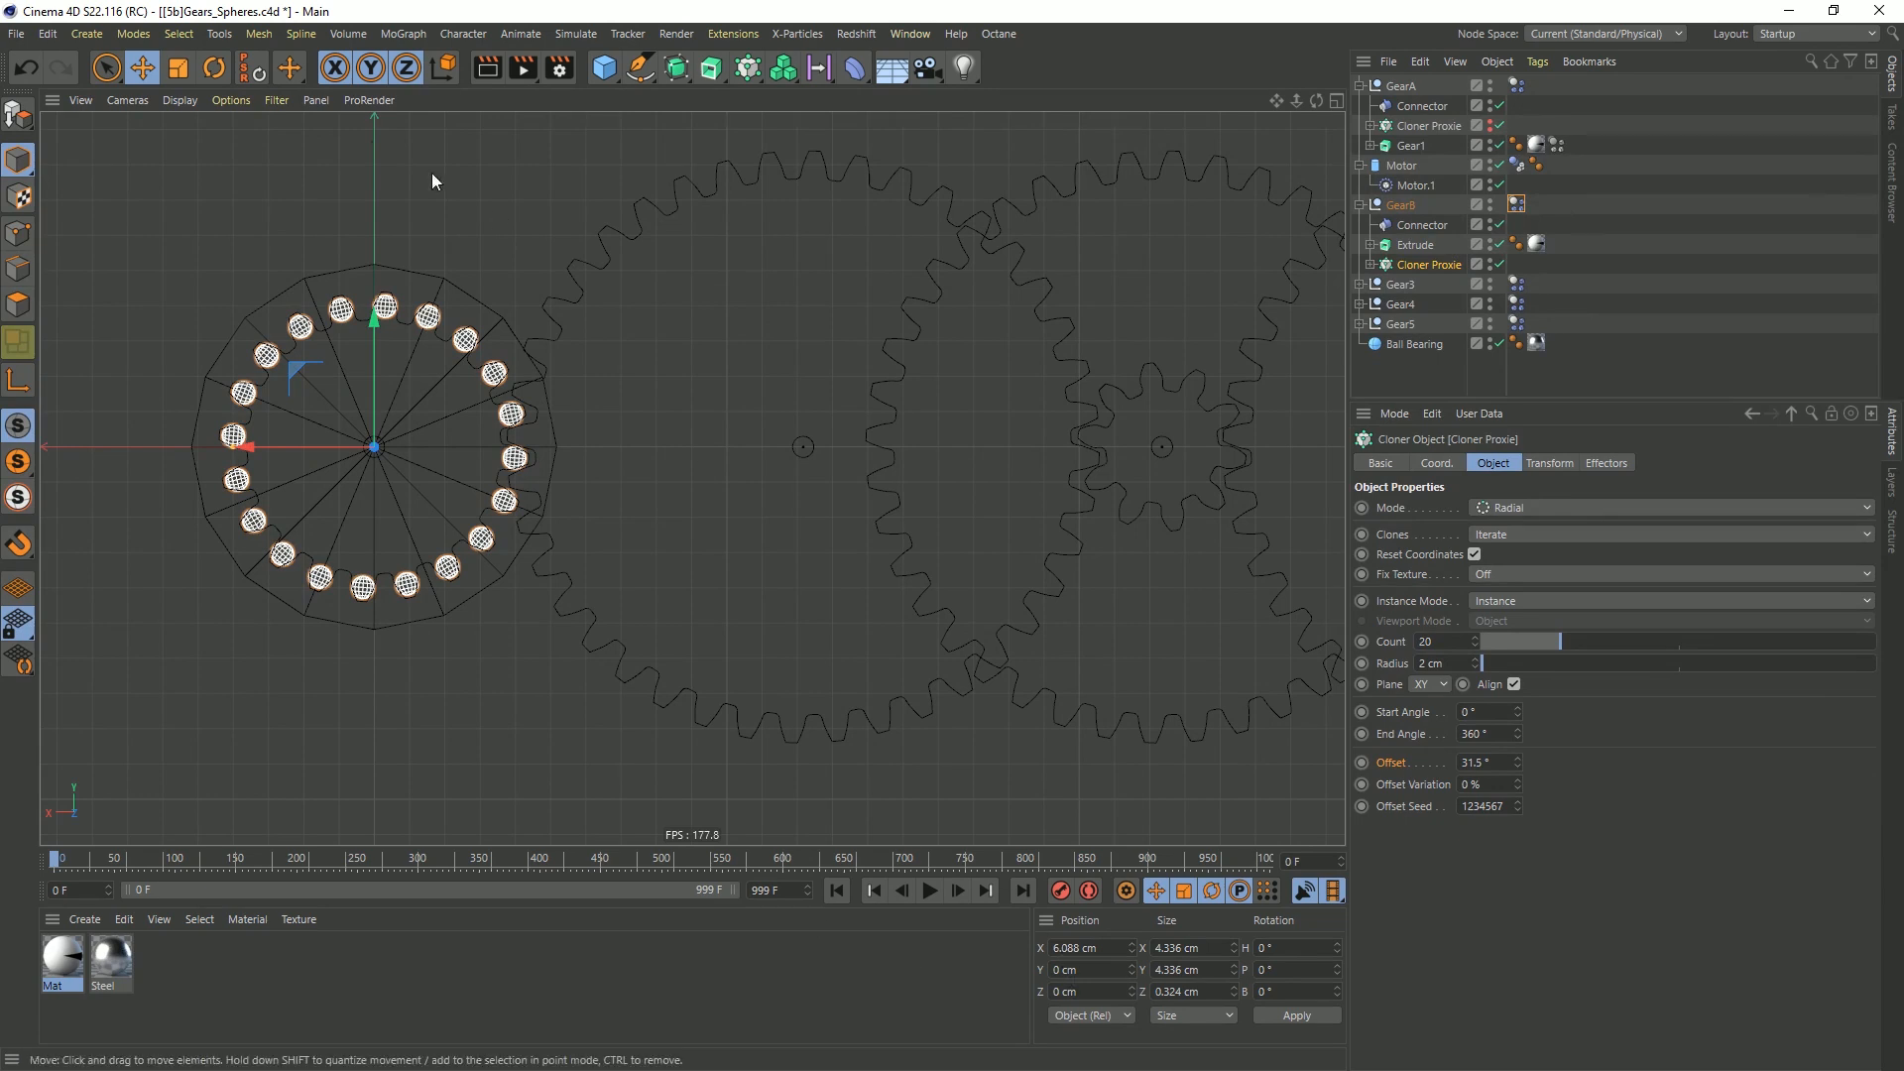
{"action": "left_click", "coordinate": [255, 71]}
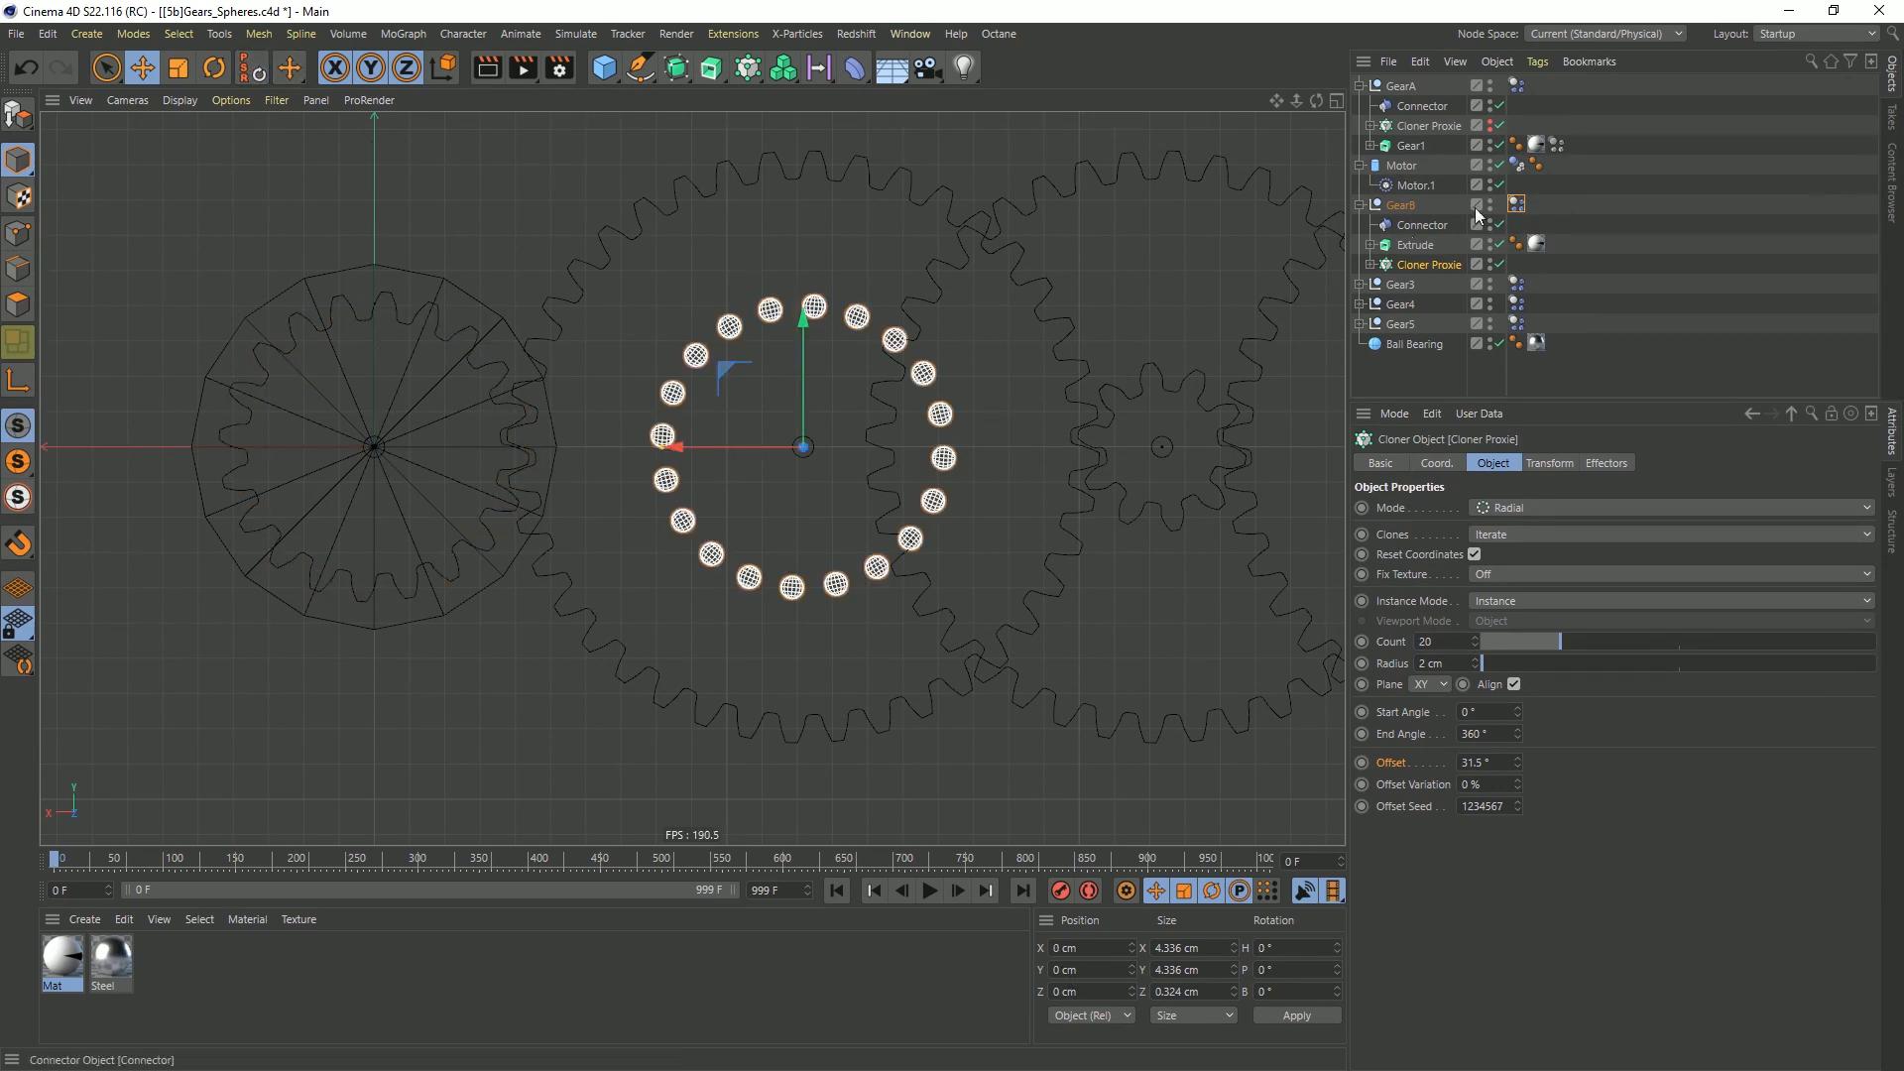
Unhide GearA's Cloner Proxie and set GearB's Cloner Proxie to a count of 40 and a radius of 4 cm
{"action": "left_click", "coordinate": [1496, 126]}
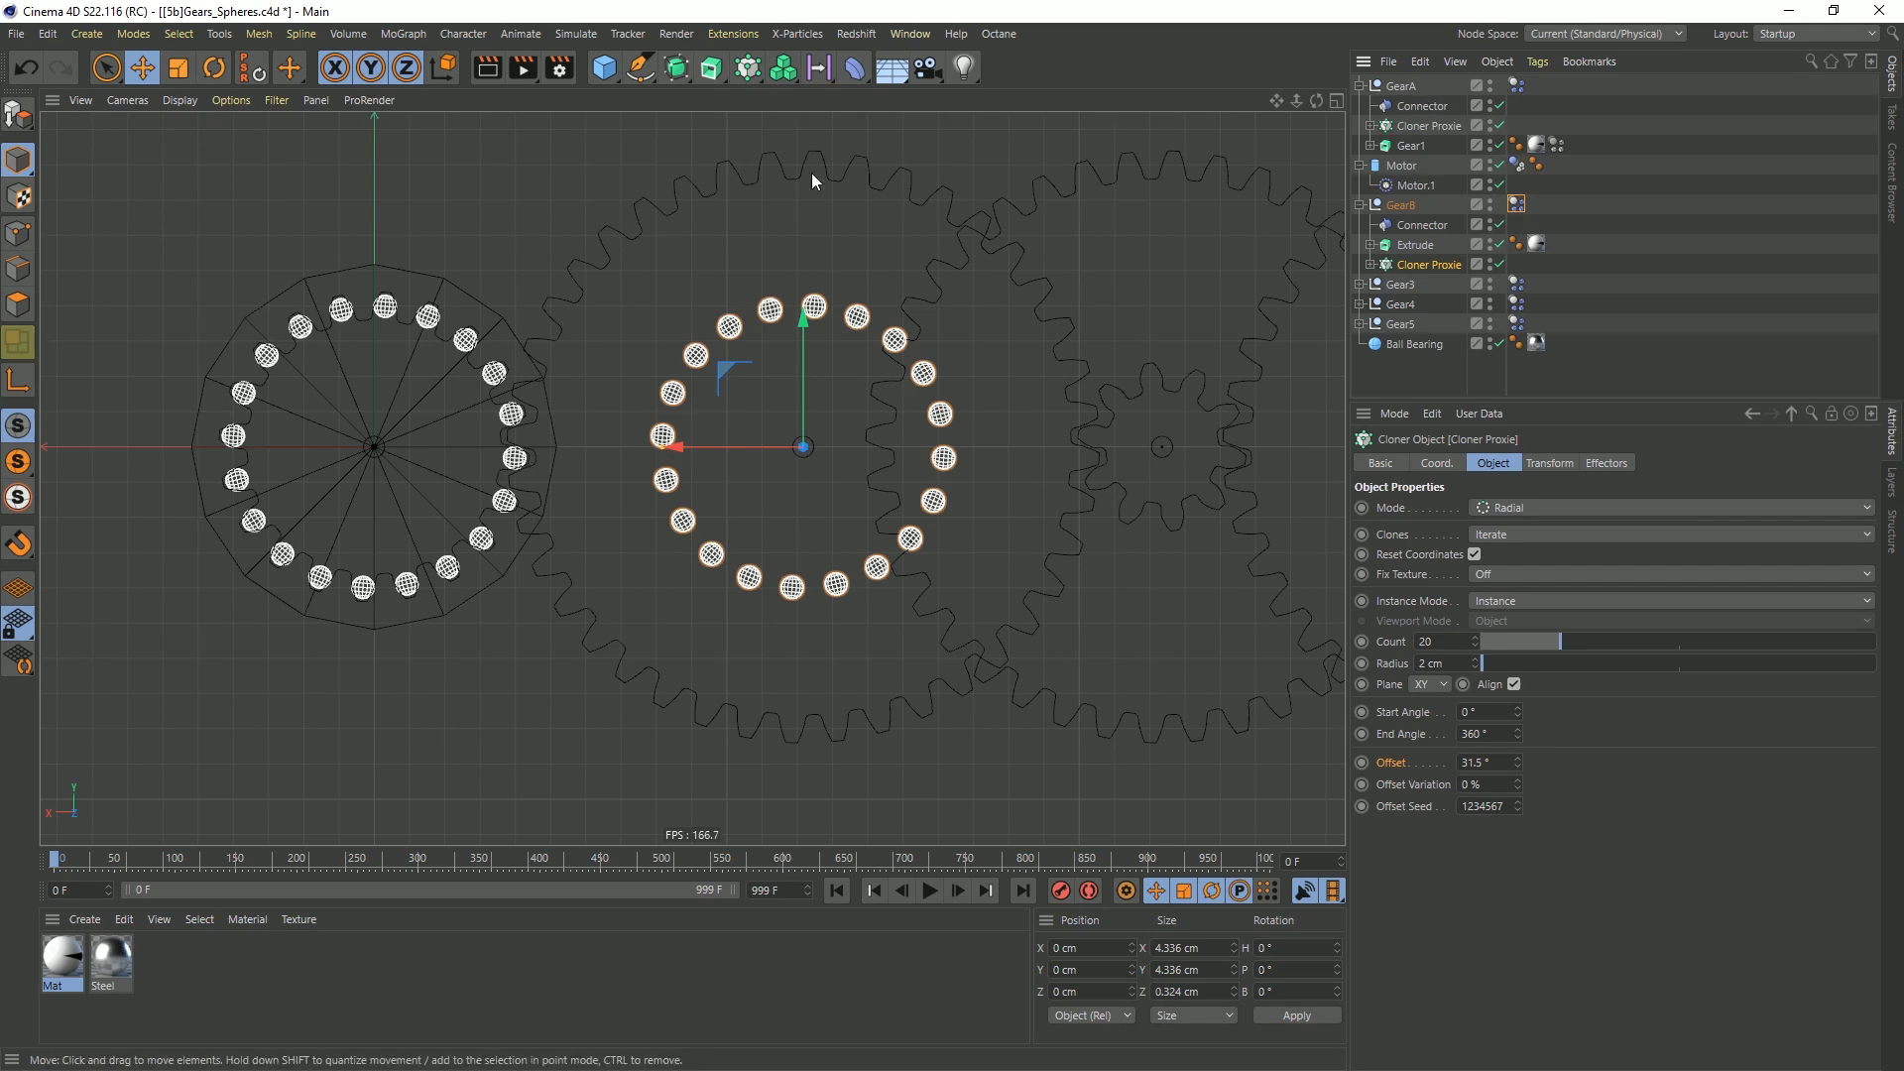
{"action": "left_click", "coordinate": [1418, 642]}
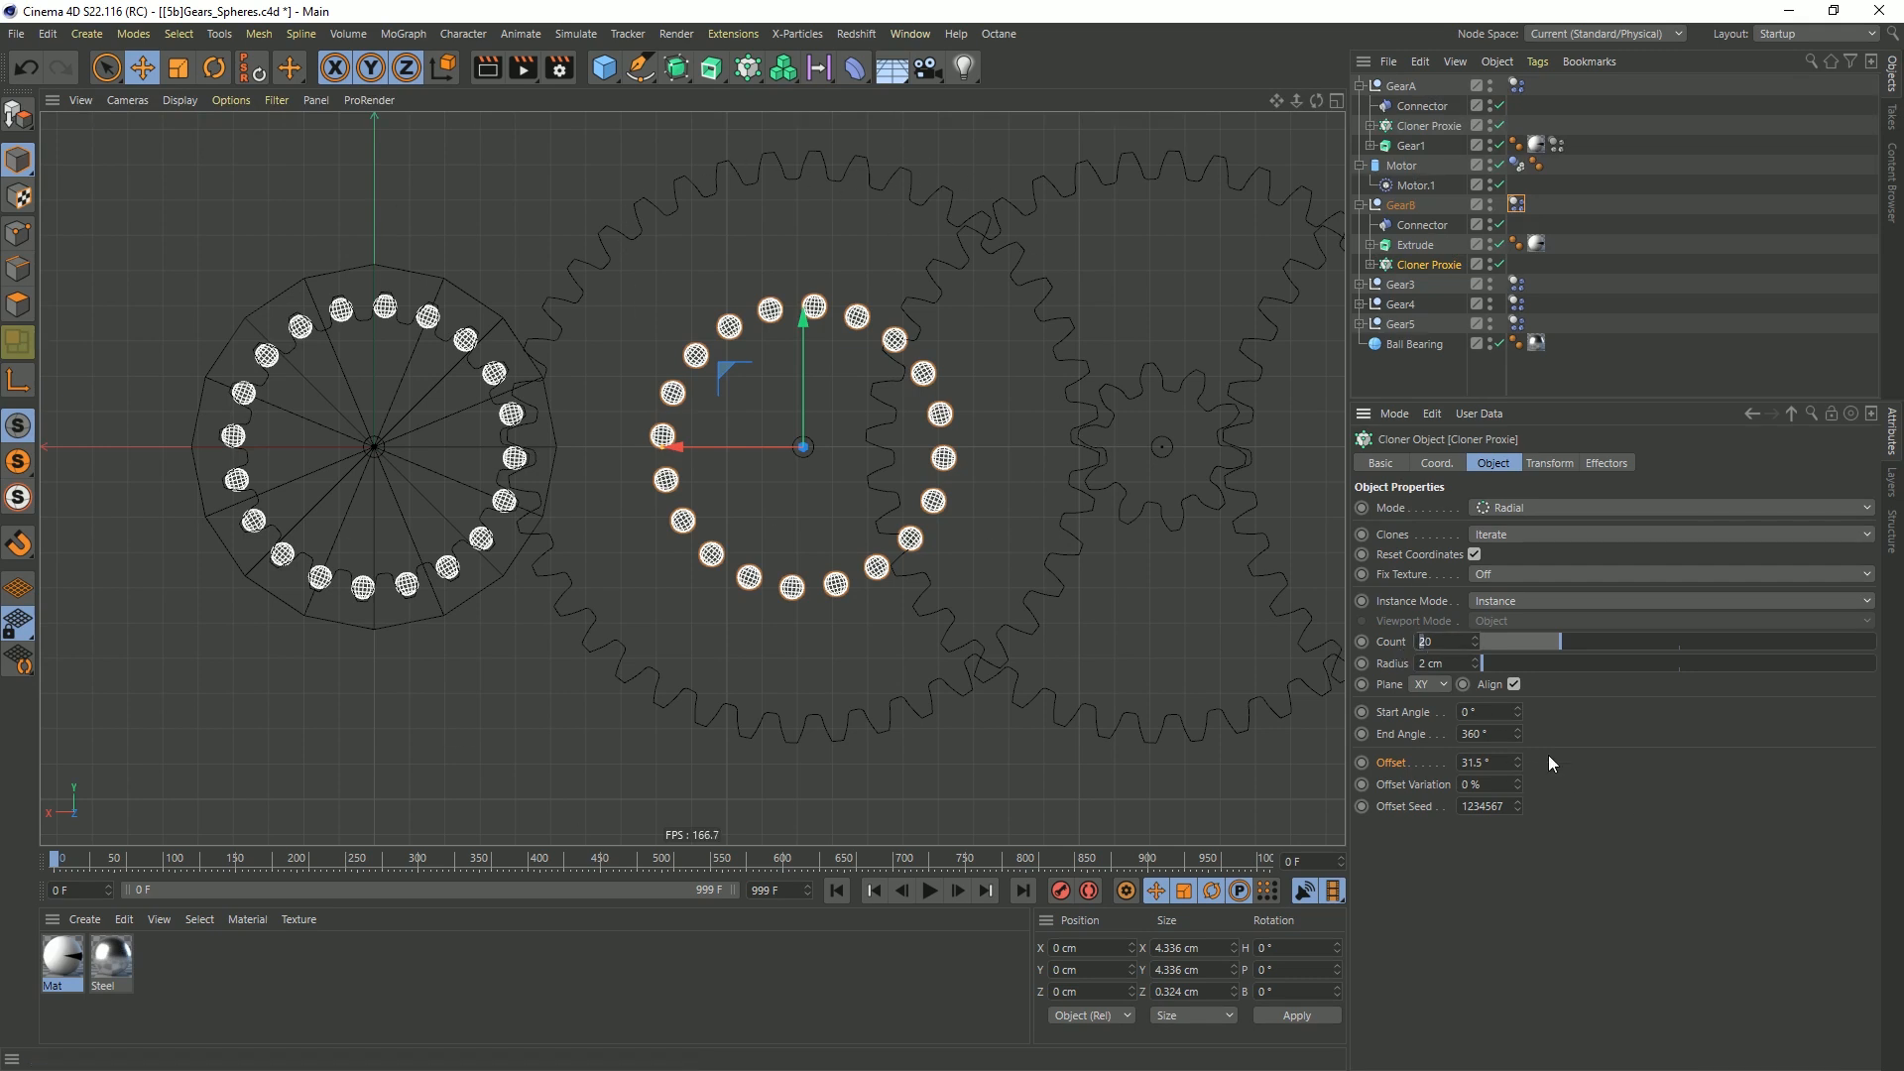
{"action": "type", "text": "40"}
{"action": "key", "text": "Return"}
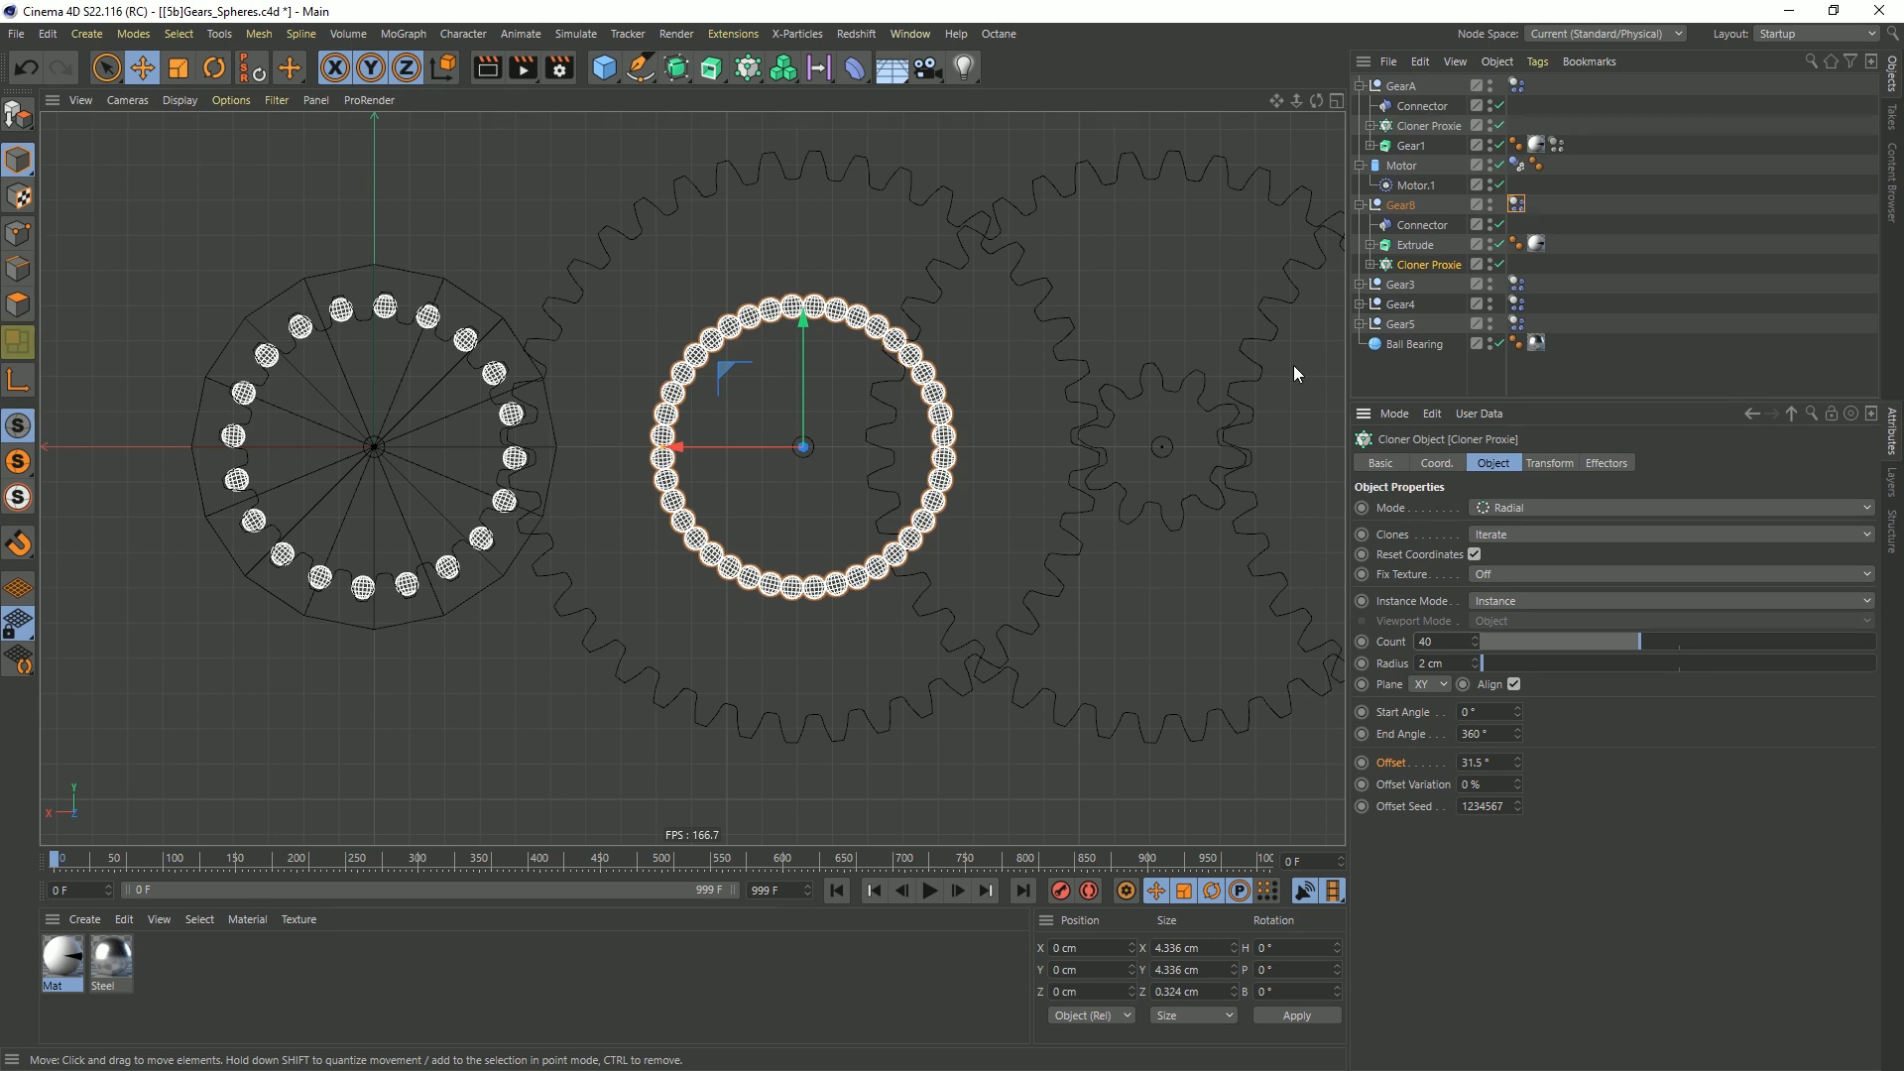
{"action": "type", "text": "4"}
{"action": "key", "text": "Return"}
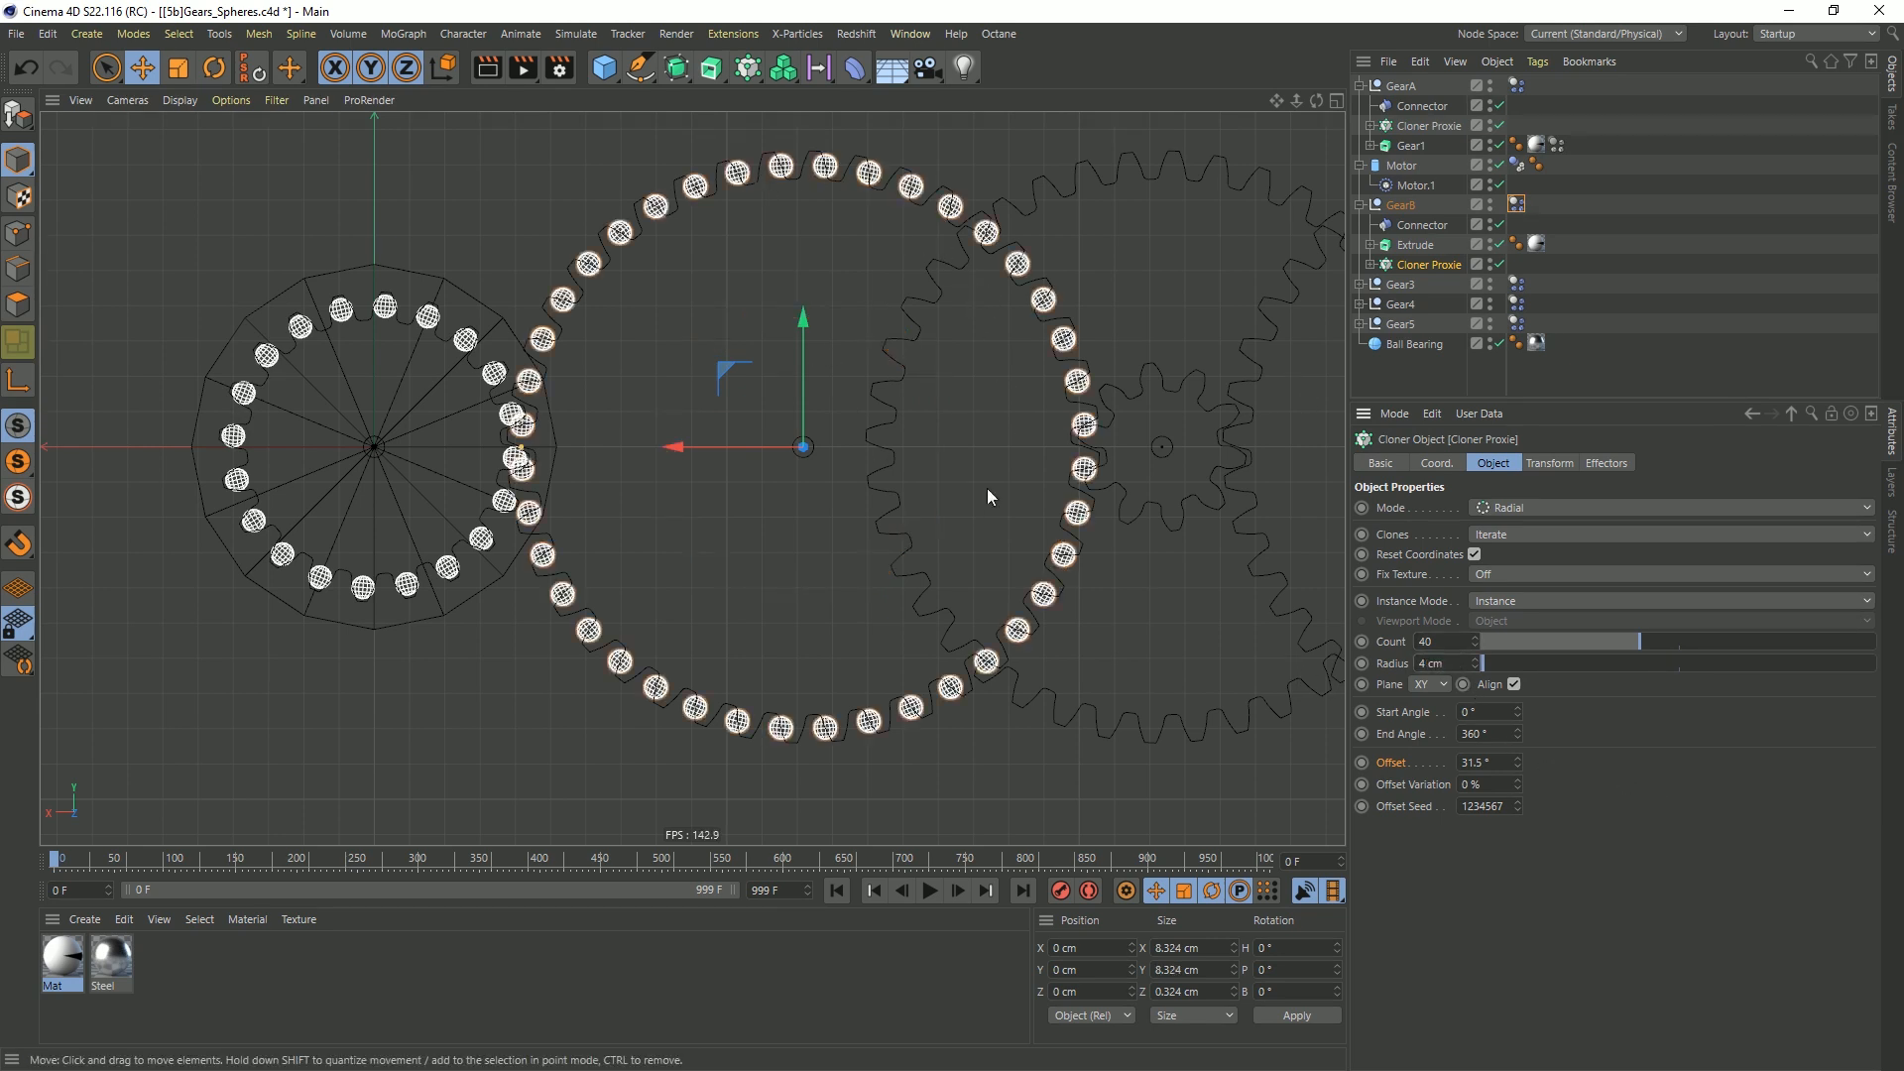
Set the Offset of GearB's Cloner Proxie to 6.5° to align the proxy spheres with the gear's teeth
{"action": "scroll", "coordinate": [794, 170], "scroll_direction": "up", "scroll_amount": 6}
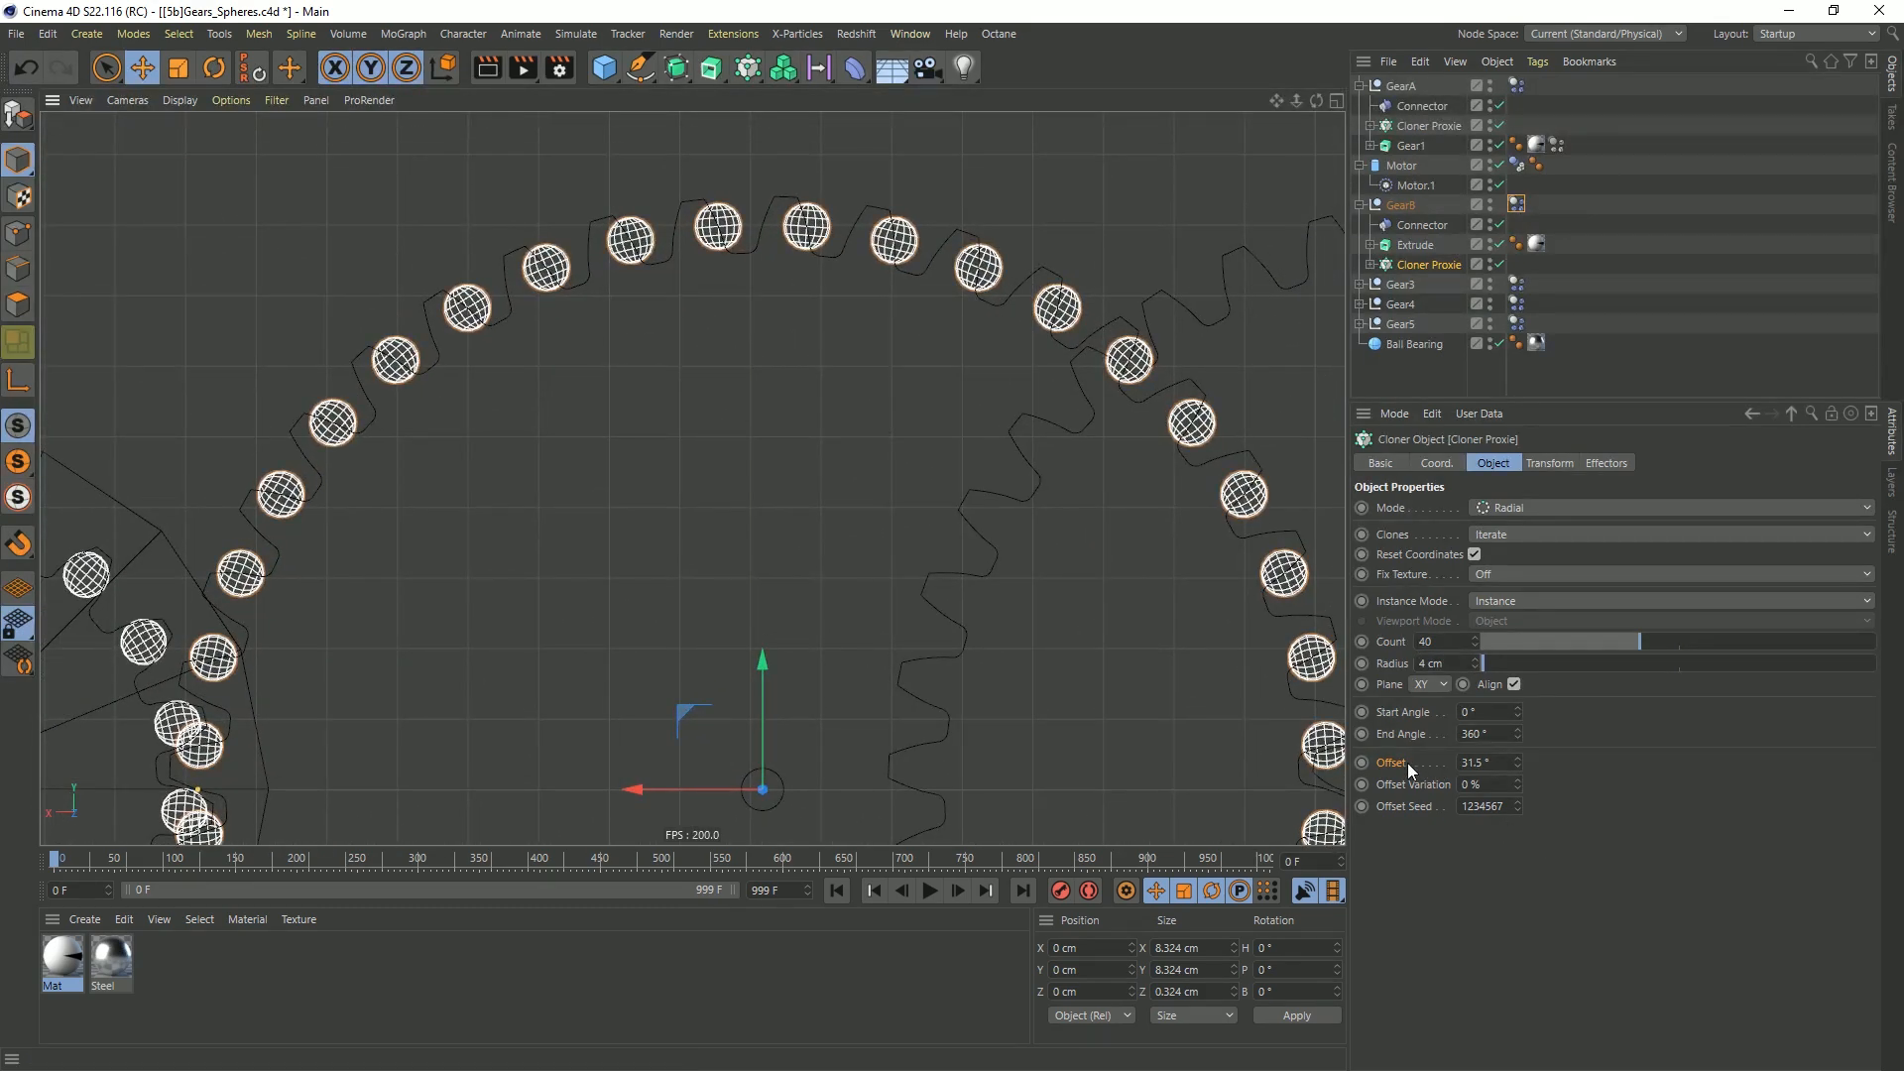
{"action": "right_click", "coordinate": [1517, 761]}
{"action": "left_click_drag", "start_coordinate": [1516, 766], "coordinate": [1515, 766]}
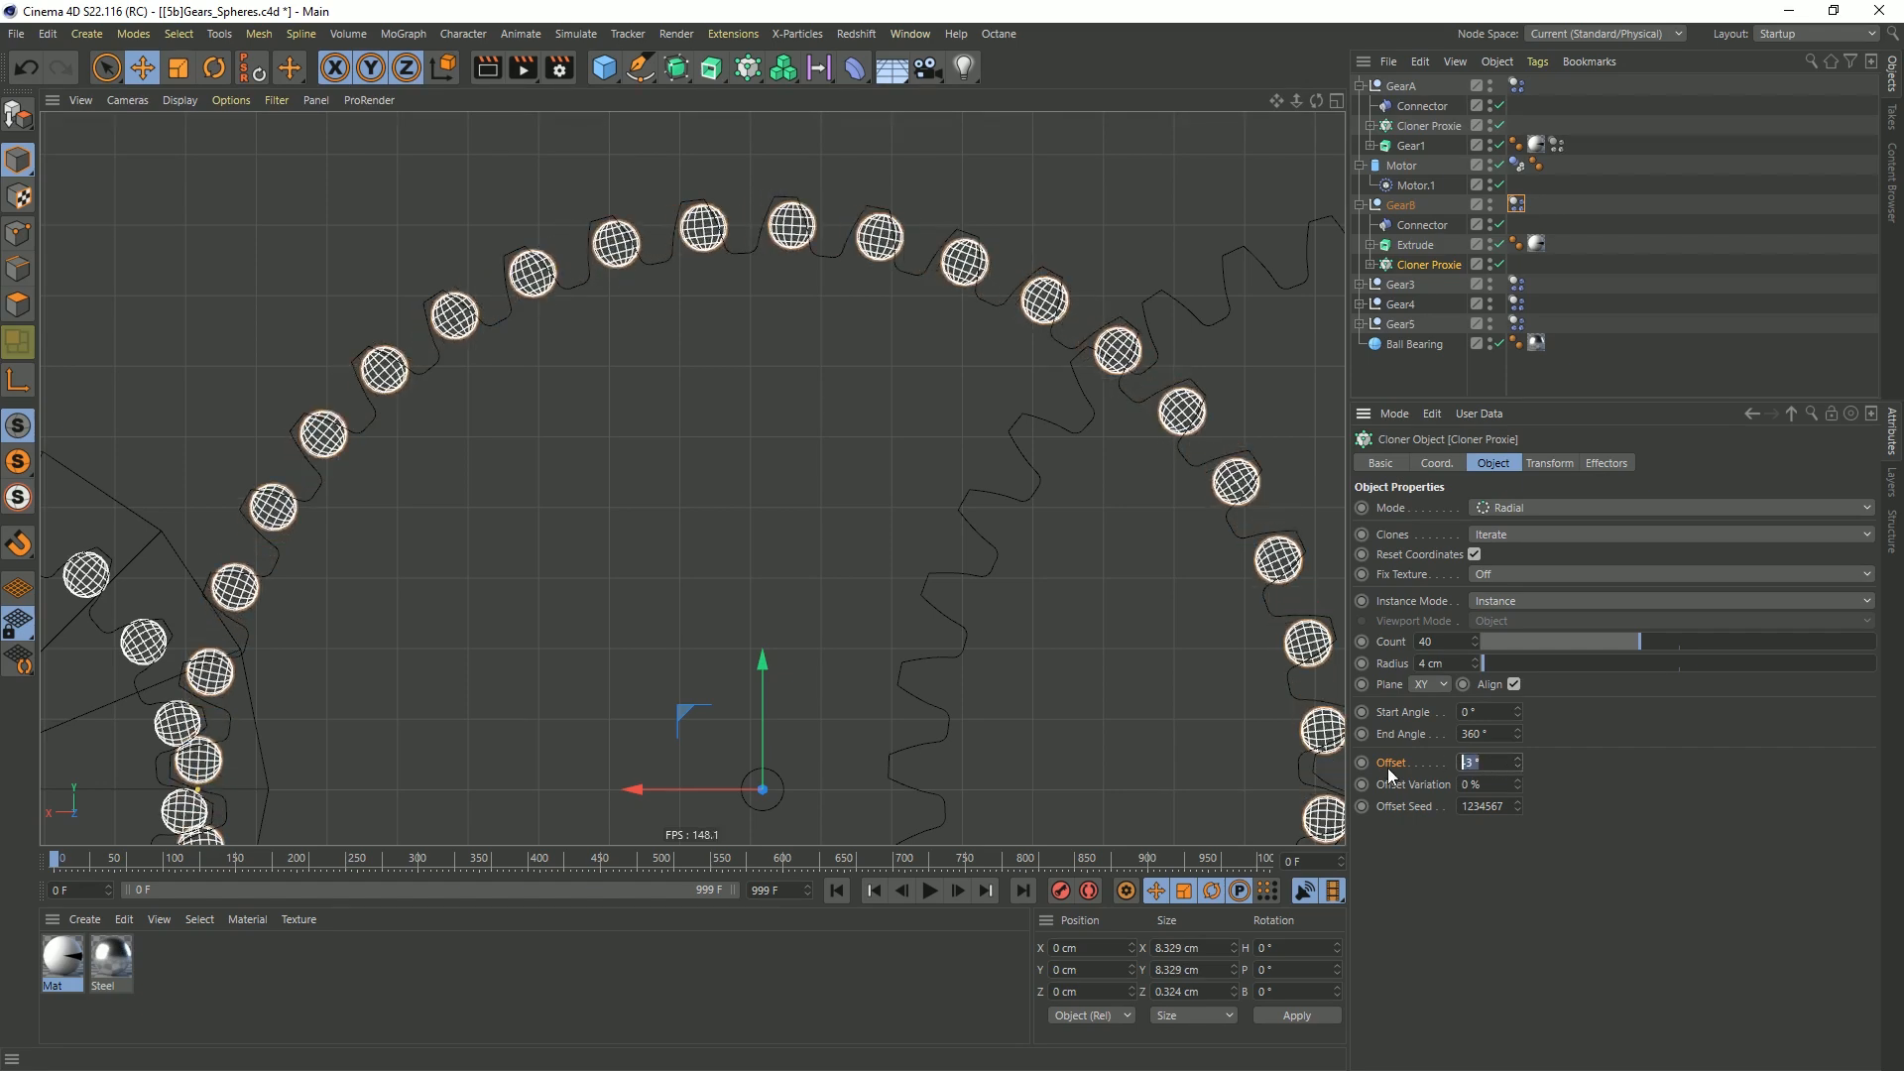
{"action": "type", "text": "0.1"}
{"action": "key", "text": "Return"}
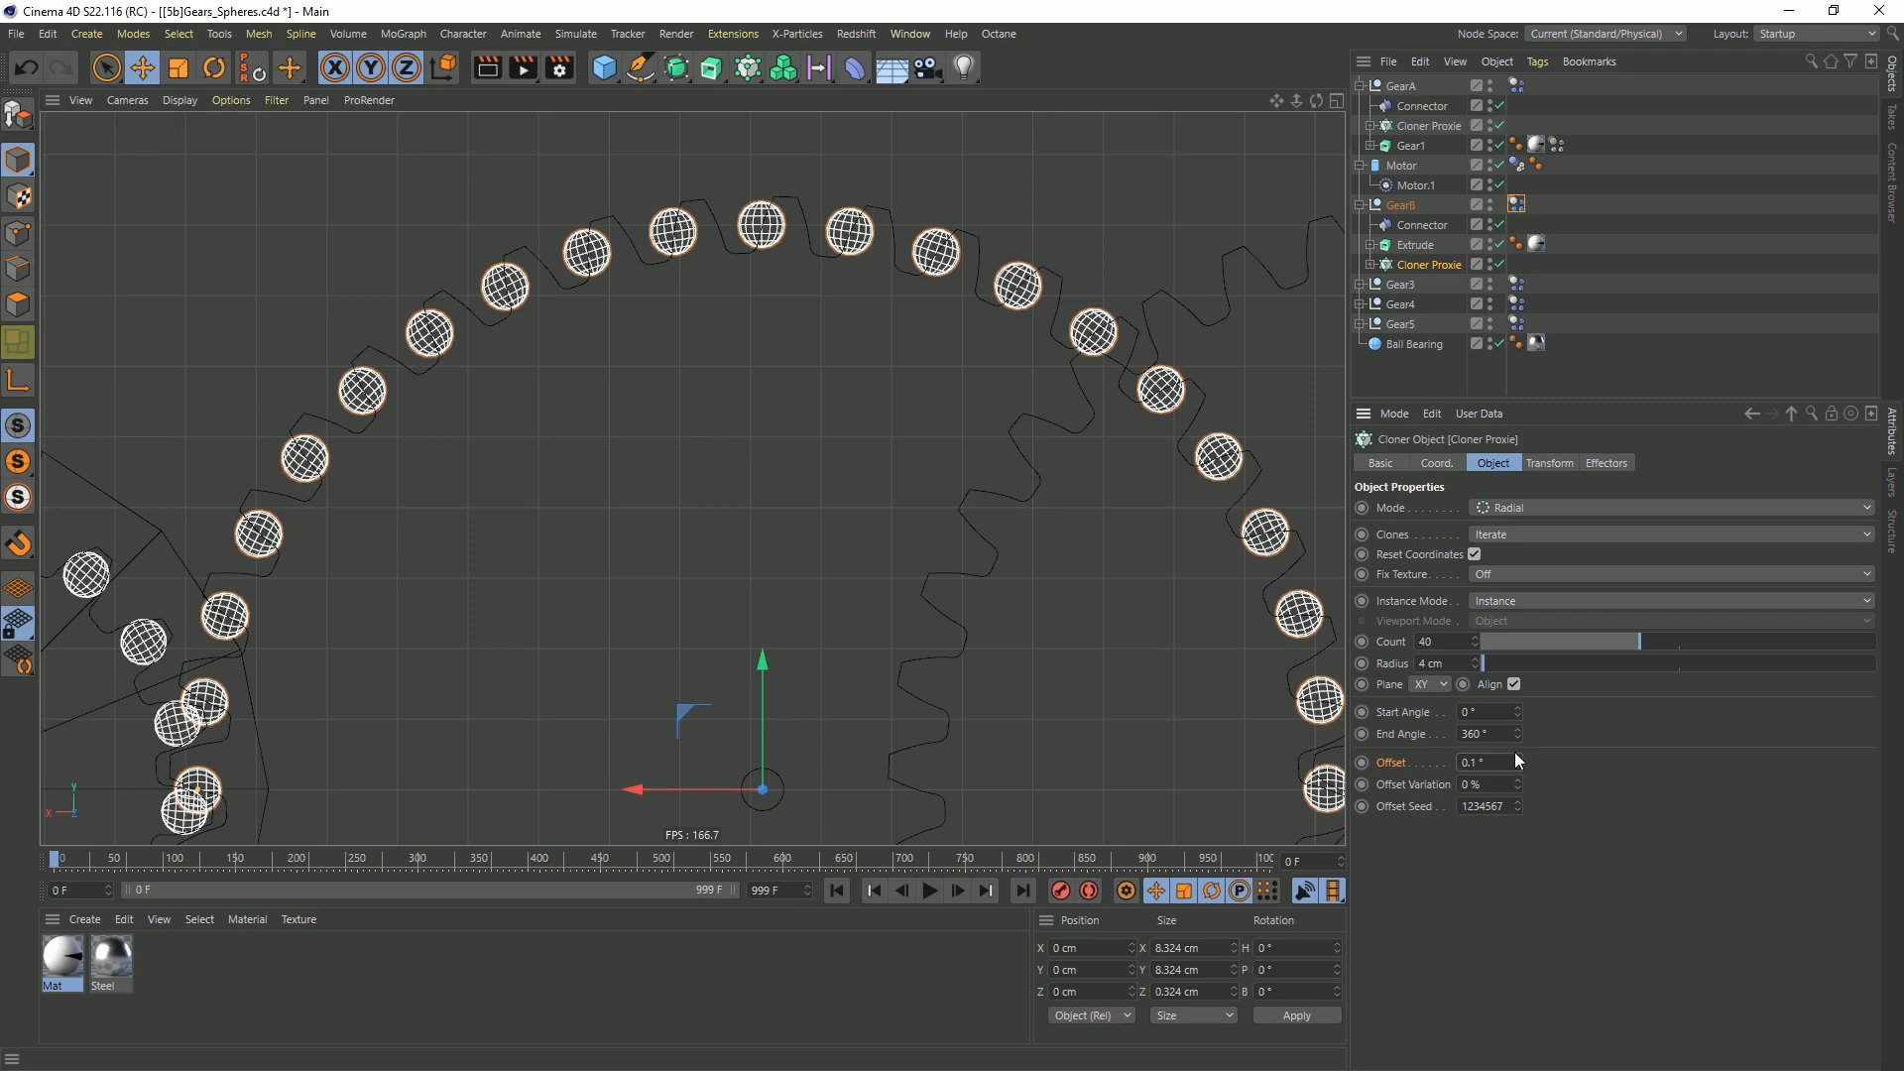
{"action": "left_click", "coordinate": [1497, 761]}
{"action": "key", "text": "BackSpace"}
{"action": "type", "text": ".5"}
{"action": "key", "text": "Return"}
{"action": "left_click", "coordinate": [1516, 757]}
{"action": "left_click", "coordinate": [1517, 757]}
{"action": "left_click", "coordinate": [1517, 758]}
{"action": "left_click", "coordinate": [1517, 757]}
{"action": "left_click", "coordinate": [1517, 758]}
{"action": "left_click", "coordinate": [1518, 758]}
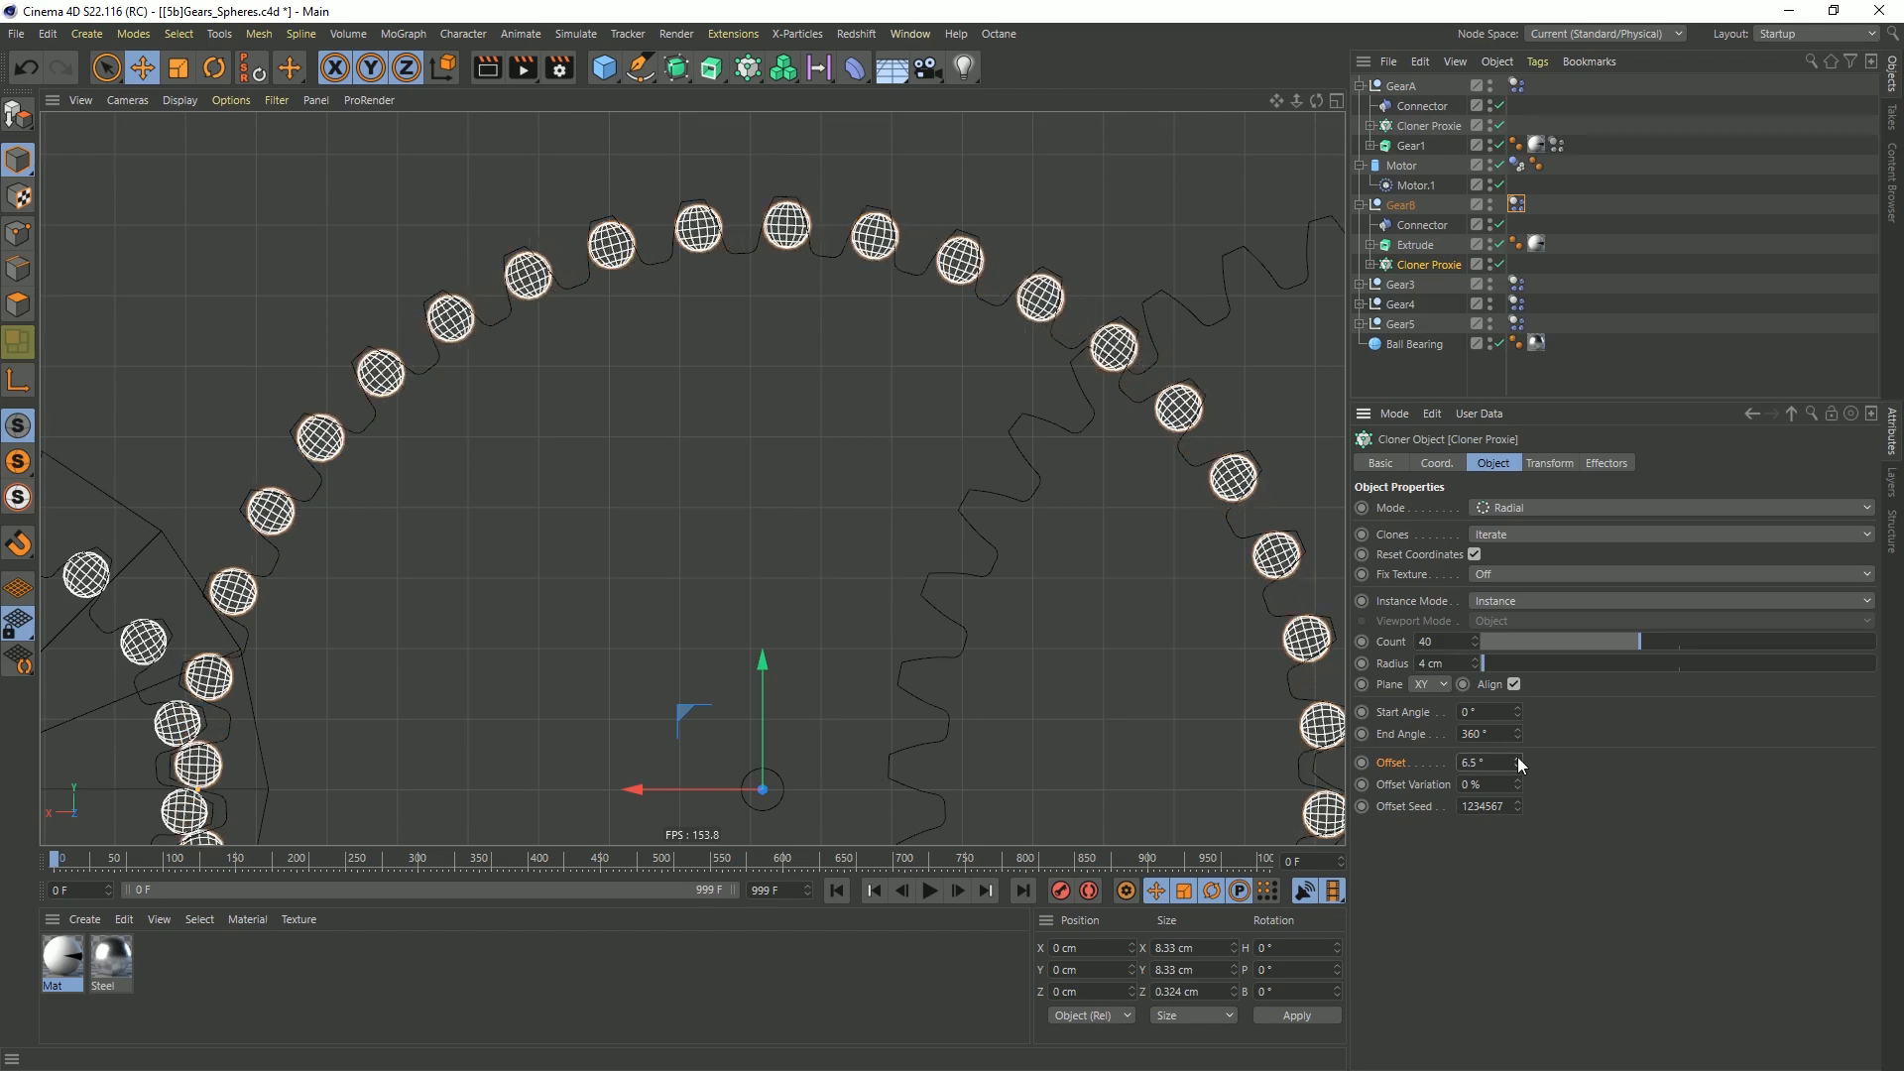
Move GearB's Cloner Proxie above the Extrude and copy Gear1's disabled Dynamics Body tag onto that Extrude
{"action": "right_click_drag", "start_coordinate": [854, 543], "coordinate": [782, 616], "text": "alt"}
{"action": "middle_click", "coordinate": [782, 616]}
{"action": "middle_click", "coordinate": [511, 428]}
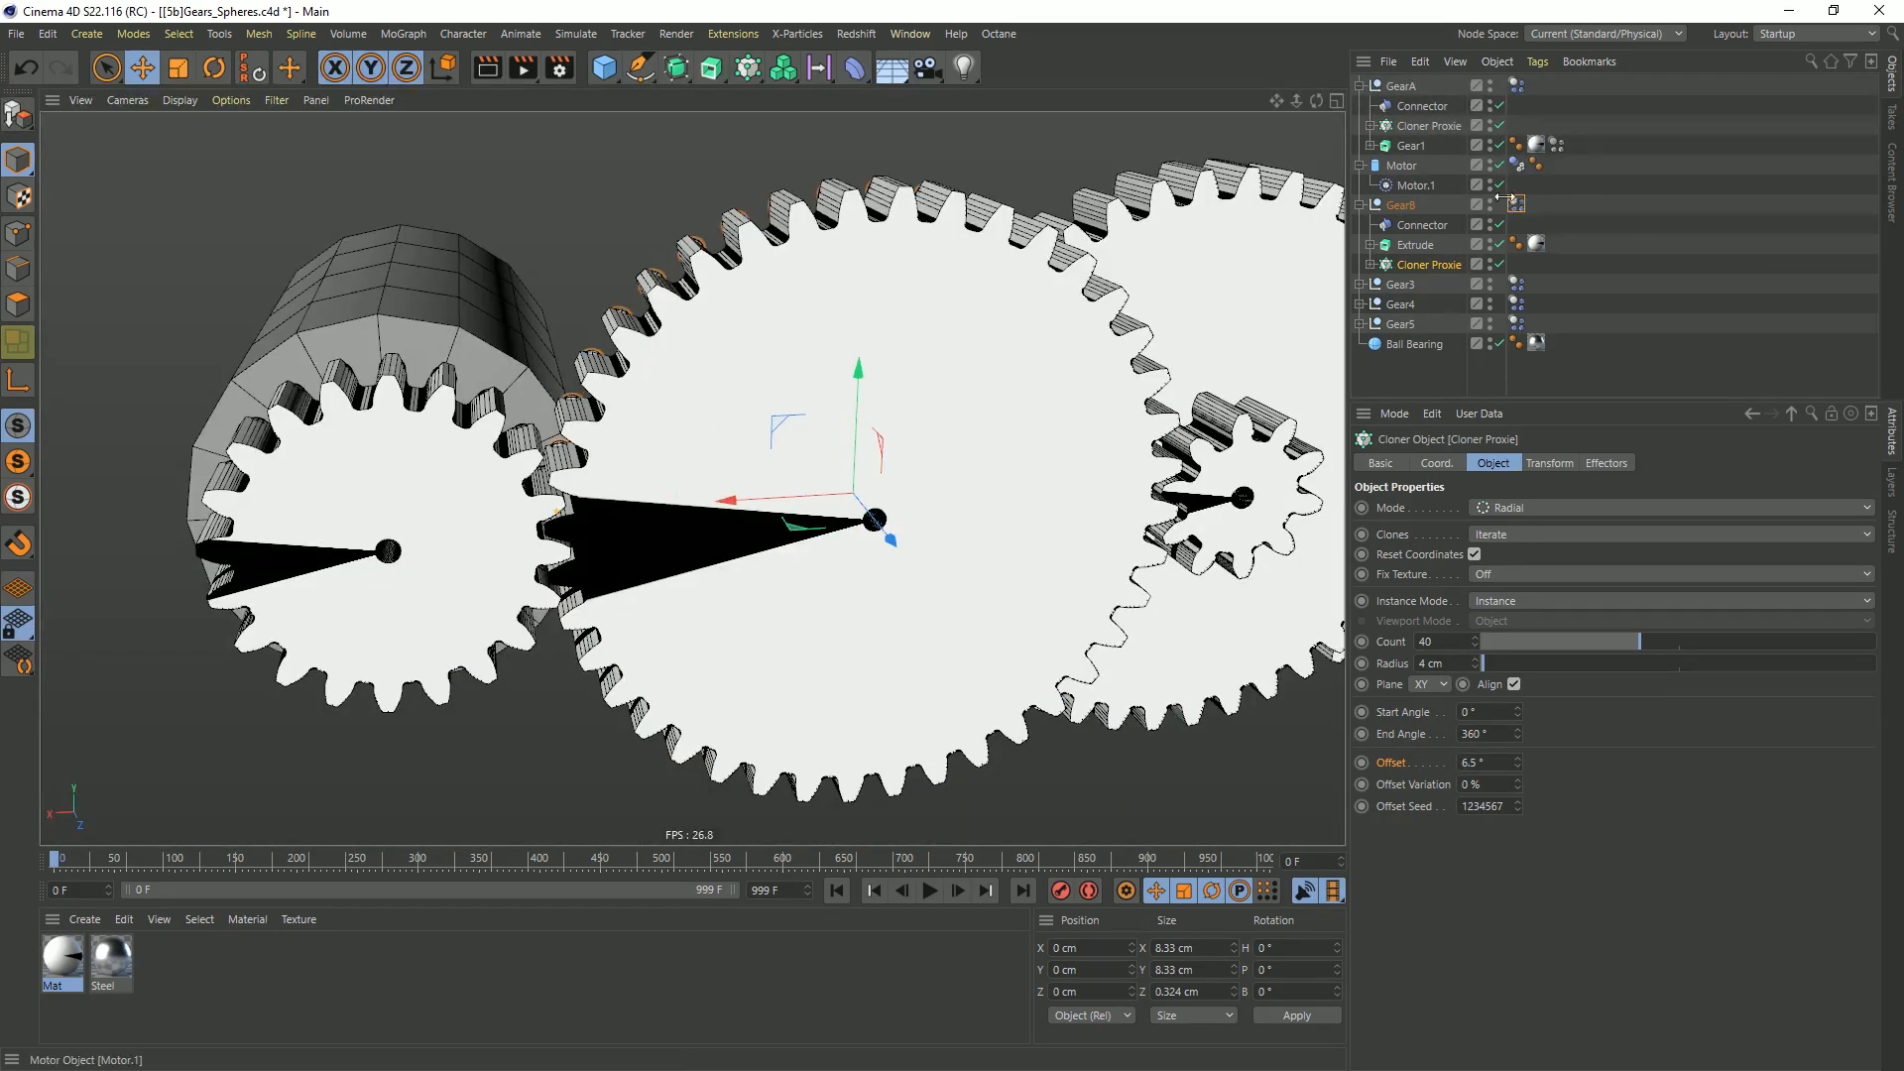
{"action": "left_click_drag", "start_coordinate": [1458, 264], "coordinate": [1428, 235]}
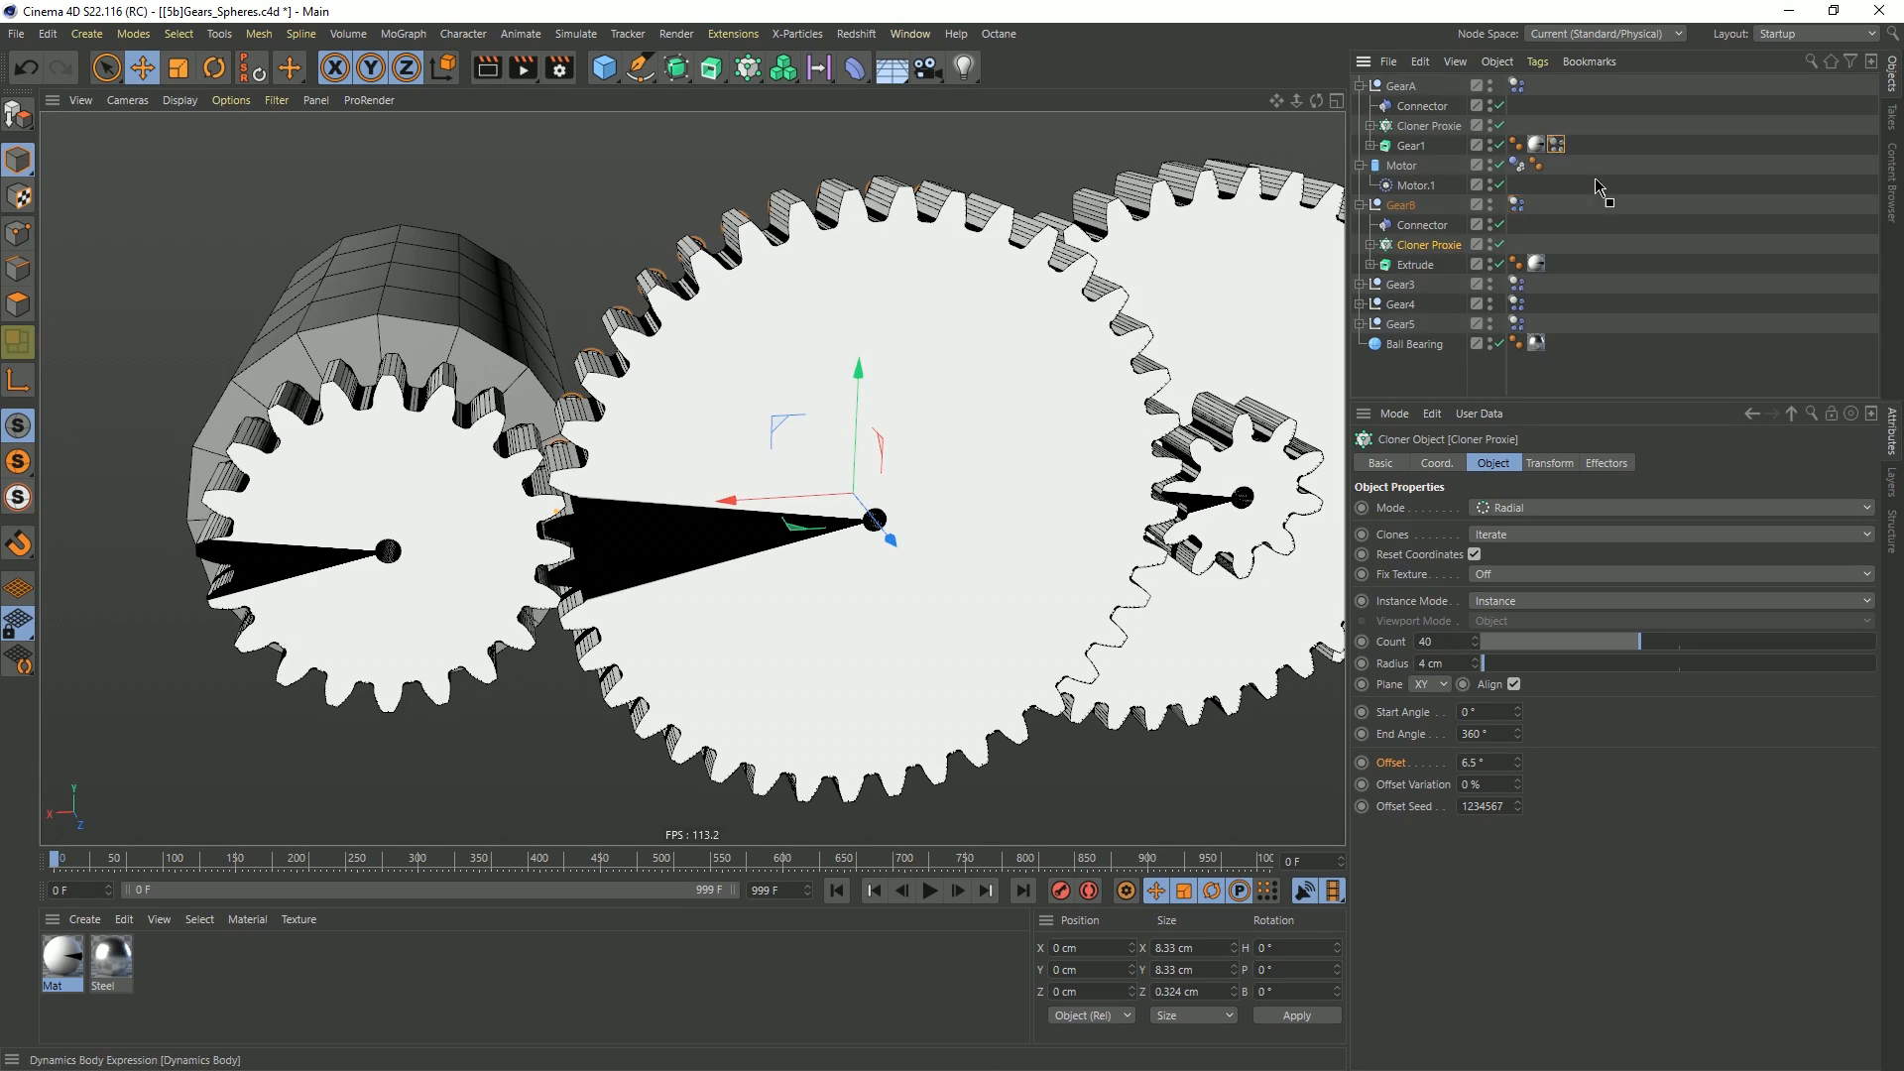
{"action": "left_click_drag", "start_coordinate": [1523, 241], "coordinate": [1561, 263], "text": "ctrl"}
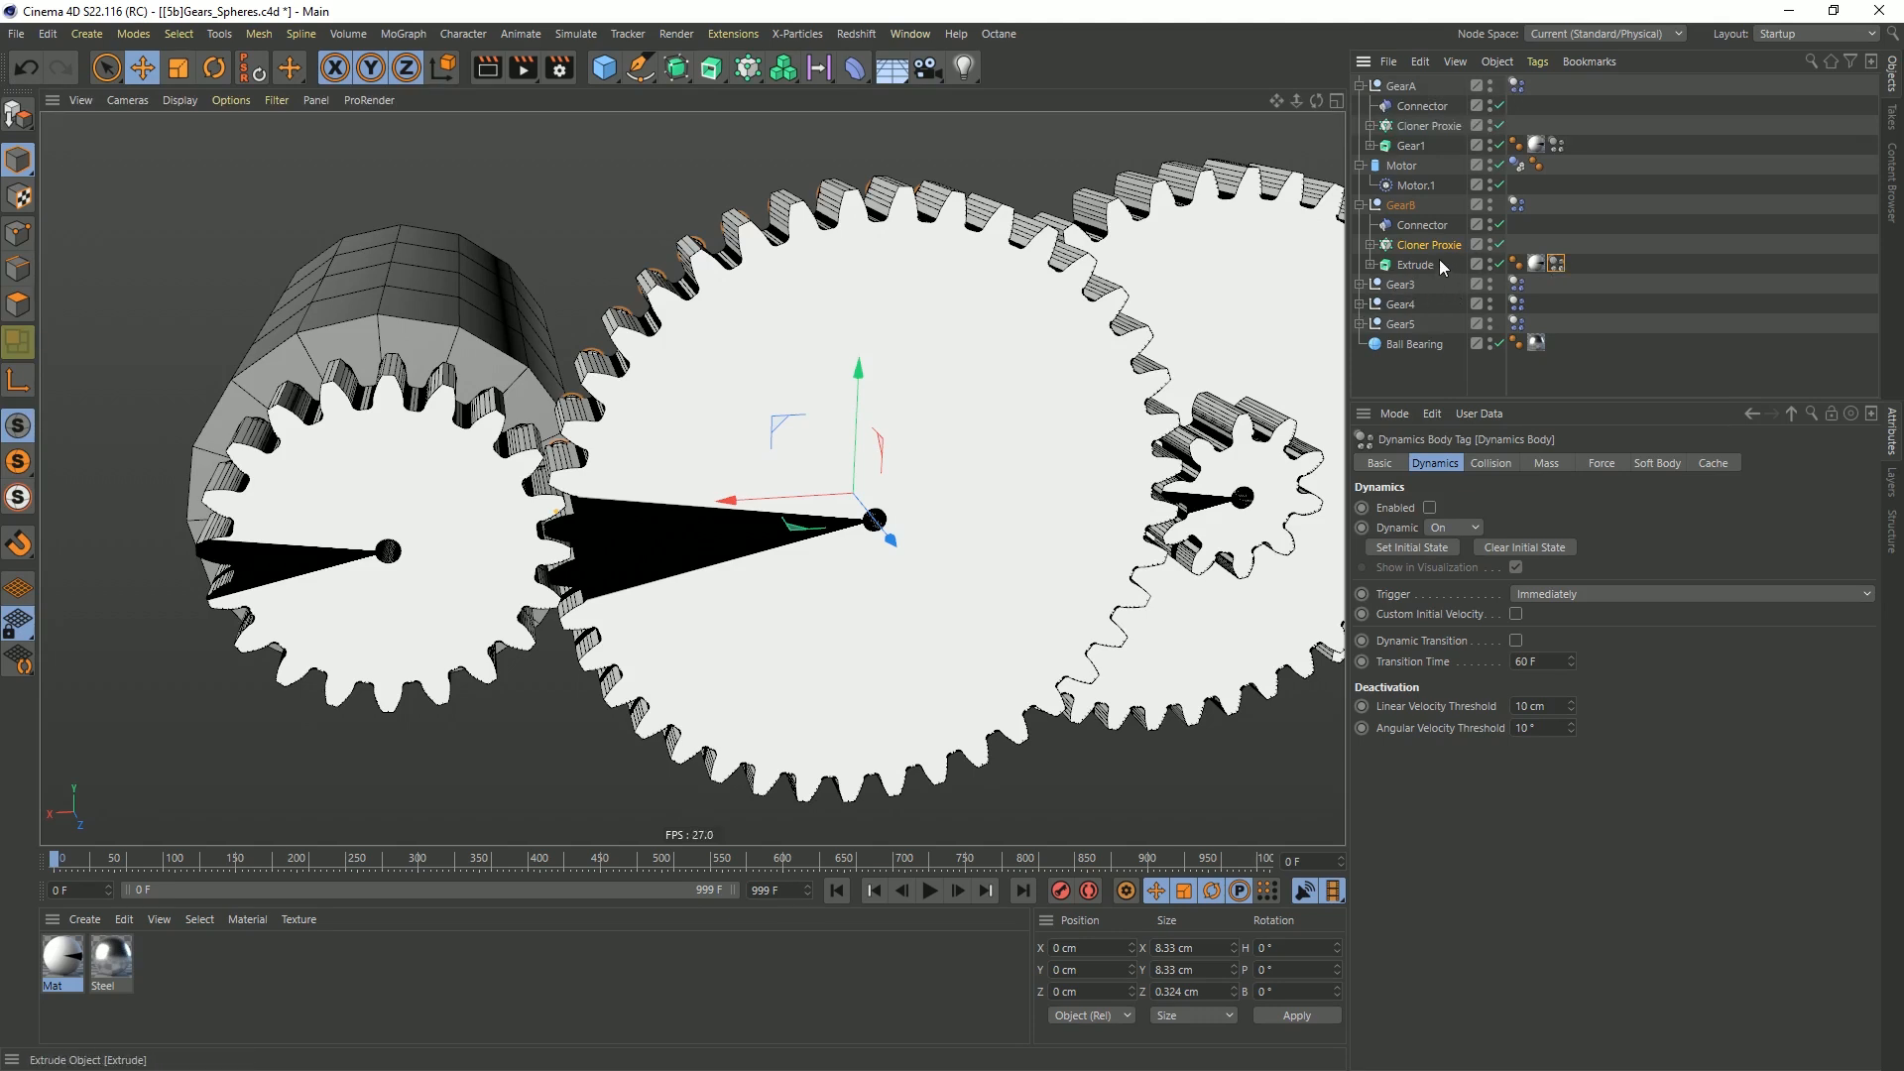
Play the simulation to check how GearA drives GearB from several angles, then return to the first frame
{"action": "left_click", "coordinate": [1420, 225]}
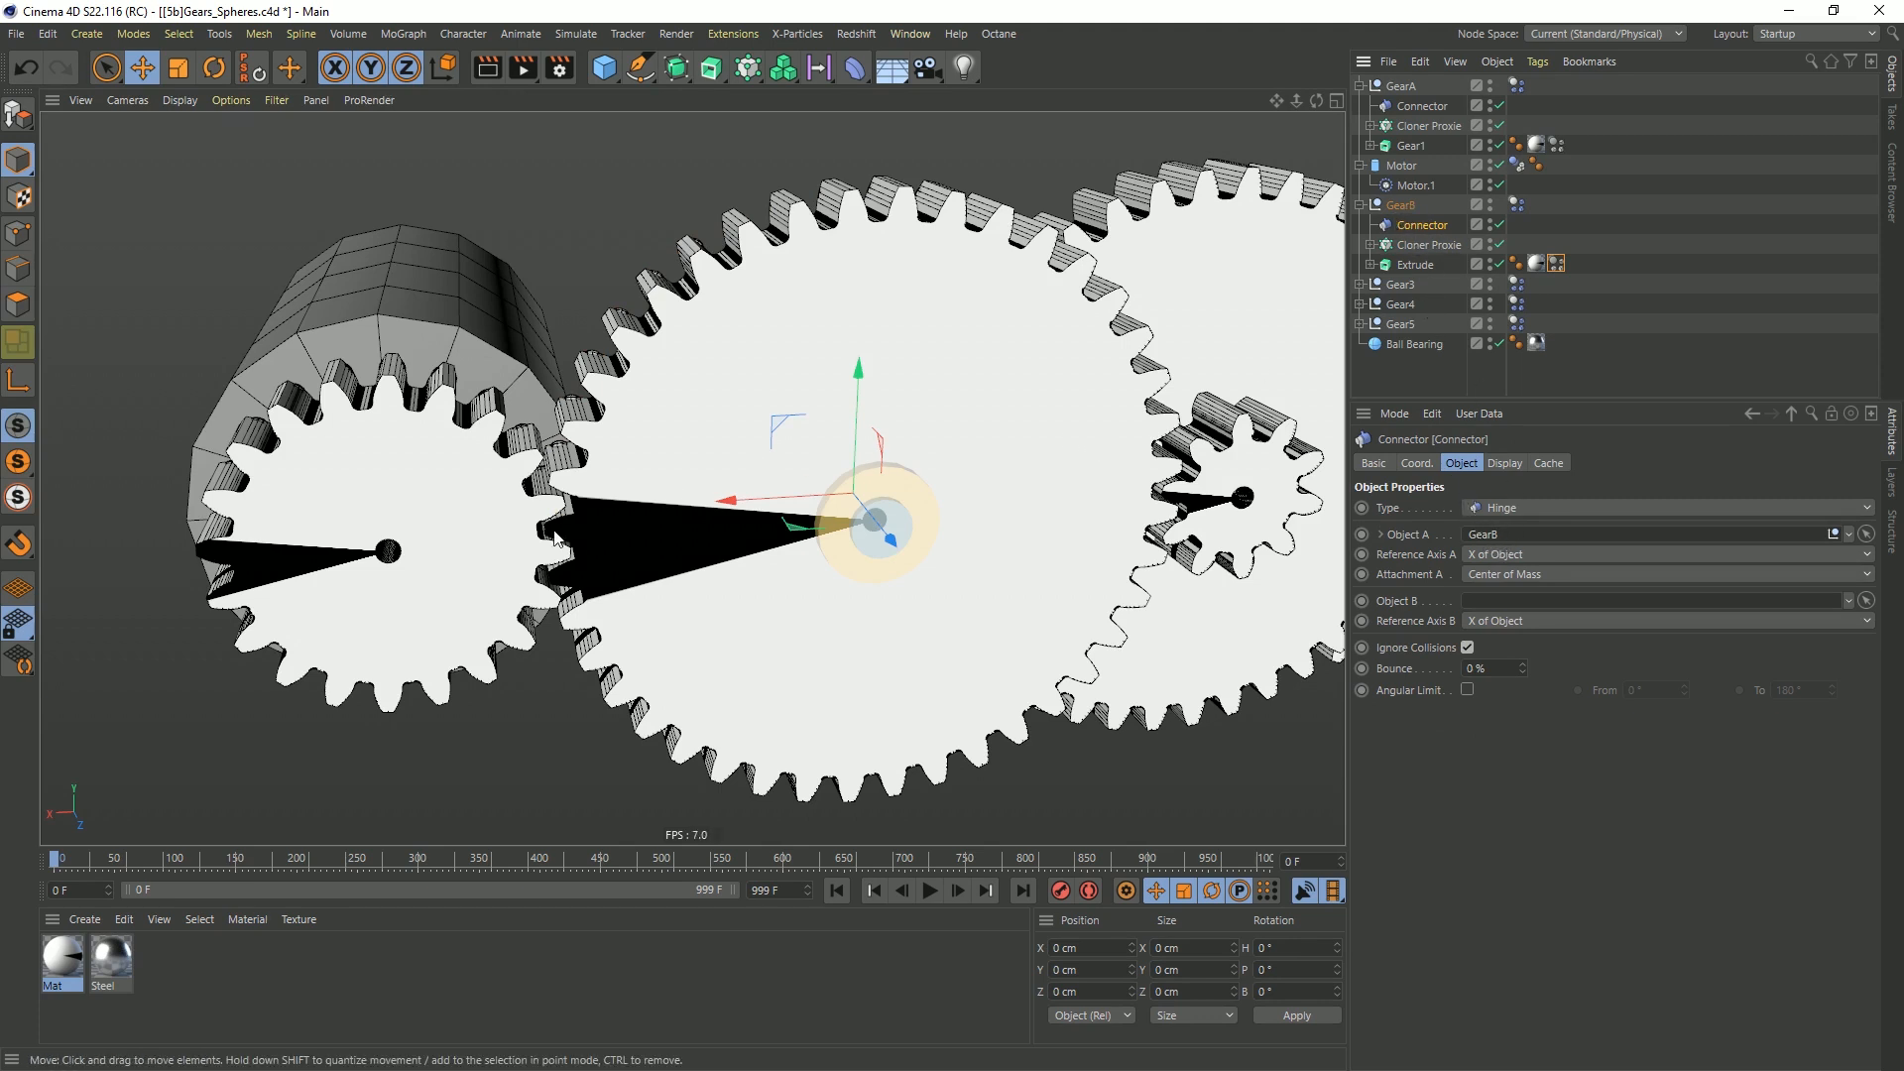
{"action": "left_click_drag", "start_coordinate": [620, 470], "coordinate": [538, 536], "text": "alt"}
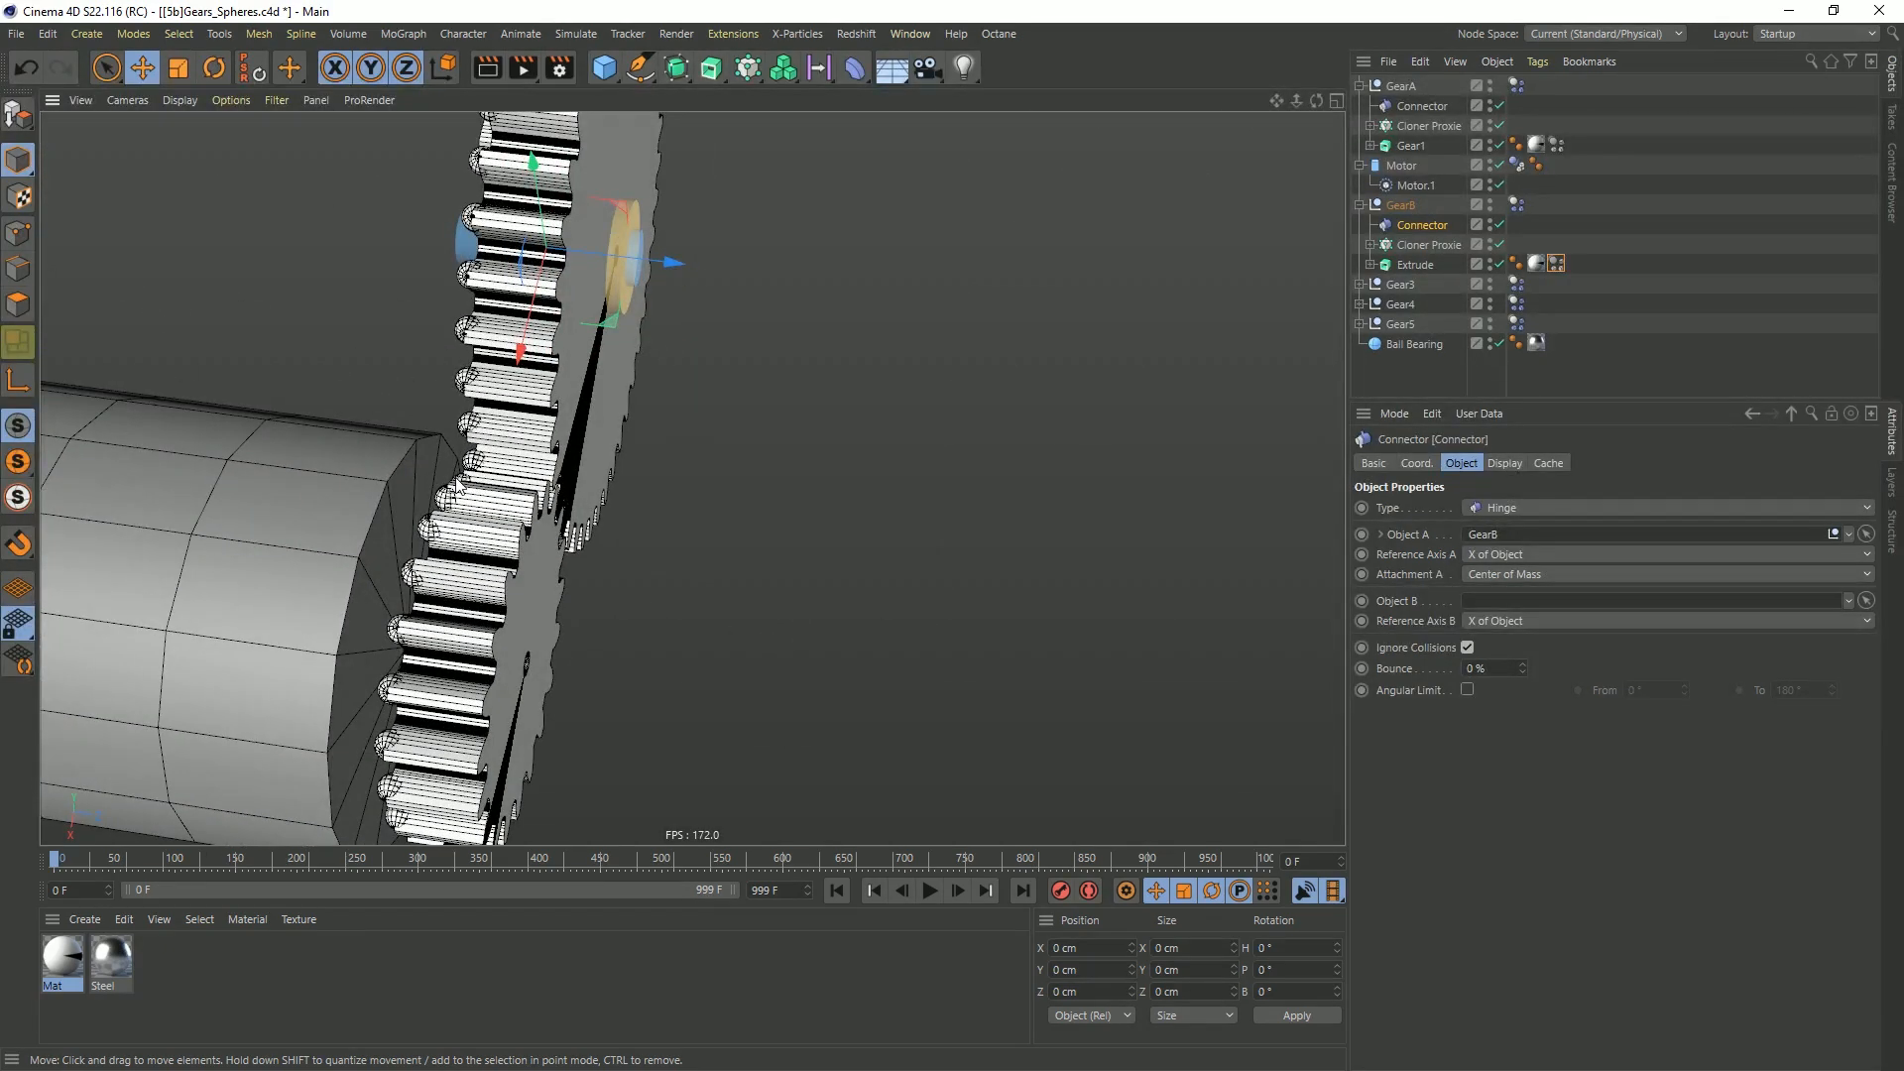
{"action": "left_click_drag", "start_coordinate": [474, 463], "coordinate": [734, 556], "text": "alt"}
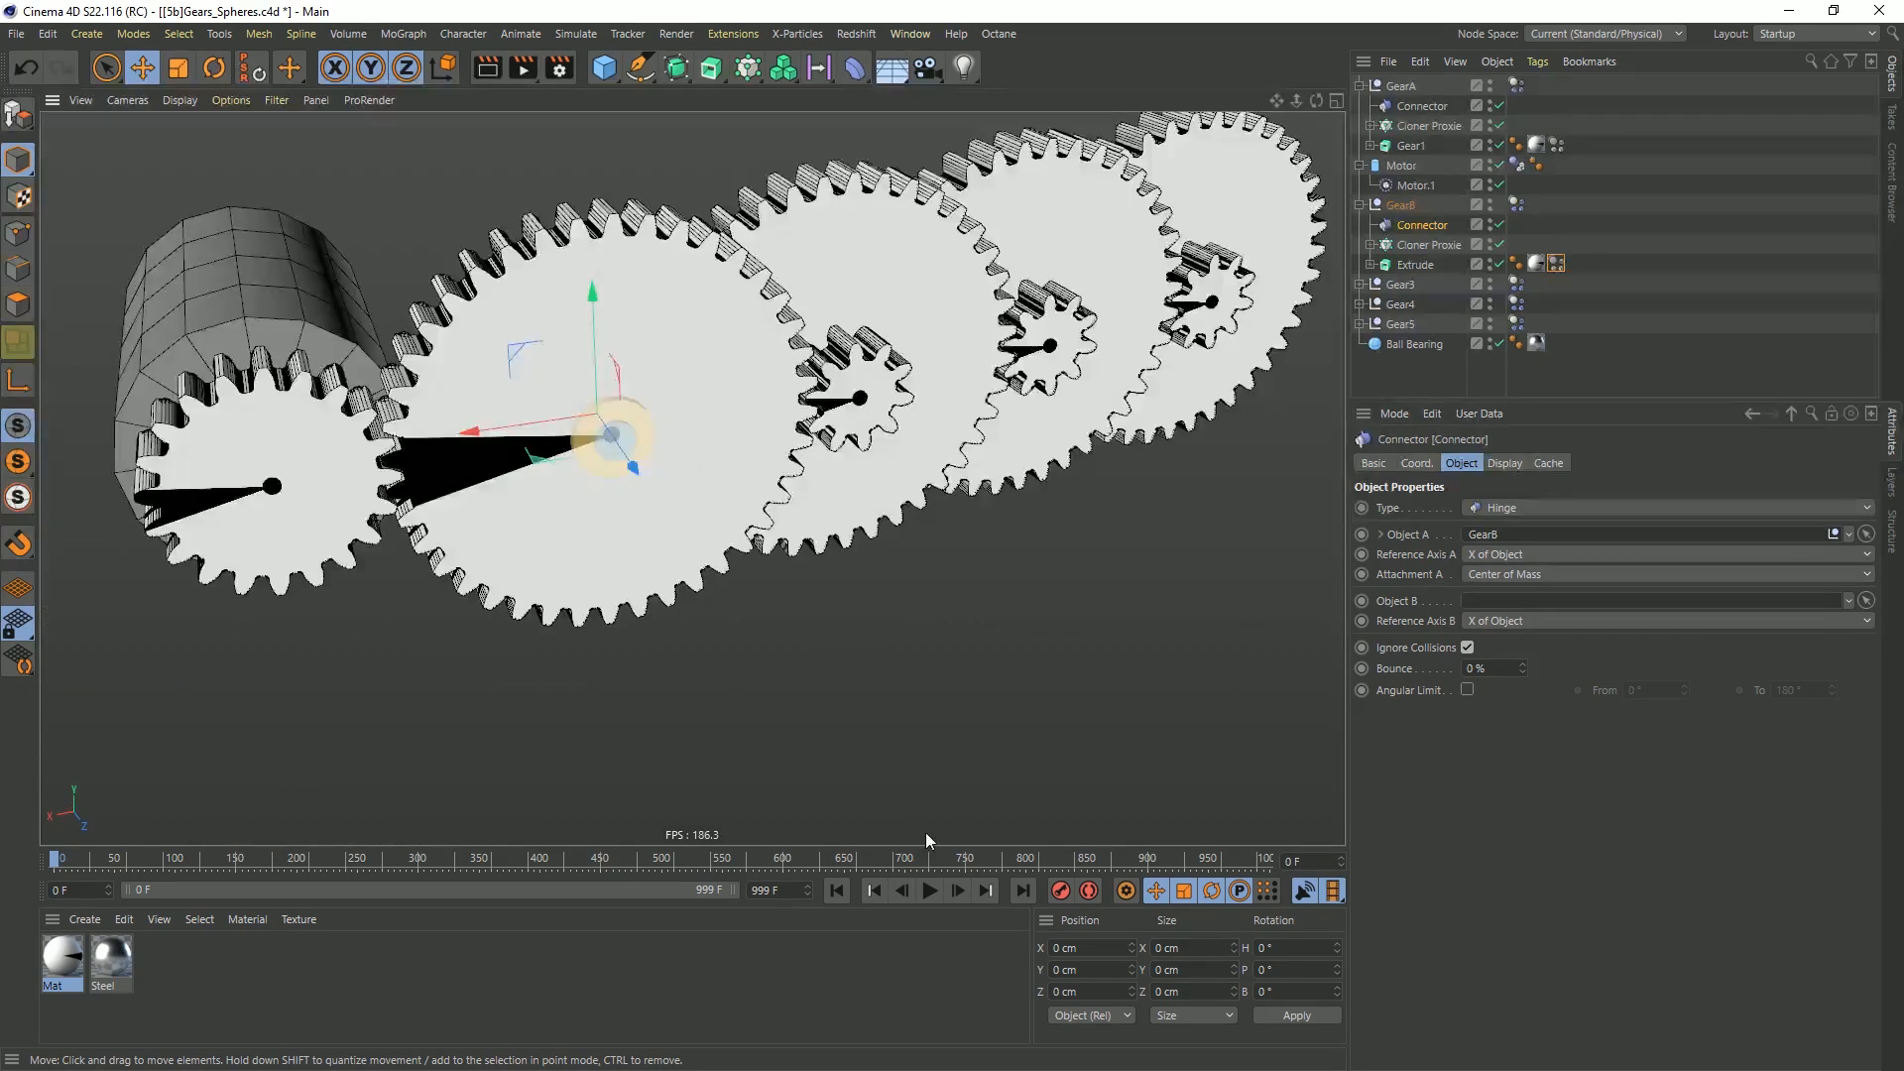
{"action": "left_click", "coordinate": [930, 889]}
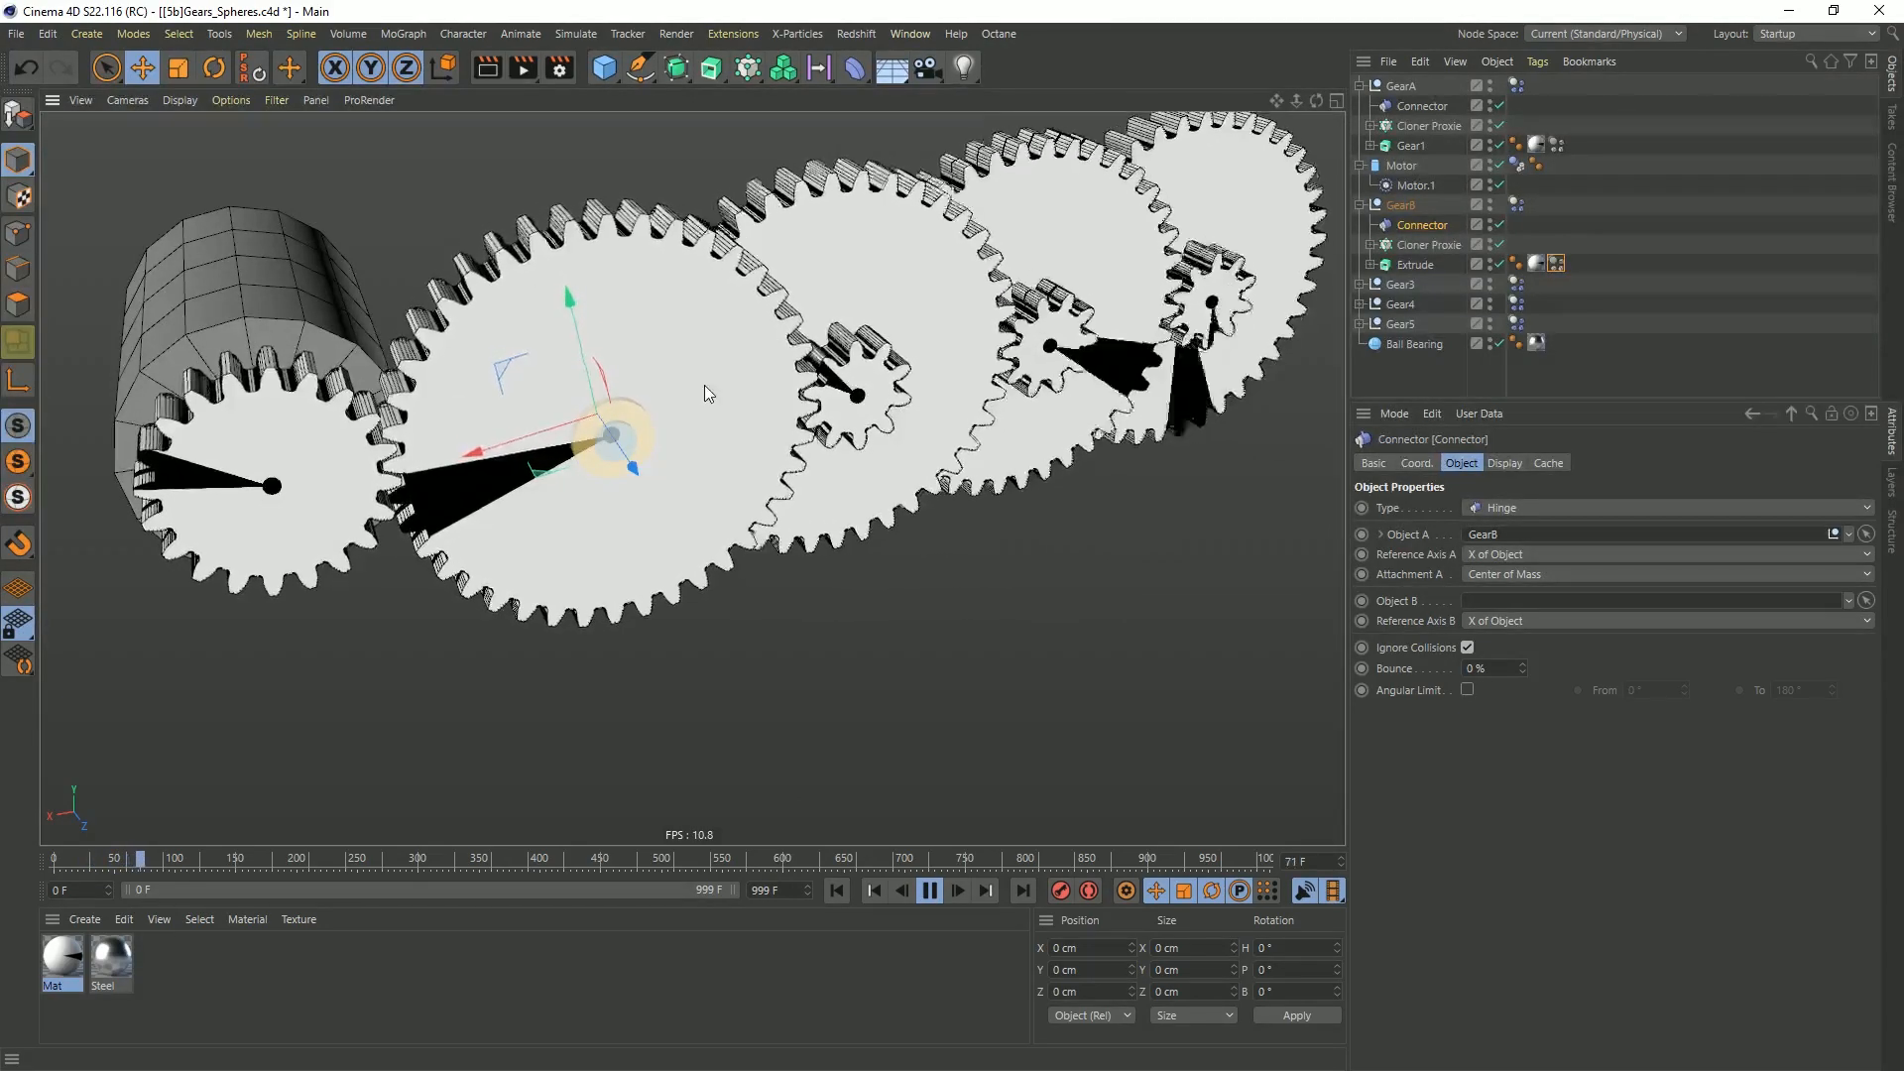
{"action": "left_click_drag", "start_coordinate": [765, 395], "coordinate": [605, 391], "text": "alt"}
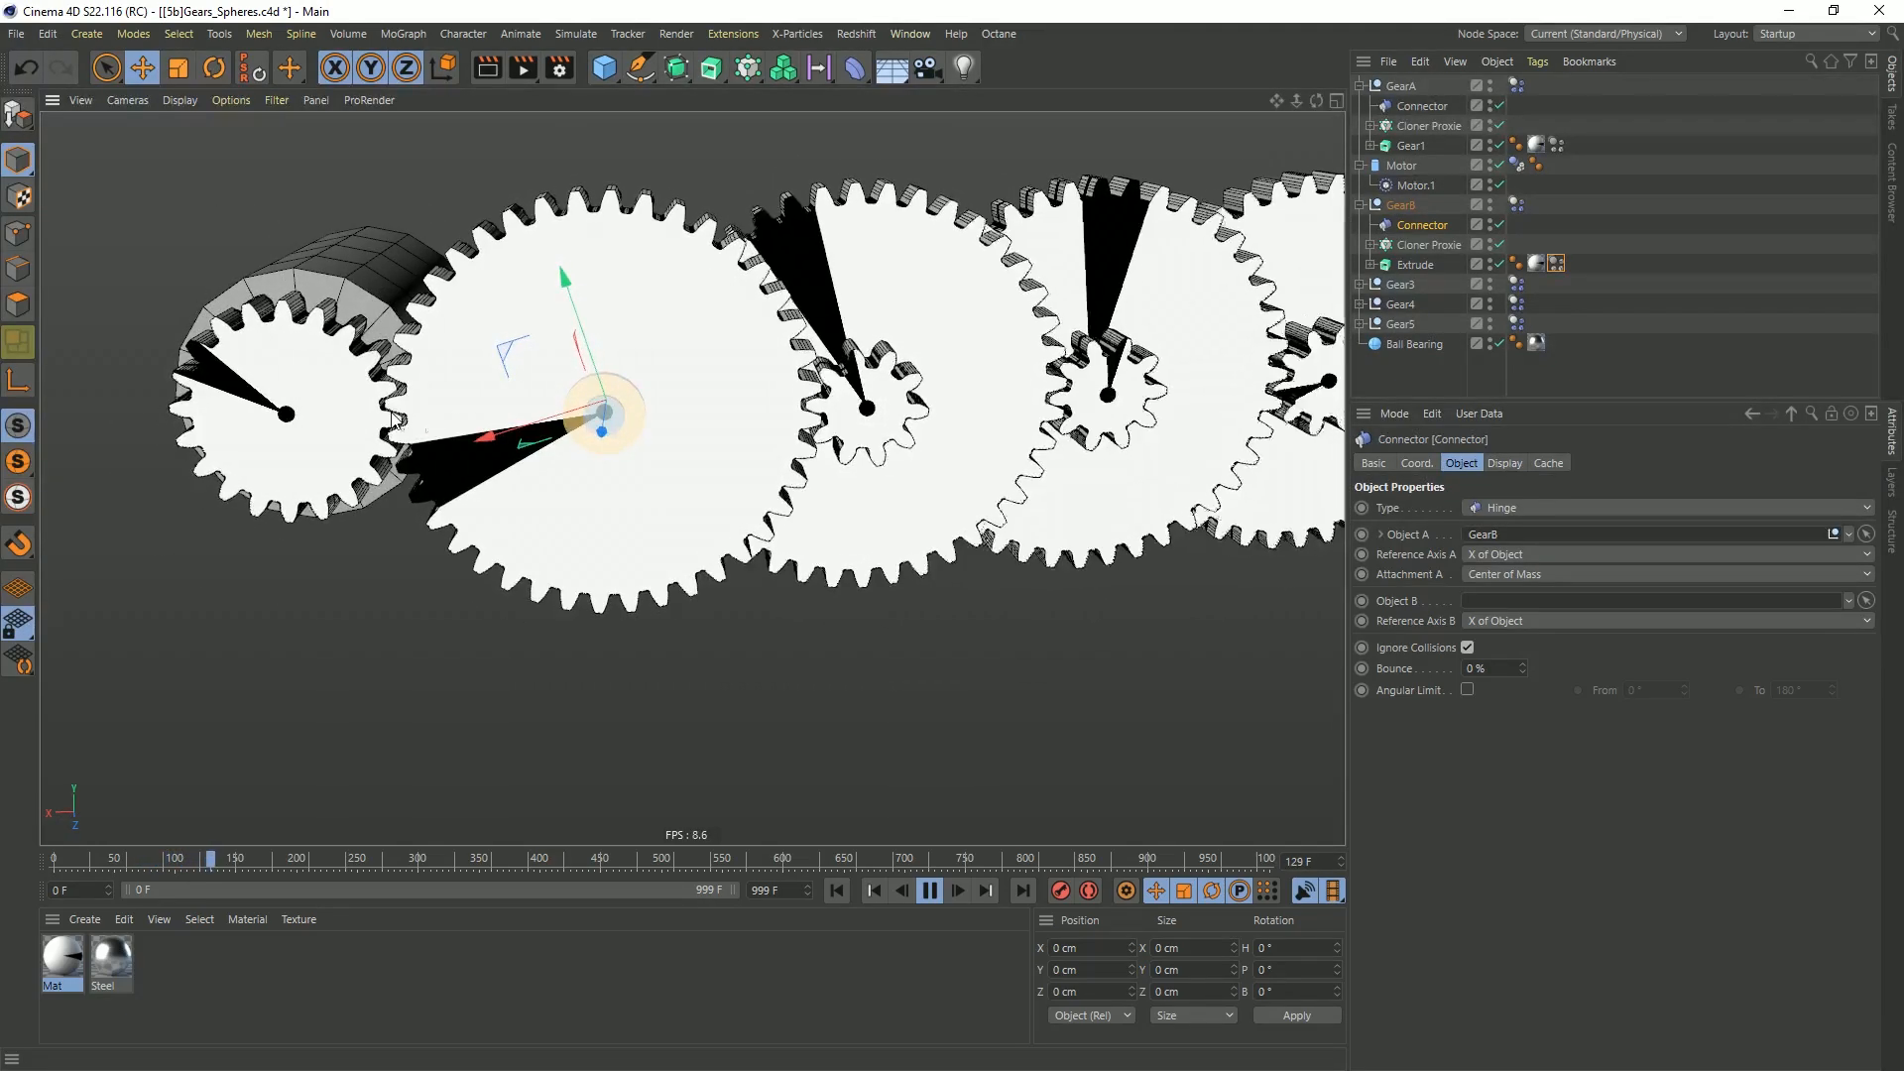
{"action": "left_click", "coordinate": [875, 234]}
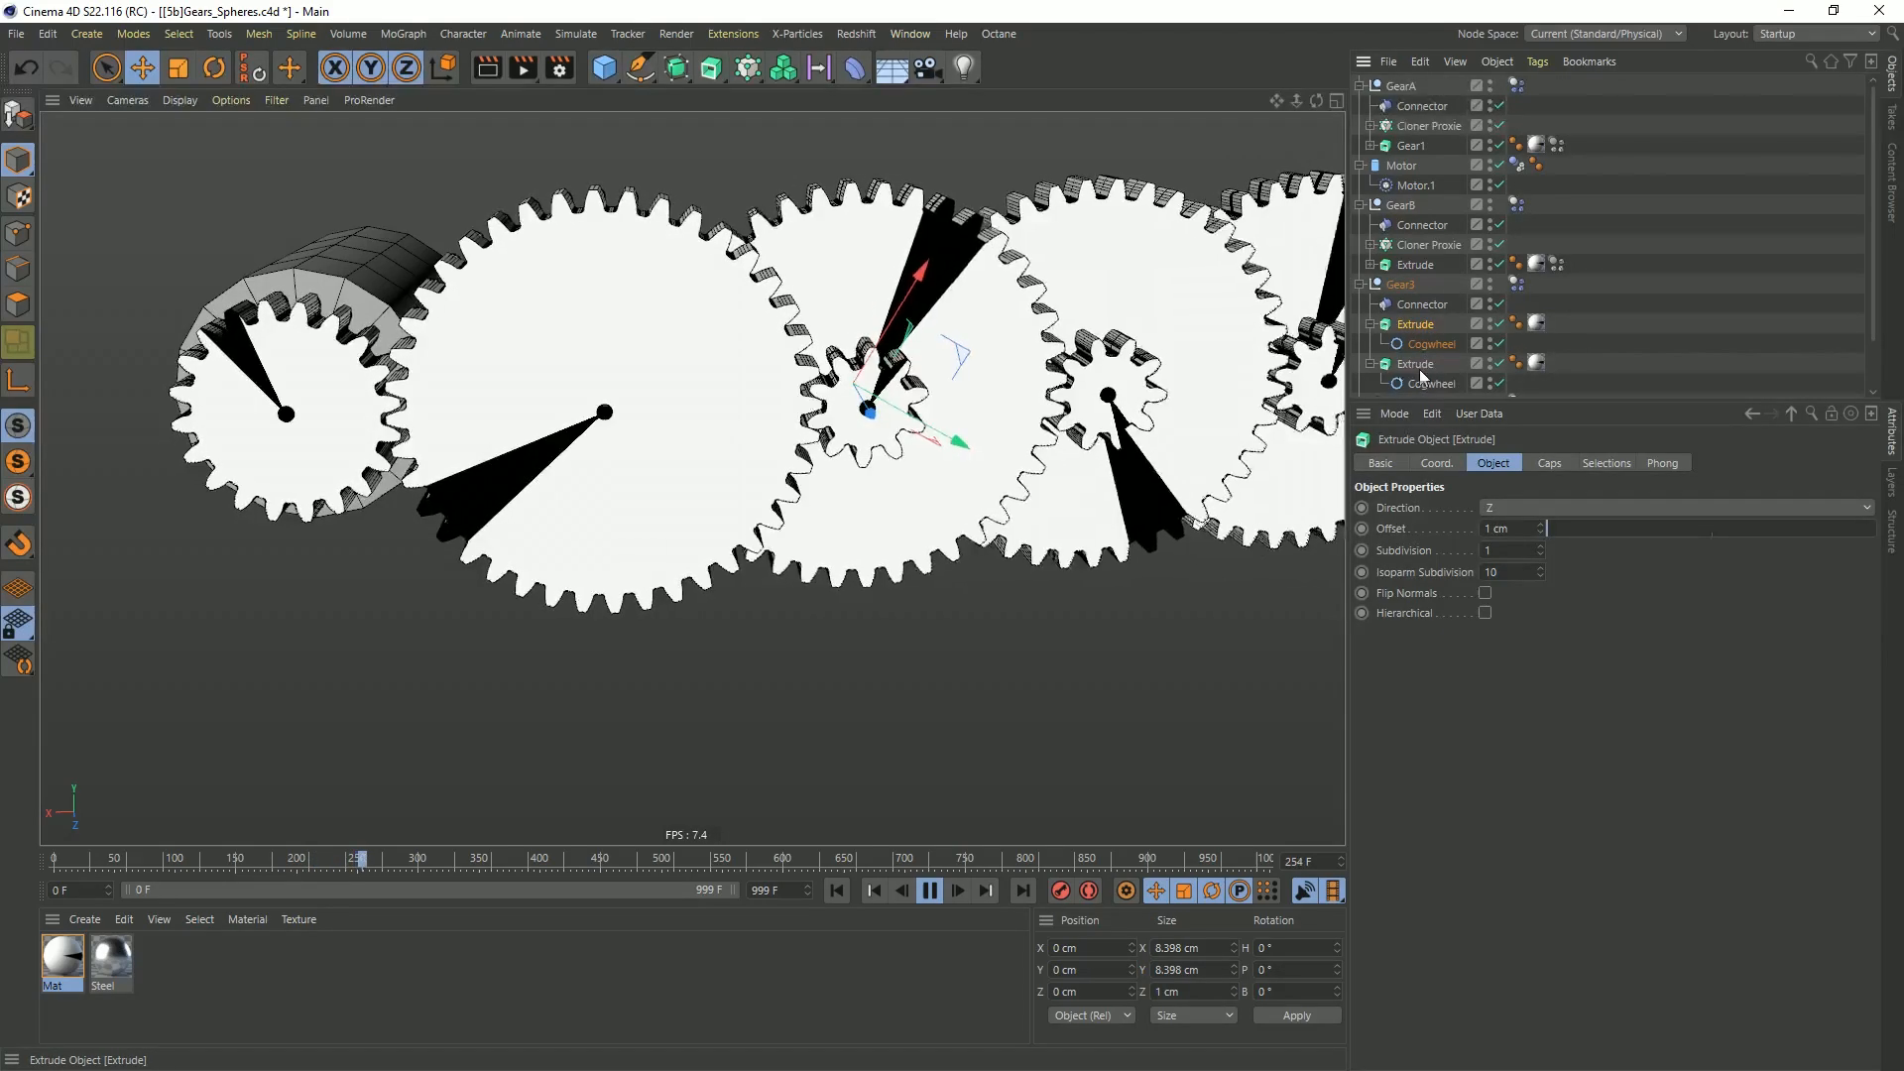
{"action": "left_click", "coordinate": [929, 889]}
{"action": "left_click", "coordinate": [835, 891]}
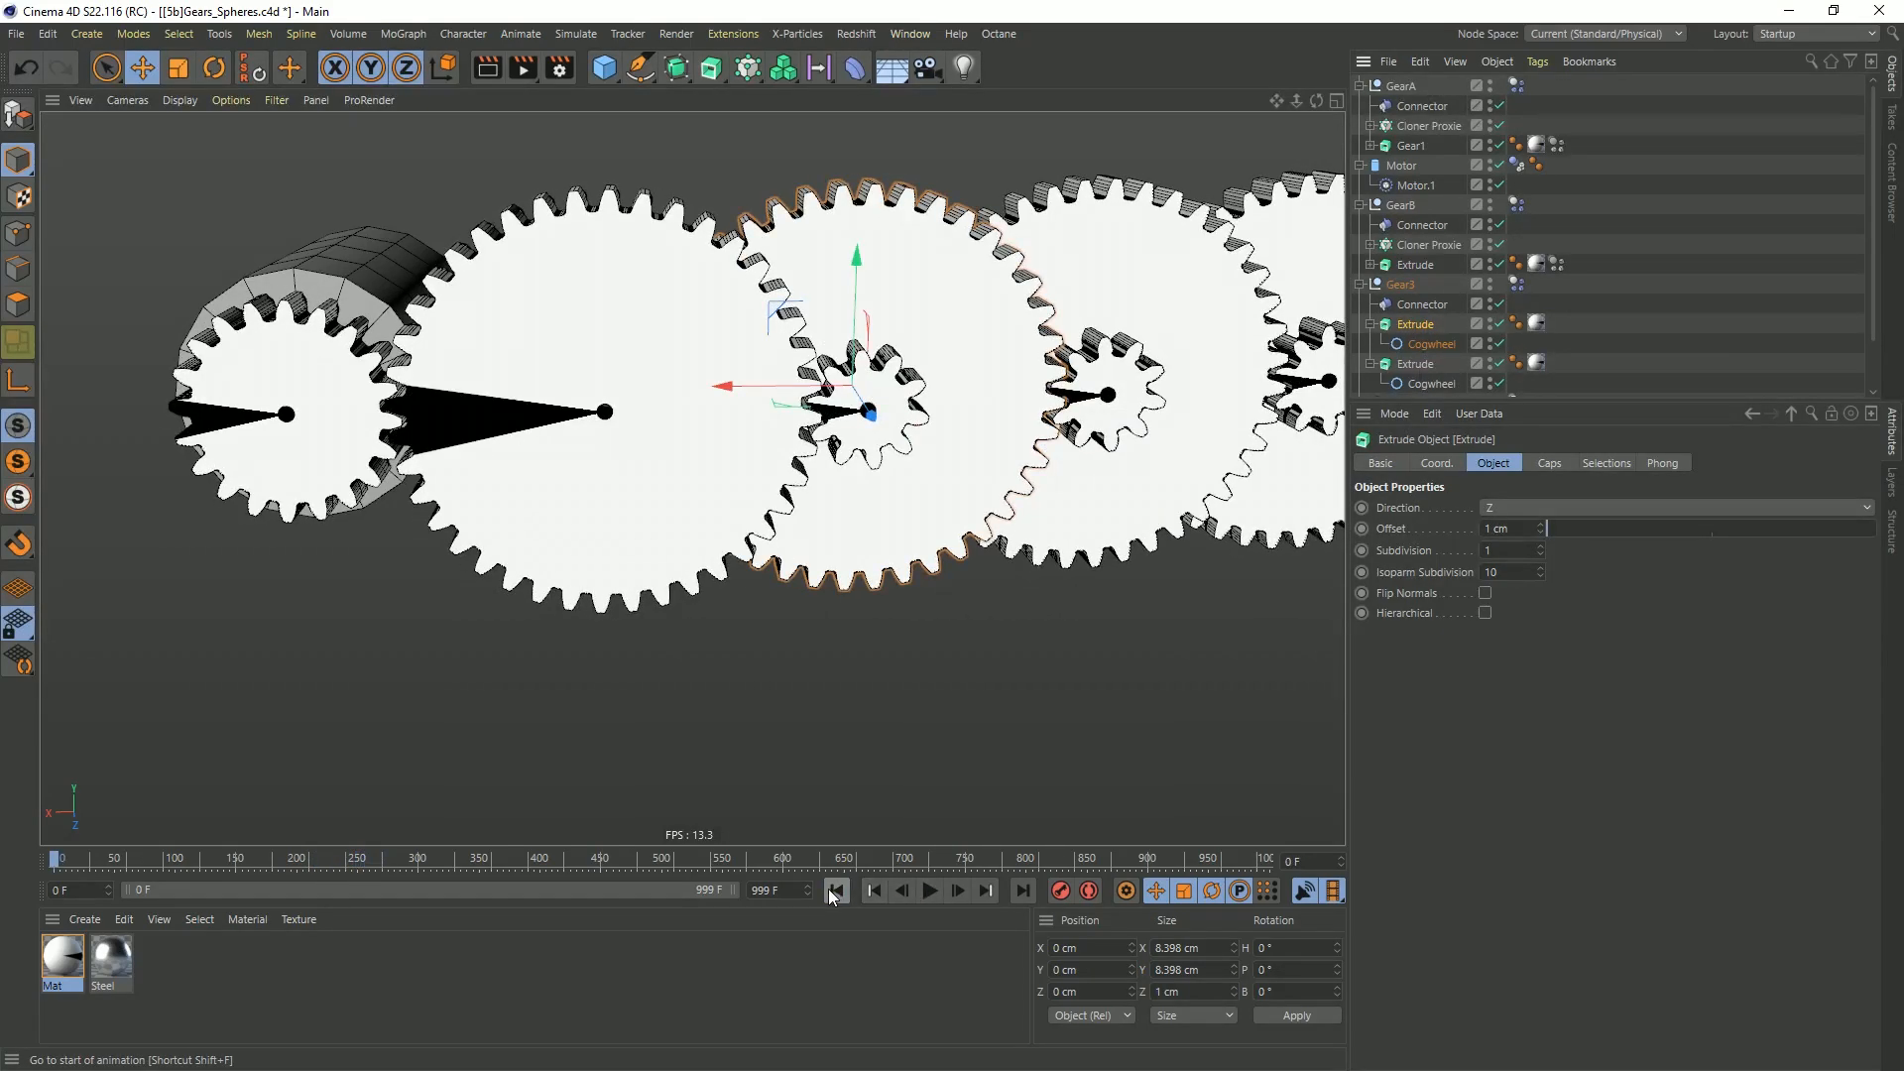
Select the Spheres inside GearA's and GearB's Cloner Proxies and scale them down together to about 0.3 cm across, fitting the meshing teeth
{"action": "middle_click", "coordinate": [708, 490]}
{"action": "middle_click", "coordinate": [996, 633]}
{"action": "scroll", "coordinate": [547, 734], "scroll_direction": "up", "scroll_amount": 5}
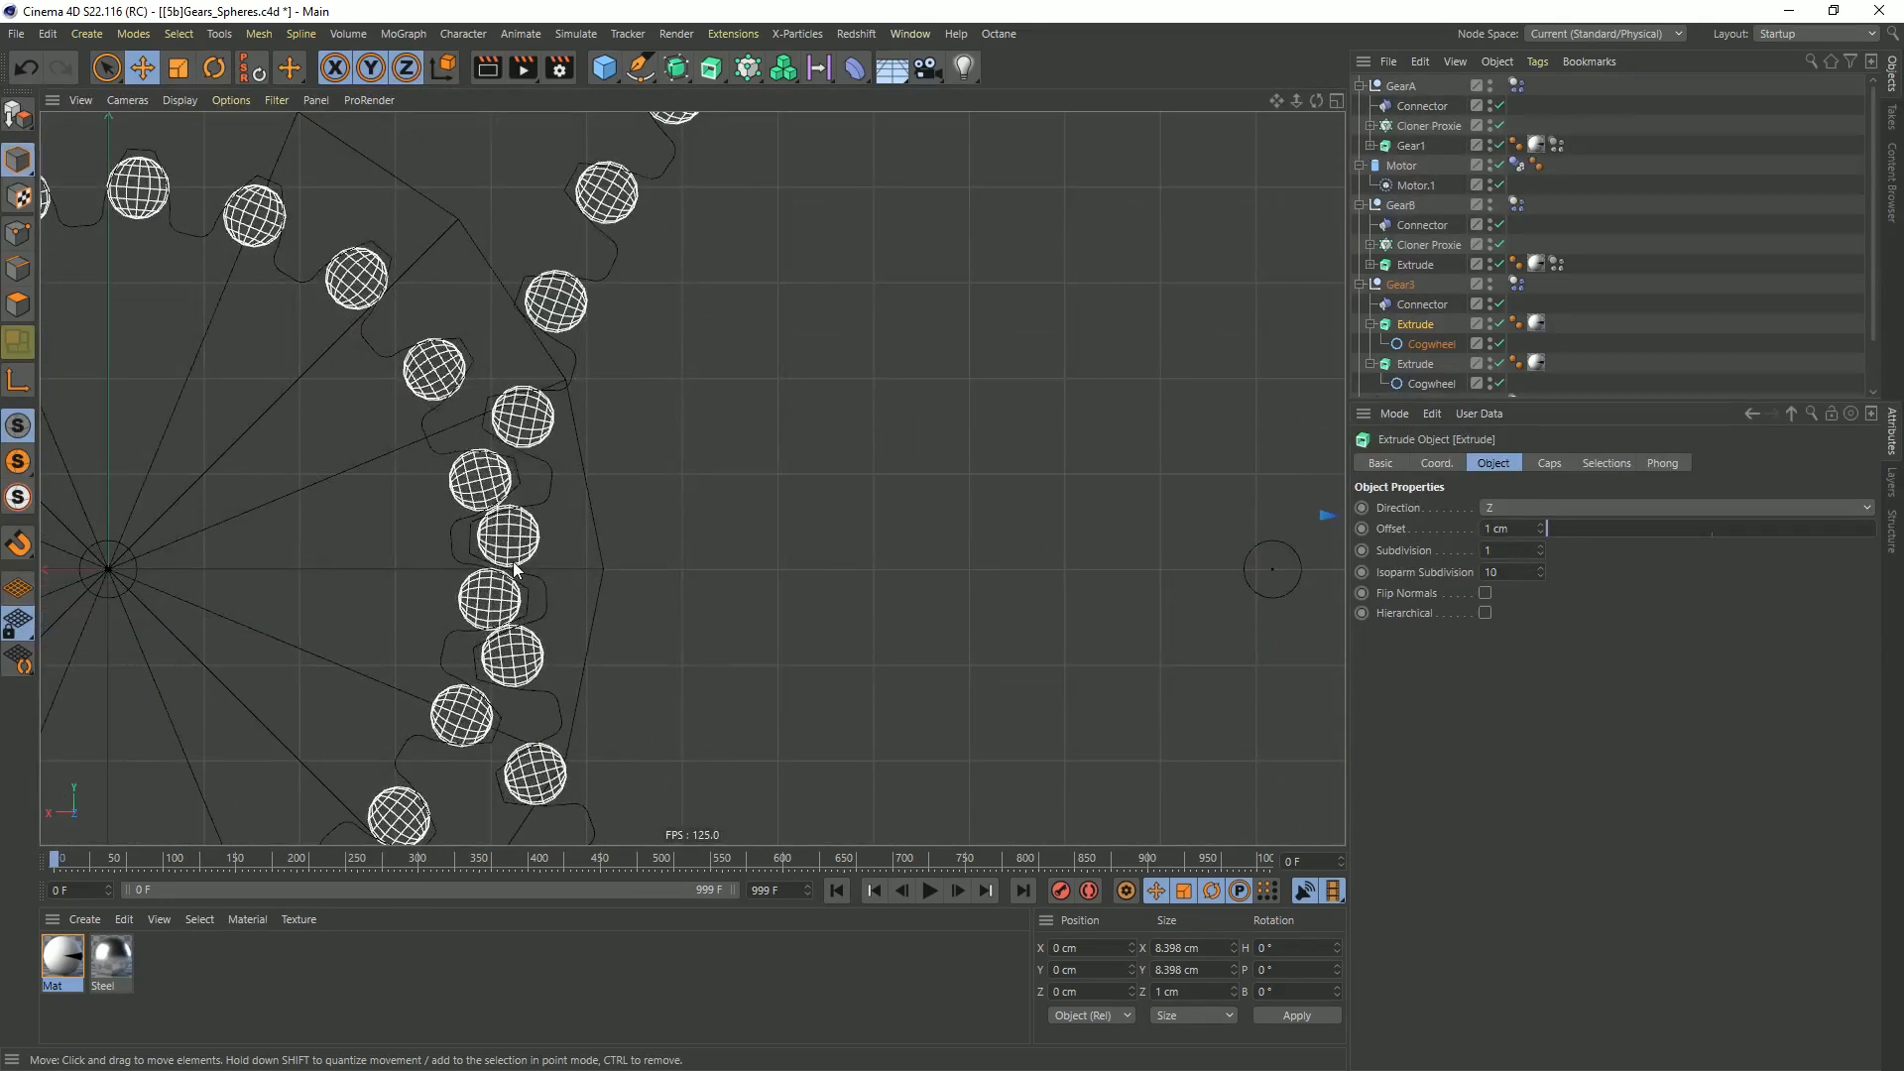
{"action": "scroll", "coordinate": [758, 498], "scroll_direction": "down", "scroll_amount": 5}
{"action": "scroll", "coordinate": [714, 512], "scroll_direction": "up", "scroll_amount": 4}
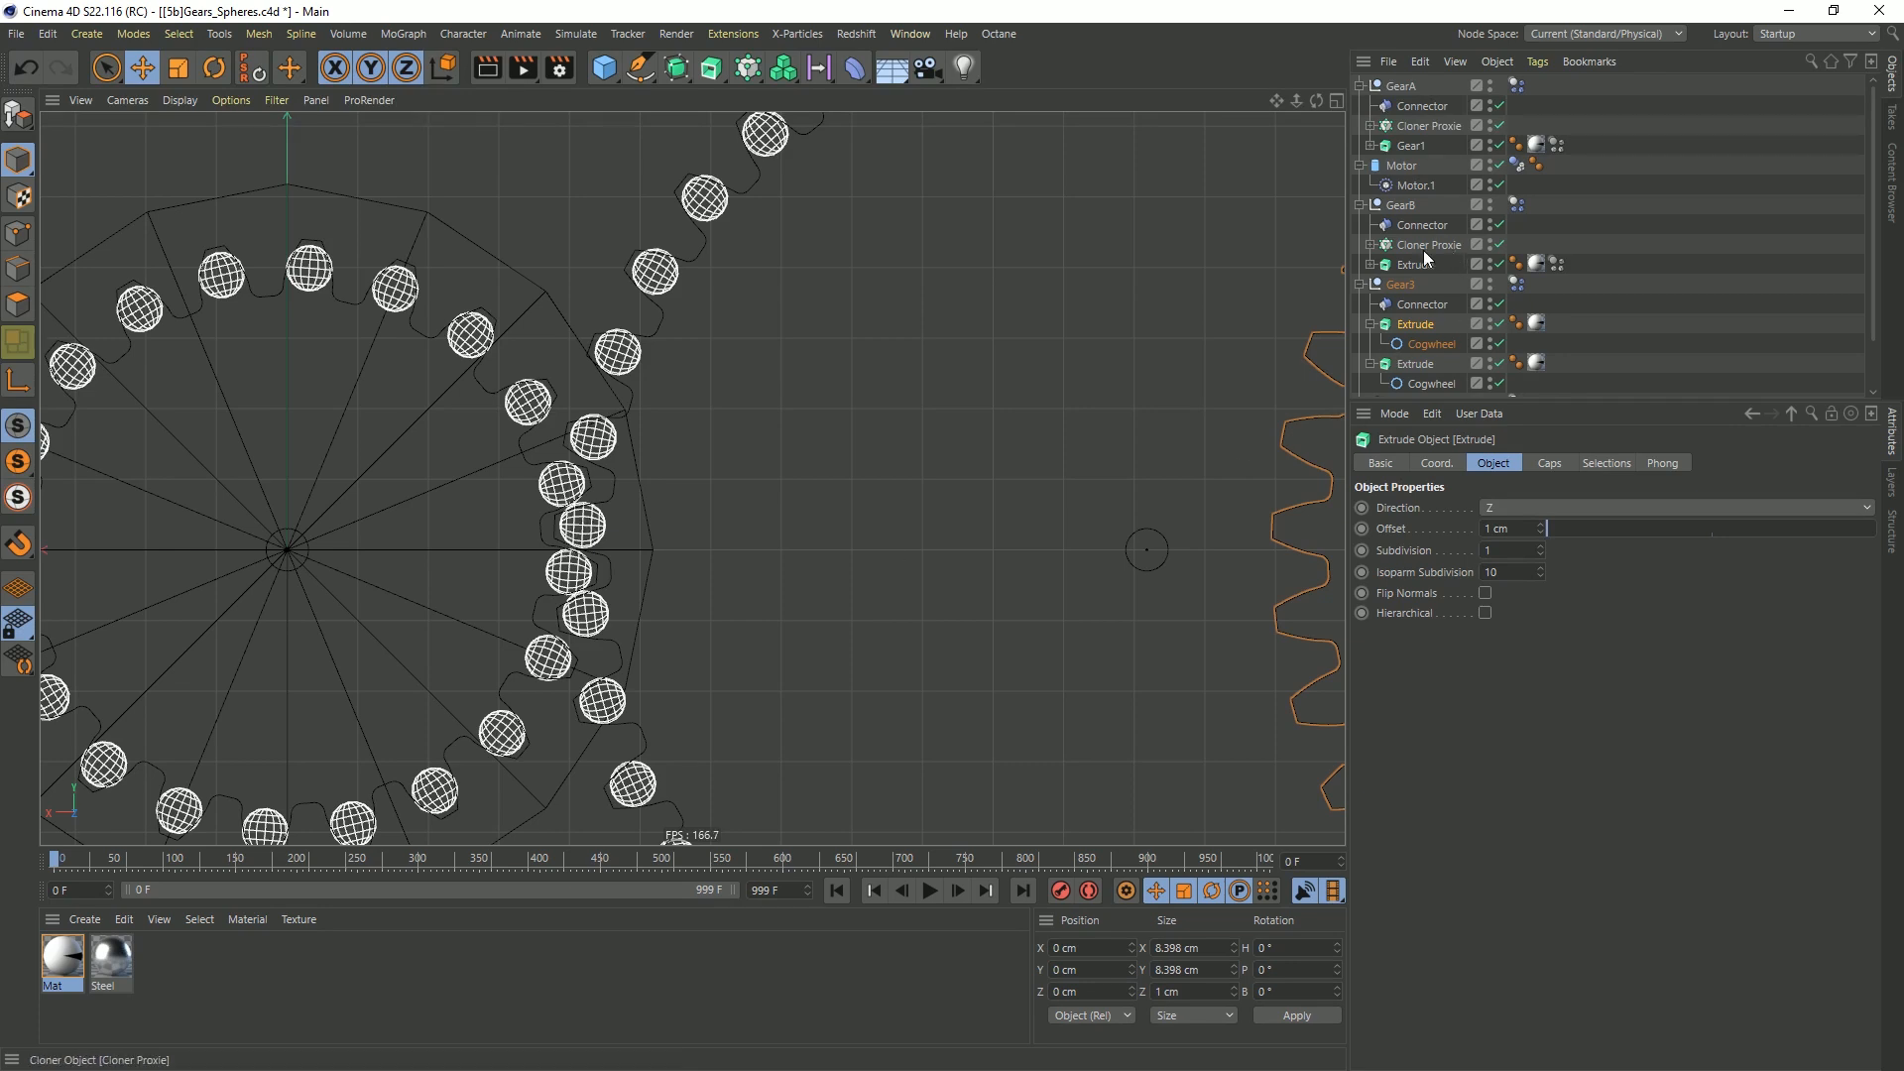
{"action": "left_click", "coordinate": [1370, 245]}
{"action": "left_click", "coordinate": [1398, 265]}
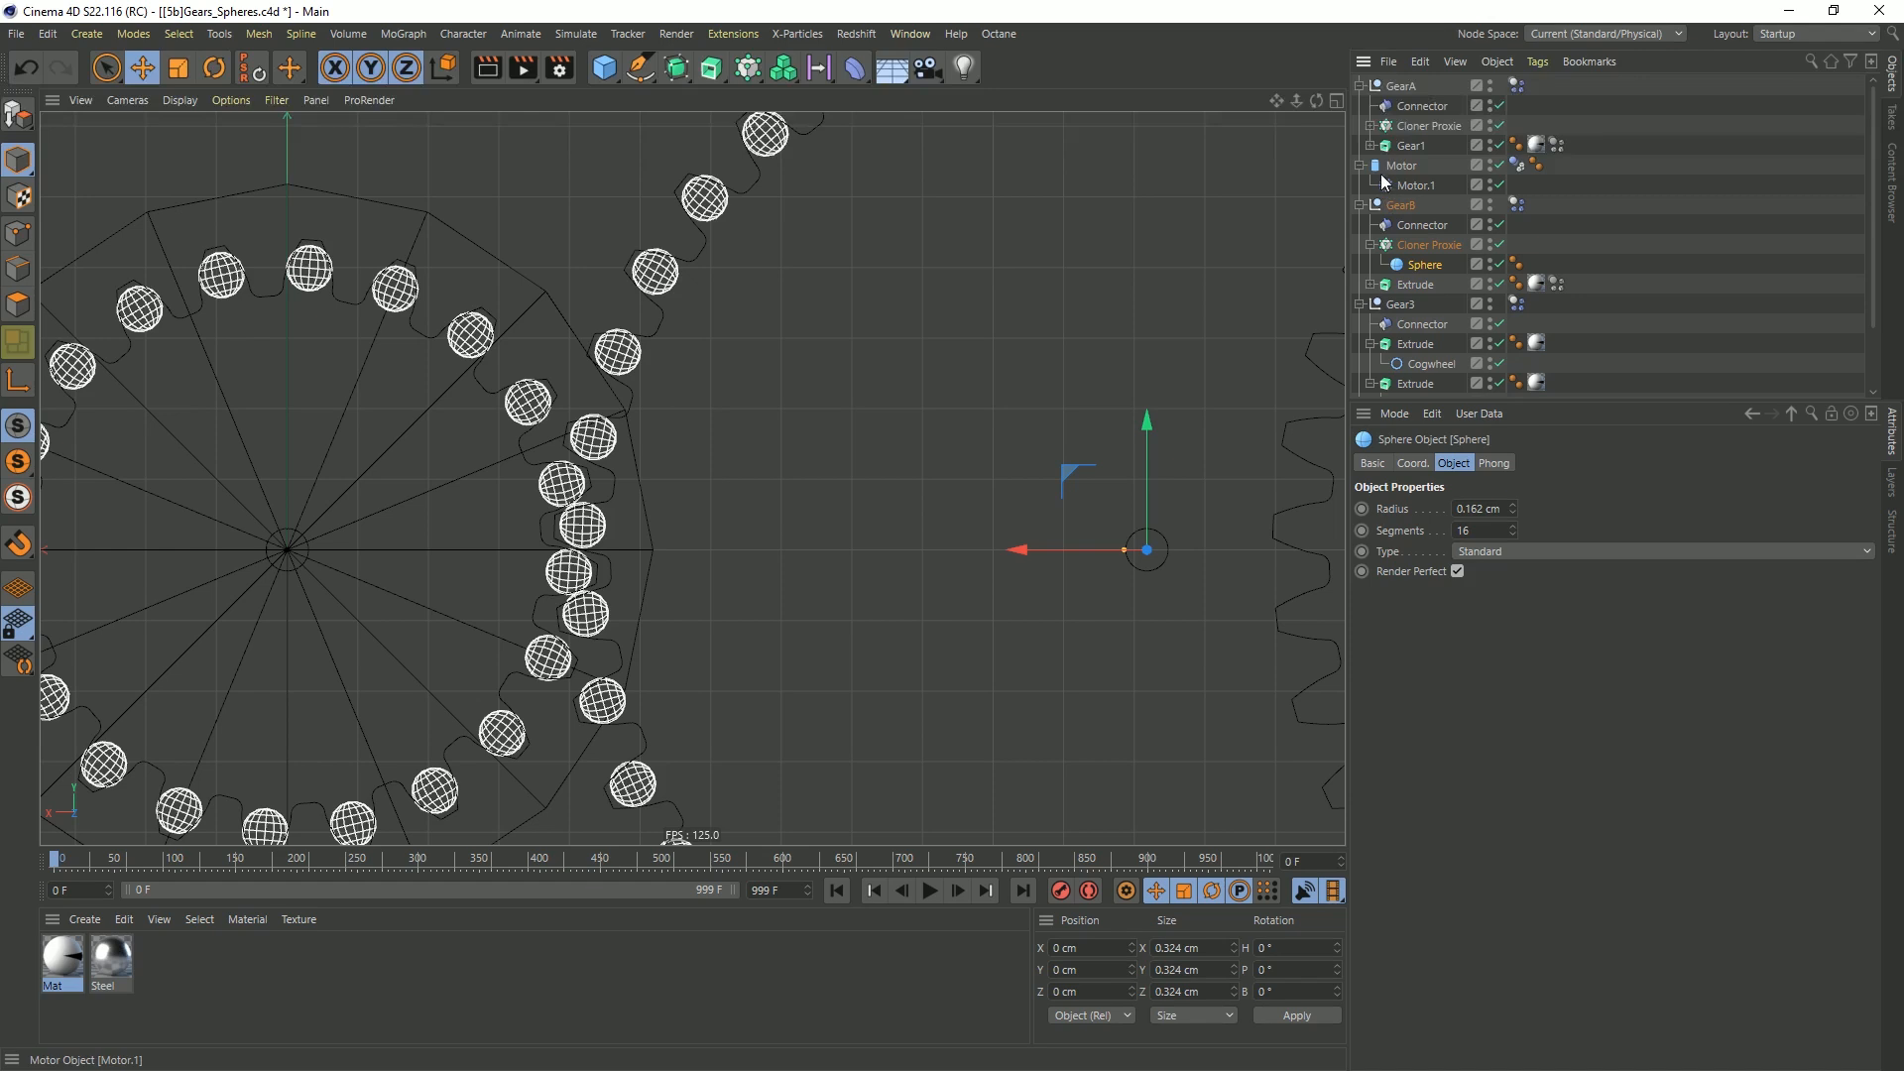
{"action": "left_click", "coordinate": [1370, 126]}
{"action": "left_click", "coordinate": [1428, 146], "text": "ctrl"}
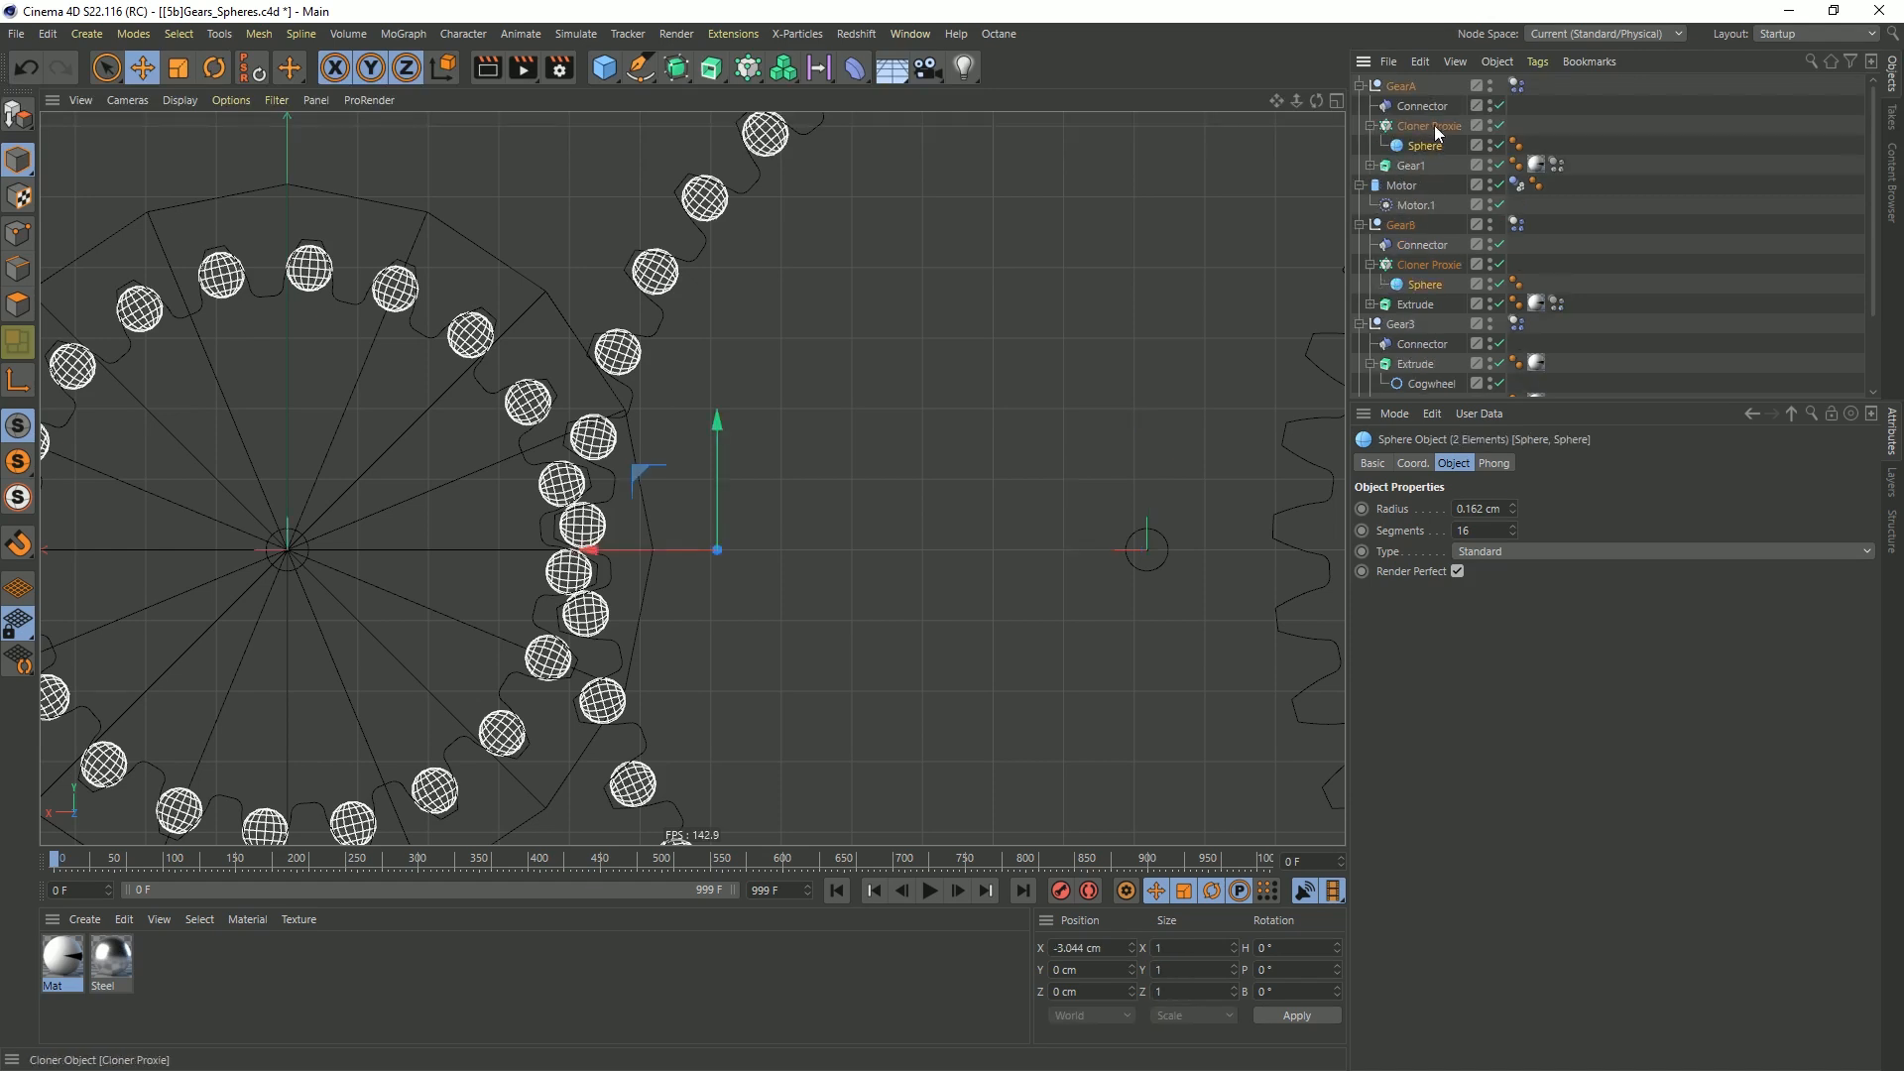
{"action": "key", "text": "t"}
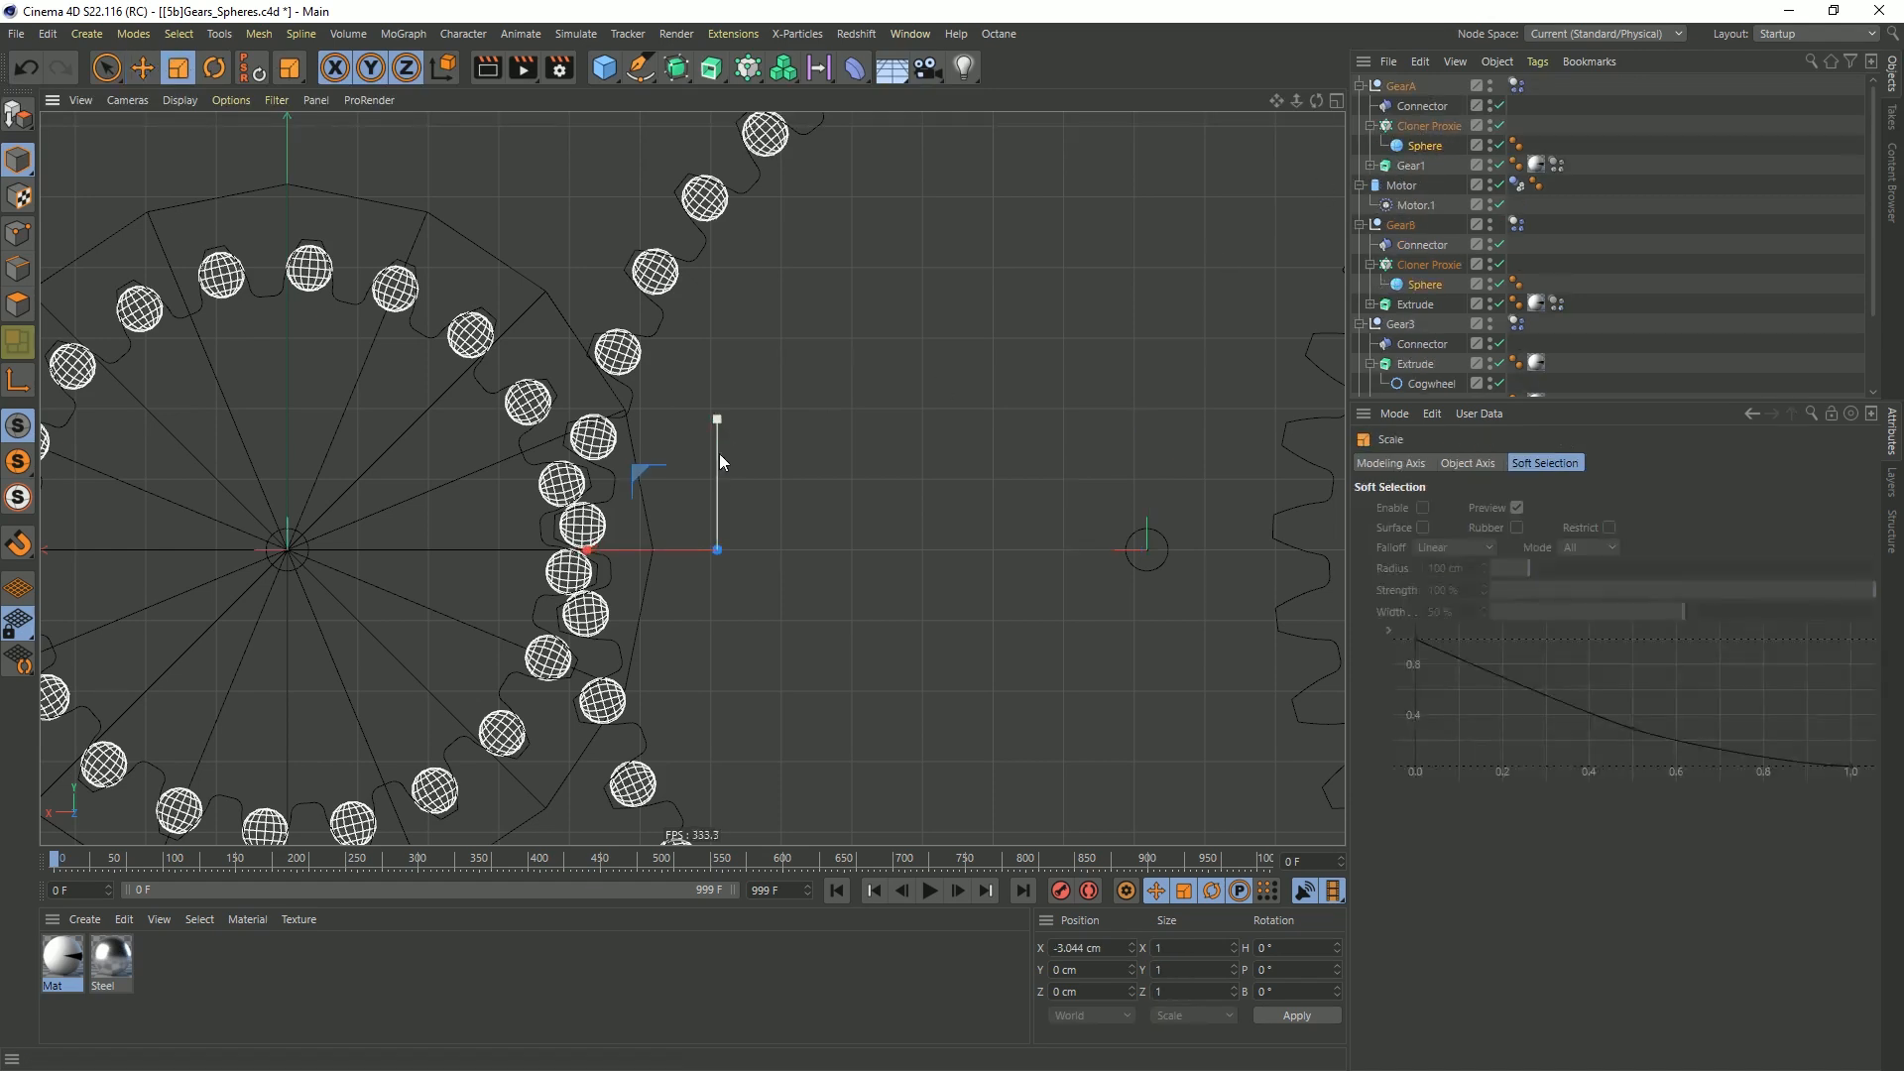
{"action": "left_click_drag", "start_coordinate": [944, 415], "coordinate": [852, 446]}
{"action": "scroll", "coordinate": [600, 510], "scroll_direction": "up", "scroll_amount": 5}
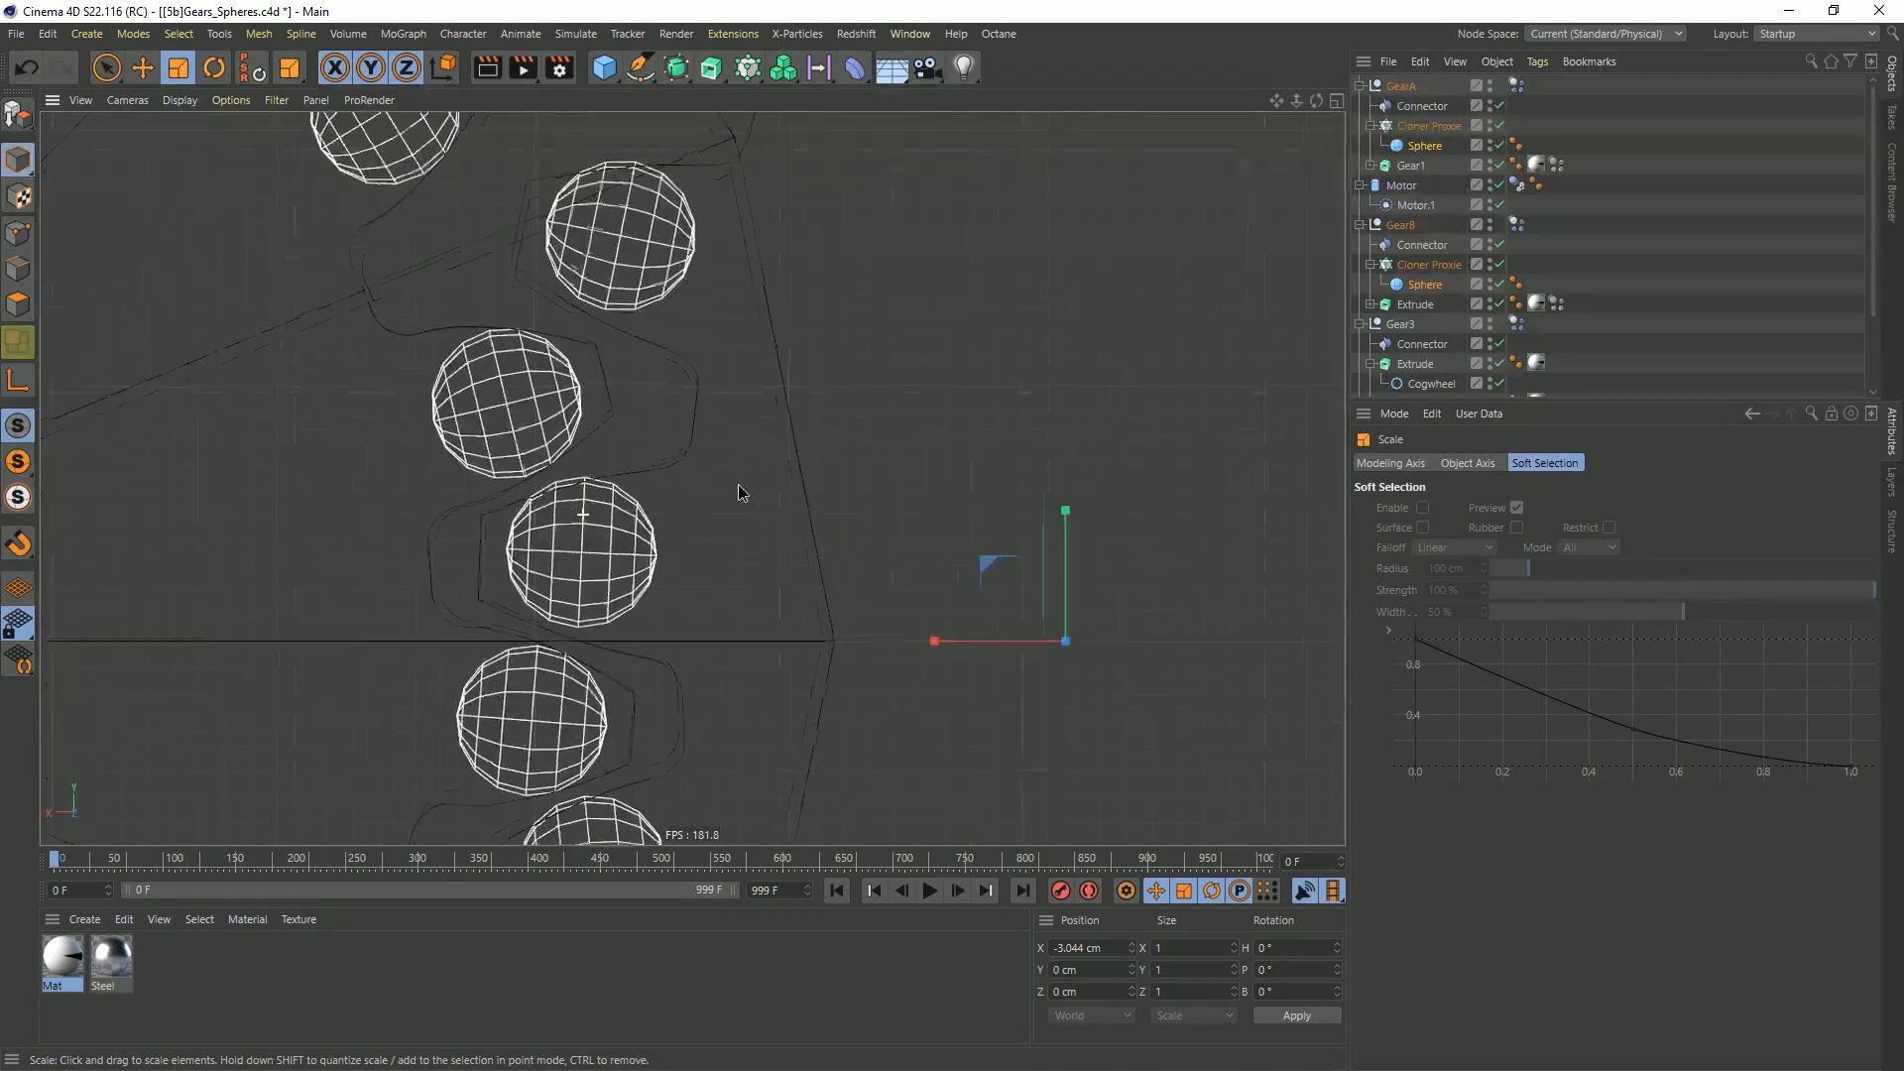
{"action": "left_click_drag", "start_coordinate": [718, 493], "coordinate": [633, 510]}
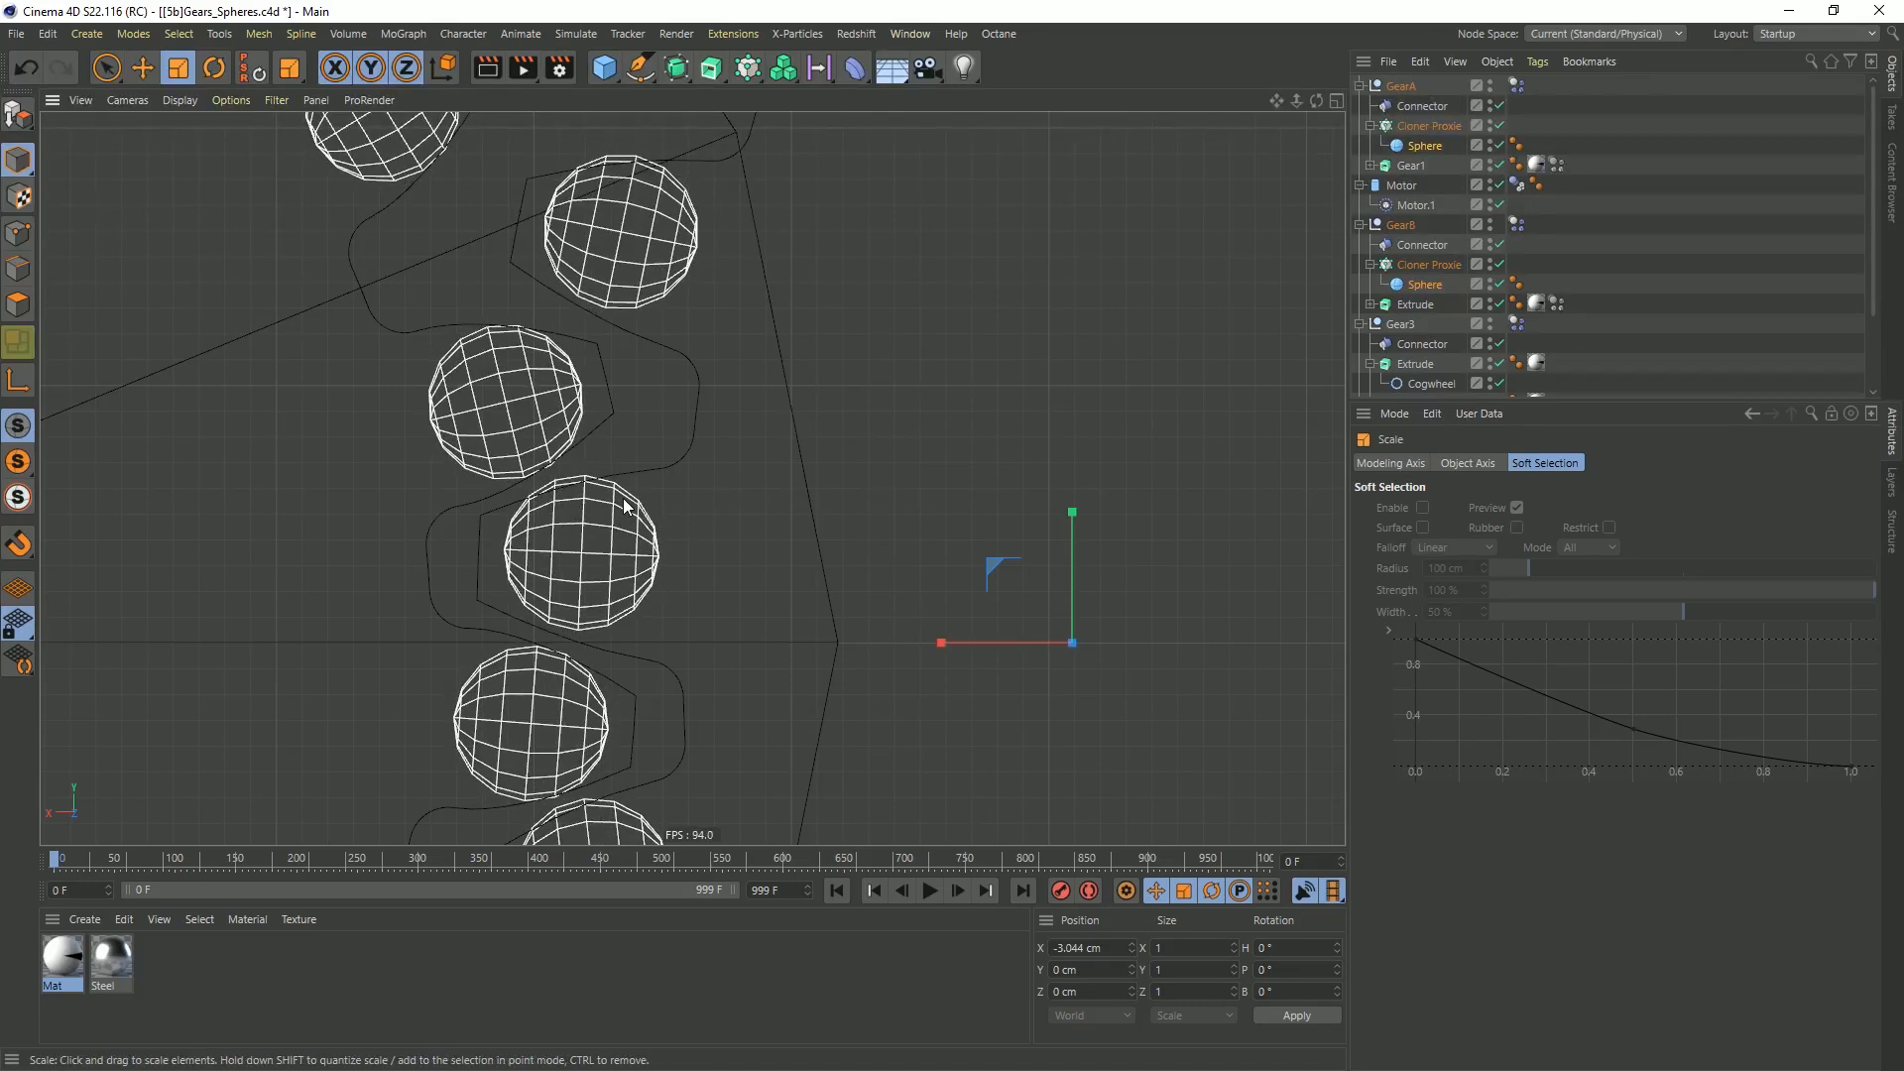
{"action": "left_click_drag", "start_coordinate": [764, 470], "coordinate": [756, 474]}
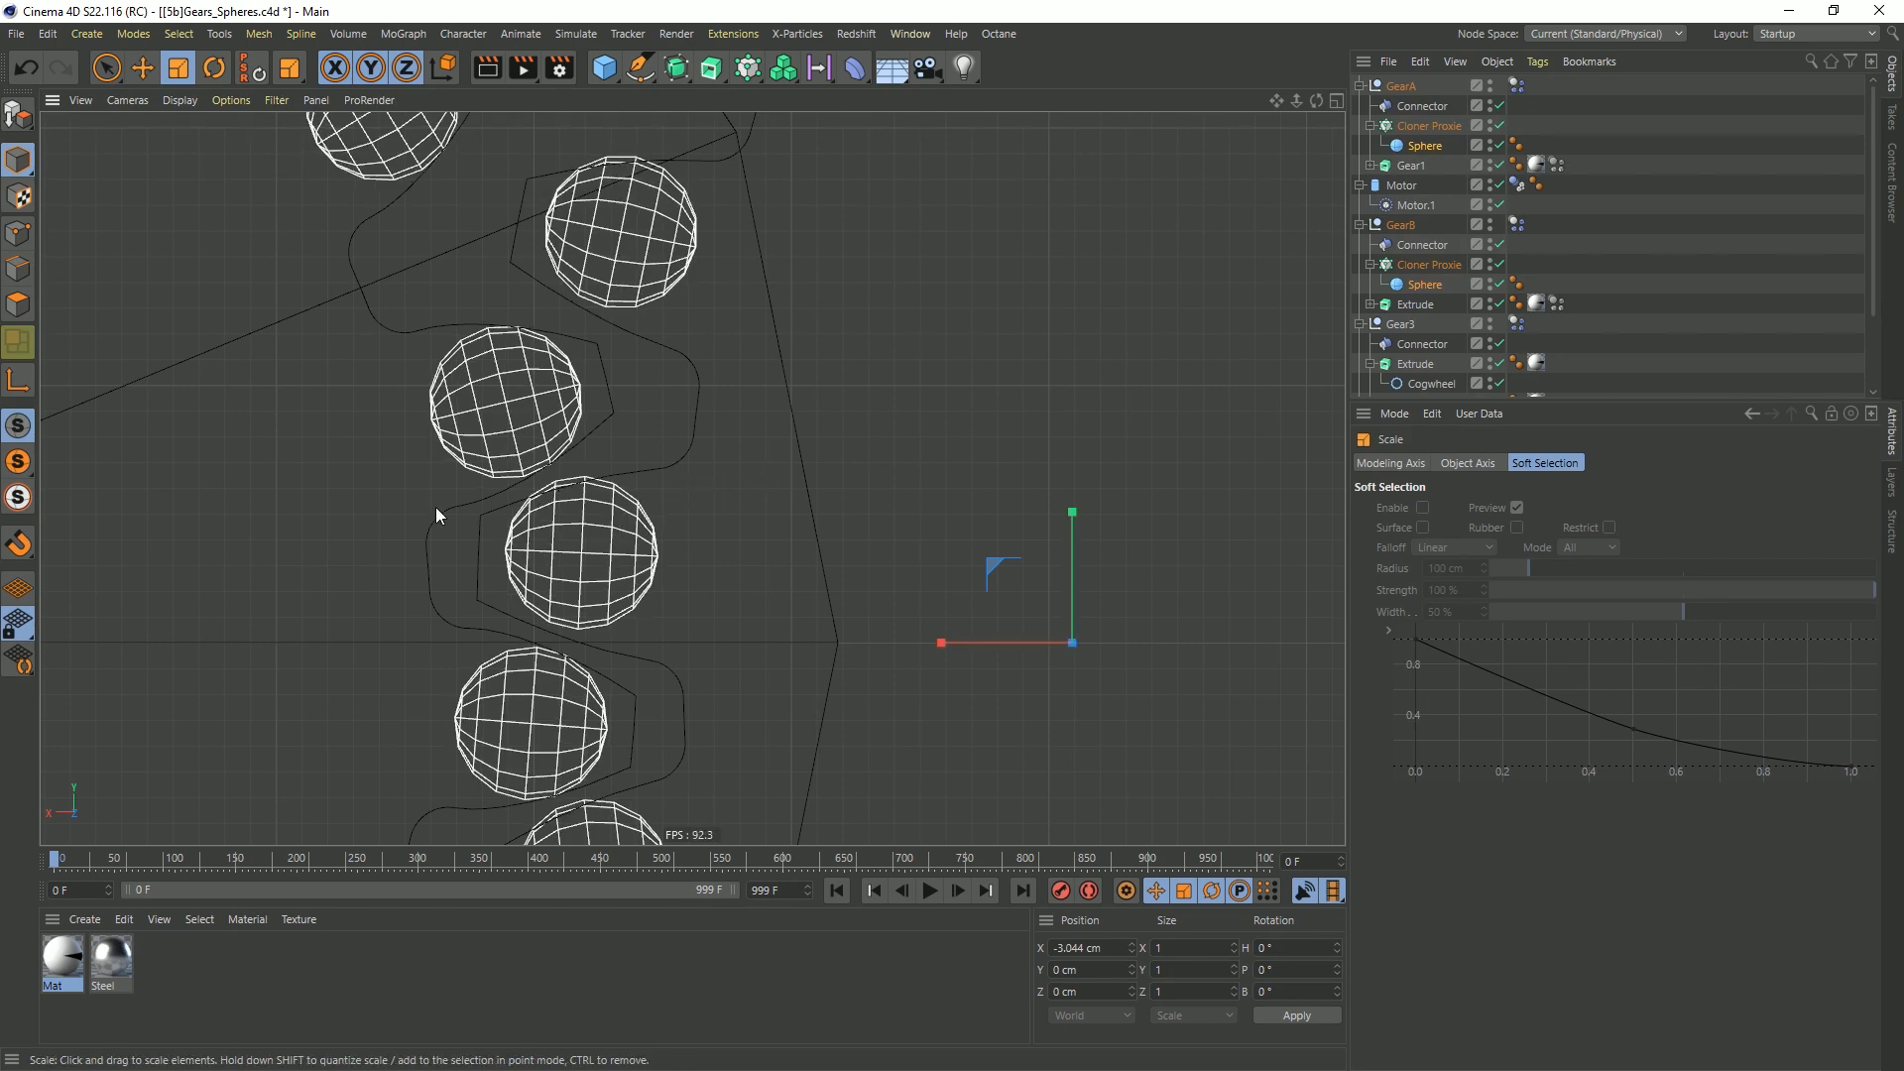
{"action": "scroll", "coordinate": [806, 494], "scroll_direction": "down", "scroll_amount": 5}
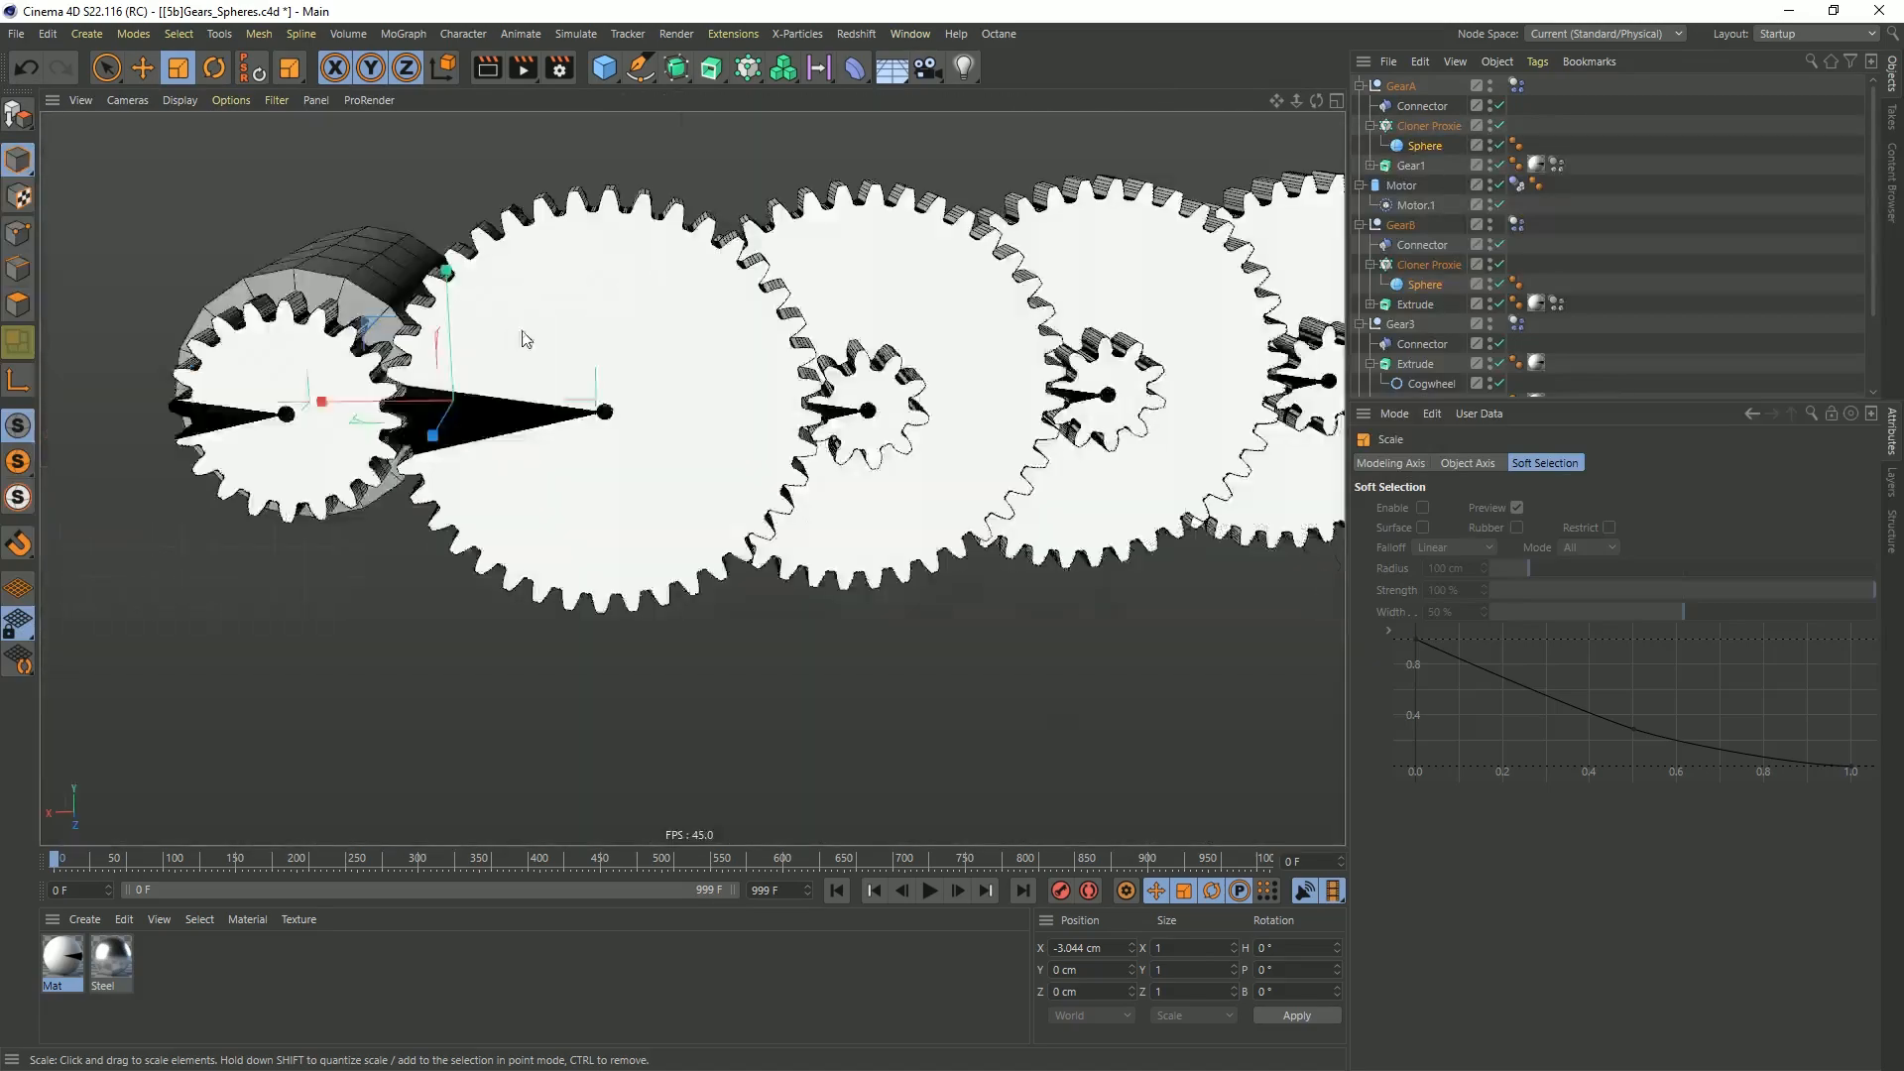
Play the simulation and examine the resized spheres meshing in the front and perspective views, then return to the first frame
{"action": "left_click", "coordinate": [929, 890]}
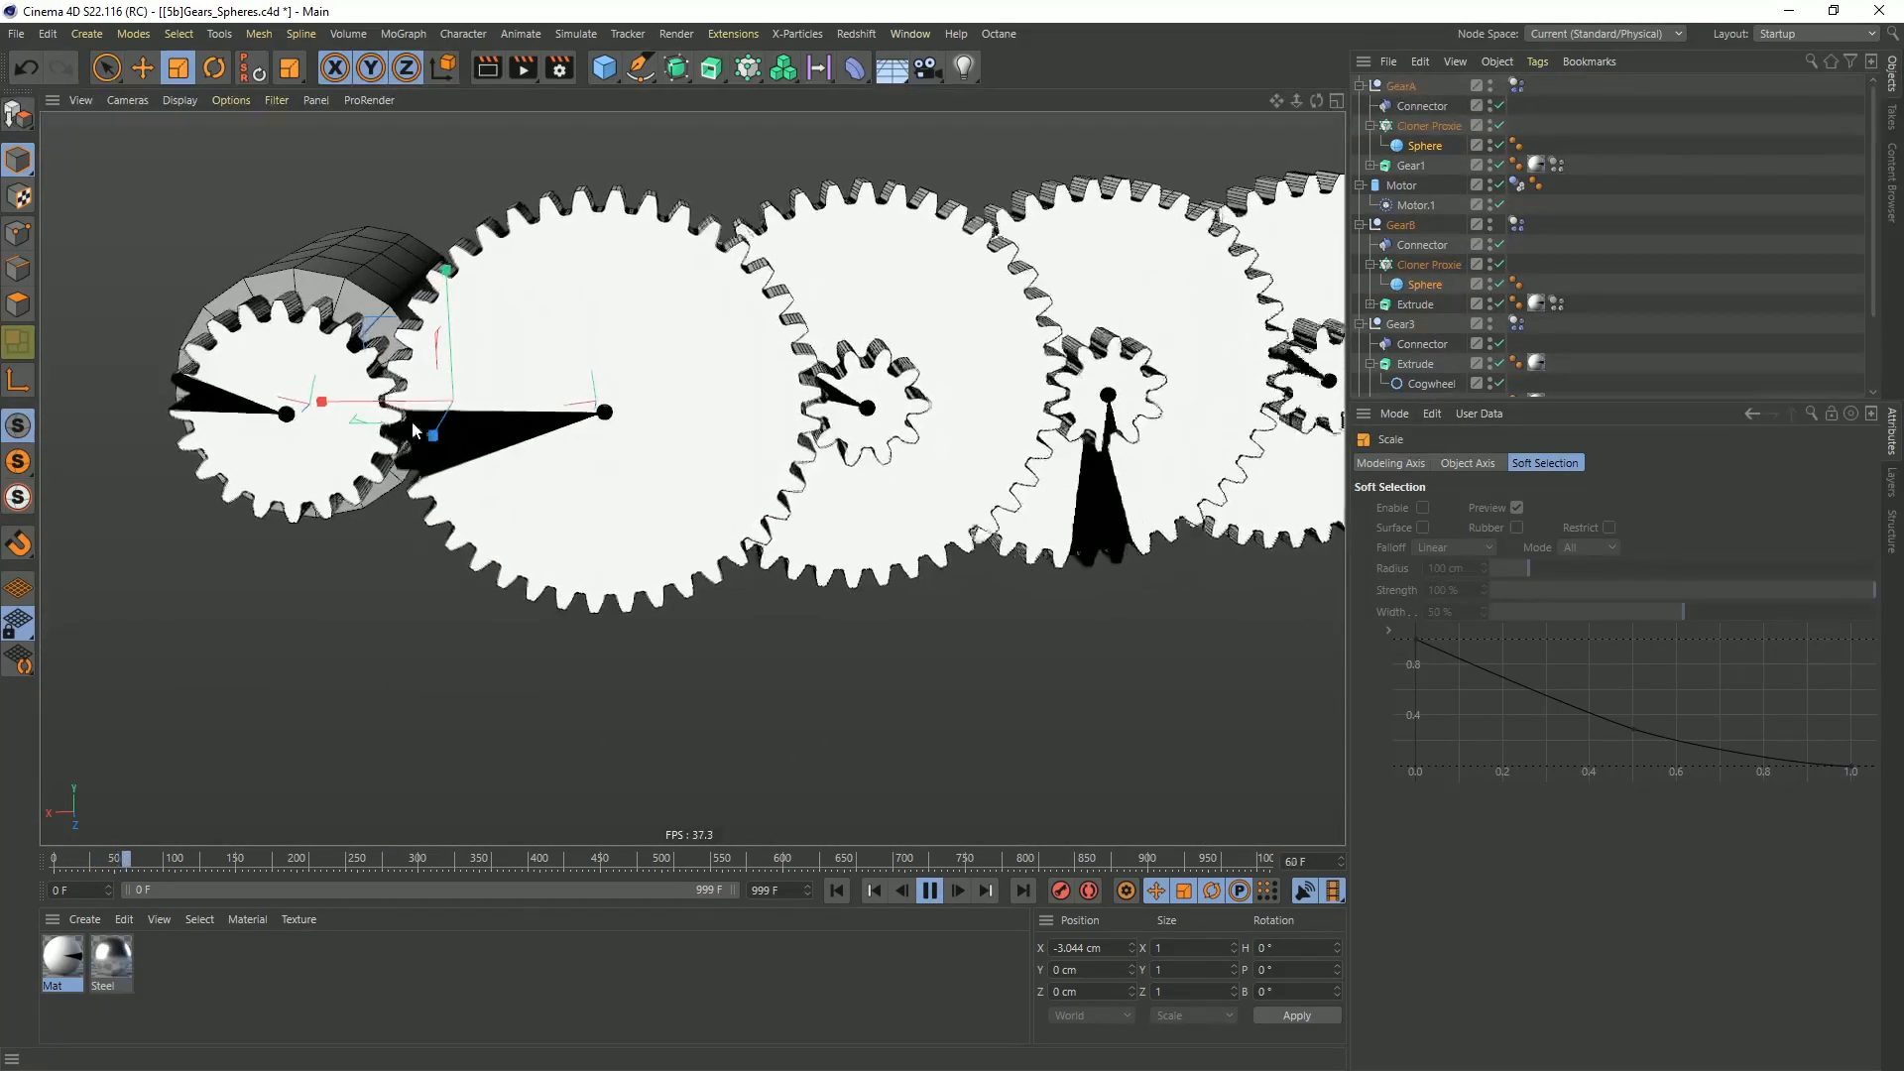
{"action": "middle_click", "coordinate": [883, 610]}
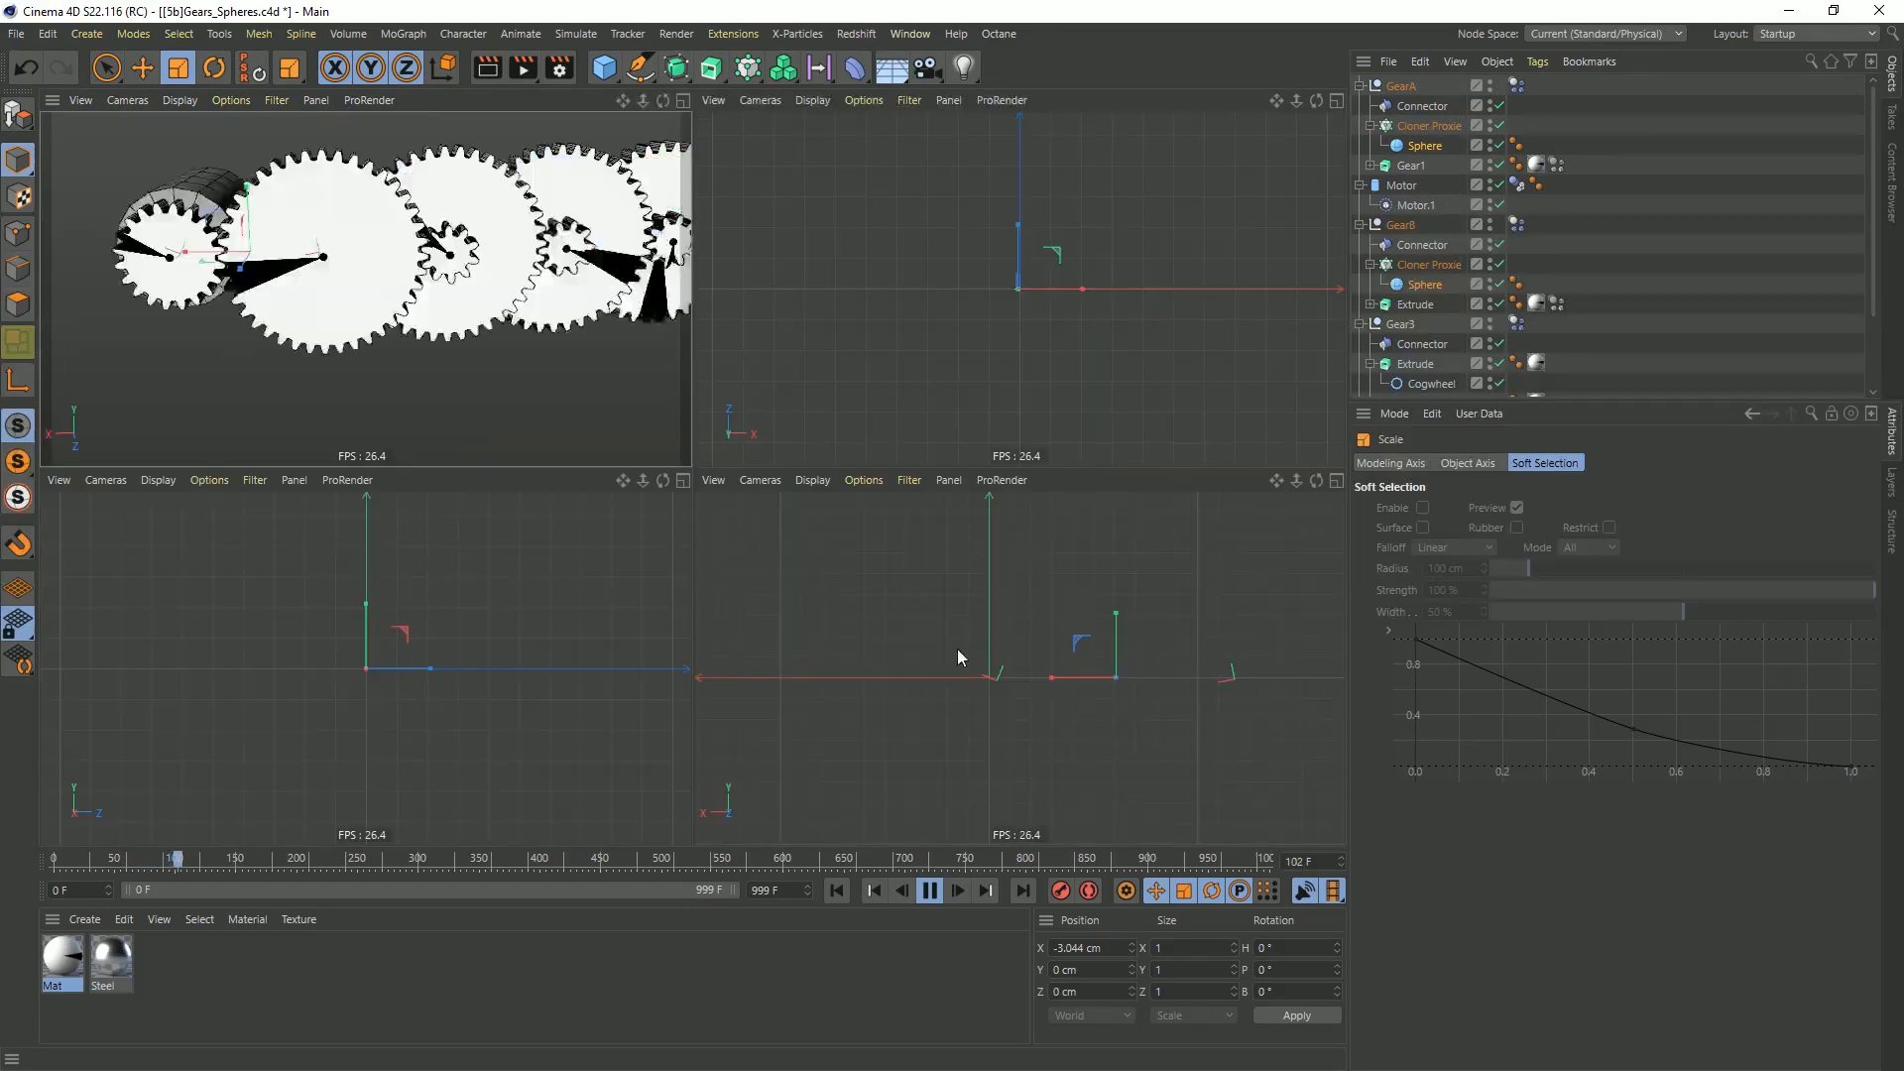
{"action": "middle_click", "coordinate": [967, 652]}
{"action": "scroll", "coordinate": [843, 516], "scroll_direction": "up", "scroll_amount": 8}
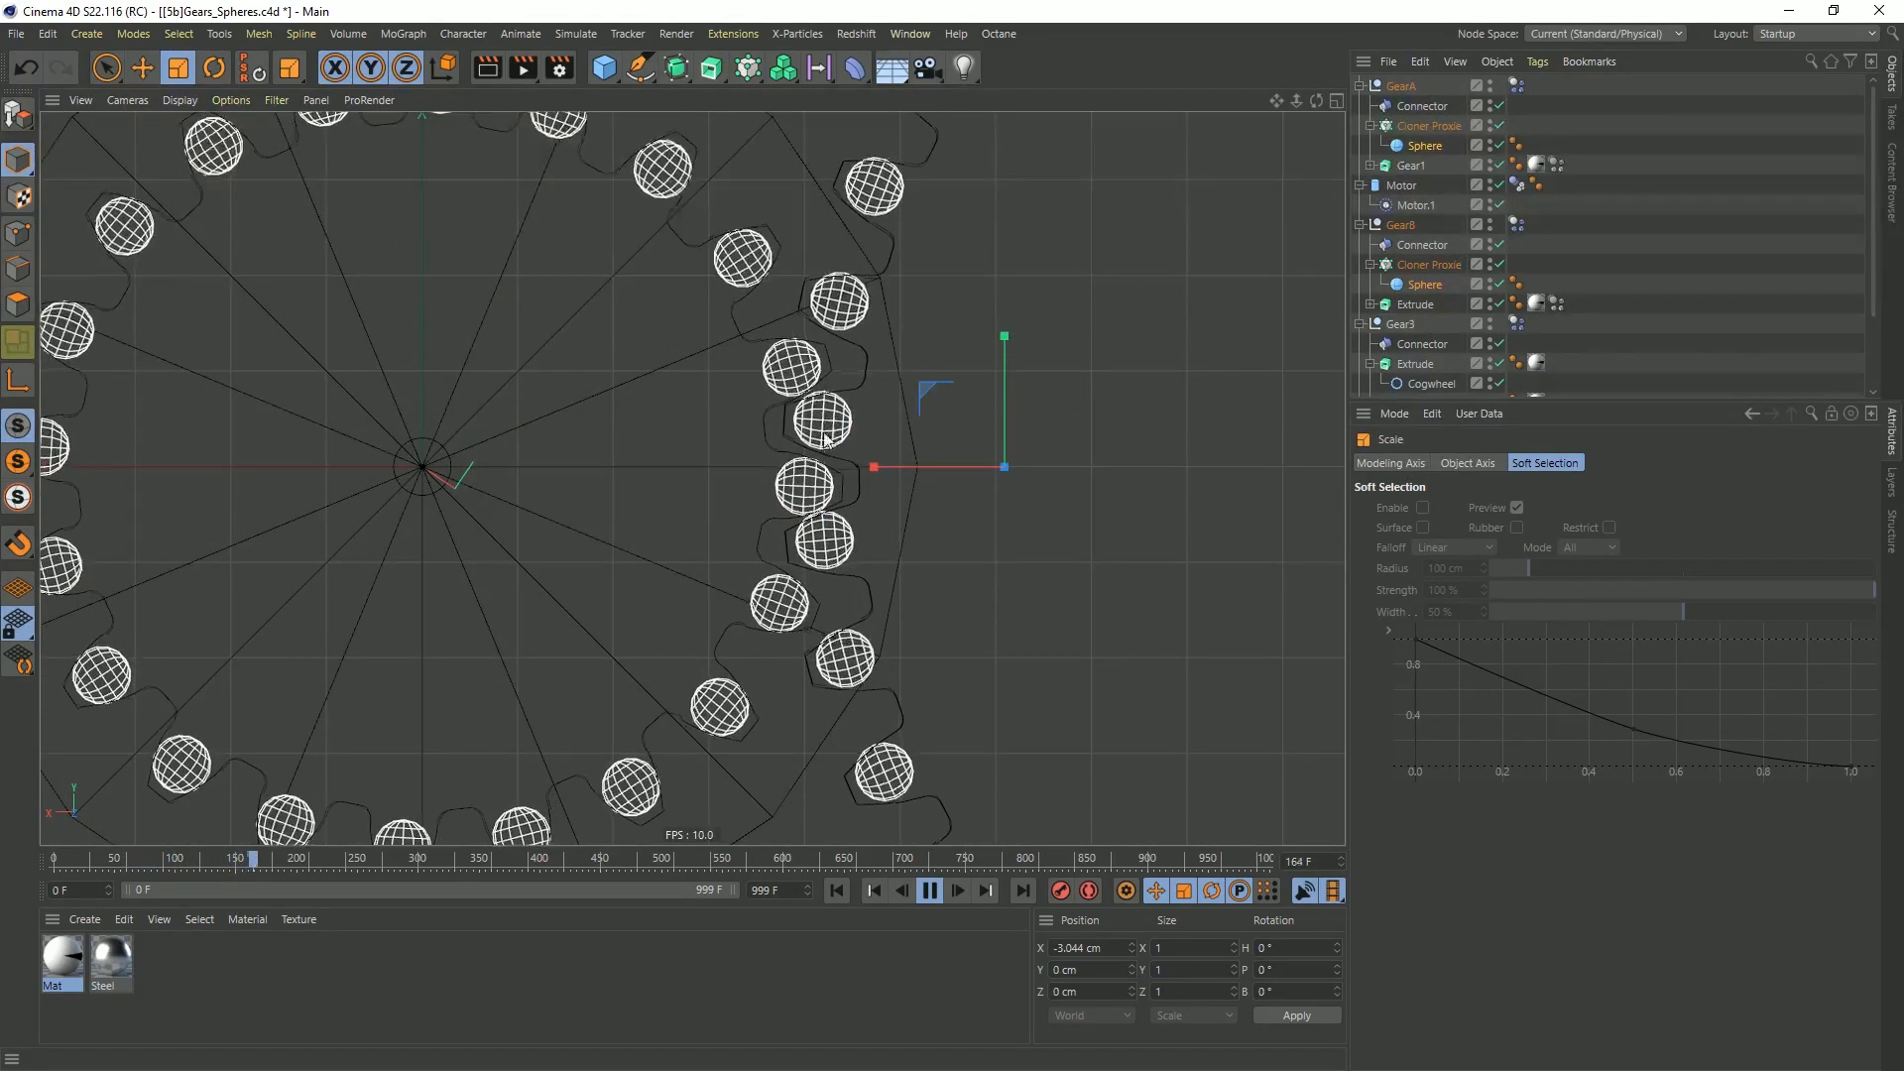
{"action": "middle_click_drag", "start_coordinate": [1029, 476], "coordinate": [335, 479]}
{"action": "scroll", "coordinate": [595, 468], "scroll_direction": "down", "scroll_amount": 8}
{"action": "middle_click_drag", "start_coordinate": [785, 452], "coordinate": [519, 490], "text": "alt"}
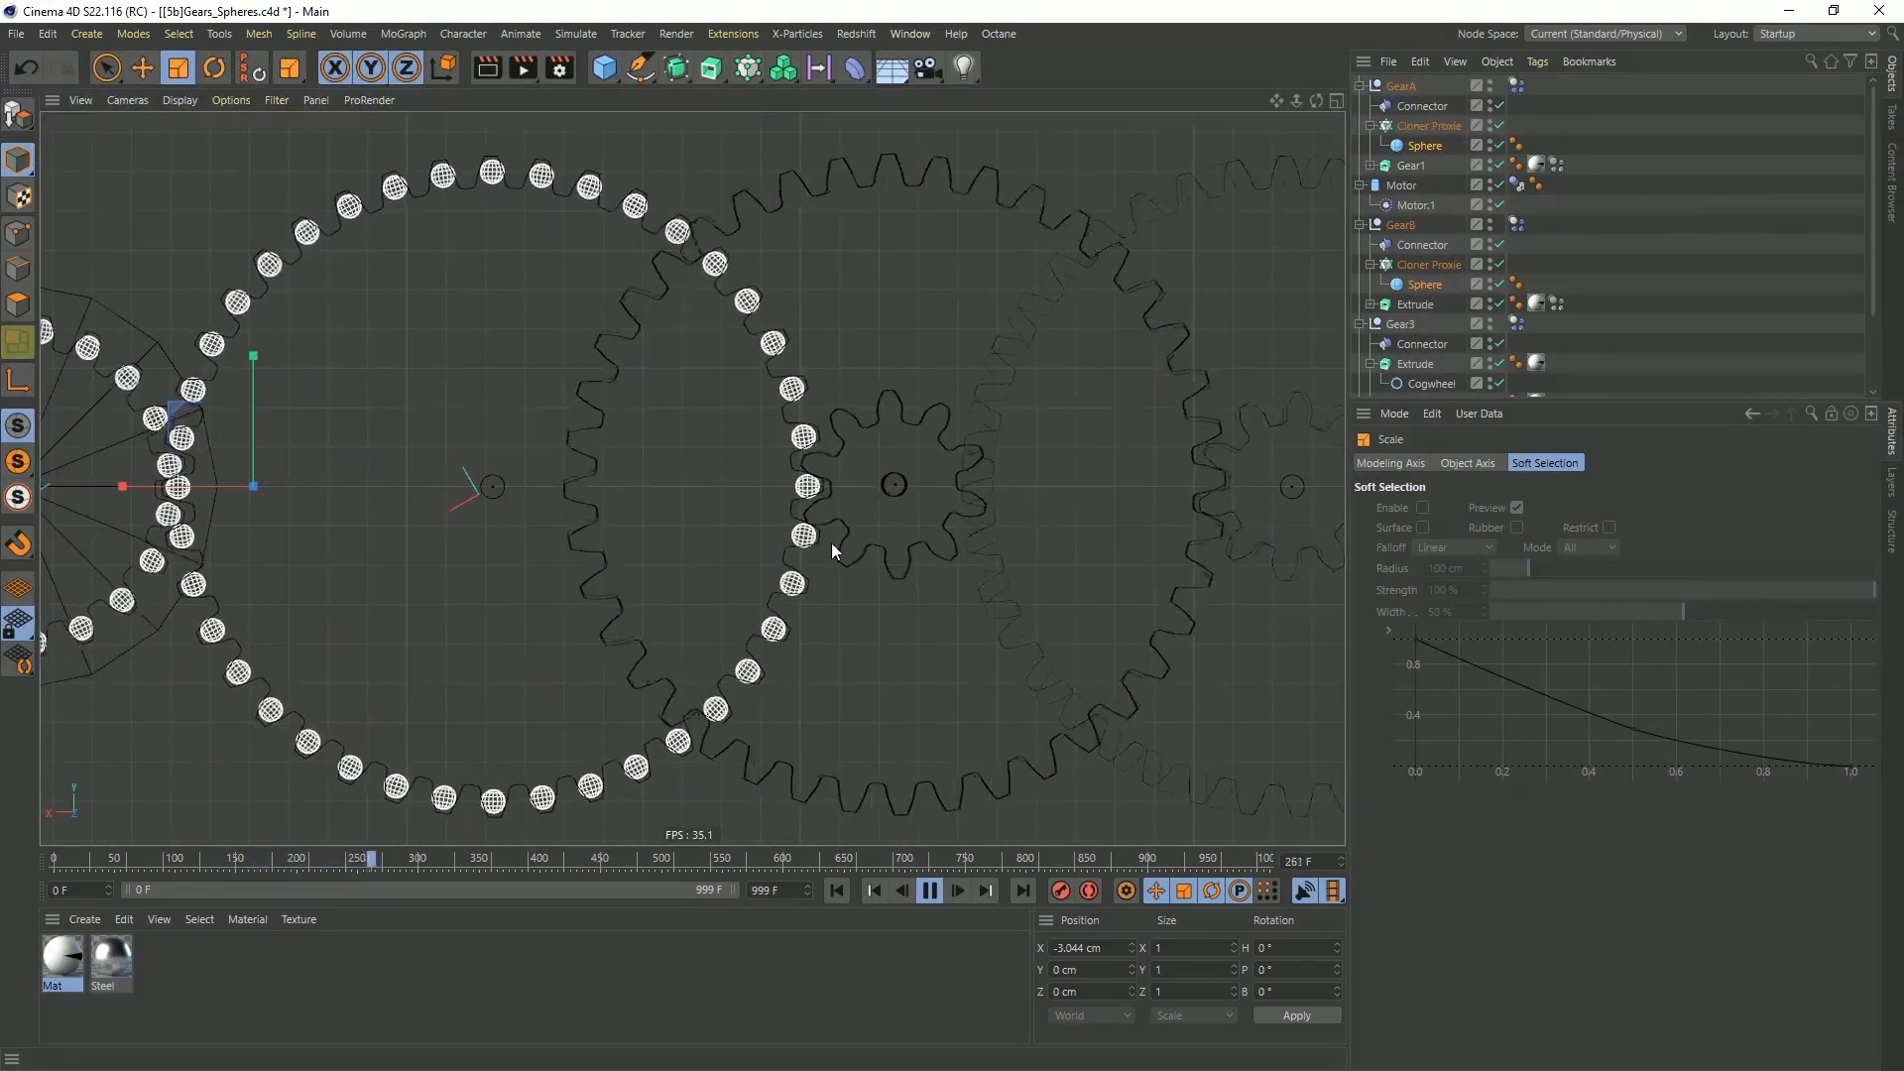
{"action": "middle_click", "coordinate": [595, 484]}
{"action": "middle_click", "coordinate": [502, 415]}
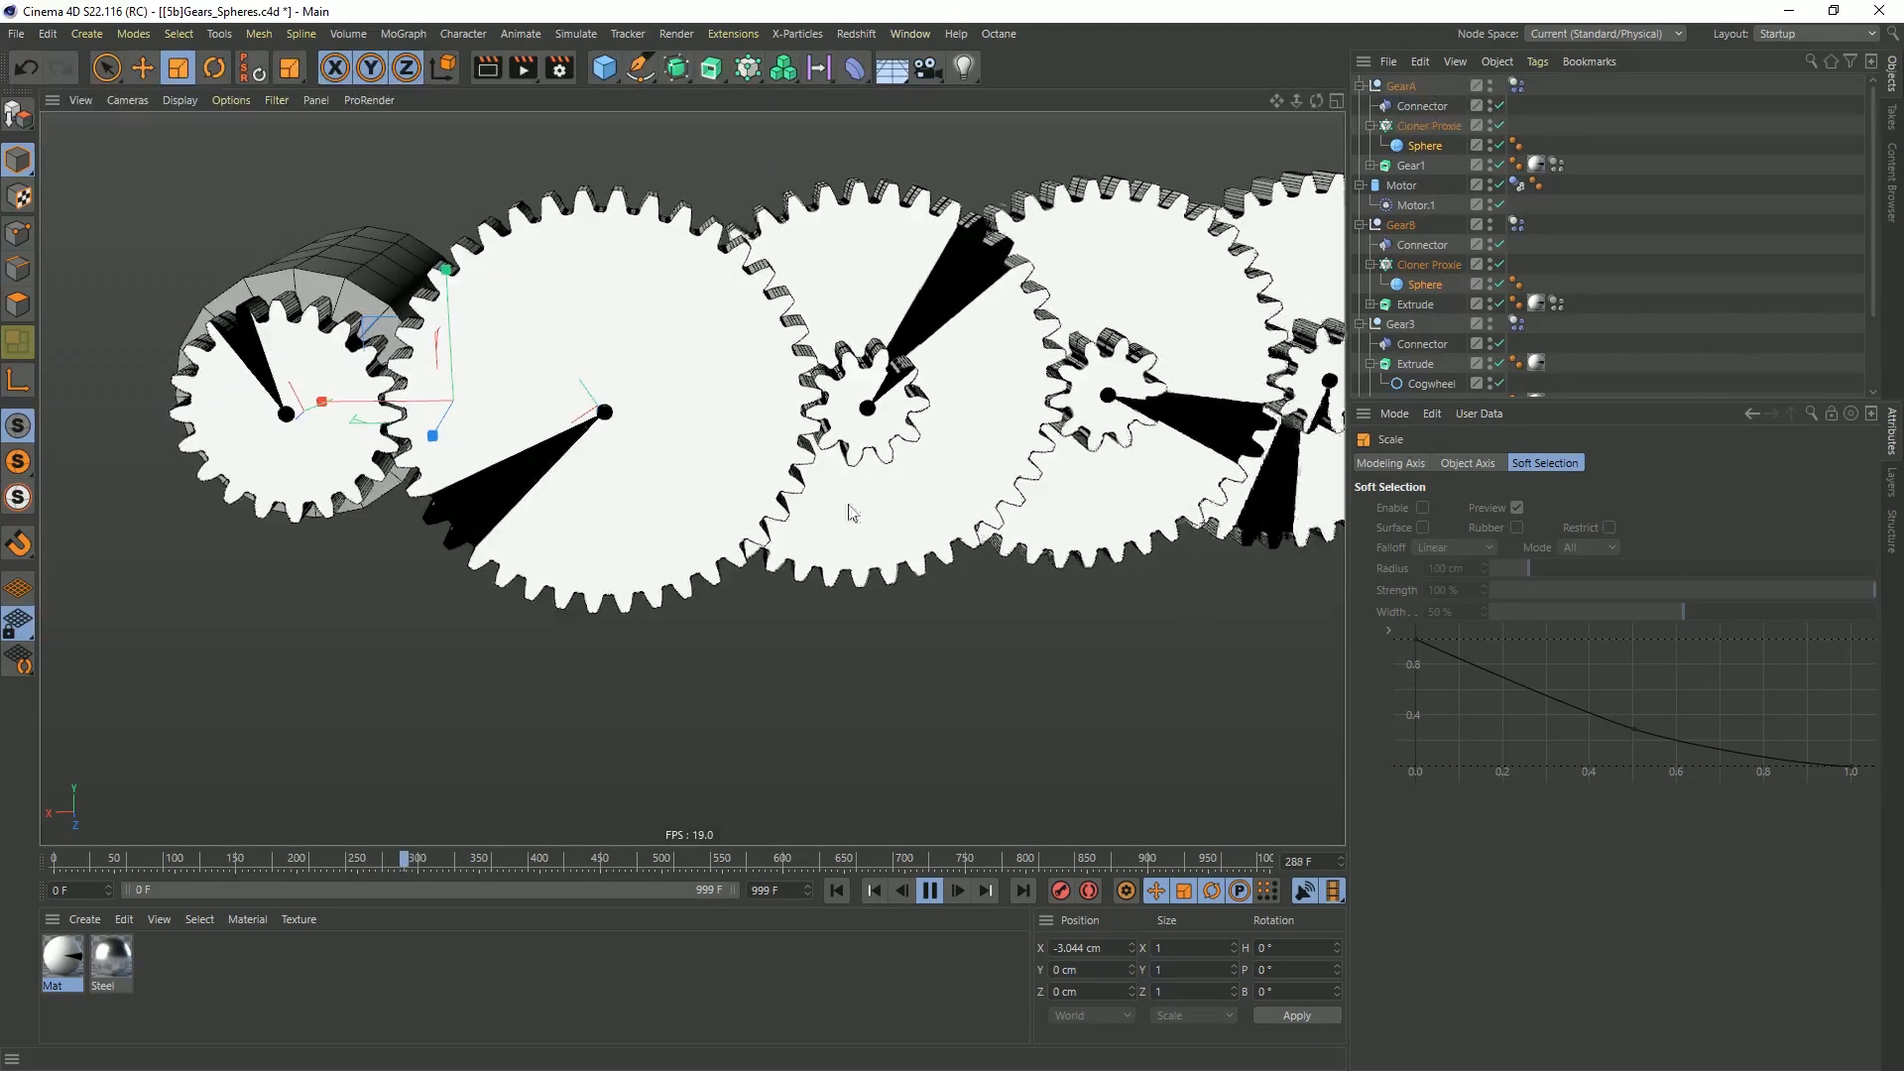
{"action": "left_click", "coordinate": [1454, 325]}
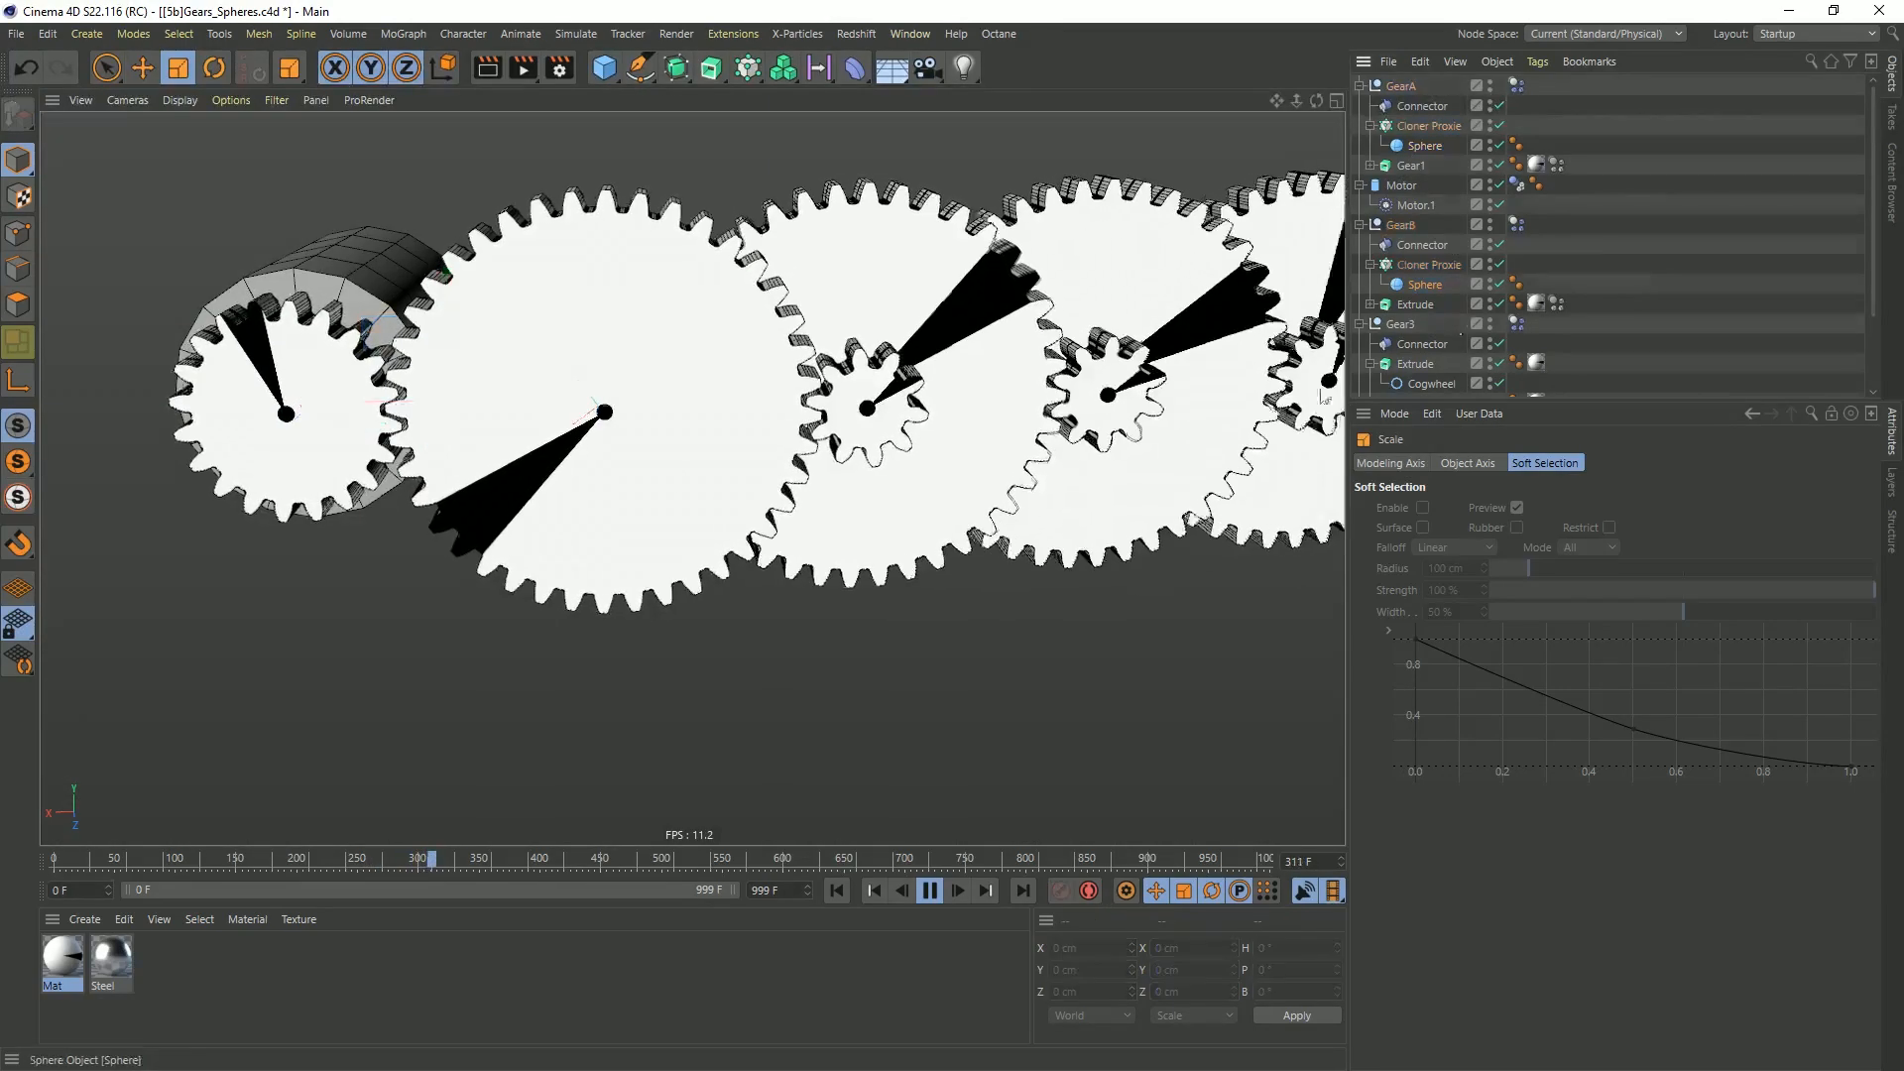
{"action": "left_click", "coordinate": [838, 890]}
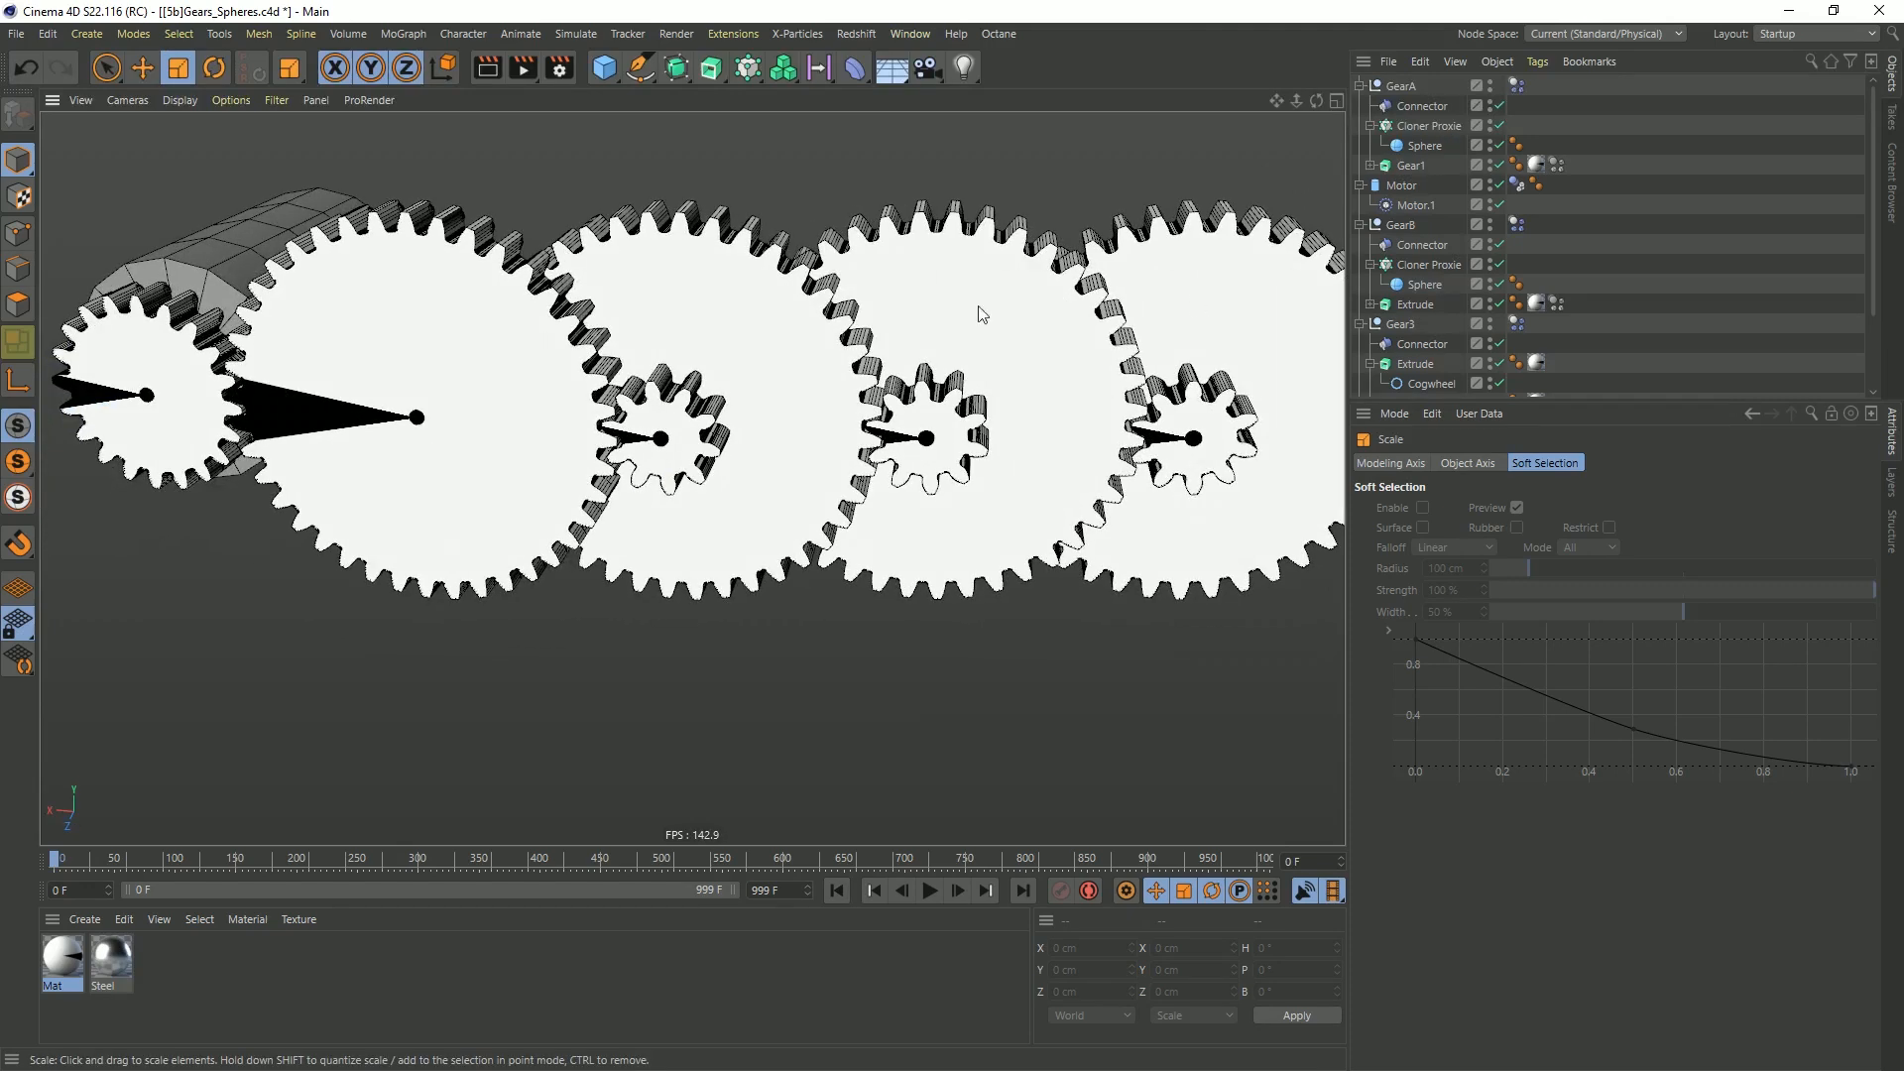
Delete the Gear3, Gear4 and Gear5 nulls with their contents
{"action": "left_click", "coordinate": [705, 232]}
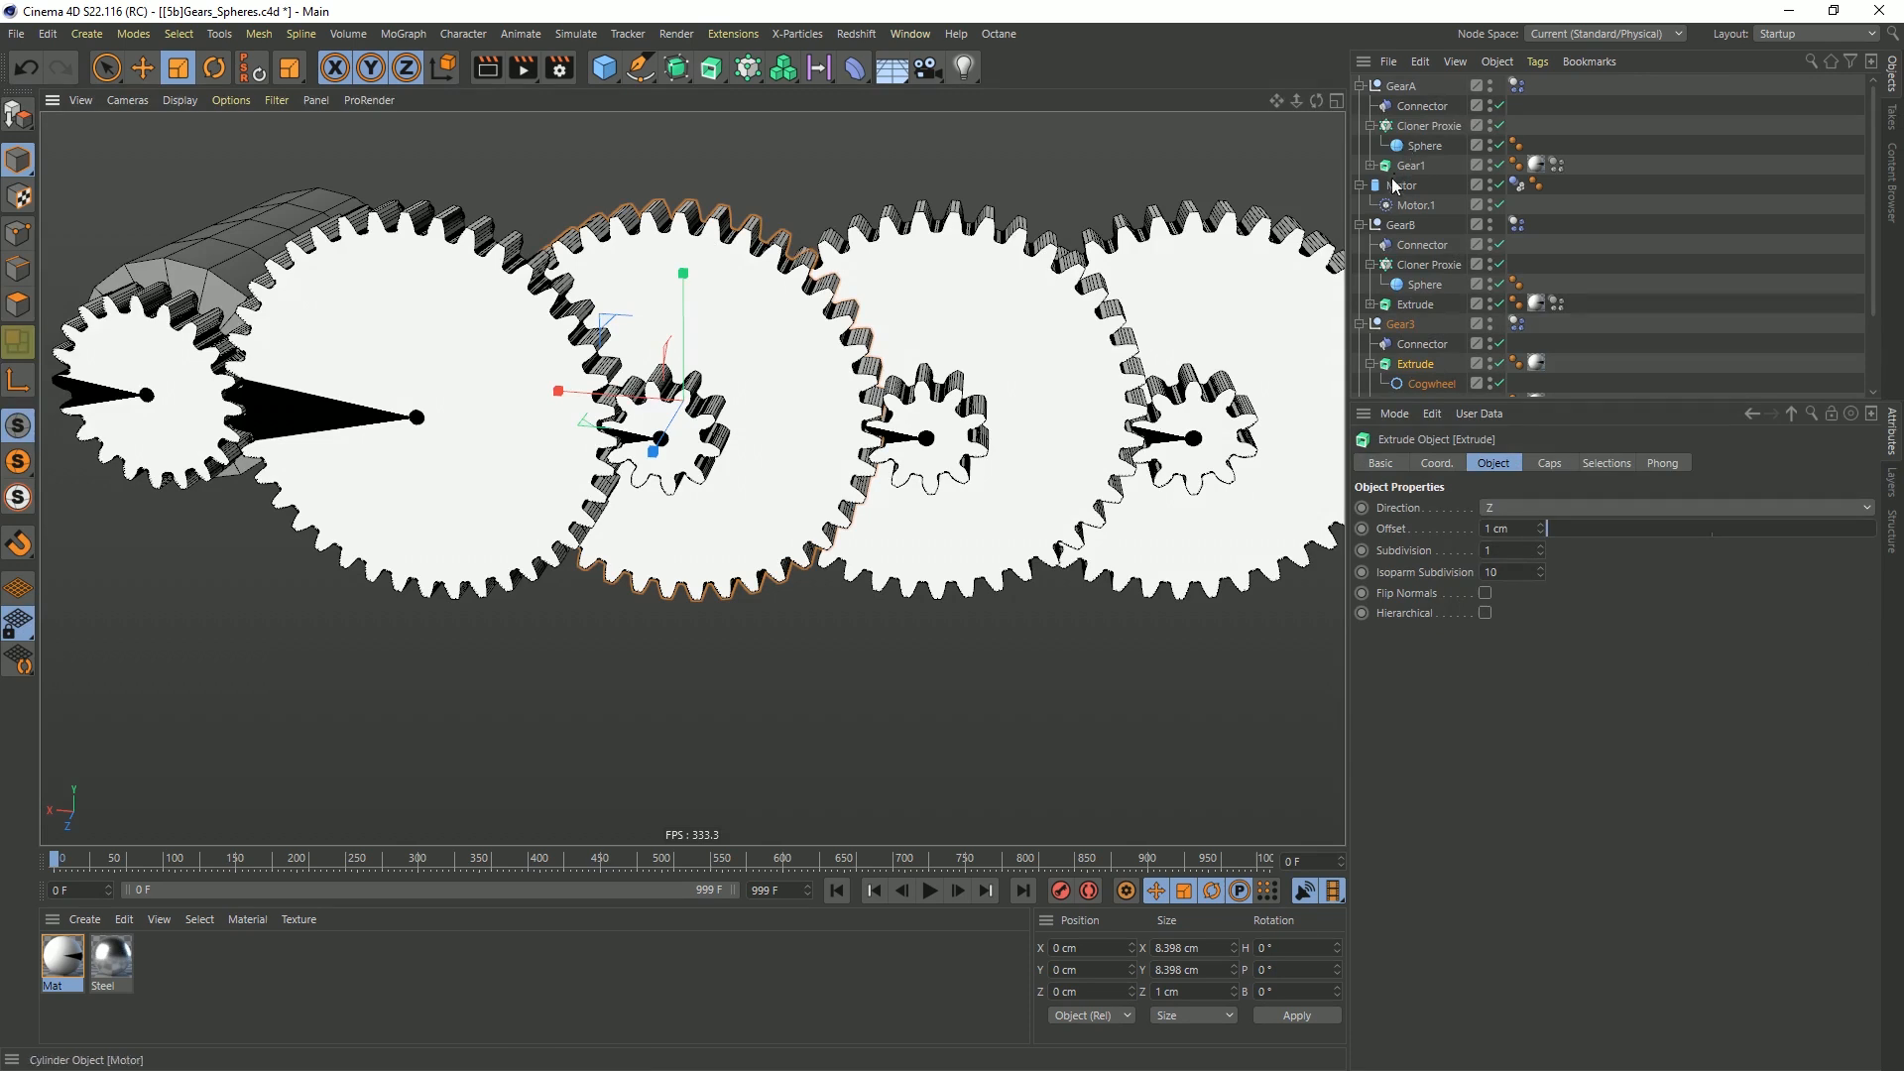
{"action": "left_click", "coordinate": [1360, 225]}
{"action": "left_click", "coordinate": [1360, 244]}
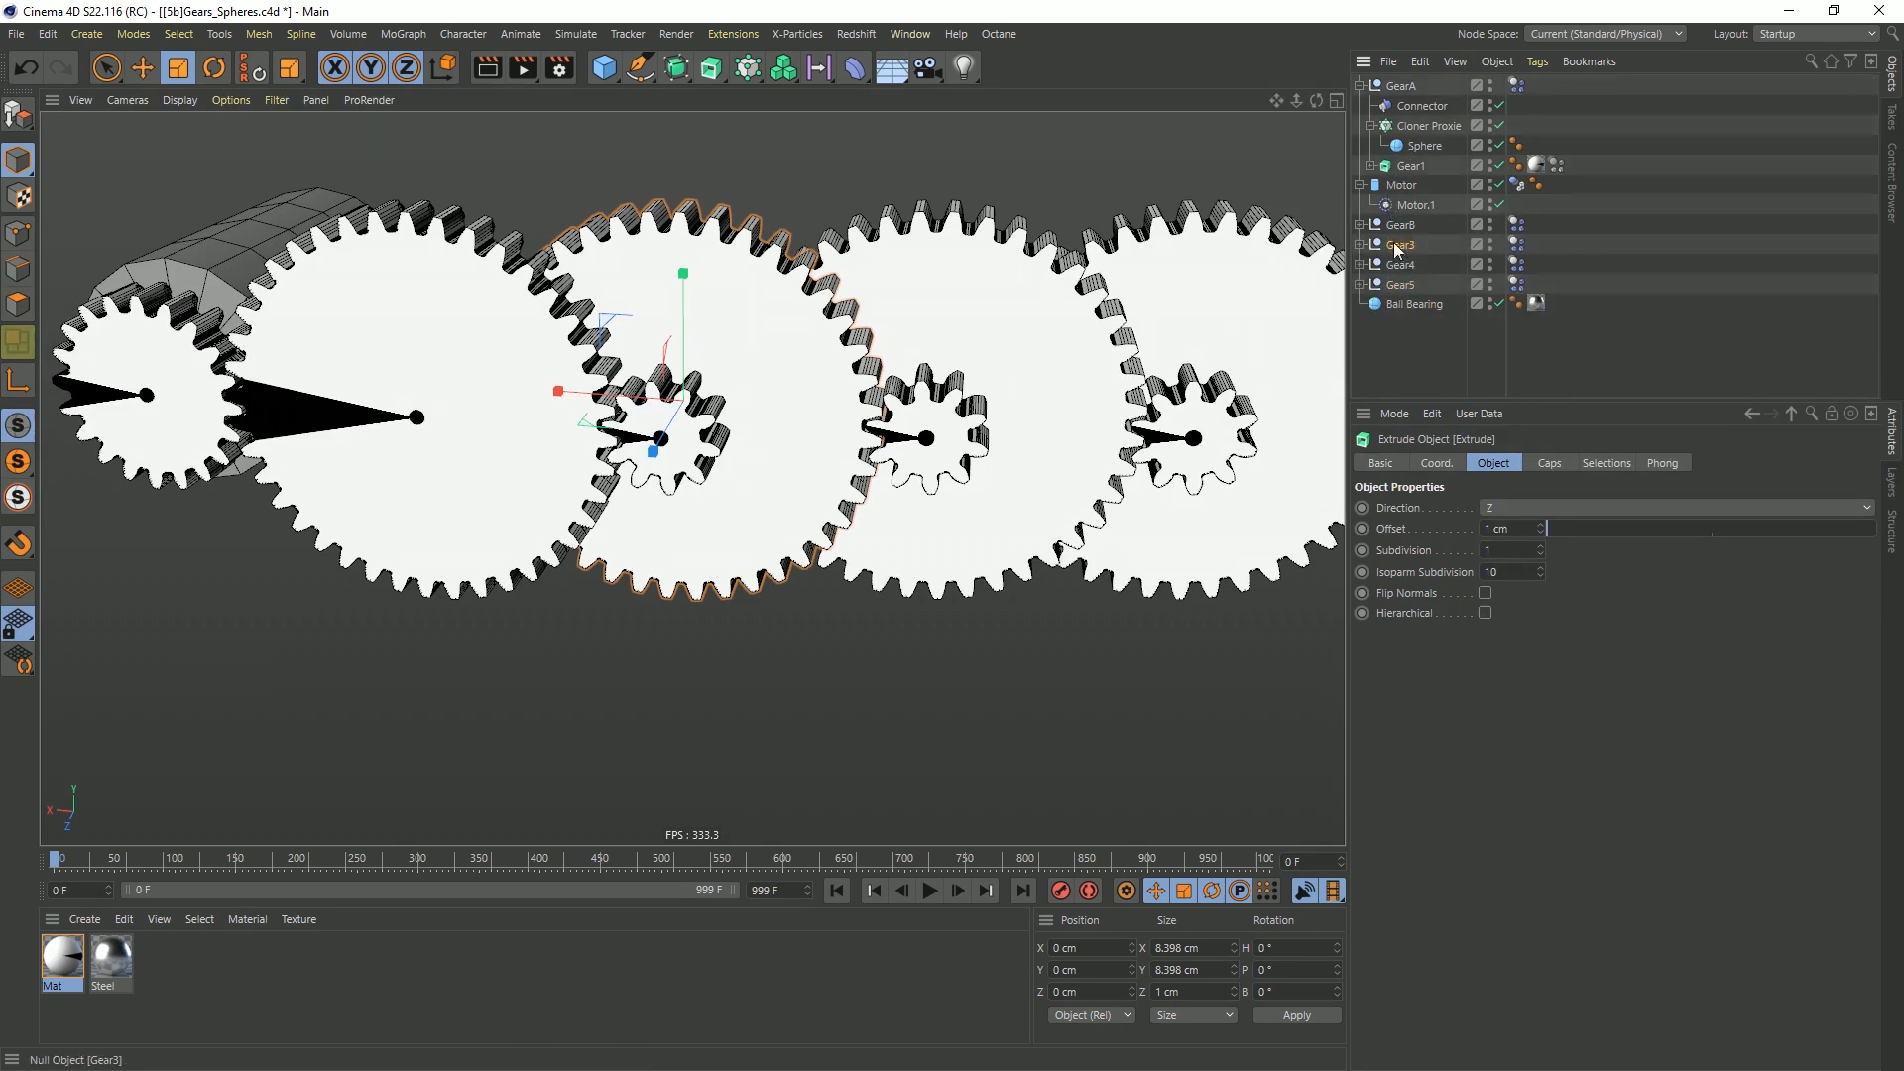
{"action": "left_click", "coordinate": [1398, 246]}
{"action": "left_click", "coordinate": [1402, 282], "text": "shift"}
{"action": "key", "text": "Delete"}
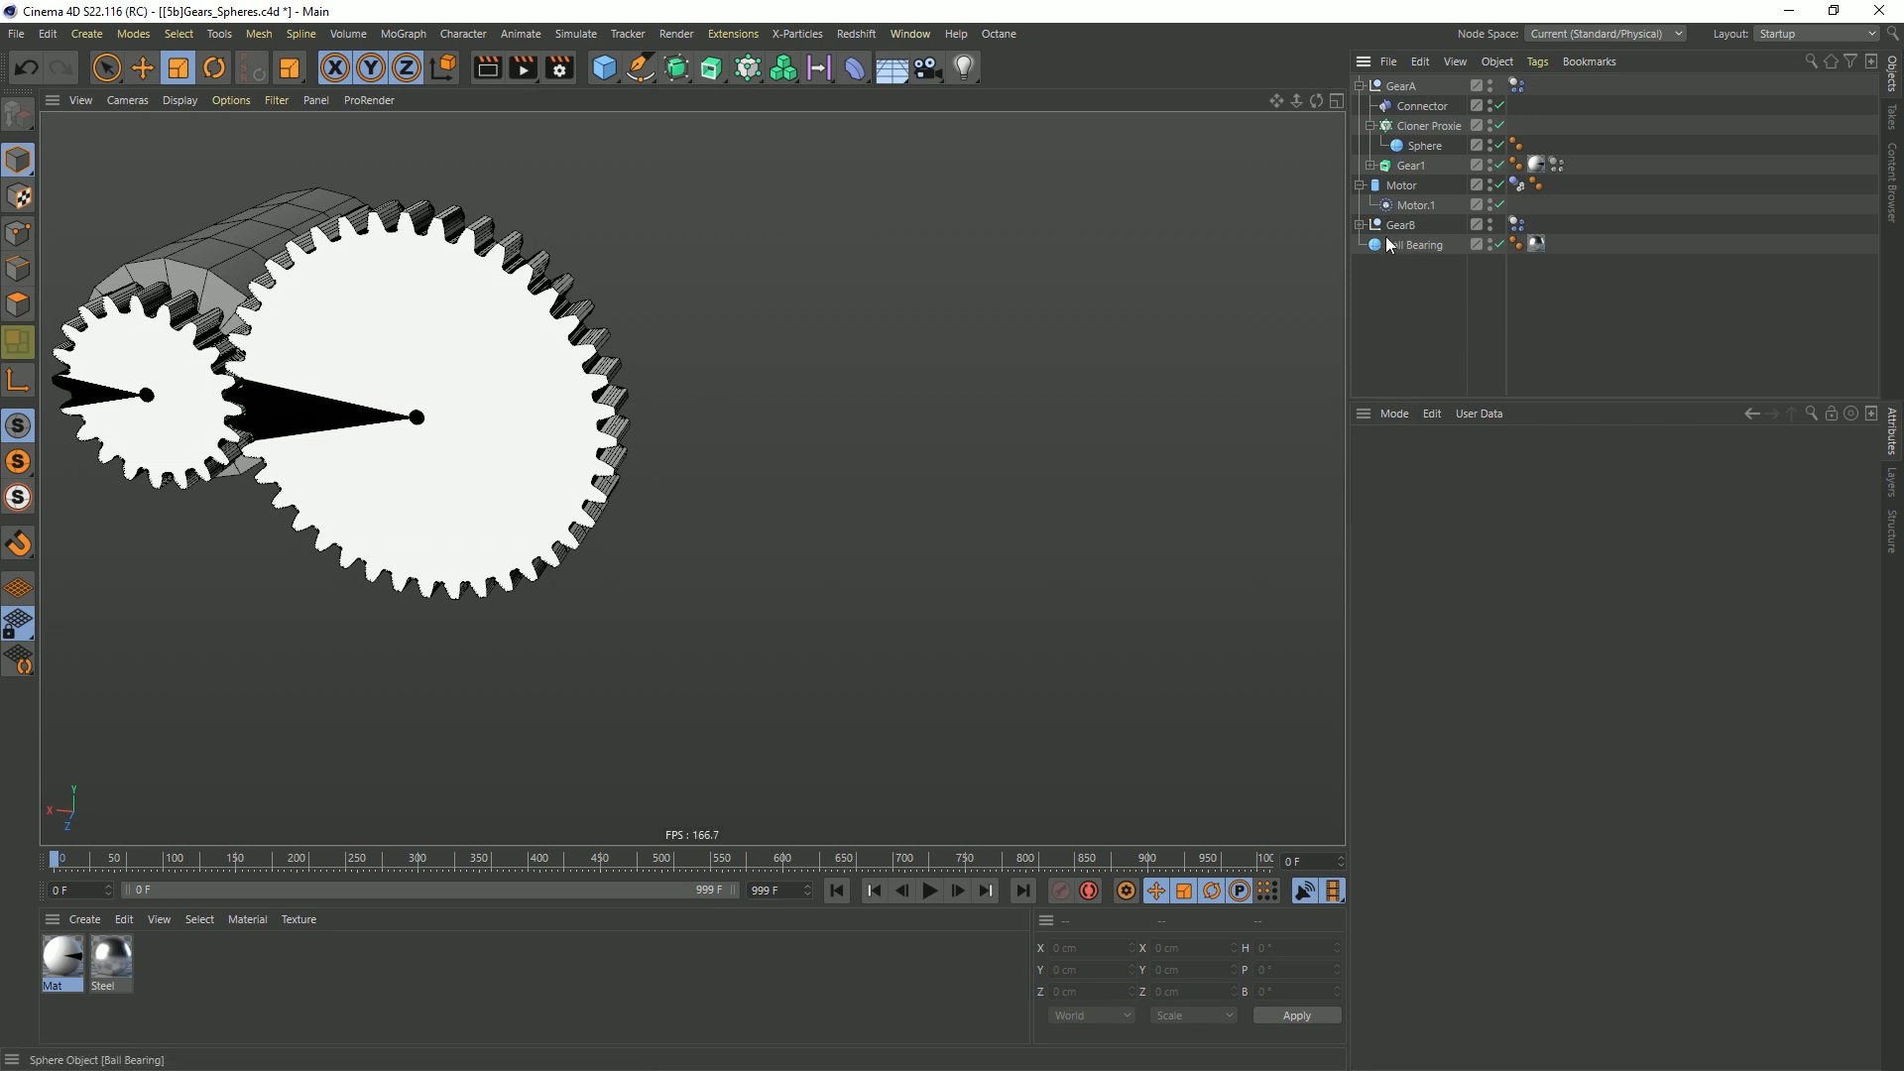
Duplicate the GearB null with its contents and rename the copy GearC
{"action": "left_click", "coordinate": [1360, 225]}
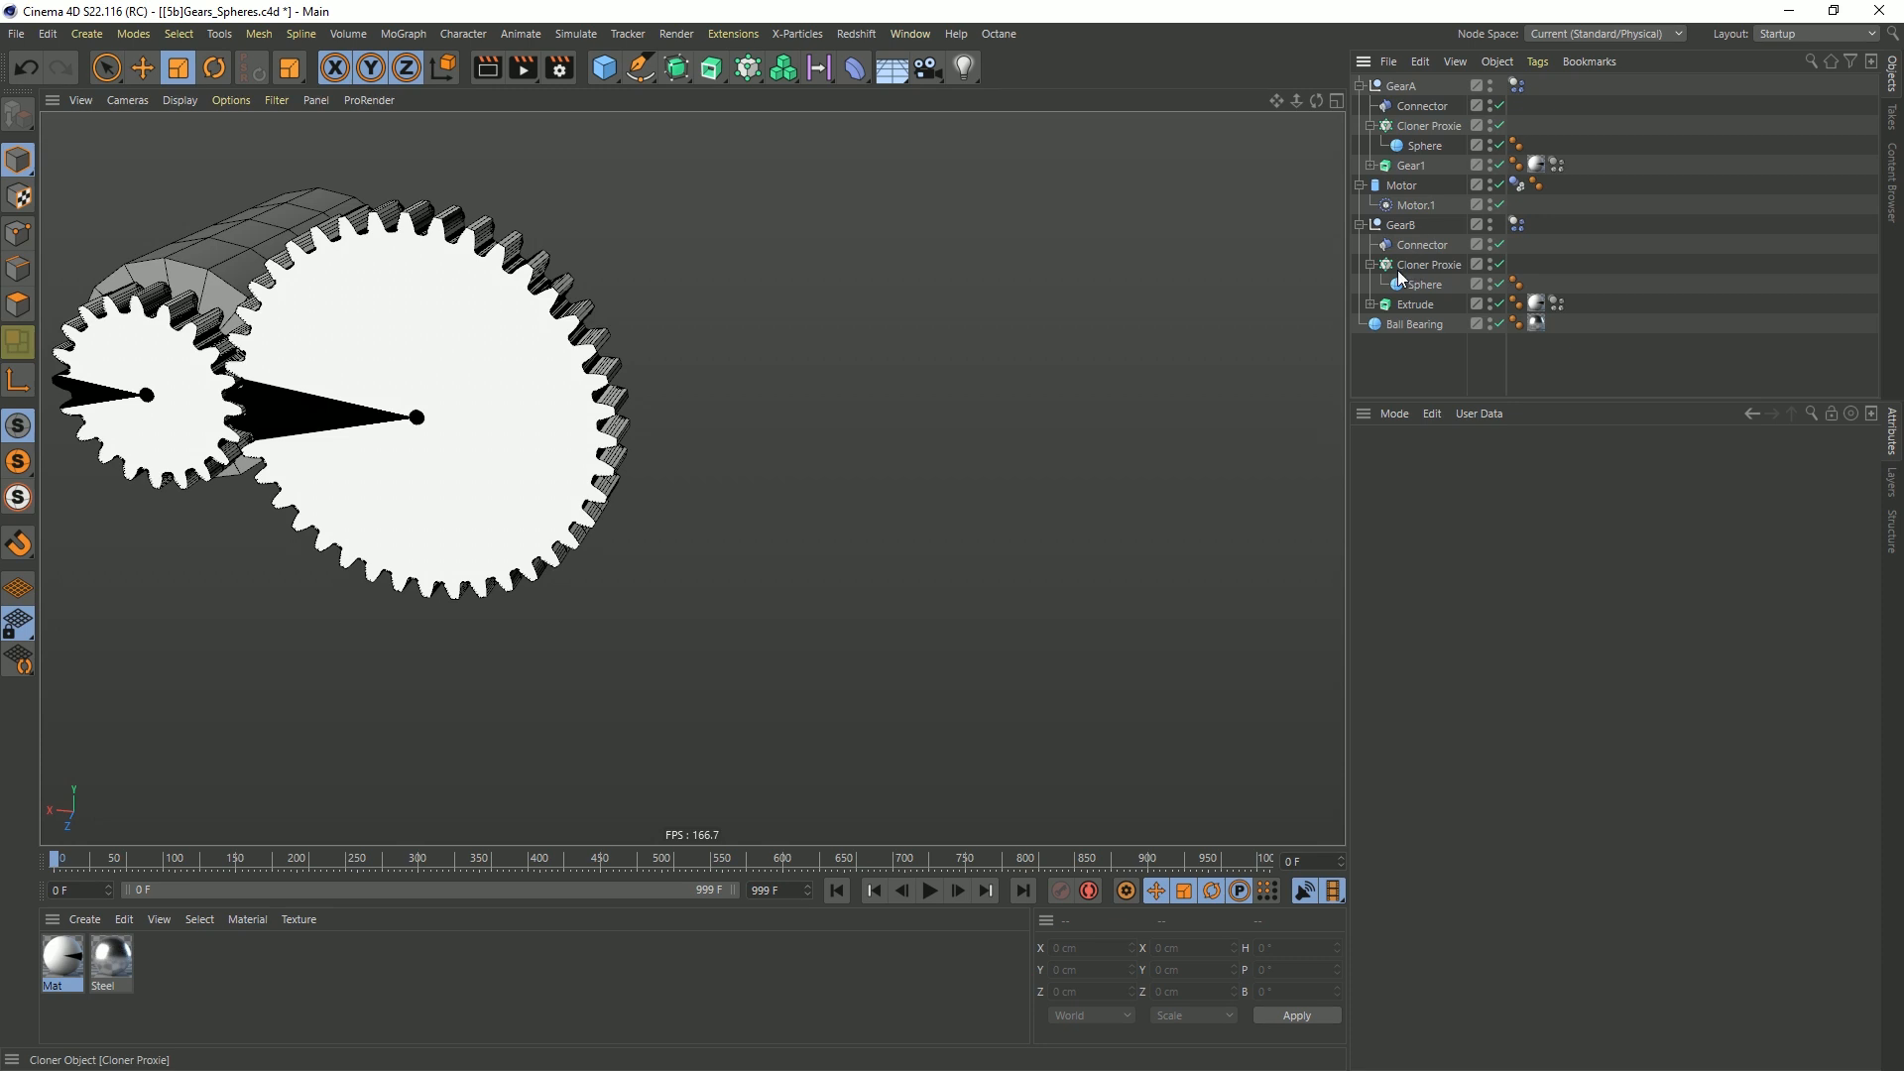
{"action": "left_click", "coordinate": [1360, 225]}
{"action": "left_click_drag", "start_coordinate": [1398, 248], "coordinate": [1404, 248], "text": "ctrl"}
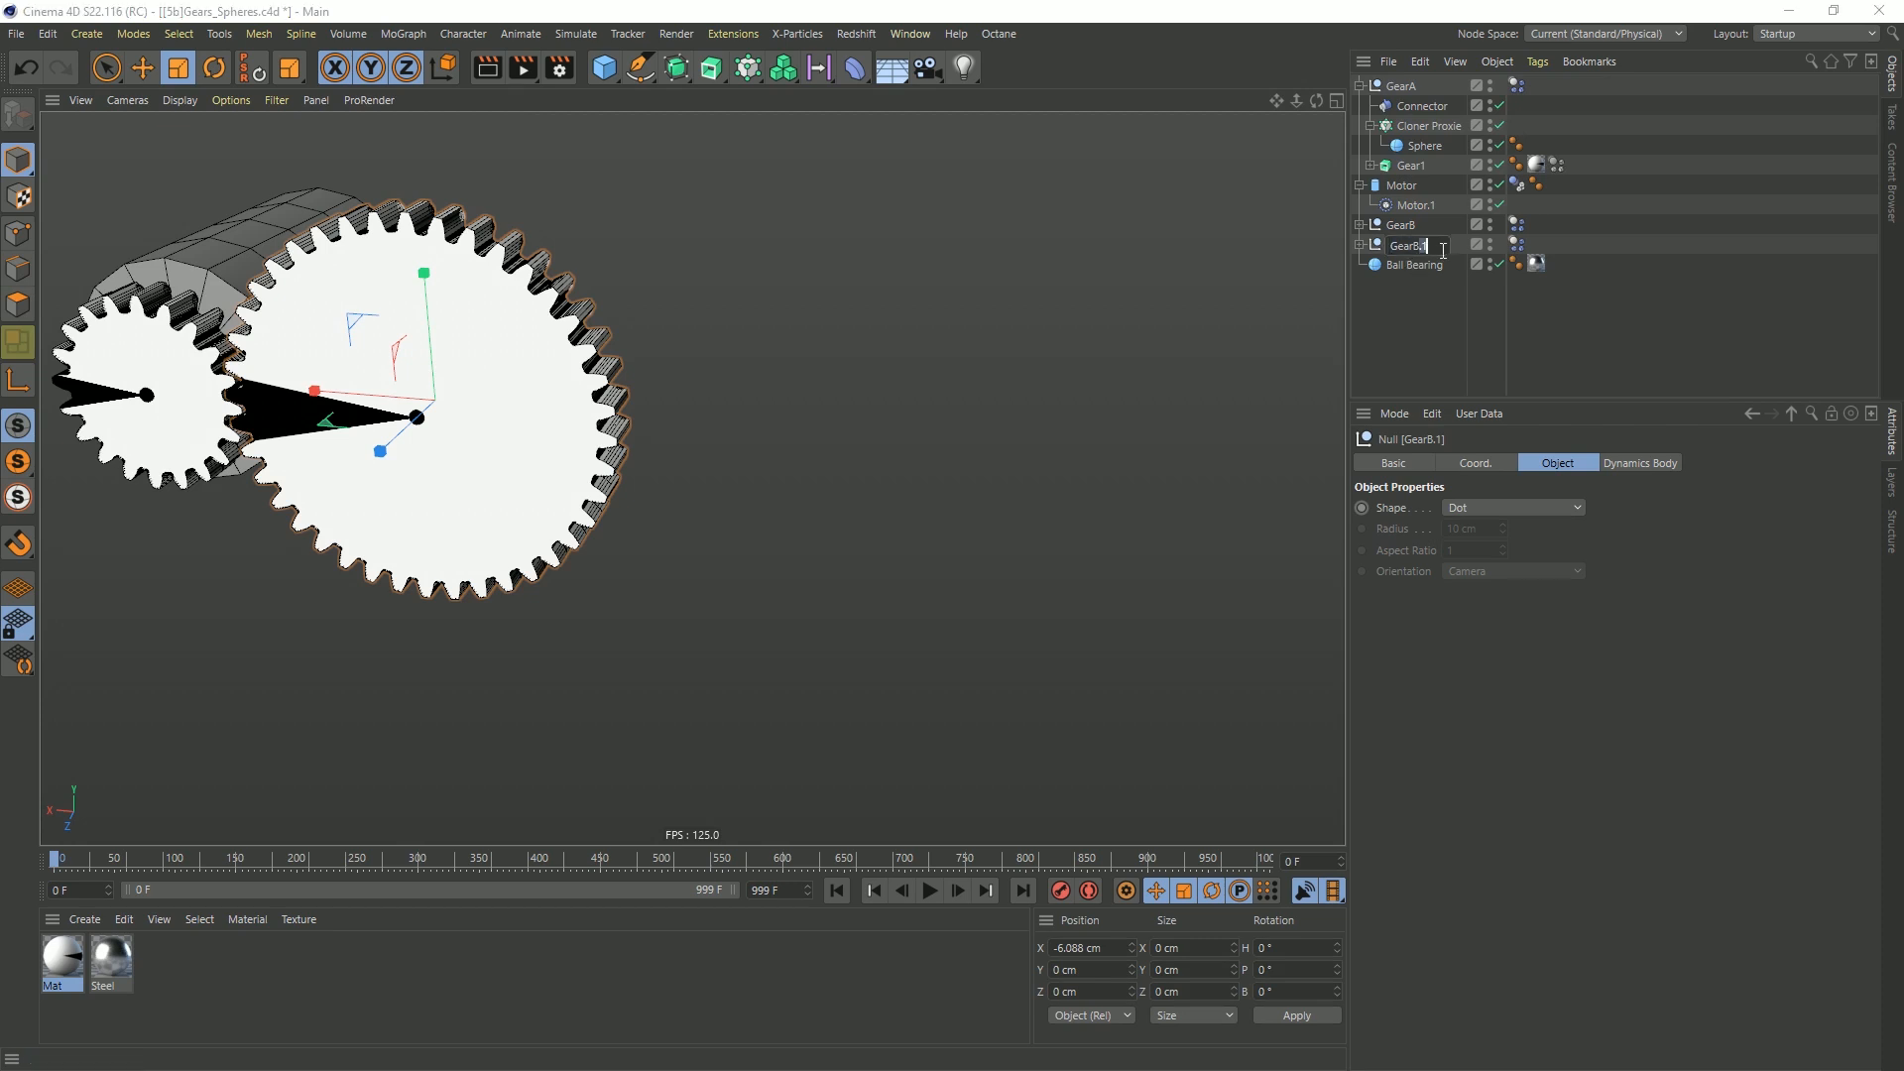
{"action": "key", "text": "BackSpace"}
{"action": "key", "text": "BackSpace"}
{"action": "key", "text": "BackSpace"}
{"action": "type", "text": "C"}
{"action": "key", "text": "Return"}
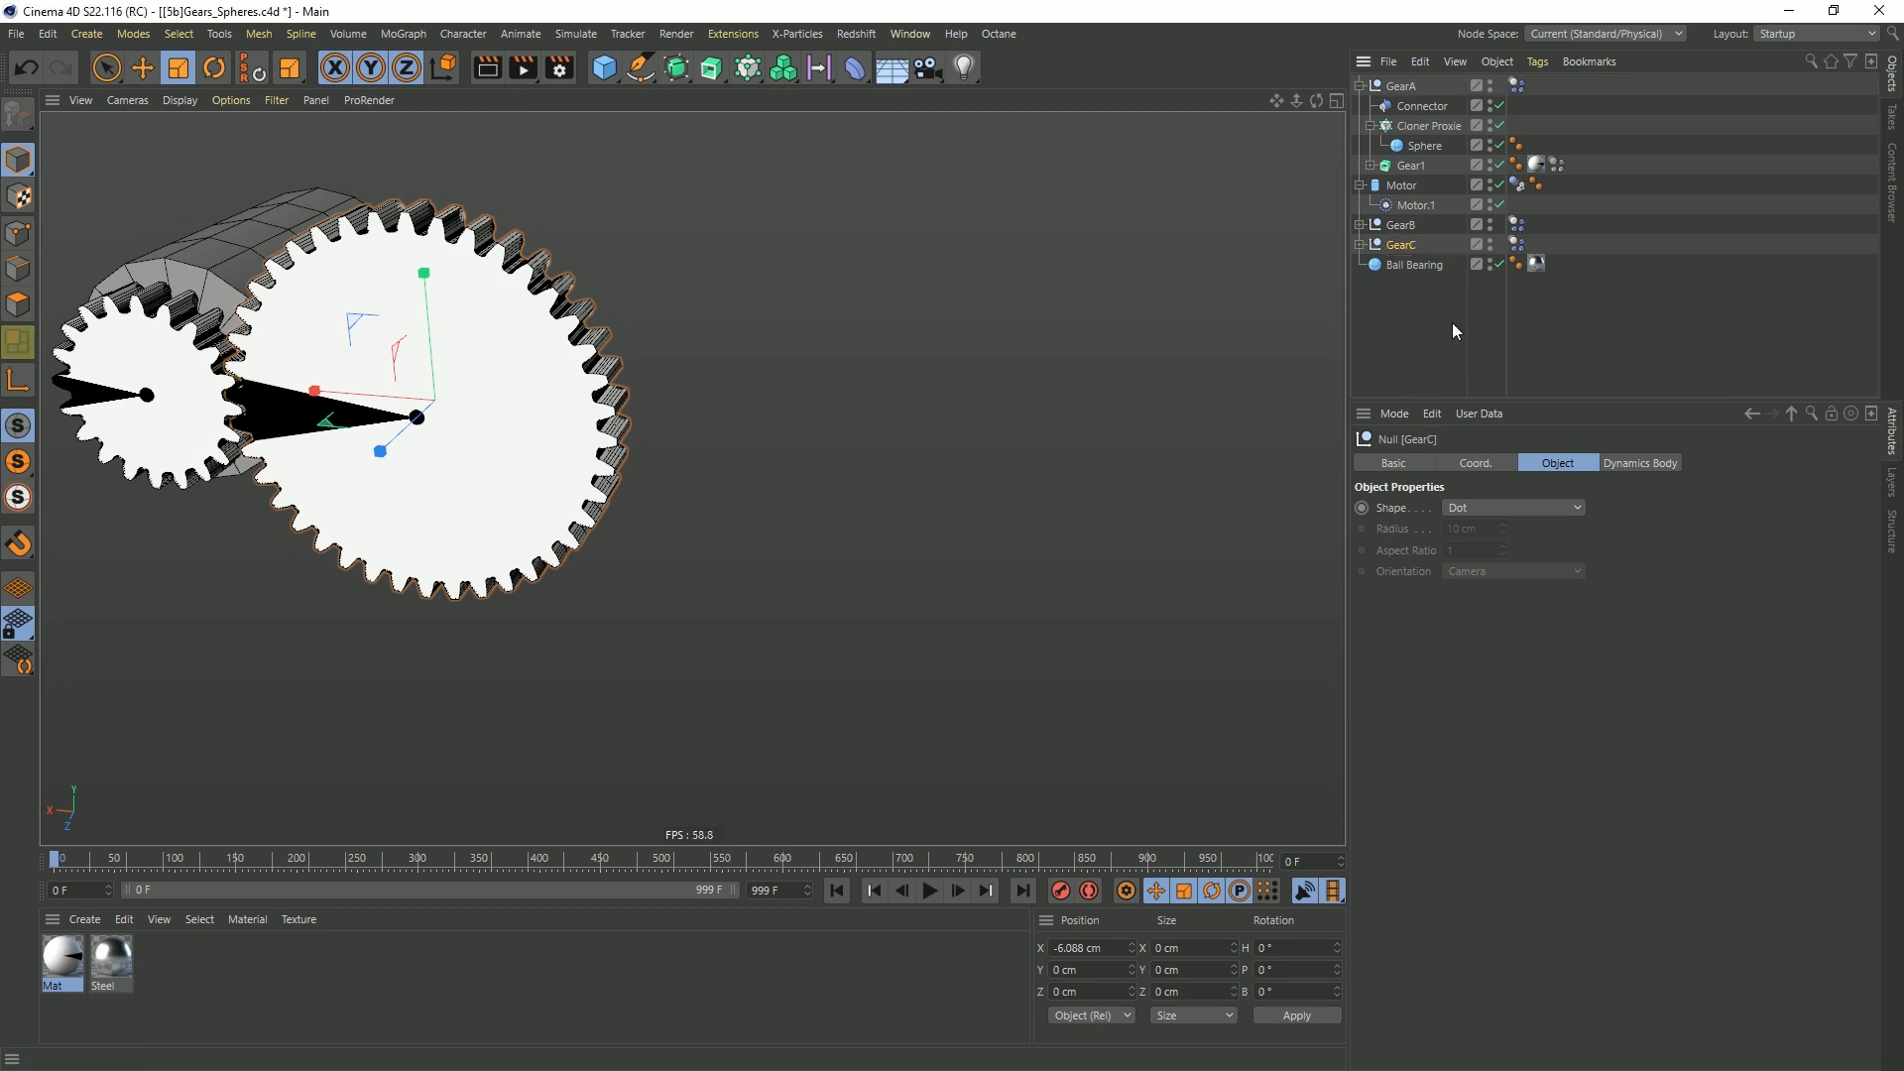
Move GearC along the X axis to about -14.39 cm, beside GearB
{"action": "left_click", "coordinate": [1359, 244]}
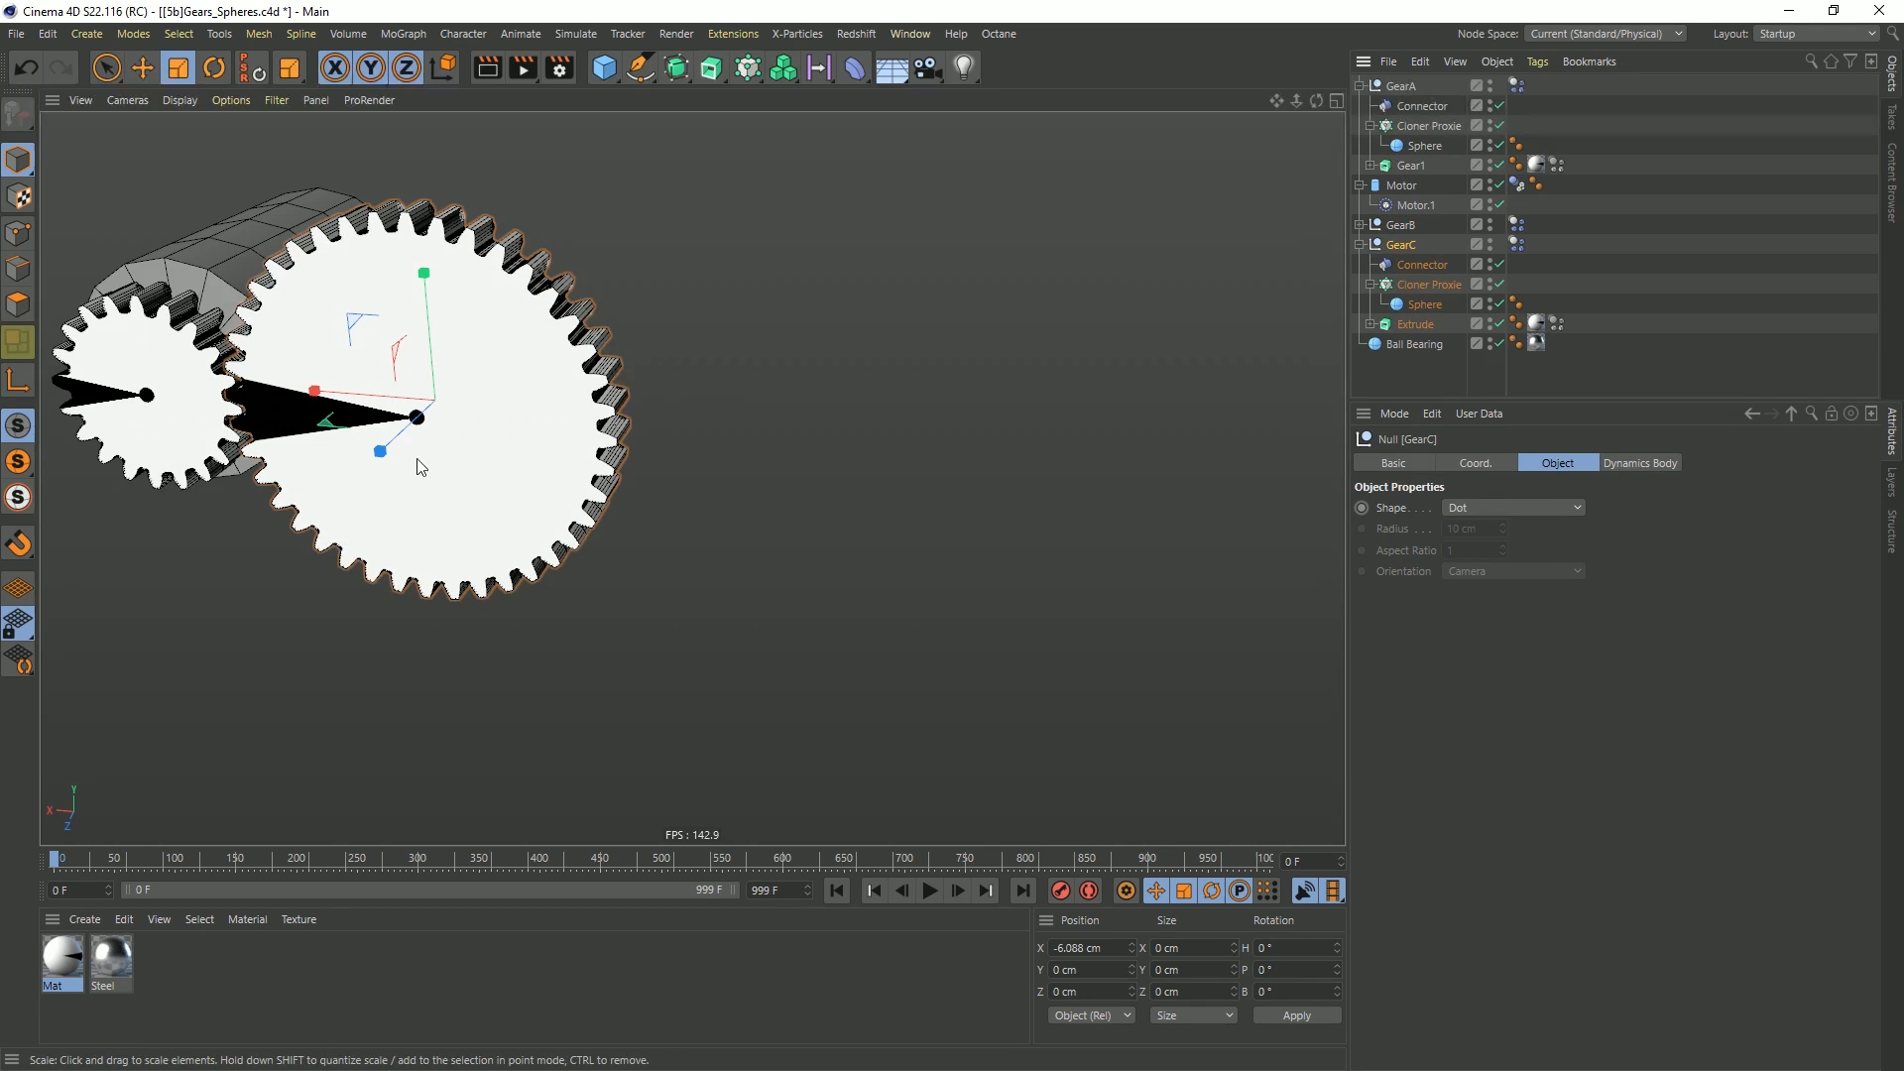
{"action": "key", "text": "e"}
{"action": "left_click_drag", "start_coordinate": [313, 389], "coordinate": [715, 409]}
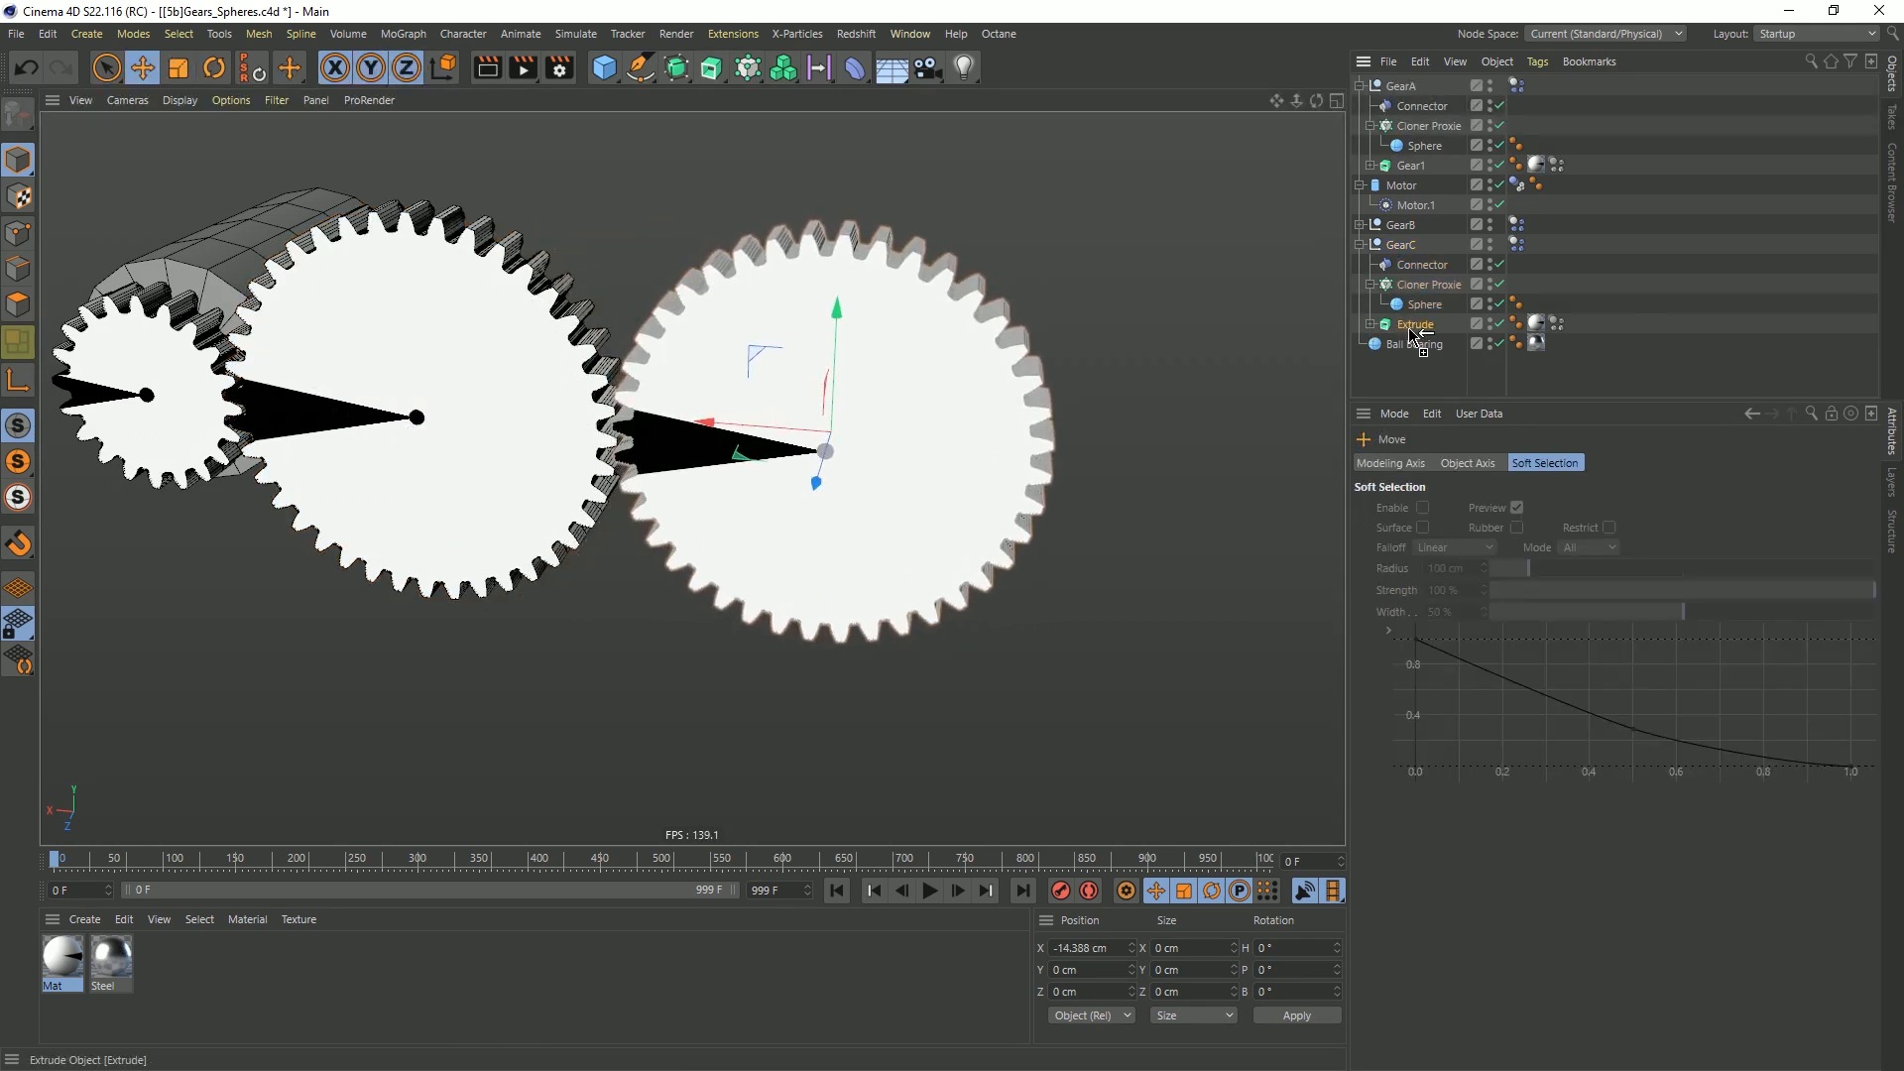
Duplicate GearC's Extrude inside the null and reduce the copy's Cogwheel to a small gear with fewer teeth
{"action": "left_click_drag", "start_coordinate": [1410, 328], "coordinate": [1419, 336], "text": "ctrl"}
{"action": "left_click", "coordinate": [1371, 344]}
{"action": "left_click", "coordinate": [1432, 365]}
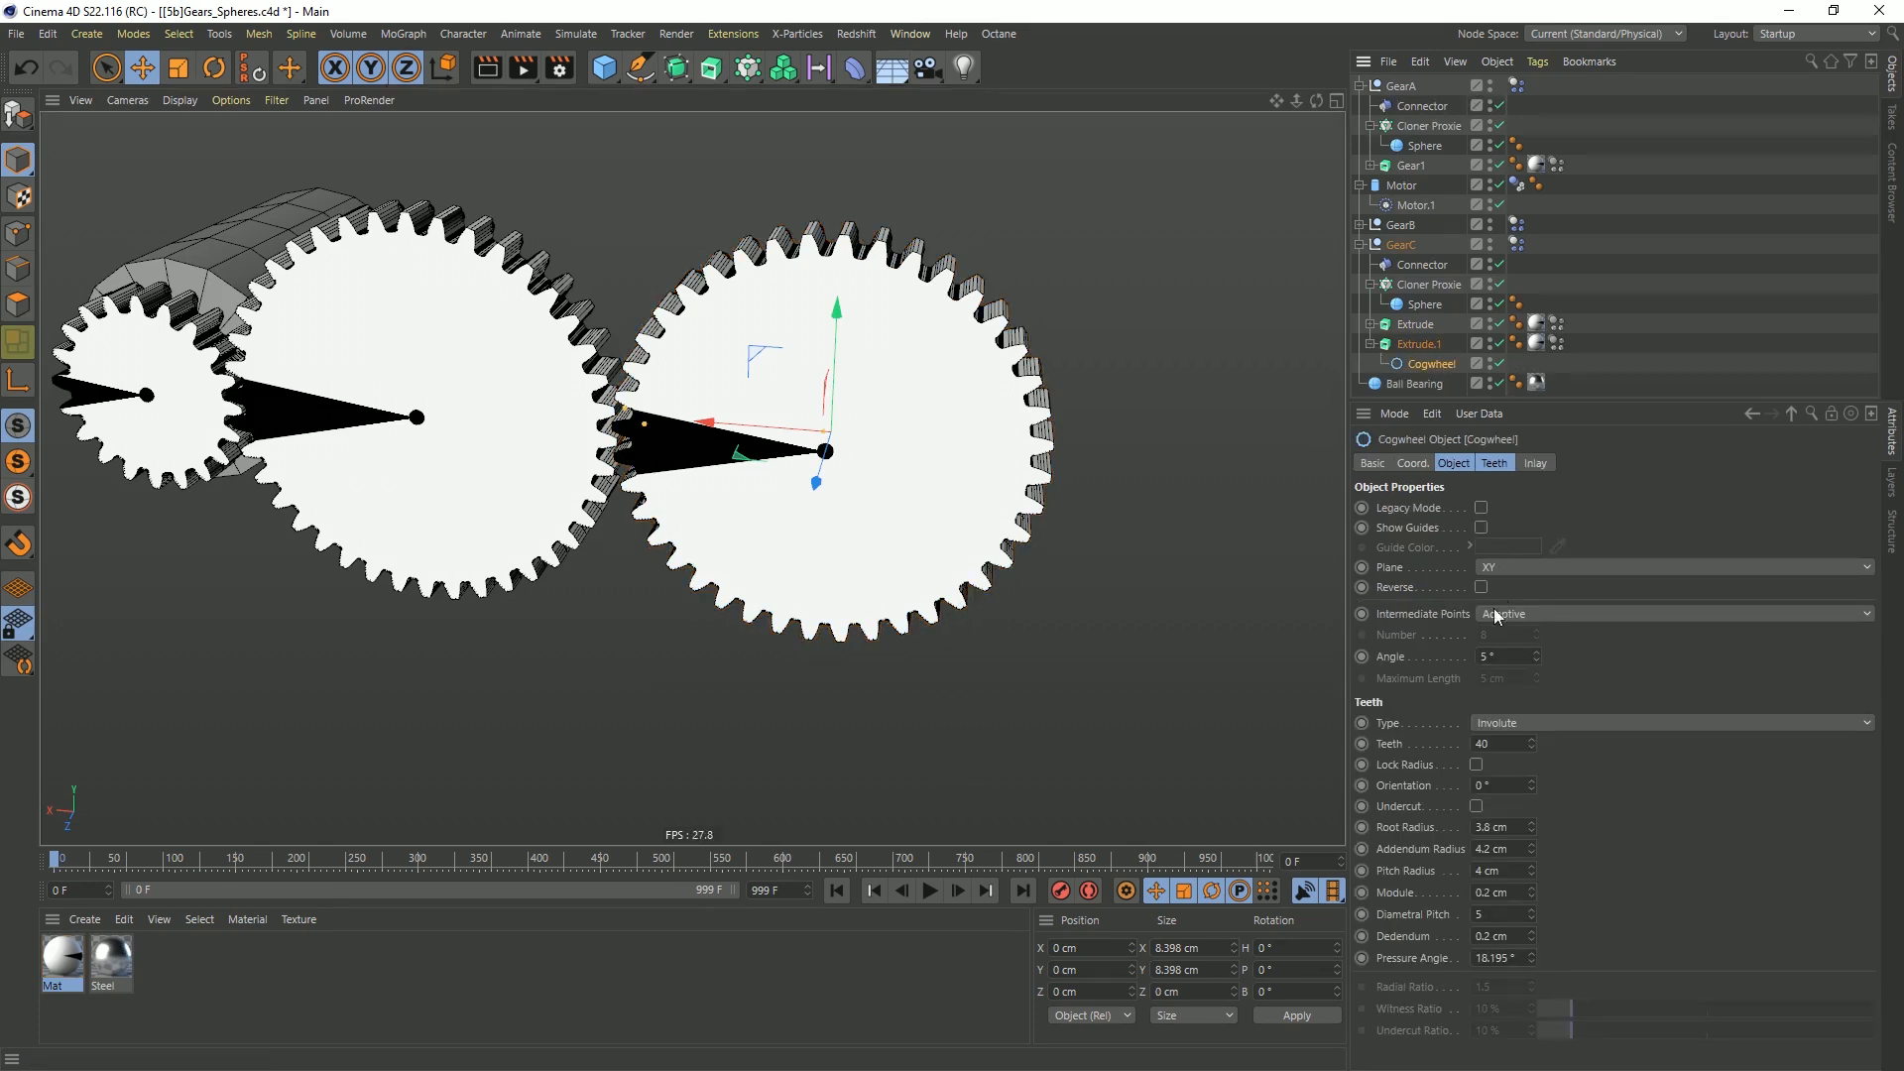
{"action": "key", "text": "Return"}
Move the small Extrude.1 gear along Z to about 0.98 cm, in front of GearC's large gear
{"action": "left_click", "coordinate": [1419, 344]}
{"action": "key", "text": "e"}
{"action": "left_click_drag", "start_coordinate": [846, 497], "coordinate": [765, 525], "text": "alt"}
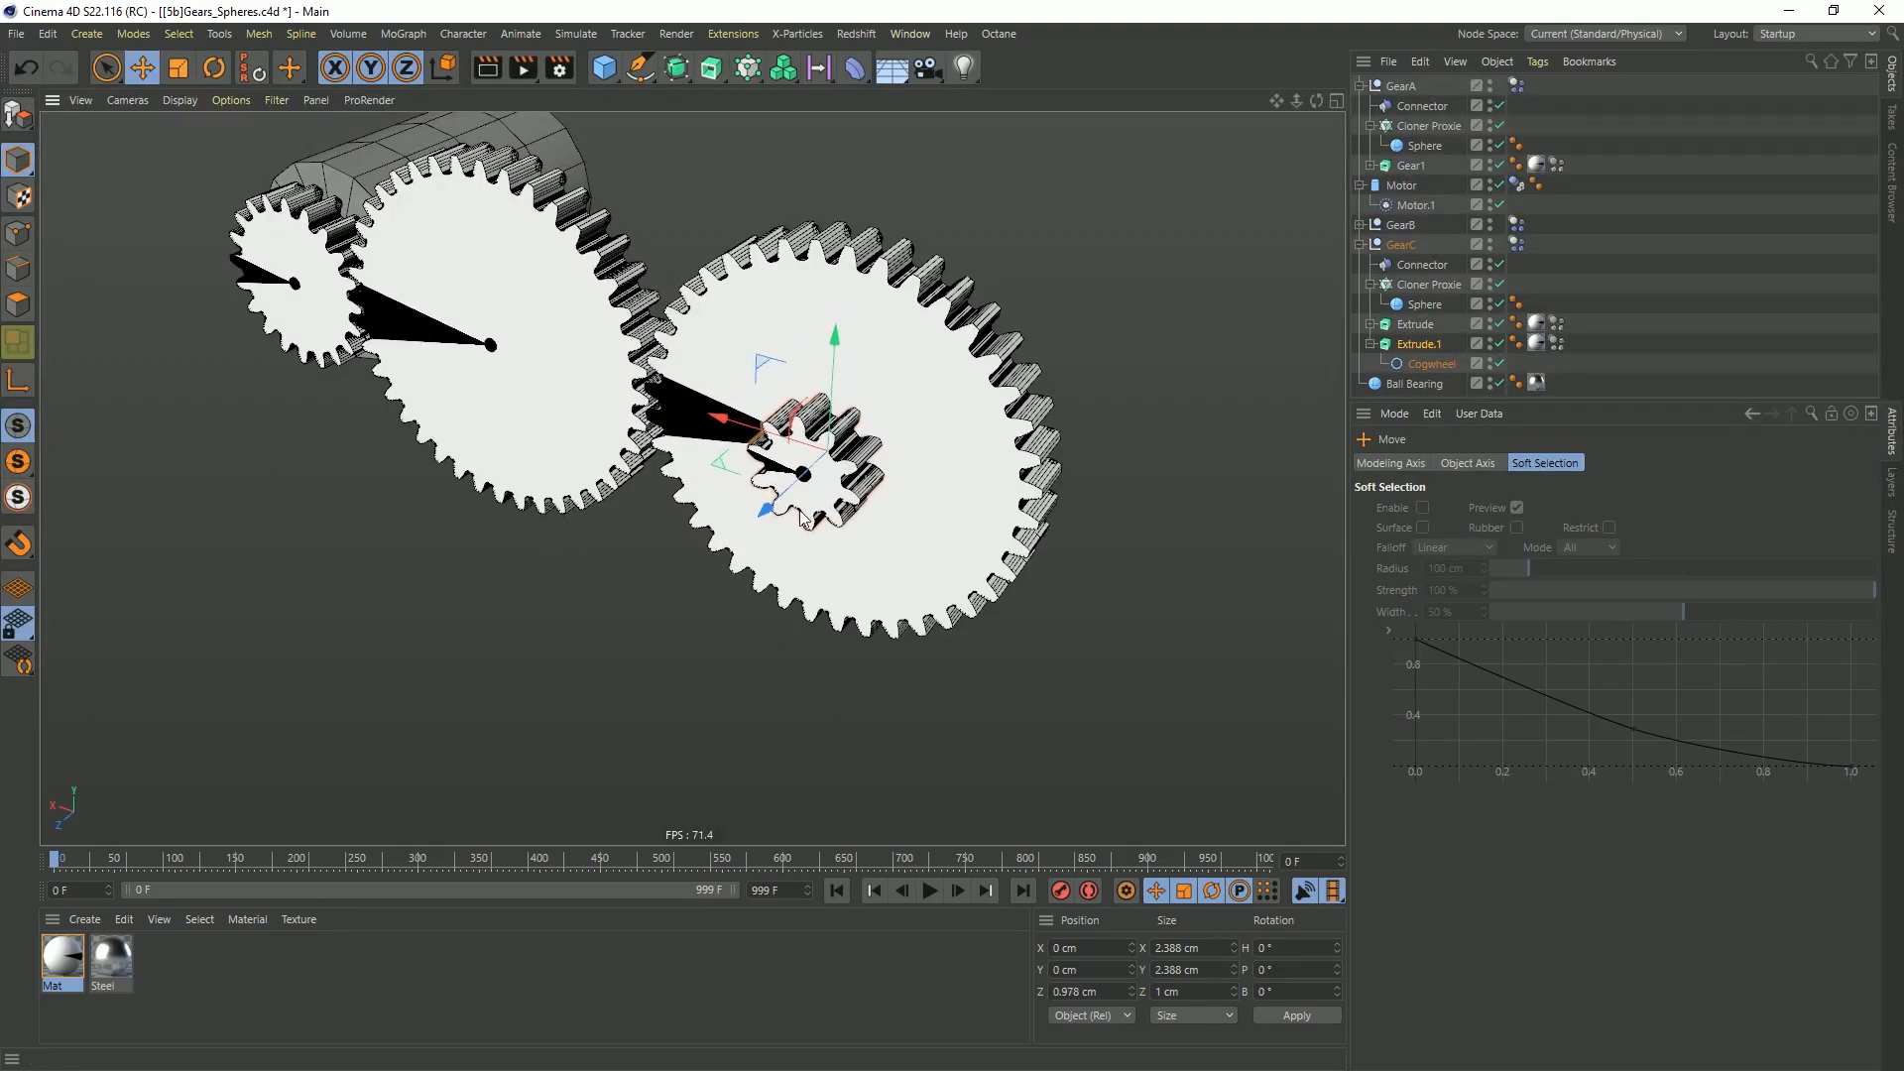
Duplicate the Cloner Proxie inside GearC
{"action": "left_click", "coordinate": [1428, 284]}
{"action": "left_click", "coordinate": [1369, 285]}
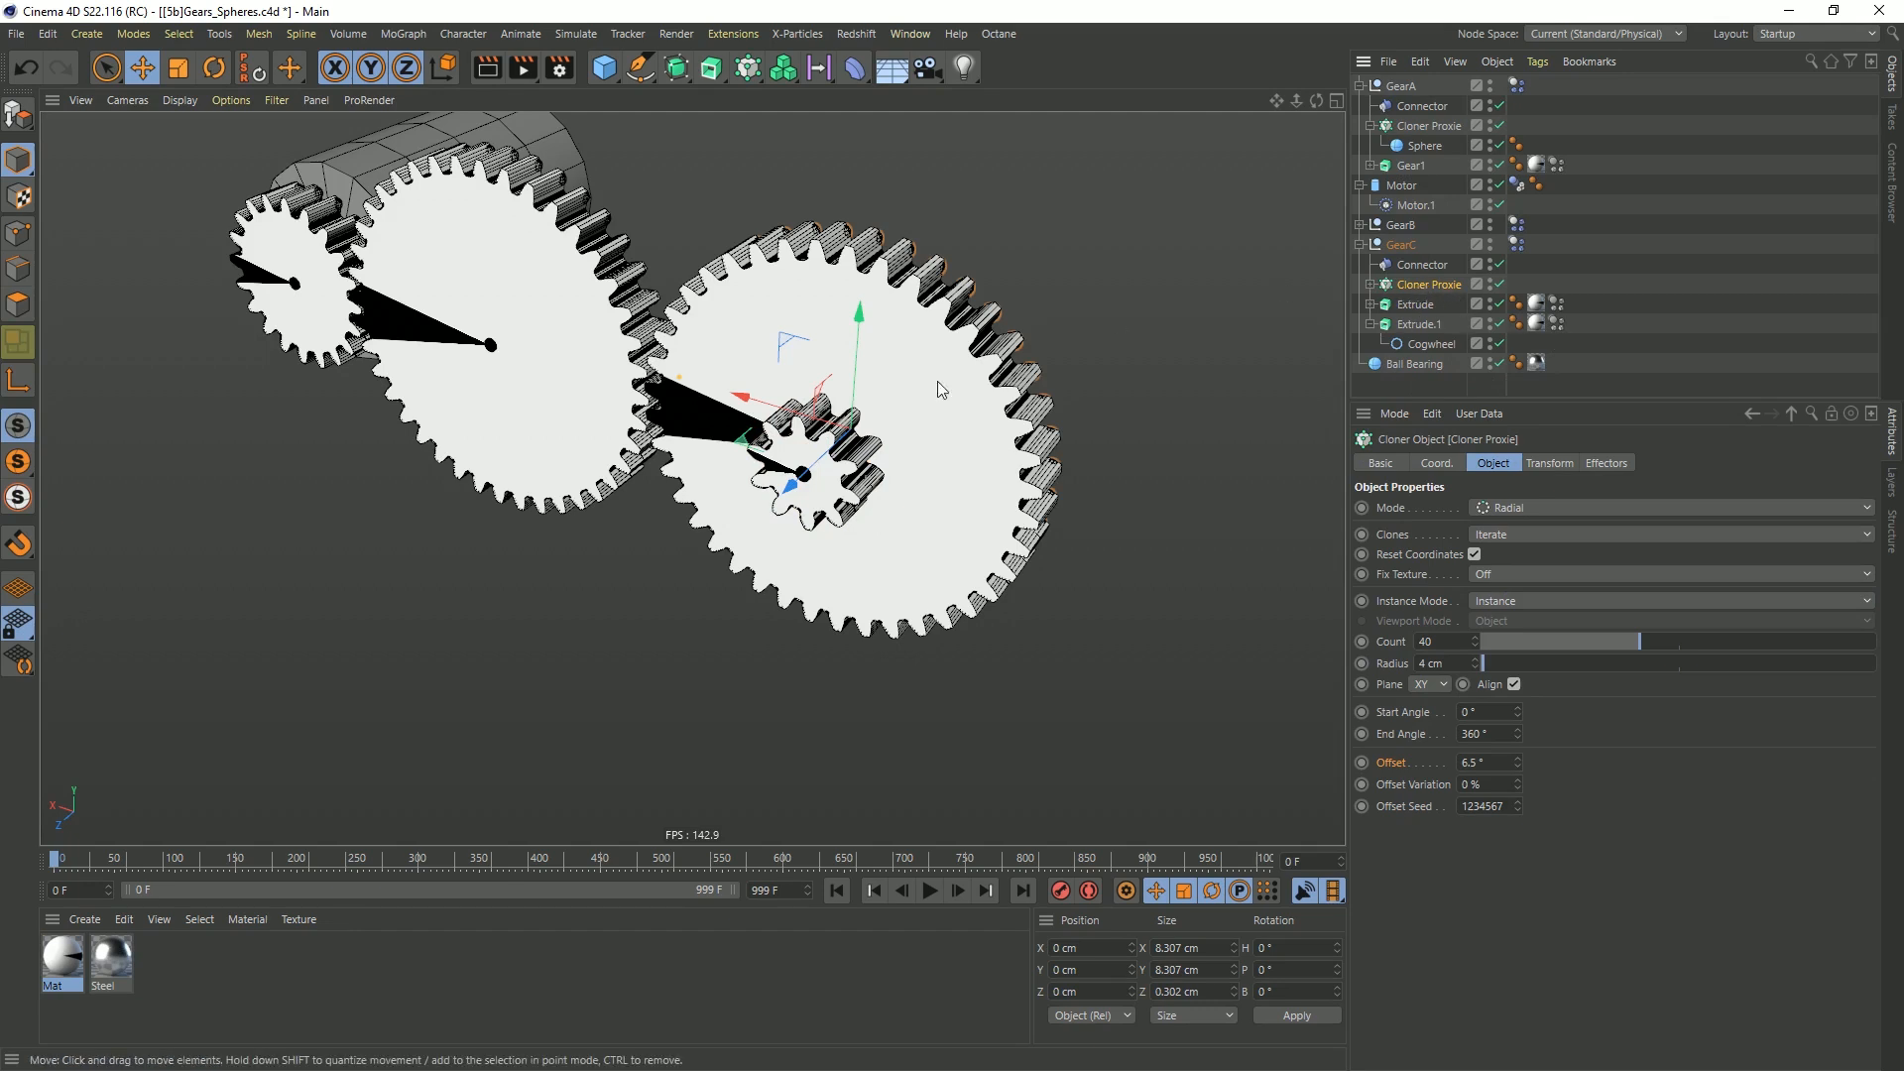
{"action": "middle_click", "coordinate": [1030, 417]}
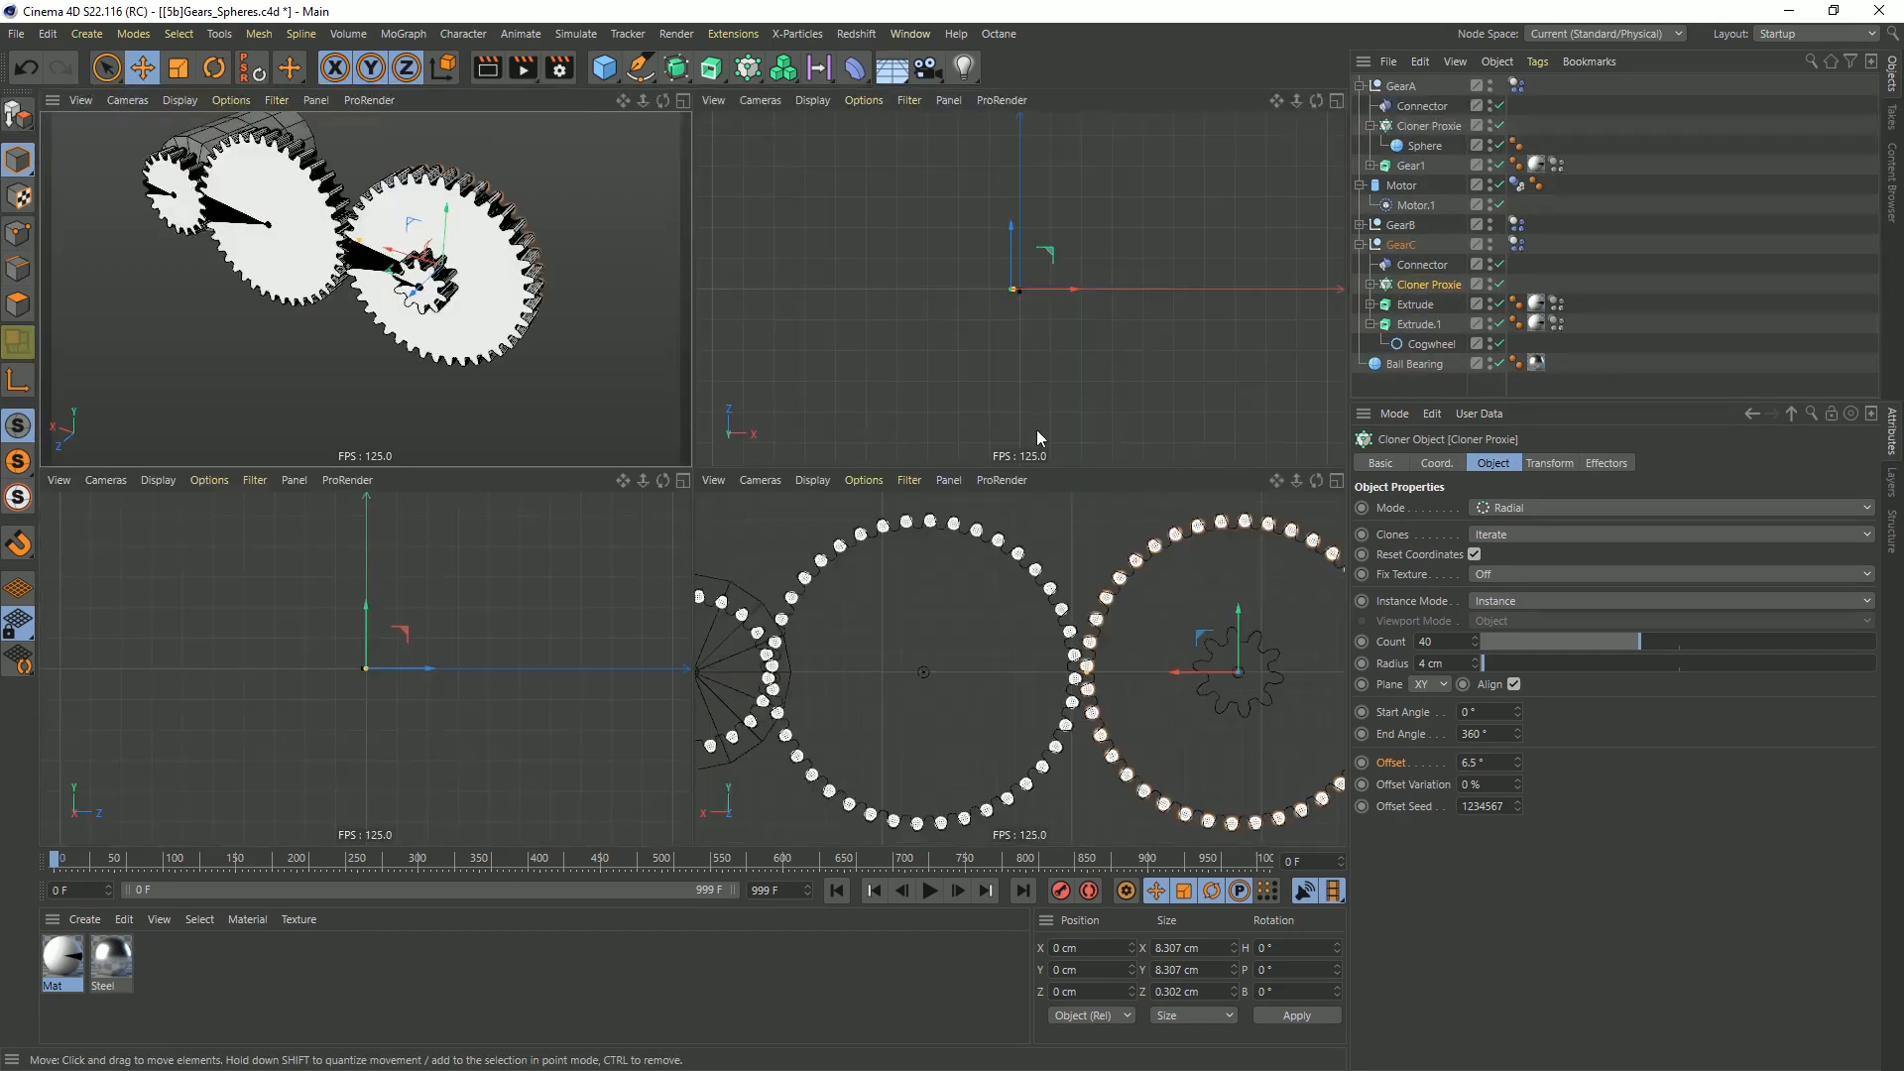
{"action": "middle_click", "coordinate": [1059, 601]}
{"action": "middle_click_drag", "start_coordinate": [949, 272], "coordinate": [592, 276], "text": "alt"}
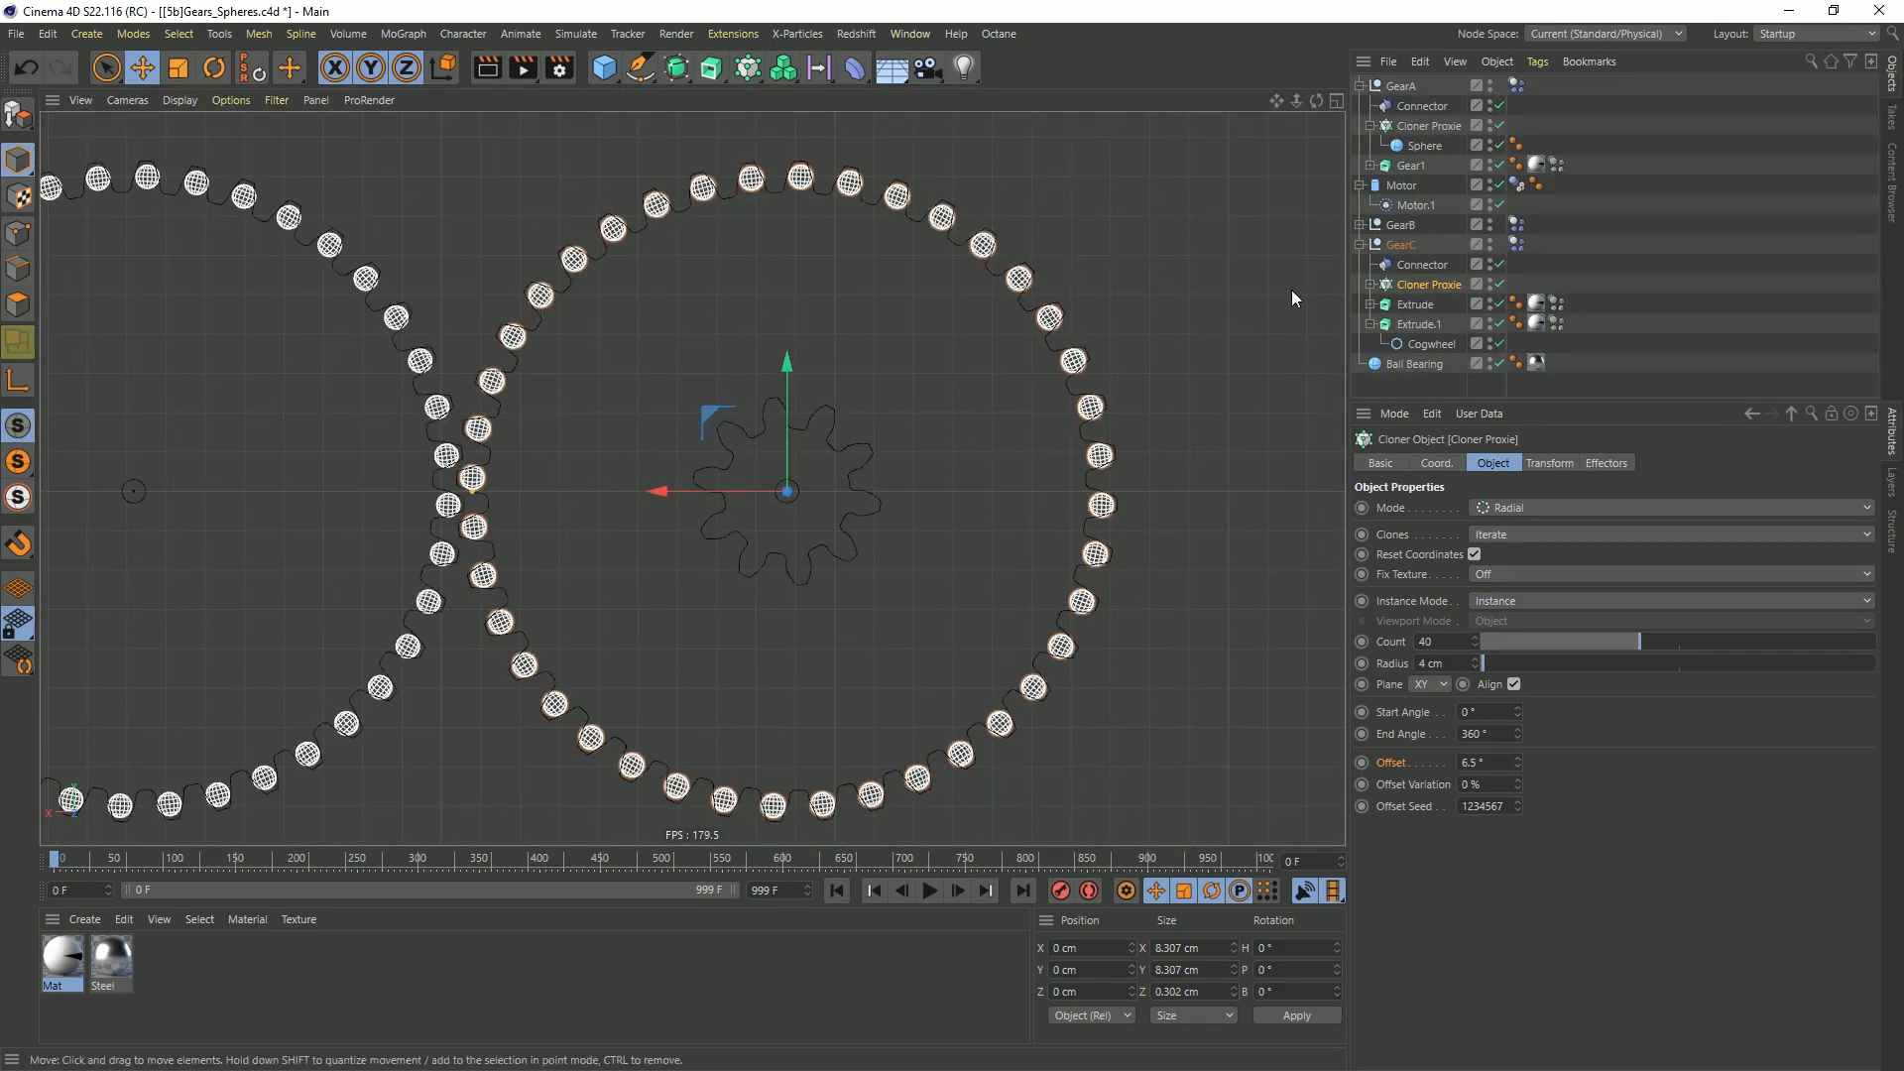
{"action": "left_click_drag", "start_coordinate": [1426, 296], "coordinate": [1429, 315], "text": "ctrl"}
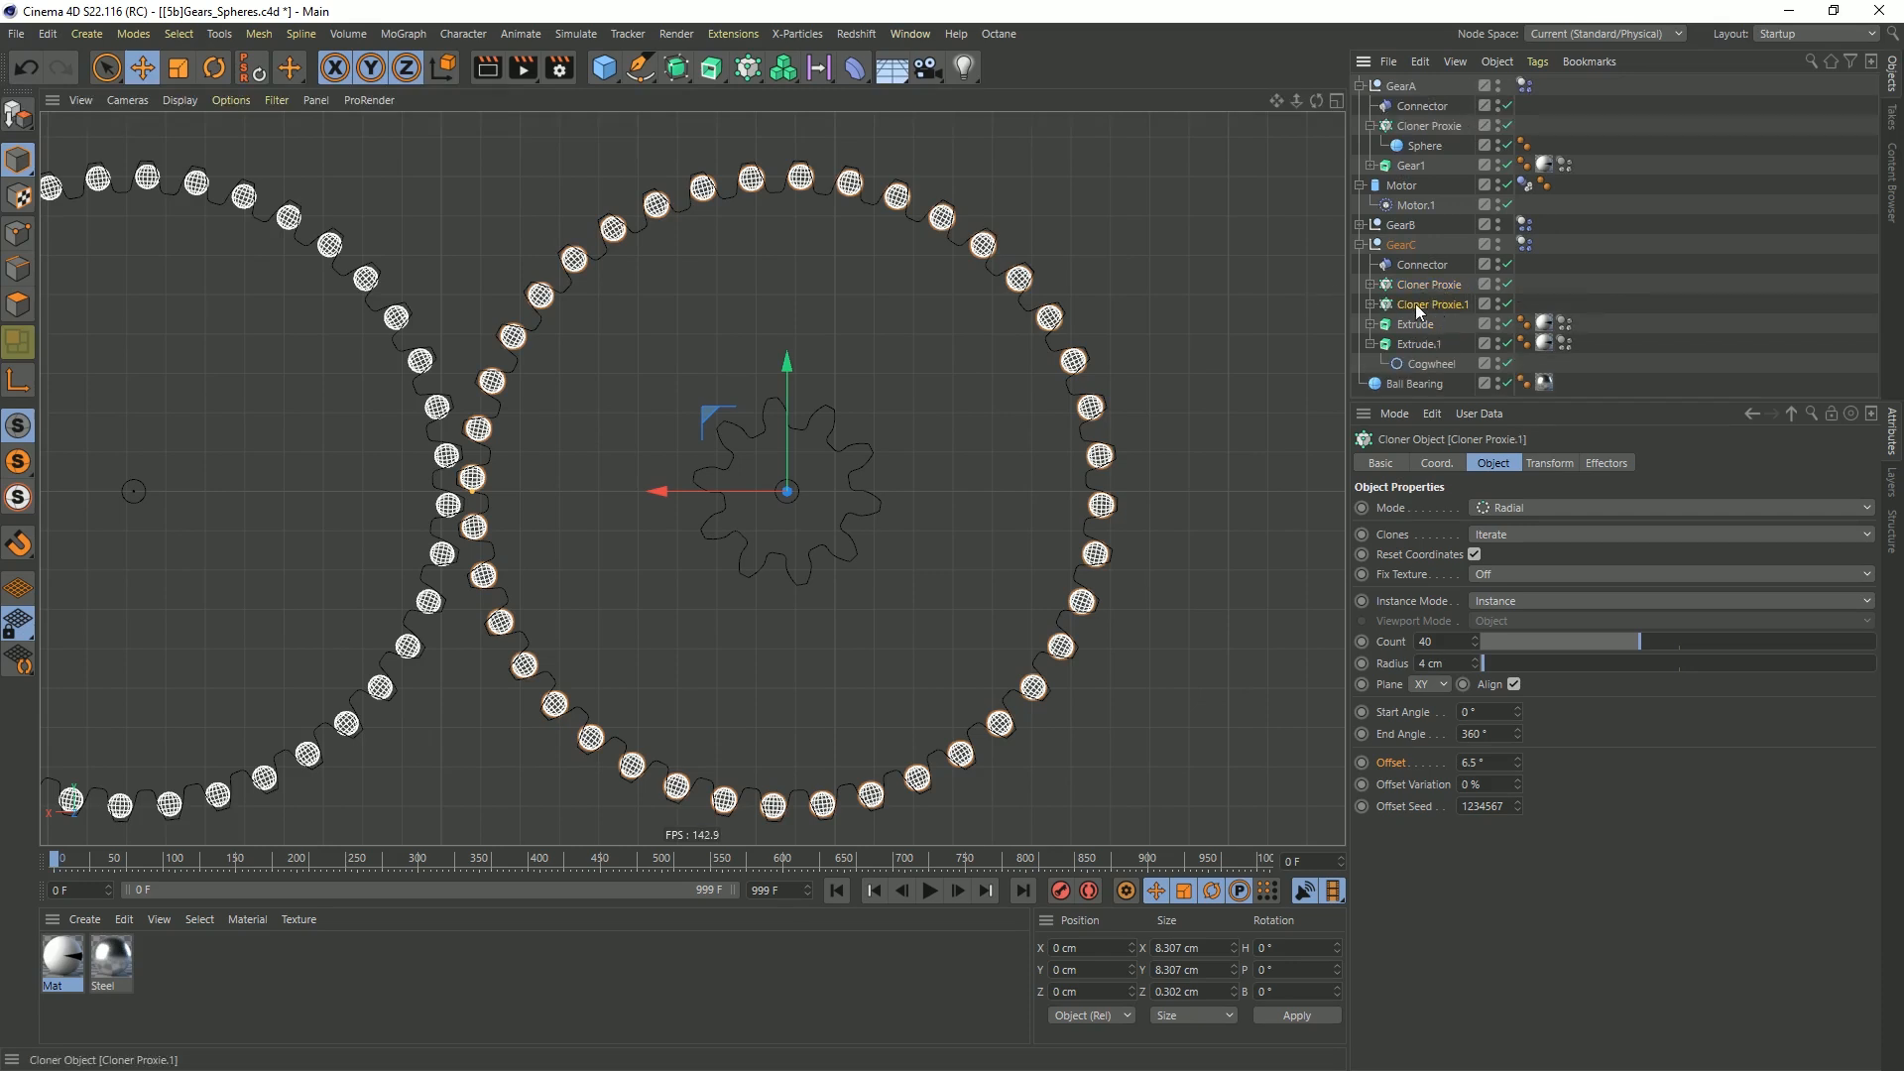
Set the duplicated Cloner Proxie.1 to a count of 10 clones and a radius of 1 cm
{"action": "left_click", "coordinate": [1371, 305]}
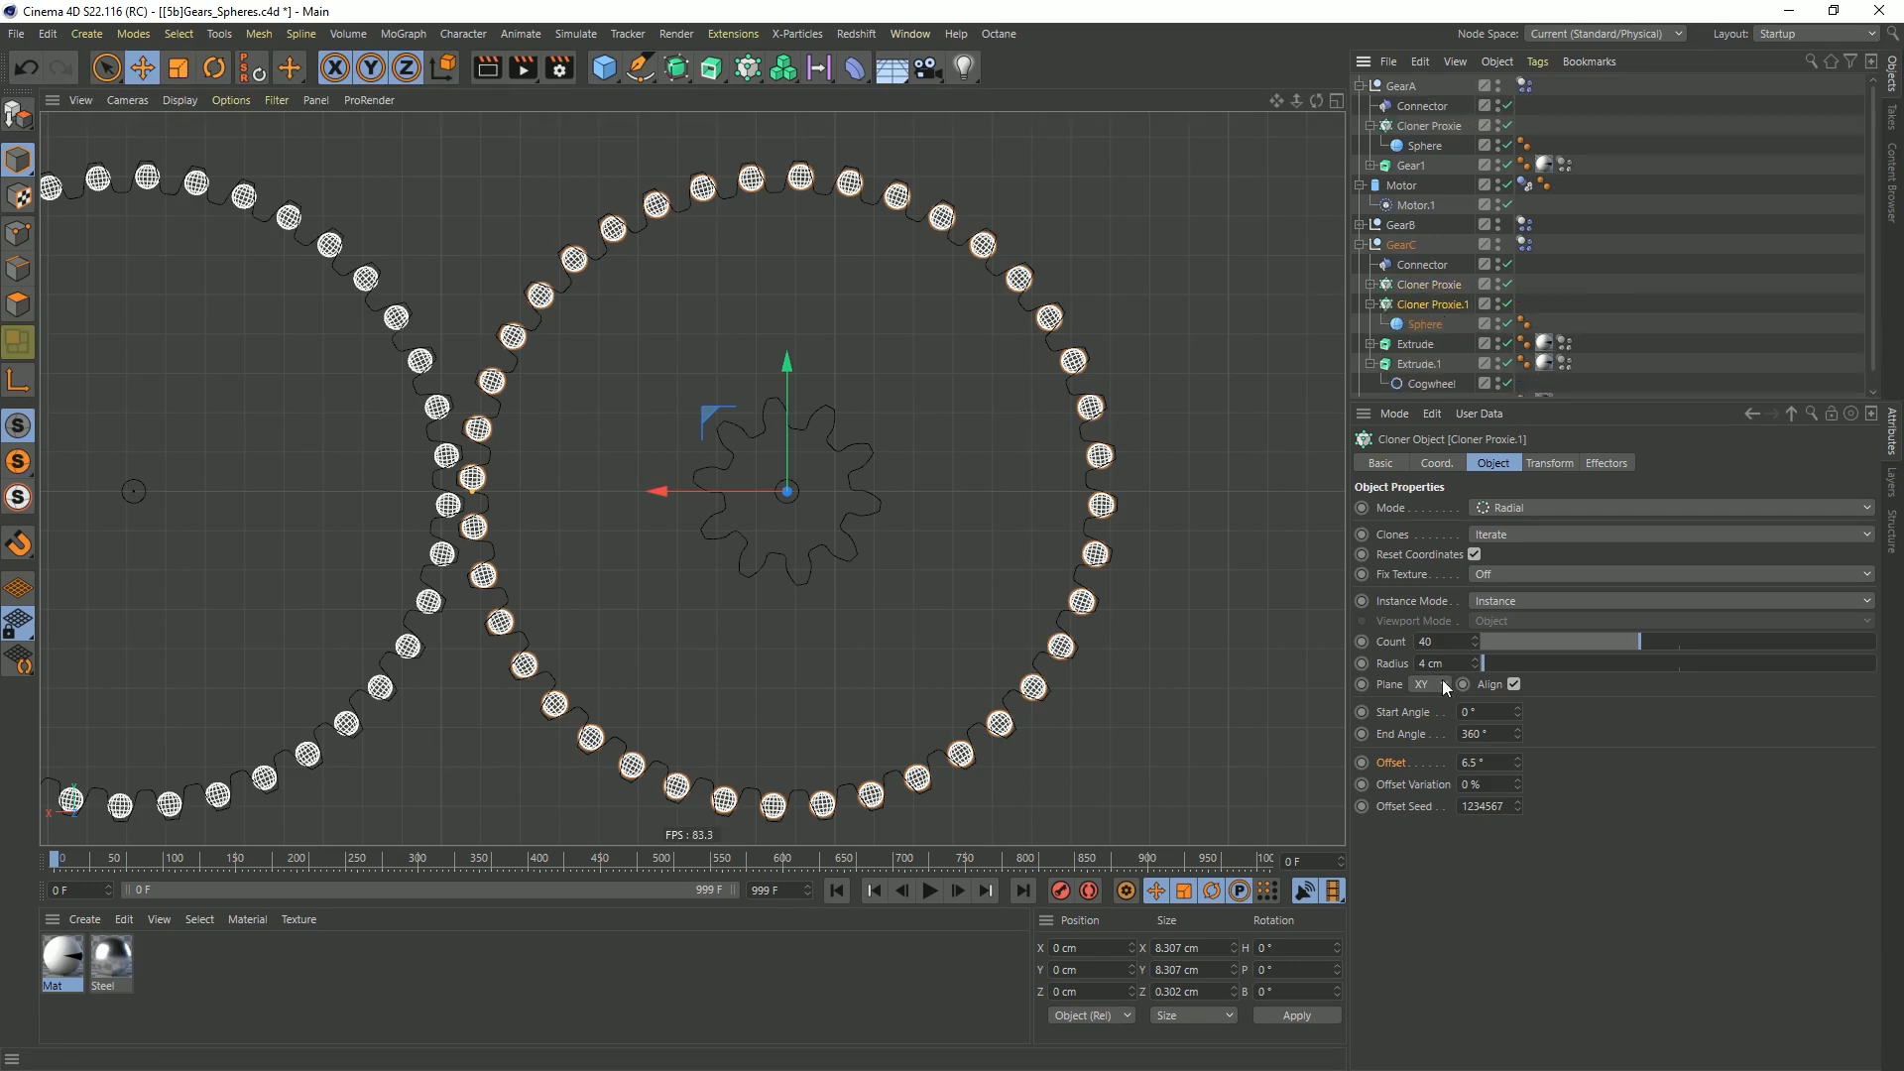
{"action": "type", "text": "10"}
{"action": "key", "text": "Return"}
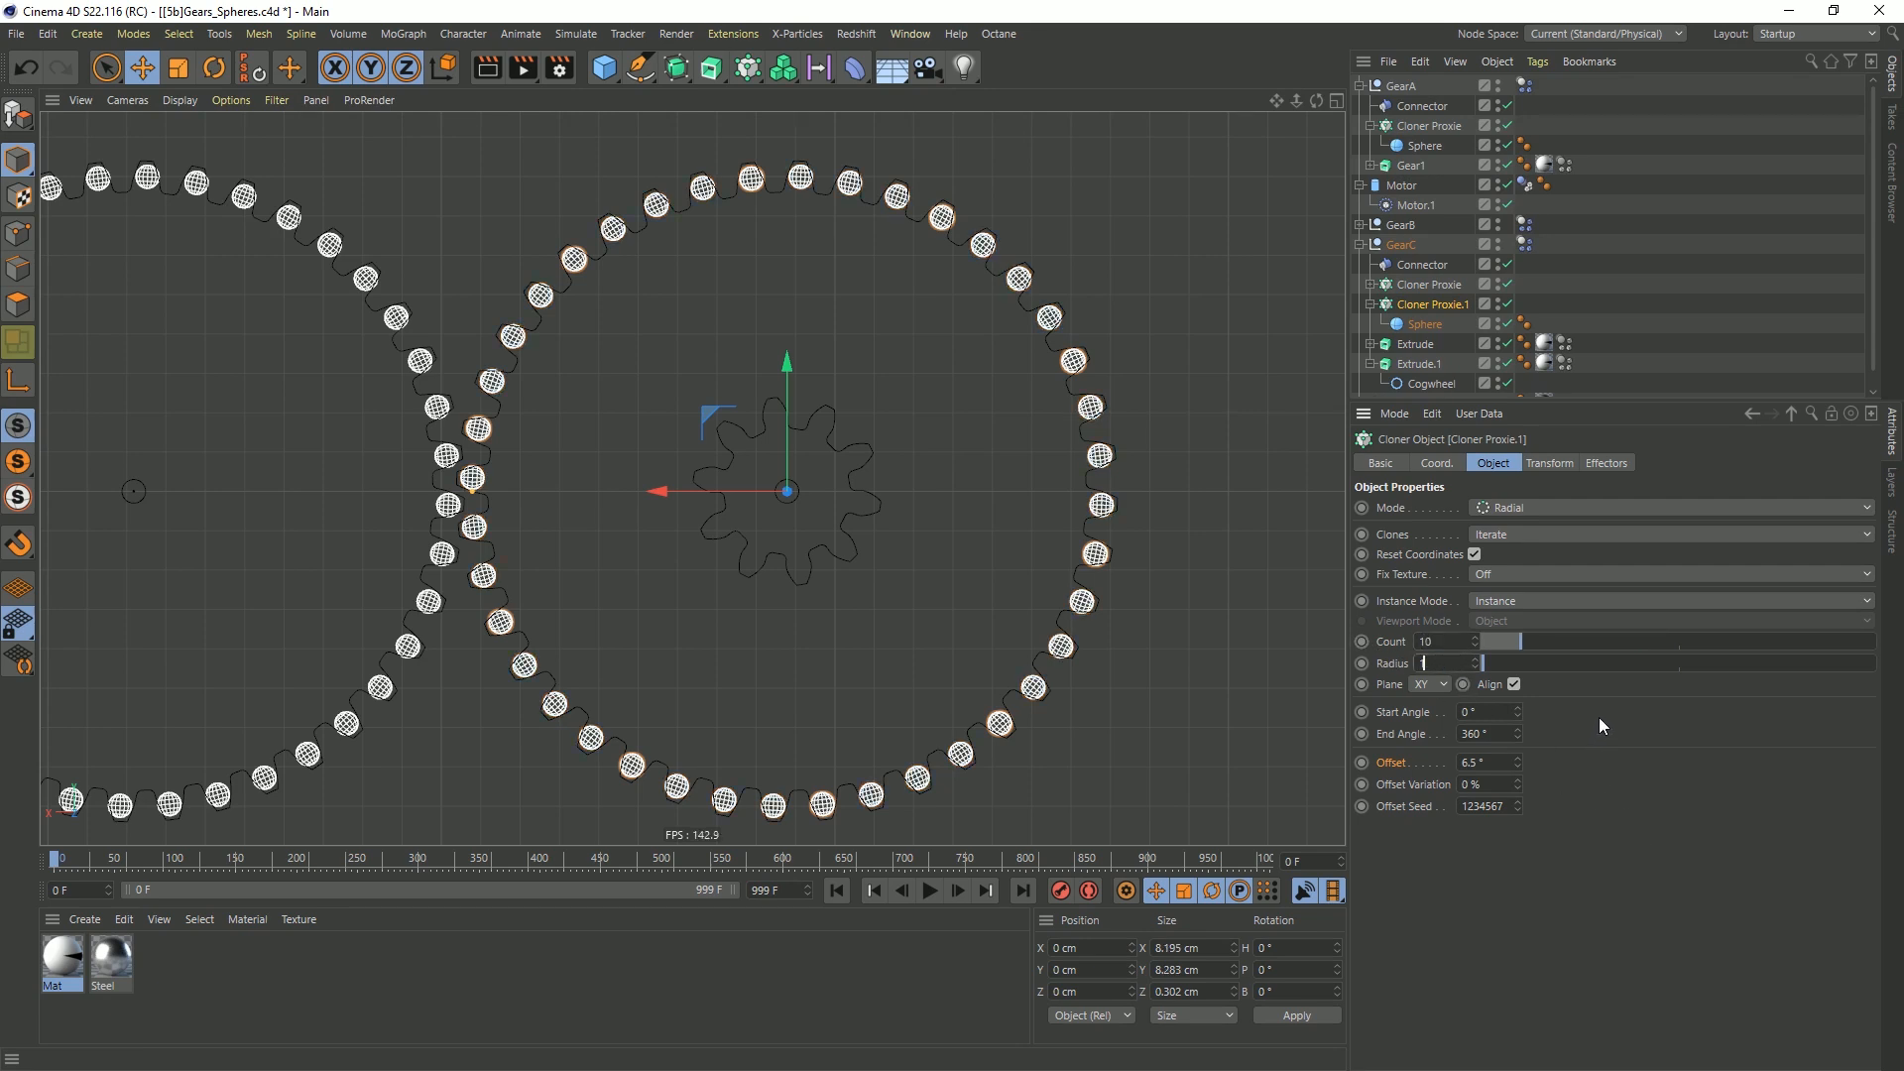
{"action": "type", "text": "1"}
{"action": "key", "text": "Return"}
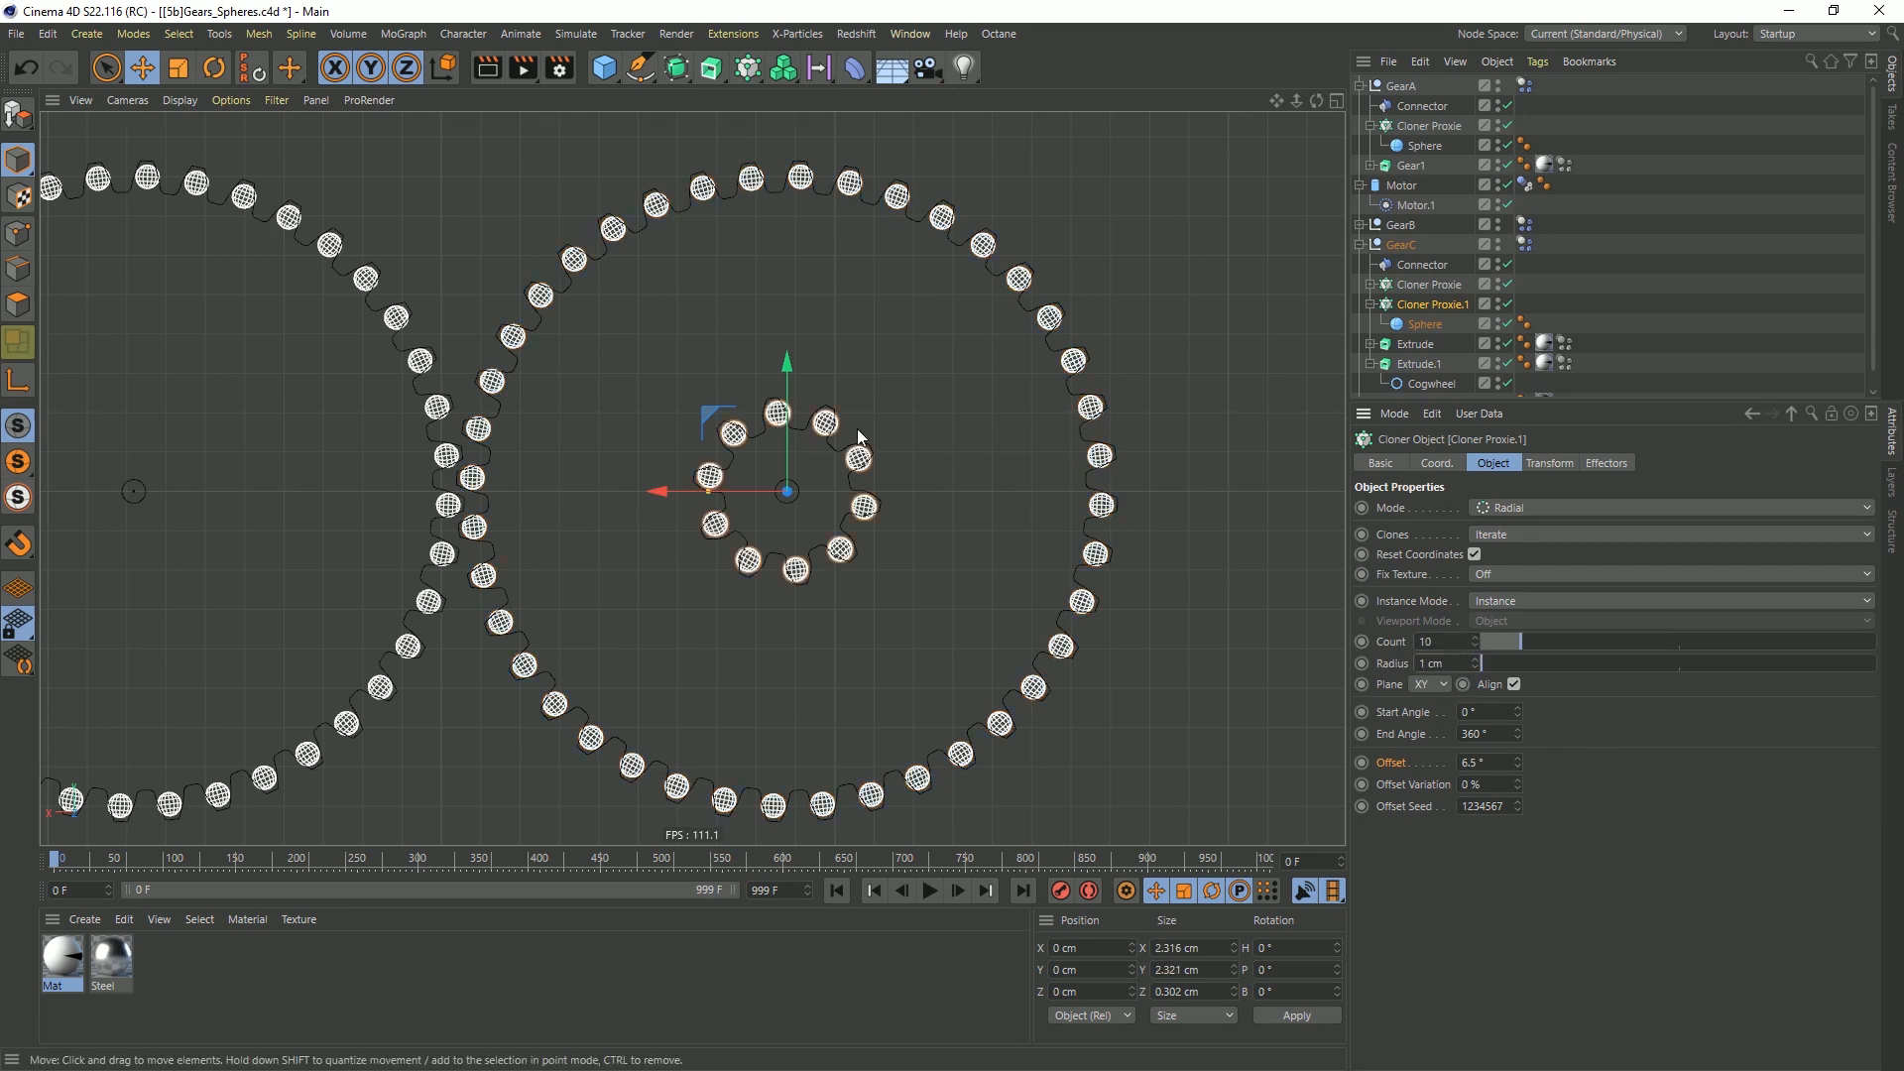
Set Cloner Proxie.1's offset to 8.5° to align its spheres with the small gear's teeth
{"action": "right_click_drag", "start_coordinate": [785, 440], "coordinate": [938, 389], "text": "alt"}
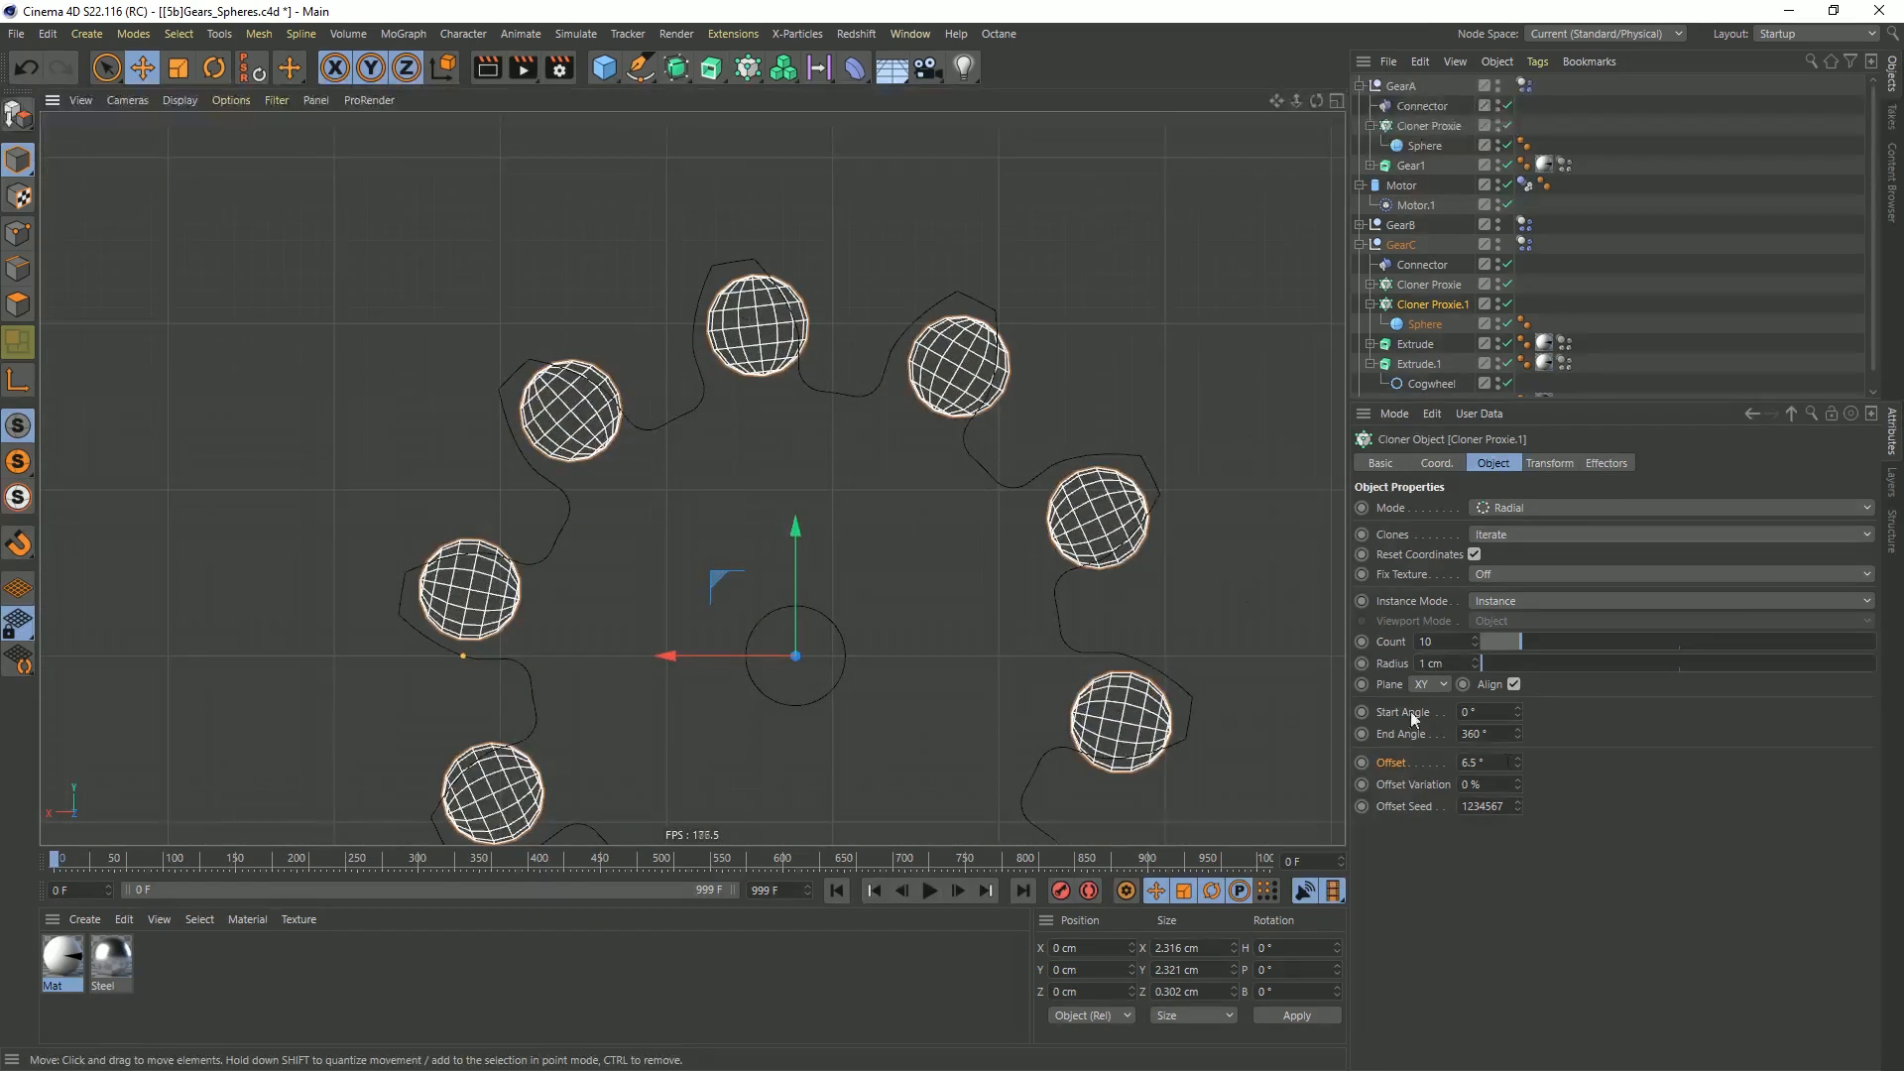
{"action": "left_click_drag", "start_coordinate": [1517, 761], "coordinate": [1518, 760]}
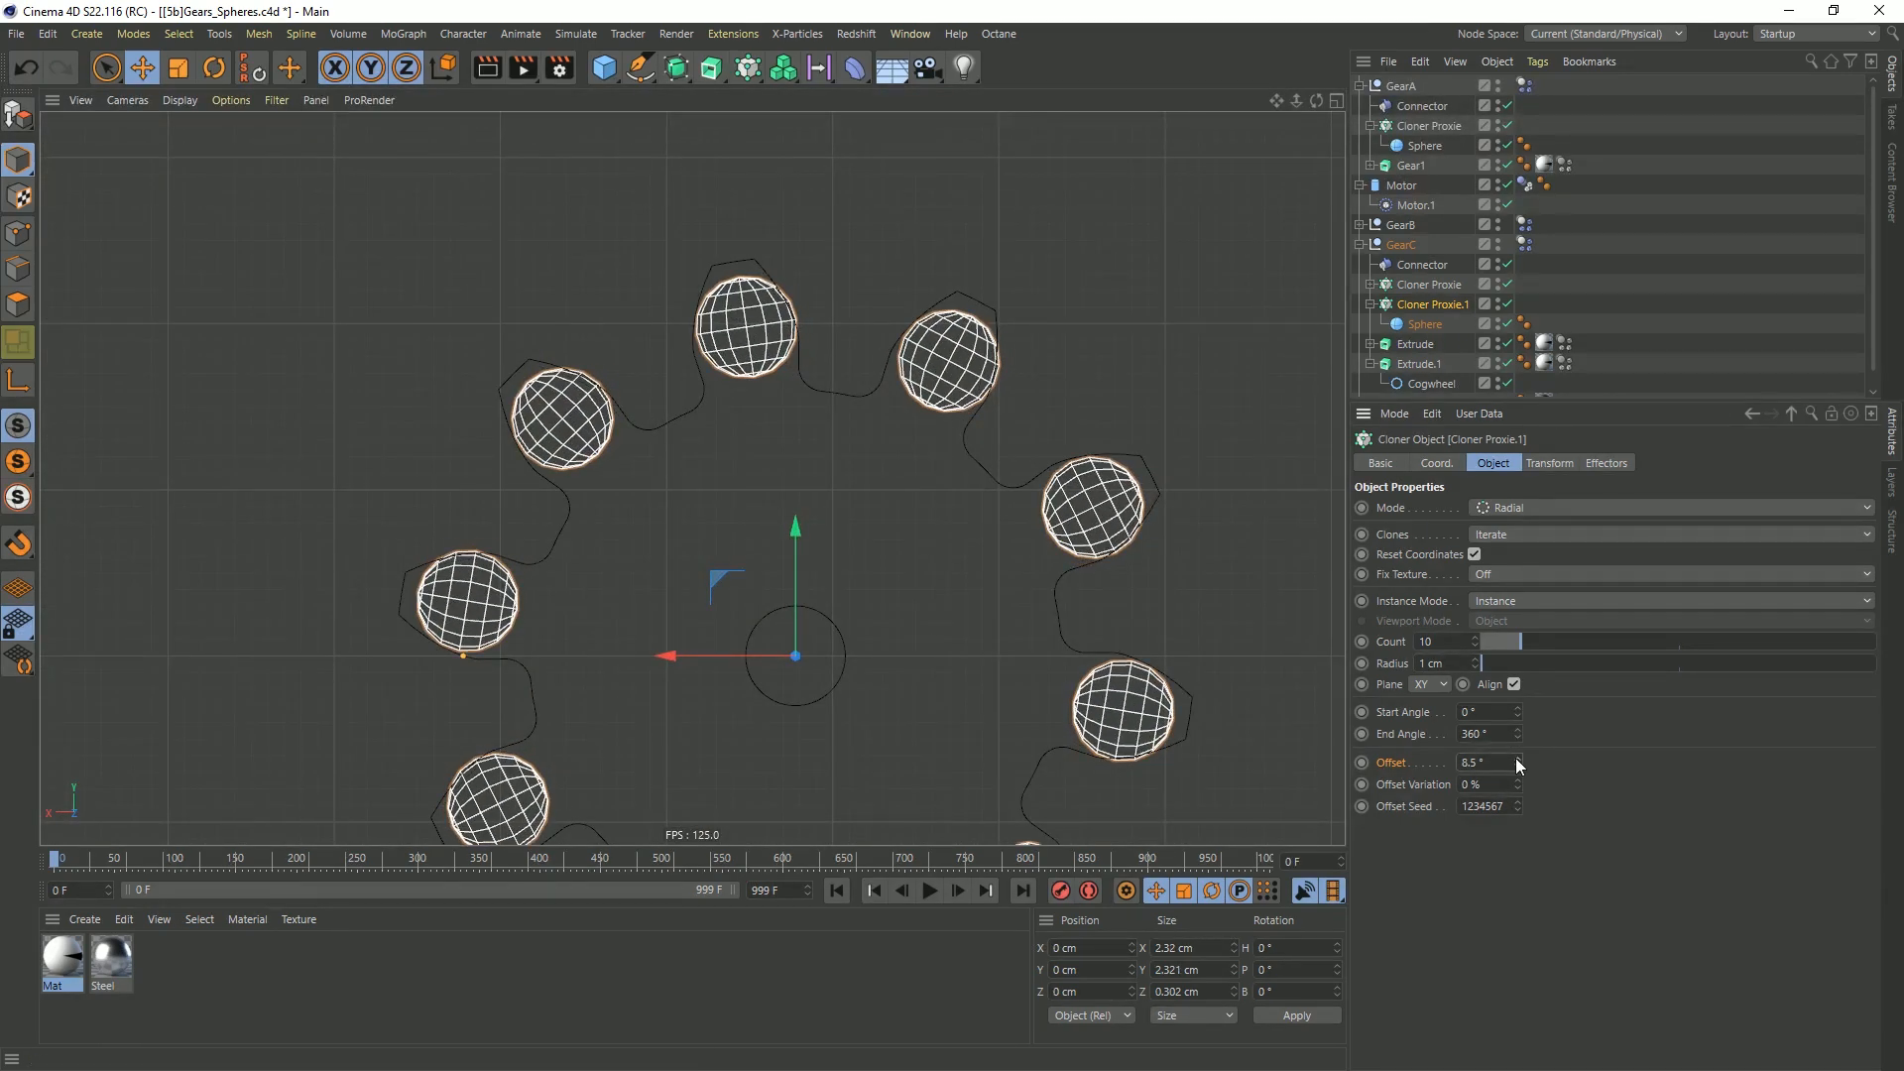
{"action": "left_click", "coordinate": [1515, 758]}
{"action": "left_click", "coordinate": [1517, 767]}
{"action": "scroll", "coordinate": [857, 430], "scroll_direction": "down", "scroll_amount": 6}
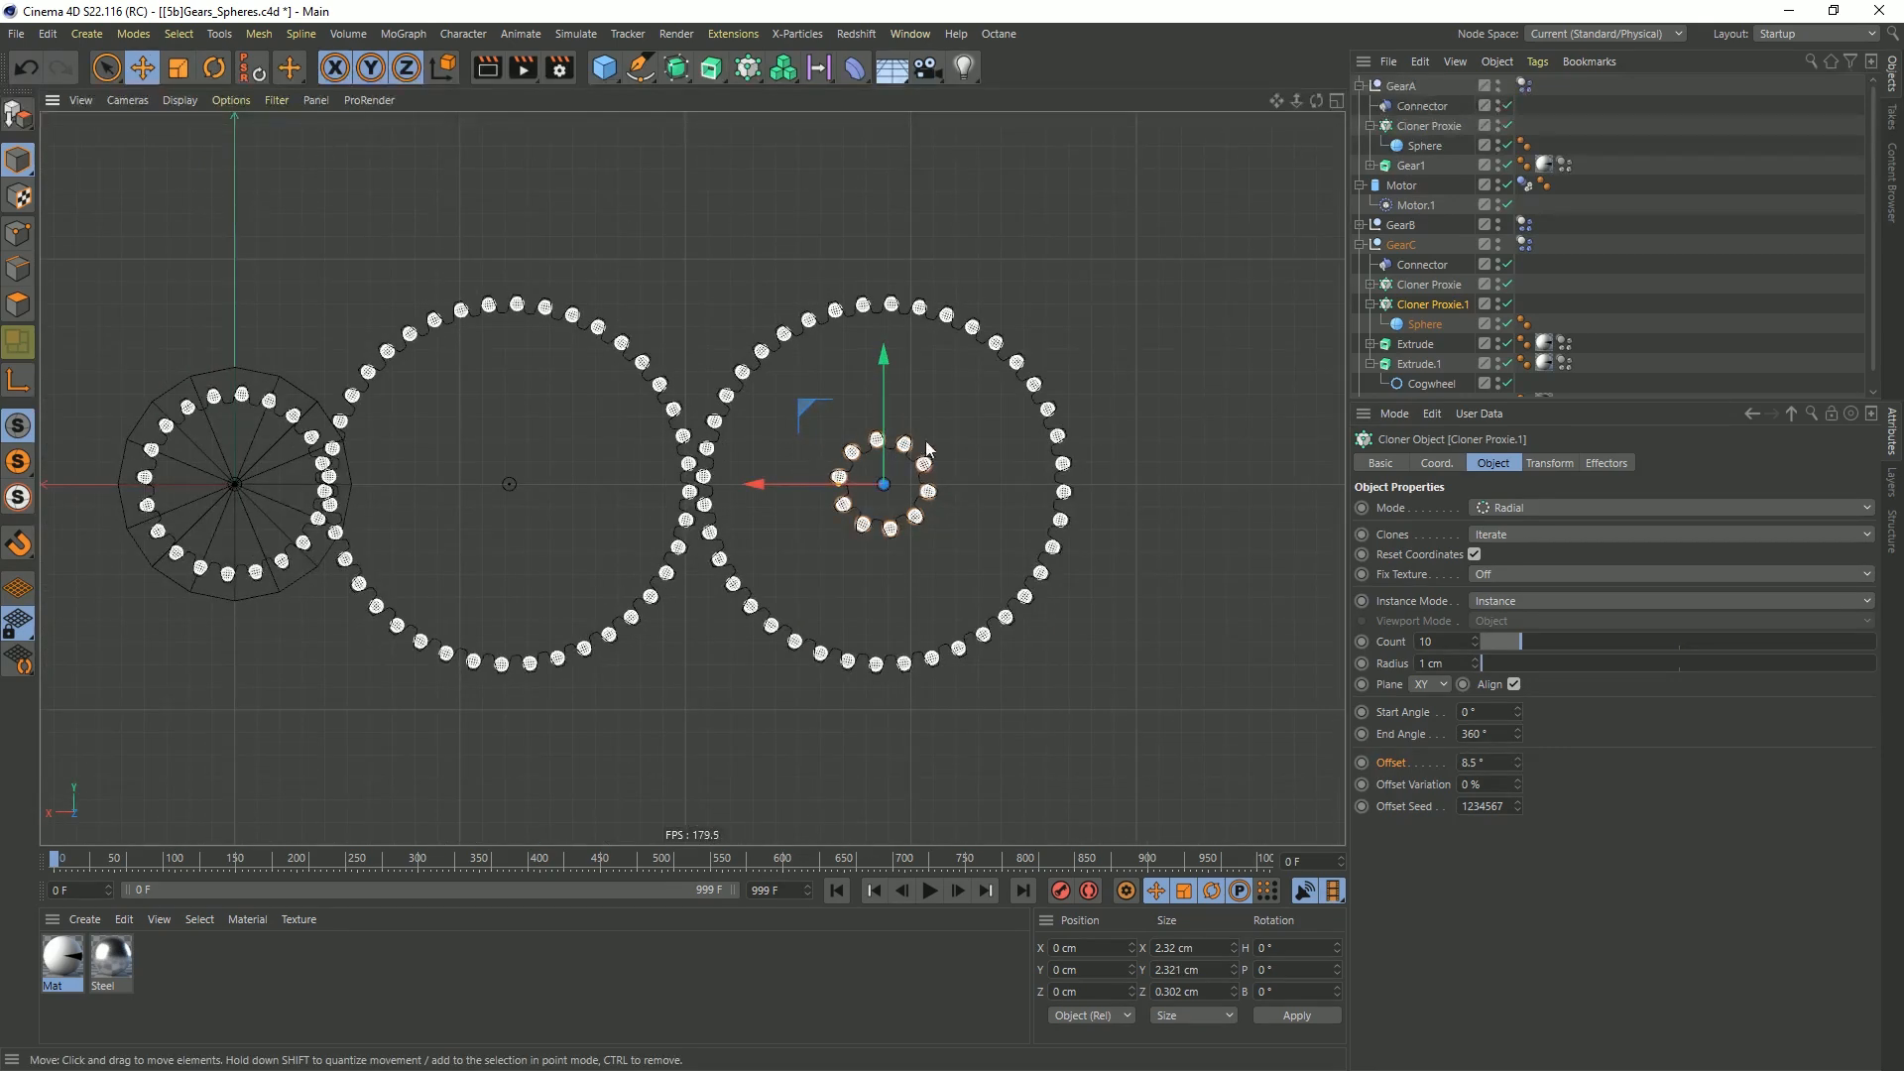
Move the GearC null along X to about -11.16 cm so its small gear meshes with GearB's teeth
{"action": "left_click", "coordinate": [1404, 246]}
{"action": "key", "text": "e"}
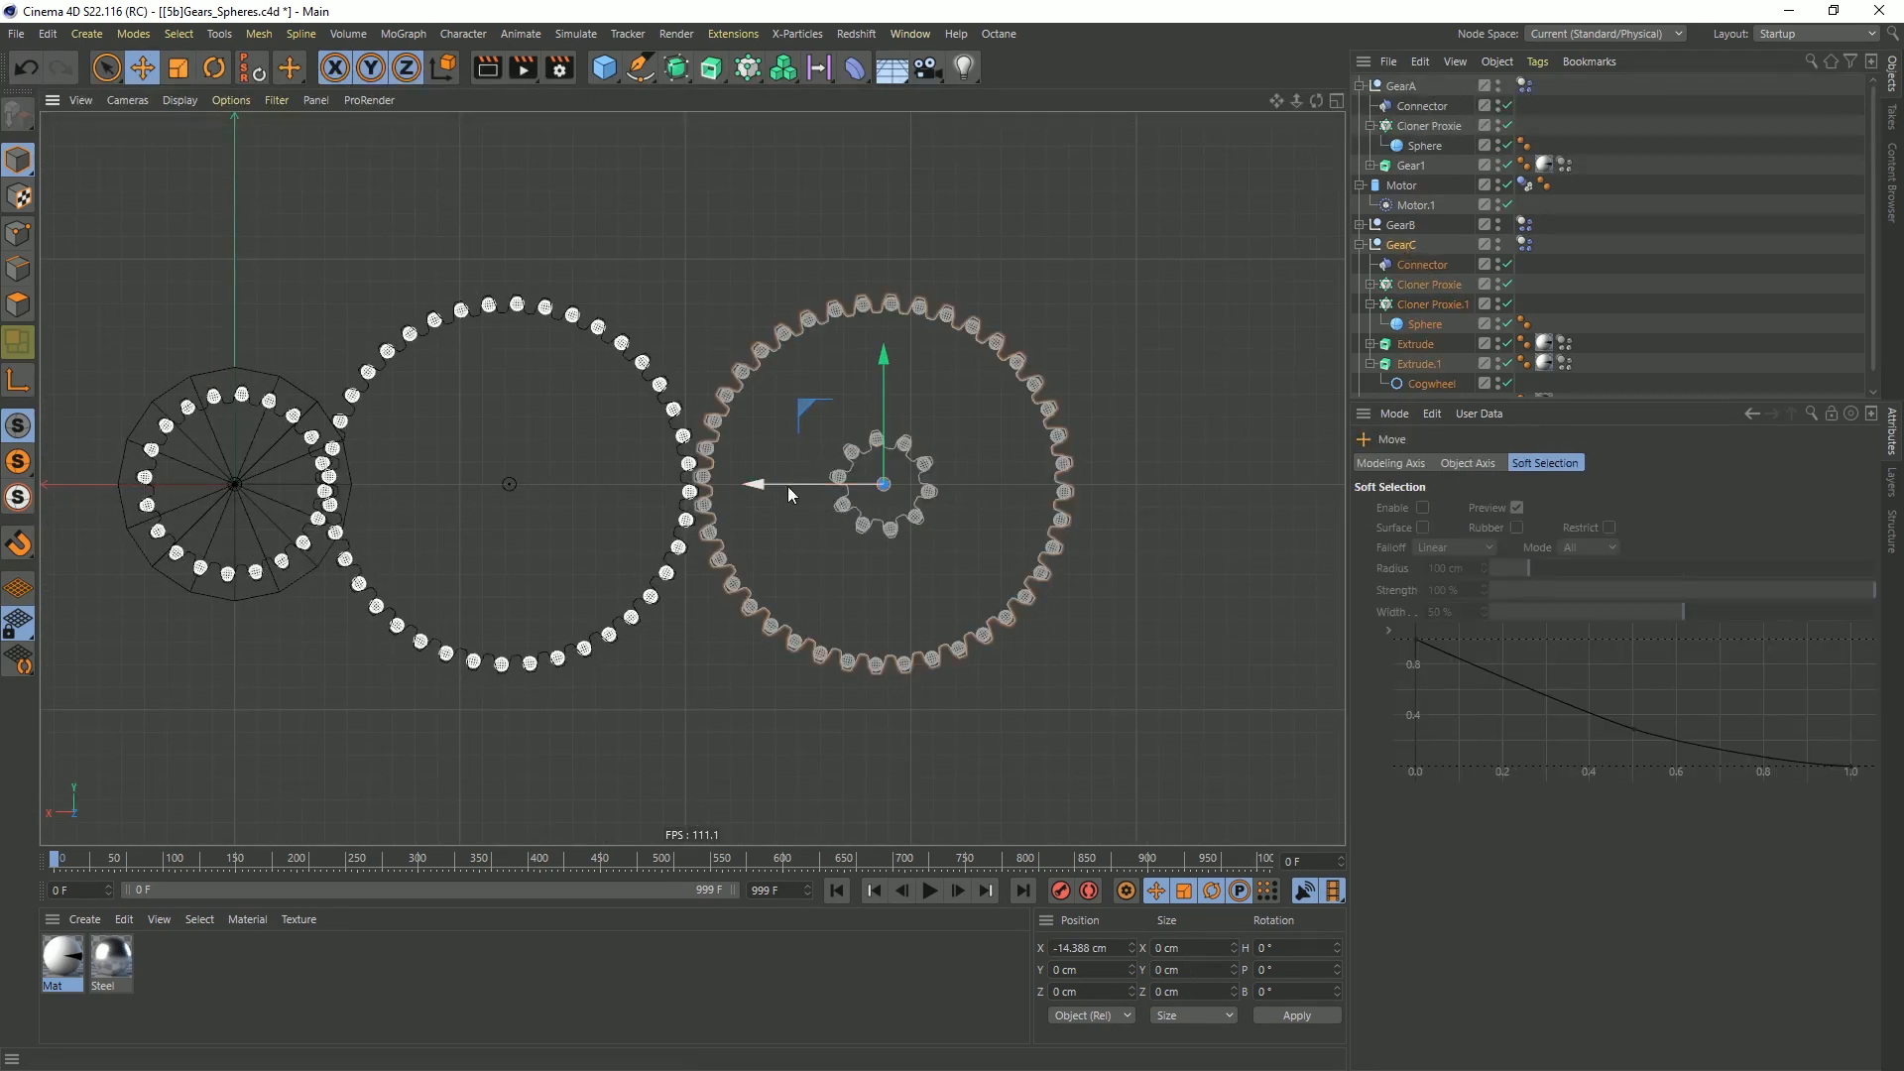
{"action": "left_click_drag", "start_coordinate": [784, 486], "coordinate": [778, 486]}
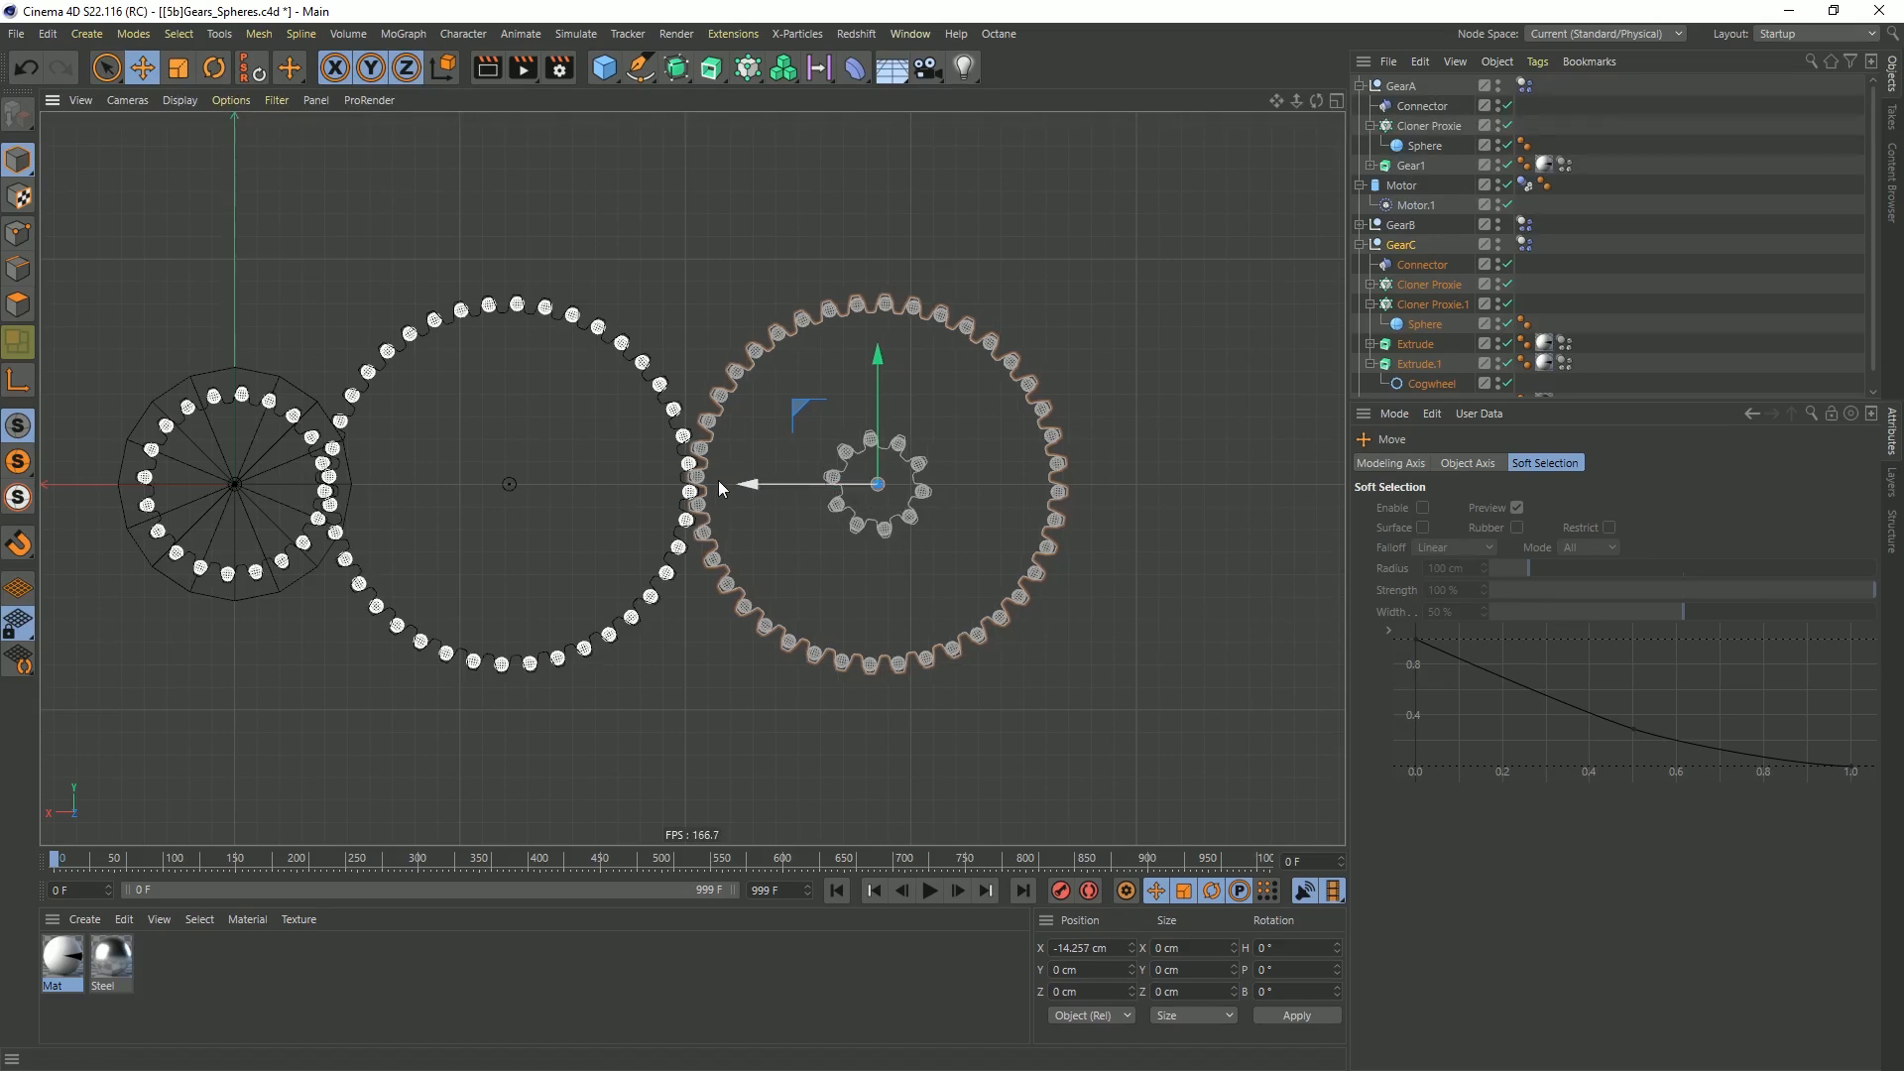
{"action": "left_click_drag", "start_coordinate": [756, 486], "coordinate": [644, 506]}
{"action": "scroll", "coordinate": [659, 471], "scroll_direction": "up", "scroll_amount": 8}
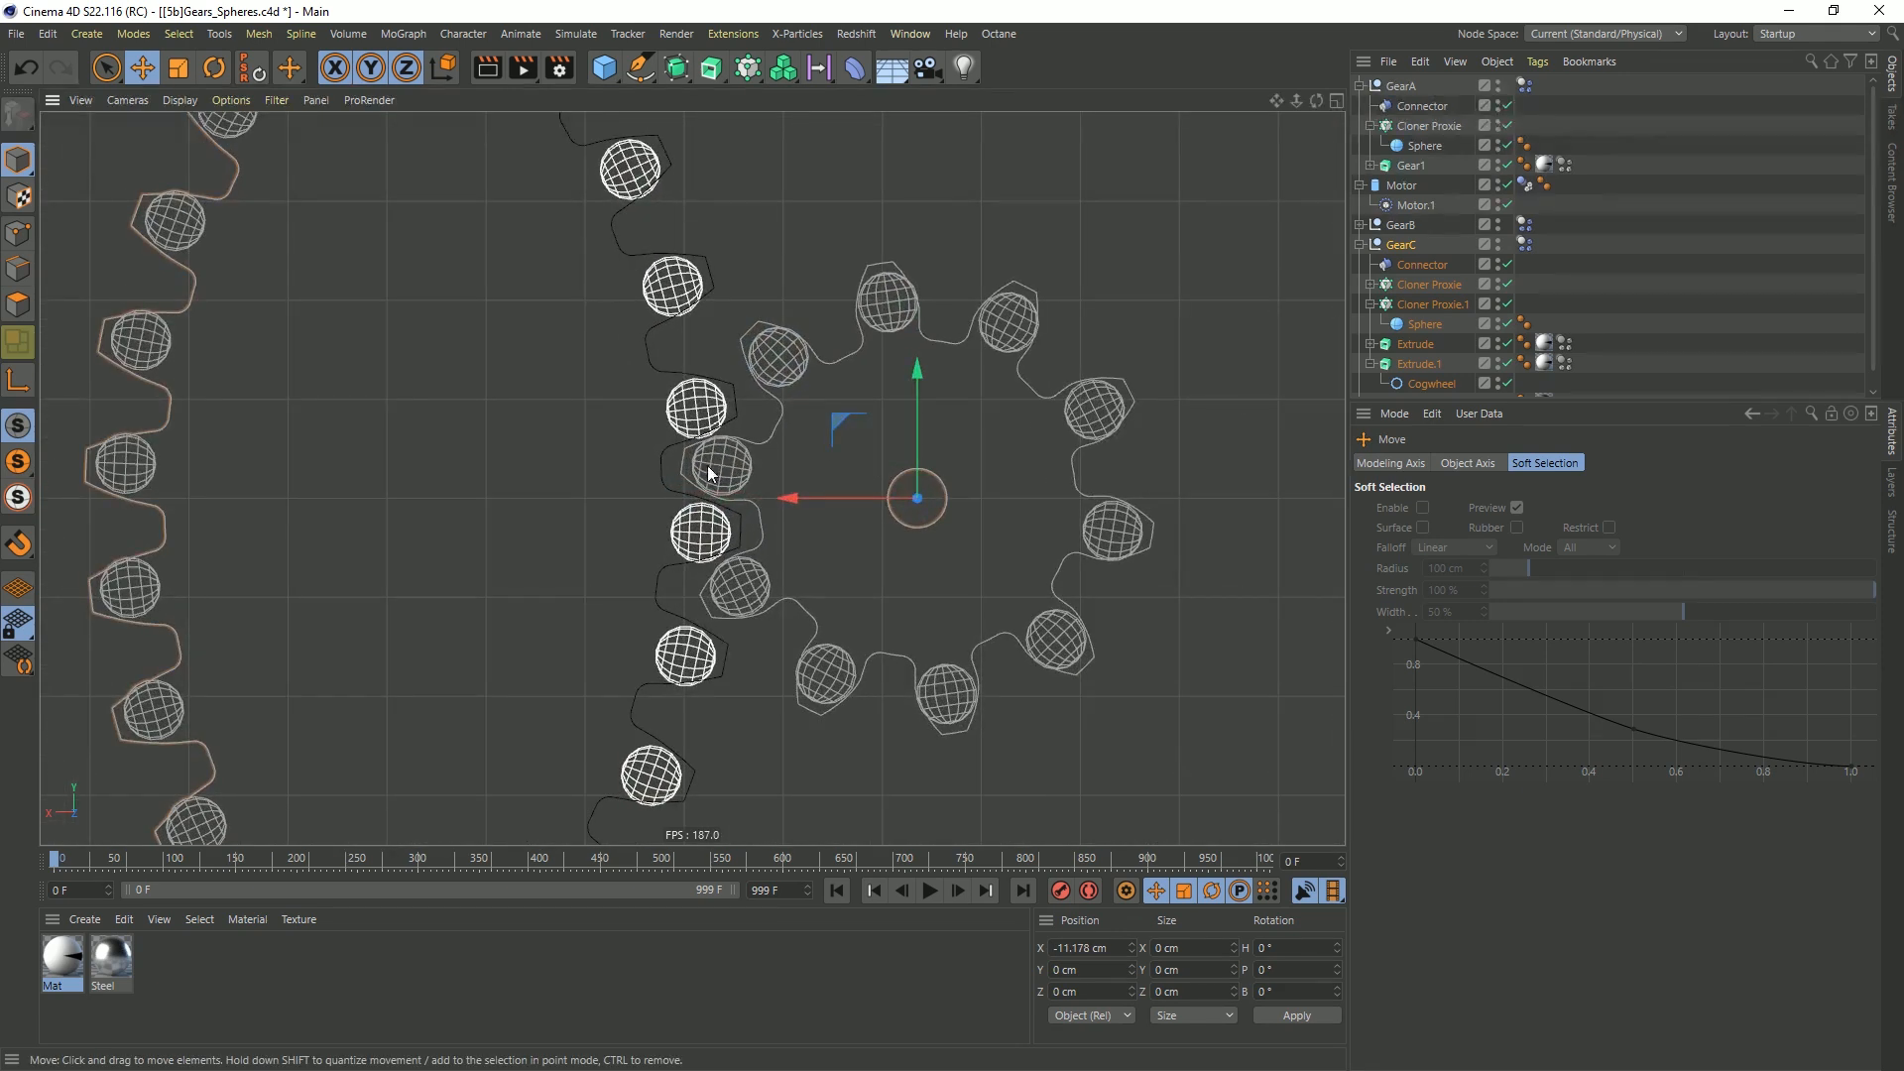
{"action": "left_click_drag", "start_coordinate": [787, 505], "coordinate": [785, 504]}
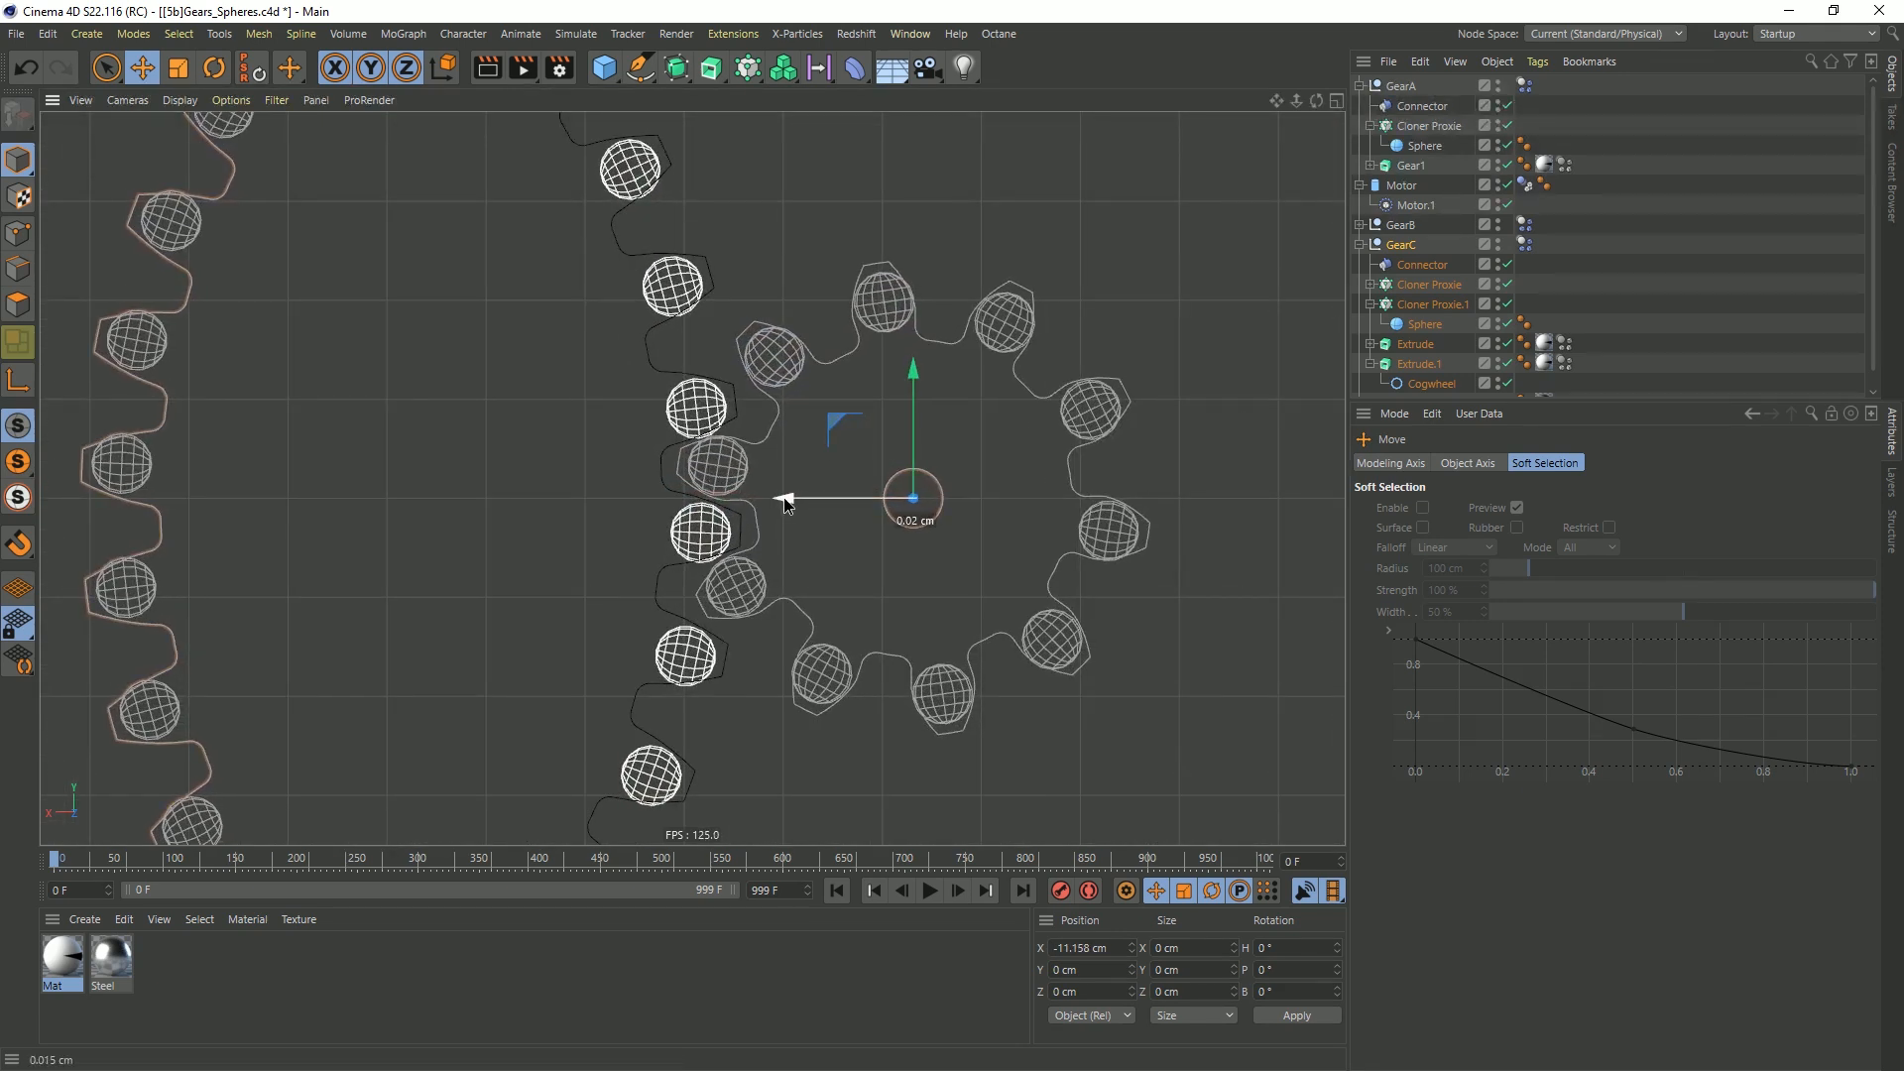
Move Cloner Proxie.1 along Z to about 1.44 cm, centring its spheres in the small gear's thickness
{"action": "middle_click", "coordinate": [839, 426]}
{"action": "middle_click", "coordinate": [938, 320]}
{"action": "right_click_drag", "start_coordinate": [690, 480], "coordinate": [915, 438], "text": "alt"}
{"action": "middle_click", "coordinate": [775, 414]}
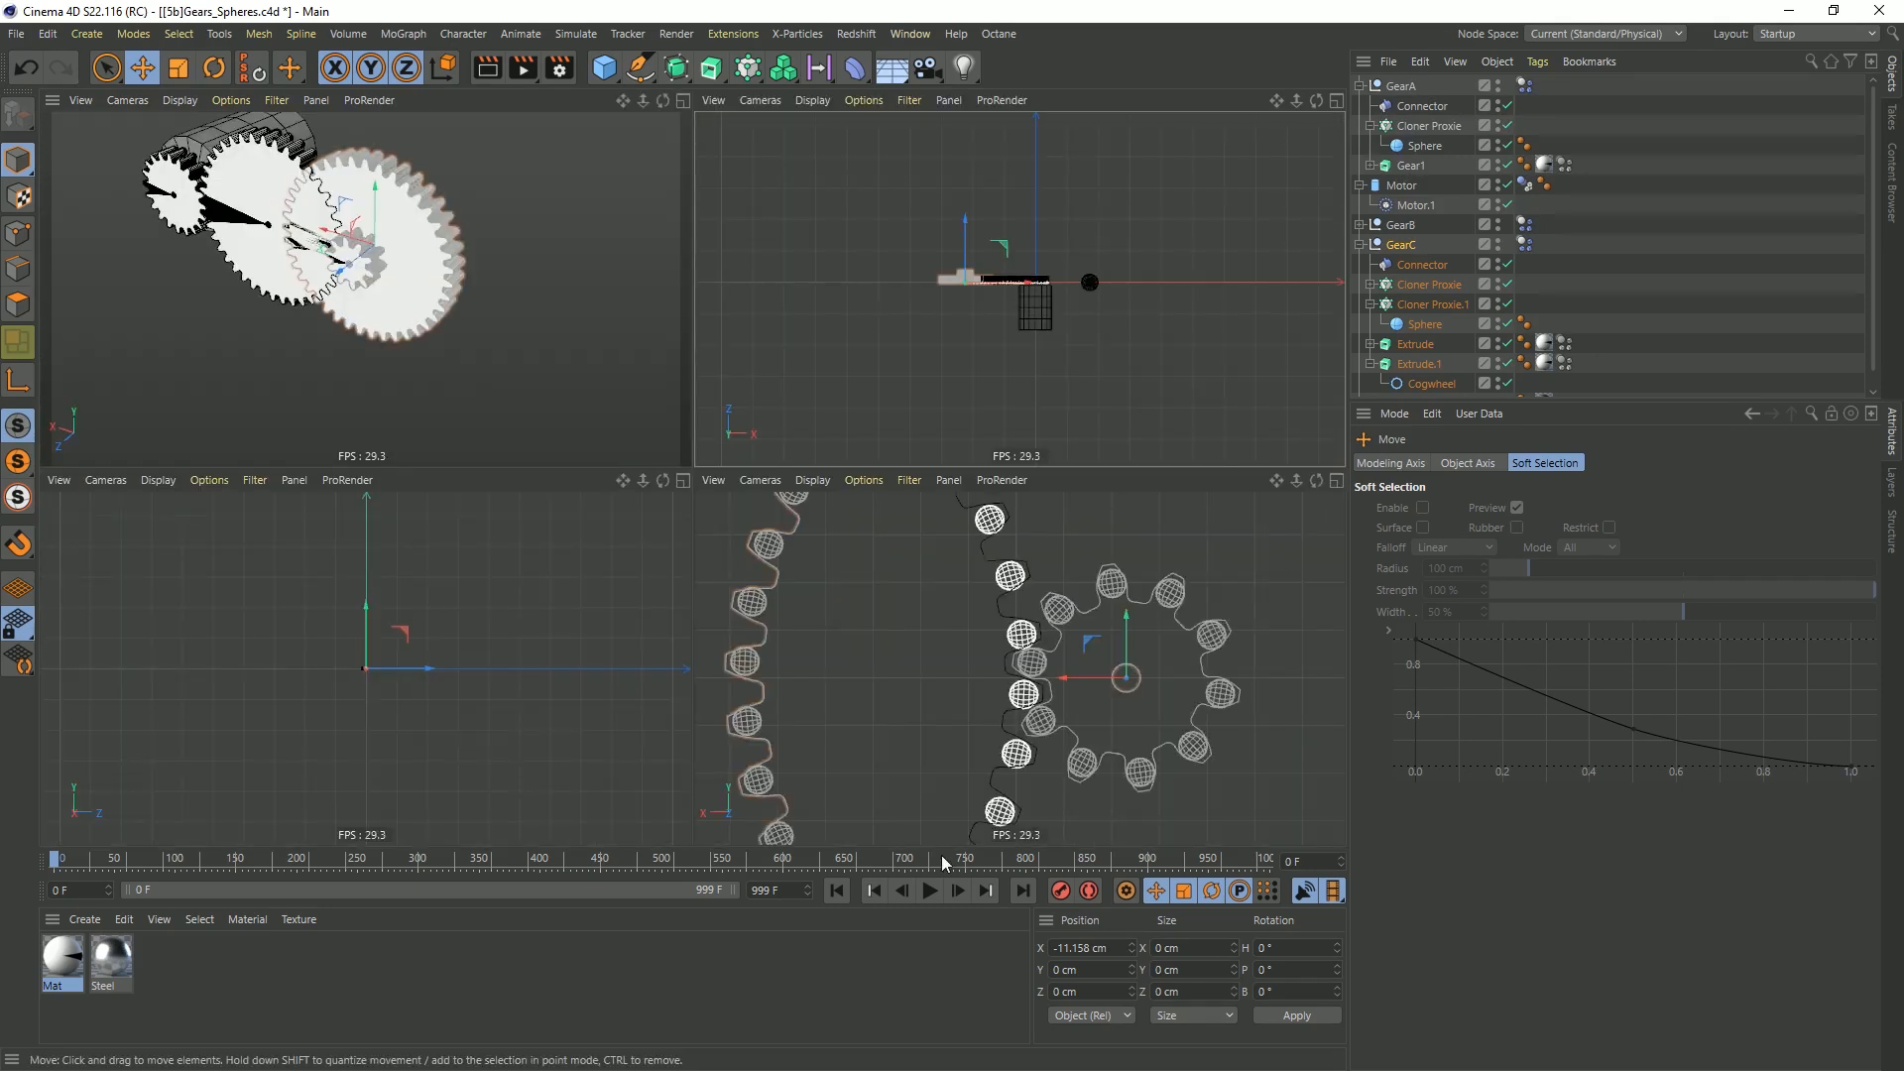
{"action": "middle_click", "coordinate": [982, 345]}
{"action": "right_click_drag", "start_coordinate": [553, 489], "coordinate": [743, 373], "text": "alt"}
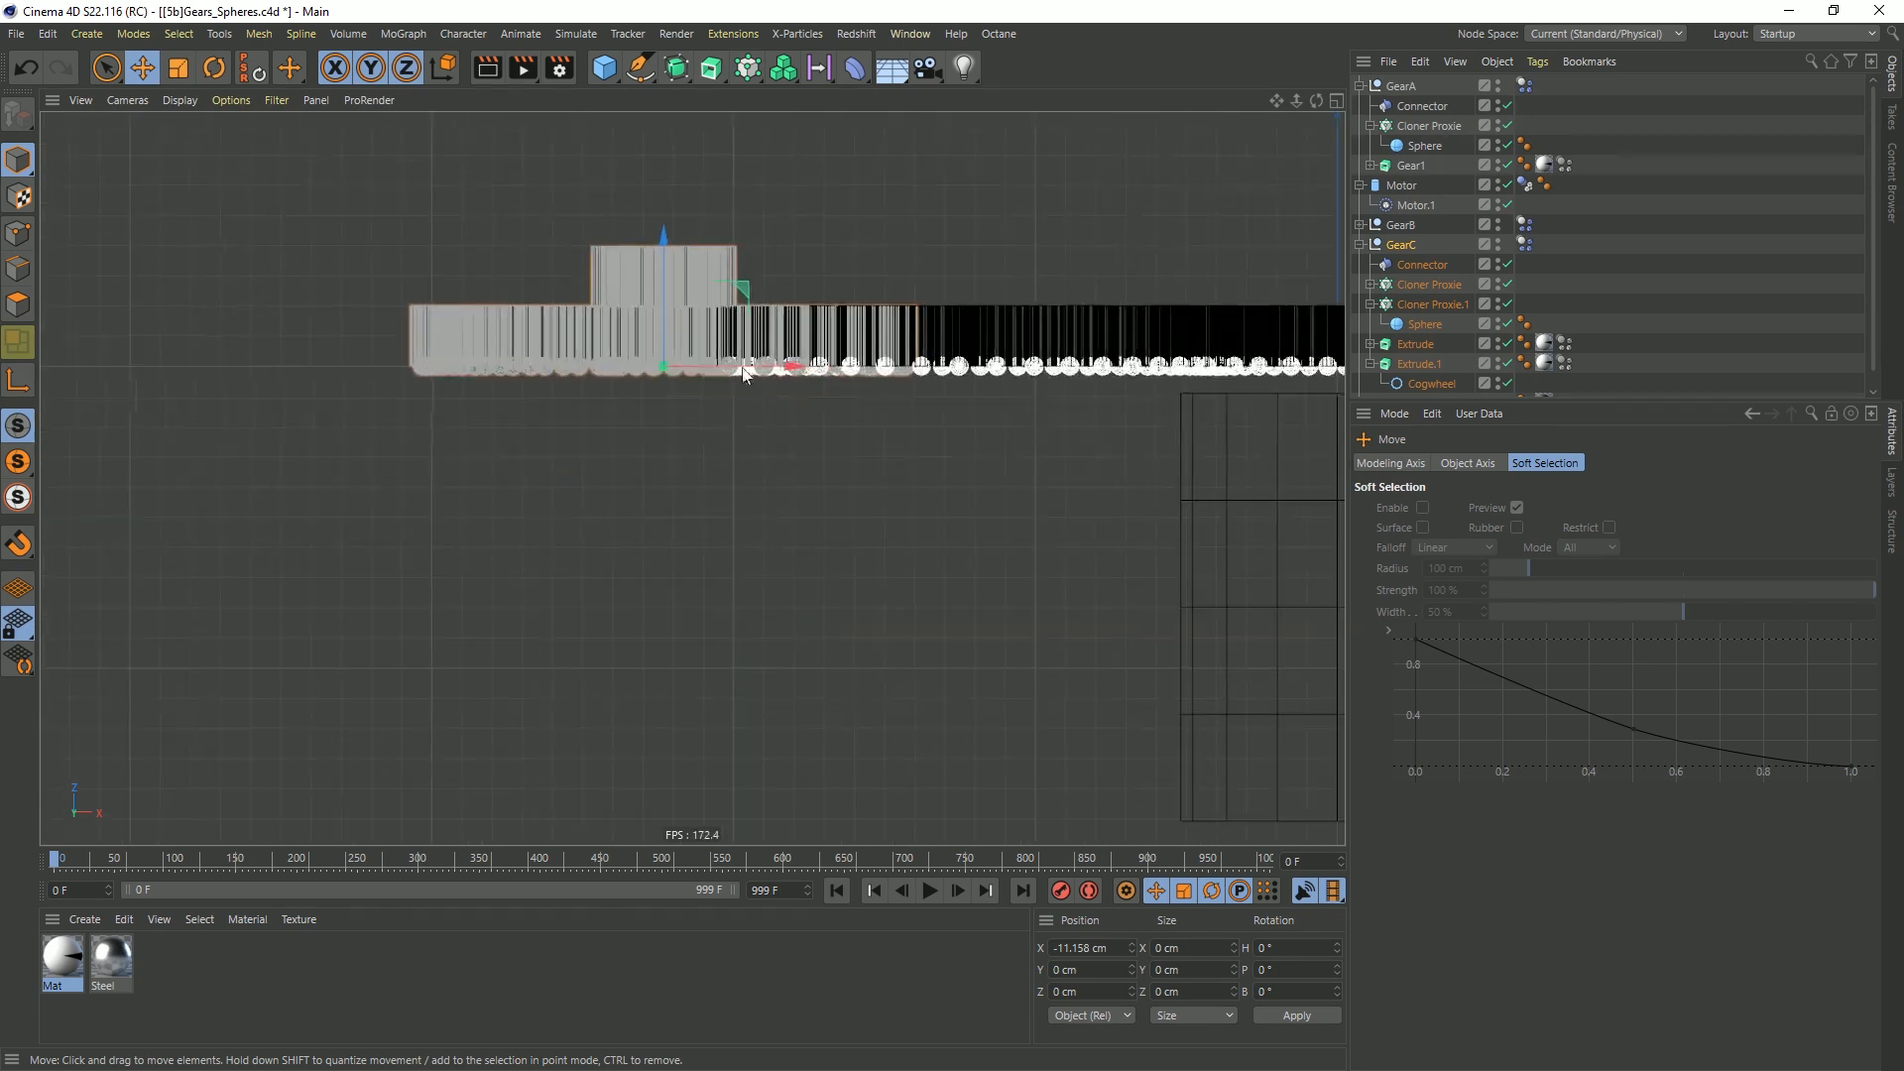
{"action": "middle_click_drag", "start_coordinate": [744, 373], "coordinate": [672, 501], "text": "alt"}
{"action": "right_click_drag", "start_coordinate": [673, 501], "coordinate": [685, 493], "text": "alt"}
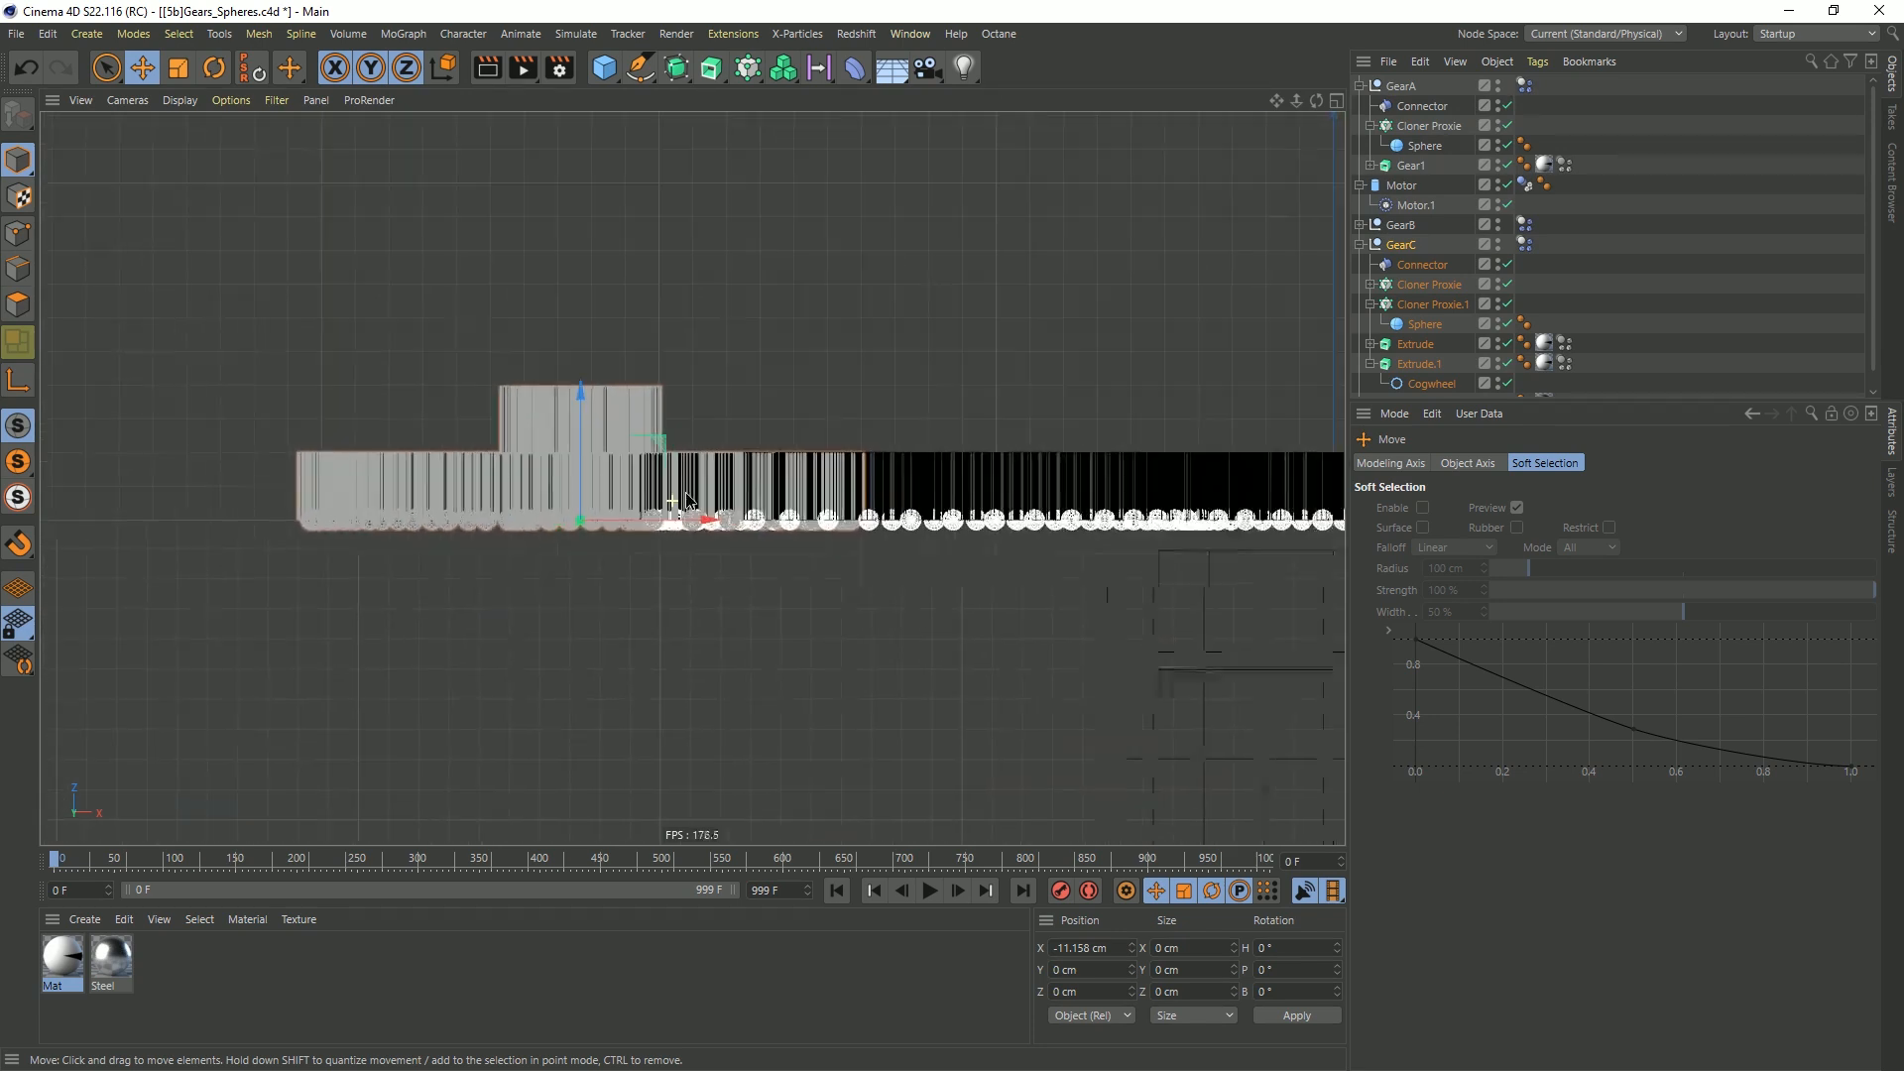
{"action": "left_click", "coordinate": [1434, 303]}
{"action": "left_click_drag", "start_coordinate": [573, 416], "coordinate": [587, 300]}
Move the large Cloner Proxies of GearA, GearB and GearC together along Z to about 0.49 cm
{"action": "middle_click_drag", "start_coordinate": [1206, 477], "coordinate": [843, 511], "text": "alt"}
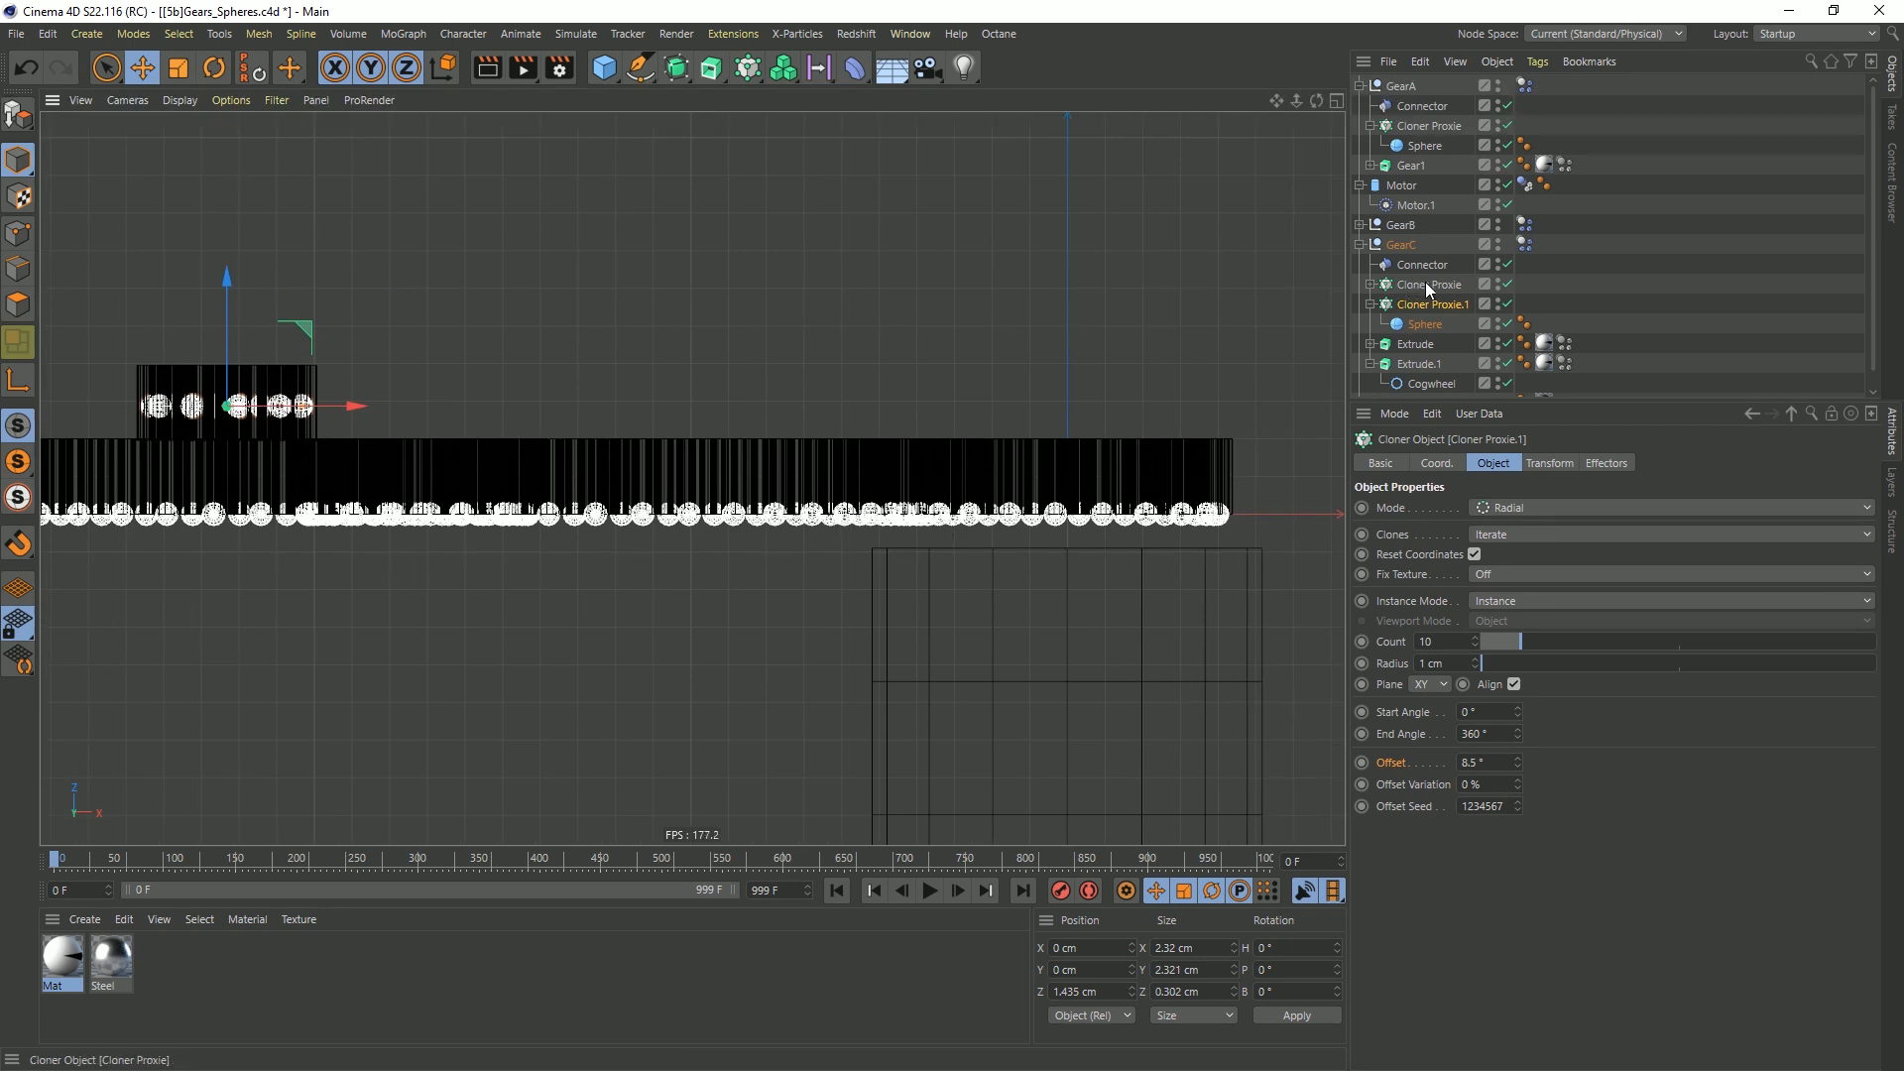
{"action": "left_click", "coordinate": [1361, 225]}
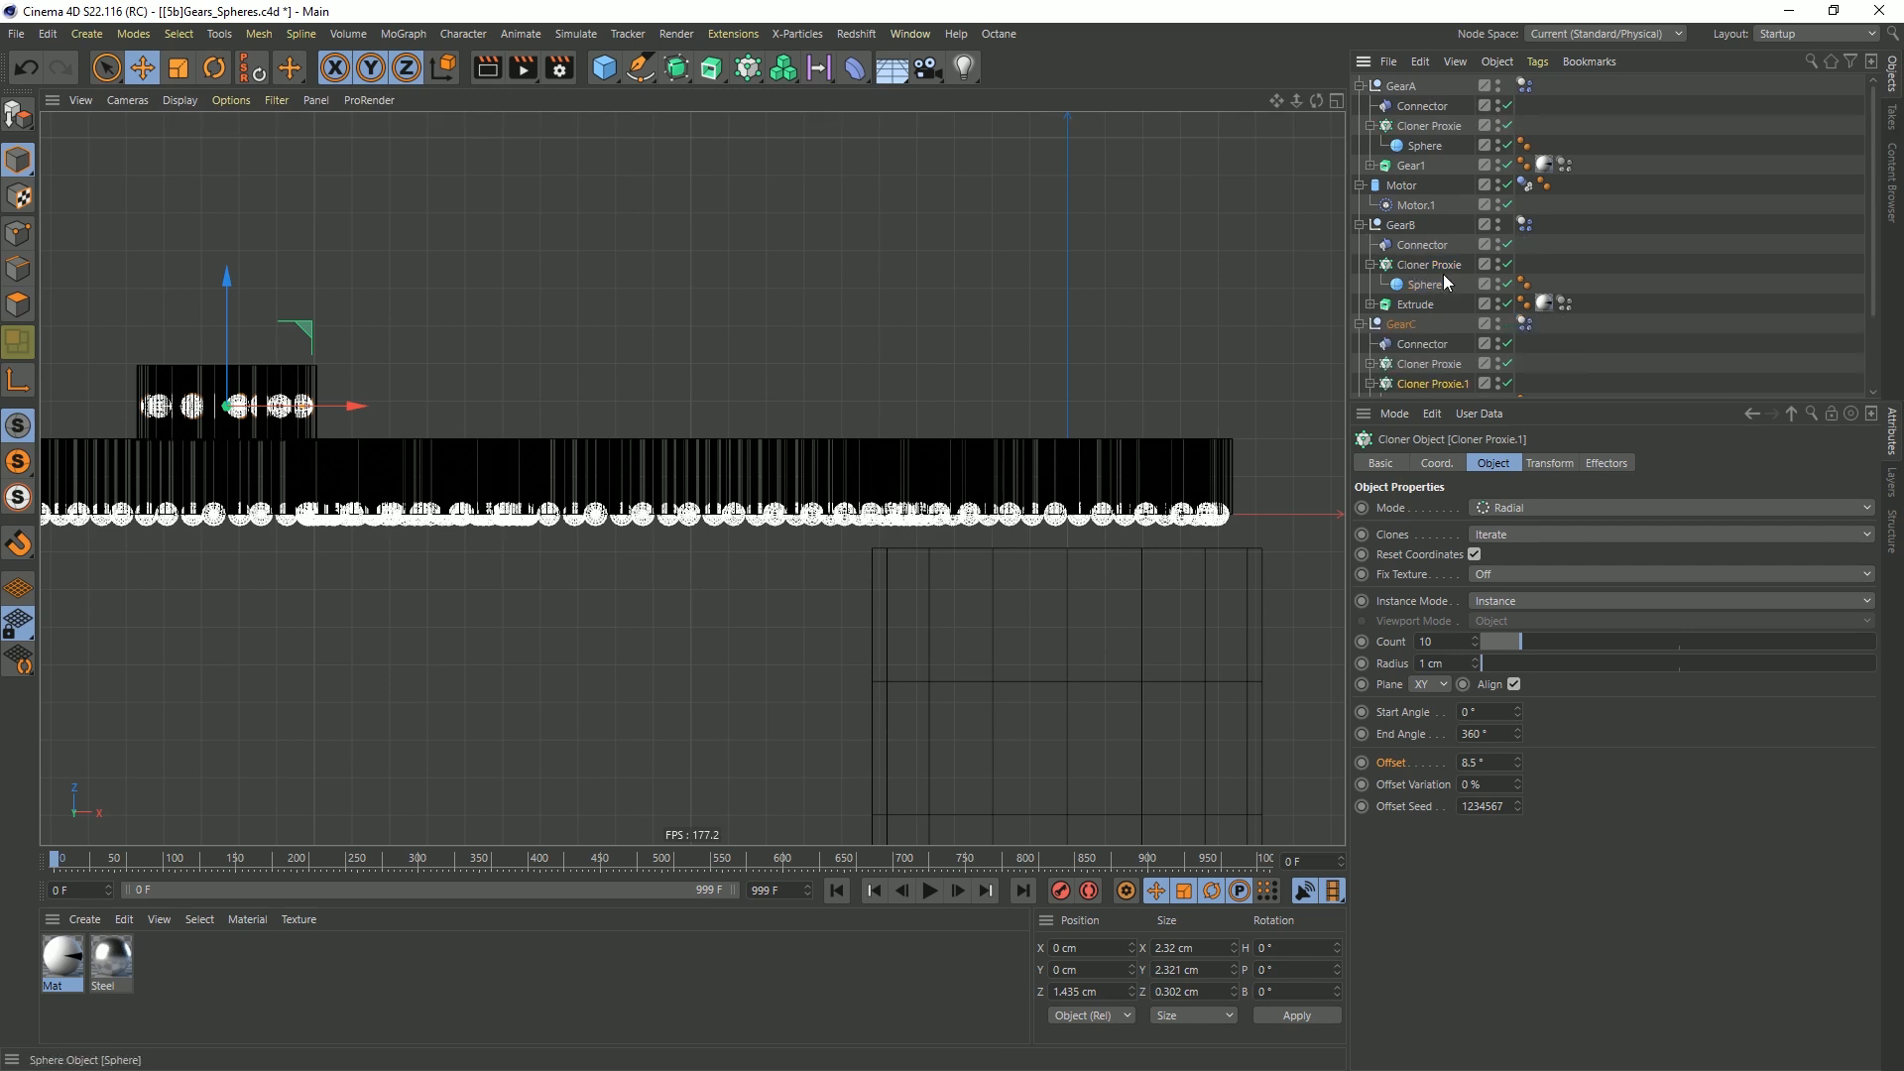
{"action": "left_click", "coordinate": [1432, 364]}
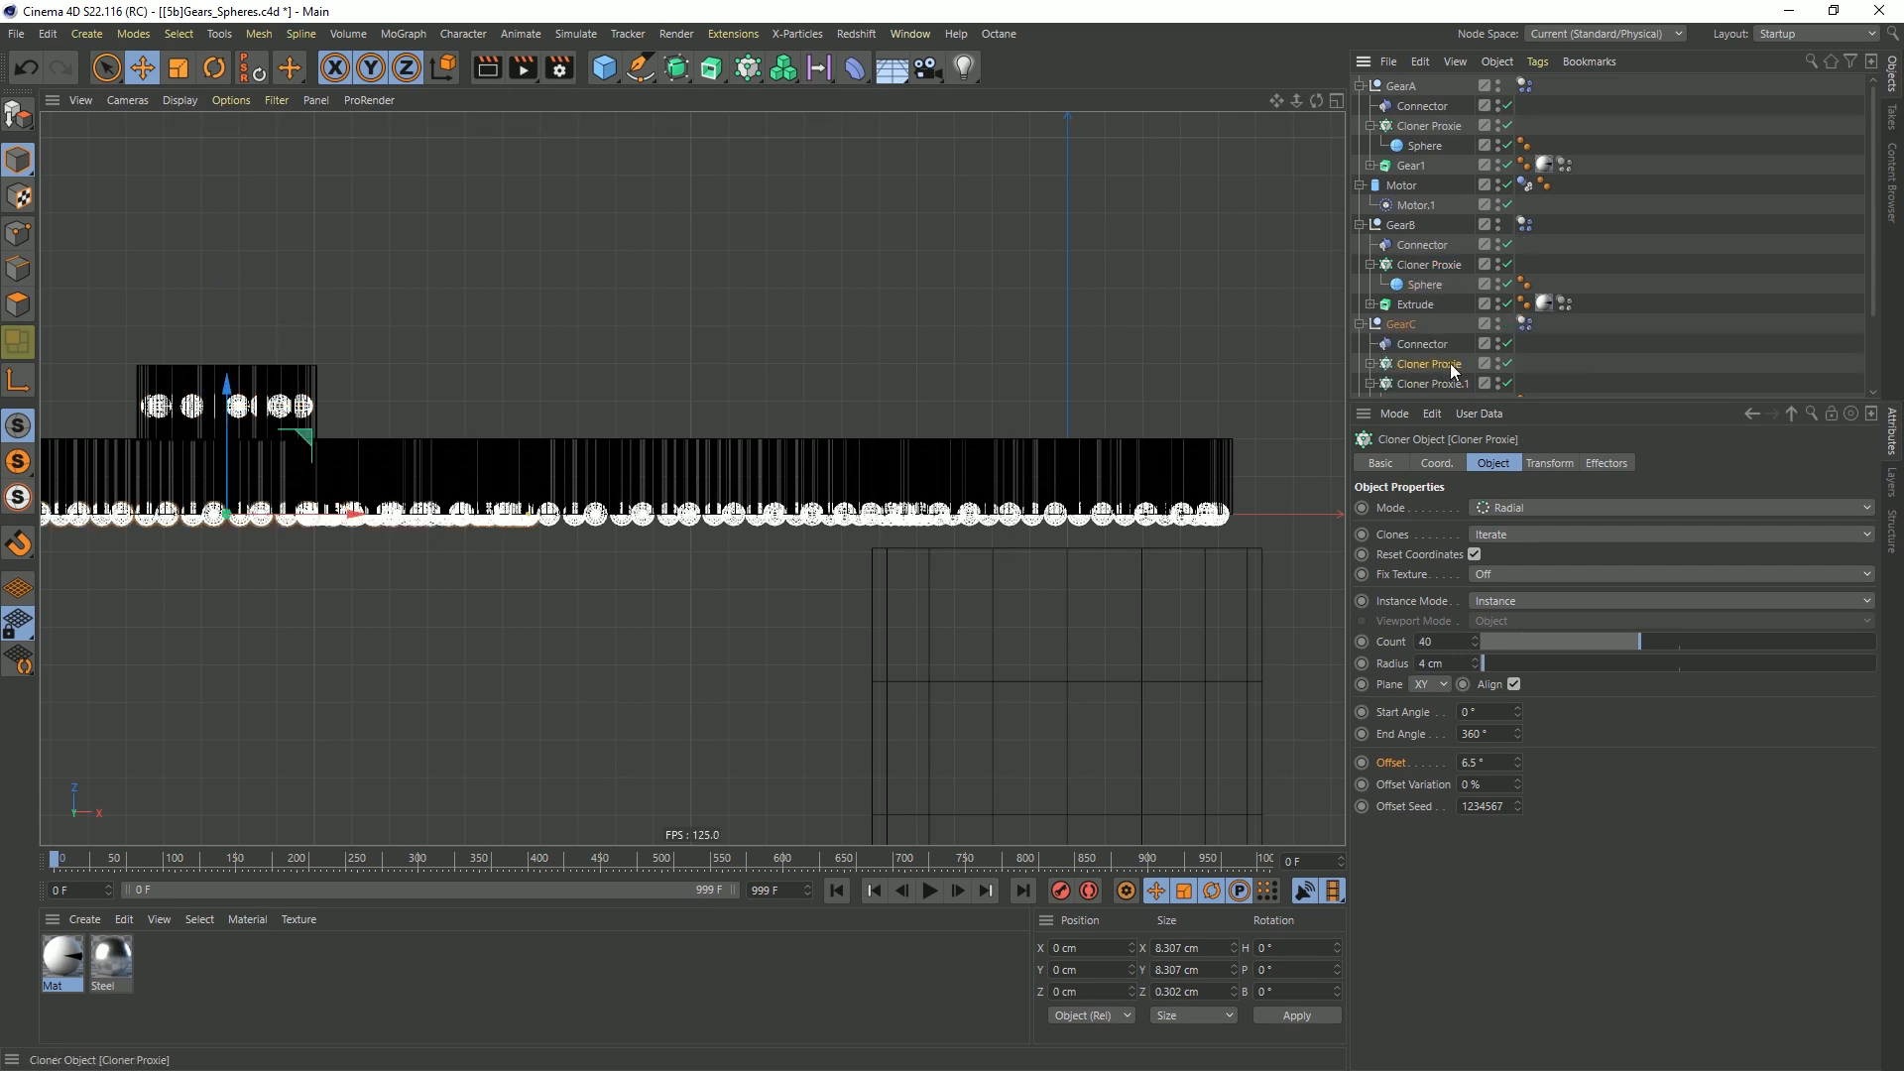
{"action": "left_click", "coordinate": [1432, 266], "text": "ctrl"}
{"action": "left_click", "coordinate": [1432, 127], "text": "ctrl"}
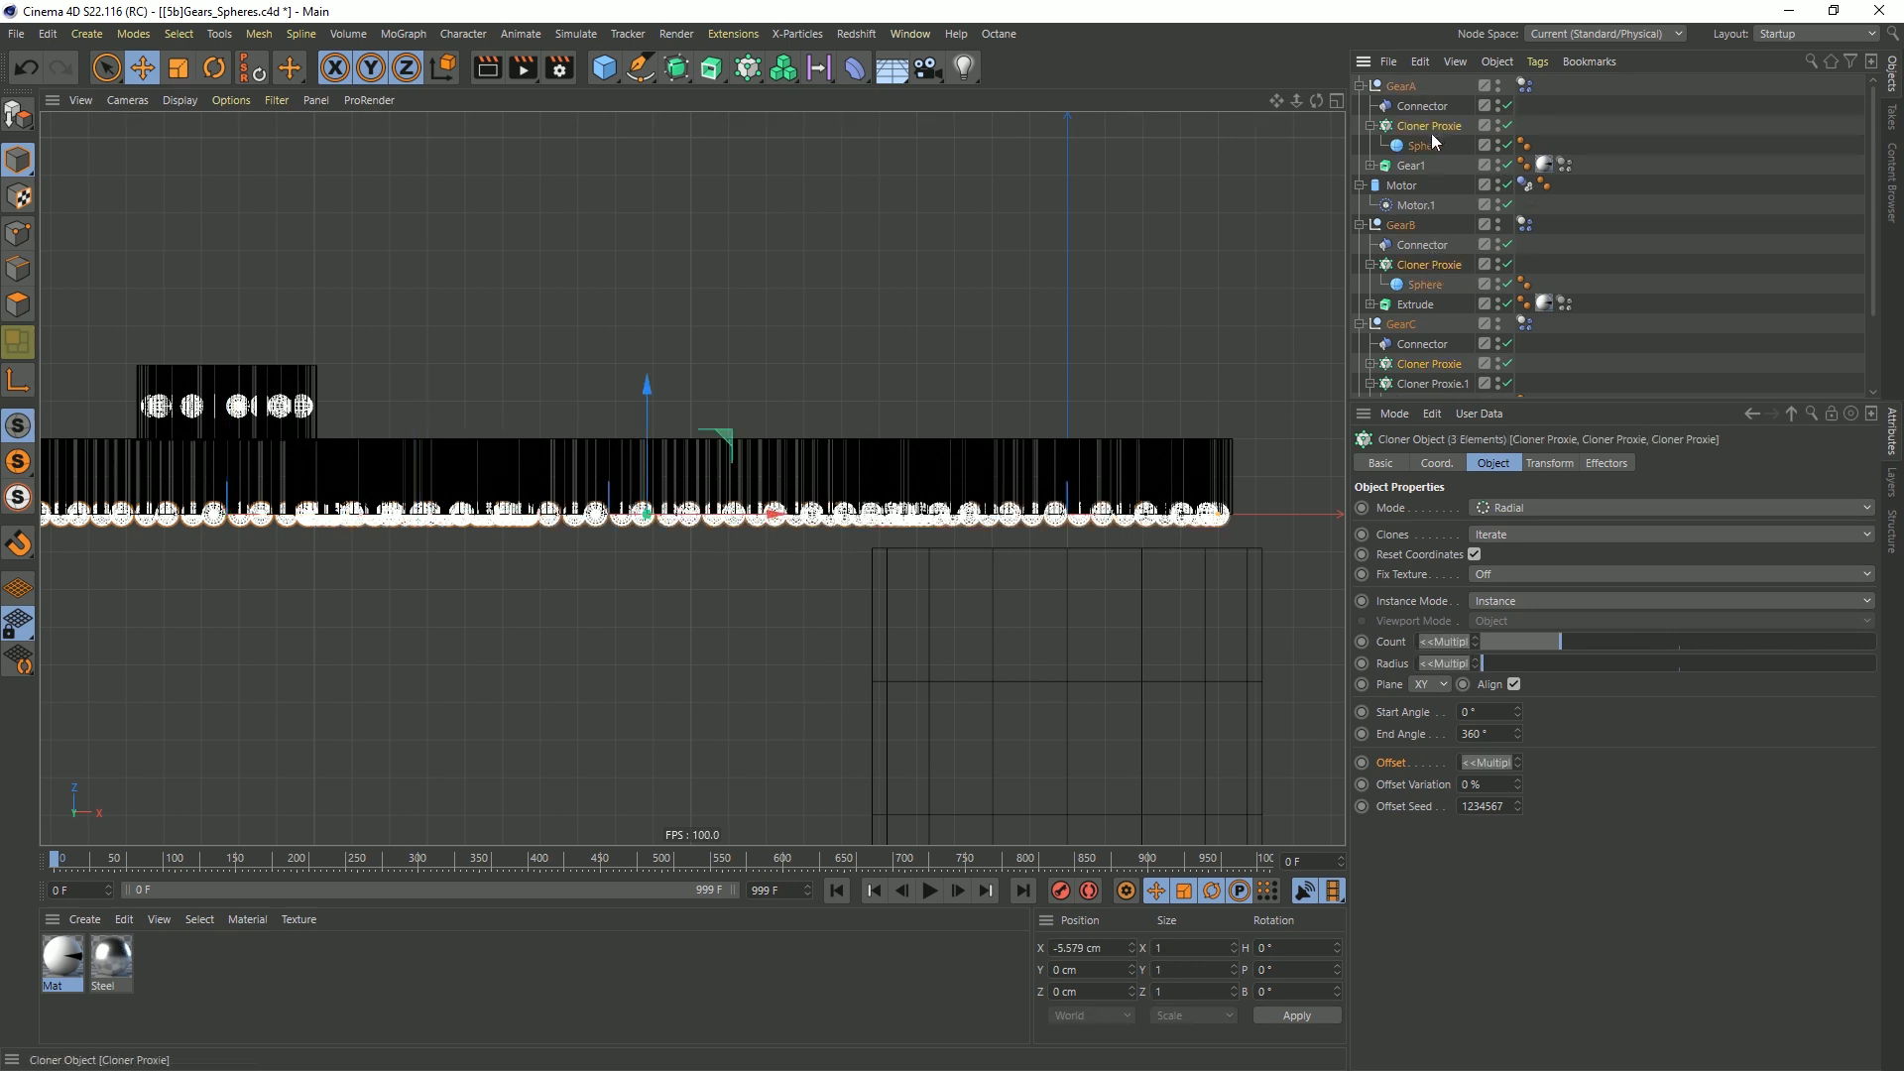
{"action": "left_click_drag", "start_coordinate": [646, 403], "coordinate": [680, 366]}
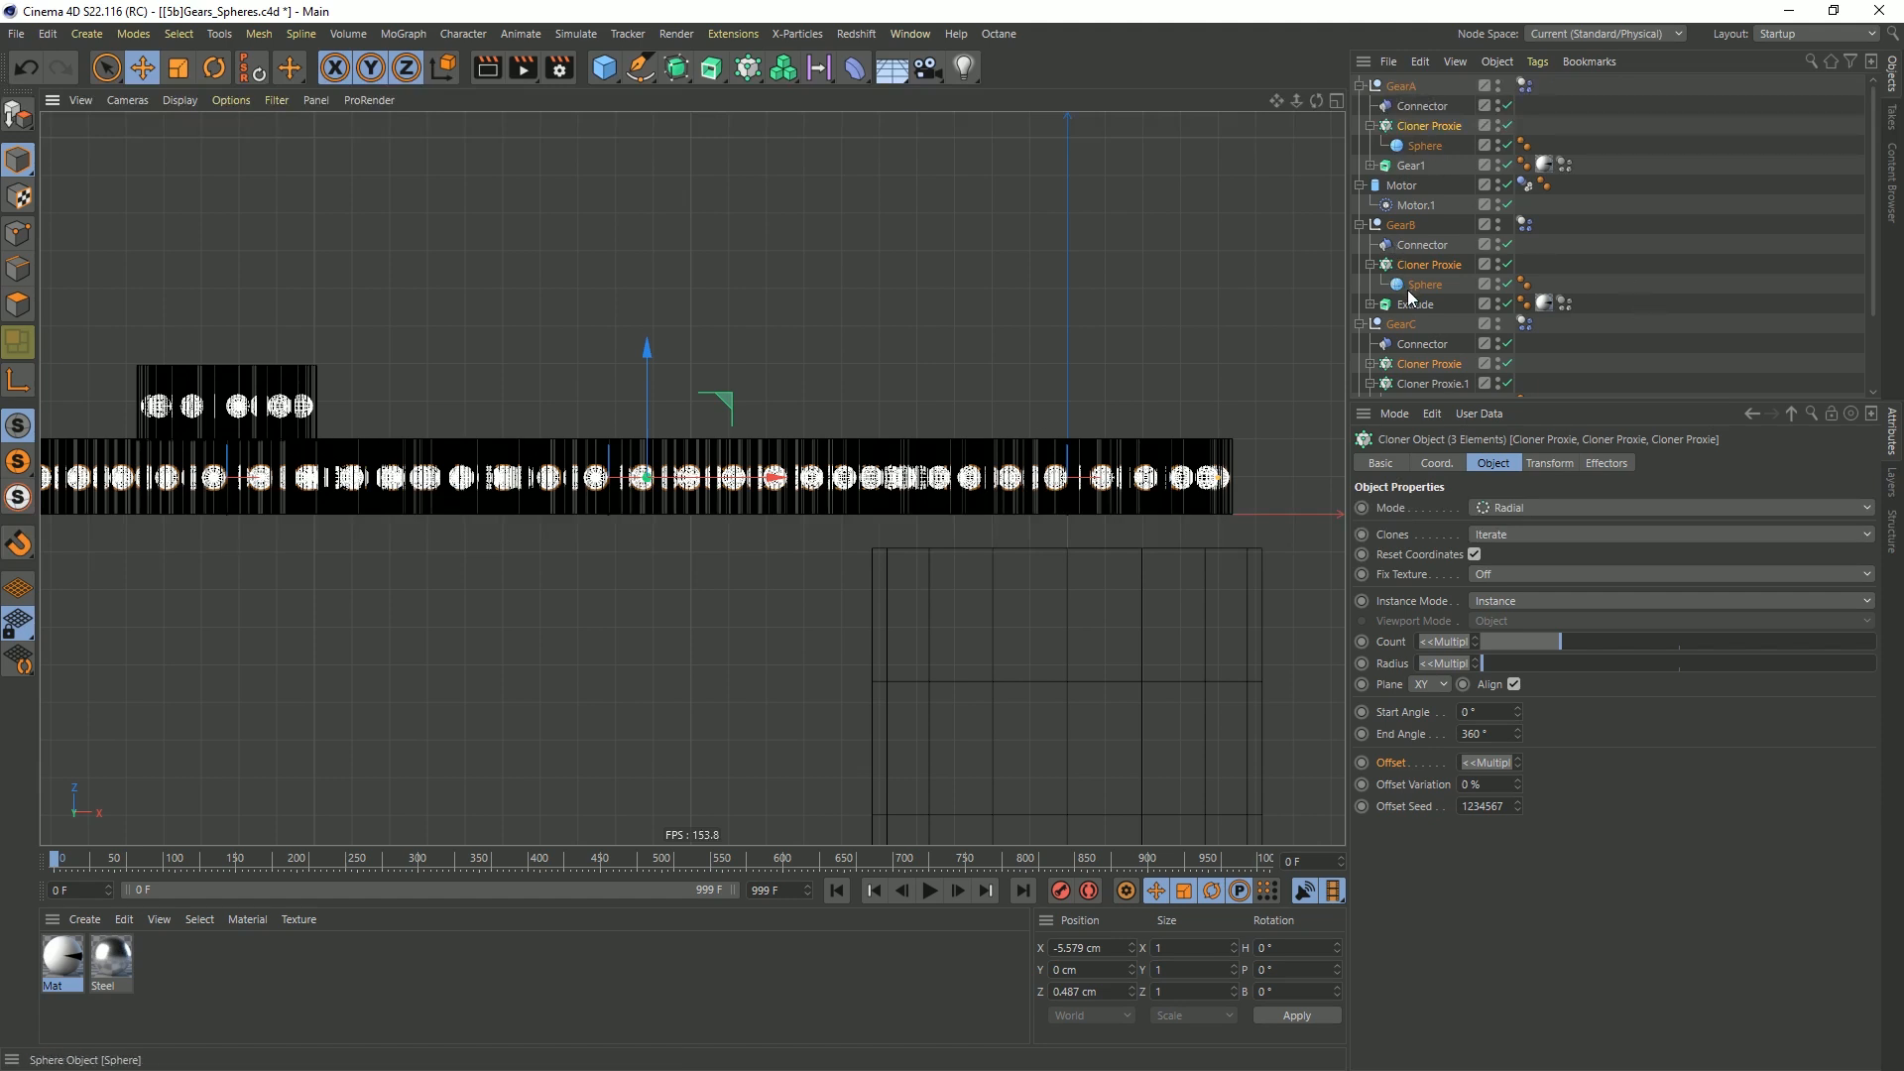
Move the GearC null along Z to about -1.06 cm, leaving a gap between its large gear and GearB
{"action": "left_click", "coordinate": [736, 458]}
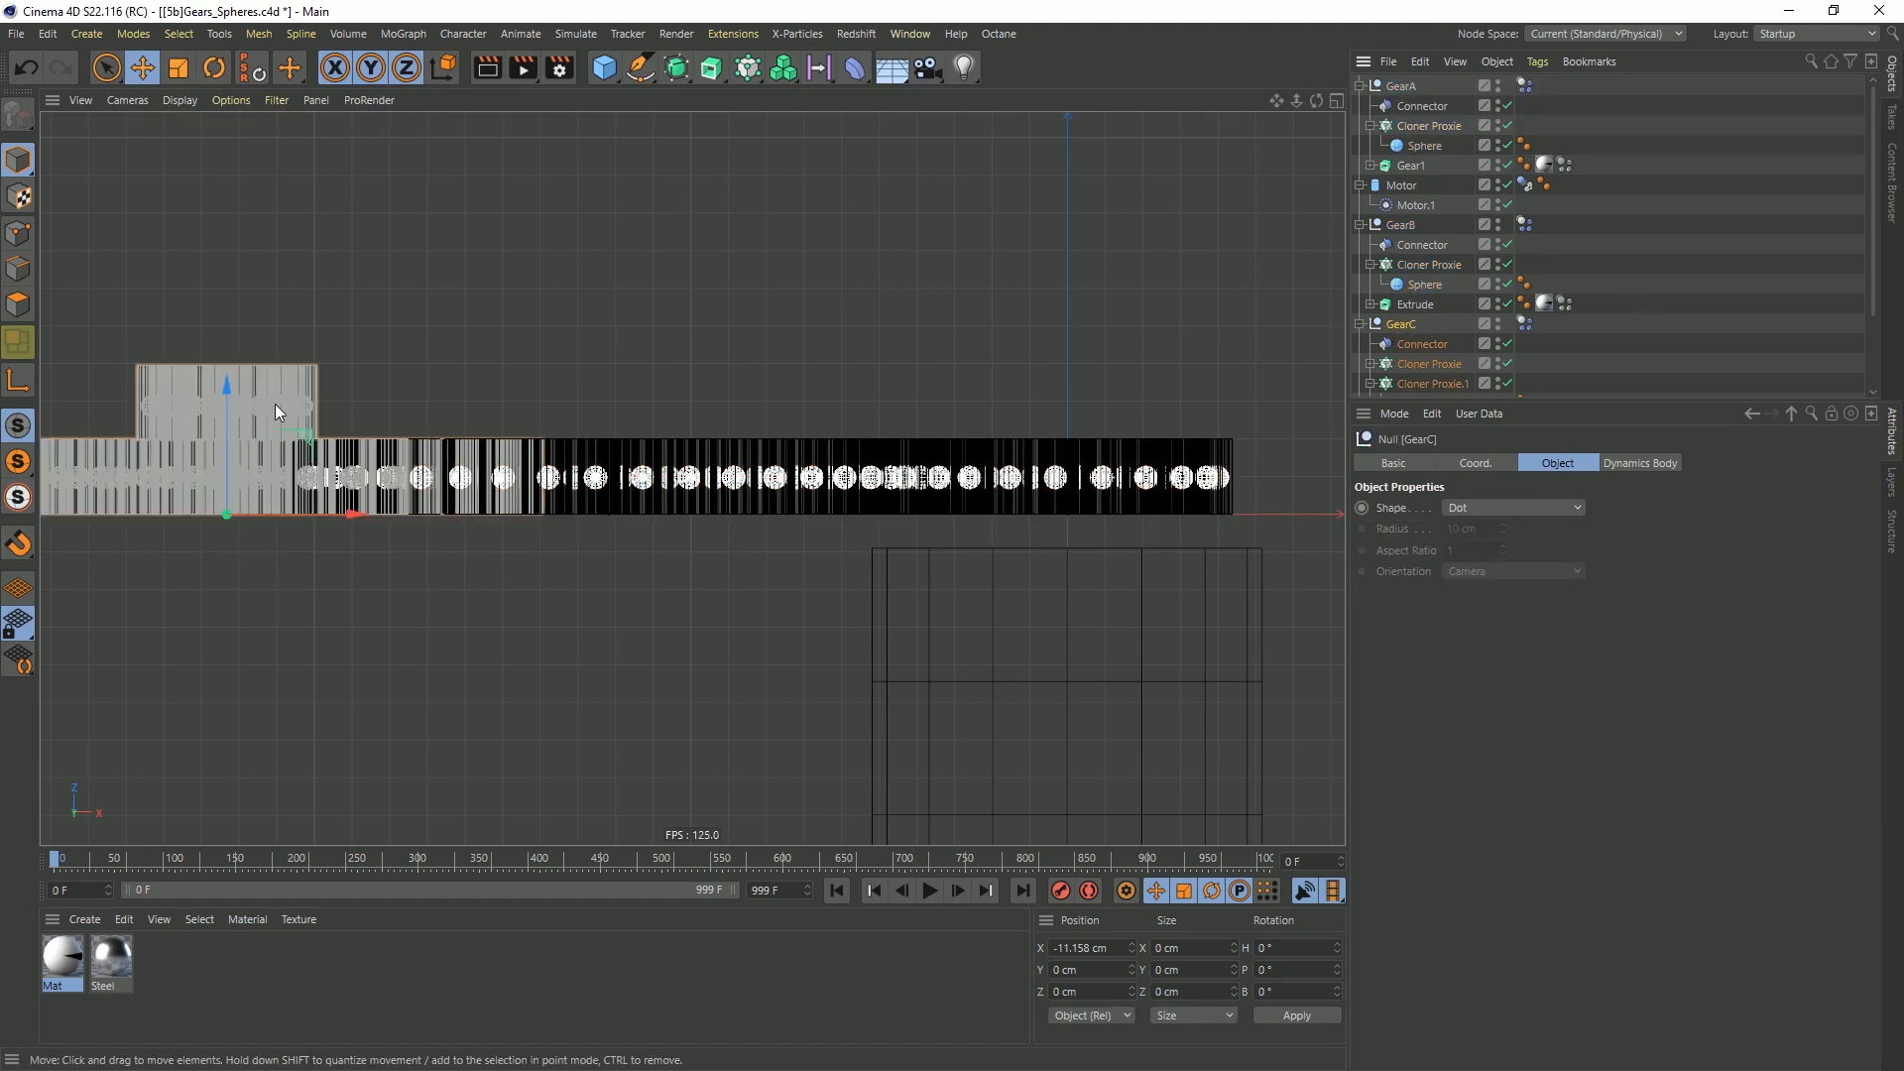
{"action": "left_click_drag", "start_coordinate": [229, 396], "coordinate": [213, 472]}
{"action": "scroll", "coordinate": [213, 477], "scroll_direction": "up", "scroll_amount": 10}
{"action": "scroll", "coordinate": [642, 483], "scroll_direction": "up", "scroll_amount": 1}
{"action": "left_click_drag", "start_coordinate": [321, 758], "coordinate": [326, 750]}
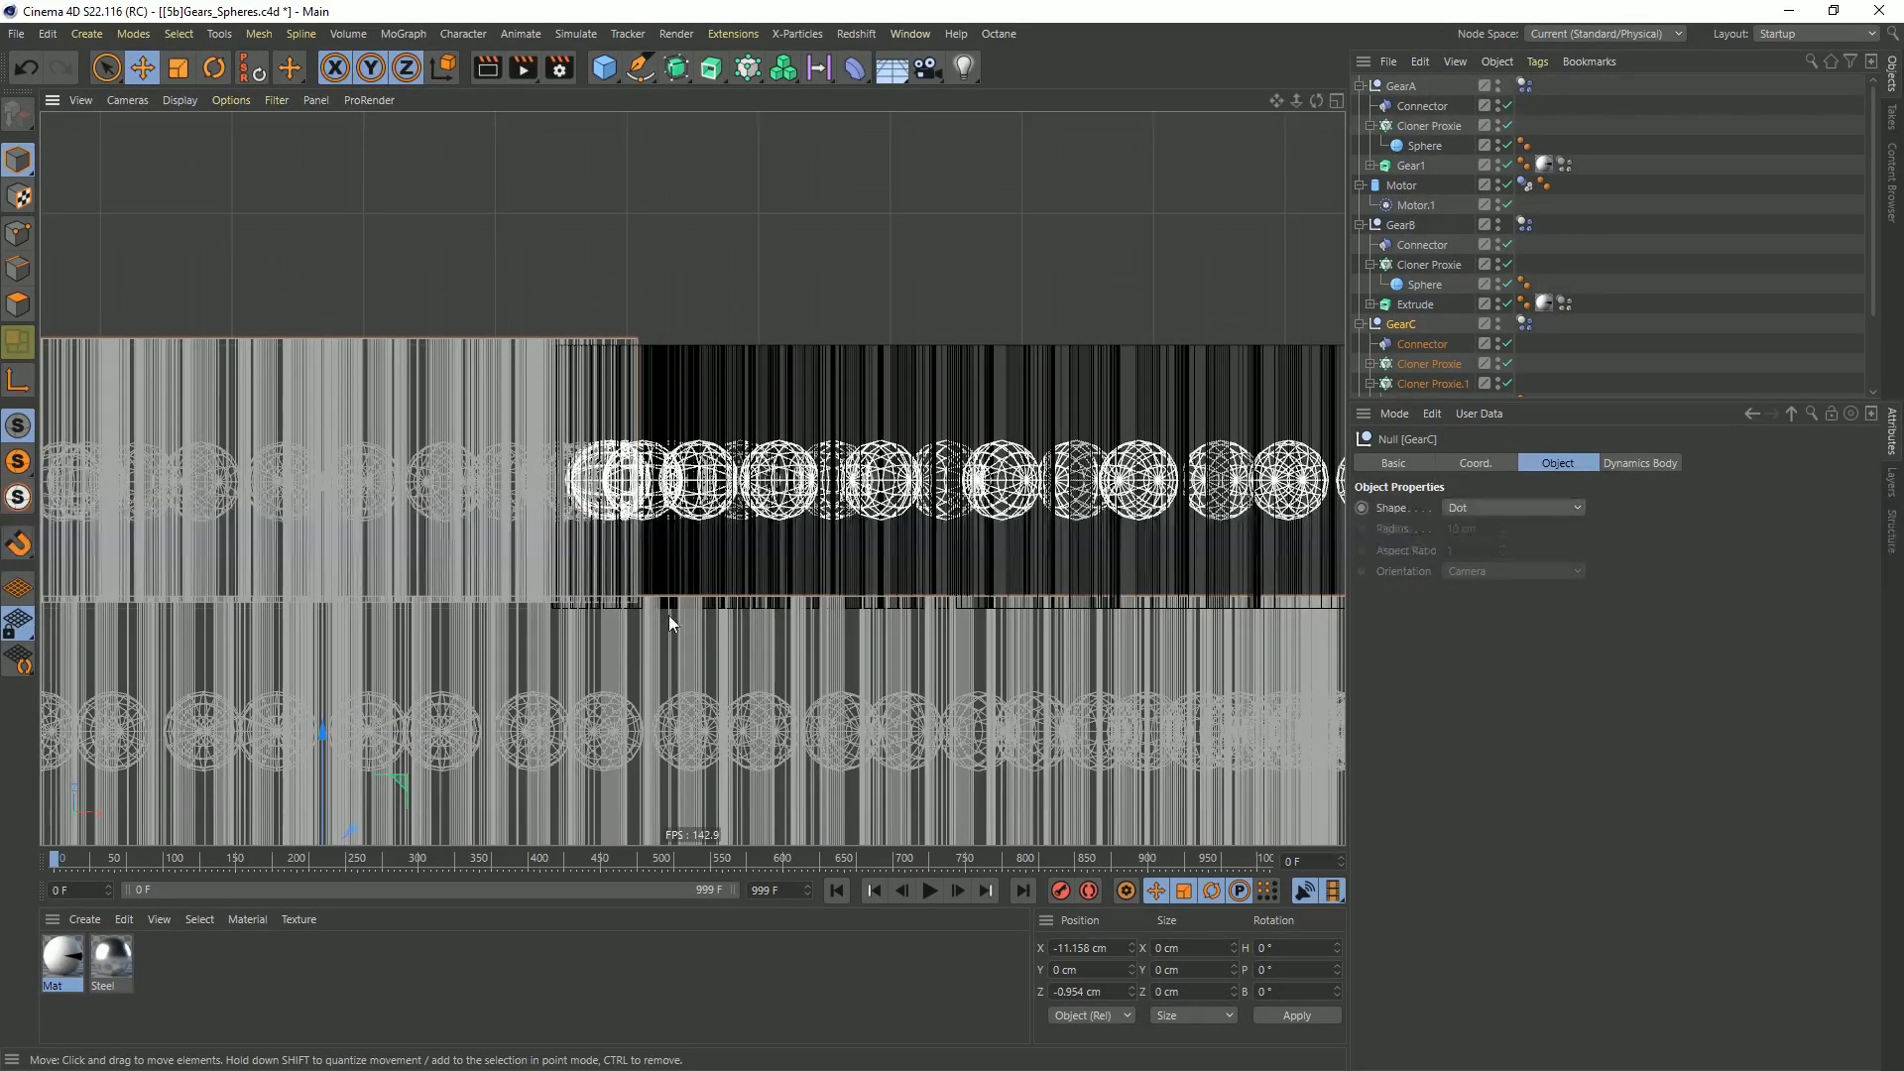
{"action": "scroll", "coordinate": [811, 537], "scroll_direction": "down", "scroll_amount": 6}
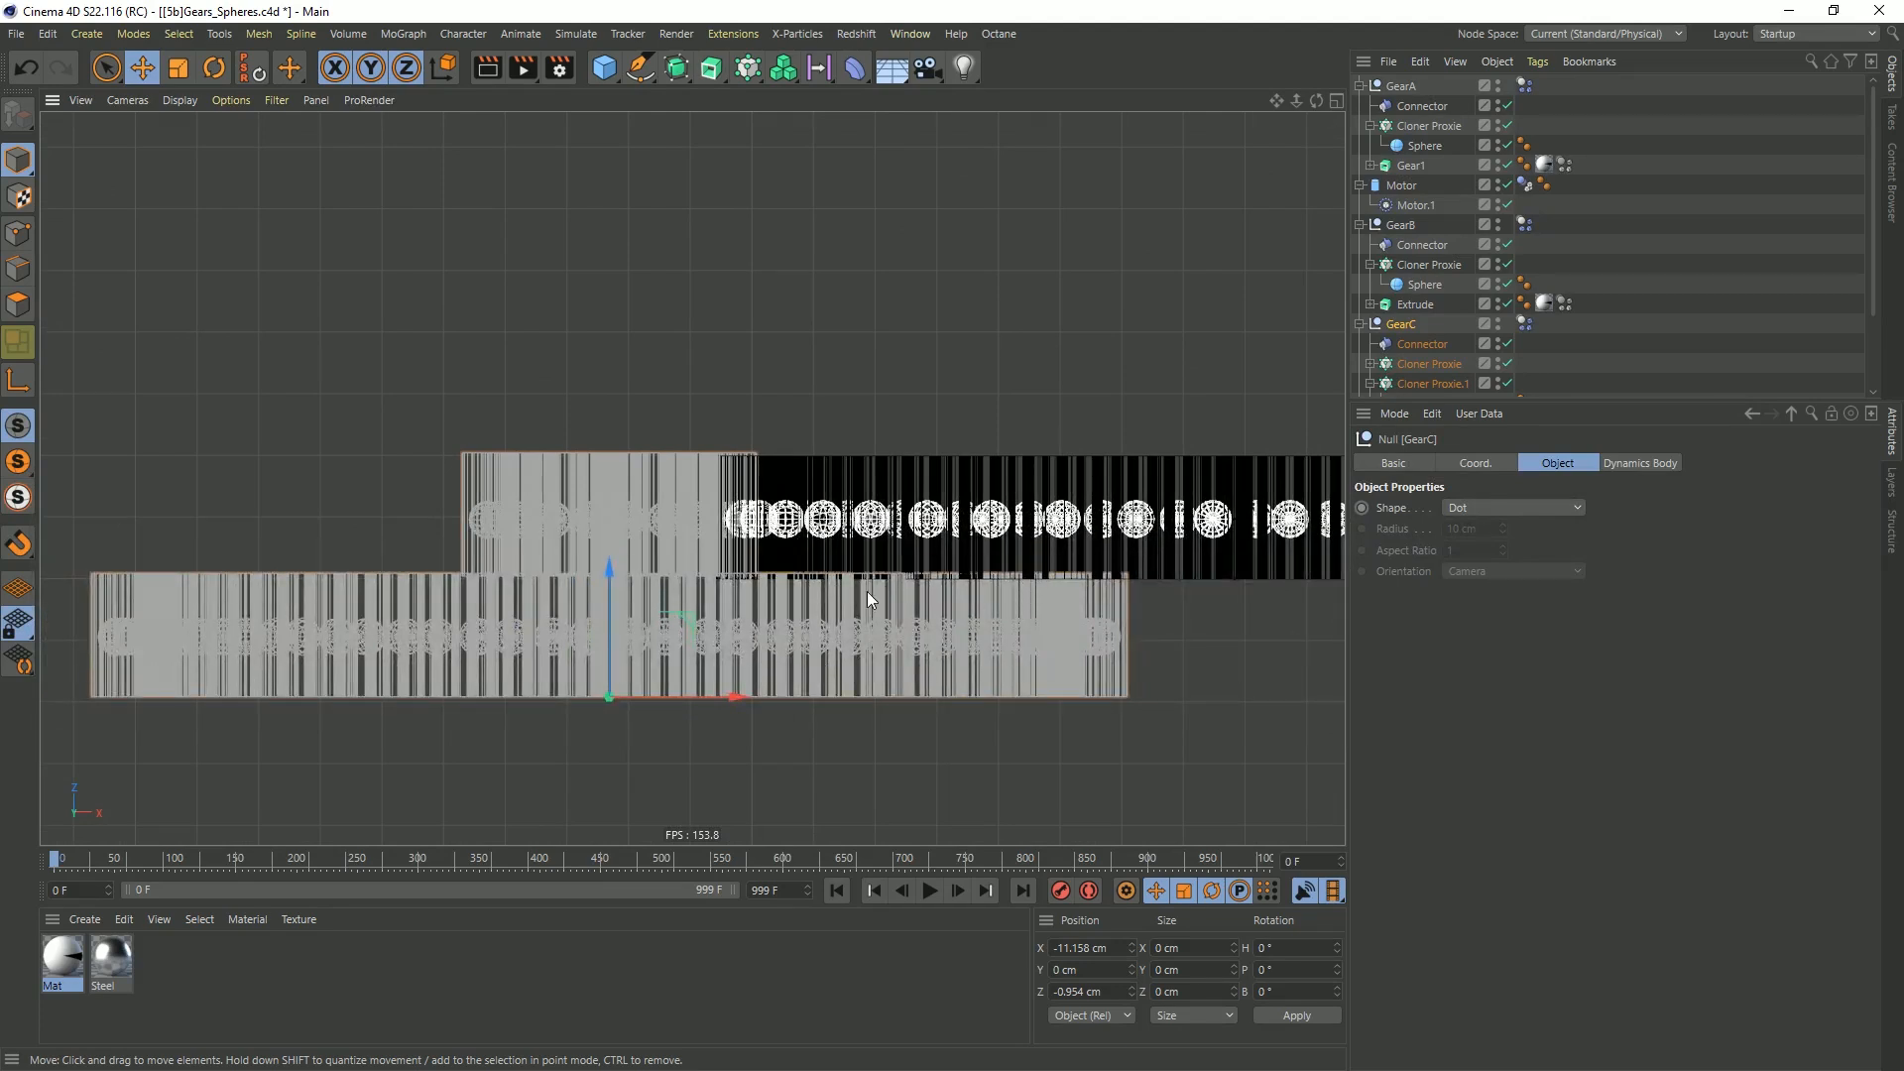
{"action": "left_click_drag", "start_coordinate": [613, 575], "coordinate": [609, 591]}
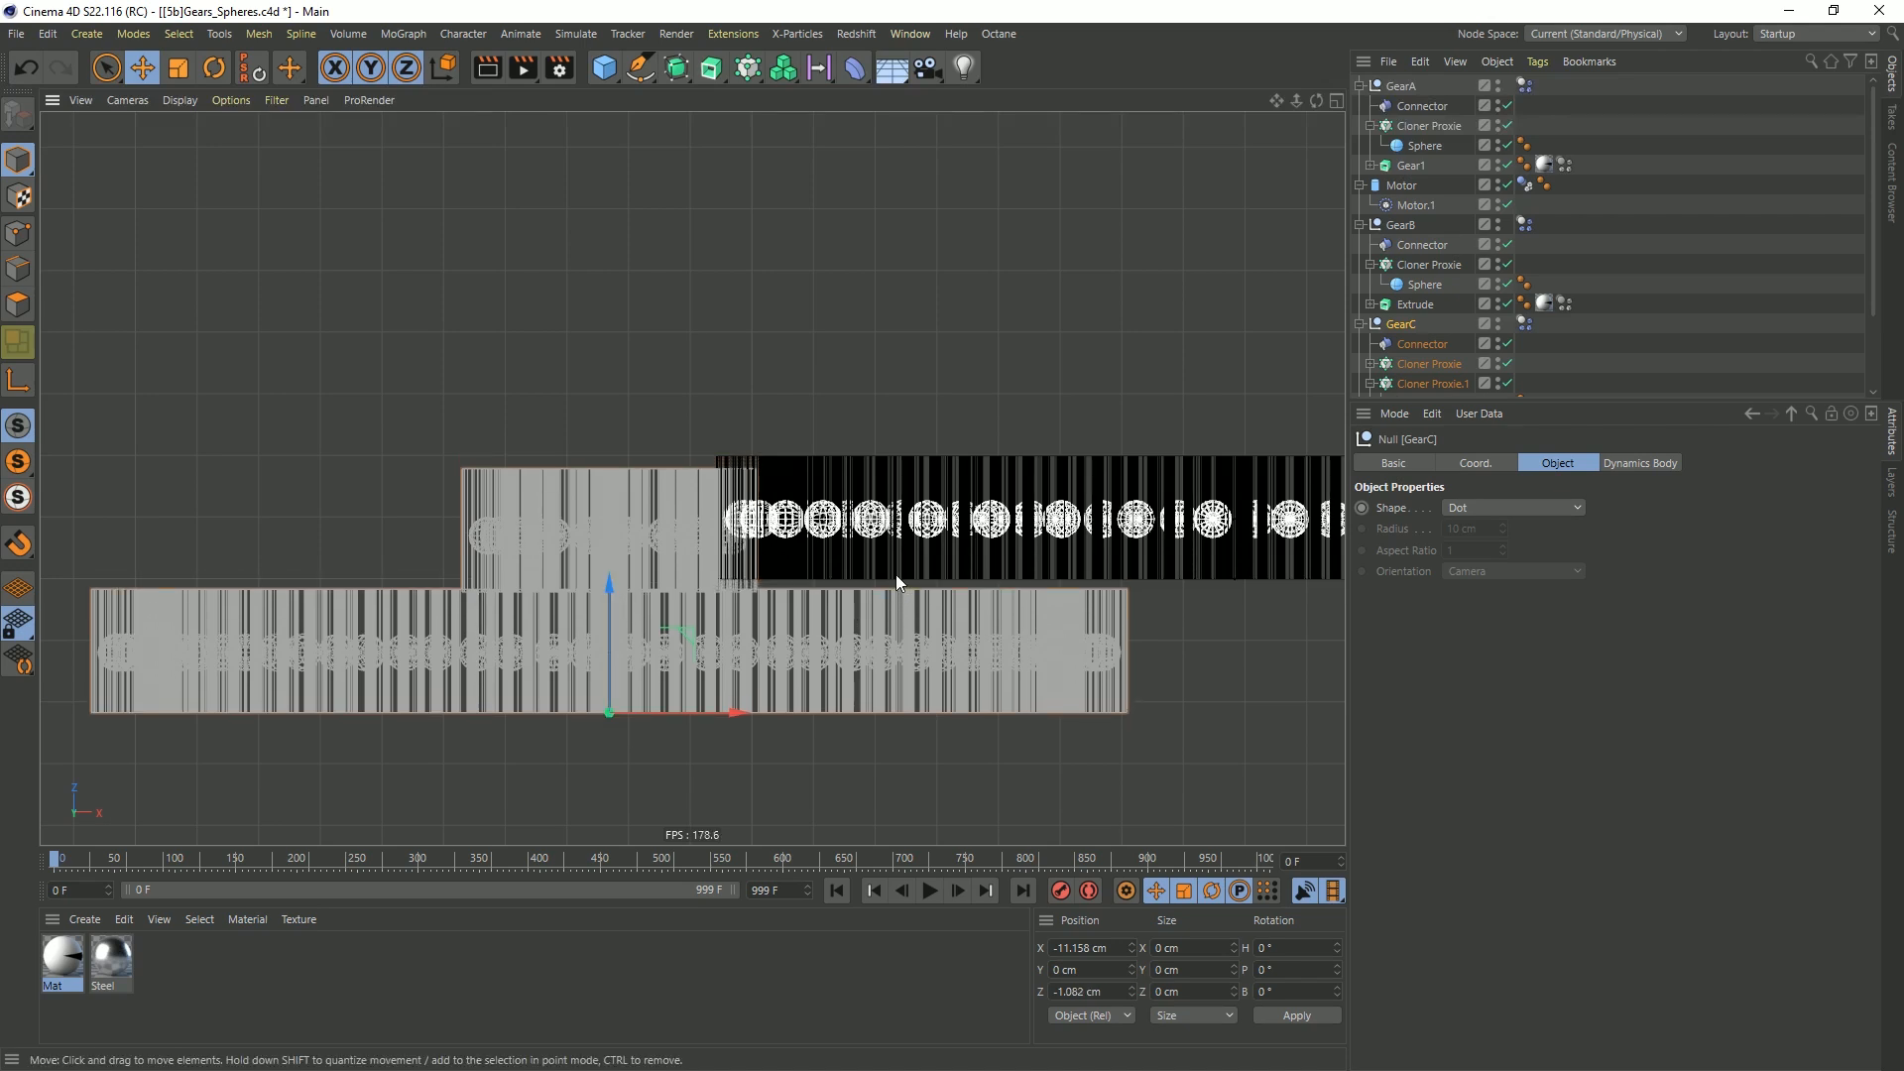
Move Cloner Proxie.1 and Extrude.1 together along Z to level GearC's small gear with GearB, placing the cloner at about 1.56 cm
{"action": "scroll", "coordinate": [1448, 329], "scroll_direction": "down", "scroll_amount": 3}
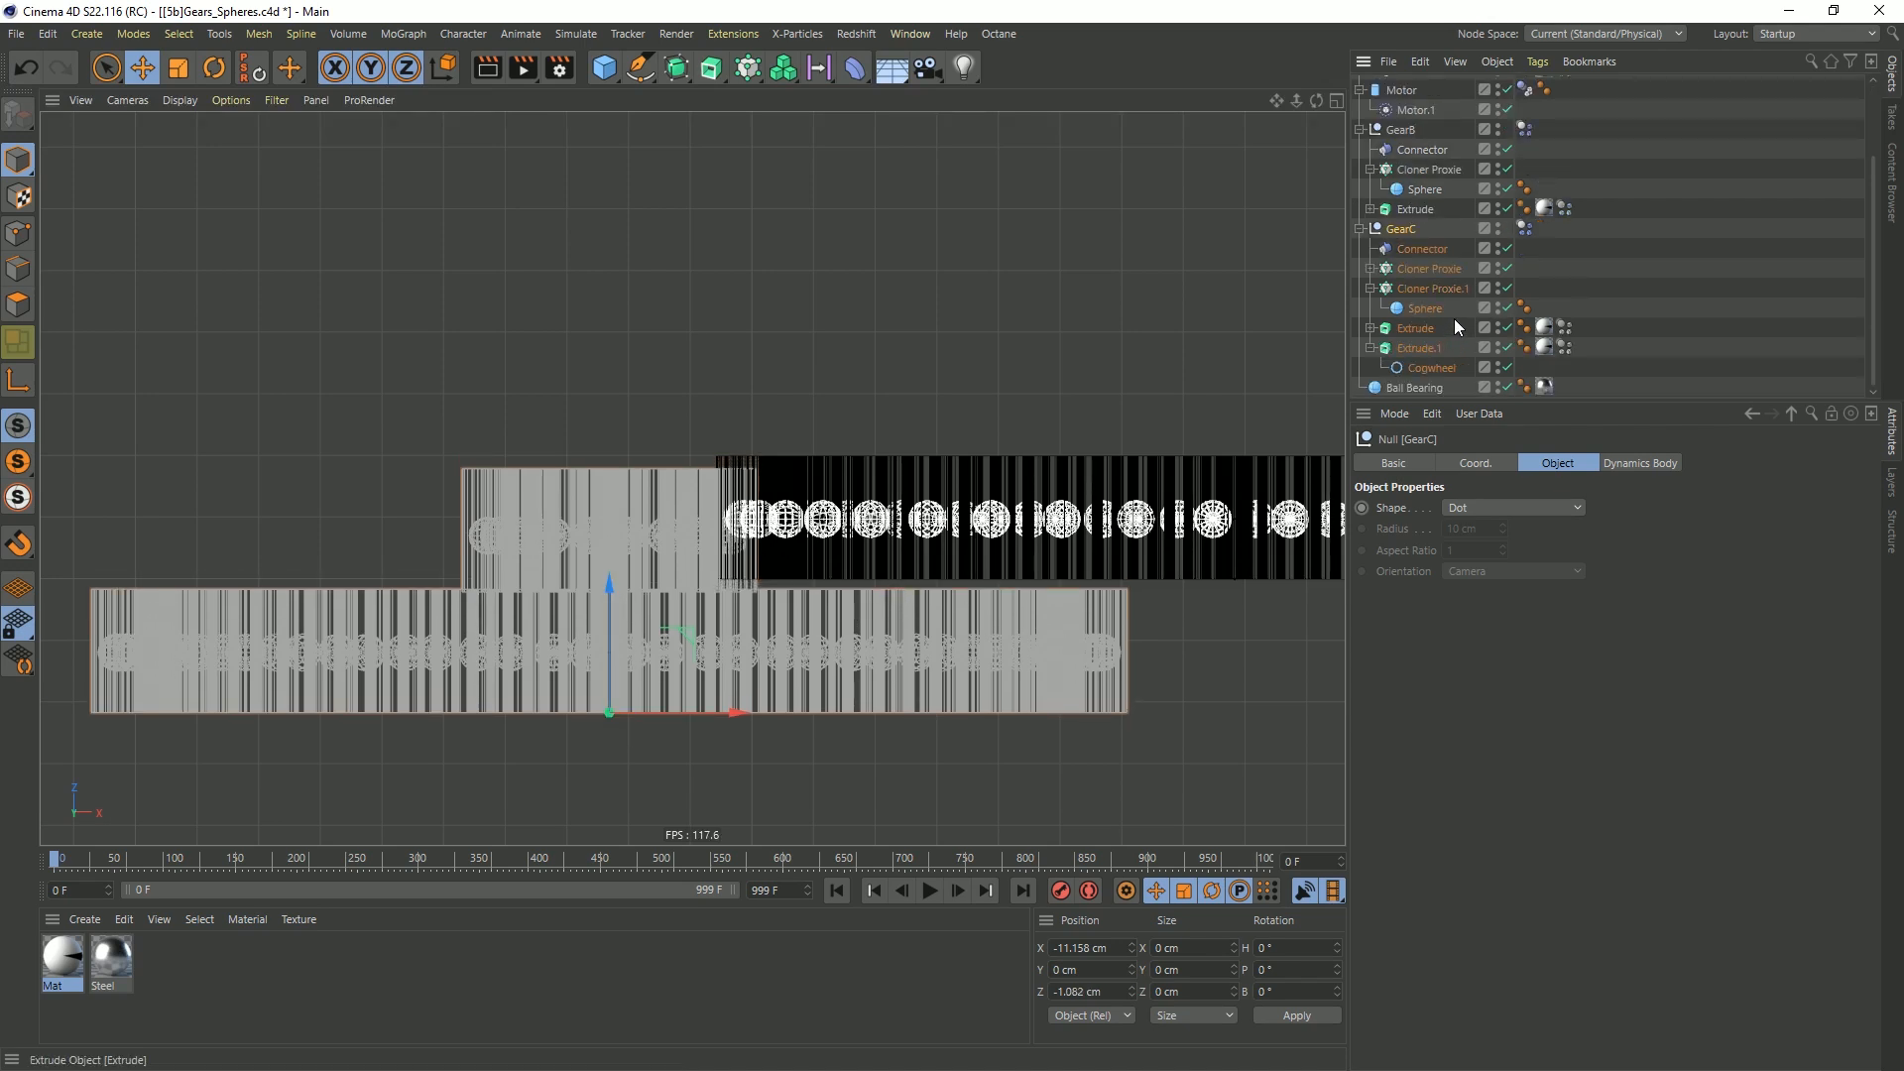
{"action": "left_click", "coordinate": [1422, 286]}
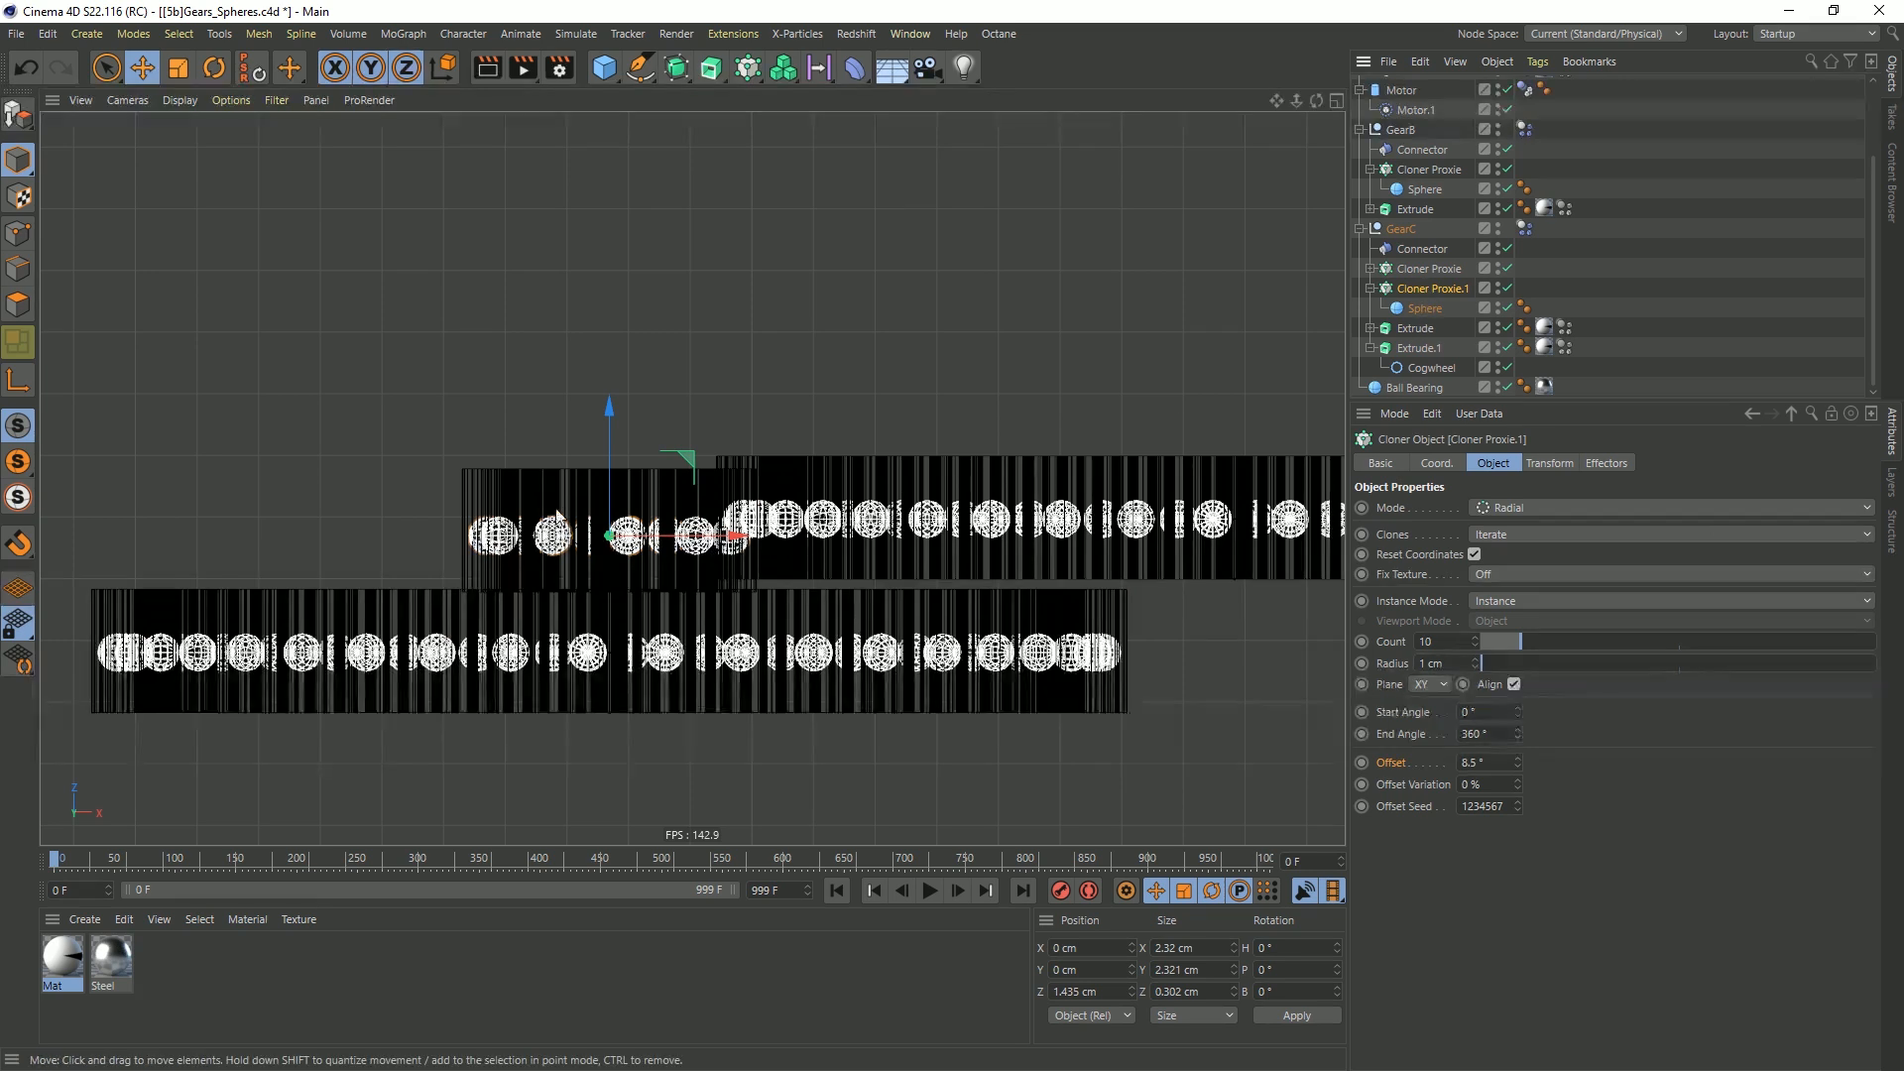
{"action": "left_click", "coordinate": [1424, 348], "text": "ctrl"}
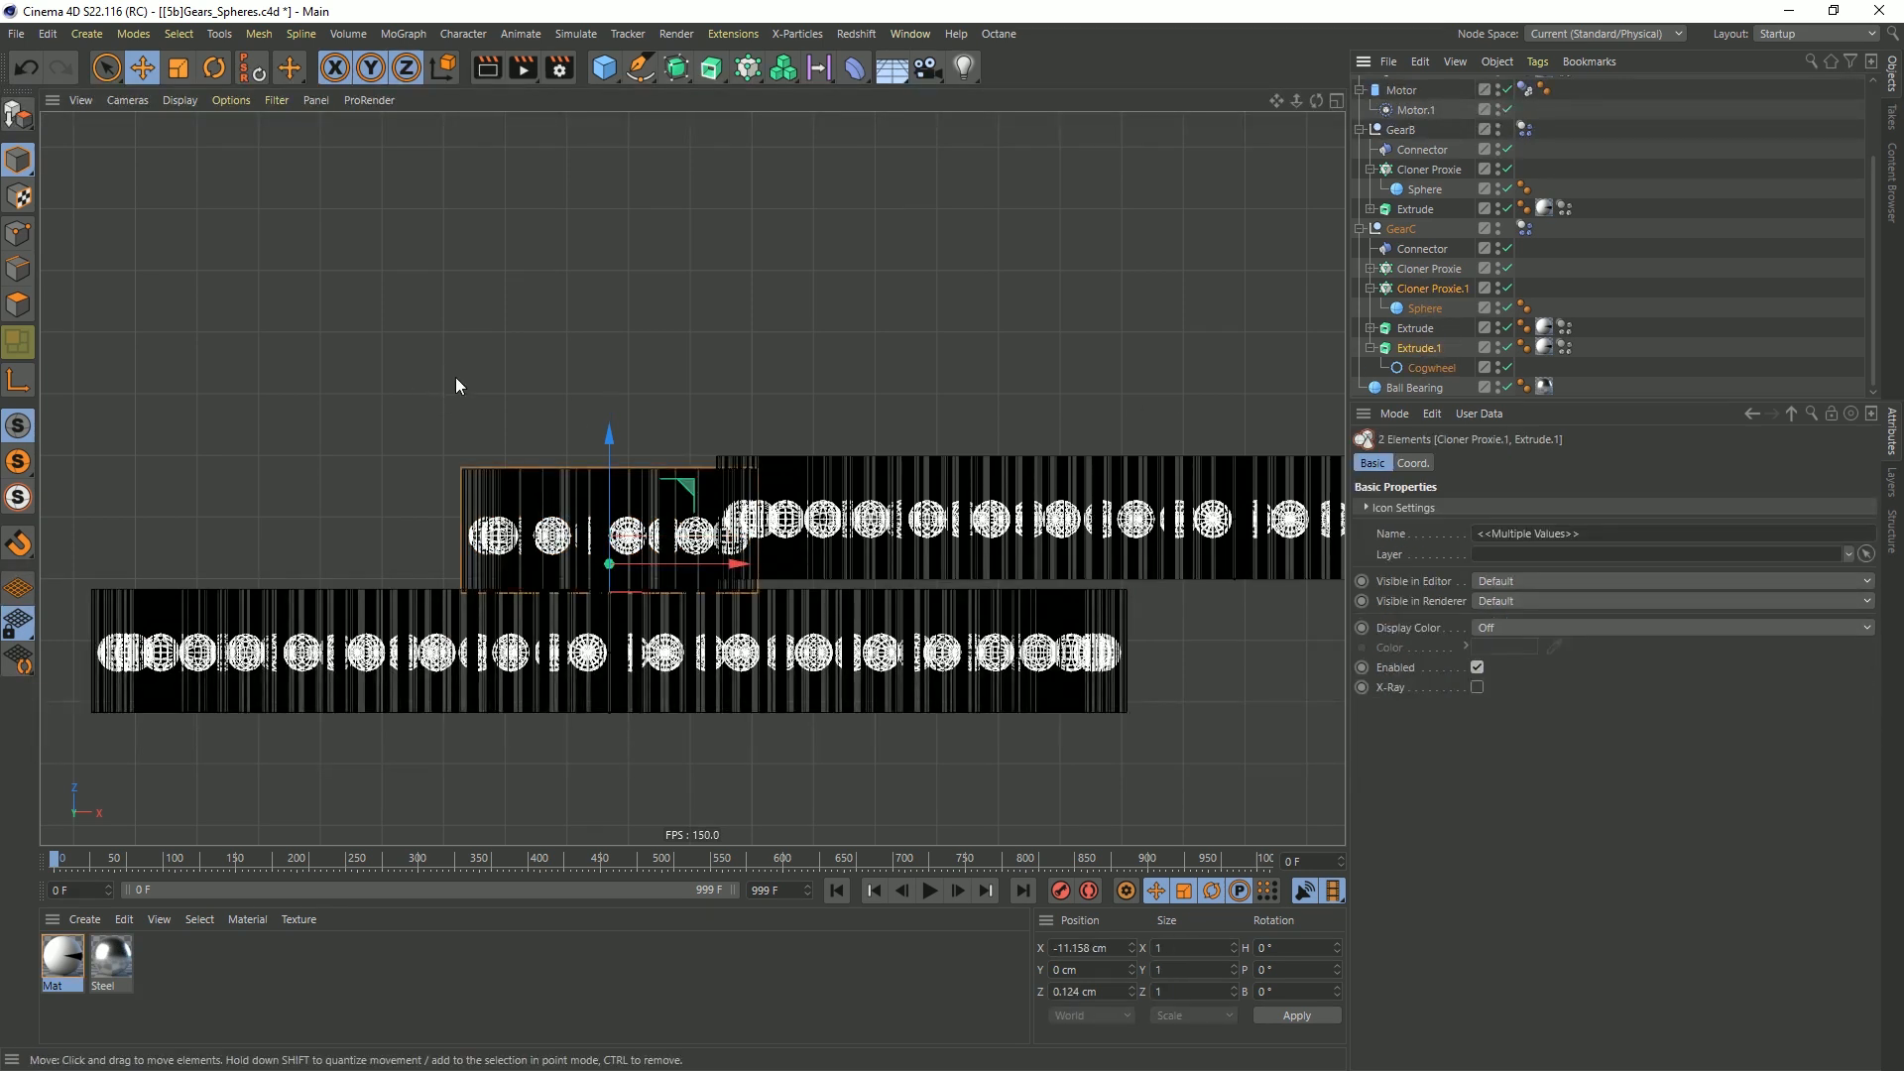
{"action": "left_click_drag", "start_coordinate": [620, 450], "coordinate": [649, 431]}
Rename GearC's two cloners Cloner Proxie Small and Cloner Proxie Large
{"action": "double_click", "coordinate": [1450, 290]}
{"action": "left_click", "coordinate": [1477, 295]}
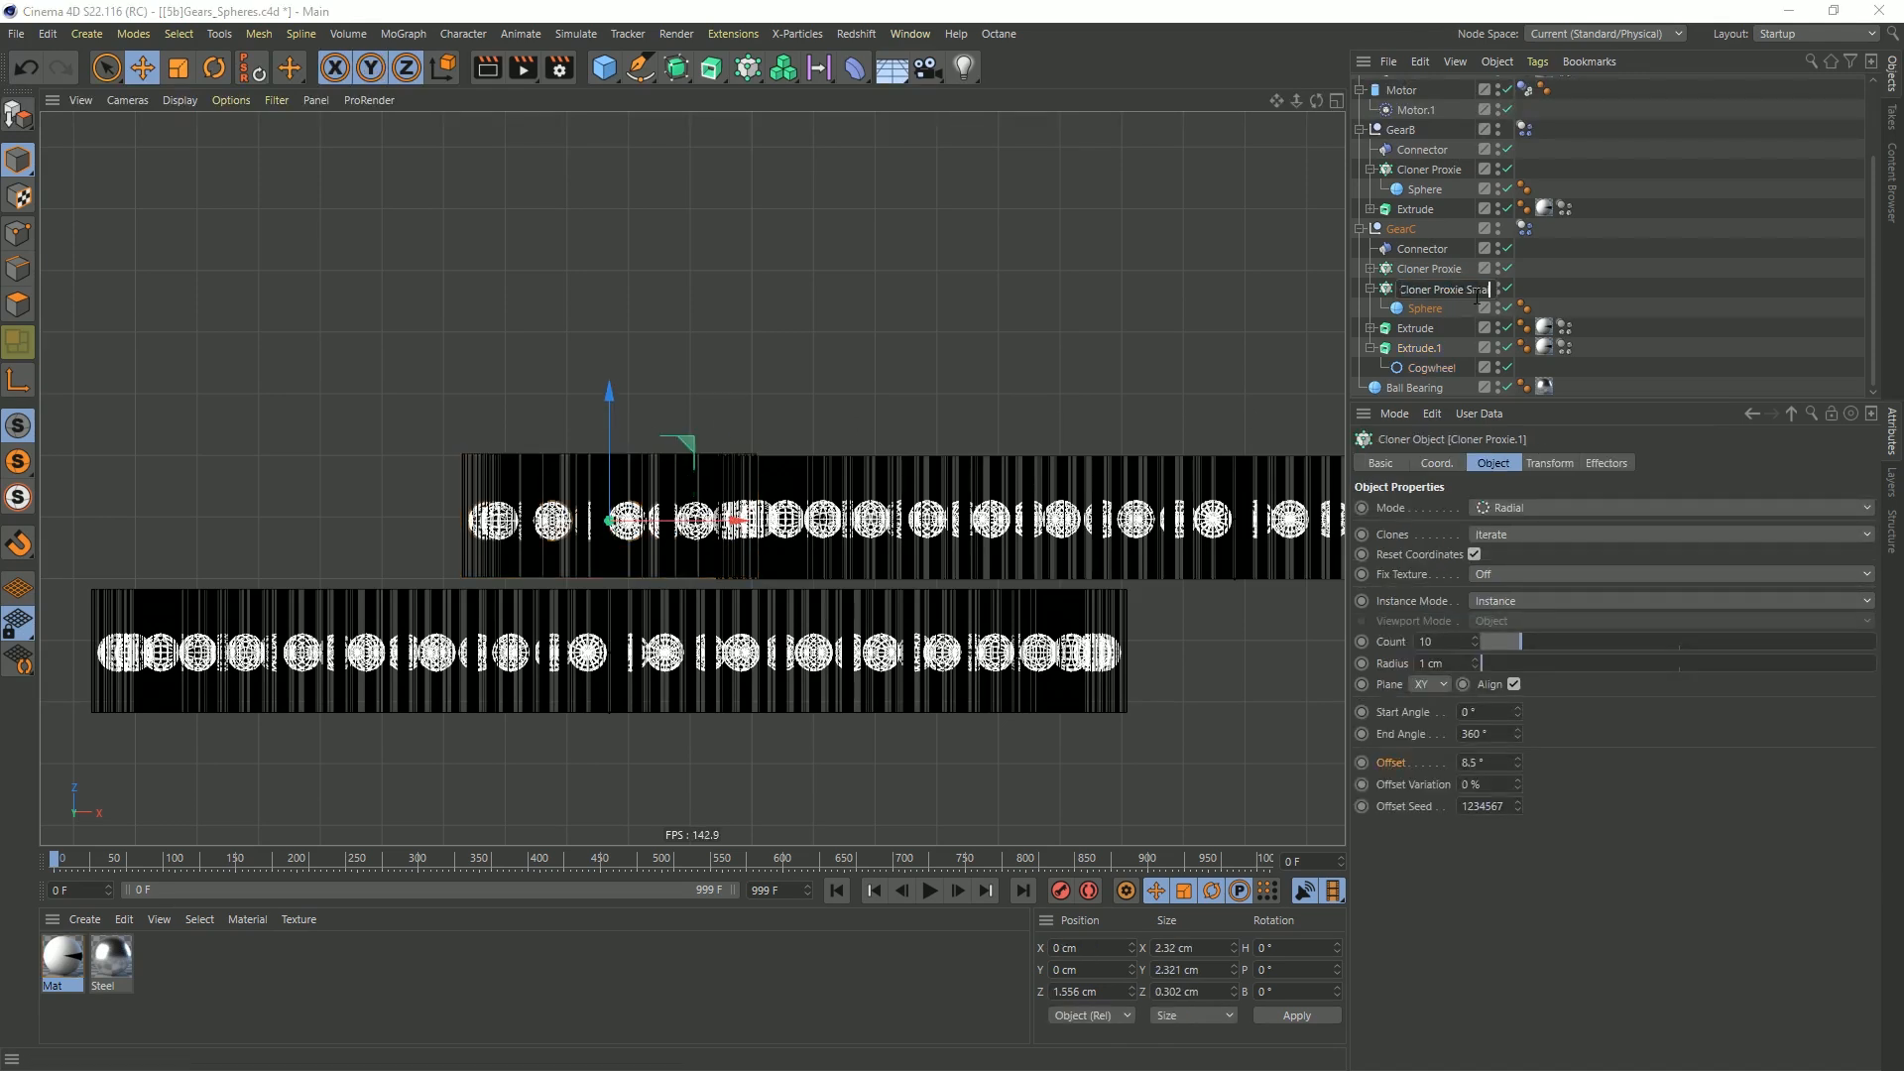
{"action": "key", "text": "Up"}
{"action": "type", "text": "Large"}
{"action": "key", "text": "Return"}
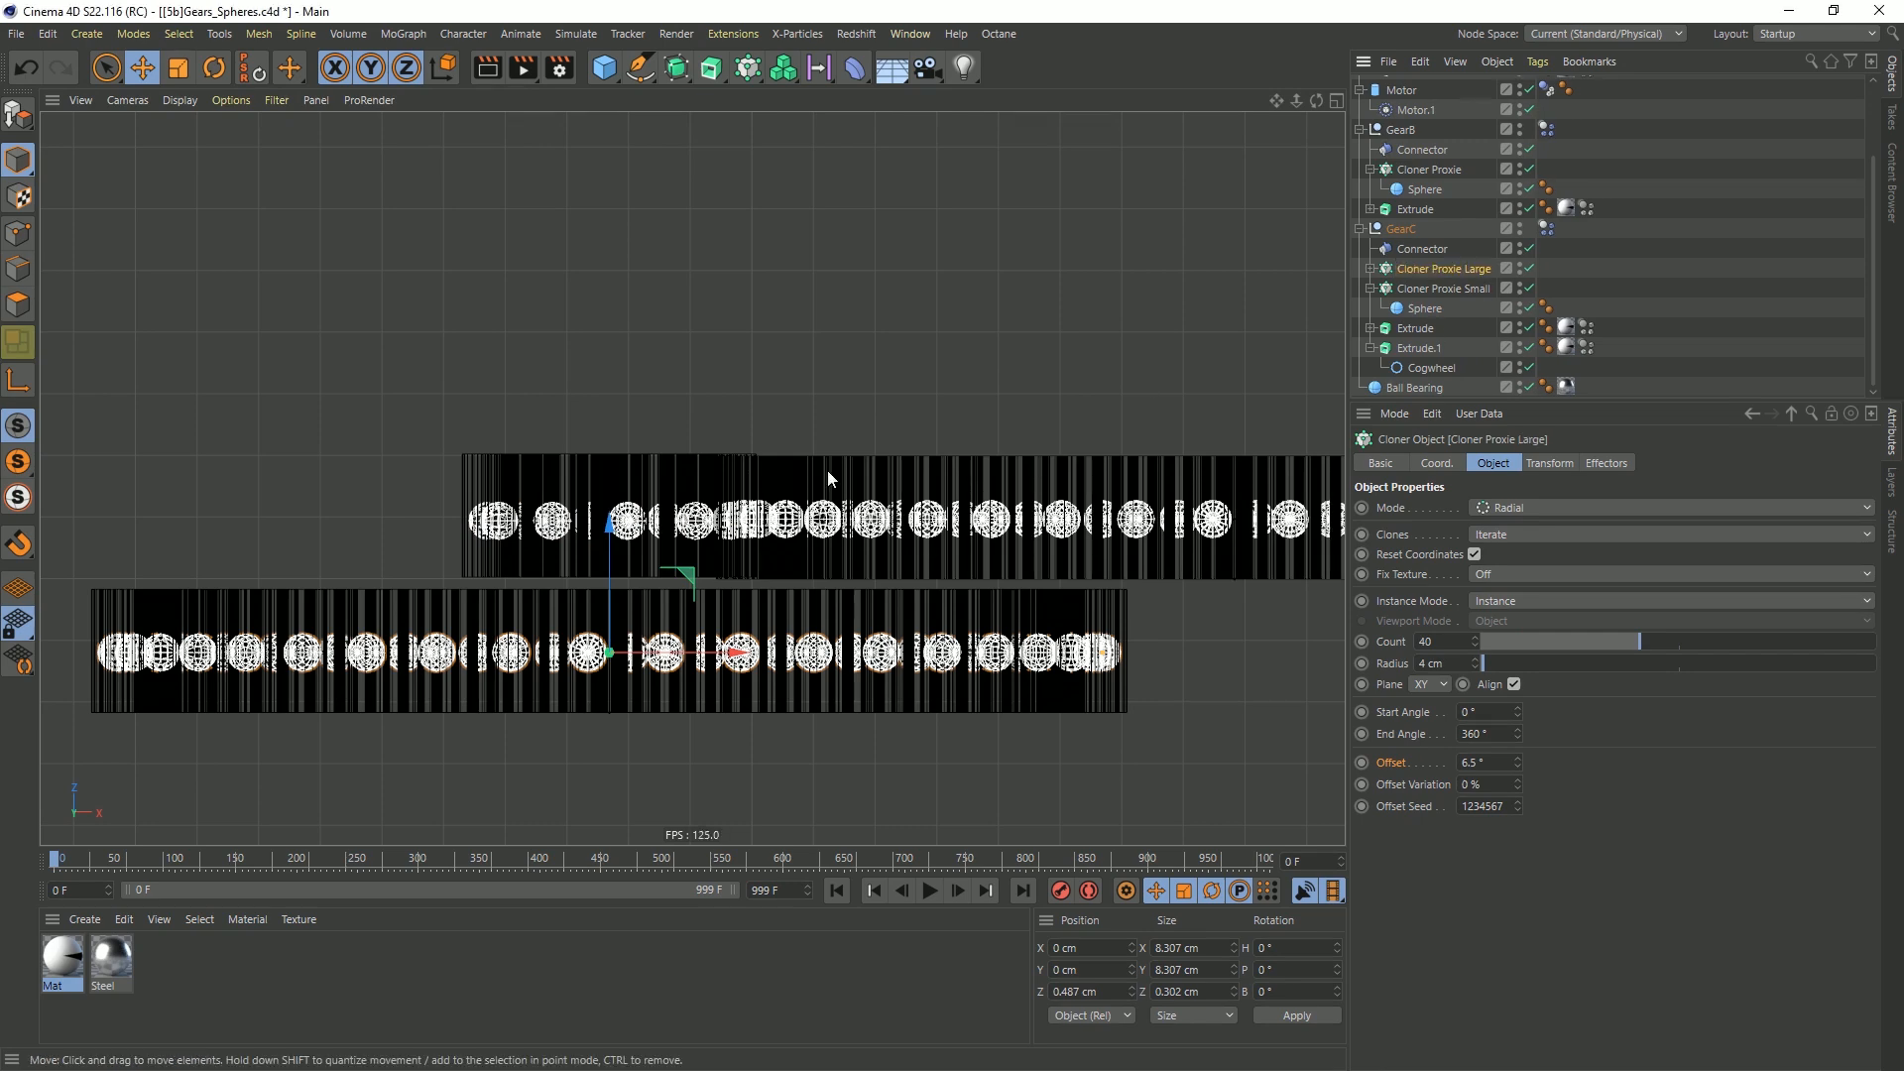
Play the simulation in the perspective view to check that the three gears drive each other, and rewind to the start
{"action": "middle_click", "coordinate": [895, 521]}
{"action": "middle_click", "coordinate": [555, 425]}
{"action": "left_click_drag", "start_coordinate": [645, 424], "coordinate": [634, 387], "text": "alt"}
{"action": "middle_click_drag", "start_coordinate": [635, 387], "coordinate": [799, 432], "text": "alt"}
{"action": "left_click_drag", "start_coordinate": [800, 436], "coordinate": [817, 433], "text": "alt"}
{"action": "right_click_drag", "start_coordinate": [817, 433], "coordinate": [784, 439], "text": "alt"}
{"action": "middle_click_drag", "start_coordinate": [783, 438], "coordinate": [699, 493], "text": "alt"}
{"action": "left_click", "coordinate": [930, 893]}
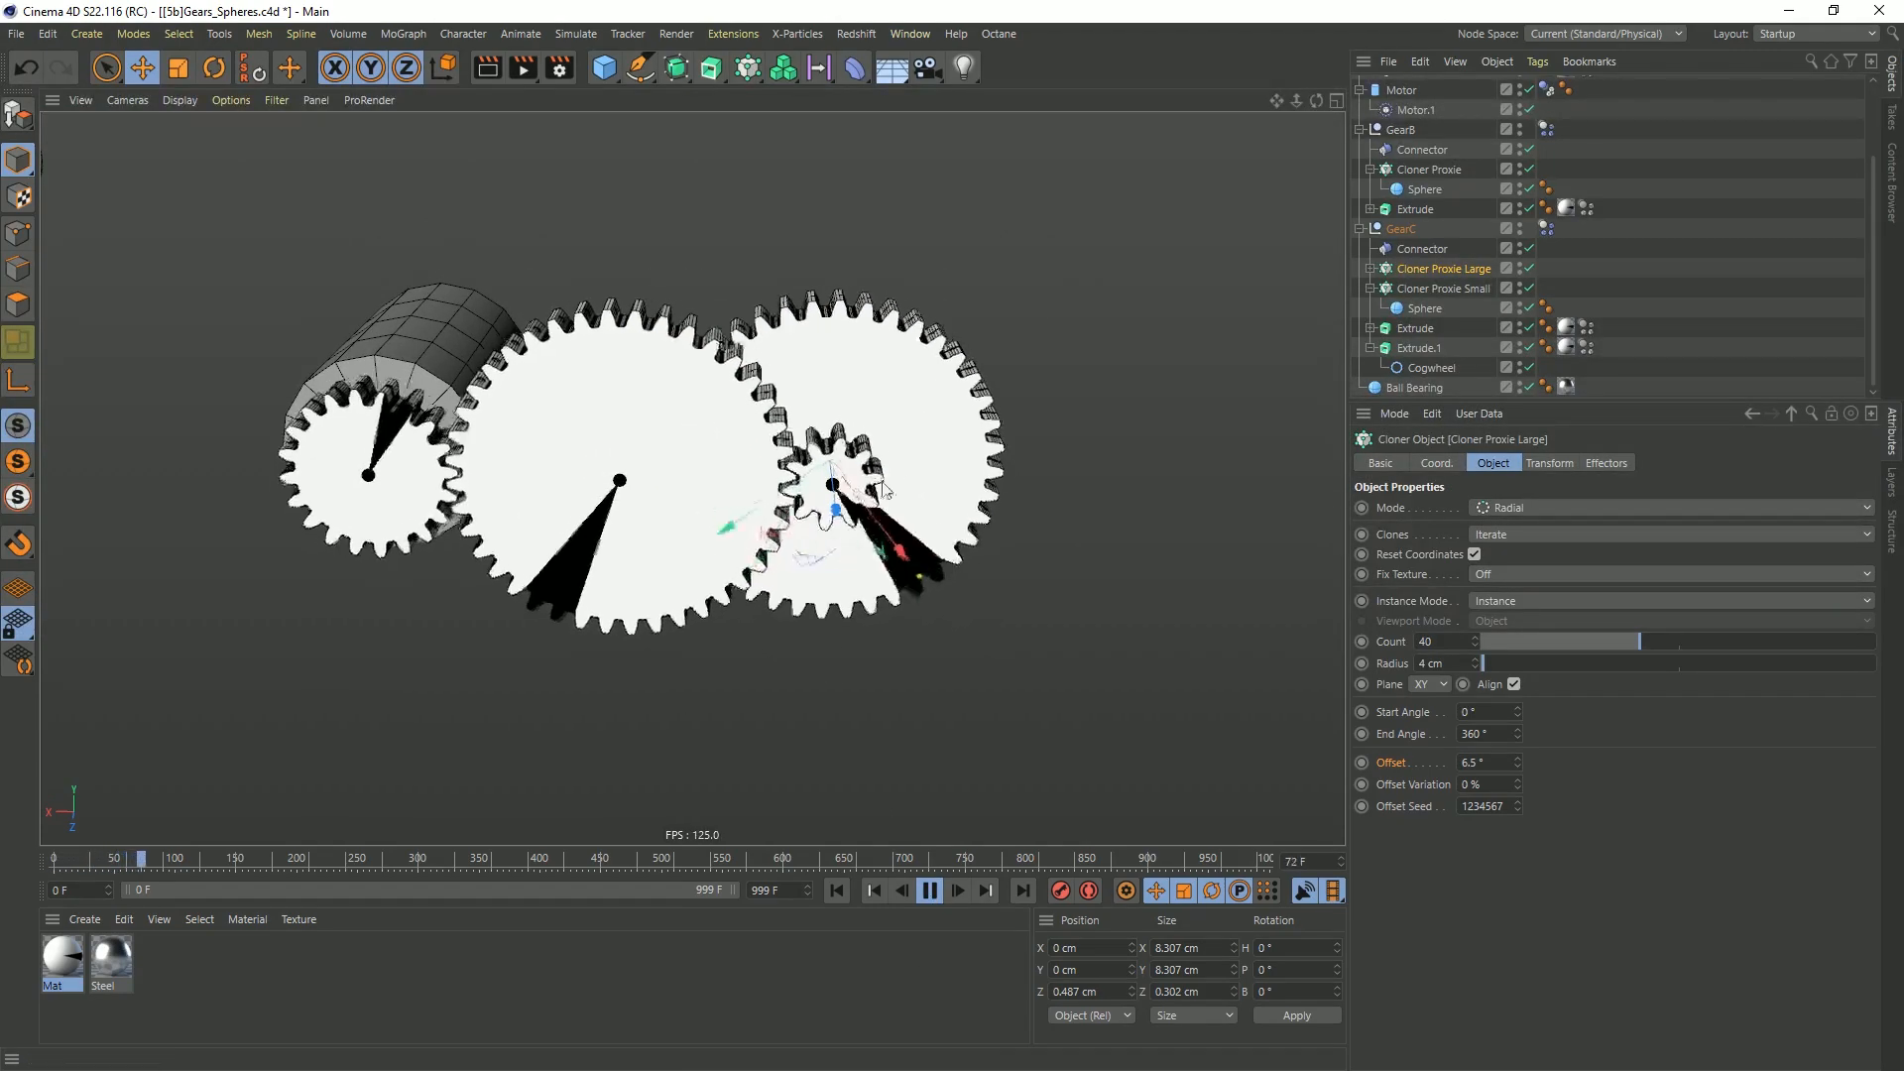
{"action": "left_click", "coordinate": [930, 890]}
{"action": "left_click", "coordinate": [837, 890]}
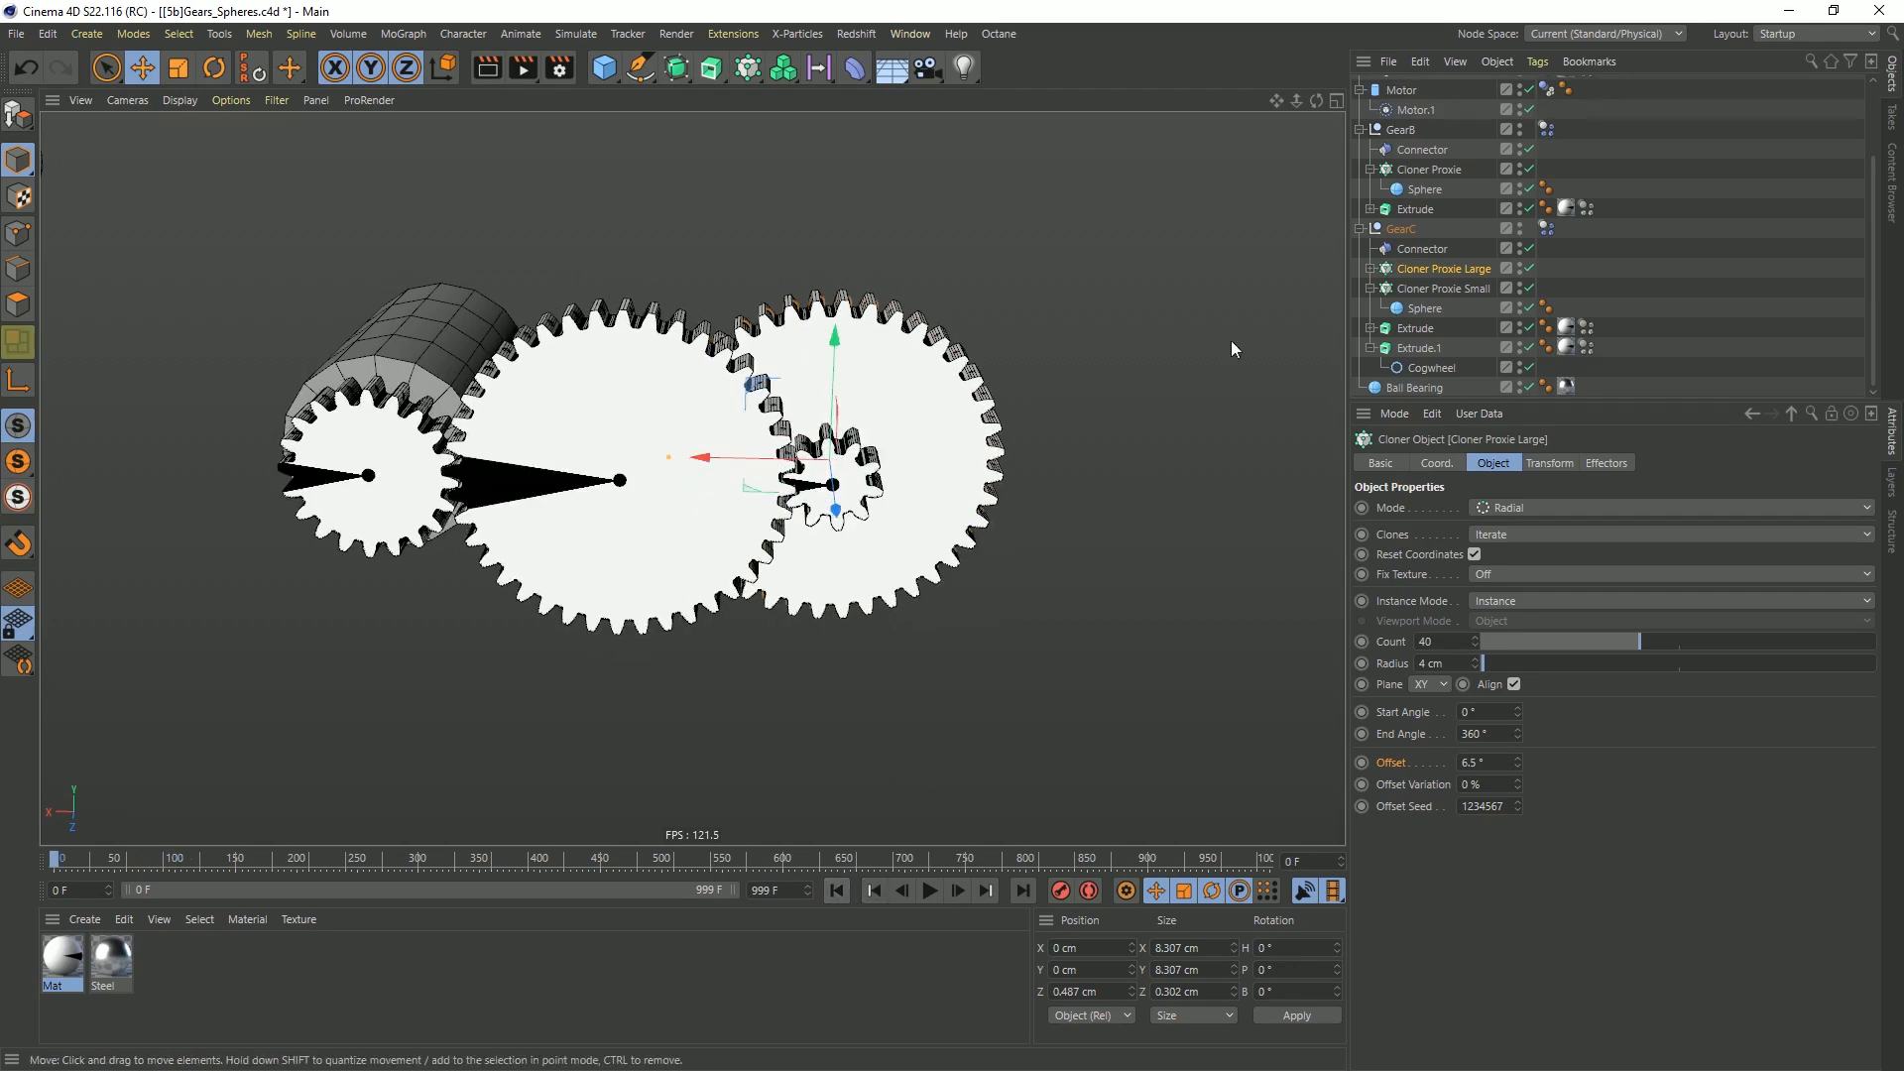
Duplicate the GearC null with its contents and rename the copy GearD
{"action": "left_click", "coordinate": [1360, 228]}
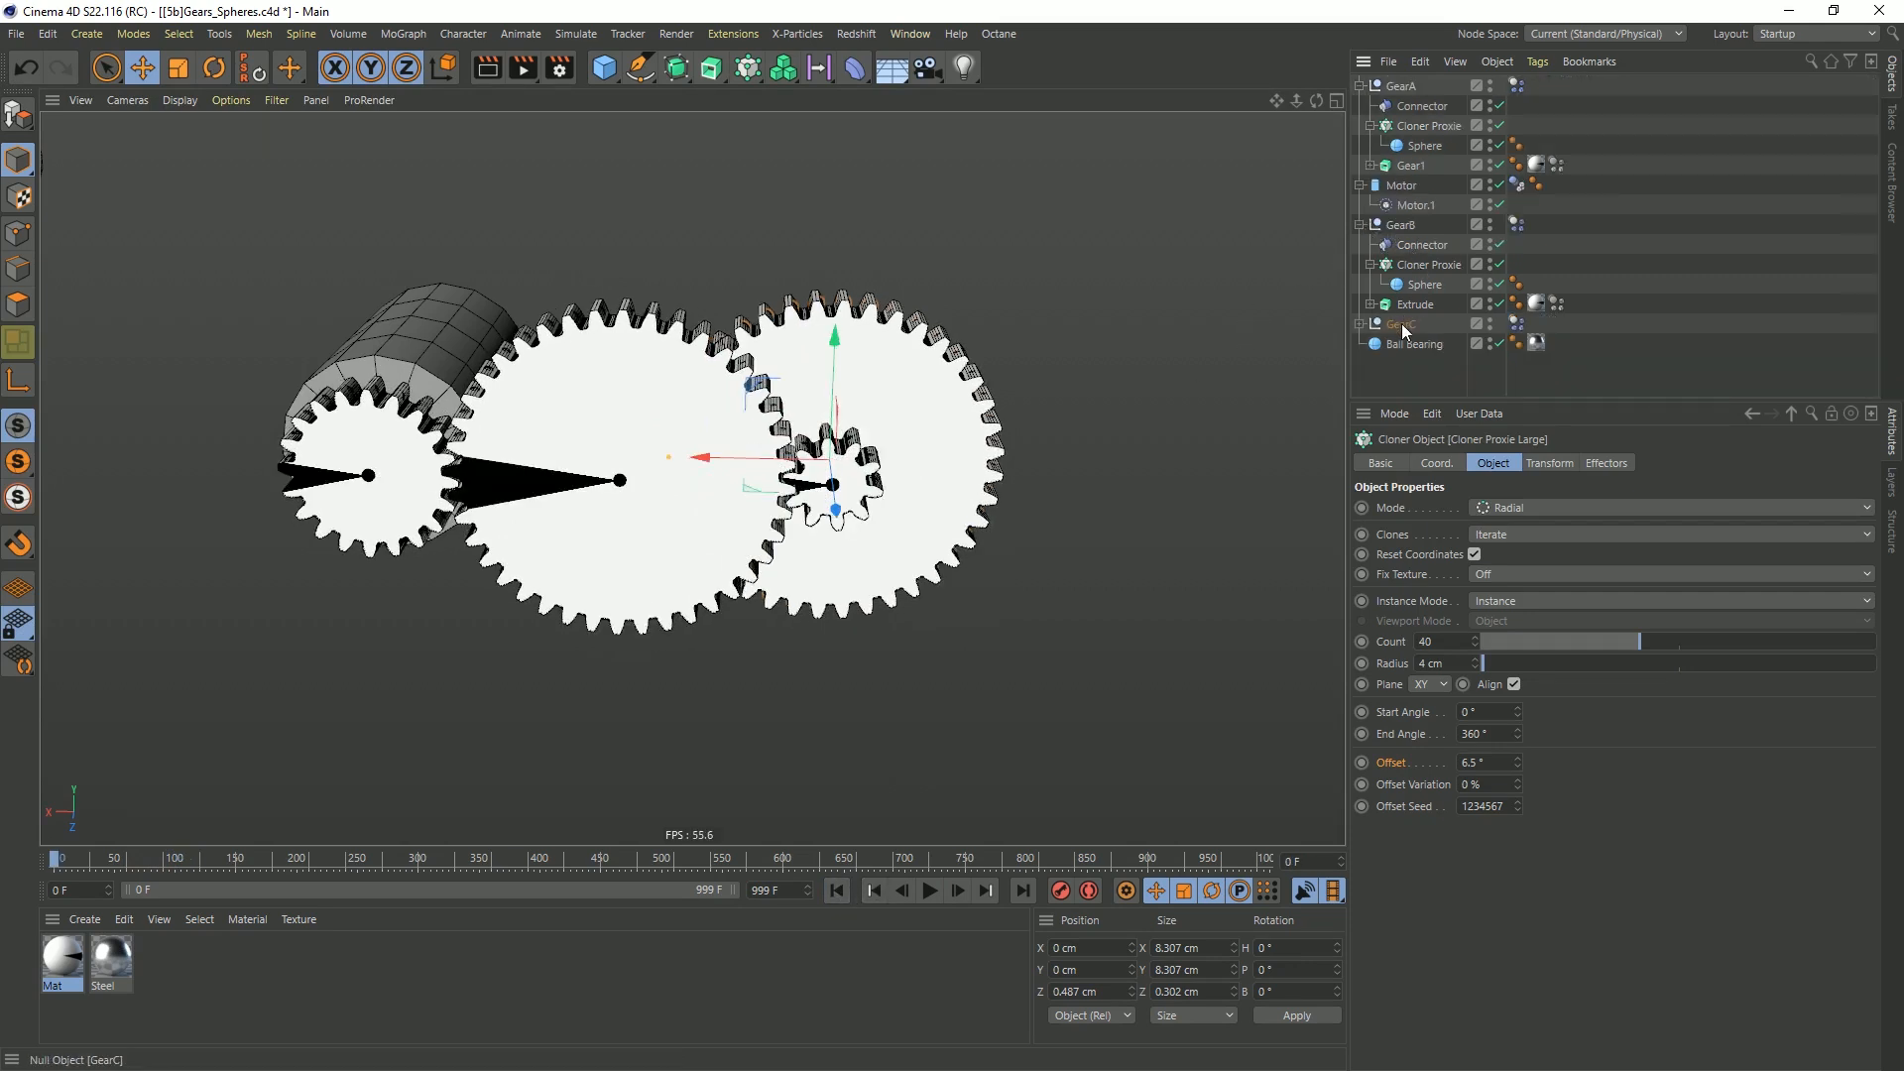
{"action": "left_click_drag", "start_coordinate": [1414, 326], "coordinate": [1589, 371], "text": "ctrl"}
{"action": "double_click", "coordinate": [1415, 347]}
{"action": "key", "text": "Return"}
Move GearD to about X -16.12 cm and Z -2.15 cm, levelling its small gear with GearC's large gear
{"action": "middle_click", "coordinate": [1047, 440]}
{"action": "middle_click", "coordinate": [1047, 440]}
{"action": "left_click_drag", "start_coordinate": [1059, 508], "coordinate": [555, 596]}
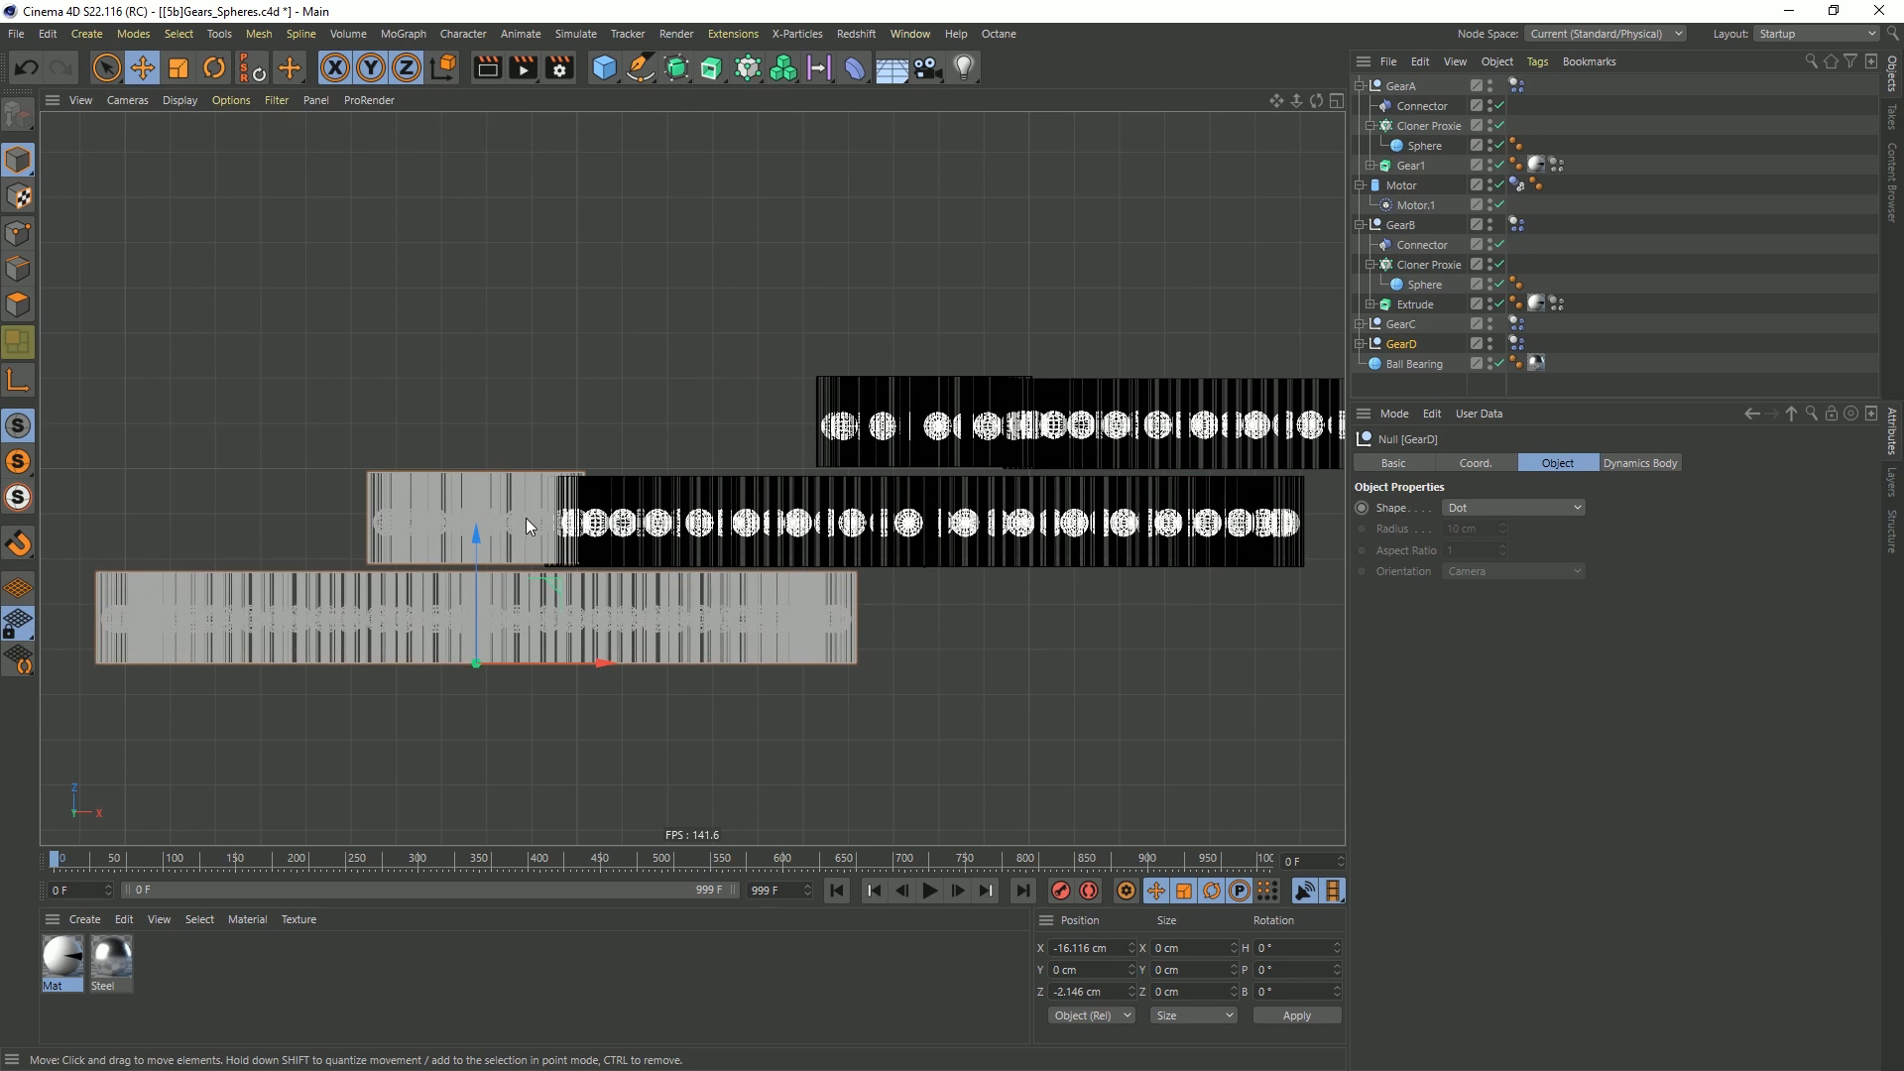
Fine-tune GearD's position to about X -16.16 cm and Z -2.16 cm so its teeth mesh with GearC
{"action": "scroll", "coordinate": [572, 539], "scroll_direction": "up", "scroll_amount": 5}
{"action": "left_click_drag", "start_coordinate": [365, 686], "coordinate": [365, 698]}
{"action": "middle_click", "coordinate": [583, 516]}
{"action": "middle_click", "coordinate": [1009, 610]}
{"action": "scroll", "coordinate": [680, 513], "scroll_direction": "down", "scroll_amount": 3}
{"action": "scroll", "coordinate": [680, 513], "scroll_direction": "up", "scroll_amount": 8}
{"action": "left_click_drag", "start_coordinate": [680, 513], "coordinate": [667, 517]}
{"action": "middle_click", "coordinate": [486, 346]}
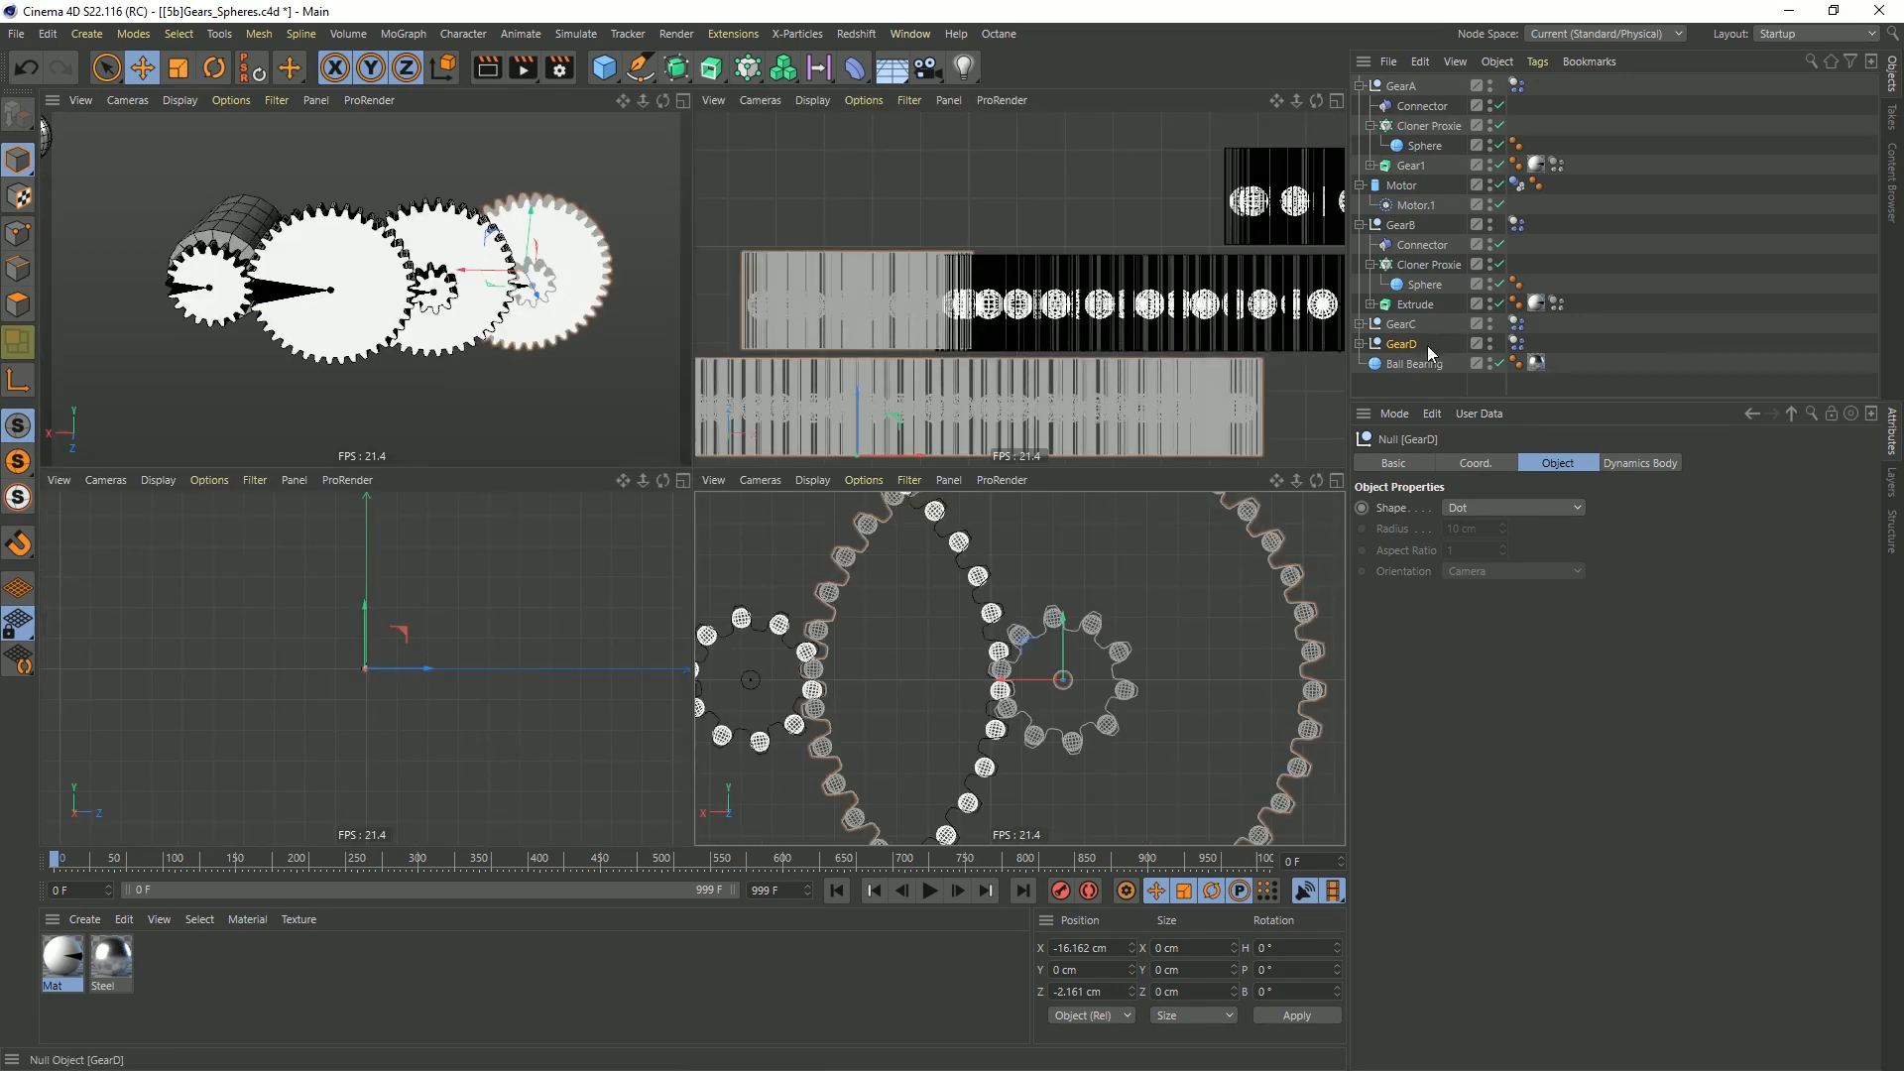
Duplicate the GearD null with its contents and rename the copy GearE
{"action": "left_click_drag", "start_coordinate": [1398, 359], "coordinate": [1401, 357], "text": "ctrl"}
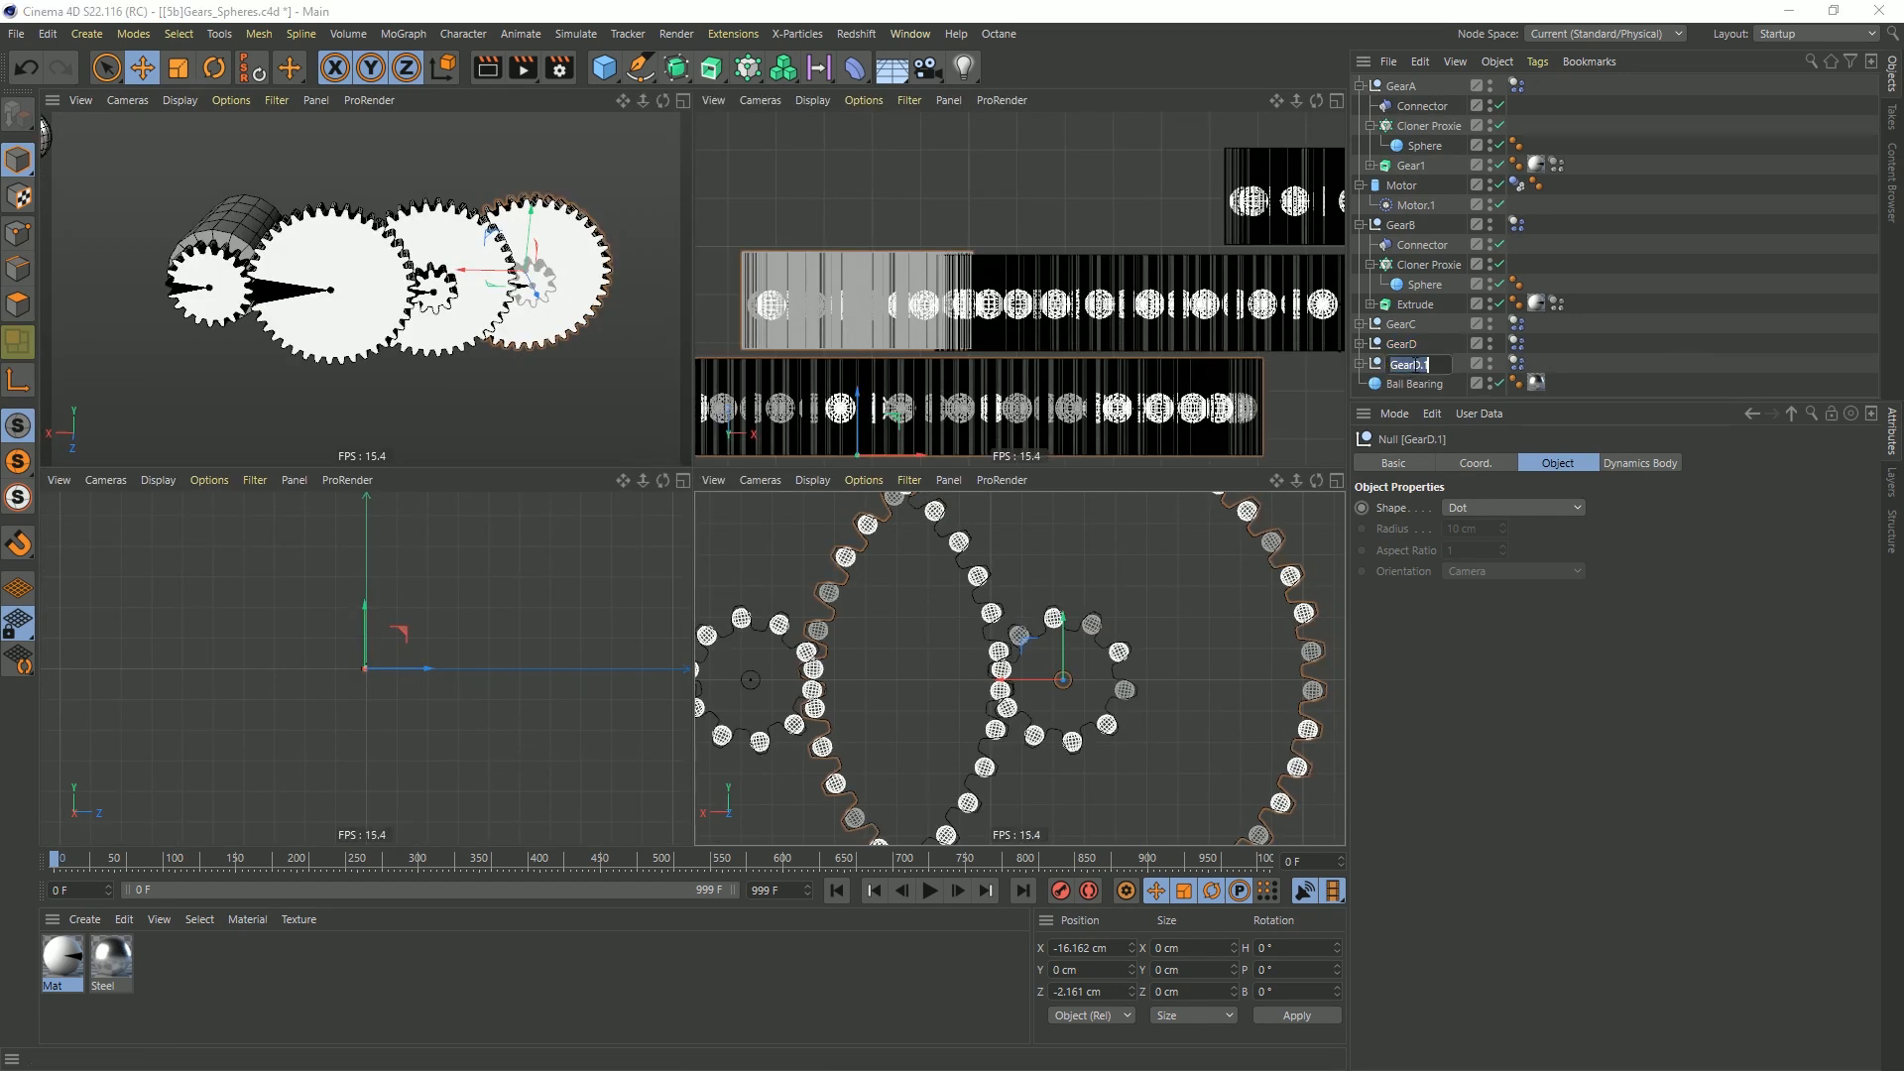
{"action": "type", "text": "E"}
{"action": "key", "text": "Return"}
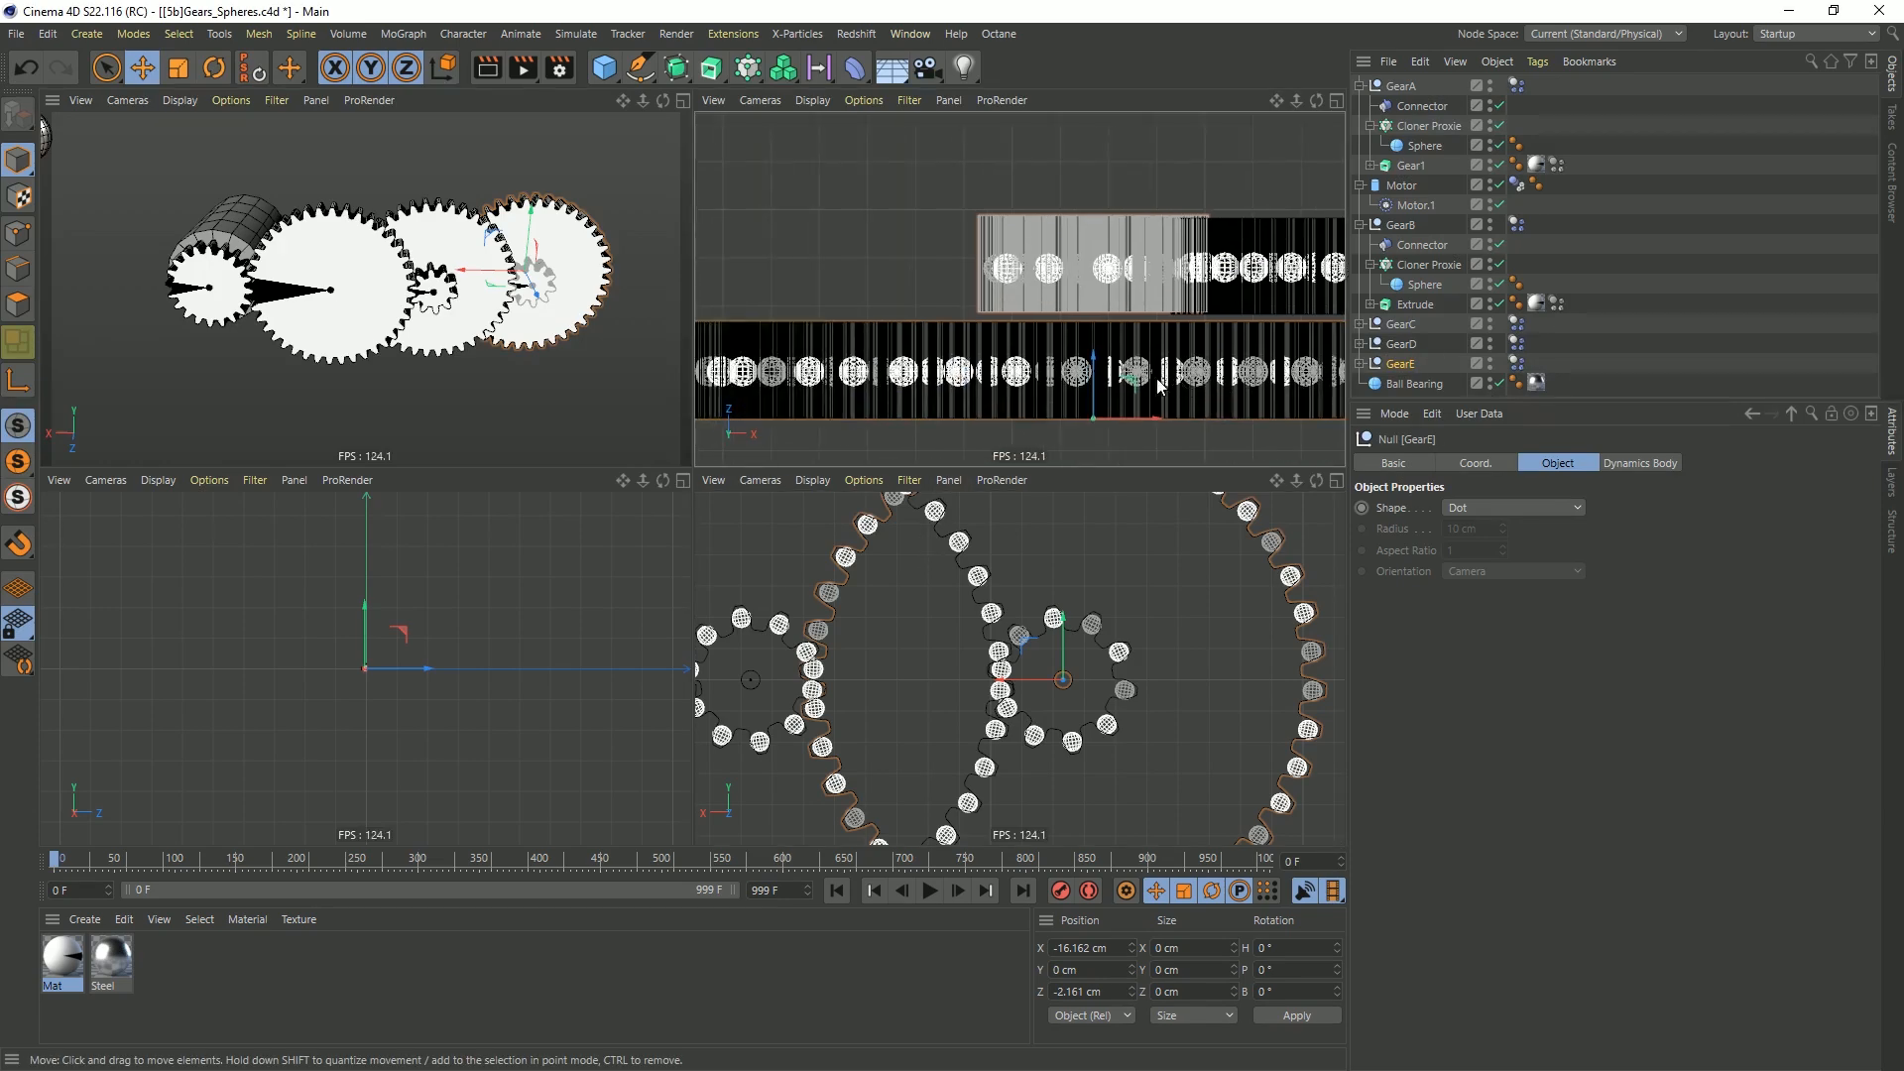
Move GearE to about X -21.18 cm and Z -3.25 cm, meshing its large gear with GearD's small gear
{"action": "mouse_move", "coordinate": [947, 429]}
{"action": "left_mouse_down"}
{"action": "mouse_move", "coordinate": [863, 430]}
{"action": "mouse_move", "coordinate": [1143, 347]}
{"action": "mouse_move", "coordinate": [970, 403]}
{"action": "left_mouse_up"}
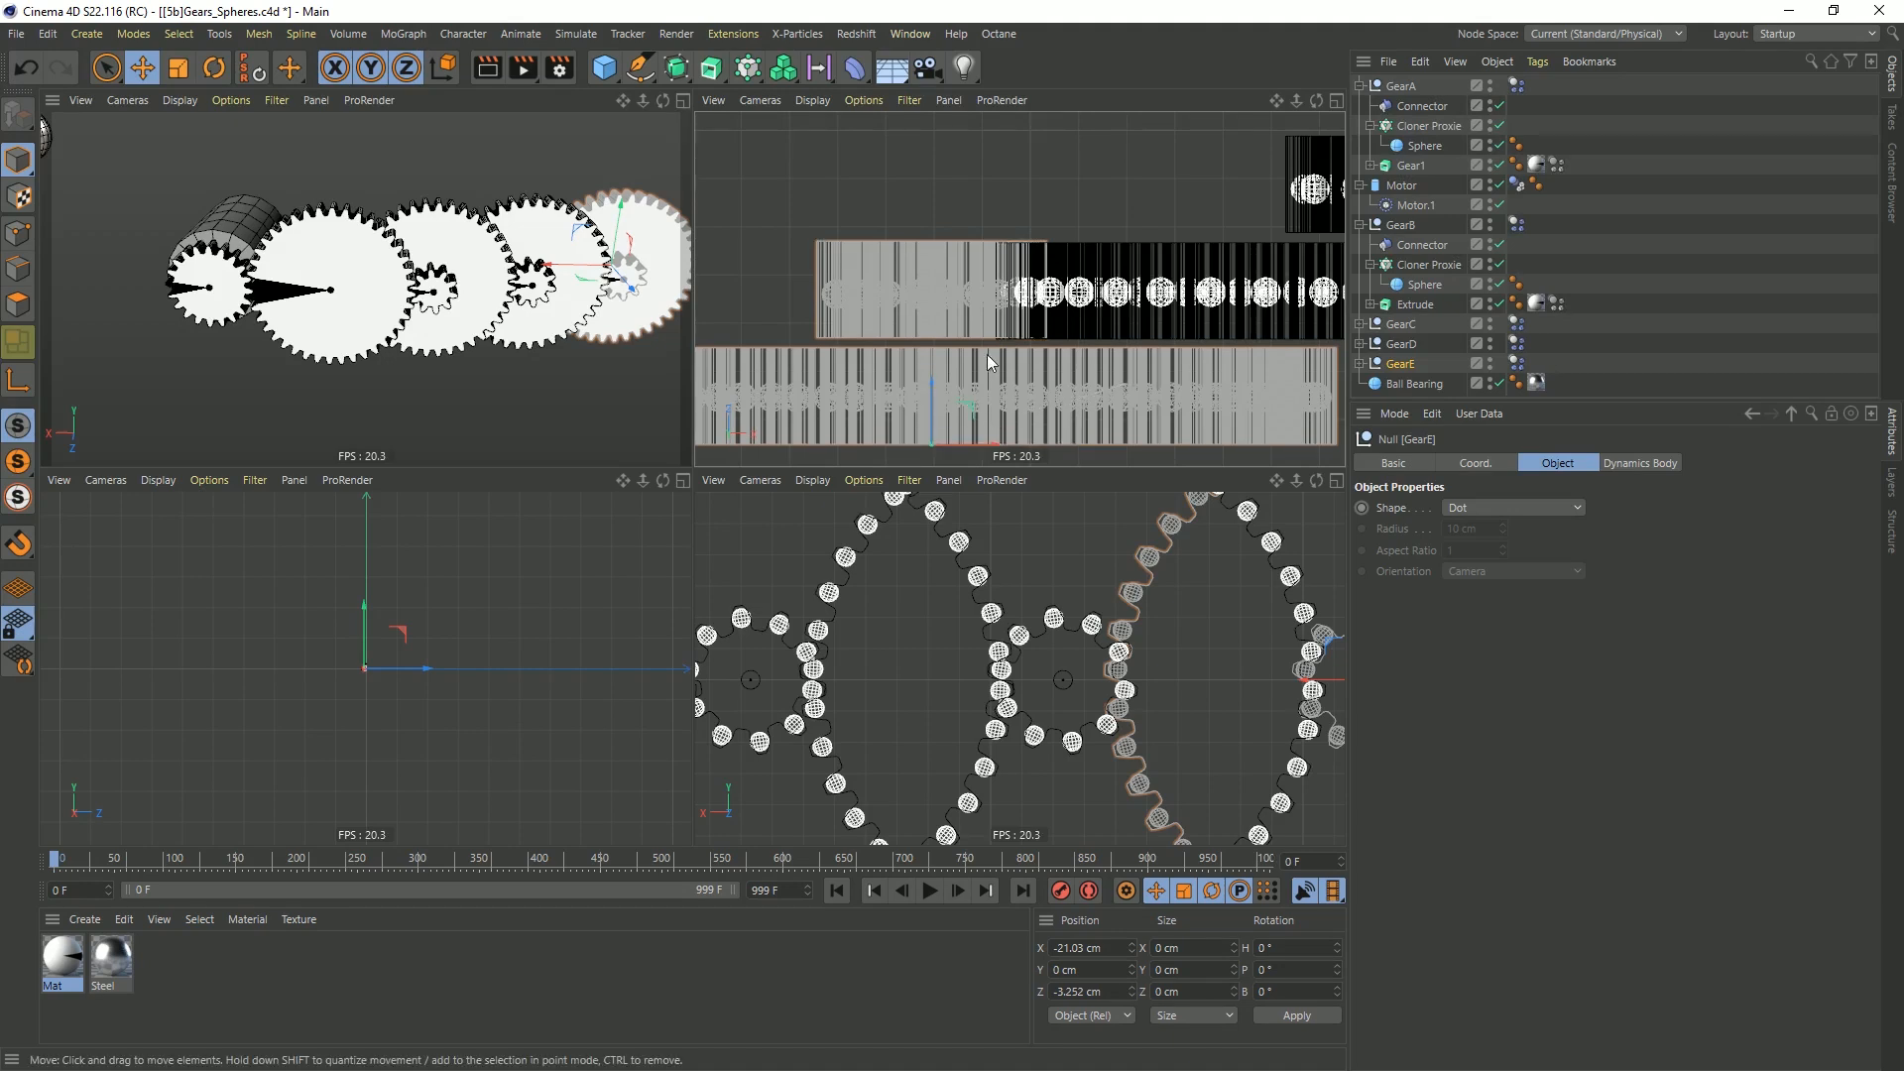
{"action": "middle_click_drag", "start_coordinate": [1140, 646], "coordinate": [922, 631], "text": "alt"}
{"action": "middle_click", "coordinate": [1095, 675]}
{"action": "mouse_move", "coordinate": [841, 467]}
{"action": "left_mouse_down"}
{"action": "mouse_move", "coordinate": [857, 470]}
{"action": "mouse_move", "coordinate": [847, 456]}
{"action": "left_mouse_up"}
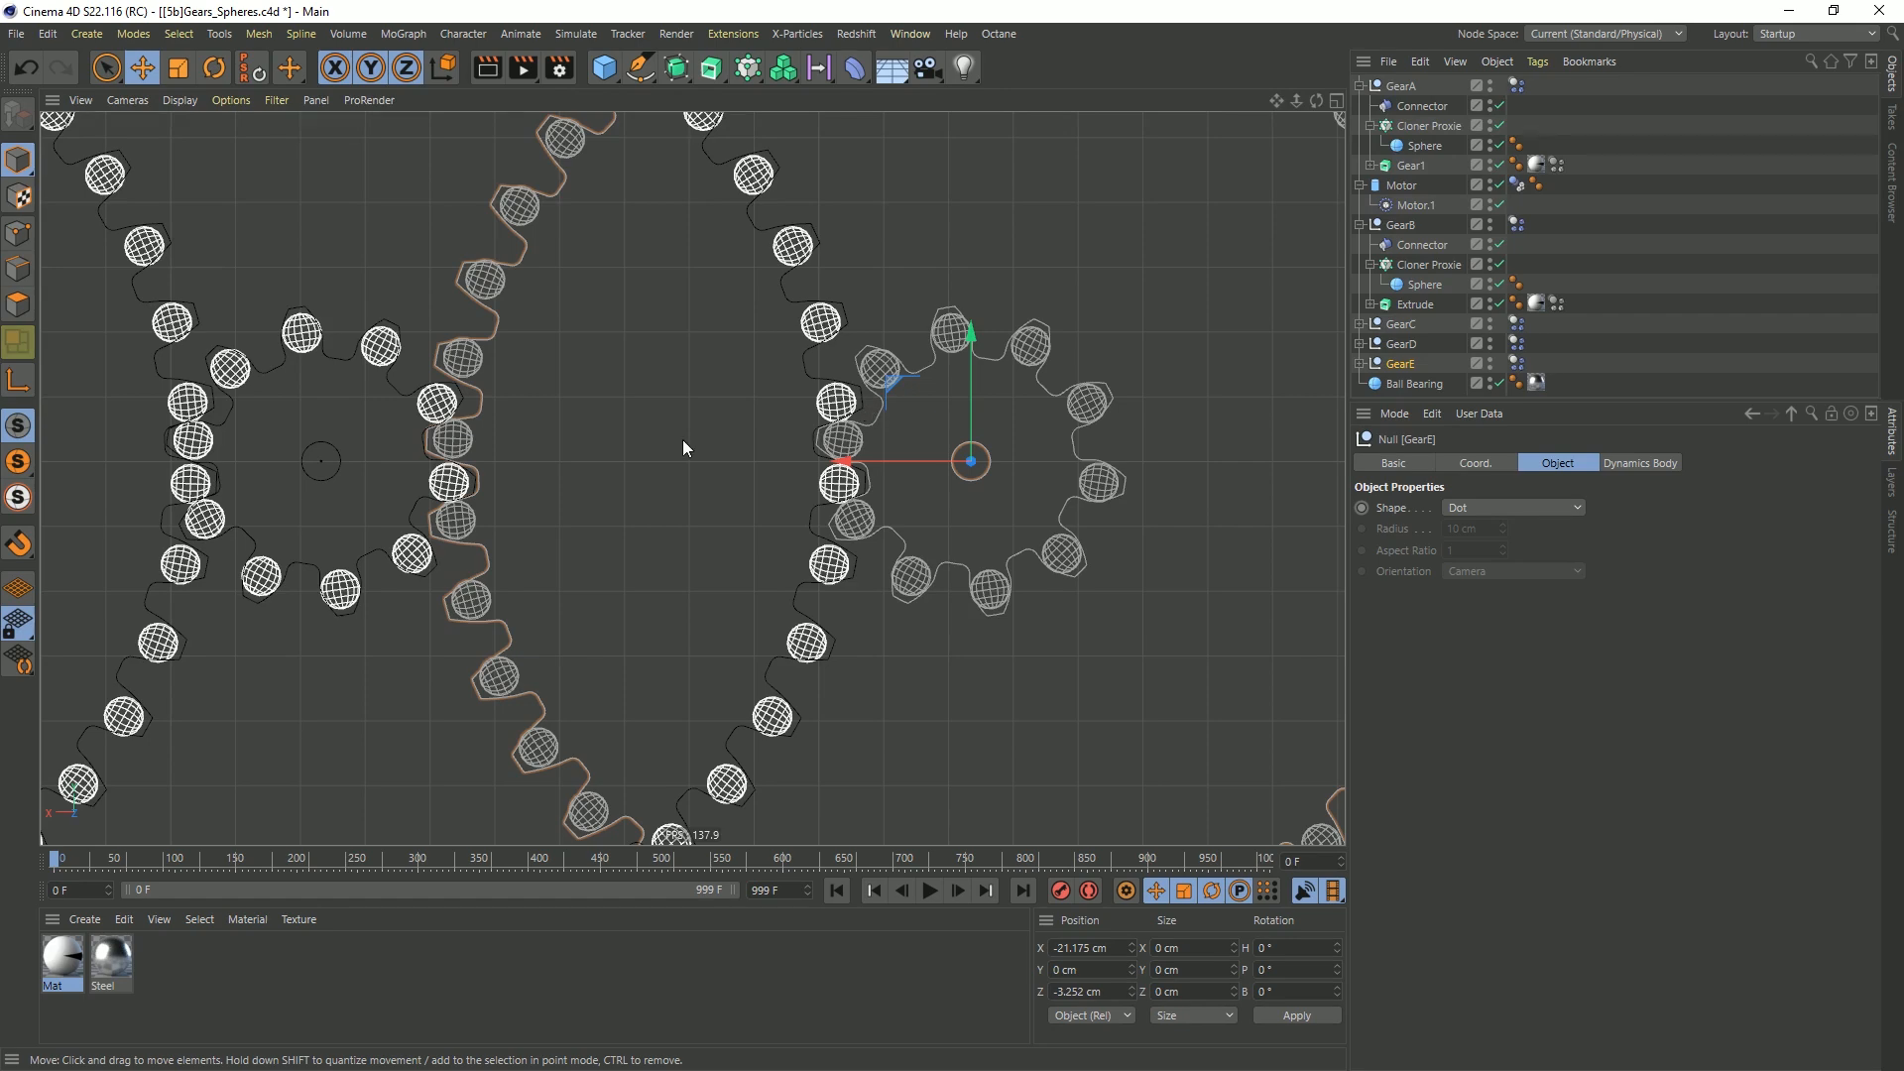
{"action": "middle_click_drag", "start_coordinate": [258, 448], "coordinate": [672, 492], "text": "alt"}
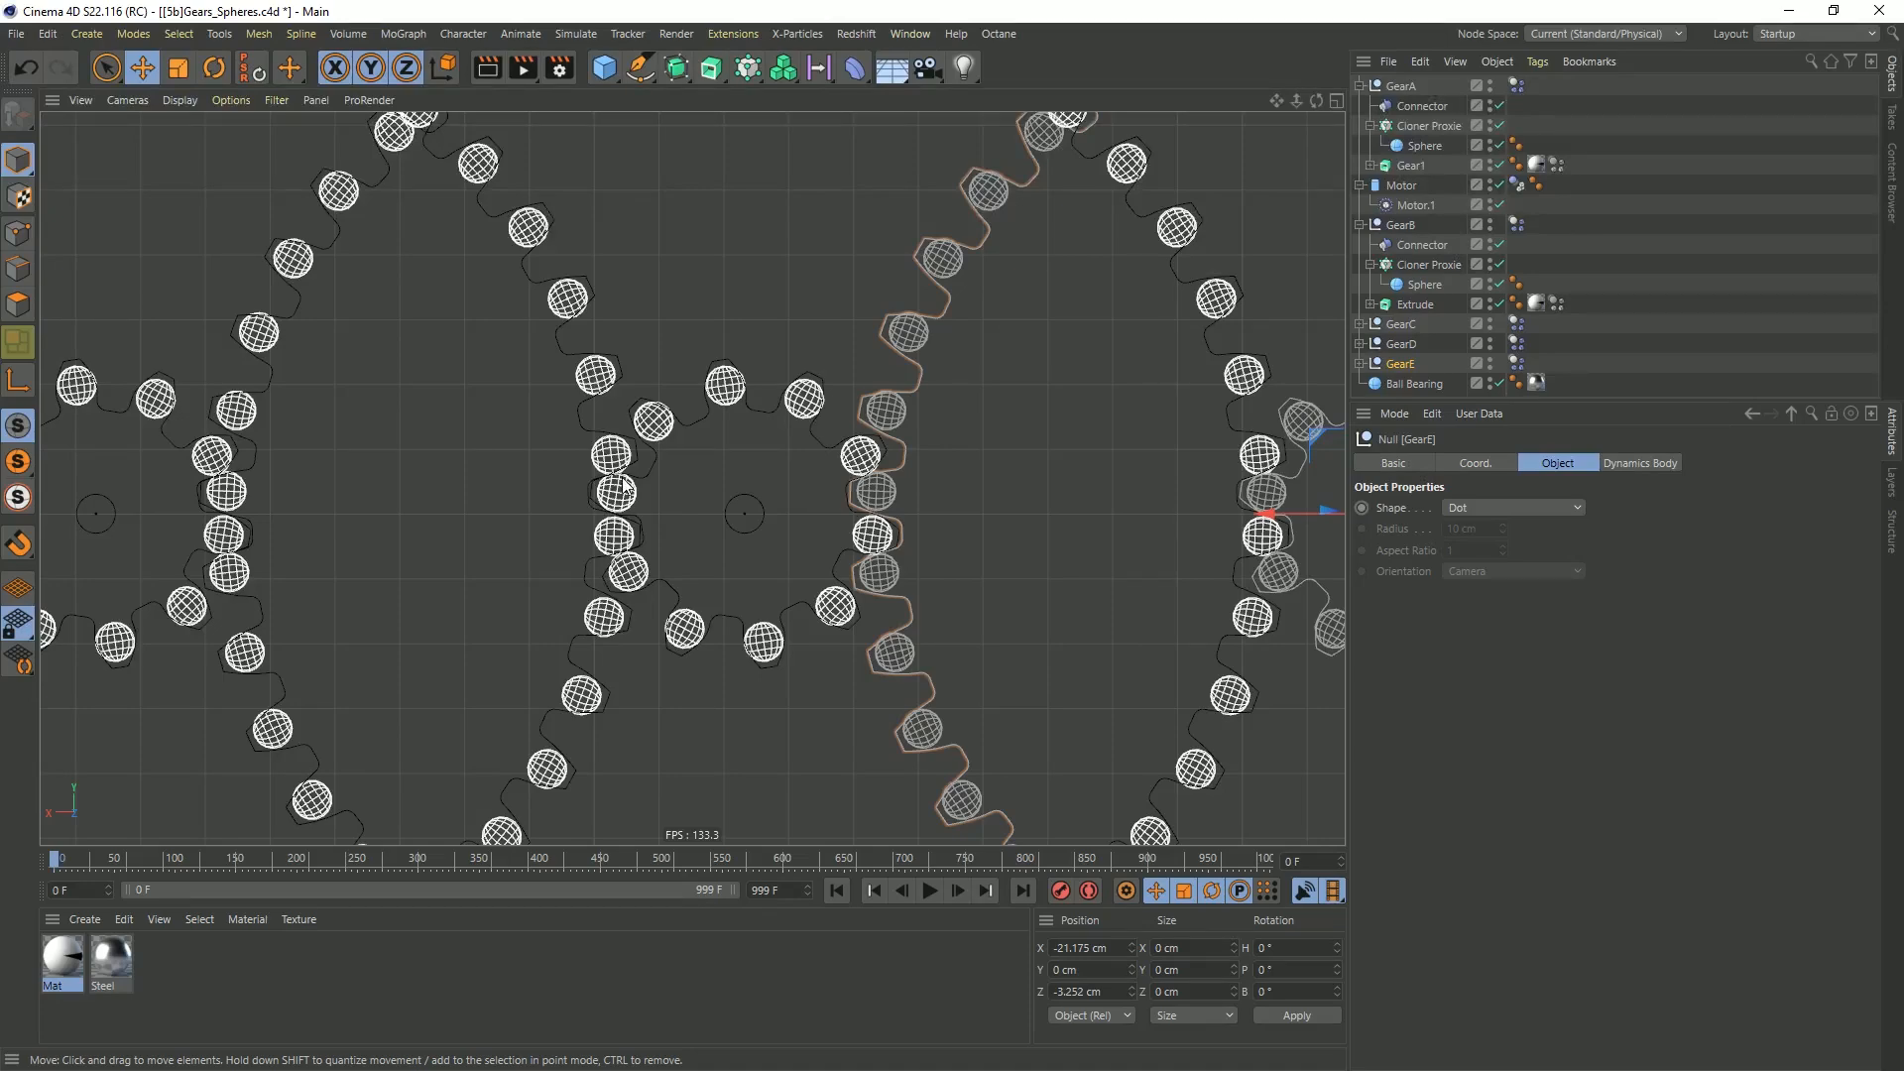
{"action": "middle_click", "coordinate": [644, 378]}
{"action": "middle_click", "coordinate": [665, 284]}
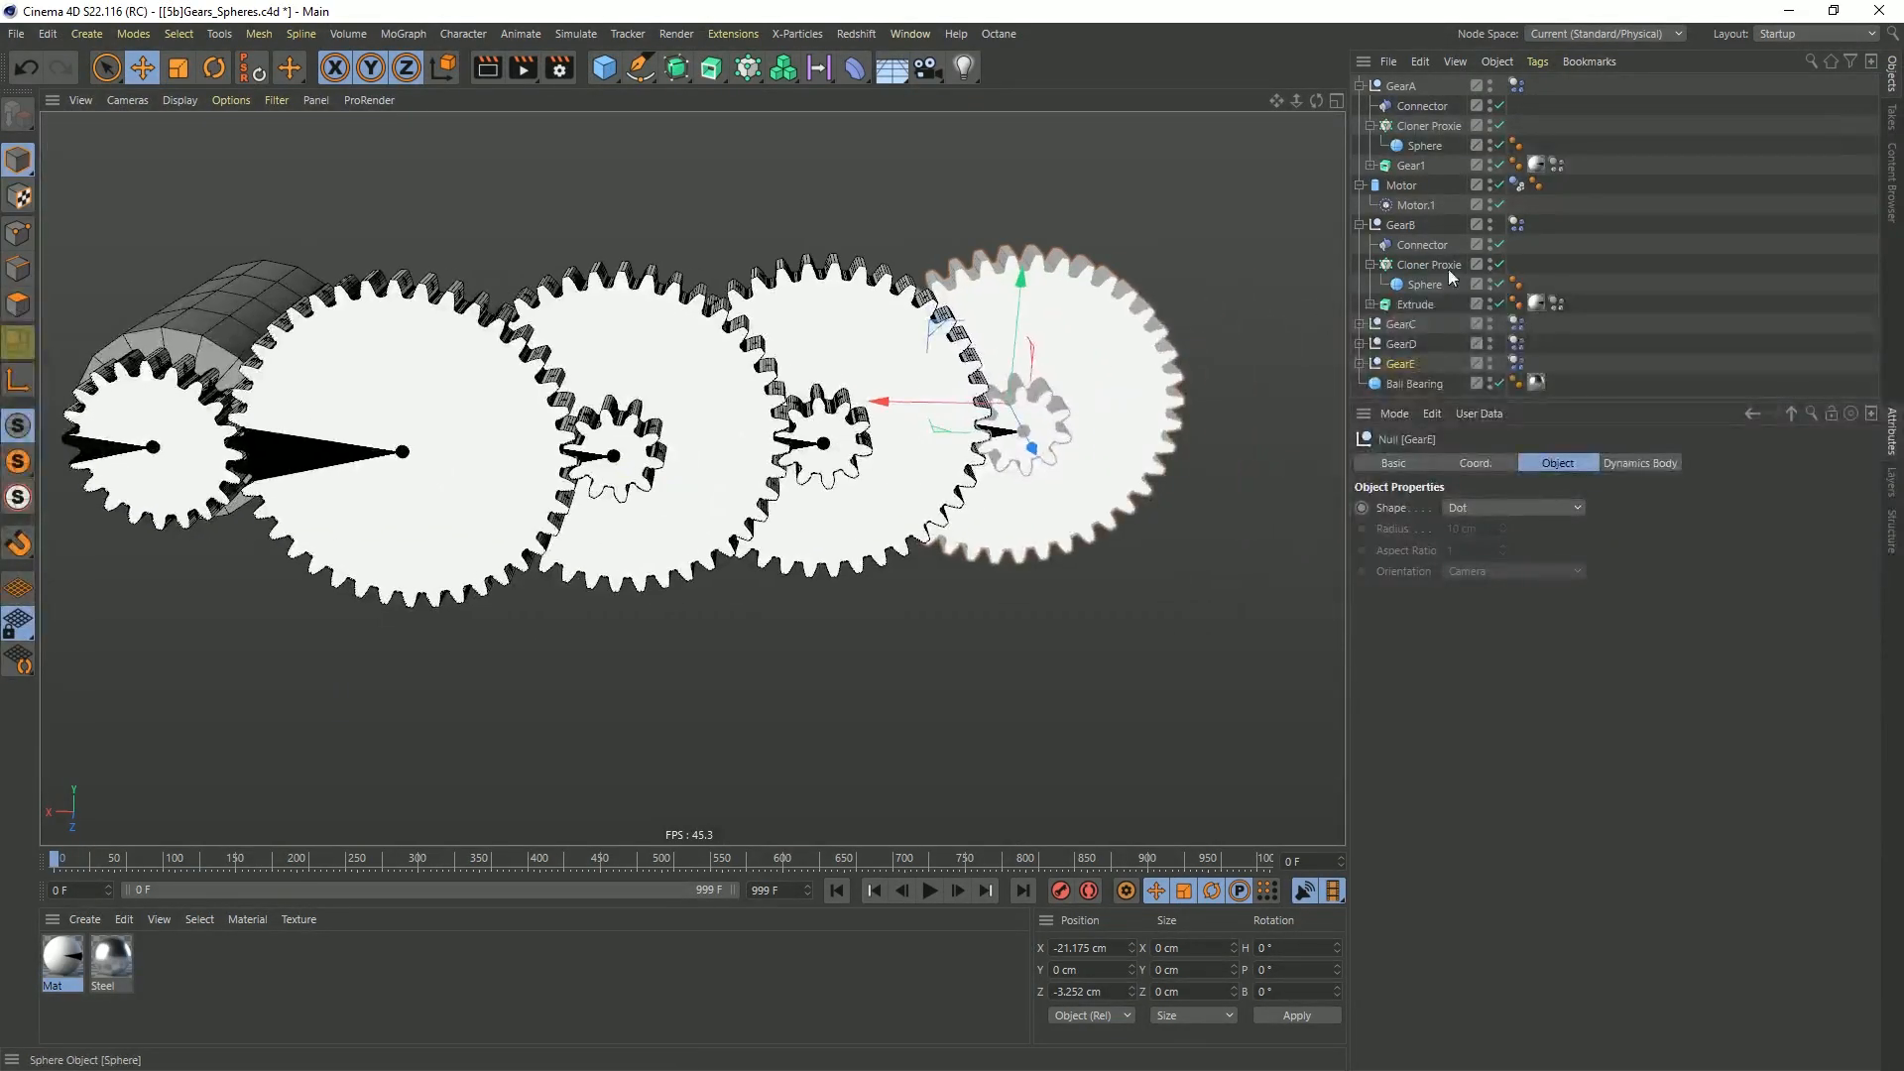
Collapse the expanded gear and motor hierarchies, place Motor above GearA in the object list, and clear the selection
{"action": "left_click", "coordinate": [1360, 85]}
{"action": "left_click", "coordinate": [1359, 105]}
{"action": "left_click", "coordinate": [1360, 125]}
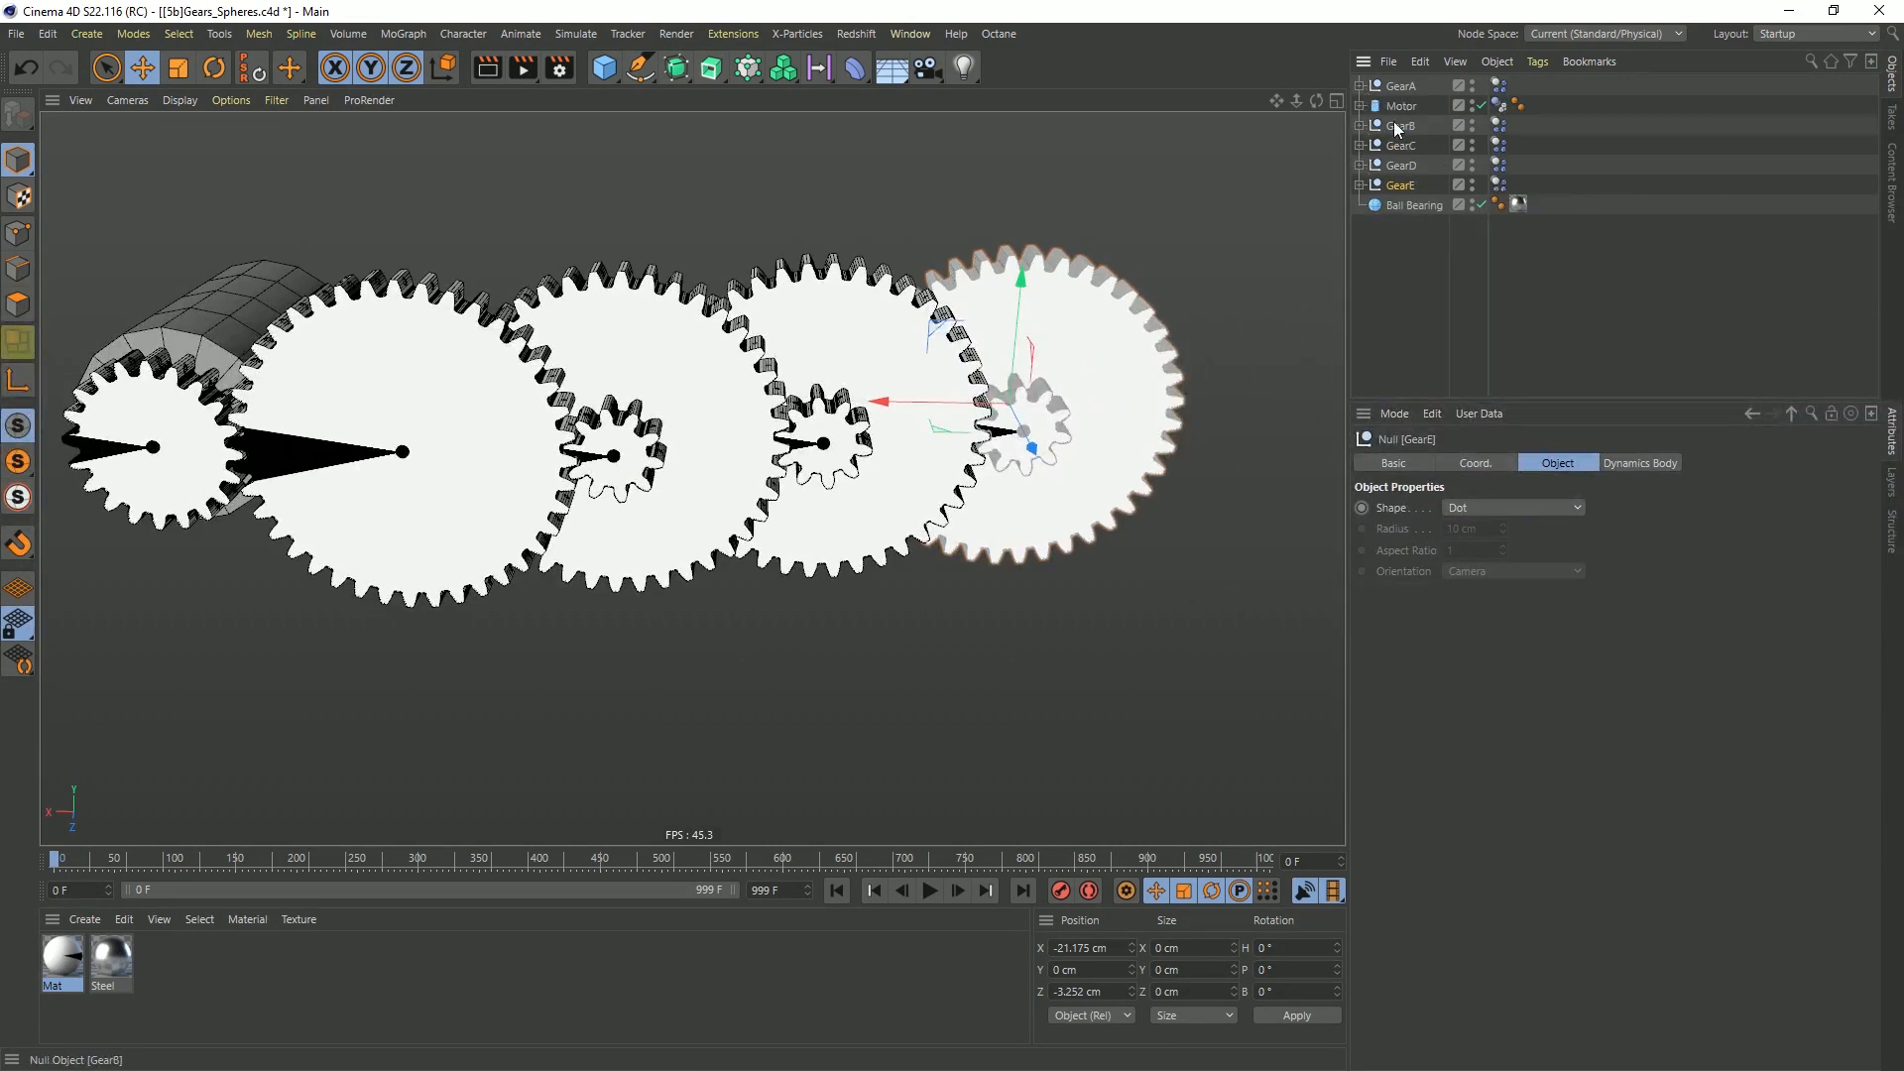
{"action": "left_click_drag", "start_coordinate": [1414, 80], "coordinate": [1413, 78]}
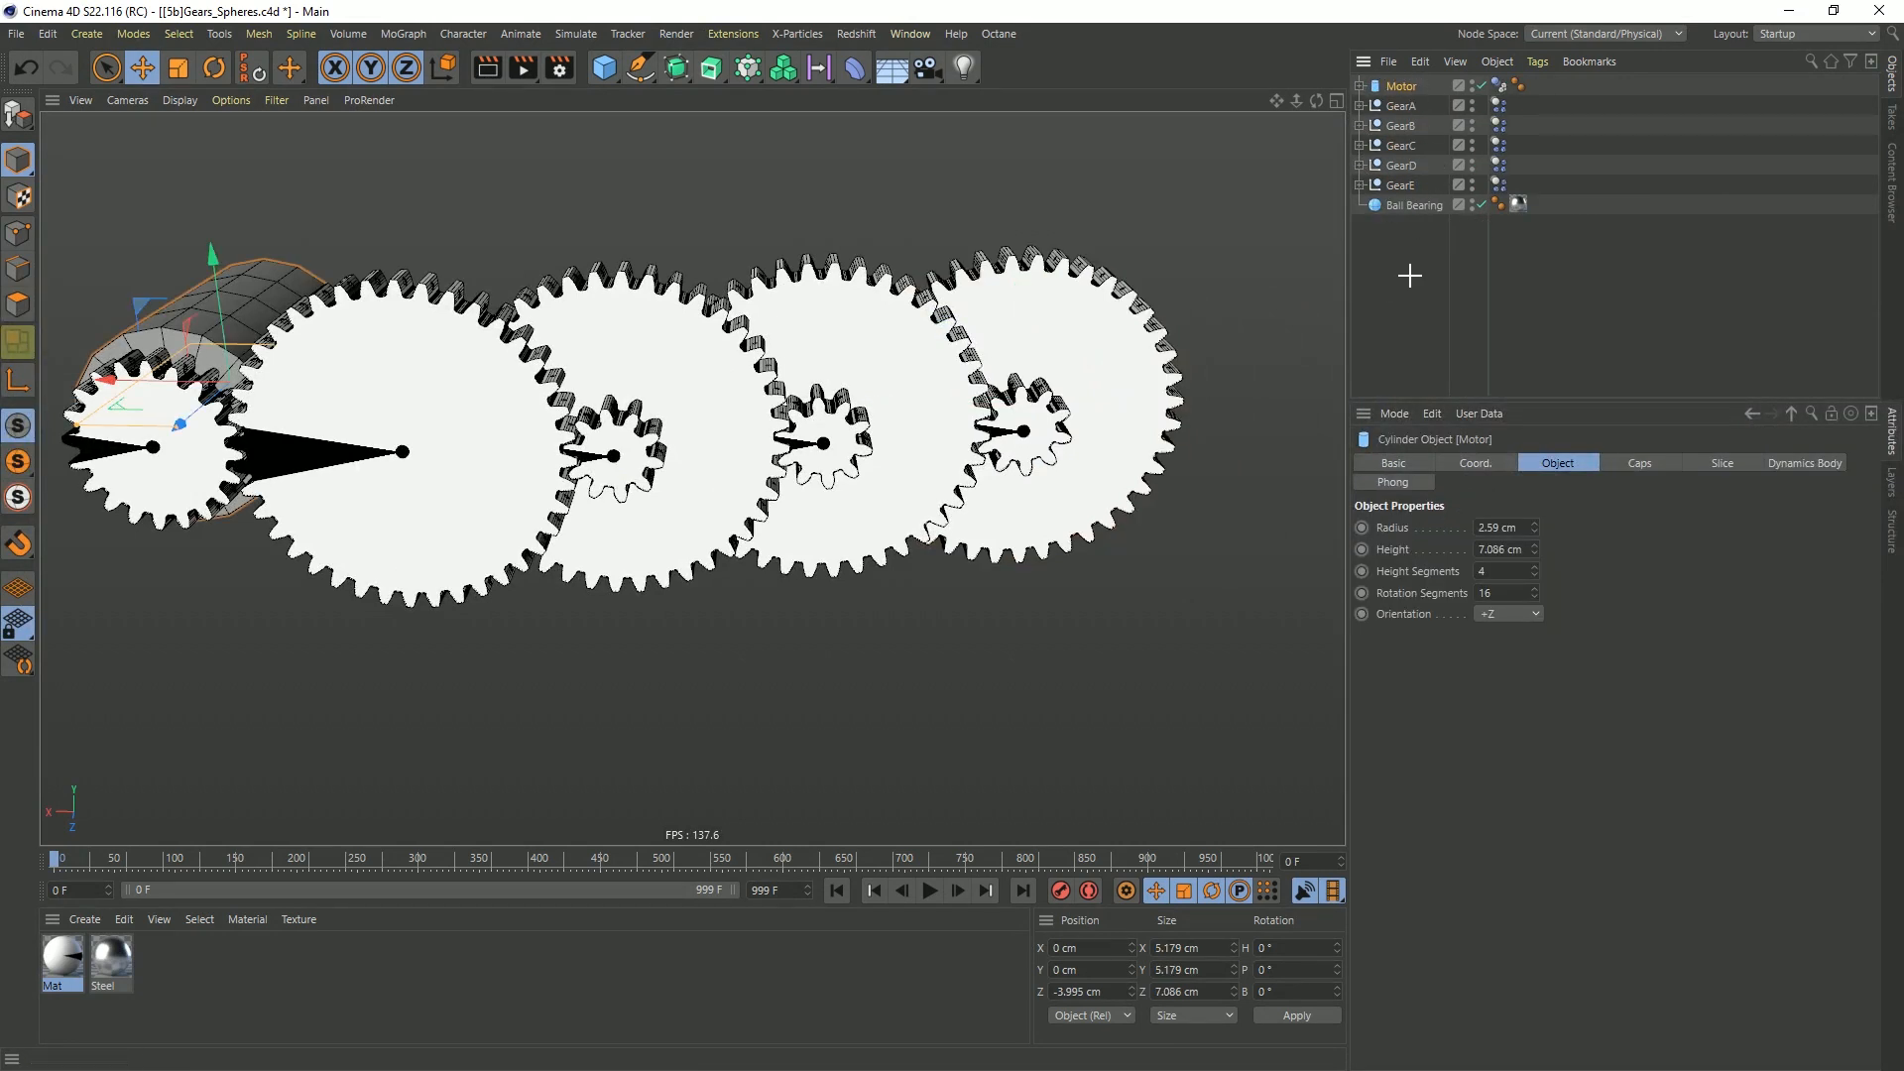
{"action": "left_click", "coordinate": [1410, 276]}
Save the scene as a new version named [5c]Gears_Spheres.c4d
{"action": "key", "text": "ctrl+shift+s"}
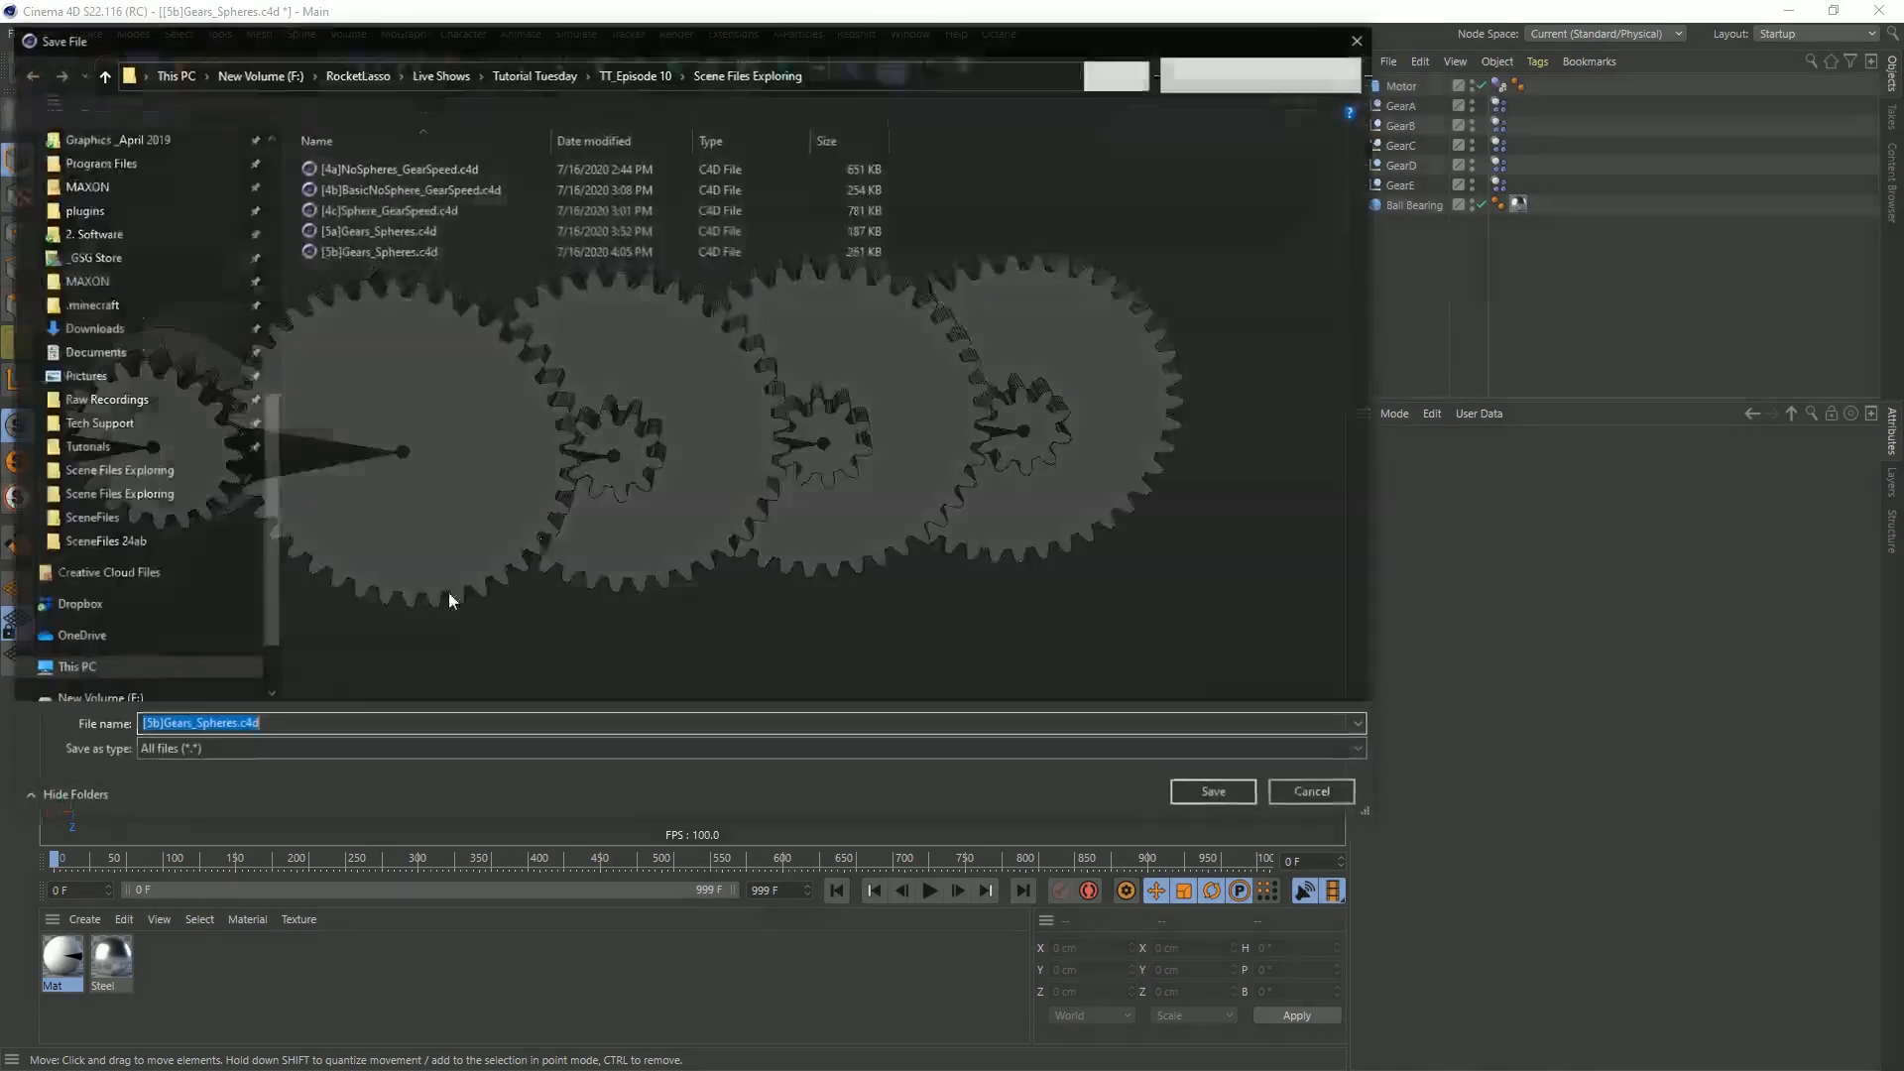
{"action": "left_click", "coordinate": [146, 726]}
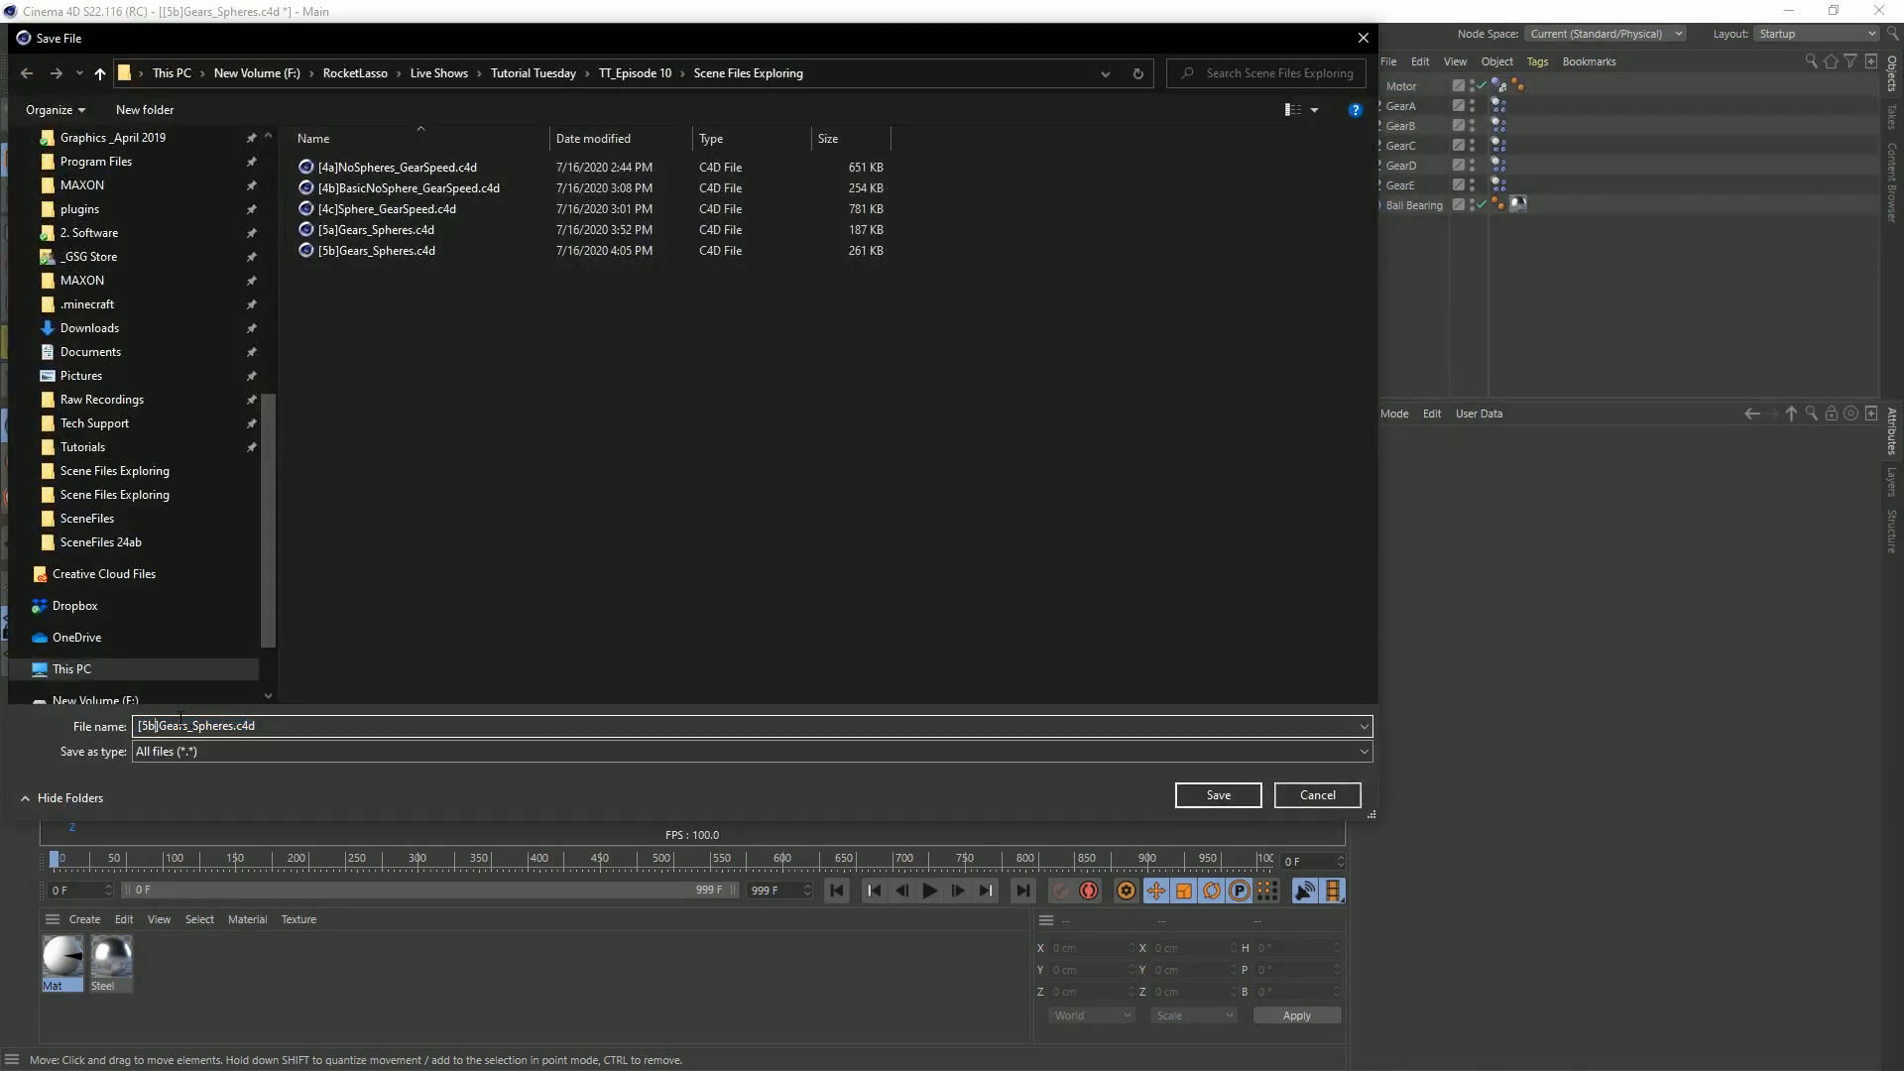
{"action": "type", "text": "c"}
{"action": "key", "text": "Return"}
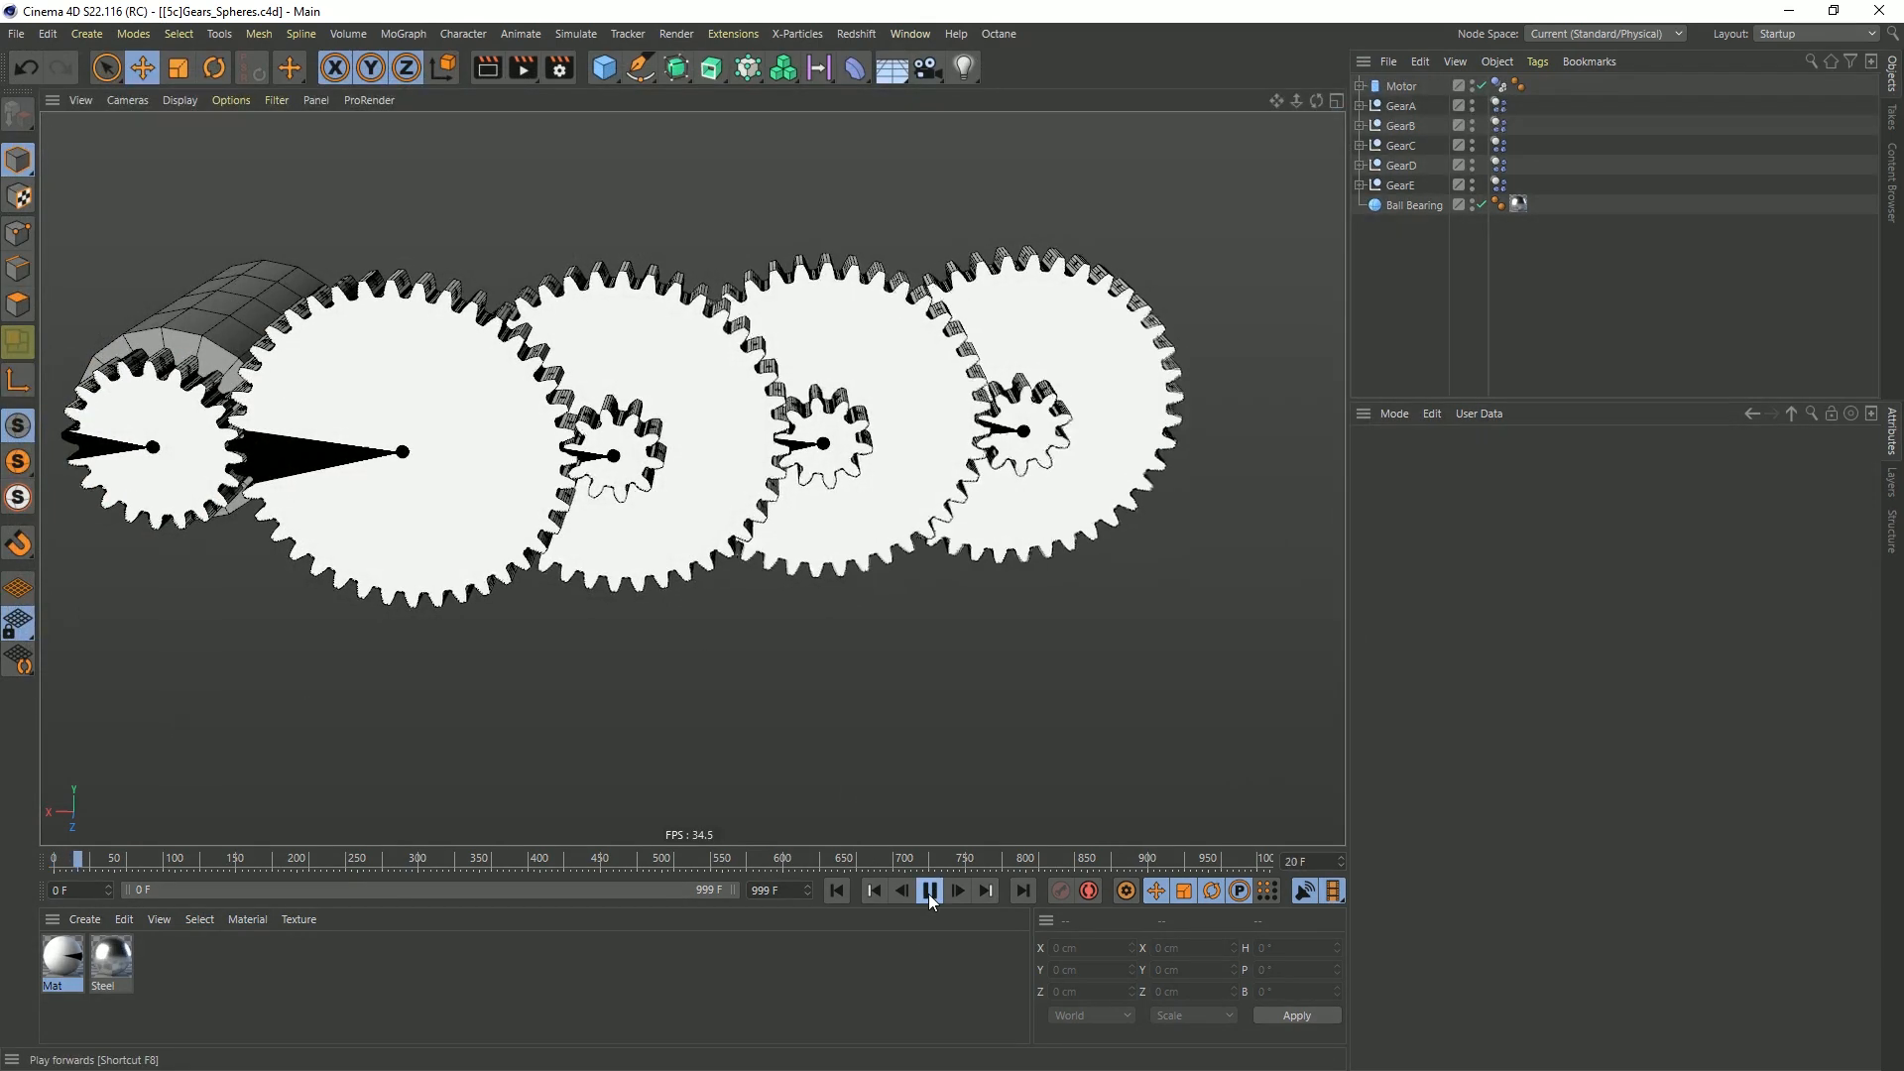
Play the simulation and examine from several angles how the five gears drive each other
{"action": "middle_click_drag", "start_coordinate": [667, 527], "coordinate": [790, 551], "text": "alt"}
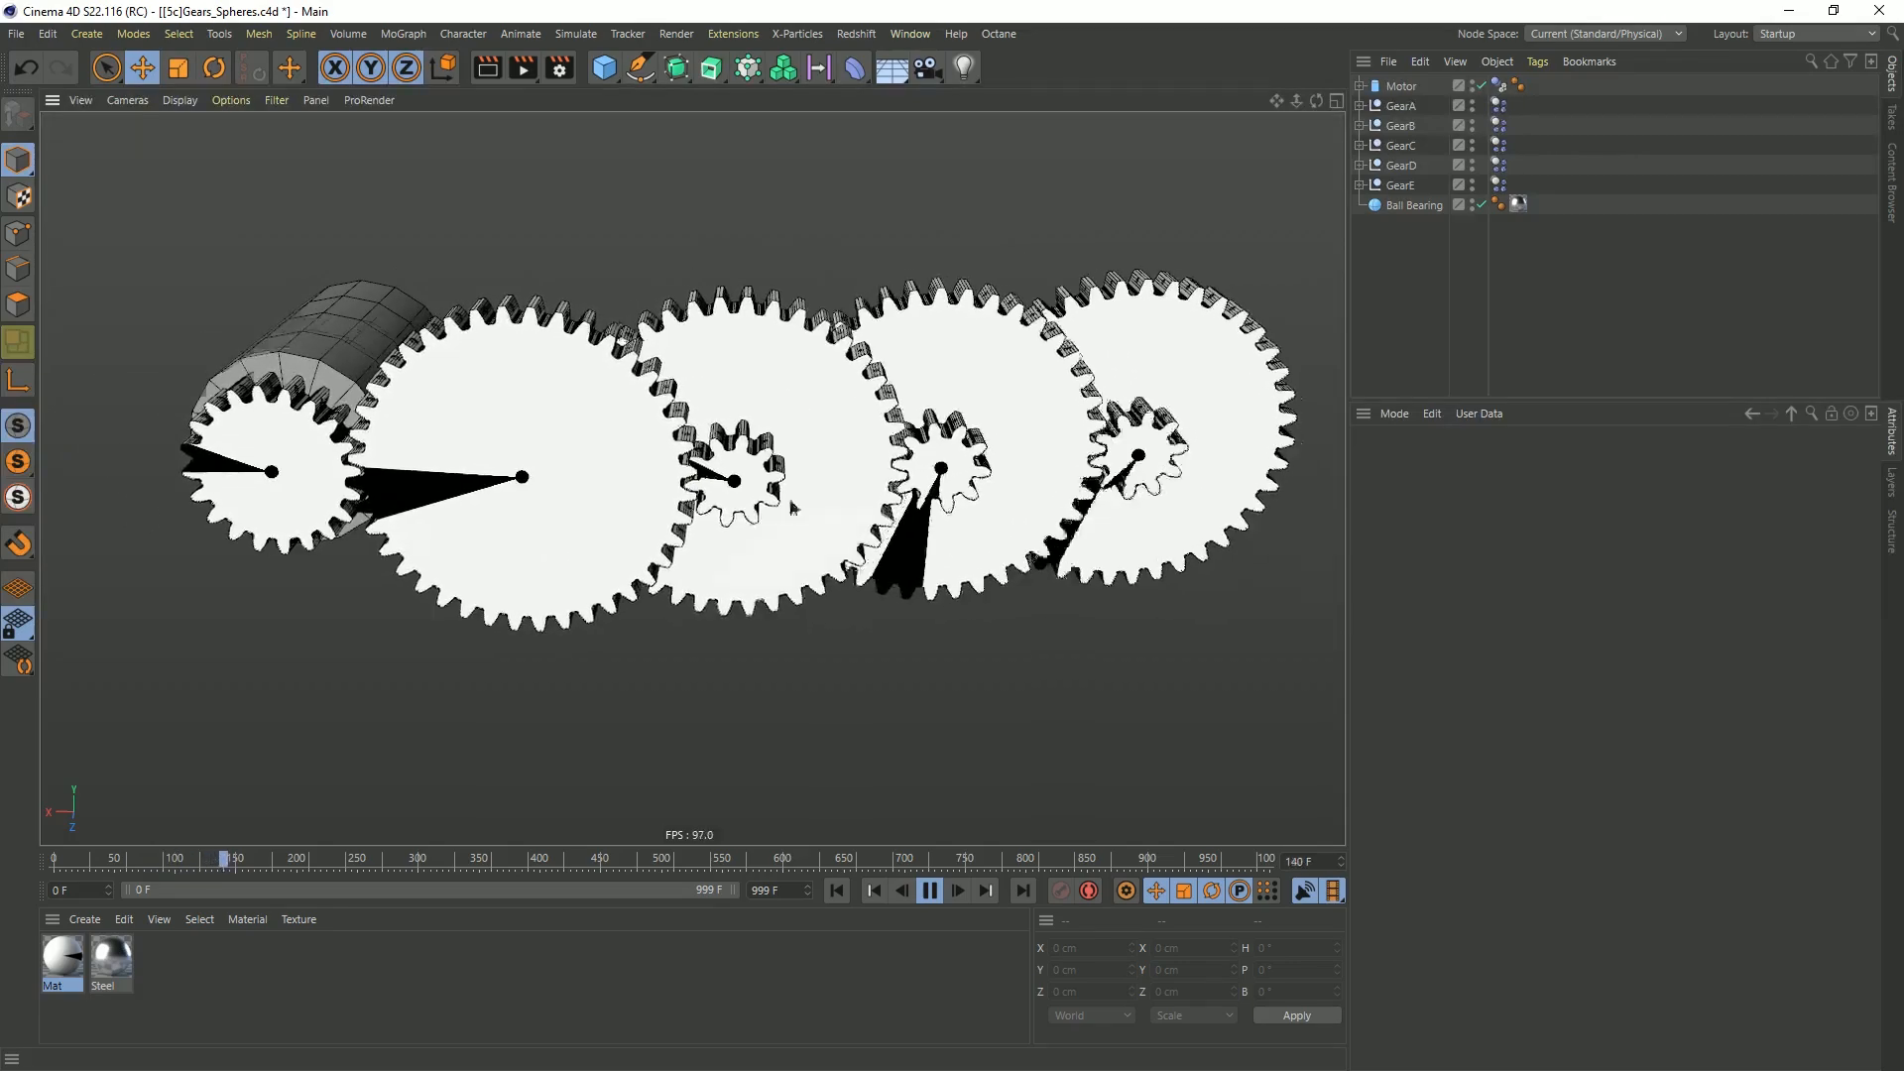
{"action": "left_click_drag", "start_coordinate": [794, 505], "coordinate": [819, 471], "text": "alt"}
{"action": "middle_click_drag", "start_coordinate": [818, 471], "coordinate": [744, 482], "text": "alt"}
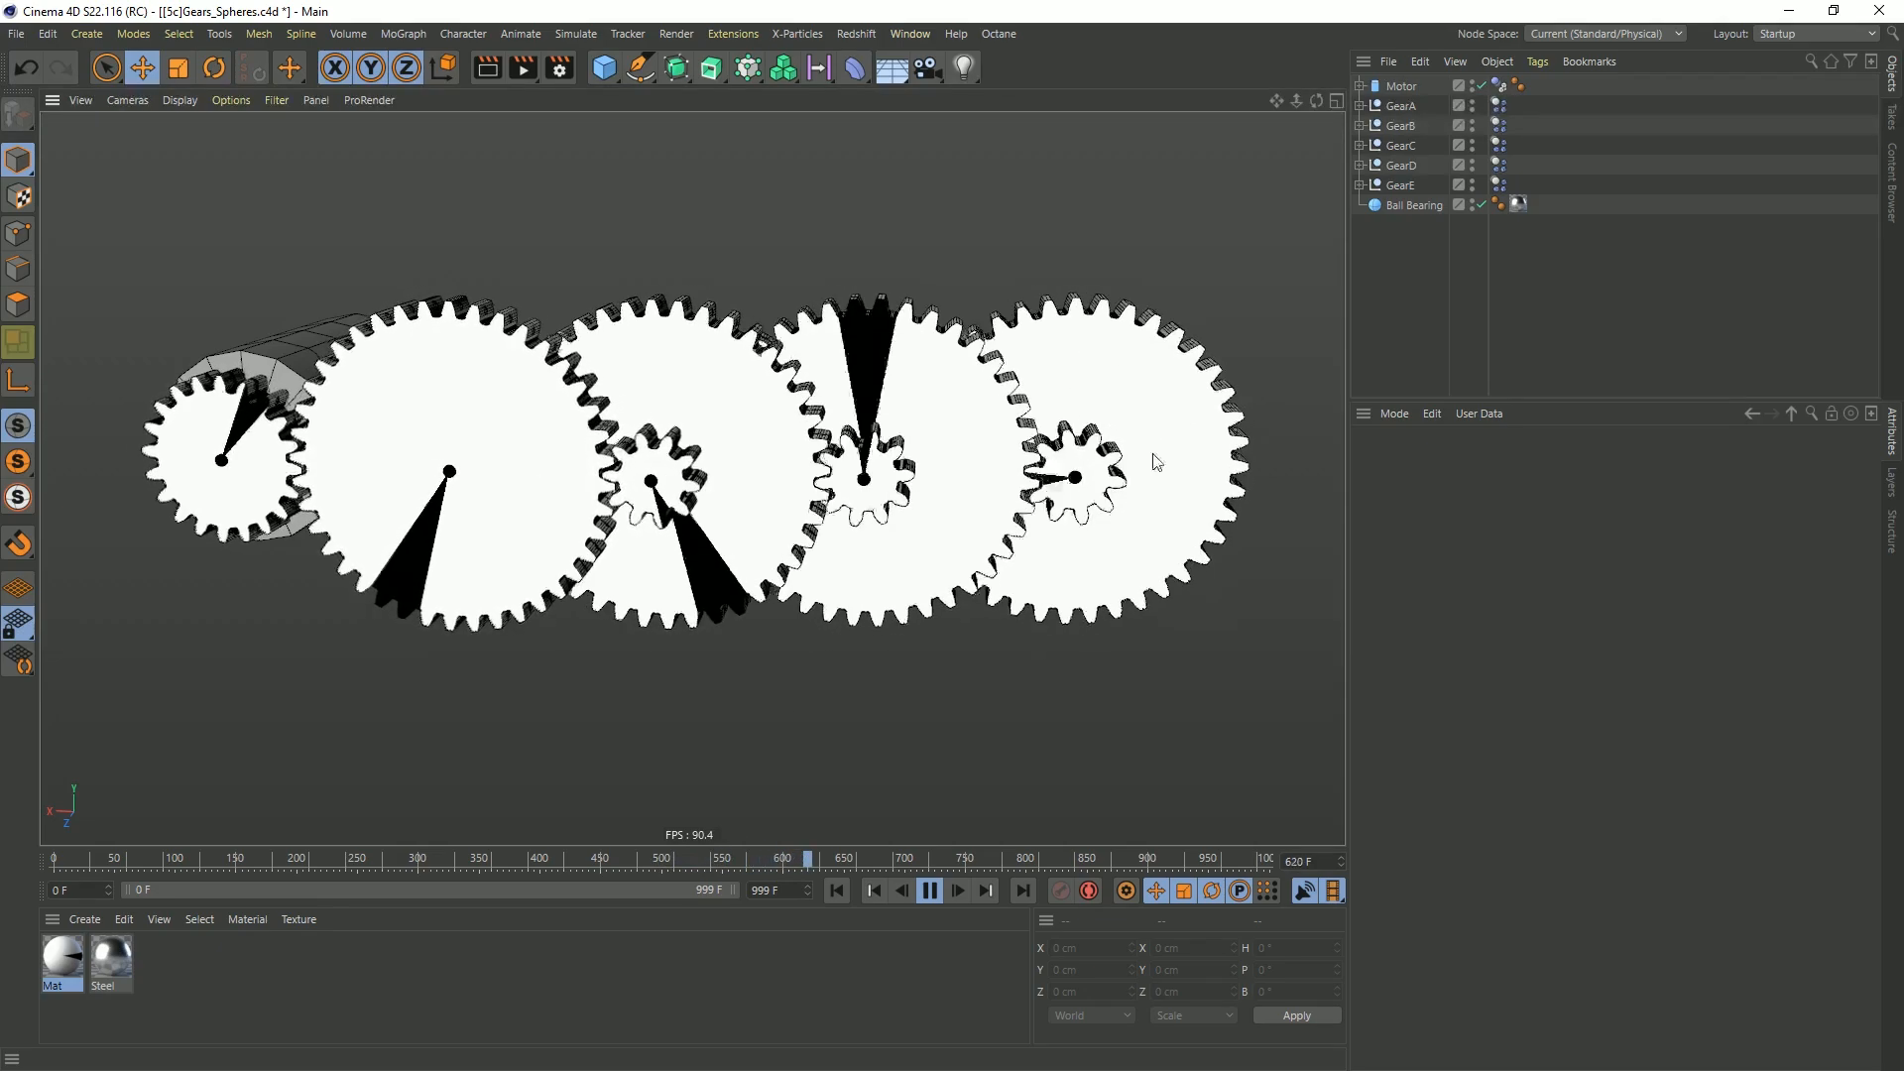
Set the custom mass of the GearB, GearC and GearD dynamics bodies to 1
{"action": "left_click", "coordinate": [1499, 104]}
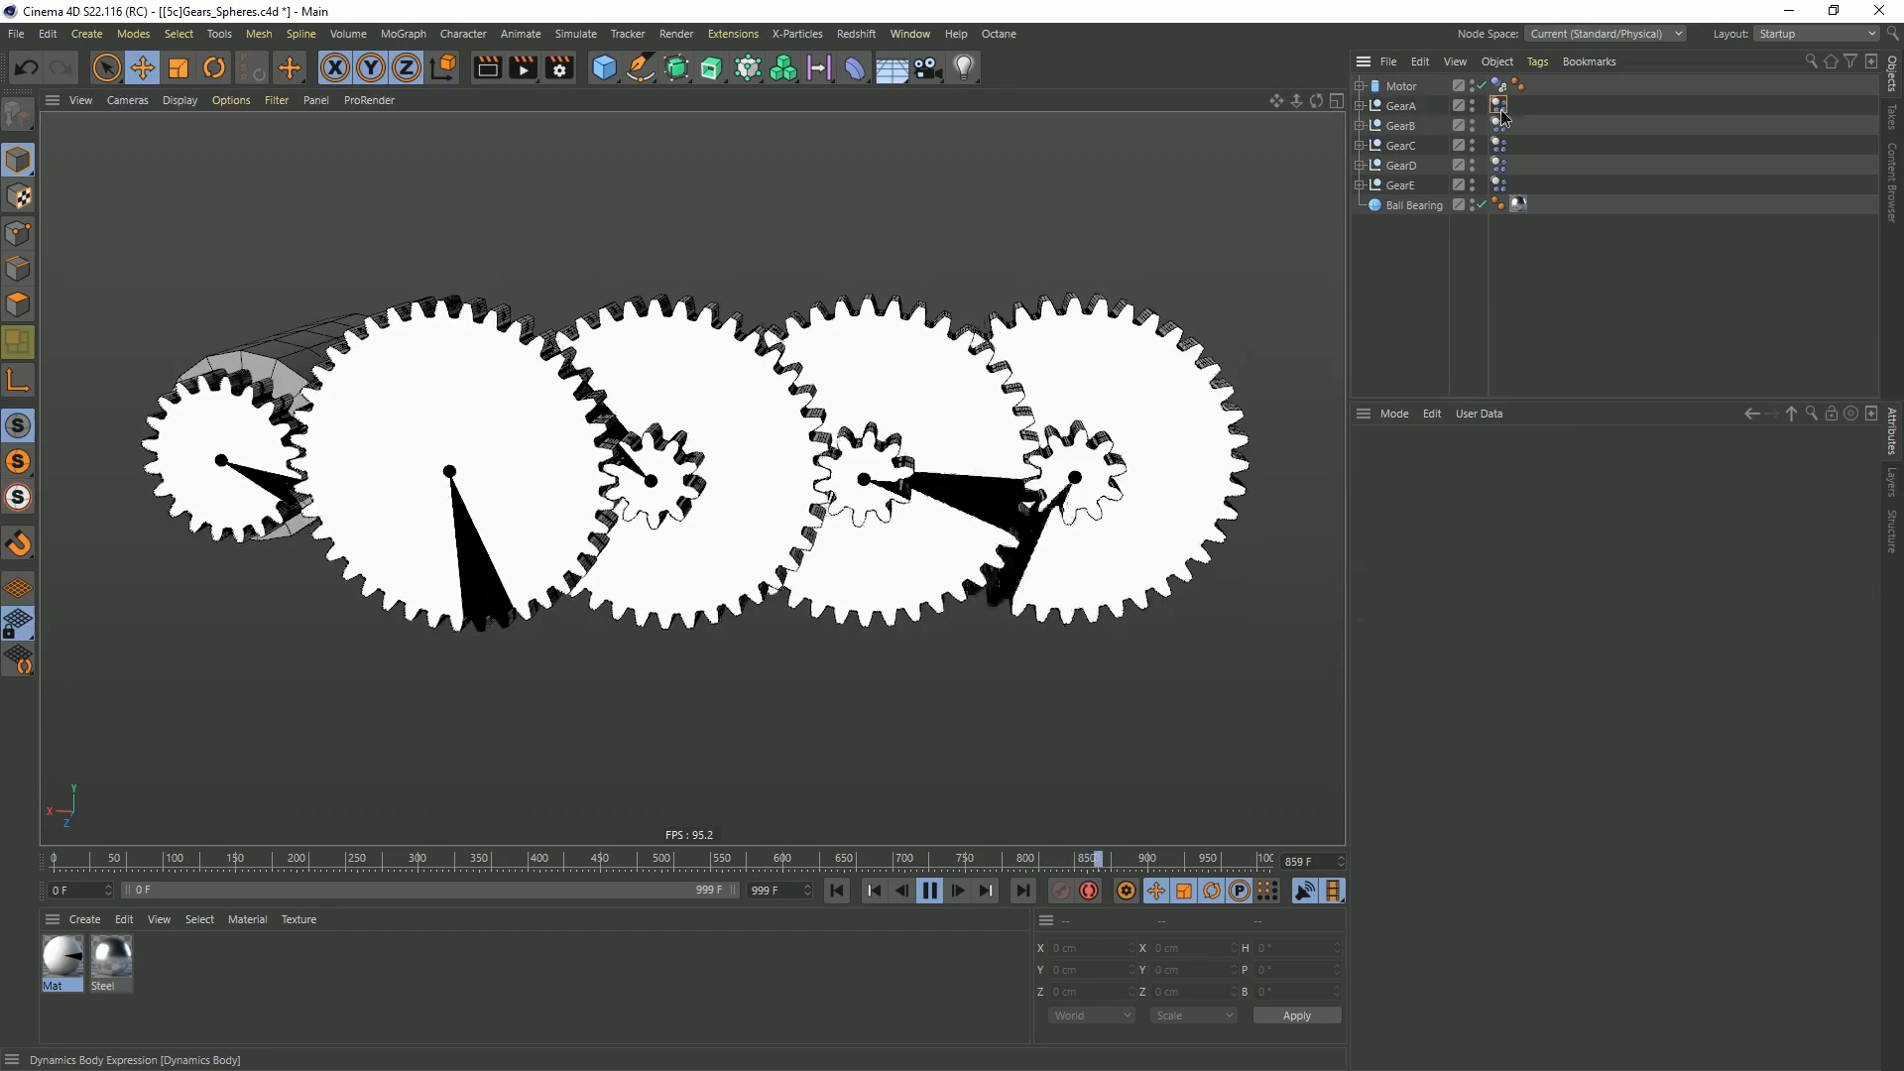
{"action": "left_click", "coordinate": [1546, 463]}
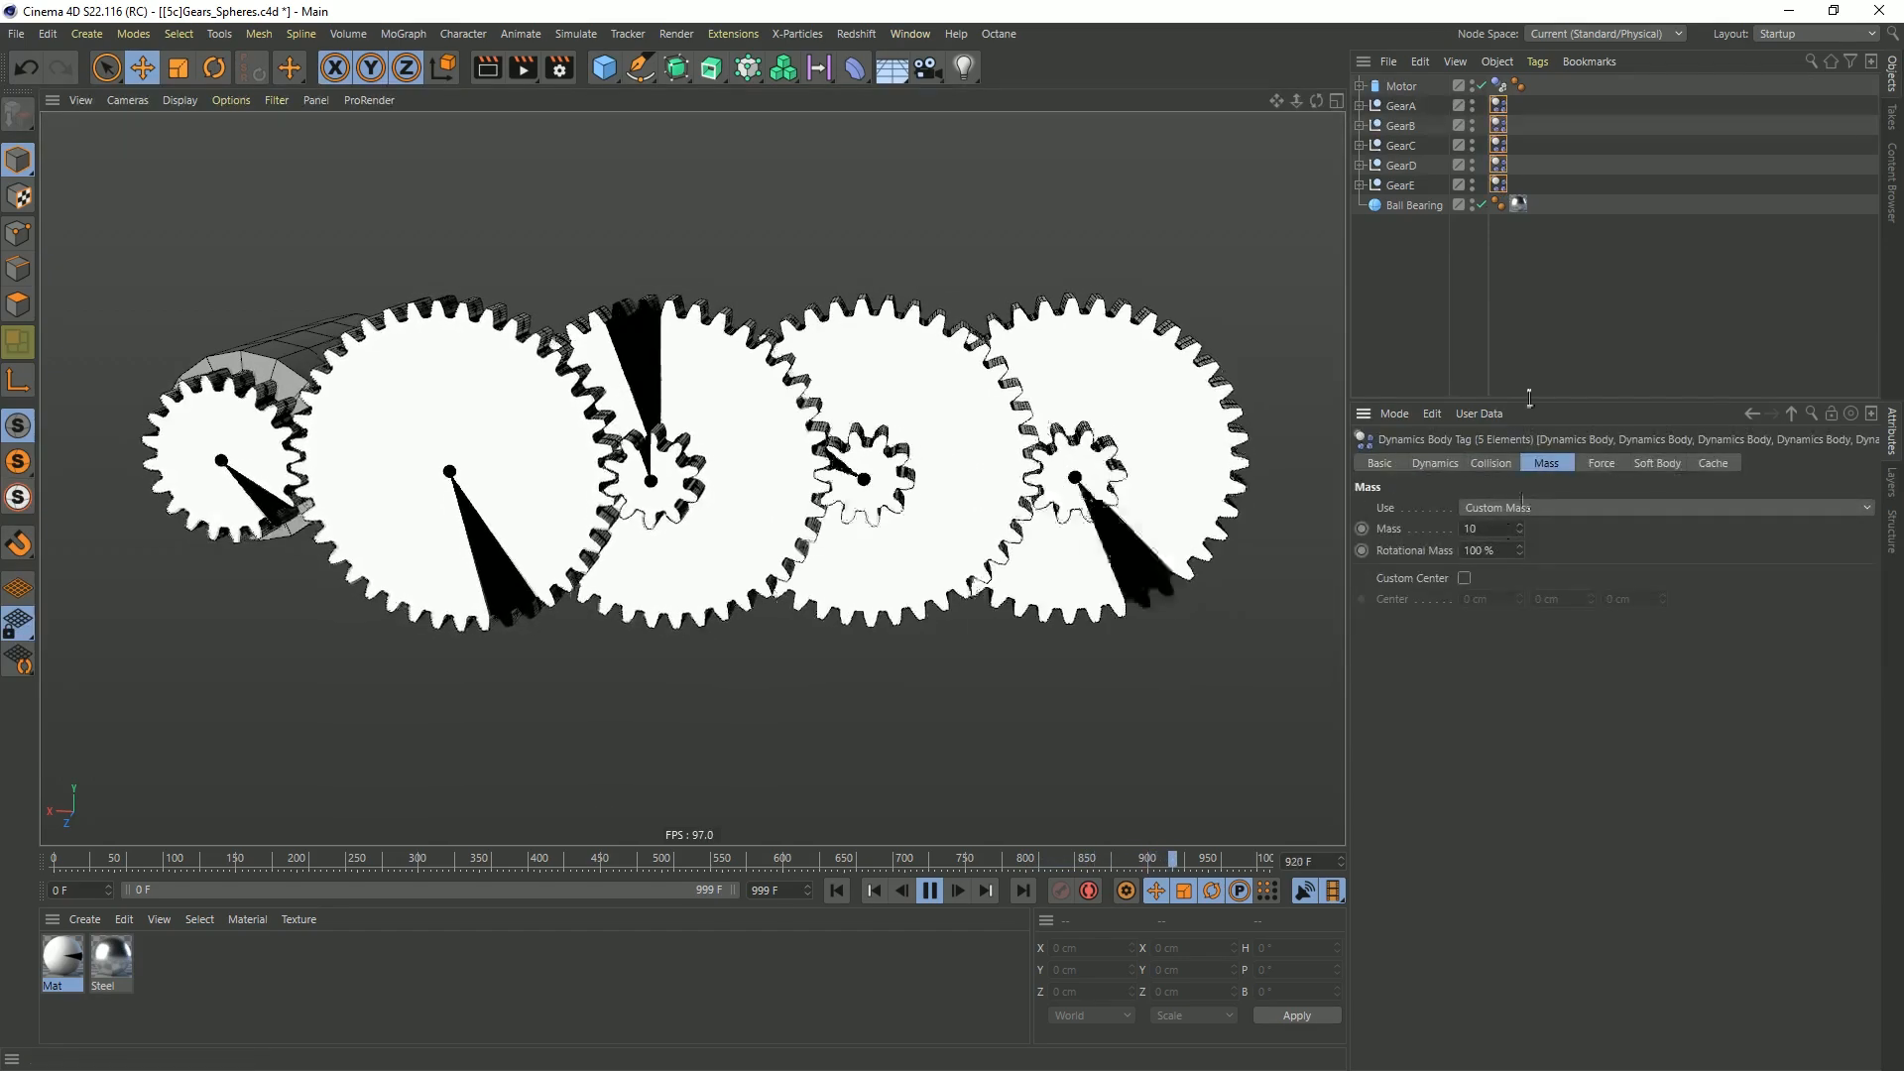
{"action": "left_click", "coordinate": [1498, 125]}
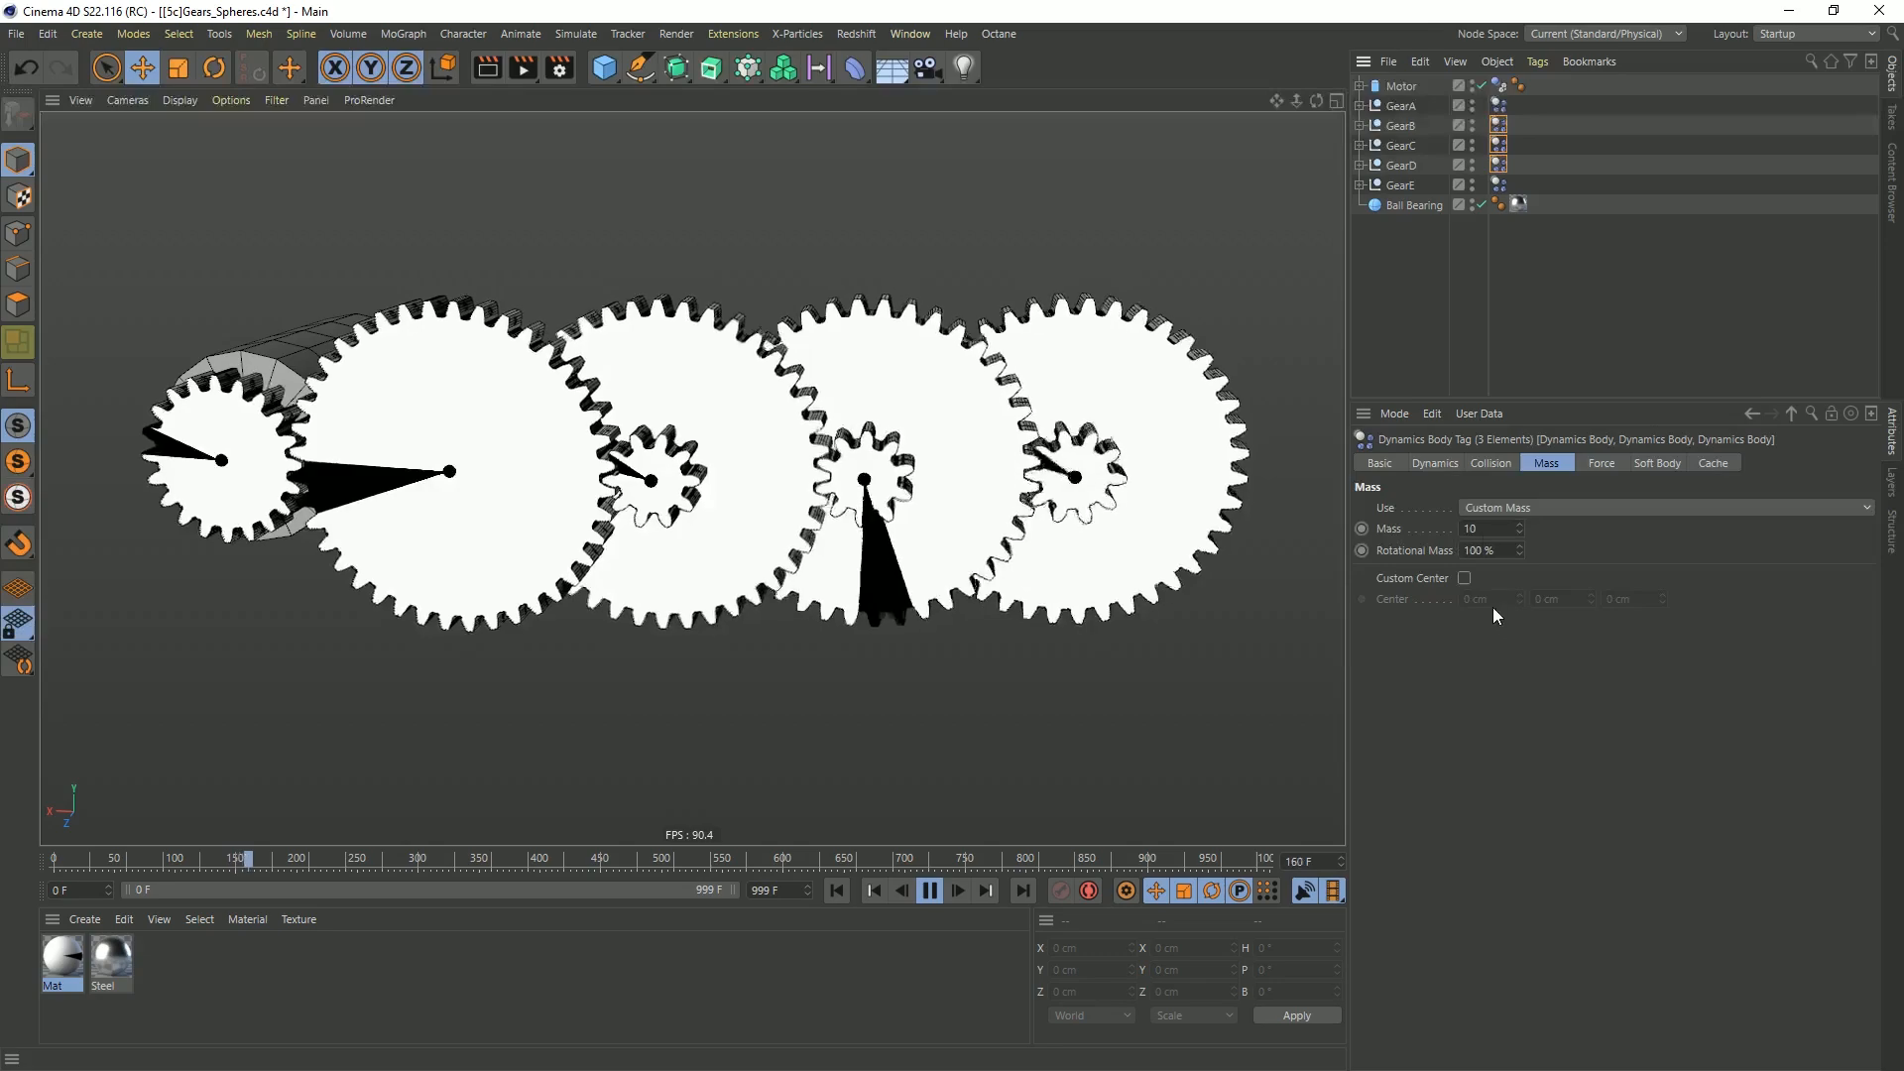
{"action": "double_click", "coordinate": [1488, 526]}
{"action": "type", "text": "1"}
{"action": "key", "text": "Return"}
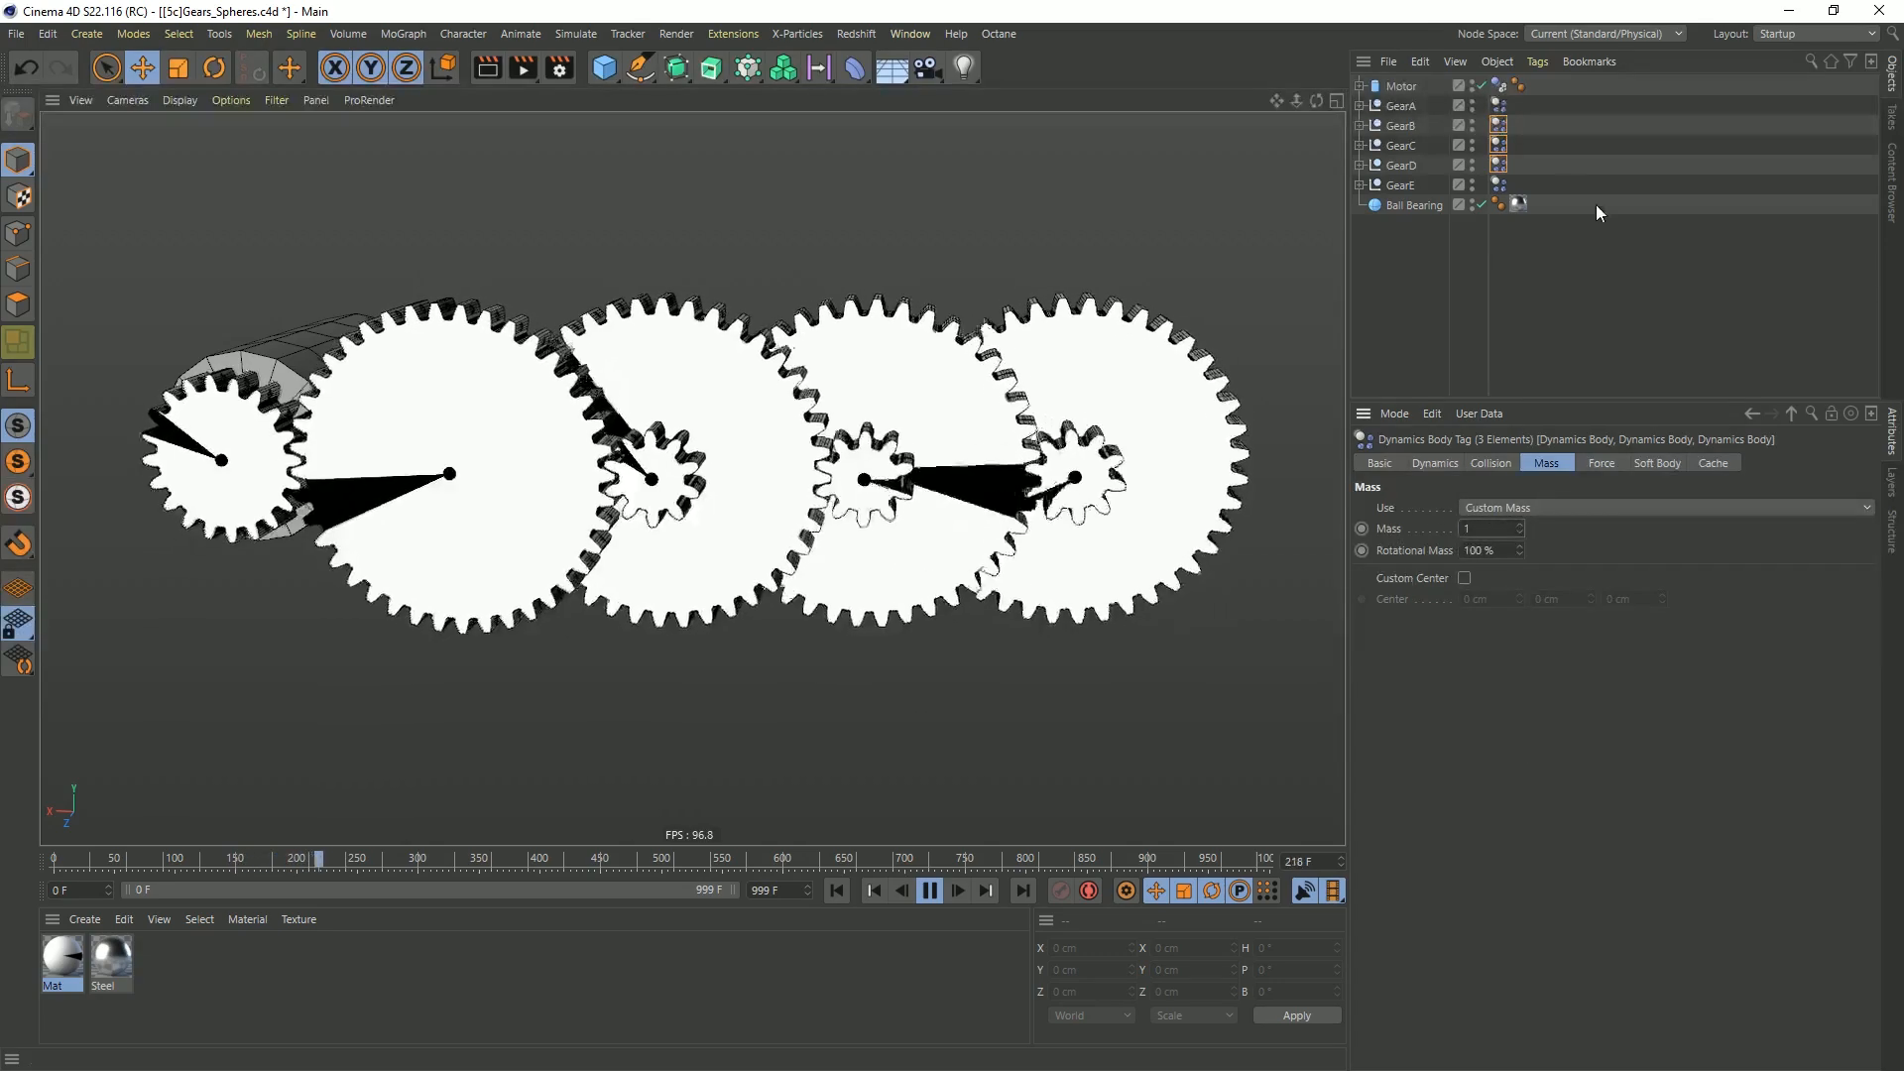
Set the custom mass of GearE's dynamics body to 0.1 and restart the simulation from the first frame
{"action": "left_click", "coordinate": [1499, 185]}
{"action": "type", "text": ".1"}
{"action": "key", "text": "Return"}
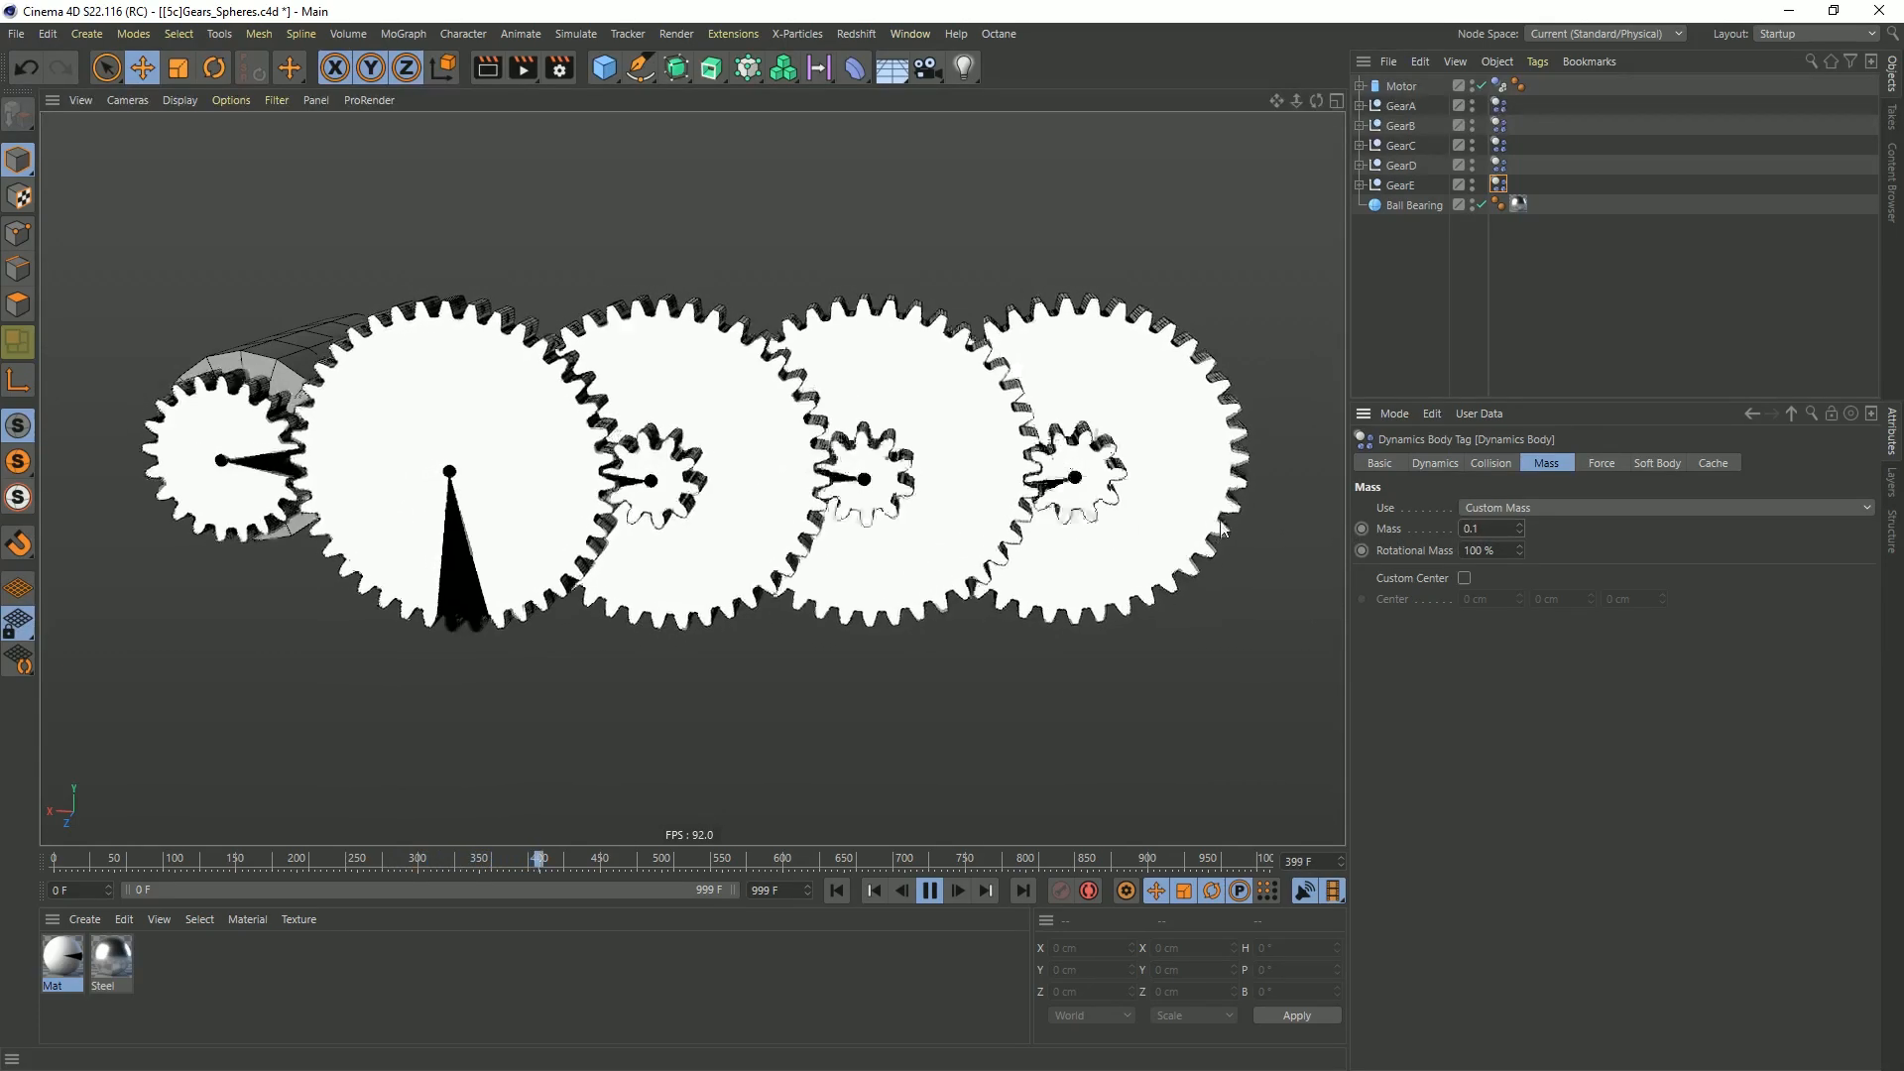
{"action": "left_click", "coordinate": [838, 890]}
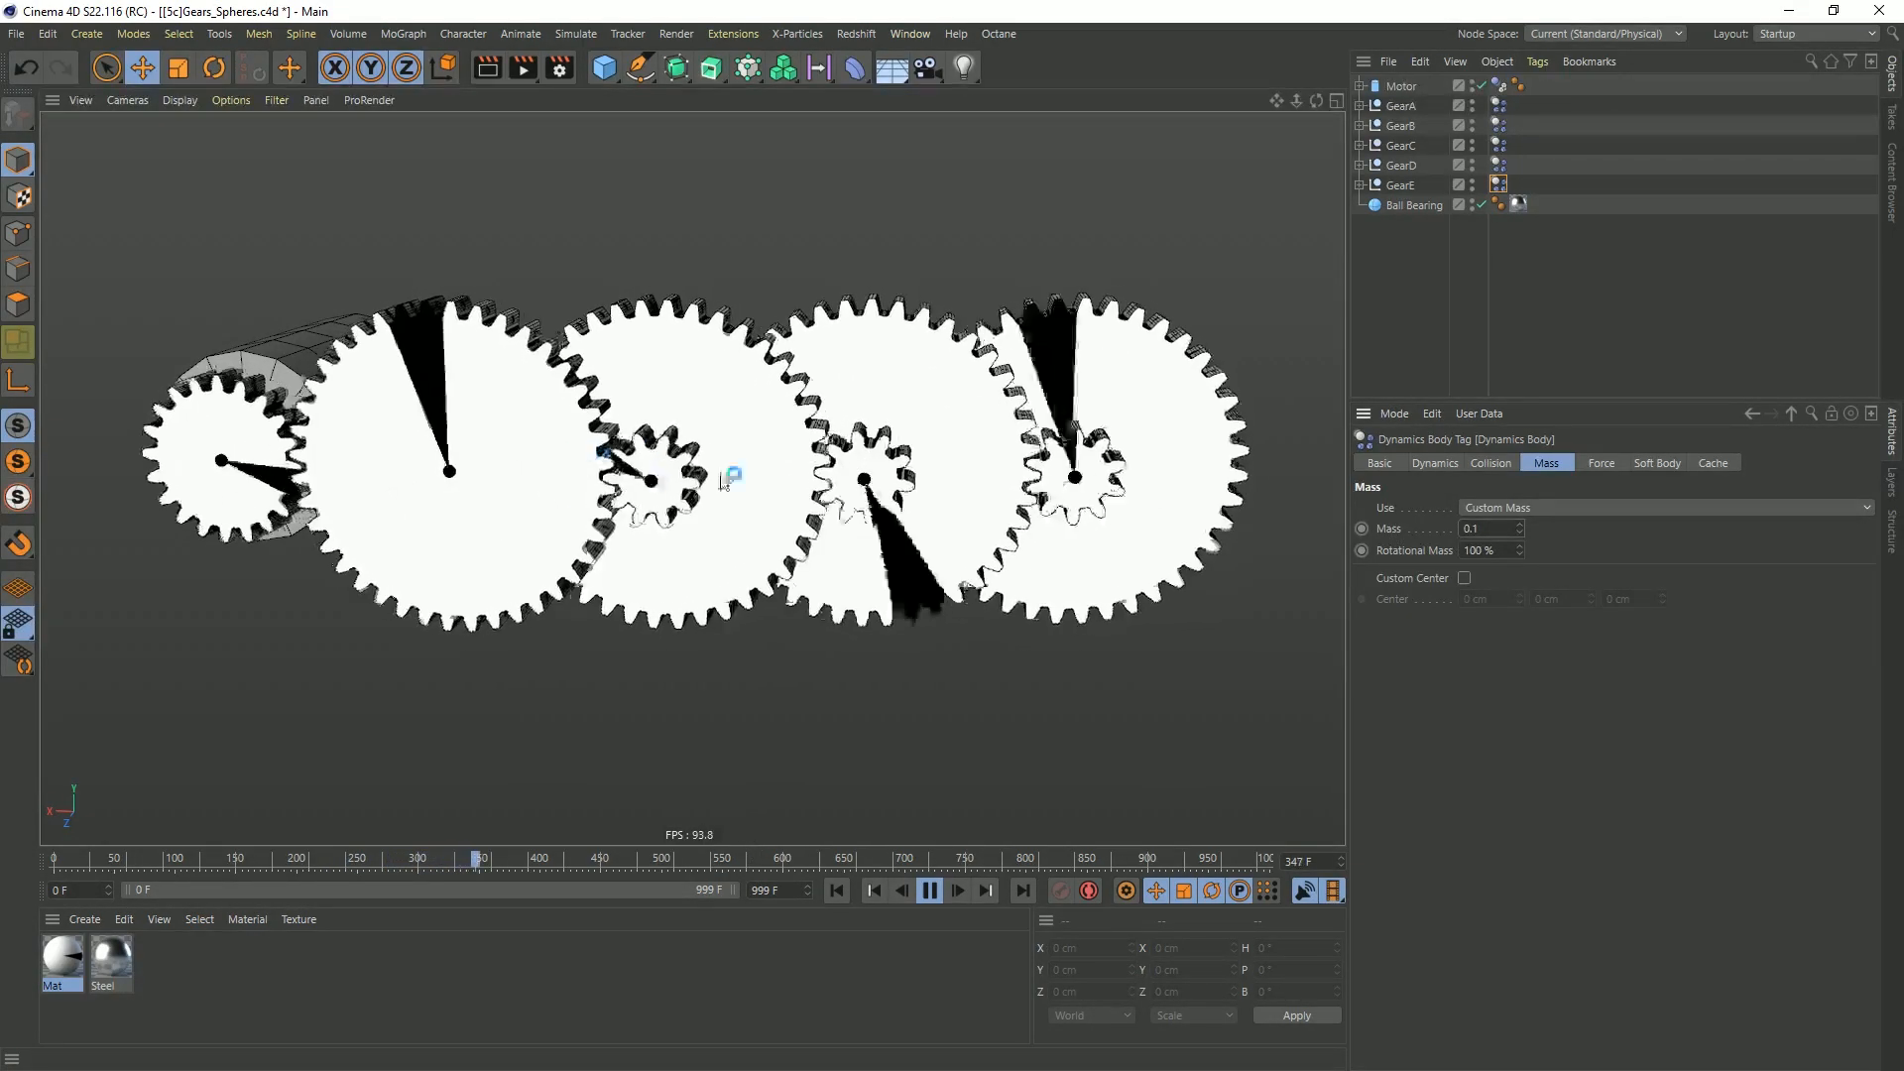
Open the project's expert dynamics settings to review the steps per frame and solver iterations
{"action": "key", "text": "ctrl+d"}
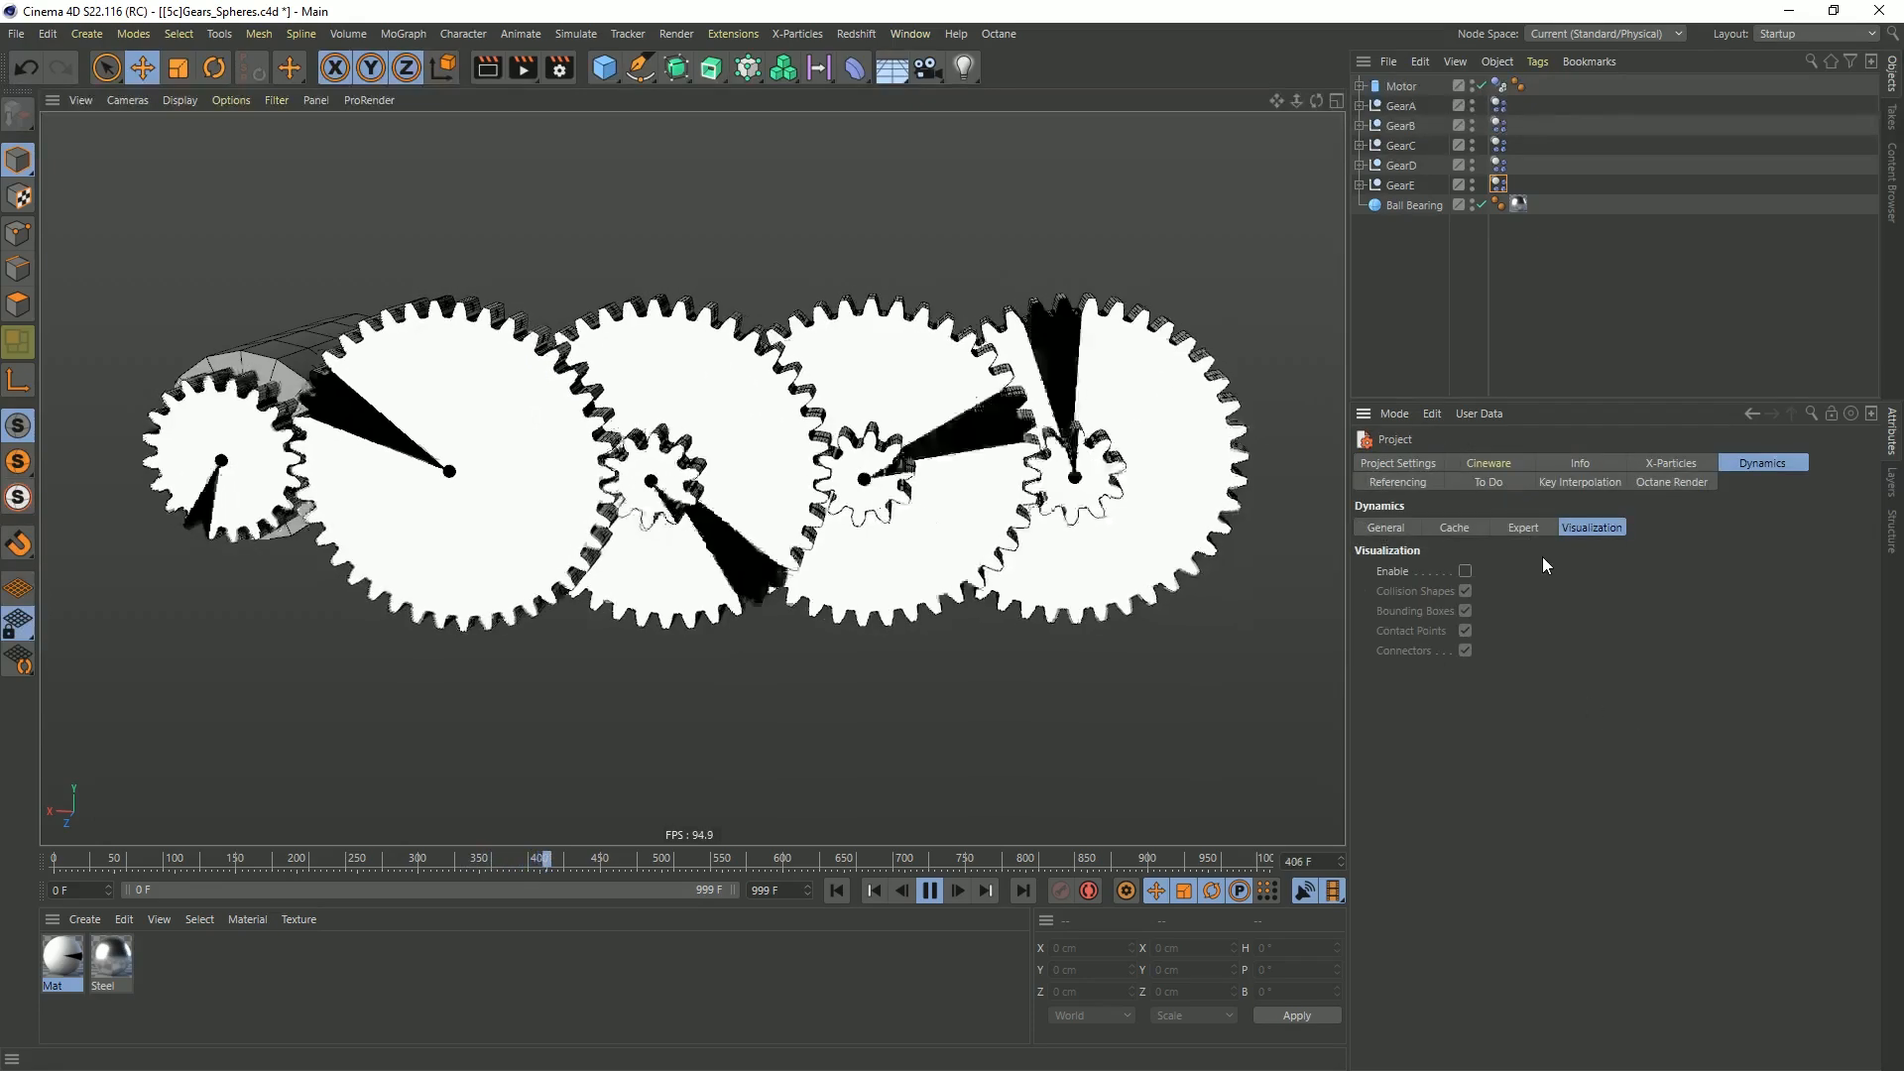
{"action": "left_click", "coordinate": [1514, 527]}
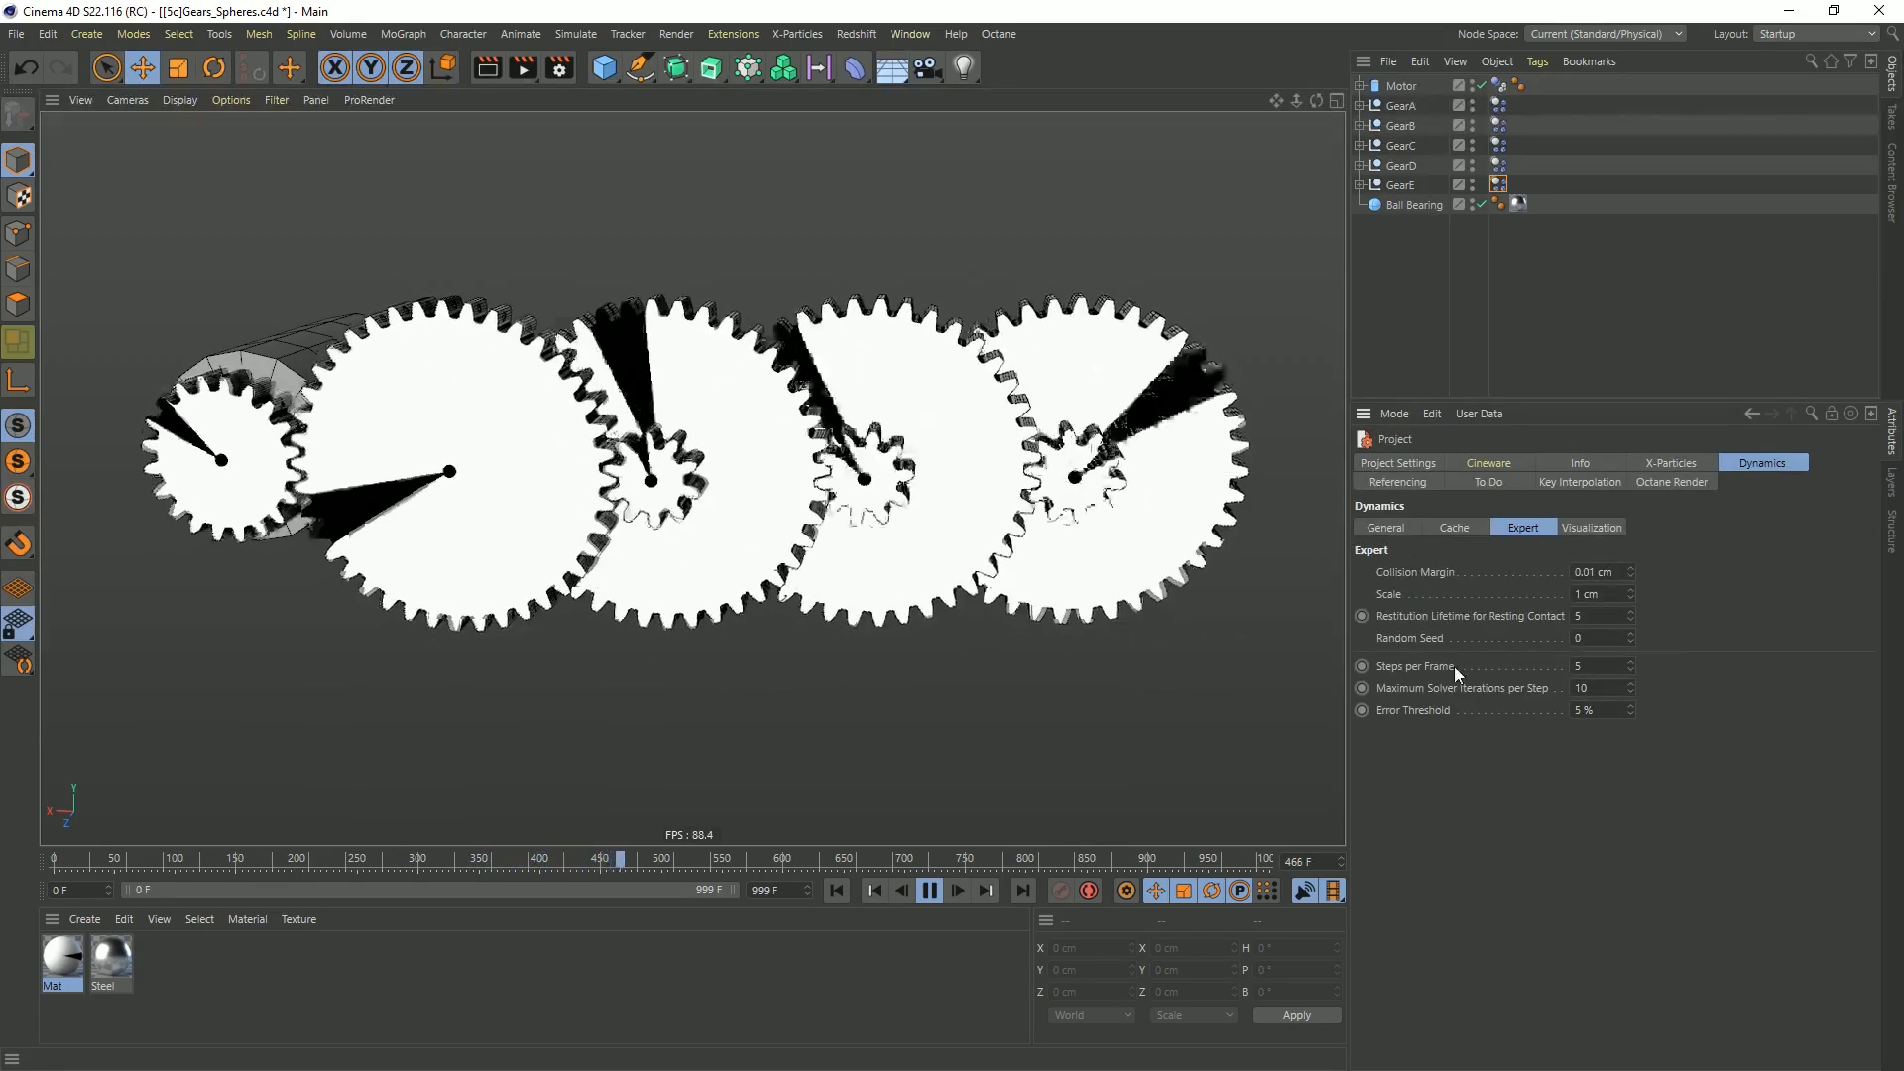
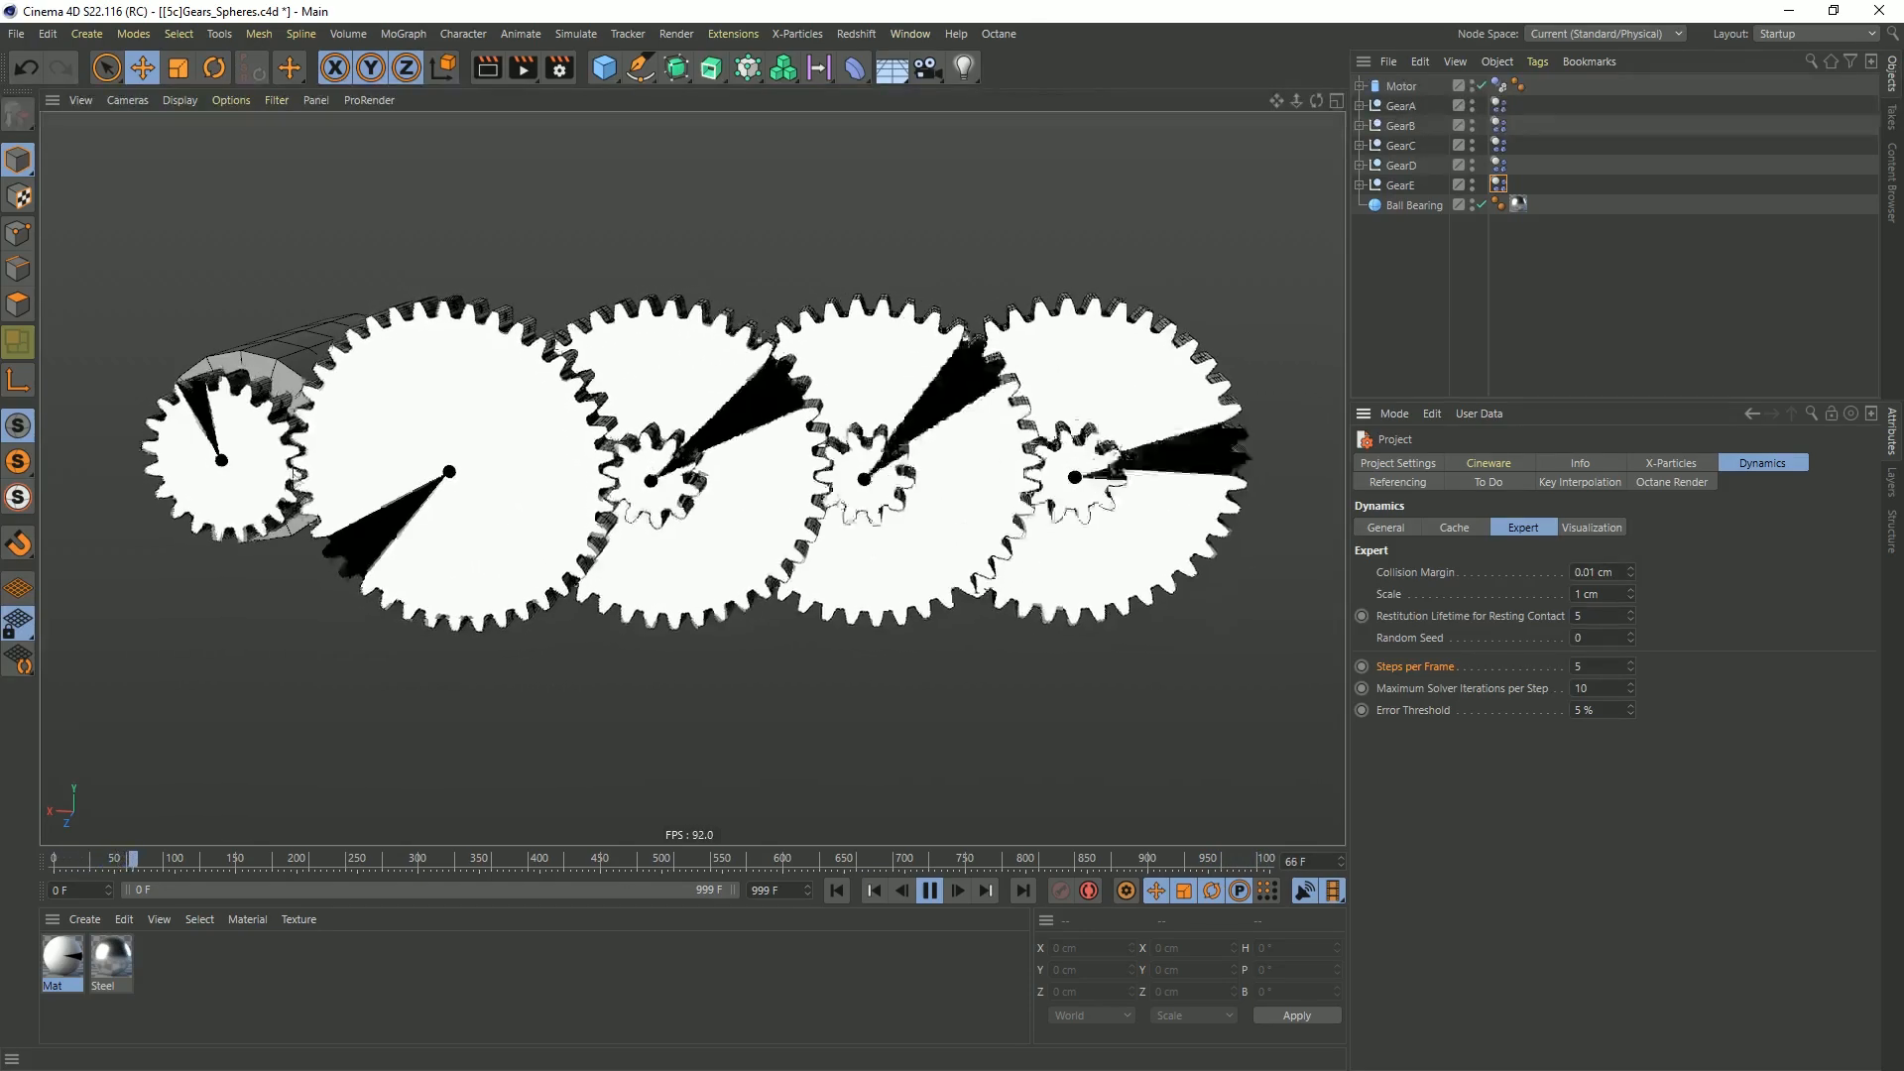
Examine how the gears' sphere collision proxies mesh along the whole train in the front view while the simulation plays
{"action": "right_click_drag", "start_coordinate": [331, 488], "coordinate": [472, 446], "text": "alt"}
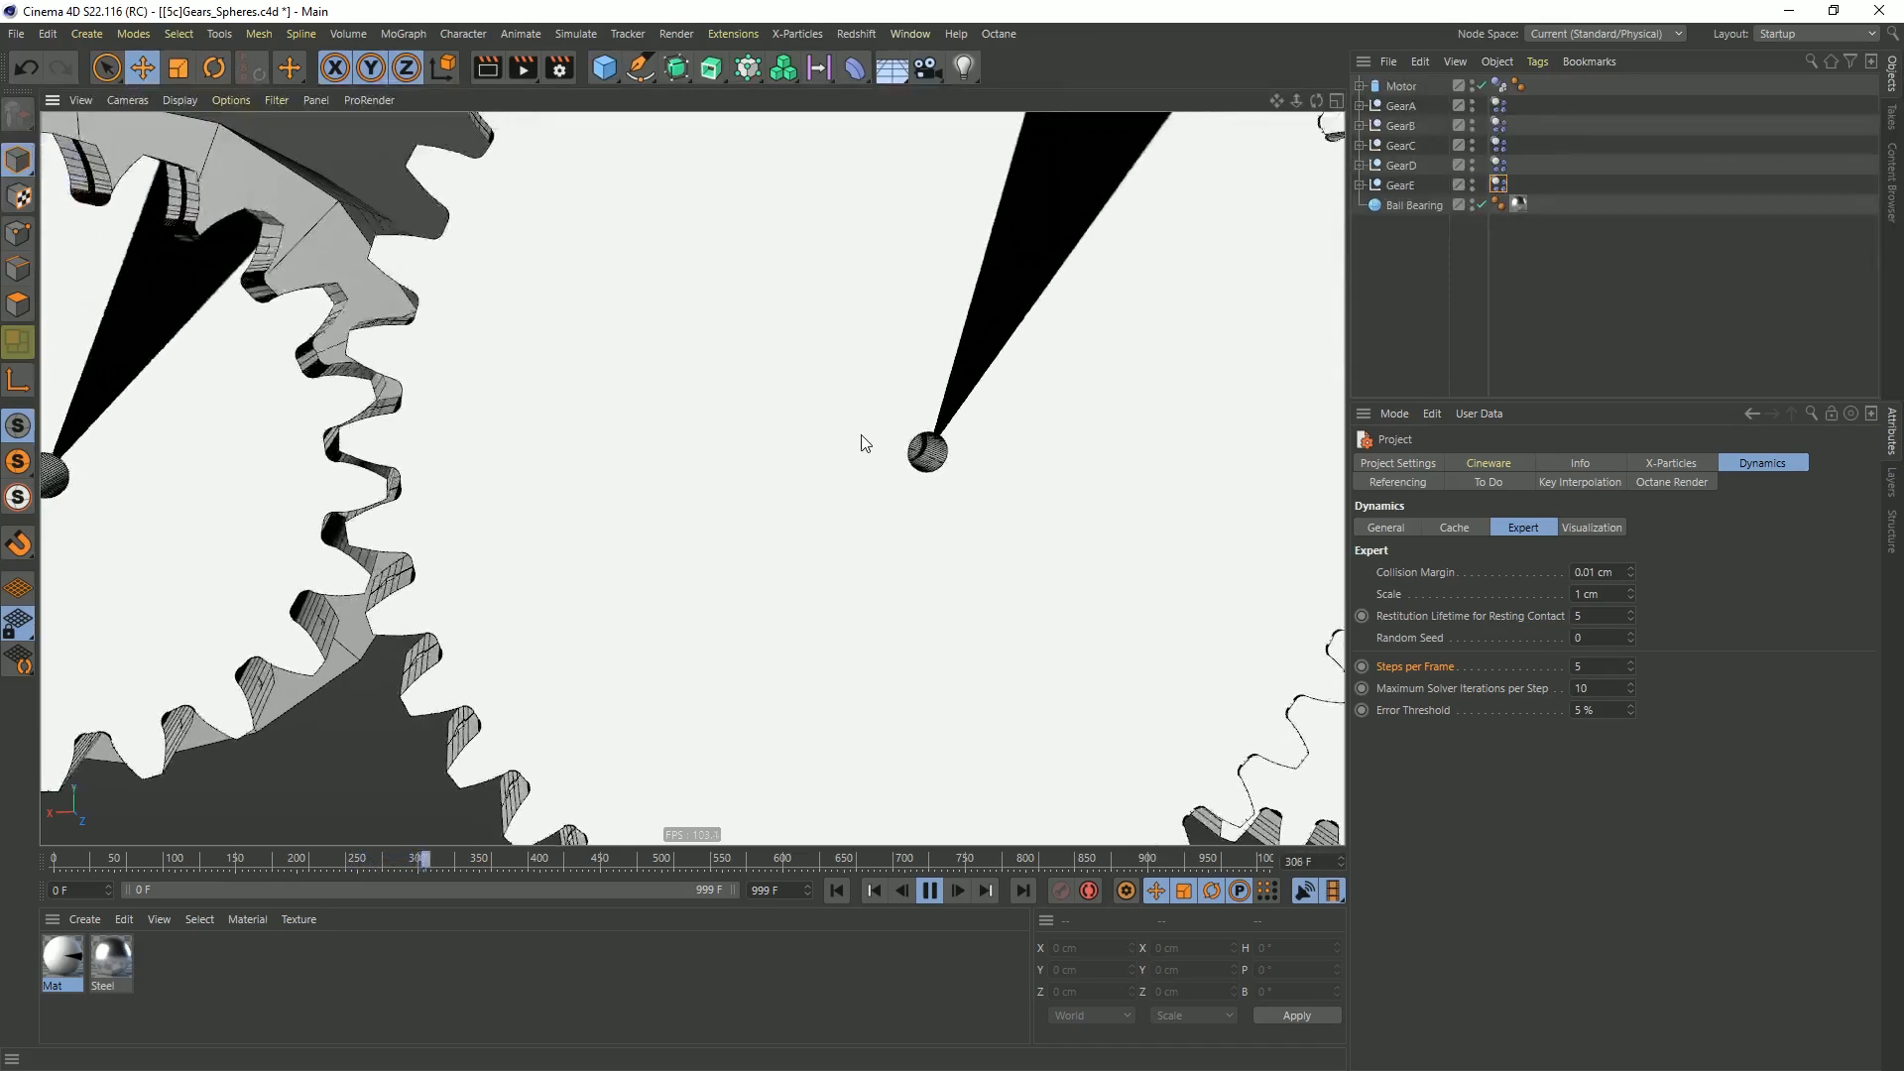
{"action": "middle_click", "coordinate": [548, 531]}
{"action": "middle_click", "coordinate": [853, 516]}
{"action": "middle_click_drag", "start_coordinate": [163, 562], "coordinate": [879, 528], "text": "alt"}
{"action": "scroll", "coordinate": [718, 518], "scroll_direction": "down", "scroll_amount": 5}
{"action": "scroll", "coordinate": [566, 517], "scroll_direction": "up", "scroll_amount": 6}
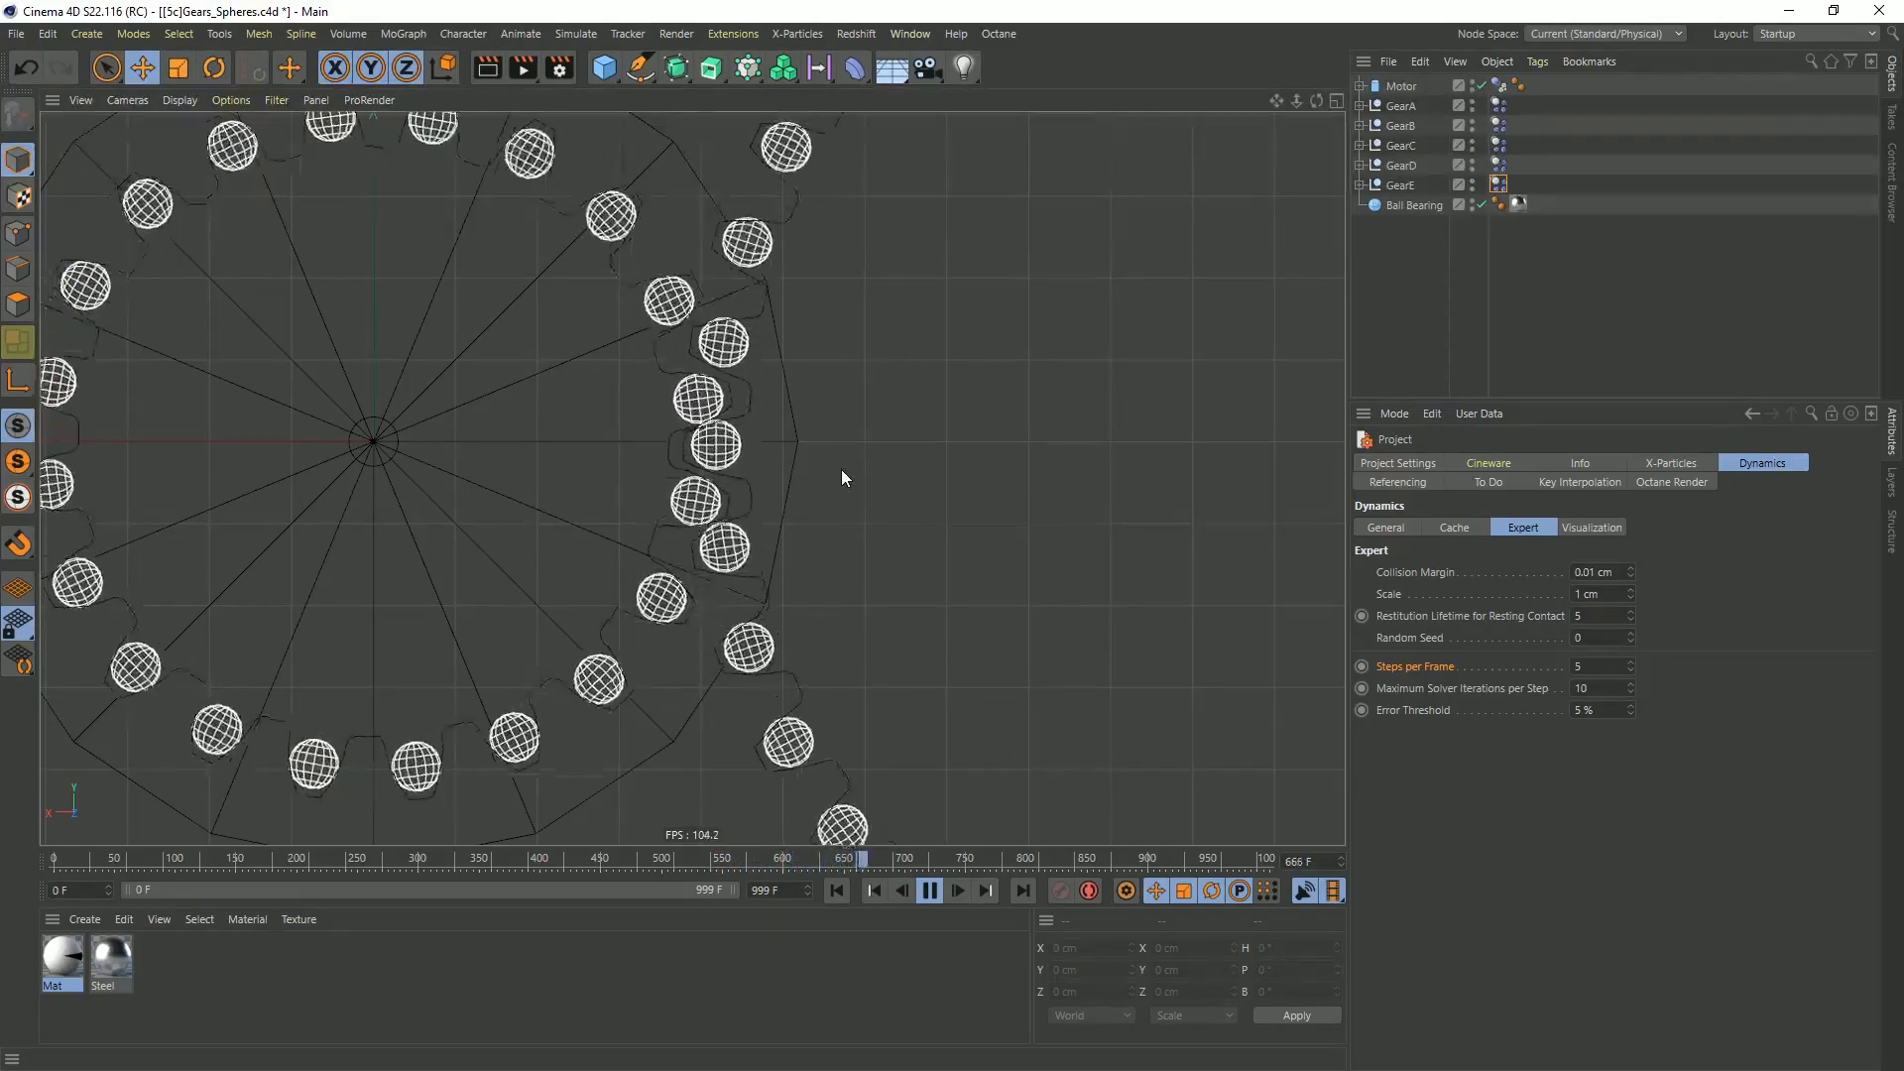
{"action": "scroll", "coordinate": [595, 451], "scroll_direction": "down", "scroll_amount": 5}
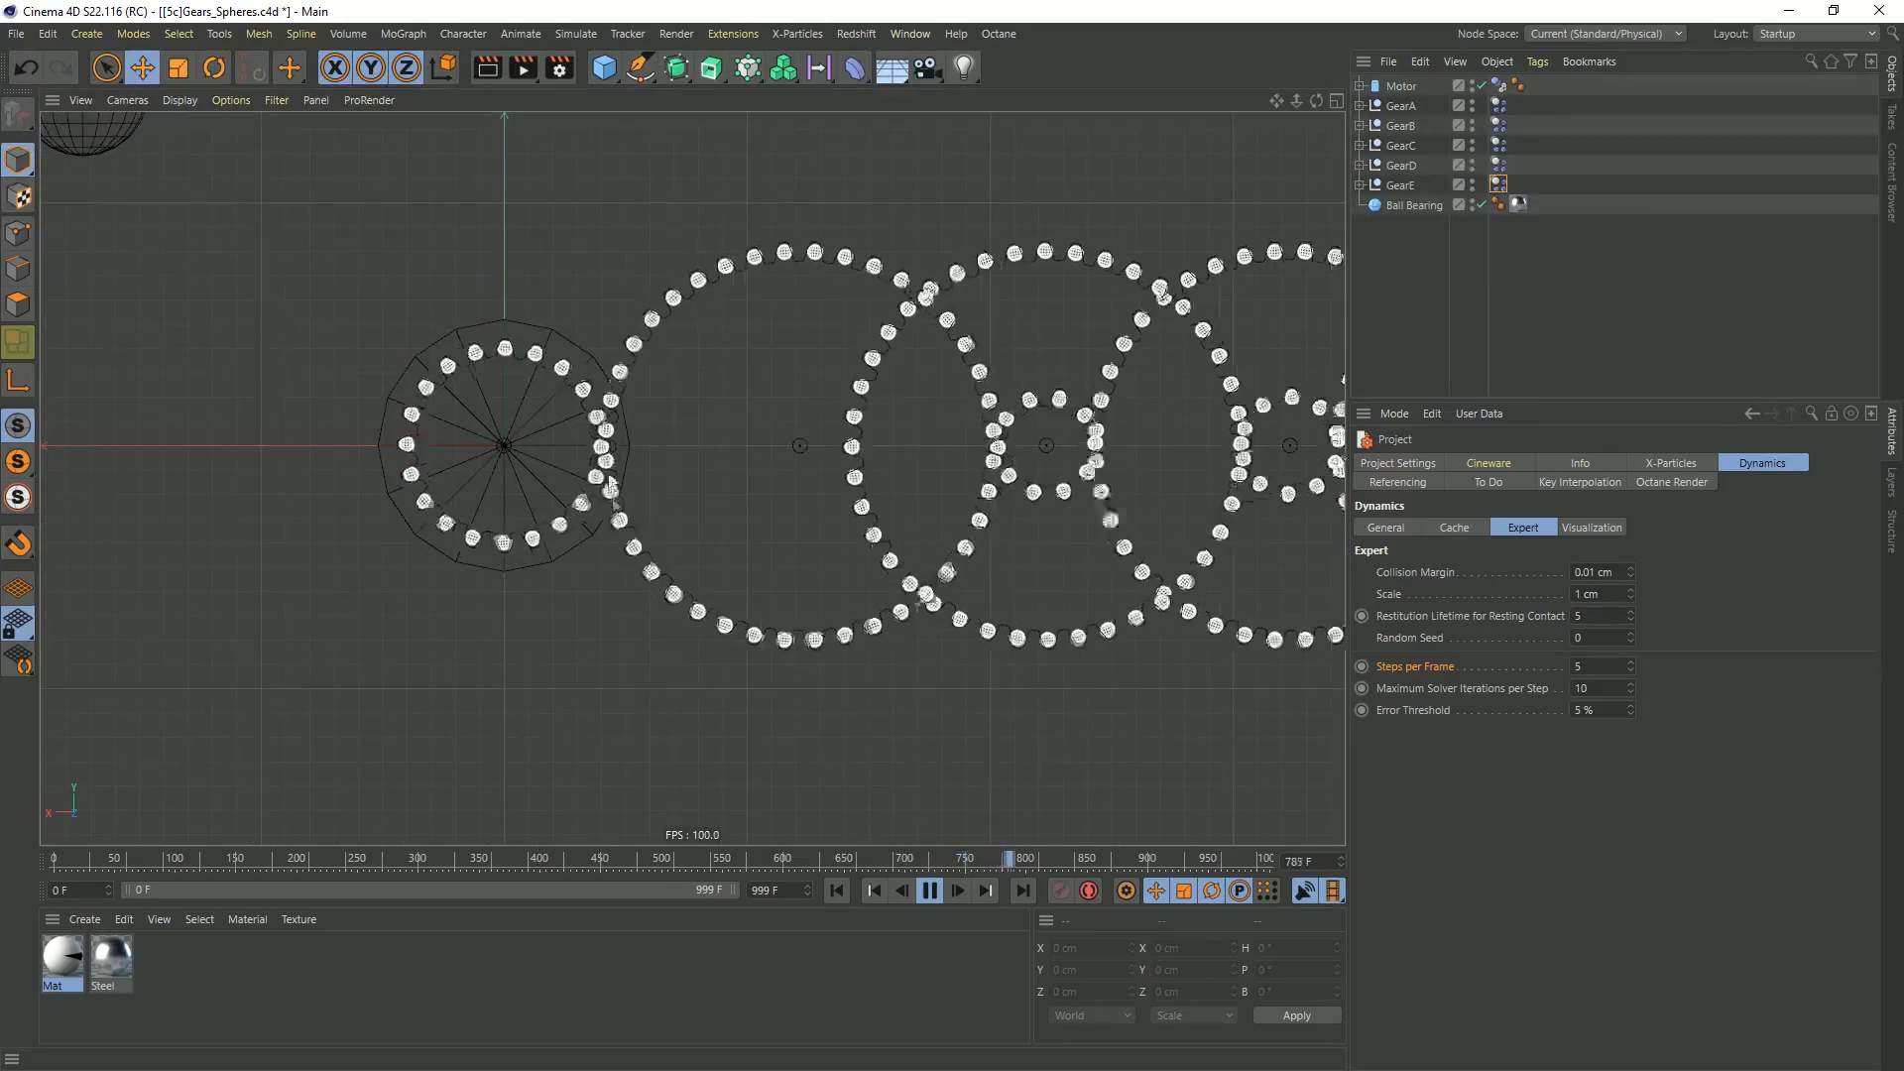
{"action": "middle_click_drag", "start_coordinate": [768, 265], "coordinate": [491, 312], "text": "alt"}
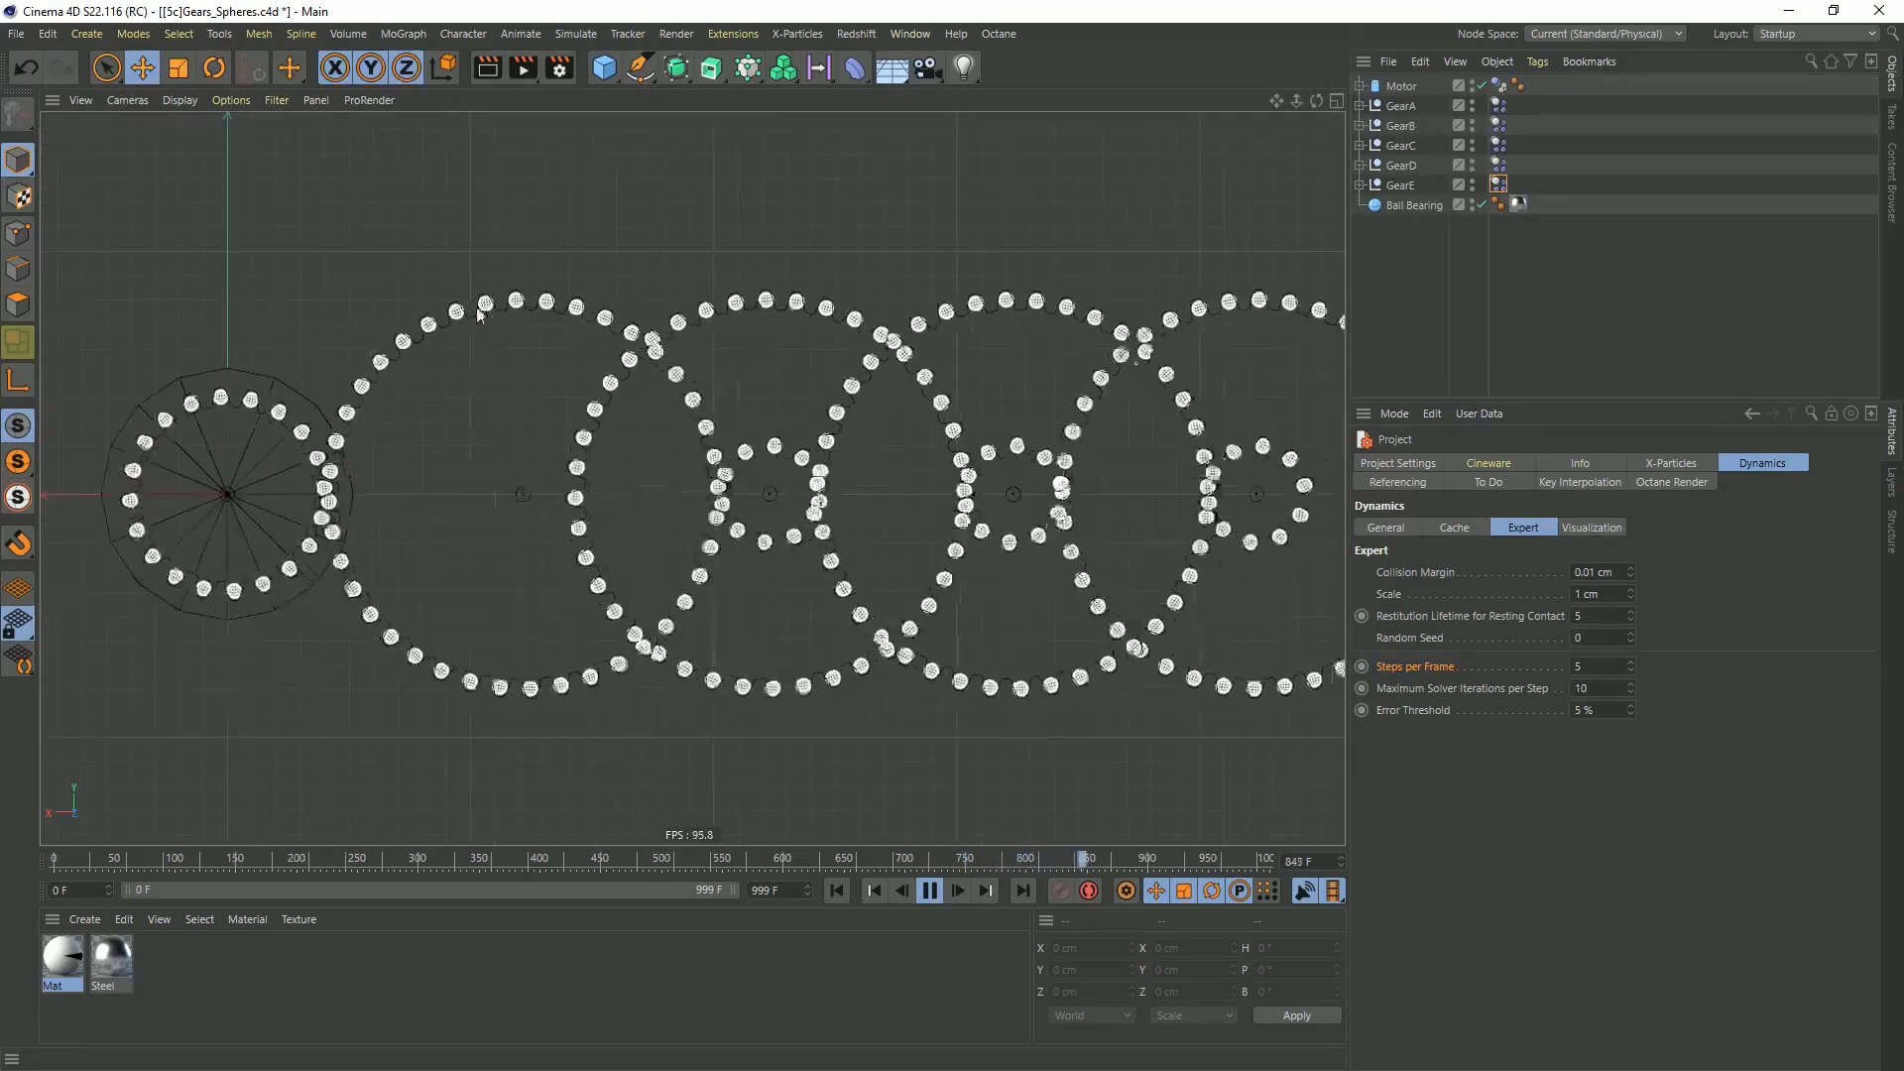
{"action": "middle_click_drag", "start_coordinate": [1291, 431], "coordinate": [752, 401], "text": "alt"}
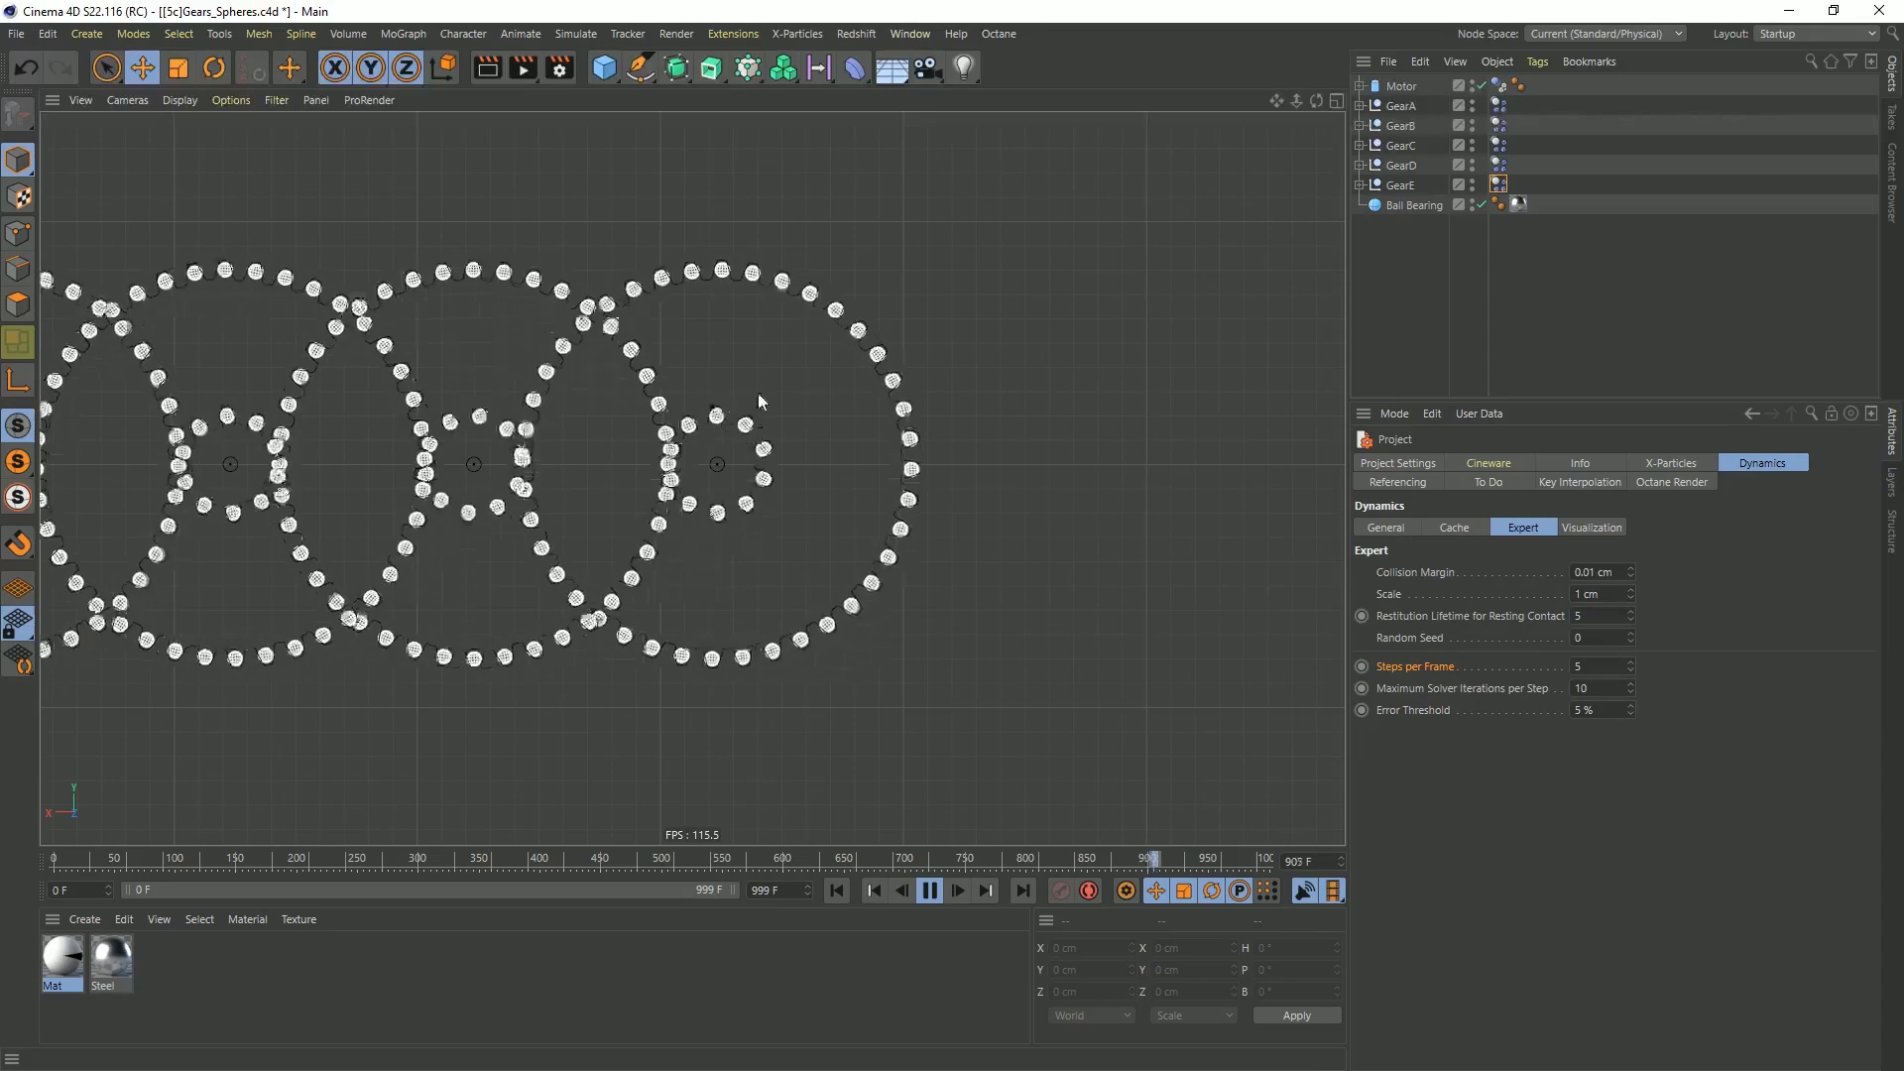
Return to the perspective view and examine the running gear train from the motor to the last gear
{"action": "middle_click", "coordinate": [817, 385]}
{"action": "middle_click", "coordinate": [510, 361]}
{"action": "right_click_drag", "start_coordinate": [1150, 579], "coordinate": [995, 664], "text": "alt"}
{"action": "middle_click_drag", "start_coordinate": [1159, 575], "coordinate": [567, 566], "text": "alt"}
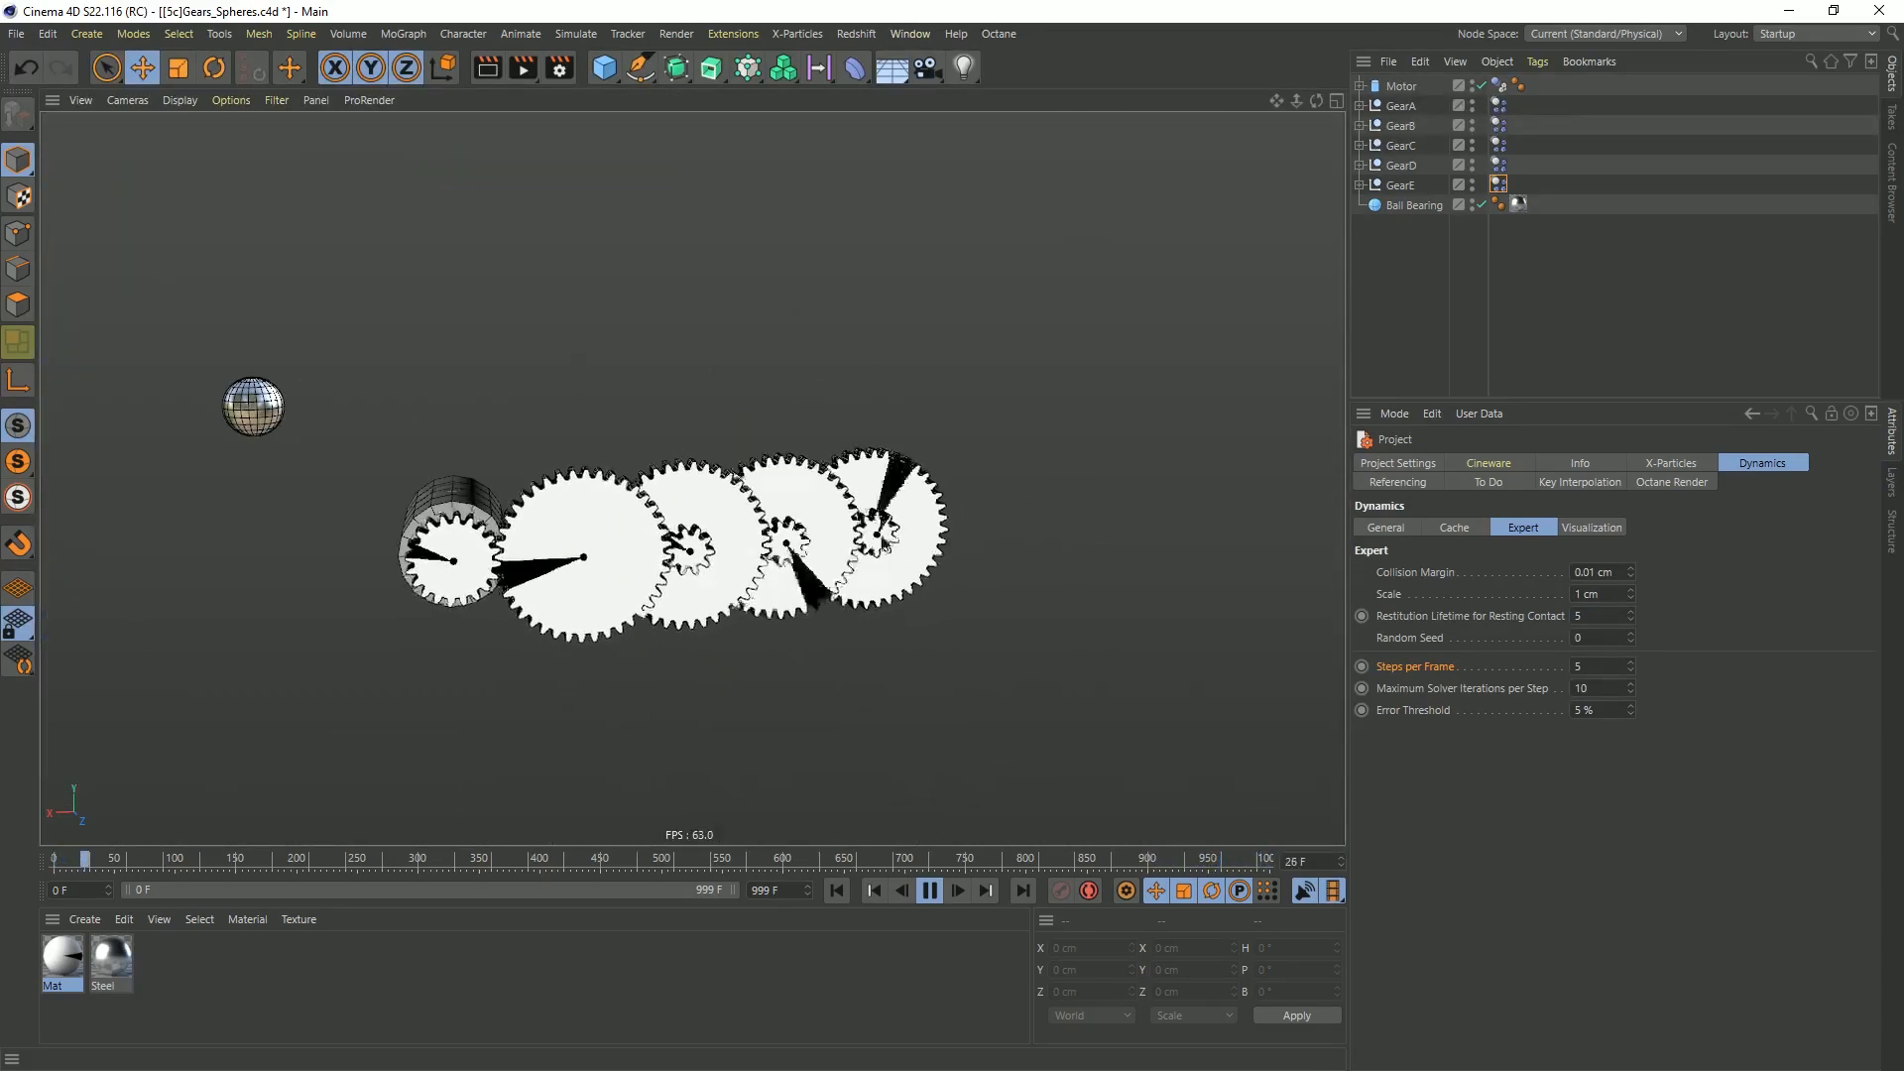
{"action": "scroll", "coordinate": [866, 552], "scroll_direction": "up", "scroll_amount": 5}
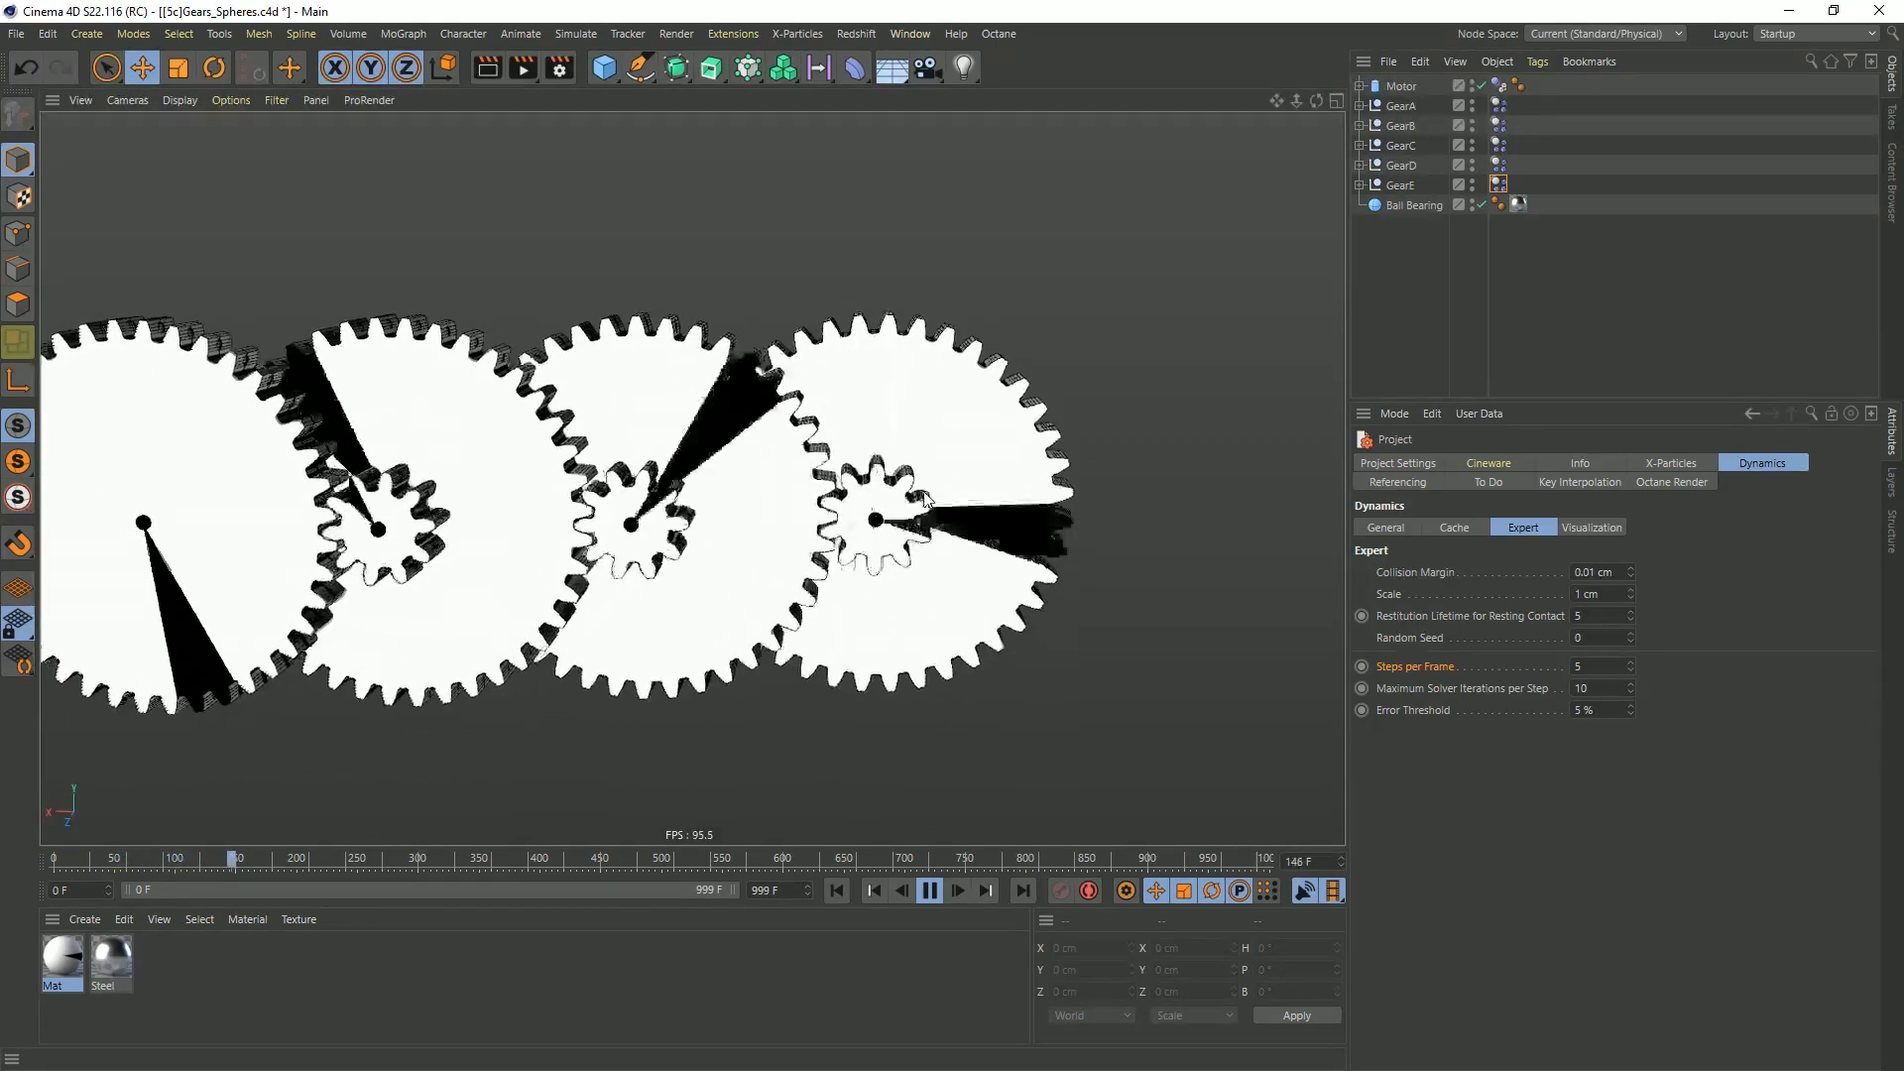
{"action": "scroll", "coordinate": [777, 536], "scroll_direction": "down", "scroll_amount": 4}
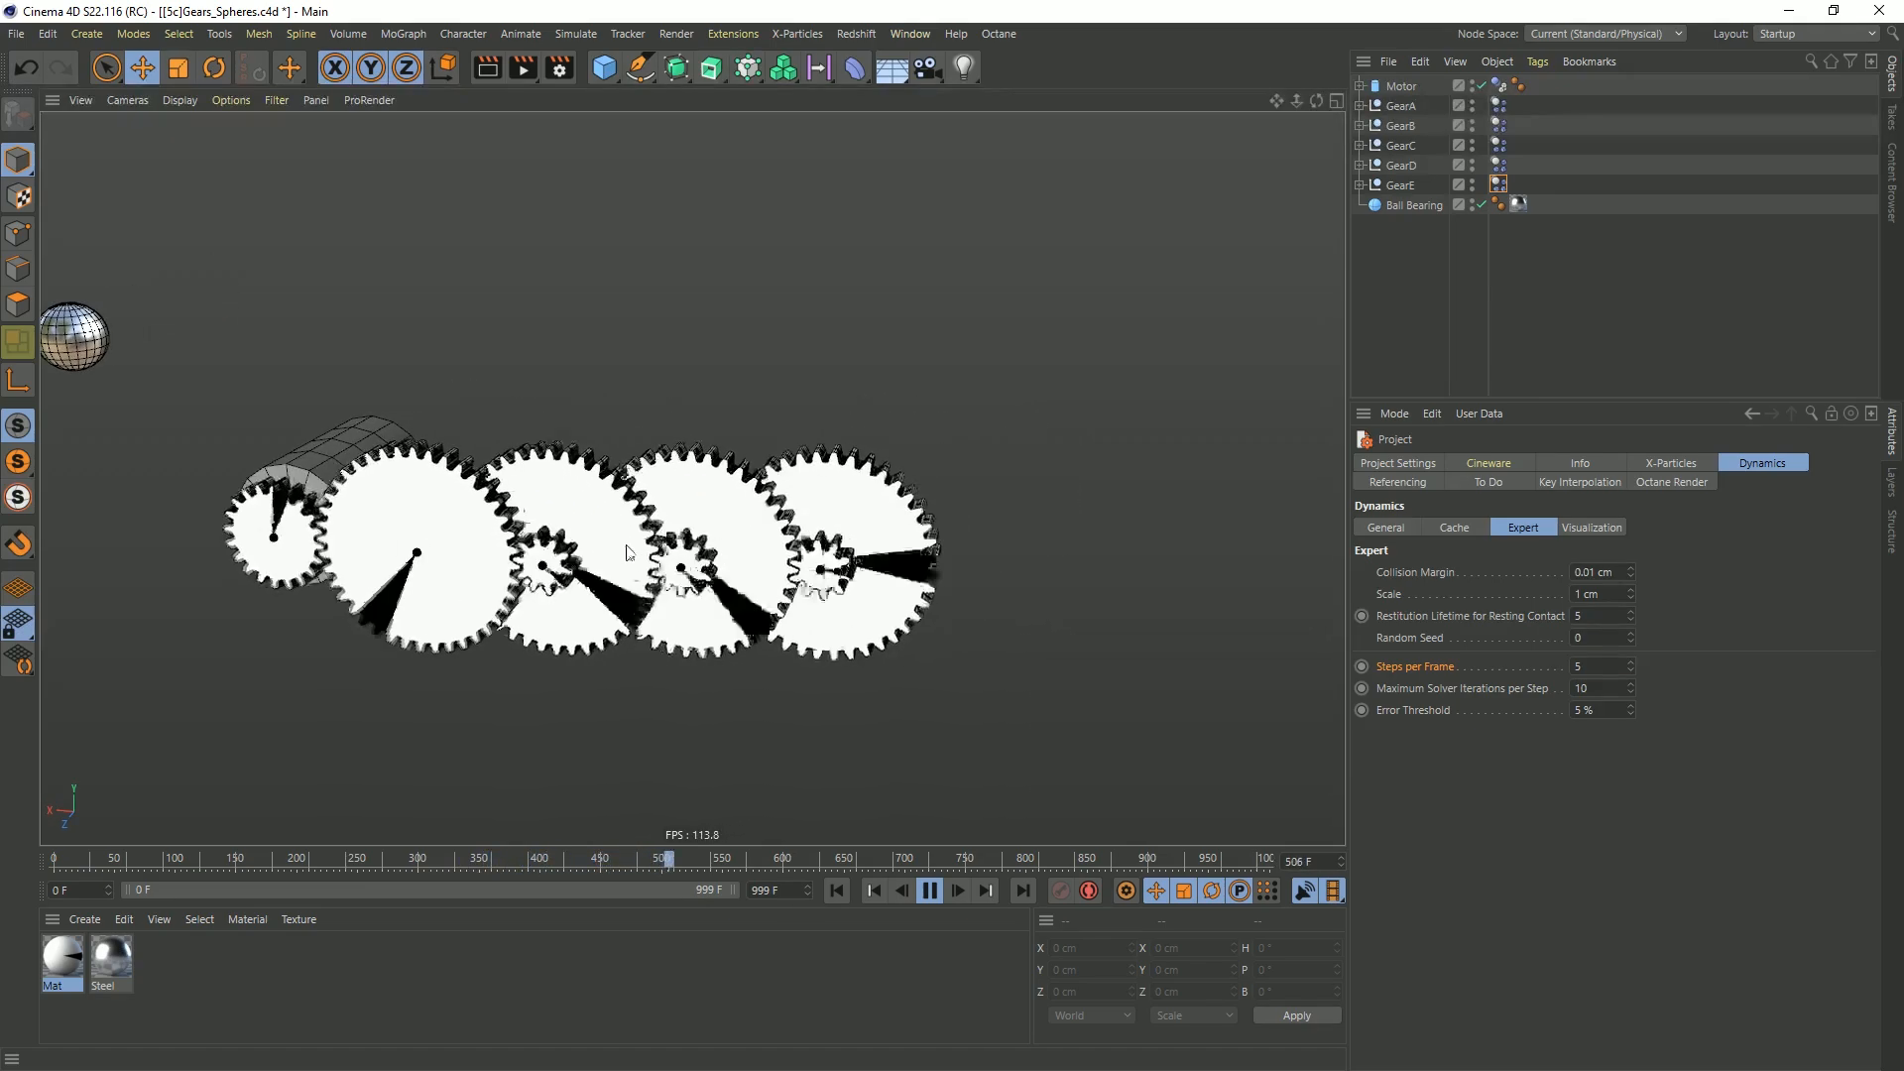
{"action": "scroll", "coordinate": [628, 551], "scroll_direction": "up", "scroll_amount": 5}
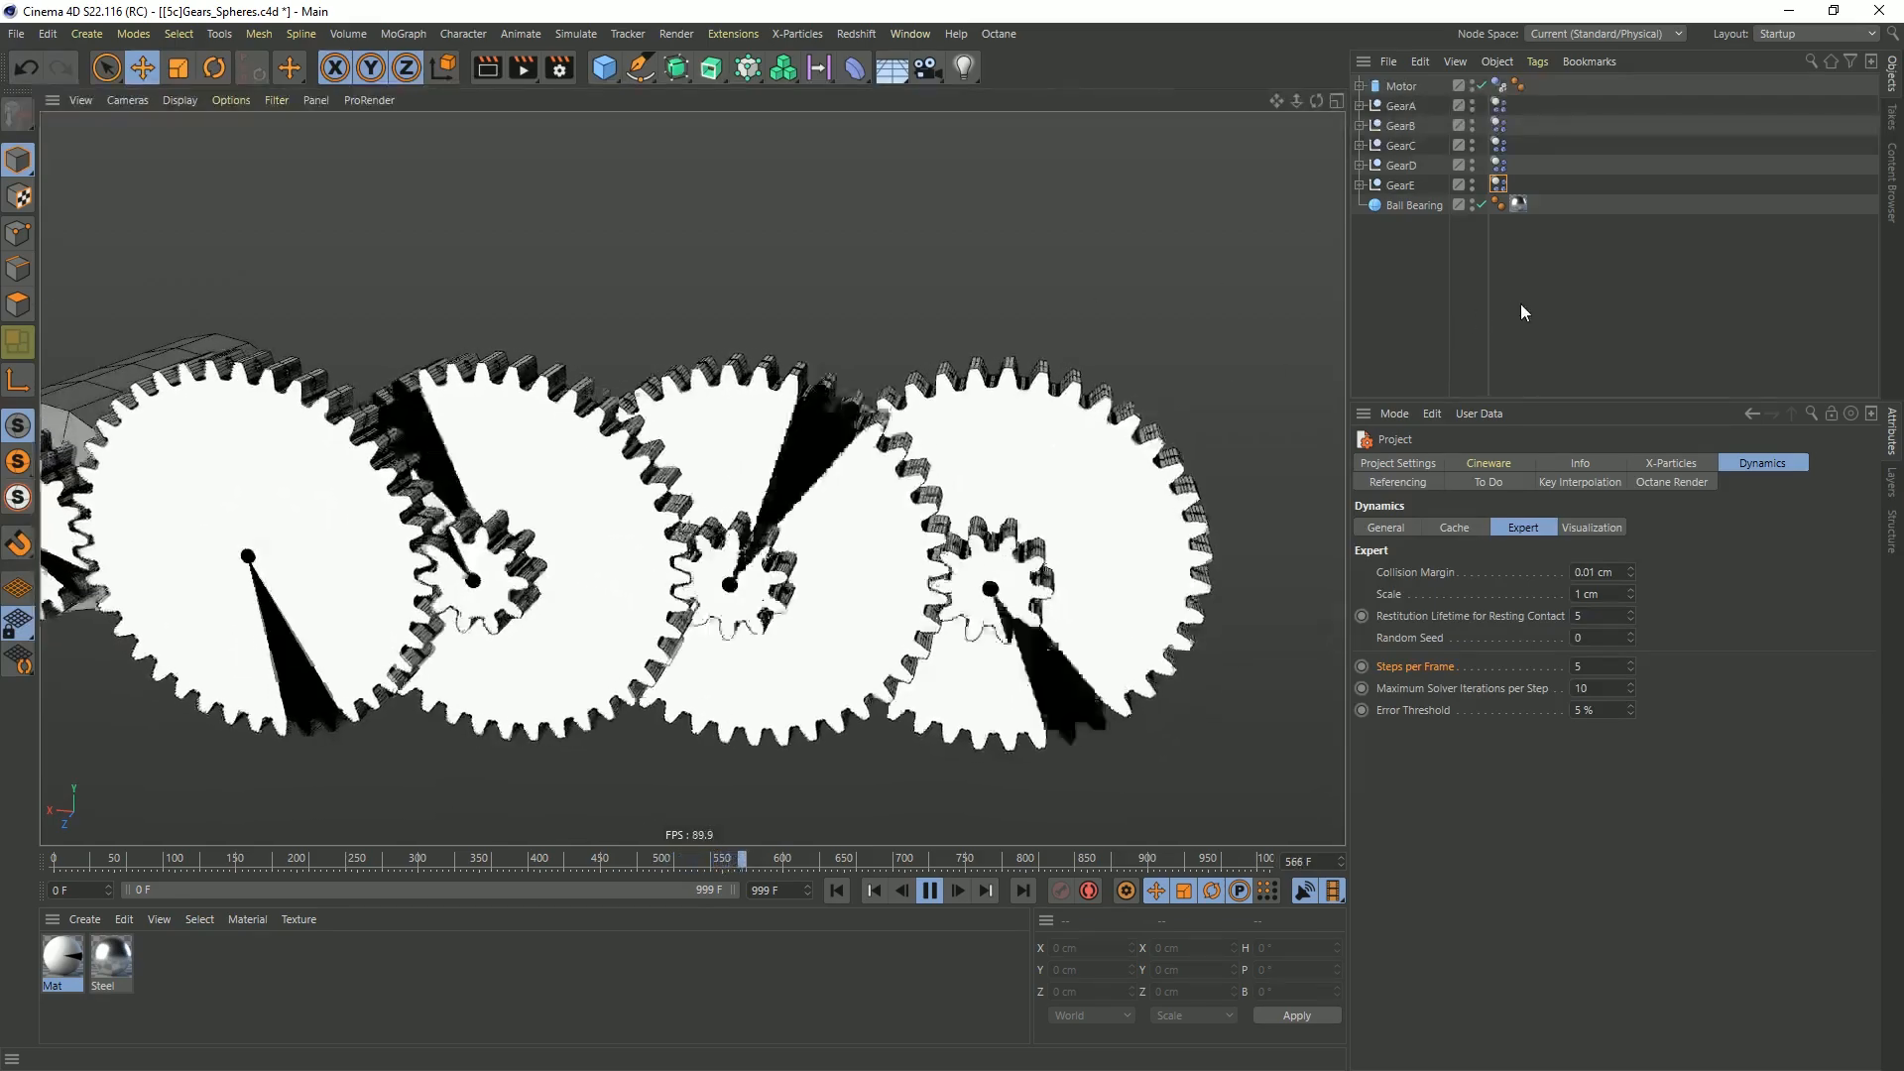
{"action": "scroll", "coordinate": [808, 493], "scroll_direction": "down", "scroll_amount": 3}
Expand GearE's hierarchy and collapse its Cloner Proxie Small and Extrude.1 branches
{"action": "left_click", "coordinate": [1360, 185]}
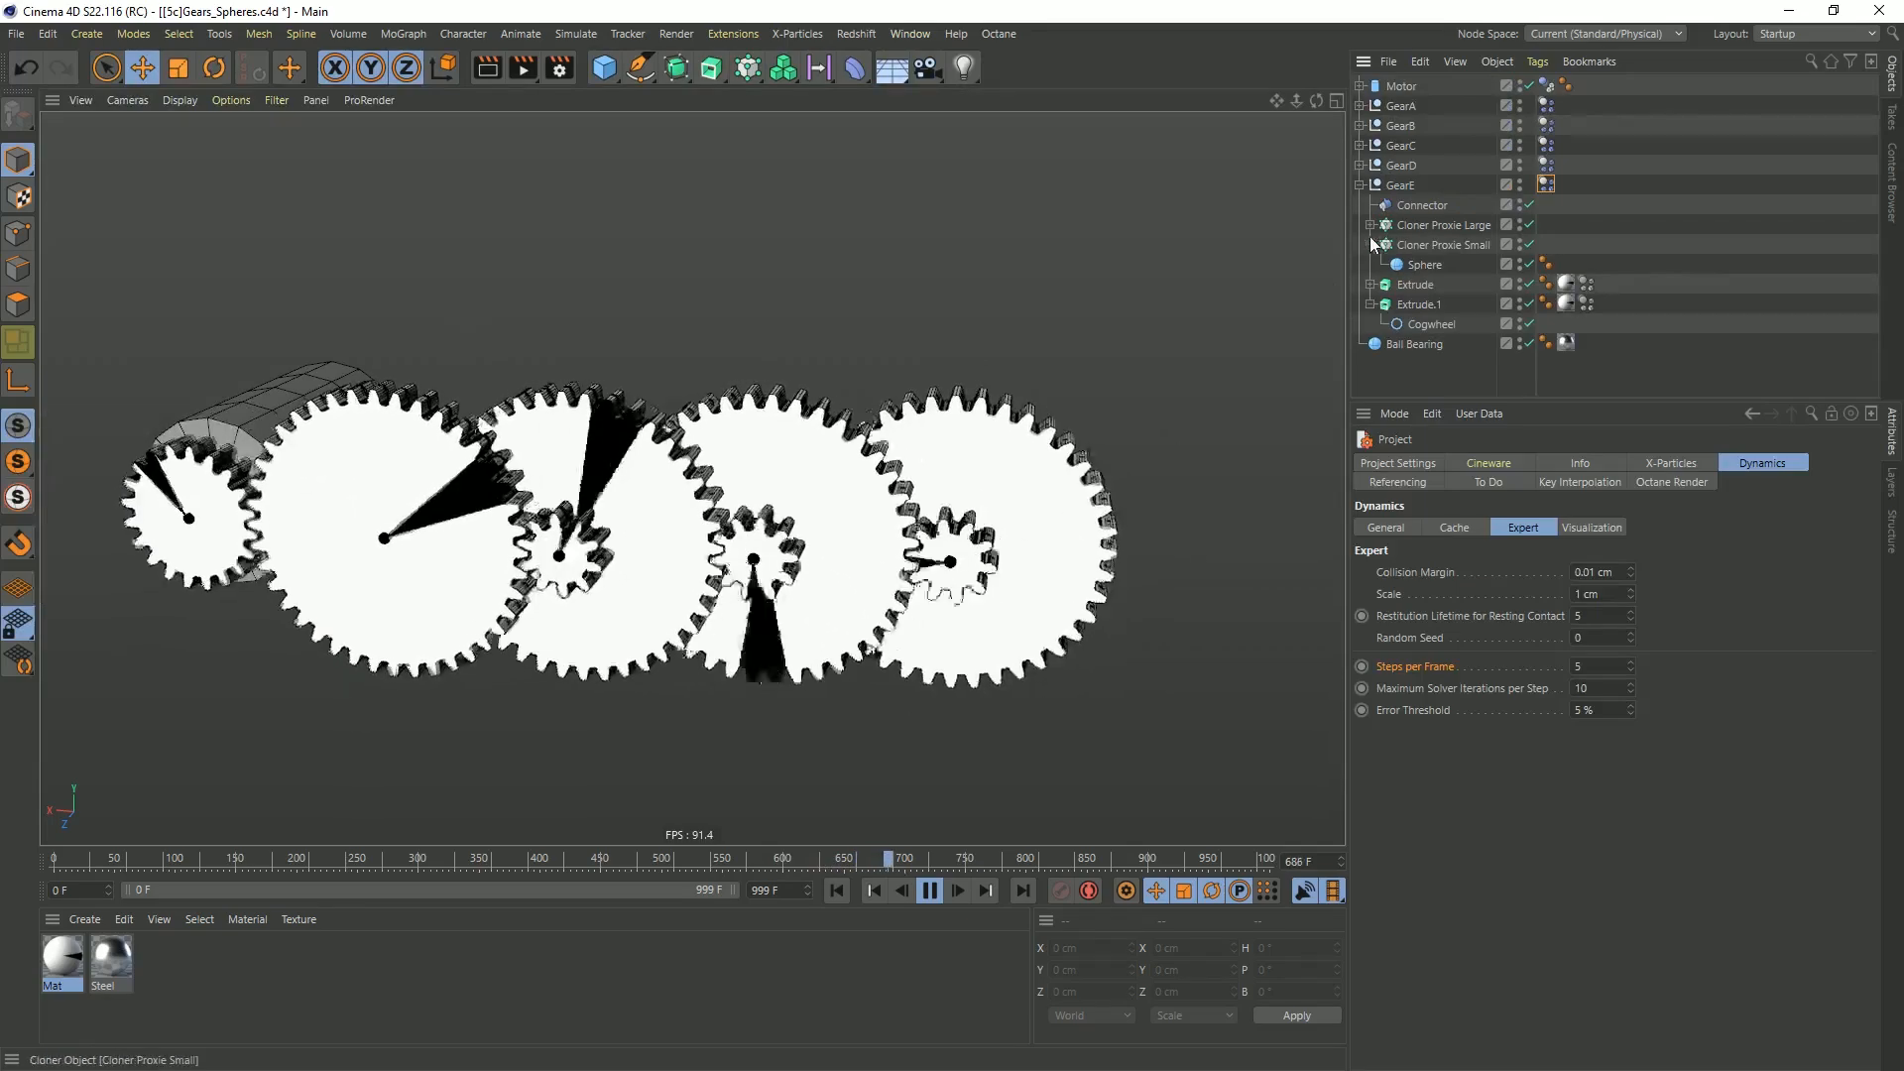
{"action": "left_click", "coordinate": [1372, 244]}
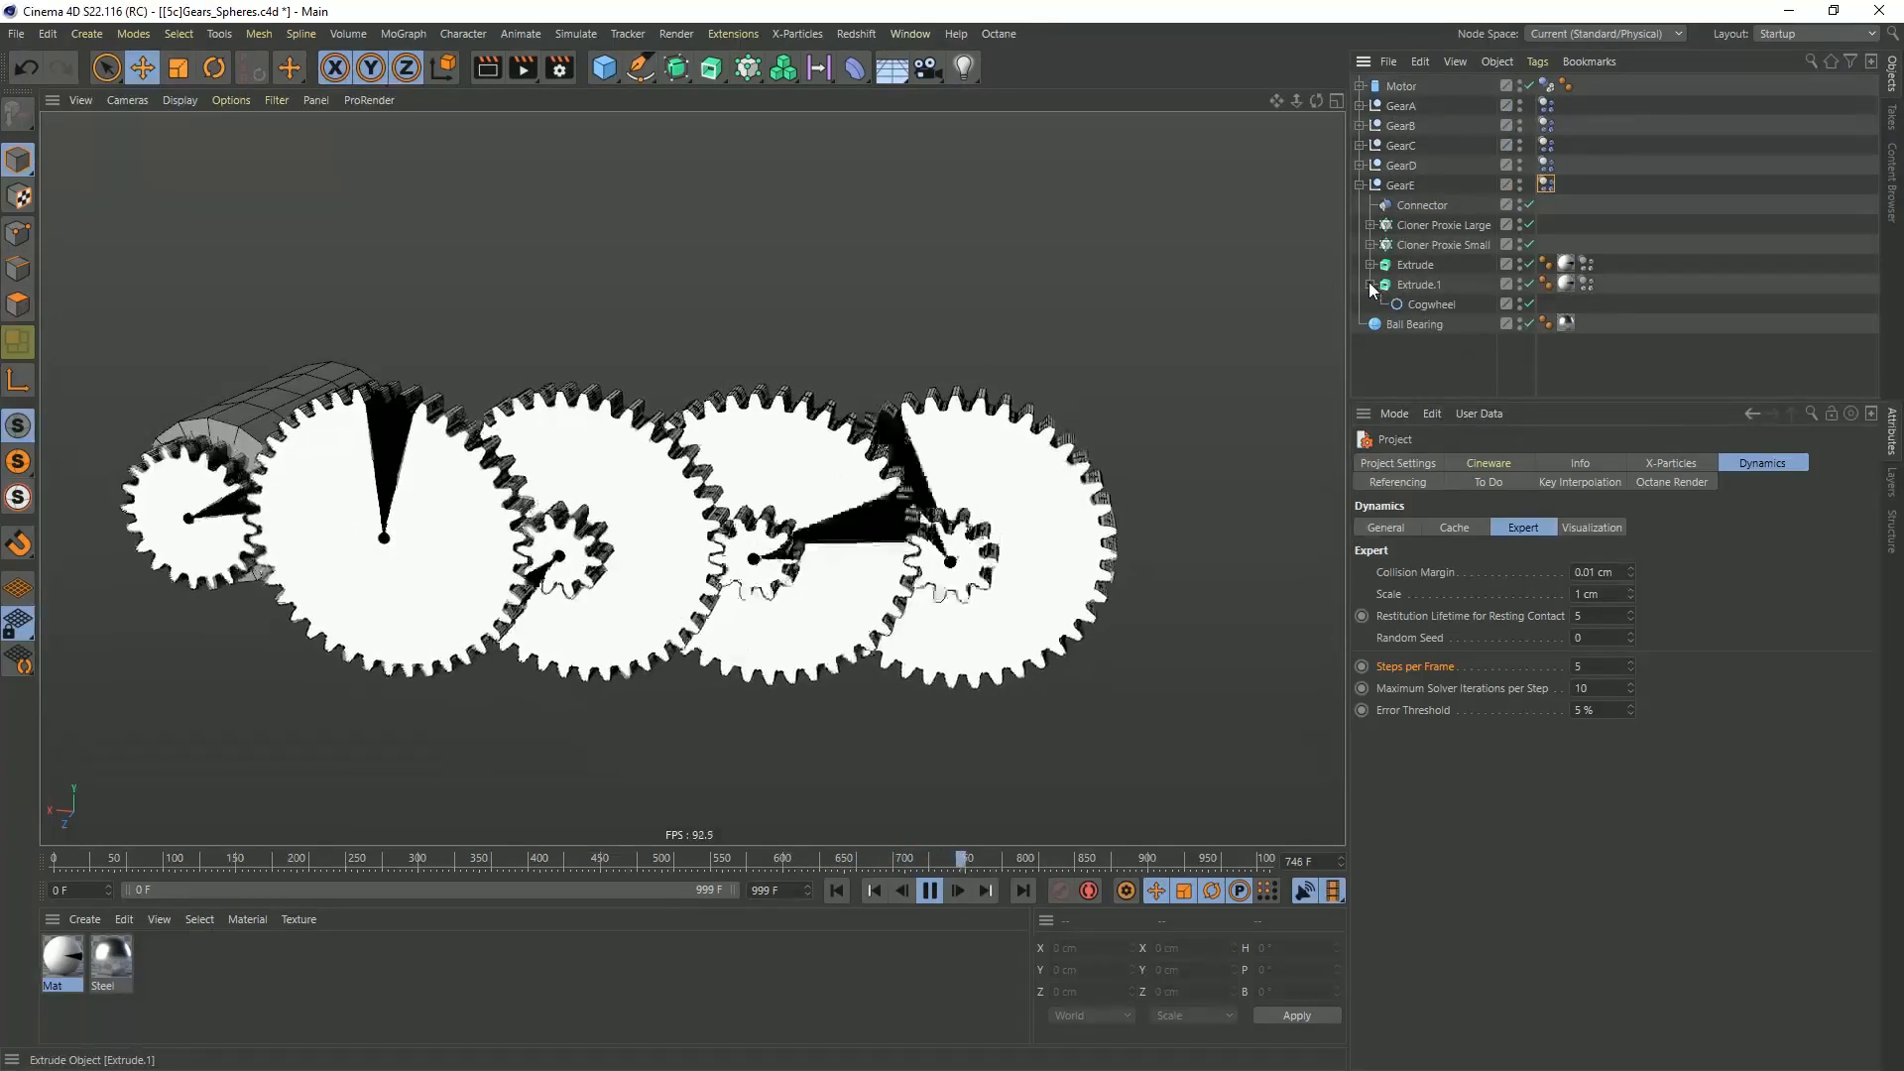
{"action": "left_click", "coordinate": [1372, 284]}
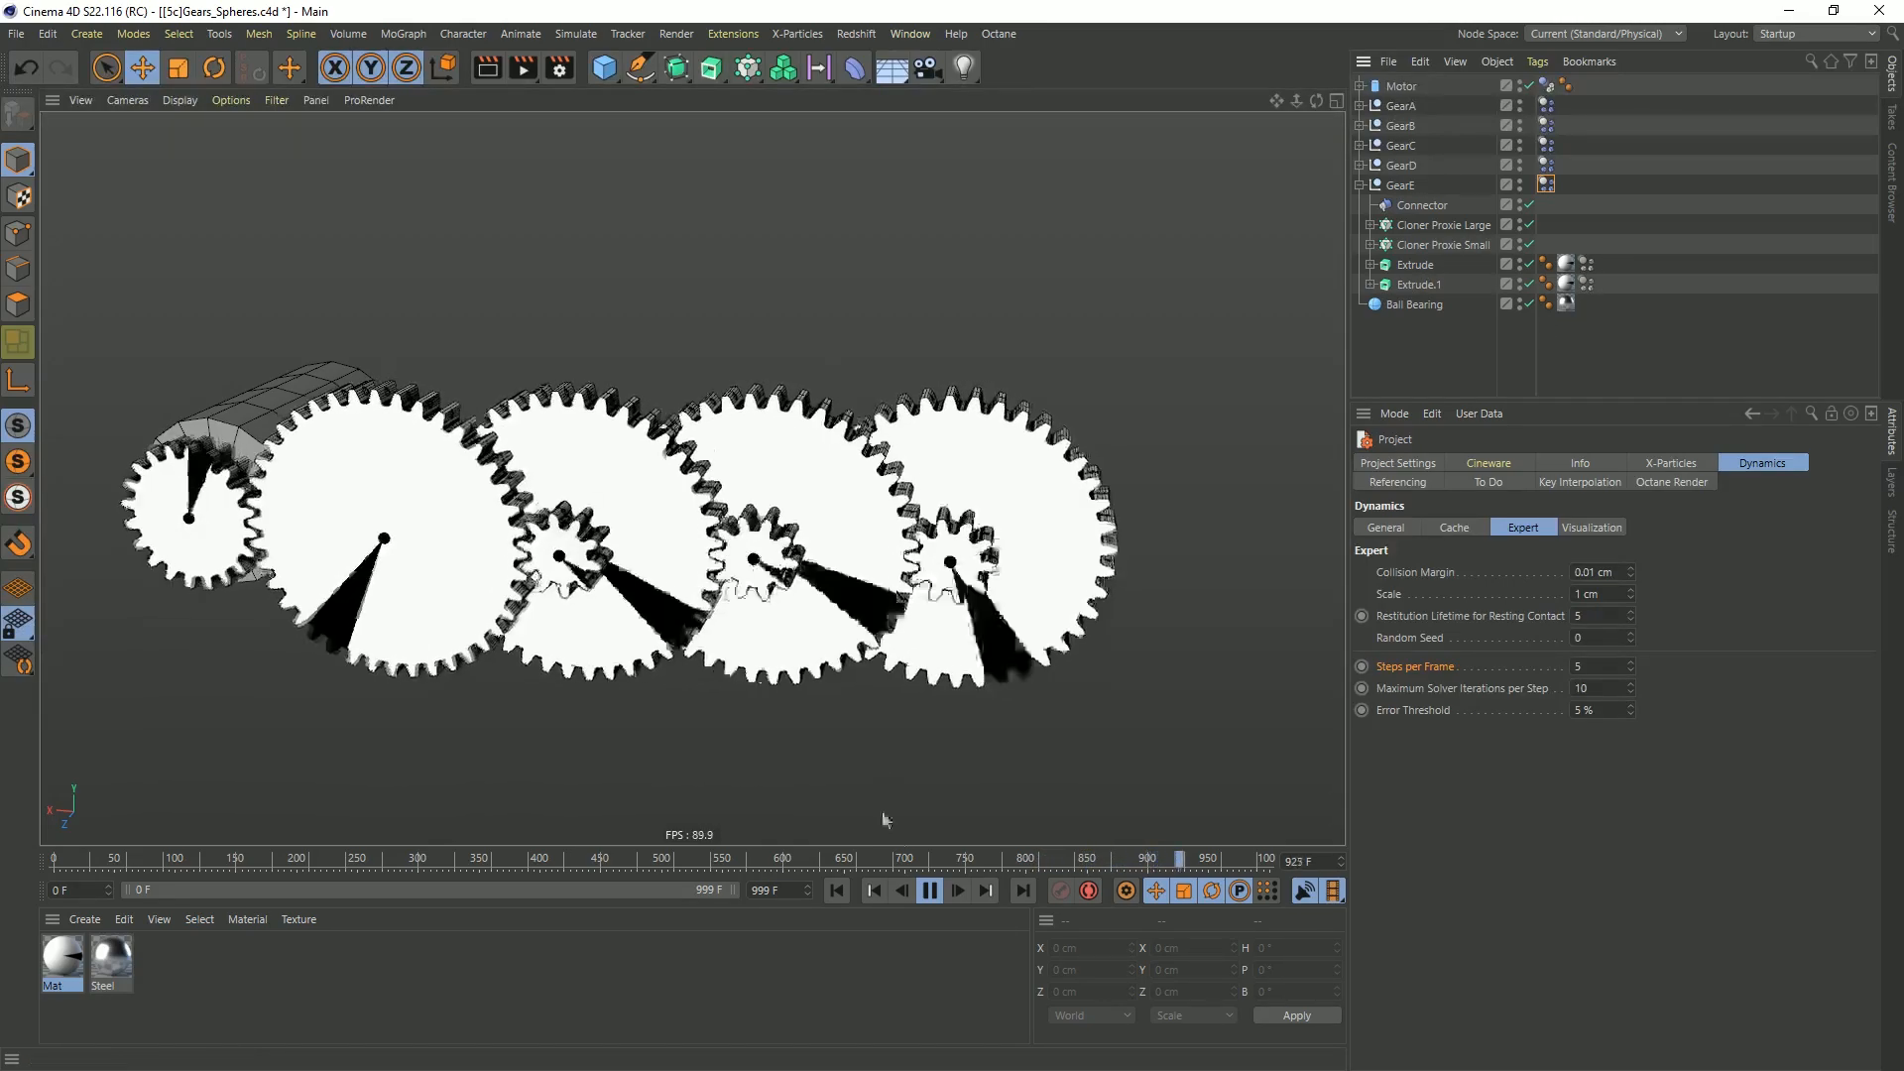
Rewind the simulation to the first frame and save the scene as a new file named [5d]Gears_Spheres.c4d
{"action": "left_click", "coordinate": [836, 890]}
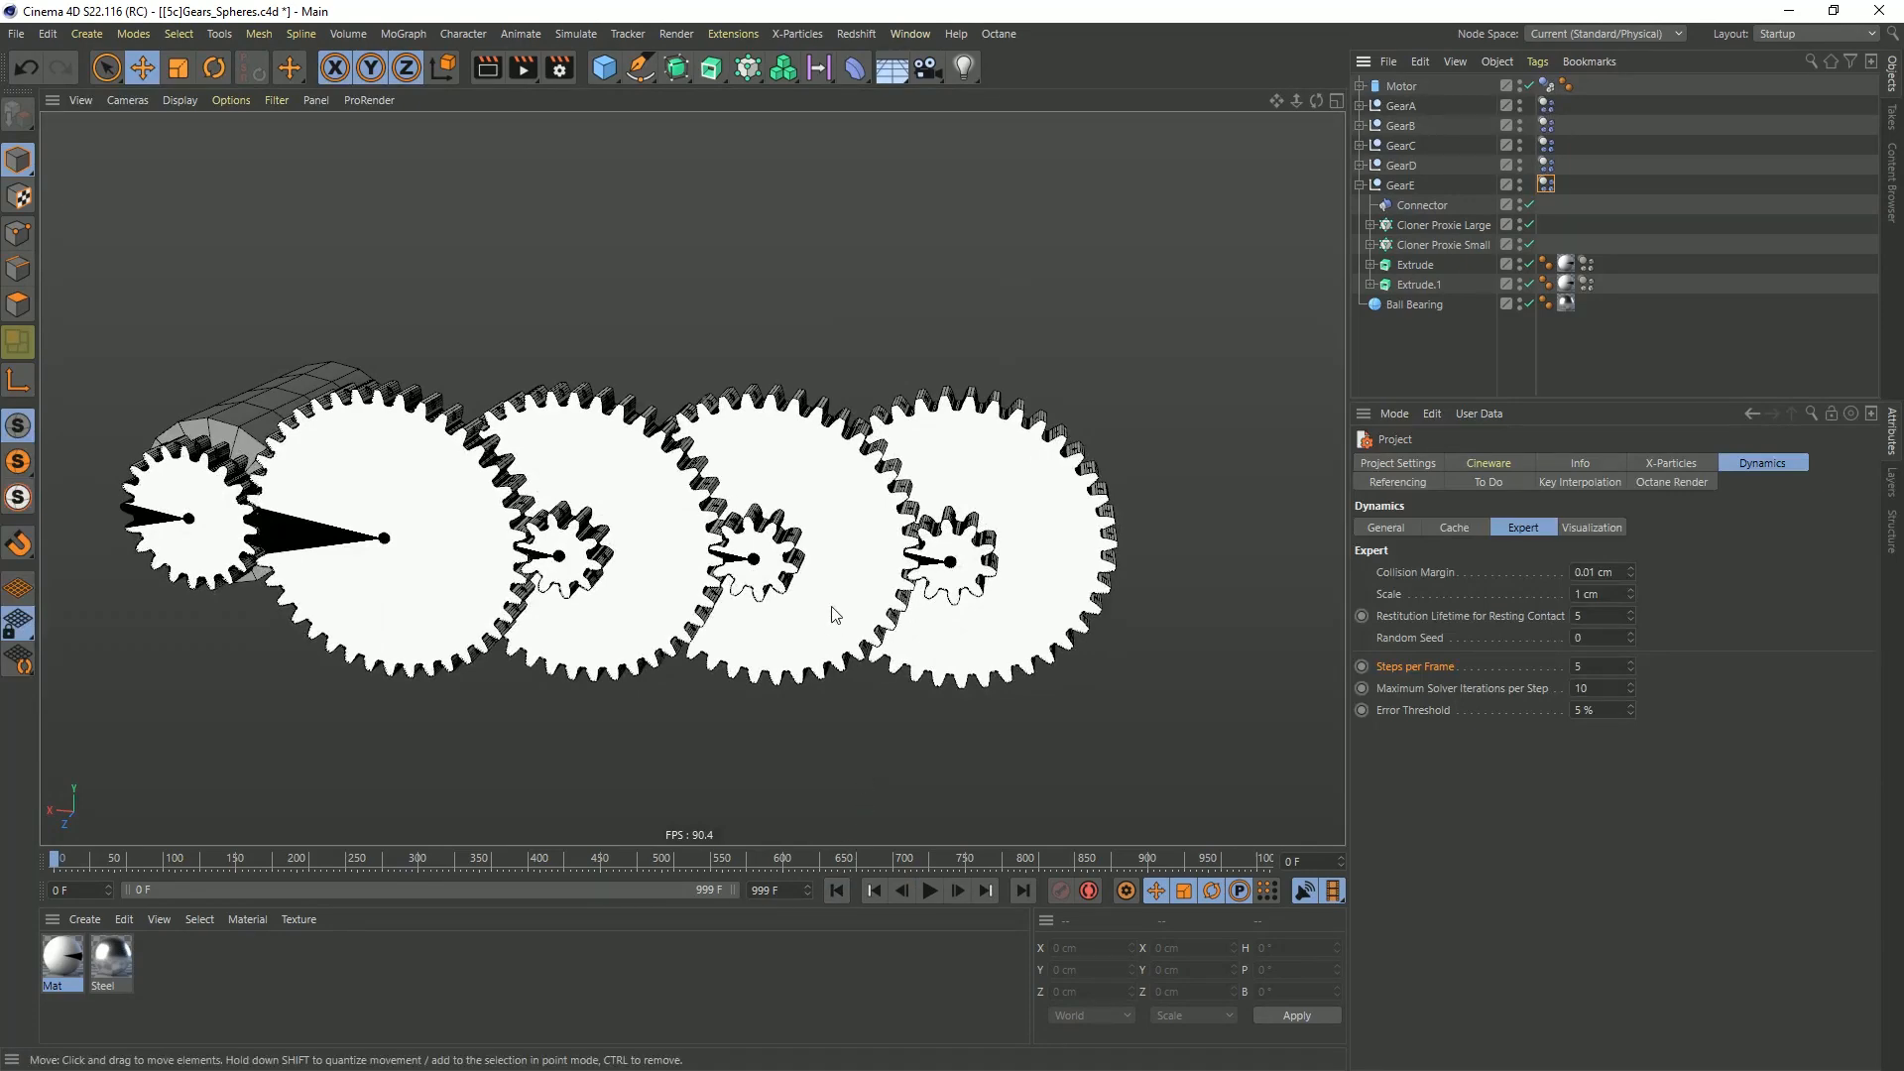
{"action": "key", "text": "ctrl+shift+s"}
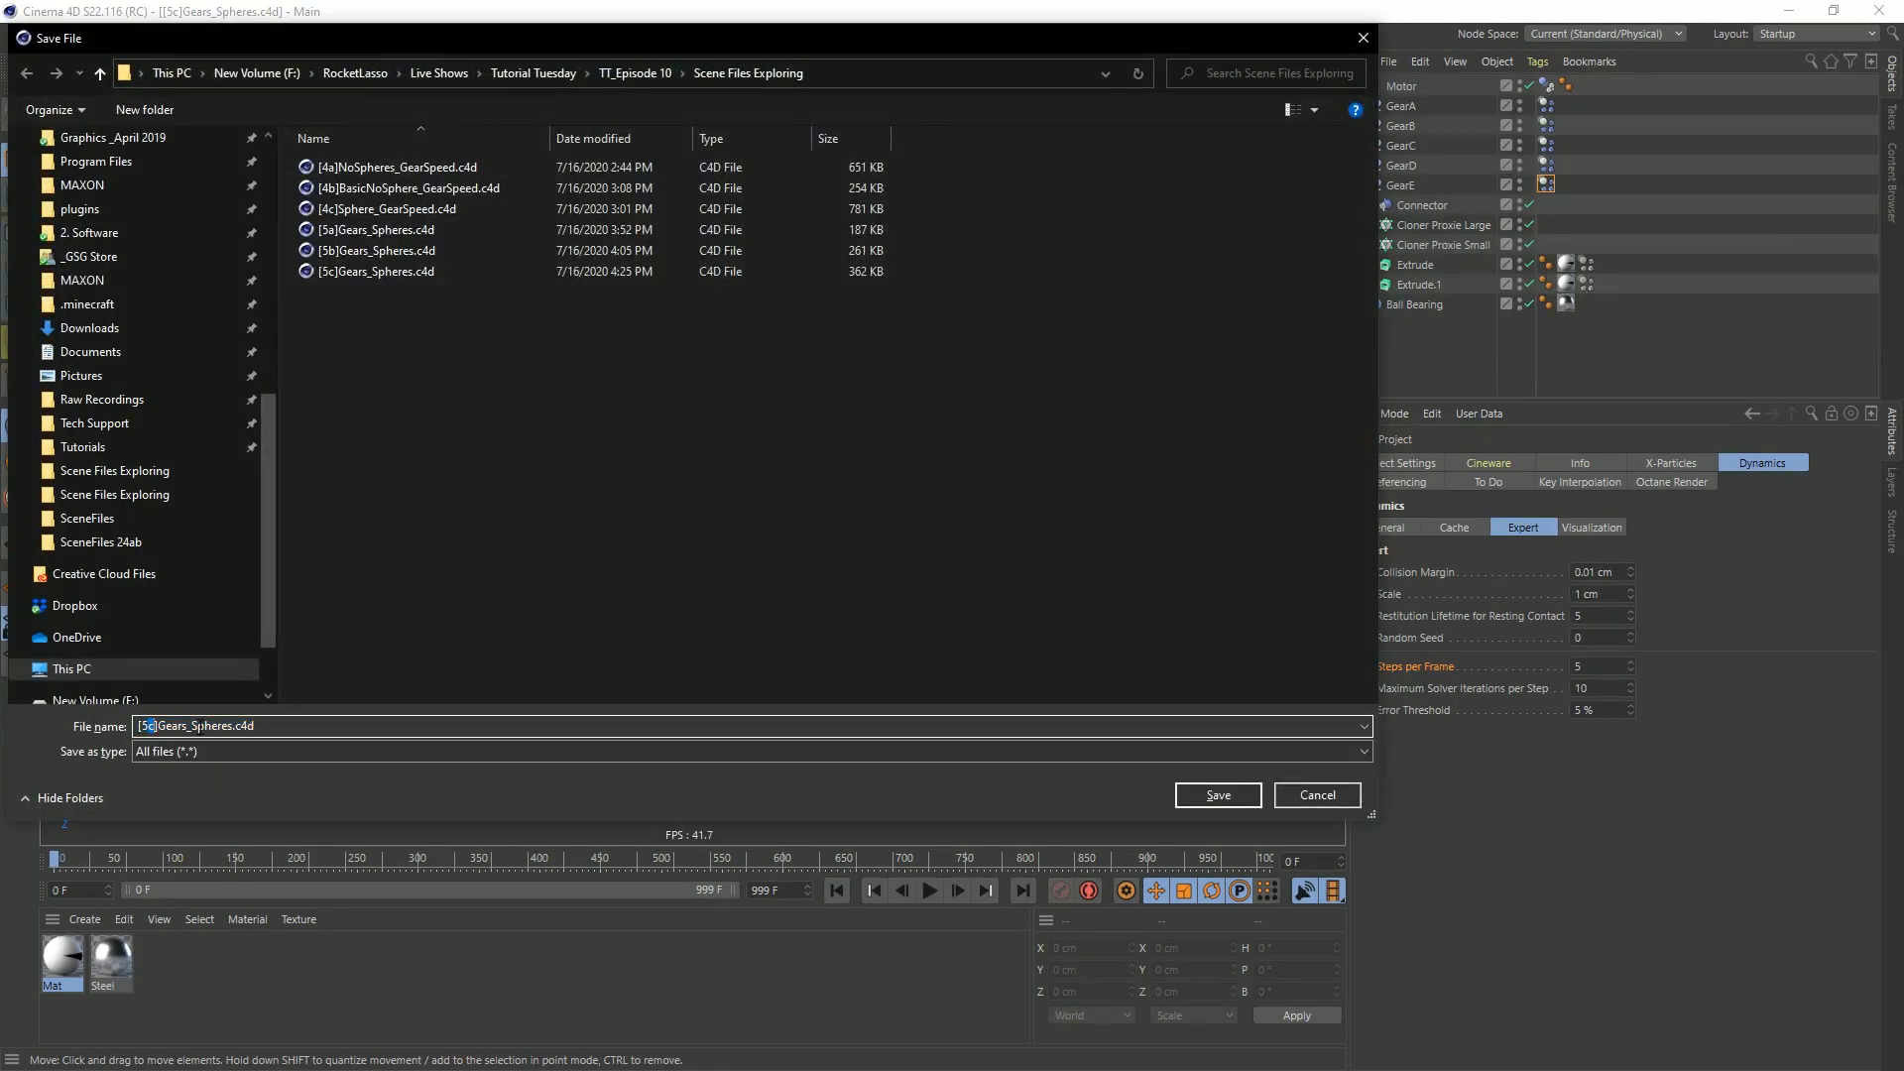
{"action": "type", "text": "d"}
{"action": "key", "text": "Return"}
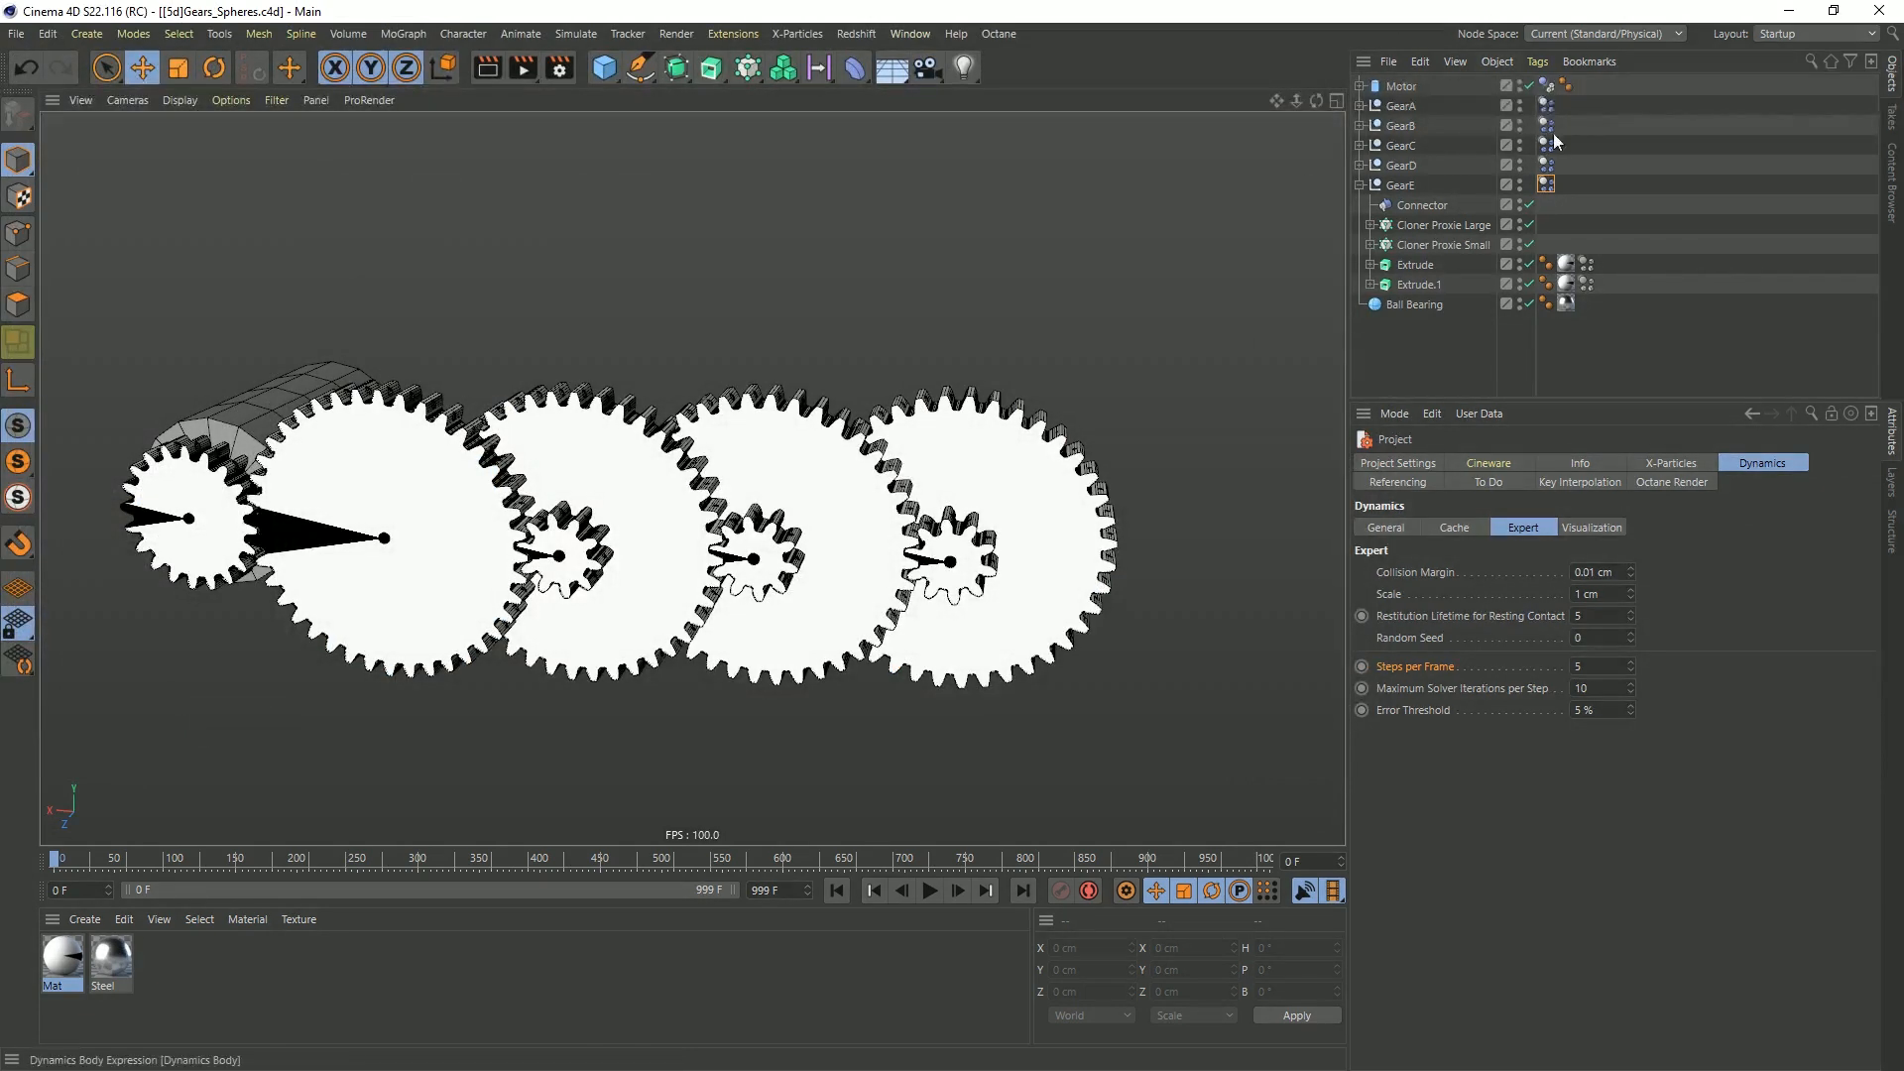
Give the cogwheel spline of GearE's large gear a Holes inlay
{"action": "left_click", "coordinate": [834, 457]}
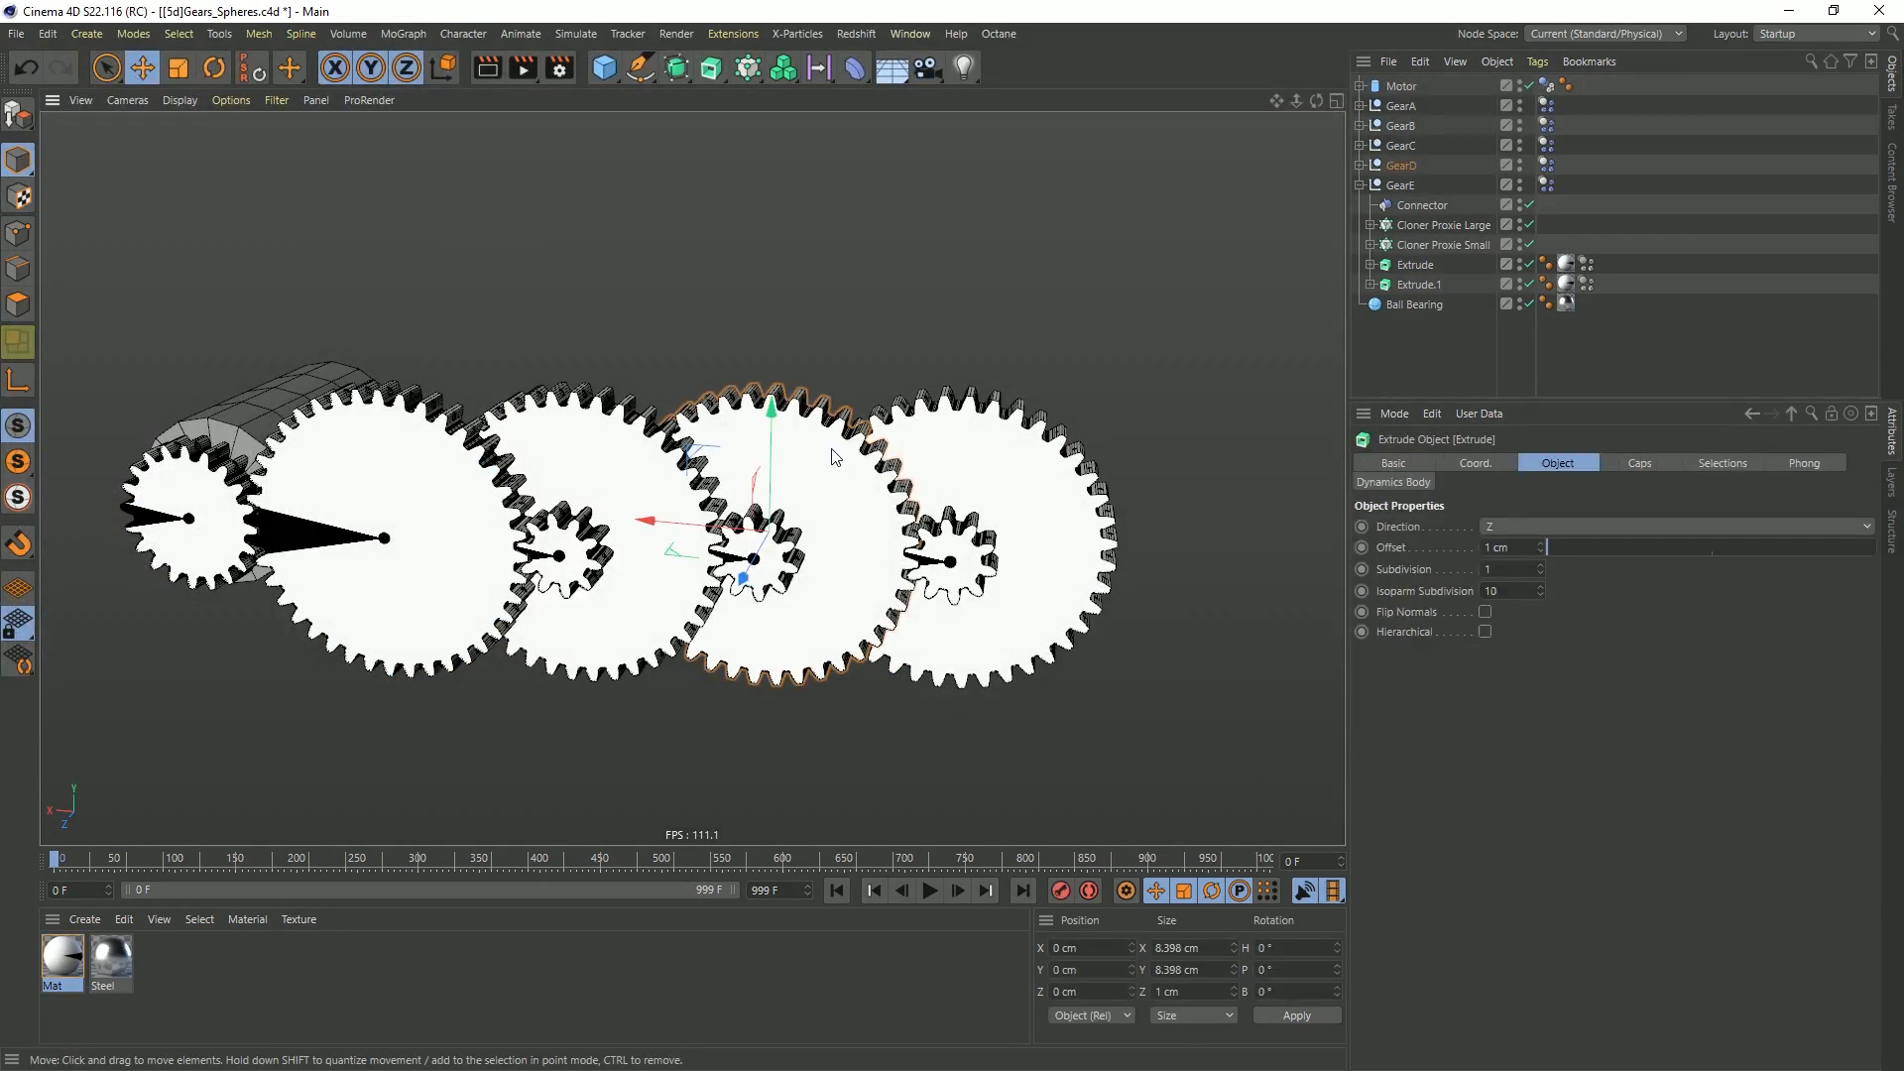
{"action": "left_click", "coordinate": [1001, 445]}
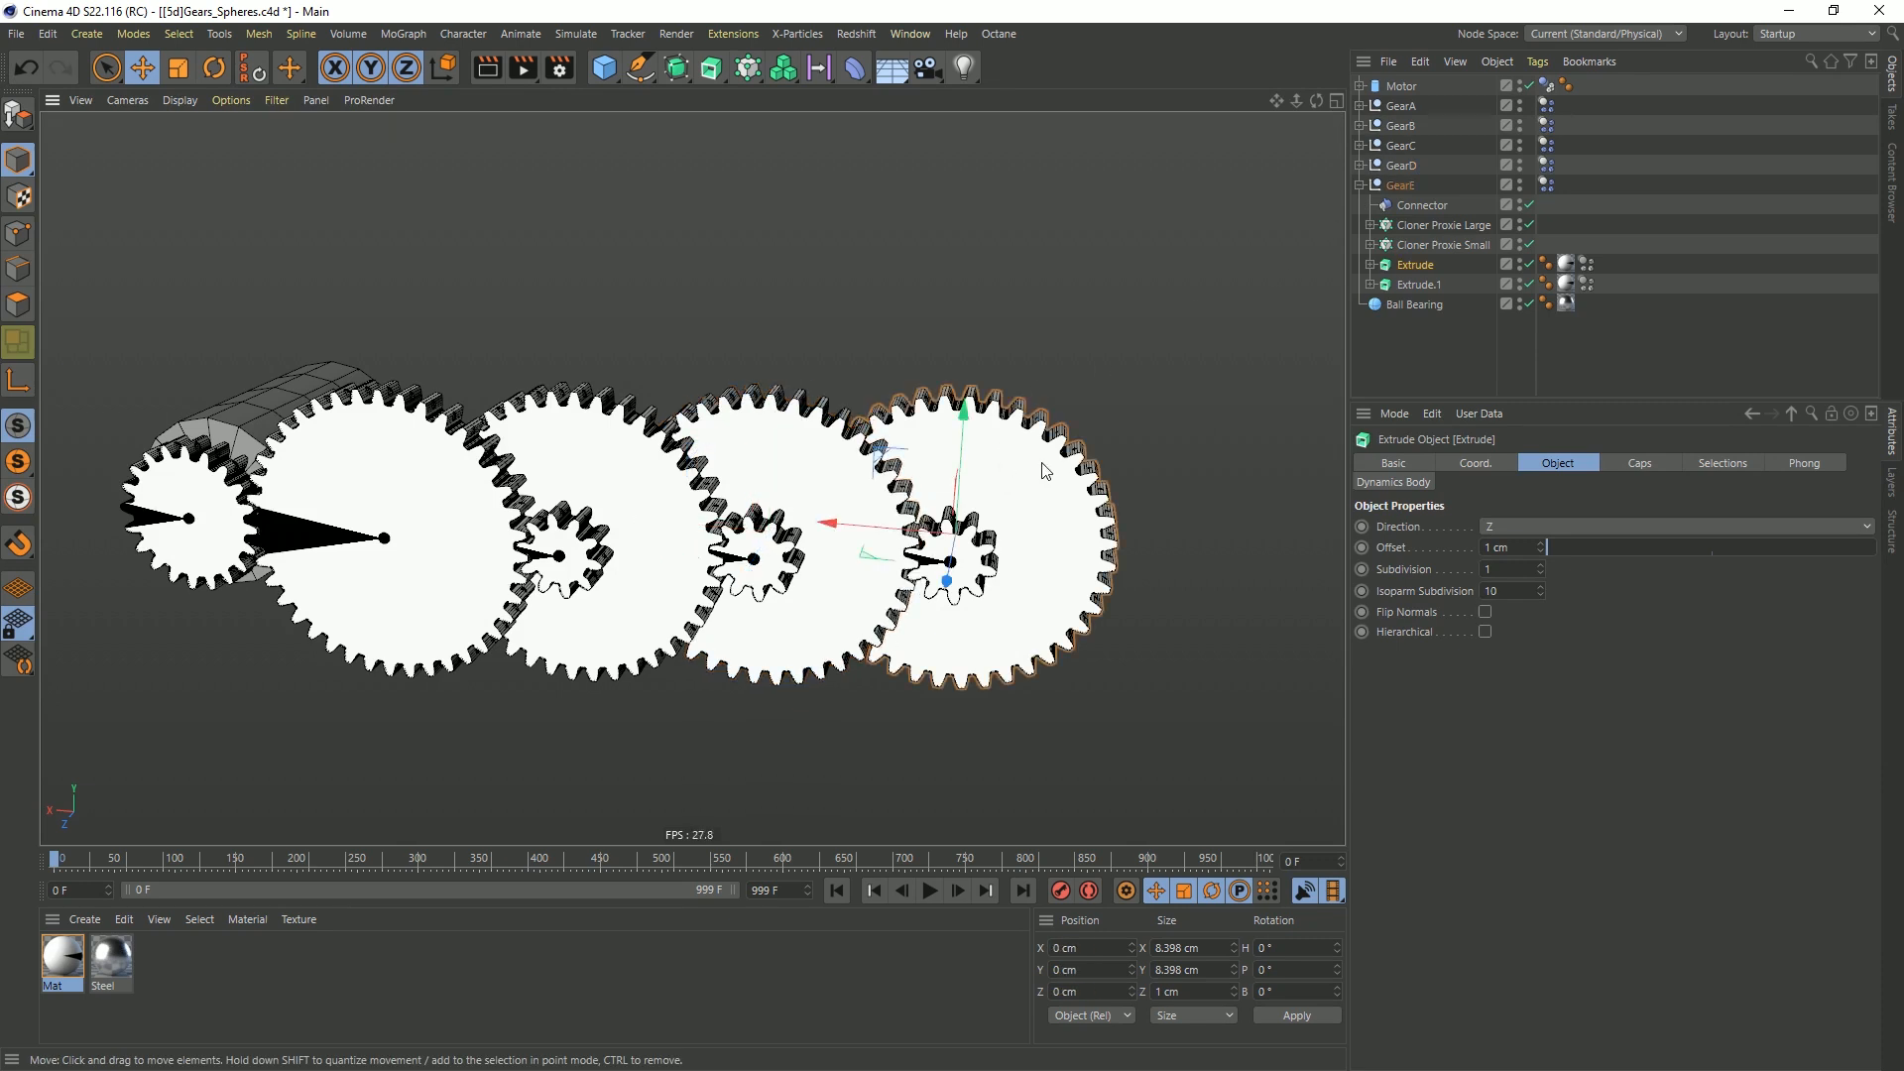
{"action": "middle_click_drag", "start_coordinate": [1001, 506], "coordinate": [873, 510]}
{"action": "scroll", "coordinate": [873, 510], "scroll_direction": "up", "scroll_amount": 5}
{"action": "left_click", "coordinate": [1371, 265]}
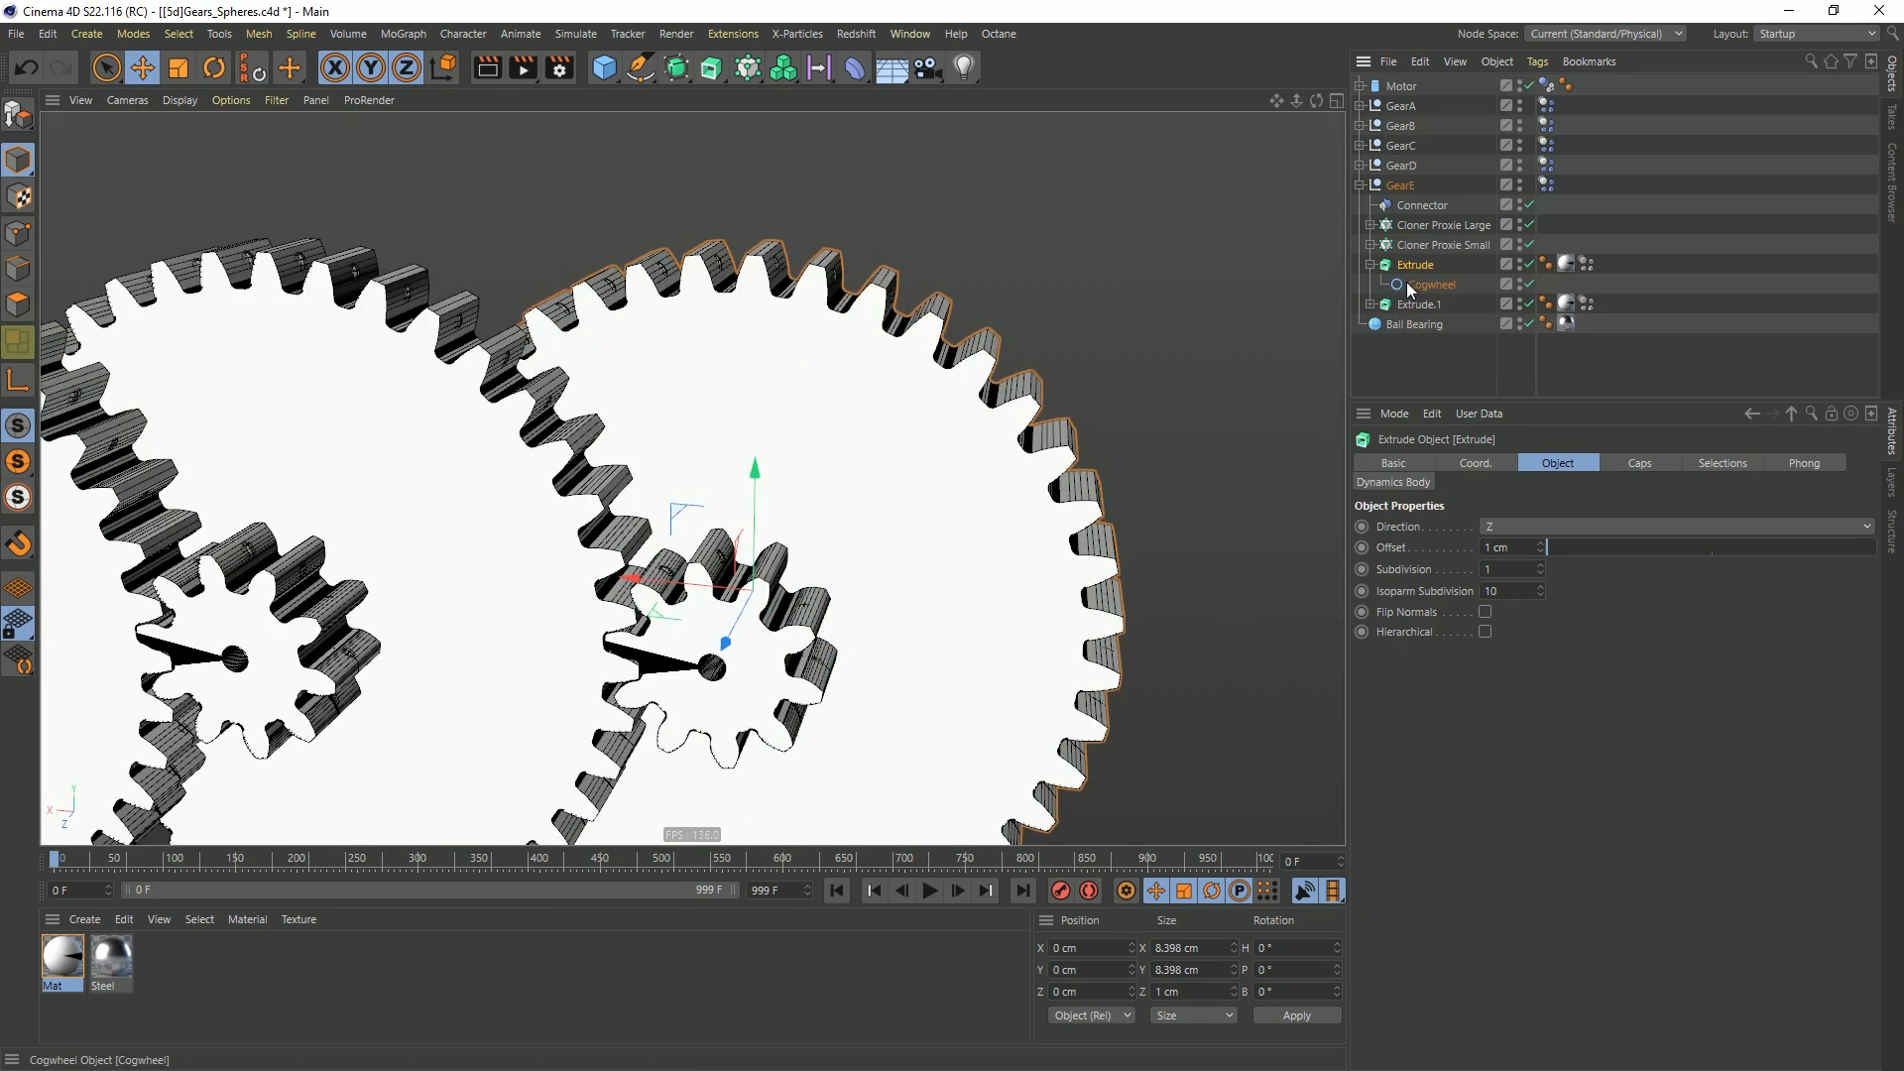
{"action": "left_click", "coordinate": [1406, 284]}
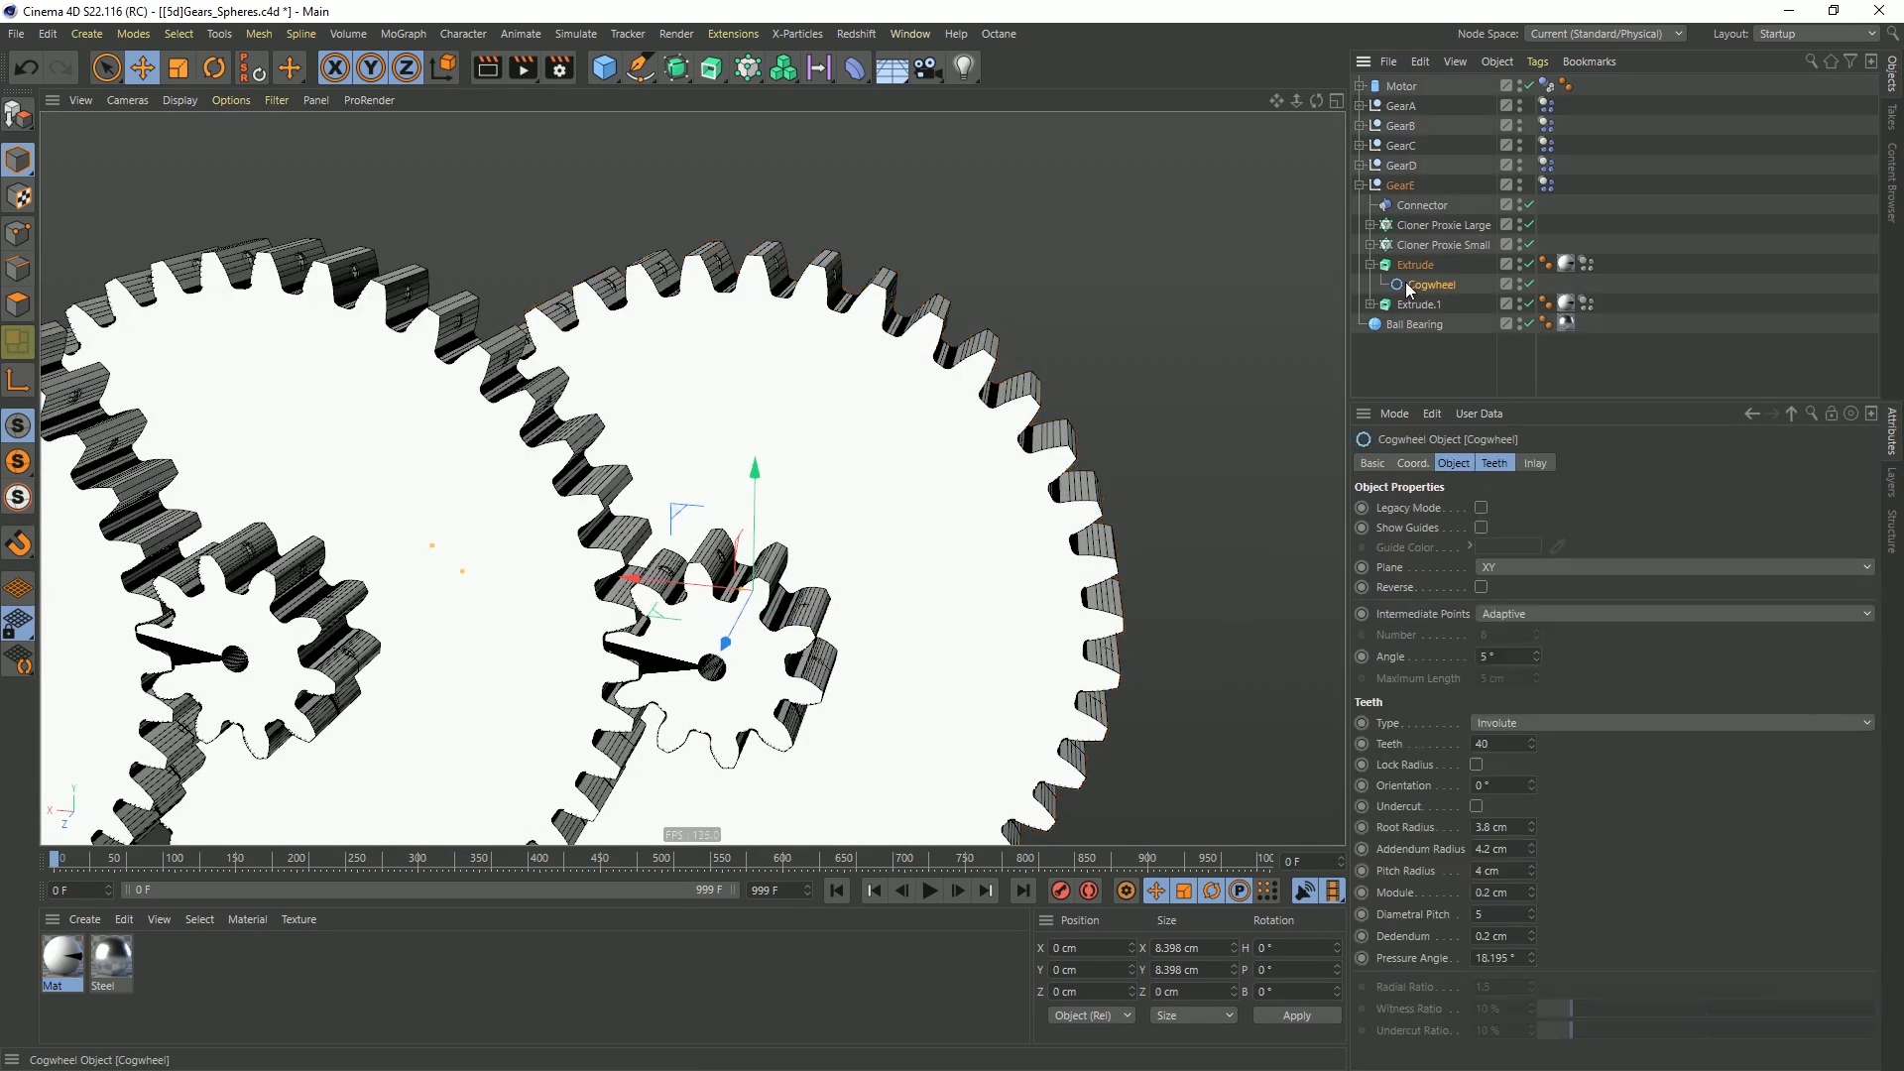
{"action": "left_click", "coordinate": [1539, 466]}
{"action": "left_click", "coordinate": [1522, 509]}
{"action": "left_click", "coordinate": [1513, 574]}
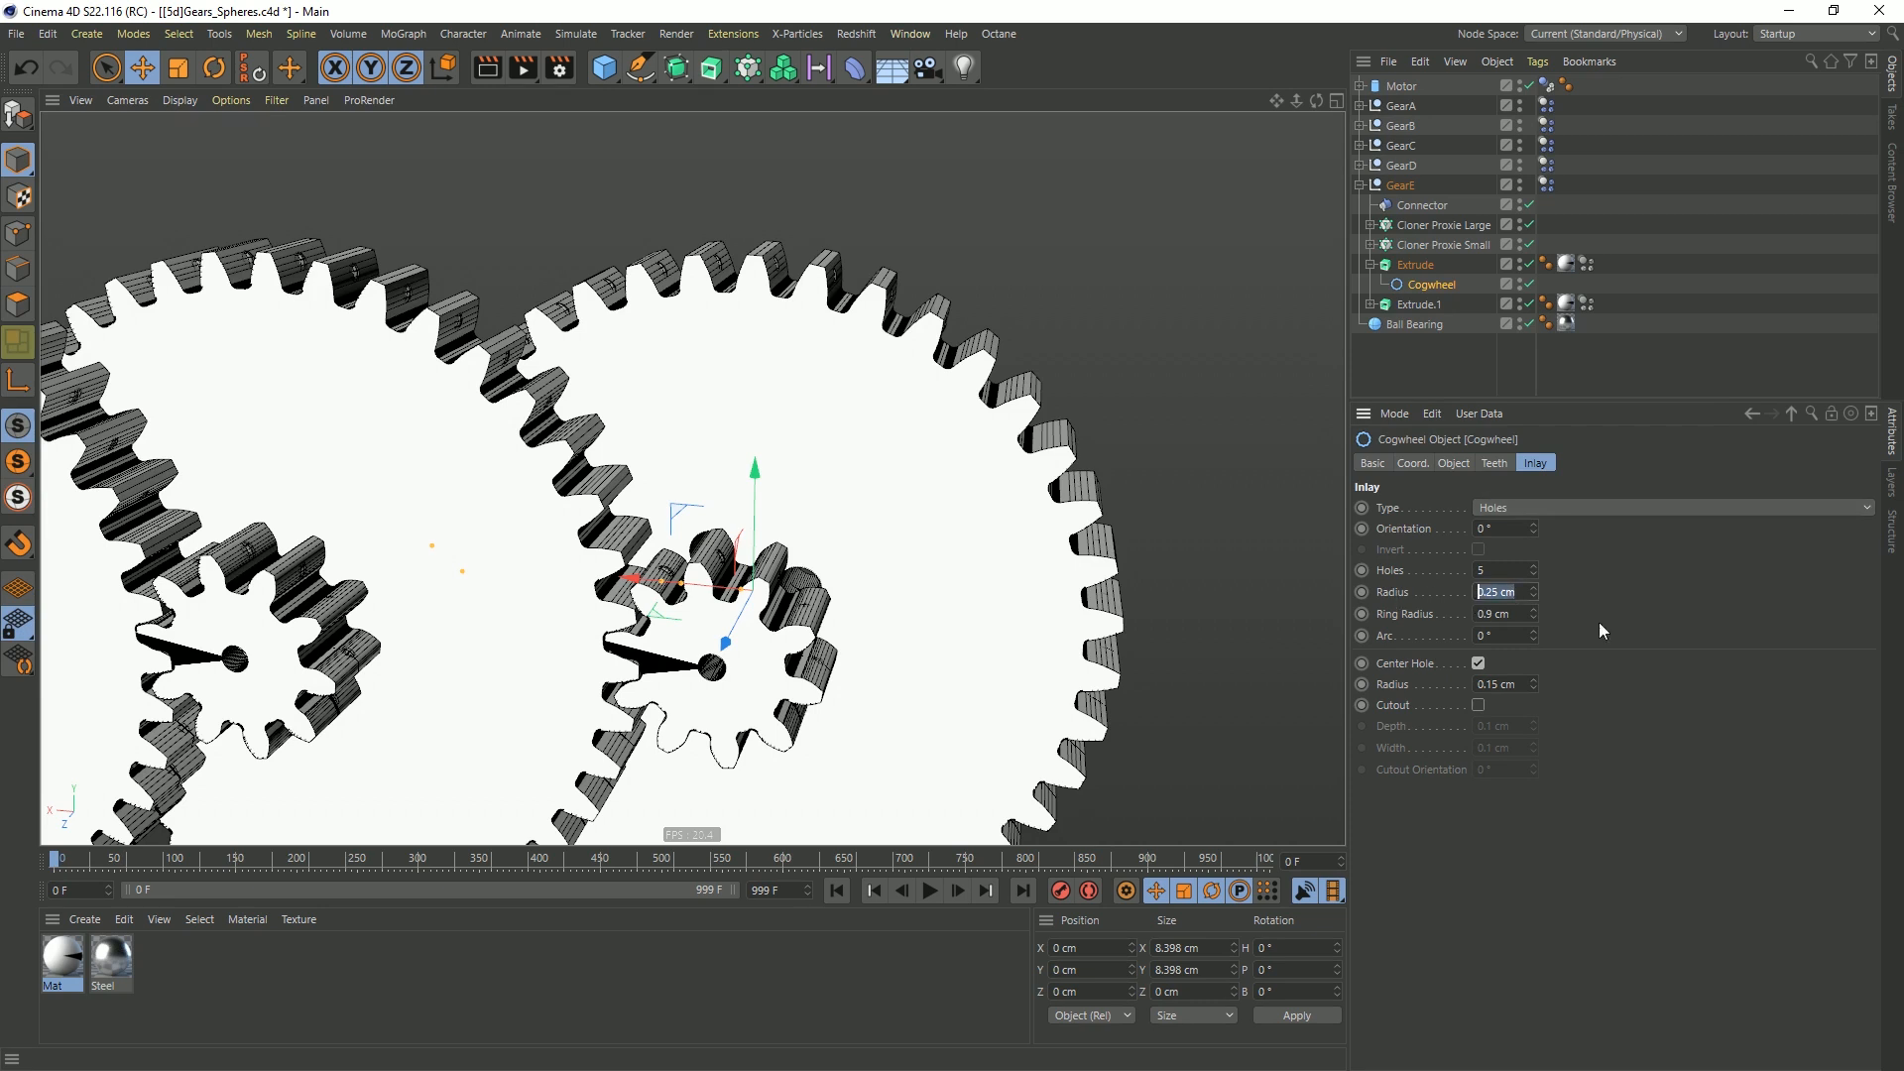
Set GearE's inlay to 10 holes with a 0.5 cm radius and a 3 cm ring radius
{"action": "type", "text": "3"}
{"action": "key", "text": "Return"}
{"action": "key", "text": "ctrl+z"}
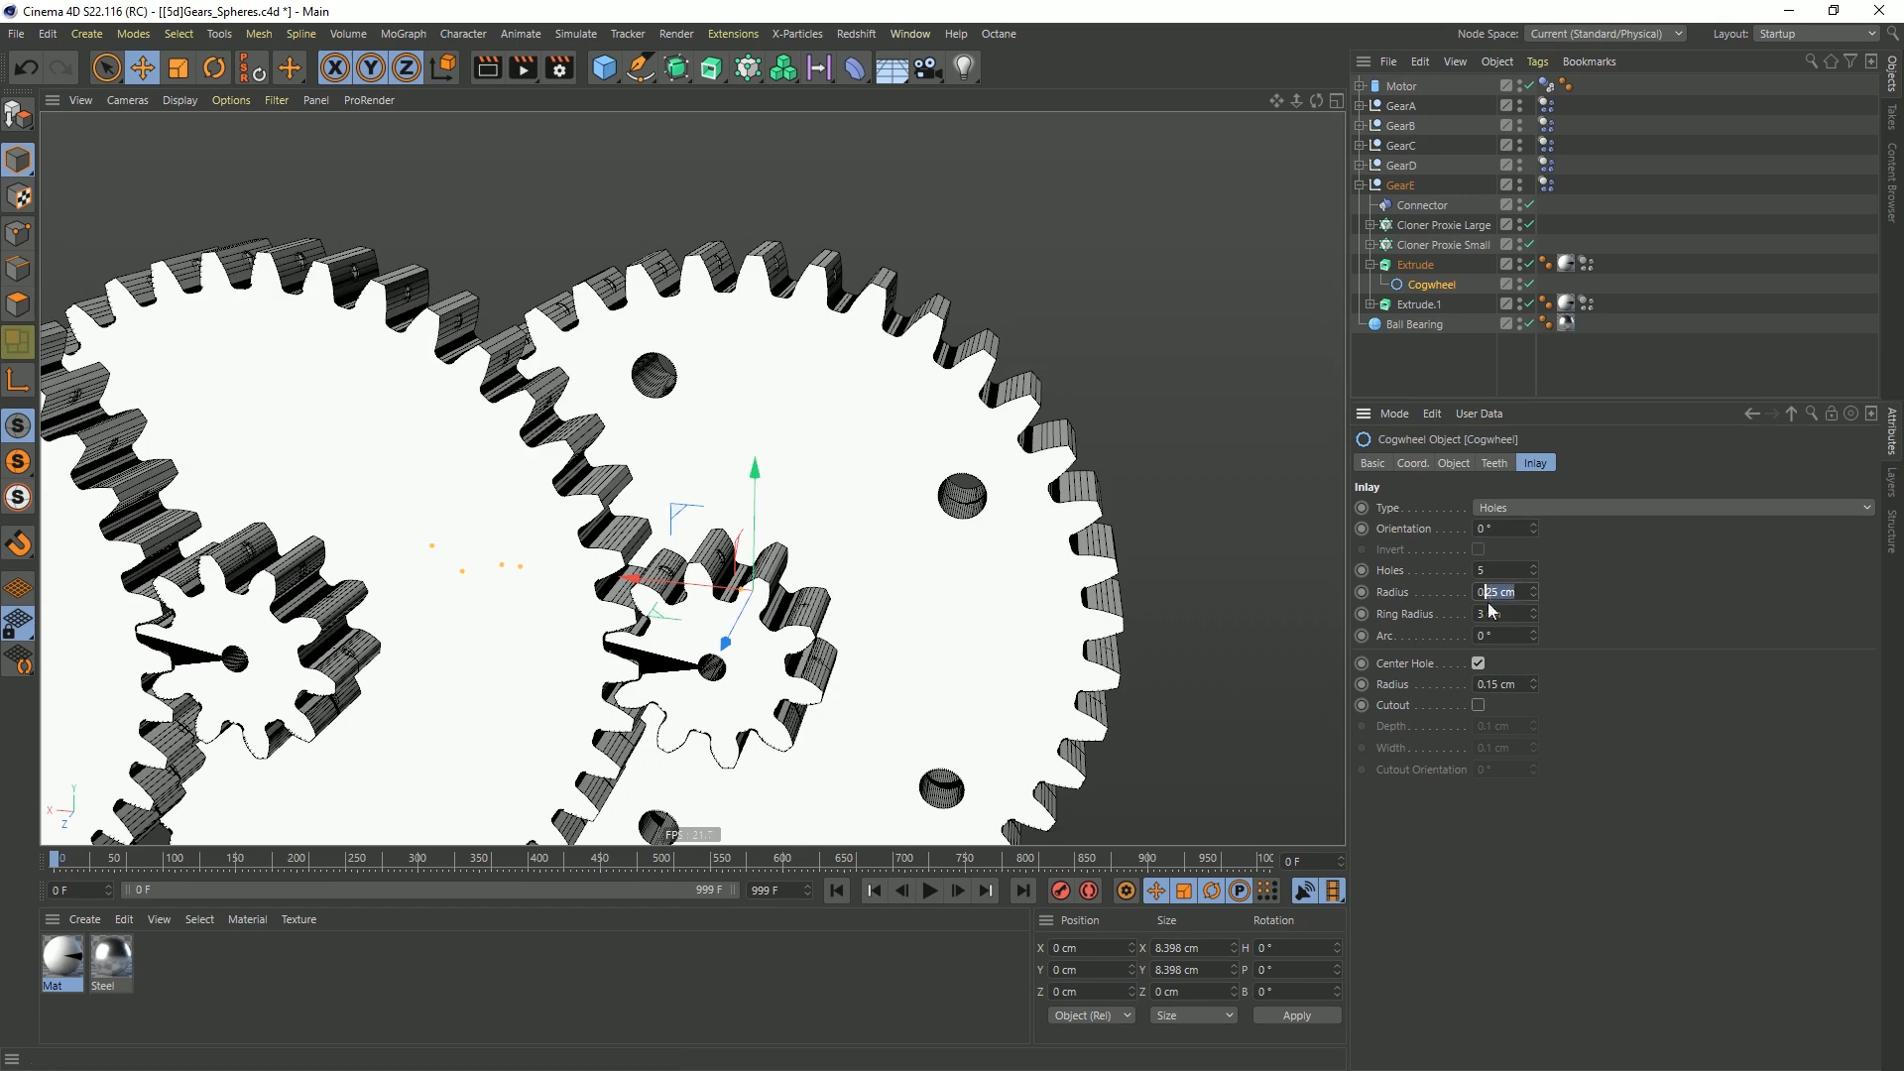
{"action": "scroll", "coordinate": [545, 576], "scroll_direction": "down", "scroll_amount": 4}
{"action": "middle_click_drag", "start_coordinate": [545, 580], "coordinate": [995, 505], "text": "alt"}
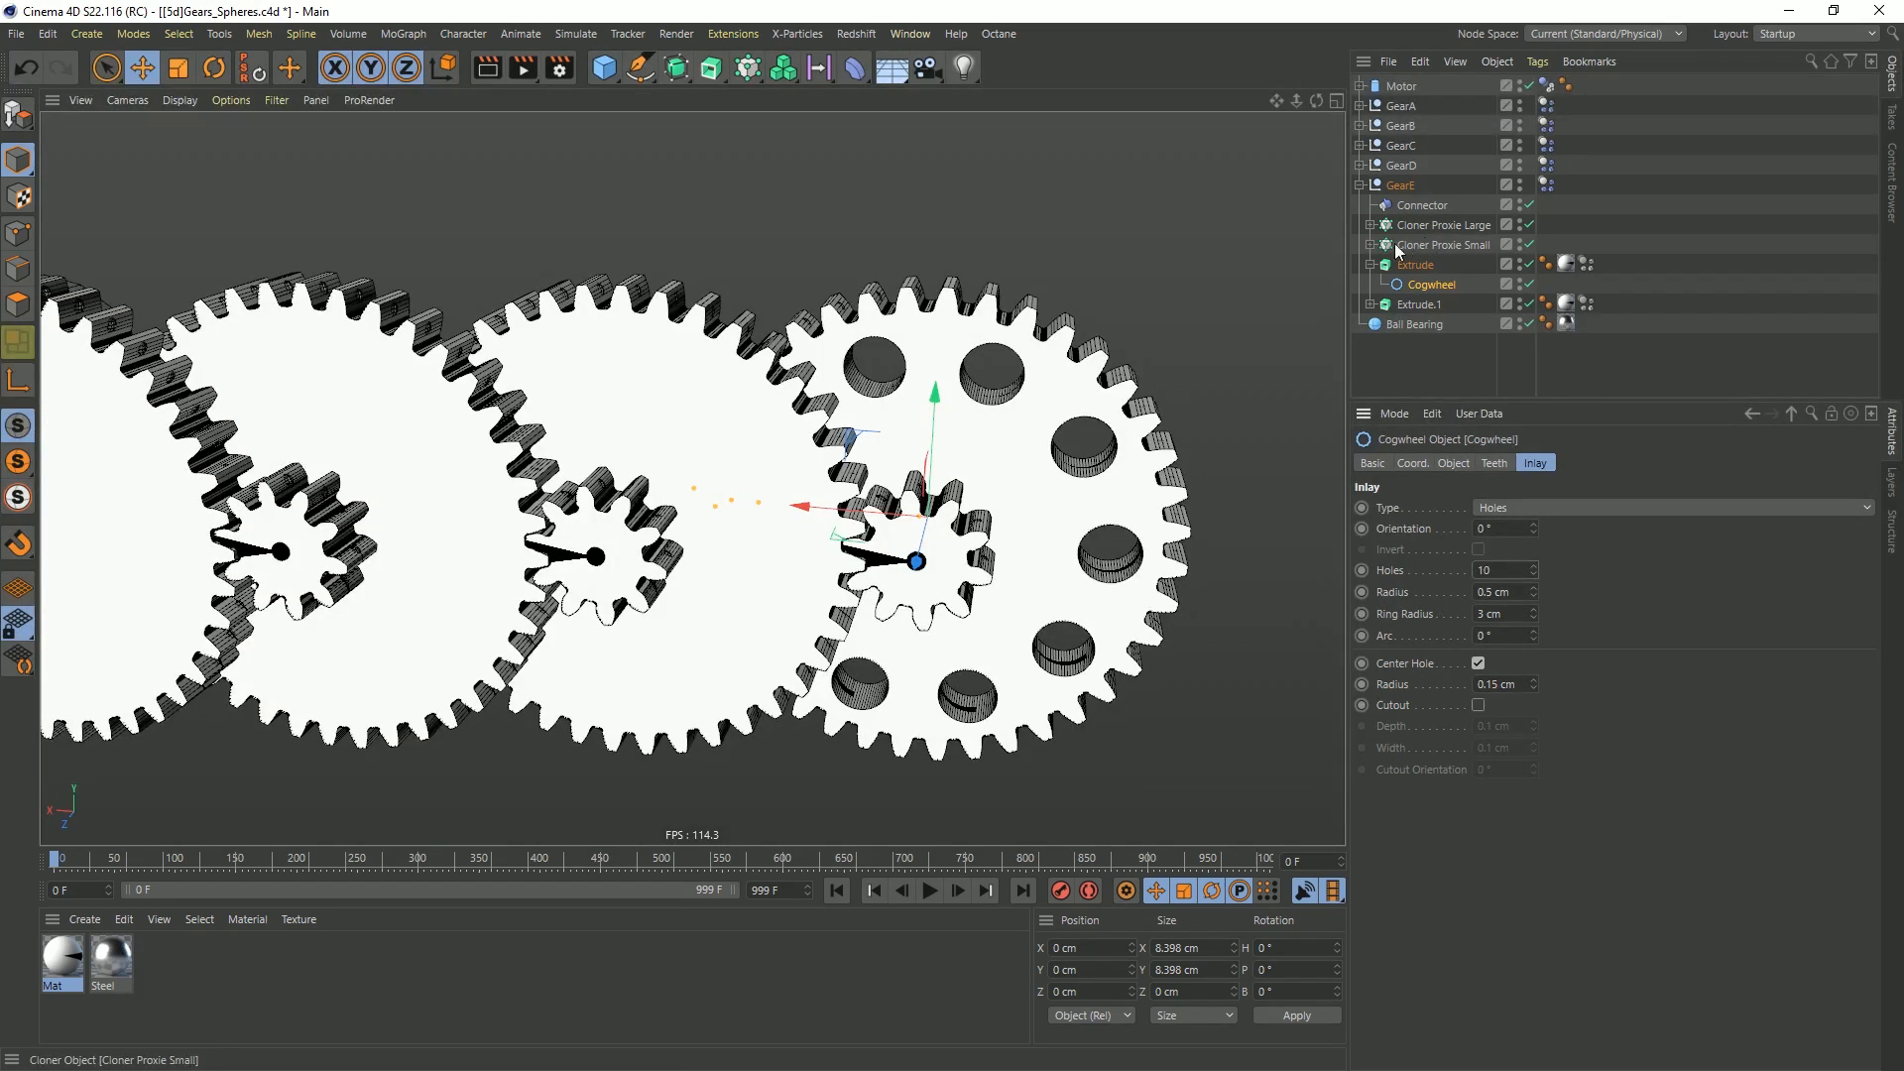
Give the cogwheel spline of GearD's large gear a Spokes inlay with a 3 cm outer radius
{"action": "left_click", "coordinate": [738, 406]}
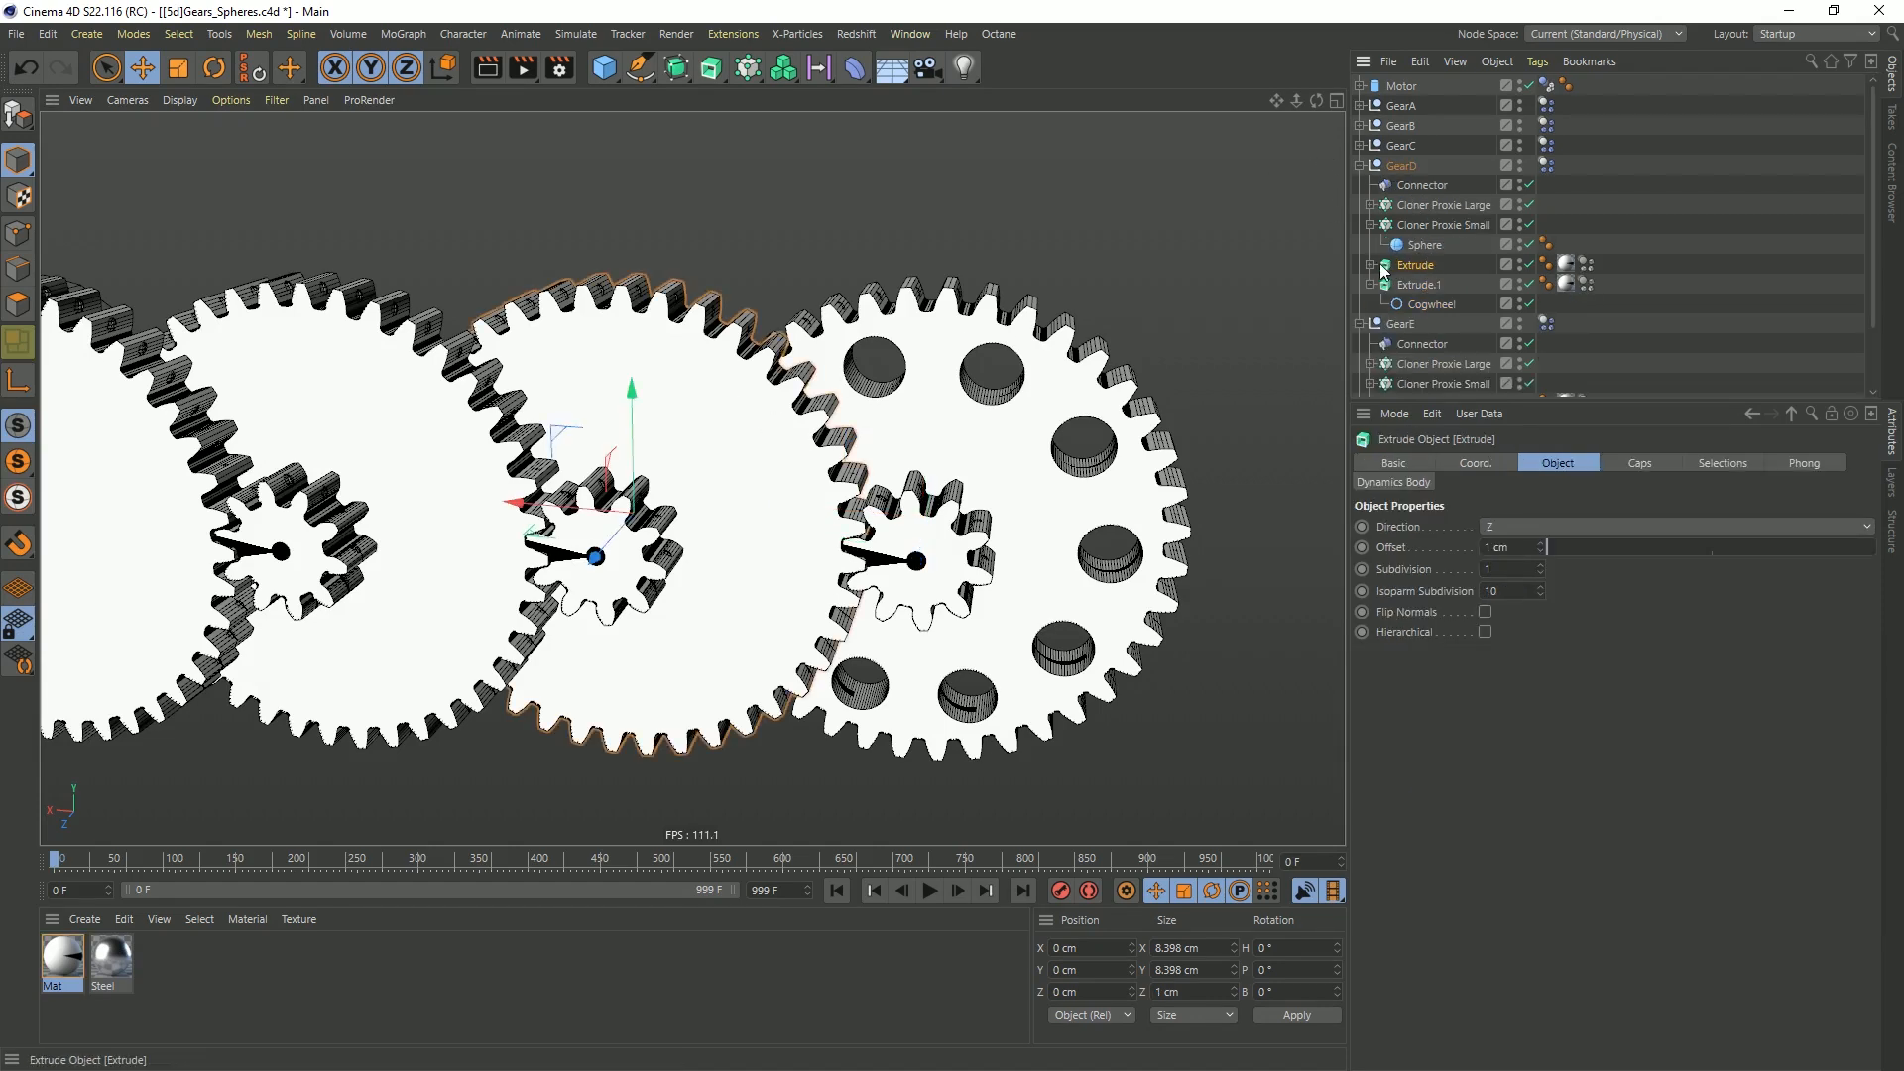
{"action": "left_click", "coordinate": [1430, 284]}
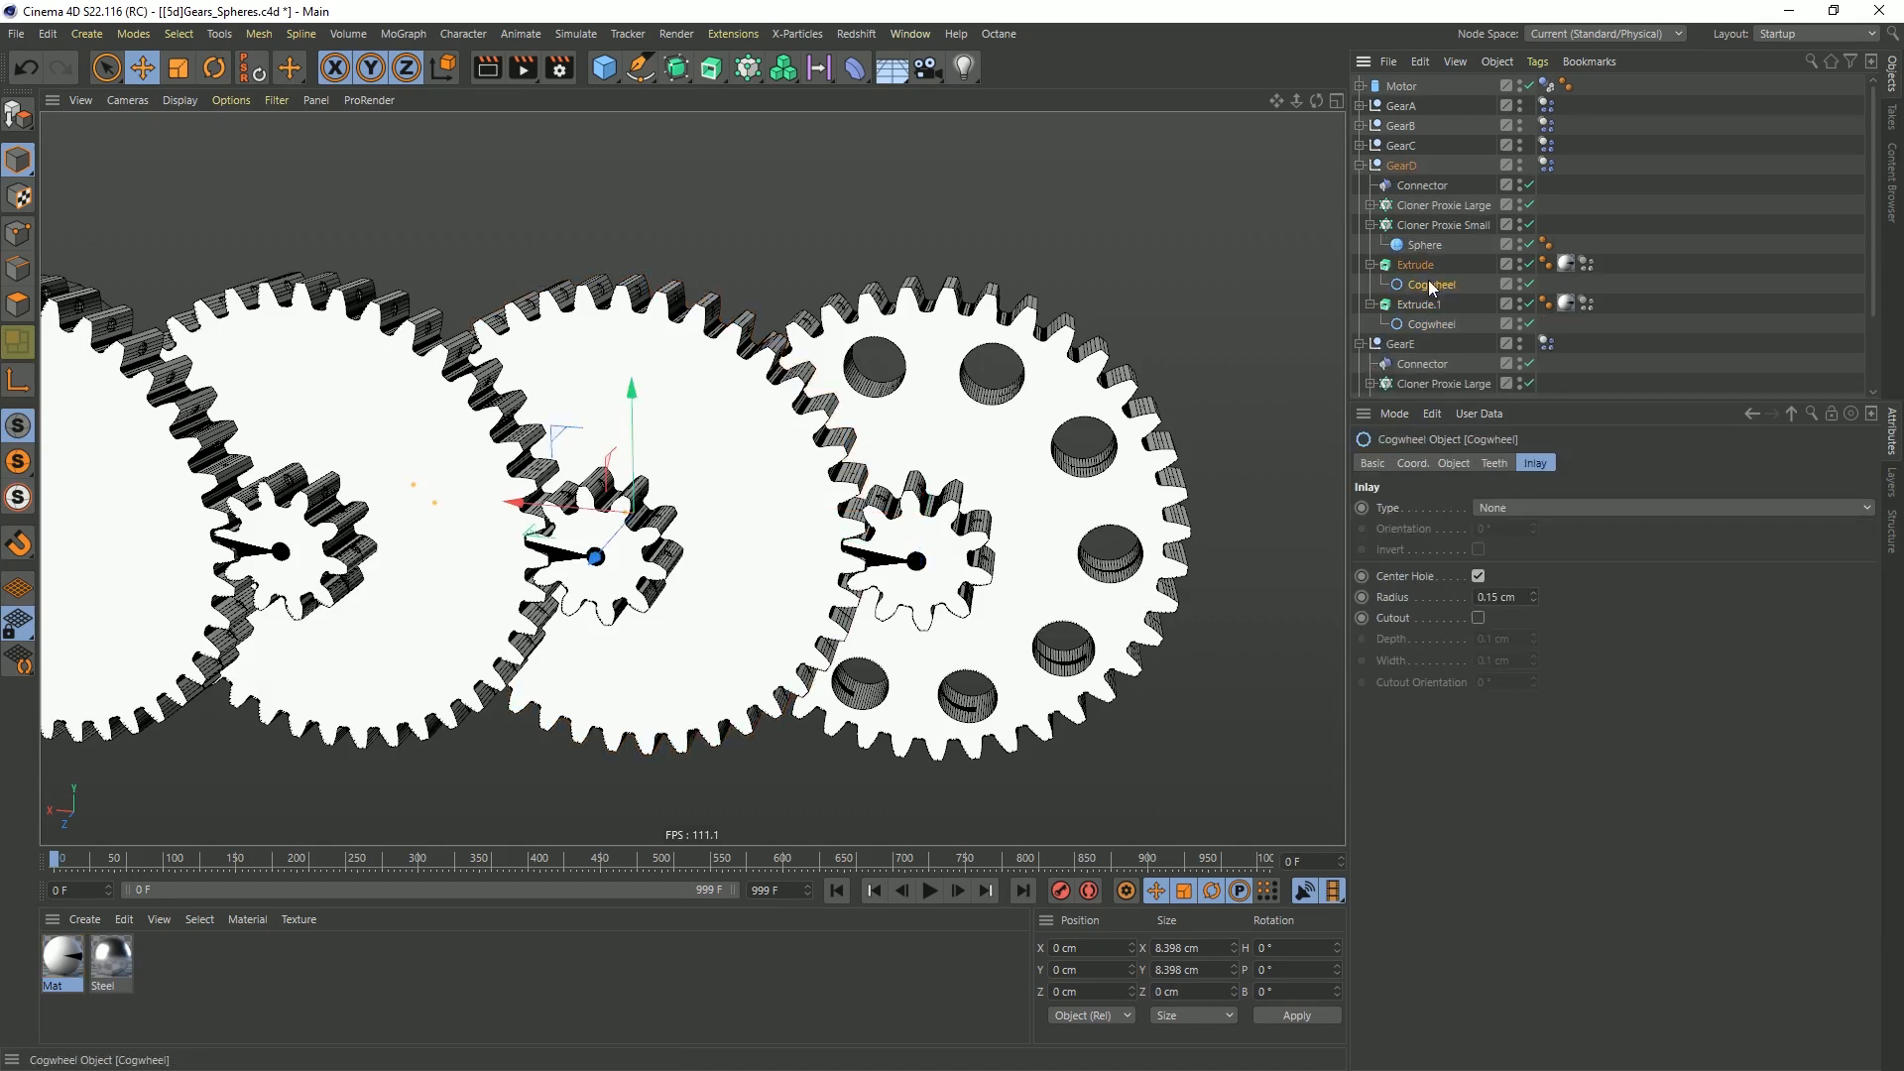
{"action": "left_click", "coordinate": [1519, 509]}
{"action": "left_click", "coordinate": [1502, 551]}
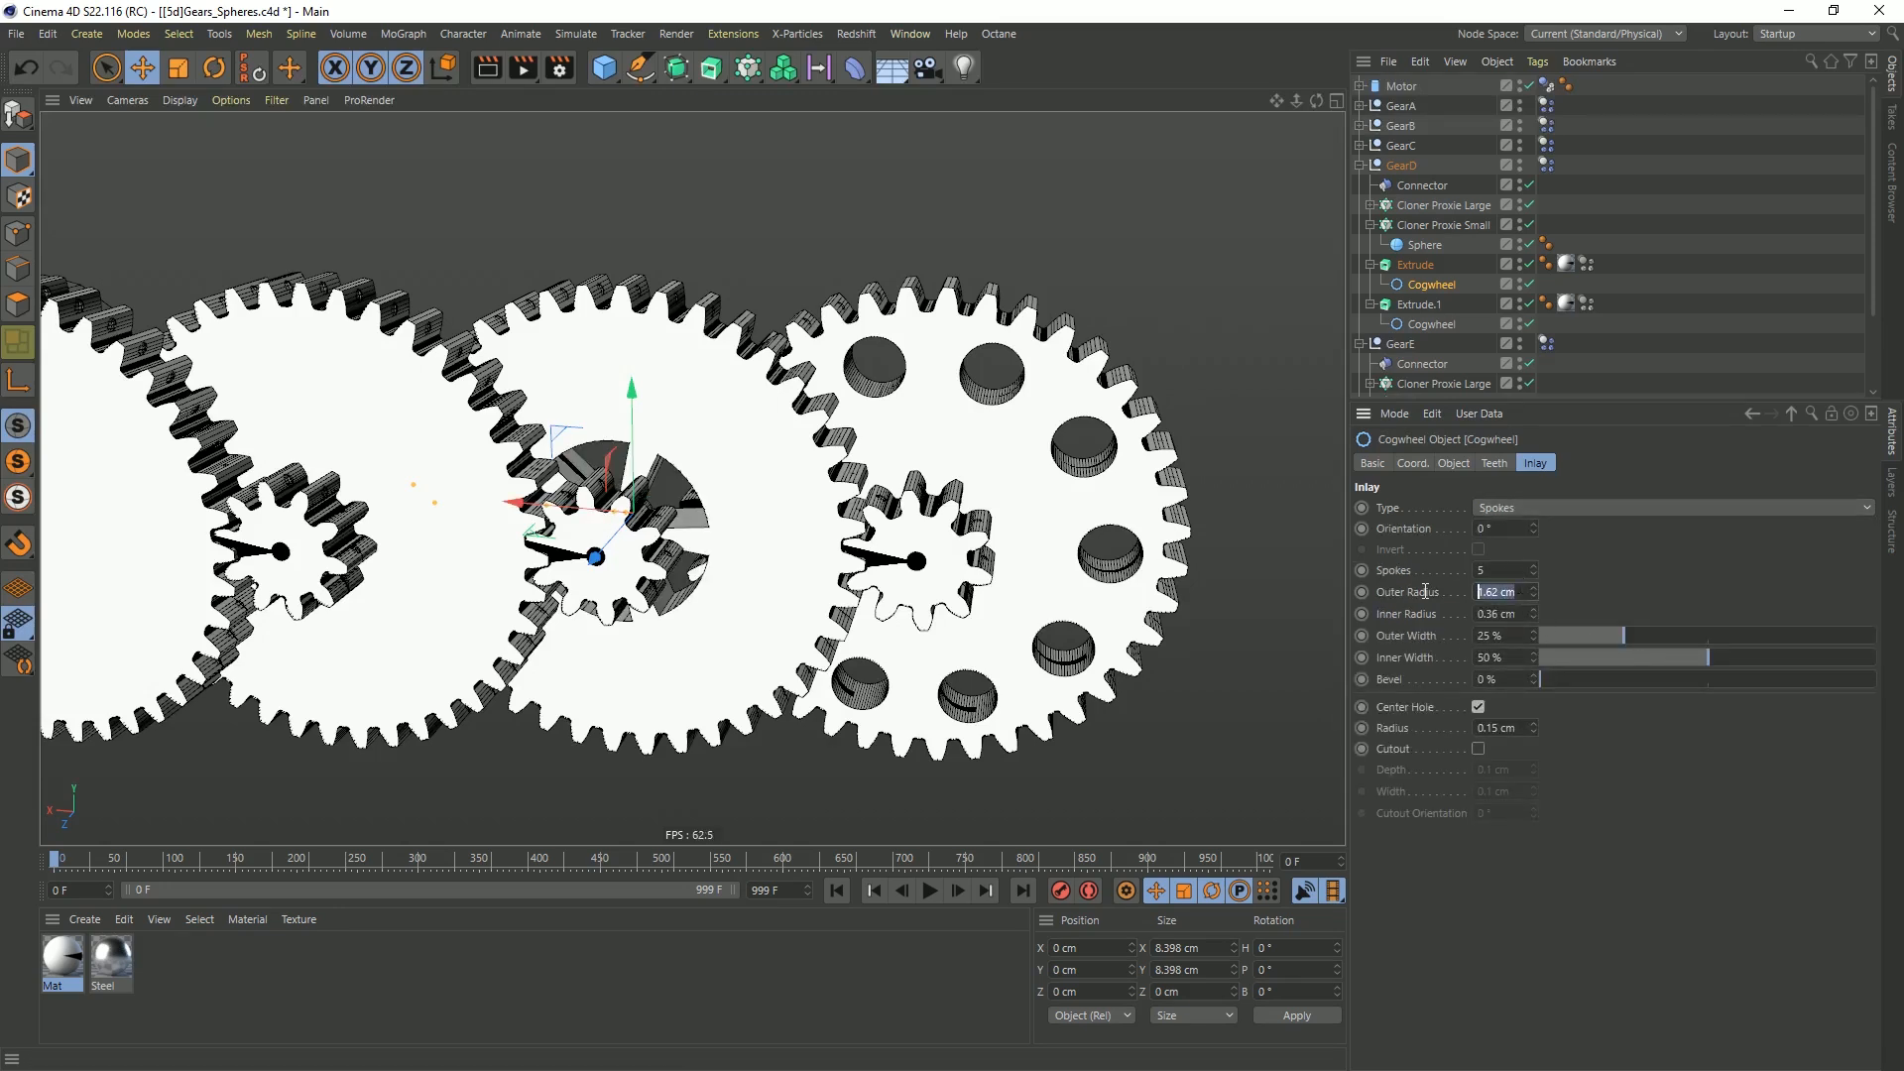
{"action": "key", "text": "Return"}
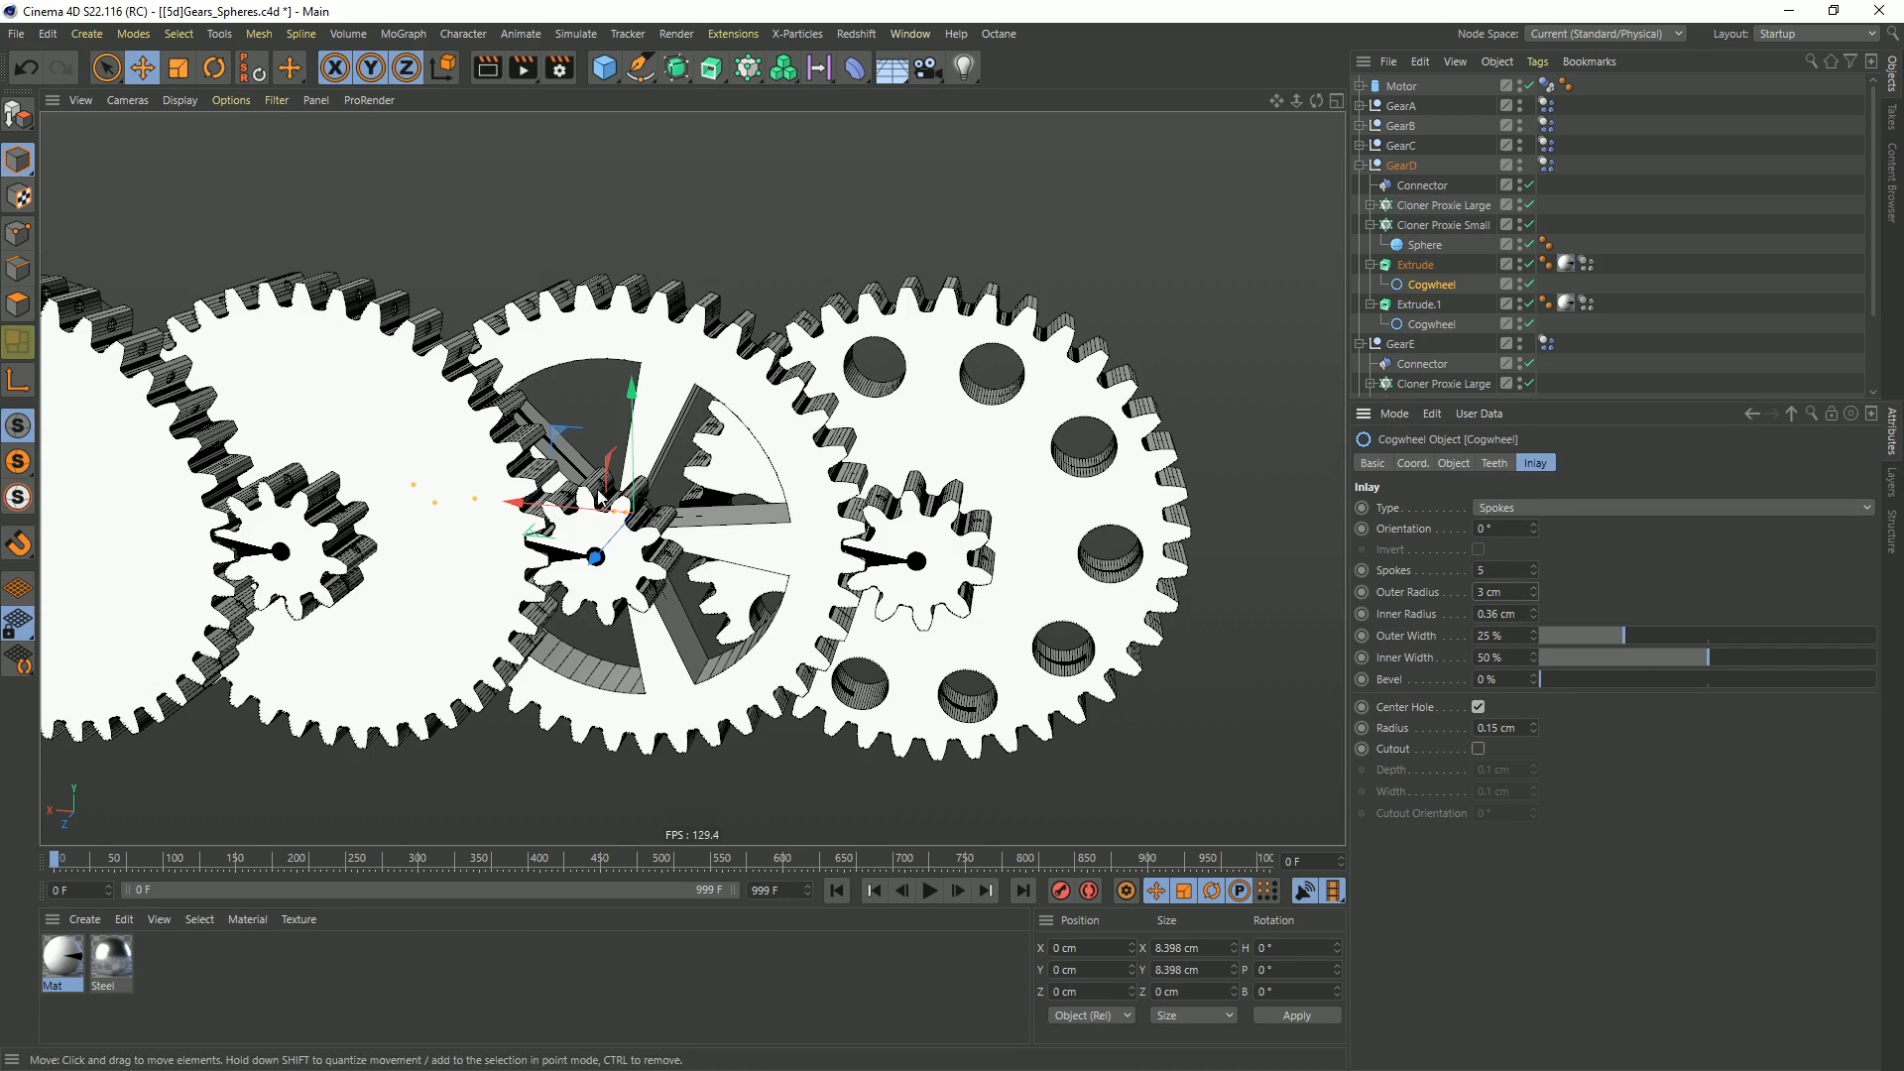
Give the cogwheel spline of GearC's large gear a Waves inlay with a 3 cm outer radius and 3 waves
{"action": "left_click", "coordinate": [417, 397]}
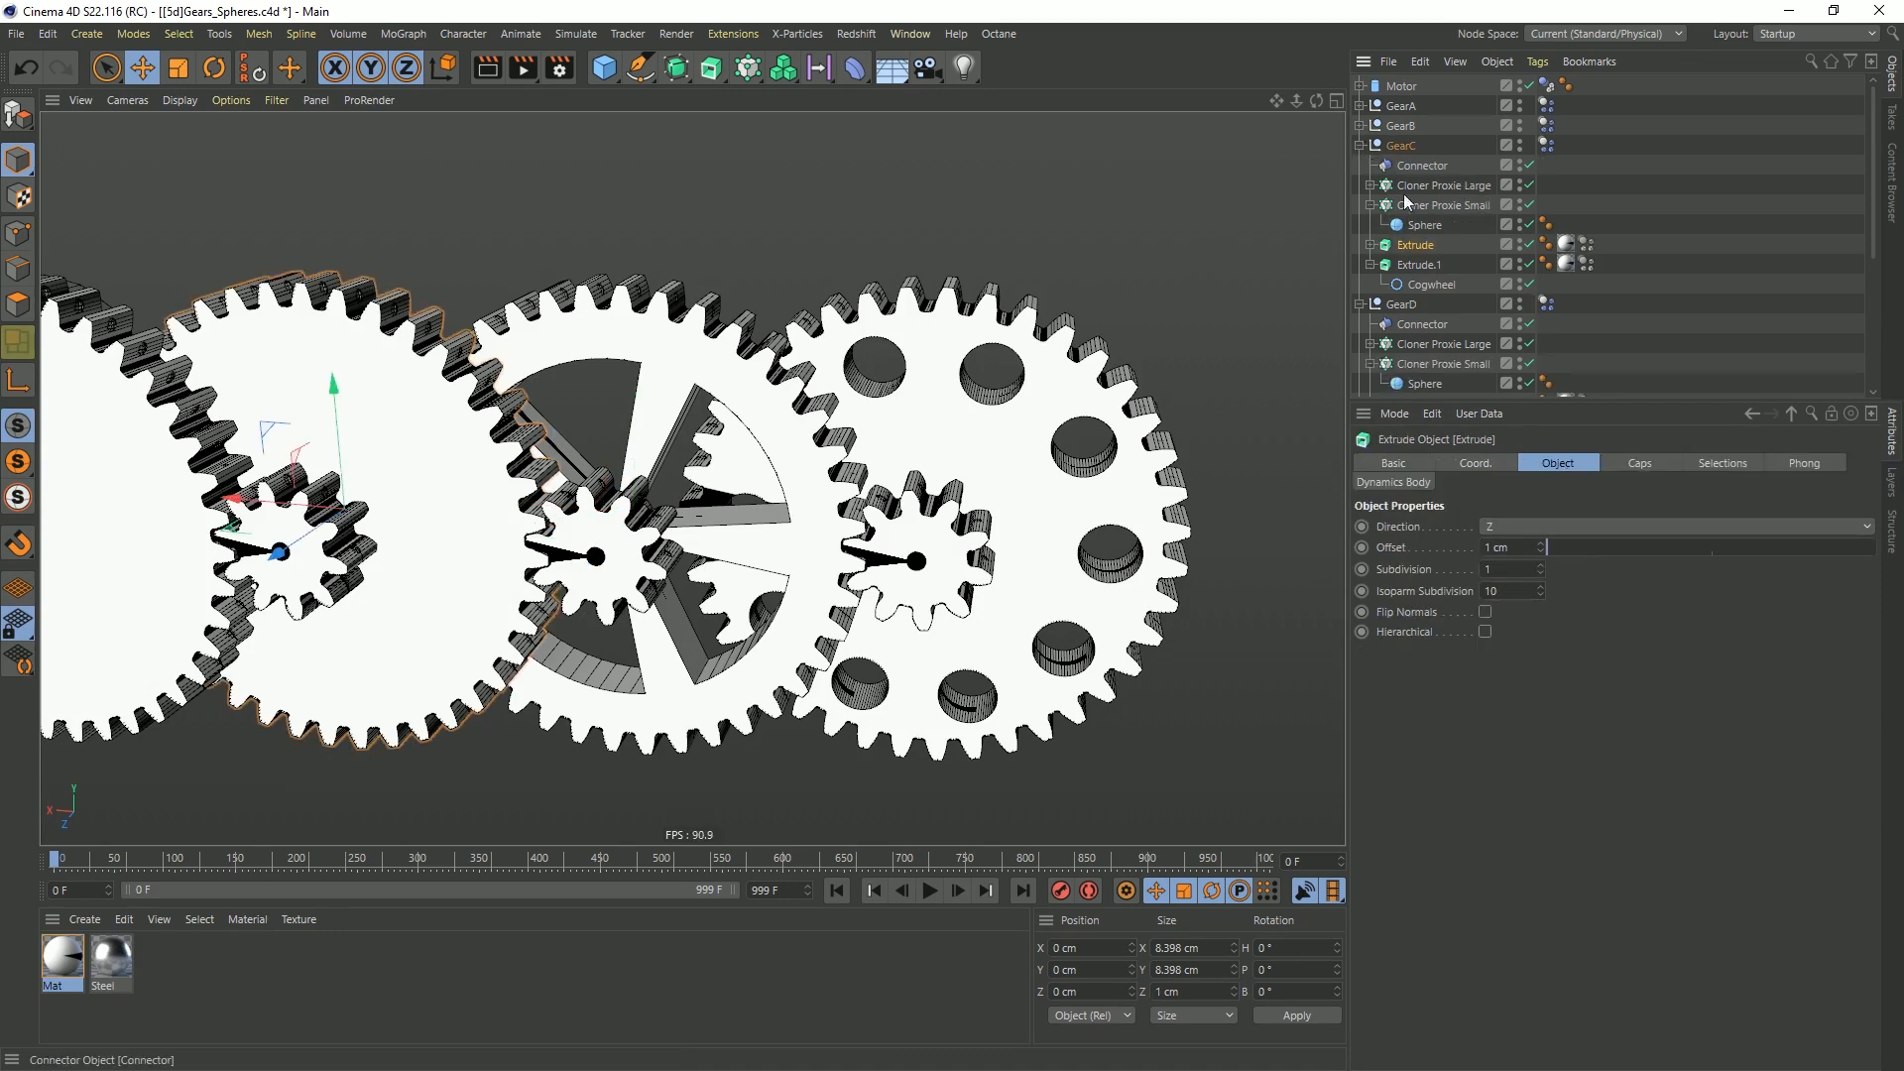
{"action": "left_click", "coordinate": [1388, 263]}
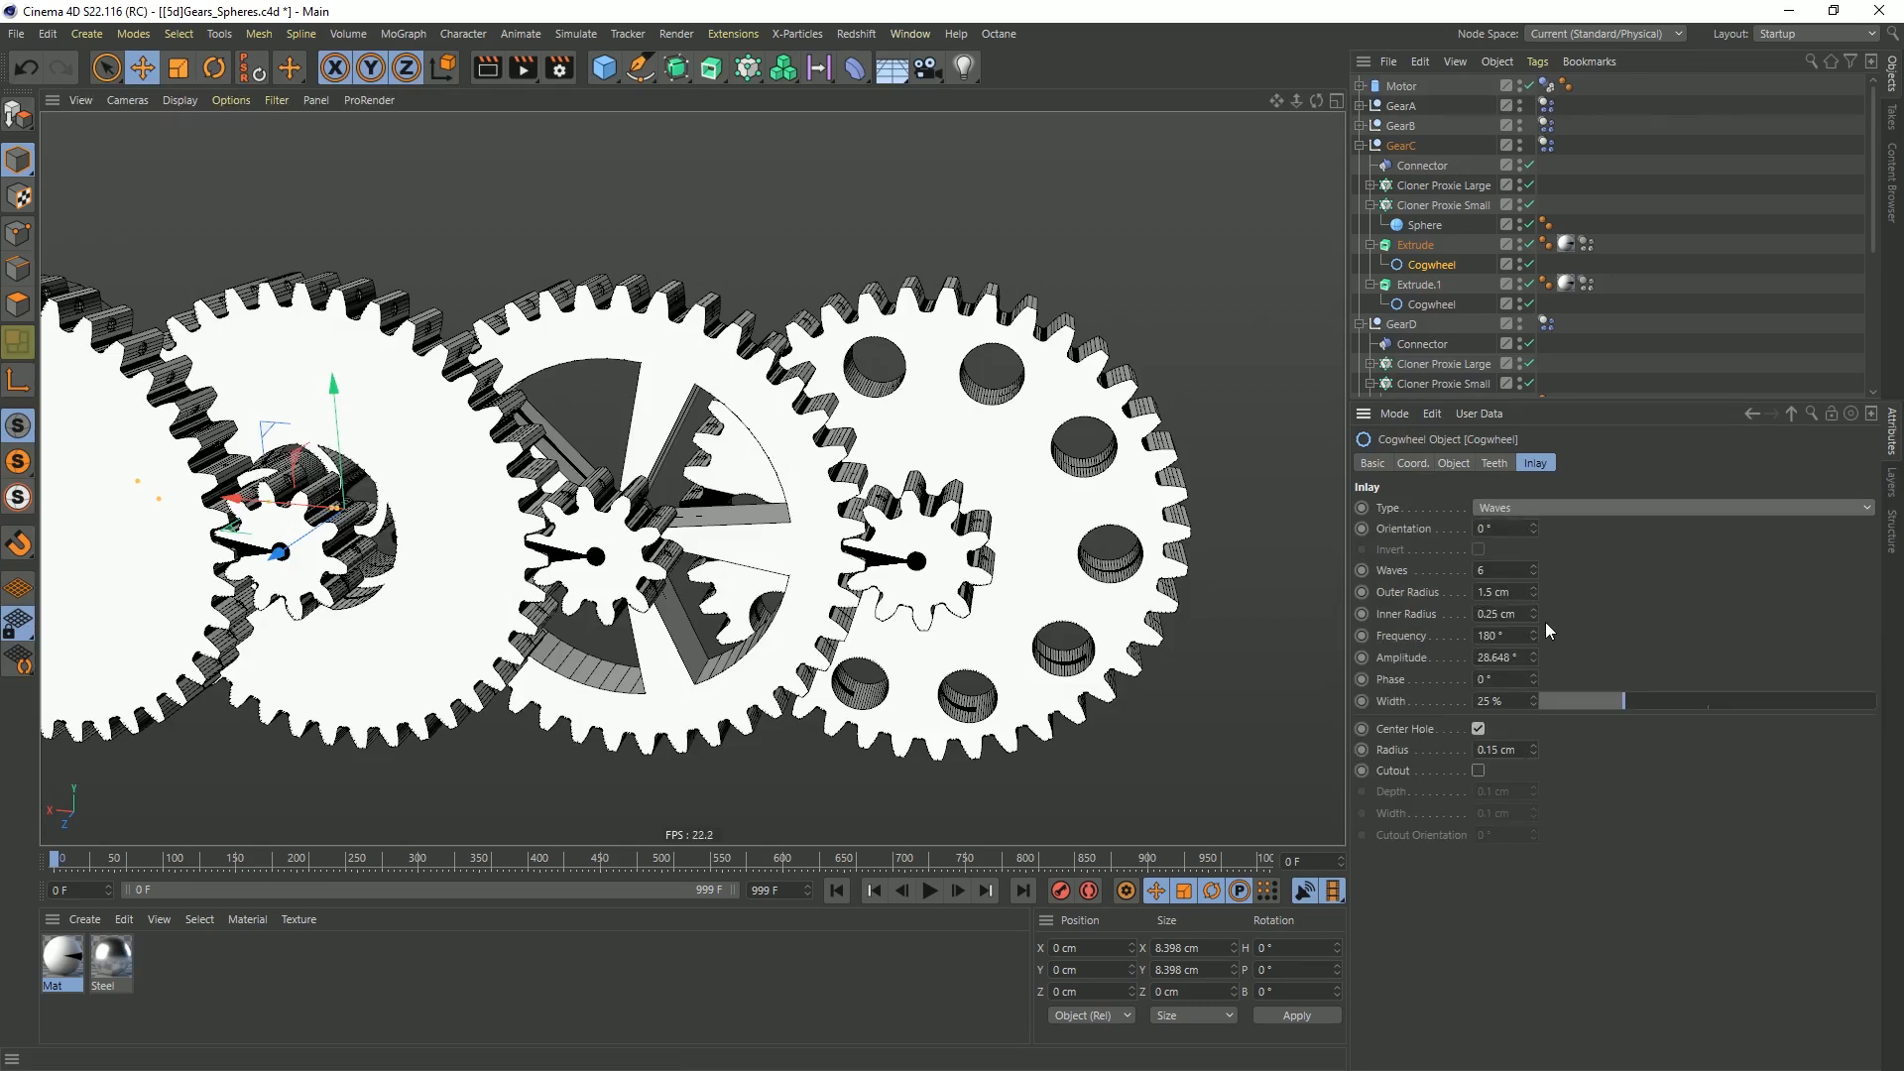
{"action": "type", "text": "3"}
{"action": "key", "text": "Return"}
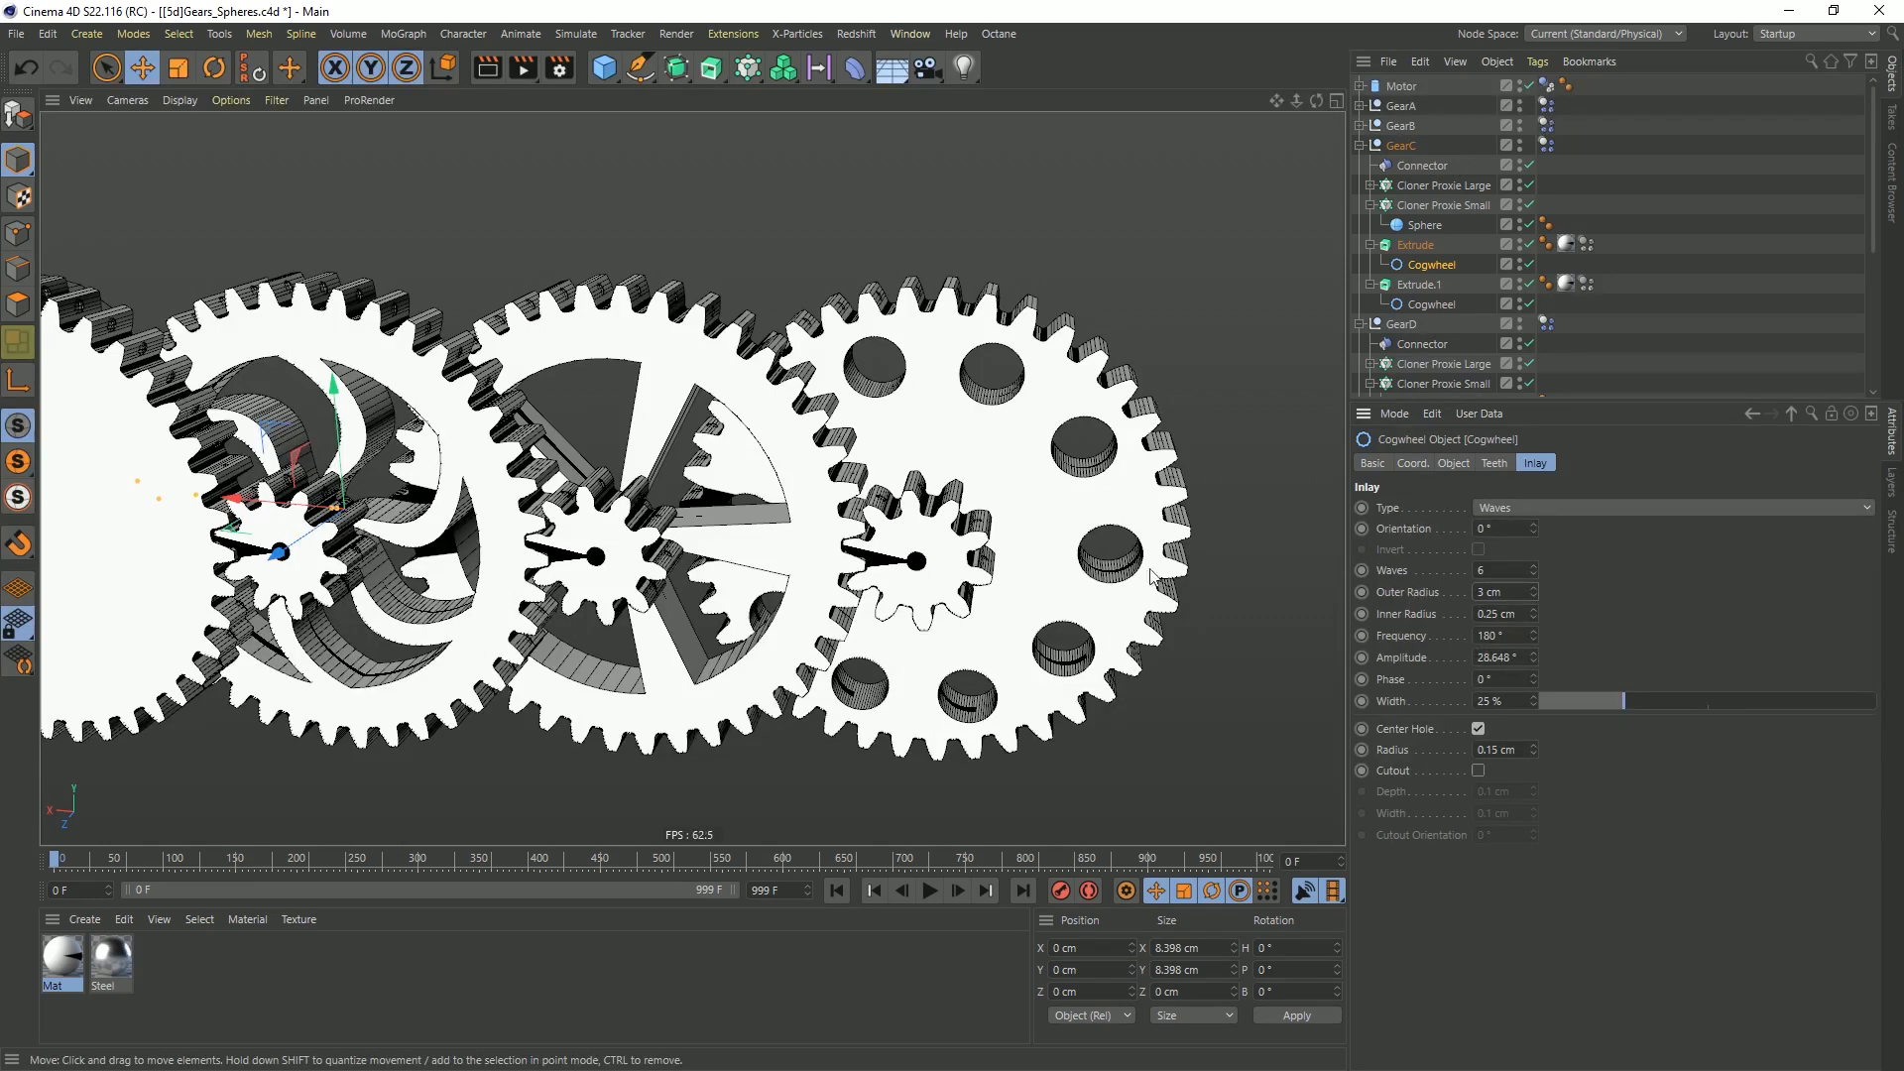
{"action": "left_click", "coordinate": [1532, 577]}
{"action": "left_click", "coordinate": [1532, 577]}
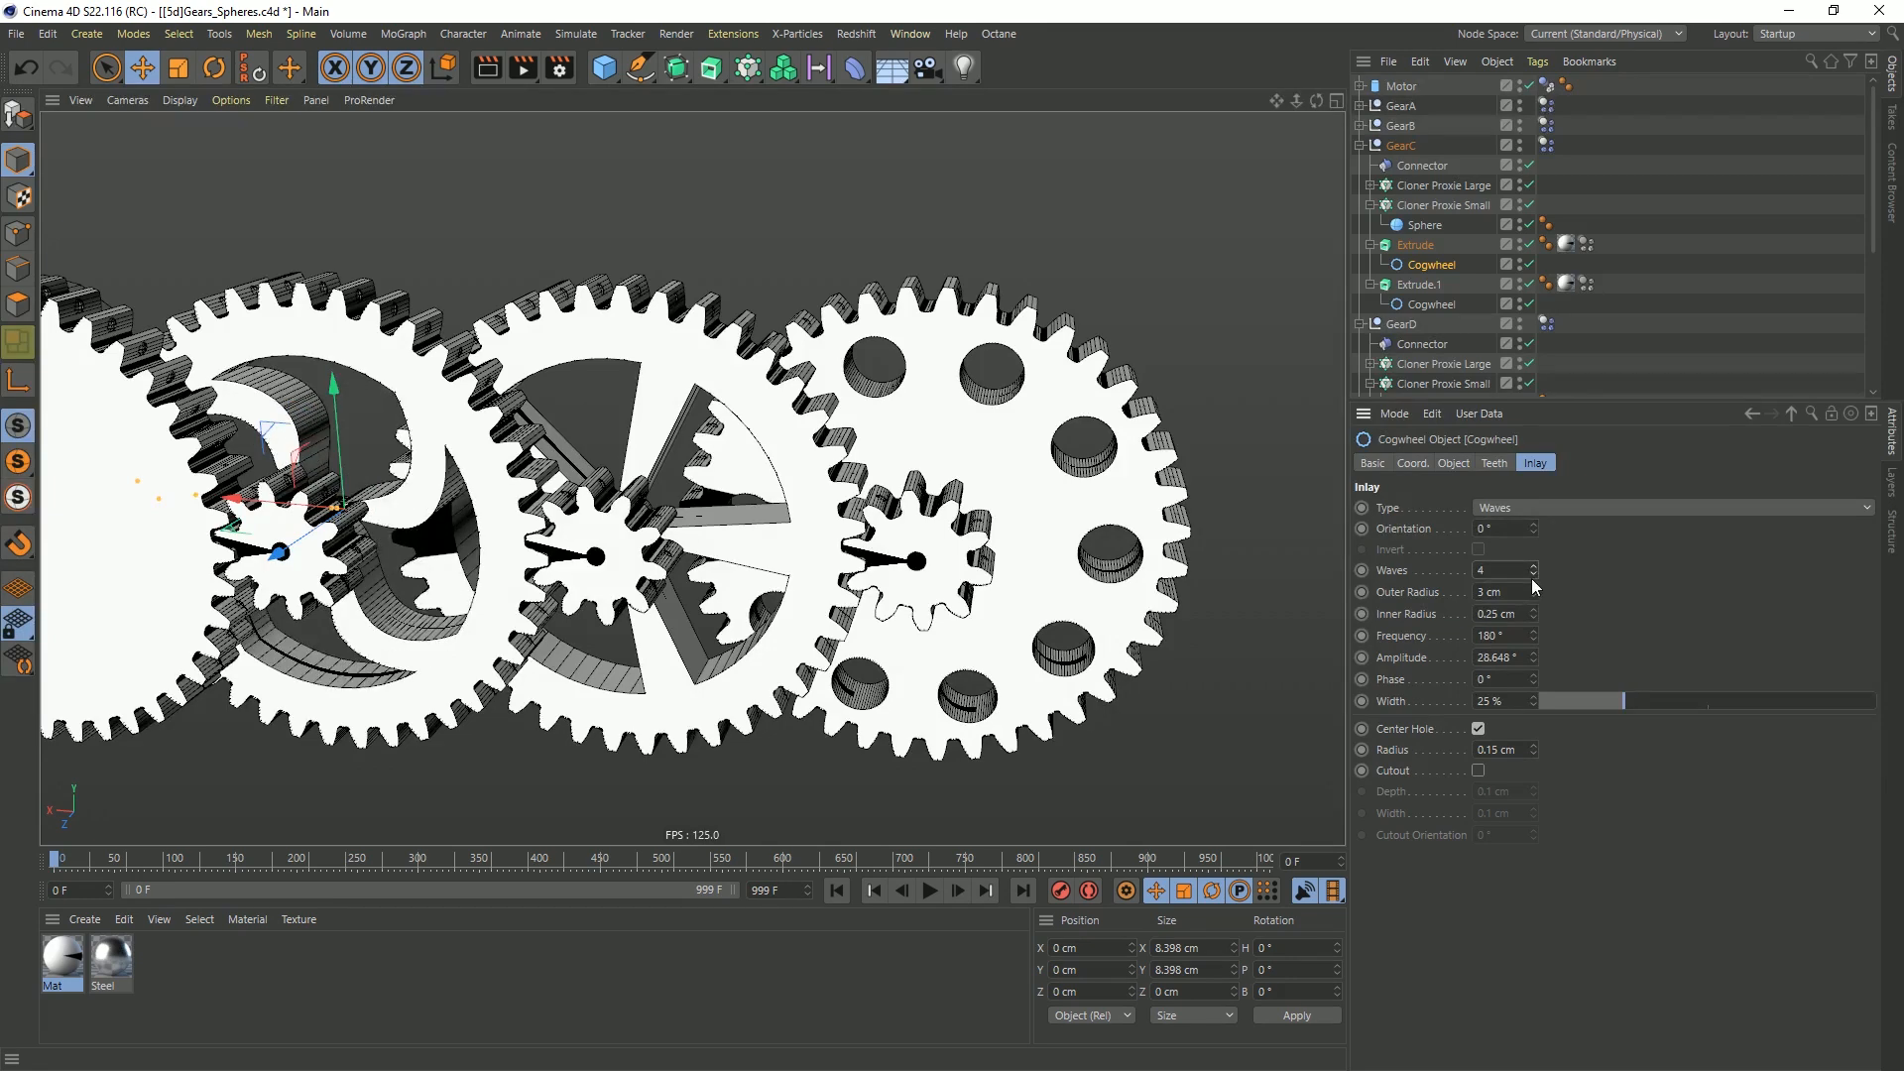
{"action": "left_click", "coordinate": [1532, 577]}
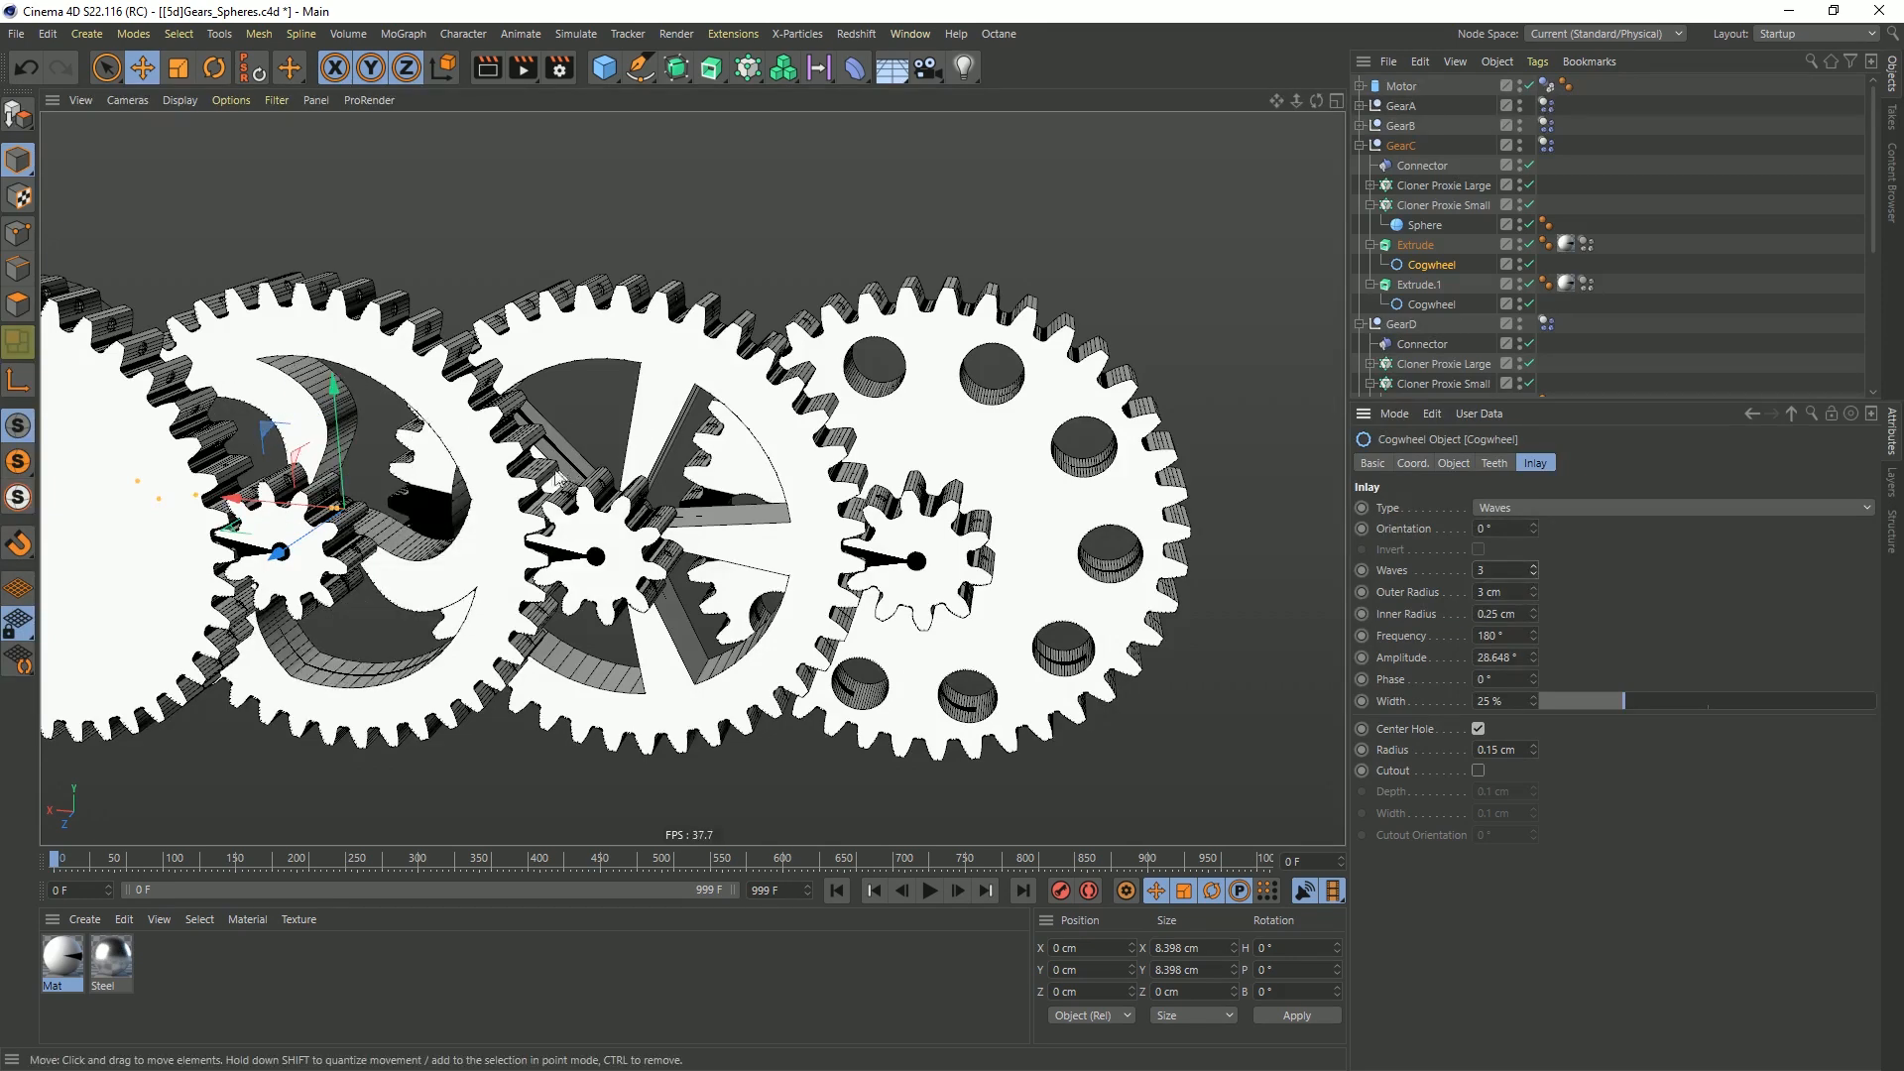
Filter the object list by "ex" and select all the Extrude objects of the gears together
{"action": "middle_click_drag", "start_coordinate": [568, 480], "coordinate": [754, 409], "text": "alt"}
{"action": "right_click_drag", "start_coordinate": [755, 410], "coordinate": [702, 437], "text": "alt"}
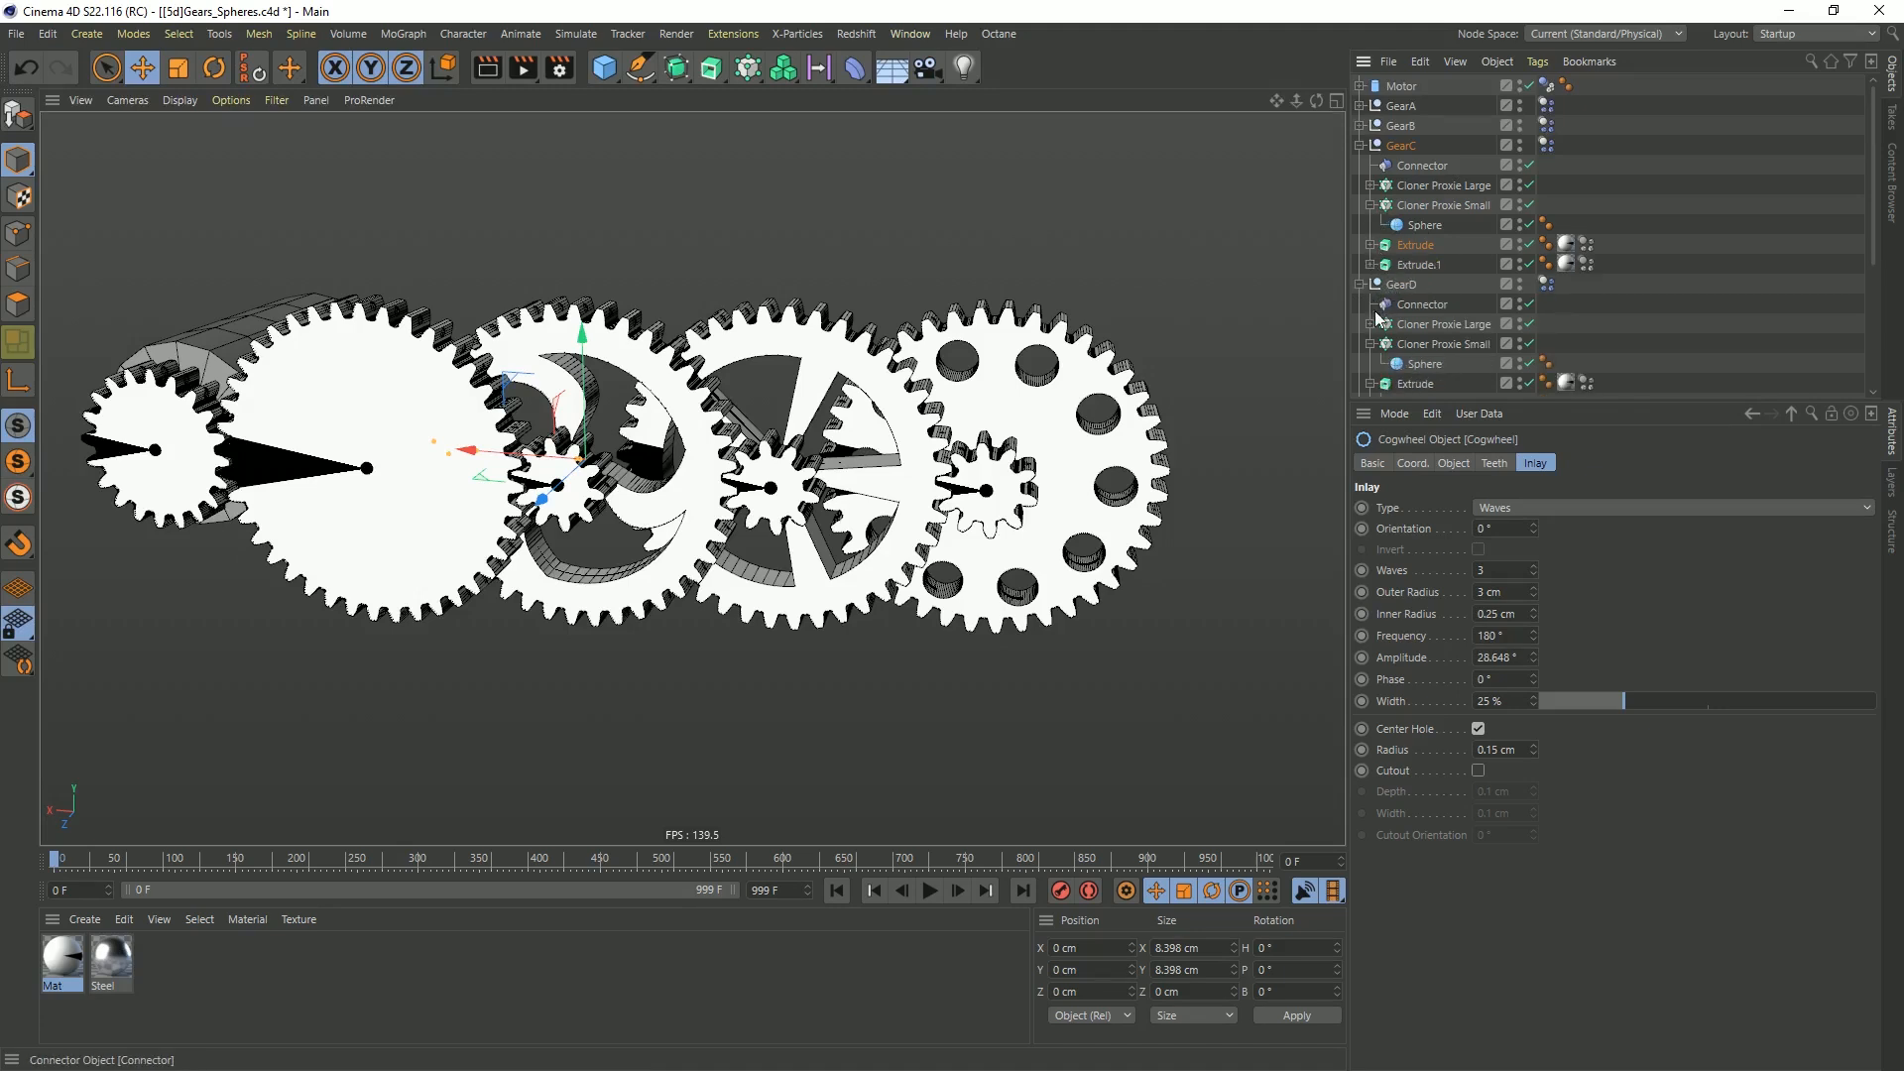
{"action": "left_click", "coordinate": [1811, 62]}
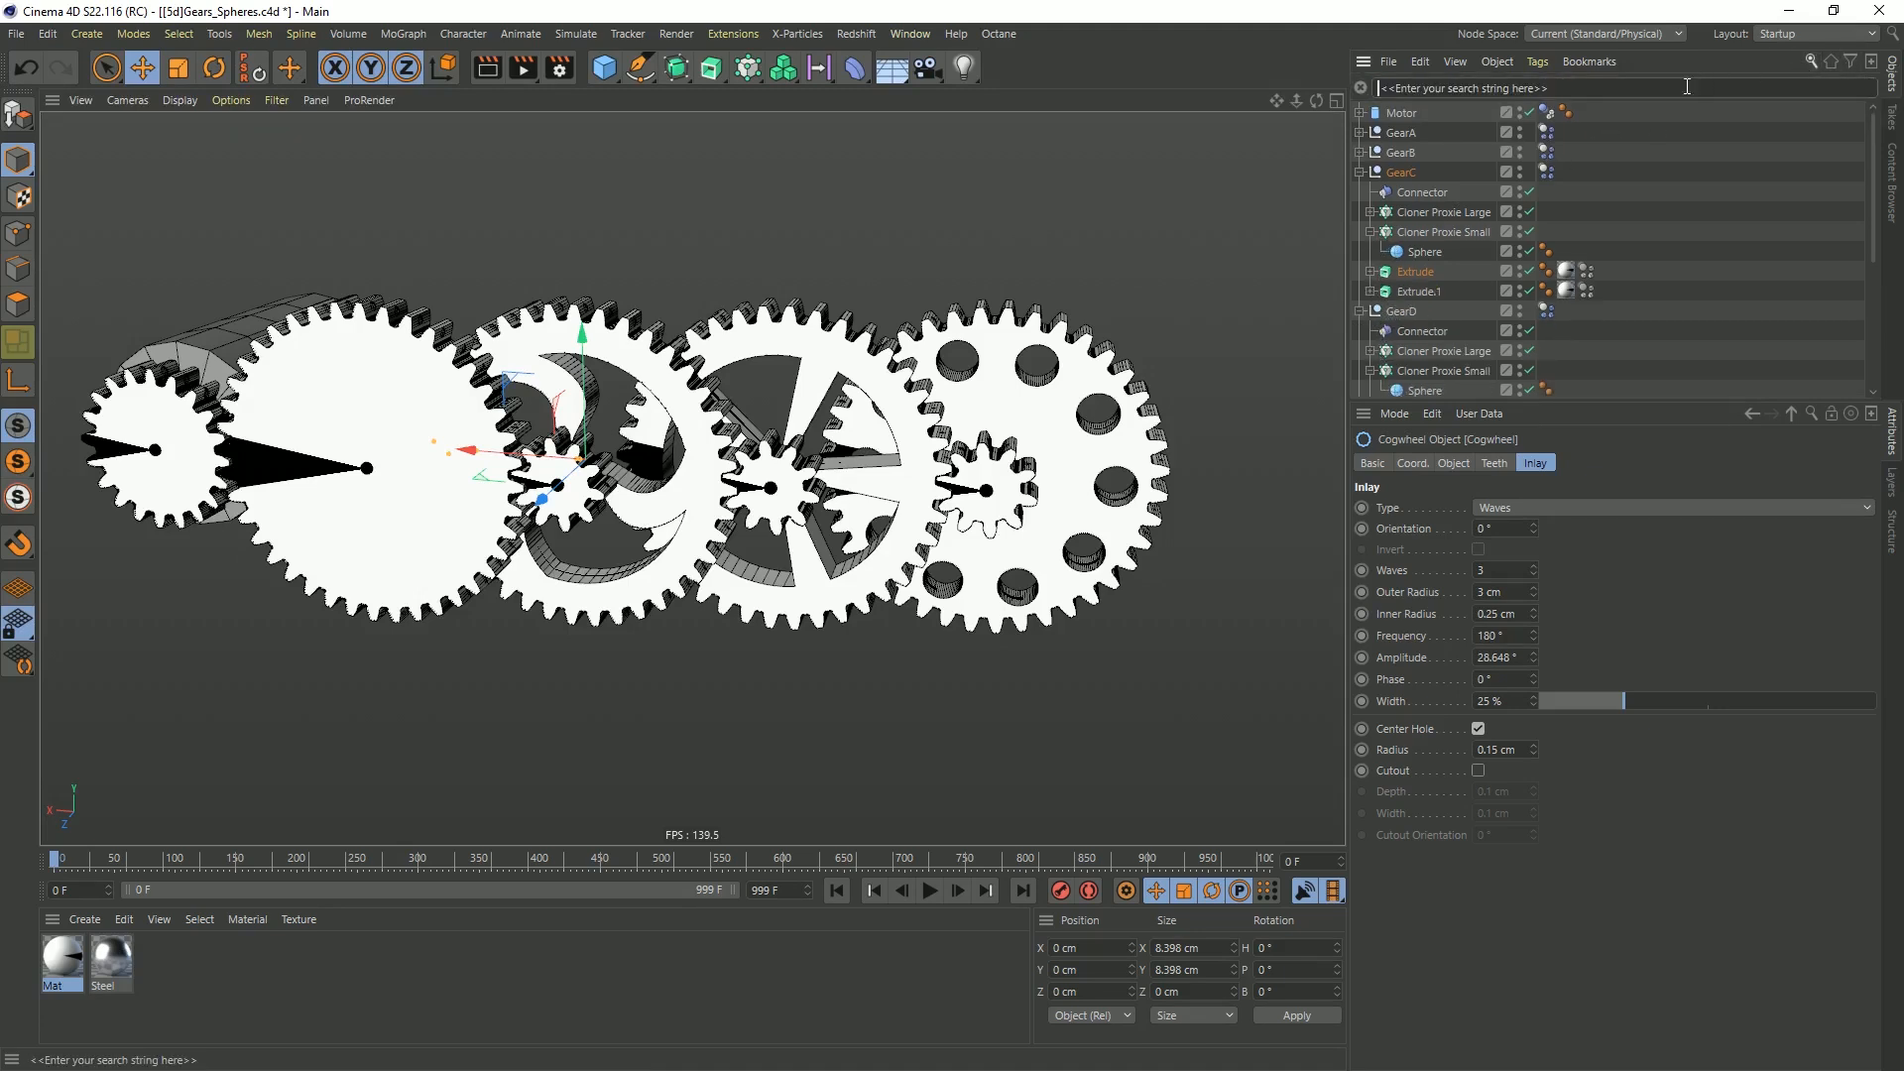
{"action": "type", "text": "ex"}
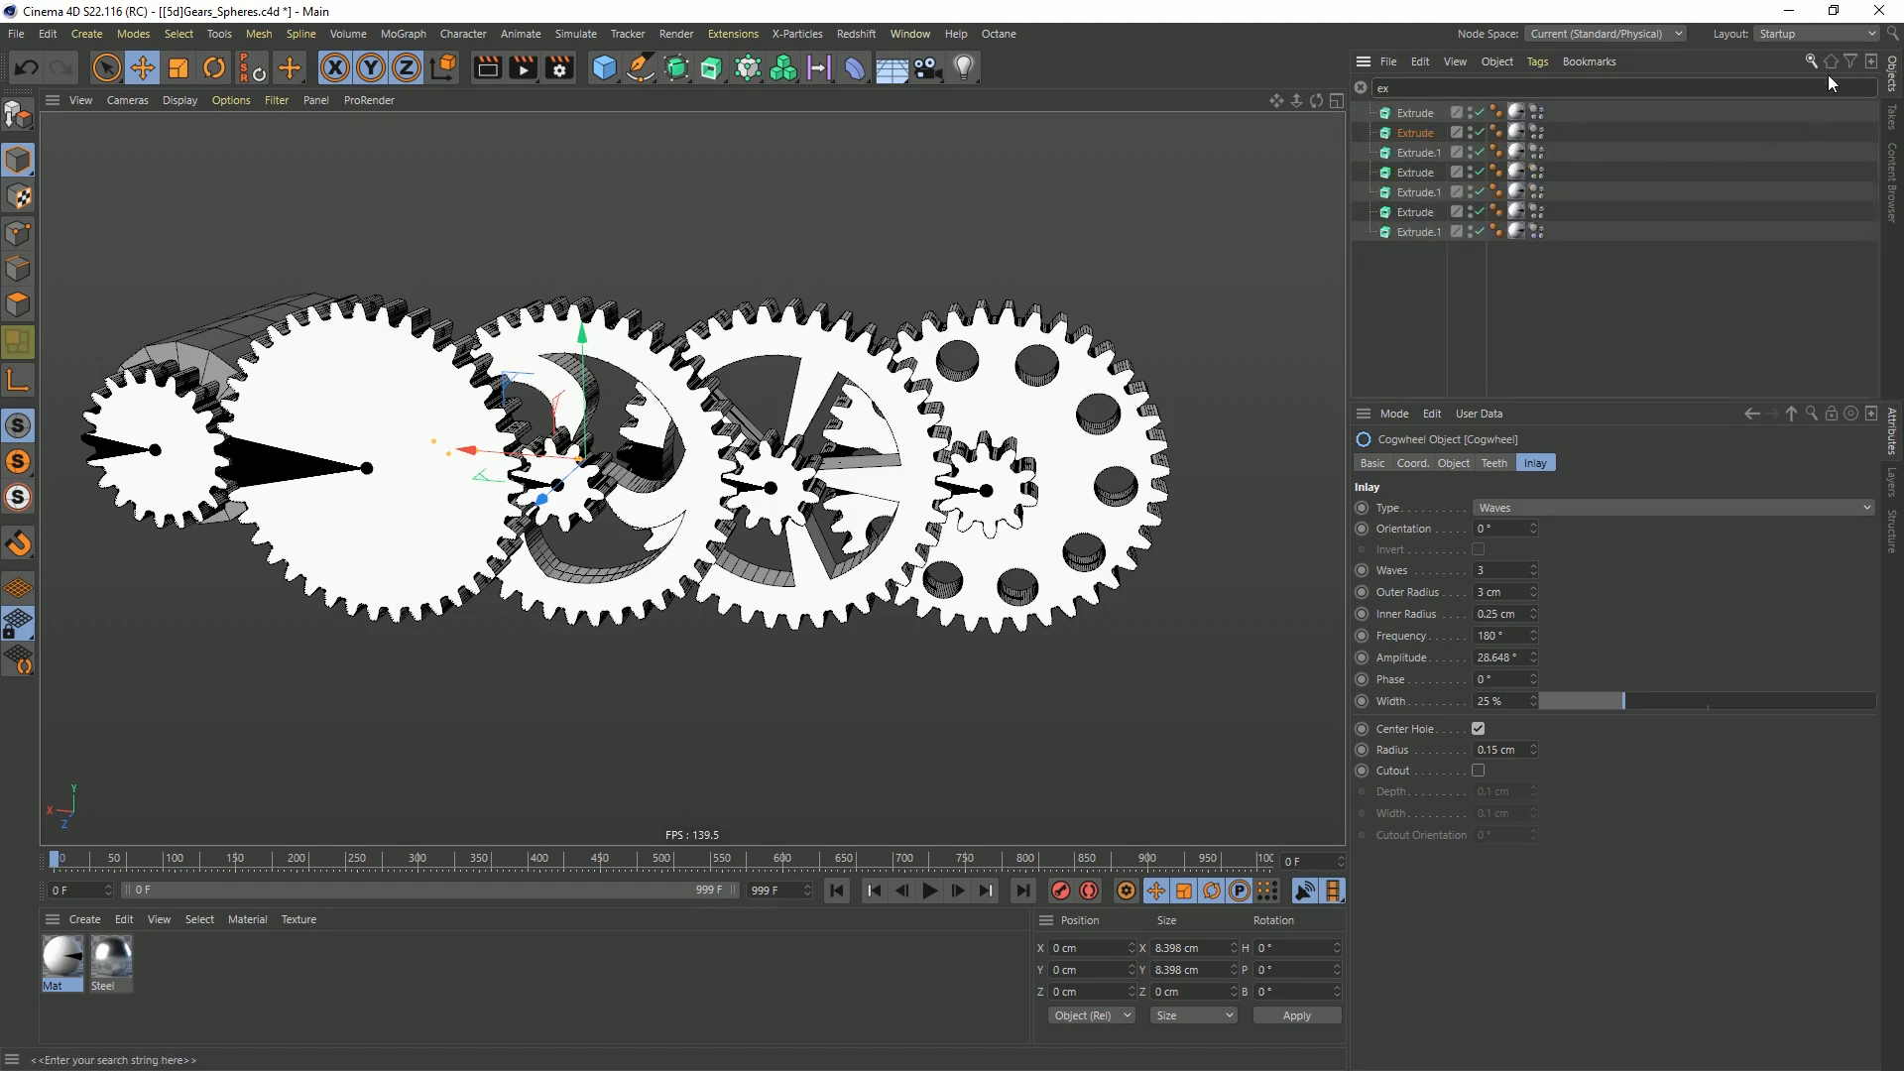
{"action": "left_click_drag", "start_coordinate": [1403, 250], "coordinate": [1452, 13]}
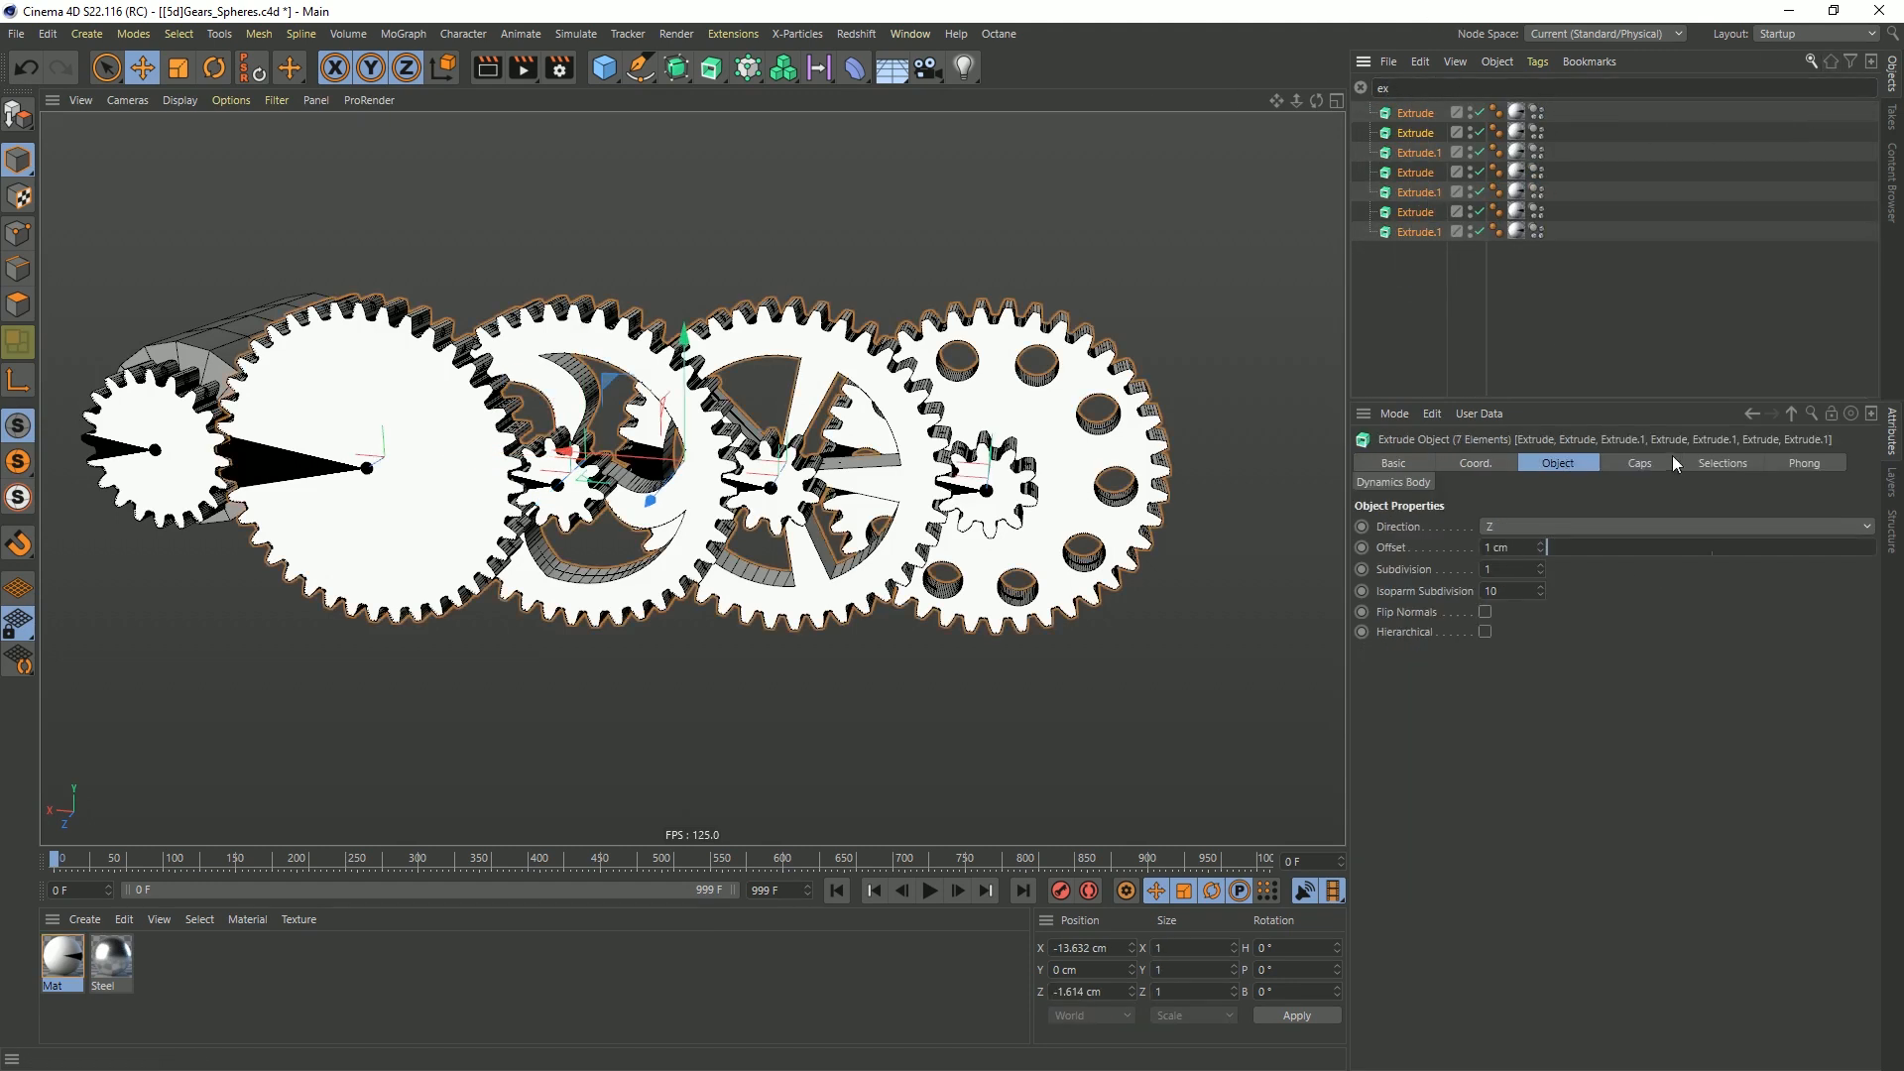
Give the caps of all selected extrudes a Round bevel of 0.1 cm with 1 segment
{"action": "left_click", "coordinate": [1640, 464]}
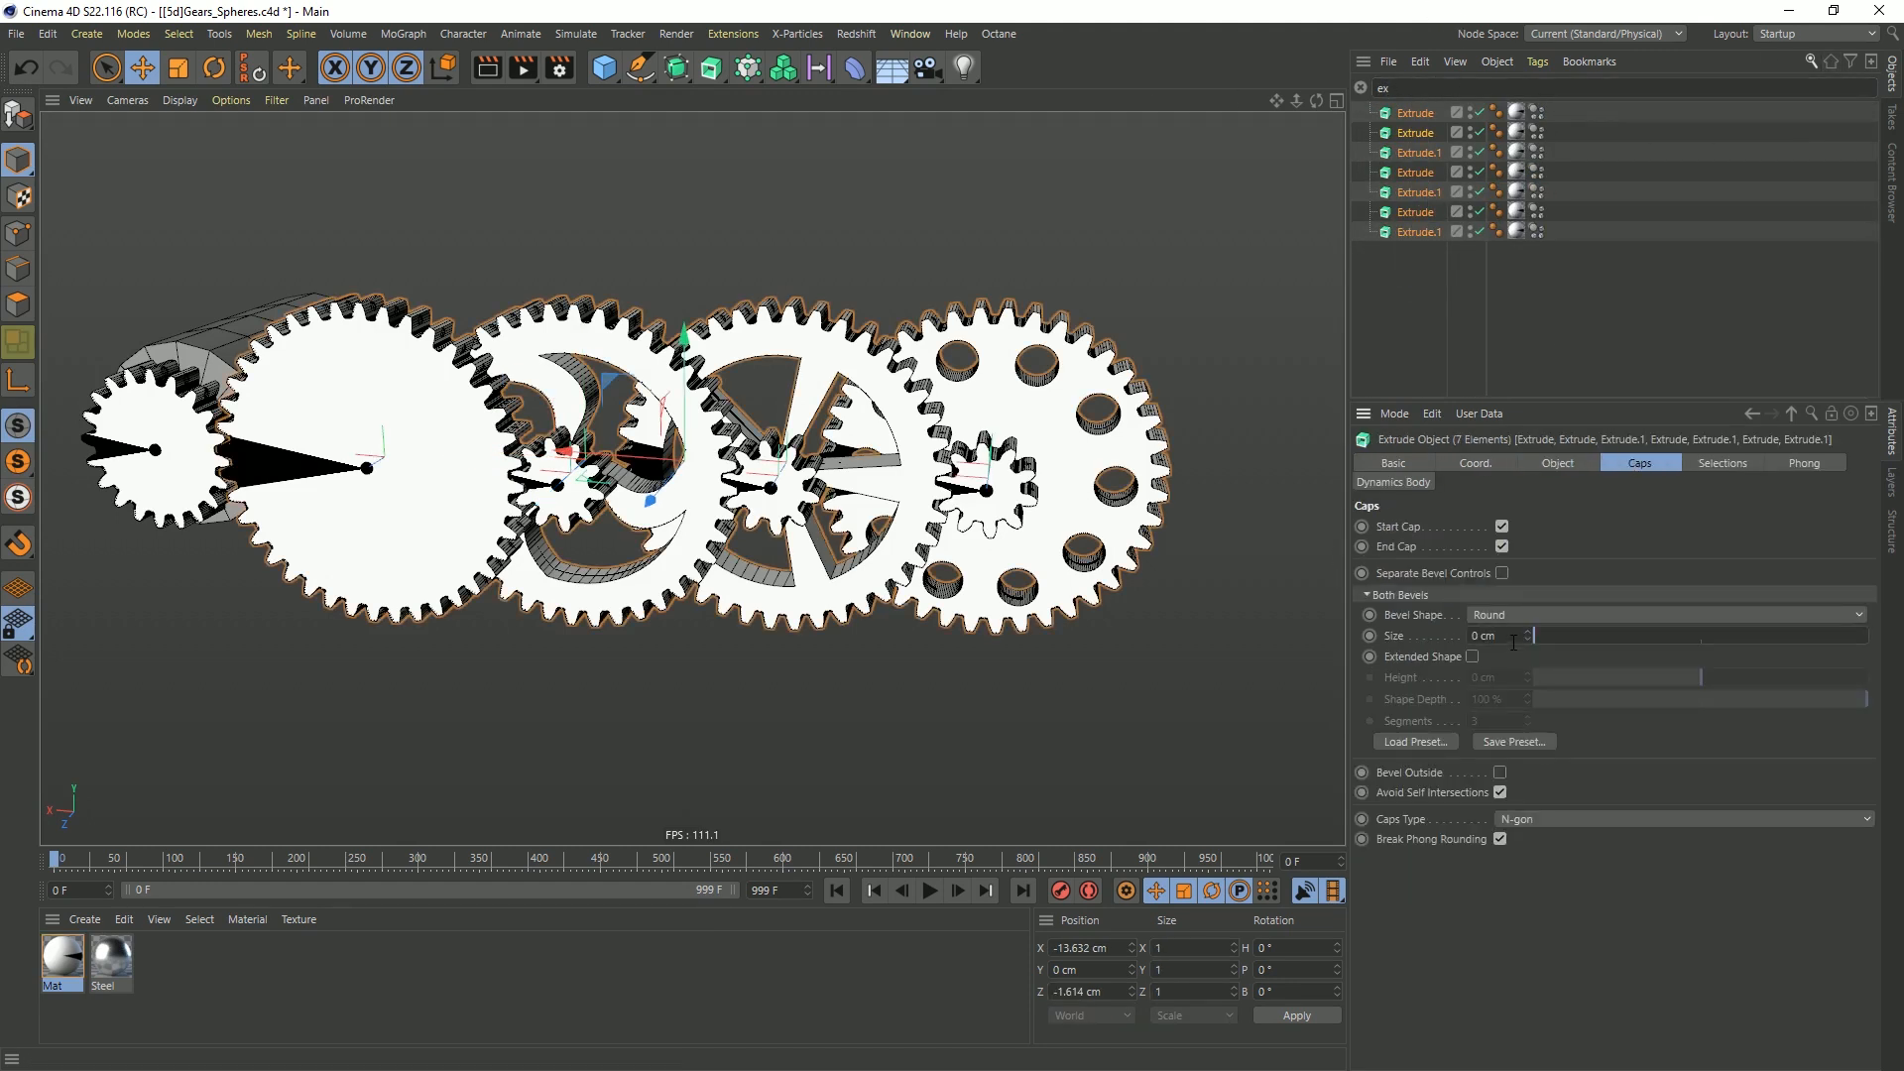
{"action": "type", "text": ".1"}
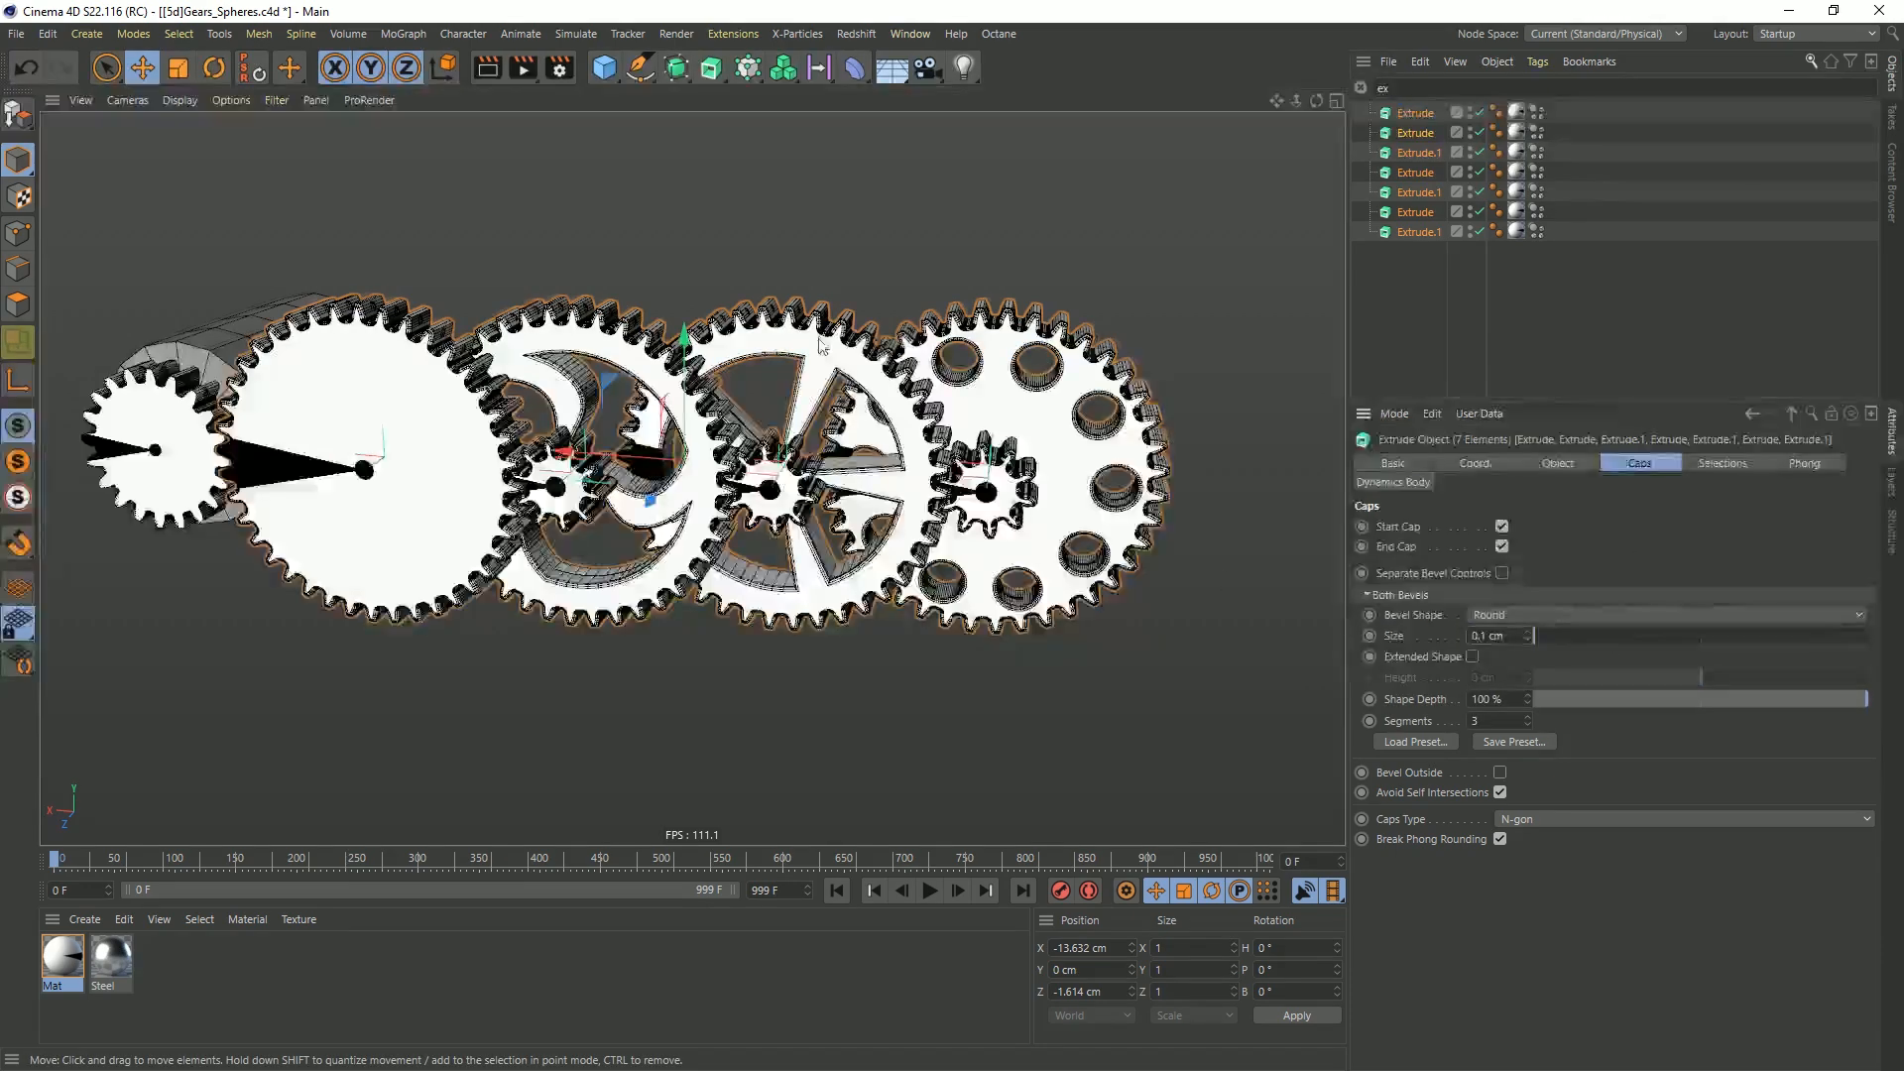
{"action": "scroll", "coordinate": [821, 346], "scroll_direction": "up", "scroll_amount": 10}
{"action": "left_click_drag", "start_coordinate": [976, 391], "coordinate": [734, 357], "text": "alt"}
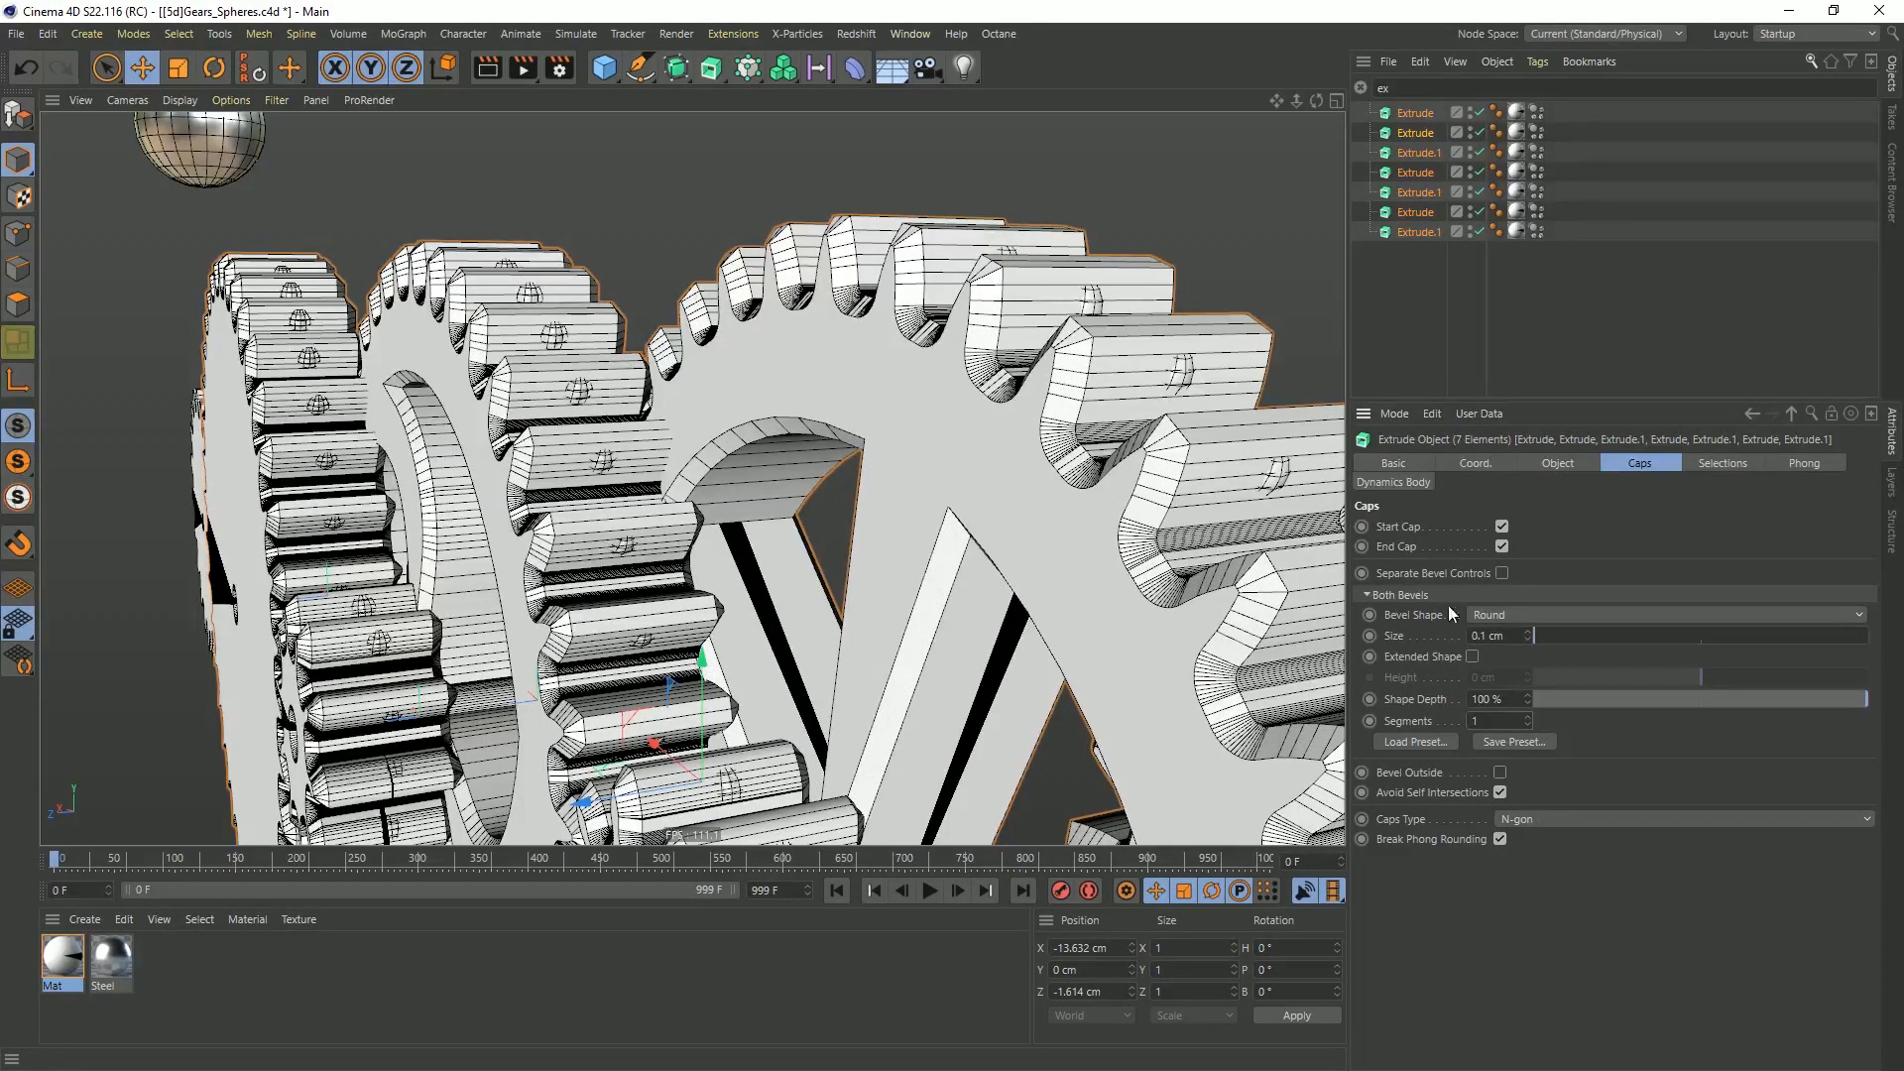
Try the Four Steps bevel preset on the caps of all selected extrudes and inspect the stepped gears
{"action": "left_click", "coordinate": [1442, 739]}
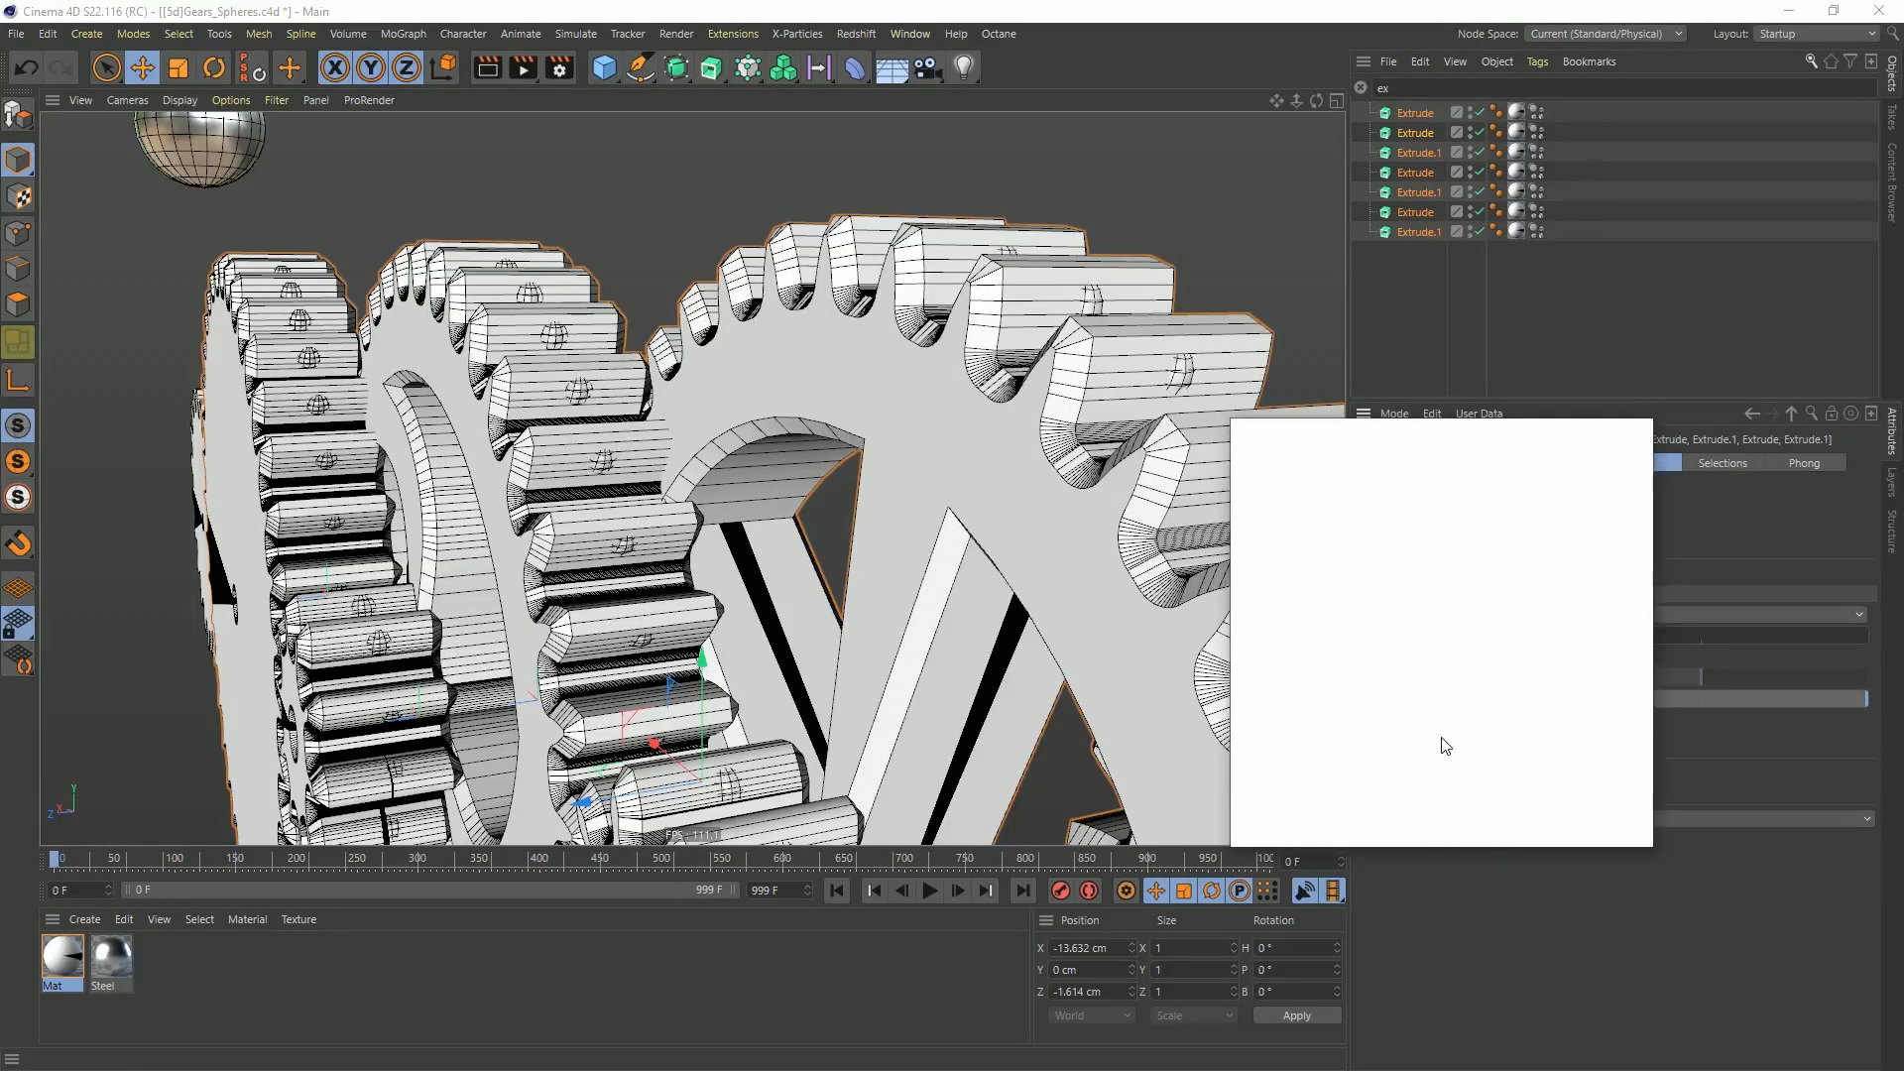
{"action": "left_click", "coordinate": [1580, 567]}
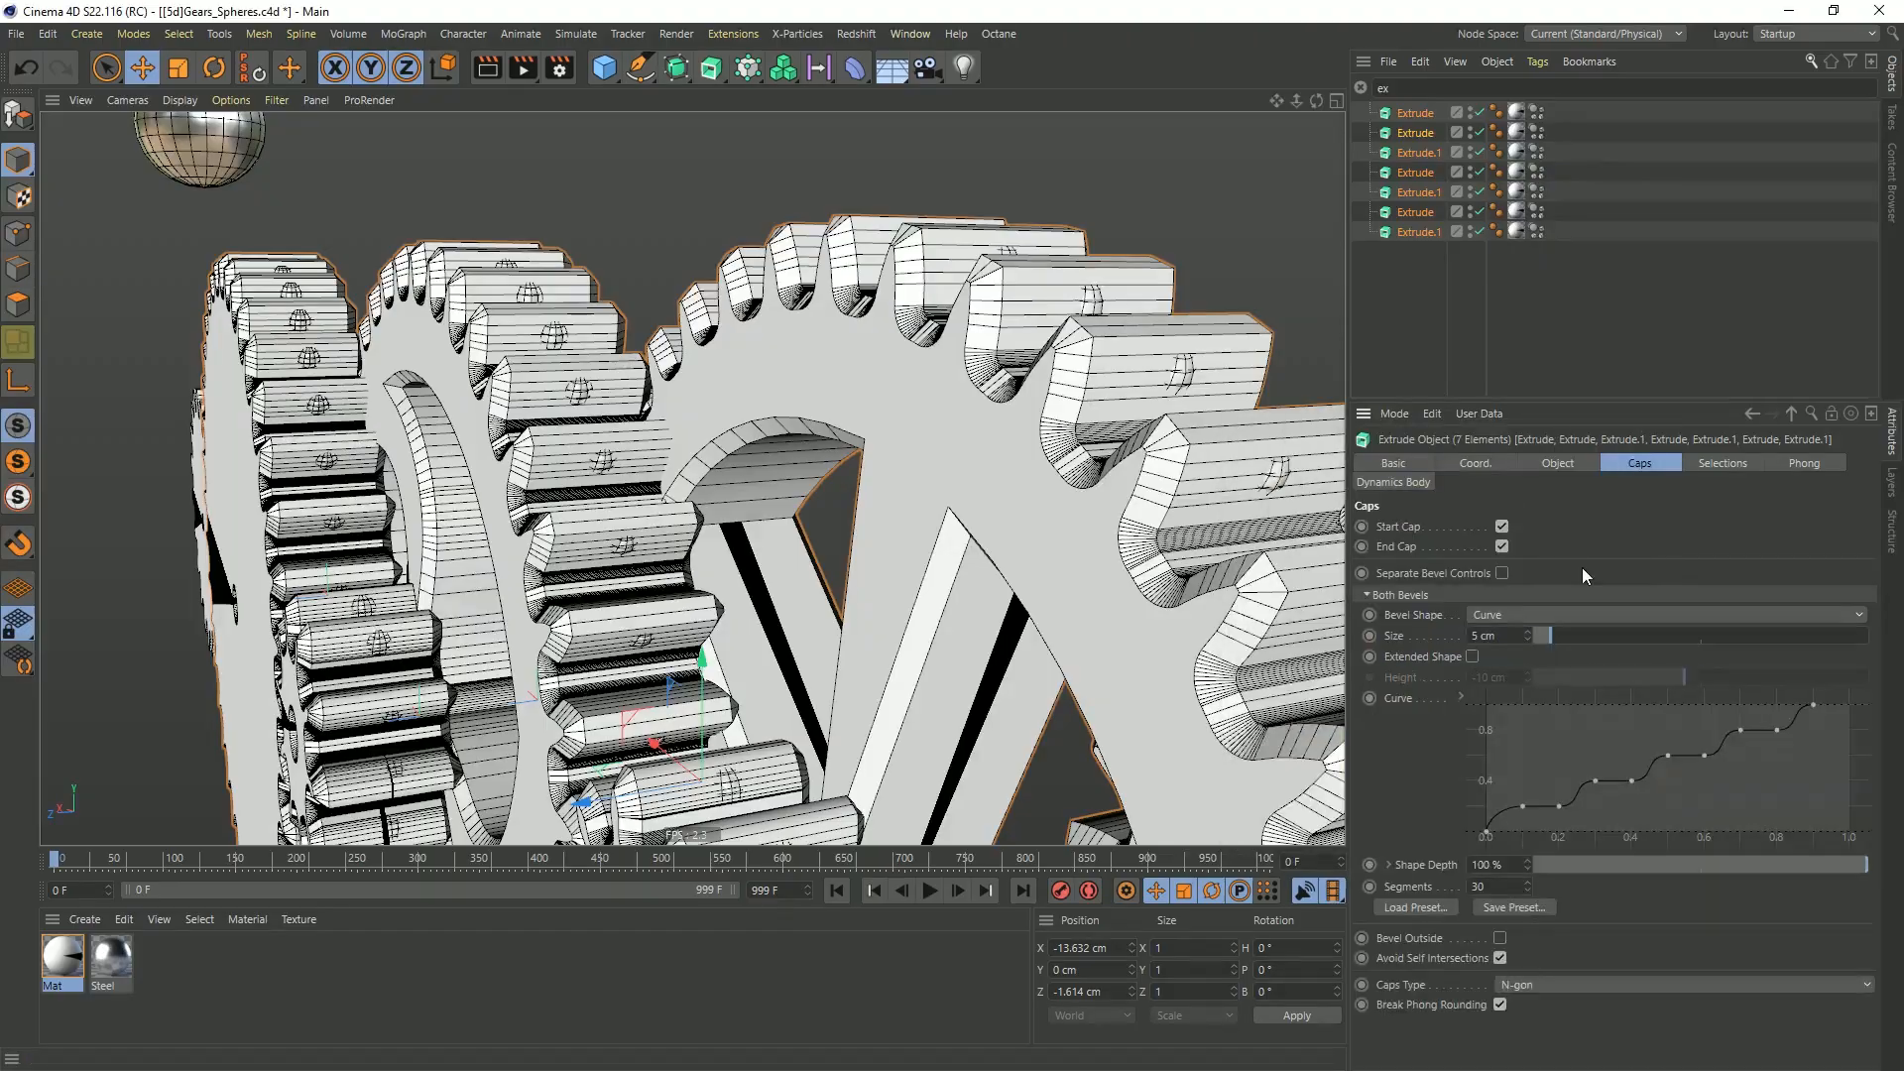
{"action": "right_click_drag", "start_coordinate": [873, 516], "coordinate": [724, 514], "text": "alt"}
{"action": "left_click_drag", "start_coordinate": [724, 514], "coordinate": [985, 513], "text": "alt"}
{"action": "left_click_drag", "start_coordinate": [780, 506], "coordinate": [846, 522], "text": "alt"}
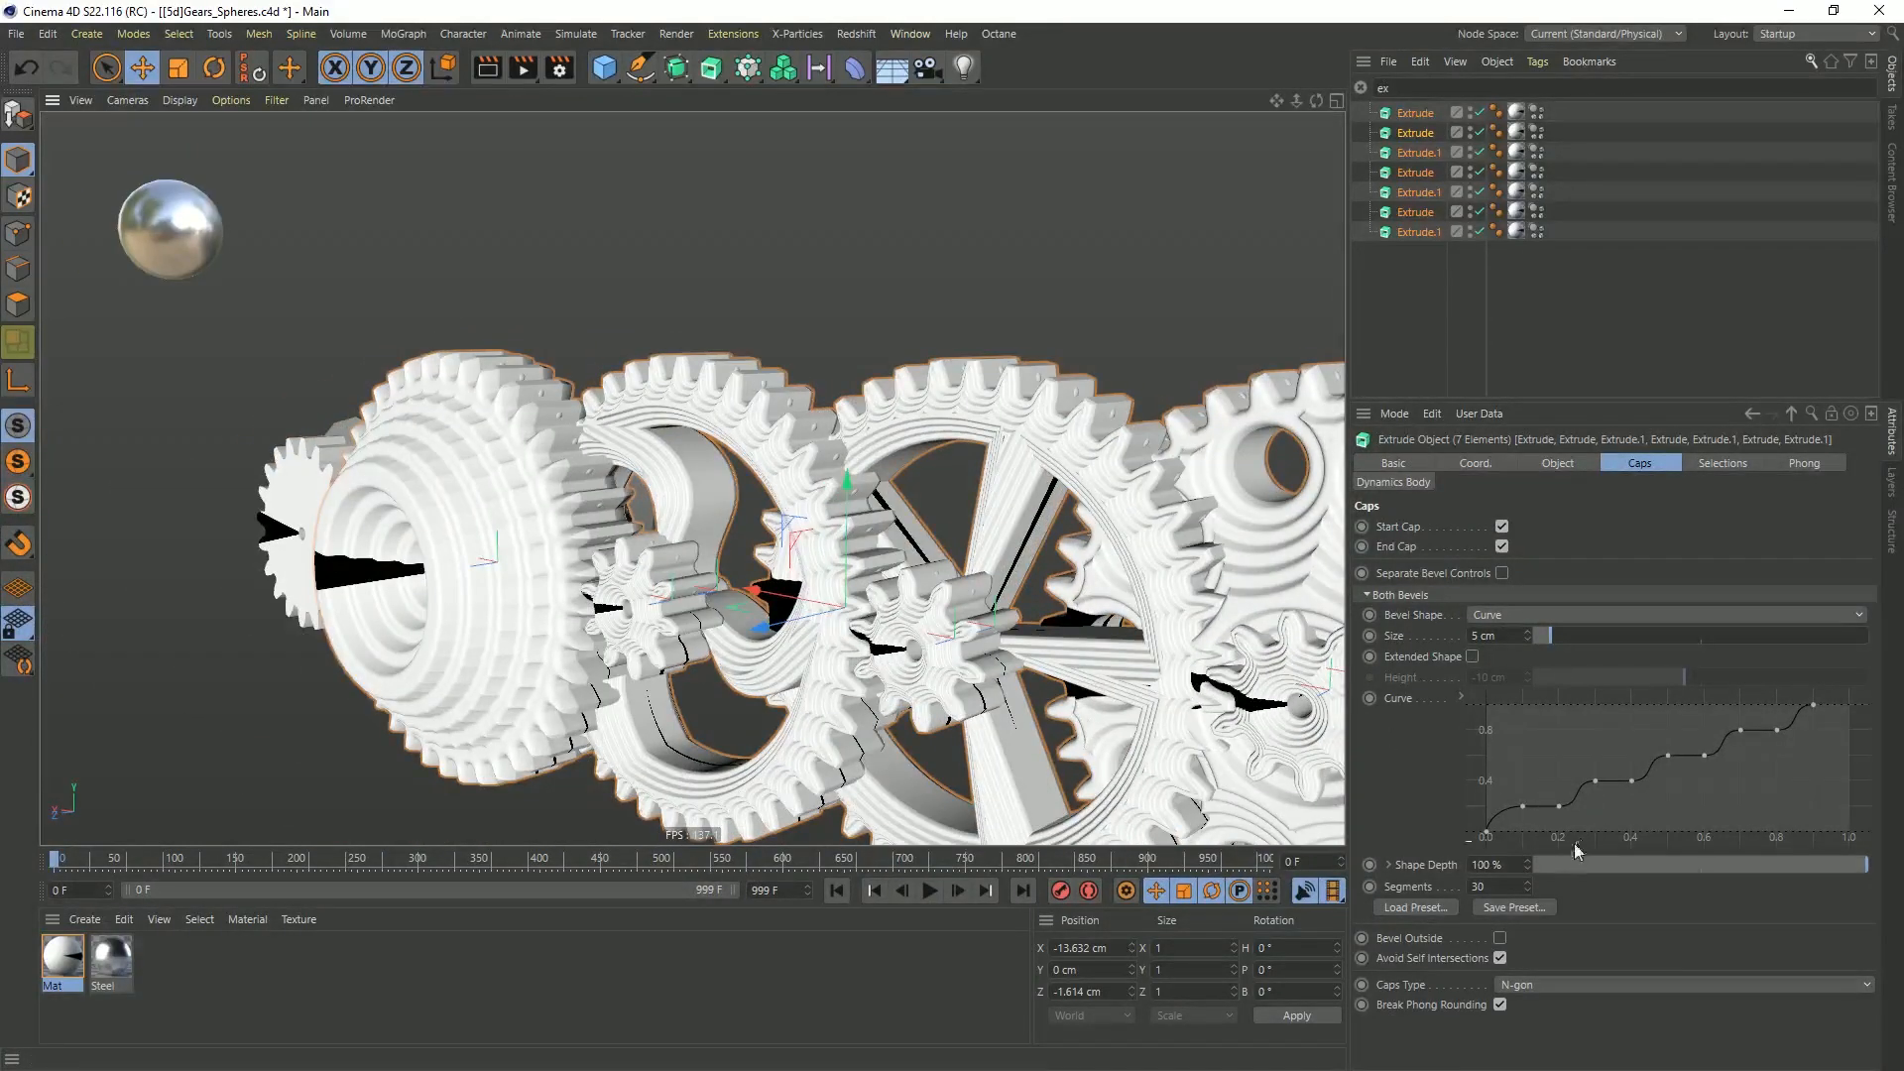
Try a Round bevel preset with -100 % shape depth on the extrudes, reducing it to 1 cm and 1 segment
{"action": "left_click", "coordinate": [1447, 908]}
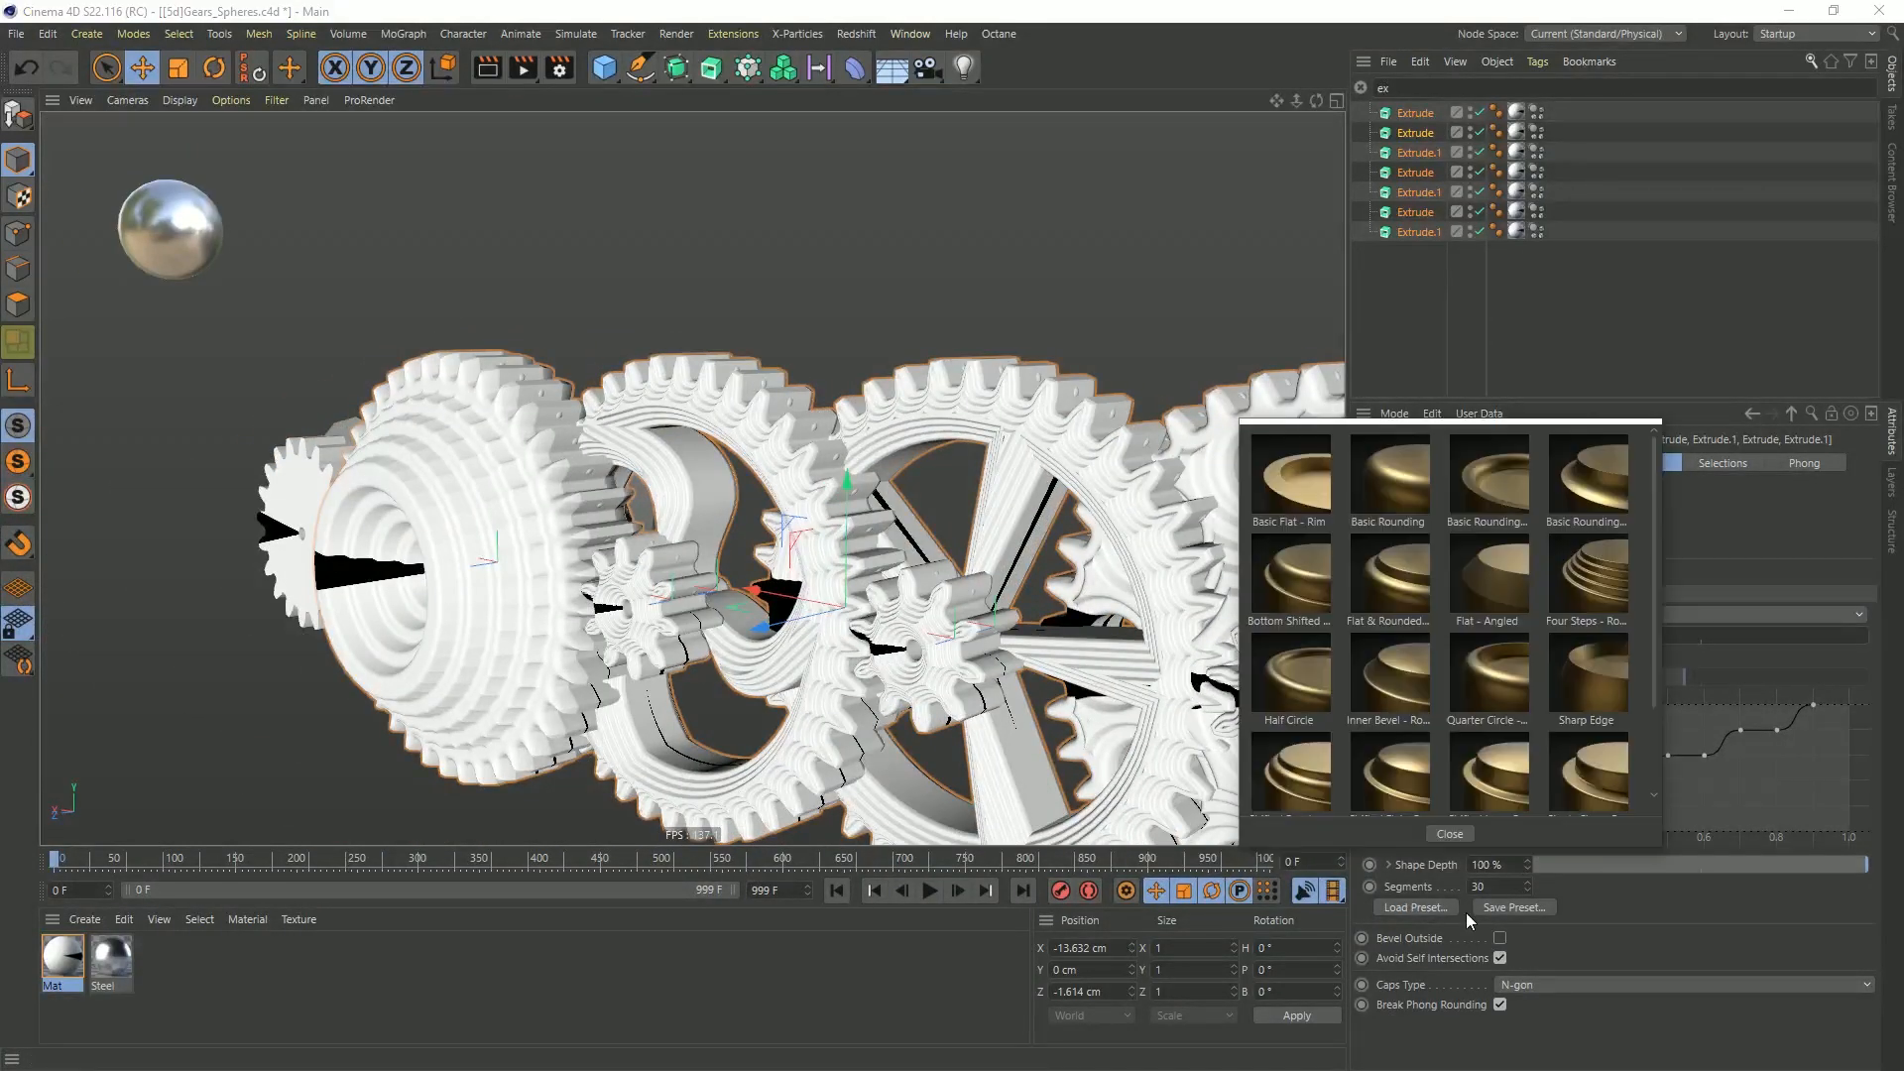
{"action": "left_click", "coordinate": [1594, 540]}
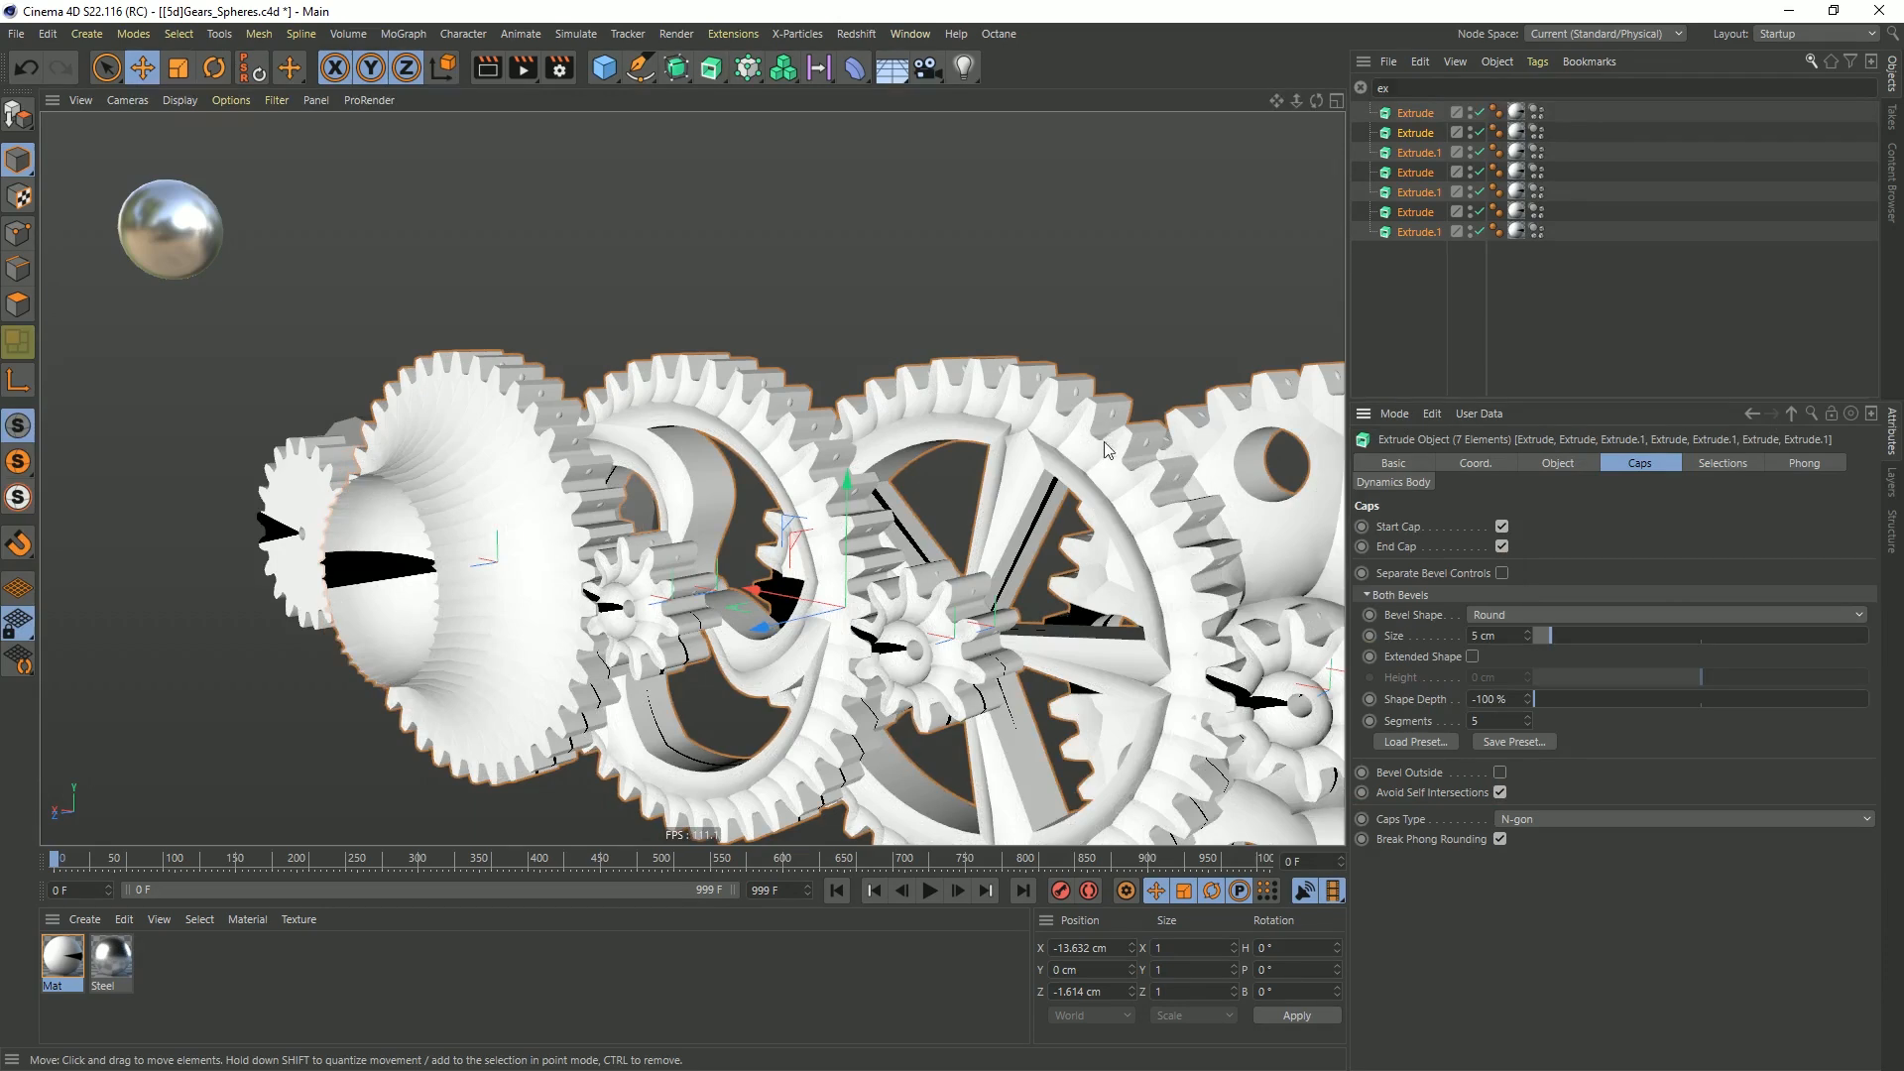
{"action": "mouse_move", "coordinate": [1064, 444]}
{"action": "left_mouse_down", "text": "alt"}
{"action": "mouse_move", "coordinate": [1026, 419]}
{"action": "mouse_move", "coordinate": [1098, 444]}
{"action": "left_mouse_up", "text": "alt"}
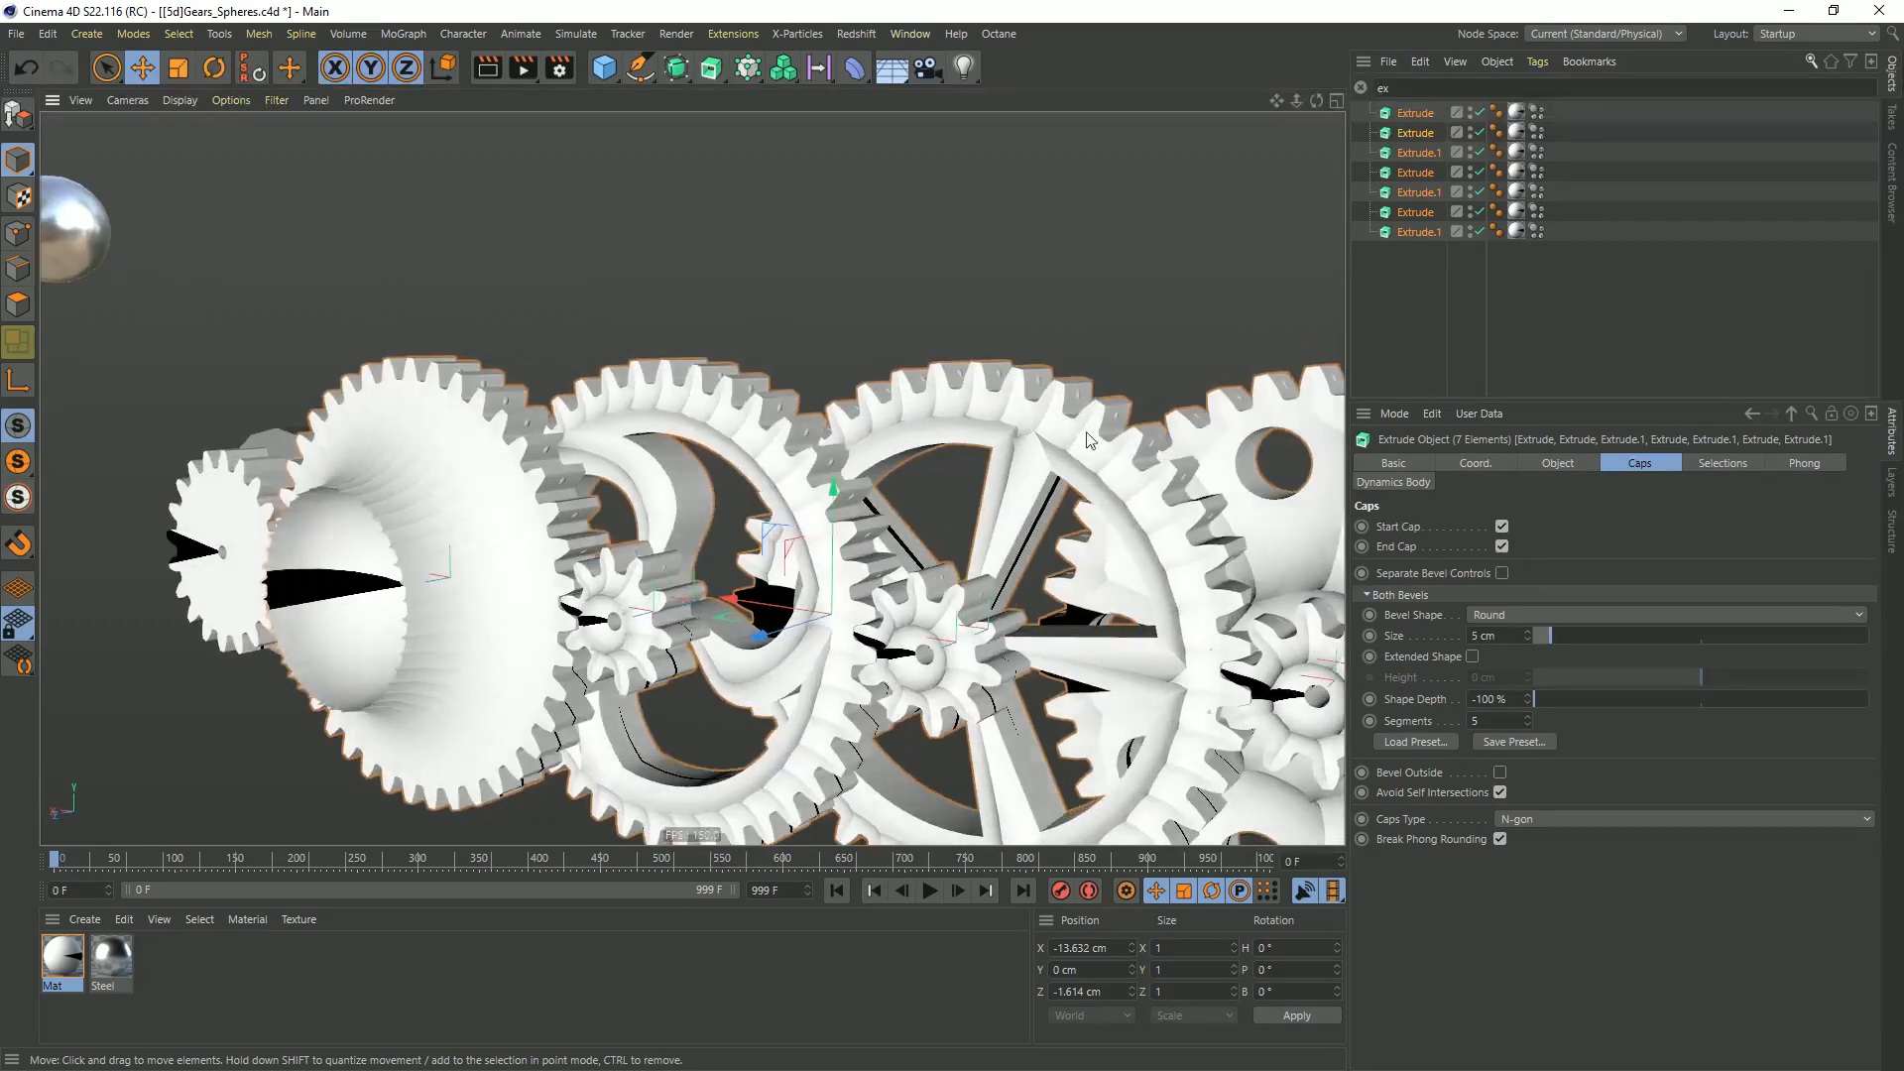
{"action": "left_click_drag", "start_coordinate": [747, 591], "coordinate": [747, 583], "text": "alt"}
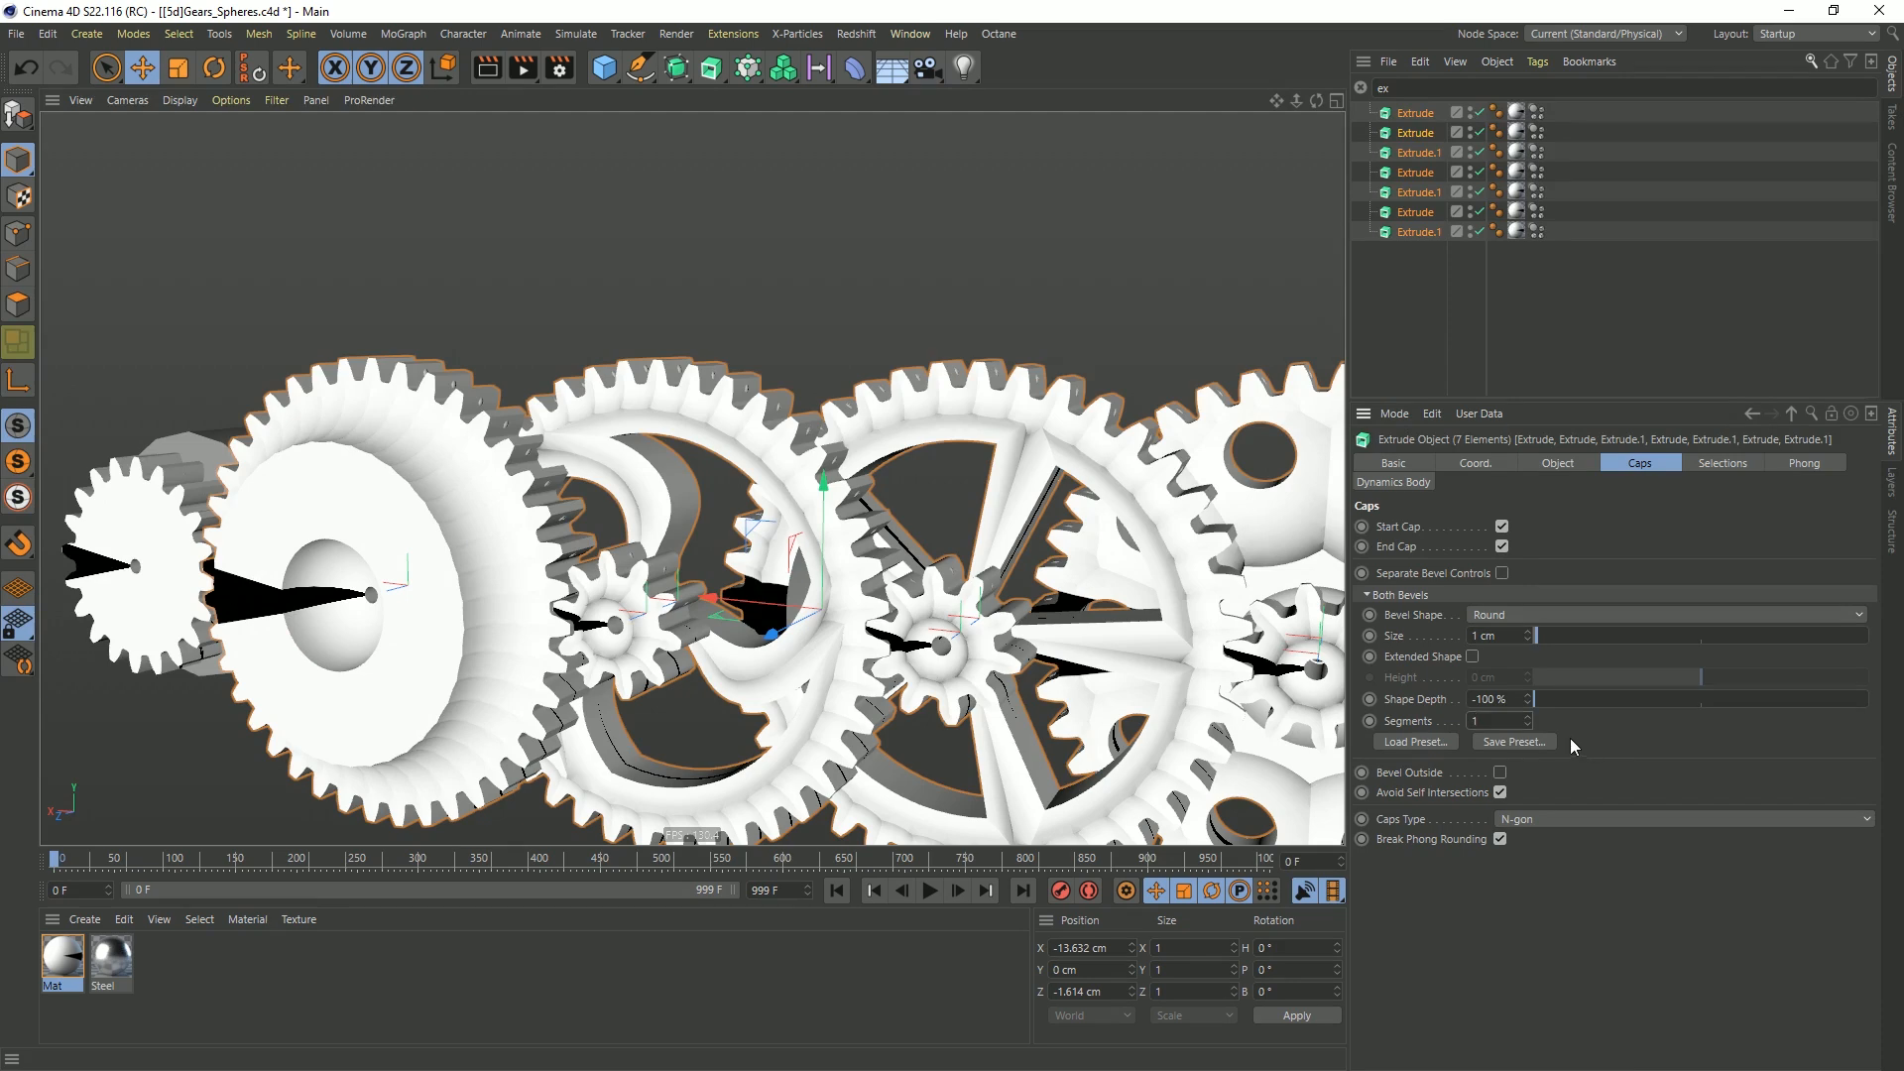
Load the Basic Rounding bevel preset for all selected extrudes and set its size to 0.1 cm with 1 segment
{"action": "left_click_drag", "start_coordinate": [902, 526], "coordinate": [833, 530], "text": "alt"}
{"action": "left_click", "coordinate": [1440, 742]}
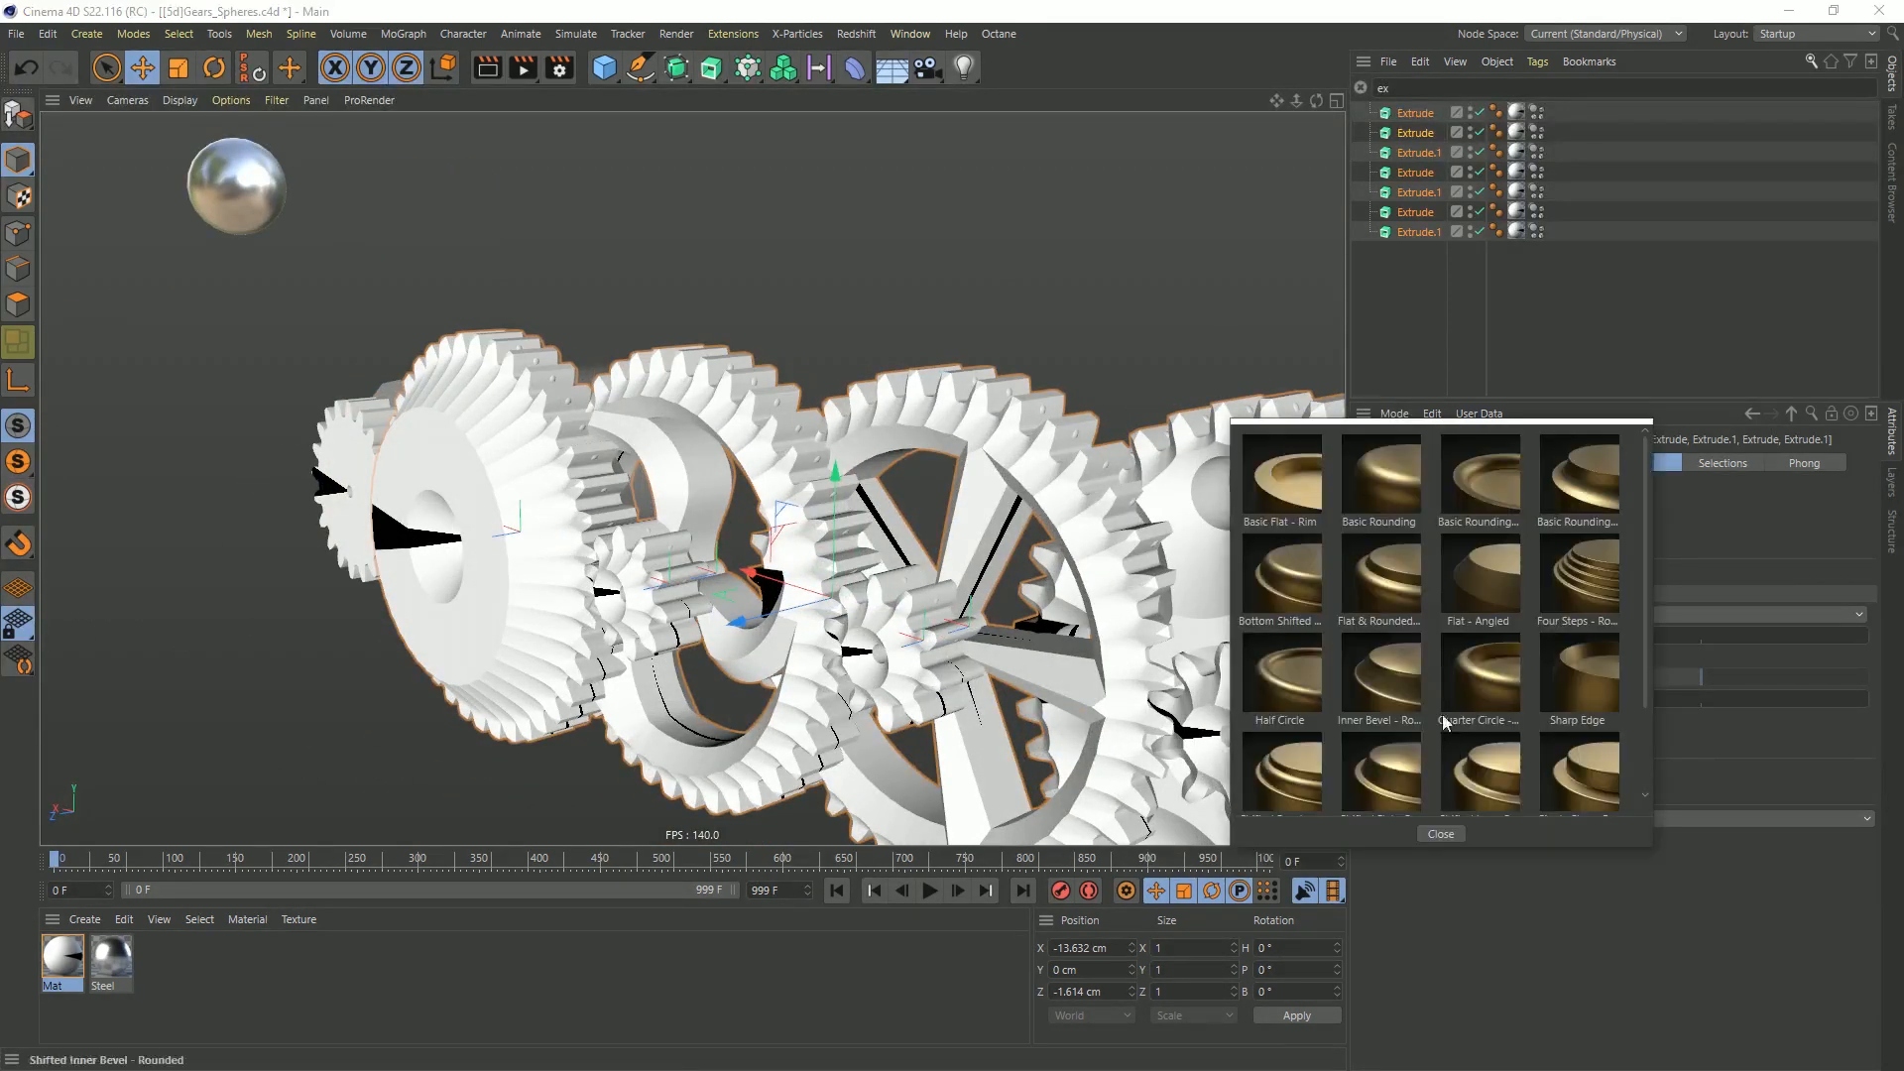
{"action": "left_click", "coordinate": [1400, 479]}
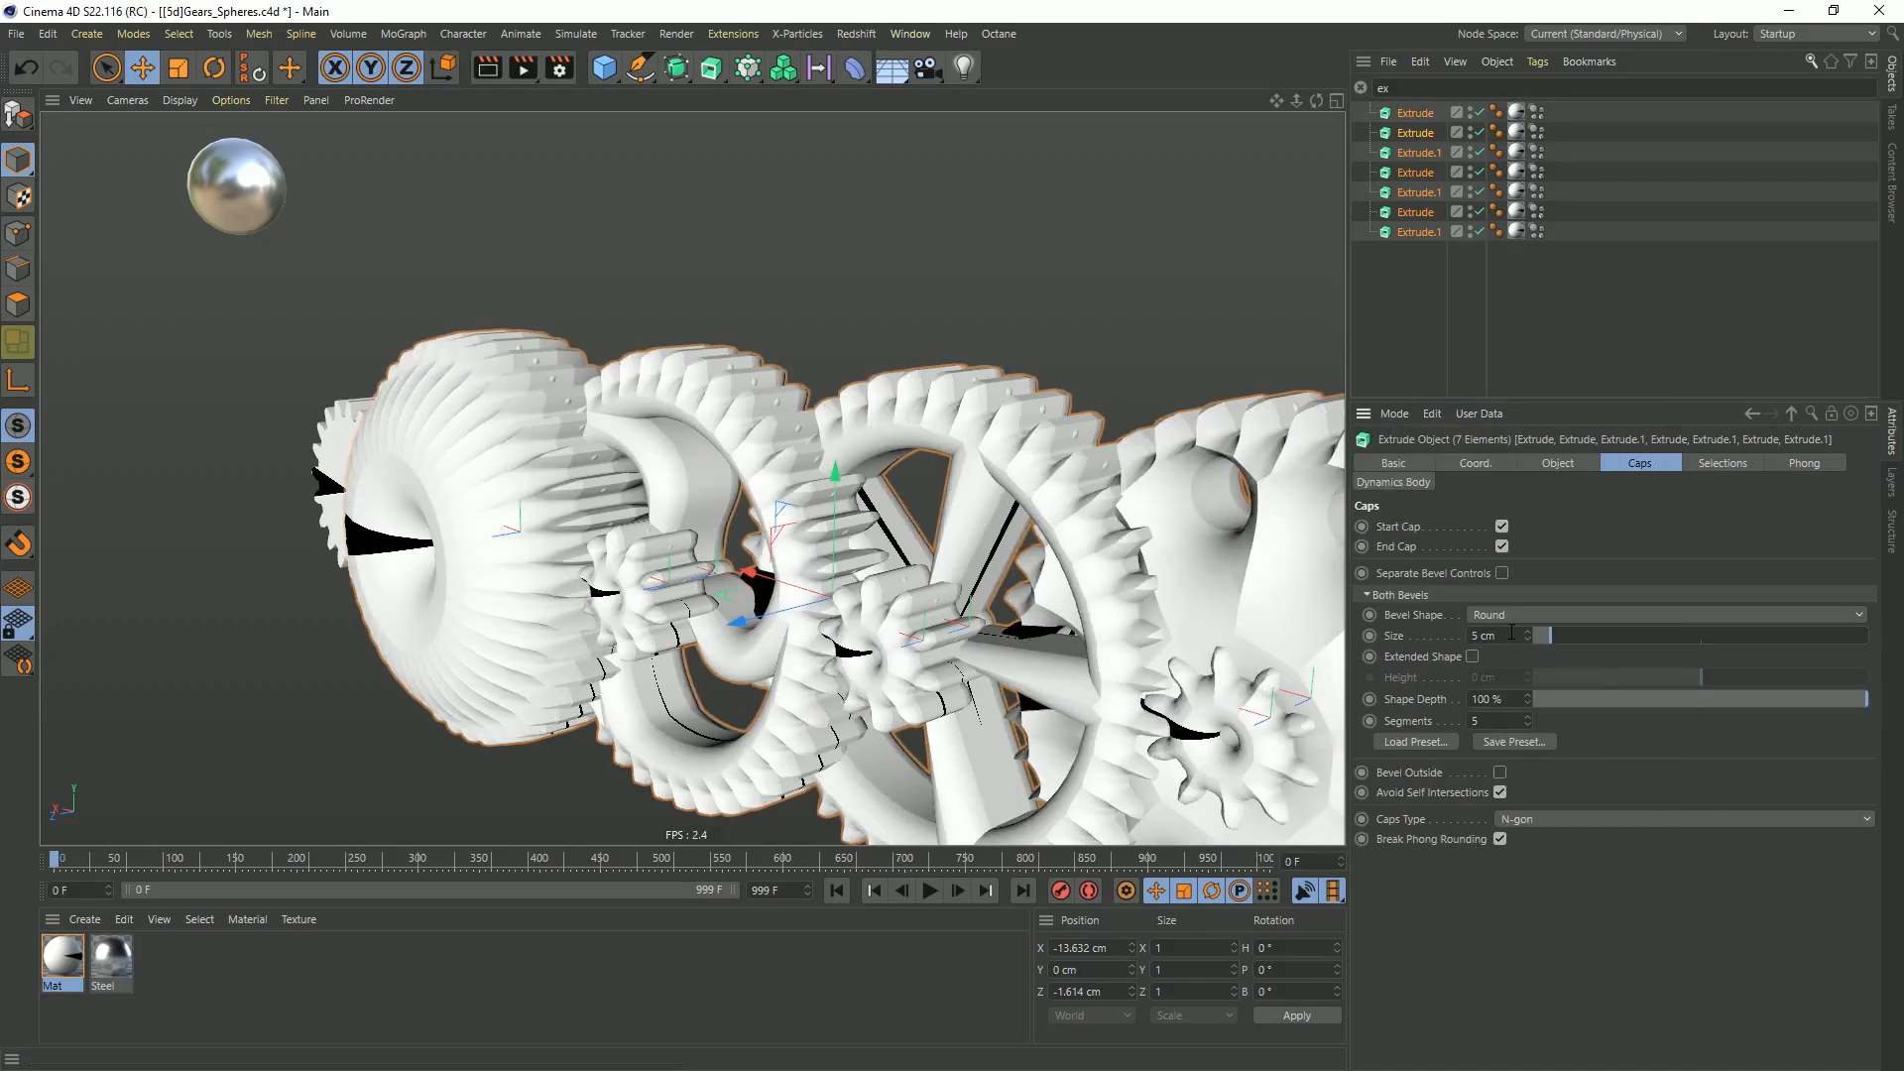
{"action": "type", "text": "1"}
{"action": "key", "text": "Return"}
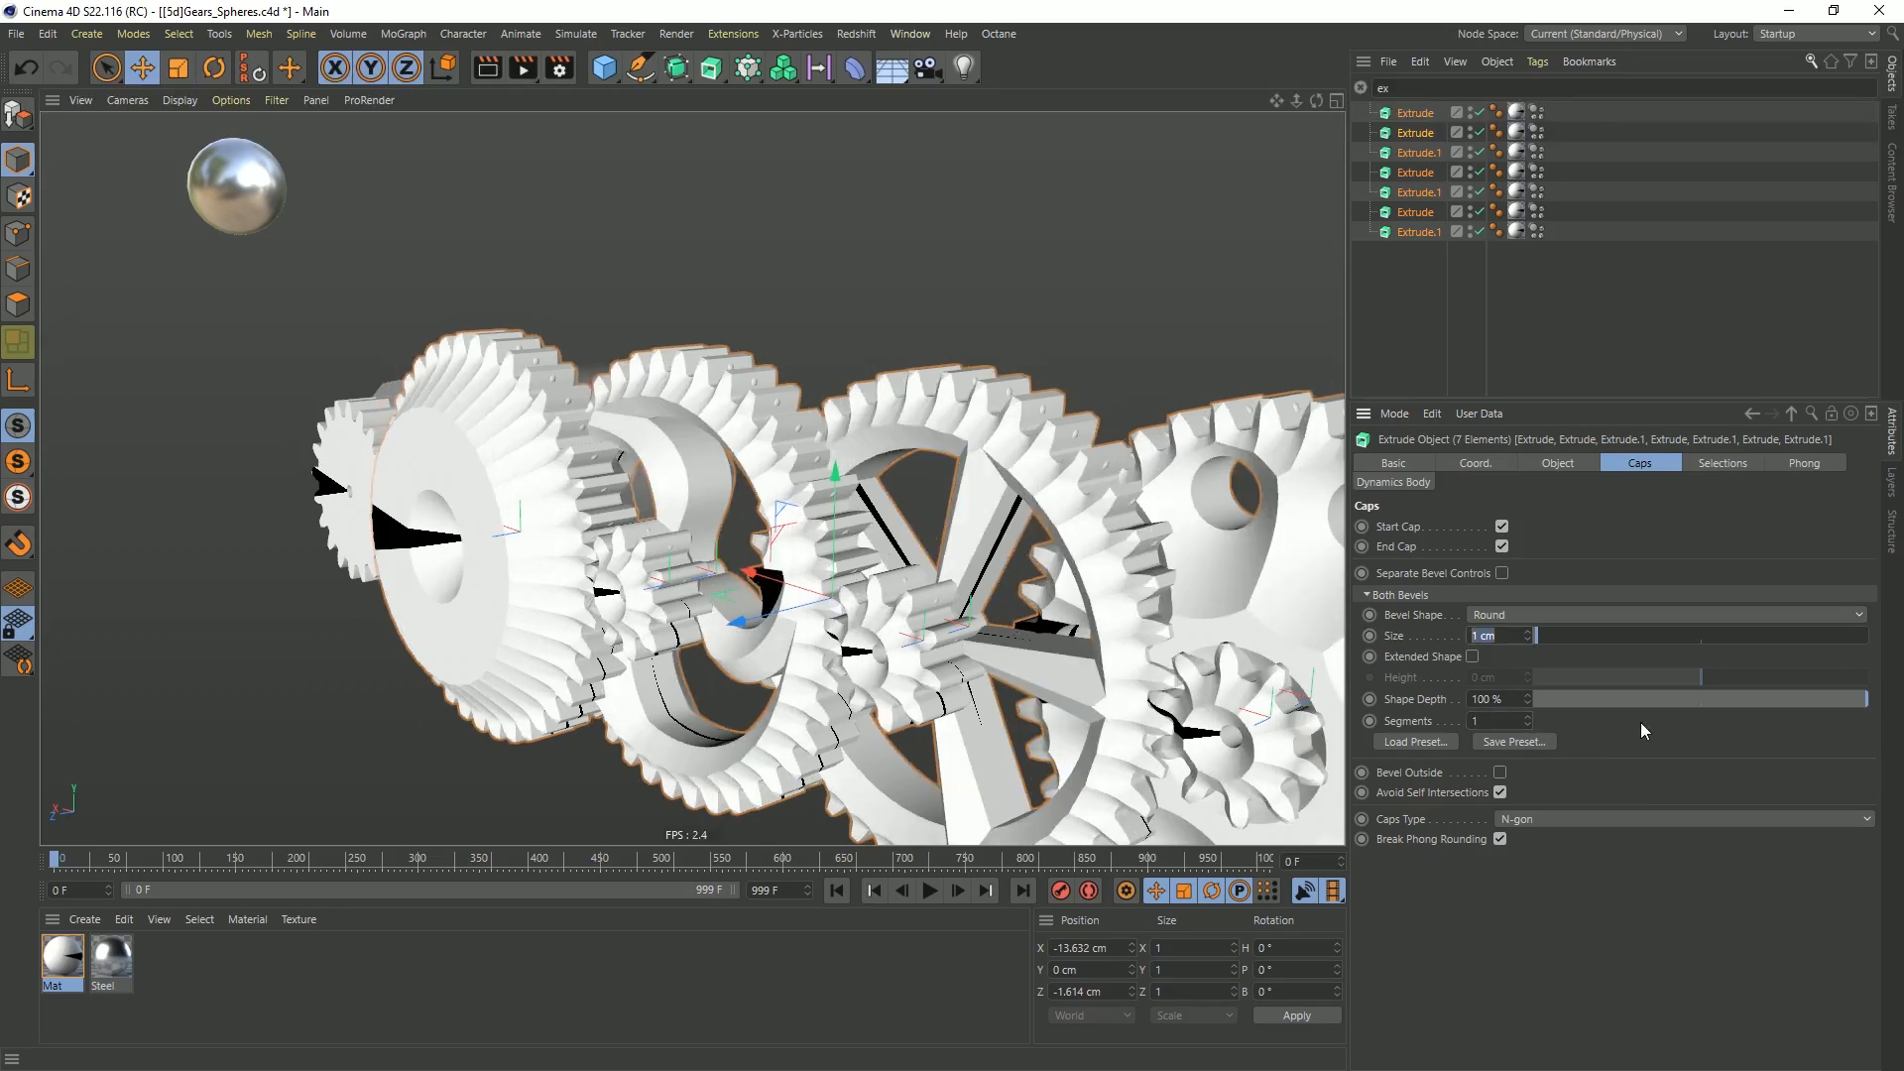
{"action": "key", "text": "Return"}
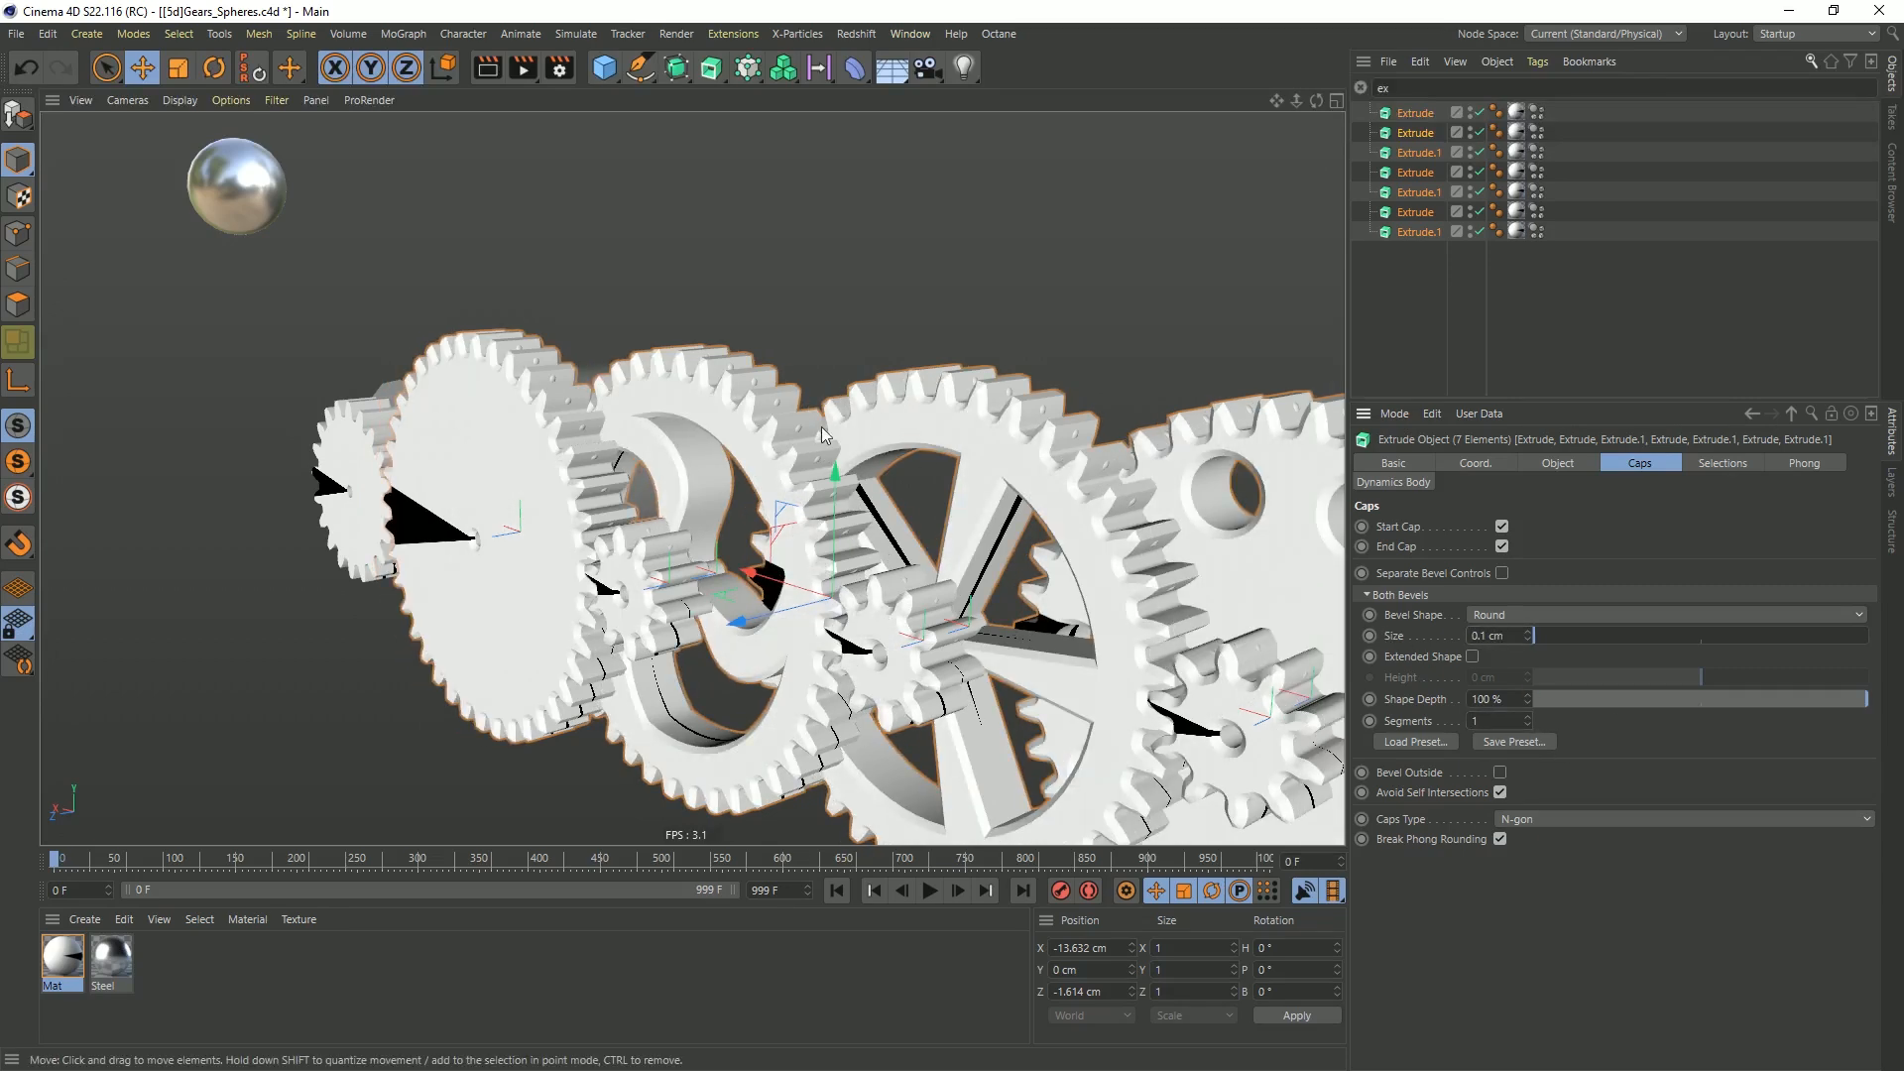
Display the model in Gouraud Shading (Lines) and examine the bevelled edges of the gear teeth
{"action": "key", "text": "n"}
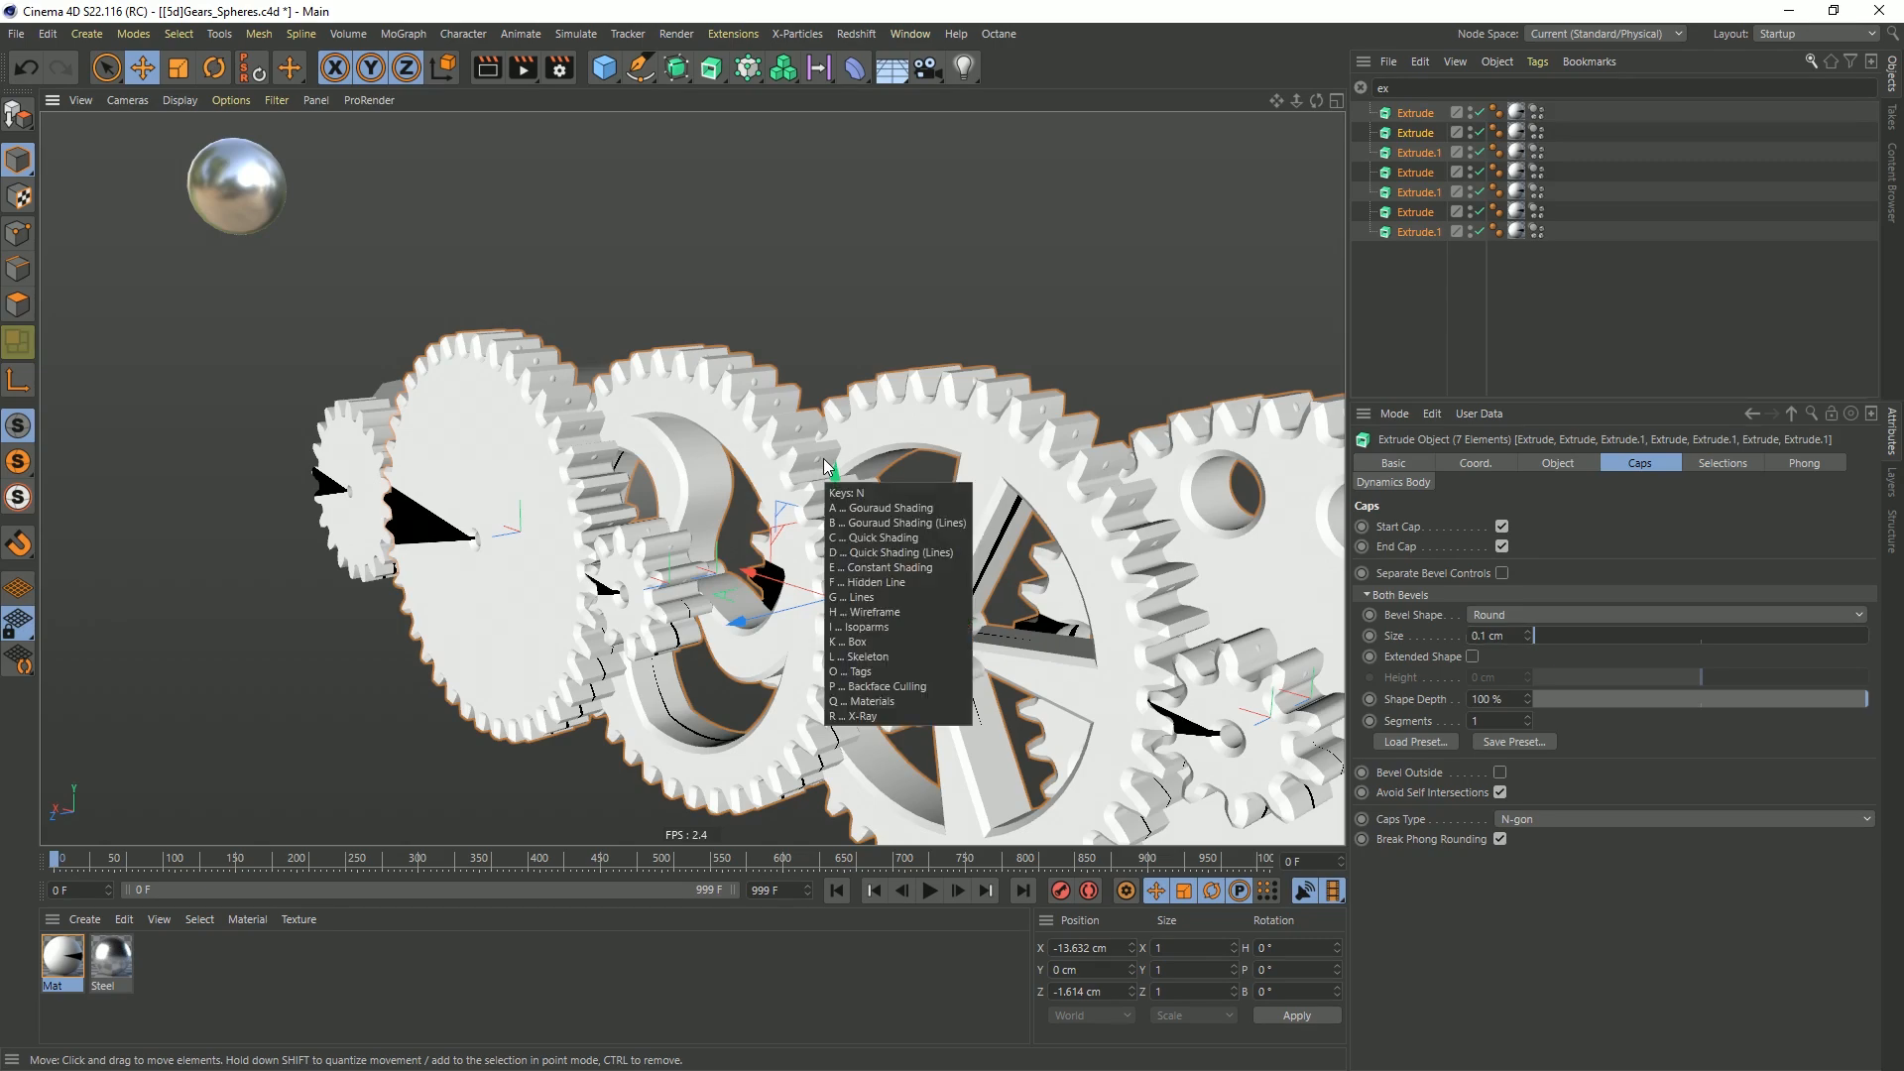
{"action": "key", "text": "b"}
{"action": "right_click_drag", "start_coordinate": [732, 402], "coordinate": [944, 383], "text": "alt"}
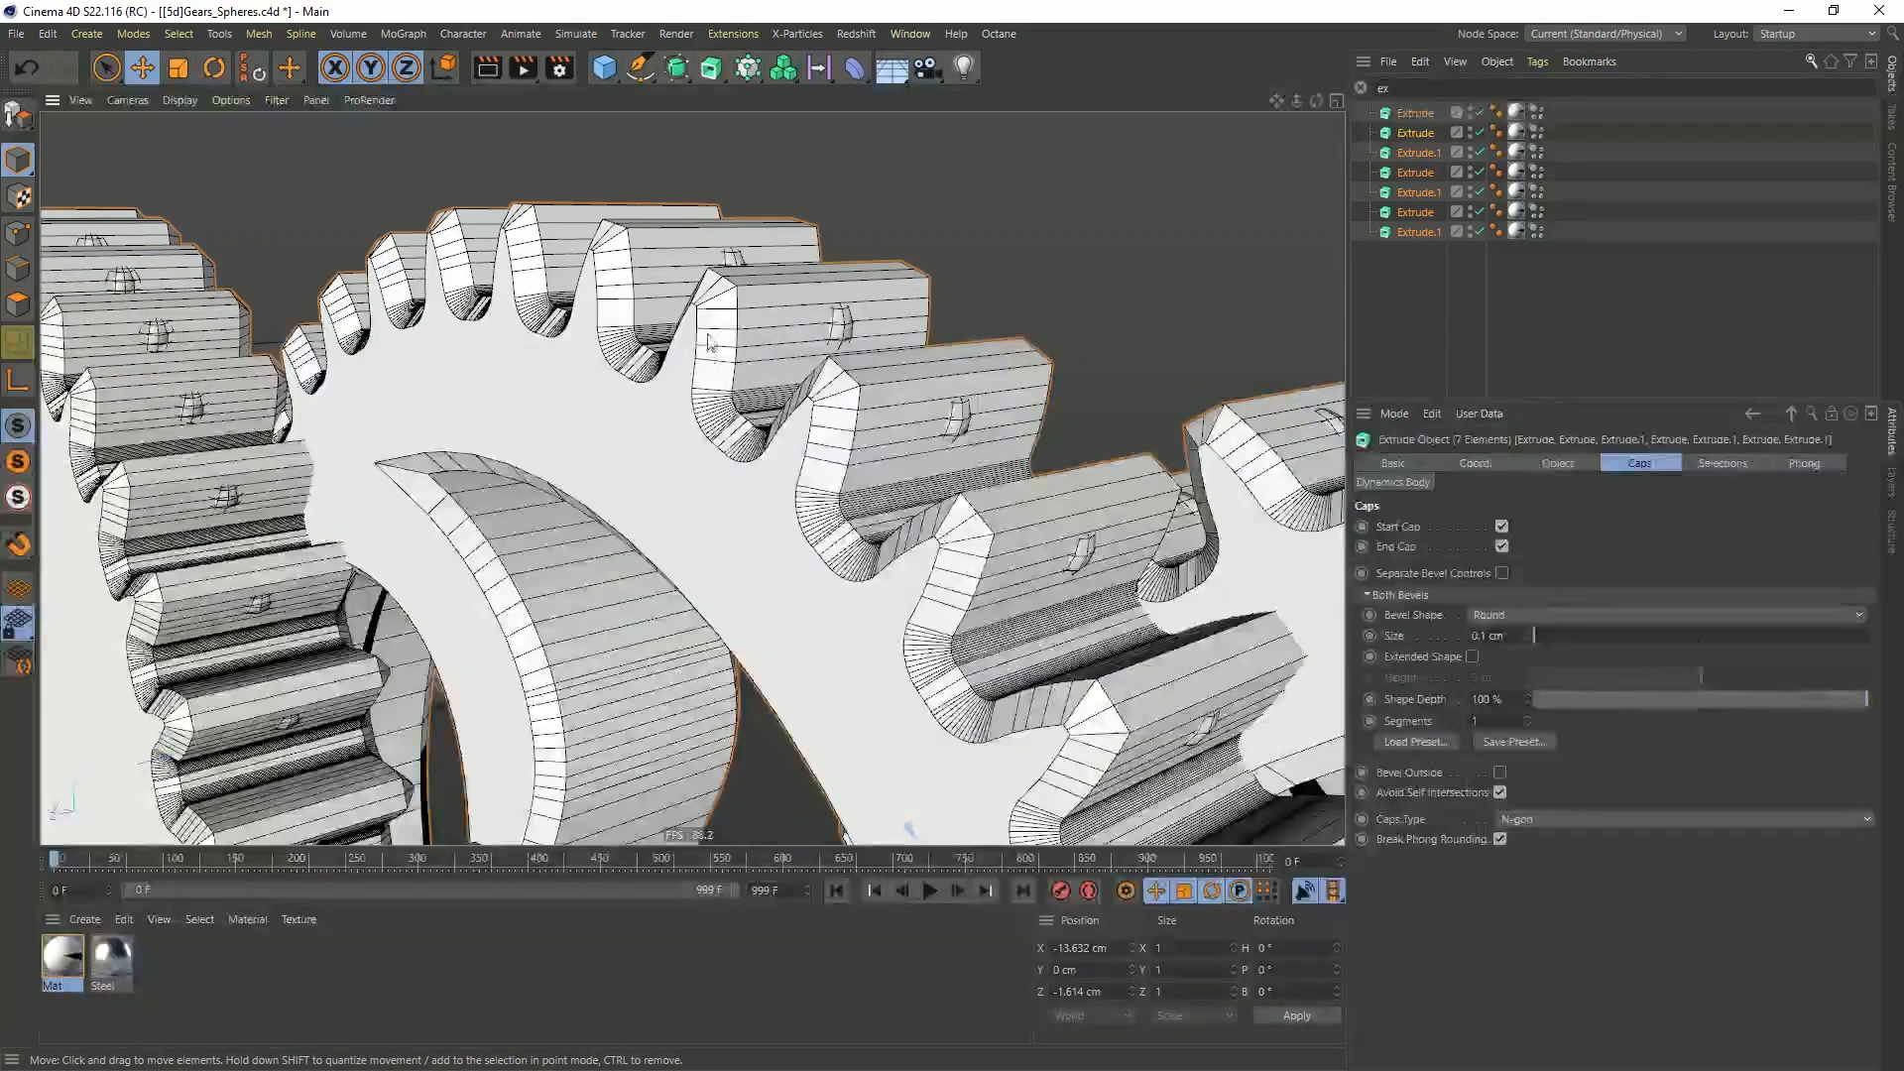
{"action": "right_click_drag", "start_coordinate": [1023, 529], "coordinate": [756, 615], "text": "alt"}
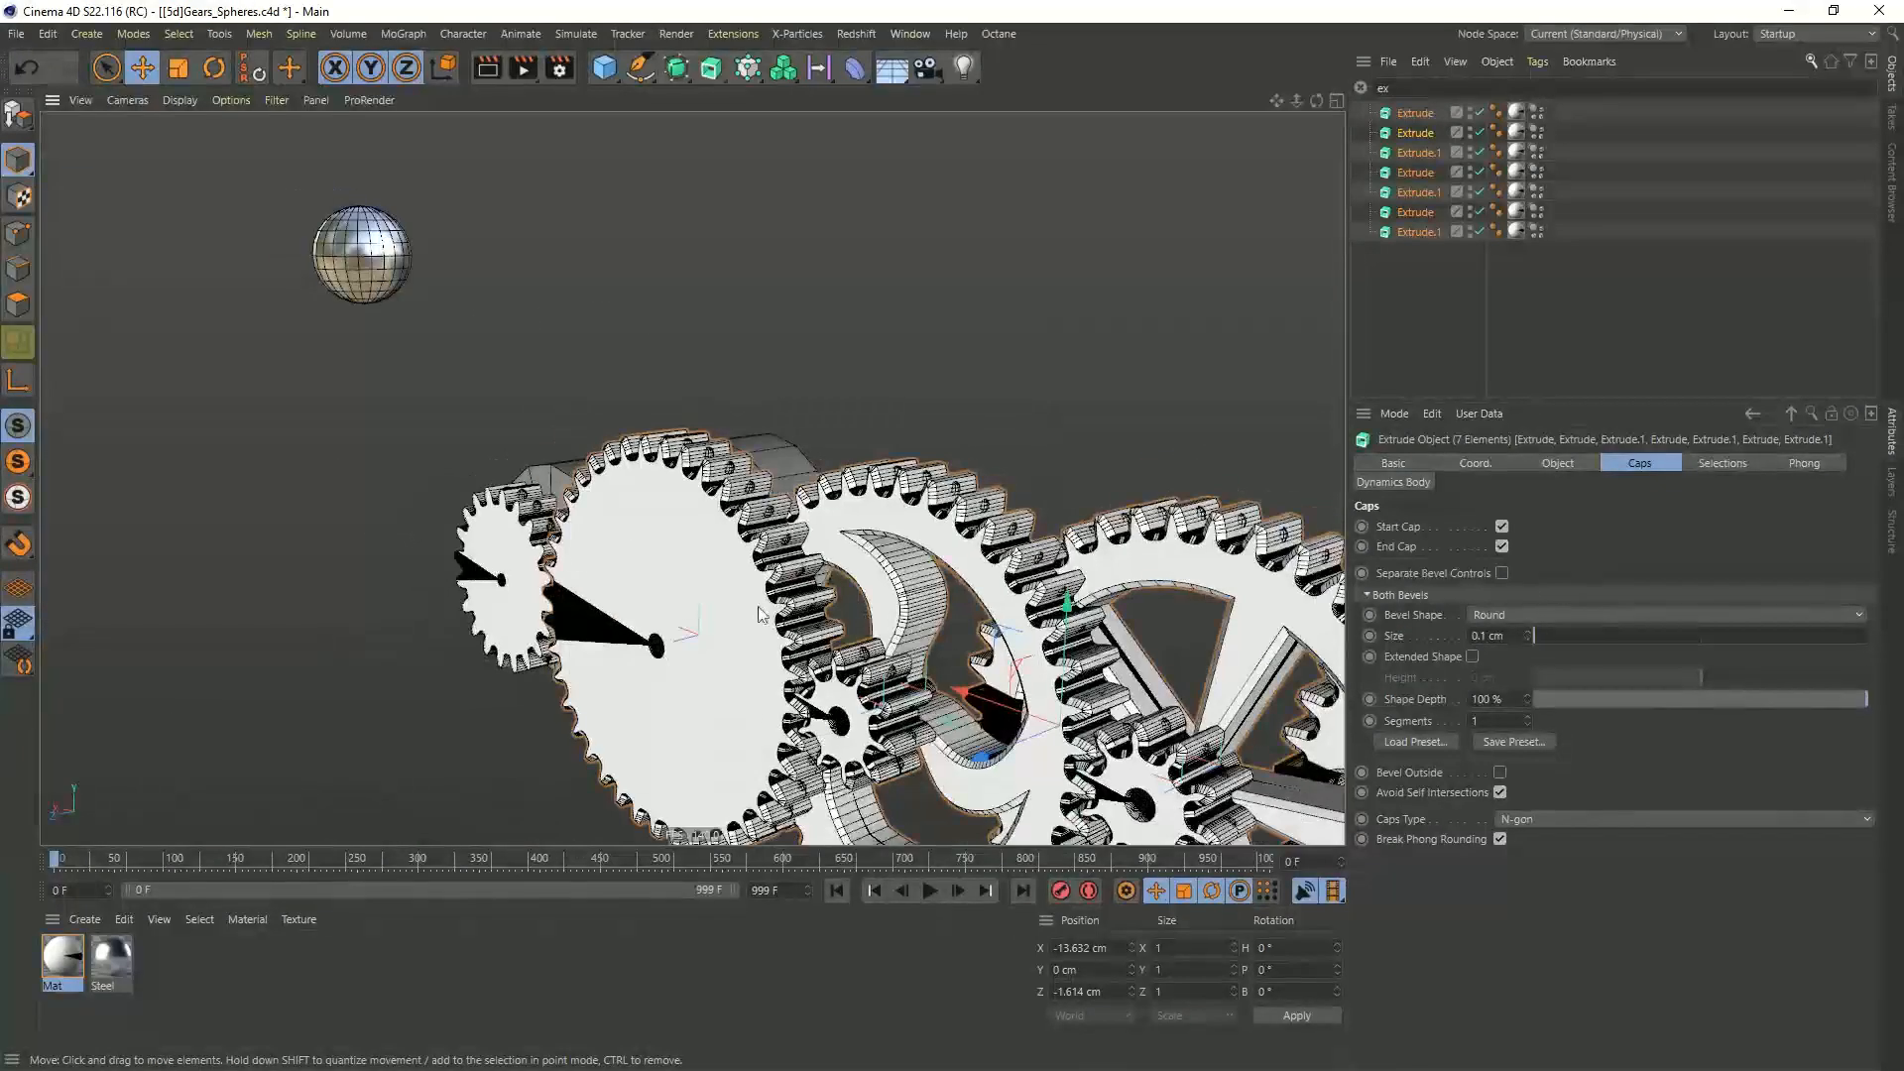
{"action": "left_click_drag", "start_coordinate": [756, 614], "coordinate": [922, 599], "text": "alt"}
Deselect the extrudes and clear the object list filter
{"action": "left_click", "coordinate": [1420, 338]}
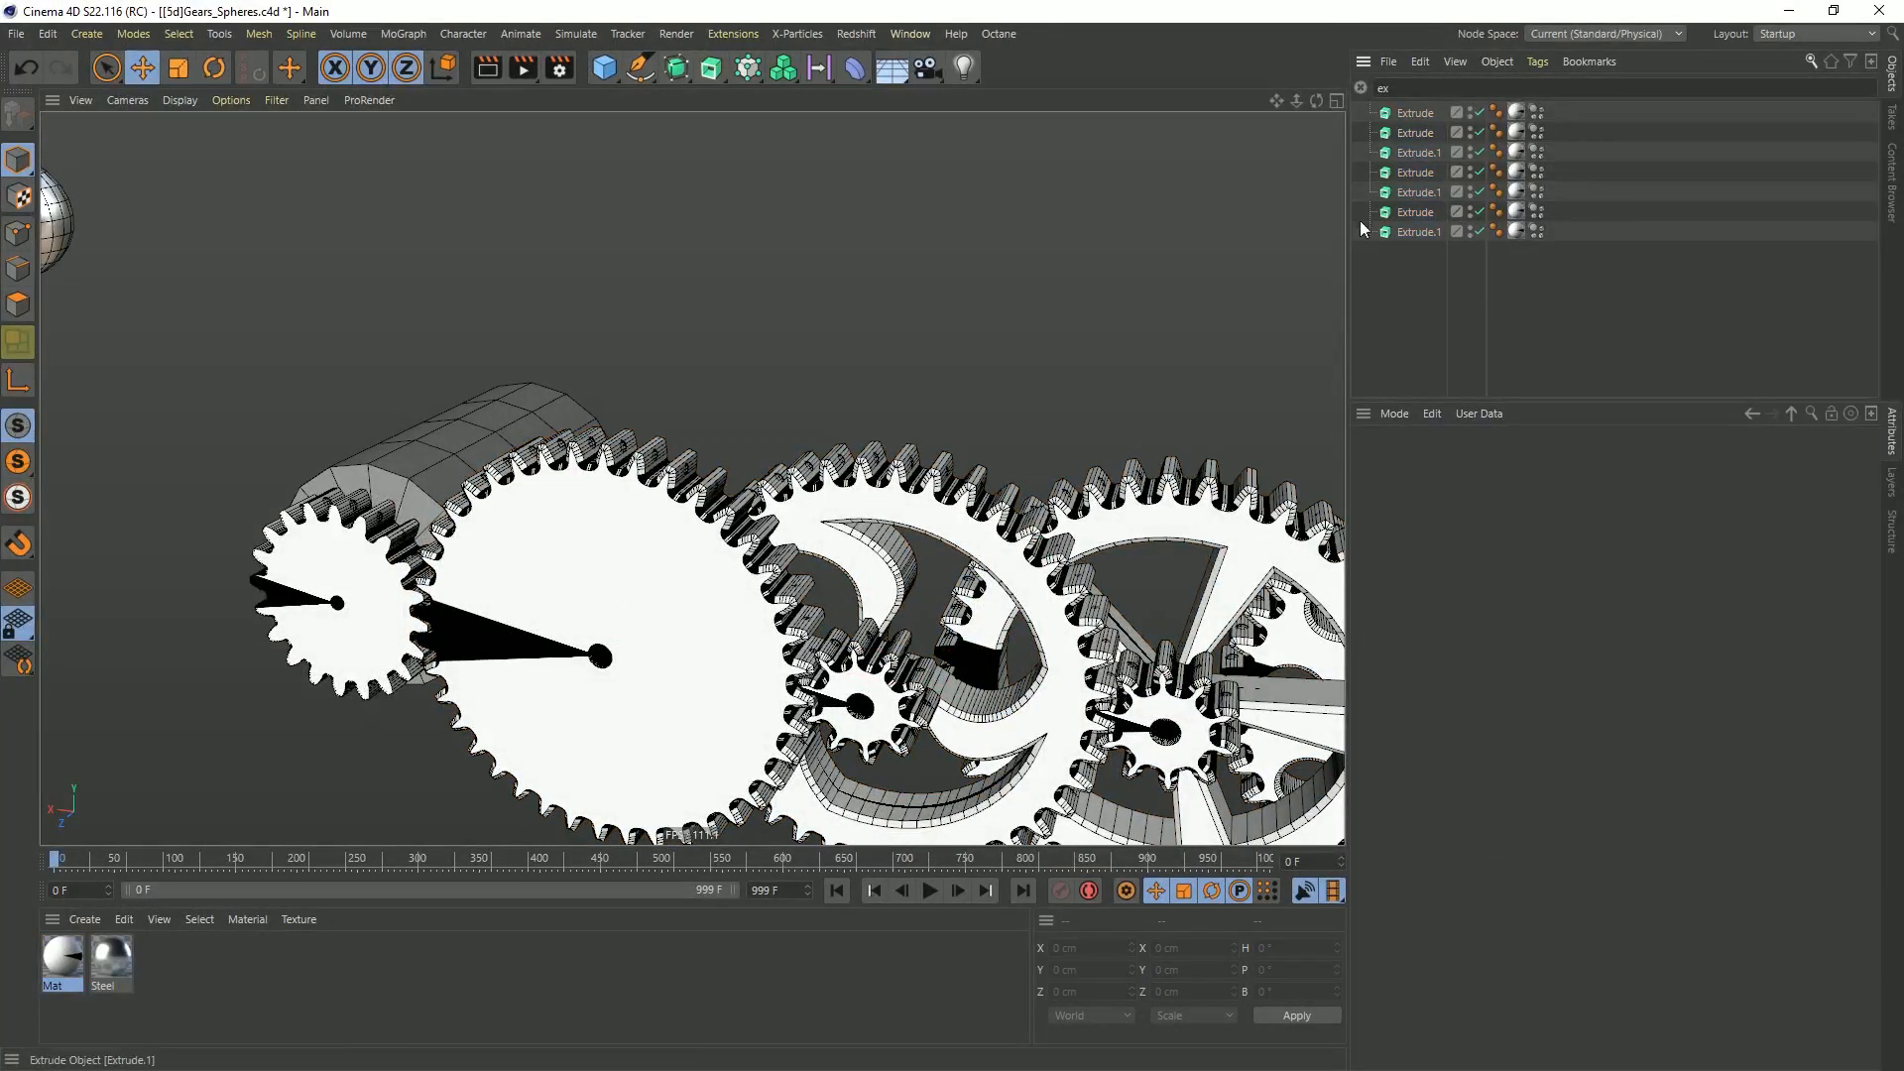
{"action": "left_click", "coordinate": [1361, 87]}
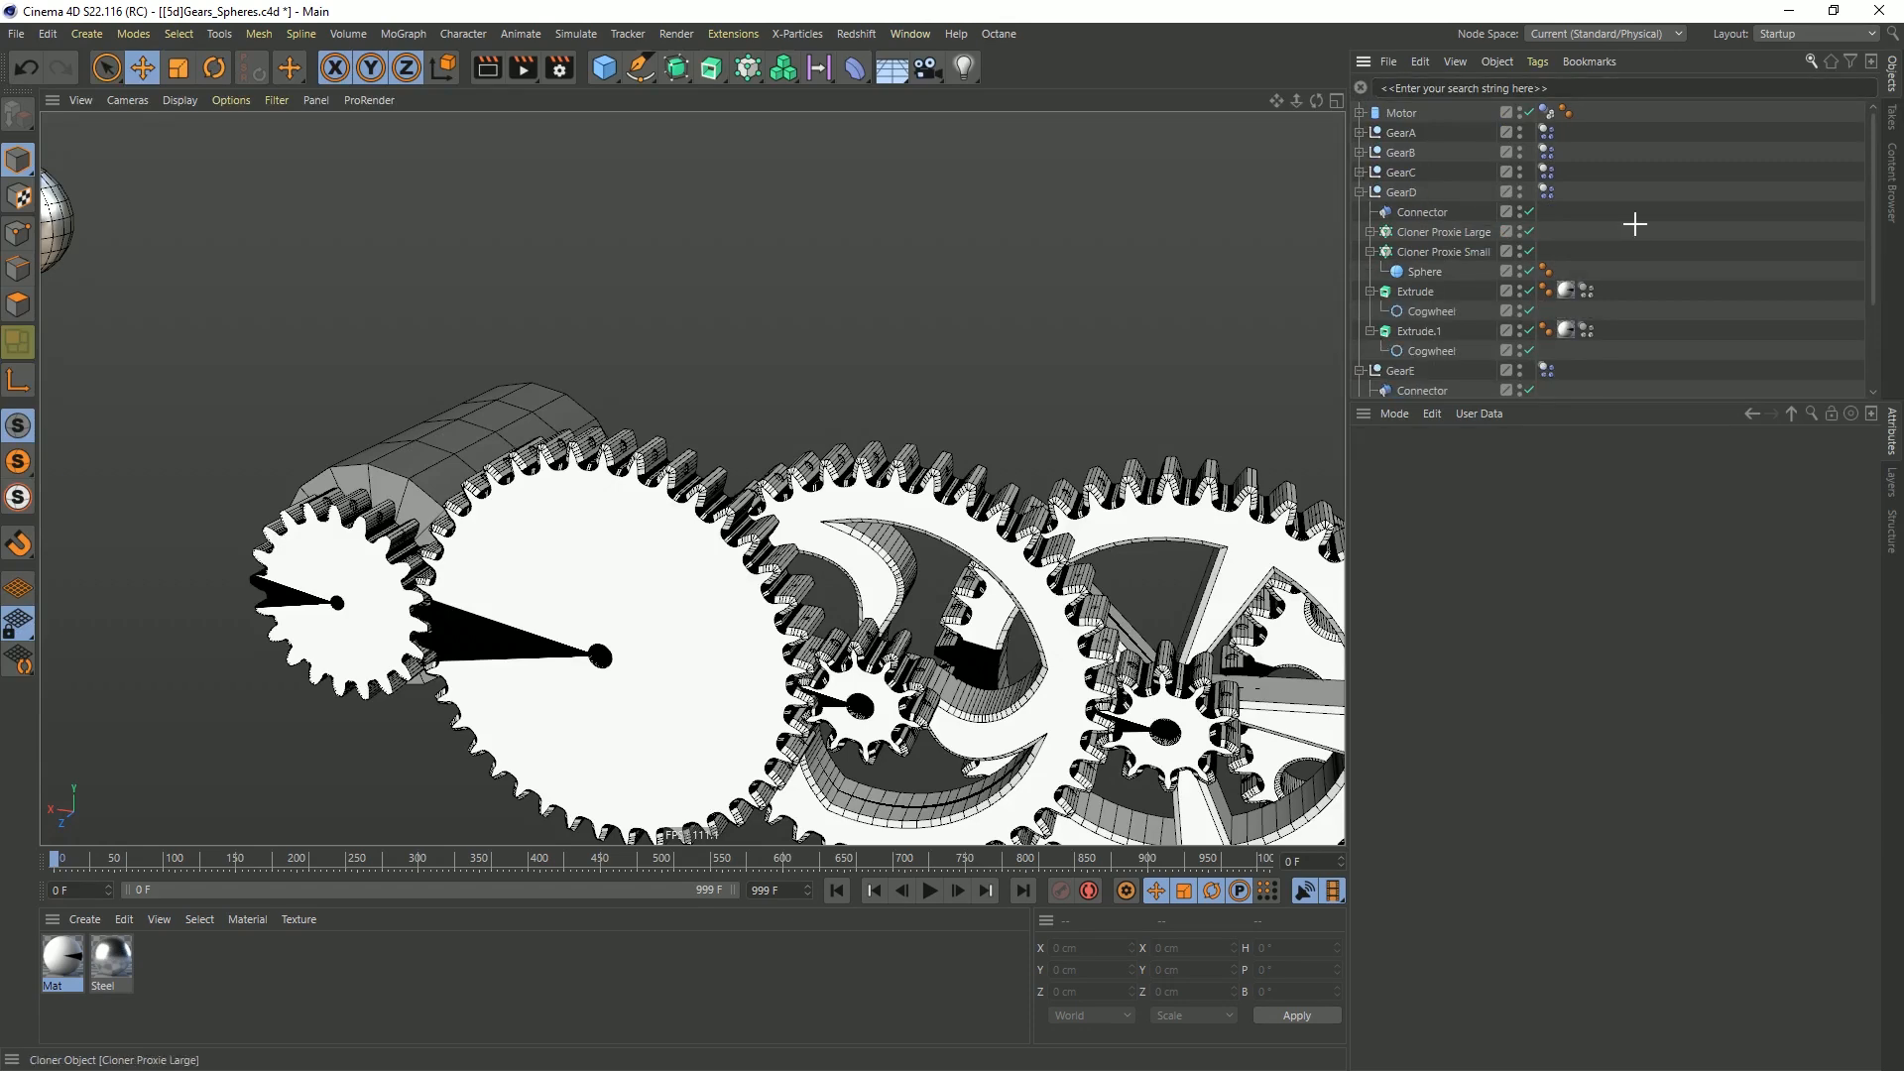
Switch the viewport to plain Gouraud Shading and play the gear-train simulation
{"action": "middle_click_drag", "start_coordinate": [1007, 493], "coordinate": [913, 257], "text": "alt"}
{"action": "right_click_drag", "start_coordinate": [911, 265], "coordinate": [872, 297], "text": "alt"}
{"action": "middle_click_drag", "start_coordinate": [912, 305], "coordinate": [799, 343], "text": "alt"}
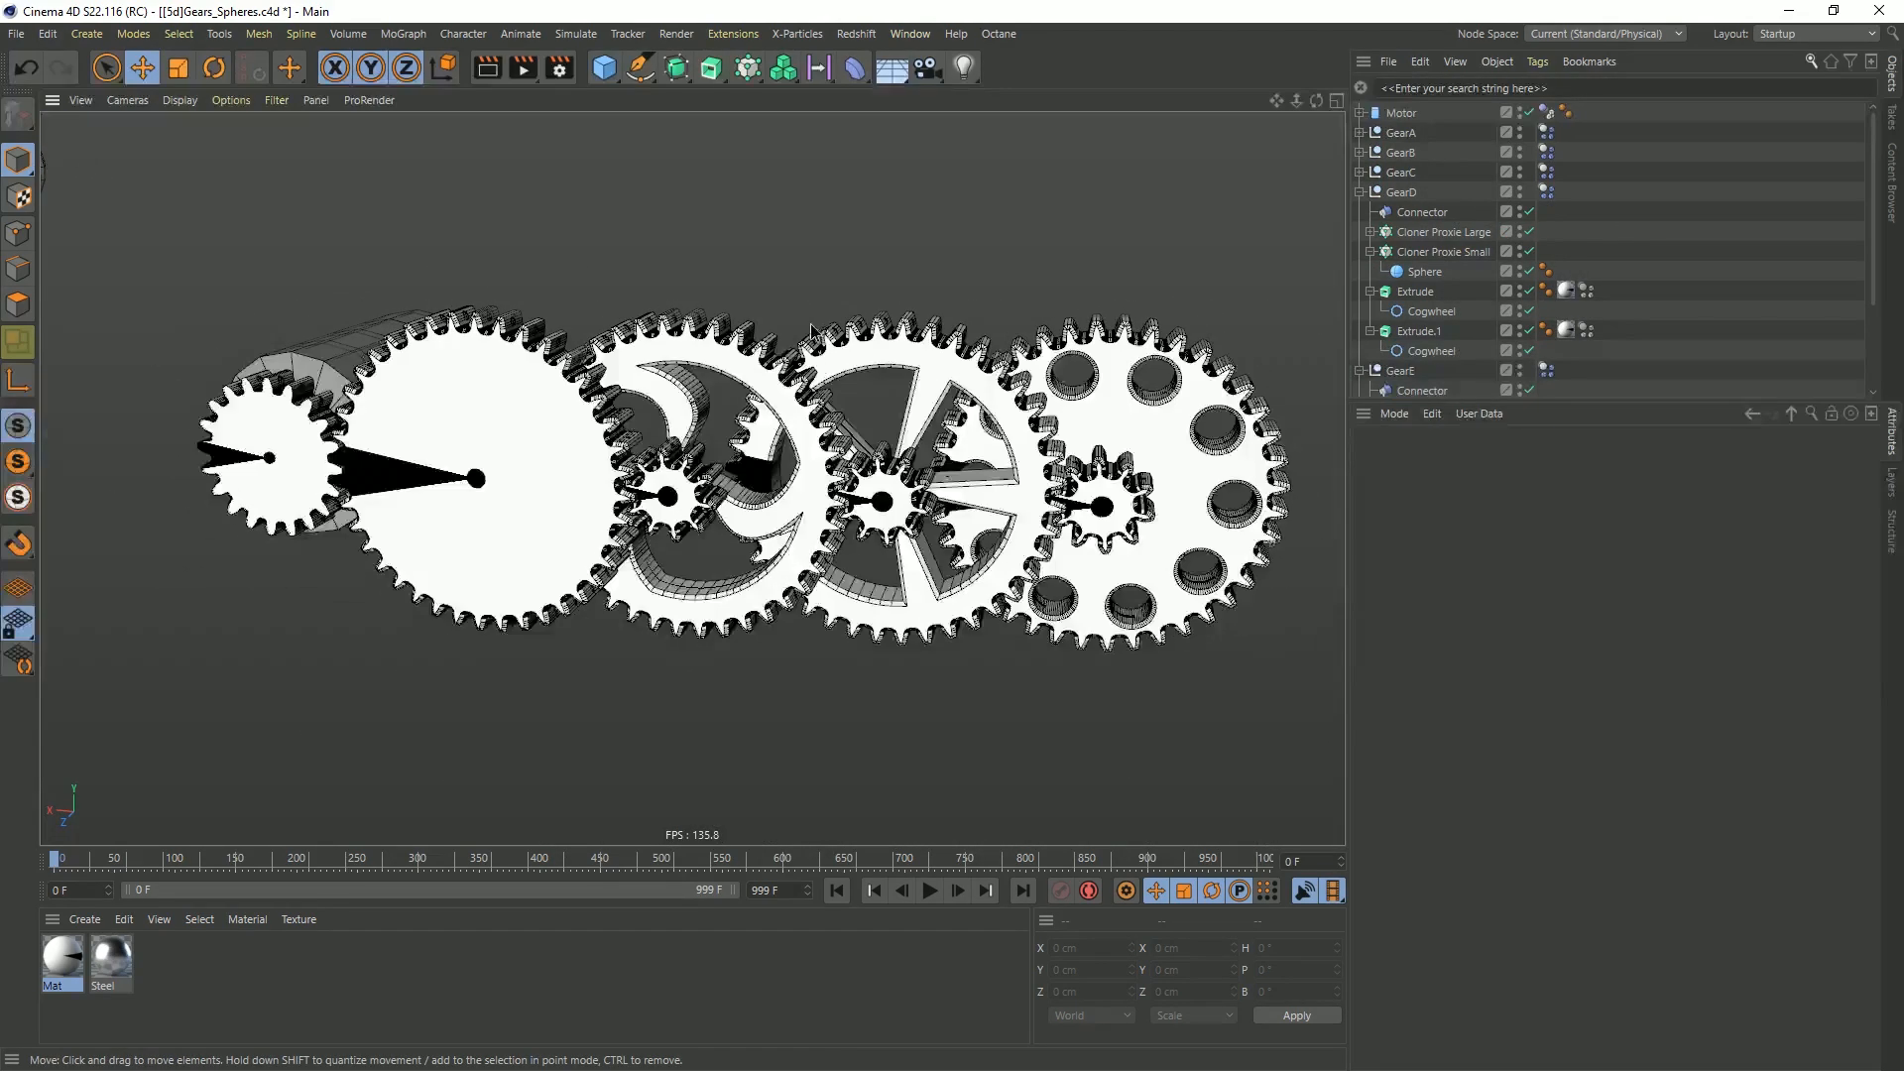
{"action": "left_click_drag", "start_coordinate": [801, 344], "coordinate": [789, 372], "text": "alt"}
{"action": "key", "text": "n"}
{"action": "key", "text": "a"}
{"action": "left_click", "coordinate": [929, 891]}
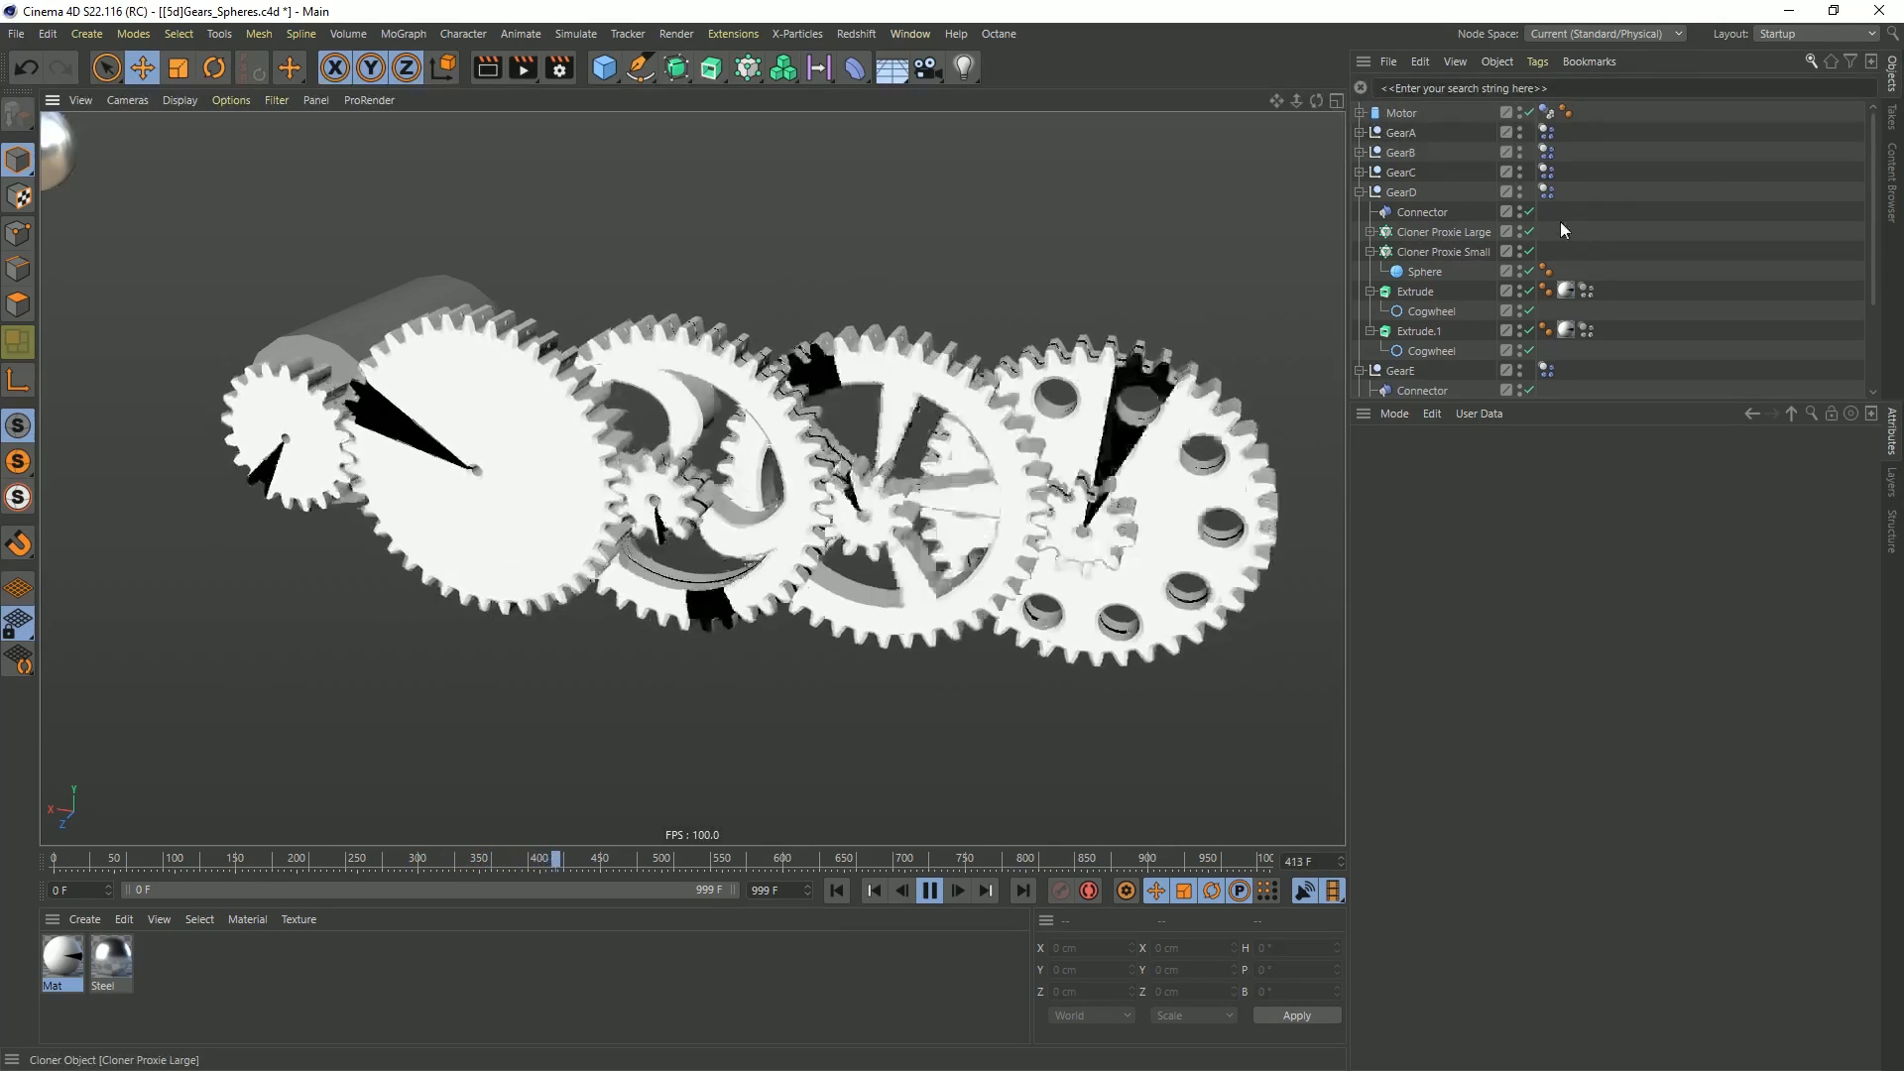
Add a Cloner and place a 200 cm Cube inside it as its child
{"action": "left_click", "coordinate": [675, 69]}
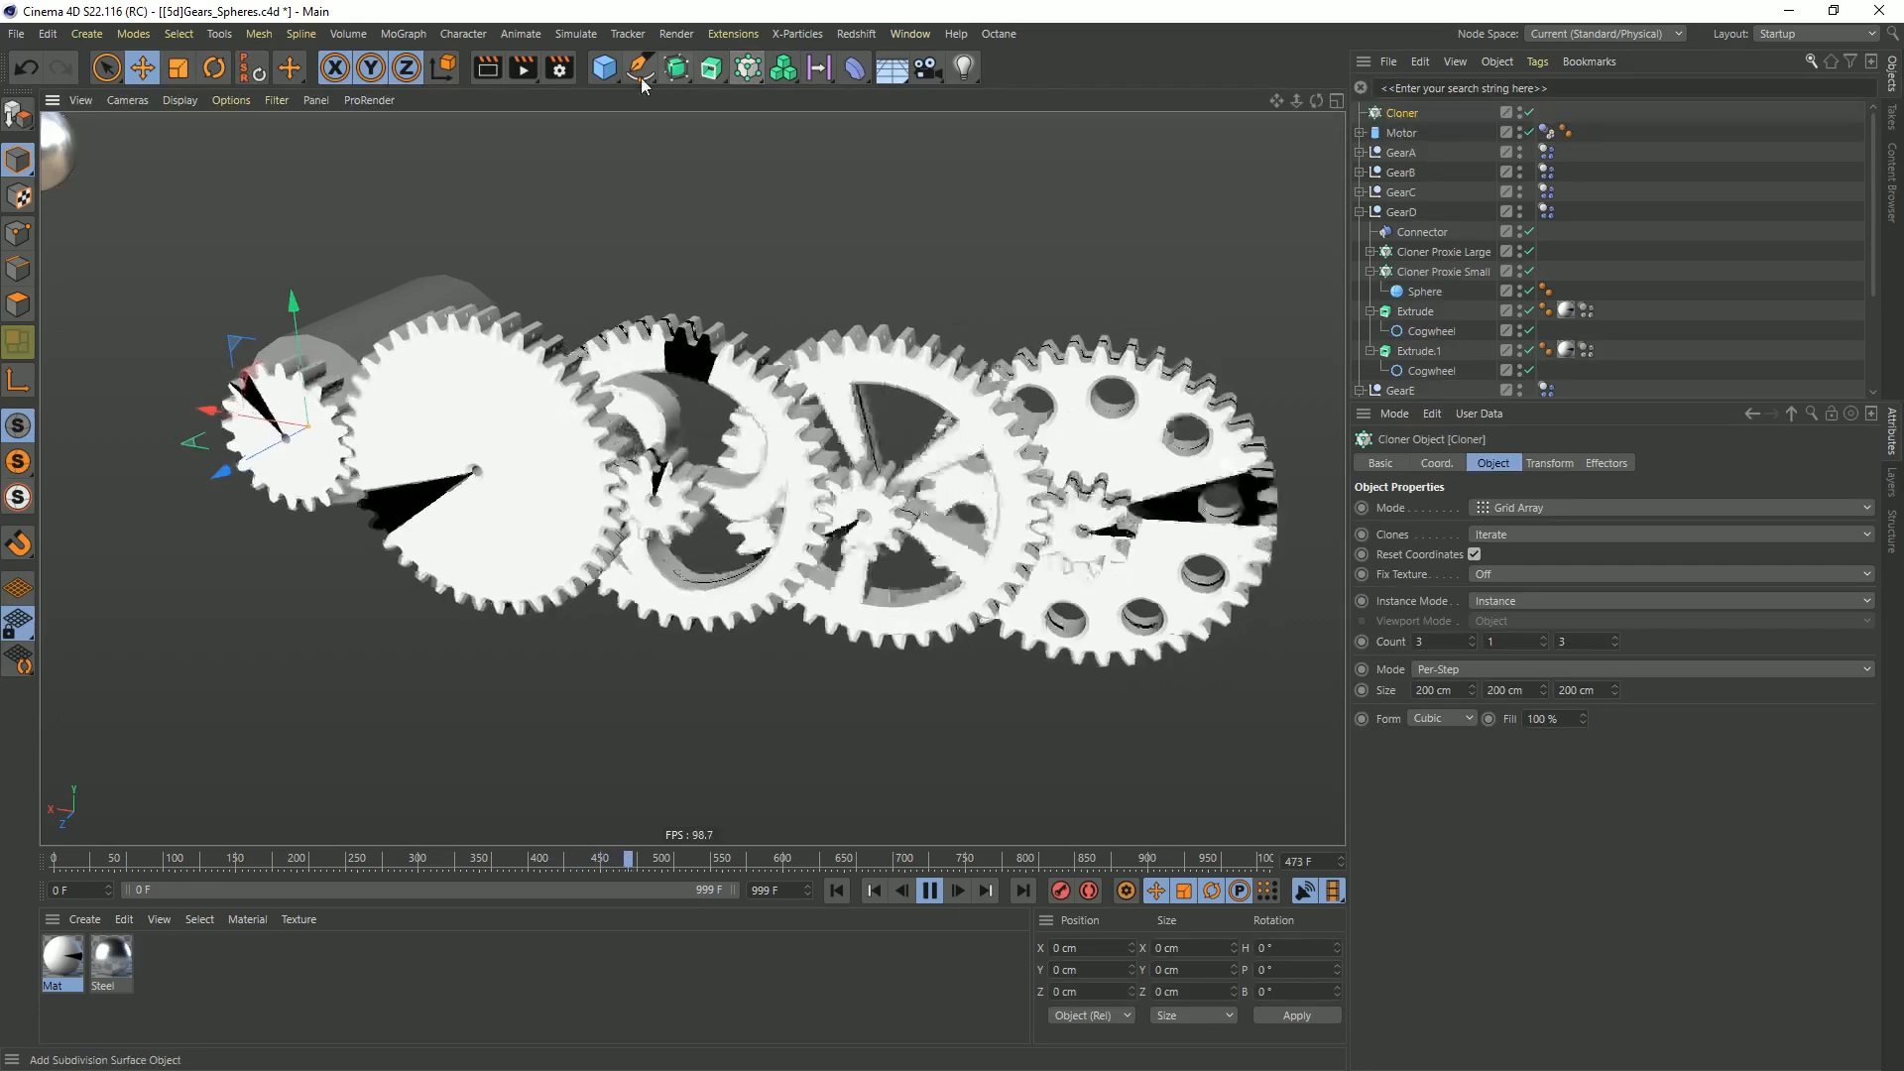
{"action": "left_click", "coordinate": [604, 67]}
{"action": "left_click", "coordinate": [681, 85]}
{"action": "left_click_drag", "start_coordinate": [1396, 125], "coordinate": [1401, 135]}
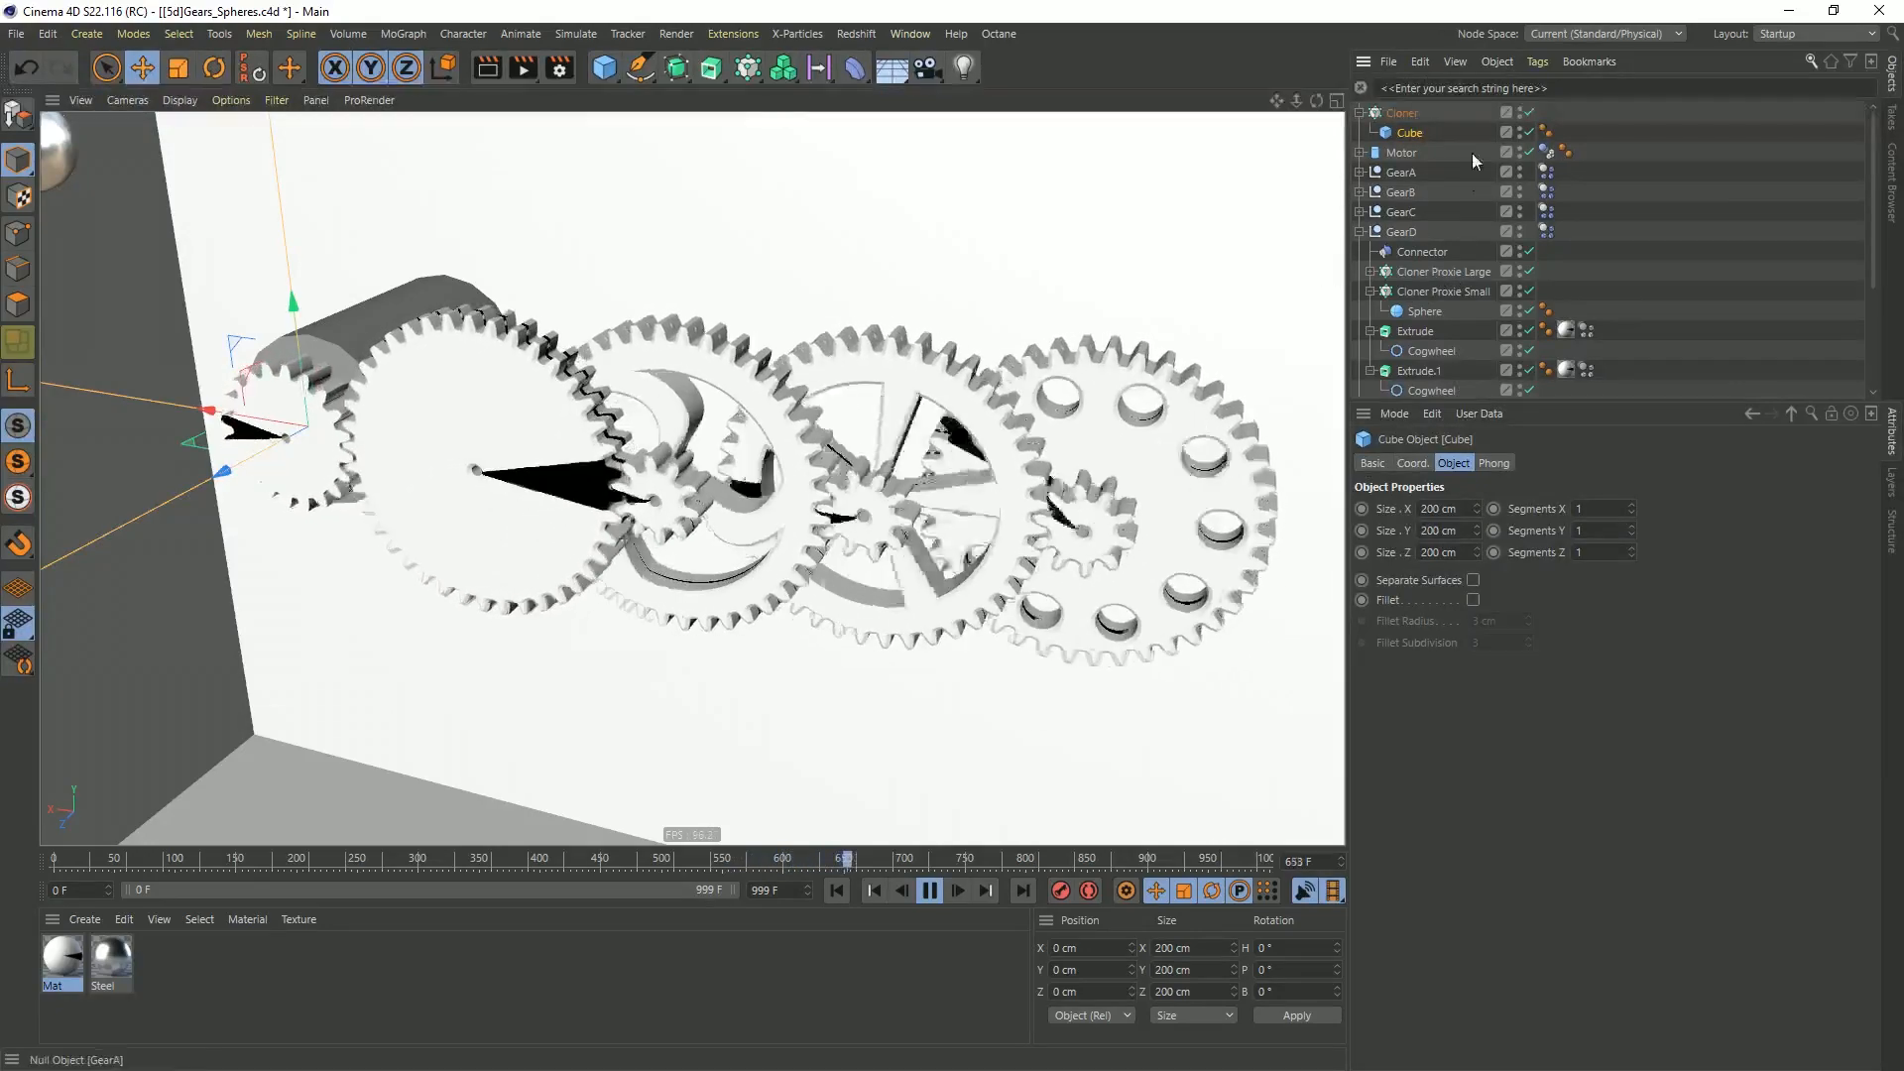
Filter the object list by "pro", hide every Cloner Proxie object in the viewport and render, and clear the filter
{"action": "left_click", "coordinate": [1458, 87]}
{"action": "type", "text": "pro"}
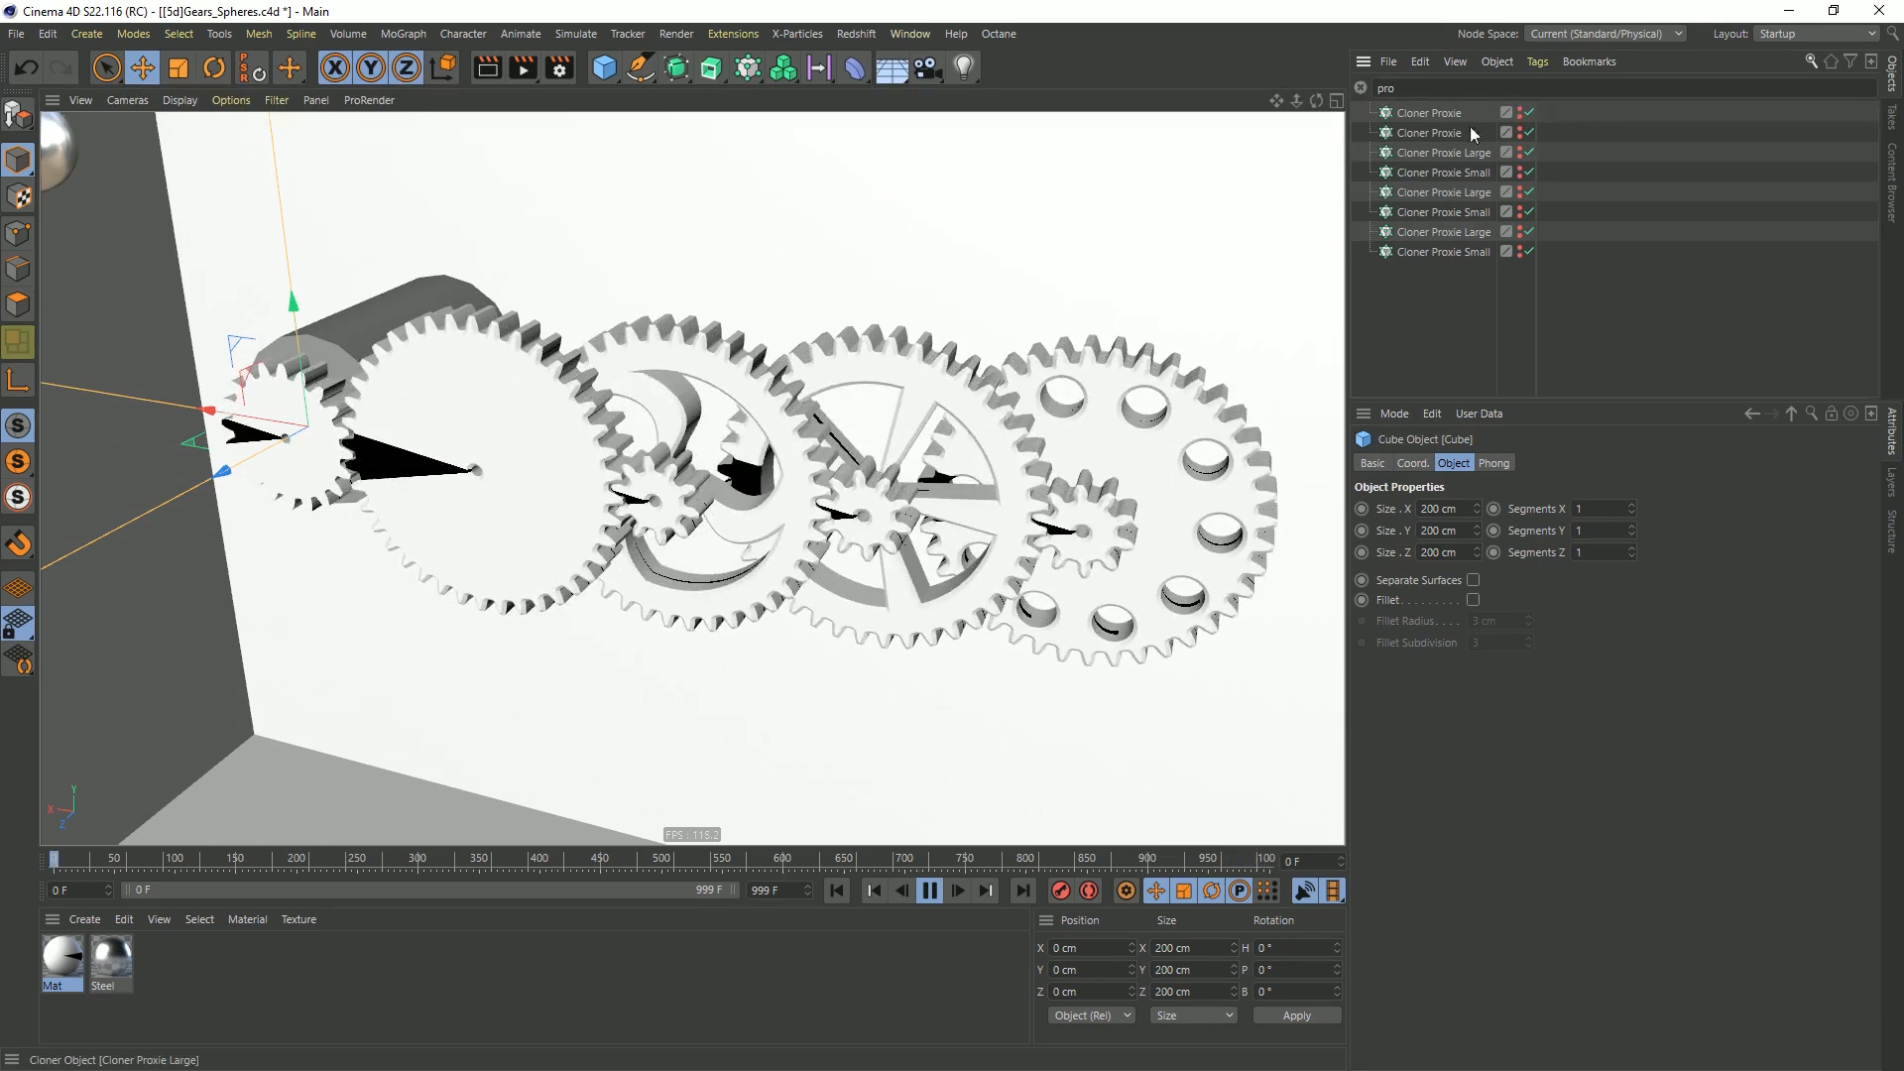
{"action": "left_click", "coordinate": [1361, 87]}
Delete the grid-array Cloner together with its Cube
{"action": "left_click", "coordinate": [1406, 113]}
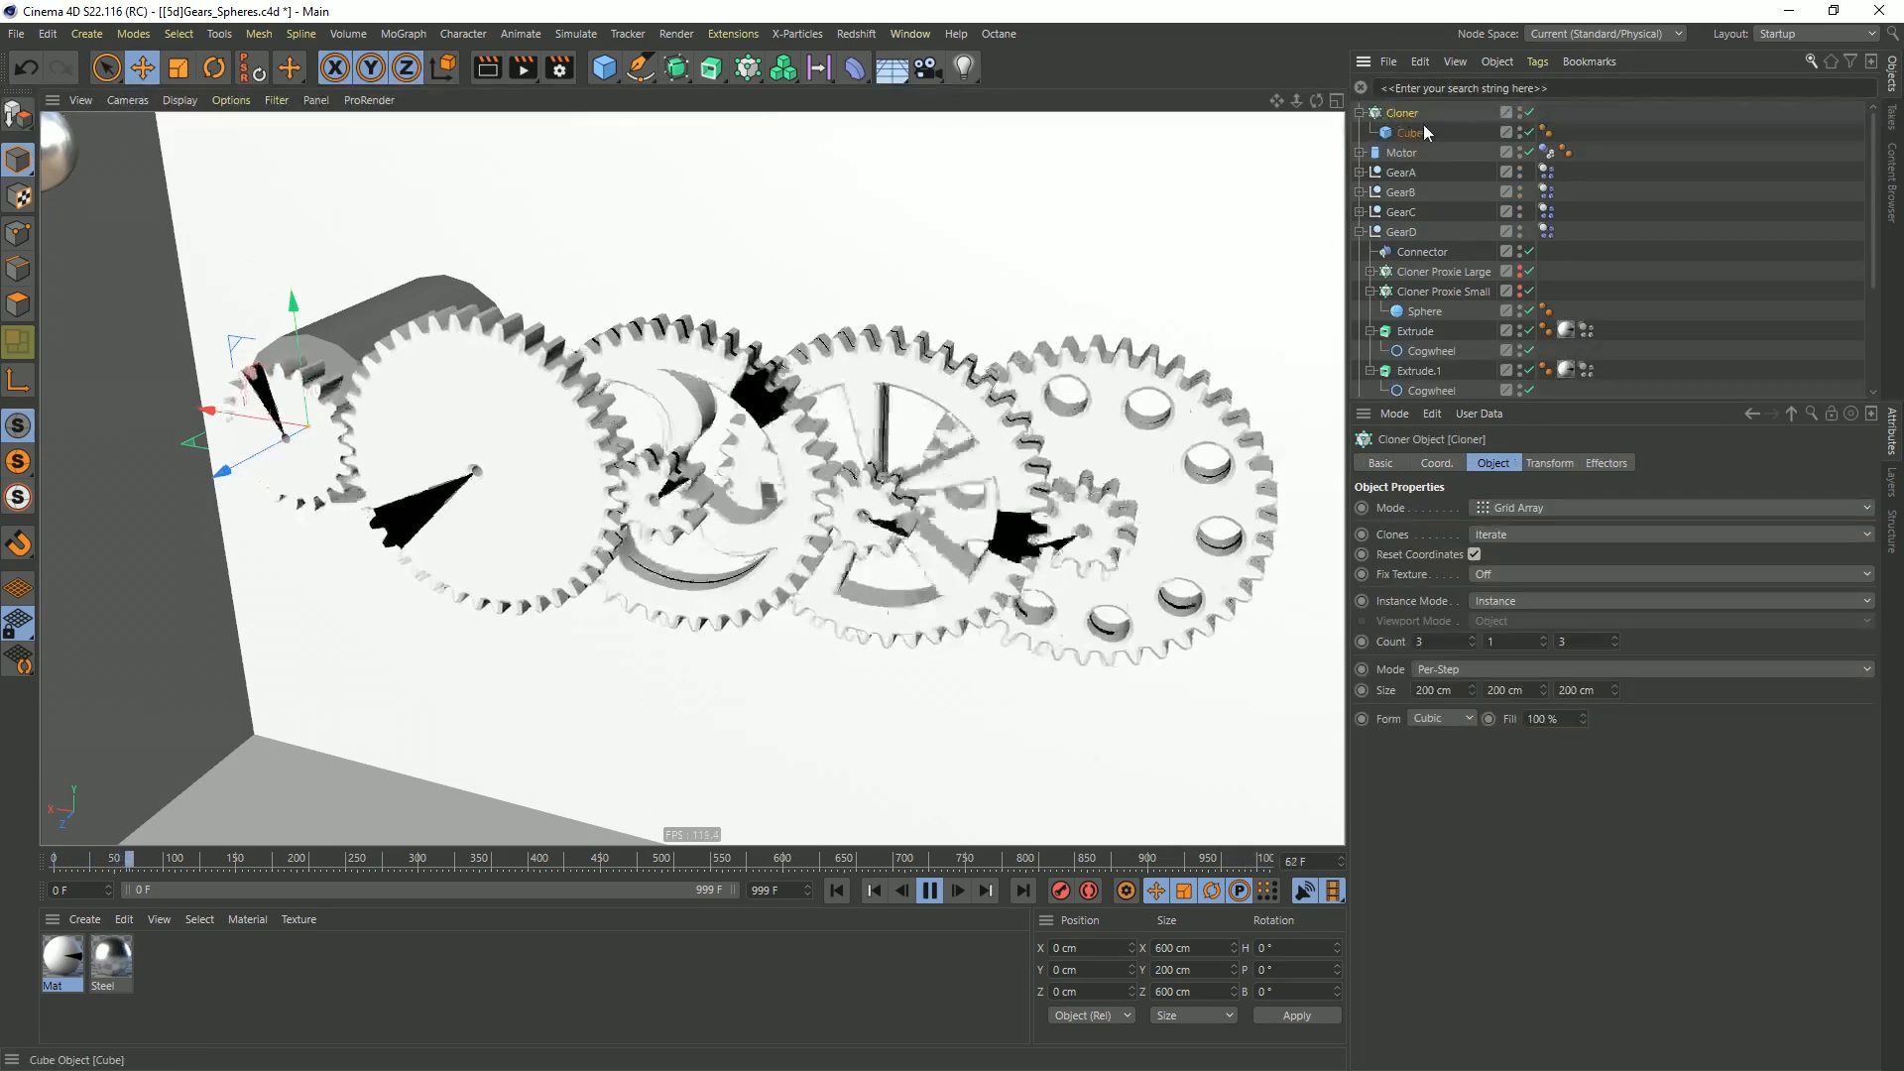
{"action": "key", "text": "Delete"}
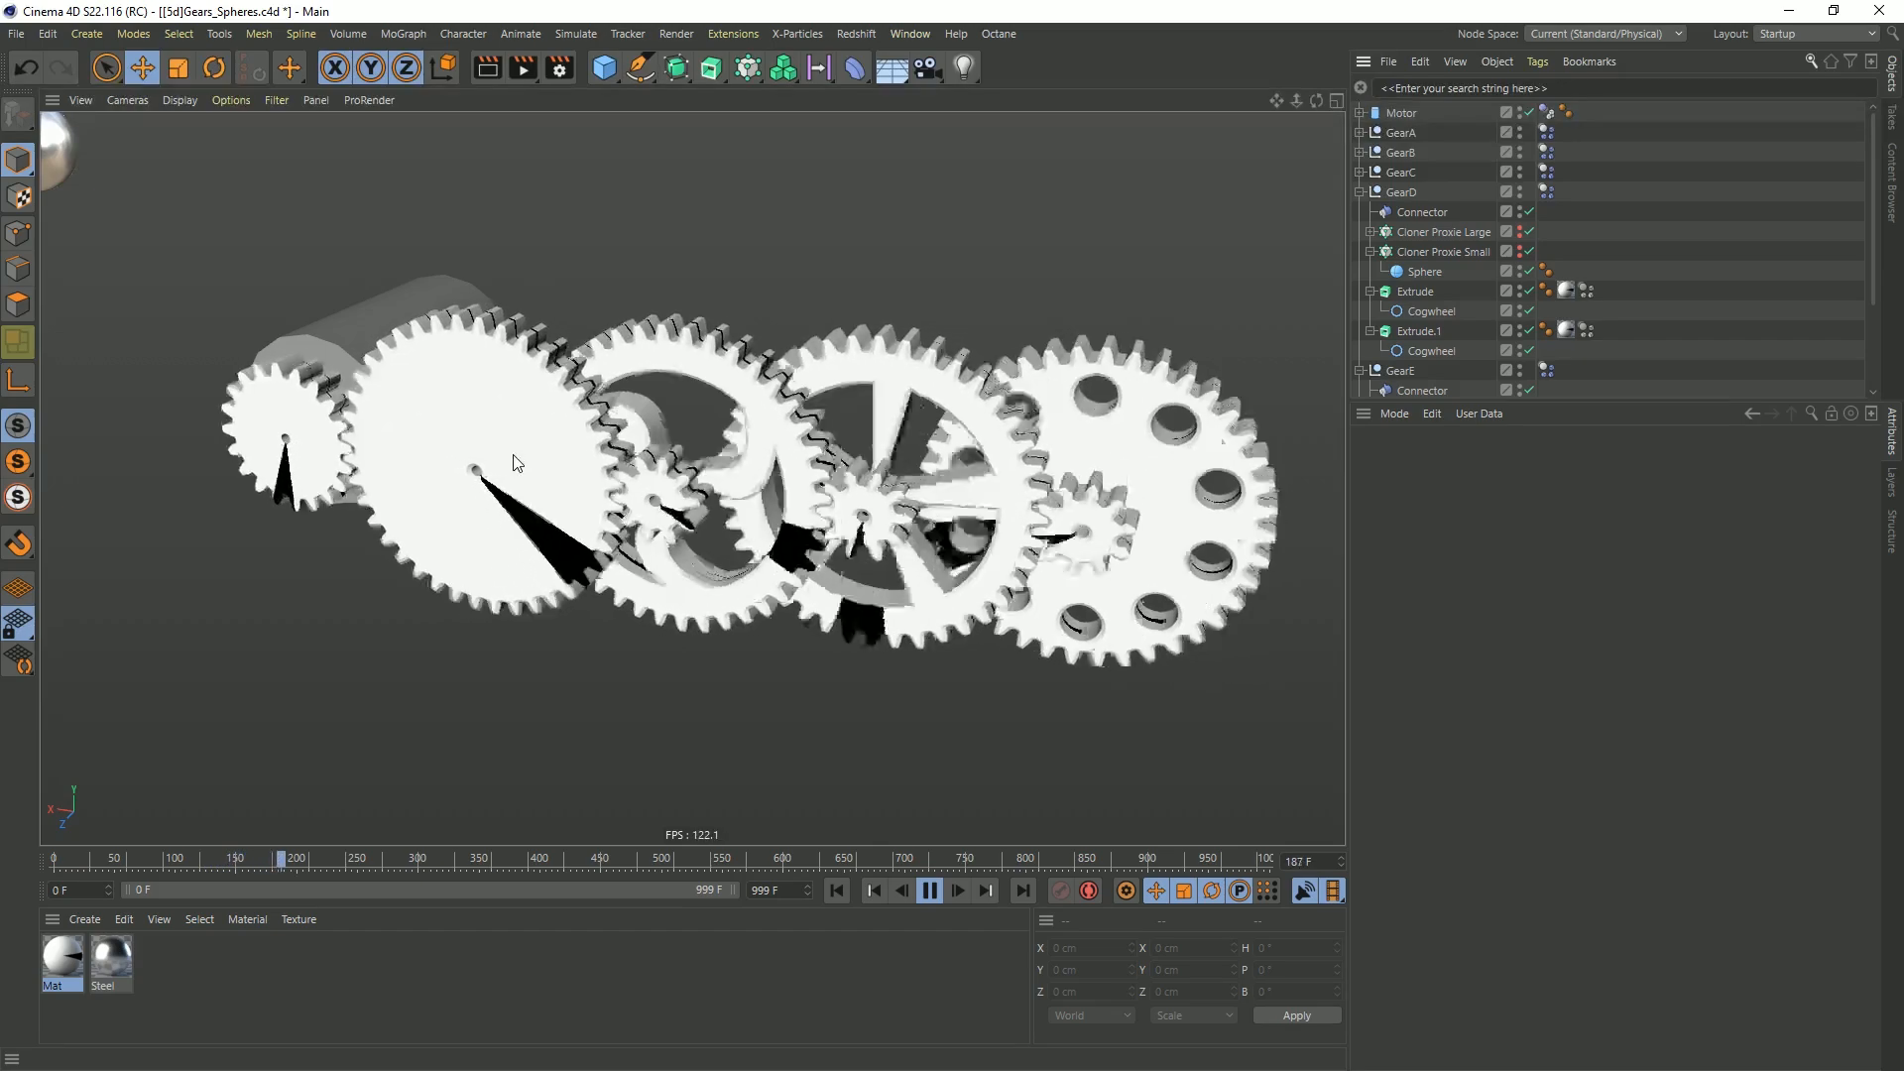
Examine the running gear train from several angles, then stop playback and return to frame 0
{"action": "left_click_drag", "start_coordinate": [734, 464], "coordinate": [817, 401], "text": "alt"}
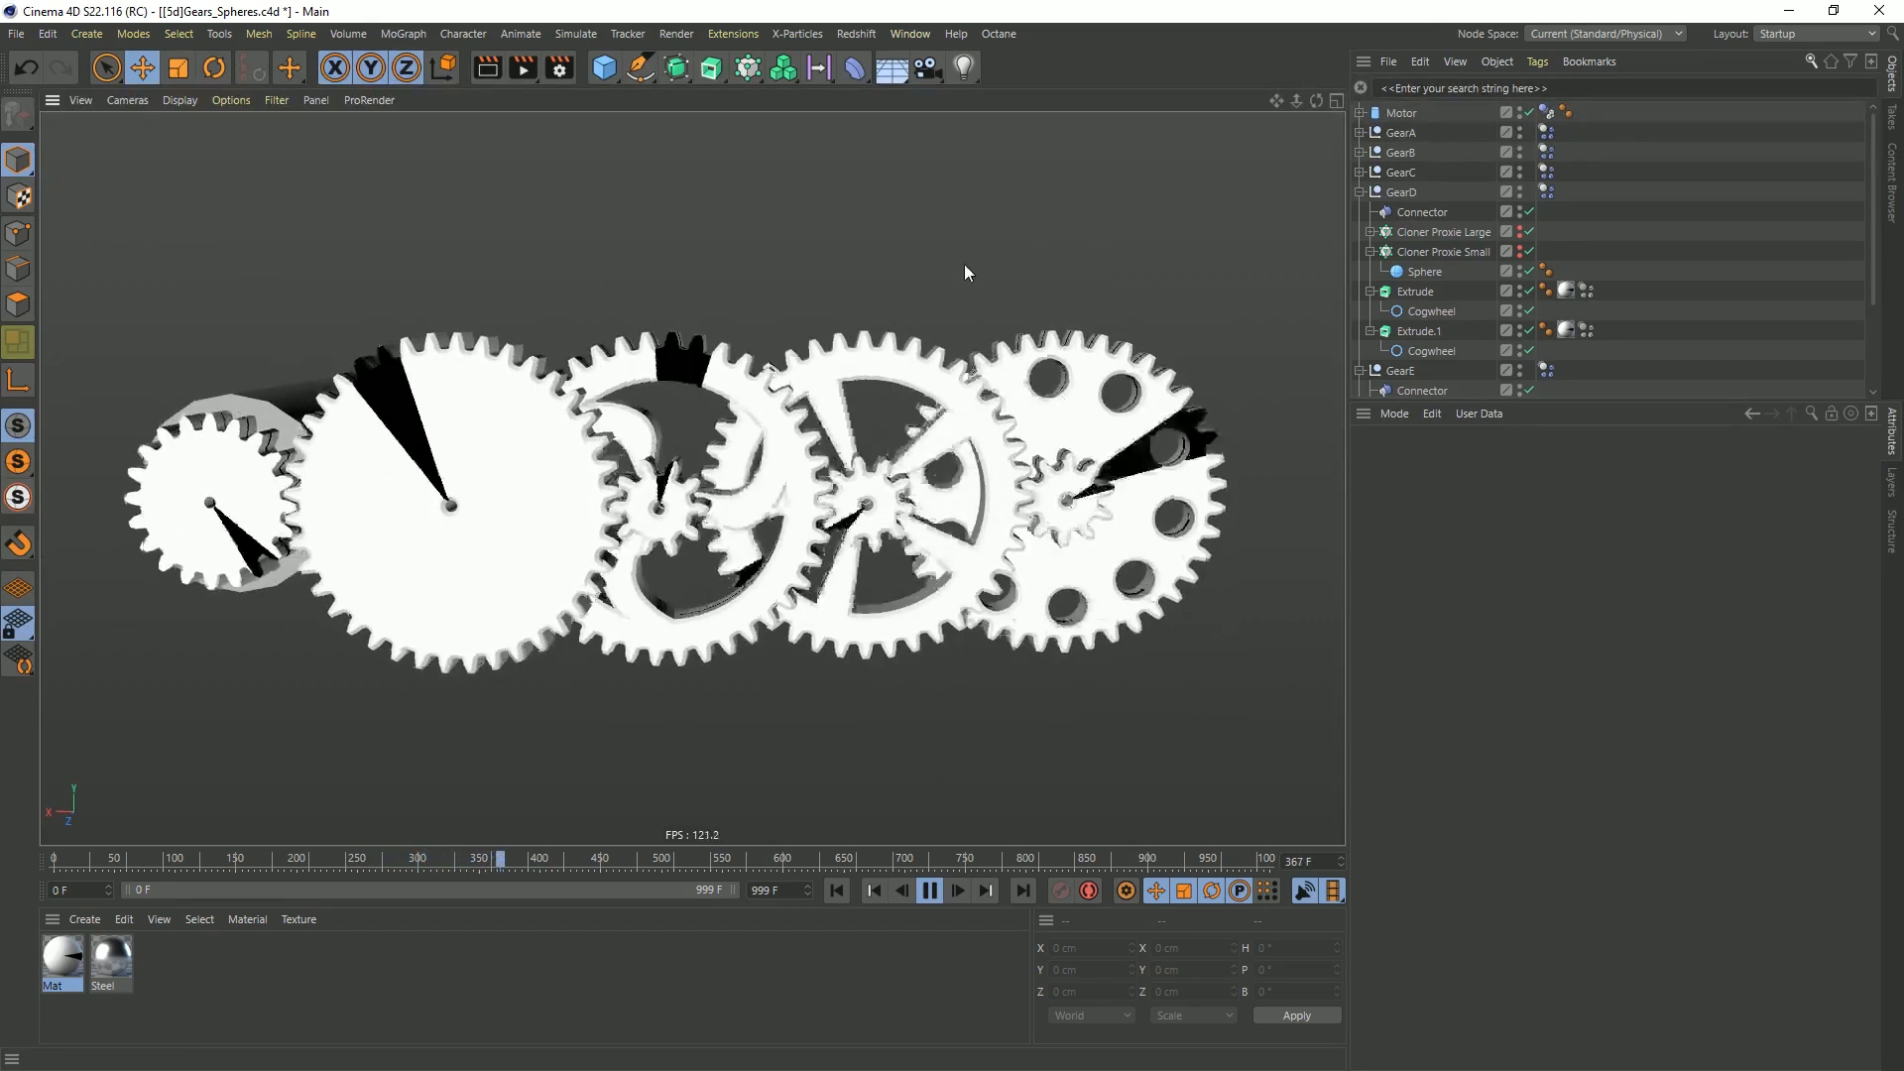
{"action": "left_click_drag", "start_coordinate": [886, 466], "coordinate": [742, 499], "text": "alt"}
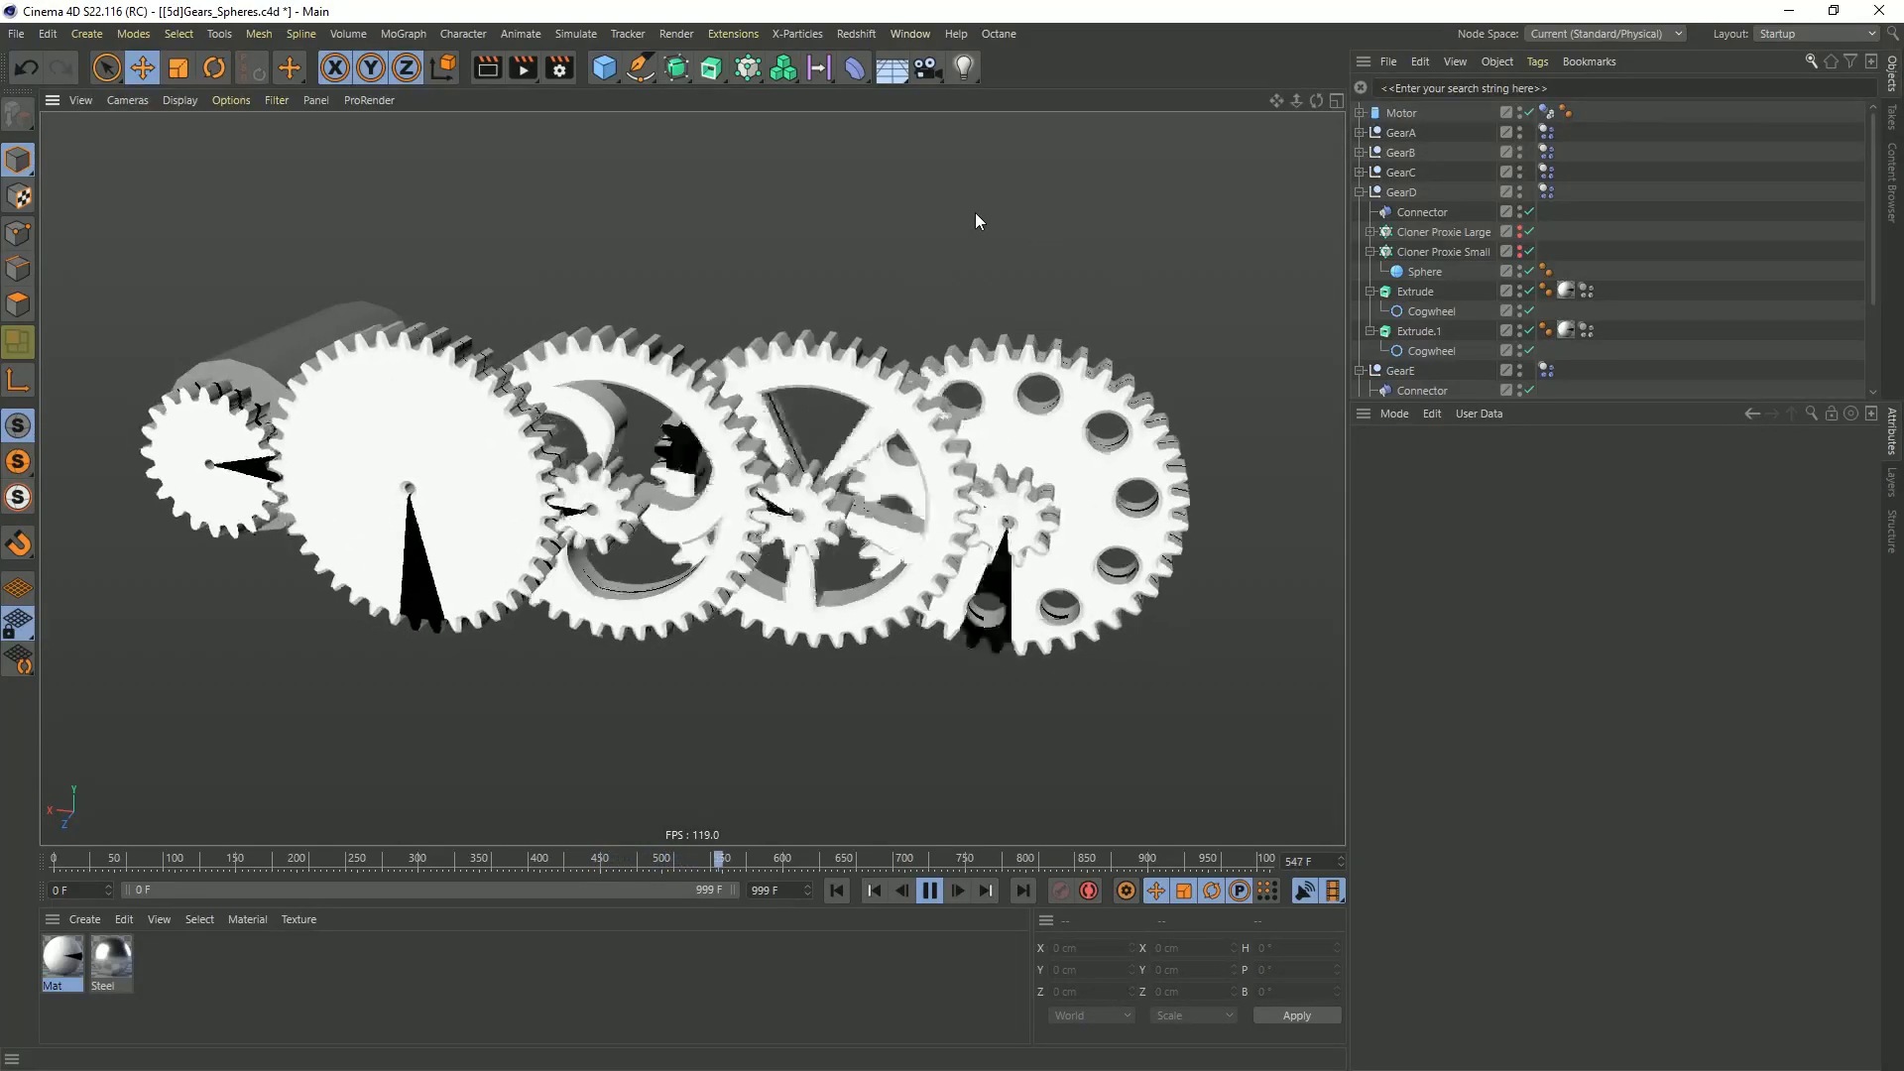
{"action": "left_click_drag", "start_coordinate": [729, 460], "coordinate": [735, 420], "text": "alt"}
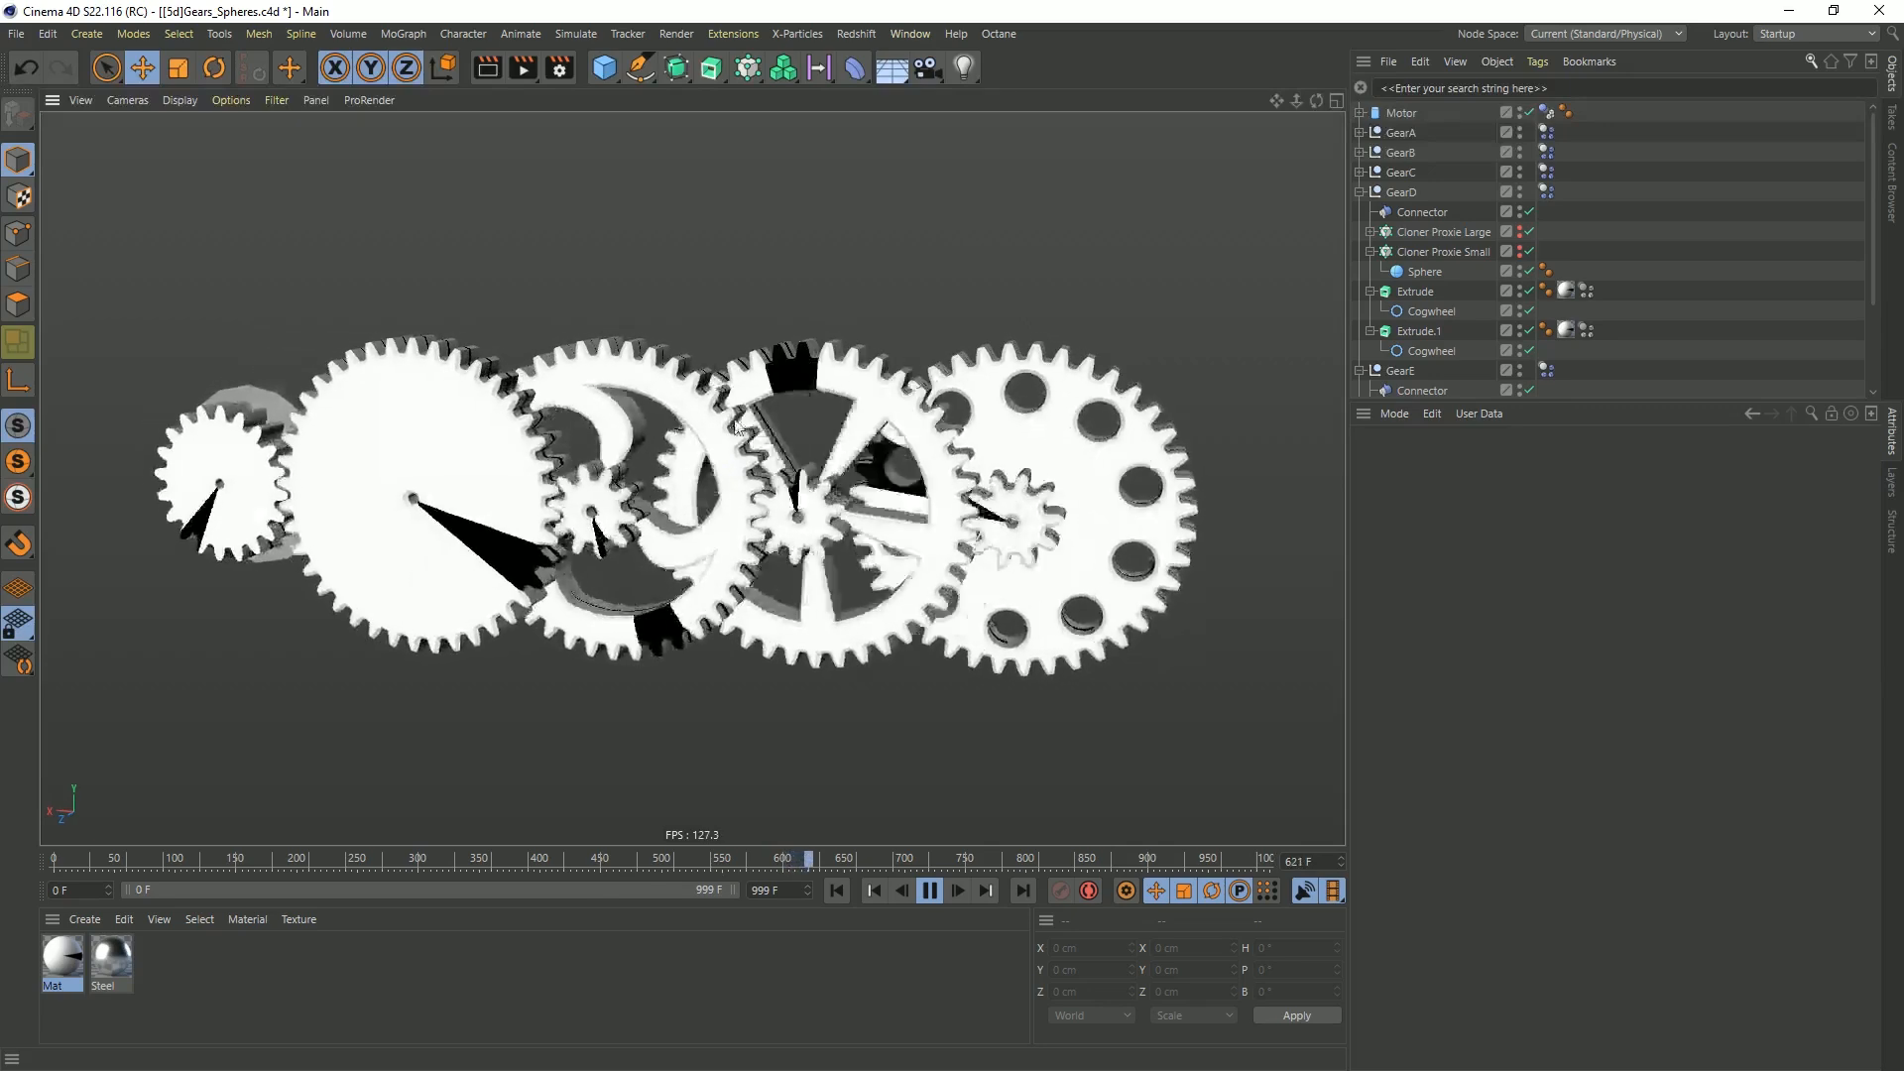
{"action": "left_click", "coordinate": [930, 890]}
{"action": "left_click", "coordinate": [836, 890]}
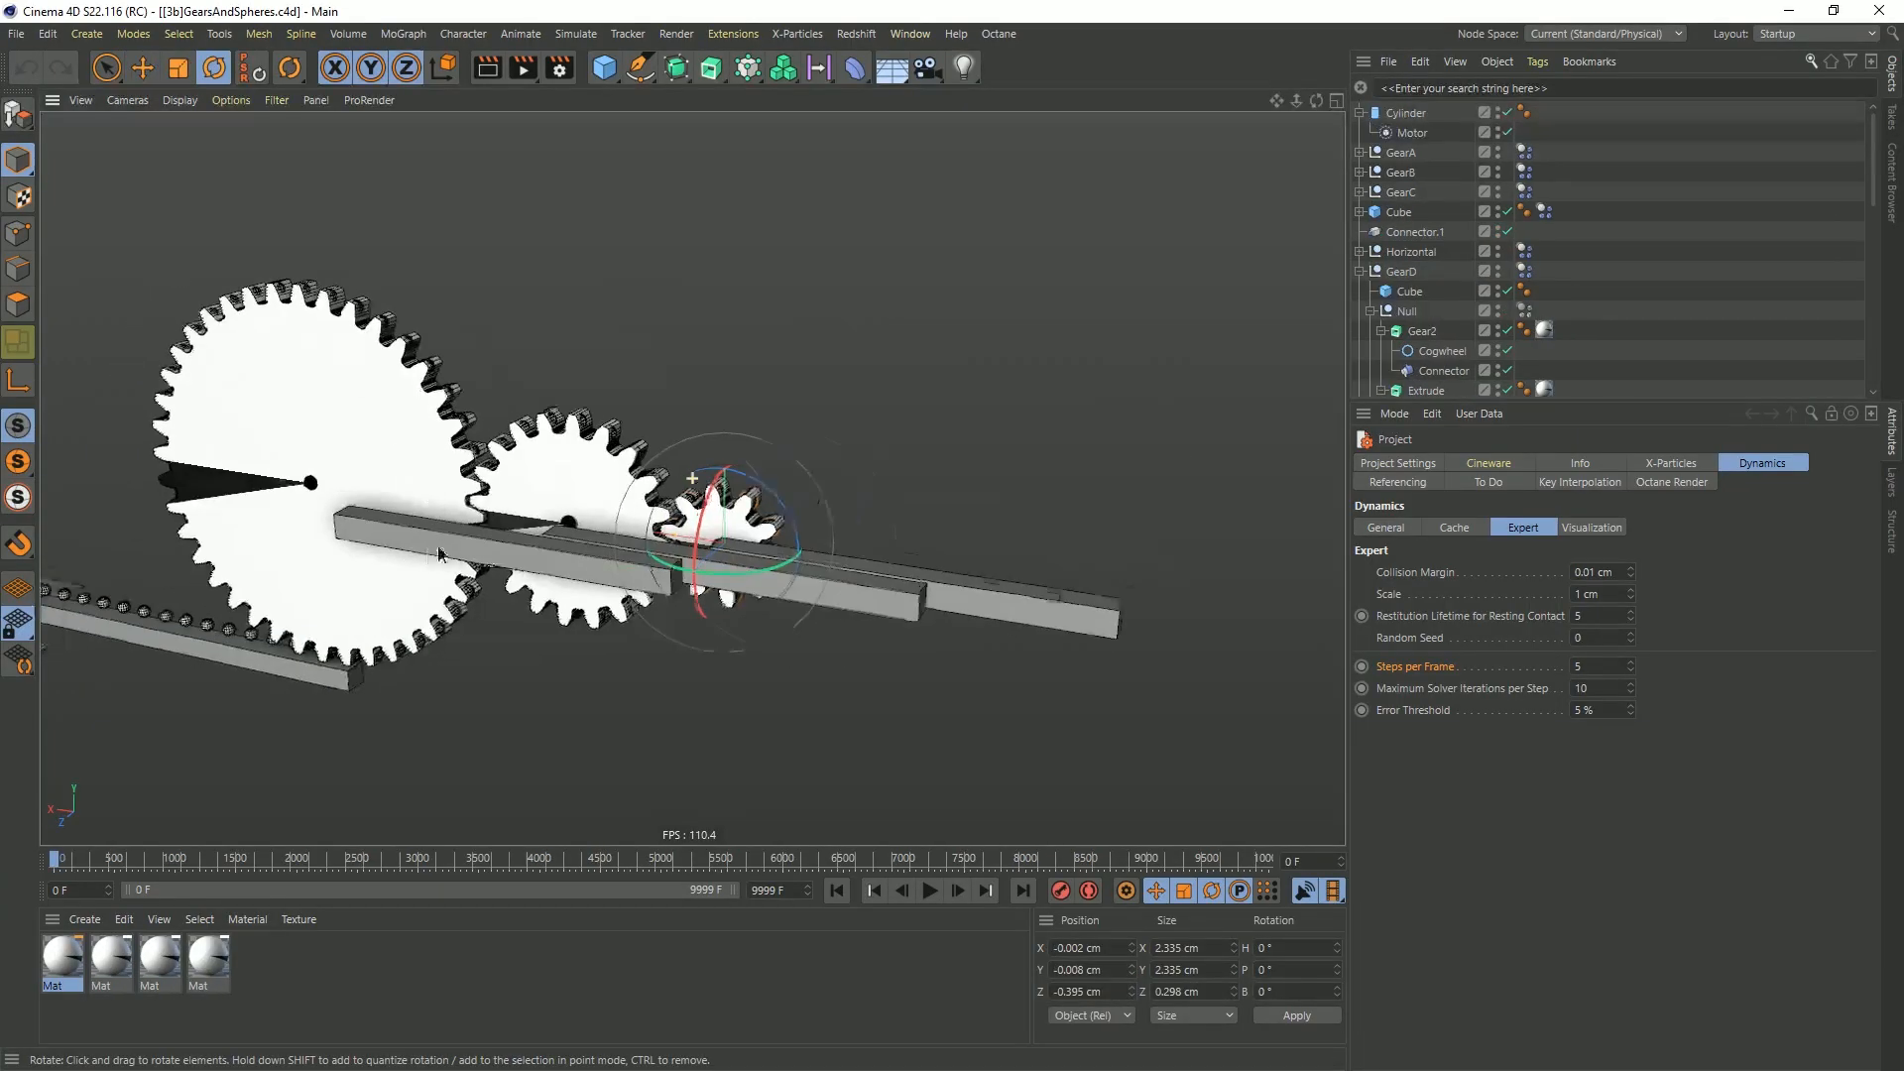
Switch to the [3b]GearsAndSpheres.c4d project and examine its motor, gears, rack and sphere proxies
{"action": "middle_click_drag", "start_coordinate": [441, 555], "coordinate": [764, 451], "text": "alt"}
{"action": "scroll", "coordinate": [764, 451], "scroll_direction": "down", "scroll_amount": 5}
{"action": "middle_click_drag", "start_coordinate": [385, 530], "coordinate": [649, 528], "text": "alt"}
{"action": "scroll", "coordinate": [660, 525], "scroll_direction": "up", "scroll_amount": 5}
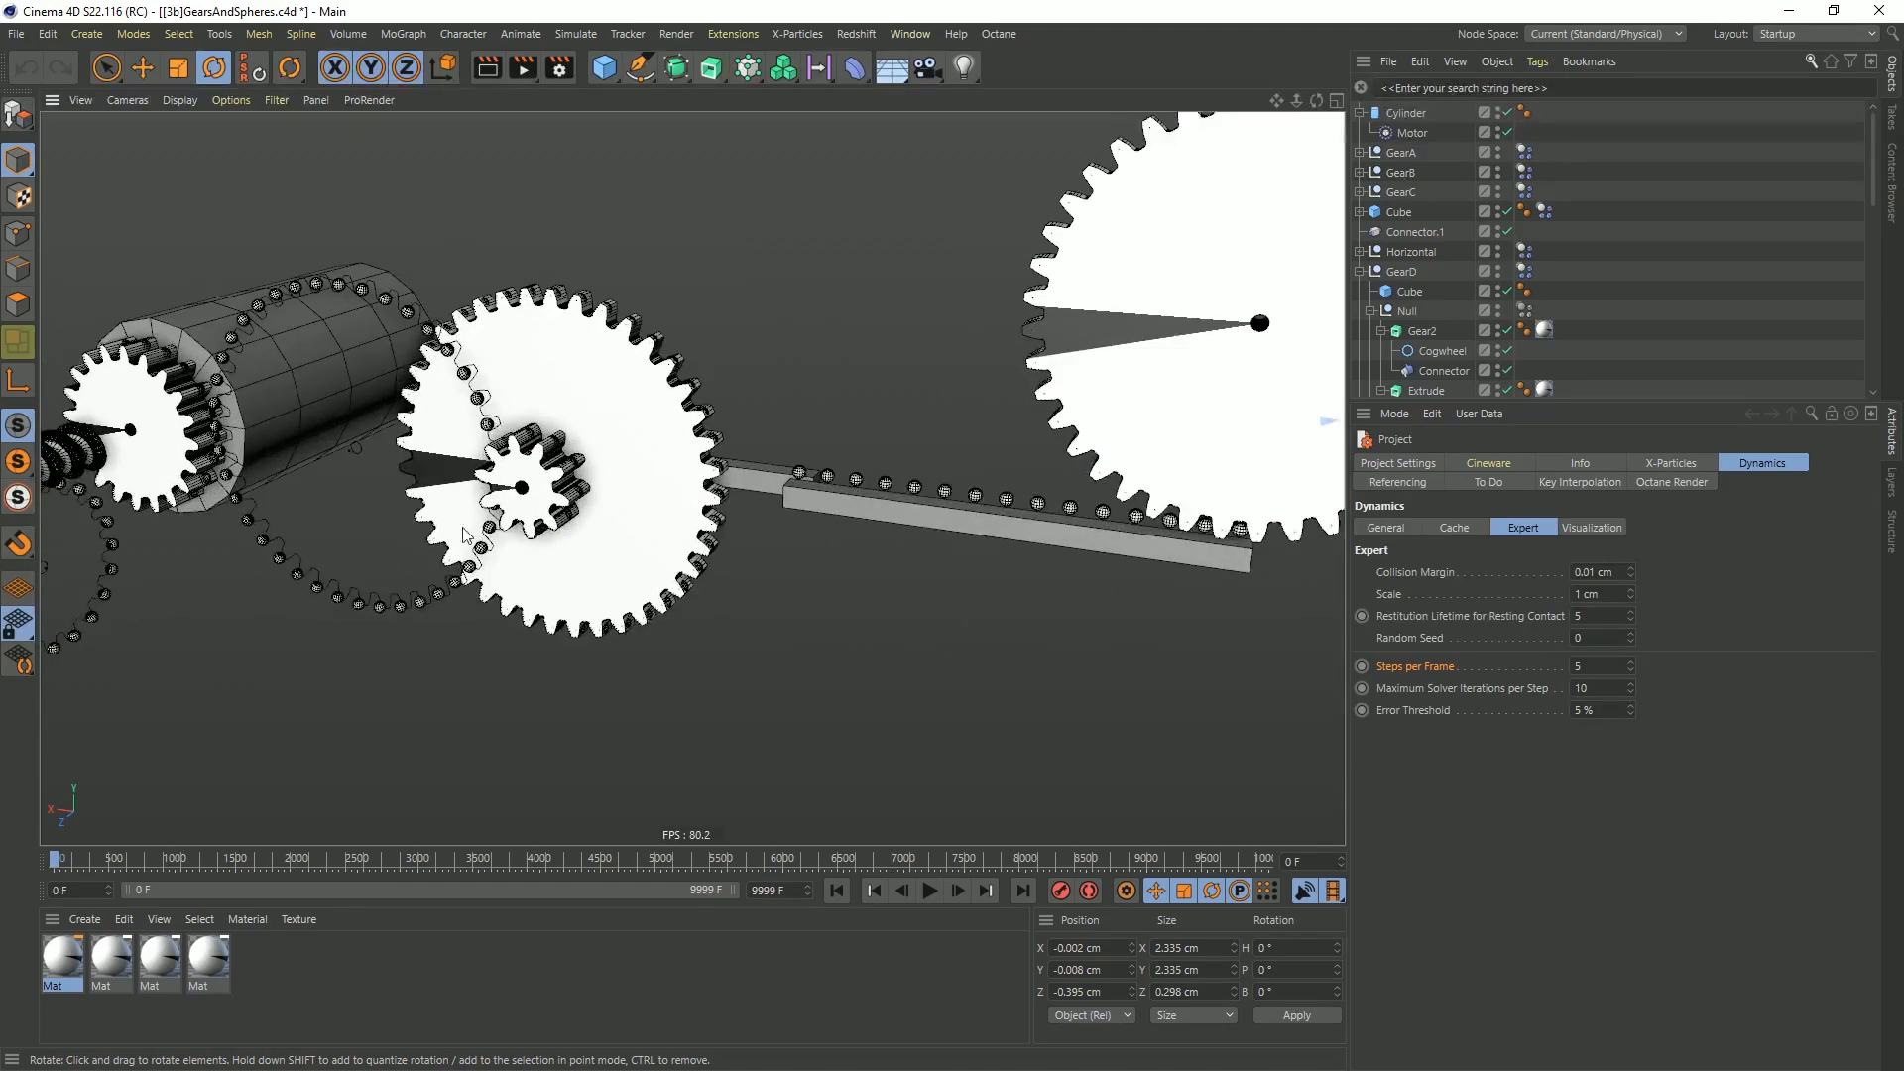
Hide the worm gear's Cloner Proxie in the viewport to expose the lofted helix thread
{"action": "left_click_drag", "start_coordinate": [548, 536], "coordinate": [567, 555], "text": "alt"}
{"action": "left_click_drag", "start_coordinate": [150, 487], "coordinate": [426, 427], "text": "alt"}
{"action": "scroll", "coordinate": [175, 510], "scroll_direction": "up", "scroll_amount": 6}
{"action": "middle_click_drag", "start_coordinate": [177, 510], "coordinate": [648, 463], "text": "alt"}
{"action": "left_click_drag", "start_coordinate": [649, 464], "coordinate": [589, 403], "text": "alt"}
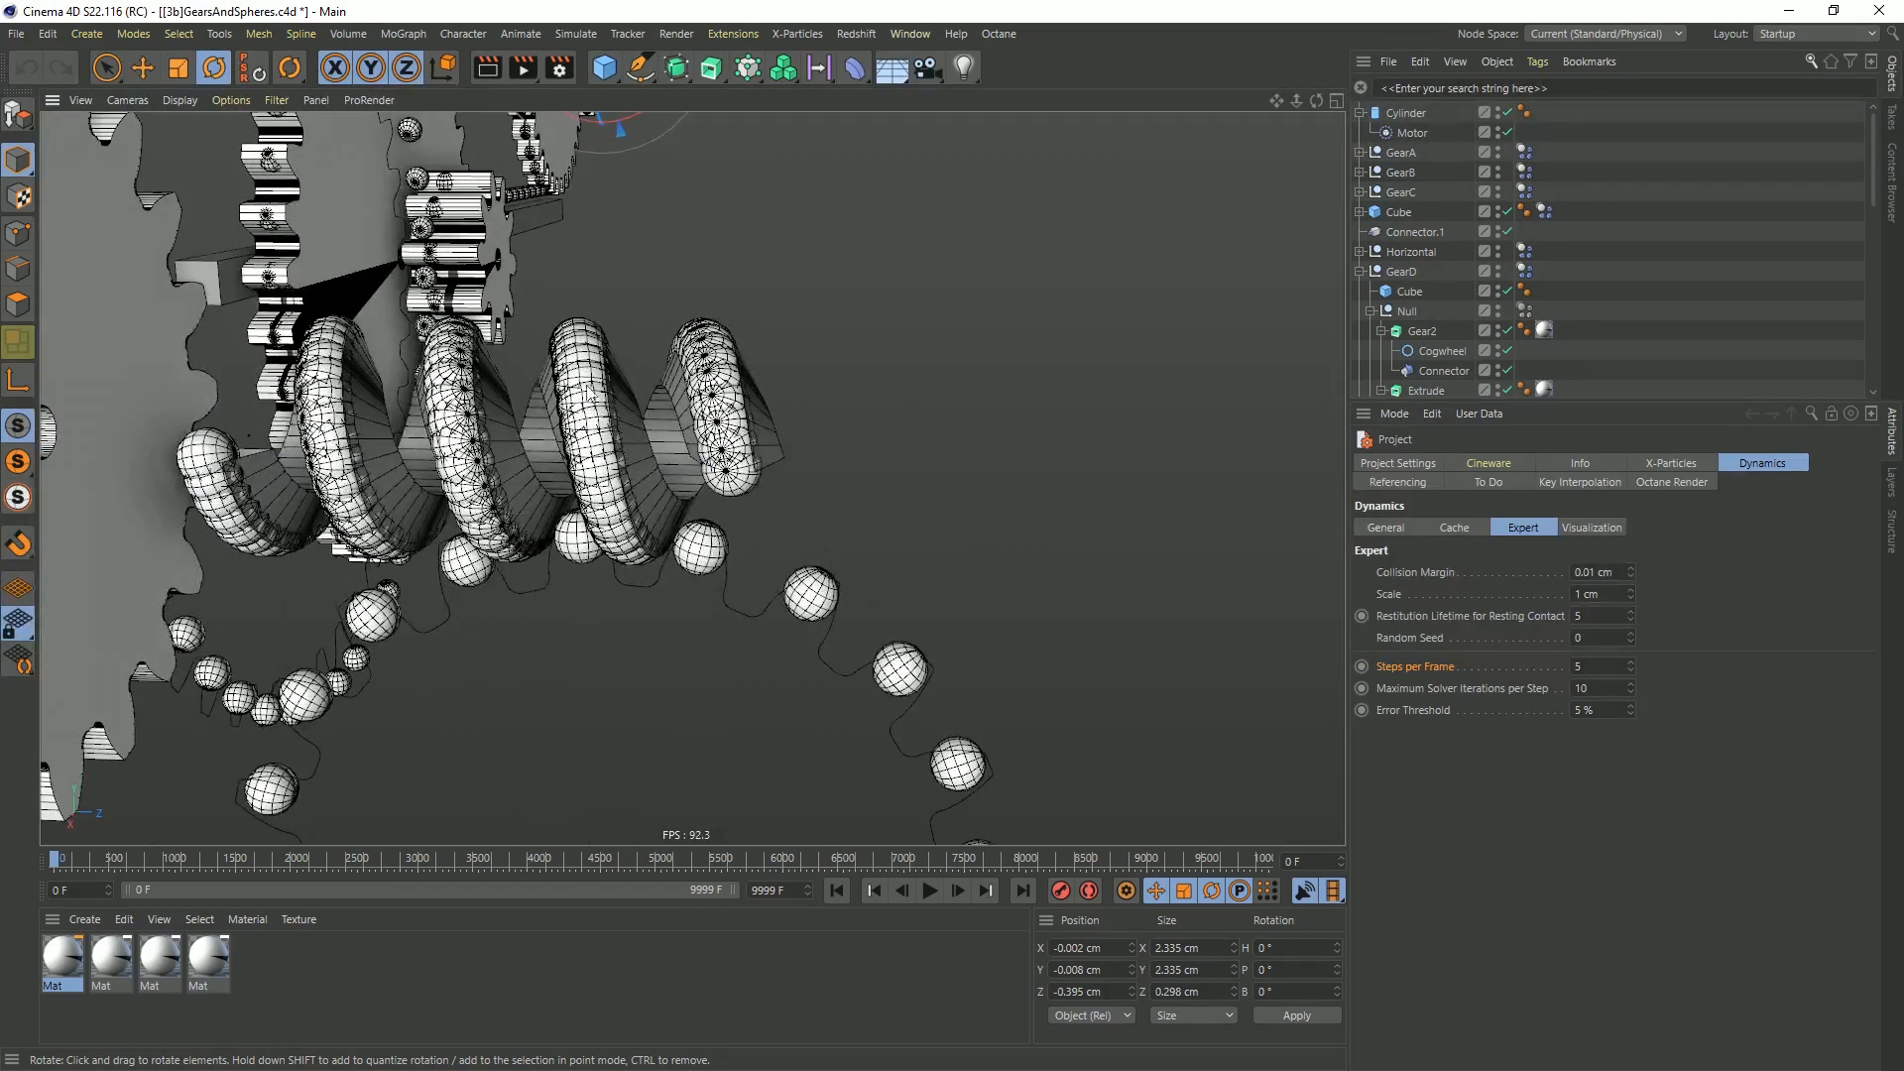
{"action": "left_click", "coordinate": [623, 444]}
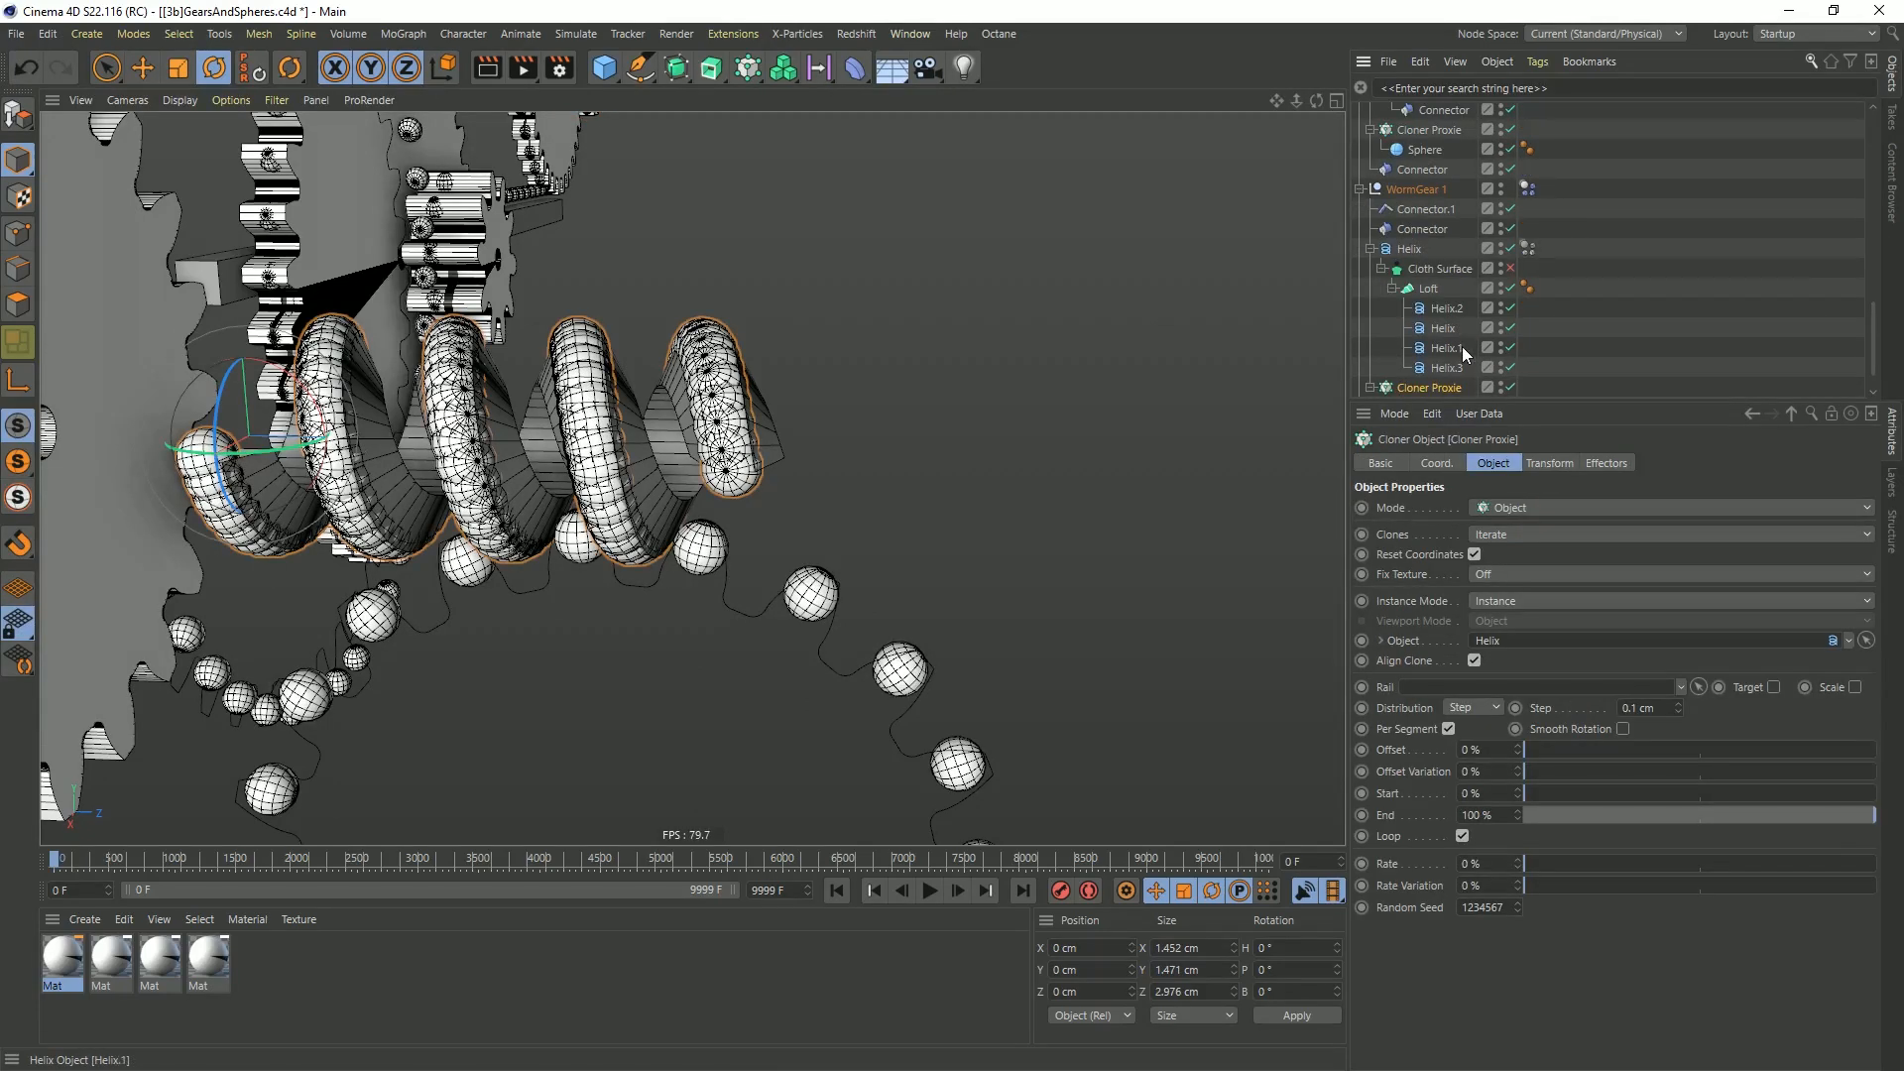
{"action": "left_click", "coordinate": [1500, 383]}
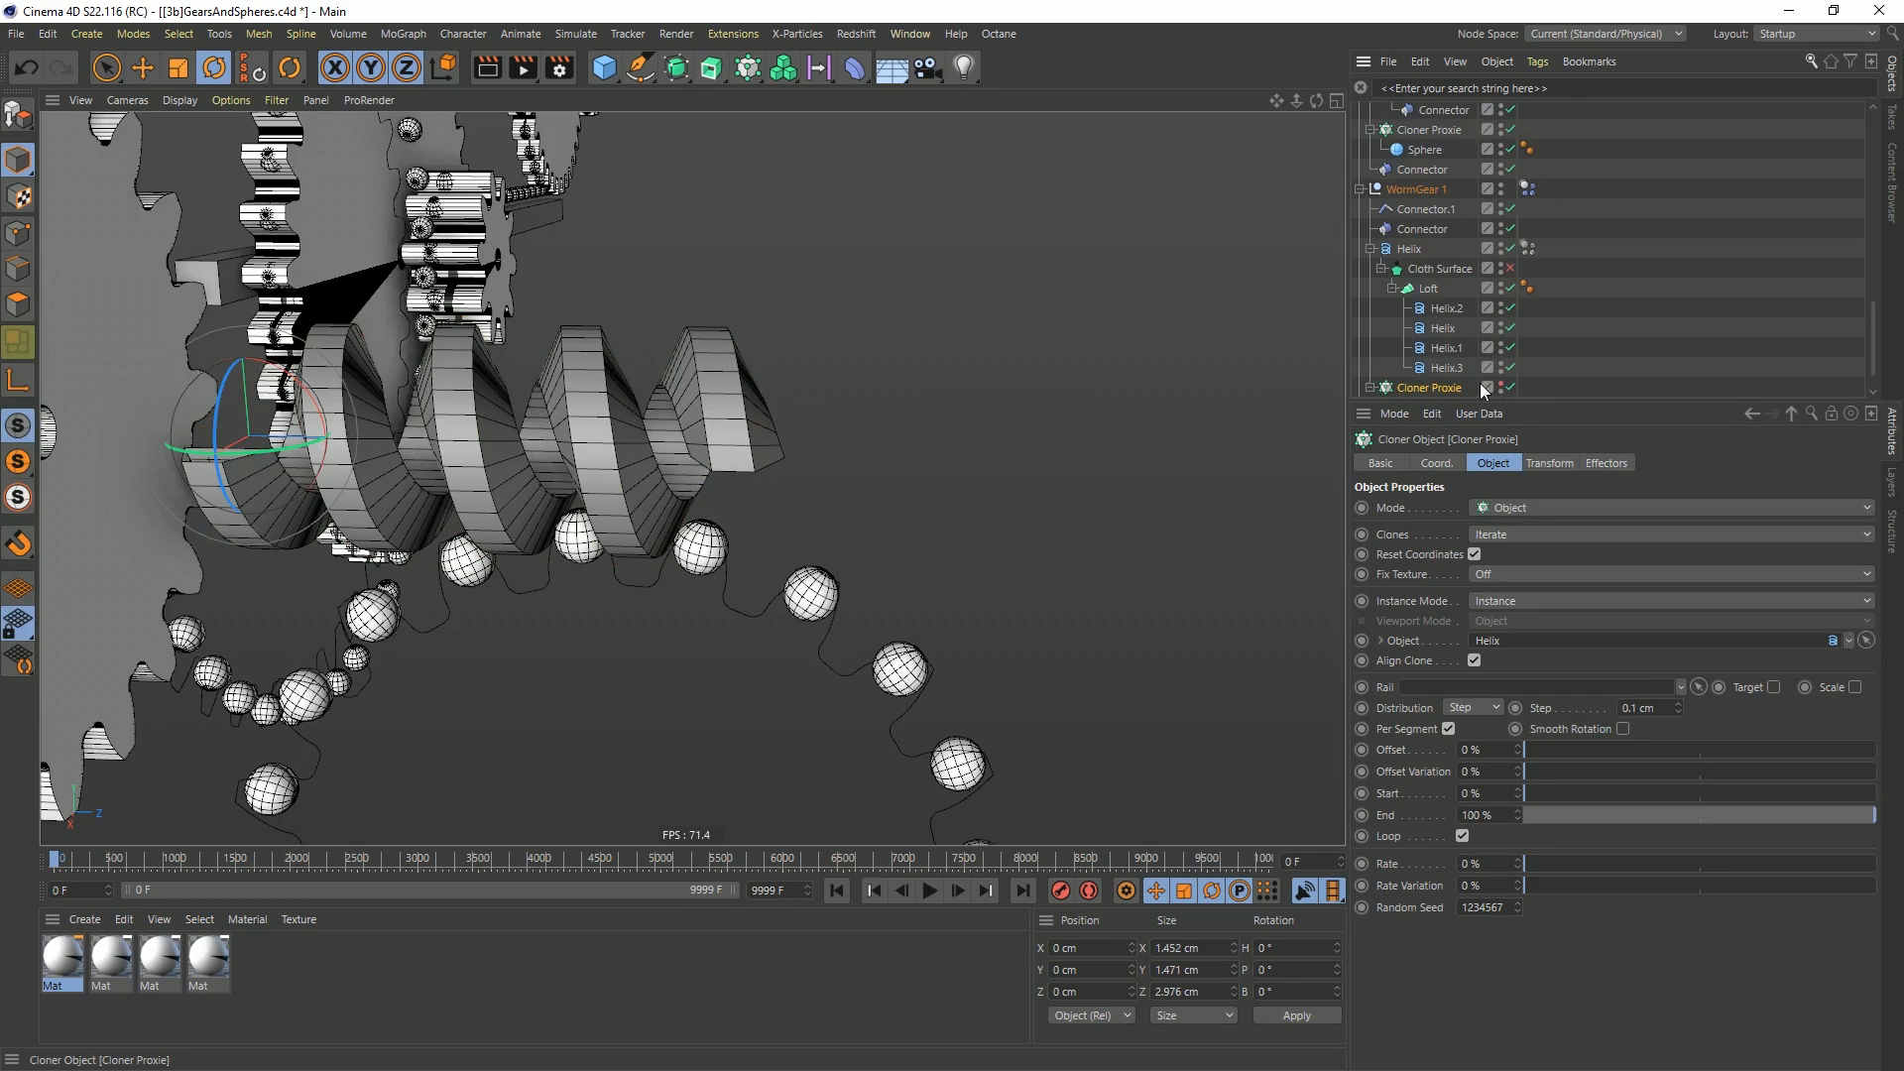
Play the simulation to examine how the worm gear meshes with its driven gear, then return to frame 0
{"action": "left_click", "coordinate": [929, 890]}
{"action": "left_click_drag", "start_coordinate": [723, 593], "coordinate": [875, 684], "text": "alt"}
{"action": "right_click_drag", "start_coordinate": [875, 684], "coordinate": [841, 704], "text": "alt"}
{"action": "left_click_drag", "start_coordinate": [841, 705], "coordinate": [925, 708], "text": "alt"}
{"action": "left_click", "coordinate": [929, 890]}
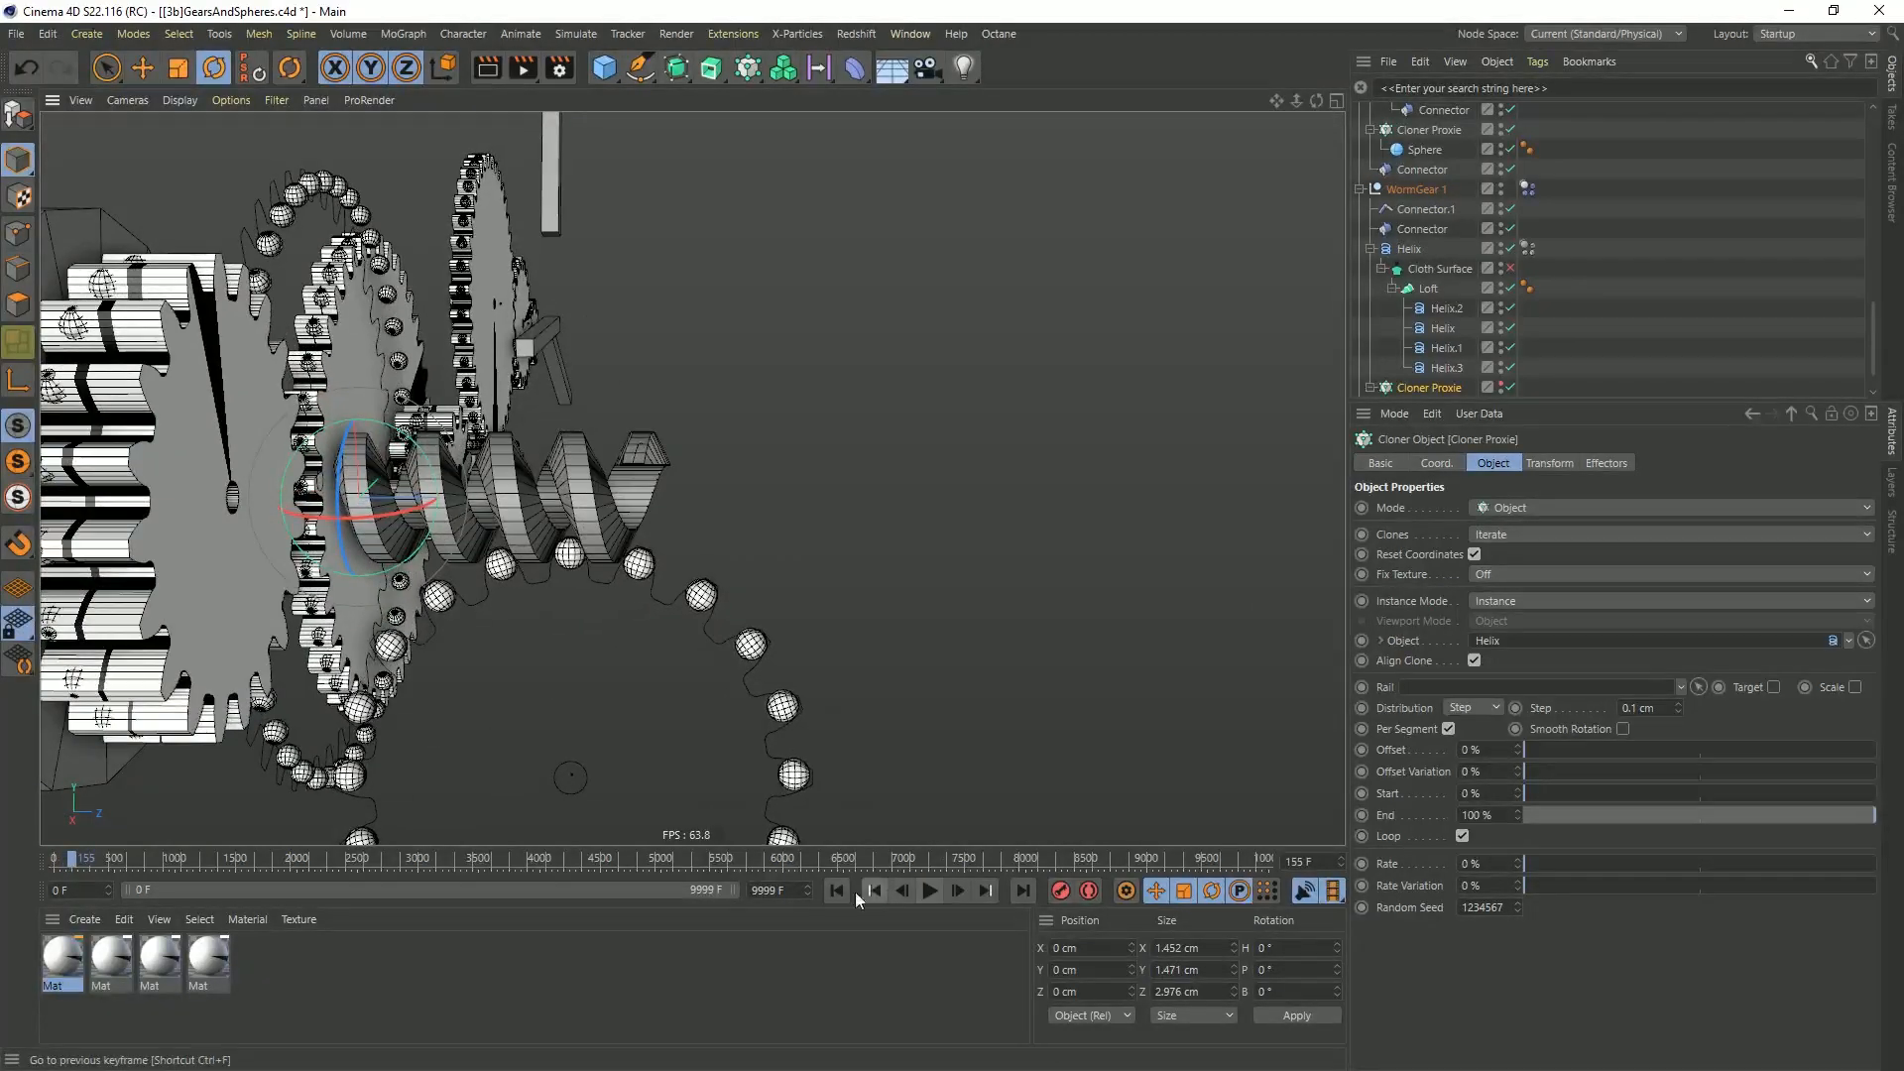
{"action": "left_click", "coordinate": [836, 890]}
Run the simulation and examine the motor, gears, rack and connected bars from several angles, then return to frame 0
{"action": "left_click_drag", "start_coordinate": [422, 417], "coordinate": [253, 421], "text": "alt"}
{"action": "left_click_drag", "start_coordinate": [603, 438], "coordinate": [996, 537], "text": "alt"}
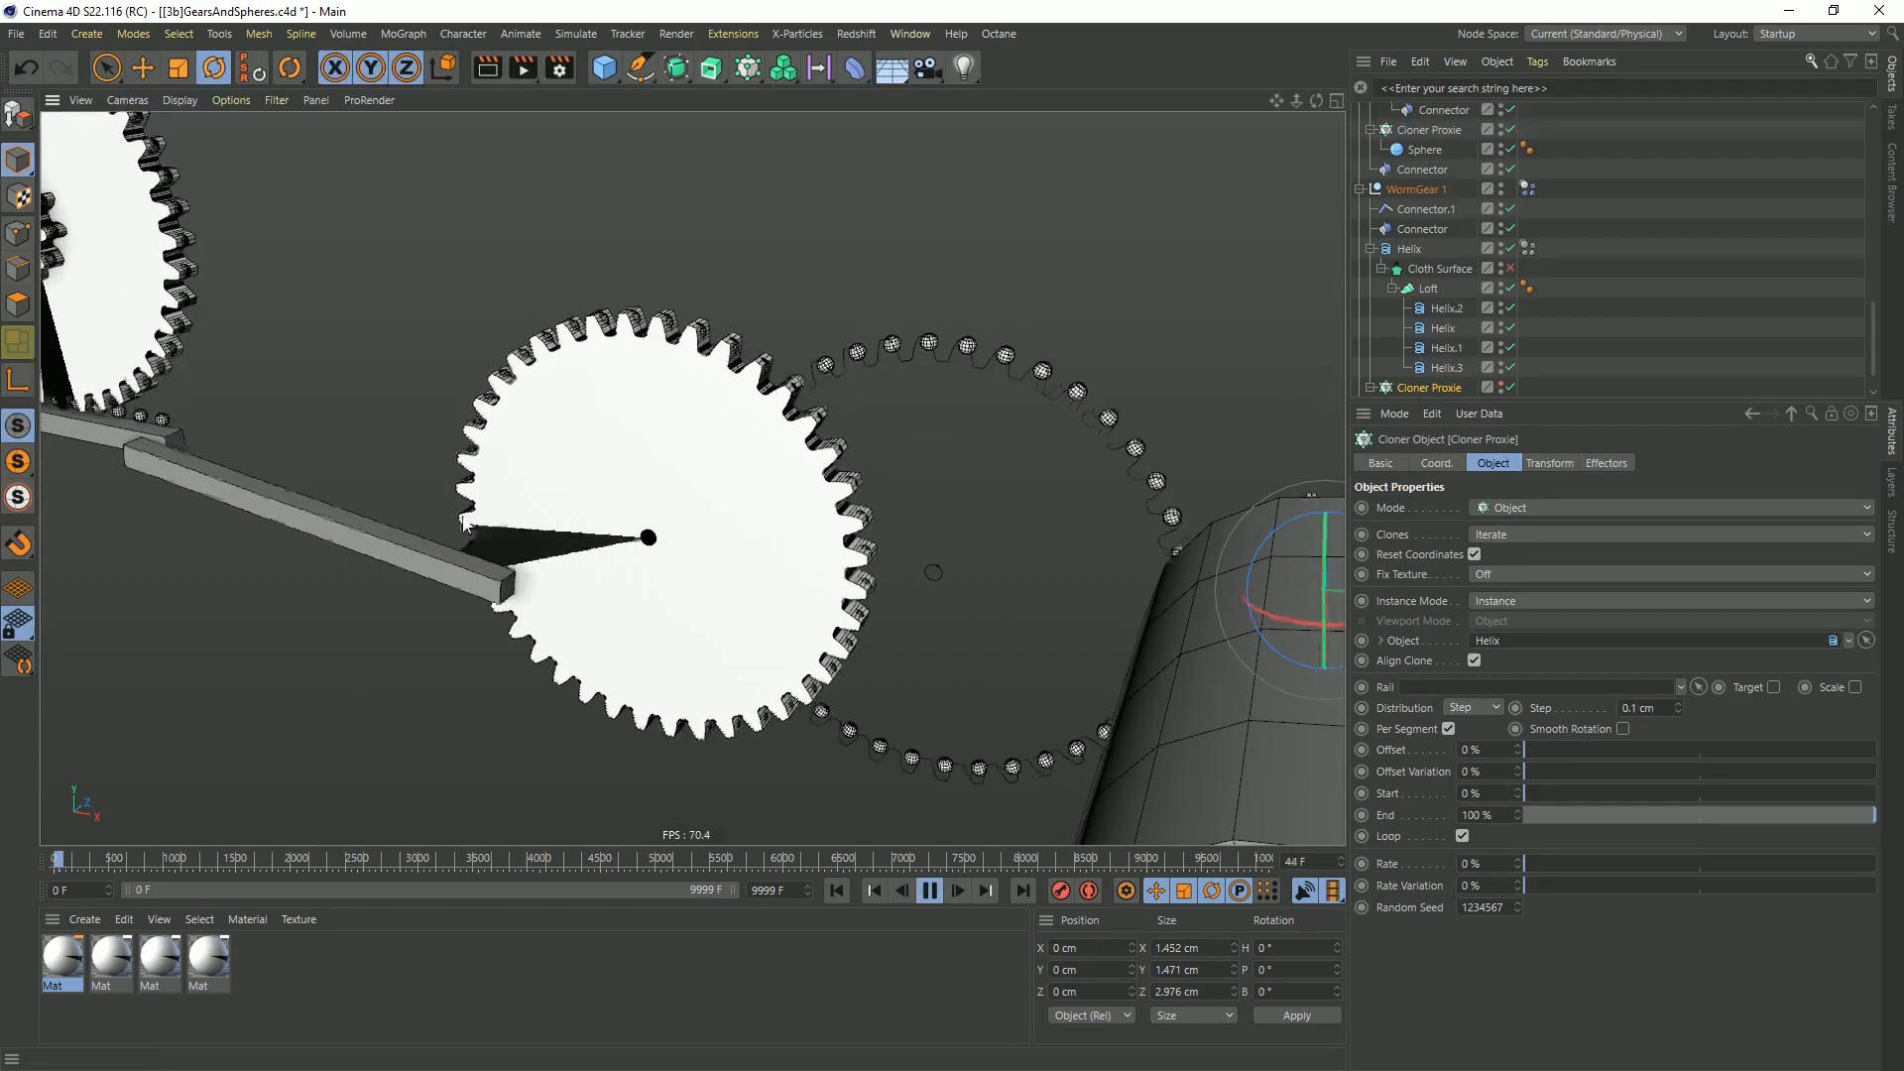
{"action": "middle_click_drag", "start_coordinate": [724, 555], "coordinate": [1166, 535], "text": "alt"}
{"action": "left_click_drag", "start_coordinate": [736, 461], "coordinate": [458, 474], "text": "alt"}
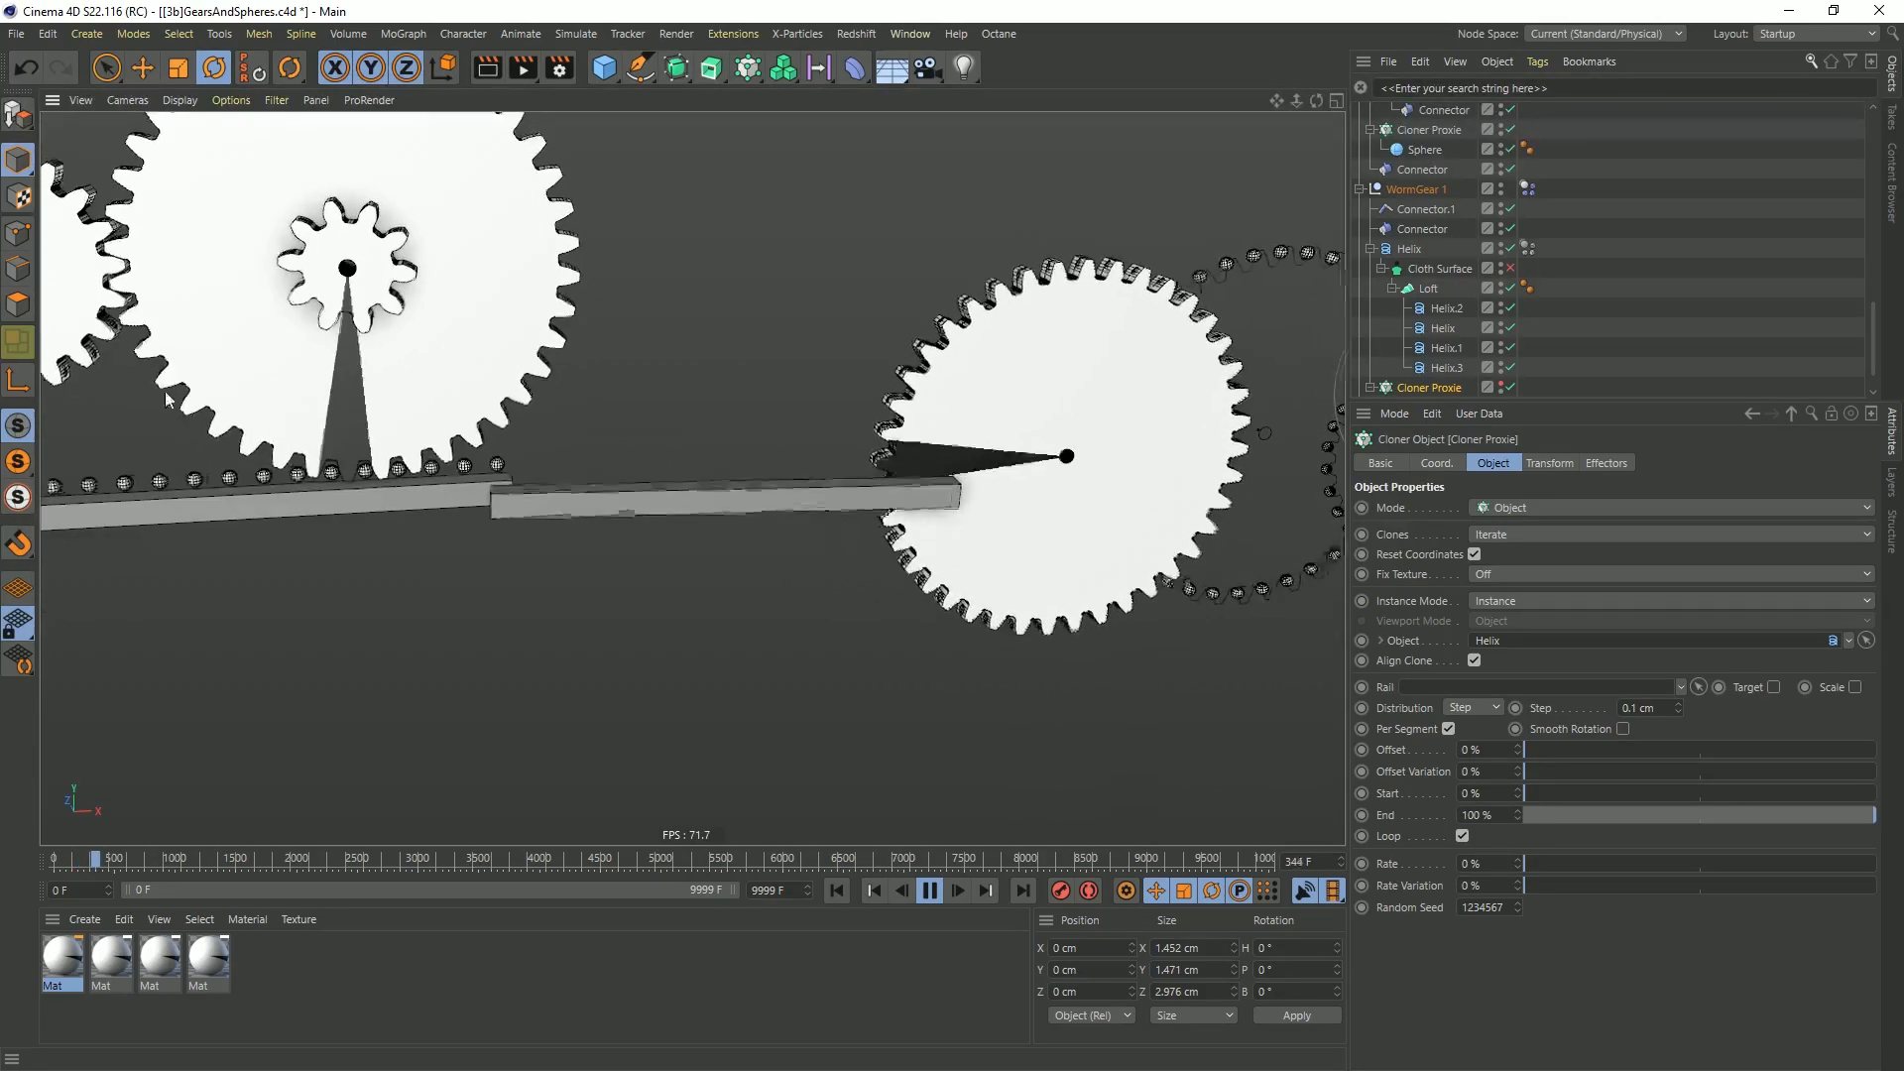
{"action": "left_click_drag", "start_coordinate": [323, 181], "coordinate": [567, 300], "text": "alt"}
{"action": "scroll", "coordinate": [567, 299], "scroll_direction": "down", "scroll_amount": 5}
{"action": "middle_click_drag", "start_coordinate": [567, 299], "coordinate": [686, 347], "text": "alt"}
{"action": "left_click_drag", "start_coordinate": [687, 347], "coordinate": [692, 375], "text": "alt"}
{"action": "middle_click_drag", "start_coordinate": [656, 348], "coordinate": [700, 371], "text": "alt"}
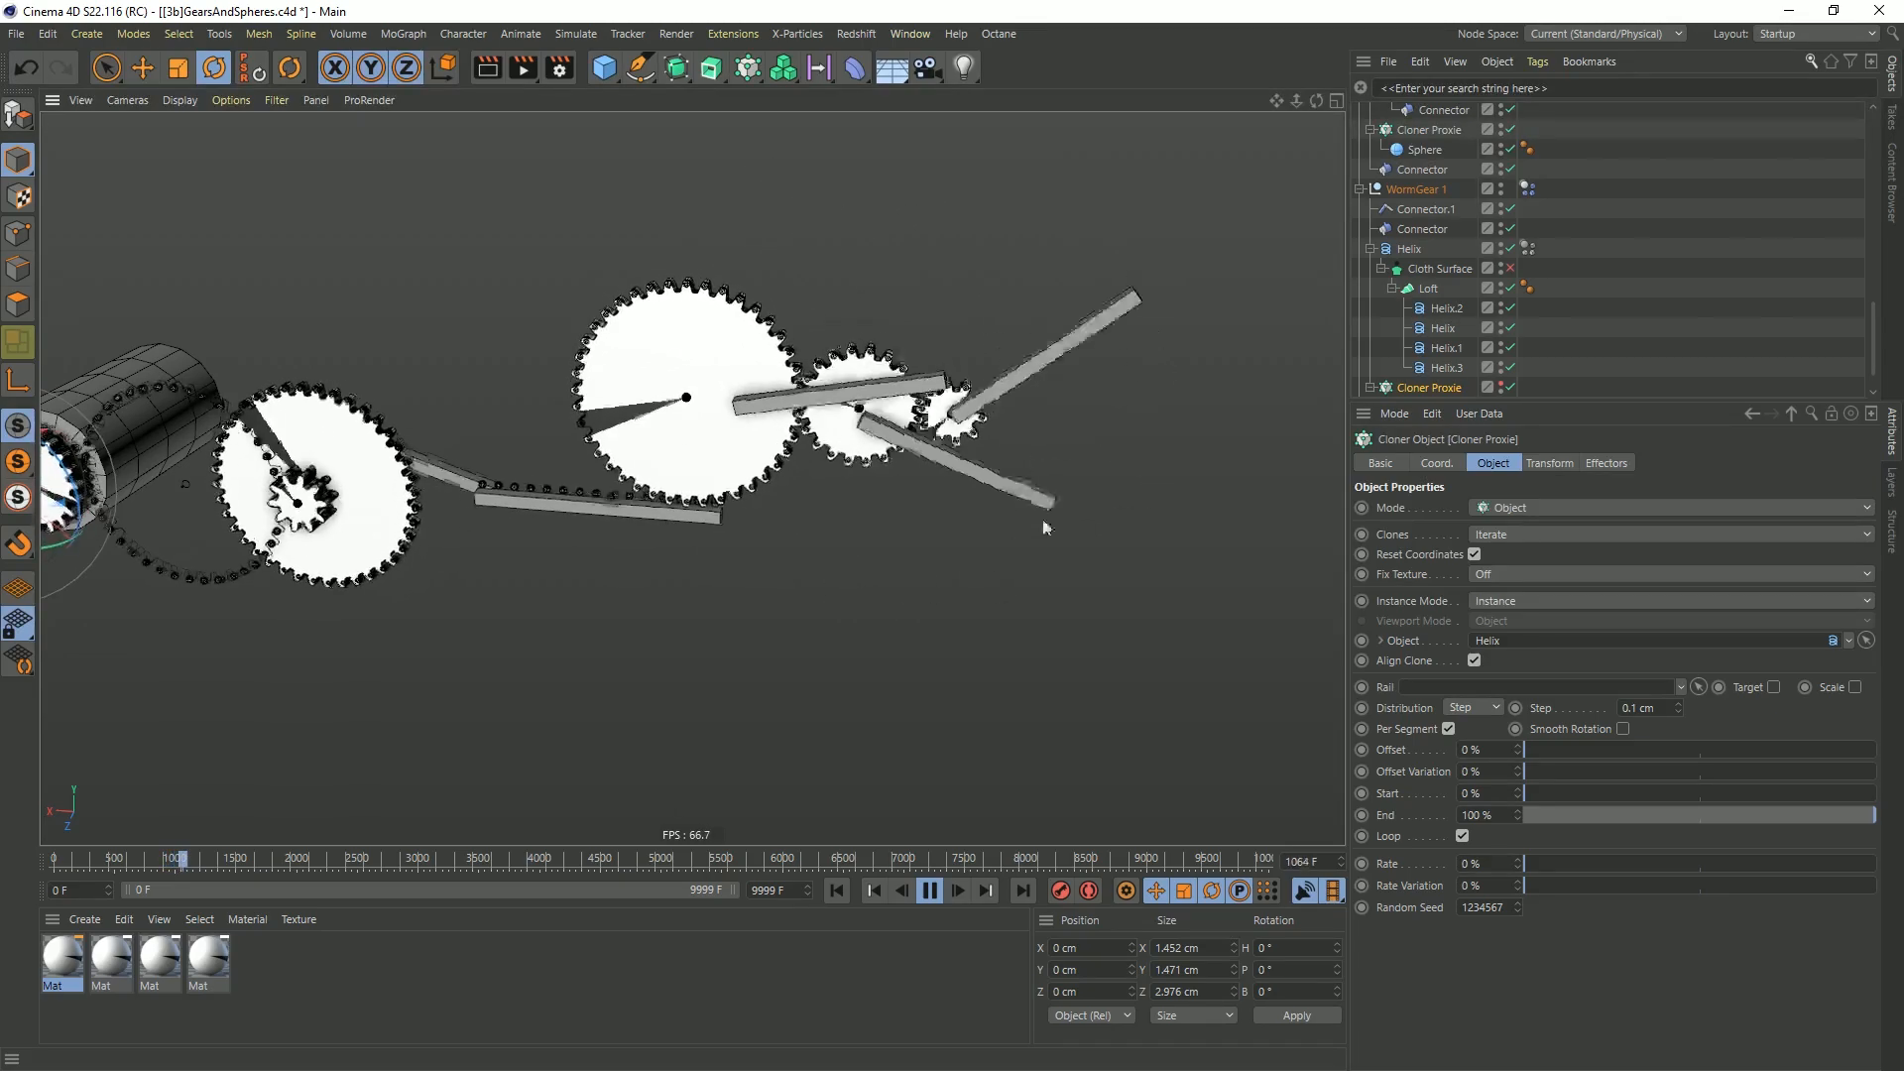
{"action": "left_click", "coordinate": [920, 891]}
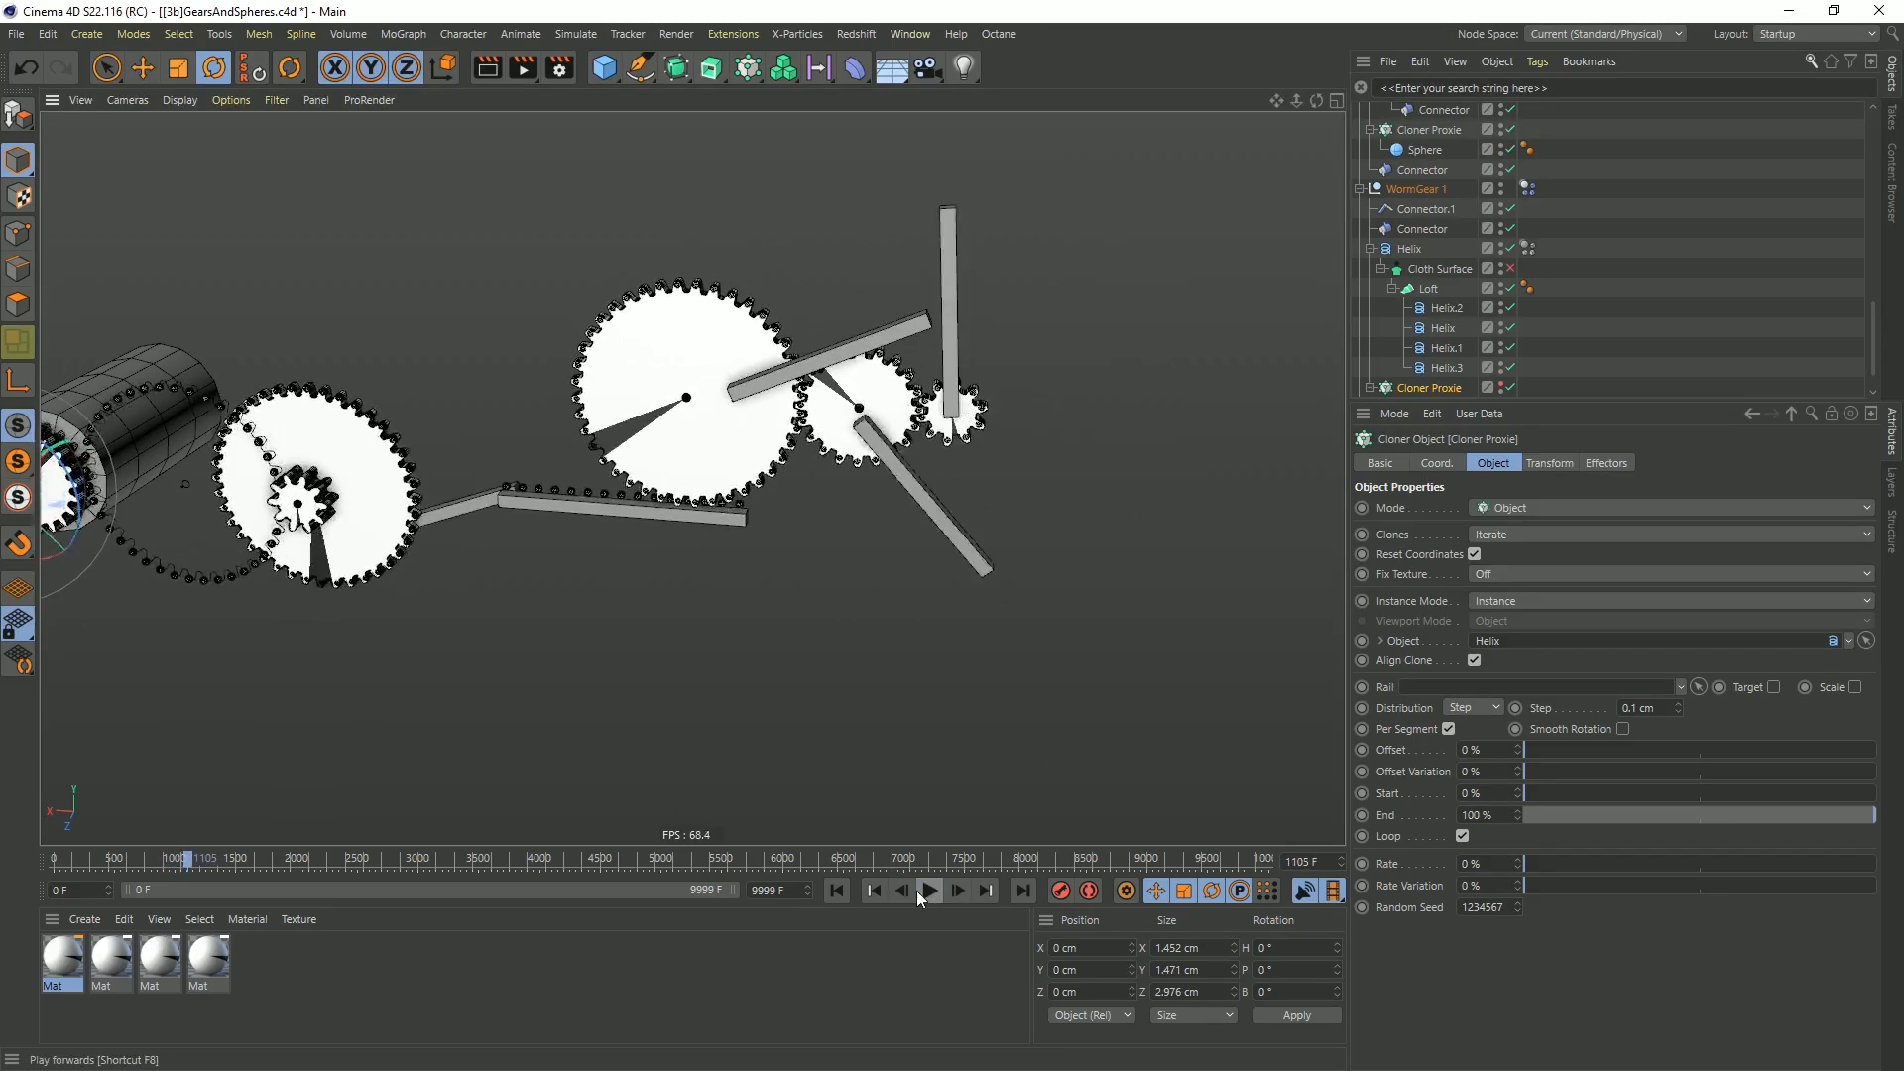
{"action": "left_click", "coordinate": [836, 890]}
Select the motor's Cylinder and examine it together with the connected gear train
{"action": "scroll", "coordinate": [859, 470], "scroll_direction": "down", "scroll_amount": 3}
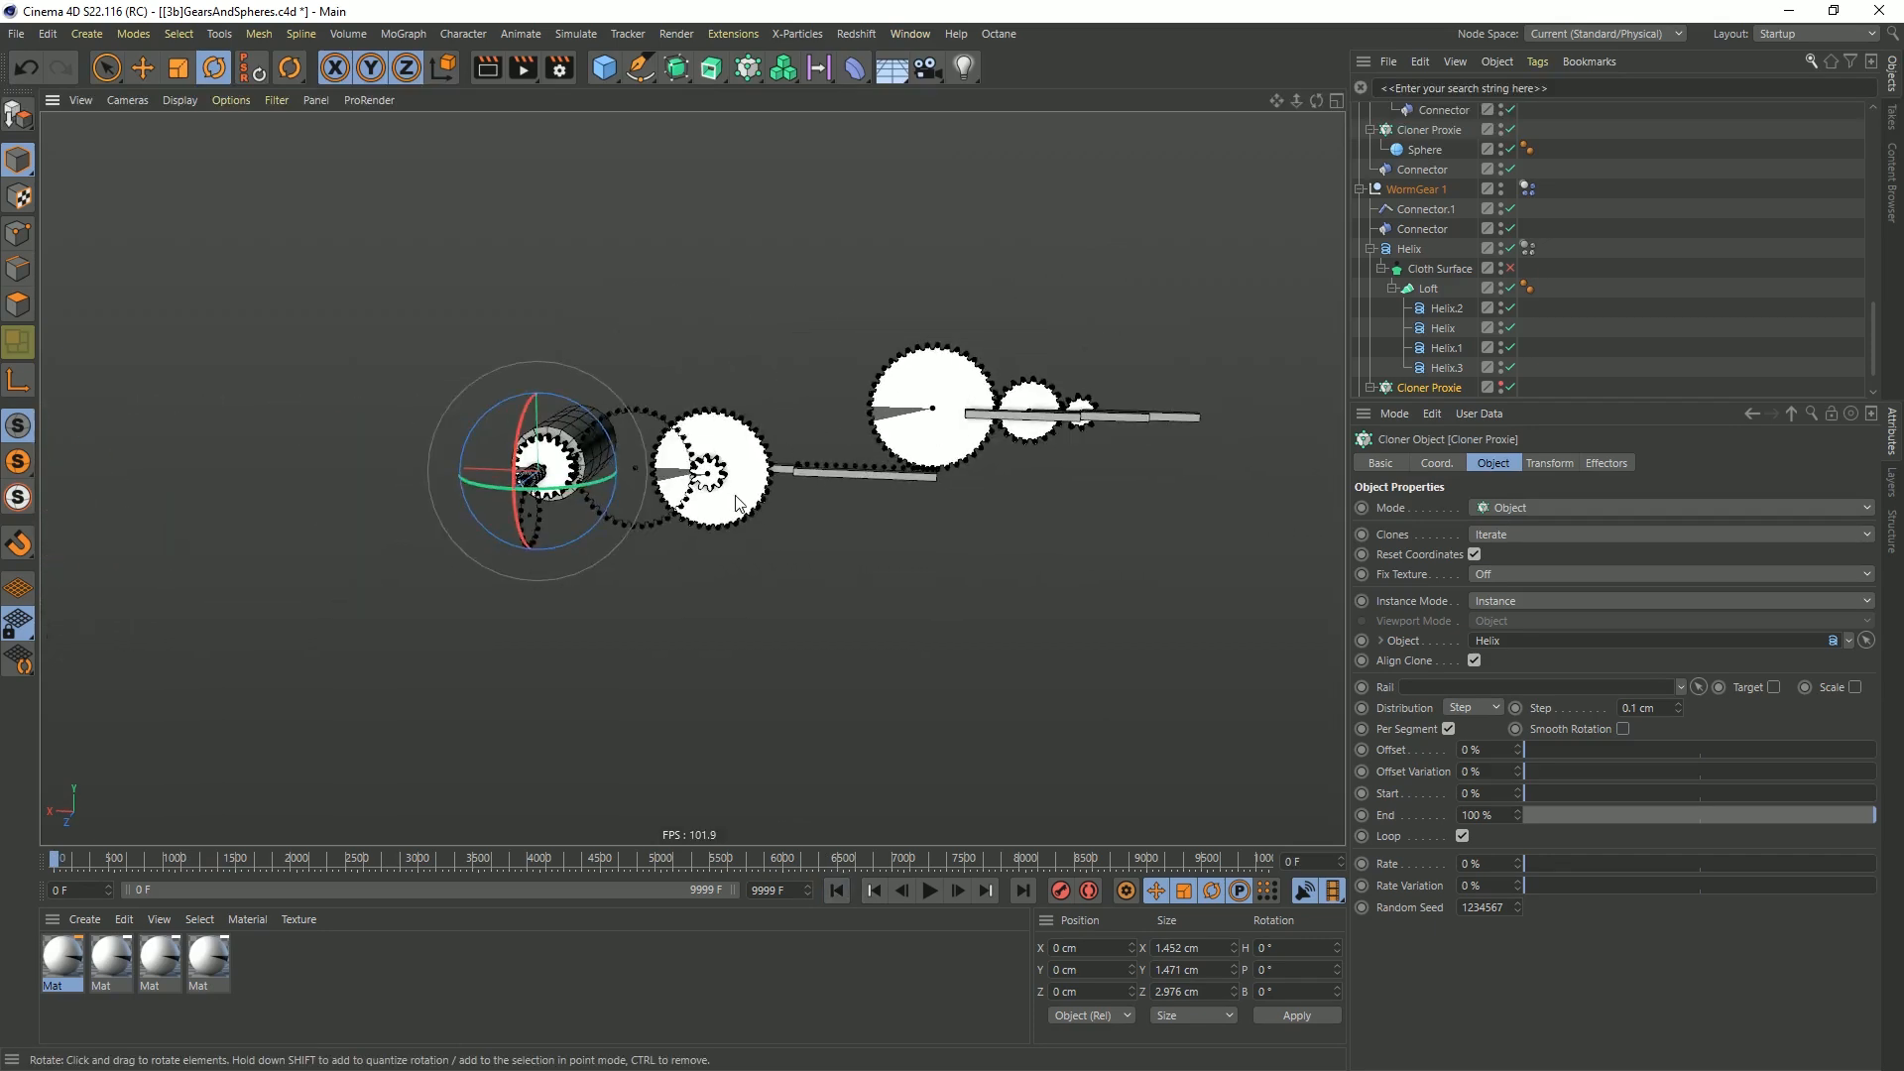
{"action": "scroll", "coordinate": [701, 523], "scroll_direction": "up", "scroll_amount": 5}
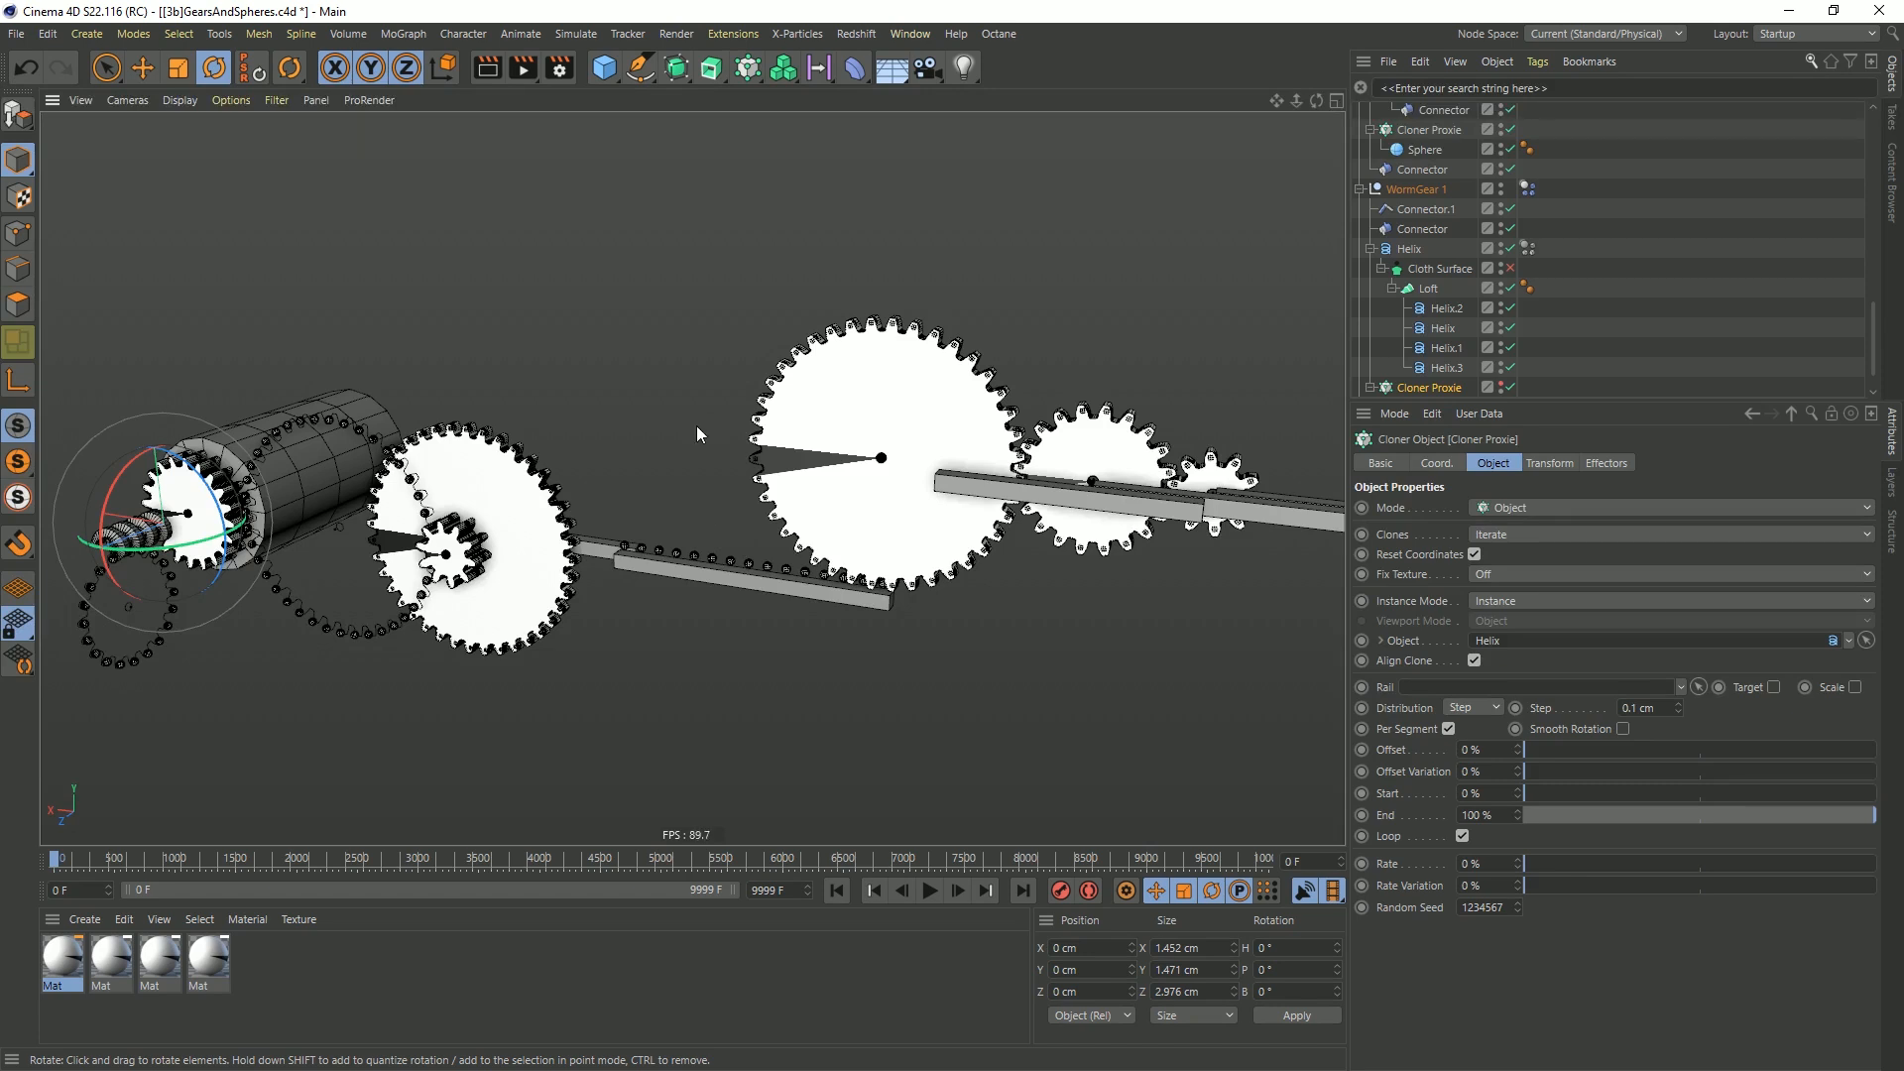
{"action": "left_click", "coordinate": [342, 430]}
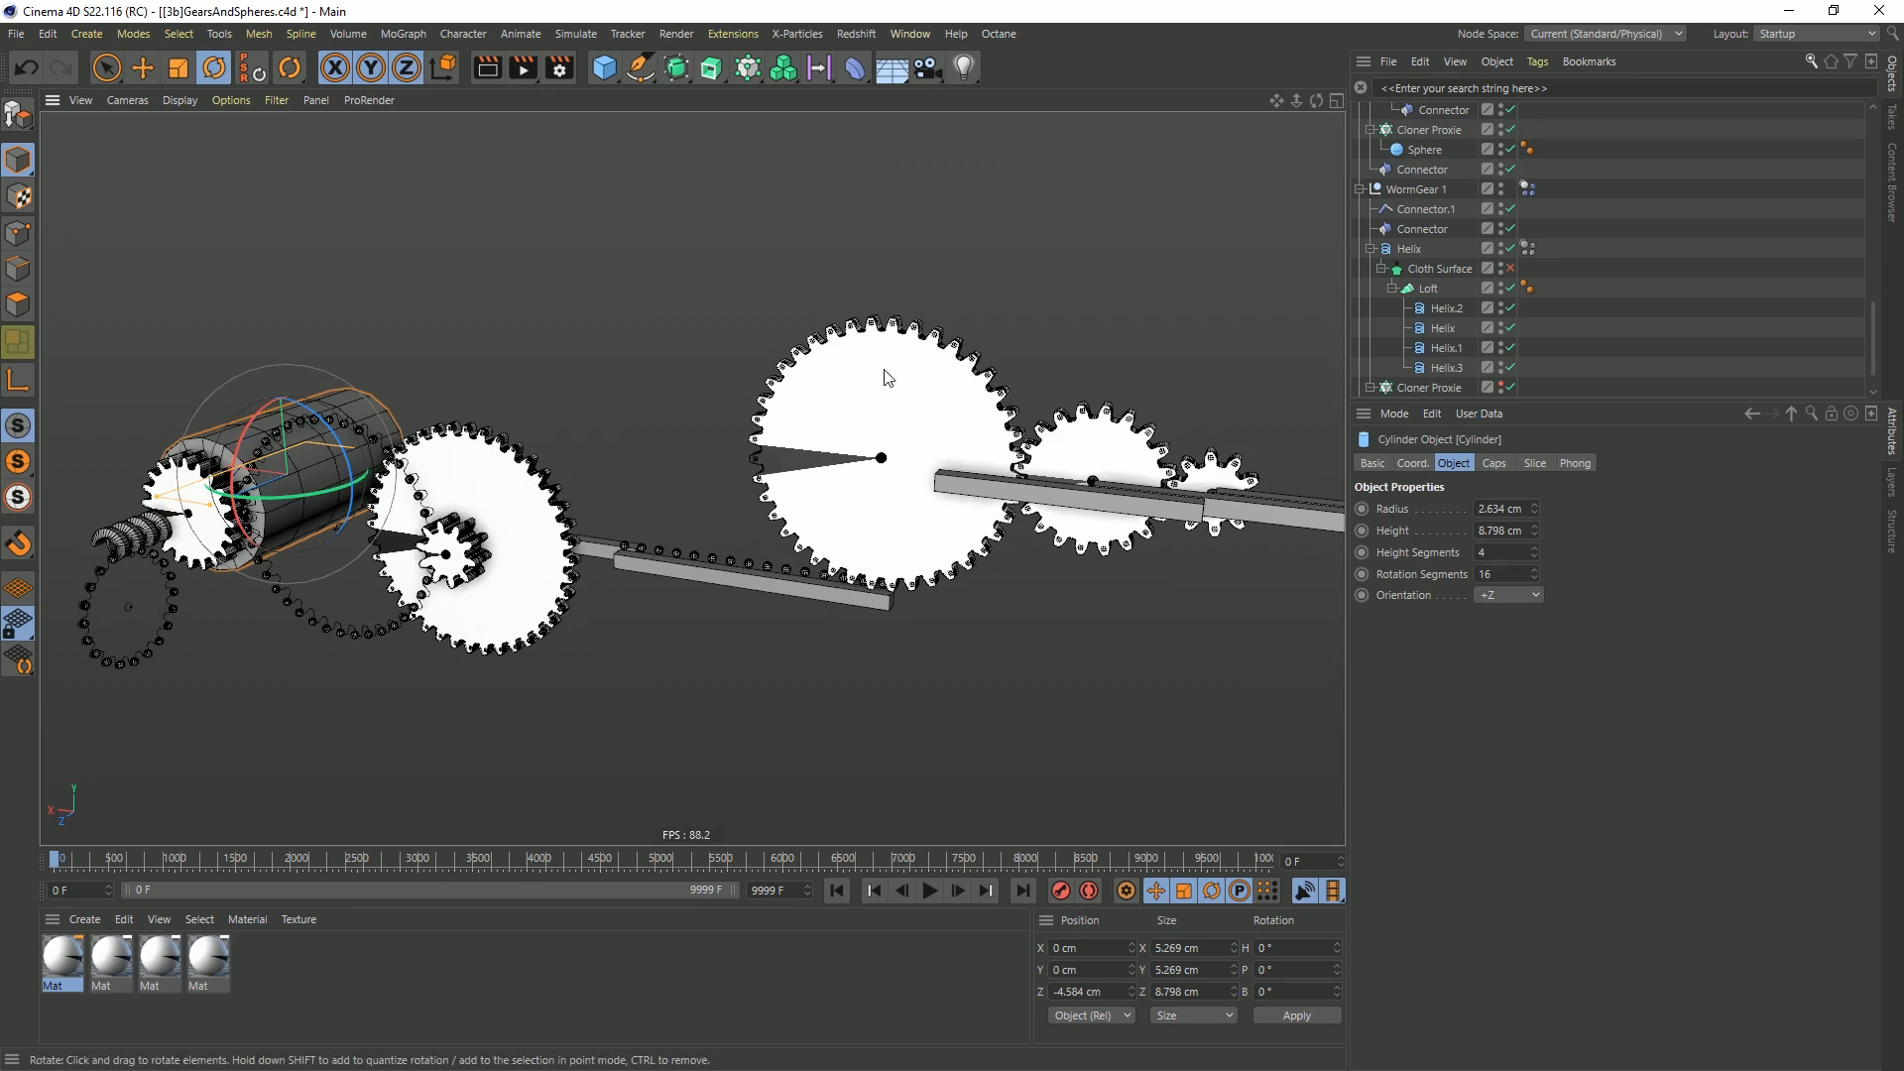
{"action": "left_click_drag", "start_coordinate": [897, 427], "coordinate": [910, 442], "text": "alt"}
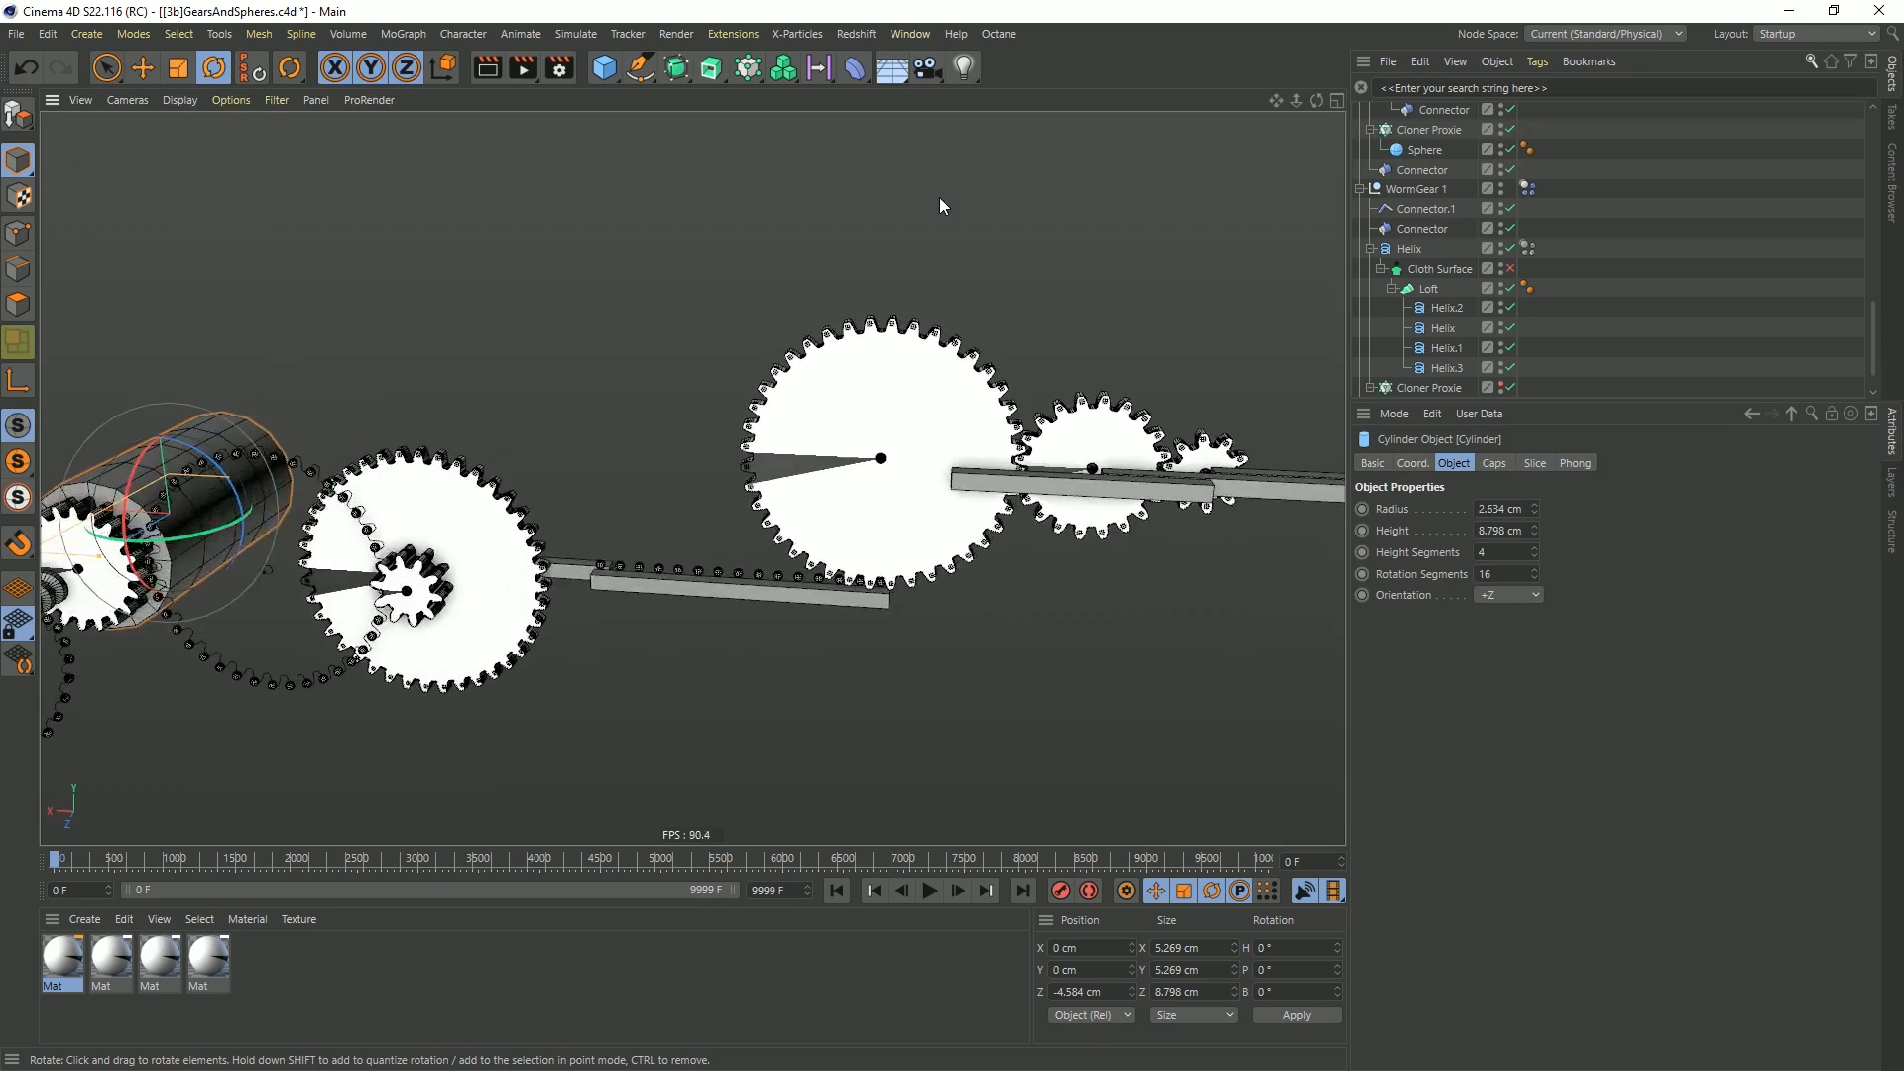
Switch to the [5d]Gears_Spheres.c4d project, play its simulation to examine the finished gears from several angles, and stop playback
{"action": "left_click", "coordinate": [923, 35]}
{"action": "left_click", "coordinate": [1027, 638]}
{"action": "left_click", "coordinate": [932, 891]}
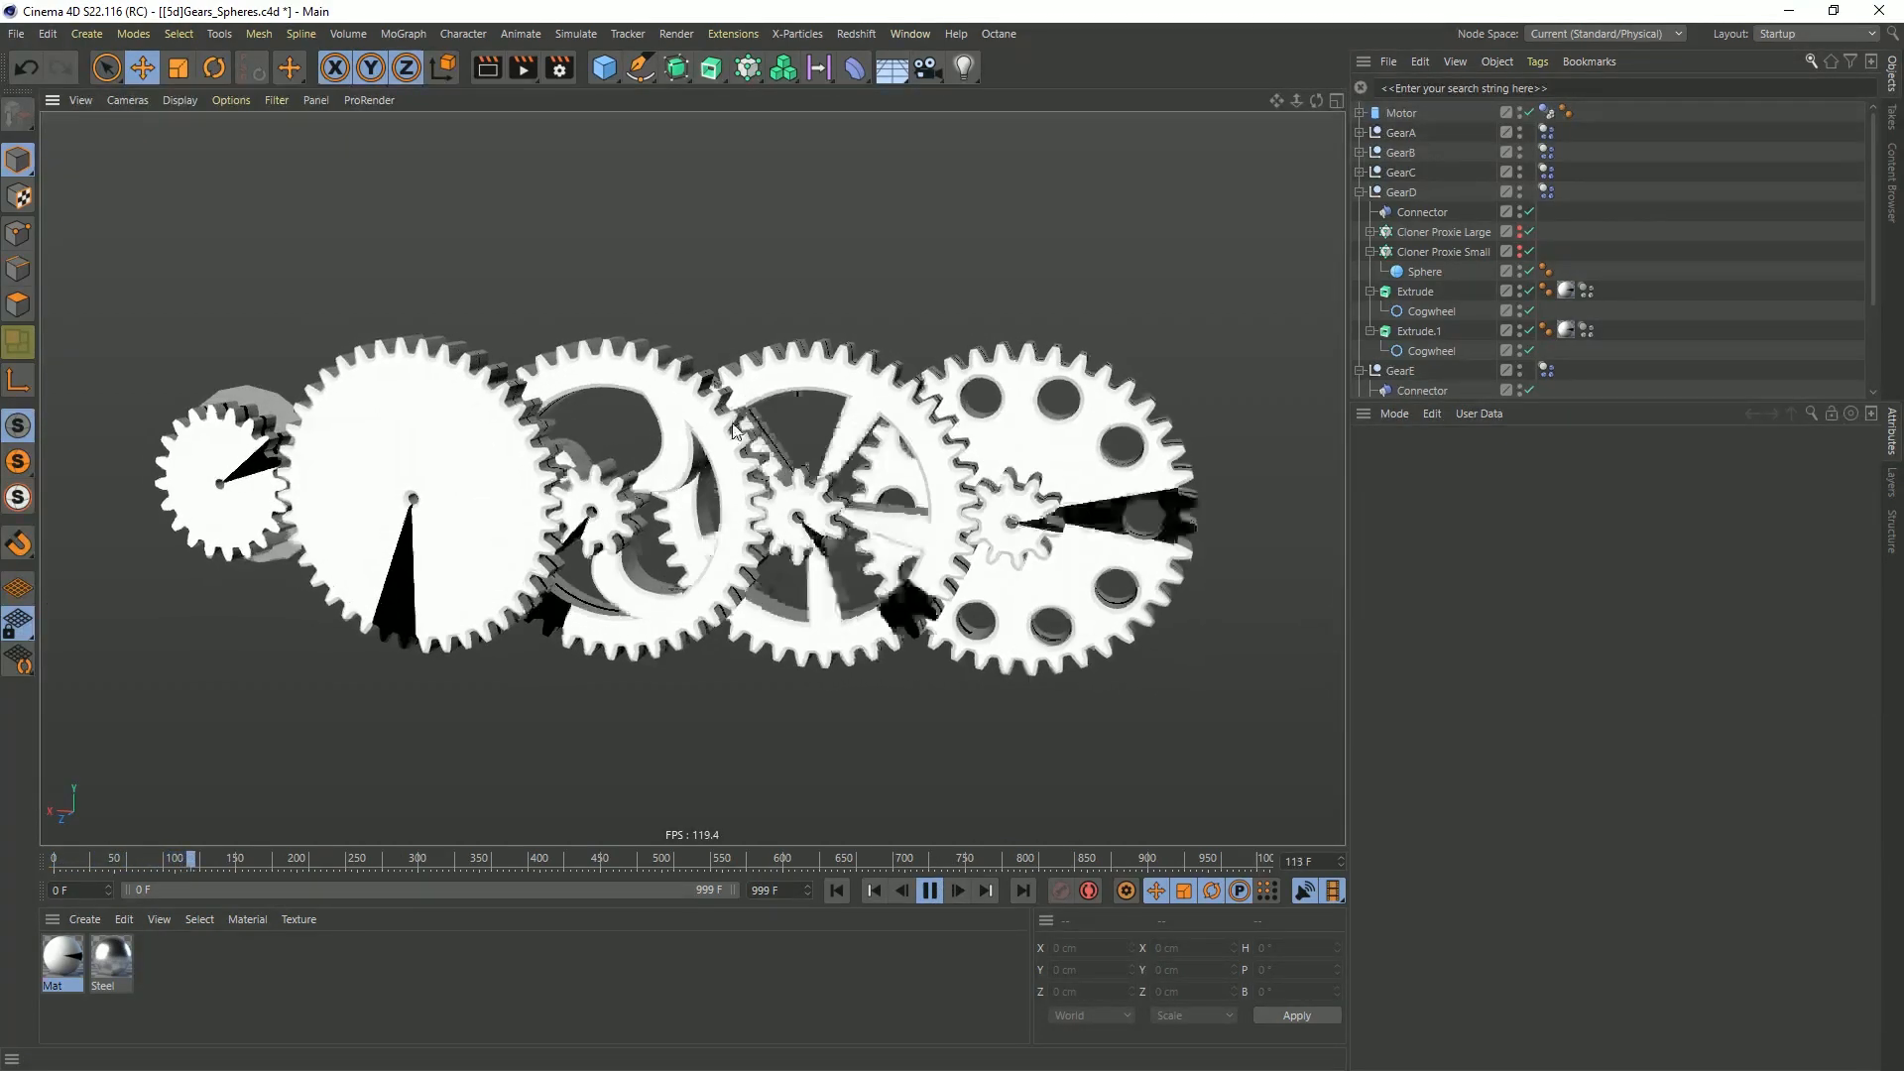
{"action": "left_click_drag", "start_coordinate": [287, 466], "coordinate": [295, 342], "text": "alt"}
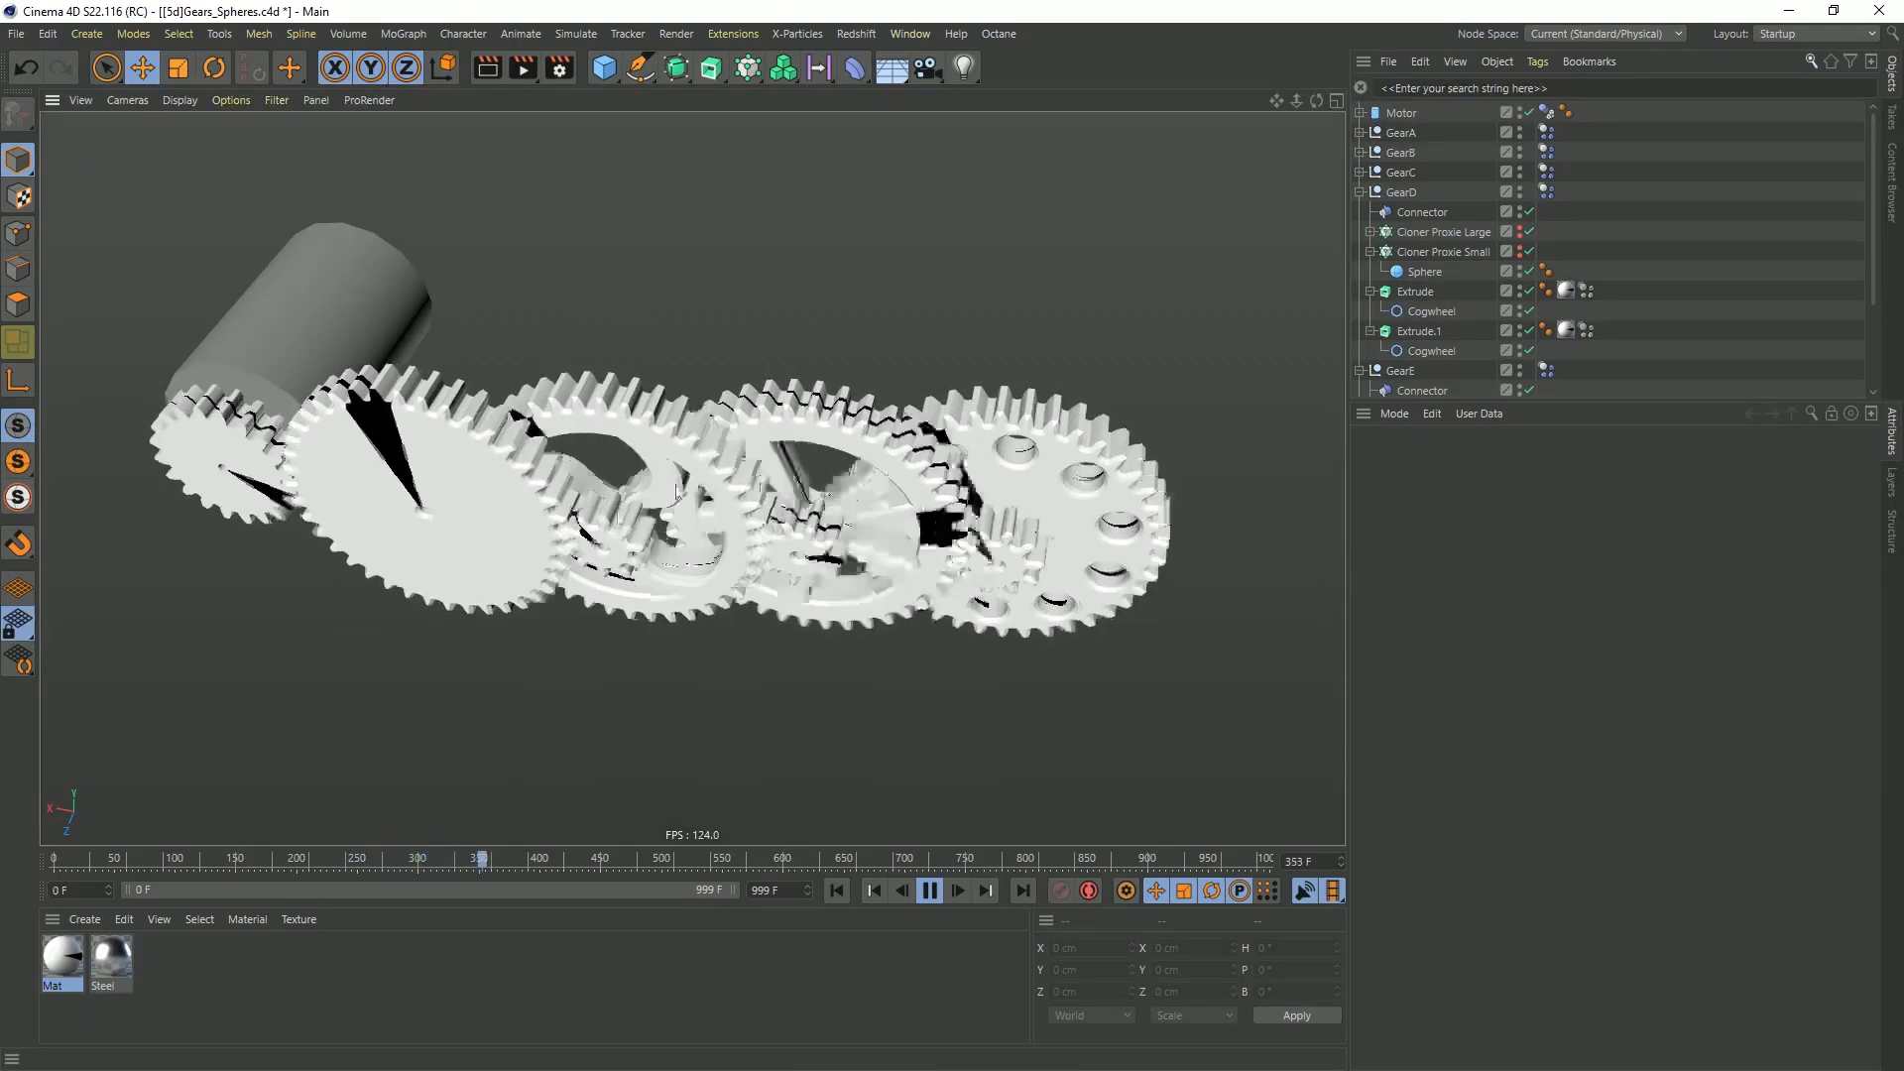
{"action": "left_click_drag", "start_coordinate": [583, 514], "coordinate": [609, 427], "text": "alt"}
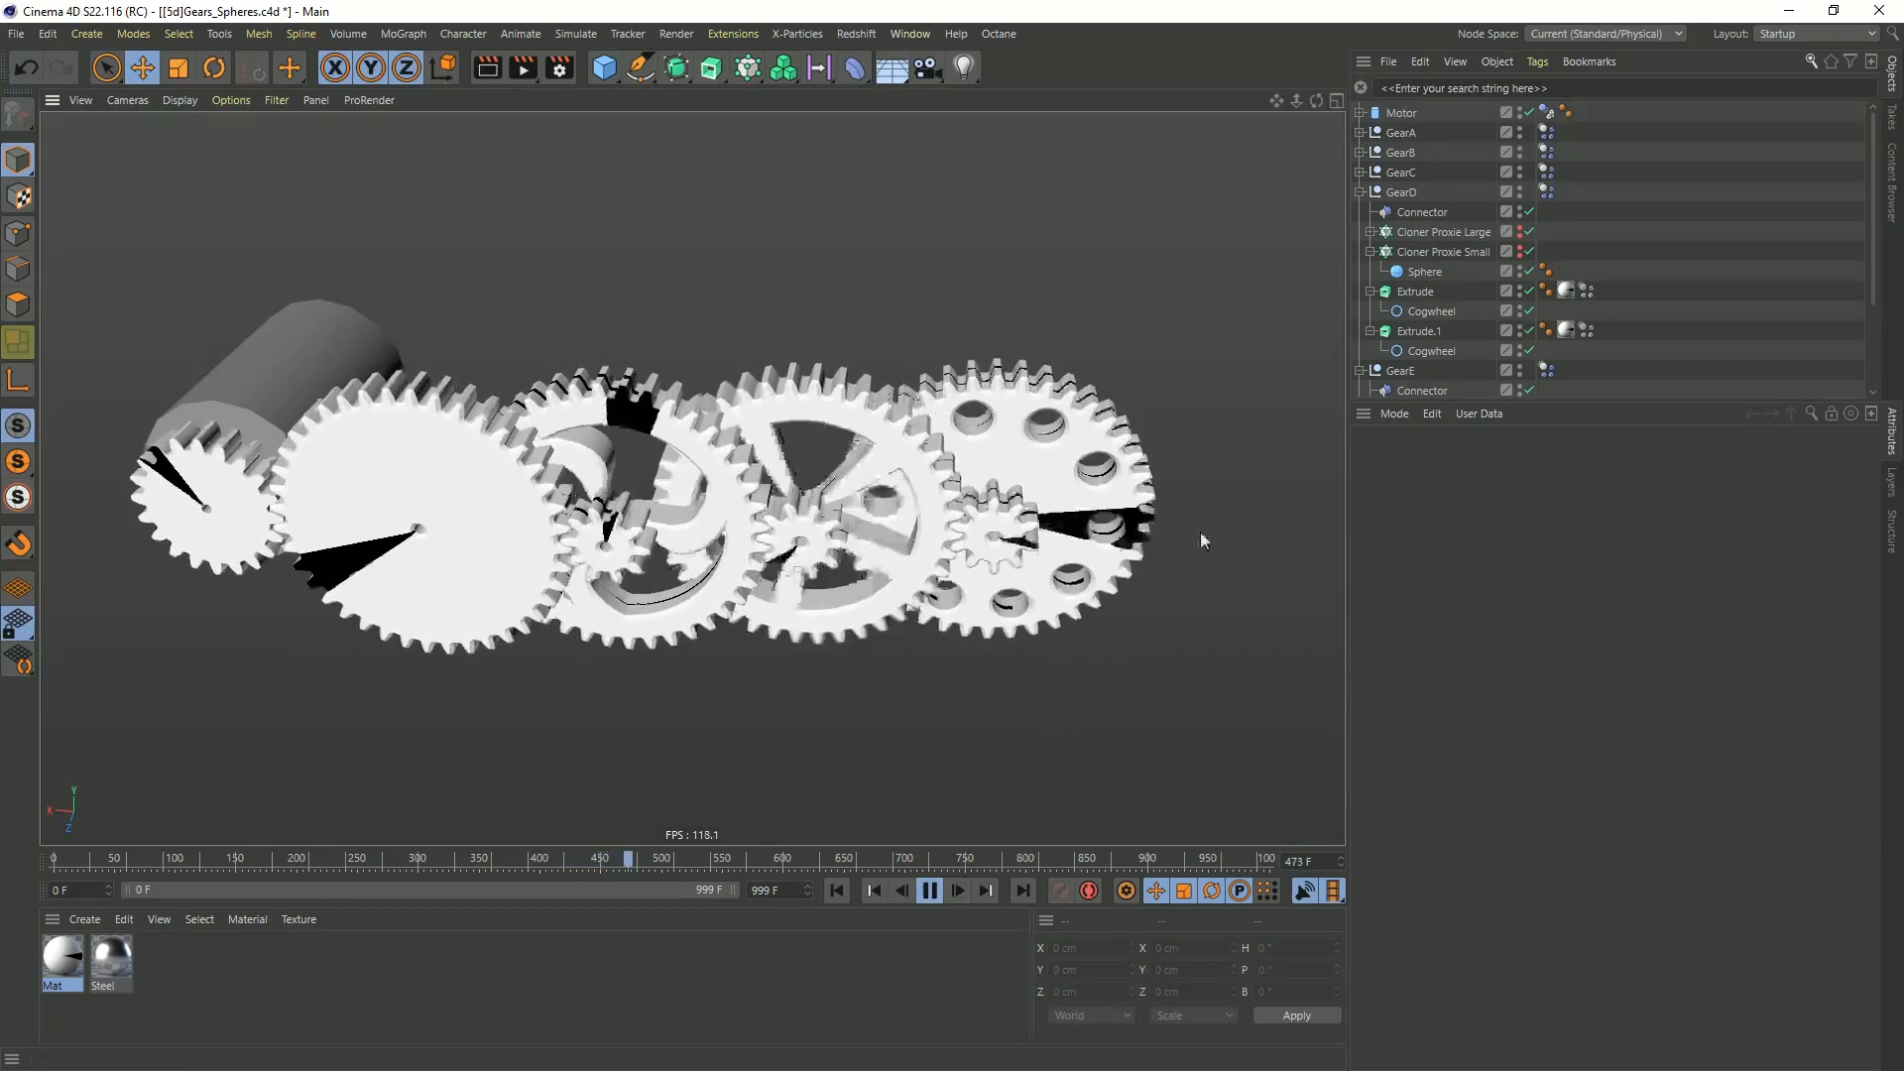
{"action": "left_click_drag", "start_coordinate": [1259, 427], "coordinate": [890, 492], "text": "alt"}
{"action": "left_click", "coordinate": [929, 890]}
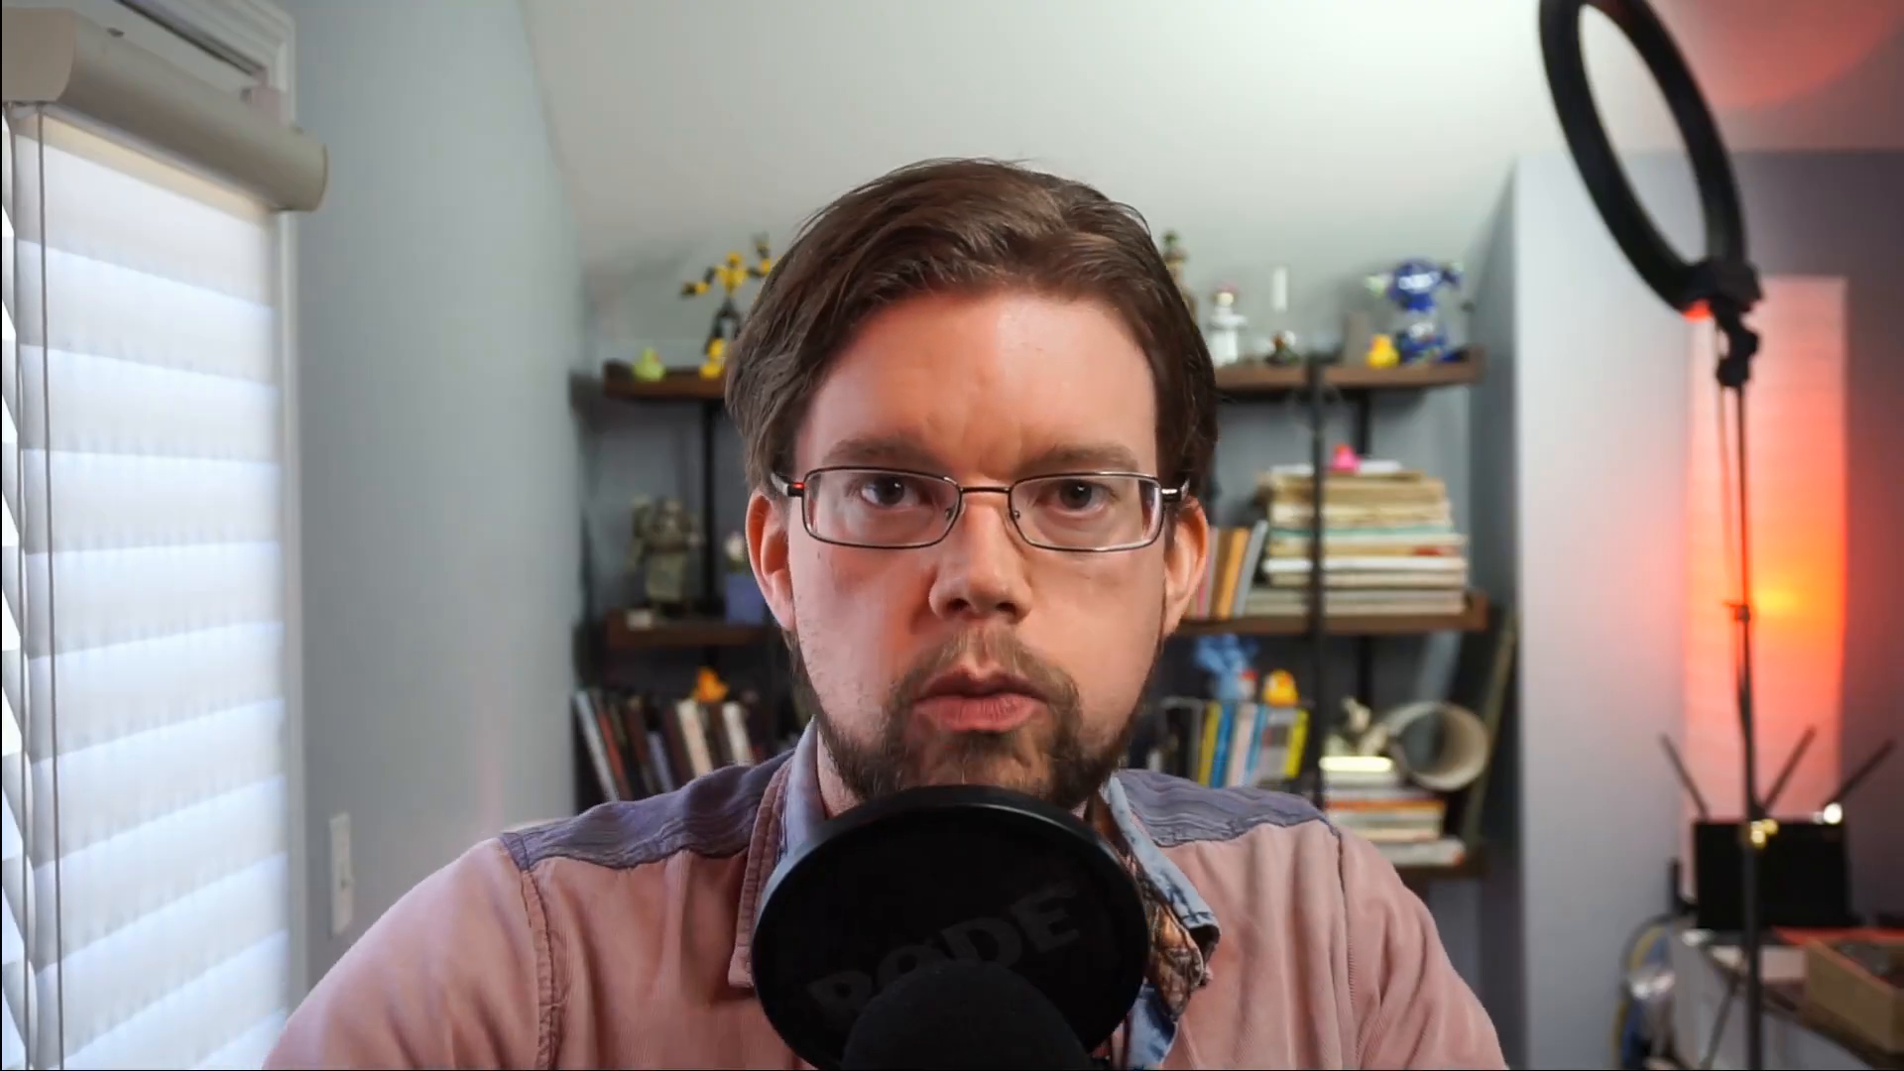